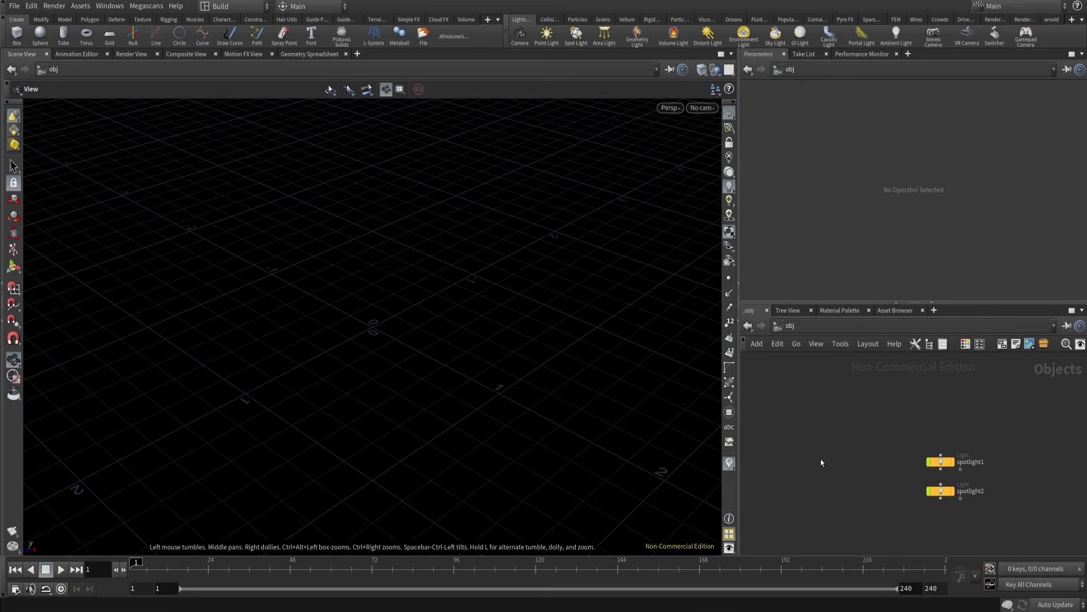
- Create a new Geometry object in the scene and enter its network
{"action": "key", "text": "Tab"}
{"action": "type", "text": "geo"}
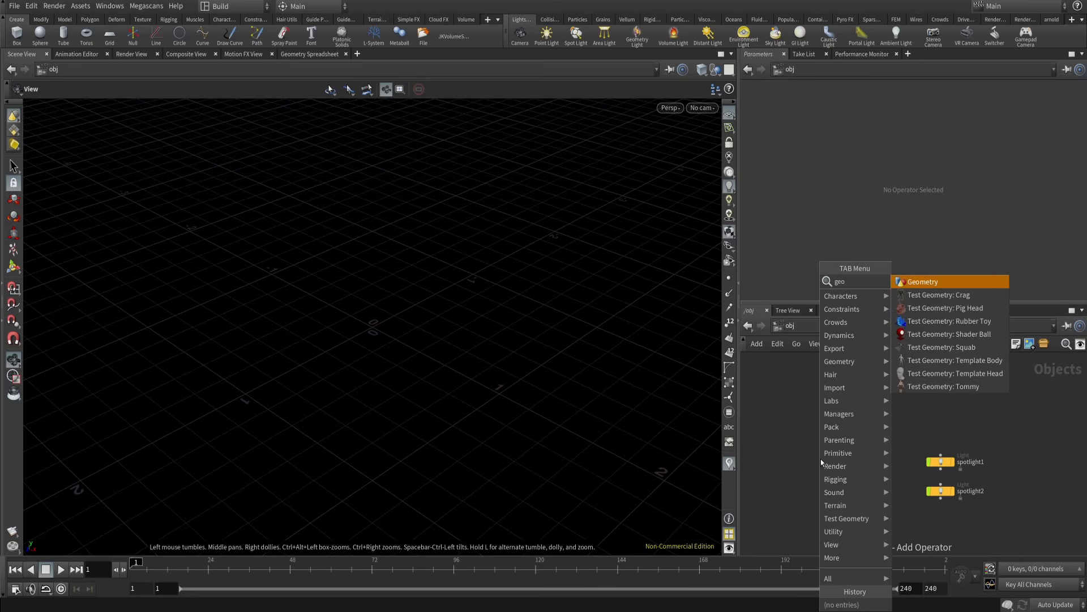
{"action": "key", "text": "Return"}
{"action": "double_click", "coordinate": [821, 460]}
- Add the Pyro Configure GPU Explosion setup to the geometry network
{"action": "key", "text": "Tab"}
{"action": "type", "text": "gpu"}
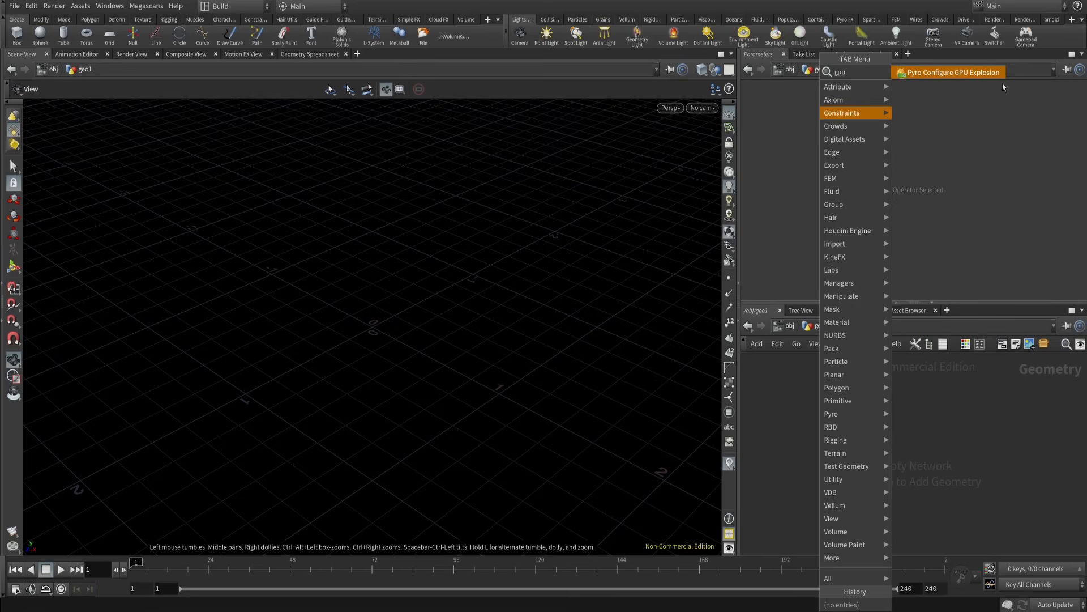
{"action": "left_click", "coordinate": [972, 73]}
{"action": "left_click", "coordinate": [871, 469]}
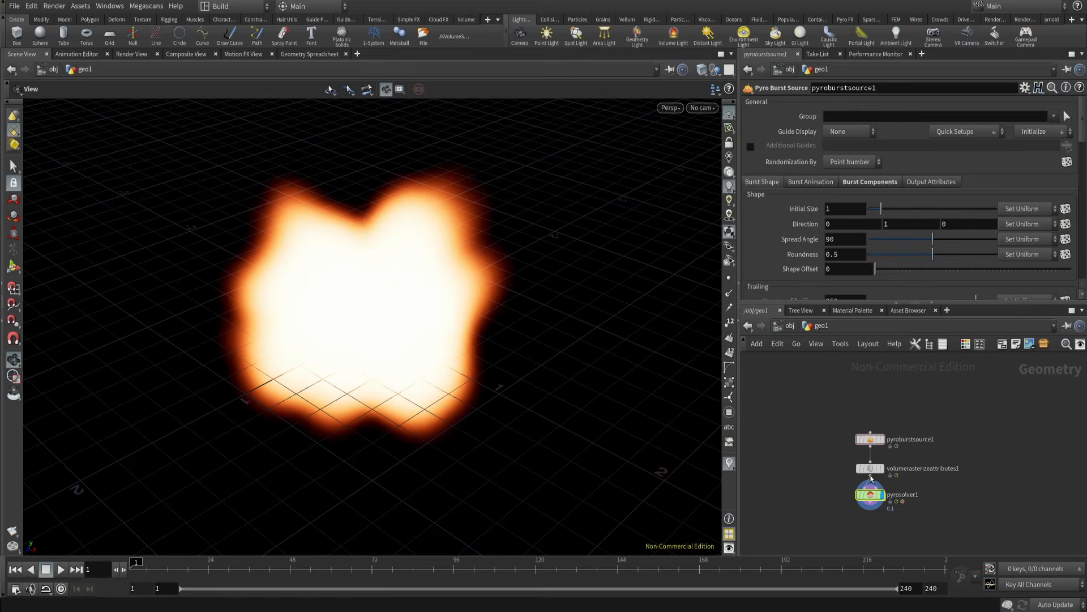
- Move the pyro solver node further below volumerasterizeattributes1
{"action": "middle_click_drag", "start_coordinate": [823, 468], "coordinate": [818, 431]}
{"action": "left_click_drag", "start_coordinate": [861, 460], "coordinate": [861, 497]}
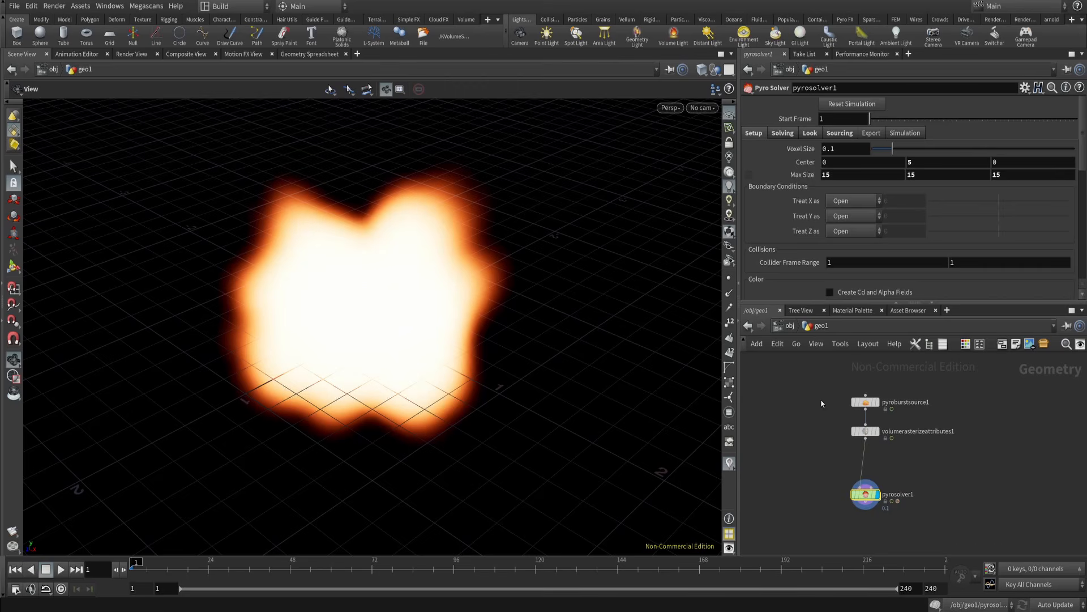
{"action": "left_click_drag", "start_coordinate": [798, 366], "coordinate": [924, 553]}
- Examine the pyro solver's advanced solving settings, switching Minimal OpenCL Solve off and back on
{"action": "left_click", "coordinate": [861, 494]}
{"action": "left_click", "coordinate": [790, 134]}
{"action": "left_click", "coordinate": [884, 150]}
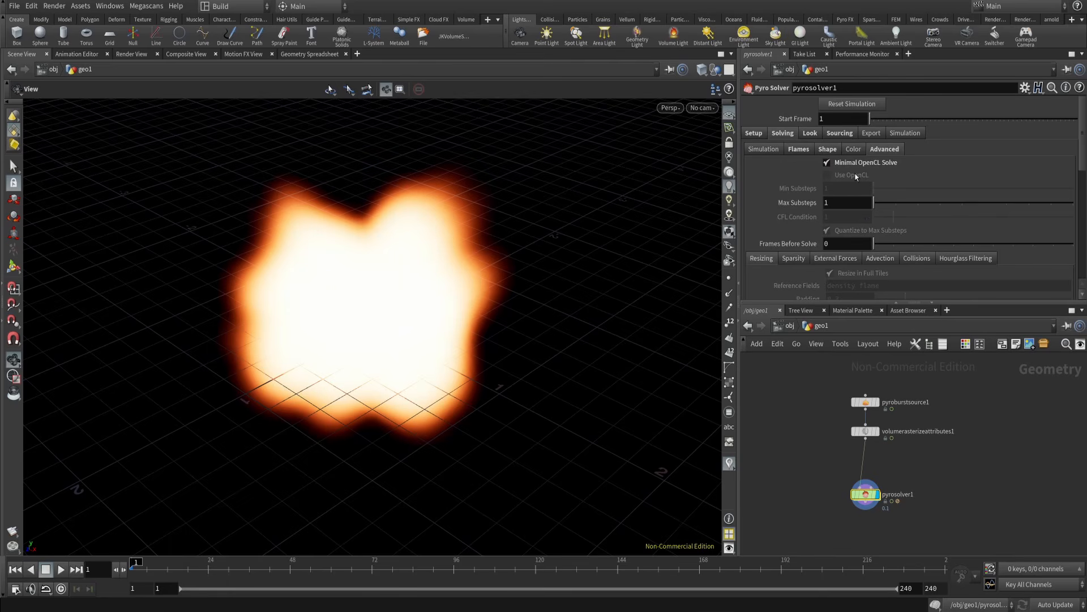
{"action": "left_click", "coordinate": [849, 164]}
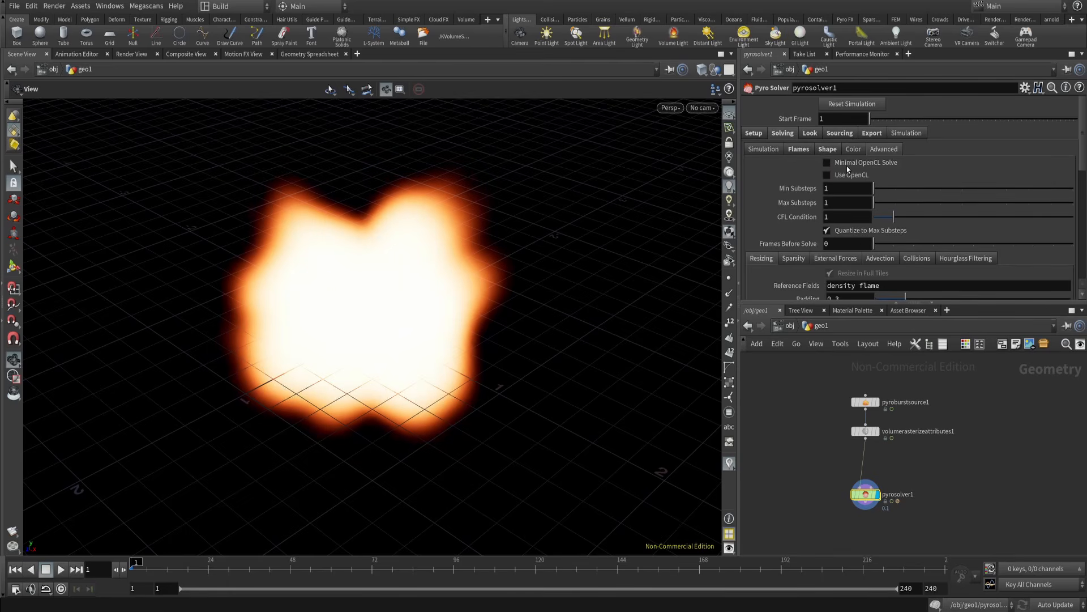
{"action": "left_click", "coordinate": [854, 165]}
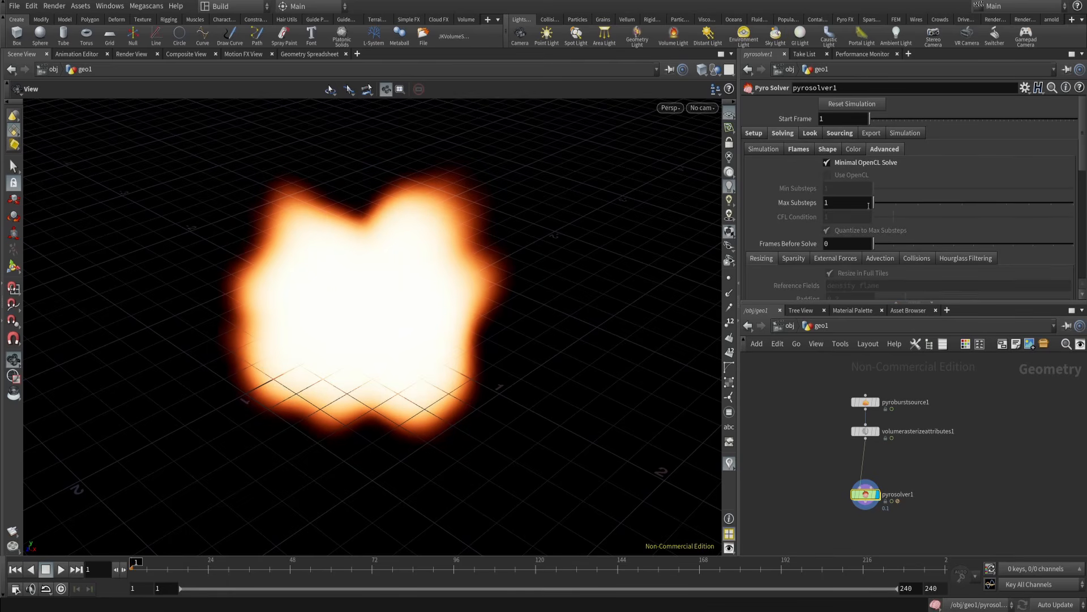
- Rearrange the explosion nodes, moving pyroburstsource1 up and to the left and volumerasterizeattributes1 closer to the pyro solver
{"action": "middle_click_drag", "start_coordinate": [824, 441], "coordinate": [821, 462]}
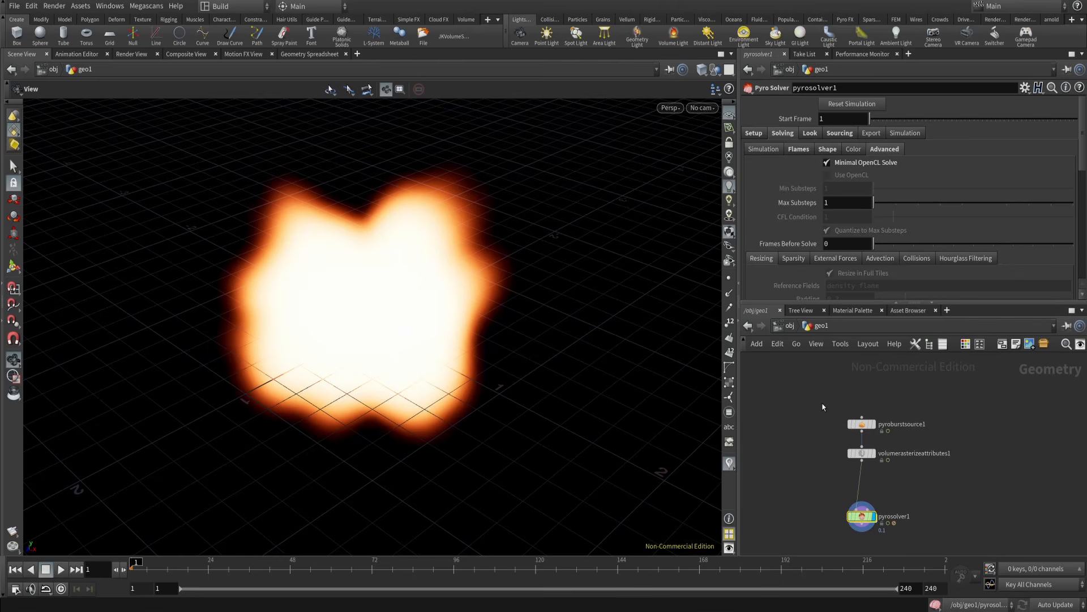
{"action": "left_click_drag", "start_coordinate": [823, 404], "coordinate": [864, 403]}
{"action": "left_click_drag", "start_coordinate": [818, 485], "coordinate": [910, 531]}
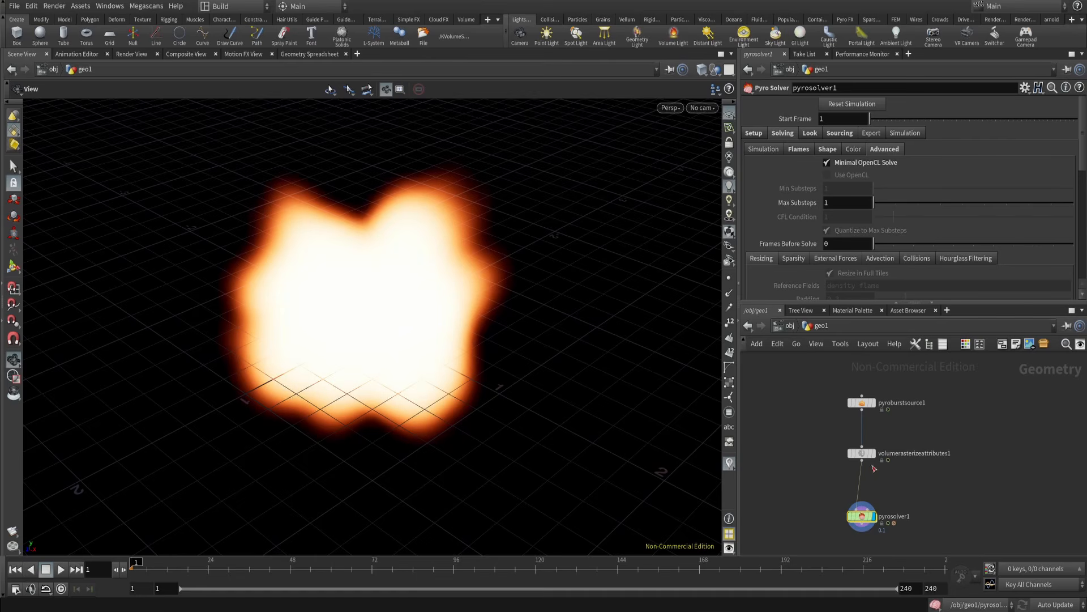
{"action": "left_click_drag", "start_coordinate": [794, 365], "coordinate": [940, 551]}
{"action": "left_click", "coordinate": [861, 402]}
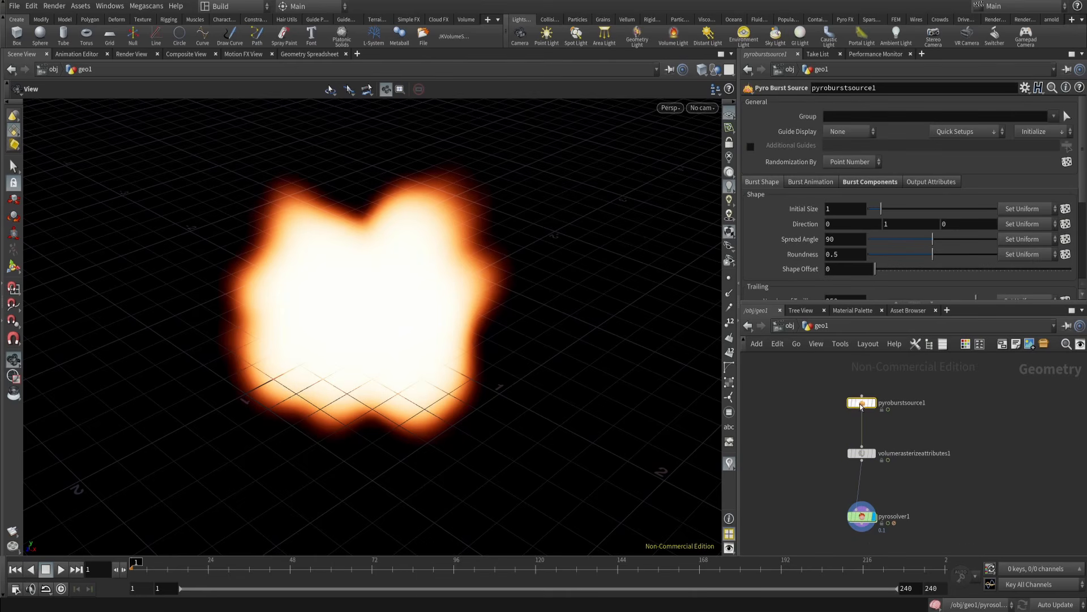
{"action": "left_click_drag", "start_coordinate": [861, 403], "coordinate": [832, 392]}
{"action": "middle_click_drag", "start_coordinate": [874, 414], "coordinate": [858, 426]}
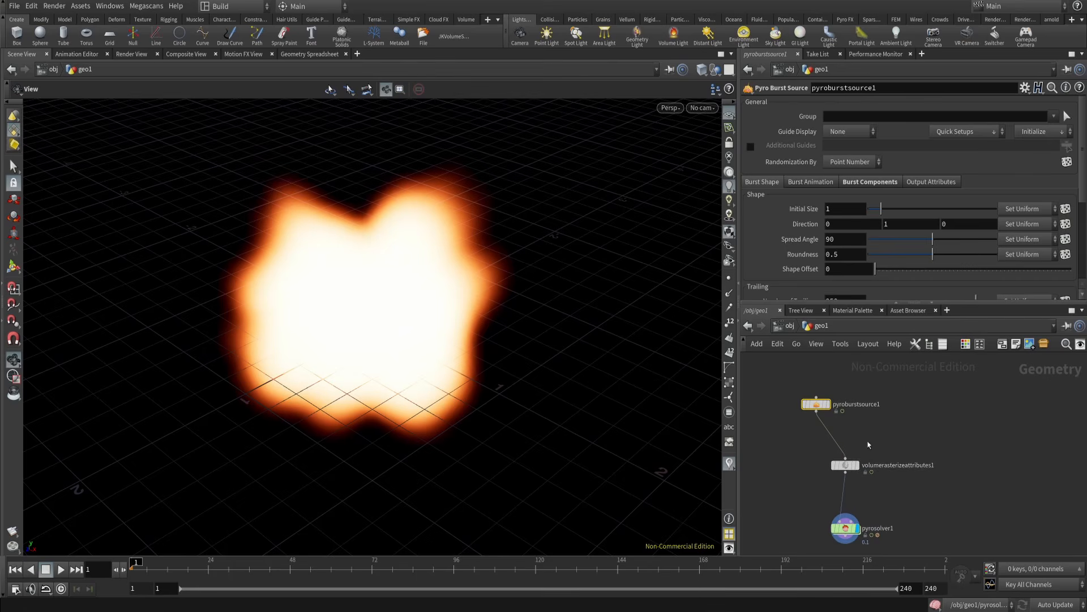
{"action": "left_click_drag", "start_coordinate": [854, 467], "coordinate": [849, 477]}
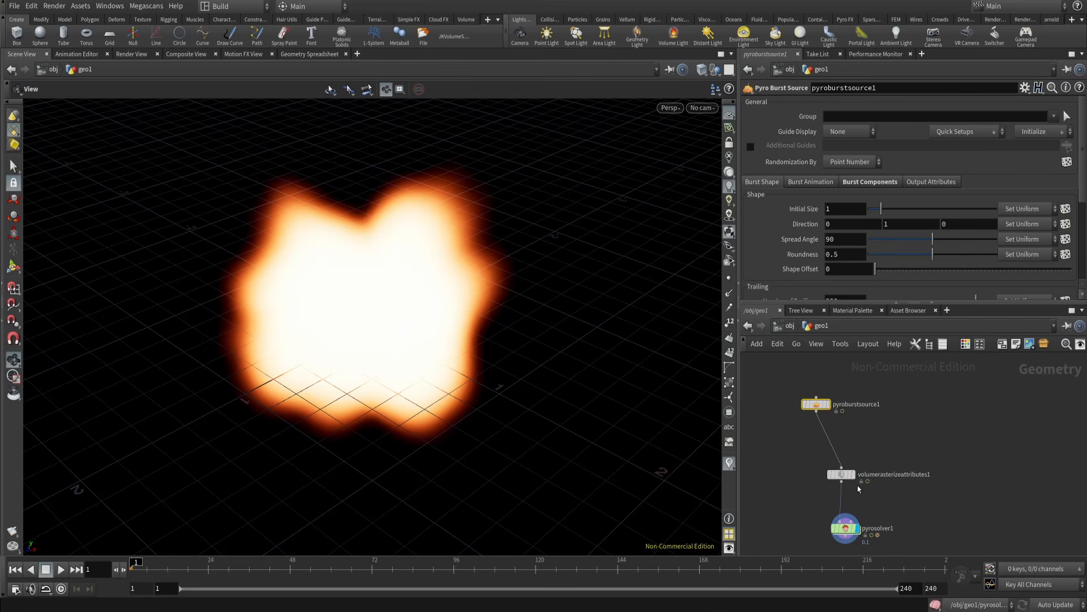
{"action": "middle_click_drag", "start_coordinate": [882, 508], "coordinate": [884, 482]}
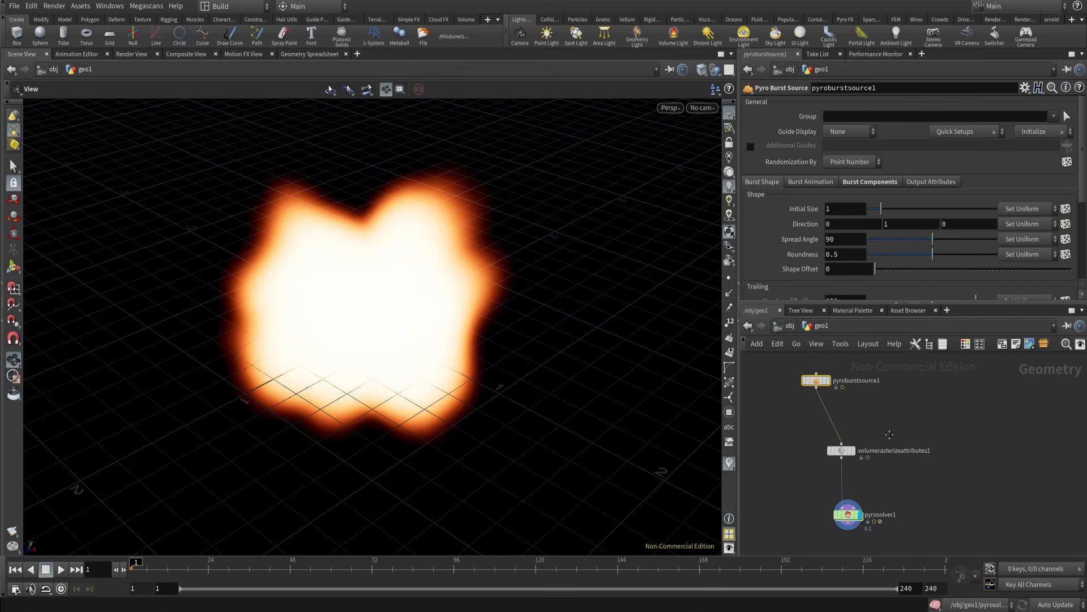
- Add a Torus node beside pyroburstsource1 and make it the displayed node
{"action": "middle_click_drag", "start_coordinate": [898, 401], "coordinate": [889, 442]}
{"action": "key", "text": "Tab"}
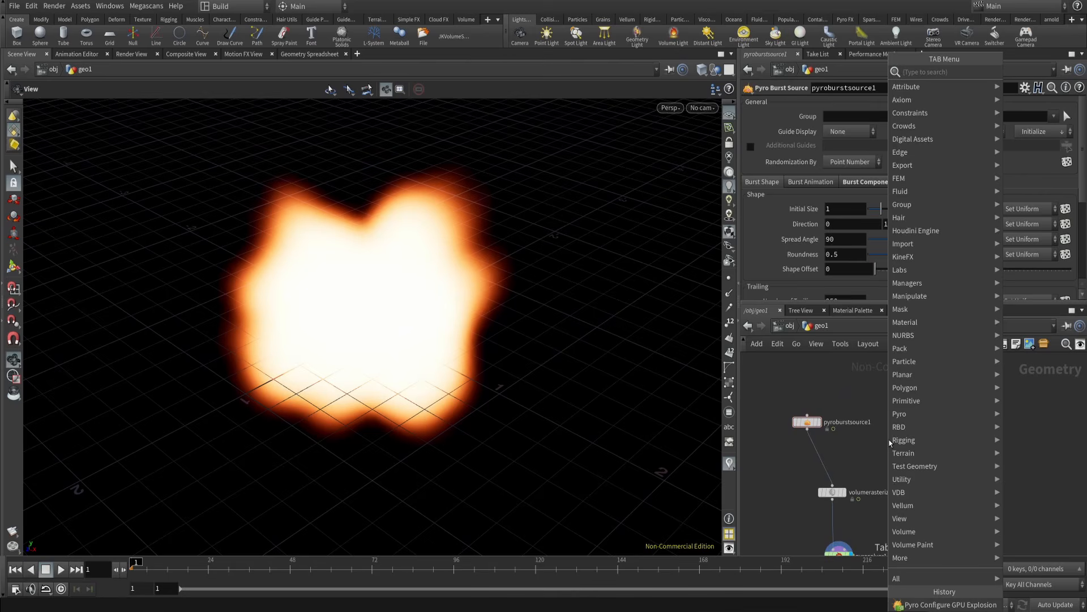
{"action": "type", "text": "t"}
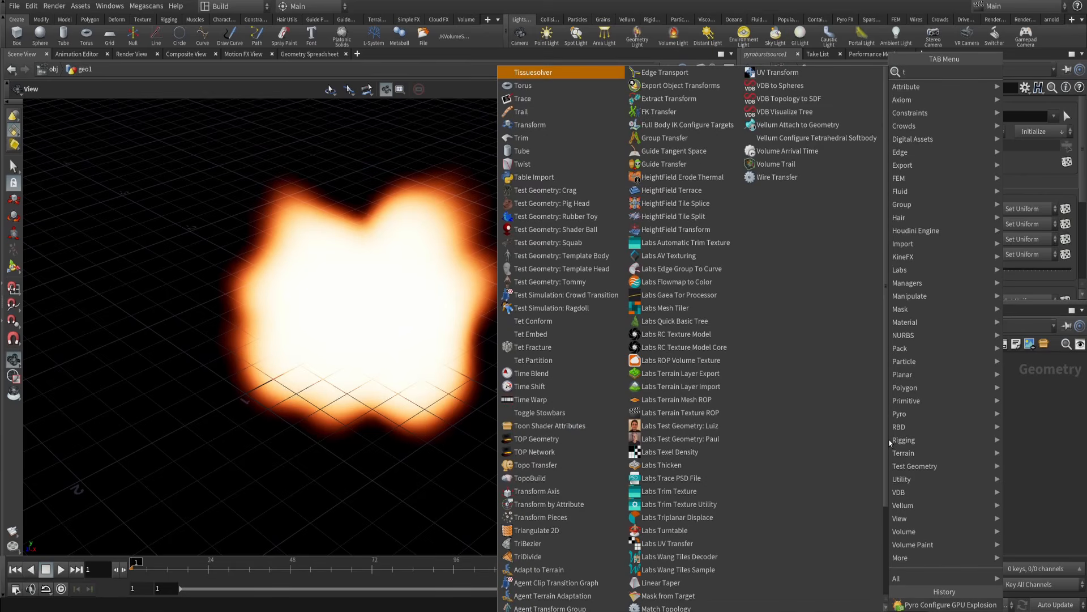
{"action": "type", "text": "orus"}
{"action": "key", "text": "Return"}
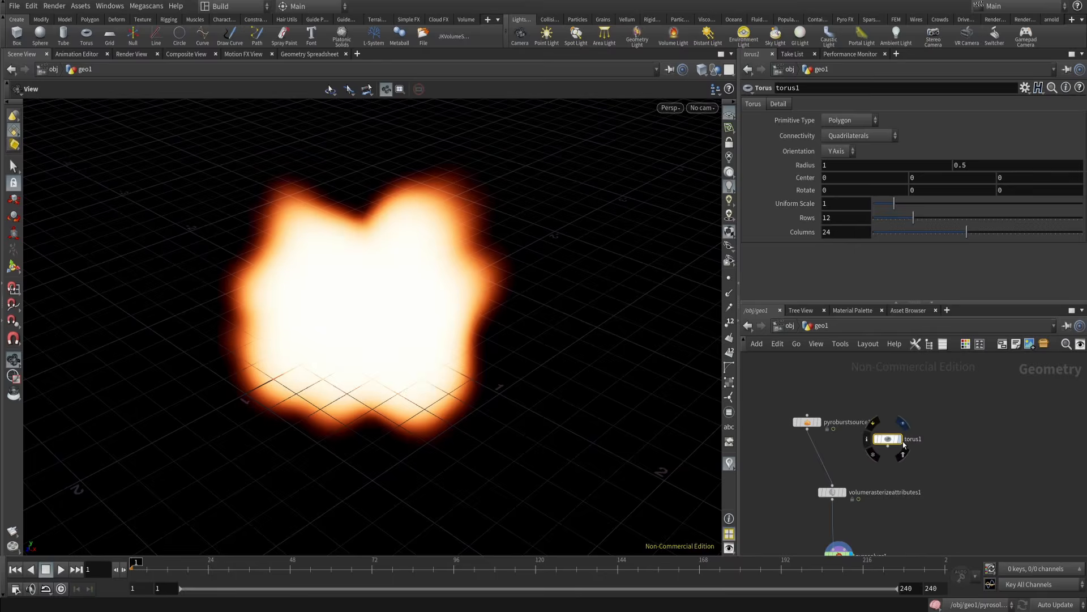
{"action": "left_click", "coordinate": [900, 439]}
{"action": "left_click_drag", "start_coordinate": [891, 439], "coordinate": [910, 419]}
- Switch the viewport to wireframe shading to show the torus mesh
{"action": "right_click_drag", "start_coordinate": [393, 297], "coordinate": [444, 304]}
{"action": "left_click_drag", "start_coordinate": [476, 295], "coordinate": [477, 338]}
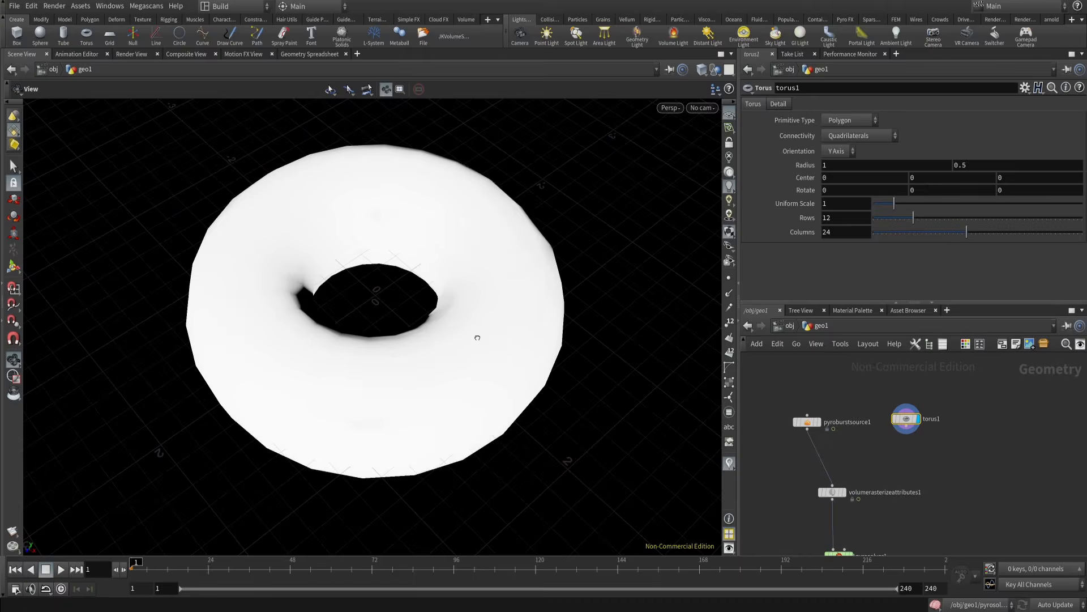
{"action": "right_click_drag", "start_coordinate": [477, 338], "coordinate": [400, 429]}
{"action": "middle_click_drag", "start_coordinate": [390, 355], "coordinate": [454, 334]}
{"action": "key", "text": "shift+w"}
- Add a Mountain node connected below the torus
{"action": "key", "text": "Tab"}
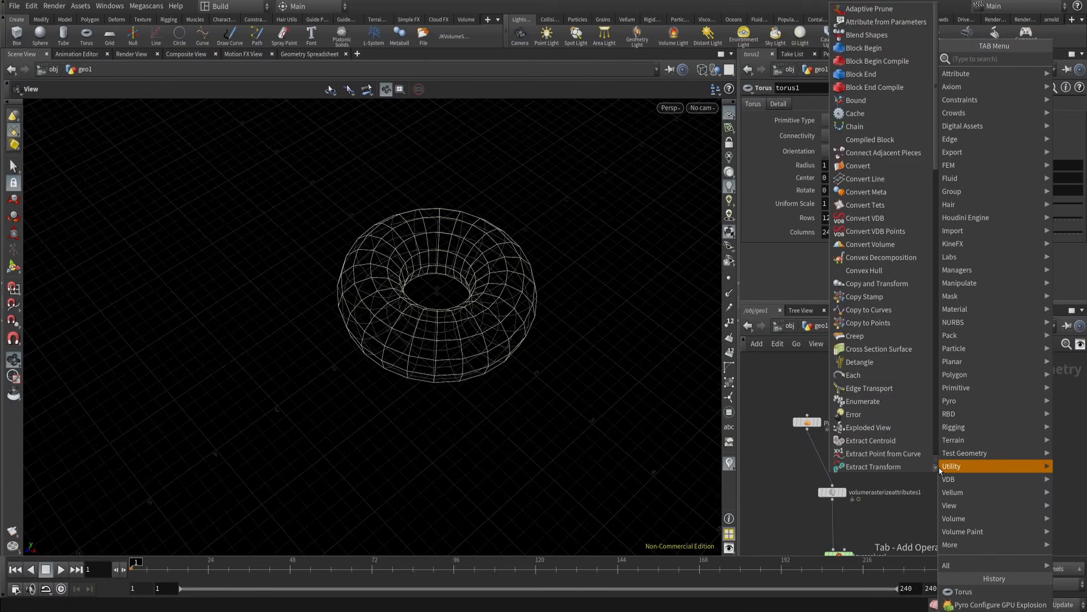
{"action": "type", "text": "mounta"}
{"action": "key", "text": "Return"}
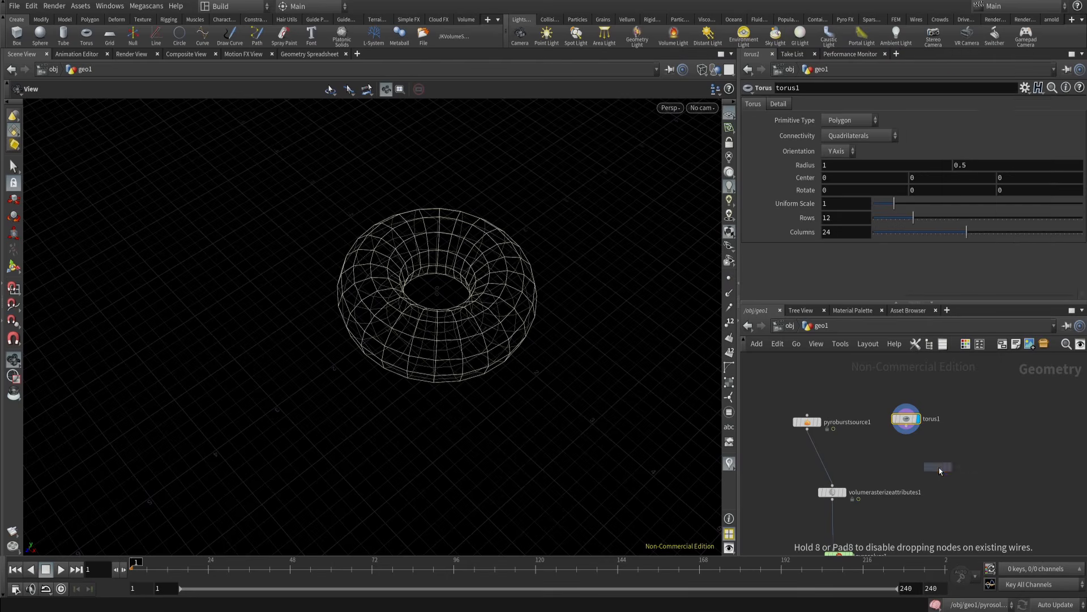
{"action": "left_click", "coordinate": [906, 462]}
{"action": "scroll", "coordinate": [906, 465], "scroll_direction": "up", "scroll_amount": 2}
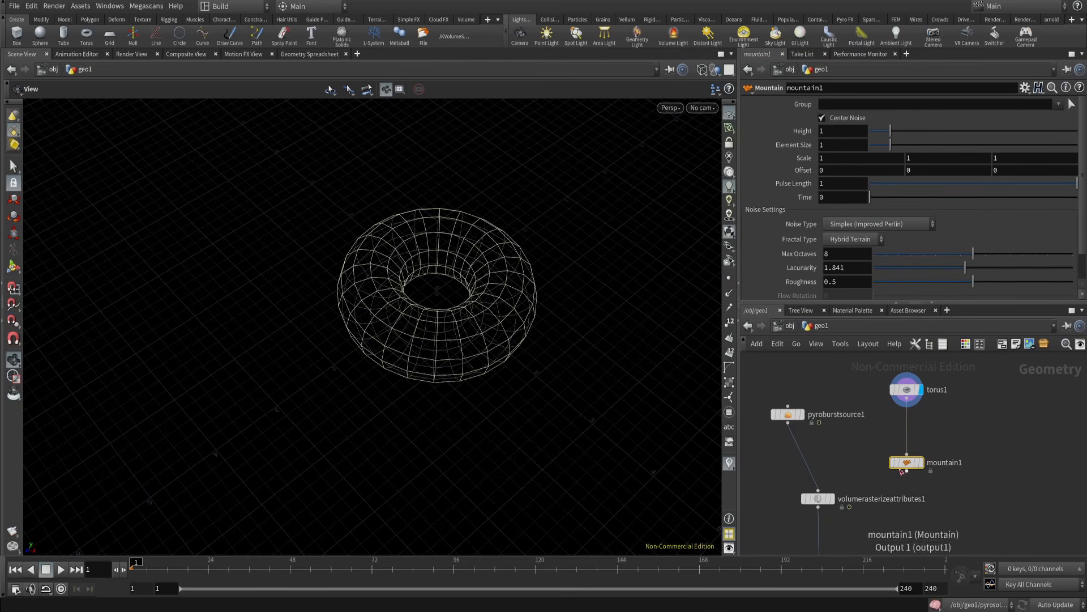
{"action": "left_click_drag", "start_coordinate": [907, 462], "coordinate": [907, 449]}
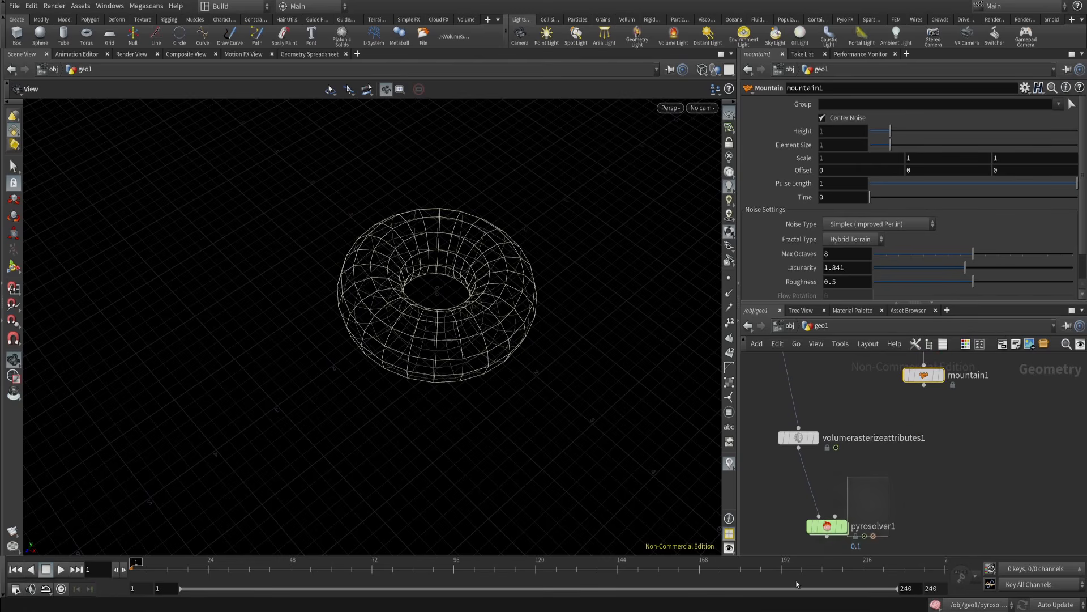
- Make the mountain node the displayed node and frame the deformed torus
{"action": "left_click", "coordinate": [840, 526]}
{"action": "middle_click_drag", "start_coordinate": [873, 466], "coordinate": [855, 539]}
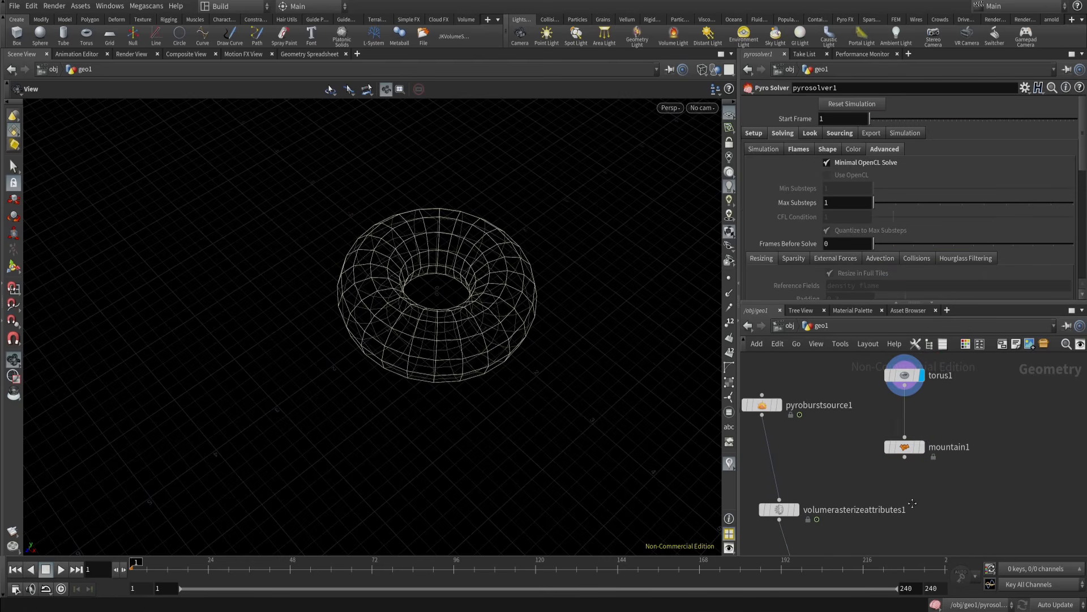
{"action": "left_click", "coordinate": [907, 448]}
{"action": "left_click", "coordinate": [922, 447]}
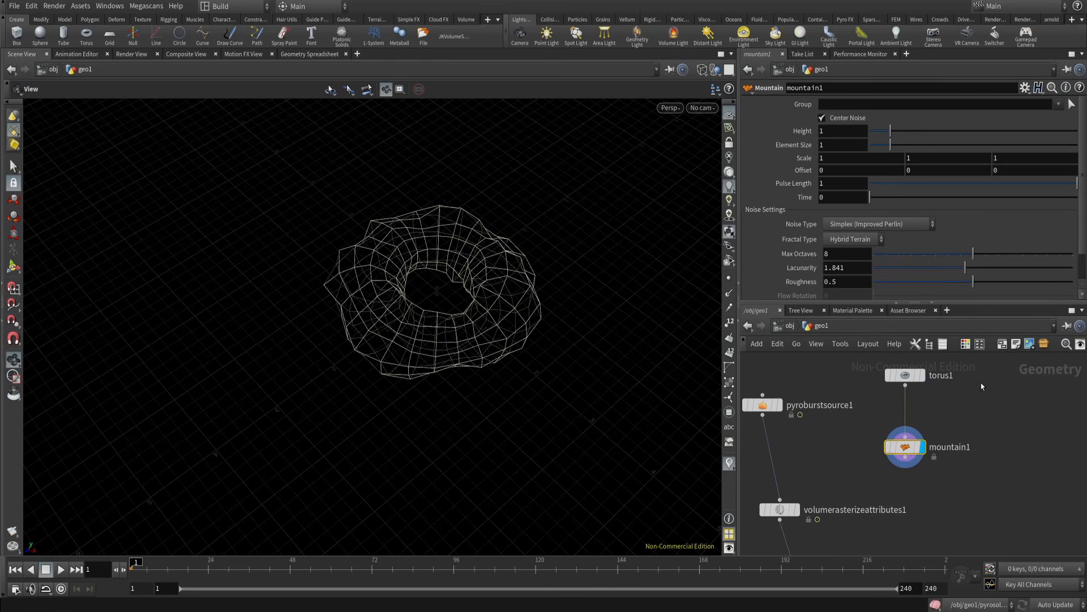
{"action": "scroll", "coordinate": [607, 291], "scroll_direction": "up", "scroll_amount": 4}
{"action": "left_click_drag", "start_coordinate": [607, 291], "coordinate": [595, 309]}
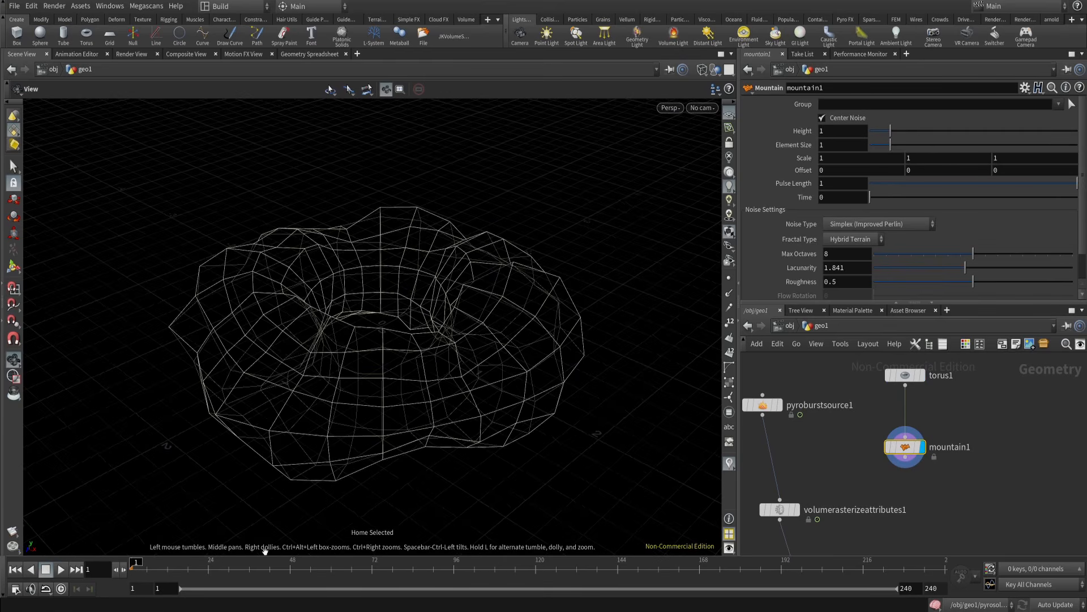
- Animate the mountain noise by setting its Y offset to $T * 10, and scrub the timeline to check it
{"action": "left_click", "coordinate": [880, 166]}
{"action": "type", "text": "$T"}
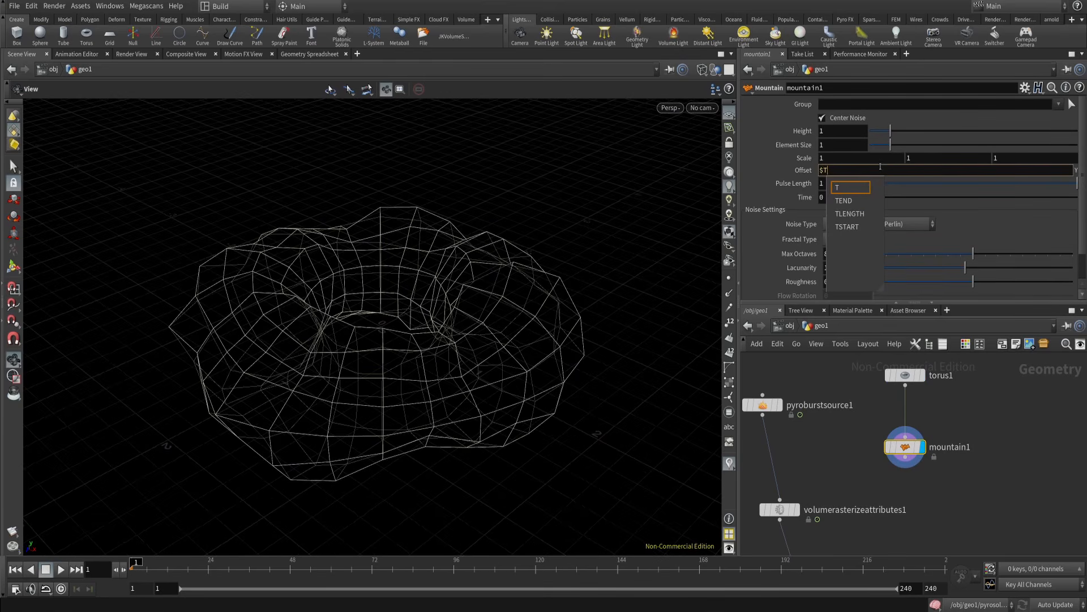
{"action": "type", "text": " * 10"}
{"action": "key", "text": "Return"}
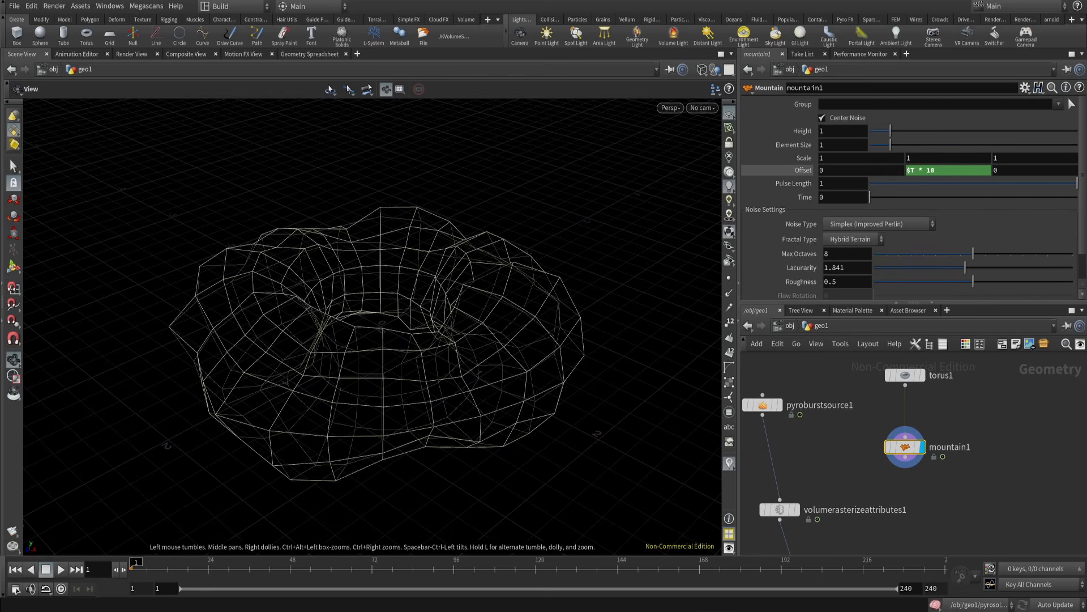
{"action": "left_click_drag", "start_coordinate": [189, 566], "coordinate": [133, 565]}
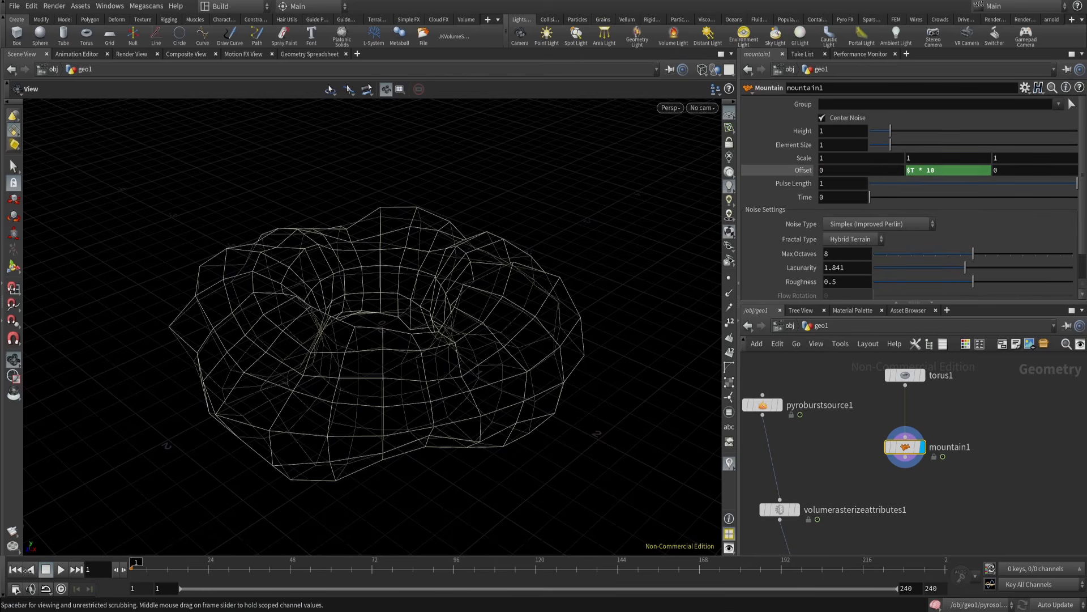
- Add a Trail node connected below the mountain node and display it
{"action": "key", "text": "Tab"}
{"action": "type", "text": "trail"}
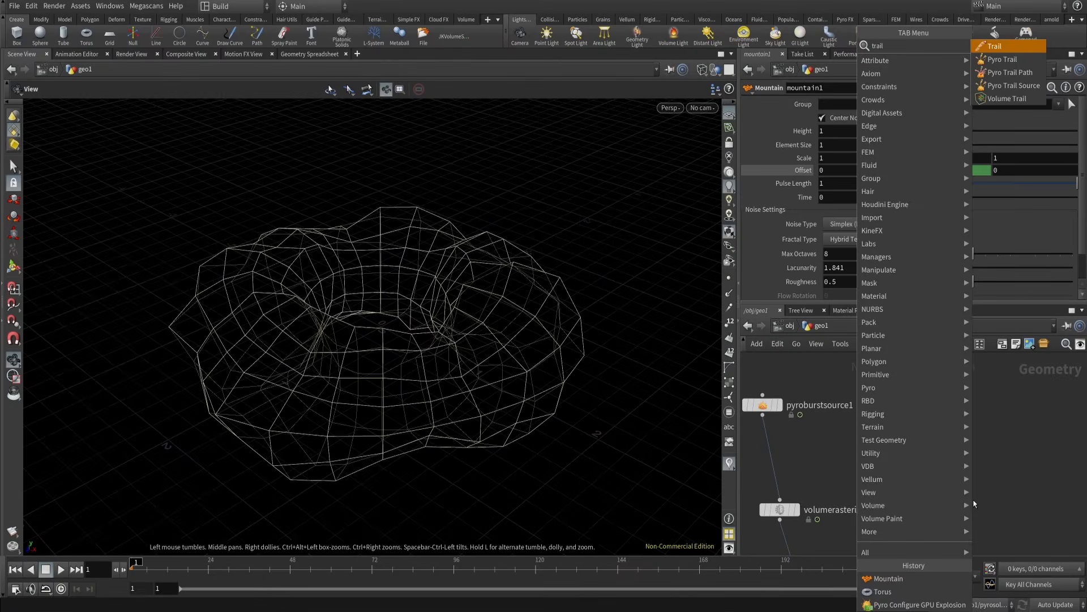
{"action": "key", "text": "Return"}
{"action": "left_click", "coordinate": [974, 503]}
{"action": "left_click_drag", "start_coordinate": [973, 502], "coordinate": [910, 503]}
{"action": "left_click", "coordinate": [923, 503]}
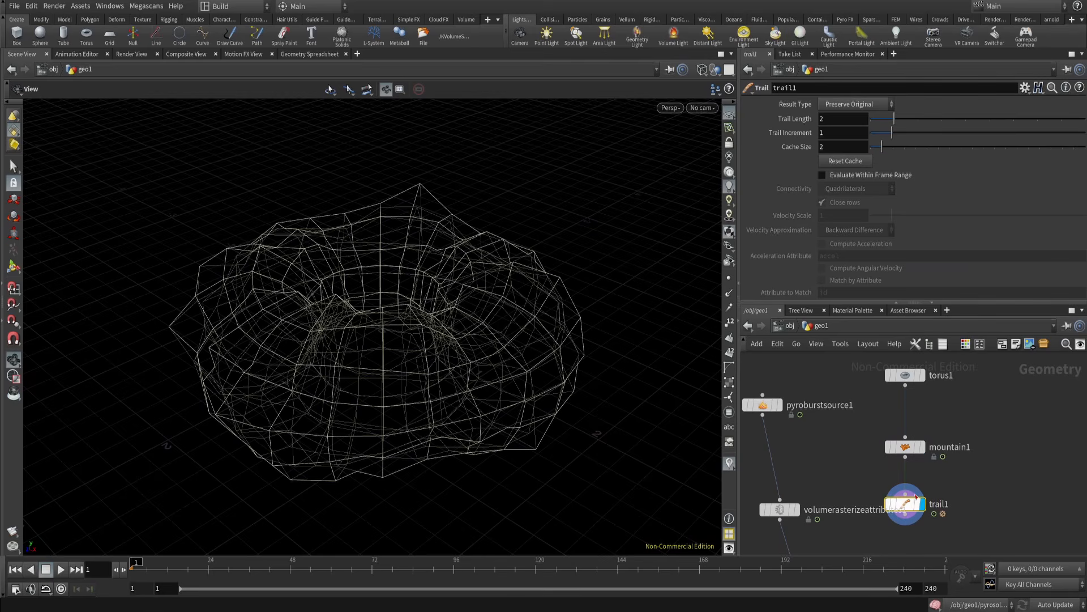
- Set the trail node's result type to Compute Velocity and its velocity approximation to Central Difference
{"action": "left_click", "coordinate": [861, 104]}
{"action": "left_click", "coordinate": [850, 156]}
{"action": "left_click", "coordinate": [855, 230]}
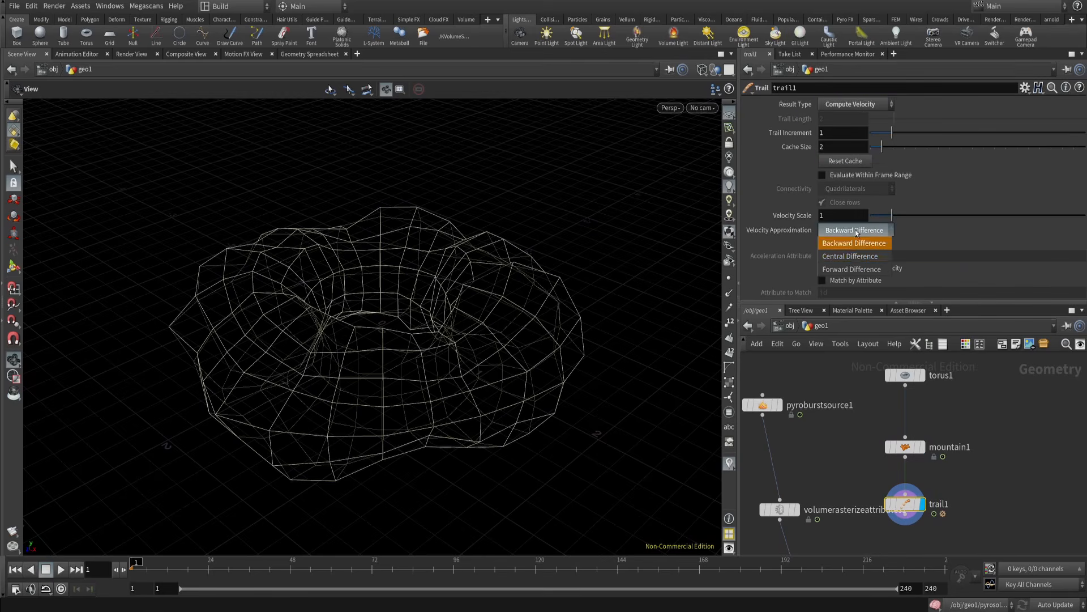
{"action": "left_click", "coordinate": [852, 257]}
- Align volumerasterizeattributes1 with the pyro solver and move both nodes further down the network
{"action": "middle_click_drag", "start_coordinate": [1036, 474], "coordinate": [1041, 393]}
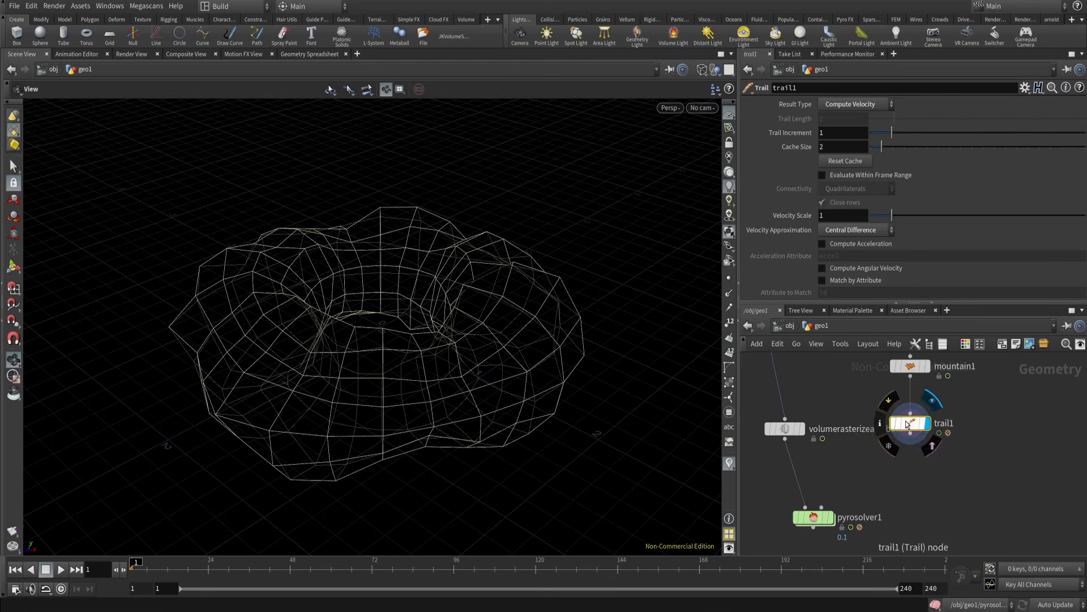
{"action": "middle_click_drag", "start_coordinate": [908, 422], "coordinate": [811, 440]}
{"action": "middle_click_drag", "start_coordinate": [989, 486], "coordinate": [1017, 436]}
{"action": "scroll", "coordinate": [958, 467], "scroll_direction": "down", "scroll_amount": 3}
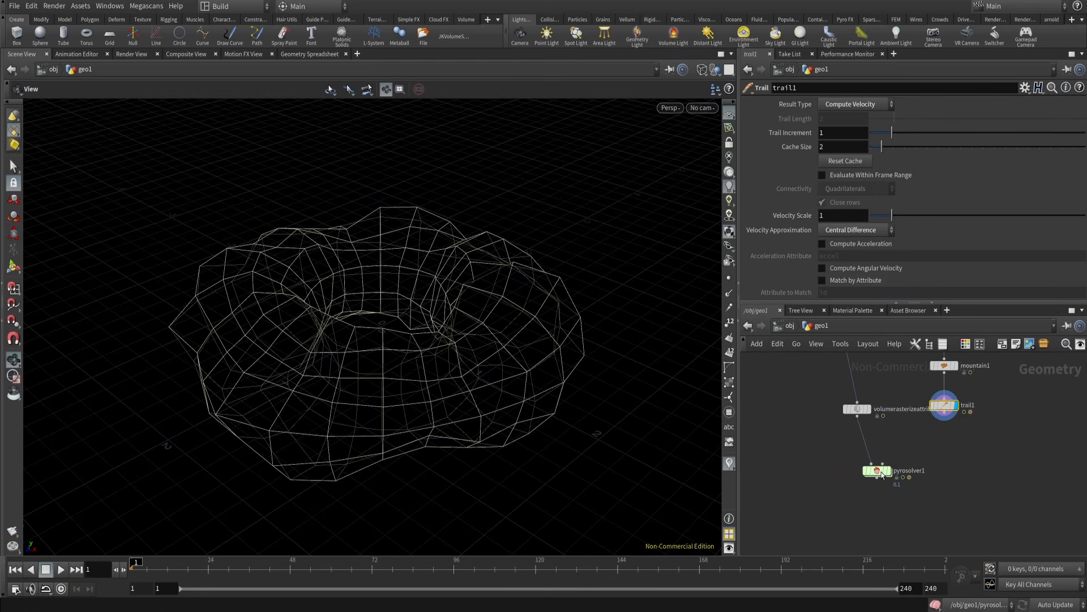
{"action": "left_click_drag", "start_coordinate": [887, 476], "coordinate": [868, 504]}
{"action": "left_click", "coordinate": [849, 414], "text": "shift"}
{"action": "key", "text": "l"}
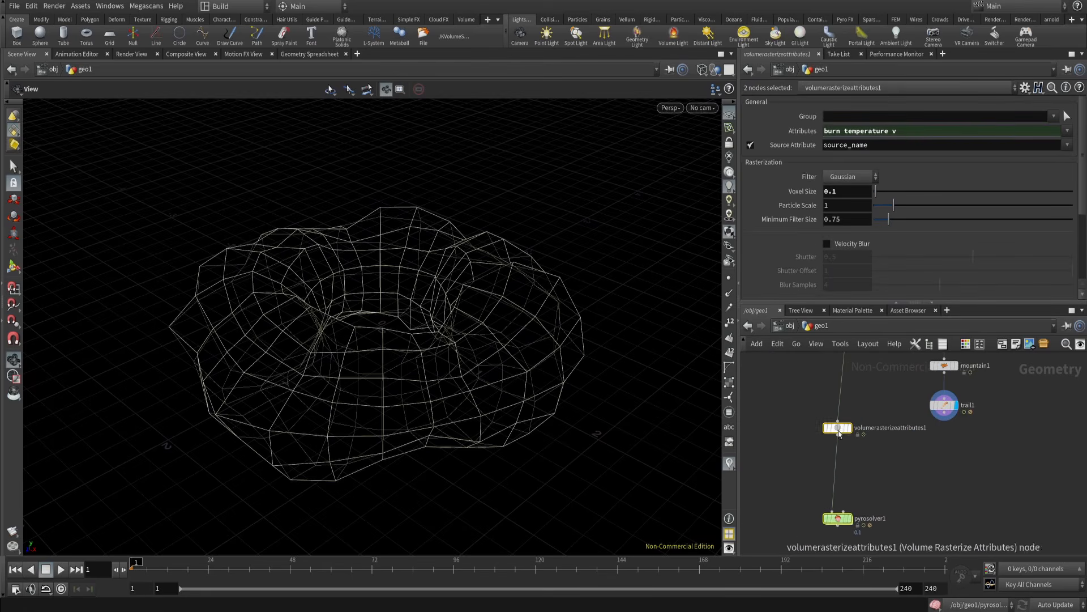
{"action": "left_click_drag", "start_coordinate": [843, 433], "coordinate": [835, 513]}
{"action": "middle_click_drag", "start_coordinate": [999, 452], "coordinate": [986, 489]}
{"action": "left_click_drag", "start_coordinate": [985, 479], "coordinate": [918, 346]}
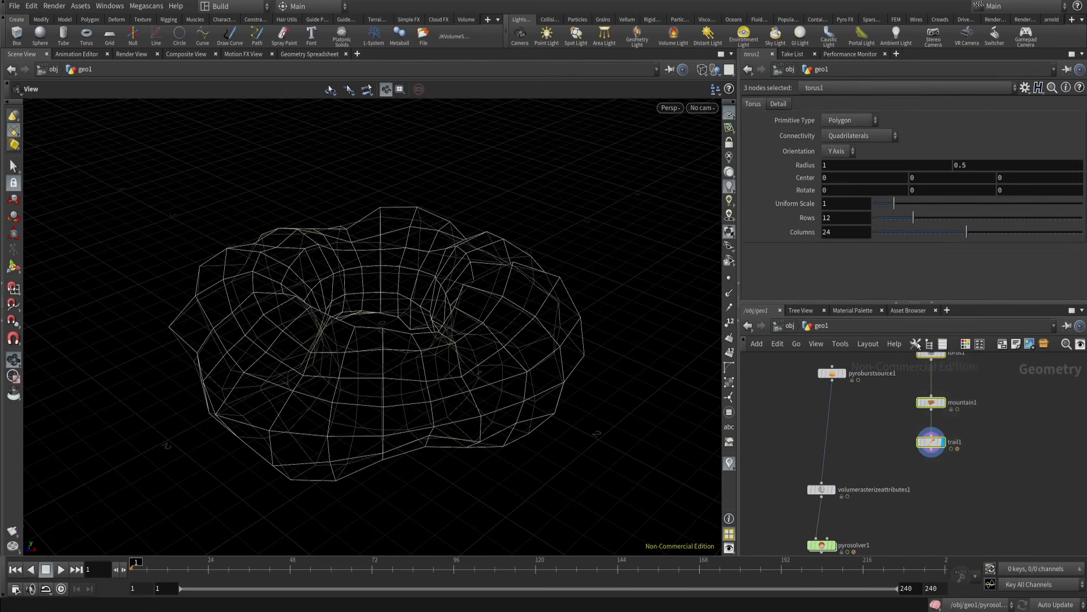
{"action": "left_click", "coordinate": [983, 460]}
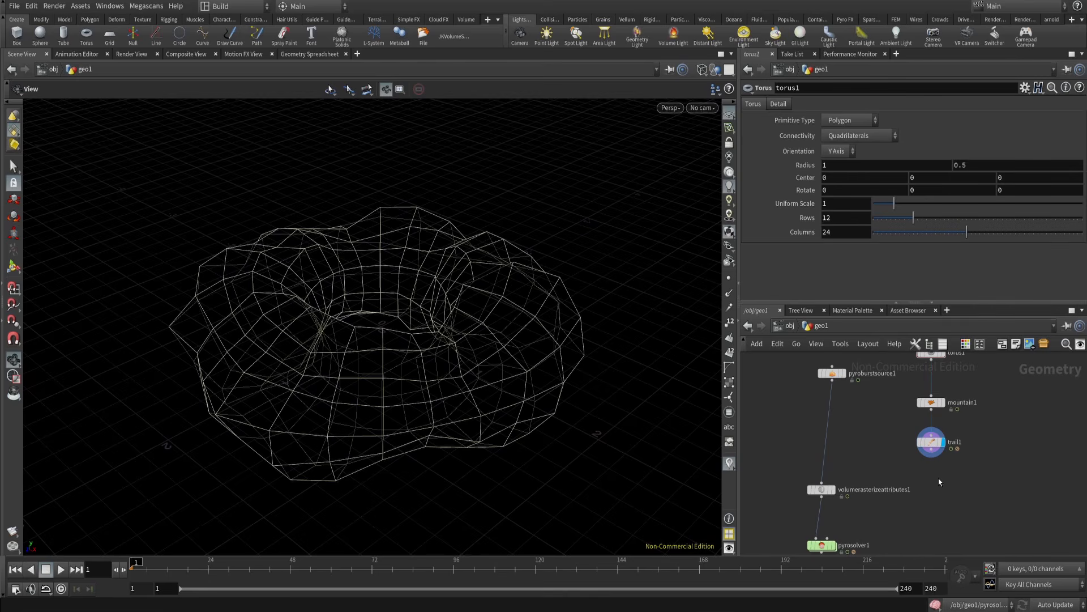
- Add a Pyro Source node below trail1, connect it to the trail output, and display it
{"action": "key", "text": "Tab"}
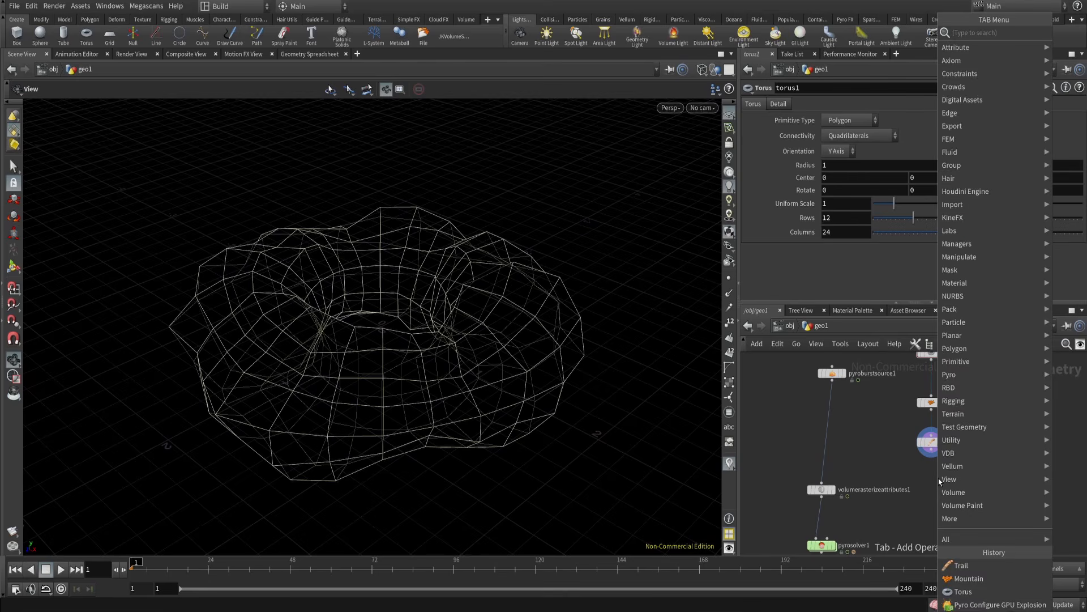
{"action": "type", "text": "pyro"}
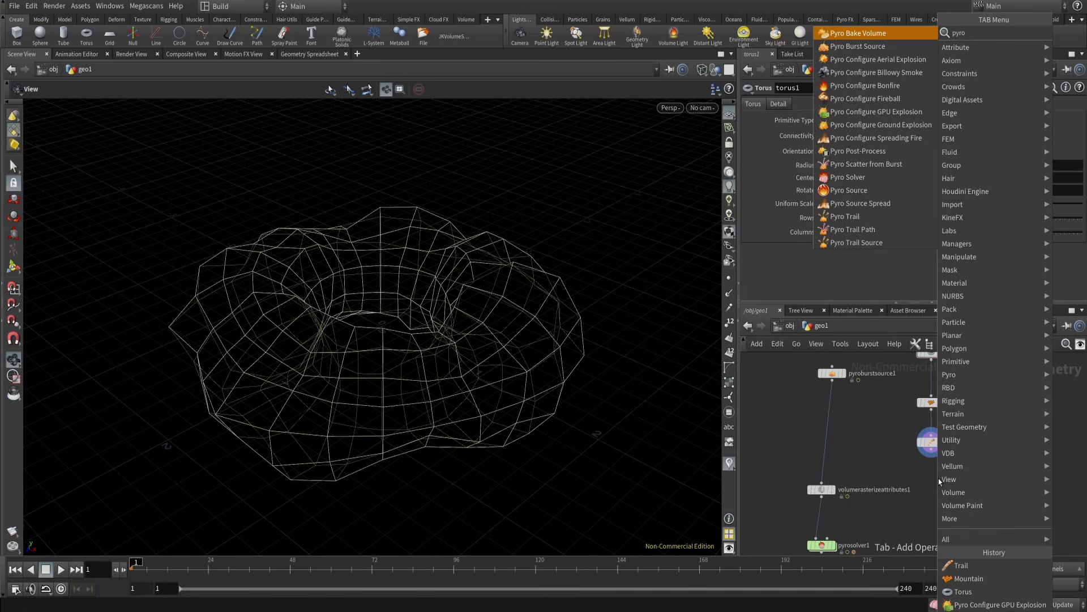
{"action": "key", "text": "Down"}
{"action": "key", "text": "Down"}
{"action": "key", "text": "Down"}
{"action": "key", "text": "Down"}
{"action": "key", "text": "Down"}
{"action": "key", "text": "Down"}
{"action": "key", "text": "Down"}
{"action": "key", "text": "Down"}
{"action": "key", "text": "Down"}
{"action": "key", "text": "Down"}
{"action": "key", "text": "Down"}
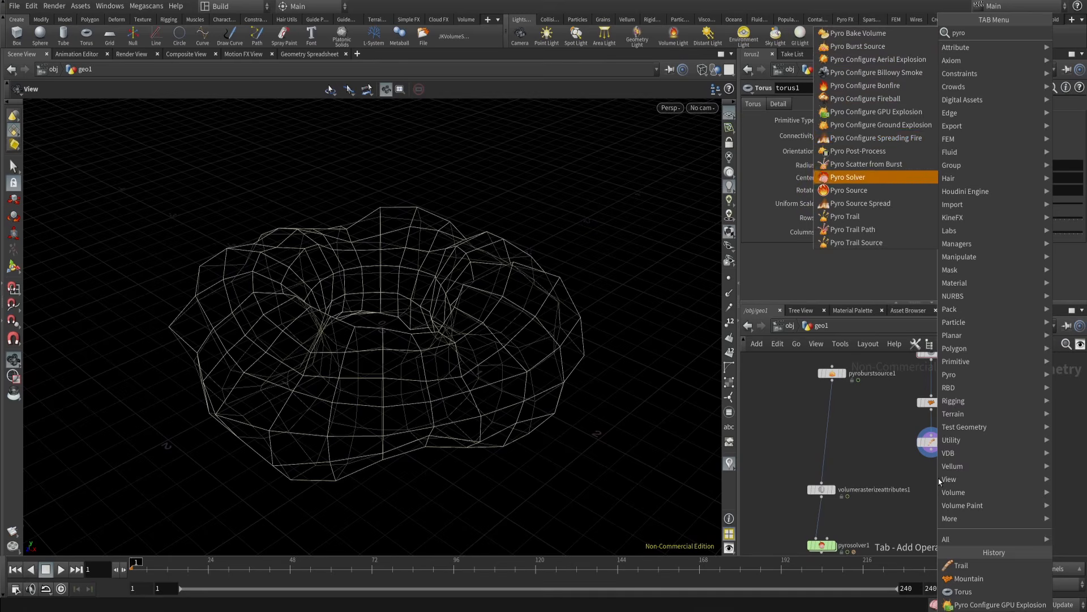
{"action": "key", "text": "Down"}
{"action": "key", "text": "Return"}
{"action": "left_click", "coordinate": [939, 478]}
{"action": "scroll", "coordinate": [940, 473], "scroll_direction": "up", "scroll_amount": 2}
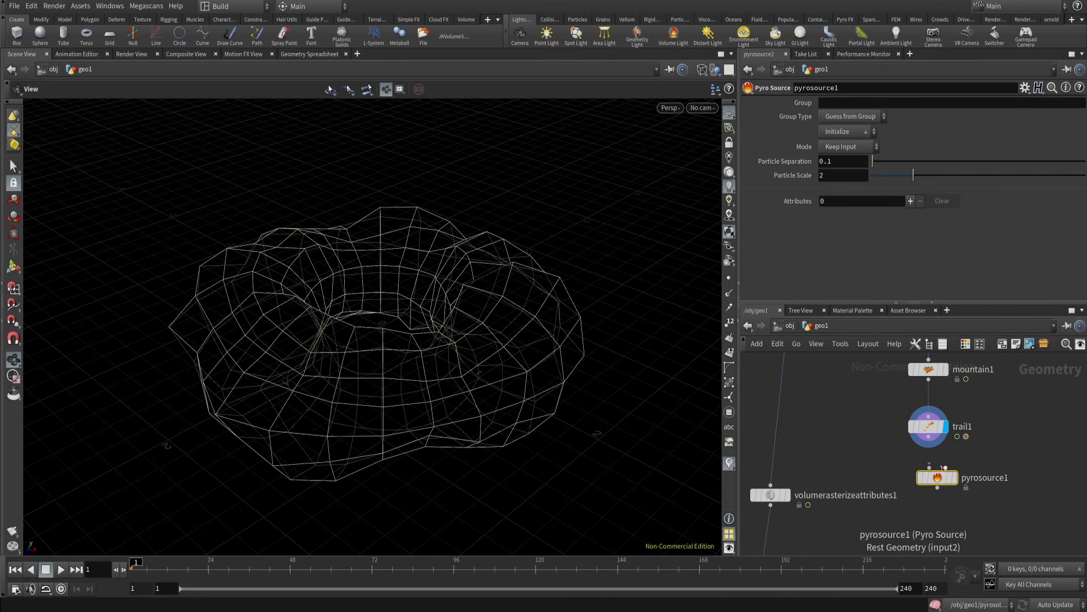
{"action": "left_click_drag", "start_coordinate": [929, 437], "coordinate": [930, 495]}
{"action": "left_click", "coordinate": [954, 478]}
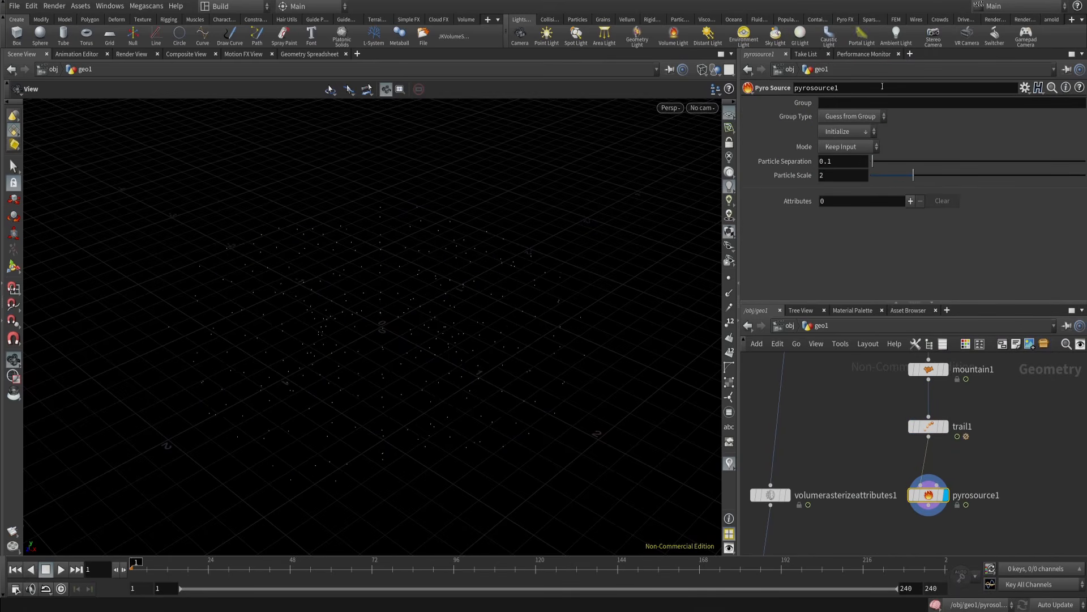
- Add two attributes to pyrosource1, one set to Burn and the other set to Temperature
{"action": "left_click", "coordinate": [910, 200]}
{"action": "left_click", "coordinate": [872, 218]}
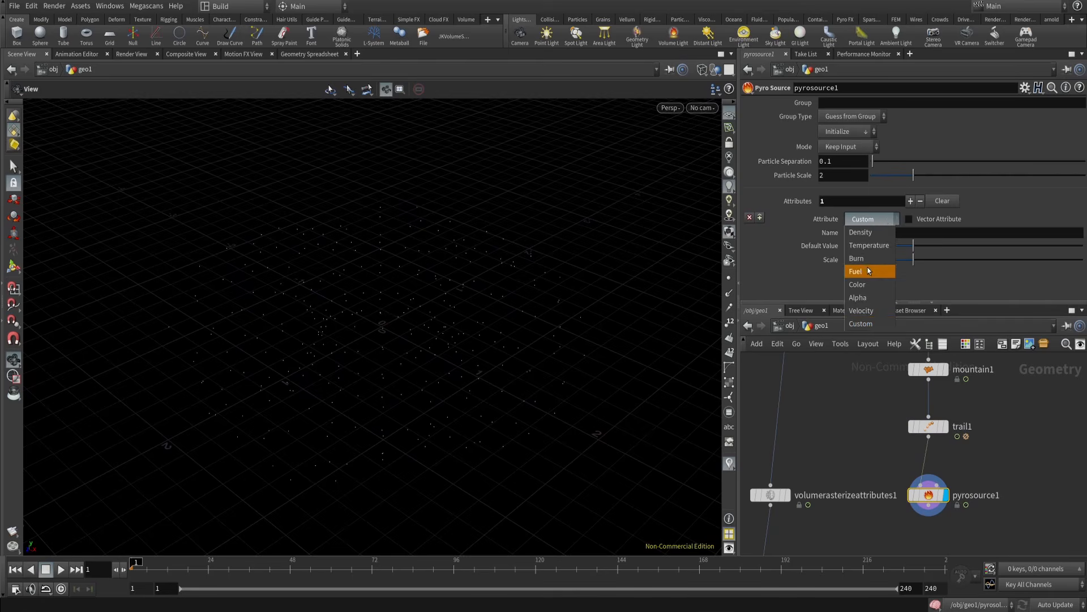
{"action": "left_click", "coordinate": [867, 271]}
{"action": "left_click", "coordinate": [760, 217]}
{"action": "left_click", "coordinate": [872, 219]}
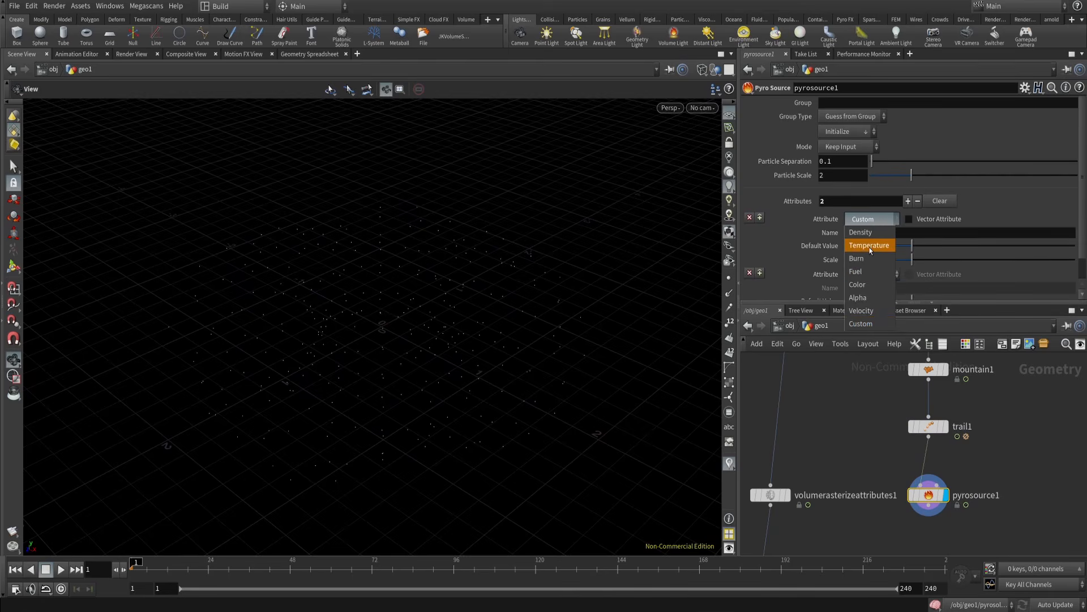
{"action": "left_click", "coordinate": [870, 246]}
- Set the mode of pyrosource1 to Surface Scatter
{"action": "left_click_drag", "start_coordinate": [503, 328], "coordinate": [369, 352]}
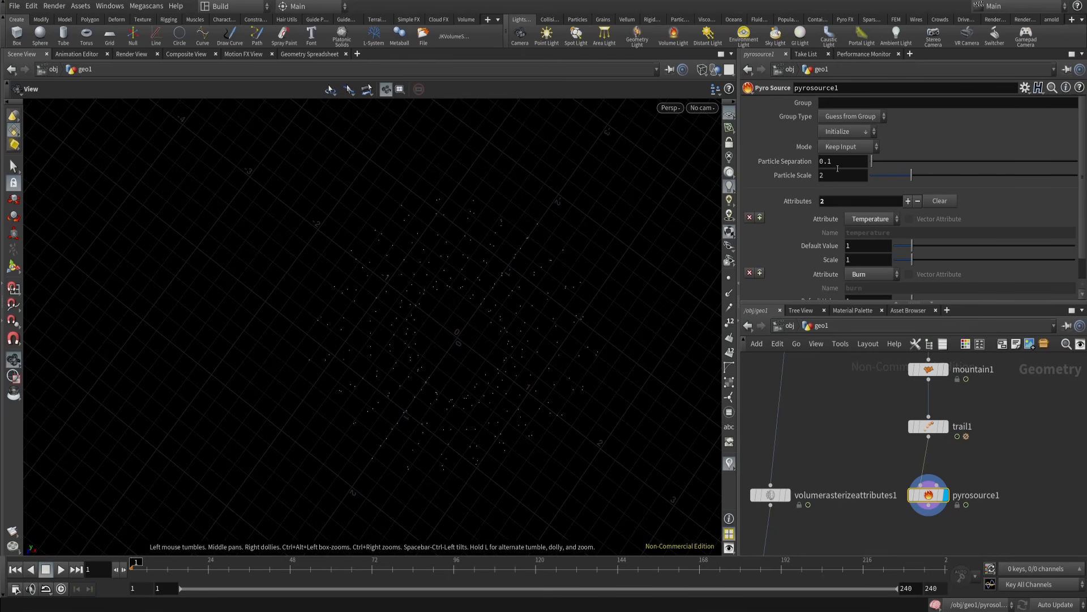
{"action": "left_click", "coordinate": [851, 147]}
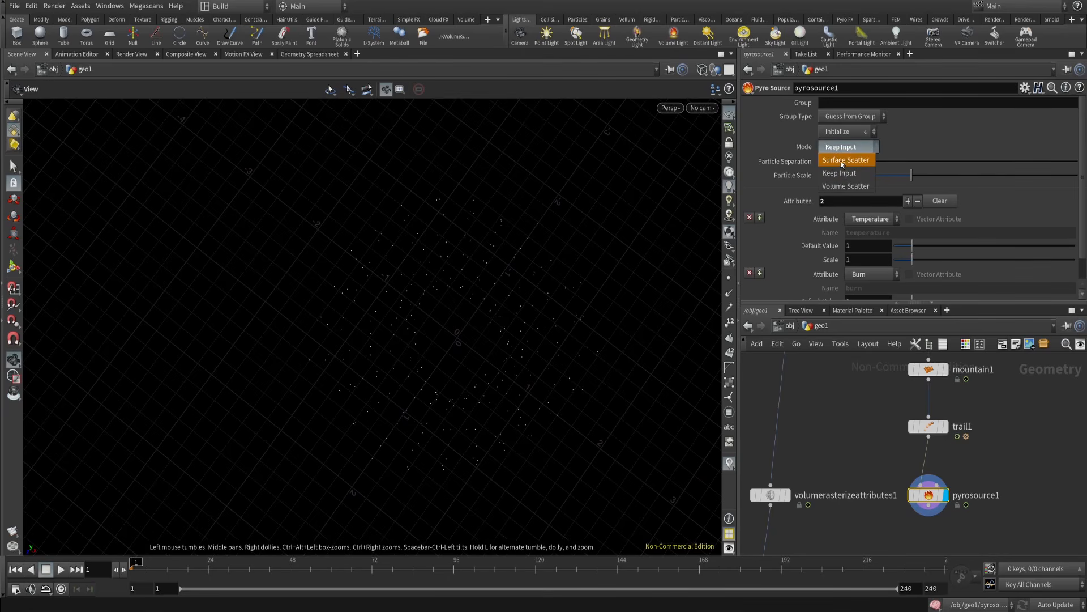
{"action": "left_click", "coordinate": [850, 160]}
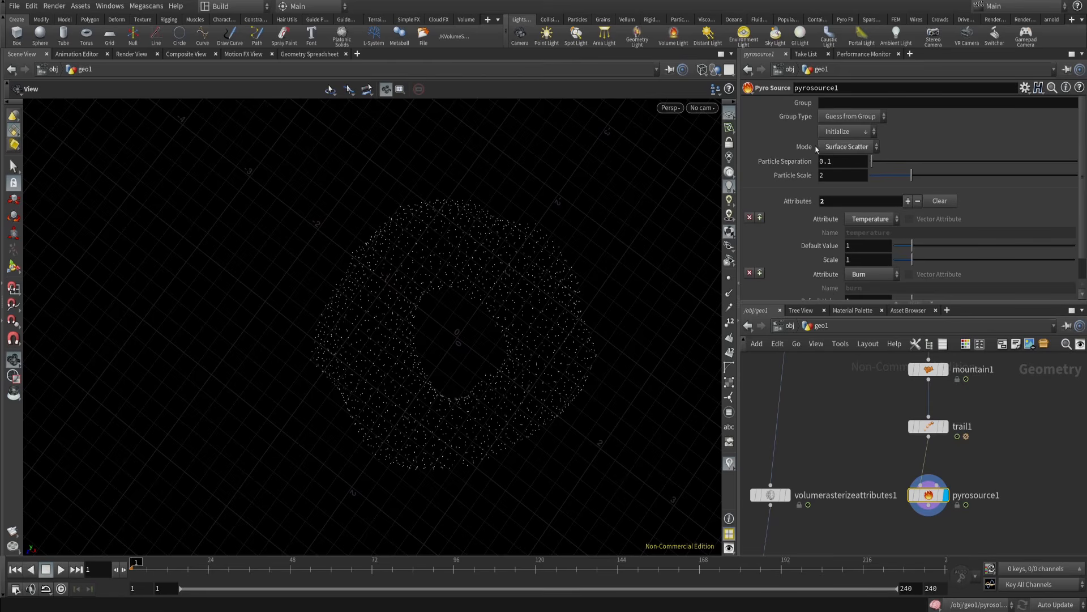
- Set the particle separation of pyrosource1 to .05 and check the node's point attributes
{"action": "middle_click_drag", "start_coordinate": [906, 548], "coordinate": [926, 454]}
{"action": "left_click_drag", "start_coordinate": [863, 503], "coordinate": [782, 435]}
{"action": "left_click", "coordinate": [949, 400]}
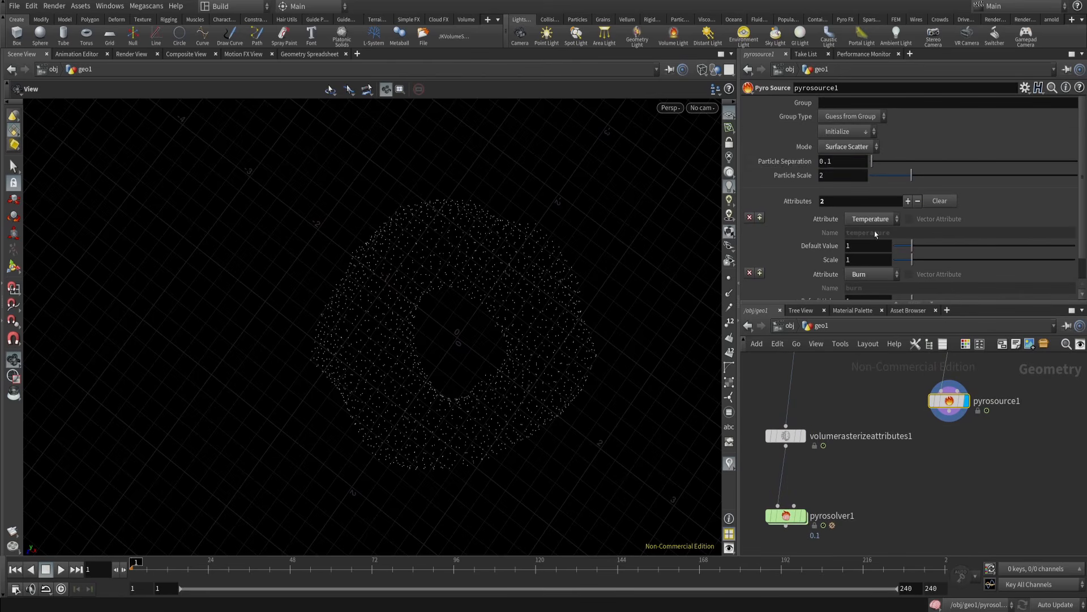
{"action": "left_click", "coordinate": [836, 159]}
{"action": "type", "text": ".05"}
{"action": "key", "text": "Return"}
{"action": "middle_click_drag", "start_coordinate": [942, 444], "coordinate": [925, 443]}
{"action": "middle_click_drag", "start_coordinate": [933, 399], "coordinate": [819, 472]}
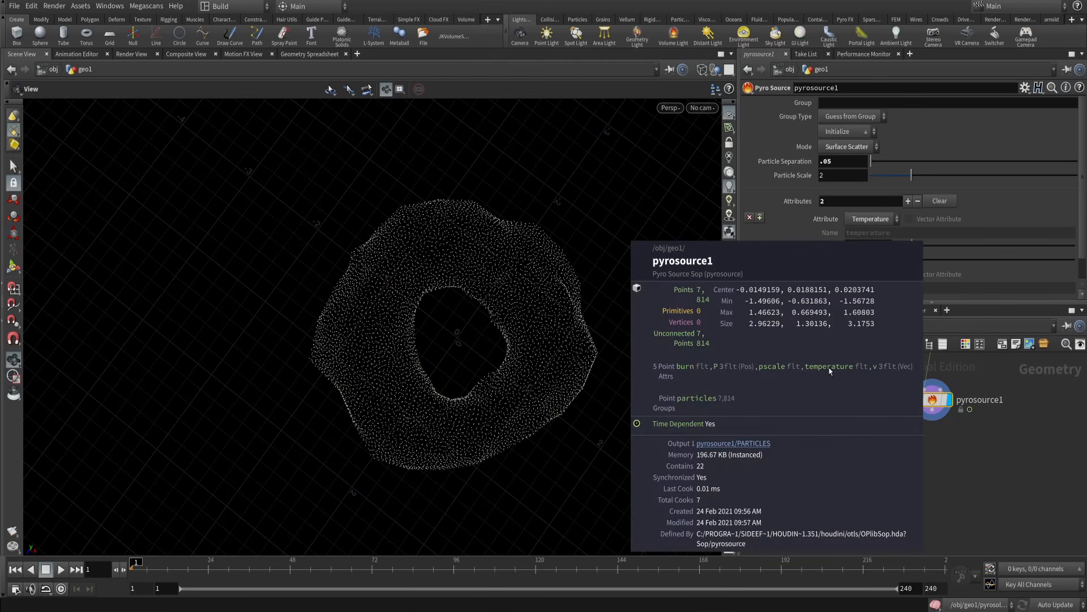
{"action": "middle_click_drag", "start_coordinate": [703, 410], "coordinate": [686, 366]}
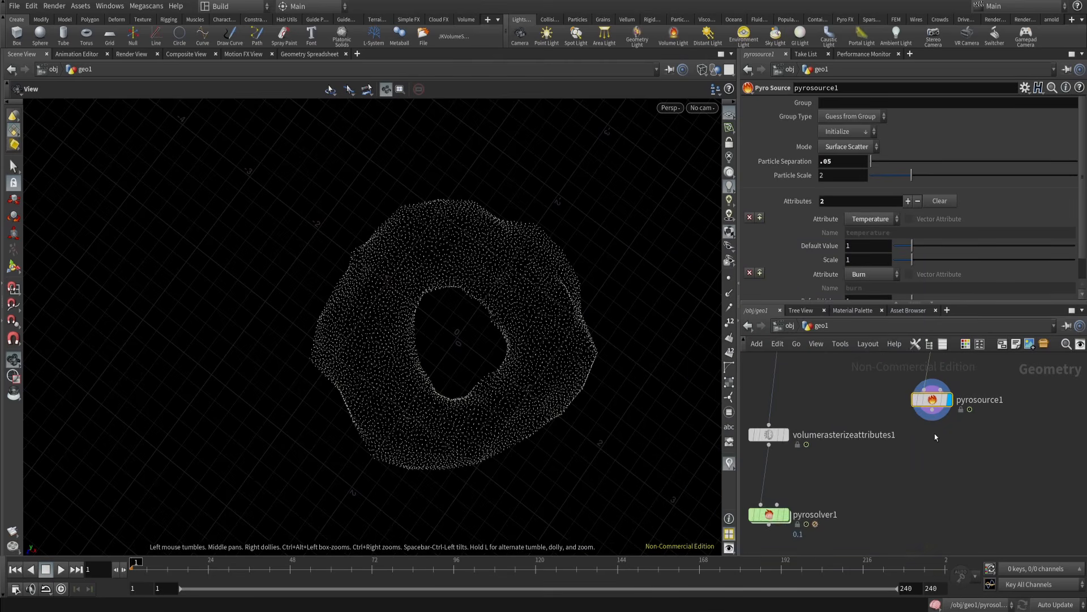
- Duplicate volumerasterizeattributes1 below pyrosource1, connect and display the copy, and check its output volumes
{"action": "scroll", "coordinate": [969, 450], "scroll_direction": "down", "scroll_amount": 3}
{"action": "left_click_drag", "start_coordinate": [881, 511], "coordinate": [954, 397]}
{"action": "left_click", "coordinate": [890, 476]}
{"action": "scroll", "coordinate": [939, 458], "scroll_direction": "up", "scroll_amount": 3}
{"action": "middle_click_drag", "start_coordinate": [963, 497], "coordinate": [891, 496]}
{"action": "mouse_move", "coordinate": [882, 459]}
{"action": "left_mouse_down"}
{"action": "mouse_move", "coordinate": [881, 444]}
{"action": "mouse_move", "coordinate": [876, 469]}
{"action": "left_mouse_up"}
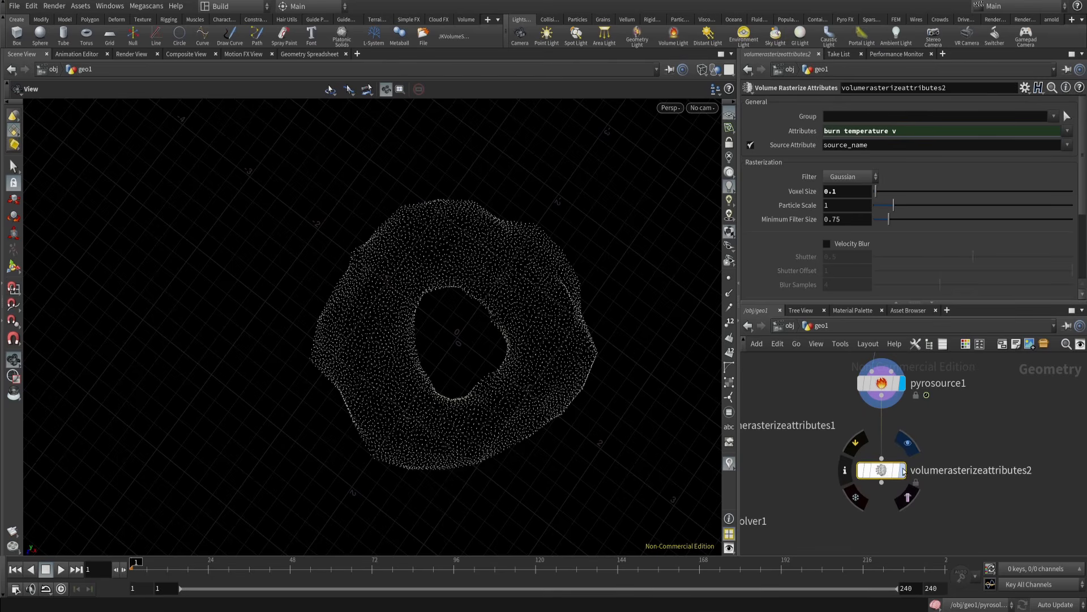
{"action": "left_click", "coordinate": [903, 471]}
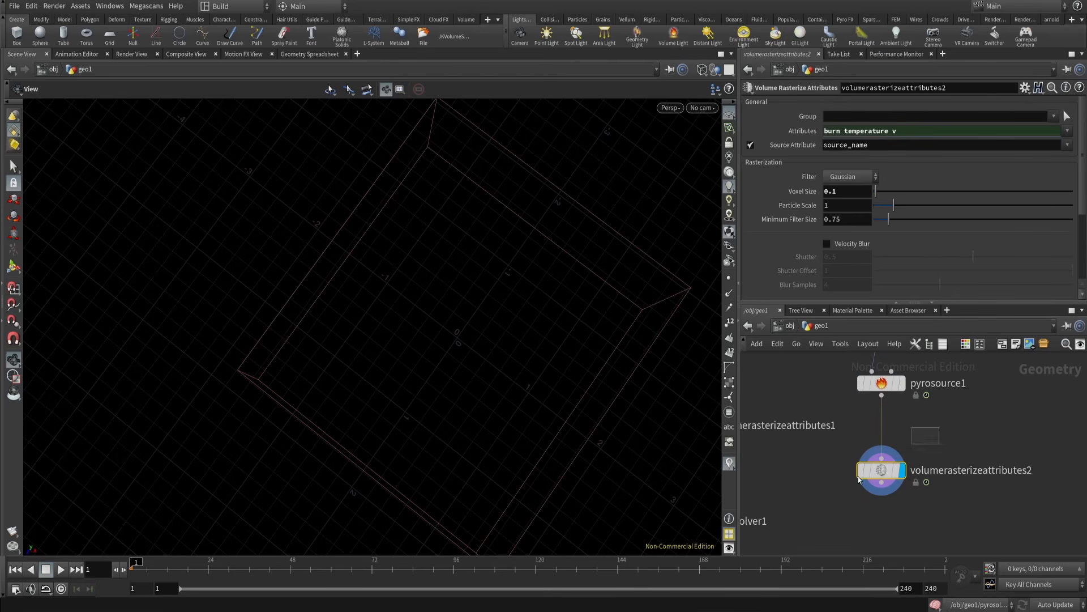
{"action": "left_click", "coordinate": [846, 137]}
{"action": "middle_click", "coordinate": [918, 485]}
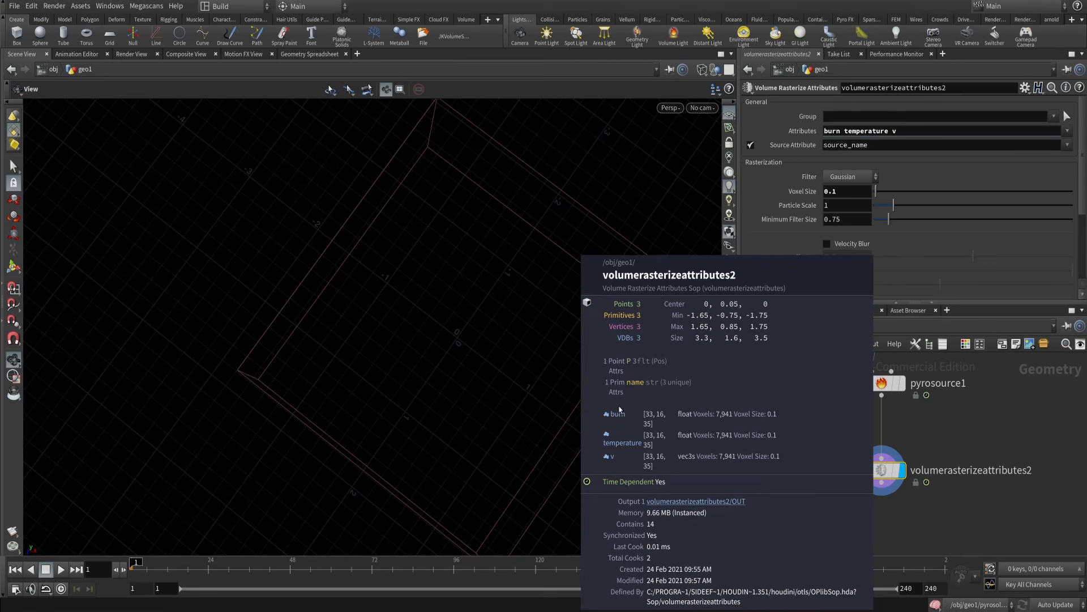
- Feed volumerasterizeattributes2 into pyrosolver1 instead of the burst source, move the solver beneath it, and display the solver
{"action": "middle_click_drag", "start_coordinate": [871, 510], "coordinate": [933, 429]}
{"action": "left_click", "coordinate": [757, 451]}
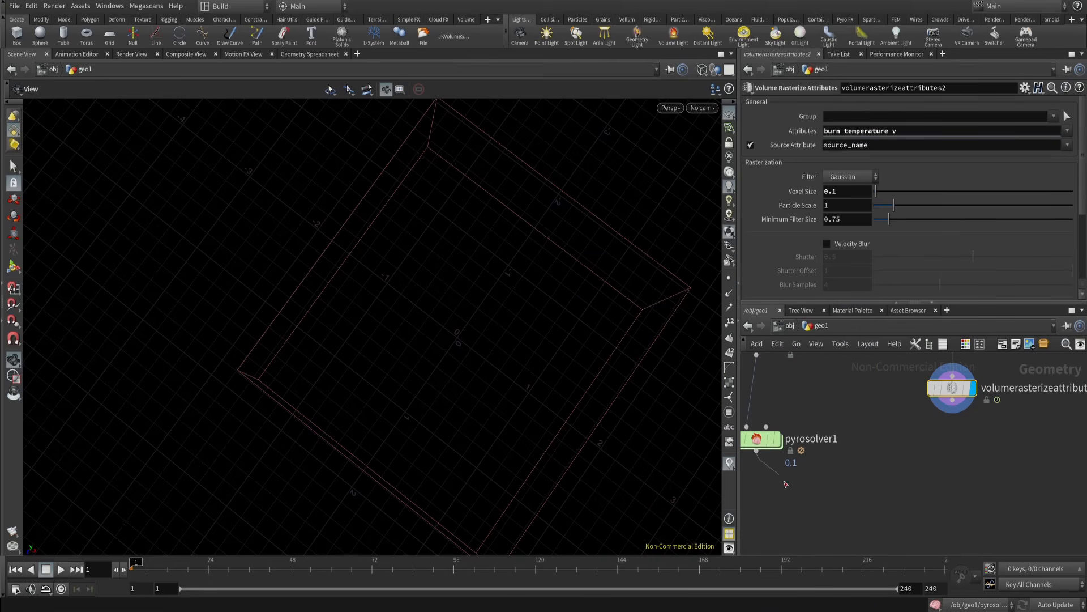
{"action": "left_click", "coordinate": [952, 400]}
{"action": "left_click_drag", "start_coordinate": [769, 444], "coordinate": [929, 512]}
{"action": "mouse_move", "coordinate": [928, 509]}
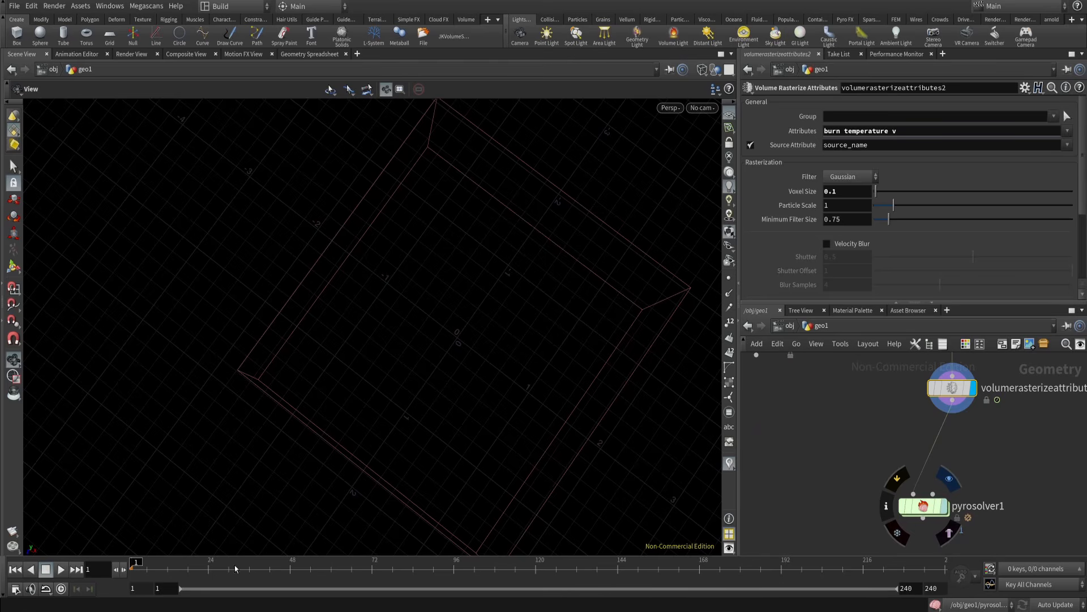
{"action": "left_click", "coordinate": [949, 479]}
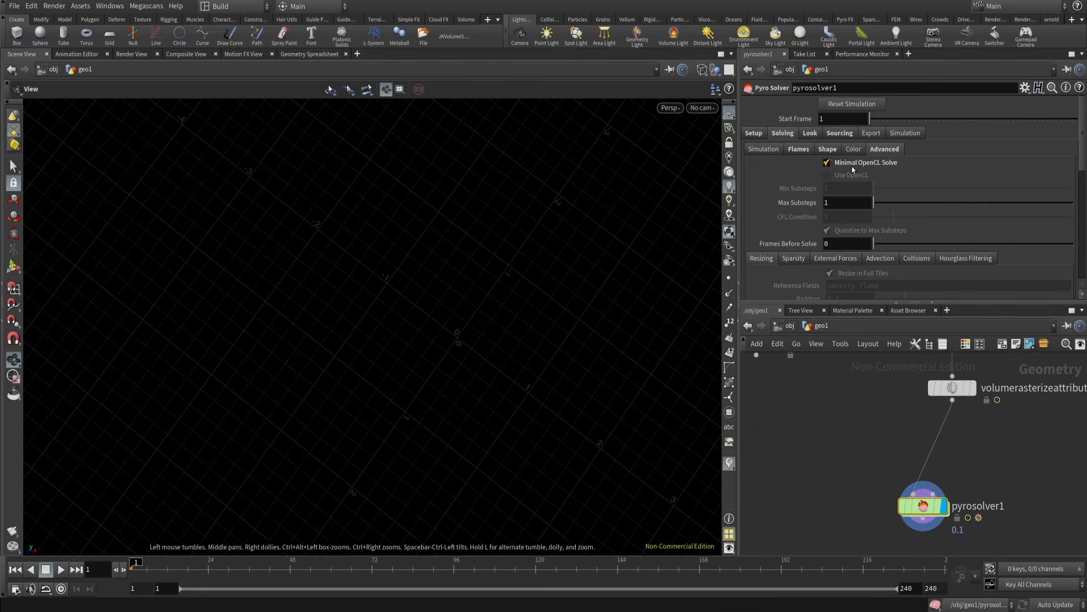
- Extend the pyro solver's source frame range to end at frame 50 and review its sourcing operations
{"action": "left_click", "coordinate": [838, 133]}
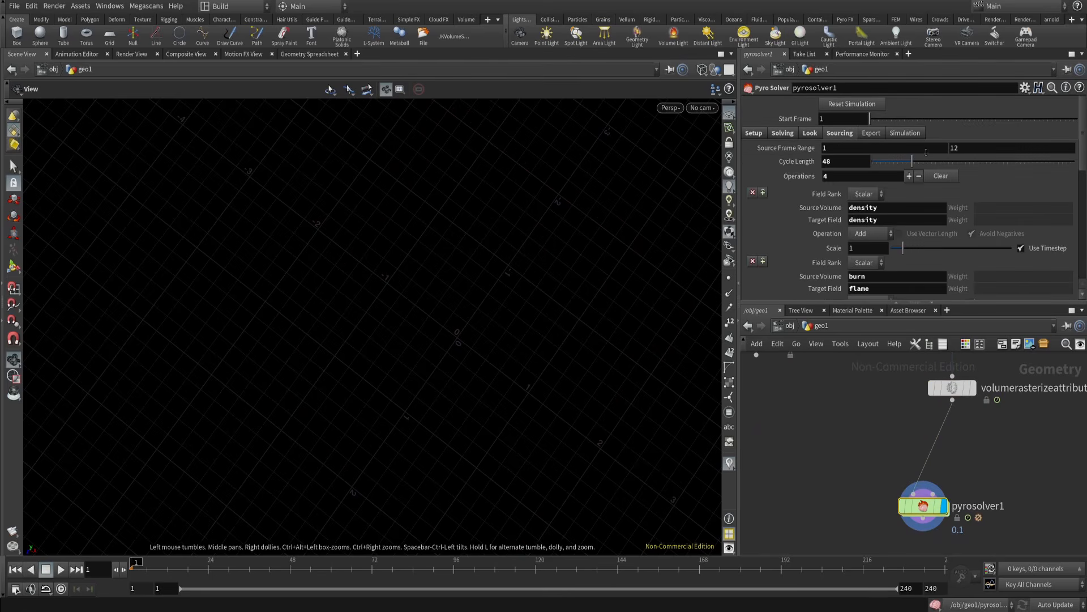
{"action": "double_click", "coordinate": [963, 146]}
{"action": "type", "text": "50"}
{"action": "key", "text": "Return"}
{"action": "scroll", "coordinate": [861, 221], "scroll_direction": "down", "scroll_amount": 3}
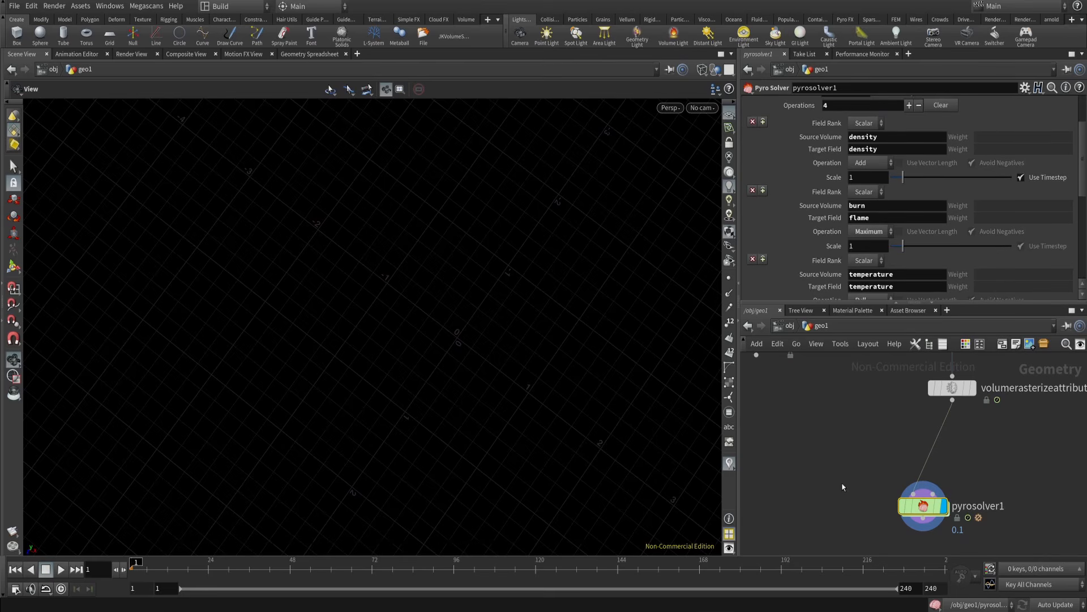
- Play the pyro simulation from the first frame and examine the fire and smoke from a wider view
{"action": "middle_click_drag", "start_coordinate": [842, 487], "coordinate": [841, 460]}
{"action": "left_click", "coordinate": [53, 570]}
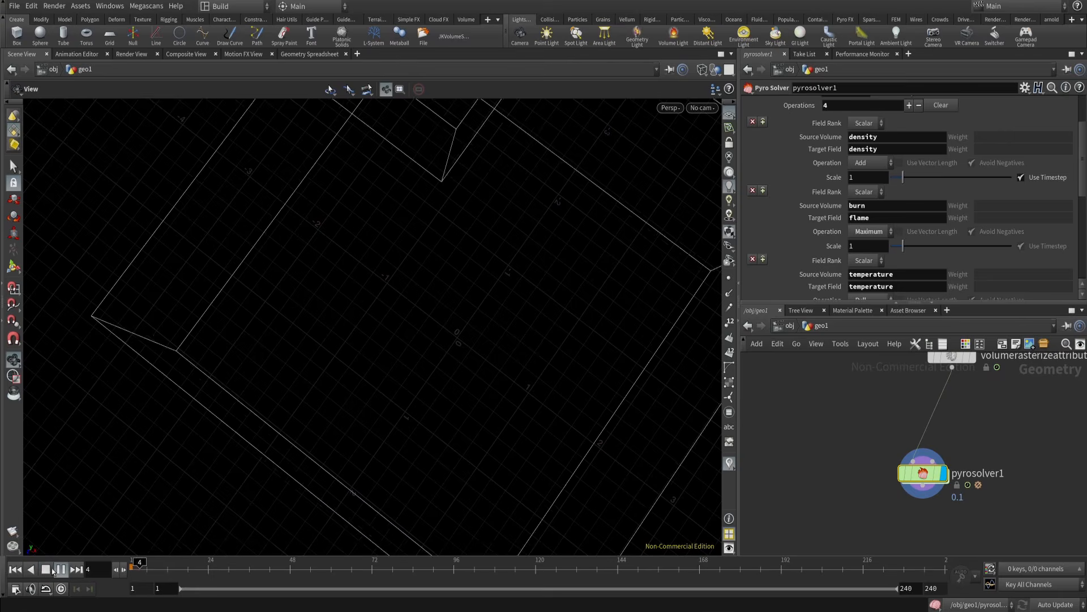
{"action": "left_click", "coordinate": [48, 569]}
{"action": "scroll", "coordinate": [502, 284], "scroll_direction": "down", "scroll_amount": 6}
{"action": "left_click_drag", "start_coordinate": [492, 414], "coordinate": [474, 321]}
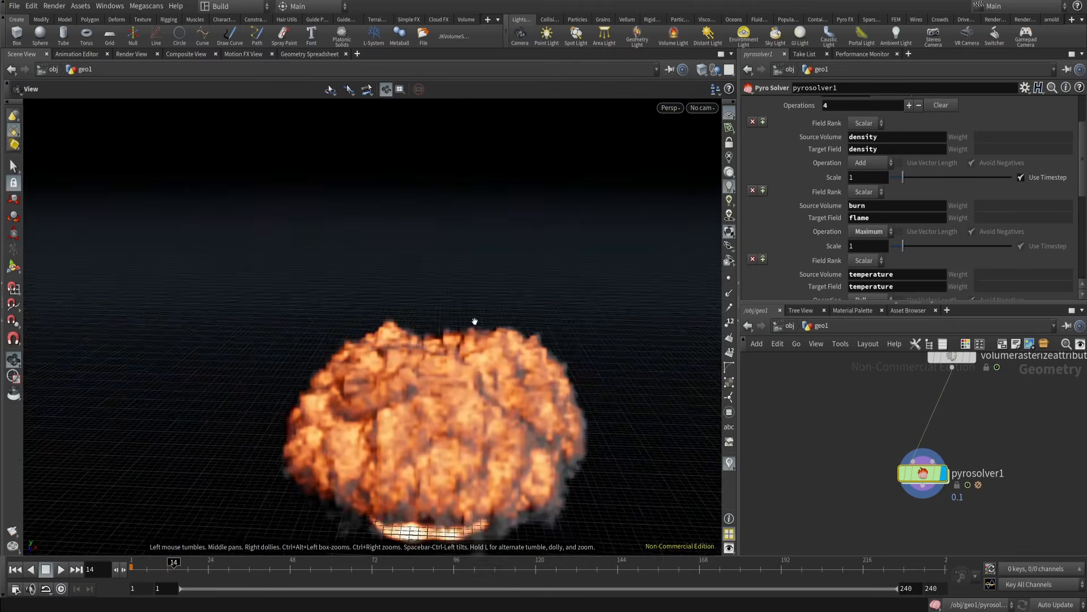
{"action": "middle_click_drag", "start_coordinate": [474, 322], "coordinate": [531, 169]}
{"action": "left_click", "coordinate": [15, 571]}
{"action": "left_click", "coordinate": [58, 571]}
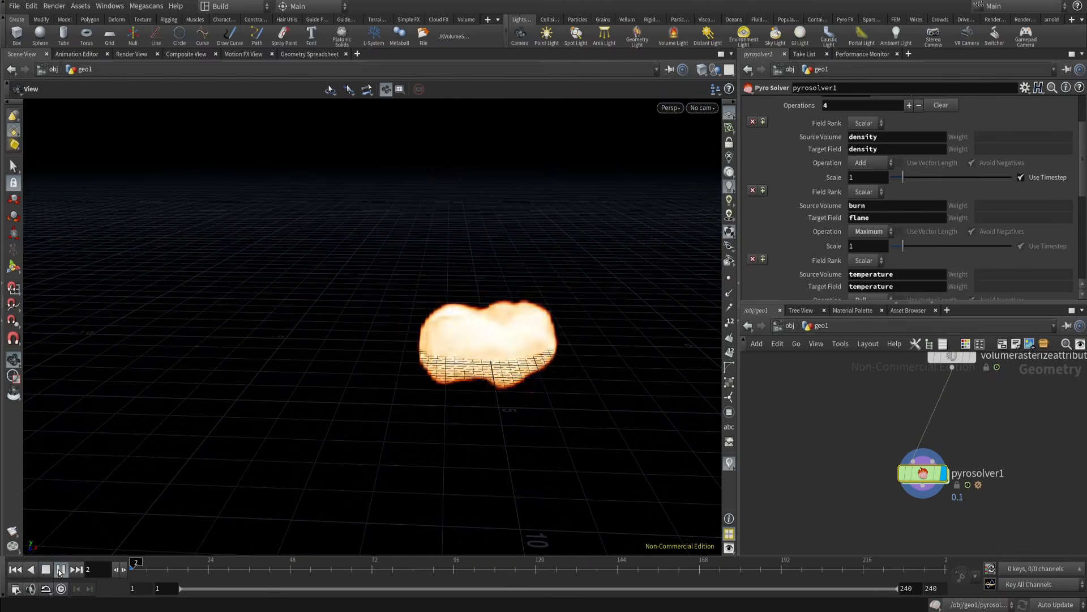
{"action": "left_click", "coordinate": [59, 570]}
{"action": "scroll", "coordinate": [419, 349], "scroll_direction": "down", "scroll_amount": 4}
{"action": "middle_click_drag", "start_coordinate": [439, 351], "coordinate": [433, 446]}
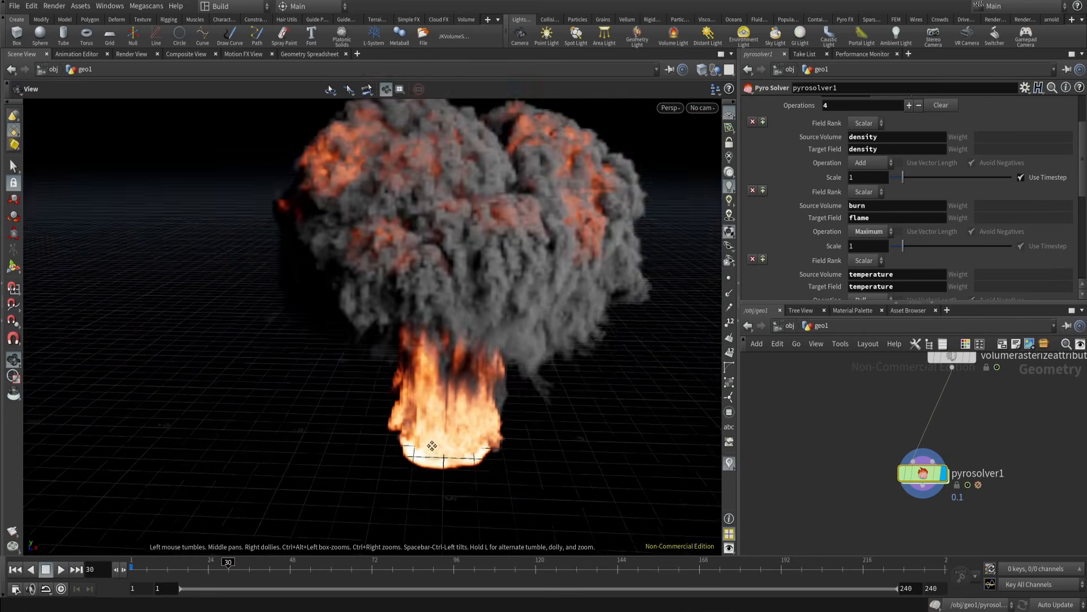
{"action": "scroll", "coordinate": [432, 446], "scroll_direction": "down", "scroll_amount": 3}
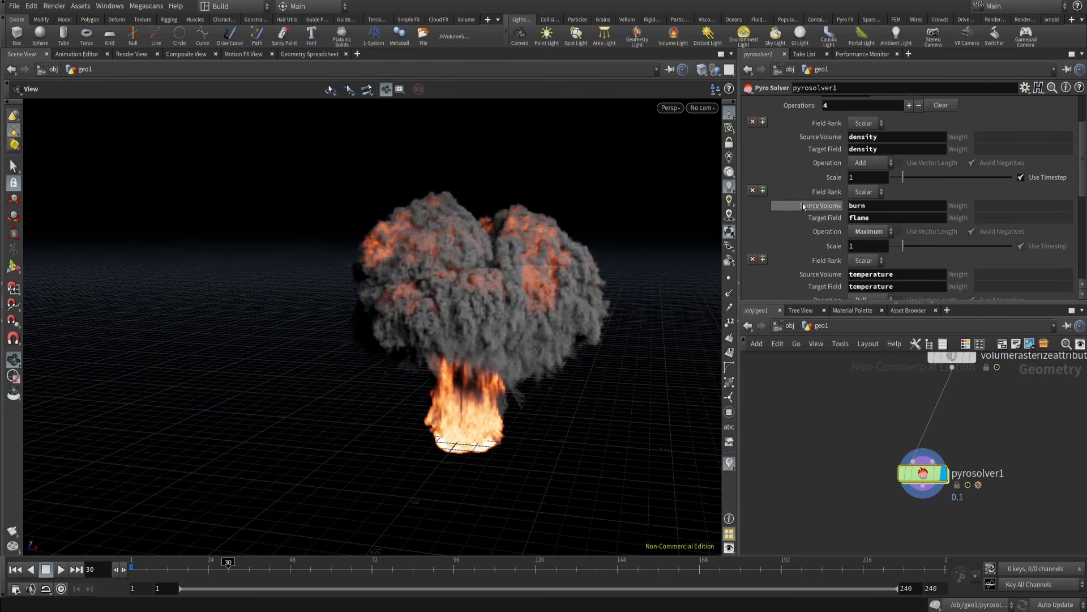
- Turn off Add Expansion in the pyro solver's flame settings
{"action": "scroll", "coordinate": [809, 185], "scroll_direction": "up", "scroll_amount": 3}
{"action": "scroll", "coordinate": [809, 186], "scroll_direction": "up", "scroll_amount": 1}
{"action": "left_click", "coordinate": [785, 134]}
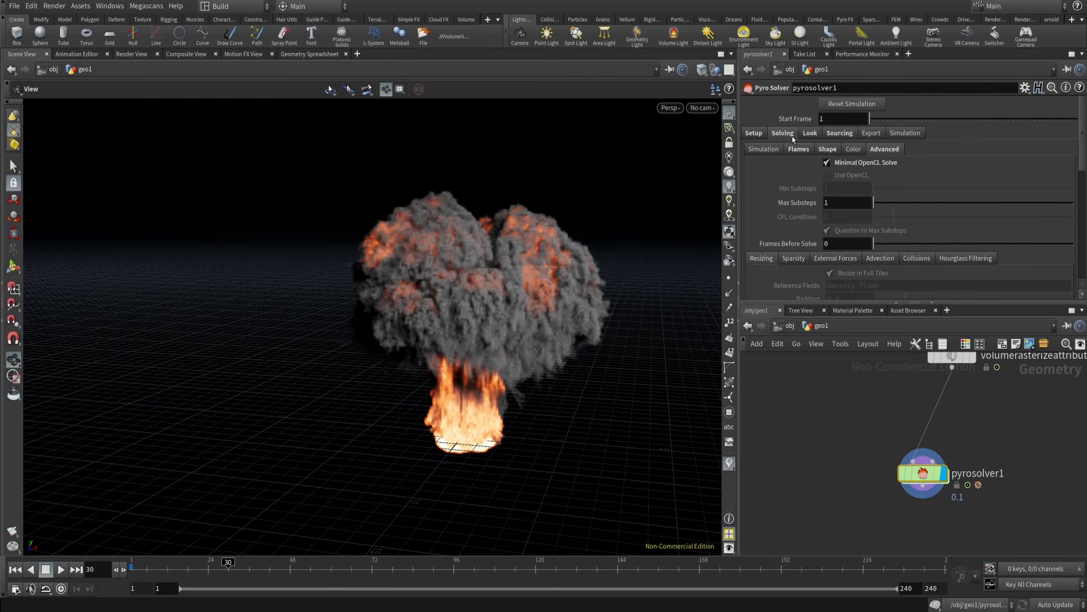
{"action": "left_click", "coordinate": [798, 149]}
{"action": "scroll", "coordinate": [753, 179], "scroll_direction": "down", "scroll_amount": 4}
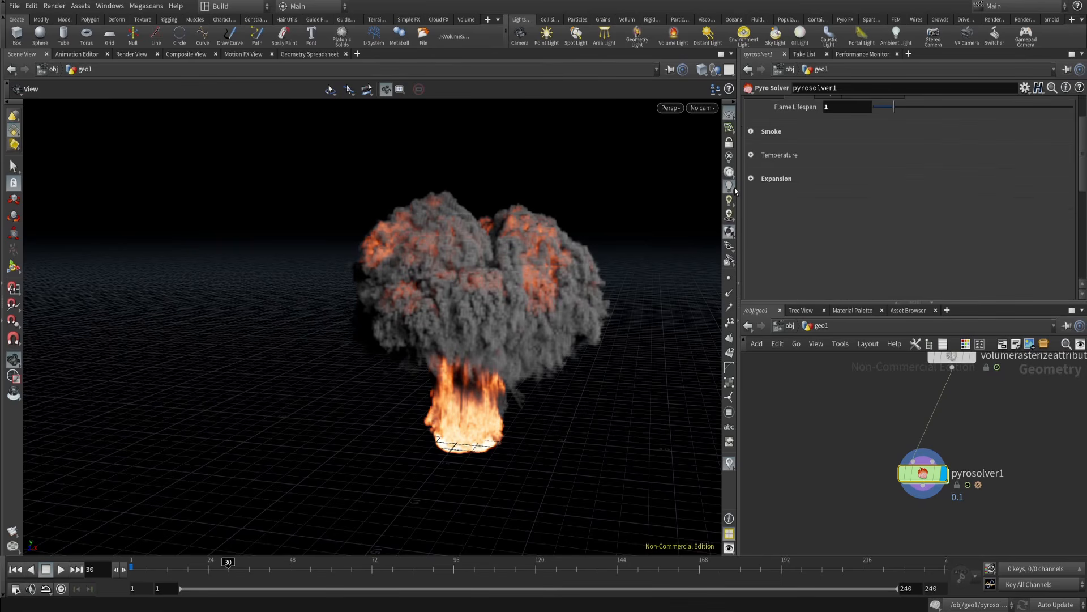
{"action": "left_click", "coordinate": [752, 179]}
{"action": "left_click", "coordinate": [854, 195]}
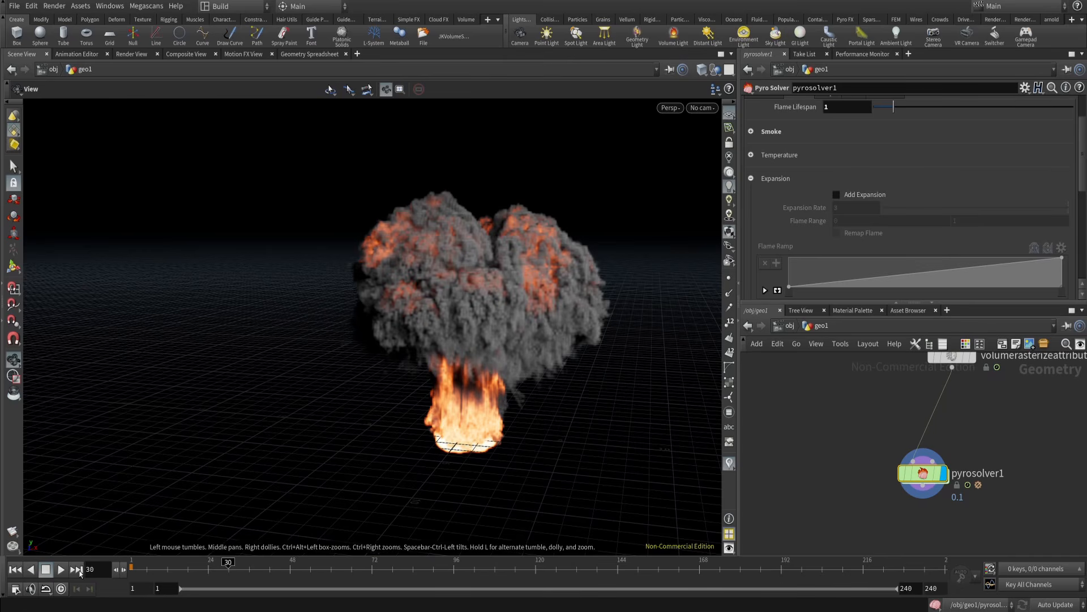
- Return to frame 1 and expand the pyro solver's Smoke settings for flames
{"action": "left_click", "coordinate": [15, 569]}
{"action": "scroll", "coordinate": [814, 137], "scroll_direction": "up", "scroll_amount": 3}
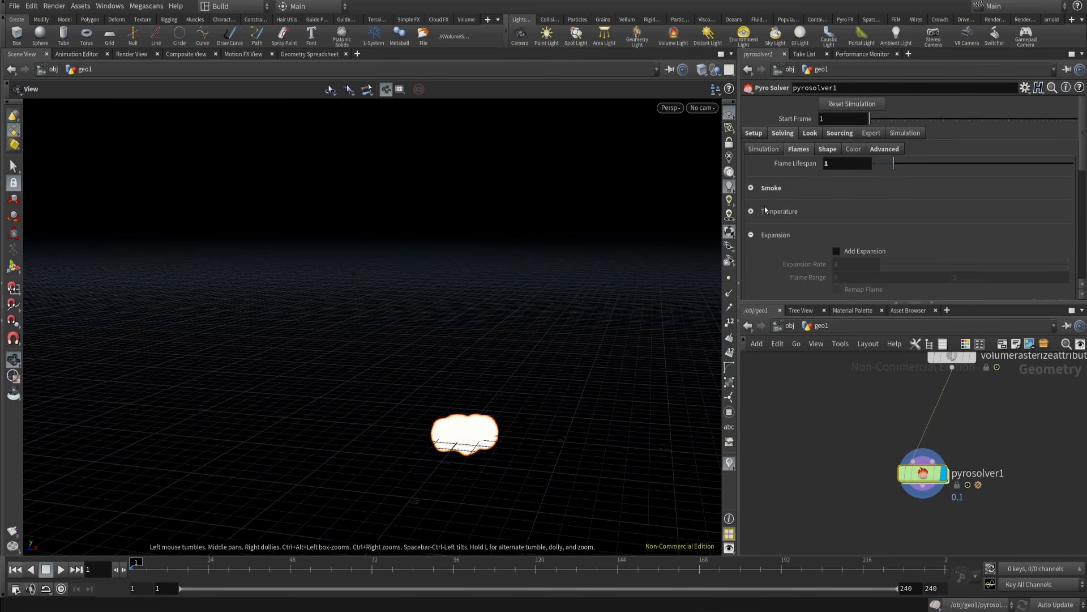
{"action": "left_click", "coordinate": [752, 188]}
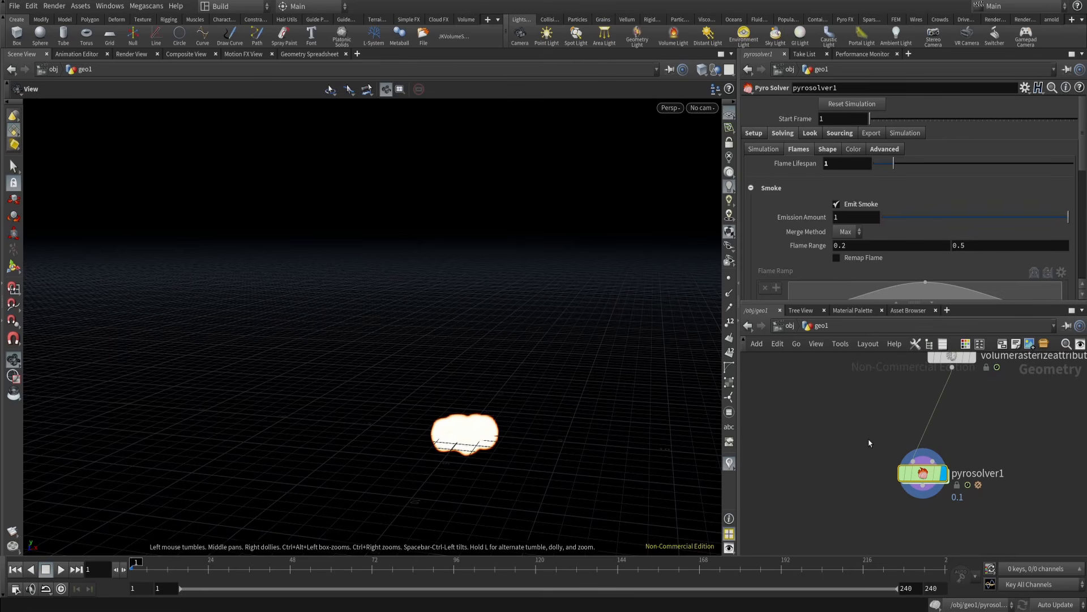
- Align the nodes from torus1 to volumerasterizeattributes2 in a vertical column and place pyrosolver1 directly below them
{"action": "scroll", "coordinate": [872, 448], "scroll_direction": "down", "scroll_amount": 5}
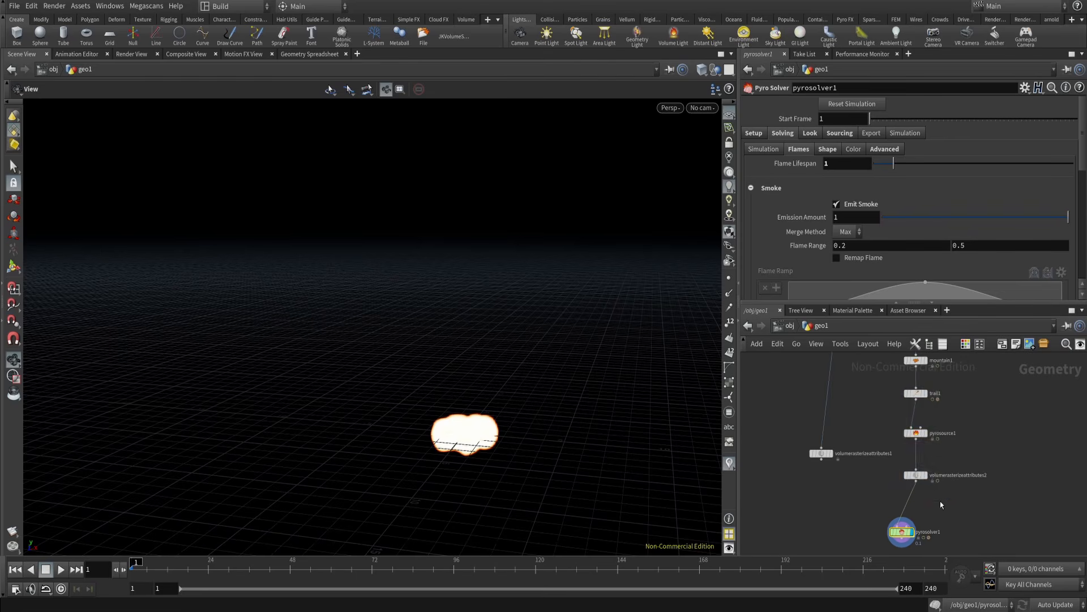
{"action": "left_click_drag", "start_coordinate": [940, 501], "coordinate": [900, 386]}
{"action": "scroll", "coordinate": [867, 438], "scroll_direction": "down", "scroll_amount": 2}
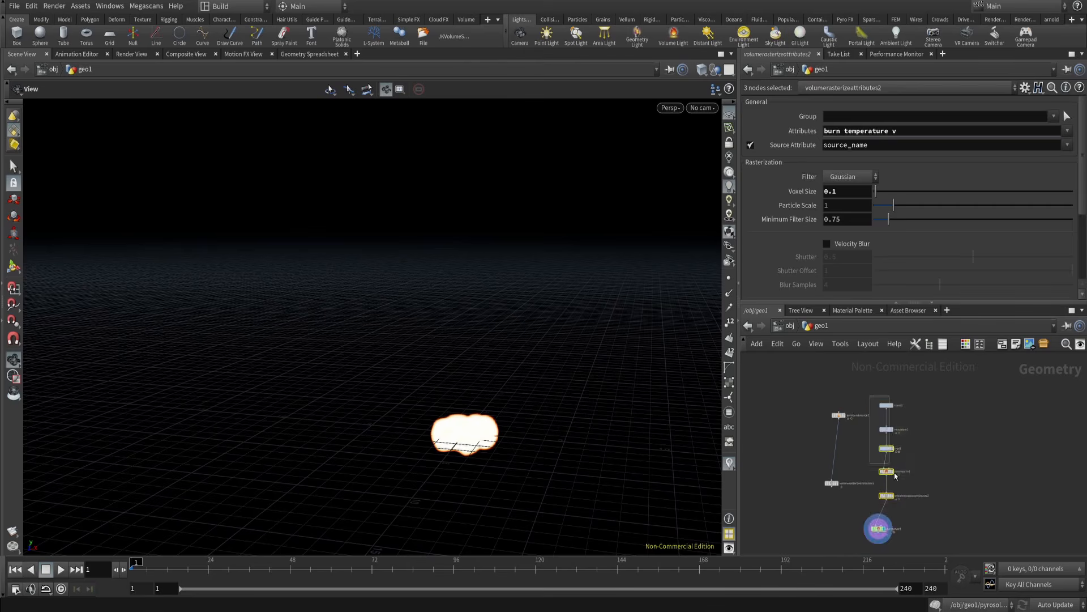
{"action": "left_click_drag", "start_coordinate": [895, 476], "coordinate": [910, 504]}
{"action": "scroll", "coordinate": [927, 433], "scroll_direction": "up", "scroll_amount": 3}
{"action": "key", "text": "l"}
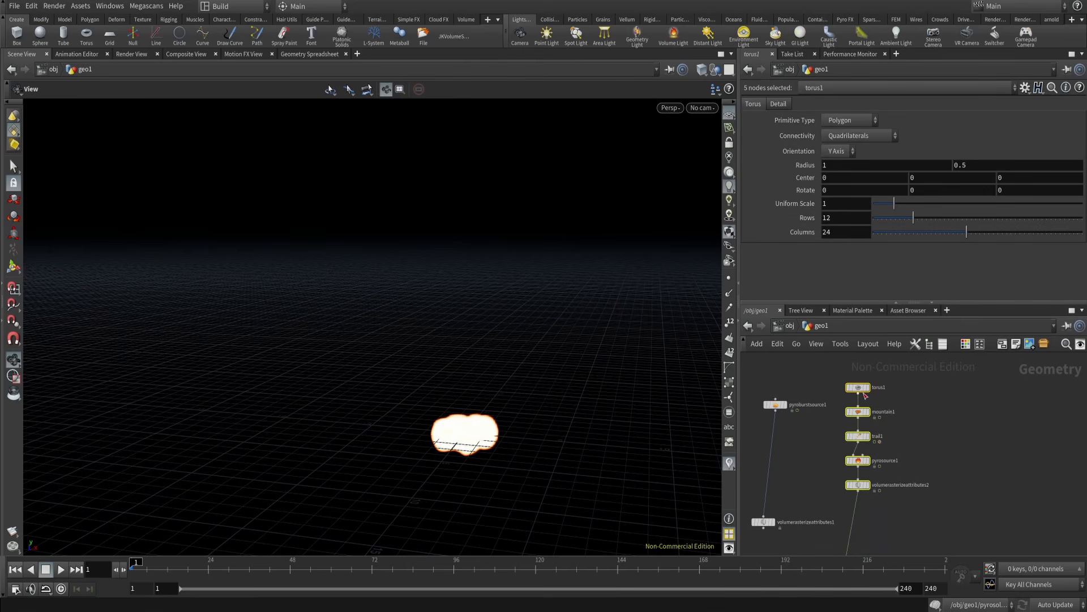
{"action": "left_click_drag", "start_coordinate": [863, 390], "coordinate": [850, 450]}
{"action": "middle_click_drag", "start_coordinate": [920, 483], "coordinate": [936, 391]}
{"action": "mouse_move", "coordinate": [890, 472]}
{"action": "left_mouse_down"}
{"action": "mouse_move", "coordinate": [847, 523]}
{"action": "mouse_move", "coordinate": [864, 507]}
{"action": "left_mouse_up"}
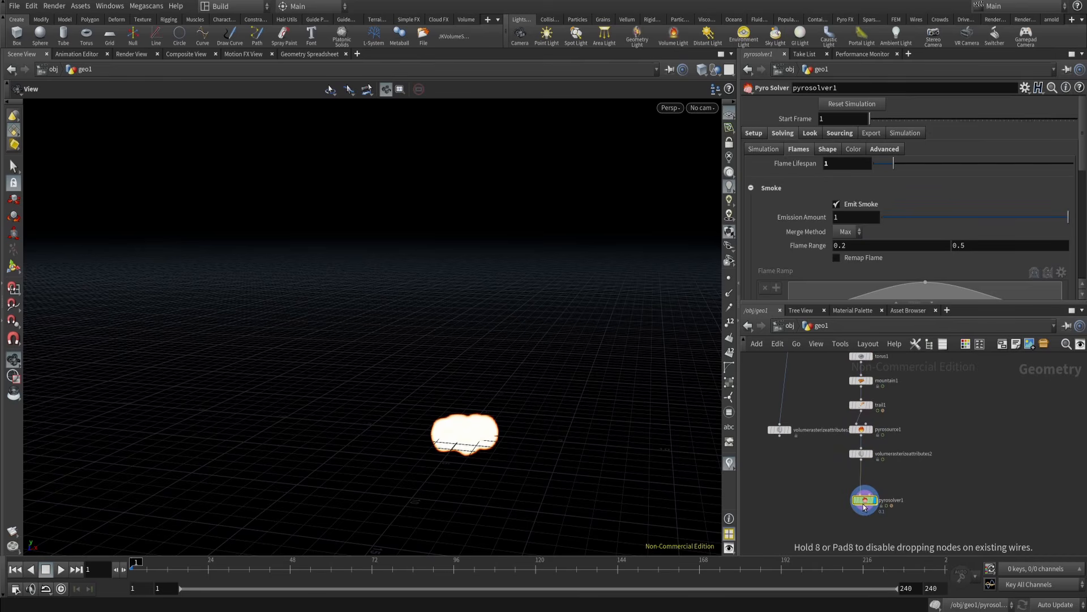
- Play the pyro simulation from frame 1 and examine the fire and smoke at frame 27
{"action": "middle_click_drag", "start_coordinate": [919, 509], "coordinate": [925, 478]}
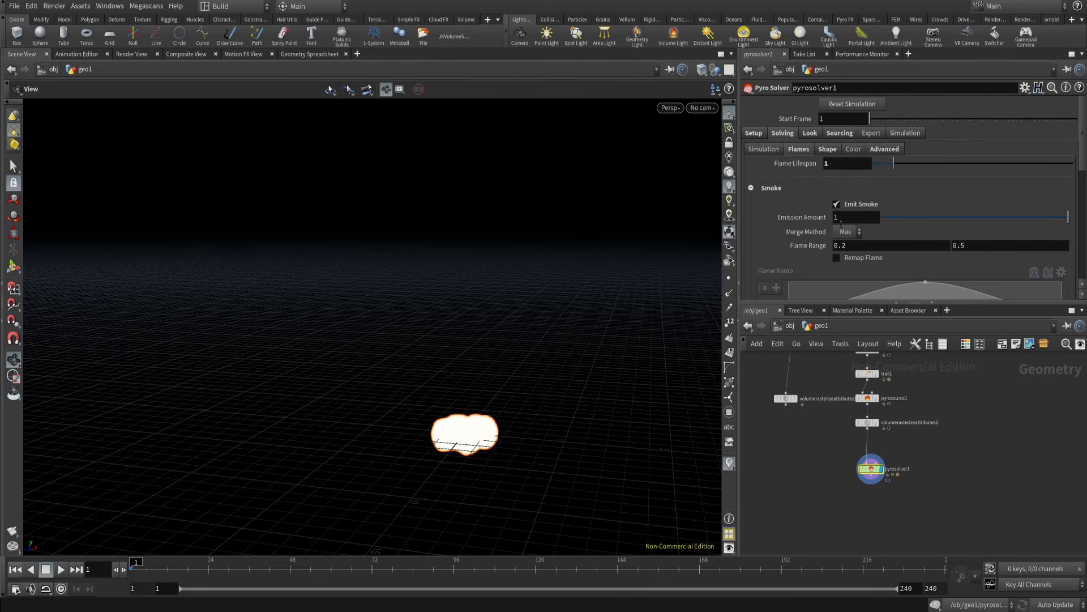
{"action": "scroll", "coordinate": [921, 474], "scroll_direction": "up", "scroll_amount": 2}
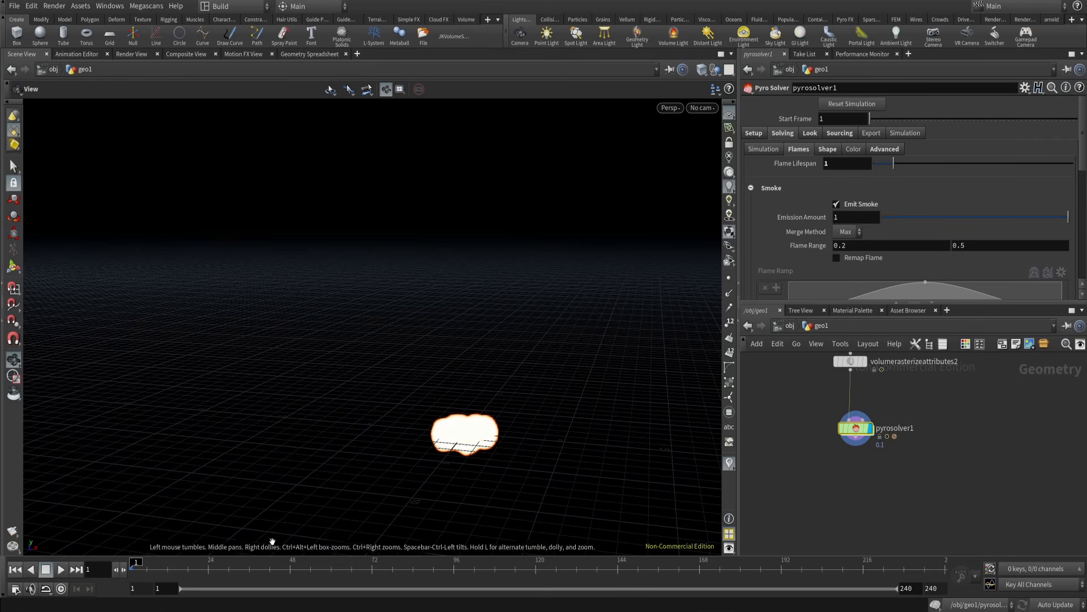
{"action": "left_click", "coordinate": [60, 570]}
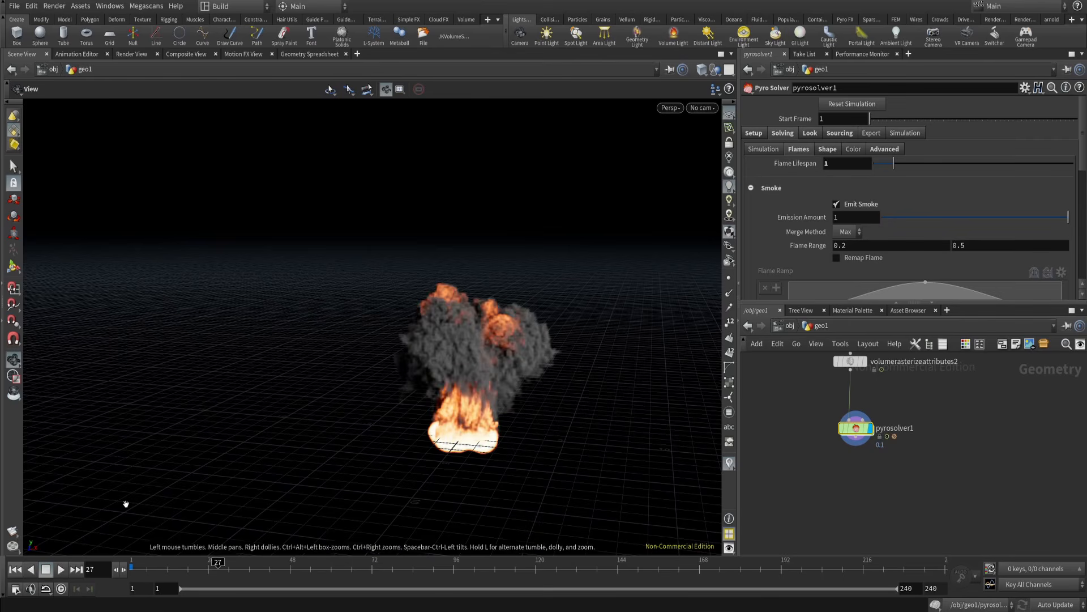
- In the pyro solver's look settings, reset the smoke Density Scale to its default of 1 and set the fire Intensity Scale to 5
{"action": "left_click", "coordinate": [811, 134]}
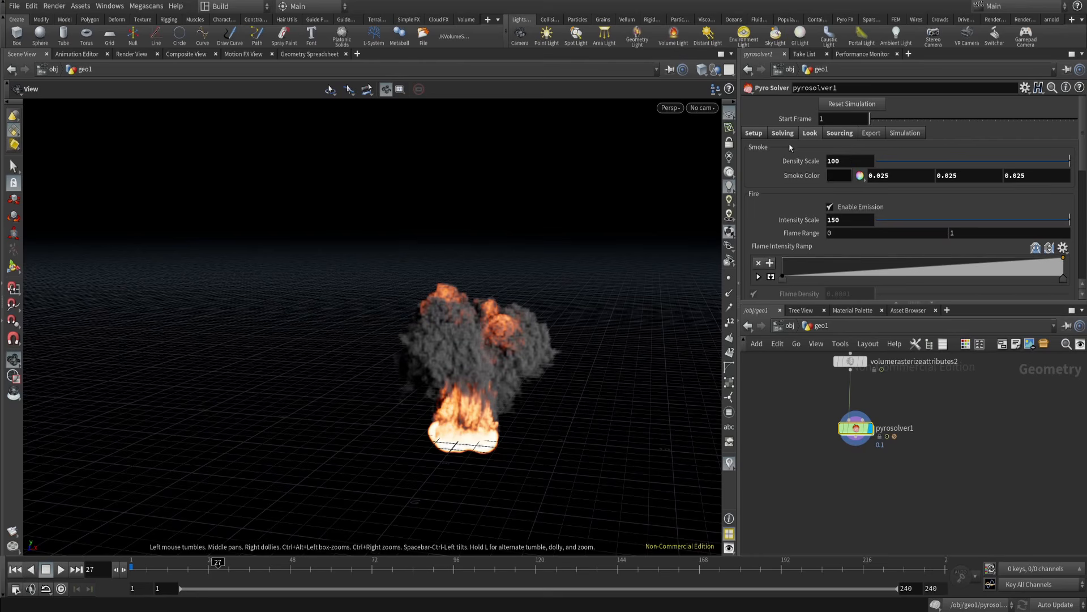
{"action": "middle_click", "coordinate": [810, 162], "text": "ctrl"}
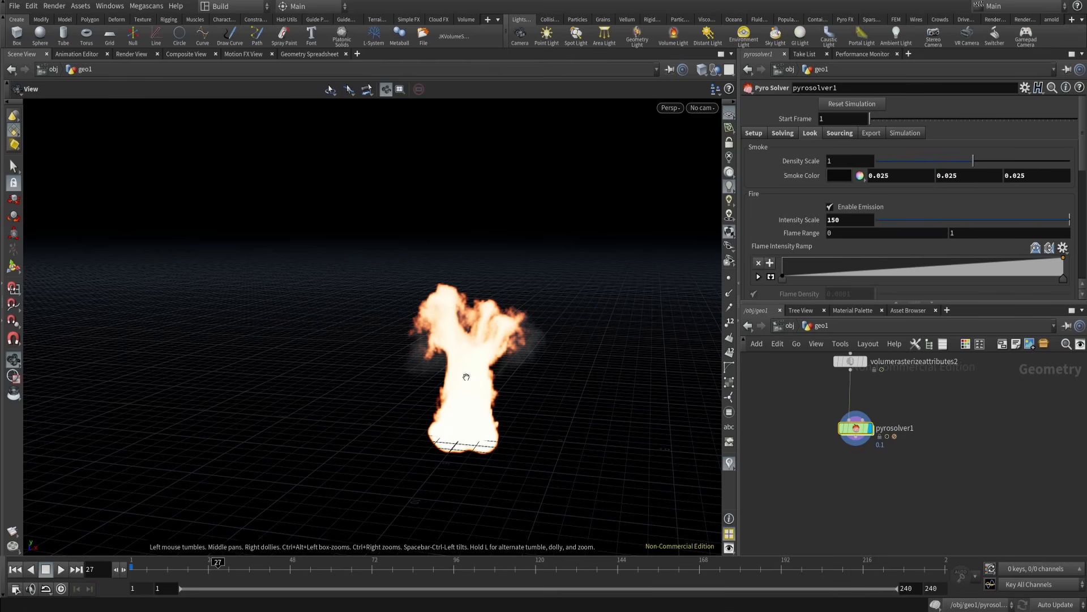
{"action": "scroll", "coordinate": [535, 317], "scroll_direction": "up", "scroll_amount": 3}
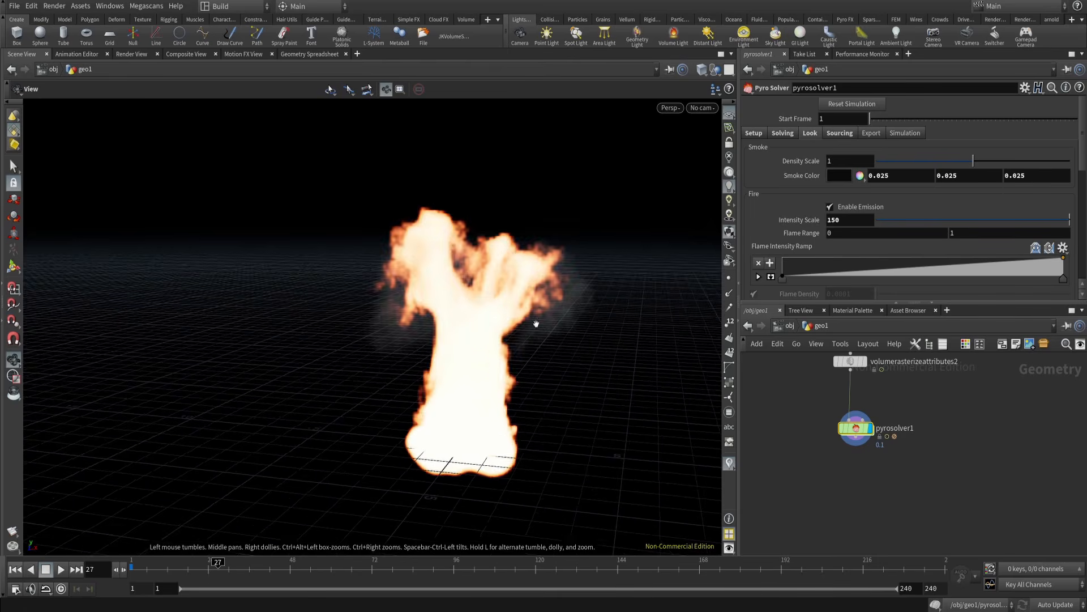
{"action": "double_click", "coordinate": [856, 223]}
{"action": "type", "text": "5"}
{"action": "key", "text": "Return"}
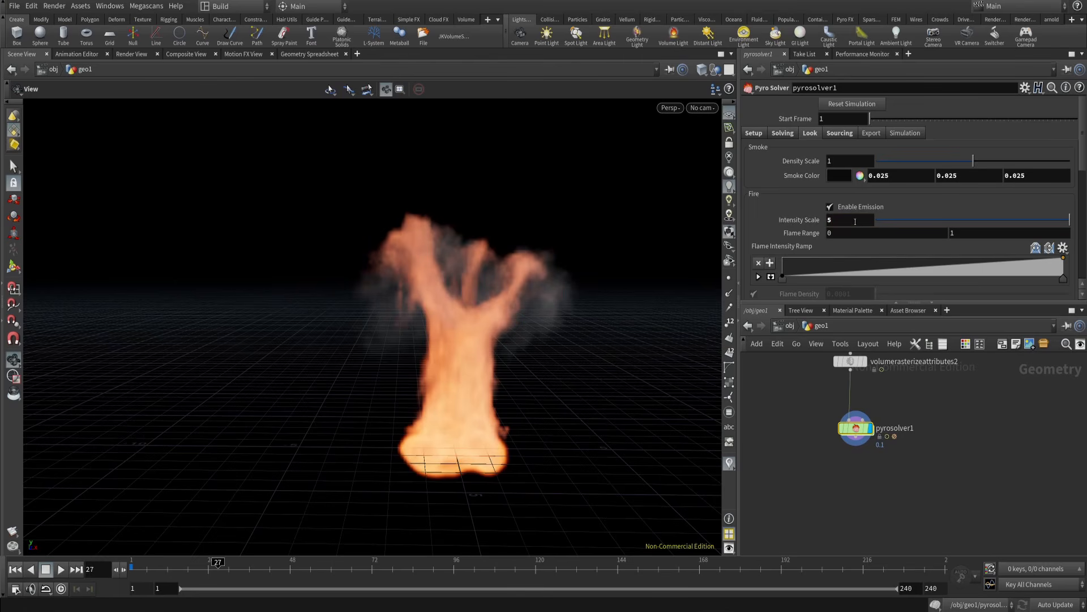
- Resume playback up to frame 59 and examine the flame column with the new look settings
{"action": "middle_click_drag", "start_coordinate": [882, 483], "coordinate": [904, 445]}
{"action": "left_click", "coordinate": [60, 571]}
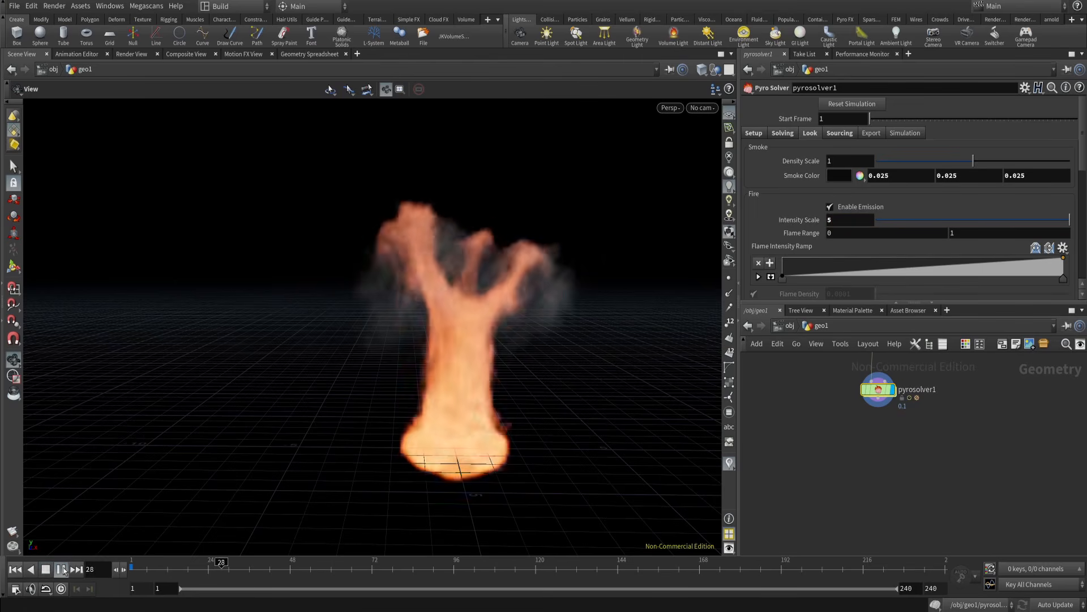
{"action": "left_click", "coordinate": [47, 572]}
{"action": "scroll", "coordinate": [629, 249], "scroll_direction": "down", "scroll_amount": 2}
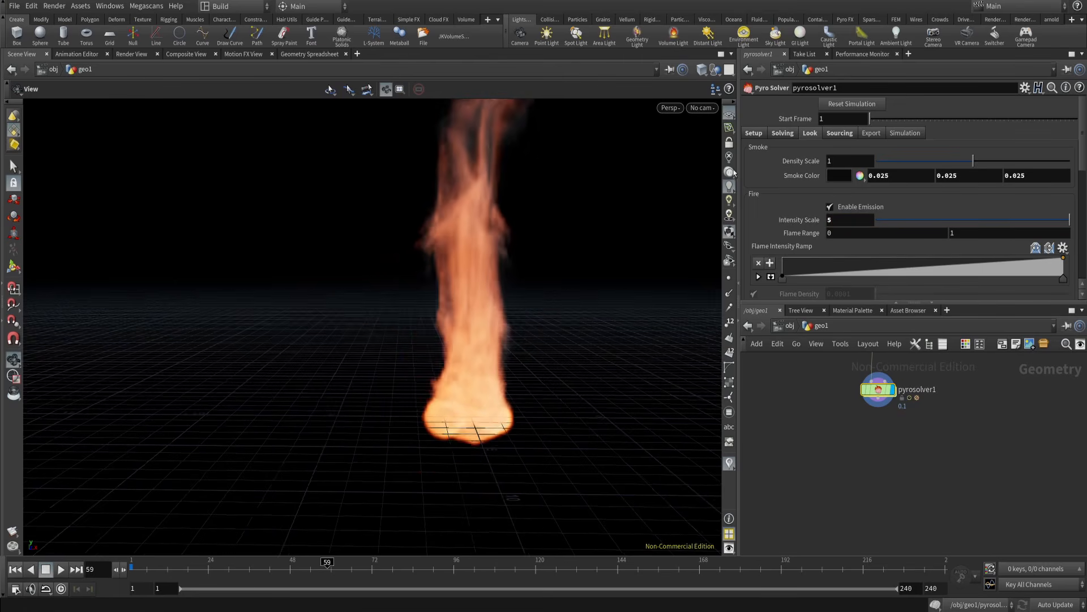
{"action": "left_click_drag", "start_coordinate": [475, 302], "coordinate": [551, 277]}
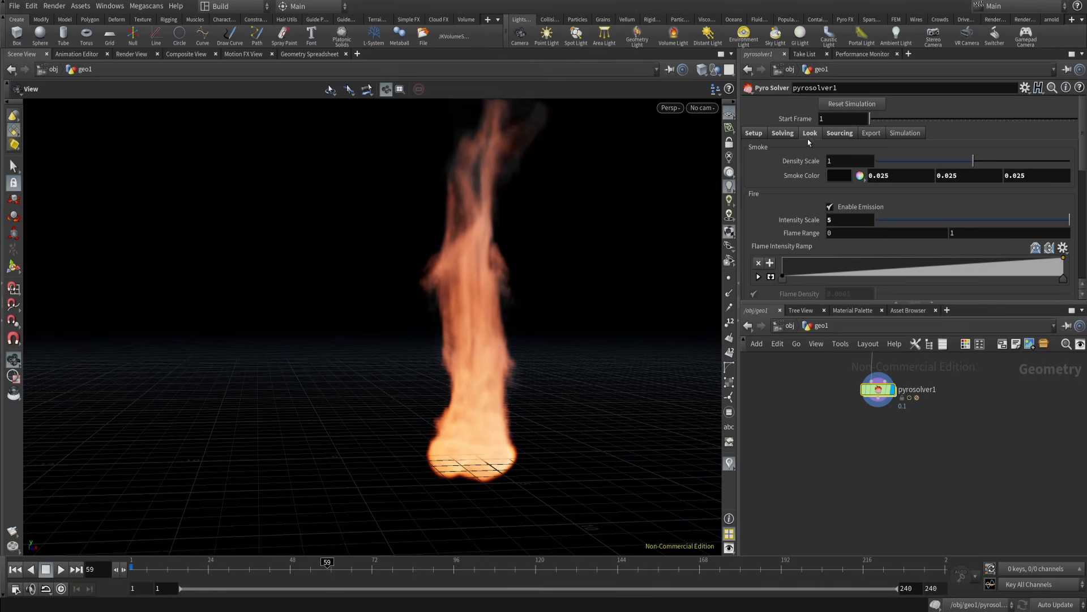
- Enable Turbulence in the pyro solver's shape settings and set it to 1
{"action": "left_click", "coordinate": [782, 133]}
{"action": "left_click", "coordinate": [827, 149]}
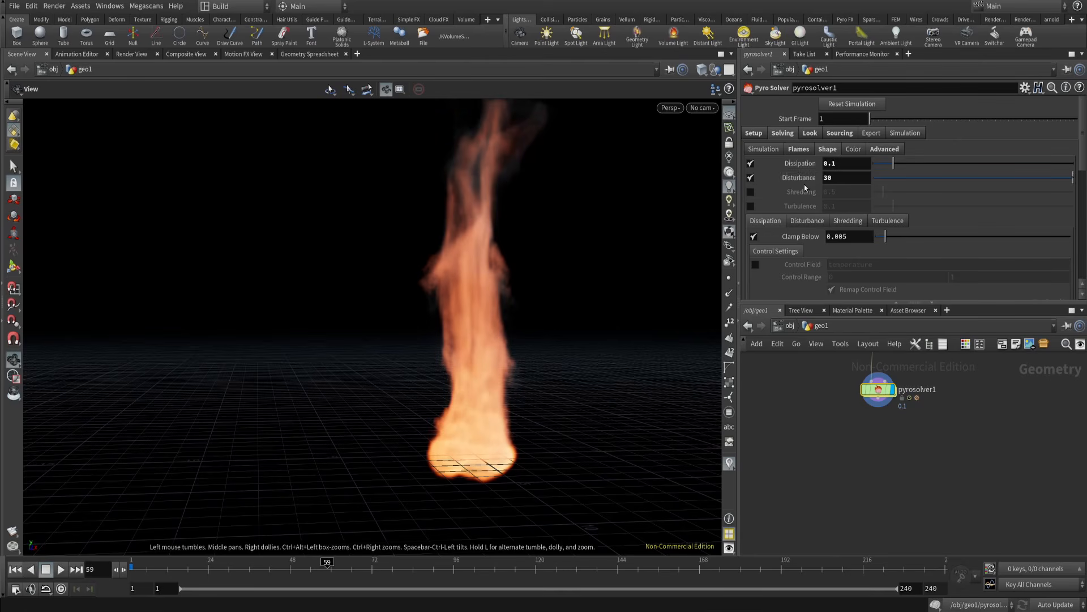
{"action": "left_click", "coordinate": [751, 206]}
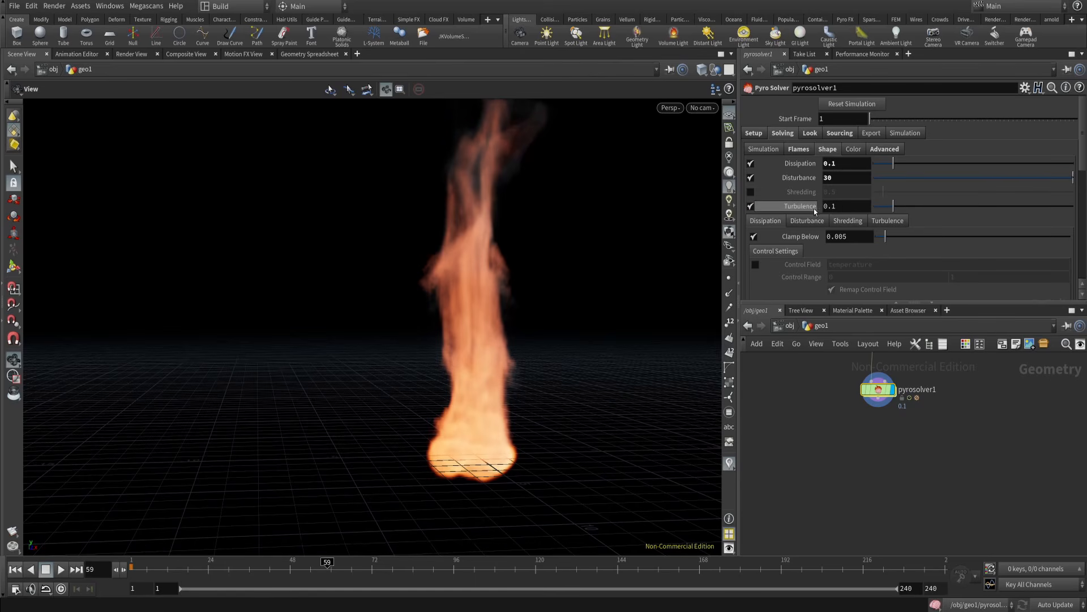
{"action": "type", "text": "1"}
{"action": "key", "text": "Return"}
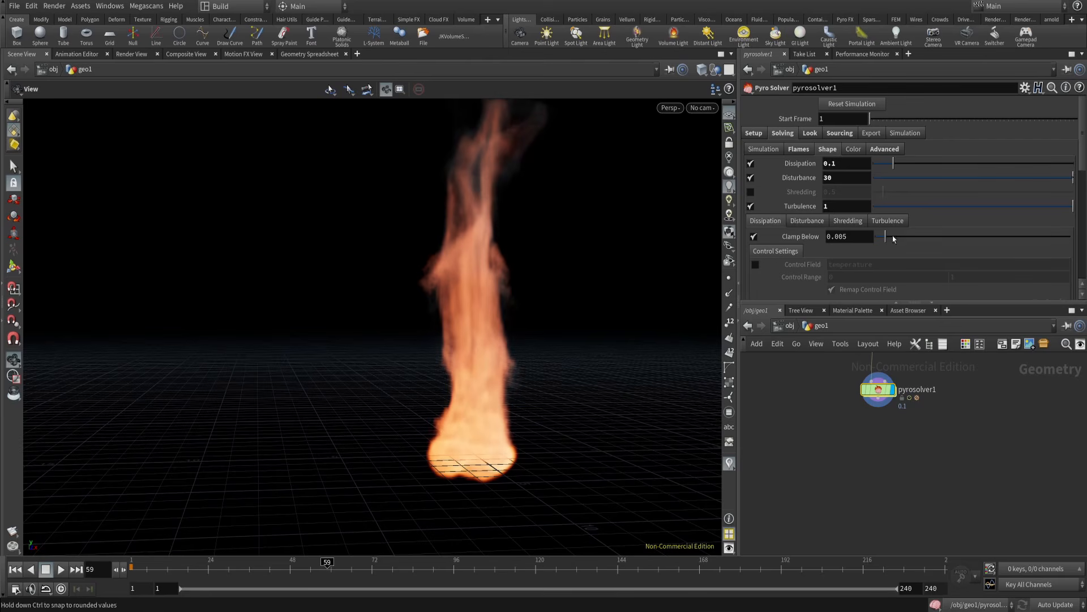
- Turn off the density Control Field in the turbulence settings
{"action": "left_click", "coordinate": [878, 221]}
{"action": "scroll", "coordinate": [850, 204], "scroll_direction": "down", "scroll_amount": 5}
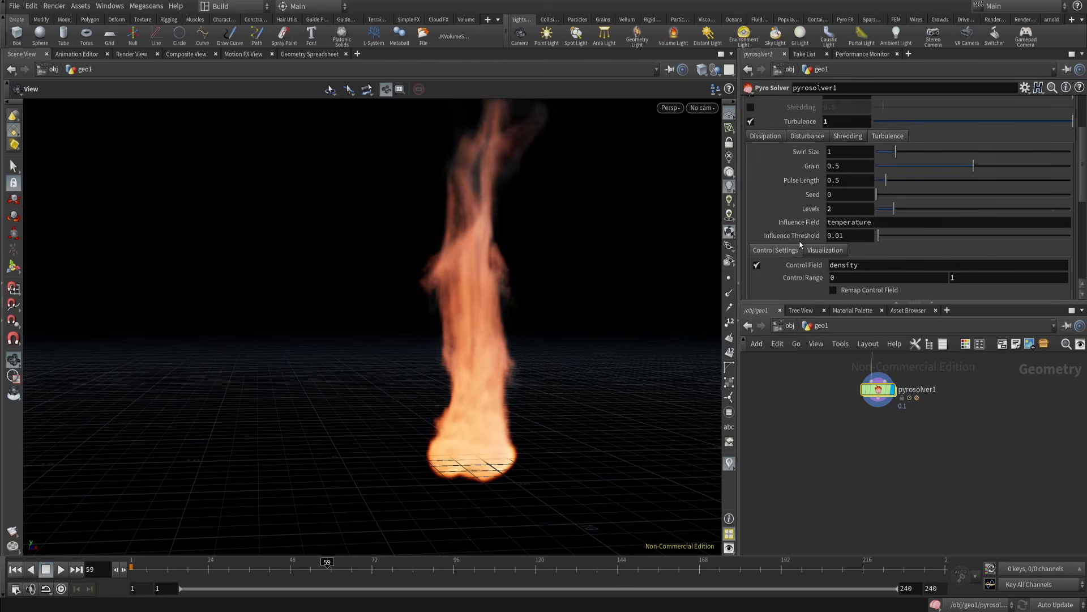
{"action": "left_click", "coordinate": [757, 210]}
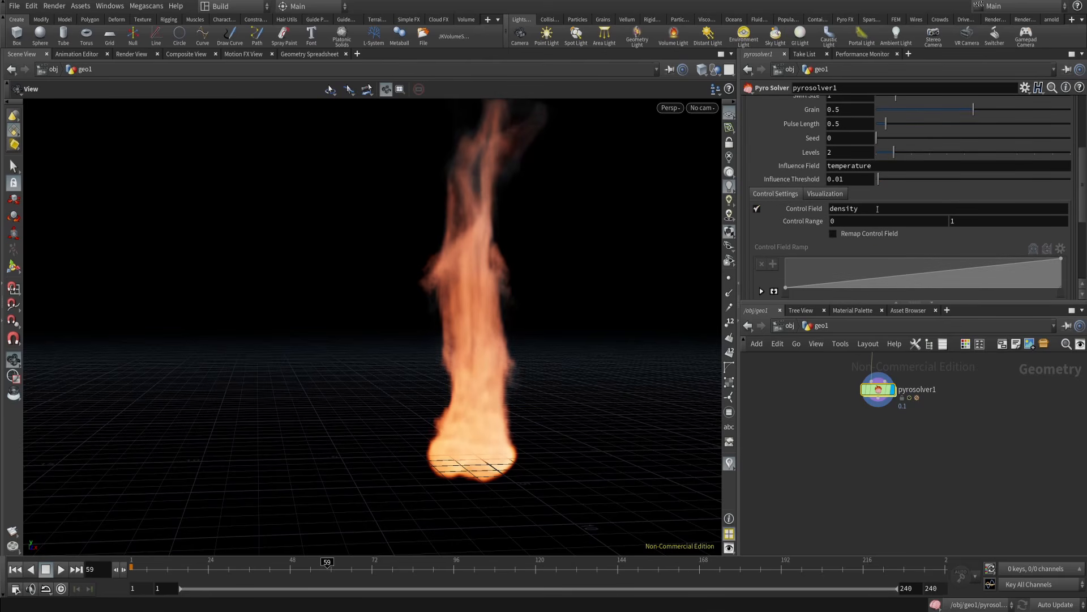
{"action": "left_click", "coordinate": [757, 208]}
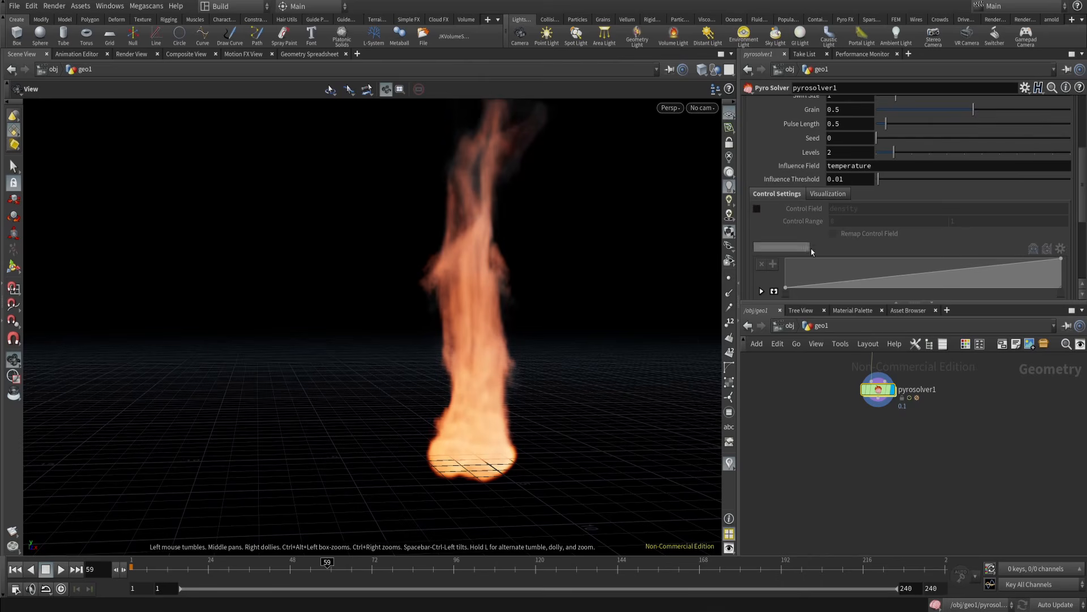
{"action": "scroll", "coordinate": [839, 197], "scroll_direction": "up", "scroll_amount": 3}
{"action": "scroll", "coordinate": [837, 193], "scroll_direction": "up", "scroll_amount": 3}
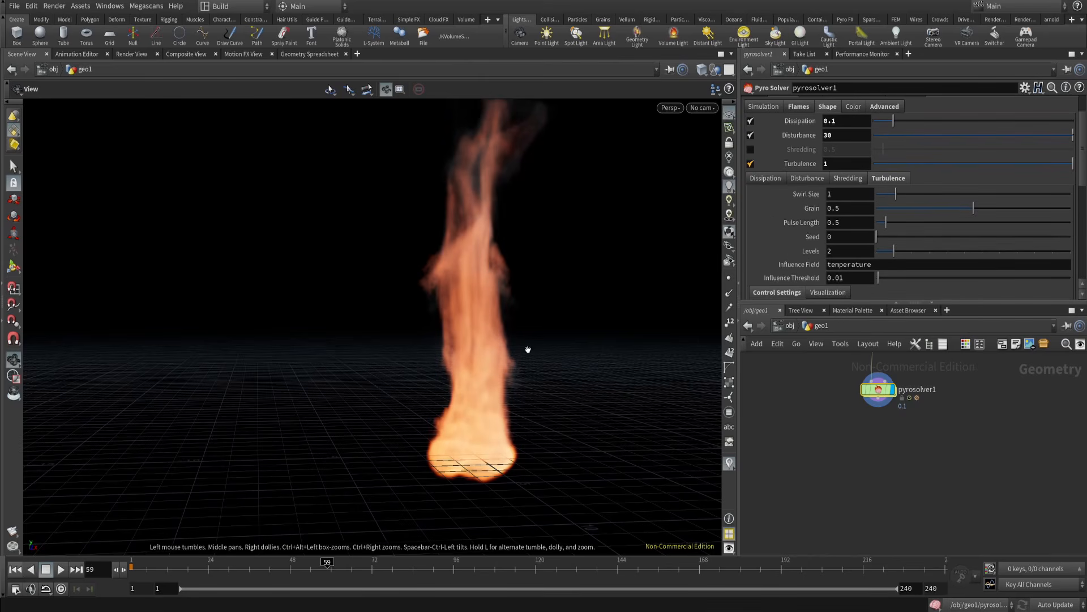
- Play the simulation and examine the effect of the turbulence on the flames
{"action": "middle_click_drag", "start_coordinate": [928, 435], "coordinate": [936, 464]}
{"action": "left_click", "coordinate": [59, 570]}
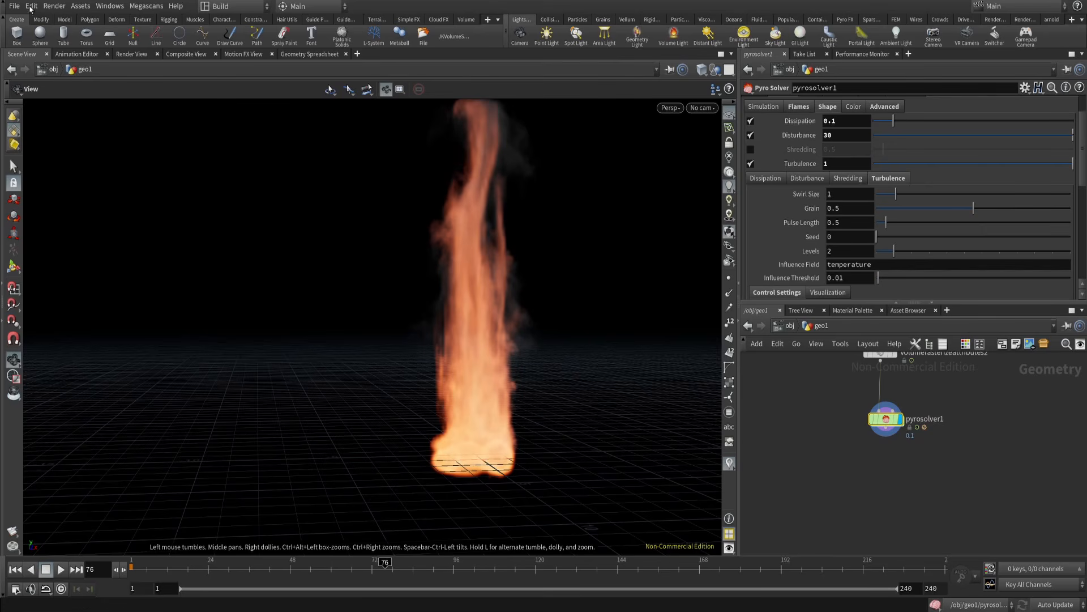
{"action": "left_click", "coordinate": [32, 6]}
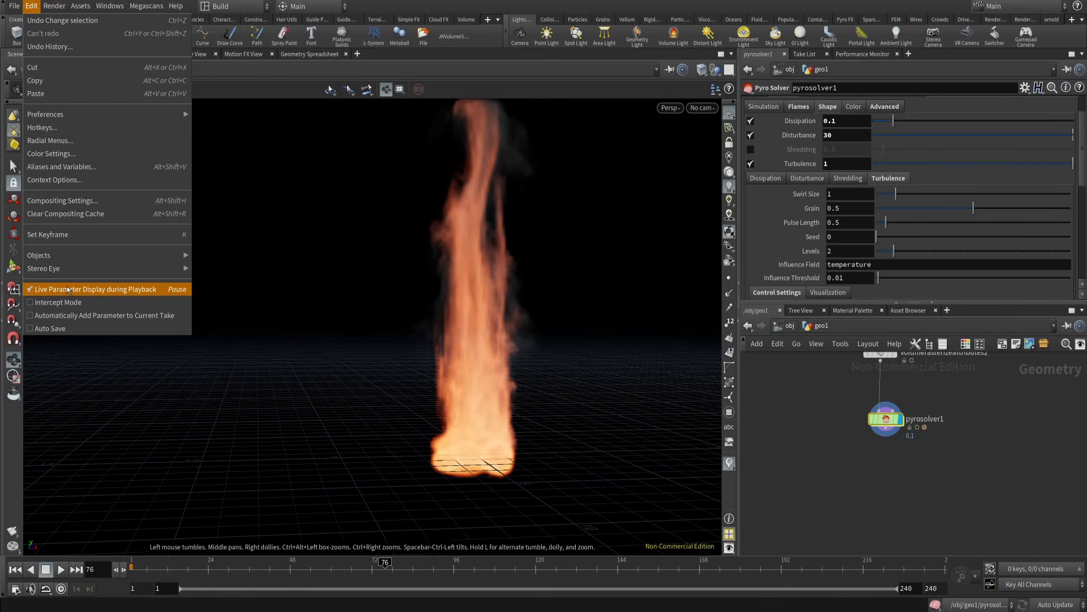
{"action": "left_click", "coordinate": [25, 568]}
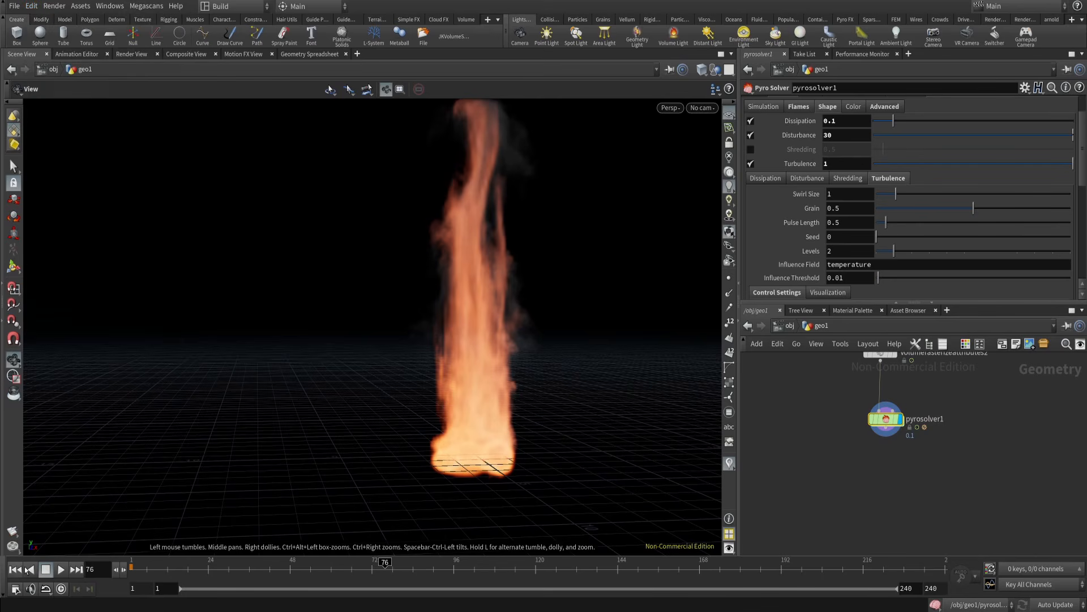
{"action": "left_click", "coordinate": [61, 569]}
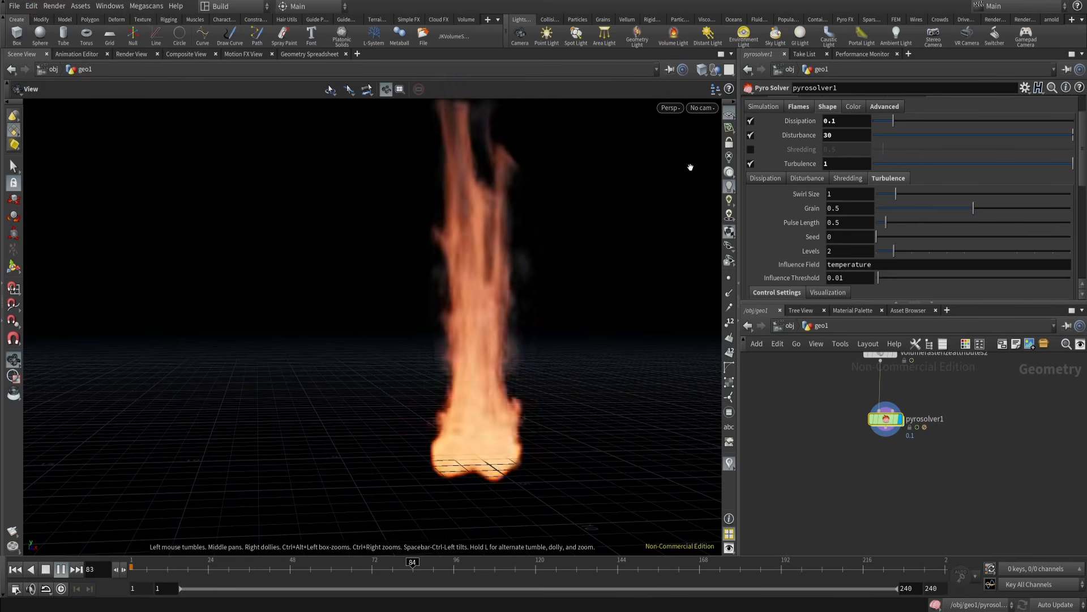
- Try a Turbulence value of 5 during playback and examine the flames from farther away
{"action": "double_click", "coordinate": [836, 165]}
{"action": "type", "text": "5"}
{"action": "key", "text": "Return"}
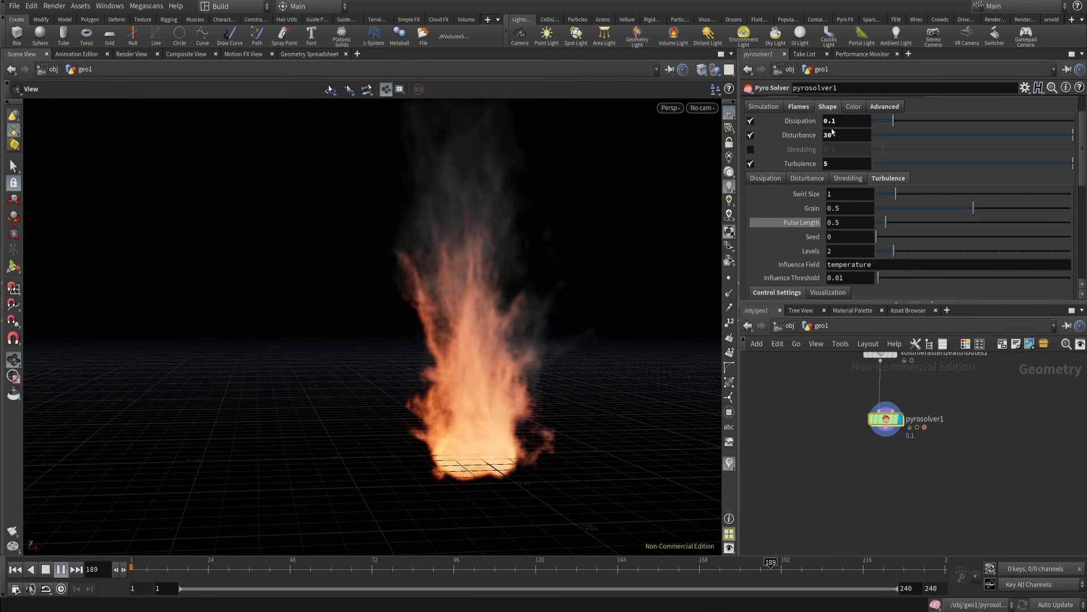
{"action": "scroll", "coordinate": [479, 320], "scroll_direction": "down", "scroll_amount": 3}
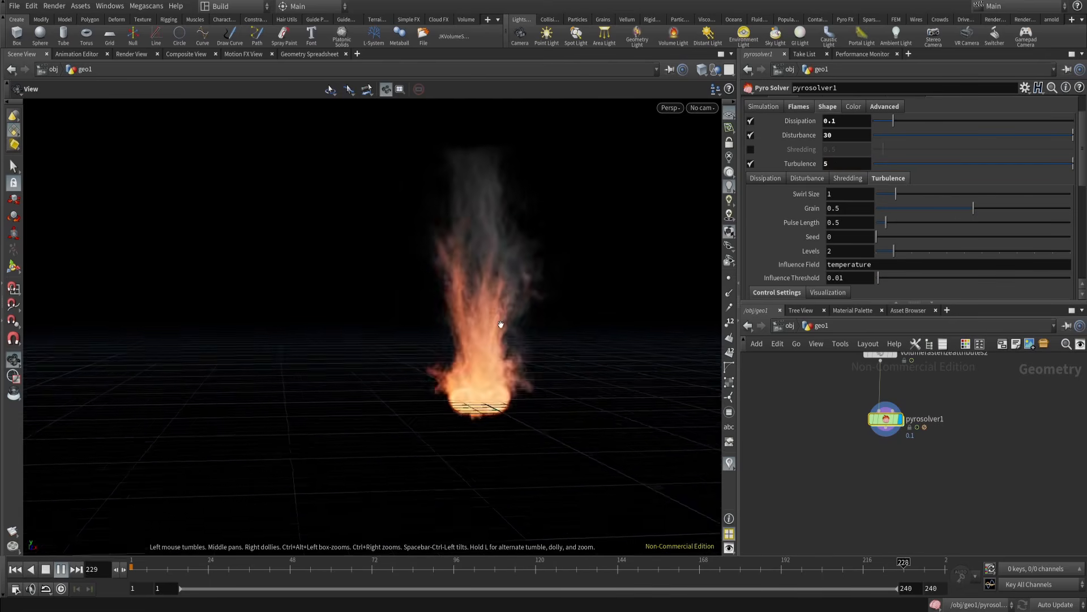
{"action": "scroll", "coordinate": [505, 311], "scroll_direction": "up", "scroll_amount": 2}
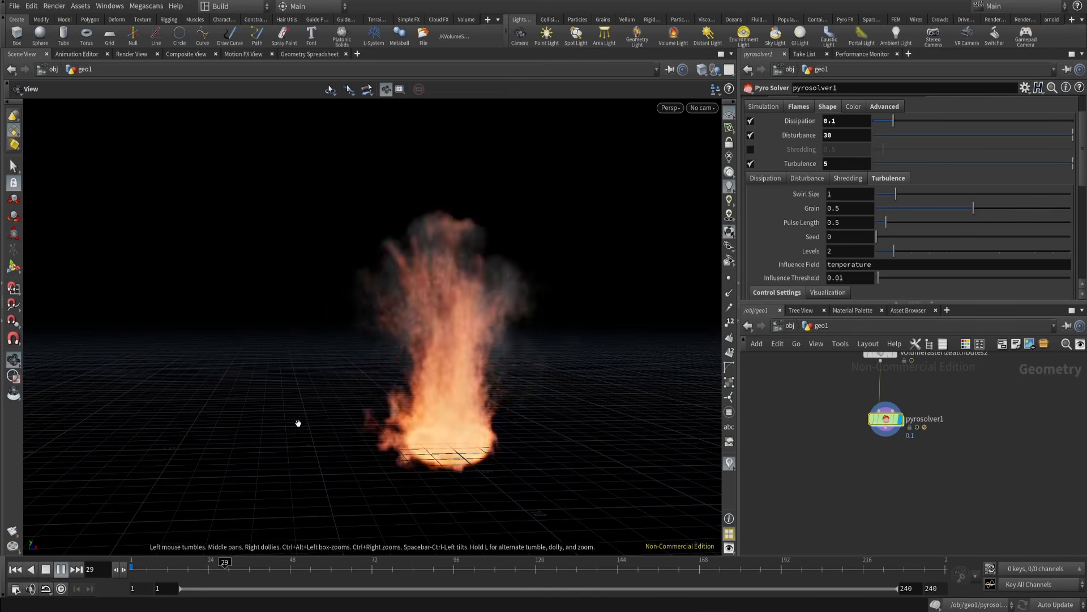
- Set Turbulence to 1 and play the simulation up to frame 155 to check the flame column
{"action": "left_click_drag", "start_coordinate": [850, 164], "coordinate": [801, 160]}
{"action": "type", "text": "1"}
{"action": "key", "text": "Return"}
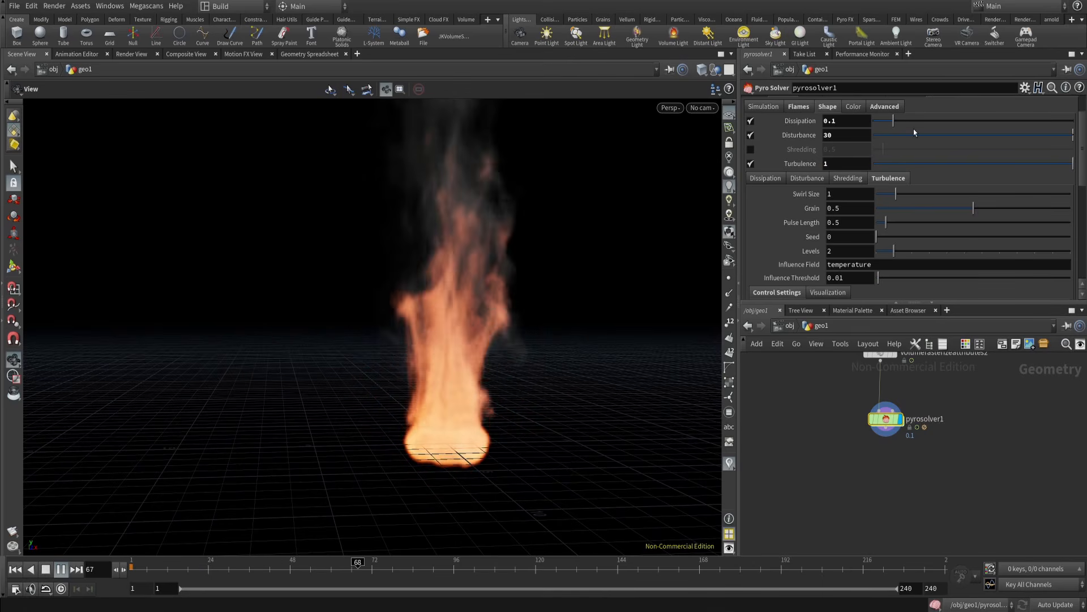
{"action": "left_click", "coordinate": [46, 571]}
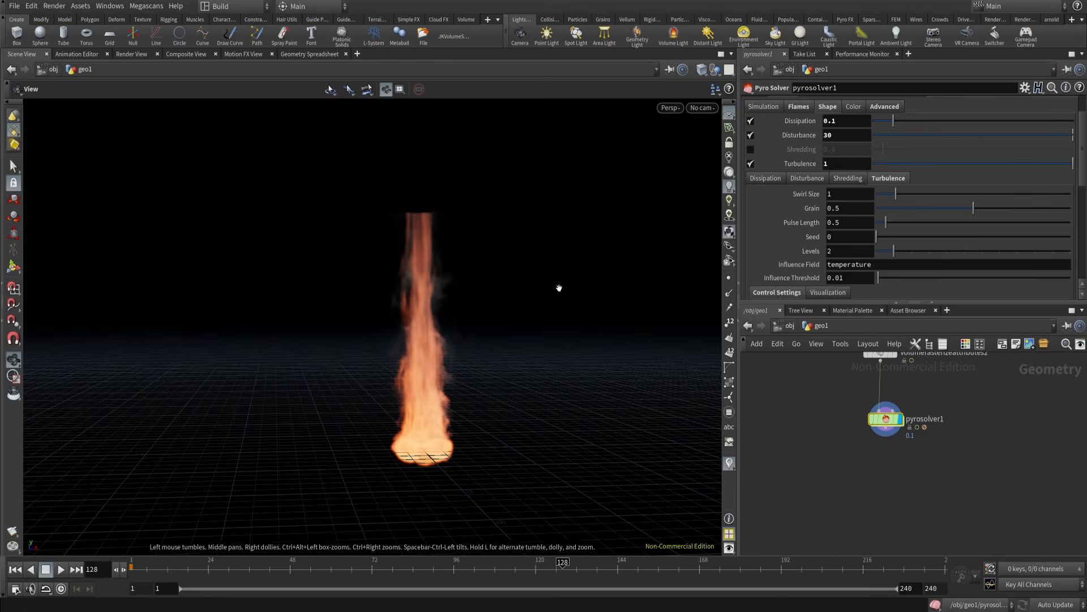
{"action": "left_click", "coordinate": [60, 570]}
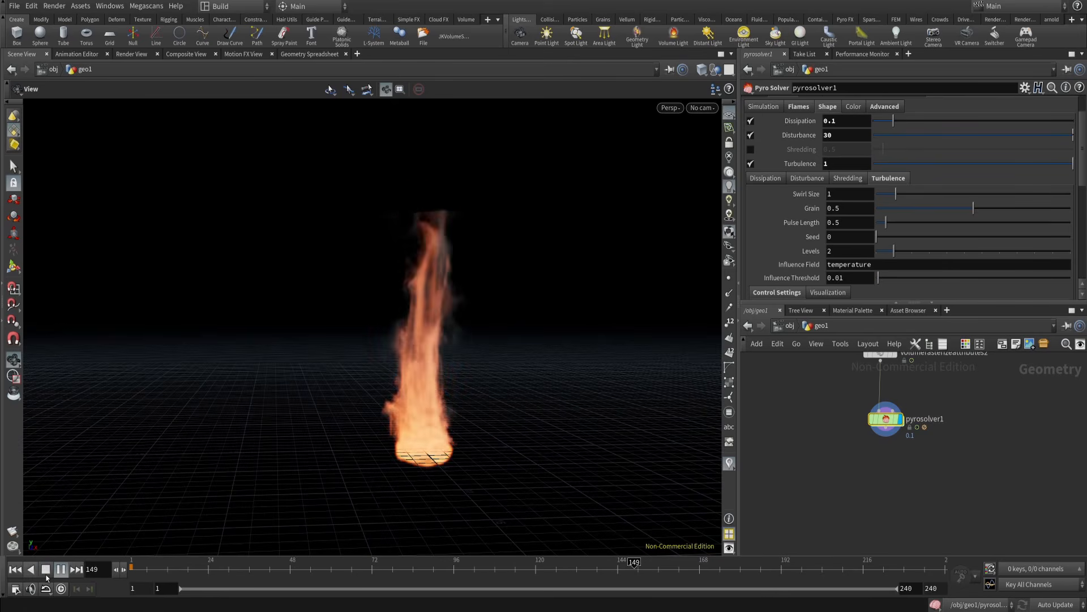
{"action": "left_click", "coordinate": [46, 571]}
- Set the pyro solver's Y Max Size to 20 in the setup settings and switch the viewport to wireframe
{"action": "left_click", "coordinate": [763, 107]}
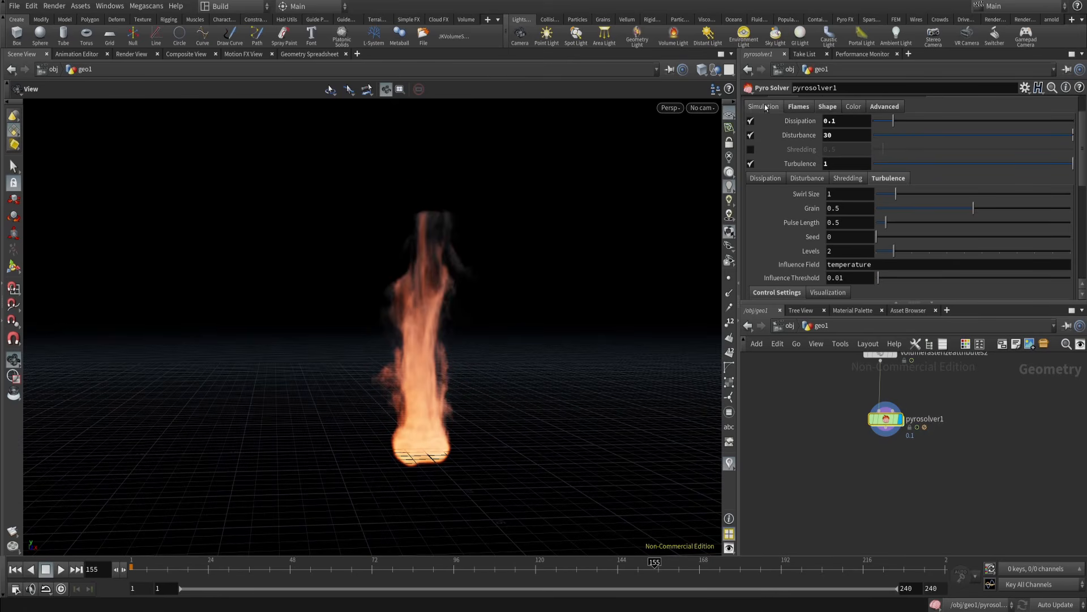
{"action": "scroll", "coordinate": [825, 158], "scroll_direction": "up", "scroll_amount": 3}
{"action": "left_click", "coordinate": [754, 134]}
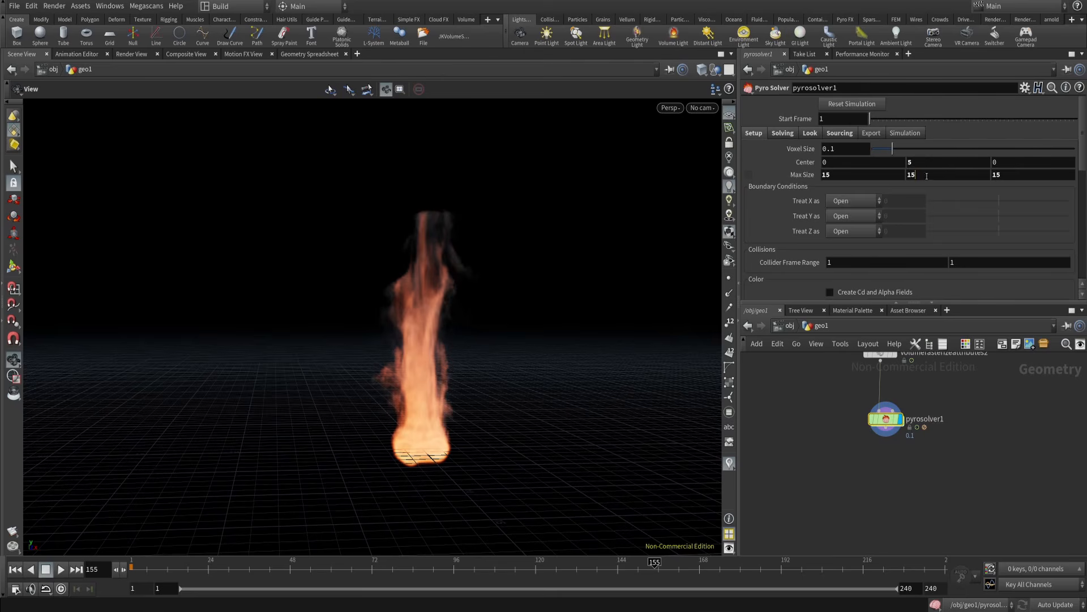
{"action": "left_click_drag", "start_coordinate": [926, 176], "coordinate": [894, 181]}
{"action": "type", "text": "20"}
{"action": "key", "text": "Return"}
{"action": "key", "text": "w"}
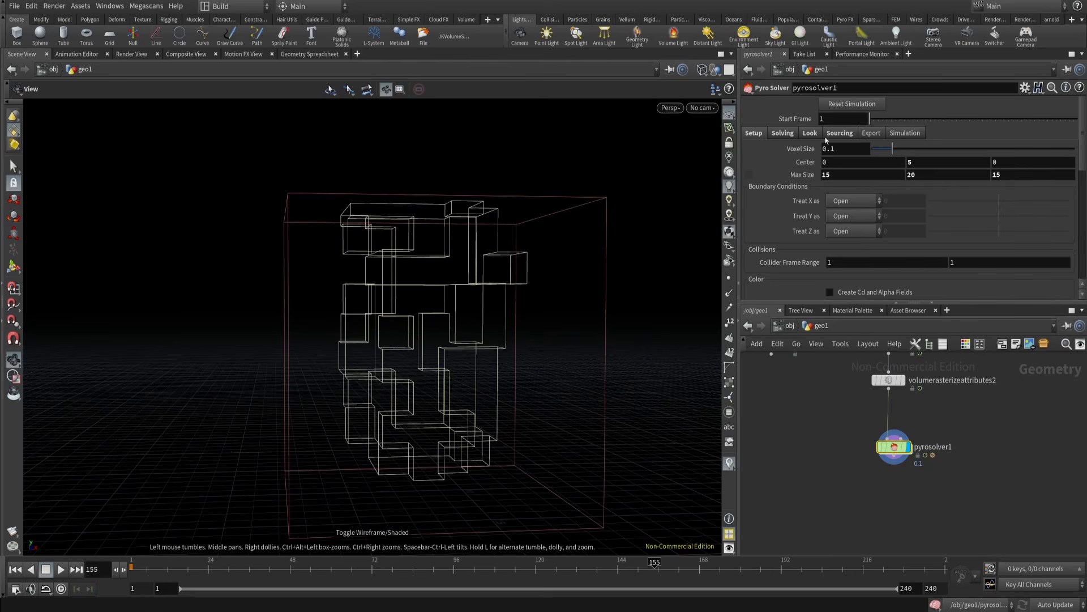
- Set the simulation volume's Y Center to 7, return to frame 1 and view the shaded source
{"action": "double_click", "coordinate": [923, 162]}
{"action": "type", "text": "7"}
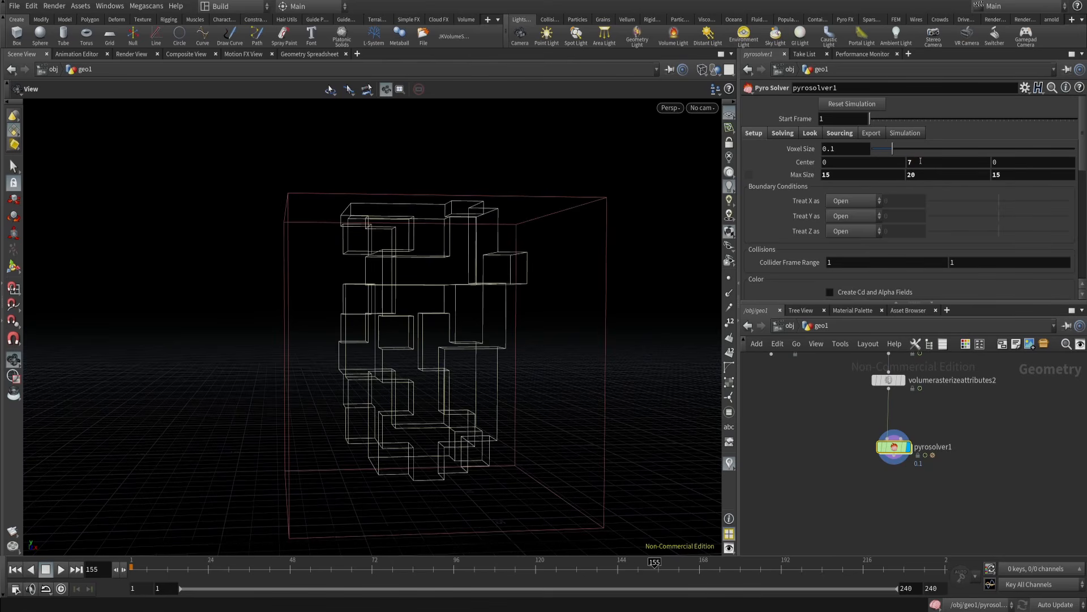
{"action": "left_click", "coordinate": [17, 571]}
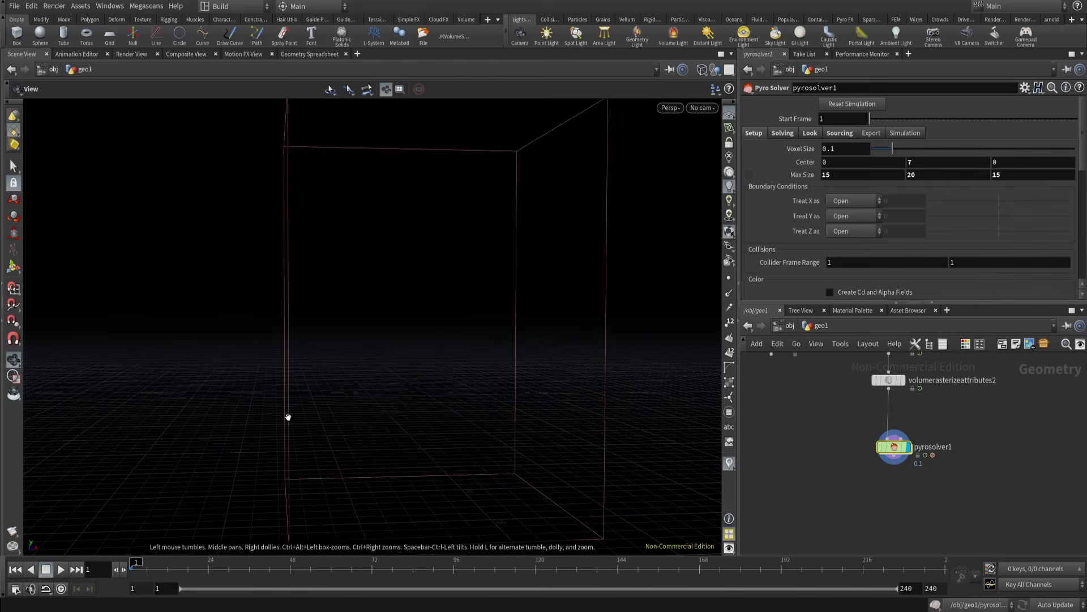
{"action": "middle_click_drag", "start_coordinate": [383, 409], "coordinate": [415, 345]}
{"action": "right_click_drag", "start_coordinate": [415, 345], "coordinate": [131, 543]}
{"action": "key", "text": "w"}
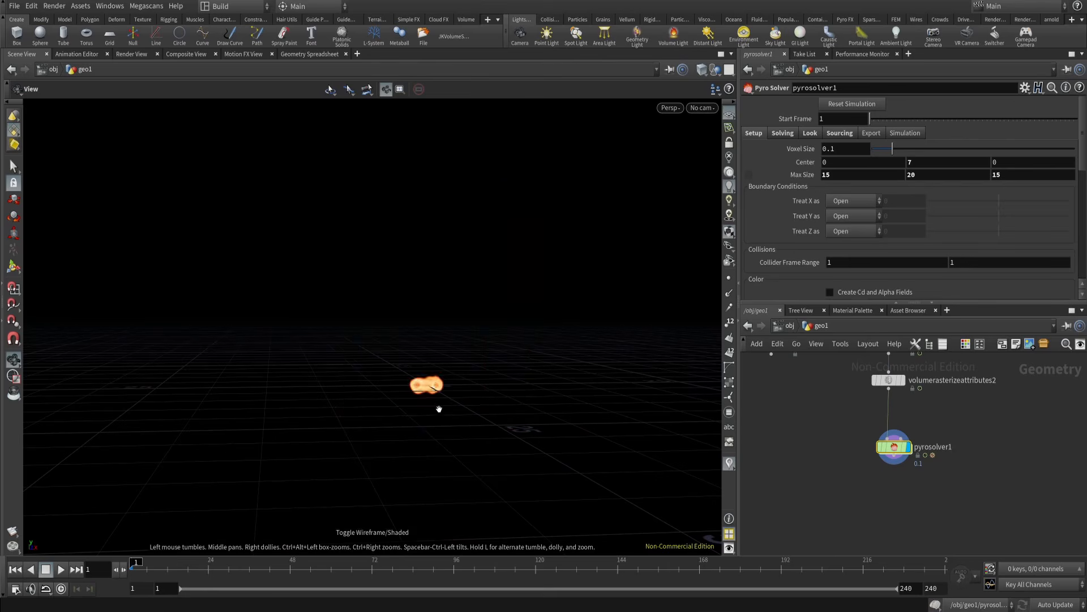
- Display the wireframe bounds again and set the simulation volume's Y Center to 10, checking its base against the ground
{"action": "key", "text": "w"}
{"action": "double_click", "coordinate": [911, 162]}
{"action": "type", "text": "10"}
{"action": "key", "text": "Return"}
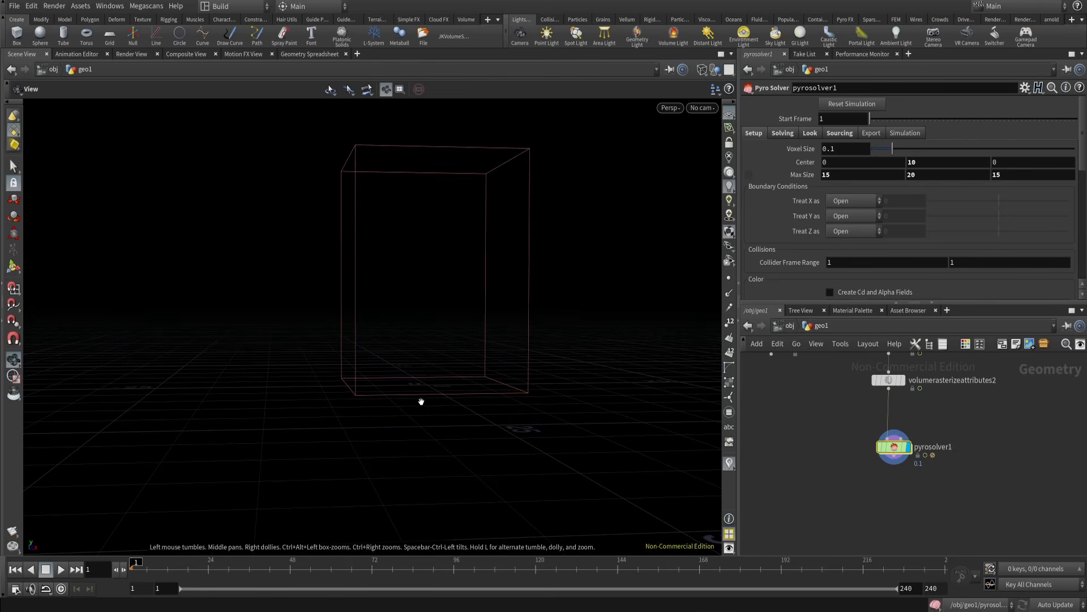
{"action": "right_click_drag", "start_coordinate": [422, 400], "coordinate": [455, 360]}
{"action": "left_click_drag", "start_coordinate": [455, 360], "coordinate": [456, 347]}
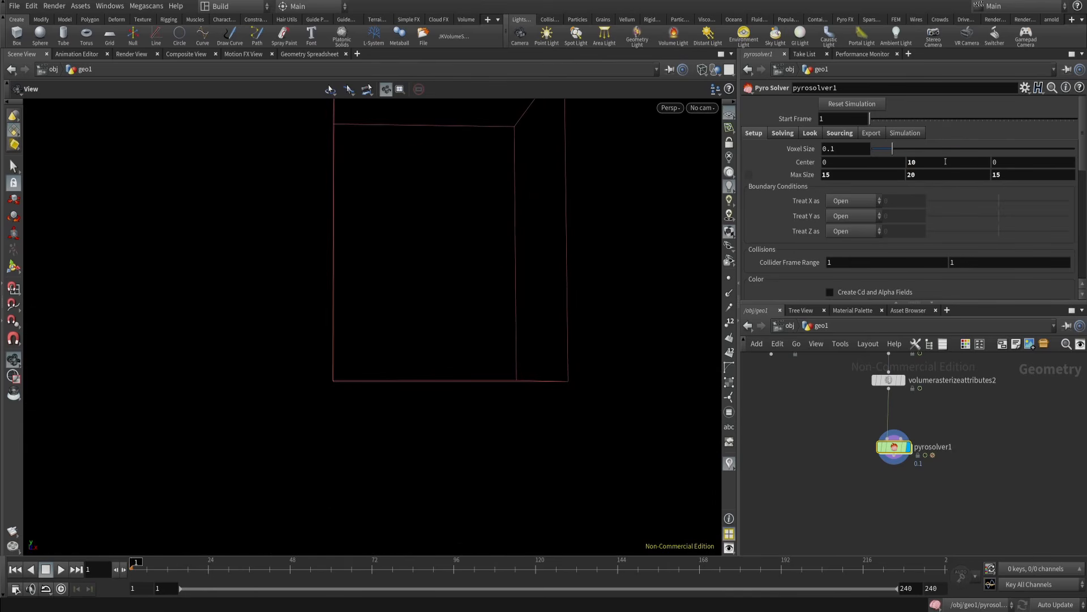
- Set the simulation volume's Y Center to 9 and play the simulation to frame 116
{"action": "double_click", "coordinate": [935, 163]}
{"action": "type", "text": "9"}
{"action": "key", "text": "Return"}
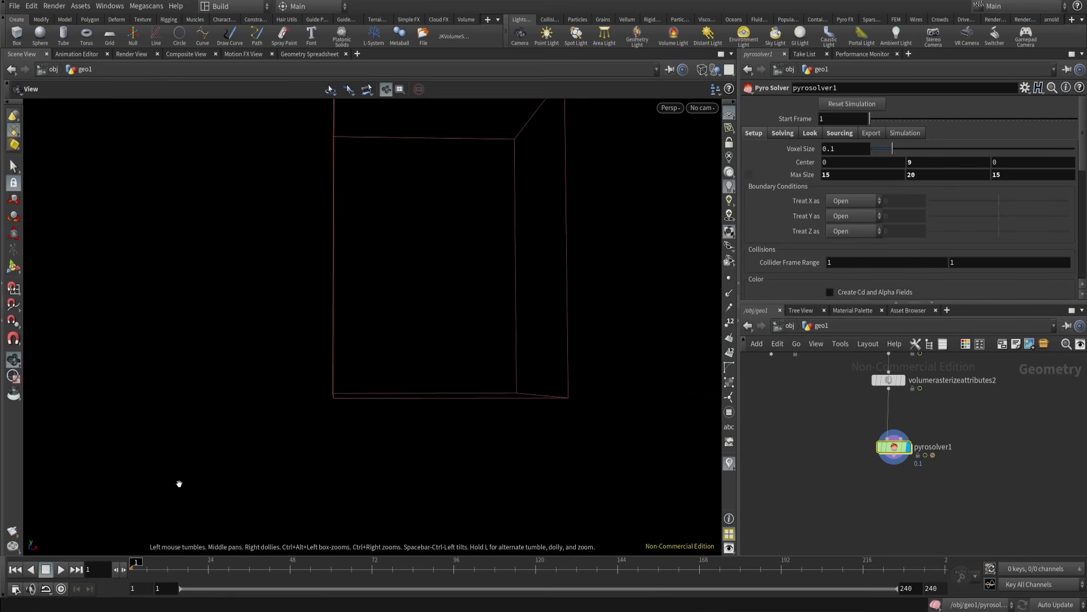
{"action": "left_click", "coordinate": [59, 569]}
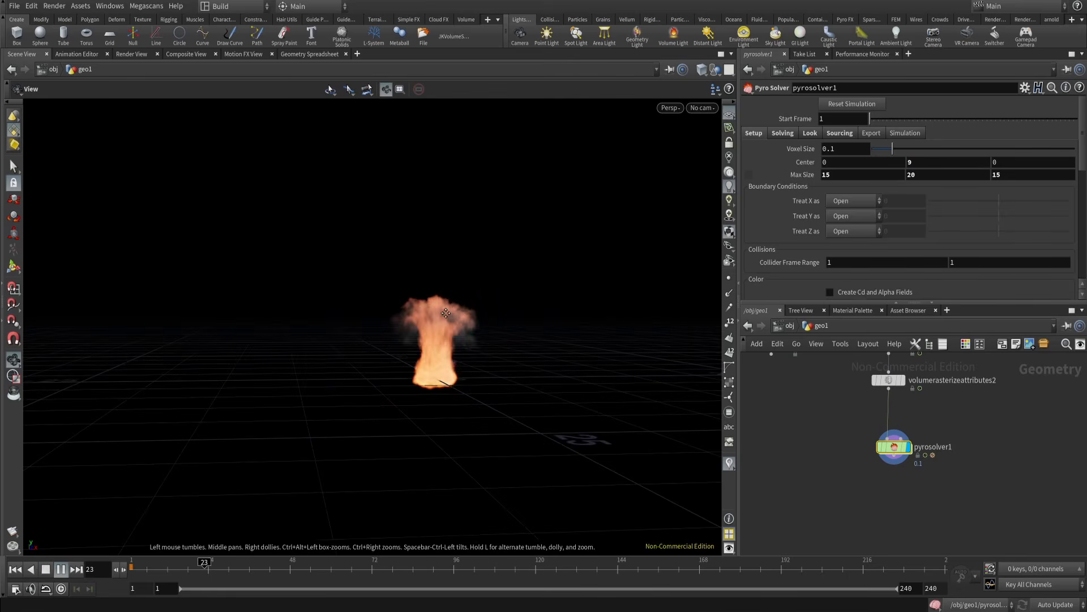
{"action": "right_click_drag", "start_coordinate": [509, 234], "coordinate": [454, 368]}
{"action": "mouse_move", "coordinate": [453, 368]}
{"action": "left_mouse_down"}
{"action": "mouse_move", "coordinate": [579, 376]}
{"action": "mouse_move", "coordinate": [415, 376]}
{"action": "mouse_move", "coordinate": [445, 376]}
{"action": "left_mouse_up"}
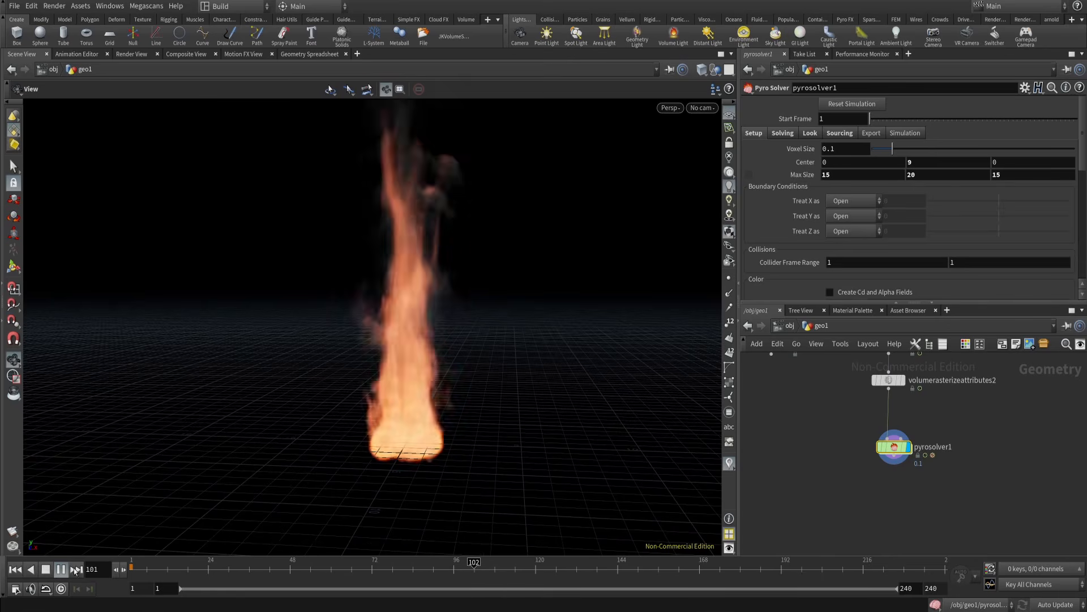
{"action": "left_click", "coordinate": [50, 570]}
- Examine the flame column at frame 116 from several angles and distances, and check the solver's look settings
{"action": "right_click_drag", "start_coordinate": [439, 448], "coordinate": [451, 396]}
{"action": "left_click_drag", "start_coordinate": [463, 373], "coordinate": [495, 379]}
{"action": "middle_click_drag", "start_coordinate": [495, 379], "coordinate": [503, 393]}
{"action": "right_click_drag", "start_coordinate": [502, 393], "coordinate": [542, 330]}
{"action": "left_click_drag", "start_coordinate": [525, 313], "coordinate": [479, 313]}
{"action": "right_click_drag", "start_coordinate": [479, 312], "coordinate": [481, 364]}
{"action": "mouse_move", "coordinate": [481, 364]}
{"action": "left_mouse_down"}
{"action": "mouse_move", "coordinate": [235, 372]}
{"action": "mouse_move", "coordinate": [496, 370]}
{"action": "left_mouse_up"}
{"action": "right_click_drag", "start_coordinate": [447, 348], "coordinate": [433, 307]}
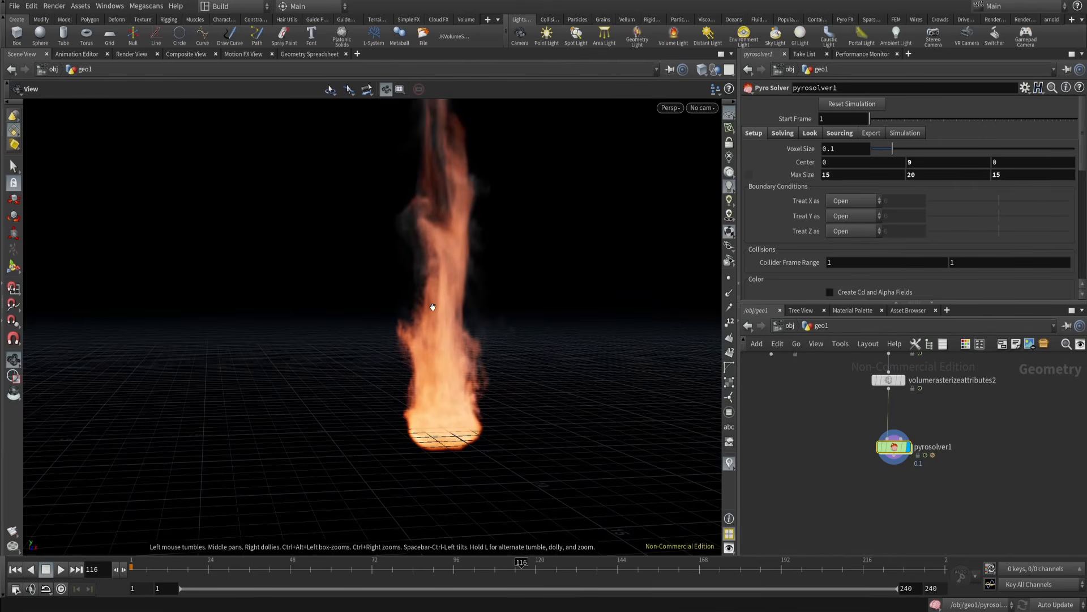
{"action": "right_click_drag", "start_coordinate": [494, 256], "coordinate": [447, 296]}
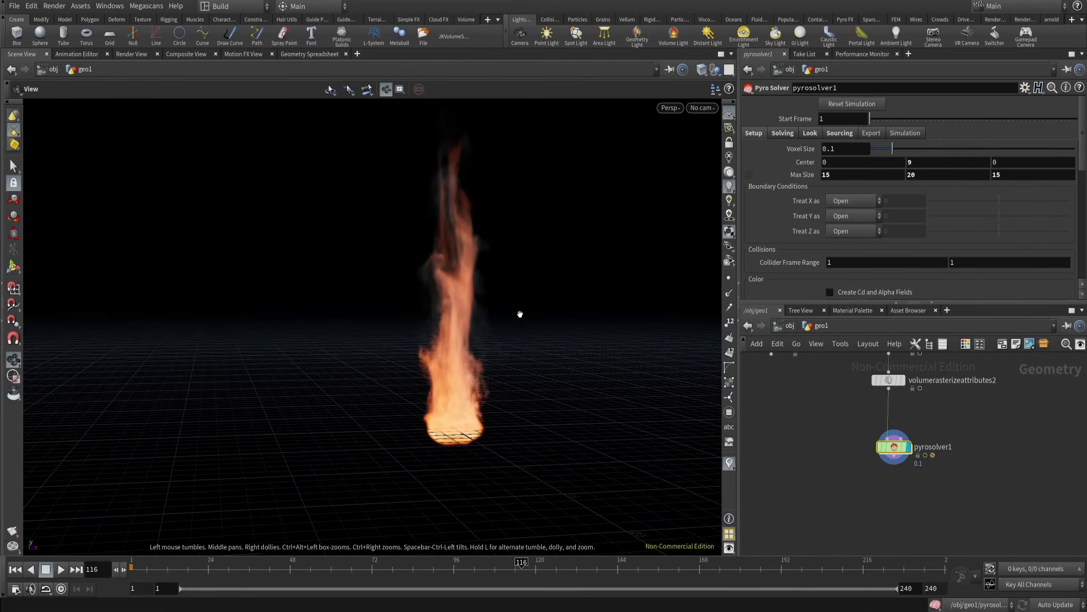
{"action": "right_click_drag", "start_coordinate": [432, 342], "coordinate": [492, 287]}
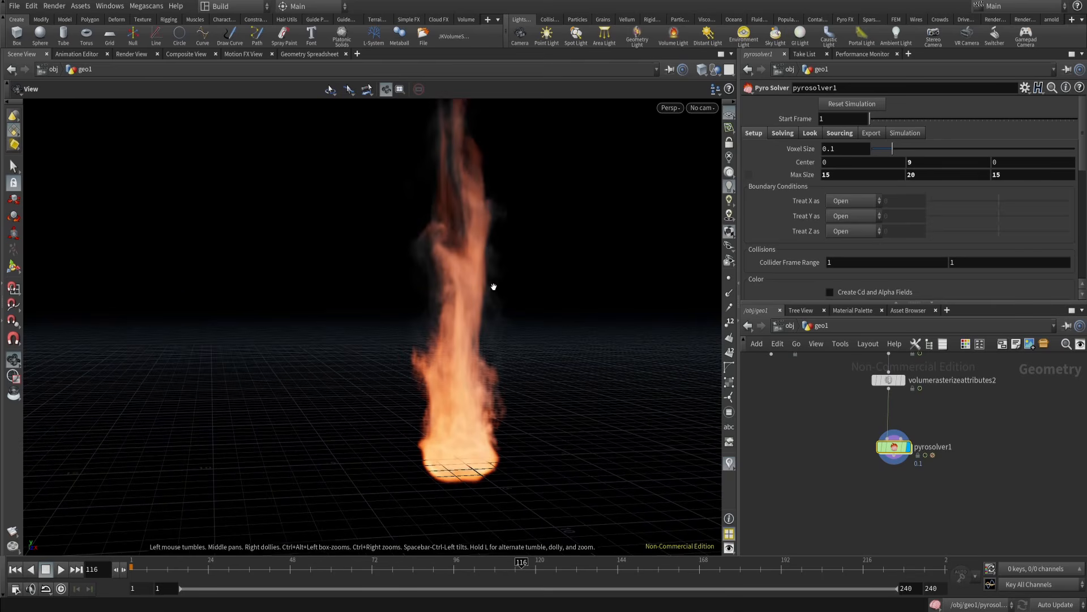
{"action": "left_click", "coordinate": [809, 134]}
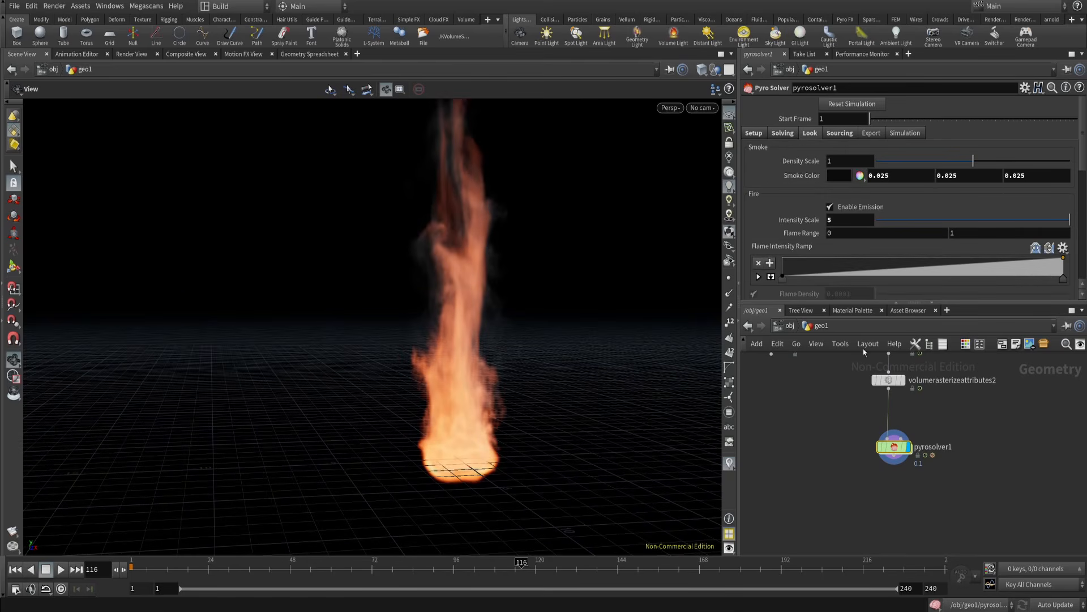
{"action": "left_click", "coordinate": [754, 134]}
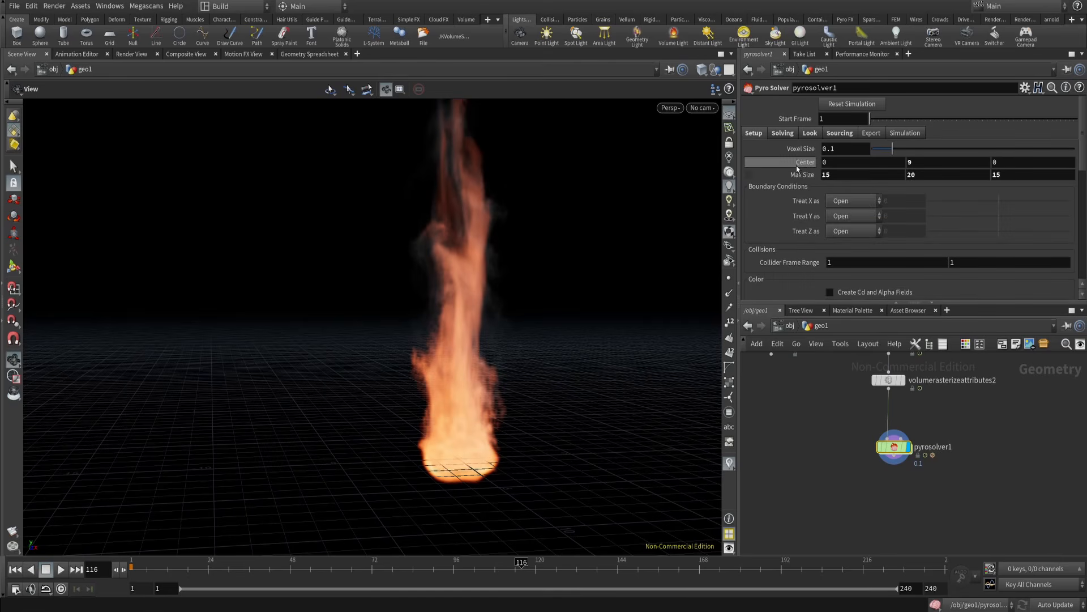
{"action": "middle_click_drag", "start_coordinate": [847, 490], "coordinate": [849, 463]}
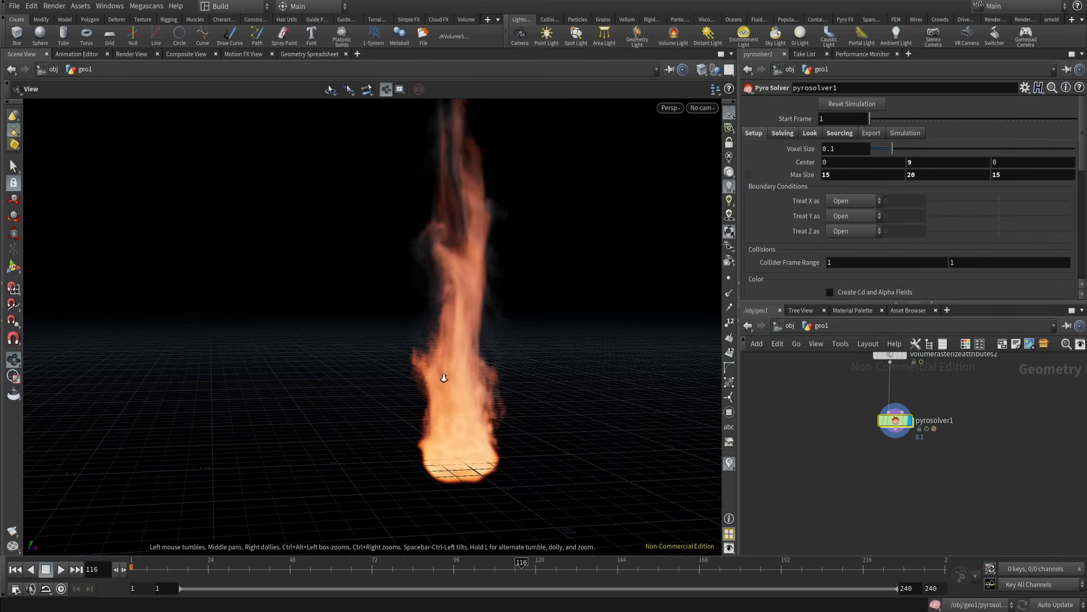
{"action": "right_click_drag", "start_coordinate": [444, 379], "coordinate": [478, 403]}
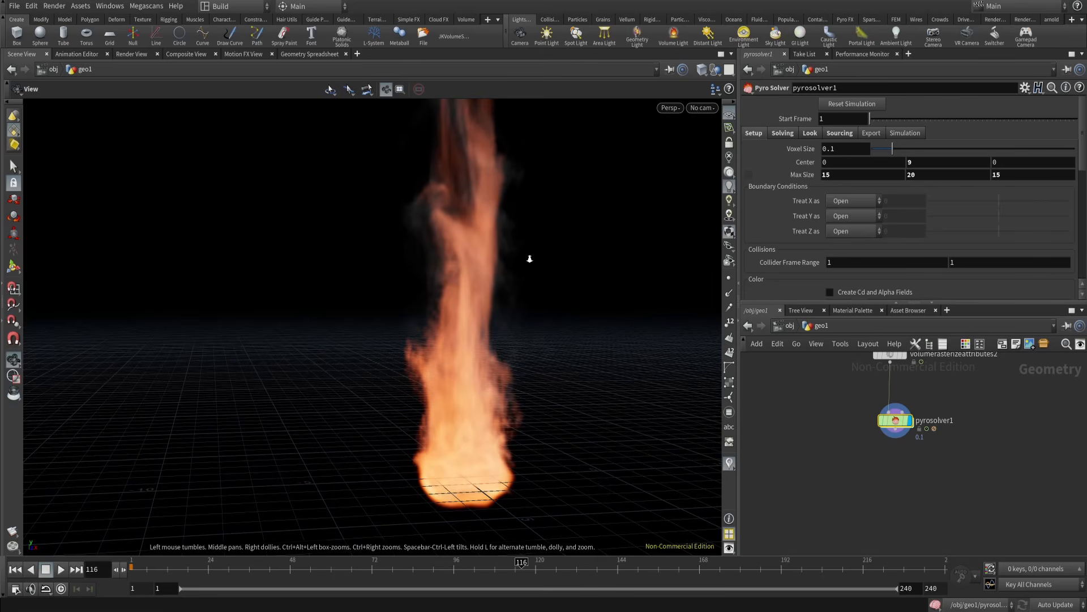
{"action": "right_click_drag", "start_coordinate": [529, 259], "coordinate": [473, 321]}
- Add a Pyro Bake Volume node below the pyro solver, connect it to the solver's output and display it
{"action": "middle_click_drag", "start_coordinate": [872, 475], "coordinate": [882, 444]}
{"action": "key", "text": "Tab"}
{"action": "type", "text": "bake"}
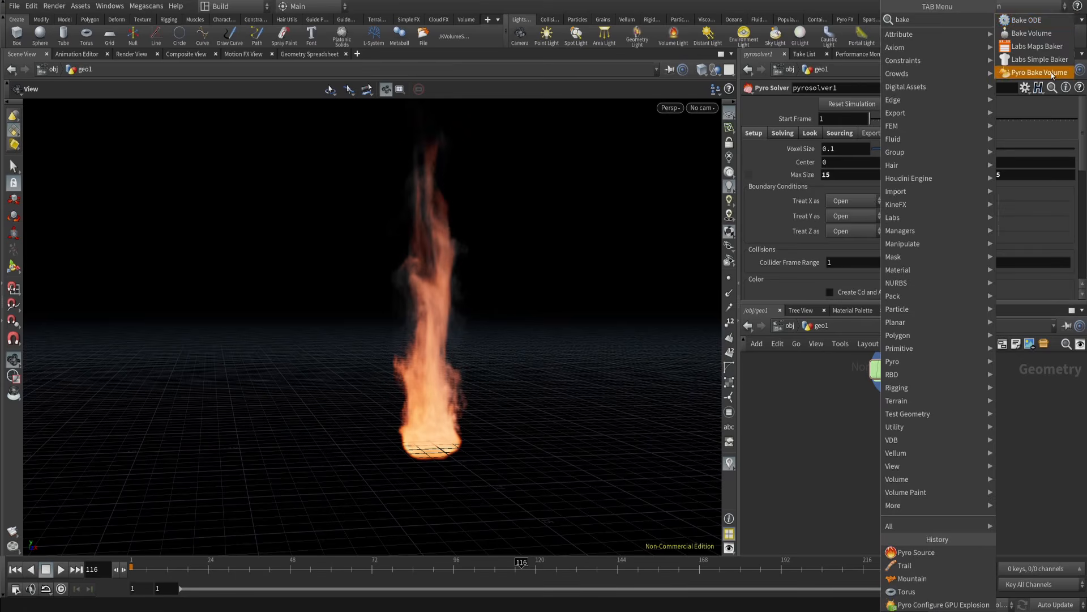
{"action": "left_click", "coordinate": [1052, 72]}
{"action": "left_click", "coordinate": [904, 479]}
{"action": "left_click_drag", "start_coordinate": [899, 462], "coordinate": [899, 384]}
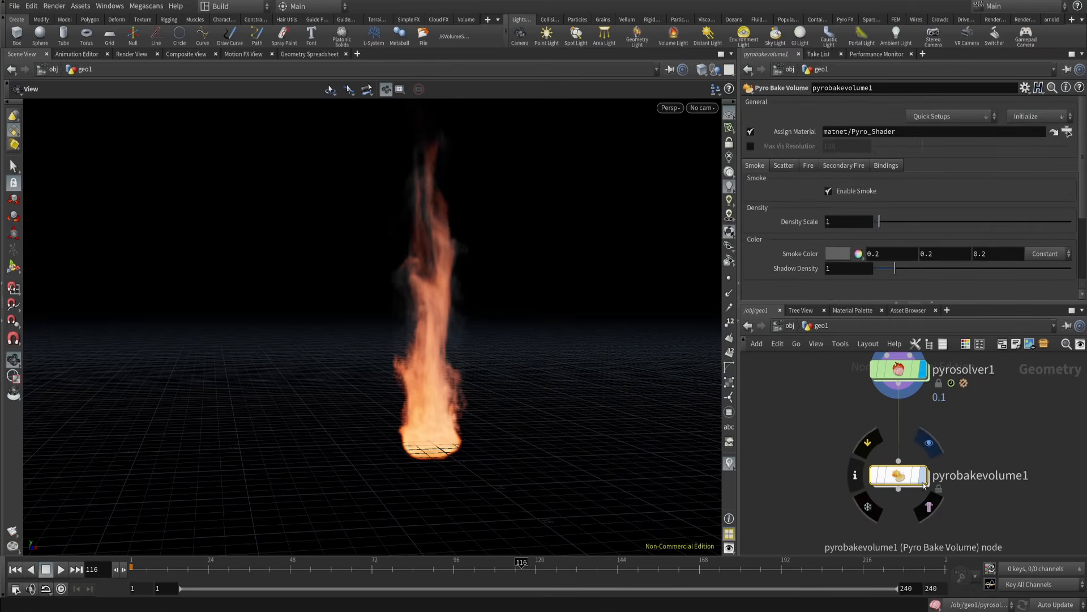
{"action": "left_click", "coordinate": [923, 476]}
{"action": "left_click_drag", "start_coordinate": [906, 478], "coordinate": [906, 509]}
{"action": "middle_click_drag", "start_coordinate": [857, 486], "coordinate": [846, 433]}
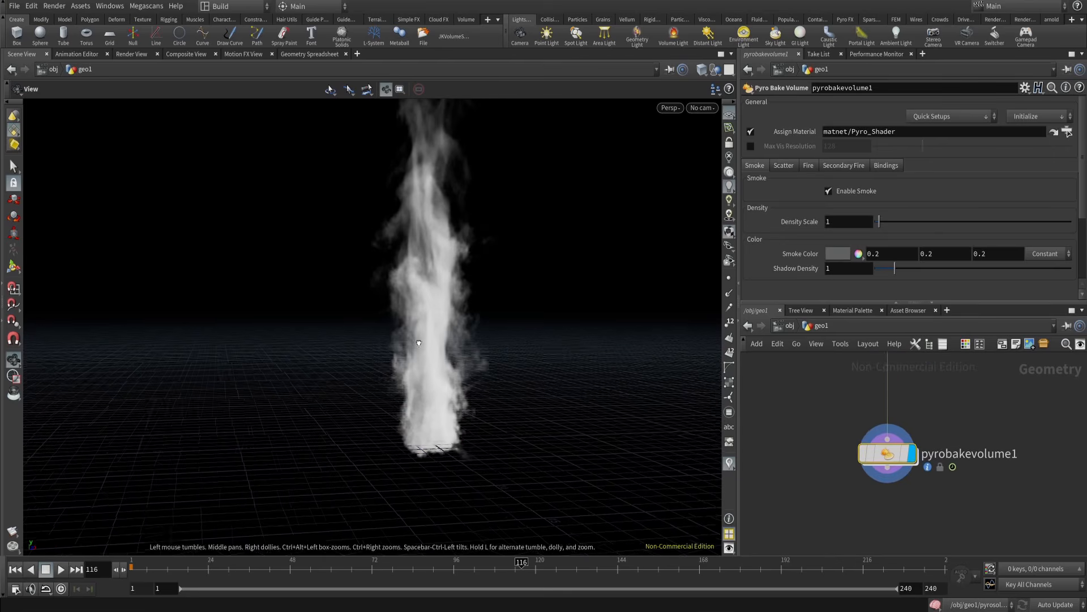
- Insert a Convert VDB node between the pyro solver and the bake volume node, spacing the bake volume further below
{"action": "key", "text": "Tab"}
{"action": "type", "text": "vdb c"}
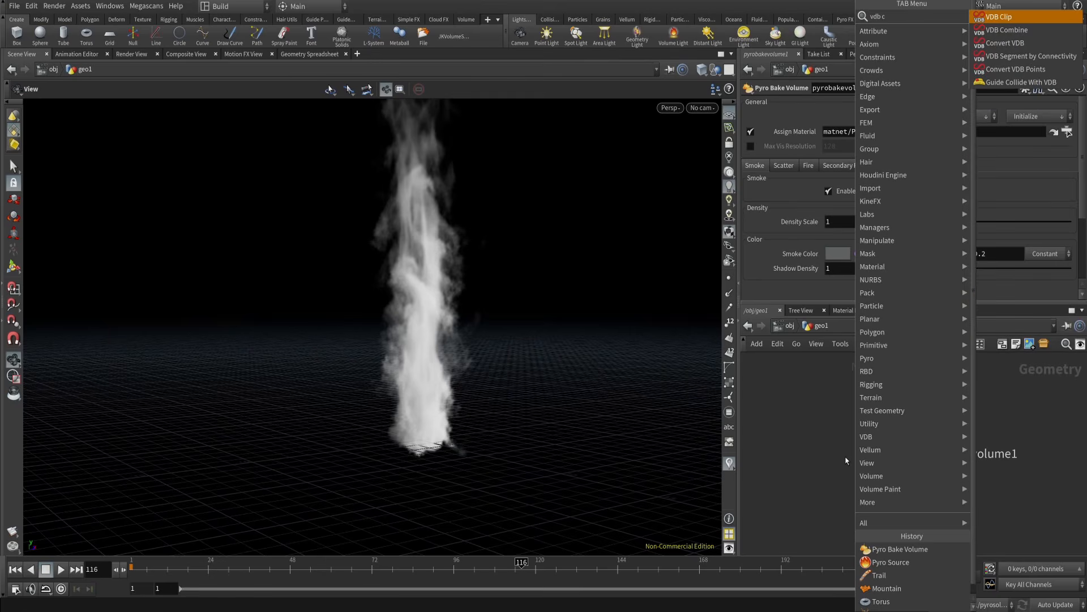
{"action": "left_click", "coordinate": [1012, 44]}
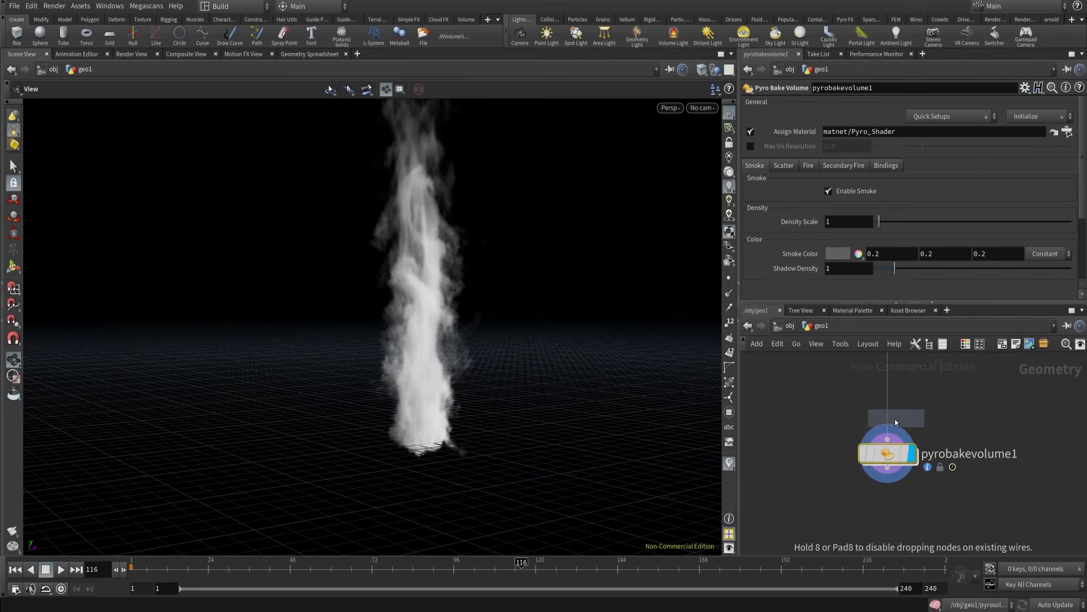
{"action": "left_click", "coordinate": [895, 399]}
{"action": "left_click", "coordinate": [847, 119]}
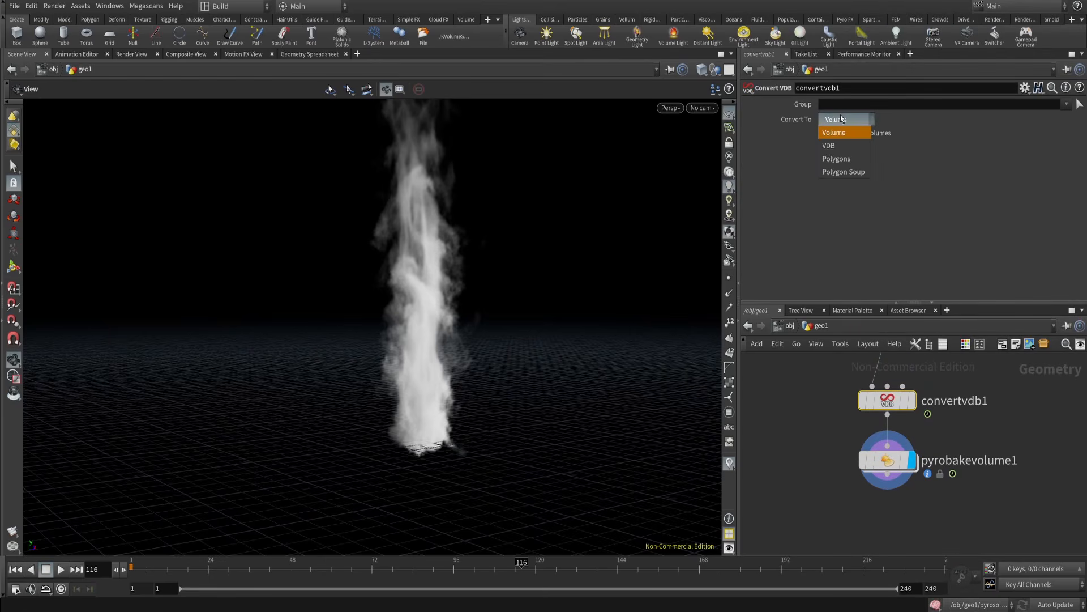
{"action": "key", "text": "Escape"}
{"action": "middle_click_drag", "start_coordinate": [802, 467], "coordinate": [801, 432]}
{"action": "left_click_drag", "start_coordinate": [899, 426], "coordinate": [891, 492]}
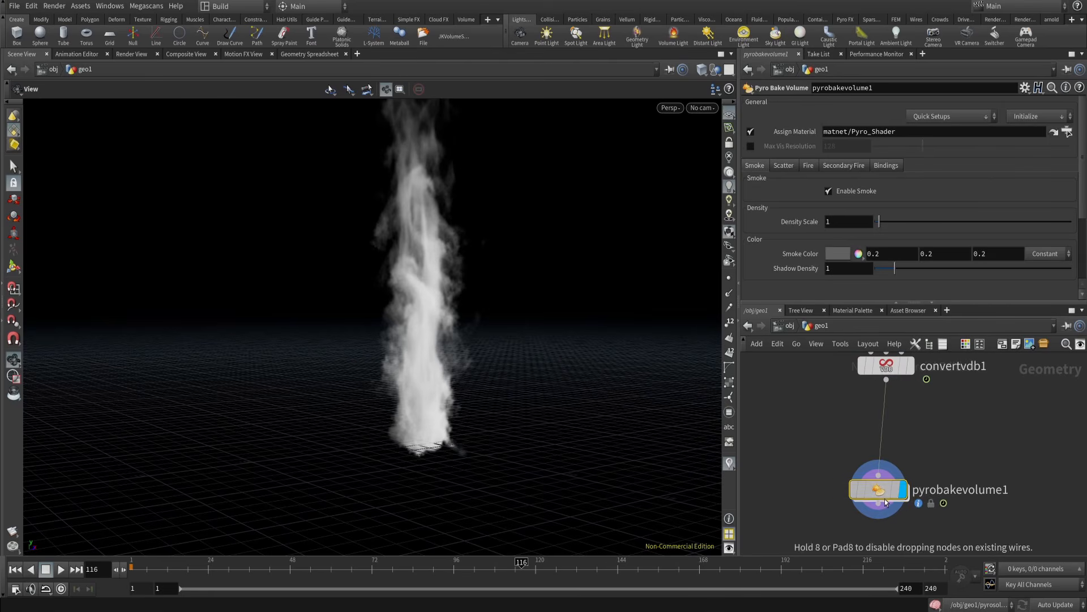
- Examine the bake volume's Scatter settings and the Pyro_Shader material inside the node
{"action": "left_click", "coordinate": [785, 165]}
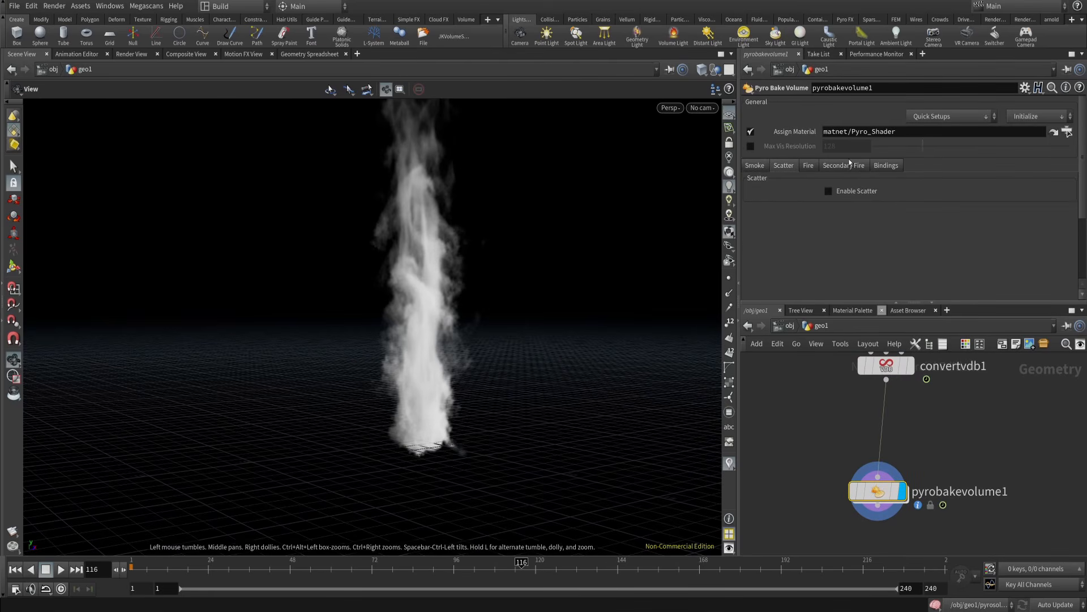
{"action": "middle_click_drag", "start_coordinate": [1039, 491], "coordinate": [988, 423]}
{"action": "double_click", "coordinate": [871, 426]}
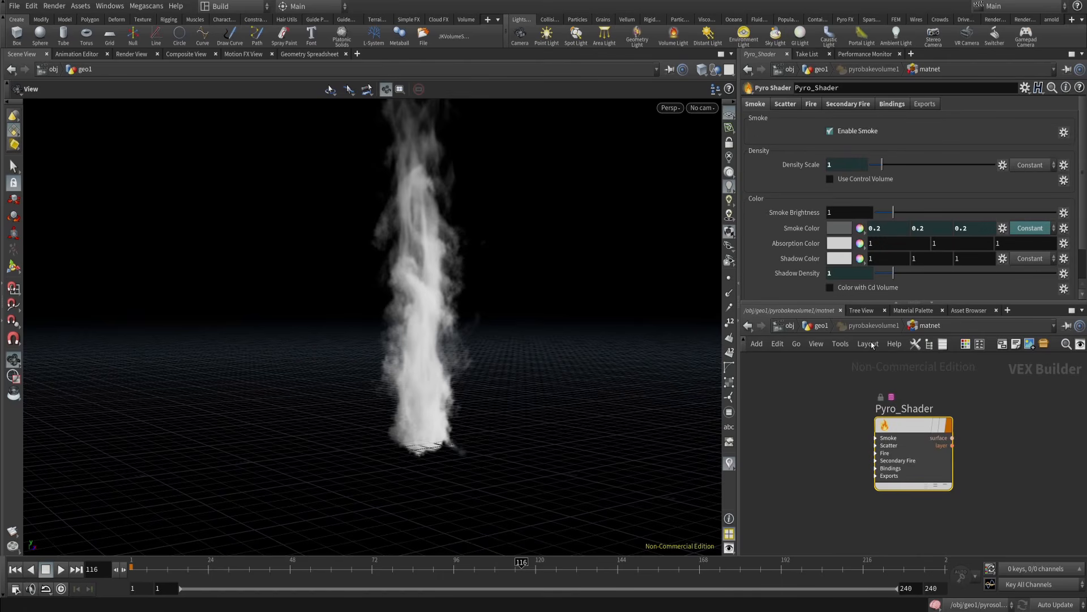
{"action": "key", "text": "u"}
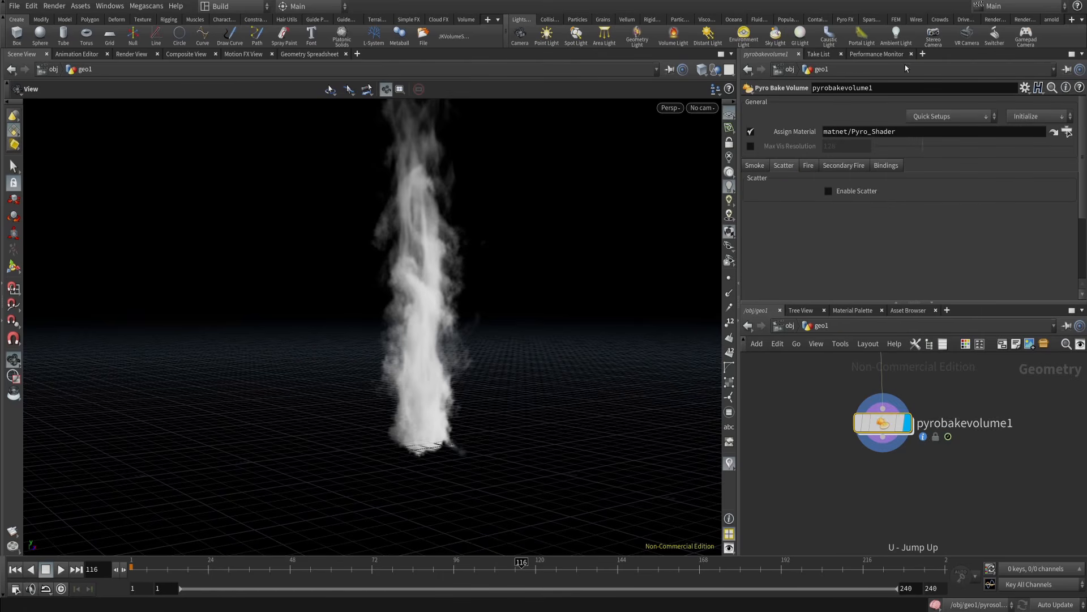
{"action": "middle_click_drag", "start_coordinate": [840, 413], "coordinate": [840, 448]}
- Break the bake volume's material references and check the Pyro_Shader parameters inside the node
{"action": "left_click", "coordinate": [933, 115]}
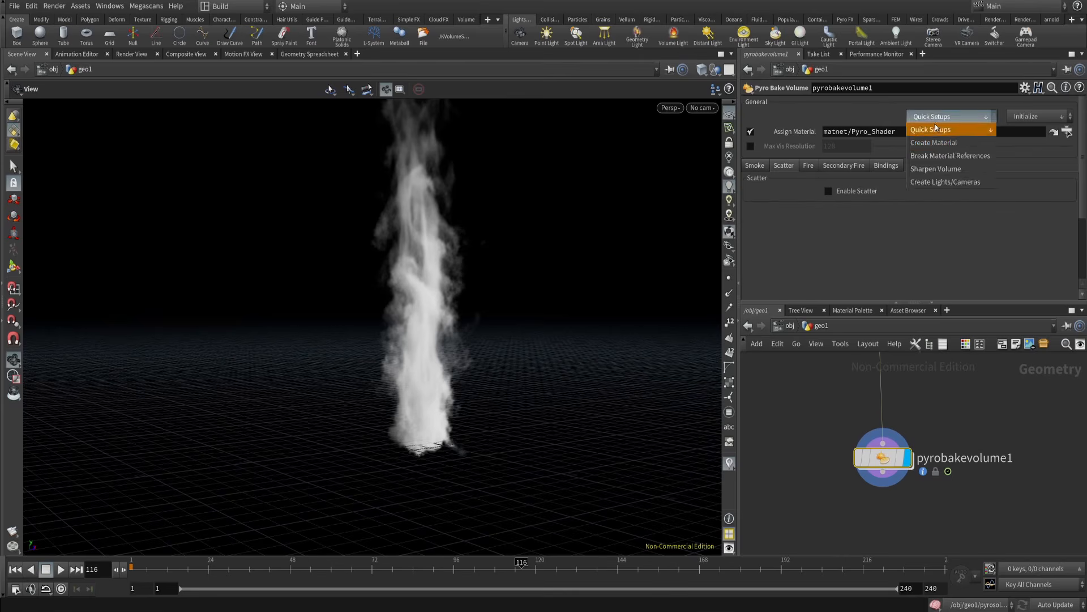
{"action": "left_click", "coordinate": [933, 154]}
{"action": "key", "text": "i"}
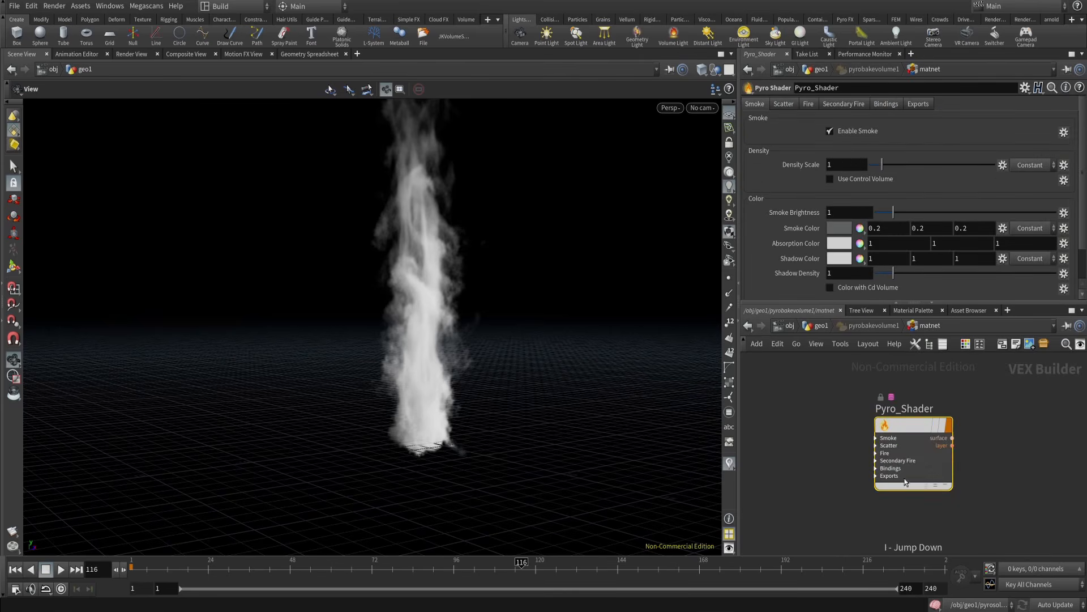
{"action": "key", "text": "u"}
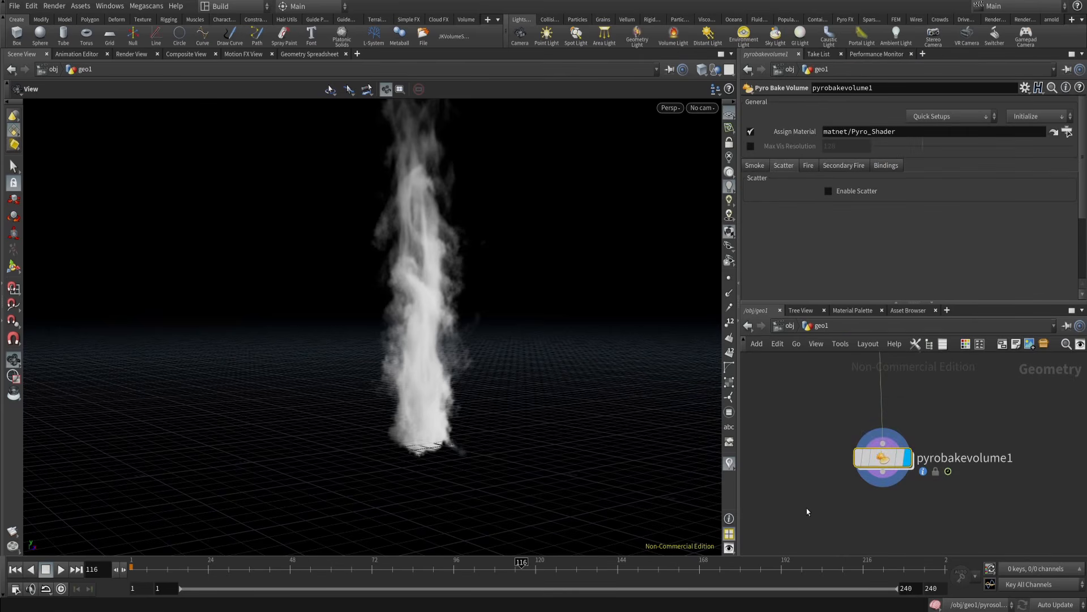
{"action": "left_click", "coordinate": [754, 166]}
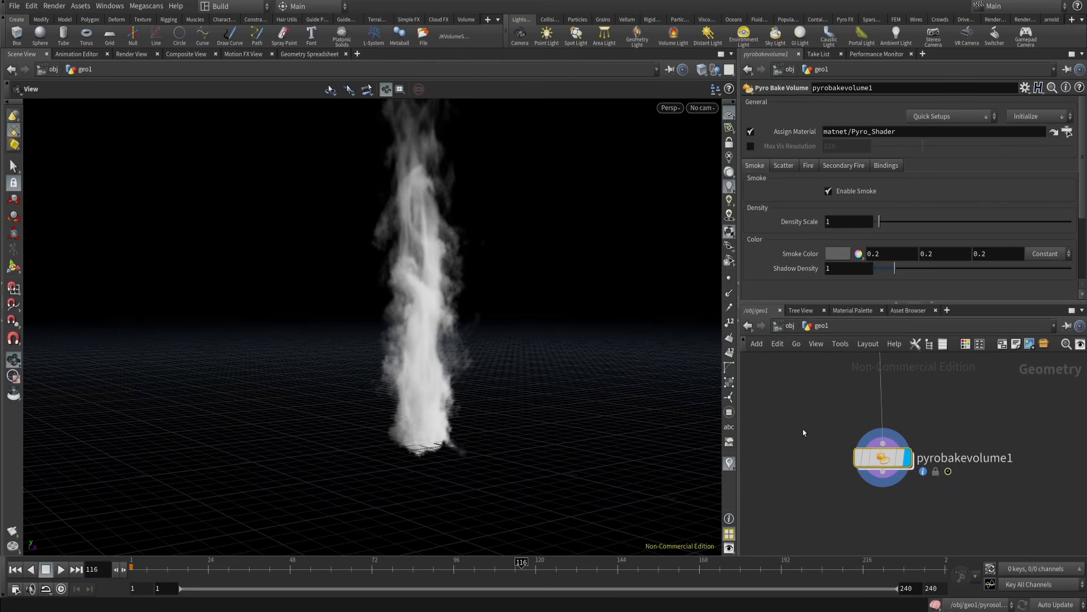
{"action": "key", "text": "i"}
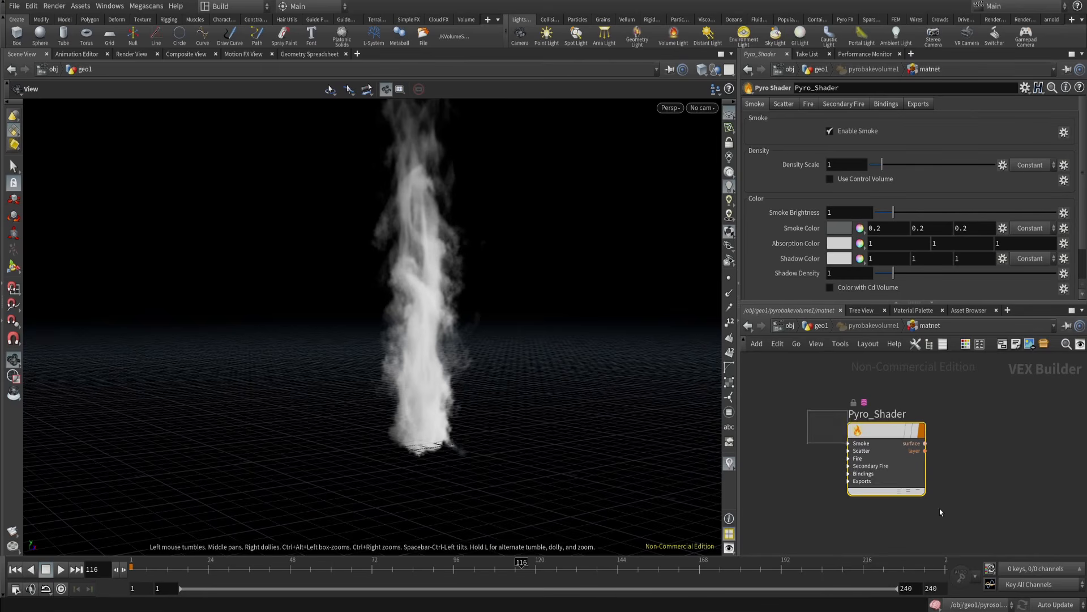
{"action": "middle_click_drag", "start_coordinate": [805, 422], "coordinate": [827, 400]}
{"action": "key", "text": "u"}
- Add a Mantra render node in the out network
{"action": "left_click", "coordinate": [788, 325]}
{"action": "left_click", "coordinate": [813, 400]}
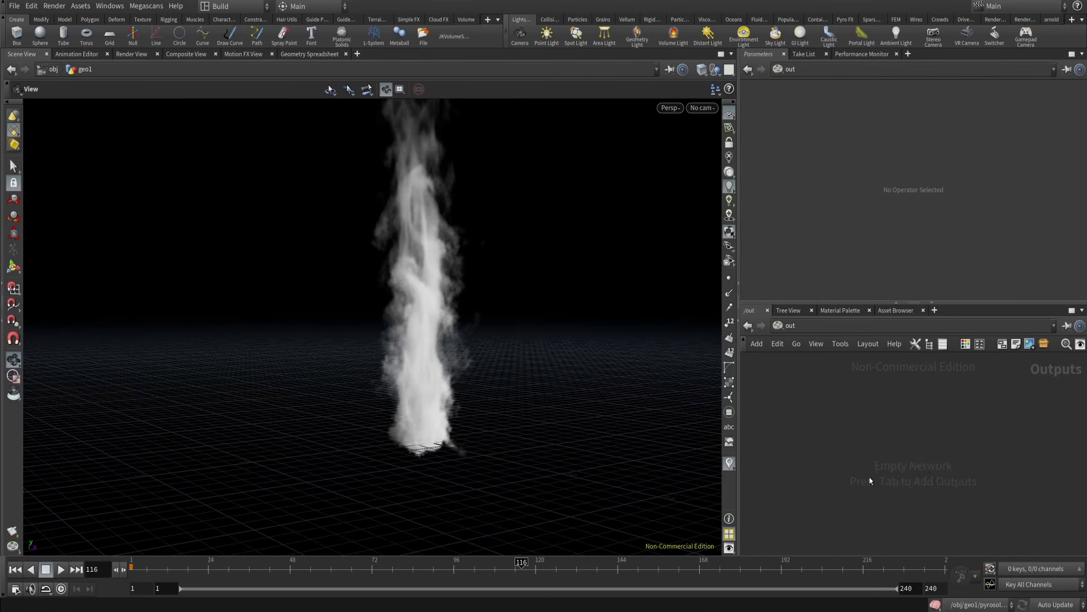
{"action": "key", "text": "Tab"}
{"action": "type", "text": "mantra"}
{"action": "key", "text": "Return"}
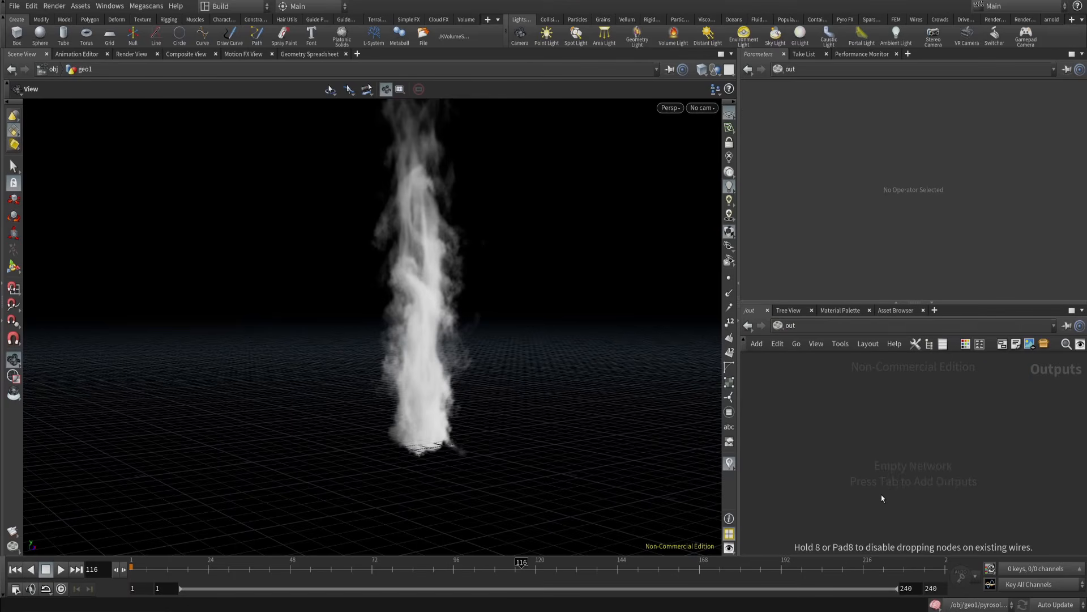
{"action": "left_click", "coordinate": [882, 495]}
{"action": "left_click_drag", "start_coordinate": [882, 497], "coordinate": [868, 434]}
- Save the scene and rename the Mantra node to Fire
{"action": "key", "text": "ctrl+s"}
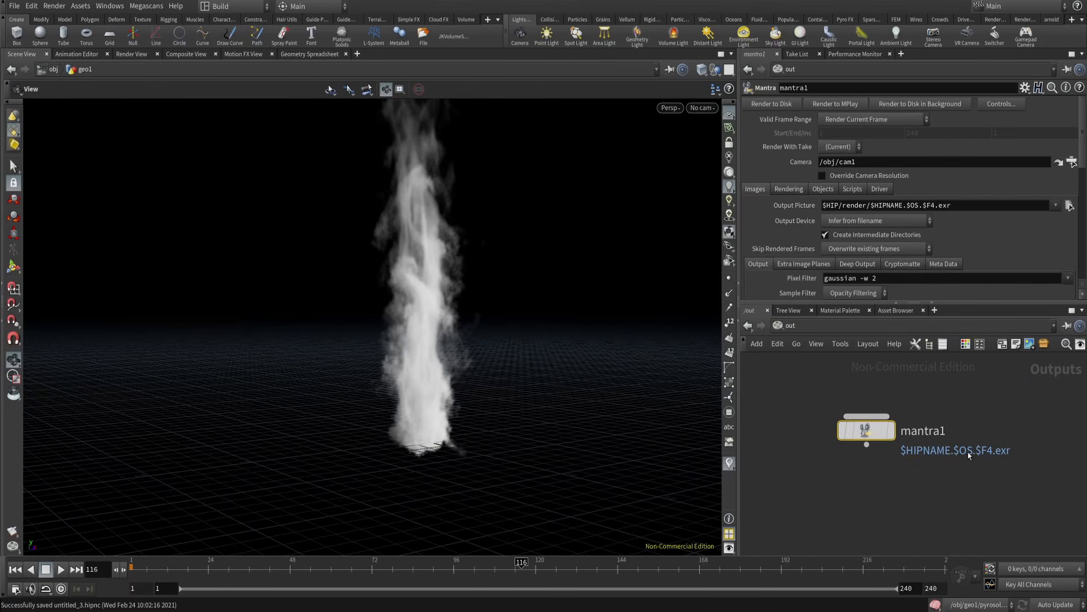
{"action": "double_click", "coordinate": [942, 431]}
{"action": "type", "text": "Fire"}
{"action": "key", "text": "Return"}
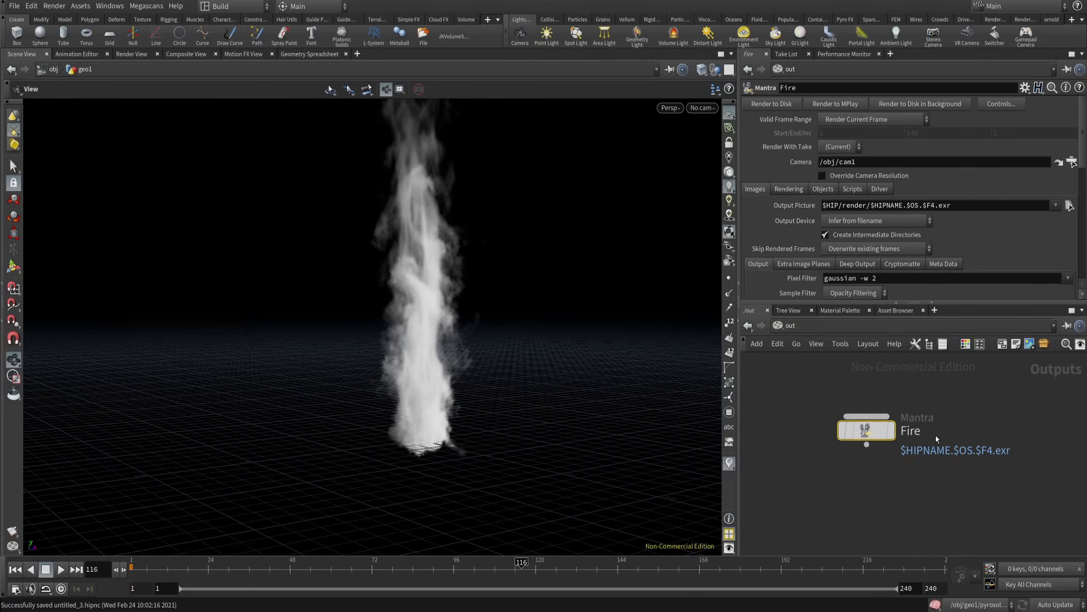
- Create a camera from the current view and orbit it to a Y rotation of about -11.8 degrees
{"action": "left_click", "coordinate": [530, 40], "text": "ctrl"}
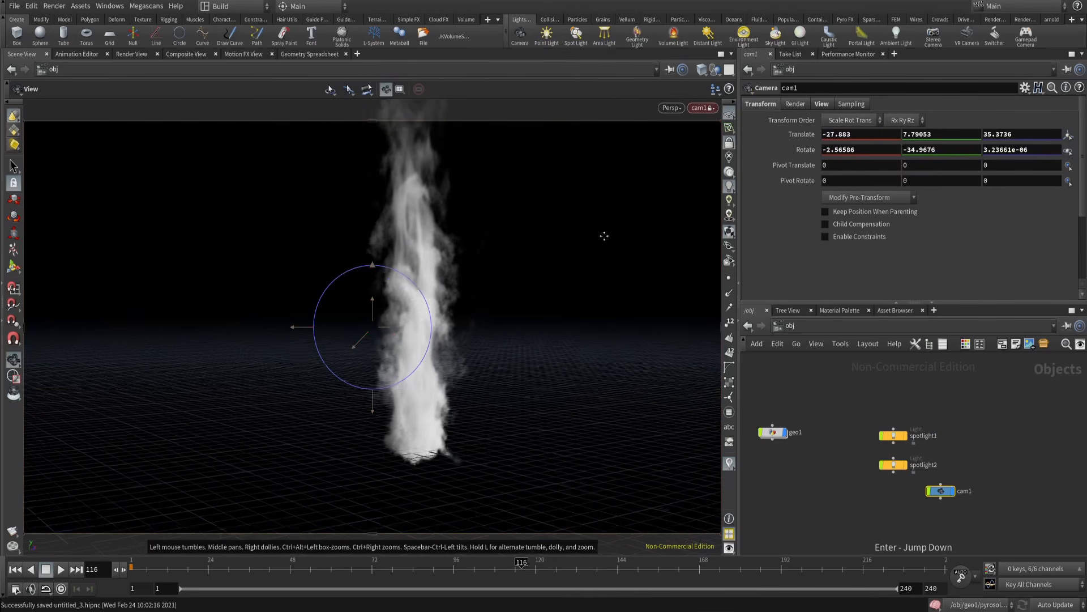
{"action": "left_click_drag", "start_coordinate": [605, 236], "coordinate": [573, 301]}
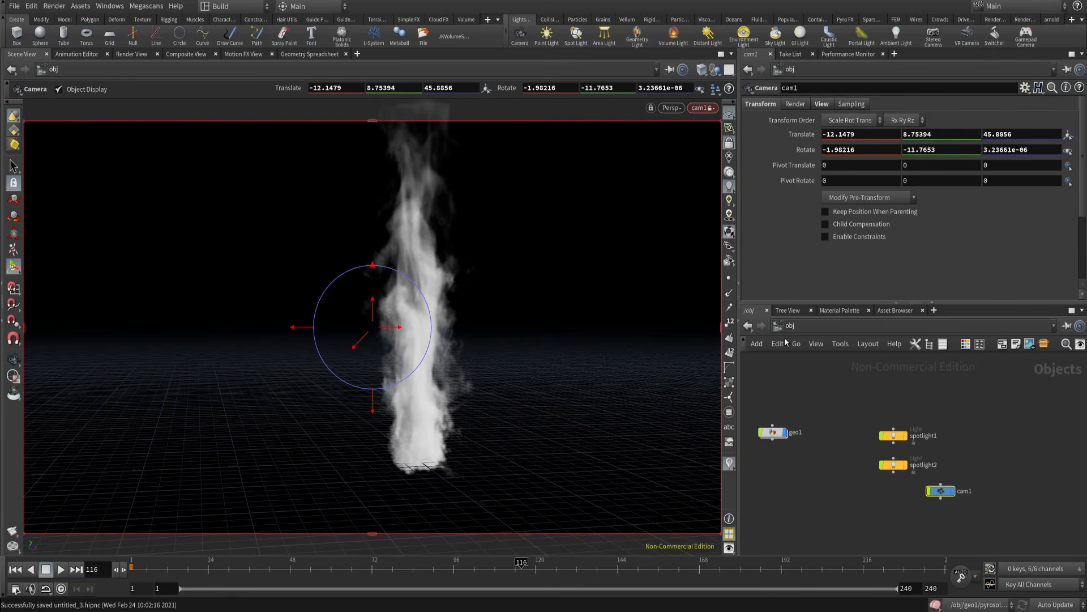
- Render frame 116 in the Render View with the Fire output node, inspect the image and reopen the geo1 network
{"action": "left_click", "coordinate": [117, 55]}
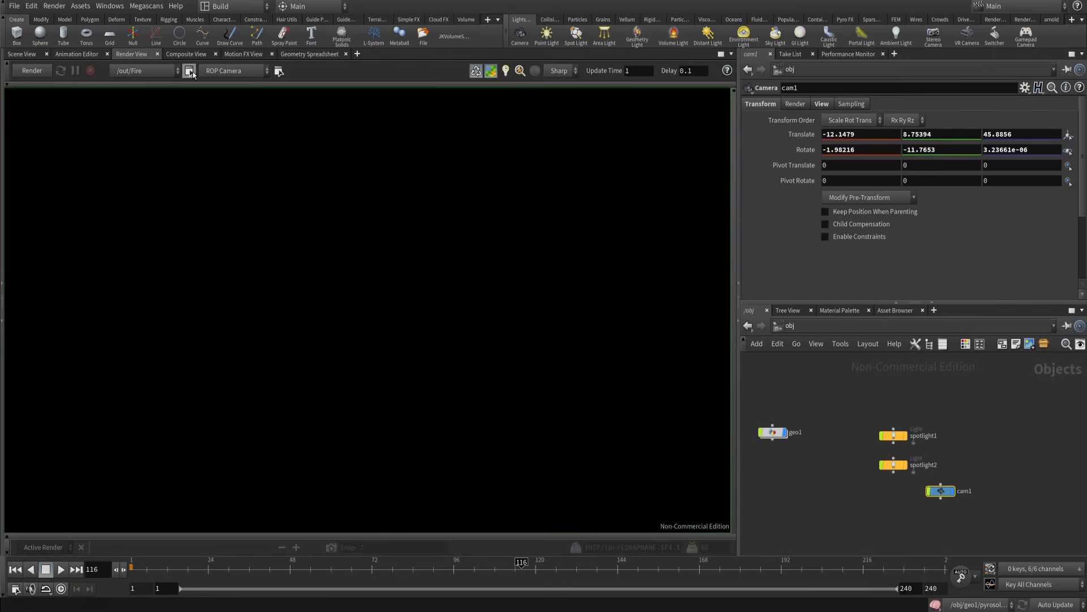
{"action": "left_click", "coordinate": [44, 74]}
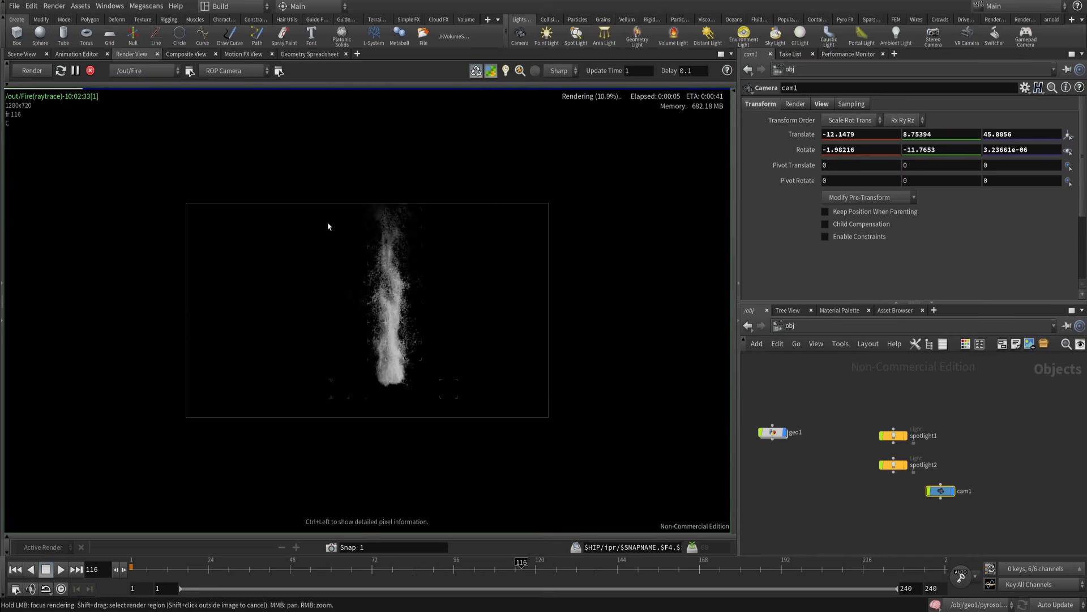
{"action": "right_click_drag", "start_coordinate": [389, 315], "coordinate": [438, 232]}
{"action": "right_click_drag", "start_coordinate": [428, 285], "coordinate": [402, 341]}
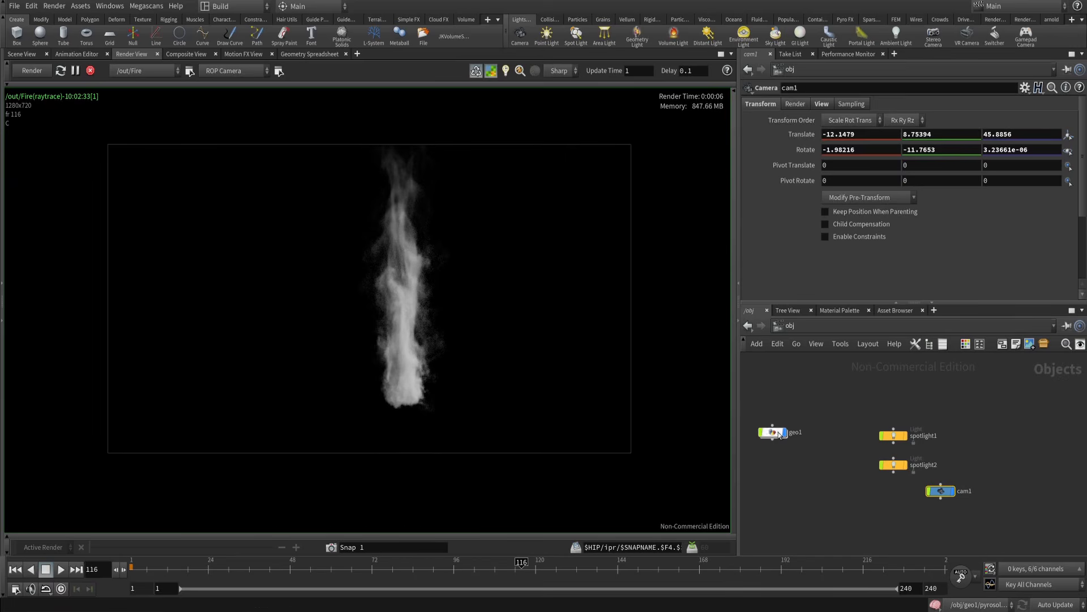
{"action": "double_click", "coordinate": [772, 434]}
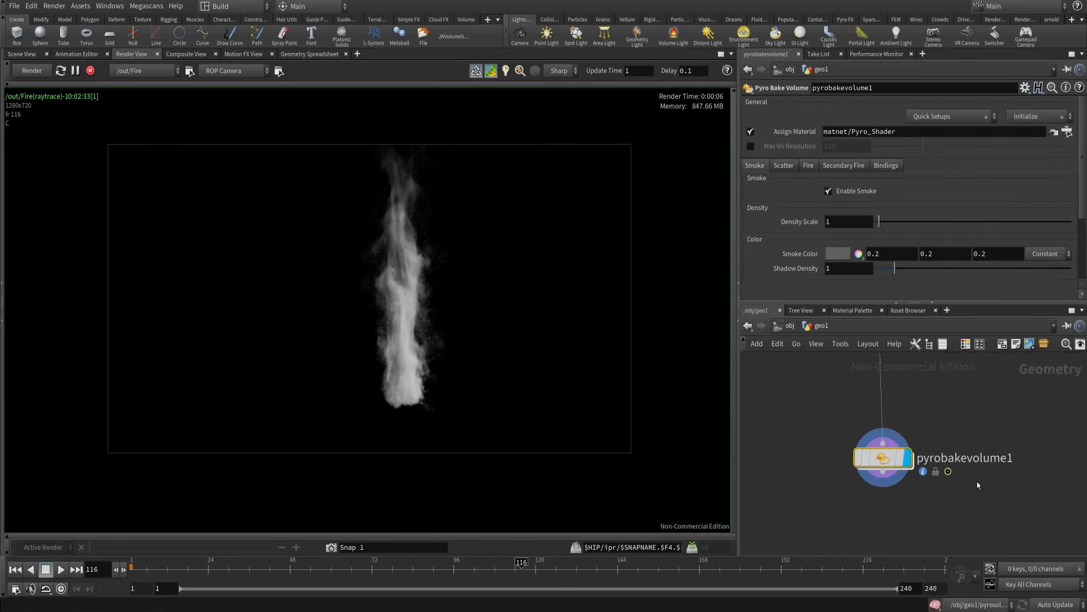
- Open the bake volume's material network and enable fire on Pyro_Shader, checking its scatter settings
{"action": "key", "text": "i"}
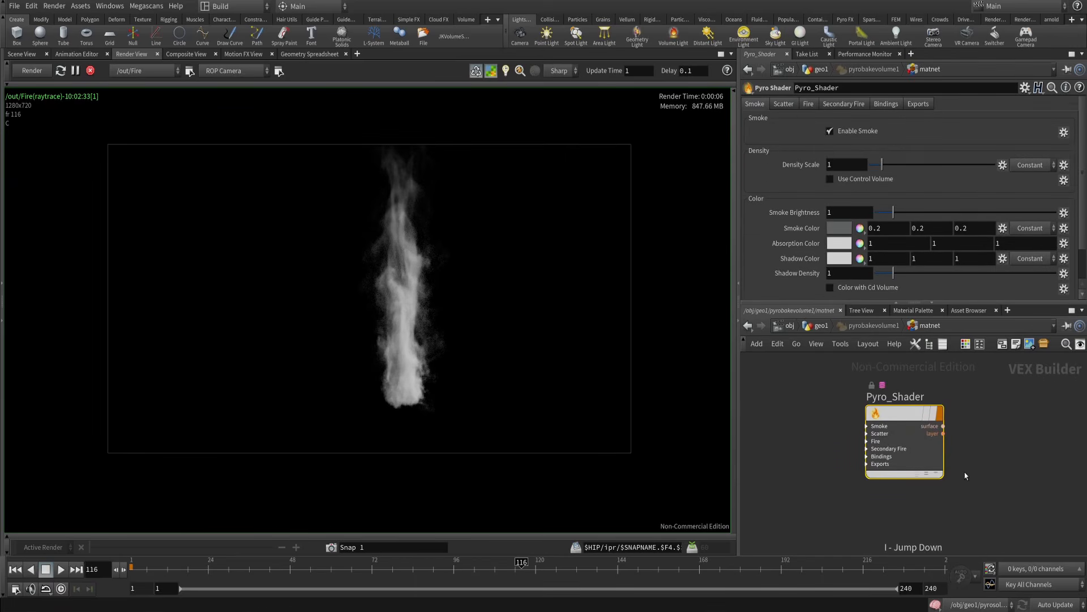
{"action": "left_click", "coordinate": [808, 105]}
{"action": "left_click", "coordinate": [848, 131]}
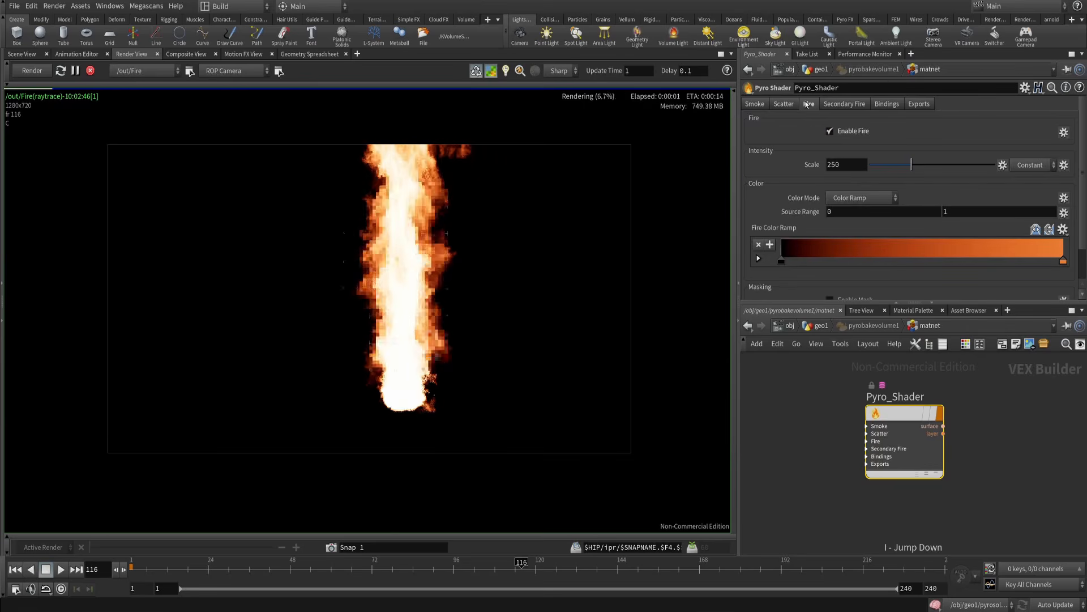
{"action": "left_click", "coordinate": [785, 106]}
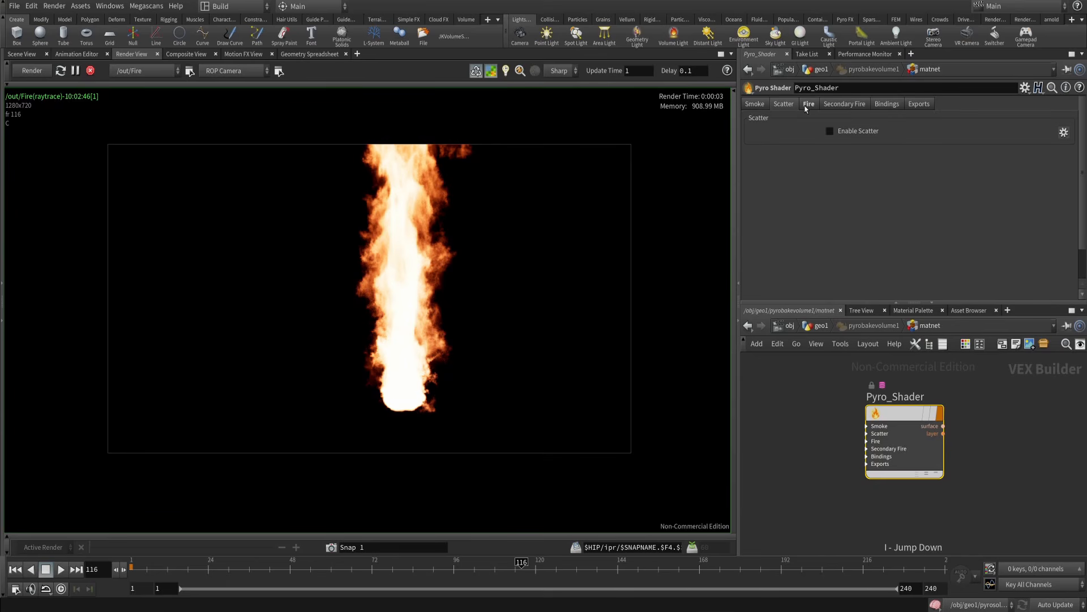
{"action": "left_click", "coordinate": [808, 105]}
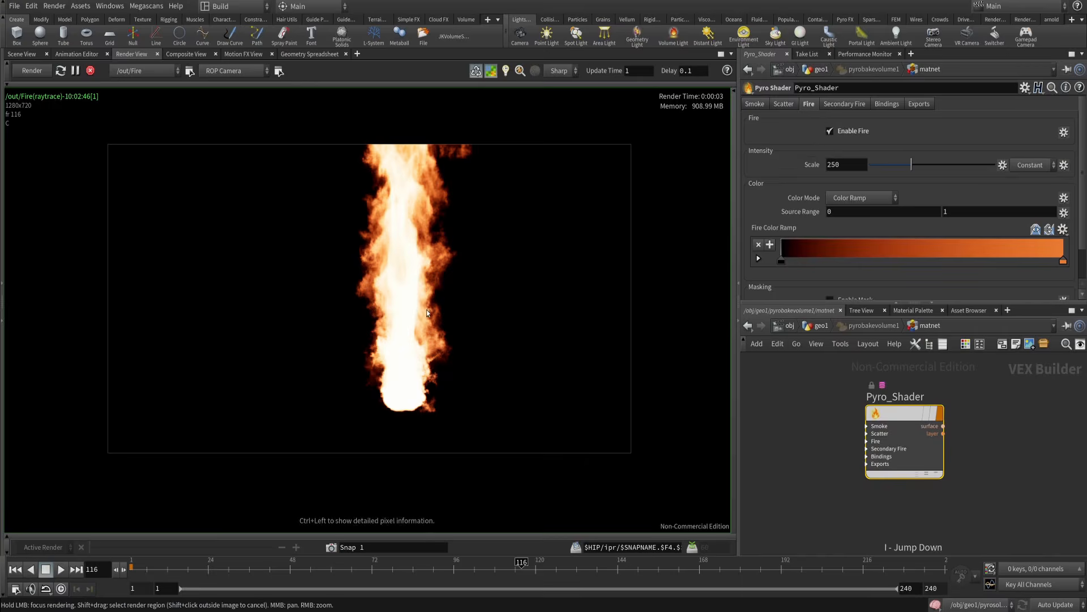
- Inspect the rendered flame and switch the shader's fire intensity scale from Constant to Use Ramp
{"action": "scroll", "coordinate": [427, 309], "scroll_direction": "up", "scroll_amount": 3}
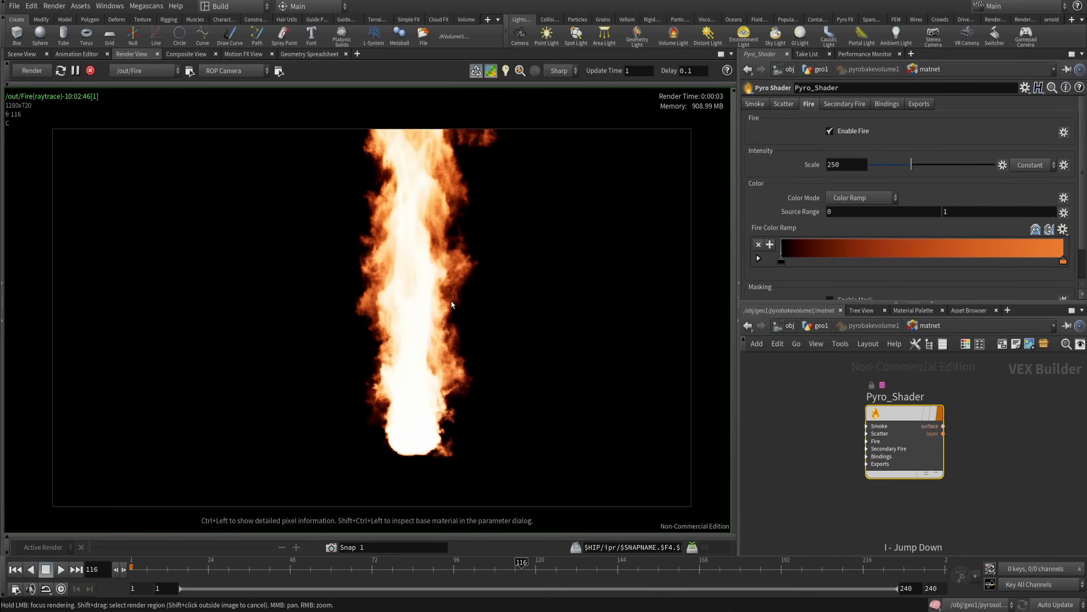
{"action": "scroll", "coordinate": [451, 305], "scroll_direction": "down", "scroll_amount": 1}
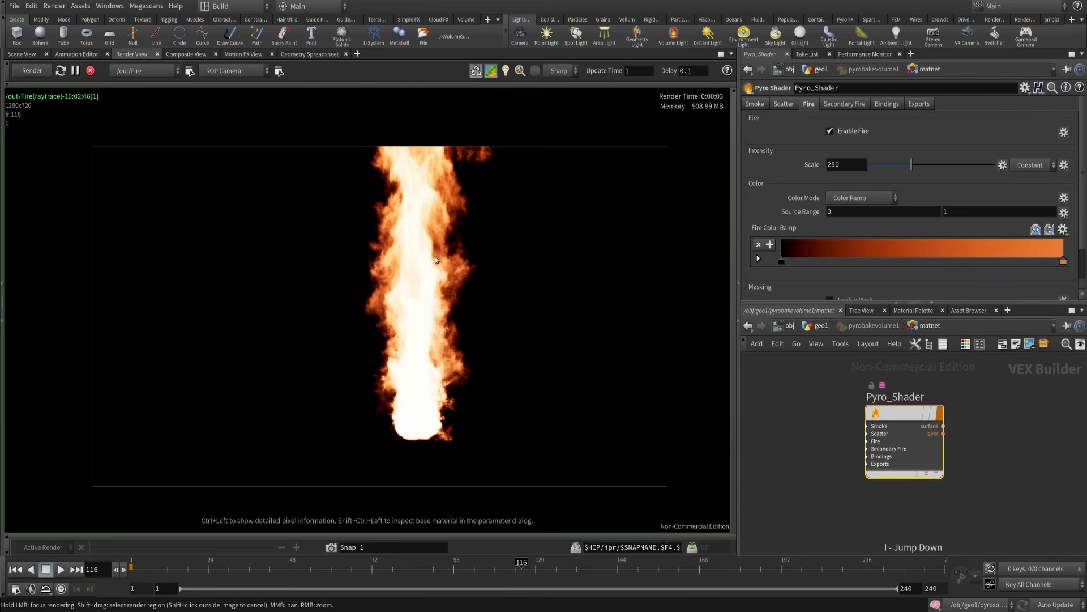
{"action": "scroll", "coordinate": [439, 287], "scroll_direction": "up", "scroll_amount": 1}
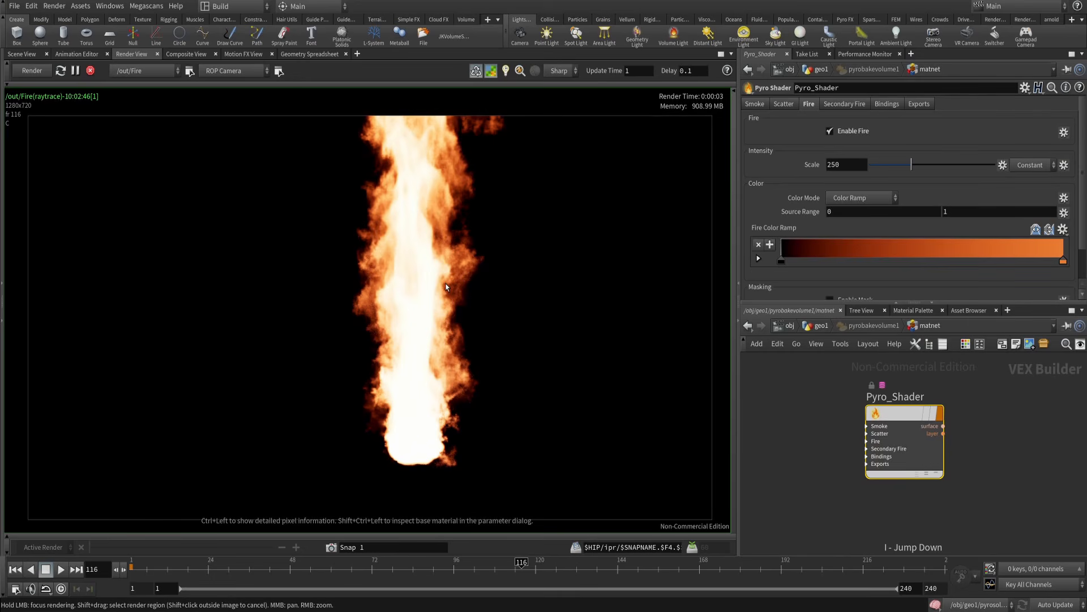
{"action": "scroll", "coordinate": [517, 224], "scroll_direction": "down", "scroll_amount": 1}
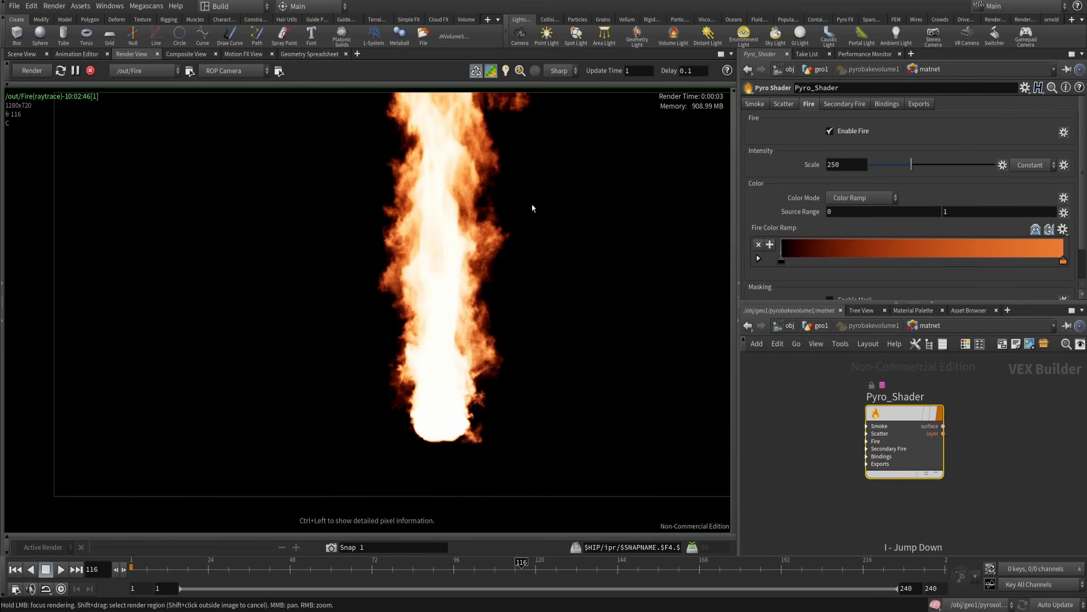
{"action": "scroll", "coordinate": [567, 221], "scroll_direction": "up", "scroll_amount": 1}
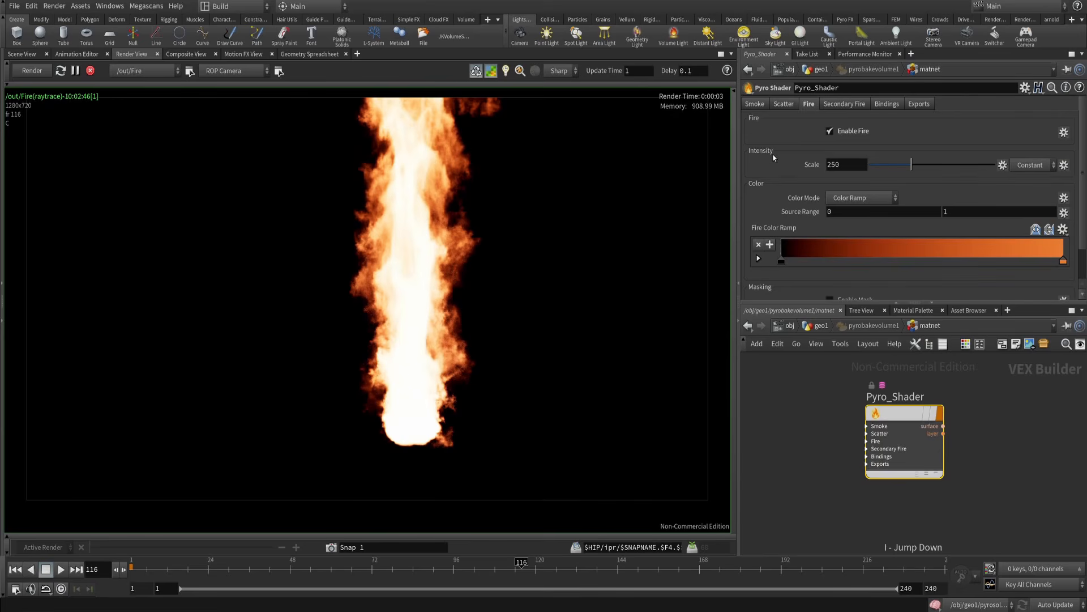
{"action": "double_click", "coordinate": [853, 170]}
{"action": "scroll", "coordinate": [510, 252], "scroll_direction": "down", "scroll_amount": 1}
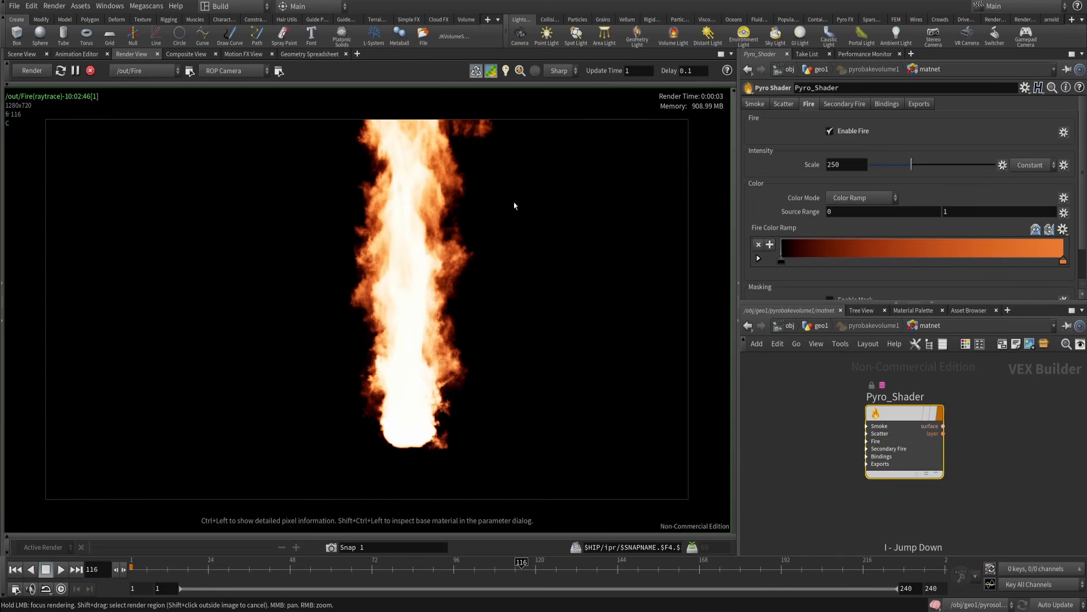
{"action": "left_click", "coordinate": [1037, 166]}
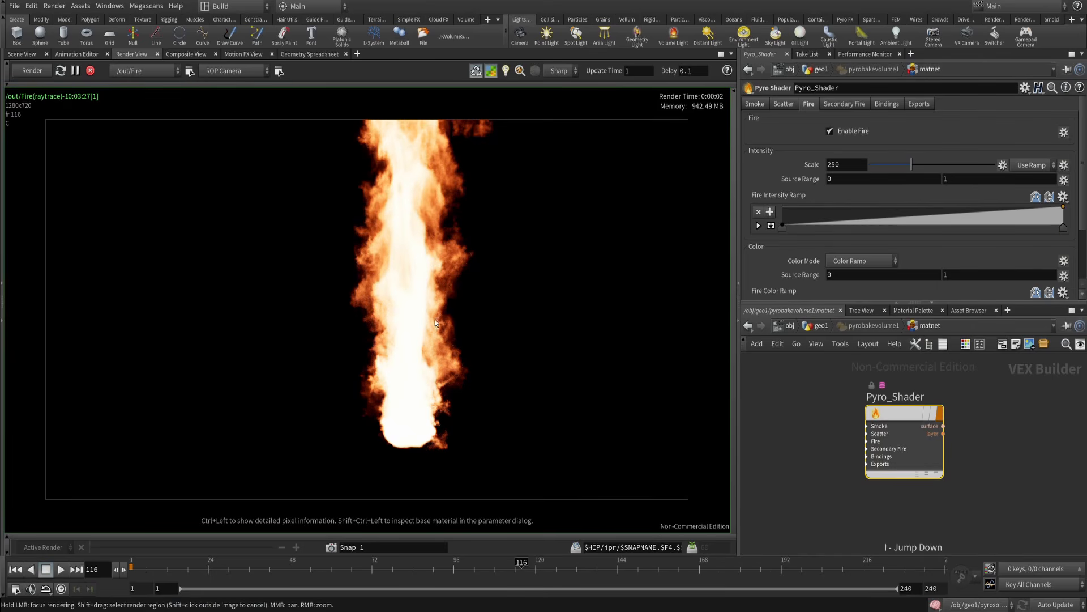
- Expand the Fire Intensity Ramp's point settings and set its end point's value to 0
{"action": "left_click", "coordinate": [783, 227]}
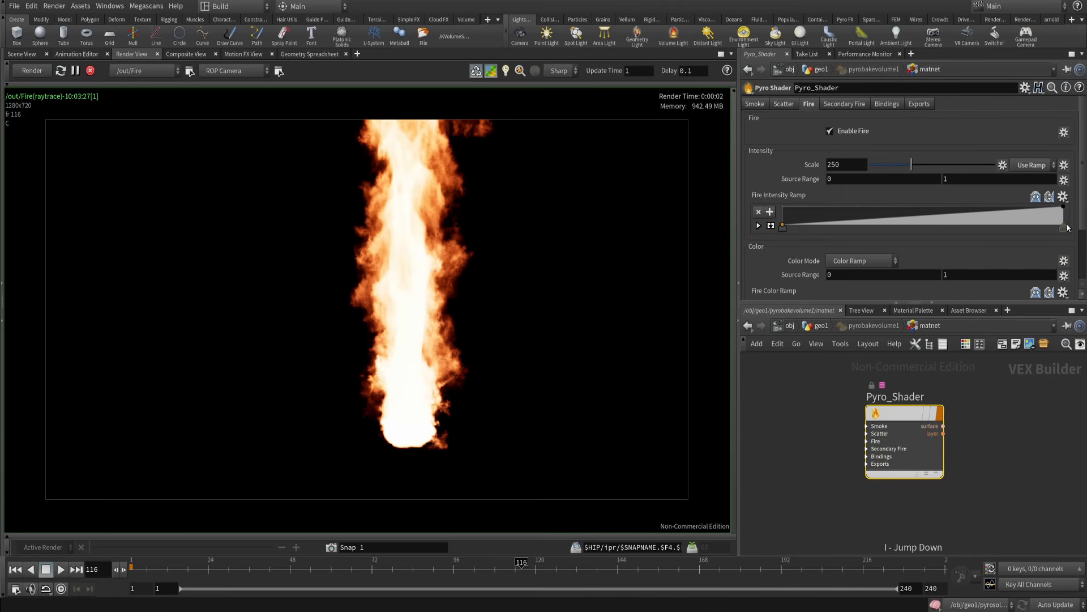
{"action": "scroll", "coordinate": [442, 244], "scroll_direction": "up", "scroll_amount": 1}
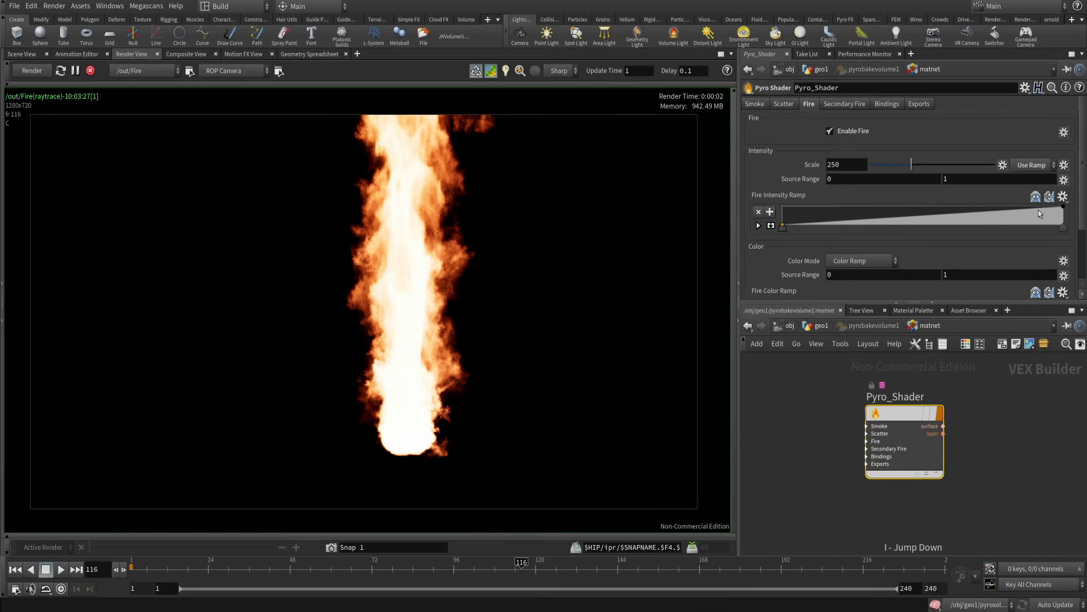
{"action": "left_click", "coordinate": [1064, 228]}
{"action": "scroll", "coordinate": [1024, 205], "scroll_direction": "down", "scroll_amount": 1}
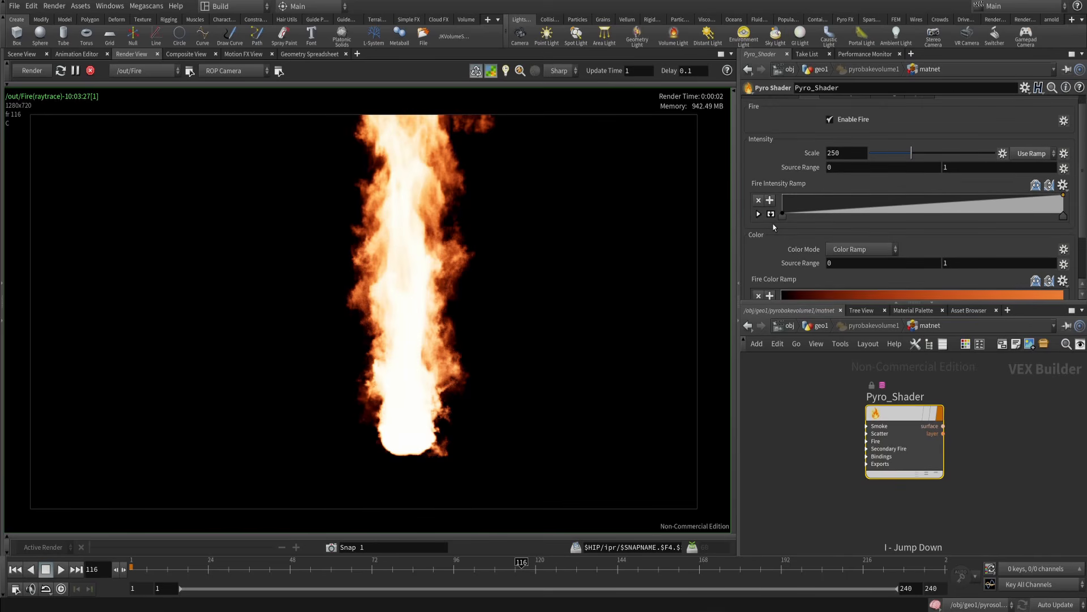
{"action": "left_click", "coordinate": [758, 215]}
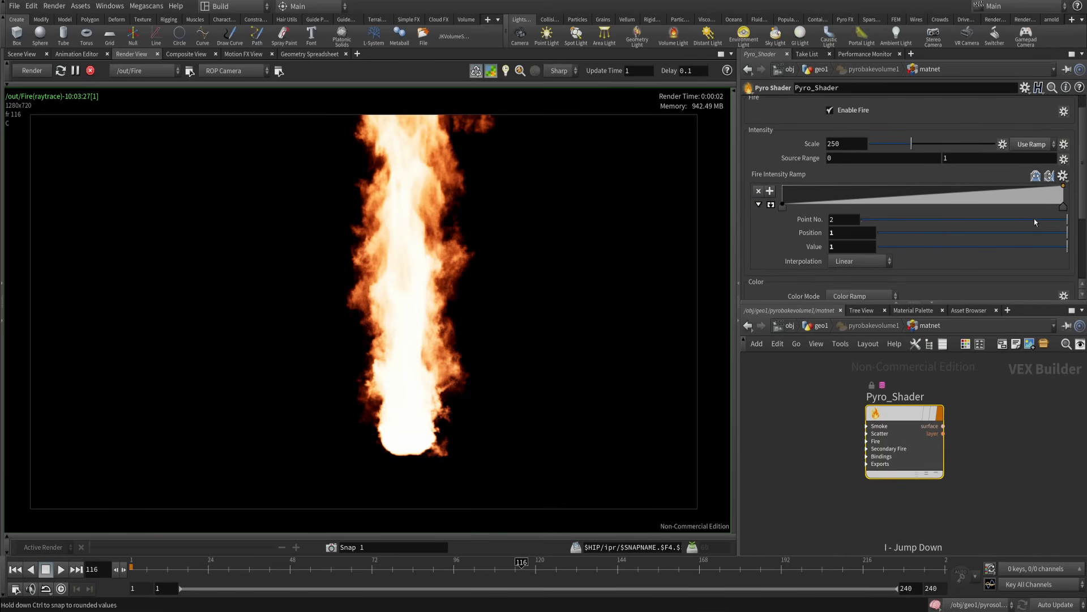
{"action": "left_click", "coordinate": [853, 246]}
{"action": "type", "text": "0"}
{"action": "key", "text": "Return"}
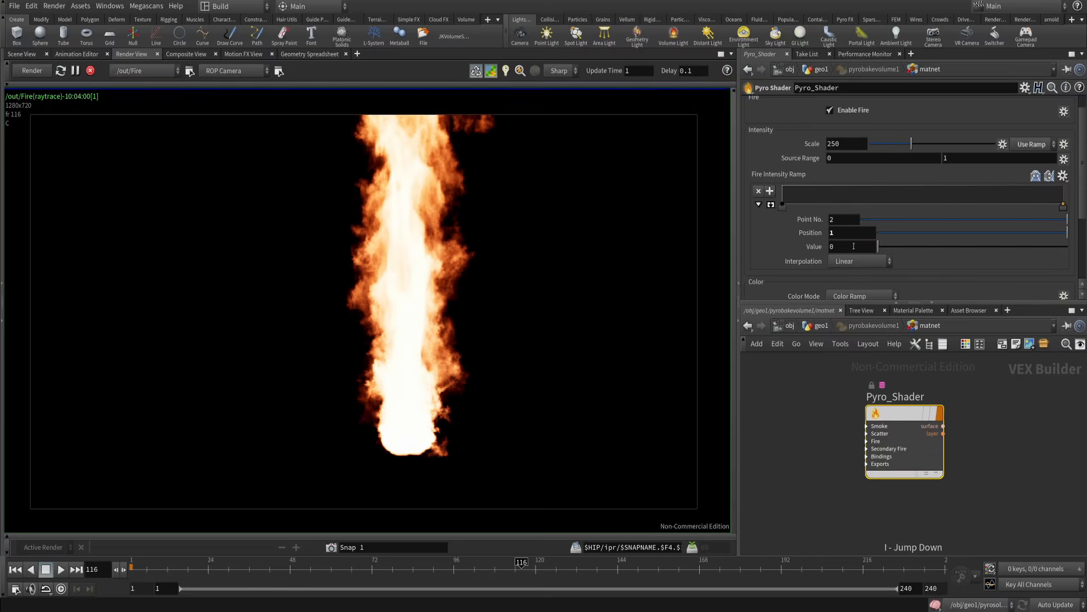
- Build a triangular peak near the Fire Intensity Ramp's end with points at about 0.775, 0.866 and 0.927, the middle one at value 0.98
{"action": "left_click_drag", "start_coordinate": [1063, 205], "coordinate": [1023, 191]}
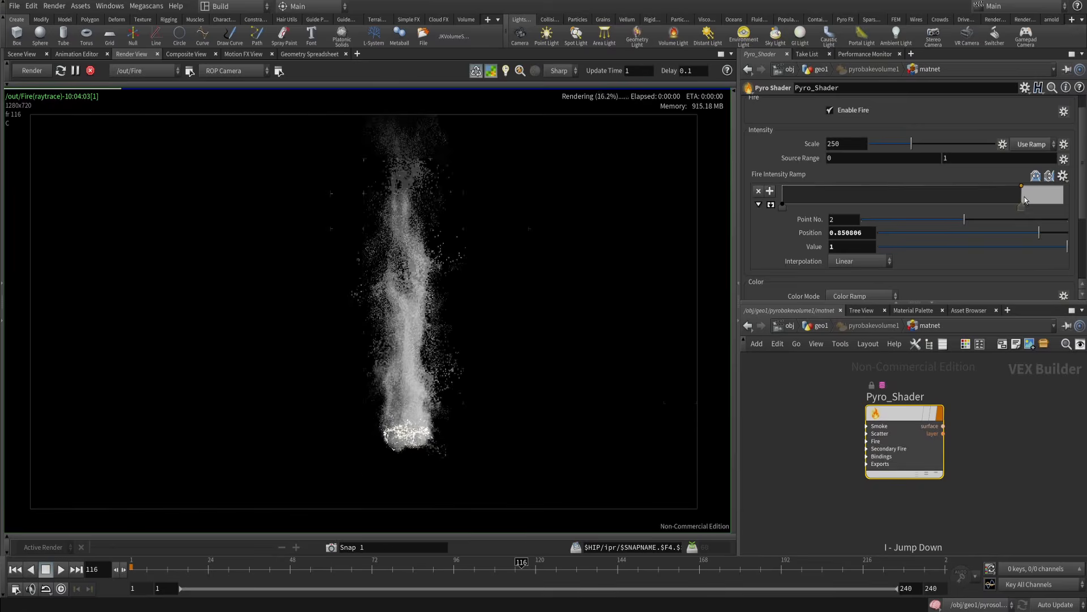
{"action": "key", "text": "ctrl+z"}
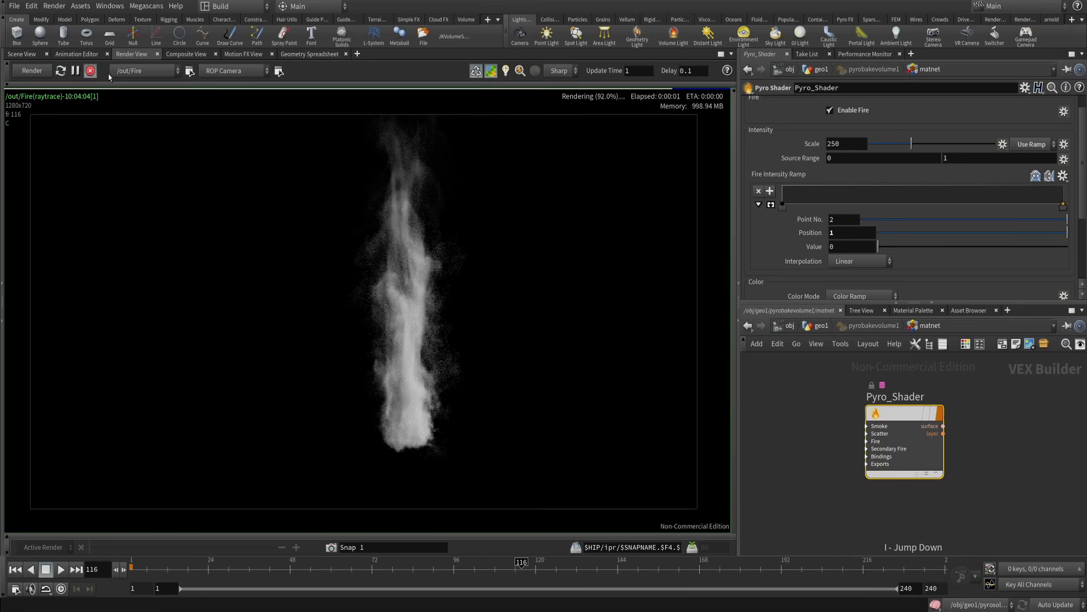
{"action": "left_click_drag", "start_coordinate": [1026, 203], "coordinate": [1000, 206]}
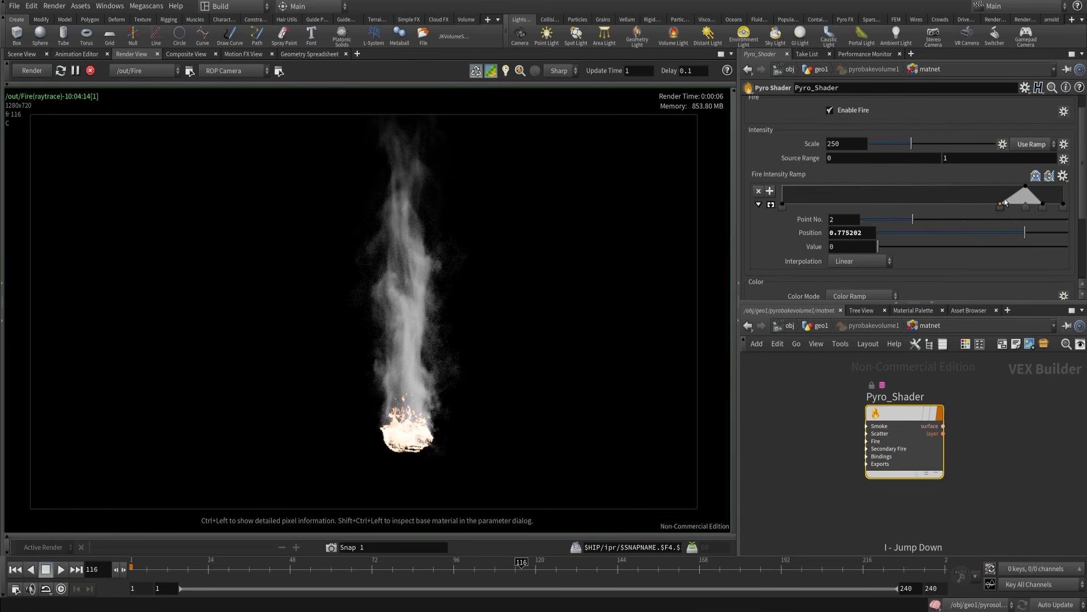
- Select the three peak points of the Fire Intensity Ramp and shift them together until the middle point's position is about 0.469
{"action": "left_click", "coordinate": [1026, 208]}
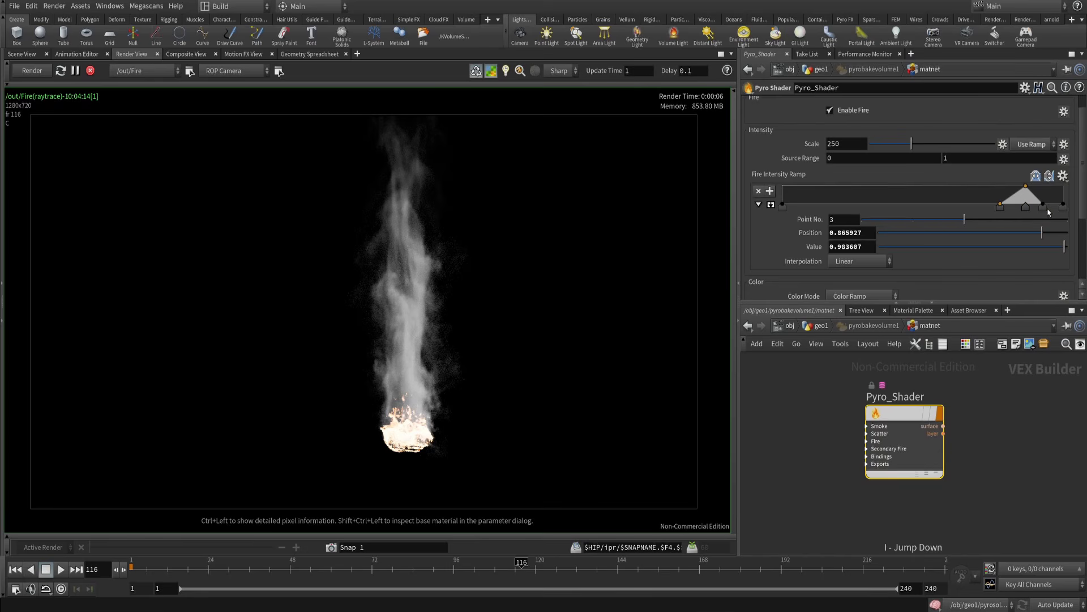
{"action": "left_click", "coordinate": [1044, 208]}
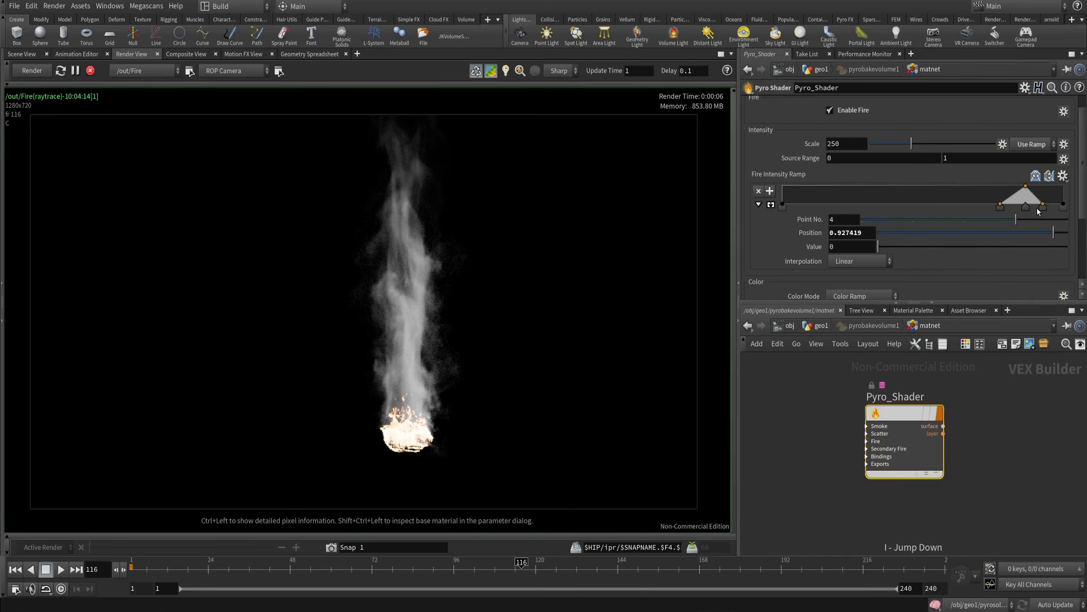
{"action": "left_click_drag", "start_coordinate": [1026, 208], "coordinate": [915, 211]}
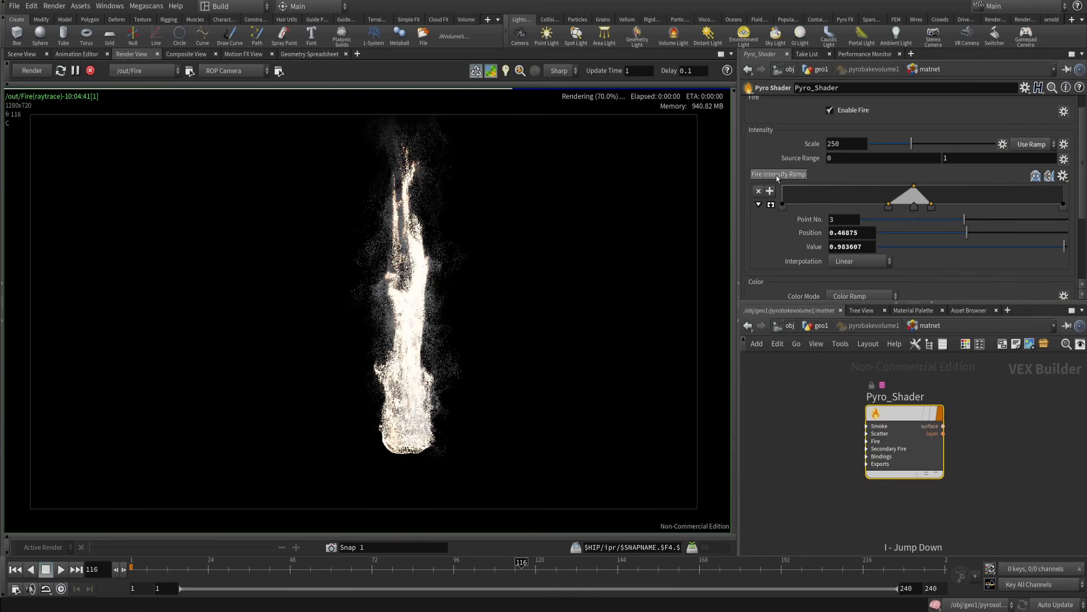
- Set the fire intensity scale to 7
{"action": "left_click", "coordinate": [840, 145]}
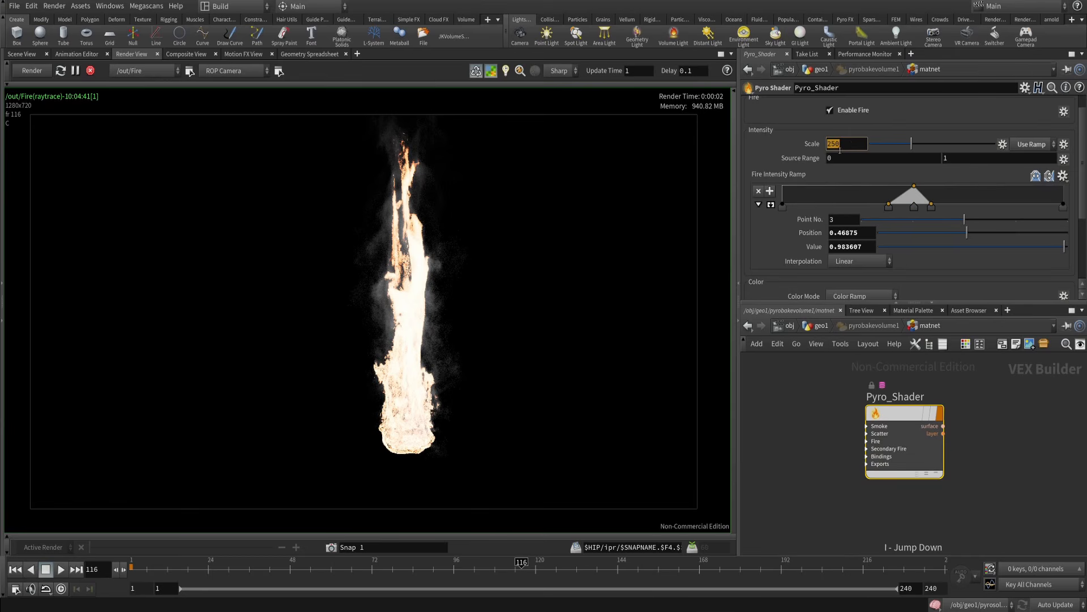
{"action": "type", "text": "7"}
{"action": "key", "text": "Return"}
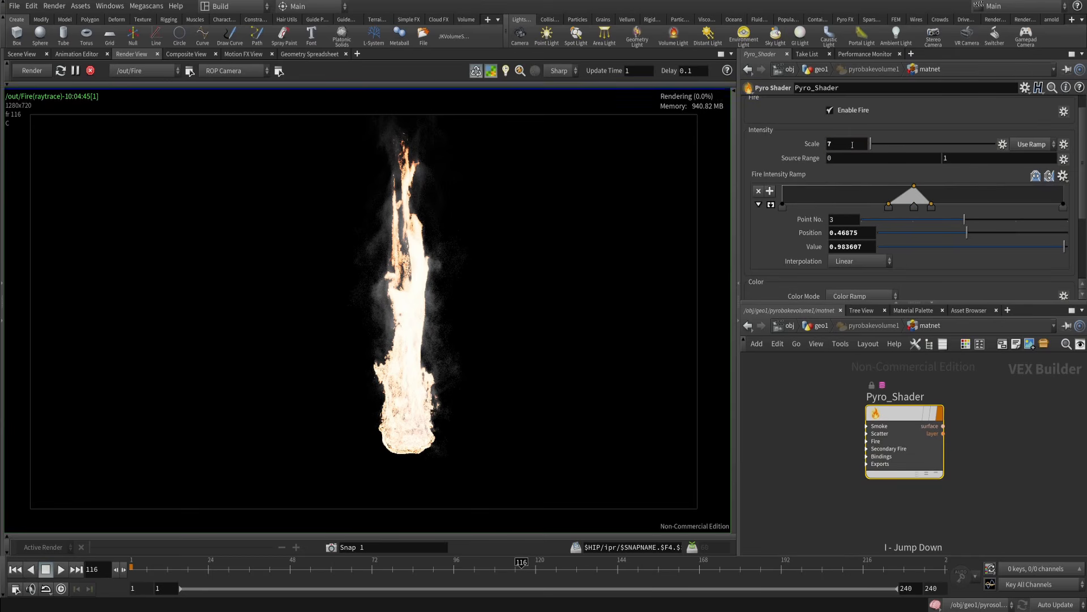
- Disable smoke in the Pyro_Shader settings
{"action": "scroll", "coordinate": [808, 124], "scroll_direction": "up", "scroll_amount": 1}
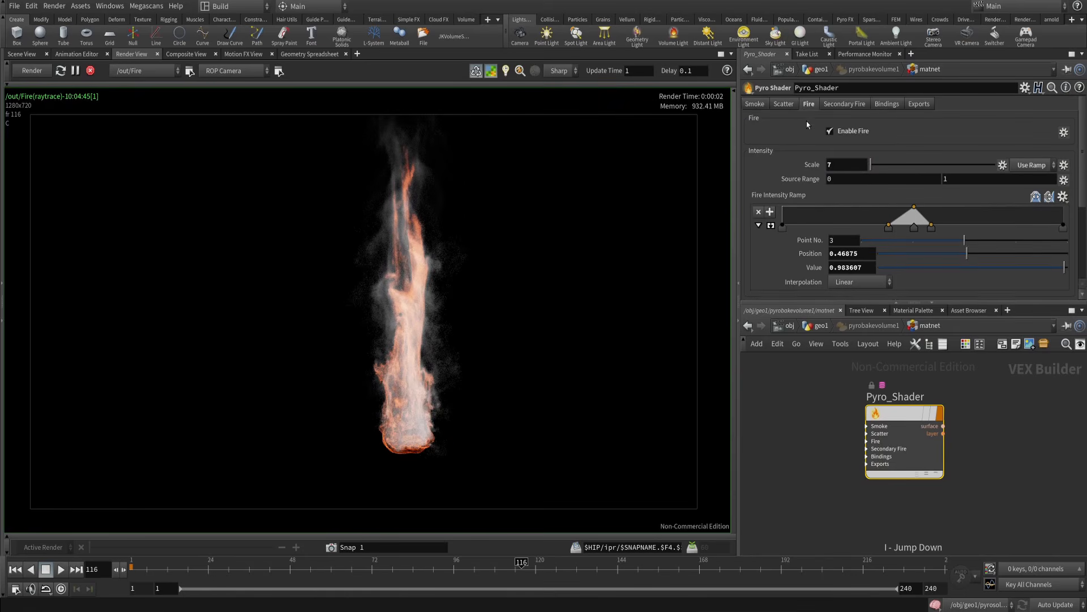
{"action": "left_click", "coordinate": [757, 105]}
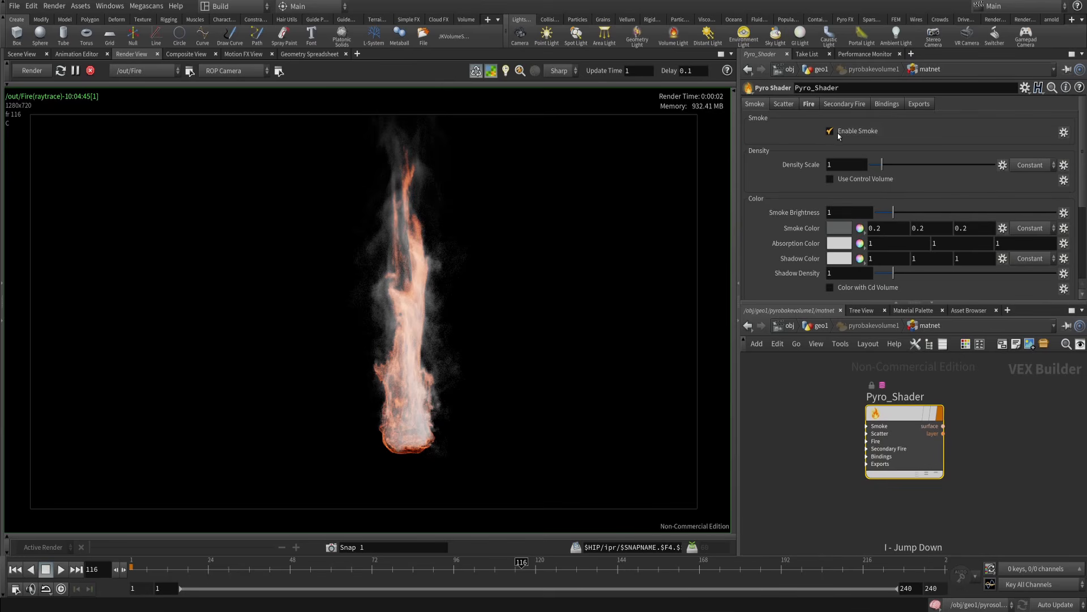
{"action": "left_click", "coordinate": [839, 133]}
- Shift the Fire Intensity Ramp's whole peak towards the start, placing its first point at about 0.244
{"action": "left_click", "coordinate": [808, 104]}
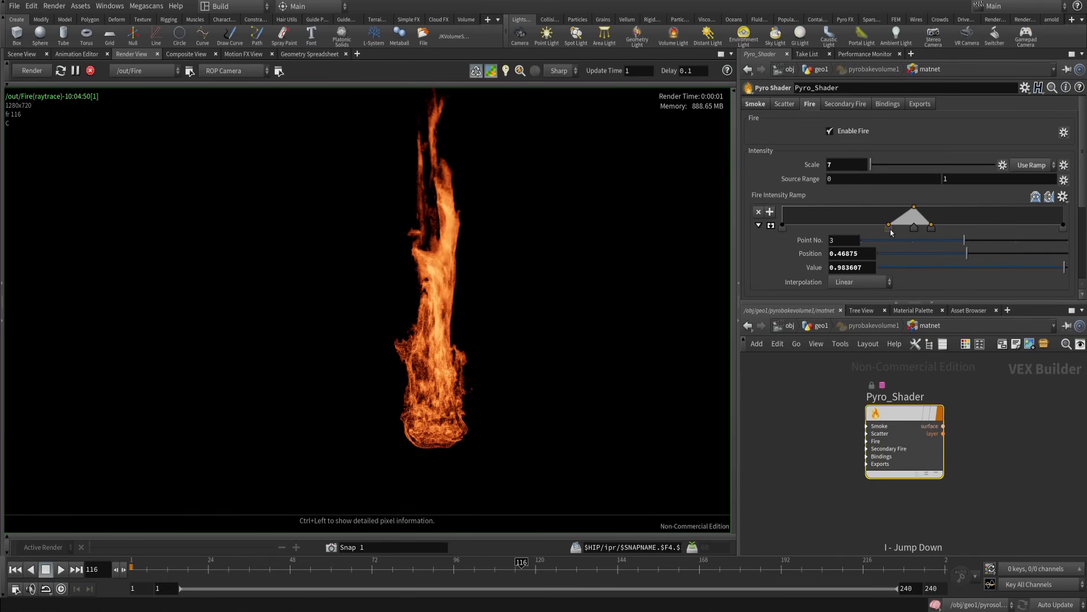
{"action": "left_click_drag", "start_coordinate": [891, 229], "coordinate": [853, 233]}
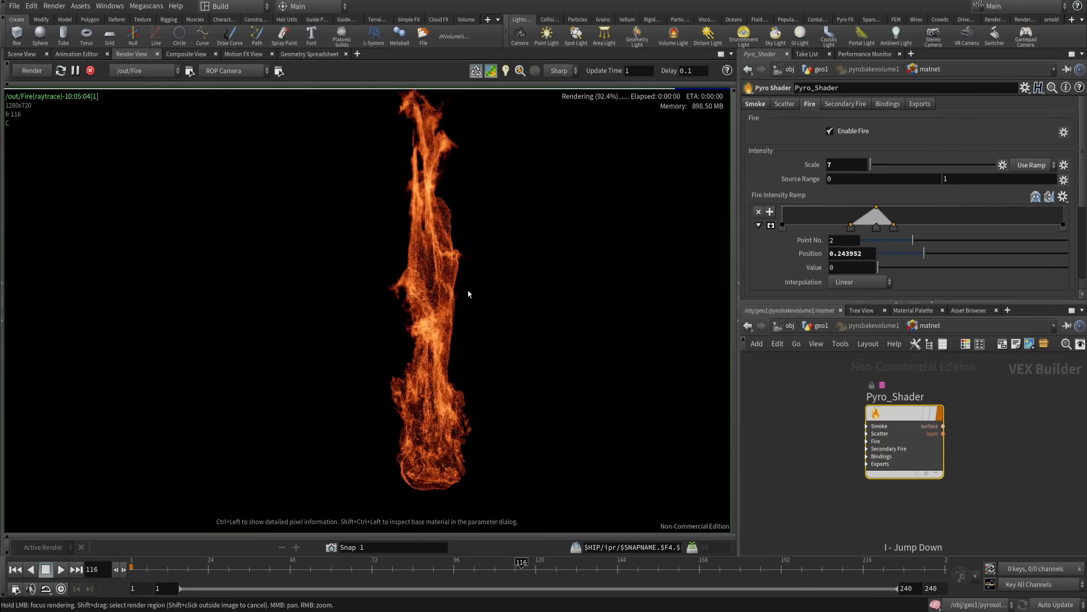
{"action": "right_click_drag", "start_coordinate": [454, 394], "coordinate": [464, 204]}
- Inspect the flame from tip to base and set the value of the Fire Intensity Ramp's point 2 to 0.1
{"action": "left_click", "coordinate": [848, 395]}
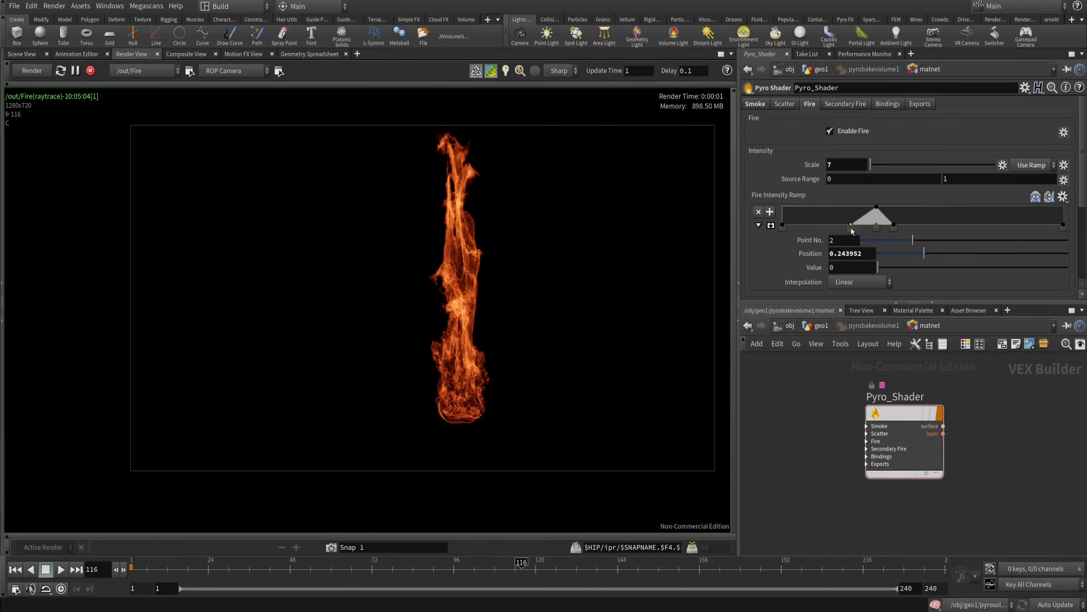
{"action": "right_click_drag", "start_coordinate": [439, 340], "coordinate": [458, 255]}
{"action": "middle_click_drag", "start_coordinate": [491, 259], "coordinate": [492, 274]}
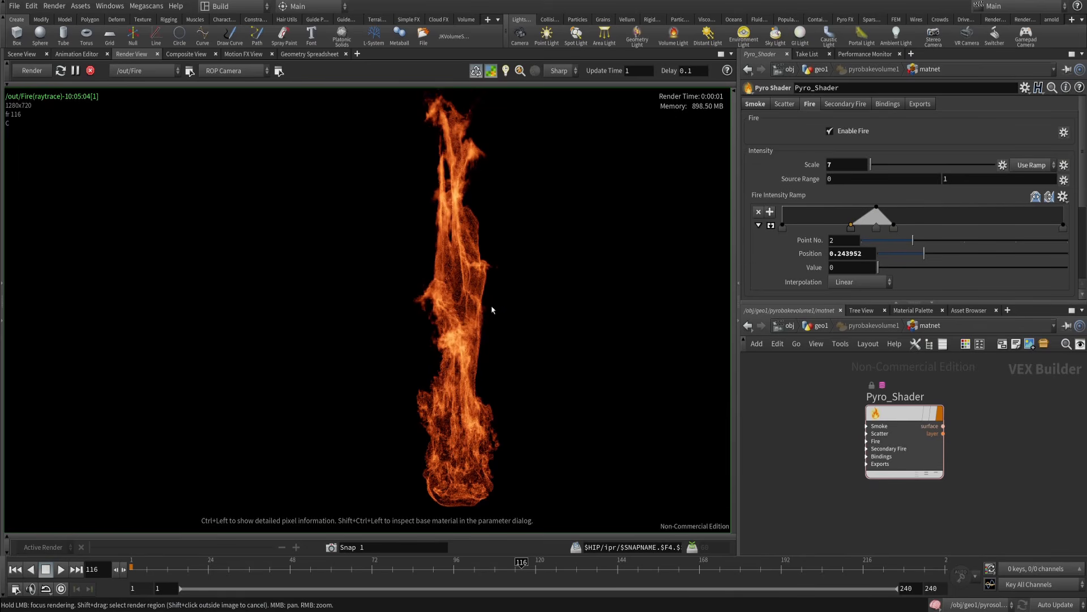
{"action": "middle_click_drag", "start_coordinate": [484, 153], "coordinate": [491, 209]}
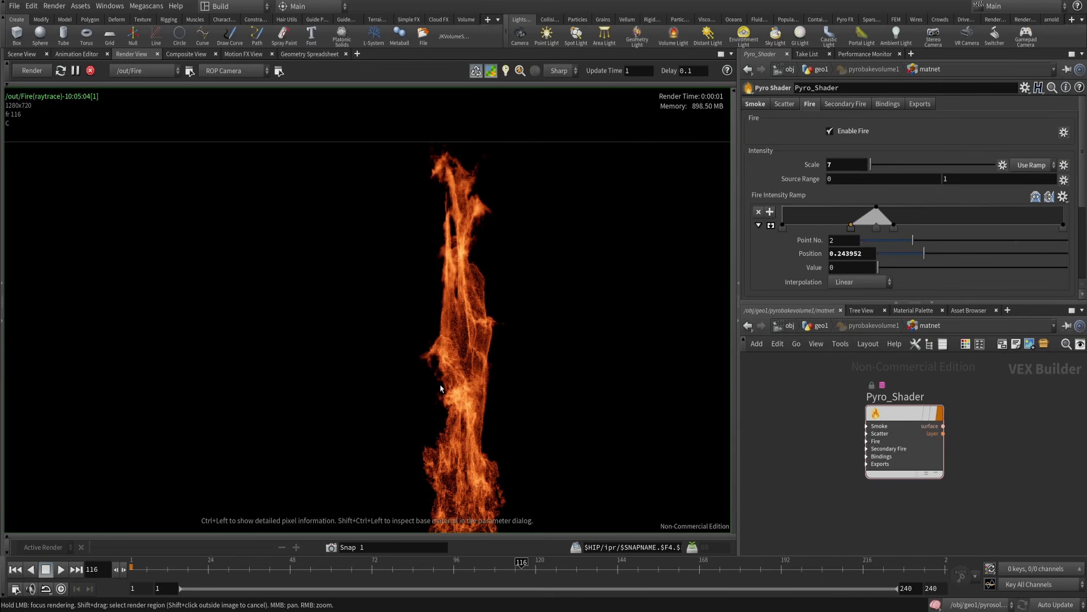
{"action": "middle_click_drag", "start_coordinate": [496, 375], "coordinate": [516, 291]}
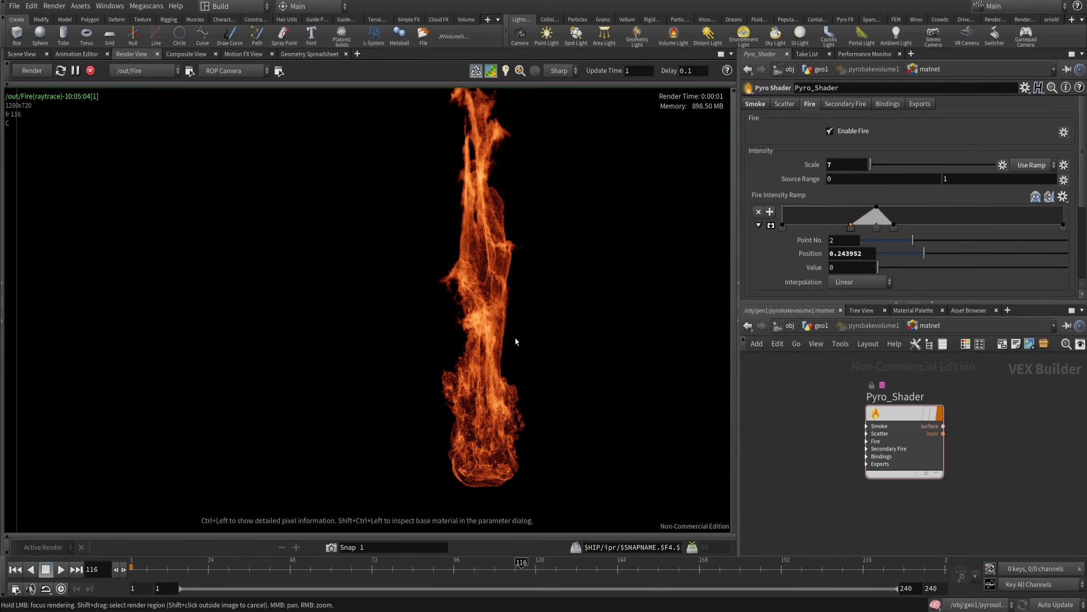
{"action": "middle_click_drag", "start_coordinate": [516, 340], "coordinate": [510, 391]}
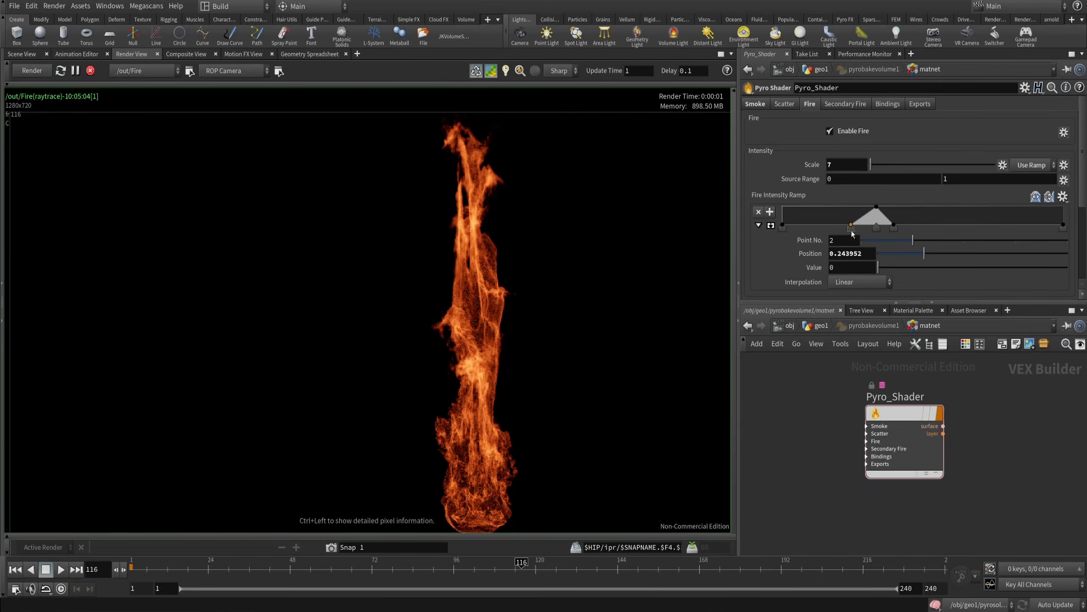
{"action": "left_click", "coordinate": [852, 270]}
{"action": "type", "text": ".1"}
{"action": "key", "text": "Return"}
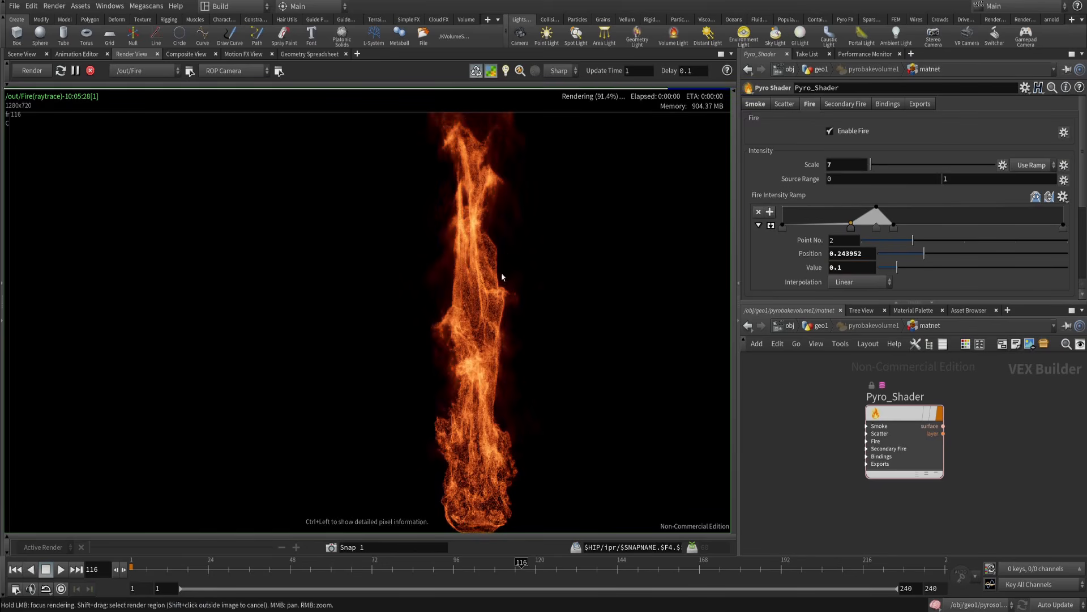
- Examine the base and tip of the rendered flame up close
{"action": "scroll", "coordinate": [508, 180], "scroll_direction": "up", "scroll_amount": 5}
{"action": "middle_click_drag", "start_coordinate": [381, 499], "coordinate": [428, 471]}
{"action": "middle_click_drag", "start_coordinate": [536, 195], "coordinate": [479, 294]}
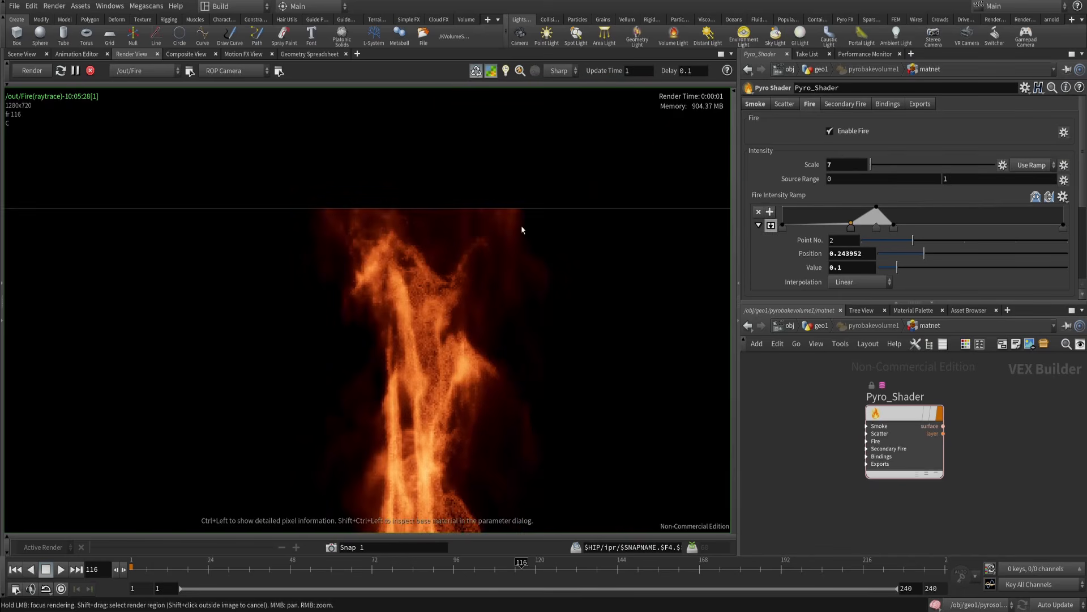
- Move point 2 of the Fire Intensity Ramp towards the start, to a position of about 0.148
{"action": "scroll", "coordinate": [513, 261], "scroll_direction": "up", "scroll_amount": 1}
{"action": "scroll", "coordinate": [512, 261], "scroll_direction": "up", "scroll_amount": 1}
{"action": "middle_click_drag", "start_coordinate": [486, 362], "coordinate": [518, 279]}
{"action": "scroll", "coordinate": [517, 279], "scroll_direction": "down", "scroll_amount": 3}
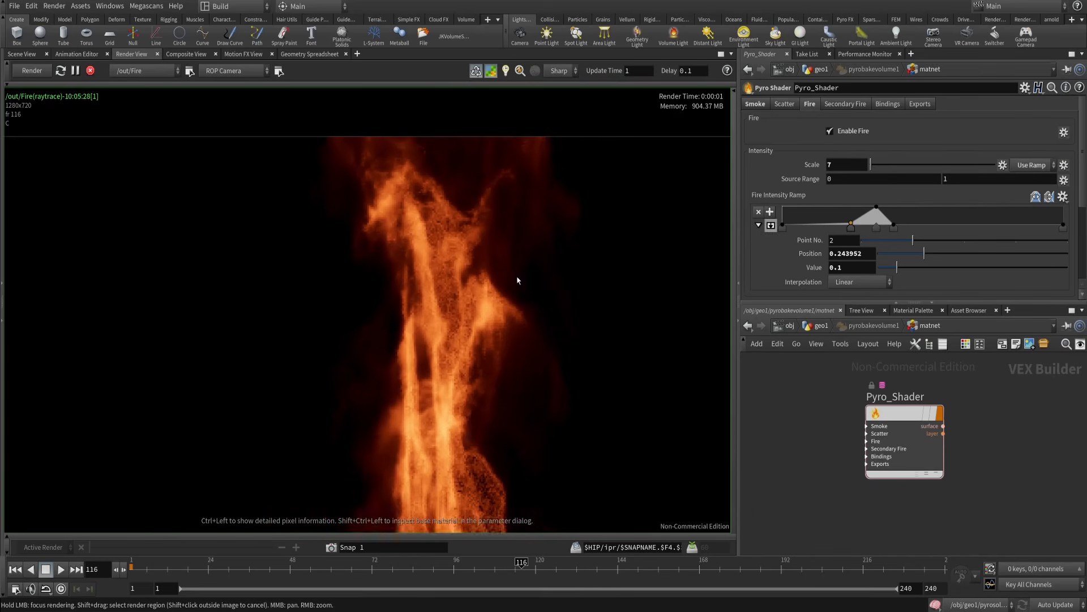
{"action": "left_click_drag", "start_coordinate": [852, 226], "coordinate": [825, 226]}
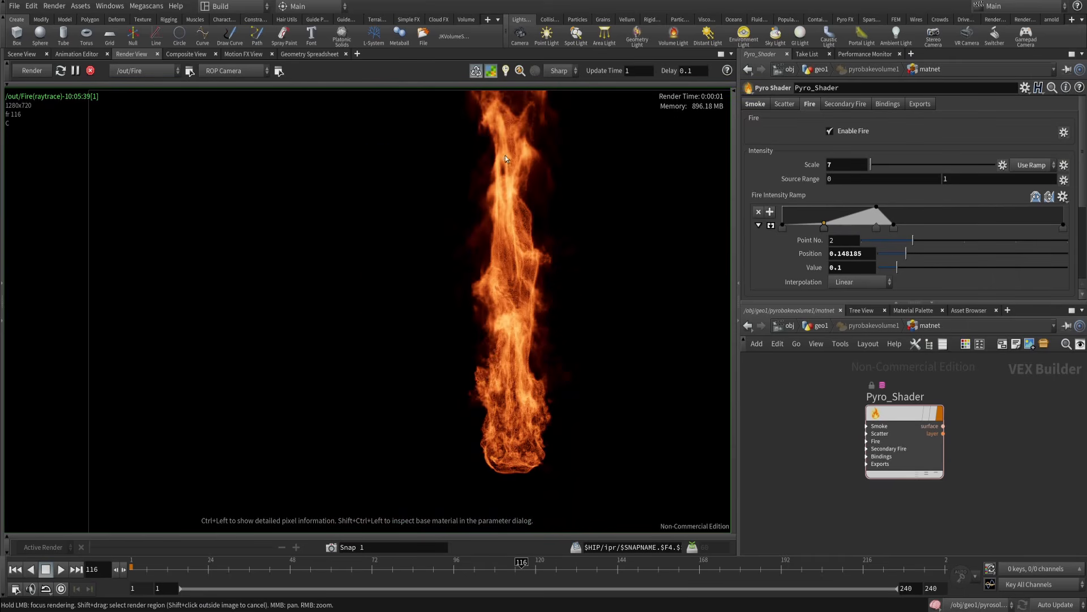
{"action": "middle_click_drag", "start_coordinate": [510, 282], "coordinate": [479, 307]}
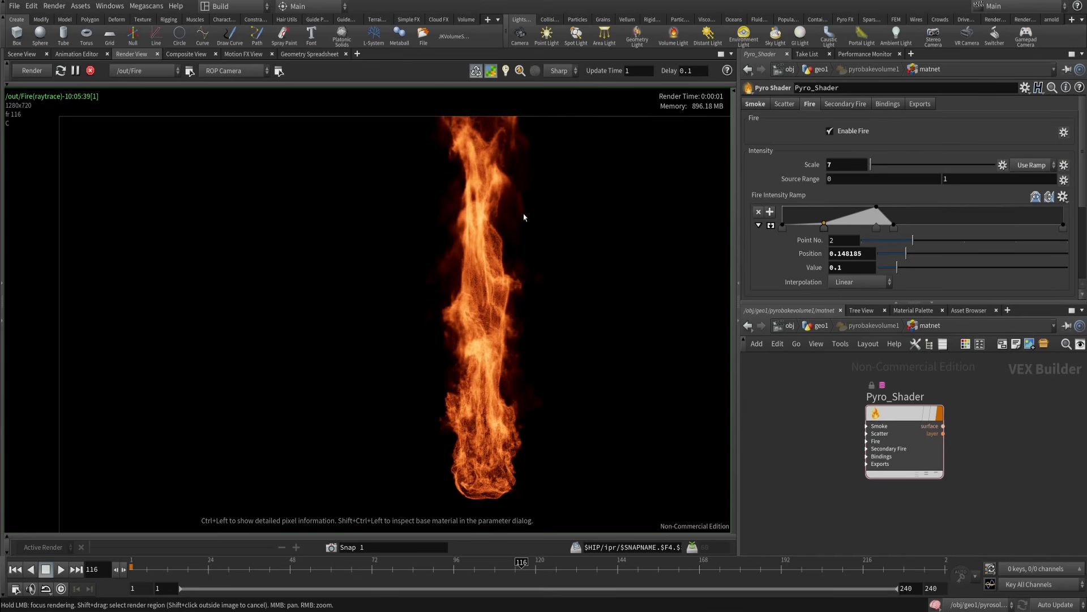
- Set the Buoyancy Scale of the pyrosolver1 node to 0.5 in the geo1 network
{"action": "left_click", "coordinate": [23, 54]}
{"action": "scroll", "coordinate": [887, 375], "scroll_direction": "down", "scroll_amount": 2}
{"action": "middle_click_drag", "start_coordinate": [871, 394], "coordinate": [842, 465]}
{"action": "scroll", "coordinate": [841, 465], "scroll_direction": "down", "scroll_amount": 1}
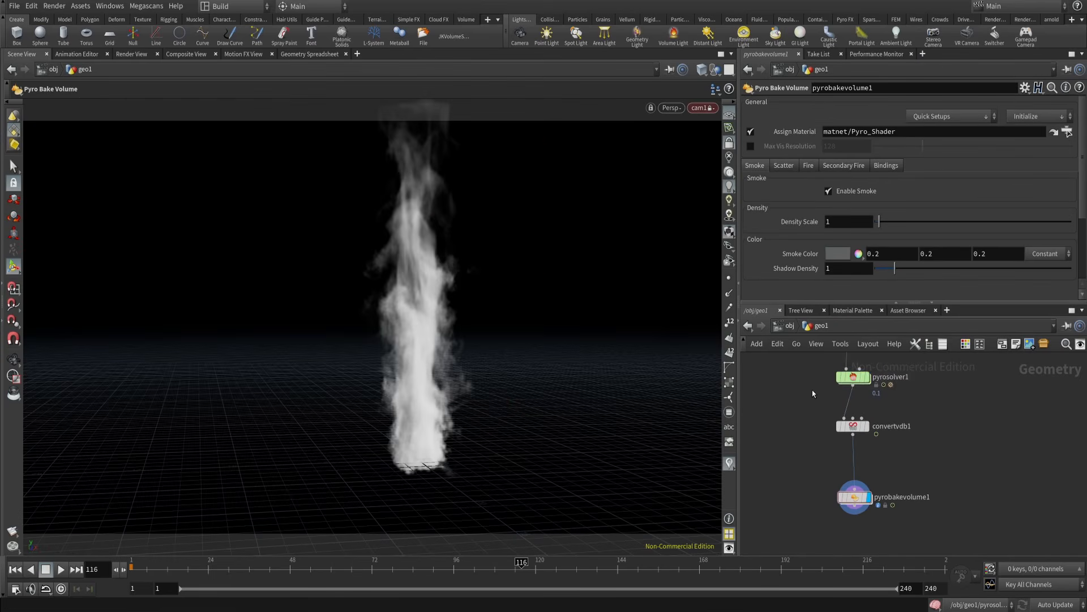
{"action": "left_click", "coordinate": [853, 378]}
{"action": "left_click", "coordinate": [784, 133]}
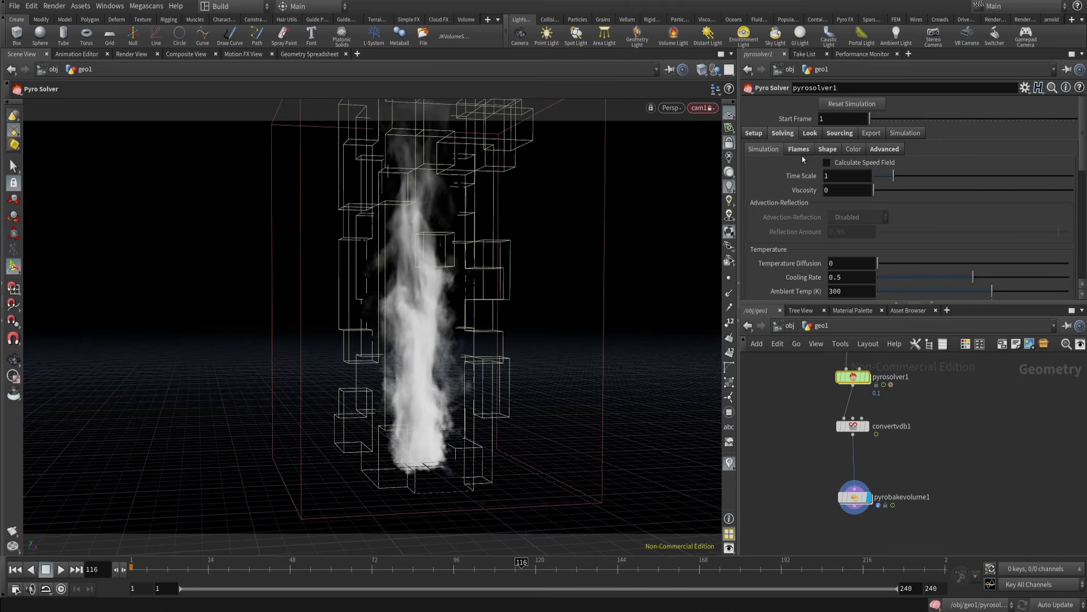
{"action": "left_click", "coordinate": [800, 149]}
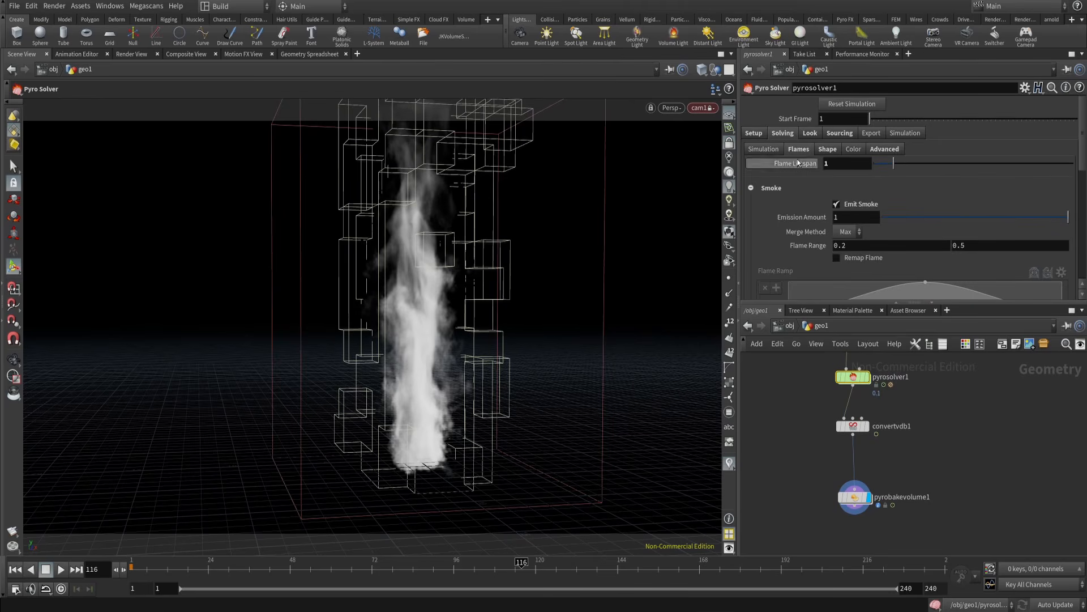
{"action": "left_click", "coordinate": [764, 149]}
{"action": "scroll", "coordinate": [842, 233], "scroll_direction": "down", "scroll_amount": 3}
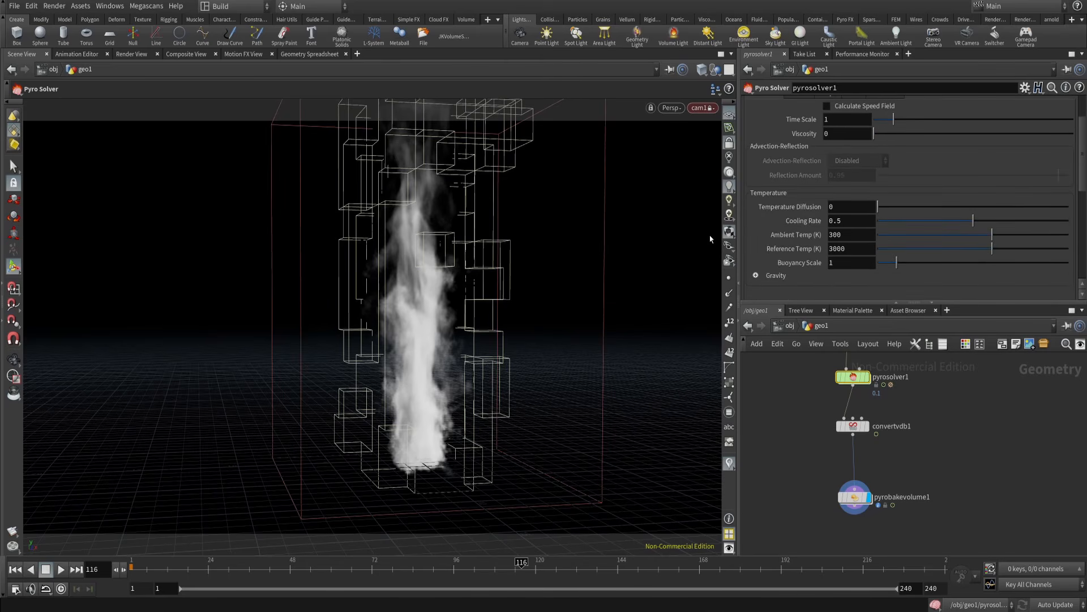
{"action": "left_click", "coordinate": [854, 262]}
{"action": "type", "text": "0.5"}
{"action": "key", "text": "Return"}
- Play the simulation from the first frame and stop it at around frame 66
{"action": "left_click", "coordinate": [15, 570]}
{"action": "left_click", "coordinate": [60, 570]}
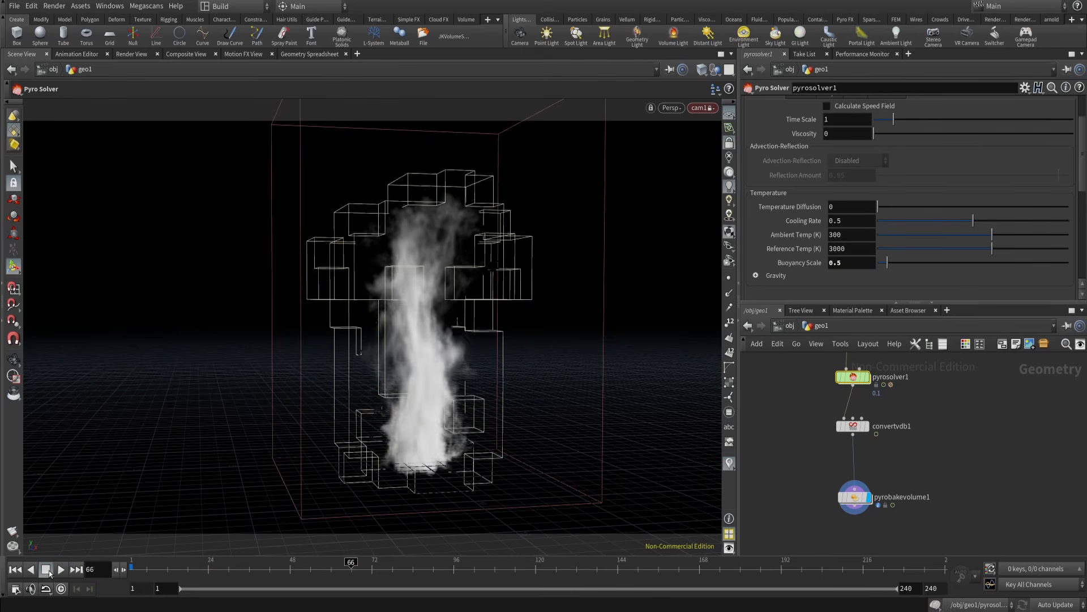
{"action": "left_click", "coordinate": [49, 569]}
- Render the fire at frame 67 and inspect the whole flame from tip to base
{"action": "left_click", "coordinate": [132, 54]}
{"action": "left_click", "coordinate": [25, 72]}
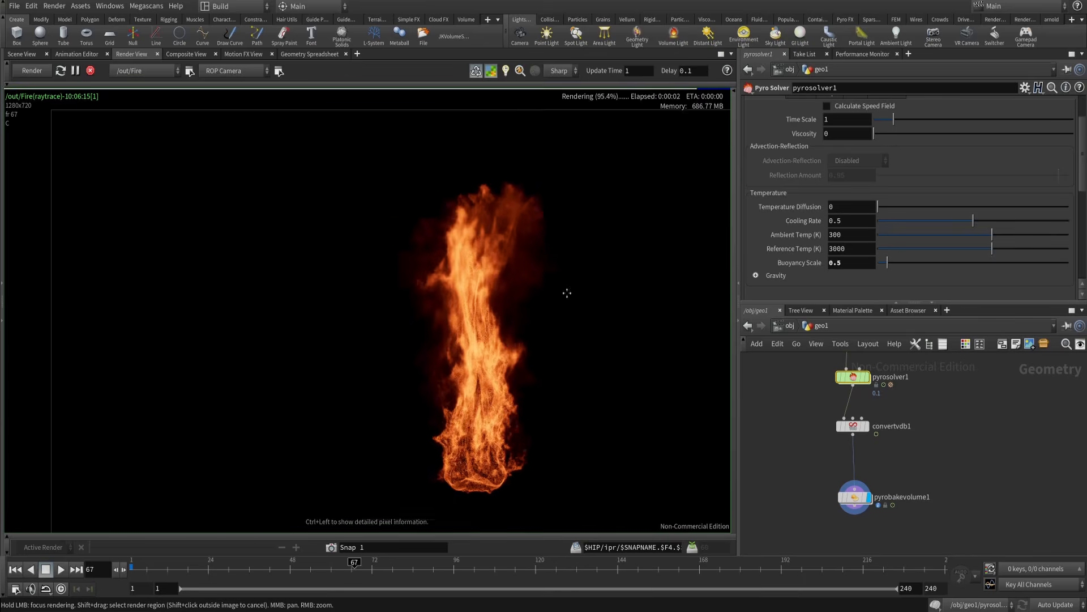
{"action": "scroll", "coordinate": [476, 231], "scroll_direction": "down", "scroll_amount": 5}
{"action": "scroll", "coordinate": [482, 240], "scroll_direction": "up", "scroll_amount": 6}
{"action": "mouse_move", "coordinate": [483, 242]}
{"action": "middle_mouse_down"}
{"action": "mouse_move", "coordinate": [522, 200]}
{"action": "mouse_move", "coordinate": [486, 227]}
{"action": "middle_mouse_up"}
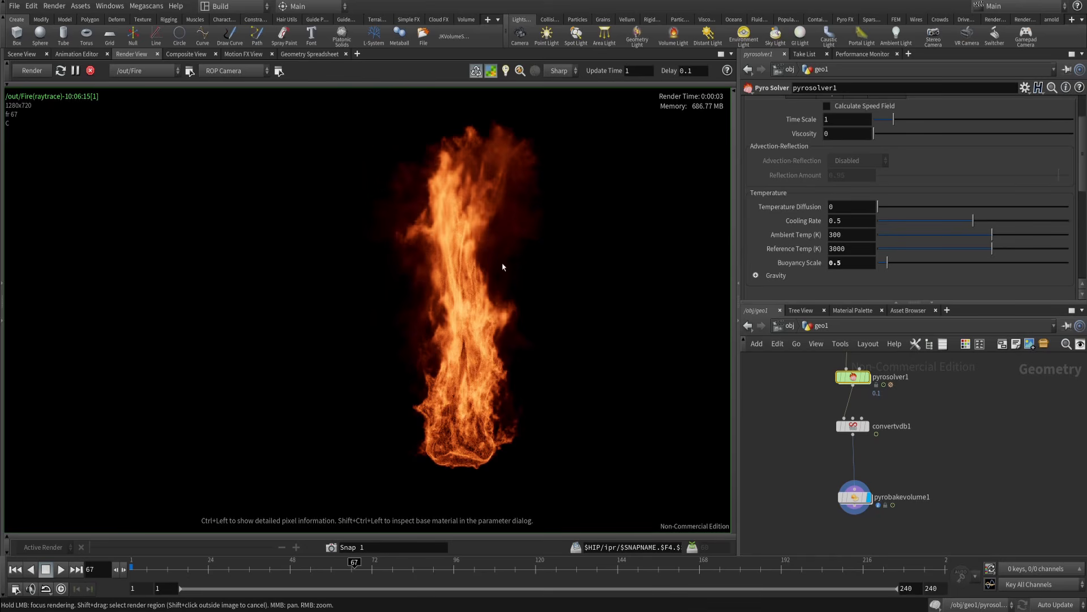
{"action": "middle_click_drag", "start_coordinate": [460, 193], "coordinate": [455, 203]}
- Show pyrosolver1's voxel size and domain settings and stop the live render
{"action": "middle_click_drag", "start_coordinate": [895, 441], "coordinate": [895, 469]}
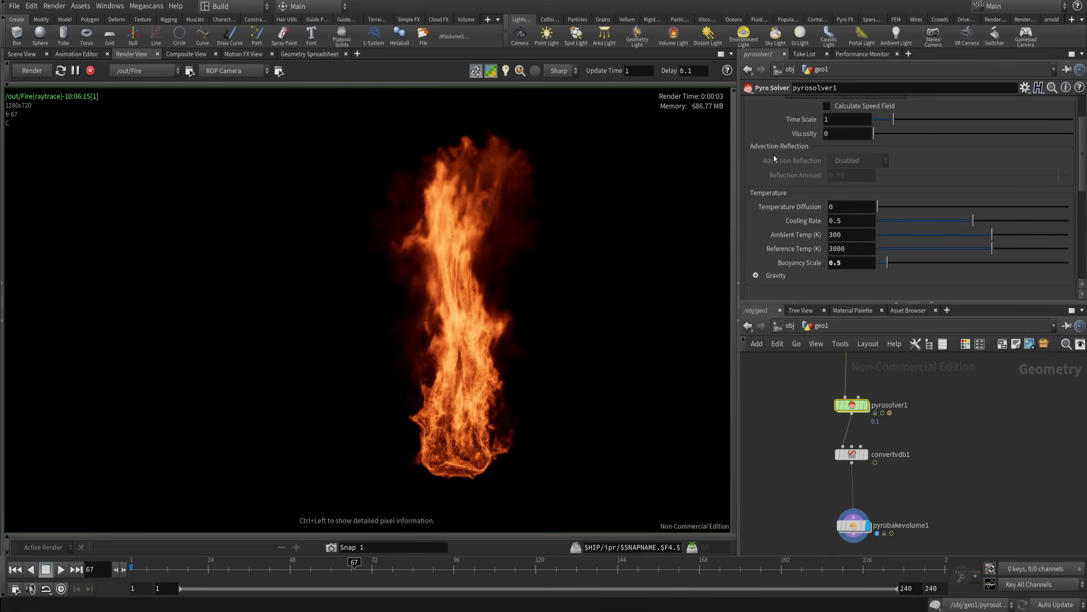
{"action": "scroll", "coordinate": [805, 163], "scroll_direction": "up", "scroll_amount": 3}
{"action": "left_click", "coordinate": [755, 133]}
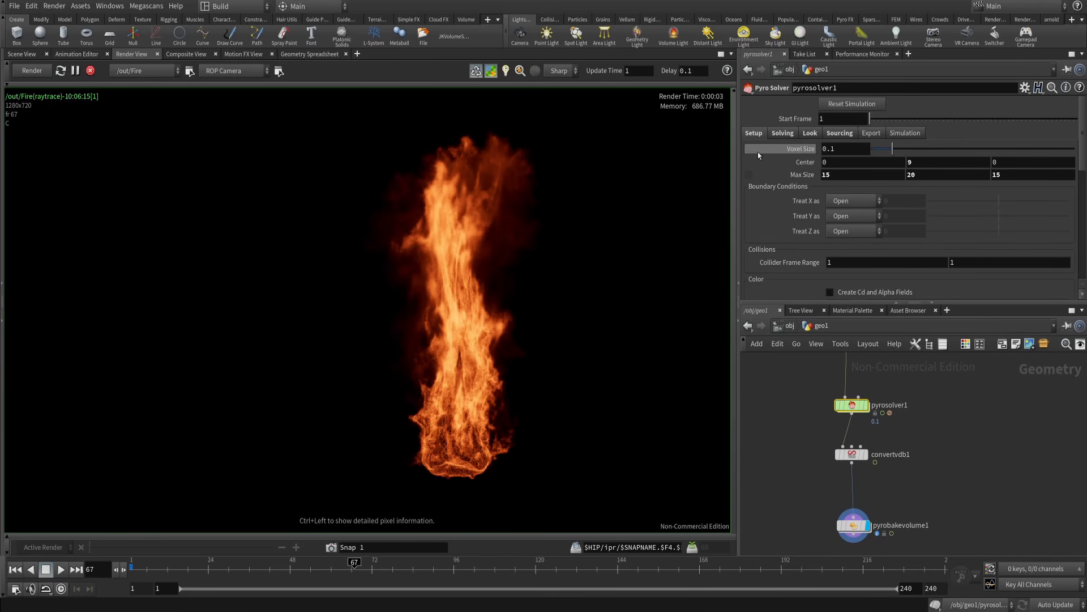
{"action": "double_click", "coordinate": [833, 149]}
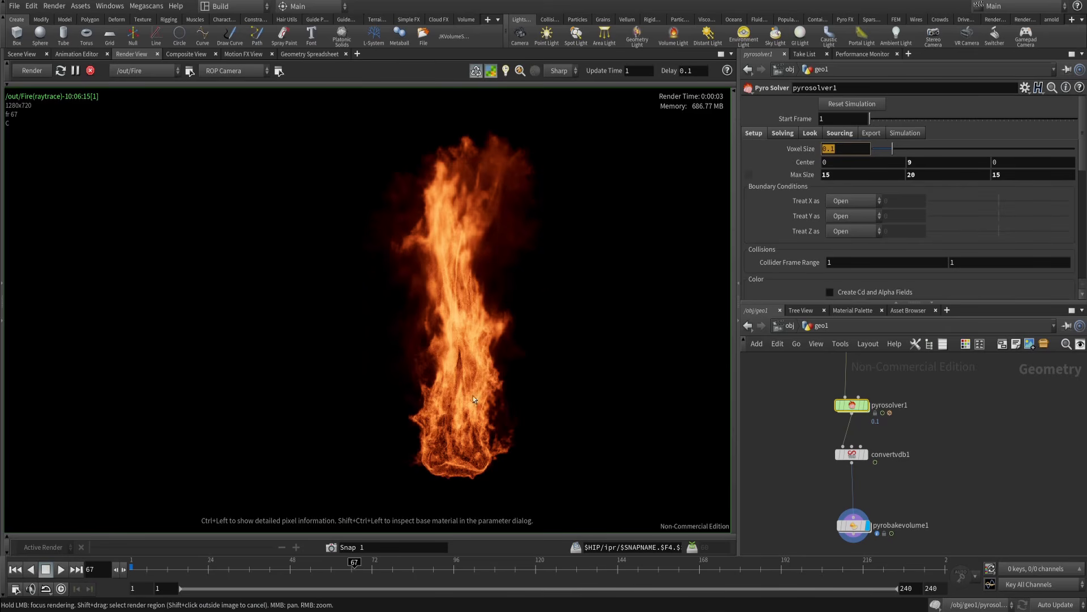
{"action": "left_click", "coordinate": [824, 151]}
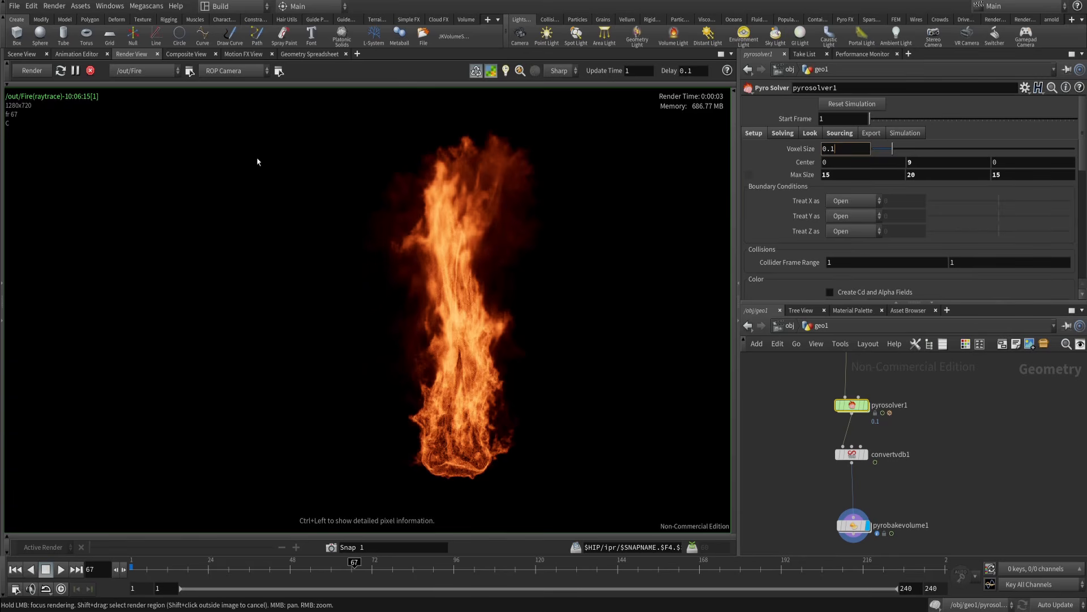
{"action": "left_click", "coordinate": [93, 72]}
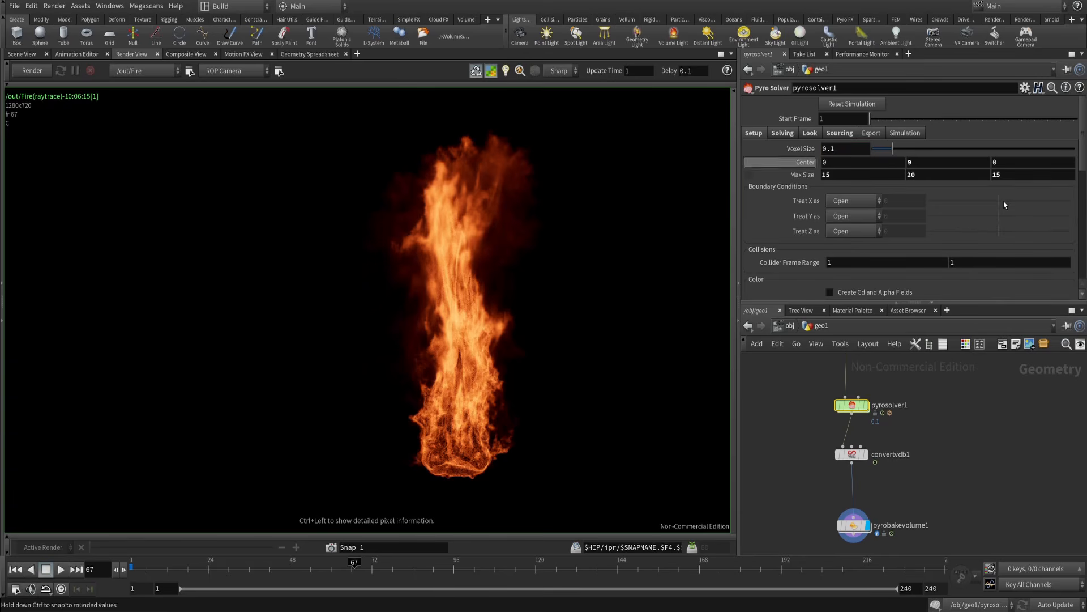
- Set the solver's Voxel Size to 0.5 and render the fire at frame 67
{"action": "left_click", "coordinate": [838, 148]}
{"action": "key", "text": "BackSpace"}
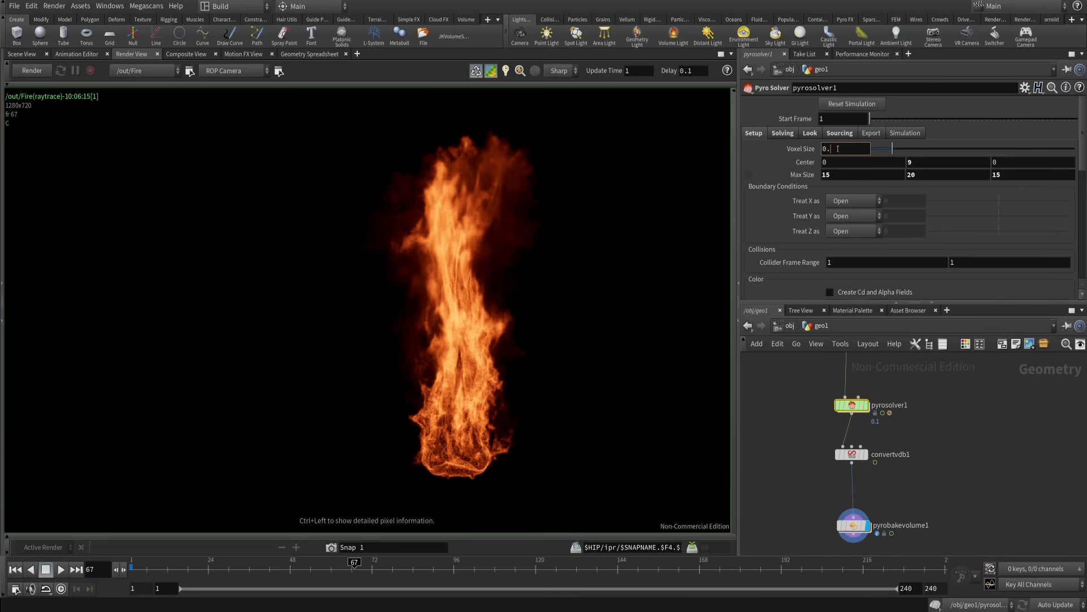
{"action": "type", "text": "7"}
{"action": "key", "text": "Return"}
{"action": "type", "text": "5"}
{"action": "key", "text": "Return"}
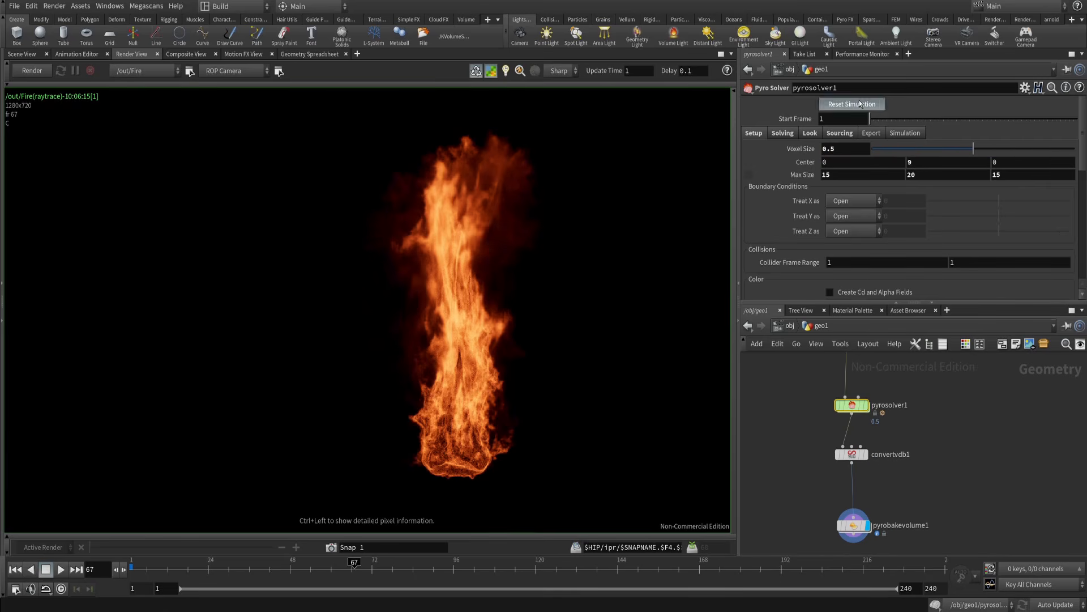
{"action": "left_click", "coordinate": [38, 71]}
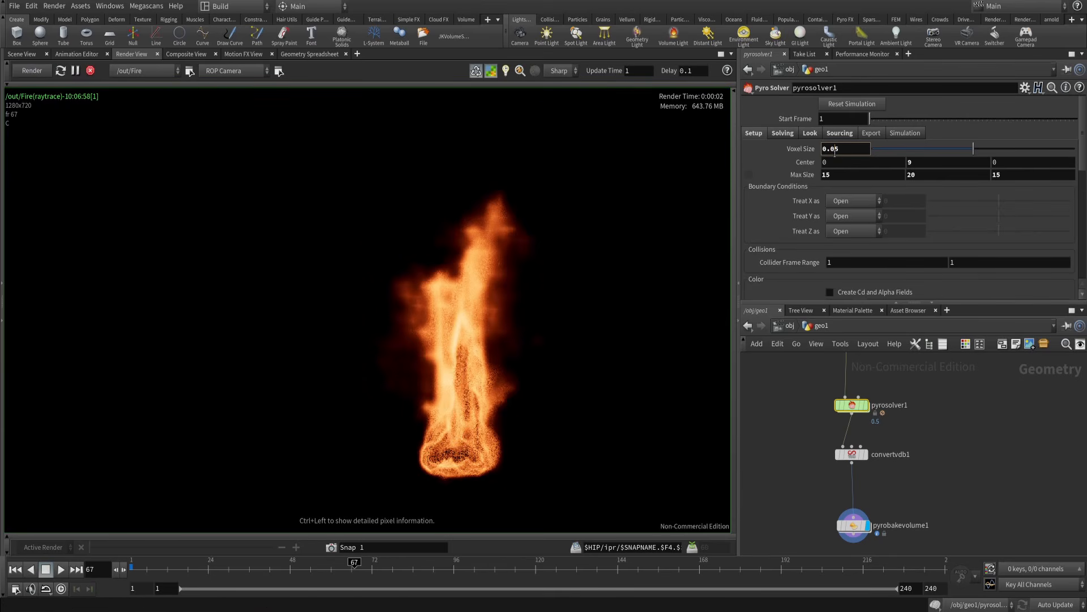
- Set the solver's Voxel Size to 0.05 and inspect a fresh render of the whole flame
{"action": "key", "text": "Return"}
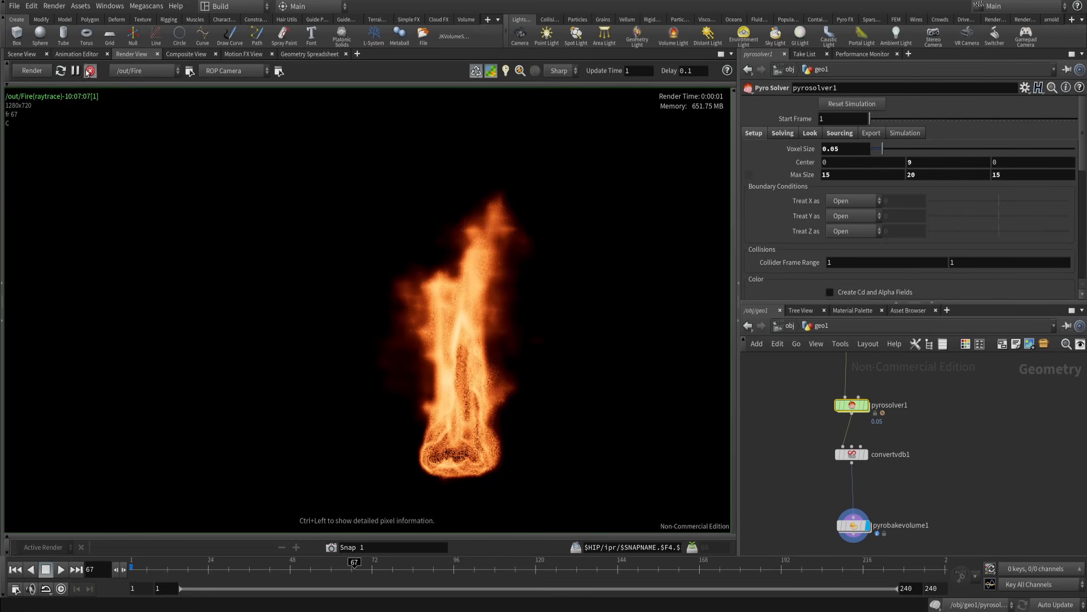
{"action": "left_click", "coordinate": [33, 72]}
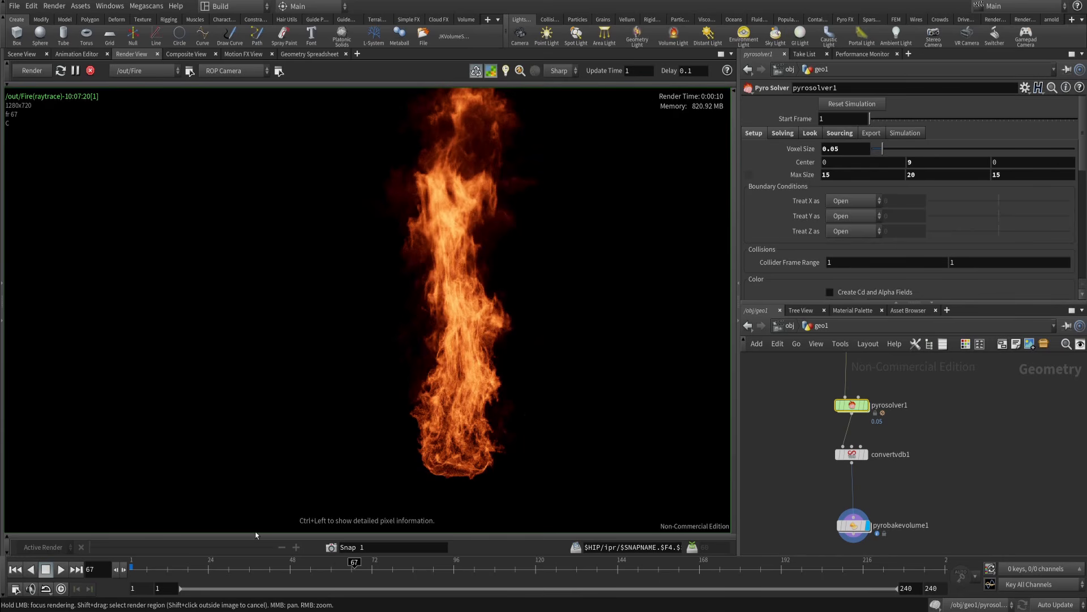
{"action": "scroll", "coordinate": [552, 250], "scroll_direction": "down", "scroll_amount": 4}
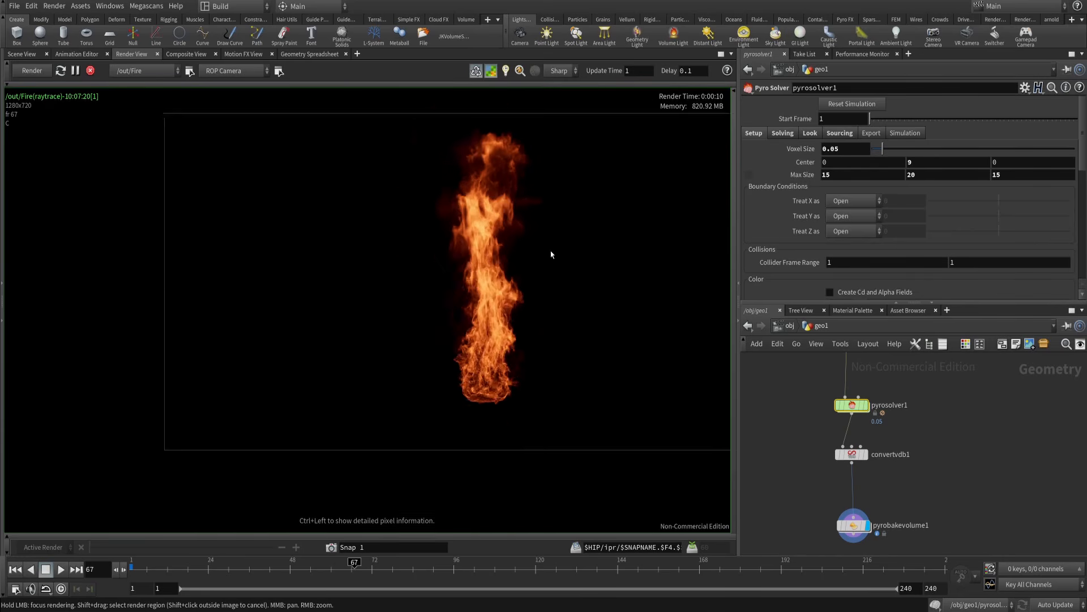
{"action": "middle_click_drag", "start_coordinate": [552, 251], "coordinate": [535, 305]}
{"action": "scroll", "coordinate": [520, 314], "scroll_direction": "up", "scroll_amount": 3}
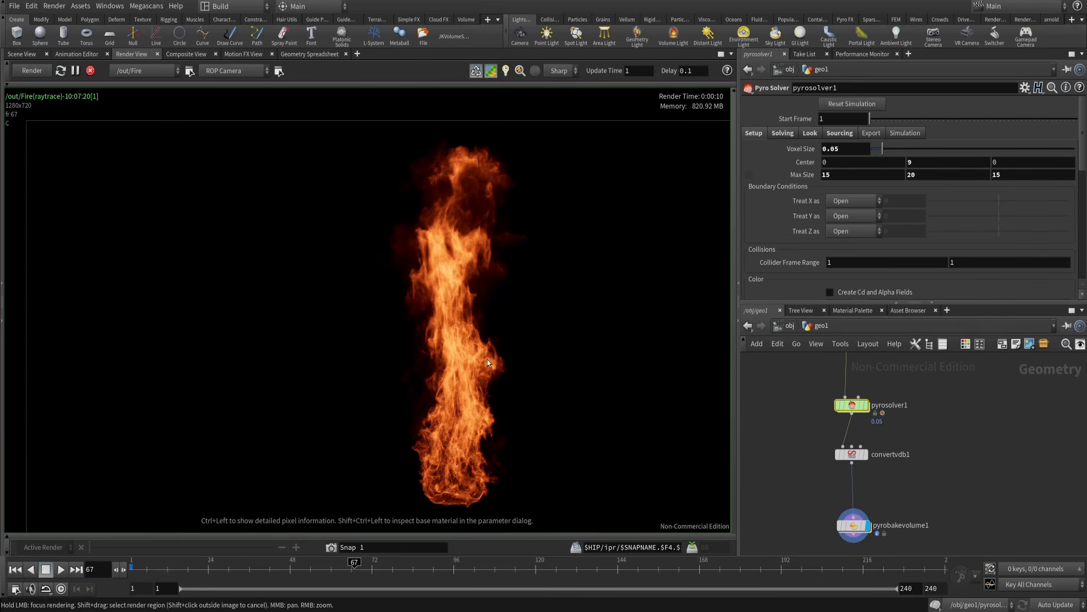
{"action": "middle_click_drag", "start_coordinate": [486, 378], "coordinate": [483, 349]}
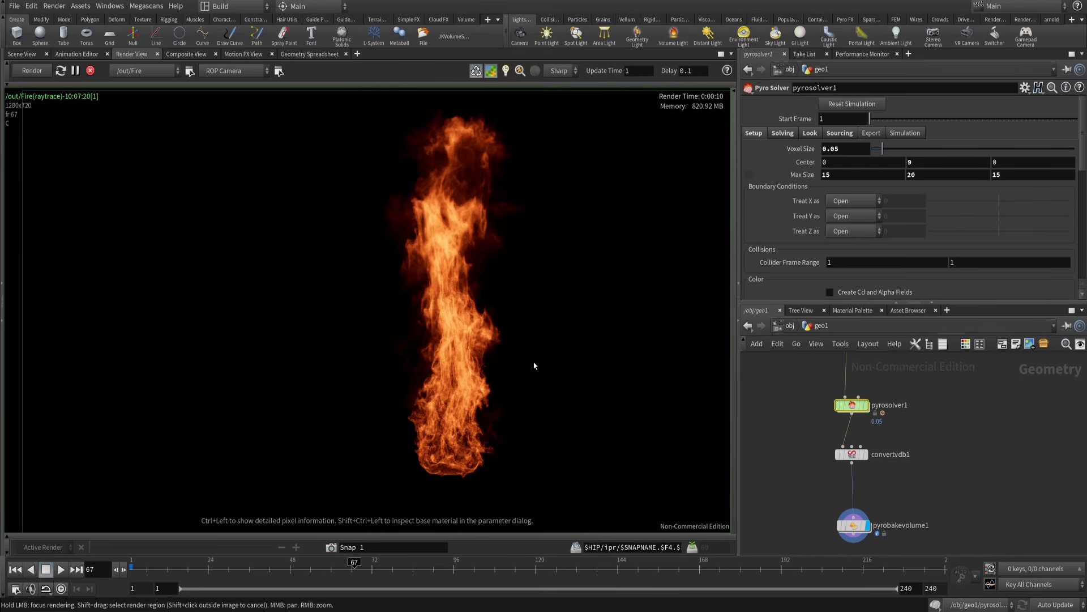
{"action": "middle_click_drag", "start_coordinate": [483, 283], "coordinate": [449, 280]}
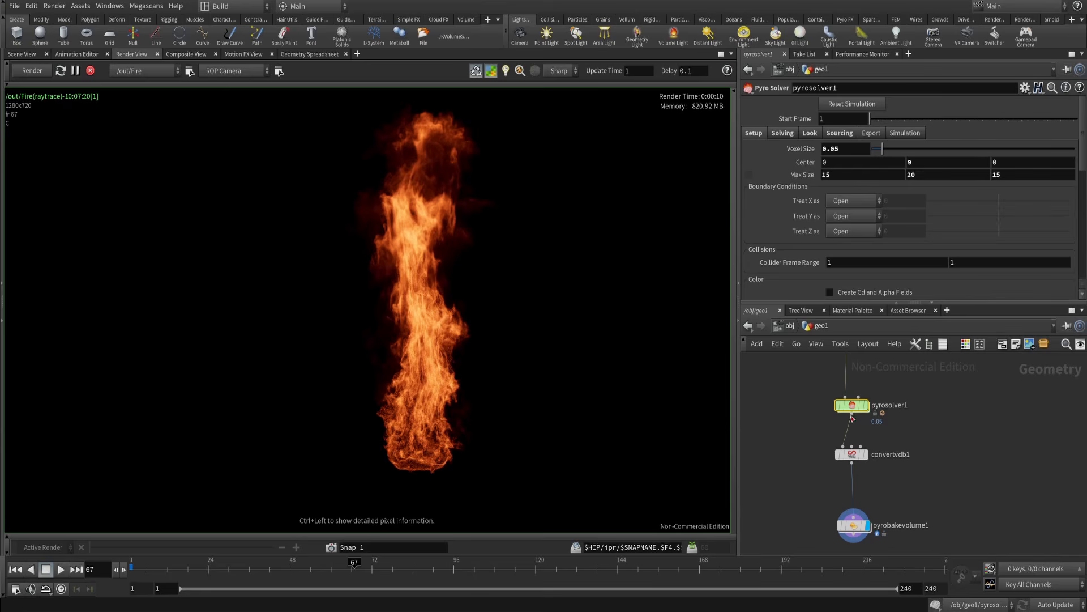
- Check pyrosolver1's output fields, then allow editing of its contents and enter its internal network
{"action": "left_click", "coordinate": [21, 54]}
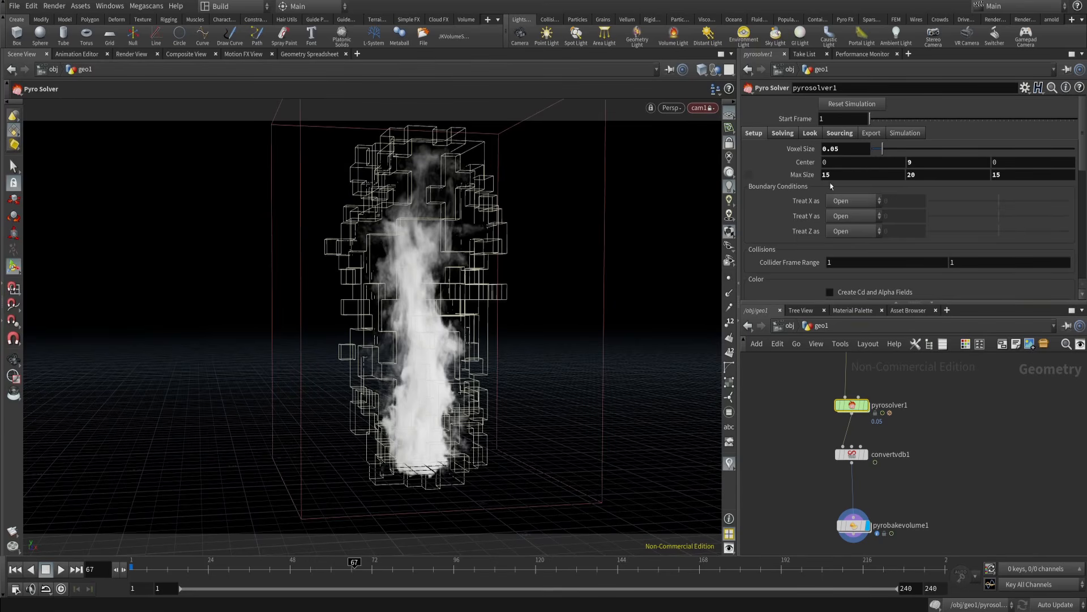
{"action": "middle_click", "coordinate": [852, 407]}
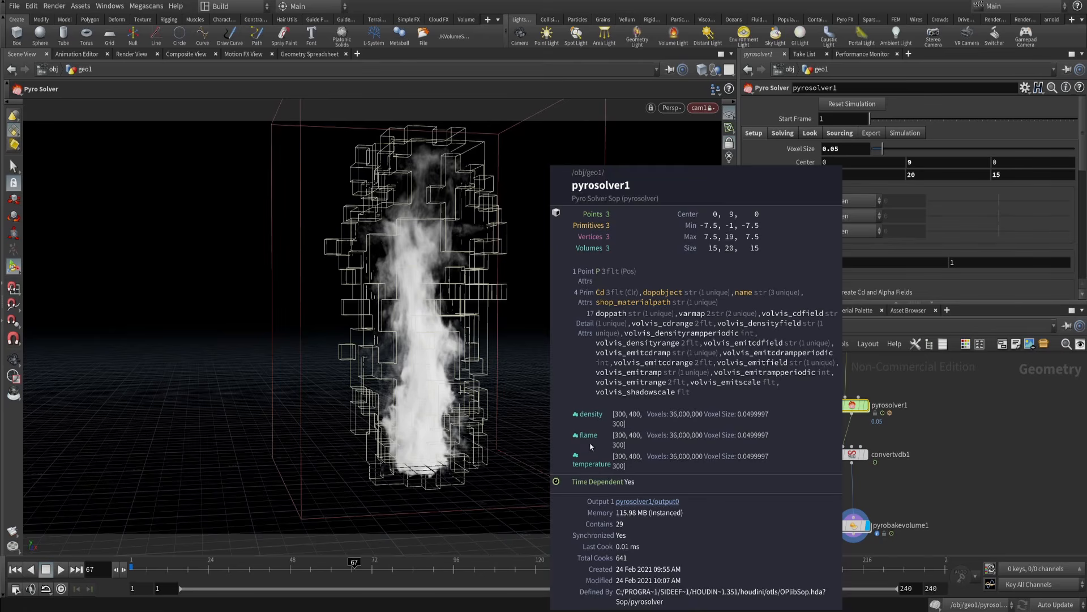
{"action": "right_click", "coordinate": [852, 405]}
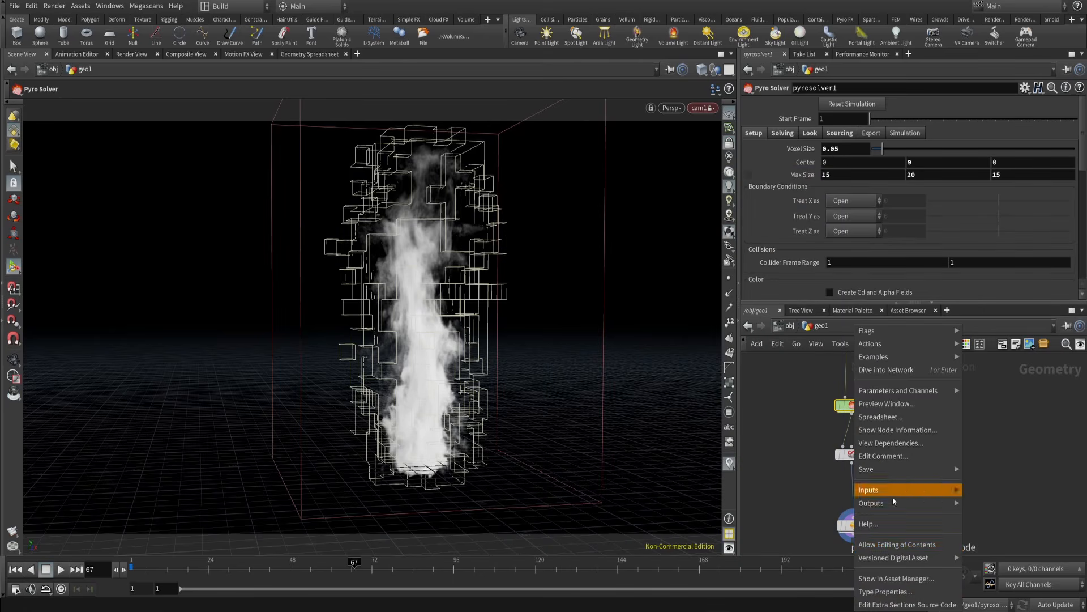
{"action": "left_click", "coordinate": [897, 544]}
{"action": "double_click", "coordinate": [848, 522]}
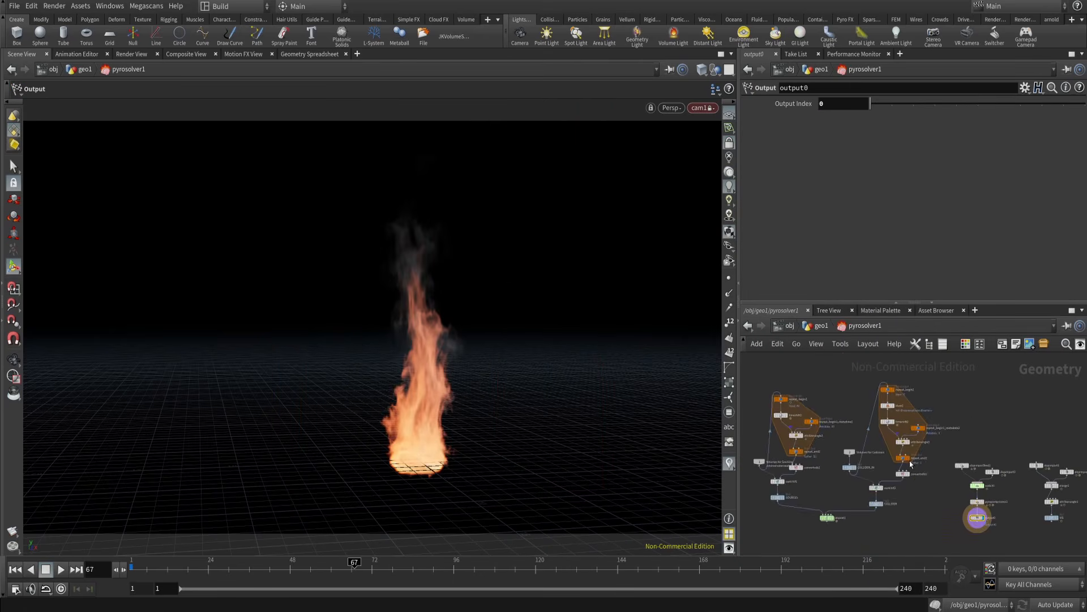
- Wire dopimportfield1 directly into pyropostprocess1, bypassing switch1, and return to the geo1 network
{"action": "scroll", "coordinate": [945, 470], "scroll_direction": "up", "scroll_amount": 5}
{"action": "middle_click_drag", "start_coordinate": [947, 471], "coordinate": [992, 507]}
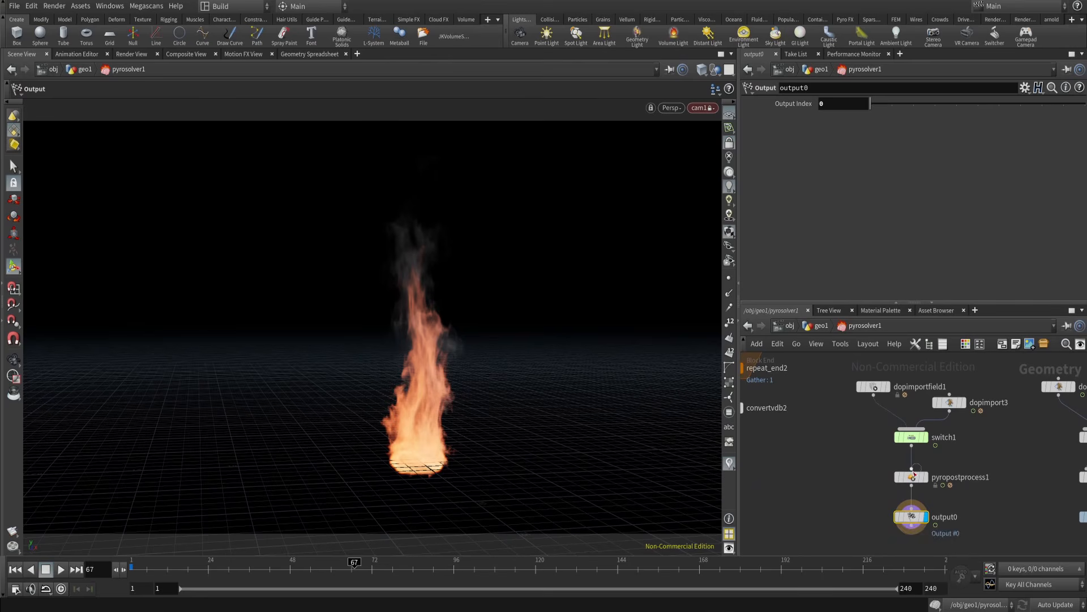
{"action": "left_click", "coordinate": [912, 469]}
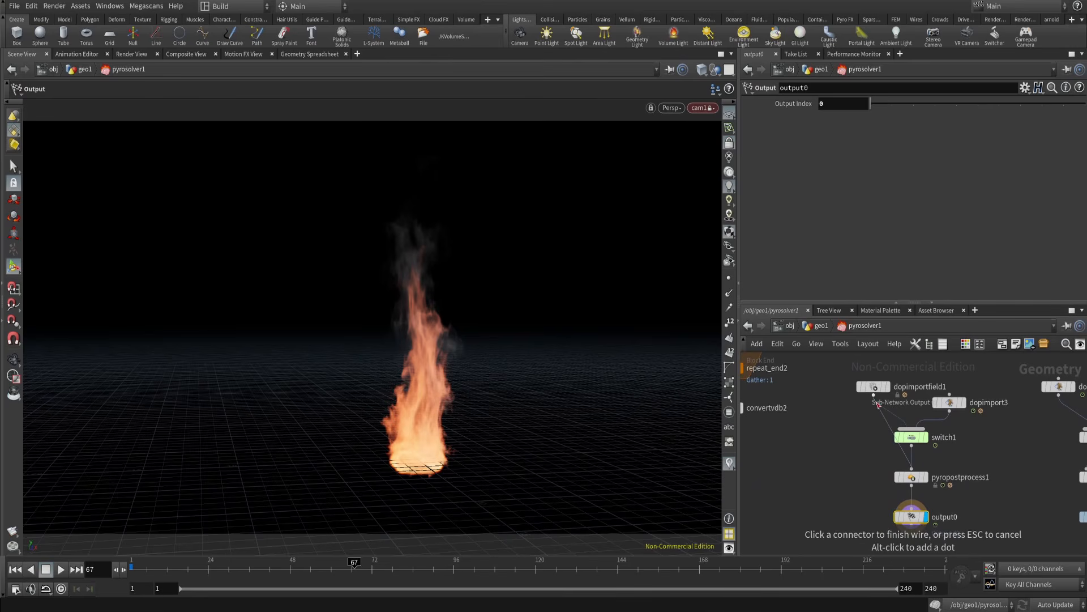
{"action": "key", "text": "Escape"}
{"action": "key", "text": "u"}
- Examine the node information of pyrosolver1 and convertvdb1 for the fields they output
{"action": "middle_click_drag", "start_coordinate": [922, 492], "coordinate": [936, 462]}
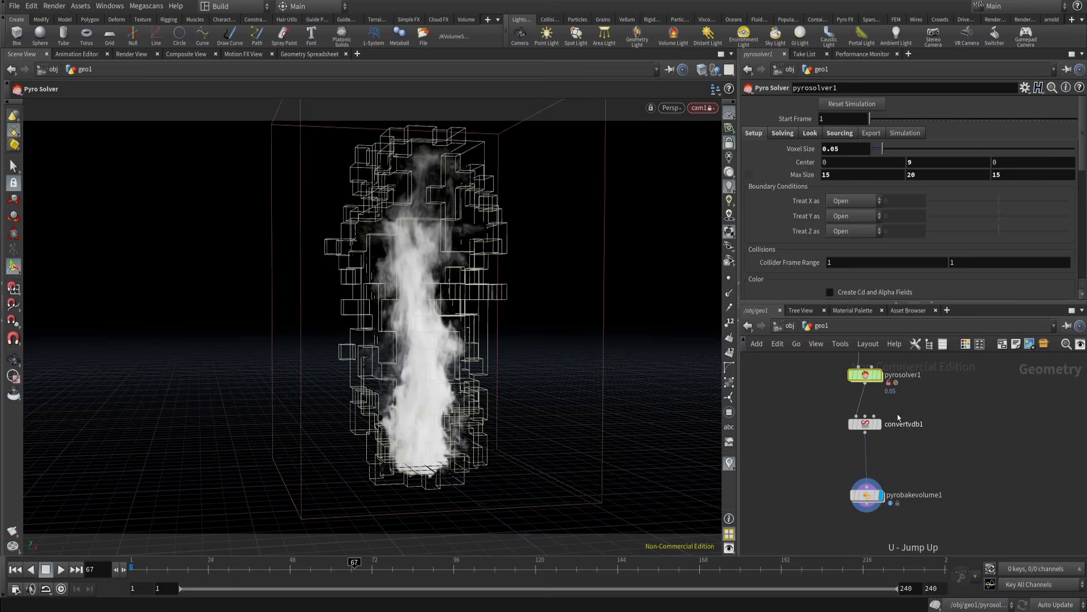
{"action": "middle_click", "coordinate": [865, 375]}
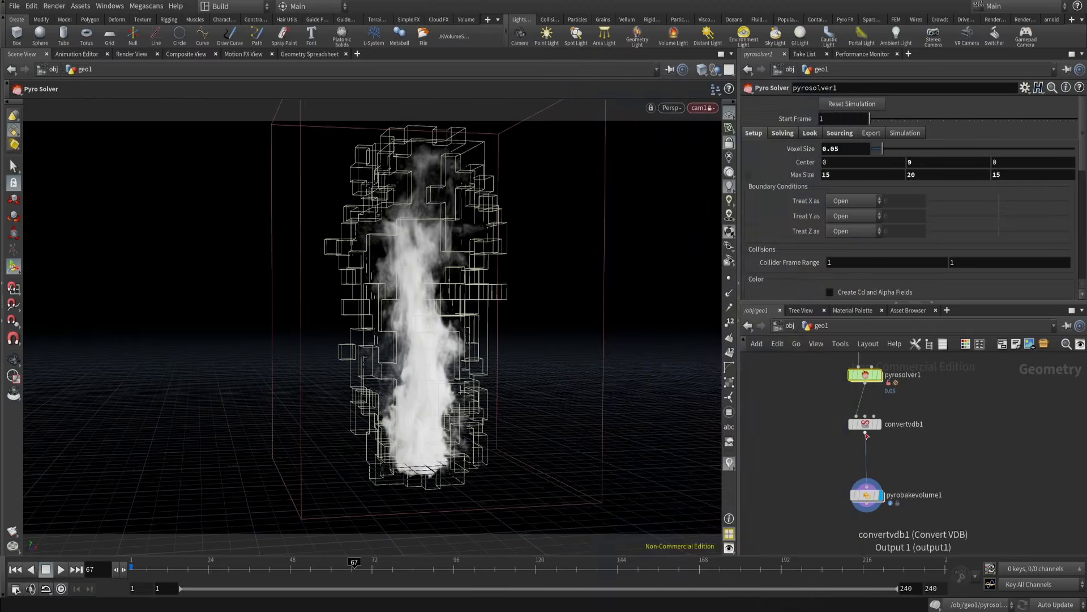
{"action": "middle_click", "coordinate": [874, 424]}
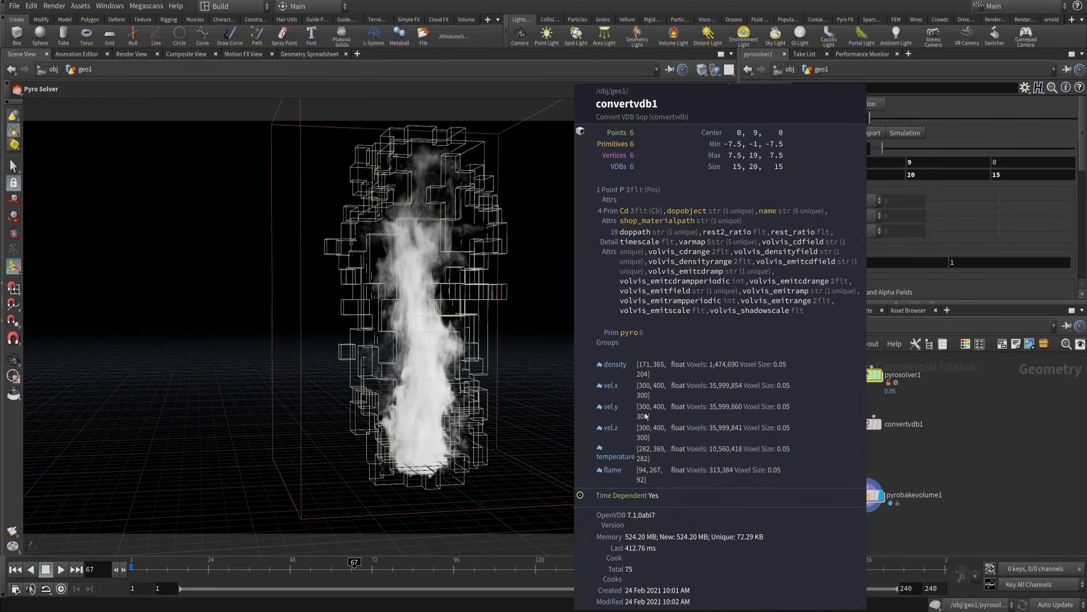
- Insert a VDB Vector Merge node between convertvdb1 and pyrobakevolume1 and check the fields it outputs
{"action": "key", "text": "Tab"}
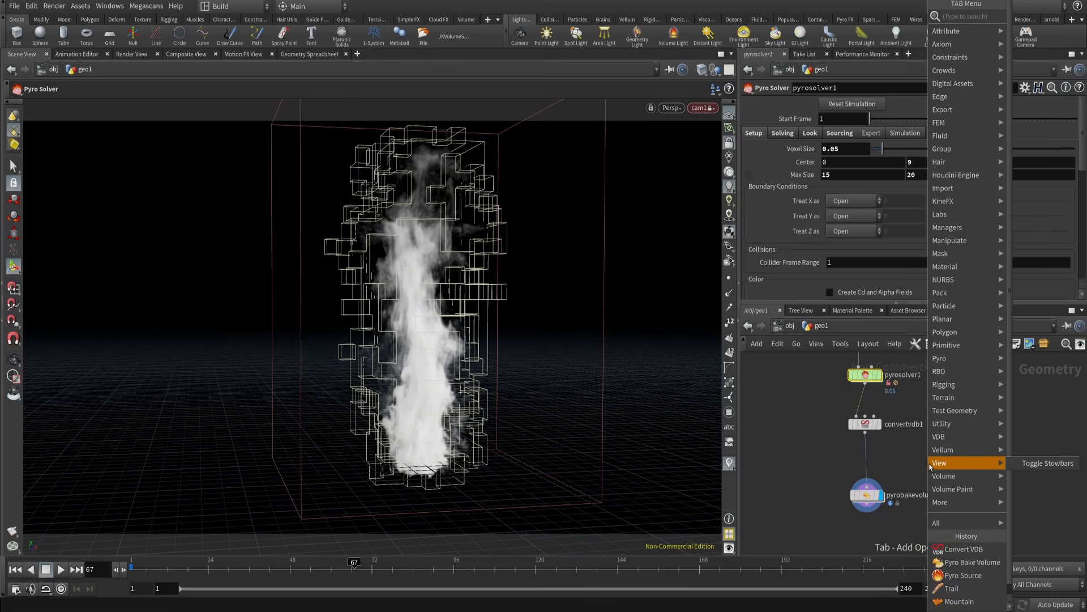
{"action": "type", "text": "vdb"}
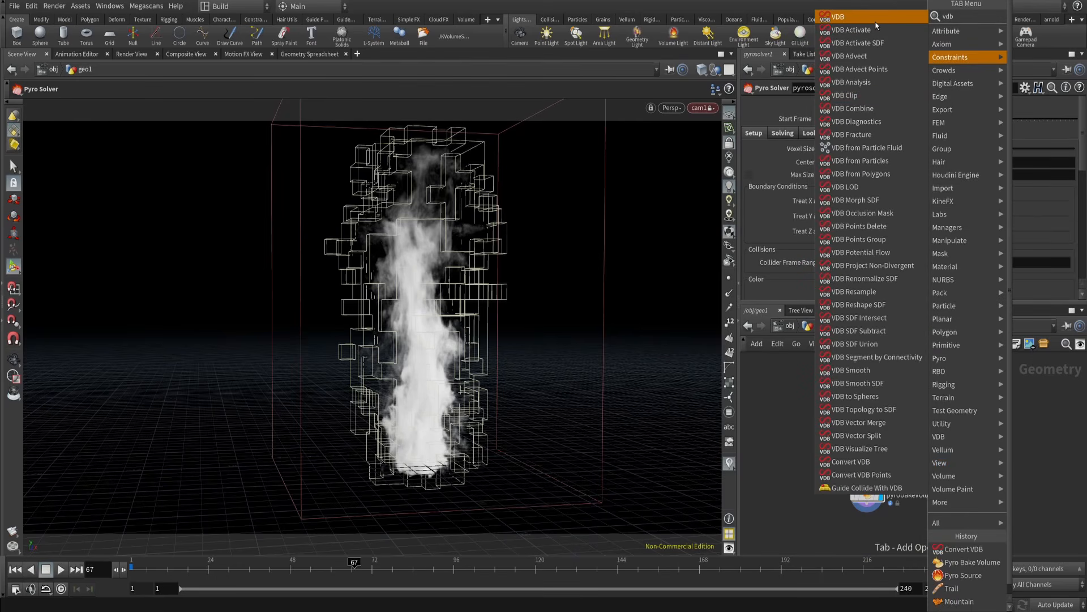
{"action": "type", "text": "me"}
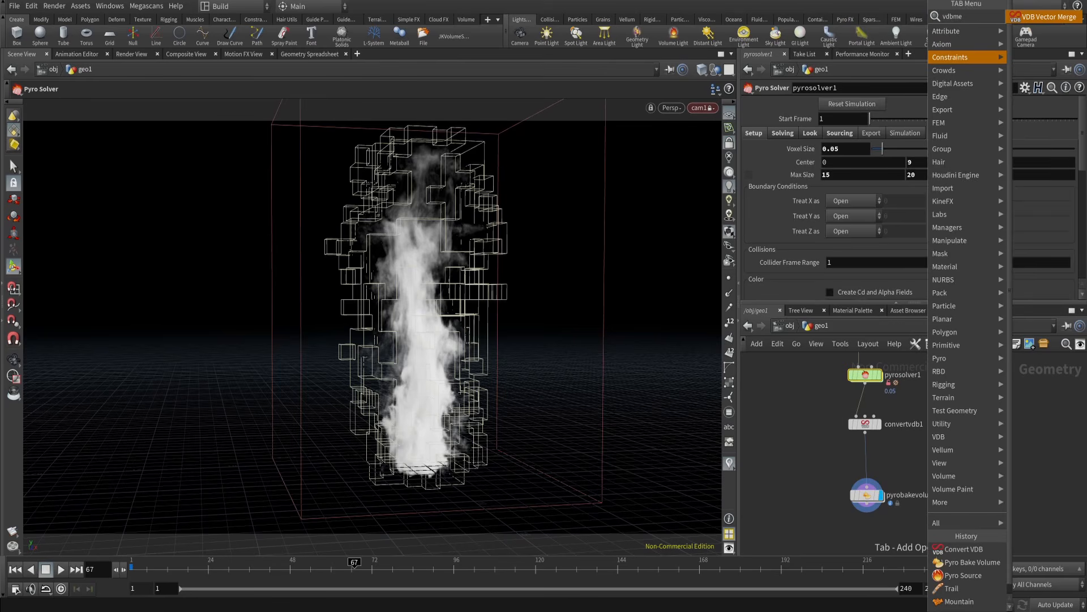
{"action": "left_click", "coordinate": [1042, 16]}
{"action": "left_click", "coordinate": [875, 462]}
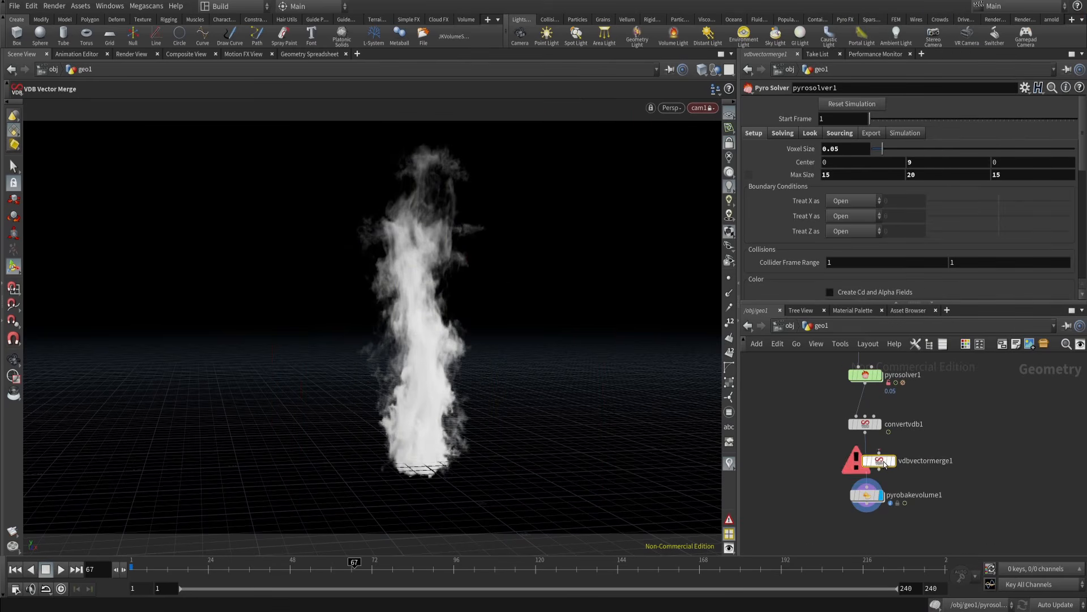
{"action": "middle_click", "coordinate": [869, 463]}
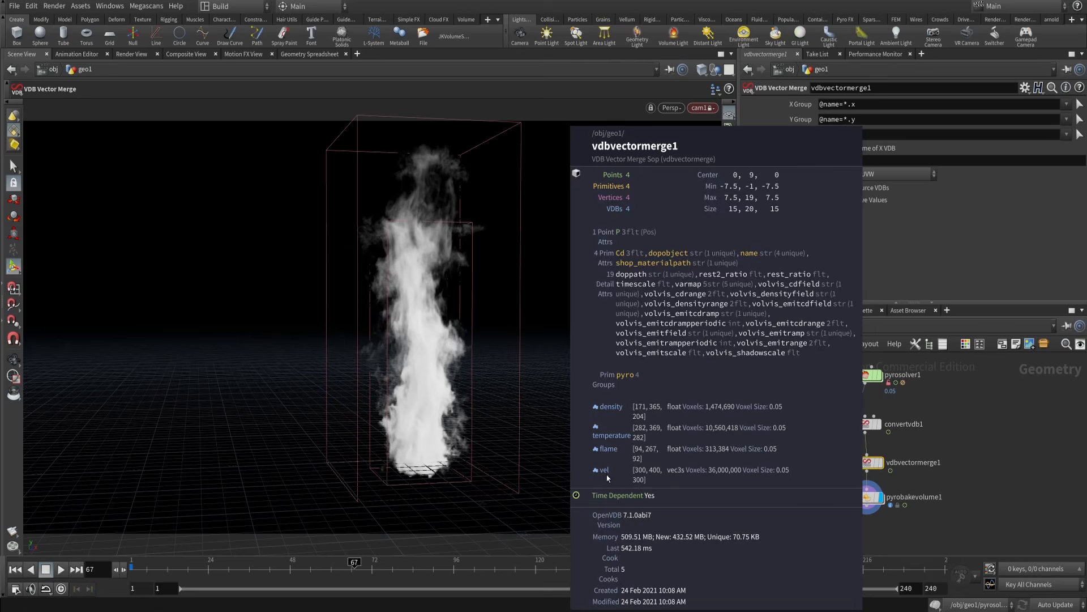
{"action": "middle_click_drag", "start_coordinate": [961, 439], "coordinate": [941, 415]}
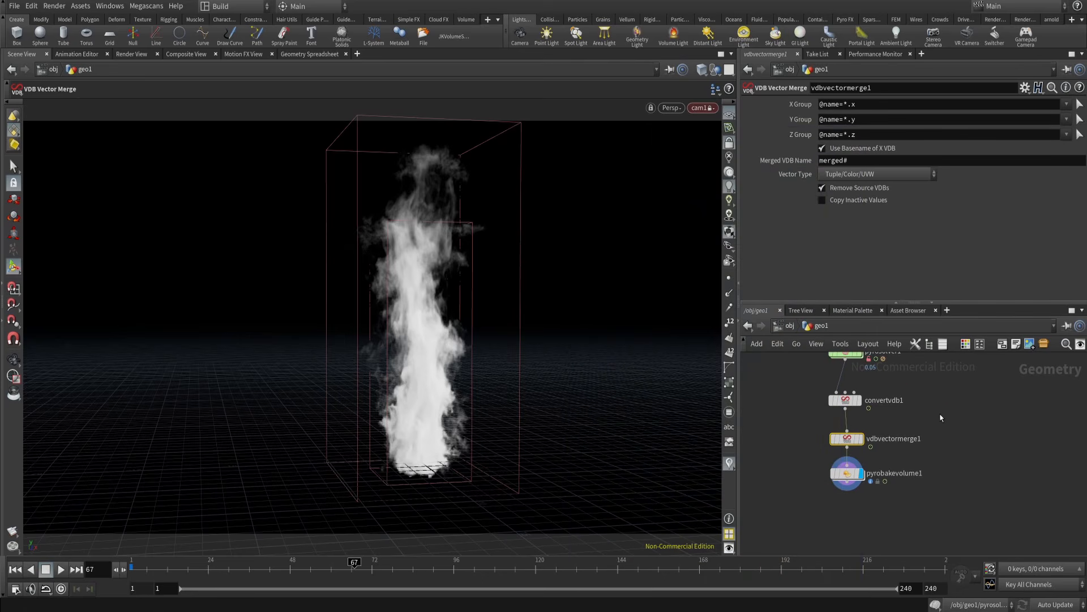
- Return to the object level and set geo1's Geometry Velocity Blur to Velocity Blur in its render sampling settings
{"action": "key", "text": "u"}
{"action": "left_click", "coordinate": [794, 105]}
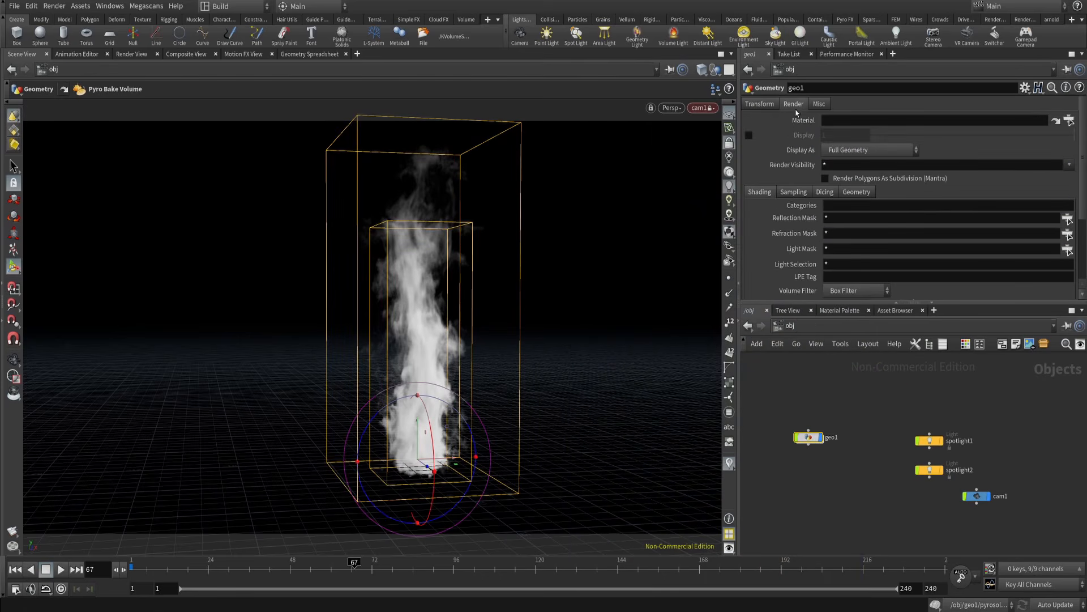
{"action": "left_click", "coordinate": [794, 193]}
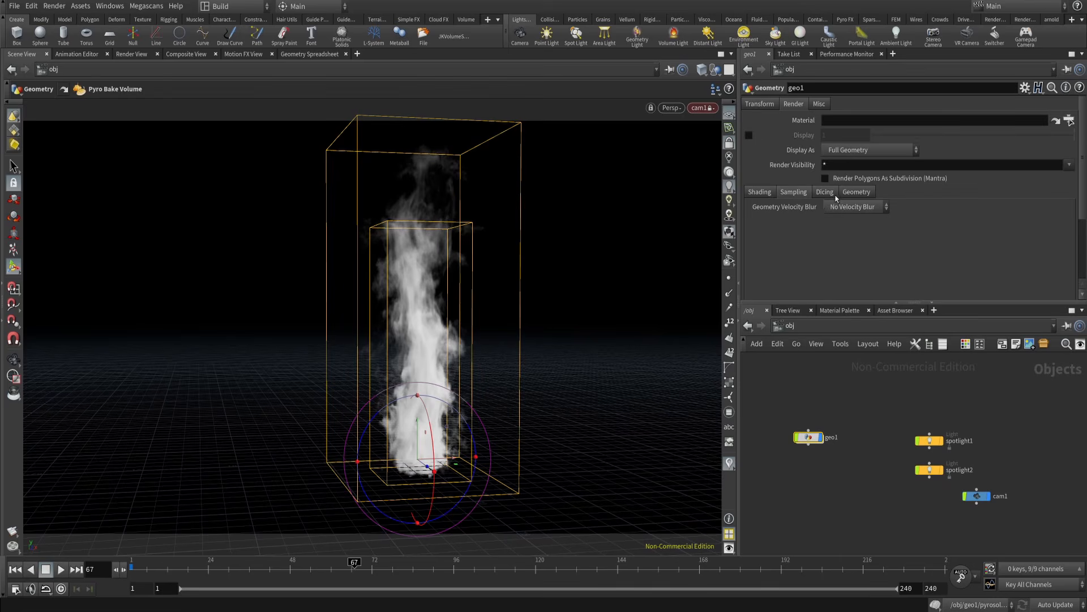
{"action": "left_click", "coordinate": [843, 207]}
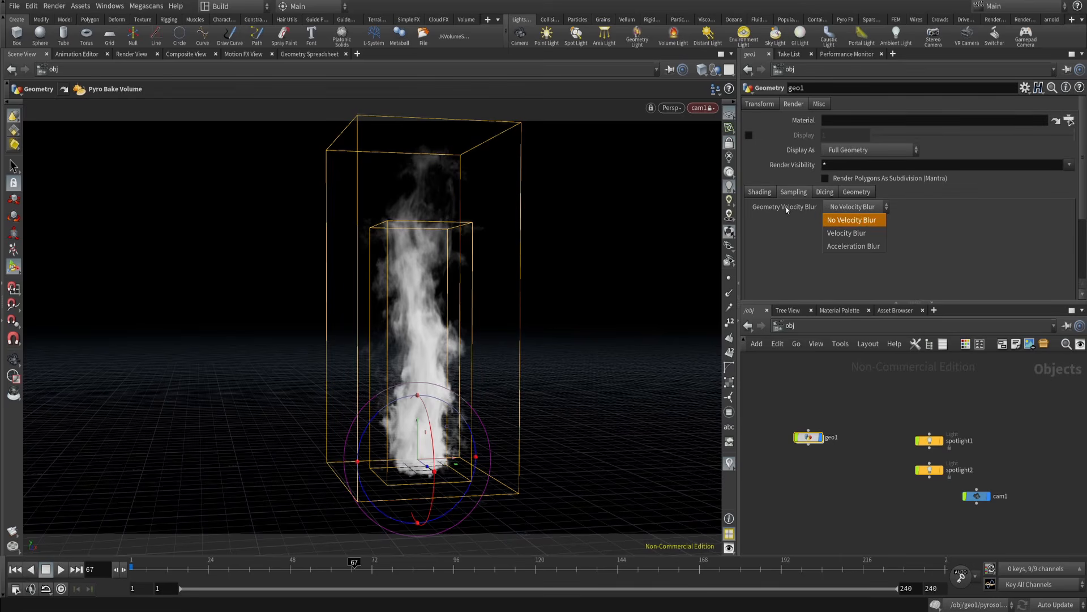
{"action": "left_click", "coordinate": [839, 233]}
- Go to the out network and enable Allow Motion Blur on the Fire Mantra node
{"action": "left_click", "coordinate": [785, 327]}
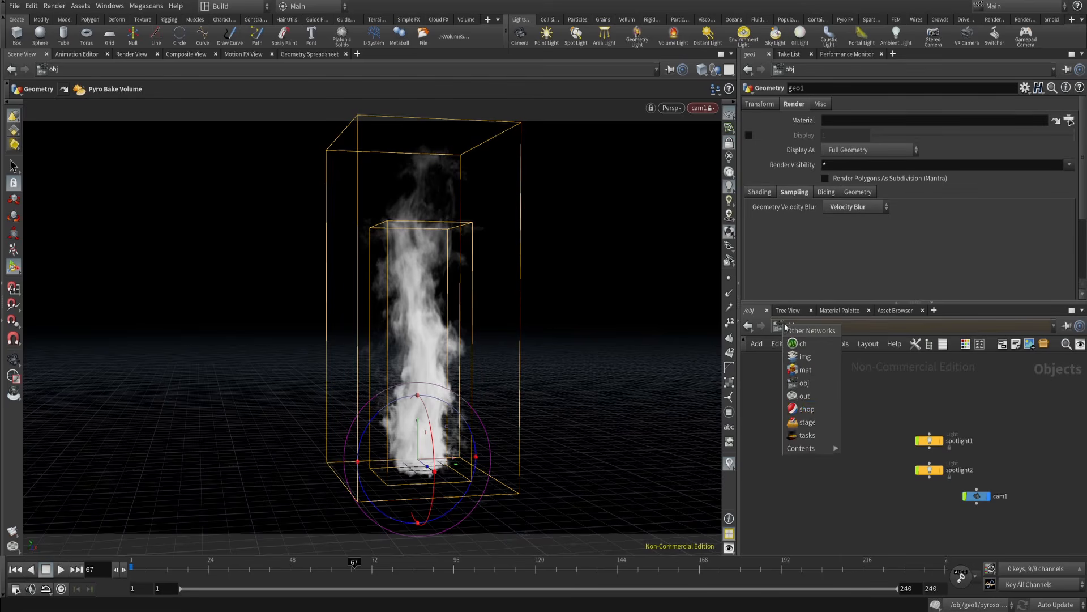
{"action": "left_click", "coordinate": [804, 396]}
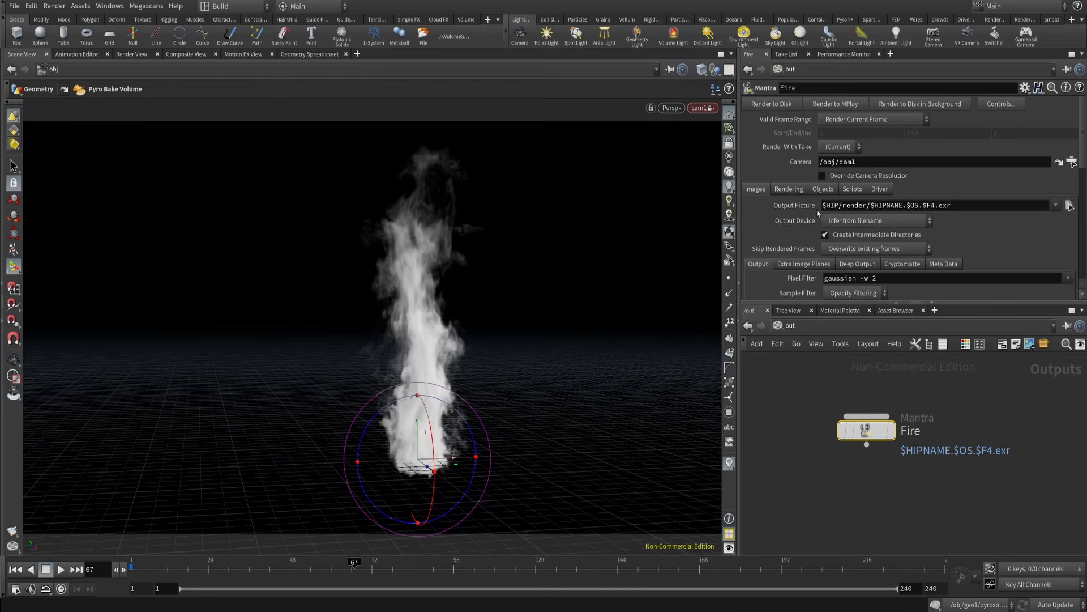
{"action": "left_click", "coordinate": [789, 188]}
{"action": "left_click", "coordinate": [826, 232]}
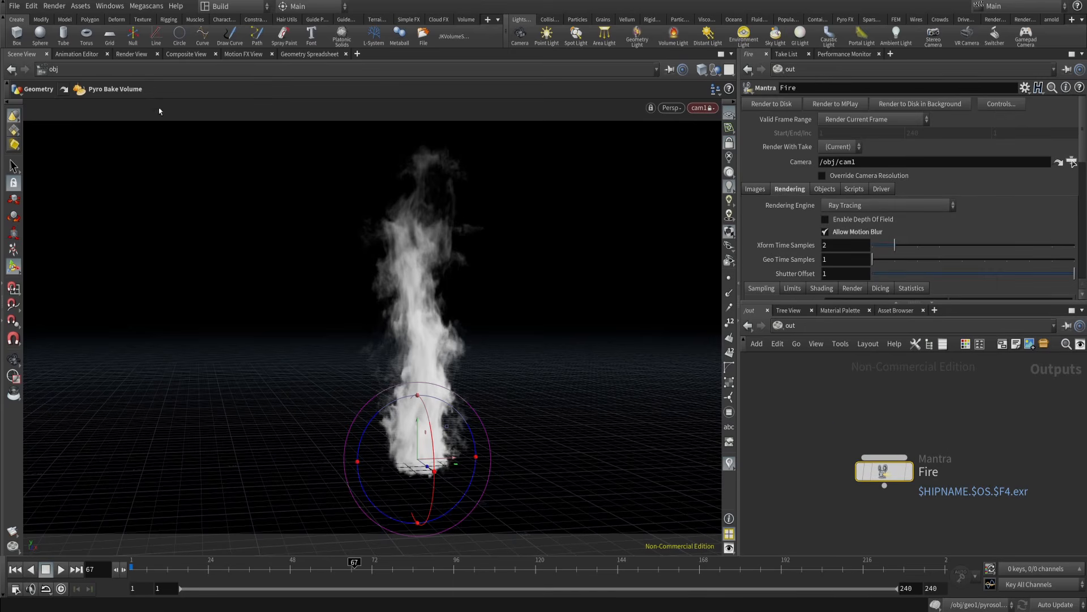
- Render the flame with motion blur and examine the result, comparing it with the earlier snapshot
{"action": "left_click", "coordinate": [131, 55]}
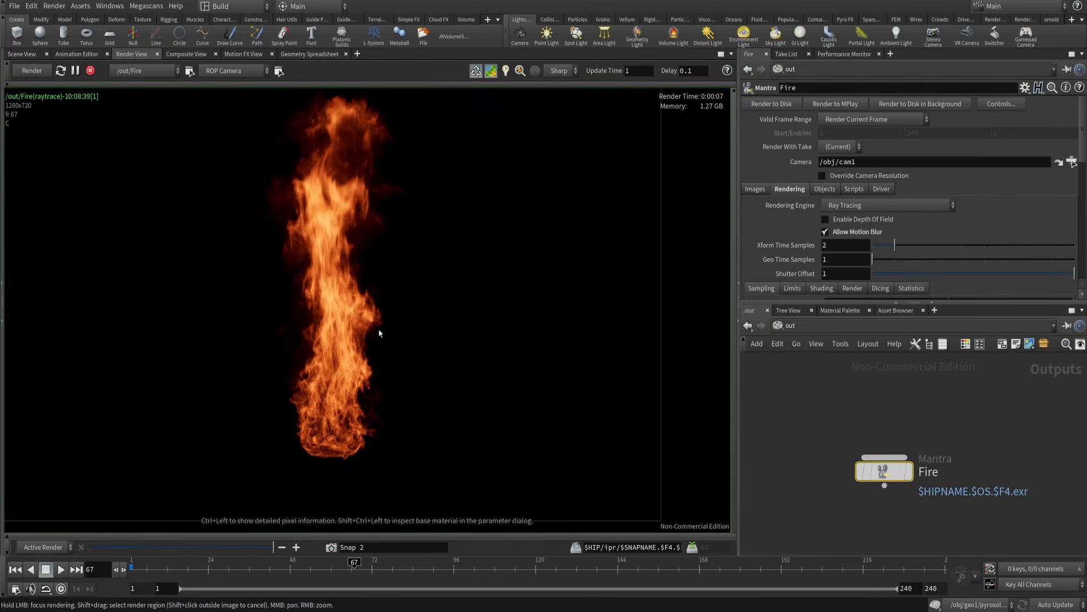
{"action": "middle_click_drag", "start_coordinate": [379, 330], "coordinate": [499, 355]}
{"action": "right_click_drag", "start_coordinate": [508, 315], "coordinate": [512, 335]}
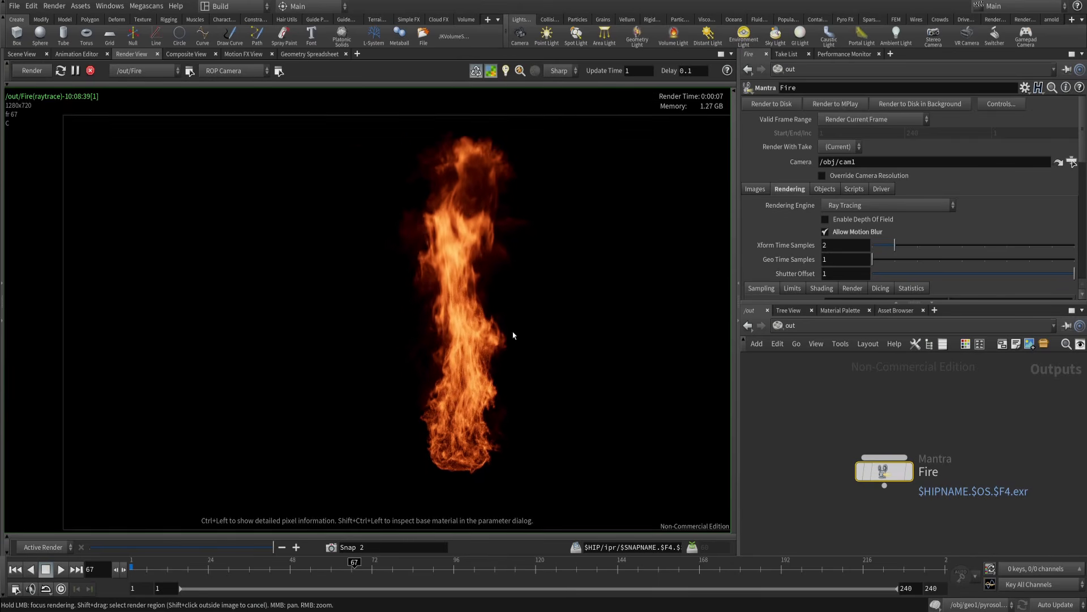
{"action": "middle_click_drag", "start_coordinate": [512, 334], "coordinate": [429, 307]}
{"action": "right_click_drag", "start_coordinate": [429, 308], "coordinate": [432, 346]}
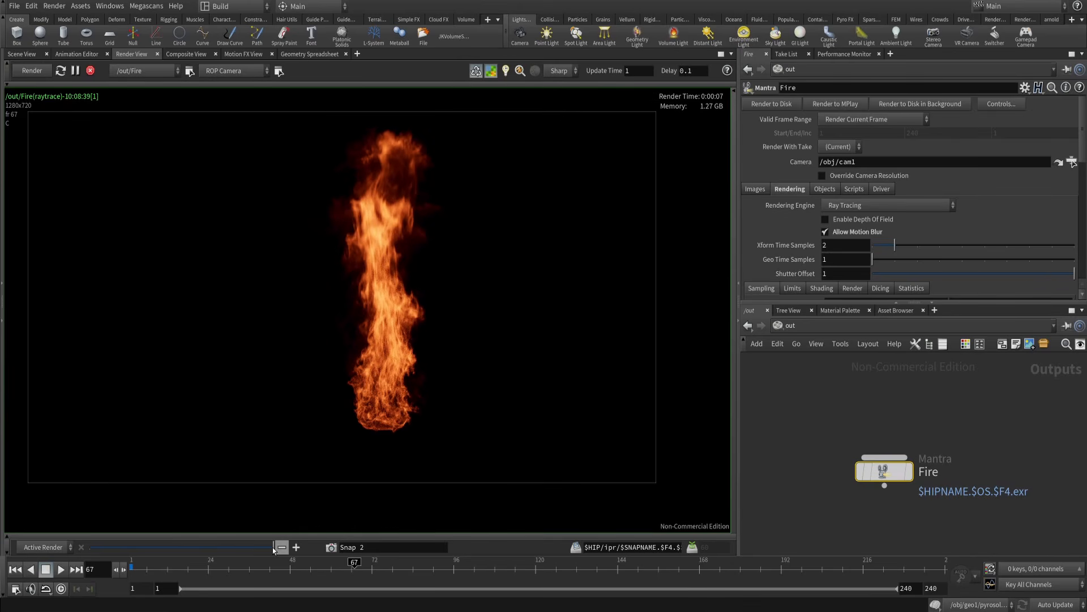
{"action": "left_click_drag", "start_coordinate": [239, 551], "coordinate": [315, 532]}
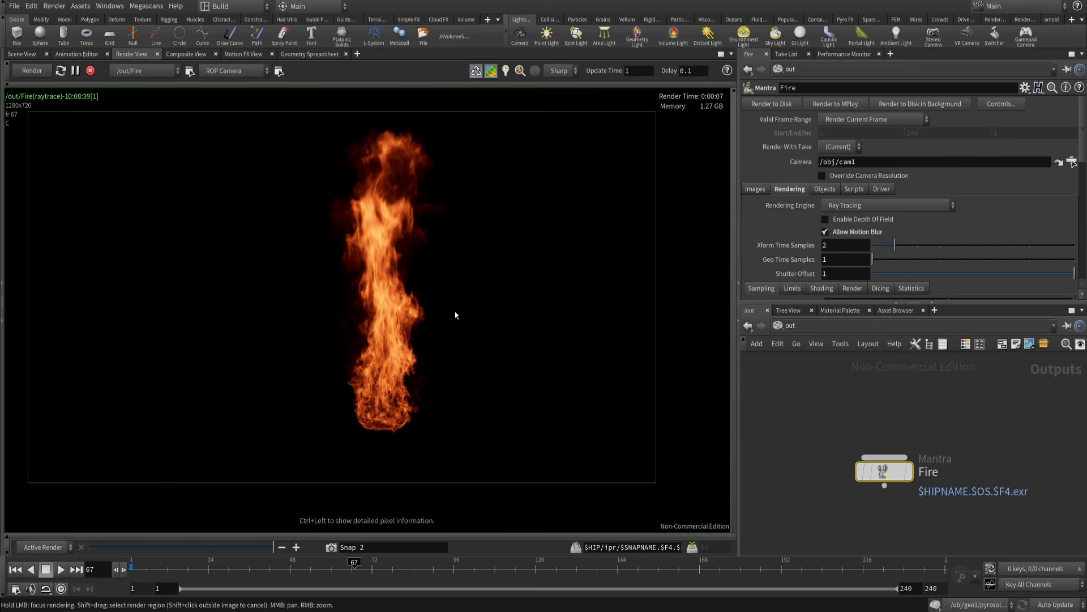
{"action": "middle_click_drag", "start_coordinate": [458, 311], "coordinate": [444, 335]}
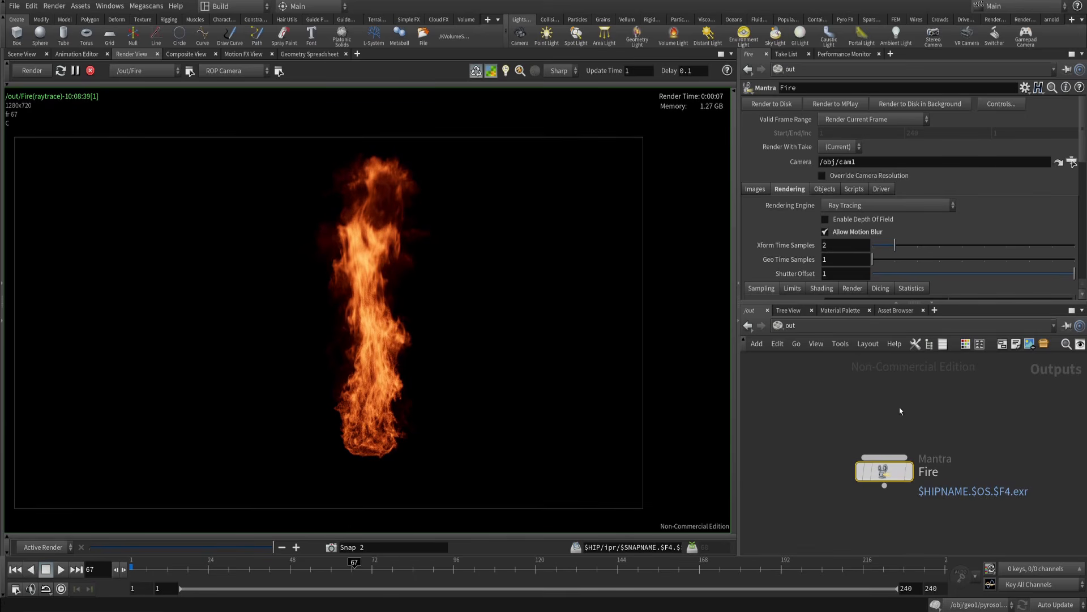
{"action": "right_click_drag", "start_coordinate": [438, 331], "coordinate": [427, 351]}
{"action": "middle_click_drag", "start_coordinate": [428, 336], "coordinate": [430, 333]}
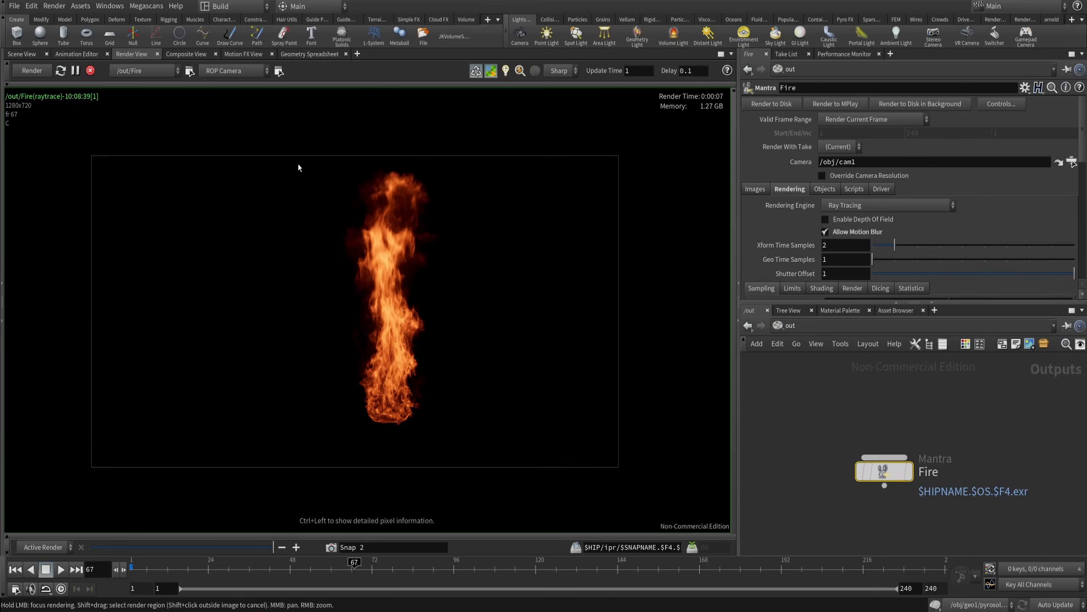
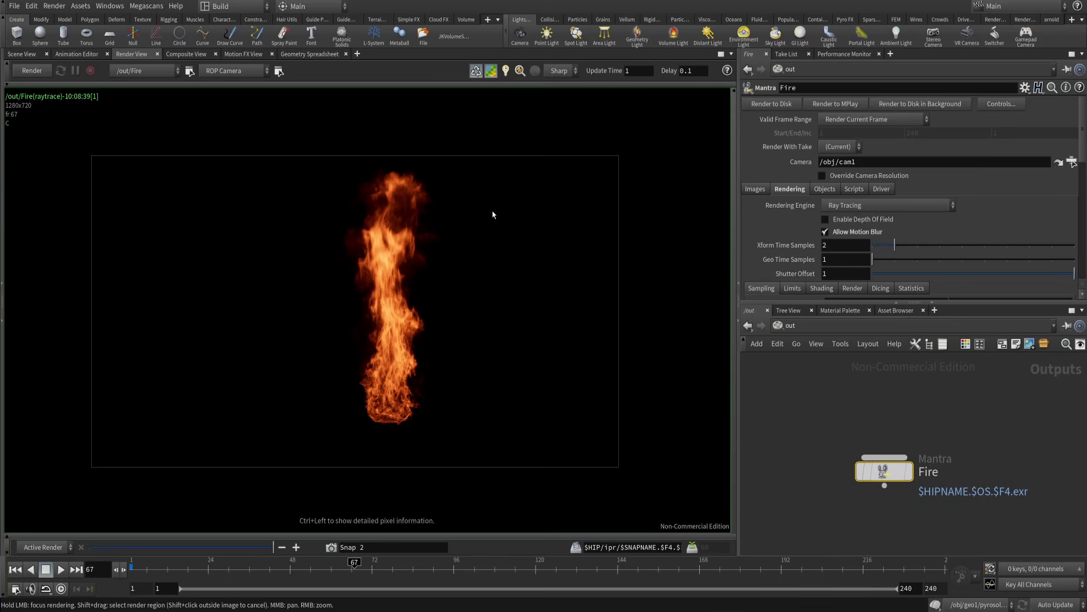
- Return to the scene view and the geo1 network, and add a Sphere node beside the torus chain
{"action": "left_click", "coordinate": [793, 330]}
{"action": "left_click", "coordinate": [810, 386]}
{"action": "double_click", "coordinate": [811, 440]}
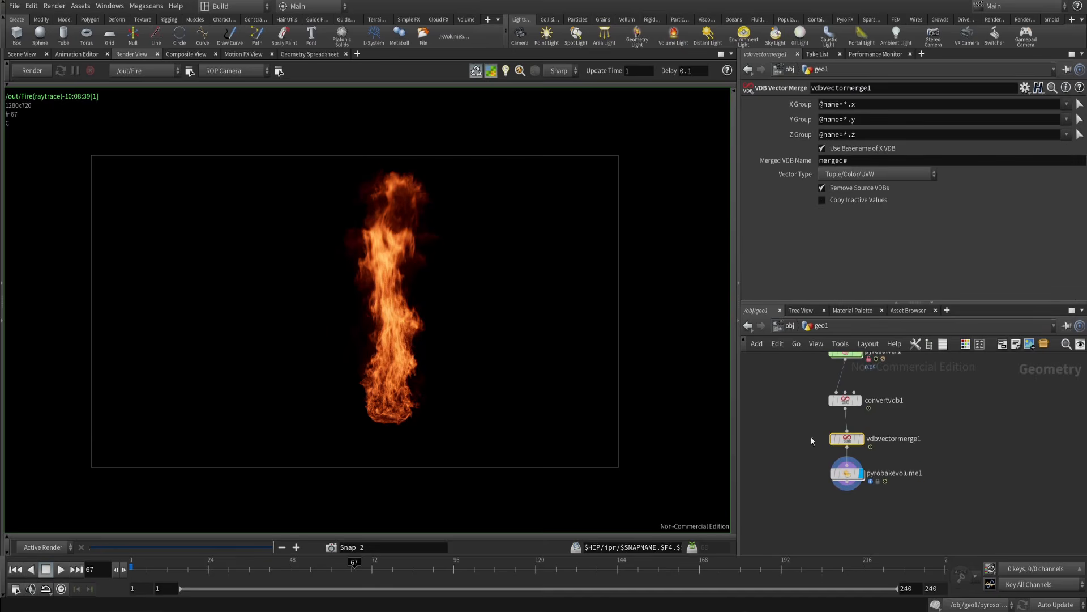
{"action": "left_click", "coordinate": [26, 54]}
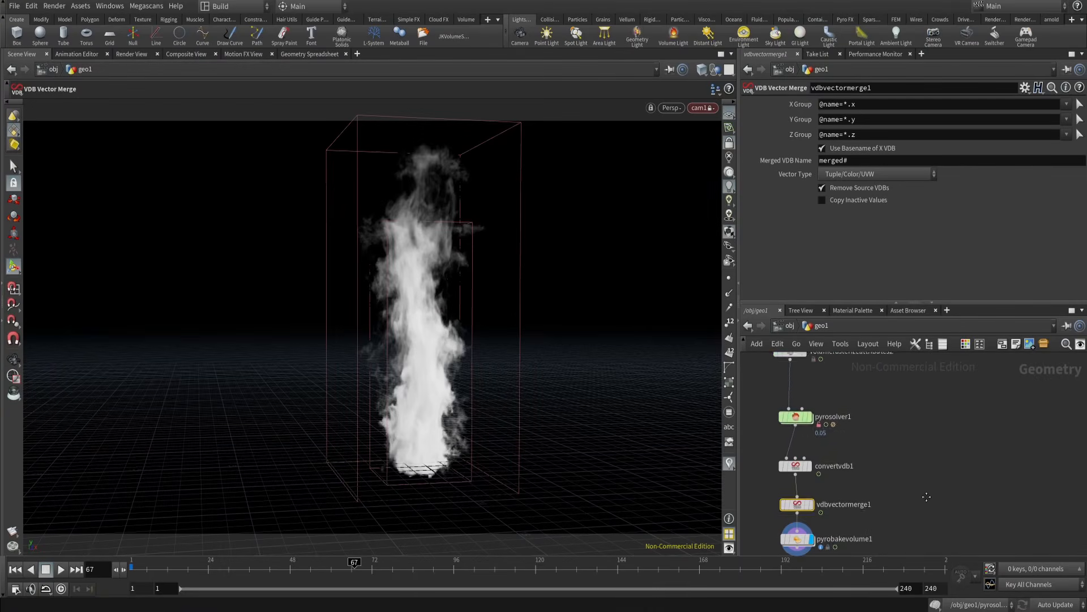
{"action": "scroll", "coordinate": [877, 454], "scroll_direction": "down", "scroll_amount": 5}
{"action": "scroll", "coordinate": [877, 453], "scroll_direction": "up", "scroll_amount": 5}
{"action": "key", "text": "Tab"}
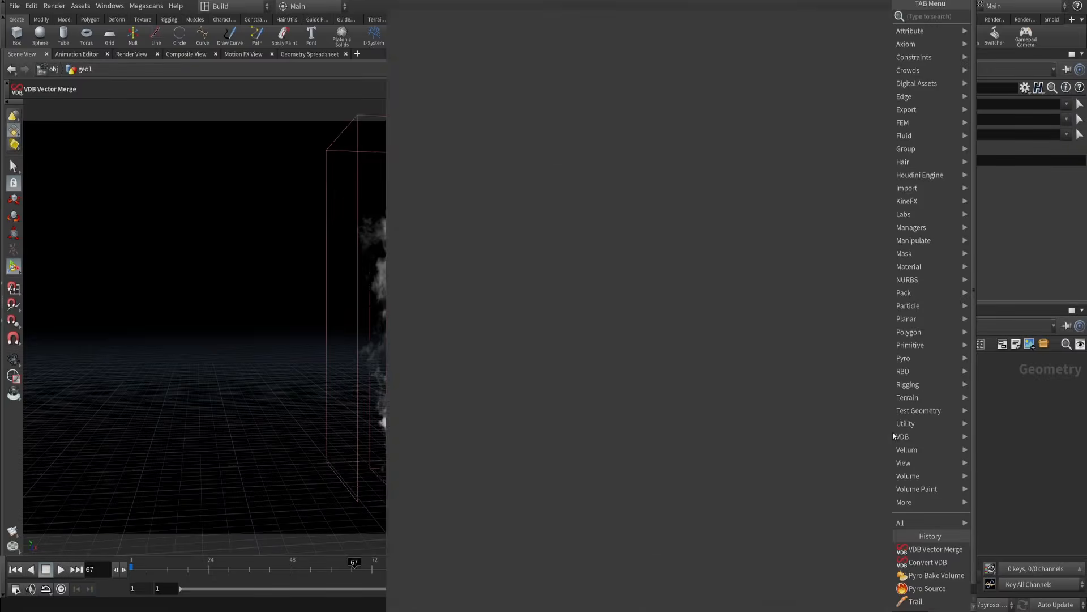
{"action": "type", "text": "sphe"}
{"action": "key", "text": "Return"}
{"action": "left_click", "coordinate": [893, 436]}
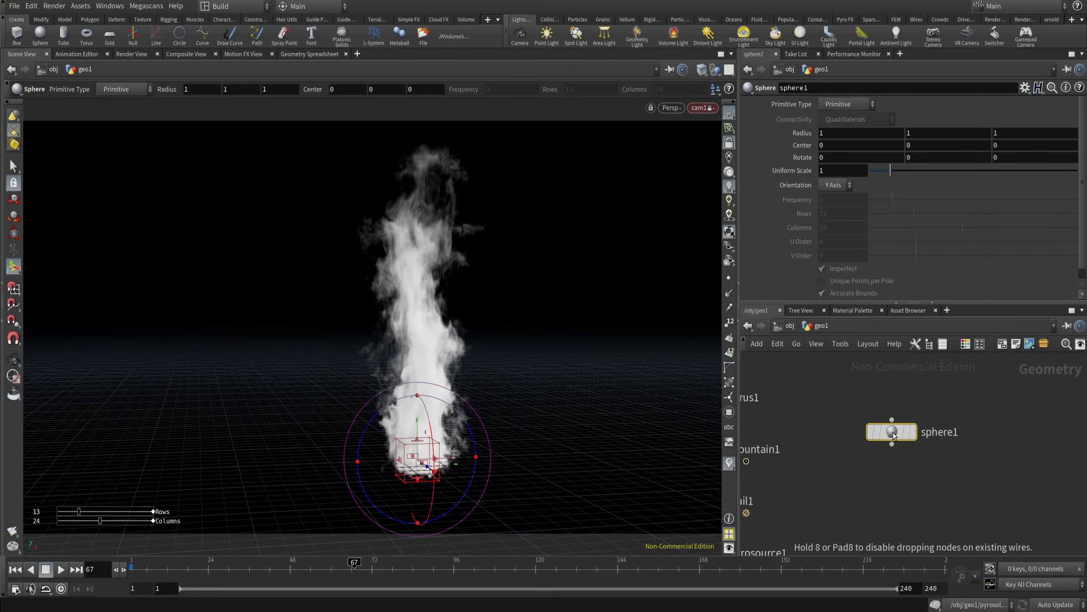
- Add a Tube node next to sphere1 and display it
{"action": "key", "text": "Tab"}
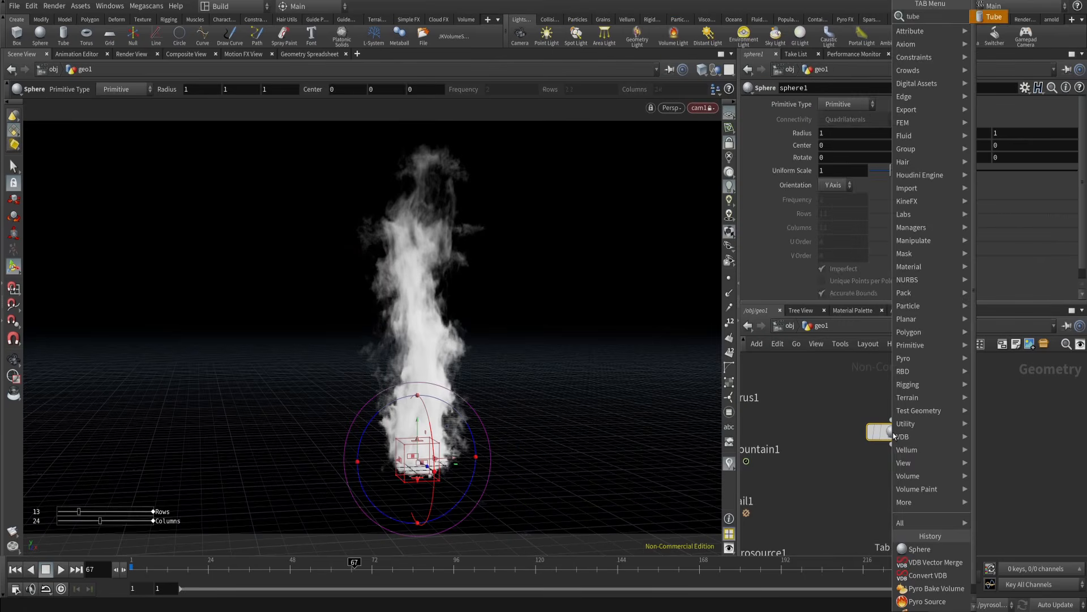
{"action": "key", "text": "Return"}
{"action": "left_click", "coordinate": [836, 429]}
{"action": "left_click", "coordinate": [848, 396]}
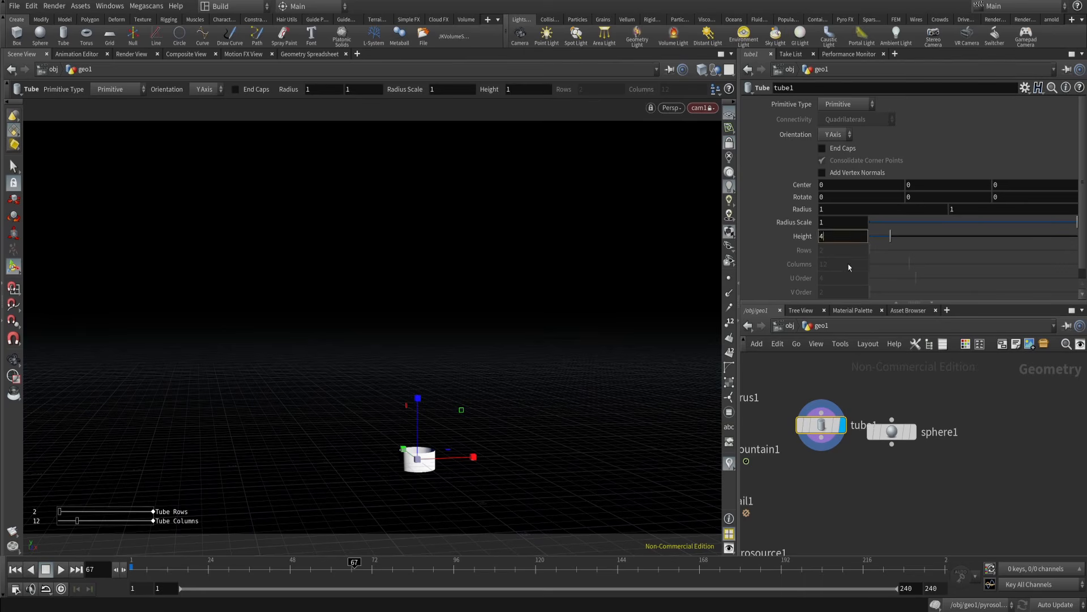
- Set the tube's Height to 4, its Radius Scale to 0.35 and its Center Y to 2
{"action": "type", "text": "4"}
{"action": "key", "text": "Return"}
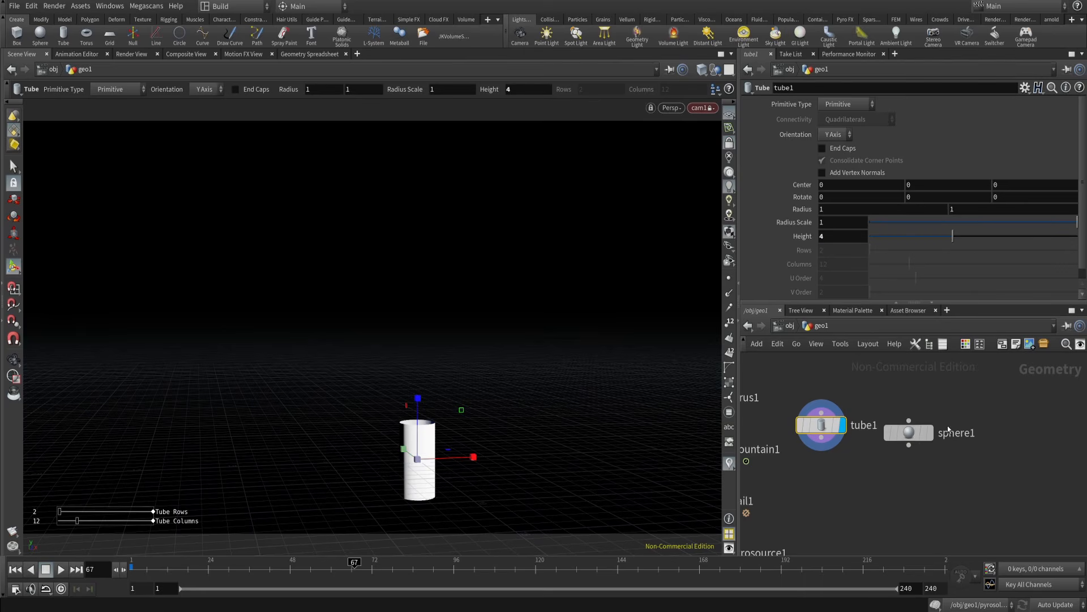
{"action": "type", "text": ".25"}
{"action": "key", "text": "Return"}
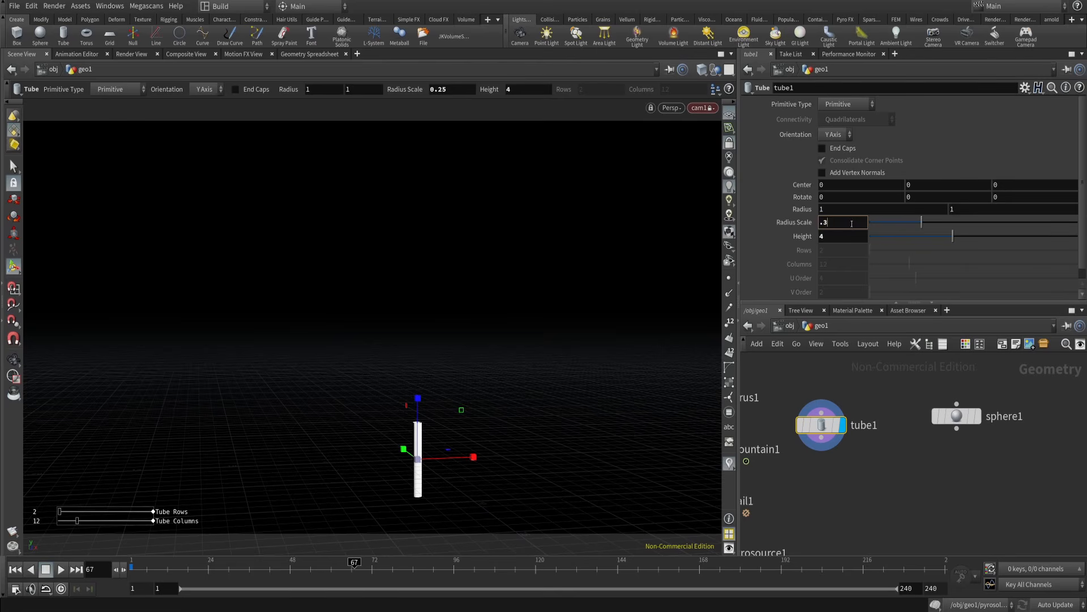
{"action": "type", "text": "2"}
{"action": "key", "text": "Return"}
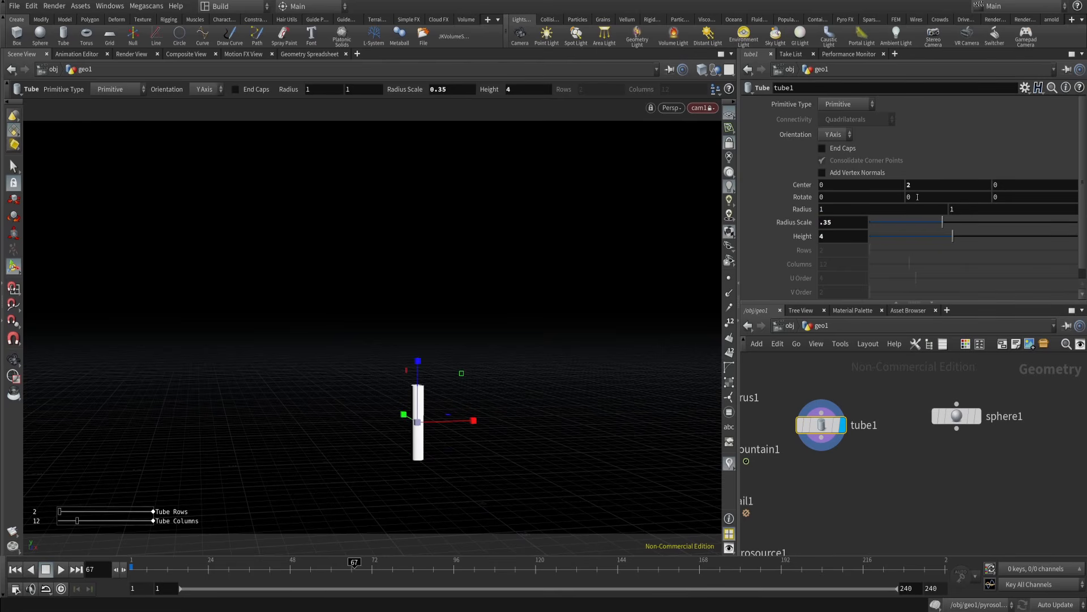
- Unlock the view from the camera and show the finite construction plane instead of the reference grid
{"action": "left_click", "coordinate": [730, 149]}
{"action": "left_click_drag", "start_coordinate": [631, 247], "coordinate": [668, 271], "text": "alt"}
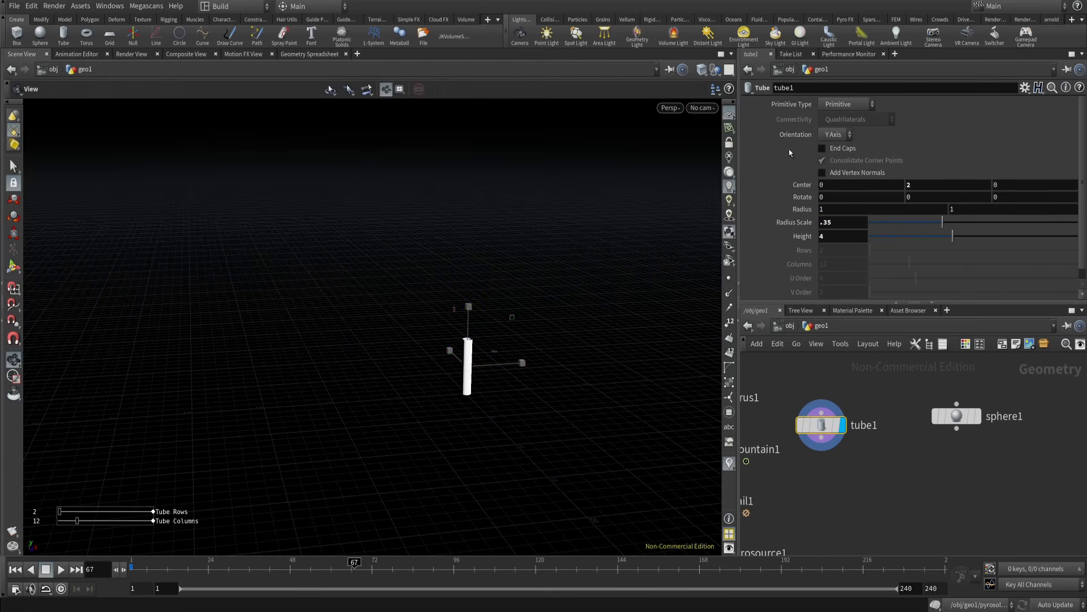
{"action": "left_click", "coordinate": [733, 129]}
{"action": "left_click", "coordinate": [733, 116]}
{"action": "right_click_drag", "start_coordinate": [612, 199], "coordinate": [614, 261], "text": "alt"}
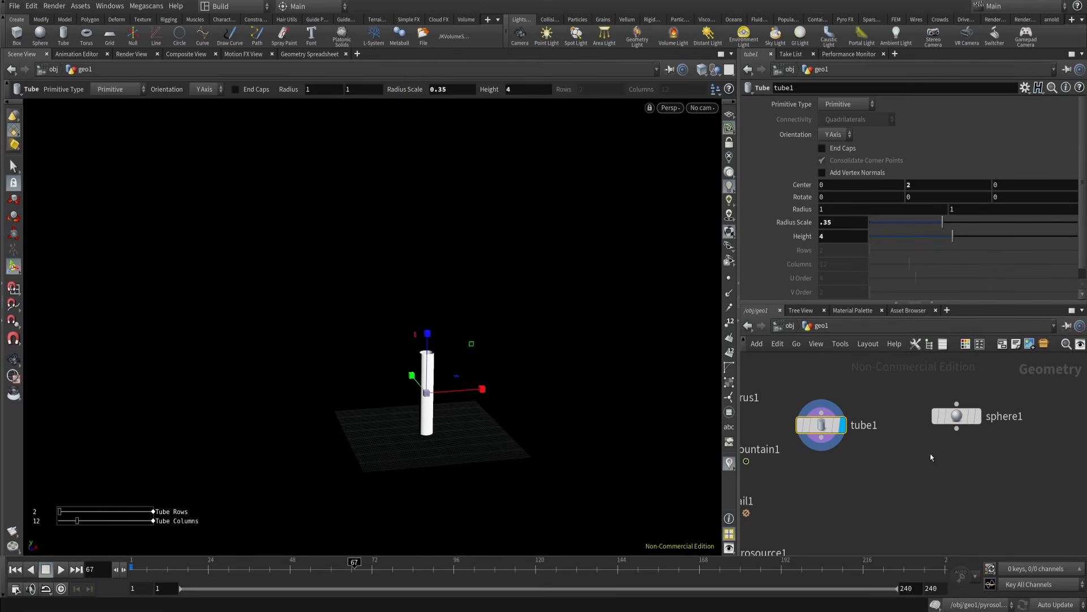
- Set sphere1's Center Y to 4 and its Primitive Type to Polygon
{"action": "left_click", "coordinate": [957, 418]}
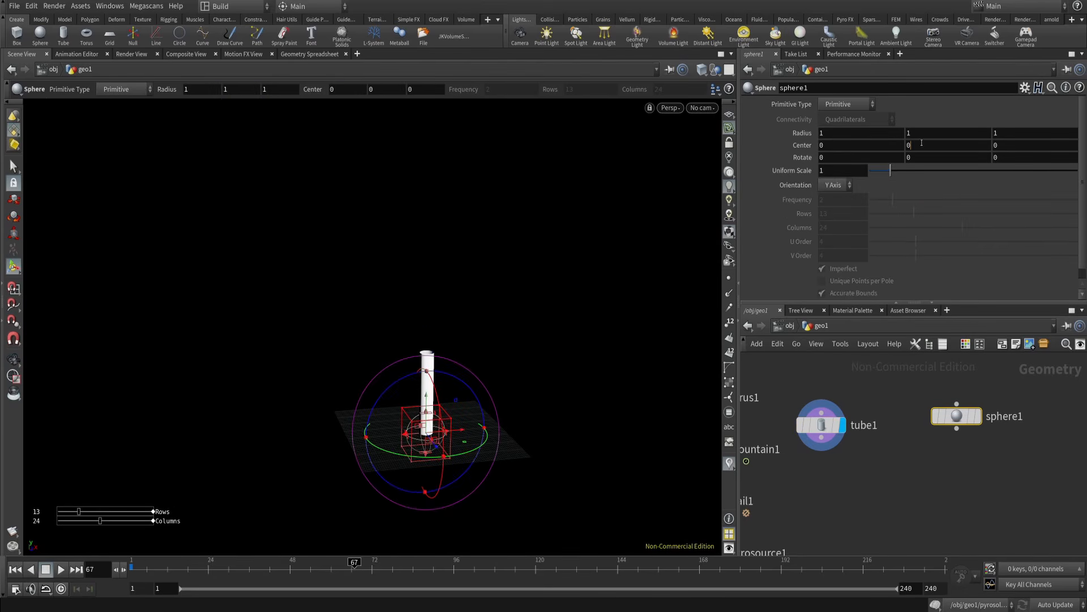
{"action": "type", "text": "4"}
{"action": "key", "text": "Return"}
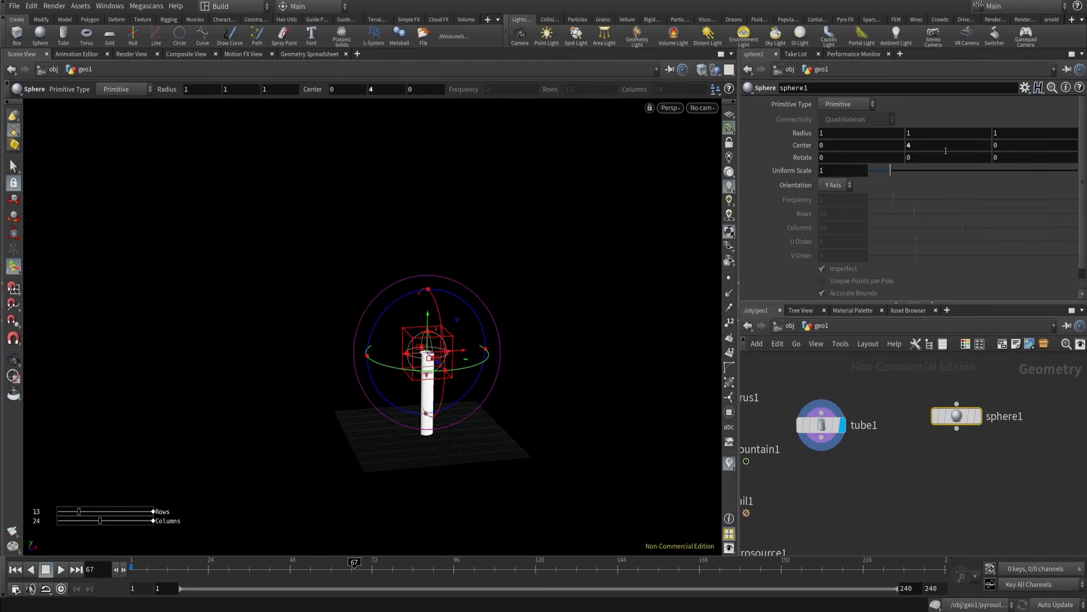
{"action": "left_click", "coordinate": [857, 107]}
{"action": "left_click", "coordinate": [860, 143]}
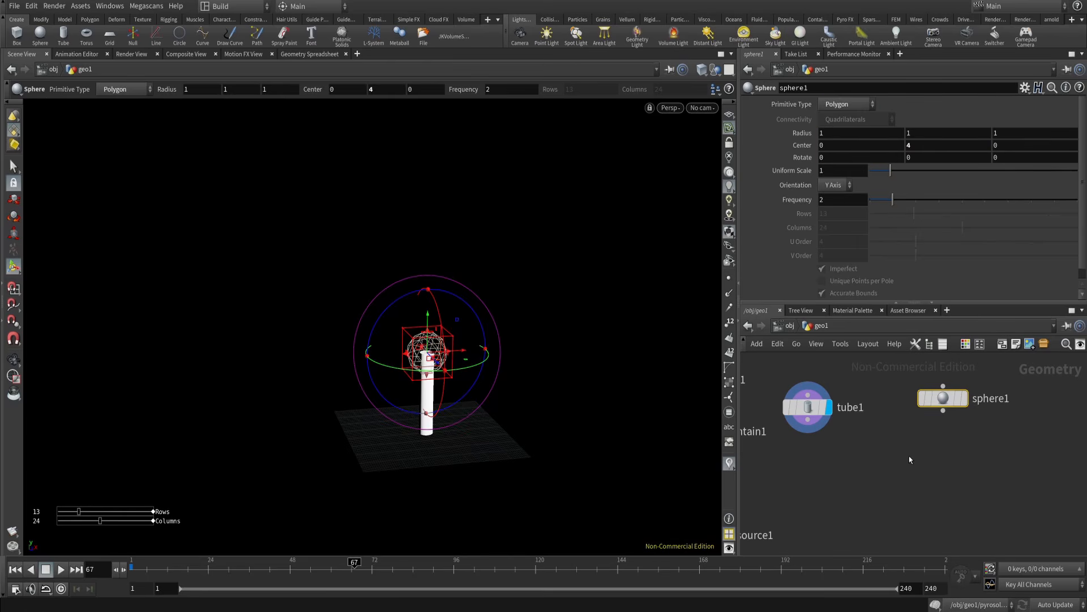
{"action": "key", "text": "Tab"}
{"action": "type", "text": "mou"}
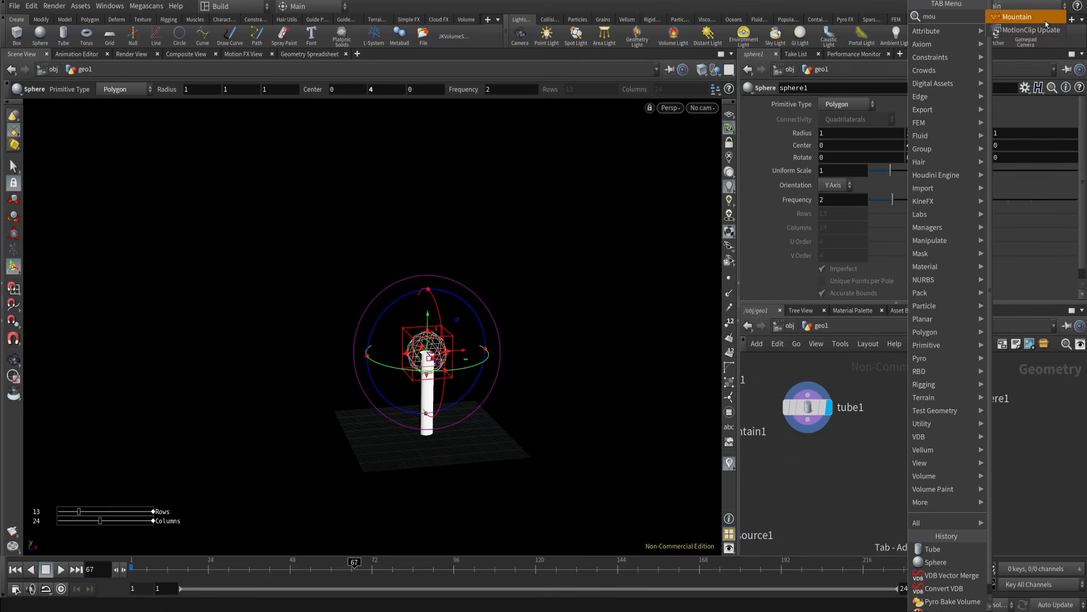
{"action": "key", "text": "Return"}
{"action": "left_click", "coordinate": [913, 491]}
{"action": "key", "text": "Delete"}
{"action": "middle_click_drag", "start_coordinate": [913, 491], "coordinate": [995, 492]}
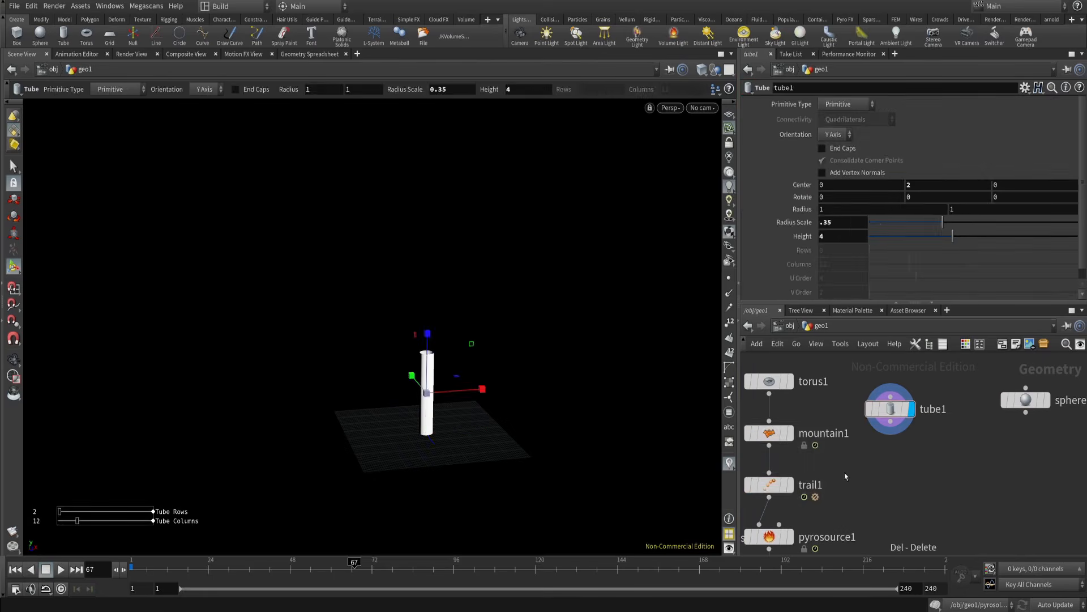
- Duplicate the mountain1 and trail1 nodes, connect the copies in a chain below sphere1 and display the copied trail
{"action": "left_click_drag", "start_coordinate": [834, 423], "coordinate": [743, 500]}
{"action": "middle_click_drag", "start_coordinate": [863, 499], "coordinate": [859, 457]}
{"action": "scroll", "coordinate": [855, 457], "scroll_direction": "down", "scroll_amount": 2}
{"action": "left_click_drag", "start_coordinate": [793, 405], "coordinate": [1008, 429], "text": "alt"}
{"action": "left_click", "coordinate": [939, 457]}
{"action": "middle_click_drag", "start_coordinate": [938, 458], "coordinate": [888, 484]}
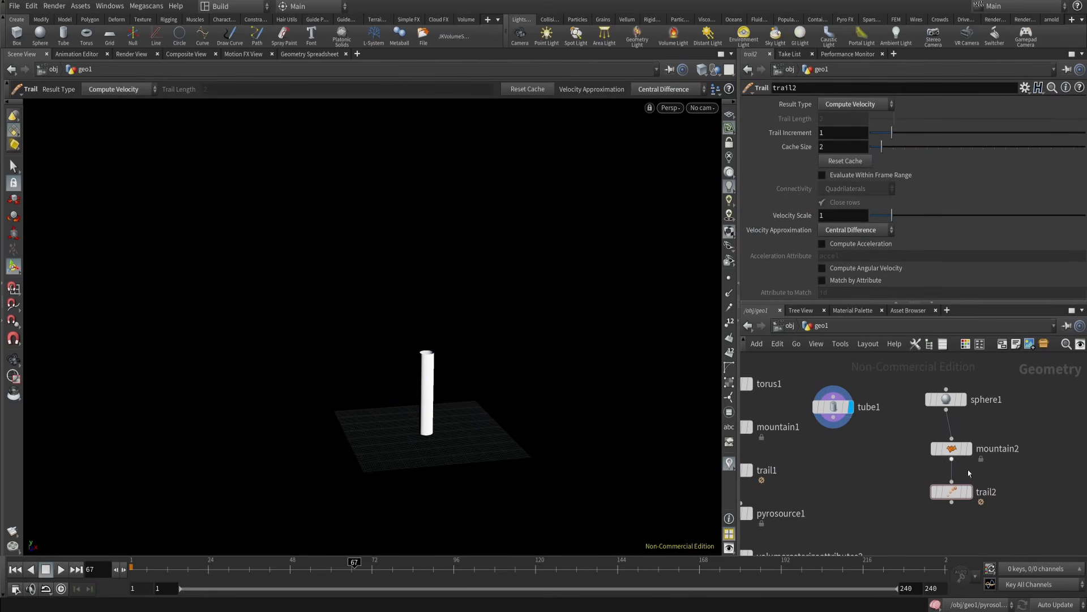
{"action": "left_click", "coordinate": [973, 470]}
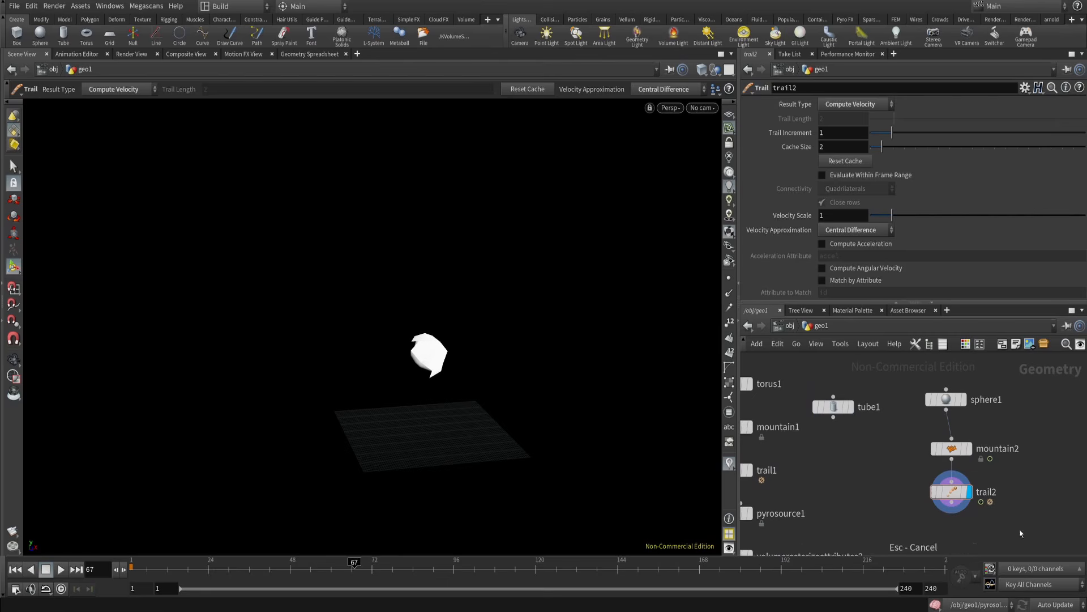
{"action": "left_click_drag", "start_coordinate": [1021, 533], "coordinate": [951, 444]}
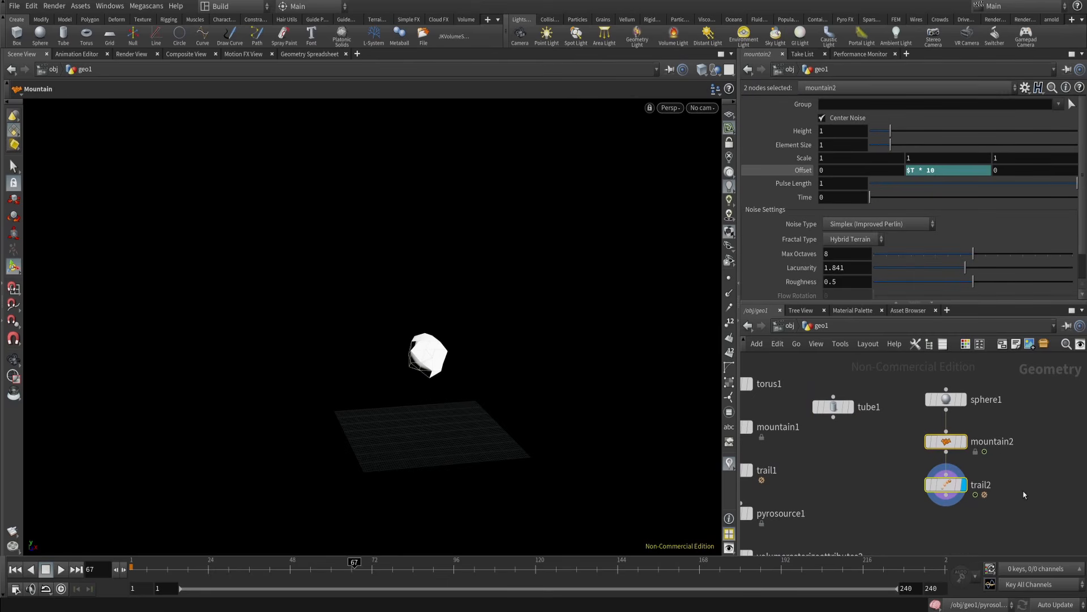
{"action": "key", "text": "Tab"}
{"action": "type", "text": "point v"}
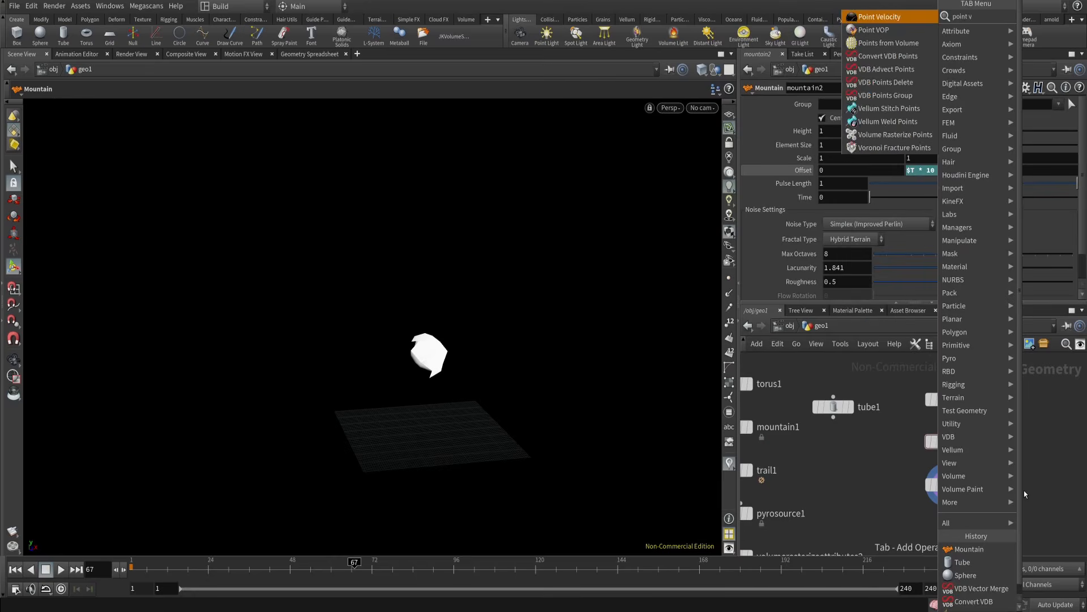
{"action": "key", "text": "Return"}
{"action": "left_click", "coordinate": [1024, 490]}
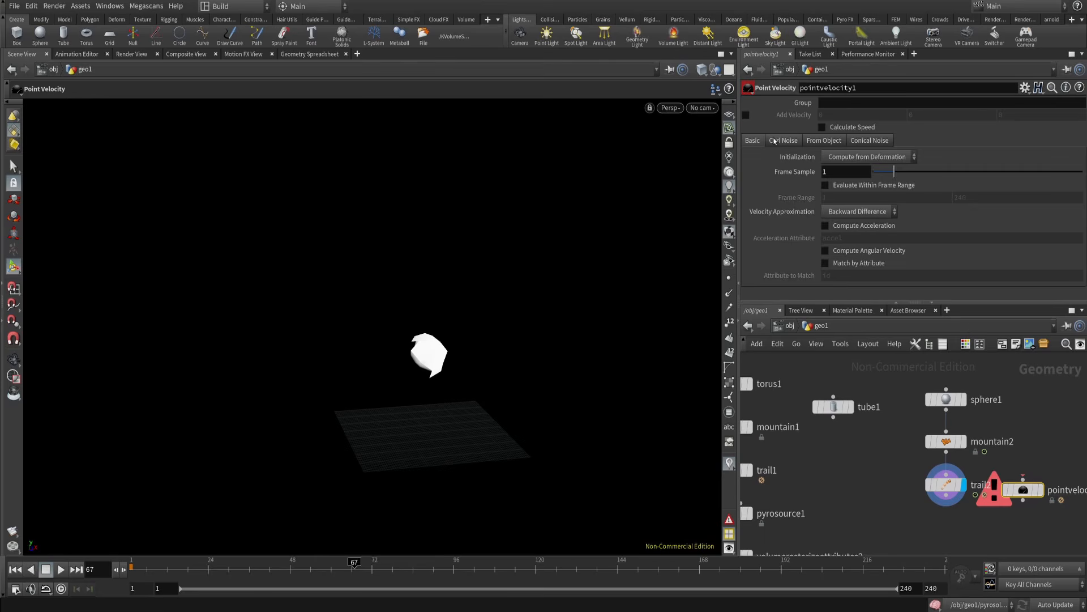
{"action": "left_click", "coordinate": [783, 141]}
{"action": "key", "text": "Delete"}
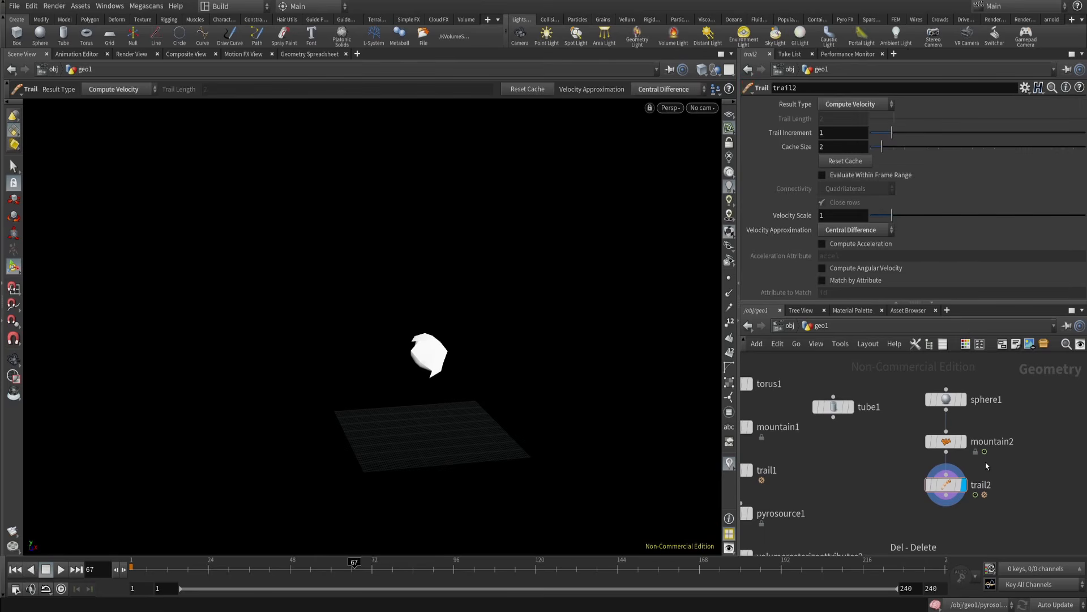
{"action": "left_click", "coordinate": [936, 440]}
{"action": "left_click", "coordinate": [946, 485]}
{"action": "scroll", "coordinate": [976, 497], "scroll_direction": "up", "scroll_amount": 2}
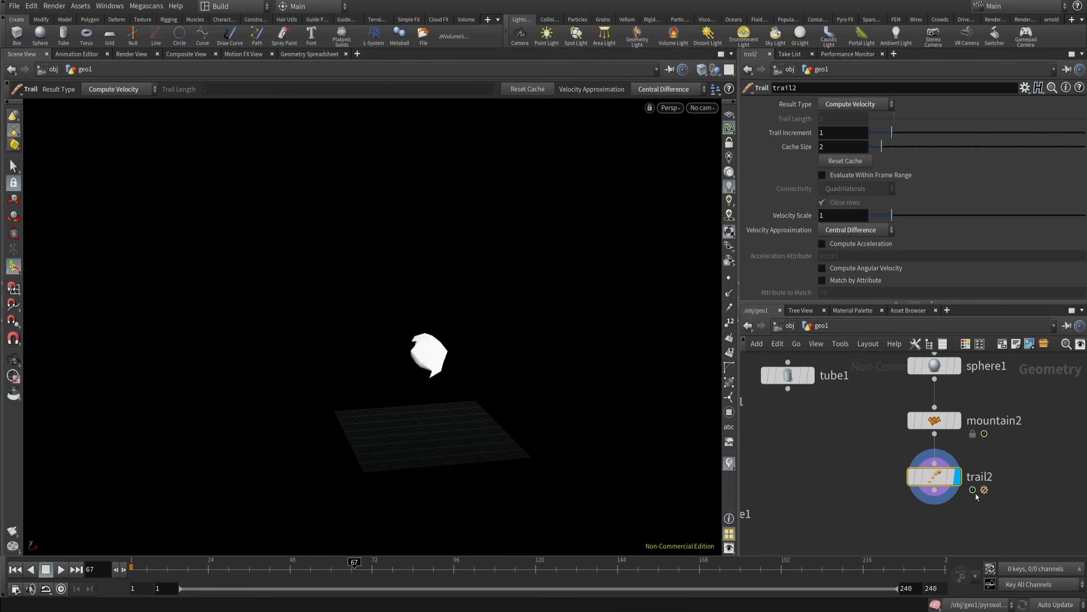
{"action": "left_click", "coordinate": [920, 422]}
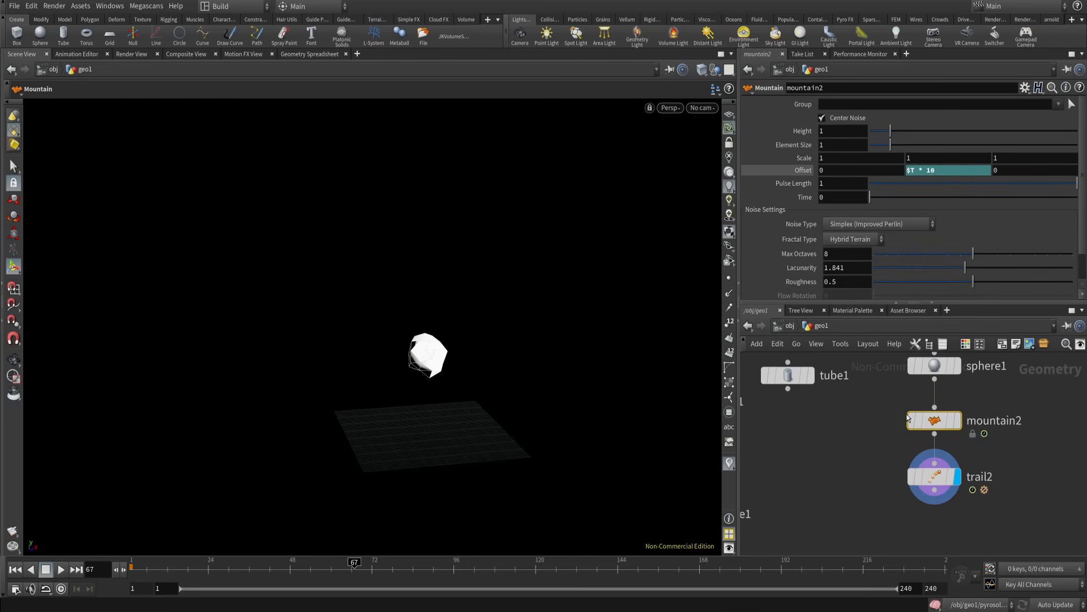
- Add a Merge node and connect tube1 and trail2 into it
{"action": "scroll", "coordinate": [890, 547], "scroll_direction": "down", "scroll_amount": 3}
{"action": "key", "text": "Tab"}
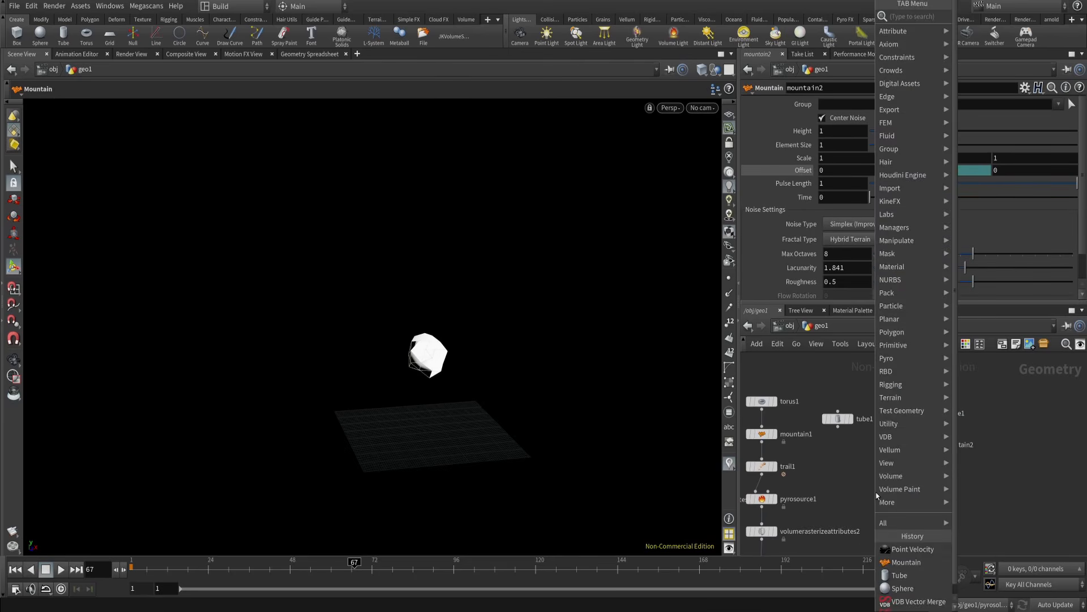
{"action": "type", "text": "merg"}
{"action": "key", "text": "Return"}
{"action": "left_click", "coordinate": [876, 494]}
{"action": "left_click_drag", "start_coordinate": [876, 494], "coordinate": [873, 519]}
{"action": "left_click_drag", "start_coordinate": [838, 422], "coordinate": [923, 488]}
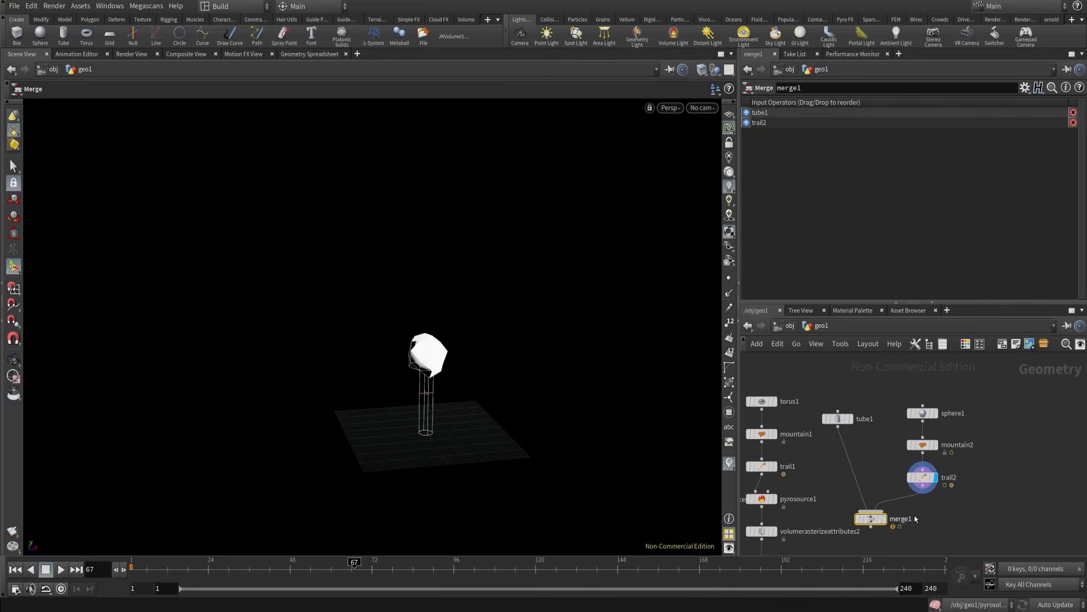
- Insert a Group node between trail2 and merge1
{"action": "key", "text": "Tab"}
{"action": "type", "text": "group"}
{"action": "key", "text": "Return"}
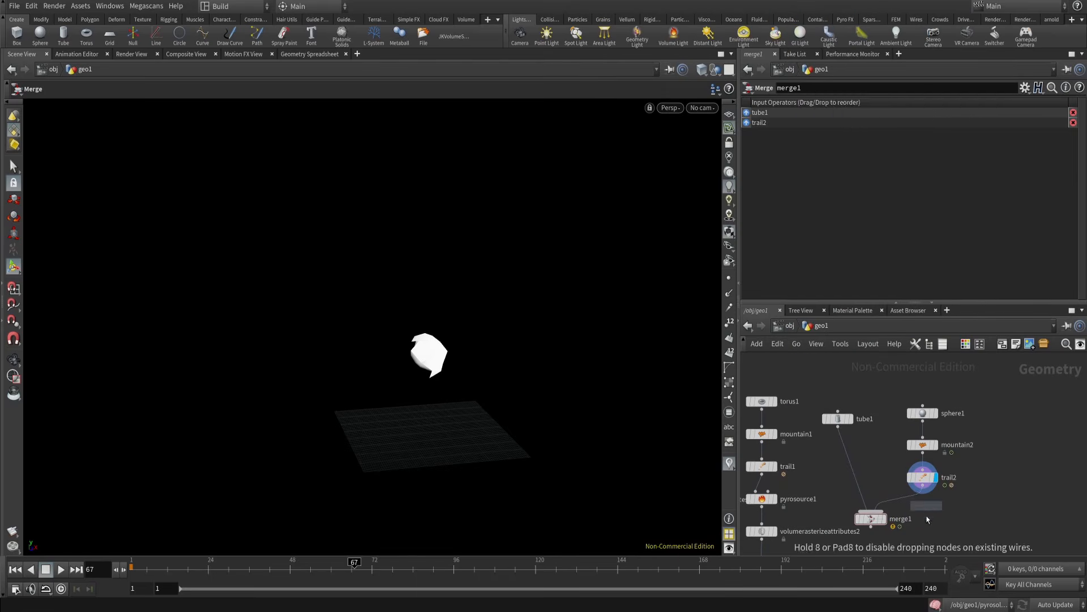
{"action": "left_click", "coordinate": [920, 512]}
{"action": "left_click_drag", "start_coordinate": [916, 511], "coordinate": [907, 504]}
{"action": "scroll", "coordinate": [899, 455], "scroll_direction": "down", "scroll_amount": 2}
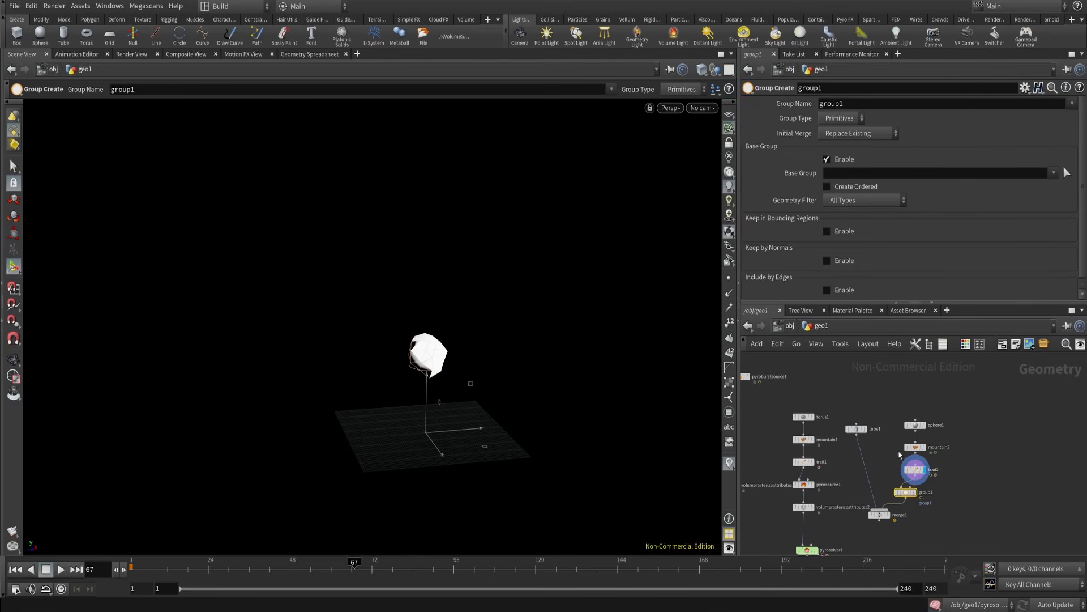
- Move the torch node network away from the torus chain and set the group node's Group Name to sphere
{"action": "left_click_drag", "start_coordinate": [865, 414], "coordinate": [897, 388]}
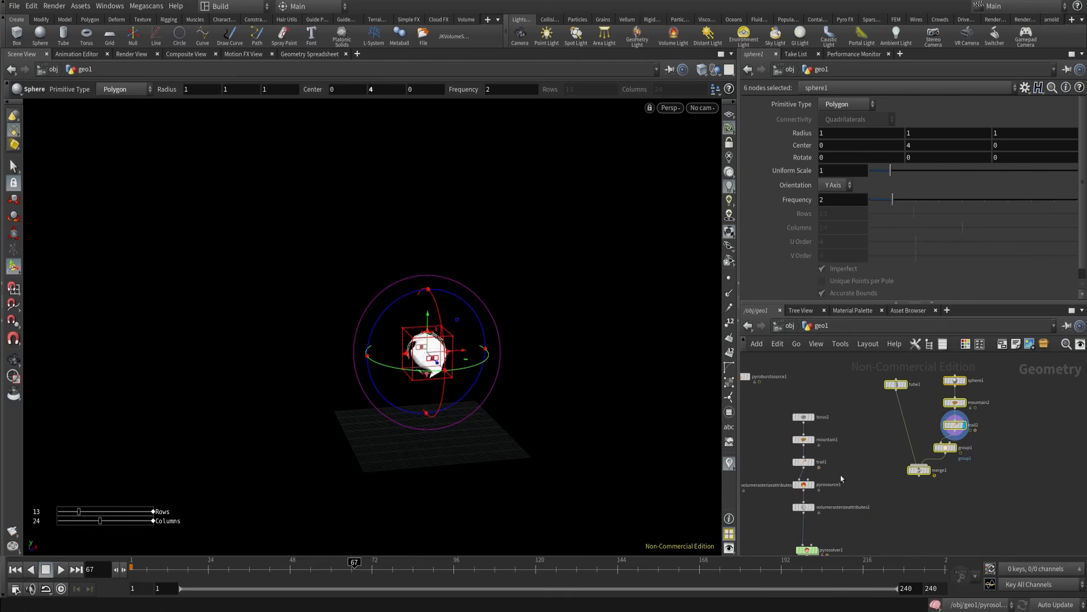
{"action": "scroll", "coordinate": [963, 473], "scroll_direction": "up", "scroll_amount": 1}
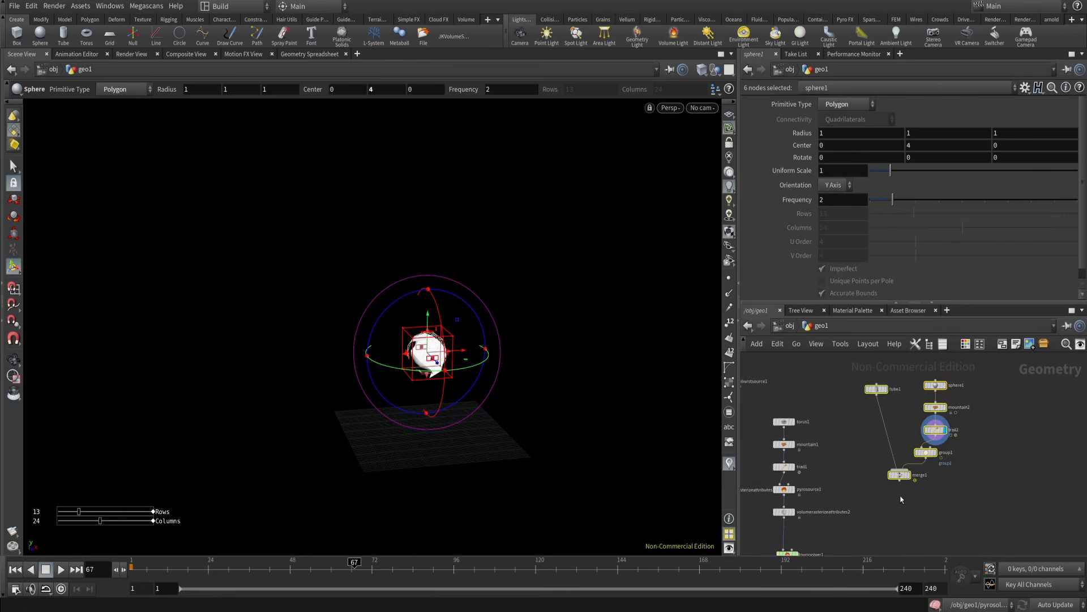
{"action": "left_click", "coordinate": [933, 452]}
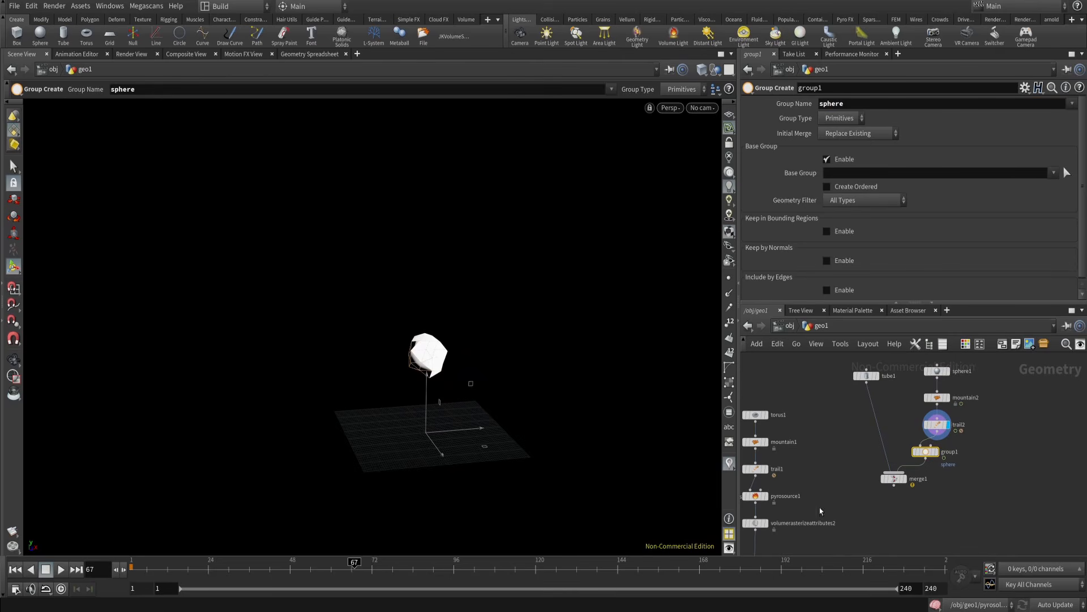
- Add and display a Split node fed by merge1, with its Group set to sphere
{"action": "middle_click_drag", "start_coordinate": [820, 511], "coordinate": [825, 463]}
{"action": "scroll", "coordinate": [893, 473], "scroll_direction": "up", "scroll_amount": 1}
{"action": "key", "text": "Tab"}
{"action": "type", "text": "spl"}
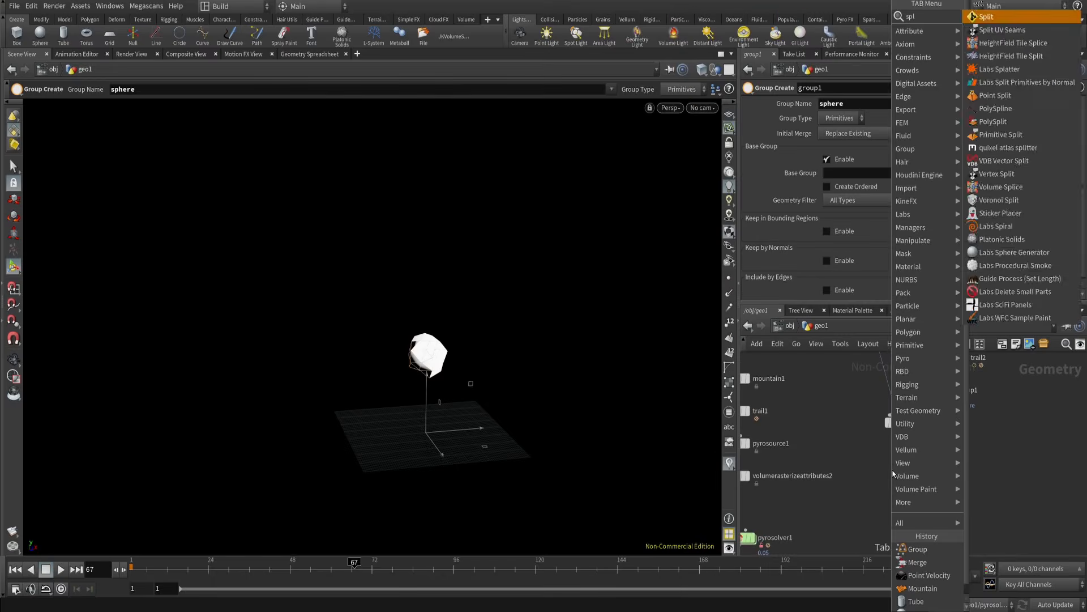
{"action": "key", "text": "Return"}
{"action": "left_click", "coordinate": [891, 470]}
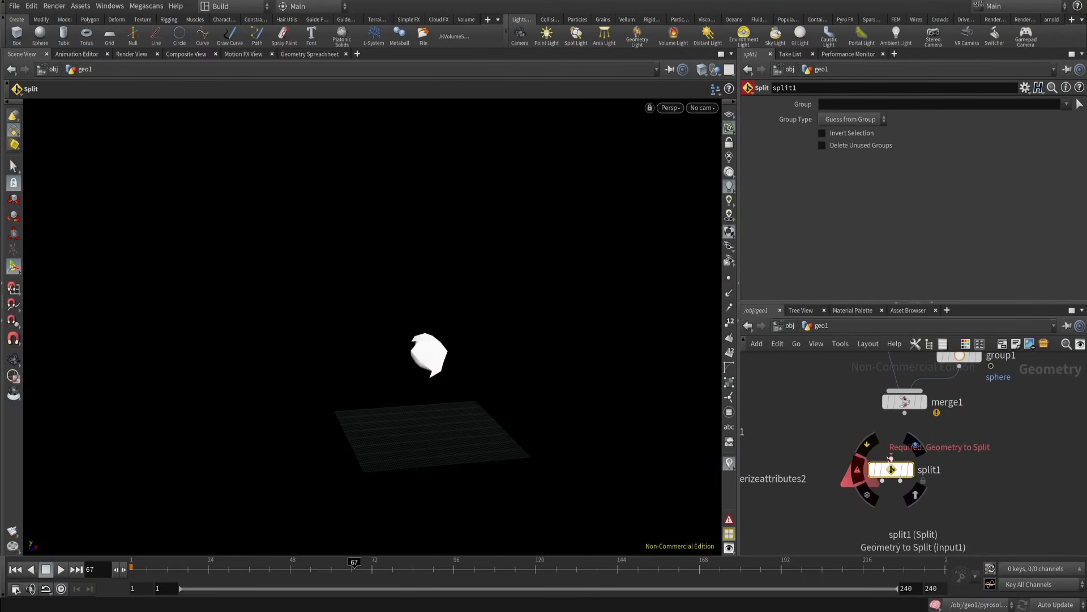
{"action": "left_click_drag", "start_coordinate": [891, 459], "coordinate": [905, 414]}
{"action": "left_click", "coordinate": [909, 470]}
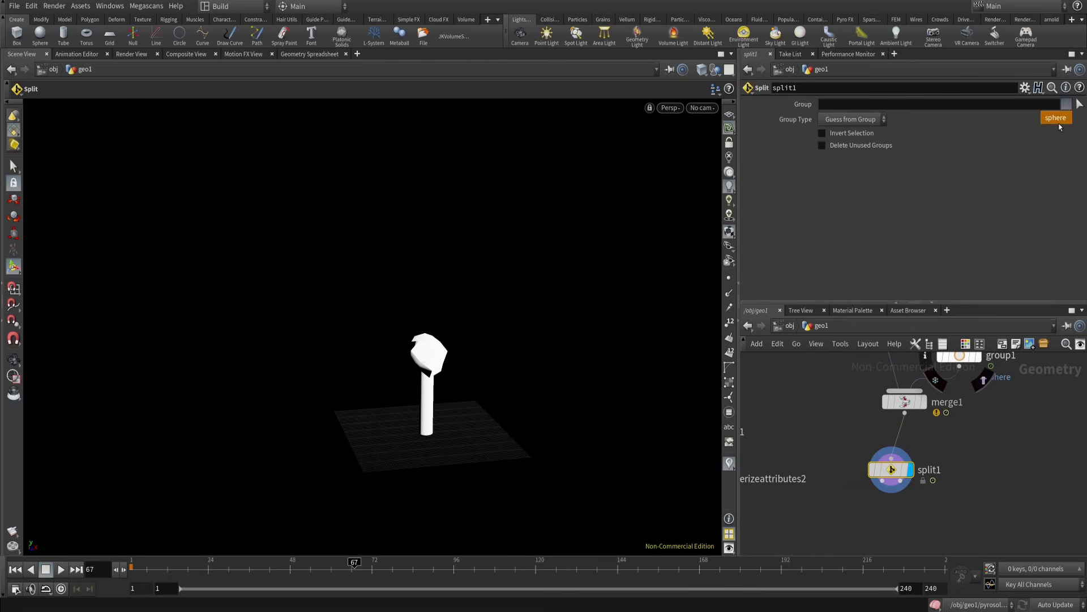
{"action": "left_click", "coordinate": [1057, 119]}
- Wire split1's first output into pyrosource1 and display pyrosource1 at frame 1
{"action": "middle_click_drag", "start_coordinate": [803, 539], "coordinate": [896, 505]}
{"action": "scroll", "coordinate": [897, 505], "scroll_direction": "down", "scroll_amount": 2}
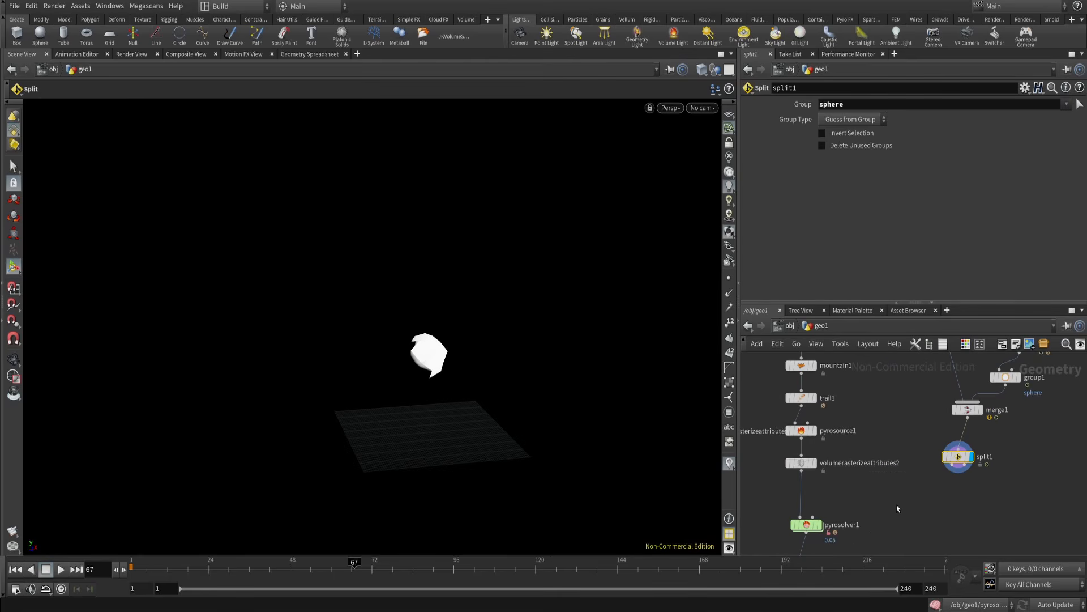
{"action": "left_click_drag", "start_coordinate": [806, 425], "coordinate": [948, 458]}
{"action": "scroll", "coordinate": [950, 457], "scroll_direction": "up", "scroll_amount": 1}
{"action": "left_click", "coordinate": [788, 424]}
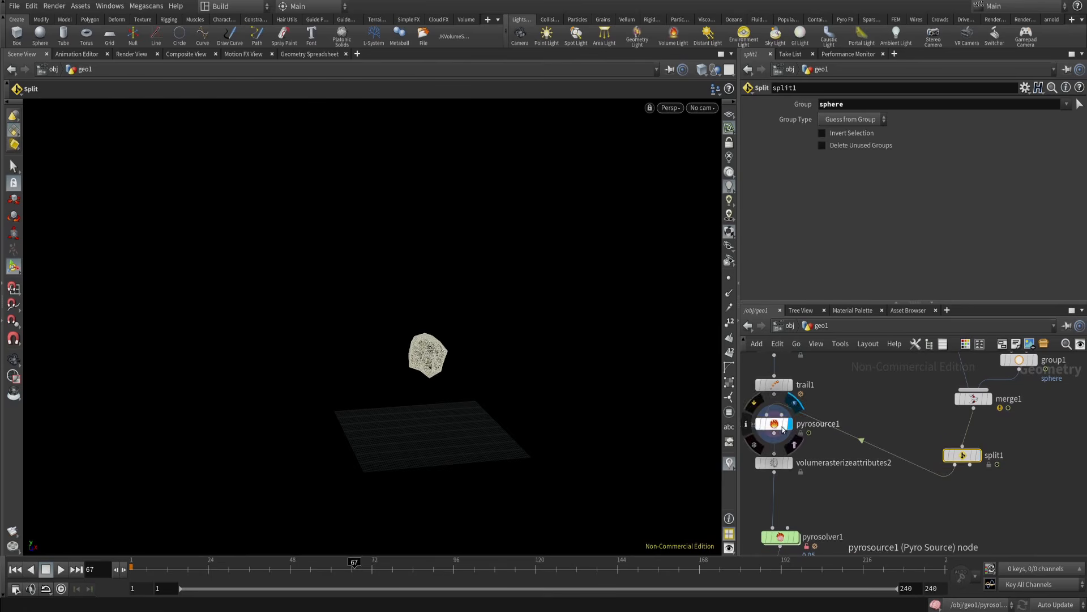
{"action": "left_click", "coordinate": [774, 424]}
{"action": "left_click", "coordinate": [120, 561]}
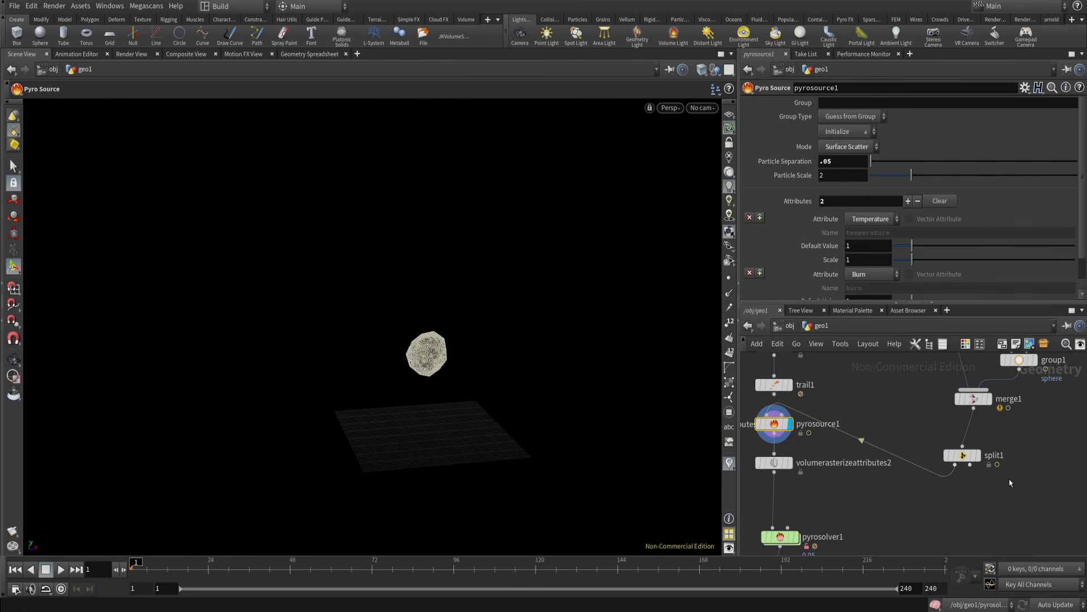
- Display merge1 and move split1 straight down below it to leave room for another node
{"action": "middle_click_drag", "start_coordinate": [1010, 479], "coordinate": [992, 501]}
{"action": "left_click", "coordinate": [972, 421]}
{"action": "left_click_drag", "start_coordinate": [952, 479], "coordinate": [973, 519]}
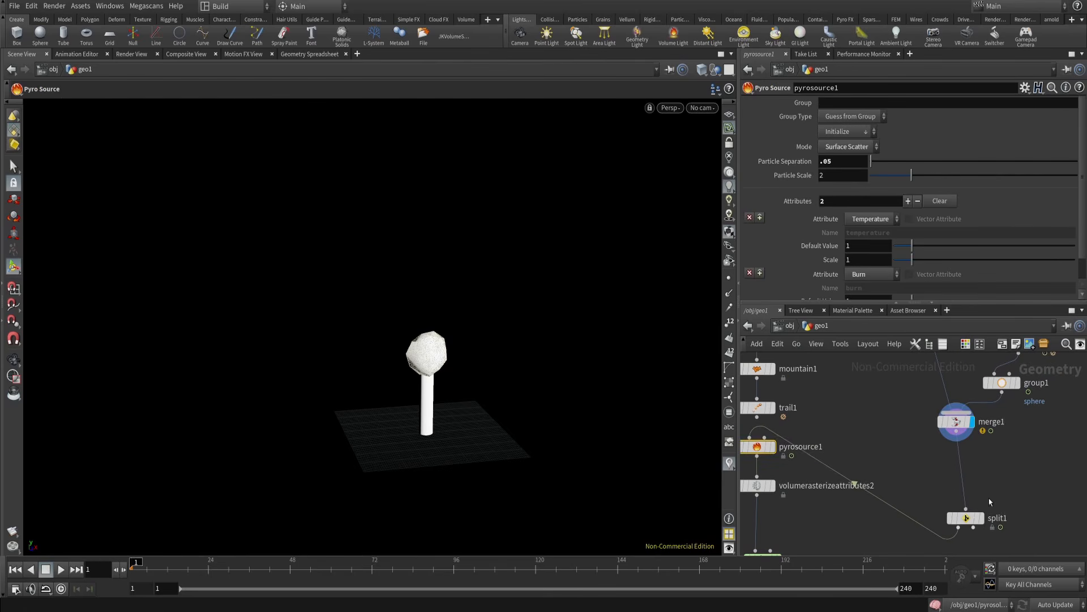
{"action": "middle_click_drag", "start_coordinate": [1023, 477], "coordinate": [1001, 445]}
{"action": "left_click", "coordinate": [948, 487]}
{"action": "left_click_drag", "start_coordinate": [947, 487], "coordinate": [938, 500]}
{"action": "middle_click_drag", "start_coordinate": [967, 451], "coordinate": [965, 502]}
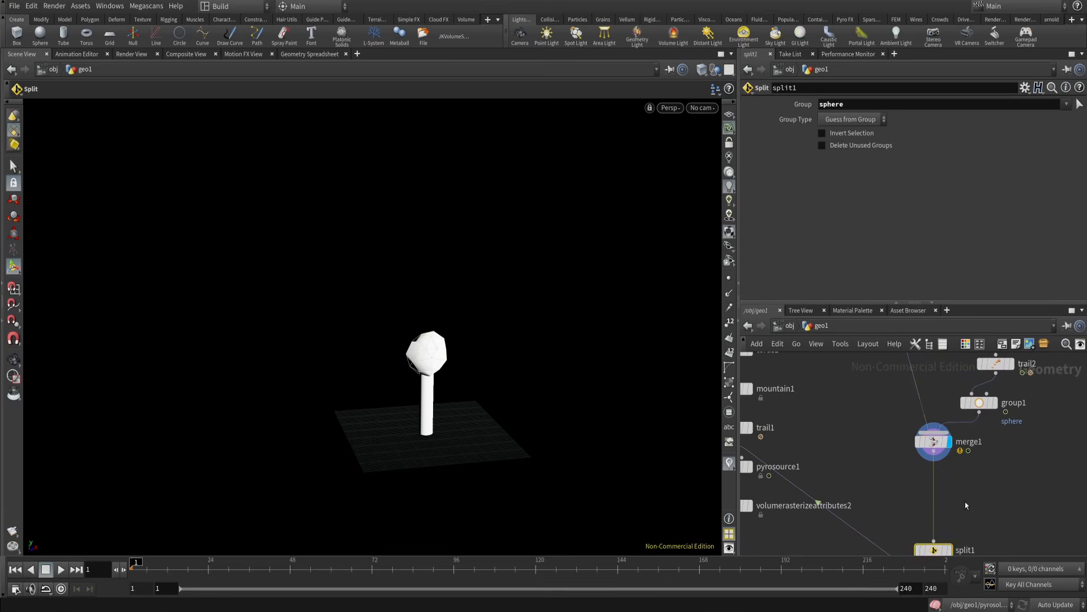
- Insert a Transform node between merge1 and split1 and display it
{"action": "left_click", "coordinate": [936, 436]}
{"action": "key", "text": "Tab"}
{"action": "type", "text": "tr"}
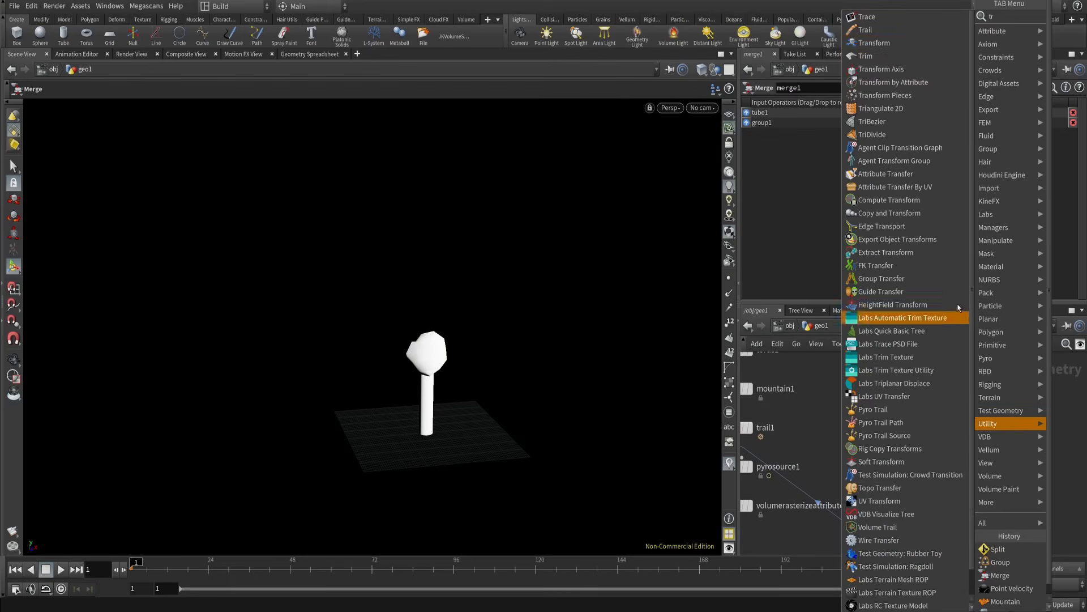
{"action": "left_click", "coordinate": [901, 57]}
{"action": "left_click", "coordinate": [934, 501]}
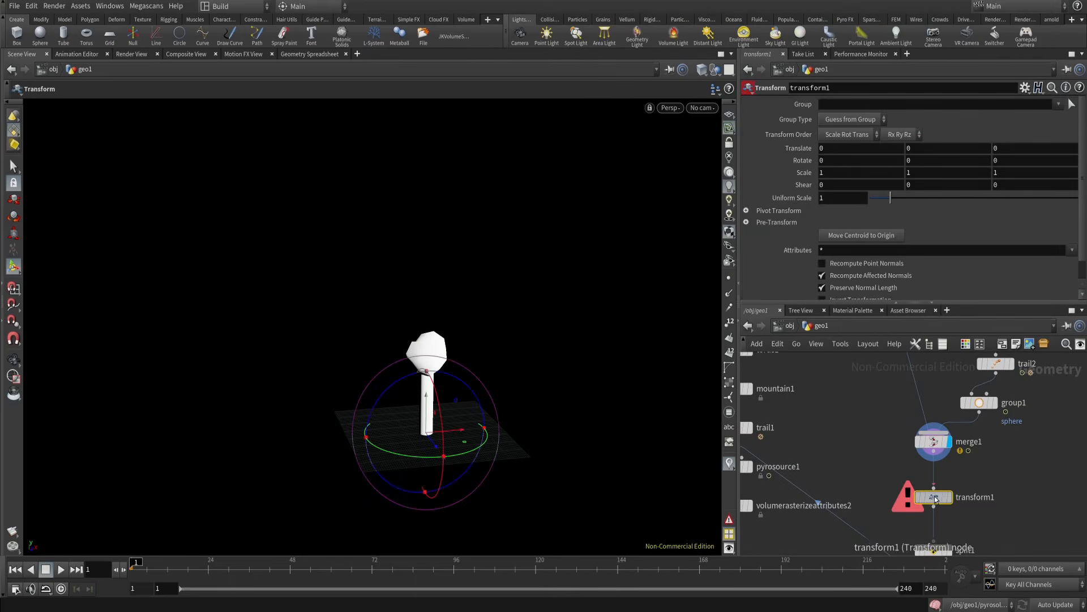
{"action": "left_click_drag", "start_coordinate": [938, 500], "coordinate": [933, 501]}
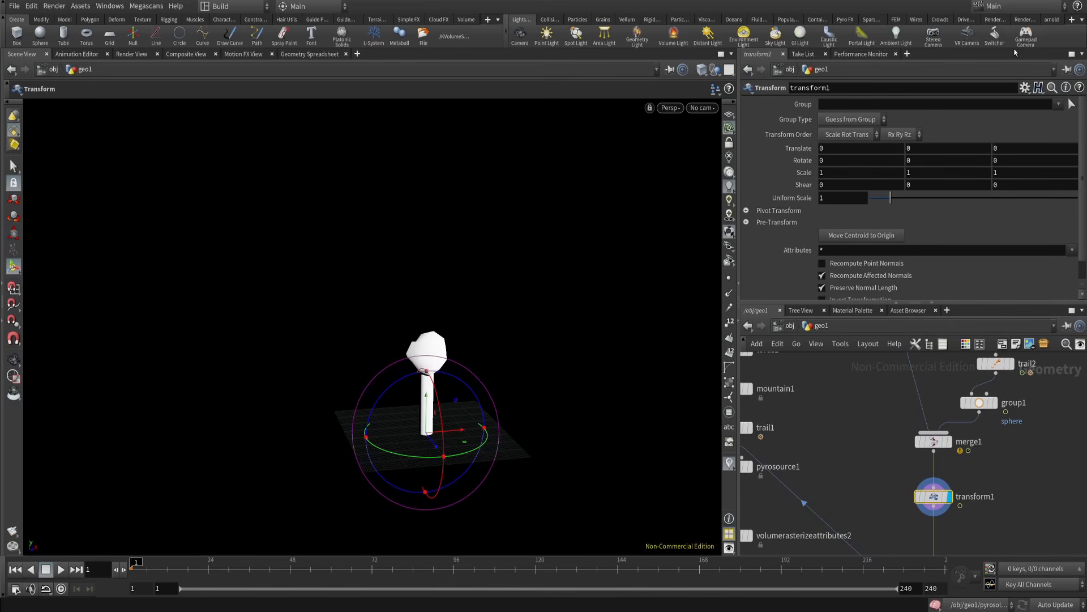
- Keyframe transform1's Rotate at frame 1 and tilt the torch about 52 degrees around Z near frame 15
{"action": "left_click", "coordinate": [803, 159], "text": "alt"}
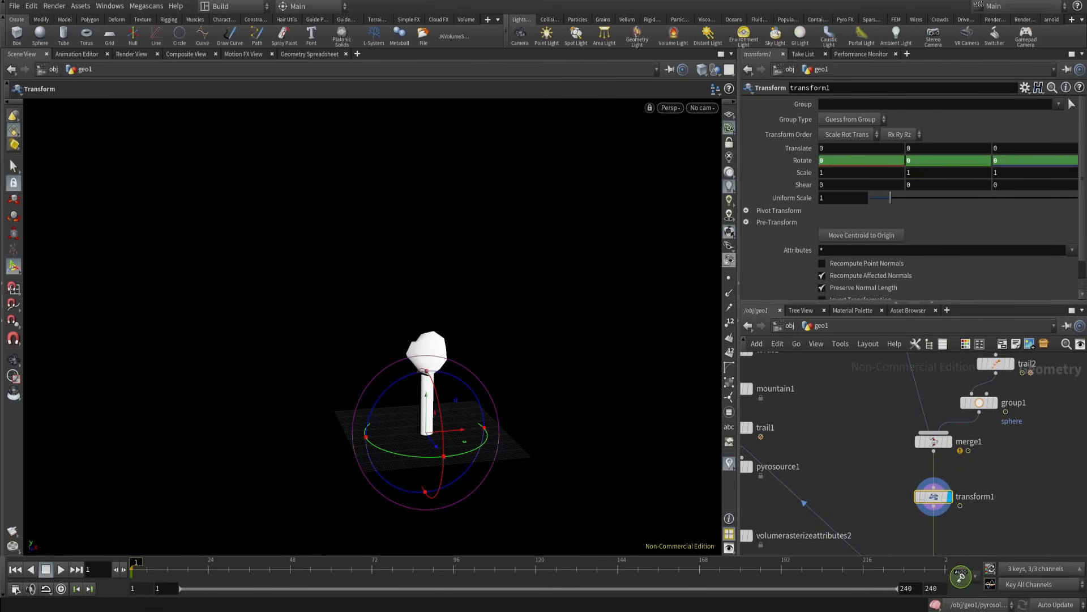
{"action": "left_click_drag", "start_coordinate": [147, 576], "coordinate": [179, 570]}
{"action": "left_click_drag", "start_coordinate": [409, 379], "coordinate": [298, 542]}
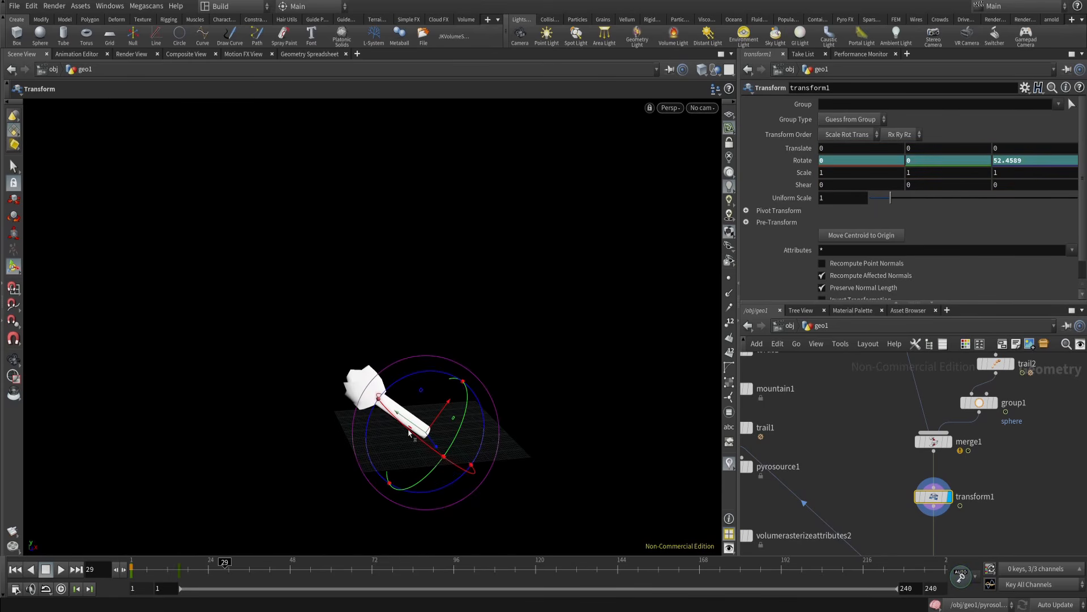
- Keyframe a new torch rotation at frame 29, undoing the first attempt at the swing
{"action": "left_click_drag", "start_coordinate": [409, 433], "coordinate": [524, 362]}
{"action": "key", "text": "ctrl+z"}
{"action": "left_click_drag", "start_coordinate": [448, 395], "coordinate": [453, 421]}
{"action": "left_click_drag", "start_coordinate": [453, 422], "coordinate": [481, 305], "text": "alt"}
- Advance 12 frames to frame 41 and rotate the torch to a new orientation there
{"action": "key", "text": "Right"}
{"action": "key", "text": "Right"}
{"action": "key", "text": "Right"}
{"action": "key", "text": "Right"}
{"action": "key", "text": "Right"}
{"action": "key", "text": "Right"}
{"action": "key", "text": "Right"}
{"action": "key", "text": "Right"}
{"action": "key", "text": "Right"}
{"action": "key", "text": "Right"}
{"action": "key", "text": "Right"}
{"action": "key", "text": "Right"}
{"action": "left_click_drag", "start_coordinate": [426, 473], "coordinate": [460, 492]}
- Rotate the torch into further keyframed poses near frames 61, 78 and 96
{"action": "left_click", "coordinate": [337, 569]}
{"action": "left_click_drag", "start_coordinate": [433, 385], "coordinate": [499, 454]}
{"action": "left_click", "coordinate": [394, 568]}
{"action": "left_click_drag", "start_coordinate": [444, 568], "coordinate": [455, 568]}
{"action": "left_click_drag", "start_coordinate": [465, 440], "coordinate": [386, 423]}
- Play back the torch animation, stop it and return to frame 1
{"action": "key", "text": "Up"}
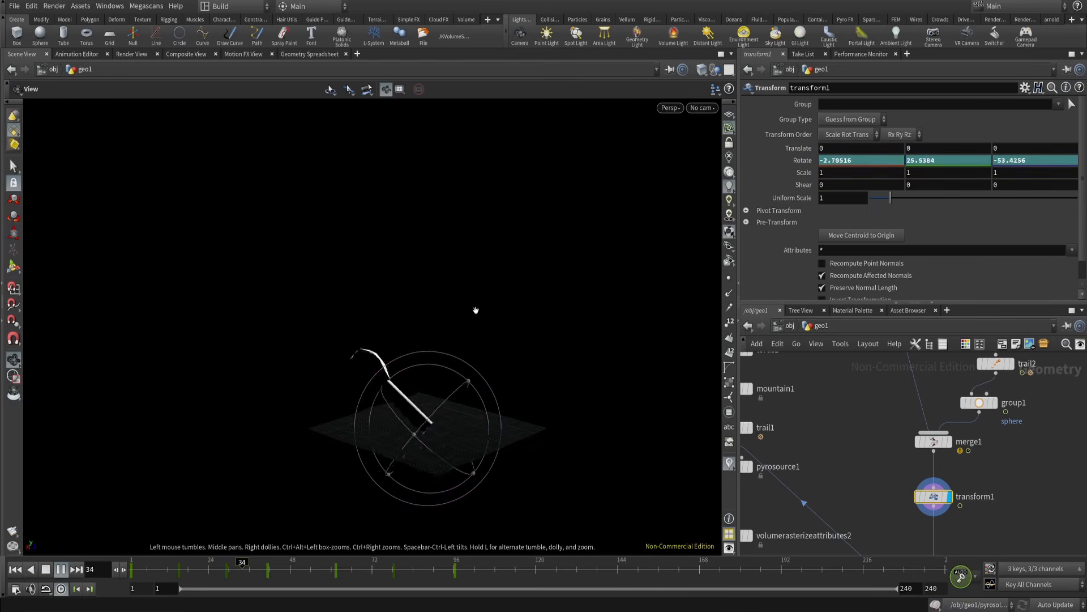
{"action": "left_click", "coordinate": [46, 570]}
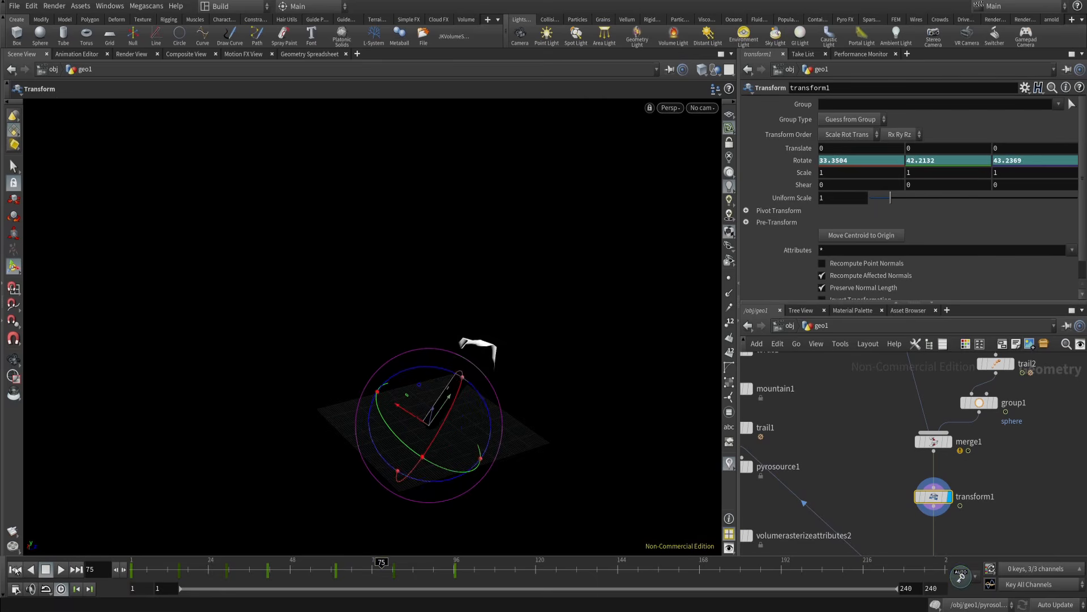
{"action": "left_click", "coordinate": [15, 569]}
- Move trail2 out of the sphere chain to between transform1 and split1 and display it at frame 13
{"action": "scroll", "coordinate": [1017, 435], "scroll_direction": "down", "scroll_amount": 2}
{"action": "scroll", "coordinate": [1012, 410], "scroll_direction": "up", "scroll_amount": 2}
{"action": "middle_click_drag", "start_coordinate": [1032, 433], "coordinate": [1013, 408]}
{"action": "left_click", "coordinate": [961, 390]}
{"action": "key", "text": "ctrl+x"}
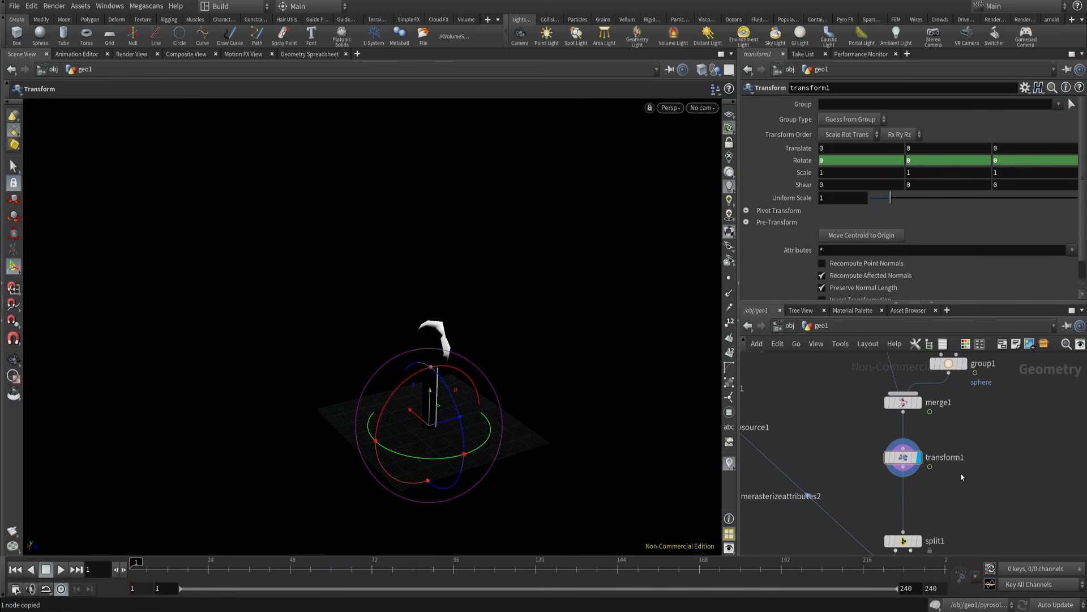
{"action": "key", "text": "ctrl+v"}
{"action": "left_click", "coordinate": [914, 458]}
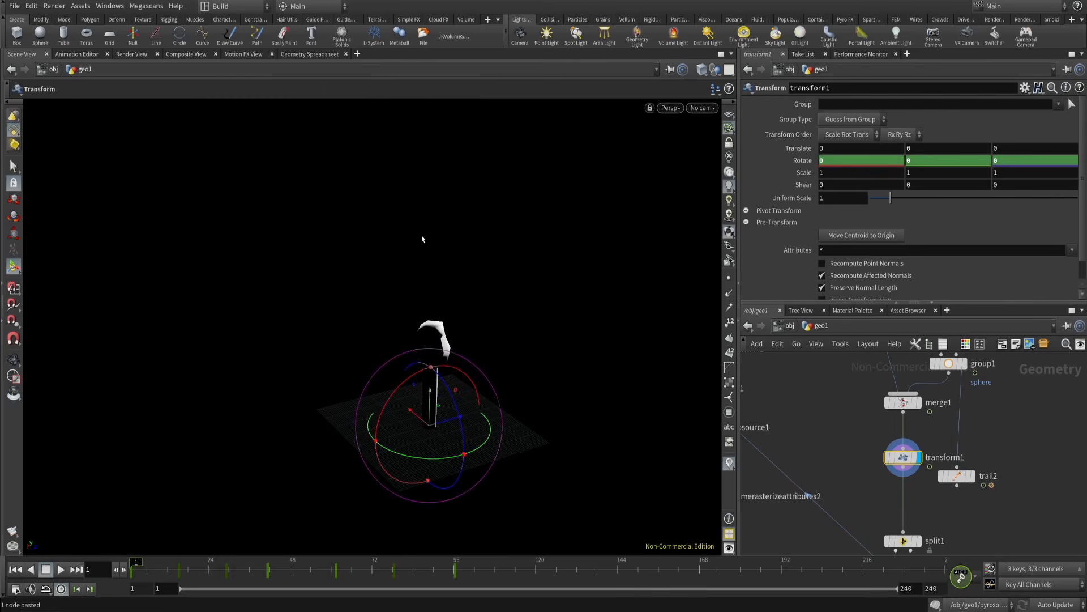
{"action": "left_click_drag", "start_coordinate": [136, 570], "coordinate": [171, 569]}
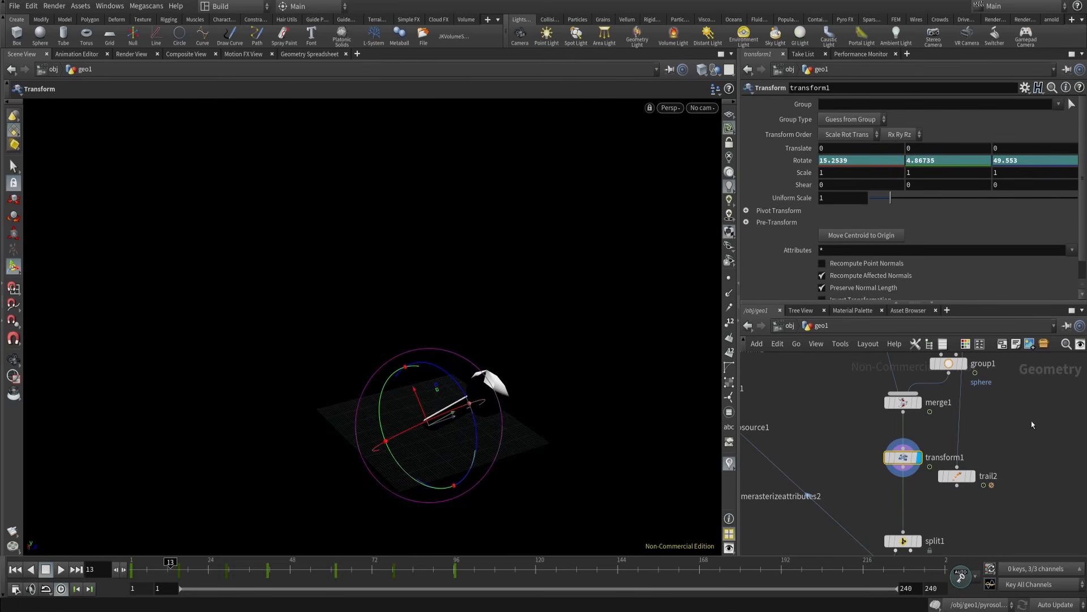
{"action": "left_click_drag", "start_coordinate": [961, 476], "coordinate": [909, 496]}
{"action": "left_click", "coordinate": [920, 496]}
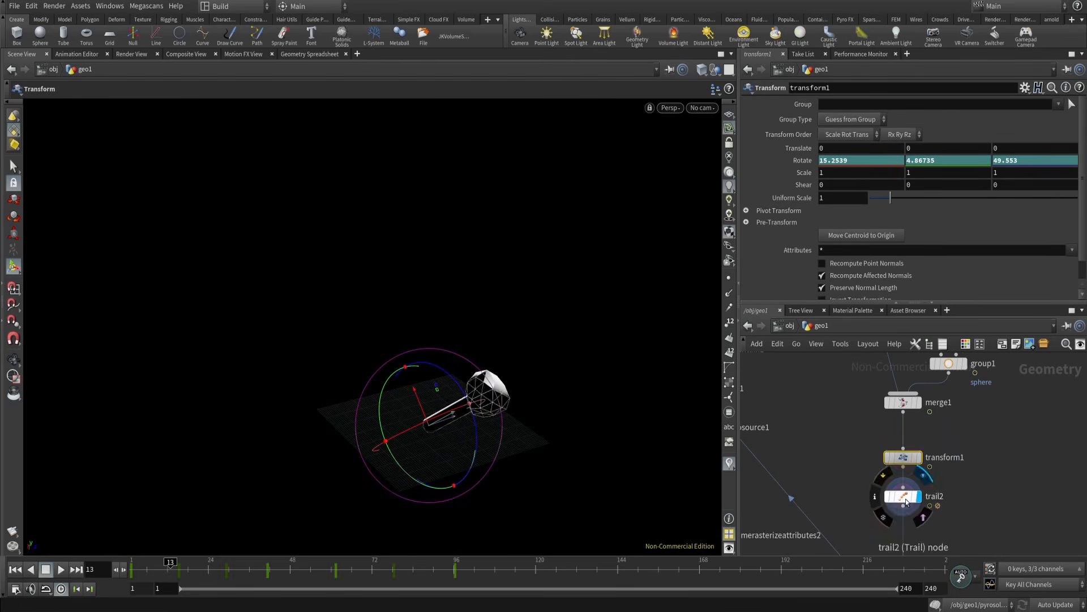
{"action": "left_click", "coordinate": [905, 496]}
- Display pyrosource1 with its parameters and view the scattered source points at the torch head
{"action": "middle_click_drag", "start_coordinate": [988, 489], "coordinate": [1013, 409]}
{"action": "scroll", "coordinate": [1013, 408], "scroll_direction": "down", "scroll_amount": 1}
{"action": "middle_click_drag", "start_coordinate": [808, 414], "coordinate": [874, 362]}
{"action": "left_click", "coordinate": [841, 383]}
{"action": "left_click", "coordinate": [829, 383]}
{"action": "left_click_drag", "start_coordinate": [516, 391], "coordinate": [597, 384], "text": "alt"}
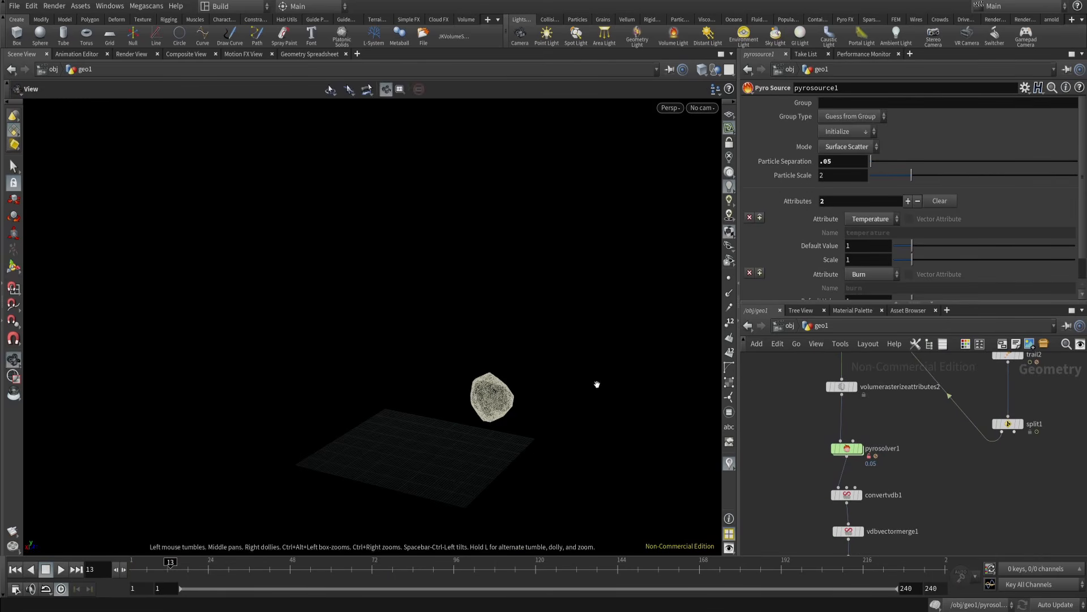
- Display volumerasterizeattributes2 with its parameters and return to frame 1 to view the rasterized source
{"action": "left_click", "coordinate": [855, 388]}
{"action": "left_click", "coordinate": [849, 387]}
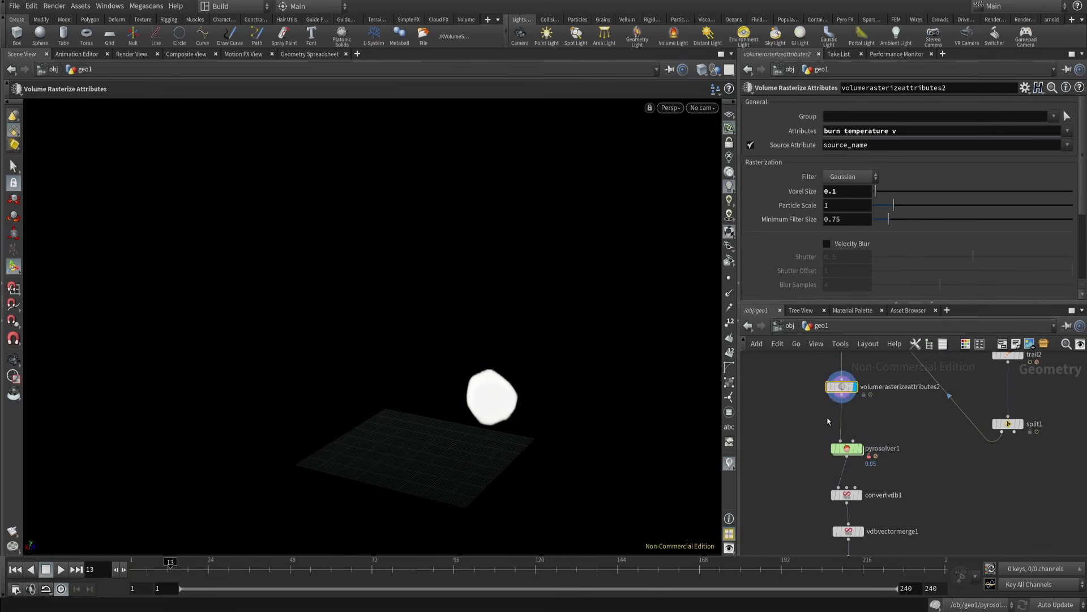
{"action": "scroll", "coordinate": [811, 413], "scroll_direction": "down", "scroll_amount": 2}
{"action": "scroll", "coordinate": [811, 413], "scroll_direction": "up", "scroll_amount": 1}
{"action": "left_click", "coordinate": [15, 569]}
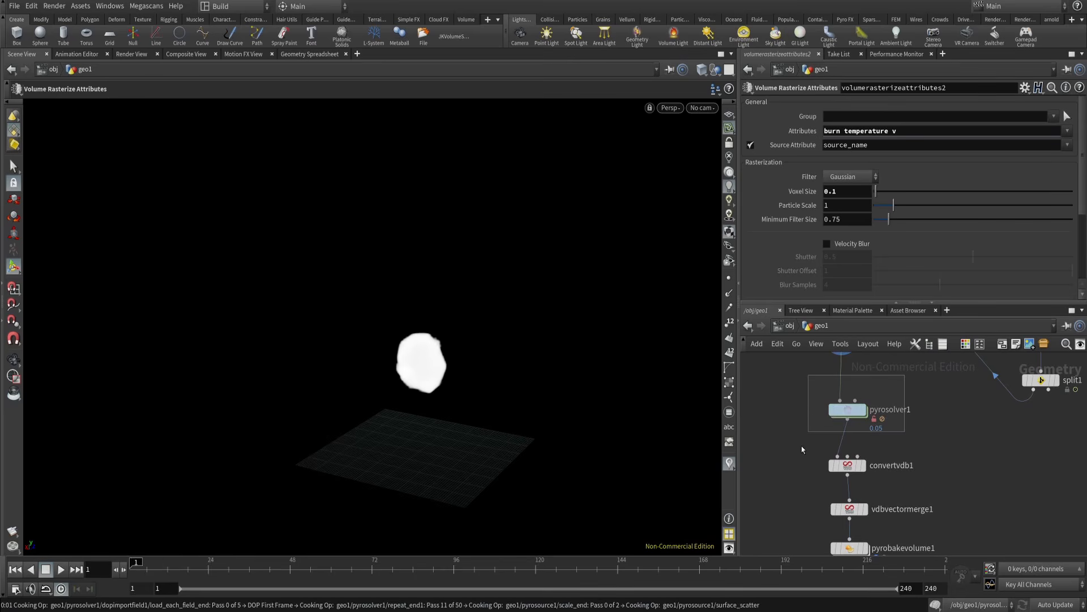
- Set pyrosolver1's voxel size to 0.1 and its sourcing cycle length to 240
{"action": "middle_click_drag", "start_coordinate": [799, 447], "coordinate": [798, 486]}
{"action": "left_click", "coordinate": [857, 150]}
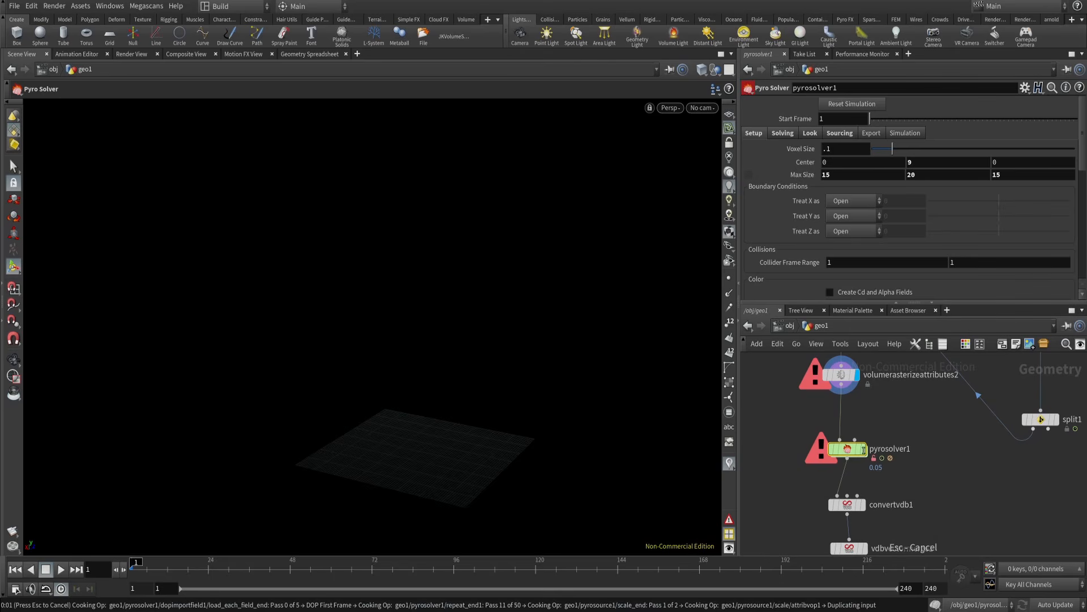
{"action": "left_click", "coordinate": [844, 135]}
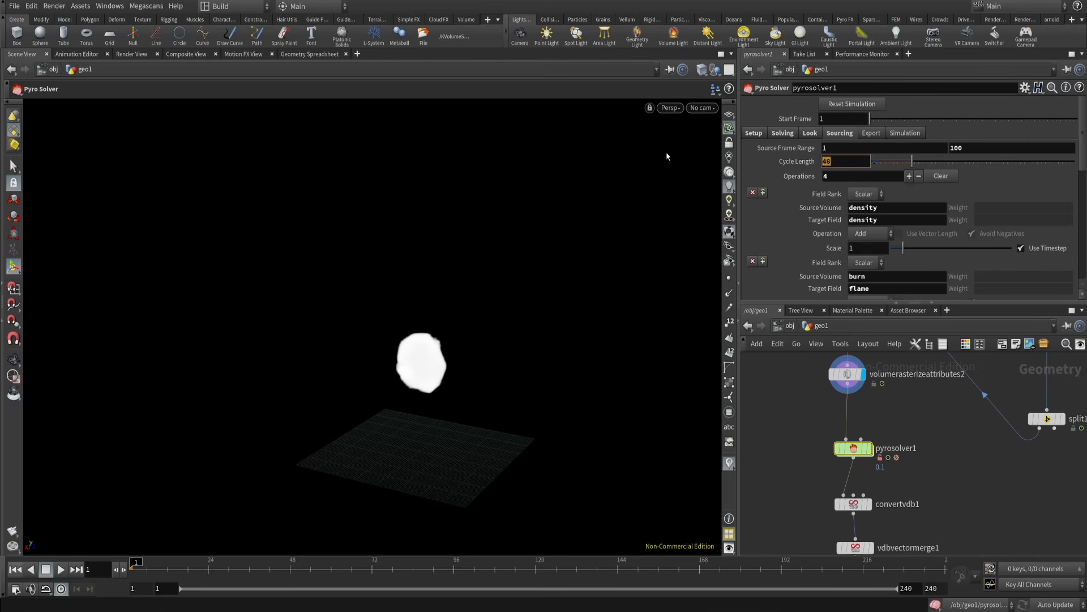
{"action": "type", "text": "240"}
{"action": "key", "text": "Return"}
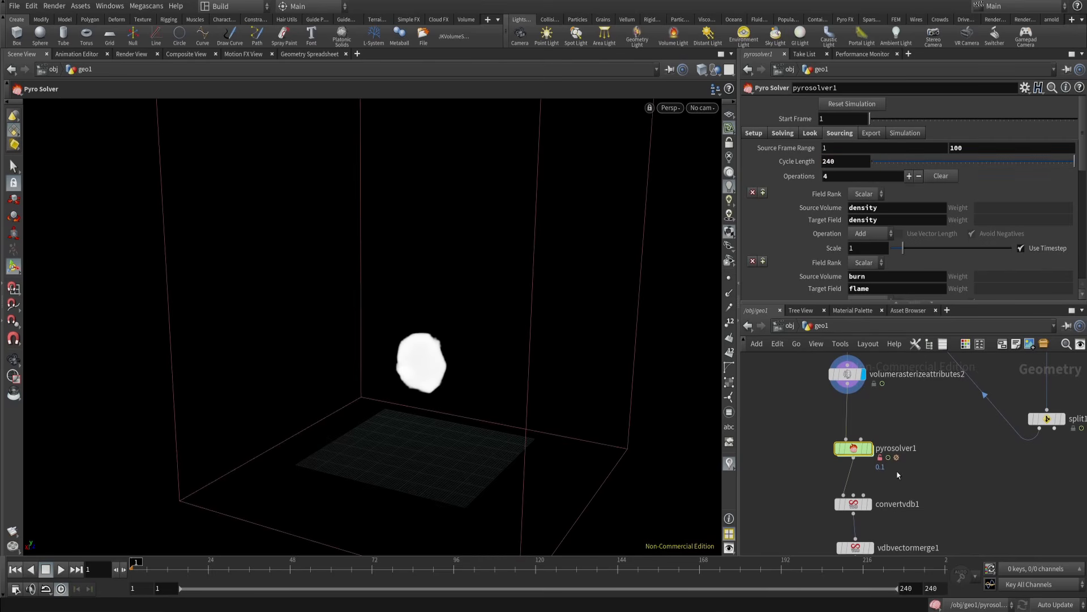
- Display pyrosolver1, play the torch fire simulation from frame 1 and stop it at frame 78
{"action": "middle_click_drag", "start_coordinate": [895, 474], "coordinate": [913, 445]}
{"action": "left_click", "coordinate": [888, 420]}
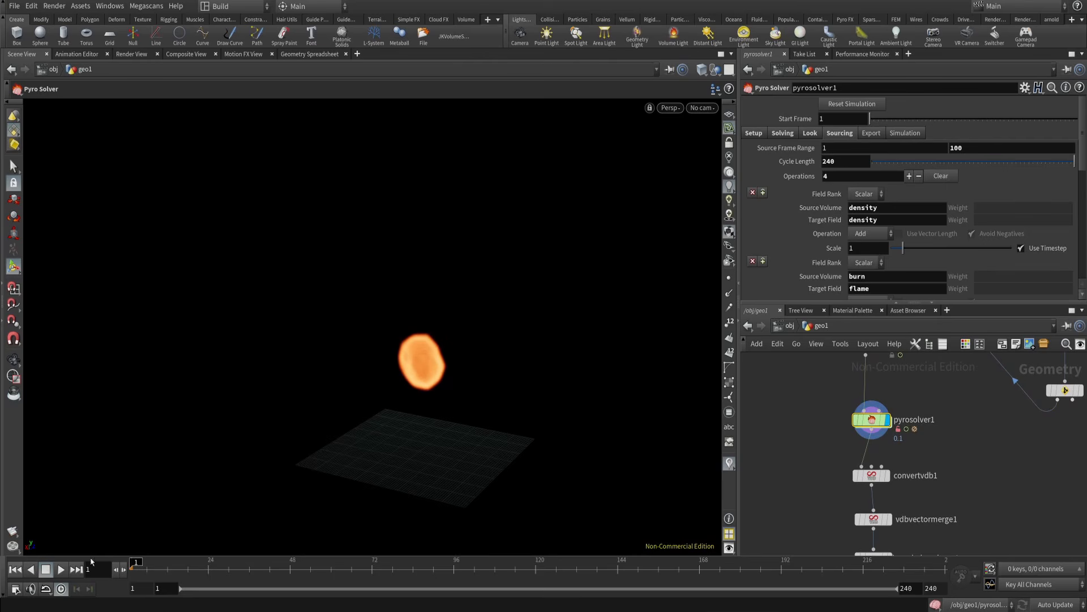
{"action": "left_click", "coordinate": [61, 570]}
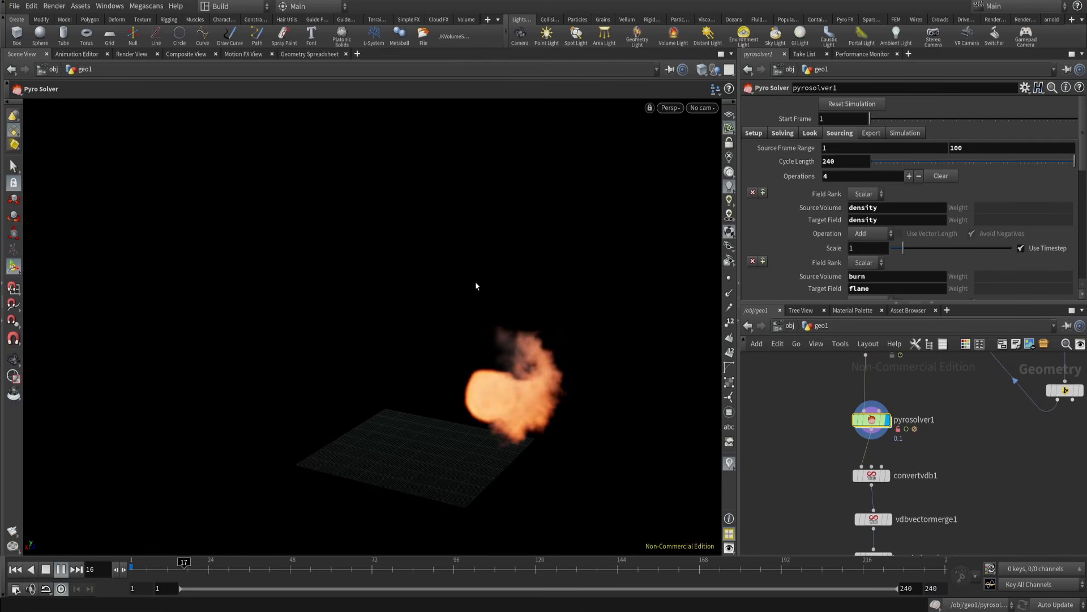
{"action": "left_click", "coordinate": [45, 571]}
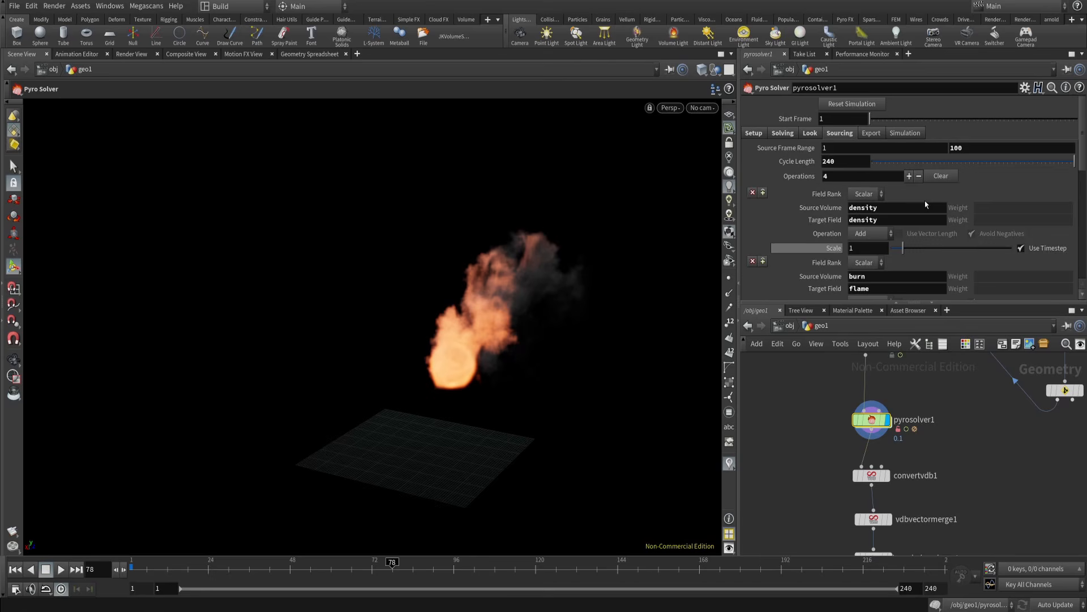
- Set pyrosolver1's flame lifespan to 2 and replay the simulation from frame 1
{"action": "left_click", "coordinate": [783, 133]}
{"action": "left_click", "coordinate": [800, 149]}
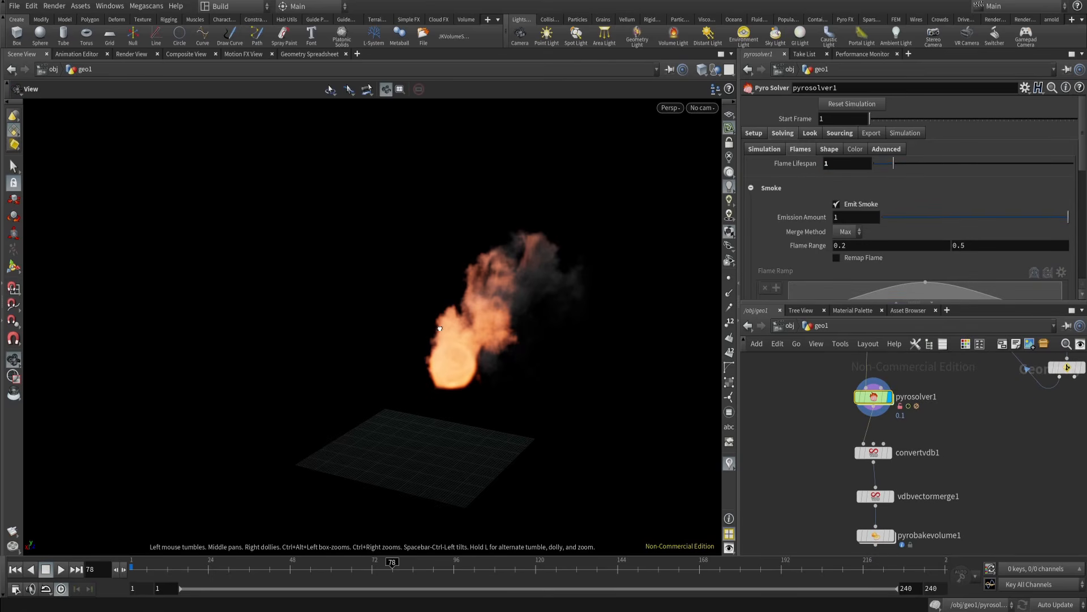
{"action": "left_click_drag", "start_coordinate": [635, 317], "coordinate": [432, 413]}
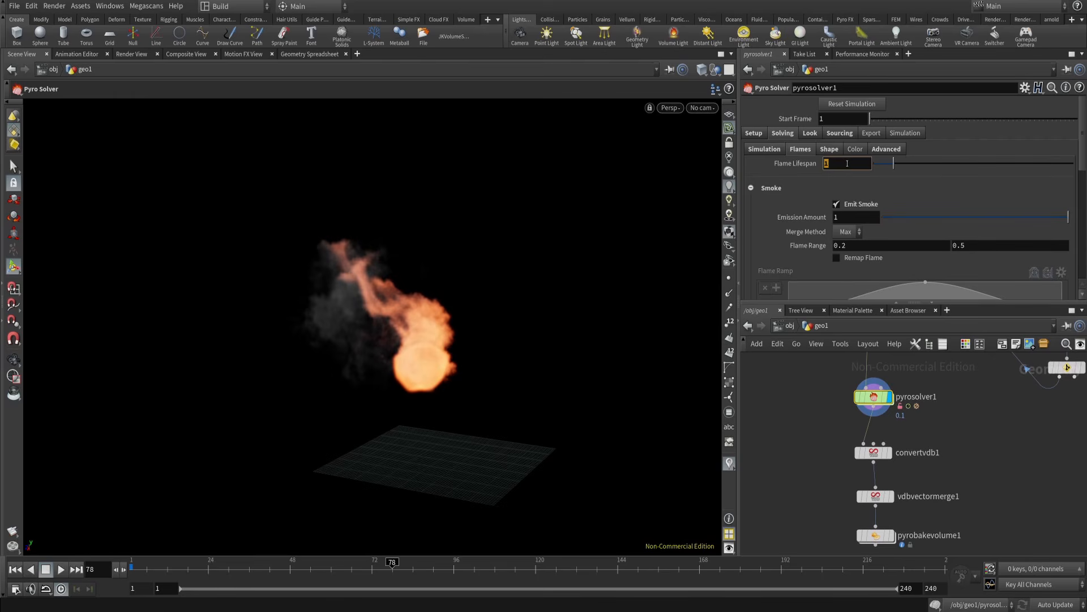
{"action": "left_click", "coordinate": [15, 570]}
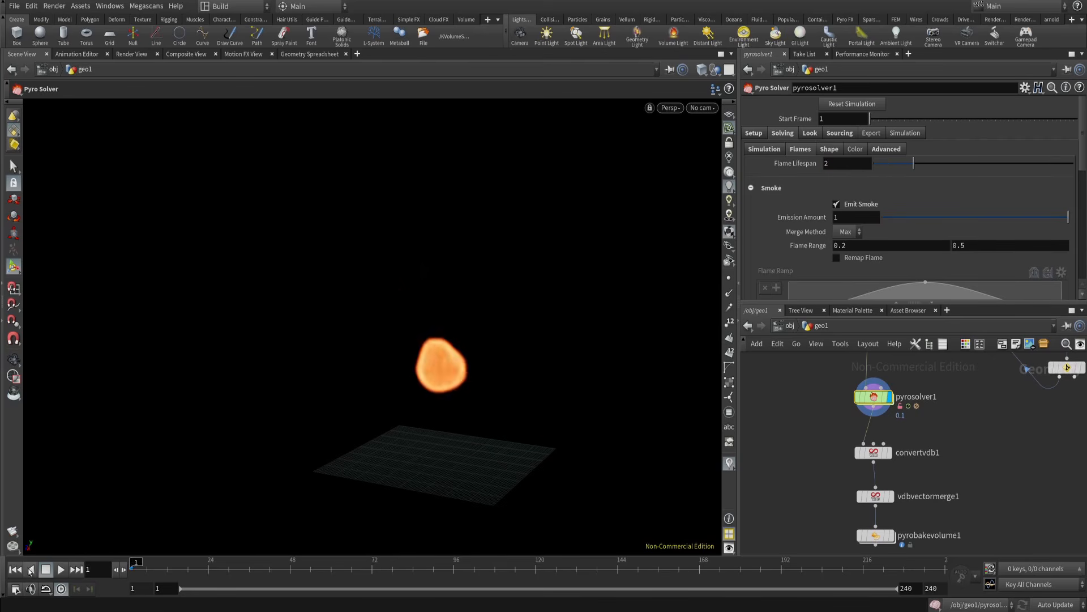
{"action": "left_click", "coordinate": [60, 569]}
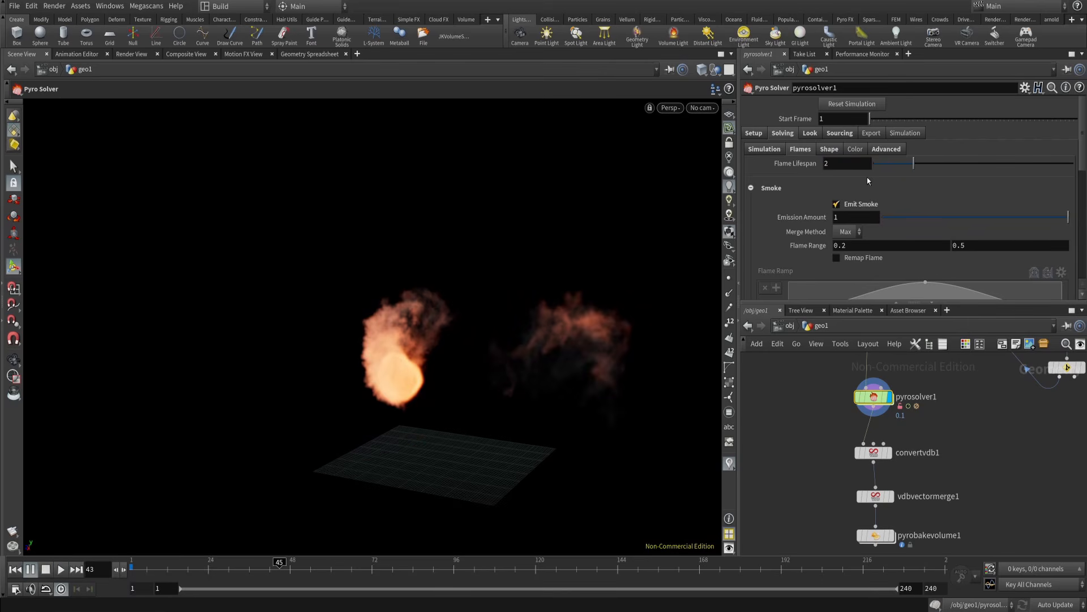
- Set pyrosolver1's flame lifespan to 3, replay the simulation and return to frame 1
{"action": "left_click", "coordinate": [16, 569]}
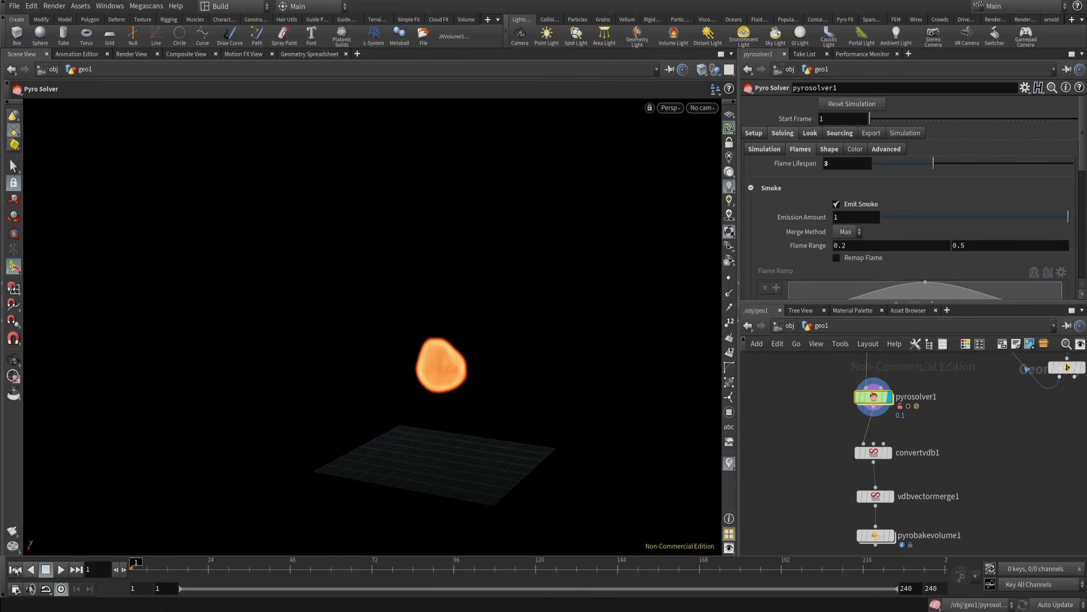
{"action": "left_click", "coordinate": [61, 570]}
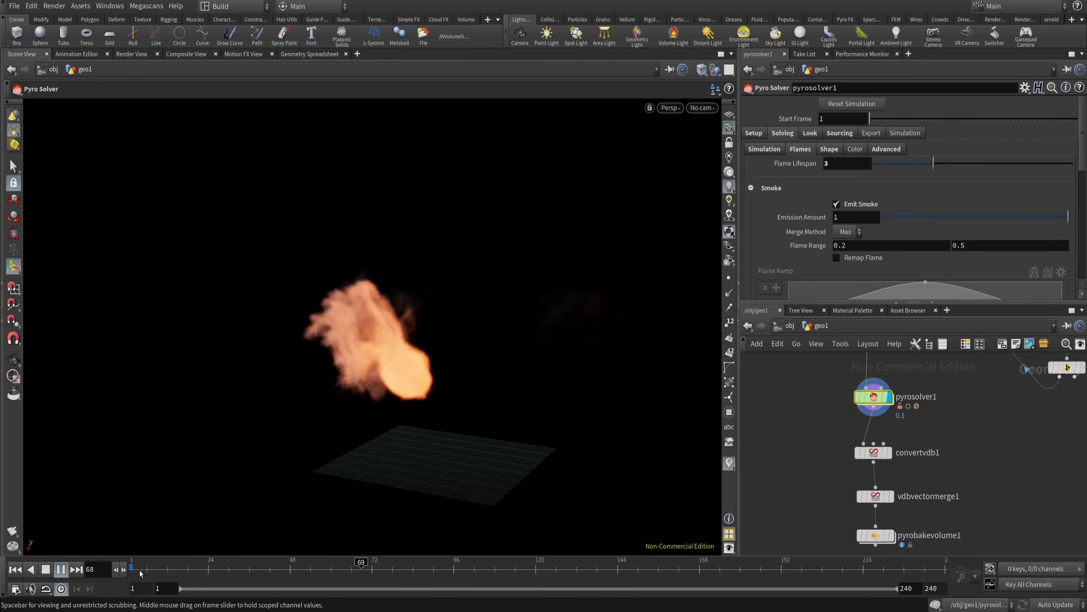
{"action": "left_click", "coordinate": [46, 569]}
{"action": "left_click", "coordinate": [16, 569]}
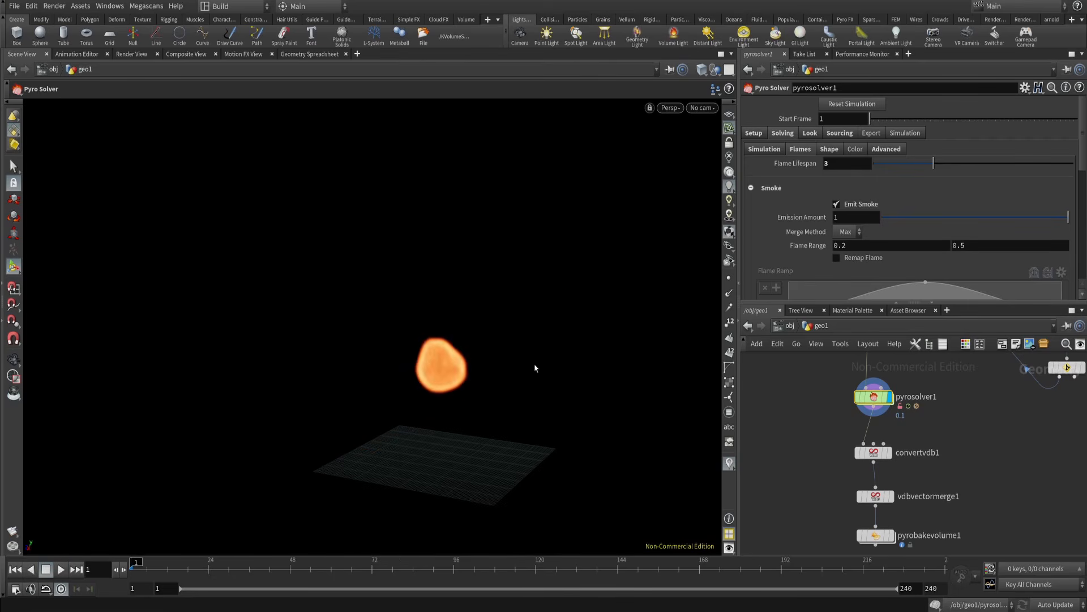
- Play the simulation from a different view angle, stop it at frame 33 and scrub to frame 39
{"action": "left_click_drag", "start_coordinate": [391, 492], "coordinate": [315, 495], "text": "alt"}
{"action": "left_click", "coordinate": [61, 569]}
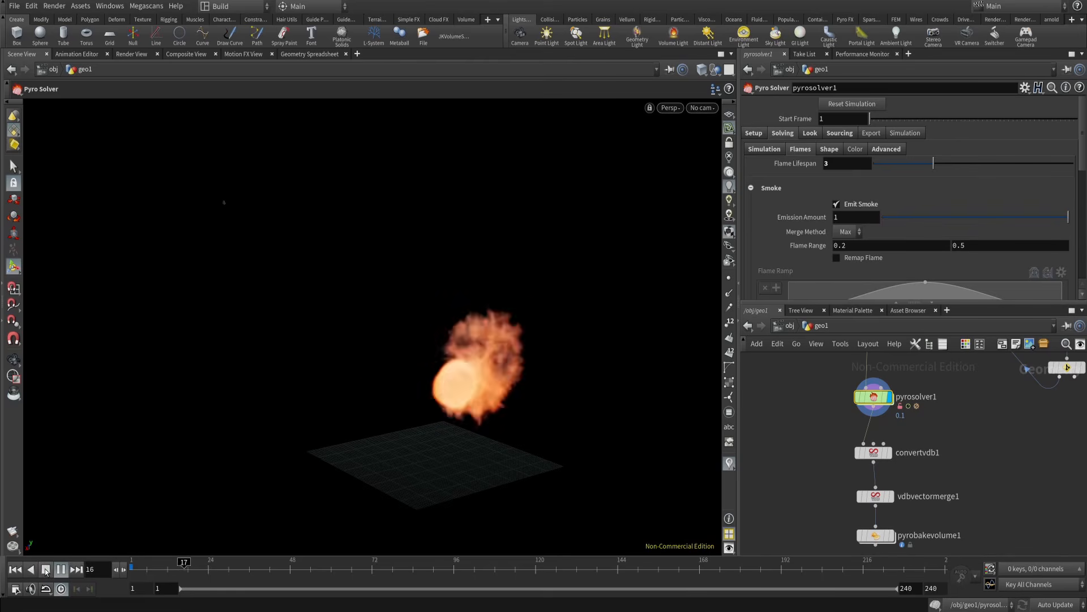
{"action": "left_click", "coordinate": [62, 571]}
{"action": "left_click", "coordinate": [47, 569]}
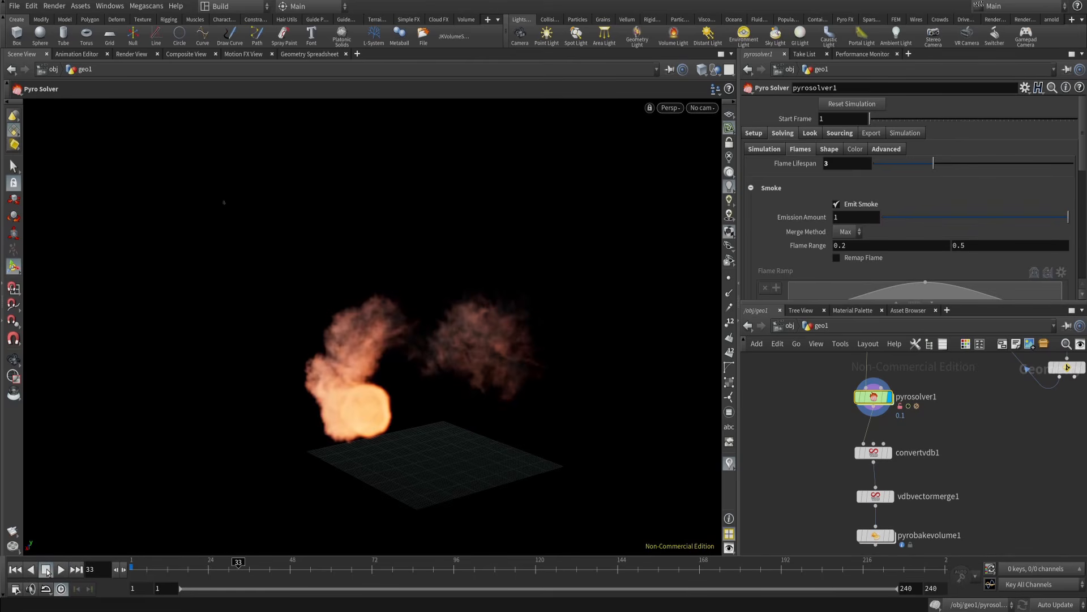
{"action": "left_click_drag", "start_coordinate": [237, 564], "coordinate": [259, 562]}
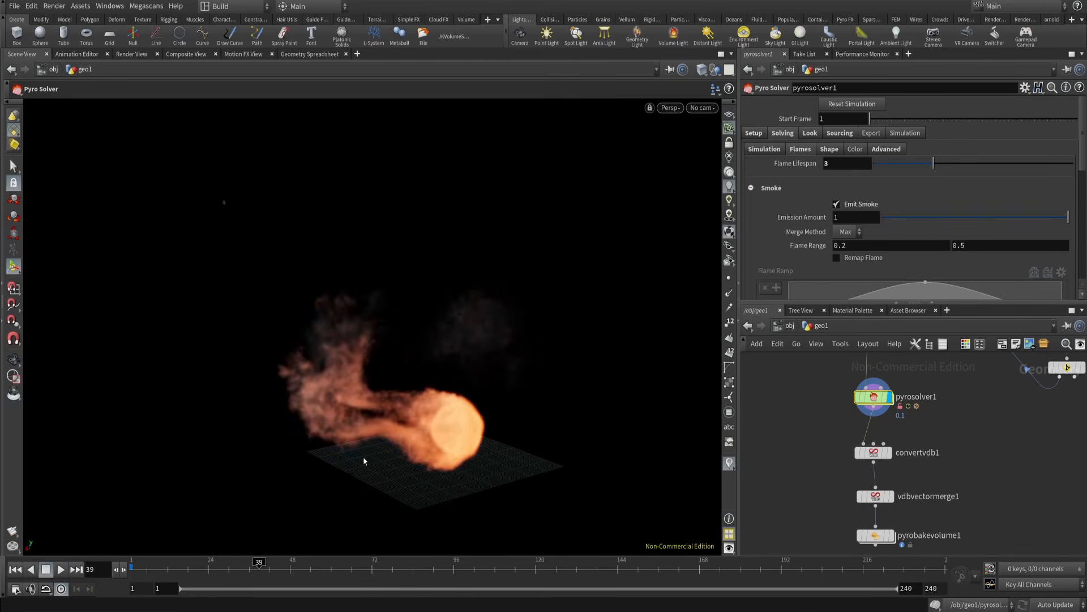
- Look through cam1, lock it to the view and reframe it on the flame from above
{"action": "left_click_drag", "start_coordinate": [364, 456], "coordinate": [276, 399]}
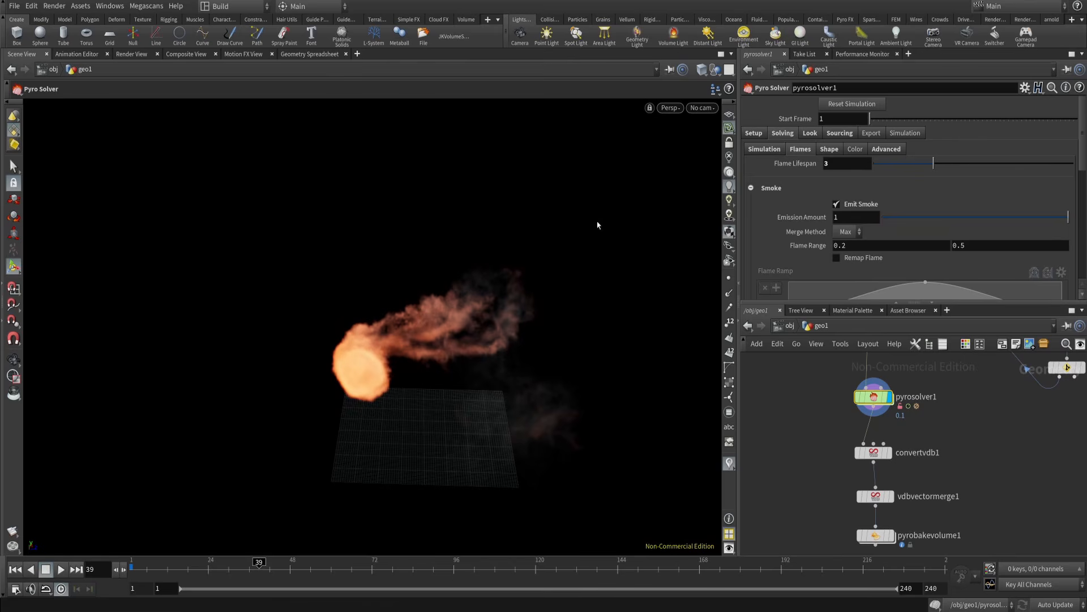
{"action": "left_click", "coordinate": [696, 107]}
{"action": "left_click", "coordinate": [712, 168]}
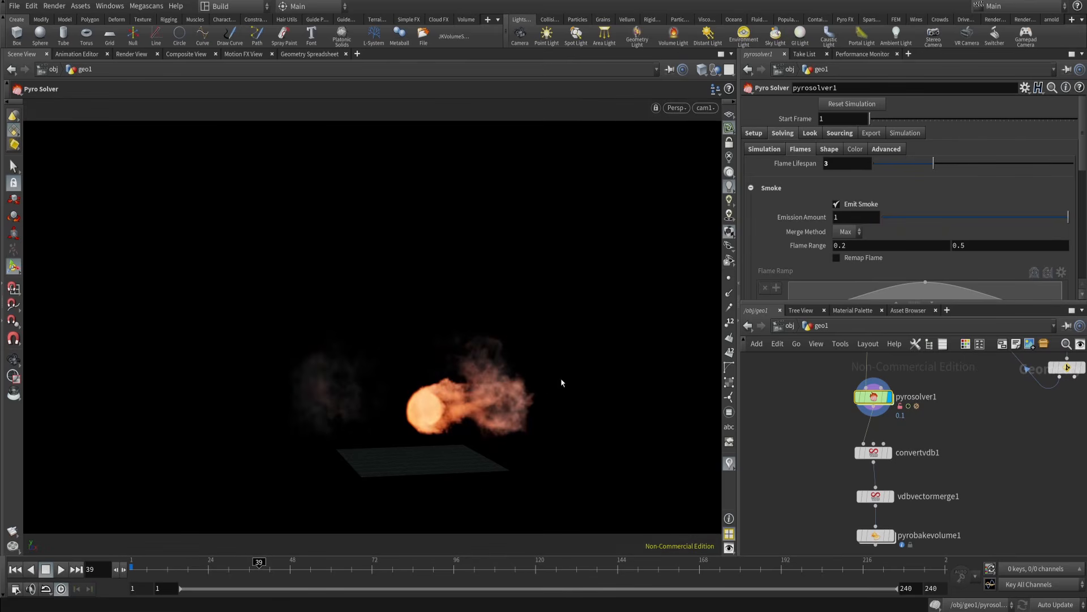
{"action": "left_click_drag", "start_coordinate": [623, 261], "coordinate": [600, 311]}
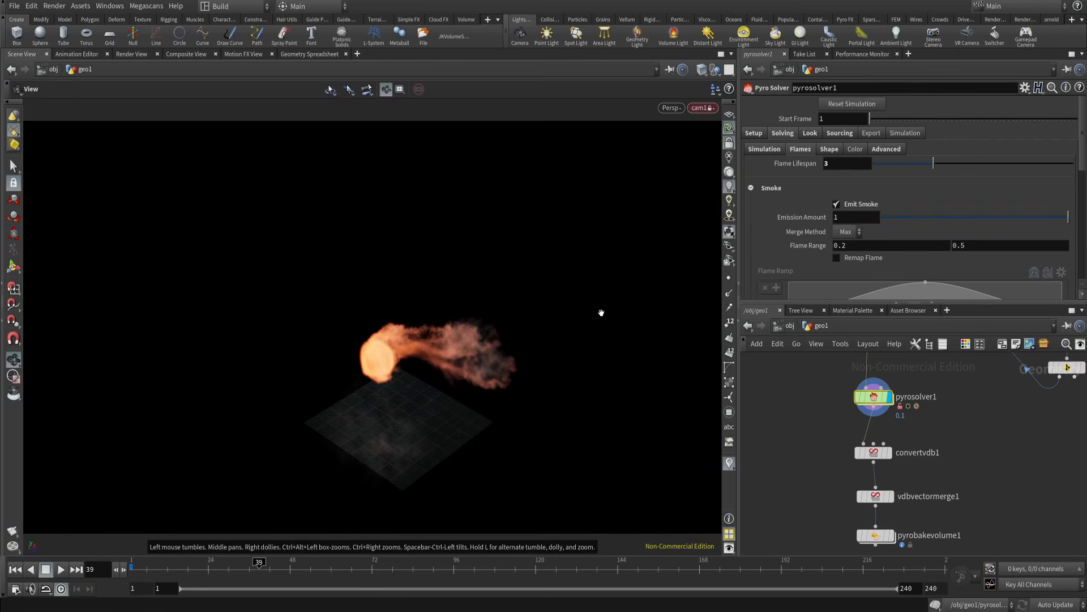
- Display pyrobakevolume1 and place a Null node connected below it
{"action": "middle_click_drag", "start_coordinate": [926, 538], "coordinate": [920, 424]}
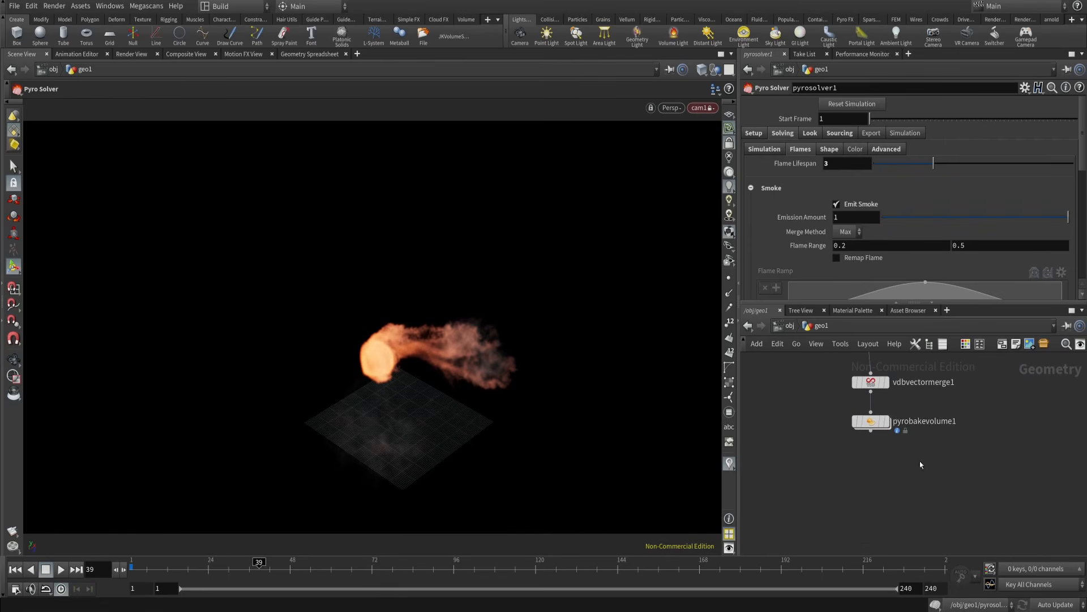
{"action": "left_click", "coordinate": [887, 422]}
{"action": "key", "text": "Tab"}
{"action": "type", "text": "nu"}
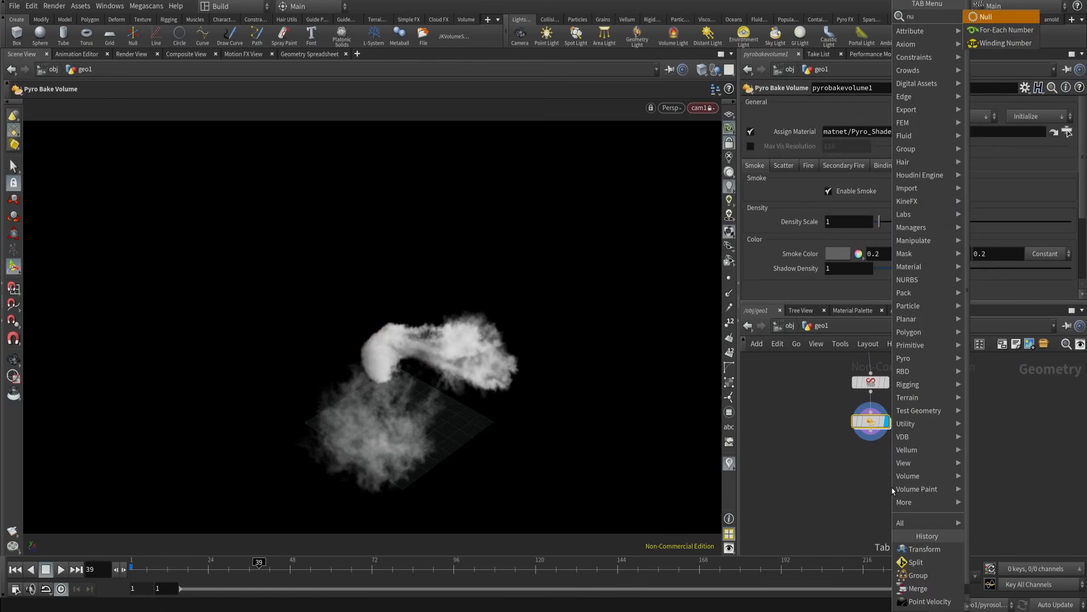
{"action": "key", "text": "Return"}
{"action": "left_click", "coordinate": [872, 508]}
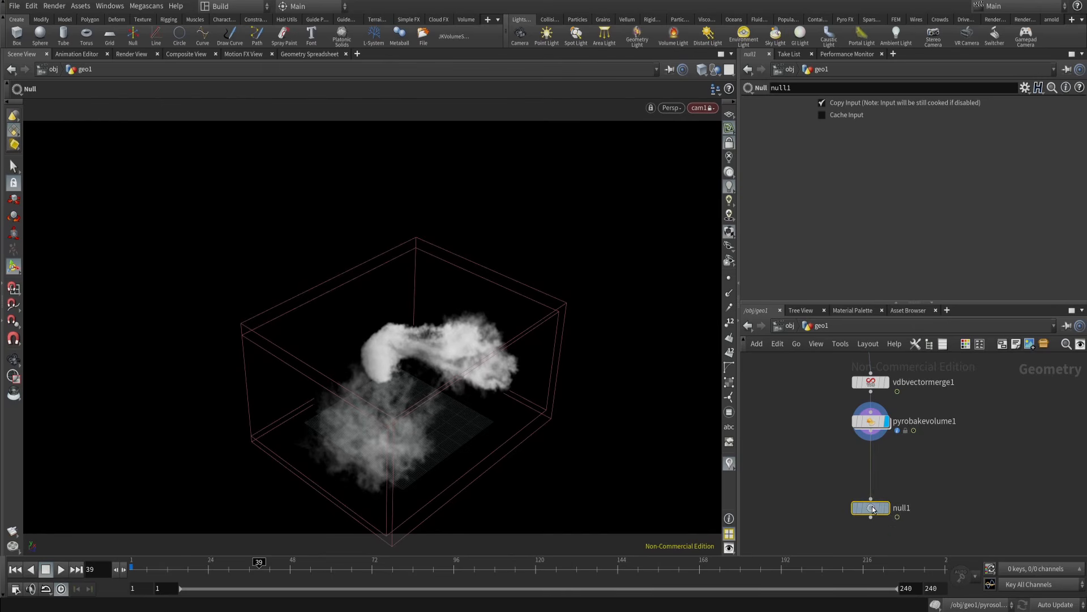
{"action": "middle_click_drag", "start_coordinate": [911, 467], "coordinate": [934, 442]}
{"action": "scroll", "coordinate": [951, 398], "scroll_direction": "up", "scroll_amount": 3}
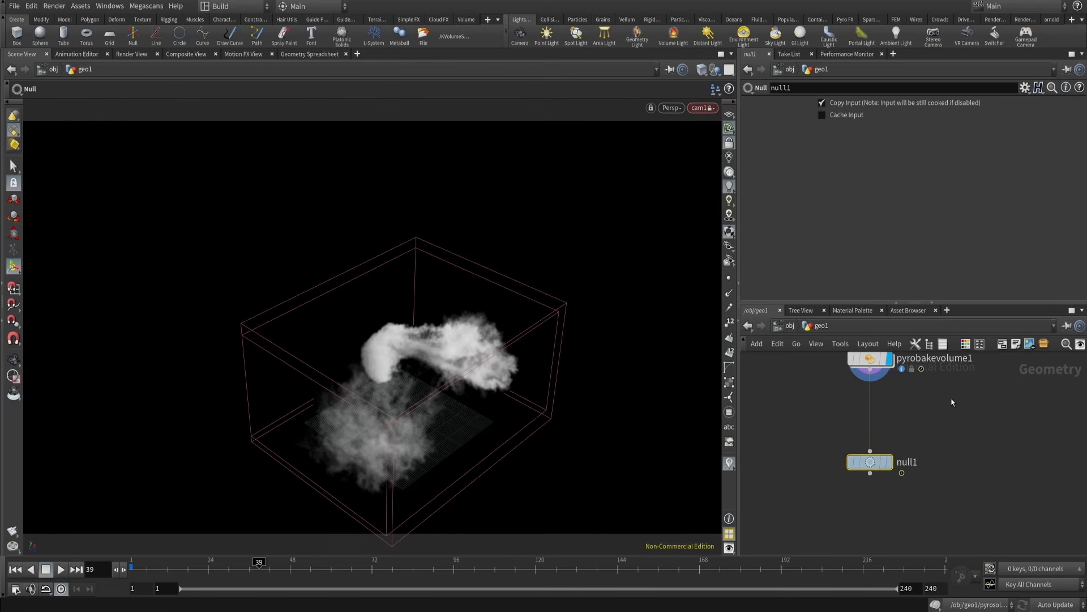
{"action": "scroll", "coordinate": [894, 470], "scroll_direction": "down", "scroll_amount": 1}
{"action": "left_click_drag", "start_coordinate": [858, 478], "coordinate": [867, 491]}
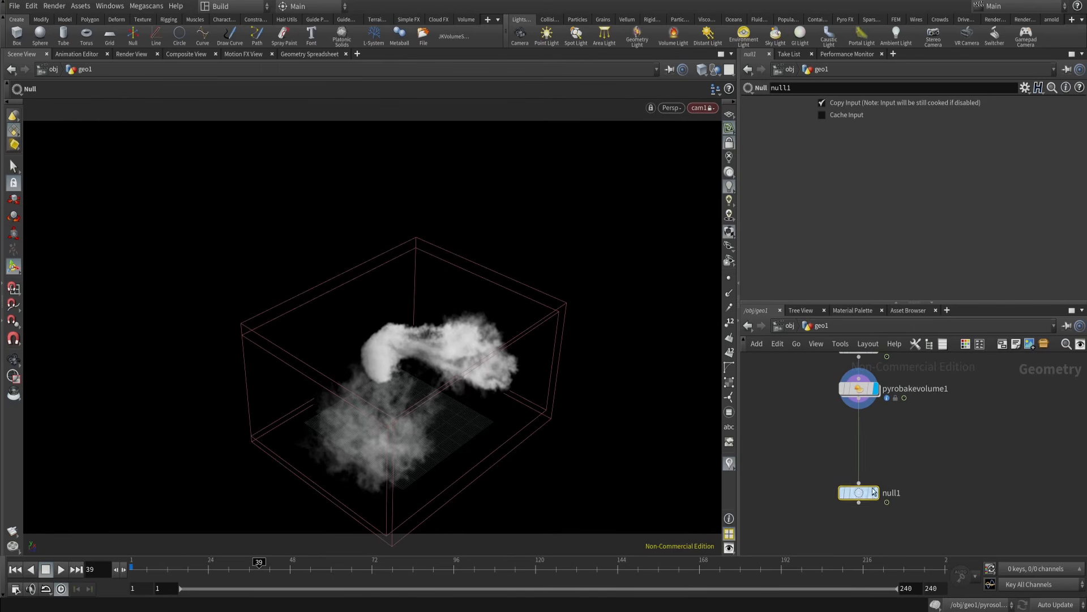
- Switch the viewport display back to pyrosolver1 while reviewing the chain down to the null
{"action": "scroll", "coordinate": [872, 488], "scroll_direction": "down", "scroll_amount": 2}
{"action": "middle_click_drag", "start_coordinate": [901, 460], "coordinate": [899, 519]}
{"action": "scroll", "coordinate": [906, 417], "scroll_direction": "up", "scroll_amount": 3}
{"action": "middle_click_drag", "start_coordinate": [903, 381], "coordinate": [926, 471]}
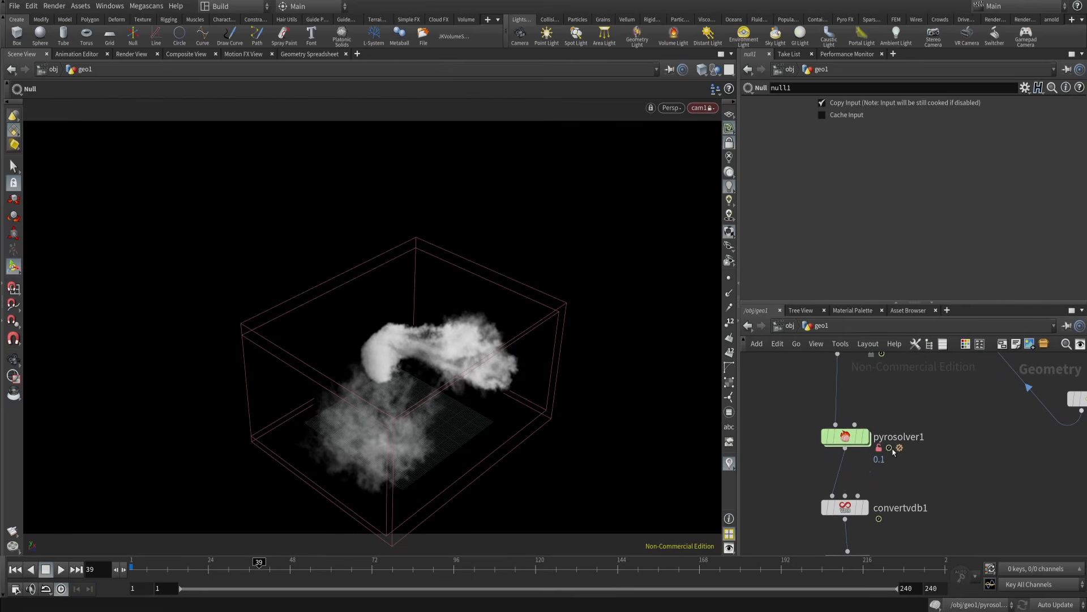
{"action": "scroll", "coordinate": [919, 476], "scroll_direction": "down", "scroll_amount": 3}
{"action": "middle_click_drag", "start_coordinate": [929, 538], "coordinate": [917, 418]}
{"action": "scroll", "coordinate": [913, 418], "scroll_direction": "up", "scroll_amount": 3}
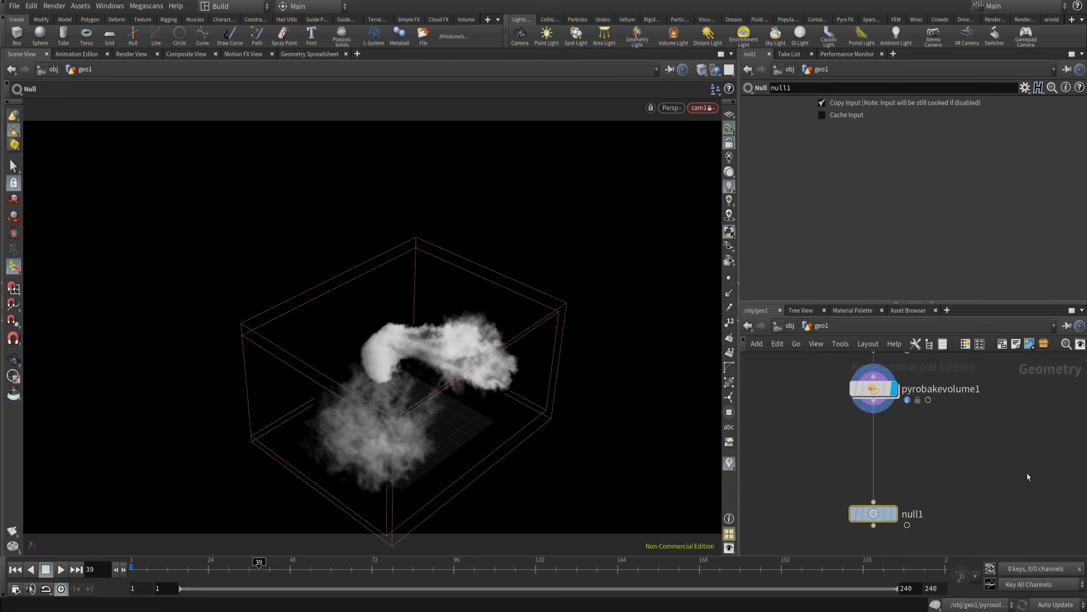
{"action": "middle_click_drag", "start_coordinate": [923, 421], "coordinate": [872, 533]}
{"action": "middle_click_drag", "start_coordinate": [921, 451], "coordinate": [917, 532]}
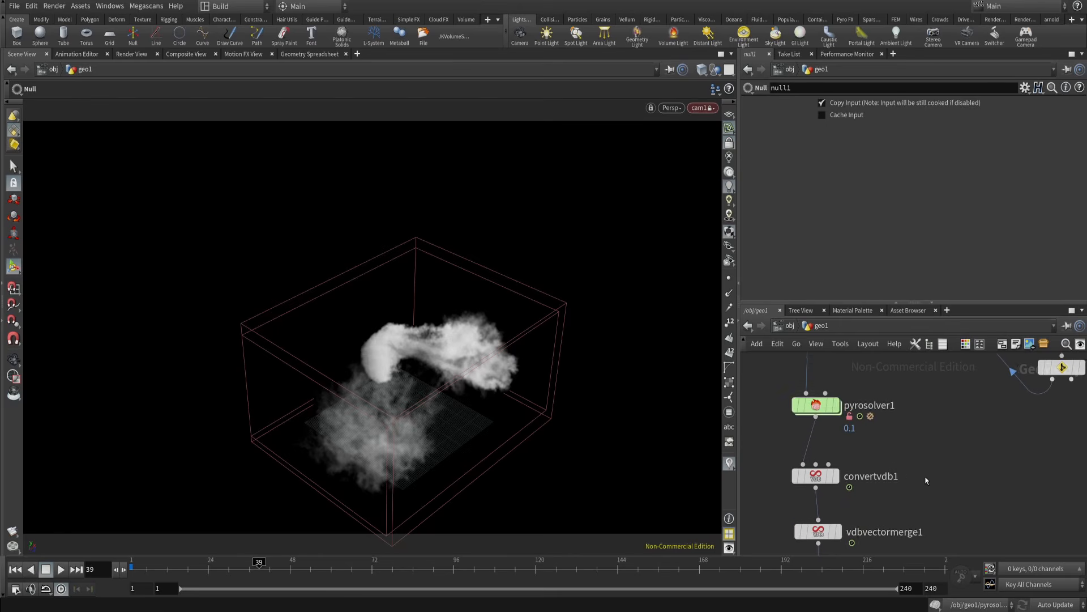
{"action": "scroll", "coordinate": [921, 481], "scroll_direction": "down", "scroll_amount": 3}
{"action": "scroll", "coordinate": [921, 482], "scroll_direction": "up", "scroll_amount": 3}
{"action": "left_click", "coordinate": [837, 405]}
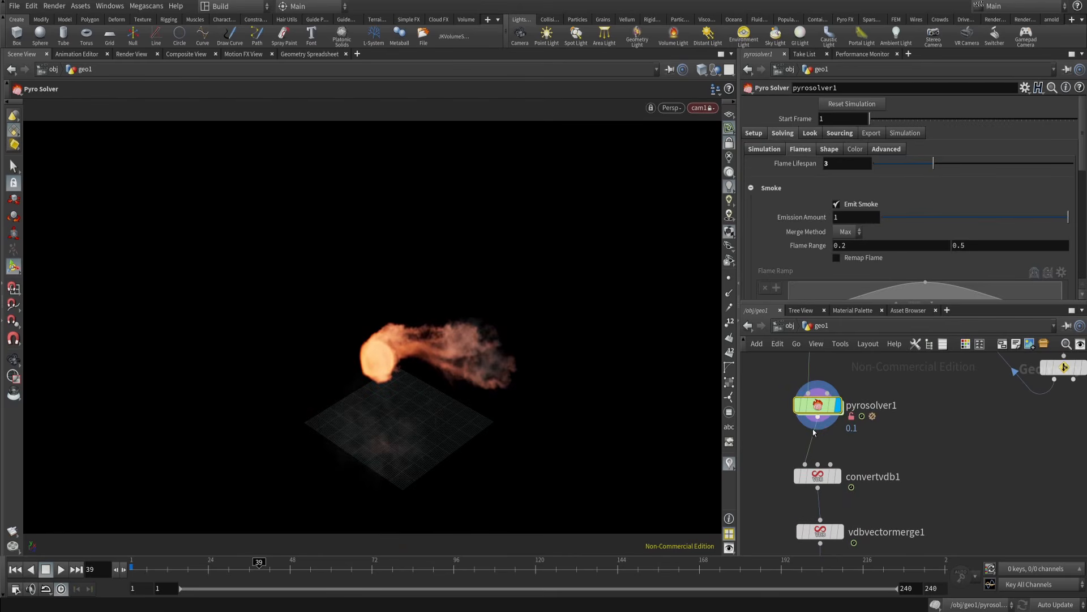
- Put the render flag on null1 below pyrobakevolume1, keeping the display flag on pyrosolver1
{"action": "middle_click_drag", "start_coordinate": [914, 507], "coordinate": [916, 409]}
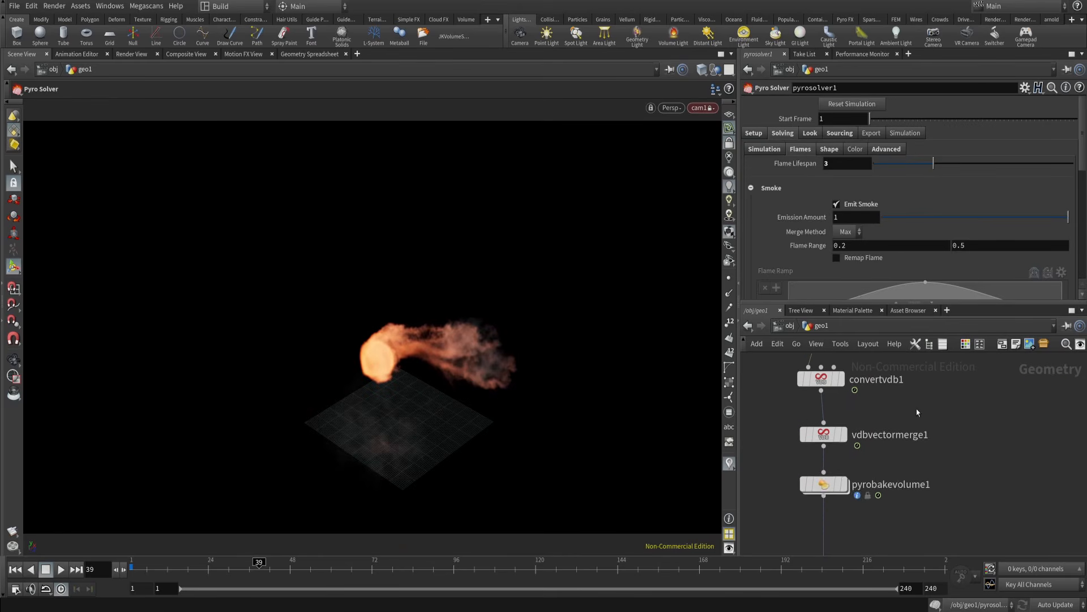
{"action": "scroll", "coordinate": [916, 409], "scroll_direction": "down", "scroll_amount": 3}
{"action": "middle_click_drag", "start_coordinate": [901, 528], "coordinate": [901, 464]}
{"action": "mouse_move", "coordinate": [865, 487]}
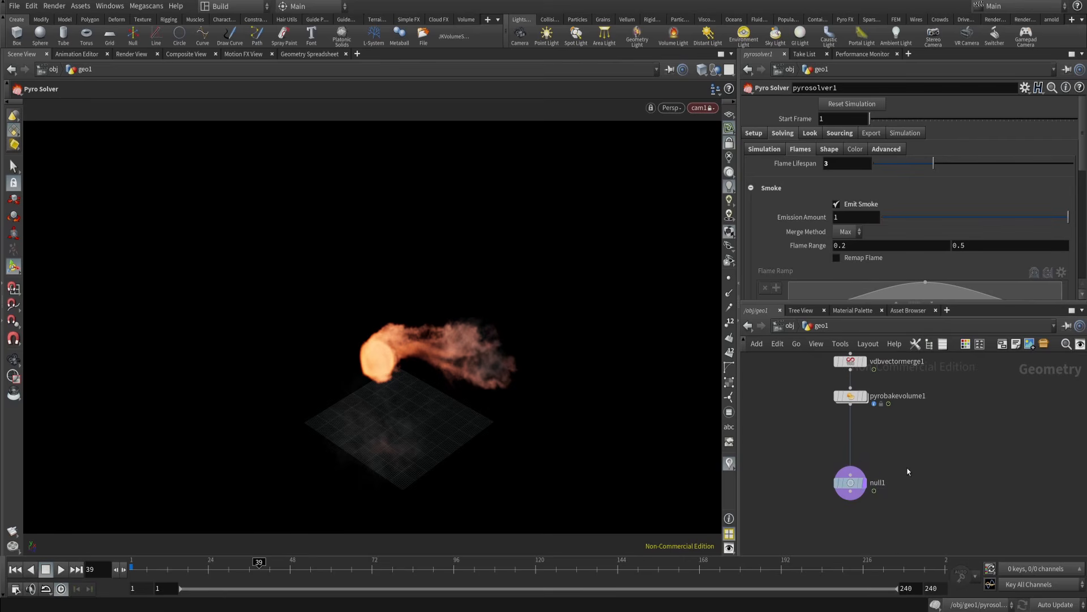
{"action": "left_click", "coordinate": [853, 490]}
{"action": "left_click_drag", "start_coordinate": [857, 499], "coordinate": [856, 505]}
- Rename the null1 node as RENDER
{"action": "middle_click_drag", "start_coordinate": [893, 473], "coordinate": [906, 441]}
{"action": "scroll", "coordinate": [896, 481], "scroll_direction": "up", "scroll_amount": 3}
{"action": "double_click", "coordinate": [896, 479]}
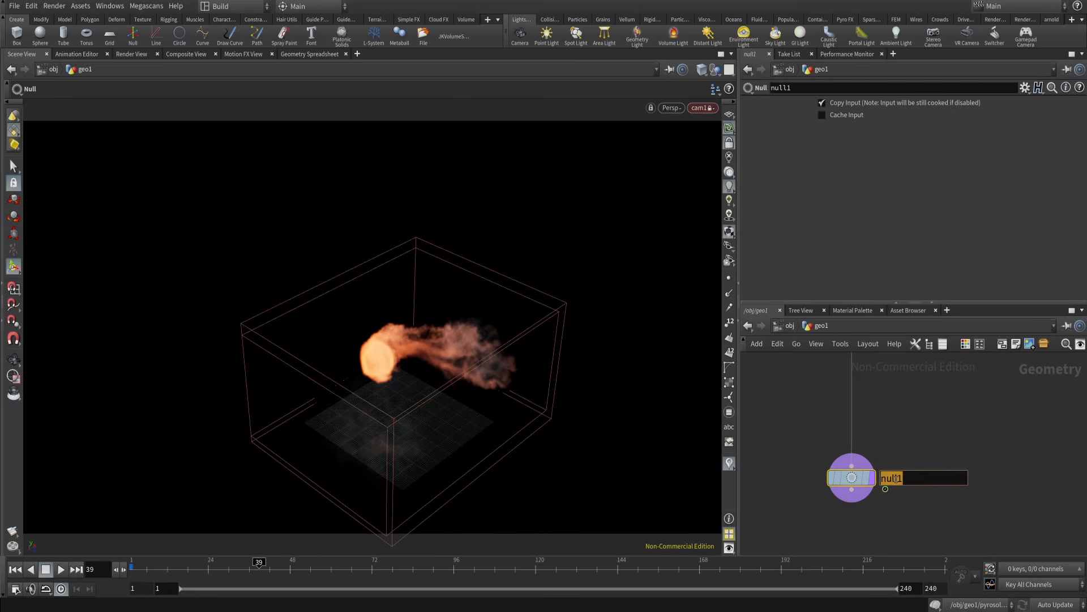
{"action": "type", "text": "RENDER"}
{"action": "key", "text": "Return"}
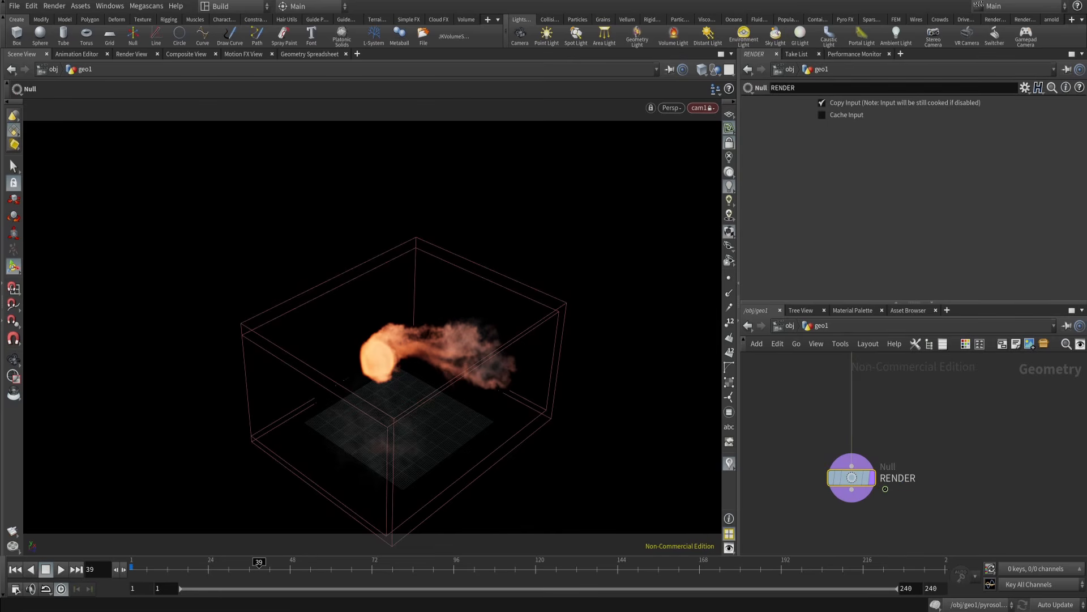
- Render the torch fire at frame 39 with /out/Fire in the Render View
{"action": "left_click", "coordinate": [122, 54]}
{"action": "left_click", "coordinate": [34, 70]}
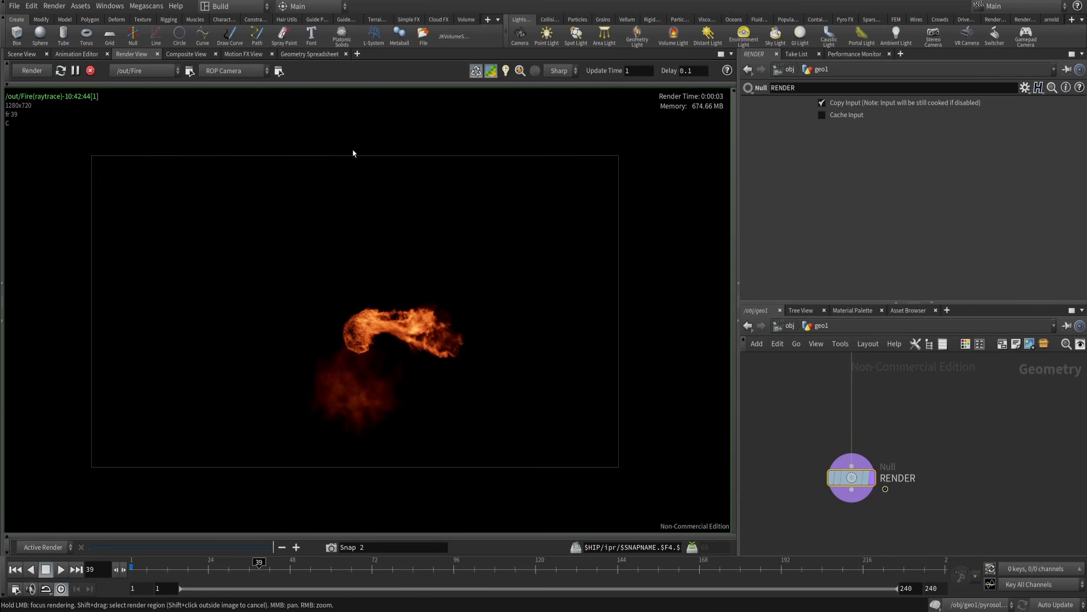
- Inspect the rendered torch fire up close, stop the render, and return to the scene view
{"action": "scroll", "coordinate": [397, 356], "scroll_direction": "up", "scroll_amount": 3}
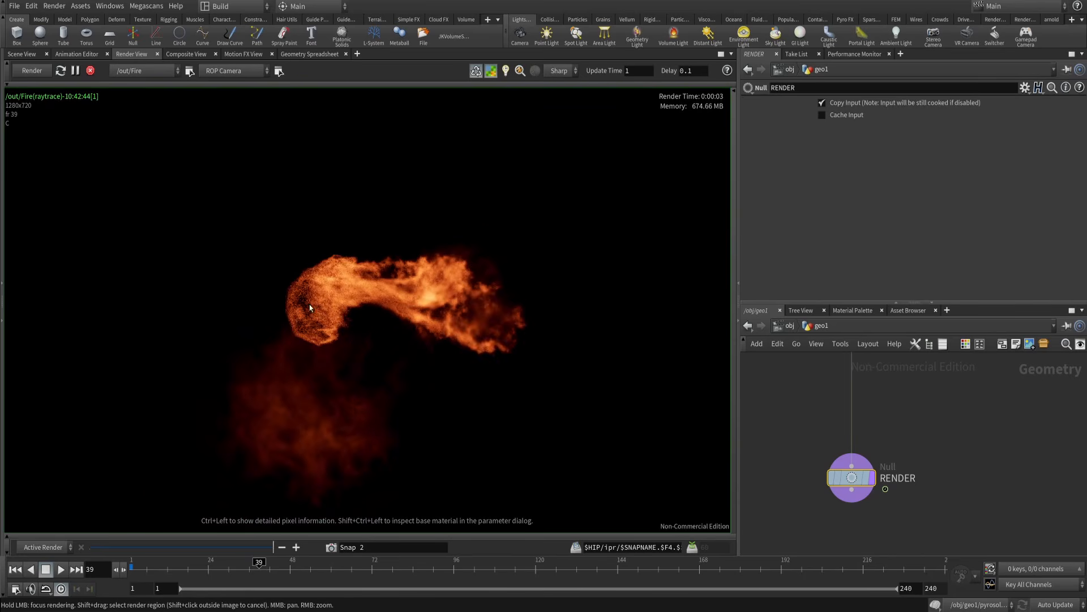
{"action": "left_click", "coordinate": [91, 72]}
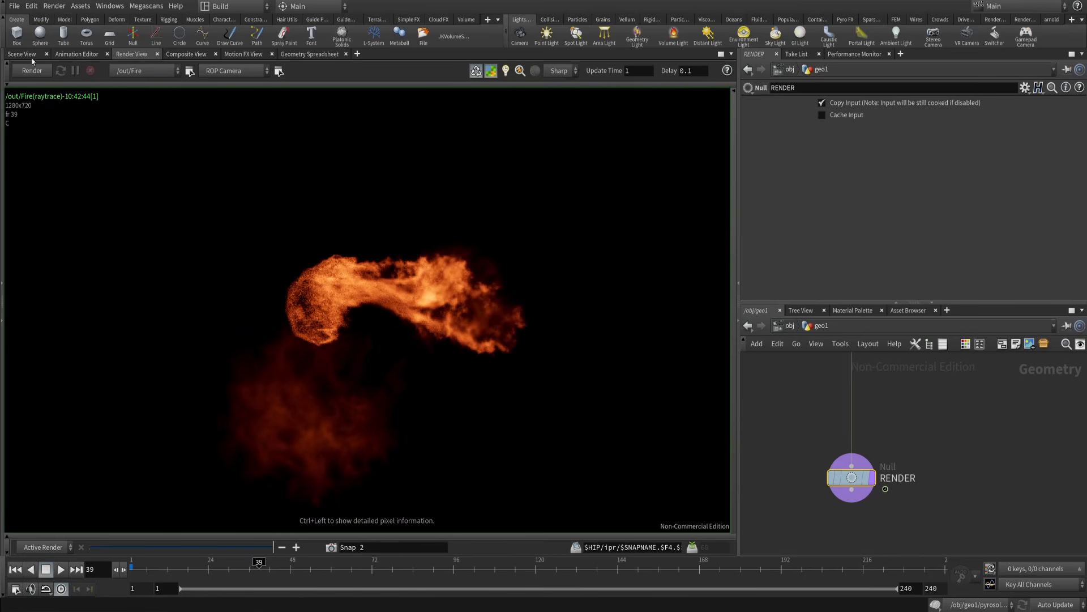
{"action": "left_click", "coordinate": [22, 54]}
{"action": "scroll", "coordinate": [844, 422], "scroll_direction": "down", "scroll_amount": 5}
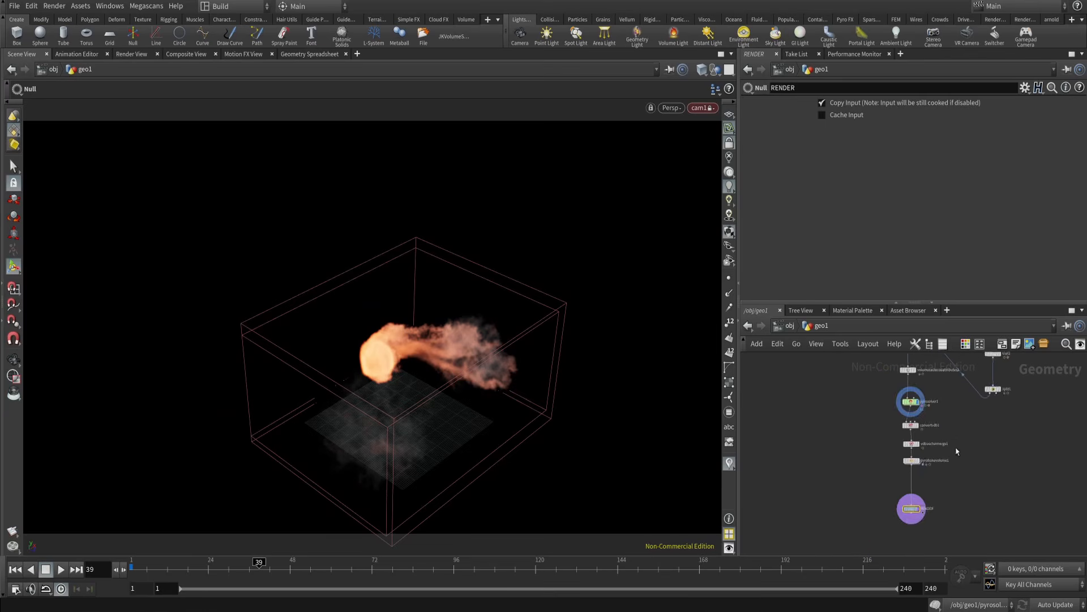
{"action": "scroll", "coordinate": [844, 422], "scroll_direction": "up", "scroll_amount": 1}
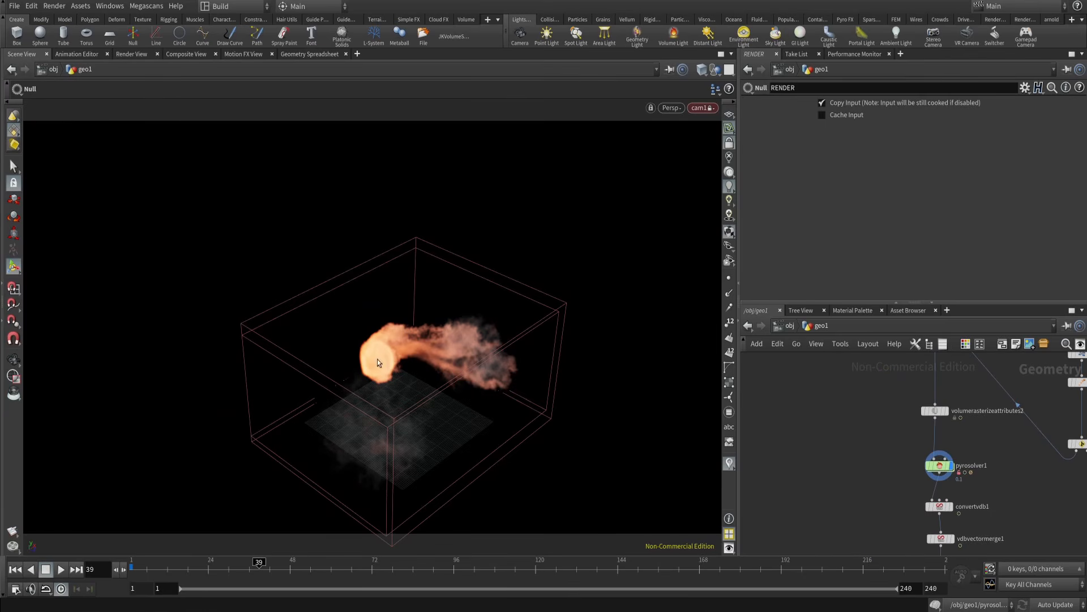
- Release the viewport from cam1 and add a Box node beside pyrosolver1
{"action": "left_click", "coordinate": [730, 143]}
{"action": "left_click_drag", "start_coordinate": [600, 300], "coordinate": [568, 307]}
{"action": "scroll", "coordinate": [568, 308], "scroll_direction": "up", "scroll_amount": 2}
{"action": "middle_click_drag", "start_coordinate": [972, 447], "coordinate": [885, 462]}
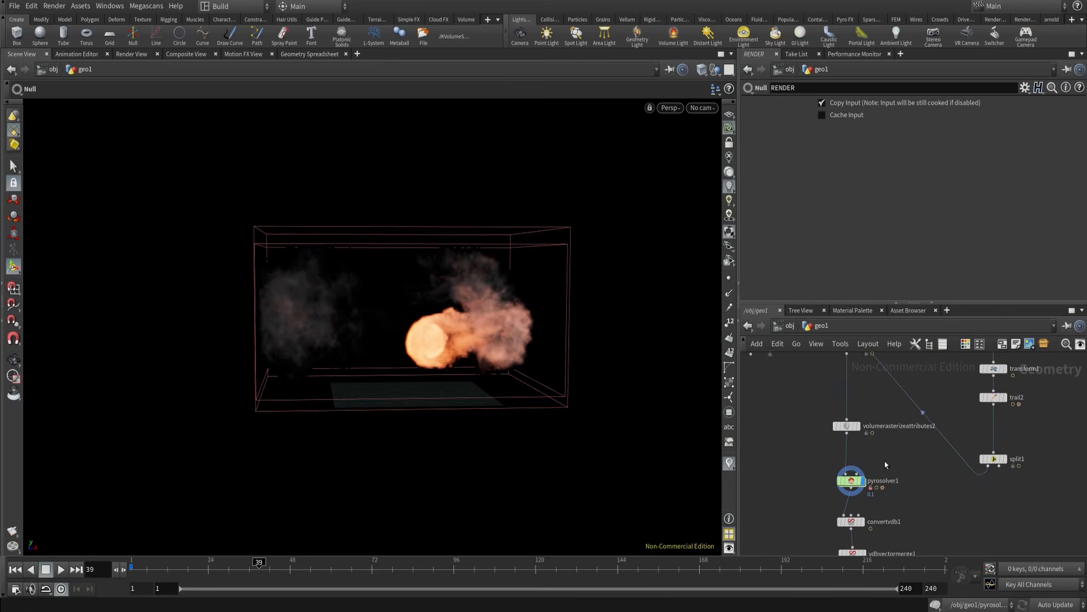
{"action": "middle_click_drag", "start_coordinate": [961, 496], "coordinate": [901, 506]}
{"action": "scroll", "coordinate": [946, 480], "scroll_direction": "down", "scroll_amount": 2}
{"action": "middle_click_drag", "start_coordinate": [967, 403], "coordinate": [953, 433]}
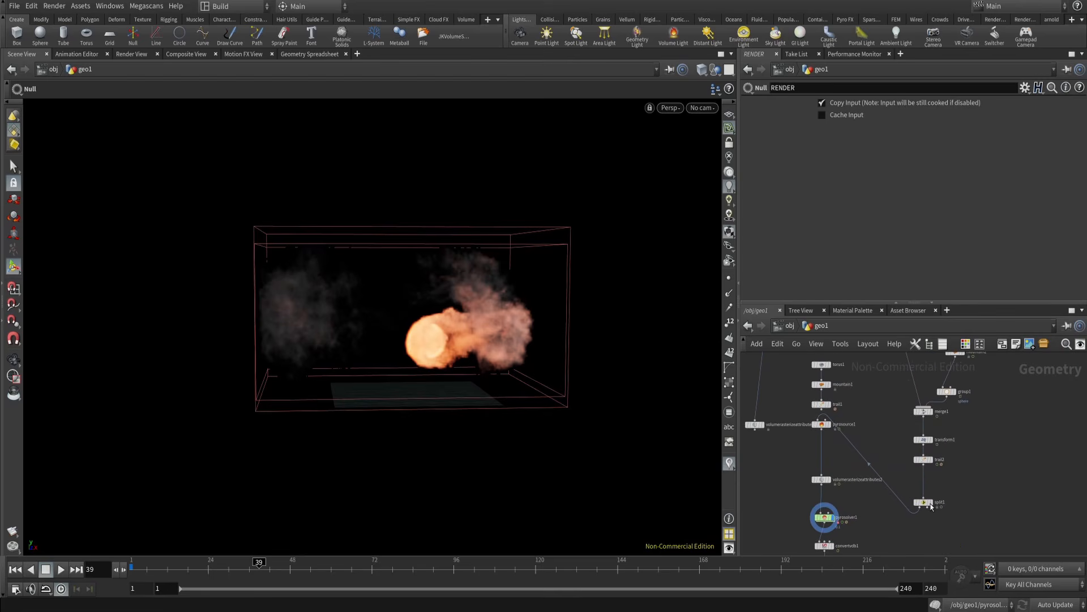
{"action": "scroll", "coordinate": [932, 506], "scroll_direction": "up", "scroll_amount": 3}
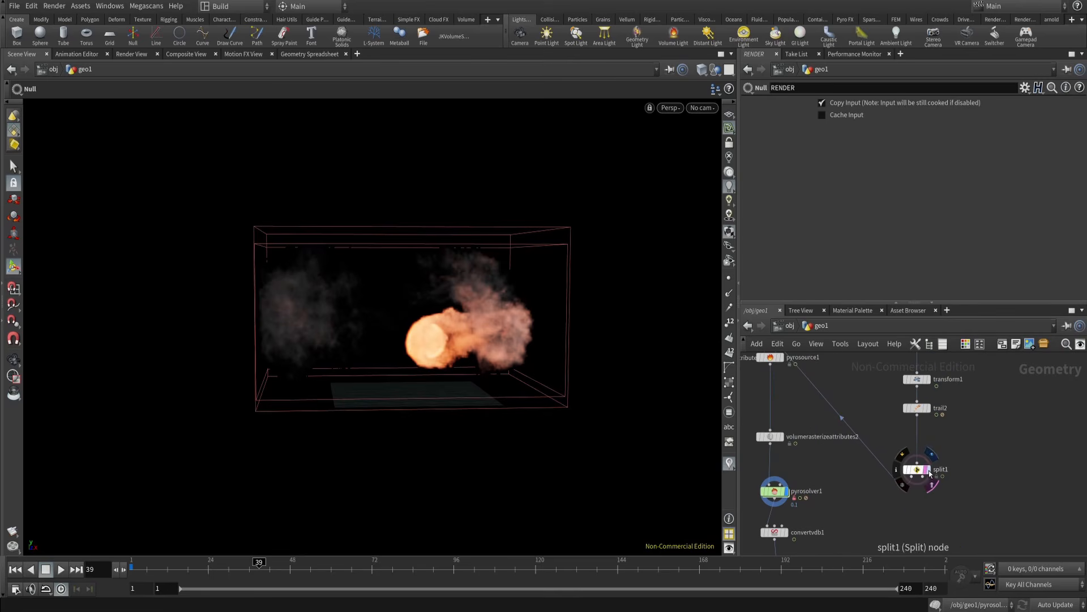
{"action": "middle_click_drag", "start_coordinate": [907, 478], "coordinate": [1057, 469]}
{"action": "key", "text": "Tab"}
{"action": "type", "text": "b"}
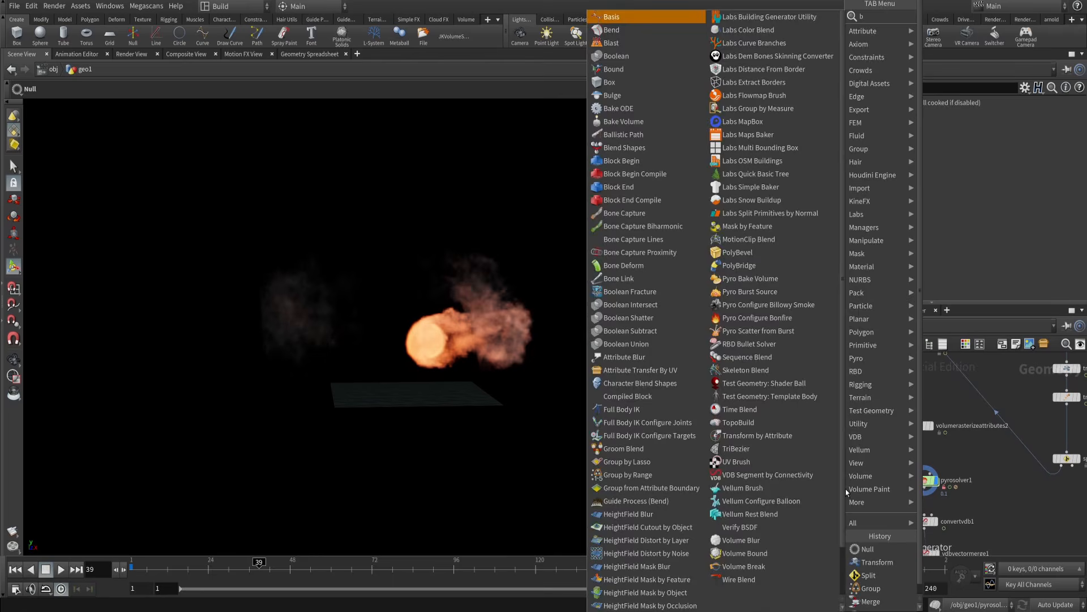
{"action": "type", "text": "ox"}
{"action": "key", "text": "Return"}
{"action": "left_click", "coordinate": [845, 488]}
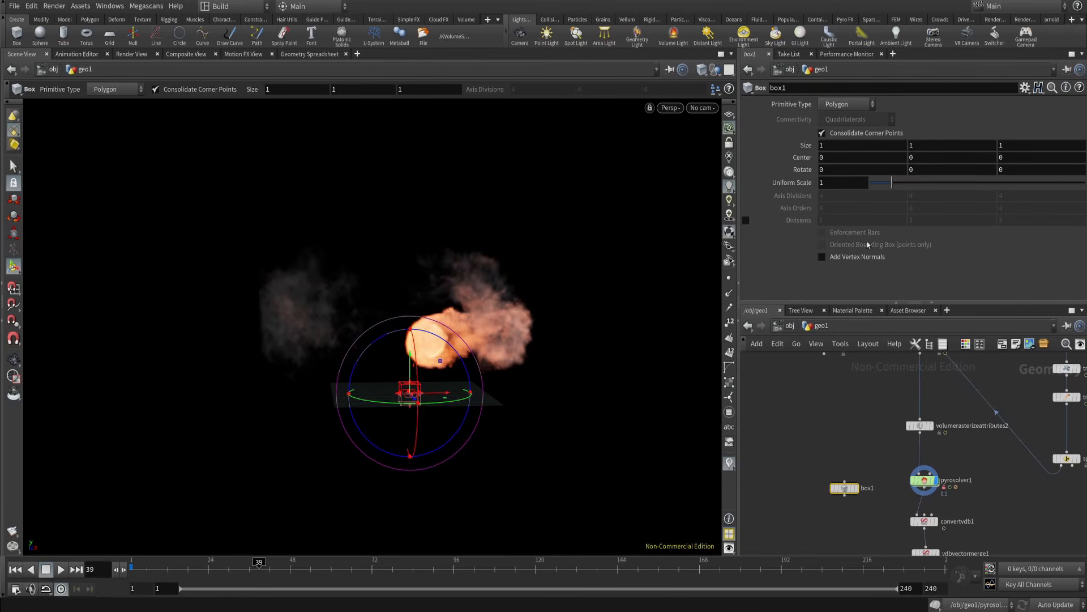
- Display the transform1 torch and set the size of box1 to 9.8 on all three axes
{"action": "middle_click_drag", "start_coordinate": [877, 437], "coordinate": [838, 435]}
{"action": "middle_click_drag", "start_coordinate": [1037, 367], "coordinate": [1027, 403]}
{"action": "left_click", "coordinate": [1030, 403]}
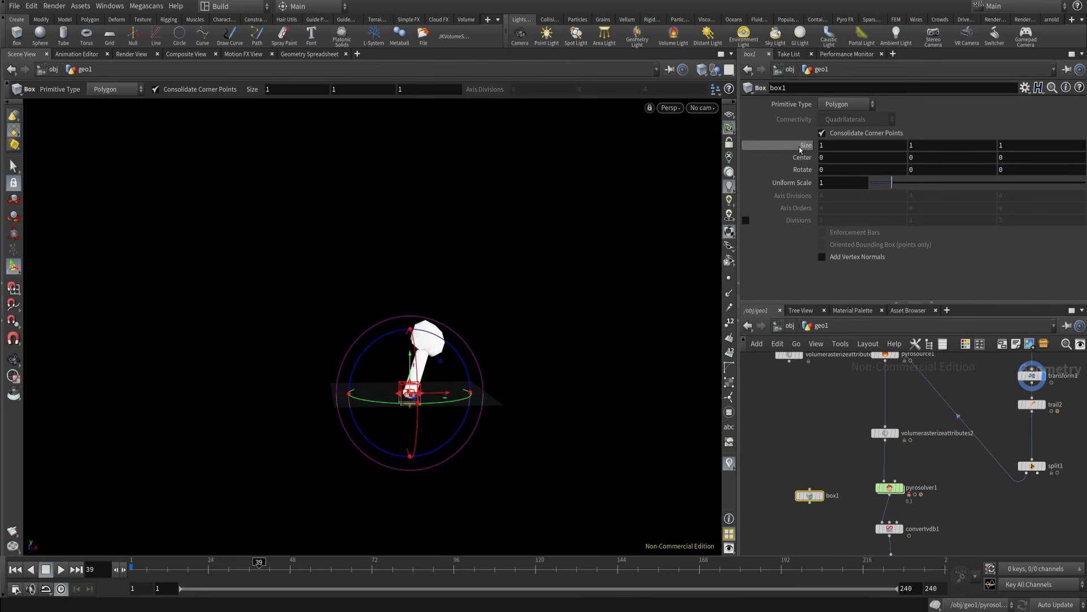
{"action": "middle_click_drag", "start_coordinate": [799, 149], "coordinate": [997, 151]}
{"action": "key", "text": "Escape"}
{"action": "key", "text": "Return"}
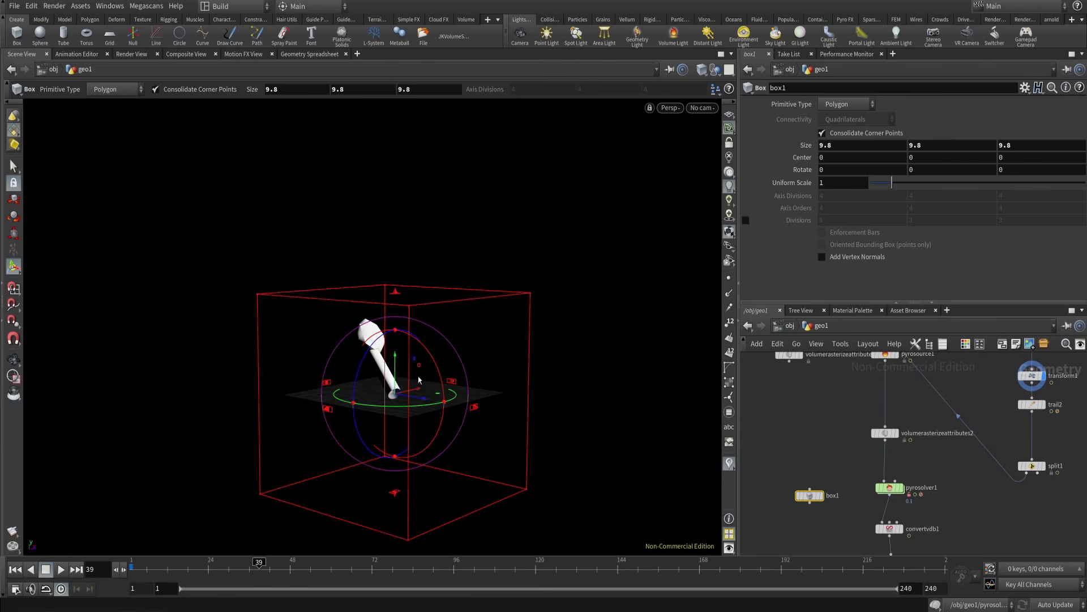
- Raise box1 to a Y center of about 4.86 and extend its Z size to about 11.05 around the swinging torch
{"action": "left_click_drag", "start_coordinate": [396, 365], "coordinate": [308, 359]}
{"action": "key", "text": "Escape"}
{"action": "left_click_drag", "start_coordinate": [349, 304], "coordinate": [316, 405]}
{"action": "left_click_drag", "start_coordinate": [316, 405], "coordinate": [364, 502], "text": "alt"}
{"action": "left_click_drag", "start_coordinate": [259, 562], "coordinate": [181, 562]}
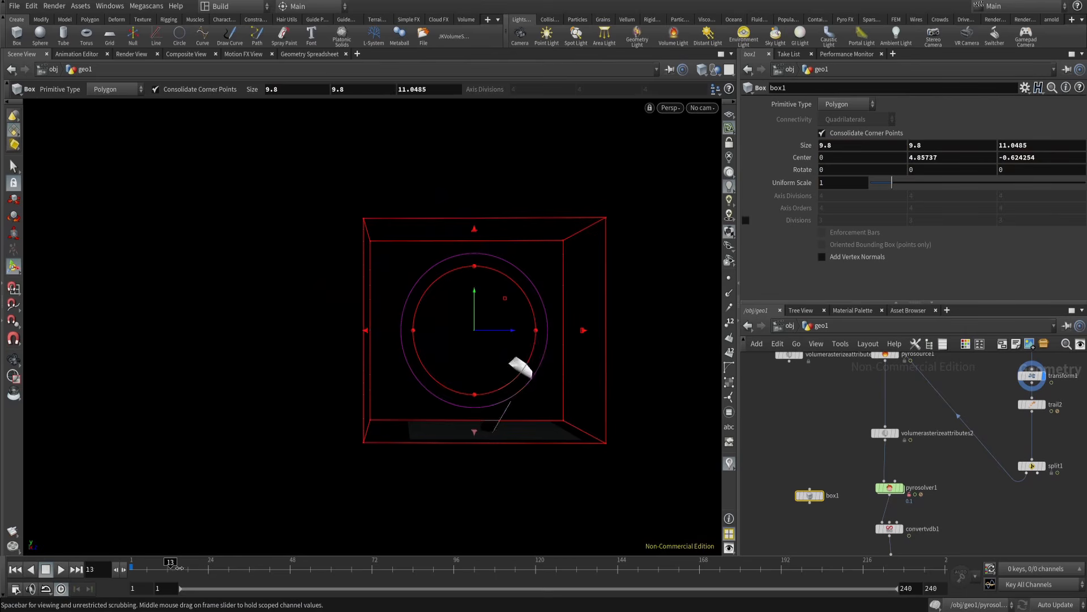
- Widen box1 to about 10.65 in X to enclose the torch's swing, checking several frames in wireframe
{"action": "mouse_move", "coordinate": [408, 413]}
{"action": "left_mouse_down", "text": "alt"}
{"action": "mouse_move", "coordinate": [556, 413]}
{"action": "mouse_move", "coordinate": [428, 417]}
{"action": "left_mouse_up", "text": "alt"}
{"action": "key", "text": "w"}
{"action": "key", "text": "w"}
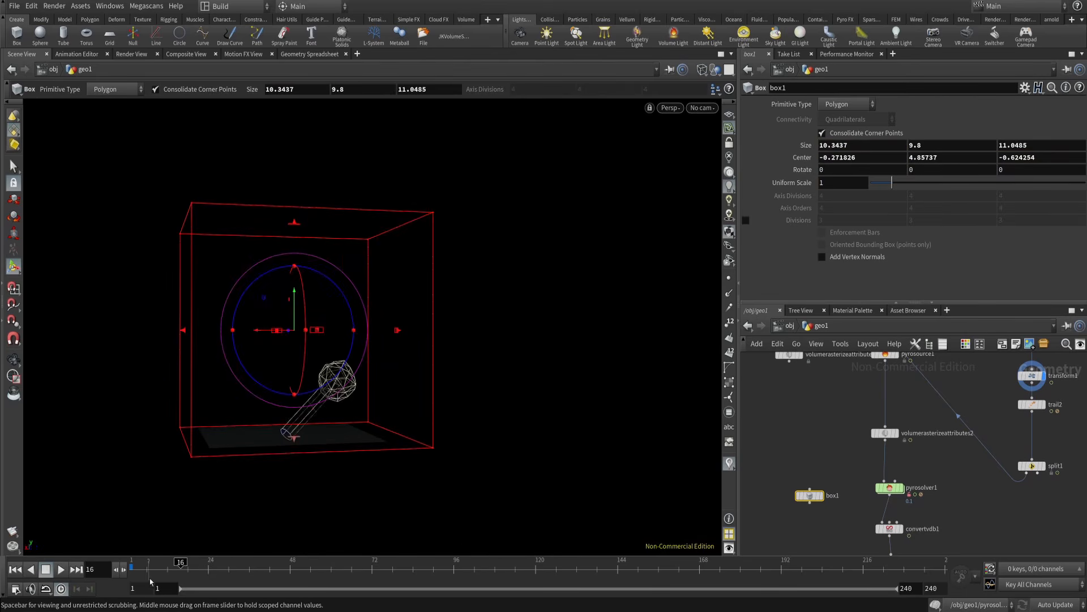
{"action": "left_click_drag", "start_coordinate": [191, 574], "coordinate": [229, 574]}
{"action": "left_click_drag", "start_coordinate": [230, 454], "coordinate": [428, 469], "text": "alt"}
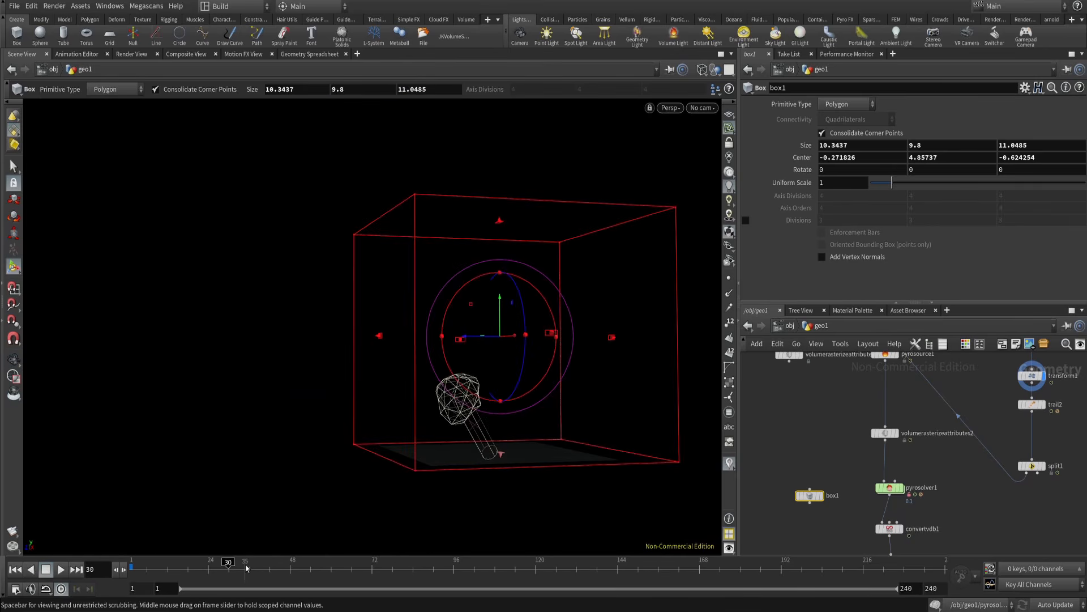
{"action": "mouse_move", "coordinate": [604, 403]}
{"action": "left_mouse_down", "text": "alt"}
{"action": "mouse_move", "coordinate": [698, 408]}
{"action": "mouse_move", "coordinate": [621, 413]}
{"action": "left_mouse_up", "text": "alt"}
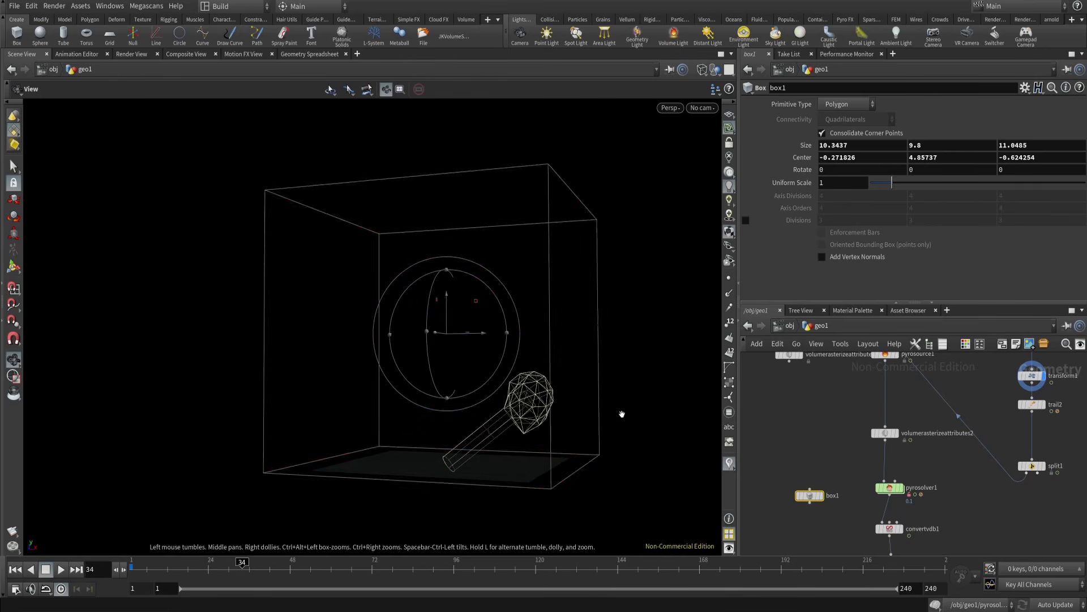
{"action": "key", "text": "Return"}
{"action": "left_click_drag", "start_coordinate": [579, 331], "coordinate": [588, 331]}
- Link pyrosolver1's Max Size to the size of box1 with channel reference expressions
{"action": "right_click", "coordinate": [807, 161]}
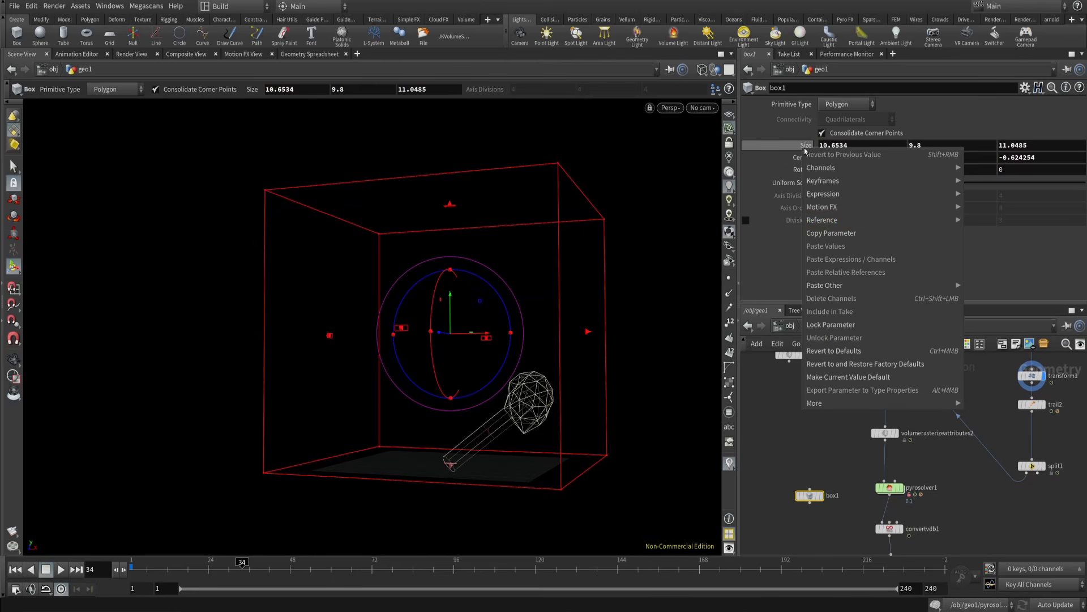
{"action": "left_click", "coordinate": [833, 232]}
{"action": "left_click", "coordinate": [889, 488]}
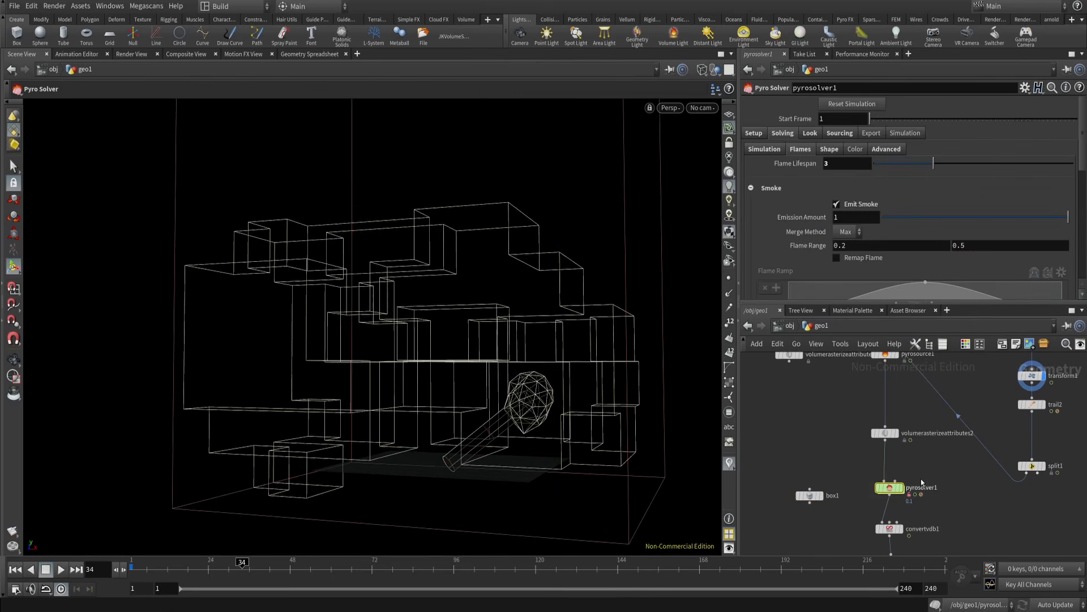
{"action": "right_click", "coordinate": [799, 175]}
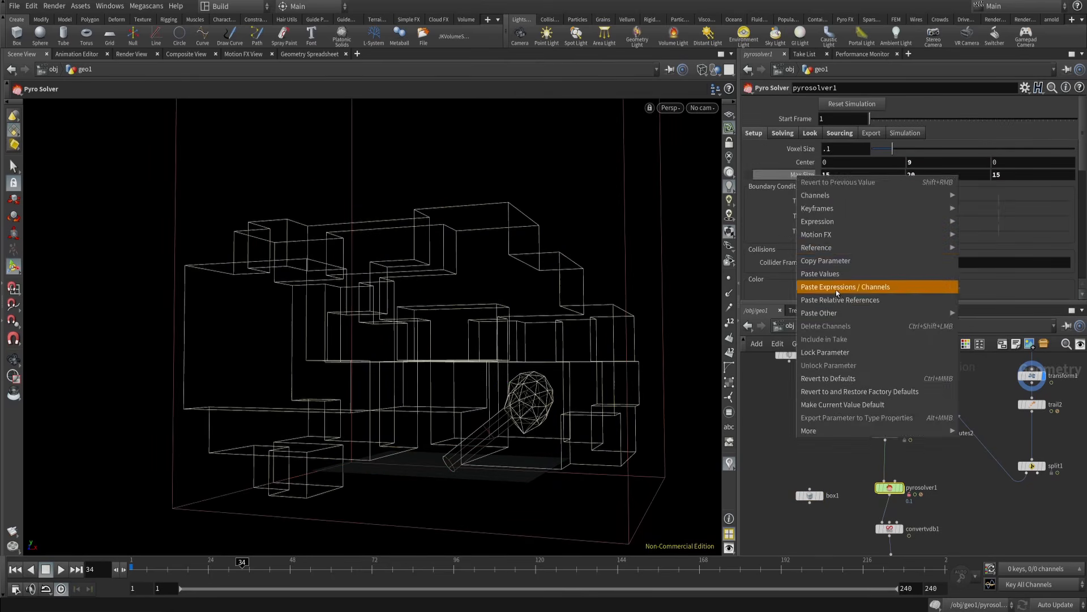
{"action": "left_click", "coordinate": [827, 287]}
- Link pyrosolver1's Center to the center of box1 with channel reference expressions
{"action": "left_click", "coordinate": [810, 496]}
{"action": "right_click", "coordinate": [807, 154]}
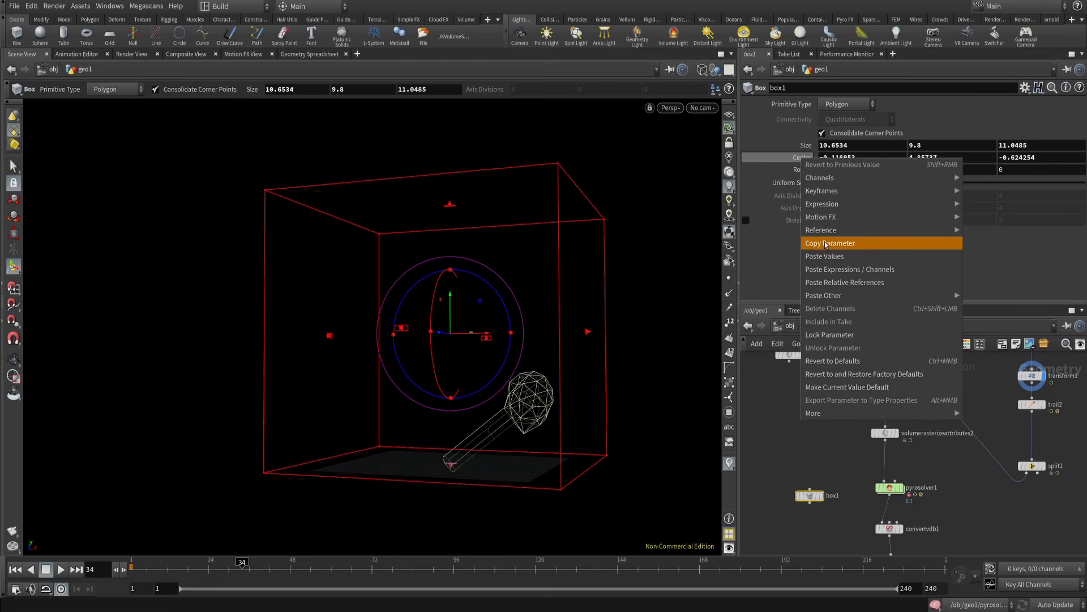
{"action": "left_click", "coordinate": [831, 297]}
{"action": "left_click_drag", "start_coordinate": [855, 471], "coordinate": [974, 509]}
{"action": "right_click", "coordinate": [804, 163]}
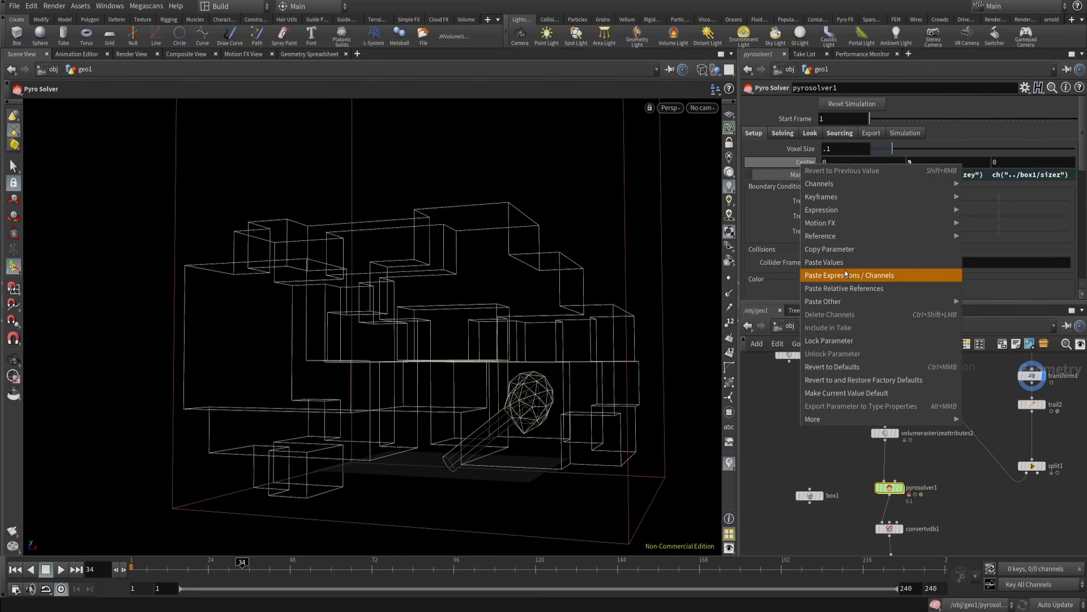
{"action": "left_click", "coordinate": [832, 274]}
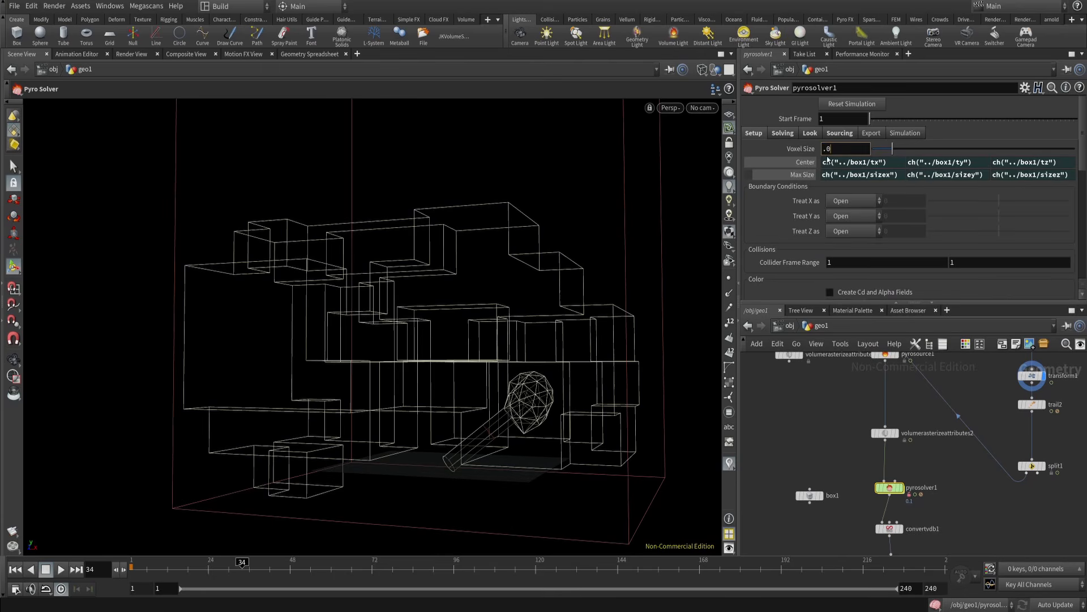
- Set pyrosolver1's Voxel Size to .05
{"action": "left_click", "coordinate": [837, 150]}
{"action": "type", "text": ".05"}
{"action": "key", "text": "Return"}
{"action": "middle_click_drag", "start_coordinate": [818, 430], "coordinate": [799, 323]}
{"action": "middle_click_drag", "start_coordinate": [784, 487], "coordinate": [790, 432]}
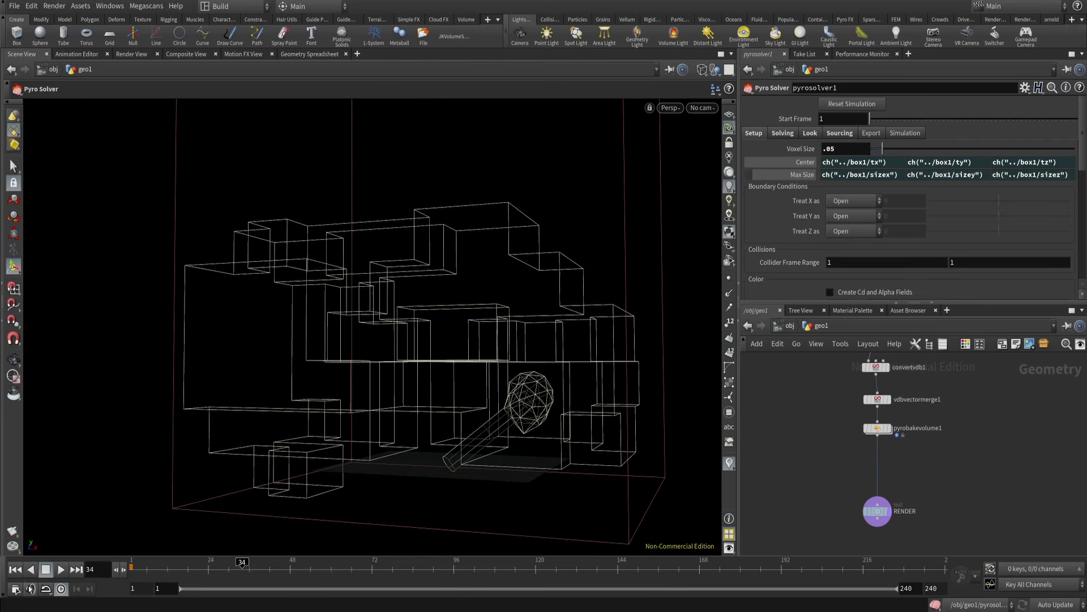
- Look through cam1 in the viewport and check the previous render for its frame number
{"action": "left_click", "coordinate": [692, 107]}
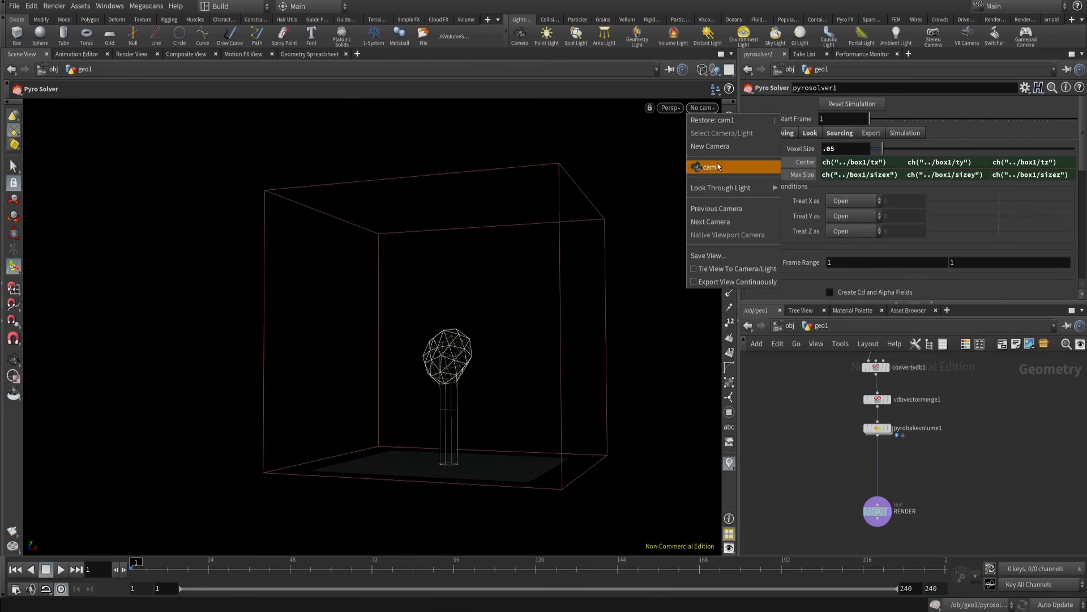
{"action": "left_click", "coordinate": [719, 165]}
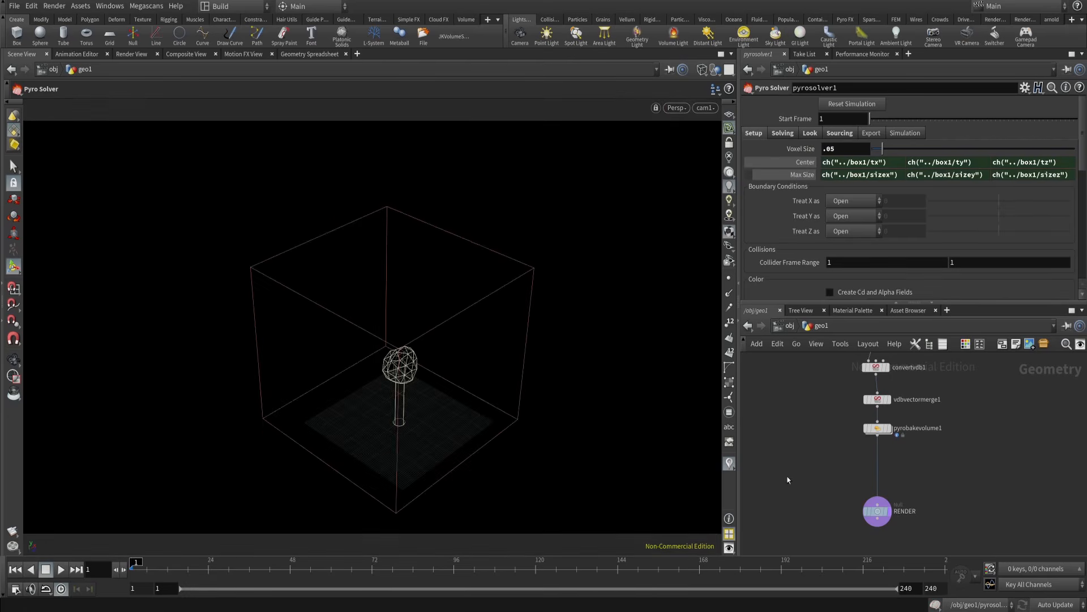
{"action": "left_click", "coordinate": [129, 55]}
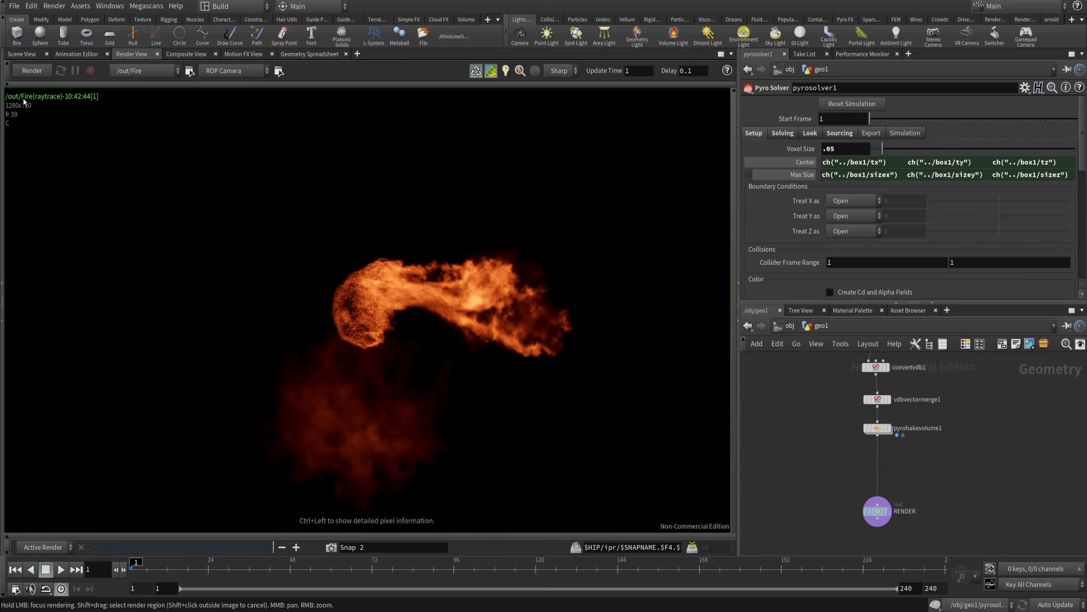
{"action": "left_click", "coordinate": [27, 54]}
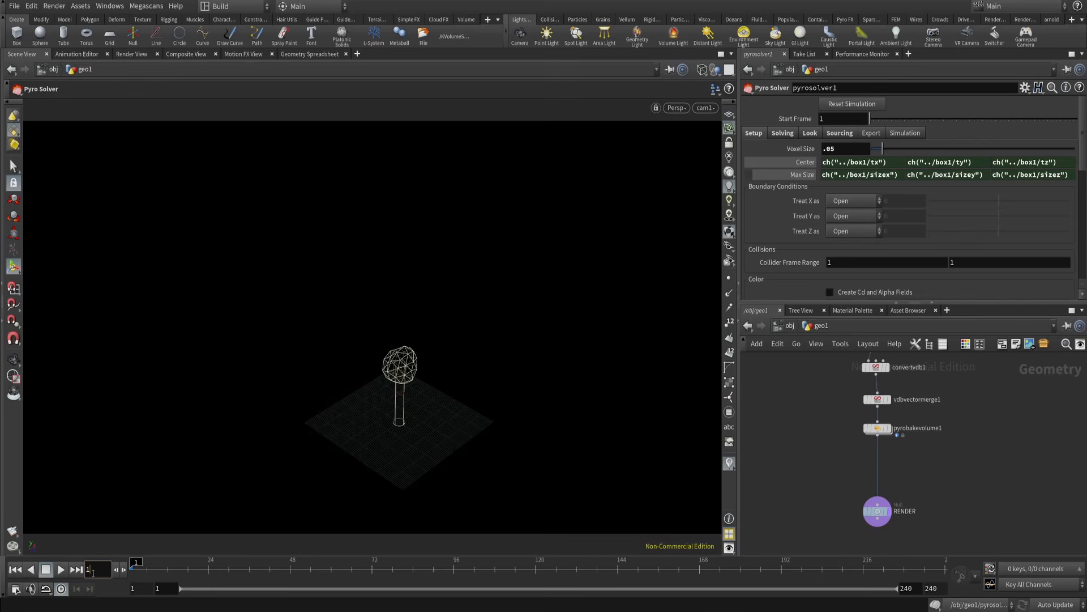
- Set the current frame to 39
{"action": "type", "text": "139"}
{"action": "key", "text": "Return"}
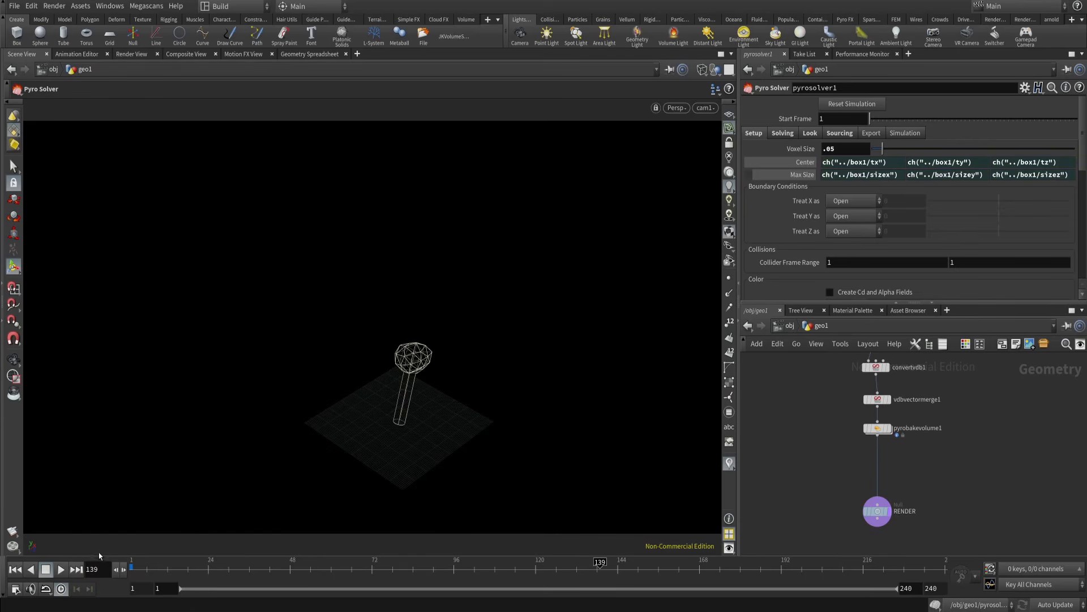
{"action": "double_click", "coordinate": [102, 567]}
{"action": "type", "text": "1"}
{"action": "key", "text": "Return"}
{"action": "type", "text": "39"}
{"action": "key", "text": "Return"}
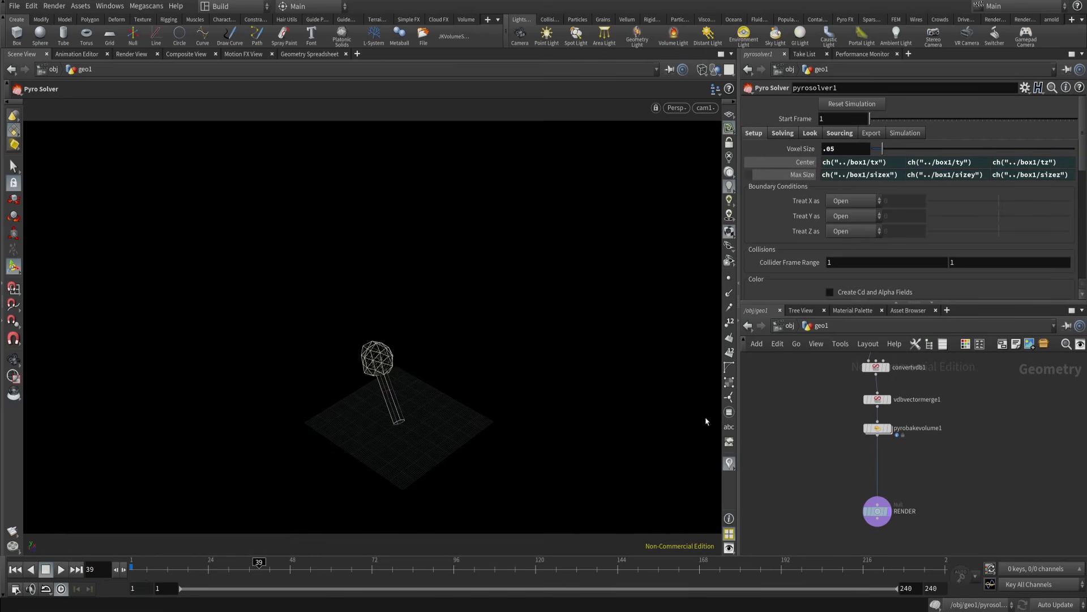
- Display pyrosolver1 in the viewport and switch the wireframe view back to shaded
{"action": "middle_click_drag", "start_coordinate": [926, 454], "coordinate": [927, 550]}
{"action": "middle_click_drag", "start_coordinate": [970, 381], "coordinate": [966, 420]}
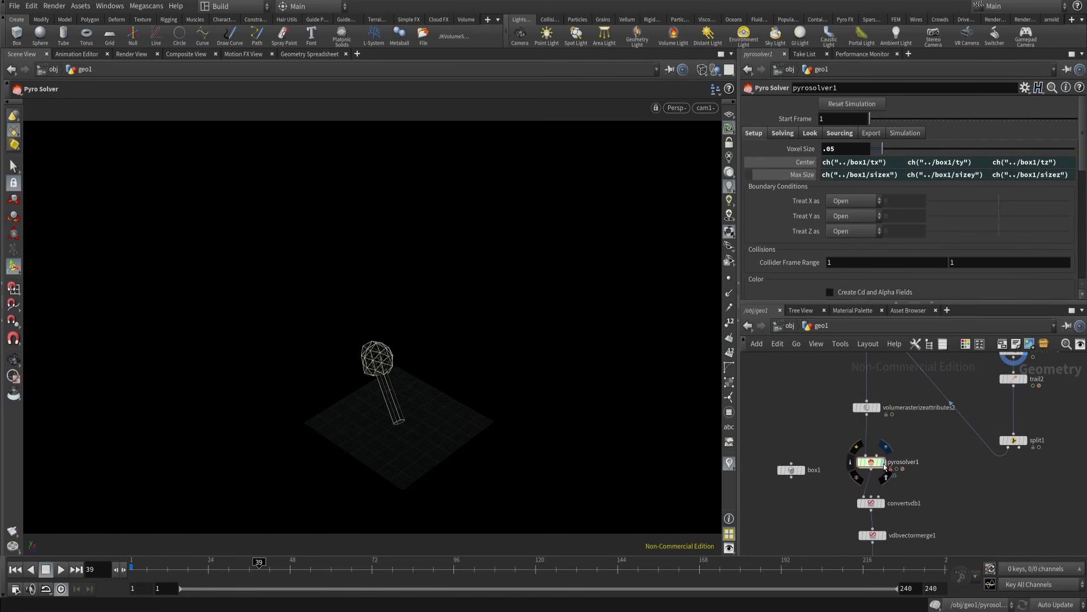
{"action": "middle_click_drag", "start_coordinate": [925, 482], "coordinate": [942, 454]}
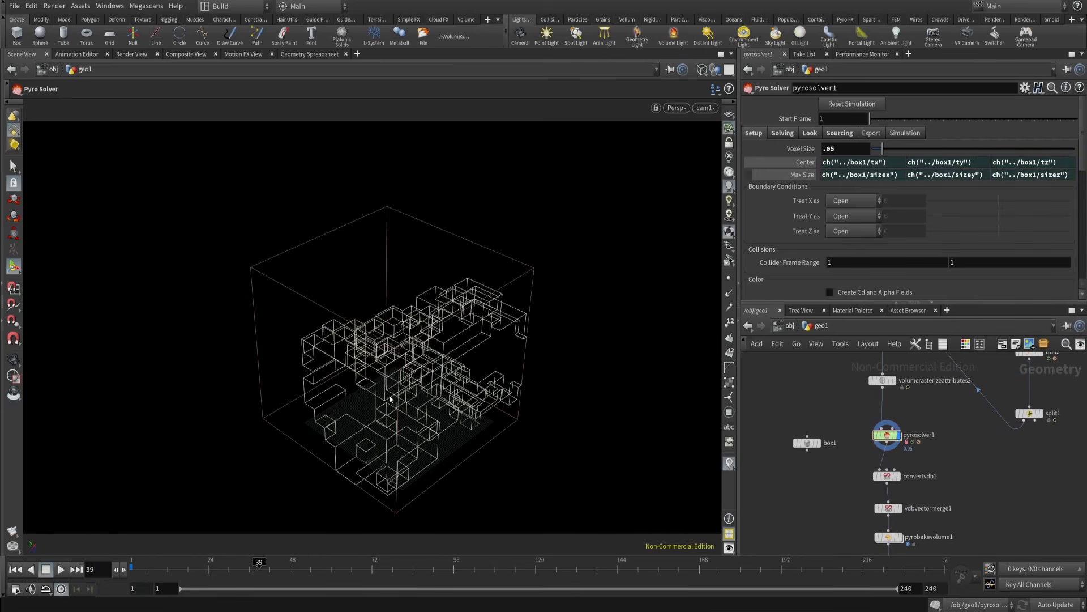
{"action": "key", "text": "shift+w"}
- Render frame 39 again with /out/Fire and examine the noise and detail of the torch flame up close
{"action": "left_click", "coordinate": [132, 54]}
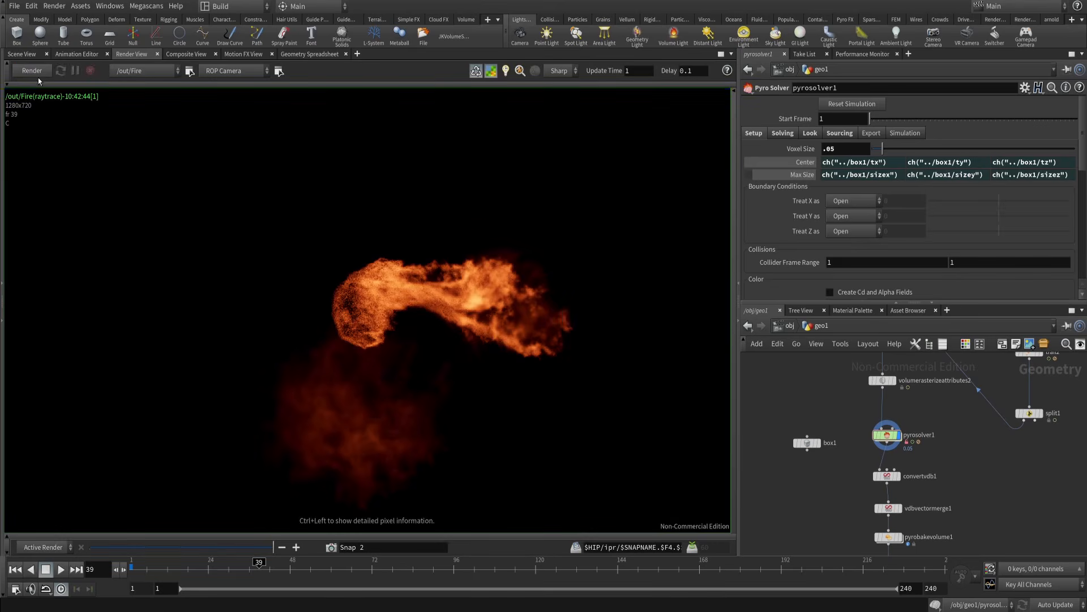
{"action": "left_click", "coordinate": [32, 71]}
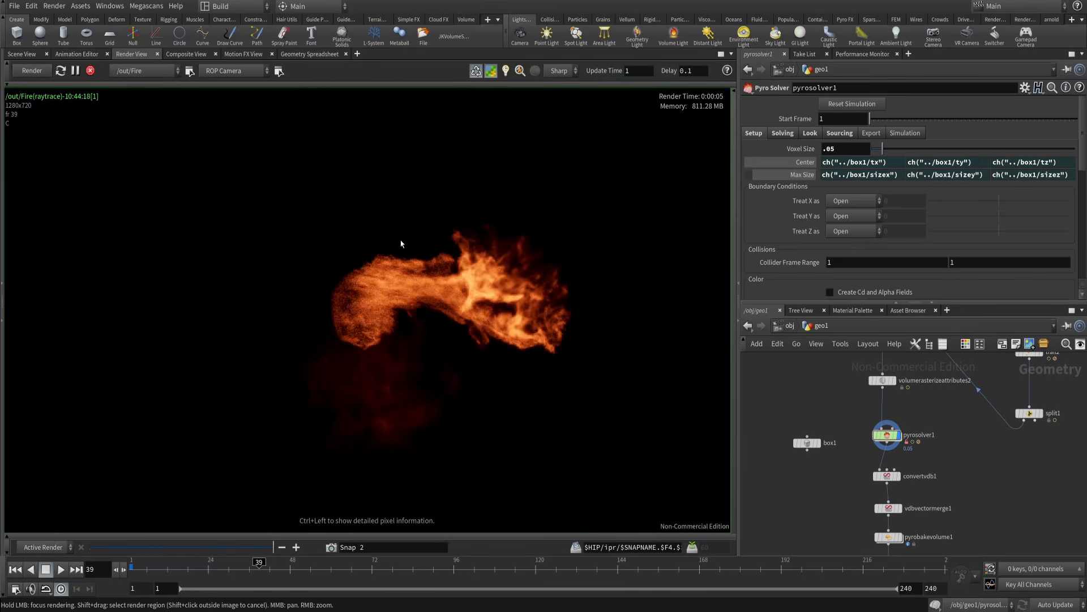
{"action": "right_click", "coordinate": [289, 311]}
{"action": "left_click", "coordinate": [367, 288]}
{"action": "right_click_drag", "start_coordinate": [383, 299], "coordinate": [436, 350]}
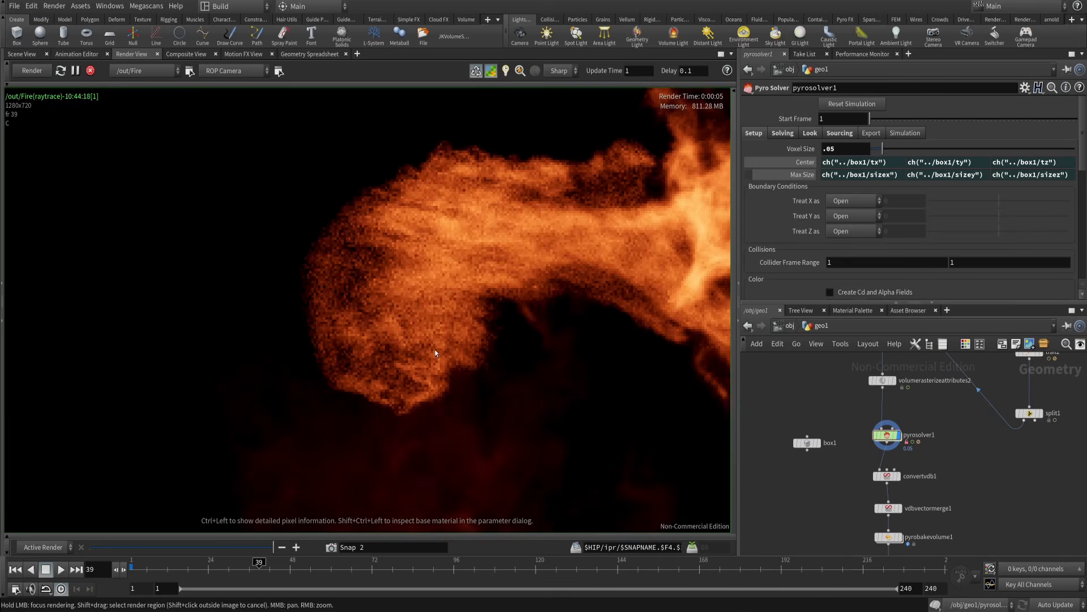
{"action": "middle_click_drag", "start_coordinate": [521, 221], "coordinate": [493, 224]}
{"action": "right_click_drag", "start_coordinate": [339, 258], "coordinate": [438, 261]}
{"action": "right_click_drag", "start_coordinate": [415, 338], "coordinate": [419, 296]}
{"action": "right_click_drag", "start_coordinate": [426, 235], "coordinate": [354, 296]}
- Set the Fire Mantra output's pixel samples to 6 by 6 and check the re-rendered flame
{"action": "left_click", "coordinate": [787, 326]}
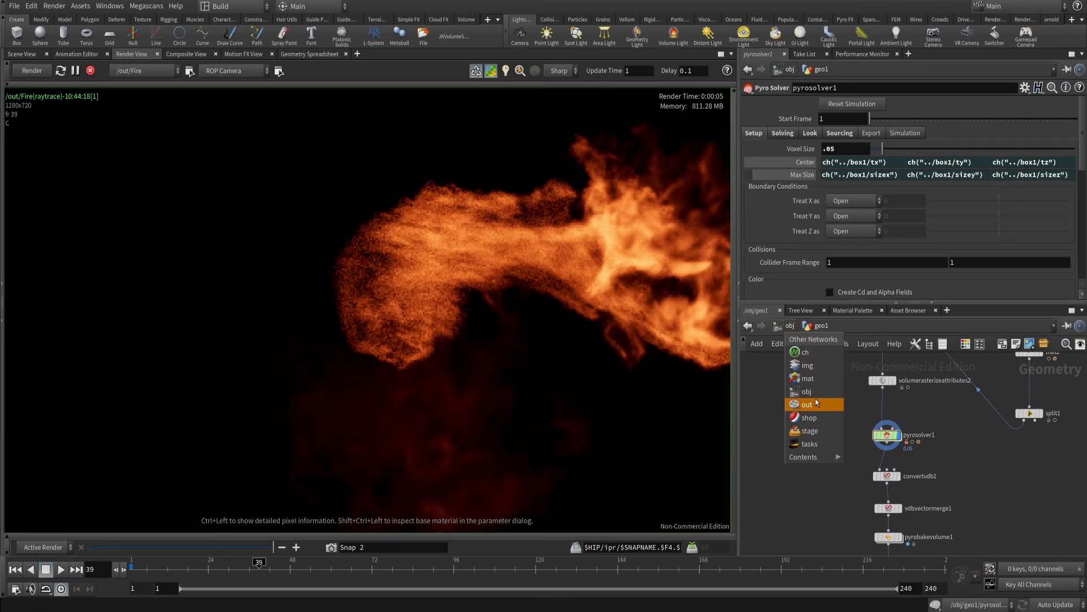
{"action": "left_click", "coordinate": [811, 405]}
{"action": "scroll", "coordinate": [814, 248], "scroll_direction": "down", "scroll_amount": 5}
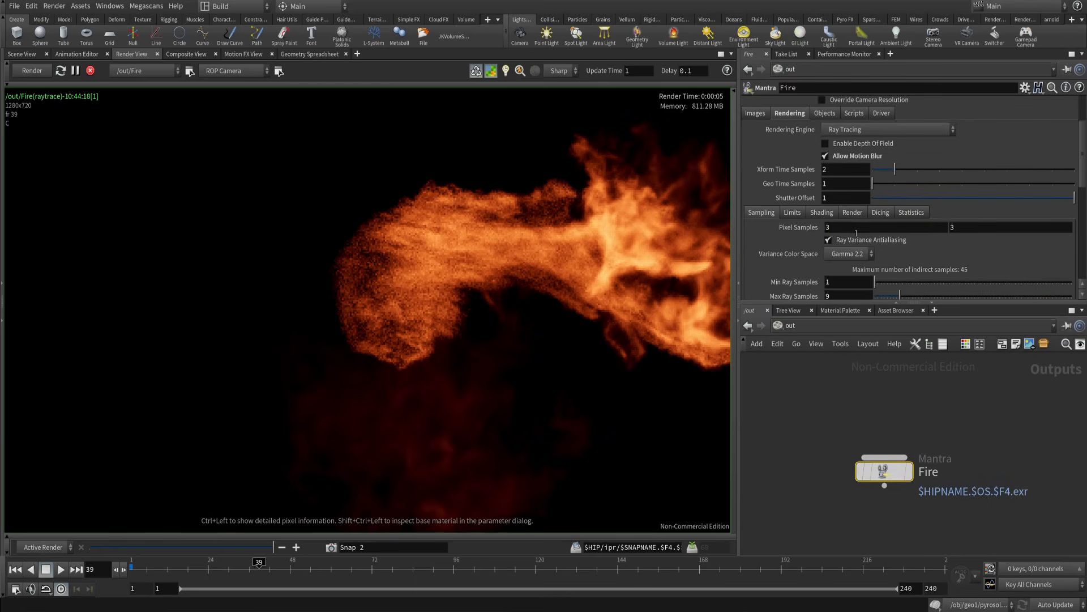
{"action": "double_click", "coordinate": [838, 228]}
{"action": "type", "text": "6"}
{"action": "key", "text": "Return"}
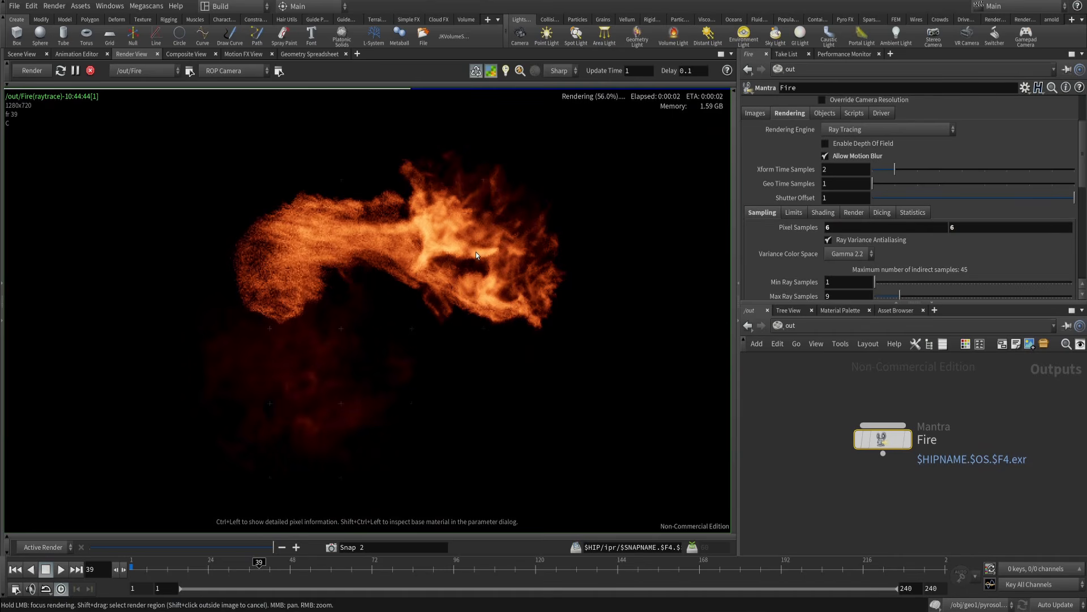
{"action": "scroll", "coordinate": [452, 247], "scroll_direction": "down", "scroll_amount": 2}
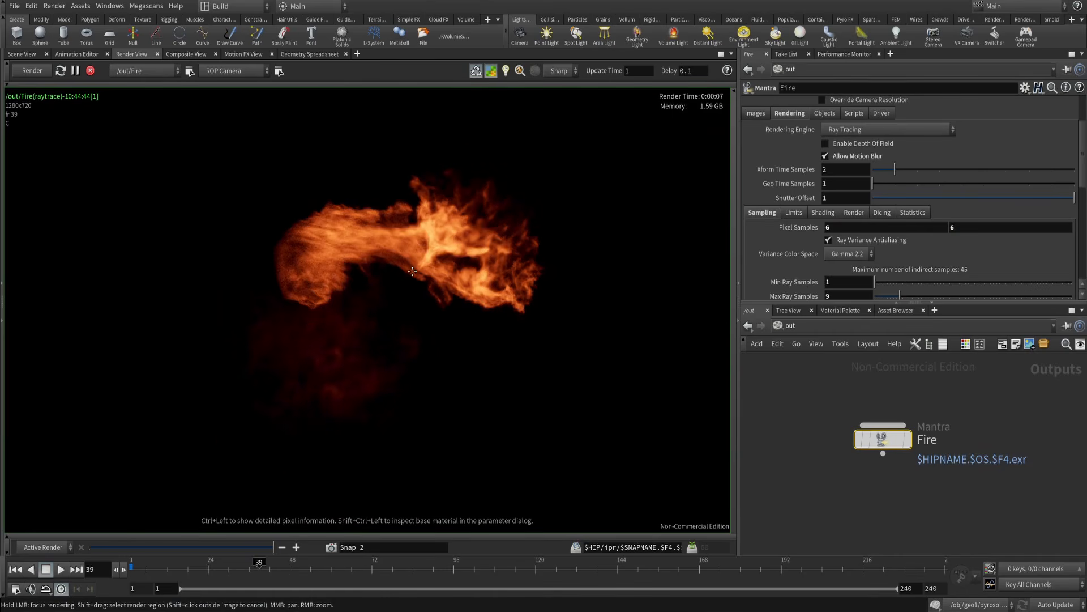
{"action": "middle_click_drag", "start_coordinate": [408, 267], "coordinate": [527, 312]}
{"action": "left_click", "coordinate": [91, 70]}
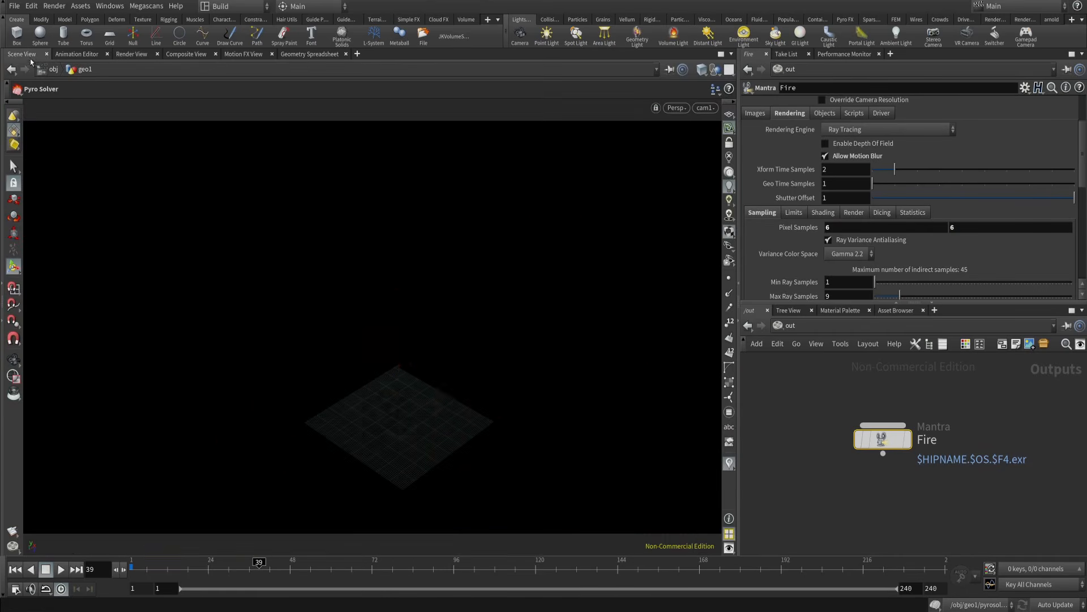
- Advance the simulation to frame 77, reframe the flame through cam1 with the camera locked to the view, and render that frame
{"action": "left_click", "coordinate": [22, 54]}
{"action": "left_click", "coordinate": [330, 571]}
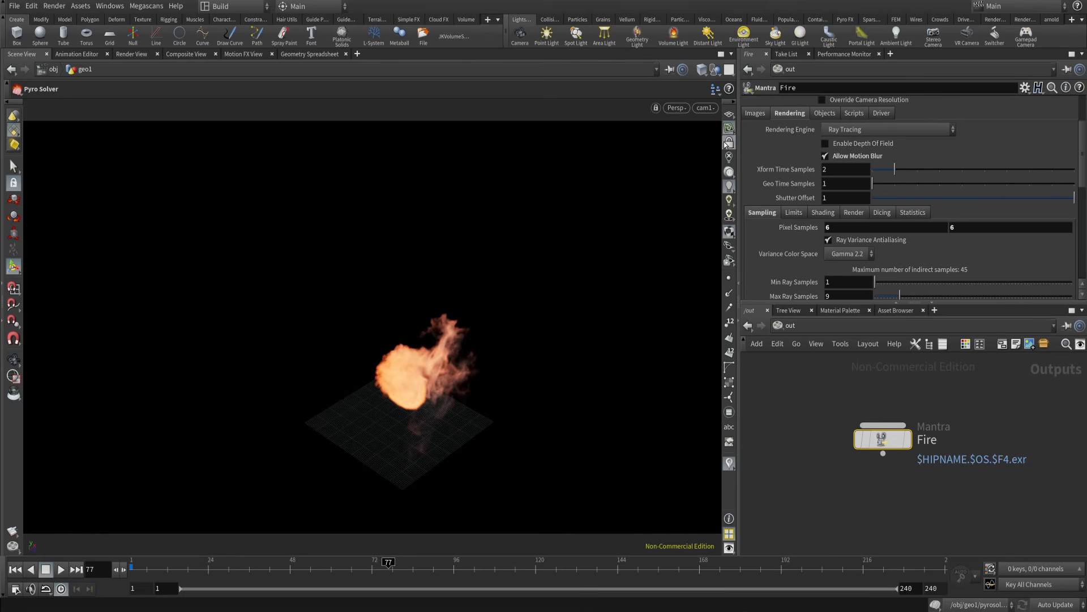
{"action": "key", "text": "Escape"}
{"action": "left_click_drag", "start_coordinate": [628, 218], "coordinate": [469, 288]}
{"action": "key", "text": "Return"}
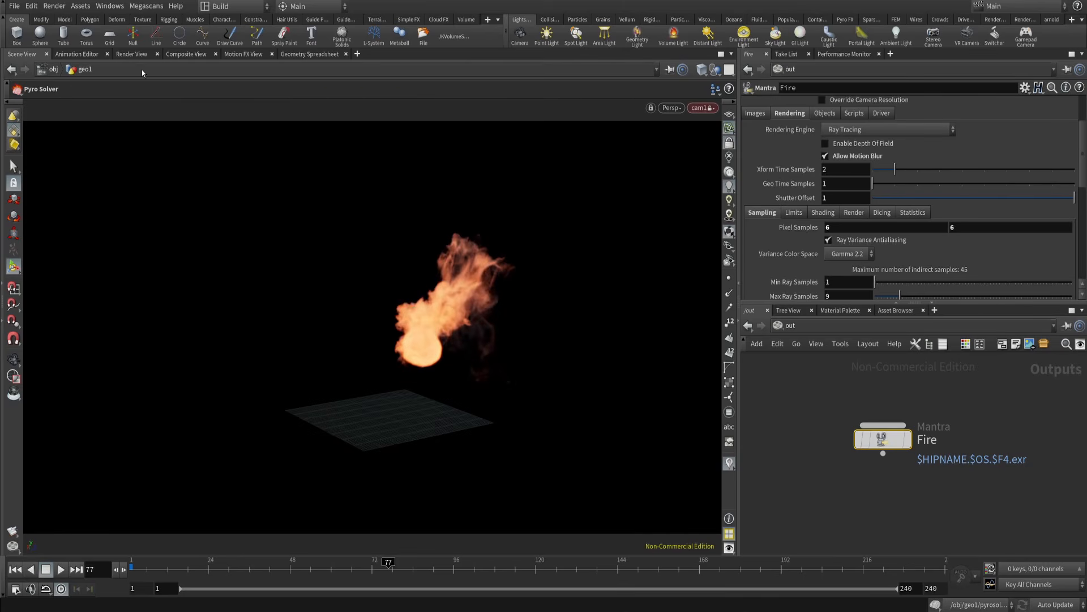
{"action": "left_click", "coordinate": [131, 54]}
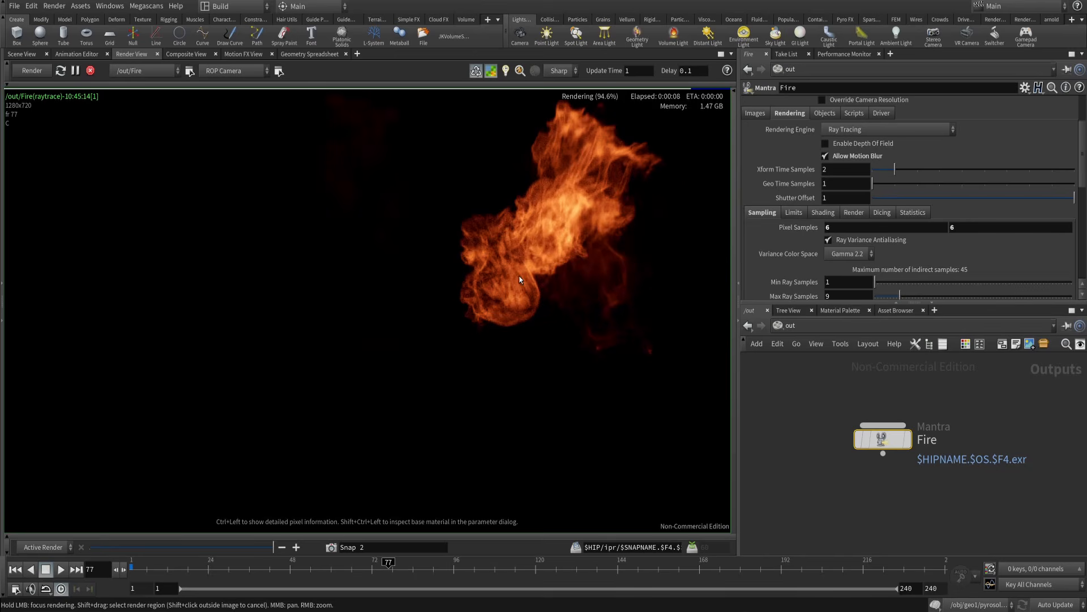
- In pyrobakevolume1's Pyro_Shader, set point 3 of the fire intensity ramp to a value of 1.5 and inspect the re-rendered flame
{"action": "left_click", "coordinate": [784, 328]}
{"action": "left_click", "coordinate": [793, 381]}
{"action": "double_click", "coordinate": [812, 440]}
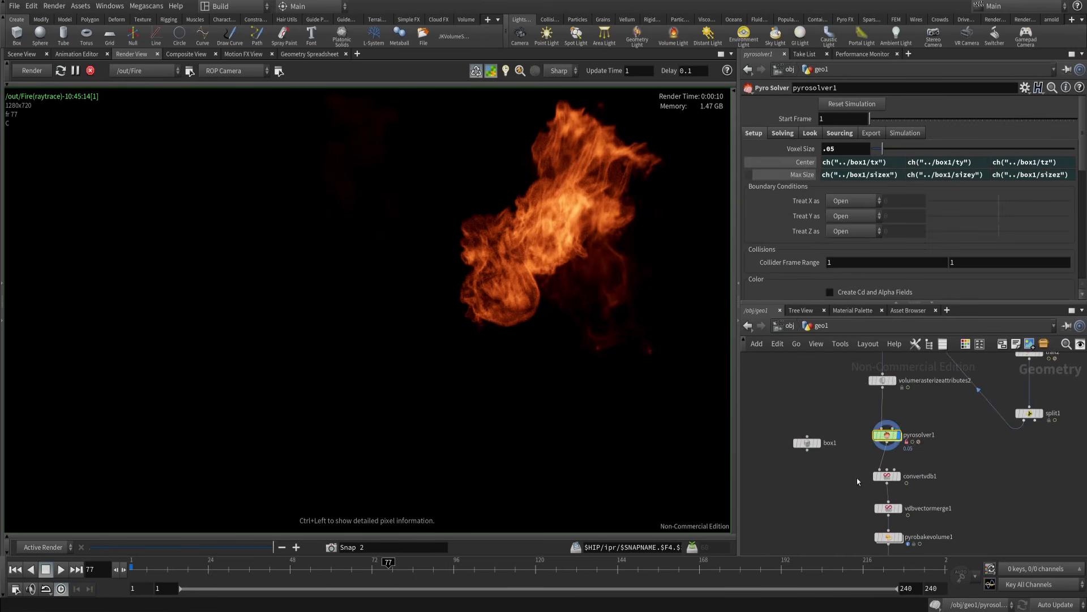
{"action": "scroll", "coordinate": [831, 171], "scroll_direction": "up", "scroll_amount": 3}
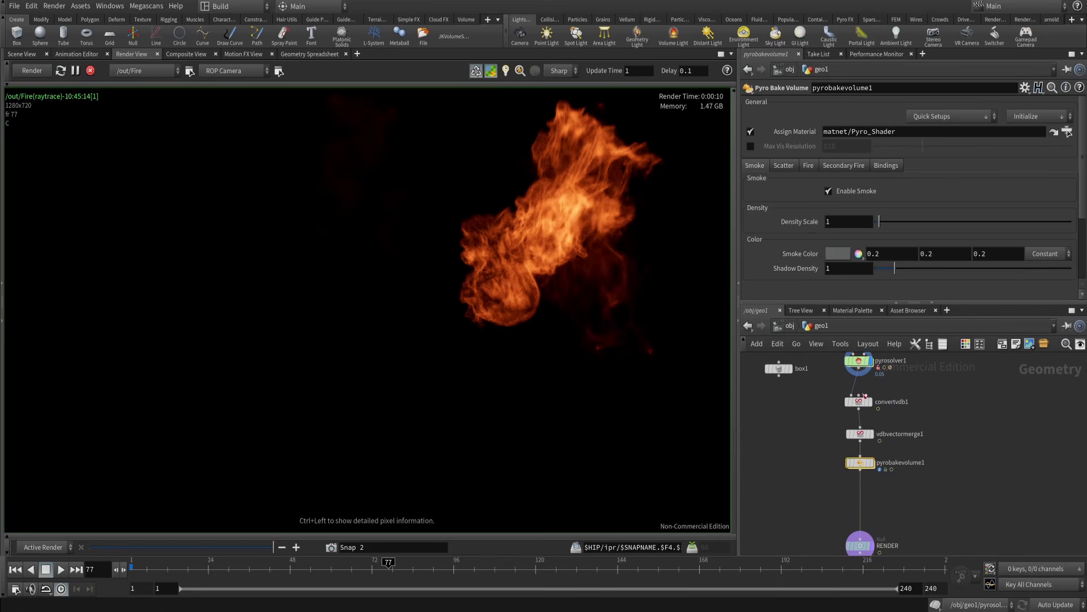
{"action": "double_click", "coordinate": [860, 463]}
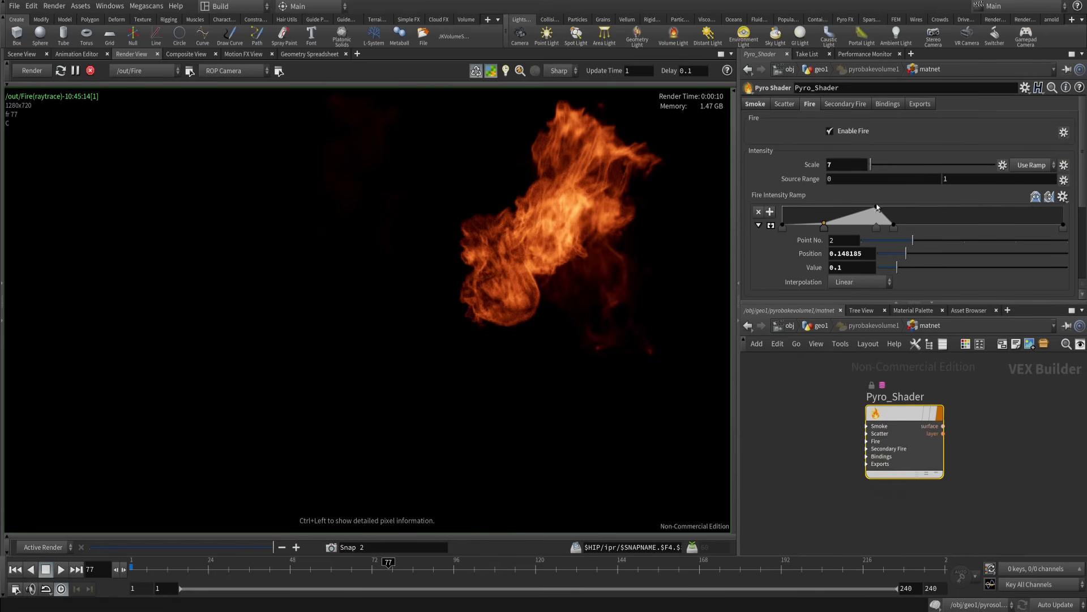
{"action": "left_click", "coordinate": [877, 228]}
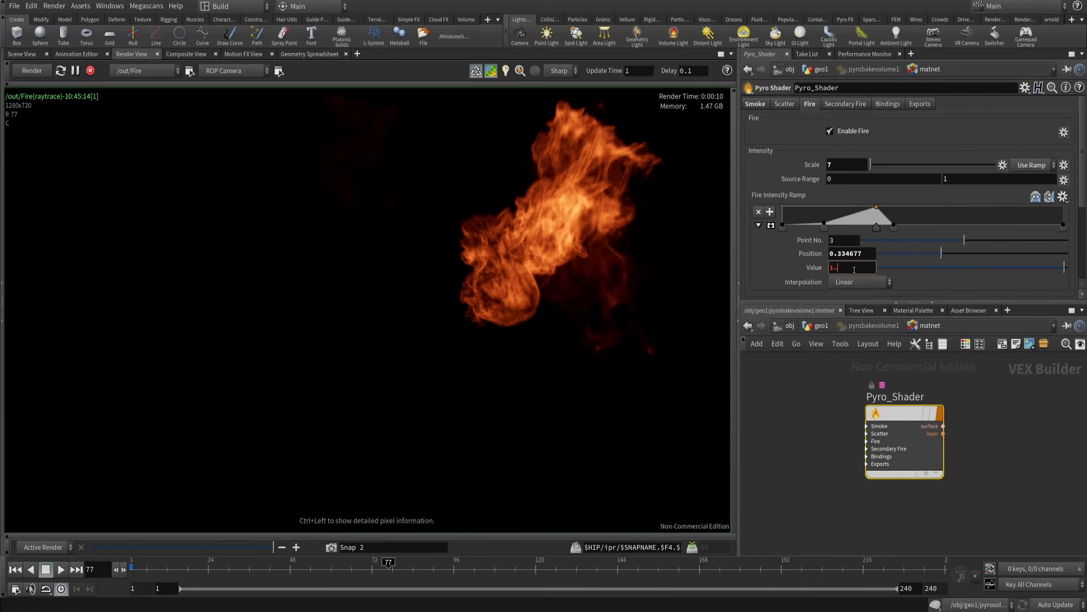
{"action": "key", "text": "Return"}
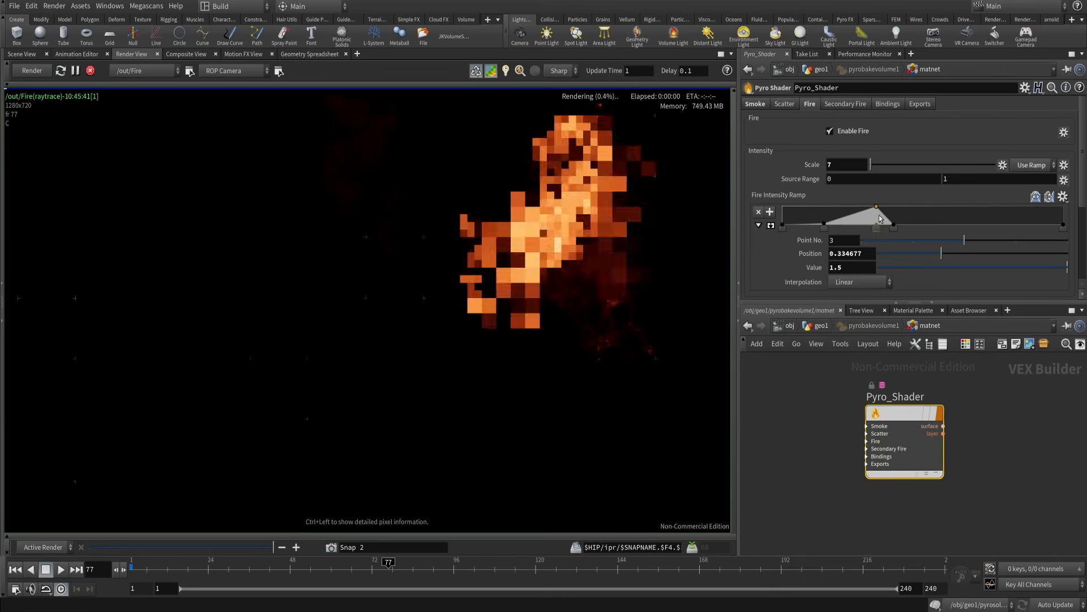
{"action": "scroll", "coordinate": [582, 201], "scroll_direction": "up", "scroll_amount": 5}
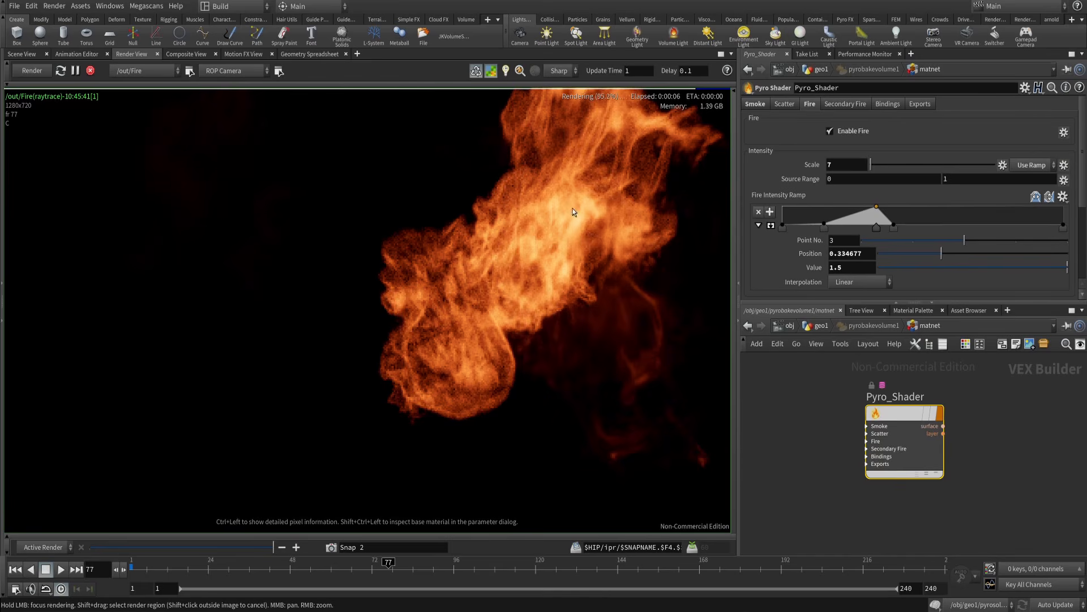
{"action": "scroll", "coordinate": [529, 243], "scroll_direction": "down", "scroll_amount": 3}
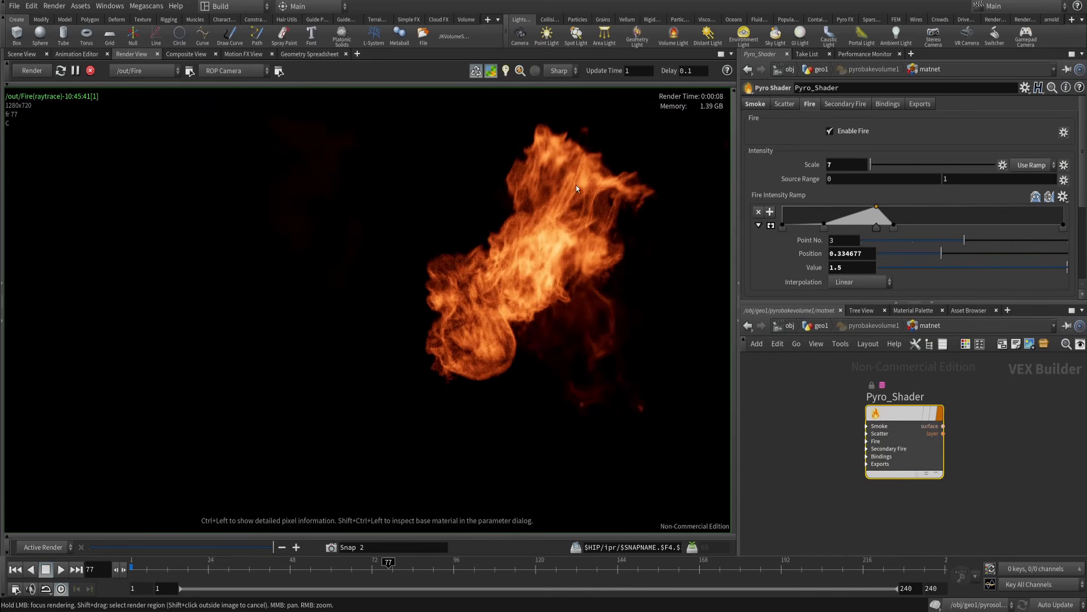
- Set the value of fire intensity ramp point 3 to 2 and examine the brightness of the re-rendered flame
{"action": "double_click", "coordinate": [867, 268]}
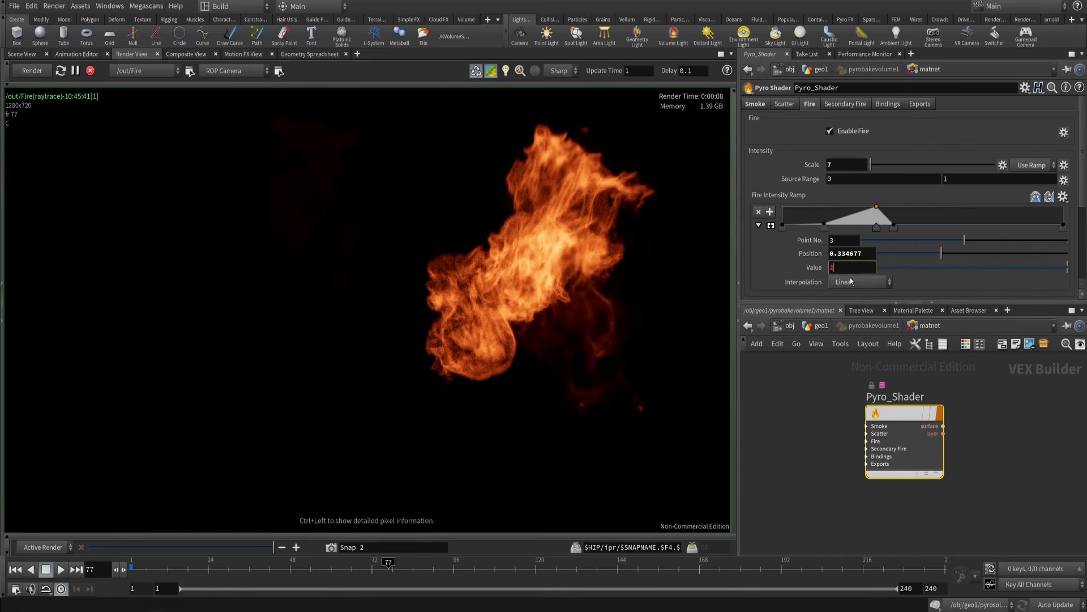
{"action": "type", "text": "2"}
{"action": "key", "text": "Return"}
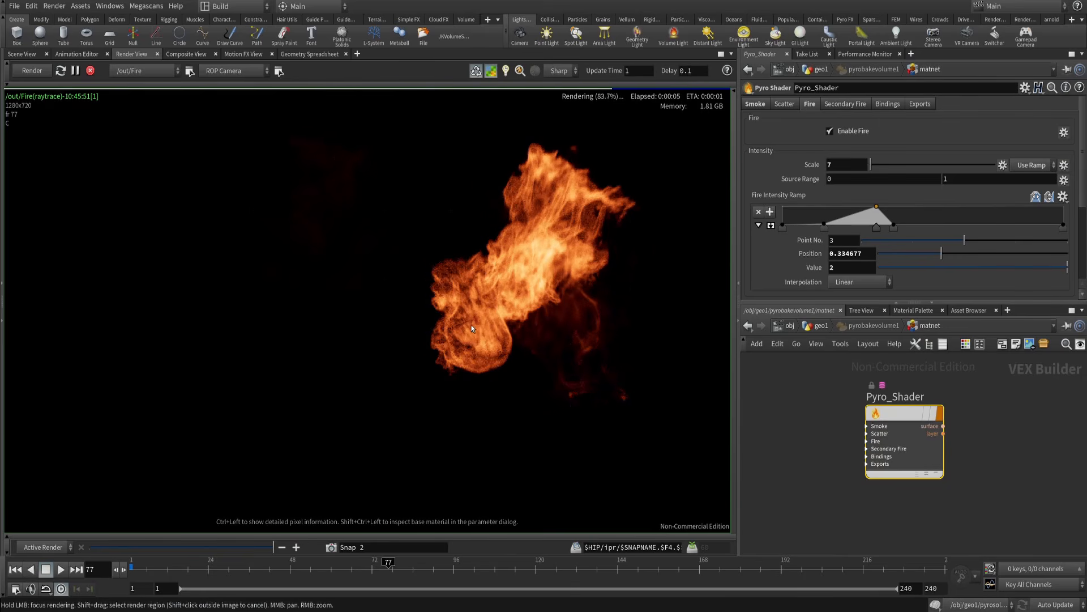
{"action": "scroll", "coordinate": [499, 308], "scroll_direction": "up", "scroll_amount": 2}
{"action": "middle_click_drag", "start_coordinate": [582, 150], "coordinate": [544, 206]}
{"action": "scroll", "coordinate": [533, 226], "scroll_direction": "down", "scroll_amount": 1}
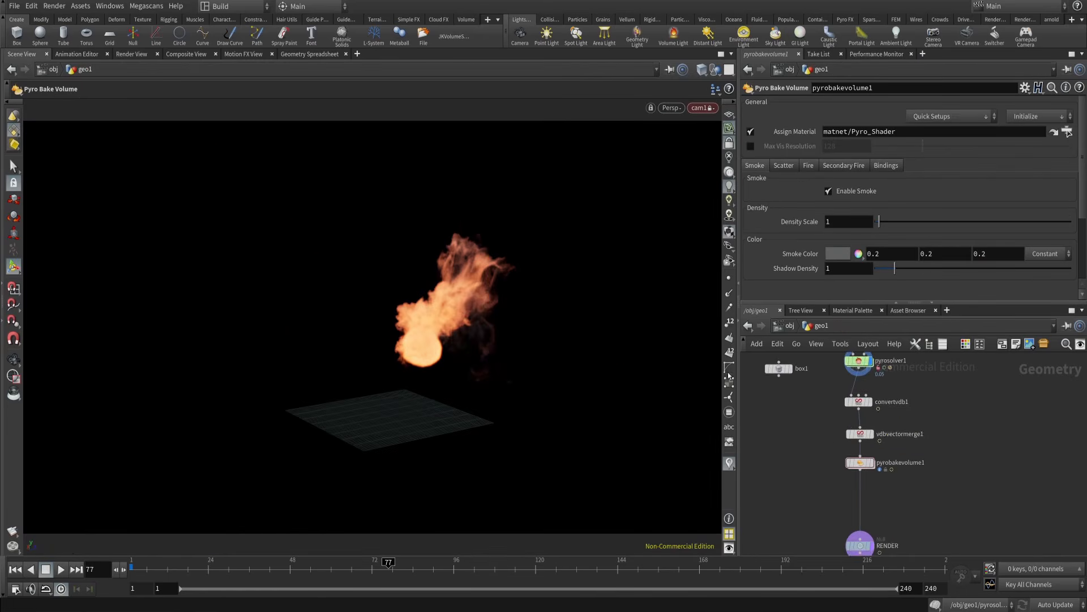
- Review pyrosolver1's flame and shape settings and its sourcing operations down to the velocity source
{"action": "middle_click_drag", "start_coordinate": [827, 408], "coordinate": [823, 493]}
{"action": "left_click", "coordinate": [851, 458]}
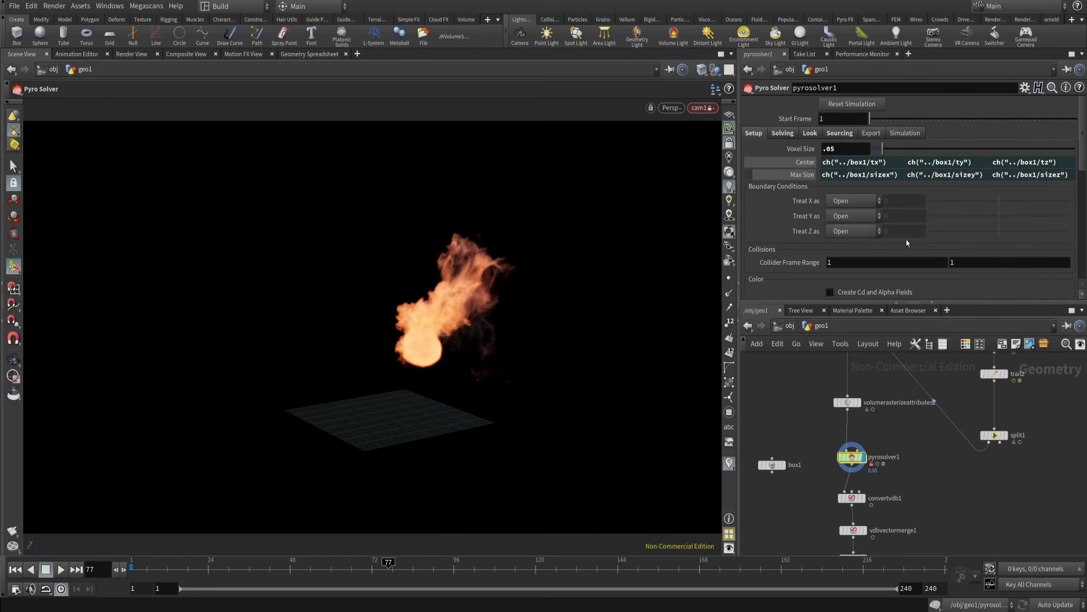
{"action": "left_click", "coordinate": [784, 133]}
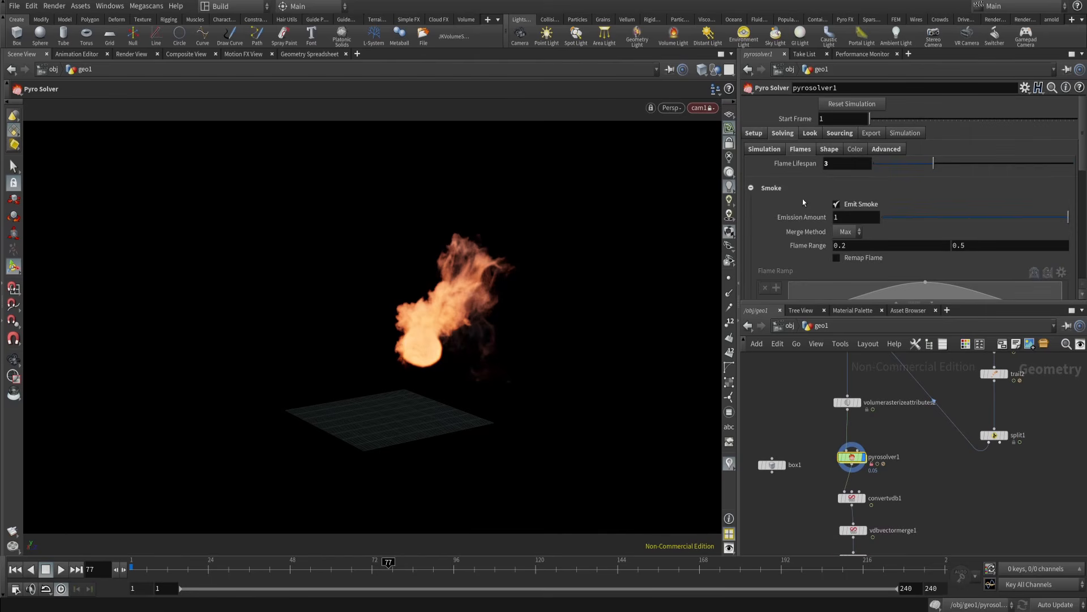
{"action": "scroll", "coordinate": [803, 224], "scroll_direction": "down", "scroll_amount": 2}
{"action": "scroll", "coordinate": [804, 224], "scroll_direction": "up", "scroll_amount": 2}
{"action": "left_click", "coordinate": [829, 149]}
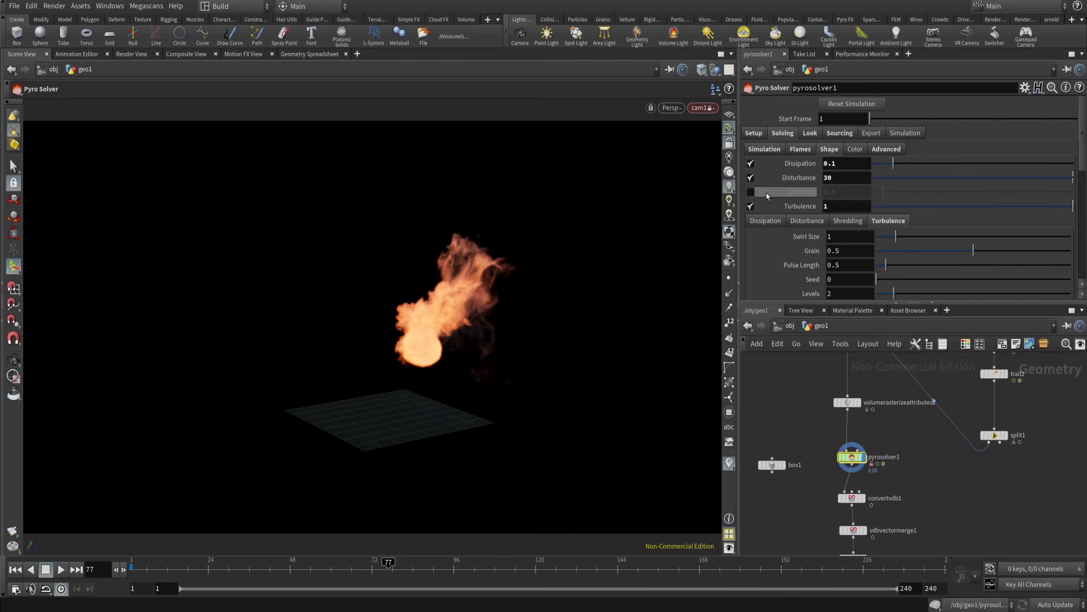
{"action": "left_click", "coordinate": [845, 134]}
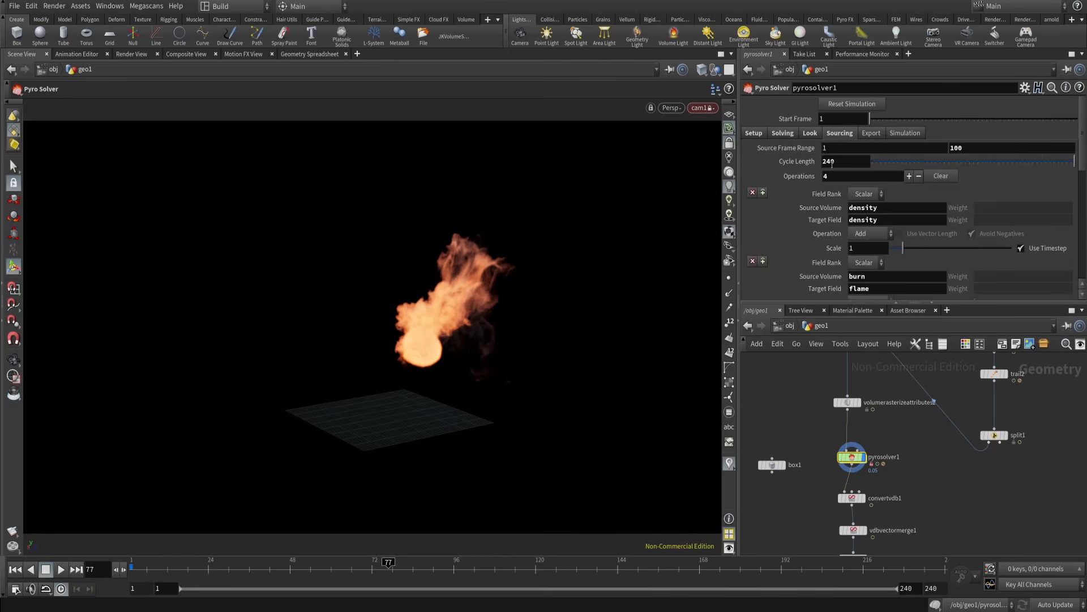
{"action": "scroll", "coordinate": [822, 236], "scroll_direction": "down", "scroll_amount": 8}
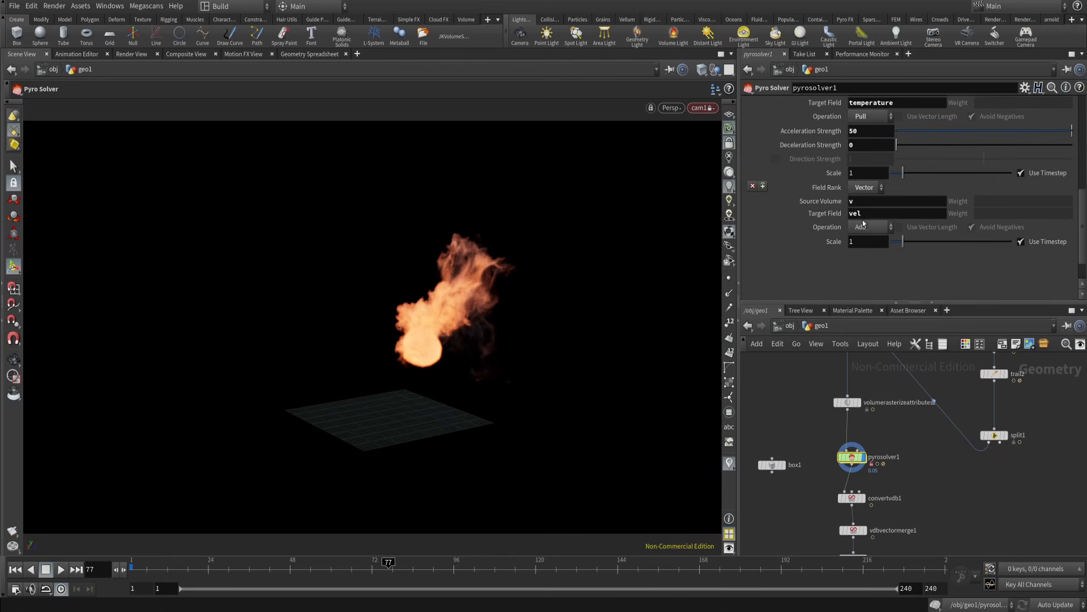
- Inspect the torch's animated rotation in transform1 and the velocity computation in trail2
{"action": "middle_click_drag", "start_coordinate": [923, 458], "coordinate": [876, 472]}
{"action": "middle_click_drag", "start_coordinate": [973, 422], "coordinate": [968, 441]}
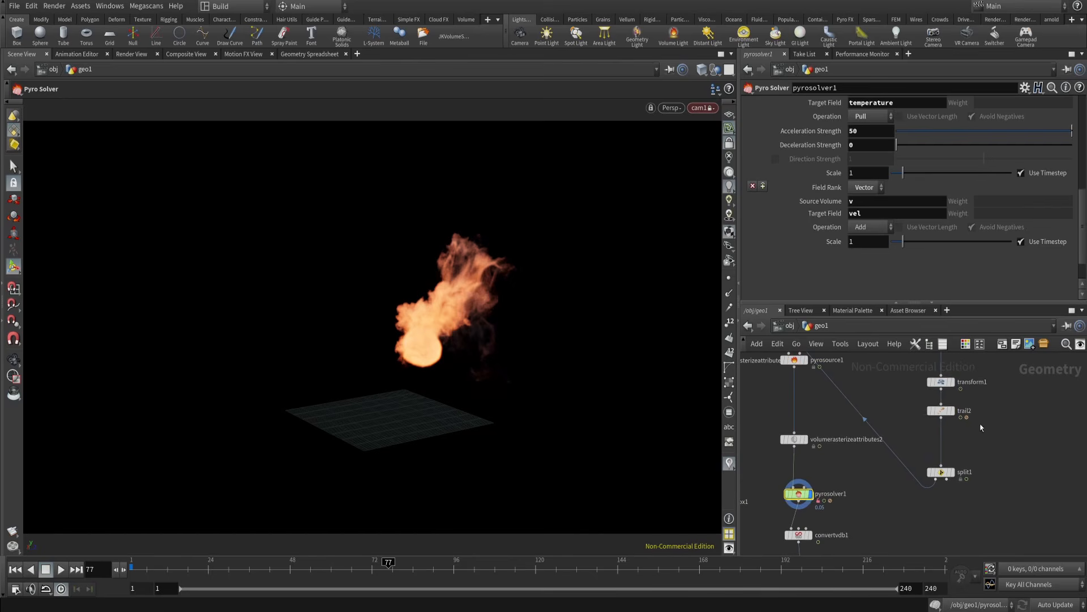
{"action": "left_click", "coordinate": [941, 382]}
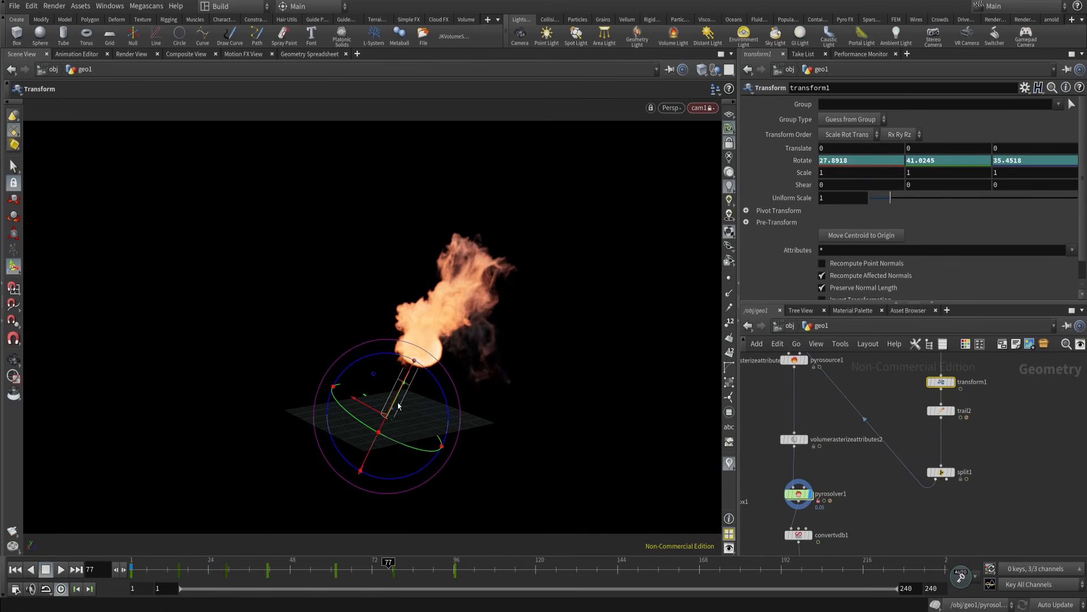
{"action": "middle_click_drag", "start_coordinate": [843, 464], "coordinate": [878, 468]}
{"action": "left_click", "coordinate": [848, 469]}
{"action": "left_click", "coordinate": [938, 428]}
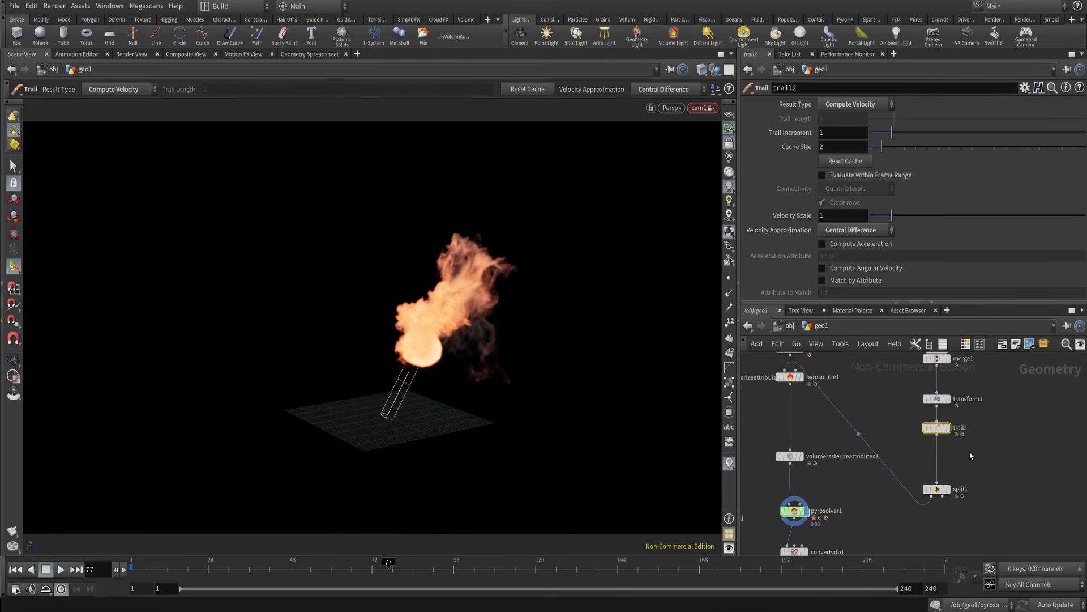
{"action": "middle_click_drag", "start_coordinate": [970, 456], "coordinate": [1006, 425]}
- Set the scale of pyrosolver1's v-to-vel sourcing operation to 0.2
{"action": "left_click", "coordinate": [830, 480]}
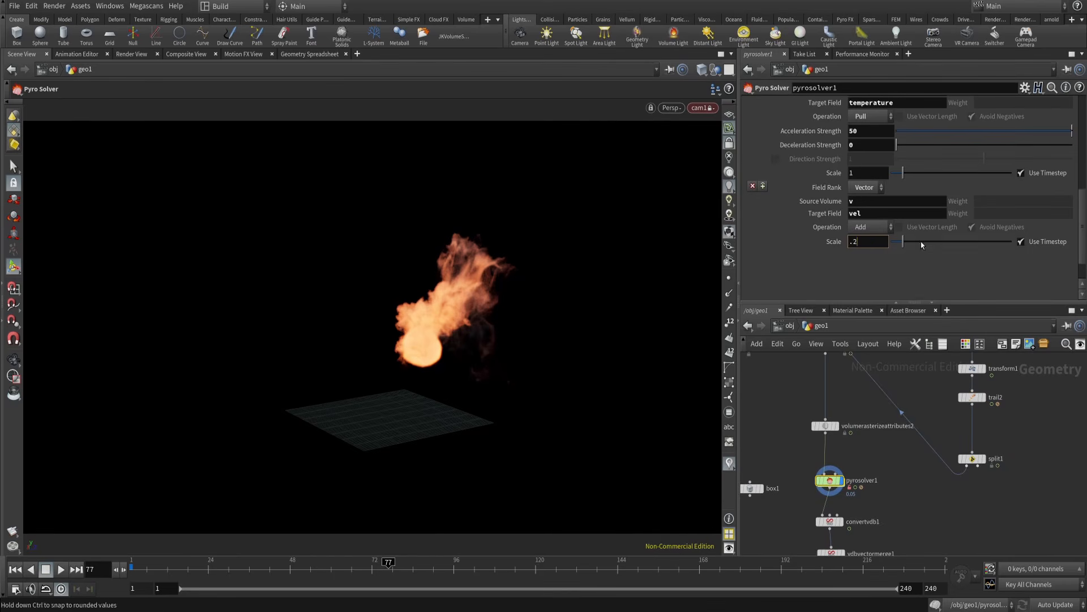
- Set the Scale of the v to vel source to .25 and replay the simulation from the first frame
{"action": "type", "text": "5"}
{"action": "key", "text": "Return"}
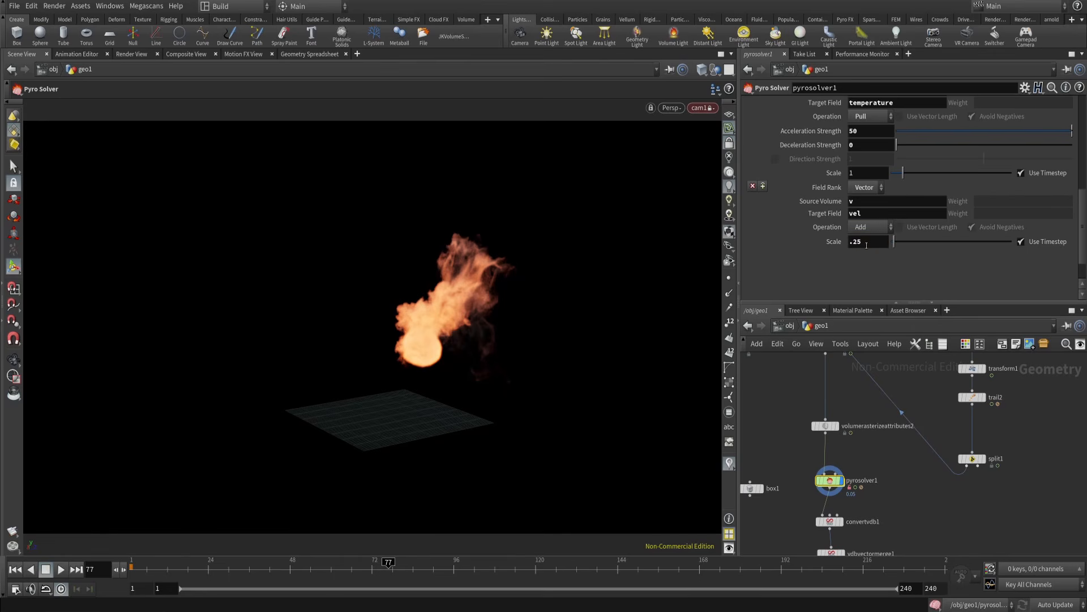
{"action": "left_click", "coordinate": [16, 569]}
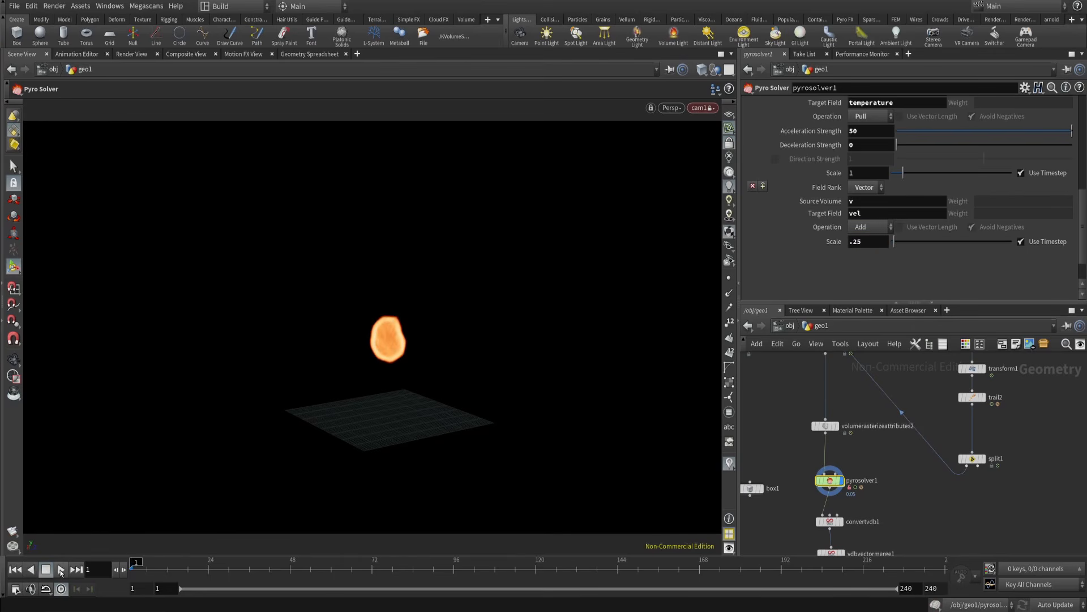
{"action": "left_click", "coordinate": [60, 569]}
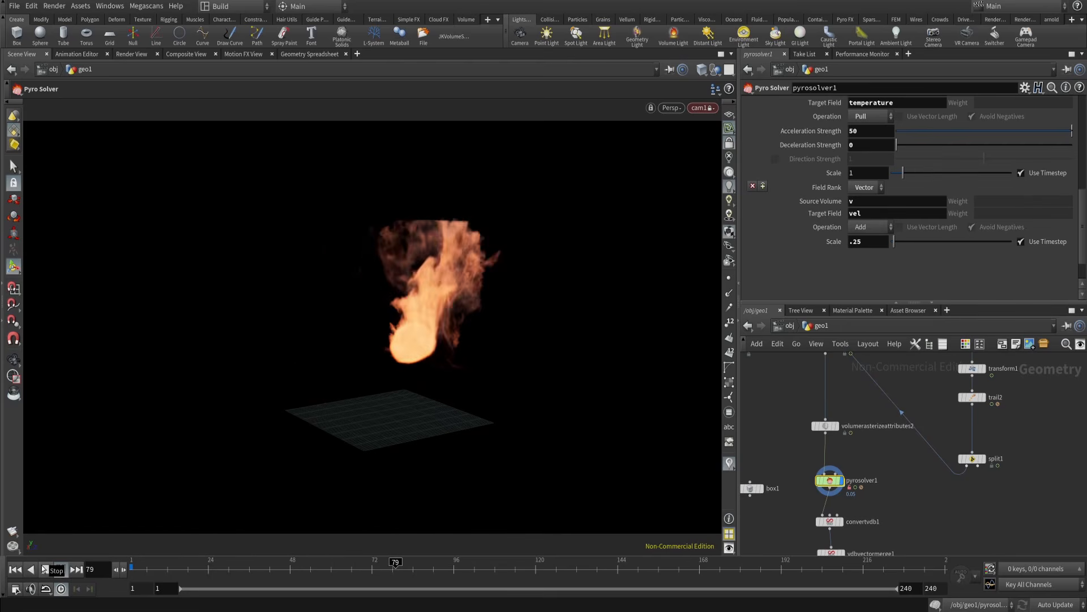
{"action": "left_click", "coordinate": [45, 568]}
{"action": "left_click", "coordinate": [59, 569]}
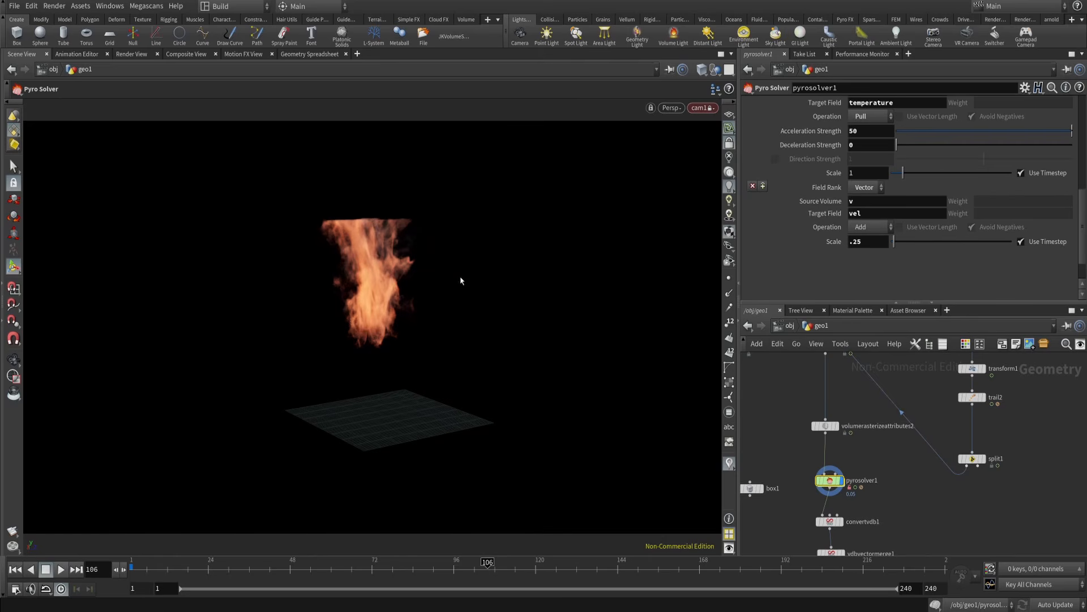
- Raise the upper face of box1 to make the box about 14.4 units high
{"action": "middle_click_drag", "start_coordinate": [742, 365], "coordinate": [874, 350]}
{"action": "left_click", "coordinate": [882, 474]}
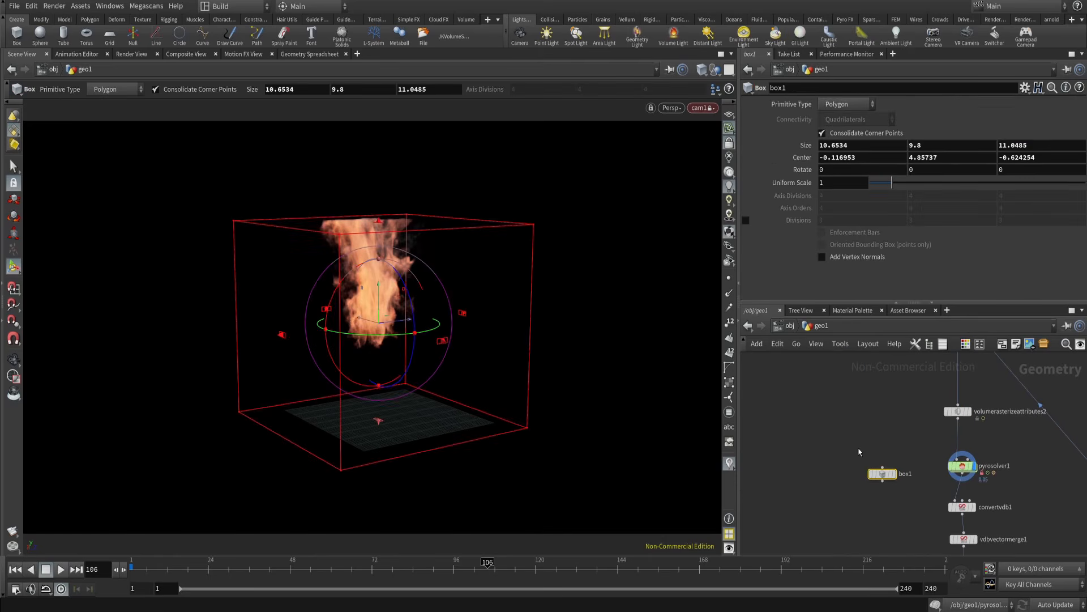
{"action": "left_click_drag", "start_coordinate": [378, 221], "coordinate": [387, 123]}
- Replay the simulation from frame 1 and check the fire's shape around frame 56 in the viewport and the render preview
{"action": "left_click", "coordinate": [15, 569]}
{"action": "left_click", "coordinate": [61, 570]}
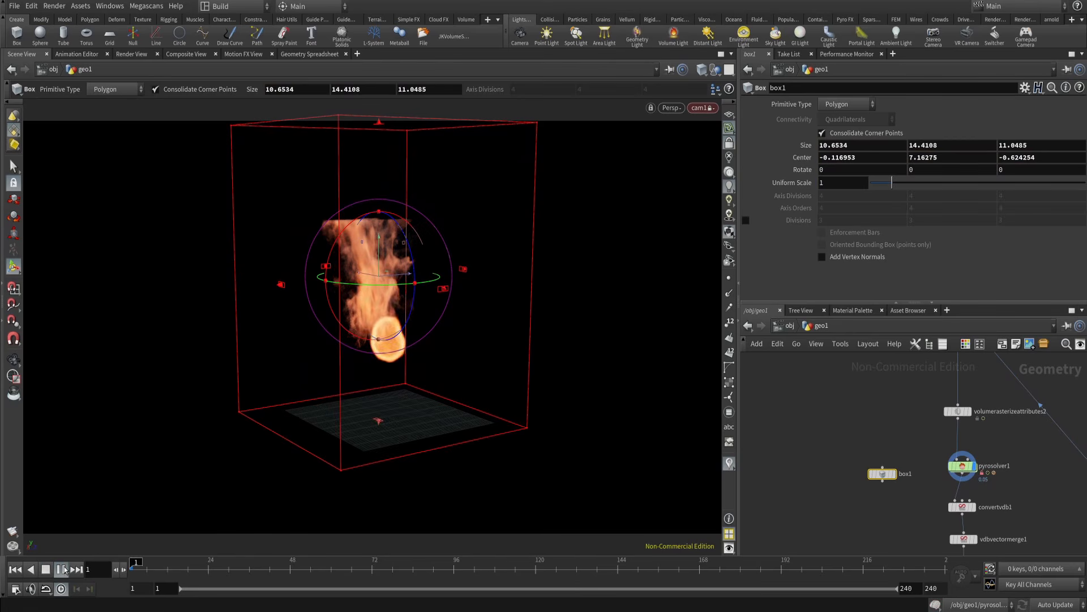
{"action": "left_click", "coordinate": [769, 460]}
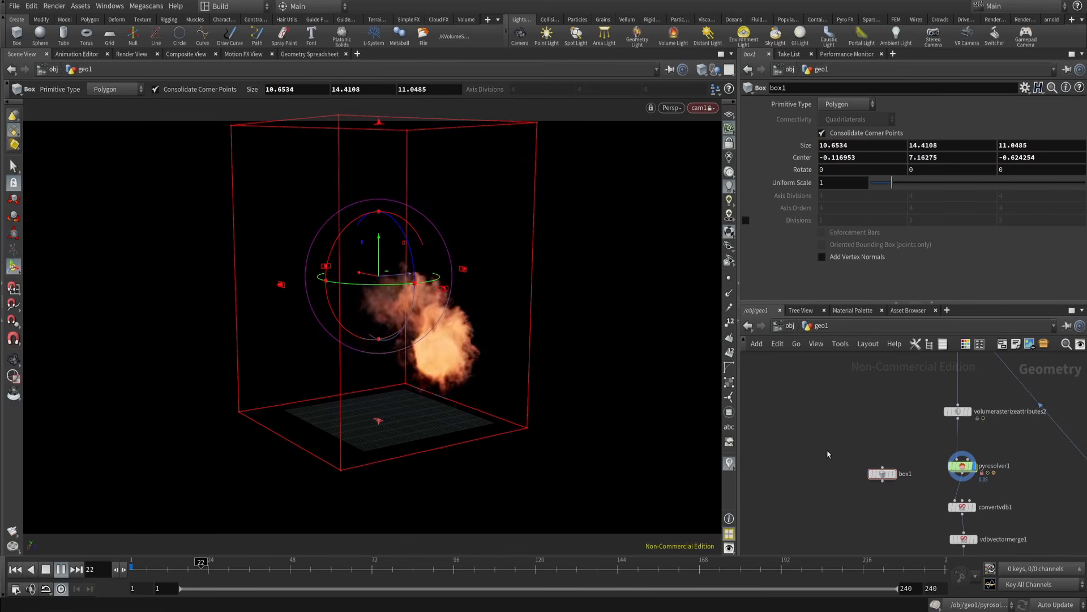
{"action": "left_click", "coordinate": [46, 570]}
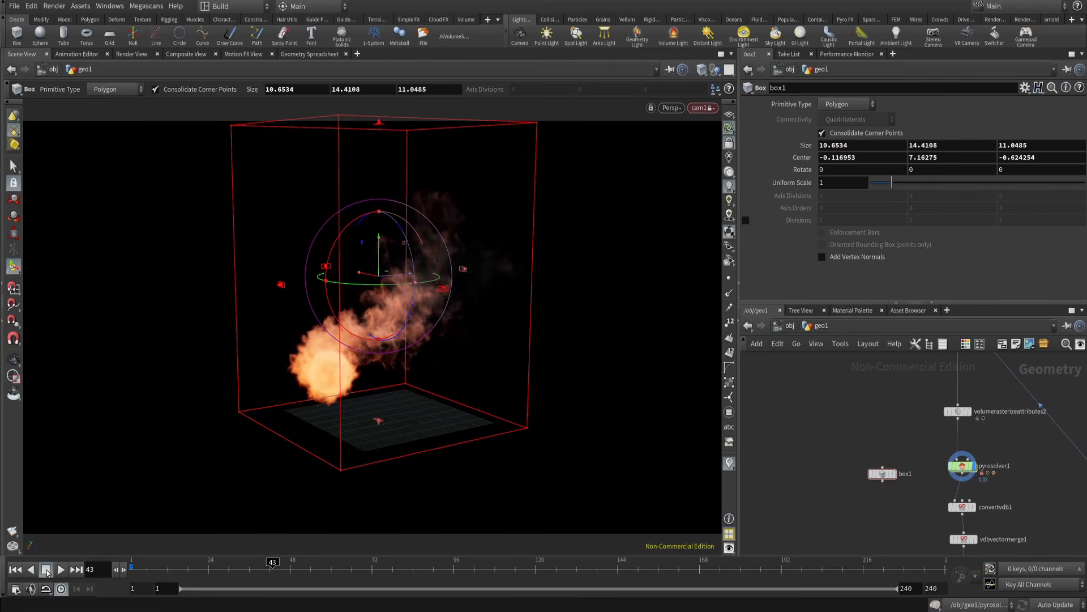
{"action": "left_click", "coordinate": [61, 569]}
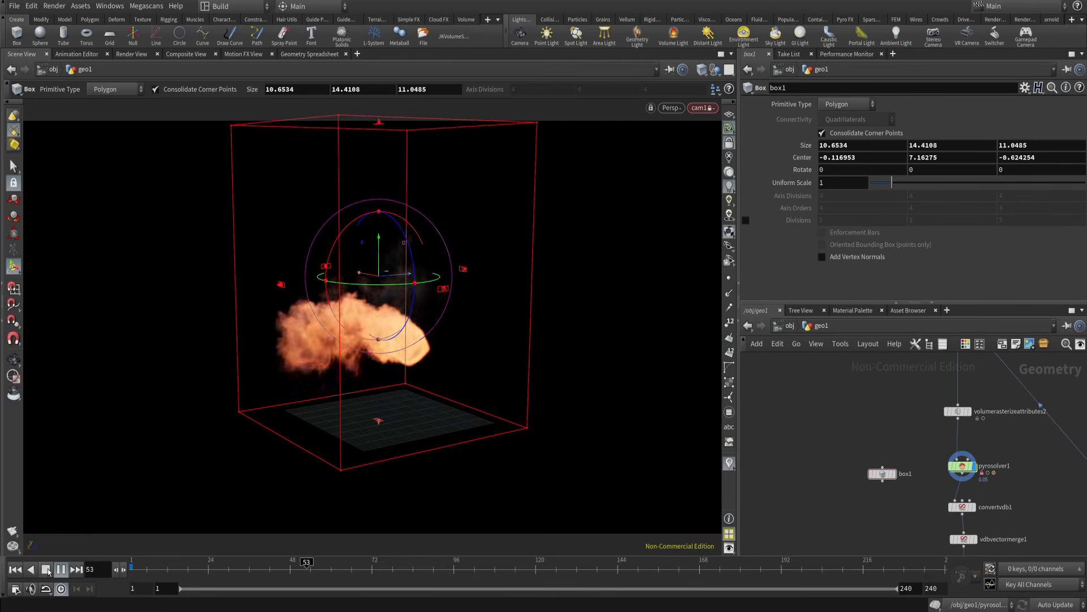
{"action": "left_click", "coordinate": [136, 55]}
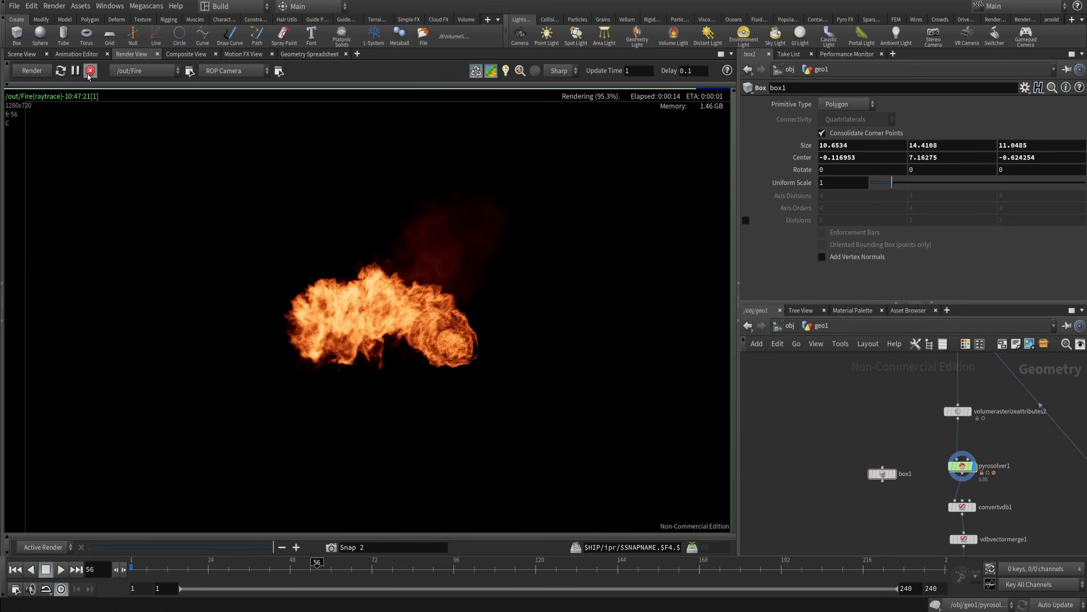
{"action": "left_click", "coordinate": [21, 54]}
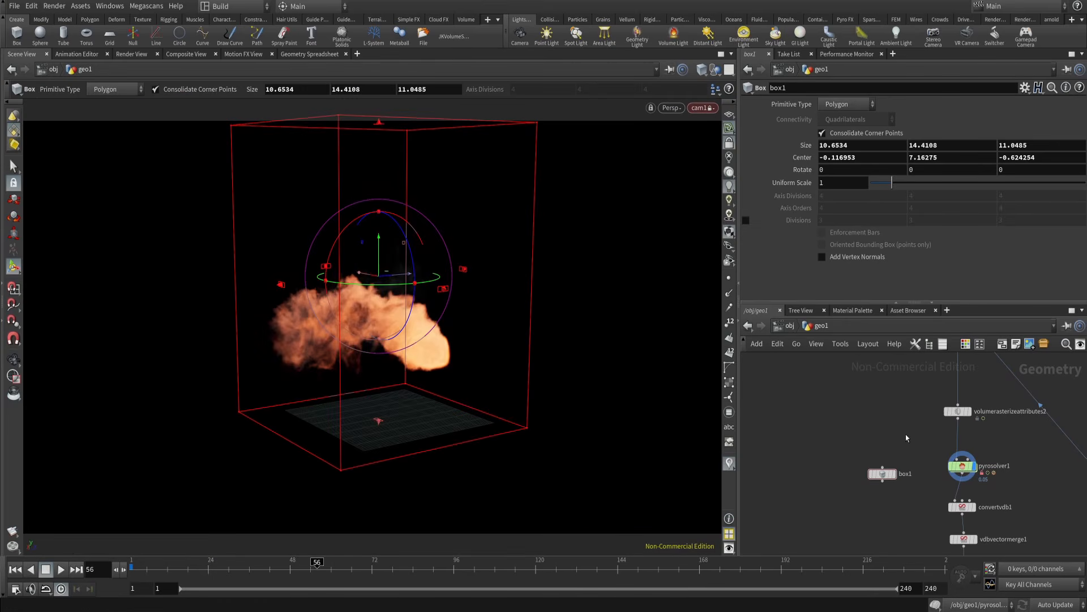
- Inspect the torch source branch of the network, including mountain2, group1, merge1 and the settings of sphere1
{"action": "key", "text": "h"}
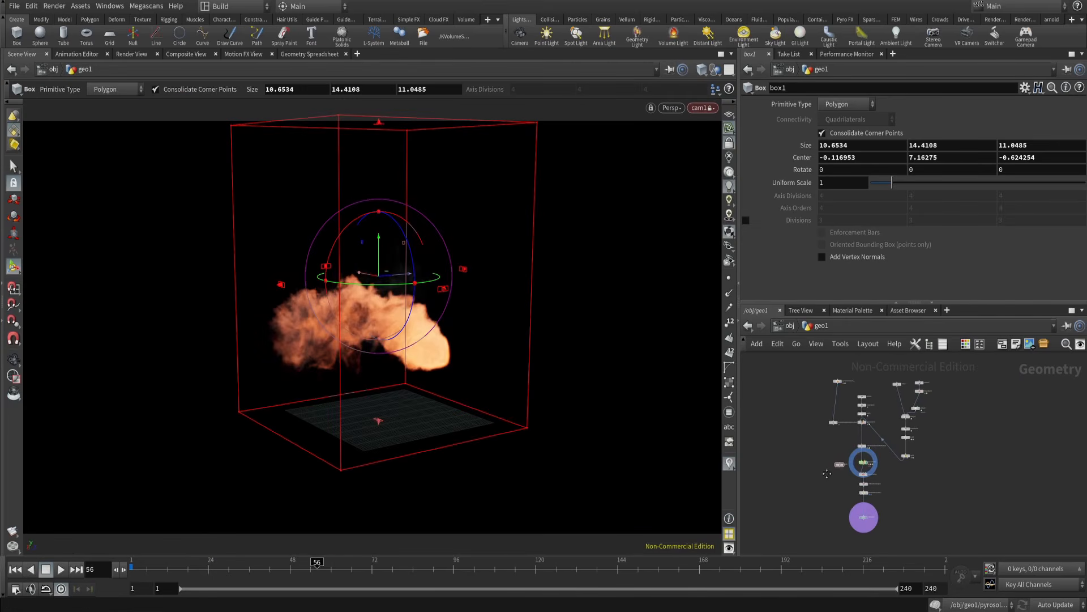
{"action": "scroll", "coordinate": [939, 416], "scroll_direction": "up", "scroll_amount": 5}
{"action": "middle_click_drag", "start_coordinate": [936, 400], "coordinate": [954, 400]}
{"action": "left_click_drag", "start_coordinate": [967, 434], "coordinate": [843, 344]}
{"action": "middle_click_drag", "start_coordinate": [883, 385], "coordinate": [873, 499]}
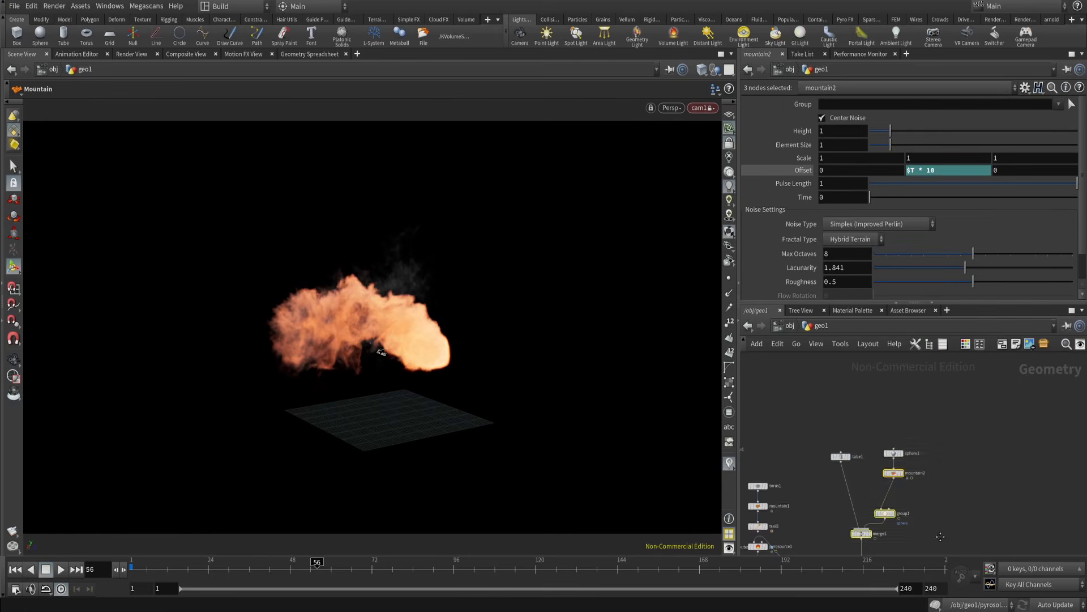
{"action": "left_click_drag", "start_coordinate": [950, 397], "coordinate": [855, 539]}
{"action": "left_click", "coordinate": [894, 453]}
{"action": "middle_click_drag", "start_coordinate": [946, 479], "coordinate": [884, 402]}
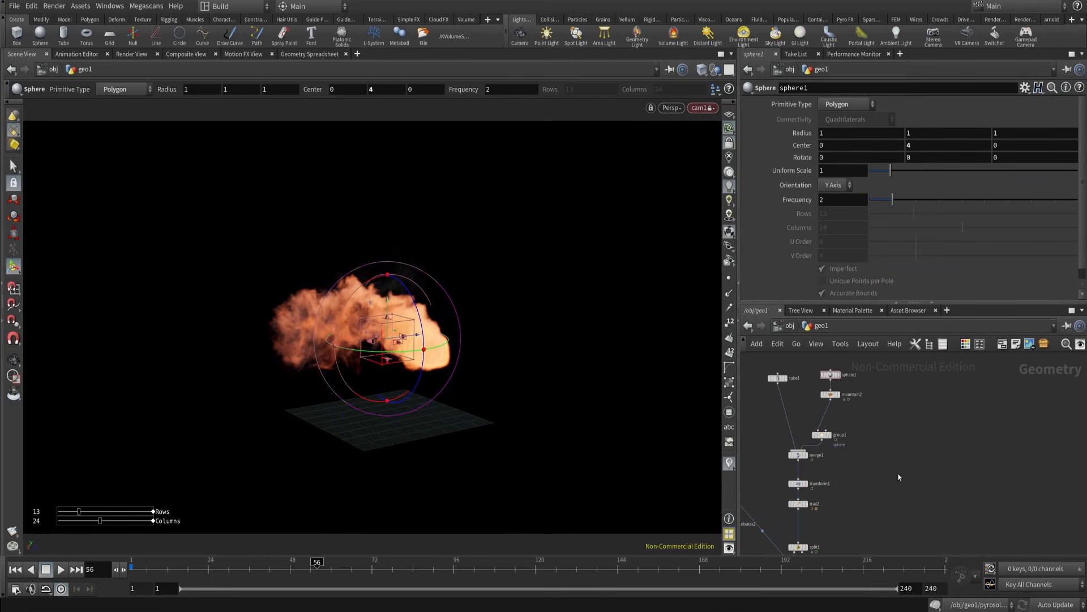
- Arrange mountain2 and group1 in a straight column beneath sphere1
{"action": "left_click_drag", "start_coordinate": [831, 395], "coordinate": [830, 403]}
{"action": "scroll", "coordinate": [843, 399], "scroll_direction": "up", "scroll_amount": 3}
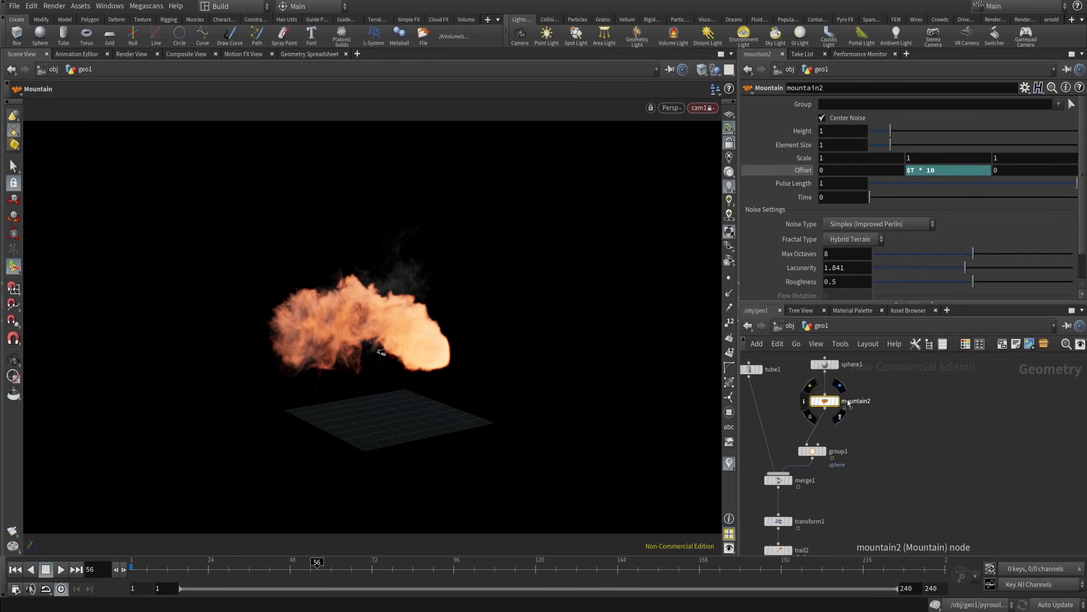
{"action": "left_click_drag", "start_coordinate": [823, 459], "coordinate": [830, 437]}
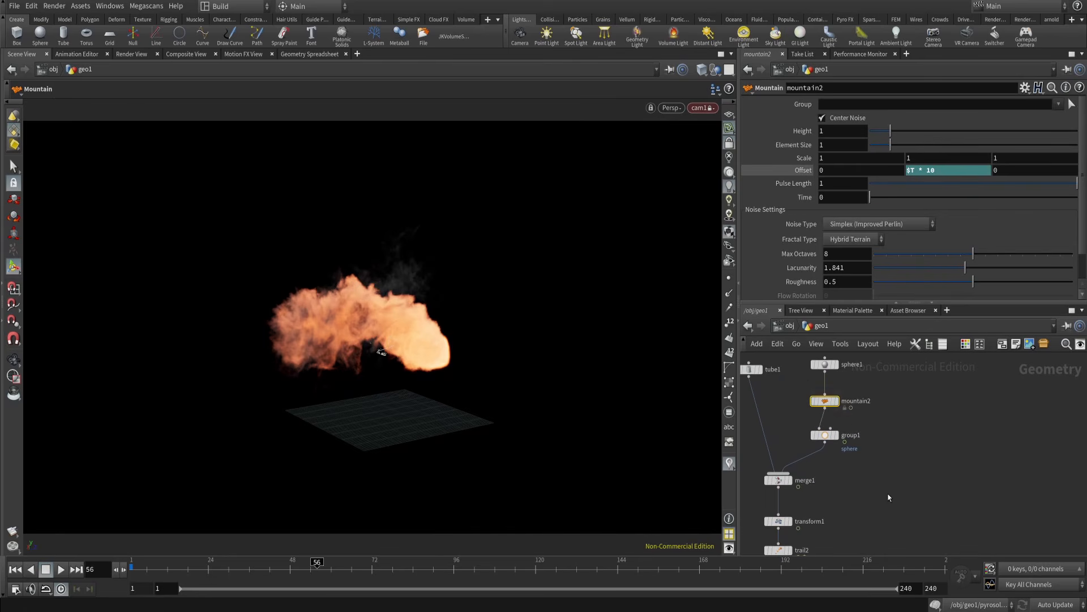
- Duplicate merge1 and transform1, keeping their inputs, and place the copies beside the original branch
{"action": "middle_click_drag", "start_coordinate": [908, 418], "coordinate": [909, 379]}
{"action": "middle_click_drag", "start_coordinate": [836, 478], "coordinate": [844, 486]}
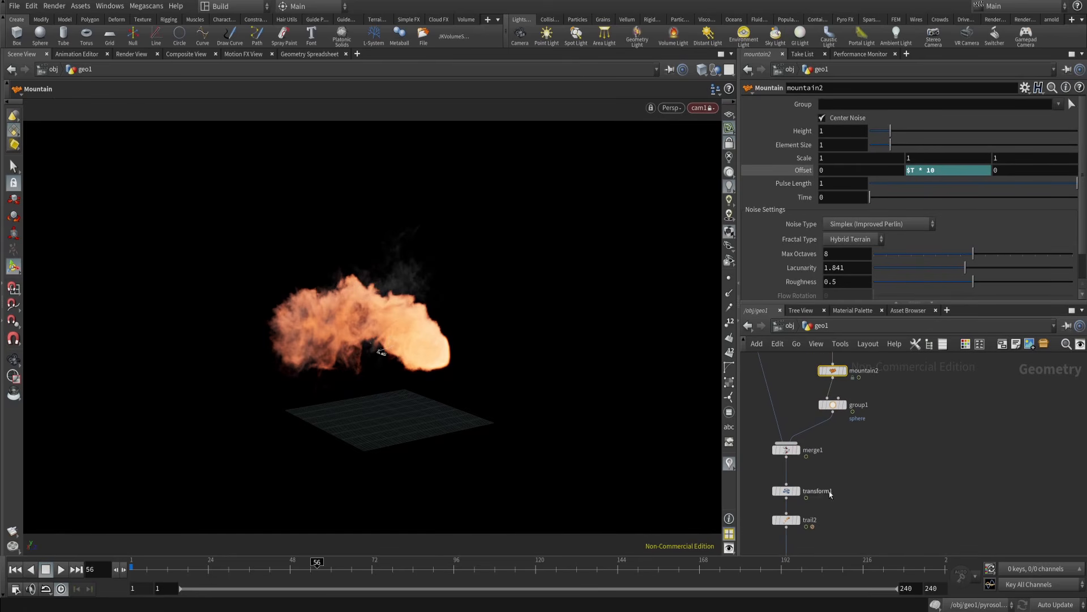
{"action": "left_click", "coordinate": [779, 442]}
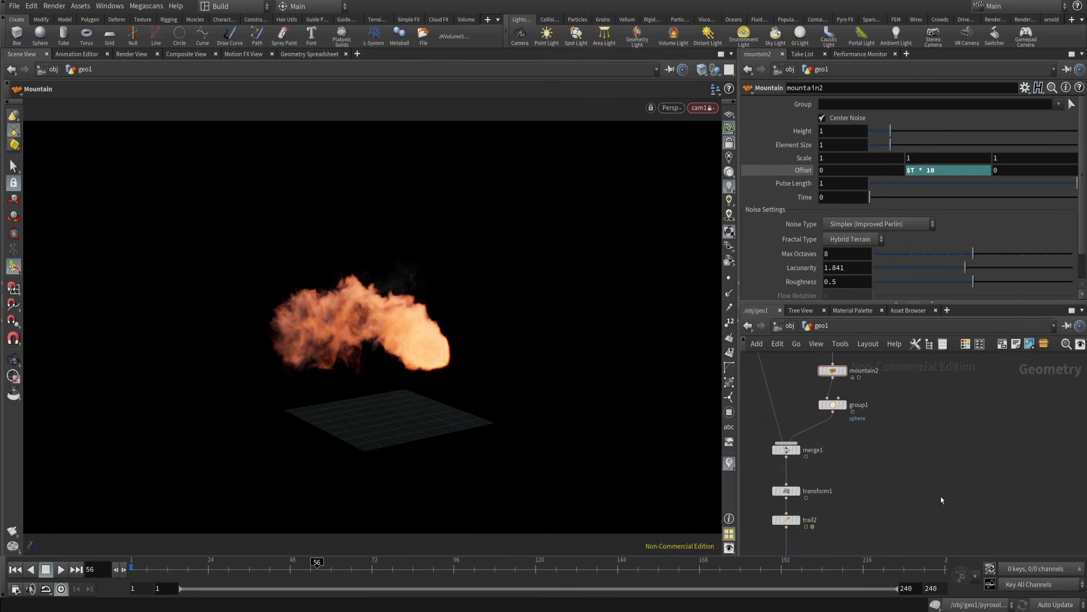
{"action": "left_click_drag", "start_coordinate": [834, 507], "coordinate": [928, 464]}
{"action": "left_click", "coordinate": [980, 449]}
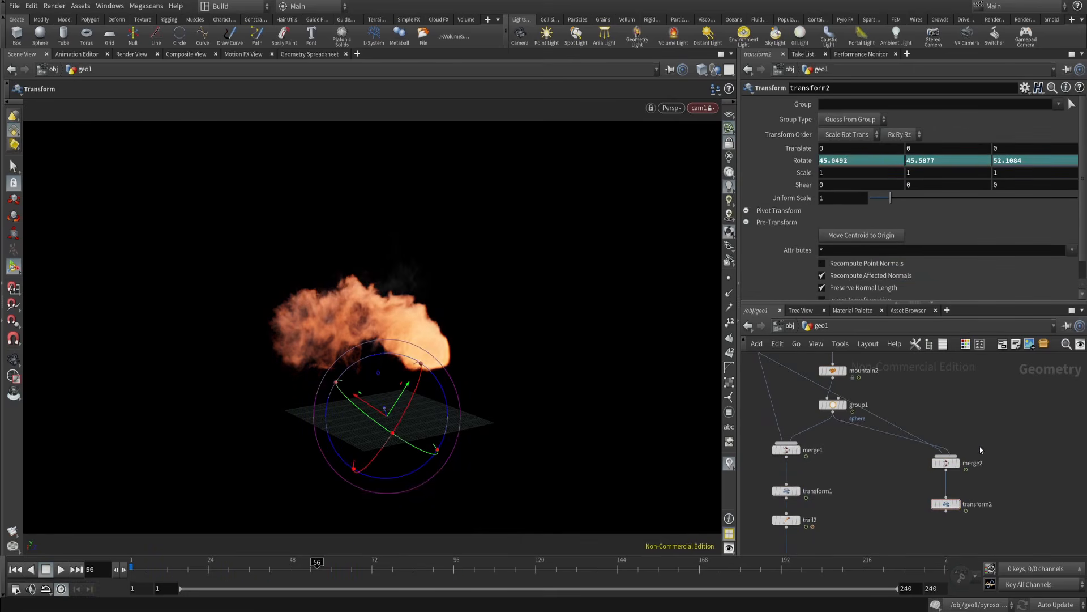
- Wire sphere1 directly into merge2 so the copied branch bypasses mountain2, and display transform2
{"action": "left_click", "coordinate": [947, 448]}
{"action": "middle_click_drag", "start_coordinate": [952, 397], "coordinate": [958, 446]}
{"action": "left_click", "coordinate": [840, 391]}
{"action": "middle_click_drag", "start_coordinate": [1009, 476], "coordinate": [977, 352]}
{"action": "left_click", "coordinate": [933, 429]}
{"action": "middle_click_drag", "start_coordinate": [937, 500], "coordinate": [926, 455]}
- Add a Null node below transform2 and name it OUT_Torch
{"action": "key", "text": "Tab"}
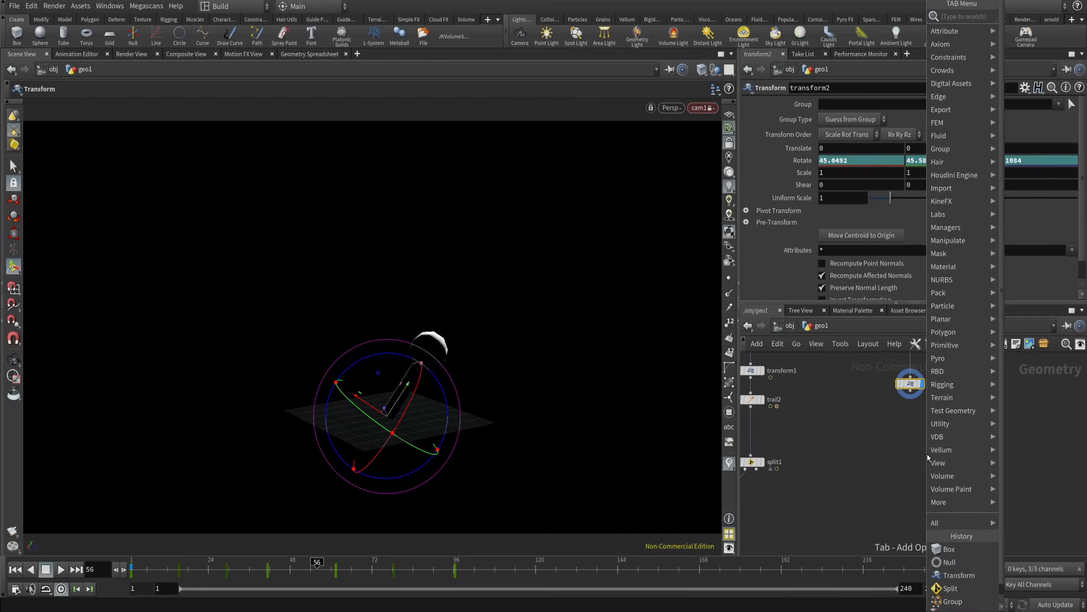
{"action": "type", "text": "nu"}
{"action": "key", "text": "Return"}
{"action": "left_click", "coordinate": [913, 476]}
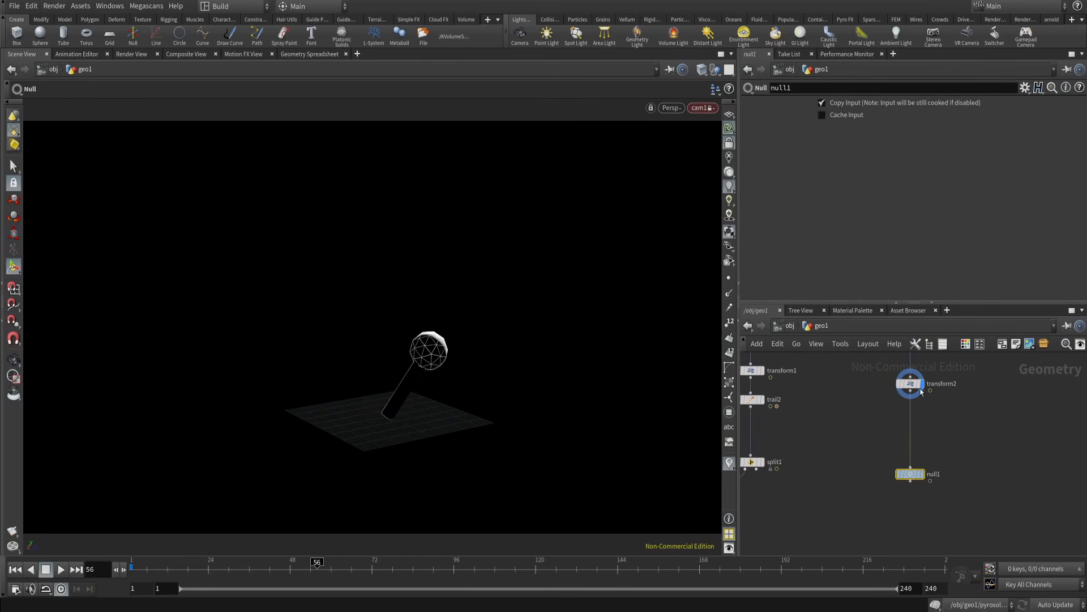
{"action": "double_click", "coordinate": [931, 475]}
{"action": "type", "text": "OUT_Torch"}
{"action": "key", "text": "Return"}
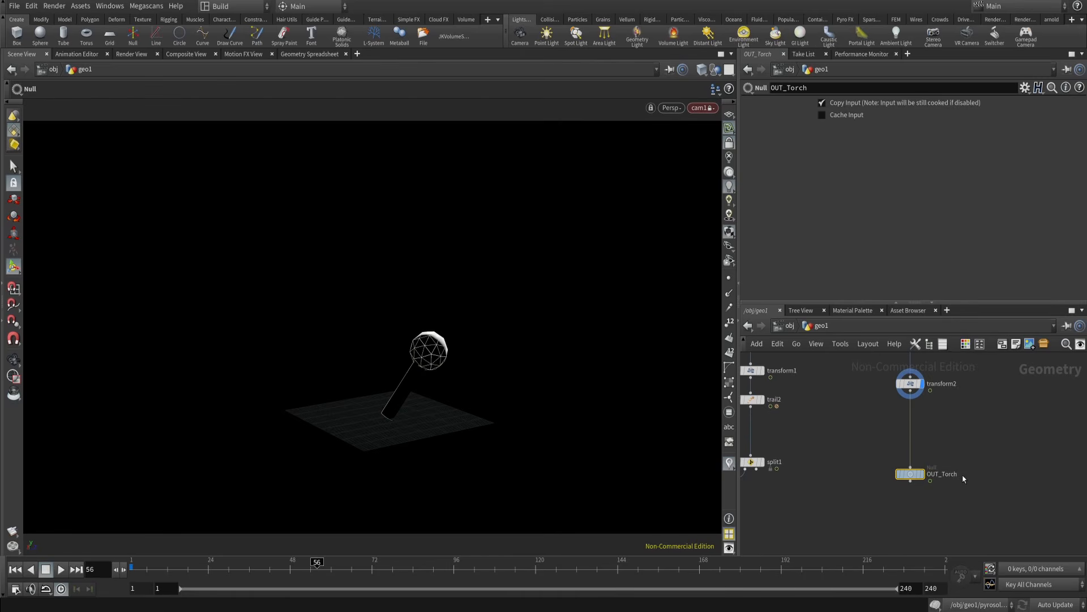
- Go up to the object level and rename geo1 as FIRE
{"action": "left_click", "coordinate": [789, 326]}
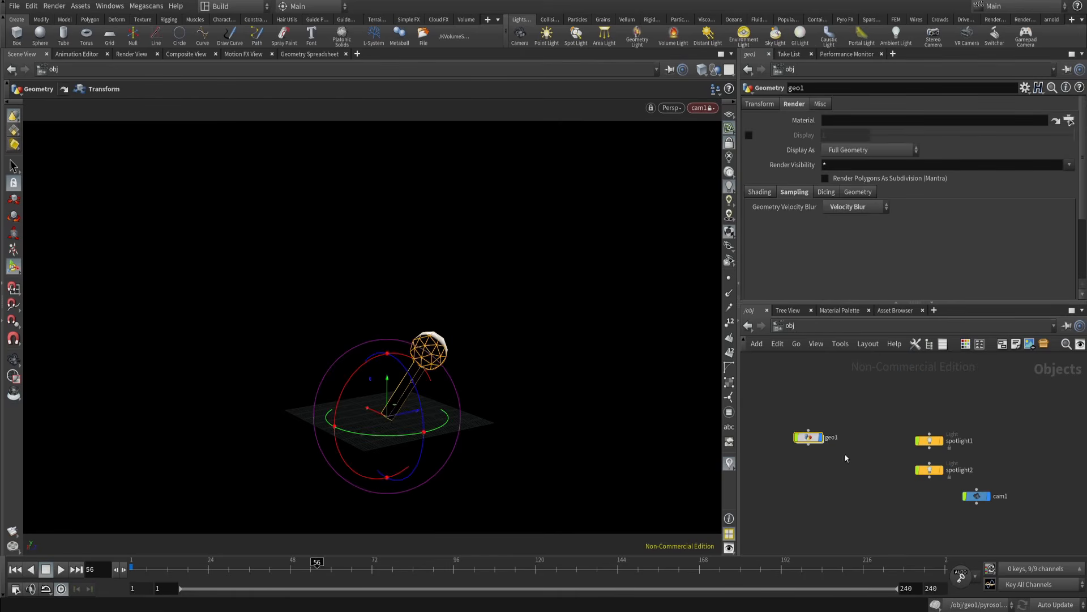
{"action": "double_click", "coordinate": [832, 438]}
{"action": "type", "text": "FIRE"}
{"action": "key", "text": "Return"}
- Add a new Geometry object above FIRE and name it Torch
{"action": "middle_click_drag", "start_coordinate": [857, 390], "coordinate": [860, 421]}
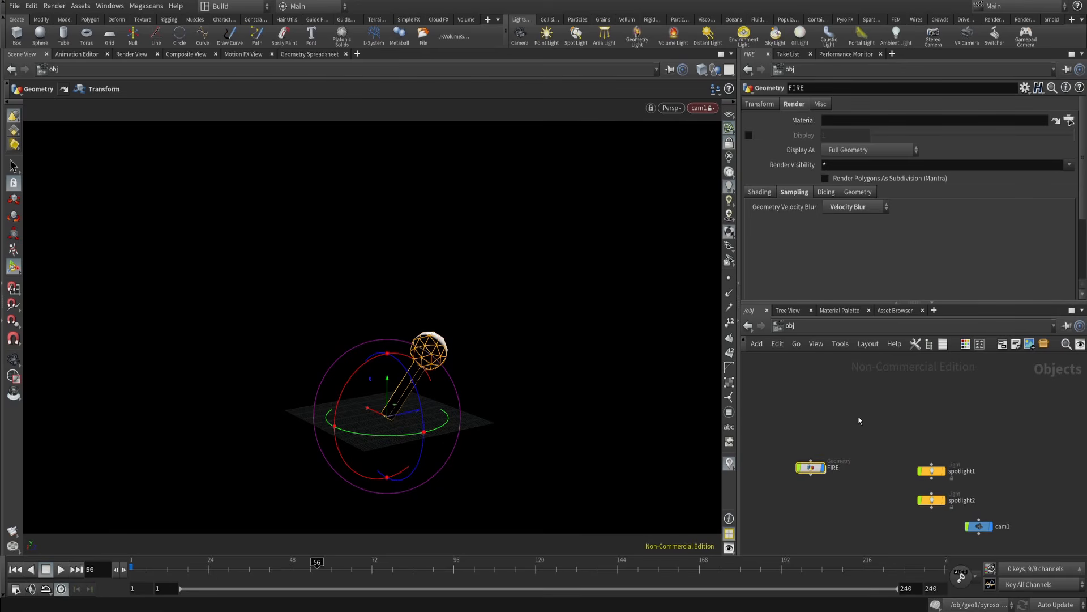
{"action": "key", "text": "f"}
{"action": "left_click", "coordinate": [896, 406]}
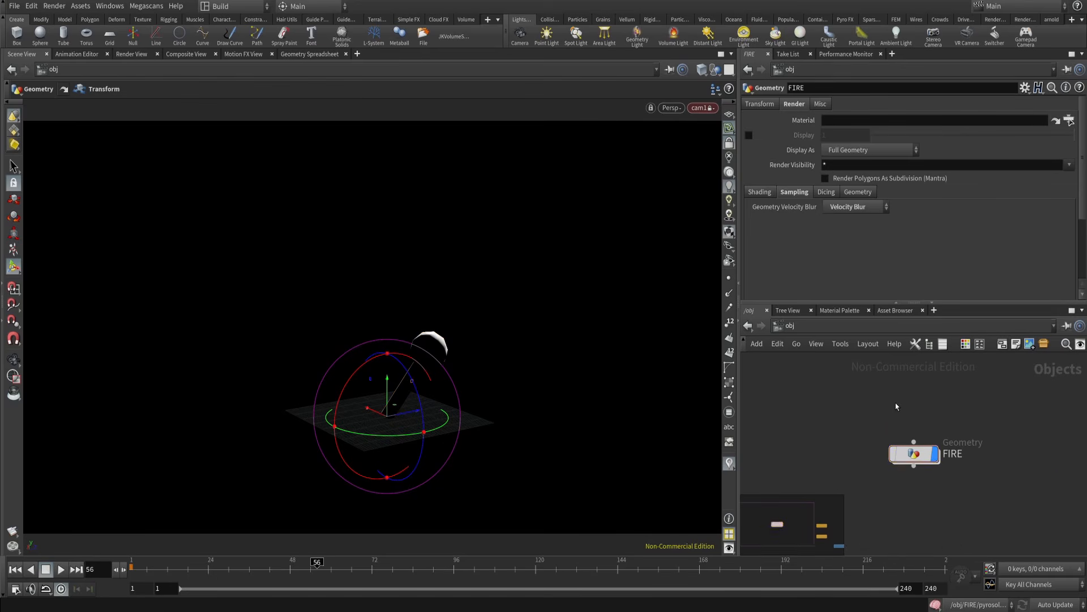
{"action": "scroll", "coordinate": [896, 406], "scroll_direction": "down", "scroll_amount": 3}
{"action": "middle_click_drag", "start_coordinate": [896, 406], "coordinate": [868, 405]}
{"action": "key", "text": "Tab"}
{"action": "type", "text": "geo"}
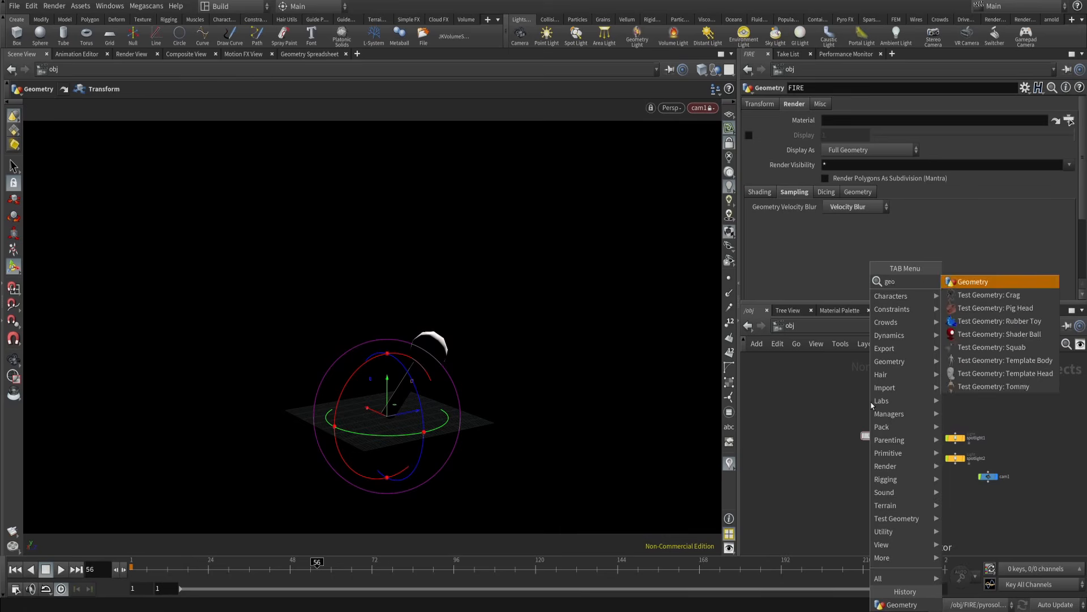
{"action": "key", "text": "Return"}
{"action": "left_click", "coordinate": [886, 398]}
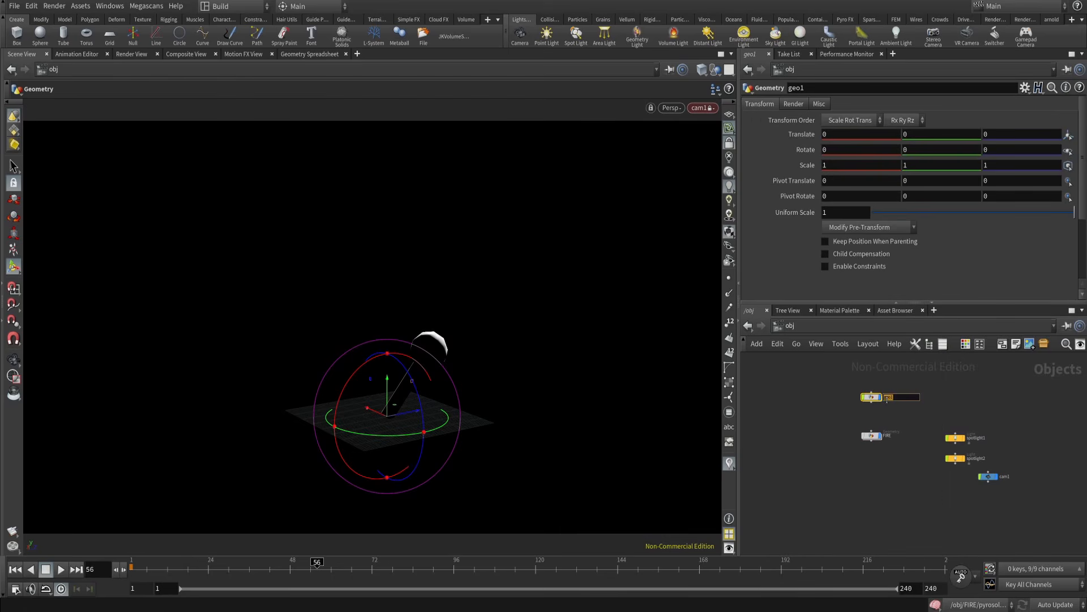
{"action": "key", "text": "Return"}
{"action": "scroll", "coordinate": [886, 399], "scroll_direction": "up", "scroll_amount": 3}
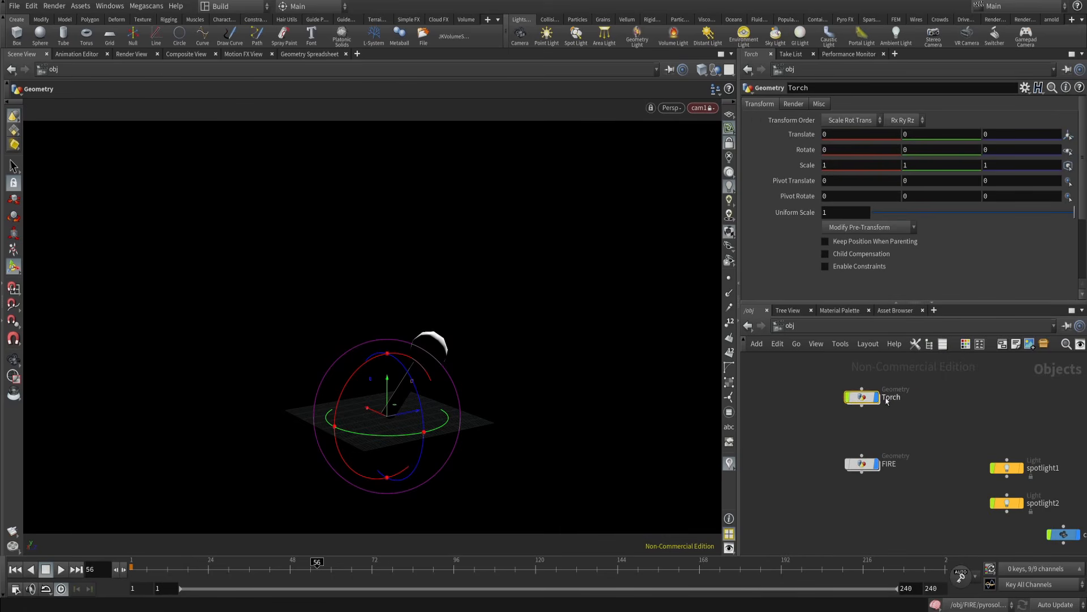
- Add an Object Merge node inside the Torch object
{"action": "double_click", "coordinate": [868, 398]}
{"action": "key", "text": "Tab"}
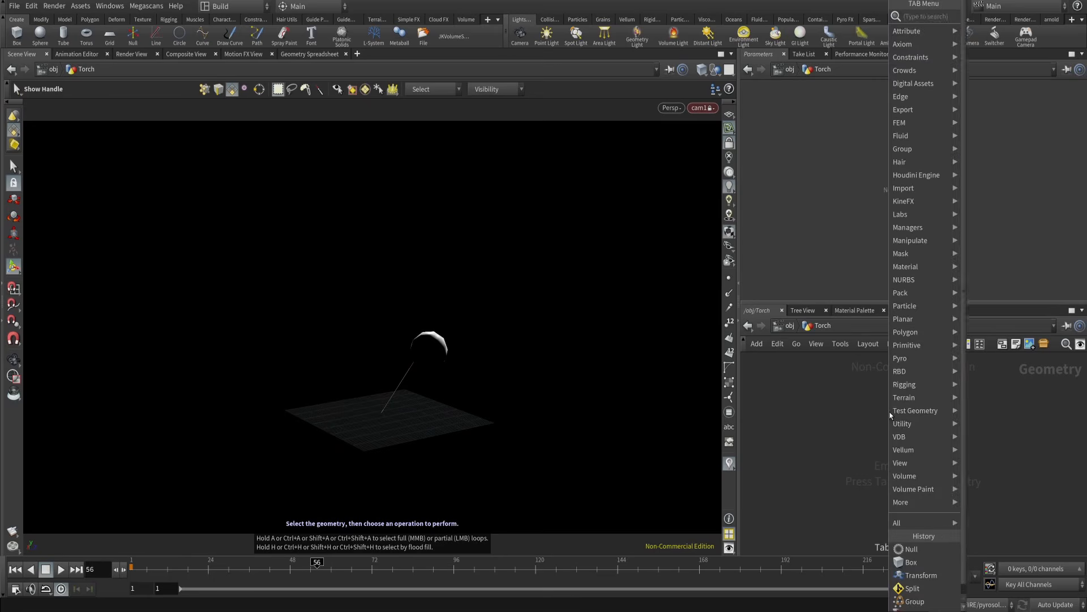
{"action": "type", "text": "obje"}
{"action": "key", "text": "Return"}
{"action": "left_click", "coordinate": [891, 415]}
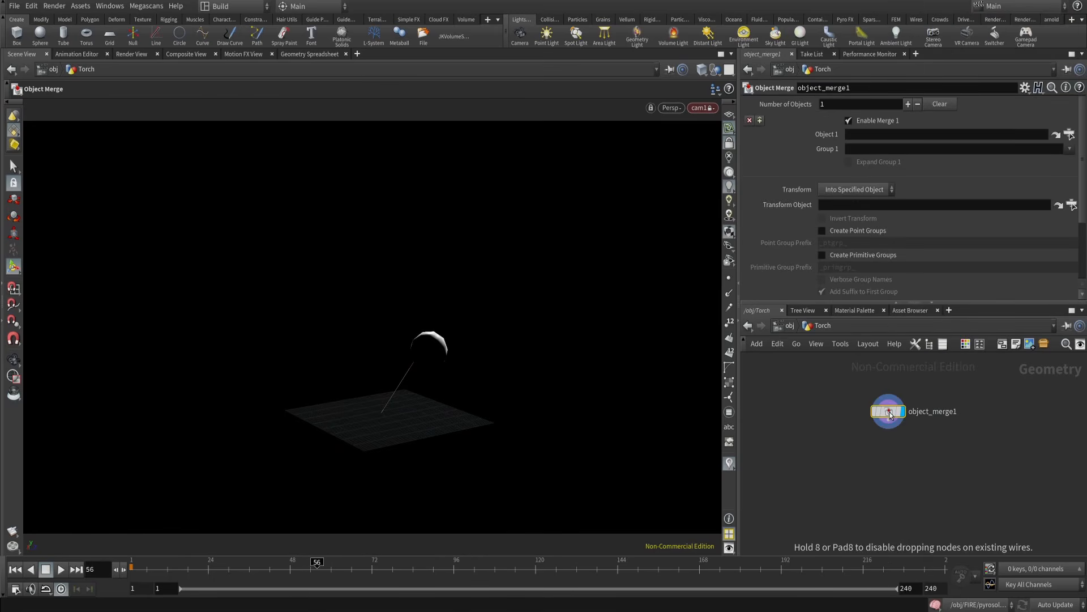
- Set the Object Merge's Object 1 to the OUT_Torch null inside FIRE
{"action": "left_click", "coordinate": [1069, 134]}
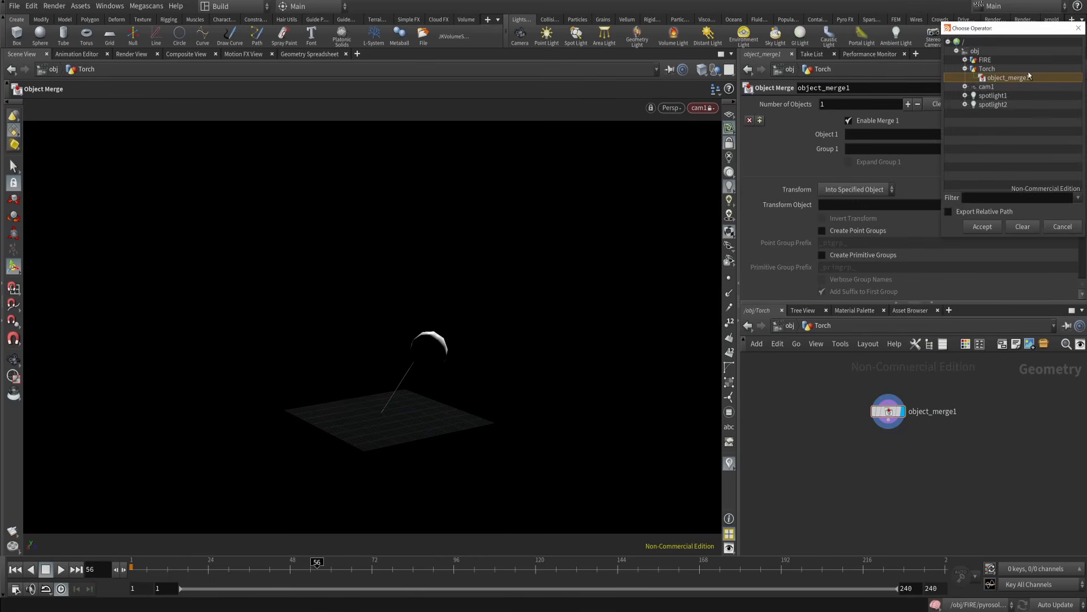
{"action": "left_click", "coordinate": [965, 60]}
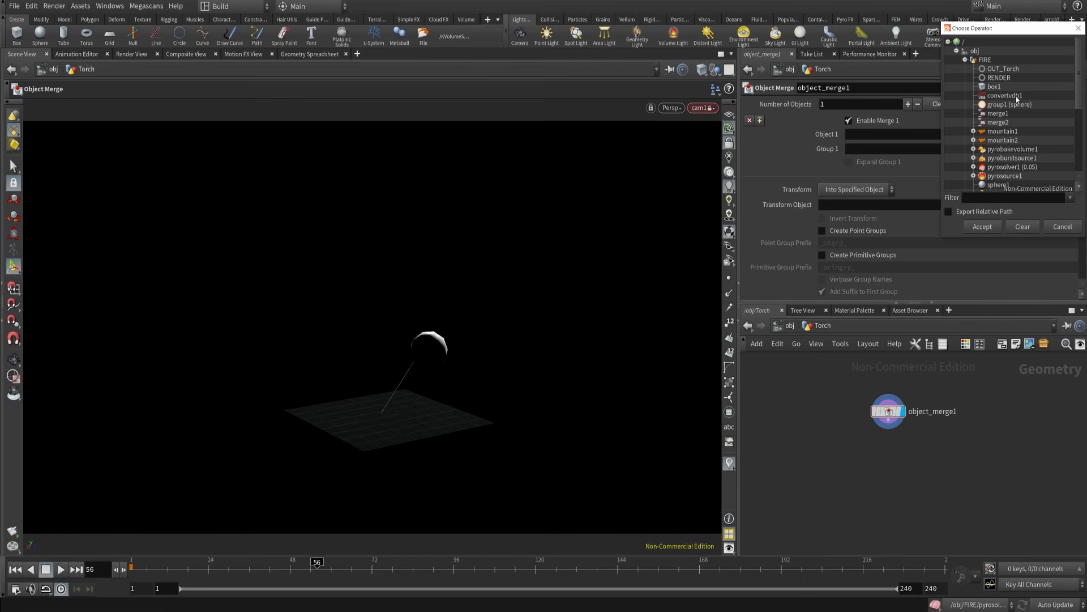
{"action": "left_click", "coordinate": [1000, 70]}
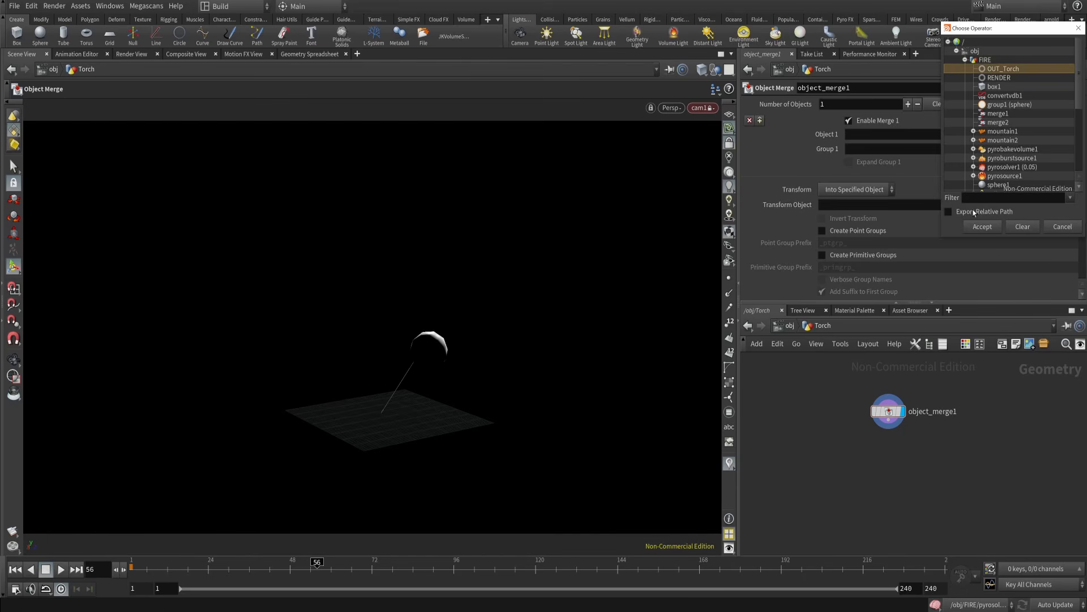
{"action": "left_click", "coordinate": [982, 227]}
- Return to the object level and select the Torch object
{"action": "key", "text": "u"}
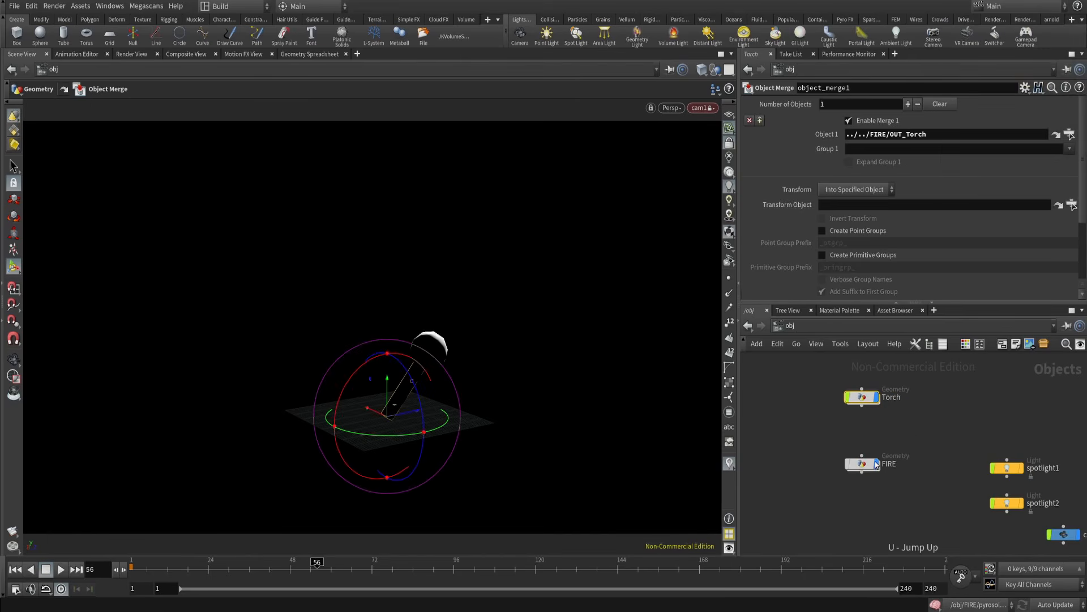
{"action": "middle_click_drag", "start_coordinate": [917, 437], "coordinate": [918, 418]}
{"action": "left_click_drag", "start_coordinate": [947, 459], "coordinate": [824, 350]}
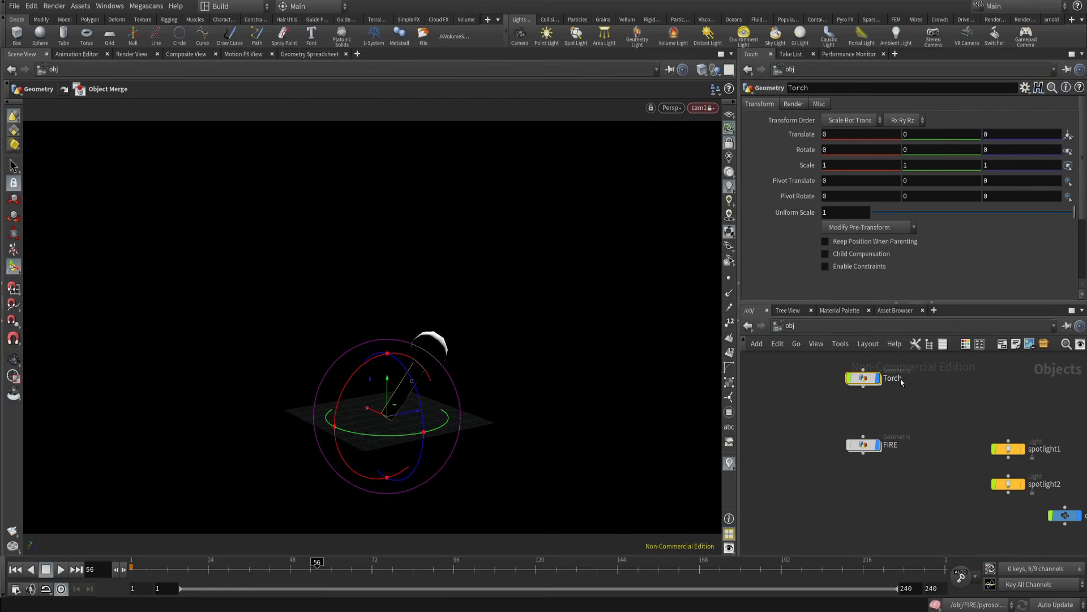
{"action": "middle_click_drag", "start_coordinate": [904, 400], "coordinate": [904, 404]}
{"action": "left_click_drag", "start_coordinate": [905, 406], "coordinate": [872, 469]}
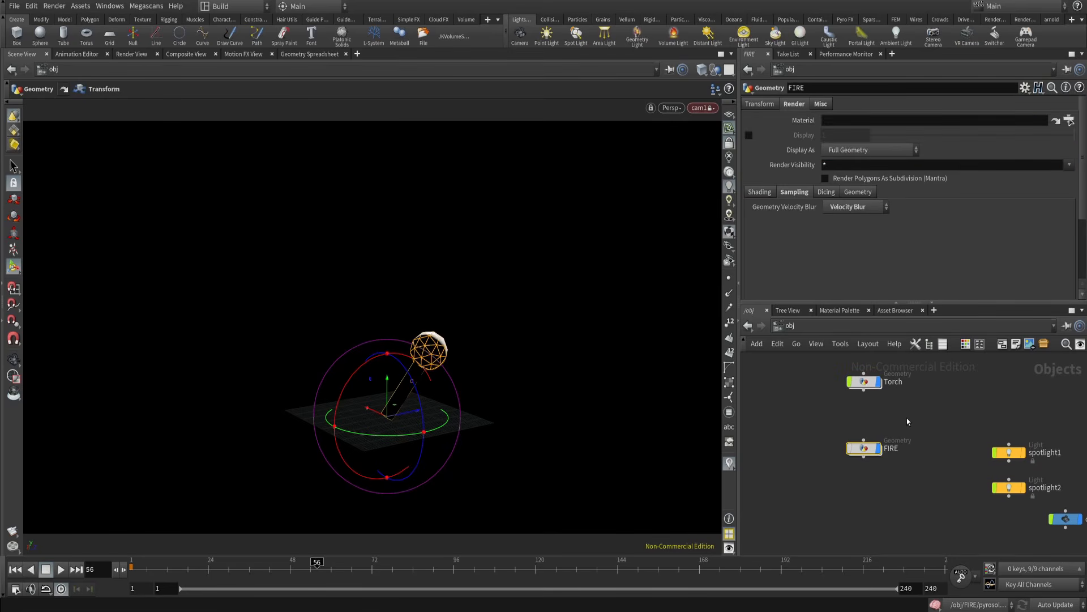
{"action": "middle_click_drag", "start_coordinate": [907, 419], "coordinate": [907, 445]}
{"action": "left_click_drag", "start_coordinate": [911, 434], "coordinate": [838, 390]}
{"action": "scroll", "coordinate": [897, 386], "scroll_direction": "down", "scroll_amount": 2}
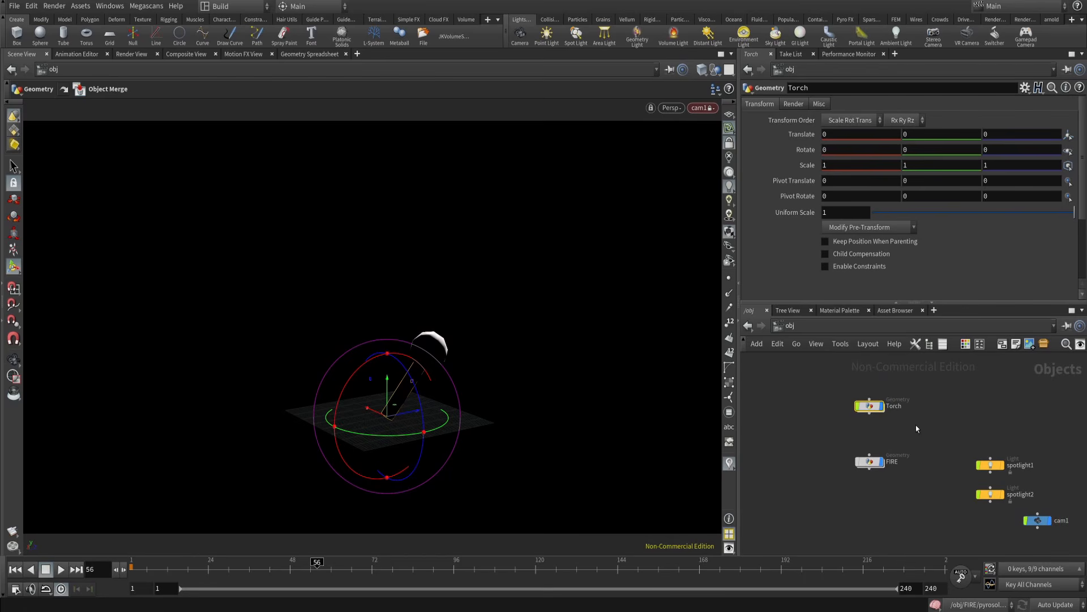
{"action": "middle_click_drag", "start_coordinate": [916, 425], "coordinate": [889, 408]}
{"action": "left_click_drag", "start_coordinate": [890, 407], "coordinate": [817, 478]}
{"action": "middle_click_drag", "start_coordinate": [877, 426], "coordinate": [884, 445]}
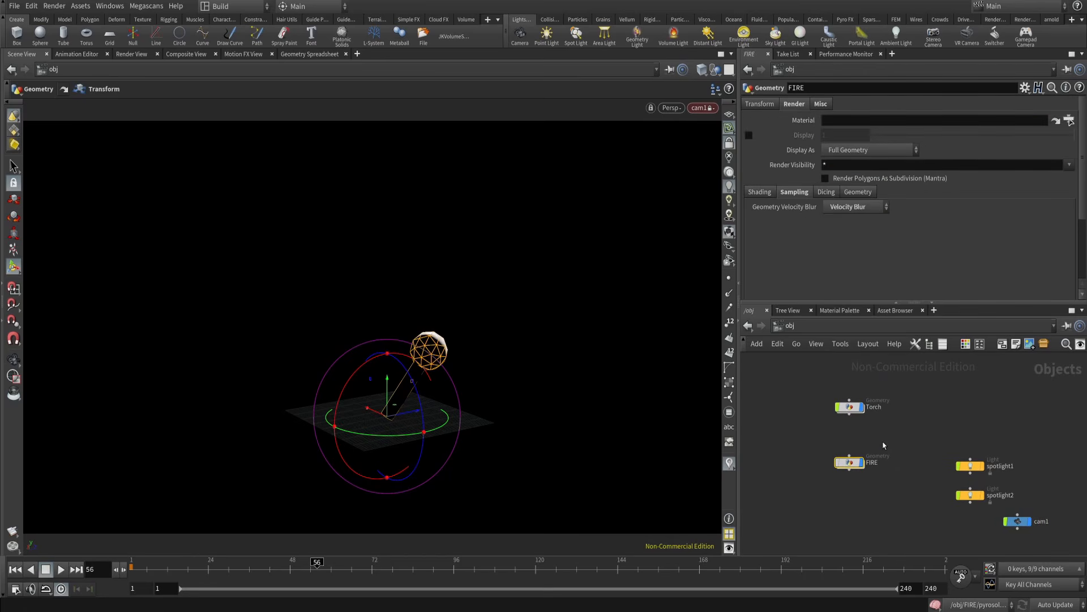
{"action": "left_click_drag", "start_coordinate": [887, 441], "coordinate": [818, 501]}
{"action": "left_click_drag", "start_coordinate": [877, 417], "coordinate": [807, 357]}
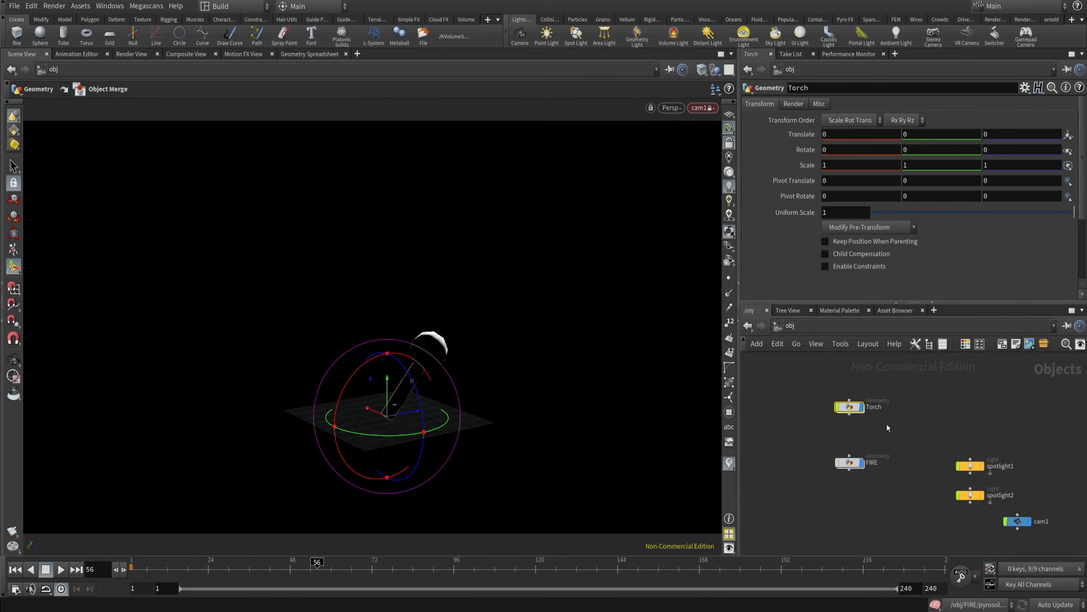
- In the Fire Mantra node in the out network, clear Candidate Objects and set Force Objects to FIRE
{"action": "left_click", "coordinate": [777, 326]}
{"action": "left_click", "coordinate": [793, 394]}
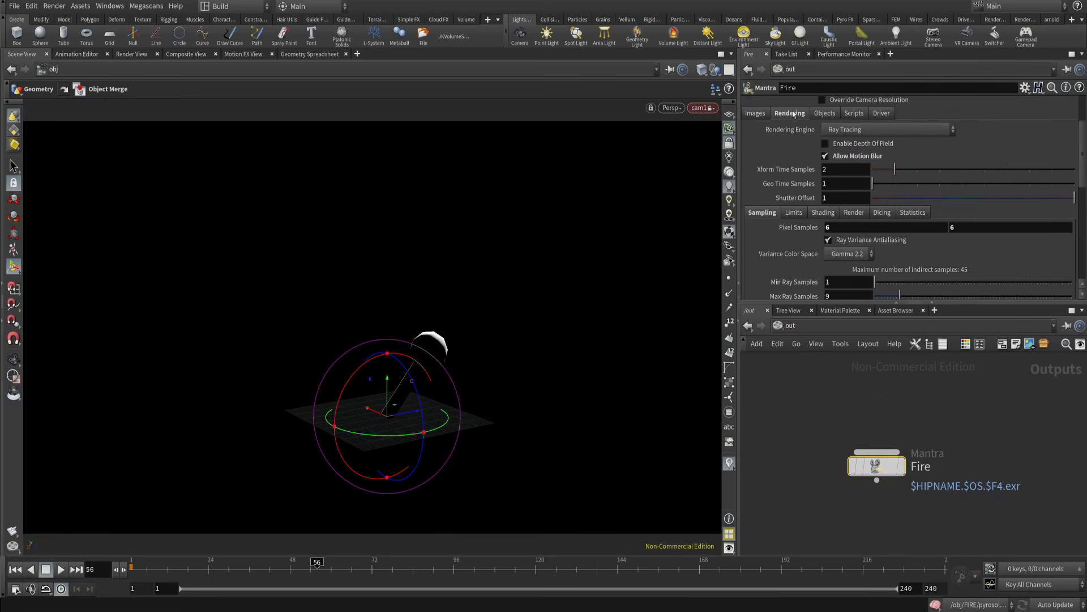
{"action": "left_click", "coordinate": [824, 112]}
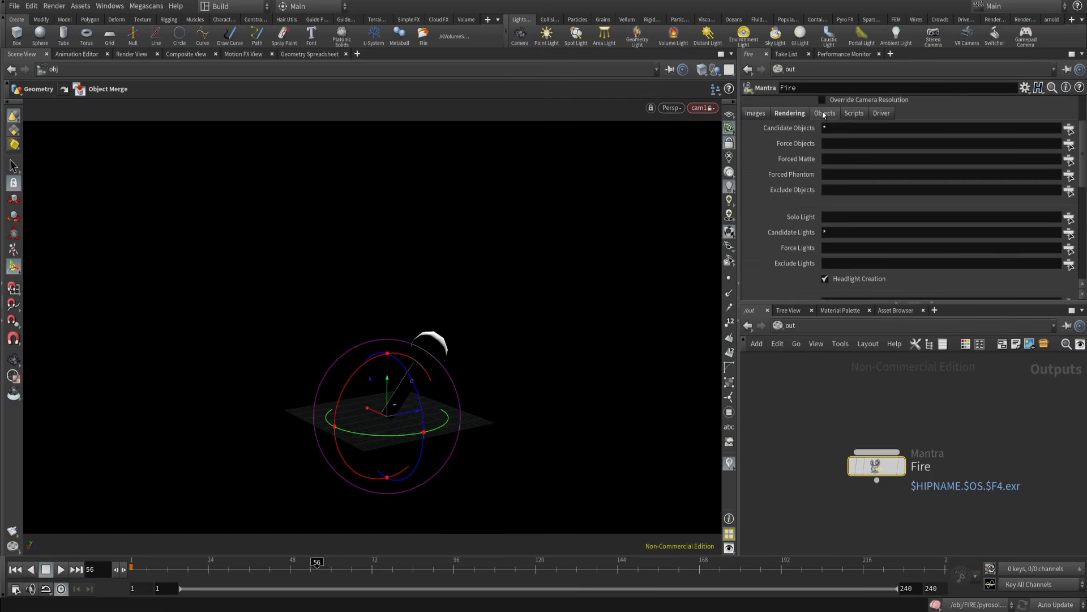
{"action": "scroll", "coordinate": [800, 160], "scroll_direction": "down", "scroll_amount": 2}
{"action": "scroll", "coordinate": [840, 158], "scroll_direction": "up", "scroll_amount": 2}
{"action": "double_click", "coordinate": [835, 130]}
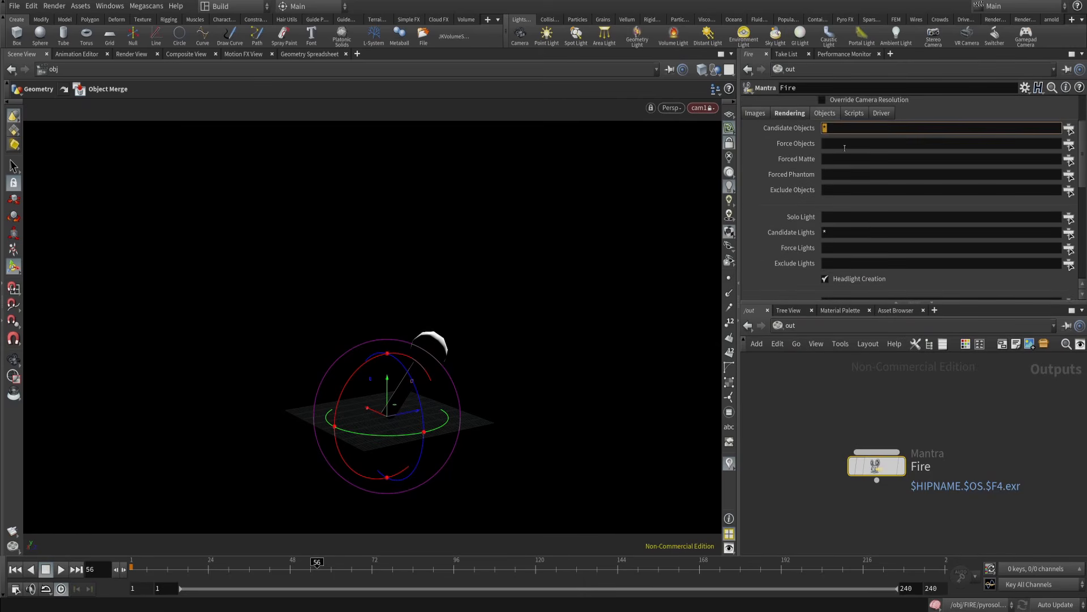
{"action": "left_click", "coordinate": [1070, 144]}
{"action": "double_click", "coordinate": [903, 45]}
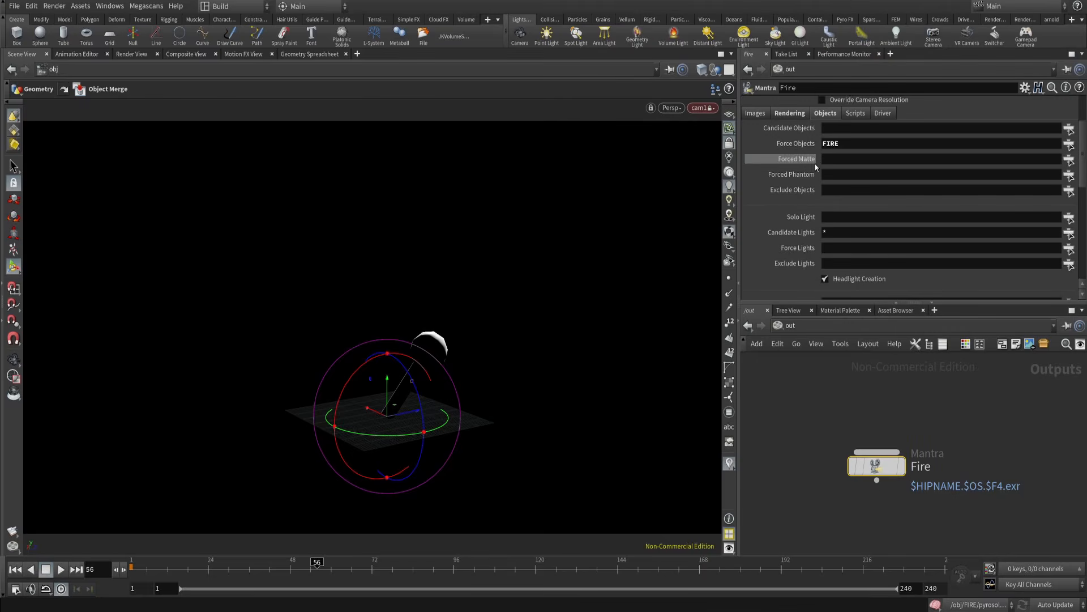
- Set the Fire Mantra node's Forced Matte to Torch and show the result in the Render View
{"action": "left_click", "coordinate": [1069, 160]}
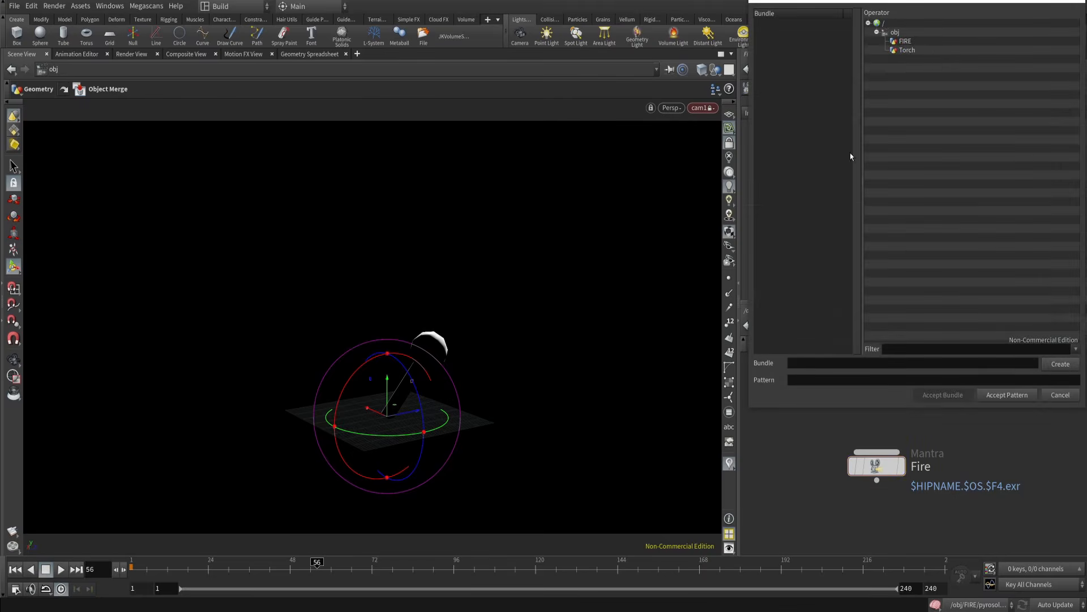
{"action": "double_click", "coordinate": [904, 49]}
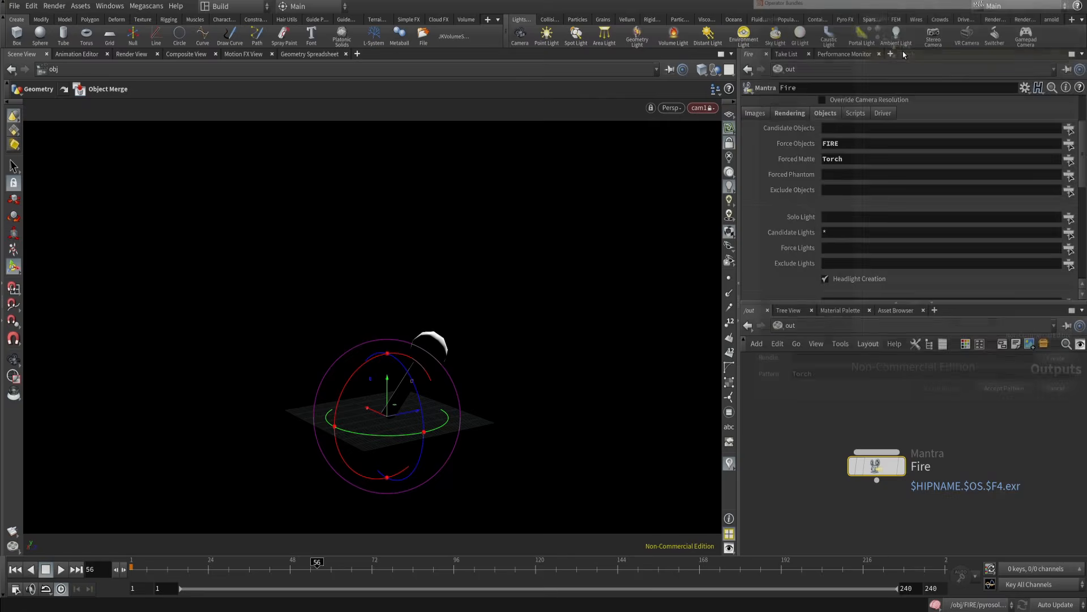
{"action": "left_click", "coordinate": [132, 54]}
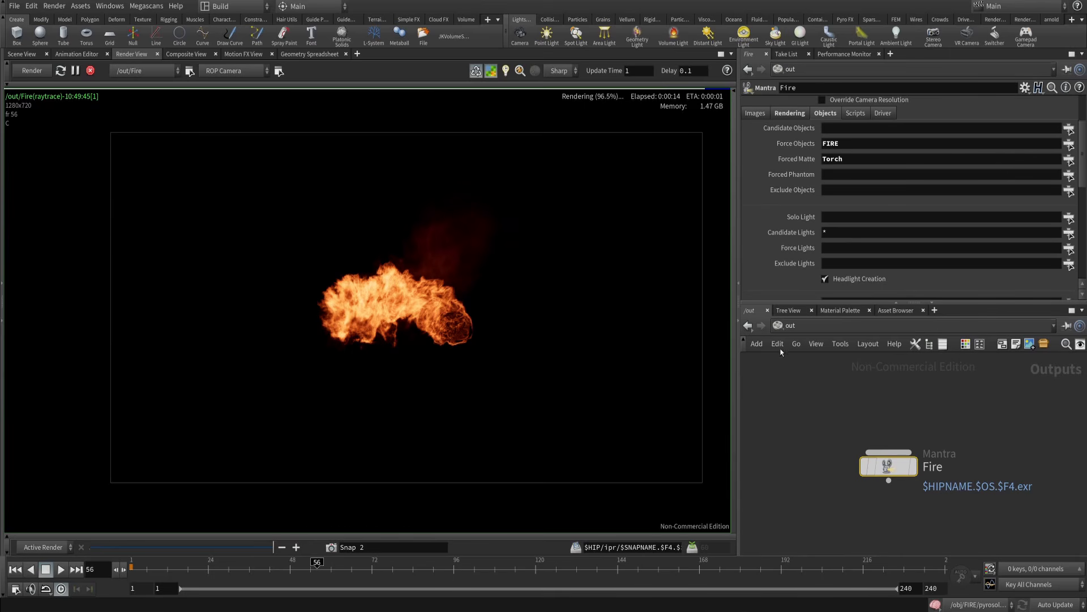
- Inside the FIRE object, enter pyrobakevolume1 to reach its Pyro_Shader and enable the shader's smoke
{"action": "left_click", "coordinate": [787, 326]}
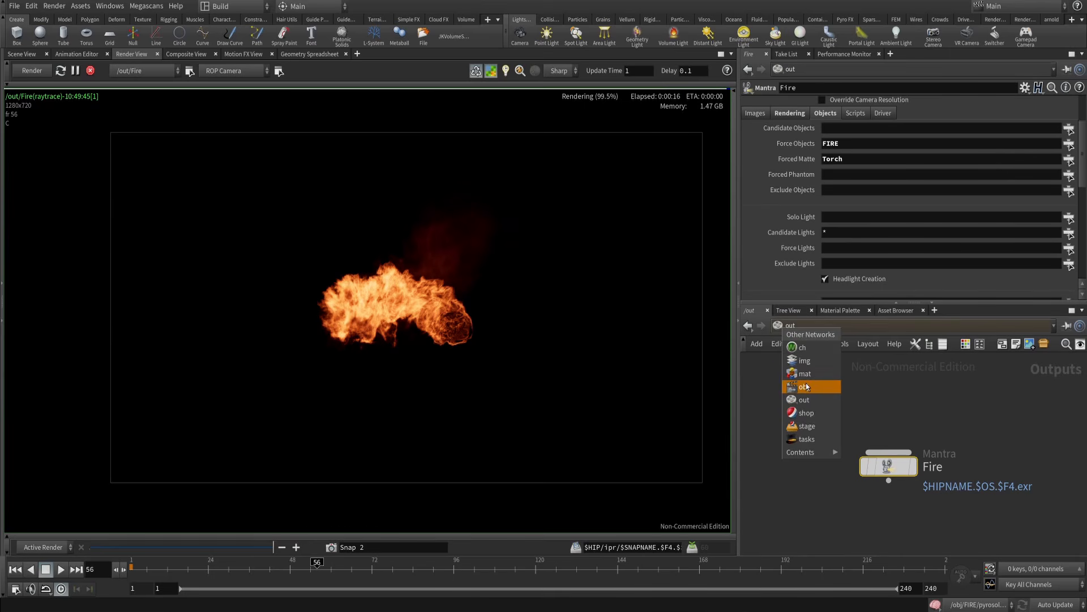
{"action": "left_click", "coordinate": [807, 387]}
{"action": "double_click", "coordinate": [855, 463]}
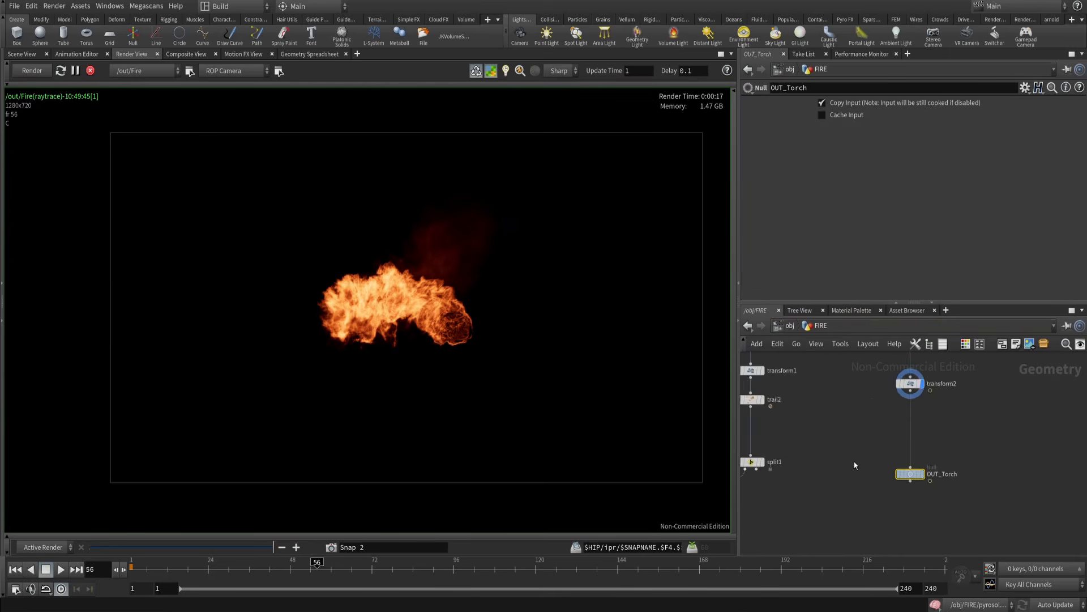
{"action": "middle_click_drag", "start_coordinate": [837, 432], "coordinate": [963, 440]}
{"action": "scroll", "coordinate": [964, 440], "scroll_direction": "down", "scroll_amount": 1}
{"action": "middle_click_drag", "start_coordinate": [876, 512], "coordinate": [947, 422]}
{"action": "middle_click_drag", "start_coordinate": [917, 499], "coordinate": [912, 445]}
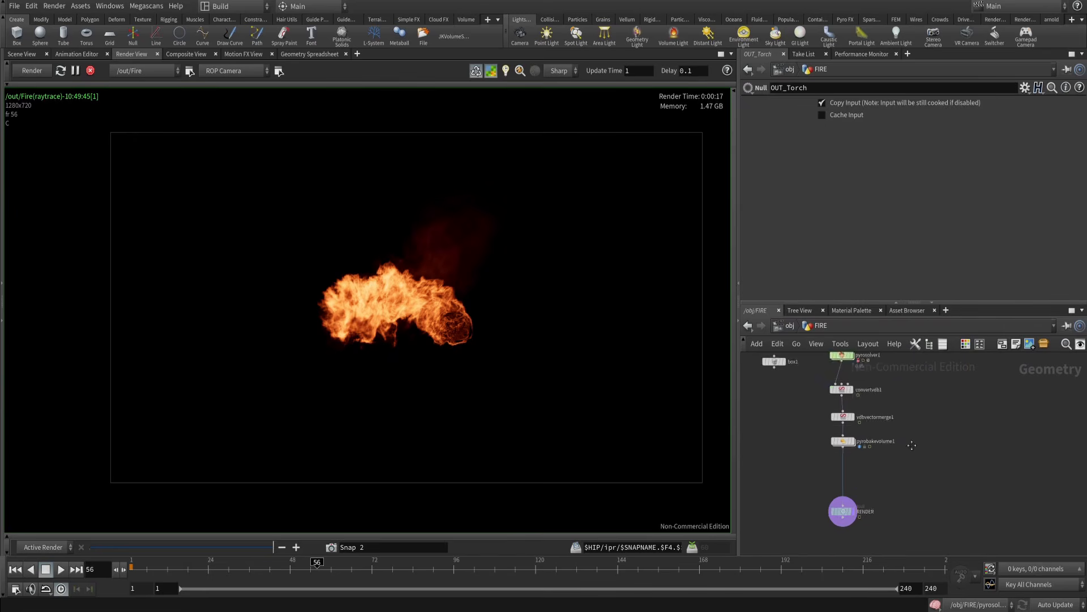
{"action": "scroll", "coordinate": [895, 447], "scroll_direction": "up", "scroll_amount": 2}
{"action": "left_click", "coordinate": [831, 417]}
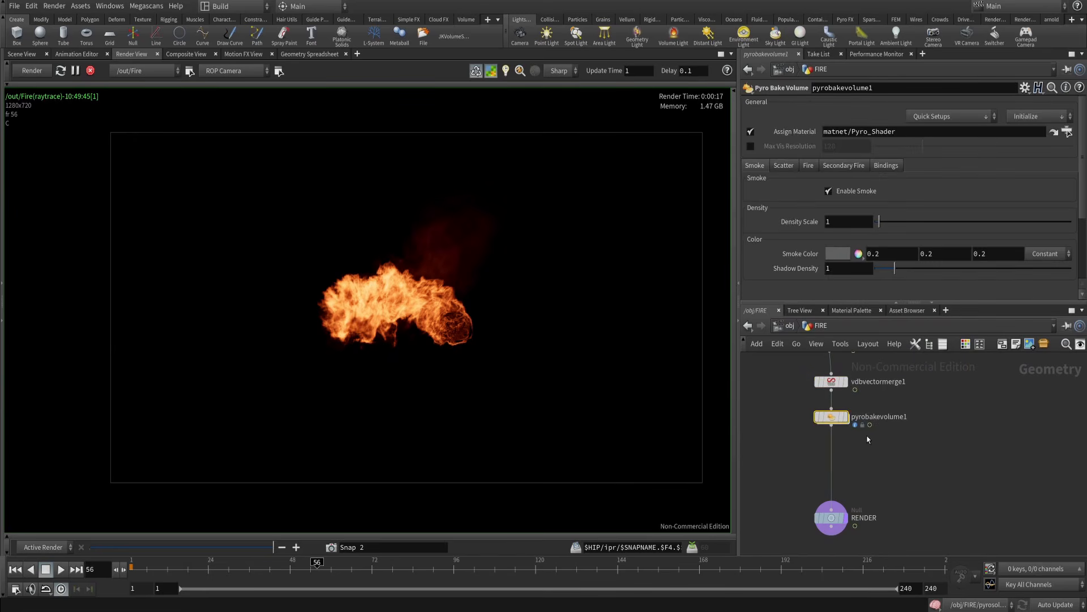
{"action": "key", "text": "i"}
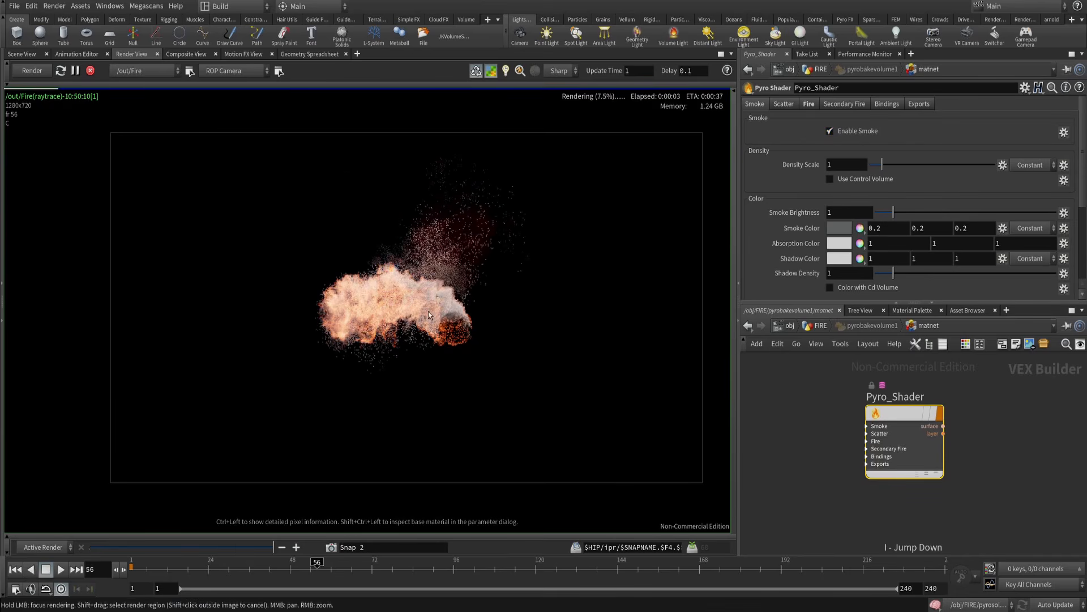
- Set the Pyro_Shader's Smoke Brightness to 0.1 and its smoke Density Scale to 3
{"action": "scroll", "coordinate": [447, 273], "scroll_direction": "up", "scroll_amount": 1}
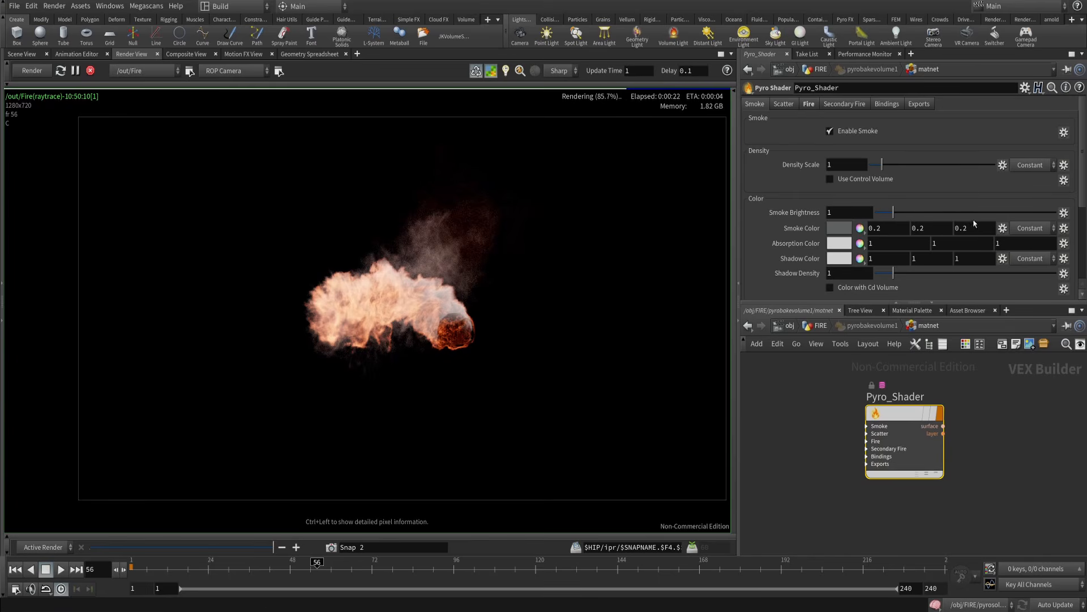
{"action": "left_click", "coordinate": [847, 229]}
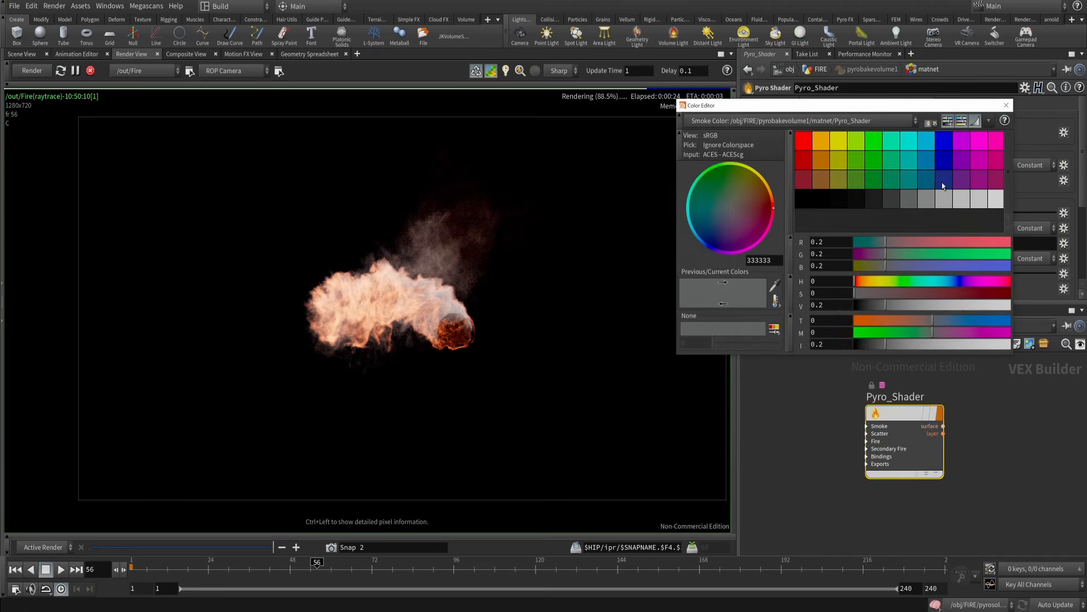
{"action": "type", "text": ".1"}
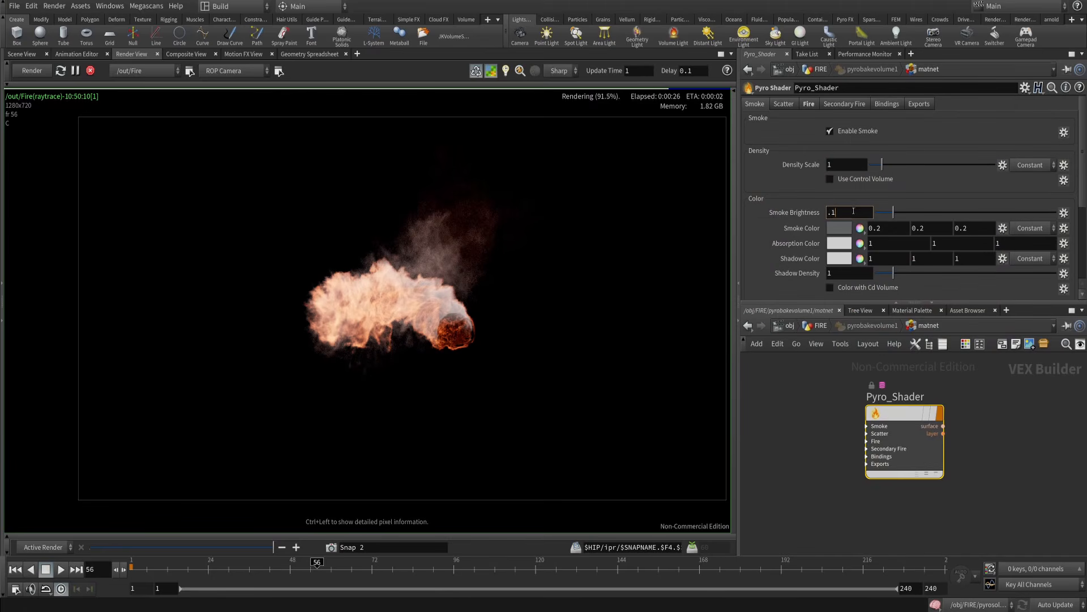
{"action": "key", "text": "Return"}
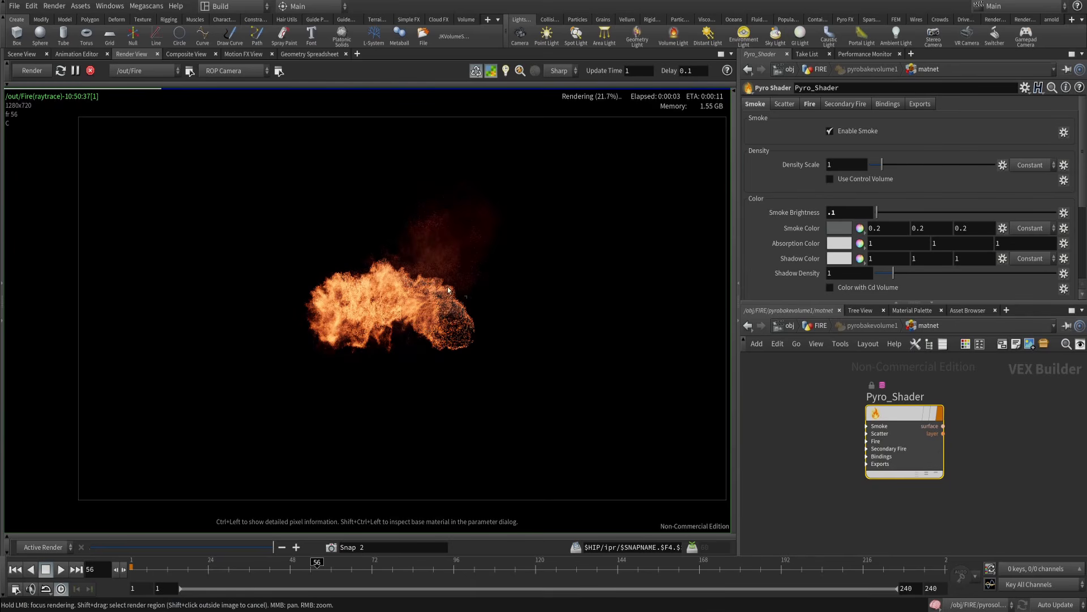
{"action": "double_click", "coordinate": [836, 166]}
{"action": "type", "text": "3"}
{"action": "key", "text": "Return"}
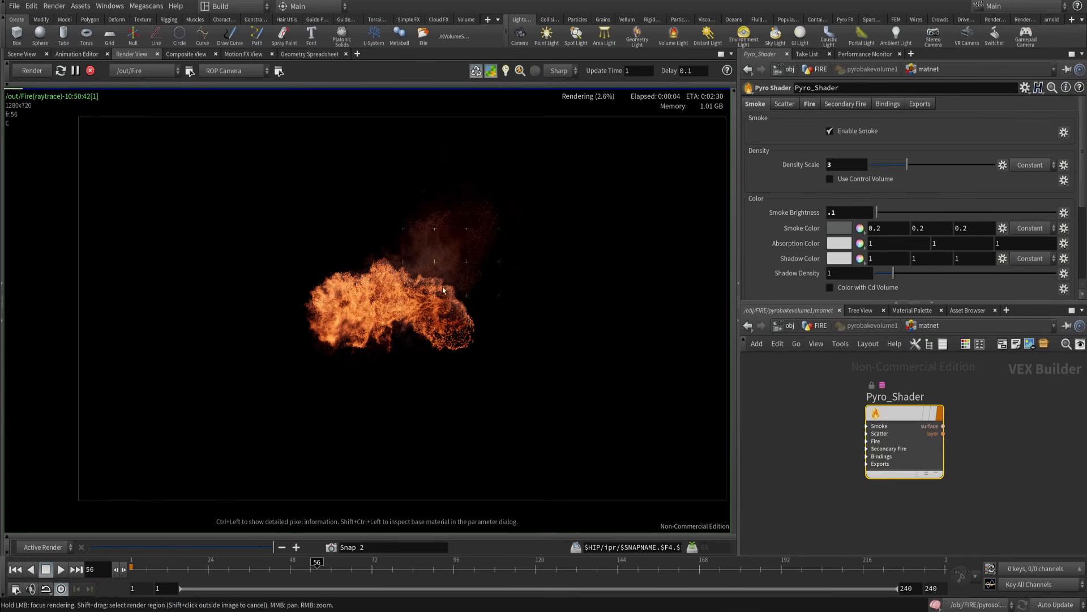
- Enable the mask in the Pyro_Shader's fire settings
{"action": "left_click", "coordinate": [808, 105]}
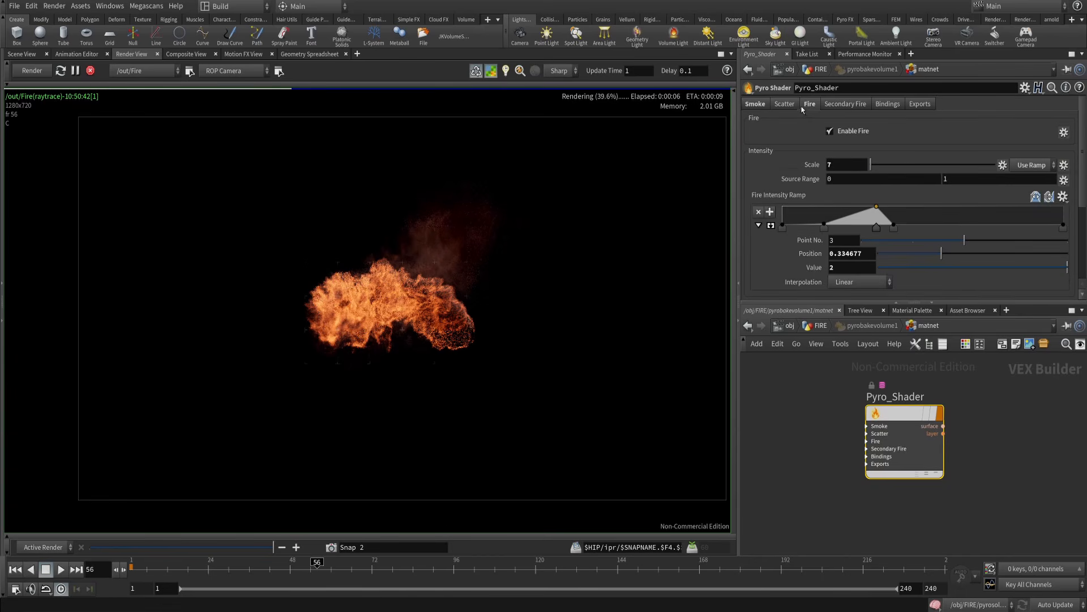
{"action": "scroll", "coordinate": [816, 191], "scroll_direction": "down", "scroll_amount": 5}
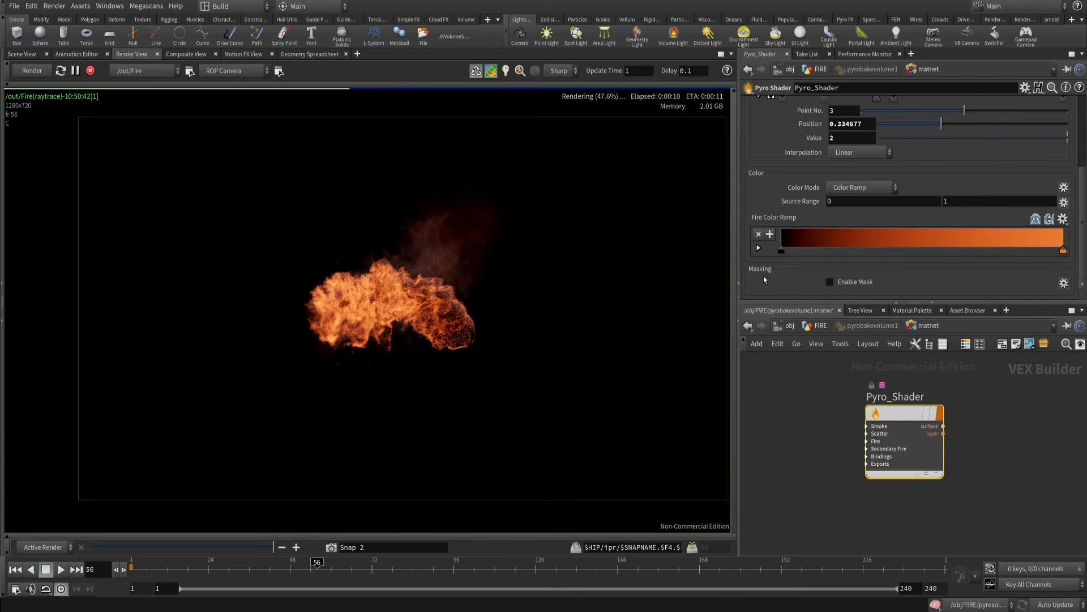
{"action": "left_click", "coordinate": [847, 282]}
{"action": "scroll", "coordinate": [821, 254], "scroll_direction": "down", "scroll_amount": 2}
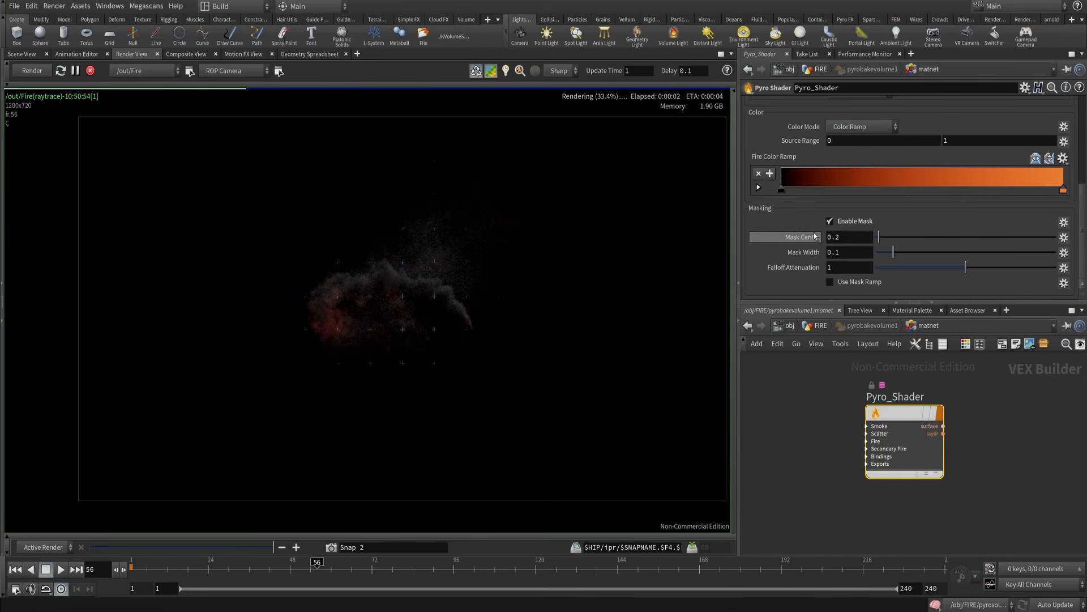
- Set the Pyro_Shader's smoke Density Scale to 0.2
{"action": "scroll", "coordinate": [824, 240], "scroll_direction": "up", "scroll_amount": 1}
{"action": "scroll", "coordinate": [807, 224], "scroll_direction": "up", "scroll_amount": 5}
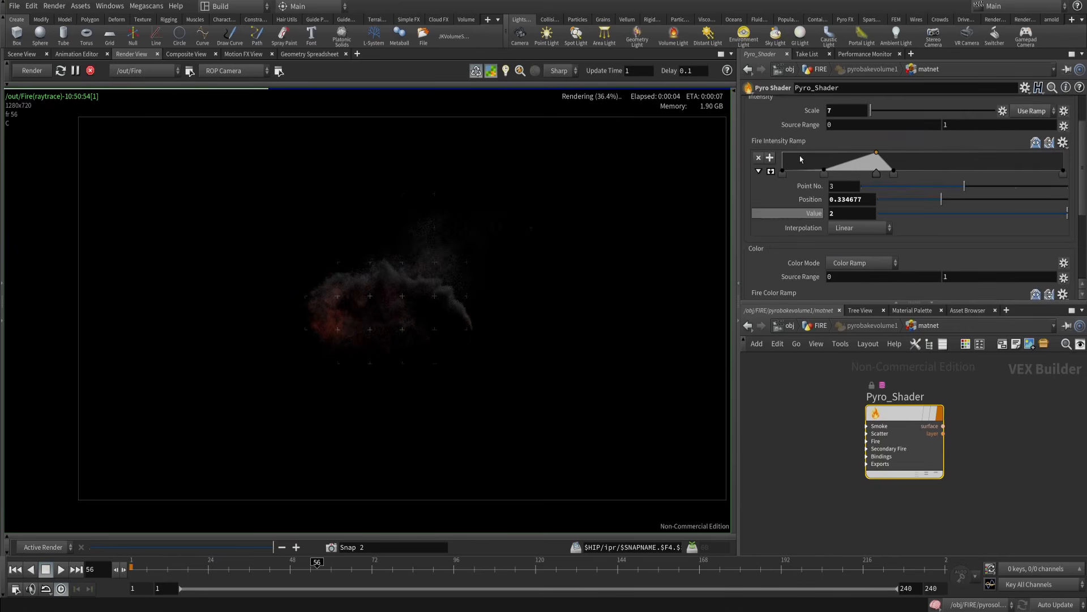
{"action": "left_click", "coordinate": [757, 107]}
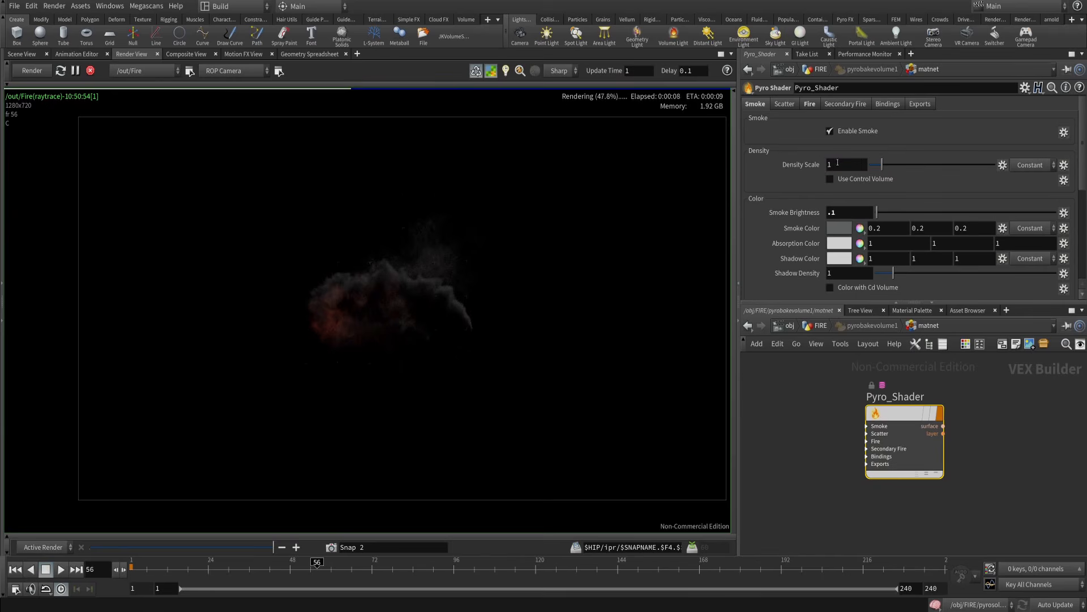
{"action": "type", "text": ".2"}
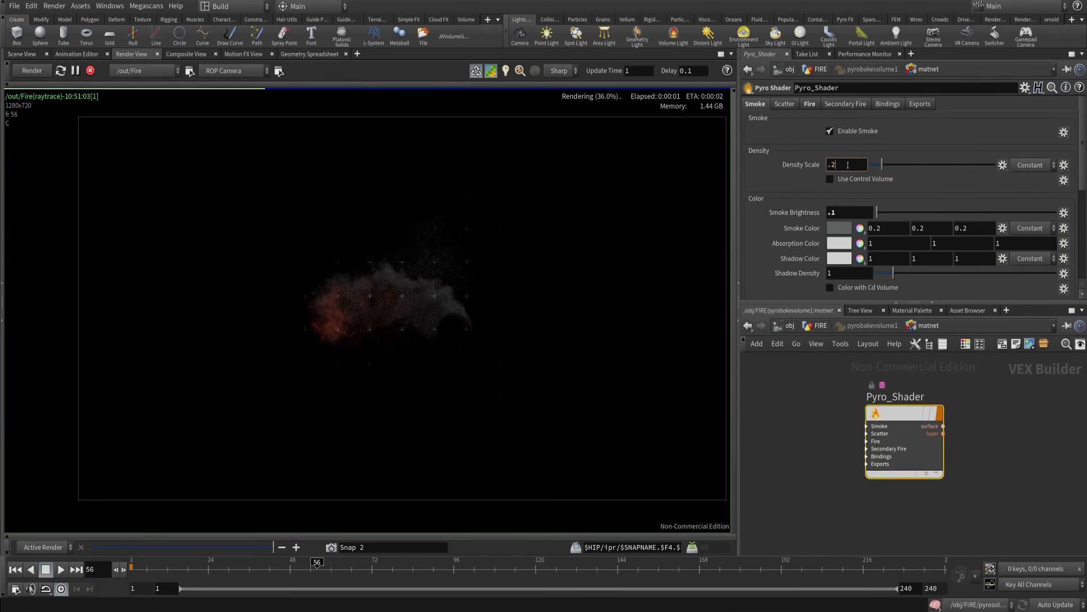
{"action": "key", "text": "Return"}
- Try a fire Mask Center of 0.5 in the Pyro_Shader and settle on 0.75
{"action": "left_click", "coordinate": [811, 105]}
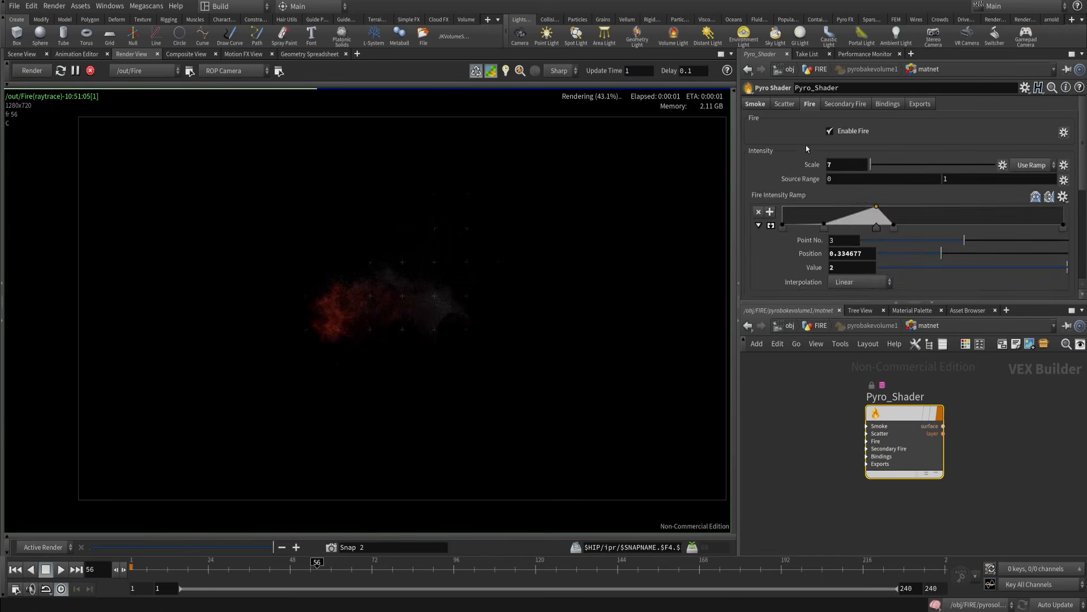
{"action": "scroll", "coordinate": [807, 149], "scroll_direction": "down", "scroll_amount": 5}
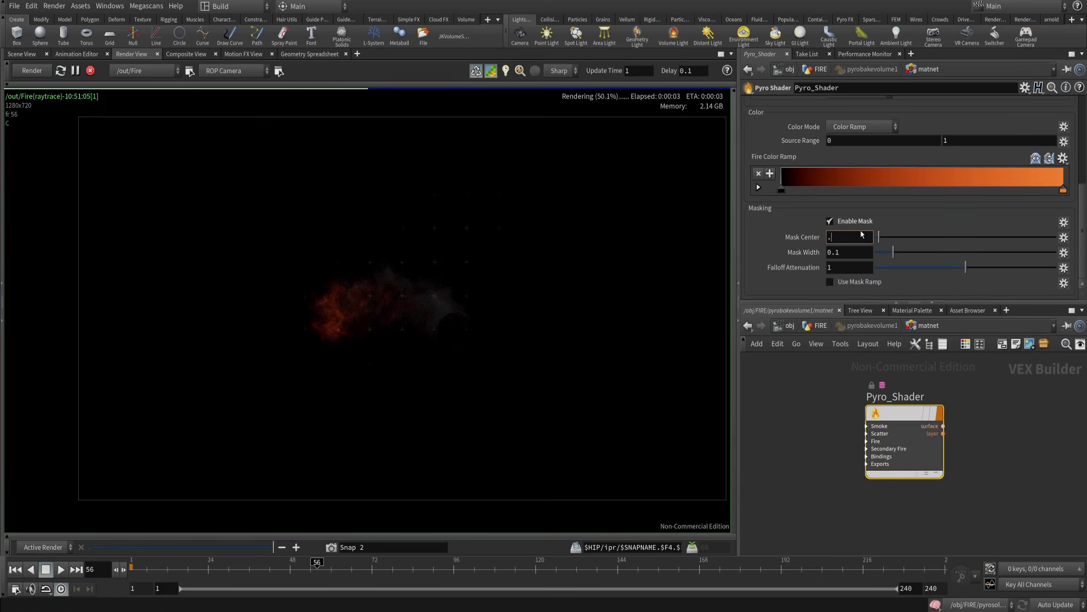
{"action": "type", "text": "5"}
{"action": "key", "text": "Return"}
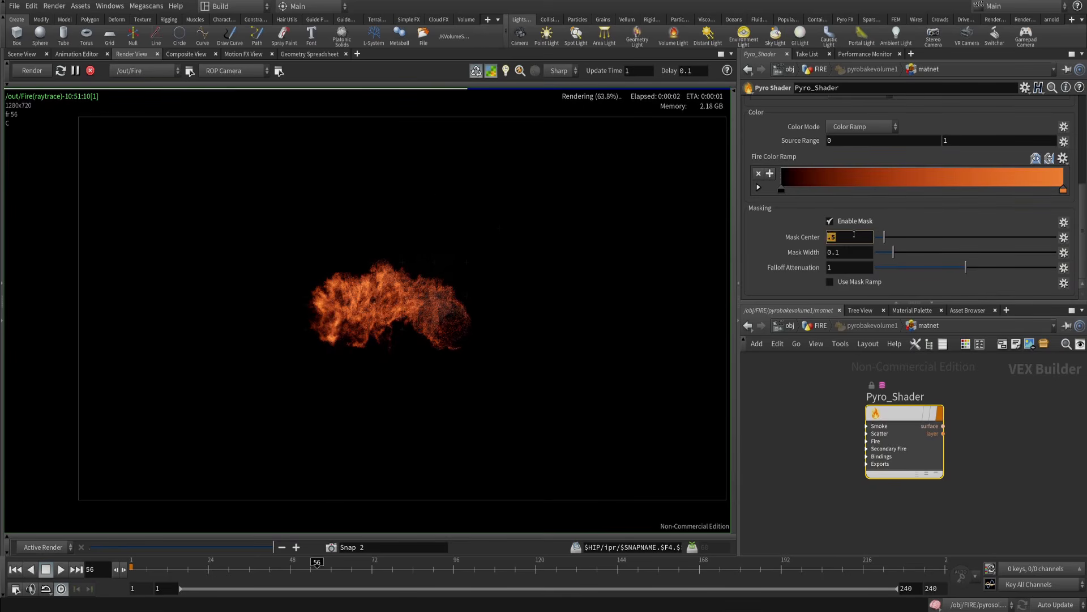
{"action": "key", "text": "Return"}
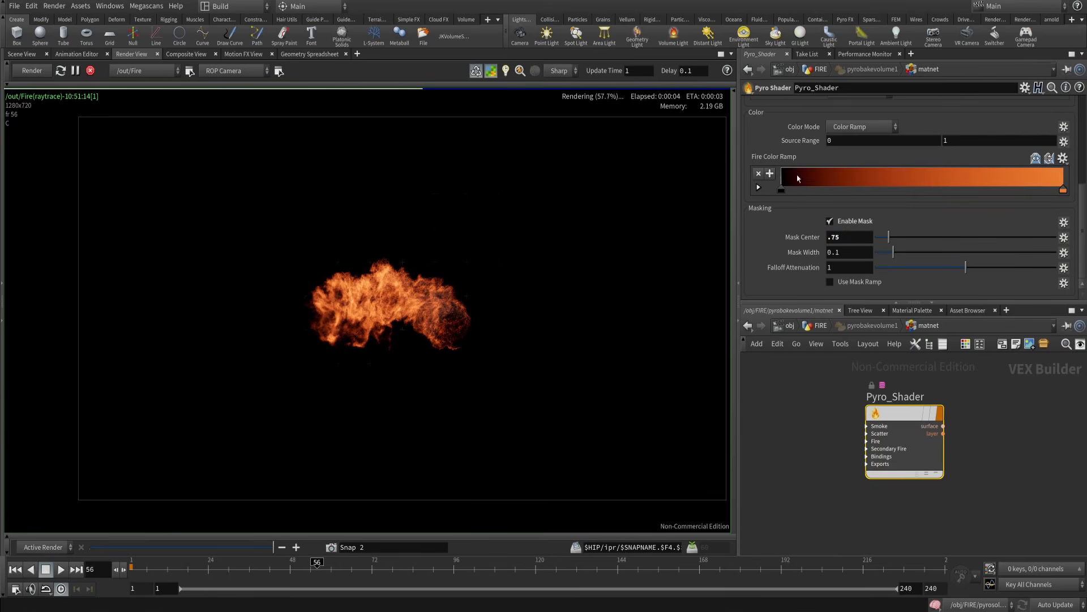
- Try a smoke Density Scale of 1, settle on 1.5, and set Smoke Brightness to 0.25
{"action": "scroll", "coordinate": [801, 142], "scroll_direction": "up", "scroll_amount": 8}
{"action": "left_click", "coordinate": [755, 104]}
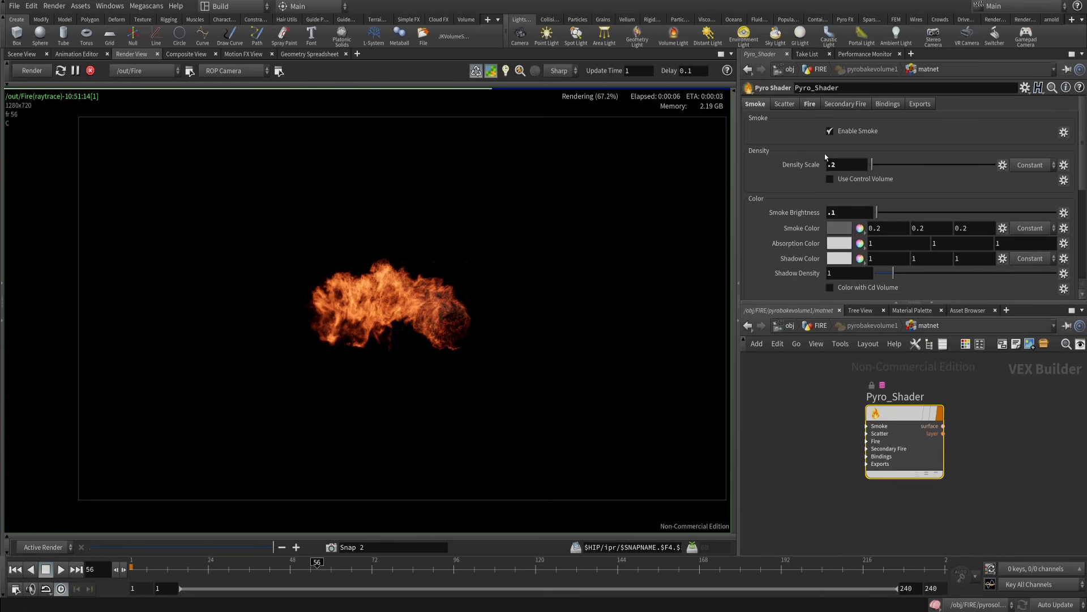
{"action": "double_click", "coordinate": [855, 166]}
{"action": "type", "text": "1"}
{"action": "key", "text": "Return"}
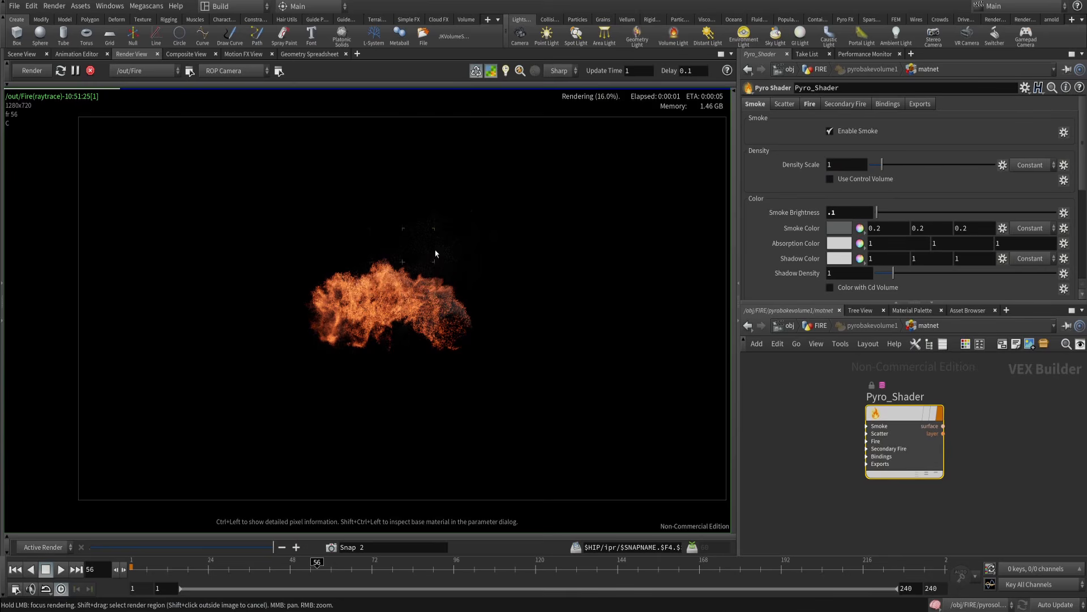
{"action": "type", "text": ".5"}
{"action": "key", "text": "Return"}
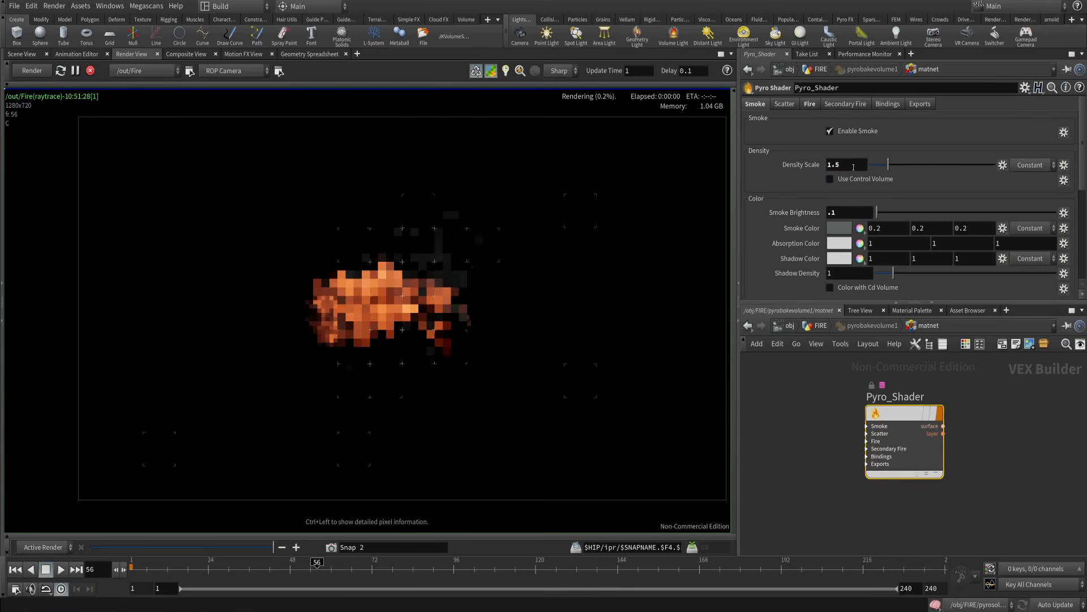
{"action": "double_click", "coordinate": [851, 212]}
{"action": "type", "text": ".25"}
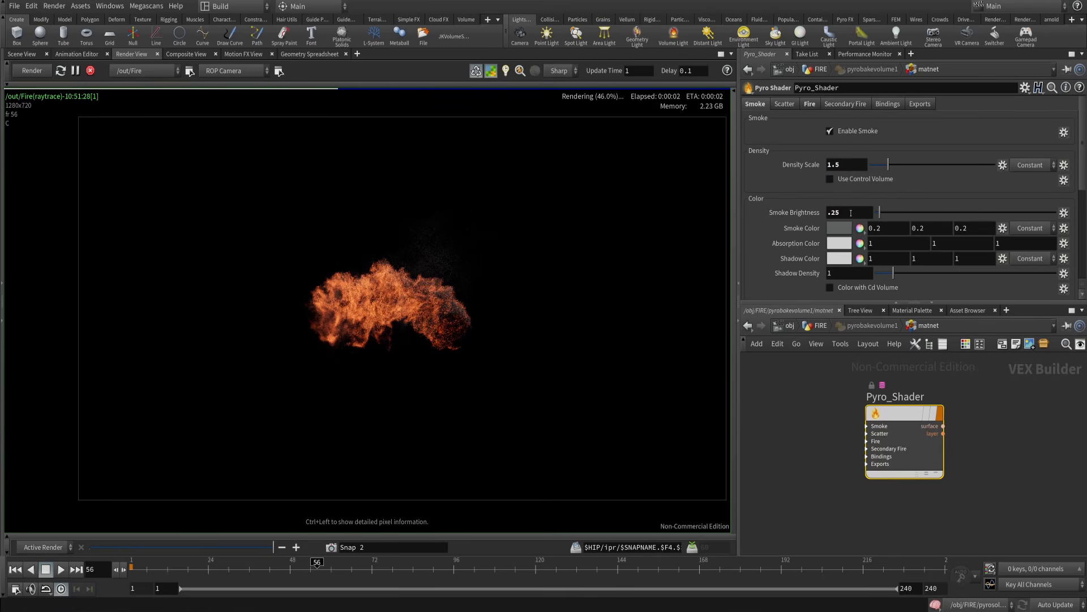
- Confirm the Smoke Brightness of 0.25, try a fire intensity Scale of 10, and raise it to 15
{"action": "key", "text": "Return"}
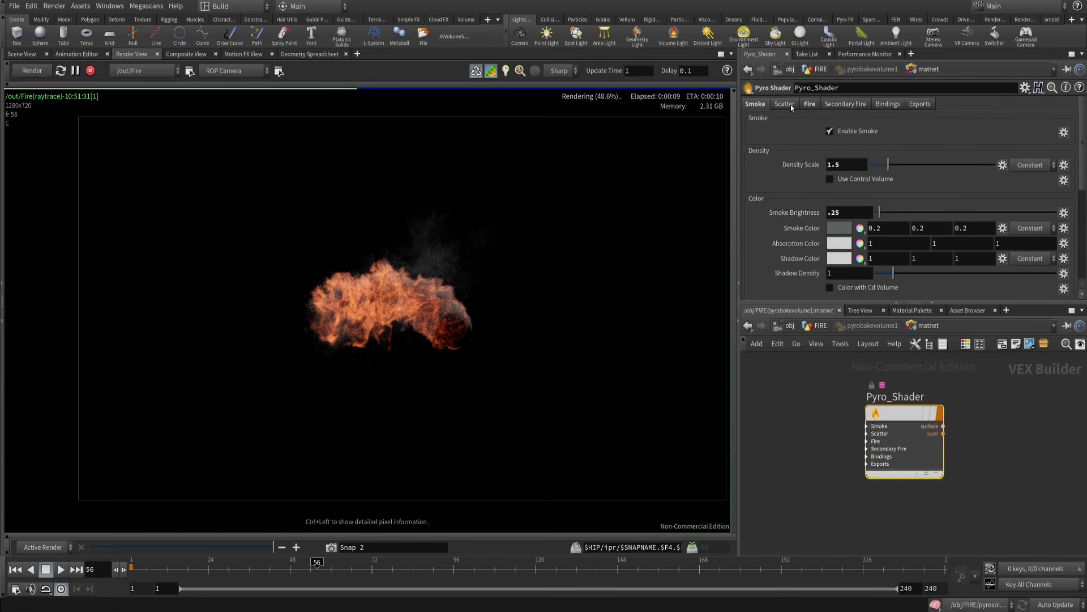
{"action": "left_click", "coordinate": [810, 104]}
{"action": "double_click", "coordinate": [844, 164]}
{"action": "type", "text": "10"}
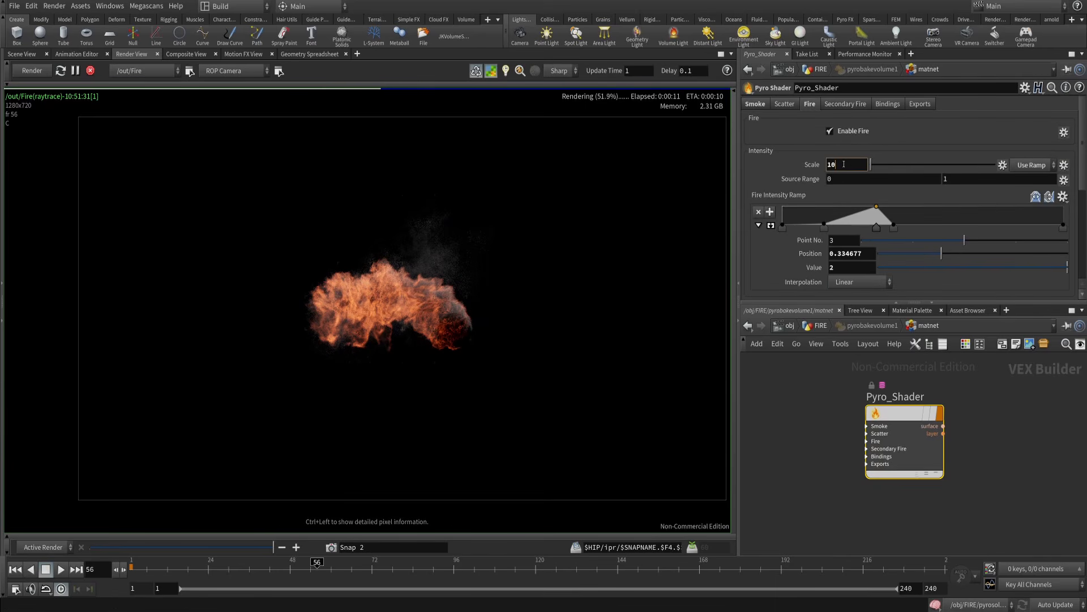
{"action": "key", "text": "Return"}
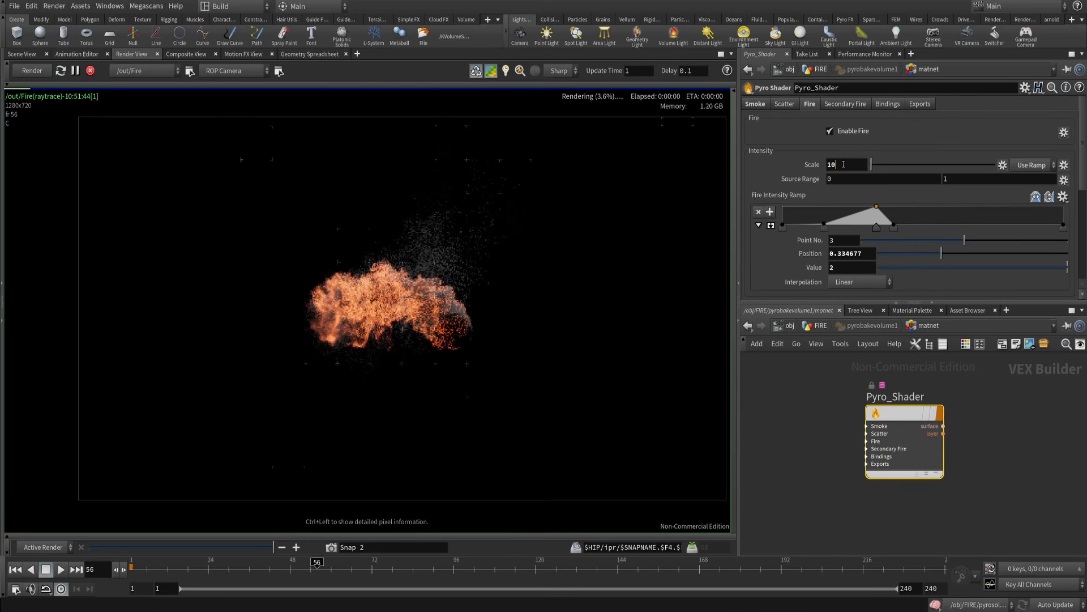
{"action": "double_click", "coordinate": [843, 165]}
{"action": "type", "text": "15"}
{"action": "key", "text": "Return"}
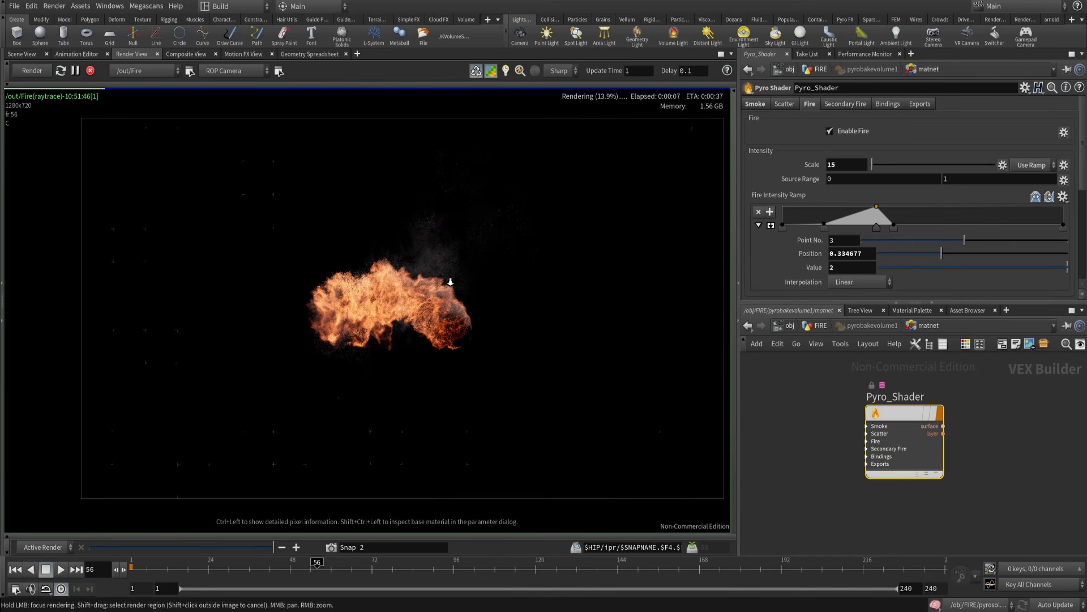
- Examine the fire and smoke detail in the preview render and stop the render
{"action": "scroll", "coordinate": [442, 277], "scroll_direction": "down", "scroll_amount": 2}
{"action": "scroll", "coordinate": [436, 274], "scroll_direction": "up", "scroll_amount": 4}
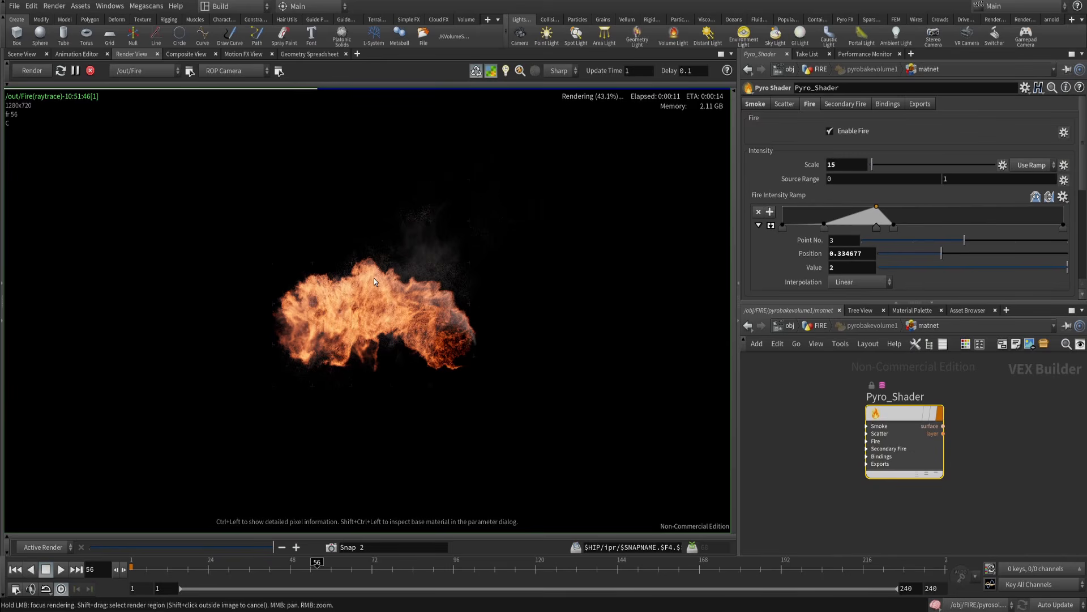
{"action": "scroll", "coordinate": [396, 283], "scroll_direction": "down", "scroll_amount": 1}
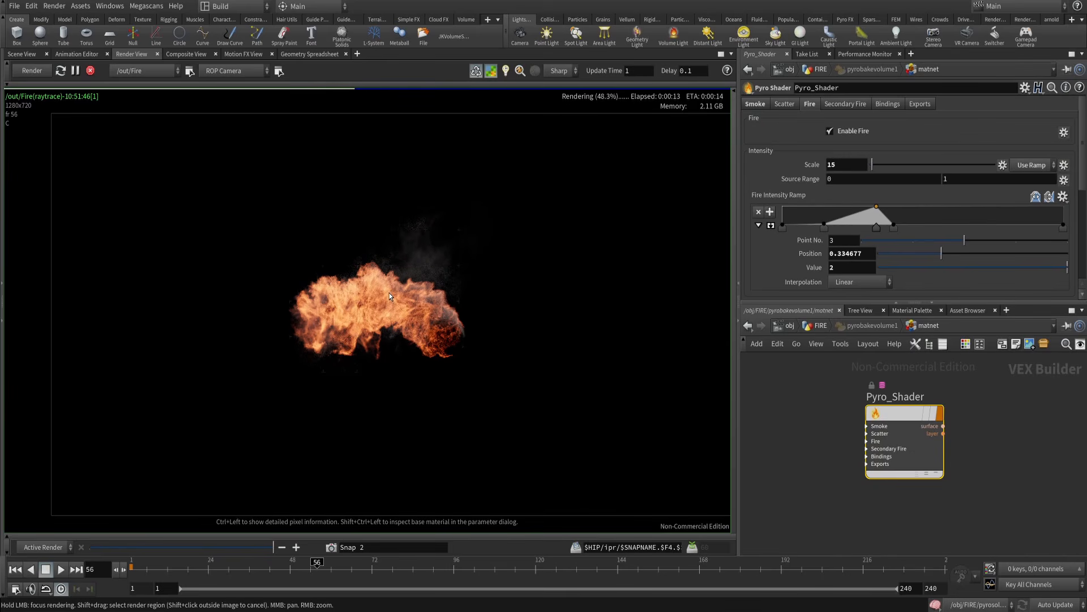
{"action": "left_click", "coordinate": [91, 71]}
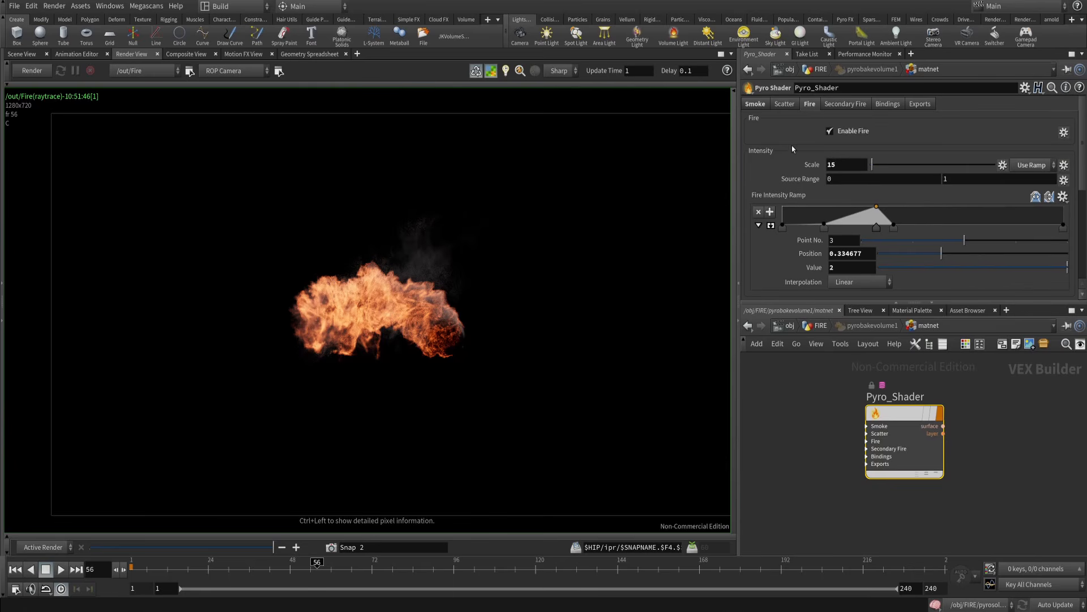
- Disable the mask in the Pyro_Shader's fire settings
{"action": "left_click", "coordinate": [755, 103]}
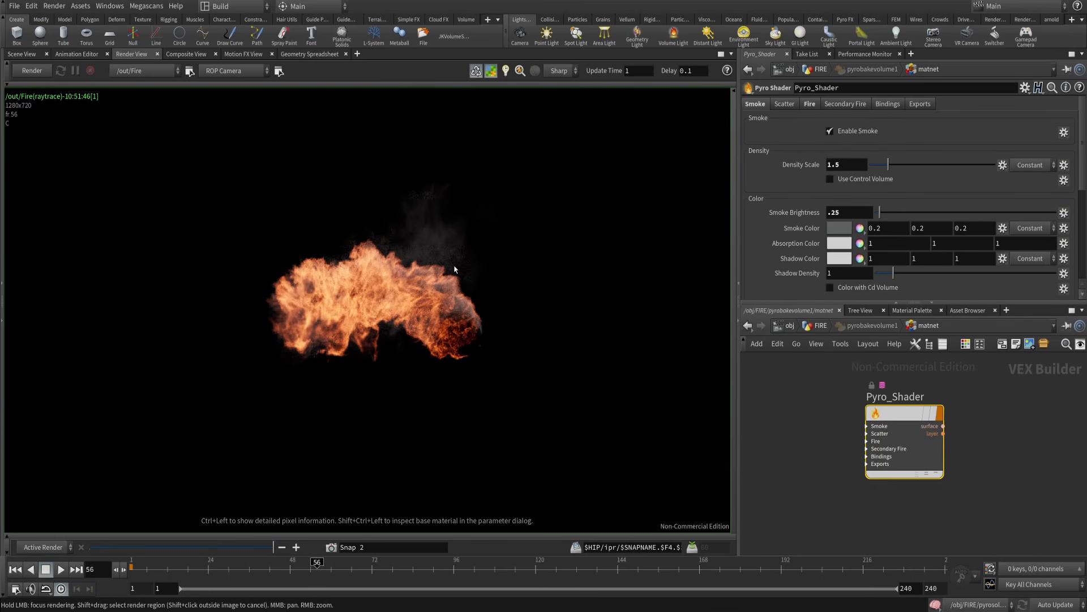
{"action": "left_click", "coordinate": [809, 110]}
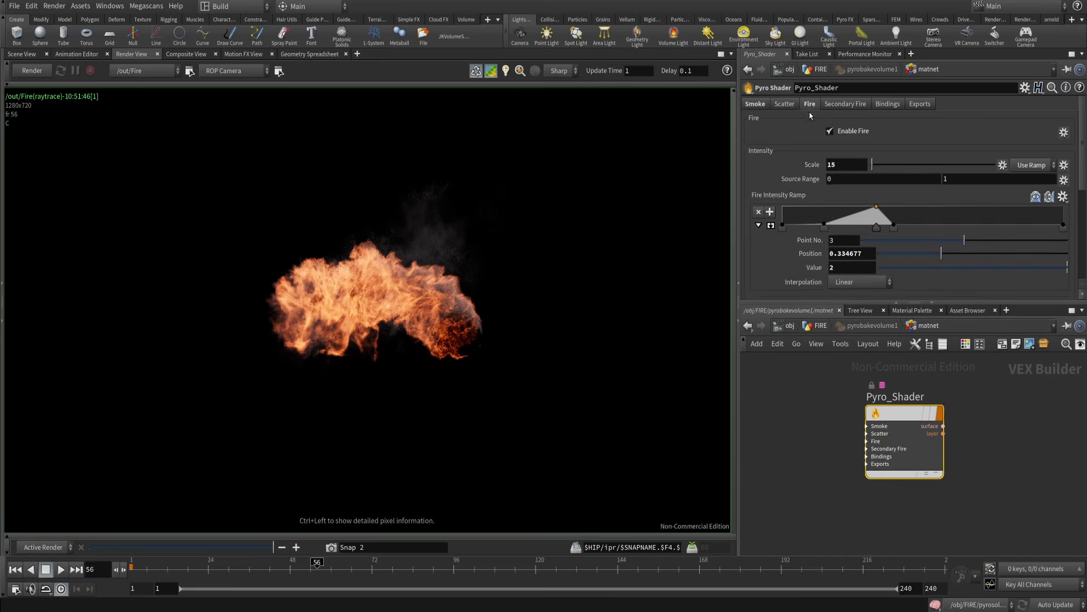
{"action": "scroll", "coordinate": [851, 259], "scroll_direction": "down", "scroll_amount": 5}
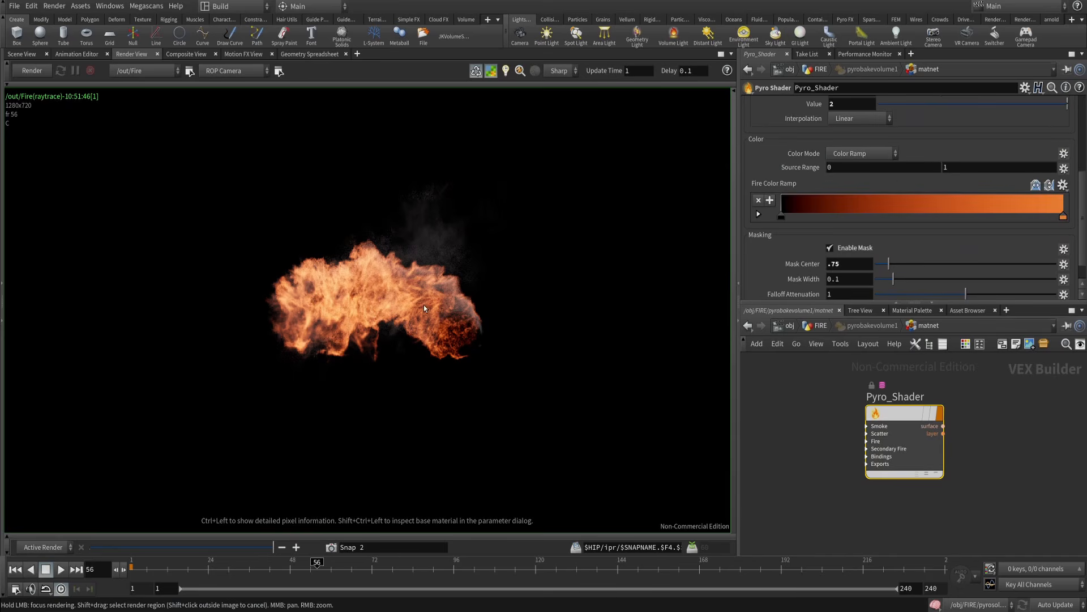
{"action": "scroll", "coordinate": [401, 285], "scroll_direction": "down", "scroll_amount": 2}
{"action": "scroll", "coordinate": [409, 293], "scroll_direction": "up", "scroll_amount": 2}
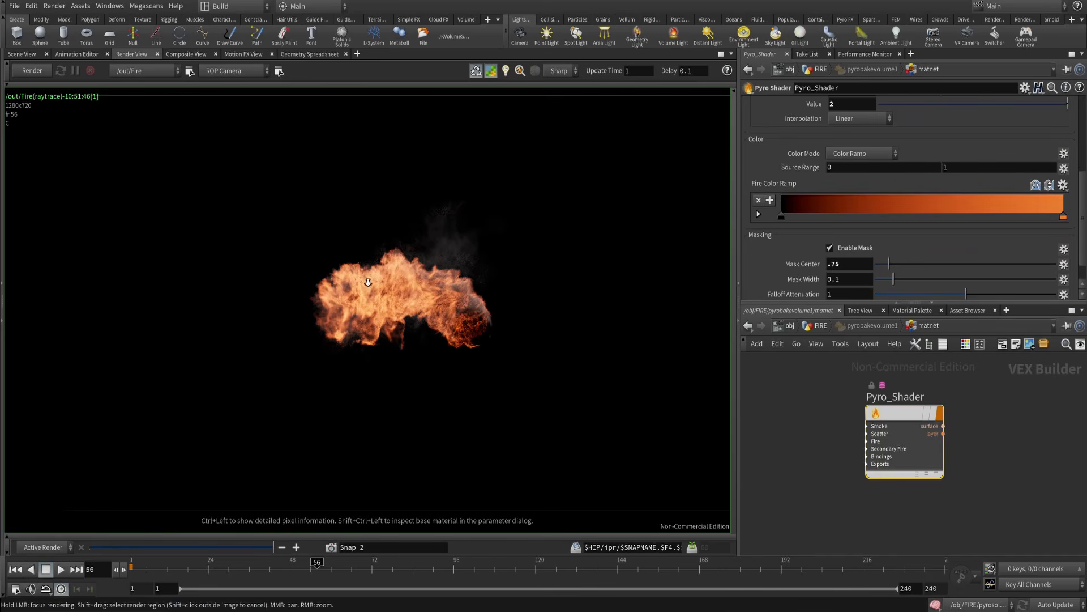
{"action": "scroll", "coordinate": [406, 322], "scroll_direction": "down", "scroll_amount": 3}
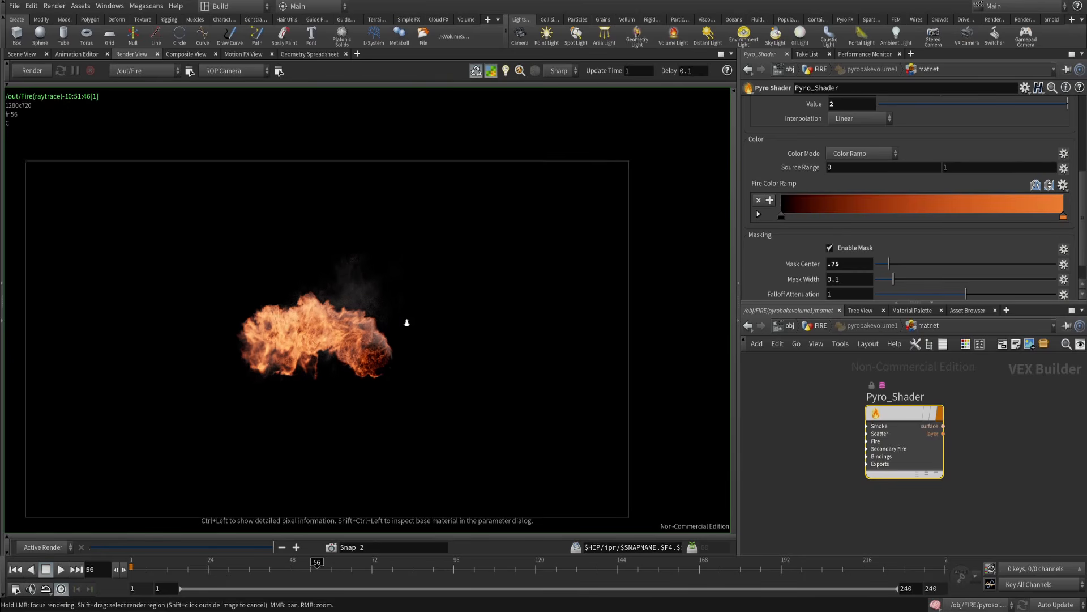
{"action": "scroll", "coordinate": [842, 251], "scroll_direction": "up", "scroll_amount": 2}
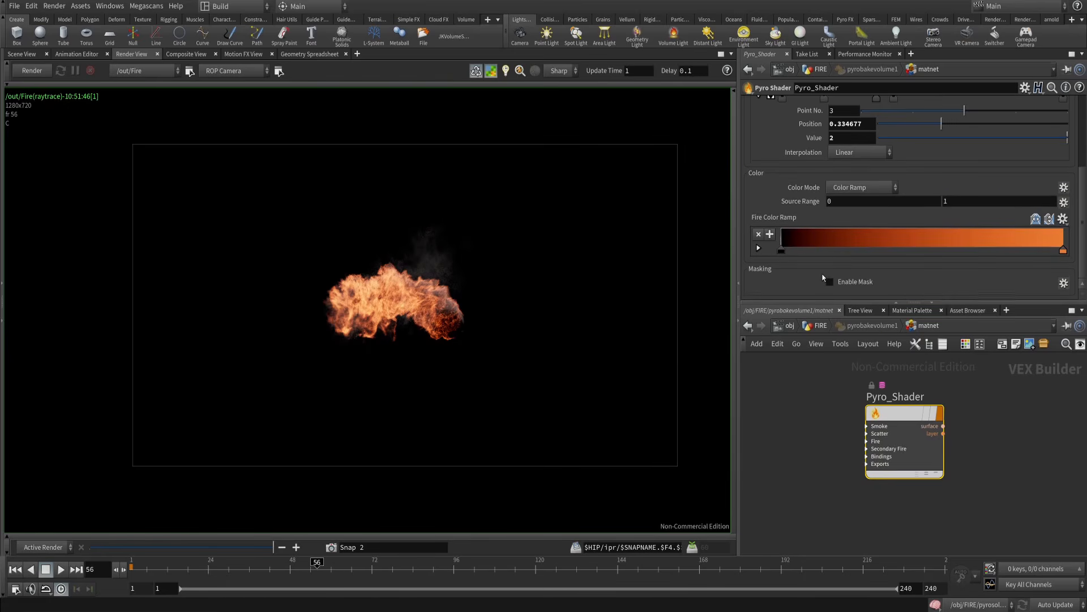
{"action": "scroll", "coordinate": [827, 277], "scroll_direction": "up", "scroll_amount": 3}
{"action": "scroll", "coordinate": [838, 273], "scroll_direction": "down", "scroll_amount": 3}
{"action": "scroll", "coordinate": [844, 261], "scroll_direction": "up", "scroll_amount": 4}
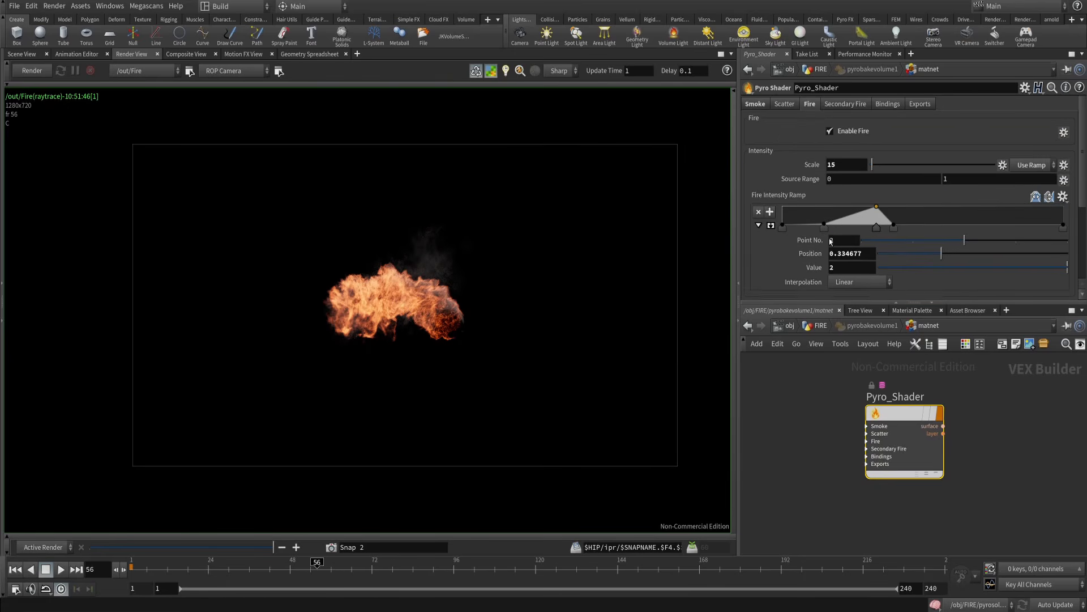
- Disable smoke in the Pyro_Shader and restart the preview render
{"action": "left_click", "coordinate": [785, 104]}
{"action": "left_click", "coordinate": [755, 103]}
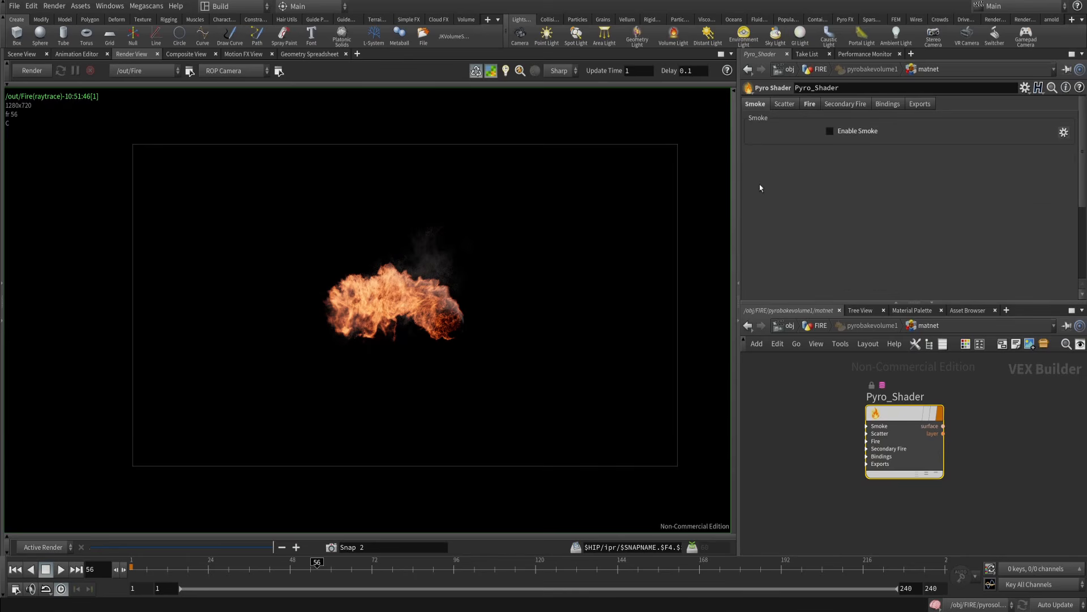
{"action": "left_click", "coordinate": [32, 70]}
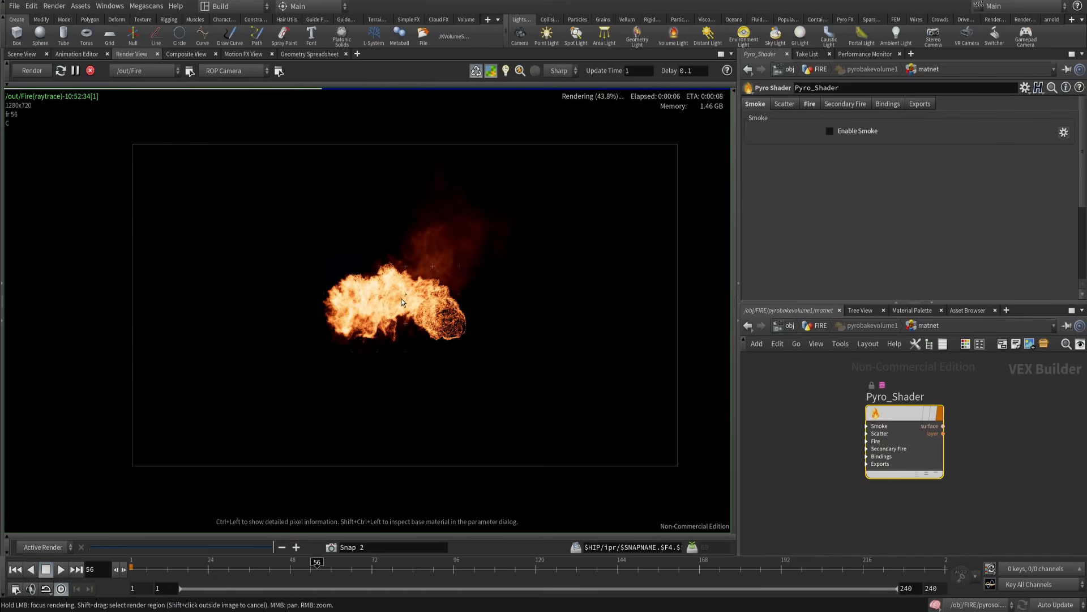
- Set the Pyro_Shader's fire intensity Scale to 8
{"action": "left_click", "coordinate": [810, 103]}
{"action": "left_click", "coordinate": [855, 165]}
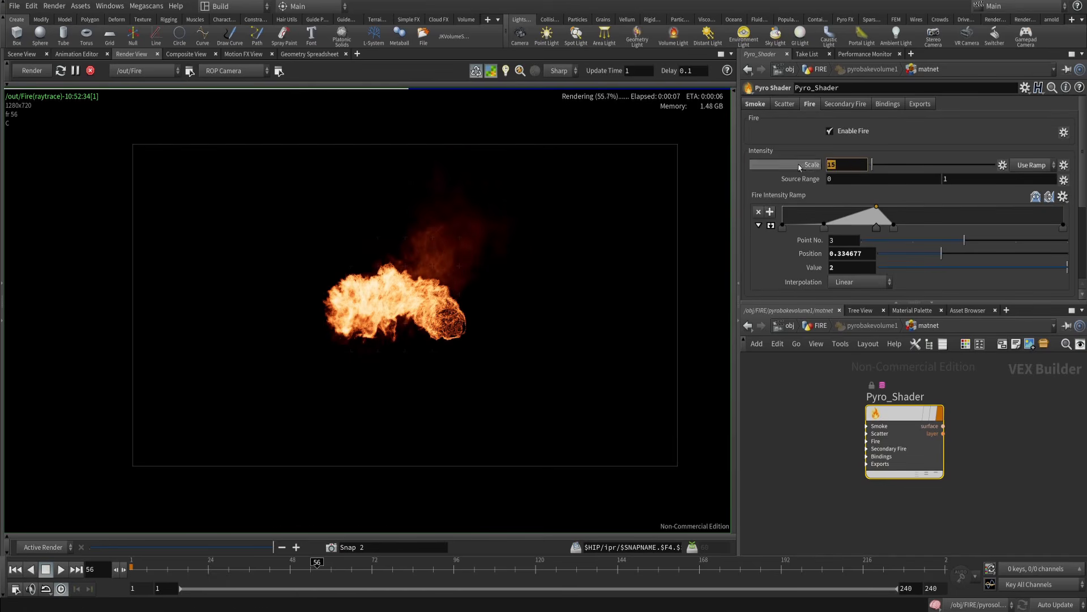
{"action": "key", "text": "Return"}
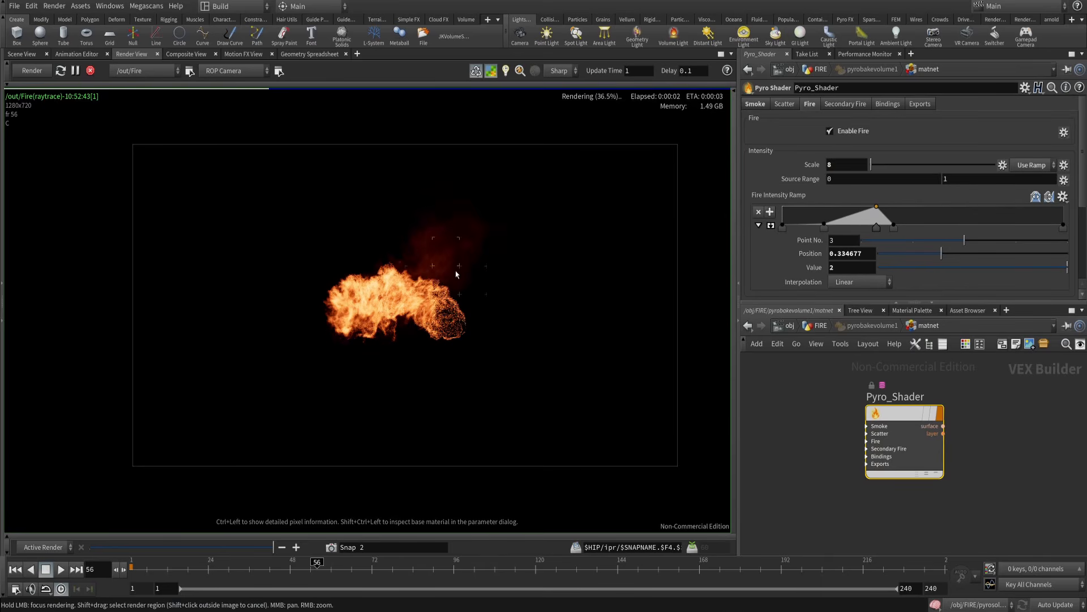
- Set the value of point 2 on the Fire Intensity Ramp to 0.2
{"action": "scroll", "coordinate": [810, 176], "scroll_direction": "down", "scroll_amount": 3}
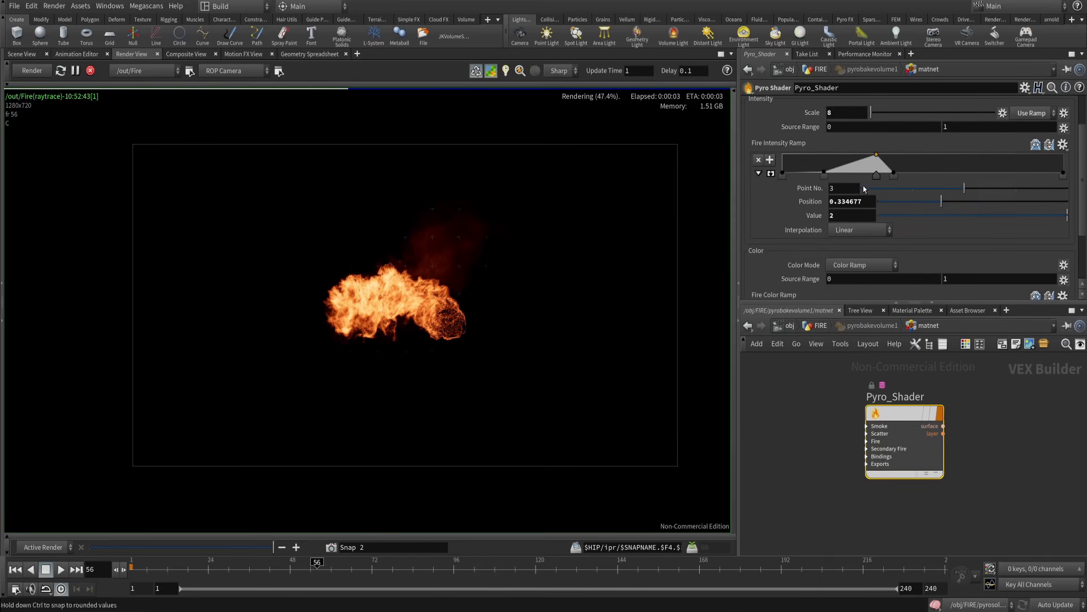
{"action": "left_click", "coordinate": [824, 175]}
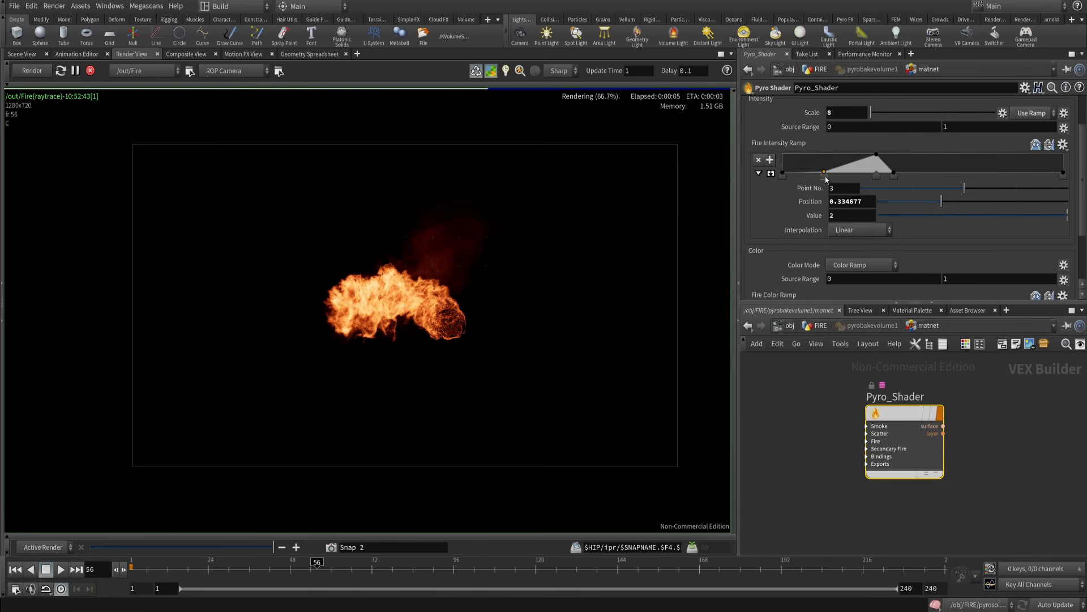
{"action": "left_click", "coordinate": [859, 214]}
{"action": "type", "text": ".2"}
{"action": "key", "text": "Return"}
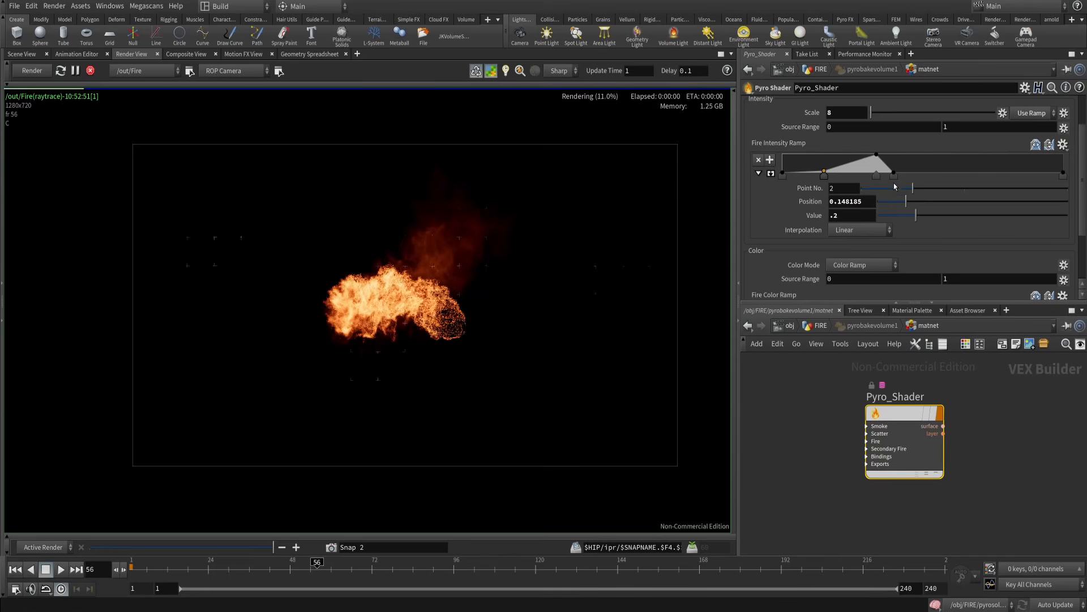
- Set the Fire Intensity Ramp's point 4 to a value of 0.1 and add a zero-value point at about position 0.515
{"action": "left_click", "coordinate": [893, 173]}
{"action": "left_click", "coordinate": [856, 216]}
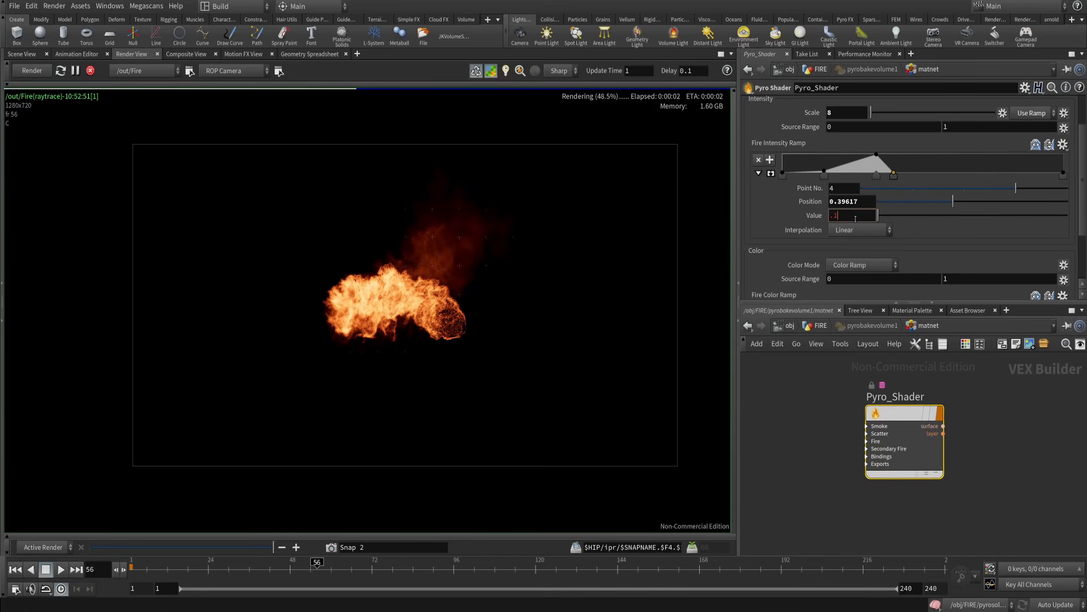
{"action": "type", "text": ".1"}
{"action": "key", "text": "Return"}
{"action": "left_click", "coordinate": [921, 174]}
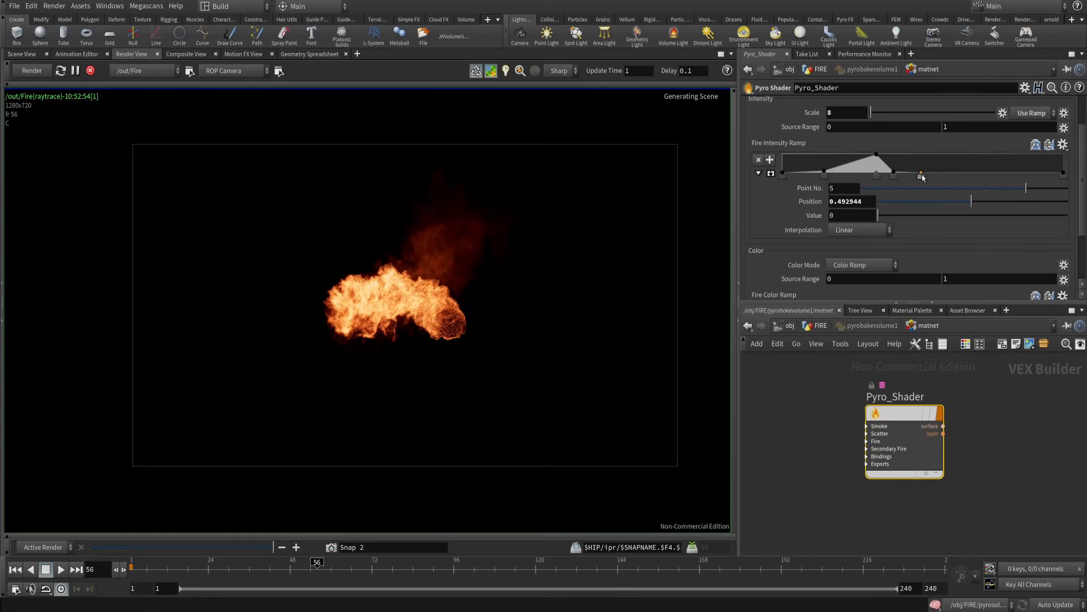
{"action": "left_click_drag", "start_coordinate": [922, 175], "coordinate": [927, 174]}
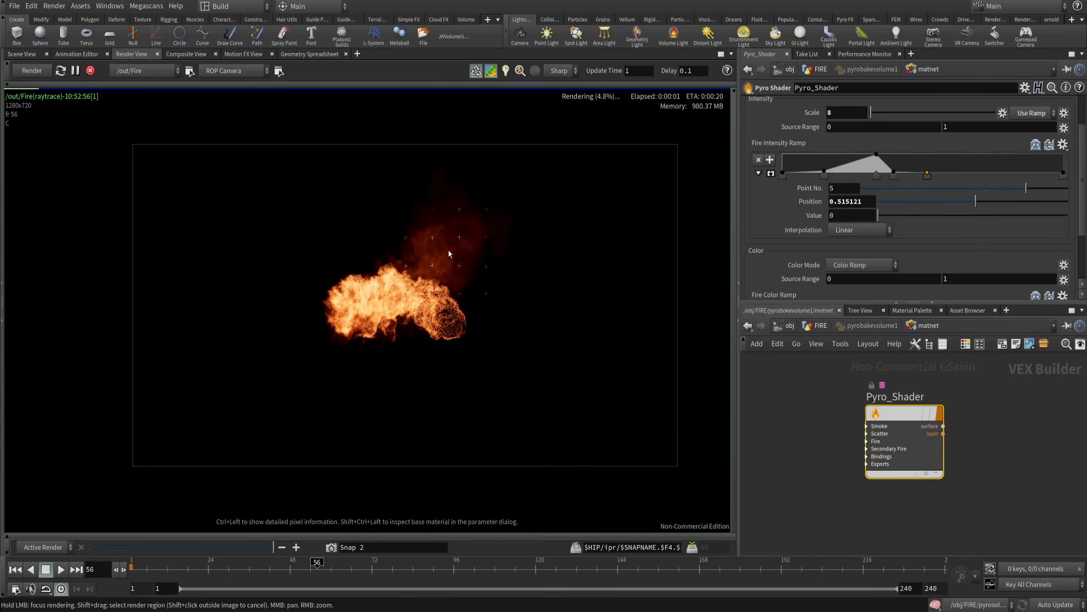
- Preview the fire at frame 73 and reopen the Pyro_Shader inside the FIRE object's pyrobakevolume1 node
{"action": "left_click", "coordinate": [372, 565]}
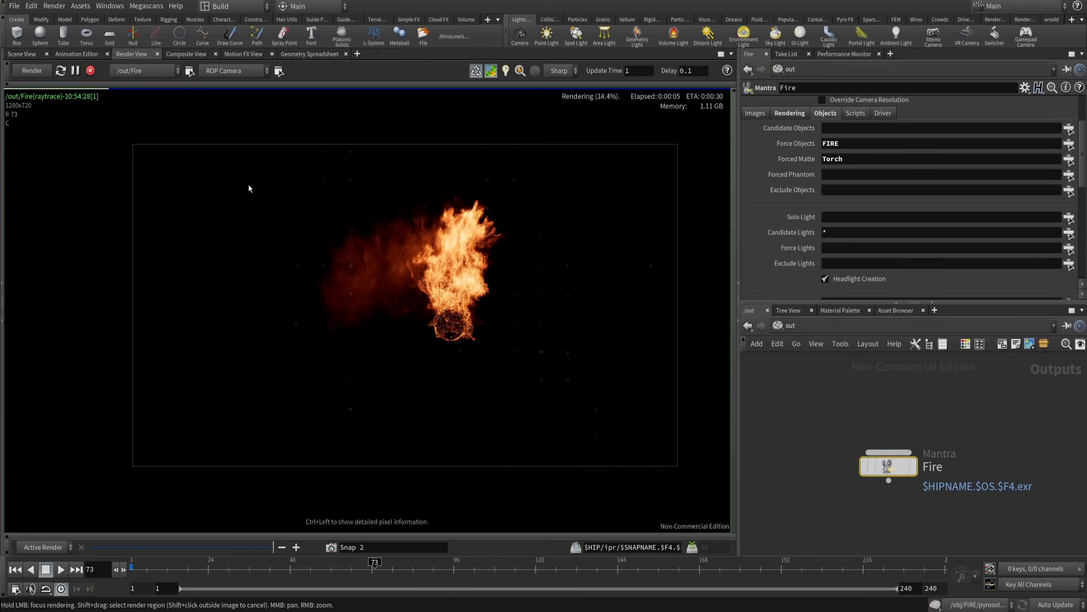
{"action": "left_click", "coordinate": [796, 343]}
{"action": "left_click", "coordinate": [804, 389]}
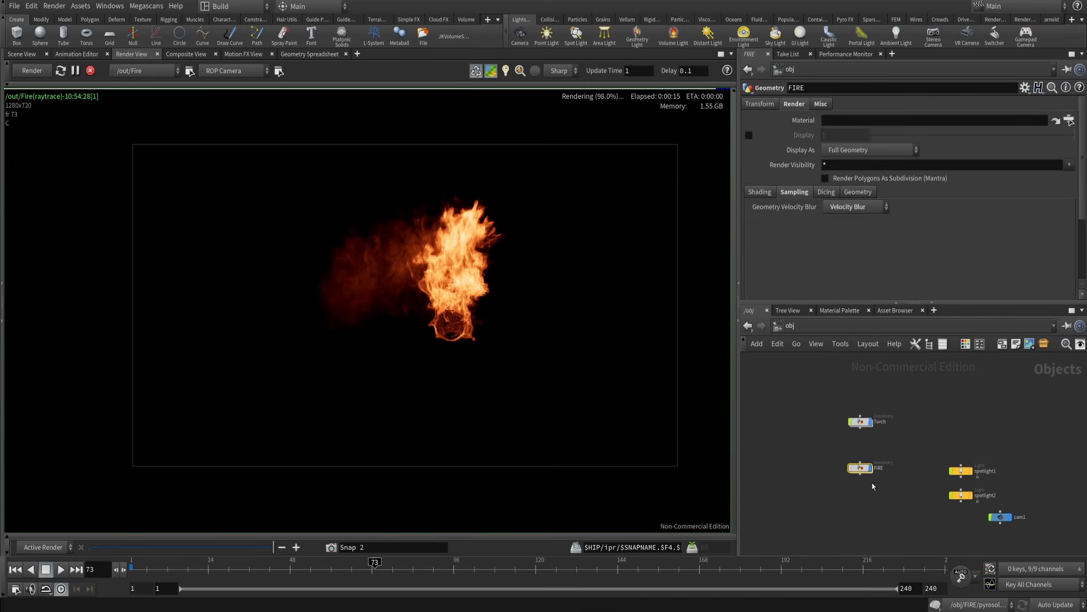
{"action": "double_click", "coordinate": [863, 468]}
{"action": "middle_click_drag", "start_coordinate": [882, 530], "coordinate": [906, 455]}
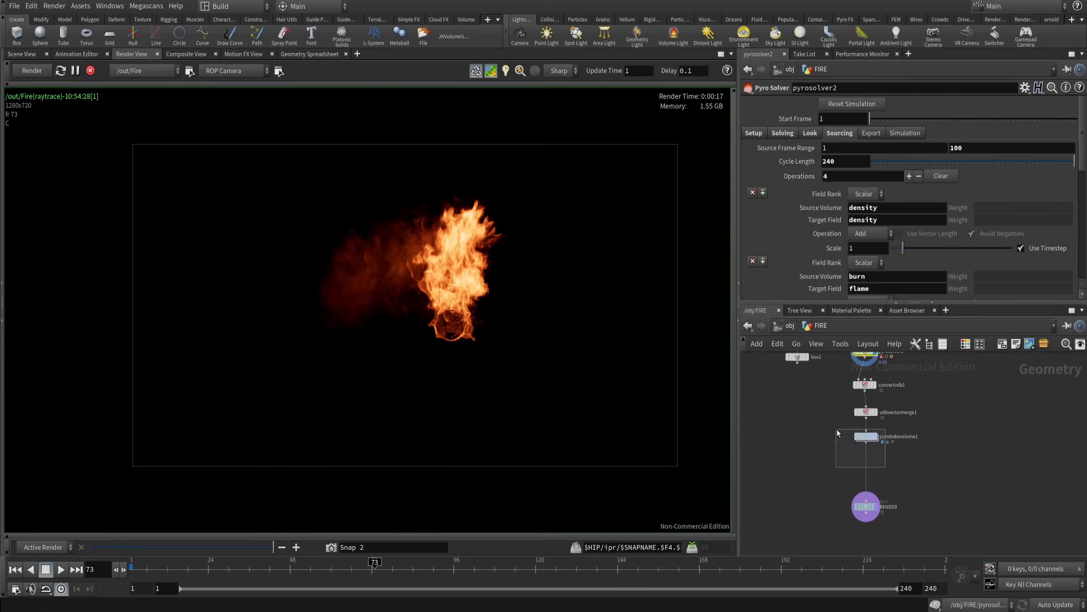
{"action": "left_click_drag", "start_coordinate": [837, 433], "coordinate": [839, 435]}
{"action": "double_click", "coordinate": [865, 437]}
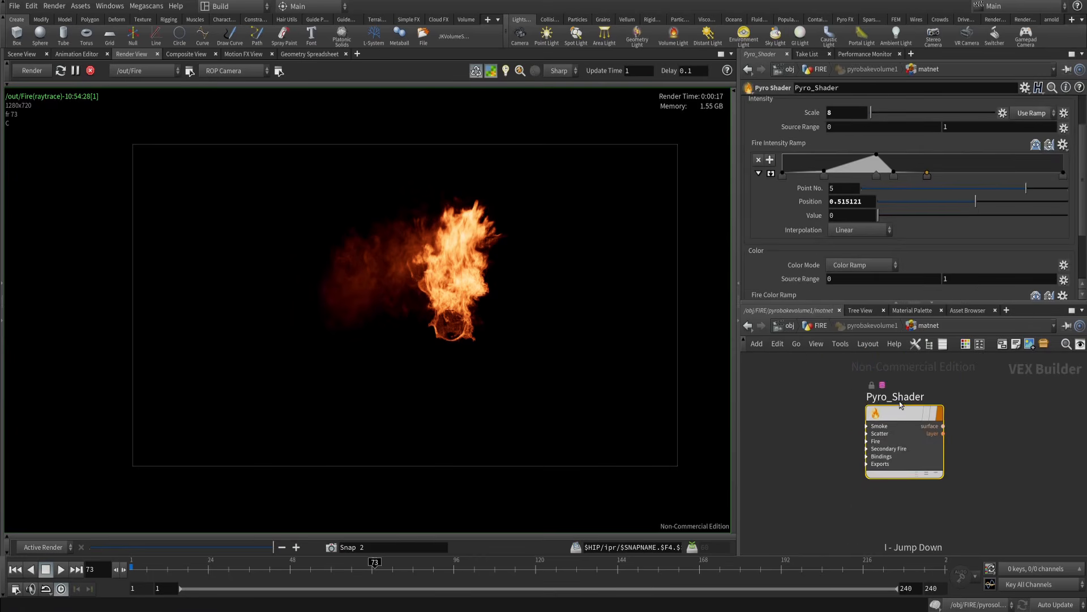
- Set the value of point 2 on the Fire Intensity Ramp to 0.1
{"action": "left_click", "coordinate": [825, 175]}
{"action": "left_click", "coordinate": [863, 219]}
{"action": "type", "text": "."}
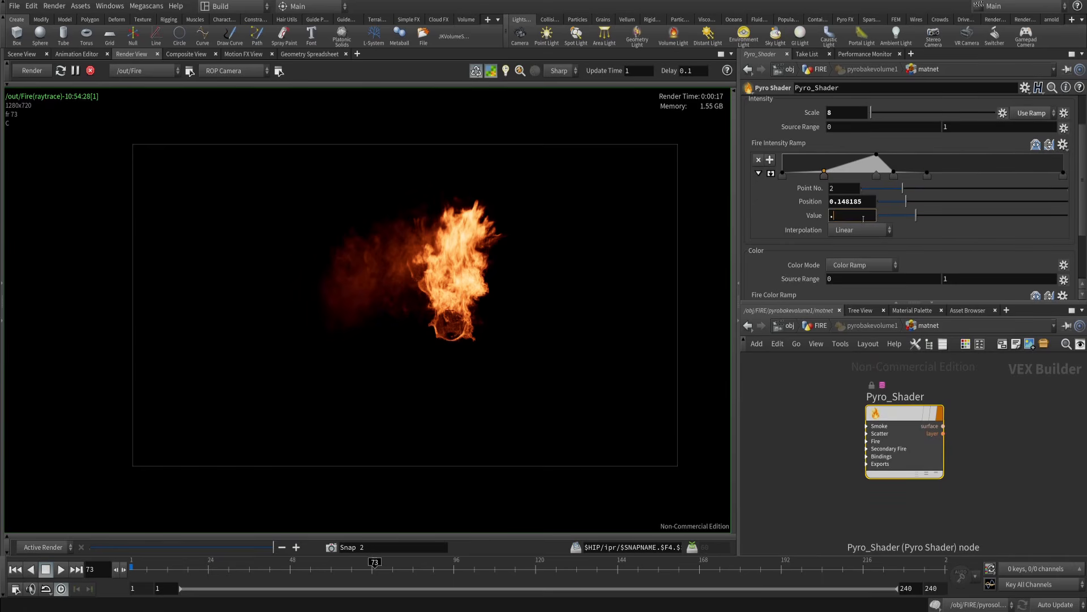
{"action": "type", "text": "1"}
{"action": "key", "text": "Return"}
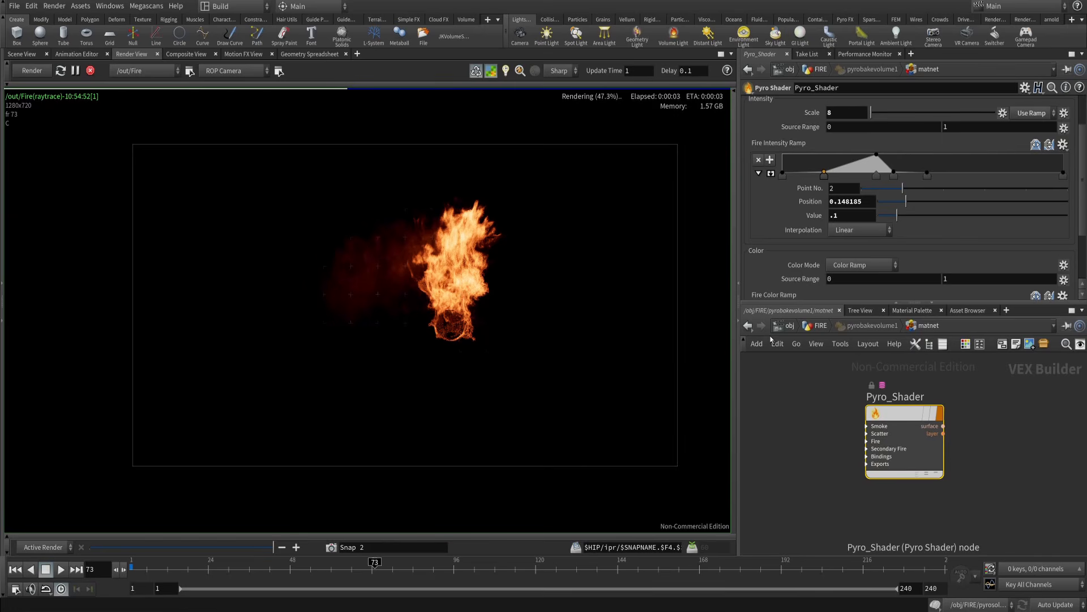
- Set the Fire Mantra node to render a frame range from 1 to 100
{"action": "left_click", "coordinate": [789, 325]}
{"action": "left_click", "coordinate": [801, 406]}
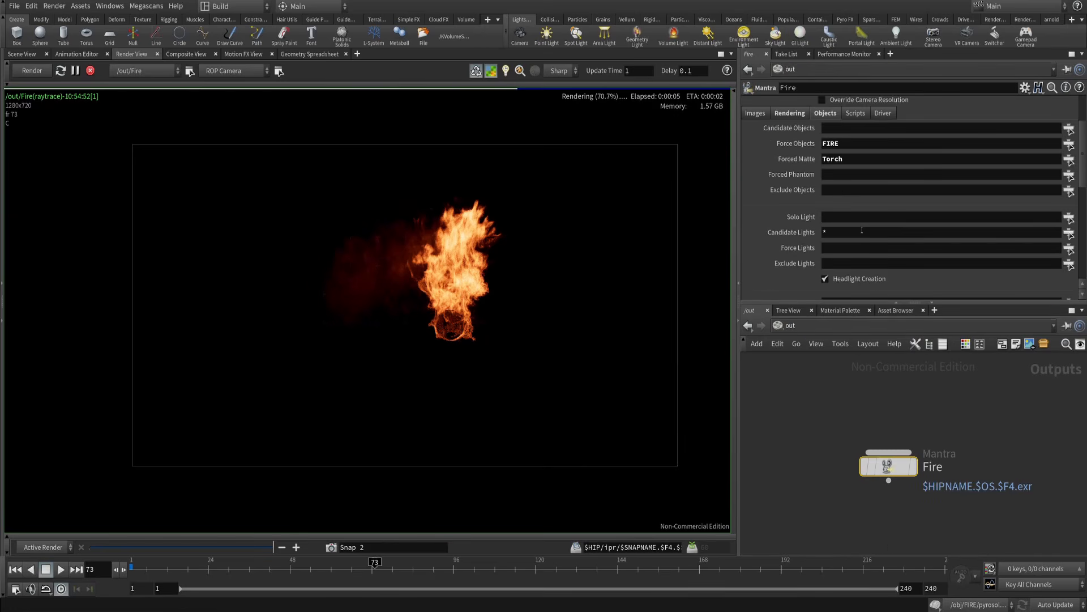
{"action": "scroll", "coordinate": [861, 221], "scroll_direction": "up", "scroll_amount": 3}
{"action": "left_click", "coordinate": [883, 121]}
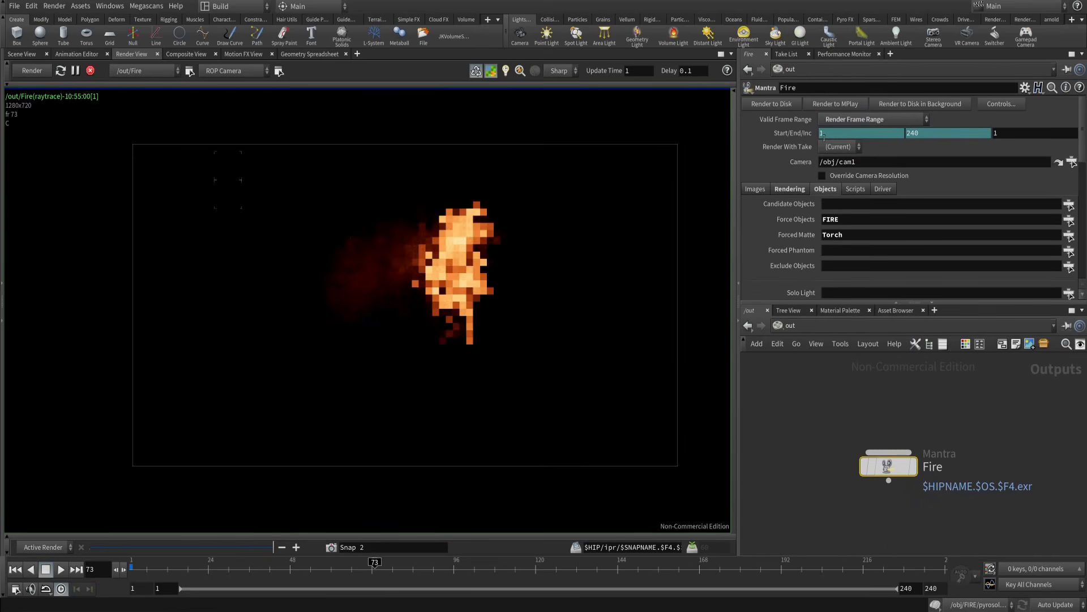
{"action": "left_click", "coordinate": [867, 134]}
{"action": "double_click", "coordinate": [913, 133]}
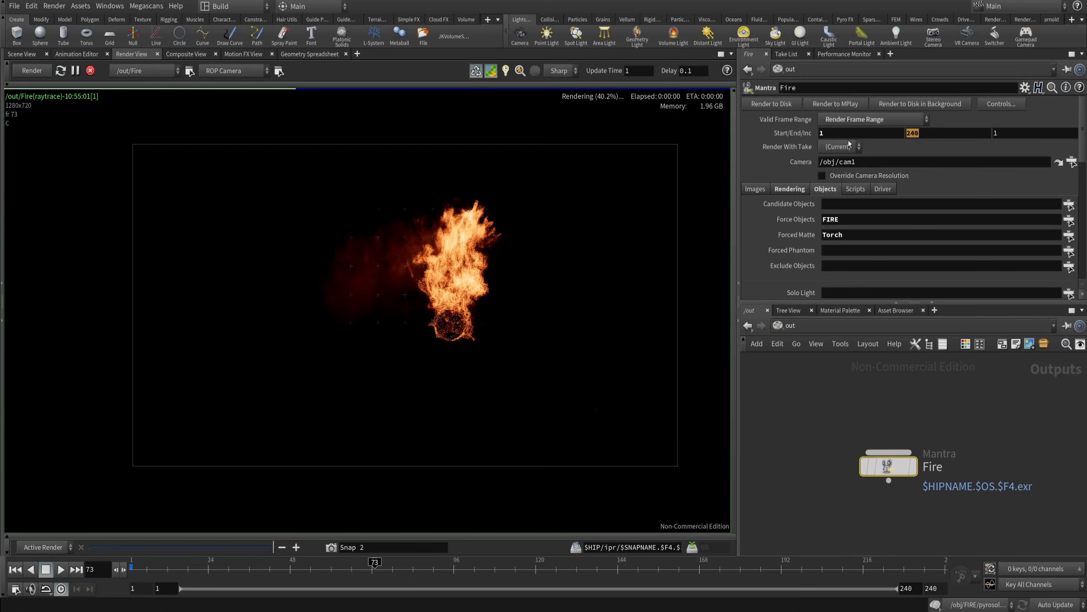
{"action": "type", "text": "100"}
{"action": "key", "text": "Return"}
- Check the Fire Mantra node's image output settings and its Output Picture path
{"action": "middle_click_drag", "start_coordinate": [783, 437], "coordinate": [807, 472]}
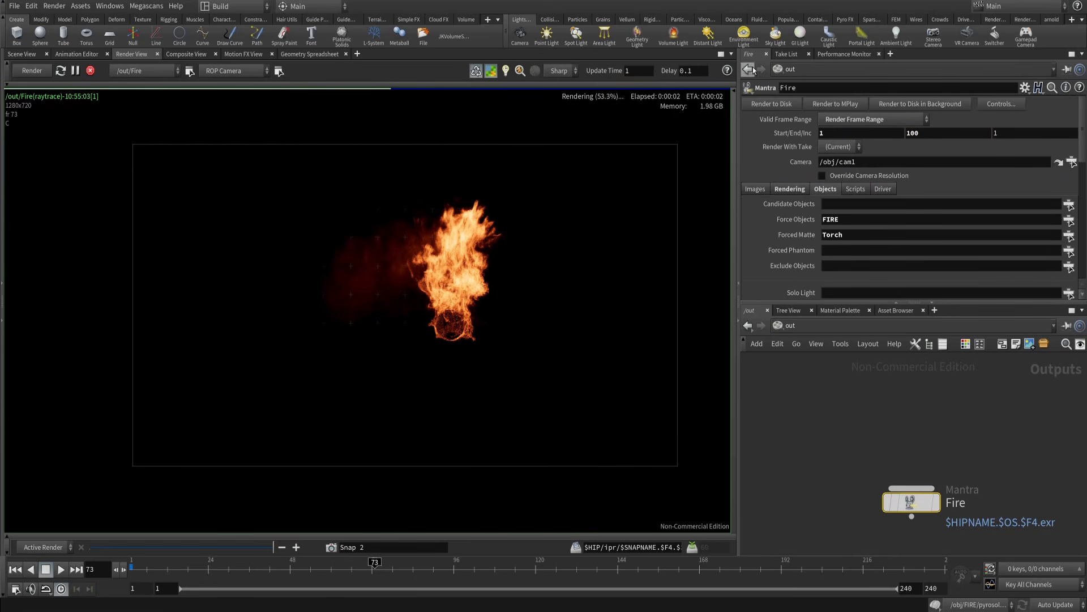
{"action": "left_click", "coordinate": [765, 190]}
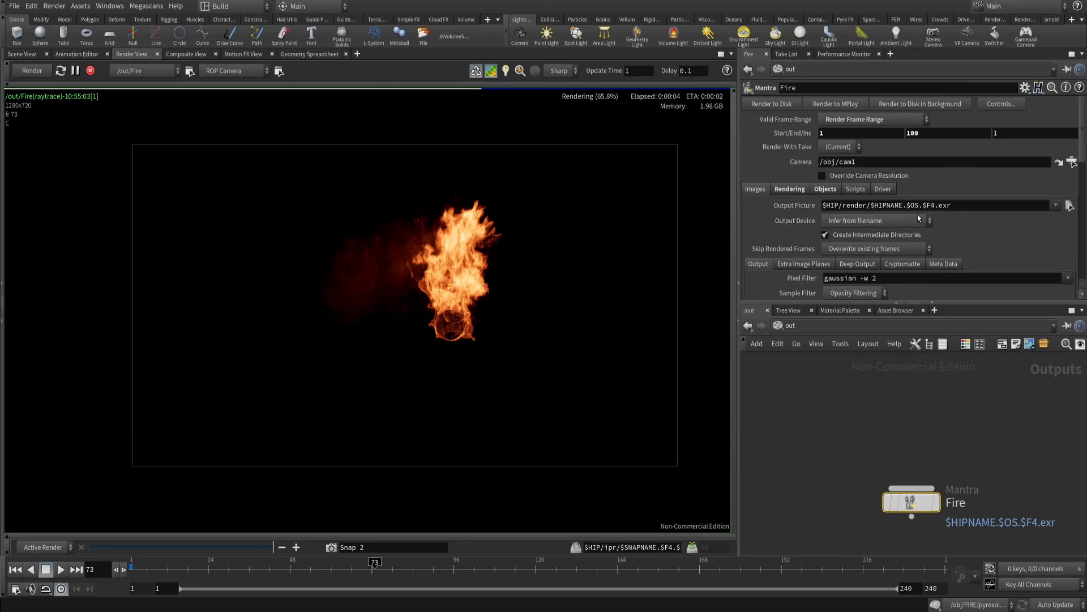
{"action": "double_click", "coordinate": [884, 205]}
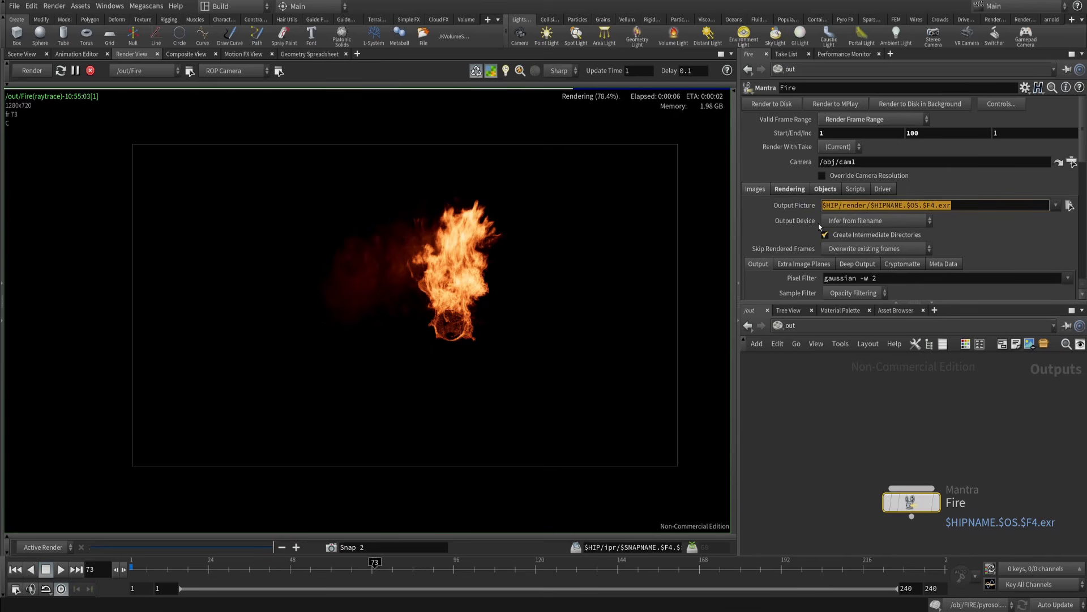
{"action": "middle_click_drag", "start_coordinate": [817, 416], "coordinate": [779, 413]}
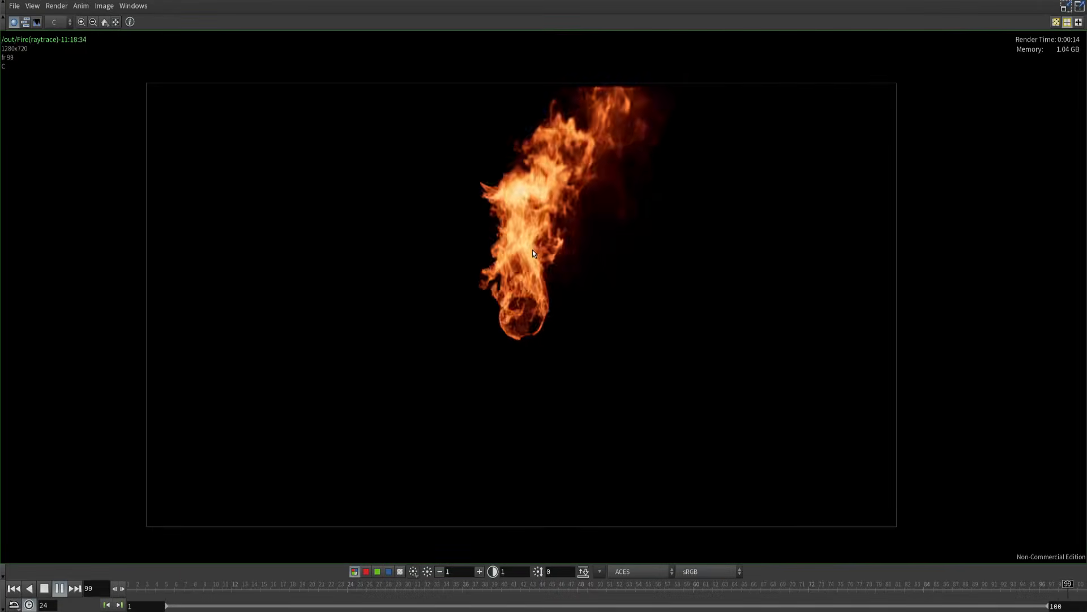
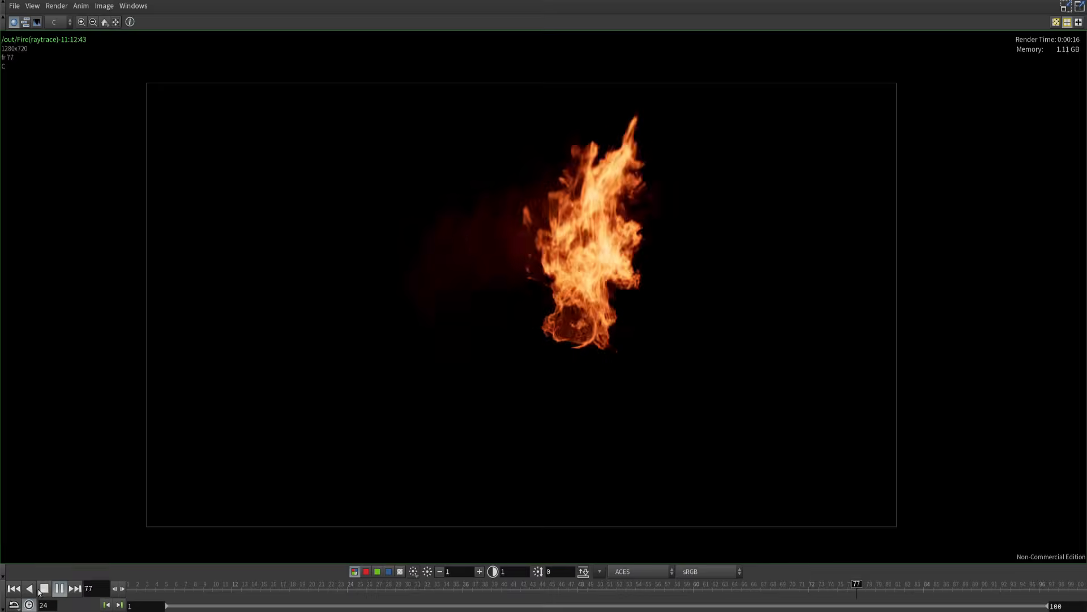
- Pause the rendered fire sequence and examine frames 12 and 49 up close around the torch head
{"action": "left_click", "coordinate": [59, 588]}
{"action": "left_click_drag", "start_coordinate": [168, 594], "coordinate": [233, 592]}
{"action": "scroll", "coordinate": [680, 362], "scroll_direction": "up", "scroll_amount": 3}
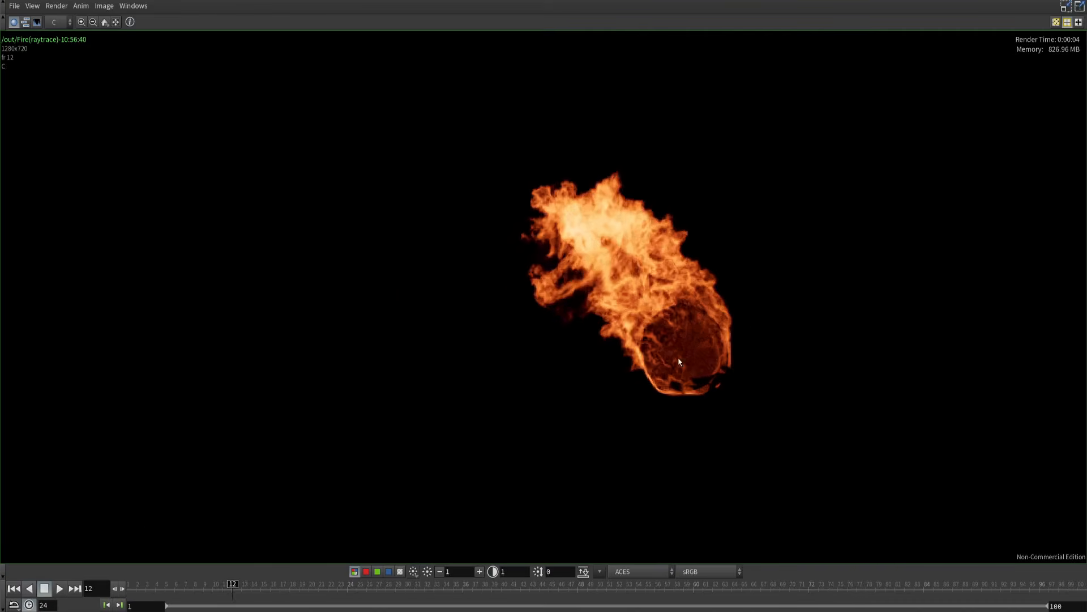
{"action": "scroll", "coordinate": [604, 359], "scroll_direction": "down", "scroll_amount": 1}
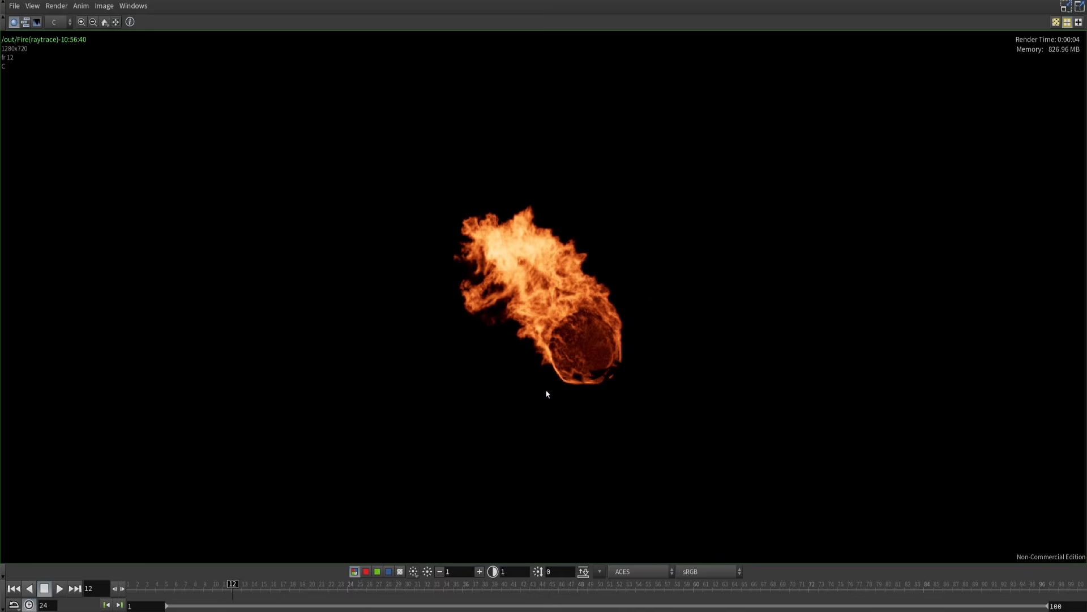
{"action": "left_click_drag", "start_coordinate": [263, 596], "coordinate": [589, 593]}
{"action": "scroll", "coordinate": [554, 326], "scroll_direction": "down", "scroll_amount": 2}
{"action": "middle_click_drag", "start_coordinate": [554, 325], "coordinate": [638, 359]}
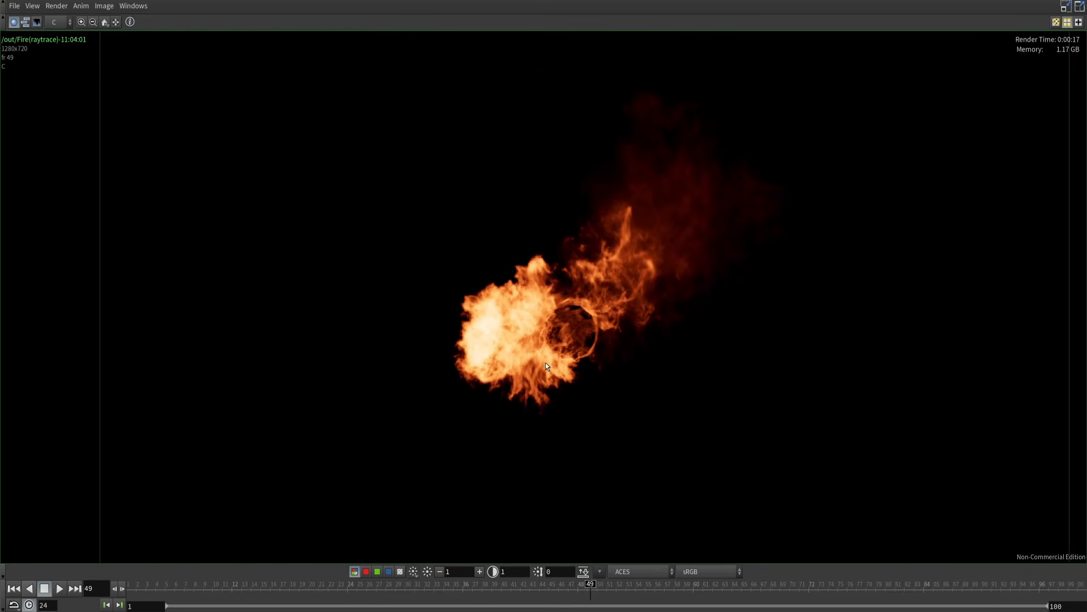
{"action": "scroll", "coordinate": [604, 355], "scroll_direction": "up", "scroll_amount": 1}
{"action": "scroll", "coordinate": [603, 354], "scroll_direction": "down", "scroll_amount": 1}
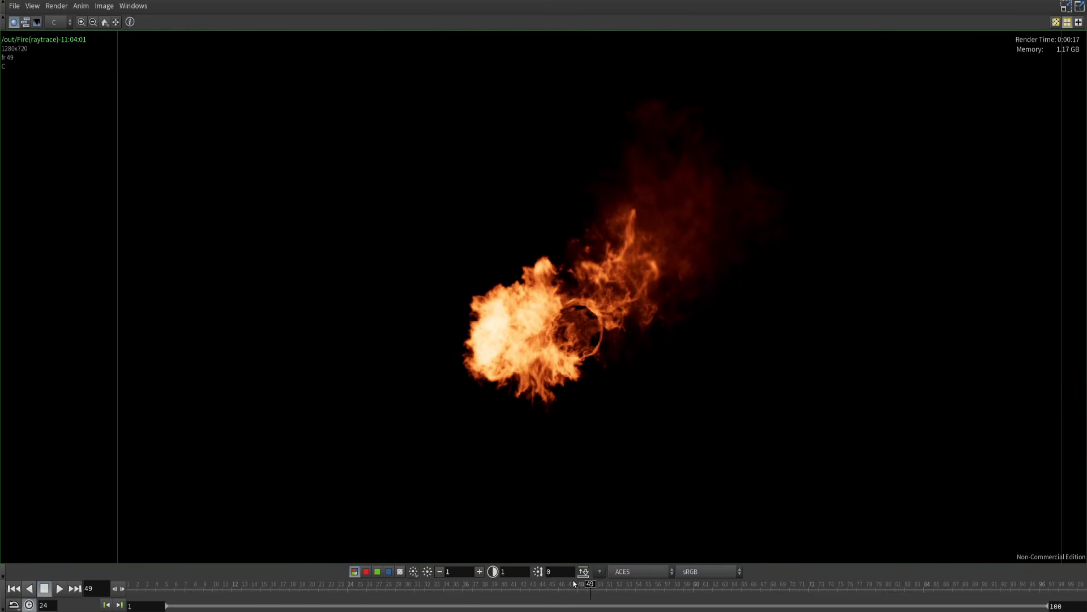
- Examine the rendered fire at frame 37 and replay the sequence from frame 1
{"action": "left_click_drag", "start_coordinate": [574, 584], "coordinate": [472, 602]}
{"action": "scroll", "coordinate": [585, 374], "scroll_direction": "down", "scroll_amount": 2}
{"action": "middle_click_drag", "start_coordinate": [613, 357], "coordinate": [586, 343]}
{"action": "scroll", "coordinate": [585, 342], "scroll_direction": "down", "scroll_amount": 1}
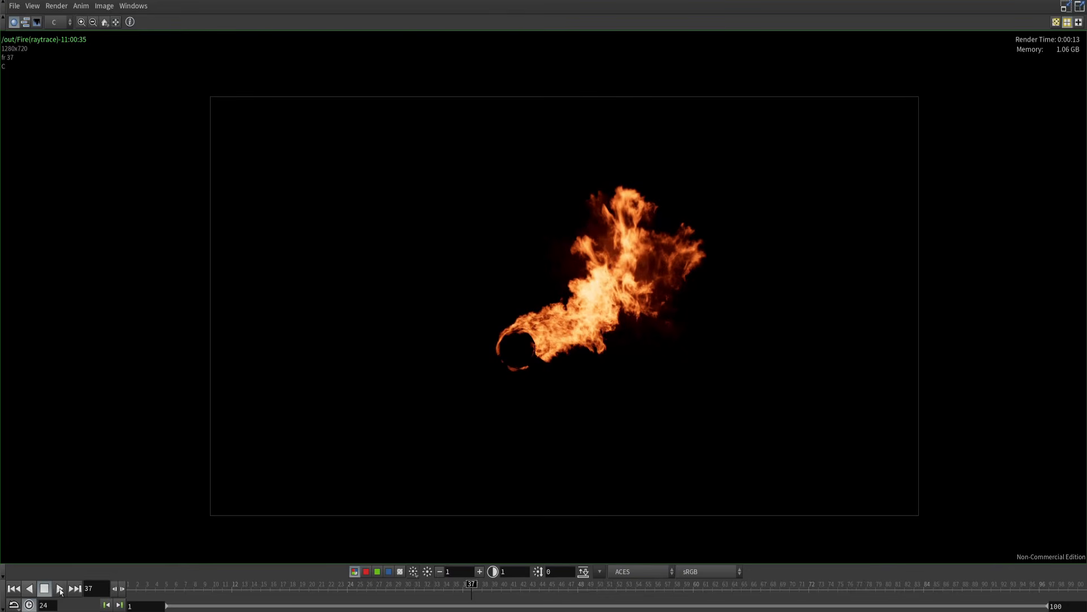
{"action": "left_click", "coordinate": [14, 589]}
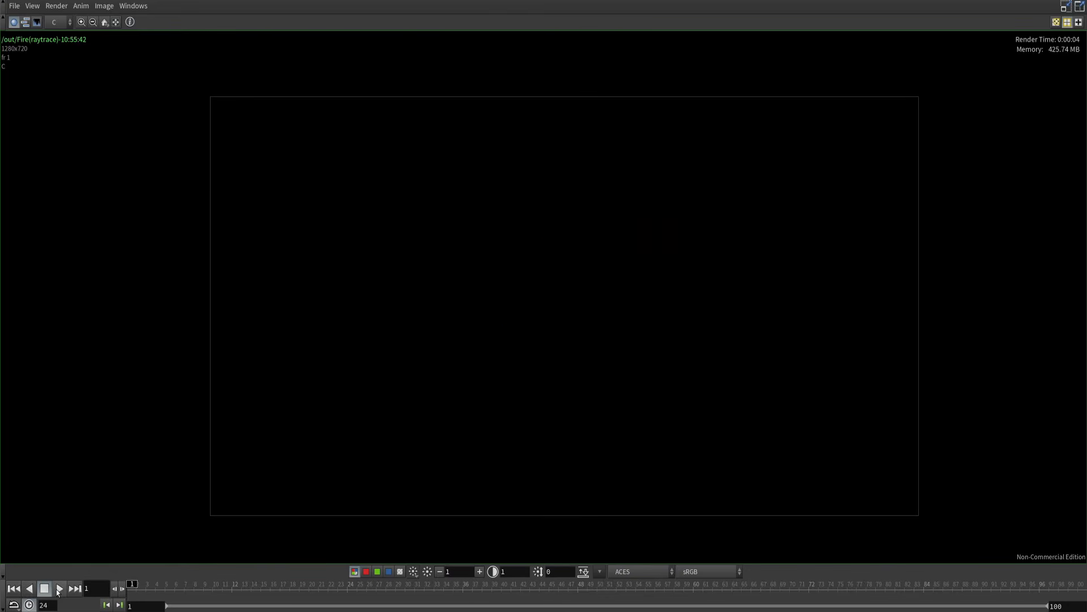
{"action": "left_click", "coordinate": [59, 589]}
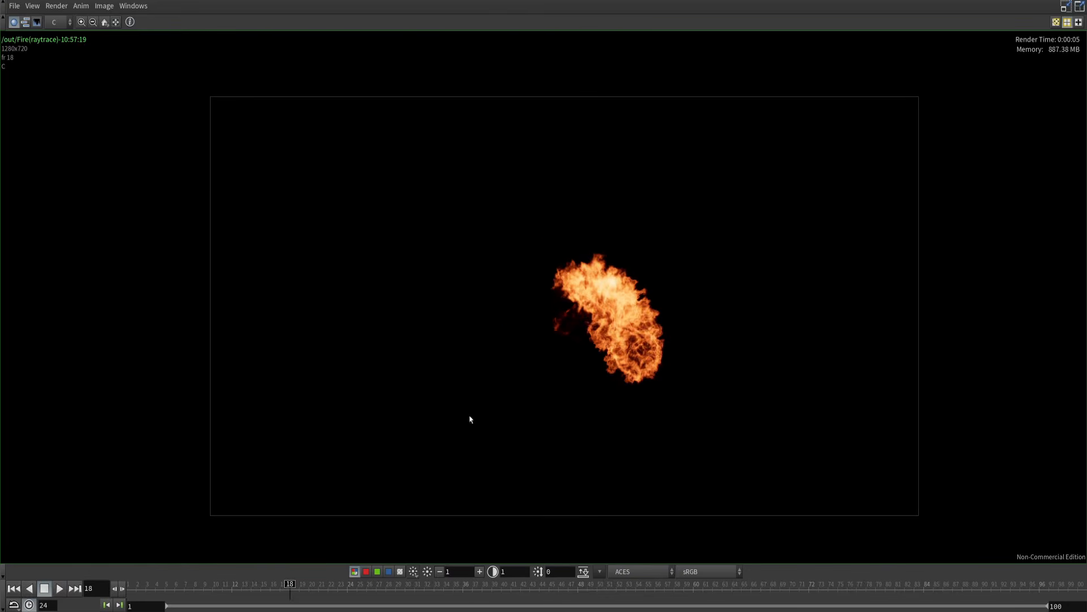
{"action": "scroll", "coordinate": [460, 453], "scroll_direction": "up", "scroll_amount": 1}
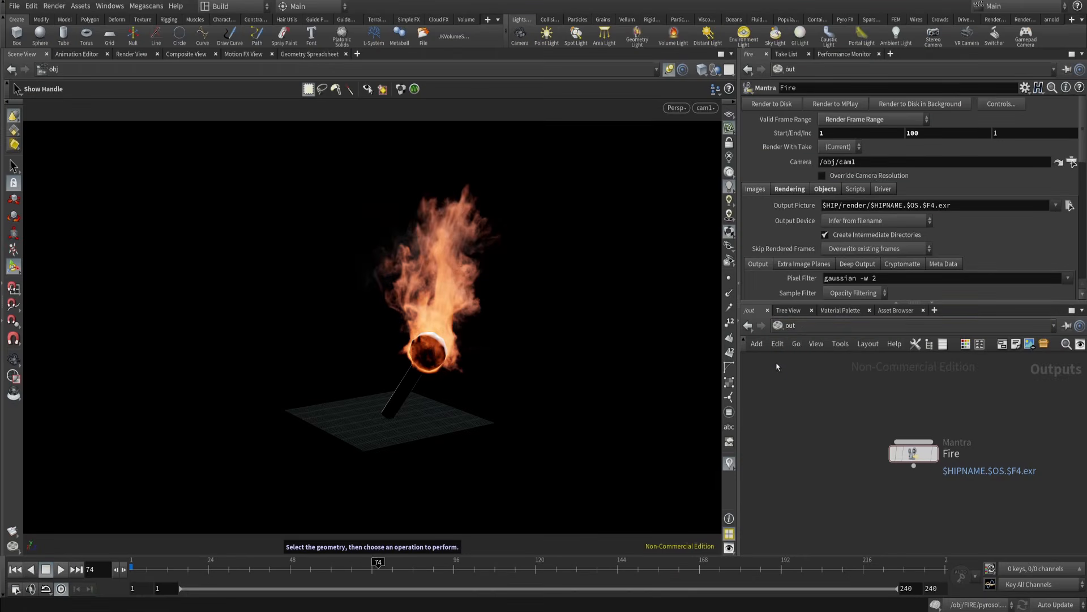
- Go into the FIRE object's network, inspect the group1 and trail2 nodes, and display trail2's output
{"action": "left_click", "coordinate": [790, 325]}
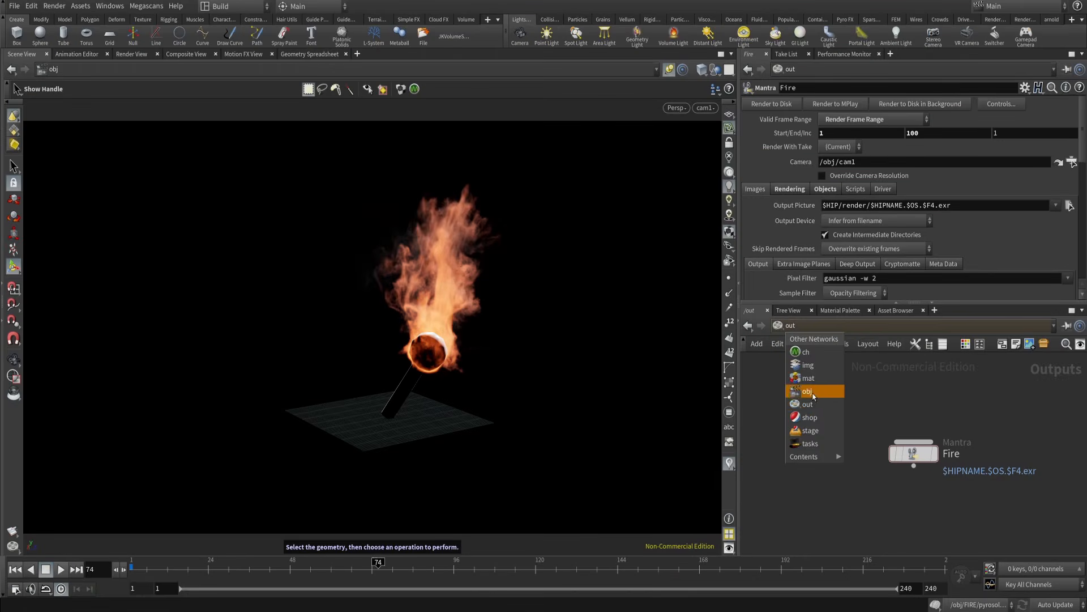
{"action": "left_click", "coordinate": [813, 392]}
{"action": "left_click", "coordinate": [821, 453]}
{"action": "double_click", "coordinate": [821, 453]}
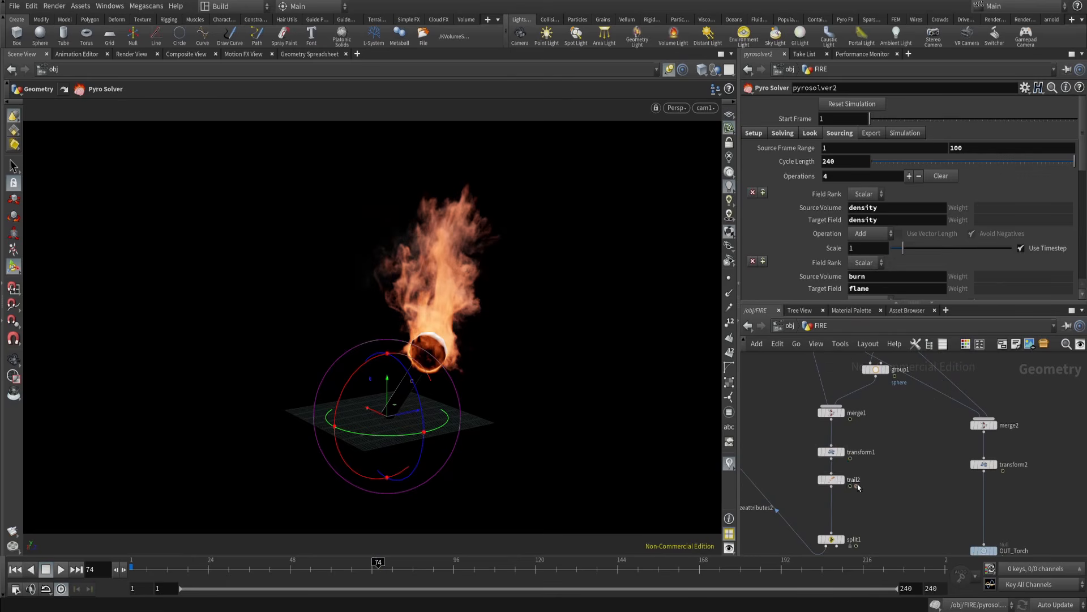
{"action": "left_click", "coordinate": [833, 482]}
{"action": "middle_click_drag", "start_coordinate": [901, 399], "coordinate": [896, 422]}
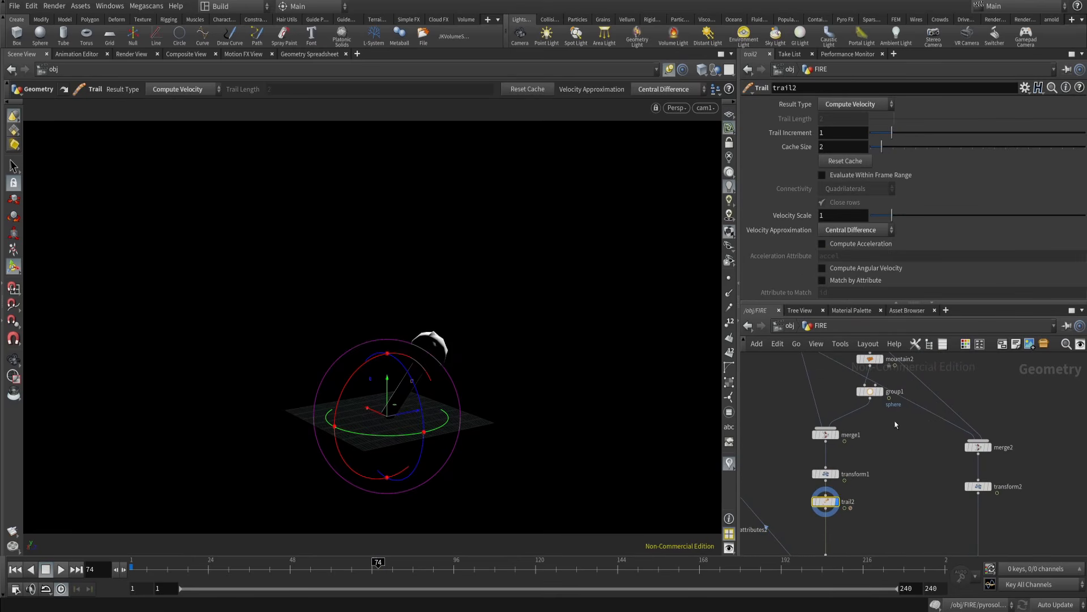
{"action": "left_click", "coordinate": [880, 392]}
{"action": "left_click", "coordinate": [869, 460]}
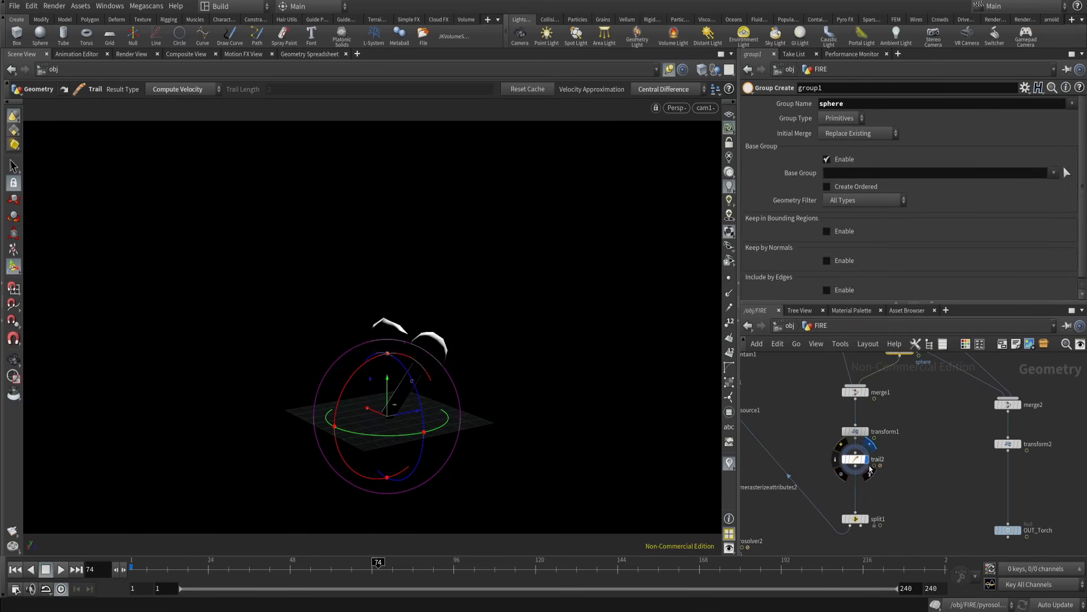
{"action": "middle_click_drag", "start_coordinate": [860, 530], "coordinate": [932, 464]}
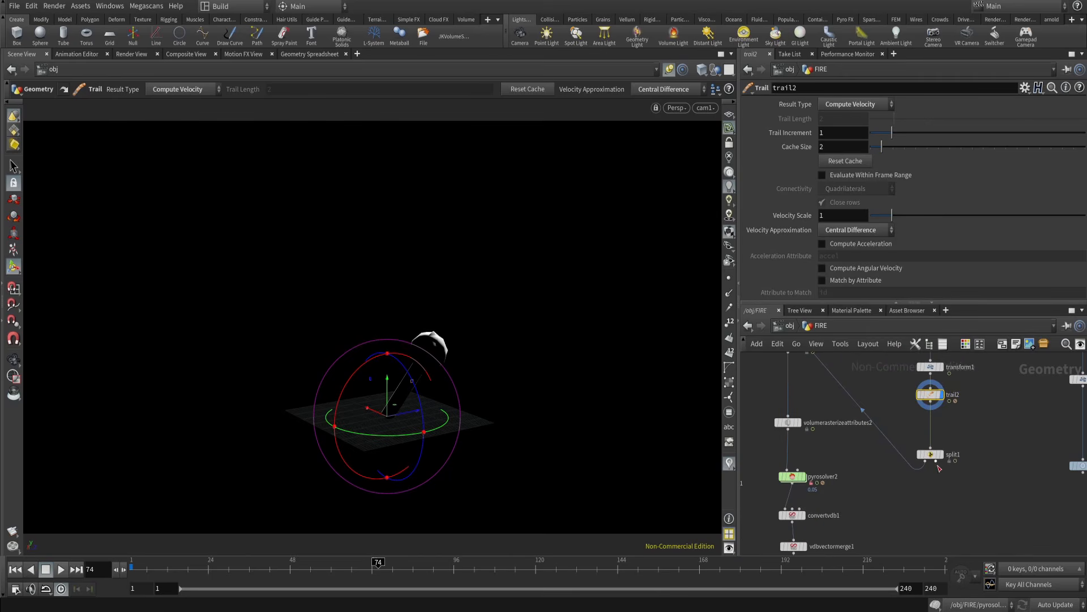
- Add a Null node to the split1 node's second output and display it
{"action": "key", "text": "Tab"}
{"action": "type", "text": "null"}
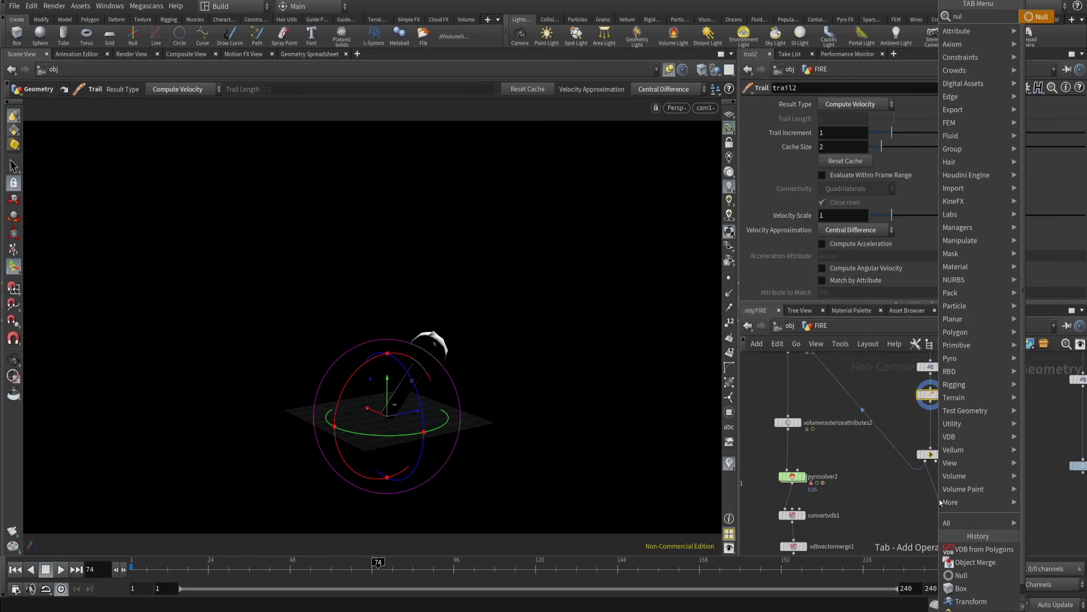
{"action": "key", "text": "Return"}
{"action": "key", "text": "Return"}
{"action": "left_click", "coordinate": [960, 501]}
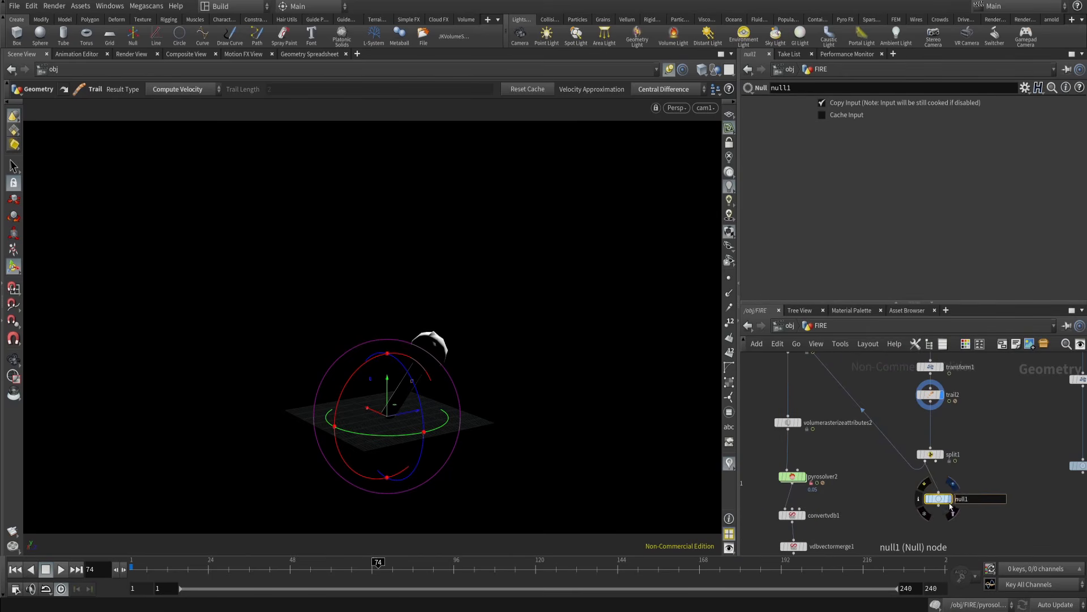
{"action": "left_click", "coordinate": [950, 499]}
{"action": "left_click_drag", "start_coordinate": [941, 501], "coordinate": [934, 517]}
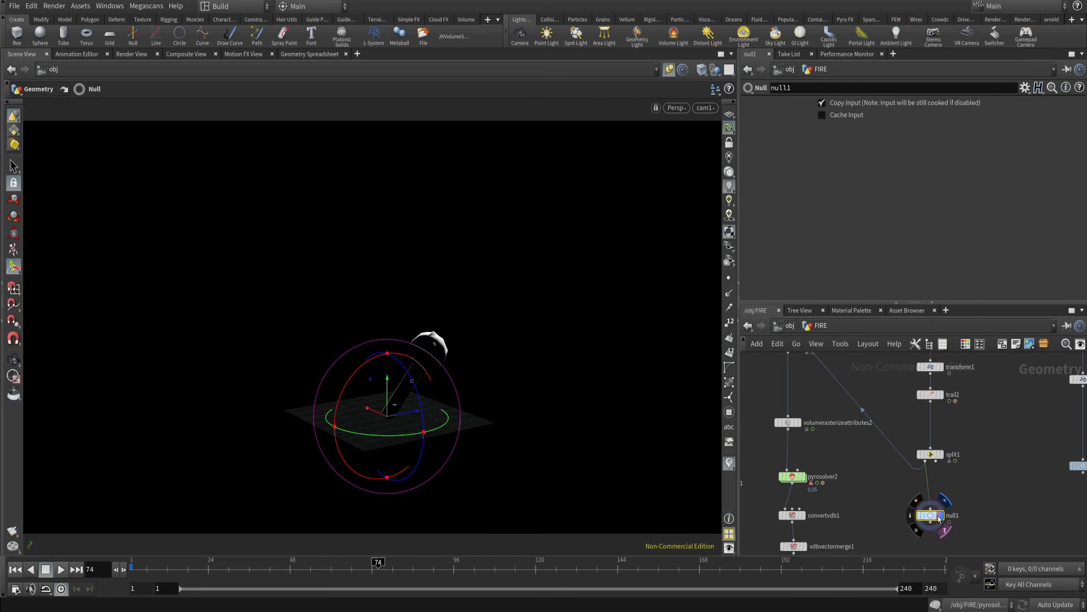
- Hide the other objects and show the null1 geometry framed in wireframe in the FIRE viewport
{"action": "left_click", "coordinate": [670, 69]}
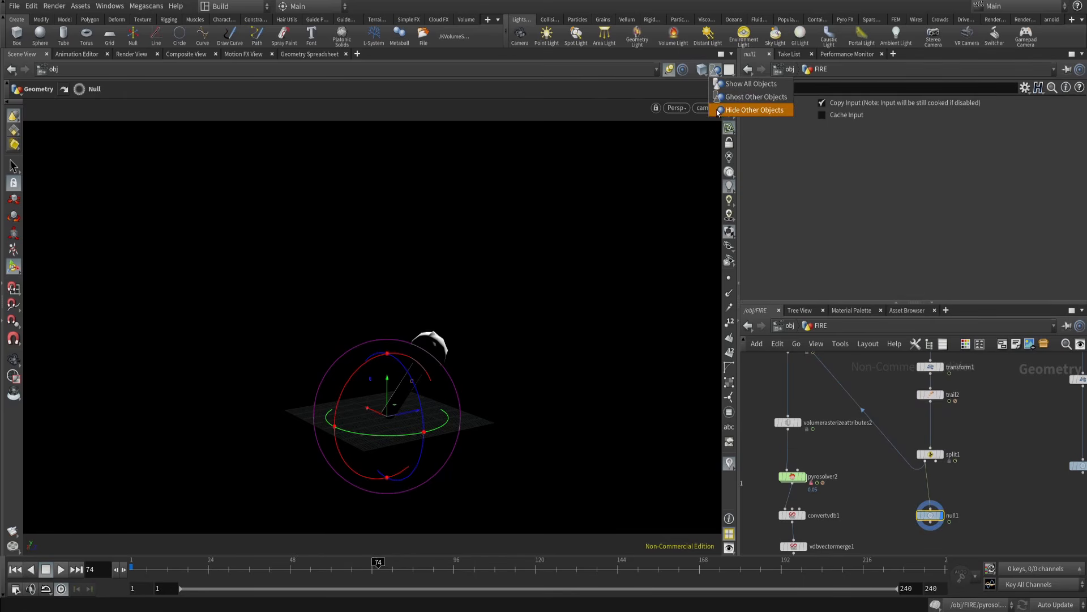
{"action": "left_click", "coordinate": [753, 104]}
{"action": "key", "text": "space+g"}
{"action": "left_click_drag", "start_coordinate": [605, 261], "coordinate": [580, 280]}
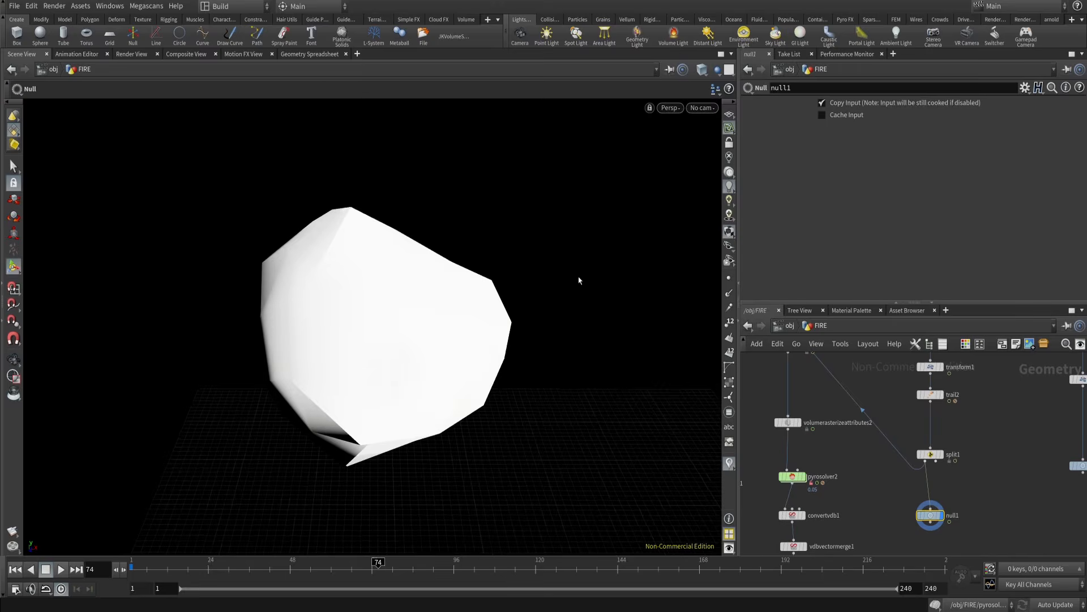
{"action": "key", "text": "shift+w"}
{"action": "right_click_drag", "start_coordinate": [580, 279], "coordinate": [413, 427]}
- Add a VDB from Polygons node below null1, connect it to null1 and display it
{"action": "middle_click_drag", "start_coordinate": [979, 491], "coordinate": [988, 419]}
{"action": "key", "text": "Tab"}
{"action": "type", "text": "vdb from"}
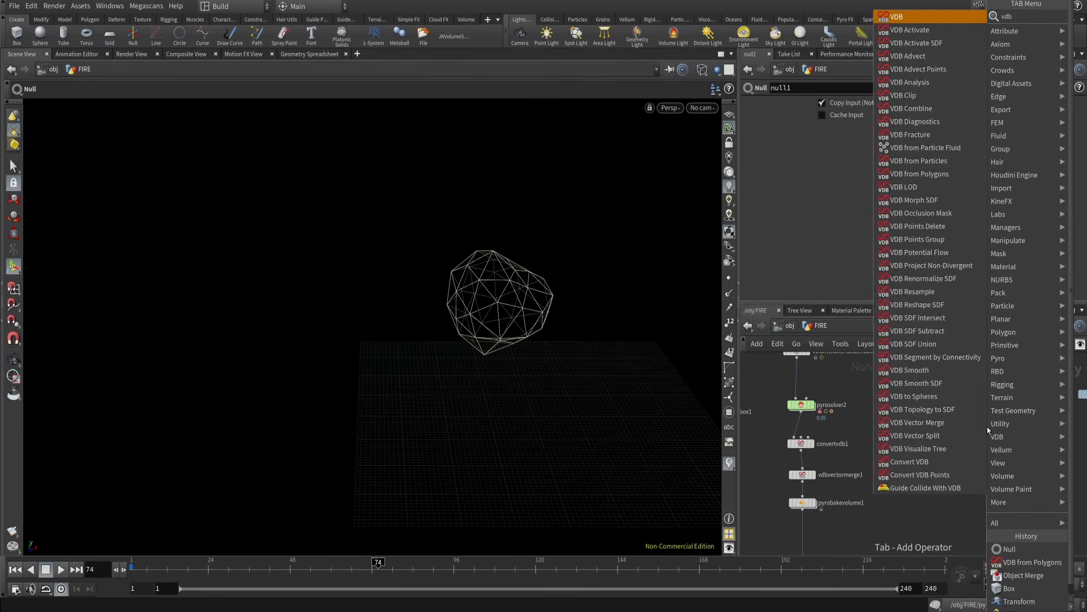
{"action": "key", "text": "Down"}
{"action": "key", "text": "Down"}
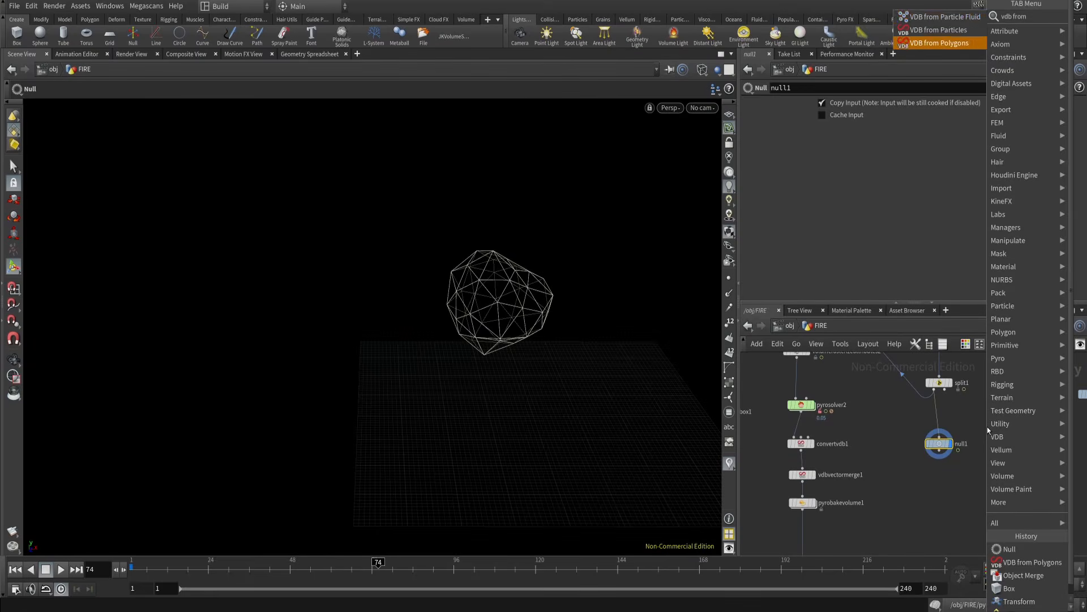
{"action": "key", "text": "Return"}
{"action": "left_click", "coordinate": [937, 482]}
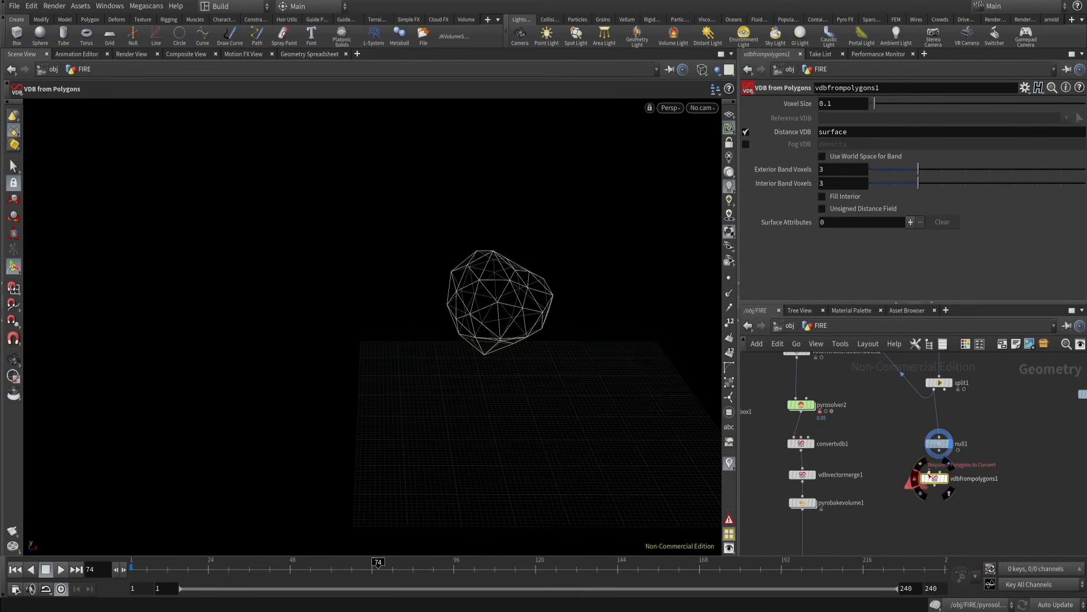
{"action": "left_click", "coordinate": [946, 481]}
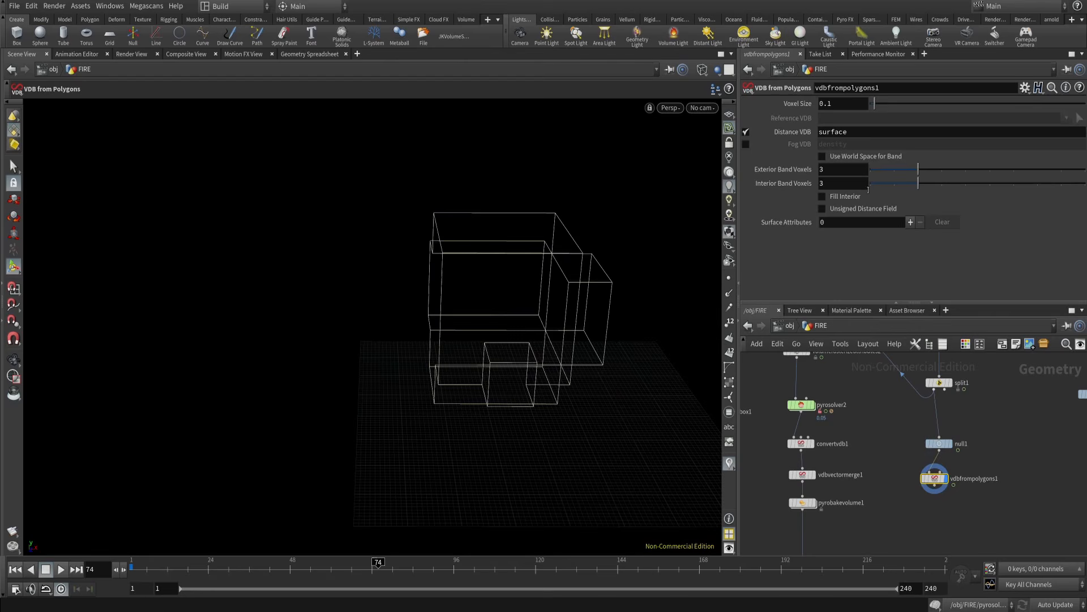
- Name the Distance VDB "collision" and enable Fill Interior on the vdbfrompolygons1 node
{"action": "double_click", "coordinate": [838, 134]}
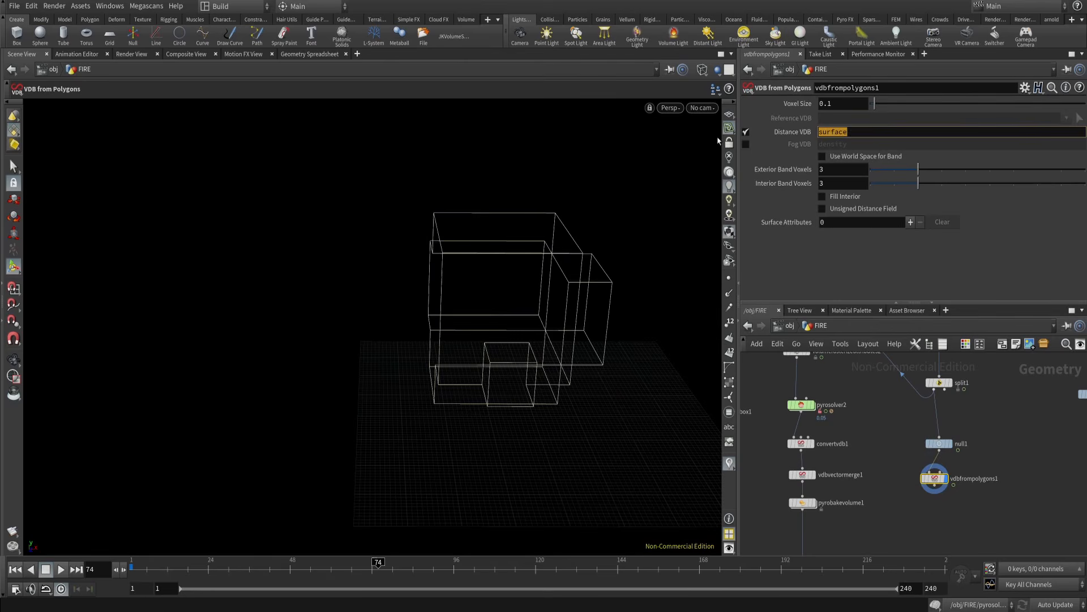
{"action": "type", "text": "collision"}
{"action": "key", "text": "Return"}
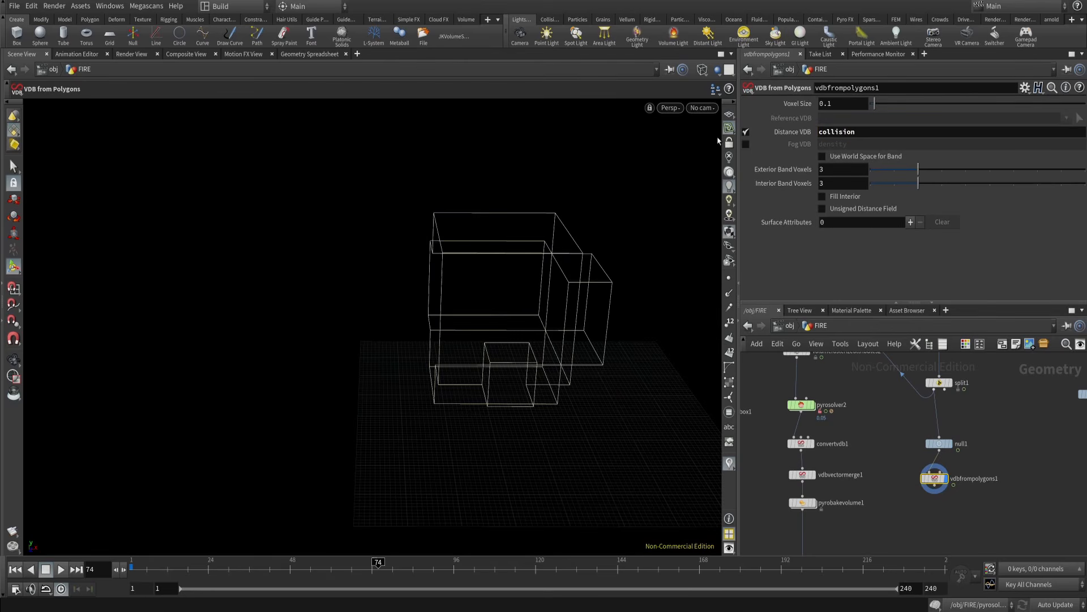
{"action": "left_click", "coordinate": [823, 196]}
- Connect vdbfrompolygons1 to the pyrosolver2 node as its collider and select the solver
{"action": "middle_click_drag", "start_coordinate": [886, 460], "coordinate": [905, 447]}
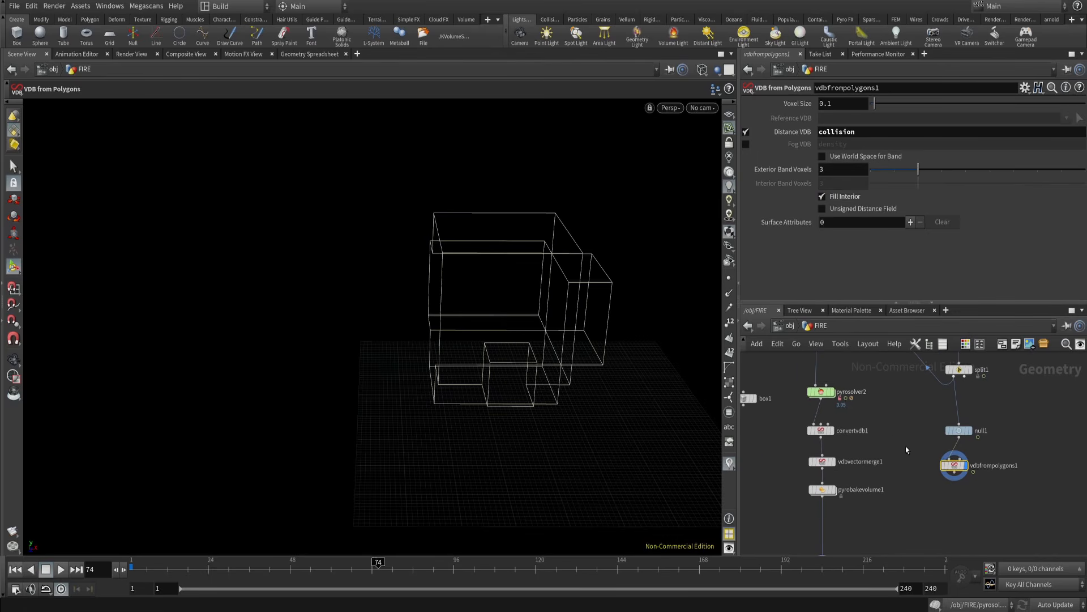
{"action": "left_click_drag", "start_coordinate": [831, 389], "coordinate": [955, 472]}
{"action": "left_click", "coordinate": [822, 402]}
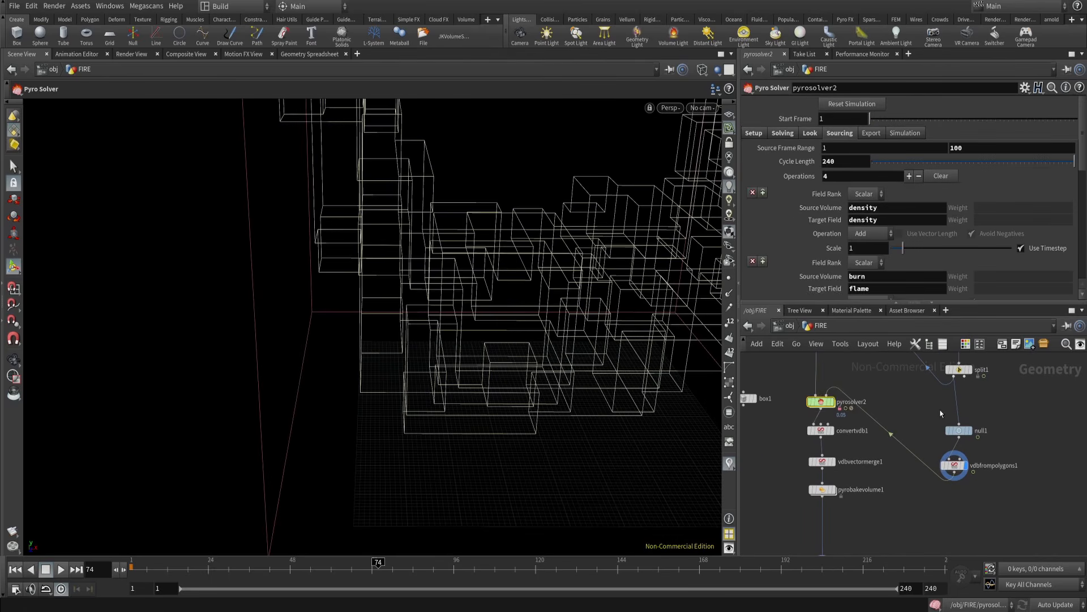
{"action": "middle_click_drag", "start_coordinate": [941, 414], "coordinate": [922, 467]}
- Set the end of the pyro solver's Collider Frame Range to 100 in its setup parameters
{"action": "left_click", "coordinate": [754, 132]}
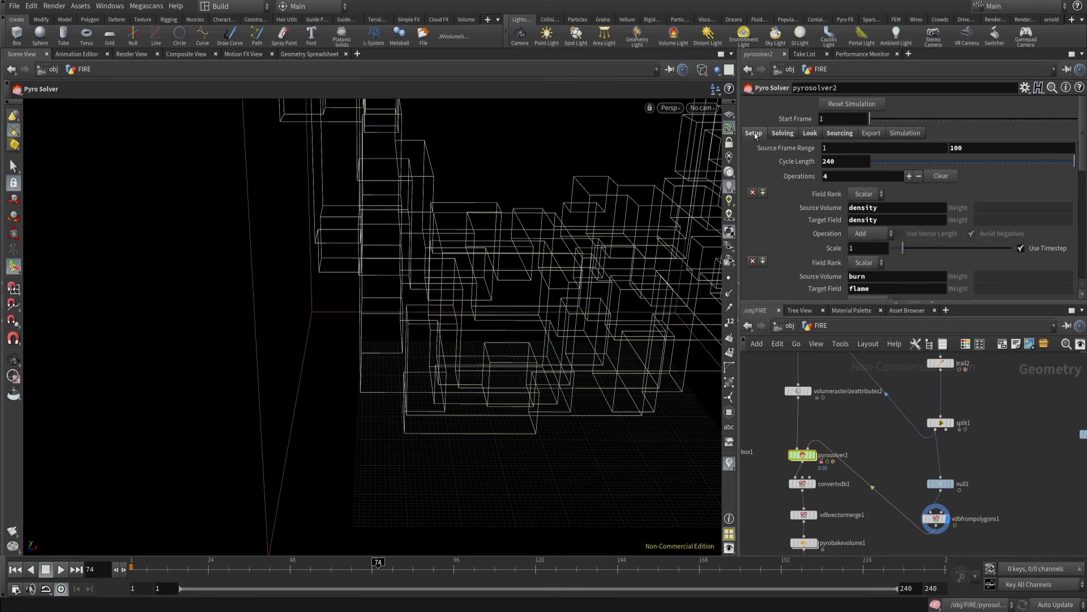
{"action": "scroll", "coordinate": [796, 201], "scroll_direction": "down", "scroll_amount": 3}
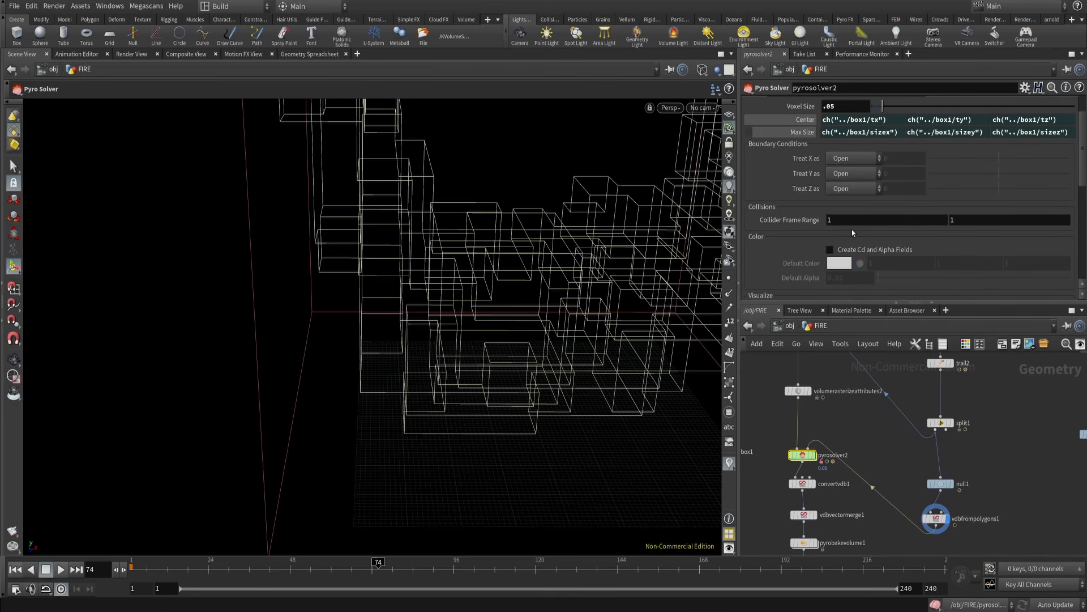
{"action": "type", "text": "00"}
{"action": "key", "text": "Return"}
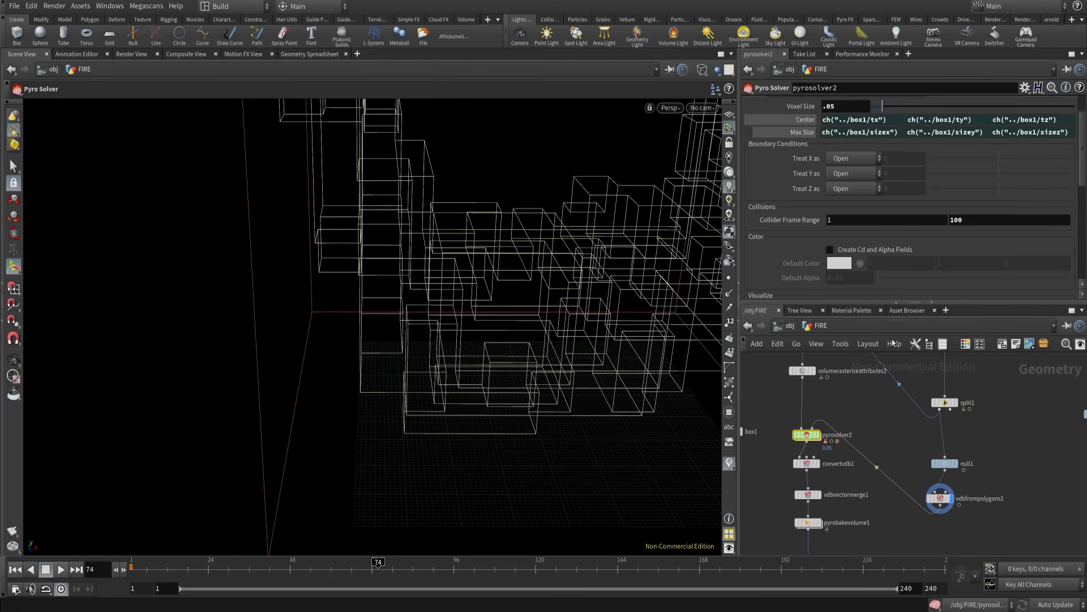
{"action": "middle_click_drag", "start_coordinate": [894, 343], "coordinate": [902, 288]}
{"action": "scroll", "coordinate": [894, 417], "scroll_direction": "down", "scroll_amount": 3}
{"action": "middle_click_drag", "start_coordinate": [893, 417], "coordinate": [861, 533]}
{"action": "scroll", "coordinate": [927, 419], "scroll_direction": "up", "scroll_amount": 2}
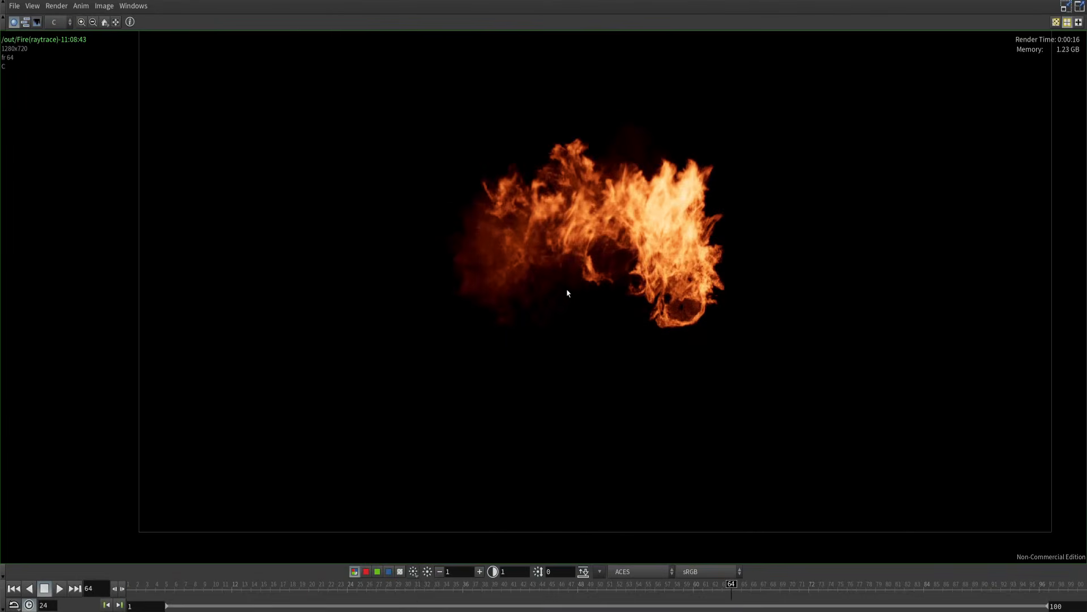
- Set the Height of the mountain2 node's noise to 0.1
{"action": "mouse_move", "coordinate": [413, 602]}
{"action": "left_mouse_down"}
{"action": "mouse_move", "coordinate": [355, 600]}
{"action": "mouse_move", "coordinate": [511, 600]}
{"action": "left_mouse_up"}
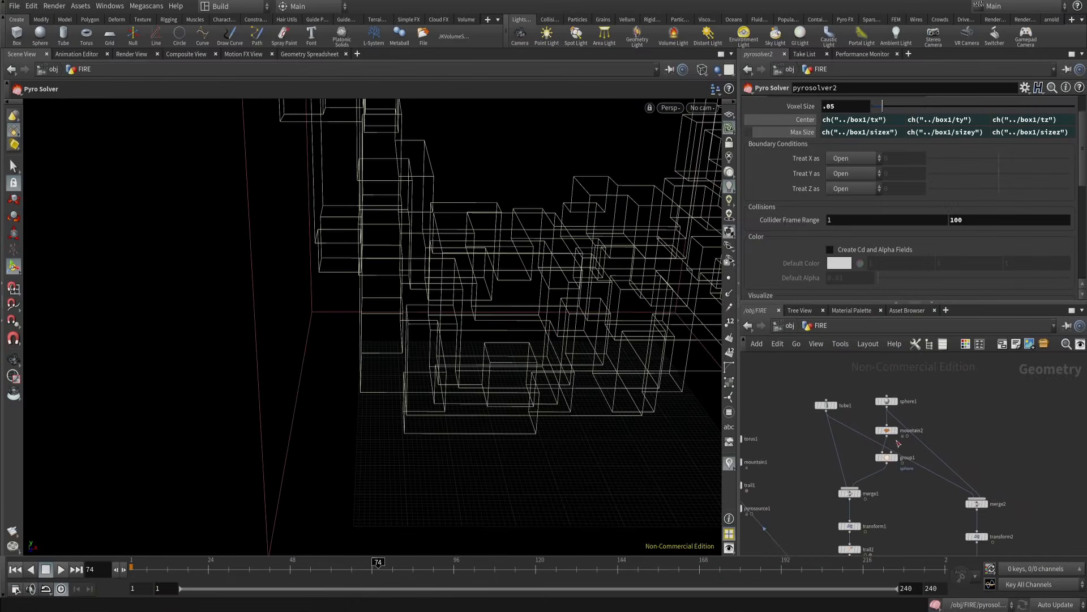
{"action": "scroll", "coordinate": [899, 444], "scroll_direction": "up", "scroll_amount": 3}
{"action": "left_click", "coordinate": [879, 427]}
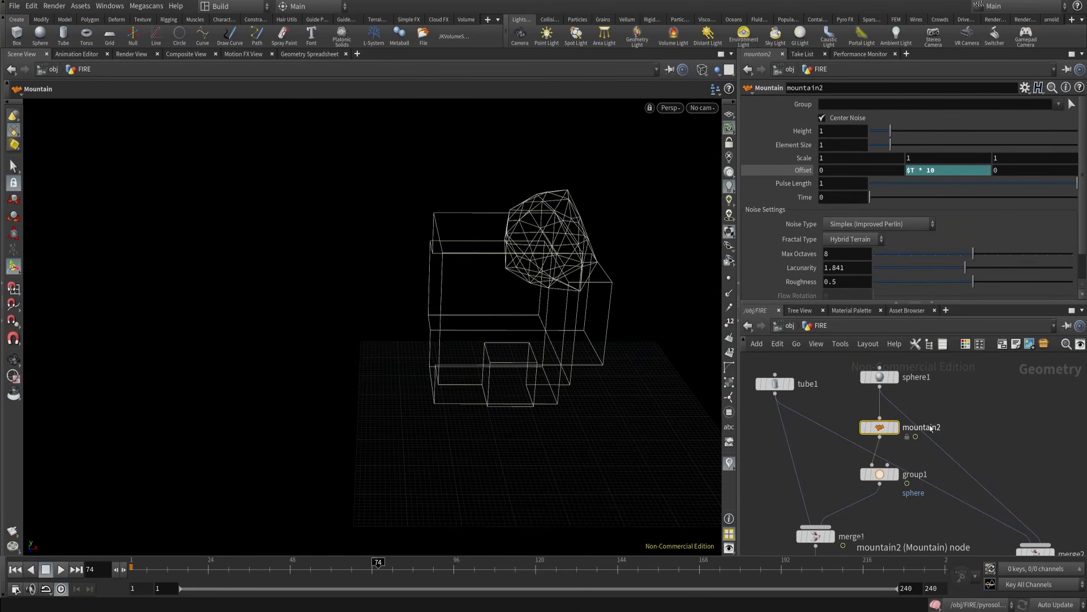
{"action": "double_click", "coordinate": [836, 132]}
{"action": "type", "text": ".1"}
{"action": "key", "text": "Return"}
{"action": "middle_click_drag", "start_coordinate": [922, 526], "coordinate": [942, 453]}
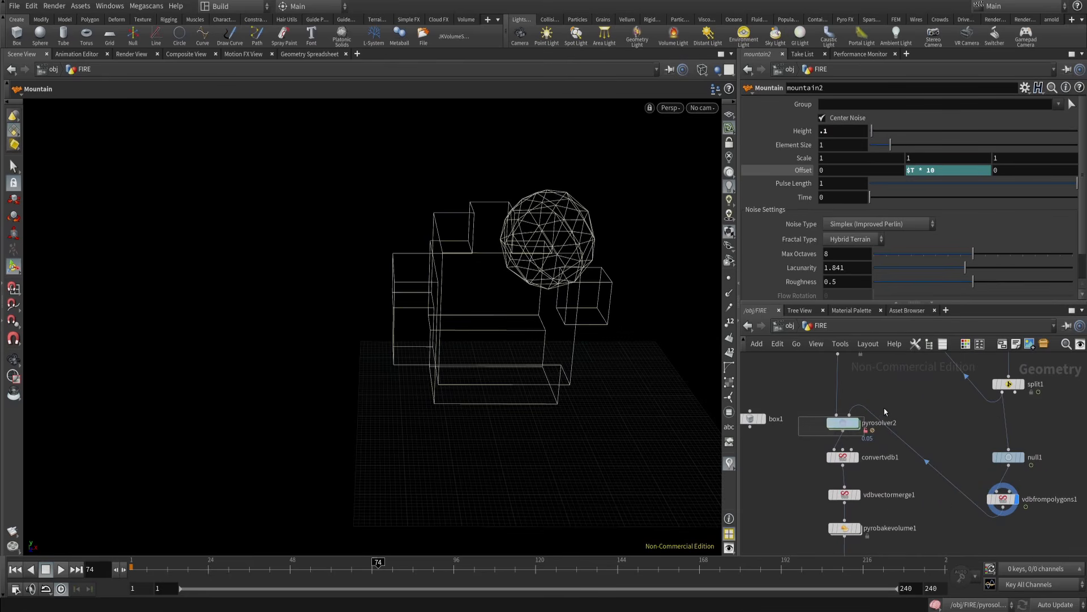
- Display the pyrosolver2 node and return the timeline to frame 1
{"action": "left_click", "coordinate": [843, 422]}
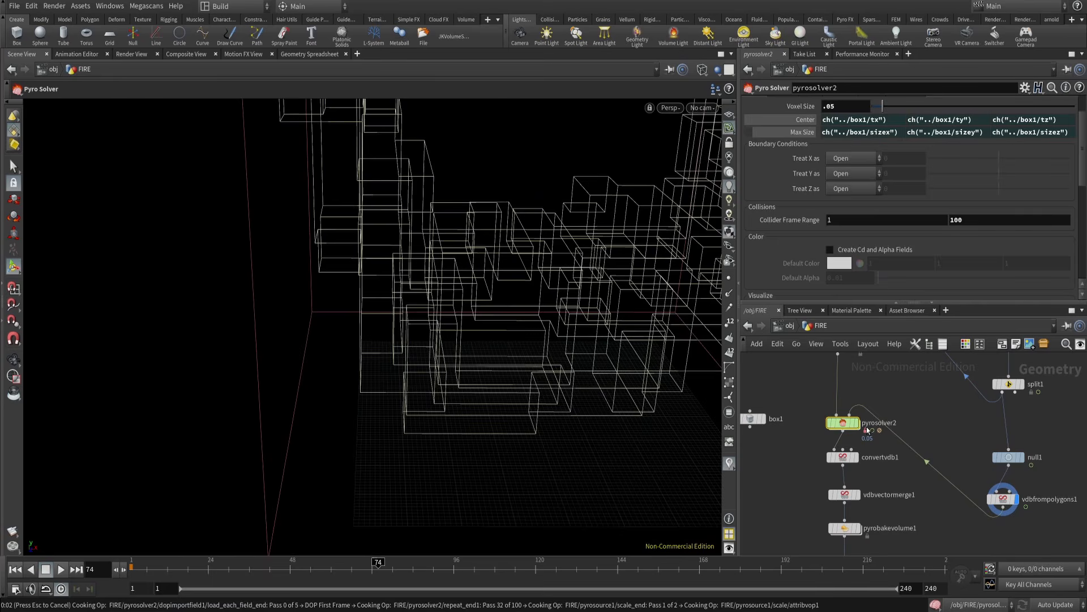
{"action": "key", "text": "Escape"}
{"action": "key", "text": "ctrl+Up"}
{"action": "scroll", "coordinate": [893, 431], "scroll_direction": "up", "scroll_amount": 3}
{"action": "mouse_move", "coordinate": [839, 421]}
{"action": "left_click", "coordinate": [850, 396]}
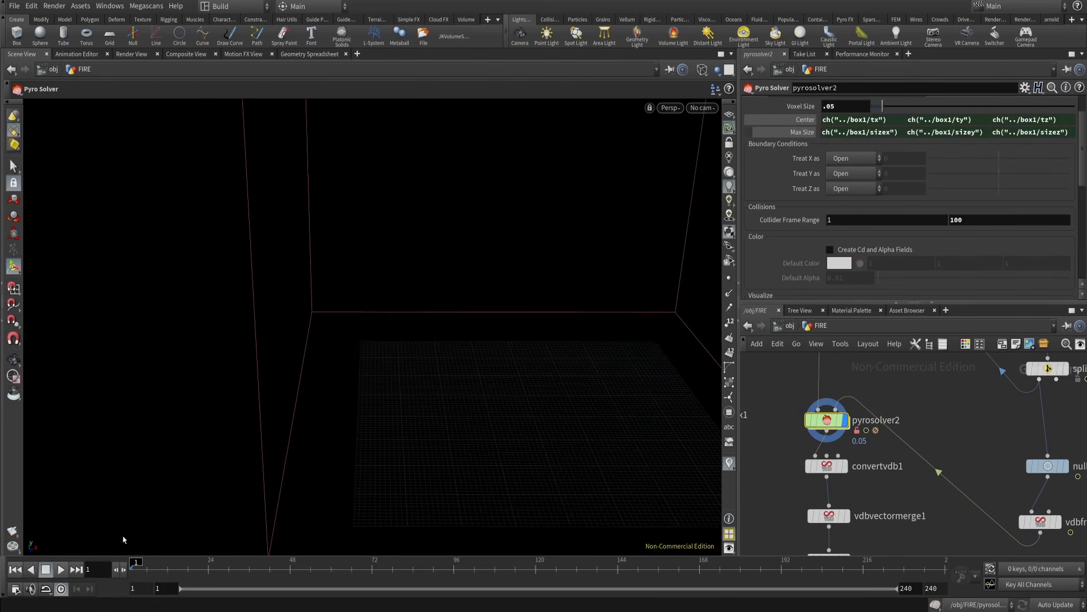
- Play the fire simulation in the shaded viewport and inspect how the flames follow the moving torch head
{"action": "left_click", "coordinate": [61, 569]}
{"action": "key", "text": "Escape"}
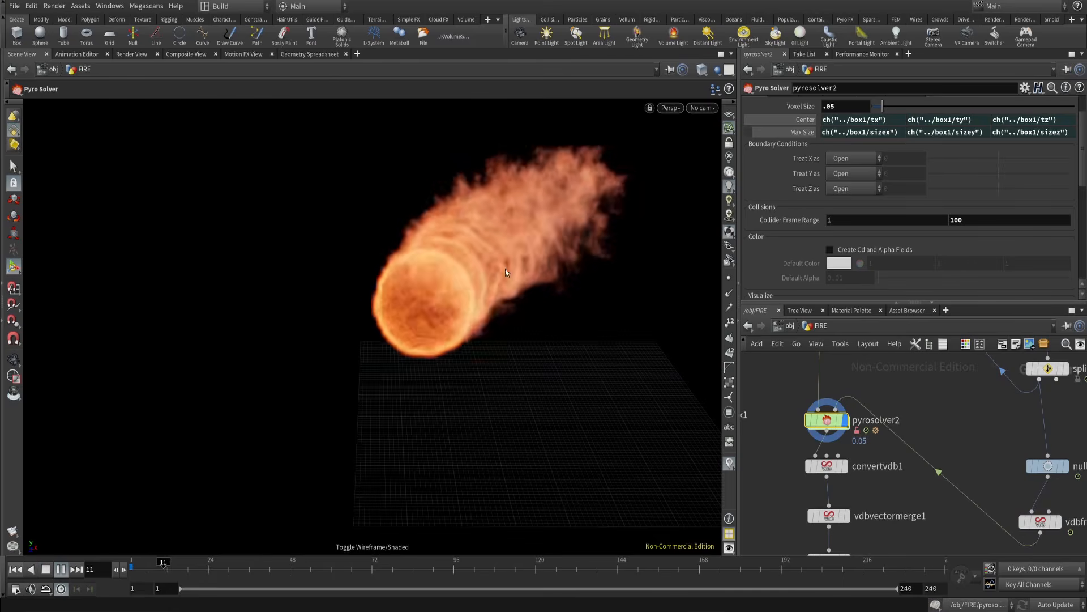
{"action": "right_click_drag", "start_coordinate": [442, 354], "coordinate": [435, 340], "text": "alt"}
{"action": "left_click_drag", "start_coordinate": [435, 340], "coordinate": [536, 325], "text": "alt"}
{"action": "middle_click_drag", "start_coordinate": [537, 325], "coordinate": [486, 344], "text": "alt"}
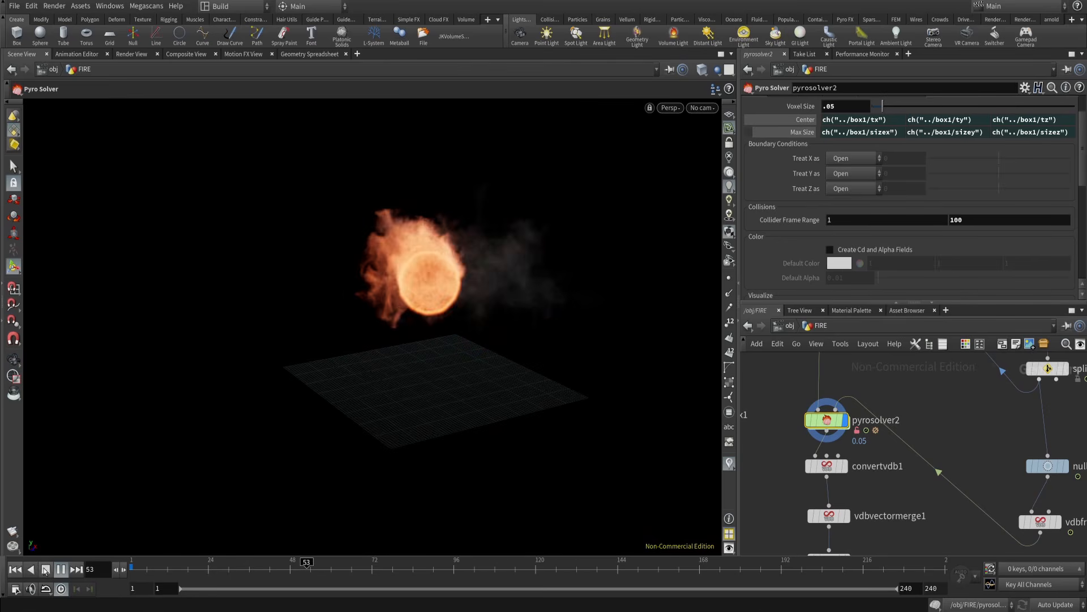
{"action": "left_click", "coordinate": [60, 570]}
- Turn on the template display of the transform2 node to show the torch geometry together with the fire
{"action": "scroll", "coordinate": [831, 431], "scroll_direction": "down", "scroll_amount": 4}
{"action": "middle_click_drag", "start_coordinate": [939, 437], "coordinate": [920, 549]}
{"action": "middle_click_drag", "start_coordinate": [880, 497], "coordinate": [905, 450]}
{"action": "middle_click_drag", "start_coordinate": [987, 374], "coordinate": [907, 474]}
{"action": "scroll", "coordinate": [905, 474], "scroll_direction": "up", "scroll_amount": 4}
{"action": "middle_click_drag", "start_coordinate": [942, 525], "coordinate": [939, 453]}
{"action": "middle_click_drag", "start_coordinate": [1064, 483], "coordinate": [787, 481]}
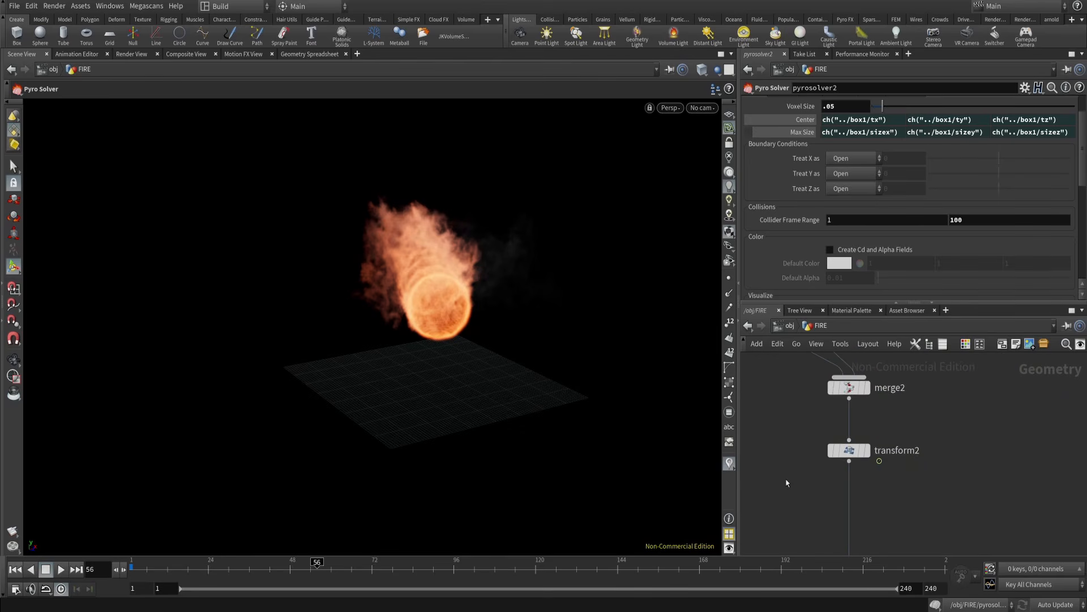
{"action": "scroll", "coordinate": [865, 468], "scroll_direction": "up", "scroll_amount": 2}
{"action": "left_click", "coordinate": [867, 453]}
{"action": "middle_click_drag", "start_coordinate": [867, 453], "coordinate": [975, 400]}
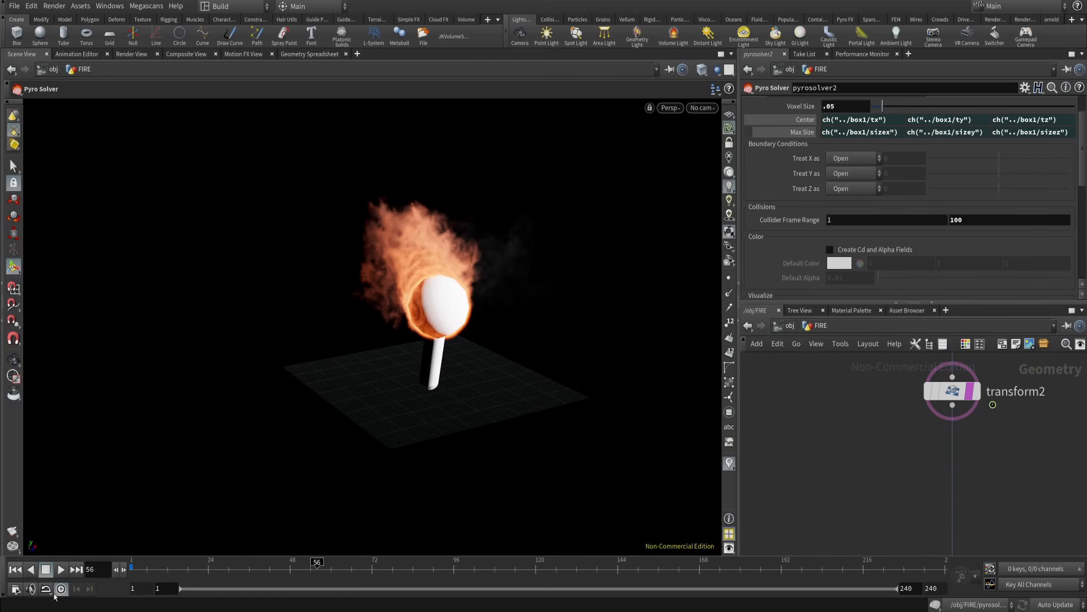
- Continue playing the simulation with the torch geometry shown, examine it from another angle, and return to frame 1
{"action": "left_click", "coordinate": [61, 569]}
{"action": "left_click_drag", "start_coordinate": [311, 362], "coordinate": [386, 376], "text": "alt"}
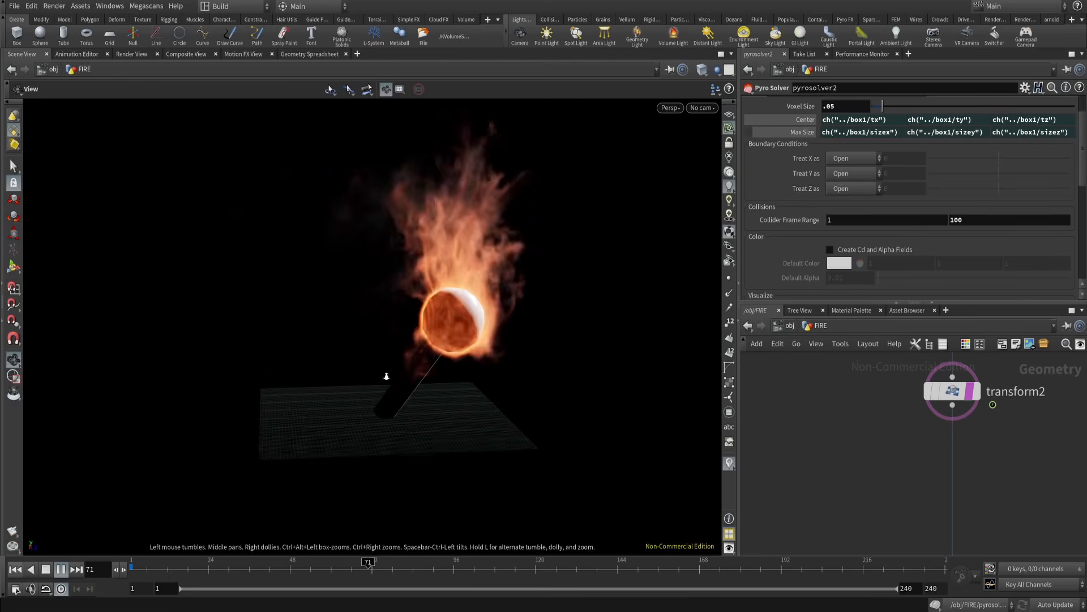
{"action": "right_click_drag", "start_coordinate": [386, 376], "coordinate": [262, 491], "text": "alt"}
{"action": "left_click", "coordinate": [61, 570]}
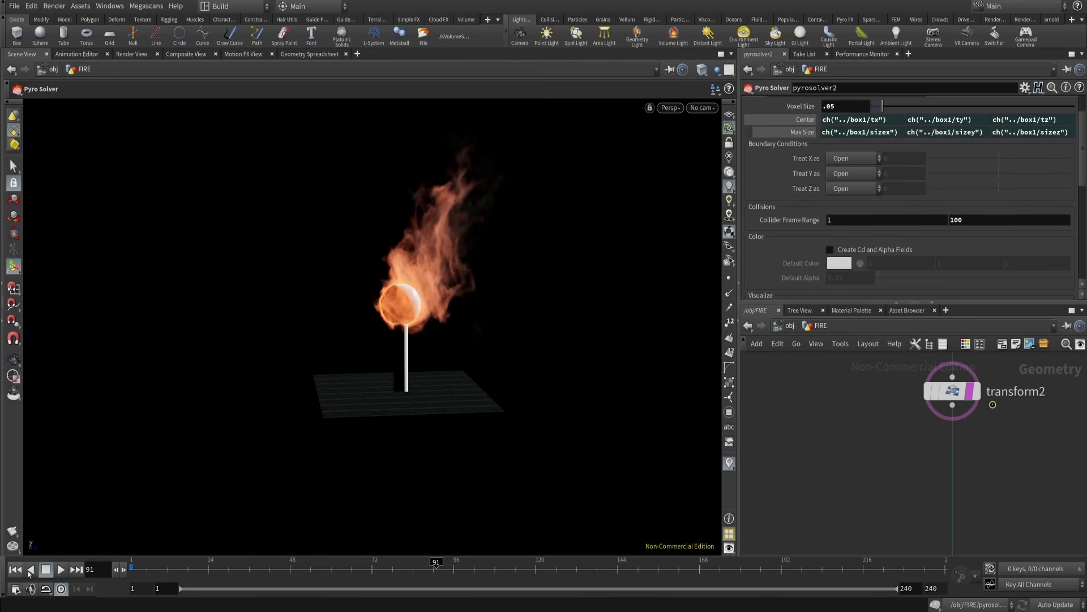
{"action": "left_click", "coordinate": [16, 572]}
- Set the Scale of the v to vel source to 1 in the pyrosolver2 node's sourcing parameters
{"action": "scroll", "coordinate": [834, 460], "scroll_direction": "down", "scroll_amount": 3}
{"action": "middle_click_drag", "start_coordinate": [835, 460], "coordinate": [958, 390]}
{"action": "scroll", "coordinate": [957, 390], "scroll_direction": "down", "scroll_amount": 2}
{"action": "middle_click_drag", "start_coordinate": [795, 439], "coordinate": [850, 389]}
{"action": "scroll", "coordinate": [849, 388], "scroll_direction": "up", "scroll_amount": 4}
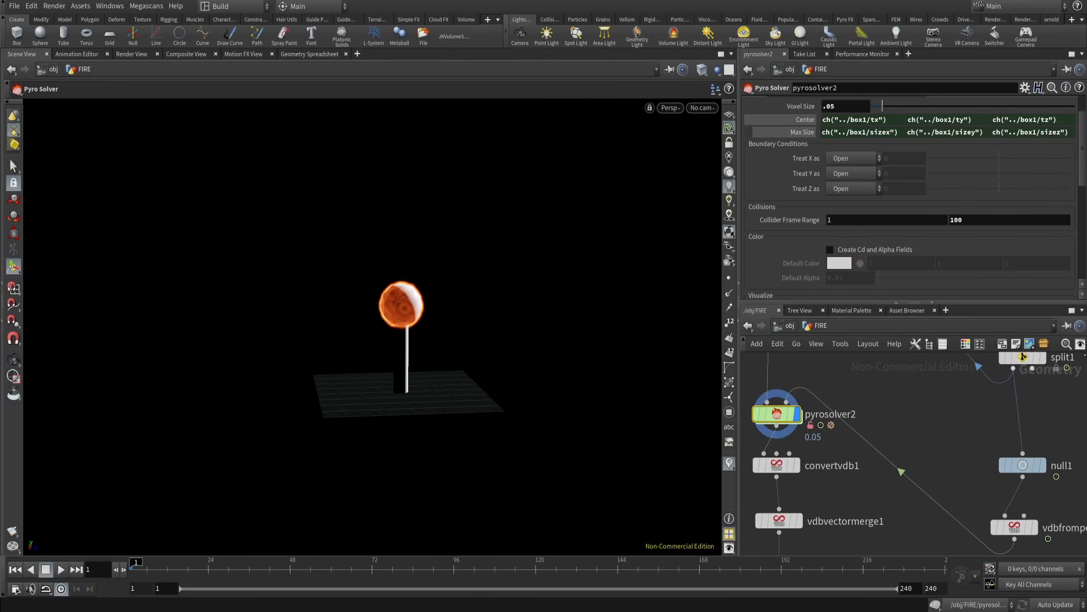
{"action": "scroll", "coordinate": [844, 149], "scroll_direction": "up", "scroll_amount": 1}
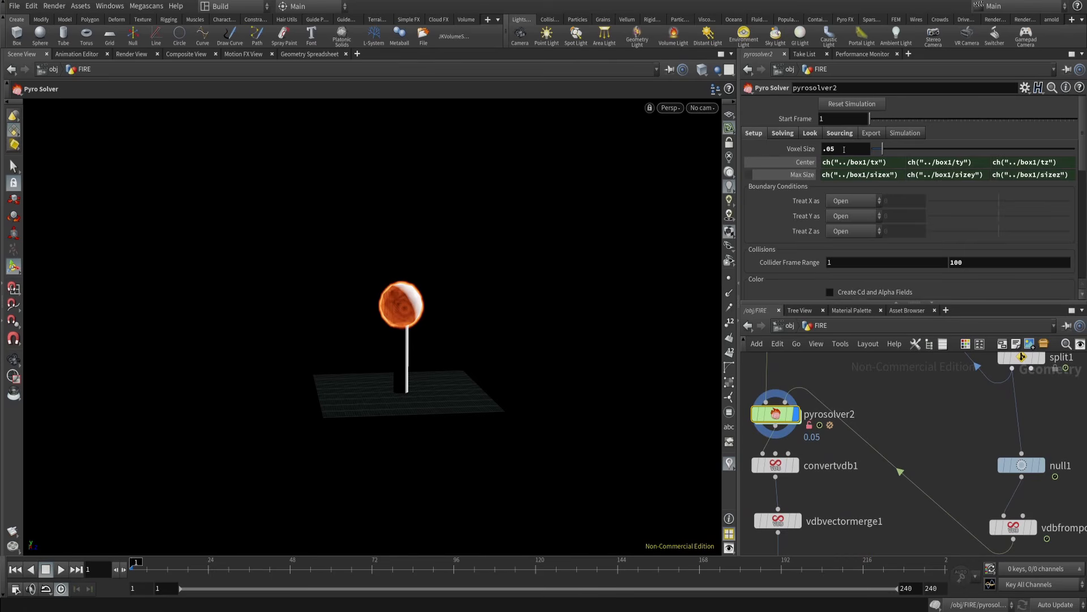
{"action": "left_click", "coordinate": [840, 133]}
{"action": "scroll", "coordinate": [827, 232], "scroll_direction": "down", "scroll_amount": 5}
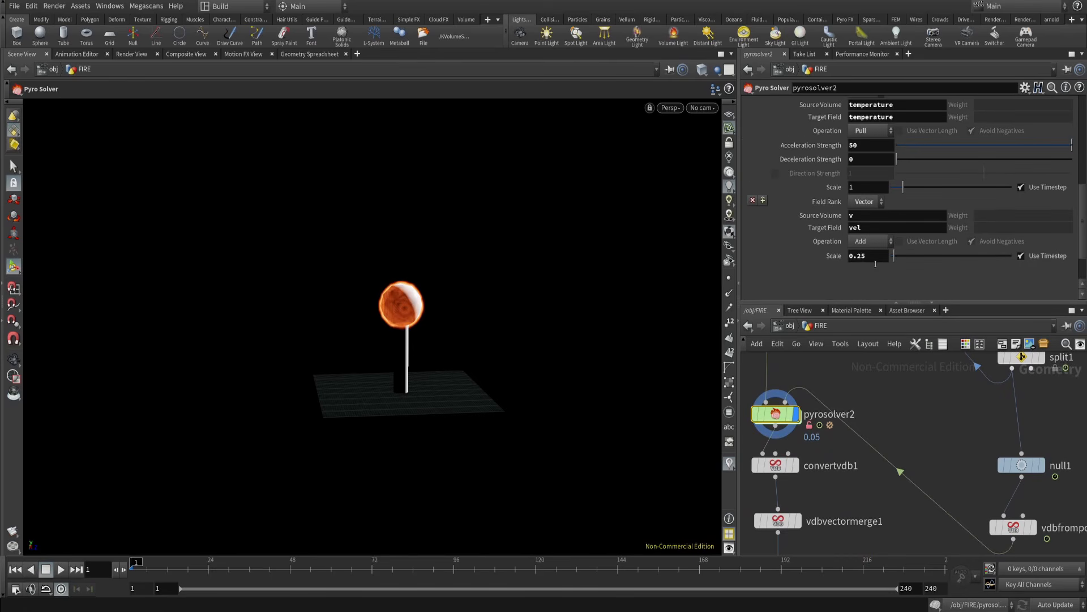
{"action": "left_click_drag", "start_coordinate": [874, 257], "coordinate": [793, 265]}
{"action": "type", "text": "1"}
{"action": "key", "text": "Return"}
- Play the simulation with the stronger velocity sourcing and check the flames around the torch head
{"action": "left_click", "coordinate": [60, 569]}
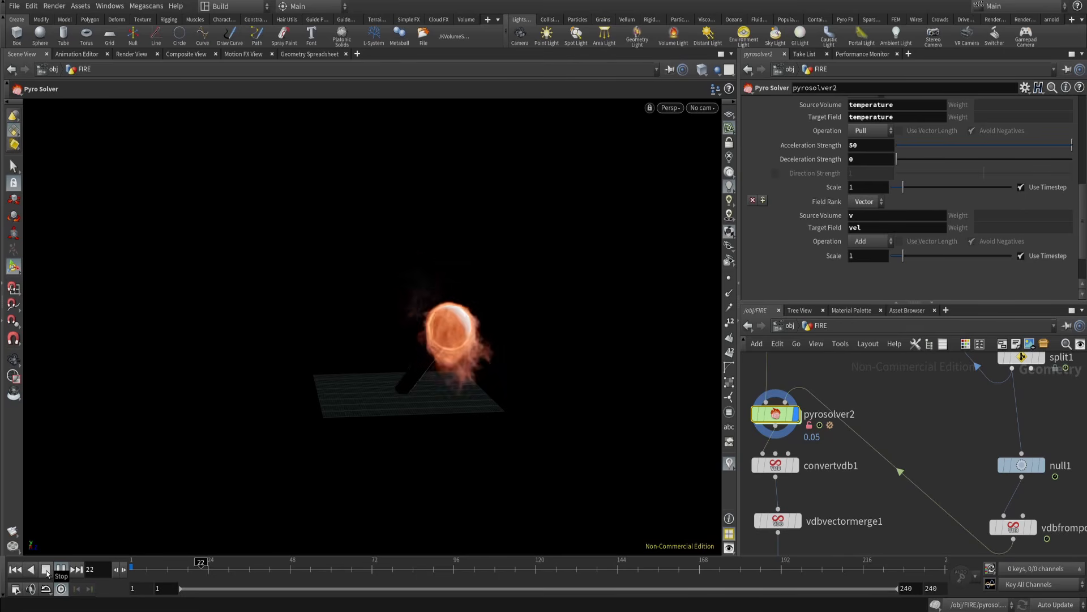
{"action": "left_click_drag", "start_coordinate": [357, 358], "coordinate": [475, 338], "text": "alt"}
{"action": "left_click", "coordinate": [61, 571]}
{"action": "scroll", "coordinate": [490, 292], "scroll_direction": "up", "scroll_amount": 3}
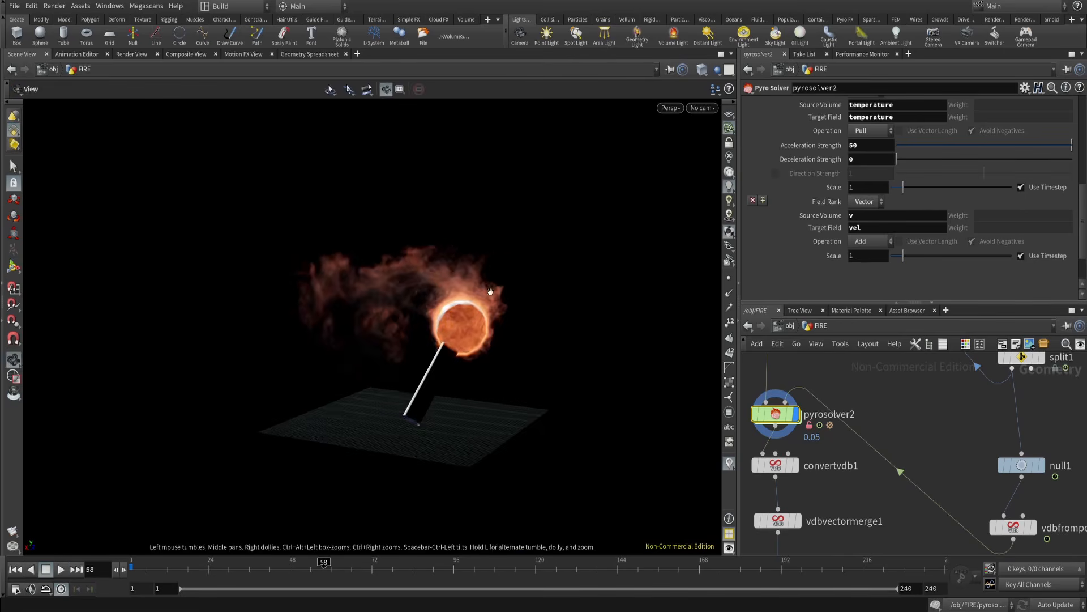
{"action": "left_click_drag", "start_coordinate": [490, 291], "coordinate": [439, 322], "text": "alt"}
- Replay the opening frames from frame 1 and examine the gap between the fire and the torch head around frame 10
{"action": "left_click", "coordinate": [15, 570]}
{"action": "left_click", "coordinate": [61, 570]}
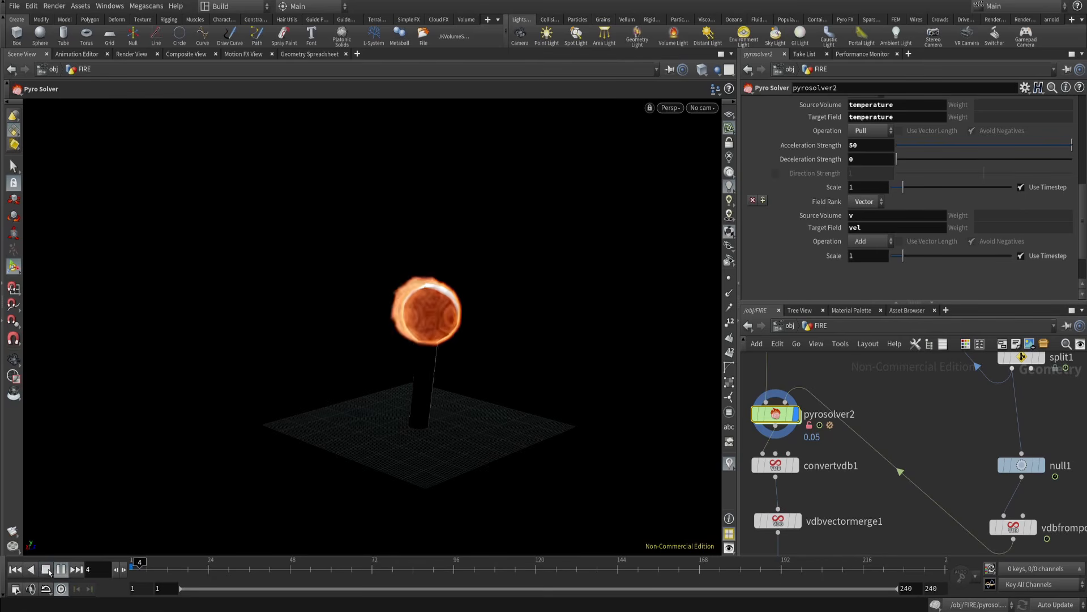
{"action": "left_click_drag", "start_coordinate": [414, 377], "coordinate": [419, 375], "text": "alt"}
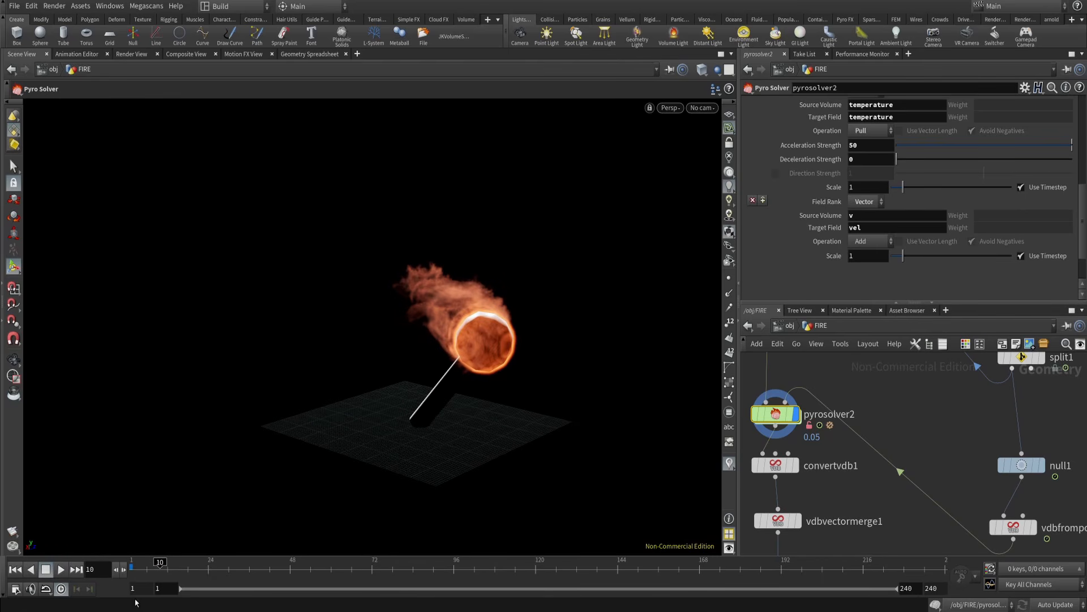
{"action": "left_click", "coordinate": [12, 570]}
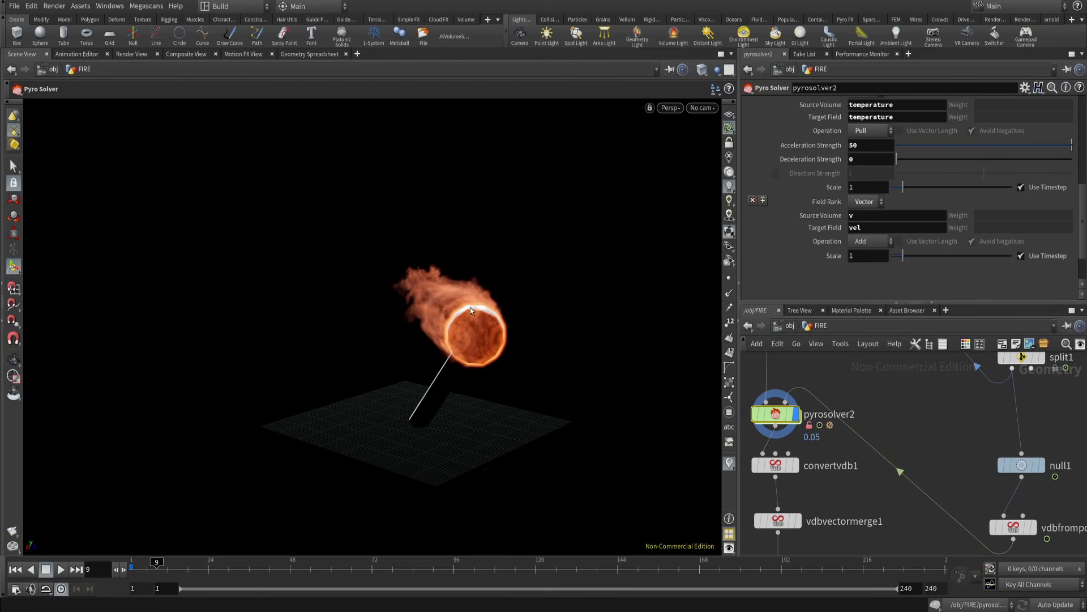
{"action": "left_click", "coordinate": [16, 569]}
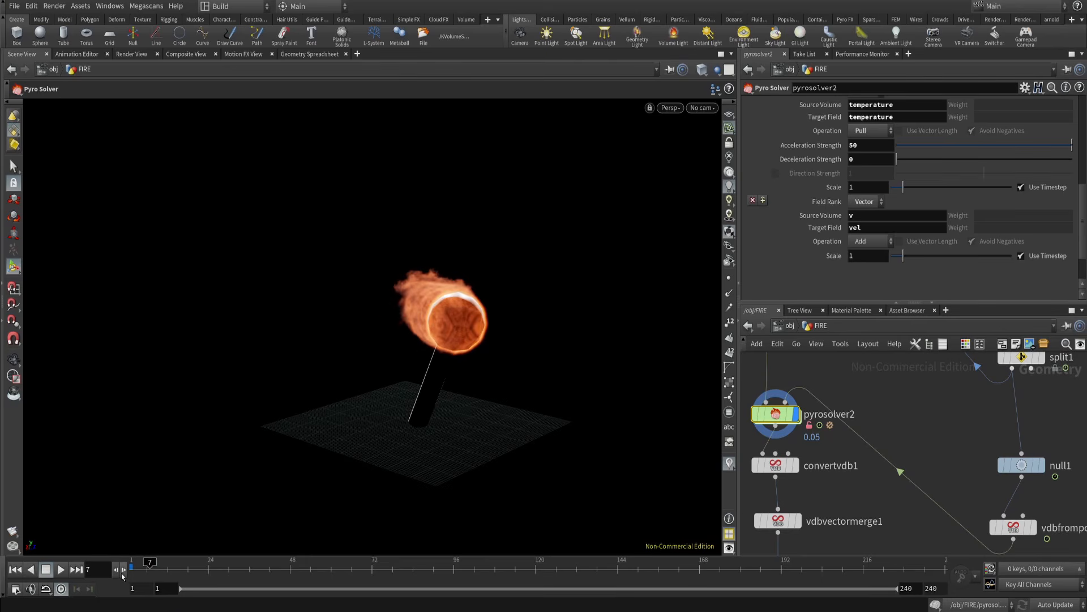
{"action": "left_click_drag", "start_coordinate": [427, 390], "coordinate": [583, 346]}
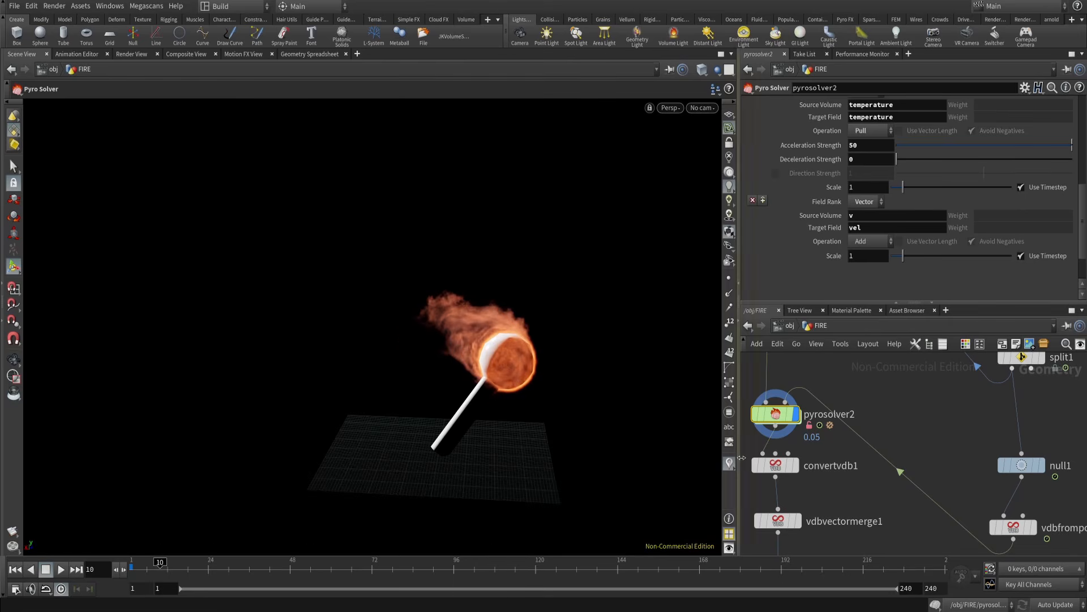
- Look through the pyrosolver2 node's simulation and setup parameters, checking the Global Substeps setting
{"action": "scroll", "coordinate": [843, 202], "scroll_direction": "up", "scroll_amount": 3}
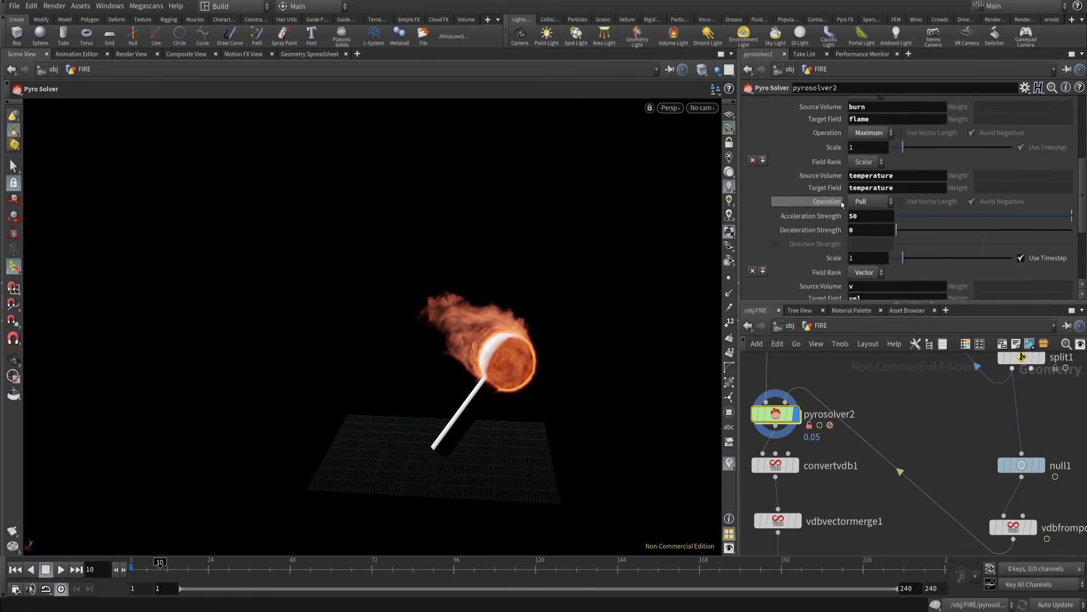
{"action": "scroll", "coordinate": [841, 201], "scroll_direction": "up", "scroll_amount": 5}
{"action": "left_click", "coordinate": [909, 134]}
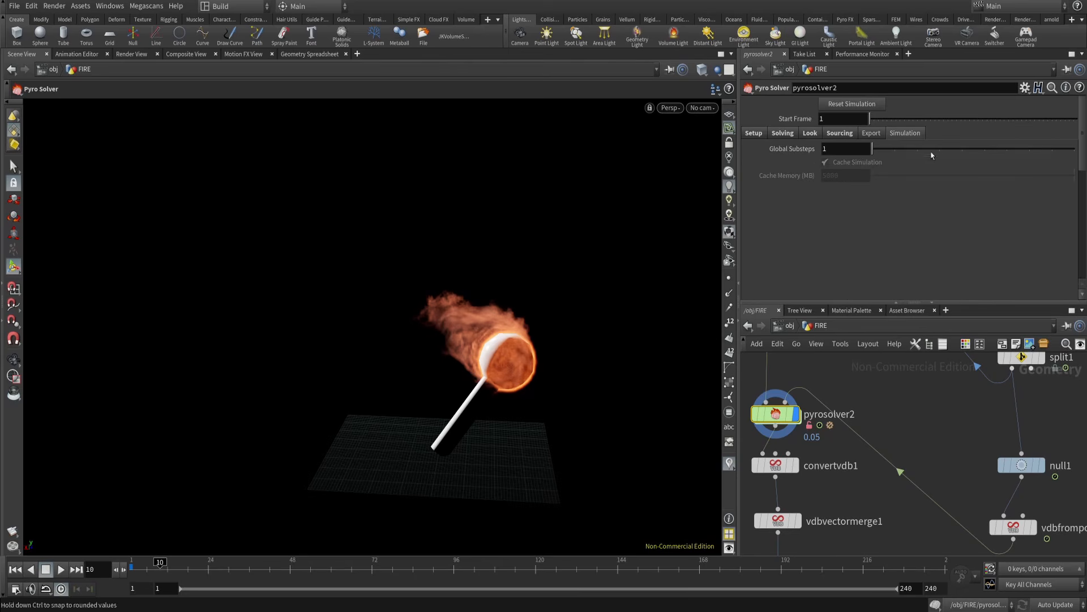
{"action": "middle_click_drag", "start_coordinate": [877, 385], "coordinate": [936, 389]}
{"action": "left_click_drag", "start_coordinate": [912, 377], "coordinate": [778, 463]}
{"action": "left_click_drag", "start_coordinate": [774, 381], "coordinate": [951, 444]}
{"action": "left_click", "coordinate": [754, 135]}
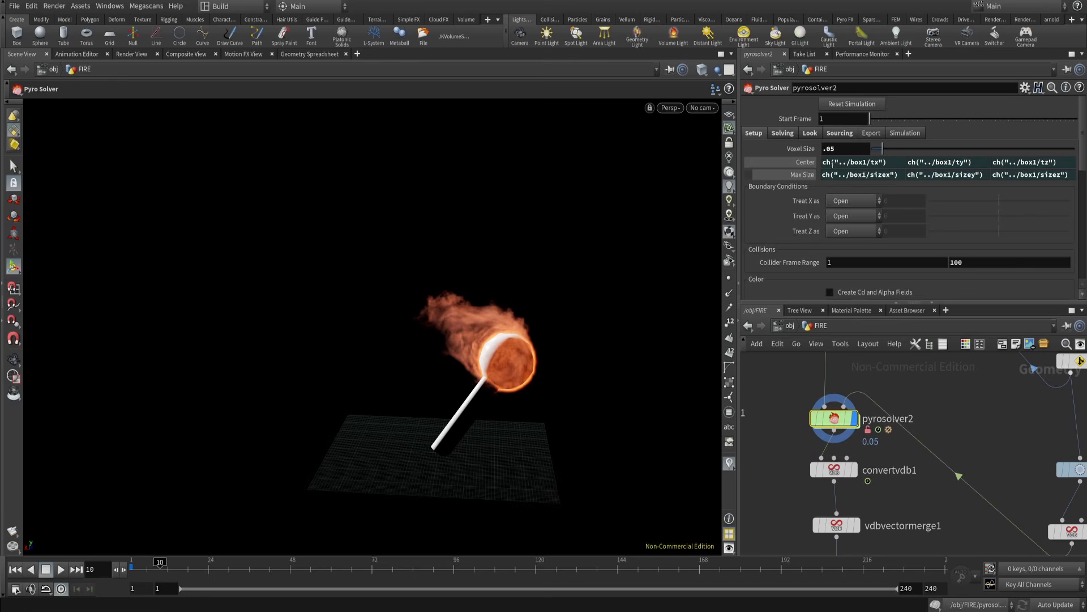
{"action": "left_click", "coordinate": [907, 134]}
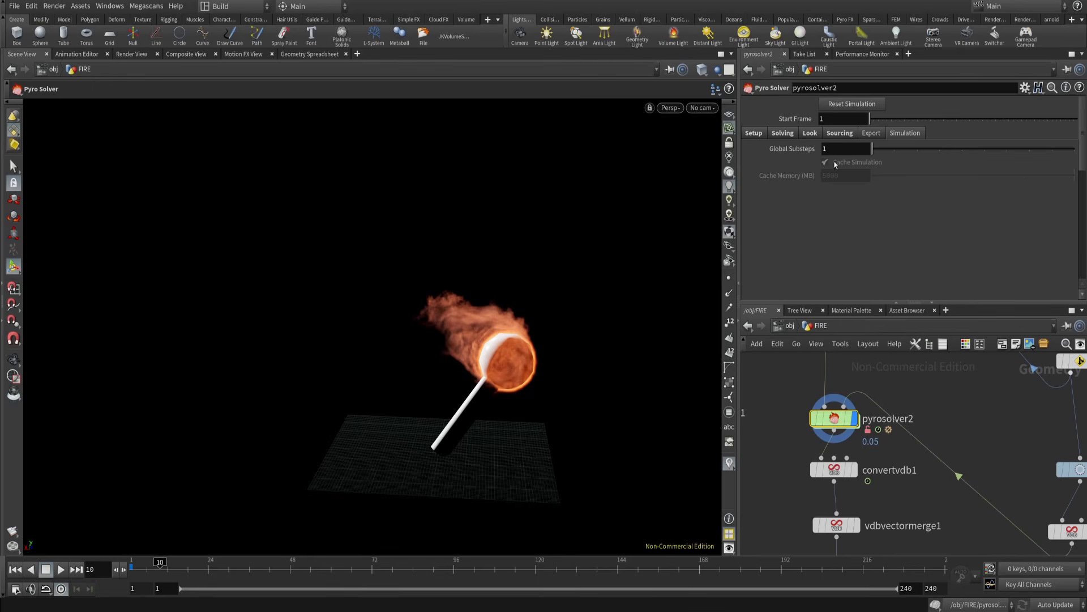
- Open the advanced solving parameters of the pyrosolver2 node and check its substep settings
{"action": "middle_click_drag", "start_coordinate": [935, 416], "coordinate": [918, 419]}
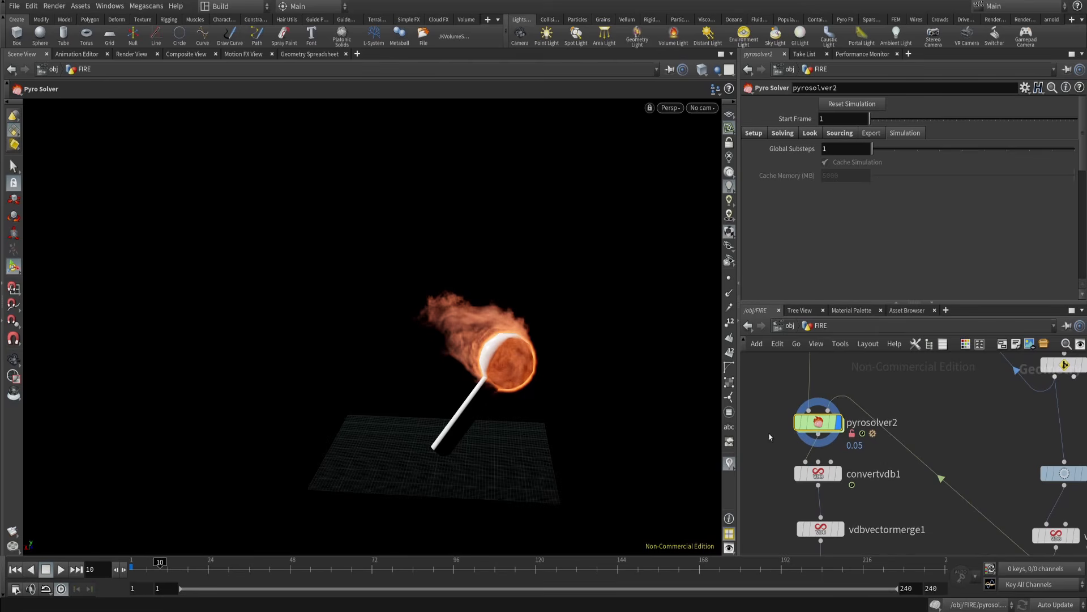
{"action": "left_click_drag", "start_coordinate": [553, 390], "coordinate": [558, 328], "text": "alt"}
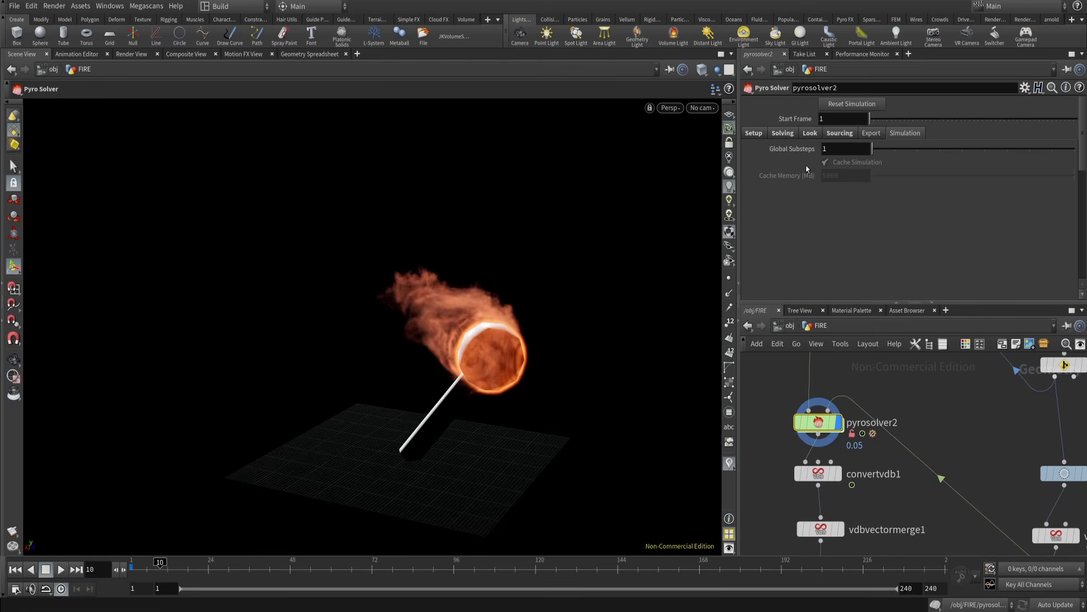
{"action": "left_click", "coordinate": [759, 134]}
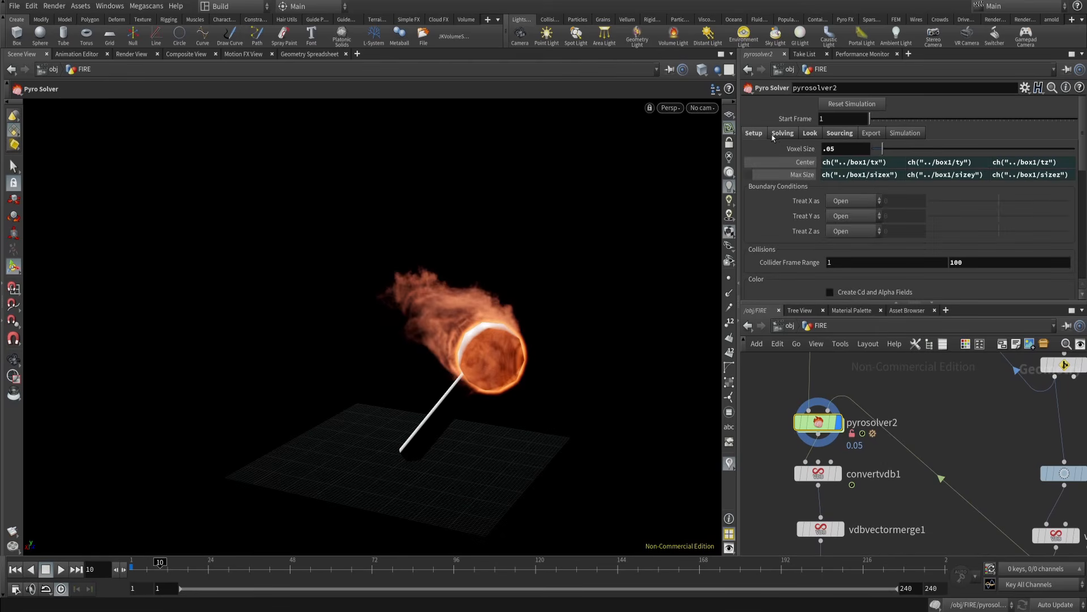
{"action": "left_click", "coordinate": [783, 134]}
{"action": "left_click", "coordinate": [888, 151]}
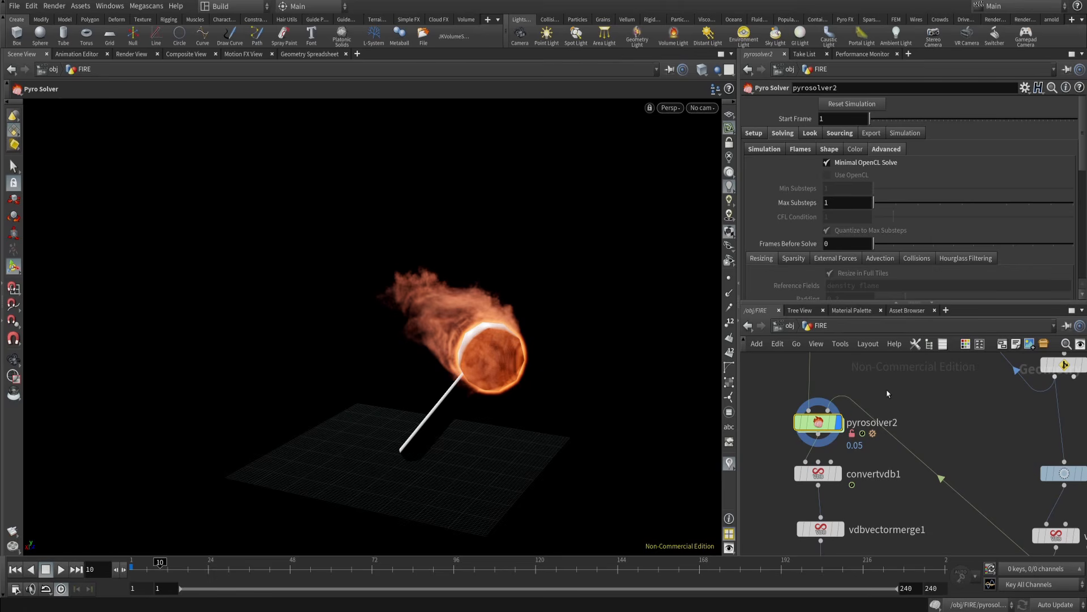
- Inspect the pyro_solver node in the dopnet1 network inside pyrosolver2, and return to the FIRE network
{"action": "double_click", "coordinate": [815, 424]}
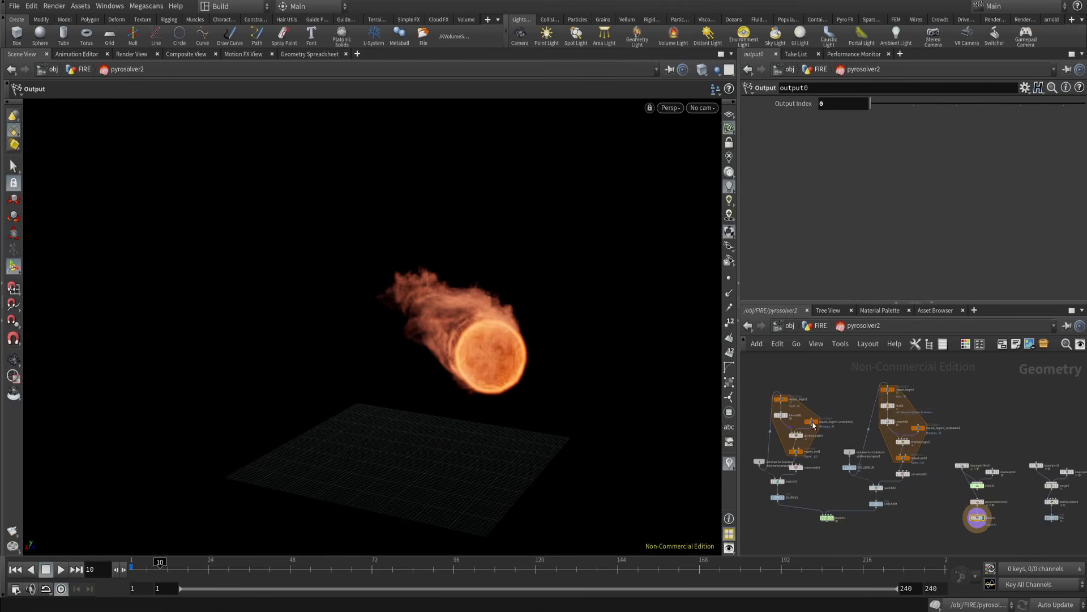
{"action": "left_click", "coordinate": [827, 517]}
{"action": "key", "text": "i"}
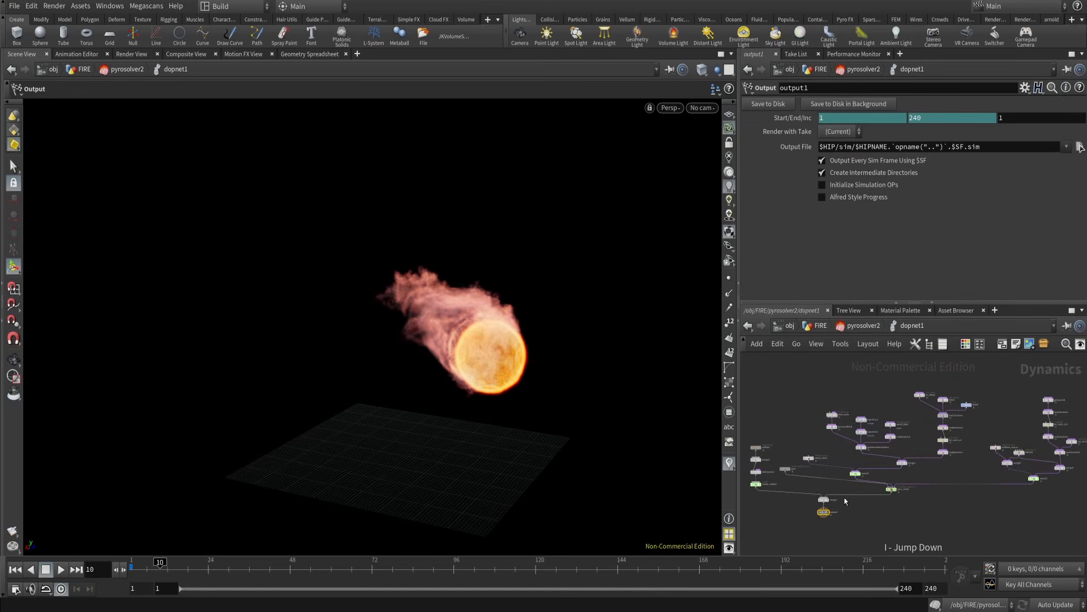
{"action": "left_click", "coordinate": [891, 445]}
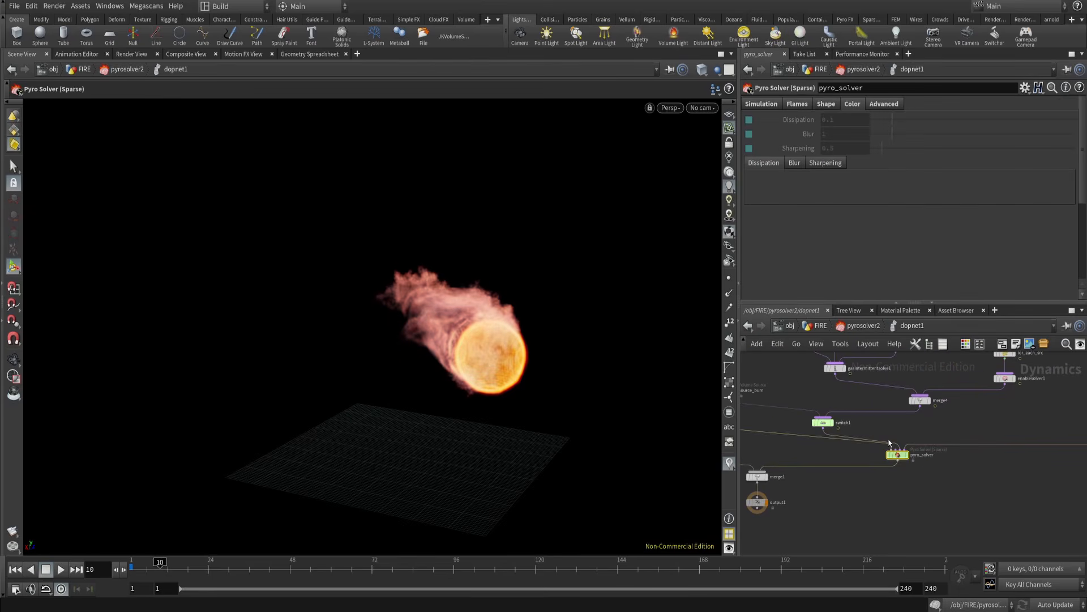
{"action": "key", "text": "u"}
{"action": "key", "text": "u"}
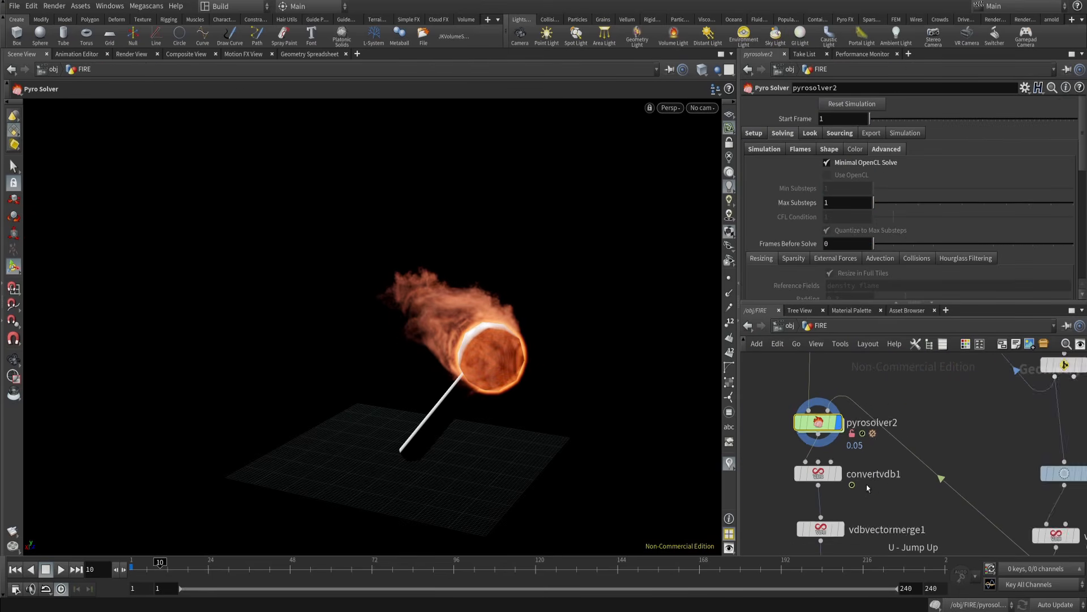
- Select the null1 and vdbfrompolygons1 nodes of the collision branch
{"action": "scroll", "coordinate": [868, 486], "scroll_direction": "up", "scroll_amount": 1}
{"action": "middle_click_drag", "start_coordinate": [868, 486], "coordinate": [889, 499]}
{"action": "left_click_drag", "start_coordinate": [787, 448], "coordinate": [863, 401]}
{"action": "scroll", "coordinate": [804, 392], "scroll_direction": "down", "scroll_amount": 3}
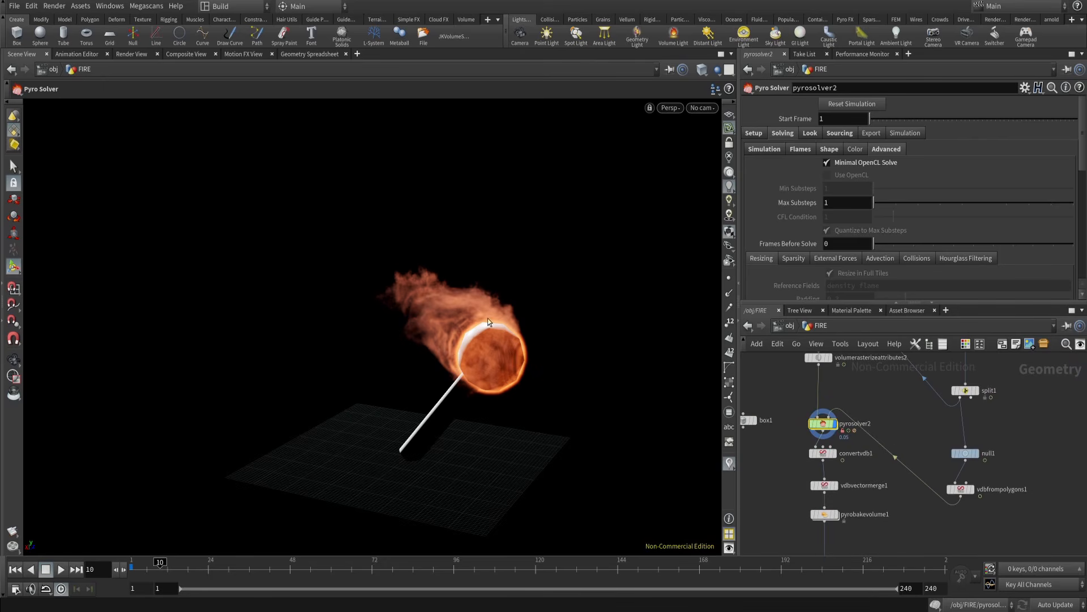
{"action": "left_click_drag", "start_coordinate": [931, 422], "coordinate": [994, 492]}
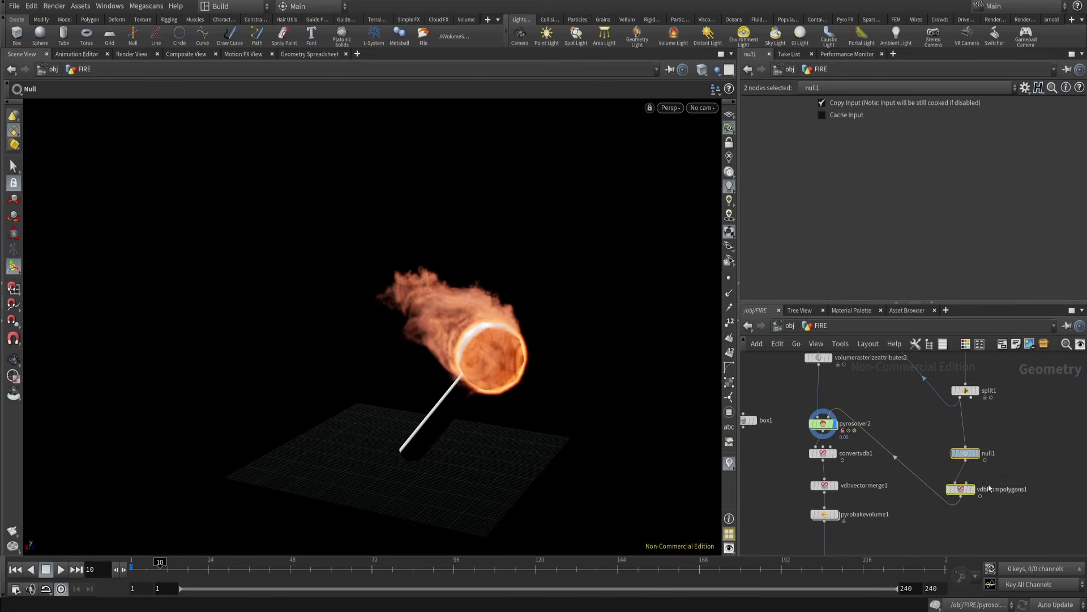
- Align the null1 and vdbfrompolygons1 nodes and inspect pyrosource1, volumerasterizeattributes2 and pyrosolver2 in the FIRE network
{"action": "key", "text": "l"}
{"action": "left_click", "coordinate": [823, 423]}
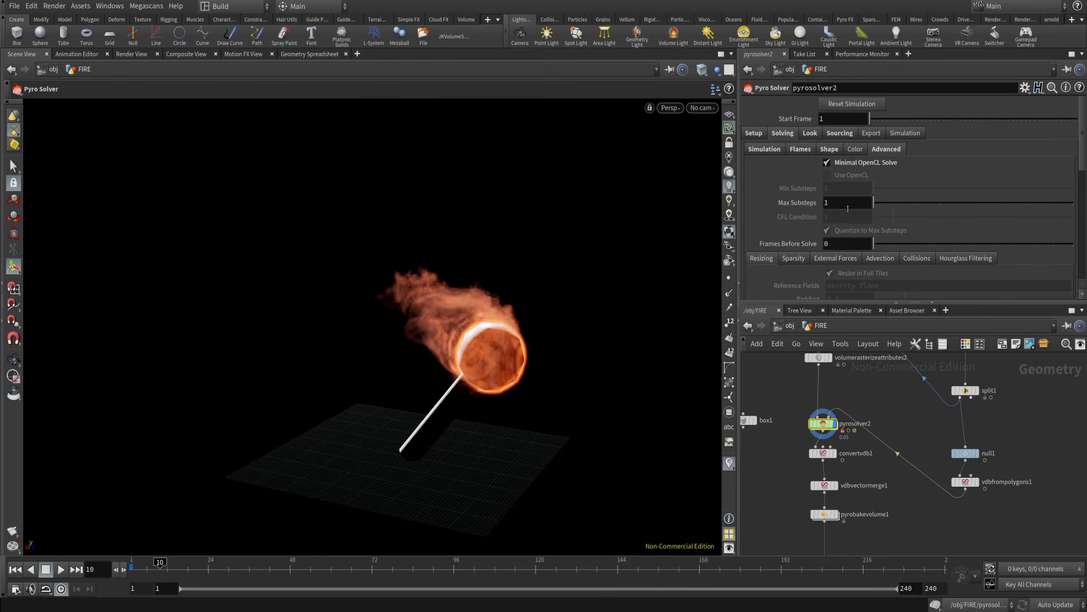
{"action": "middle_click_drag", "start_coordinate": [888, 399], "coordinate": [886, 472]}
{"action": "left_click_drag", "start_coordinate": [865, 477], "coordinate": [797, 365]}
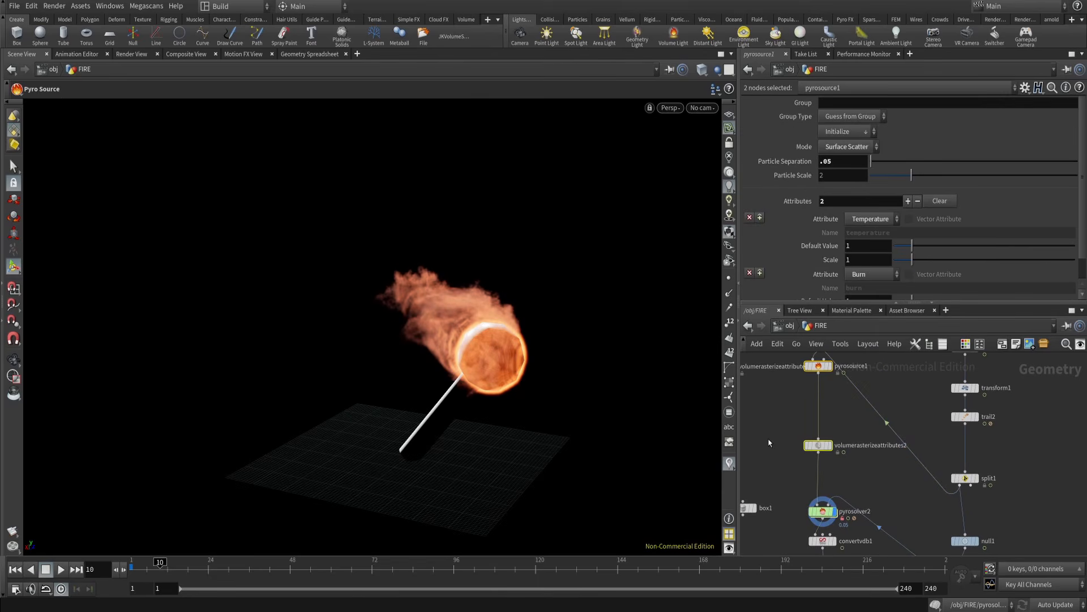
{"action": "middle_click_drag", "start_coordinate": [782, 485], "coordinate": [796, 416]}
{"action": "left_click", "coordinate": [837, 441]}
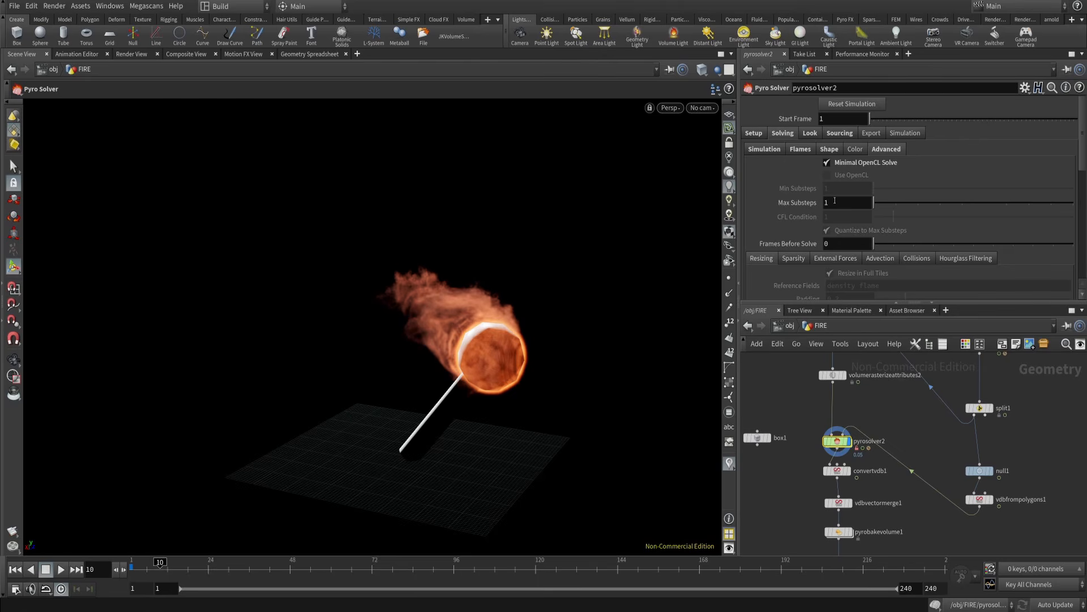
- Set pyrosolver2's Max Substeps to 4 and play the torch simulation from frame 1
{"action": "left_click_drag", "start_coordinate": [803, 403], "coordinate": [867, 453]}
{"action": "middle_click_drag", "start_coordinate": [882, 409], "coordinate": [840, 416]}
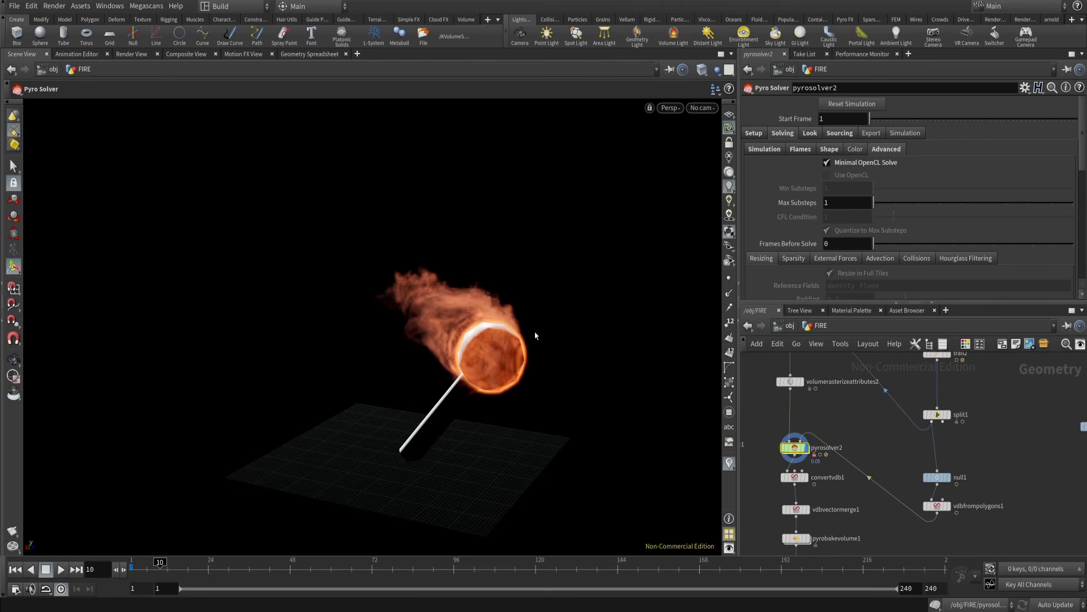
{"action": "left_click_drag", "start_coordinate": [893, 443], "coordinate": [911, 394]}
{"action": "left_click", "coordinate": [786, 447]}
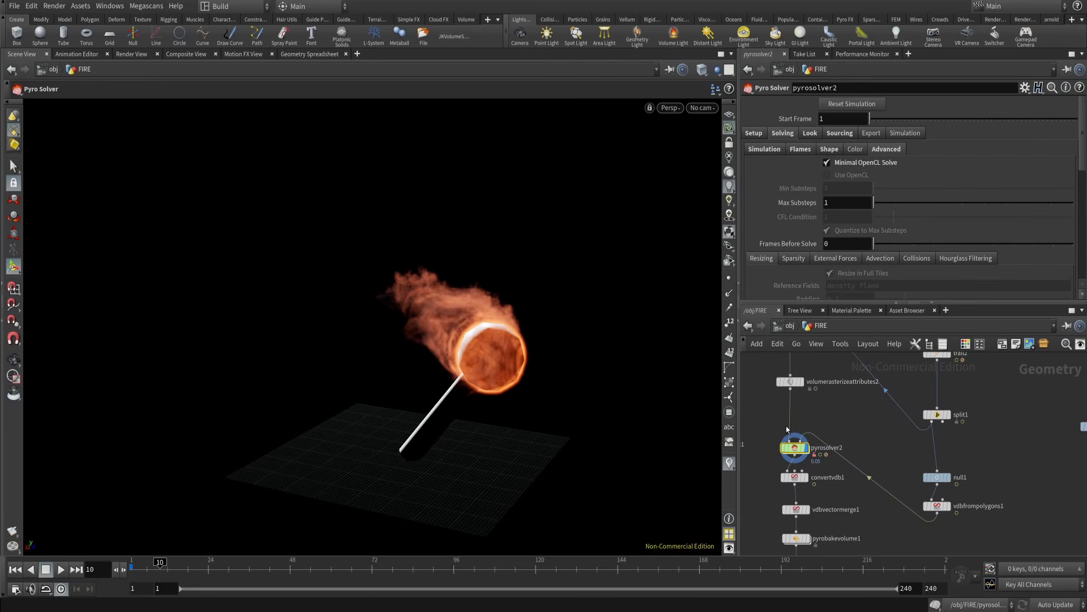
{"action": "double_click", "coordinate": [843, 203]}
{"action": "type", "text": "4"}
{"action": "key", "text": "Return"}
{"action": "left_click", "coordinate": [17, 570]}
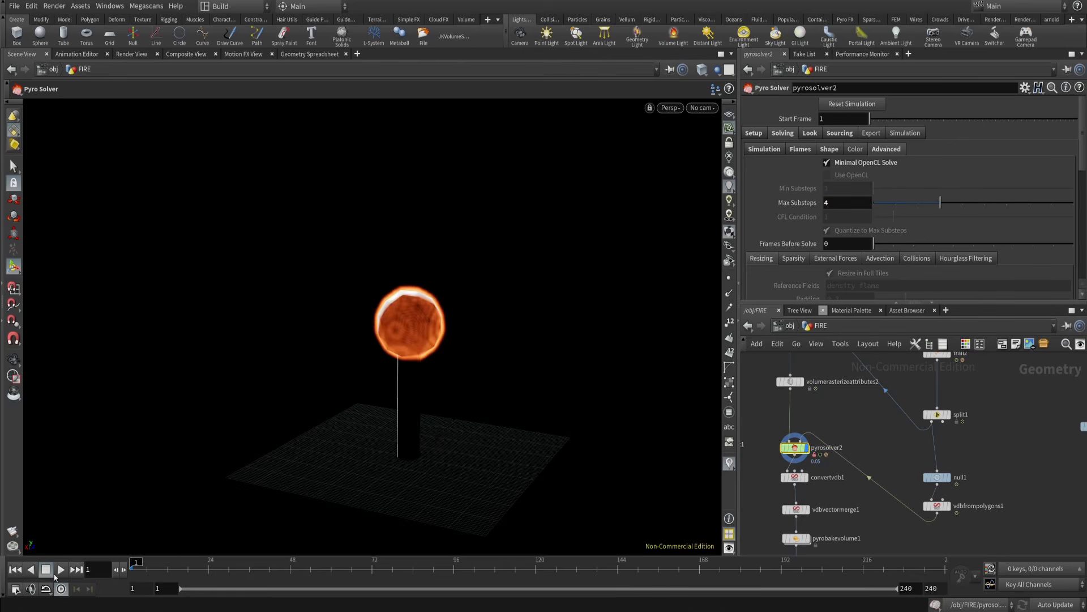
{"action": "left_click", "coordinate": [61, 569]}
{"action": "left_click", "coordinate": [45, 569]}
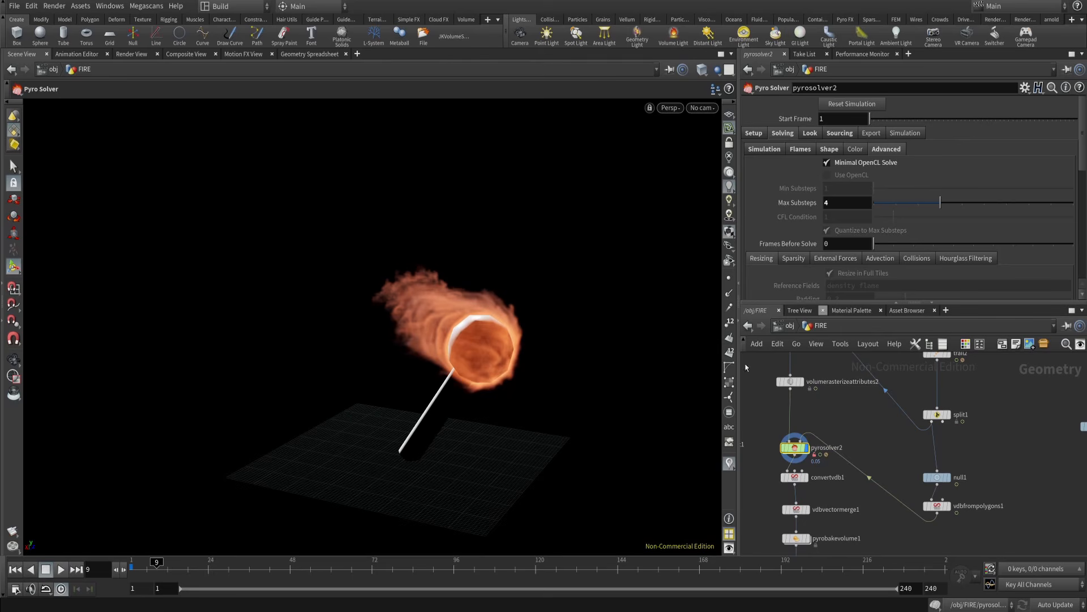
- Disable Minimal OpenCL Solve on pyrosolver2 and replay the simulation from frame 1
{"action": "left_click_drag", "start_coordinate": [887, 448], "coordinate": [999, 539]}
{"action": "left_click_drag", "start_coordinate": [856, 421], "coordinate": [766, 471]}
{"action": "left_click", "coordinate": [16, 570]}
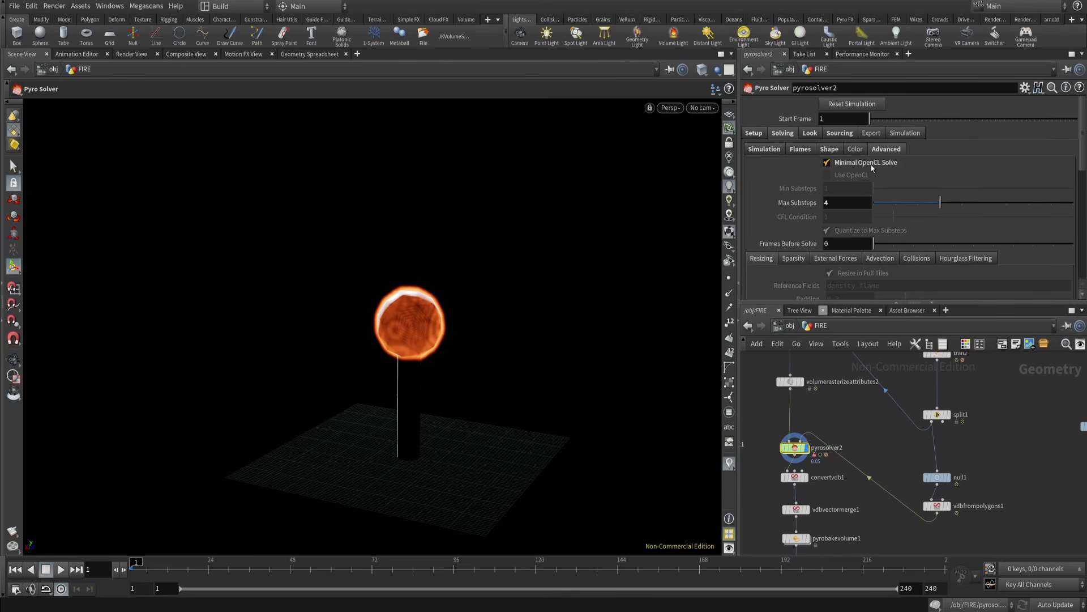
{"action": "scroll", "coordinate": [874, 497], "scroll_direction": "down", "scroll_amount": 5}
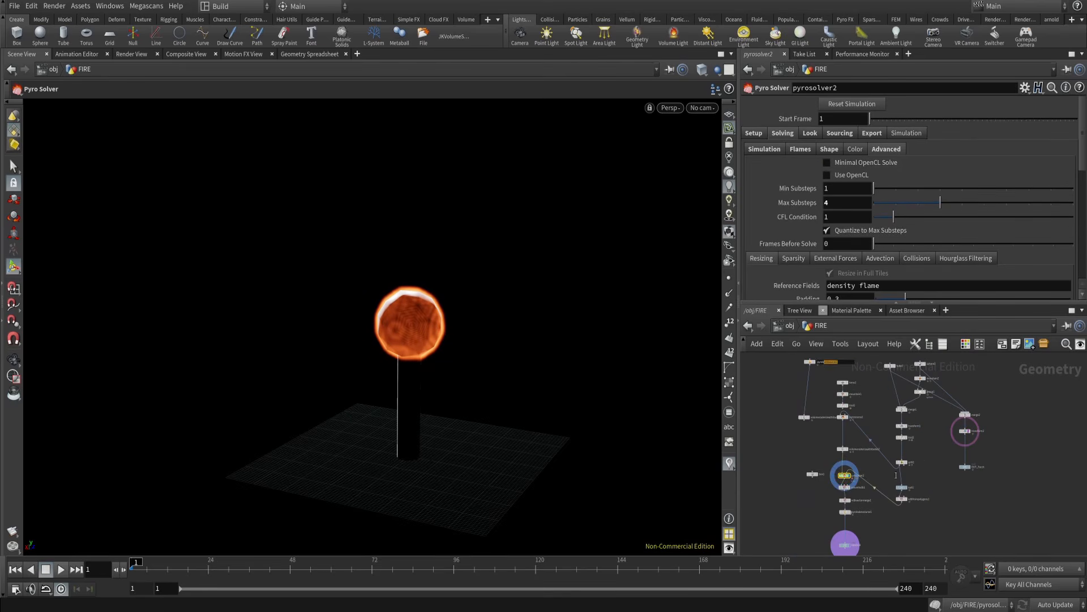
{"action": "scroll", "coordinate": [851, 448], "scroll_direction": "up", "scroll_amount": 5}
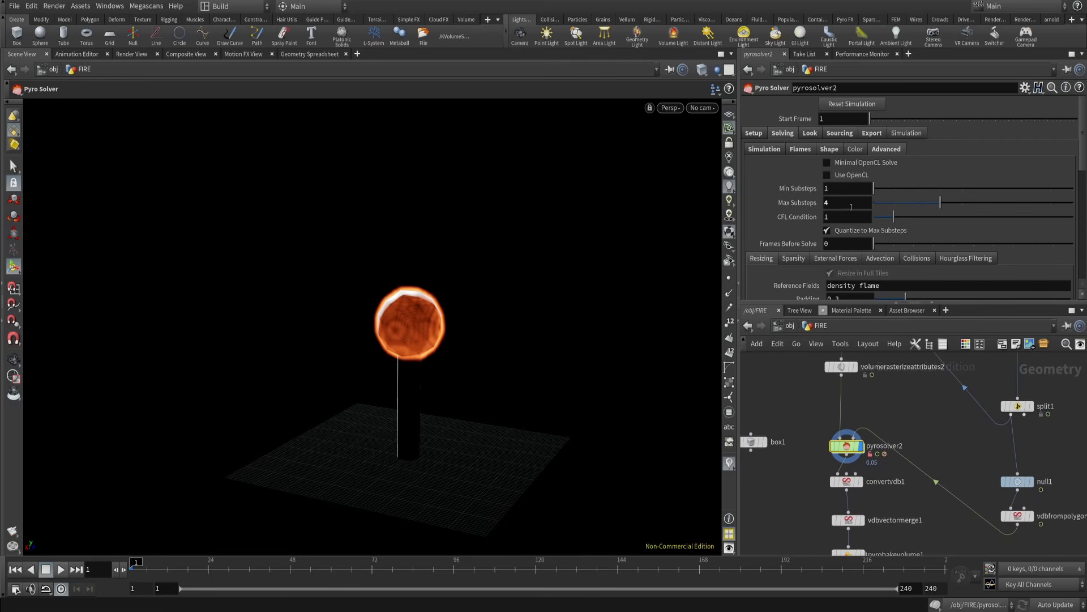
{"action": "middle_click_drag", "start_coordinate": [907, 435], "coordinate": [903, 395]}
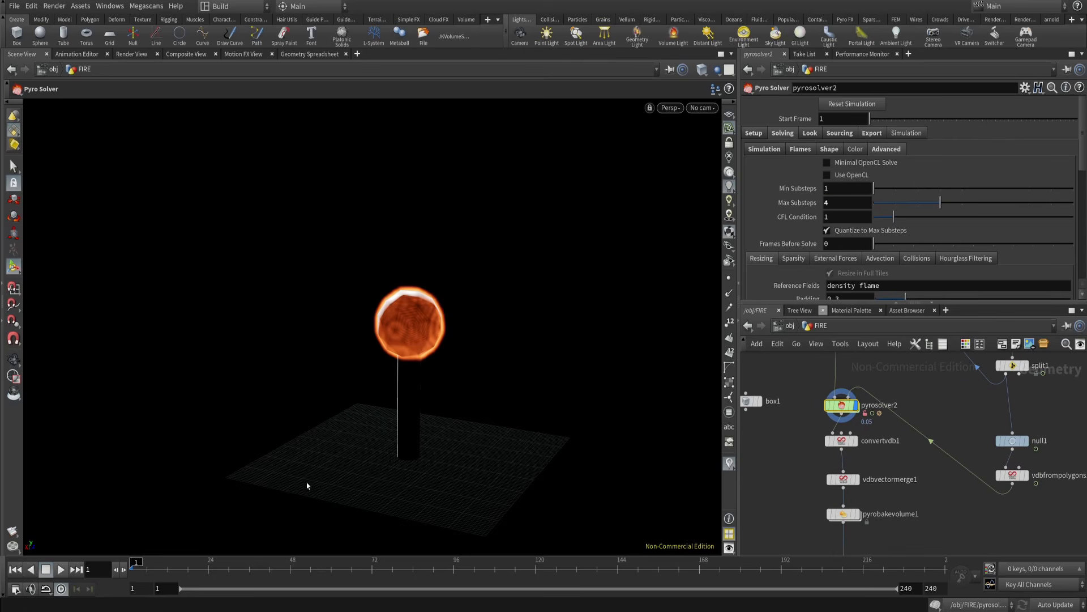
{"action": "left_click", "coordinate": [61, 569]}
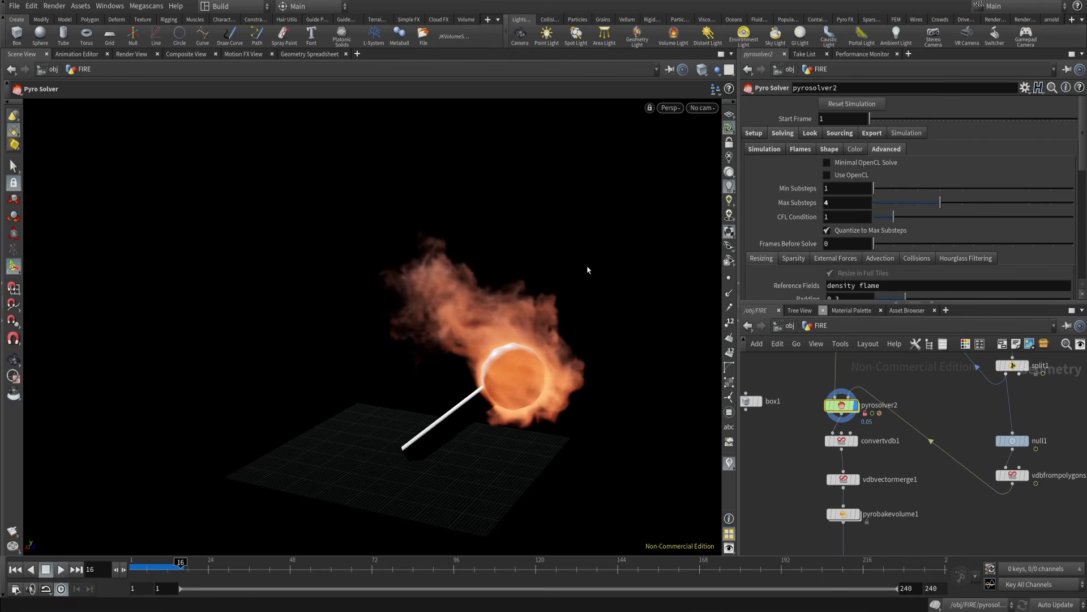
- Try Max Substeps of 2 on pyrosolver2 and replay the simulation from frame 1
{"action": "double_click", "coordinate": [837, 204]}
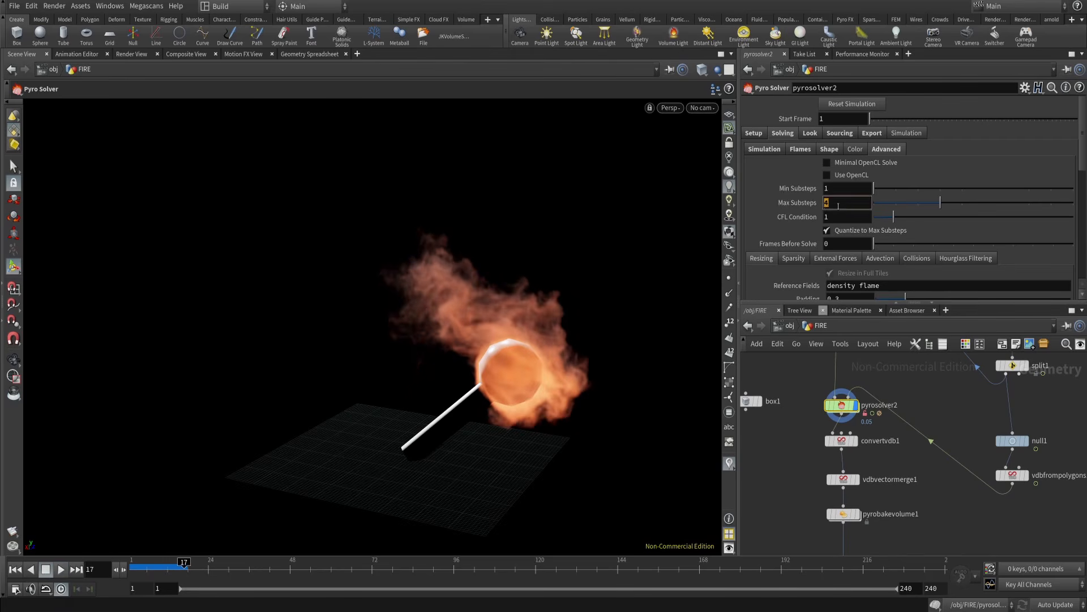
{"action": "type", "text": "2"}
{"action": "key", "text": "Return"}
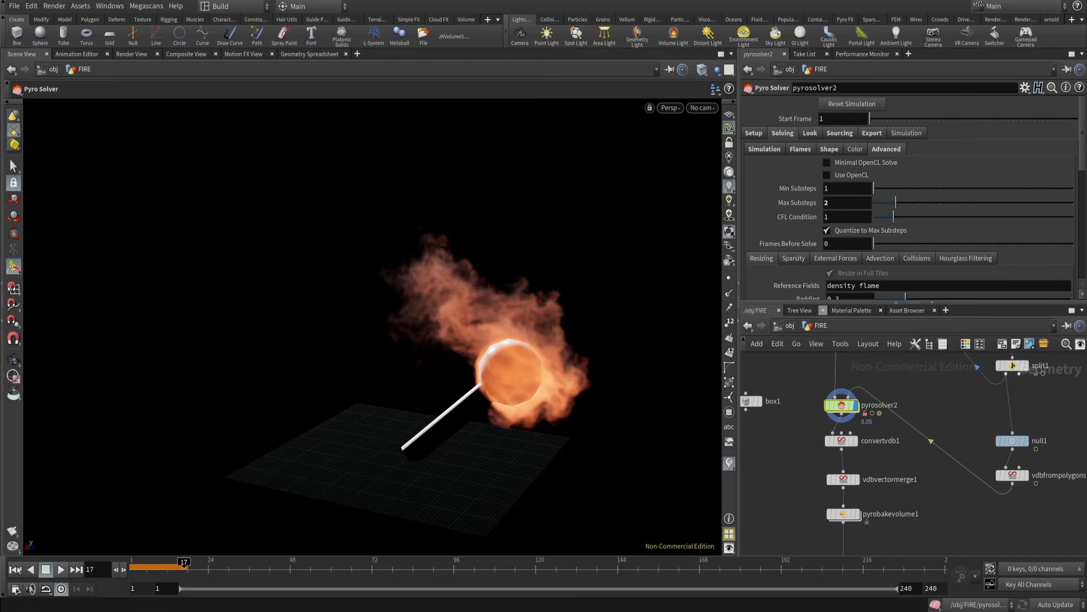
{"action": "left_click", "coordinate": [18, 570]}
{"action": "left_click", "coordinate": [63, 570]}
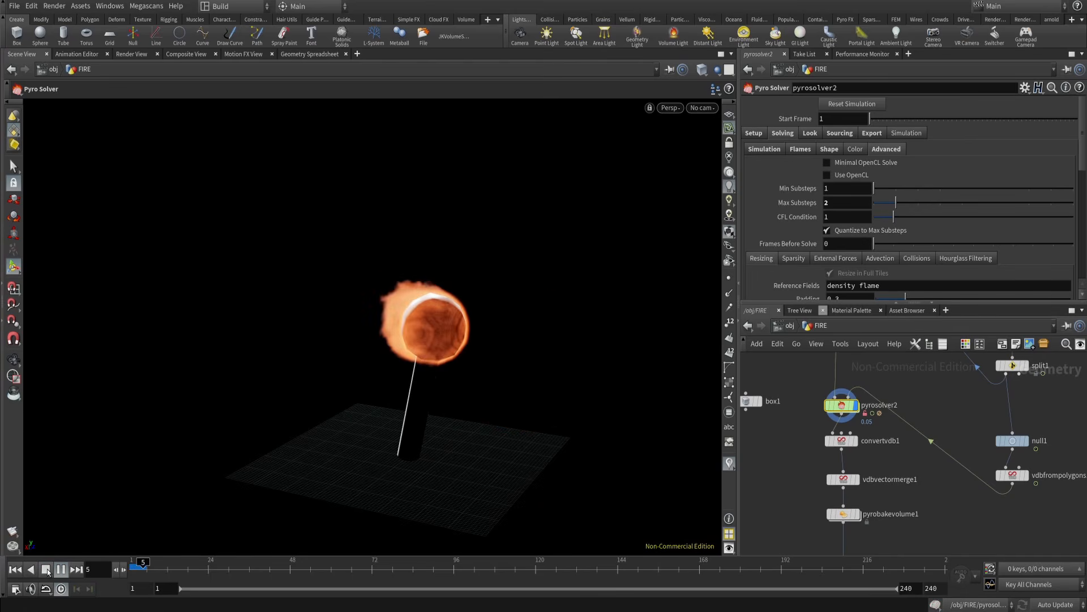
{"action": "left_click", "coordinate": [48, 571]}
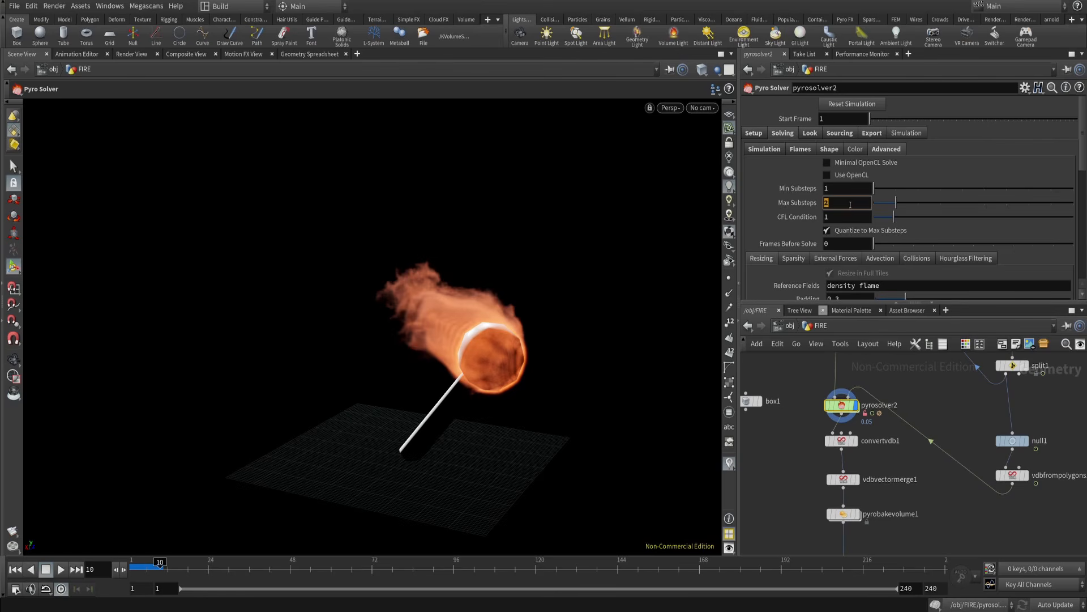
- Try Max Substeps of 3 on pyrosolver2 and replay the simulation from frame 1
{"action": "type", "text": "3"}
{"action": "key", "text": "Return"}
{"action": "left_click", "coordinate": [15, 569]}
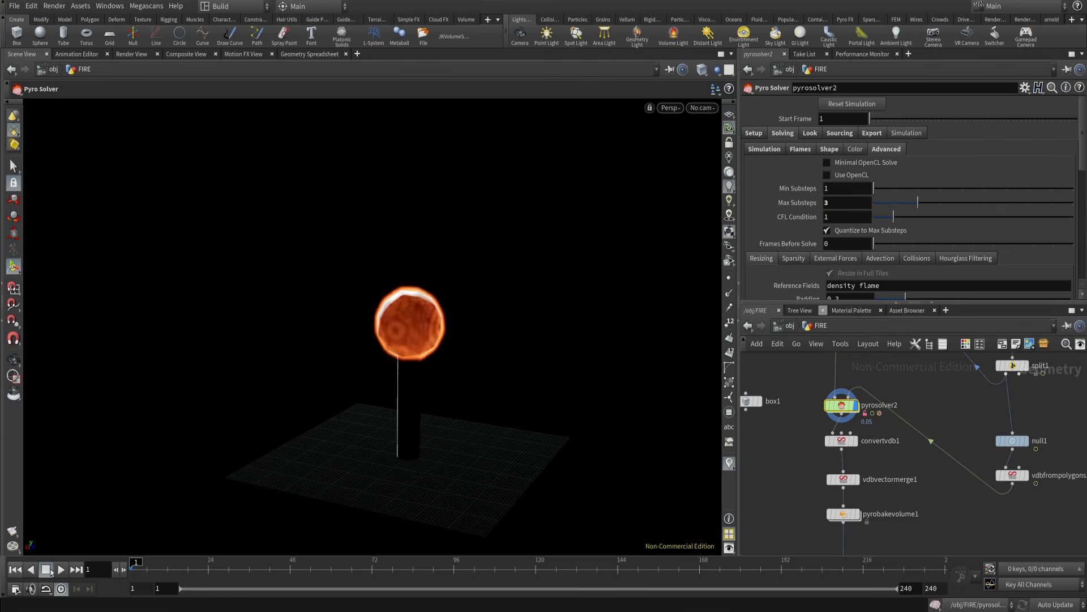
{"action": "left_click", "coordinate": [60, 570]}
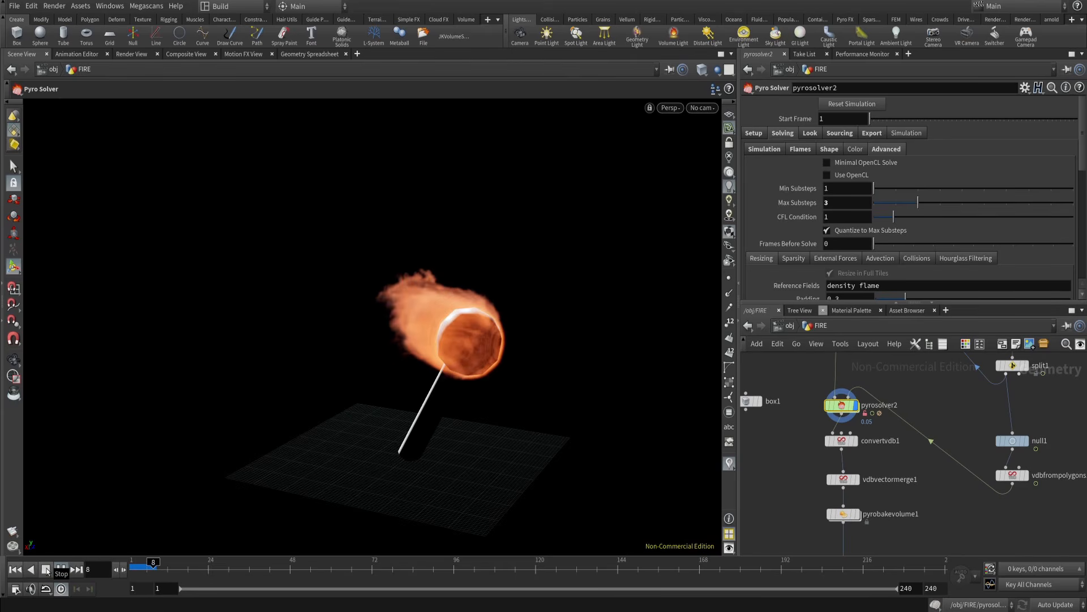
{"action": "left_click", "coordinate": [47, 571]}
- Set the viewport to look through cam1
{"action": "right_click_drag", "start_coordinate": [518, 341], "coordinate": [480, 393], "text": "alt"}
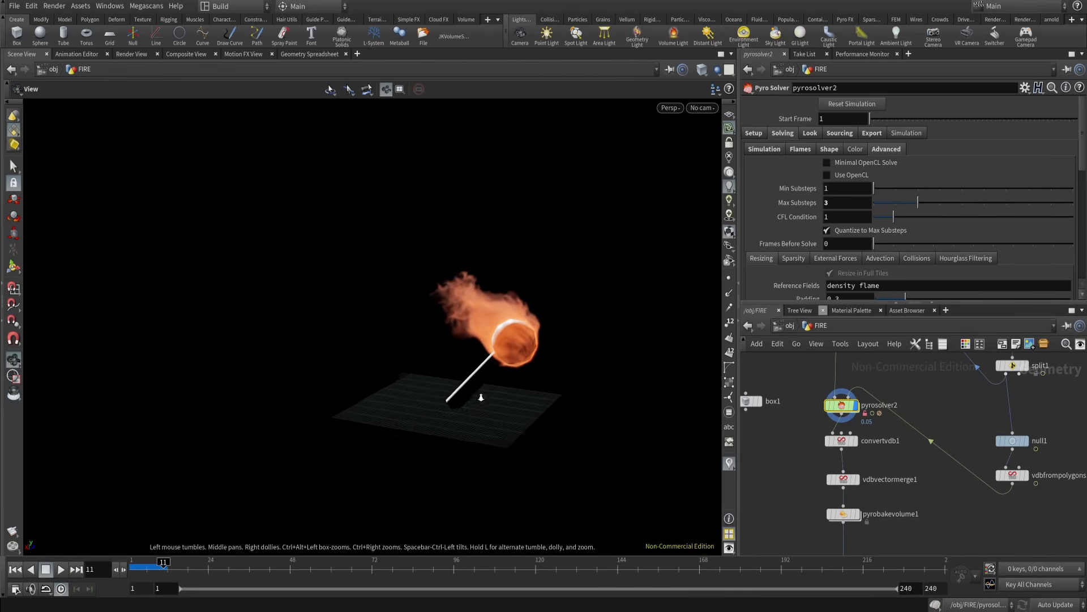
{"action": "middle_click_drag", "start_coordinate": [480, 393], "coordinate": [436, 398], "text": "alt"}
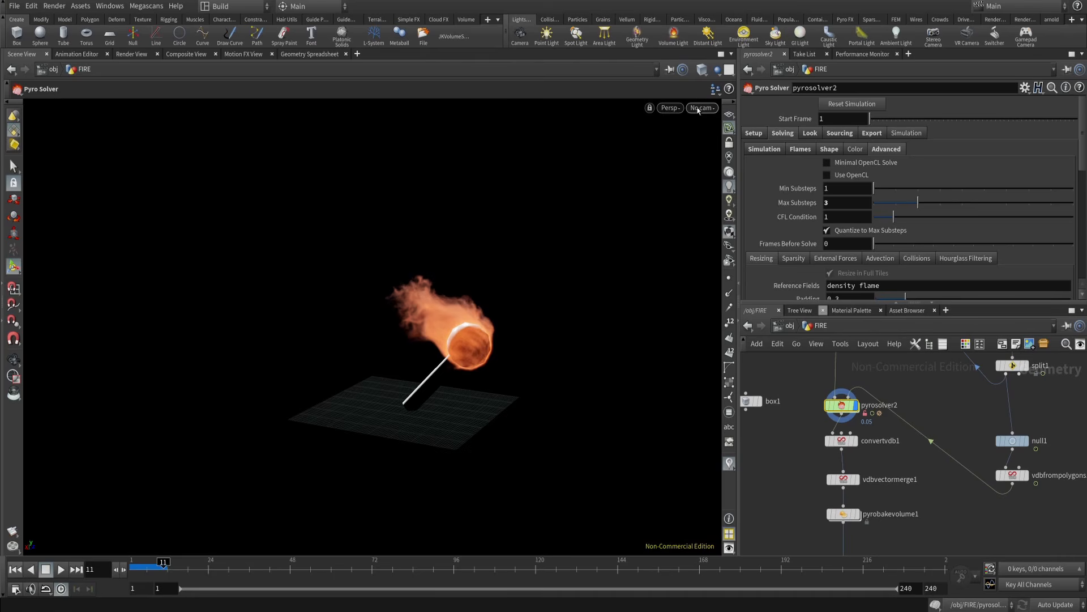
{"action": "left_click", "coordinate": [698, 109]}
{"action": "left_click", "coordinate": [702, 170]}
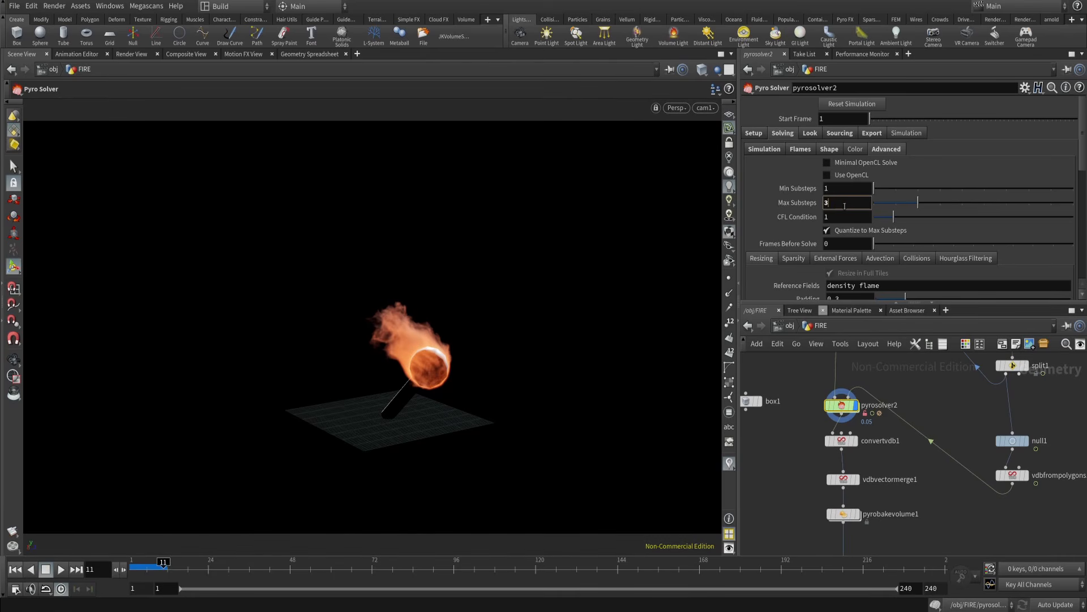
- Set pyrosolver2's Max Substeps back to 4 with Minimal OpenCL Solve disabled
{"action": "type", "text": "4"}
{"action": "key", "text": "Return"}
{"action": "middle_click_drag", "start_coordinate": [800, 480], "coordinate": [830, 436]}
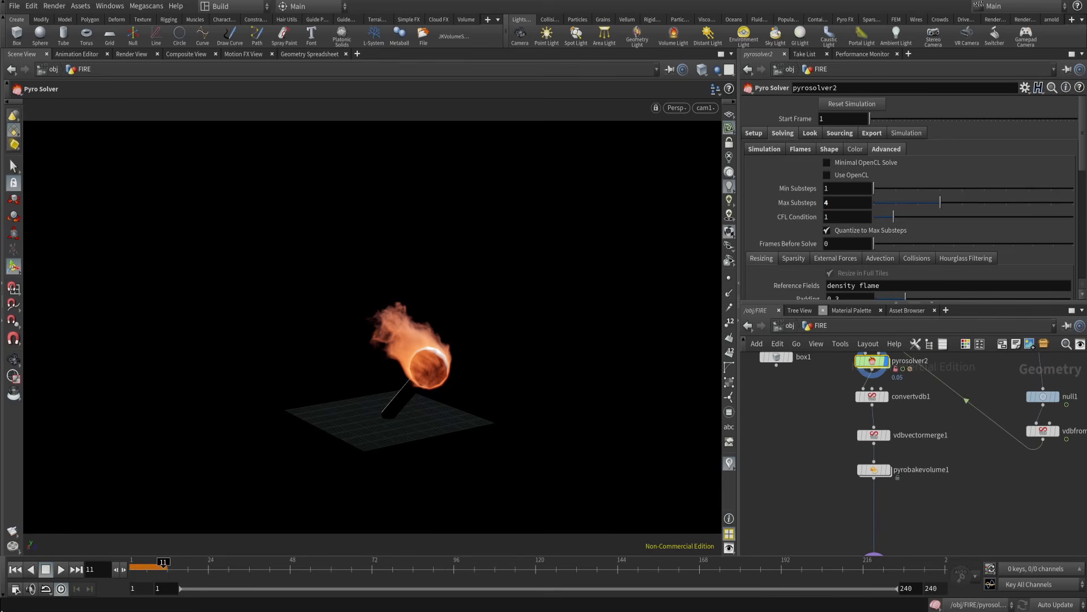
{"action": "left_click", "coordinate": [16, 531]}
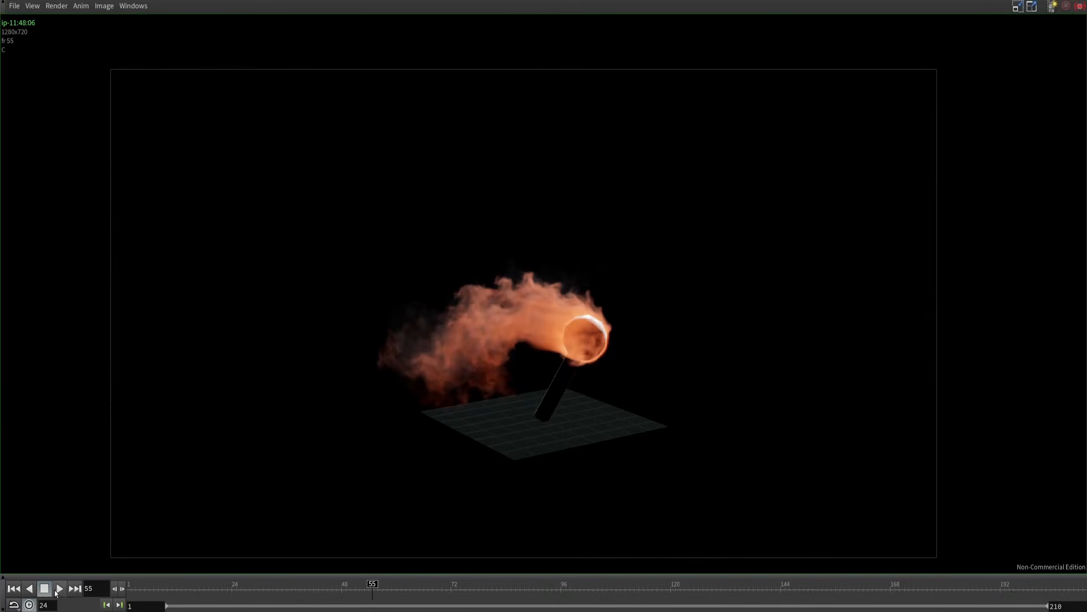
- Scrub and play the torch flipbook forward and backward to review how the flames follow the moving head
{"action": "left_click", "coordinate": [328, 589]}
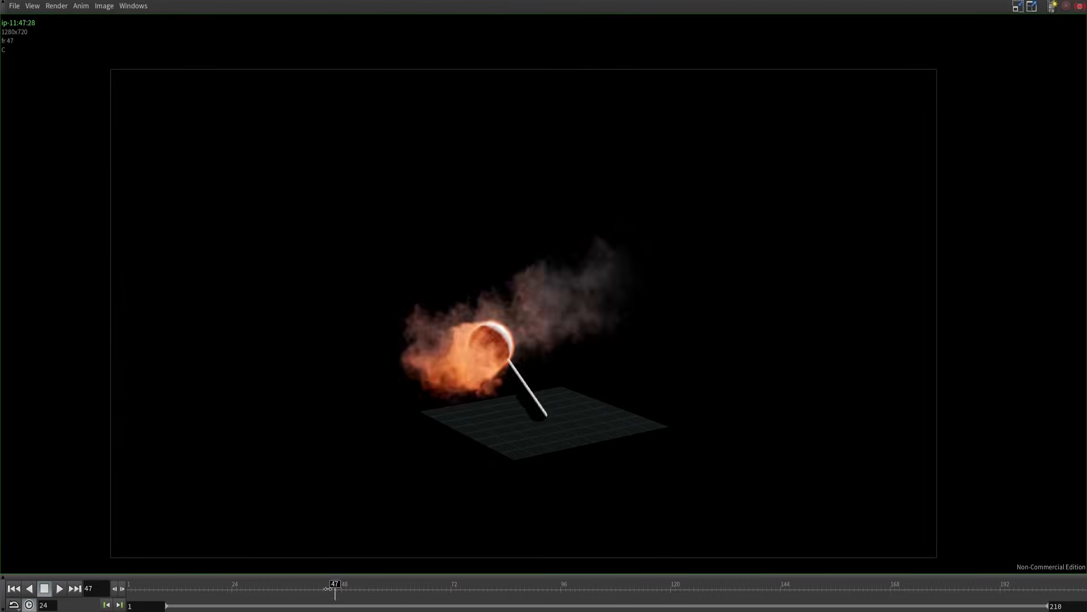
{"action": "left_click_drag", "start_coordinate": [328, 589], "coordinate": [80, 583]}
{"action": "left_click", "coordinate": [59, 589]}
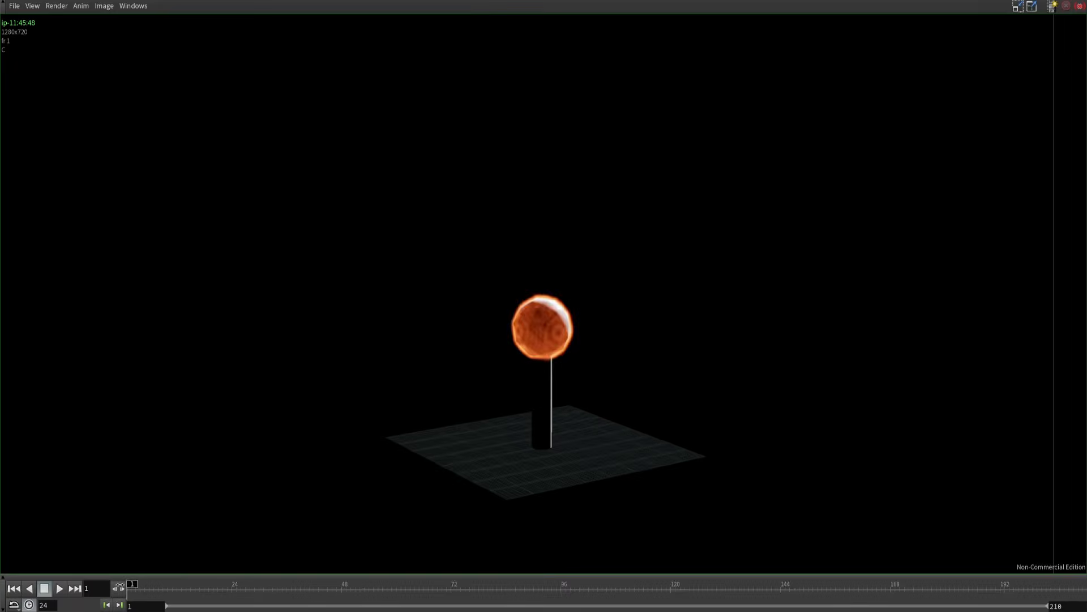
{"action": "mouse_move", "coordinate": [199, 589]}
{"action": "left_mouse_down"}
{"action": "mouse_move", "coordinate": [410, 589]}
{"action": "mouse_move", "coordinate": [187, 589]}
{"action": "left_mouse_up"}
{"action": "left_click", "coordinate": [61, 588]}
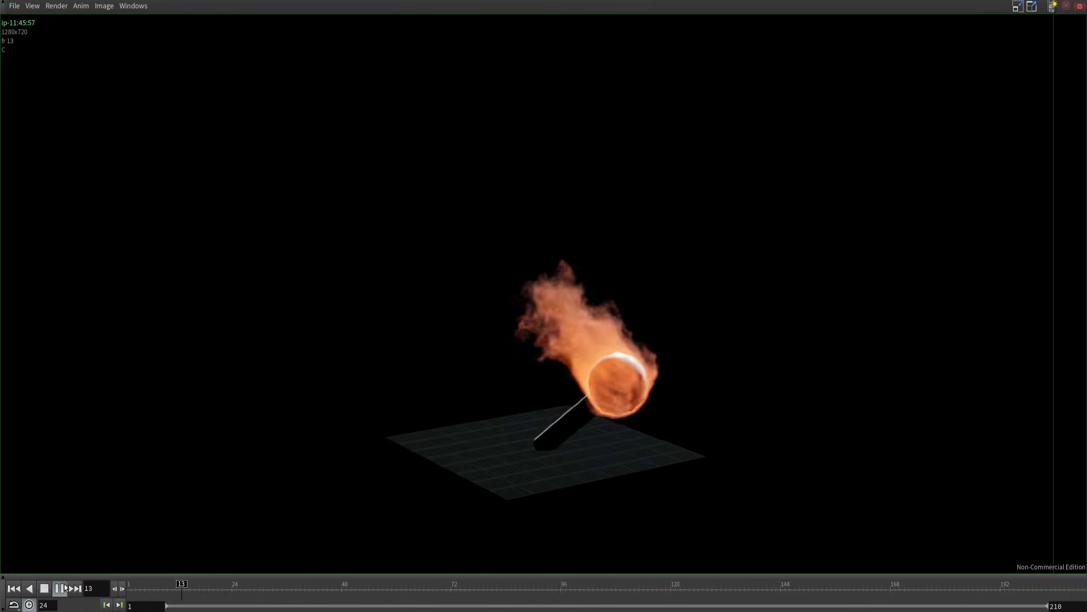
{"action": "left_click", "coordinate": [30, 589]}
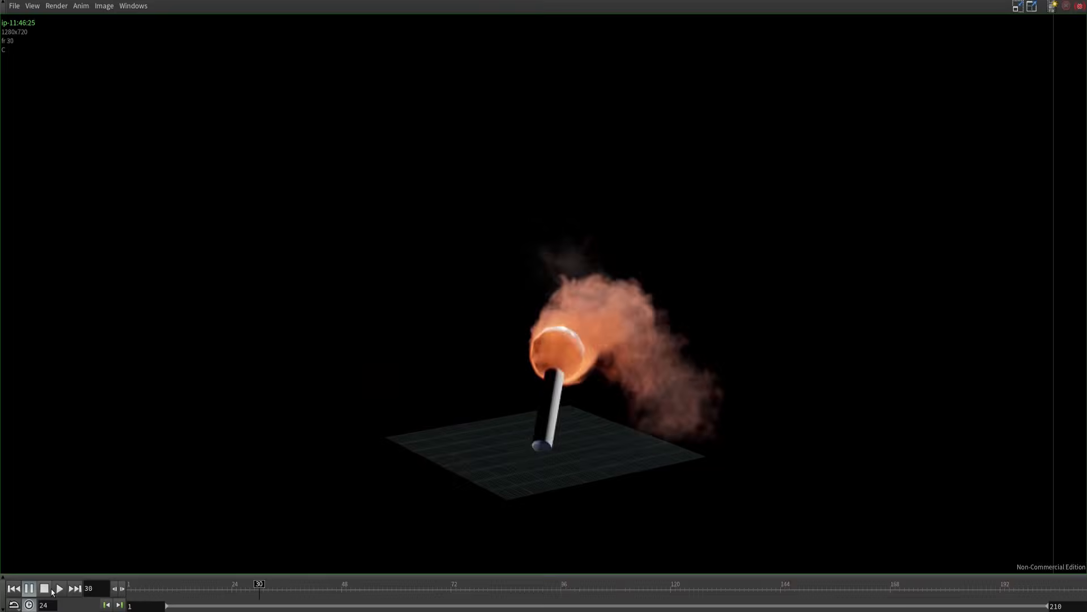
{"action": "left_click", "coordinate": [59, 588]}
{"action": "left_click", "coordinate": [44, 589]}
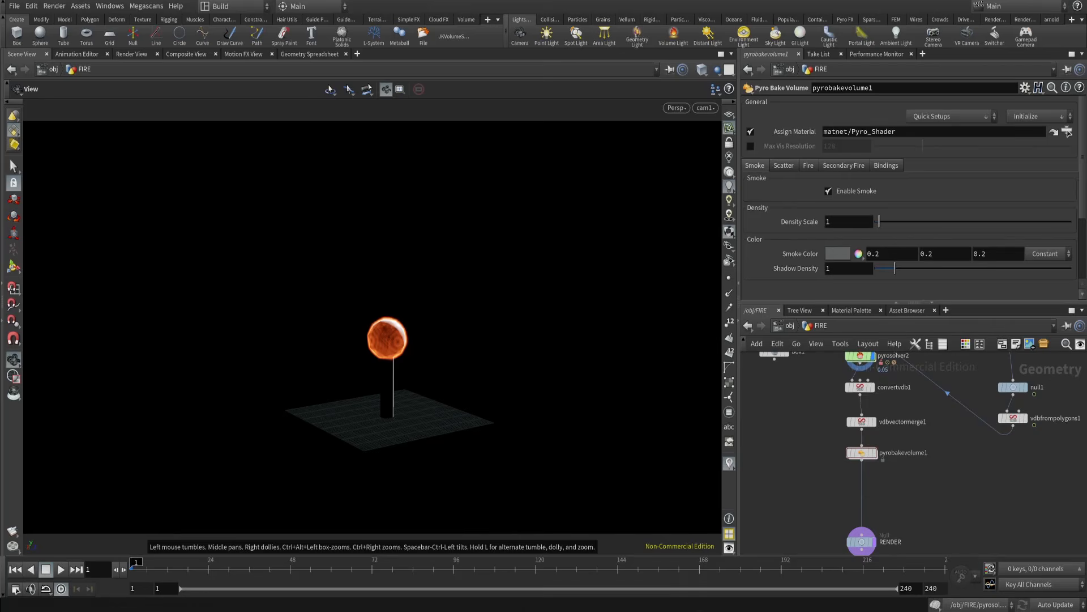
- Review the pyrobakevolume1 settings and the flame parameters of pyrosolver2 in the FIRE network
{"action": "middle_click_drag", "start_coordinate": [800, 500], "coordinate": [861, 412]}
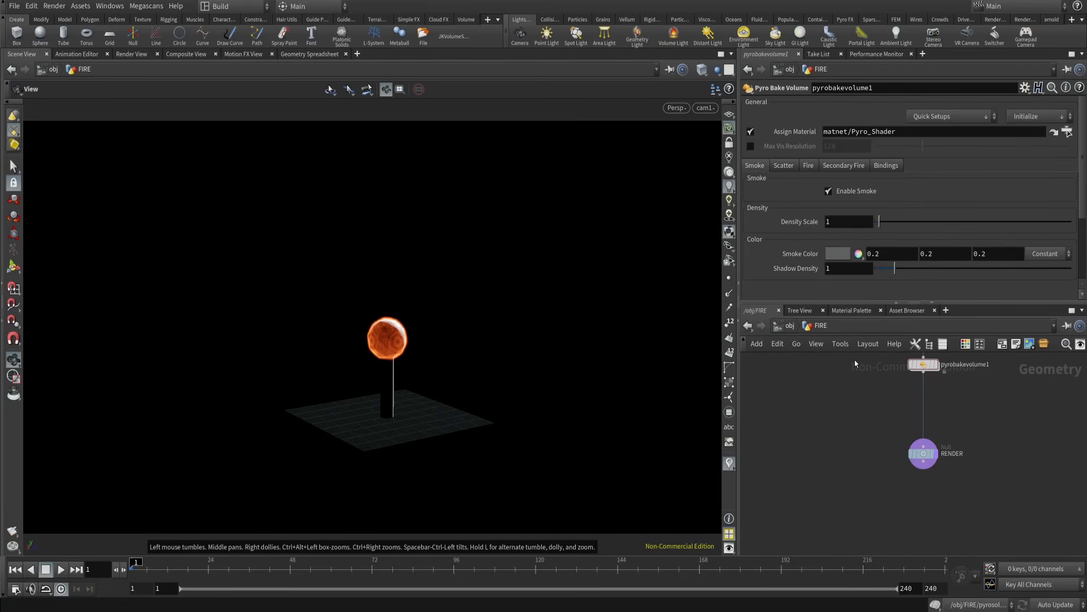
{"action": "middle_click_drag", "start_coordinate": [865, 383], "coordinate": [833, 474]}
{"action": "left_click_drag", "start_coordinate": [843, 442], "coordinate": [894, 471]}
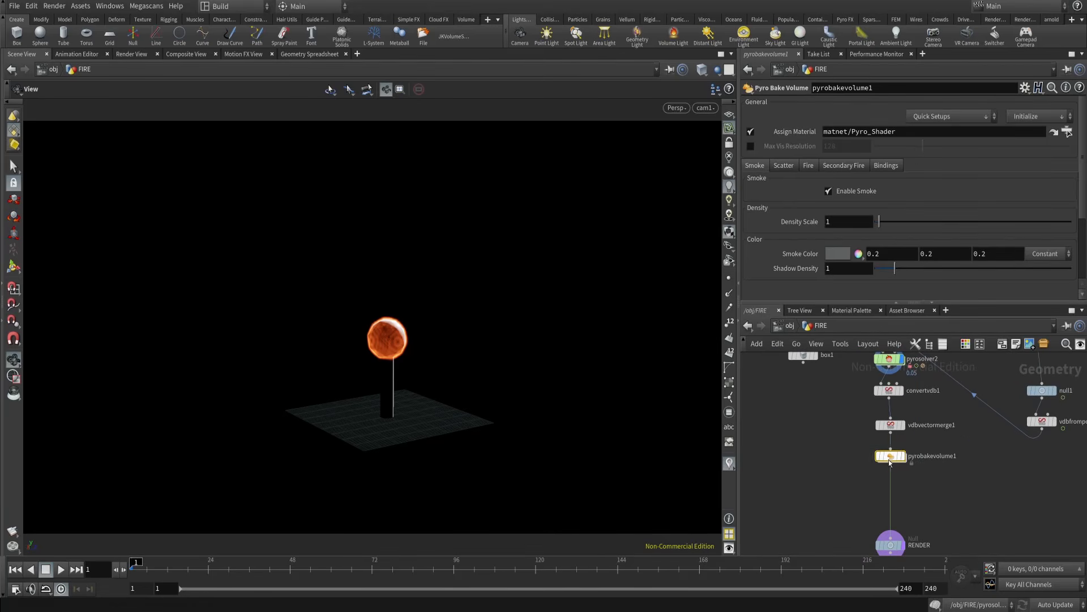
{"action": "middle_click_drag", "start_coordinate": [866, 377], "coordinate": [846, 445]}
{"action": "left_click", "coordinate": [867, 427]}
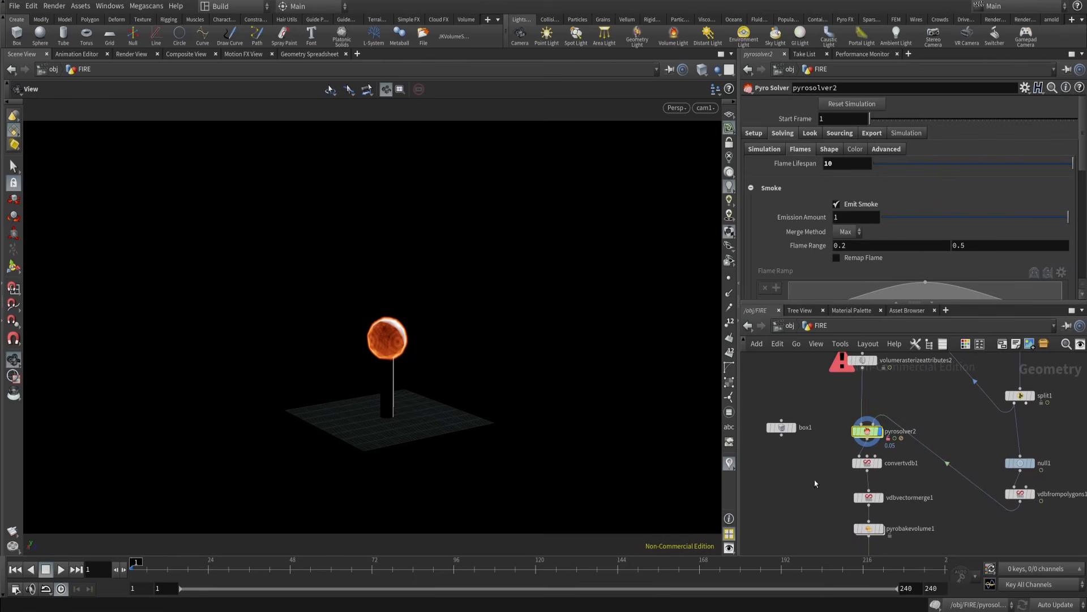
{"action": "middle_click_drag", "start_coordinate": [814, 480], "coordinate": [808, 423]}
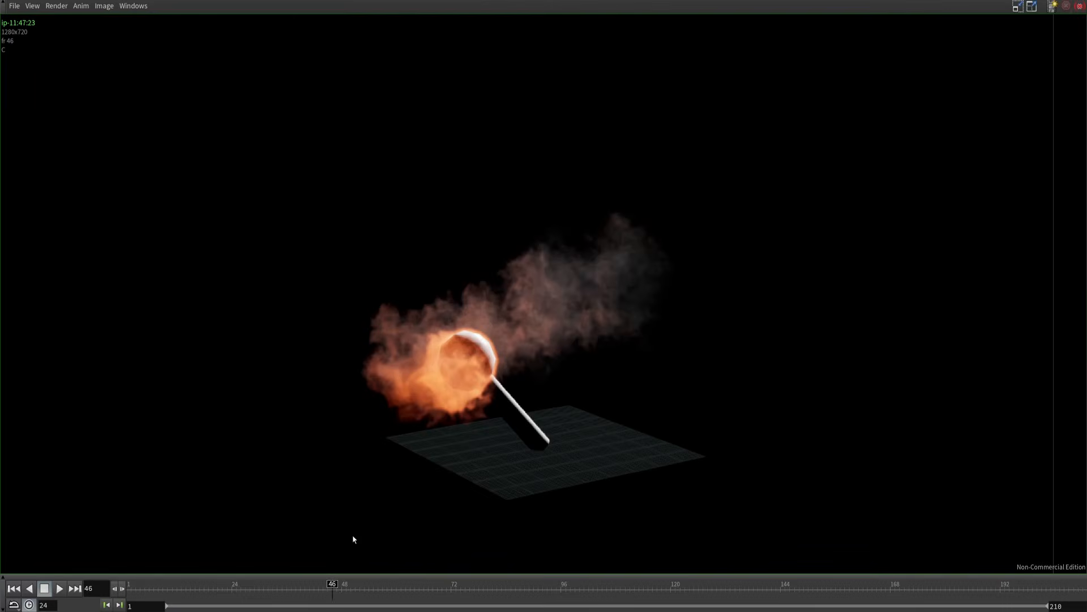
- Find frame 30 in the flipbook, switch back to the scene and move its timeline to frame 30
{"action": "mouse_move", "coordinate": [336, 592]}
{"action": "left_mouse_down"}
{"action": "mouse_move", "coordinate": [204, 591]}
{"action": "mouse_move", "coordinate": [272, 591]}
{"action": "mouse_move", "coordinate": [263, 578]}
{"action": "left_mouse_up"}
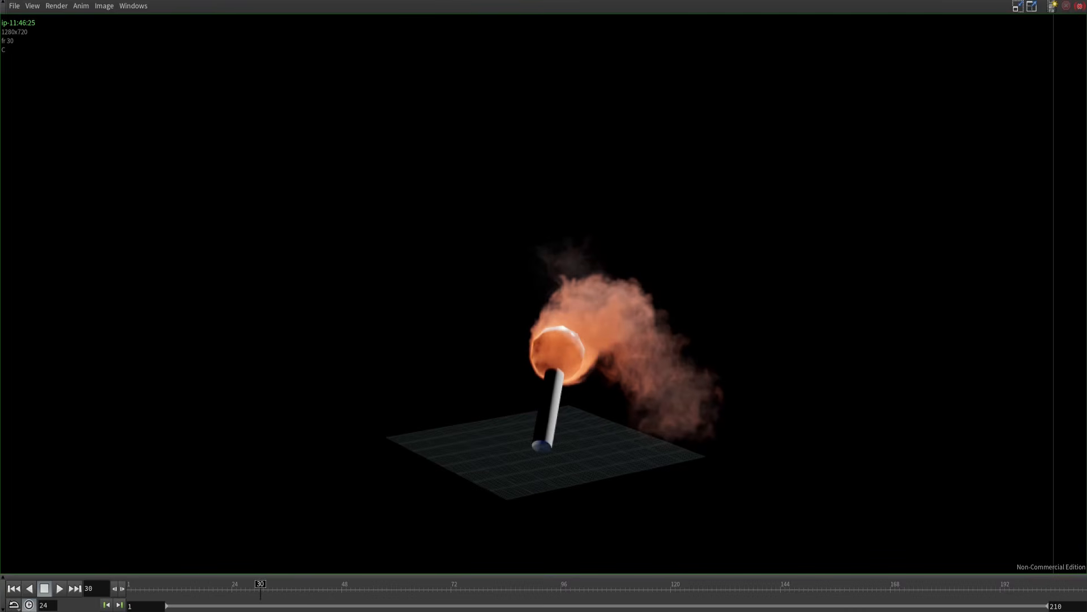
{"action": "key", "text": "alt+Tab"}
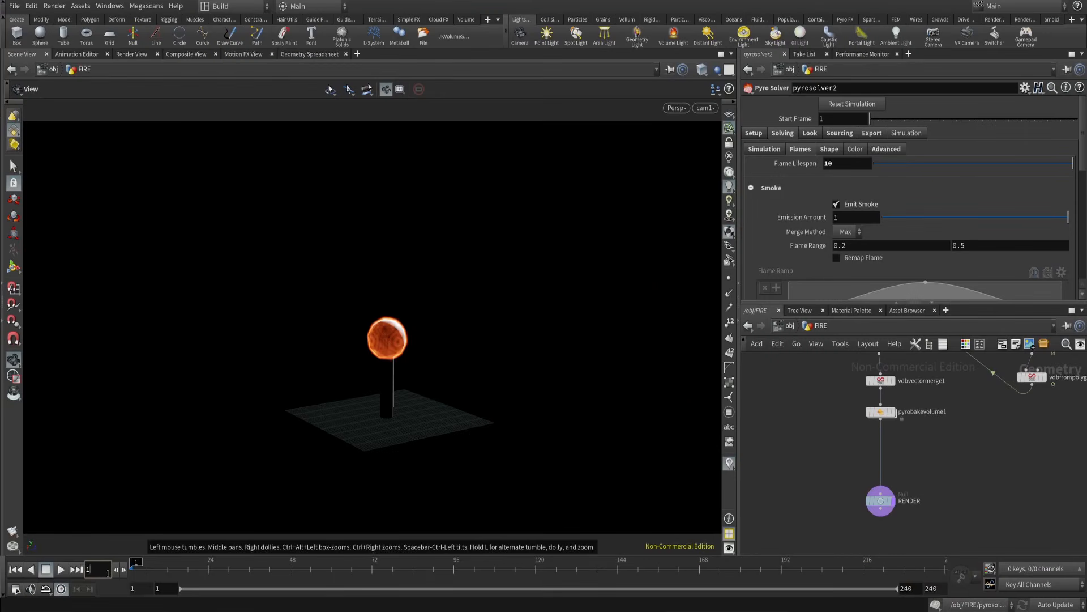
{"action": "key", "text": "Return"}
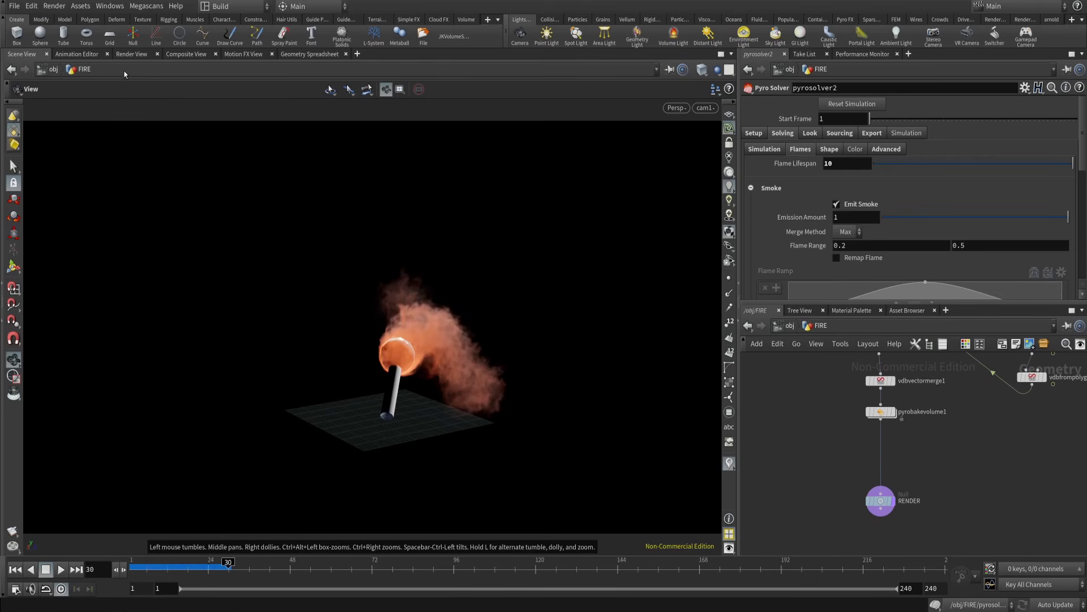
- Render frame 30 of /out/Fire in the Render View, then open the Pyro_Shader inside pyrobakevolume1's material network
{"action": "left_click", "coordinate": [125, 54]}
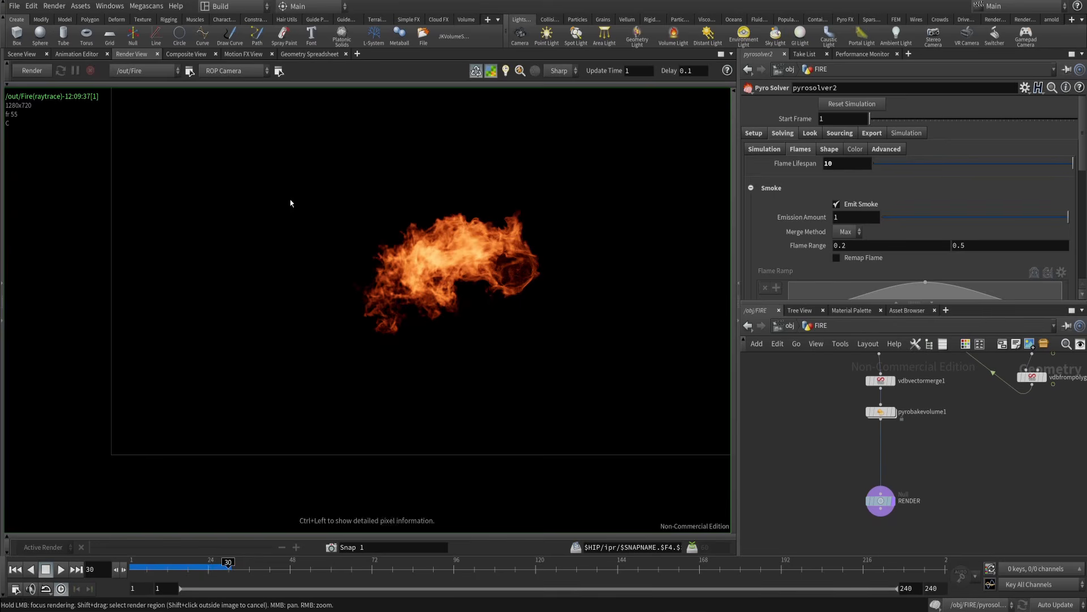
{"action": "left_click", "coordinate": [33, 71]}
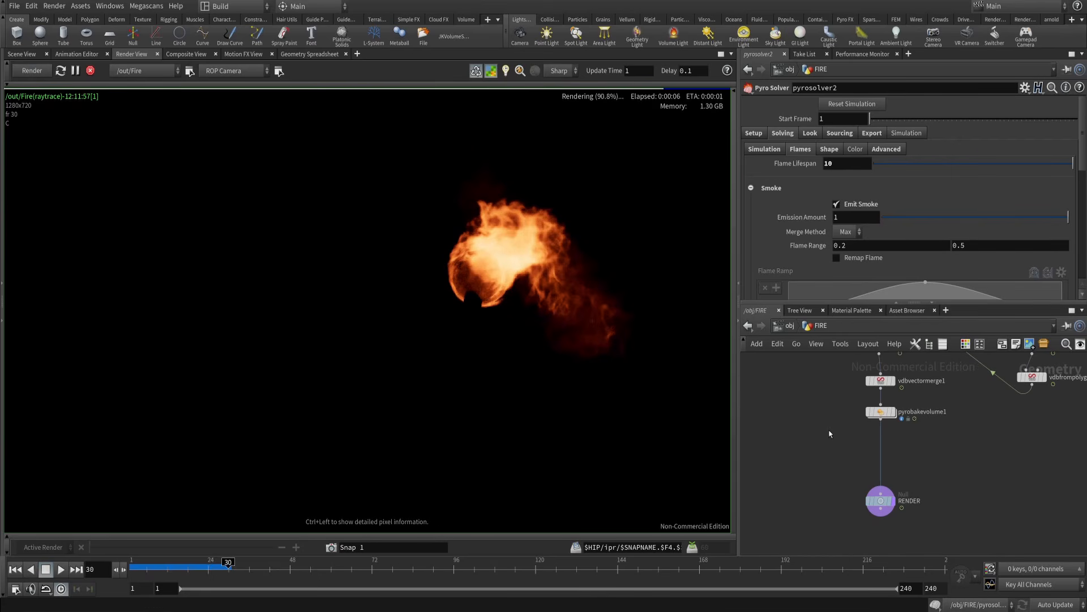
{"action": "middle_click_drag", "start_coordinate": [934, 396], "coordinate": [928, 429]}
{"action": "left_click", "coordinate": [913, 441]}
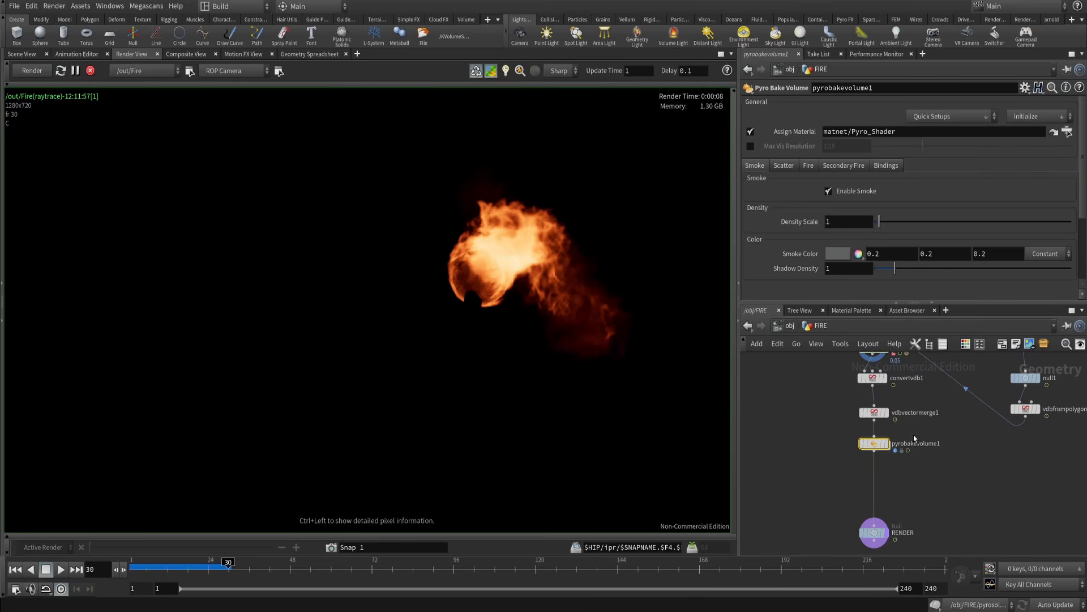
{"action": "double_click", "coordinate": [881, 445]}
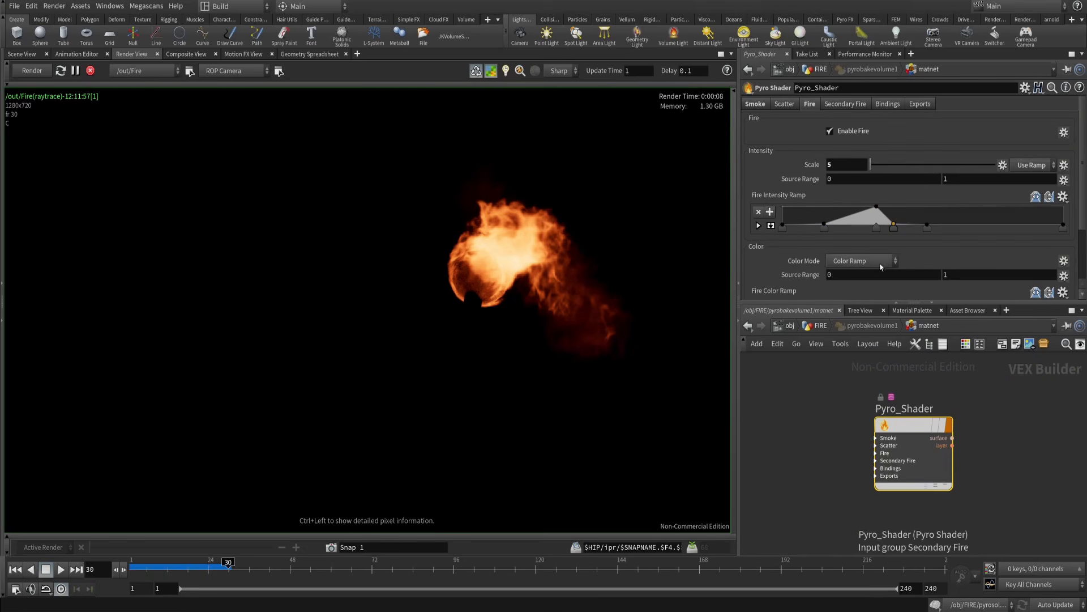
- Set the value of point 2 on the shader's Fire Intensity Ramp to 0.025
{"action": "left_click", "coordinate": [758, 226]}
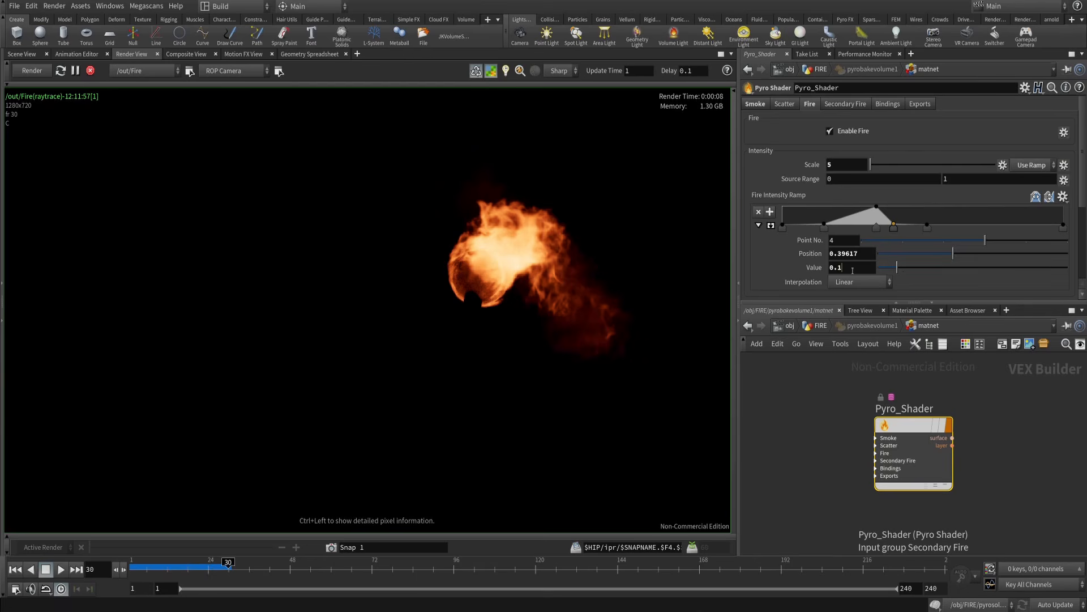
{"action": "left_click", "coordinate": [824, 225]}
{"action": "left_click", "coordinate": [853, 268]}
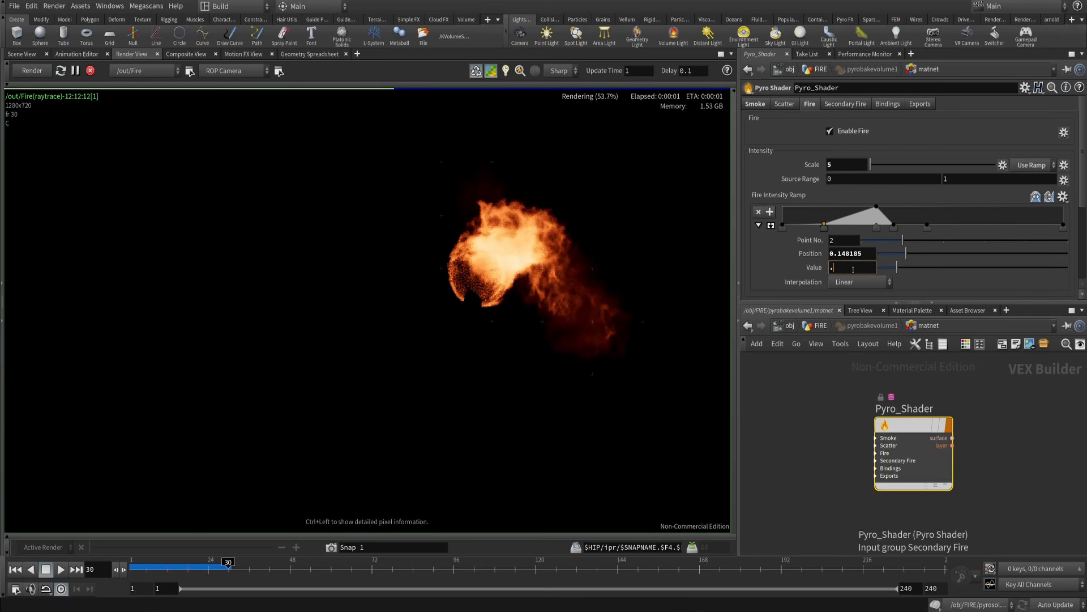
{"action": "type", "text": ".025"}
{"action": "key", "text": "Return"}
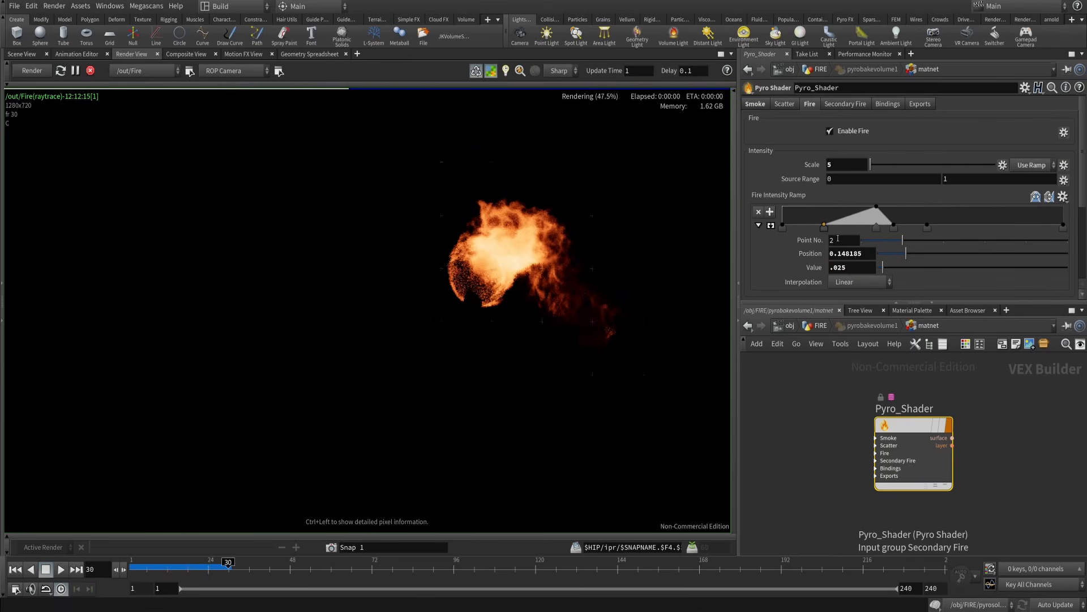
- Reshape the Fire Intensity Ramp with an extra peak of about 0.95 near position 0.22, with point 2 at about 0.15
{"action": "left_click", "coordinate": [894, 227]}
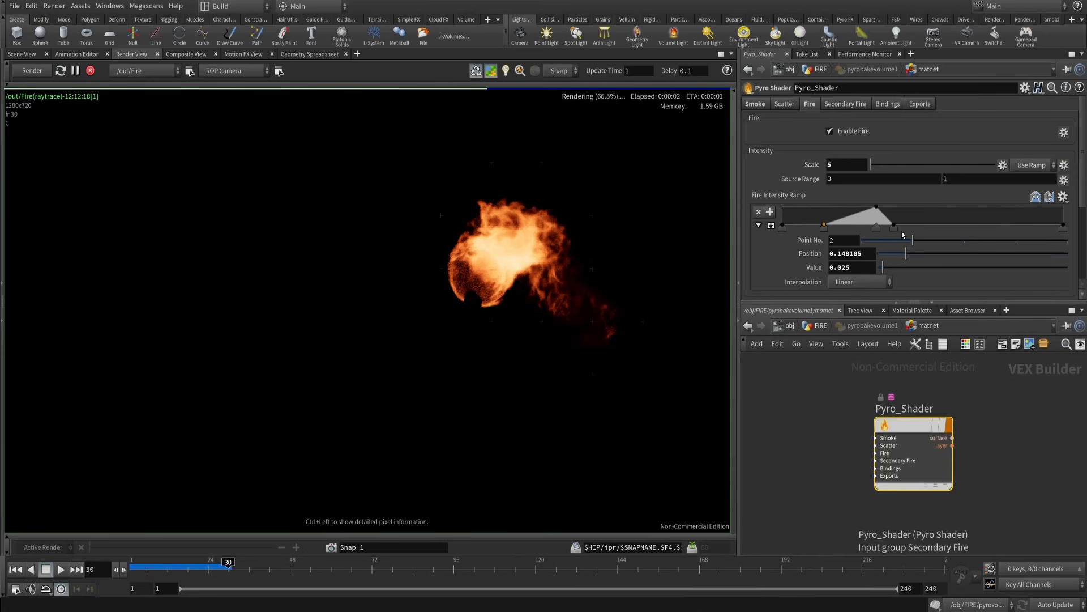
{"action": "left_click_drag", "start_coordinate": [882, 229], "coordinate": [816, 228]}
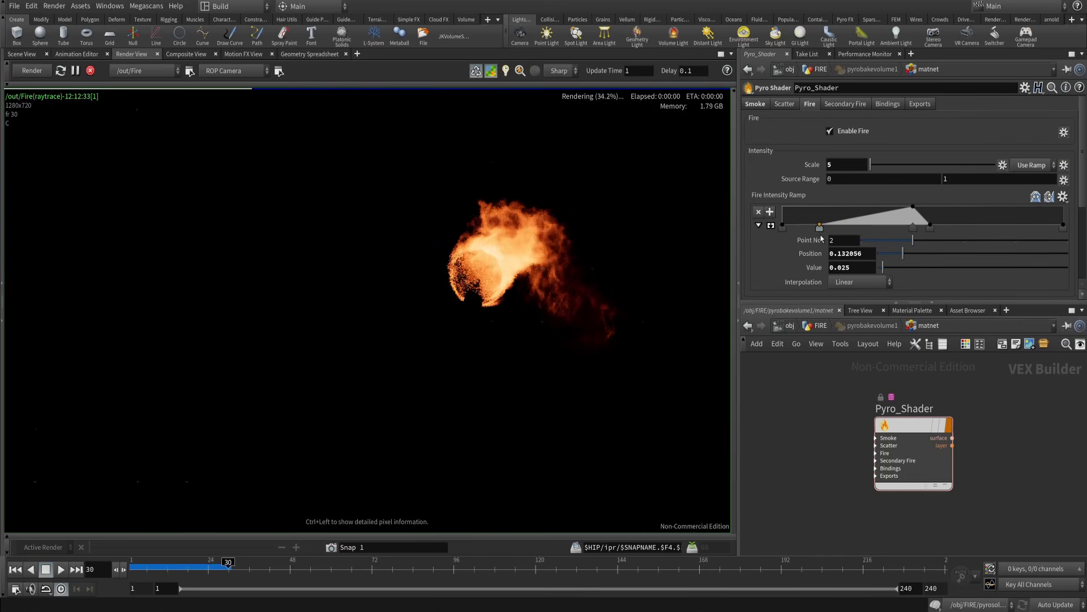
{"action": "left_click", "coordinate": [885, 225]}
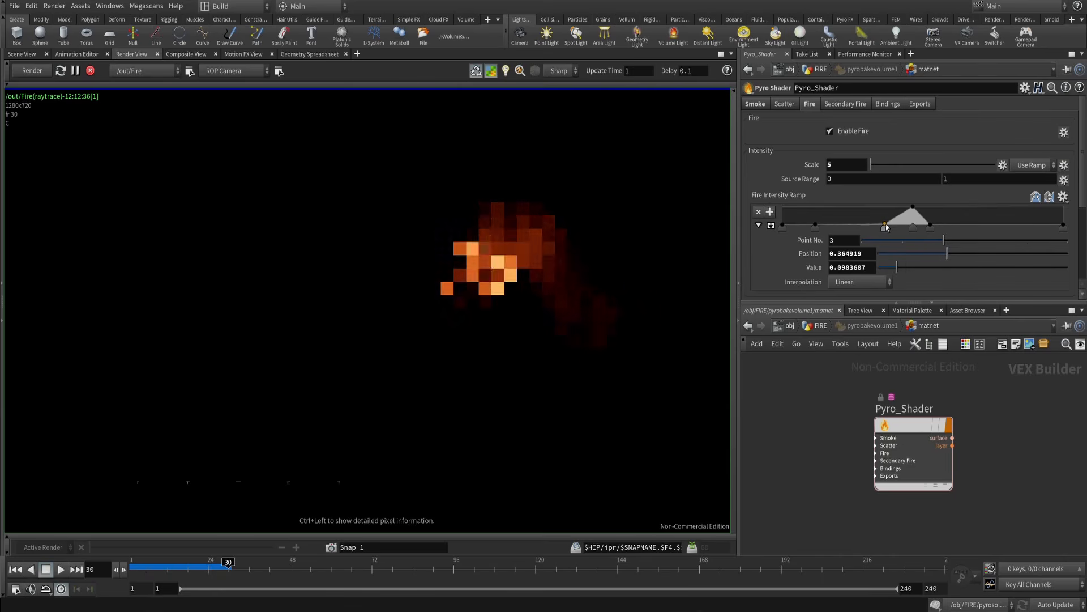
{"action": "left_click_drag", "start_coordinate": [885, 226], "coordinate": [846, 219]}
{"action": "left_click", "coordinate": [863, 226]}
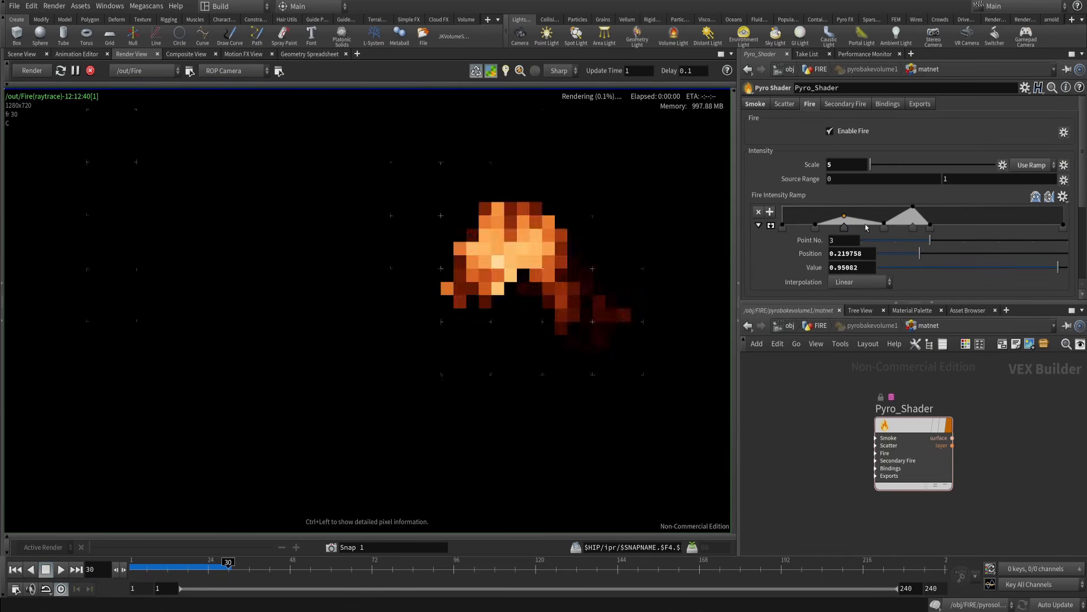
{"action": "left_click_drag", "start_coordinate": [862, 226], "coordinate": [825, 230]}
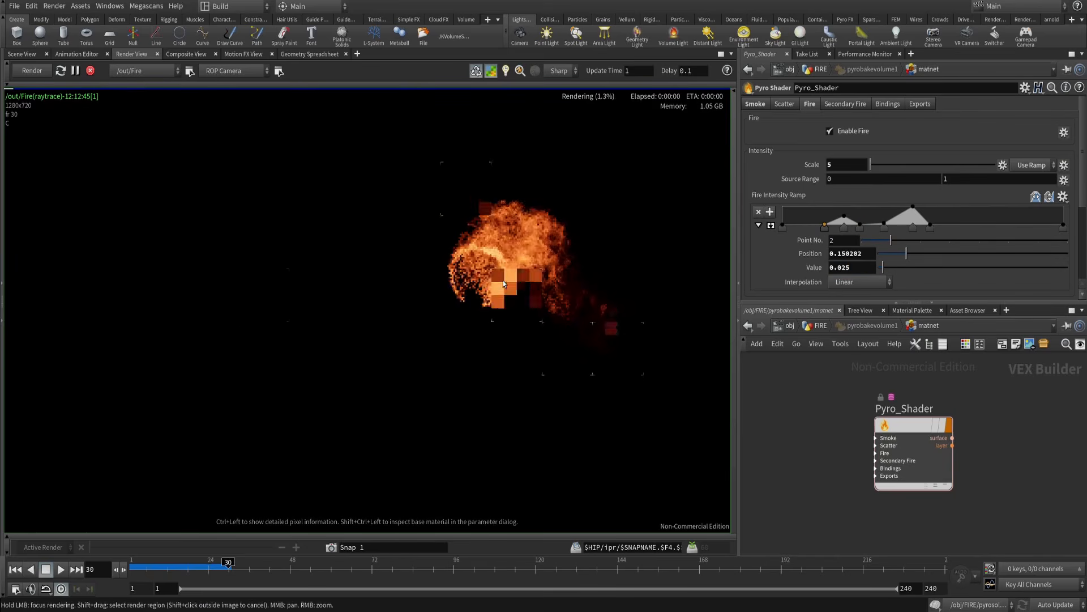
{"action": "scroll", "coordinate": [566, 229], "scroll_direction": "down", "scroll_amount": 3}
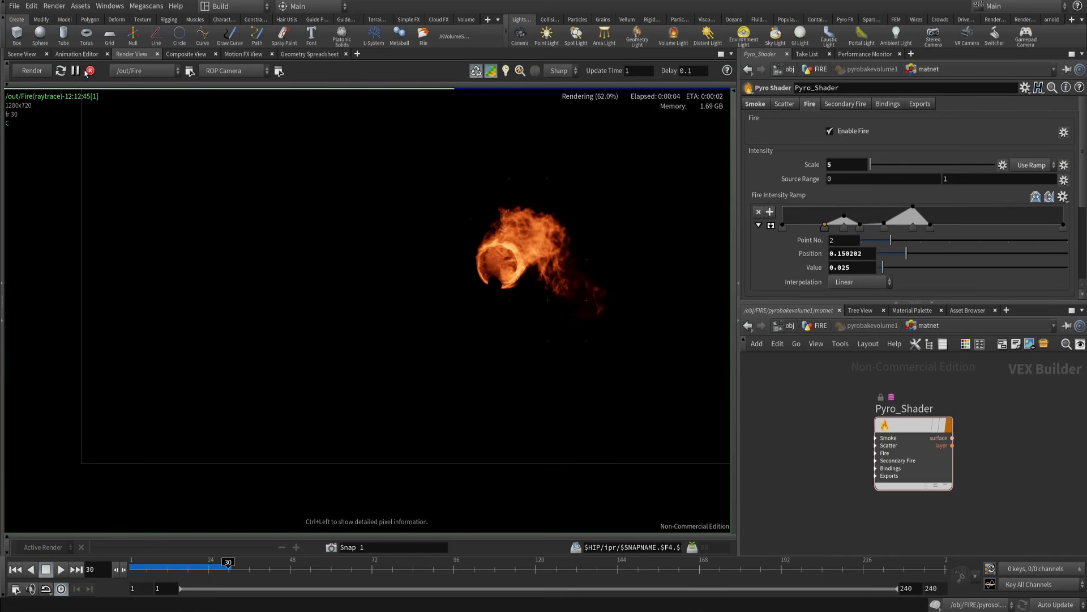
- Return to the FIRE network and set pyrosolver2's Turbulence to 1.5 in its Shape settings
{"action": "left_click", "coordinate": [813, 326]}
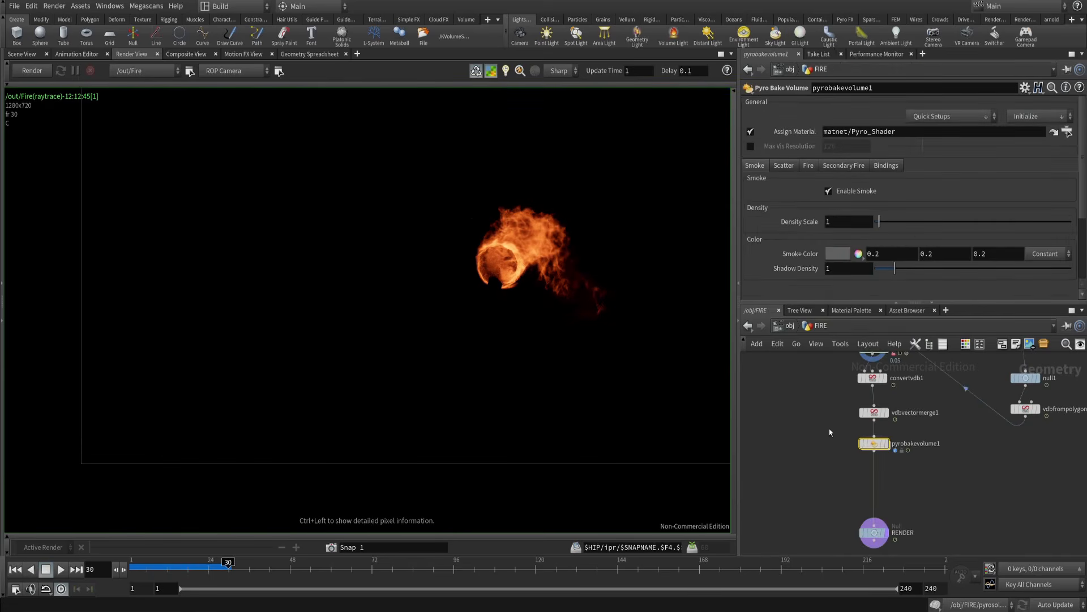
{"action": "left_click", "coordinate": [862, 467]}
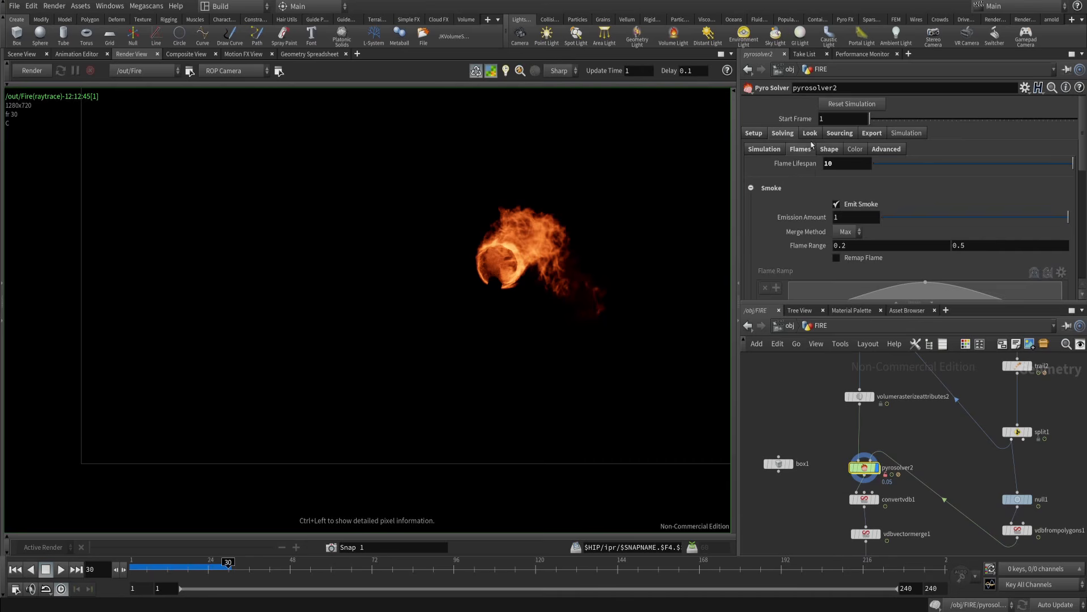
{"action": "left_click", "coordinate": [830, 149]}
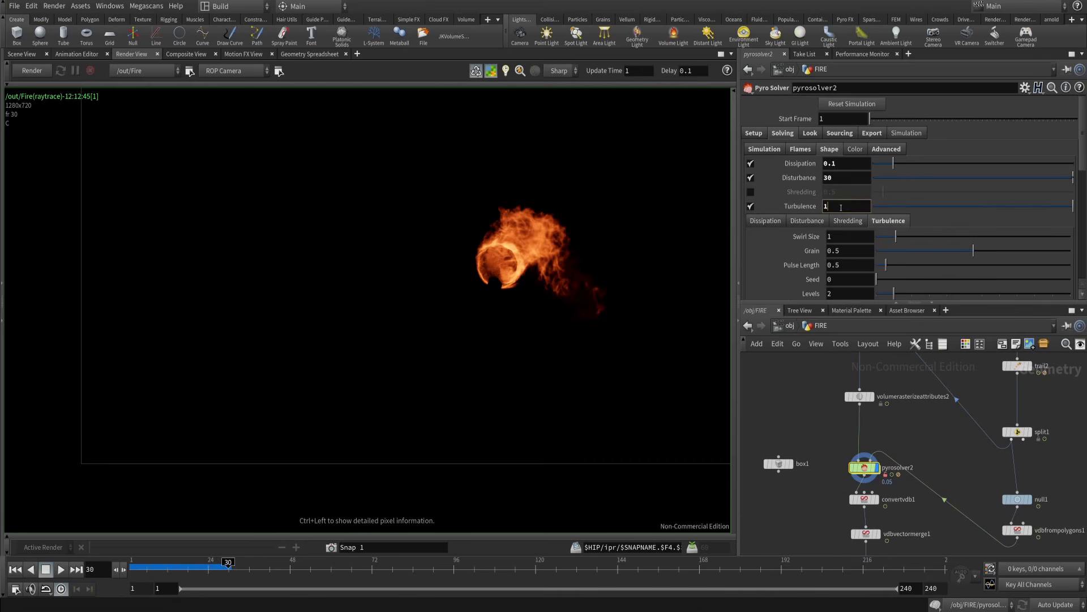
{"action": "middle_click_drag", "start_coordinate": [798, 427], "coordinate": [806, 375]}
{"action": "middle_click_drag", "start_coordinate": [786, 463], "coordinate": [797, 425]}
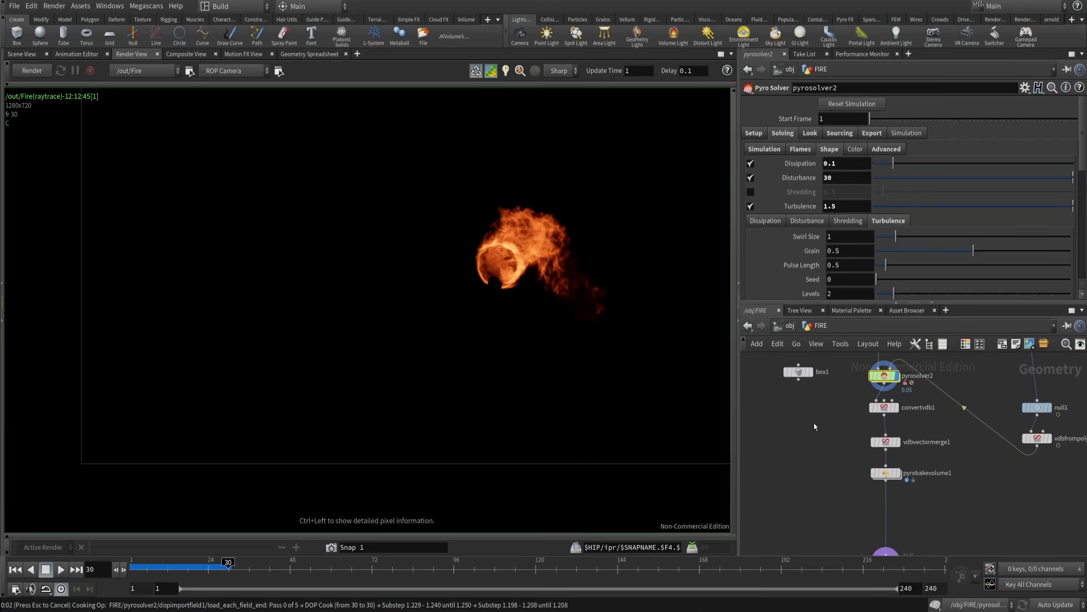
{"action": "scroll", "coordinate": [814, 423], "scroll_direction": "down", "scroll_amount": 3}
{"action": "middle_click_drag", "start_coordinate": [835, 524], "coordinate": [821, 461]}
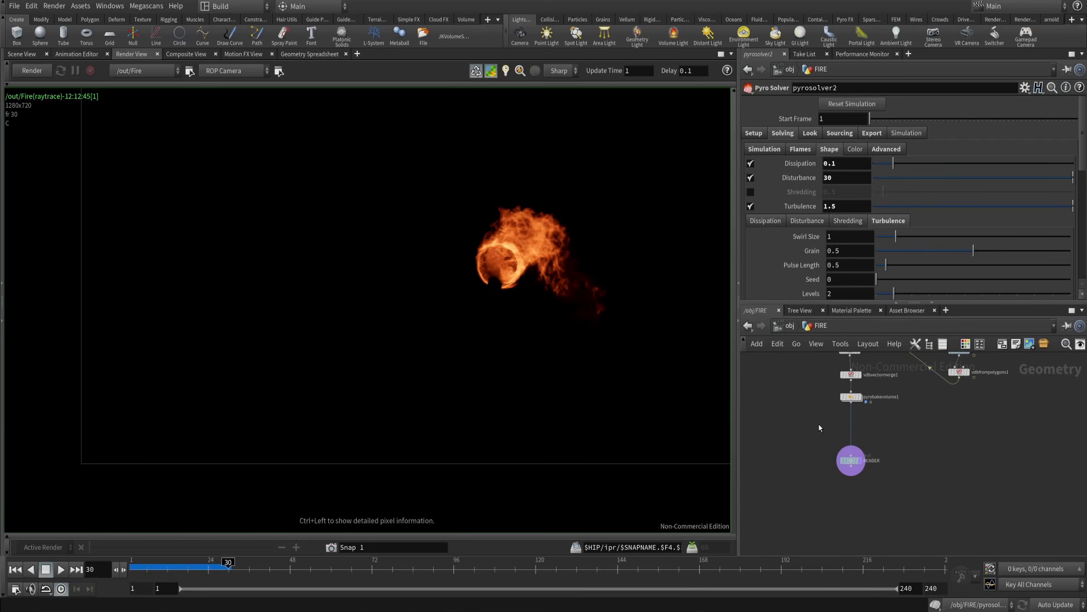
{"action": "middle_click_drag", "start_coordinate": [801, 382], "coordinate": [803, 409]}
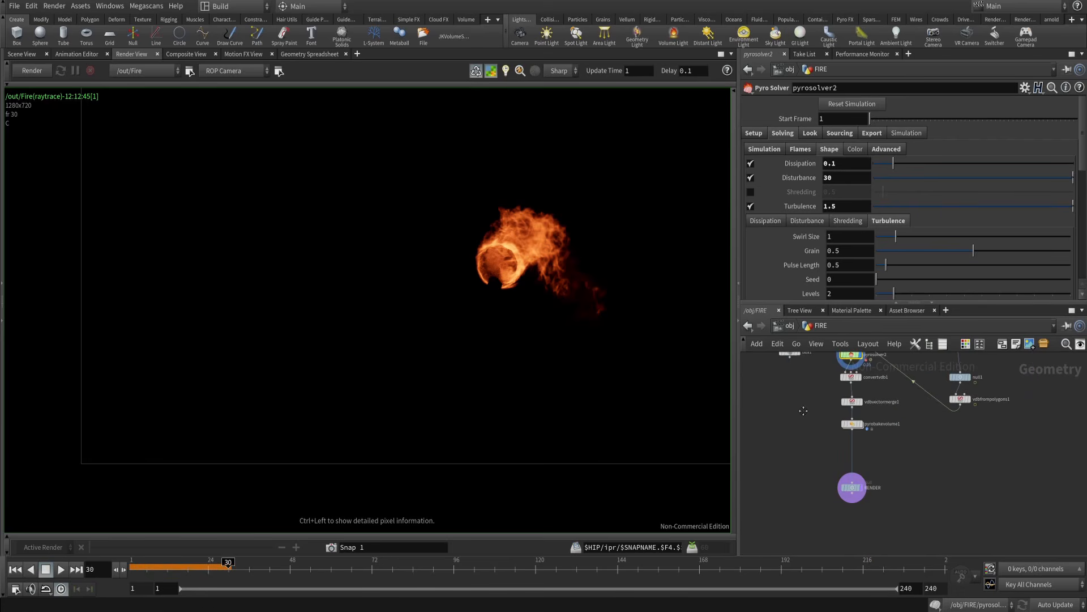
{"action": "middle_click_drag", "start_coordinate": [935, 458], "coordinate": [923, 479]}
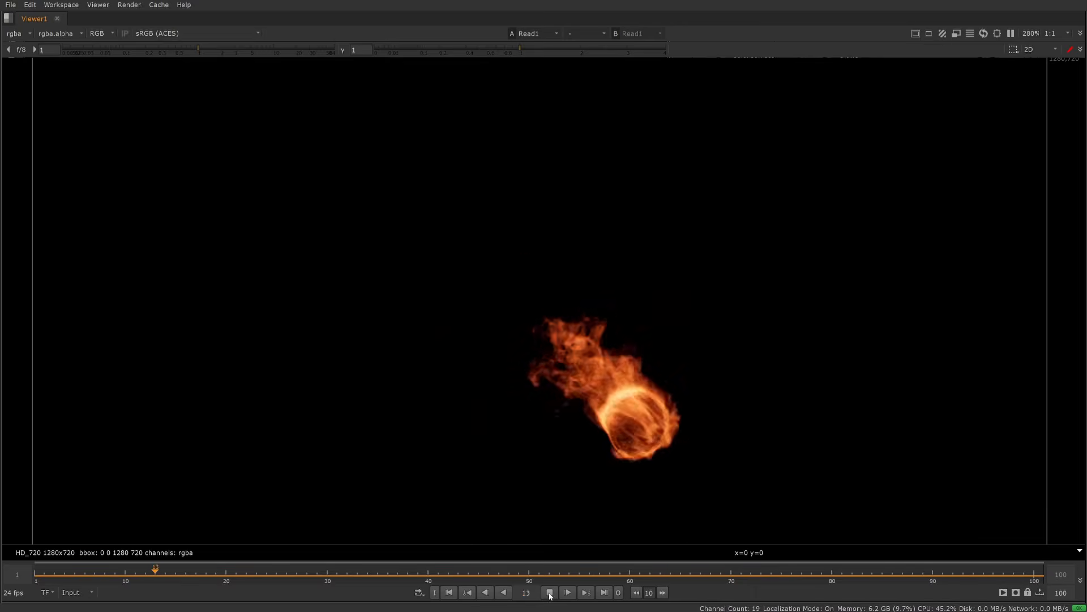
- In Nuke, compare the Read1 and Read2 fire renders by playing Read2 and scrubbing through the final frames
{"action": "left_click", "coordinate": [992, 573]}
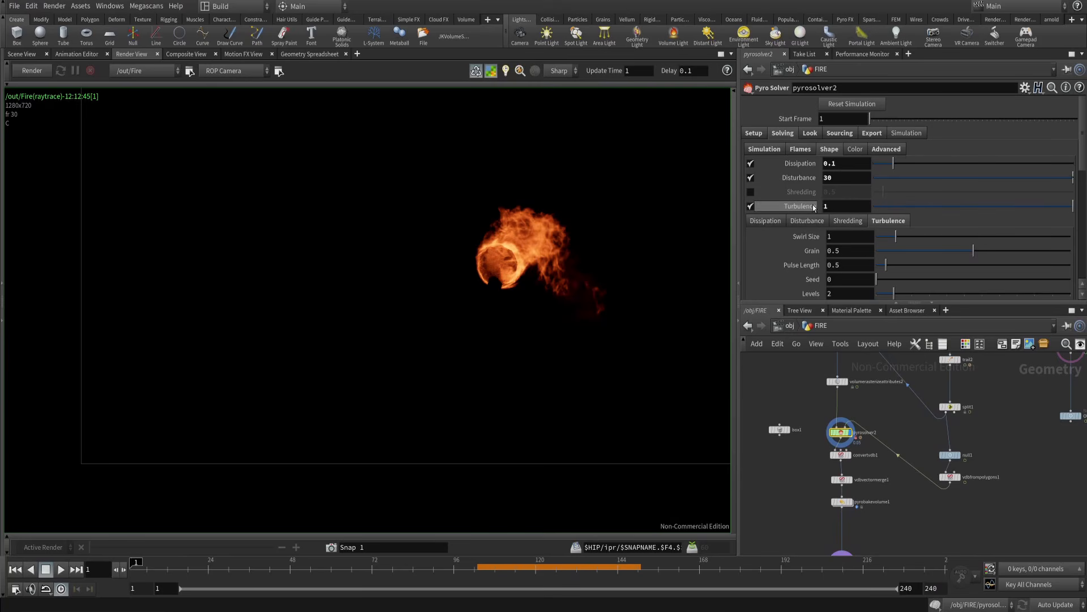
{"action": "key", "text": "alt+Tab"}
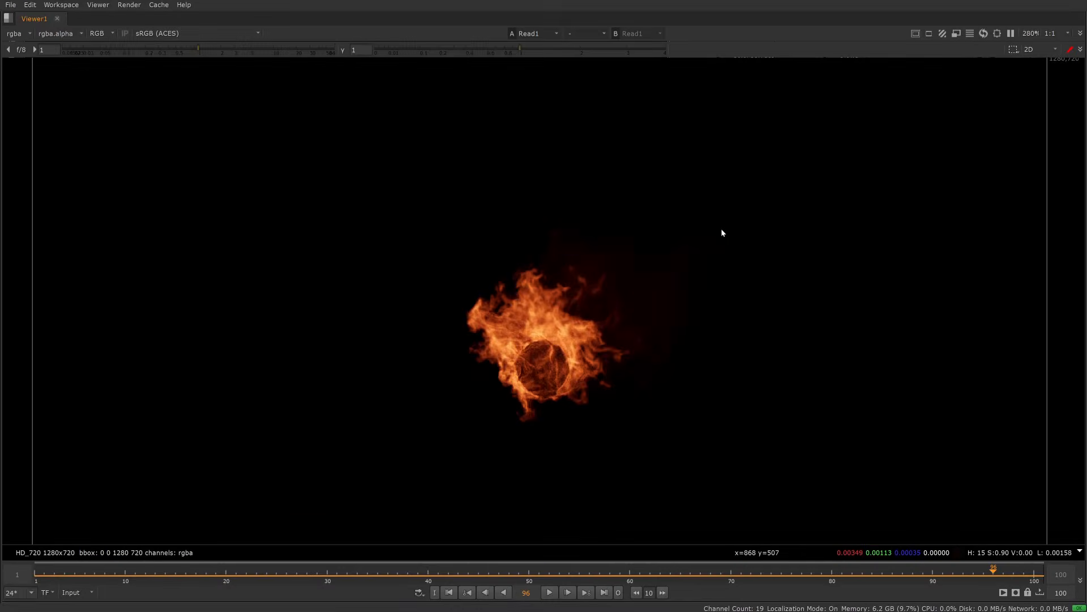
{"action": "key", "text": "2"}
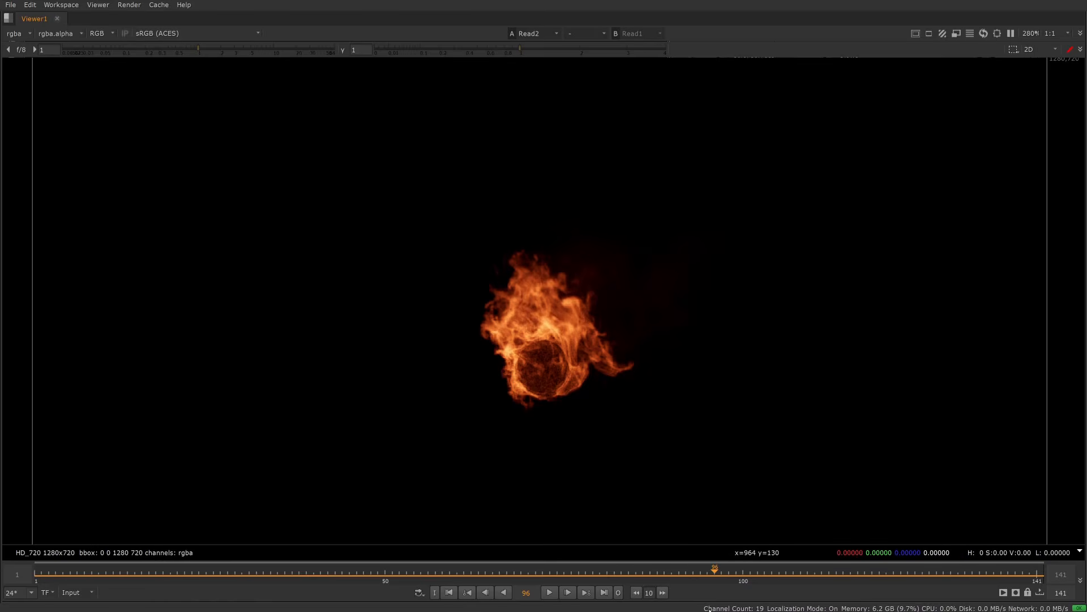
{"action": "left_click", "coordinate": [551, 592]}
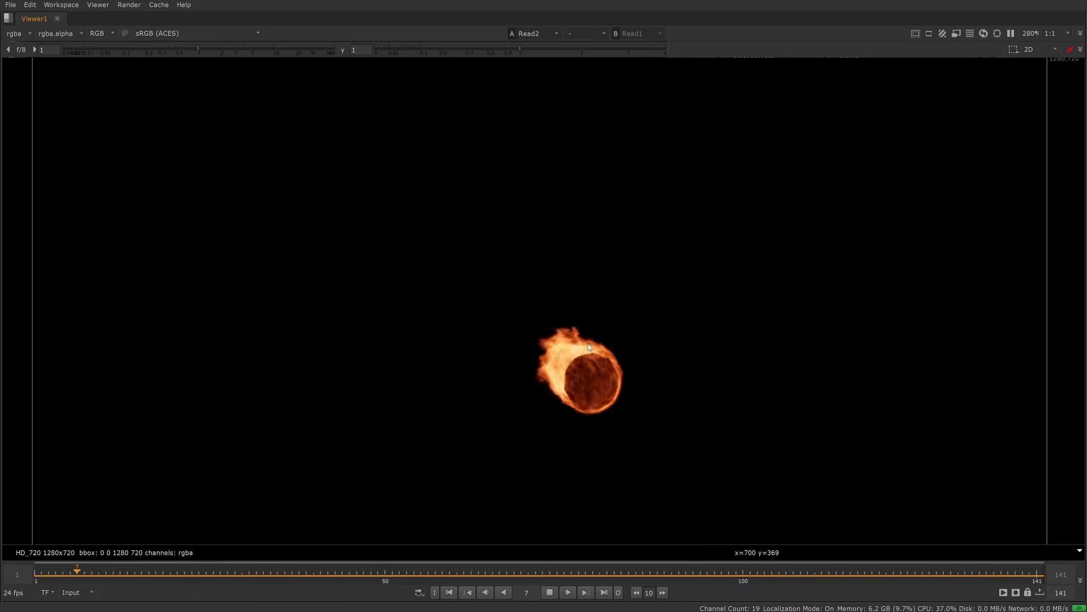
{"action": "left_click", "coordinate": [549, 592]}
{"action": "left_click_drag", "start_coordinate": [984, 573], "coordinate": [1023, 573]}
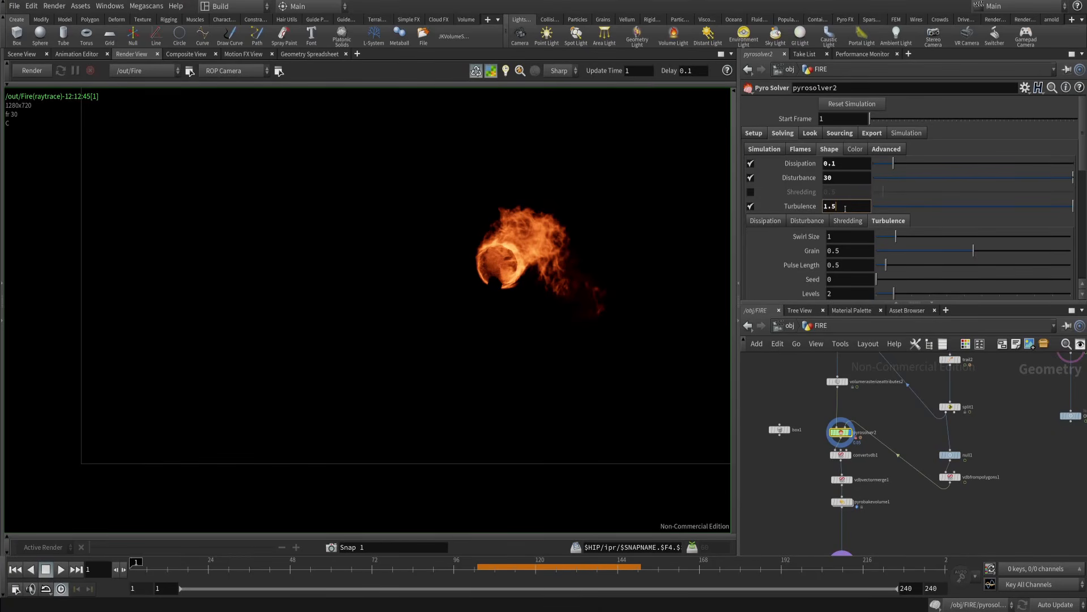
- Back in Houdini, set pyrosolver2's Turbulence to 1.5 and enable the Control Field for the turbulence
{"action": "key", "text": "Return"}
{"action": "scroll", "coordinate": [759, 218], "scroll_direction": "down", "scroll_amount": 5}
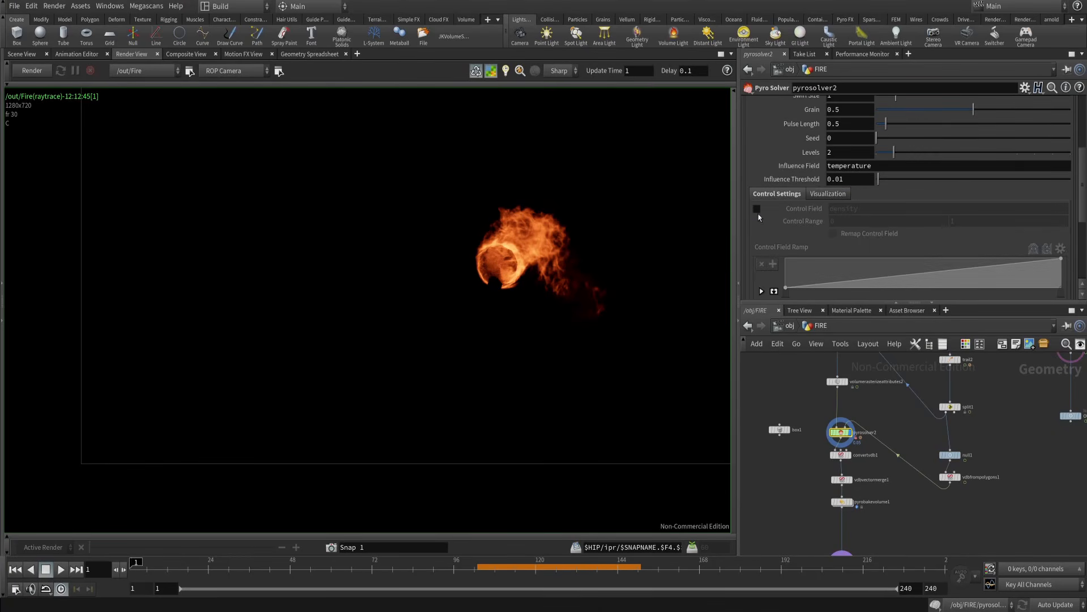
{"action": "left_click", "coordinate": [758, 209]}
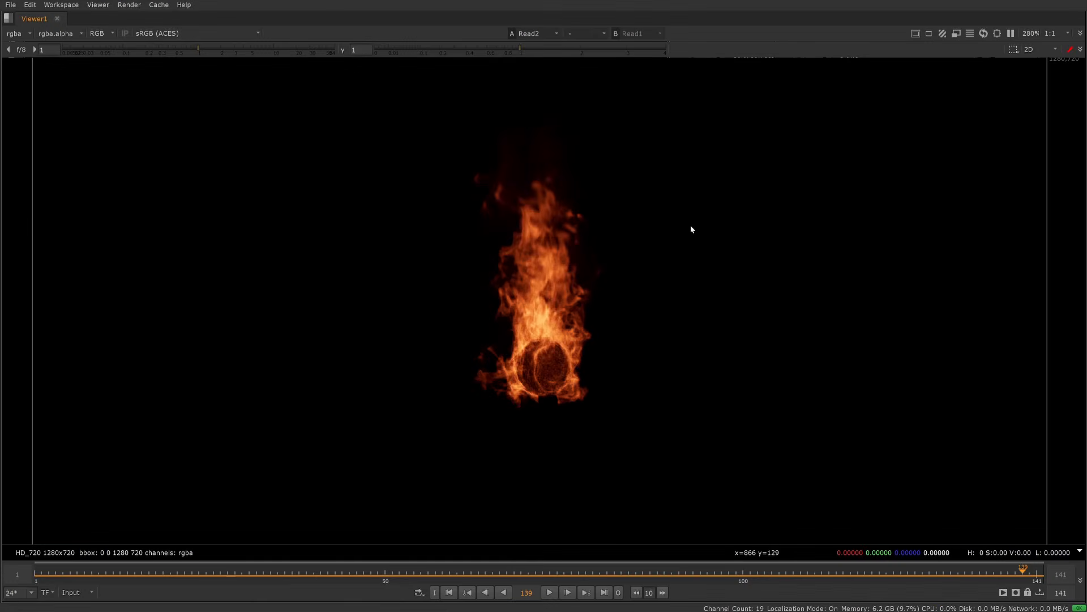
- In Nuke, view the Read3 render, scrubbing its late frames and playing the sequence to examine the flame motion
{"action": "key", "text": "3"}
{"action": "left_click_drag", "start_coordinate": [958, 575], "coordinate": [1019, 575]}
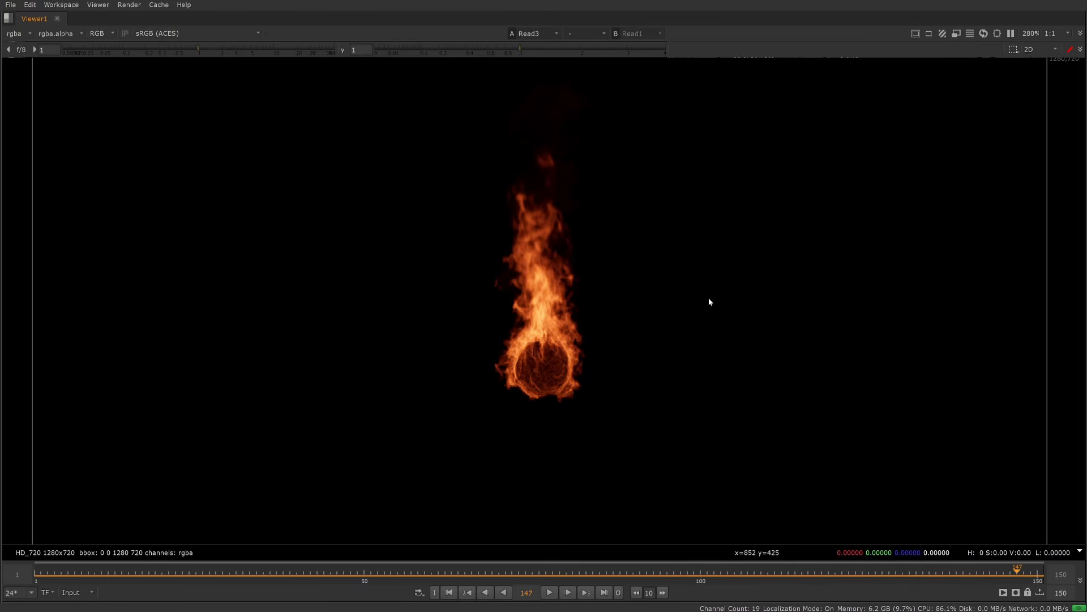
{"action": "left_click", "coordinate": [550, 592]}
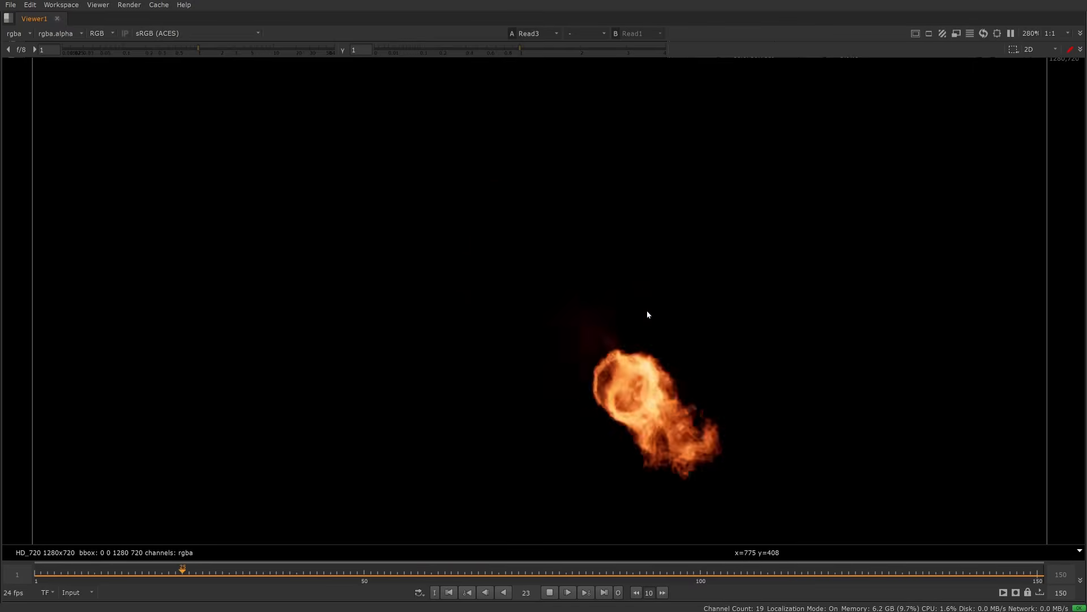
{"action": "left_click", "coordinate": [549, 592]}
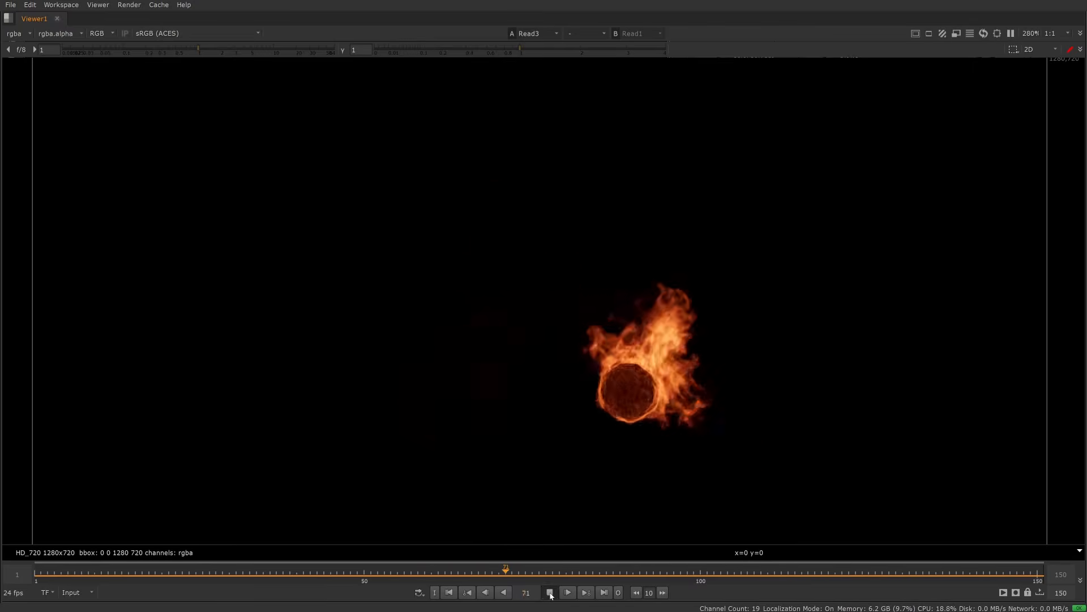
{"action": "left_click", "coordinate": [979, 570]}
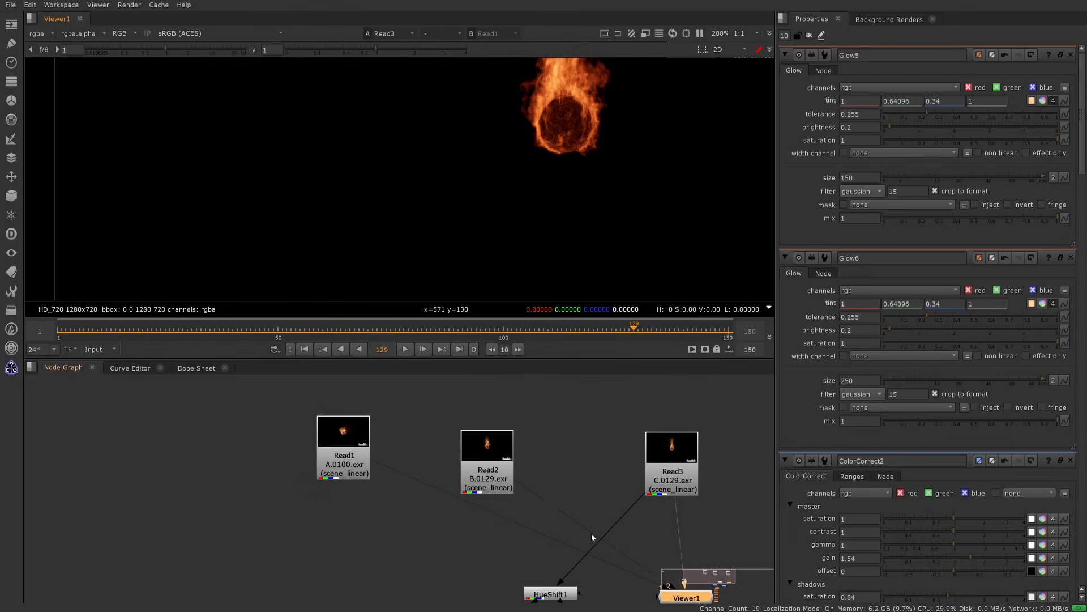
- Inspect the Read3 flame at frame 129 in the node graph layout and connect Read3 to the viewer's first input
{"action": "middle_click_drag", "start_coordinate": [591, 534], "coordinate": [553, 529]}
{"action": "scroll", "coordinate": [624, 181], "scroll_direction": "down", "scroll_amount": 3}
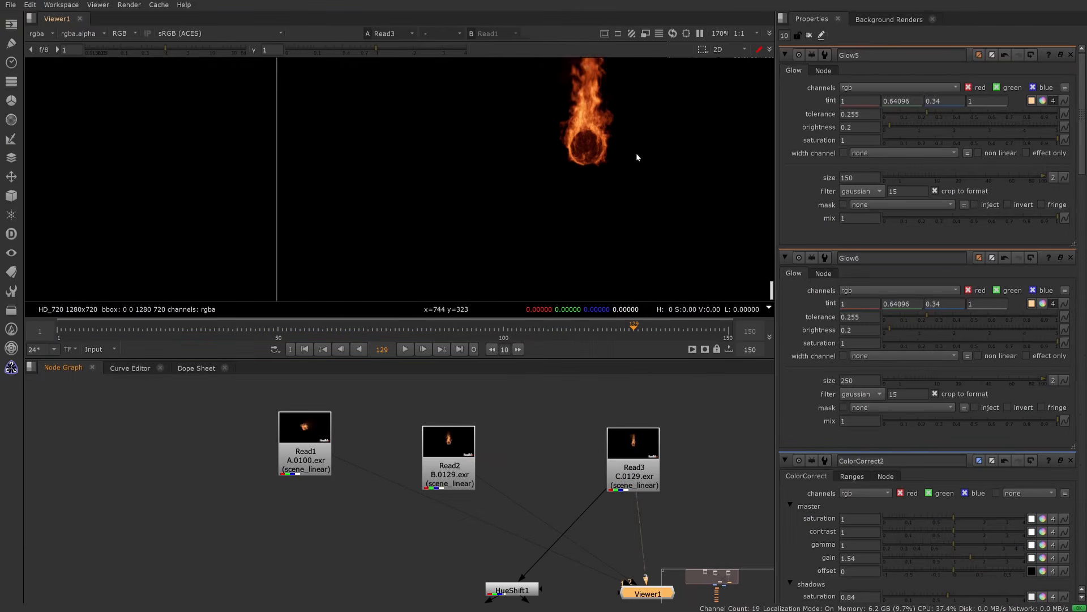
{"action": "middle_click_drag", "start_coordinate": [664, 90], "coordinate": [517, 185]}
{"action": "scroll", "coordinate": [428, 177], "scroll_direction": "up", "scroll_amount": 2}
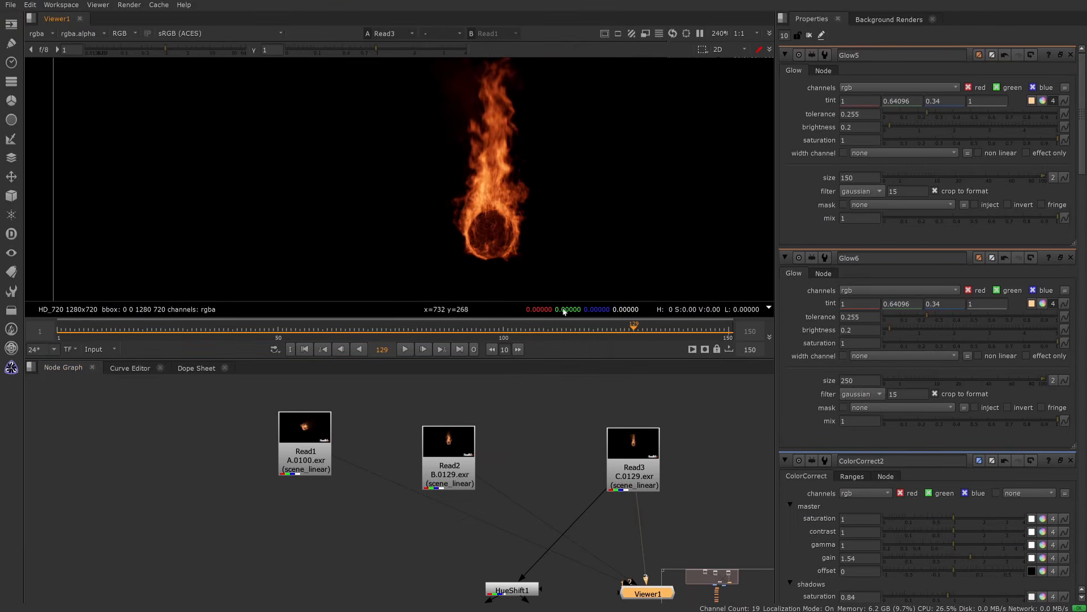
{"action": "scroll", "coordinate": [515, 186], "scroll_direction": "down", "scroll_amount": 1}
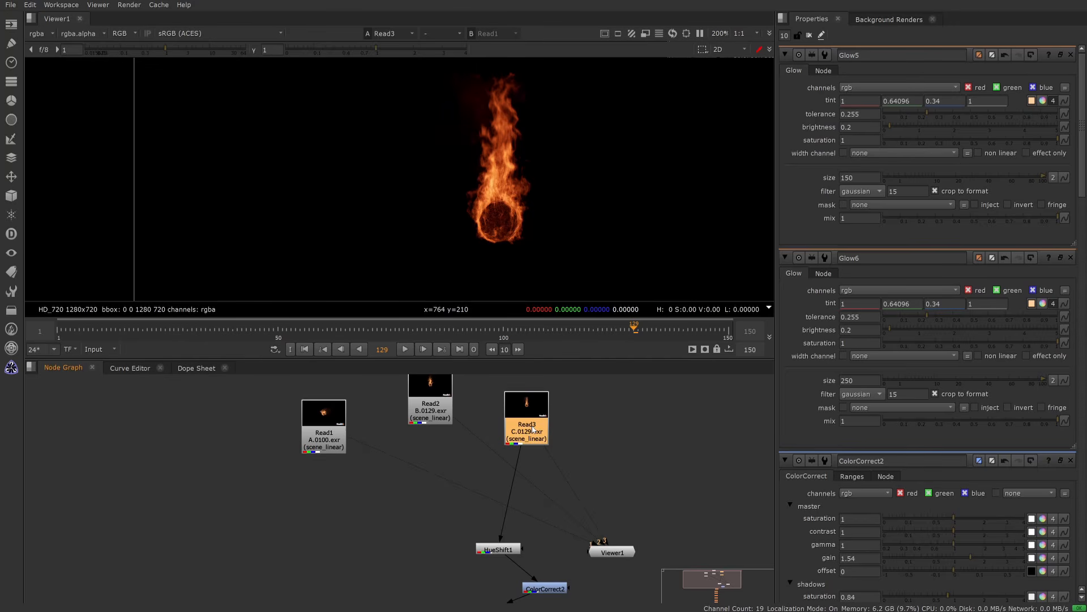
{"action": "key", "text": "1"}
{"action": "scroll", "coordinate": [483, 220], "scroll_direction": "down", "scroll_amount": 5}
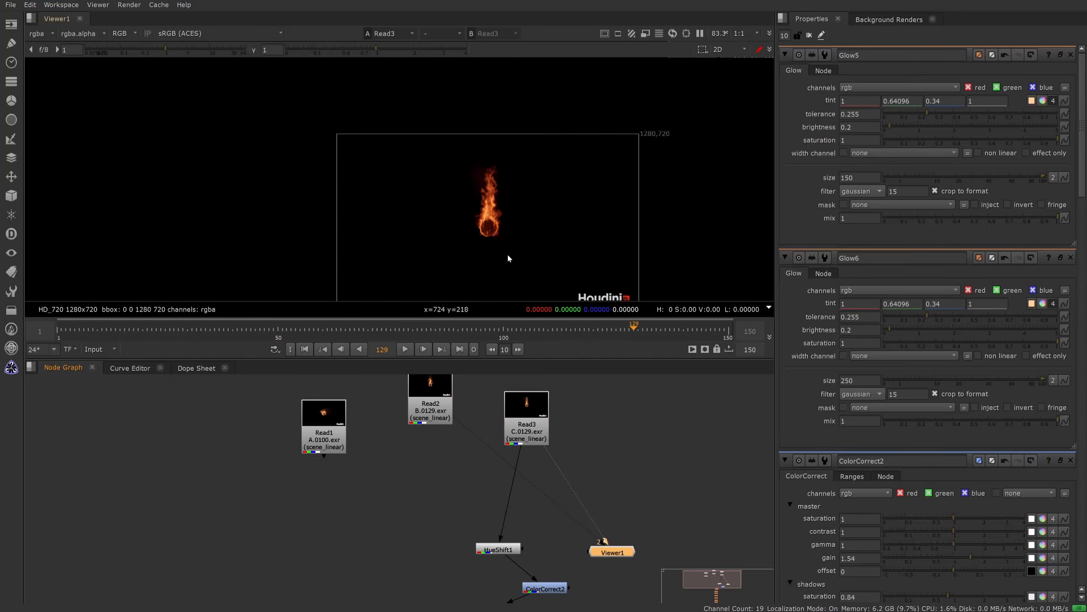
- Examine the Read3 flame close up and scrub back to frame 105
{"action": "scroll", "coordinate": [512, 290], "scroll_direction": "up", "scroll_amount": 2}
{"action": "middle_click_drag", "start_coordinate": [513, 291], "coordinate": [528, 235]}
{"action": "scroll", "coordinate": [520, 188], "scroll_direction": "up", "scroll_amount": 1}
{"action": "middle_click_drag", "start_coordinate": [520, 188], "coordinate": [509, 260]}
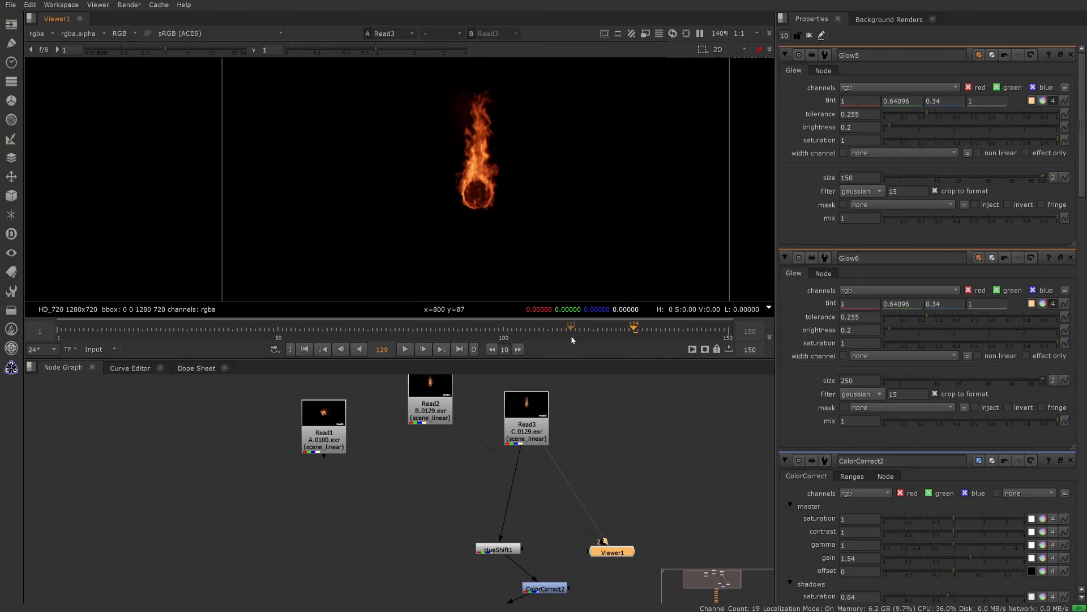
{"action": "left_click_drag", "start_coordinate": [570, 330], "coordinate": [526, 330]}
- Connect Glow6 to the viewer's second input and show frame 139 in the maximized viewer
{"action": "scroll", "coordinate": [615, 438], "scroll_direction": "down", "scroll_amount": 4}
{"action": "middle_click_drag", "start_coordinate": [605, 595], "coordinate": [602, 461]}
{"action": "scroll", "coordinate": [603, 461], "scroll_direction": "up", "scroll_amount": 5}
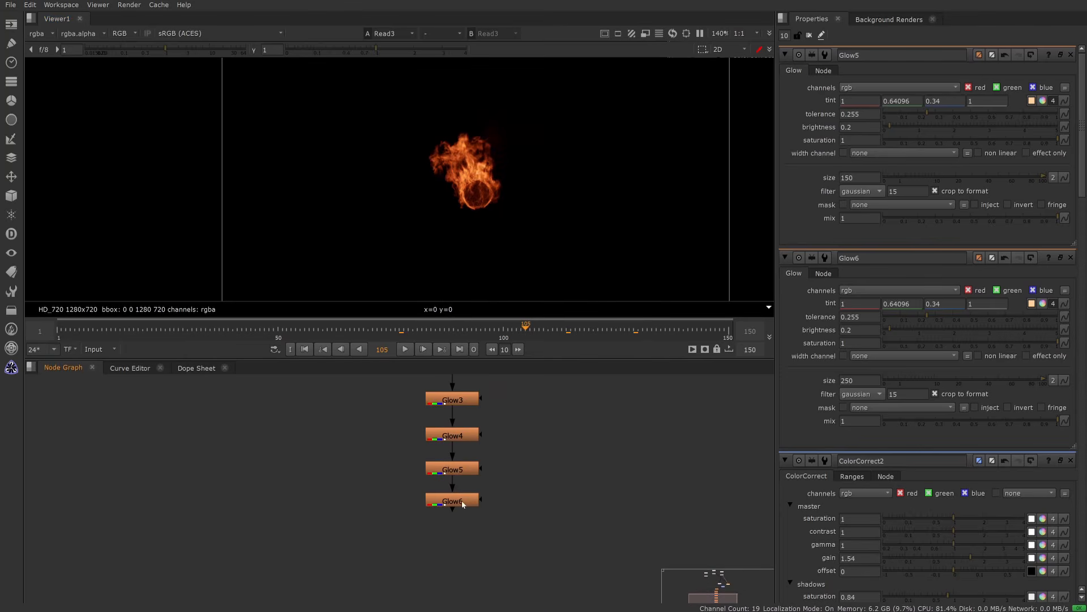
{"action": "left_click", "coordinate": [460, 502]}
{"action": "key", "text": "1"}
{"action": "left_click", "coordinate": [521, 479]}
{"action": "left_click", "coordinate": [680, 333]}
{"action": "key", "text": "space"}
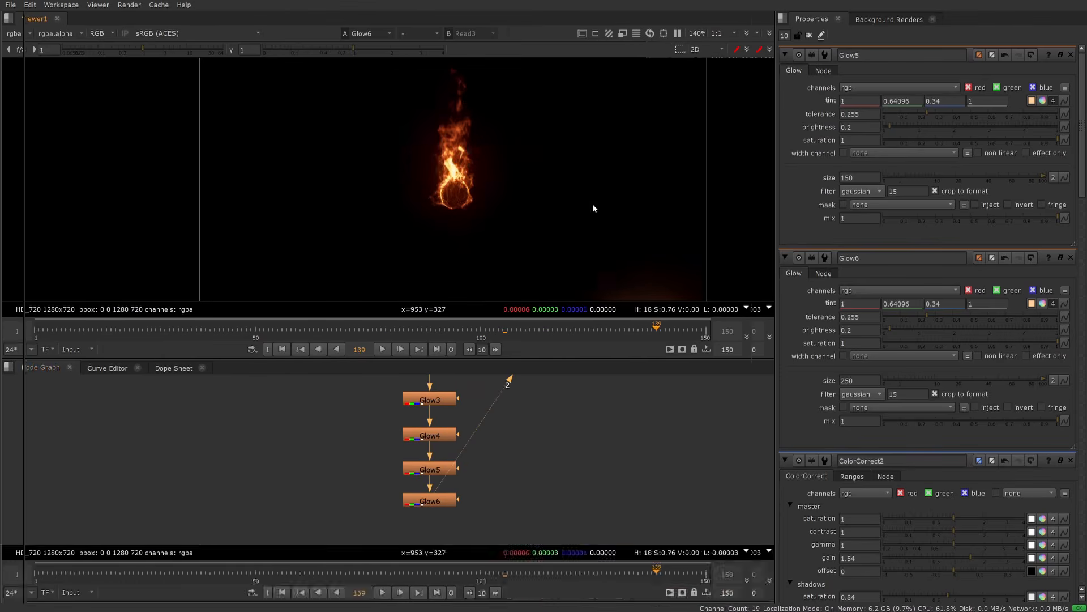
- Compare the raw Read3 flame with the Glow6 result at frame 147 in the maximized viewer
{"action": "scroll", "coordinate": [536, 369], "scroll_direction": "up", "scroll_amount": 4}
{"action": "middle_click_drag", "start_coordinate": [536, 369], "coordinate": [733, 289]}
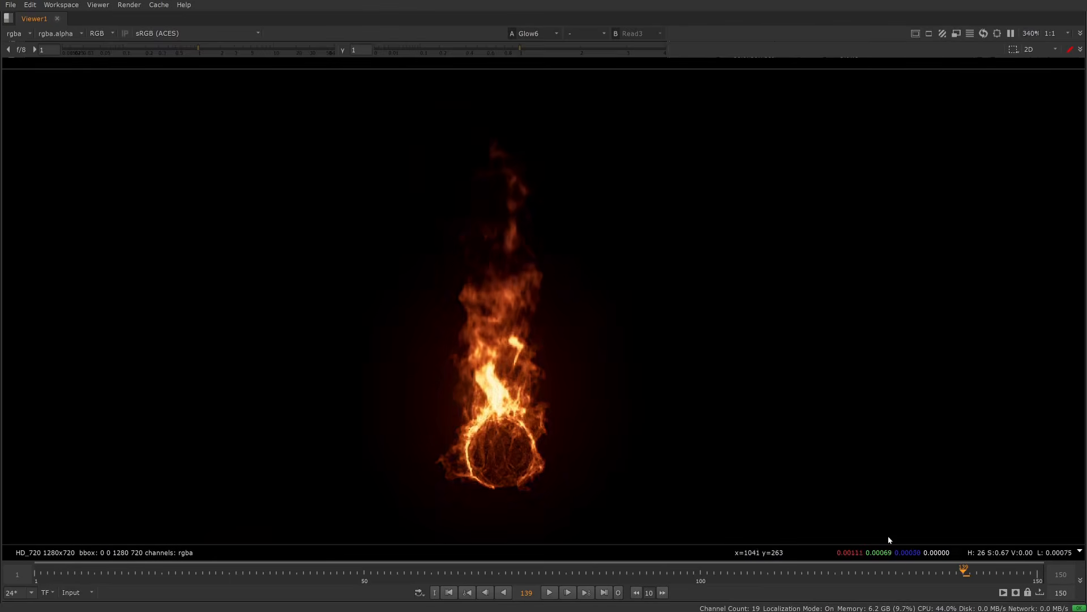
{"action": "left_click_drag", "start_coordinate": [985, 579], "coordinate": [1018, 579]}
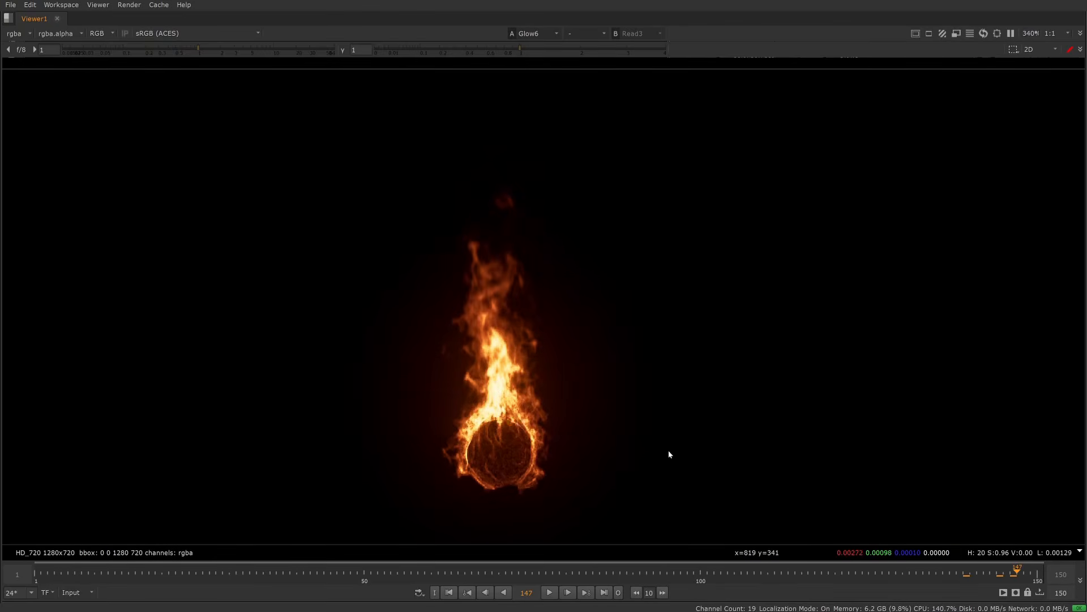
{"action": "middle_click_drag", "start_coordinate": [567, 394], "coordinate": [689, 312]}
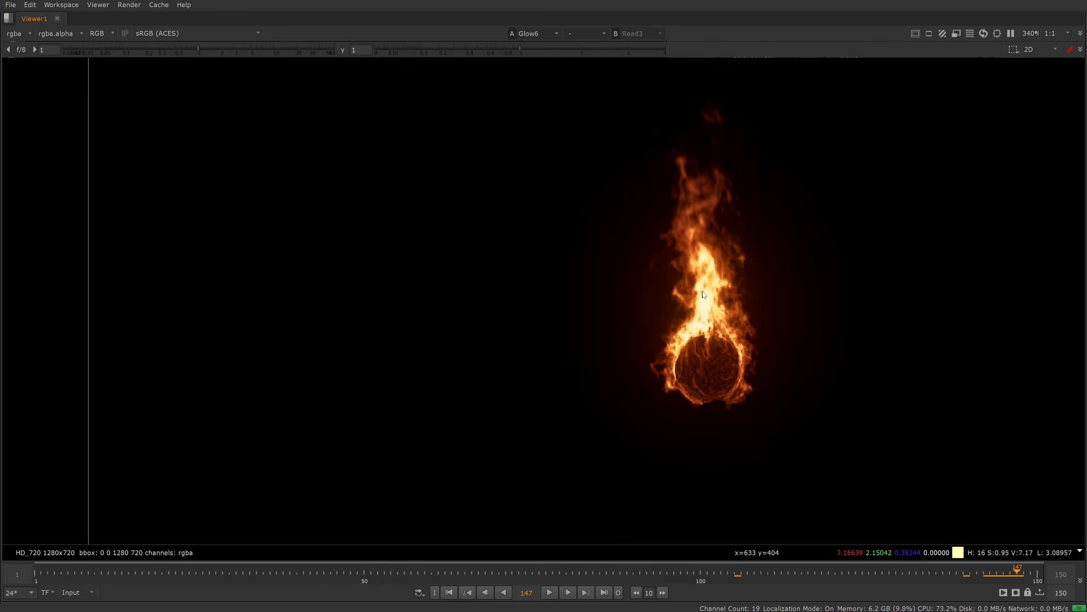
{"action": "key", "text": "1"}
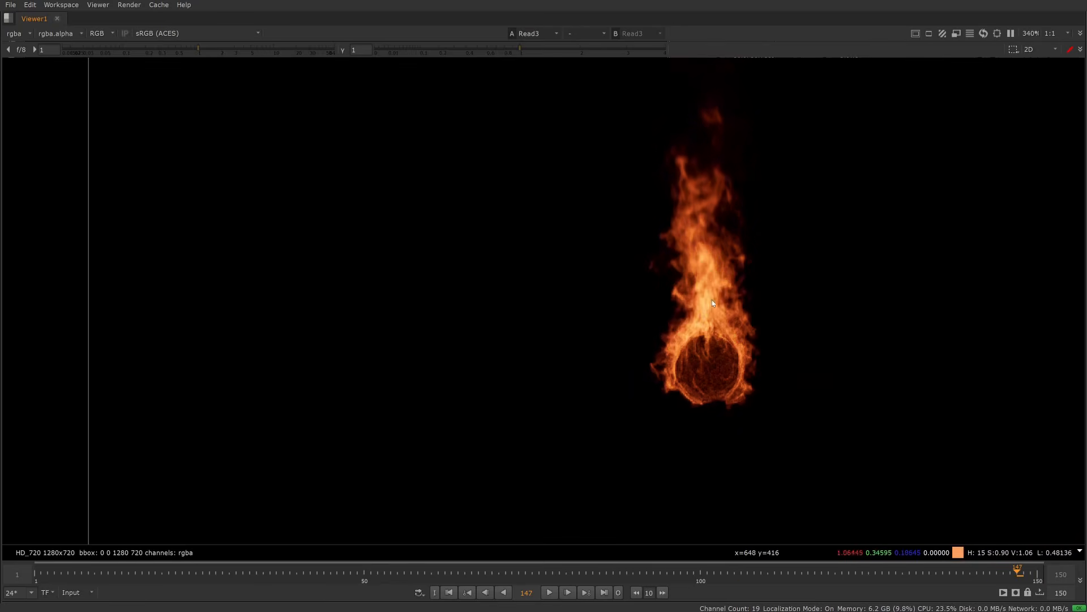
{"action": "key", "text": "2"}
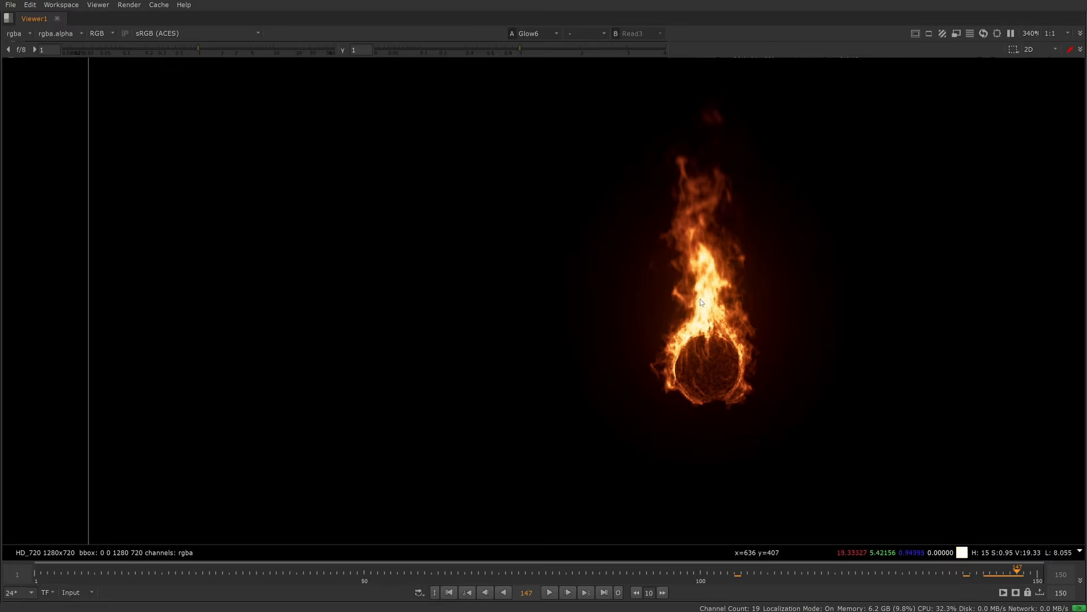
{"action": "key", "text": "space"}
- Move Read3 directly above HueShift1 and view HueShift1's output close up
{"action": "scroll", "coordinate": [537, 573], "scroll_direction": "up", "scroll_amount": 5}
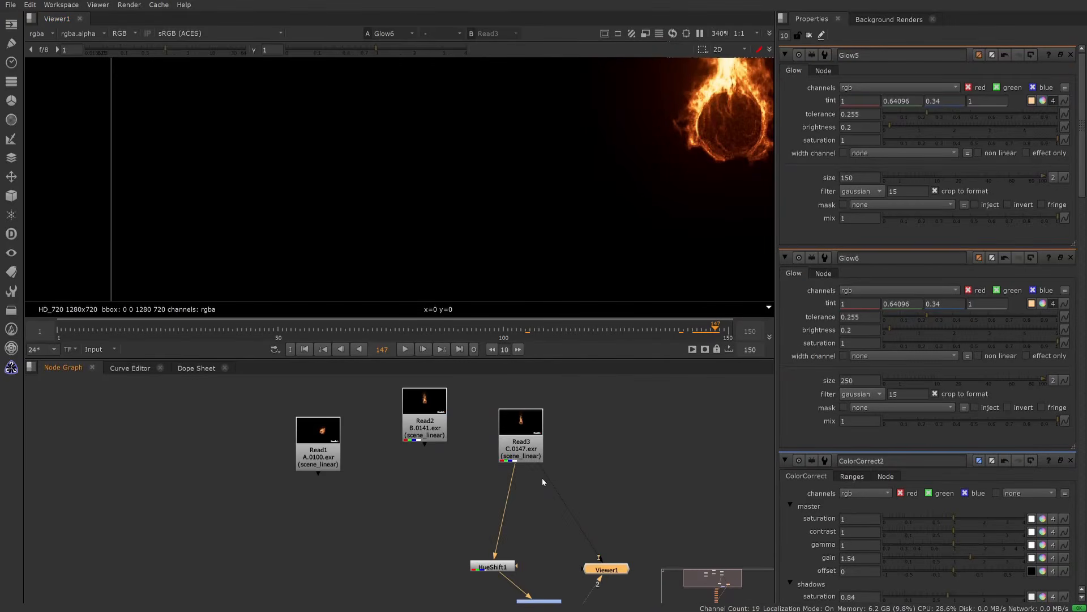
{"action": "left_click_drag", "start_coordinate": [540, 447], "coordinate": [528, 447]}
{"action": "left_click", "coordinate": [493, 569]}
{"action": "key", "text": "1"}
{"action": "middle_click_drag", "start_coordinate": [578, 198], "coordinate": [447, 296]}
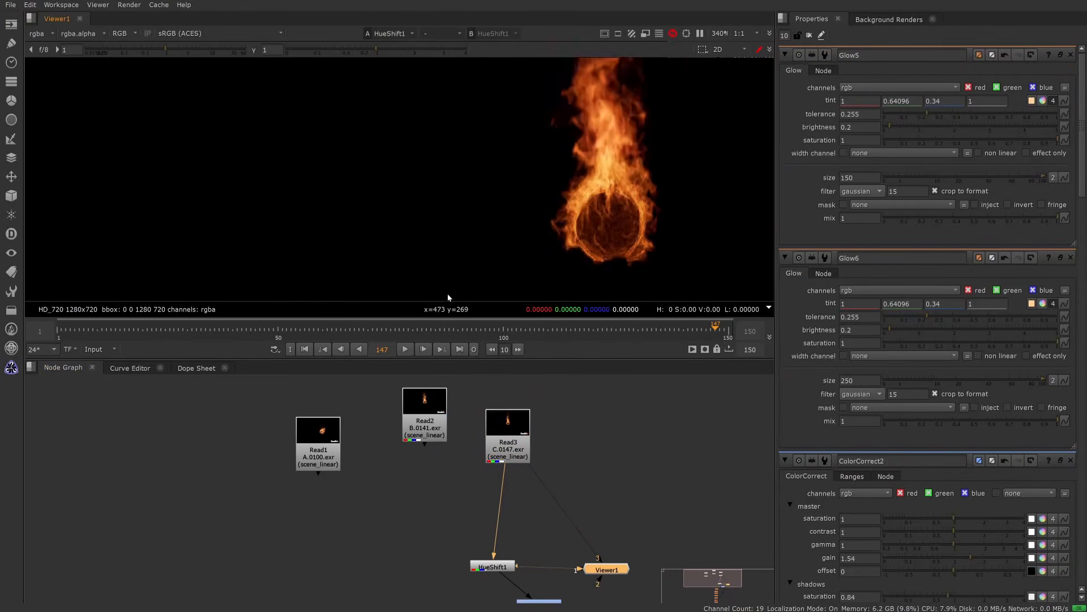
{"action": "scroll", "coordinate": [611, 198], "scroll_direction": "down", "scroll_amount": 1}
{"action": "middle_click_drag", "start_coordinate": [631, 153], "coordinate": [591, 175]}
{"action": "scroll", "coordinate": [572, 197], "scroll_direction": "up", "scroll_amount": 2}
- Open HueShift1's properties and toggle the node off and on to compare its effect on the flame
{"action": "double_click", "coordinate": [499, 567]}
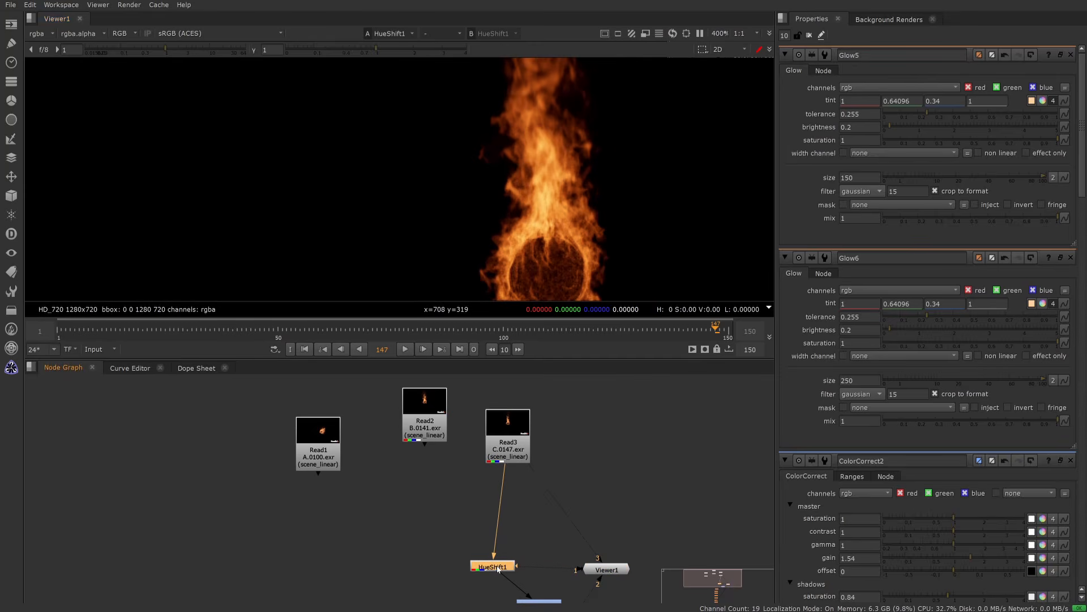
{"action": "scroll", "coordinate": [566, 222], "scroll_direction": "down", "scroll_amount": 2}
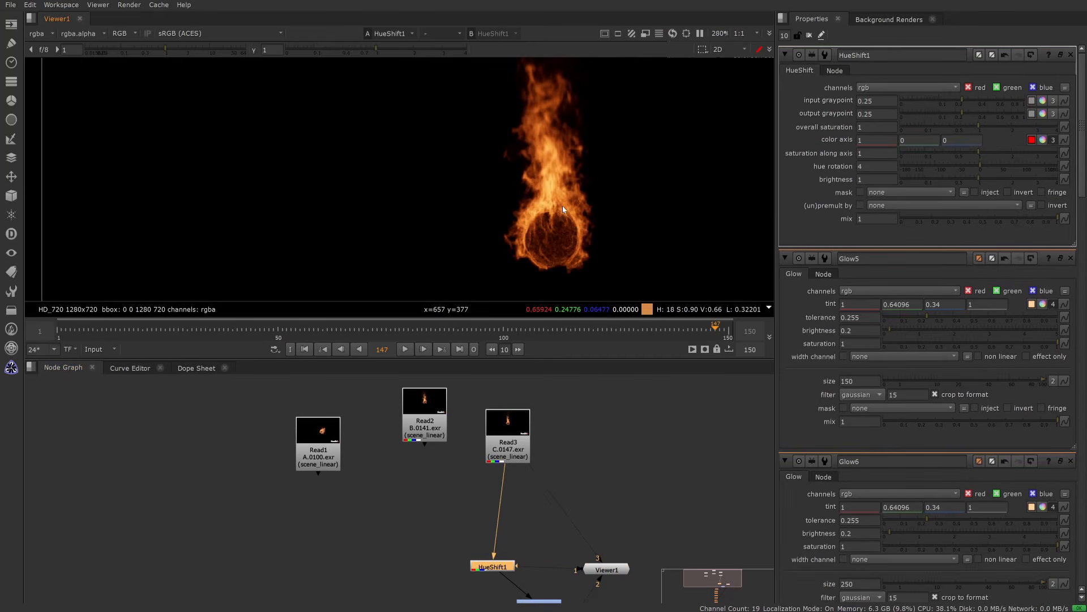
{"action": "scroll", "coordinate": [550, 202], "scroll_direction": "up", "scroll_amount": 2}
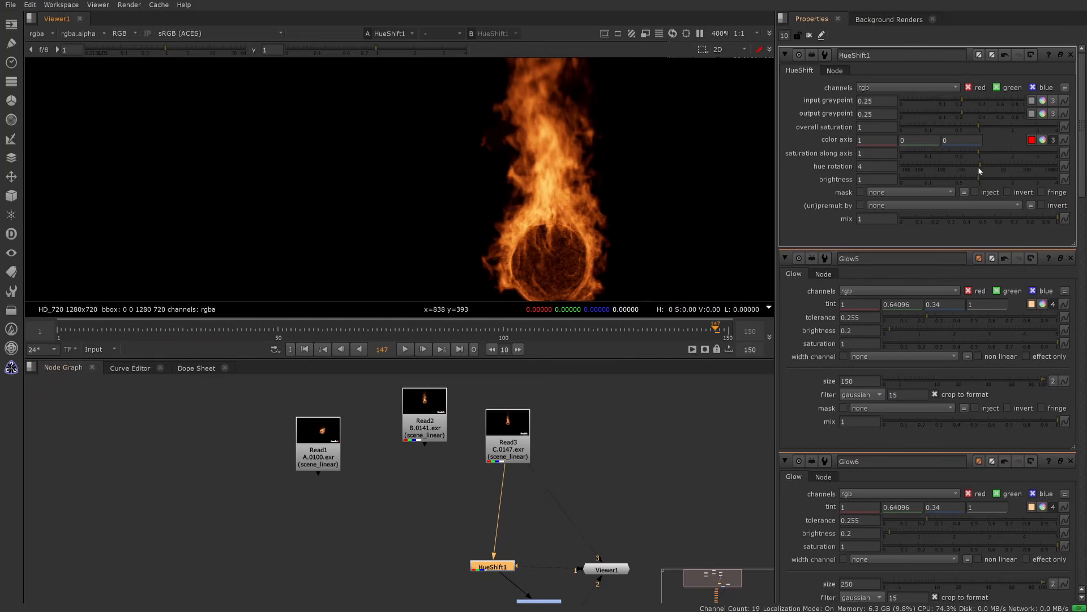
{"action": "key", "text": "d"}
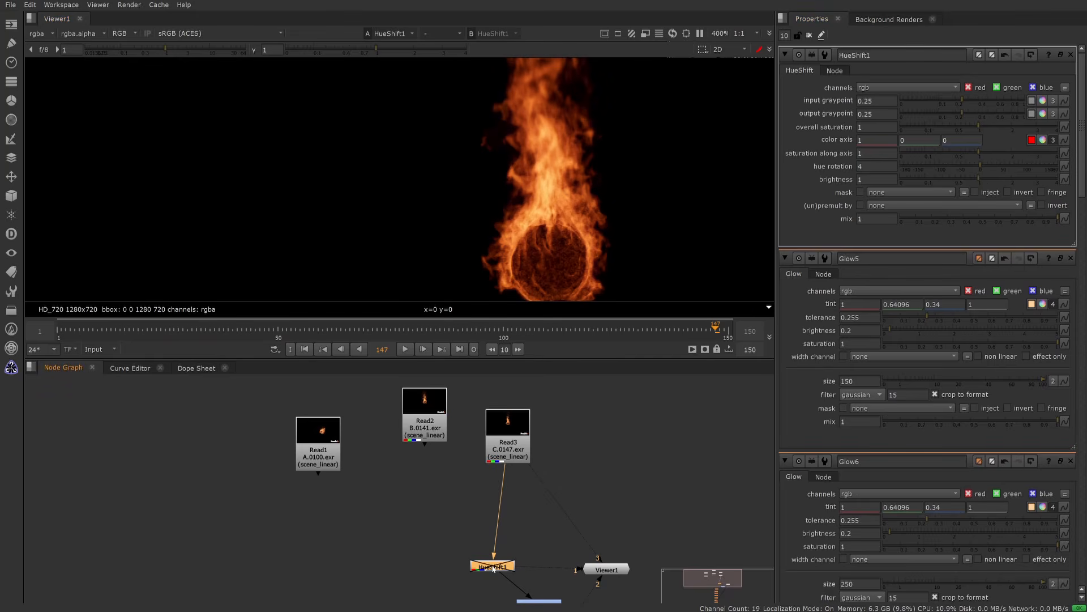
{"action": "key", "text": "d"}
- Align ColorCorrect2 below HueShift1 and show its output with its properties open
{"action": "middle_click_drag", "start_coordinate": [494, 568], "coordinate": [499, 499]}
{"action": "left_click", "coordinate": [543, 531]}
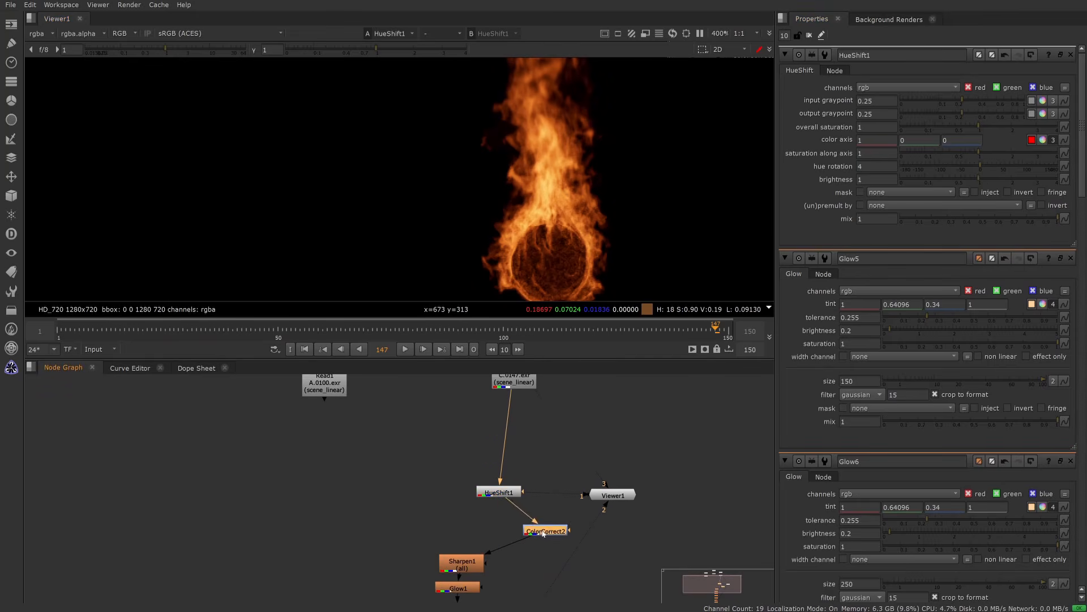
{"action": "left_click_drag", "start_coordinate": [542, 533], "coordinate": [492, 522]}
{"action": "scroll", "coordinate": [503, 524], "scroll_direction": "up", "scroll_amount": 2}
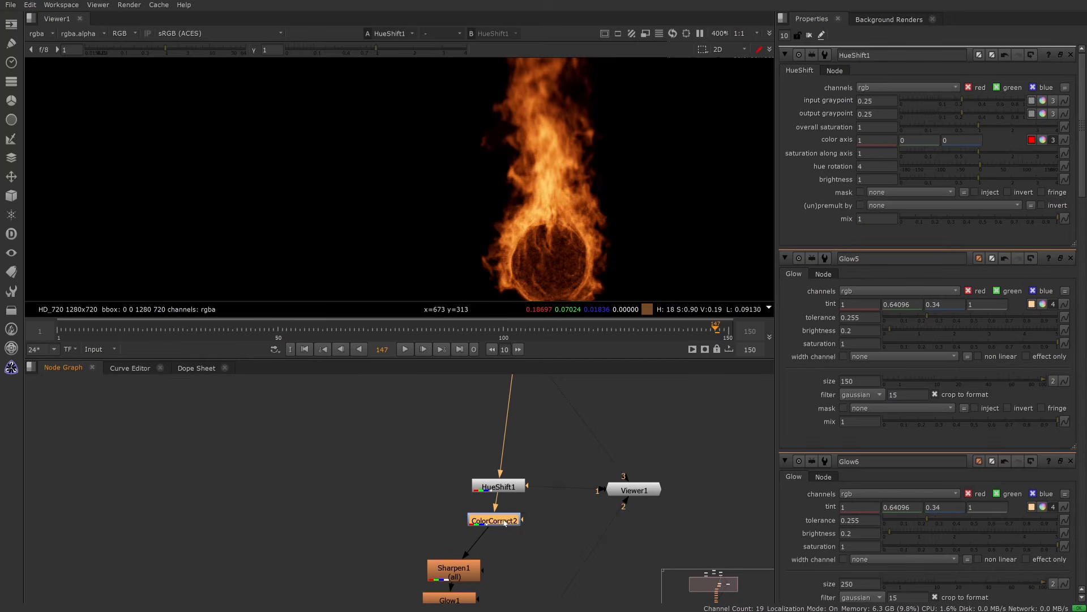
{"action": "key", "text": "1"}
{"action": "double_click", "coordinate": [505, 522]}
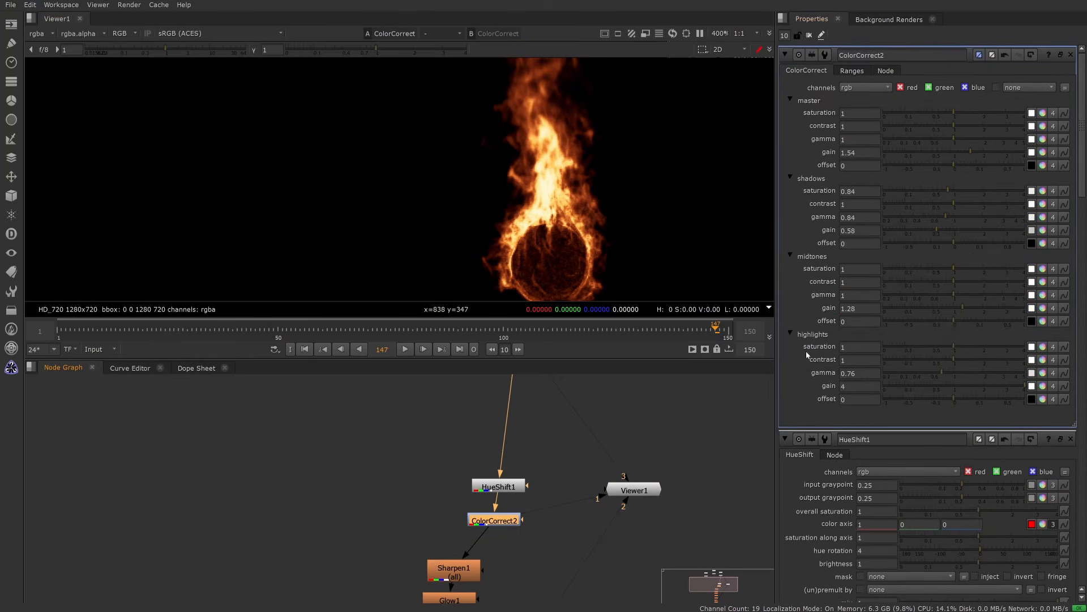
- Inspect ColorCorrect2's highlight and shadow range curves, then return to its color correction settings
{"action": "left_click", "coordinate": [853, 70]}
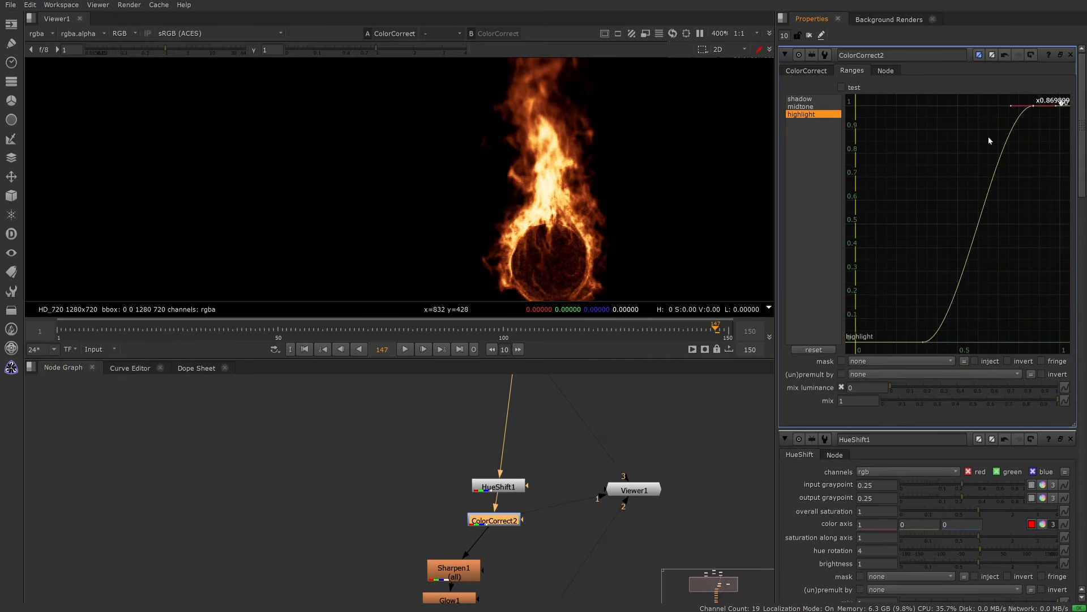
{"action": "left_click", "coordinate": [807, 99]}
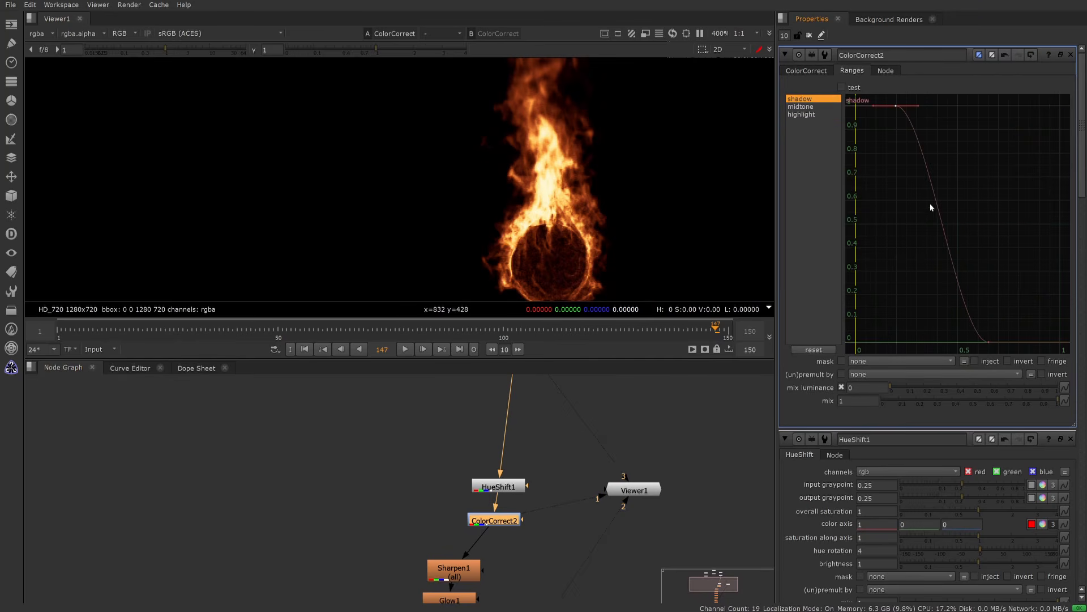
{"action": "left_click", "coordinate": [817, 71]}
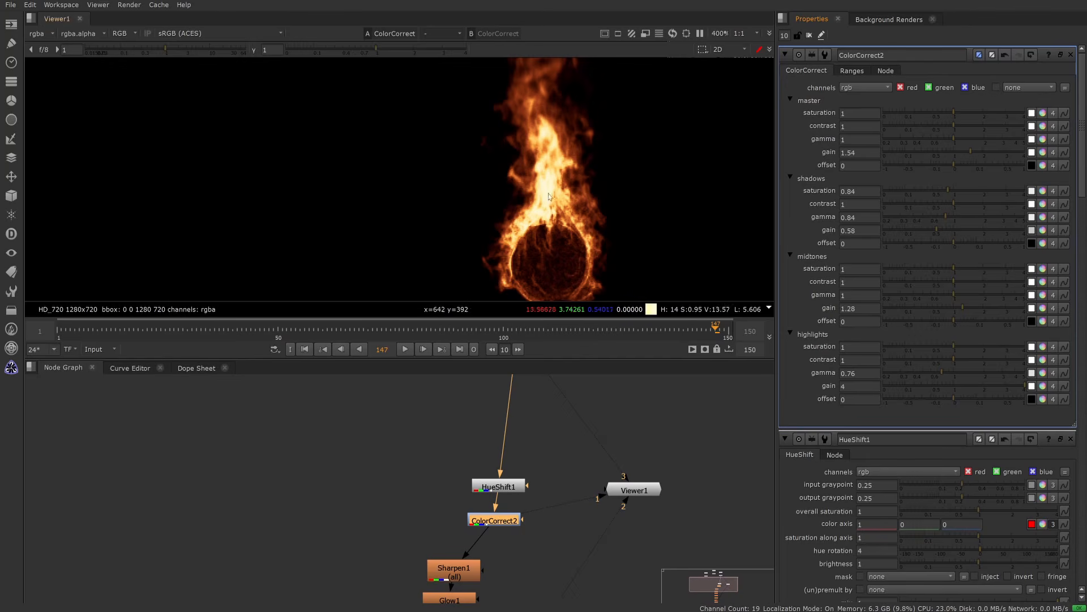
- Try different highlights and midtones gain values on ColorCorrect2 and undo the midtones change
{"action": "left_click_drag", "start_coordinate": [995, 386], "coordinate": [1086, 414]}
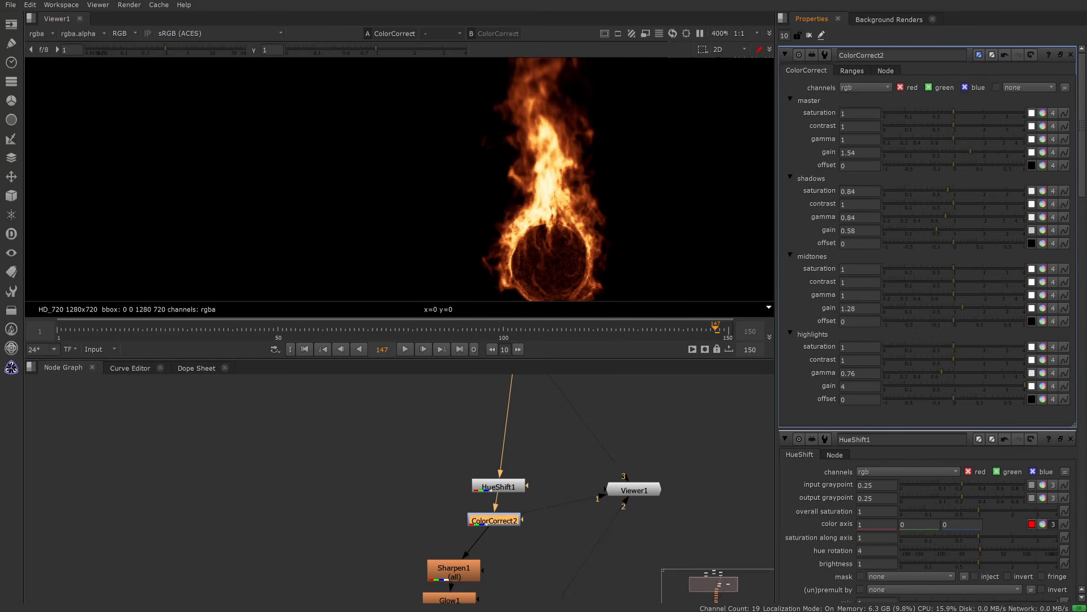
{"action": "left_click_drag", "start_coordinate": [963, 308], "coordinate": [1015, 328]}
{"action": "key", "text": "ctrl+z"}
- Set ColorCorrect2's shadows gain to 0.44 and master gain to 1.3
{"action": "mouse_move", "coordinate": [936, 230]}
{"action": "left_mouse_down"}
{"action": "mouse_move", "coordinate": [896, 231]}
{"action": "mouse_move", "coordinate": [931, 232]}
{"action": "left_mouse_up"}
{"action": "key", "text": "ctrl+z"}
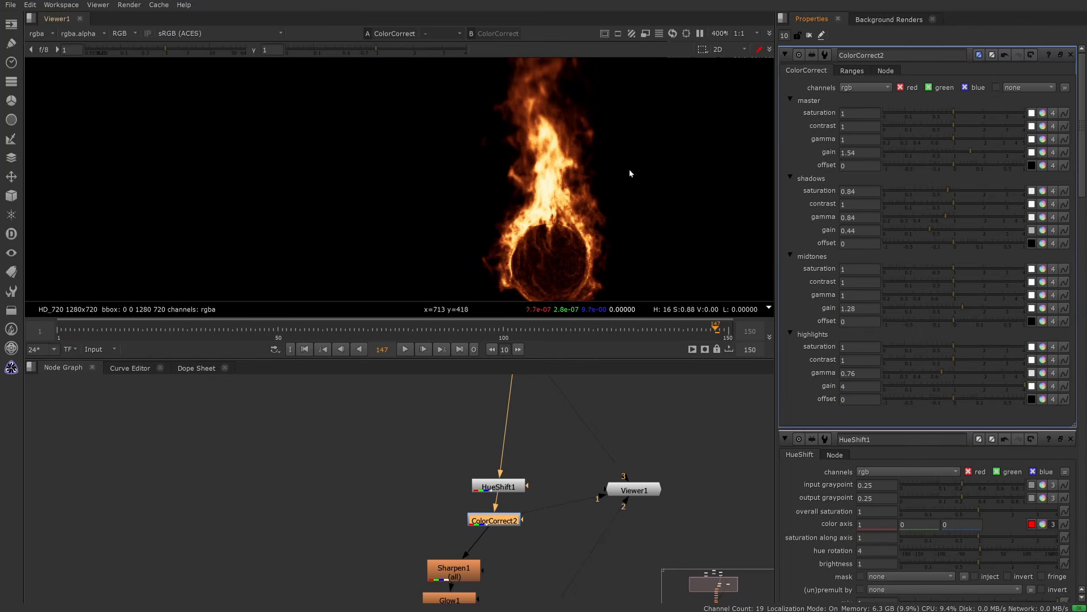
{"action": "scroll", "coordinate": [631, 175], "scroll_direction": "down", "scroll_amount": 2}
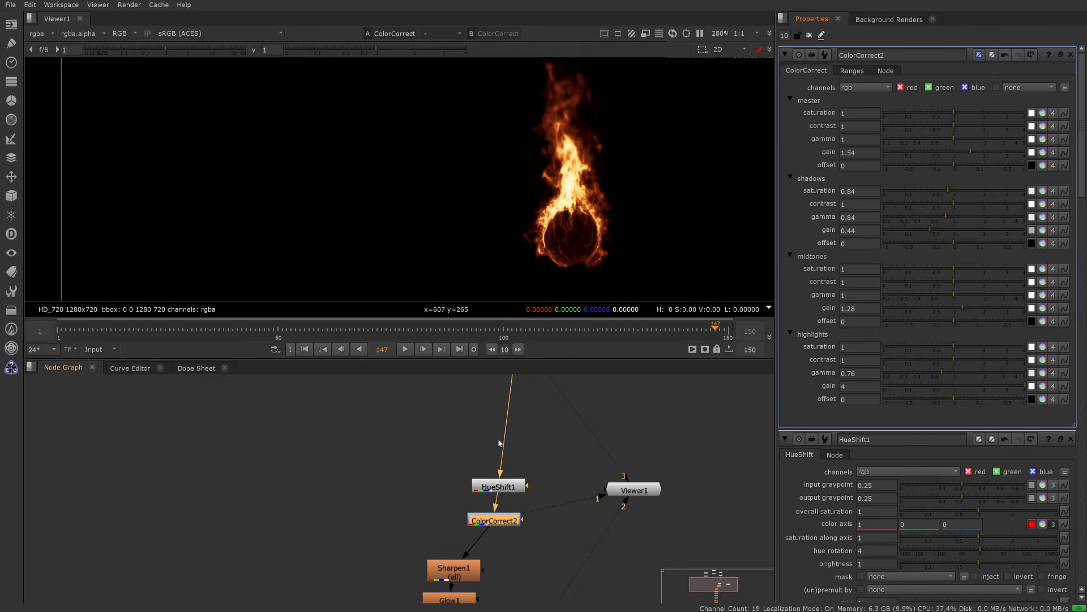
{"action": "left_click", "coordinate": [964, 154]}
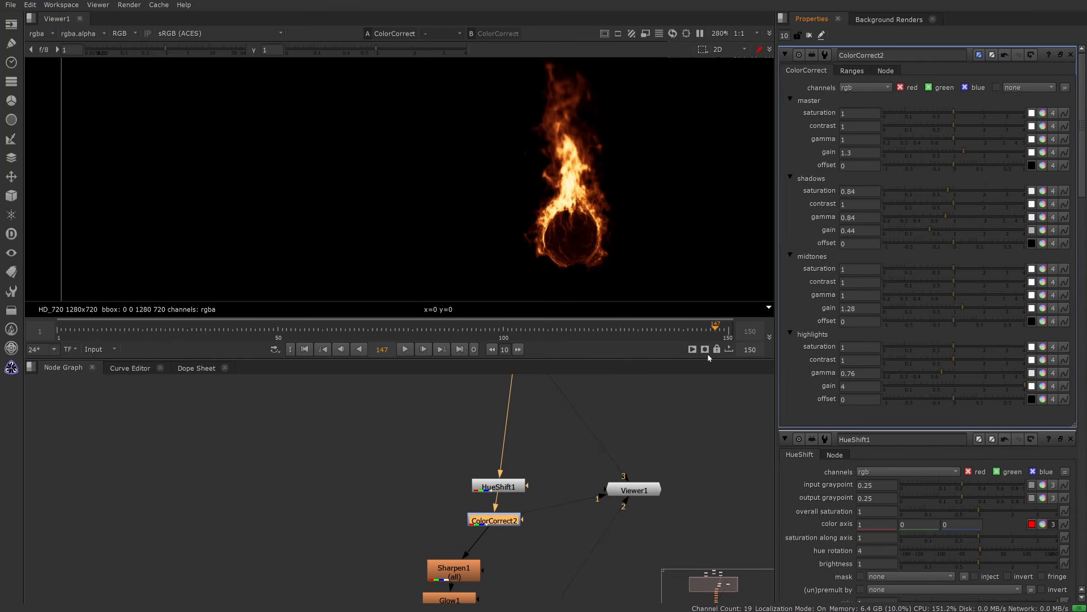
- View Sharpen1's output with its properties open and align the node below ColorCorrect2
{"action": "middle_click_drag", "start_coordinate": [481, 584], "coordinate": [518, 502]}
{"action": "left_click", "coordinate": [506, 493]}
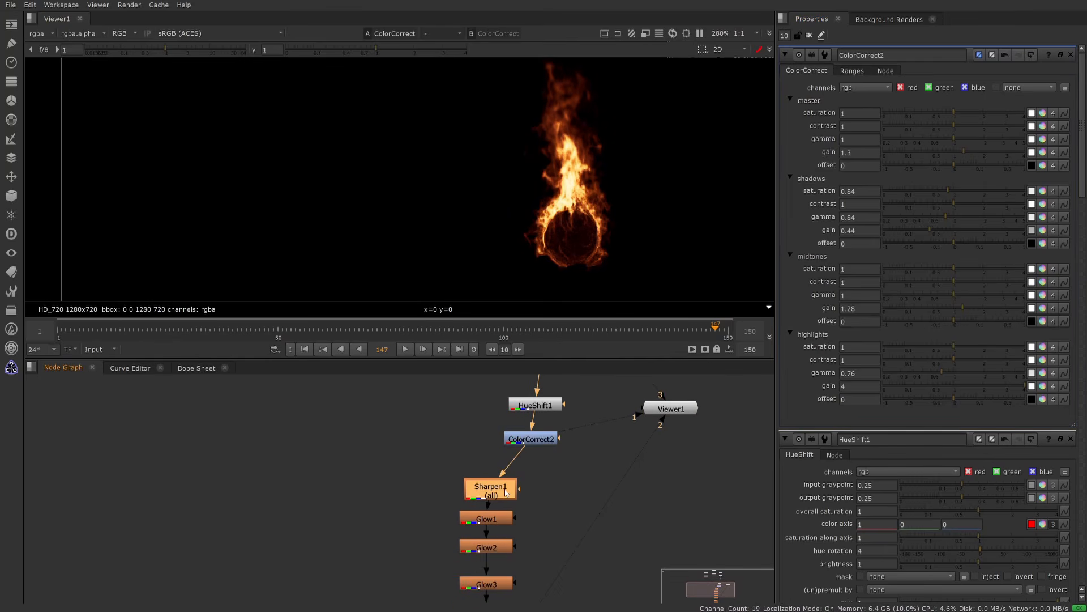
{"action": "key", "text": "1"}
{"action": "double_click", "coordinate": [505, 493]}
{"action": "scroll", "coordinate": [506, 492], "scroll_direction": "up", "scroll_amount": 2}
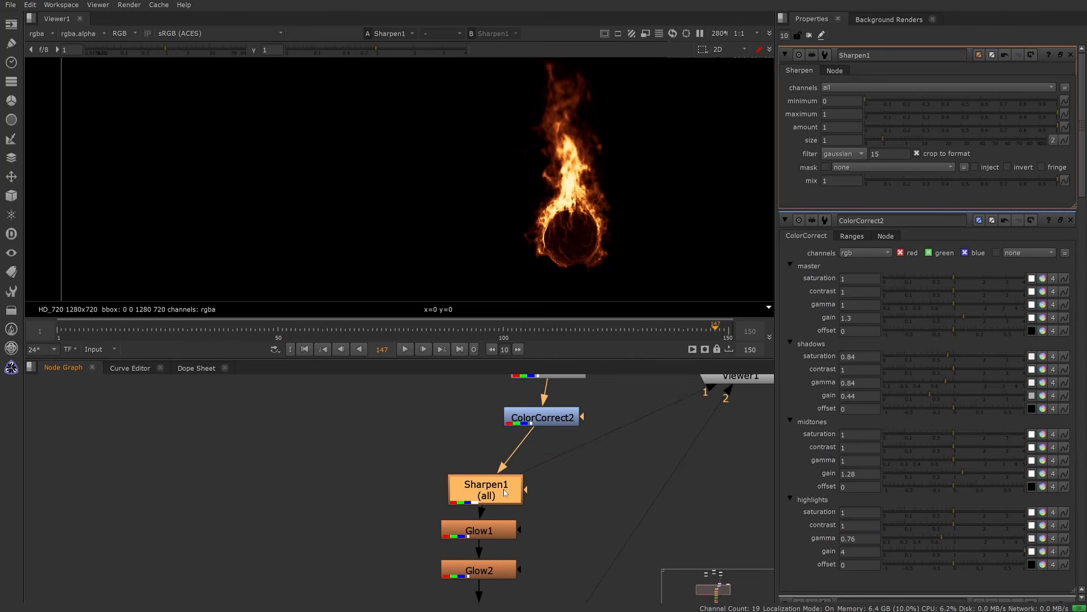
{"action": "scroll", "coordinate": [572, 185], "scroll_direction": "up", "scroll_amount": 5}
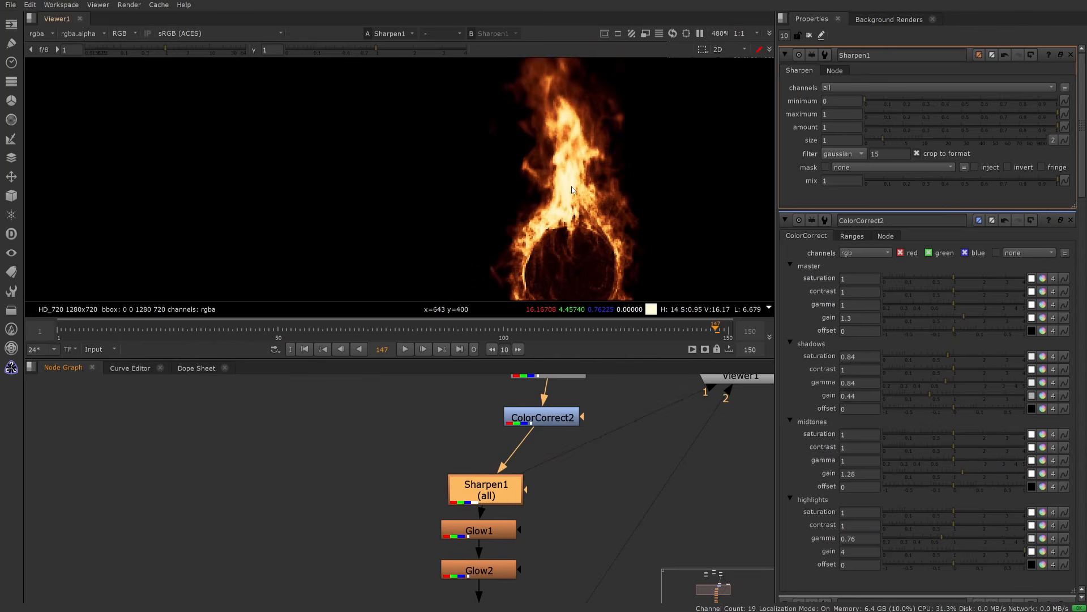
{"action": "left_click_drag", "start_coordinate": [512, 496], "coordinate": [570, 490]}
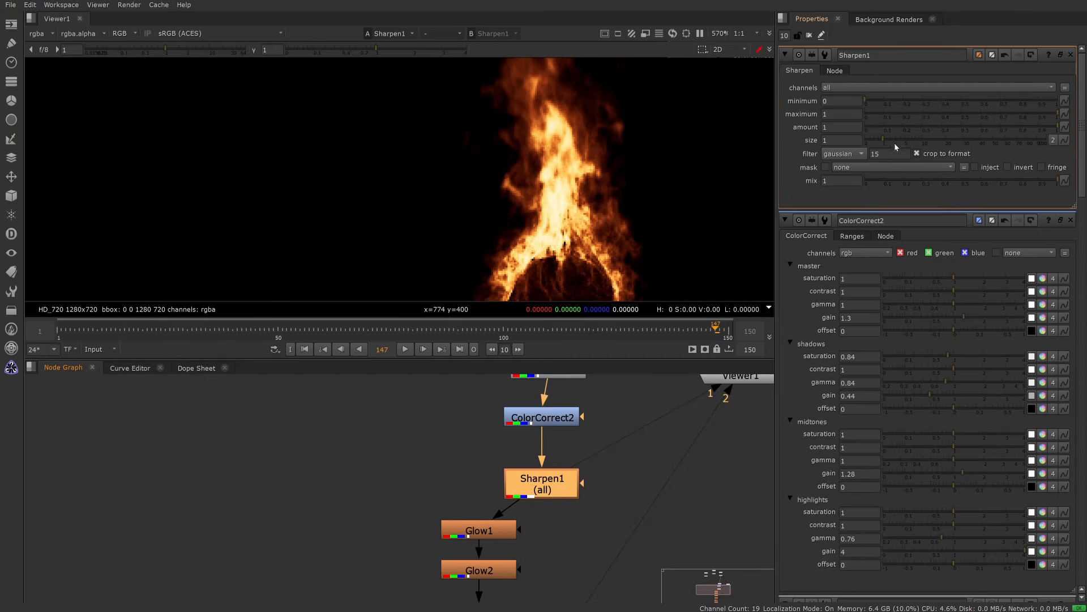
- Toggle Sharpen1 off and on to compare the sharpening on the flame close up
{"action": "scroll", "coordinate": [607, 226], "scroll_direction": "down", "scroll_amount": 3}
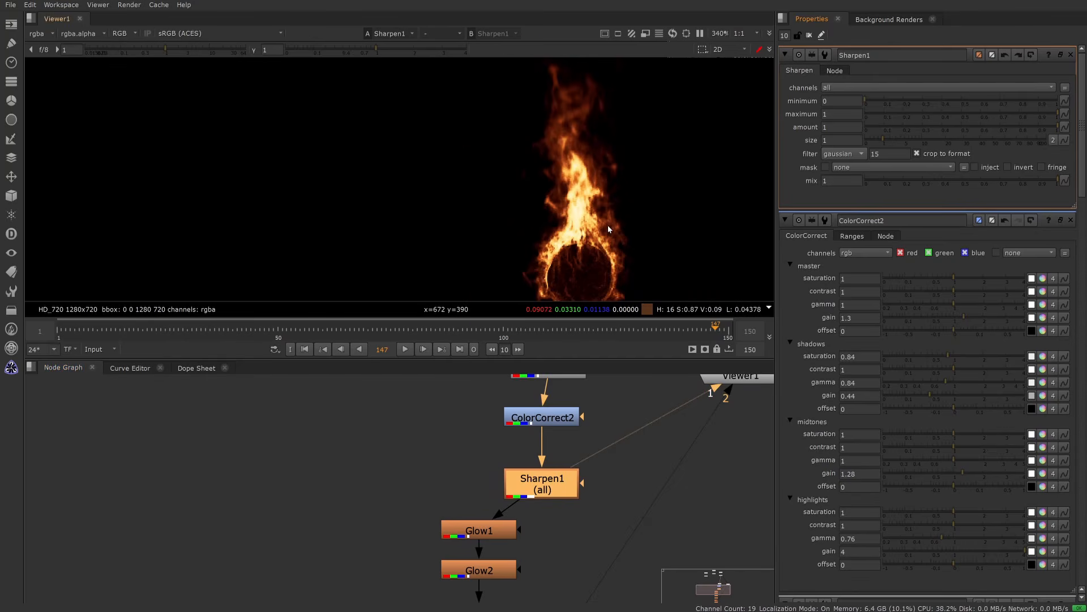
{"action": "middle_click_drag", "start_coordinate": [607, 226], "coordinate": [598, 230]}
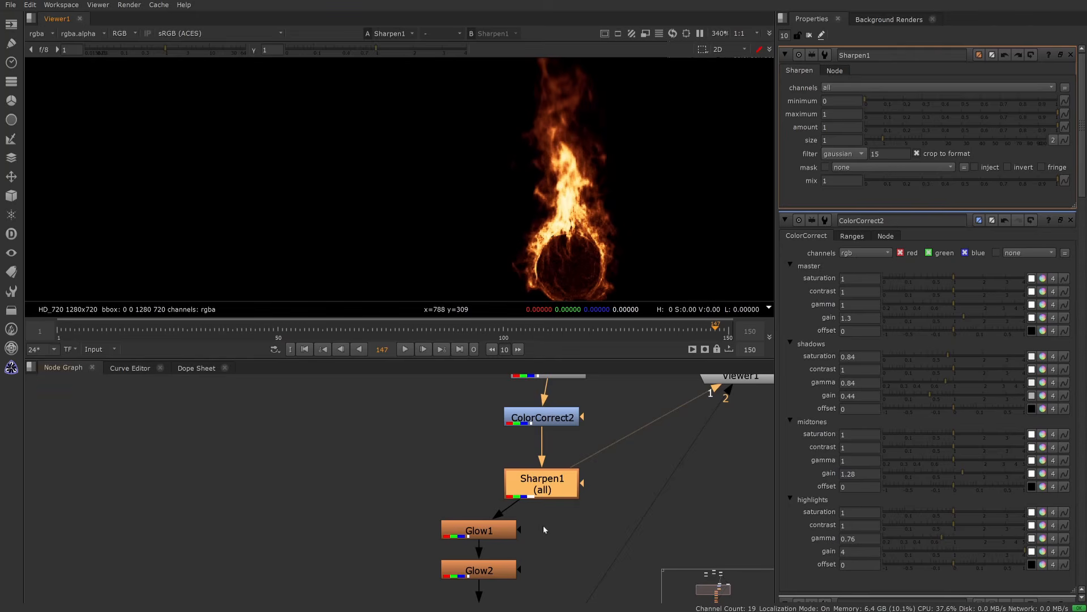
{"action": "middle_click_drag", "start_coordinate": [522, 535], "coordinate": [562, 468]}
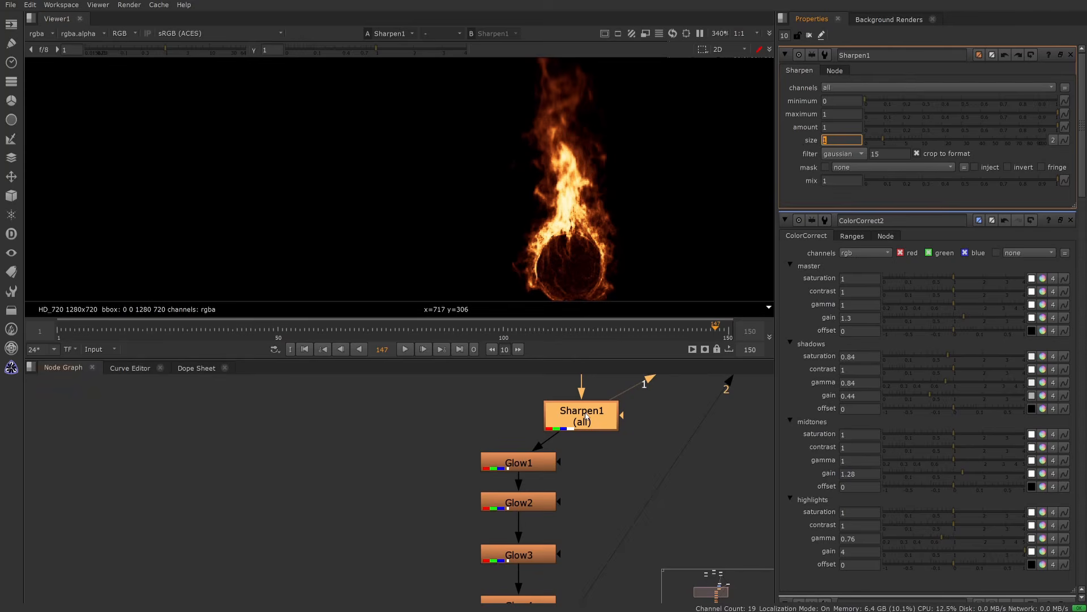
{"action": "scroll", "coordinate": [564, 214], "scroll_direction": "up", "scroll_amount": 5}
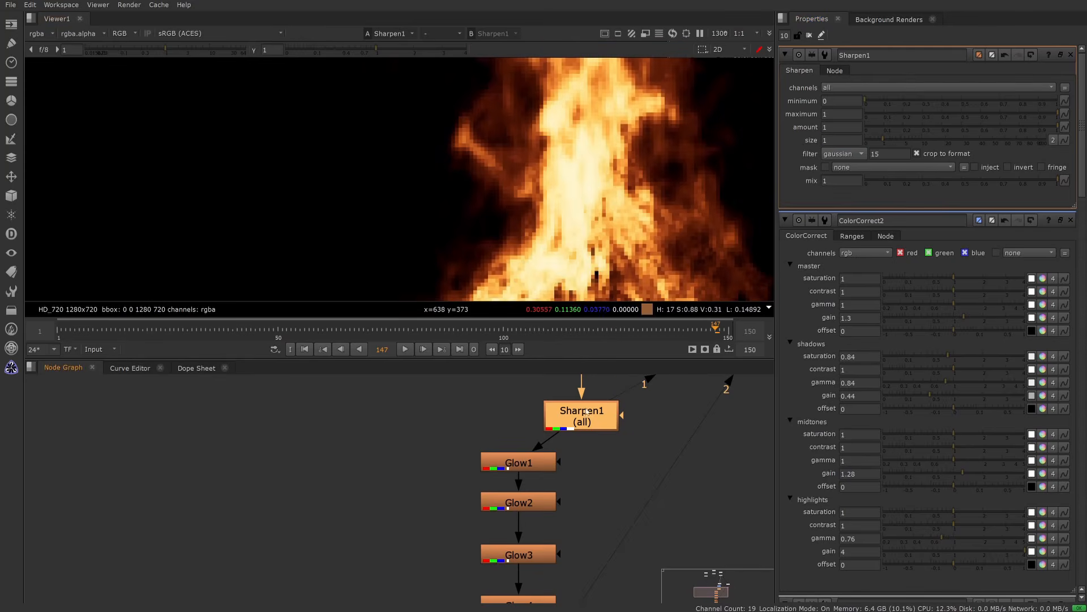
{"action": "key", "text": "d"}
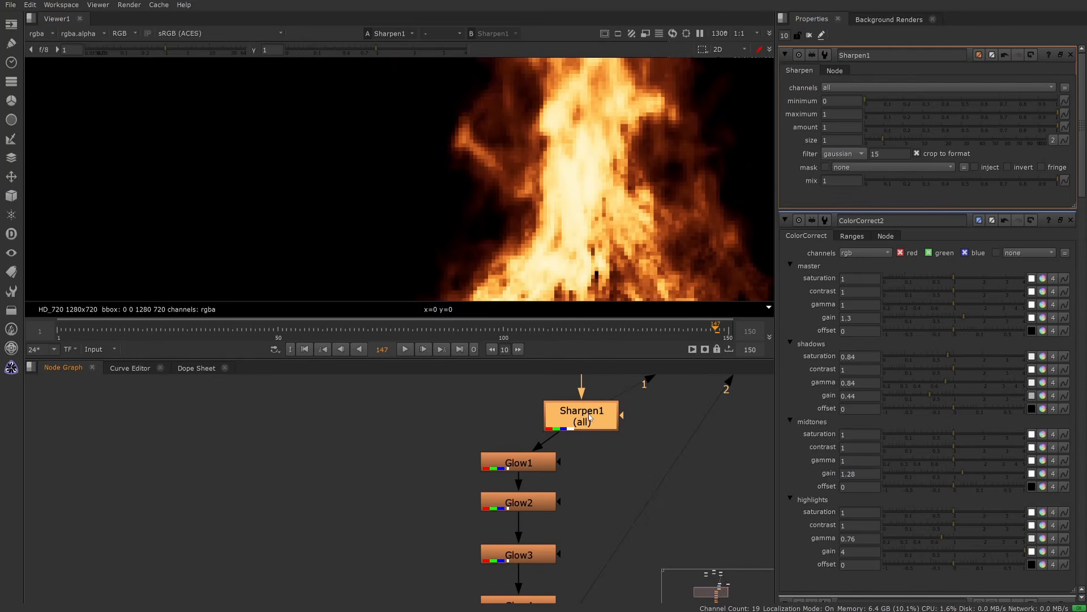
- Examine the full Sharpen1 frame and its flame in the maximized viewer
{"action": "key", "text": "space"}
{"action": "key", "text": "f"}
{"action": "scroll", "coordinate": [616, 247], "scroll_direction": "down", "scroll_amount": 3}
{"action": "scroll", "coordinate": [592, 244], "scroll_direction": "up", "scroll_amount": 2}
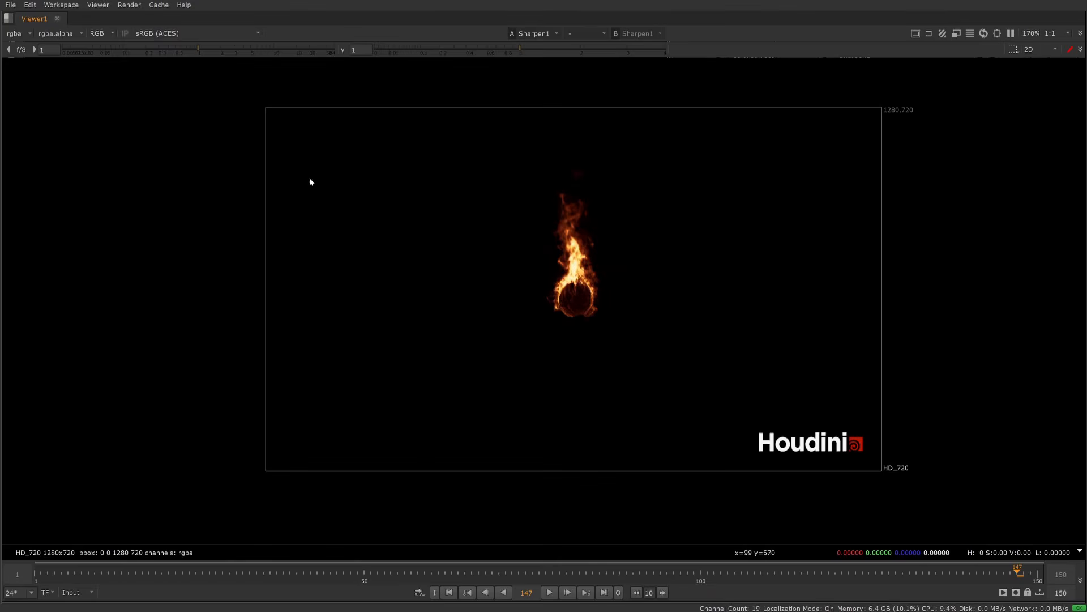
{"action": "scroll", "coordinate": [704, 229], "scroll_direction": "up", "scroll_amount": 1}
{"action": "scroll", "coordinate": [546, 308], "scroll_direction": "up", "scroll_amount": 2}
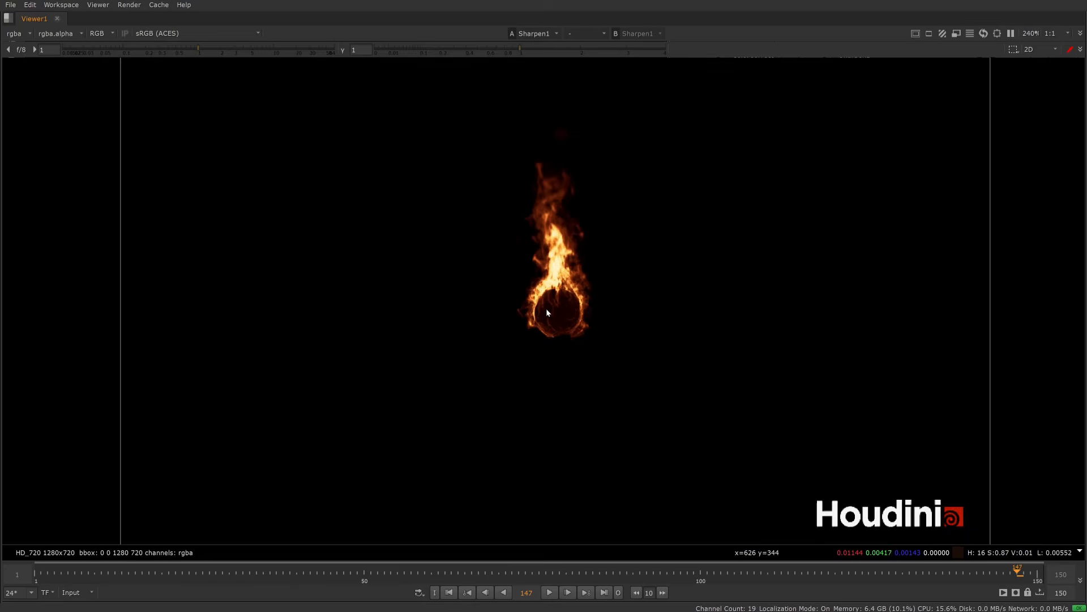
- Inspect Sharpen1's flame up close, and restore the split layout with the glow nodes in view
{"action": "scroll", "coordinate": [578, 281], "scroll_direction": "up", "scroll_amount": 2}
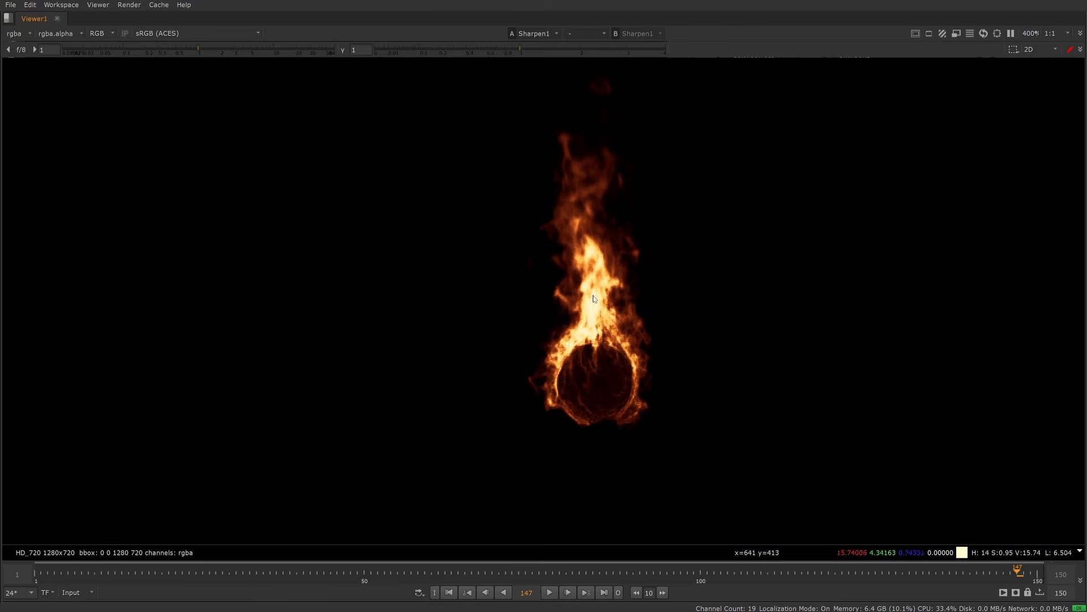
{"action": "scroll", "coordinate": [593, 296], "scroll_direction": "down", "scroll_amount": 4}
{"action": "key", "text": "space"}
{"action": "scroll", "coordinate": [617, 189], "scroll_direction": "down", "scroll_amount": 3}
{"action": "middle_click_drag", "start_coordinate": [613, 185], "coordinate": [574, 245]}
{"action": "middle_click_drag", "start_coordinate": [616, 572], "coordinate": [635, 478]}
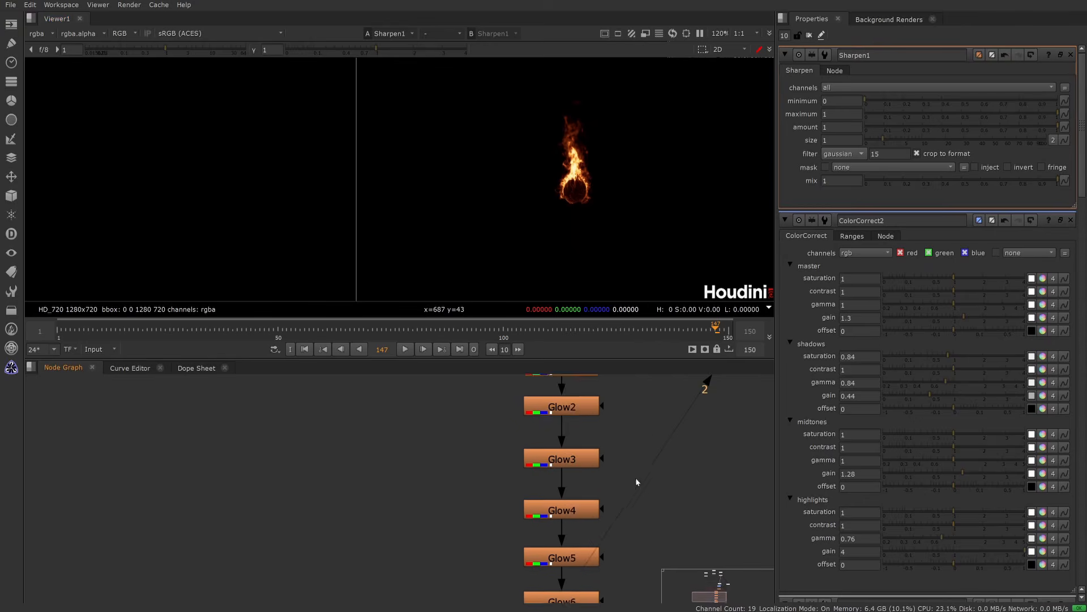
- Select the Glow1 to Glow6 chain together and line it up beneath Sharpen1 in the node graph
{"action": "scroll", "coordinate": [636, 481], "scroll_direction": "down", "scroll_amount": 3}
{"action": "left_click_drag", "start_coordinate": [544, 409], "coordinate": [629, 606]}
{"action": "left_click_drag", "start_coordinate": [598, 403], "coordinate": [700, 603]}
{"action": "left_click_drag", "start_coordinate": [650, 429], "coordinate": [632, 415]}
{"action": "middle_click_drag", "start_coordinate": [669, 388], "coordinate": [657, 428]}
{"action": "left_click_drag", "start_coordinate": [658, 433], "coordinate": [571, 603]}
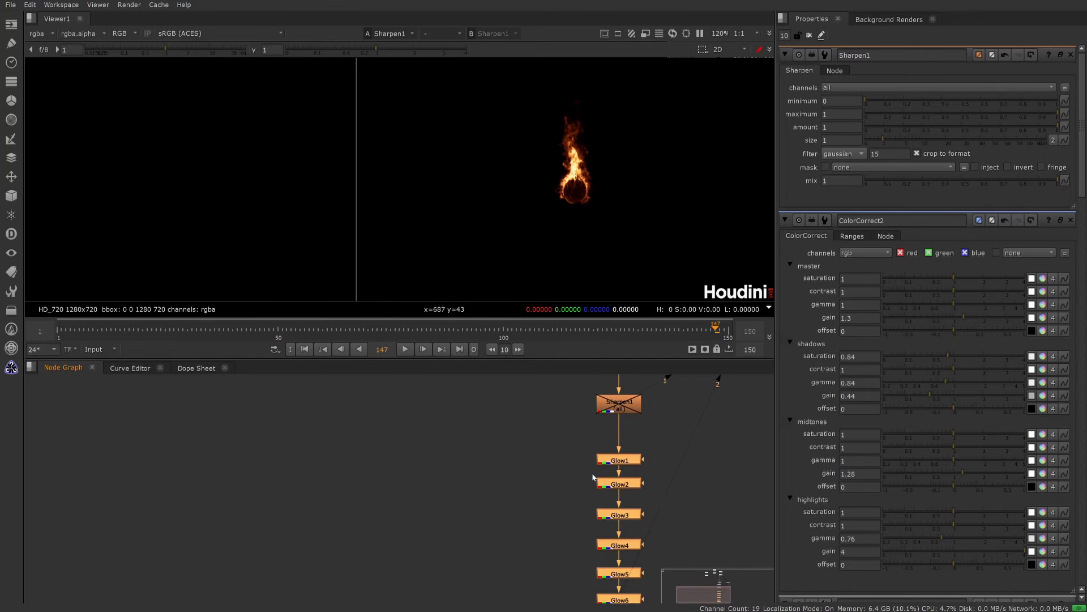
{"action": "middle_click_drag", "start_coordinate": [640, 429], "coordinate": [645, 411]}
{"action": "scroll", "coordinate": [572, 152], "scroll_direction": "up", "scroll_amount": 4}
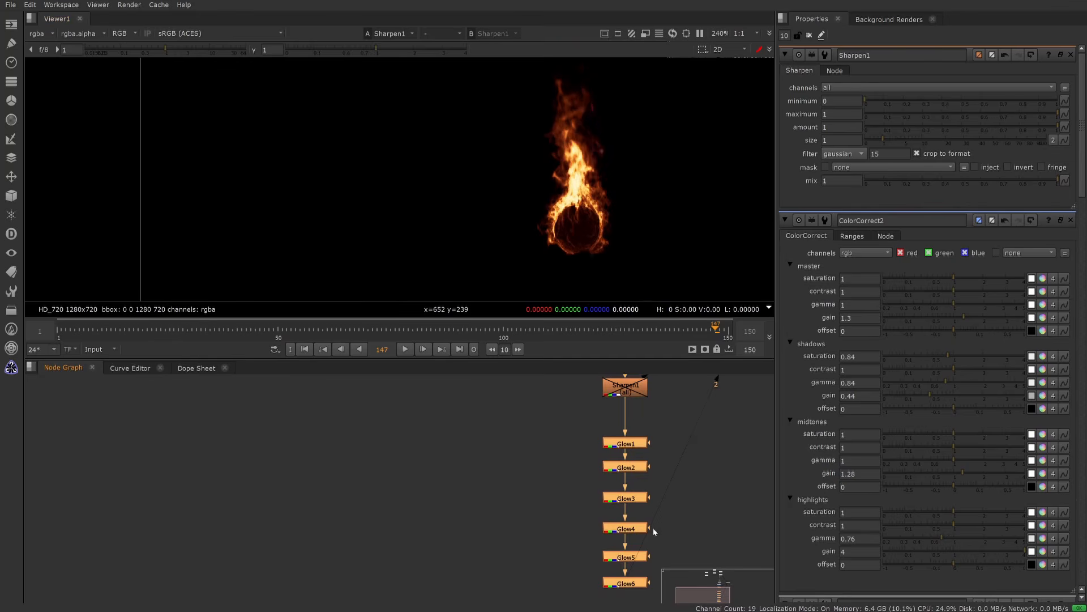
- View the output of Glow6, the final glow node, and bring the HueShift1 to Glow1 section of the graph into view
{"action": "middle_click_drag", "start_coordinate": [644, 567], "coordinate": [630, 456]}
{"action": "left_click", "coordinate": [612, 470]}
{"action": "key", "text": "1"}
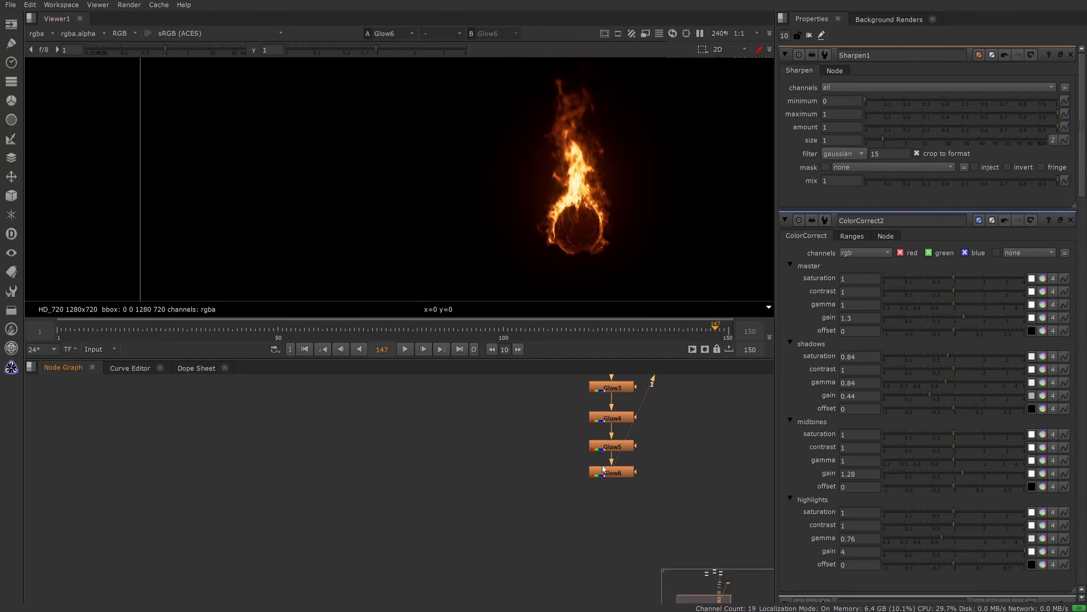
{"action": "middle_click_drag", "start_coordinate": [623, 419], "coordinate": [586, 573]}
{"action": "middle_click_drag", "start_coordinate": [646, 454], "coordinate": [643, 567]}
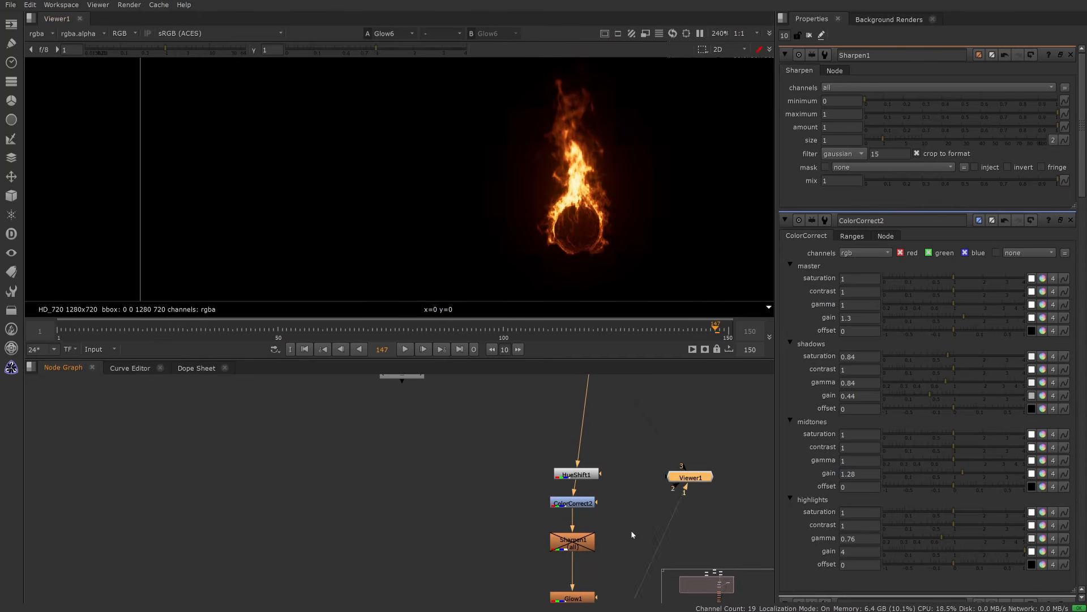
- Play the Glow6 result from frame 1 in the maximized viewer with the overlay off, and return to the first frame
{"action": "key", "text": "space"}
{"action": "scroll", "coordinate": [618, 309], "scroll_direction": "up", "scroll_amount": 2}
{"action": "middle_click_drag", "start_coordinate": [631, 294], "coordinate": [760, 338]}
{"action": "left_click", "coordinate": [449, 592]}
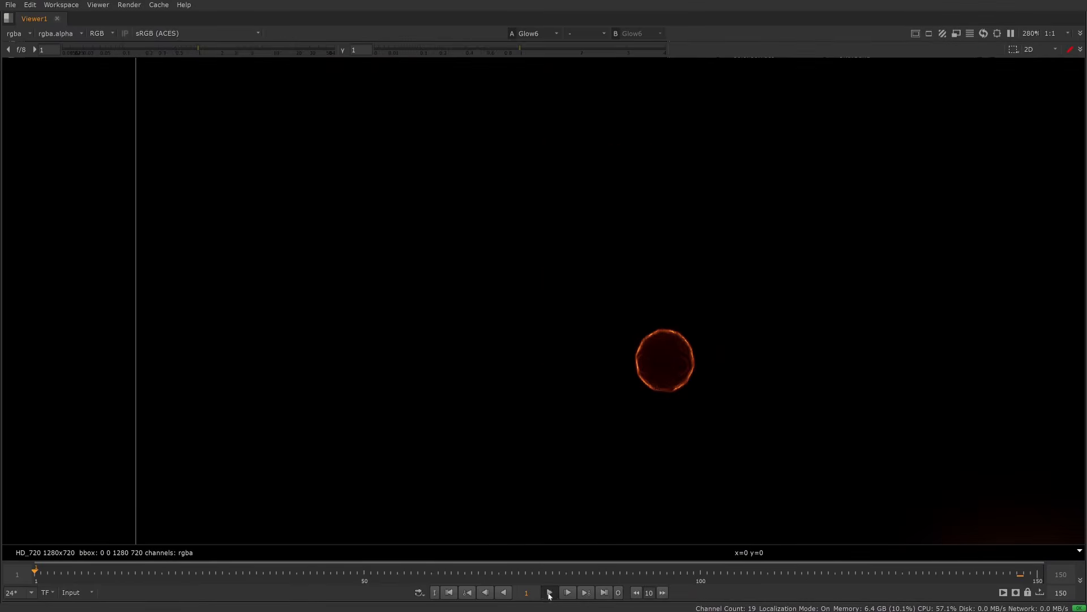
{"action": "left_click", "coordinate": [549, 592]}
{"action": "key", "text": "o"}
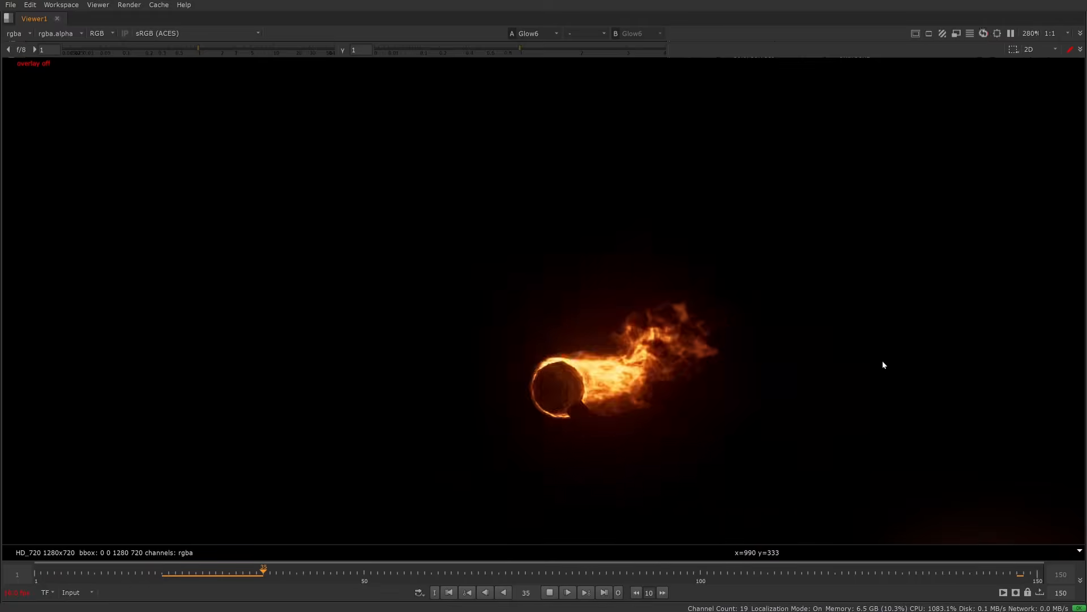
{"action": "left_click", "coordinate": [449, 592]}
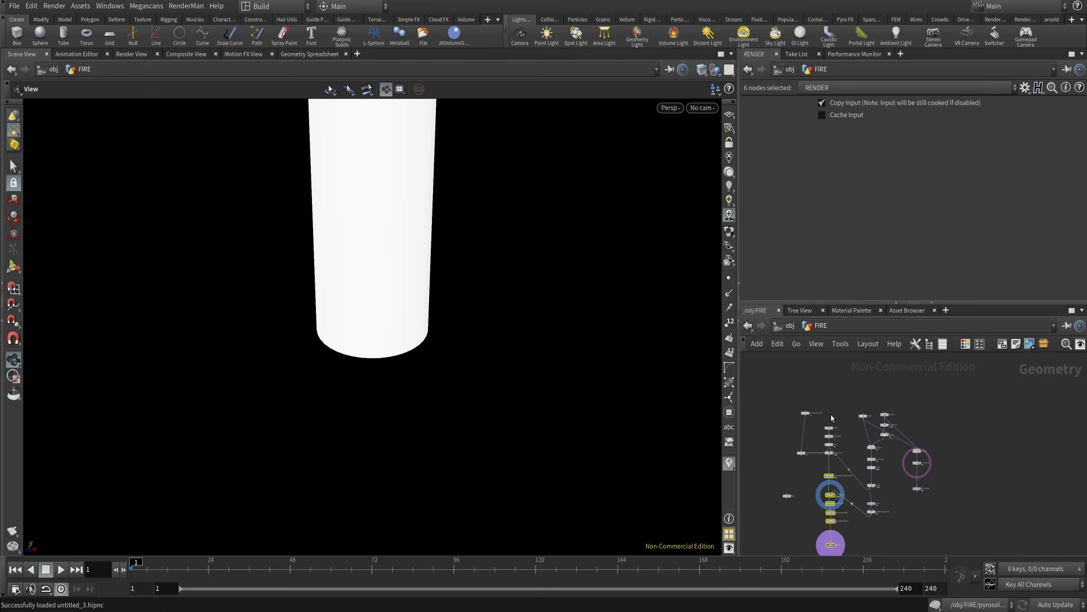
- In Houdini's FIRE network, delete the separate branch of nodes beside the main pyro chain
{"action": "scroll", "coordinate": [826, 395], "scroll_direction": "right", "scroll_amount": 2}
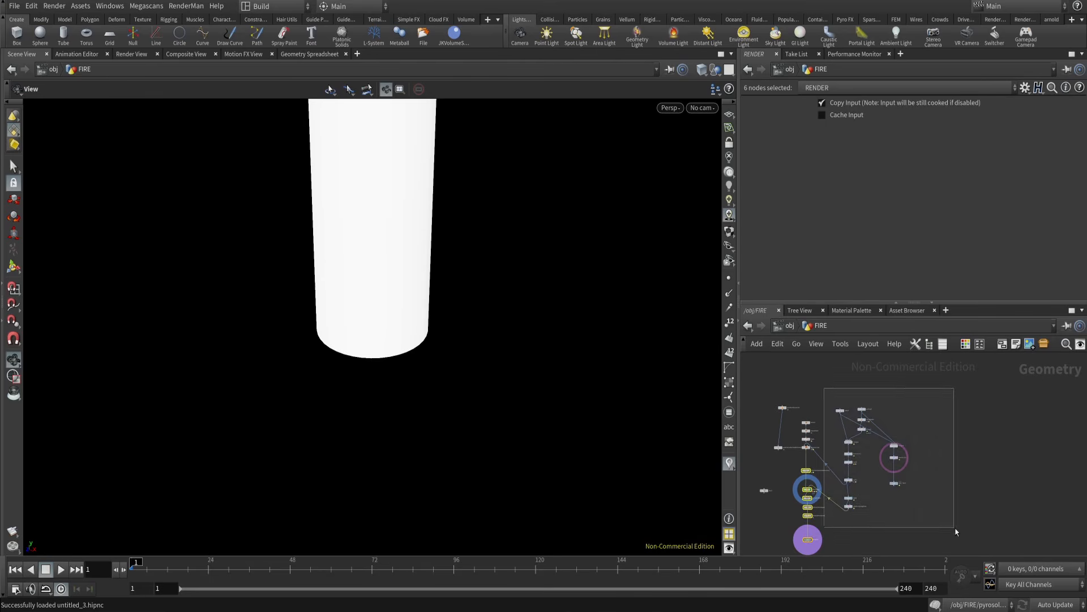
{"action": "left_click_drag", "start_coordinate": [956, 531], "coordinate": [955, 529]}
{"action": "scroll", "coordinate": [881, 469], "scroll_direction": "up", "scroll_amount": 1}
{"action": "key", "text": "Delete"}
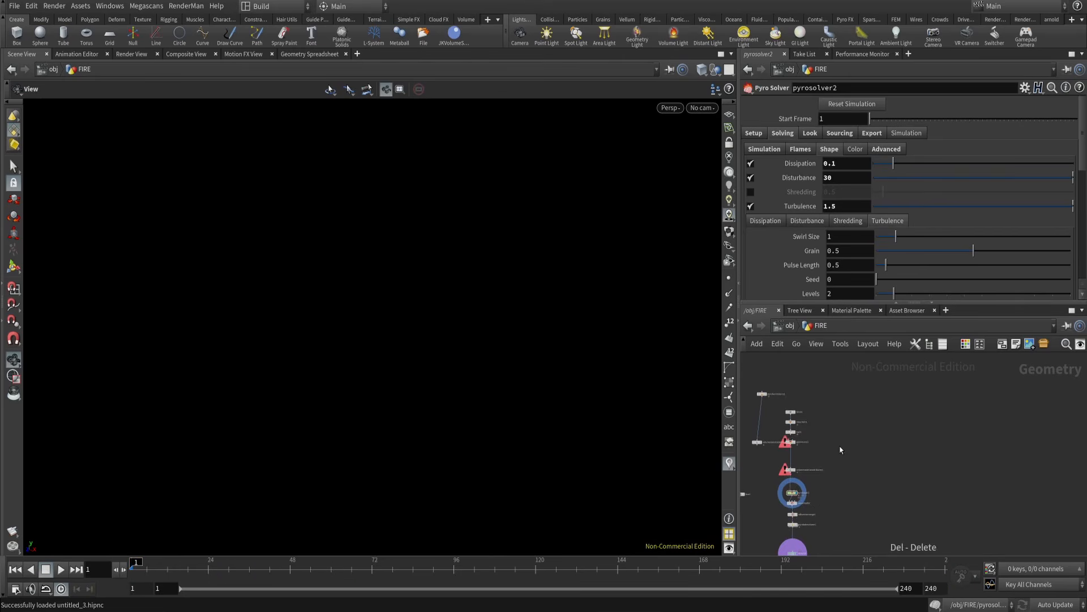
- Delete the nodes feeding pyrosource1, along with pyroburstsource1 and its connected volume rasterize node
{"action": "scroll", "coordinate": [838, 464], "scroll_direction": "up", "scroll_amount": 3}
{"action": "left_click_drag", "start_coordinate": [860, 479], "coordinate": [815, 416]}
{"action": "key", "text": "Delete"}
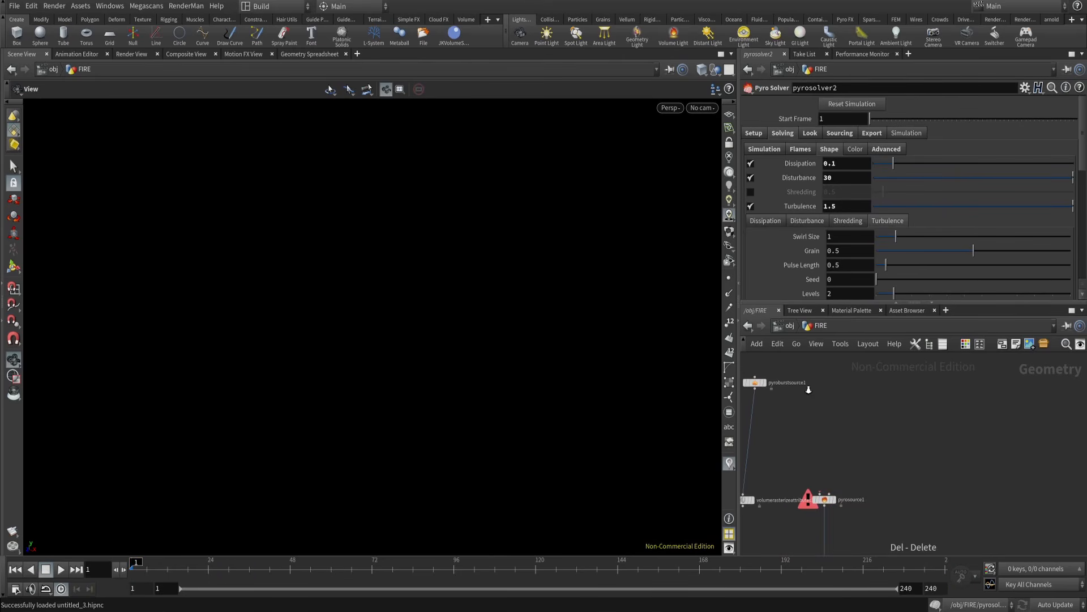
{"action": "scroll", "coordinate": [837, 420], "scroll_direction": "down", "scroll_amount": 2}
{"action": "left_click_drag", "start_coordinate": [766, 510], "coordinate": [765, 510]}
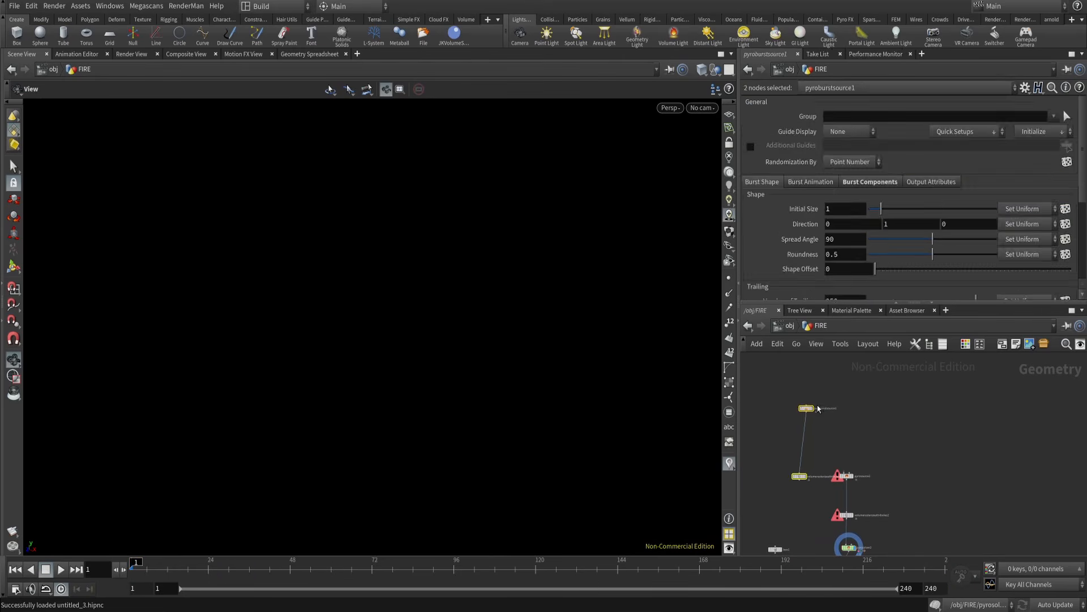
{"action": "key", "text": "Delete"}
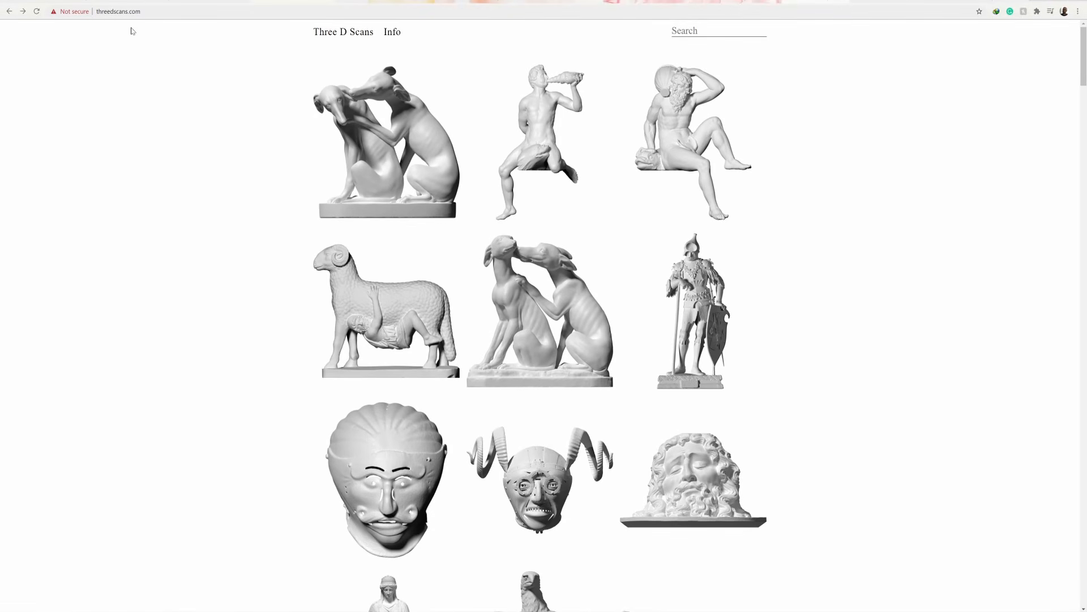
- Browse threedscans.com for the Le Transi de Rene de Chalon scan and return to Houdini
{"action": "scroll", "coordinate": [869, 178], "scroll_direction": "down", "scroll_amount": 20}
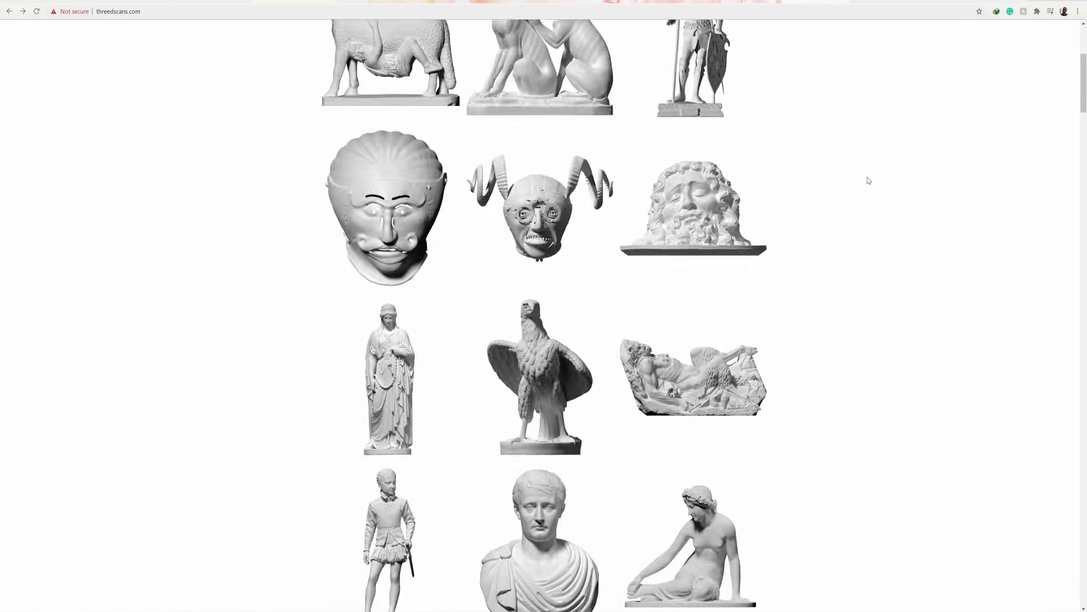
{"action": "scroll", "coordinate": [855, 203], "scroll_direction": "down", "scroll_amount": 20}
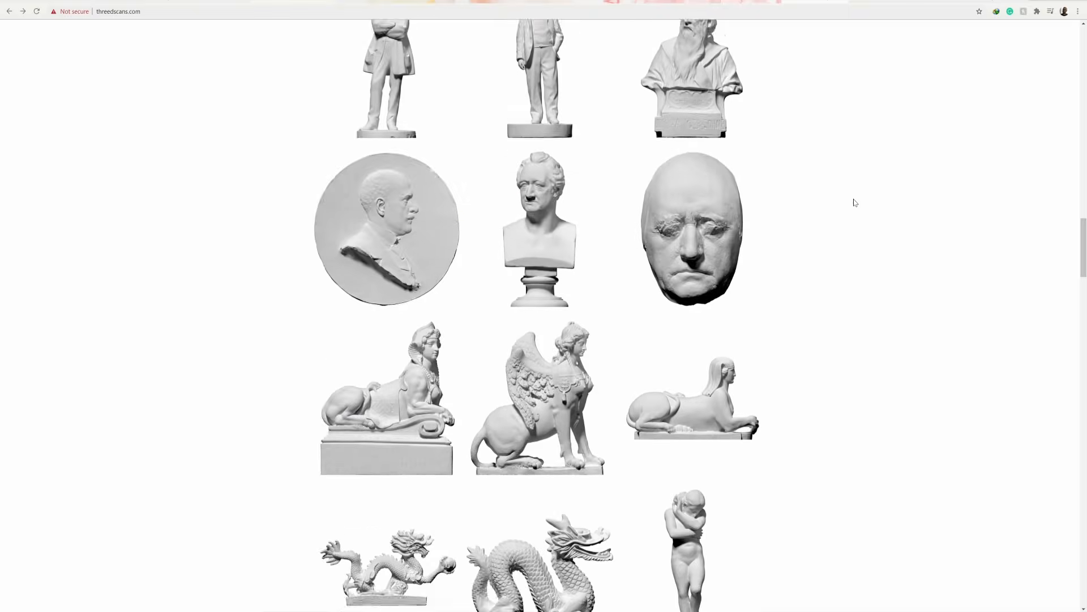
{"action": "scroll", "coordinate": [854, 205], "scroll_direction": "down", "scroll_amount": 20}
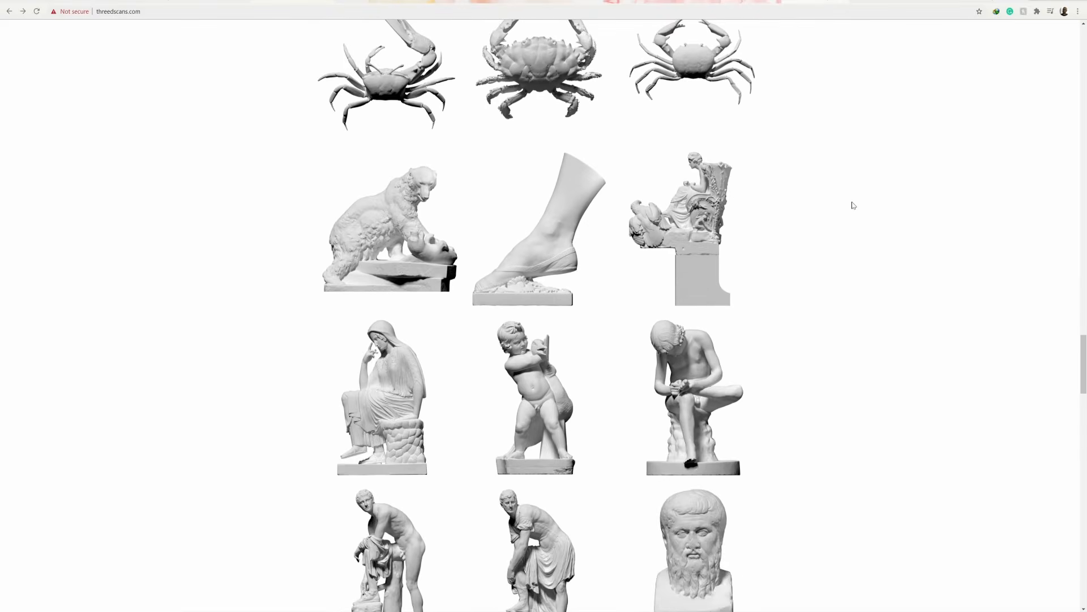
{"action": "scroll", "coordinate": [412, 264], "scroll_direction": "up", "scroll_amount": 3}
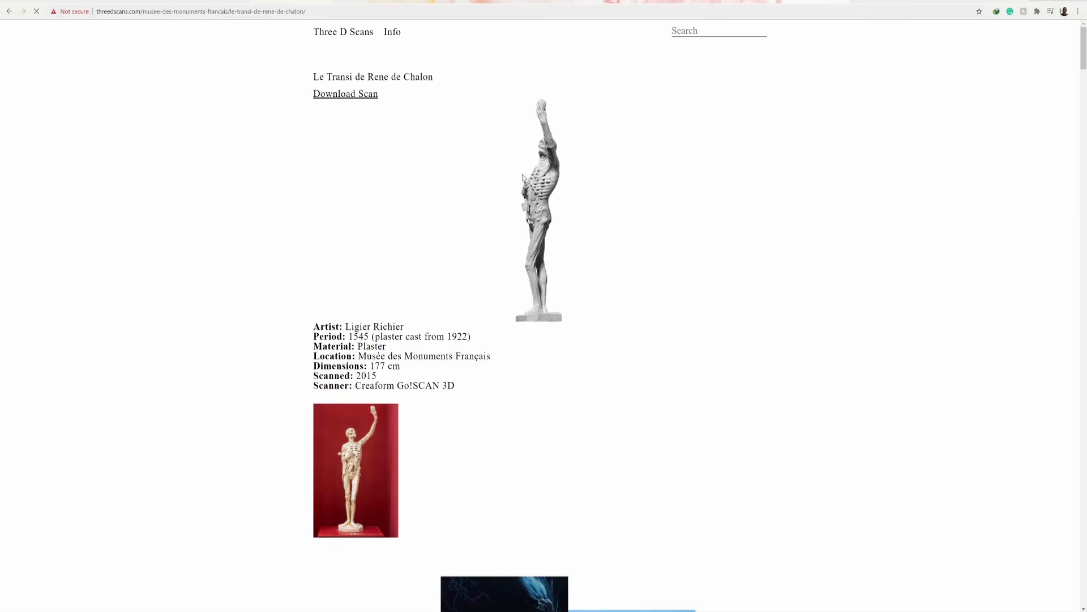
{"action": "left_click", "coordinate": [1038, 3]}
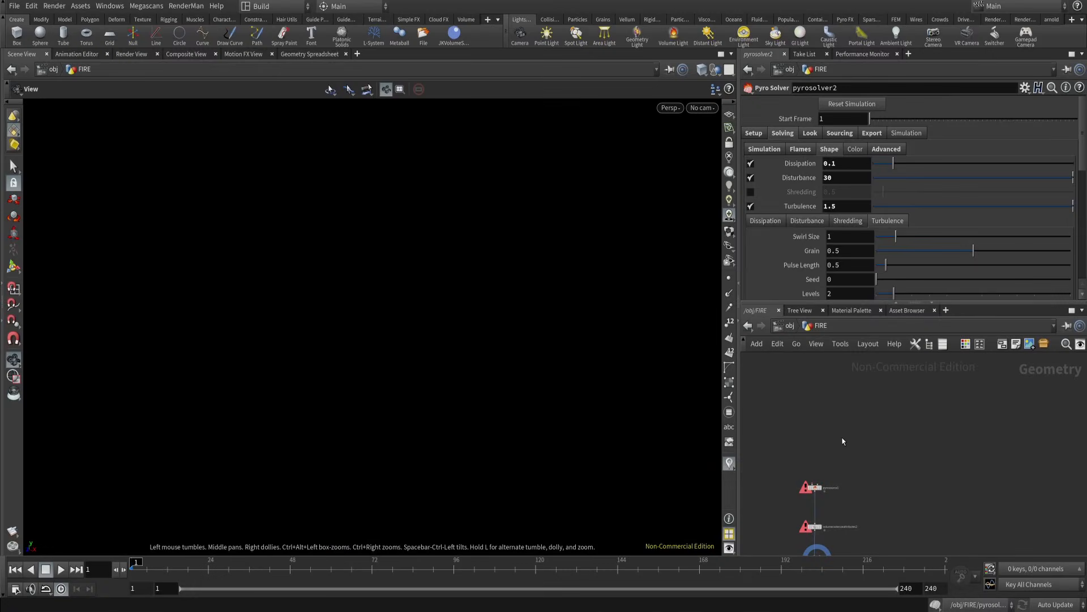
- Add a File node above pyrosource1 in the FIRE network
{"action": "key", "text": "Tab"}
{"action": "type", "text": "fikl"}
{"action": "key", "text": "Escape"}
{"action": "key", "text": "Tab"}
{"action": "type", "text": "file"}
{"action": "key", "text": "Return"}
{"action": "left_click", "coordinate": [844, 435]}
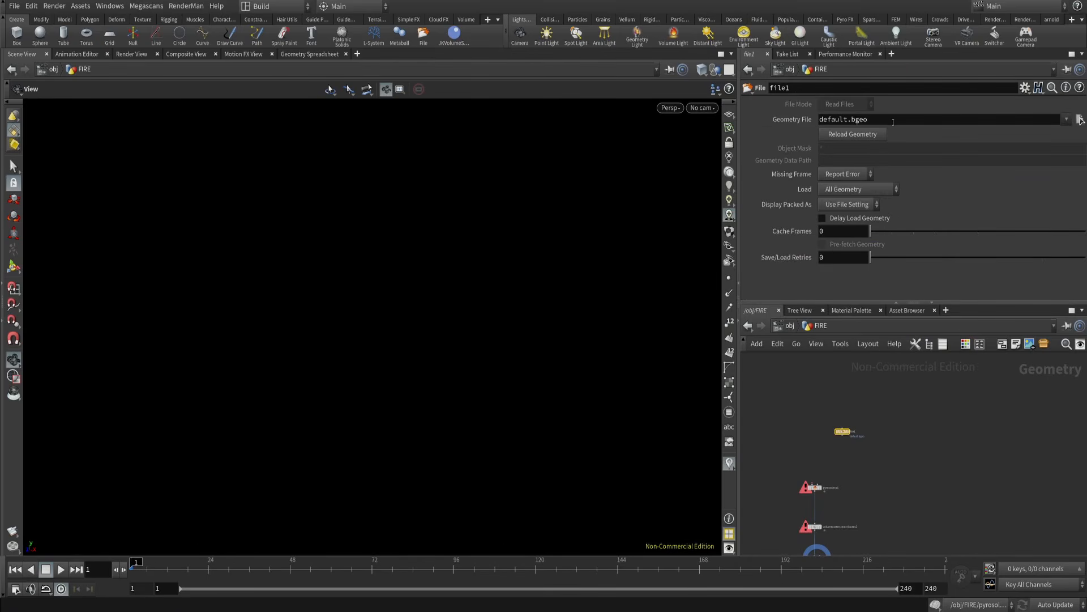
- Load Le_Transi_De_Rene_De_Chalon.obj from D:/CG_materials/Obj as file1's geometry file and display the node
{"action": "left_click_drag", "start_coordinate": [893, 122], "coordinate": [805, 120]}
{"action": "type", "text": "D:\\CG_materials\\Obj\\Le_Transi_De_Rene_De_Chalon.obj"}
{"action": "left_click", "coordinate": [845, 415]}
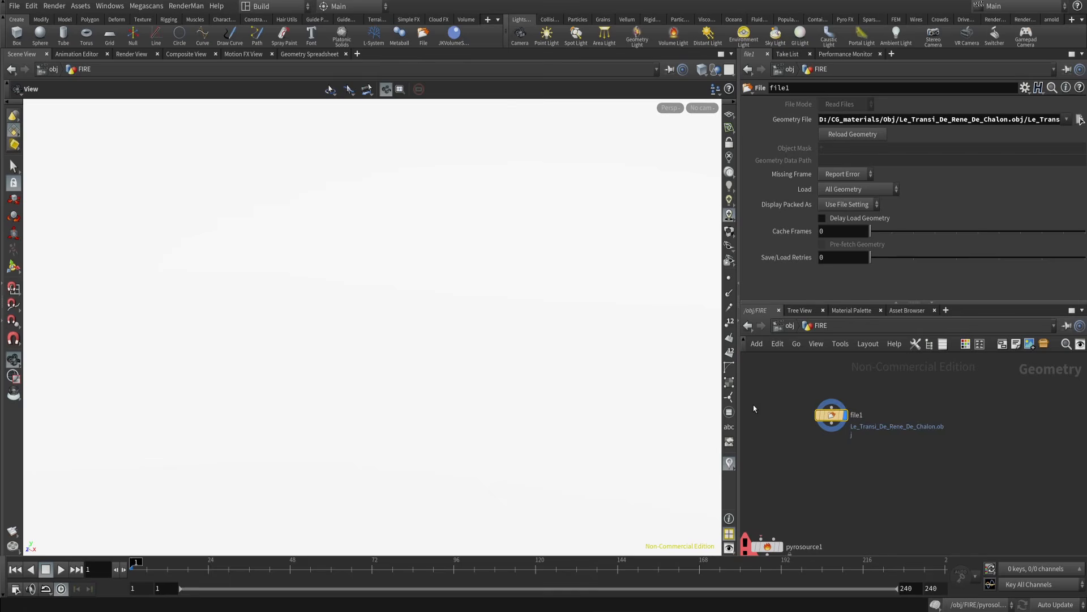
{"action": "middle_click_drag", "start_coordinate": [754, 408], "coordinate": [871, 459]}
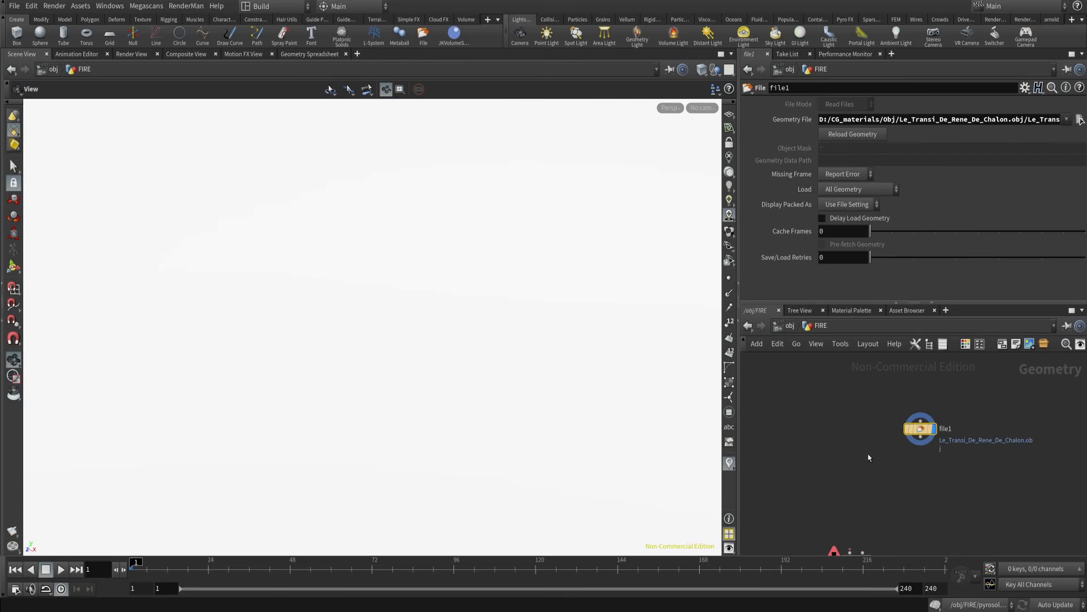
- Add a Transform node connected below file1 and display its result
{"action": "key", "text": "Tab"}
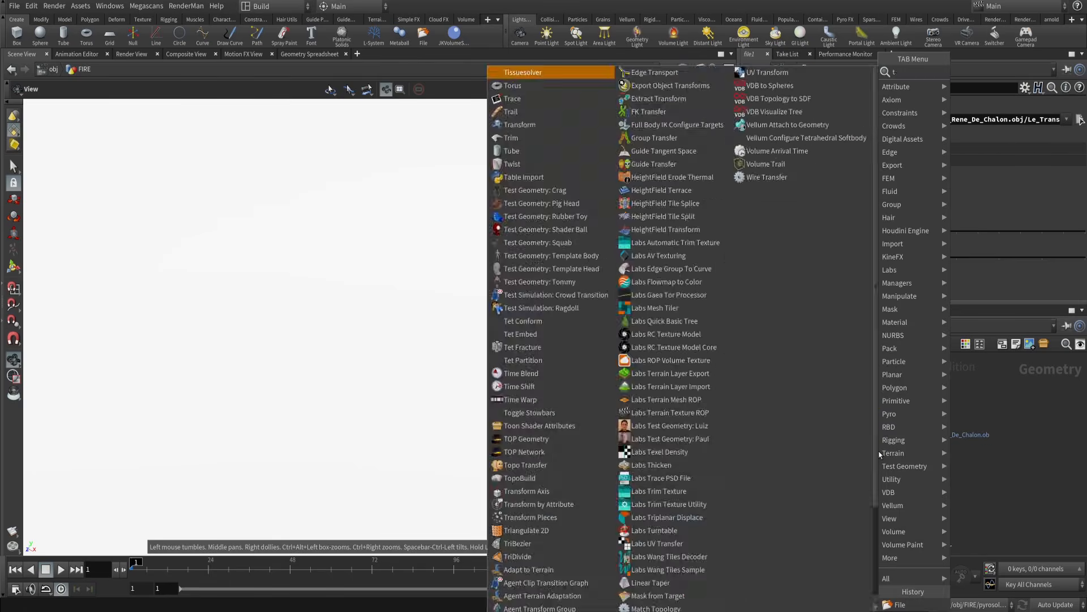
{"action": "type", "text": "tr"}
{"action": "left_click", "coordinate": [994, 105]}
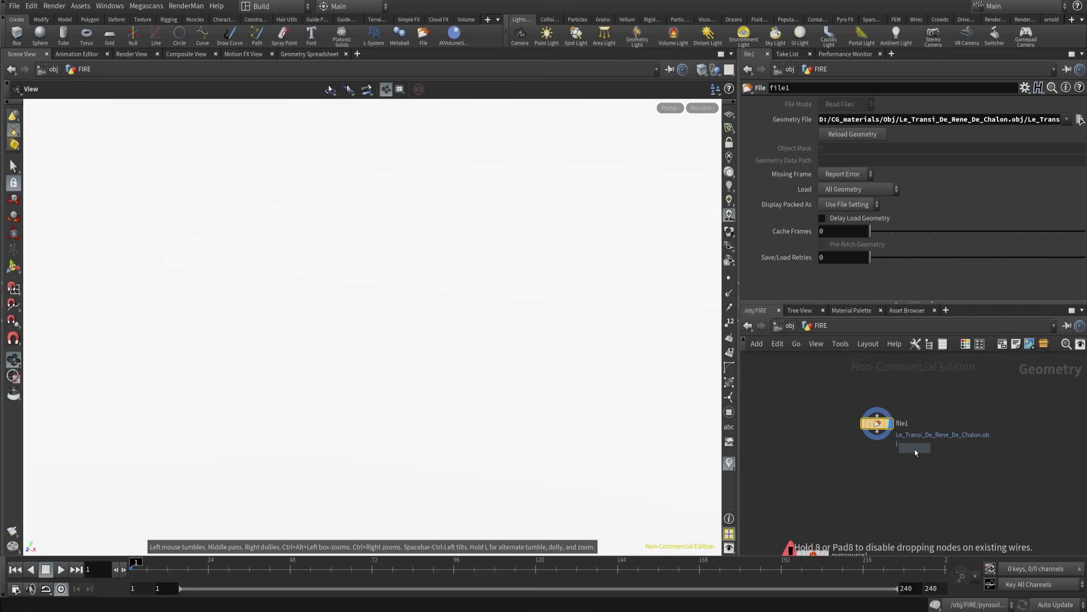
{"action": "left_click", "coordinate": [882, 475]}
{"action": "scroll", "coordinate": [882, 475], "scroll_direction": "up", "scroll_amount": 2}
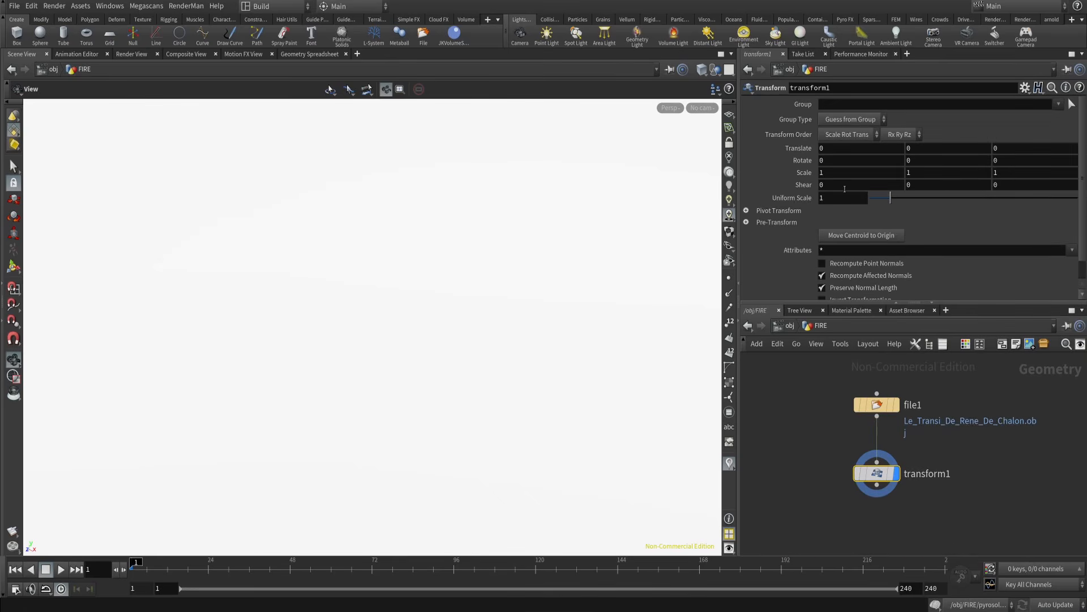
- Set transform1's uniform scale to .01 and check the whole statue in the viewport
{"action": "left_click_drag", "start_coordinate": [841, 199], "coordinate": [754, 203]}
{"action": "type", "text": ".01"}
{"action": "key", "text": "Return"}
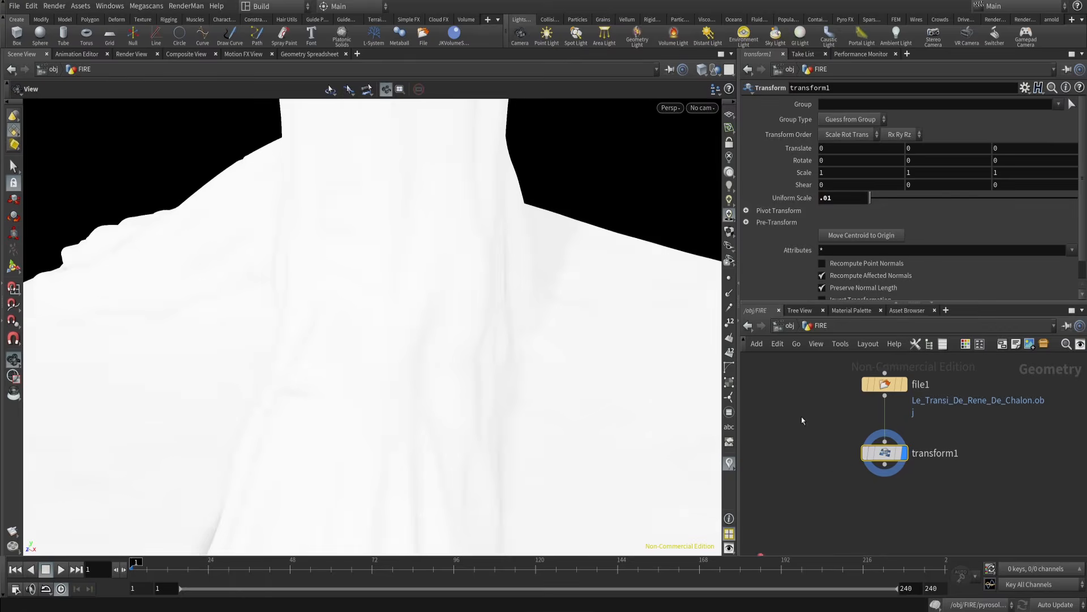
{"action": "scroll", "coordinate": [505, 258], "scroll_direction": "down", "scroll_amount": 5}
{"action": "scroll", "coordinate": [505, 258], "scroll_direction": "down", "scroll_amount": 10}
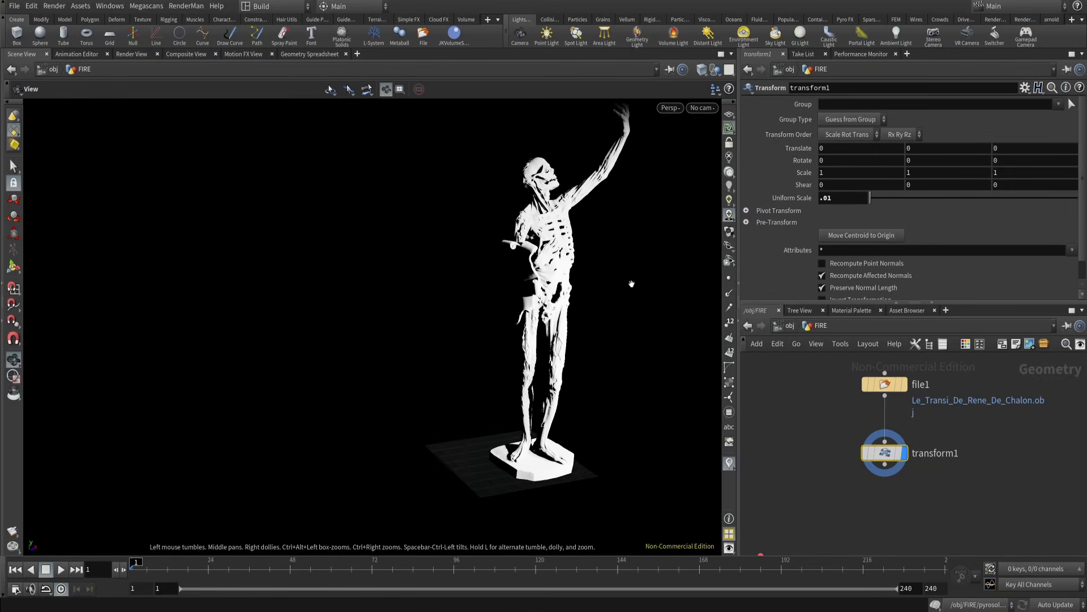
{"action": "left_click_drag", "start_coordinate": [563, 284], "coordinate": [700, 191]}
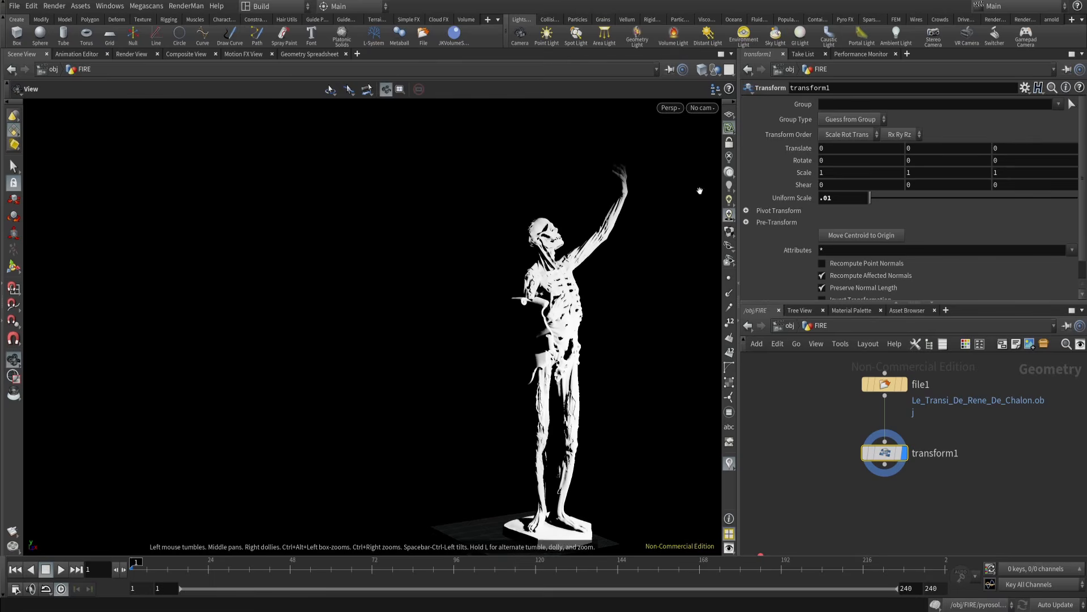
{"action": "left_click_drag", "start_coordinate": [600, 283], "coordinate": [585, 337]}
- Move file1 and transform1 together further up in the network to make room below them
{"action": "middle_click_drag", "start_coordinate": [822, 477], "coordinate": [808, 507]}
{"action": "left_click_drag", "start_coordinate": [816, 396], "coordinate": [893, 536]}
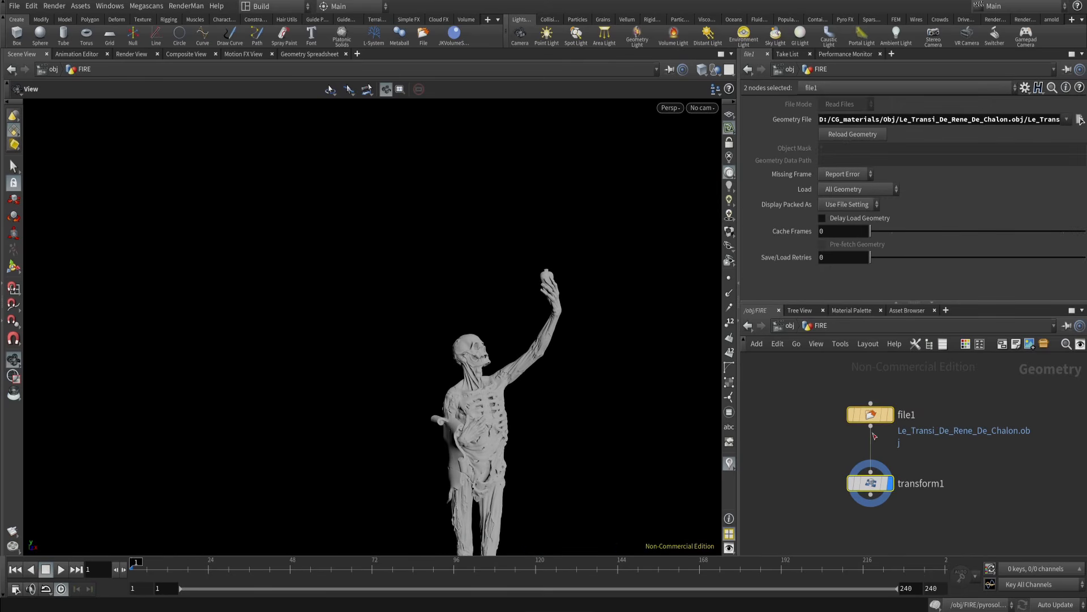
{"action": "left_click_drag", "start_coordinate": [877, 417], "coordinate": [931, 359]}
- Add a Scatter node connected below transform1 and display its points
{"action": "left_click", "coordinate": [845, 449]}
{"action": "key", "text": "Tab"}
{"action": "type", "text": "sdc"}
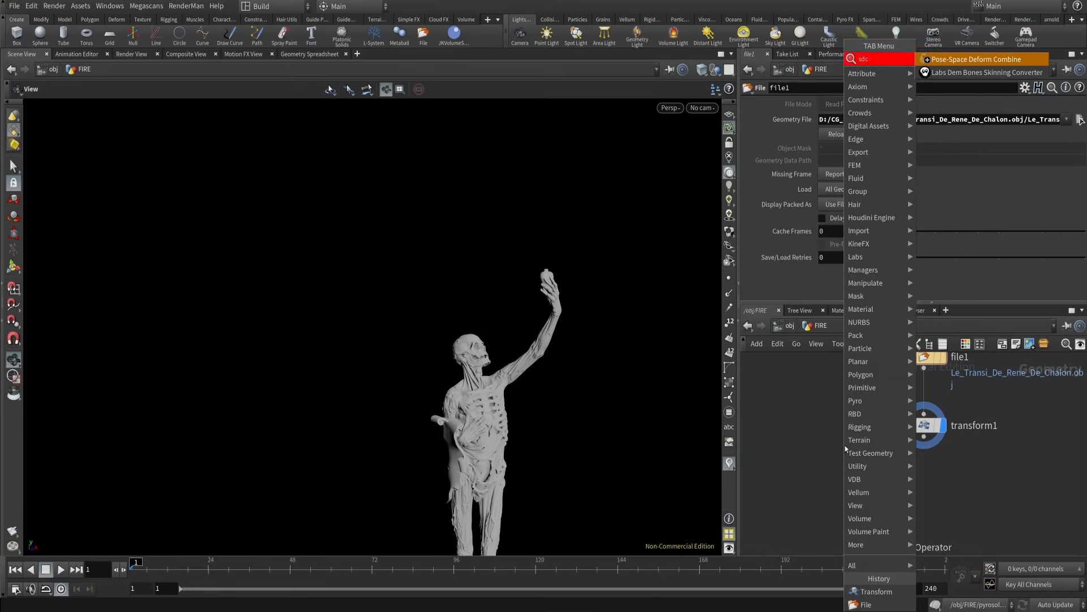
{"action": "key", "text": "BackSpace"}
{"action": "key", "text": "BackSpace"}
{"action": "type", "text": "cat"}
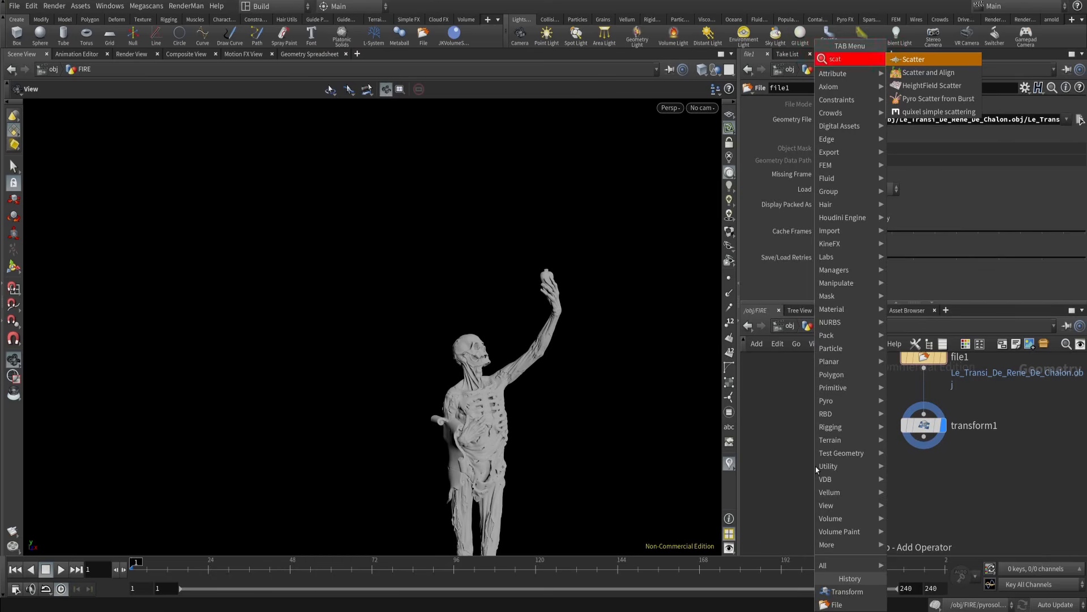
{"action": "key", "text": "Return"}
{"action": "left_click", "coordinate": [914, 494]}
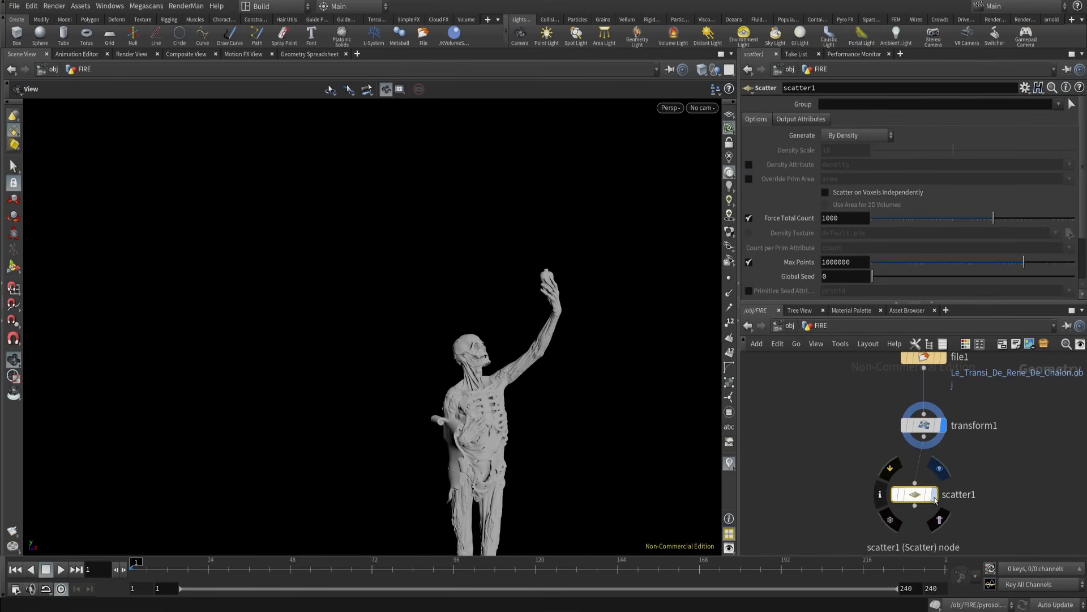
{"action": "left_click", "coordinate": [935, 498]}
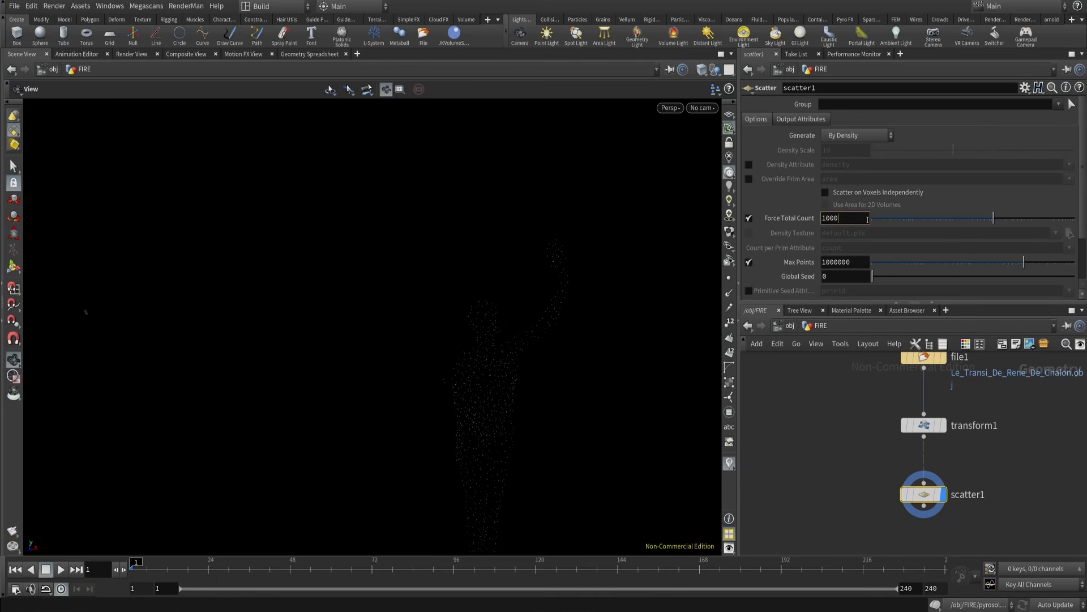
- Set scatter1's Force Total Count to 100000 and inspect the points around the statue's head and raised arm
{"action": "middle_click_drag", "start_coordinate": [838, 447], "coordinate": [842, 413]}
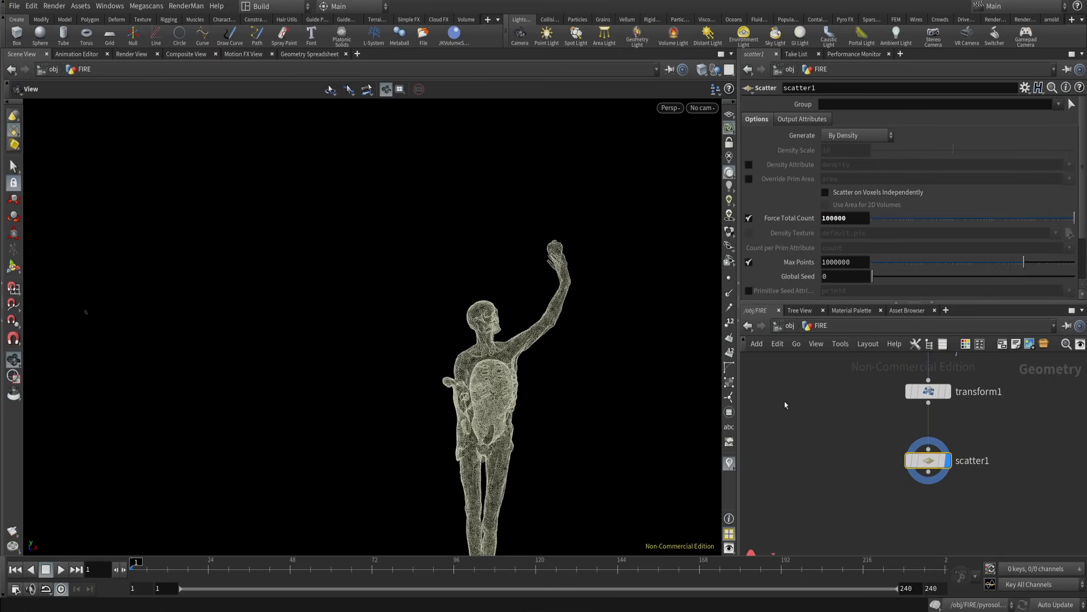
{"action": "left_click_drag", "start_coordinate": [469, 329], "coordinate": [515, 333]}
{"action": "right_click_drag", "start_coordinate": [515, 333], "coordinate": [571, 301]}
{"action": "middle_click_drag", "start_coordinate": [570, 301], "coordinate": [541, 342]}
{"action": "left_click_drag", "start_coordinate": [541, 342], "coordinate": [512, 391]}
{"action": "middle_click_drag", "start_coordinate": [816, 549], "coordinate": [767, 527]}
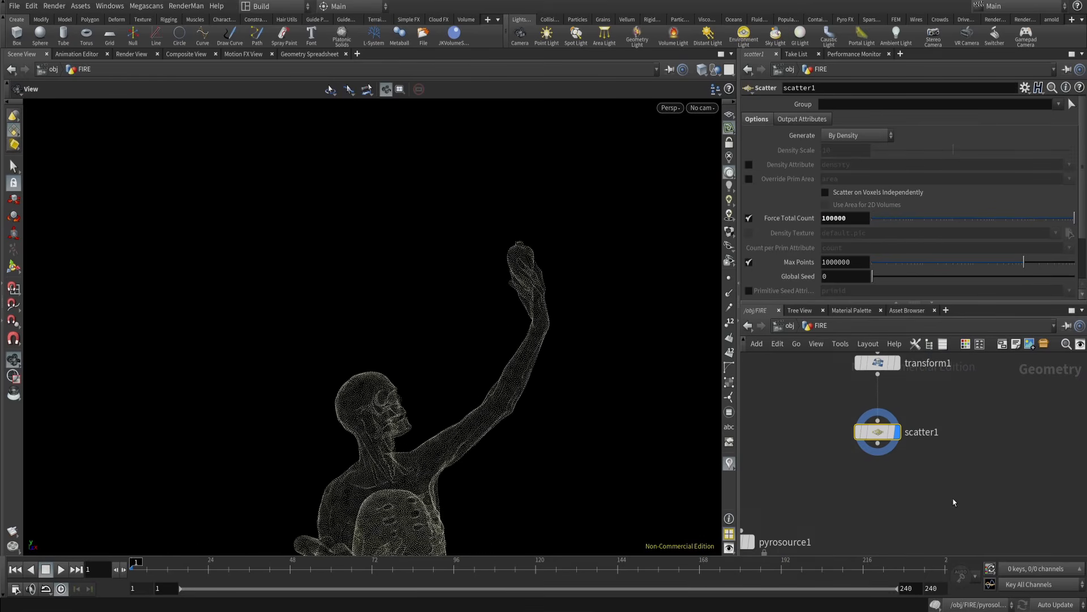
- Add a Sphere node beside scatter1 in the FIRE network
{"action": "key", "text": "Tab"}
{"action": "type", "text": "sp"}
{"action": "key", "text": "Return"}
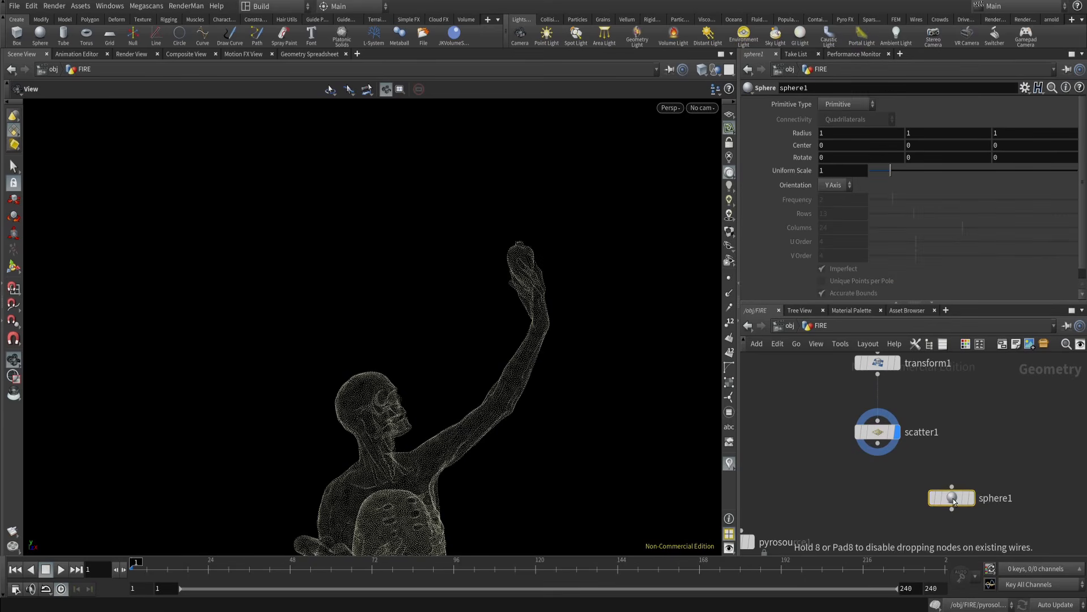
{"action": "left_click", "coordinate": [994, 443]}
- Move sphere1 around the statue's raised hand, with its center at about 5.12, 21.23, 2.27
{"action": "left_click_drag", "start_coordinate": [498, 361], "coordinate": [488, 407]}
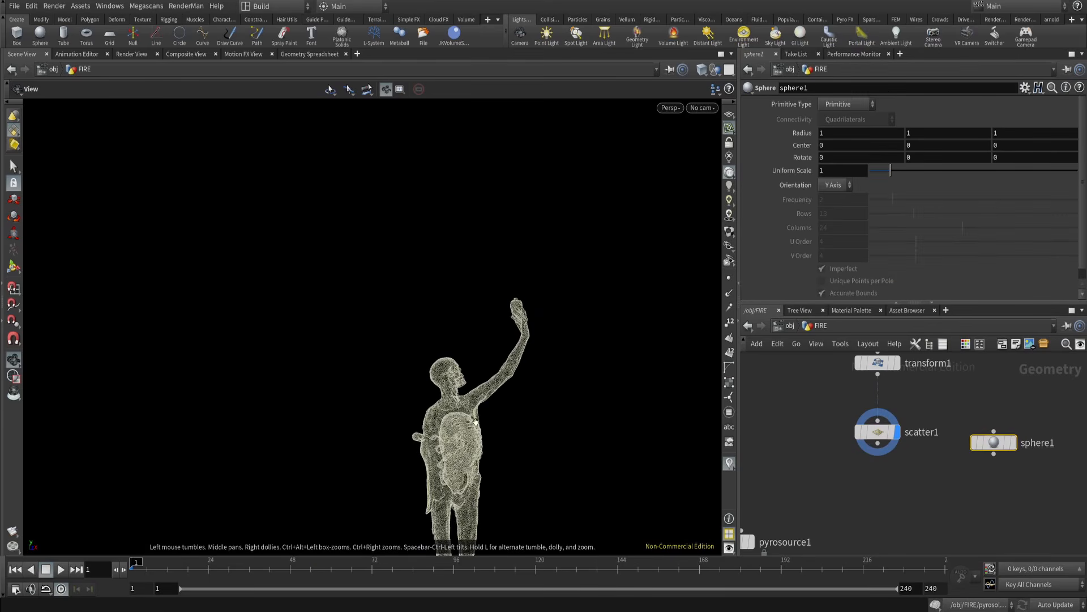
{"action": "key", "text": "Escape"}
{"action": "scroll", "coordinate": [549, 276], "scroll_direction": "down", "scroll_amount": 3}
{"action": "scroll", "coordinate": [533, 344], "scroll_direction": "up", "scroll_amount": 5}
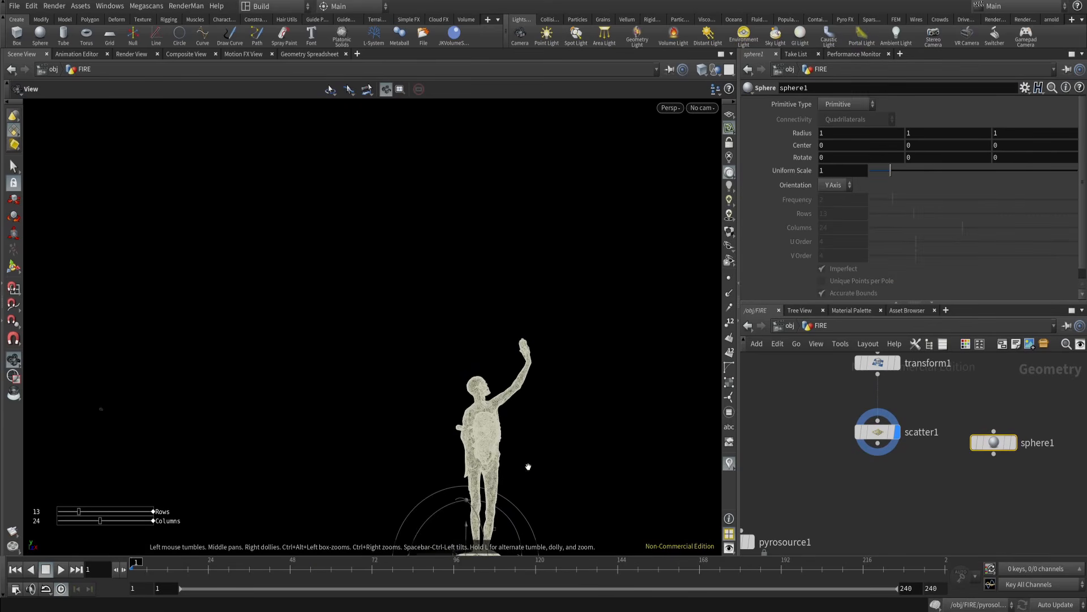
{"action": "scroll", "coordinate": [574, 235], "scroll_direction": "up", "scroll_amount": 8}
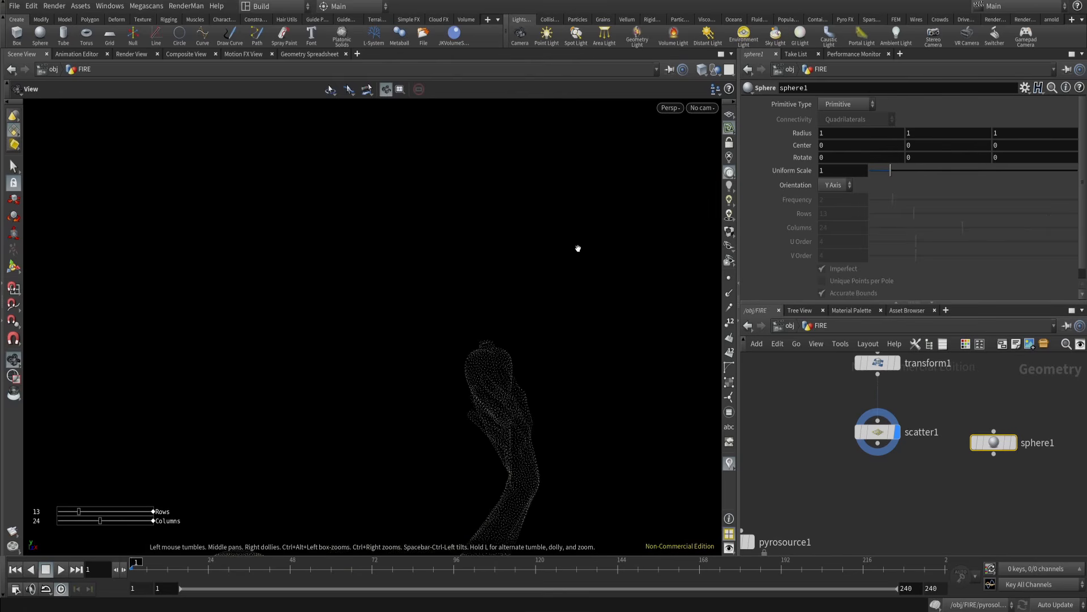
{"action": "key", "text": "Return"}
{"action": "scroll", "coordinate": [492, 369], "scroll_direction": "down", "scroll_amount": 6}
{"action": "left_click", "coordinate": [517, 455]}
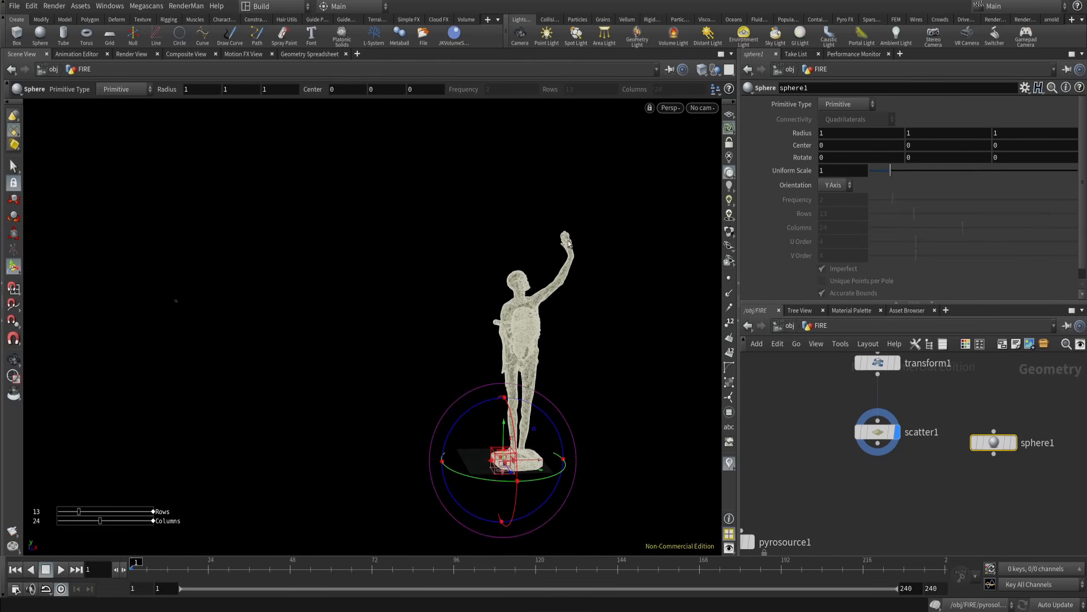
{"action": "key", "text": "space+2"}
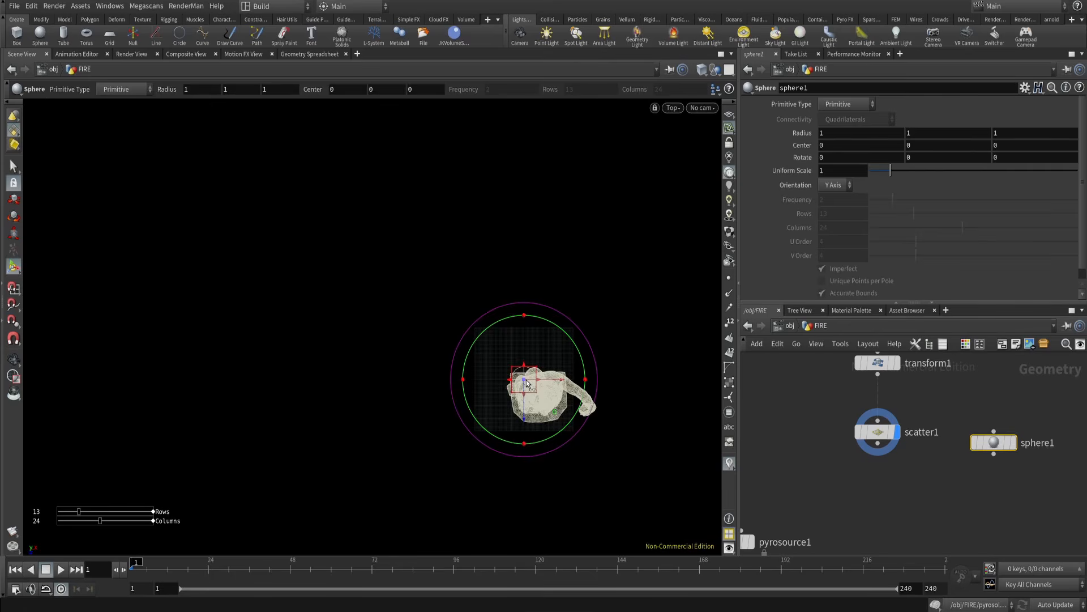
{"action": "left_click_drag", "start_coordinate": [527, 383], "coordinate": [583, 290]}
{"action": "key", "text": "space+1"}
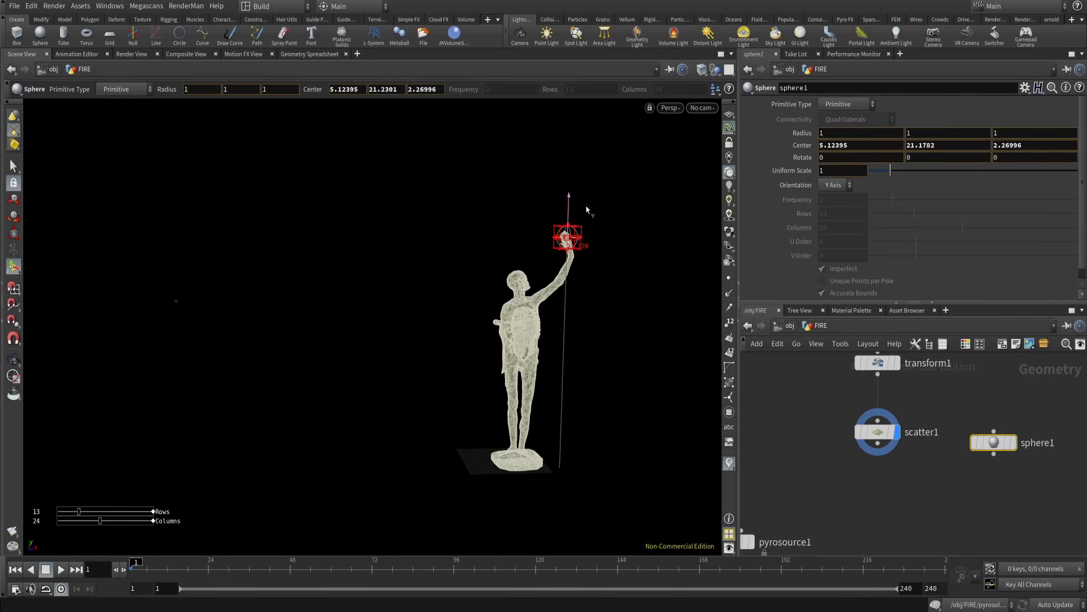
{"action": "left_click_drag", "start_coordinate": [588, 210], "coordinate": [588, 210]}
{"action": "key", "text": "space+g"}
{"action": "left_click_drag", "start_coordinate": [598, 290], "coordinate": [508, 361], "text": "alt"}
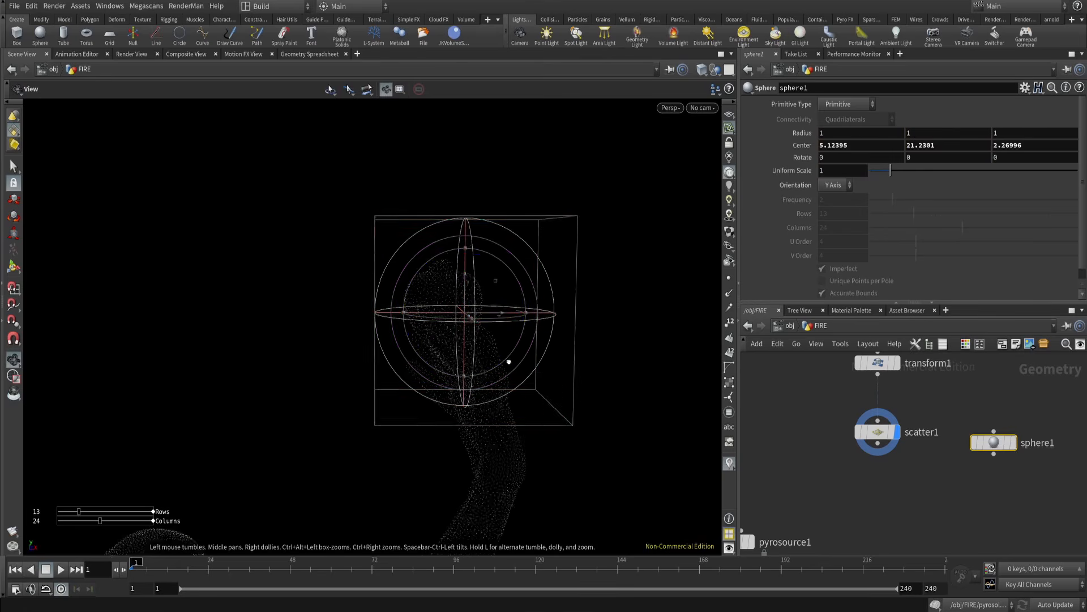
- Add a Group node with scatter1 as its source and sphere1 as its bounding input, and display its result
{"action": "key", "text": "Return"}
{"action": "key", "text": "Tab"}
{"action": "type", "text": "group"}
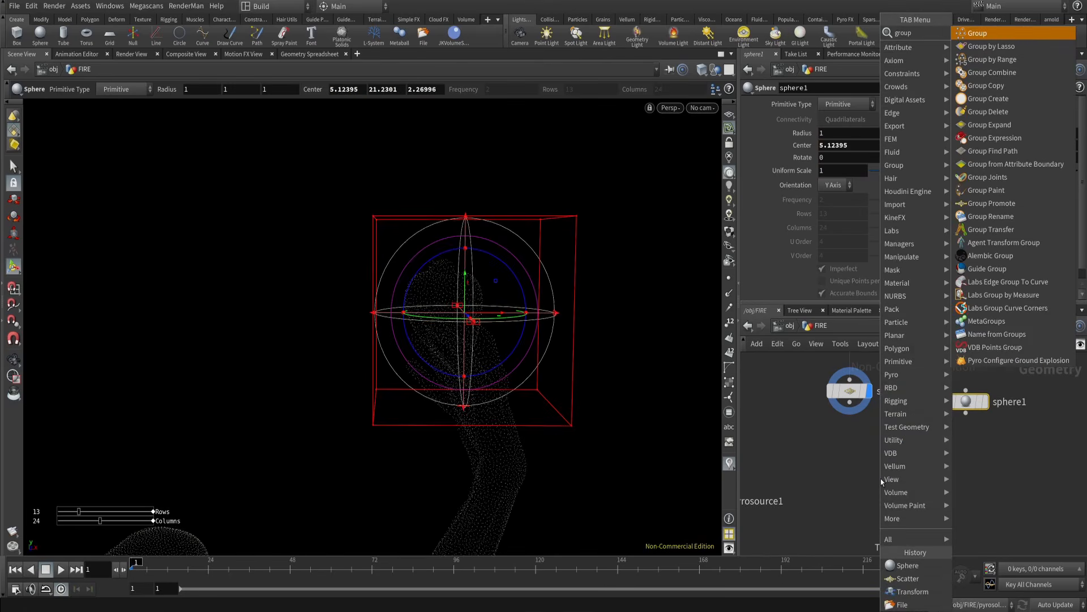
{"action": "left_click", "coordinate": [1014, 36]}
{"action": "left_click", "coordinate": [857, 468]}
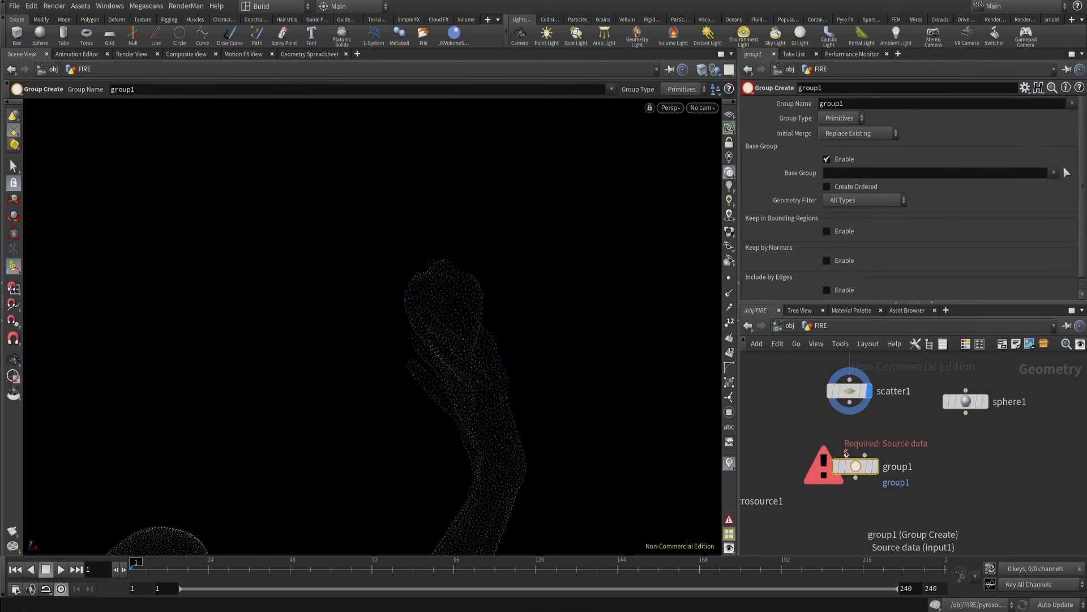
{"action": "left_click_drag", "start_coordinate": [865, 455], "coordinate": [962, 431]}
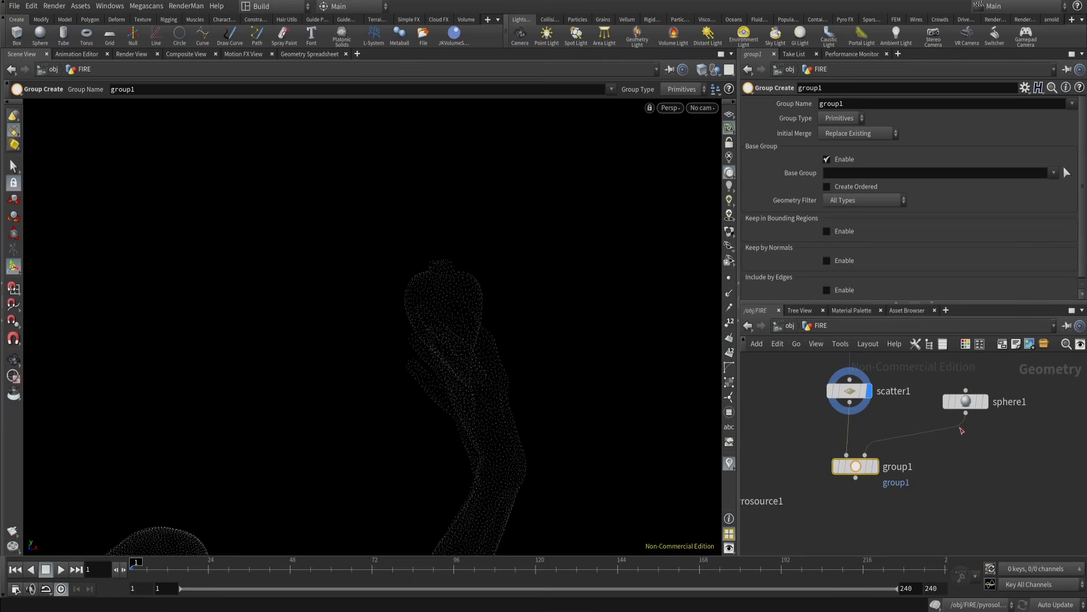
{"action": "left_click_drag", "start_coordinate": [953, 387], "coordinate": [952, 387]}
{"action": "left_click", "coordinate": [875, 466]}
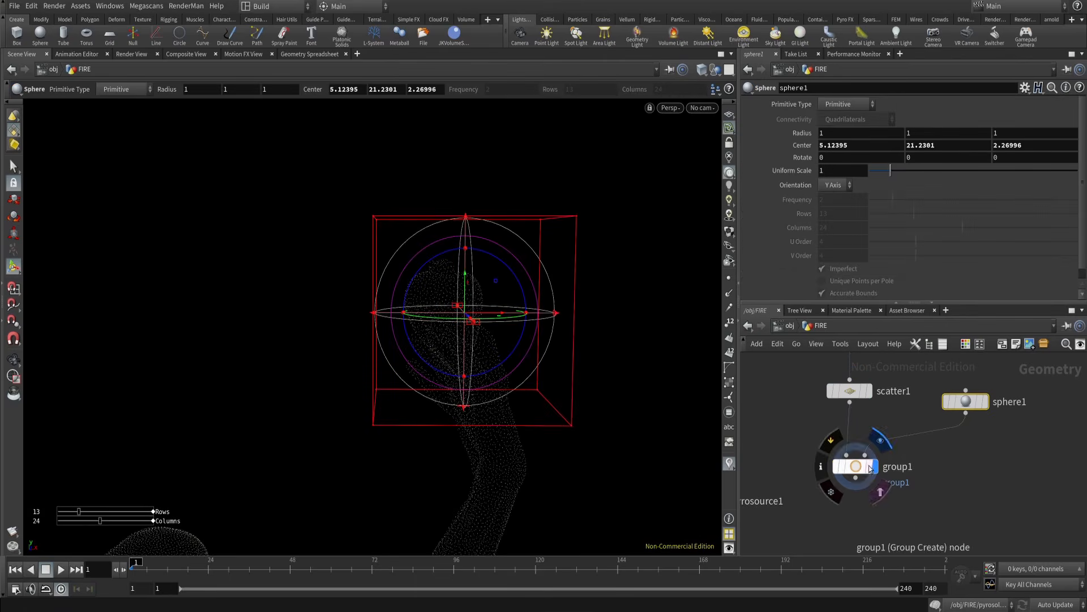
{"action": "left_click_drag", "start_coordinate": [871, 467], "coordinate": [881, 480]}
- Name group1's group start, set its type to Points, and disable the Base Group
{"action": "left_click", "coordinate": [858, 467]}
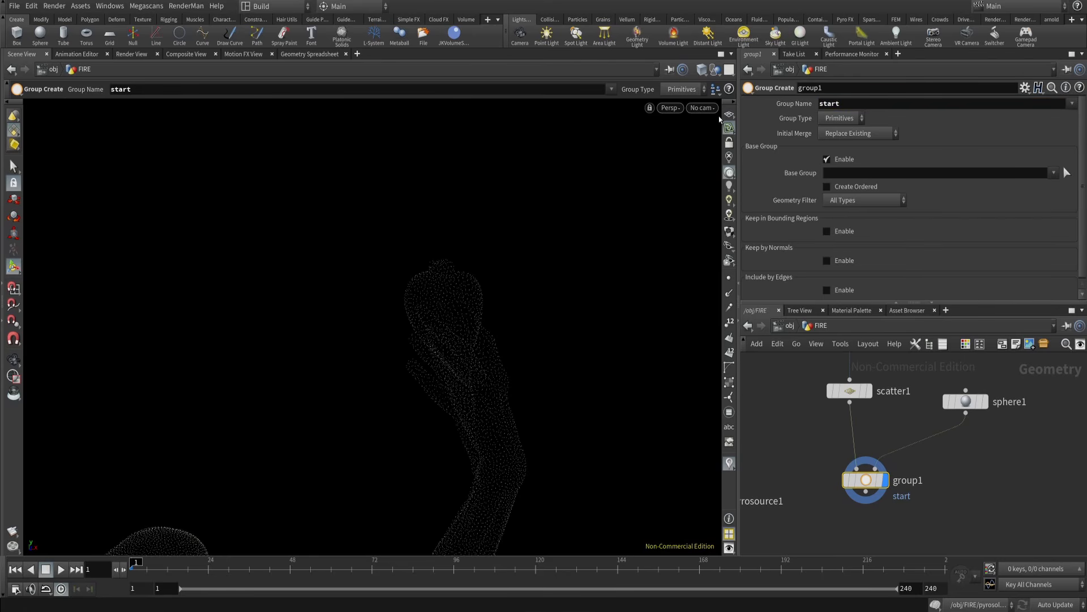
{"action": "left_click", "coordinate": [855, 145]}
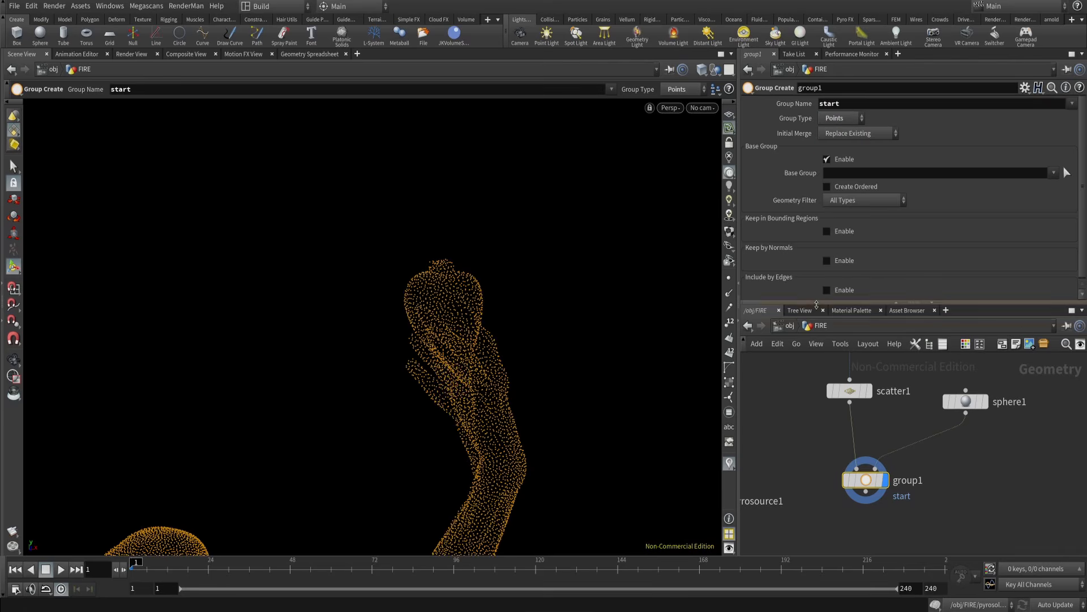
{"action": "left_click", "coordinate": [828, 159]}
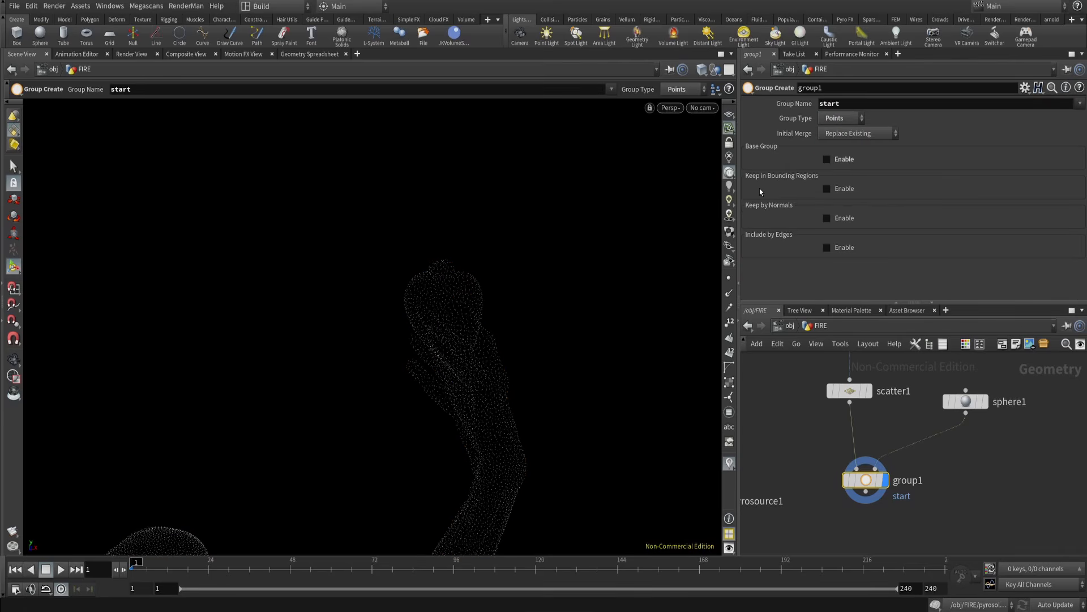
- Enable Keep in Bounding Regions on group1 with the Bounding Object (points or vertices only) type and check the hand's points
{"action": "left_click", "coordinate": [827, 189]}
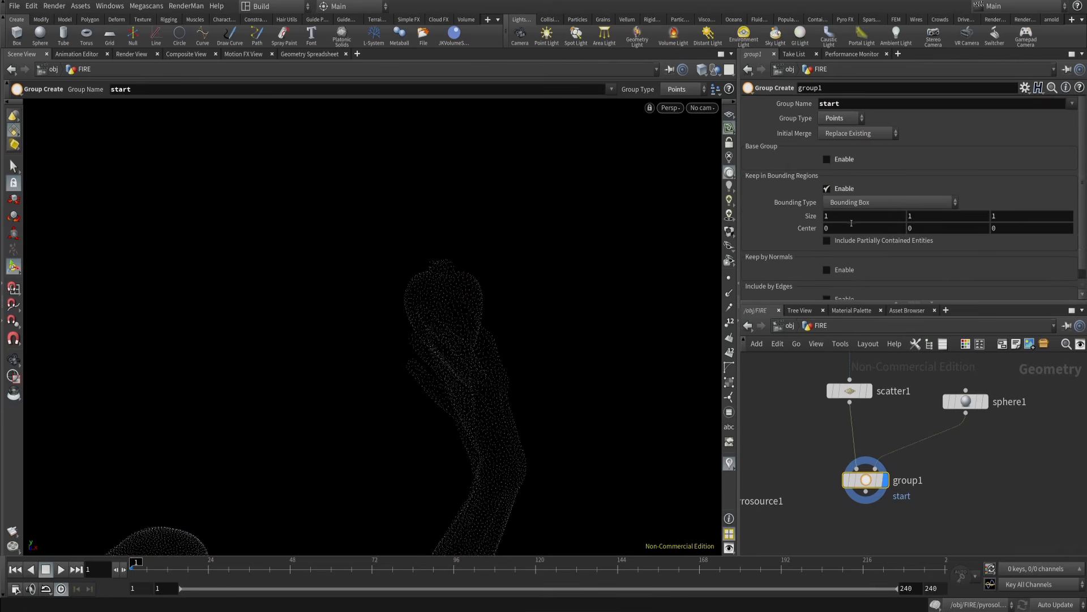
{"action": "left_click", "coordinate": [858, 202]}
{"action": "left_click", "coordinate": [868, 244]}
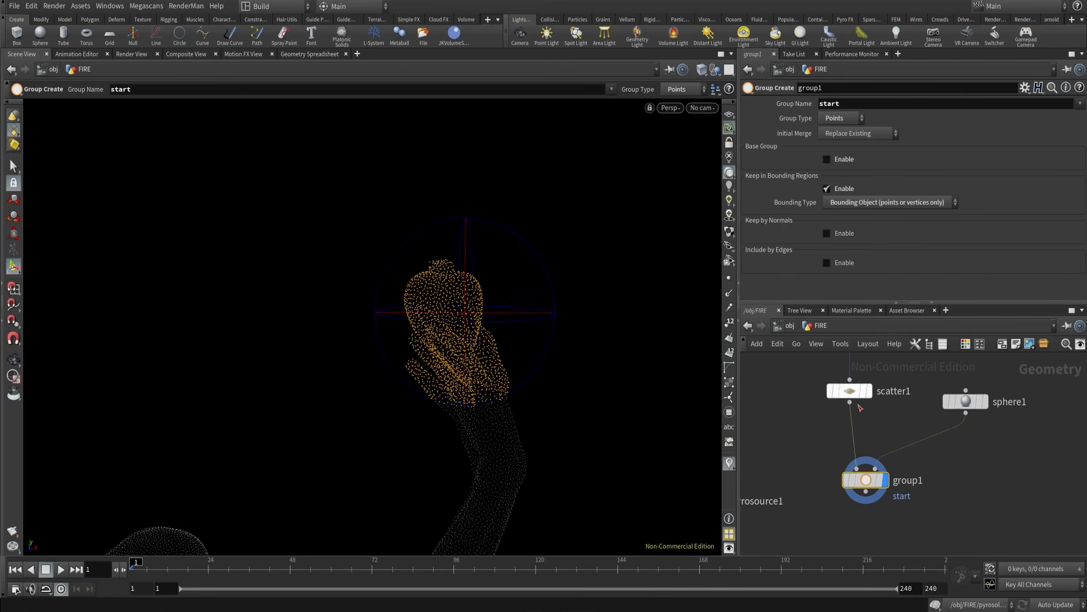
{"action": "middle_click_drag", "start_coordinate": [817, 488], "coordinate": [826, 444]}
{"action": "scroll", "coordinate": [486, 529], "scroll_direction": "down", "scroll_amount": 3}
{"action": "left_click_drag", "start_coordinate": [485, 529], "coordinate": [578, 448], "text": "alt"}
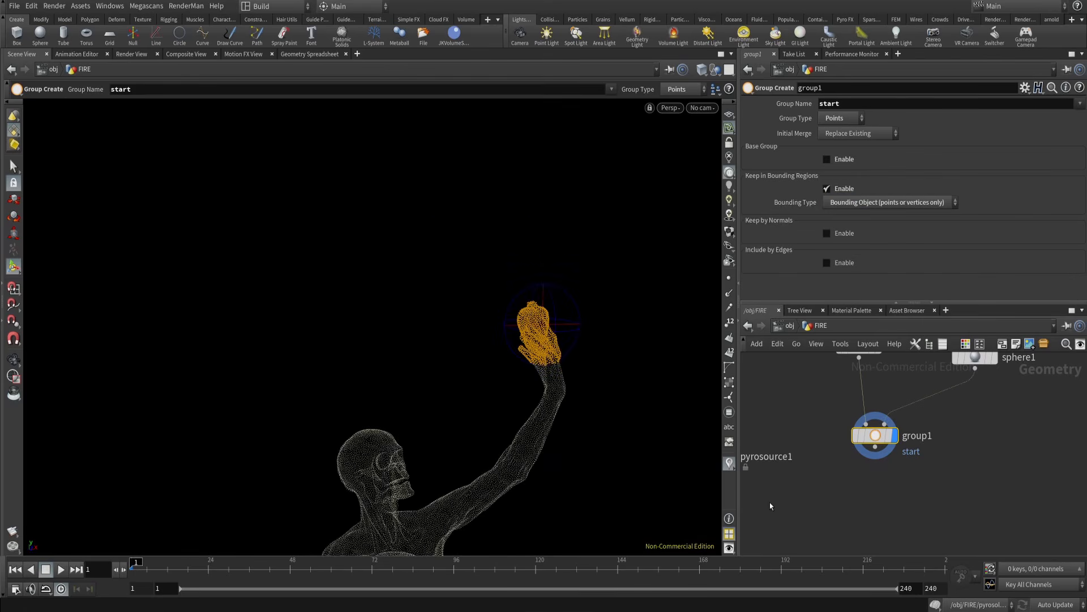
- Add a Color node connected below group1
{"action": "middle_click_drag", "start_coordinate": [904, 520], "coordinate": [878, 495]}
{"action": "key", "text": "Tab"}
{"action": "type", "text": "co"}
{"action": "key", "text": "Return"}
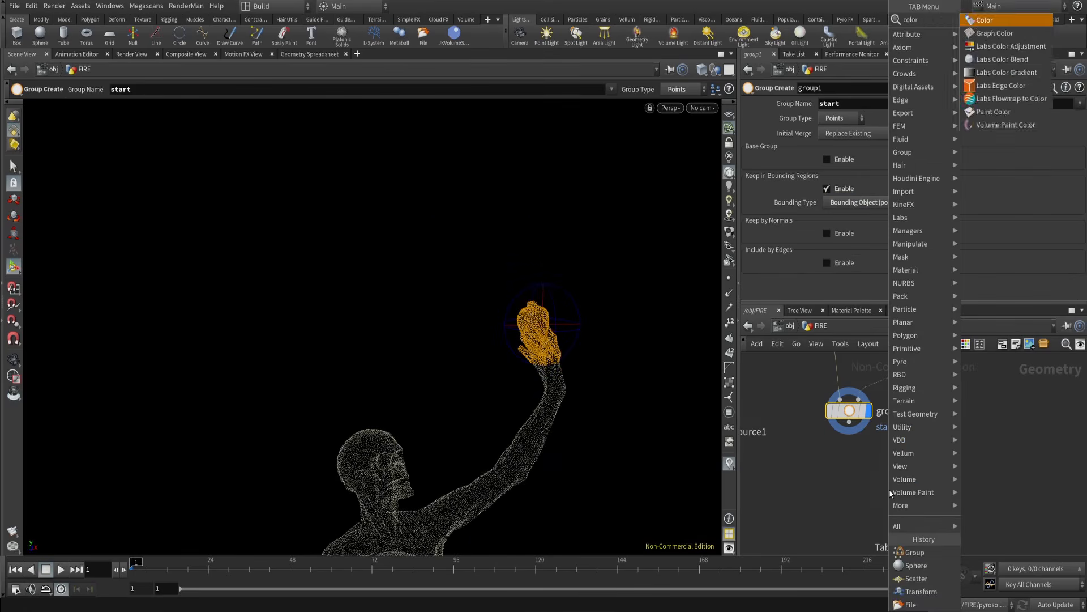
{"action": "left_click", "coordinate": [890, 492]}
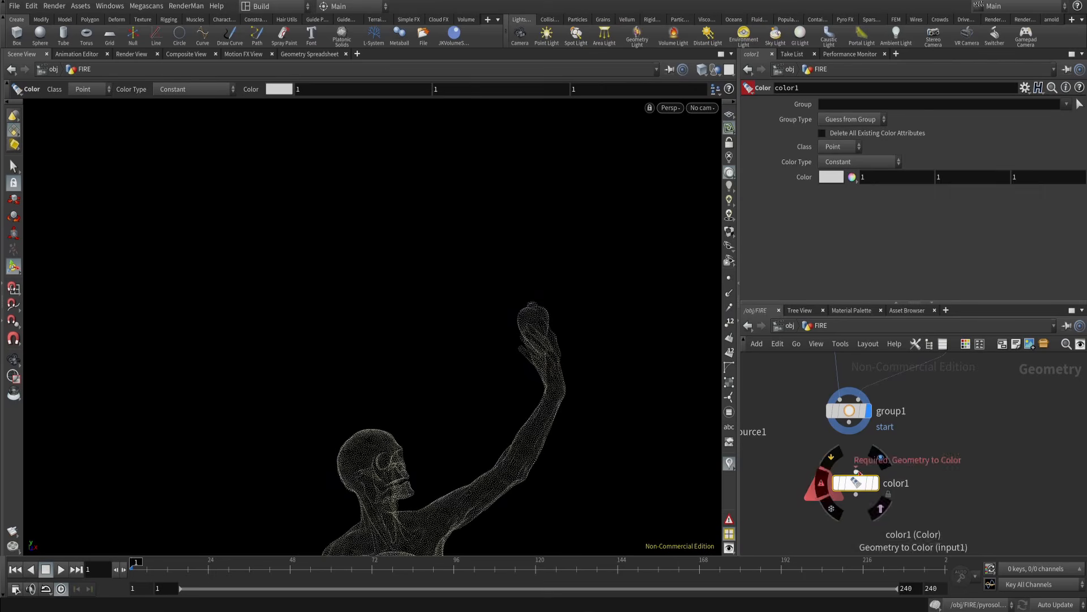
{"action": "left_click_drag", "start_coordinate": [856, 471], "coordinate": [842, 490]}
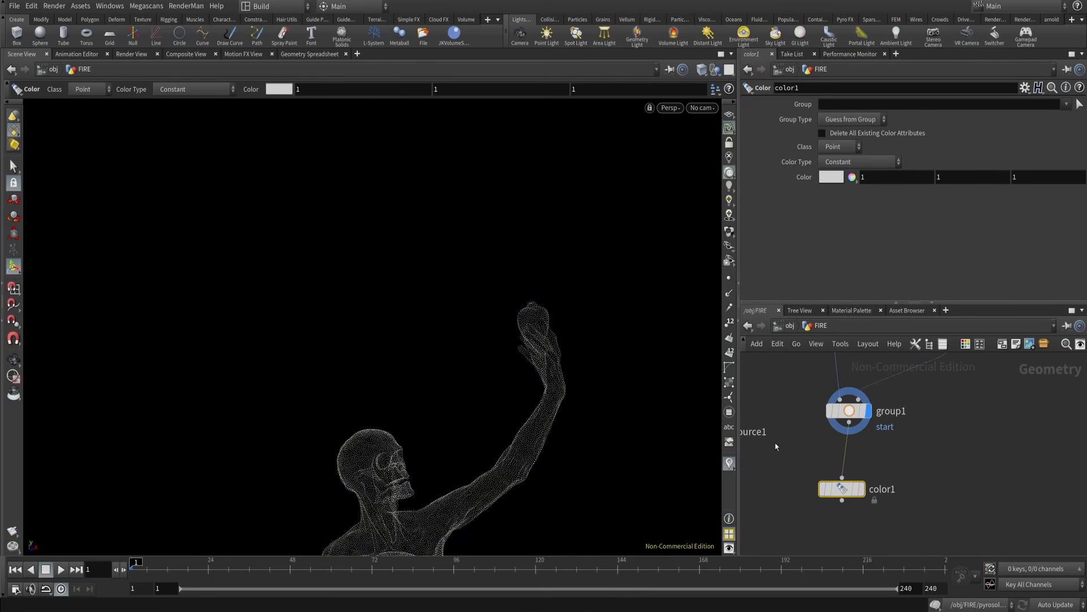
- Display color1 and set its color to black
{"action": "left_click", "coordinate": [861, 489]}
{"action": "right_click", "coordinate": [840, 201]}
{"action": "left_click", "coordinate": [849, 219]}
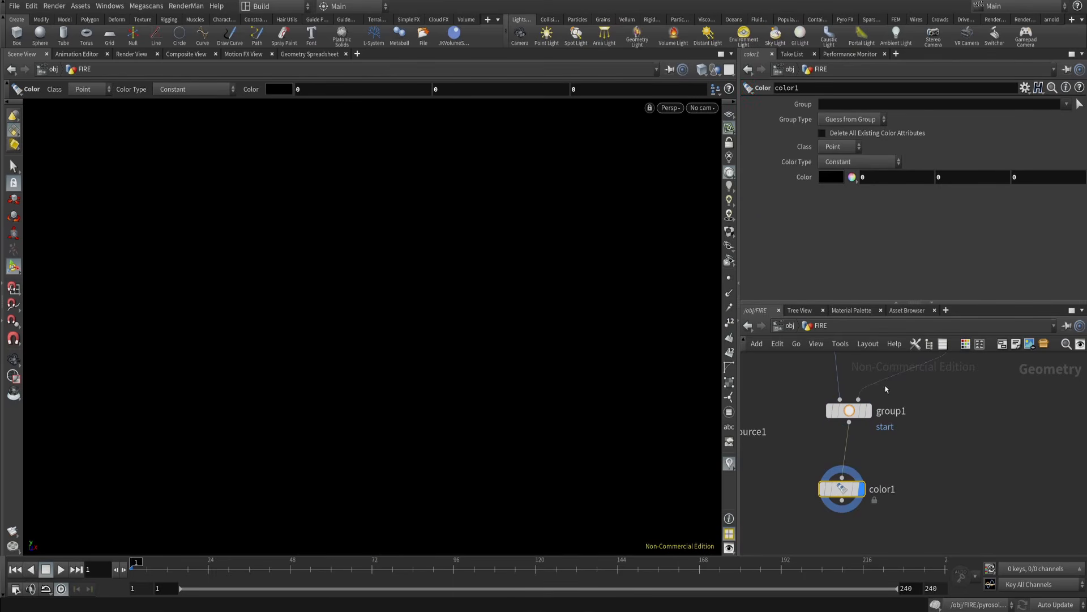
- Duplicate color1 below itself and make the copy color only the start group white
{"action": "middle_click_drag", "start_coordinate": [883, 425], "coordinate": [892, 385]}
{"action": "left_click_drag", "start_coordinate": [851, 449], "coordinate": [855, 489]}
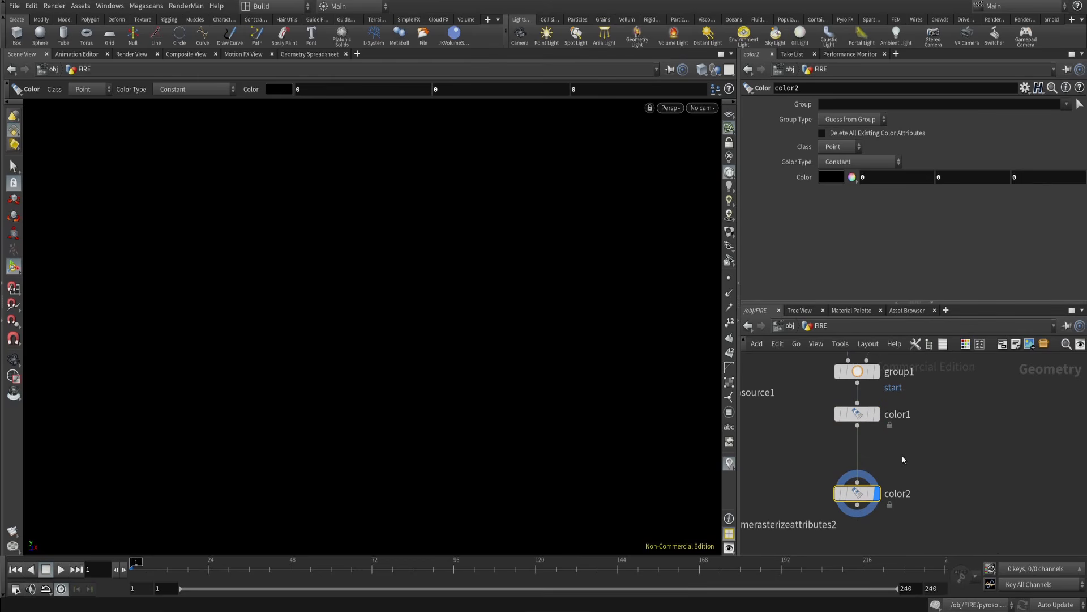
{"action": "right_click", "coordinate": [832, 180]}
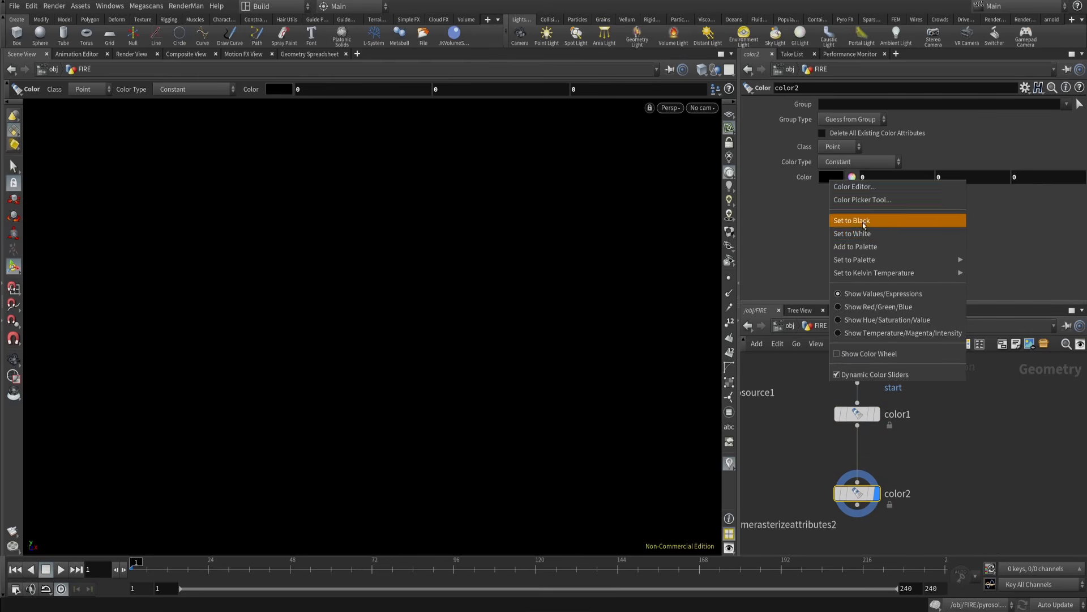
{"action": "left_click", "coordinate": [864, 233]}
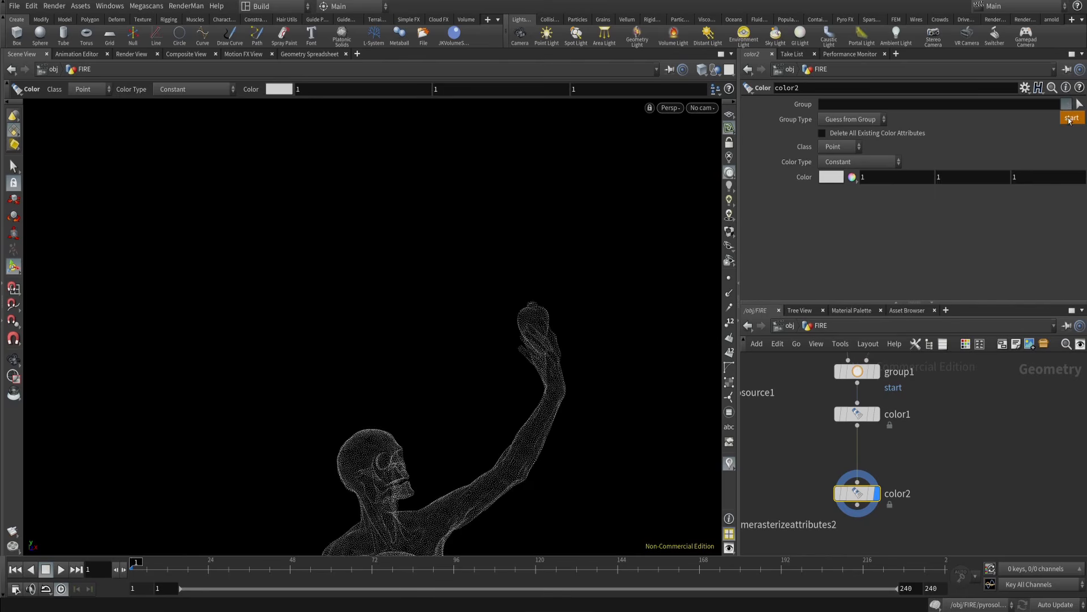
{"action": "left_click", "coordinate": [1070, 120]}
{"action": "middle_click_drag", "start_coordinate": [989, 401], "coordinate": [991, 364]}
{"action": "left_click_drag", "start_coordinate": [526, 389], "coordinate": [485, 416], "text": "alt"}
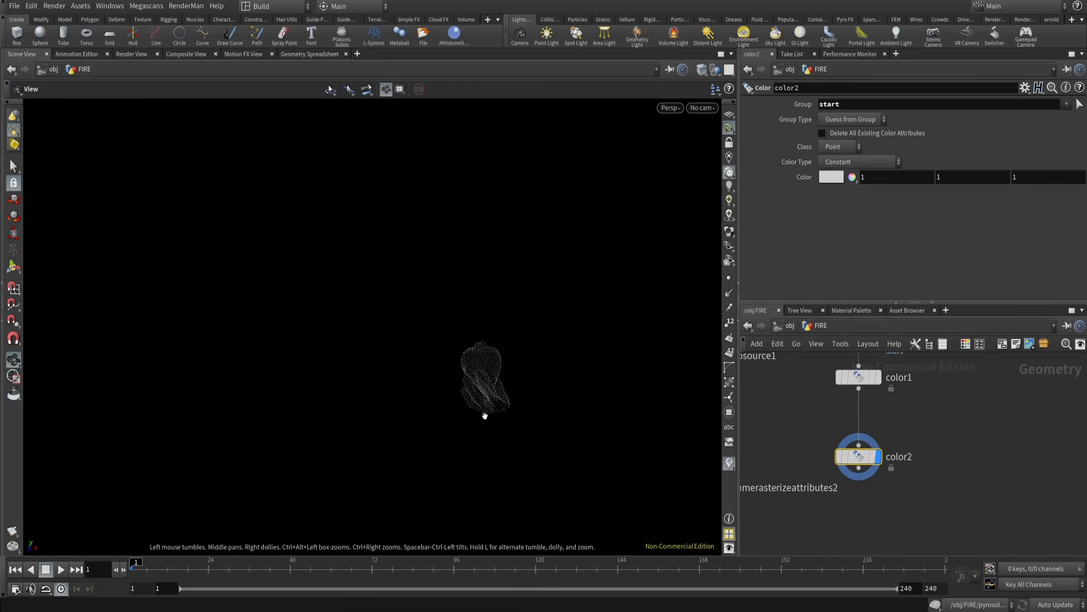
{"action": "middle_click_drag", "start_coordinate": [919, 435], "coordinate": [973, 427]}
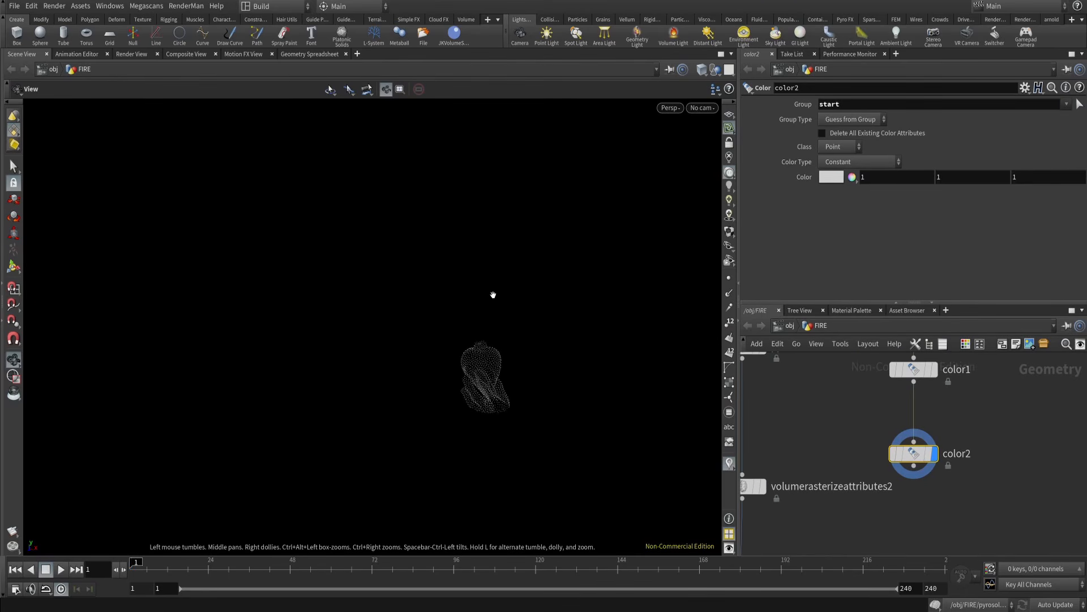
- Set the viewport background's color scheme to Light in the display options and bring the statue's upper body into view
{"action": "key", "text": "d"}
{"action": "left_click", "coordinate": [568, 159]}
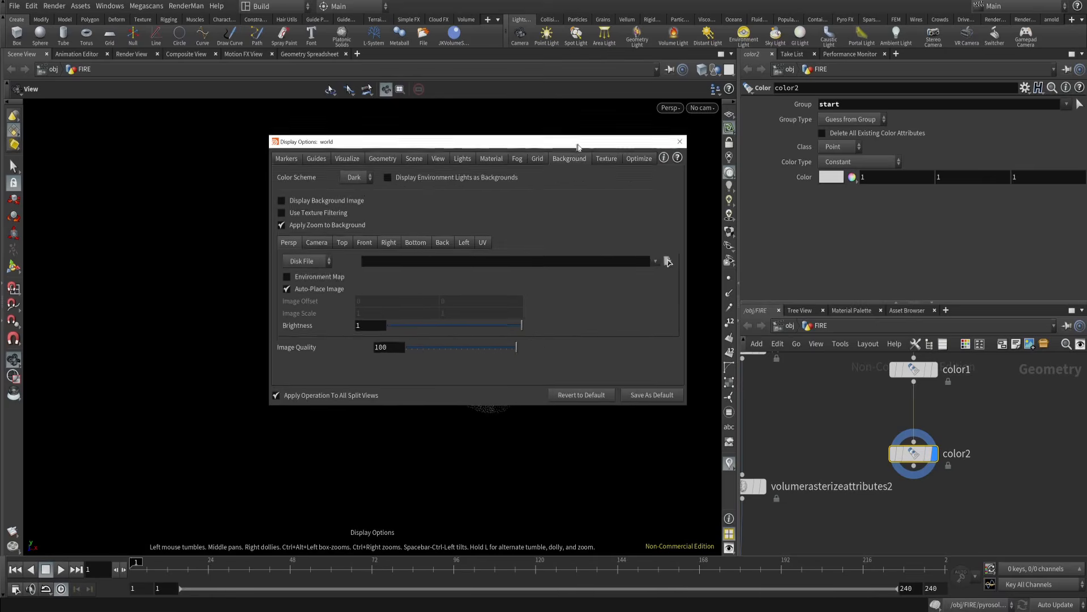
{"action": "left_click_drag", "start_coordinate": [420, 141], "coordinate": [638, 129]}
{"action": "left_click", "coordinate": [577, 166]}
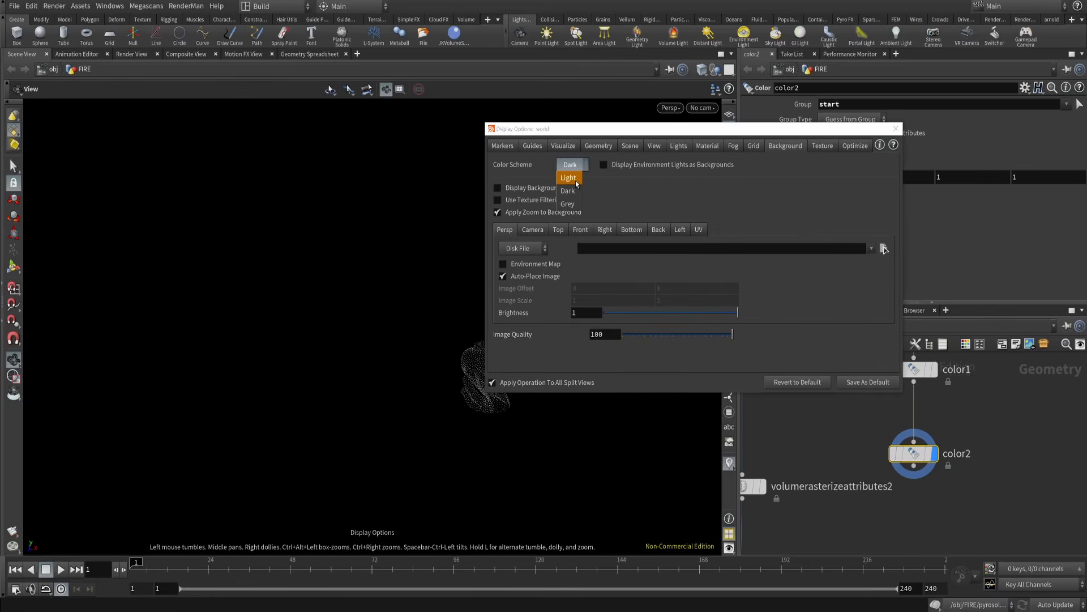
{"action": "left_click", "coordinate": [577, 179]}
{"action": "left_click_drag", "start_coordinate": [655, 133], "coordinate": [756, 125]}
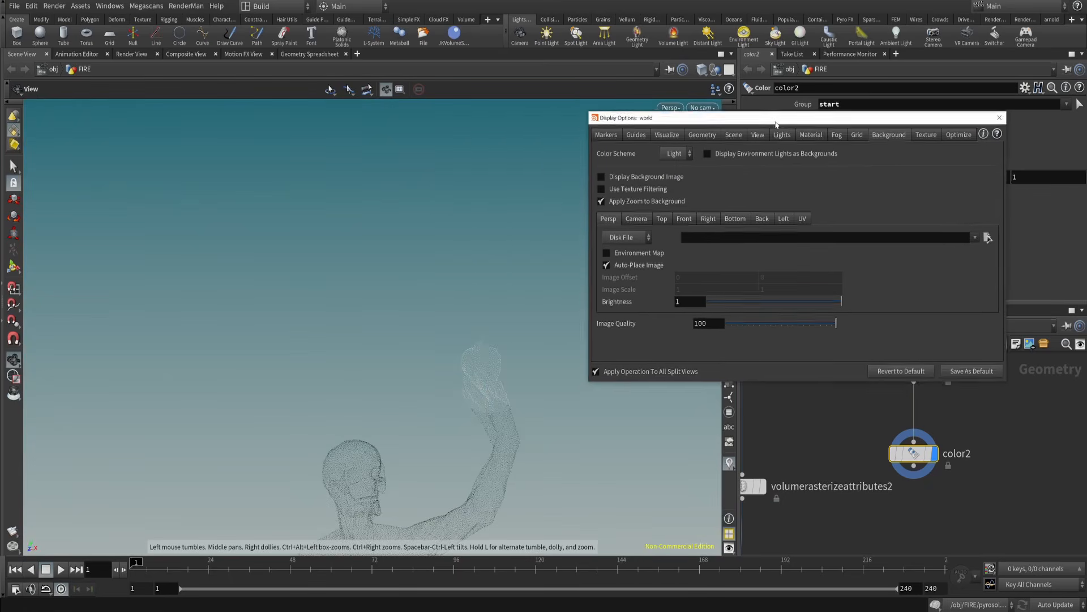
{"action": "left_click_drag", "start_coordinate": [447, 347], "coordinate": [456, 237]}
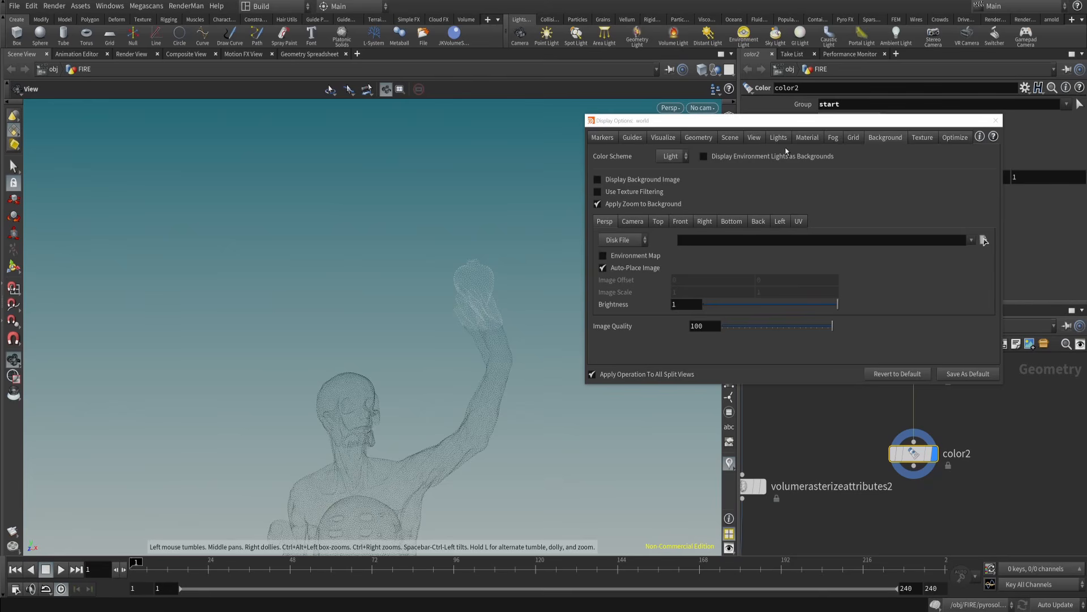
- Display particles as Points with a point size of about 5.23 pixels and inspect the colored hand
{"action": "left_click", "coordinate": [676, 138]}
{"action": "left_click", "coordinate": [698, 137]}
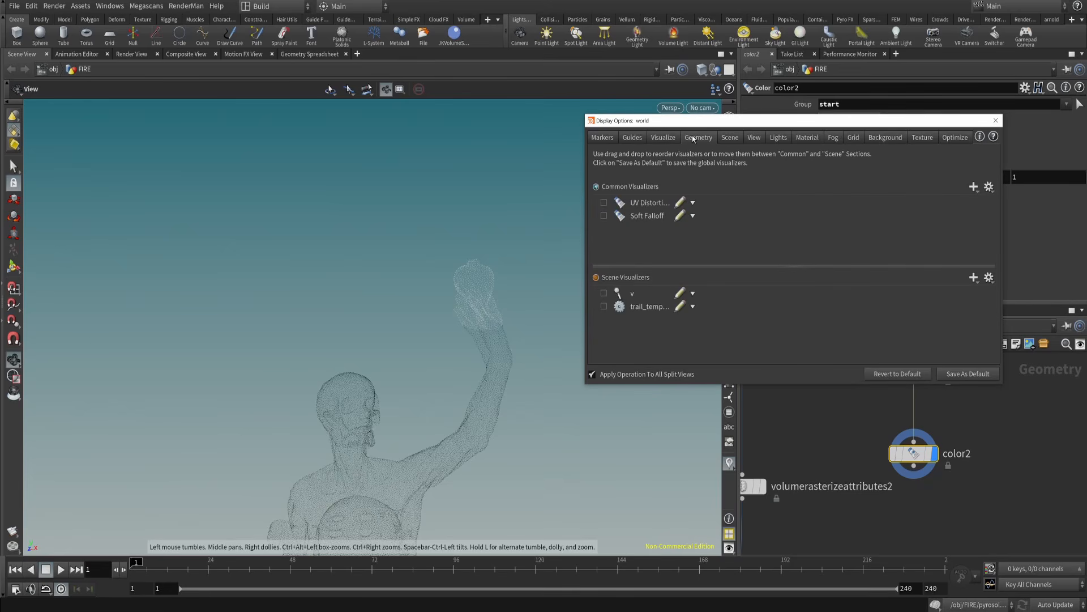
{"action": "left_click", "coordinate": [674, 271]}
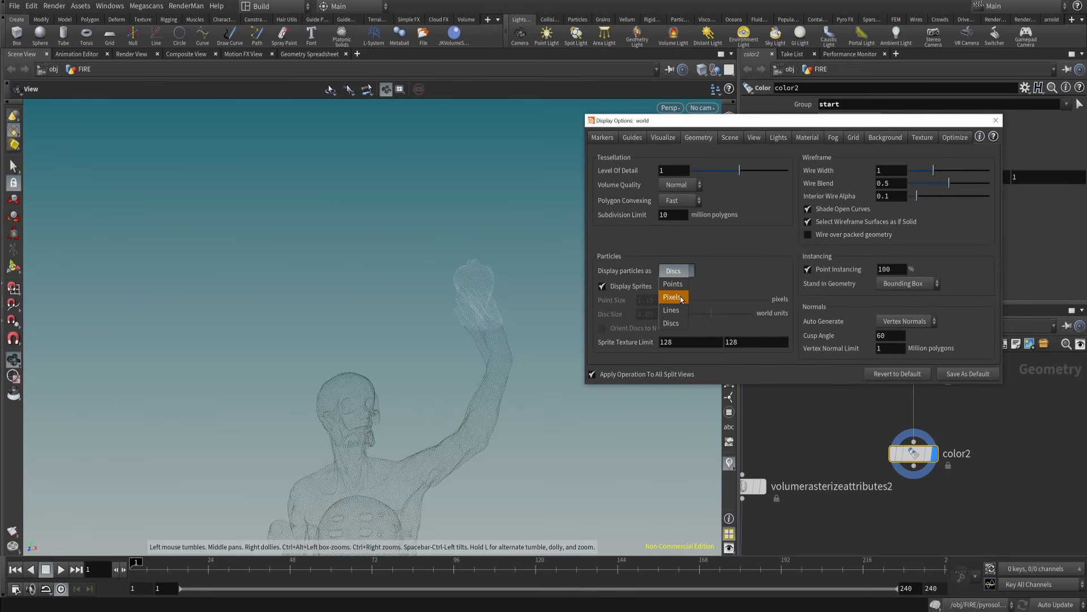
{"action": "left_click", "coordinate": [674, 284]}
{"action": "left_click_drag", "start_coordinate": [690, 299], "coordinate": [716, 307]}
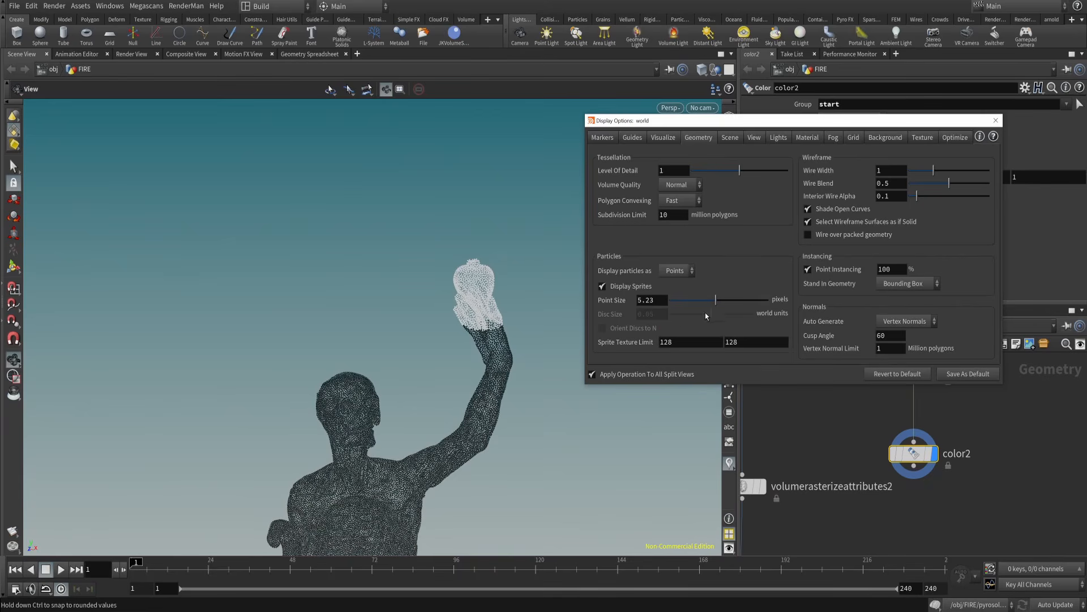
{"action": "left_click", "coordinate": [1000, 129]}
{"action": "left_click_drag", "start_coordinate": [612, 364], "coordinate": [521, 294]}
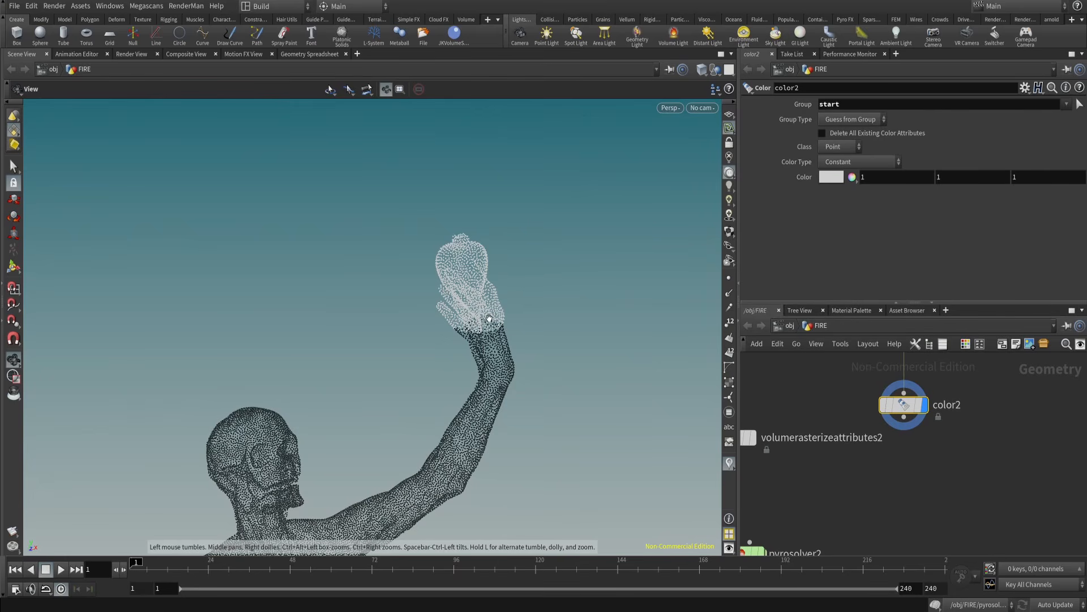
- Examine the white start group on the raised hand against the black statue, from close-up to full figure
{"action": "scroll", "coordinate": [502, 308], "scroll_direction": "down", "scroll_amount": 3}
{"action": "middle_click_drag", "start_coordinate": [462, 444], "coordinate": [483, 366]}
{"action": "left_click_drag", "start_coordinate": [368, 334], "coordinate": [512, 307]}
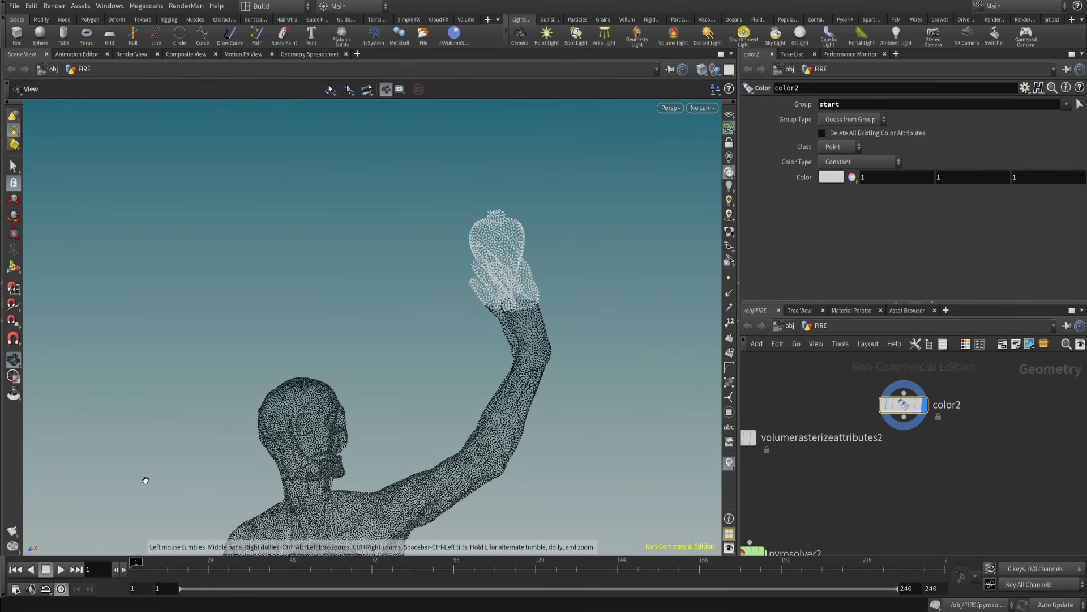
{"action": "scroll", "coordinate": [491, 382], "scroll_direction": "down", "scroll_amount": 2}
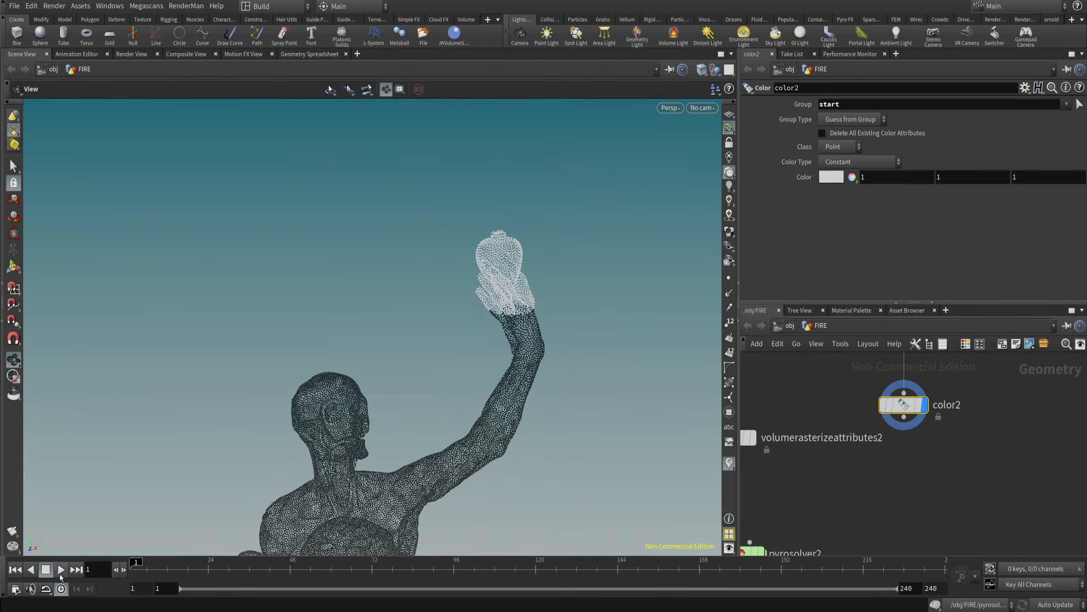
{"action": "scroll", "coordinate": [489, 320], "scroll_direction": "up", "scroll_amount": 1}
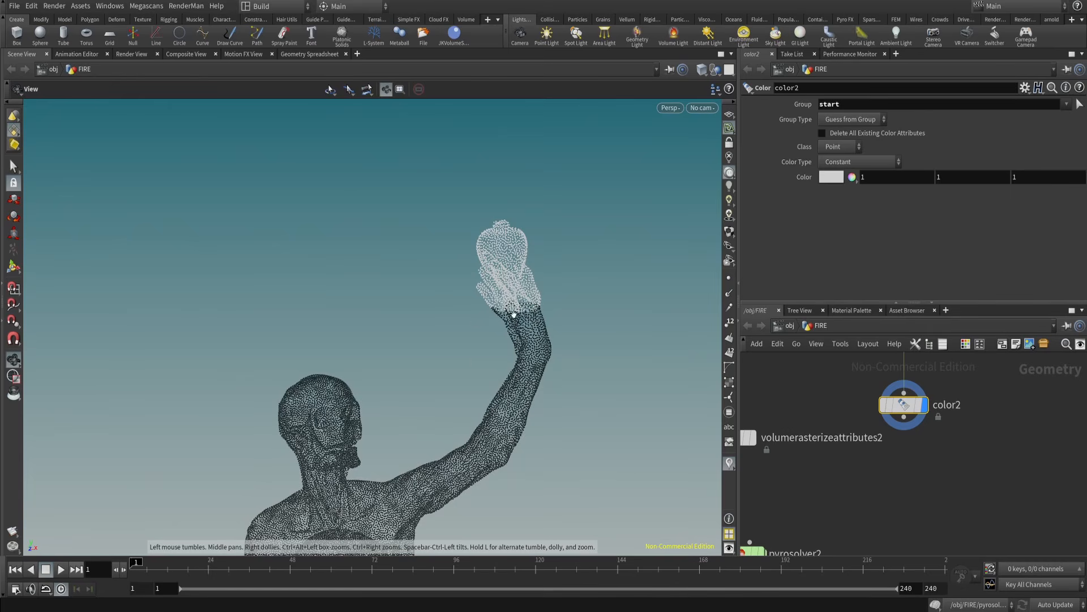
{"action": "scroll", "coordinate": [483, 435], "scroll_direction": "down", "scroll_amount": 3}
{"action": "middle_click_drag", "start_coordinate": [480, 438], "coordinate": [533, 285]}
{"action": "scroll", "coordinate": [533, 286], "scroll_direction": "down", "scroll_amount": 4}
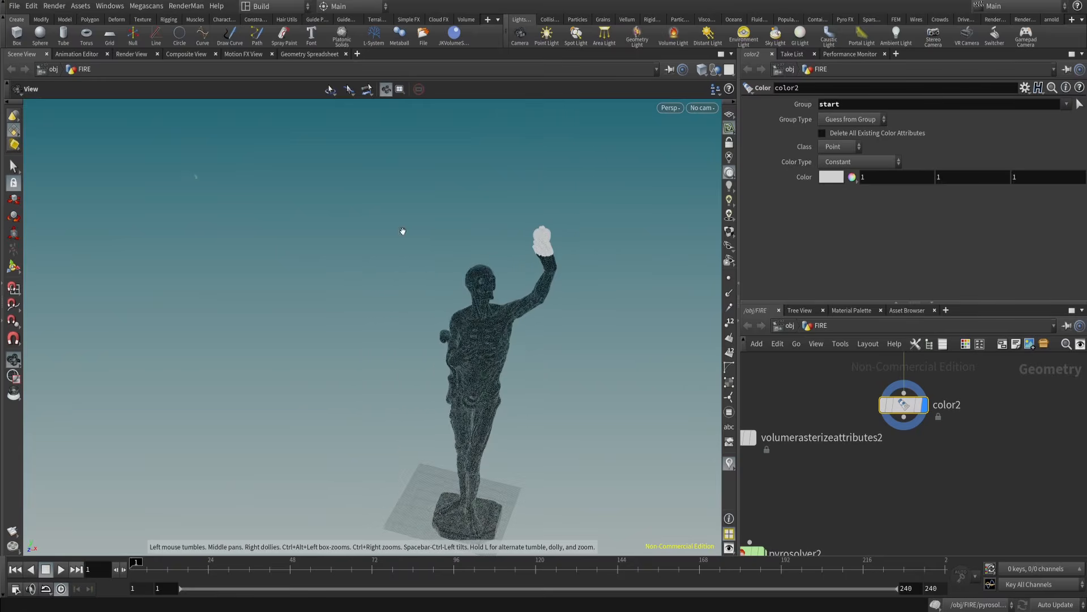
{"action": "scroll", "coordinate": [522, 289], "scroll_direction": "up", "scroll_amount": 1}
{"action": "scroll", "coordinate": [521, 289], "scroll_direction": "up", "scroll_amount": 8}
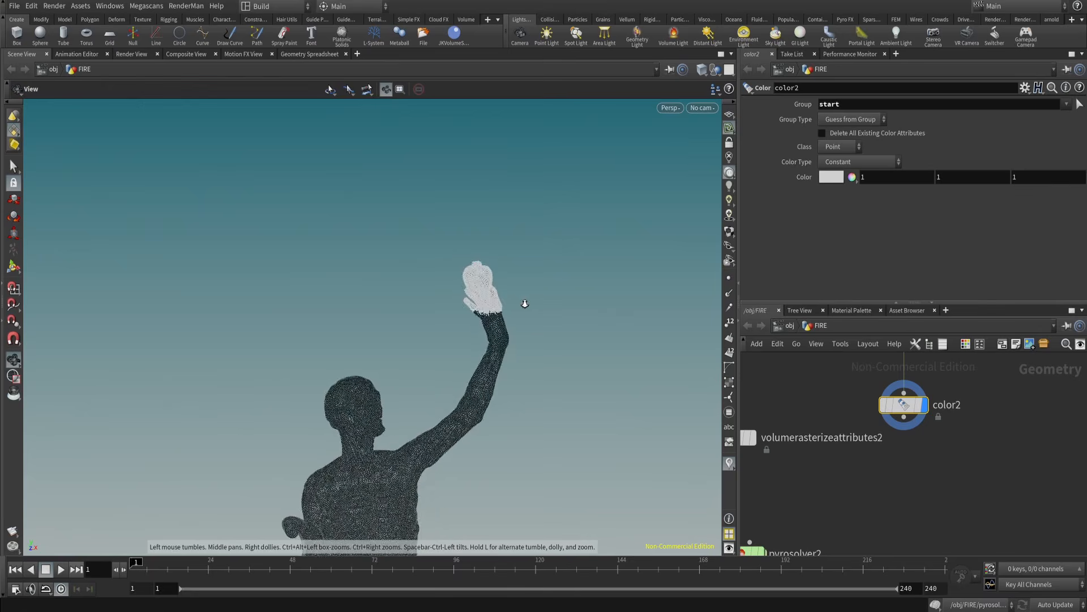
{"action": "middle_click_drag", "start_coordinate": [534, 284], "coordinate": [517, 306]}
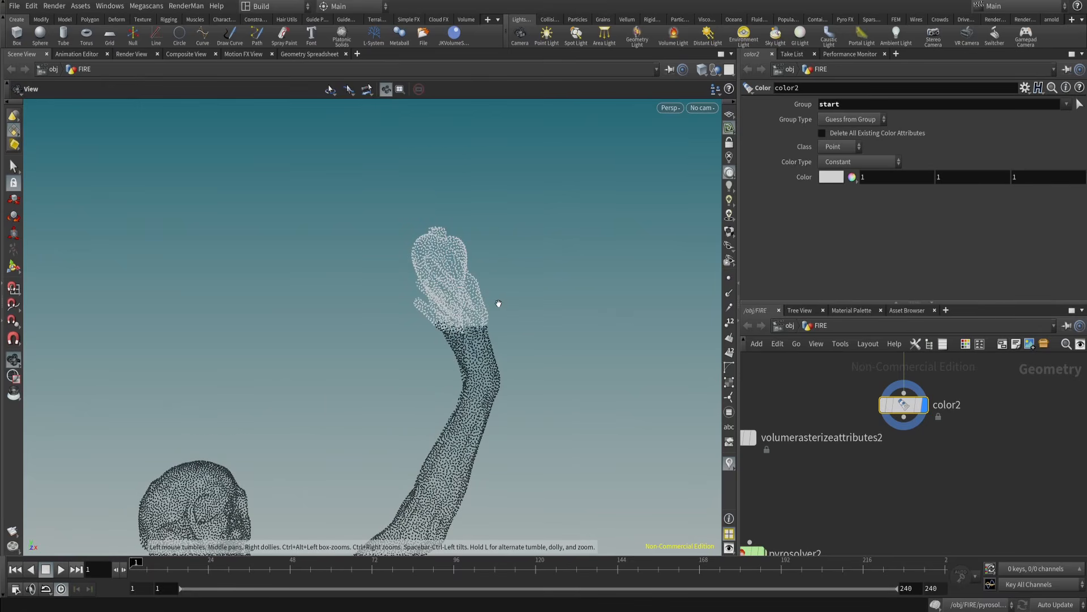
- Set the particle point size to 10 pixels in the display options to enlarge the points around the wrist boundary
{"action": "left_click_drag", "start_coordinate": [498, 304], "coordinate": [489, 279]}
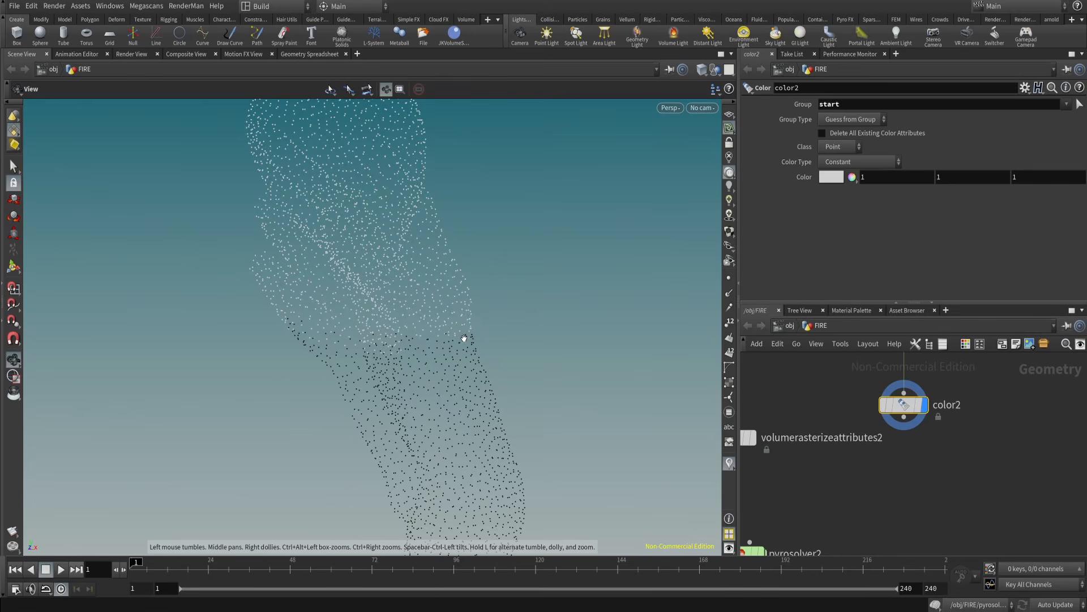
{"action": "left_click_drag", "start_coordinate": [464, 338], "coordinate": [485, 291]}
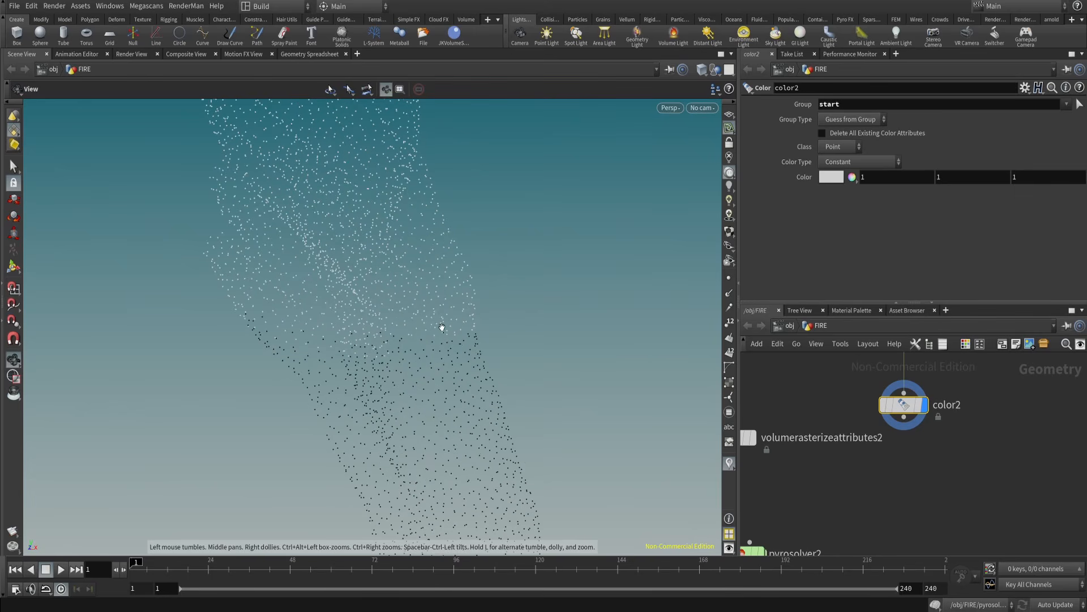
{"action": "left_click_drag", "start_coordinate": [476, 325], "coordinate": [461, 359]}
{"action": "left_click_drag", "start_coordinate": [510, 291], "coordinate": [454, 354]}
{"action": "right_click_drag", "start_coordinate": [506, 276], "coordinate": [616, 138]}
{"action": "key", "text": "d"}
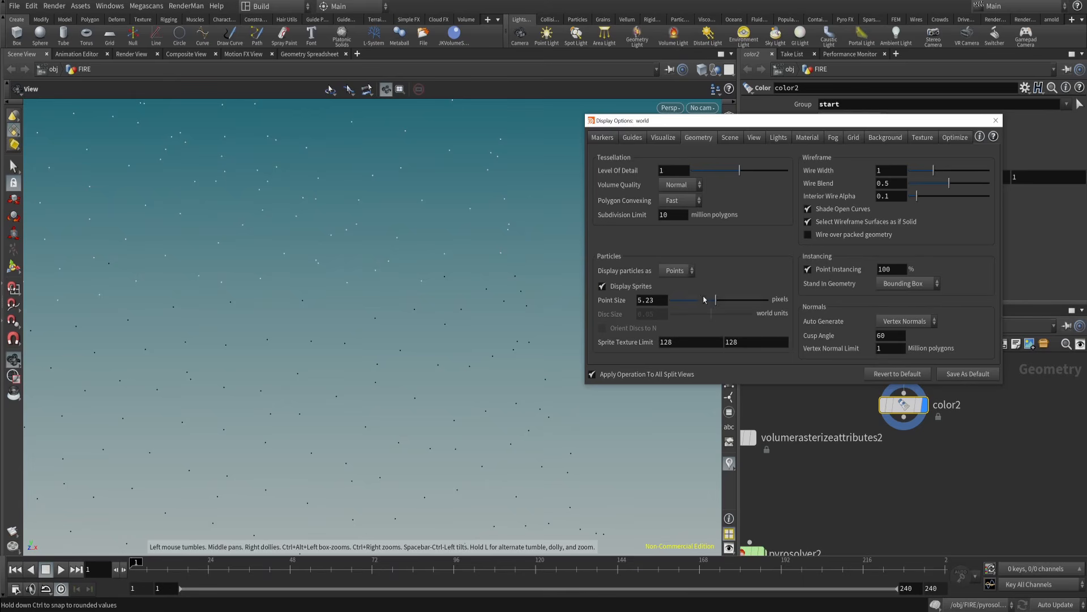
{"action": "left_click_drag", "start_coordinate": [722, 301], "coordinate": [768, 300]}
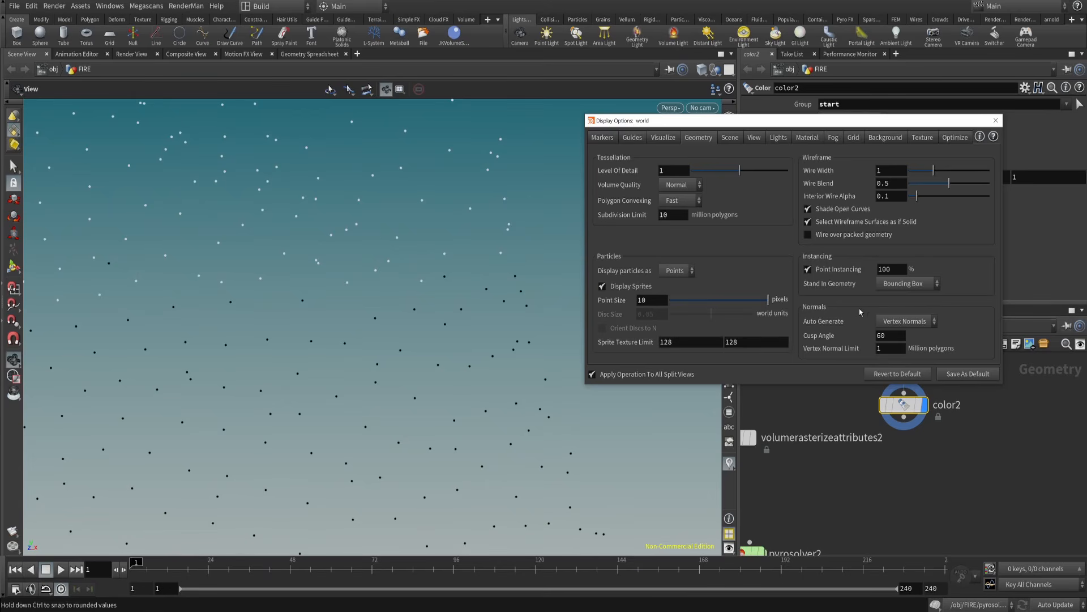
{"action": "left_click", "coordinate": [995, 120]}
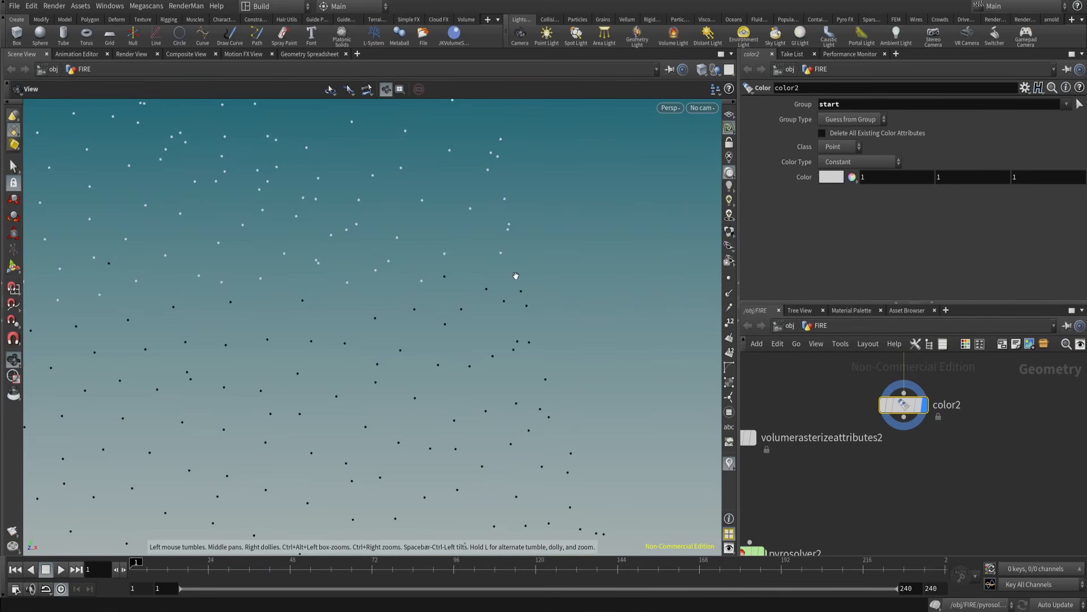
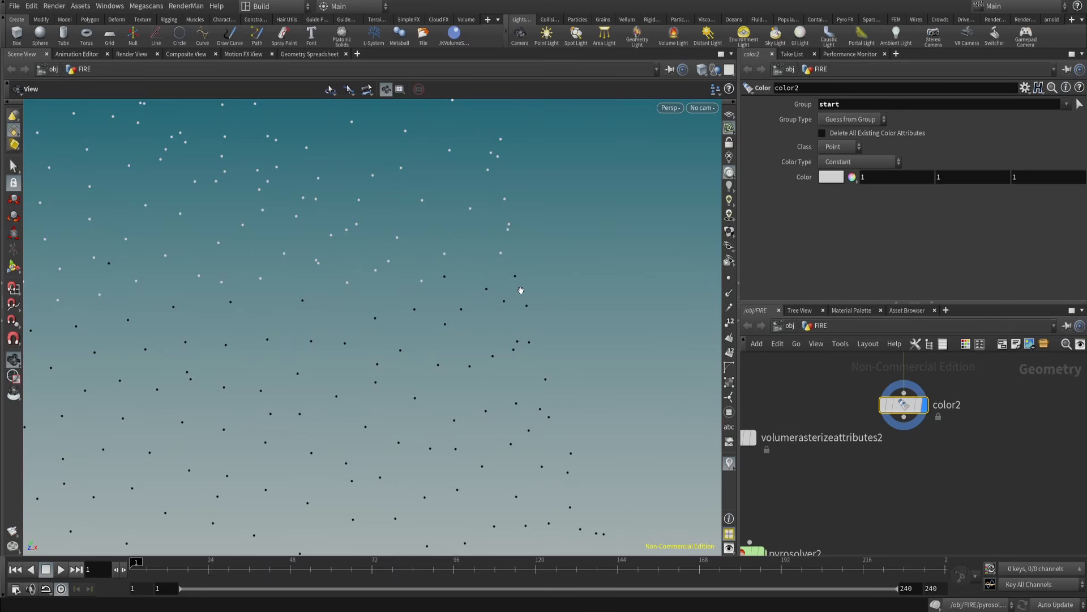
- Inspect the enlarged points from the wrist boundary out to the whole statue and back to the upper body
{"action": "scroll", "coordinate": [516, 285], "scroll_direction": "down", "scroll_amount": 10}
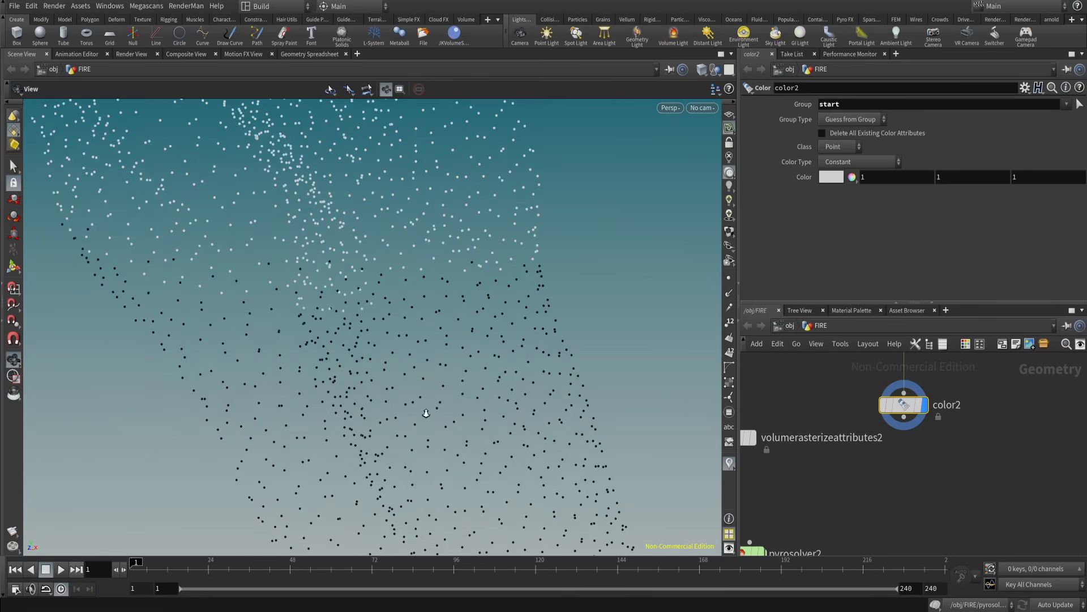
{"action": "scroll", "coordinate": [356, 413], "scroll_direction": "down", "scroll_amount": 15}
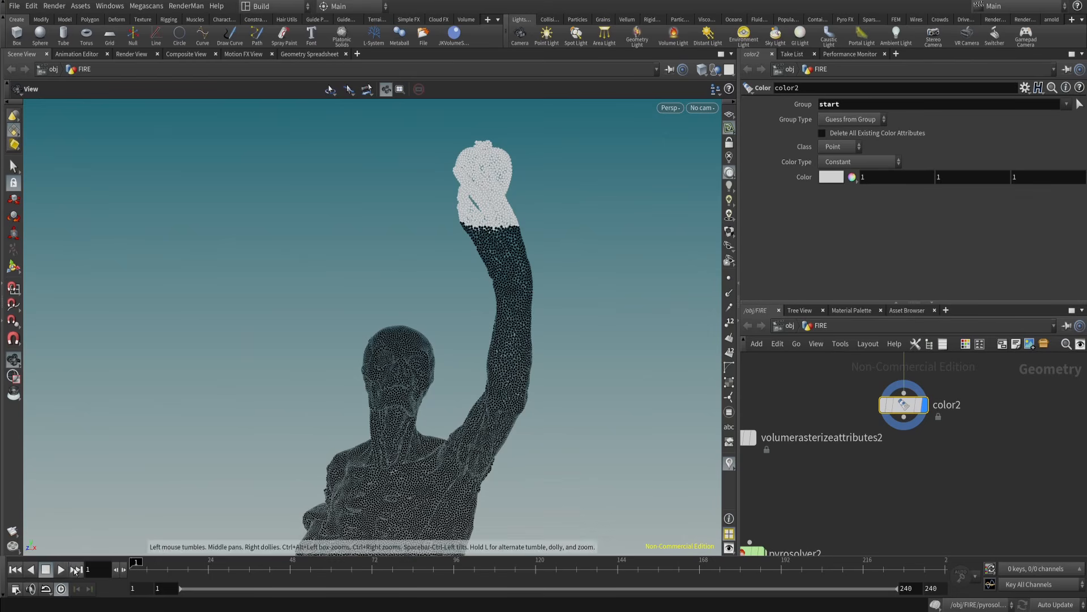
{"action": "left_click", "coordinate": [61, 569]}
{"action": "left_click_drag", "start_coordinate": [155, 573], "coordinate": [133, 565]}
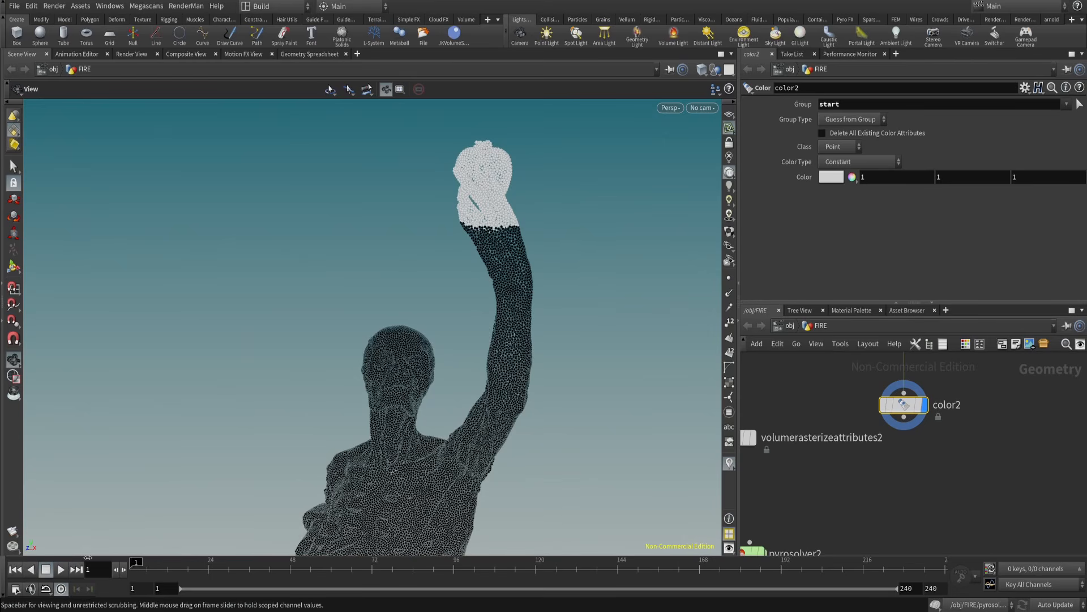
{"action": "left_click_drag", "start_coordinate": [493, 383], "coordinate": [514, 327]}
{"action": "scroll", "coordinate": [515, 326], "scroll_direction": "down", "scroll_amount": 5}
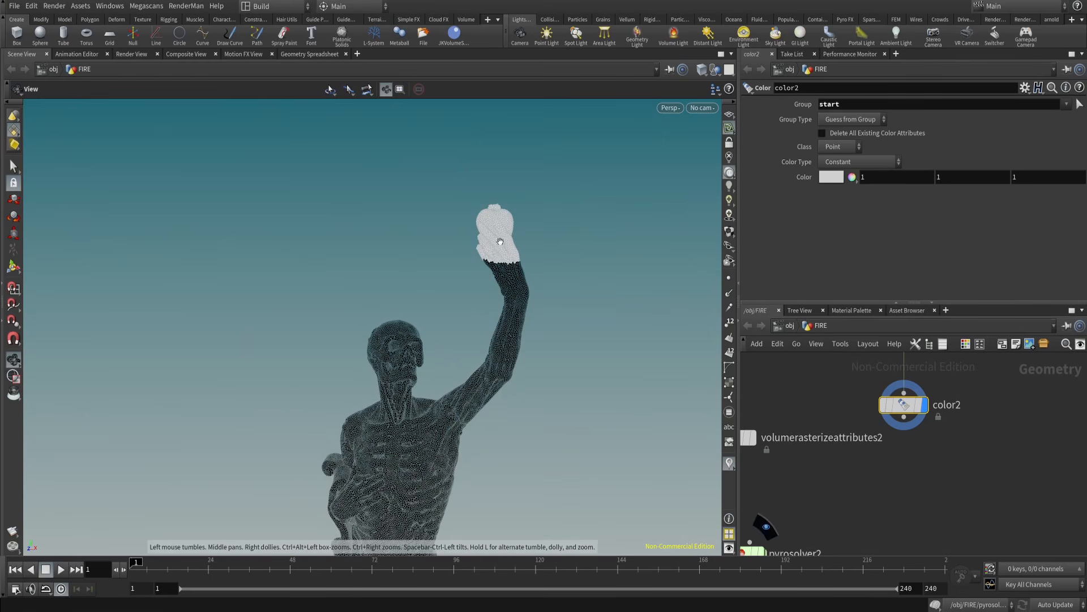
{"action": "left_click_drag", "start_coordinate": [536, 259], "coordinate": [511, 224]}
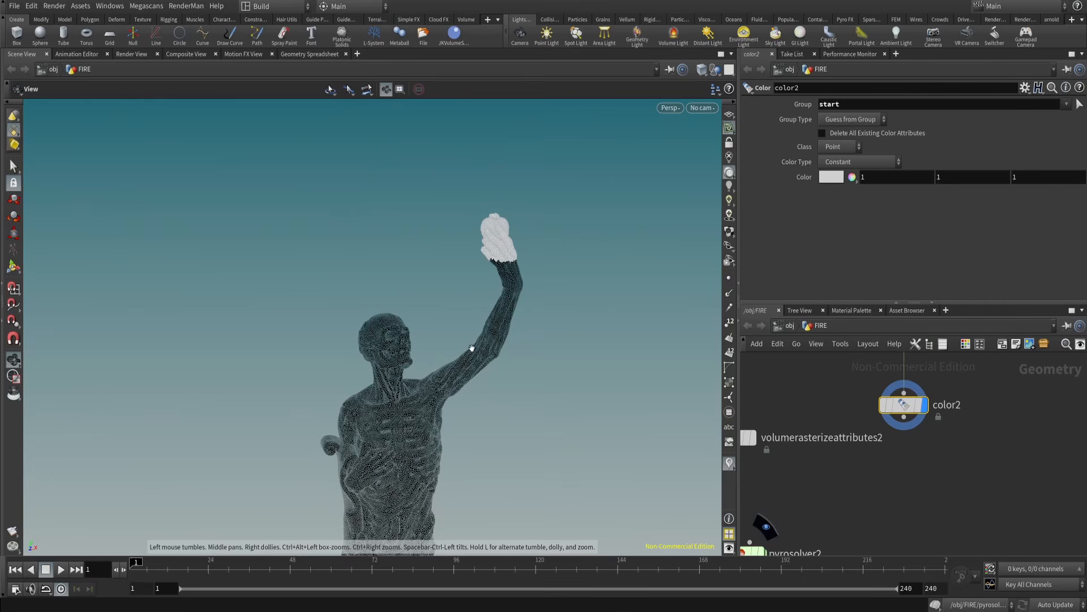
{"action": "left_click_drag", "start_coordinate": [427, 430], "coordinate": [466, 325]}
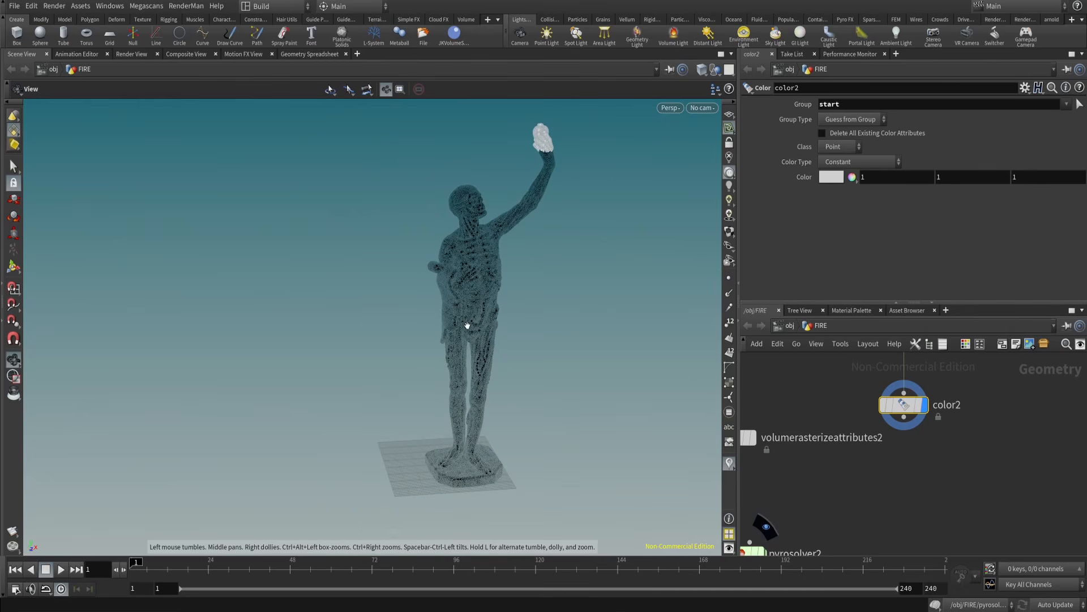
{"action": "left_click_drag", "start_coordinate": [487, 264], "coordinate": [497, 159]}
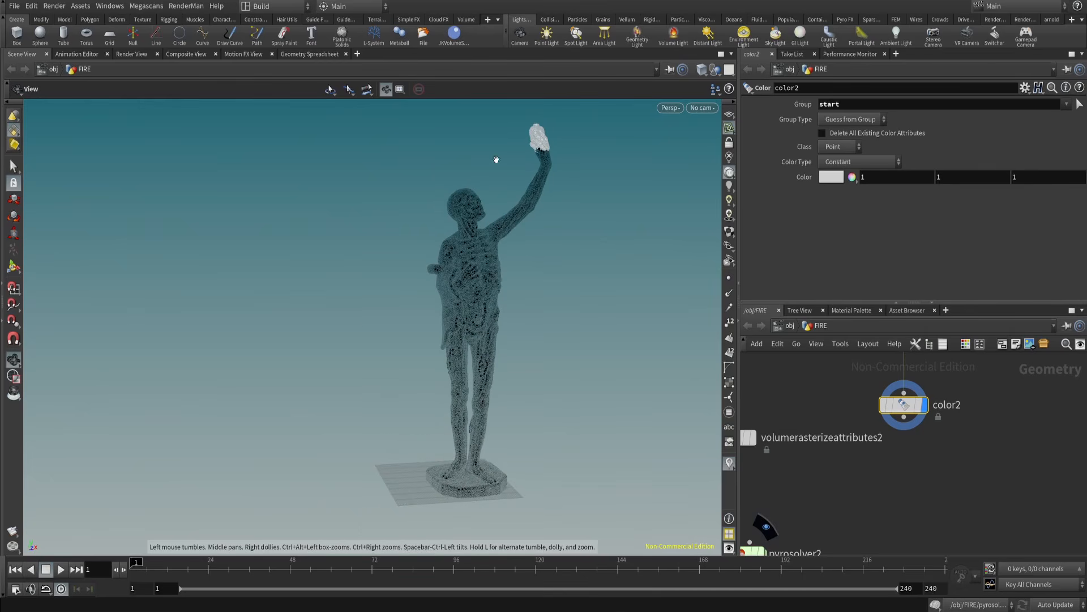
{"action": "left_click_drag", "start_coordinate": [375, 319], "coordinate": [512, 199]}
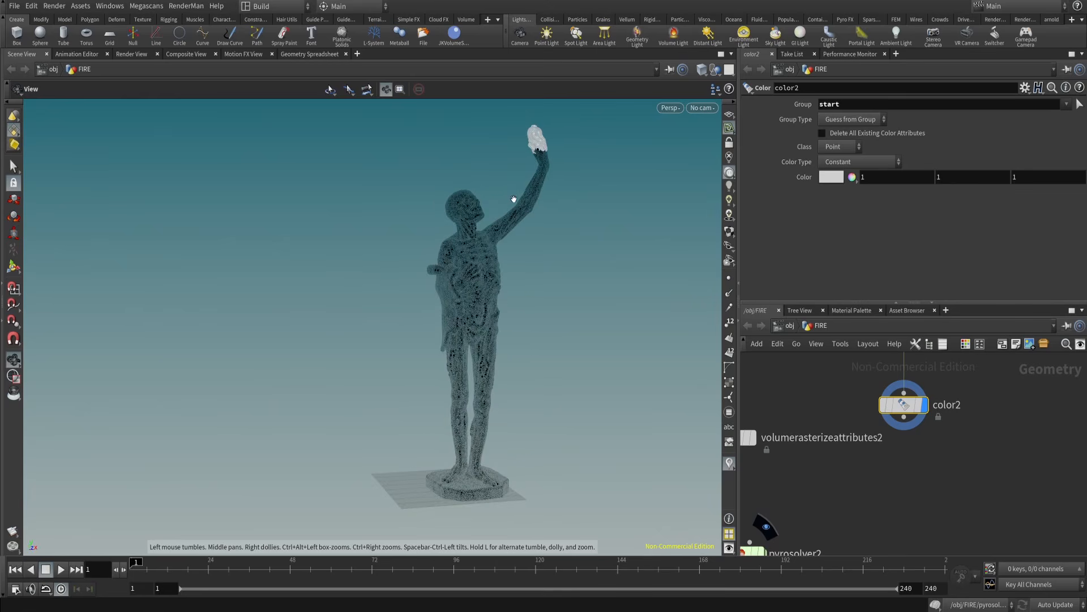
{"action": "middle_click_drag", "start_coordinate": [512, 199], "coordinate": [378, 349]}
{"action": "right_click_drag", "start_coordinate": [397, 323], "coordinate": [434, 252]}
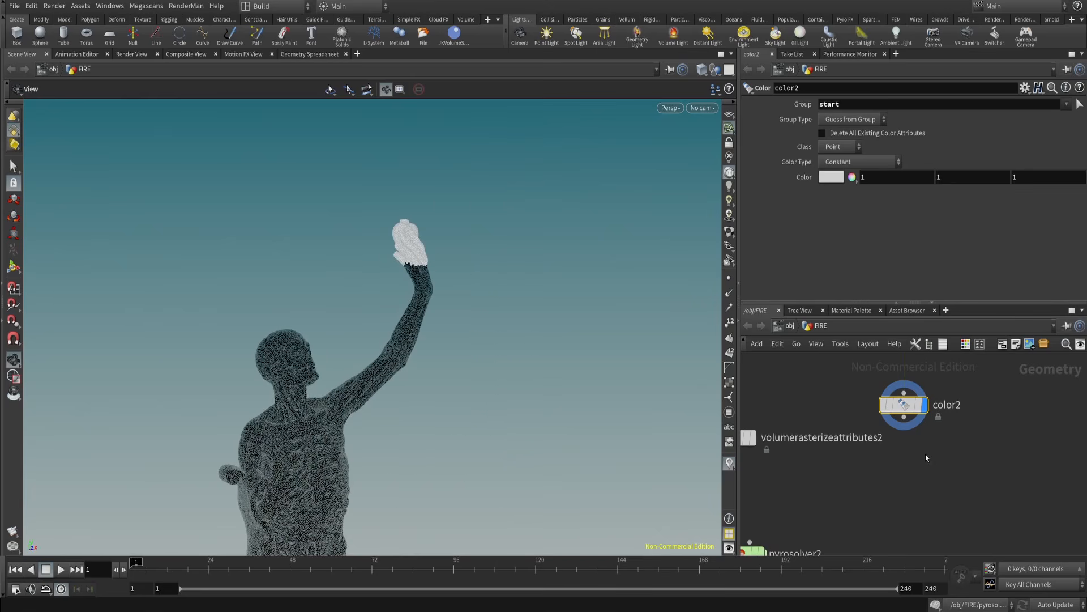
- Add a Solver node to the FIRE network and place it directly below color2
{"action": "key", "text": "Tab"}
{"action": "type", "text": "sol"}
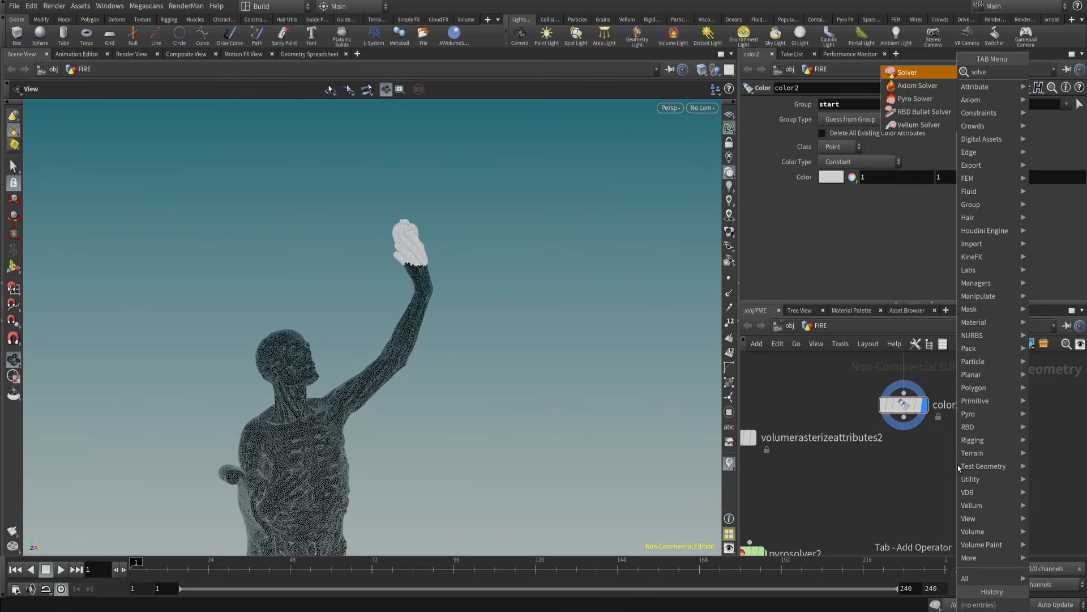
{"action": "key", "text": "Return"}
{"action": "left_click", "coordinate": [957, 468]}
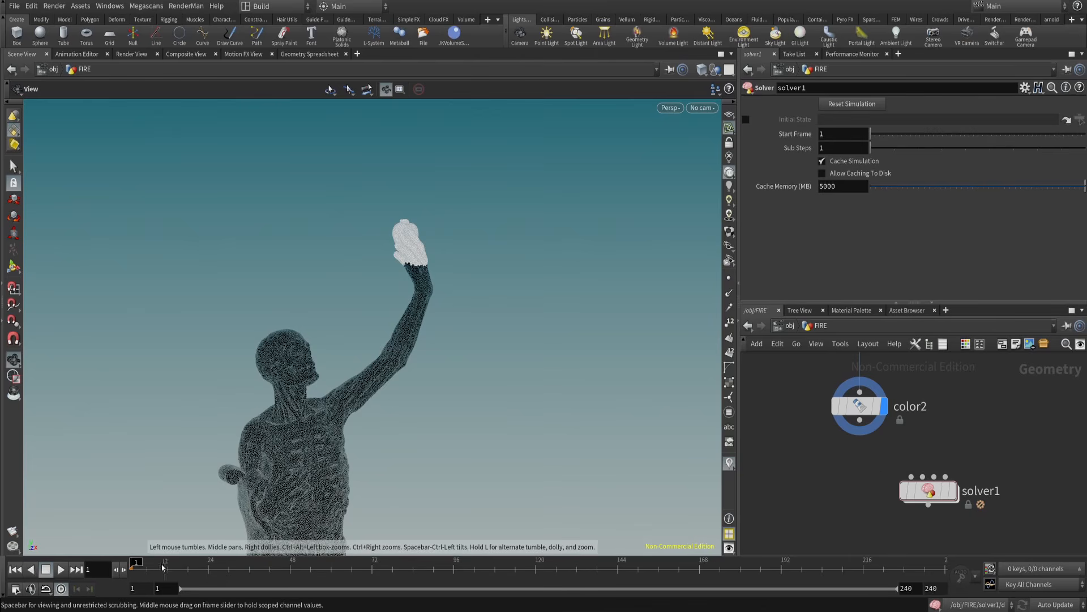
{"action": "mouse_move", "coordinate": [934, 499]}
{"action": "left_click_drag", "start_coordinate": [934, 496], "coordinate": [865, 516]}
{"action": "scroll", "coordinate": [931, 474], "scroll_direction": "down", "scroll_amount": 4}
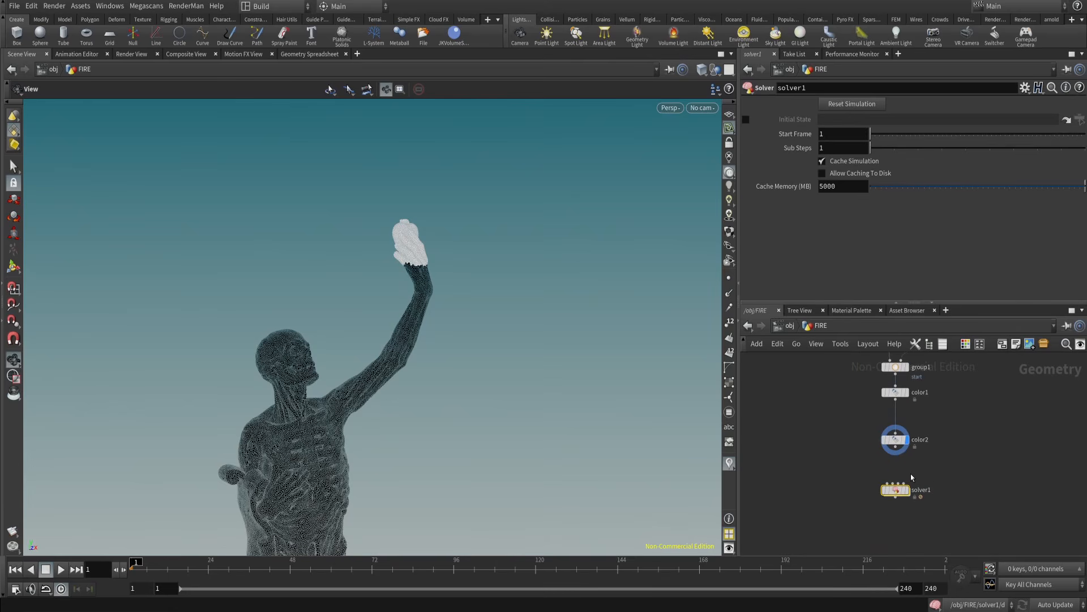
- Examine the FIRE network's node chain from the file import through the sphere, group and color nodes down to the solver
{"action": "scroll", "coordinate": [967, 440], "scroll_direction": "down", "scroll_amount": 5}
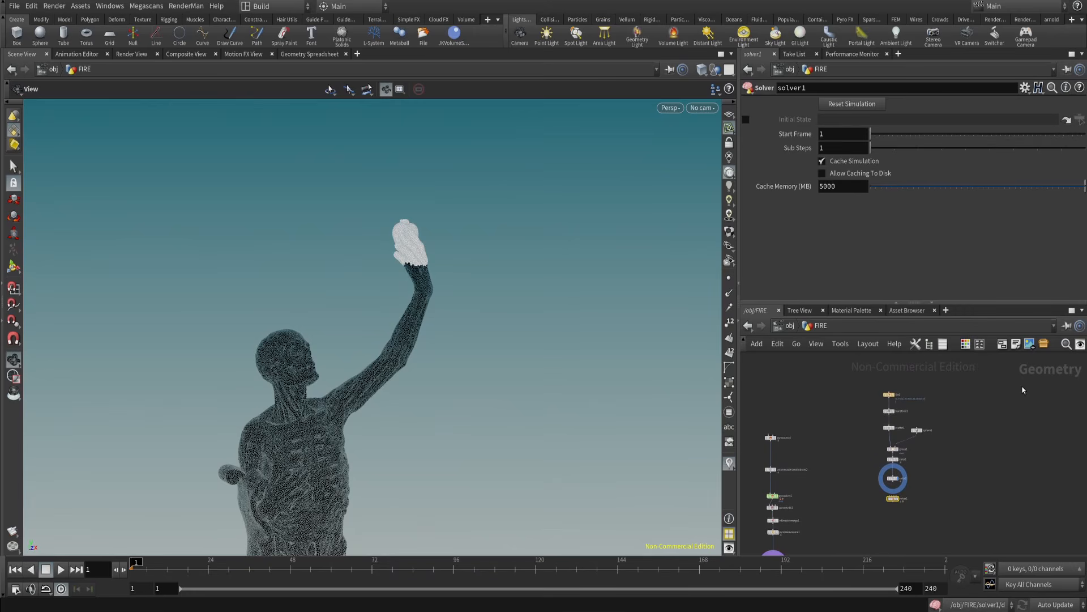
{"action": "scroll", "coordinate": [973, 461], "scroll_direction": "up", "scroll_amount": 2}
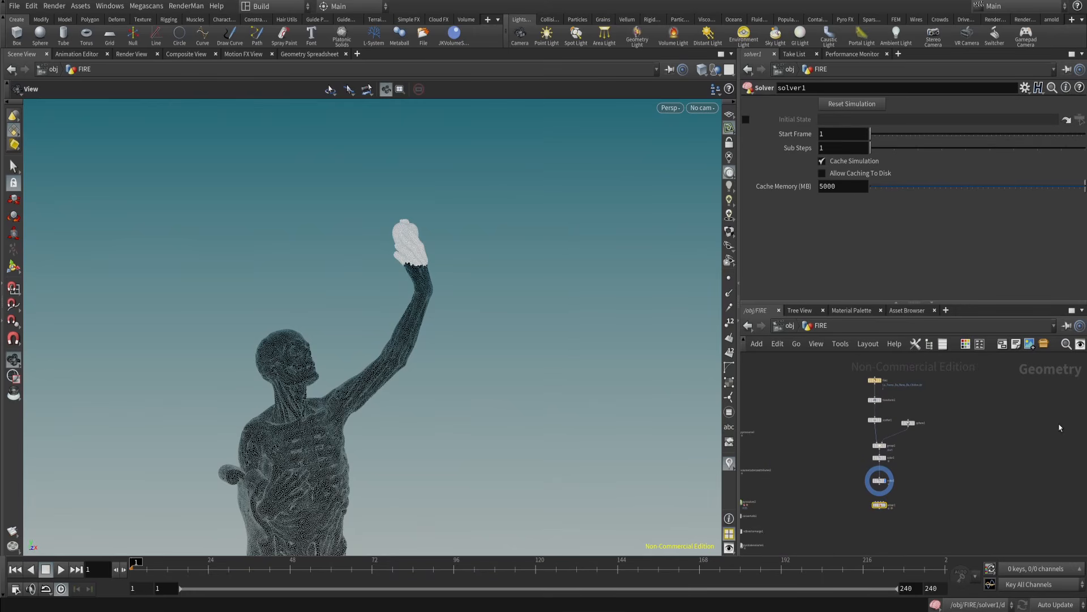
{"action": "middle_click_drag", "start_coordinate": [970, 425], "coordinate": [996, 452]}
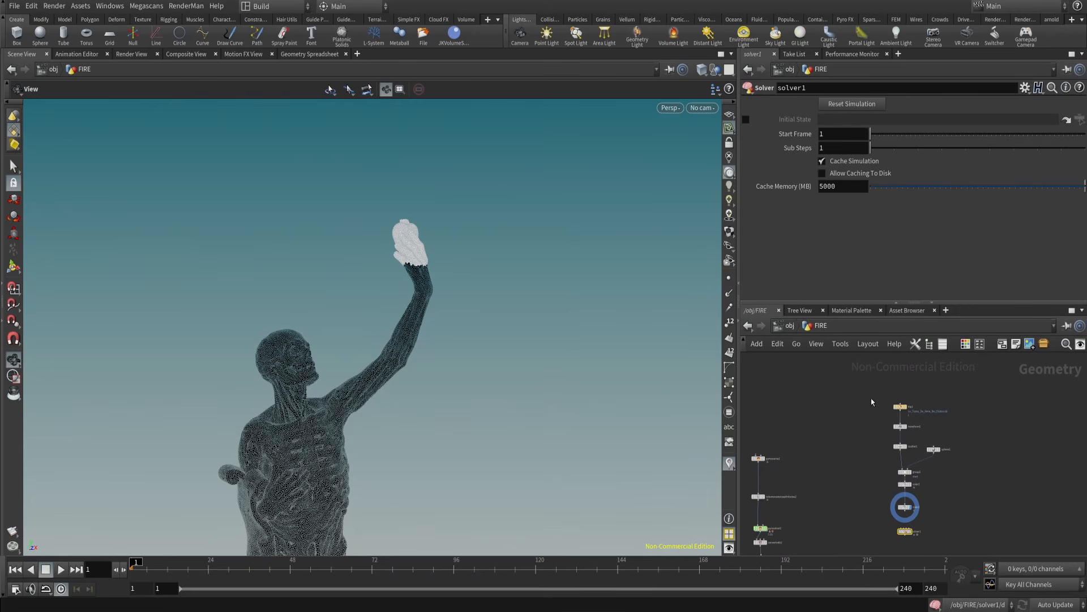
{"action": "left_click", "coordinate": [901, 407]}
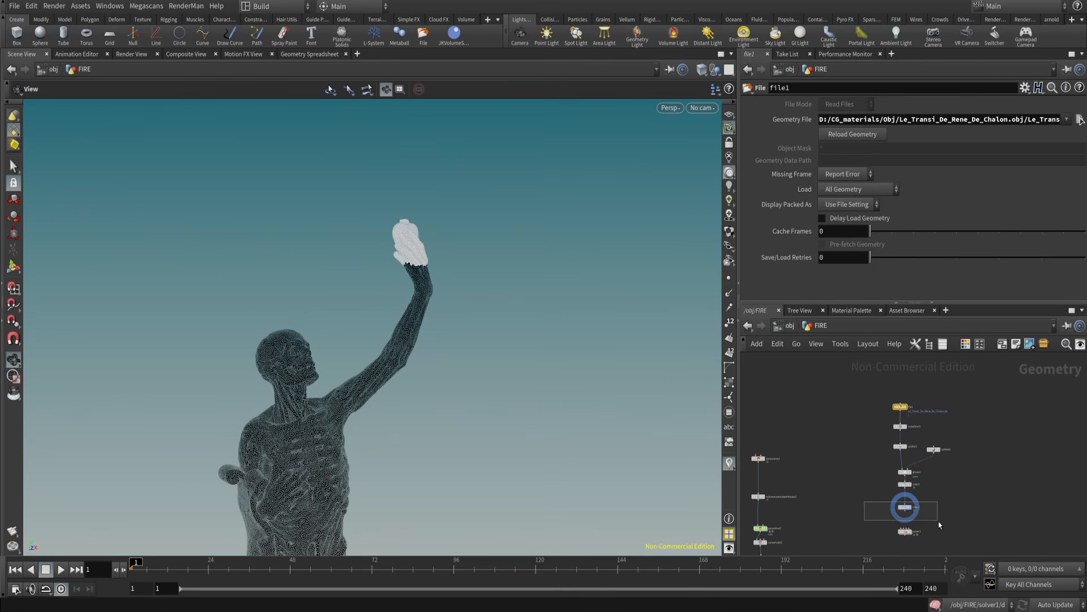
{"action": "left_click", "coordinate": [905, 507]}
{"action": "middle_click_drag", "start_coordinate": [905, 507], "coordinate": [899, 500]}
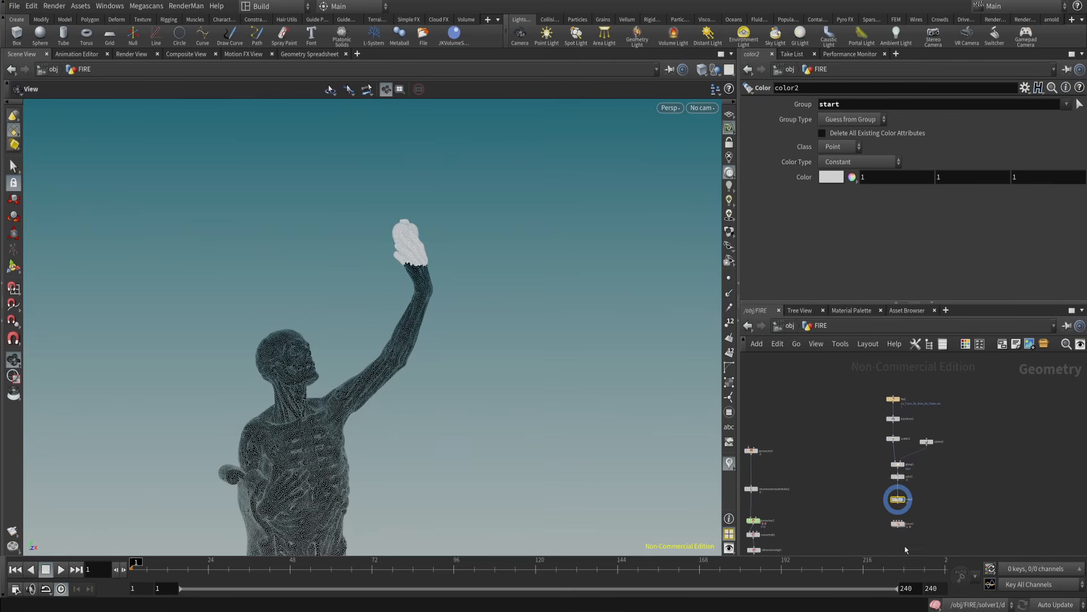
{"action": "middle_click_drag", "start_coordinate": [878, 415], "coordinate": [851, 414]}
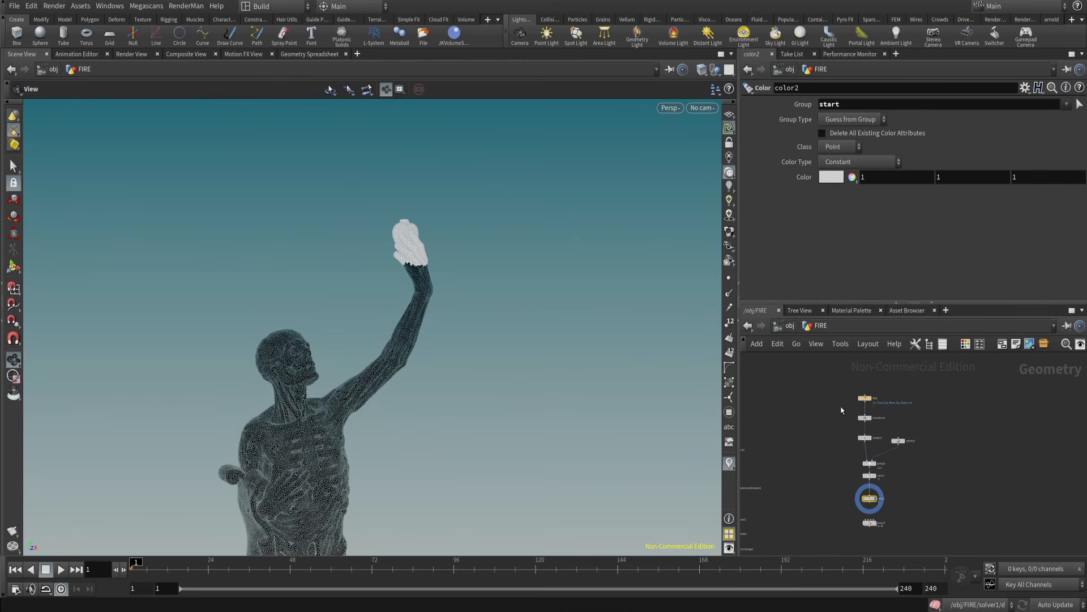
{"action": "left_click_drag", "start_coordinate": [838, 406], "coordinate": [886, 393]}
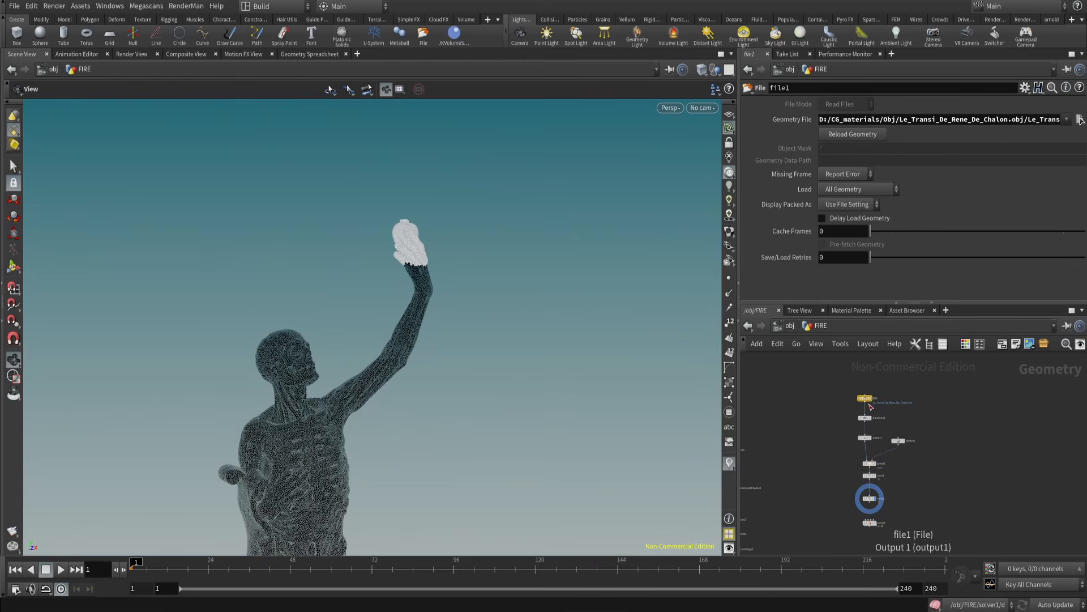
{"action": "scroll", "coordinate": [862, 396], "scroll_direction": "up", "scroll_amount": 1}
{"action": "left_click_drag", "start_coordinate": [835, 387], "coordinate": [912, 515]}
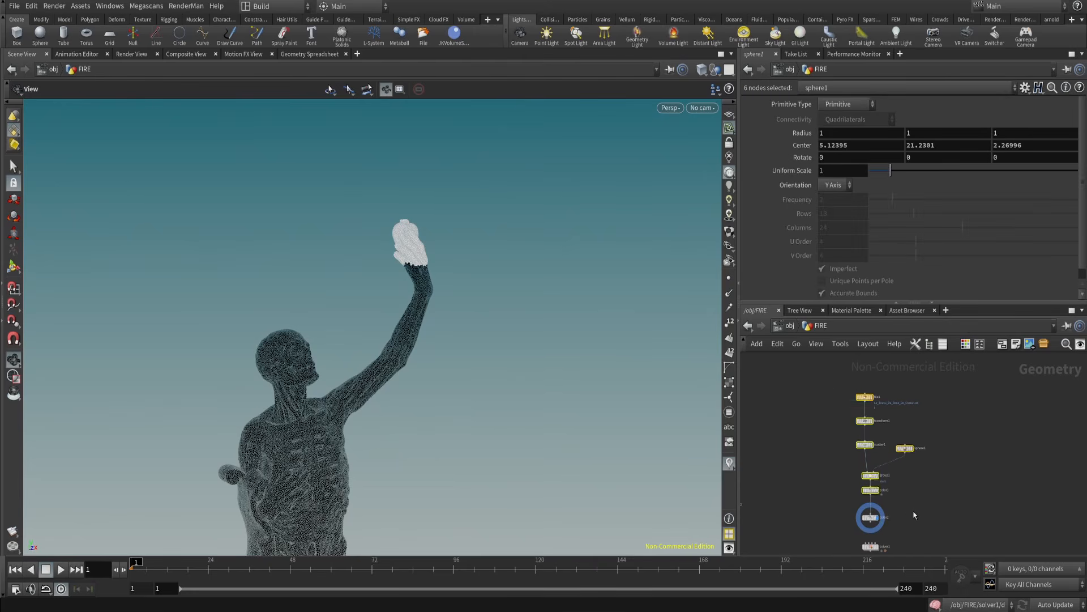
{"action": "middle_click_drag", "start_coordinate": [915, 512], "coordinate": [918, 487]}
{"action": "scroll", "coordinate": [918, 487], "scroll_direction": "up", "scroll_amount": 1}
{"action": "left_click_drag", "start_coordinate": [919, 464], "coordinate": [839, 503]}
{"action": "scroll", "coordinate": [912, 485], "scroll_direction": "down", "scroll_amount": 2}
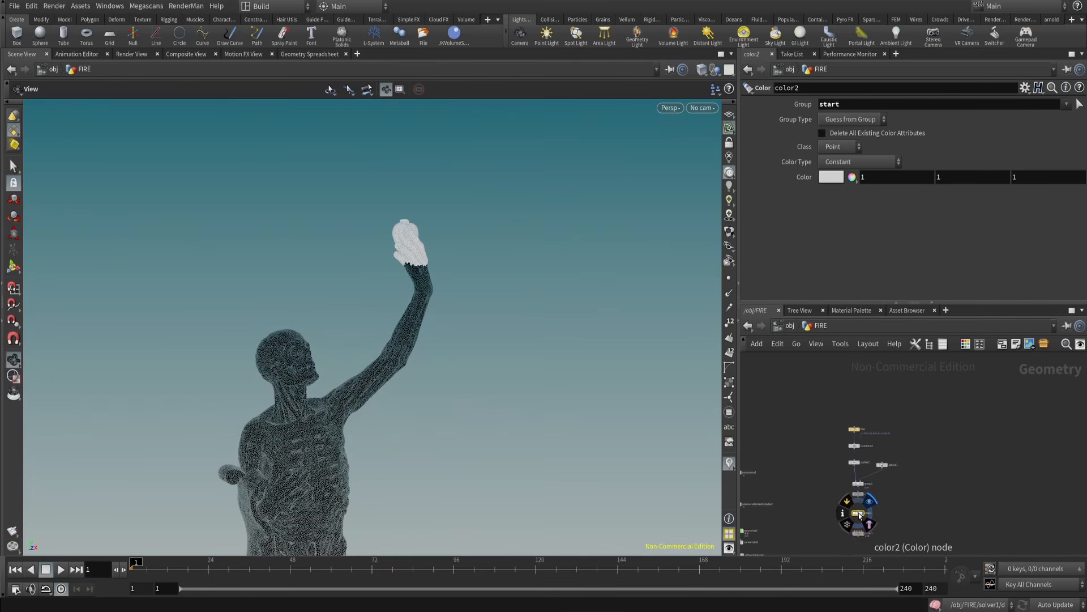
{"action": "left_click_drag", "start_coordinate": [844, 409], "coordinate": [933, 522]}
{"action": "left_click_drag", "start_coordinate": [832, 410], "coordinate": [873, 441]}
{"action": "left_click_drag", "start_coordinate": [838, 502], "coordinate": [879, 522]}
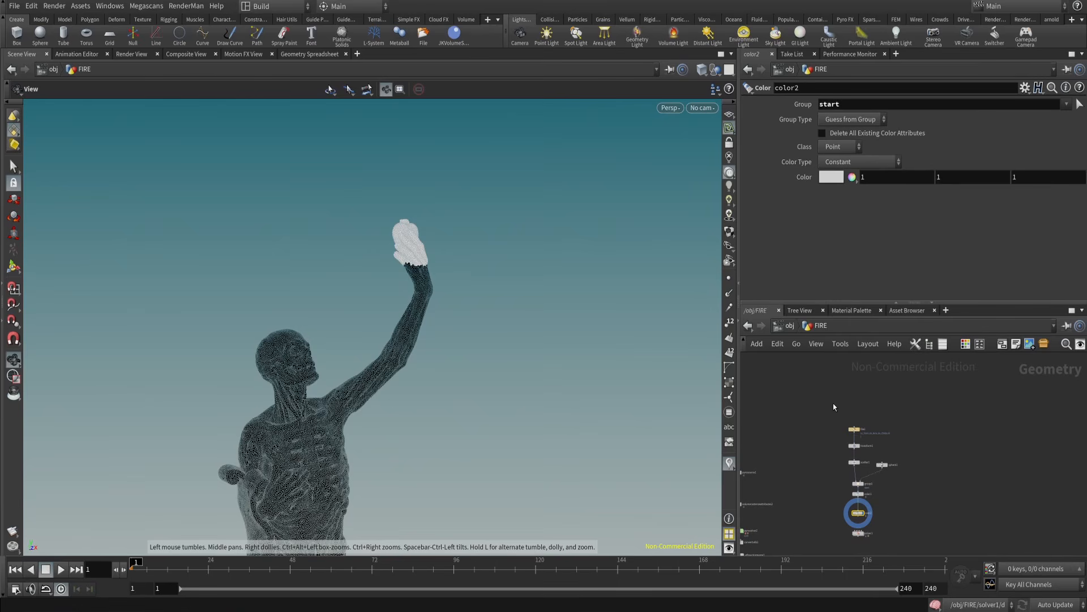
{"action": "middle_click_drag", "start_coordinate": [899, 532], "coordinate": [913, 465]}
{"action": "scroll", "coordinate": [878, 466], "scroll_direction": "up", "scroll_amount": 8}
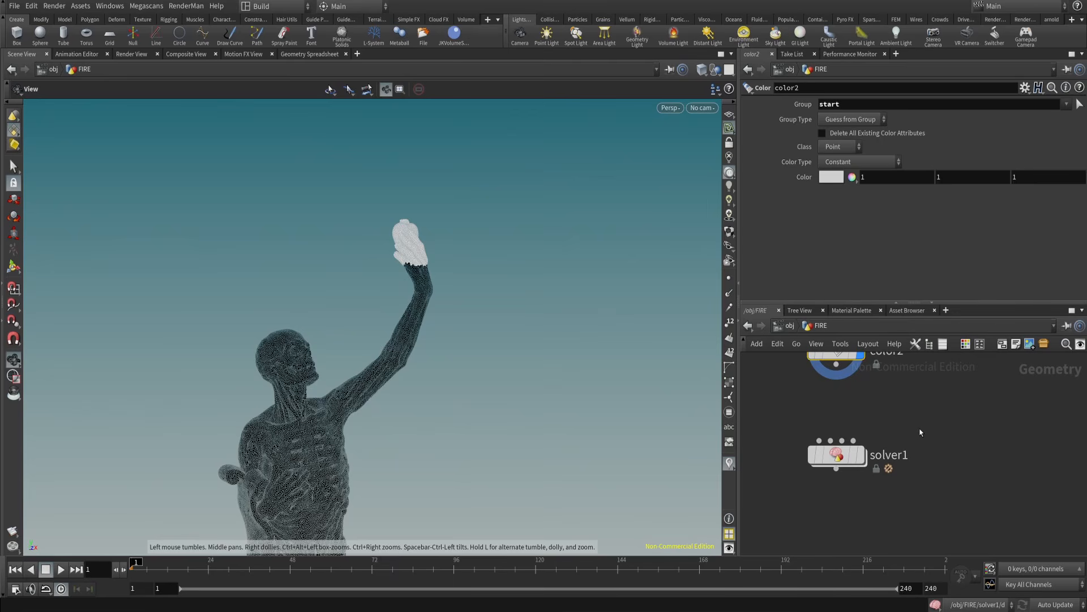
- Allow editing of the contents of solver1 and enter its internal network
{"action": "left_click", "coordinate": [853, 455]}
{"action": "left_click_drag", "start_coordinate": [845, 455], "coordinate": [845, 469]}
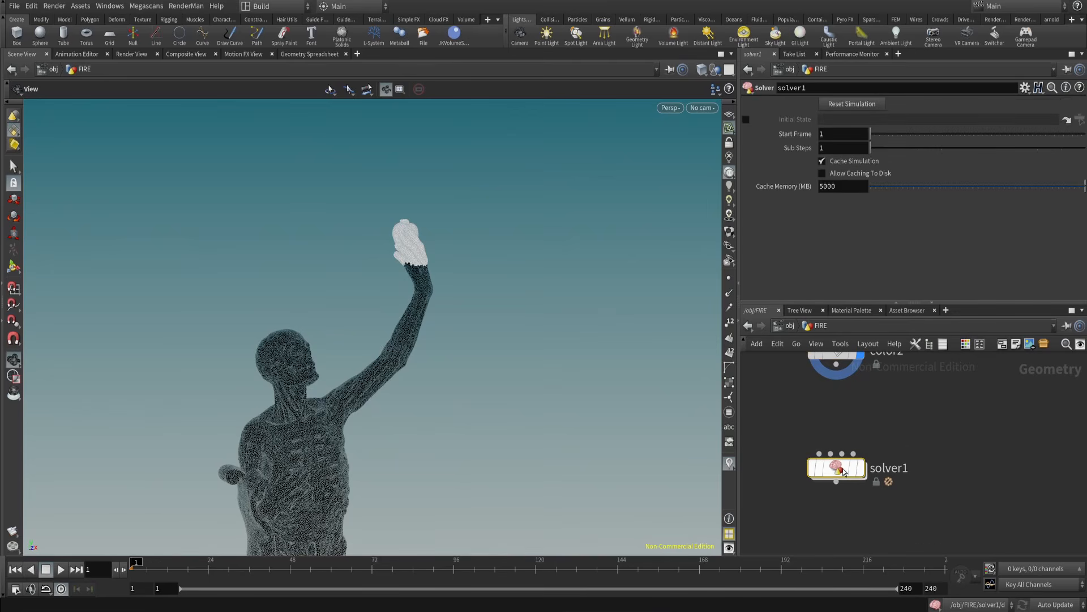
{"action": "right_click", "coordinate": [834, 465]}
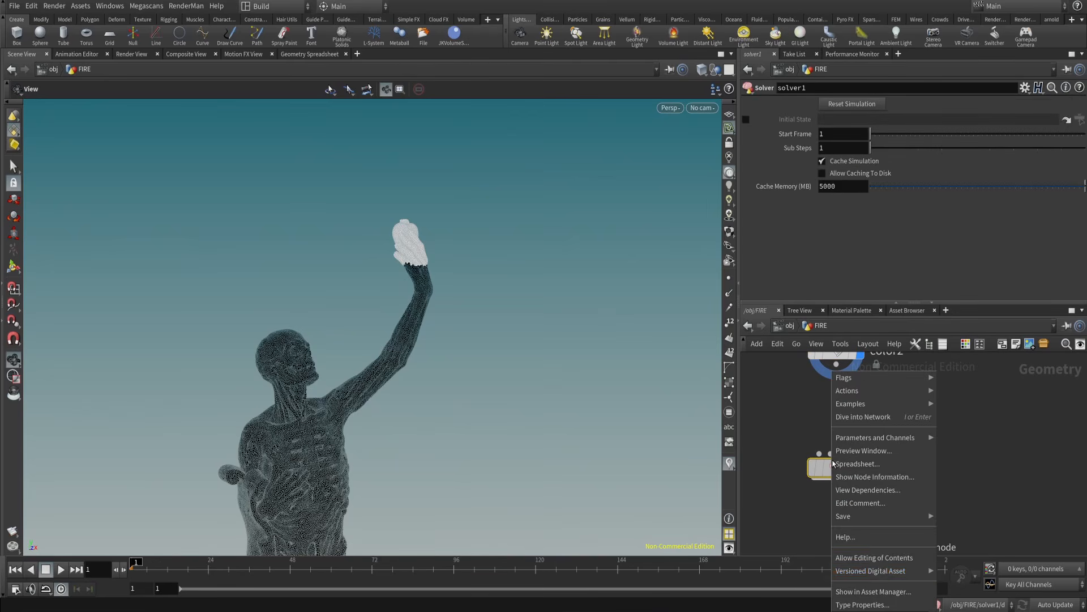
{"action": "left_click", "coordinate": [874, 557]}
{"action": "double_click", "coordinate": [852, 472]}
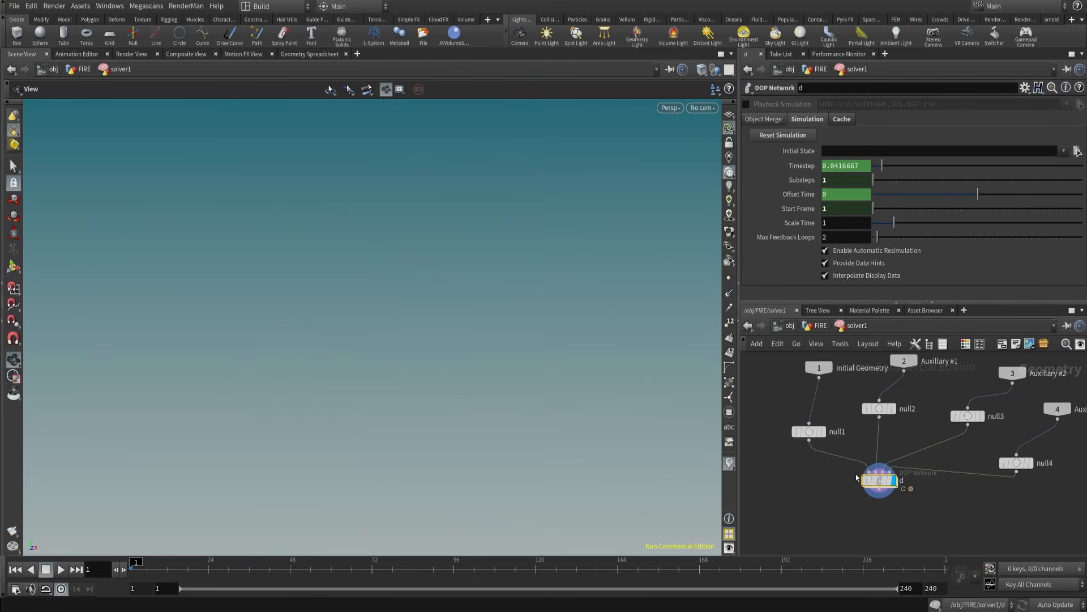
- Inspect the DOP network d inside the solver and open it to view its emptyobject, sopgeo and SOP Solver nodes
{"action": "left_click_drag", "start_coordinate": [844, 513], "coordinate": [935, 454]}
{"action": "middle_click_drag", "start_coordinate": [908, 474], "coordinate": [883, 482]}
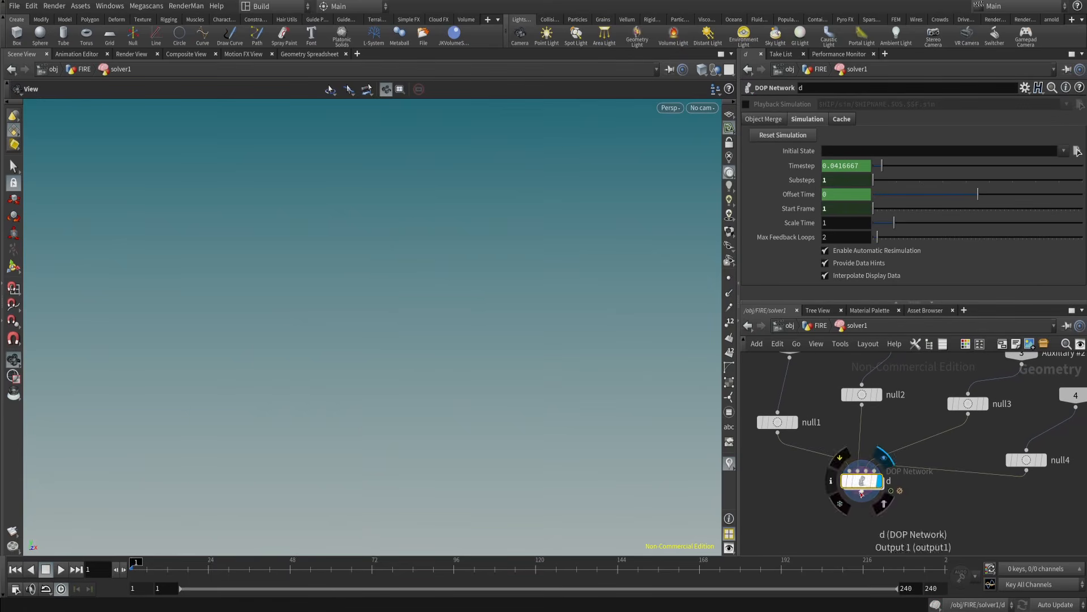
{"action": "left_click_drag", "start_coordinate": [861, 485], "coordinate": [861, 492]}
{"action": "left_click_drag", "start_coordinate": [795, 471], "coordinate": [979, 536]}
{"action": "scroll", "coordinate": [916, 502], "scroll_direction": "down", "scroll_amount": 2}
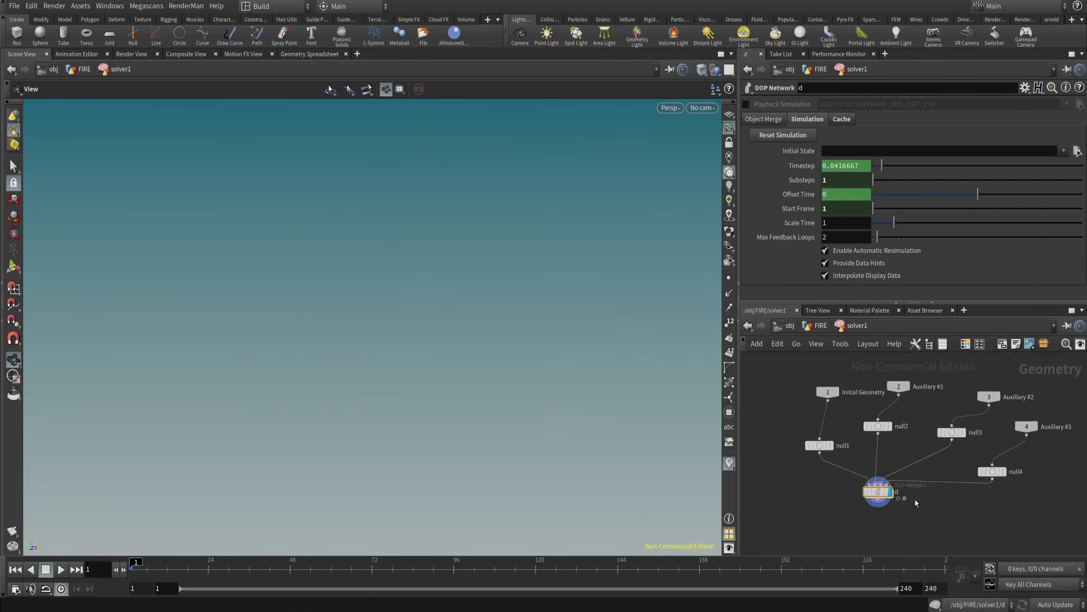
{"action": "middle_click_drag", "start_coordinate": [903, 507], "coordinate": [900, 463]}
{"action": "scroll", "coordinate": [900, 462], "scroll_direction": "up", "scroll_amount": 2}
{"action": "double_click", "coordinate": [867, 442]}
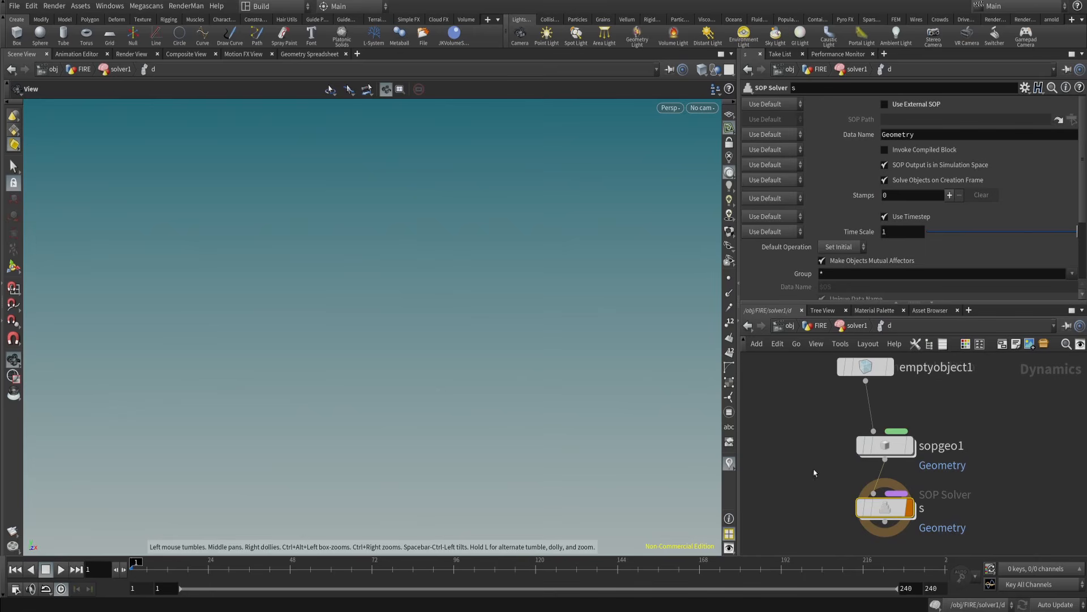
{"action": "scroll", "coordinate": [843, 428], "scroll_direction": "down", "scroll_amount": 2}
{"action": "key", "text": "l"}
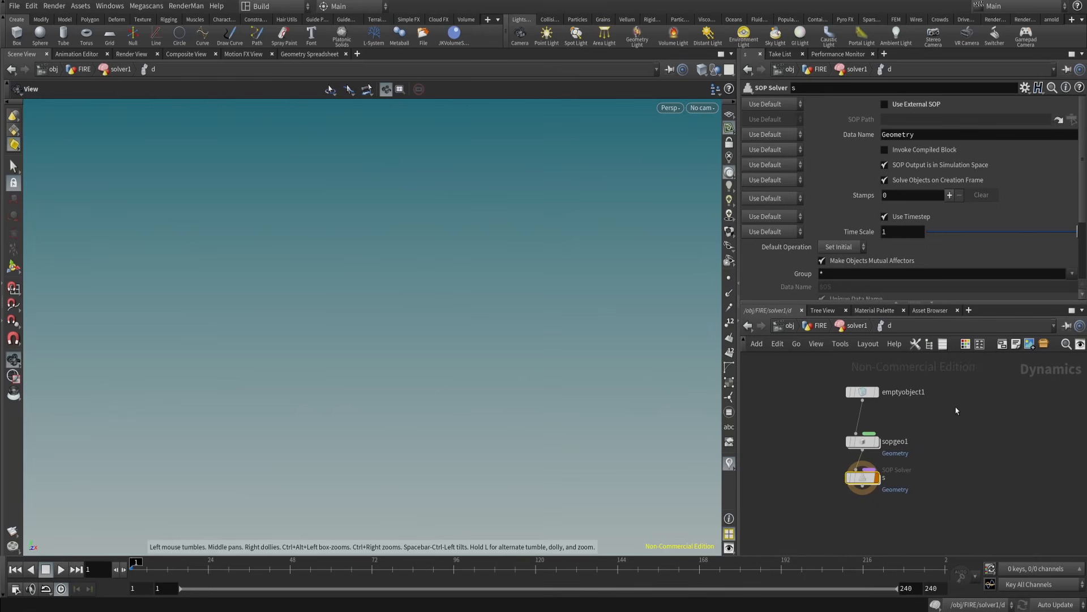
- Enter the SOP Solver s and line up the Input_1 node level with Prev_Frame
{"action": "double_click", "coordinate": [862, 477]}
{"action": "left_click_drag", "start_coordinate": [802, 397], "coordinate": [801, 397]}
{"action": "left_click_drag", "start_coordinate": [827, 431], "coordinate": [802, 404]}
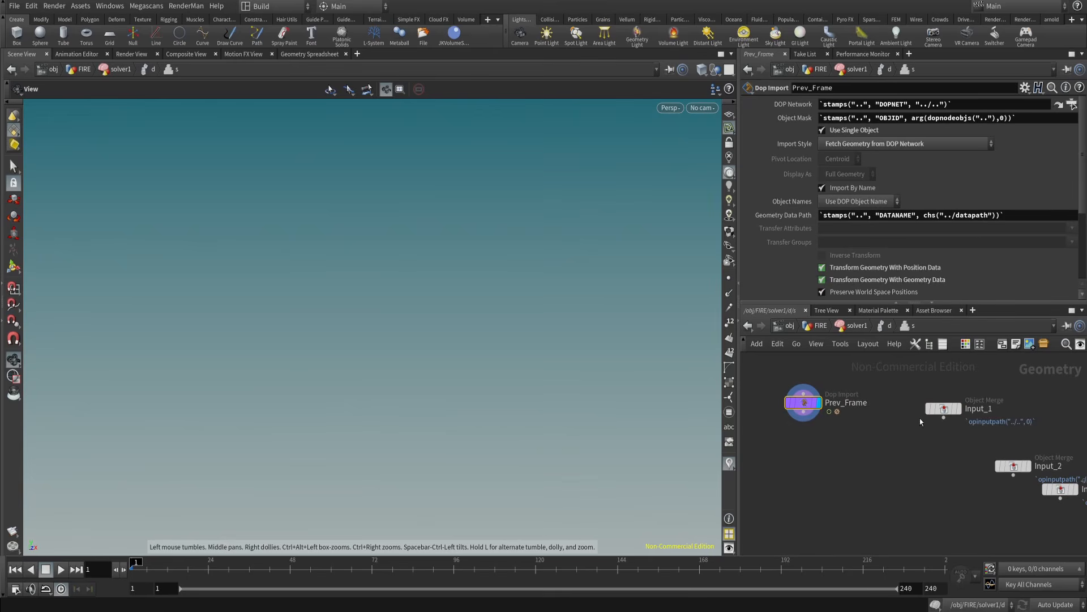
{"action": "left_click_drag", "start_coordinate": [943, 408], "coordinate": [926, 403]}
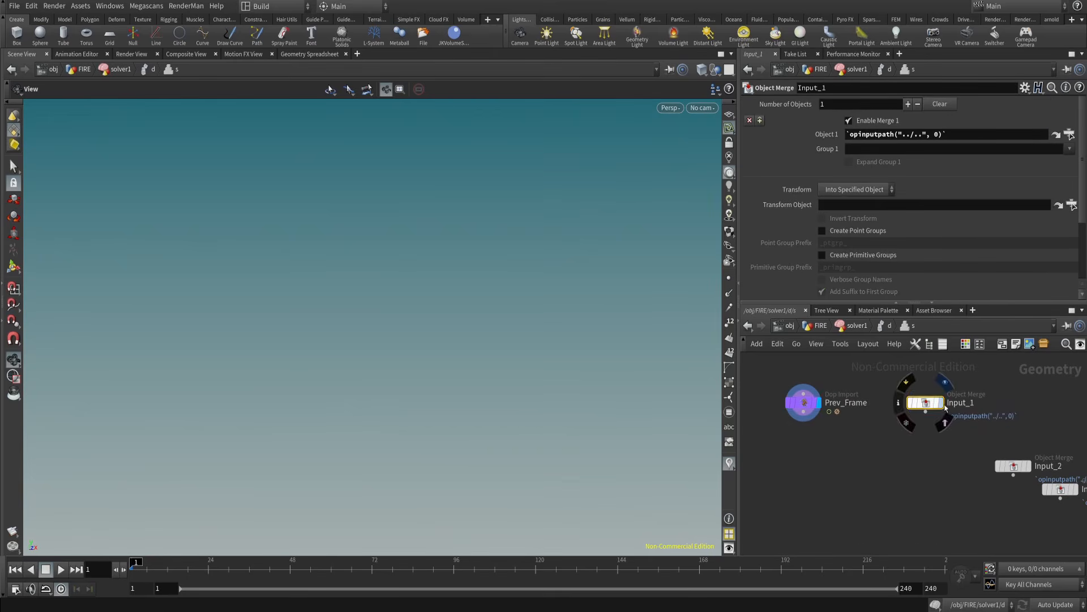
- Return to the FIRE network and reset solver1 to match its current definition
{"action": "key", "text": "u"}
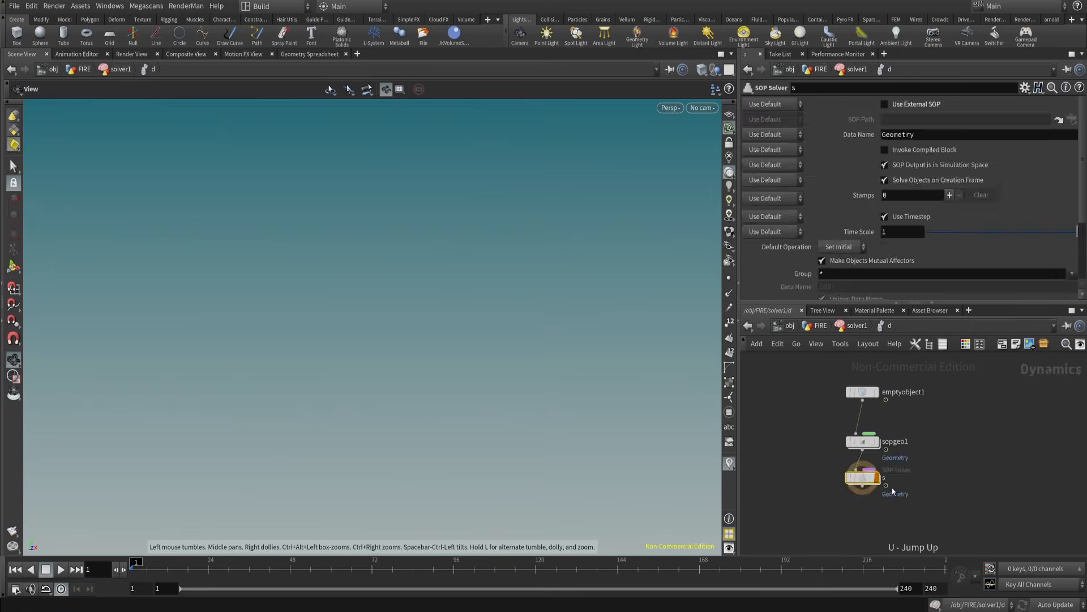
{"action": "key", "text": "u"}
{"action": "key", "text": "u"}
{"action": "right_click", "coordinate": [835, 468]}
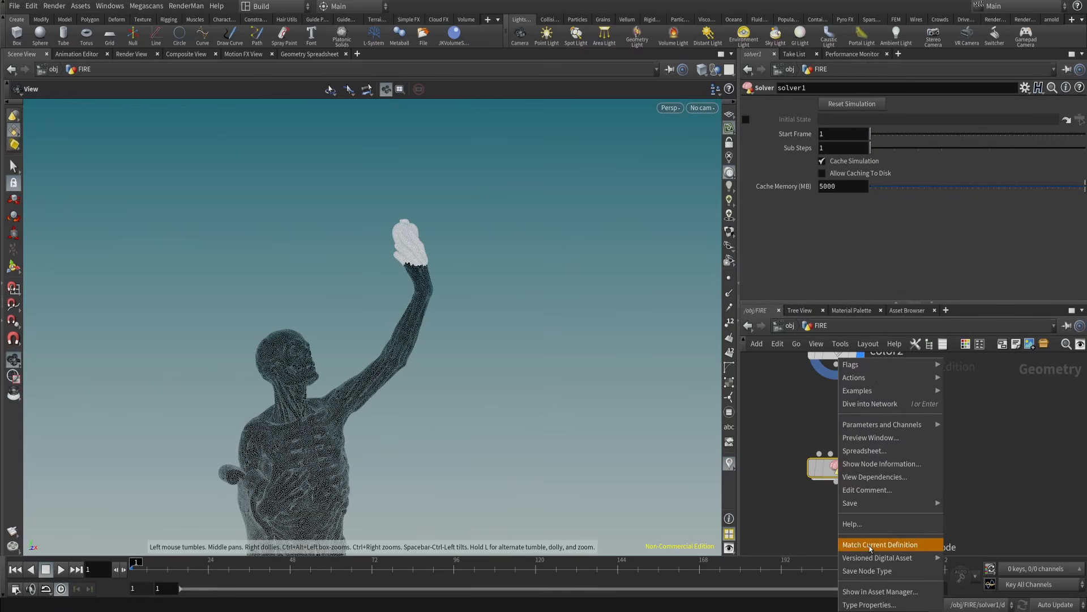
{"action": "left_click", "coordinate": [871, 544]}
- Unlock the contents of solver1 once more and relock it by matching the current definition
{"action": "right_click", "coordinate": [837, 476]}
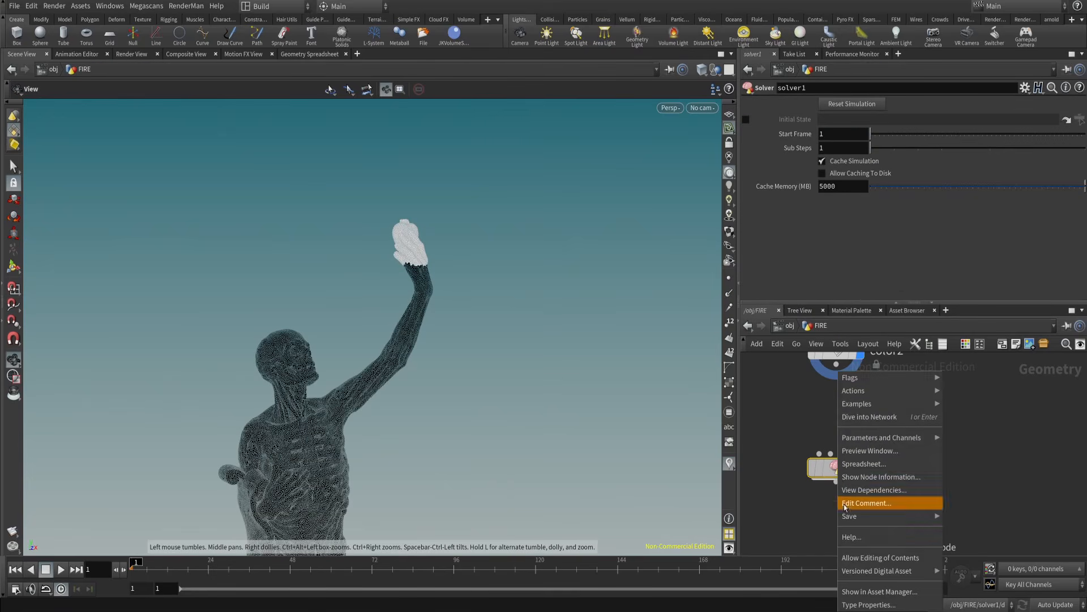
{"action": "left_click", "coordinate": [869, 558]}
{"action": "middle_click_drag", "start_coordinate": [904, 446], "coordinate": [943, 450]}
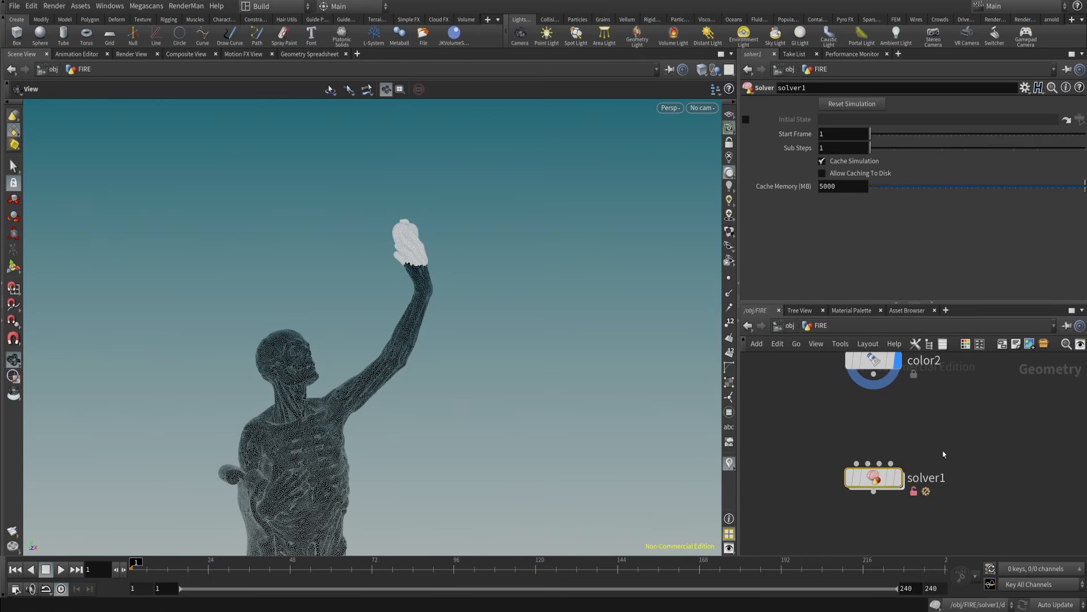
{"action": "right_click", "coordinate": [876, 477]}
{"action": "left_click", "coordinate": [929, 545]}
- Inside solver1, add an Attribute Wrangle below Prev_Frame, connect it to Prev_Frame's output and make it the displayed node
{"action": "double_click", "coordinate": [874, 477]}
{"action": "key", "text": "Tab"}
{"action": "type", "text": "wra"}
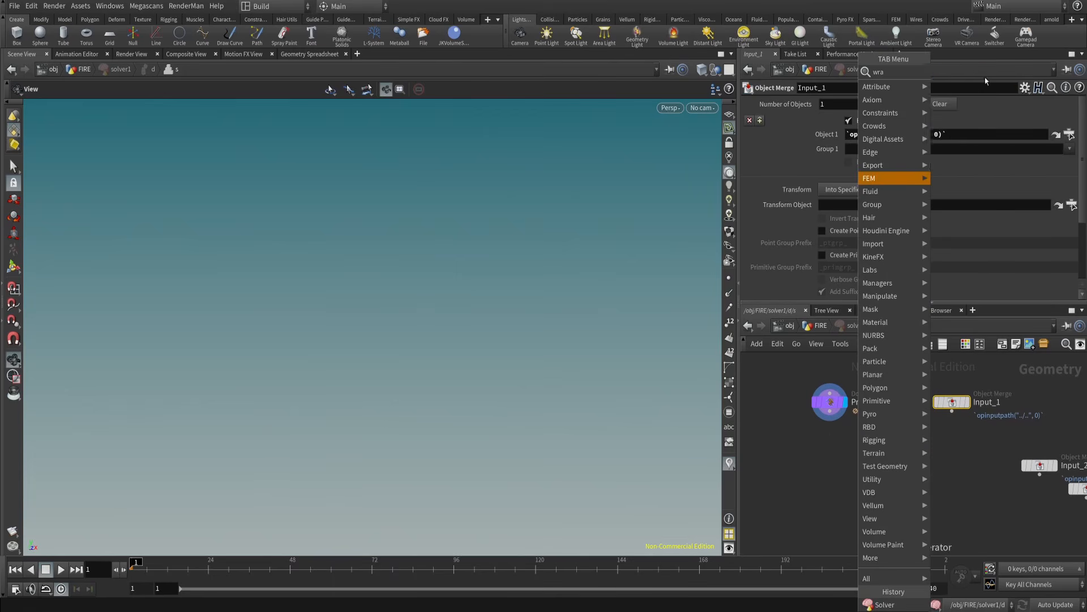
{"action": "key", "text": "Return"}
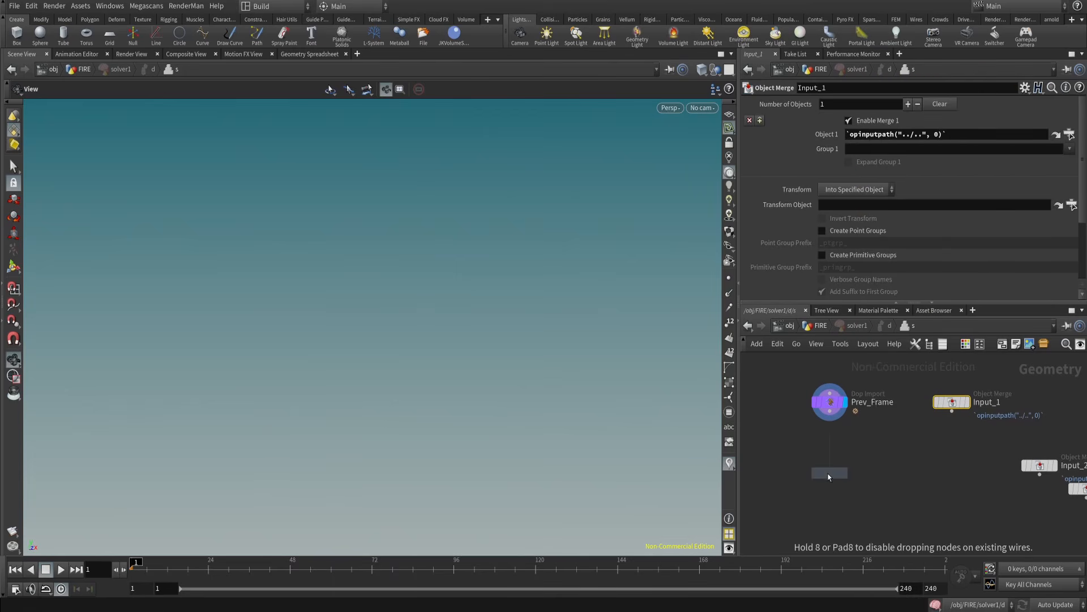
{"action": "left_click", "coordinate": [822, 464]}
{"action": "left_click_drag", "start_coordinate": [822, 464], "coordinate": [830, 412]}
{"action": "left_click", "coordinate": [845, 473]}
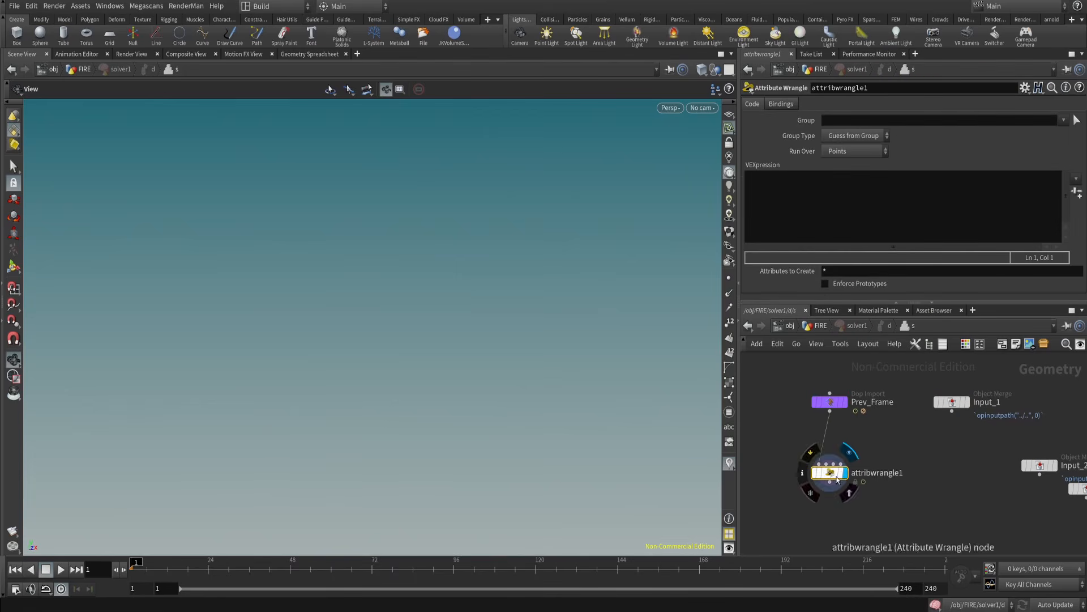
{"action": "left_click_drag", "start_coordinate": [832, 472], "coordinate": [832, 488]}
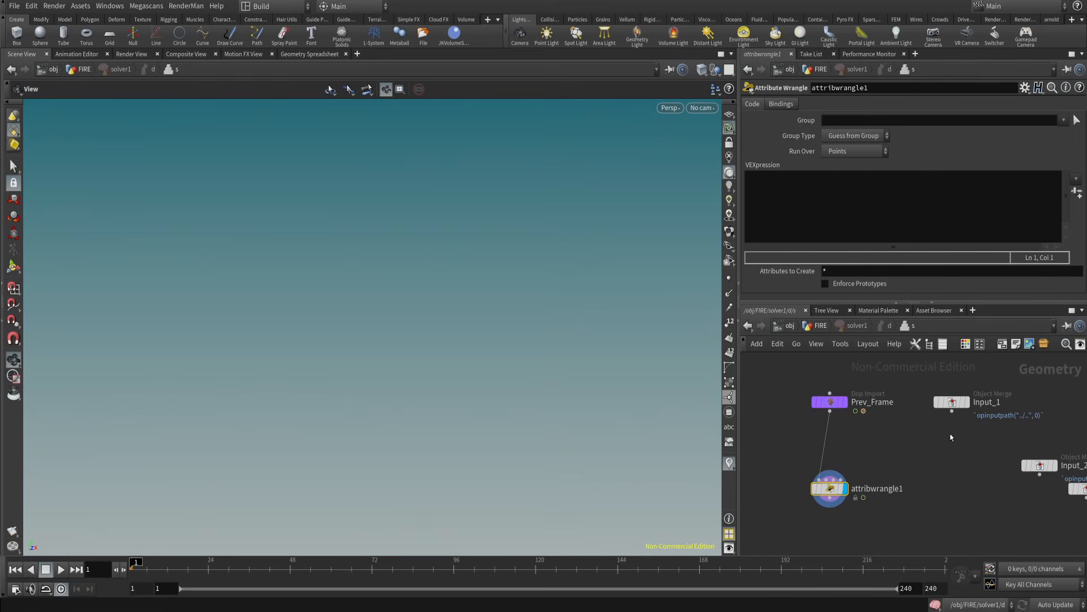
- Enter the function name nearpoints in the wrangle's VEXpression
{"action": "left_click", "coordinate": [866, 208]}
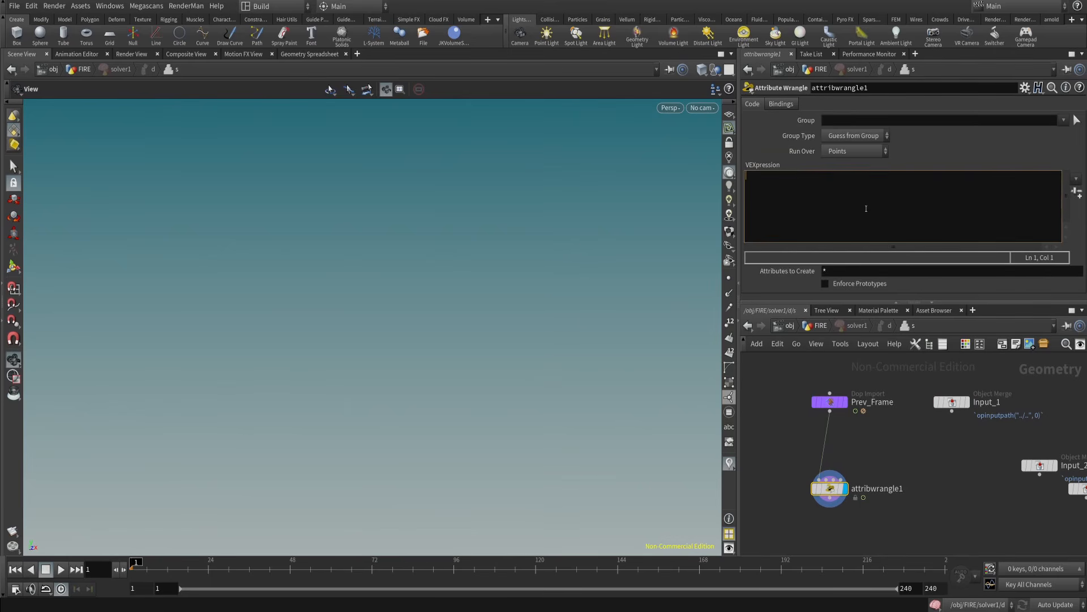
{"action": "type", "text": "neapoi"}
{"action": "key", "text": "BackSpace"}
{"action": "key", "text": "BackSpace"}
{"action": "key", "text": "BackSpace"}
{"action": "type", "text": "rpo"}
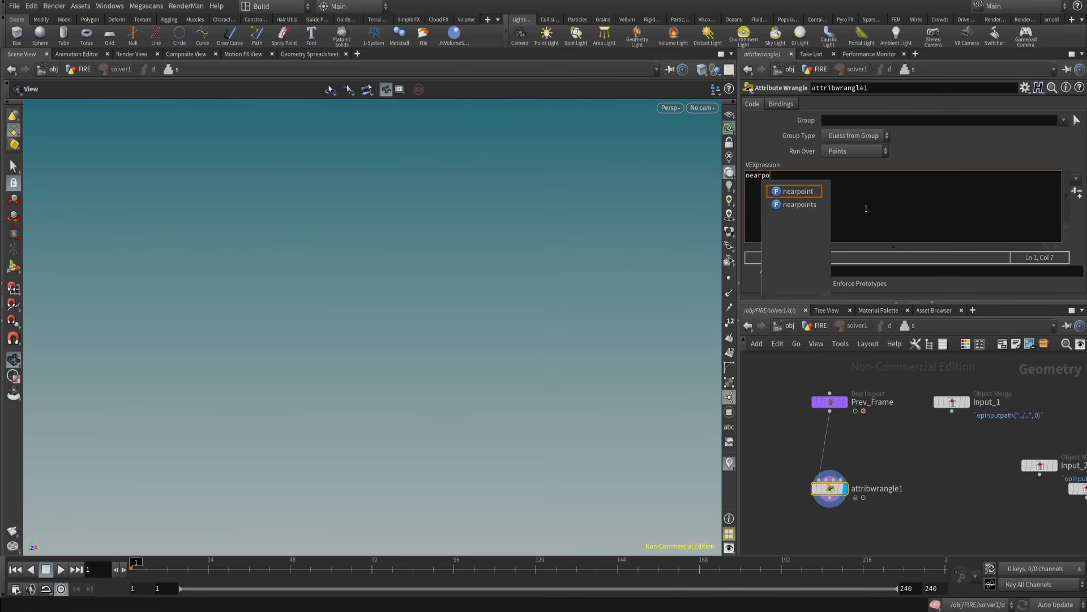
{"action": "key", "text": "Down"}
{"action": "key", "text": "Return"}
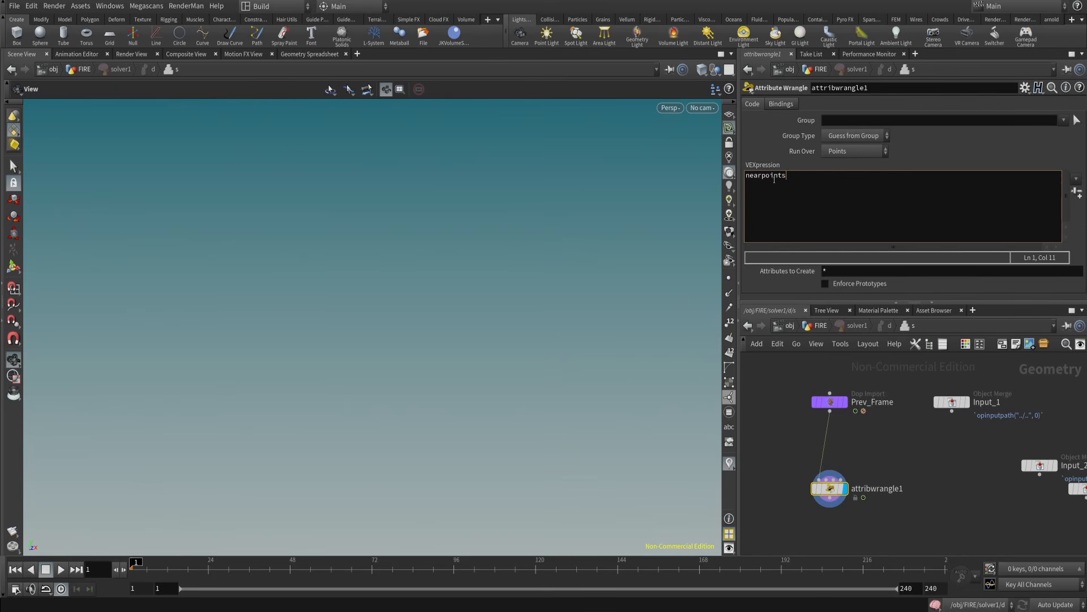
- Open the help page for the nearpoints VEX function and place its window over the viewport for reading
{"action": "left_click", "coordinate": [775, 176]}
{"action": "key", "text": "F1"}
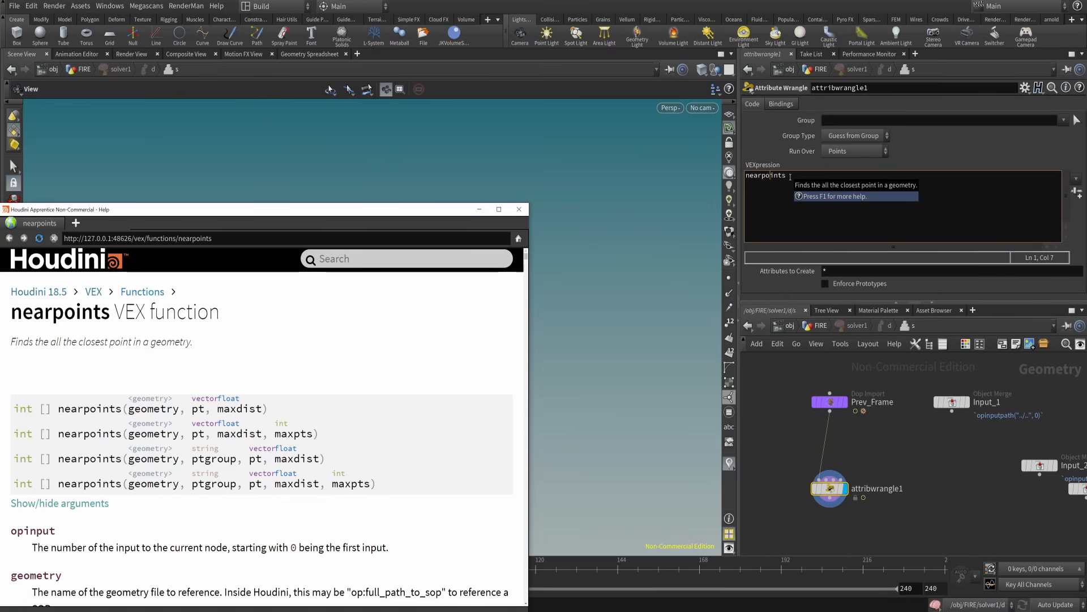
{"action": "double_click", "coordinate": [776, 178]}
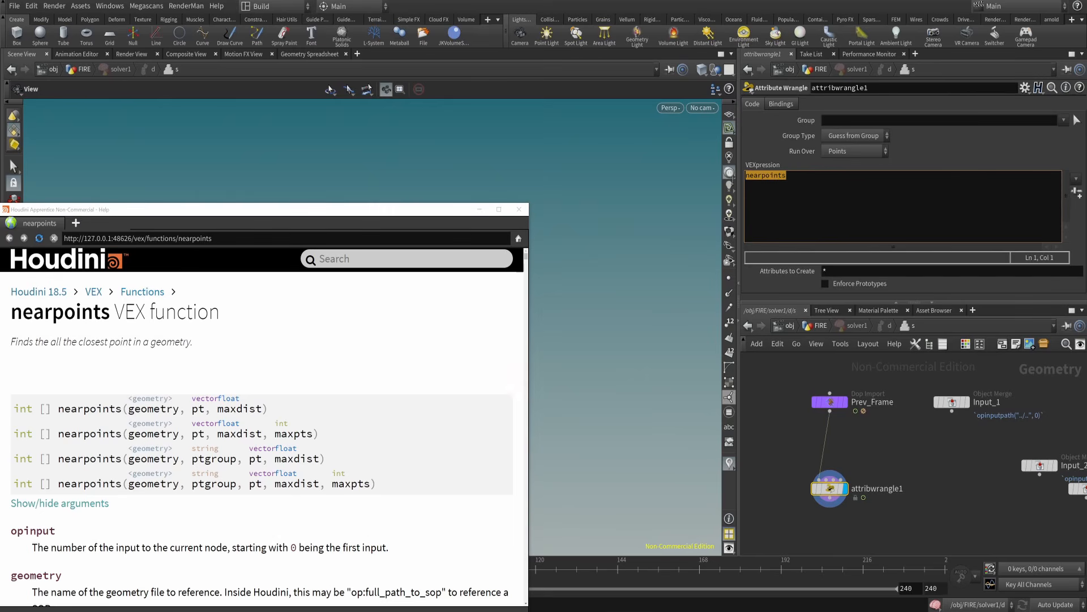
{"action": "left_click_drag", "start_coordinate": [421, 209], "coordinate": [564, 165]}
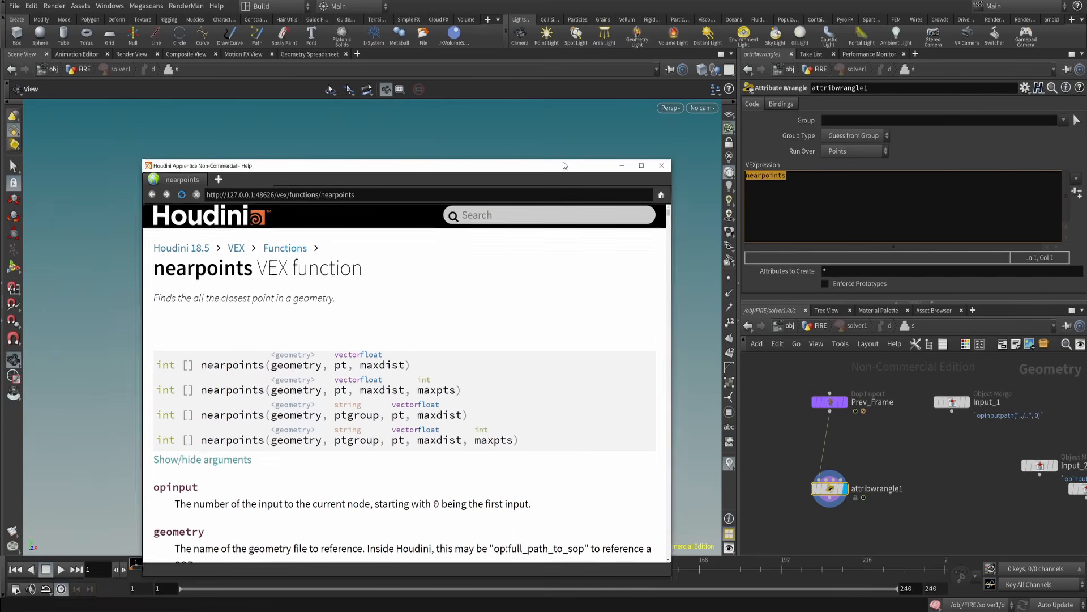
{"action": "left_click", "coordinate": [777, 178]}
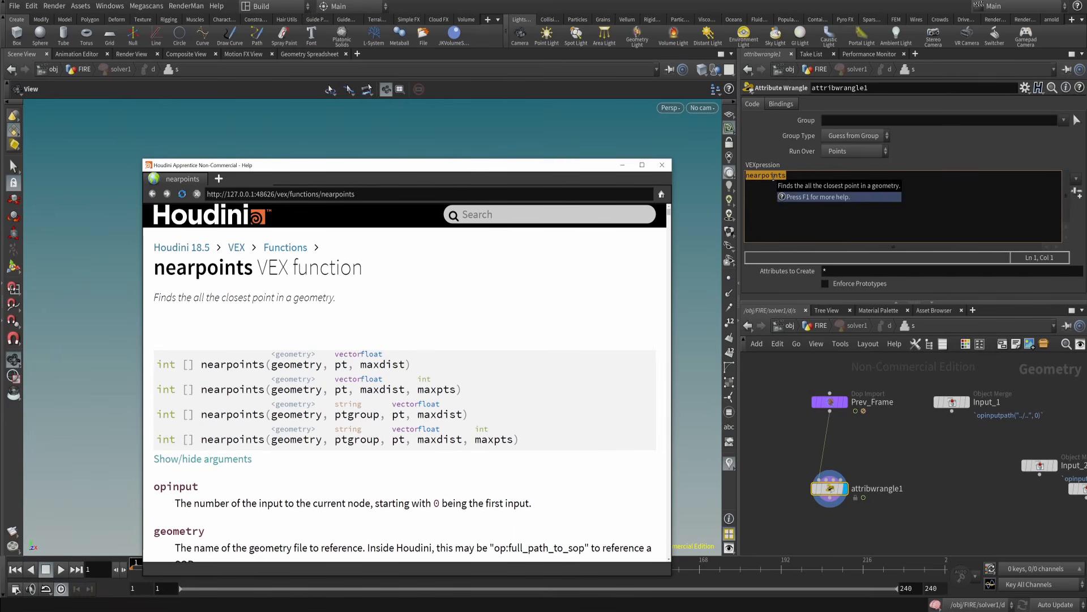
- Examine the nearpoints signatures, focusing on the first variant's geometry, pt and maxdist arguments and its integer array return type
{"action": "left_click_drag", "start_coordinate": [544, 437], "coordinate": [152, 363]}
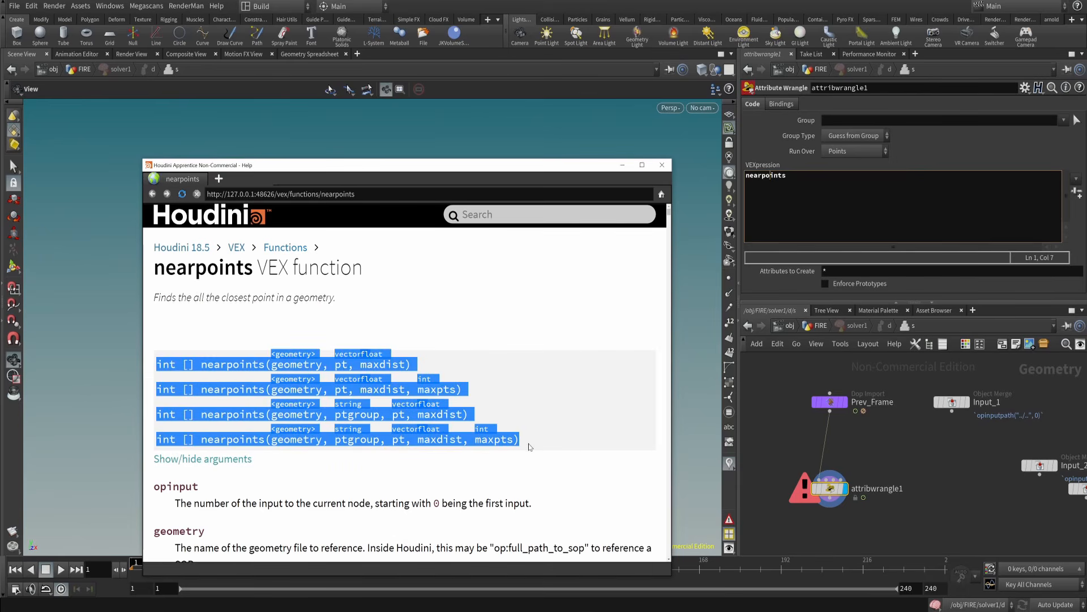
{"action": "mouse_move", "coordinate": [532, 444]}
{"action": "left_mouse_down"}
{"action": "mouse_move", "coordinate": [245, 414]}
{"action": "mouse_move", "coordinate": [138, 361]}
{"action": "left_mouse_up"}
{"action": "left_click", "coordinate": [469, 380]}
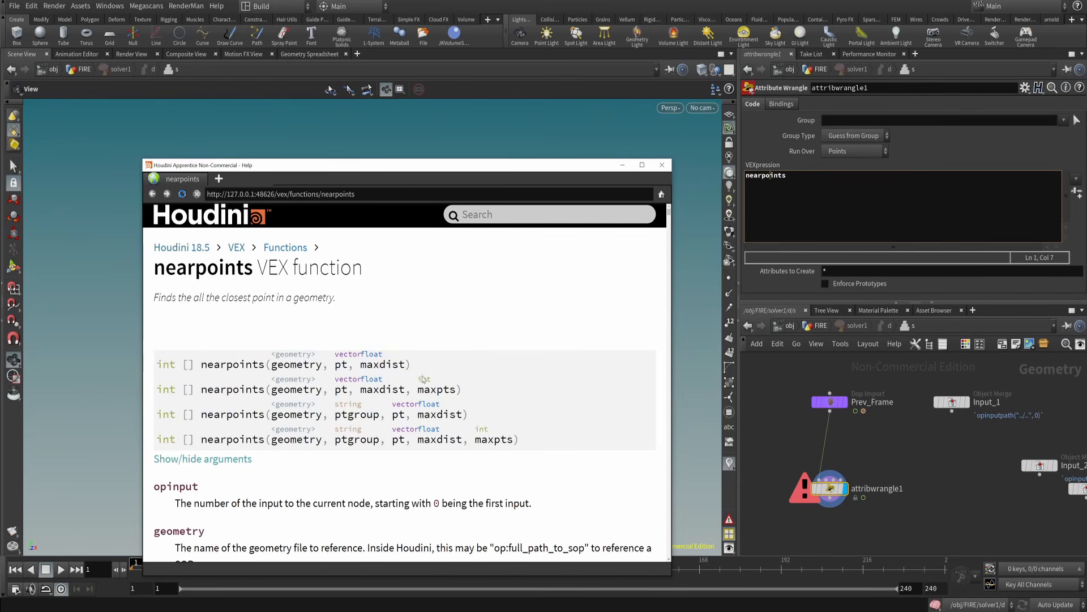
{"action": "left_click_drag", "start_coordinate": [412, 369], "coordinate": [161, 363]}
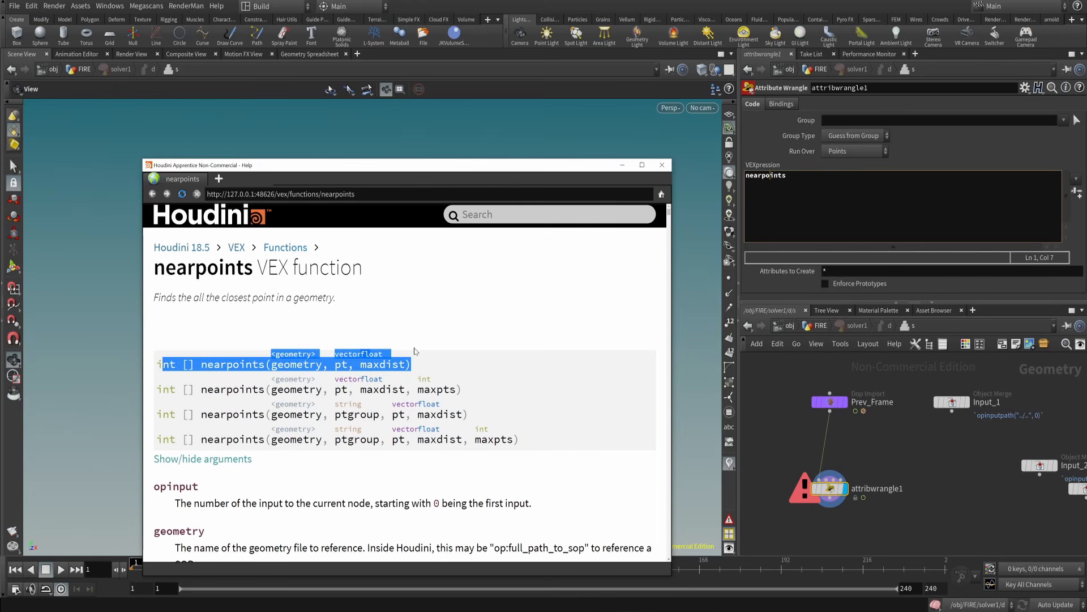
{"action": "left_click", "coordinate": [423, 378]}
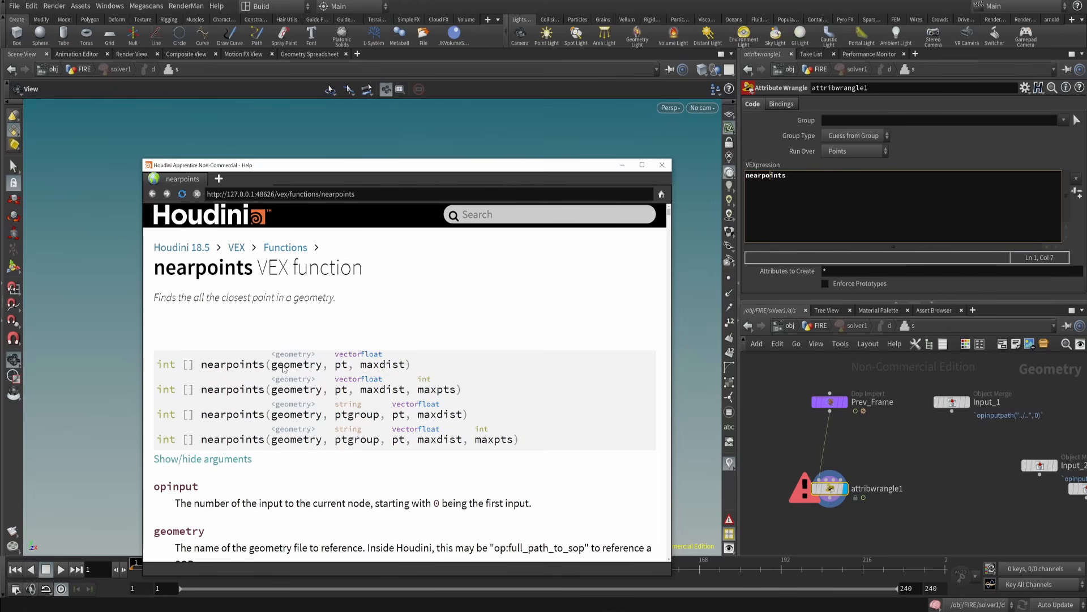
{"action": "scroll", "coordinate": [831, 448], "scroll_direction": "up", "scroll_amount": 2}
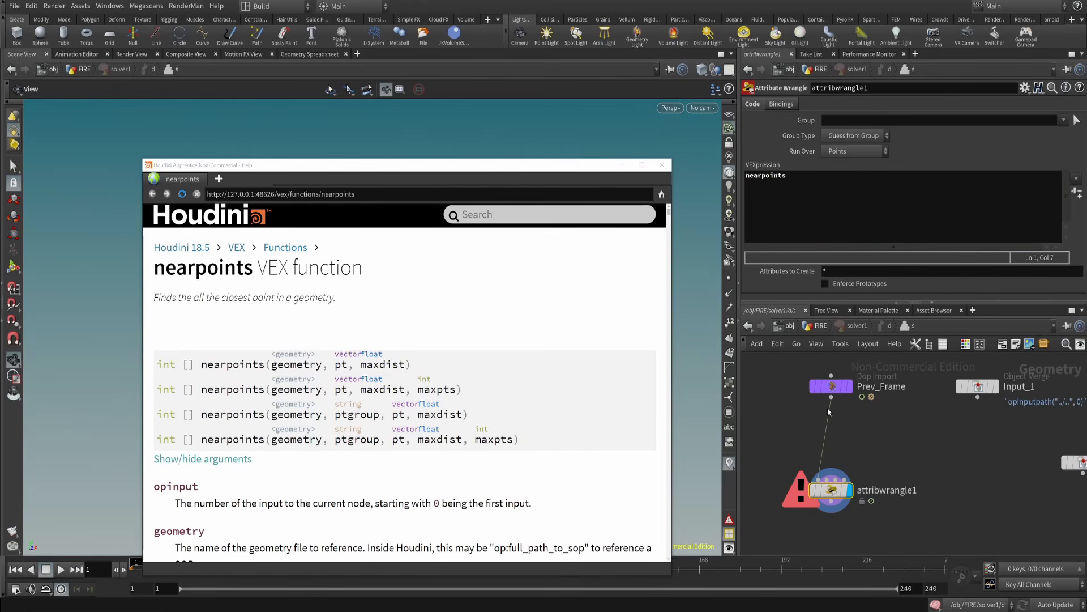
{"action": "scroll", "coordinate": [797, 483], "scroll_direction": "up", "scroll_amount": 1}
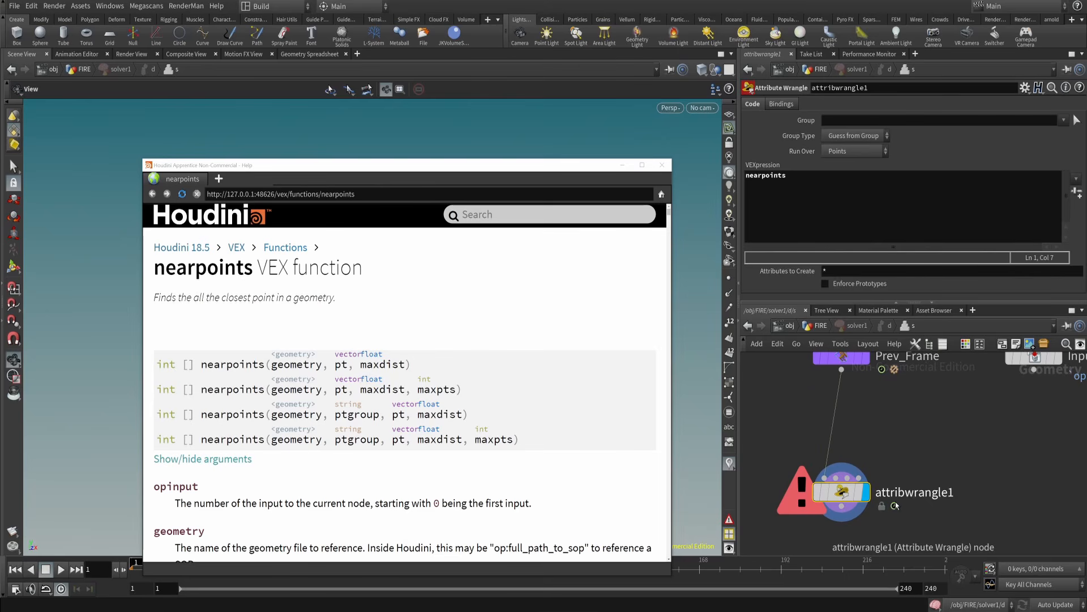
{"action": "left_click", "coordinate": [358, 367]}
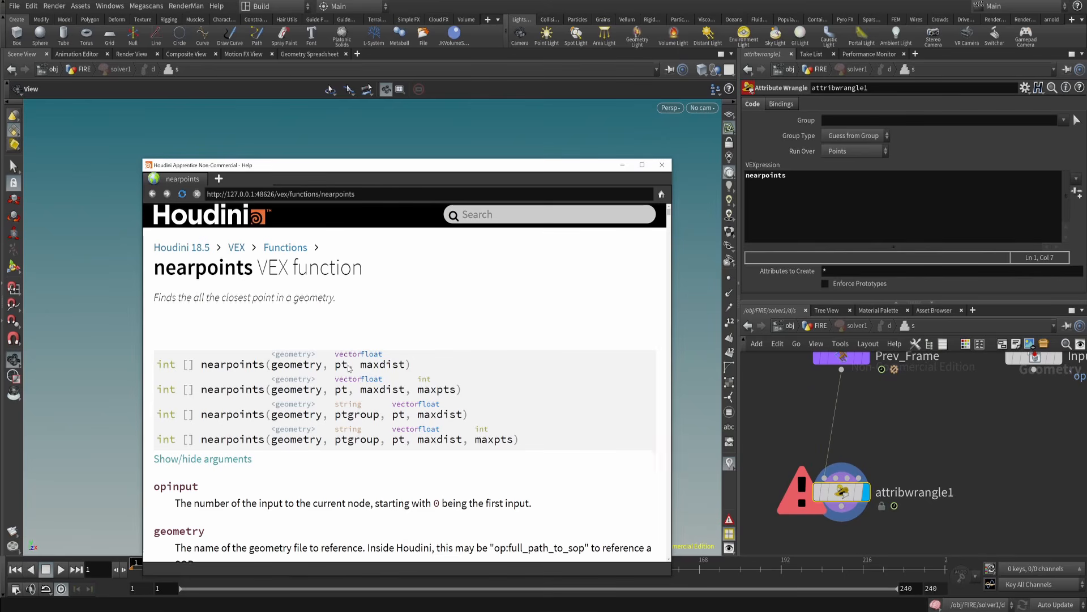
{"action": "double_click", "coordinate": [341, 365]}
{"action": "left_click_drag", "start_coordinate": [361, 365], "coordinate": [414, 367]}
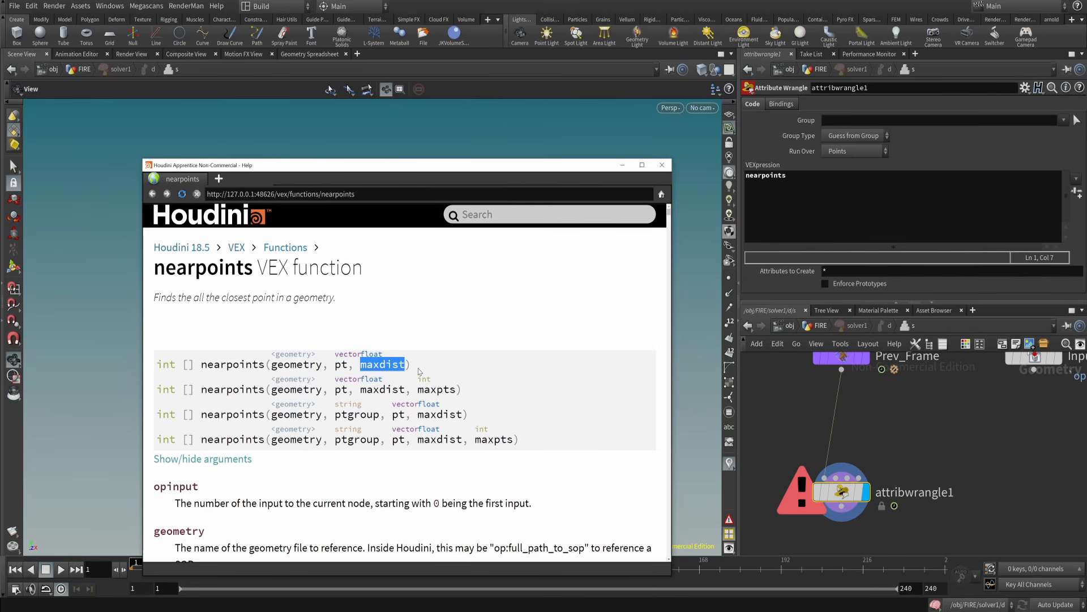
{"action": "left_click_drag", "start_coordinate": [416, 368], "coordinate": [205, 370]}
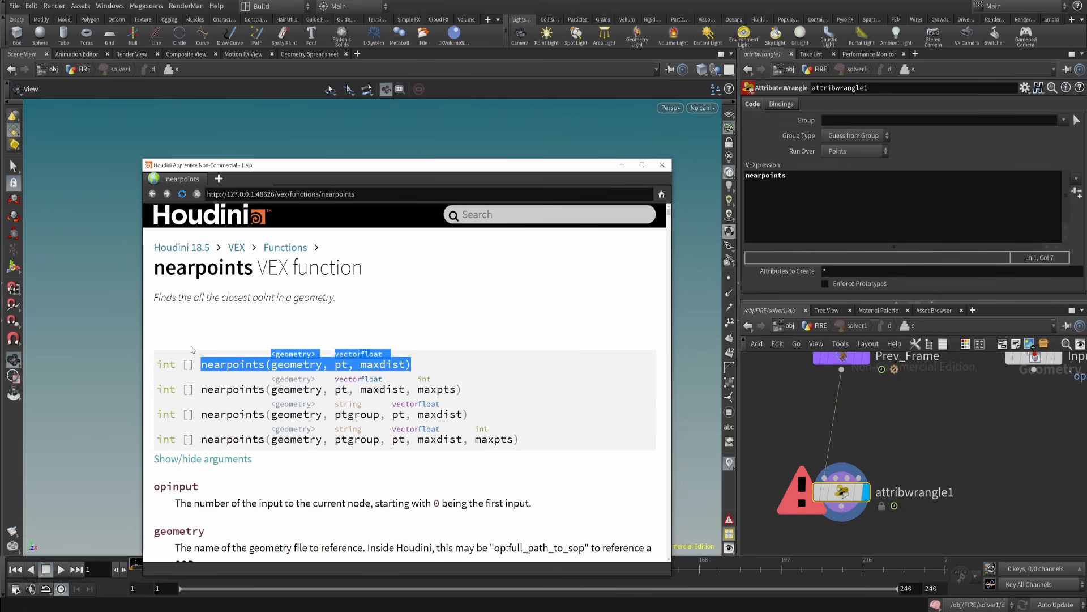
{"action": "left_click_drag", "start_coordinate": [197, 366], "coordinate": [180, 367]}
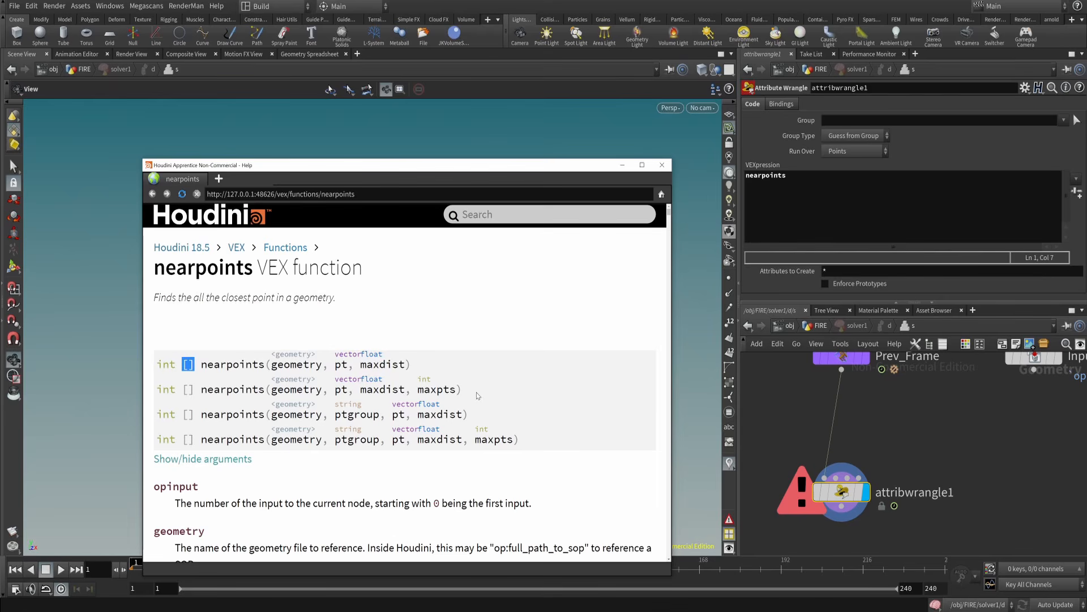
- Study the nearpoints variant that adds maxpts, comparing its maxdist and maxpts arguments
{"action": "left_click", "coordinate": [454, 395]}
{"action": "left_click_drag", "start_coordinate": [462, 391], "coordinate": [170, 385]}
{"action": "left_click", "coordinate": [429, 393]}
{"action": "left_click_drag", "start_coordinate": [419, 393], "coordinate": [458, 395]}
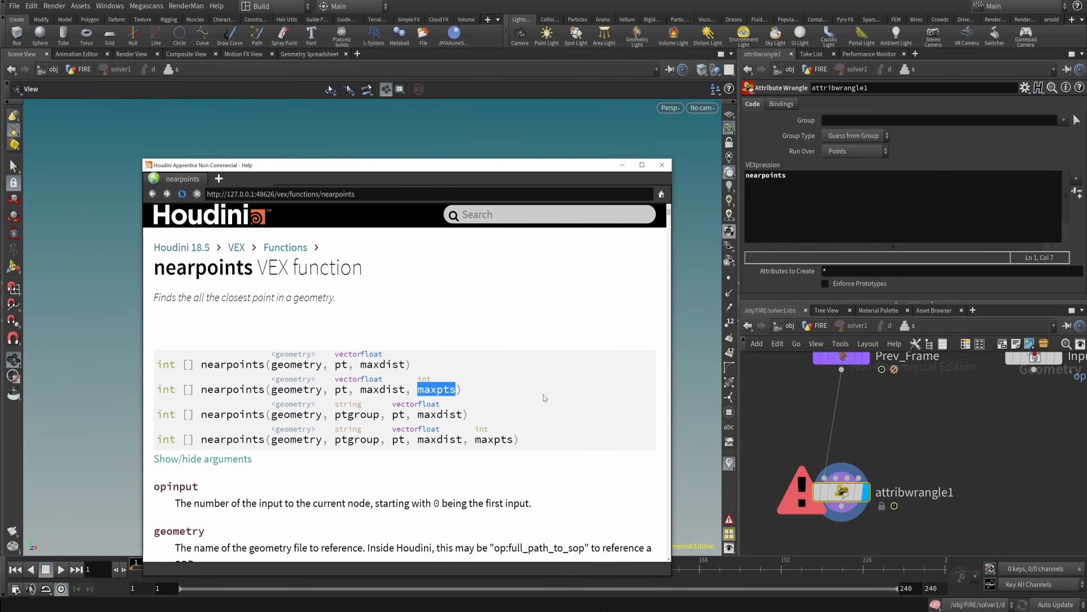
{"action": "left_click", "coordinate": [457, 397]}
{"action": "left_click_drag", "start_coordinate": [531, 174], "coordinate": [564, 266]}
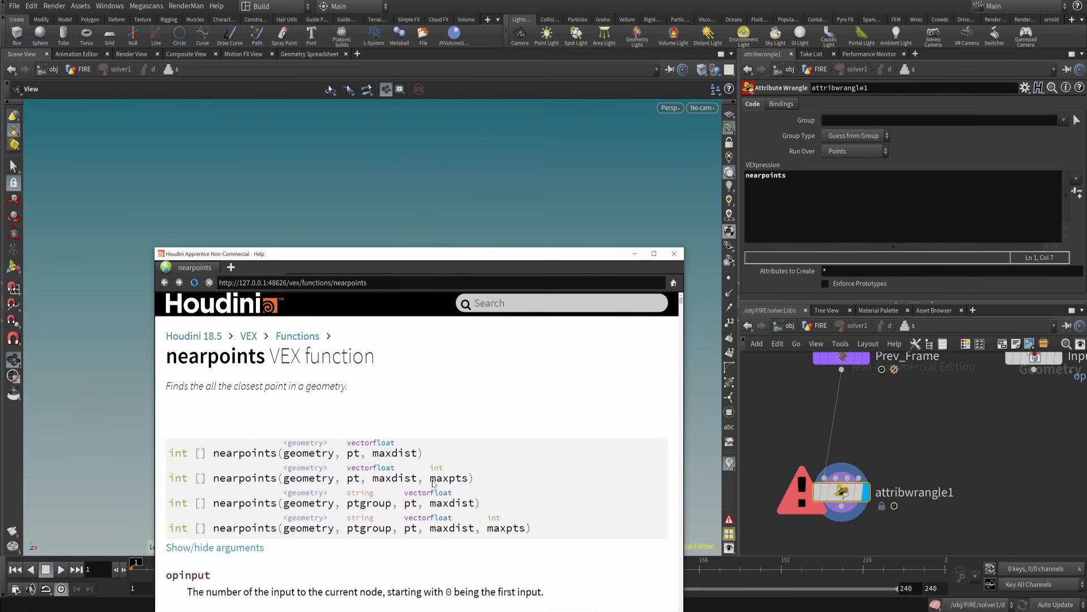
{"action": "left_click_drag", "start_coordinate": [418, 481], "coordinate": [373, 481]}
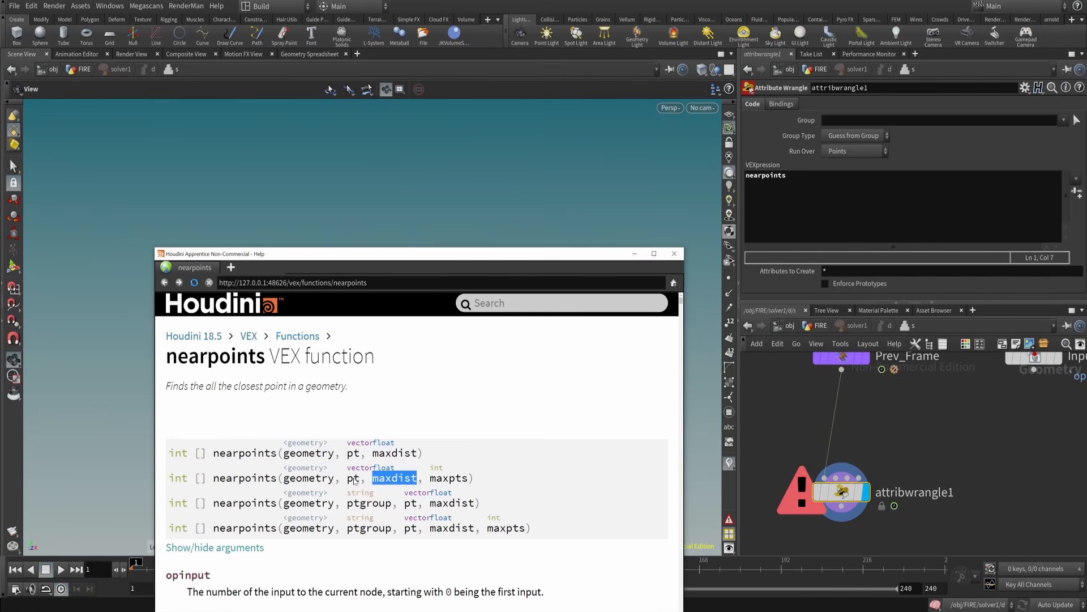
{"action": "left_click", "coordinate": [471, 481]}
{"action": "left_click_drag", "start_coordinate": [471, 481], "coordinate": [429, 481]}
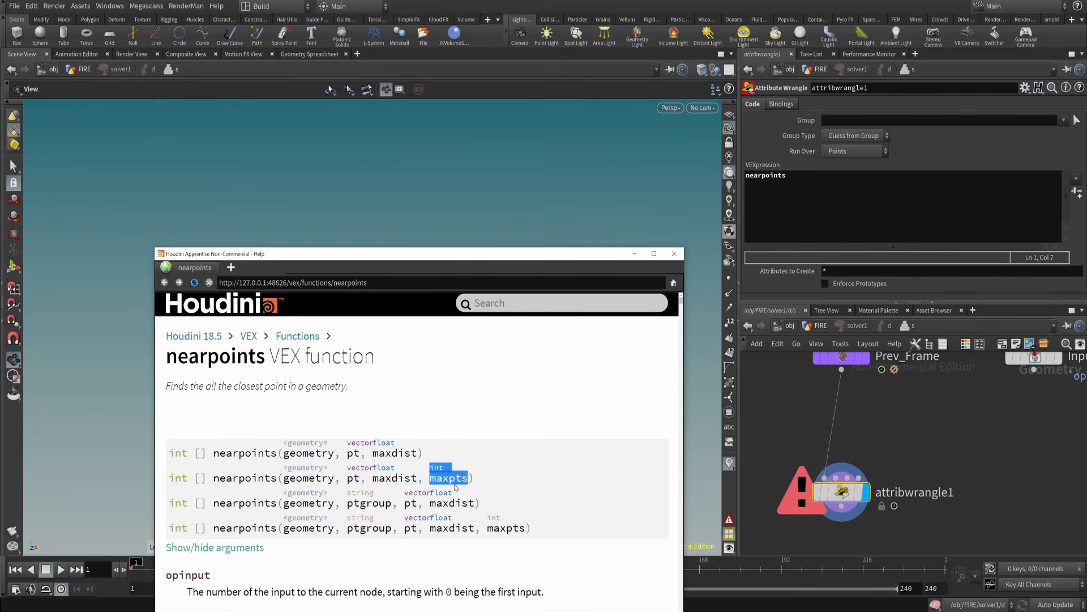
{"action": "left_click", "coordinate": [481, 481]}
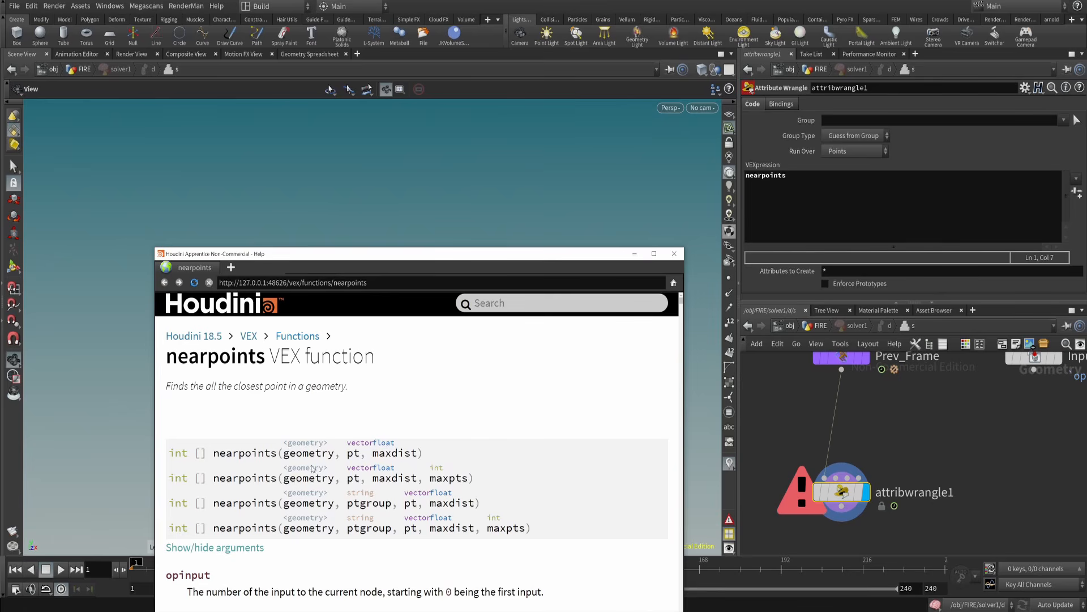
{"action": "left_click_drag", "start_coordinate": [214, 479], "coordinate": [277, 479]}
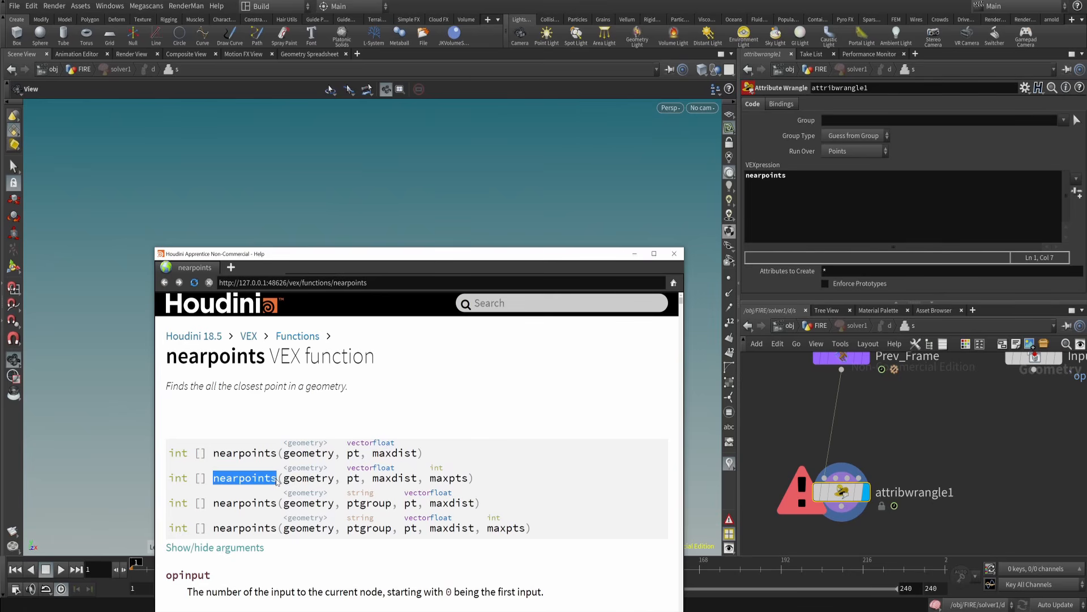
{"action": "left_click", "coordinate": [492, 487]}
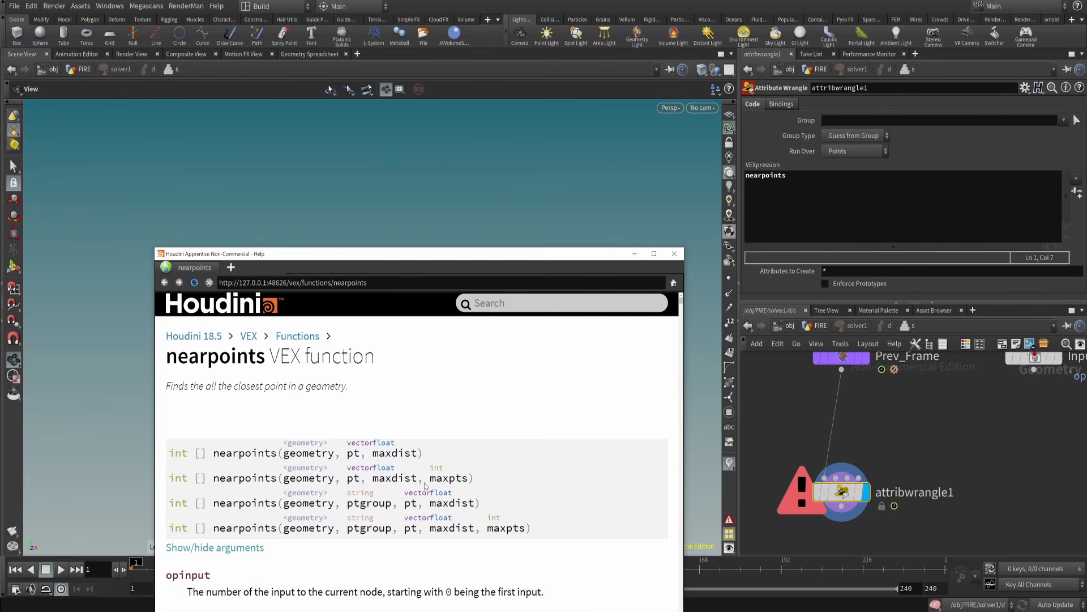
- Complete the wrangle's first line as int pts[] = nearpoints(0,@P , 0.1 , 100 ); and leave a blank line below it
{"action": "left_click", "coordinate": [783, 183]}
{"action": "left_click_drag", "start_coordinate": [783, 182], "coordinate": [751, 180]}
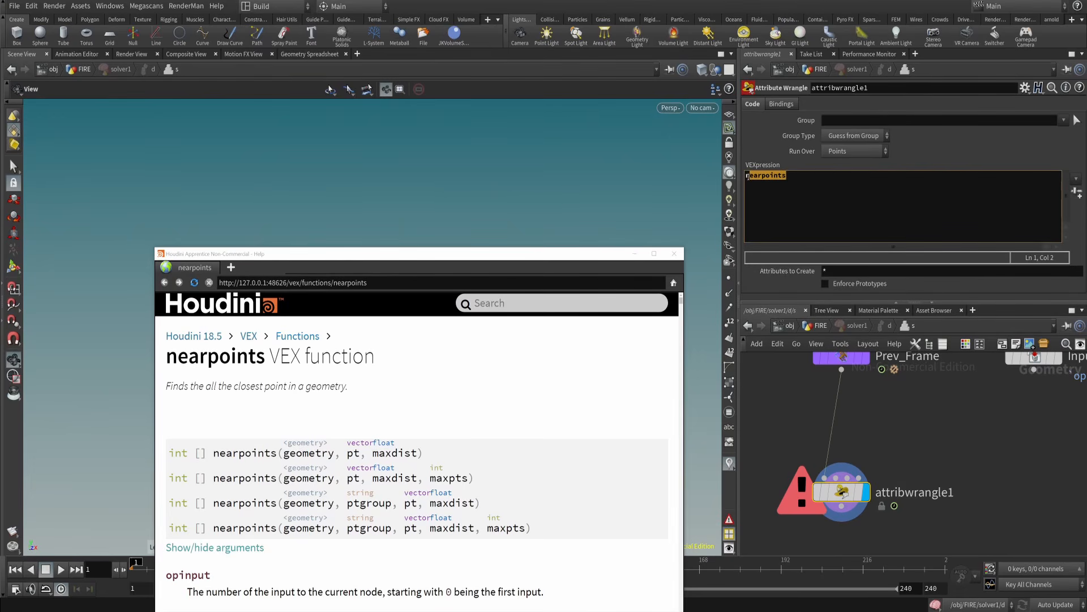
{"action": "left_click", "coordinate": [747, 176]}
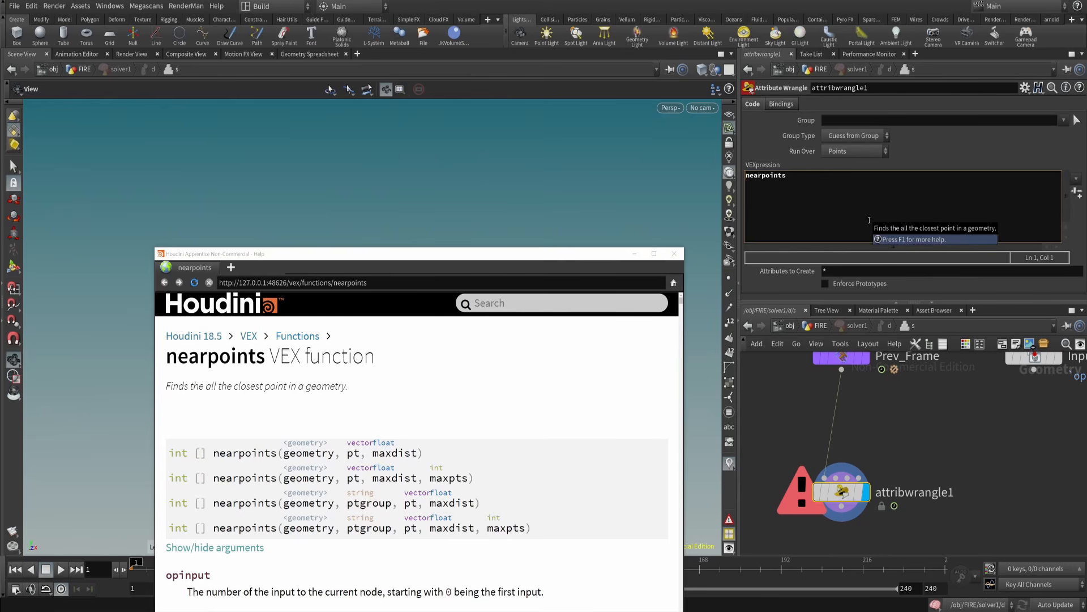
{"action": "type", "text": "int pts[] = nearpoints("}
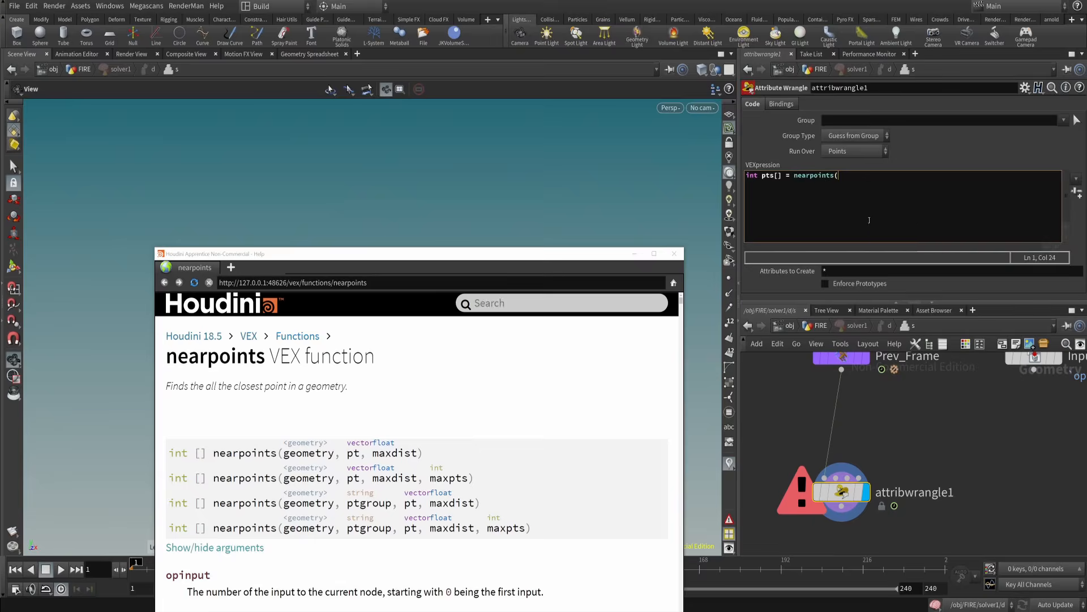
{"action": "left_click", "coordinate": [877, 179]}
{"action": "type", "text": "0,@P"}
{"action": "type", "text": "0.1 , 100 );"}
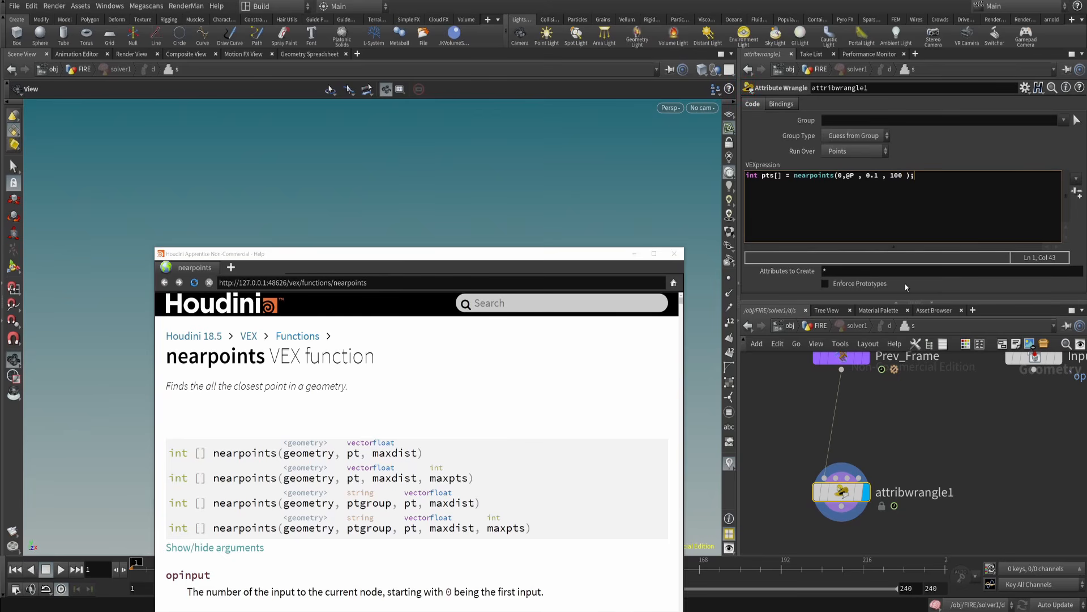
{"action": "key", "text": "Return"}
{"action": "key", "text": "Return"}
{"action": "type", "text": "i"}
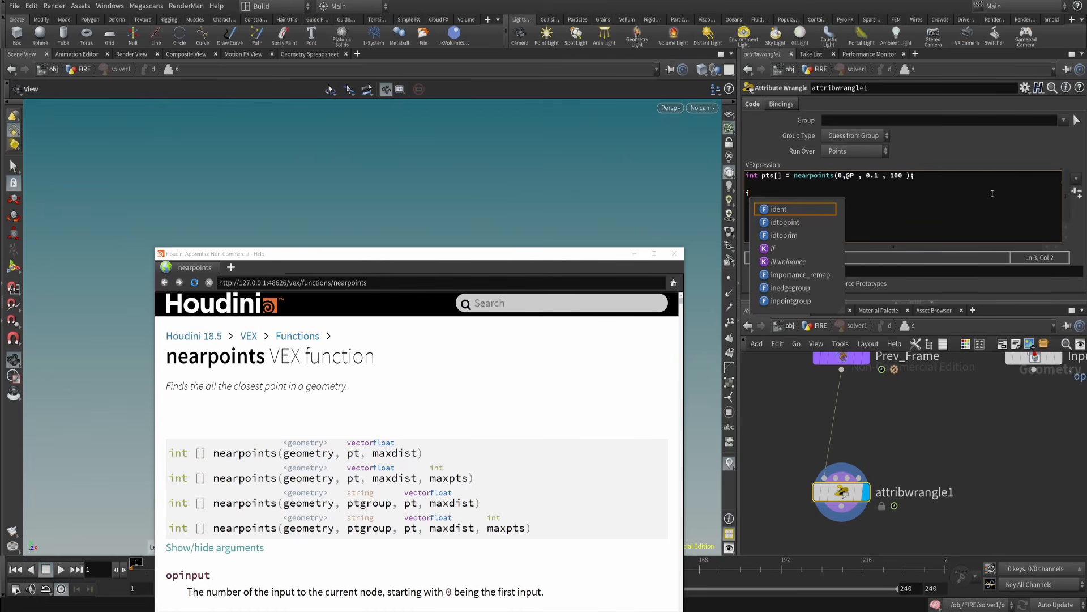
{"action": "type", "text": "["}
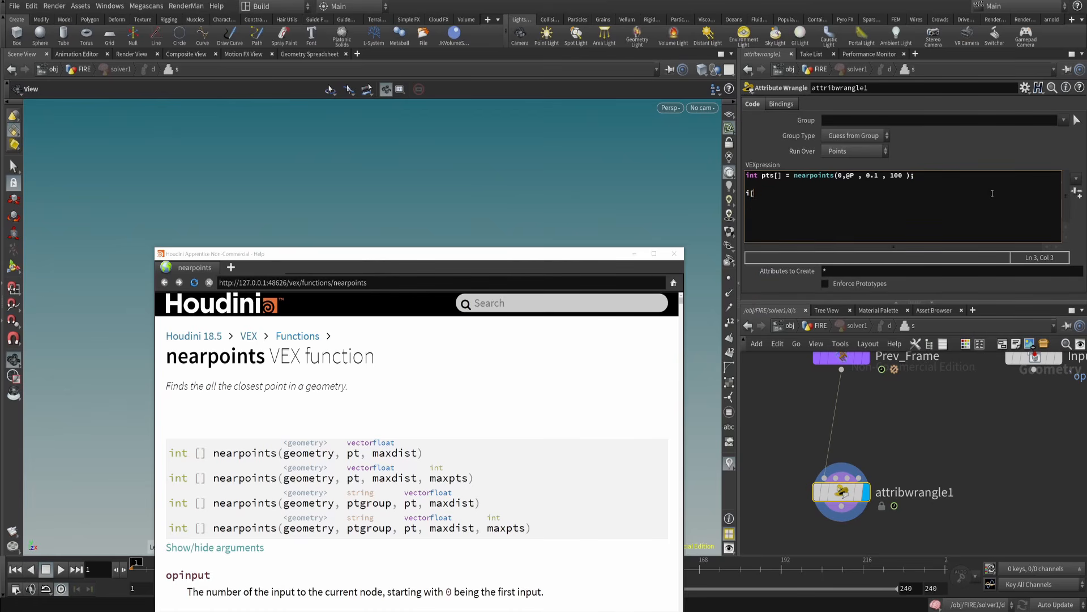
{"action": "type", "text": "]@JK = pts;"}
- Open the geometry spreadsheet of attribwrangle1, minimize the help window and place the spreadsheet over the viewport
{"action": "right_click", "coordinate": [842, 492]}
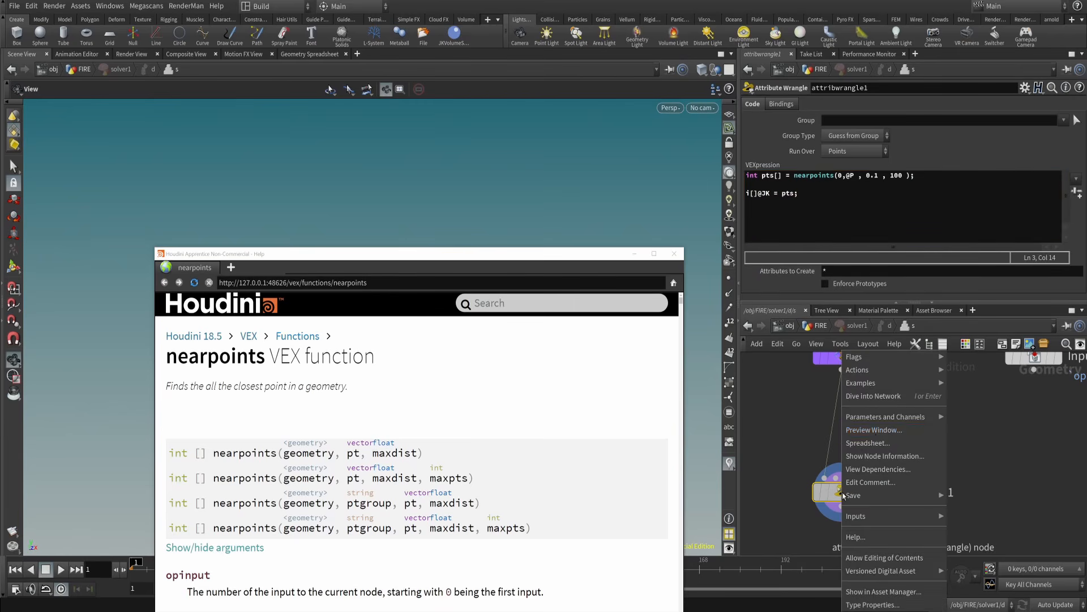
{"action": "left_click", "coordinate": [878, 443]}
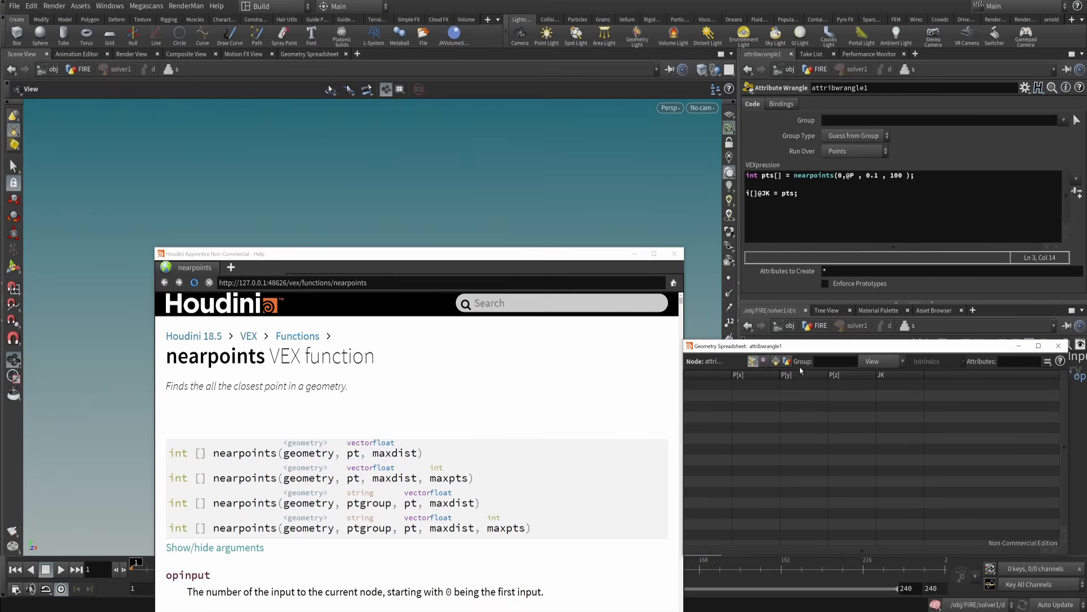
{"action": "left_click", "coordinate": [635, 253]}
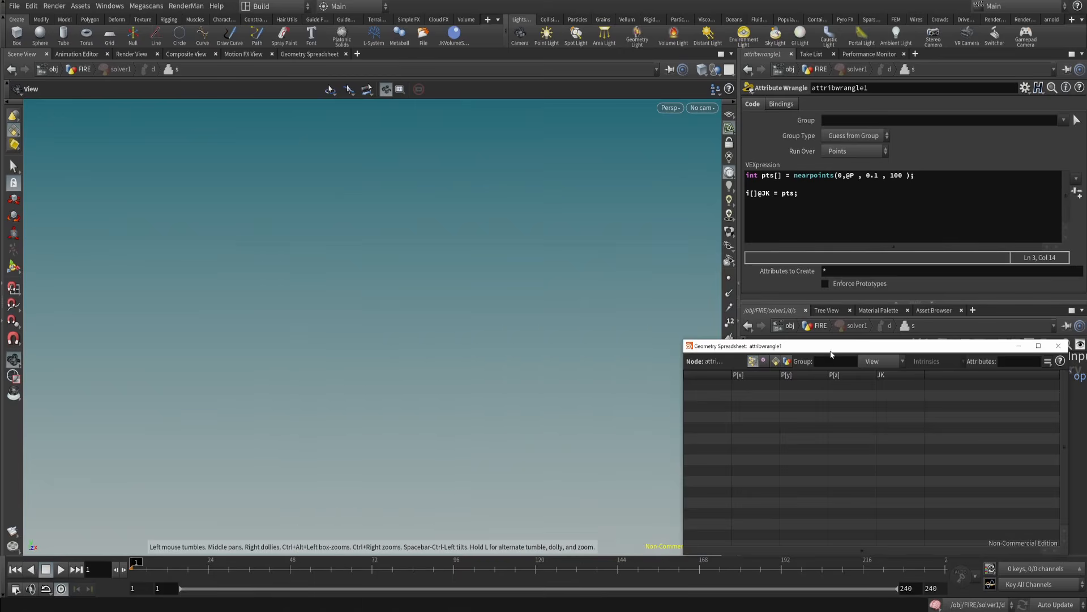
{"action": "left_click_drag", "start_coordinate": [850, 346], "coordinate": [550, 203]}
- Back in the FIRE network, connect color2's output to solver1's first input and make solver1 the displayed node
{"action": "key", "text": "u"}
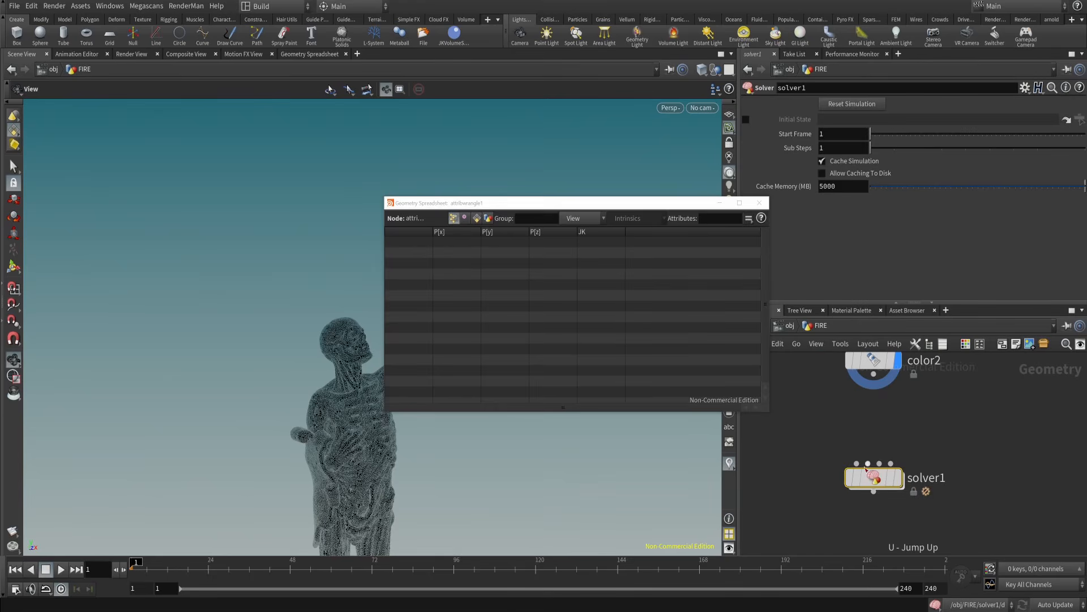
{"action": "left_click_drag", "start_coordinate": [857, 463], "coordinate": [885, 371]}
{"action": "mouse_move", "coordinate": [875, 480]}
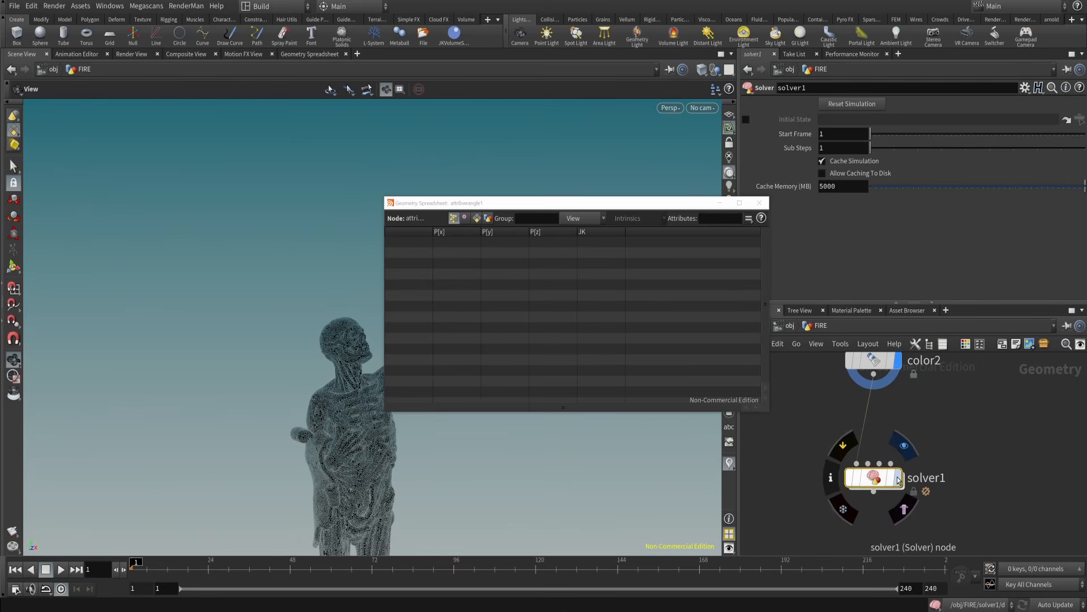
{"action": "key", "text": "r"}
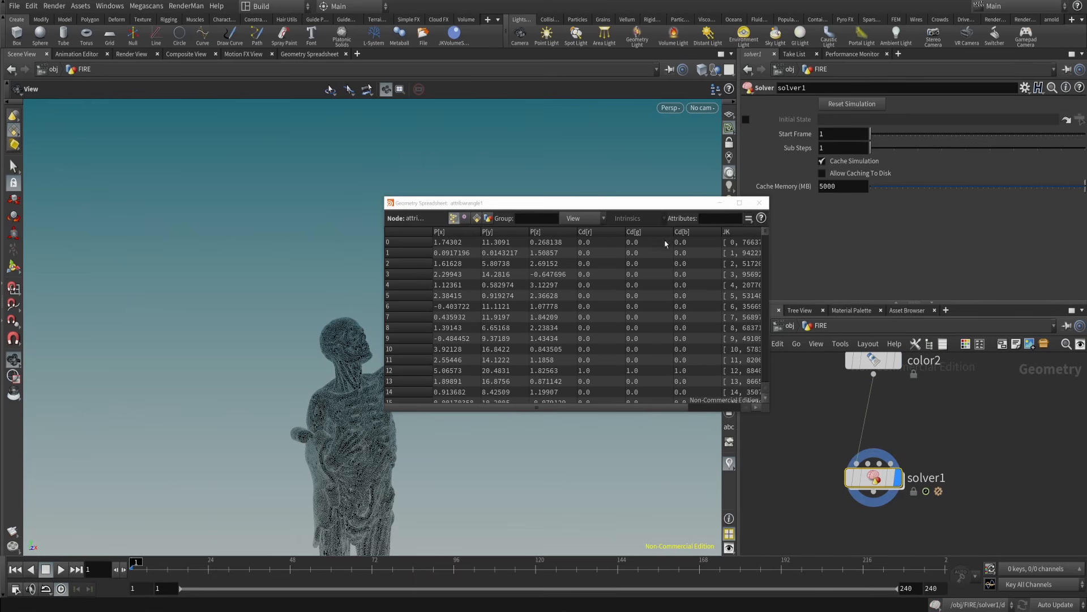
- Show only the JK attribute in the geometry spreadsheet and widen its column to inspect the point arrays
{"action": "left_click", "coordinate": [585, 219]}
{"action": "left_click", "coordinate": [591, 278]}
{"action": "left_click", "coordinate": [585, 220]}
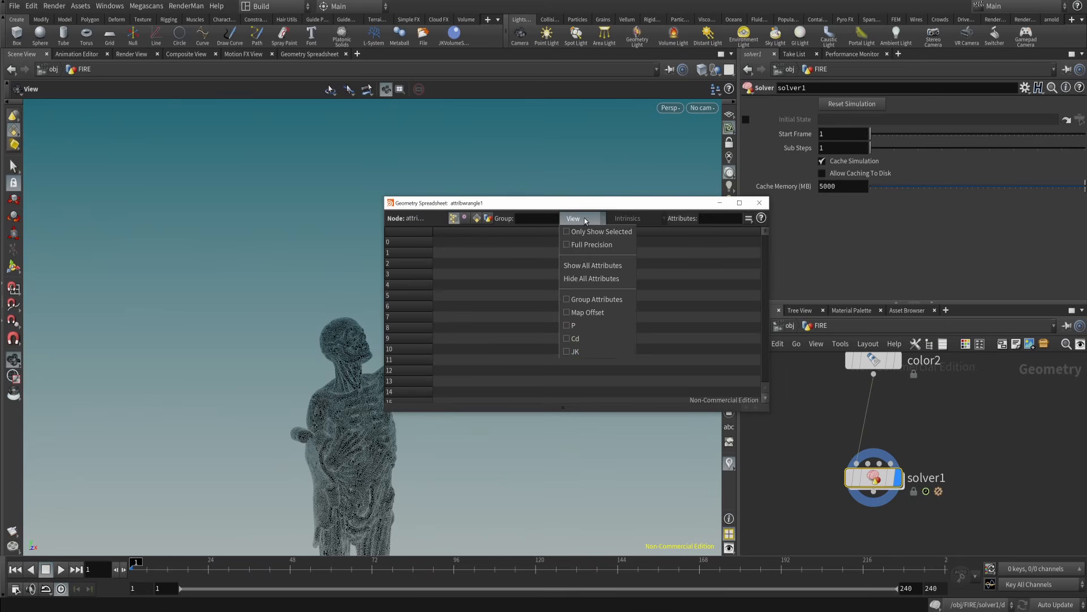
{"action": "left_click", "coordinate": [600, 351]}
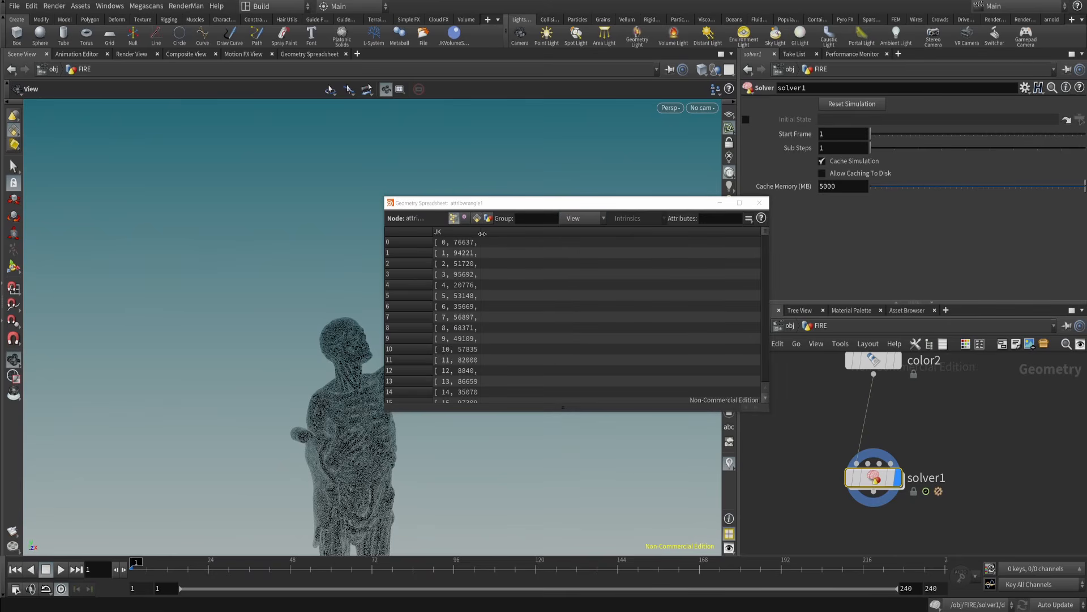
{"action": "double_click", "coordinate": [482, 234]}
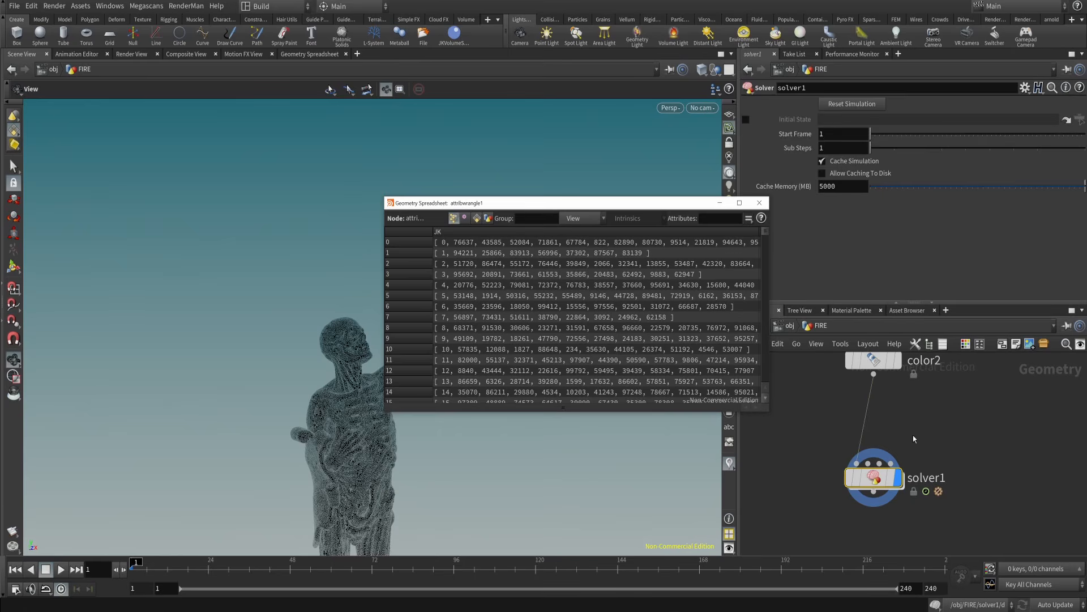
- Return inside solver1, review the @P and 0.1 arguments in the wrangle code, and close the geometry spreadsheet
{"action": "key", "text": "i"}
{"action": "left_click", "coordinate": [871, 176]}
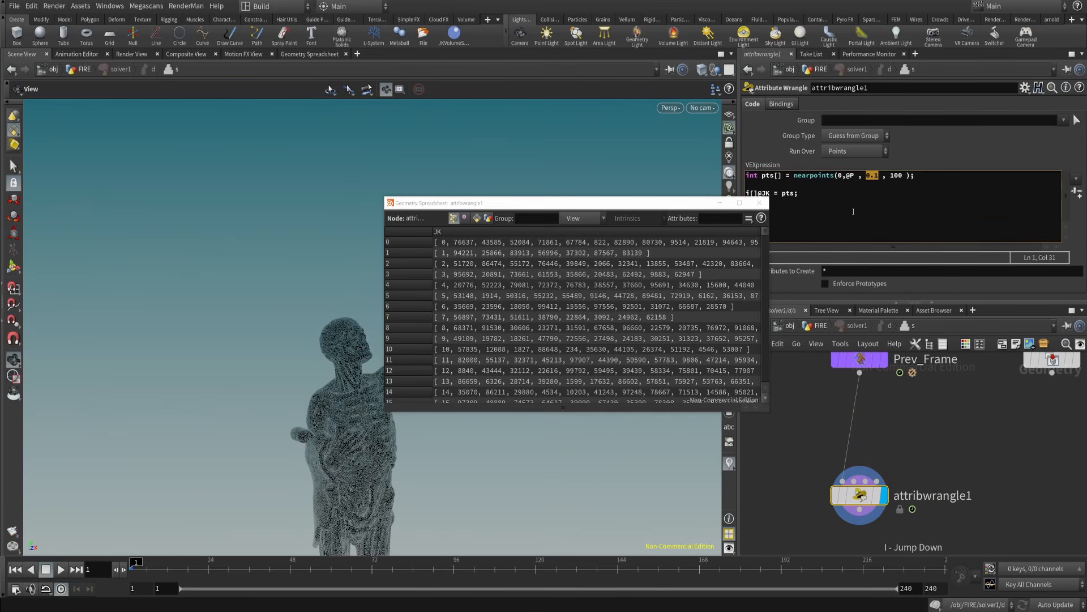
{"action": "left_click", "coordinate": [844, 177]}
{"action": "left_click", "coordinate": [759, 202]}
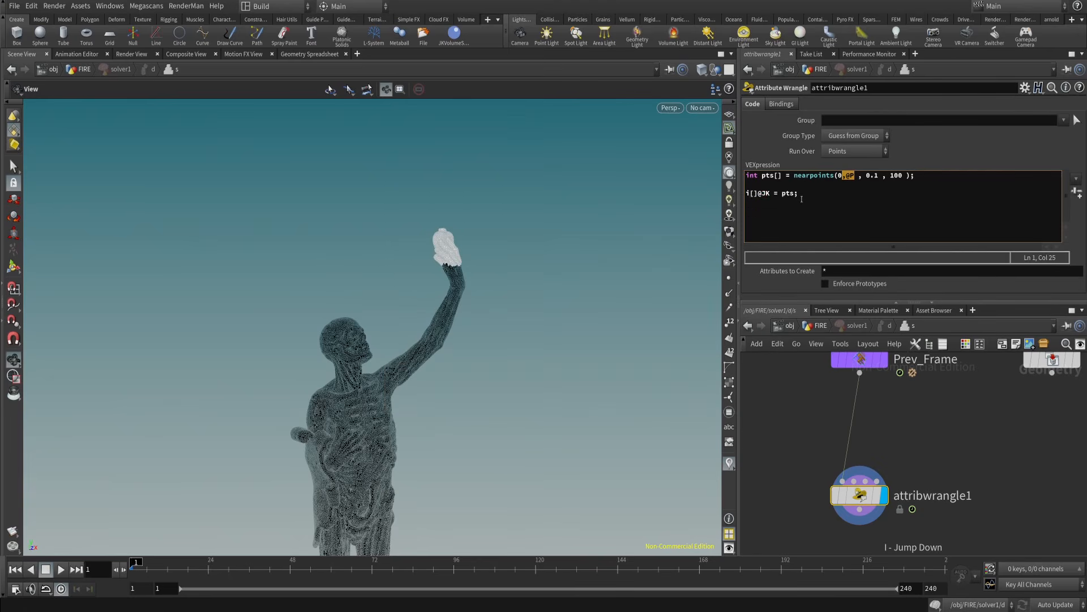
{"action": "left_click", "coordinate": [807, 195]}
{"action": "left_click_drag", "start_coordinate": [807, 195], "coordinate": [745, 194]}
{"action": "key", "text": "BackSpace"}
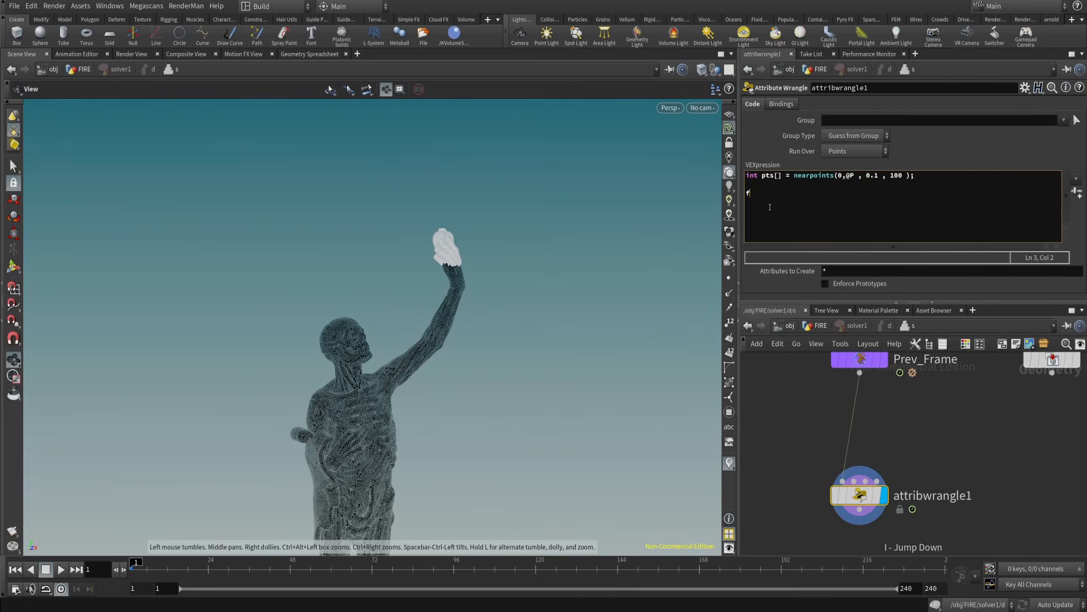
- Add an empty foreach(int pt ; pts) loop with braces below the nearpoints line in the wrangle's VEXpression
{"action": "type", "text": "foreach("}
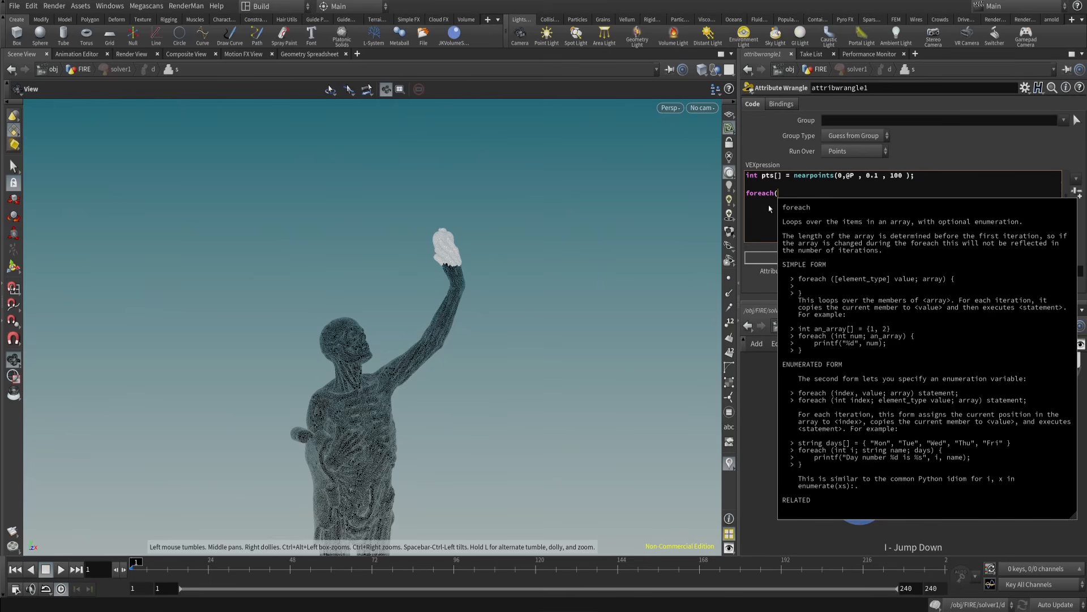
{"action": "type", "text": "int pt ; "}
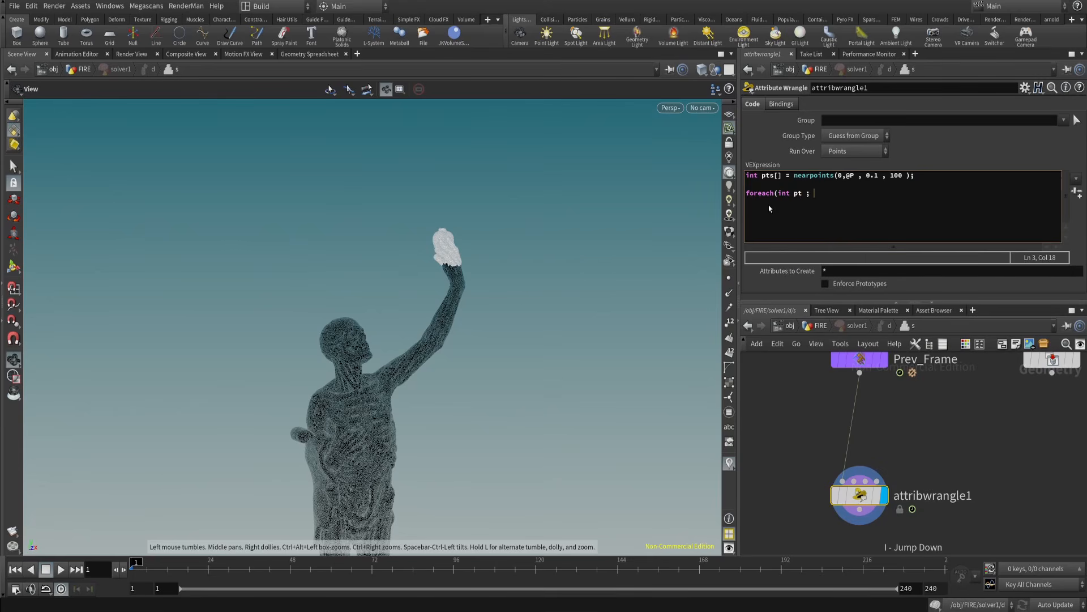
{"action": "type", "text": "pts)"}
{"action": "key", "text": "Return"}
{"action": "key", "text": "Return"}
{"action": "type", "text": "}"}
{"action": "double_click", "coordinate": [806, 195]}
{"action": "key", "text": "Down"}
{"action": "left_click", "coordinate": [464, 256]}
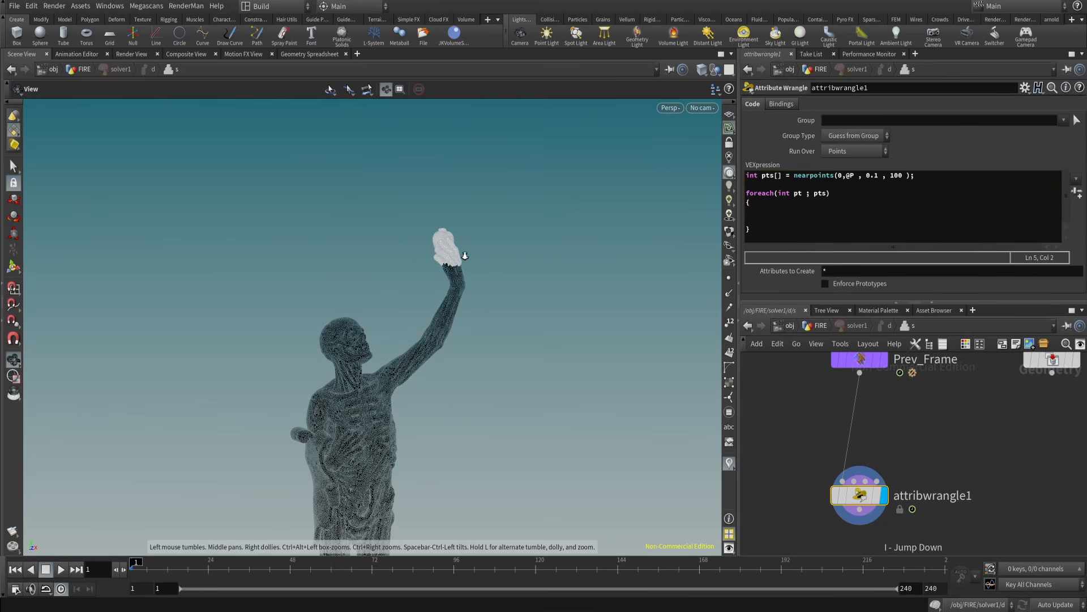
{"action": "scroll", "coordinate": [464, 256], "scroll_direction": "up", "scroll_amount": 10}
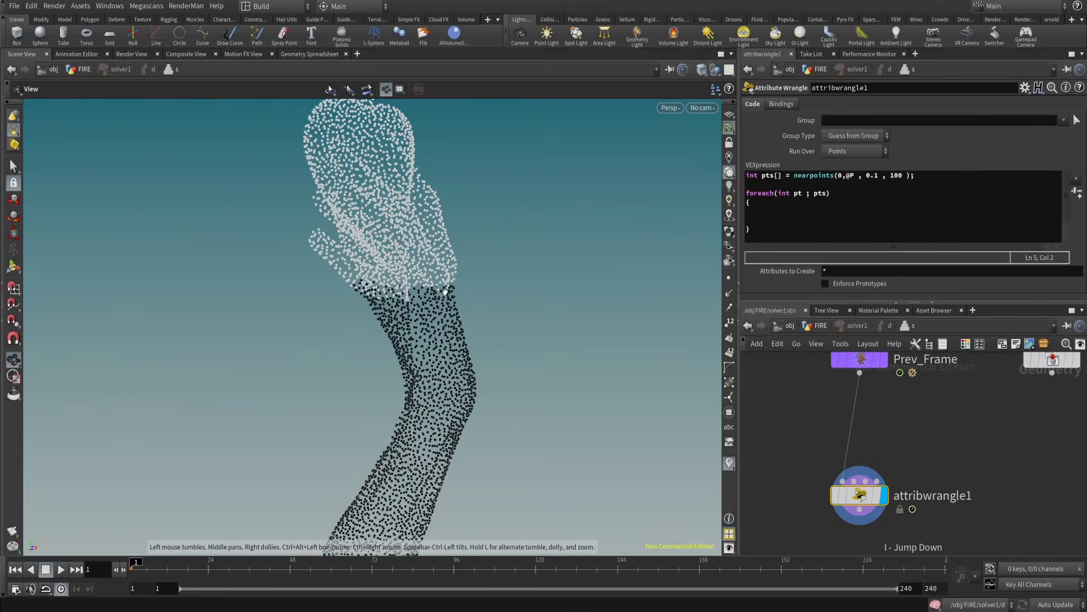
{"action": "left_click", "coordinate": [760, 211]}
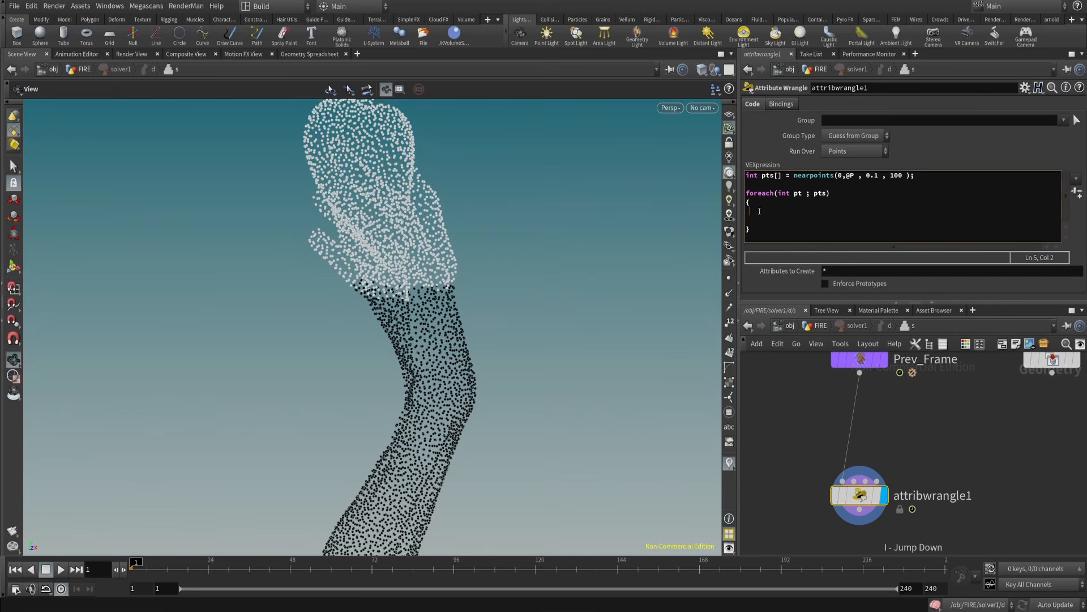
{"action": "type", "text": "vector"}
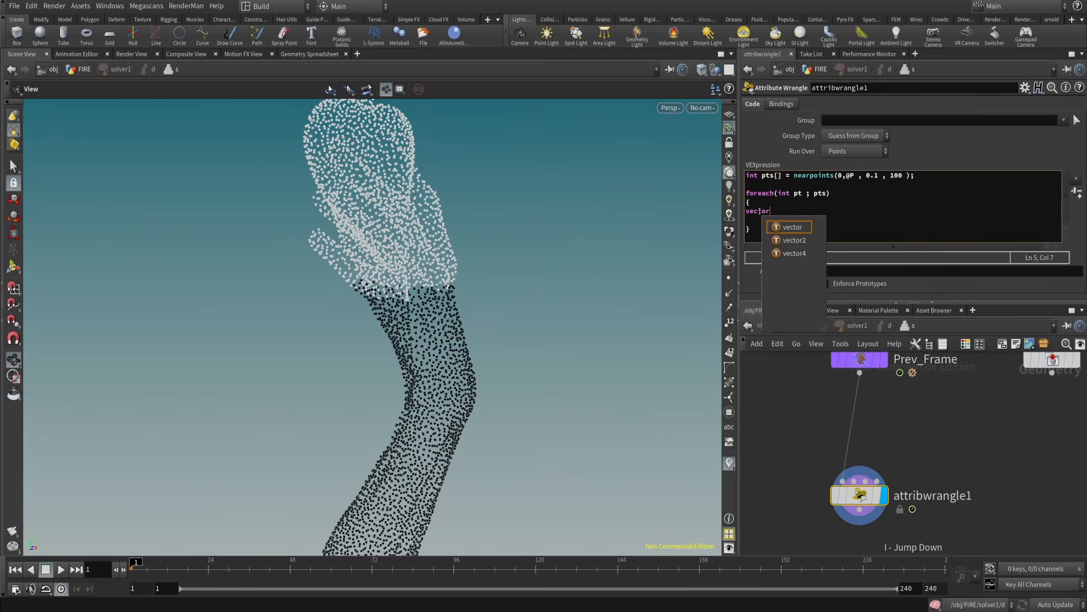
{"action": "type", "text": " Cd2"}
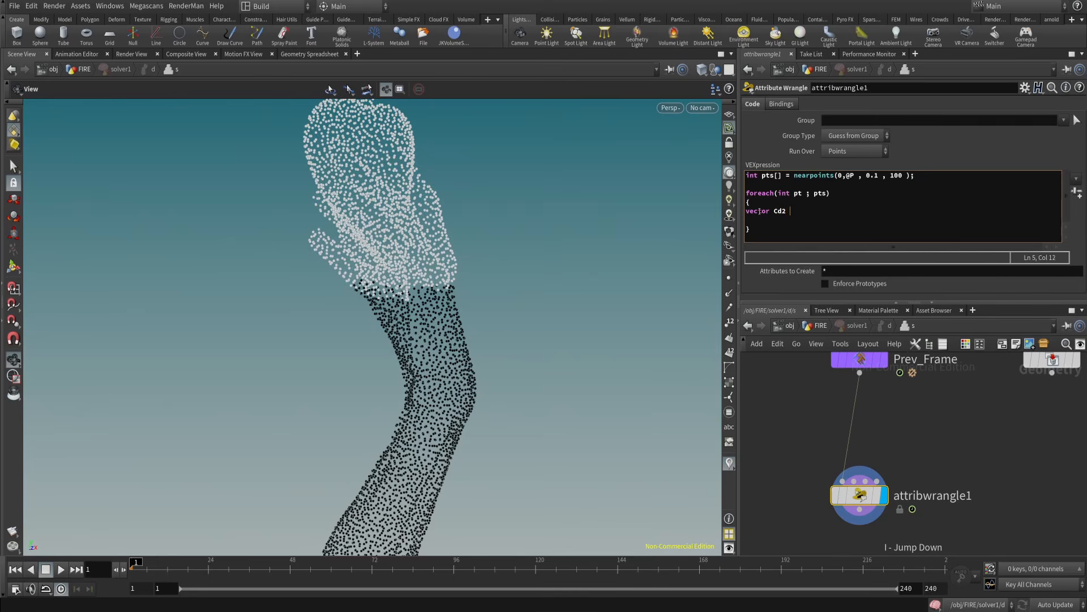
{"action": "type", "text": " = point"}
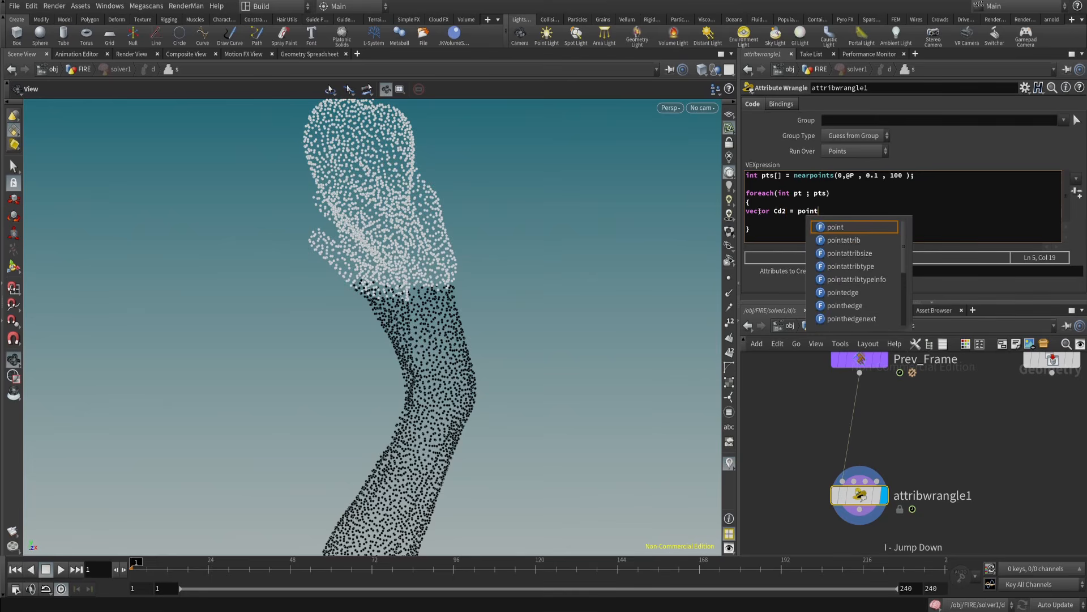
{"action": "type", "text": "("}
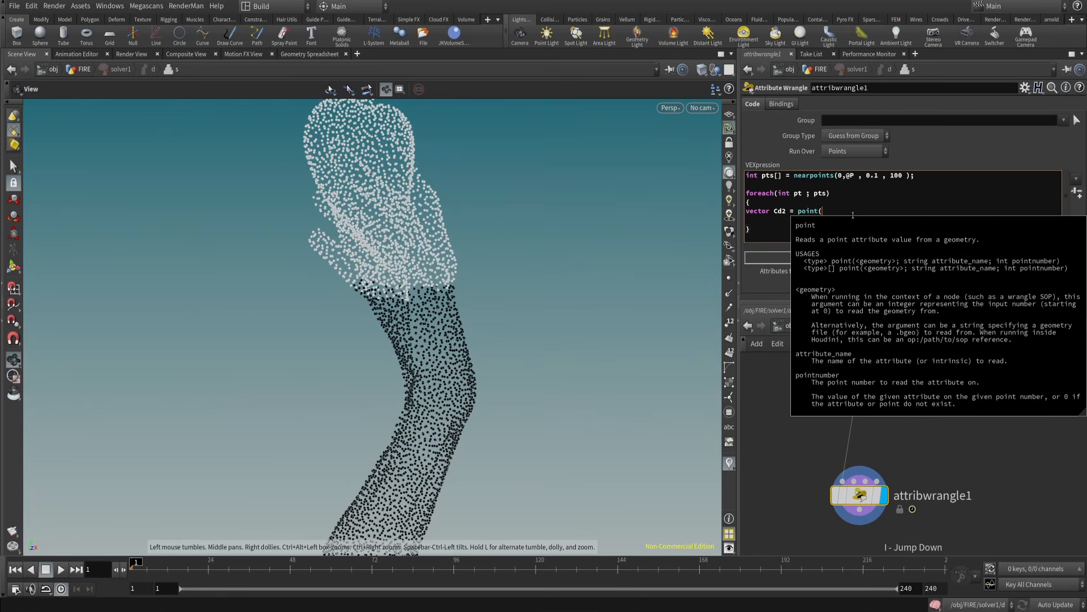
{"action": "type", "text": "0,"}
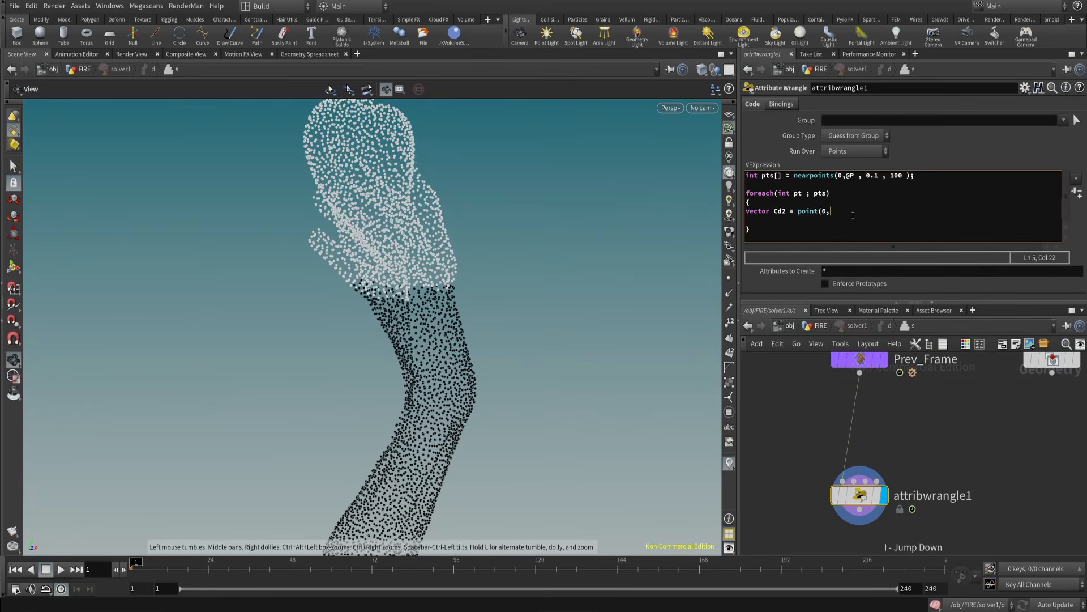
{"action": "type", "text": "\"Cd\",pt"}
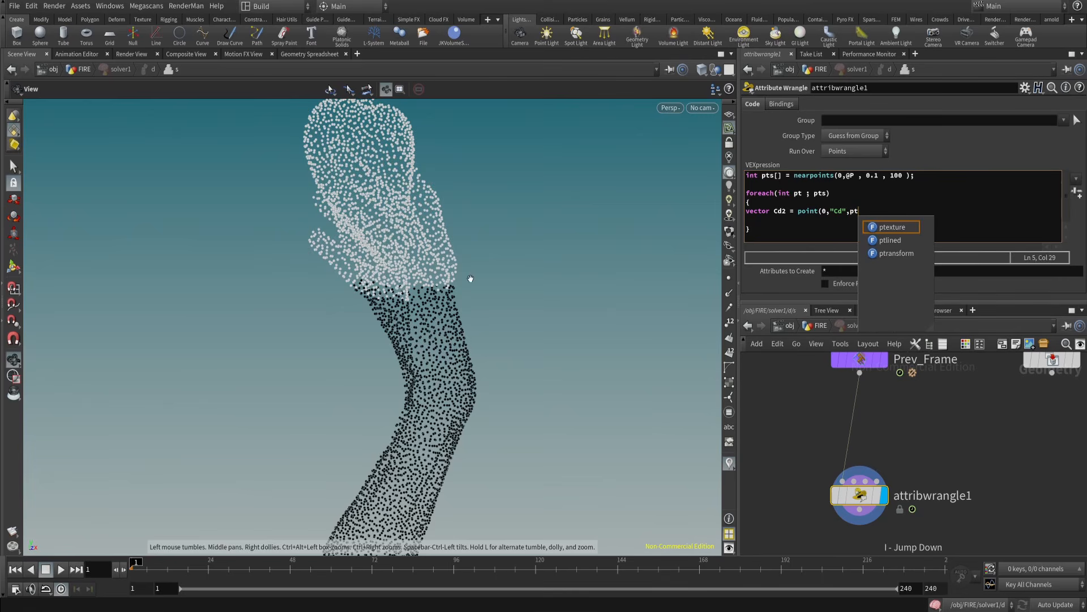
{"action": "left_click", "coordinate": [866, 214]}
{"action": "type", "text": ")"}
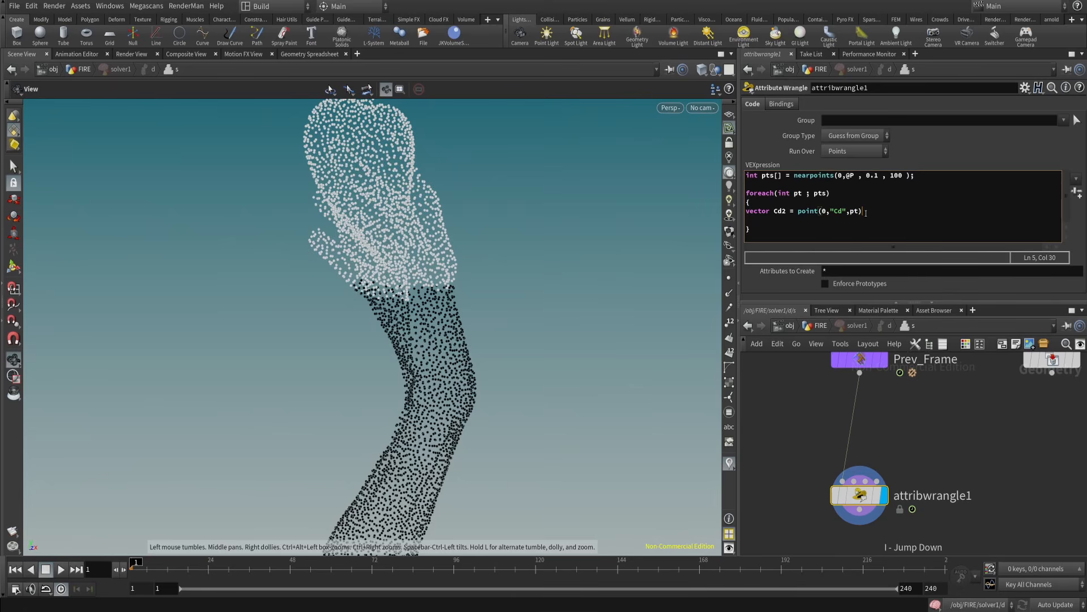
{"action": "type", "text": ";"}
{"action": "key", "text": "Return"}
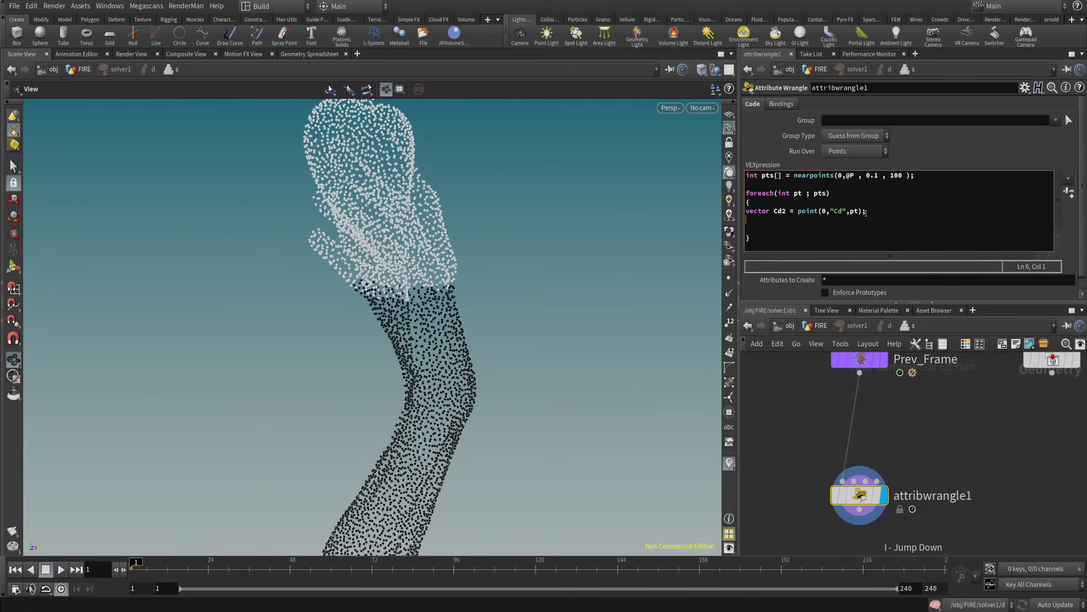
{"action": "type", "text": "@Cd += Cd2;"}
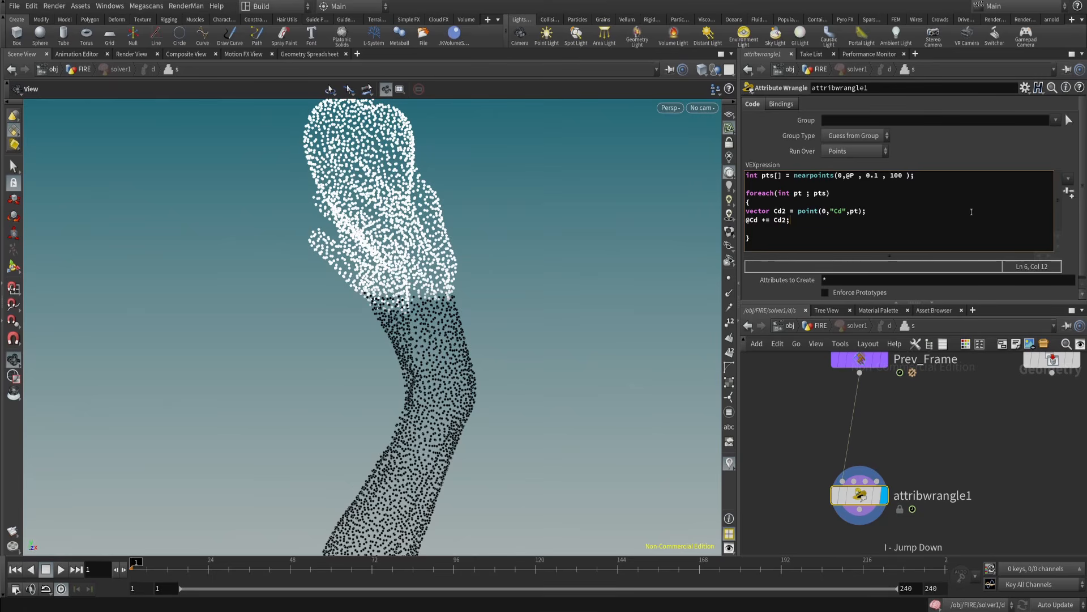
- Go up to the FIRE network, play the solver simulation to frame 35, and examine the colour spread along the arm
{"action": "type", "text": "u"}
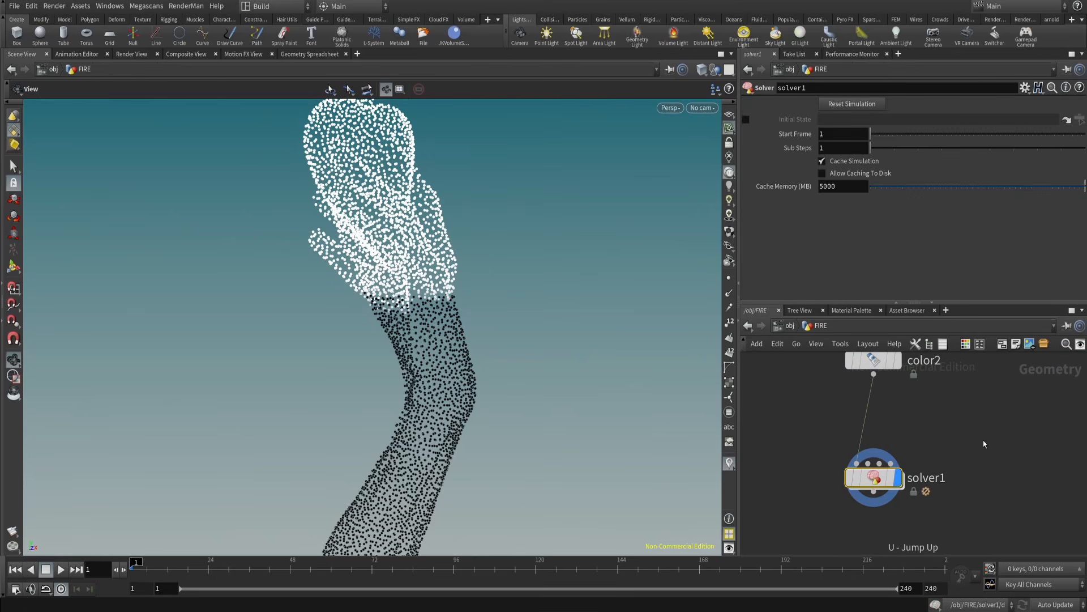
{"action": "scroll", "coordinate": [414, 295], "scroll_direction": "down", "scroll_amount": 5}
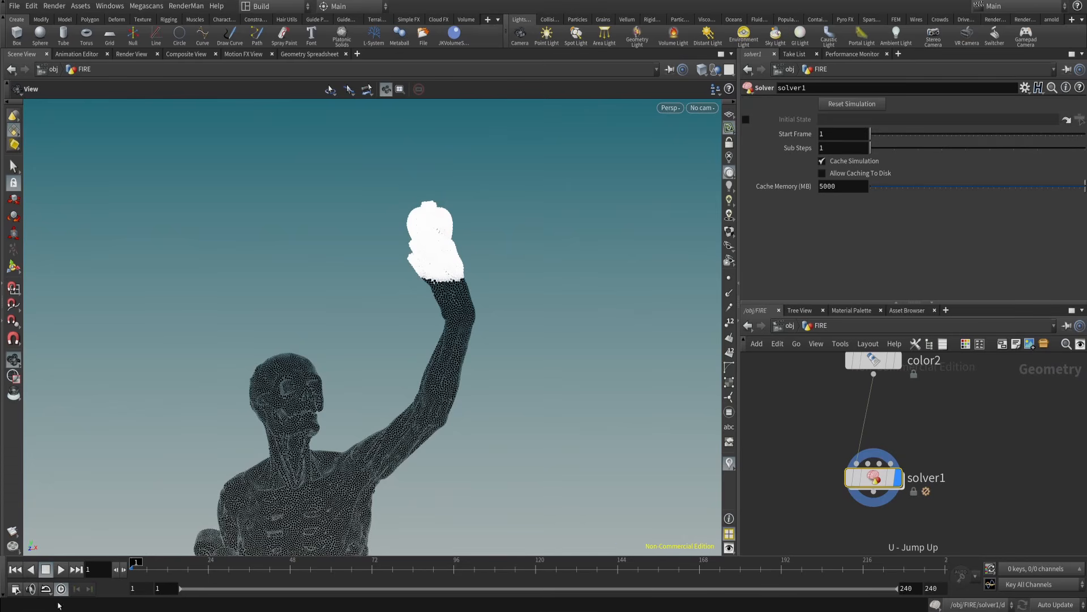
{"action": "left_click", "coordinate": [61, 569]}
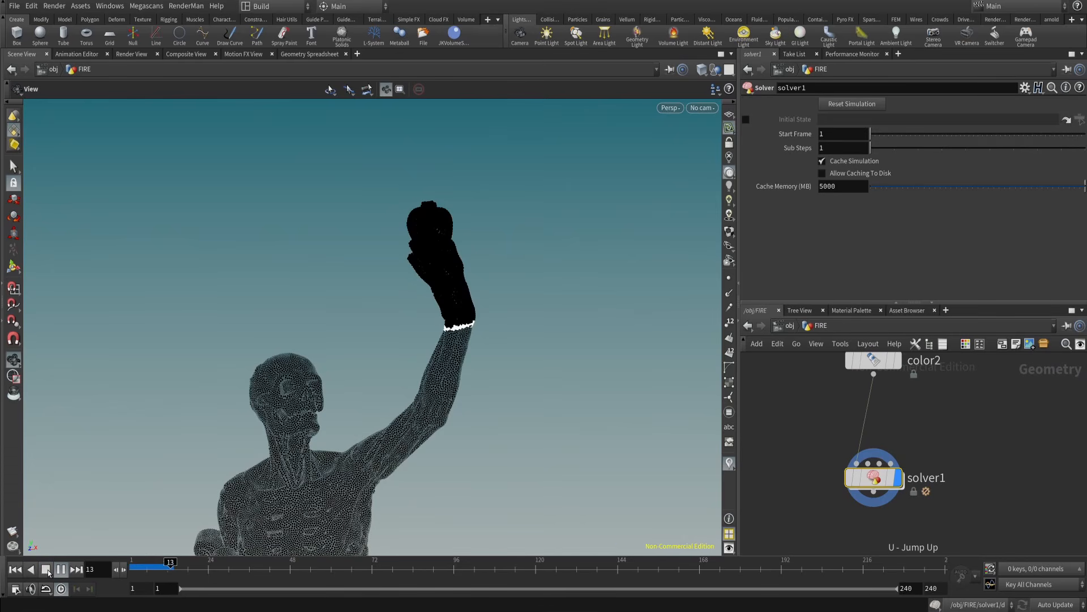
{"action": "left_click", "coordinate": [60, 570]}
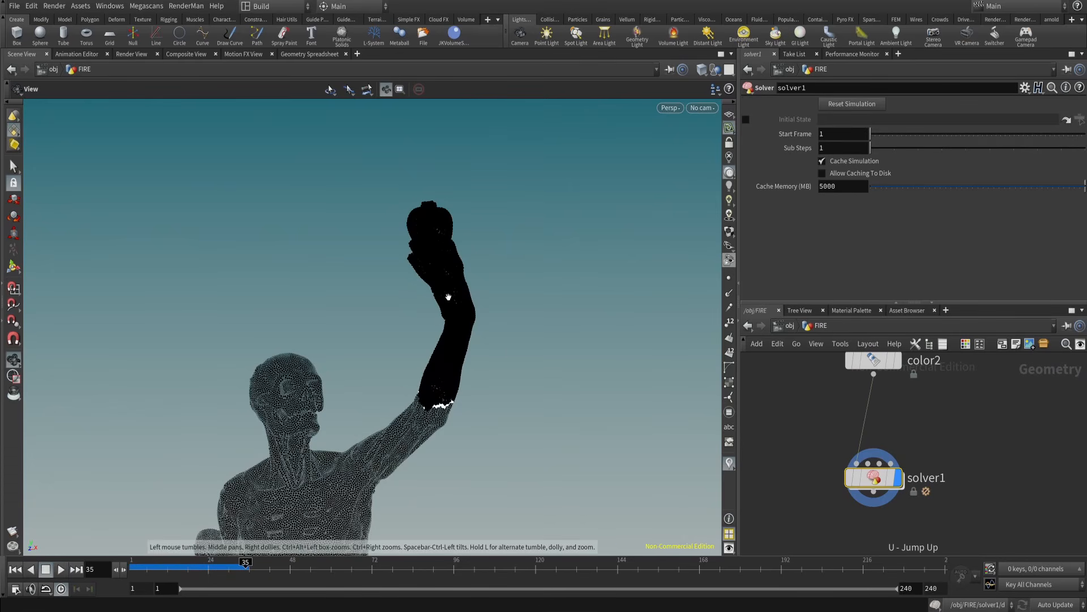
{"action": "scroll", "coordinate": [449, 295], "scroll_direction": "up", "scroll_amount": 2}
{"action": "scroll", "coordinate": [435, 351], "scroll_direction": "up", "scroll_amount": 2}
{"action": "scroll", "coordinate": [479, 268], "scroll_direction": "up", "scroll_amount": 2}
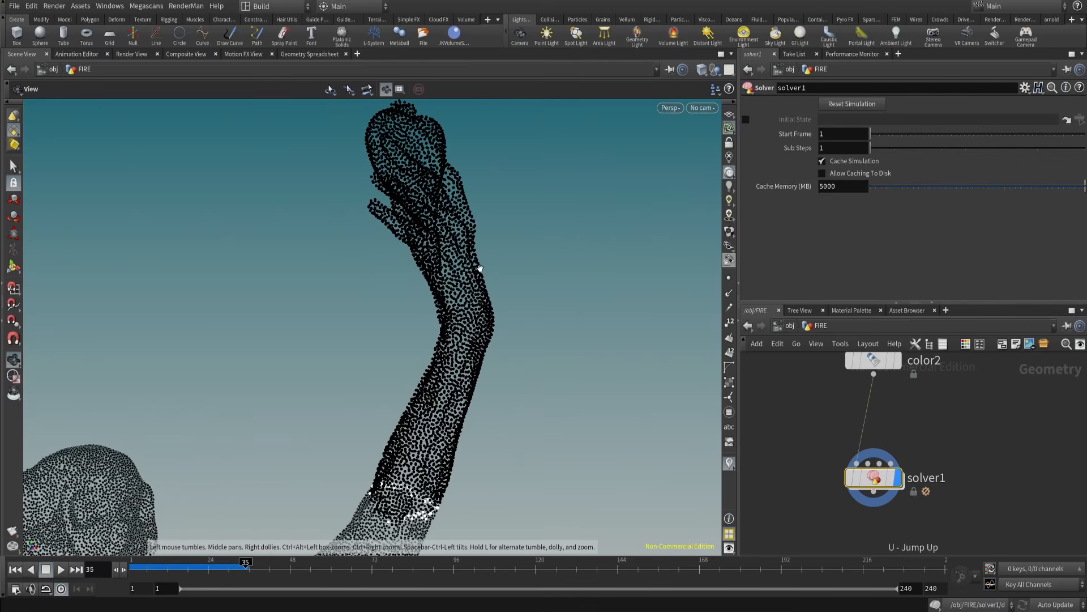
{"action": "scroll", "coordinate": [445, 320], "scroll_direction": "down", "scroll_amount": 2}
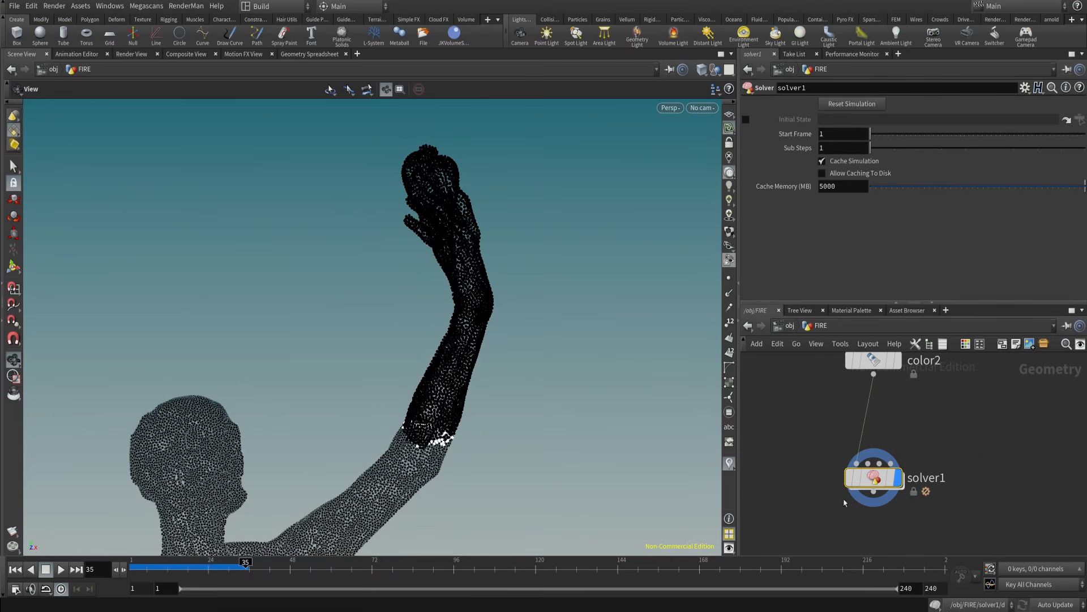
- Open solver1's geometry spreadsheet, show the Cd attribute, sort by Cd[r] in descending order to inspect the values, and close it
{"action": "middle_click_drag", "start_coordinate": [975, 451], "coordinate": [983, 421]}
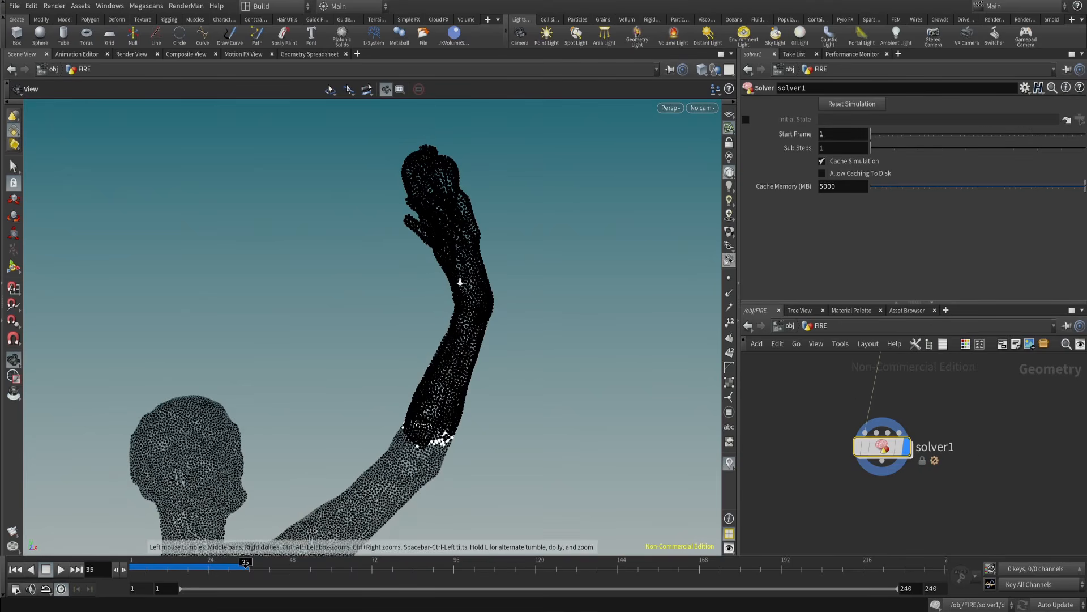
{"action": "scroll", "coordinate": [453, 286], "scroll_direction": "up", "scroll_amount": 3}
{"action": "right_click", "coordinate": [881, 448]}
{"action": "left_click", "coordinate": [939, 443]}
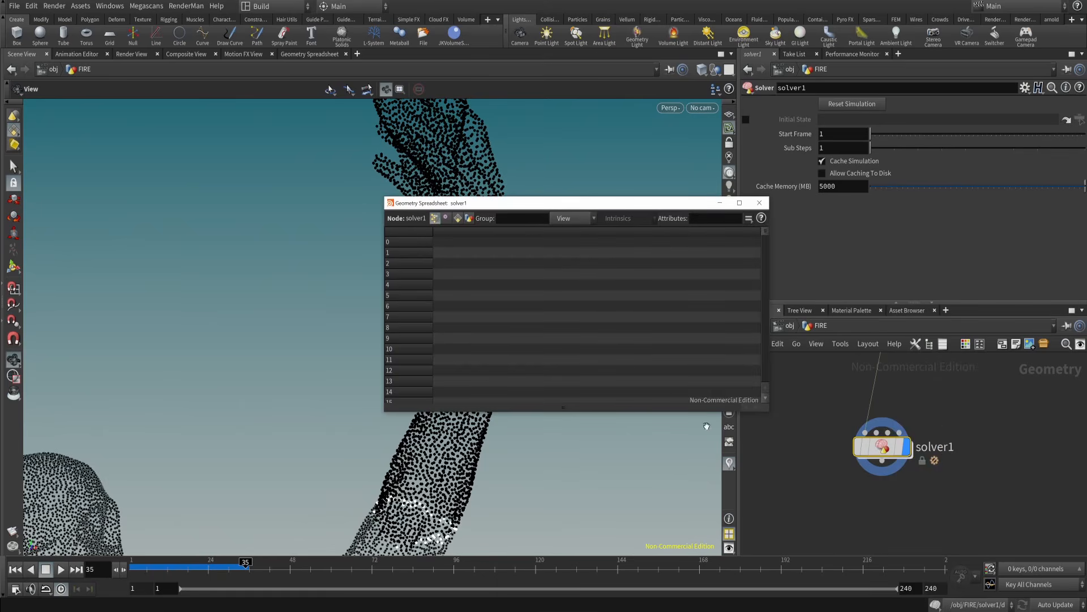
{"action": "left_click", "coordinate": [566, 219]}
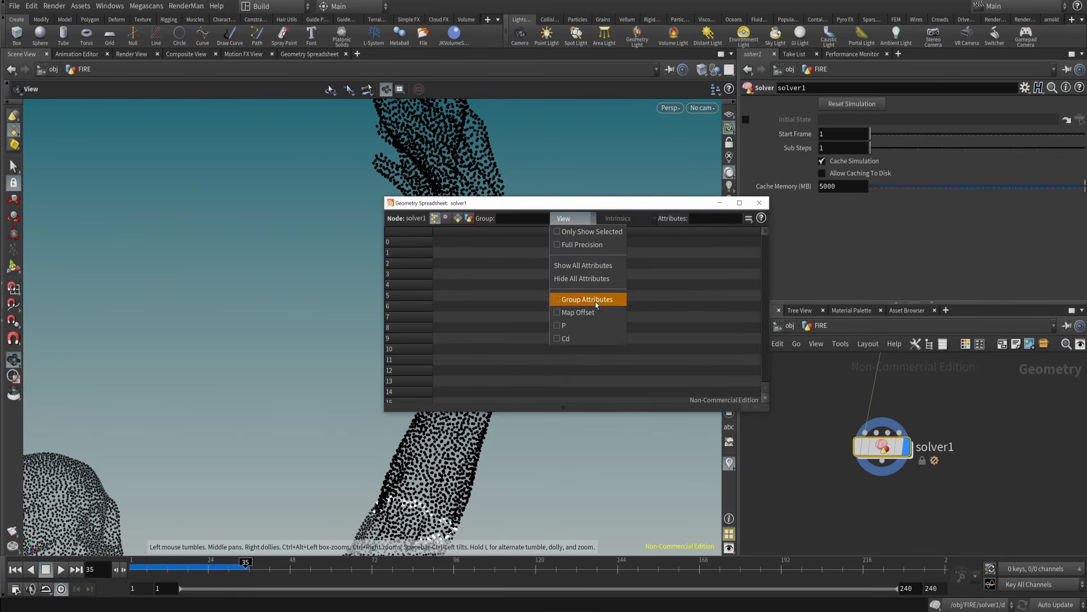
{"action": "left_click", "coordinate": [566, 339]}
{"action": "left_click", "coordinate": [441, 231]}
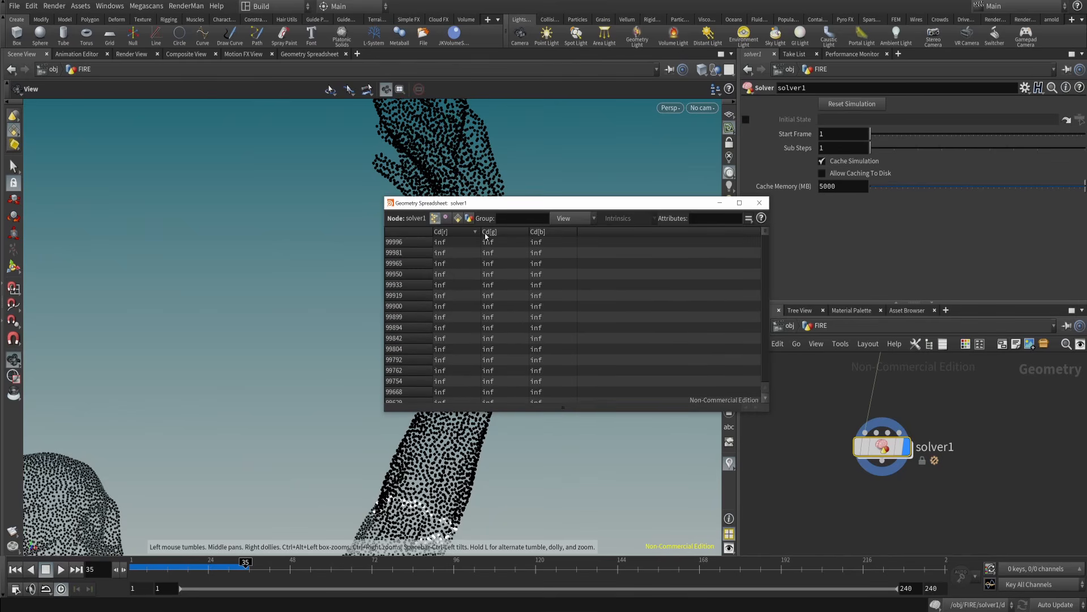
{"action": "left_click_drag", "start_coordinate": [508, 209], "coordinate": [771, 165]}
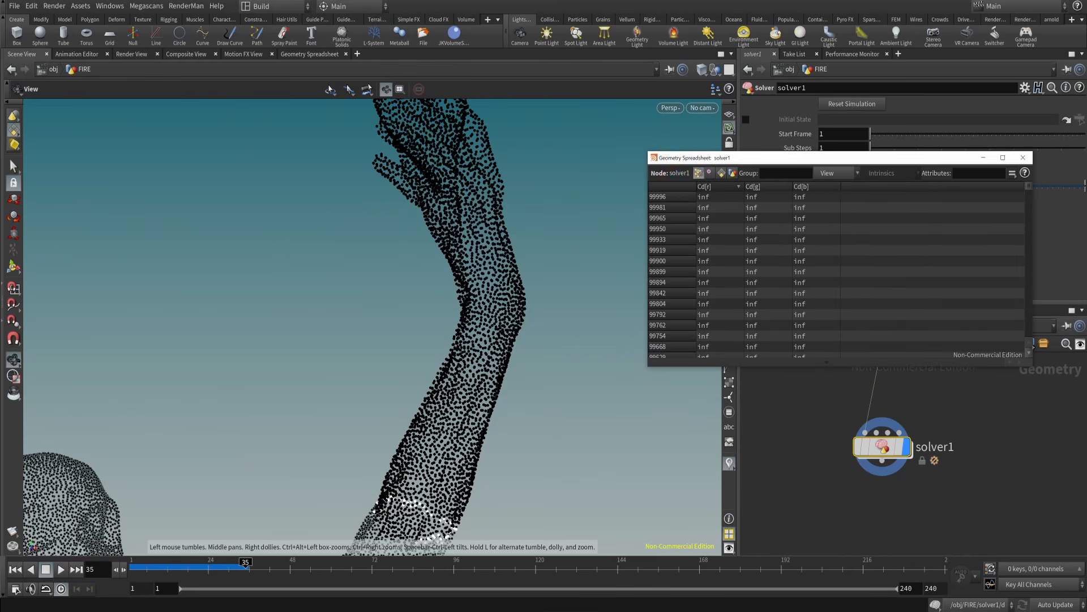
{"action": "left_click", "coordinate": [1023, 157]}
- Return to frame 1 and examine the white-to-black boundary at the wrist closely at frames 1, 2 and 7
{"action": "left_click_drag", "start_coordinate": [246, 565], "coordinate": [131, 564]}
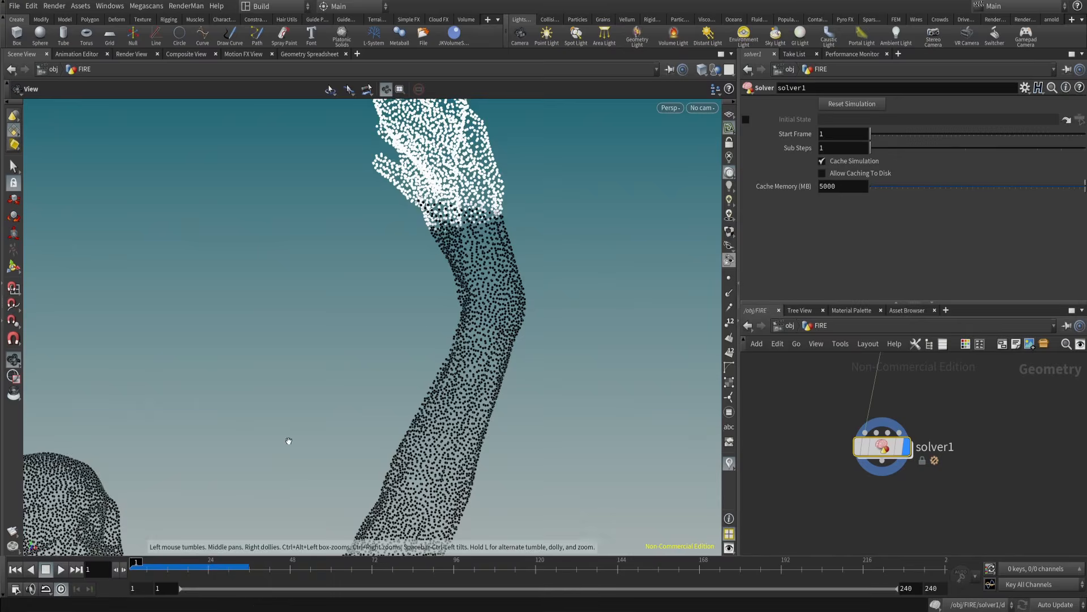
{"action": "middle_click_drag", "start_coordinate": [528, 226], "coordinate": [469, 340]}
{"action": "right_click_drag", "start_coordinate": [468, 340], "coordinate": [380, 412]}
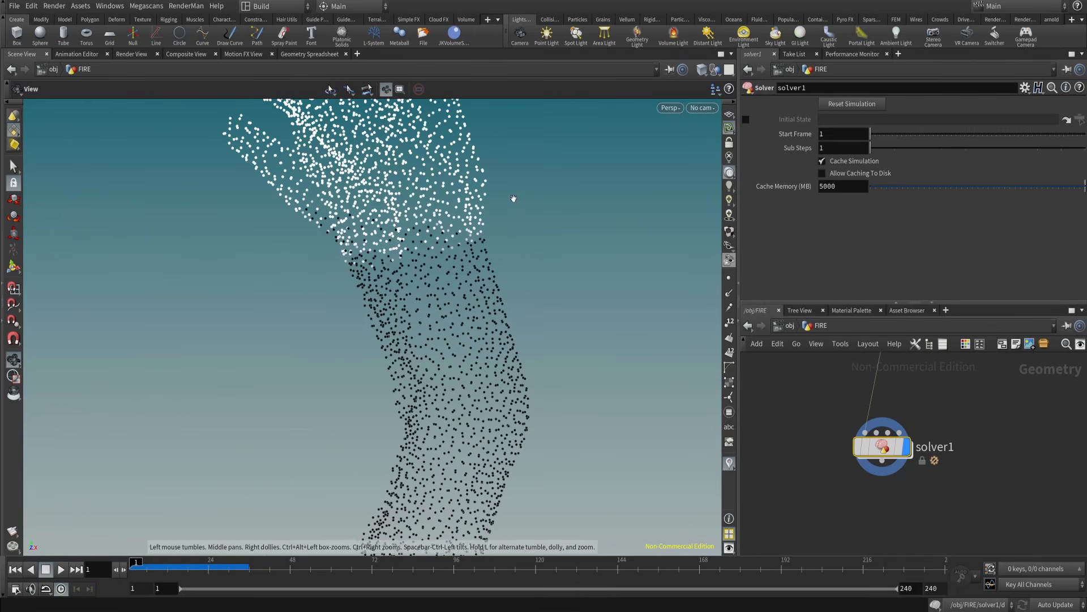
{"action": "right_click_drag", "start_coordinate": [515, 194], "coordinate": [449, 255]}
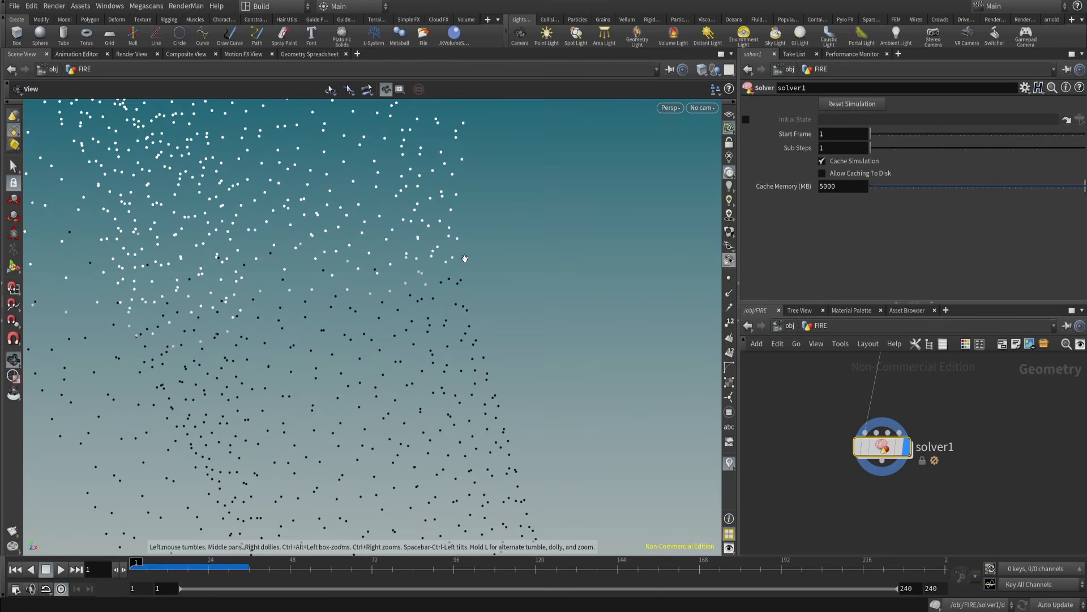
{"action": "left_click", "coordinate": [125, 569]}
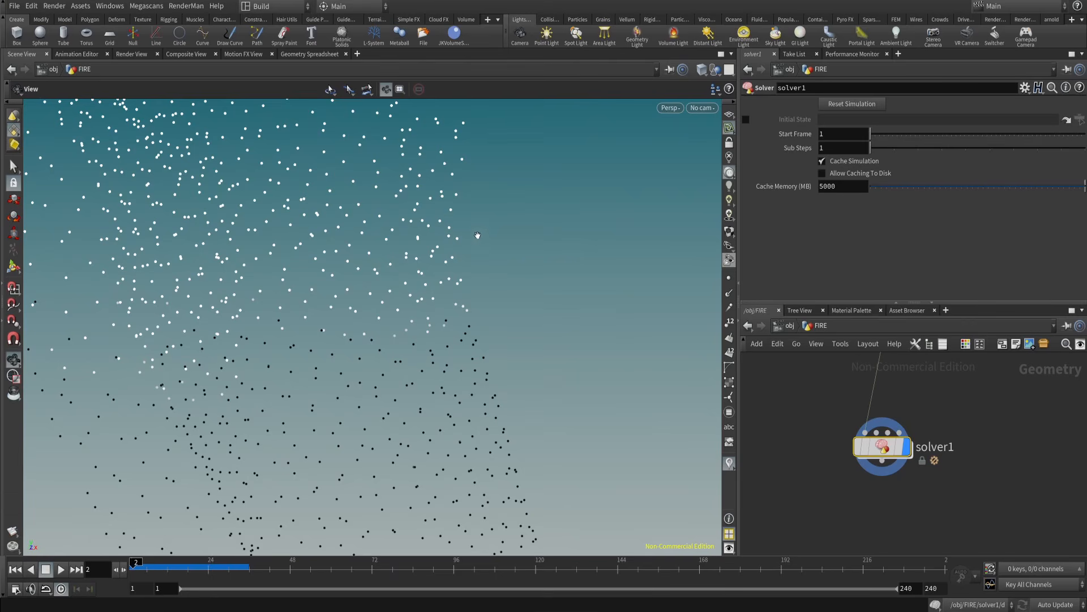
{"action": "left_click_drag", "start_coordinate": [138, 565], "coordinate": [158, 565]}
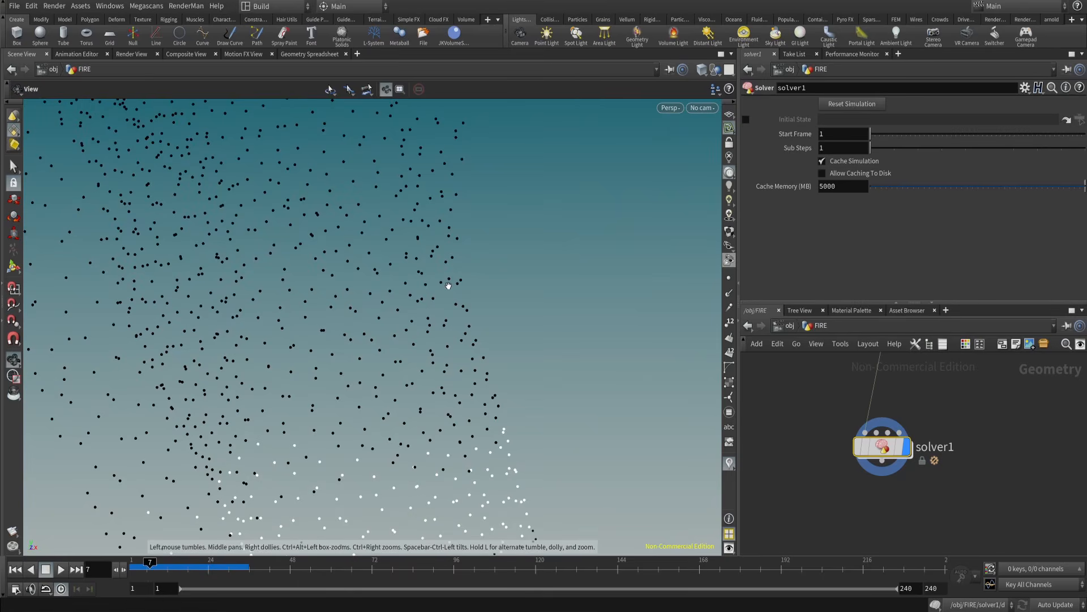
- Reopen solver1's geometry spreadsheet, sort by Cd[r] both ways, compare the Cd values at frames 7 and 45, and close it
{"action": "right_click", "coordinate": [894, 446]}
{"action": "left_click", "coordinate": [929, 443]}
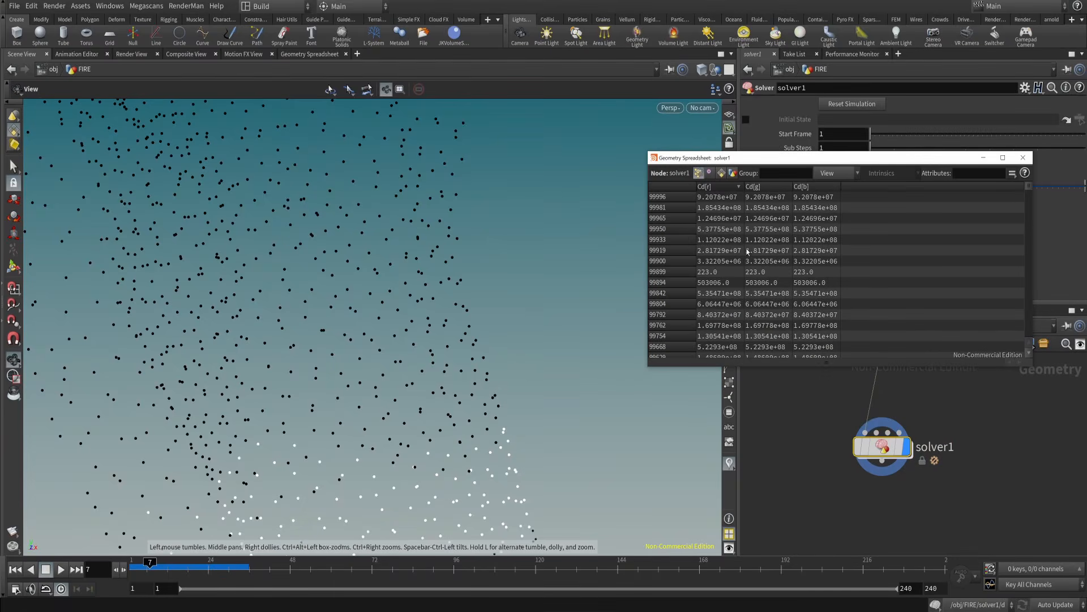
{"action": "left_click", "coordinate": [724, 189]}
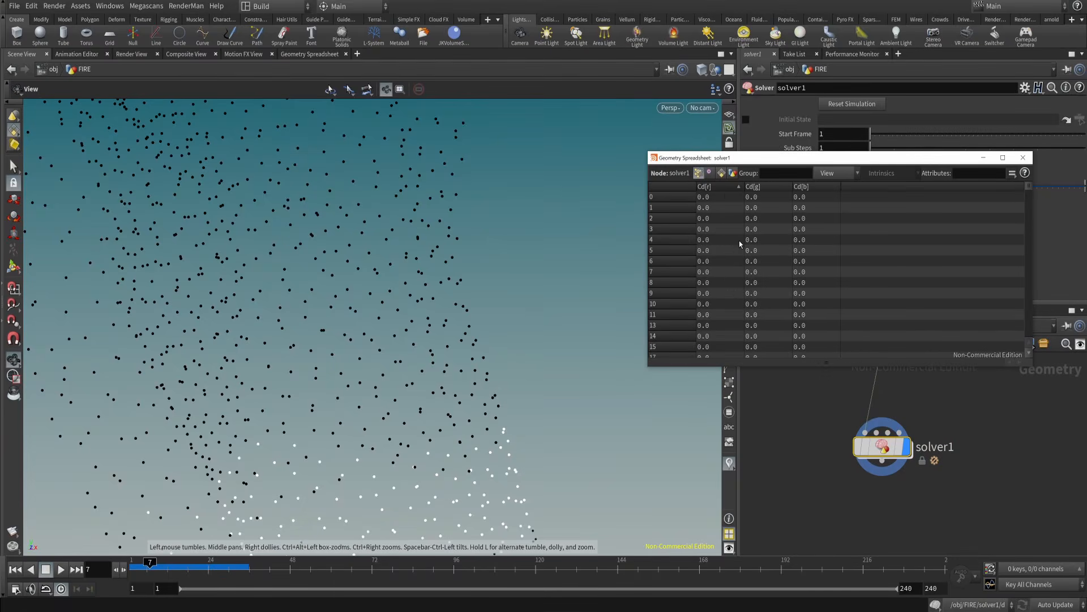
{"action": "left_click", "coordinate": [703, 188]}
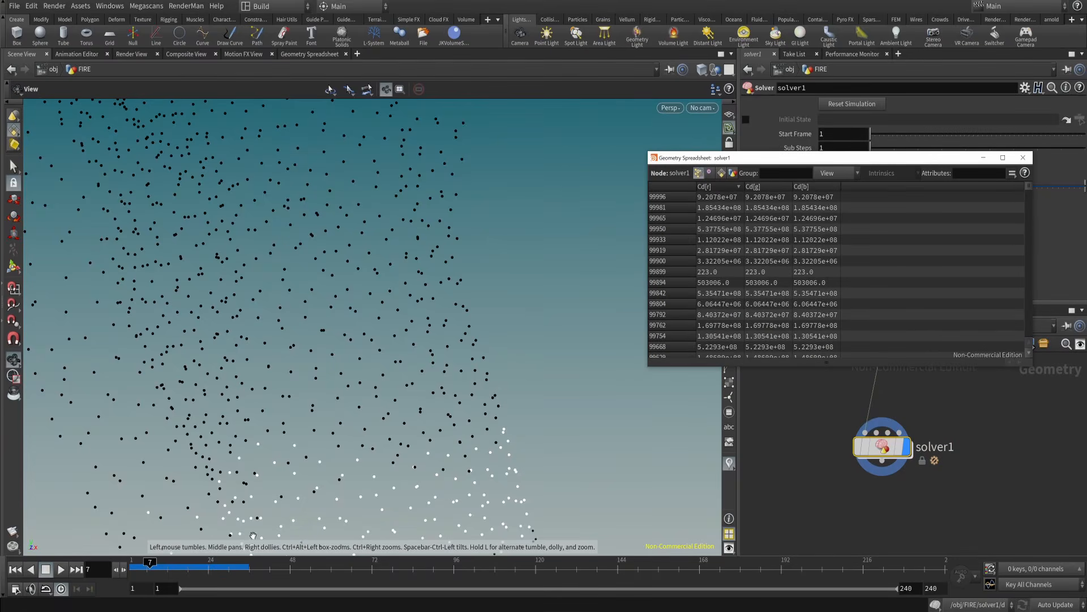
{"action": "left_click", "coordinate": [179, 561]}
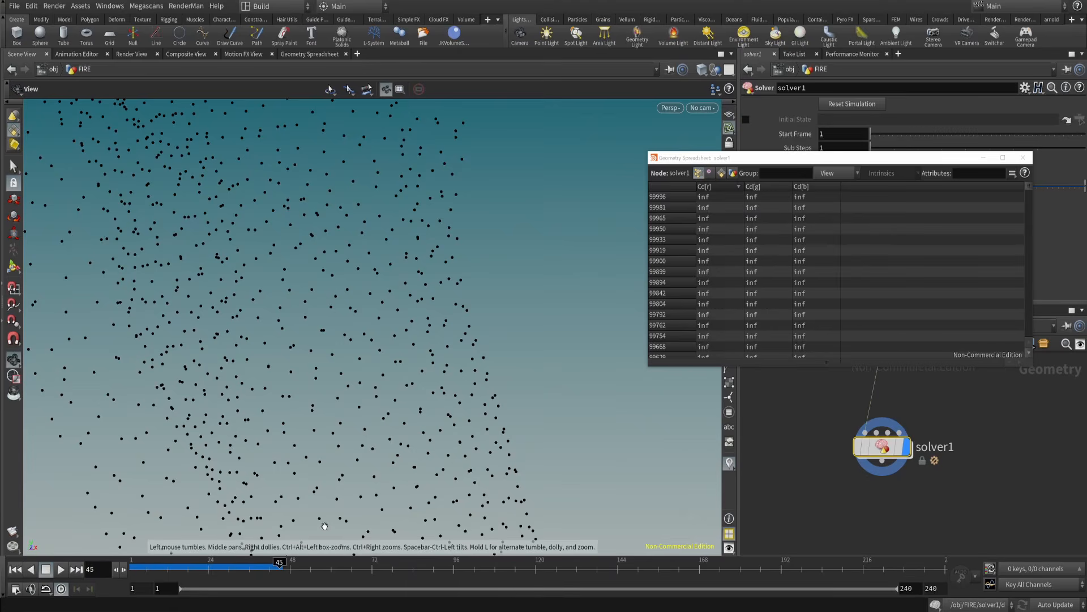
{"action": "left_click", "coordinate": [1022, 158]}
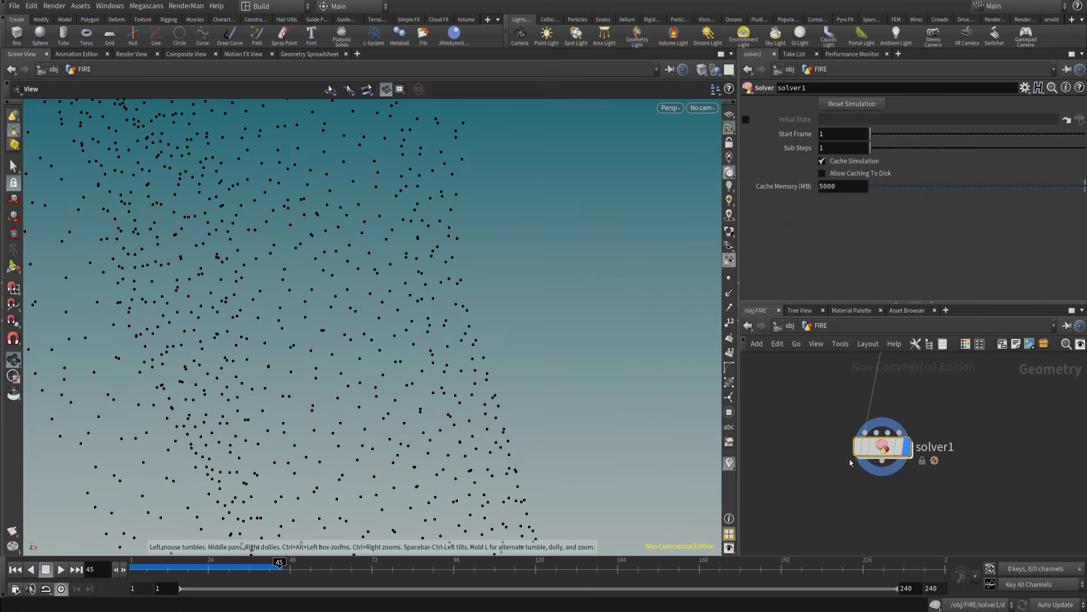
{"action": "double_click", "coordinate": [882, 446]}
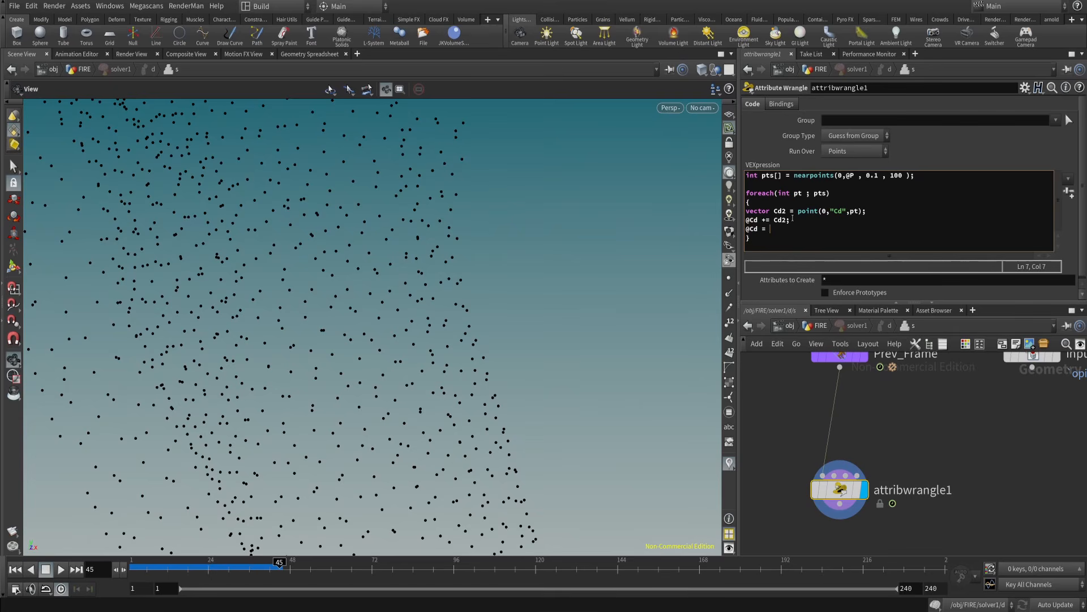
{"action": "type", "text": "lamp("}
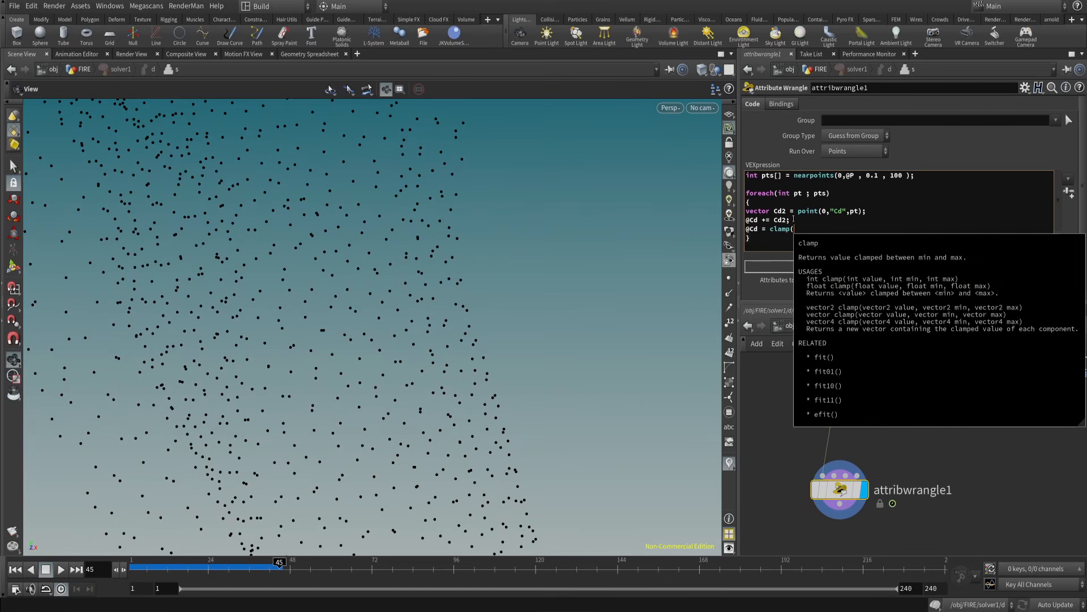
{"action": "type", "text": "@Cd,0,1"}
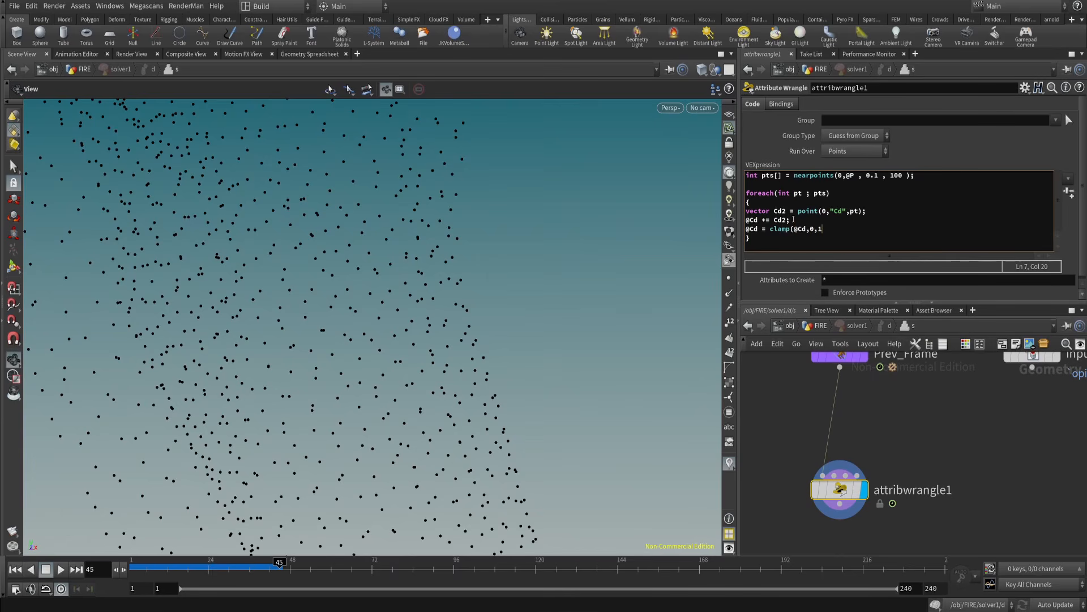
{"action": "type", "text": ");"}
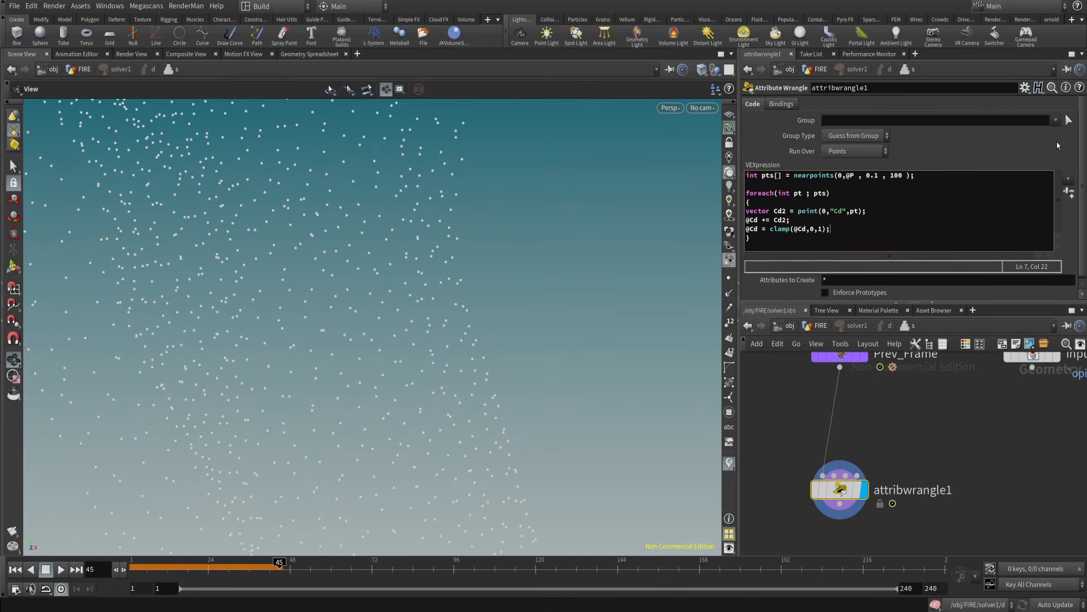
- Go up to the FIRE network, play the simulation from frame 1 to examine the white spread over the whole statue, and return to frame 1
{"action": "type", "text": "u"}
{"action": "scroll", "coordinate": [356, 213], "scroll_direction": "down", "scroll_amount": 10}
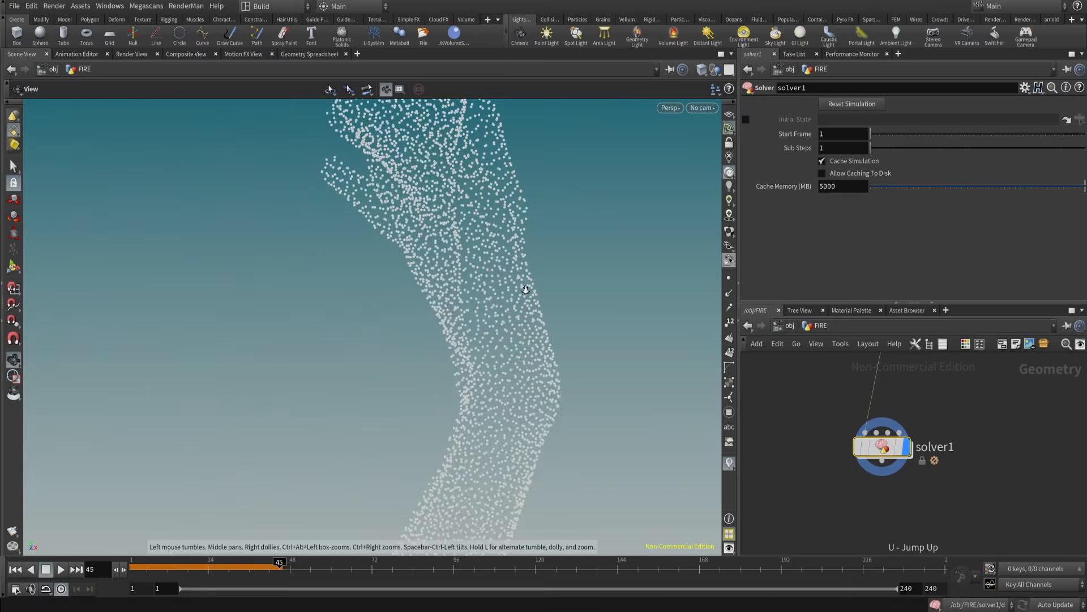
{"action": "middle_click_drag", "start_coordinate": [443, 431], "coordinate": [327, 338]}
{"action": "scroll", "coordinate": [347, 378], "scroll_direction": "up", "scroll_amount": 3}
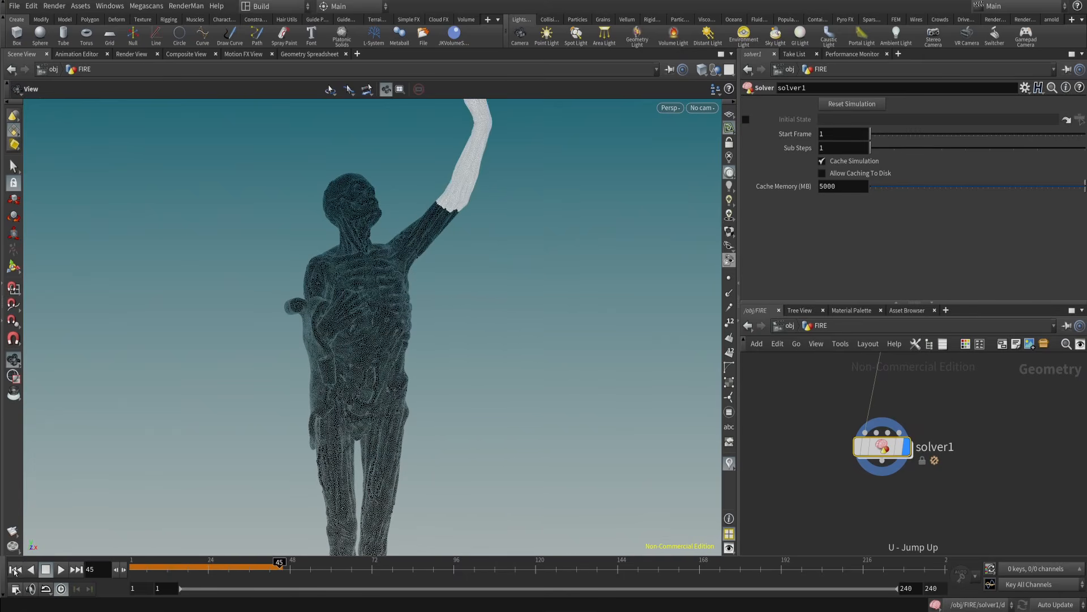
{"action": "left_click", "coordinate": [15, 569]}
{"action": "left_click", "coordinate": [61, 569]}
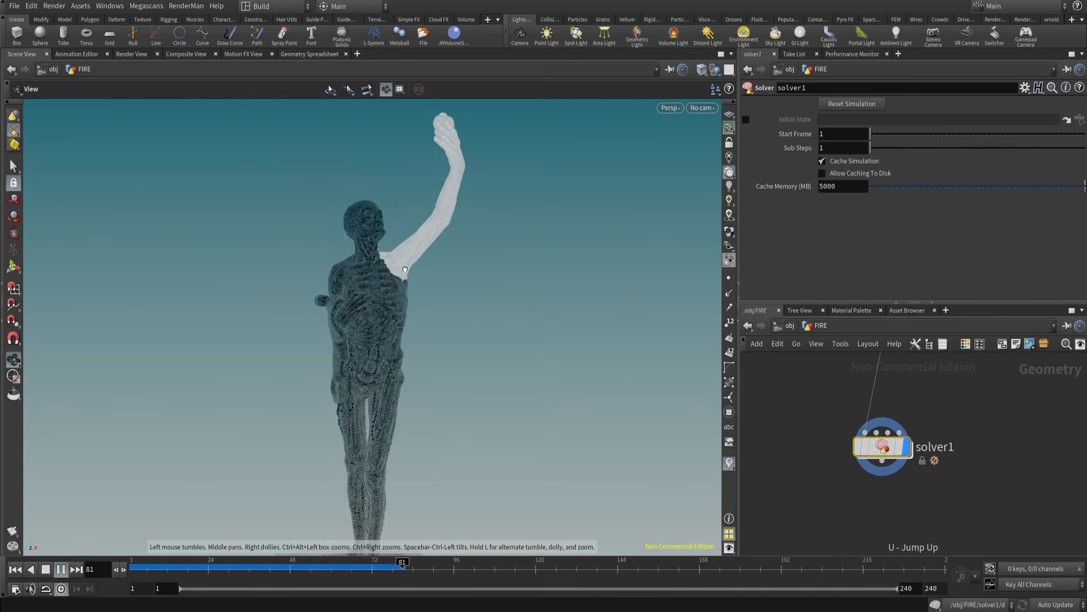
{"action": "mouse_move", "coordinate": [405, 270]}
{"action": "left_mouse_down"}
{"action": "mouse_move", "coordinate": [400, 311]}
{"action": "mouse_move", "coordinate": [398, 290]}
{"action": "left_mouse_up"}
{"action": "middle_click_drag", "start_coordinate": [396, 350], "coordinate": [423, 303]}
{"action": "right_click_drag", "start_coordinate": [422, 304], "coordinate": [421, 330]}
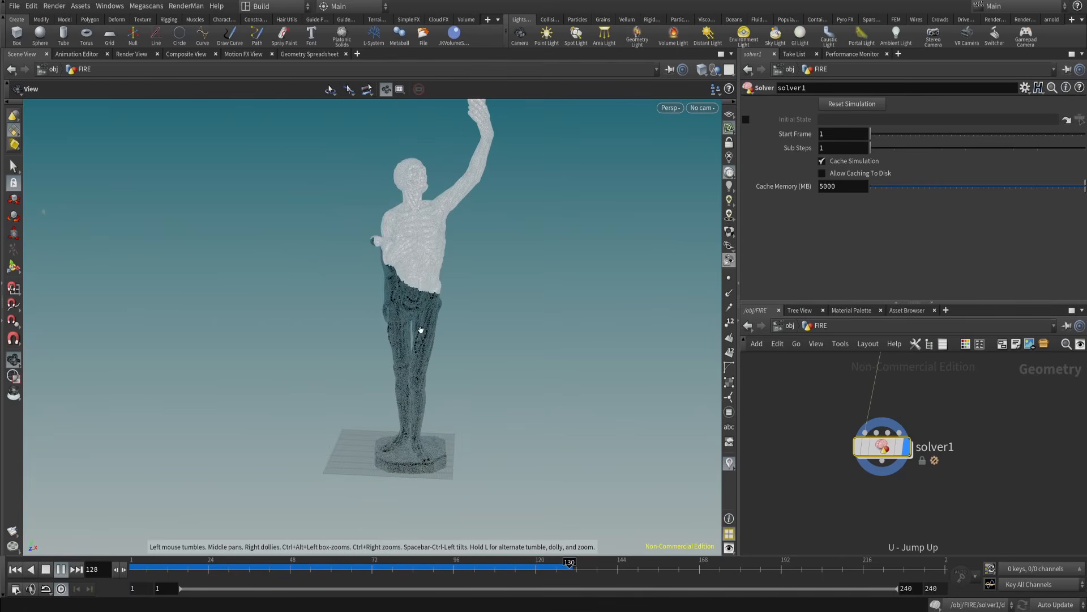
{"action": "middle_click_drag", "start_coordinate": [421, 329], "coordinate": [365, 374]}
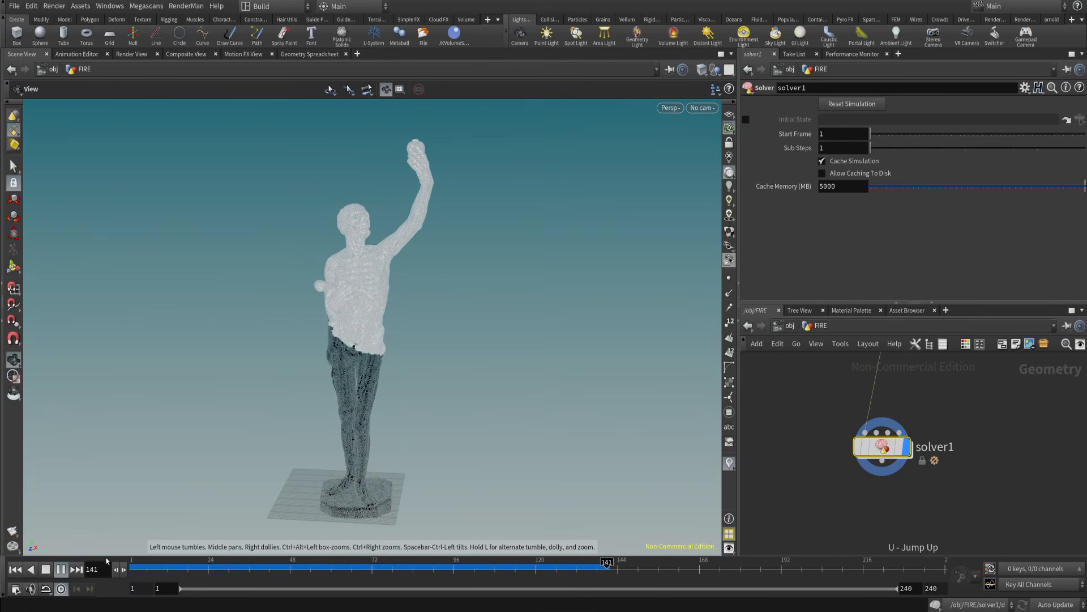
{"action": "left_click", "coordinate": [46, 569]}
{"action": "left_click", "coordinate": [15, 570]}
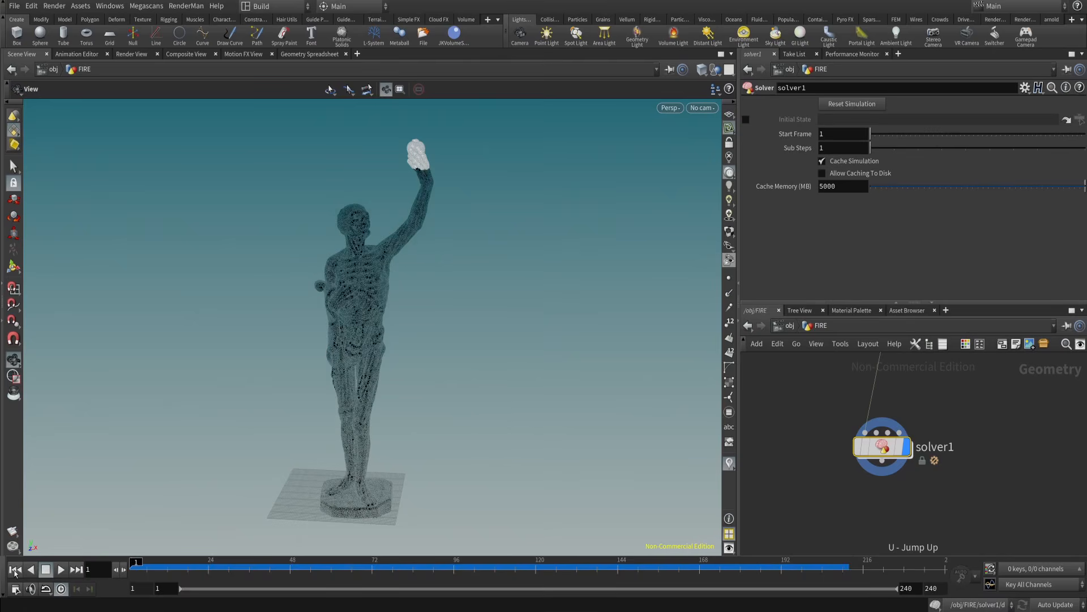
- Scrub the timeline to frames 49 and 73 and examine the edge of the white spread on the arm from the front and back
{"action": "left_click_drag", "start_coordinate": [815, 403], "coordinate": [928, 496]}
{"action": "scroll", "coordinate": [436, 218], "scroll_direction": "up", "scroll_amount": 2}
{"action": "middle_click_drag", "start_coordinate": [439, 214], "coordinate": [434, 329]}
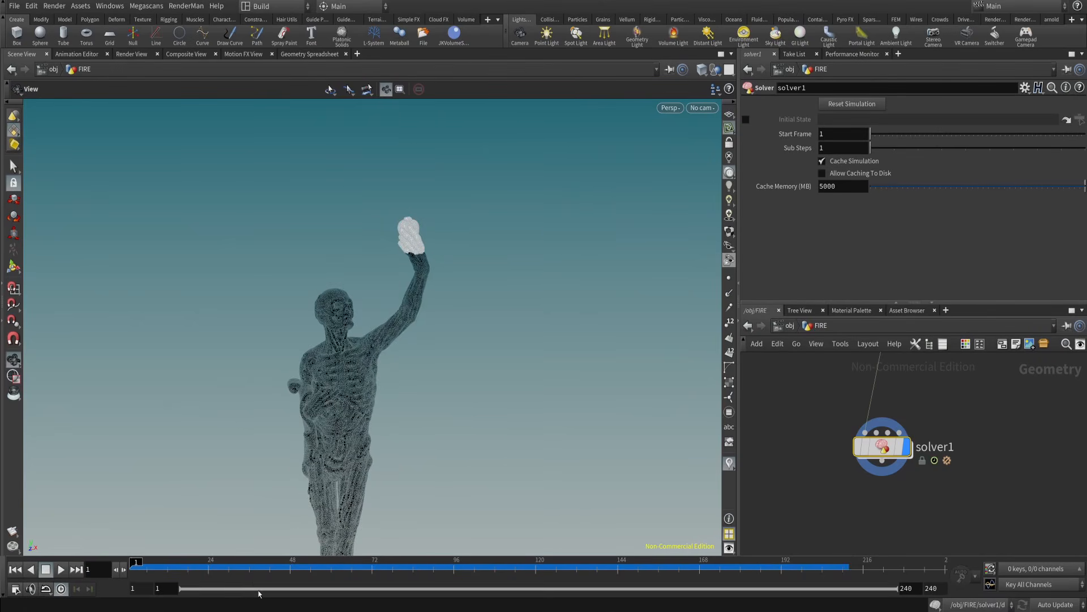
{"action": "left_click_drag", "start_coordinate": [228, 572], "coordinate": [388, 572]}
{"action": "left_click_drag", "start_coordinate": [319, 545], "coordinate": [292, 527]}
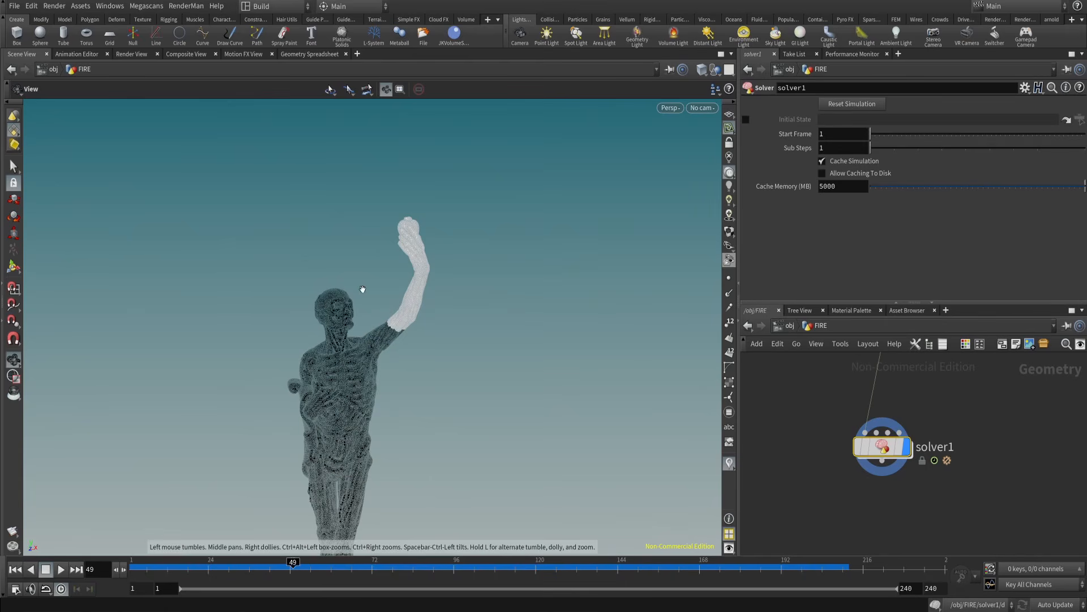
{"action": "left_click_drag", "start_coordinate": [363, 290], "coordinate": [666, 336]}
{"action": "scroll", "coordinate": [447, 327], "scroll_direction": "up", "scroll_amount": 2}
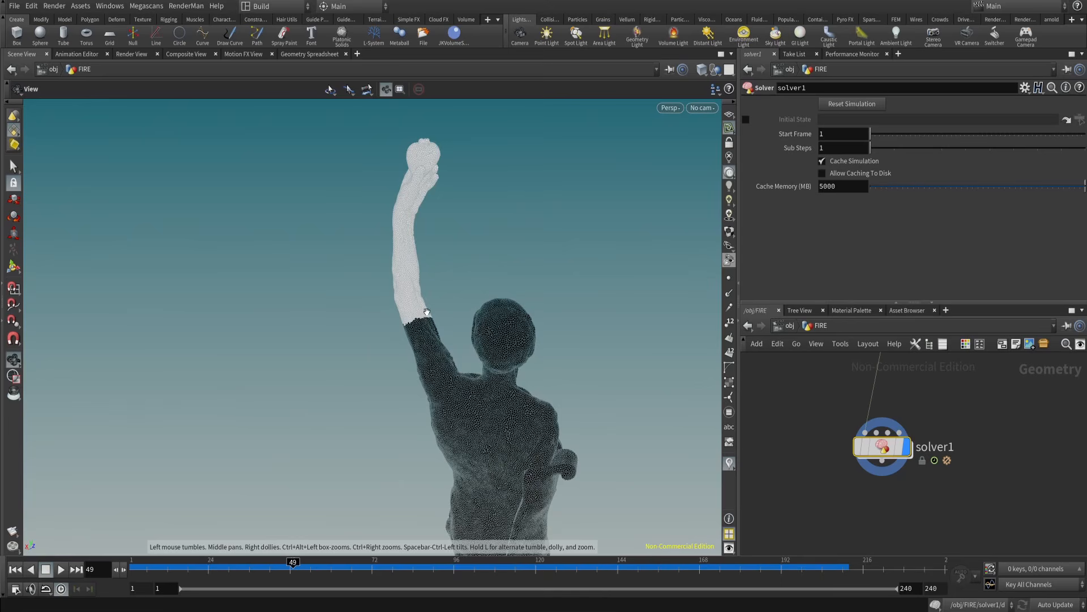
{"action": "left_click_drag", "start_coordinate": [427, 312], "coordinate": [435, 333]}
{"action": "scroll", "coordinate": [431, 349], "scroll_direction": "down", "scroll_amount": 4}
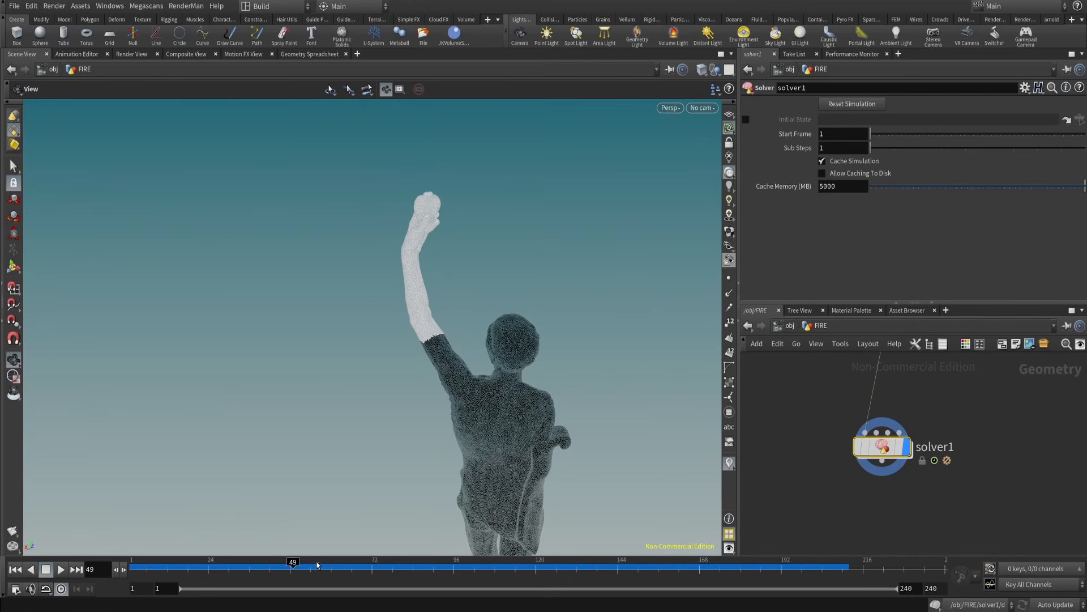
{"action": "left_click_drag", "start_coordinate": [316, 567], "coordinate": [374, 566]}
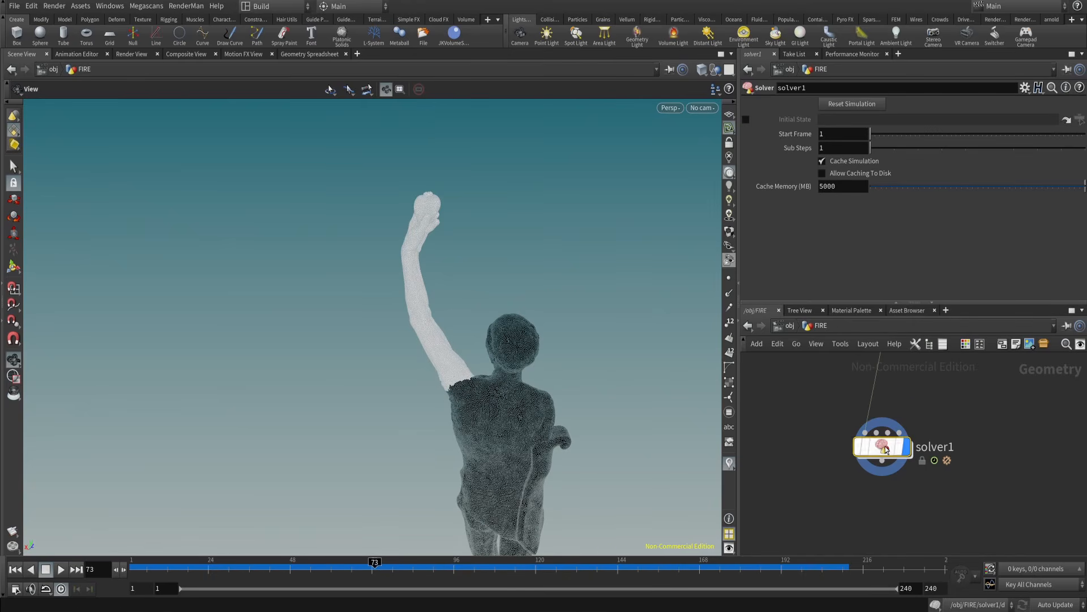
- Enter solver1's network, make room above attribwrangle1, and add a Point VOP node below Prev_Frame
{"action": "double_click", "coordinate": [873, 448]}
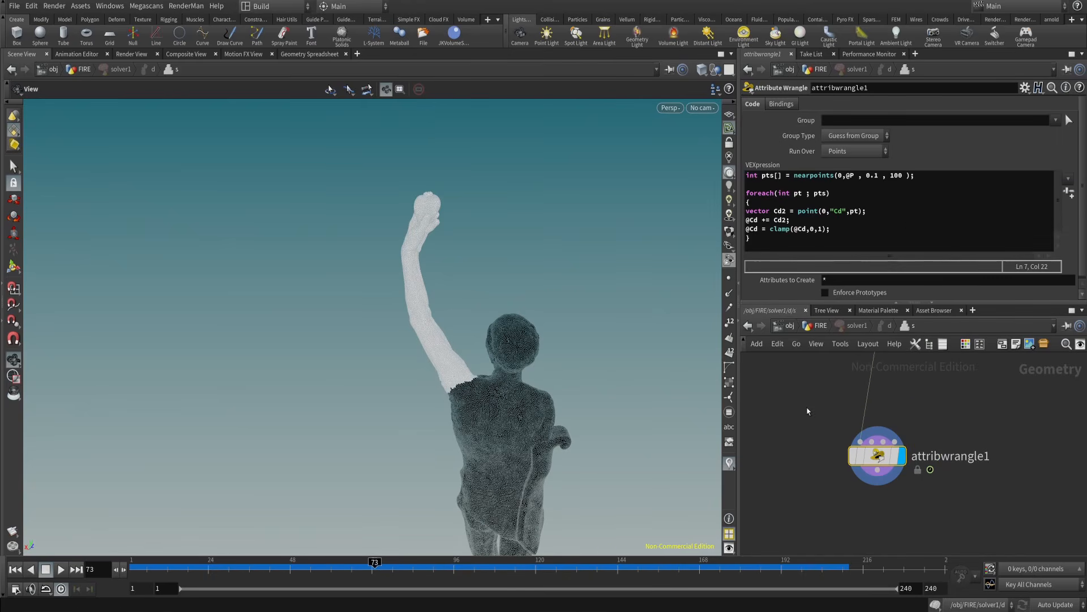
{"action": "double_click", "coordinate": [851, 176]}
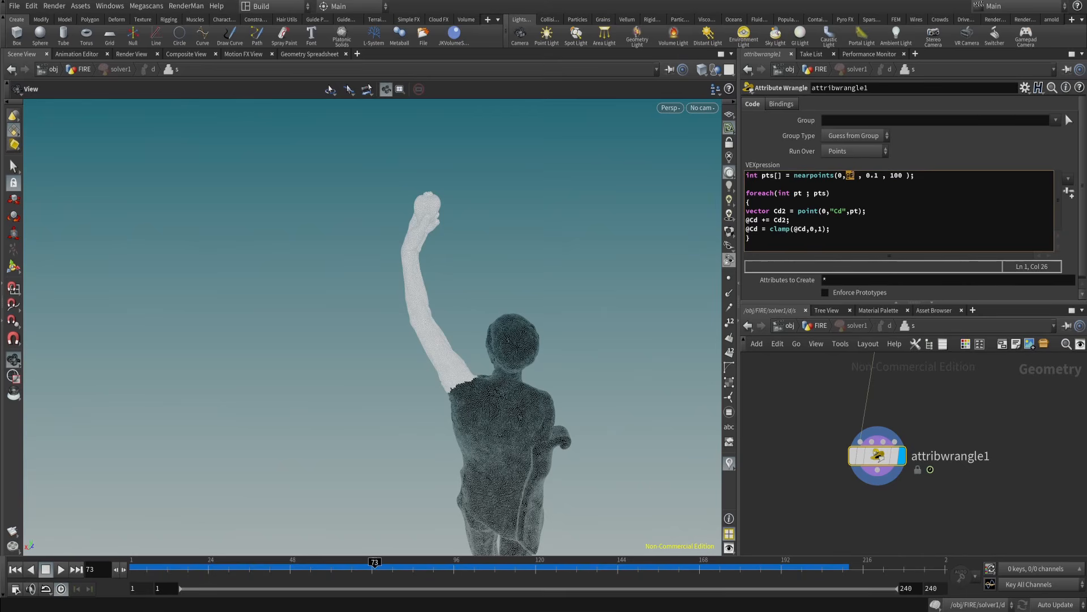
{"action": "left_click_drag", "start_coordinate": [881, 458], "coordinate": [884, 491]}
{"action": "middle_click_drag", "start_coordinate": [956, 411], "coordinate": [923, 472]}
{"action": "scroll", "coordinate": [923, 471], "scroll_direction": "down", "scroll_amount": 3}
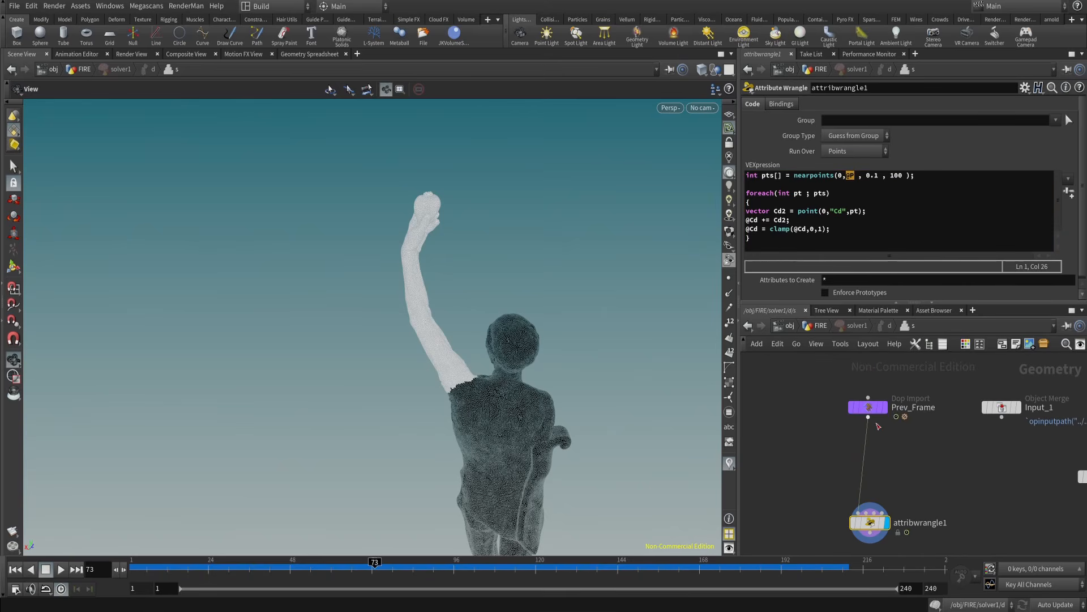
{"action": "scroll", "coordinate": [858, 478], "scroll_direction": "up", "scroll_amount": 1}
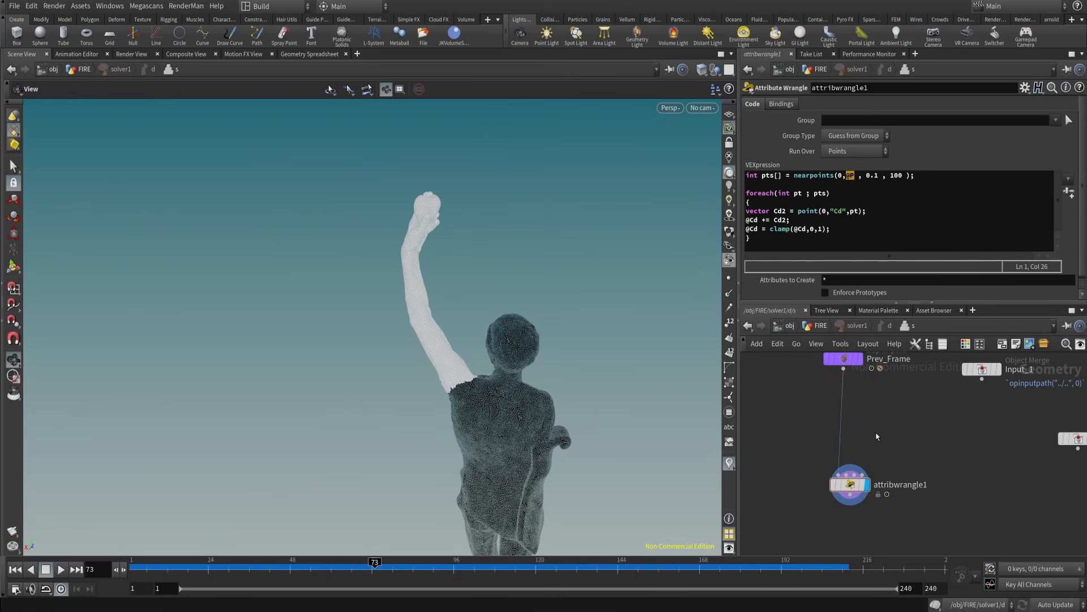
{"action": "key", "text": "Tab"}
{"action": "type", "text": "point"}
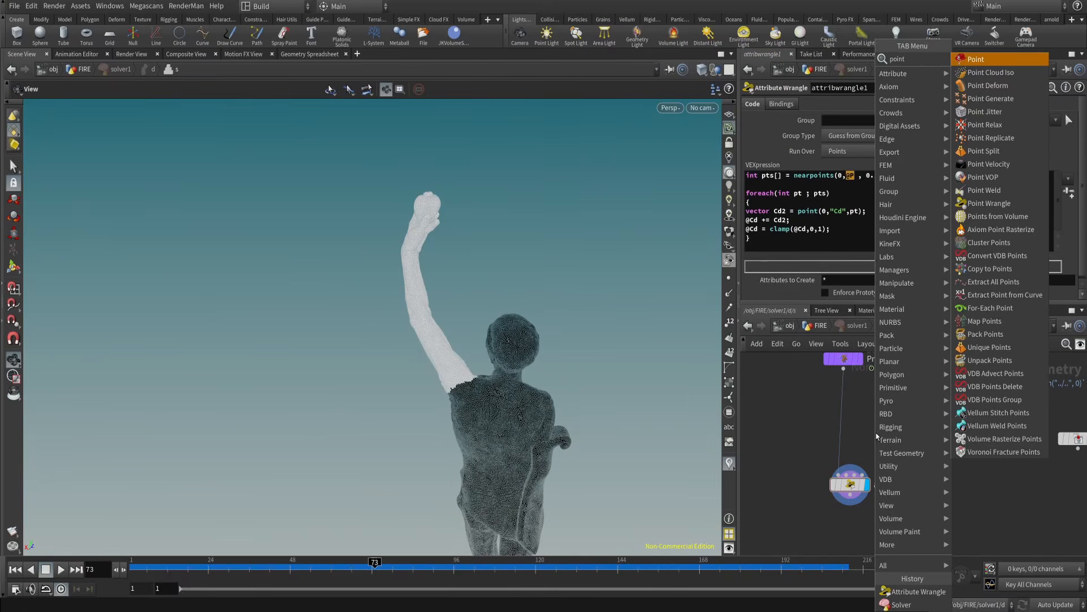
{"action": "type", "text": " vop"}
{"action": "key", "text": "Return"}
{"action": "left_click", "coordinate": [878, 437]}
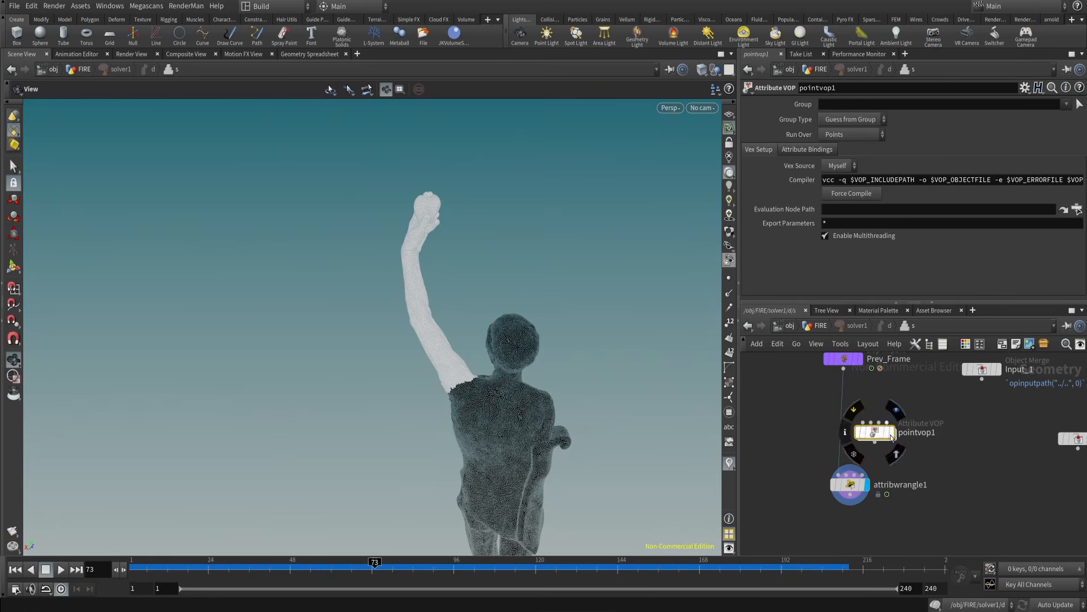
- Insert the Point VOP into the wire between Prev_Frame and attribwrangle1 and rename it add_Noise
{"action": "left_click", "coordinate": [849, 484]}
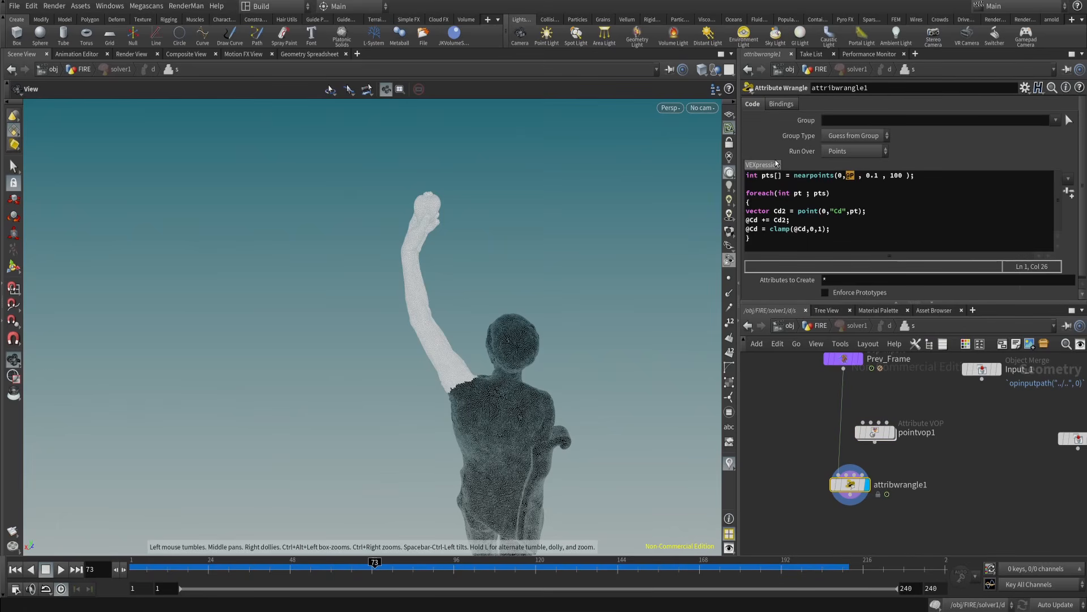
{"action": "scroll", "coordinate": [884, 447], "scroll_direction": "up", "scroll_amount": 2}
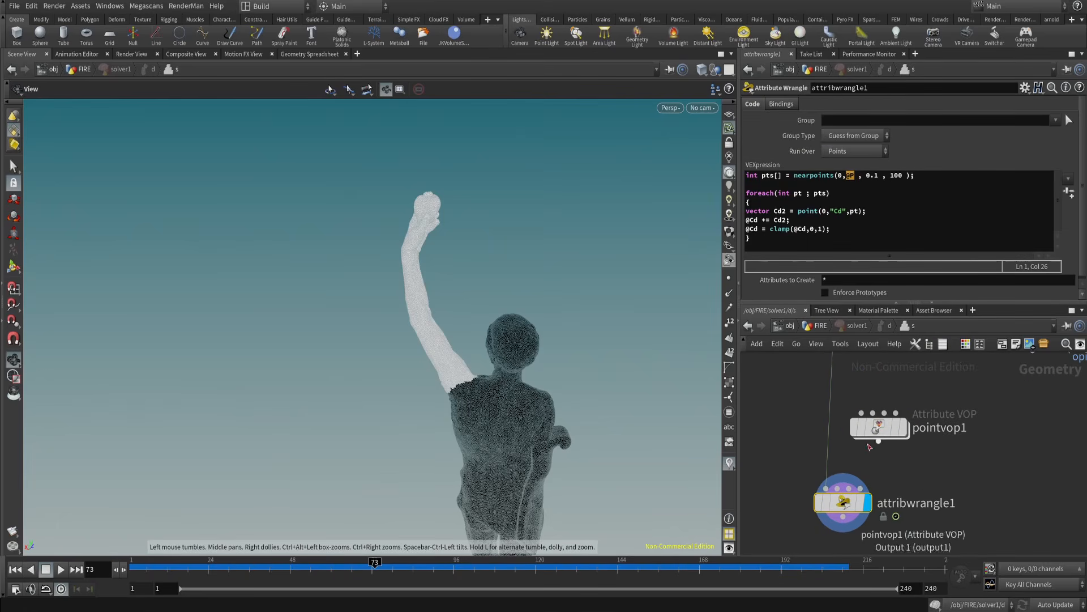
{"action": "mouse_move", "coordinate": [875, 431]}
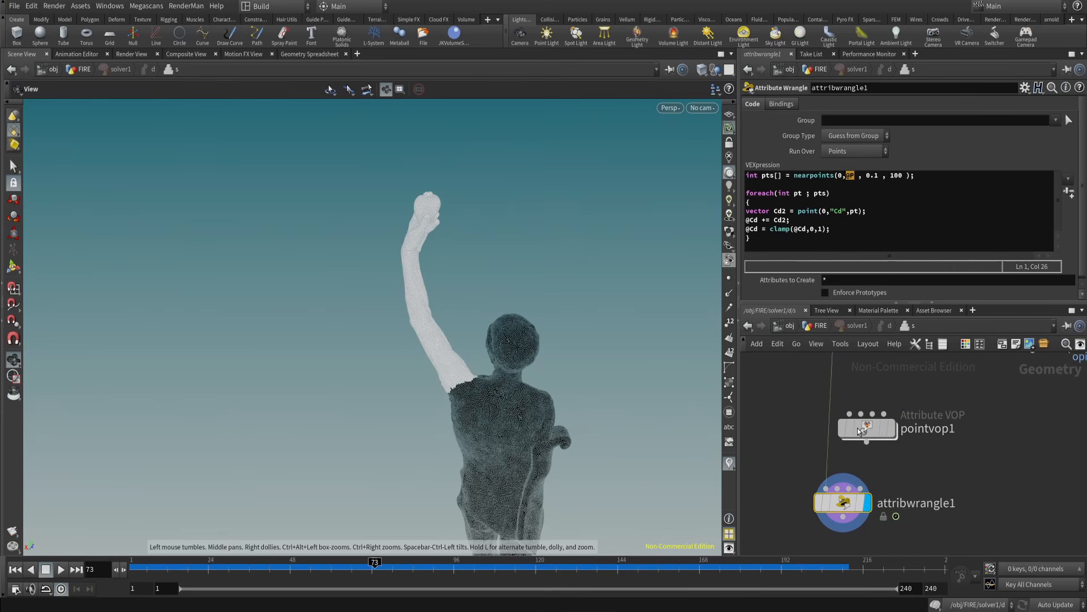
{"action": "left_click_drag", "start_coordinate": [875, 430], "coordinate": [860, 430]}
{"action": "left_click_drag", "start_coordinate": [842, 503], "coordinate": [854, 517]}
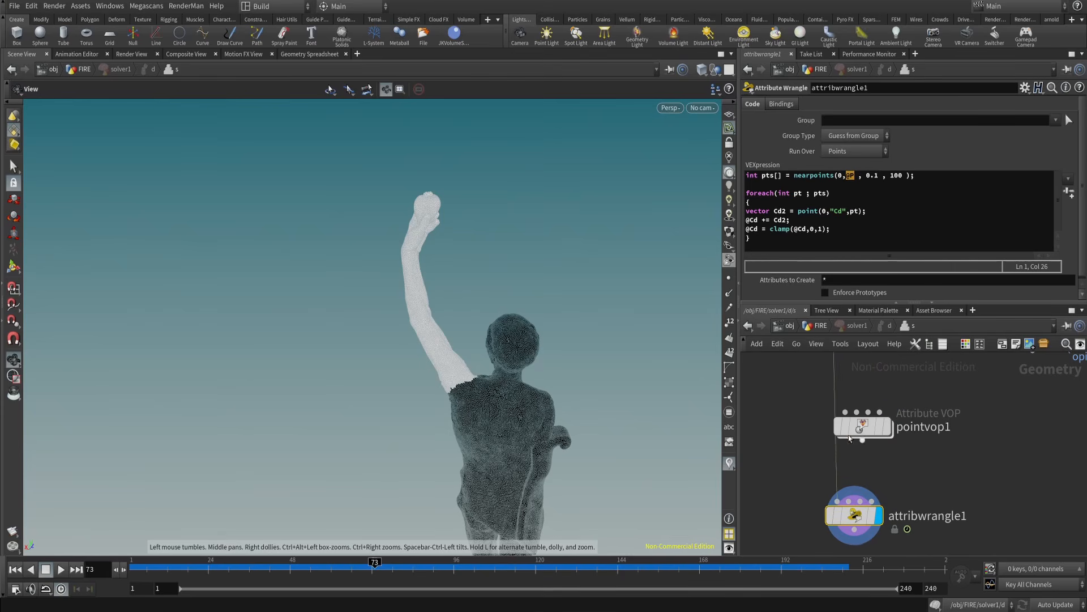
{"action": "left_click_drag", "start_coordinate": [861, 429], "coordinate": [834, 430]}
{"action": "left_click", "coordinate": [903, 432]}
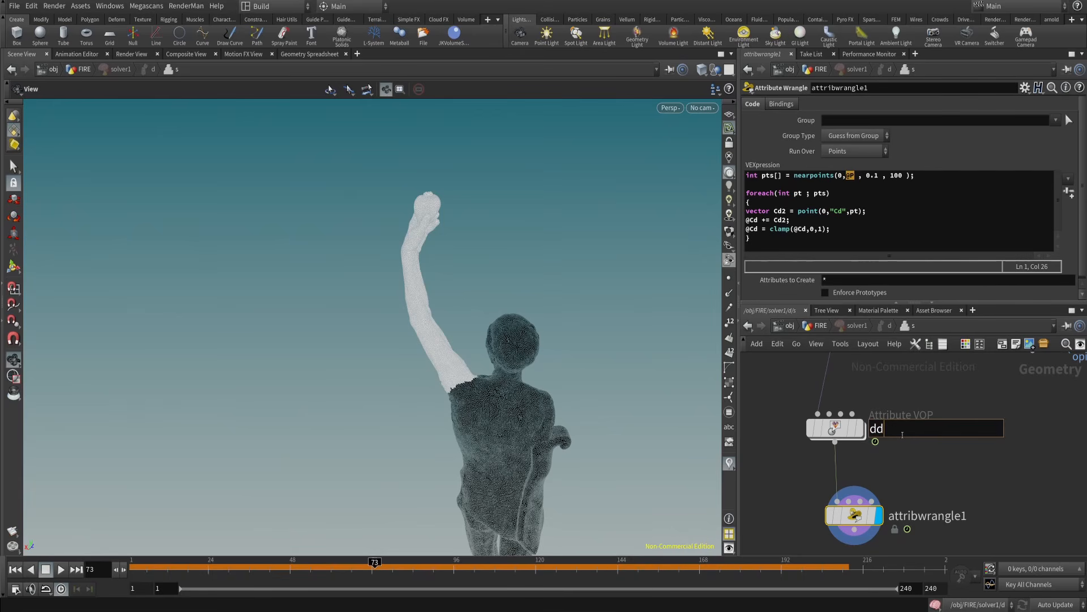
{"action": "type", "text": "add_Noise"}
{"action": "key", "text": "Return"}
{"action": "key", "text": "i"}
{"action": "left_click", "coordinate": [894, 460]}
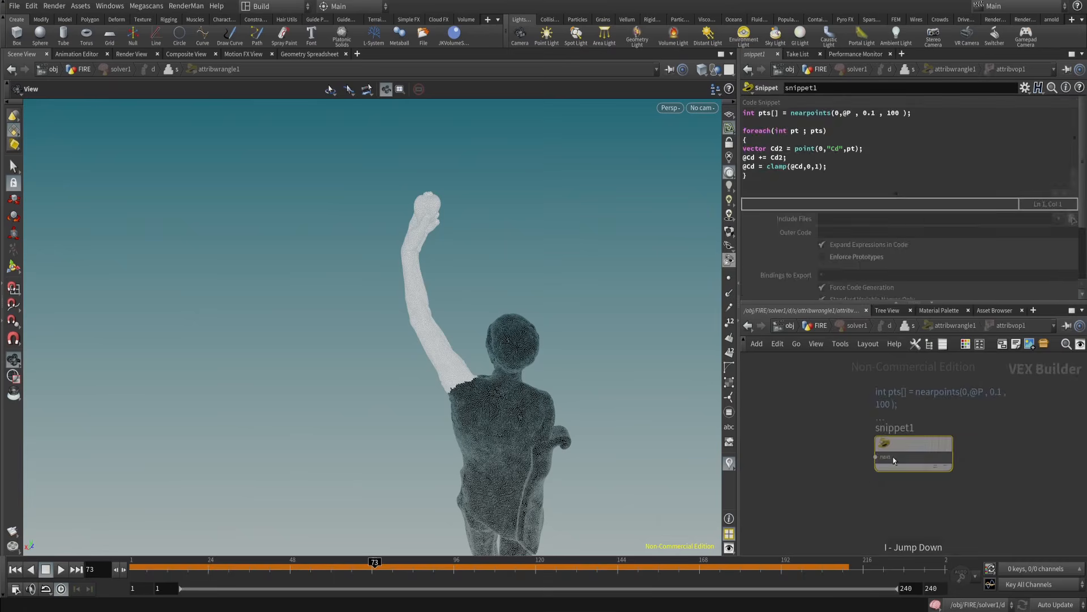
{"action": "key", "text": "u"}
- Enter the add_Noise network and place an Anti-Aliased Noise node beside the geometry global parameters
{"action": "left_click", "coordinate": [839, 431]}
{"action": "key", "text": "i"}
{"action": "middle_click_drag", "start_coordinate": [921, 496], "coordinate": [923, 461]}
{"action": "key", "text": "Tab"}
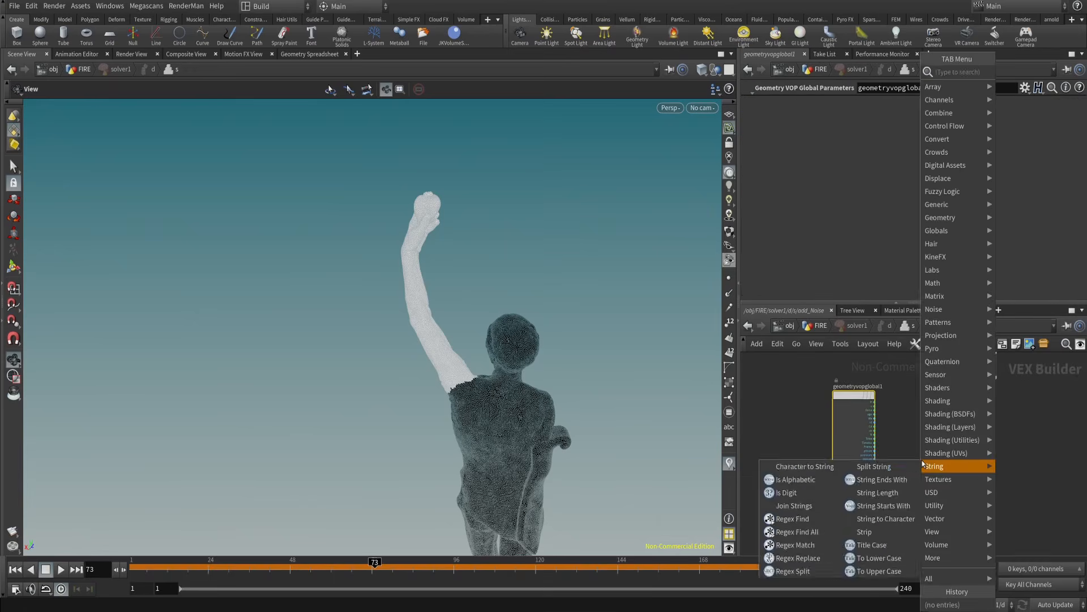
{"action": "type", "text": "anti"}
{"action": "key", "text": "Down"}
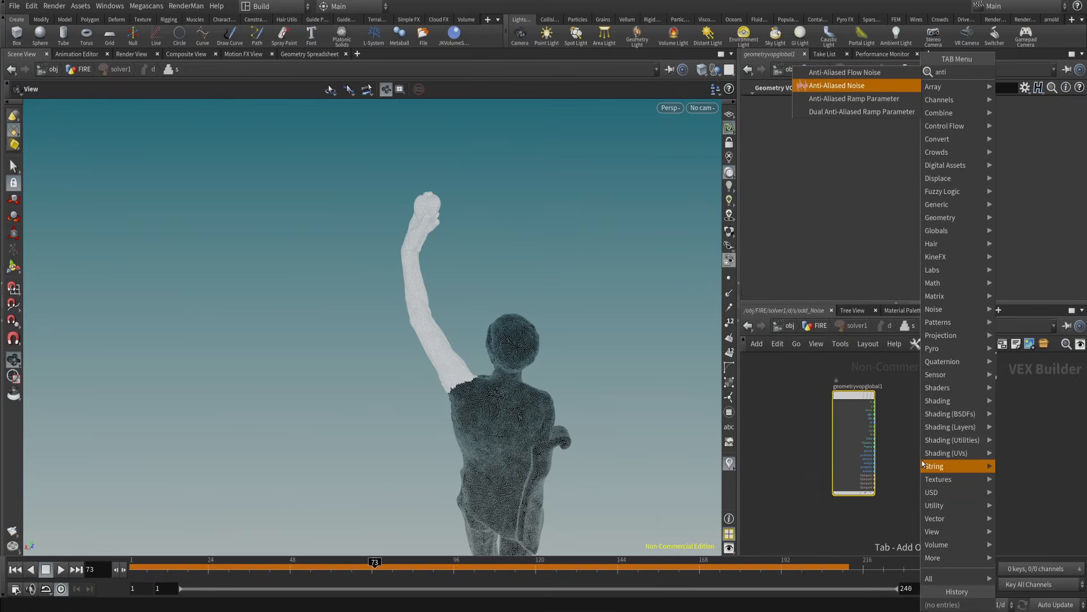
{"action": "key", "text": "Return"}
{"action": "left_click", "coordinate": [922, 463]}
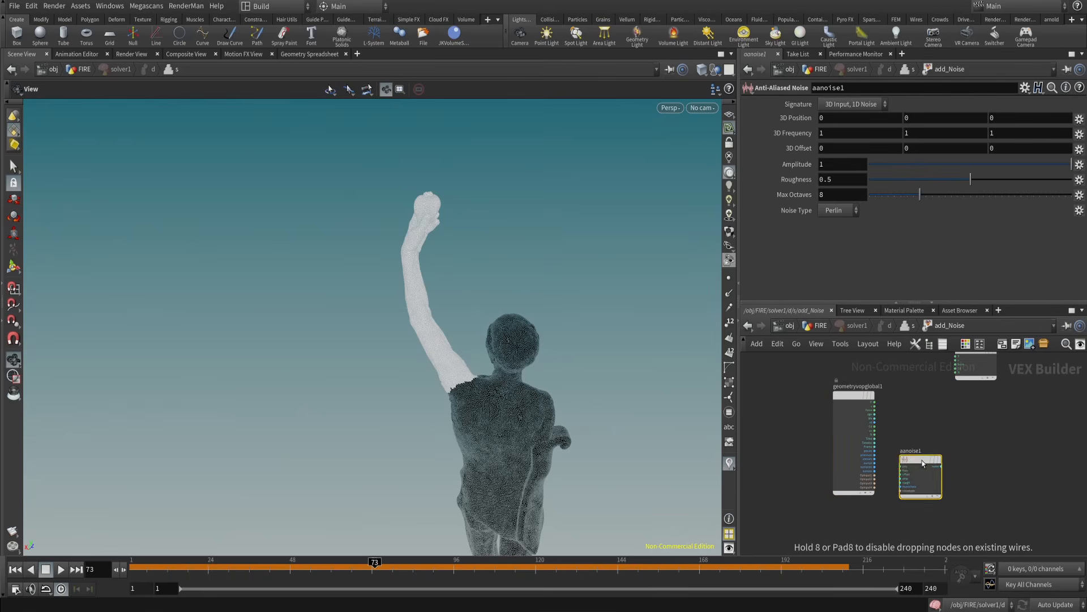
- Connect the global P output to the noise node's pos input and set its signature to 3D Input, 3D Noise
{"action": "scroll", "coordinate": [900, 411], "scroll_direction": "up", "scroll_amount": 5}
{"action": "left_click", "coordinate": [822, 366]}
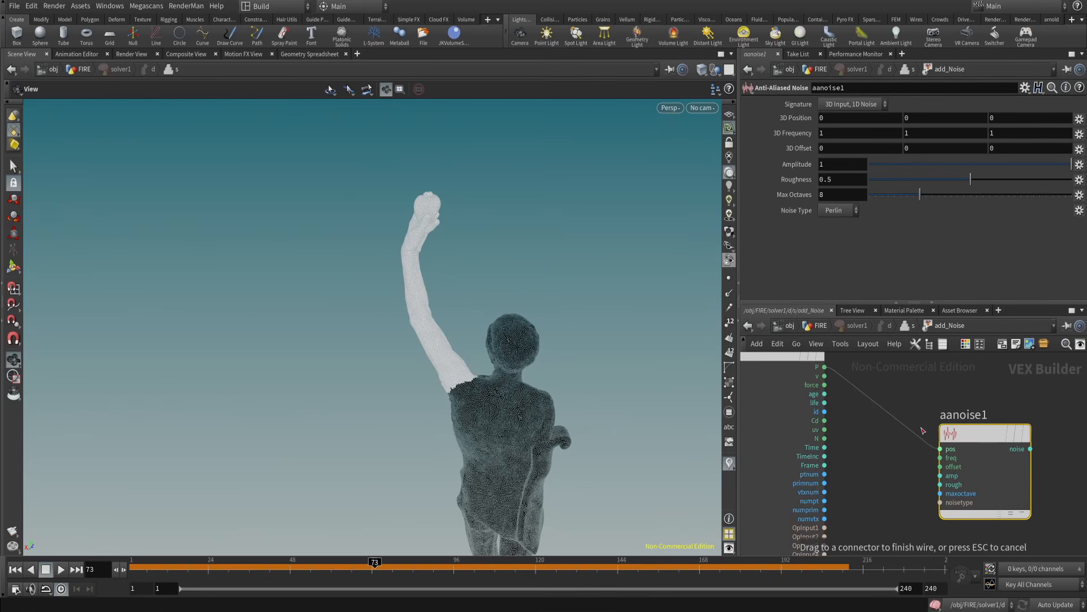
{"action": "left_click", "coordinate": [940, 448]}
{"action": "left_click_drag", "start_coordinate": [984, 469], "coordinate": [950, 481]}
{"action": "middle_click_drag", "start_coordinate": [950, 481], "coordinate": [827, 534]}
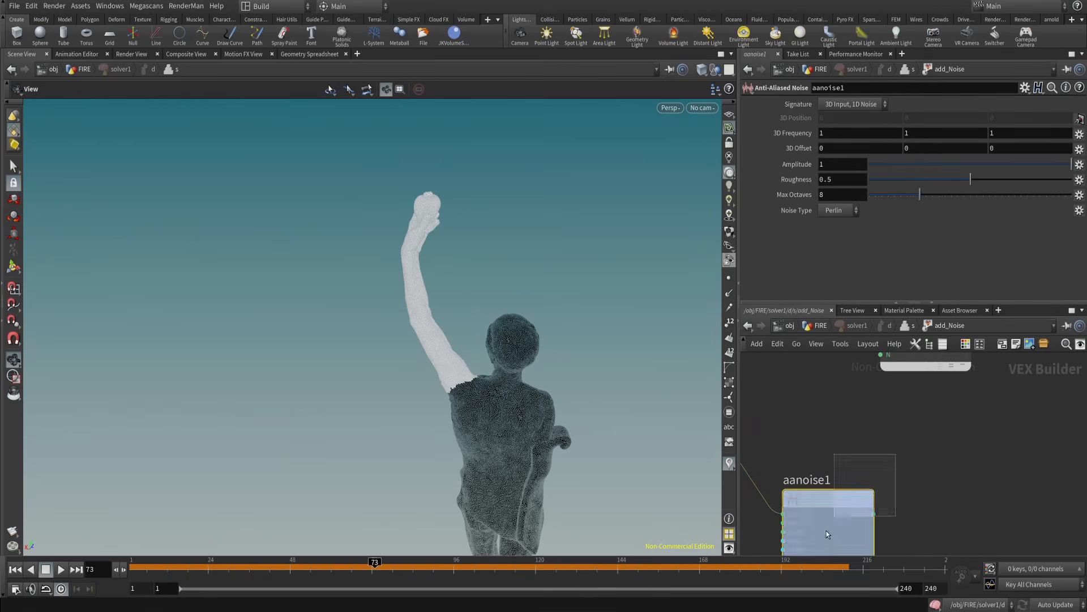
{"action": "left_click", "coordinate": [864, 103]}
{"action": "left_click", "coordinate": [865, 115]}
{"action": "scroll", "coordinate": [956, 394], "scroll_direction": "down", "scroll_amount": 3}
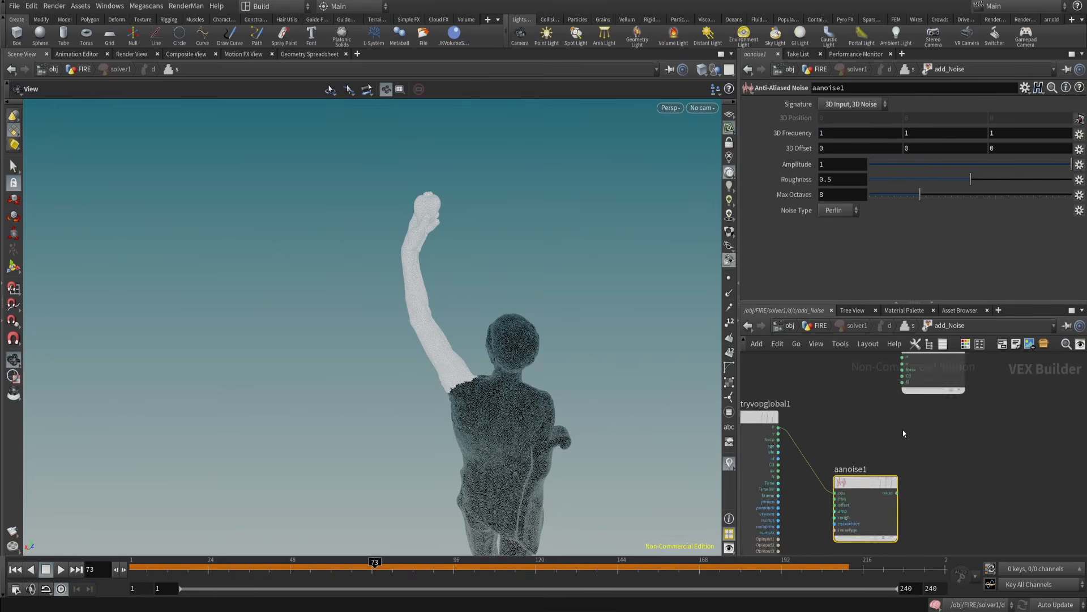
- Place an Add node between aanoise1 and the output, feeding it the global P and the noise output
{"action": "left_click_drag", "start_coordinate": [929, 379], "coordinate": [978, 389]}
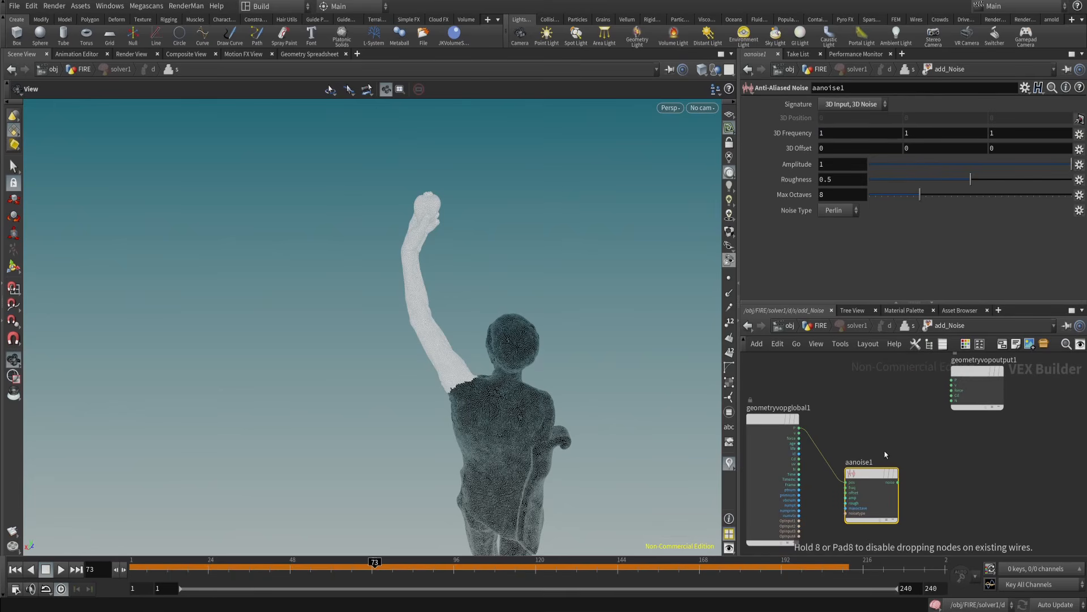
{"action": "key", "text": "Tab"}
{"action": "type", "text": "add"}
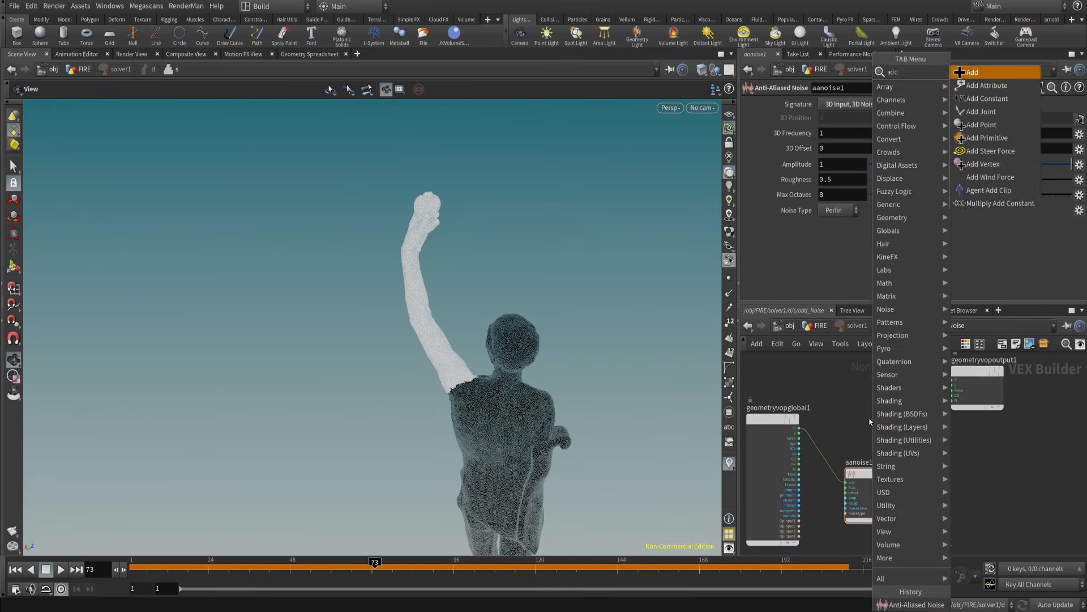
{"action": "key", "text": "Return"}
{"action": "left_click", "coordinate": [866, 418]}
{"action": "left_click_drag", "start_coordinate": [793, 430], "coordinate": [840, 428]}
{"action": "key", "text": "ctrl+z"}
{"action": "left_click_drag", "start_coordinate": [898, 482], "coordinate": [901, 423]}
{"action": "middle_click_drag", "start_coordinate": [935, 421], "coordinate": [877, 425]}
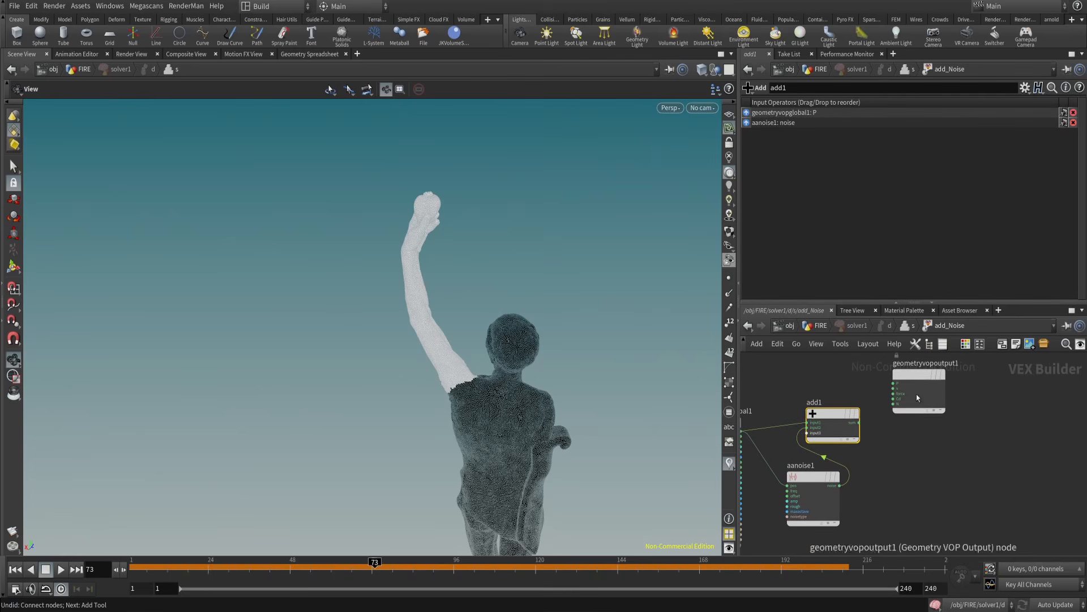
- Reposition geometryvopoutput1 and connect the Add node's sum to its P input
{"action": "left_click_drag", "start_coordinate": [917, 395], "coordinate": [953, 427]}
{"action": "scroll", "coordinate": [871, 438], "scroll_direction": "up", "scroll_amount": 4}
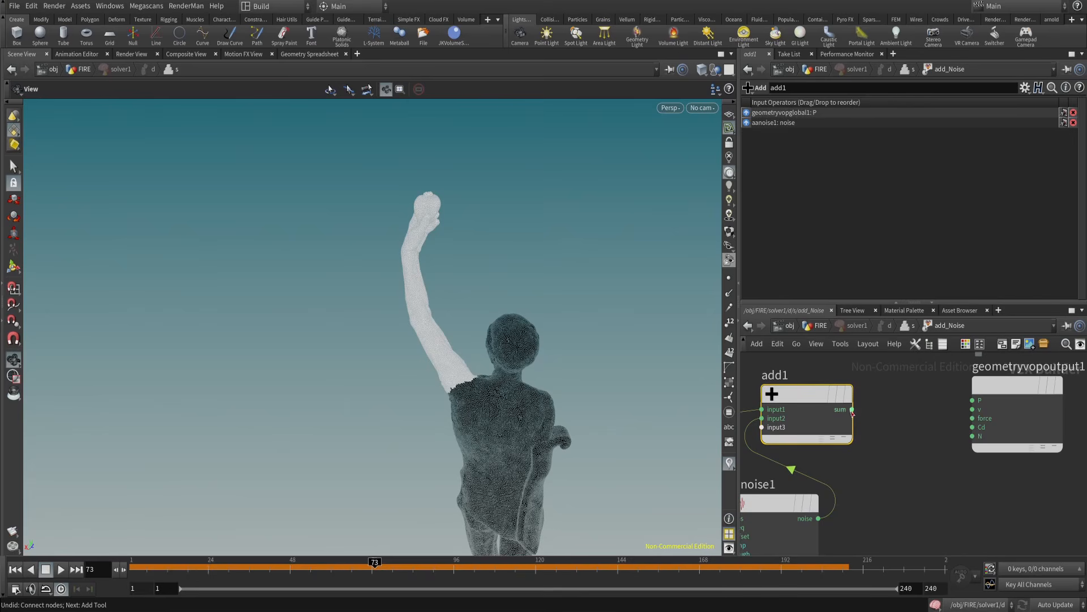
{"action": "left_click_drag", "start_coordinate": [853, 409], "coordinate": [972, 400]}
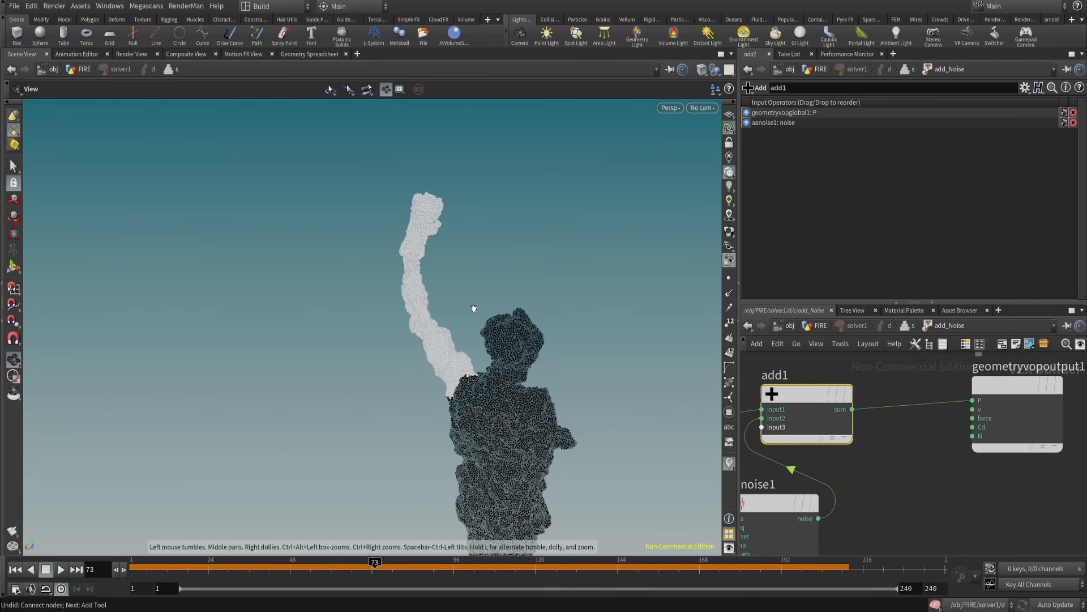
- Inspect the noise-displaced statue from several sides and disconnect the sum from the output's P
{"action": "left_click_drag", "start_coordinate": [474, 308], "coordinate": [494, 328]}
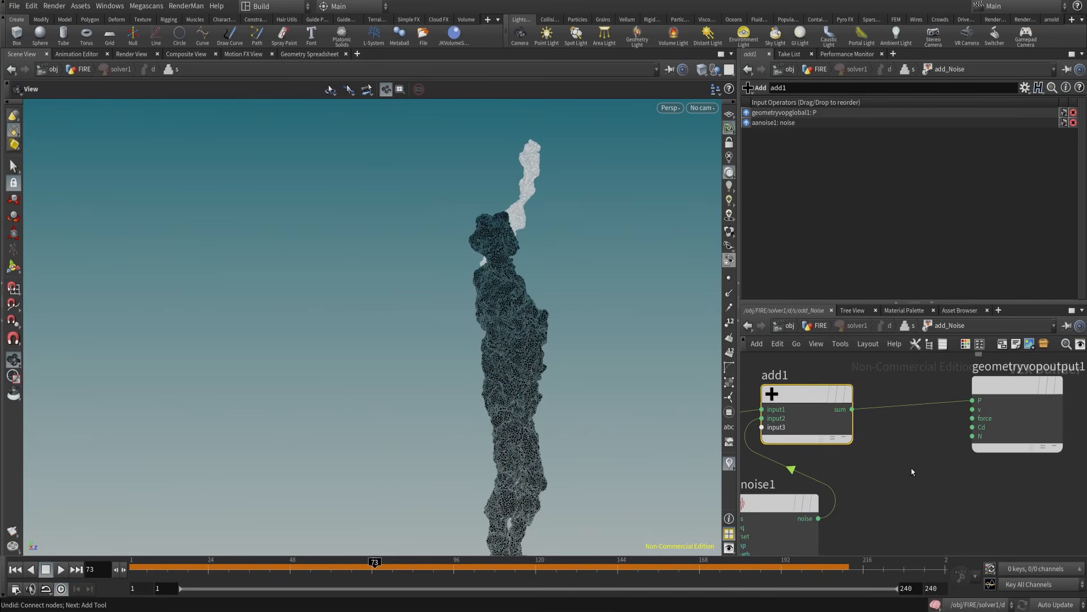
{"action": "left_click_drag", "start_coordinate": [619, 357], "coordinate": [546, 166]}
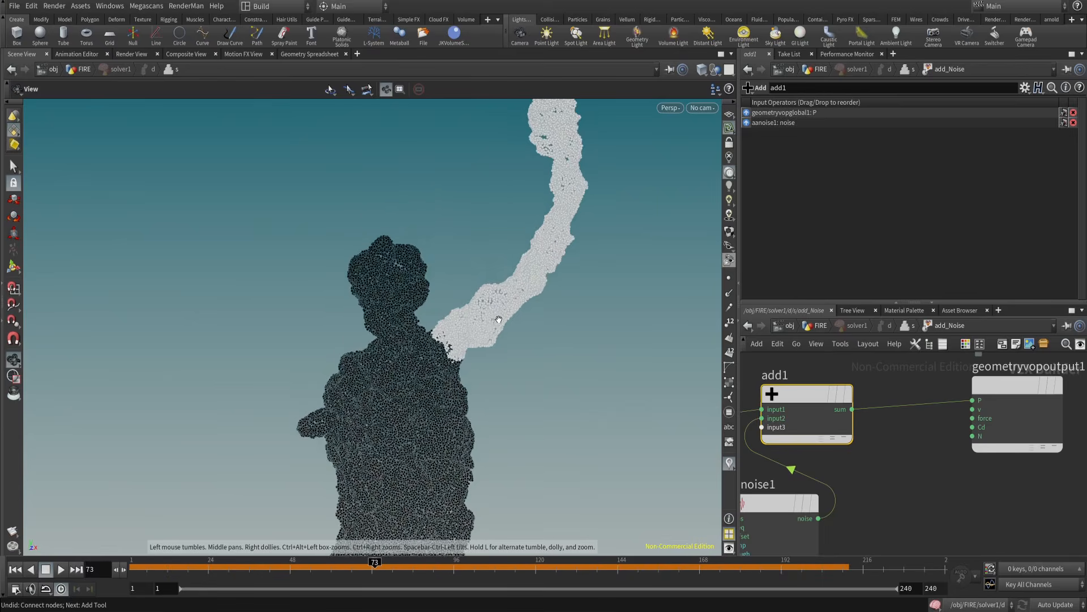
{"action": "left_click_drag", "start_coordinate": [498, 320], "coordinate": [410, 421]}
{"action": "left_click_drag", "start_coordinate": [491, 373], "coordinate": [558, 244]}
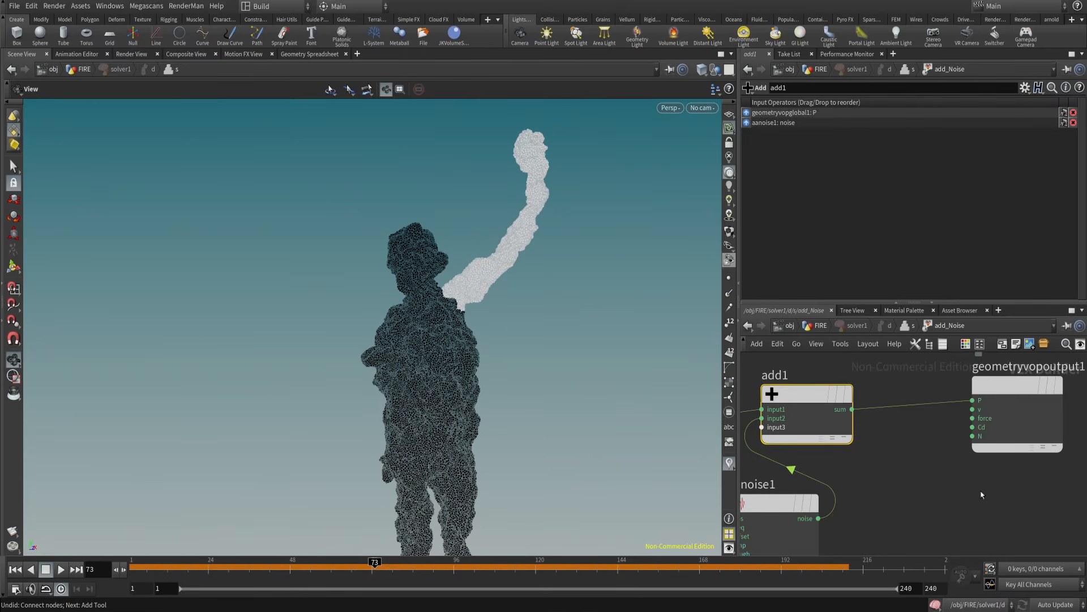
{"action": "left_click_drag", "start_coordinate": [875, 371], "coordinate": [873, 368]}
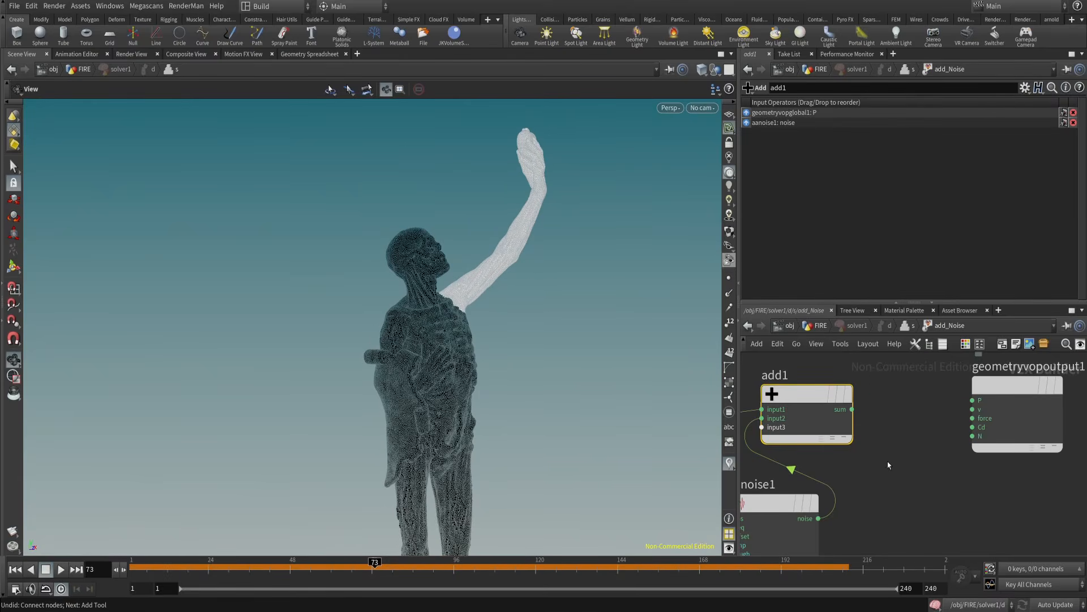
- Connect the Add node's sum to a new Bind Export node named PNoise with type 3 Floats (vector)
{"action": "left_click", "coordinate": [852, 409]}
{"action": "key", "text": "Tab"}
{"action": "type", "text": "bind"}
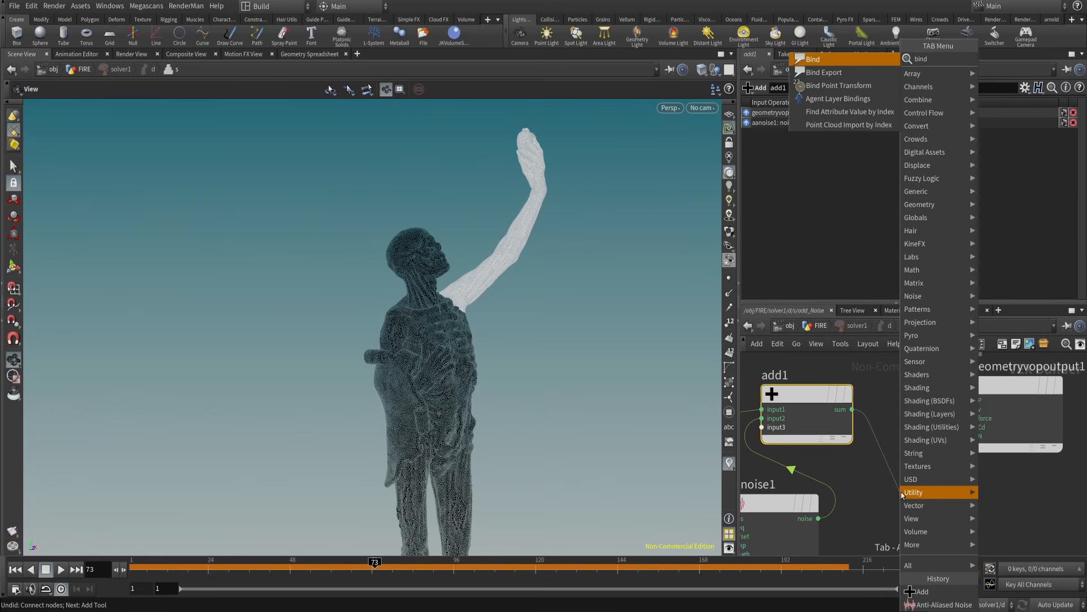
{"action": "key", "text": "Down"}
{"action": "key", "text": "Return"}
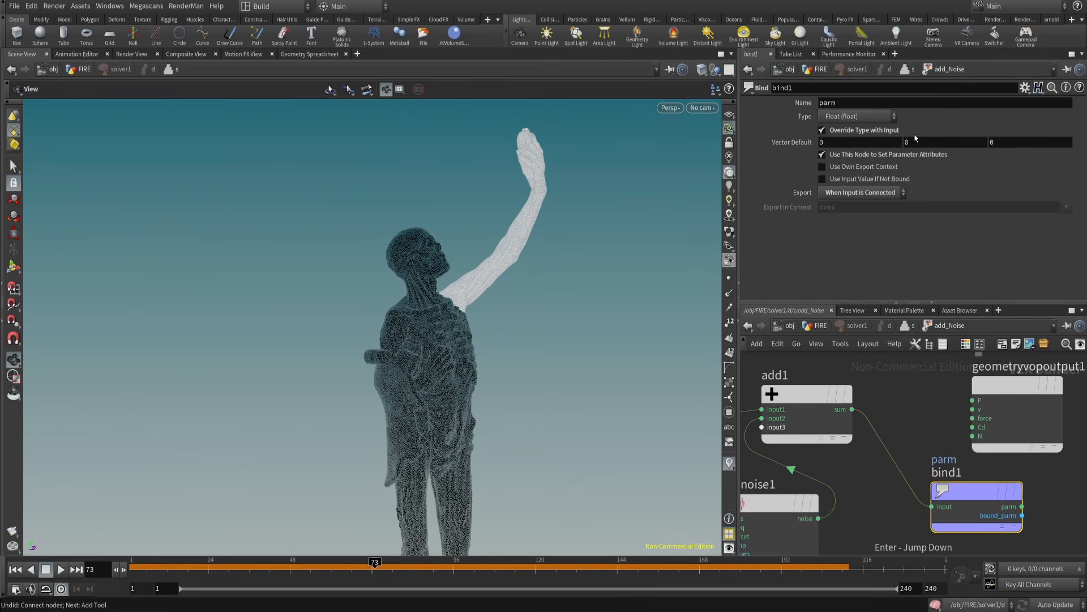
{"action": "left_click", "coordinate": [856, 116]}
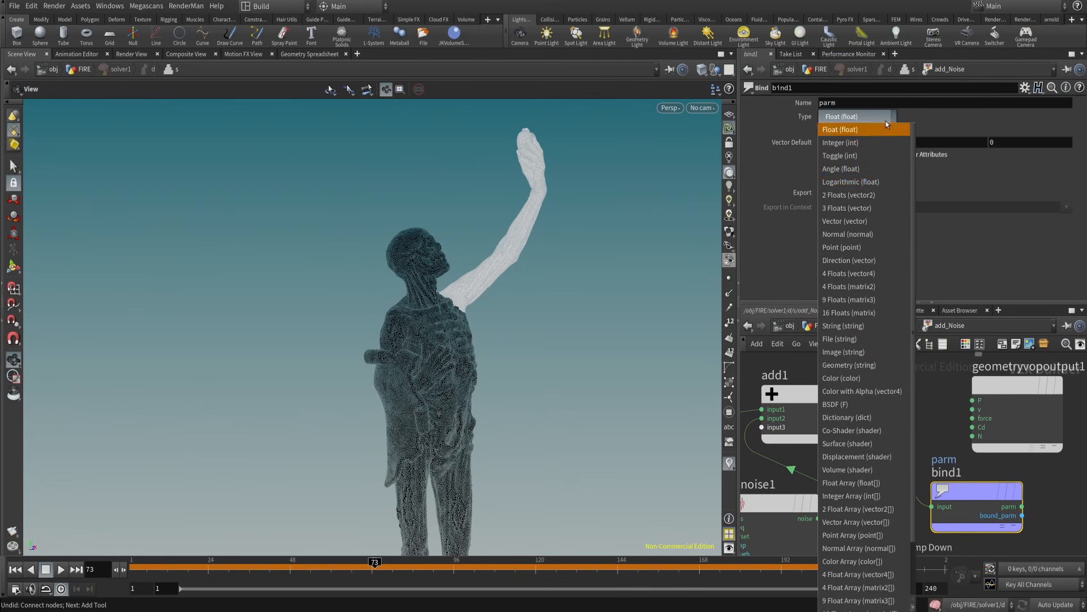
{"action": "left_click", "coordinate": [872, 208]}
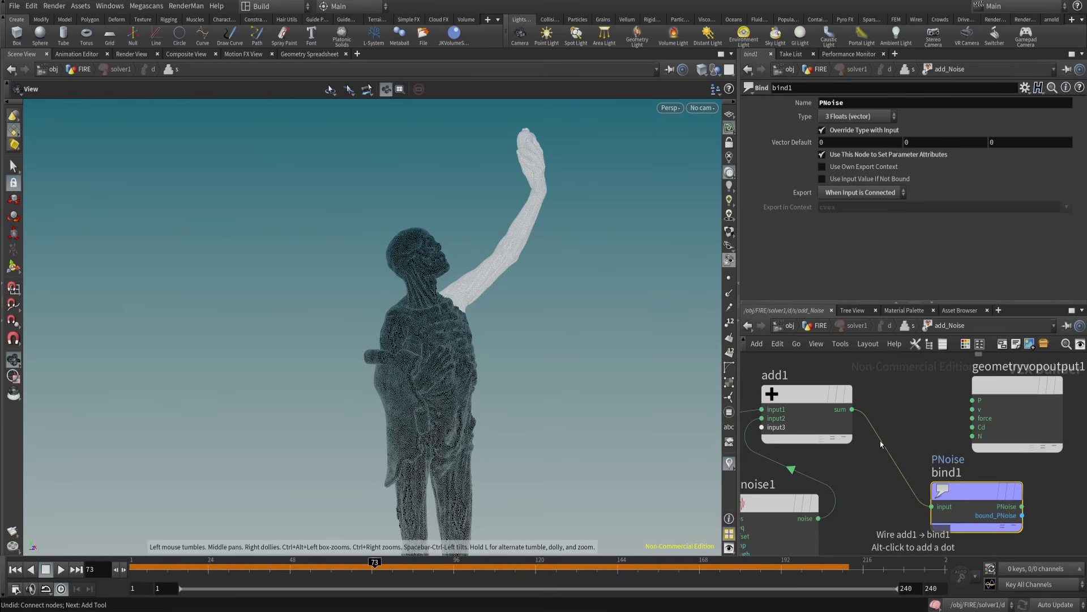
- In attribwrangle1's VEX code, replace the position argument of nearpoints with v@PNoise
{"action": "key", "text": "u"}
{"action": "left_click", "coordinate": [855, 516]}
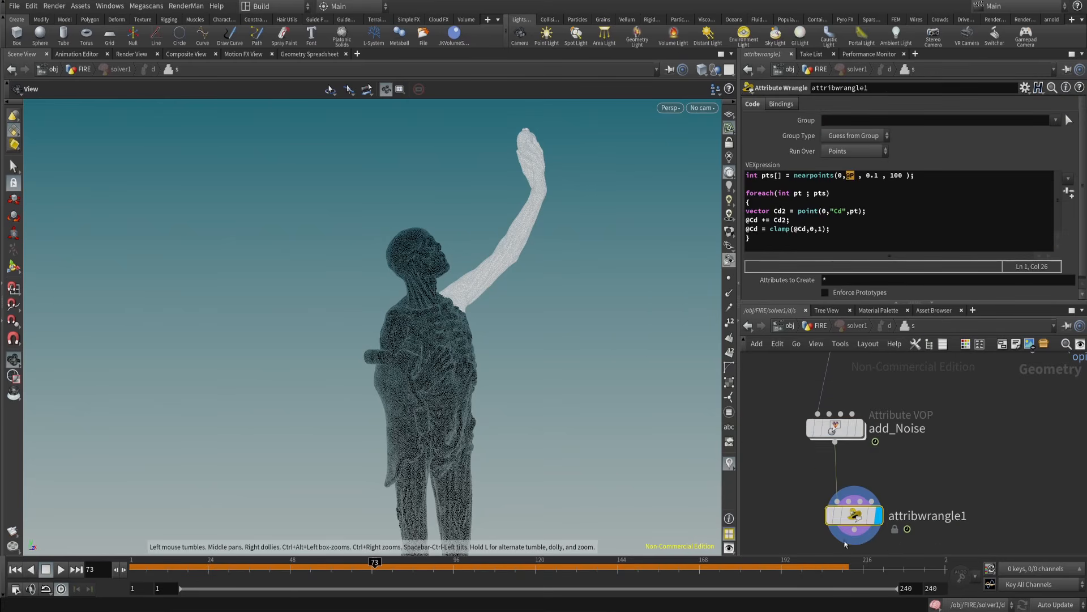
{"action": "middle_click_drag", "start_coordinate": [951, 471], "coordinate": [942, 437]}
{"action": "left_click", "coordinate": [930, 487]}
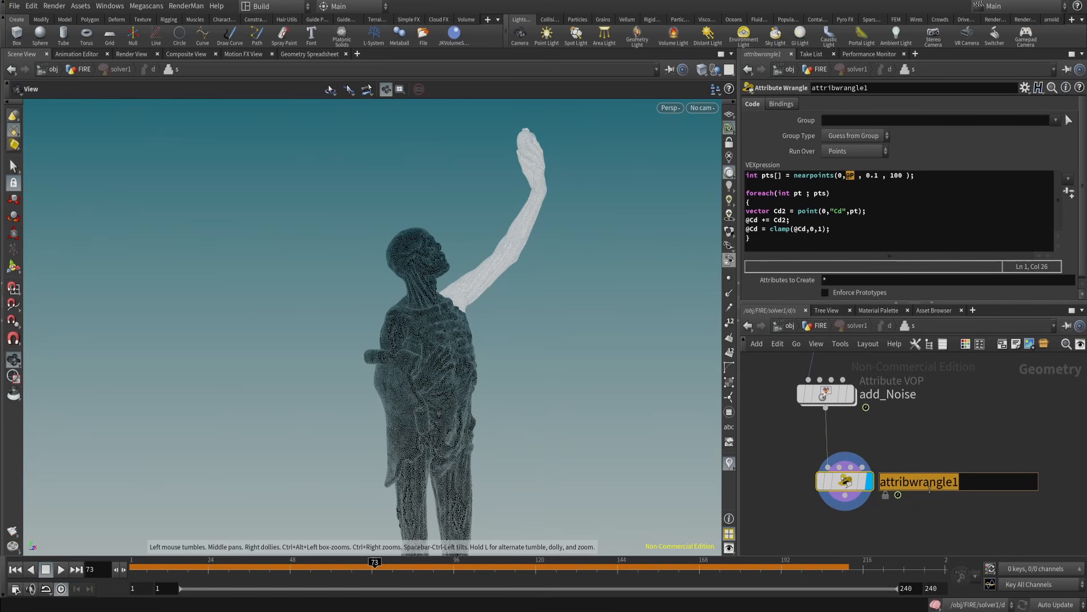
{"action": "left_click", "coordinate": [918, 459]}
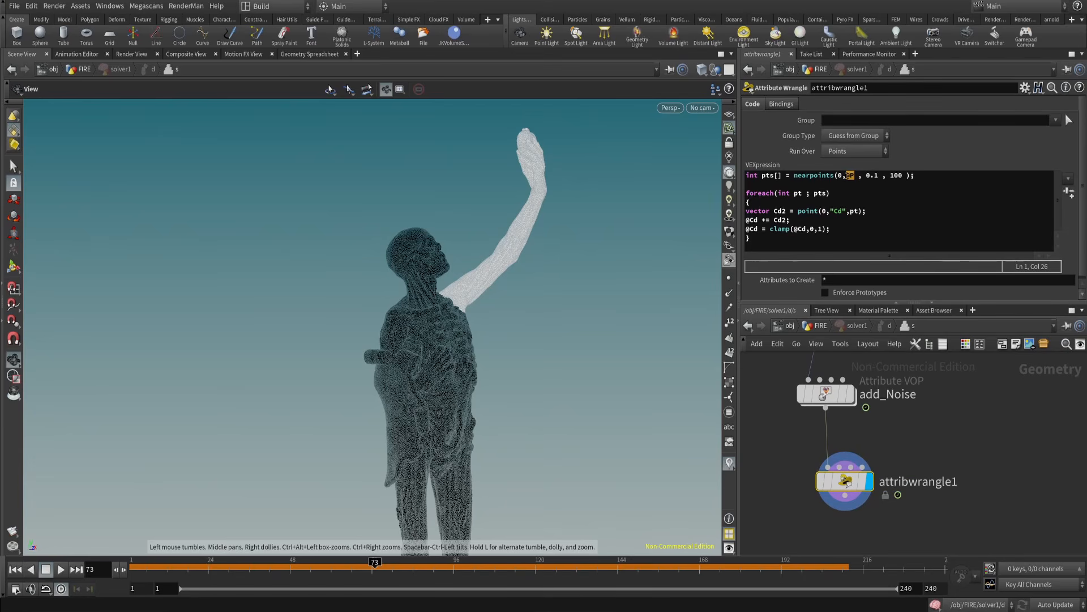
{"action": "key", "text": "Right"}
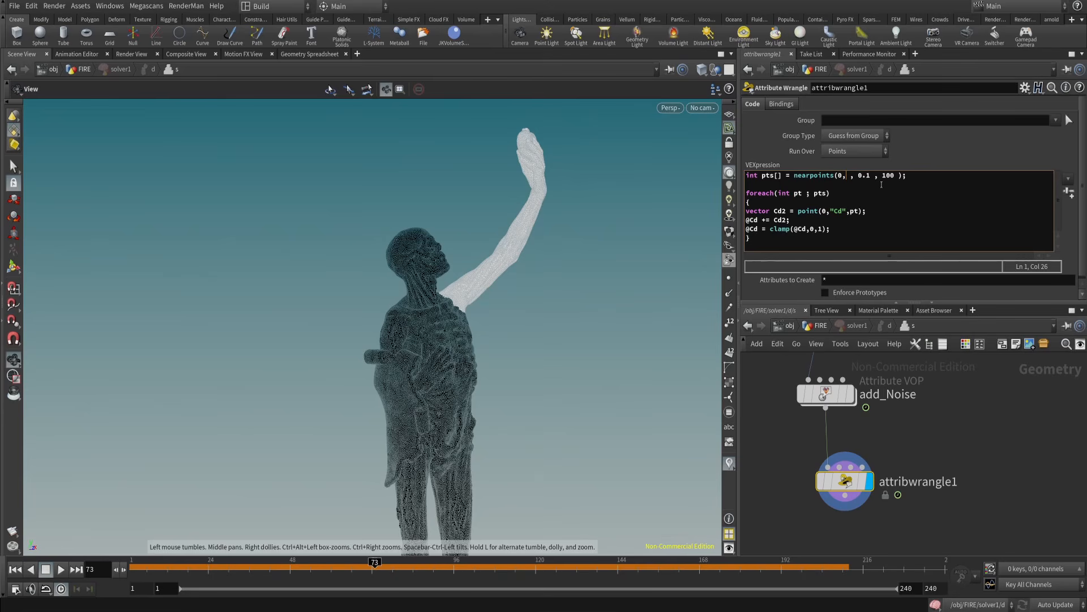
{"action": "type", "text": "v@PNoise"}
- Return to the FIRE network, play the solver from frame 1 to about frame 30, and examine the white spread on the arm
{"action": "middle_click_drag", "start_coordinate": [902, 522], "coordinate": [900, 456]}
{"action": "key", "text": "u"}
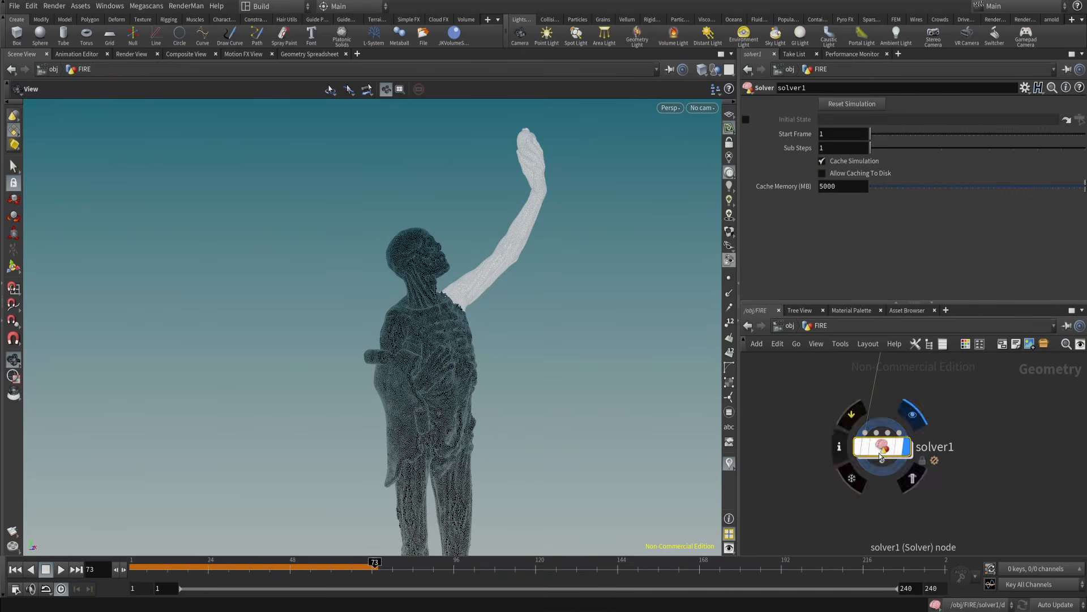
{"action": "left_click", "coordinate": [16, 569]}
{"action": "left_click", "coordinate": [46, 569]}
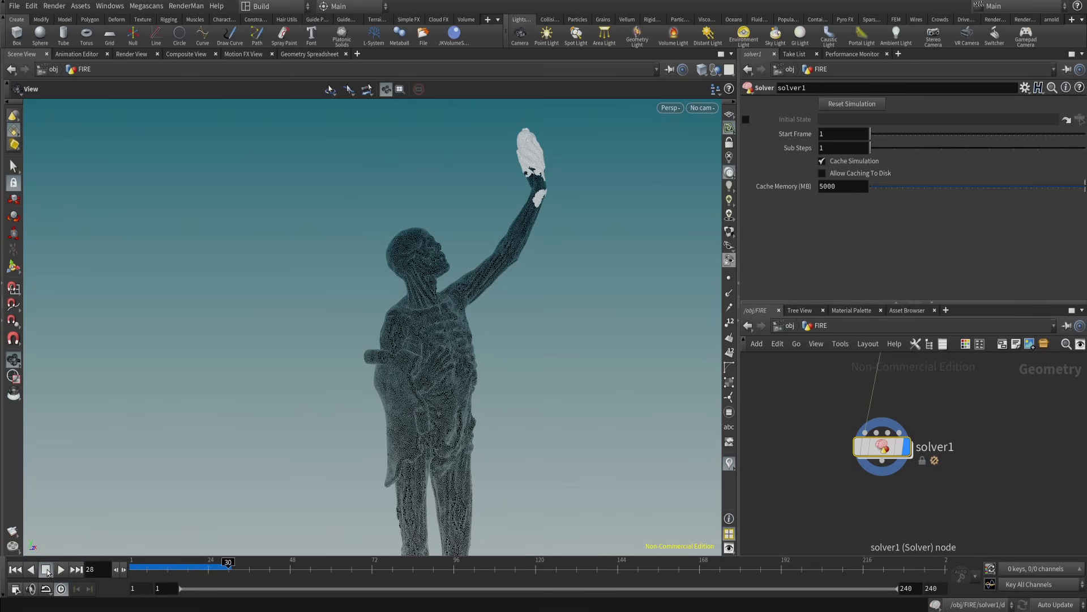
{"action": "scroll", "coordinate": [571, 200], "scroll_direction": "up", "scroll_amount": 5}
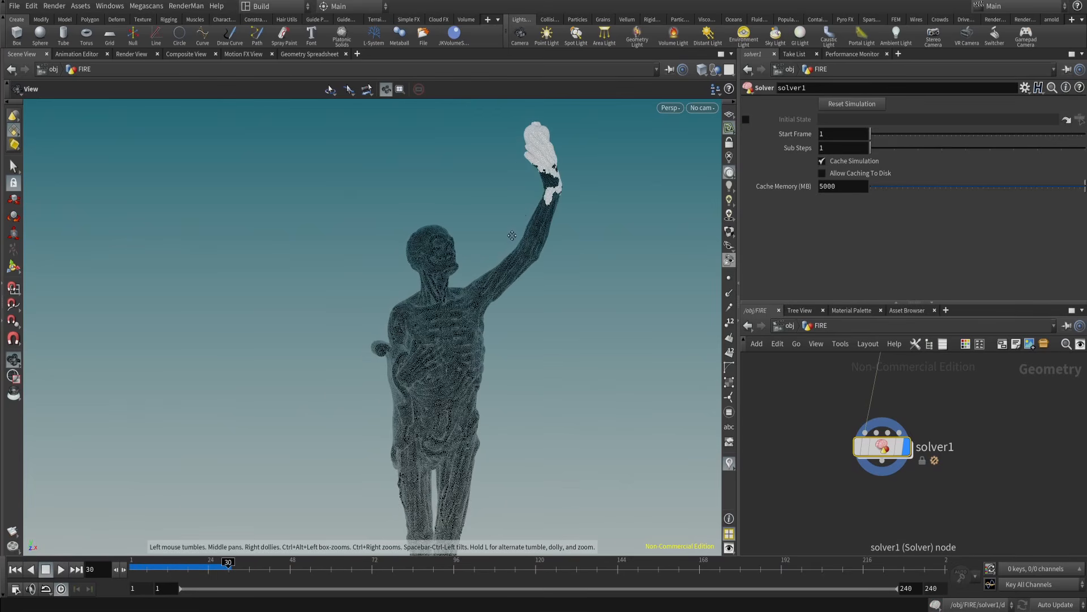
{"action": "left_click_drag", "start_coordinate": [572, 202], "coordinate": [561, 330]}
{"action": "scroll", "coordinate": [561, 330], "scroll_direction": "up", "scroll_amount": 3}
{"action": "left_click_drag", "start_coordinate": [536, 287], "coordinate": [587, 240]}
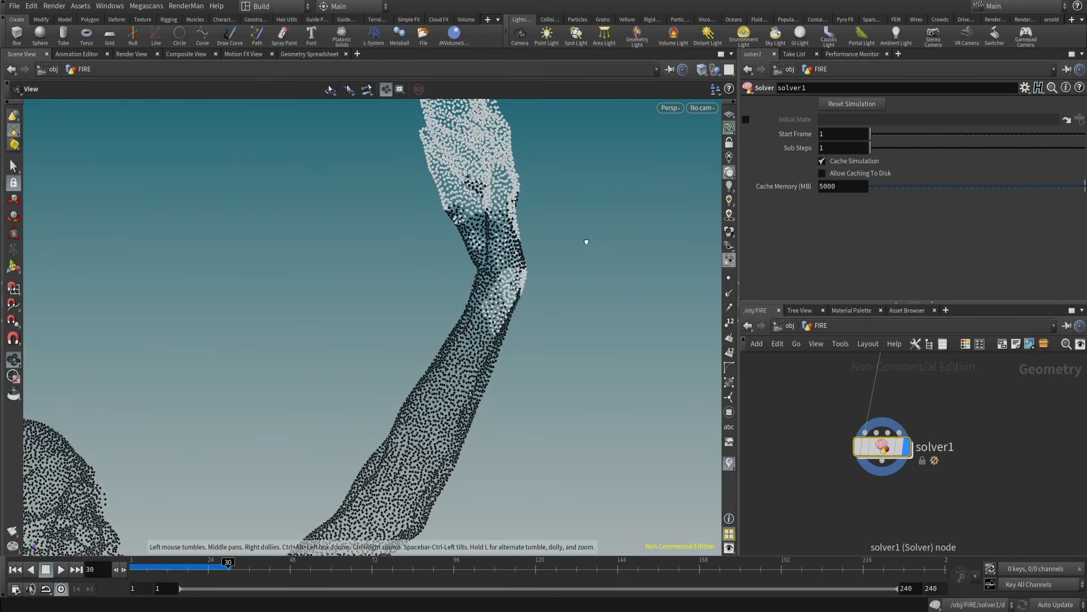
- Enter solver1 and reopen the add_Noise network
{"action": "double_click", "coordinate": [884, 453]}
{"action": "middle_click_drag", "start_coordinate": [895, 363], "coordinate": [902, 494]}
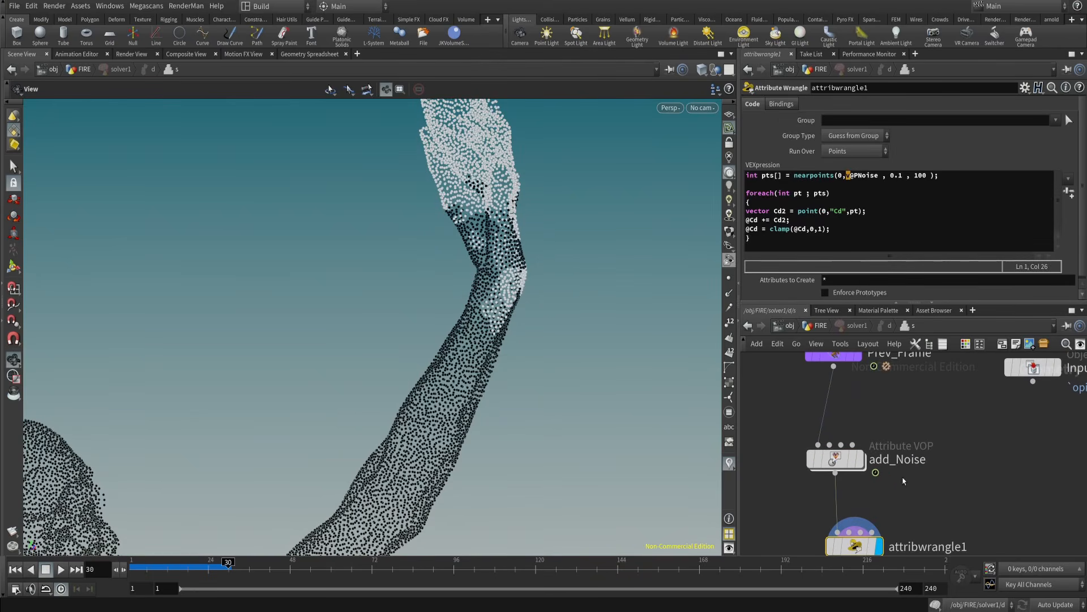
{"action": "left_click", "coordinate": [862, 459]}
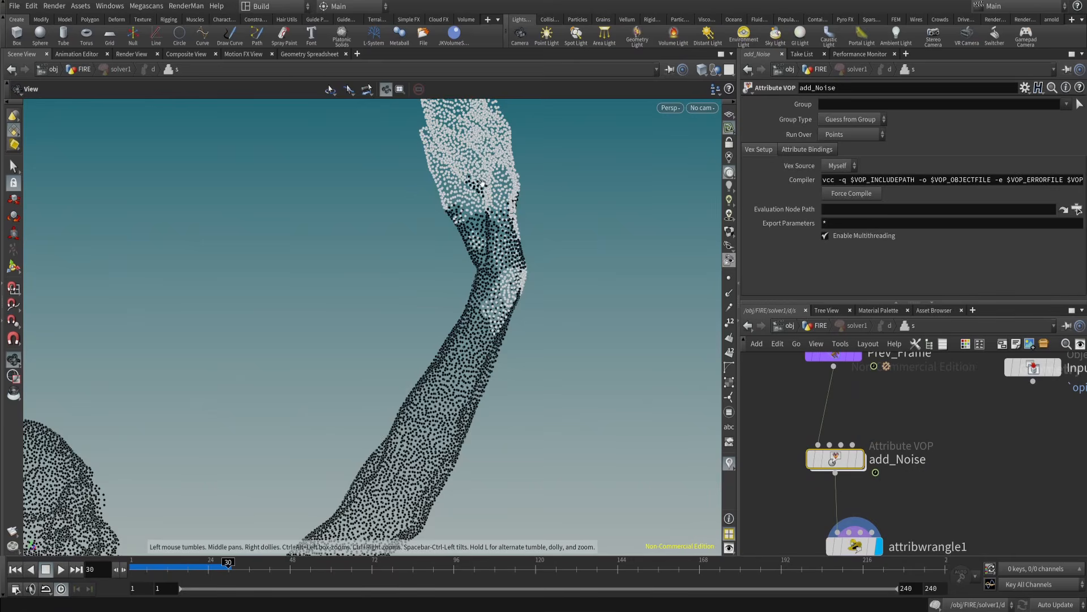
{"action": "left_click_drag", "start_coordinate": [489, 241], "coordinate": [522, 344]}
{"action": "double_click", "coordinate": [850, 460]}
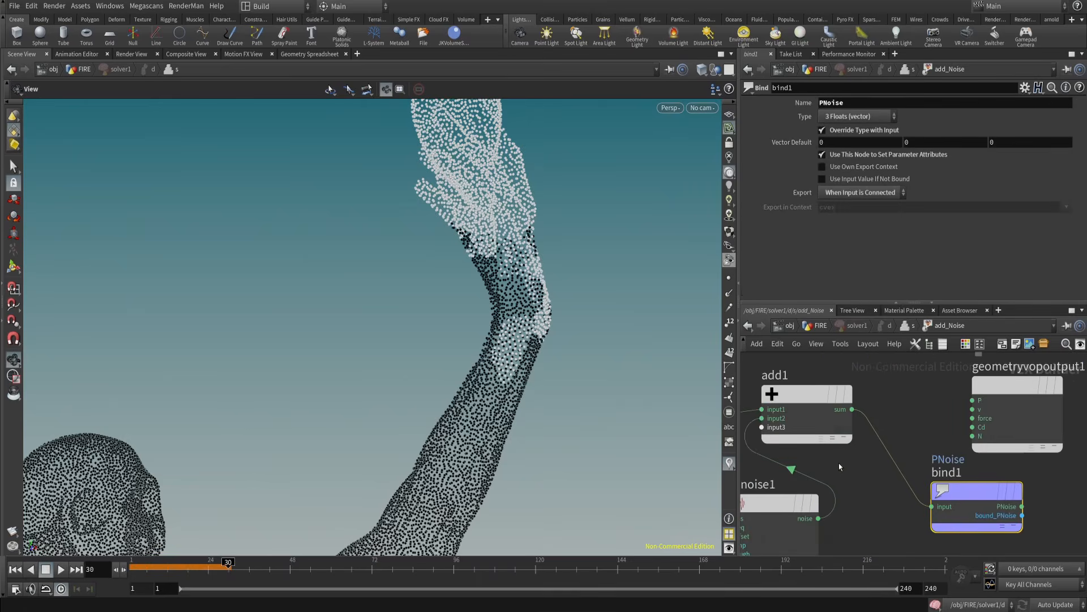
- Reconnect the Add node's sum to geometryvopoutput1's P and examine the displaced hand points up close
{"action": "left_click_drag", "start_coordinate": [852, 410], "coordinate": [972, 400]}
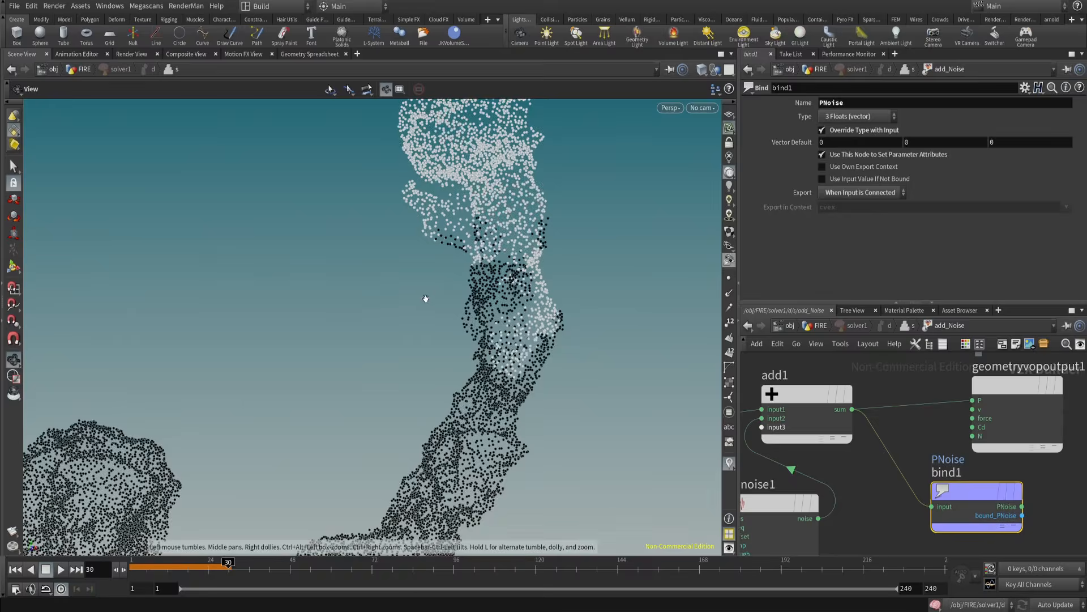
{"action": "left_click_drag", "start_coordinate": [425, 301], "coordinate": [465, 334]}
{"action": "scroll", "coordinate": [487, 283], "scroll_direction": "up", "scroll_amount": 3}
{"action": "middle_click_drag", "start_coordinate": [515, 253], "coordinate": [468, 342]}
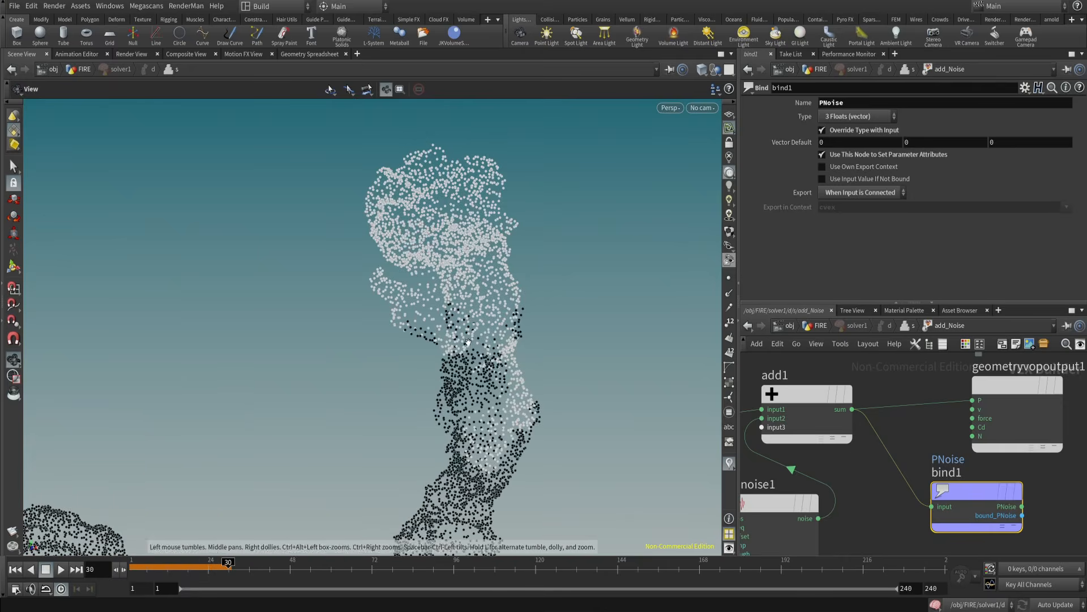
- Compare the points with add_Noise bypassed and active, and cut the wire from the sum to the output's P
{"action": "key", "text": "u"}
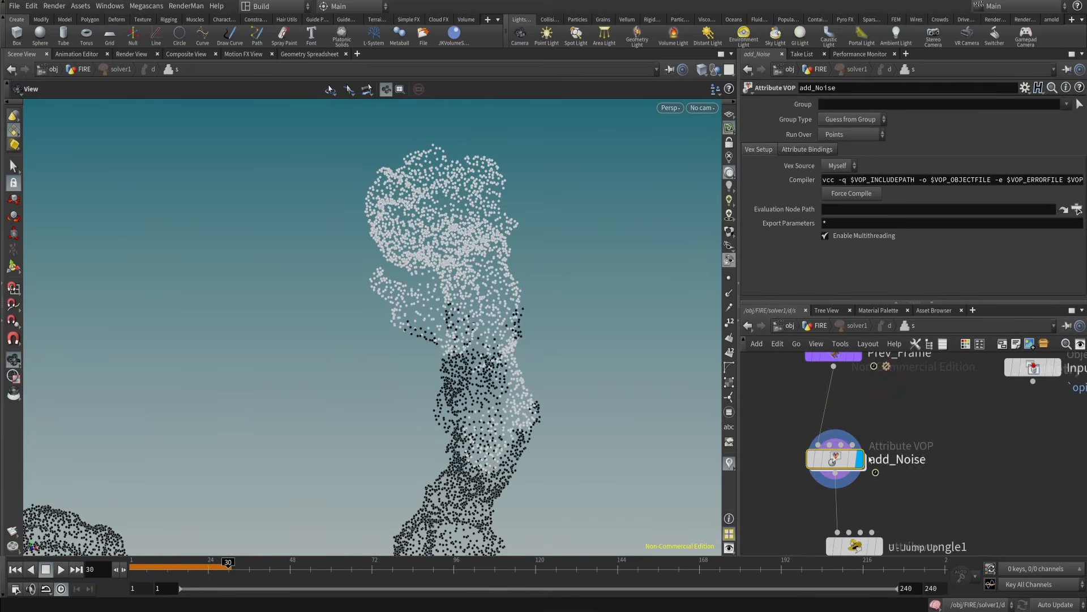
{"action": "left_click", "coordinate": [811, 461]}
{"action": "left_click", "coordinate": [812, 461]}
{"action": "left_click", "coordinate": [813, 461]}
{"action": "left_click", "coordinate": [818, 464]}
{"action": "double_click", "coordinate": [837, 461]}
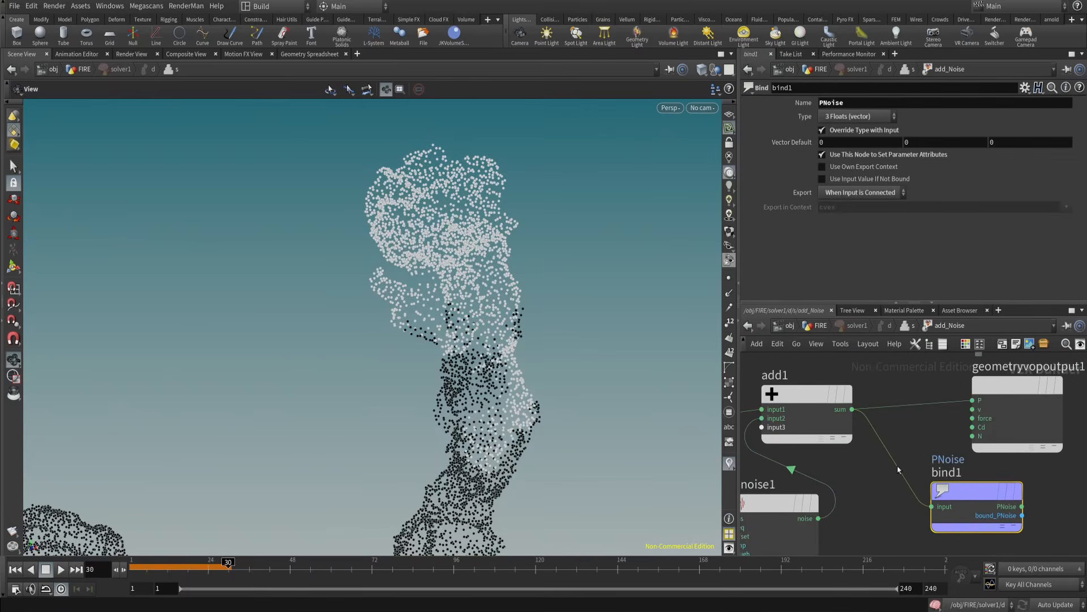
{"action": "mouse_move", "coordinate": [935, 378]}
{"action": "middle_mouse_down"}
{"action": "mouse_move", "coordinate": [1025, 323]}
{"action": "mouse_move", "coordinate": [945, 382]}
{"action": "middle_mouse_up"}
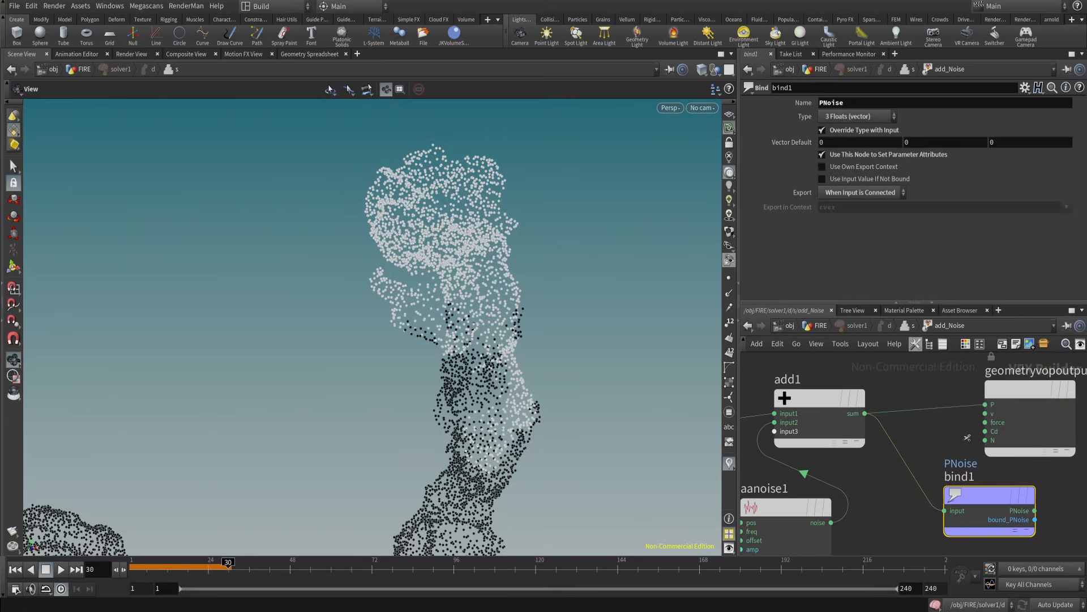
{"action": "left_click_drag", "start_coordinate": [940, 387], "coordinate": [934, 423]}
- Promote the offset input of aanoise1 to a parameter on add_Noise
{"action": "middle_click_drag", "start_coordinate": [856, 504], "coordinate": [975, 402]}
{"action": "left_click_drag", "start_coordinate": [995, 478], "coordinate": [862, 395]}
{"action": "middle_click", "coordinate": [859, 437]}
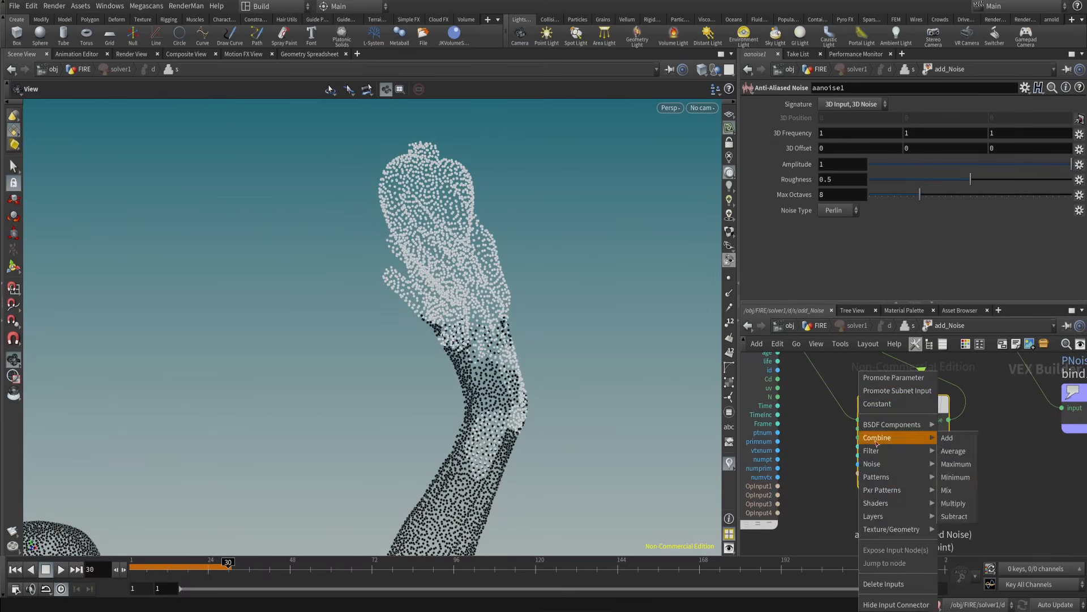
{"action": "left_click", "coordinate": [878, 378]}
- Go up to the add_Noise node and set the second component of its promoted Offset to $T
{"action": "key", "text": "u"}
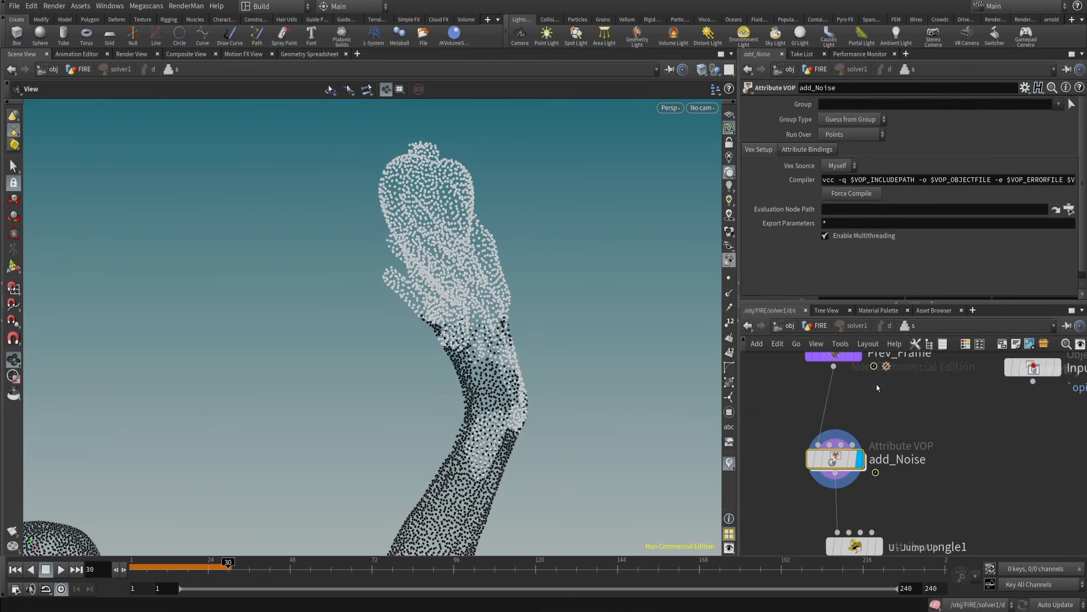
{"action": "scroll", "coordinate": [898, 249], "scroll_direction": "down", "scroll_amount": 1}
{"action": "left_click", "coordinate": [909, 293]}
{"action": "type", "text": "$T"}
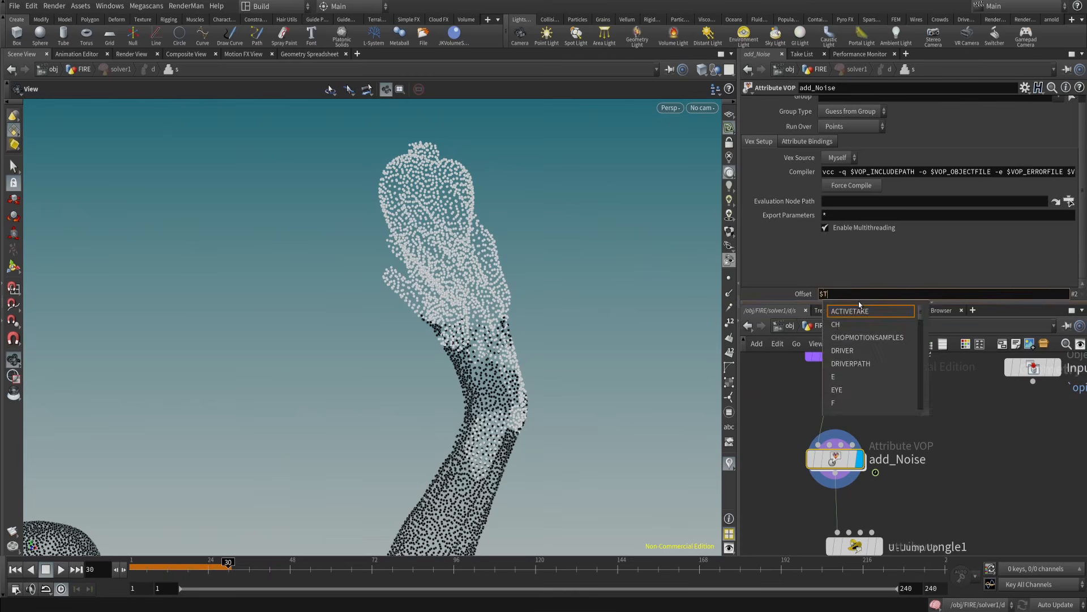
{"action": "key", "text": "Return"}
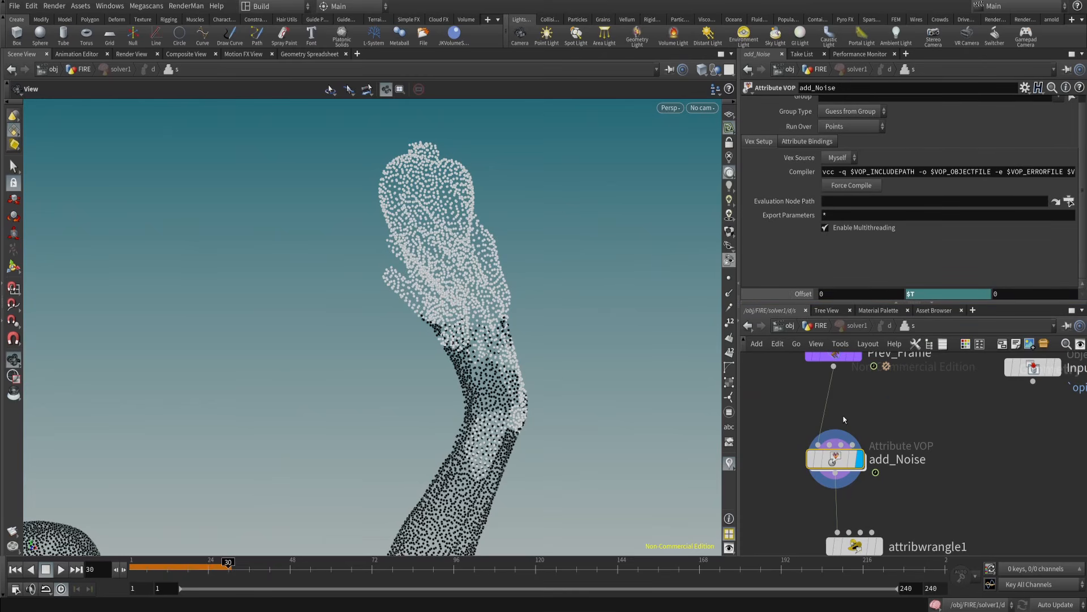
- Move the display flag to attribwrangle1 and return to the FIRE network
{"action": "middle_click_drag", "start_coordinate": [941, 497], "coordinate": [944, 397]}
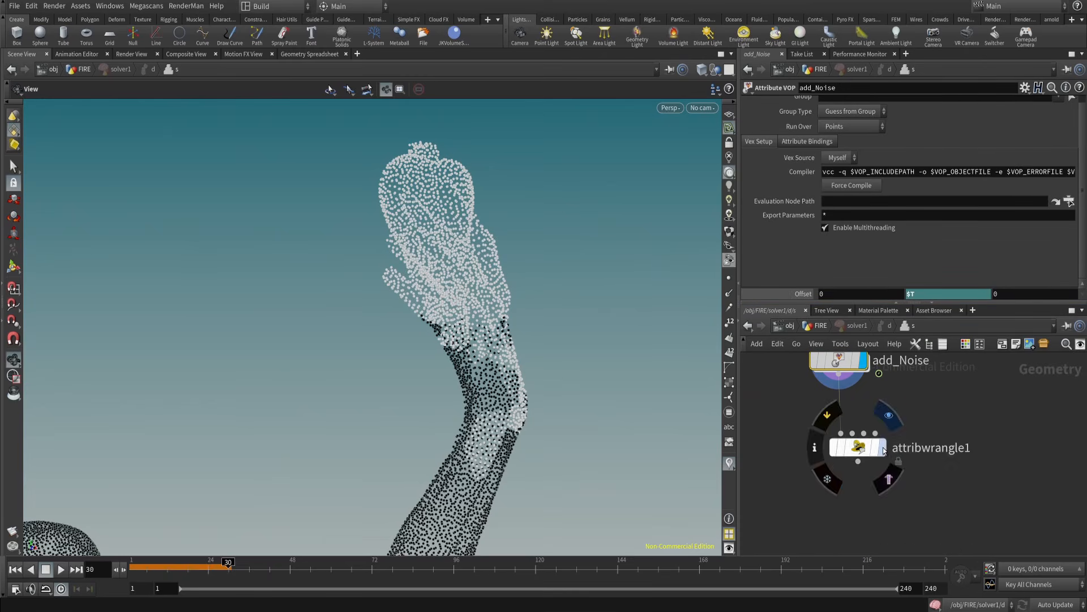
{"action": "left_click", "coordinate": [889, 416]}
{"action": "left_click_drag", "start_coordinate": [862, 453], "coordinate": [842, 495]}
{"action": "left_click_drag", "start_coordinate": [938, 442], "coordinate": [828, 515]}
{"action": "key", "text": "u"}
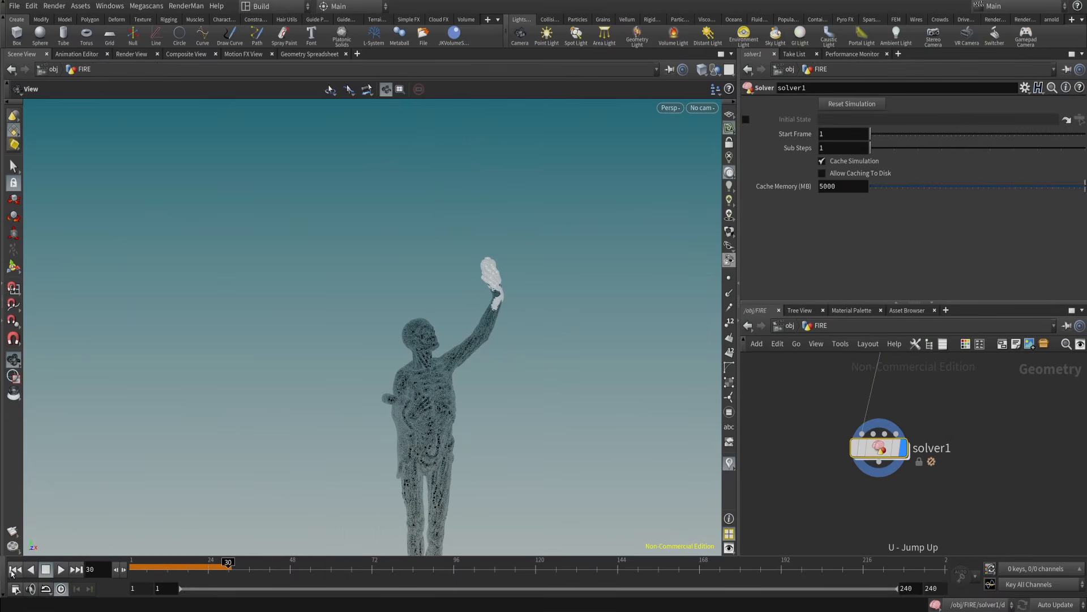
- Play the simulation from the first frame and examine how the white spreads from the hand over the body
{"action": "left_click", "coordinate": [13, 570]}
{"action": "left_click", "coordinate": [60, 569]}
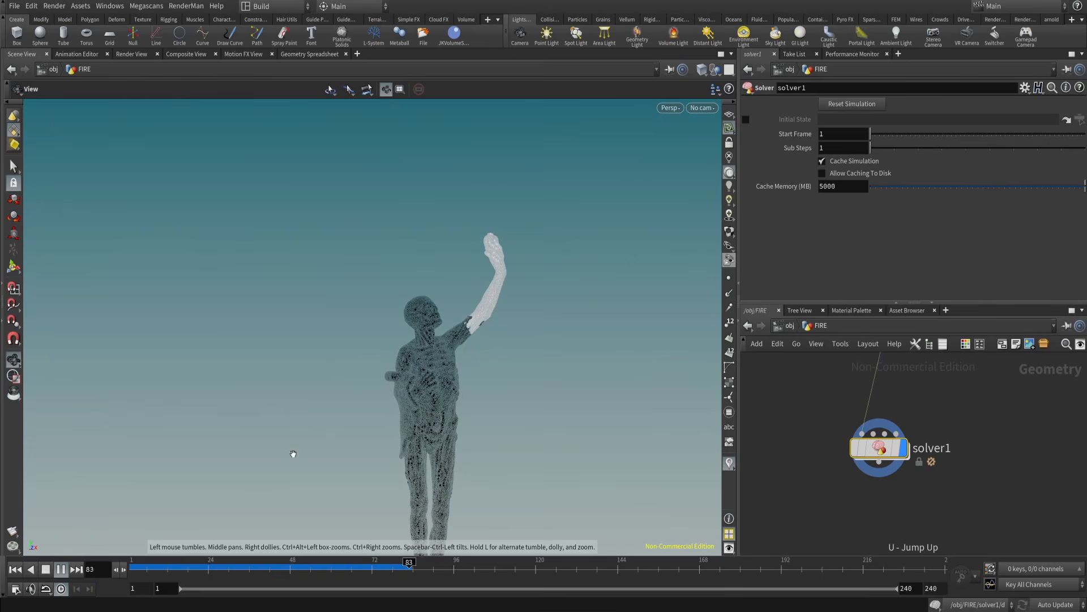
{"action": "left_click", "coordinate": [61, 570]}
{"action": "left_click", "coordinate": [810, 425]}
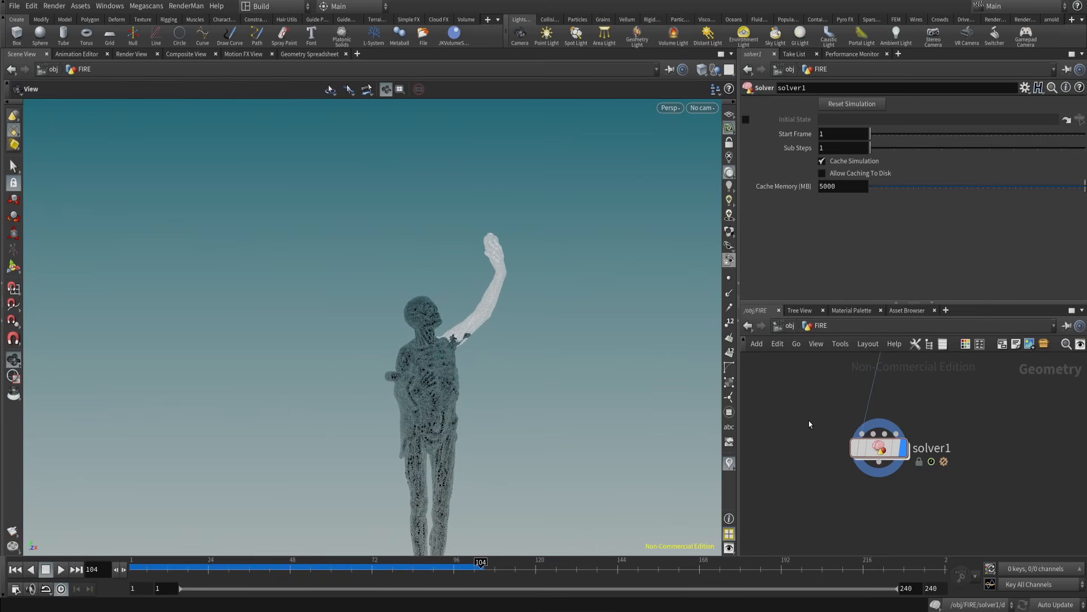
{"action": "left_click", "coordinate": [60, 569]}
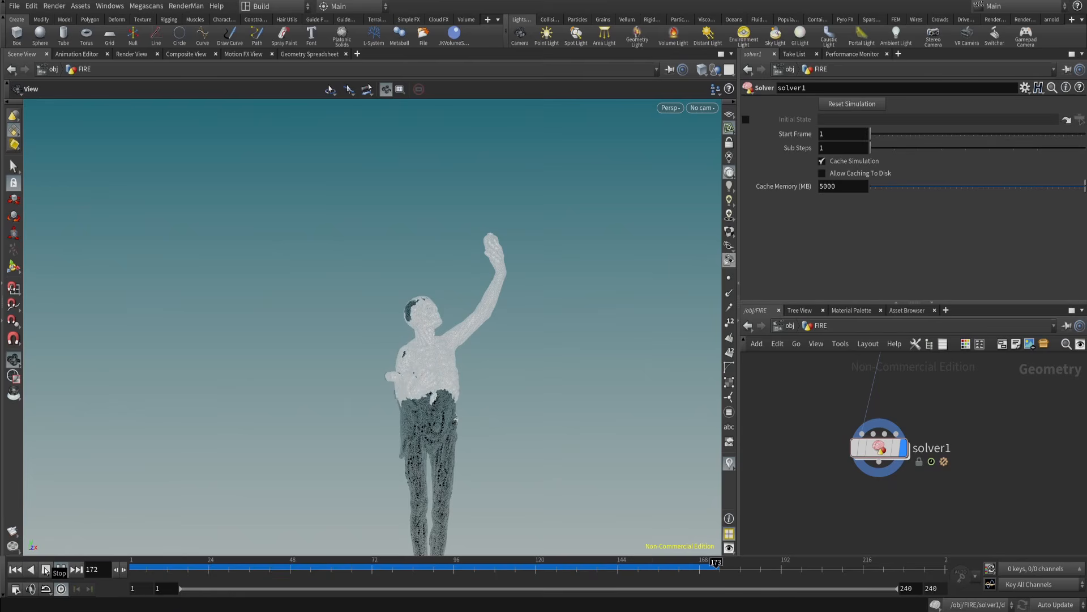
{"action": "left_click", "coordinate": [46, 571]}
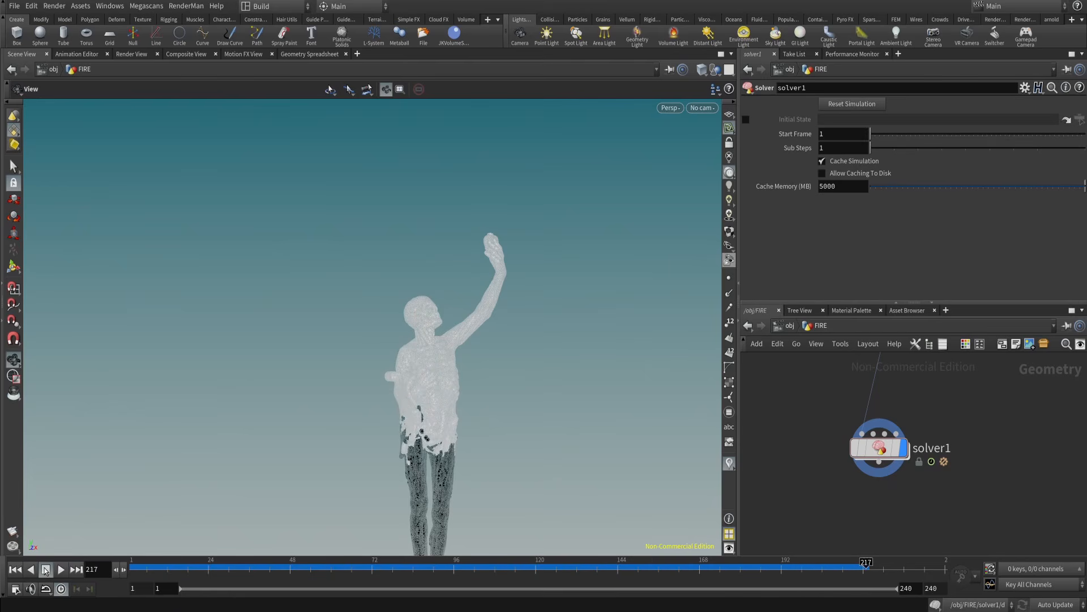
{"action": "middle_click_drag", "start_coordinate": [458, 369], "coordinate": [453, 328]}
{"action": "middle_click_drag", "start_coordinate": [516, 342], "coordinate": [503, 399]}
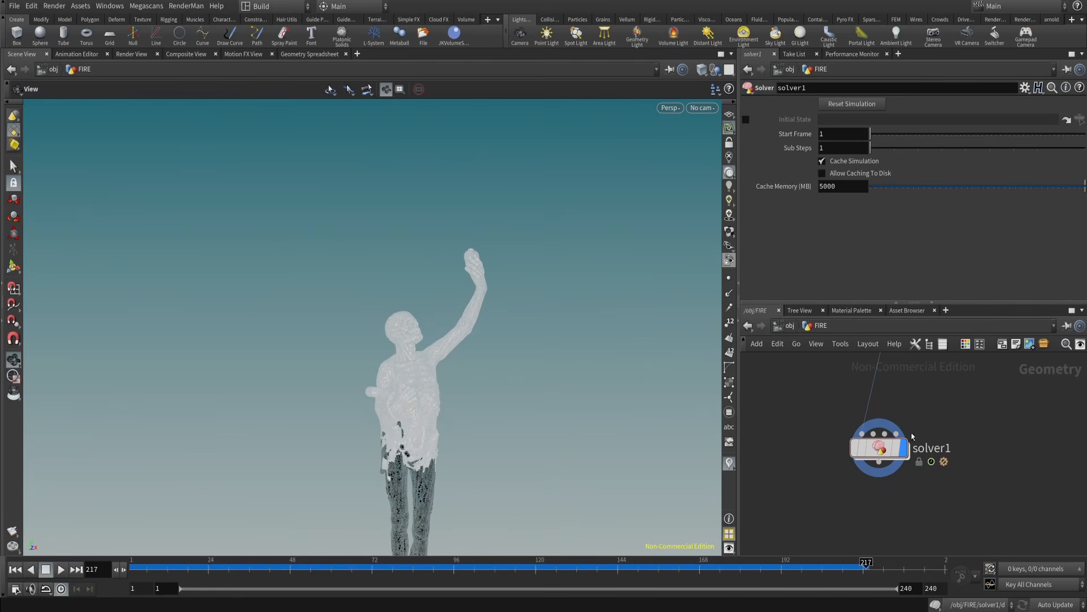
- Review the foreach code of attribwrangle1 inside solver1 and check the node info of color2 in the FIRE network
{"action": "double_click", "coordinate": [890, 448]}
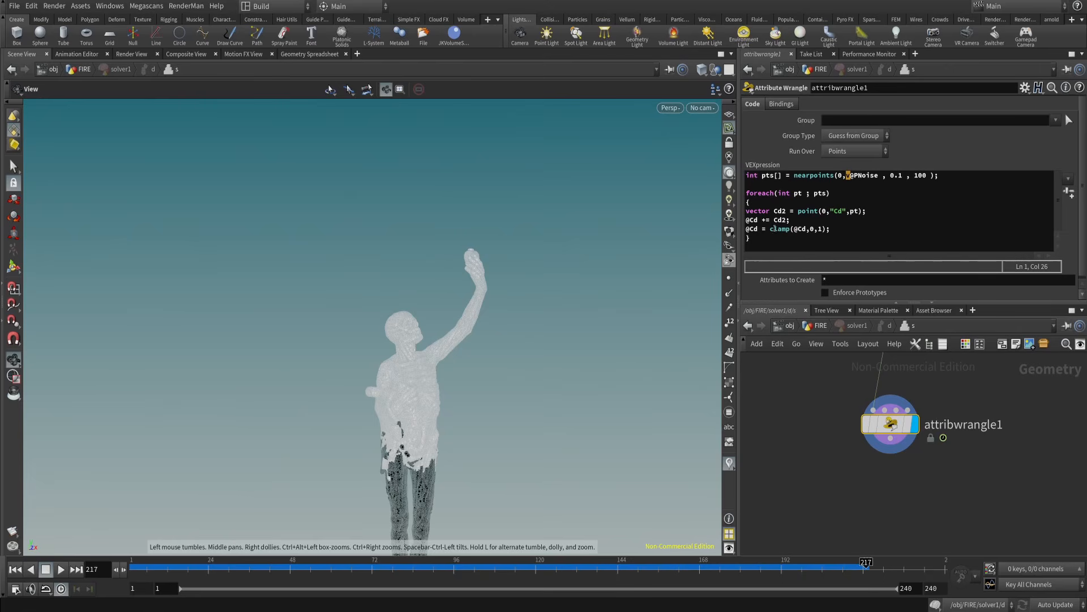
{"action": "left_click", "coordinate": [829, 229]}
{"action": "middle_click_drag", "start_coordinate": [929, 394], "coordinate": [934, 478]}
{"action": "key", "text": "u"}
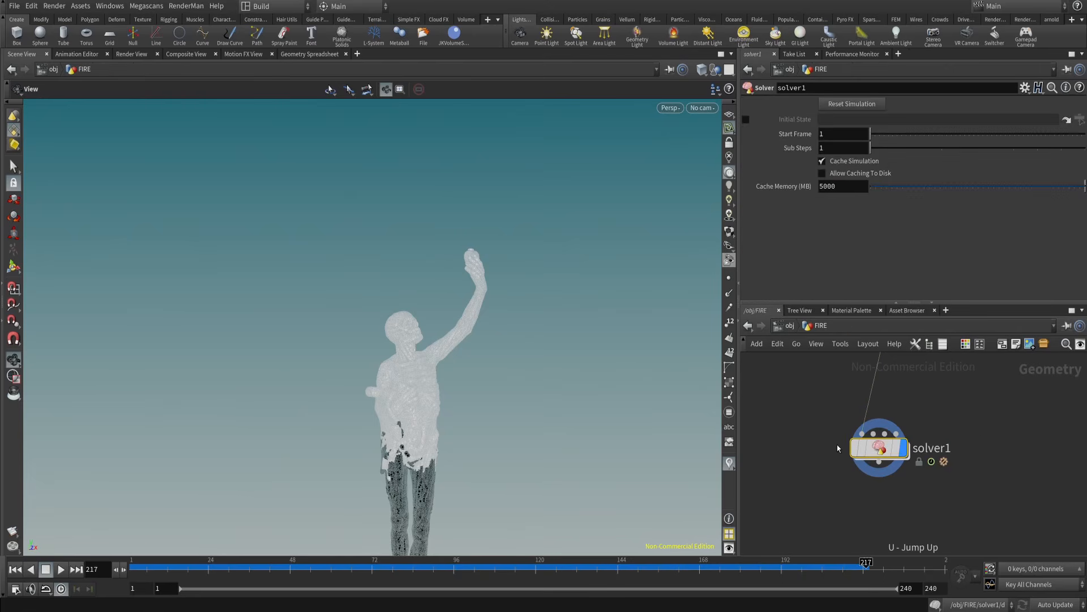
{"action": "middle_click_drag", "start_coordinate": [929, 403], "coordinate": [911, 486]}
{"action": "middle_click", "coordinate": [867, 419]}
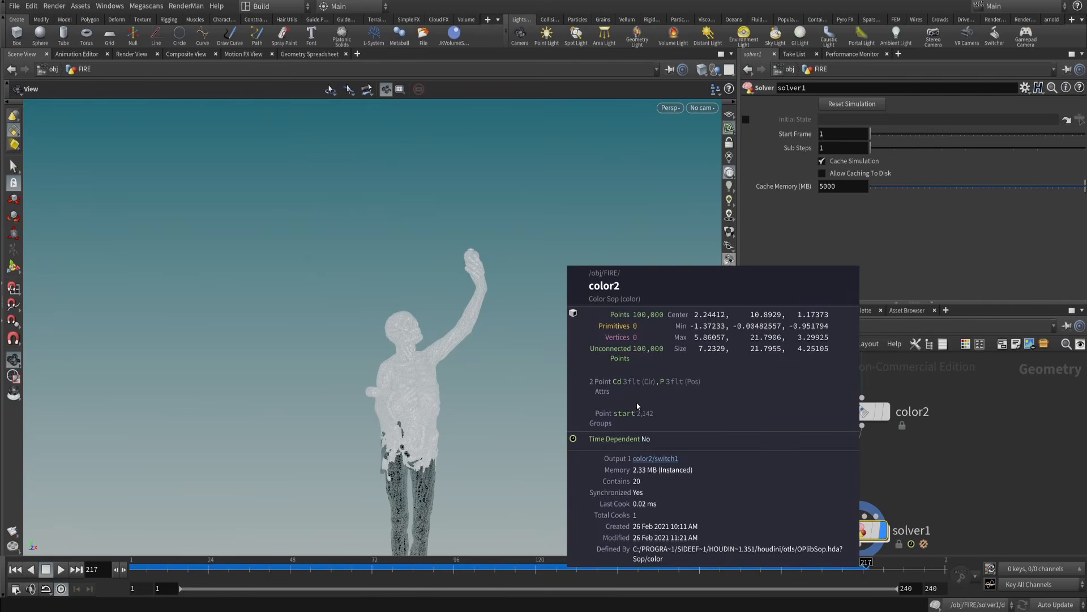
{"action": "middle_click_drag", "start_coordinate": [848, 474], "coordinate": [870, 436]}
- Return to frame 1 and inspect the border between white and black points at the statue's wrist
{"action": "left_click_drag", "start_coordinate": [179, 563], "coordinate": [107, 560]}
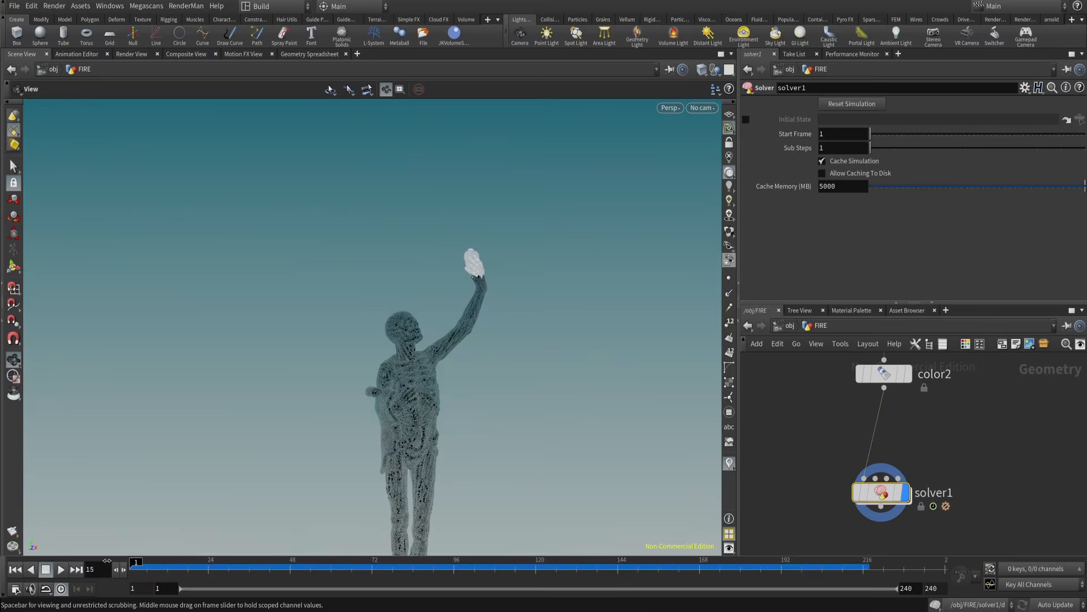
{"action": "scroll", "coordinate": [478, 309], "scroll_direction": "up", "scroll_amount": 5}
{"action": "middle_click_drag", "start_coordinate": [536, 192], "coordinate": [470, 330]}
{"action": "scroll", "coordinate": [470, 332], "scroll_direction": "up", "scroll_amount": 3}
{"action": "middle_click_drag", "start_coordinate": [500, 223], "coordinate": [466, 328]}
{"action": "scroll", "coordinate": [466, 328], "scroll_direction": "up", "scroll_amount": 8}
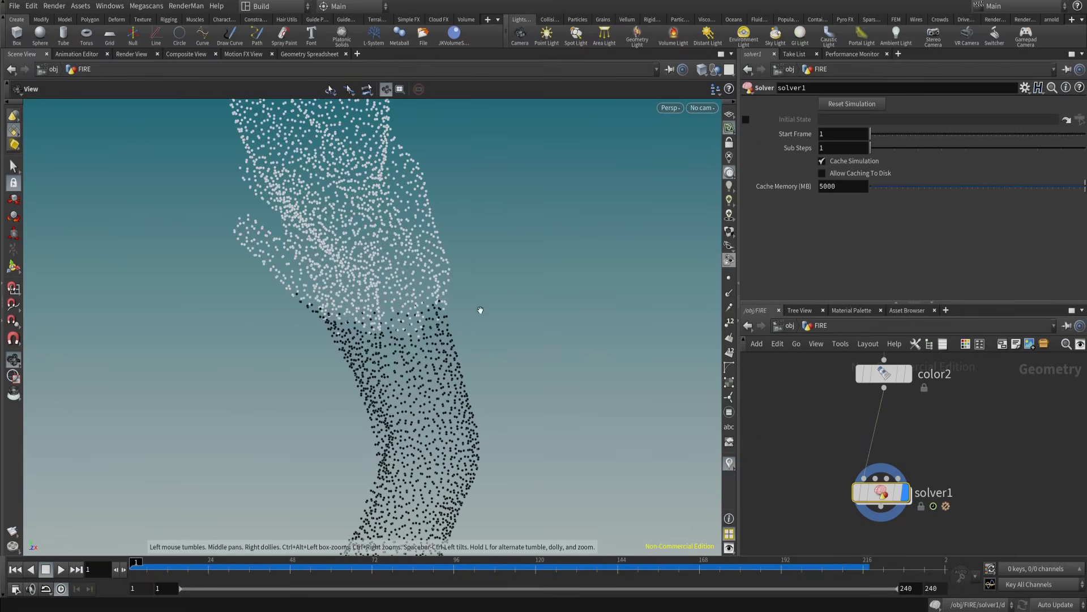
{"action": "scroll", "coordinate": [480, 310], "scroll_direction": "down", "scroll_amount": 3}
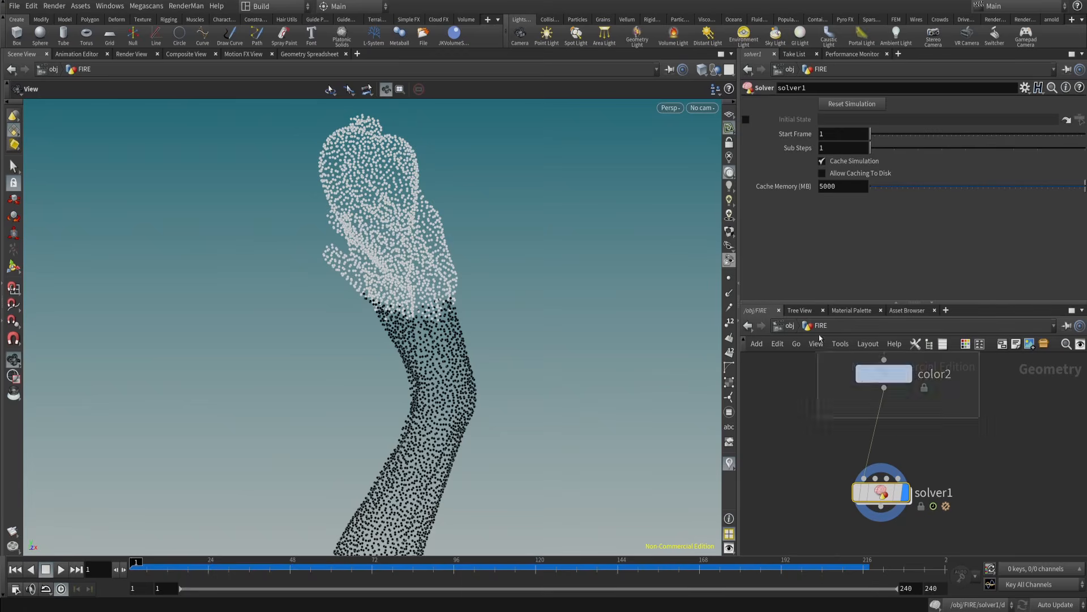
{"action": "left_click", "coordinate": [882, 375]}
{"action": "double_click", "coordinate": [886, 503]}
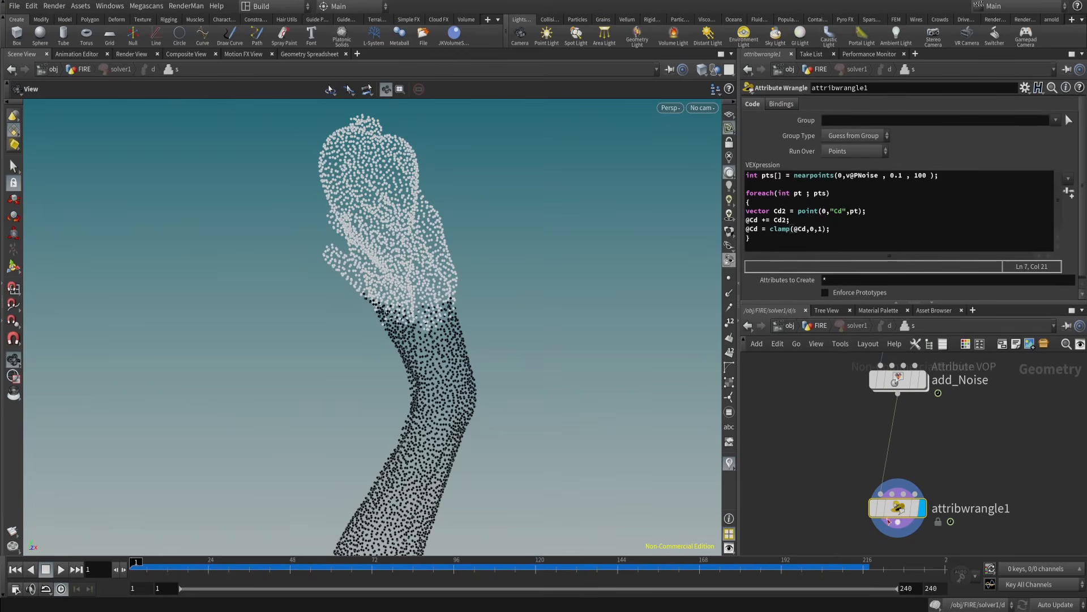
{"action": "left_click", "coordinate": [849, 231]}
{"action": "key", "text": "Return"}
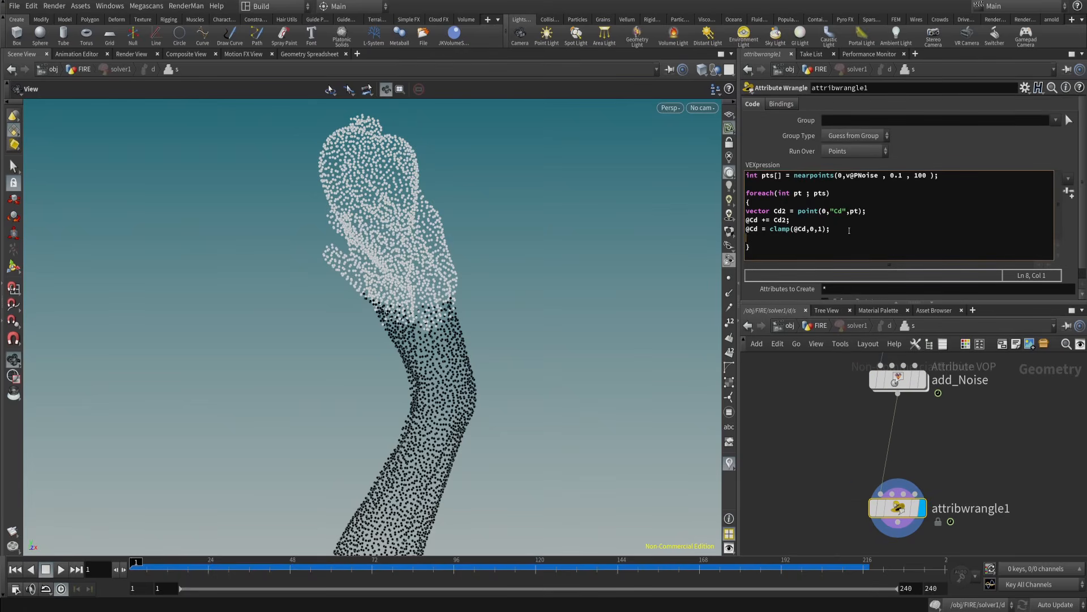
{"action": "type", "text": "se"}
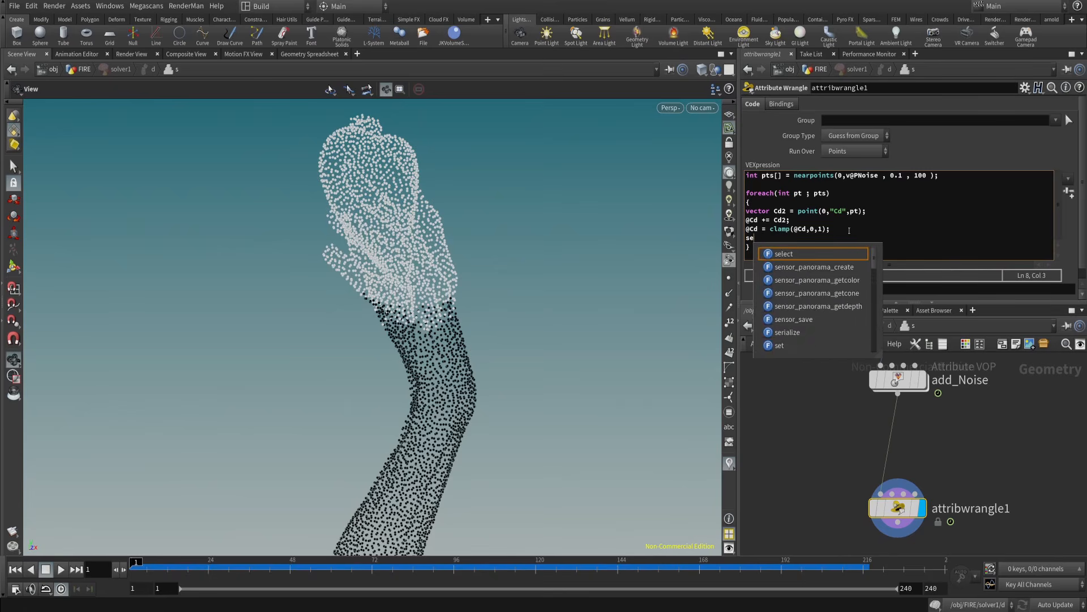
{"action": "type", "text": "tpoin"}
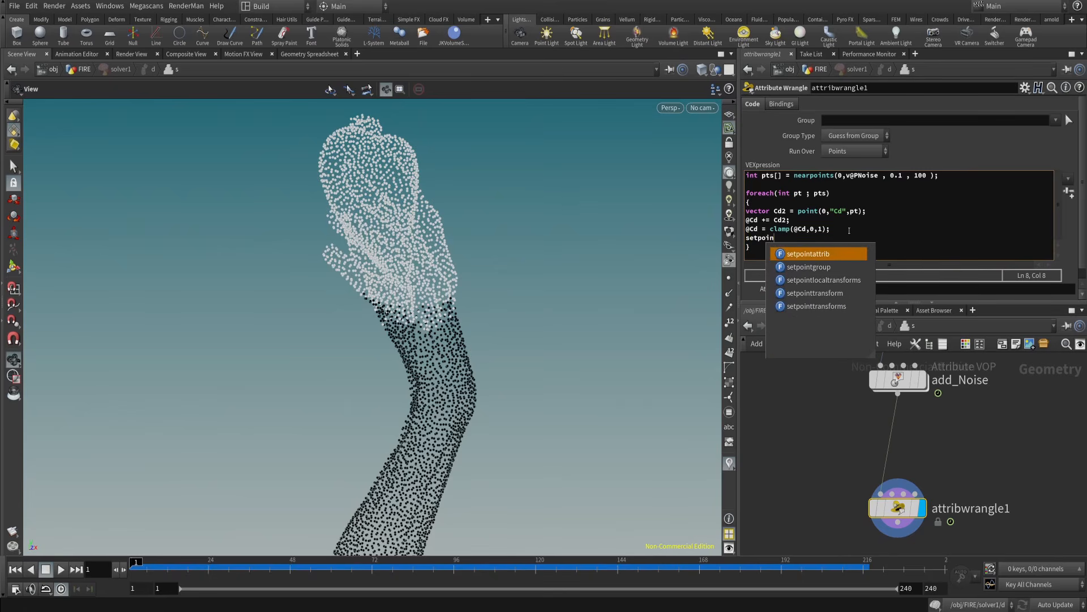
{"action": "key", "text": "Down"}
{"action": "key", "text": "Return"}
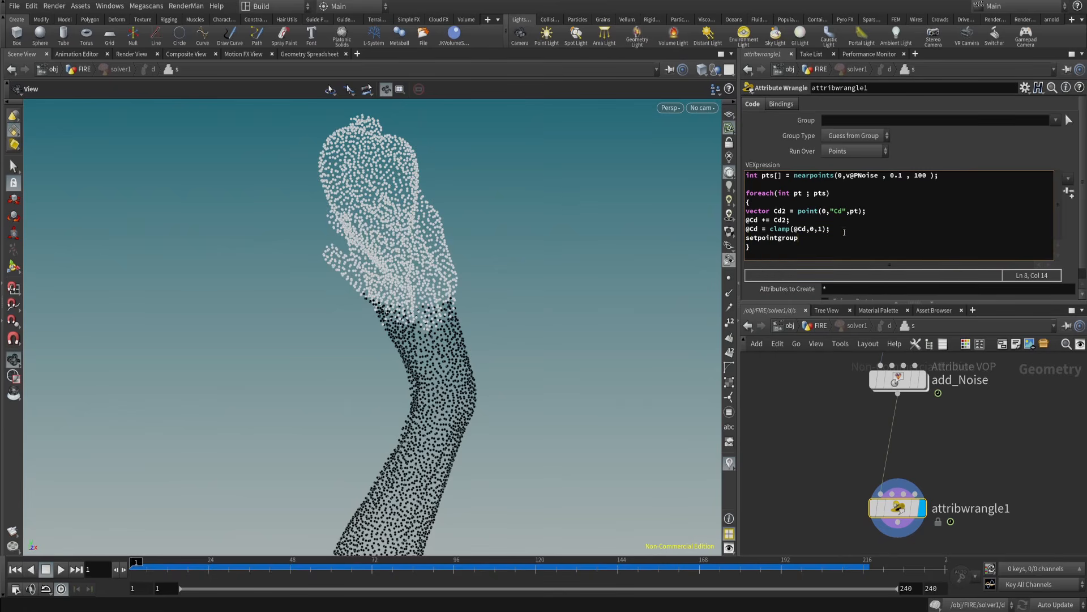
{"action": "key", "text": "shift+Home"}
{"action": "key", "text": "BackSpace"}
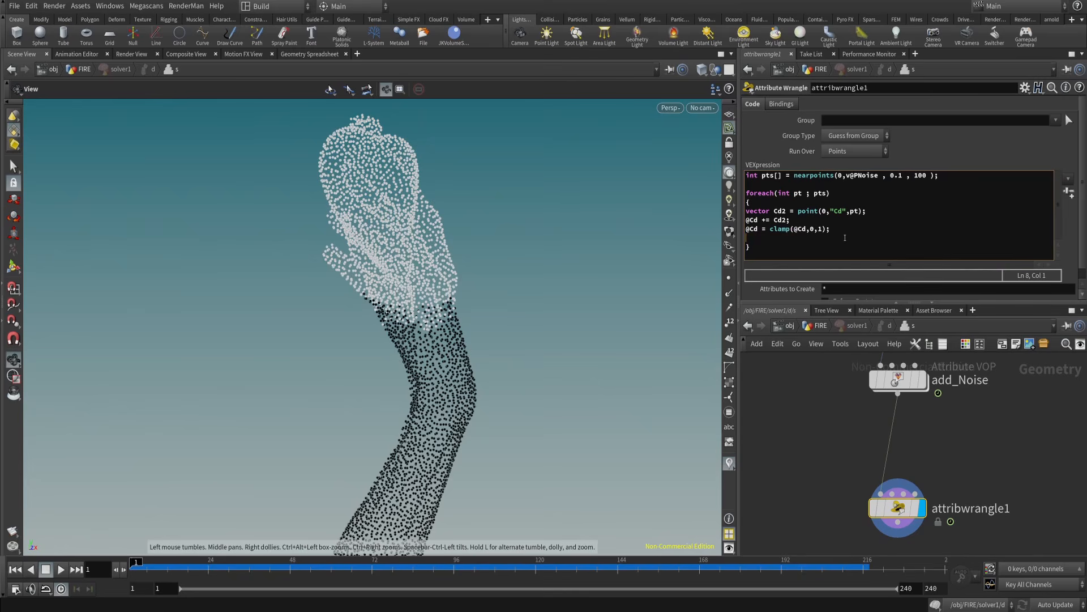
- Highlight the three Cd lines of the foreach loop in attribwrangle1 and view the raised arm
{"action": "key", "text": "shift+Up"}
{"action": "key", "text": "shift+Up"}
{"action": "key", "text": "shift+Home"}
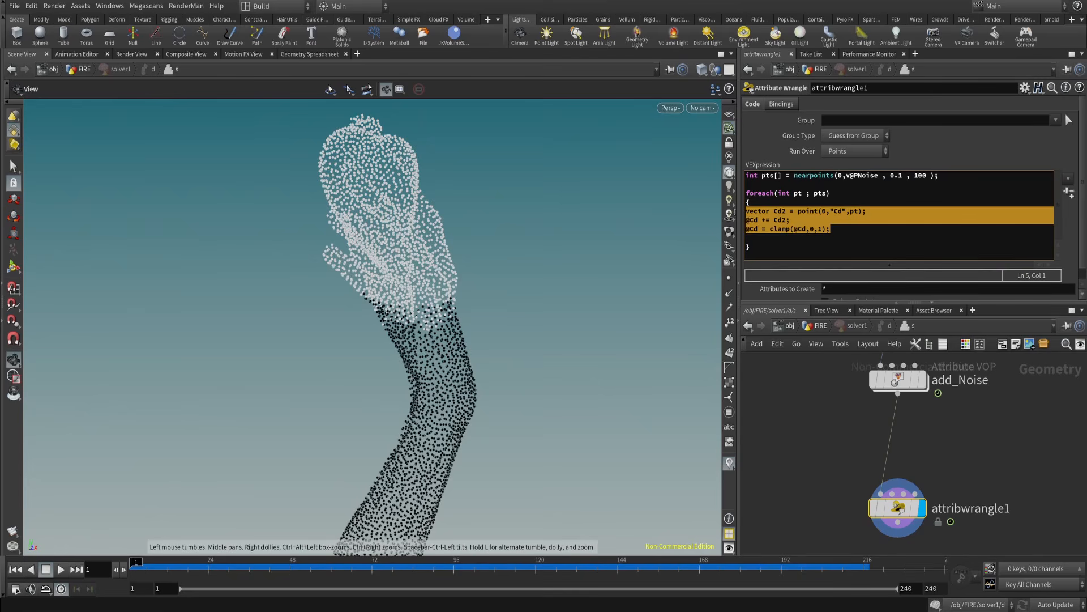
{"action": "middle_click_drag", "start_coordinate": [819, 452], "coordinate": [819, 413]}
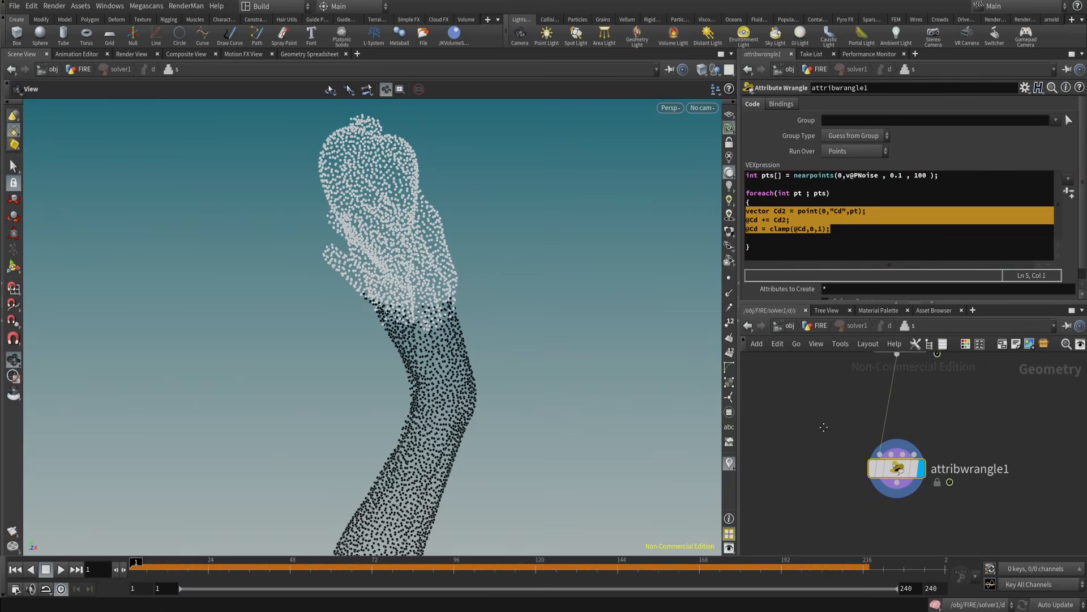
{"action": "left_click_drag", "start_coordinate": [454, 272], "coordinate": [418, 267]}
{"action": "right_click_drag", "start_coordinate": [418, 266], "coordinate": [426, 303]}
{"action": "left_click_drag", "start_coordinate": [427, 303], "coordinate": [449, 336]}
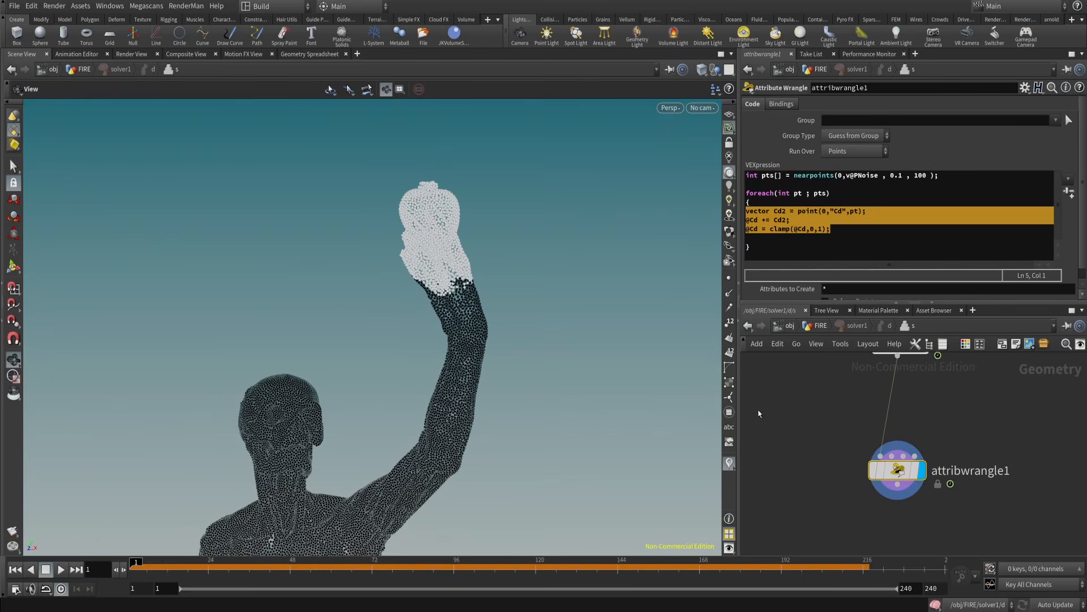
- Replay the simulation at the FIRE level from the first frame, examine the spread along the wrist, and scrub back to frame 1
{"action": "left_click_drag", "start_coordinate": [795, 410], "coordinate": [994, 540]}
{"action": "left_click", "coordinate": [17, 569]}
{"action": "left_click", "coordinate": [61, 569]}
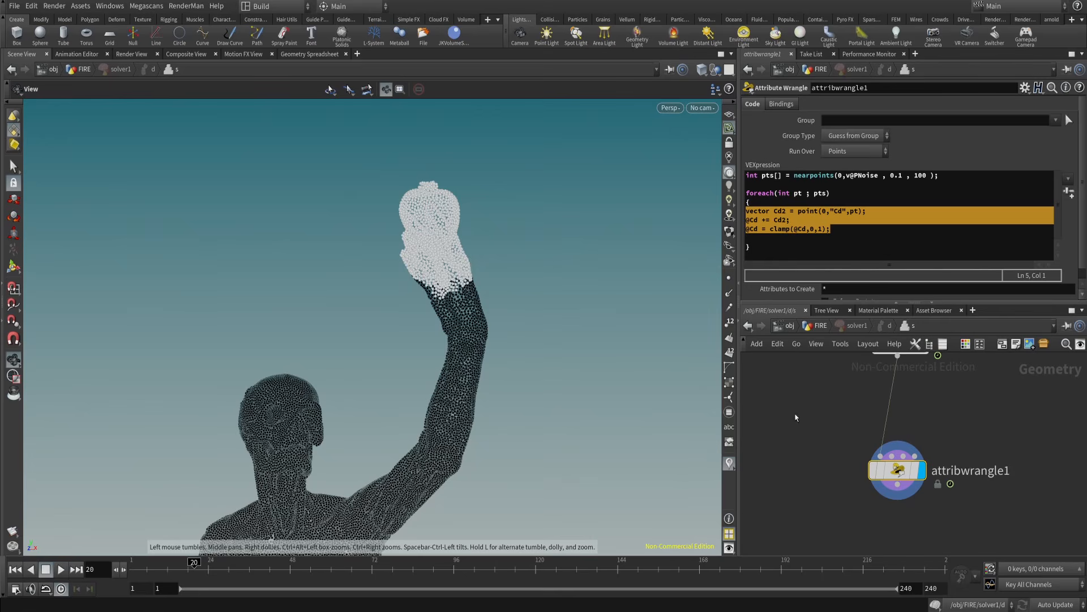
{"action": "key", "text": "u"}
{"action": "left_click", "coordinate": [15, 569]}
{"action": "left_click", "coordinate": [61, 570]}
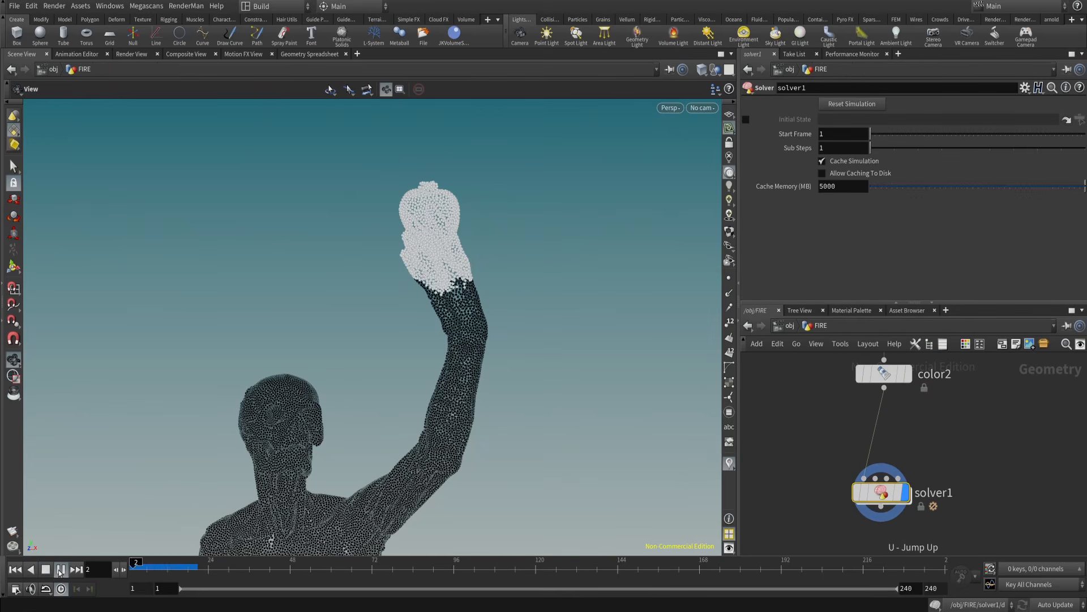
{"action": "left_click", "coordinate": [61, 571]}
{"action": "left_click_drag", "start_coordinate": [411, 438], "coordinate": [395, 455]}
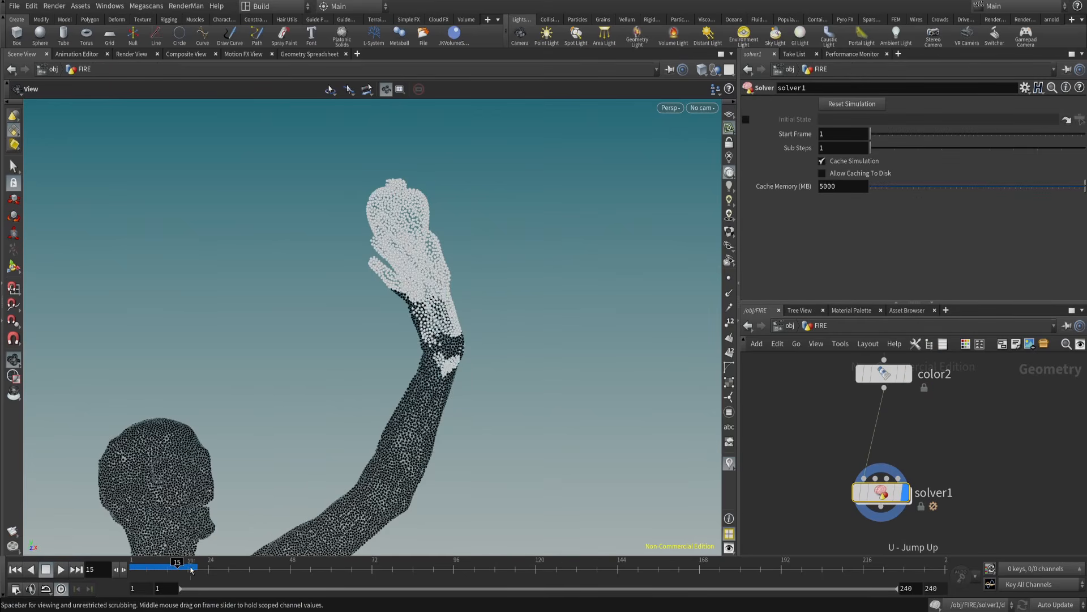
{"action": "left_click_drag", "start_coordinate": [191, 570], "coordinate": [131, 569]}
- Recheck the wrangle code inside solver1 and examine the hand and wrist points closely from the FIRE network
{"action": "double_click", "coordinate": [881, 492]}
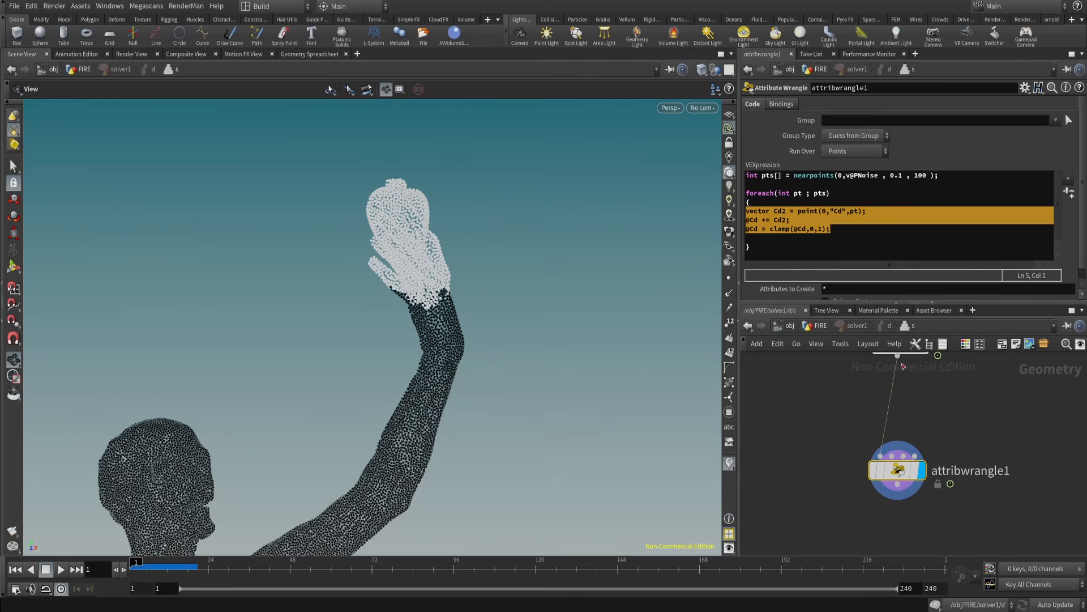
{"action": "left_click", "coordinate": [844, 240]}
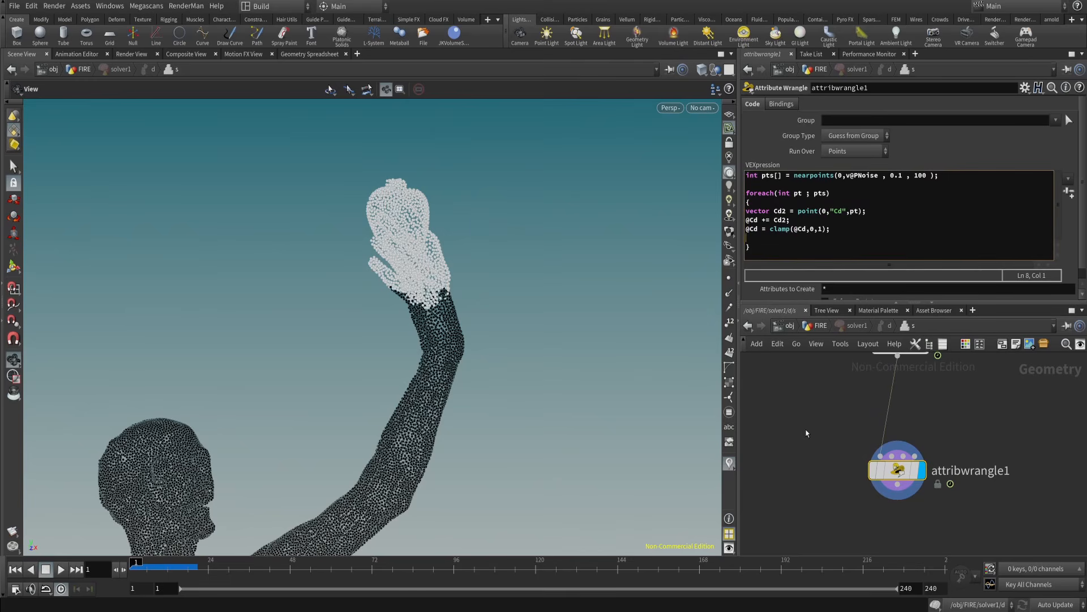
{"action": "key", "text": "u"}
{"action": "left_click_drag", "start_coordinate": [478, 328], "coordinate": [477, 288]}
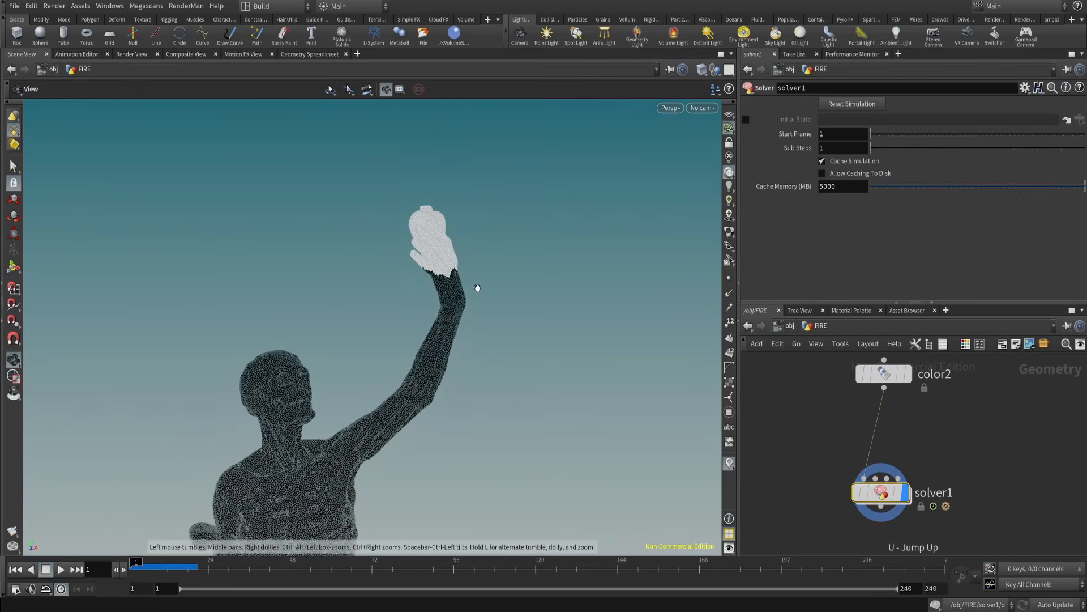
{"action": "right_click_drag", "start_coordinate": [478, 288], "coordinate": [426, 149]}
{"action": "right_click_drag", "start_coordinate": [481, 239], "coordinate": [563, 134]}
{"action": "middle_click_drag", "start_coordinate": [563, 134], "coordinate": [532, 228]}
{"action": "right_click_drag", "start_coordinate": [531, 227], "coordinate": [561, 223]}
{"action": "left_click_drag", "start_coordinate": [418, 302], "coordinate": [457, 314]}
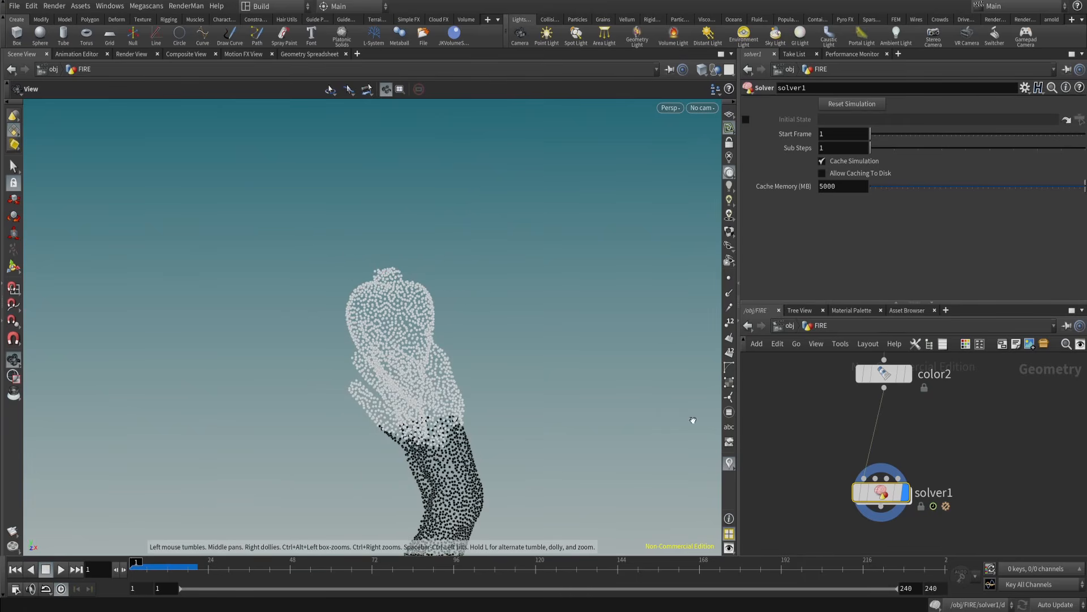
{"action": "left_click_drag", "start_coordinate": [541, 344], "coordinate": [491, 370]}
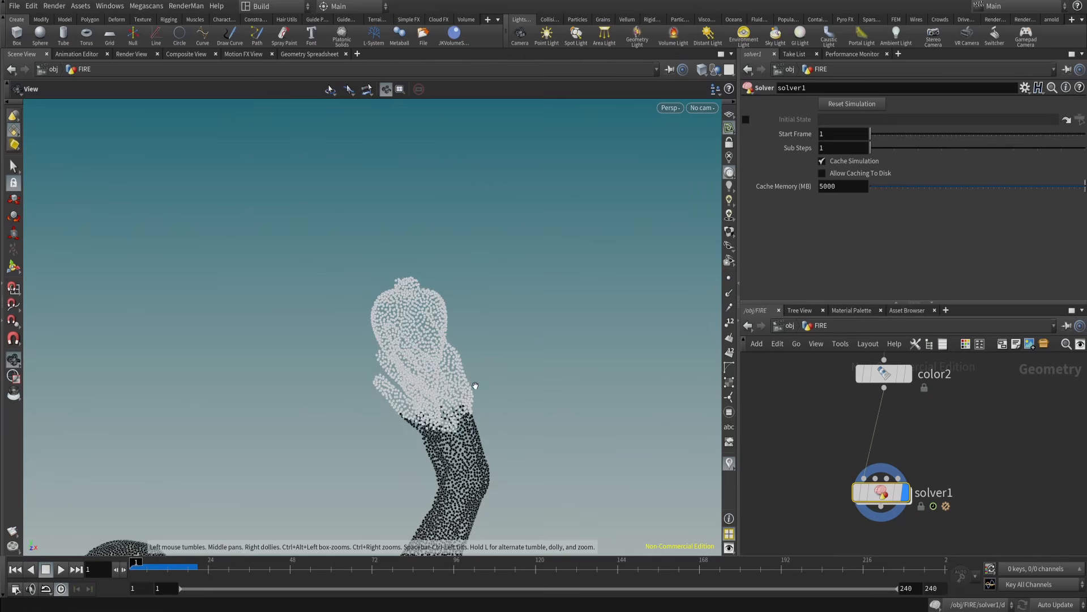
{"action": "middle_click_drag", "start_coordinate": [476, 386], "coordinate": [491, 287]}
{"action": "right_click_drag", "start_coordinate": [490, 287], "coordinate": [536, 289]}
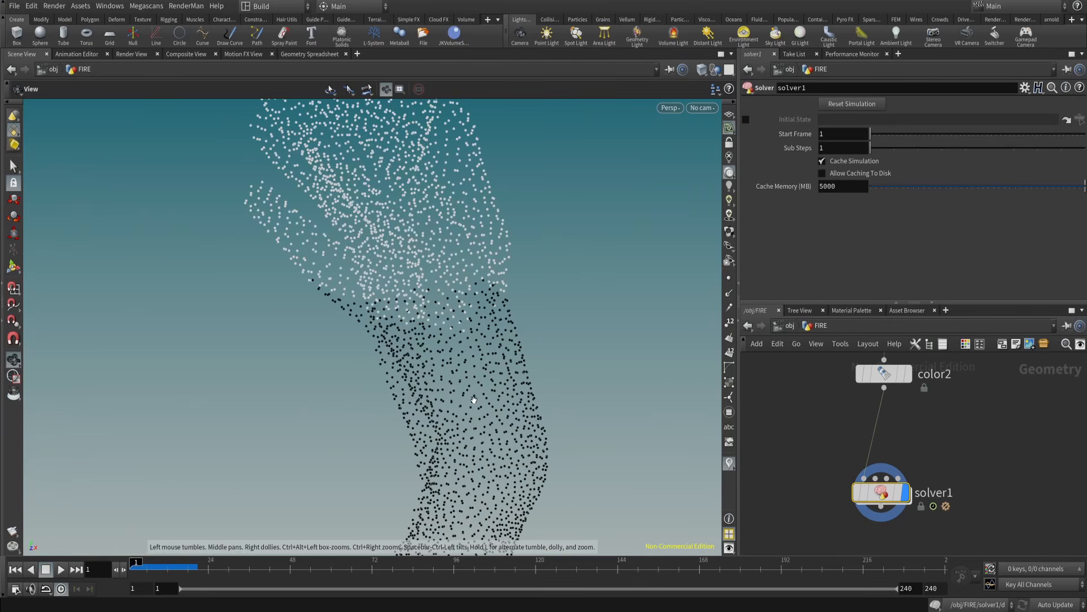
{"action": "right_click_drag", "start_coordinate": [457, 435], "coordinate": [517, 365]}
{"action": "middle_click_drag", "start_coordinate": [517, 364], "coordinate": [473, 341]}
- Compare the group used by color2 with the complete VEX code of attribwrangle1 inside solver1
{"action": "left_click", "coordinate": [885, 373]}
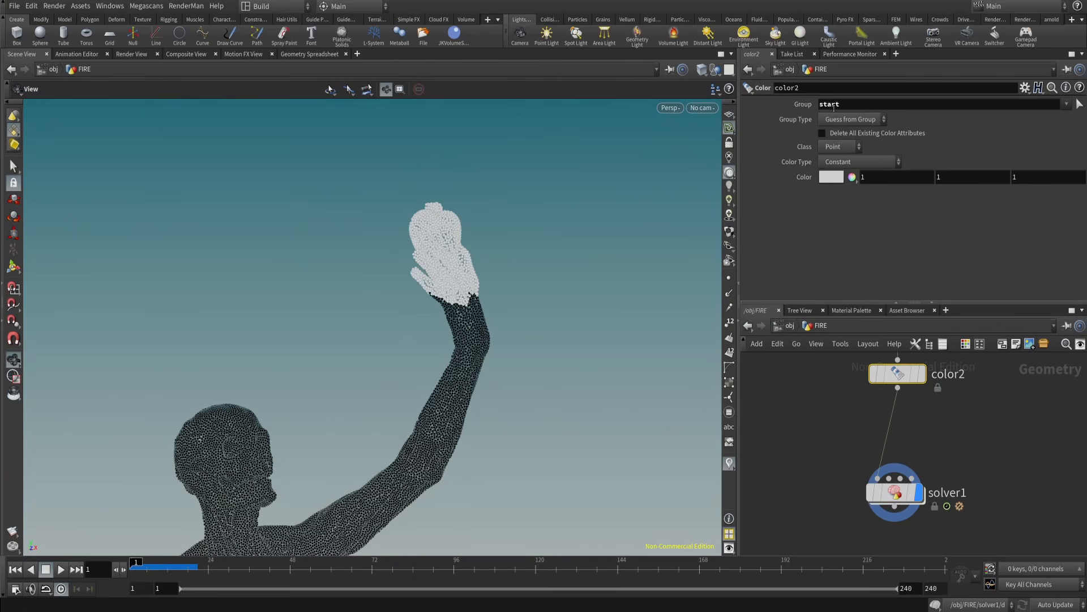
{"action": "left_click_drag", "start_coordinate": [374, 340], "coordinate": [452, 328]}
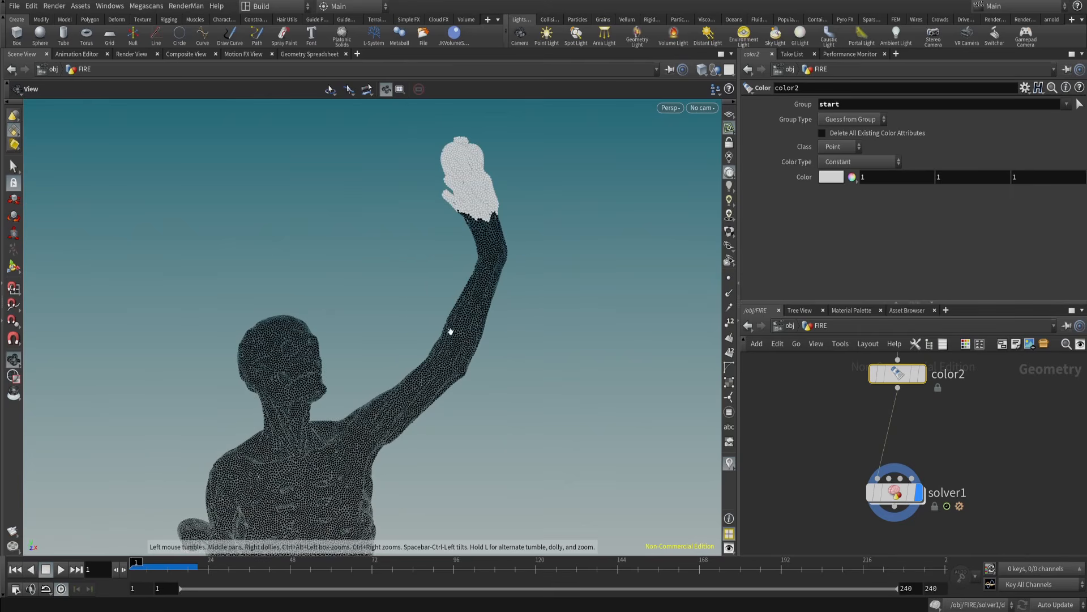
{"action": "double_click", "coordinate": [911, 502]}
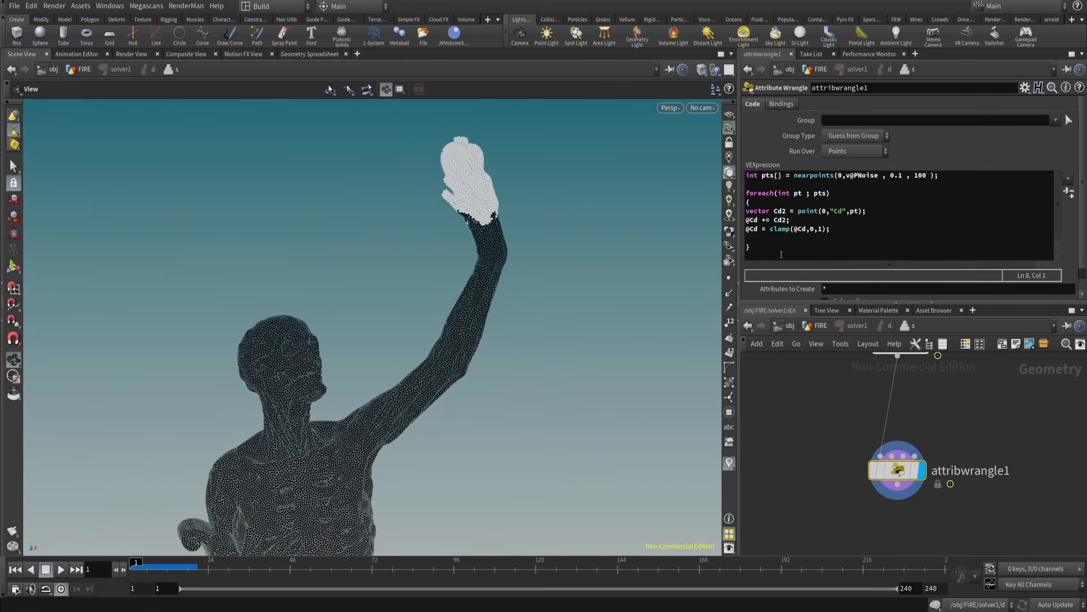
{"action": "key", "text": "ctrl+a"}
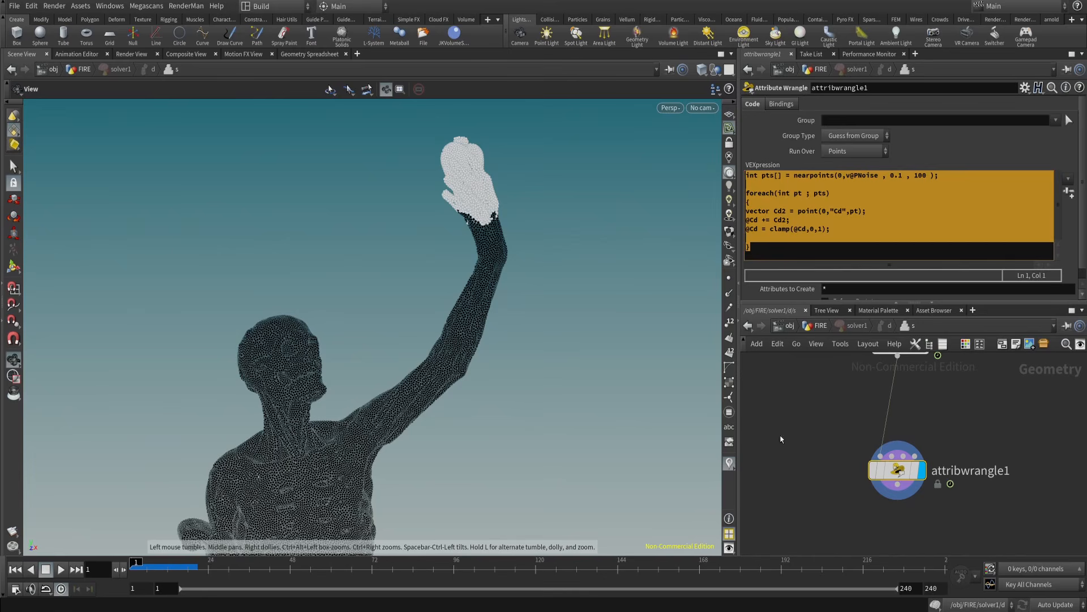
{"action": "key", "text": "u"}
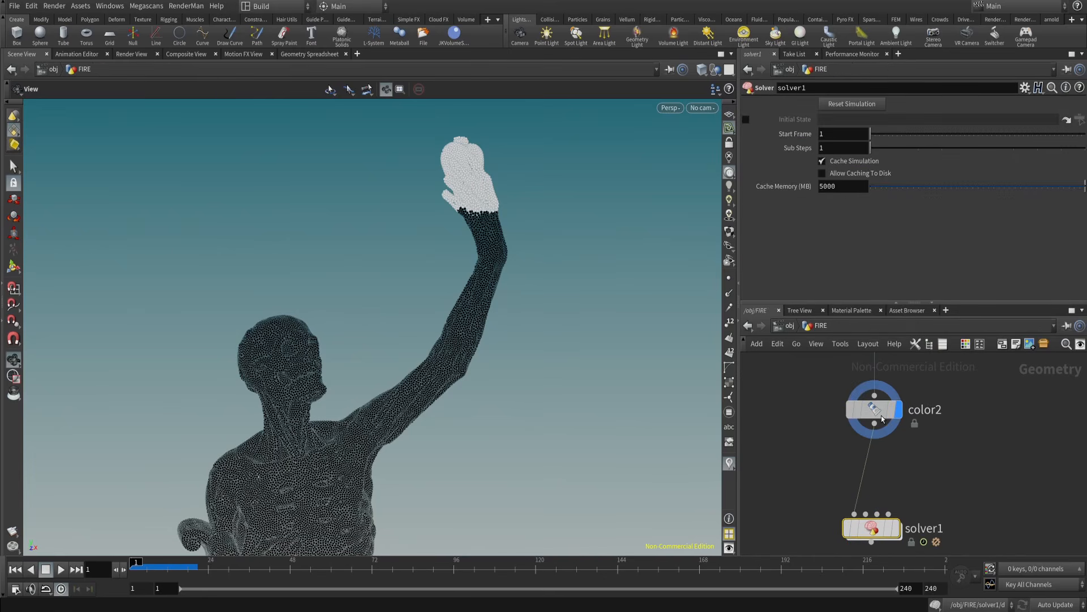
- Insert a Group Expression node between color2 and solver1 in the FIRE network
{"action": "left_click", "coordinate": [862, 406]}
{"action": "key", "text": "Tab"}
{"action": "type", "text": "grou"}
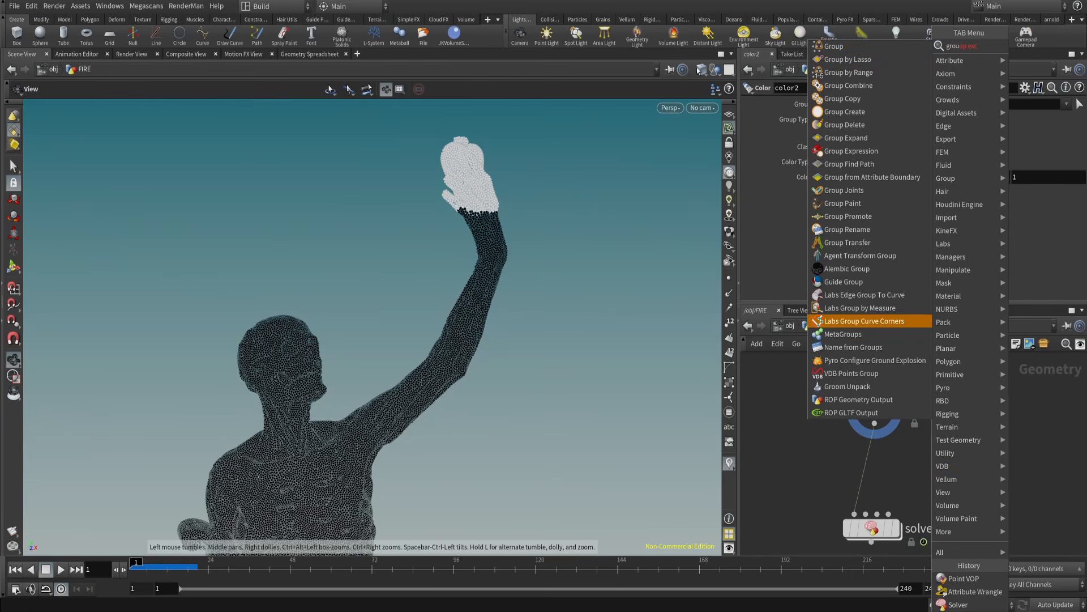
{"action": "left_click", "coordinate": [908, 156]}
{"action": "left_click", "coordinate": [862, 457]}
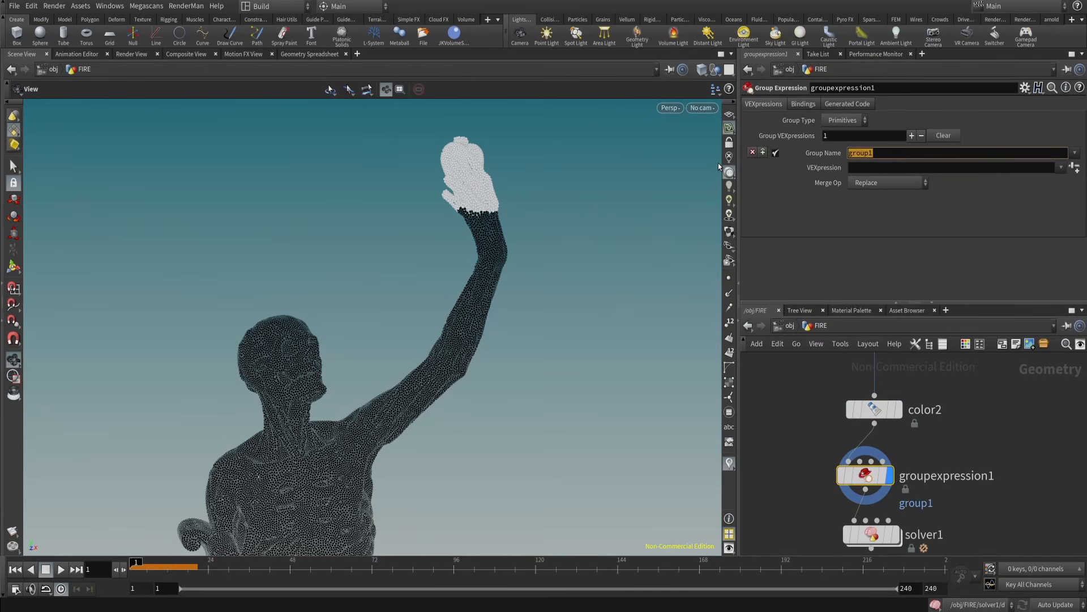
{"action": "type", "text": "Black"}
{"action": "key", "text": "Return"}
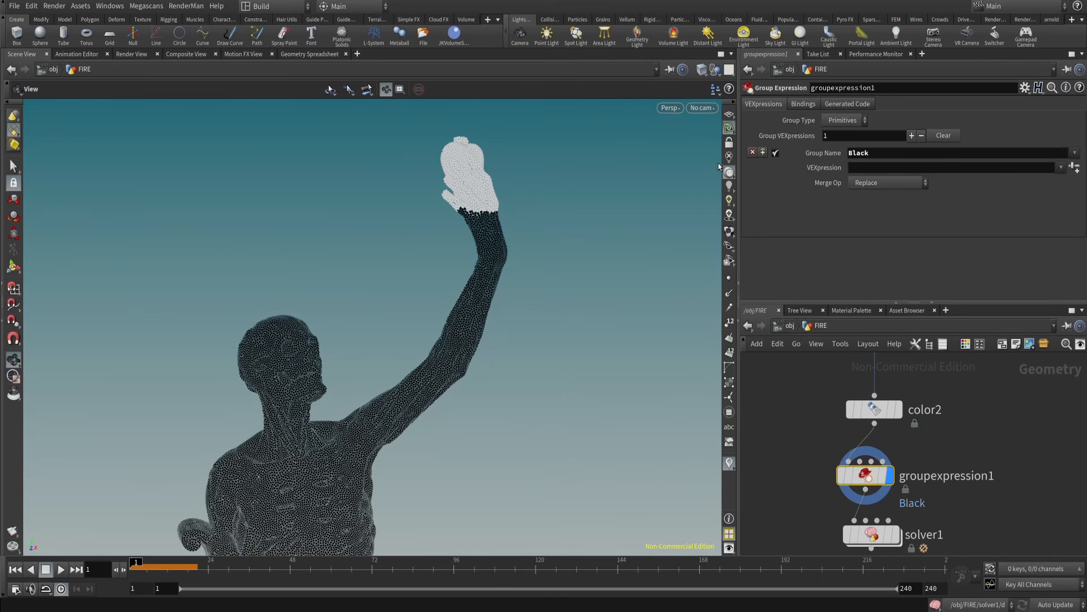
{"action": "left_click", "coordinate": [842, 120]}
{"action": "left_click", "coordinate": [843, 141]}
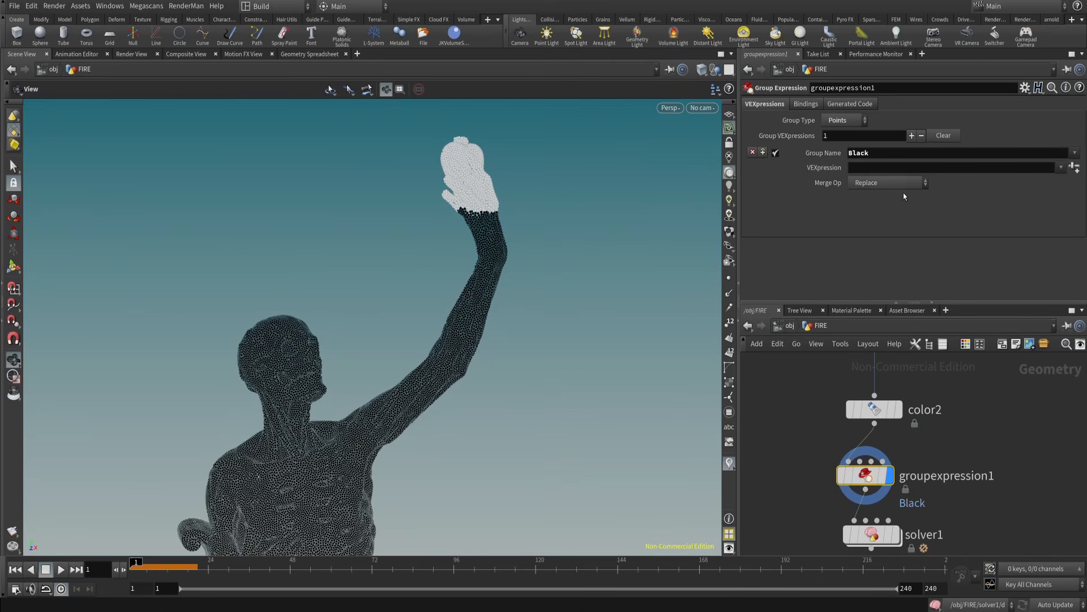
{"action": "left_click", "coordinate": [879, 169]}
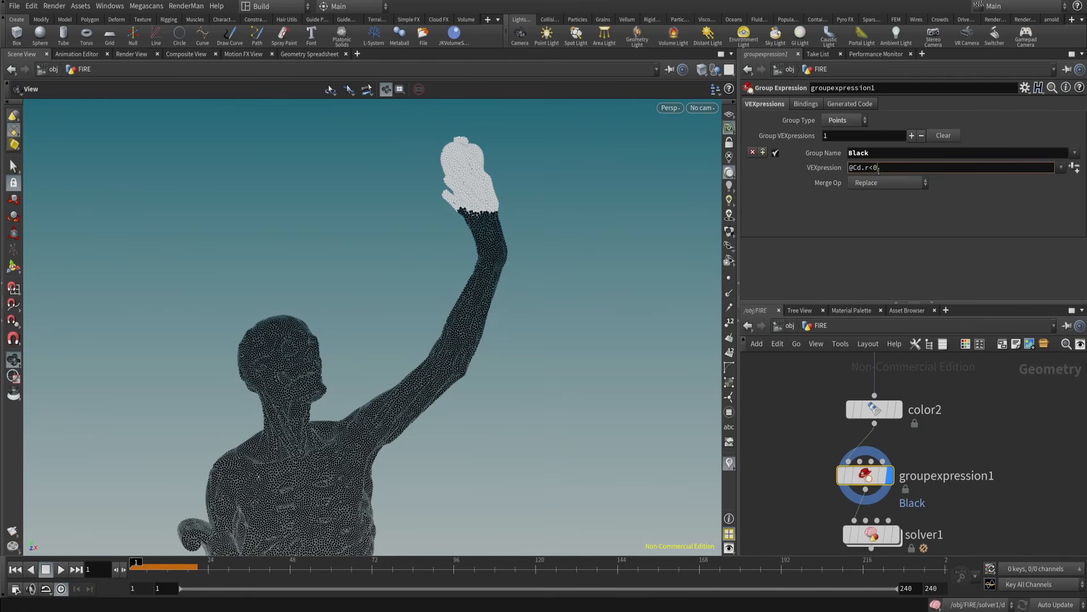
{"action": "key", "text": "Return"}
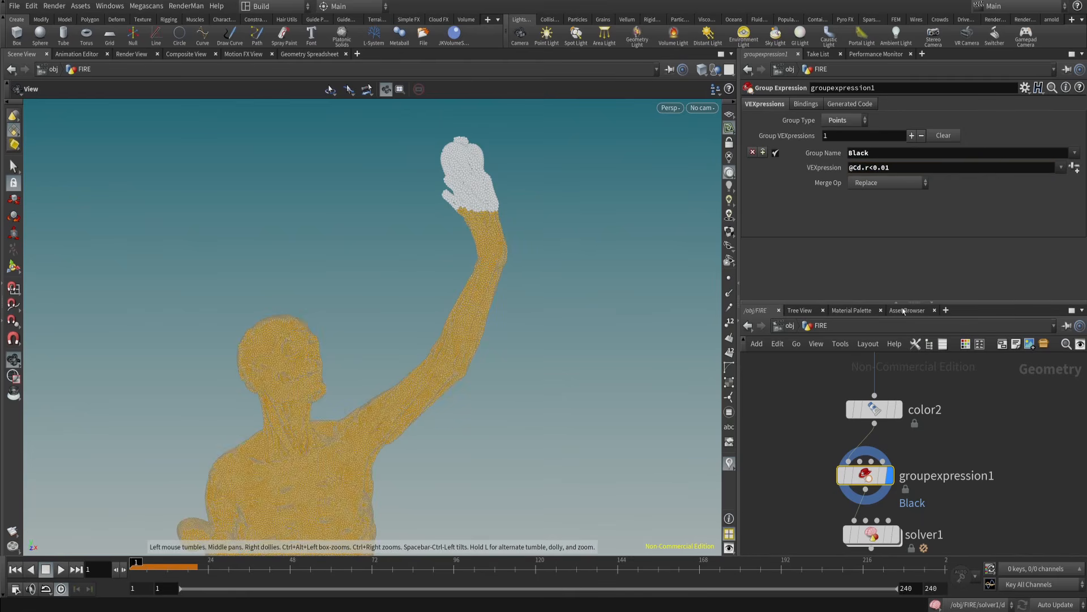
- Inside solver1, restrict attribwrangle1 to the Black group
{"action": "middle_click_drag", "start_coordinate": [962, 465], "coordinate": [967, 438]}
{"action": "right_click_drag", "start_coordinate": [523, 258], "coordinate": [493, 340]}
{"action": "middle_click_drag", "start_coordinate": [493, 339], "coordinate": [526, 257]}
{"action": "right_click_drag", "start_coordinate": [527, 257], "coordinate": [530, 313]}
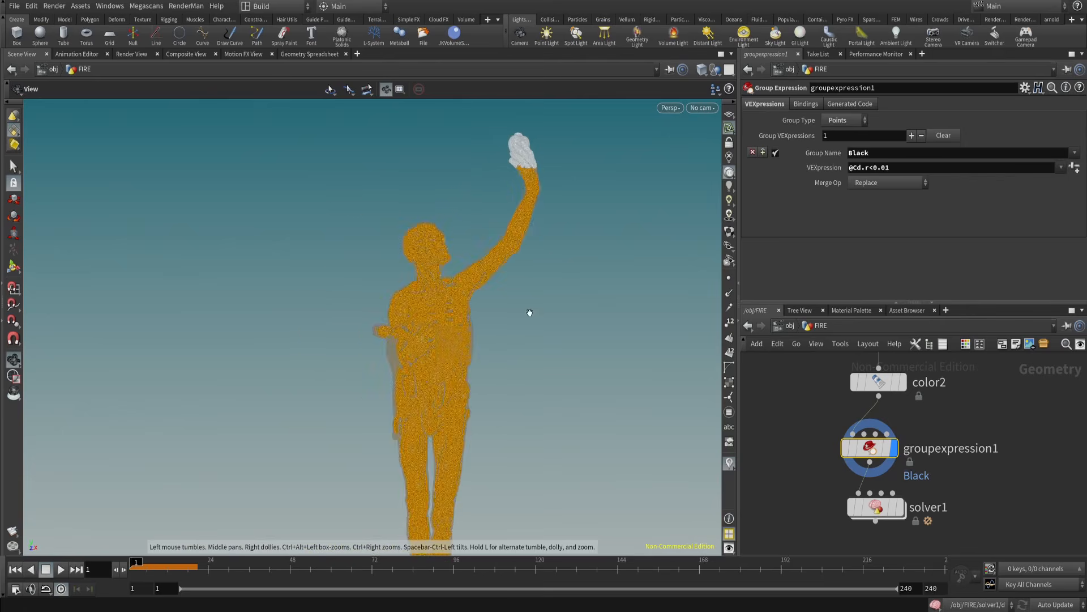
{"action": "mouse_move", "coordinate": [542, 330]}
{"action": "left_mouse_down"}
{"action": "mouse_move", "coordinate": [521, 334]}
{"action": "mouse_move", "coordinate": [559, 325]}
{"action": "left_mouse_up"}
{"action": "middle_click_drag", "start_coordinate": [882, 485], "coordinate": [880, 422]}
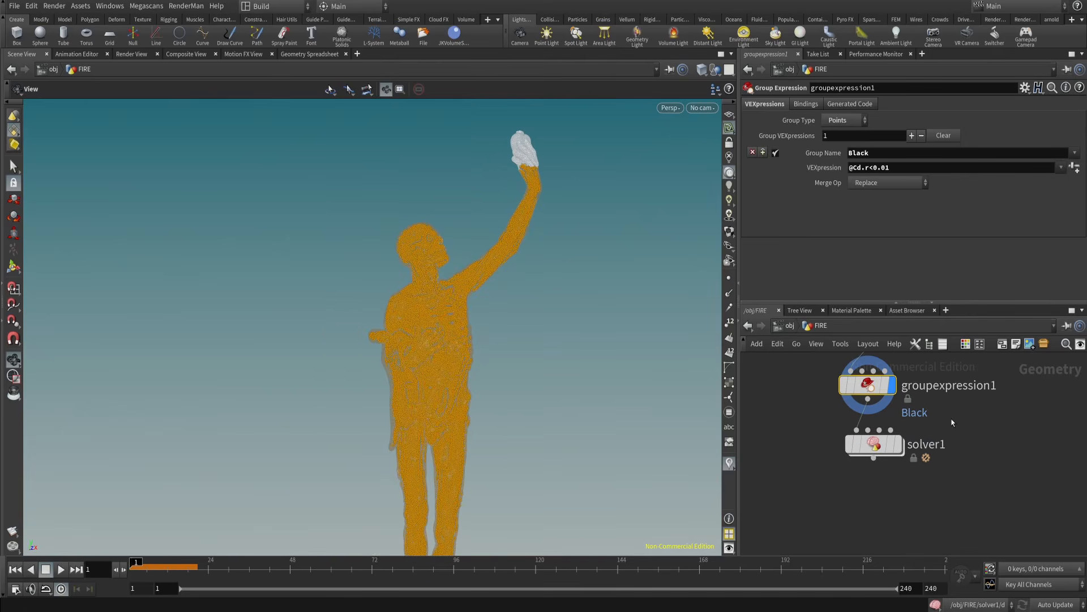
{"action": "double_click", "coordinate": [874, 451]}
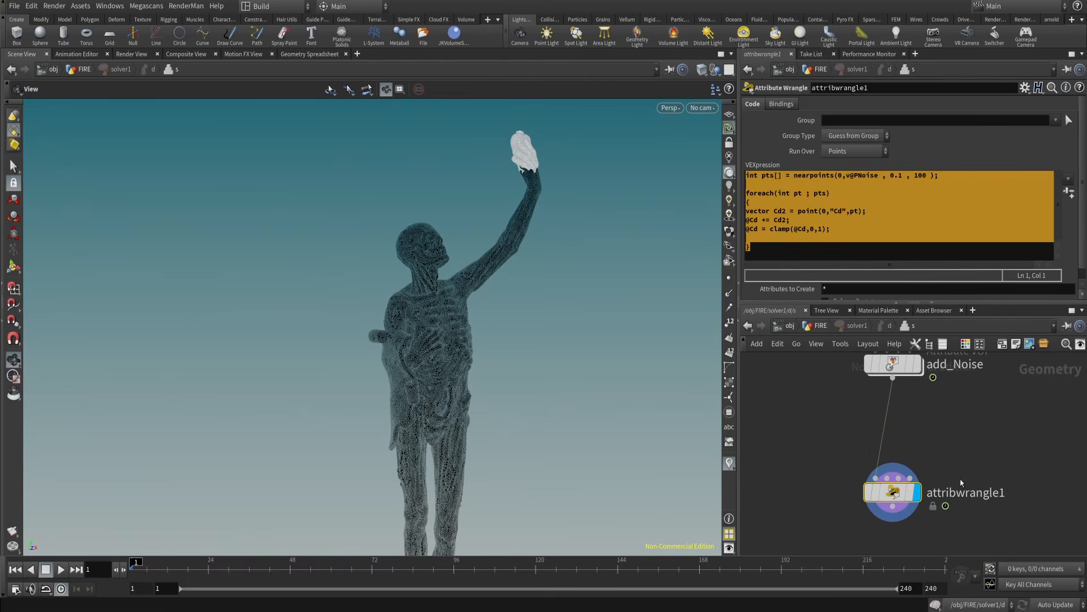
{"action": "left_click", "coordinate": [1057, 120]}
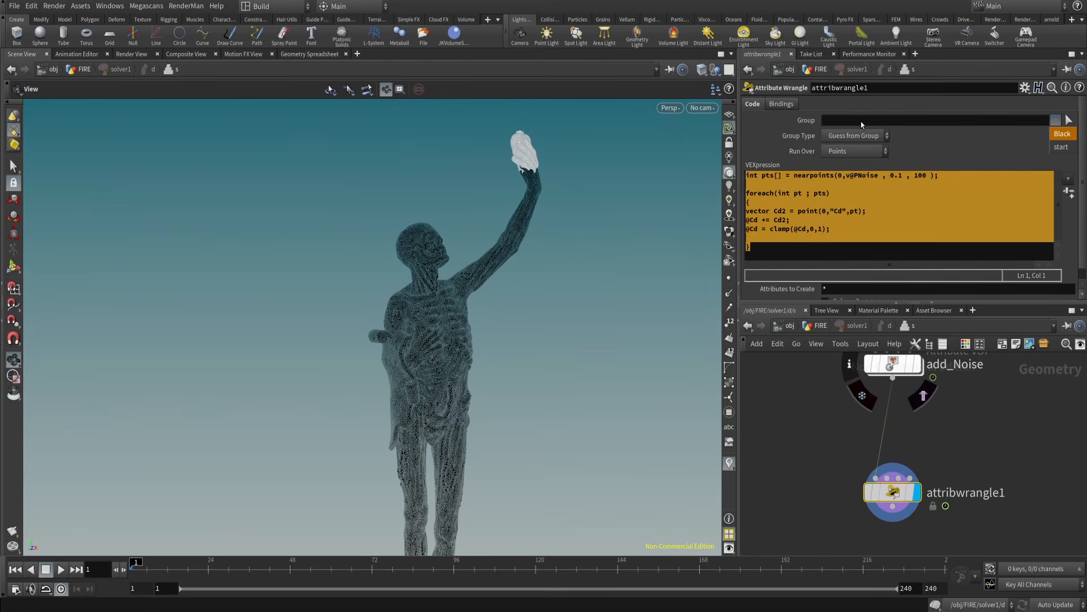
{"action": "left_click", "coordinate": [1063, 134]}
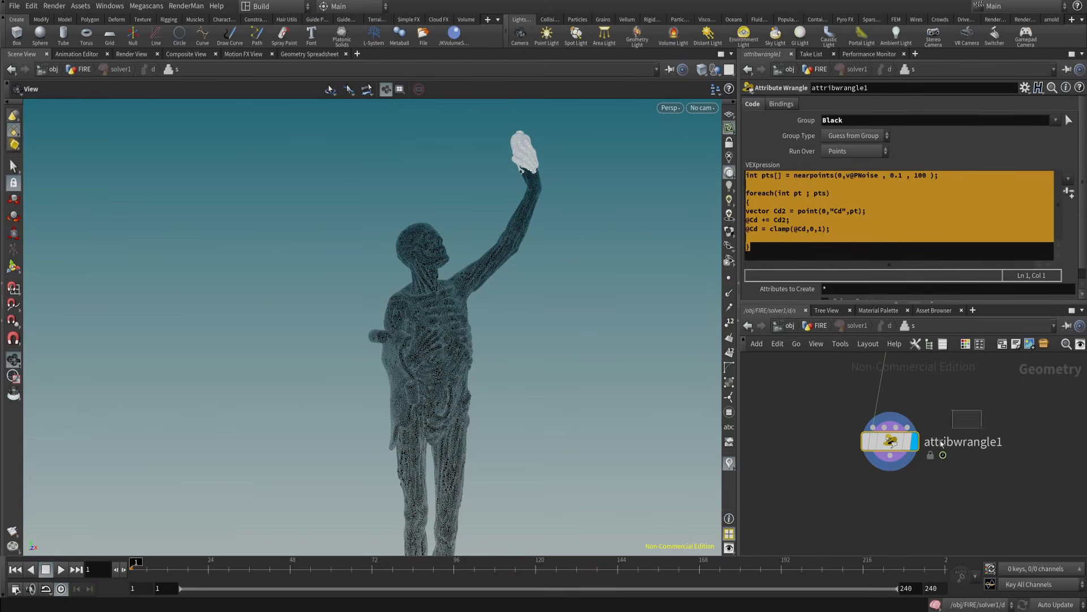
- Add a blank line above the clamp statement in attribwrangle1 and play the simulation at the FIRE level
{"action": "left_click", "coordinate": [872, 222]}
{"action": "key", "text": "Return"}
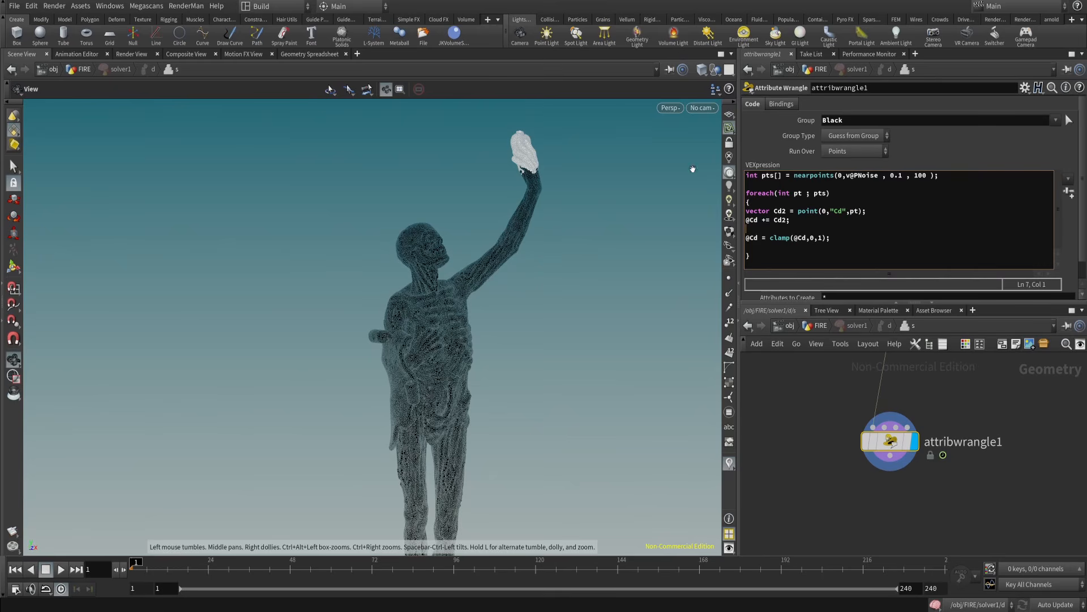
{"action": "key", "text": "u"}
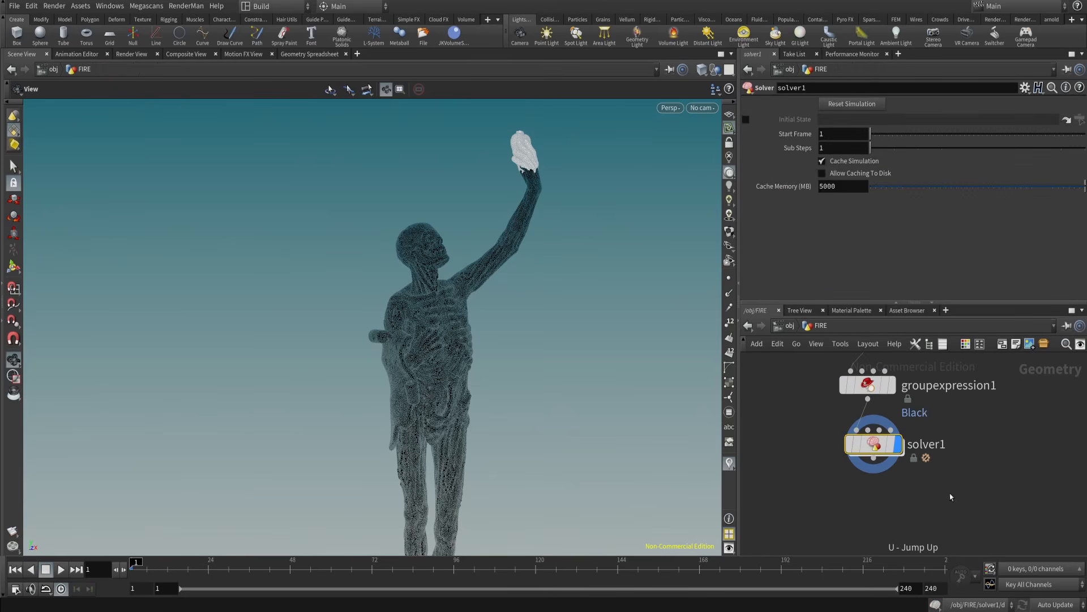
{"action": "left_click", "coordinate": [64, 571]}
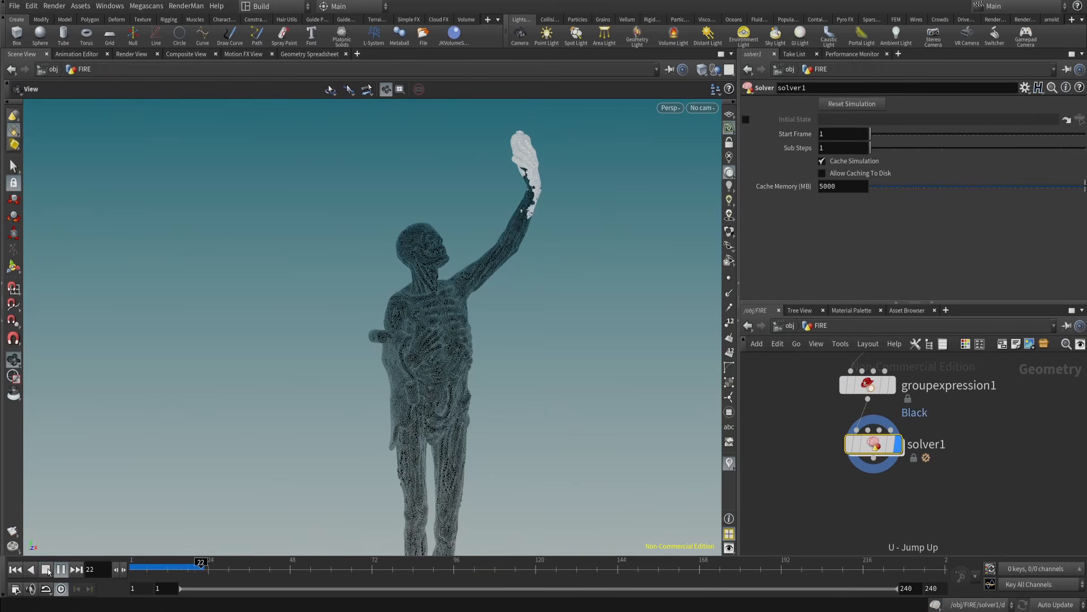
- Add a Color node, connect it to solver1's output, and display it
{"action": "middle_click_drag", "start_coordinate": [1003, 553], "coordinate": [958, 492]}
{"action": "left_click", "coordinate": [959, 491]}
{"action": "key", "text": "Tab"}
{"action": "type", "text": "color"}
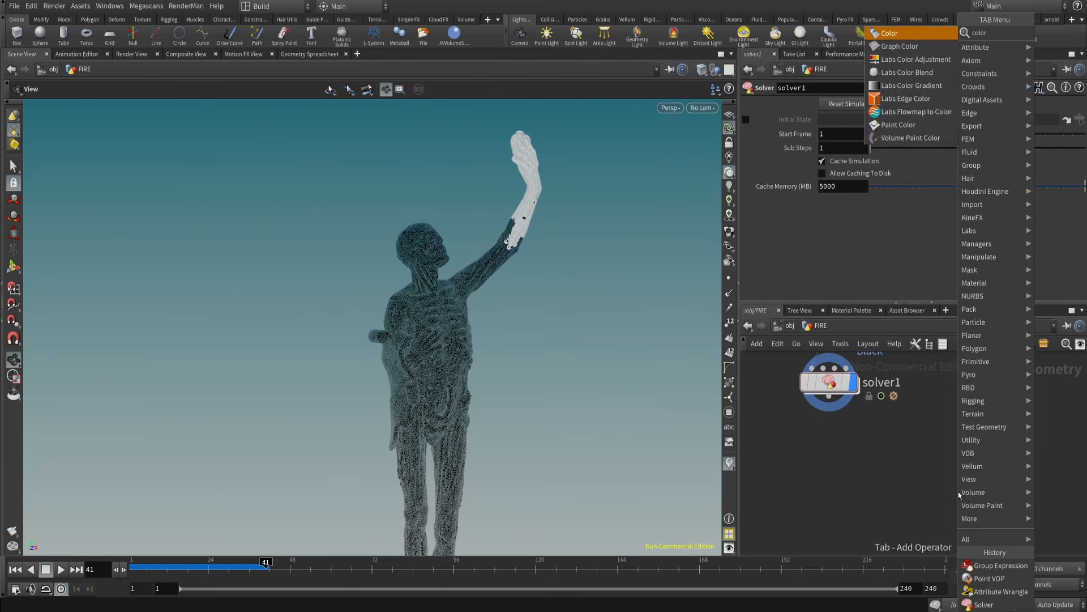
{"action": "key", "text": "Return"}
{"action": "left_click", "coordinate": [958, 491]}
{"action": "left_click_drag", "start_coordinate": [959, 478], "coordinate": [864, 394]}
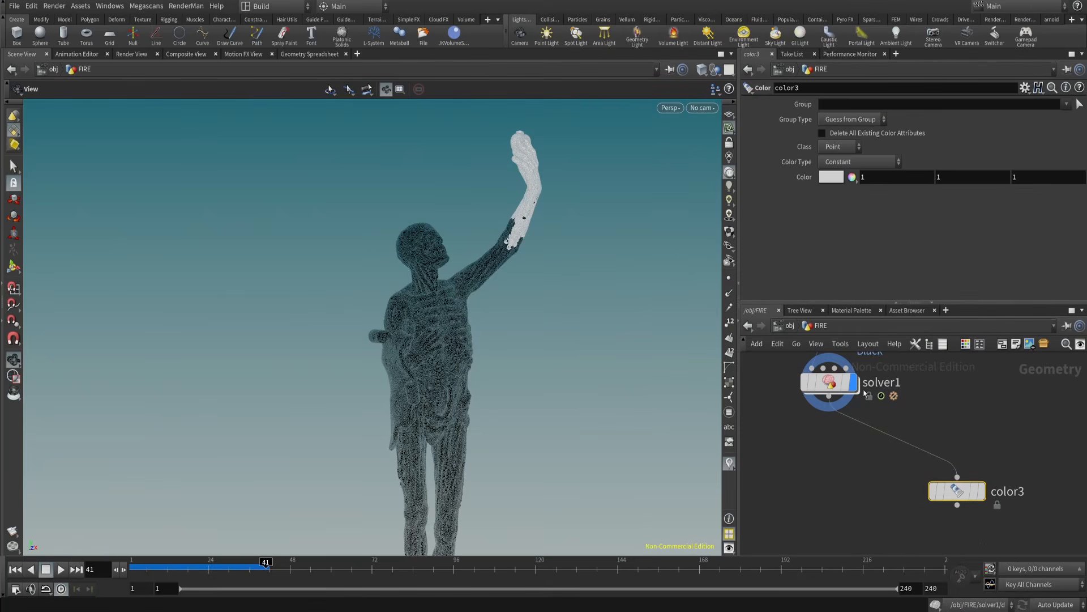
{"action": "left_click", "coordinate": [983, 491]}
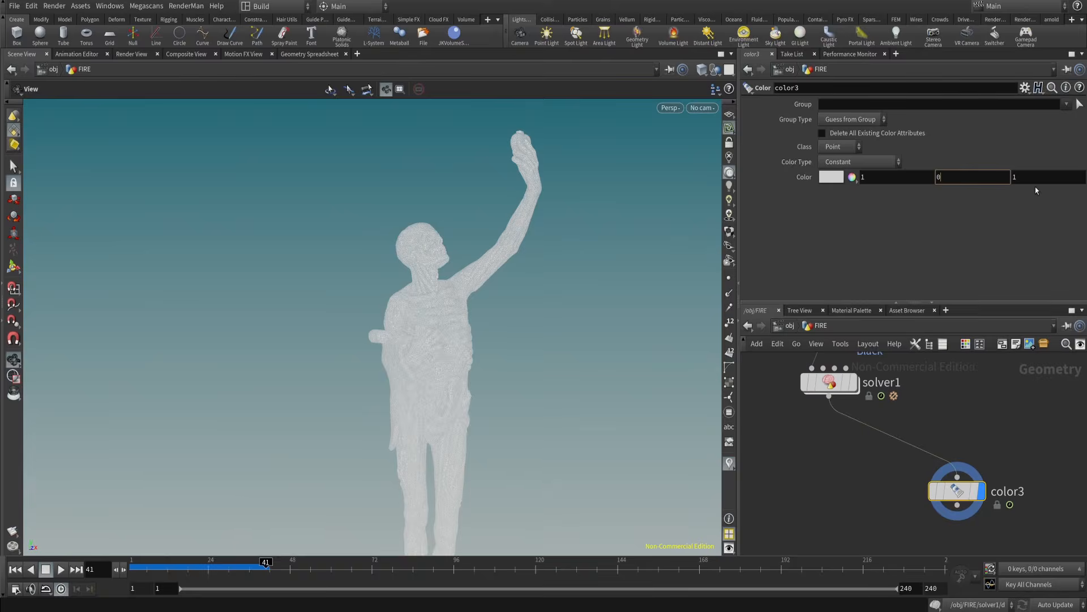
- Set color3's colour to red (1, 0, 0) and limit it to the Black group
{"action": "key", "text": "Tab"}
{"action": "type", "text": "0"}
{"action": "key", "text": "Return"}
{"action": "left_click", "coordinate": [1067, 105]}
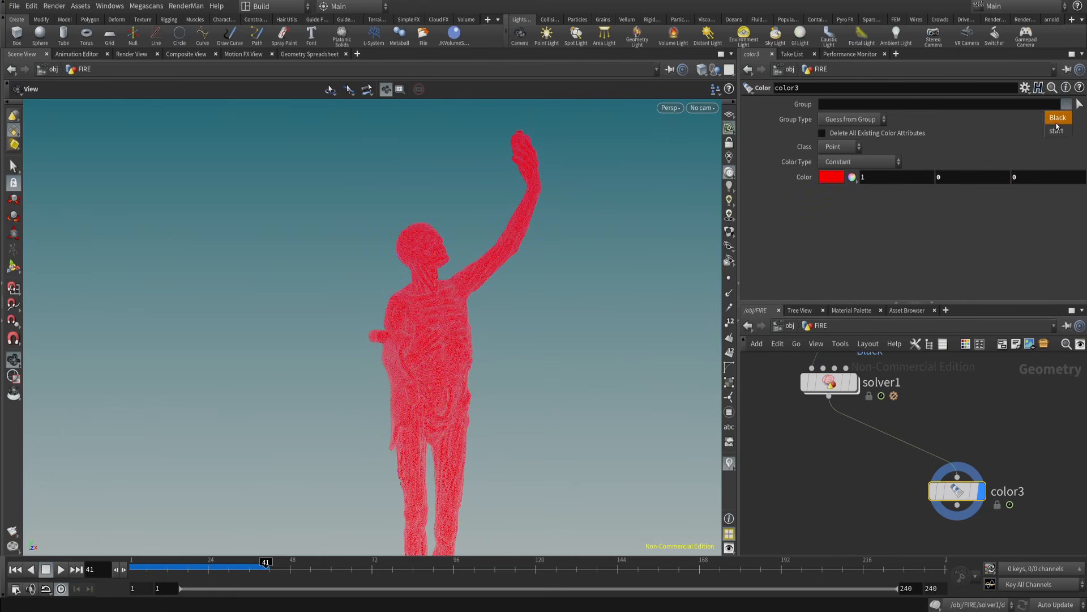
{"action": "left_click", "coordinate": [1057, 123]}
- Play the simulation with the red Black group displayed, stop it, and scrub back to frame 1
{"action": "middle_click_drag", "start_coordinate": [504, 313], "coordinate": [446, 364]}
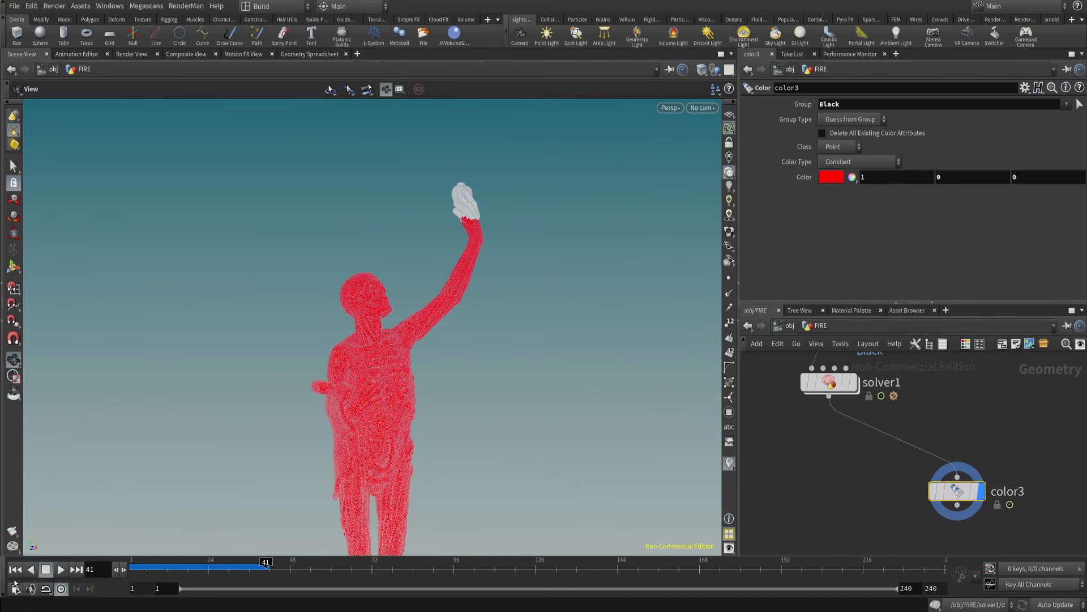
{"action": "left_click", "coordinate": [59, 571]}
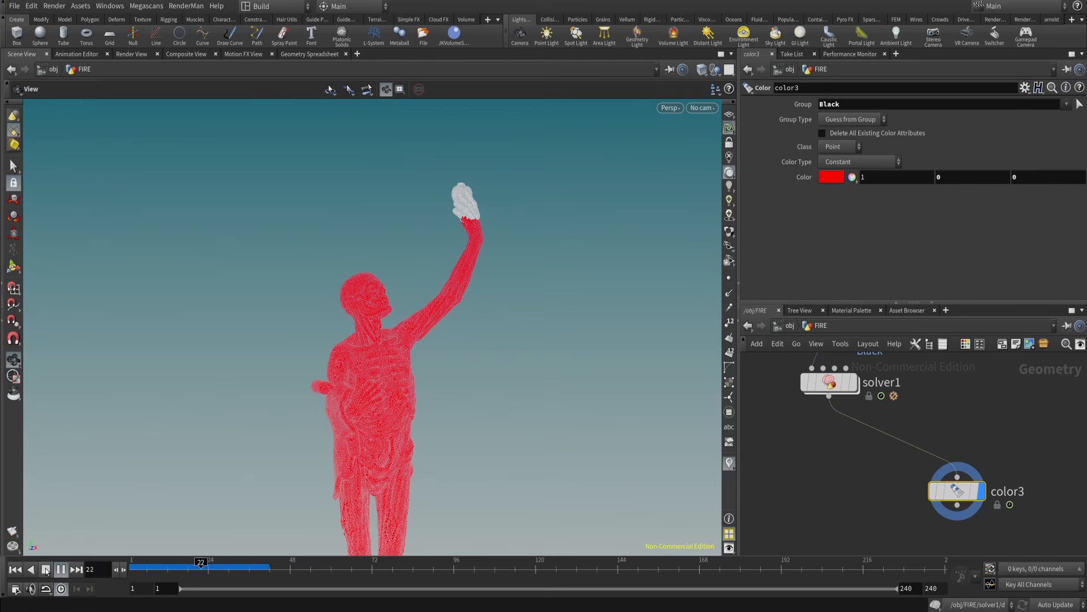
{"action": "left_click", "coordinate": [46, 571]}
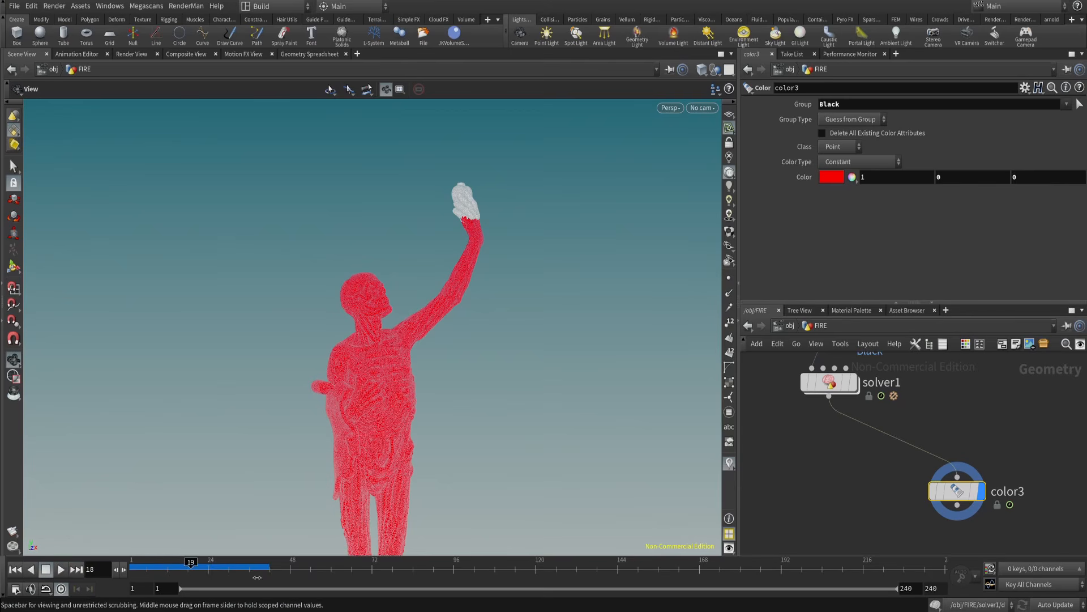
{"action": "left_click_drag", "start_coordinate": [257, 577], "coordinate": [133, 573]}
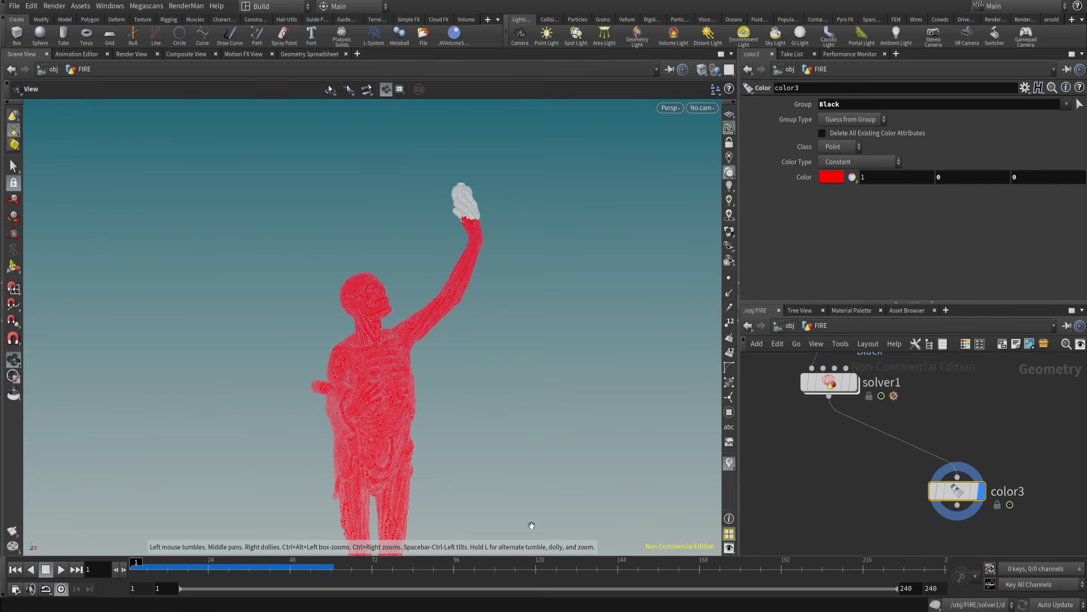
- Display solver1, go inside it, and examine attribwrangle1's code and the points along the raised arm
{"action": "left_click", "coordinate": [855, 388]}
{"action": "middle_click_drag", "start_coordinate": [829, 446], "coordinate": [838, 531]}
{"action": "double_click", "coordinate": [840, 470]}
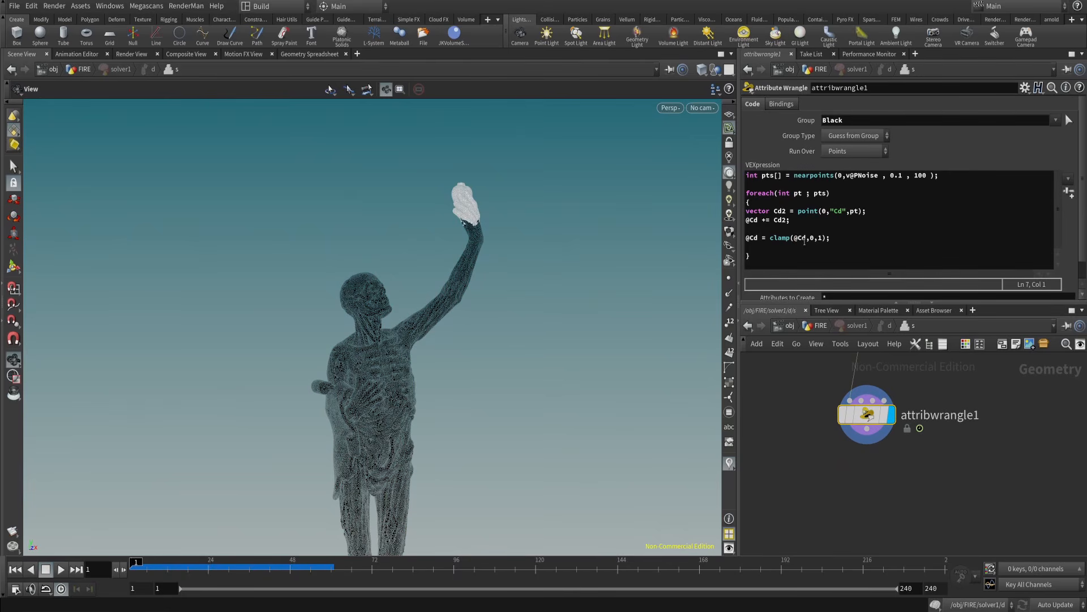
{"action": "scroll", "coordinate": [530, 254], "scroll_direction": "up", "scroll_amount": 6}
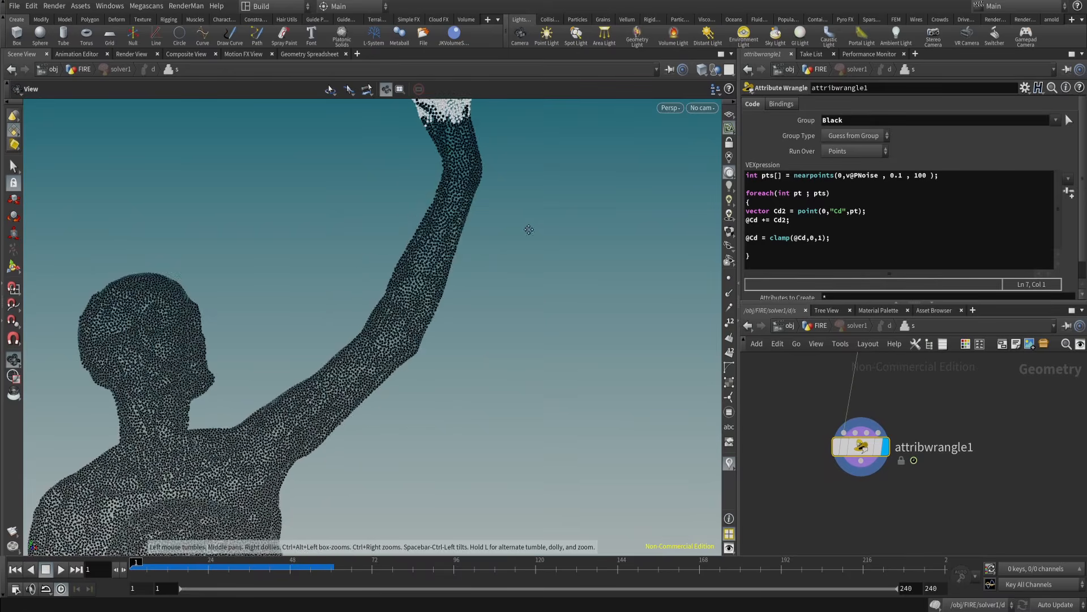
{"action": "middle_click_drag", "start_coordinate": [529, 229], "coordinate": [540, 326]}
{"action": "middle_click_drag", "start_coordinate": [991, 448], "coordinate": [957, 454]}
- Copy groupexpression1 from the FIRE network into solver1, connect it after attribwrangle1, and display it
{"action": "key", "text": "u"}
{"action": "left_click_drag", "start_coordinate": [910, 439], "coordinate": [826, 388]}
{"action": "key", "text": "ctrl+c"}
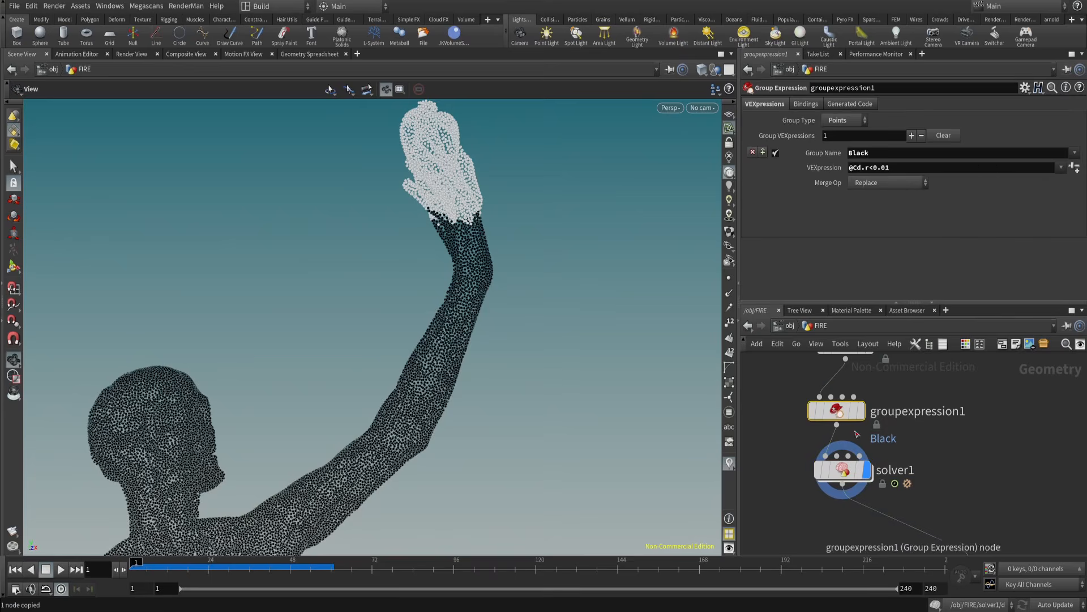
{"action": "double_click", "coordinate": [842, 470]}
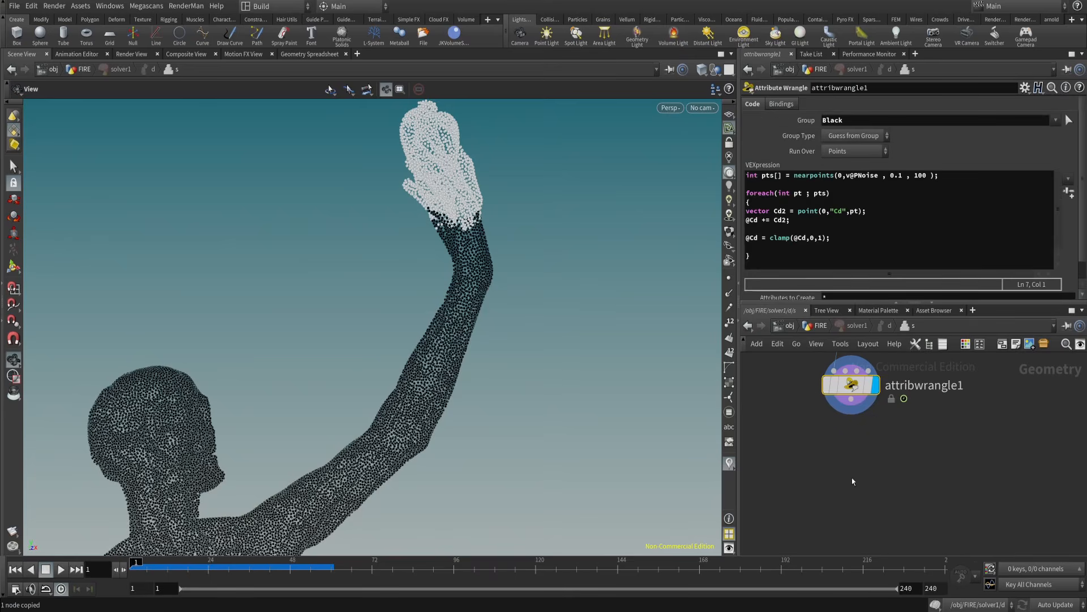
{"action": "key", "text": "ctrl+v"}
{"action": "left_click_drag", "start_coordinate": [834, 467], "coordinate": [851, 399]}
{"action": "left_click", "coordinate": [876, 481]}
{"action": "middle_click_drag", "start_coordinate": [952, 450], "coordinate": [926, 453]}
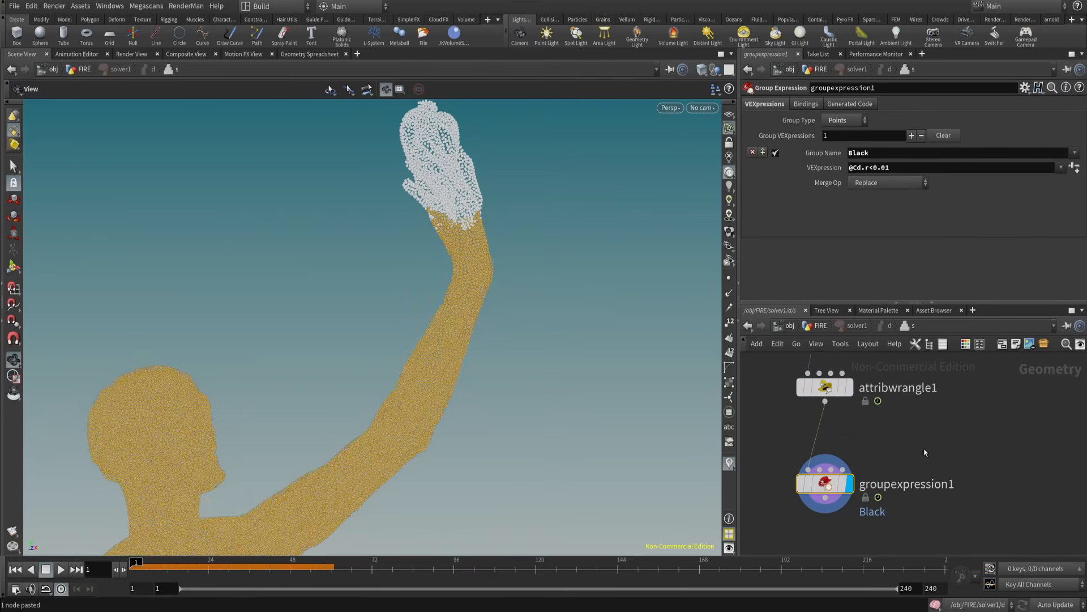
- Play the updated solver at the FIRE level, then display color3 to check the Black group on the statue
{"action": "key", "text": "u"}
{"action": "left_click", "coordinate": [61, 569]}
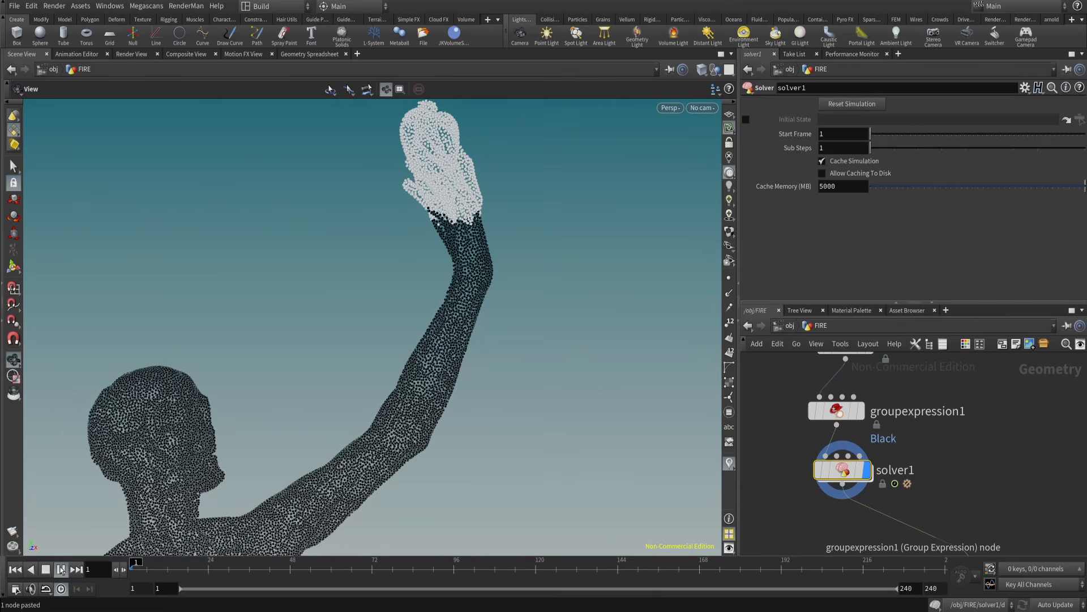
{"action": "key", "text": "Tab"}
{"action": "type", "text": "color"}
{"action": "key", "text": "Return"}
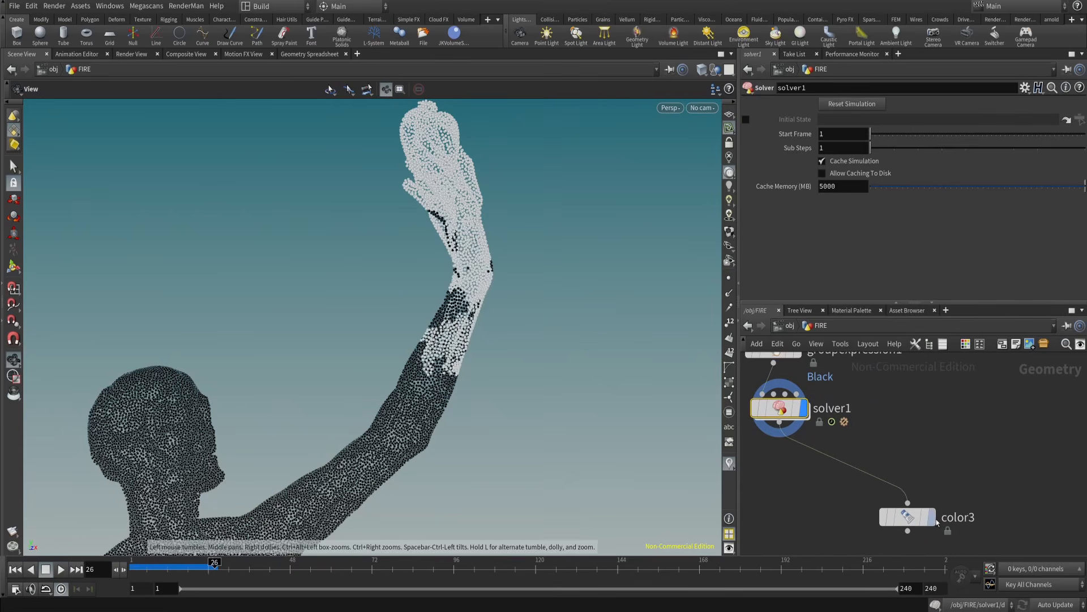
{"action": "left_click", "coordinate": [910, 515]}
{"action": "scroll", "coordinate": [424, 465], "scroll_direction": "down", "scroll_amount": 3}
{"action": "scroll", "coordinate": [424, 464], "scroll_direction": "down", "scroll_amount": 4}
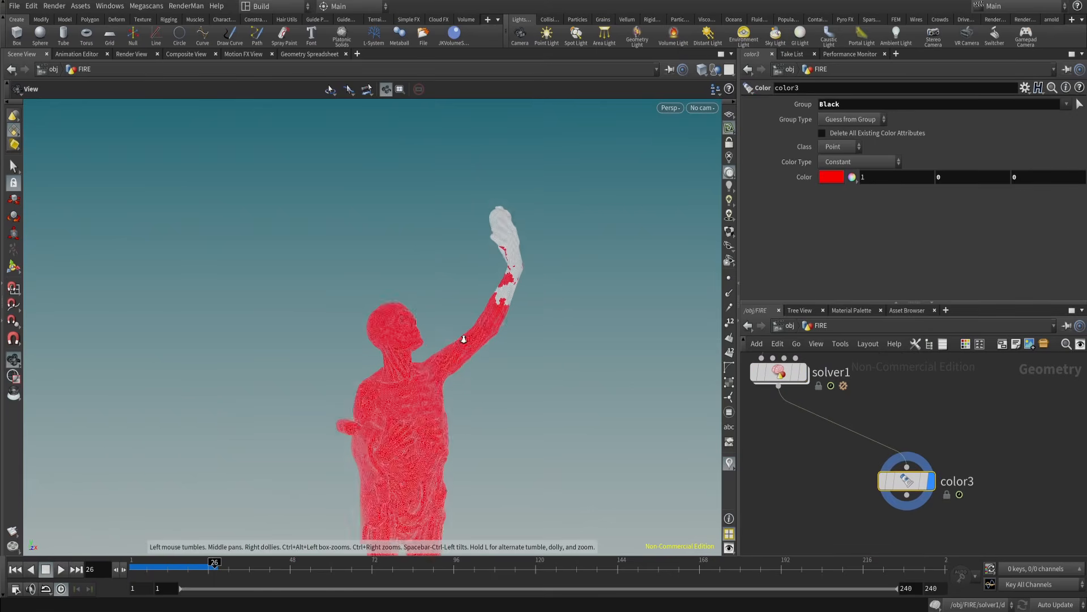
- Continue playback in stages with color3 displayed, examining how the red Black group changes across the whole statue
{"action": "left_click", "coordinate": [61, 569]}
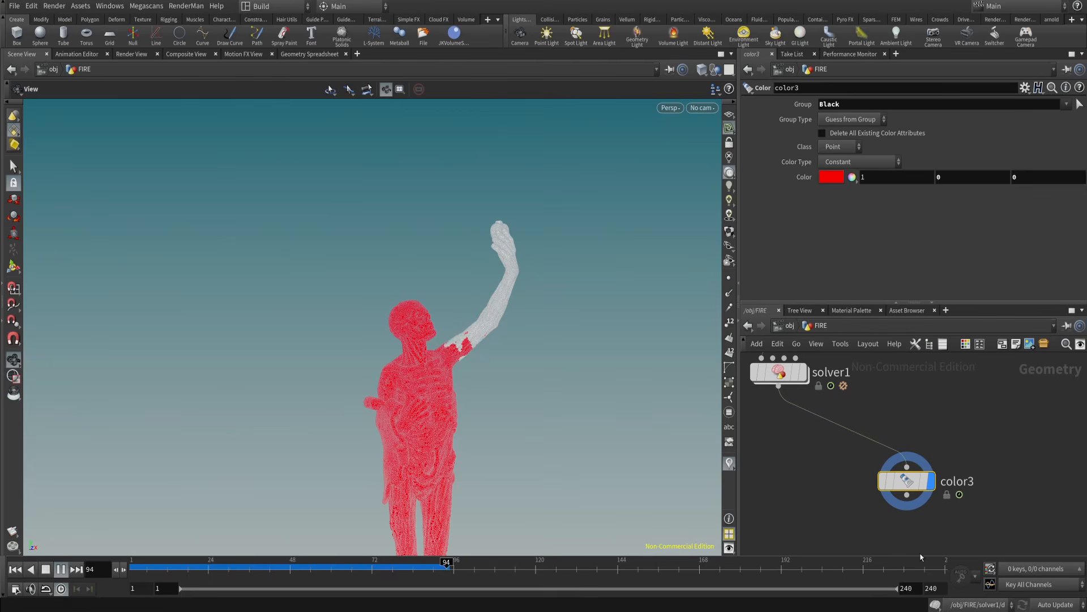
{"action": "left_click", "coordinate": [46, 573]}
{"action": "scroll", "coordinate": [389, 437], "scroll_direction": "down", "scroll_amount": 2}
{"action": "middle_click_drag", "start_coordinate": [388, 436], "coordinate": [376, 389]}
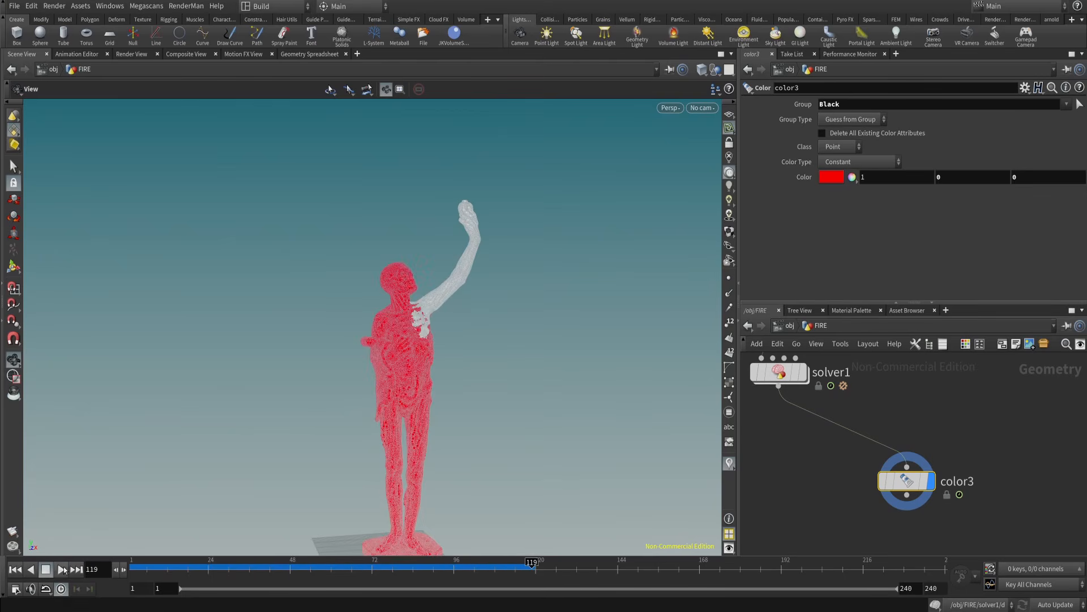
{"action": "left_click", "coordinate": [62, 571]}
{"action": "left_click", "coordinate": [46, 569]}
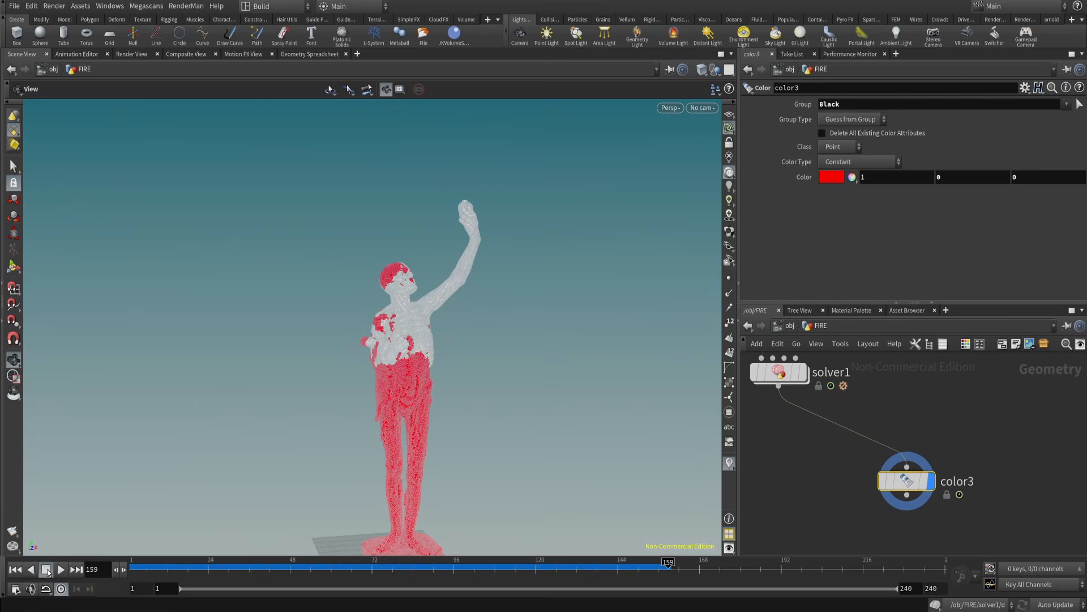
- Display solver1 again and play the spread over the rest of the statue, stopping after the timeline loops
{"action": "left_click", "coordinate": [801, 372]}
{"action": "left_click", "coordinate": [61, 570]}
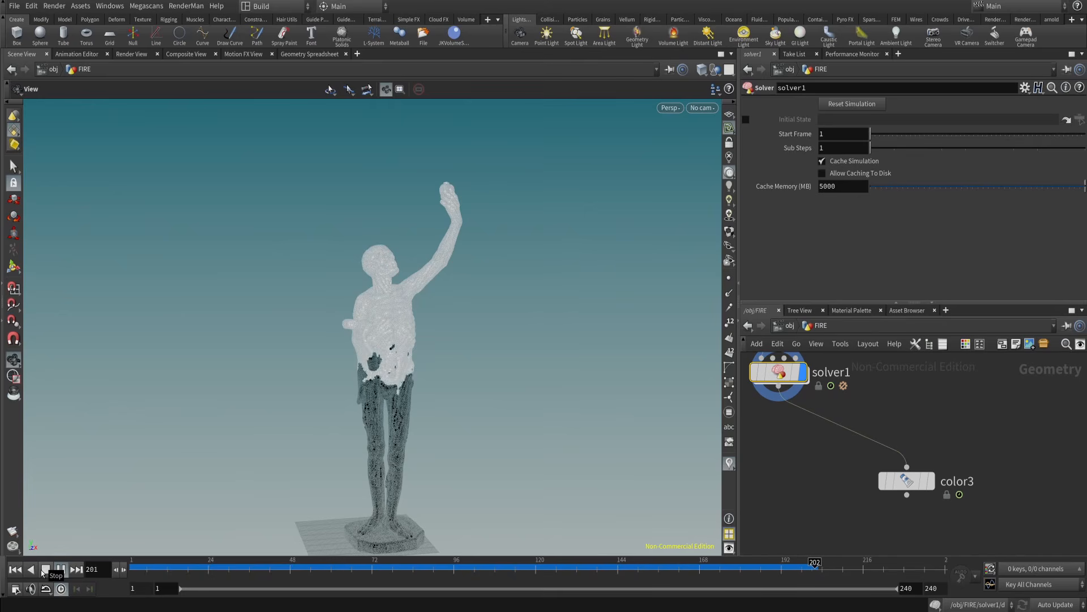
{"action": "left_click", "coordinate": [44, 570]}
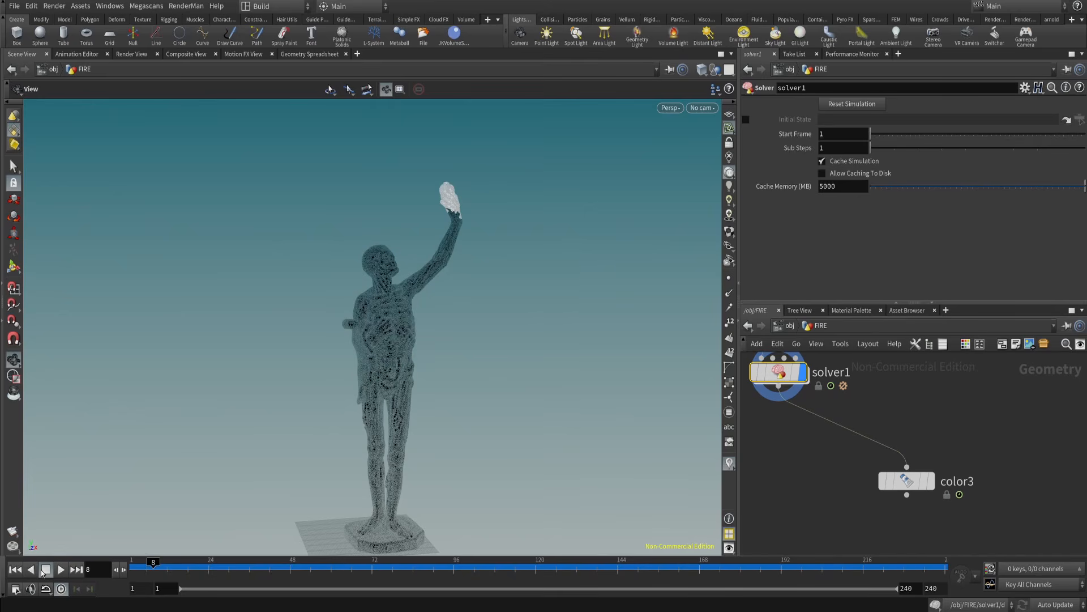
- Examine scatter1's point information and its Force Total Count setting upstream of solver1 in the FIRE network
{"action": "middle_click_drag", "start_coordinate": [882, 458], "coordinate": [880, 496]}
{"action": "scroll", "coordinate": [880, 497], "scroll_direction": "down", "scroll_amount": 5}
{"action": "middle_click_drag", "start_coordinate": [903, 361], "coordinate": [889, 458]}
{"action": "scroll", "coordinate": [838, 457], "scroll_direction": "up", "scroll_amount": 4}
{"action": "middle_click", "coordinate": [860, 430]}
{"action": "middle_click", "coordinate": [865, 423]}
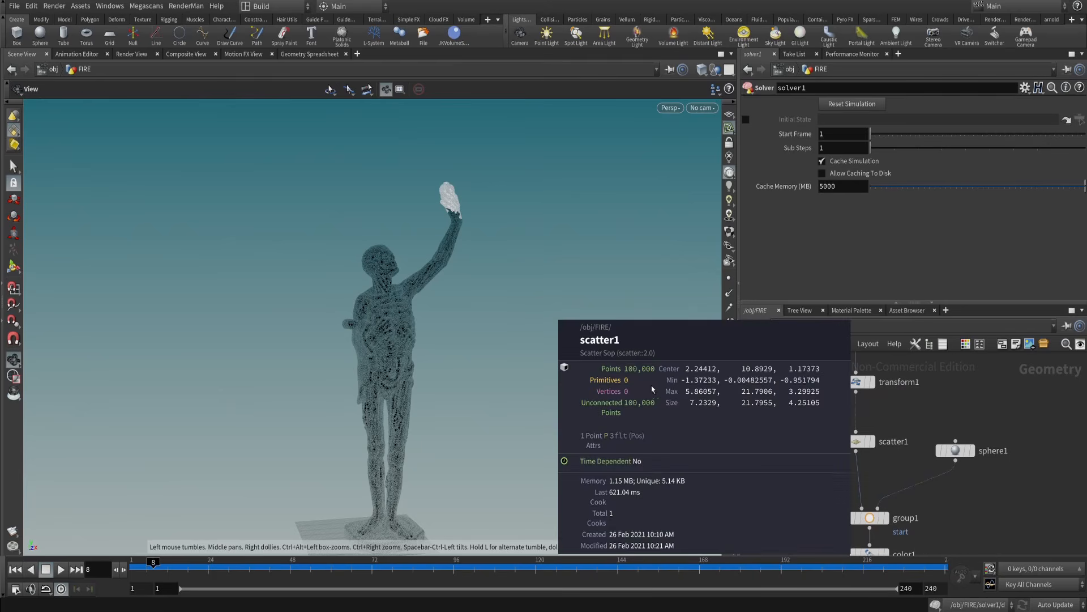
{"action": "middle_click_drag", "start_coordinate": [782, 509], "coordinate": [776, 363]}
{"action": "middle_click_drag", "start_coordinate": [808, 454], "coordinate": [792, 363]}
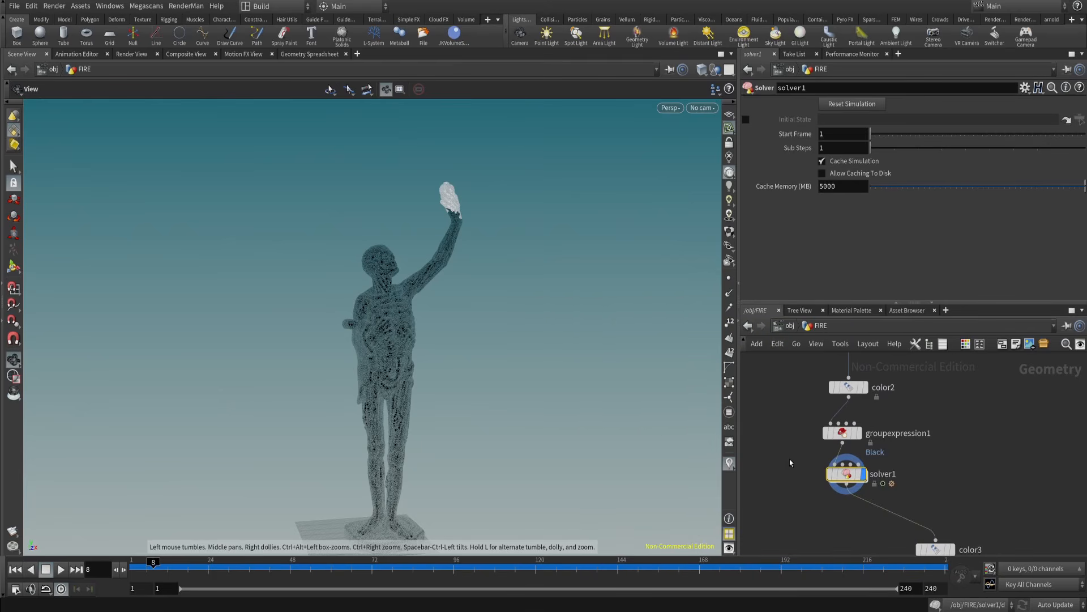
{"action": "middle_click_drag", "start_coordinate": [938, 410], "coordinate": [948, 548]}
{"action": "left_click", "coordinate": [826, 440]}
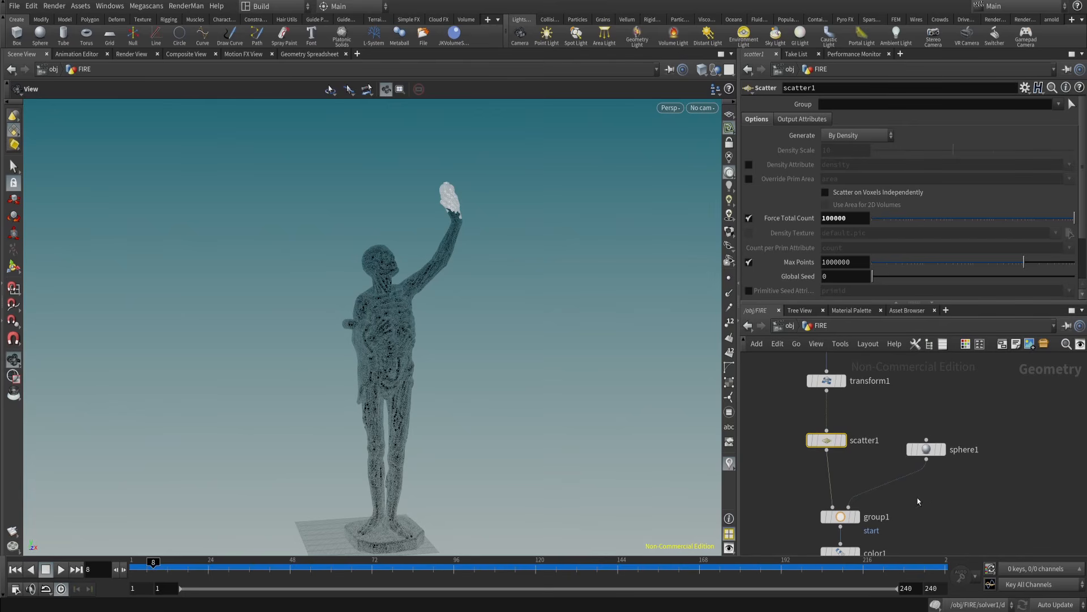
- Look inside solver1 at attribwrangle1's Black group and nearpoints code, and return to the FIRE level
{"action": "middle_click_drag", "start_coordinate": [918, 501], "coordinate": [915, 340]}
{"action": "left_click", "coordinate": [830, 444]}
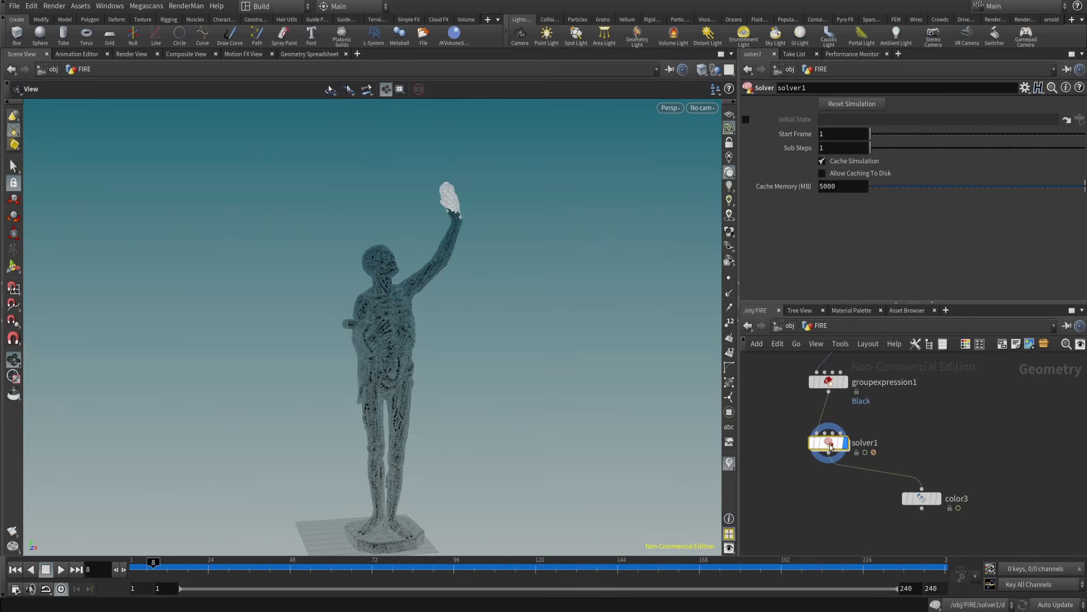
{"action": "double_click", "coordinate": [831, 447]}
{"action": "left_click", "coordinate": [851, 384]}
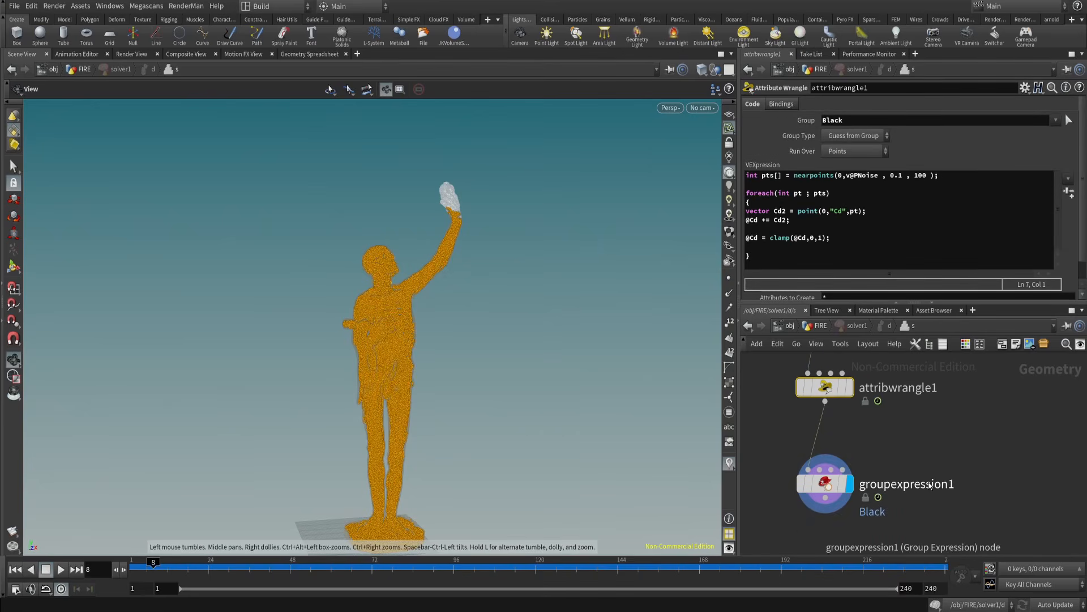
{"action": "key", "text": "u"}
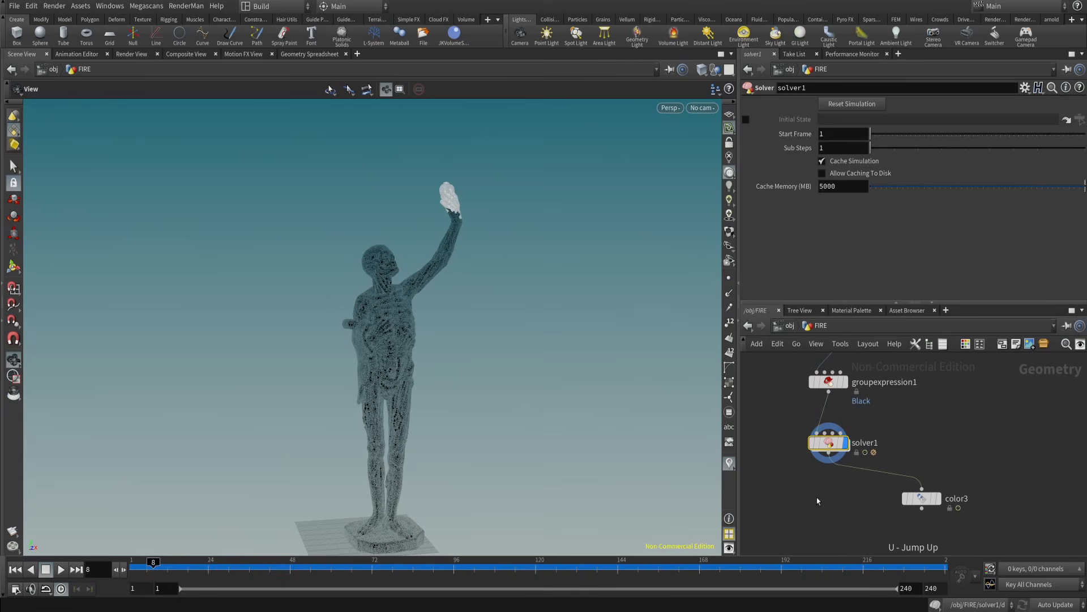
- Move color3 farther away from solver1 in the FIRE network
{"action": "middle_click_drag", "start_coordinate": [817, 501], "coordinate": [848, 463]}
{"action": "left_click_drag", "start_coordinate": [953, 463], "coordinate": [986, 490]}
{"action": "middle_click_drag", "start_coordinate": [831, 466], "coordinate": [864, 474]}
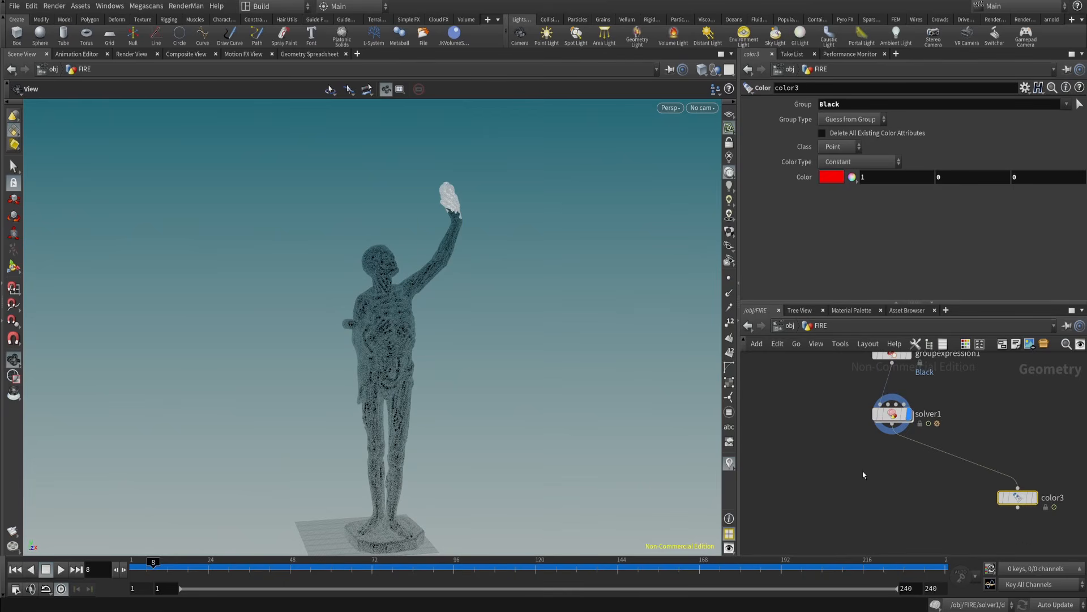
- Play the solver1 spread to frame 59 and examine the white front on the statue's raised arm up close
{"action": "left_click_drag", "start_coordinate": [495, 318], "coordinate": [447, 368]}
{"action": "left_click", "coordinate": [61, 570]}
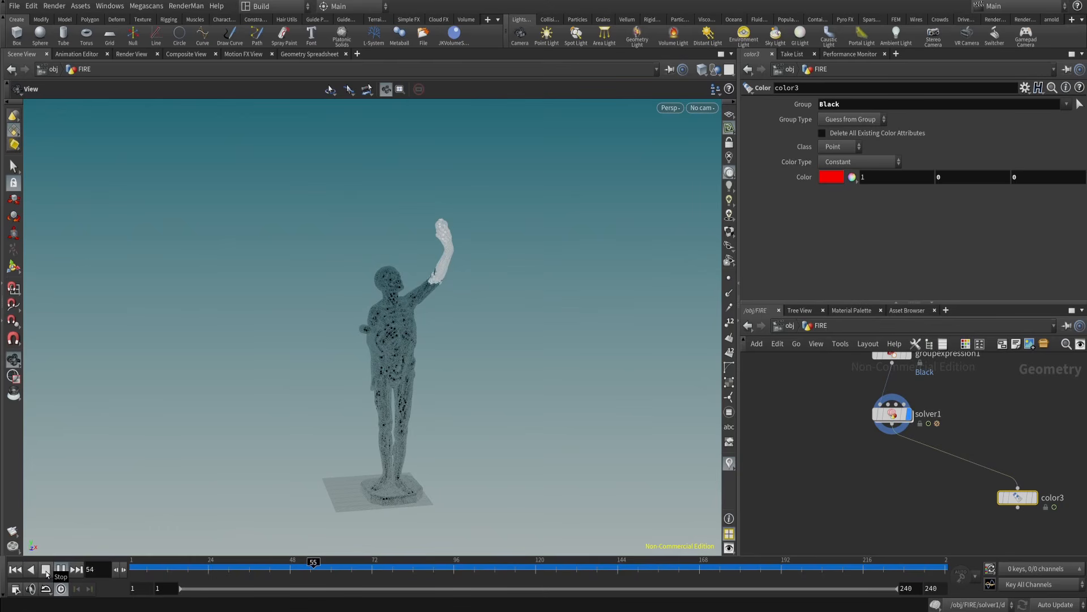
{"action": "left_click", "coordinate": [46, 572]}
{"action": "left_click_drag", "start_coordinate": [415, 346], "coordinate": [438, 330]}
{"action": "right_click_drag", "start_coordinate": [444, 309], "coordinate": [453, 326]}
{"action": "middle_click_drag", "start_coordinate": [429, 237], "coordinate": [425, 266]}
{"action": "right_click_drag", "start_coordinate": [425, 266], "coordinate": [497, 340]}
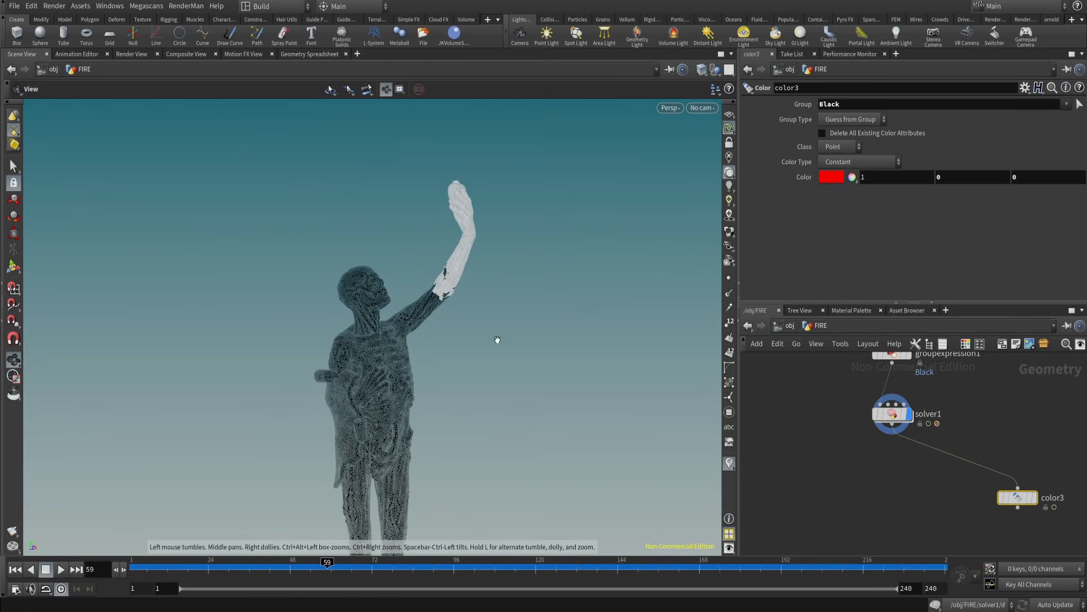
{"action": "left_click_drag", "start_coordinate": [469, 302], "coordinate": [454, 238]}
{"action": "right_click_drag", "start_coordinate": [453, 238], "coordinate": [427, 328]}
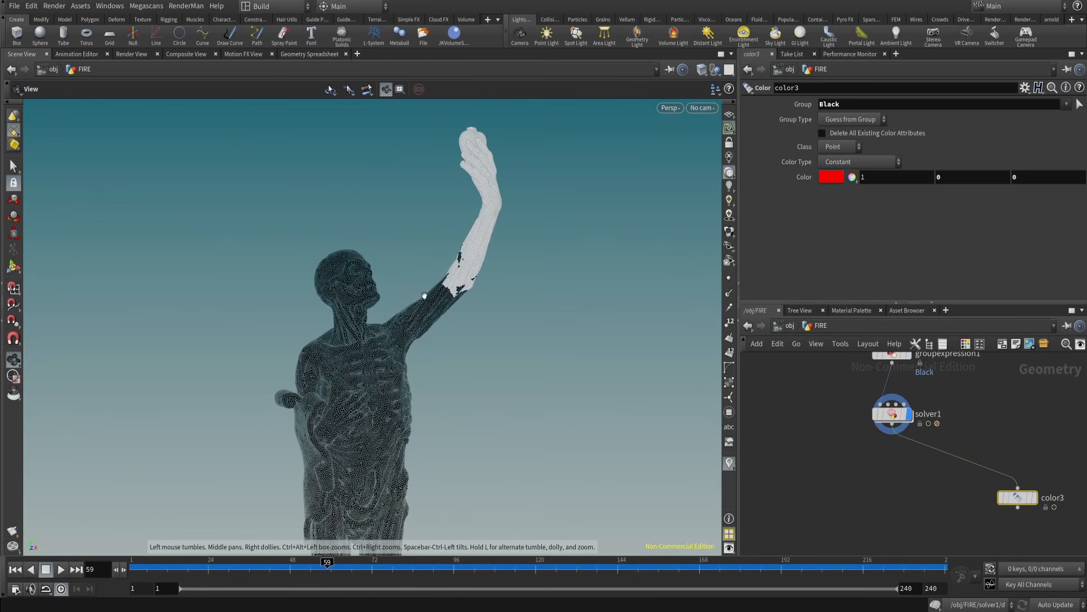
- Add a Blast node below solver1, connect it to the solver's output and display it
{"action": "scroll", "coordinate": [905, 469], "scroll_direction": "down", "scroll_amount": 5}
{"action": "middle_click_drag", "start_coordinate": [896, 471], "coordinate": [991, 518]}
{"action": "scroll", "coordinate": [857, 449], "scroll_direction": "up", "scroll_amount": 2}
{"action": "left_click", "coordinate": [818, 481]}
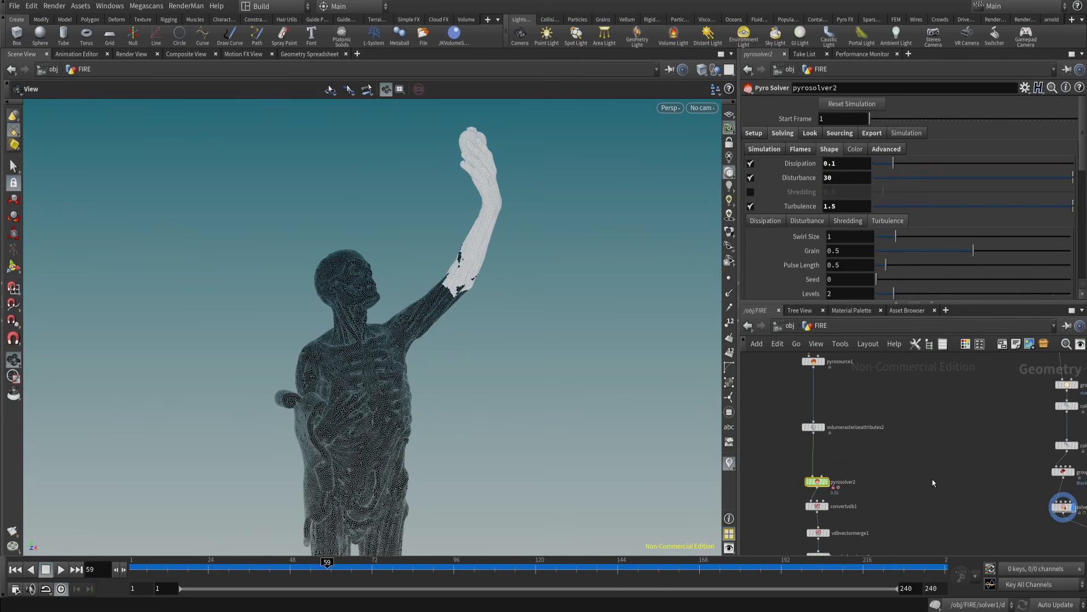
{"action": "middle_click_drag", "start_coordinate": [1003, 454], "coordinate": [882, 366]}
{"action": "key", "text": "Tab"}
{"action": "type", "text": "blast"}
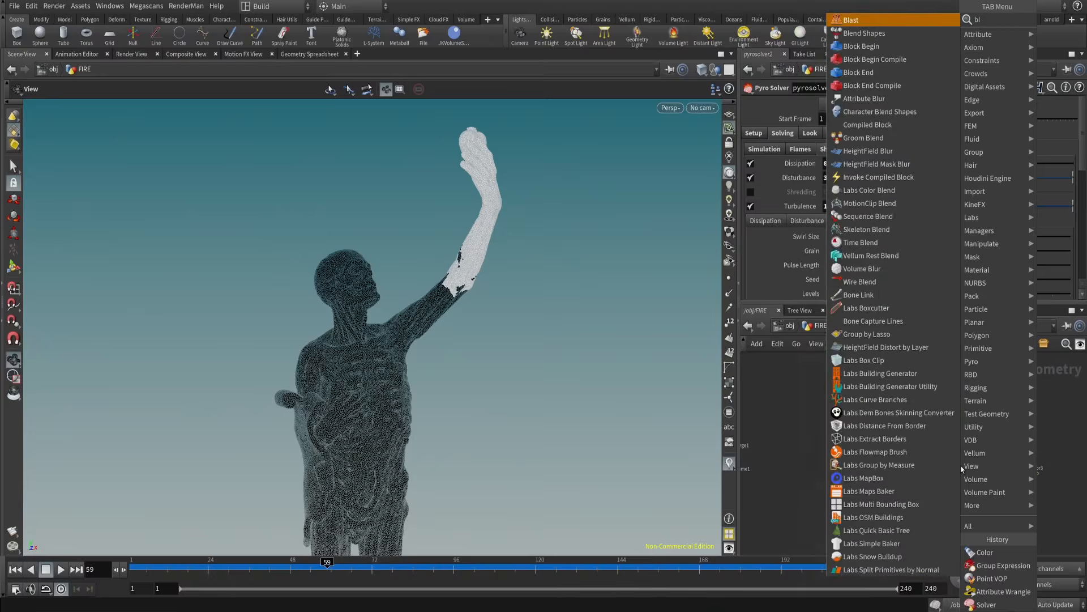
{"action": "key", "text": "Return"}
{"action": "left_click", "coordinate": [962, 468]}
{"action": "scroll", "coordinate": [961, 468], "scroll_direction": "up", "scroll_amount": 3}
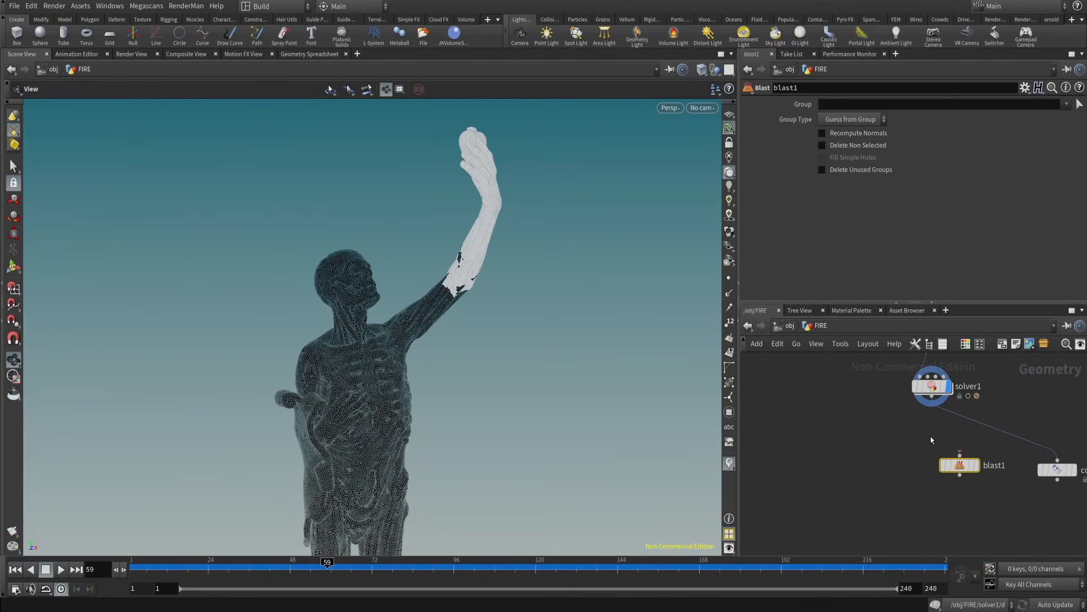
{"action": "left_click_drag", "start_coordinate": [960, 453], "coordinate": [940, 414]}
{"action": "left_click", "coordinate": [977, 467]}
{"action": "left_click_drag", "start_coordinate": [963, 465], "coordinate": [931, 478]}
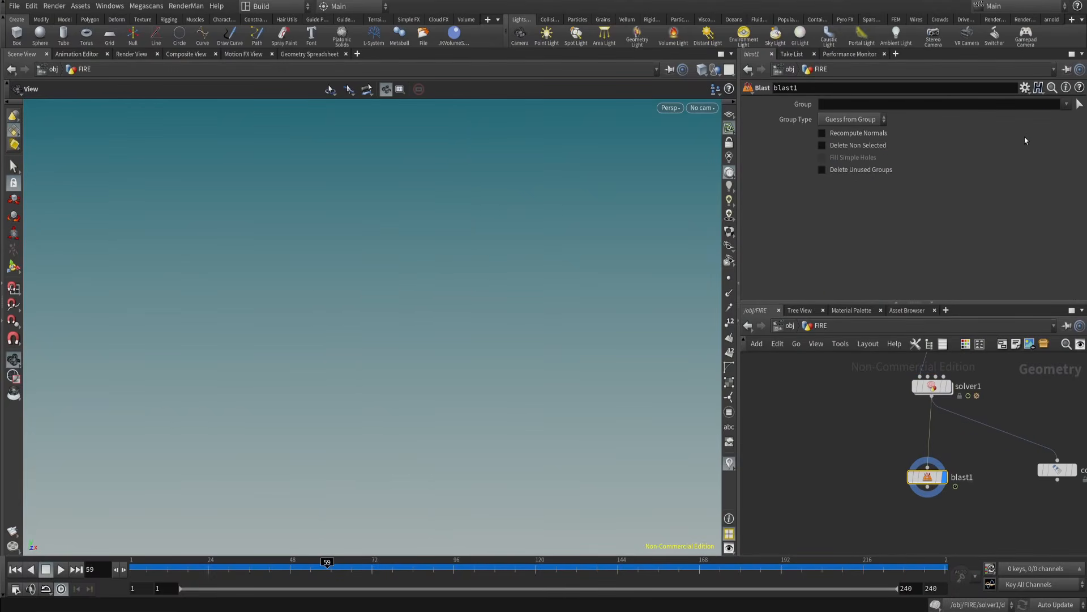
- Set blast1's group to Black and scrub to frame 179 to check the remaining points
{"action": "left_click", "coordinate": [1058, 118]}
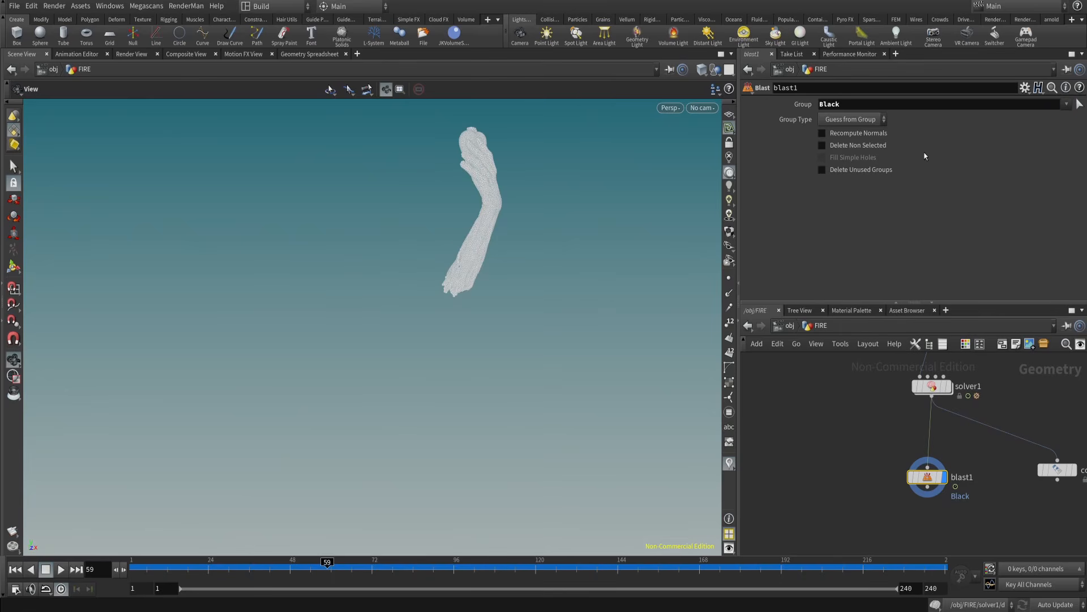
{"action": "scroll", "coordinate": [893, 492], "scroll_direction": "down", "scroll_amount": 3}
{"action": "left_click_drag", "start_coordinate": [271, 567], "coordinate": [736, 558]}
- Connect blast1's output to pyrosource1's input and display pyrosource1
{"action": "scroll", "coordinate": [800, 498], "scroll_direction": "down", "scroll_amount": 5}
{"action": "middle_click_drag", "start_coordinate": [807, 498], "coordinate": [860, 505]}
{"action": "scroll", "coordinate": [860, 506], "scroll_direction": "up", "scroll_amount": 5}
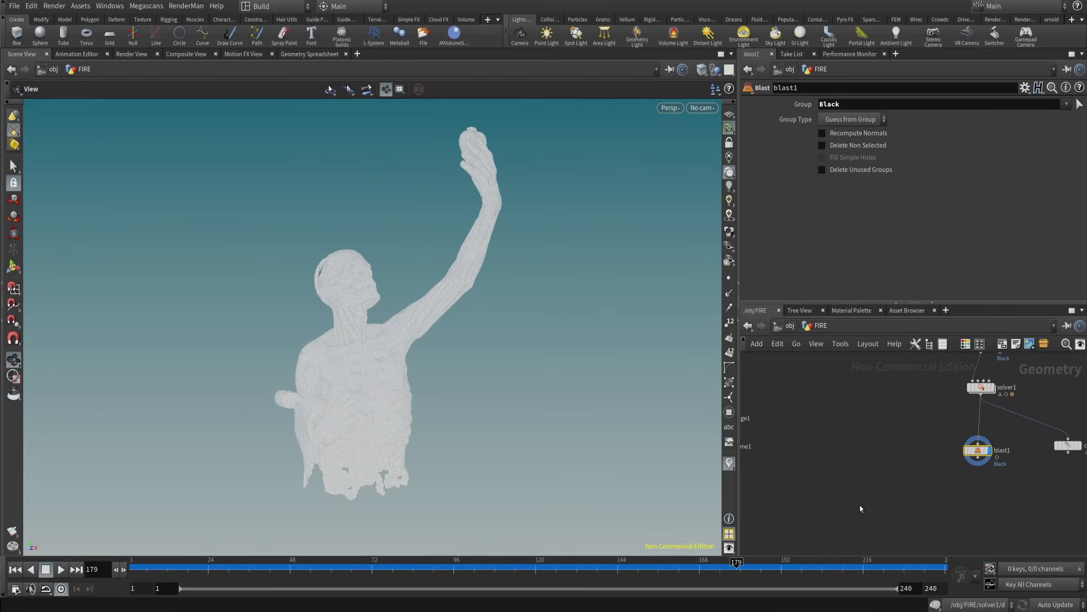
{"action": "left_click", "coordinate": [978, 458]}
{"action": "scroll", "coordinate": [906, 436], "scroll_direction": "down", "scroll_amount": 4}
{"action": "middle_click_drag", "start_coordinate": [906, 436], "coordinate": [955, 515]}
{"action": "scroll", "coordinate": [882, 378], "scroll_direction": "up", "scroll_amount": 4}
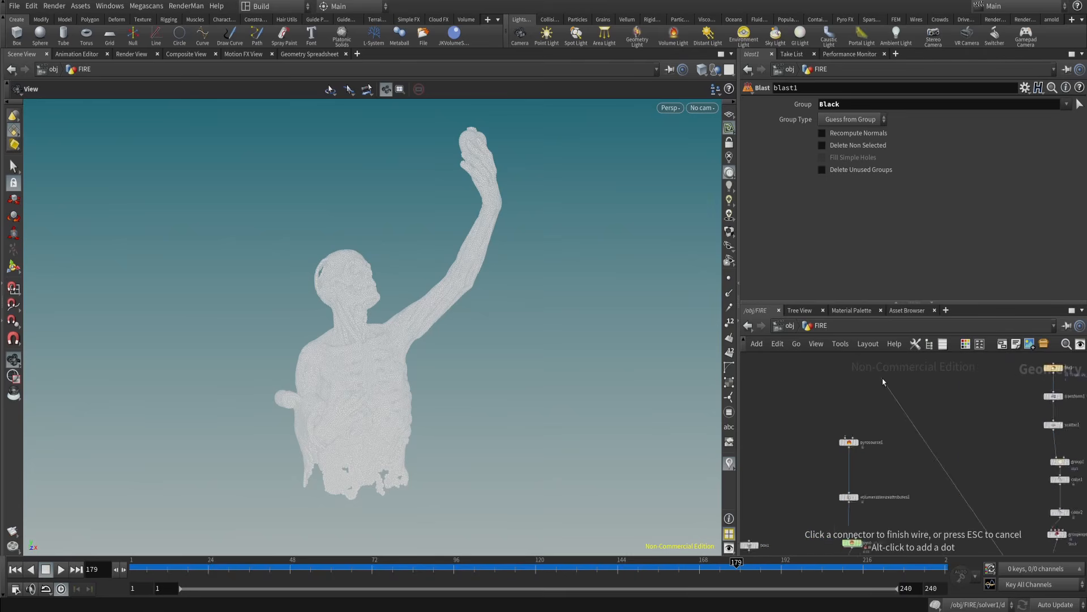
{"action": "left_click", "coordinate": [828, 462]}
{"action": "scroll", "coordinate": [851, 448], "scroll_direction": "up", "scroll_amount": 3}
{"action": "middle_click_drag", "start_coordinate": [854, 478], "coordinate": [537, 529]}
{"action": "left_click", "coordinate": [847, 441]}
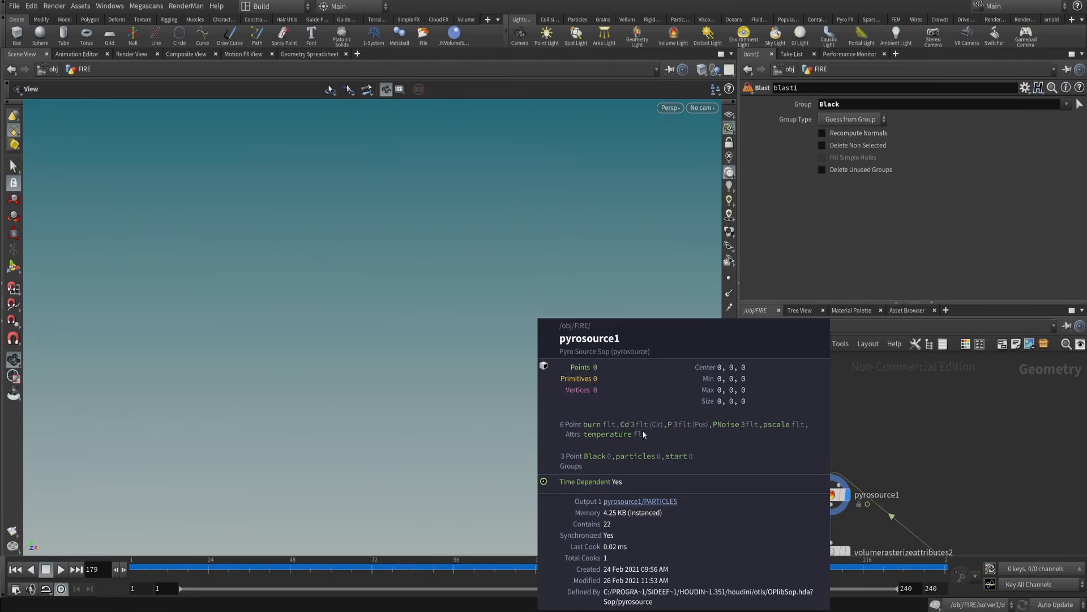
- Return to frame 1, select pyrosource1 and frame its geometry in the viewport
{"action": "middle_click_drag", "start_coordinate": [666, 502], "coordinate": [685, 428]}
{"action": "scroll", "coordinate": [923, 454], "scroll_direction": "down", "scroll_amount": 3}
{"action": "middle_click_drag", "start_coordinate": [923, 453], "coordinate": [912, 423]}
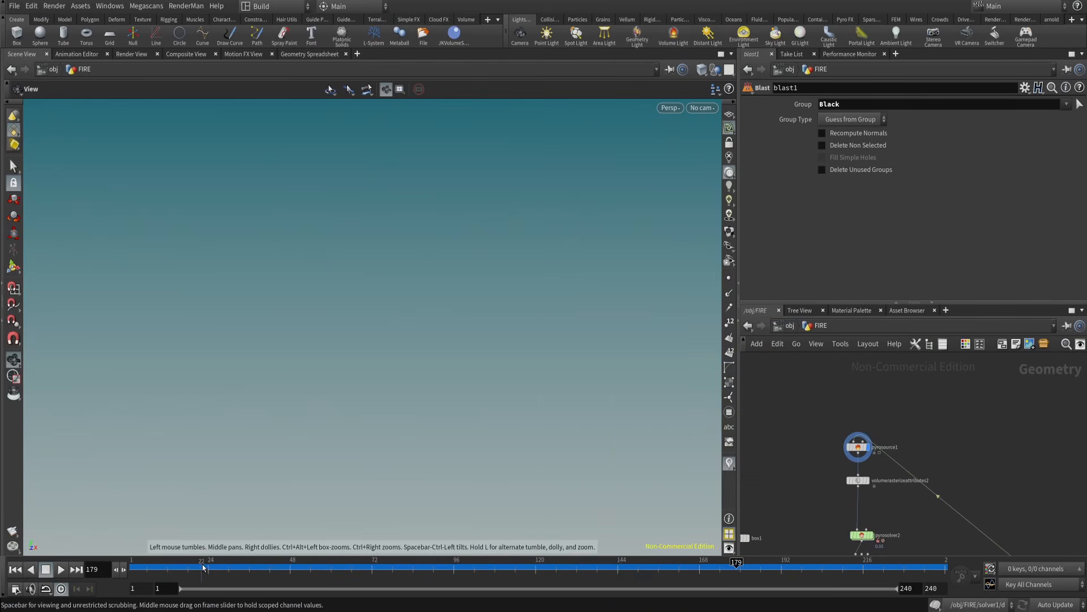
{"action": "left_click_drag", "start_coordinate": [147, 567], "coordinate": [106, 572]}
{"action": "left_click", "coordinate": [858, 447]}
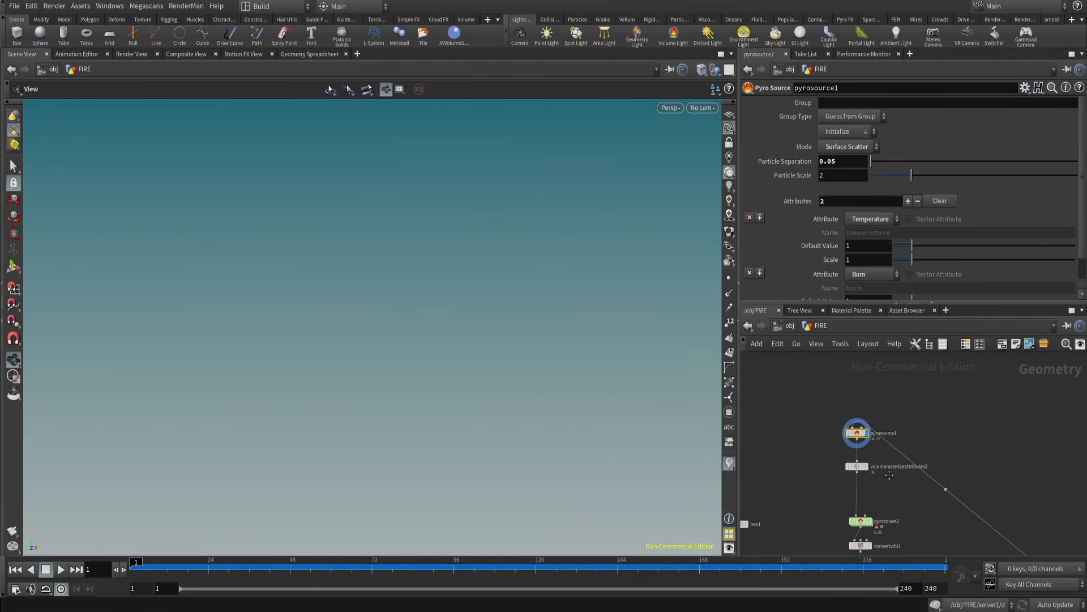
{"action": "key", "text": "g"}
{"action": "scroll", "coordinate": [838, 423], "scroll_direction": "up", "scroll_amount": 4}
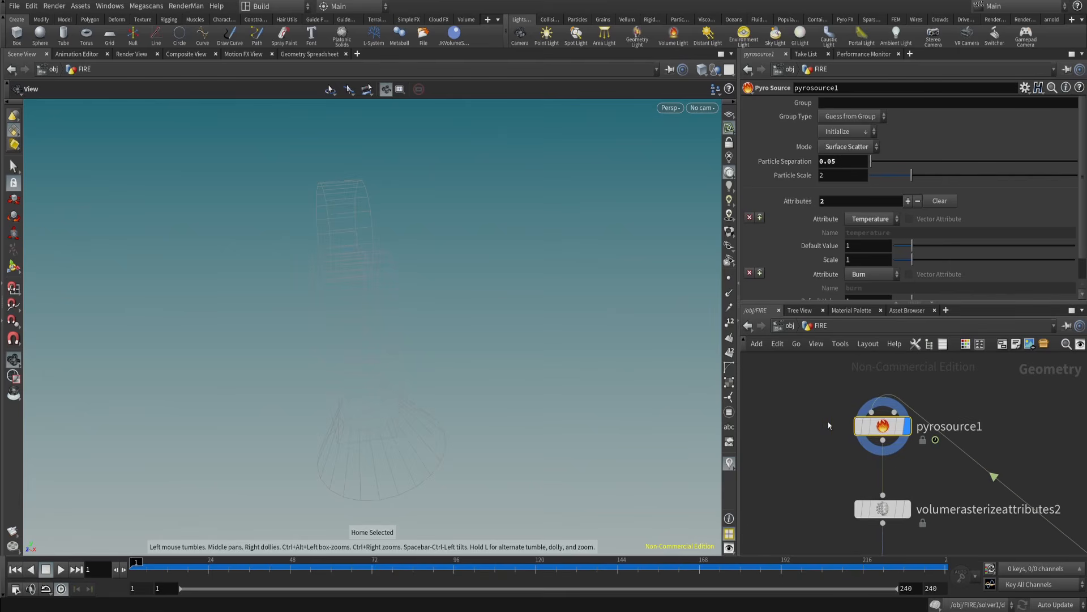
- Set pyrosource1's Mode to Keep Input
{"action": "middle_click_drag", "start_coordinate": [829, 423], "coordinate": [804, 427]}
{"action": "left_click_drag", "start_coordinate": [798, 401], "coordinate": [920, 450]}
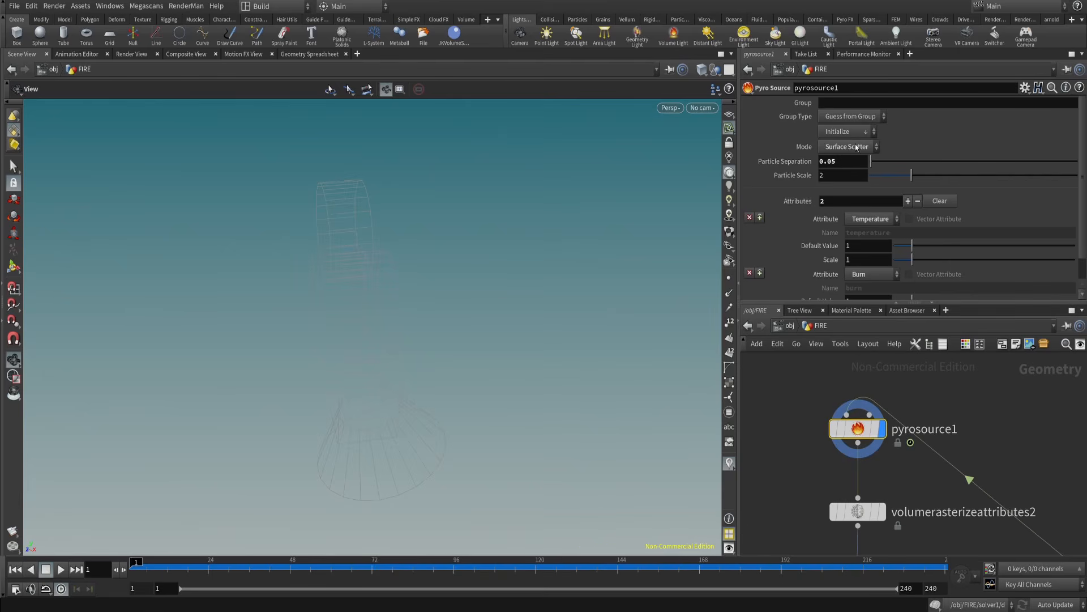
{"action": "left_click", "coordinate": [856, 148]}
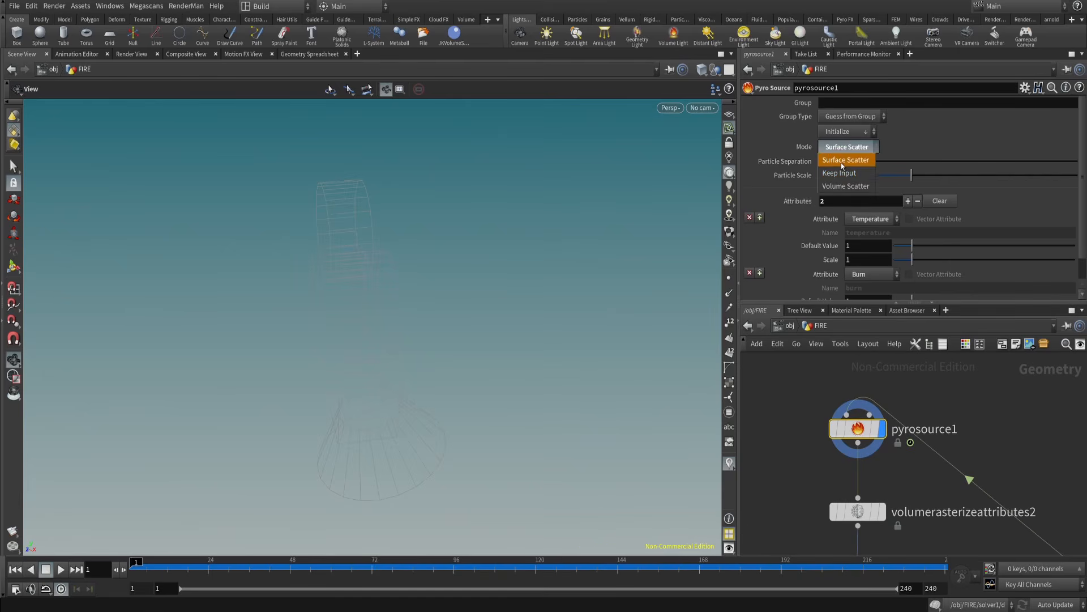
{"action": "left_click", "coordinate": [994, 439]}
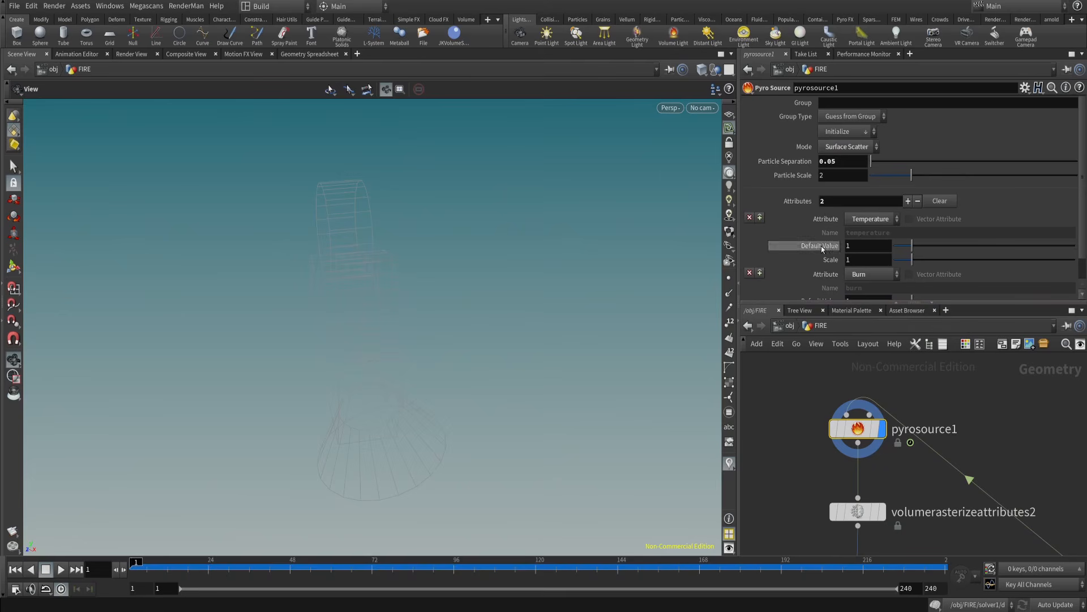
{"action": "left_click", "coordinate": [849, 148]}
{"action": "left_click", "coordinate": [845, 173]}
- Scrub to frames 74 and 145 to check the points pyrosource1 emits from the burning area
{"action": "scroll", "coordinate": [944, 420], "scroll_direction": "down", "scroll_amount": 3}
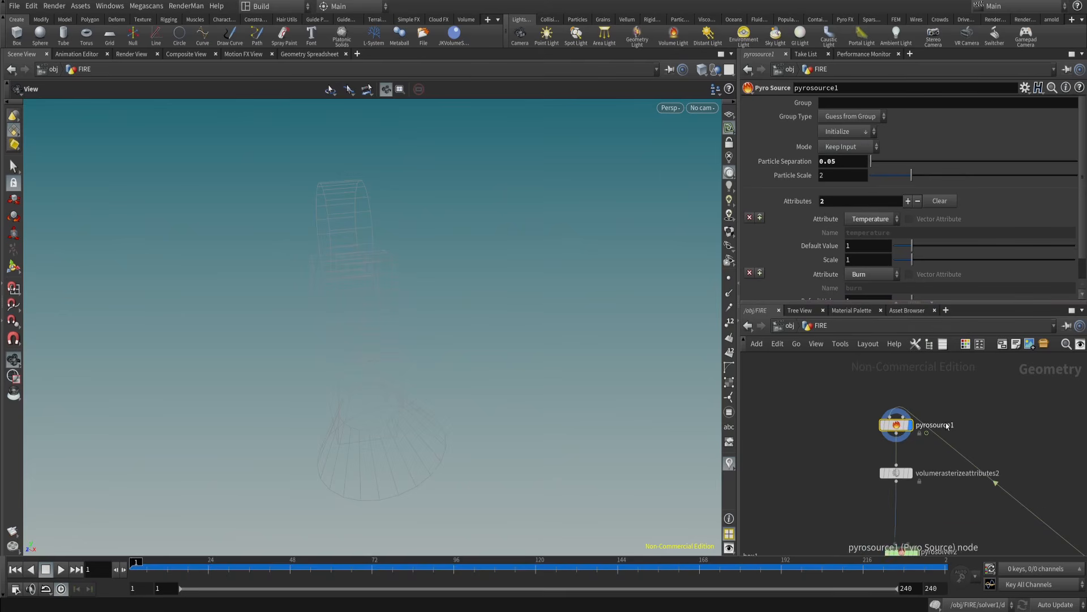
{"action": "scroll", "coordinate": [906, 397], "scroll_direction": "up", "scroll_amount": 3}
{"action": "scroll", "coordinate": [969, 470], "scroll_direction": "down", "scroll_amount": 5}
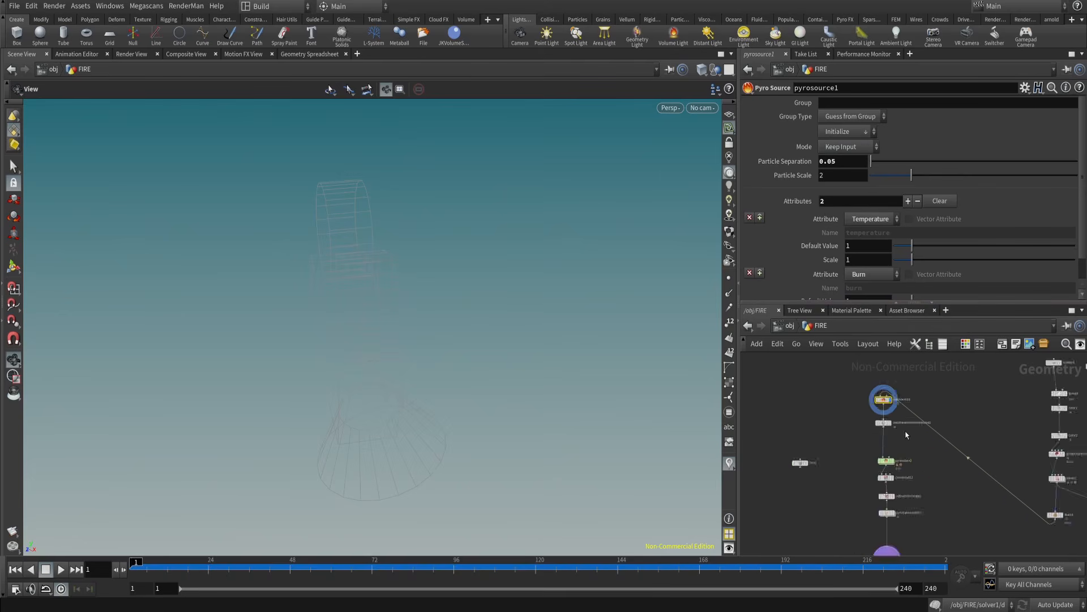
{"action": "middle_click_drag", "start_coordinate": [897, 432], "coordinate": [901, 473]}
{"action": "scroll", "coordinate": [900, 472], "scroll_direction": "up", "scroll_amount": 5}
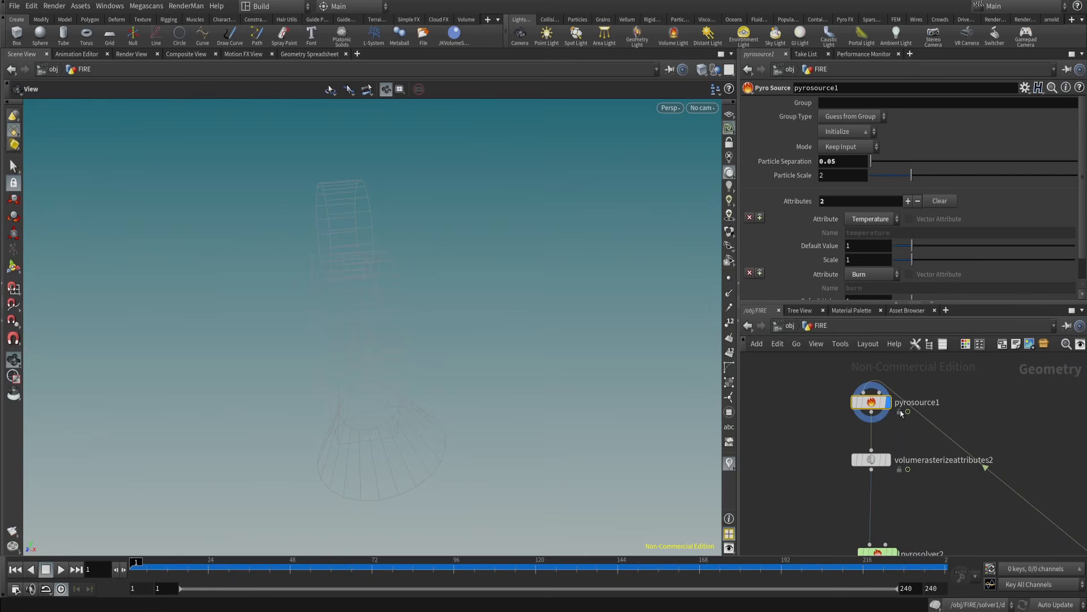
{"action": "left_click_drag", "start_coordinate": [183, 565], "coordinate": [378, 571]}
{"action": "left_click_drag", "start_coordinate": [544, 300], "coordinate": [470, 305]}
{"action": "right_click_drag", "start_coordinate": [470, 304], "coordinate": [304, 439]}
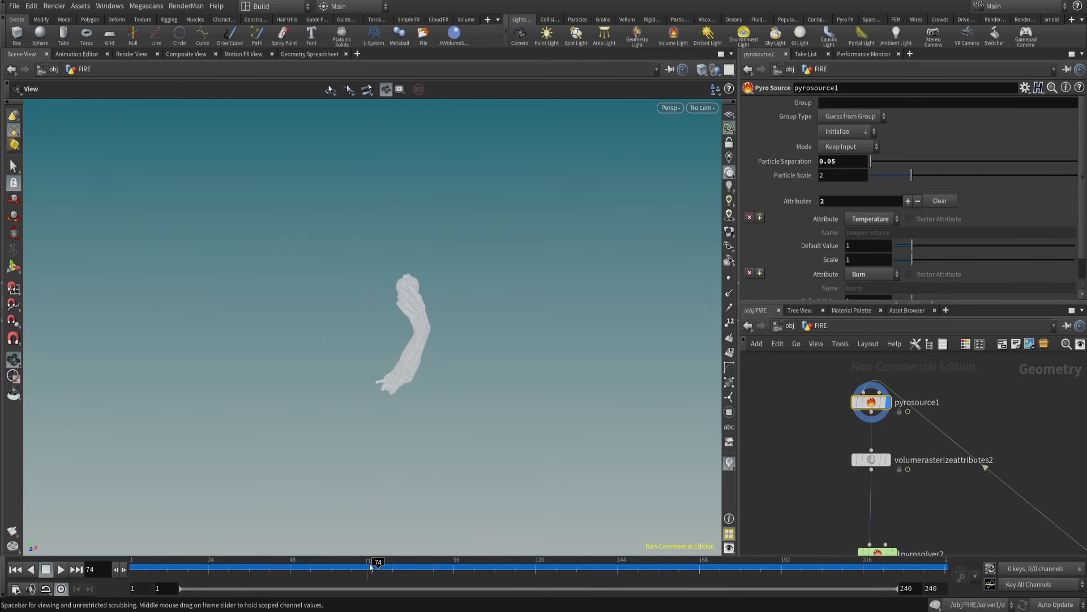
{"action": "left_click", "coordinate": [621, 565]}
- Display volumerasterizeattributes2 and examine its burn and temperature volumes at frame 145
{"action": "scroll", "coordinate": [860, 468], "scroll_direction": "up", "scroll_amount": 3}
{"action": "left_click", "coordinate": [901, 455]}
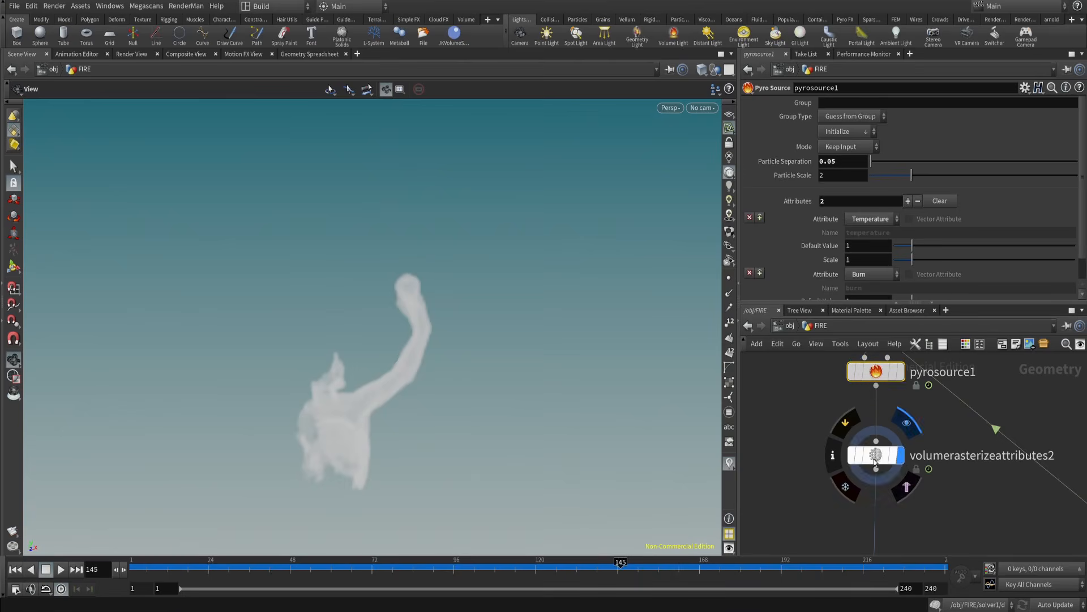
{"action": "left_click", "coordinate": [878, 456]}
{"action": "middle_click", "coordinate": [877, 455]}
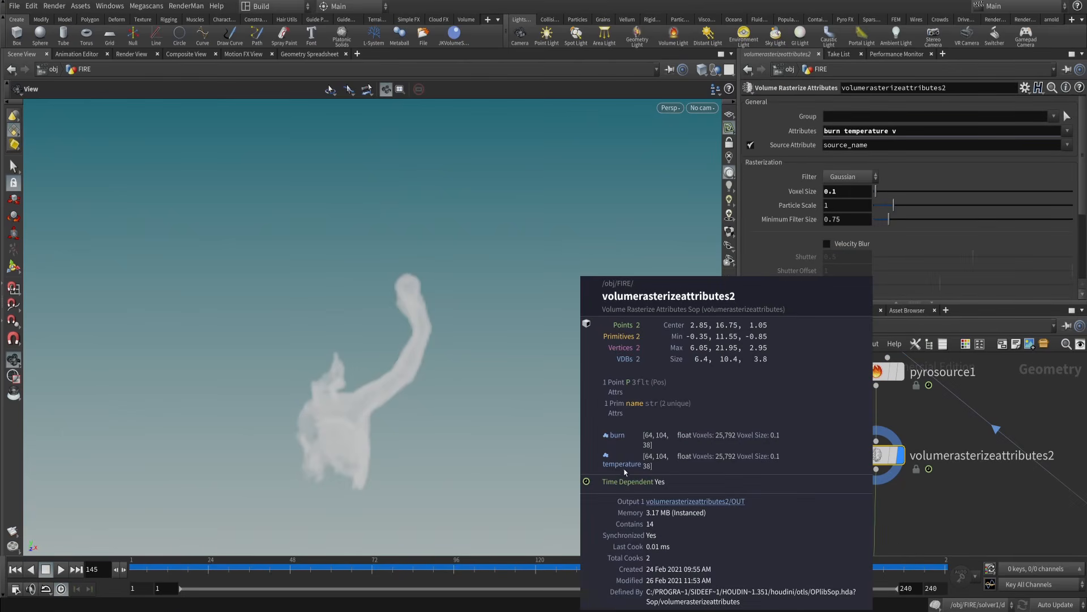
{"action": "right_click_drag", "start_coordinate": [486, 351], "coordinate": [482, 448]}
{"action": "middle_click_drag", "start_coordinate": [481, 448], "coordinate": [466, 341]}
{"action": "middle_click_drag", "start_coordinate": [971, 490], "coordinate": [956, 473]}
{"action": "scroll", "coordinate": [956, 473], "scroll_direction": "down", "scroll_amount": 3}
{"action": "middle_click_drag", "start_coordinate": [954, 510], "coordinate": [934, 463]}
{"action": "scroll", "coordinate": [944, 497], "scroll_direction": "up", "scroll_amount": 5}
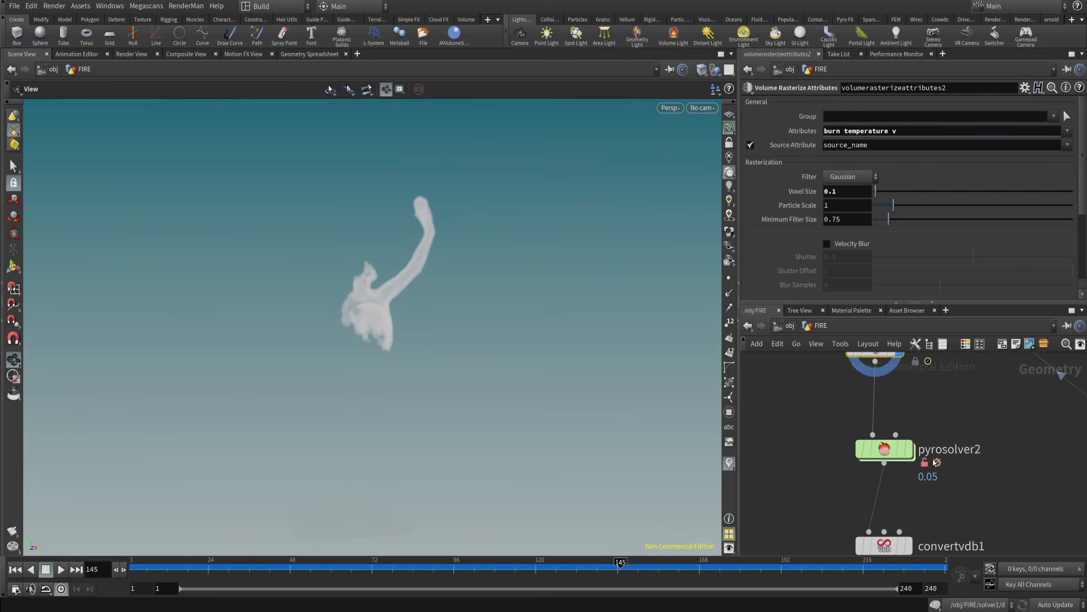
- Return to frame 1, display pyrosolver2 and show its Advanced solving parameters
{"action": "left_click", "coordinate": [16, 569]}
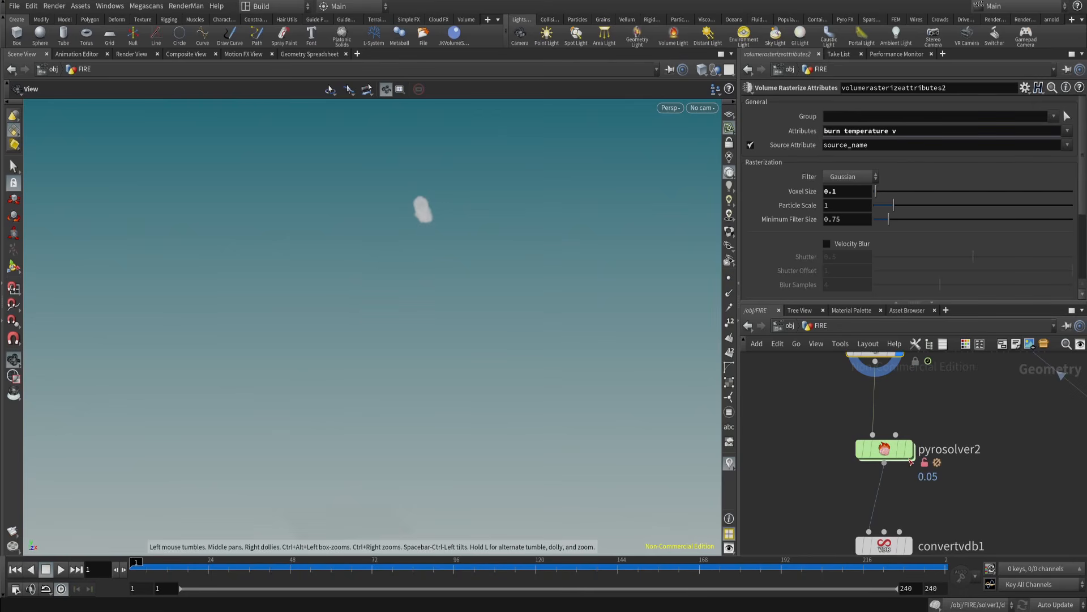
{"action": "left_click", "coordinate": [892, 450]}
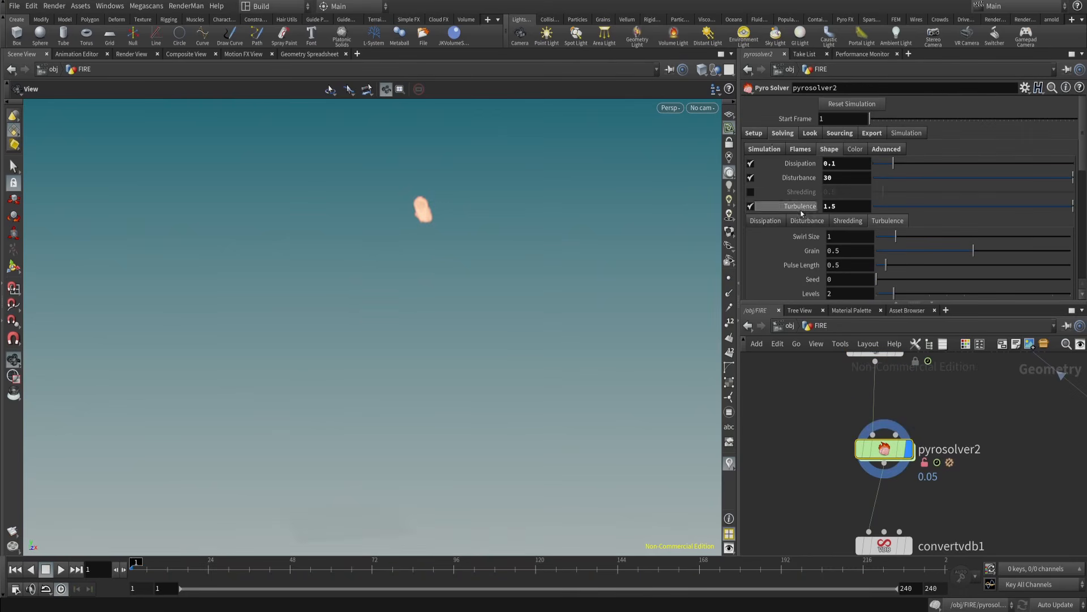
{"action": "left_click", "coordinate": [887, 149]}
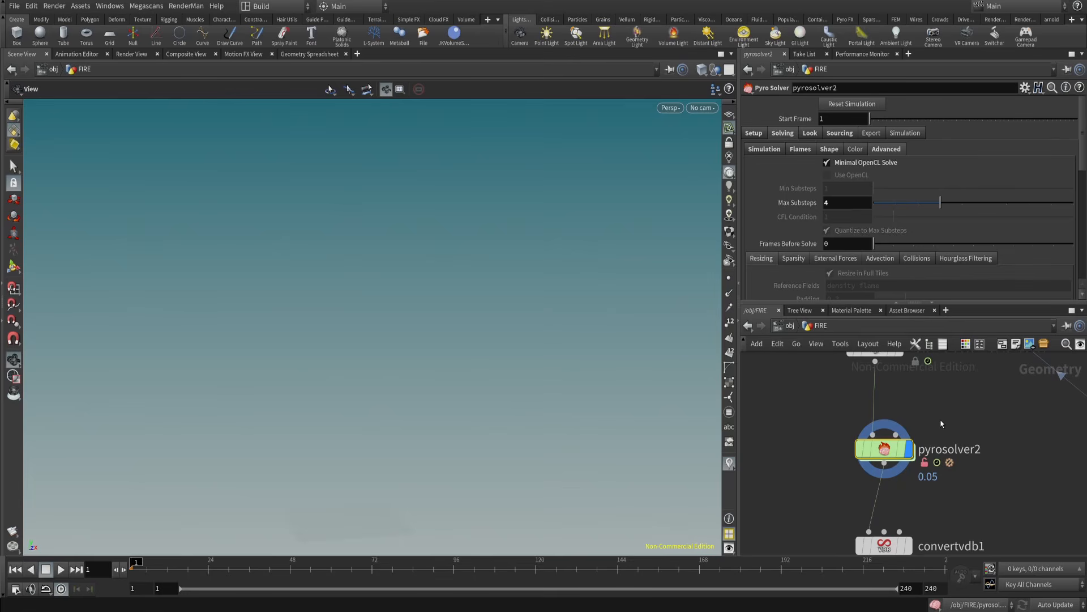
{"action": "middle_click_drag", "start_coordinate": [941, 424], "coordinate": [935, 500]}
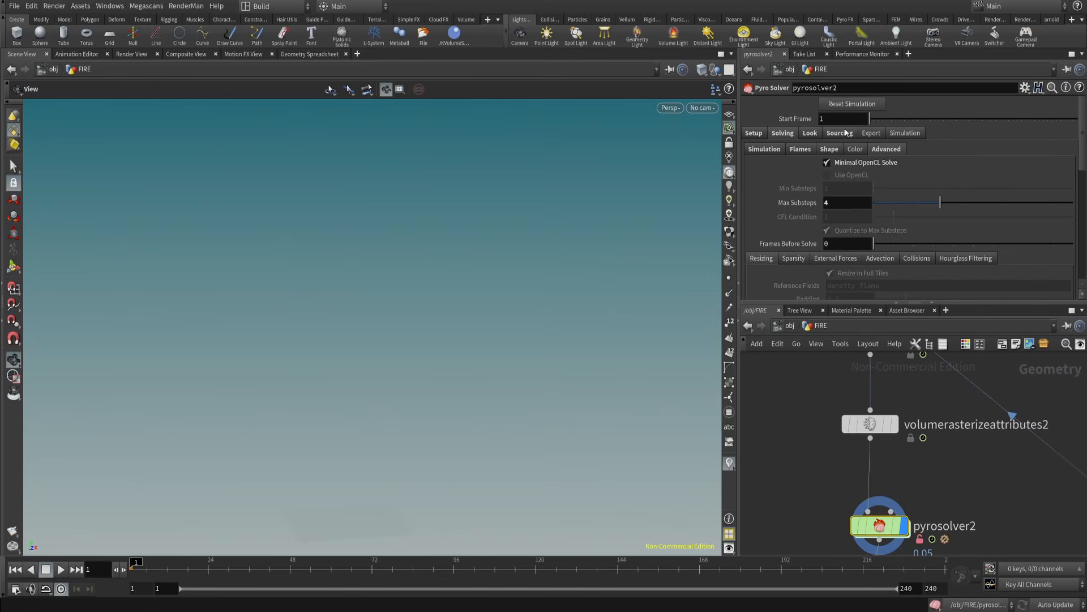
- Review pyrosolver2's Sourcing operations and set its Voxel Size to 0.075
{"action": "left_click", "coordinate": [829, 134]}
{"action": "middle_click_drag", "start_coordinate": [793, 399], "coordinate": [787, 344]}
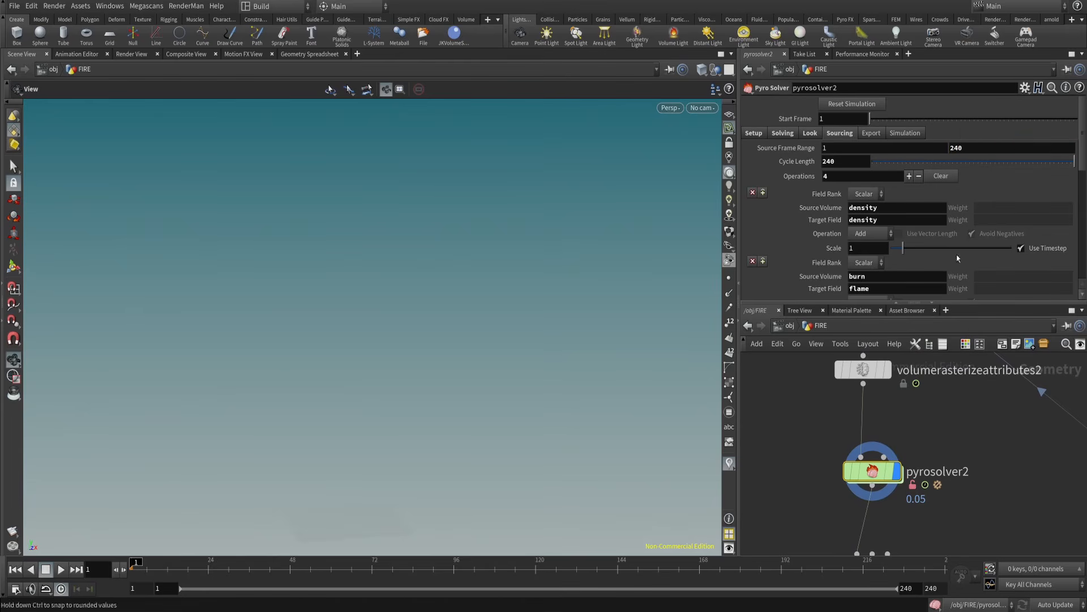
{"action": "middle_click_drag", "start_coordinate": [967, 427], "coordinate": [978, 416]}
{"action": "left_click_drag", "start_coordinate": [978, 401], "coordinate": [910, 453]}
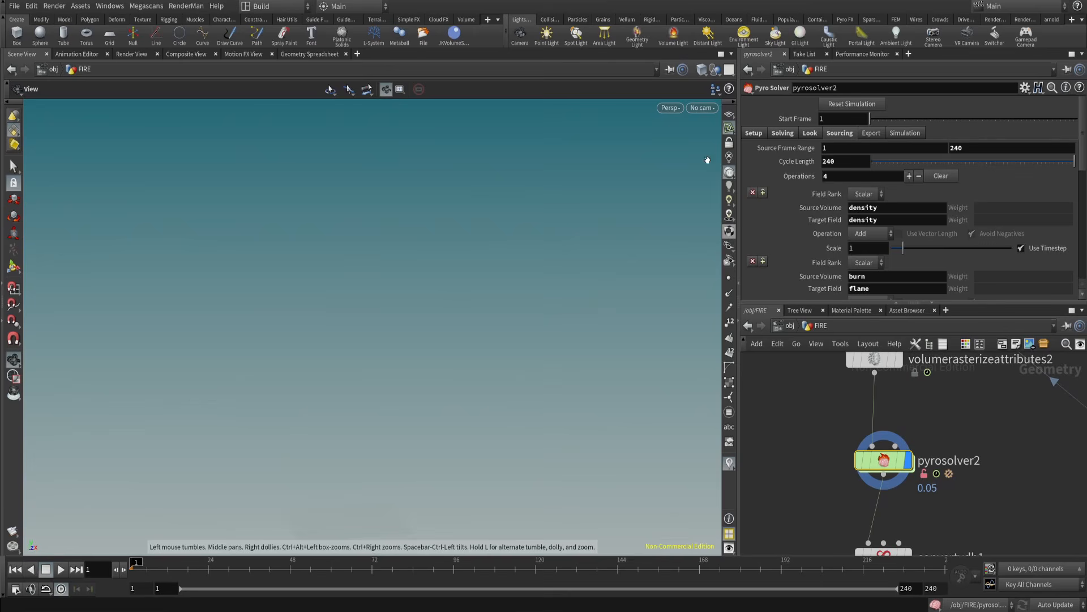
{"action": "left_click", "coordinate": [754, 134]}
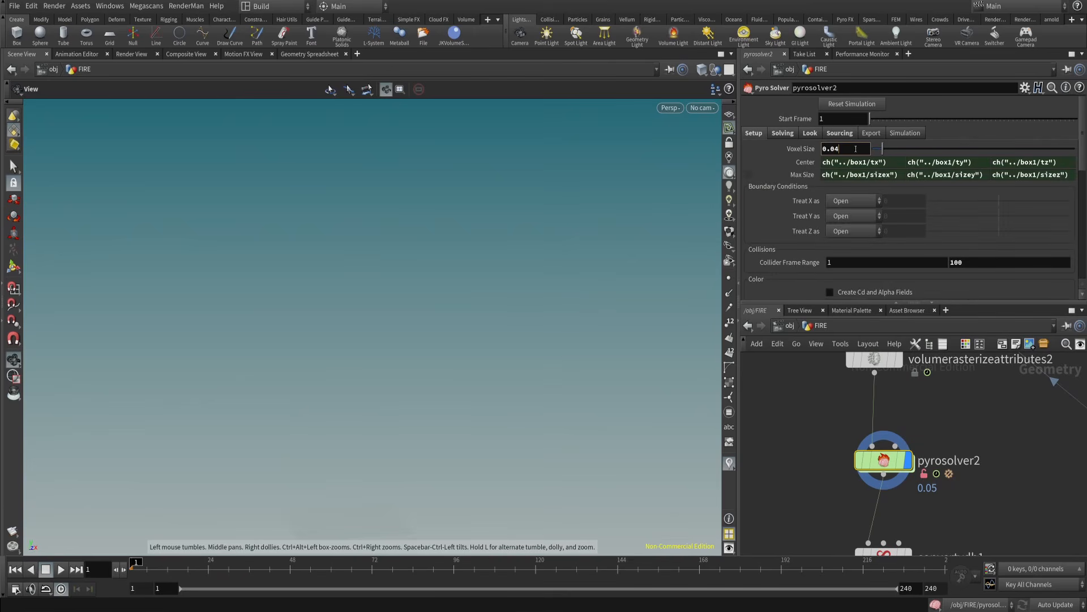
{"action": "type", "text": "5"}
{"action": "key", "text": "Return"}
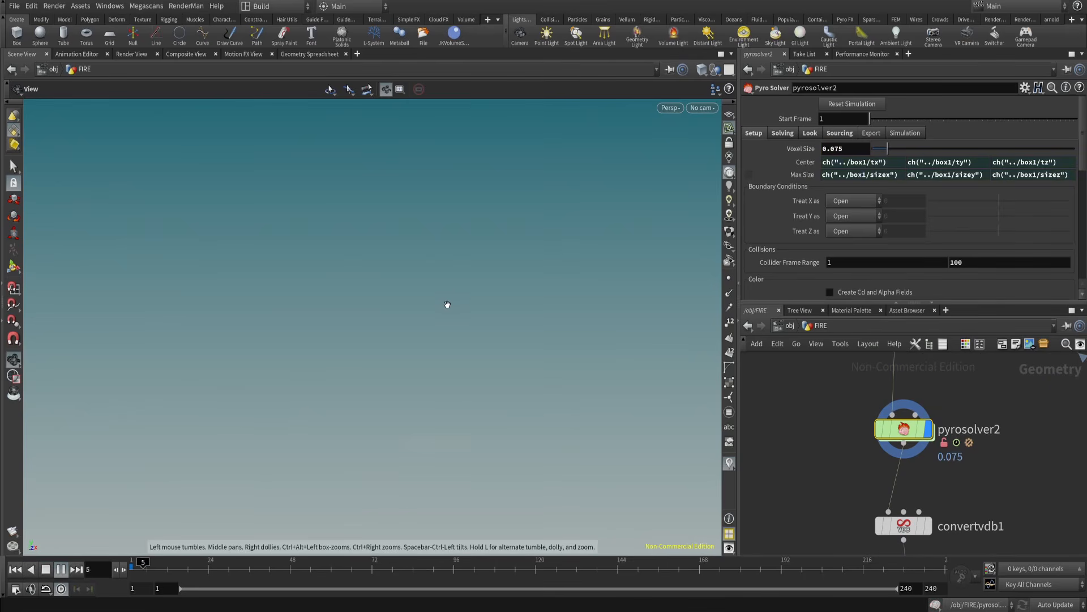
- Play the simulation to frame 34, switch to wireframe-over-shaded display and examine the solver's container
{"action": "right_click_drag", "start_coordinate": [440, 359], "coordinate": [432, 356]}
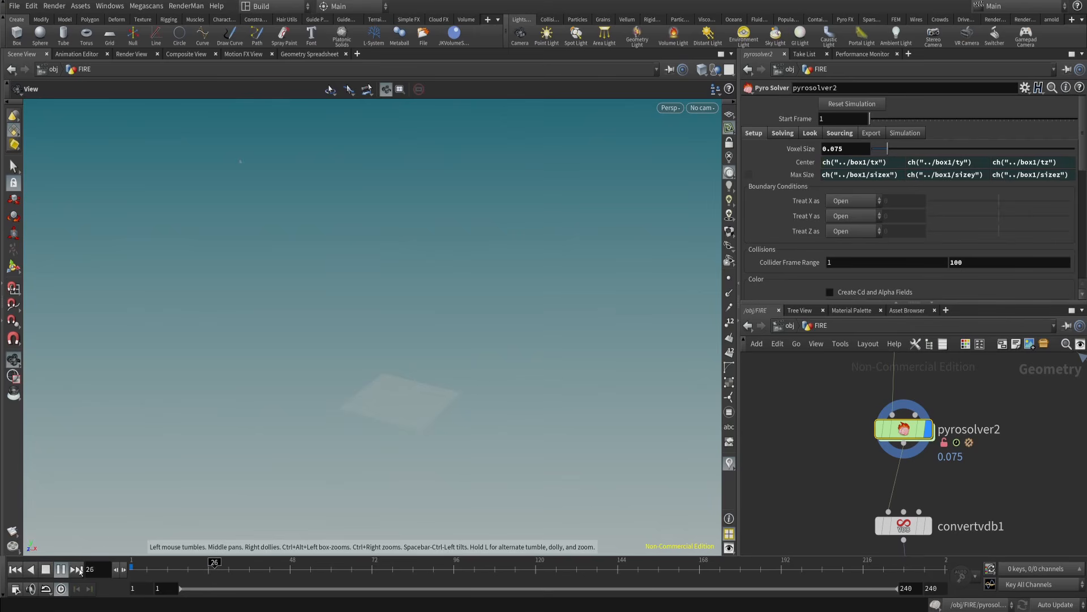
{"action": "left_click", "coordinate": [60, 569]}
{"action": "key", "text": "shift+w"}
{"action": "left_click_drag", "start_coordinate": [512, 237], "coordinate": [503, 274]}
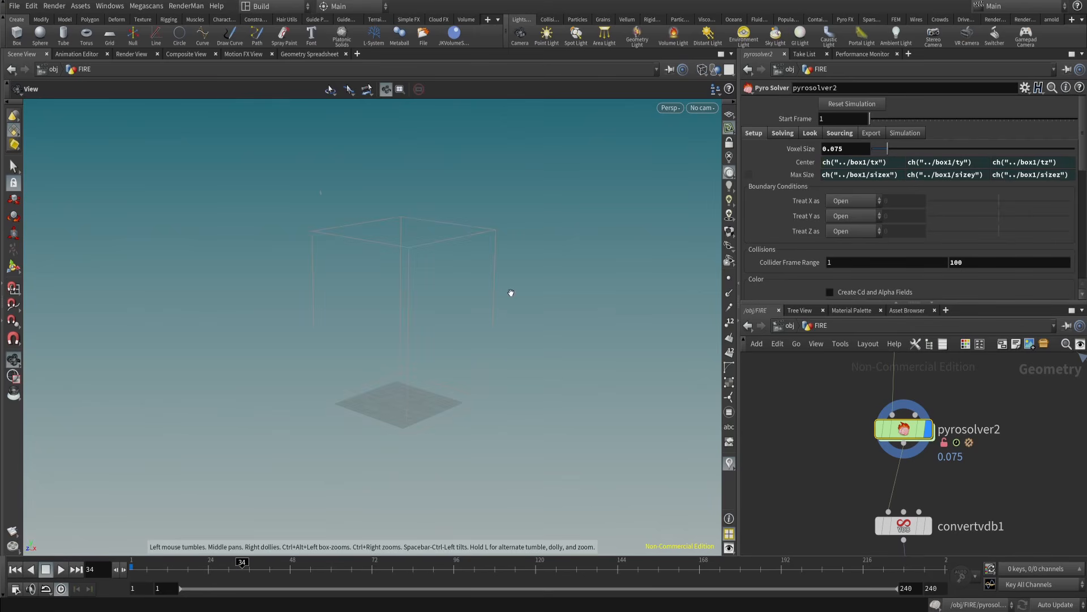
- Change the viewport background's color scheme to Dark
{"action": "key", "text": "d"}
{"action": "left_click", "coordinate": [876, 139]}
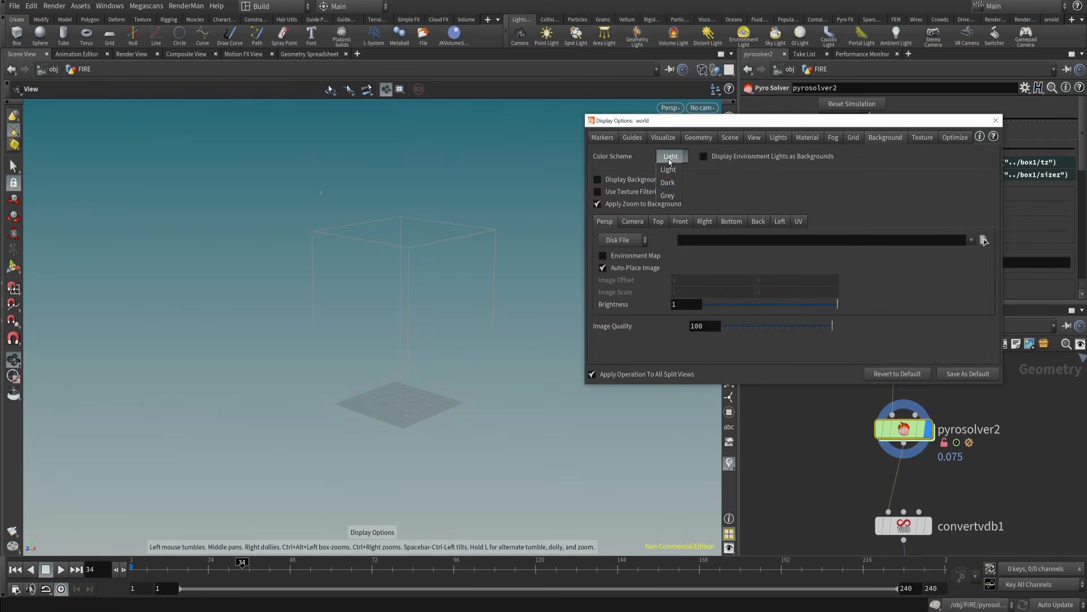
{"action": "left_click", "coordinate": [669, 182]}
{"action": "left_click", "coordinate": [996, 120]}
{"action": "left_click_drag", "start_coordinate": [488, 333], "coordinate": [512, 301]}
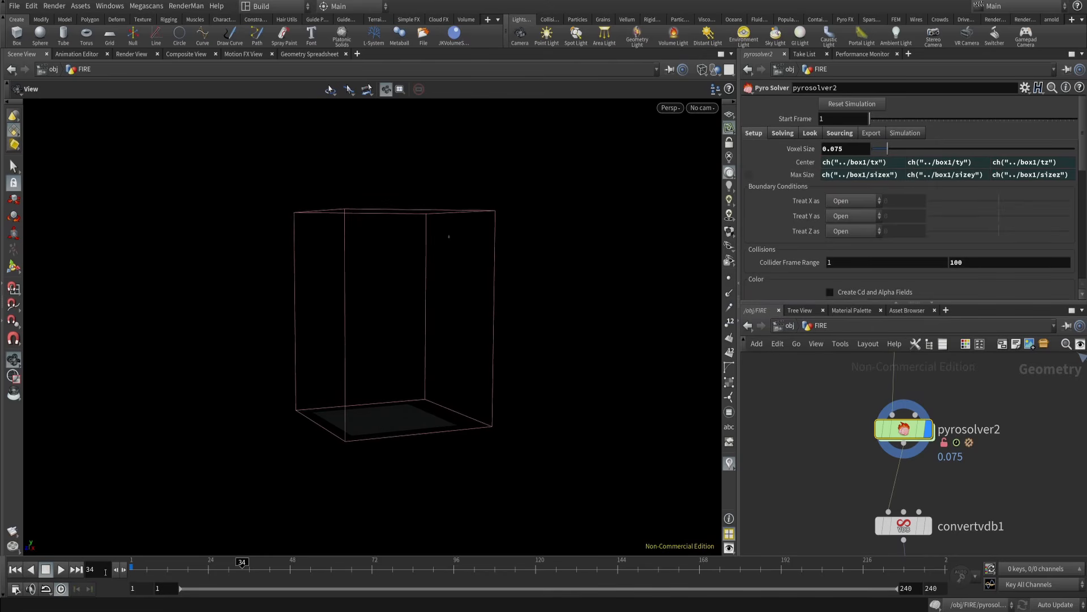
- Return to frame 1, display volumerasterizeattributes2 and inspect its node information and first frames
{"action": "left_click", "coordinate": [11, 570]}
{"action": "scroll", "coordinate": [1008, 448], "scroll_direction": "down", "scroll_amount": 3}
{"action": "middle_click_drag", "start_coordinate": [961, 381], "coordinate": [930, 443]}
{"action": "scroll", "coordinate": [902, 446], "scroll_direction": "up", "scroll_amount": 3}
{"action": "left_click", "coordinate": [897, 443]}
{"action": "left_click", "coordinate": [874, 444]}
{"action": "middle_click", "coordinate": [897, 407]}
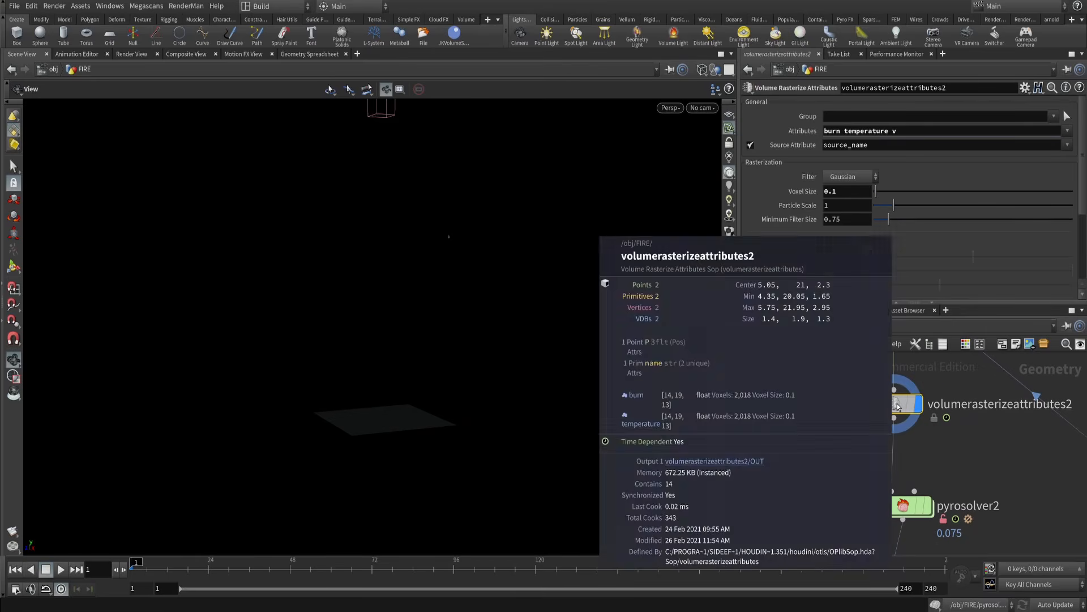
{"action": "left_click", "coordinate": [149, 562]}
{"action": "left_click_drag", "start_coordinate": [210, 562], "coordinate": [136, 561]}
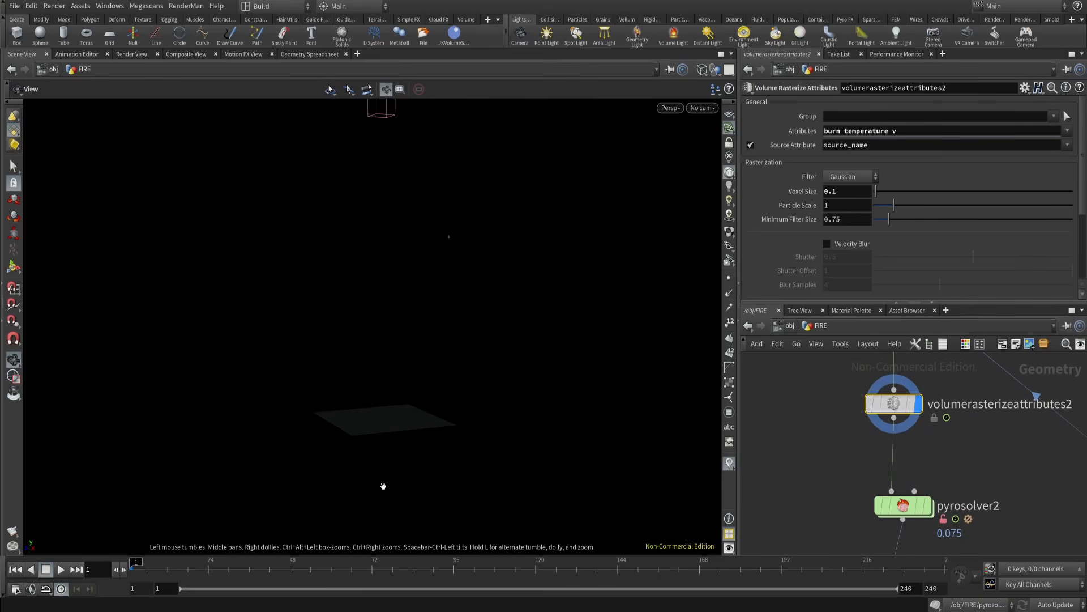
- Select box1 and activate its interactive handles in the viewport
{"action": "scroll", "coordinate": [842, 454], "scroll_direction": "down", "scroll_amount": 4}
{"action": "middle_click_drag", "start_coordinate": [794, 470], "coordinate": [884, 444]}
{"action": "left_click", "coordinate": [832, 466]}
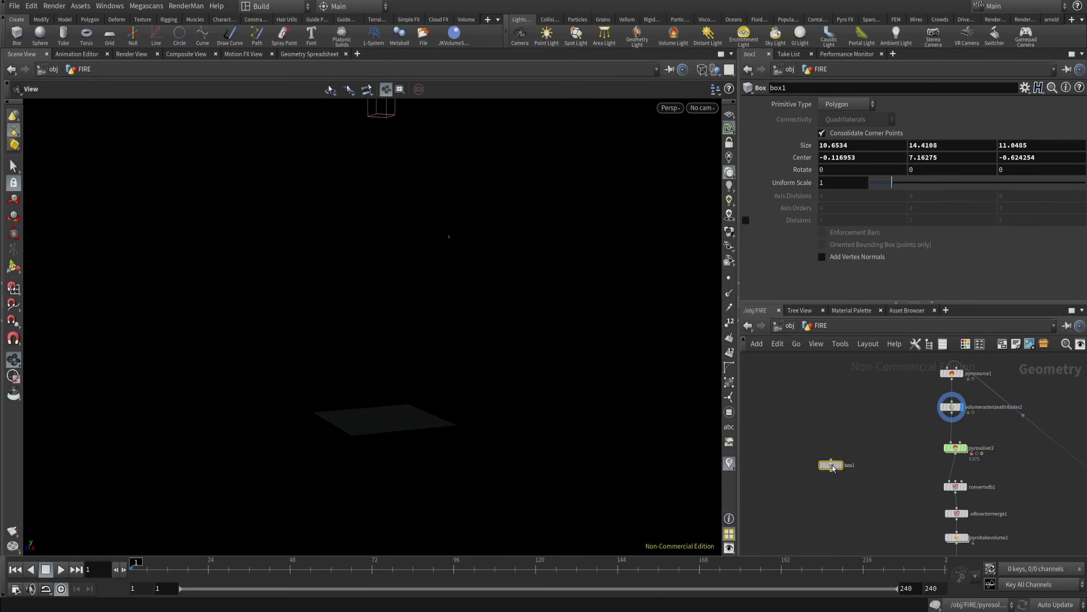
{"action": "left_click_drag", "start_coordinate": [849, 456], "coordinate": [853, 448]}
{"action": "key", "text": "Return"}
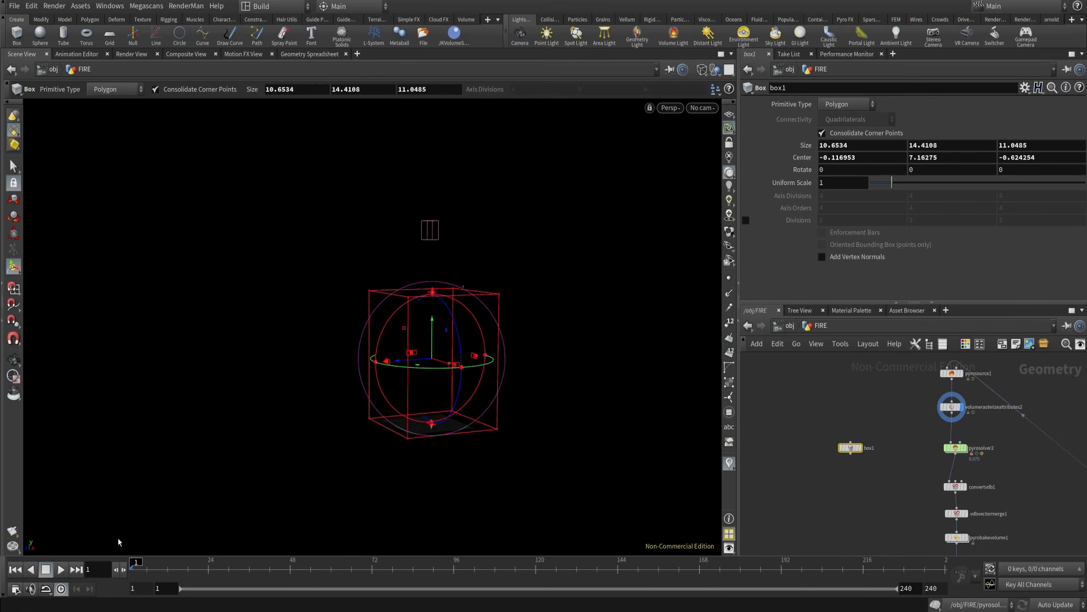
- Set transform1 as a template so the statue serves as reference for the box
{"action": "scroll", "coordinate": [804, 426], "scroll_direction": "down", "scroll_amount": 5}
{"action": "scroll", "coordinate": [860, 404], "scroll_direction": "up", "scroll_amount": 3}
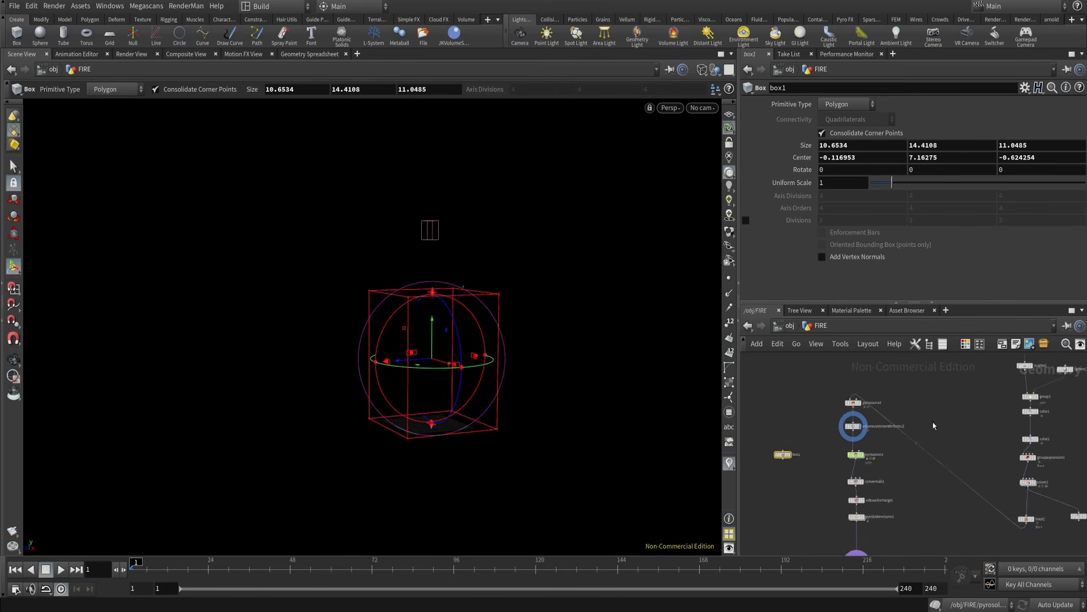
{"action": "middle_click_drag", "start_coordinate": [955, 413], "coordinate": [914, 432]}
{"action": "scroll", "coordinate": [946, 406], "scroll_direction": "up", "scroll_amount": 5}
{"action": "left_click", "coordinate": [930, 446]}
{"action": "scroll", "coordinate": [846, 460], "scroll_direction": "down", "scroll_amount": 4}
- Enlarge box1 around the whole statue to a size of about 12.05 × 27.4 × 14.7
{"action": "left_click_drag", "start_coordinate": [583, 410], "coordinate": [631, 418], "text": "alt"}
{"action": "left_click_drag", "start_coordinate": [389, 418], "coordinate": [426, 405], "text": "alt"}
{"action": "middle_click_drag", "start_coordinate": [425, 405], "coordinate": [465, 459], "text": "alt"}
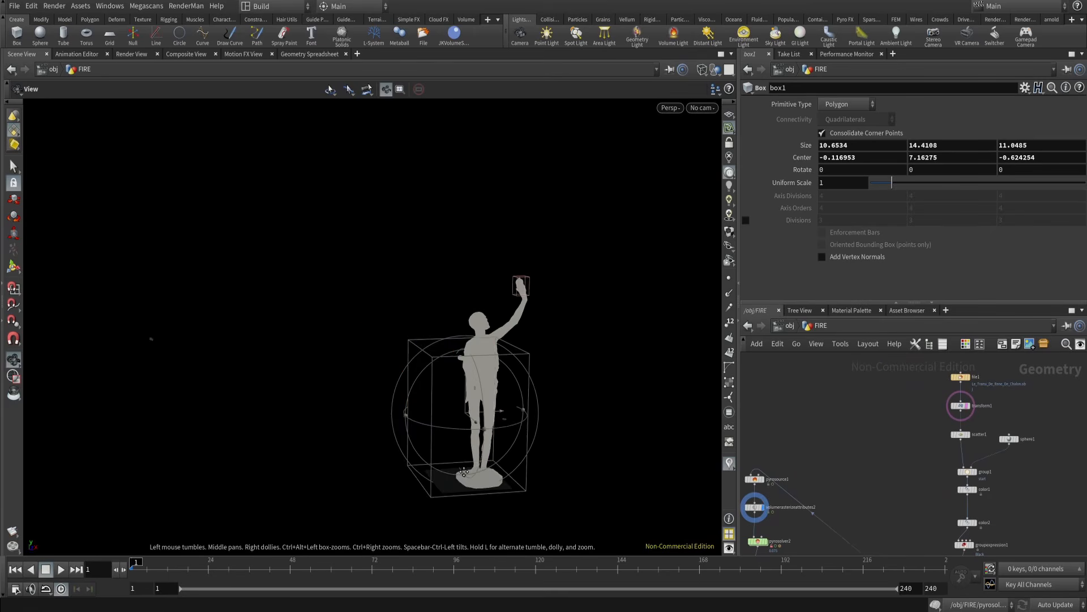
{"action": "scroll", "coordinate": [453, 408], "scroll_direction": "up", "scroll_amount": 3}
{"action": "left_click_drag", "start_coordinate": [450, 321], "coordinate": [455, 165]}
{"action": "left_click_drag", "start_coordinate": [456, 347], "coordinate": [515, 363], "text": "alt"}
{"action": "left_click_drag", "start_coordinate": [501, 452], "coordinate": [545, 464]}
{"action": "left_click_drag", "start_coordinate": [461, 494], "coordinate": [432, 510]}
{"action": "left_click_drag", "start_coordinate": [431, 511], "coordinate": [596, 472], "text": "alt"}
{"action": "middle_click_drag", "start_coordinate": [595, 472], "coordinate": [614, 405], "text": "alt"}
{"action": "left_click_drag", "start_coordinate": [549, 434], "coordinate": [544, 432]}
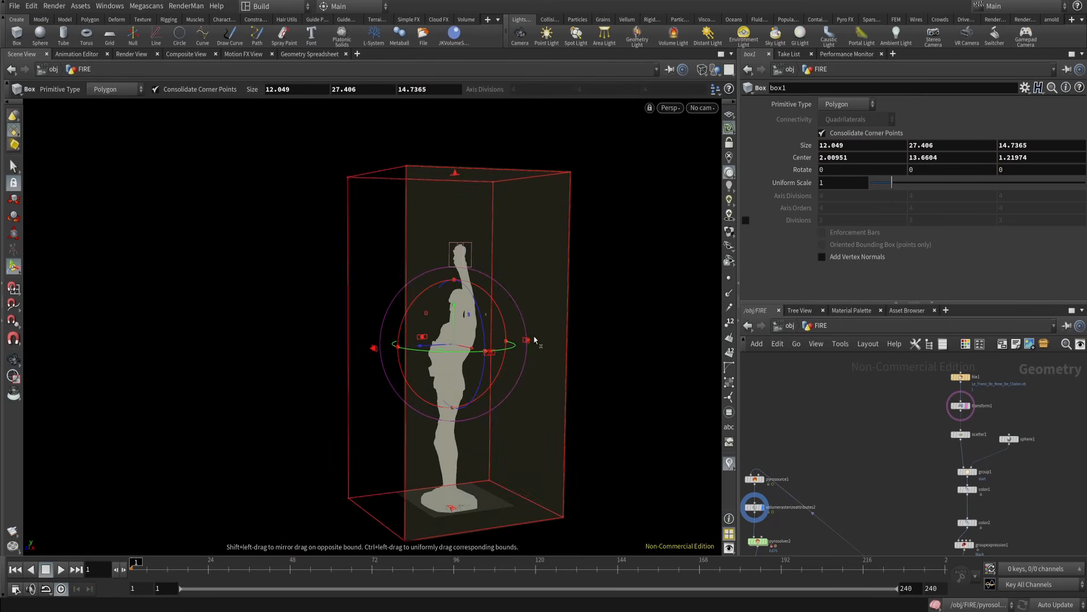
- Tighten box1's height and depth around the statue to a size of about 12.05 × 25.18 × 10.34
{"action": "left_click_drag", "start_coordinate": [570, 371], "coordinate": [410, 453], "text": "alt"}
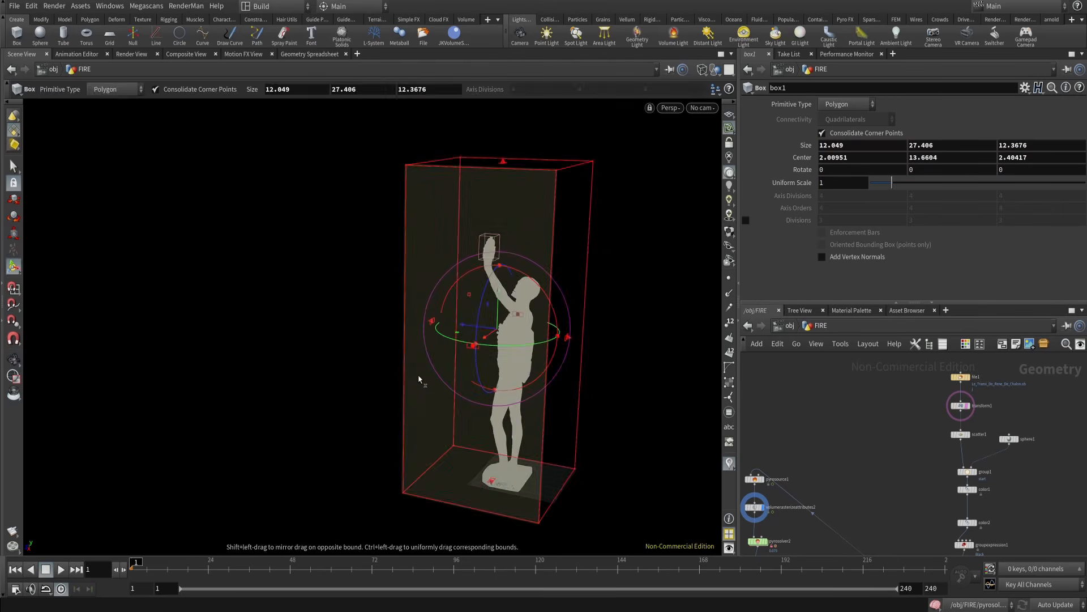
{"action": "left_click_drag", "start_coordinate": [419, 379], "coordinate": [432, 451], "text": "alt"}
{"action": "left_click_drag", "start_coordinate": [432, 451], "coordinate": [489, 371], "text": "alt"}
{"action": "left_click_drag", "start_coordinate": [450, 278], "coordinate": [445, 300]}
{"action": "left_click_drag", "start_coordinate": [513, 378], "coordinate": [563, 349], "text": "alt"}
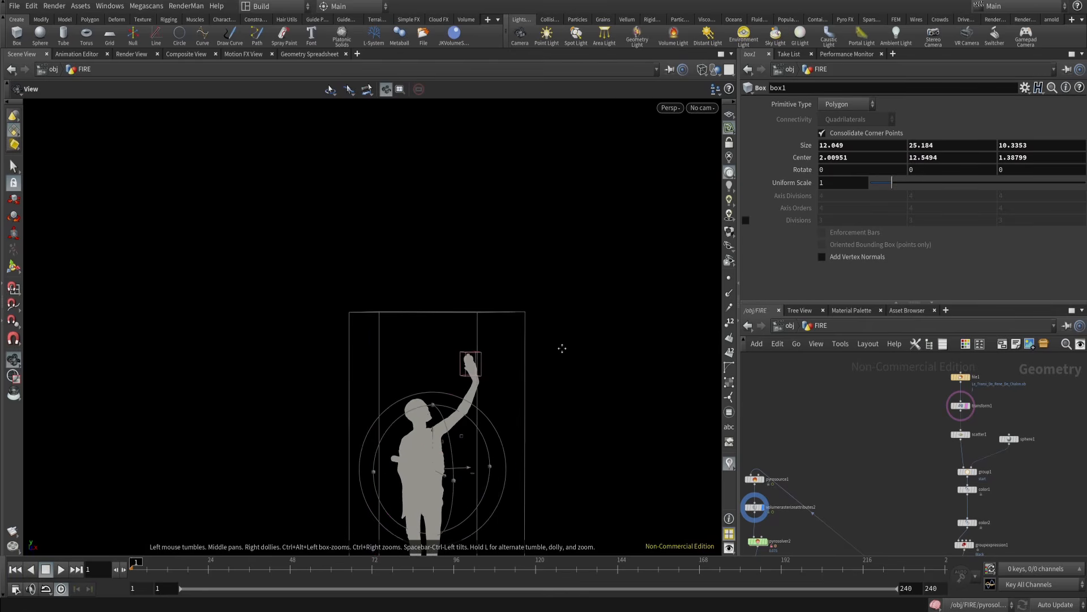
{"action": "middle_click_drag", "start_coordinate": [563, 348], "coordinate": [580, 295], "text": "alt"}
- Display pyrosolver2, play the simulation to frame 81 with the solver templated, and examine the flame
{"action": "middle_click_drag", "start_coordinate": [859, 495], "coordinate": [929, 412]}
{"action": "scroll", "coordinate": [830, 485], "scroll_direction": "up", "scroll_amount": 5}
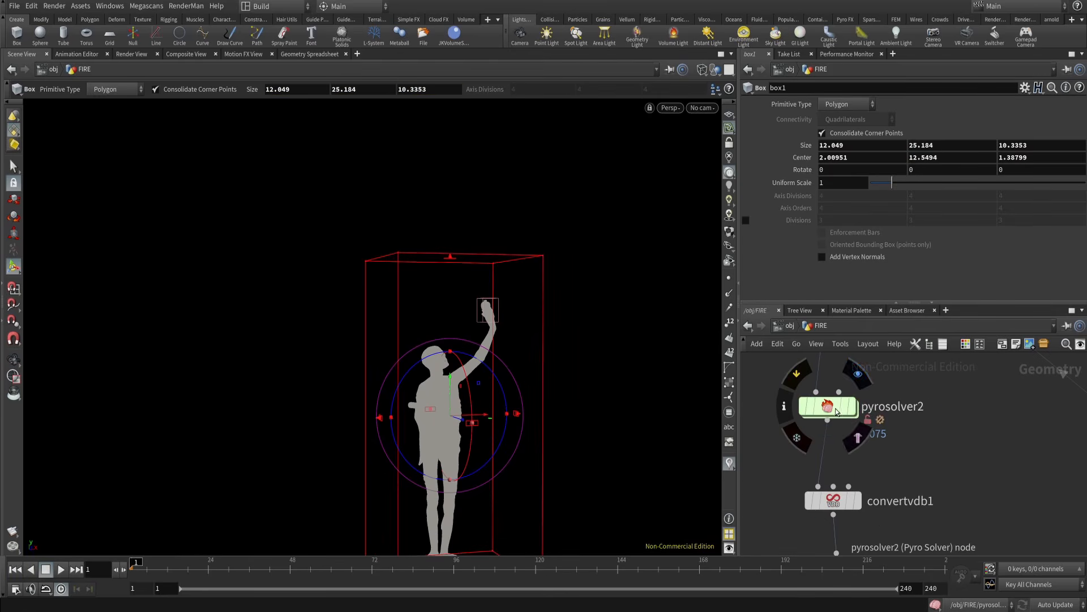
{"action": "left_click", "coordinate": [837, 411]}
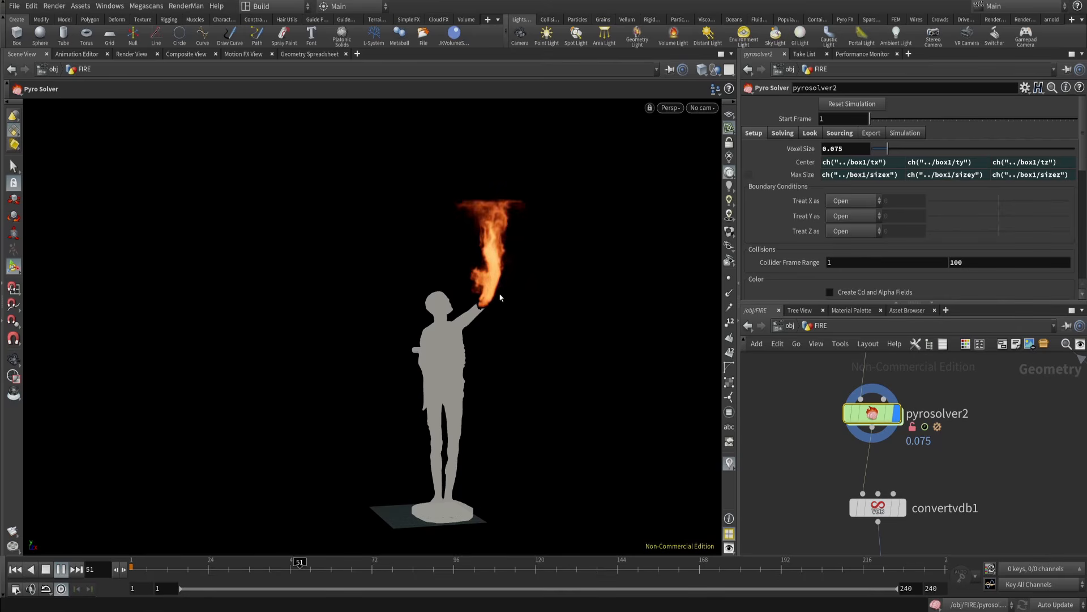
{"action": "mouse_move", "coordinate": [889, 422]}
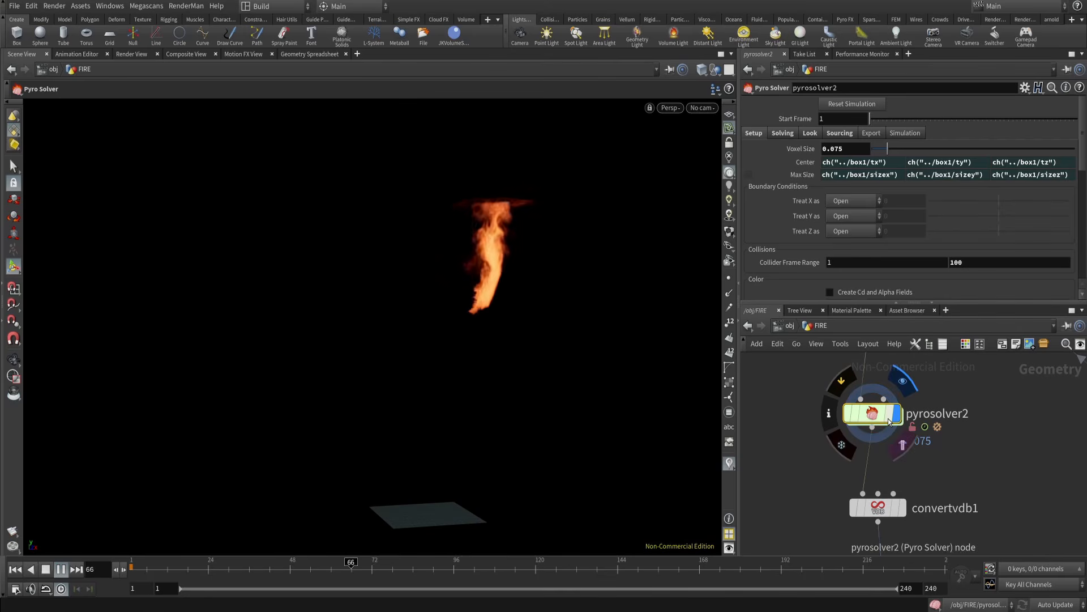
{"action": "key", "text": "Up"}
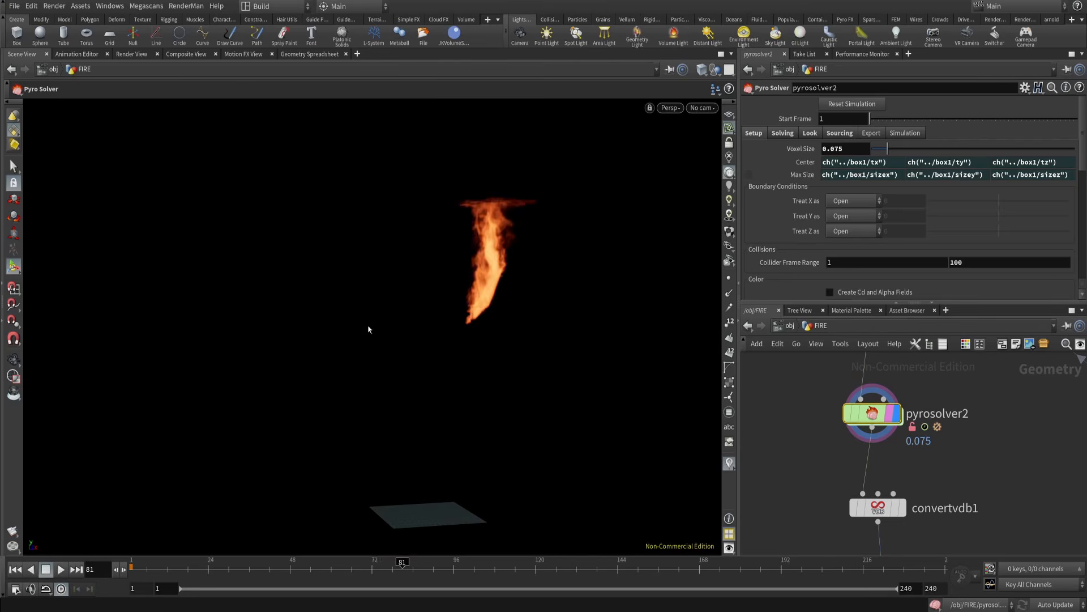
{"action": "key", "text": "Escape"}
{"action": "left_click_drag", "start_coordinate": [368, 324], "coordinate": [568, 306]}
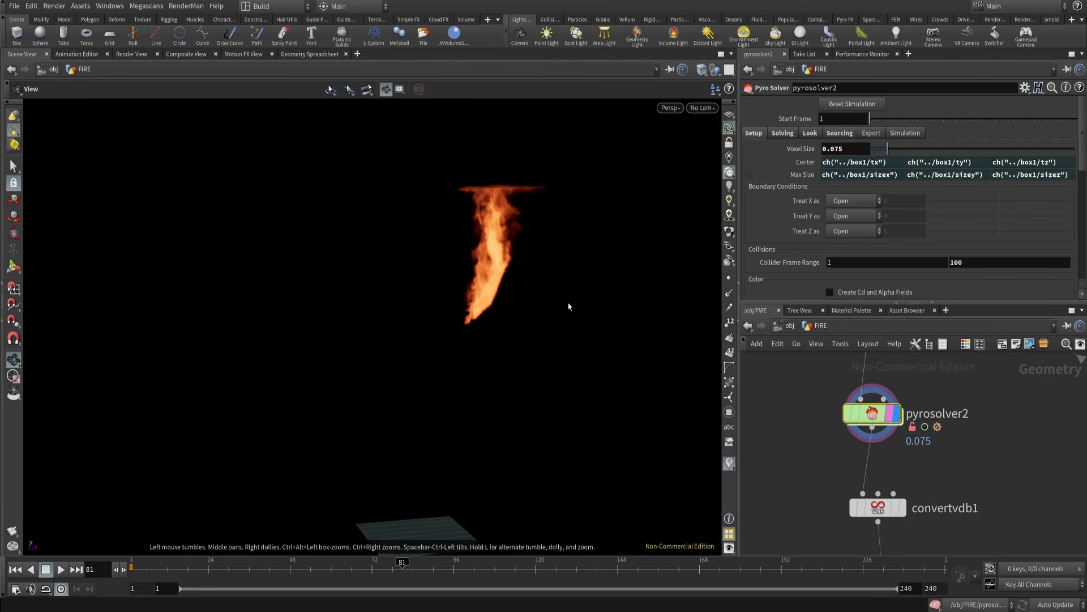
- Select transform1 and display its statue geometry together with the simulation bounds
{"action": "scroll", "coordinate": [978, 455], "scroll_direction": "down", "scroll_amount": 5}
{"action": "middle_click_drag", "start_coordinate": [1026, 422], "coordinate": [903, 486]}
{"action": "middle_click_drag", "start_coordinate": [971, 419], "coordinate": [821, 554]}
{"action": "scroll", "coordinate": [925, 434], "scroll_direction": "up", "scroll_amount": 4}
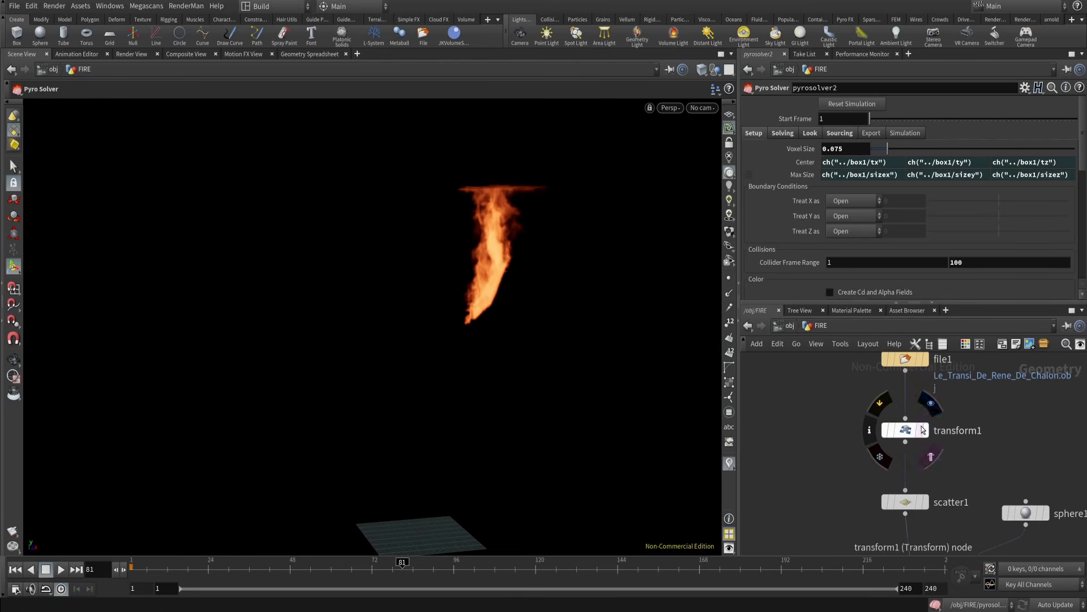
{"action": "left_click", "coordinate": [930, 430]}
{"action": "left_click", "coordinate": [905, 429]}
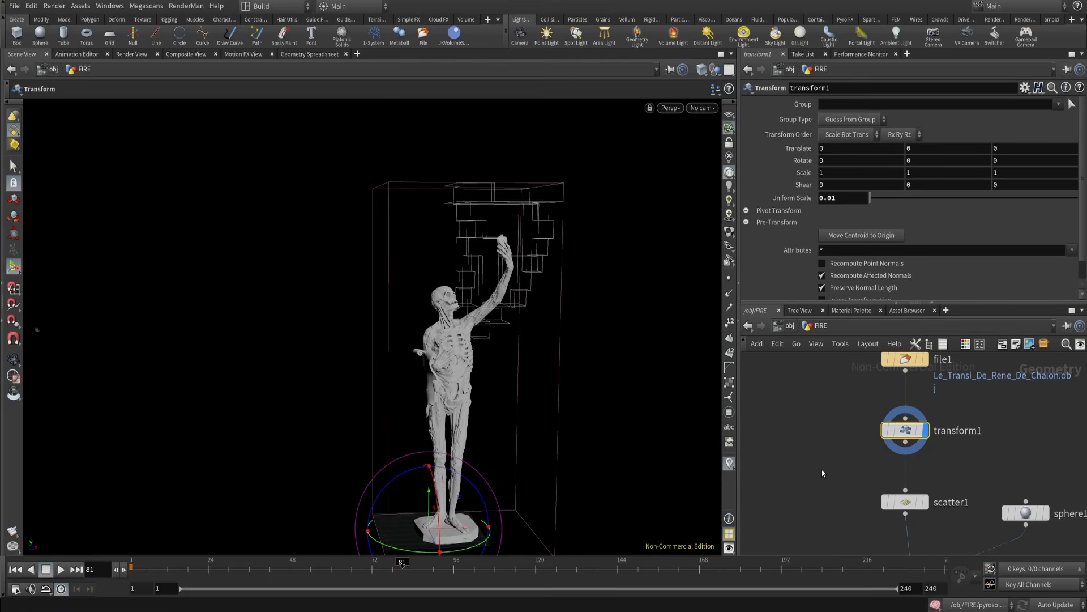
- Add a VDB from Polygons node beside transform1 and feed it with transform1's output
{"action": "middle_click_drag", "start_coordinate": [822, 470], "coordinate": [855, 460]}
{"action": "key", "text": "Tab"}
{"action": "type", "text": "vdb fr"}
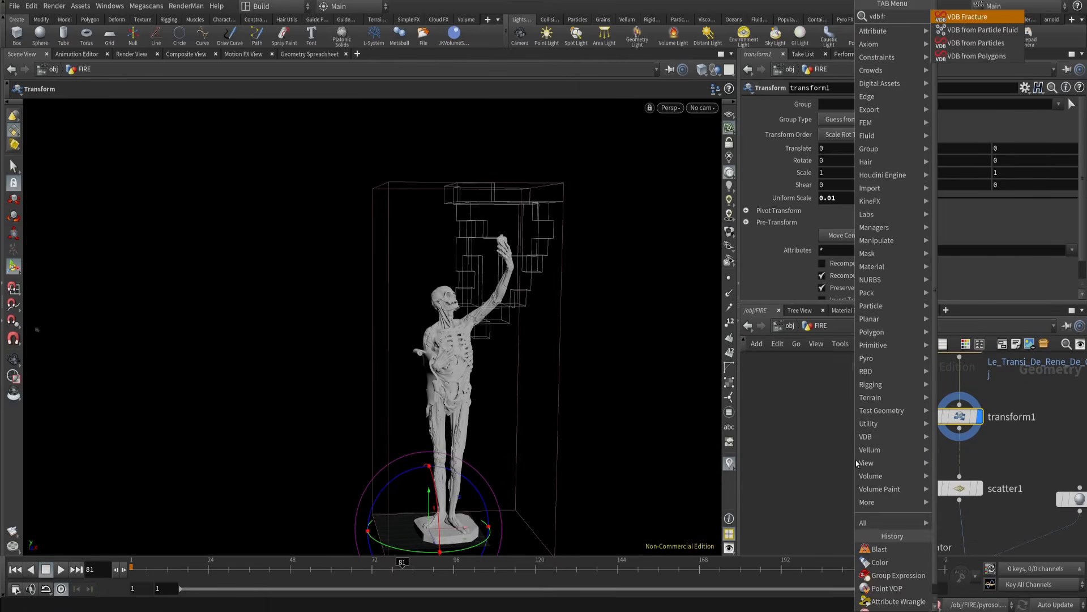
{"action": "key", "text": "Down"}
{"action": "key", "text": "Down"}
{"action": "key", "text": "Return"}
{"action": "left_click", "coordinate": [855, 460]}
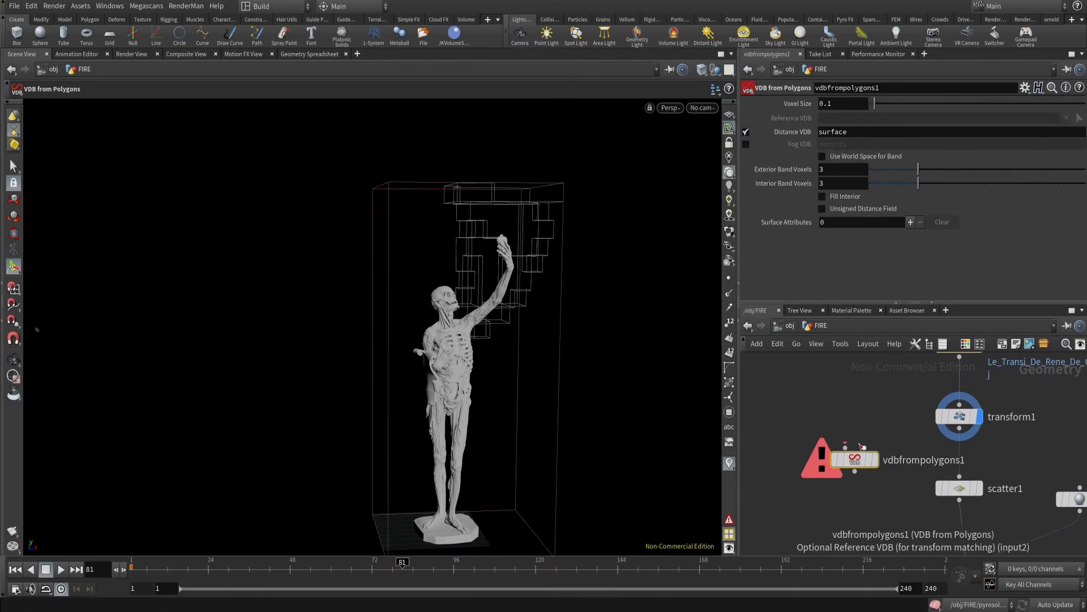
{"action": "left_click_drag", "start_coordinate": [846, 447], "coordinate": [966, 428]}
- Display vdbfrompolygons1, enable Fill Interior and name its Distance VDB collision
{"action": "left_click", "coordinate": [875, 462]}
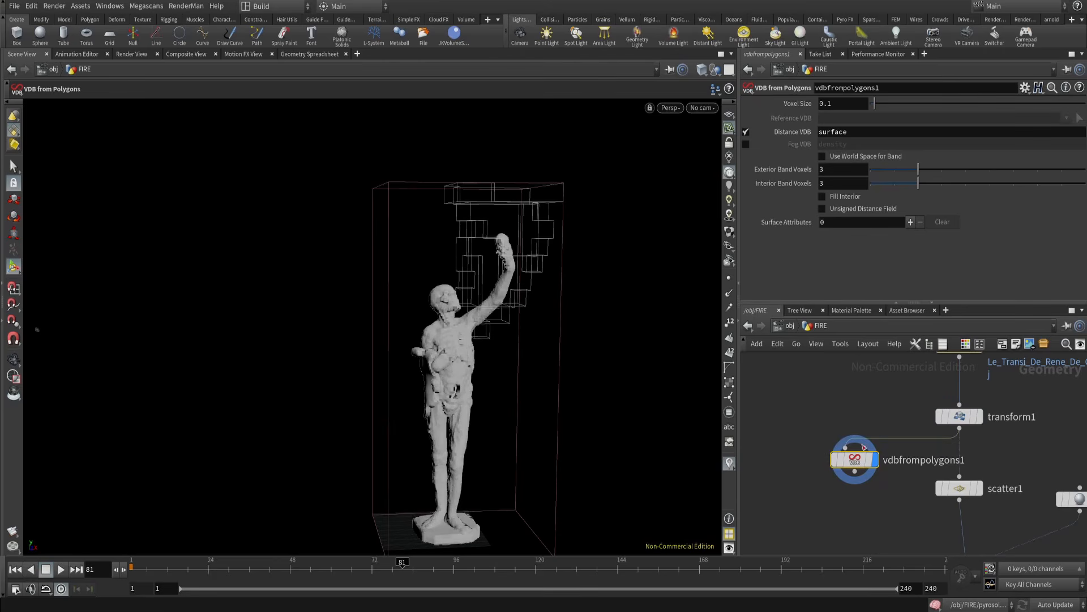
{"action": "middle_click_drag", "start_coordinate": [794, 484], "coordinate": [803, 462]}
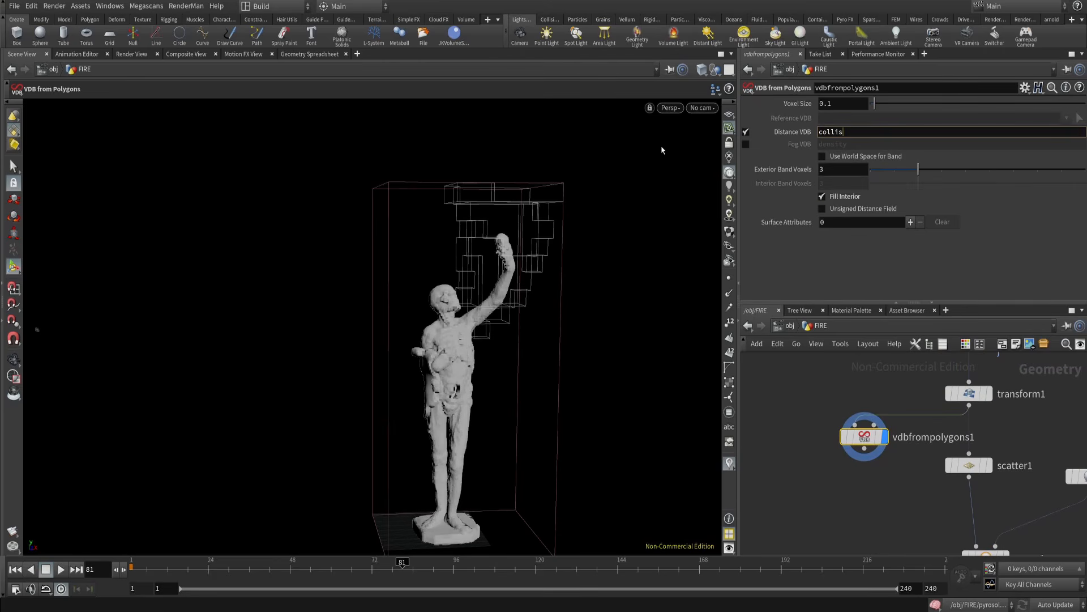
- Connect vdbfrompolygons1 to pyrosolver2's second input as the collider
{"action": "middle_click_drag", "start_coordinate": [777, 492], "coordinate": [996, 398]}
{"action": "left_click", "coordinate": [918, 413]}
{"action": "scroll", "coordinate": [858, 481], "scroll_direction": "down", "scroll_amount": 5}
{"action": "scroll", "coordinate": [884, 487], "scroll_direction": "up", "scroll_amount": 4}
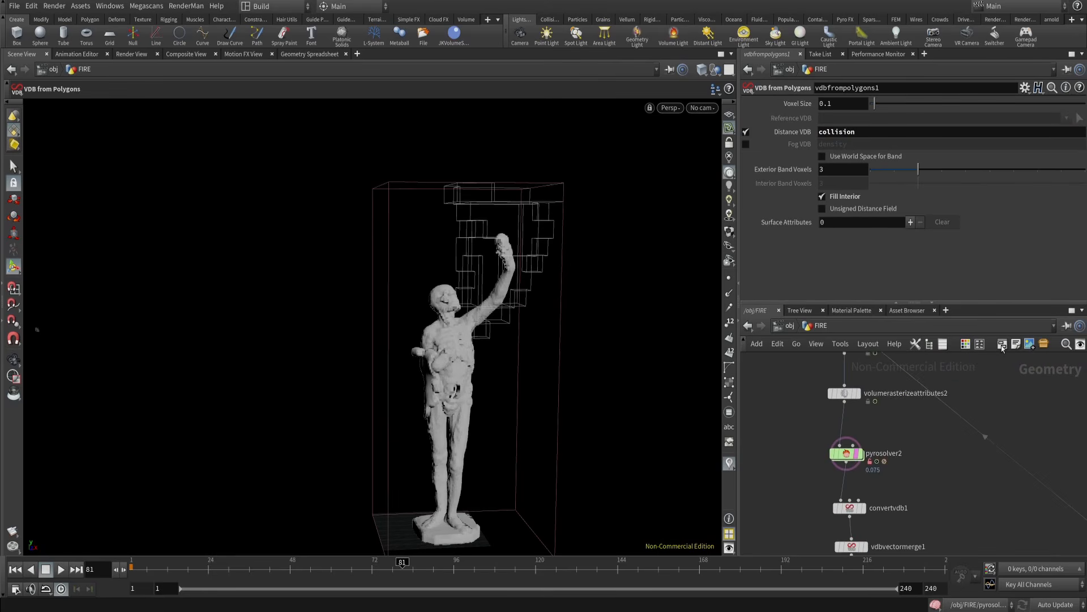
{"action": "left_click", "coordinate": [837, 450]}
- Set the end of pyrosolver2's Collider Frame Range to 1
{"action": "left_click", "coordinate": [827, 462]}
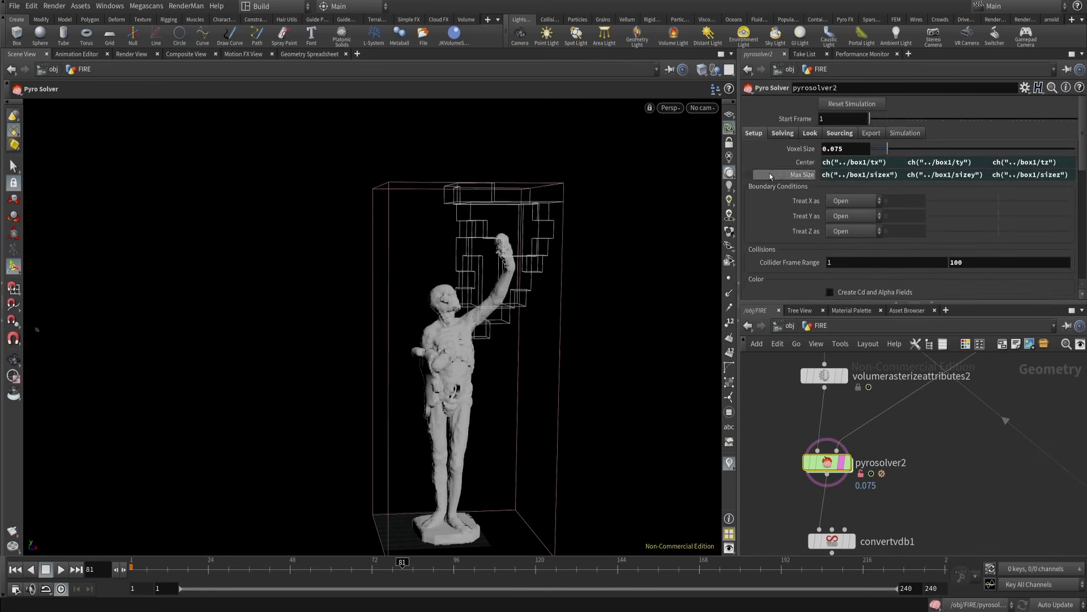
{"action": "scroll", "coordinate": [839, 226], "scroll_direction": "down", "scroll_amount": 3}
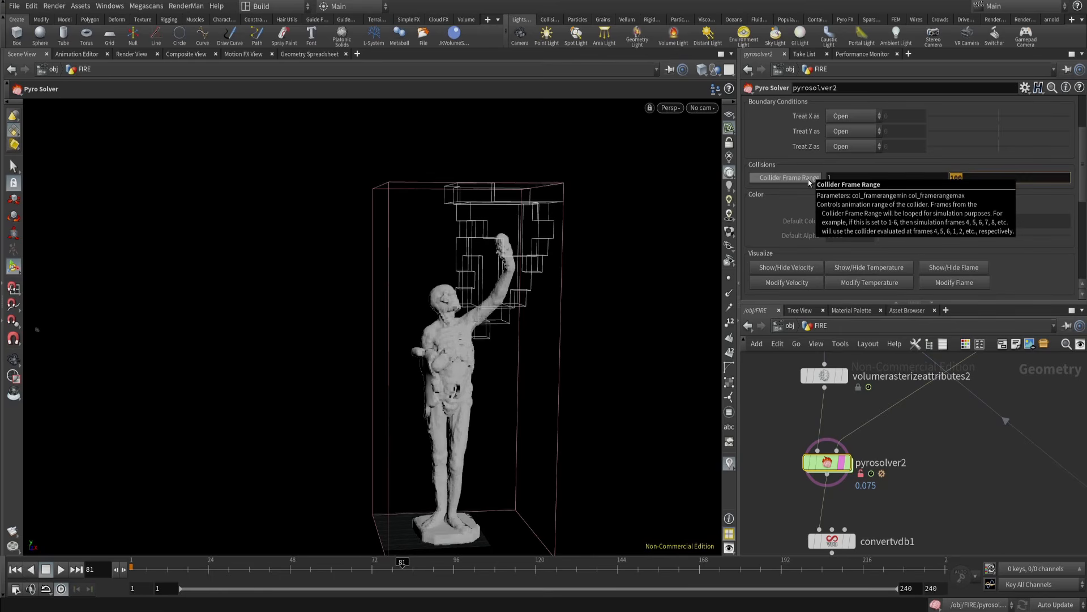
{"action": "type", "text": "1"}
{"action": "key", "text": "Return"}
- Display pyrosolver2 and play the simulation from frame 1 to check the fire with the statue collider
{"action": "scroll", "coordinate": [962, 495], "scroll_direction": "down", "scroll_amount": 3}
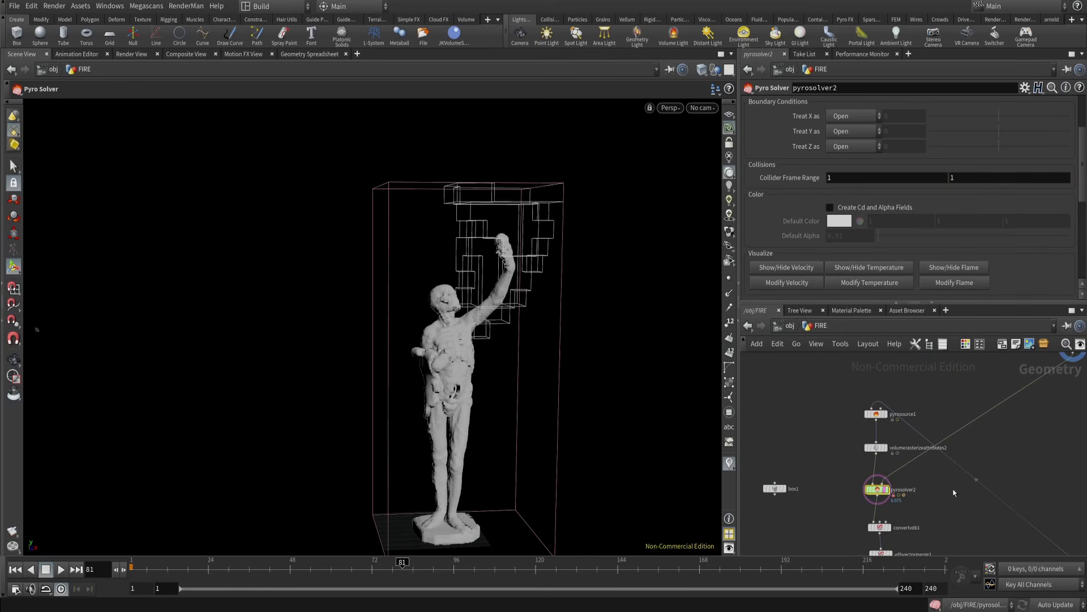
{"action": "middle_click_drag", "start_coordinate": [1028, 434], "coordinate": [994, 442]}
{"action": "mouse_move", "coordinate": [403, 393]}
{"action": "left_mouse_down"}
{"action": "mouse_move", "coordinate": [474, 340]}
{"action": "mouse_move", "coordinate": [459, 325]}
{"action": "left_mouse_up"}
{"action": "key", "text": "w"}
{"action": "key", "text": "w"}
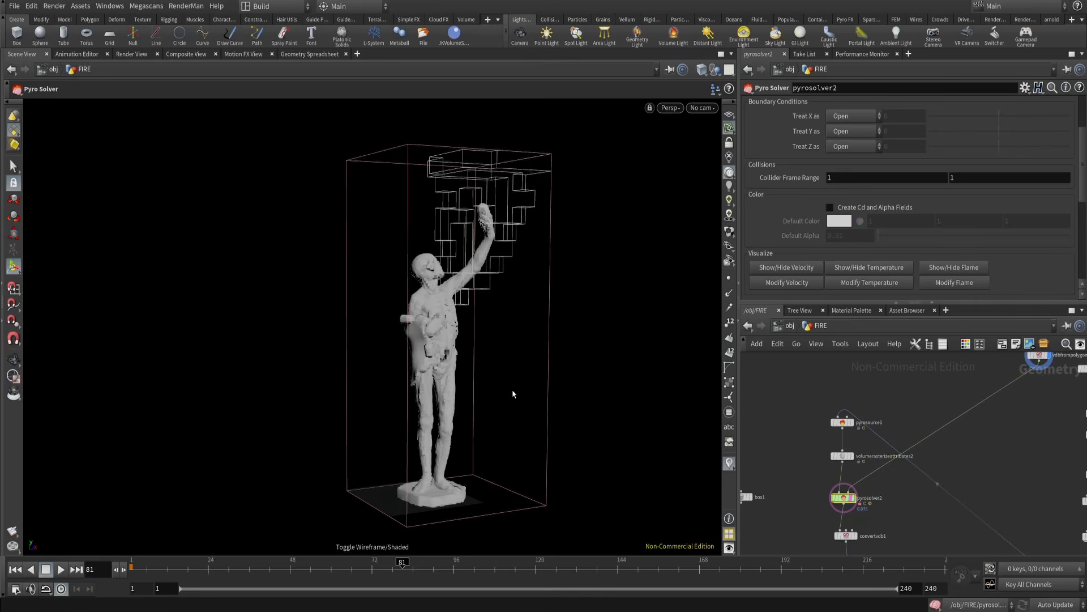
{"action": "scroll", "coordinate": [845, 512], "scroll_direction": "up", "scroll_amount": 3}
{"action": "left_click", "coordinate": [855, 493]}
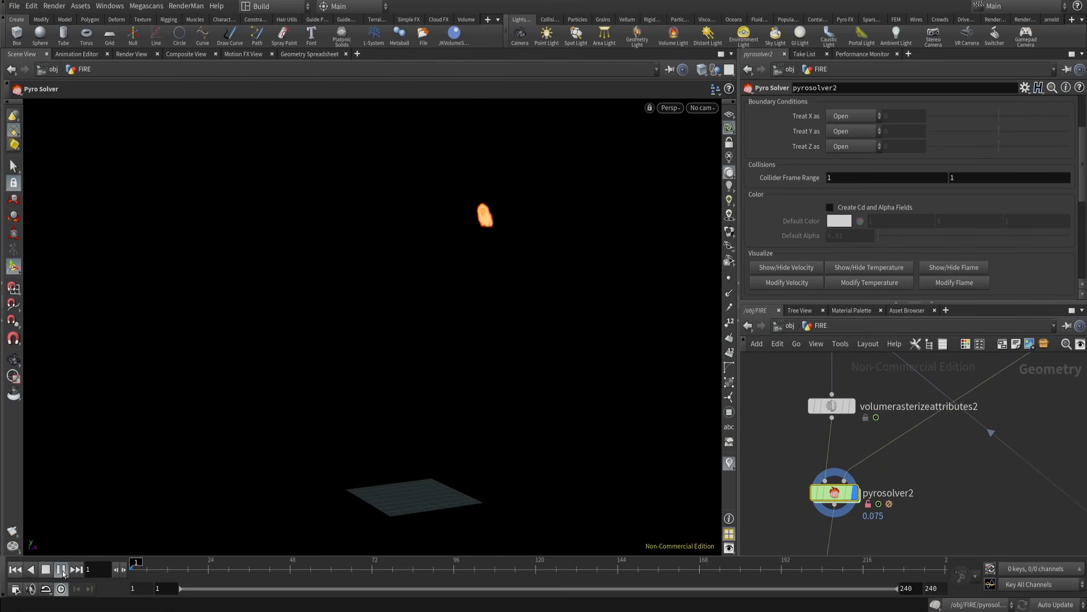
{"action": "left_click_drag", "start_coordinate": [524, 328], "coordinate": [507, 328]}
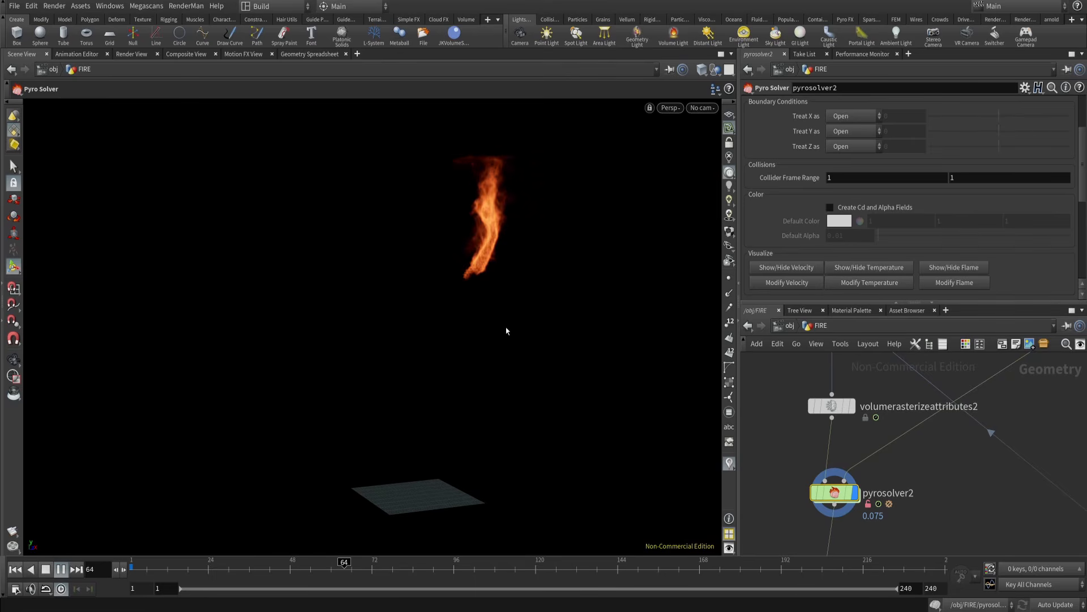
- Stop the simulation playback and render a flipbook of pyrosolver2's fire from the current viewport
{"action": "middle_click_drag", "start_coordinate": [527, 327], "coordinate": [526, 304], "text": "alt"}
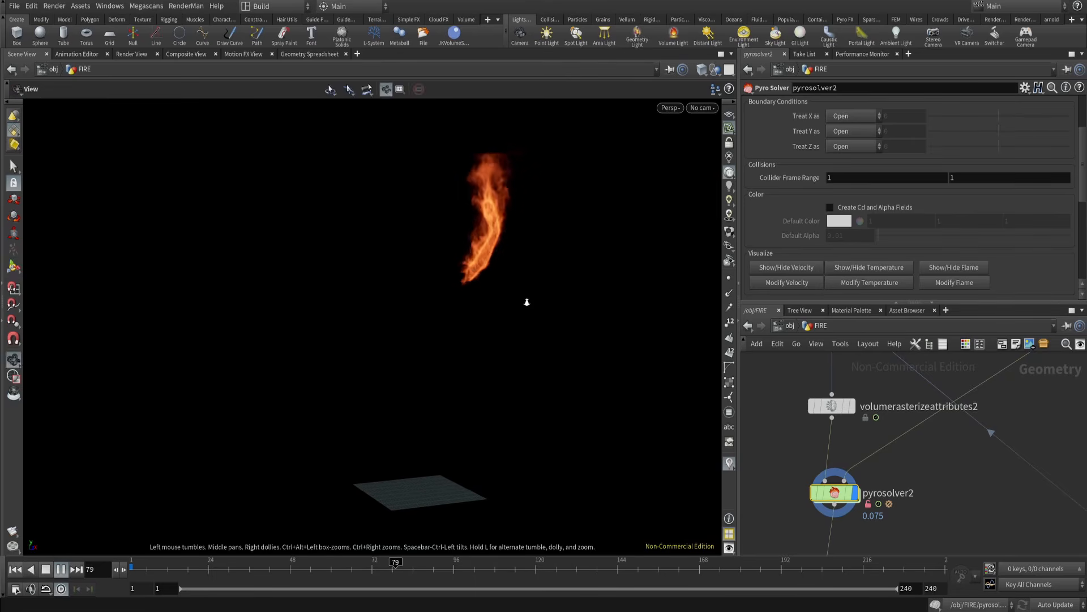
{"action": "scroll", "coordinate": [526, 304], "scroll_direction": "up", "scroll_amount": 1}
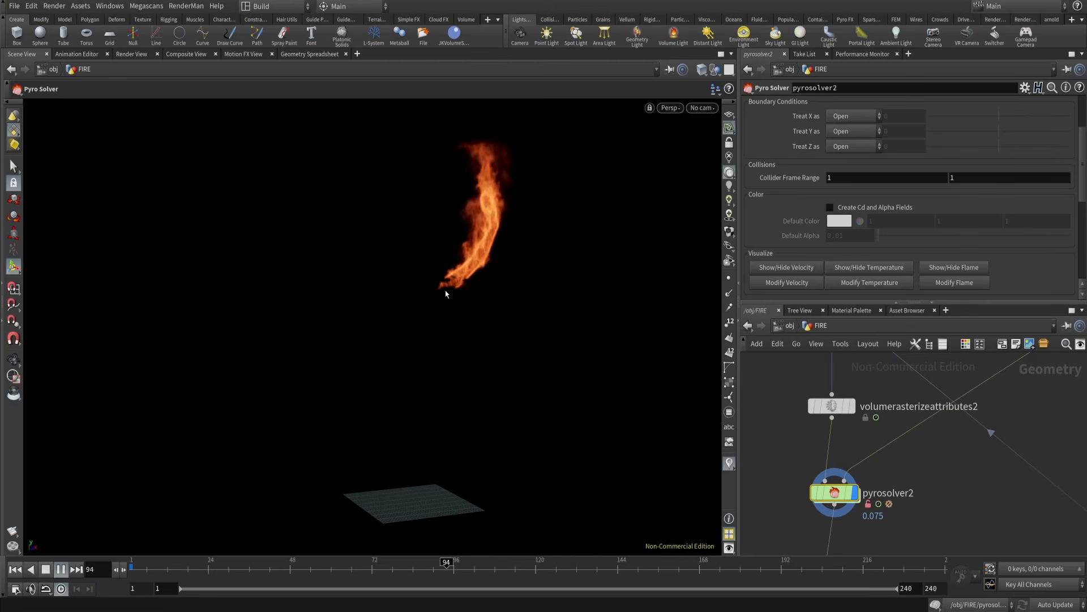
{"action": "left_click", "coordinate": [46, 571]}
{"action": "middle_click_drag", "start_coordinate": [473, 370], "coordinate": [494, 358], "text": "alt"}
{"action": "scroll", "coordinate": [494, 358], "scroll_direction": "down", "scroll_amount": 1}
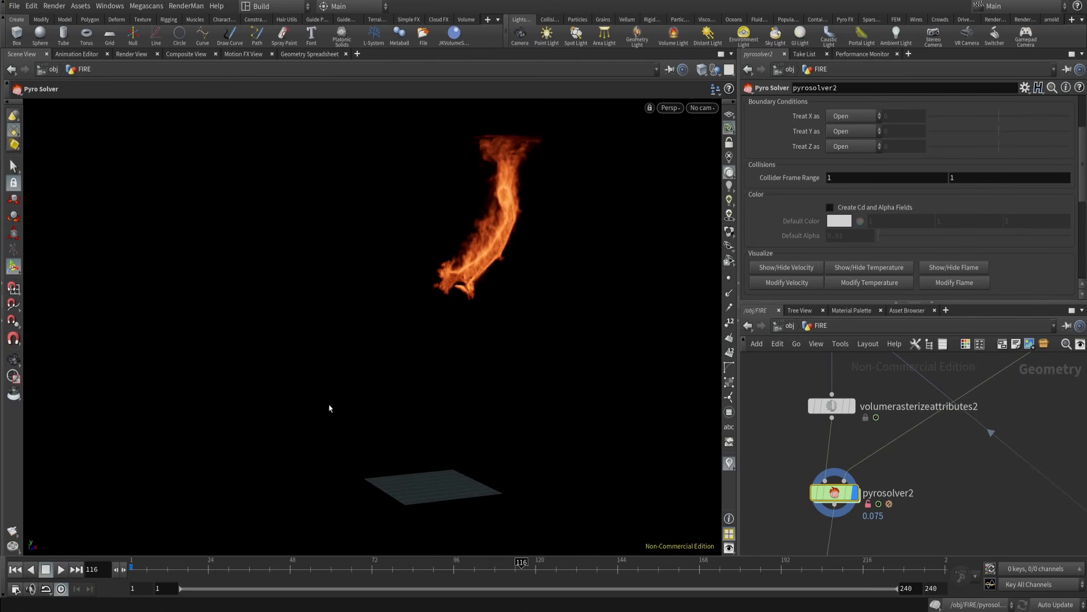
{"action": "left_click", "coordinate": [12, 530]}
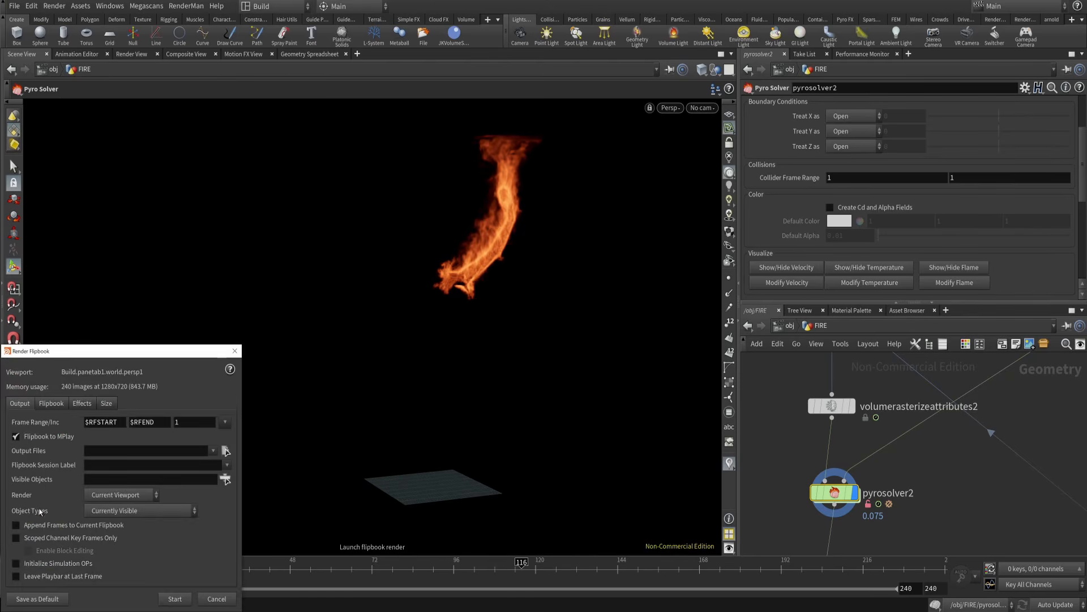
{"action": "left_click", "coordinate": [183, 598]}
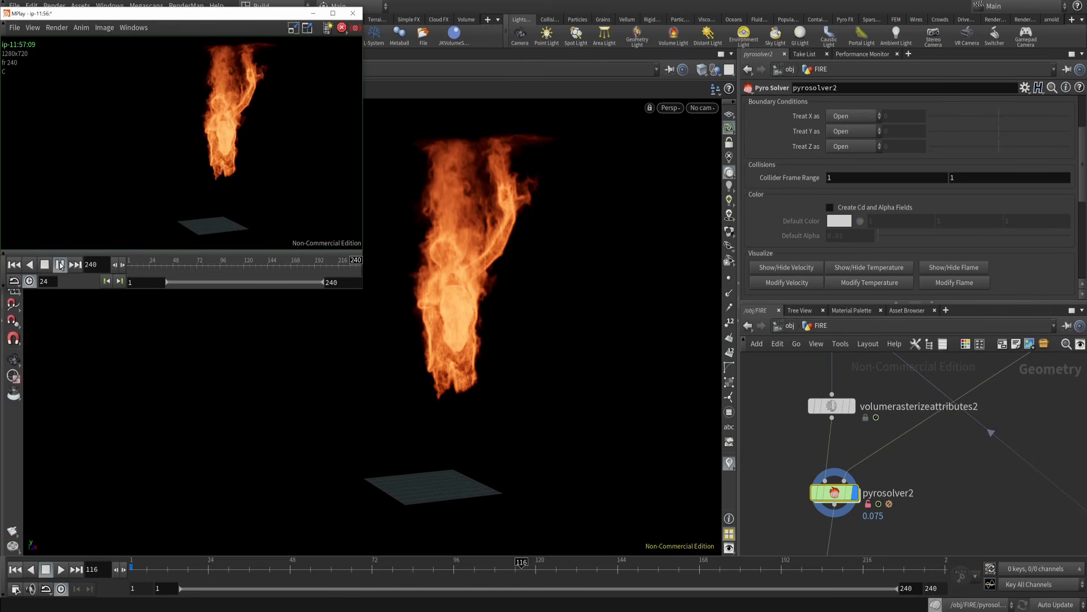
- Enlarge the MPlay window, scrub and play the flipbook to review the fire spread, and close it
{"action": "left_click_drag", "start_coordinate": [363, 290], "coordinate": [792, 480]}
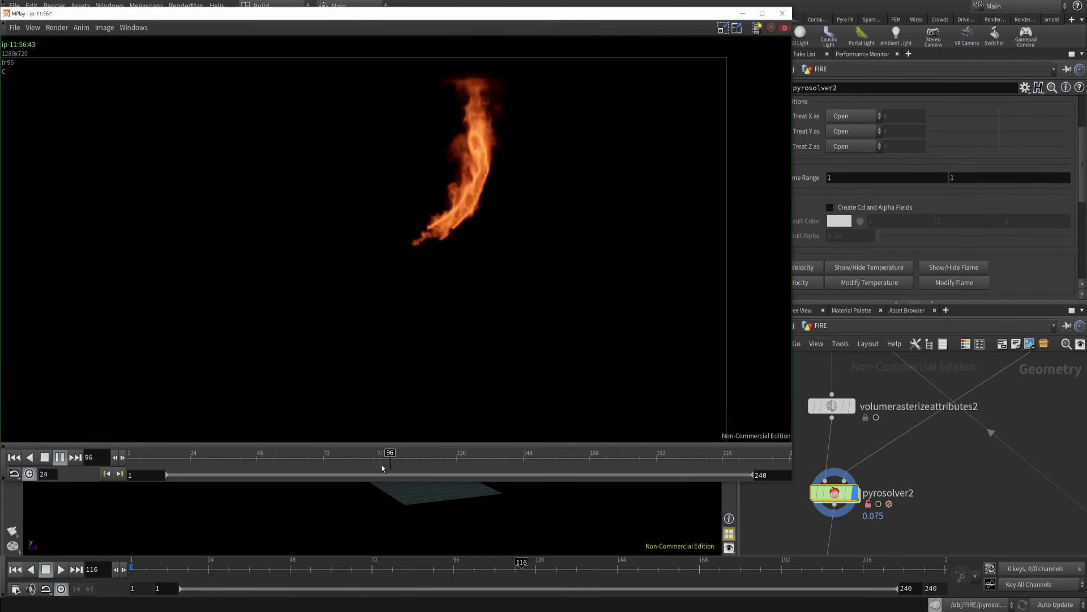
{"action": "left_click_drag", "start_coordinate": [386, 465], "coordinate": [635, 466]}
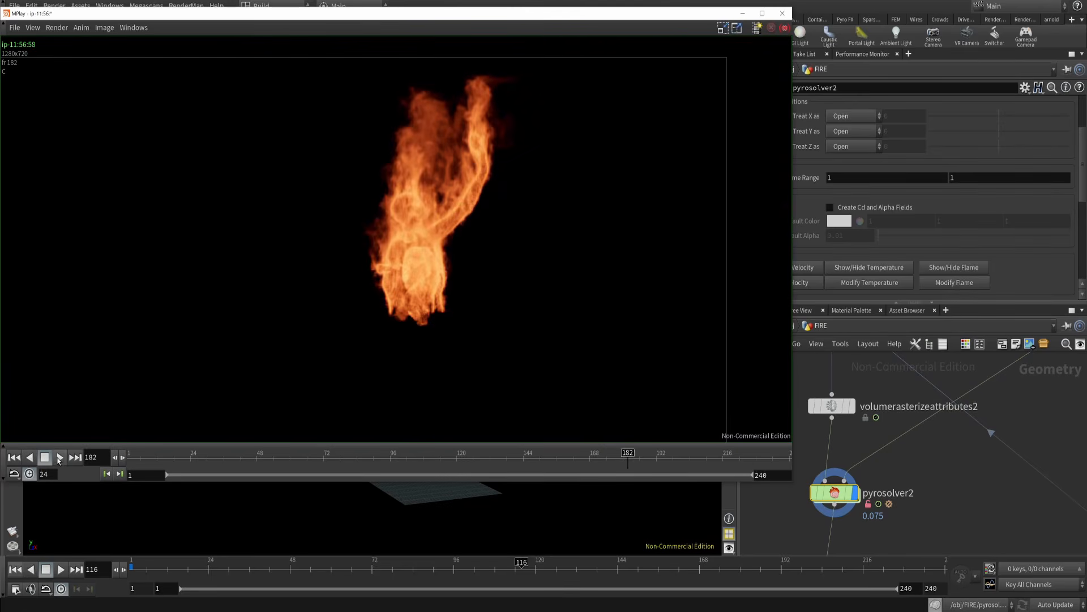
{"action": "left_click", "coordinate": [58, 457]}
{"action": "left_click", "coordinate": [45, 458]}
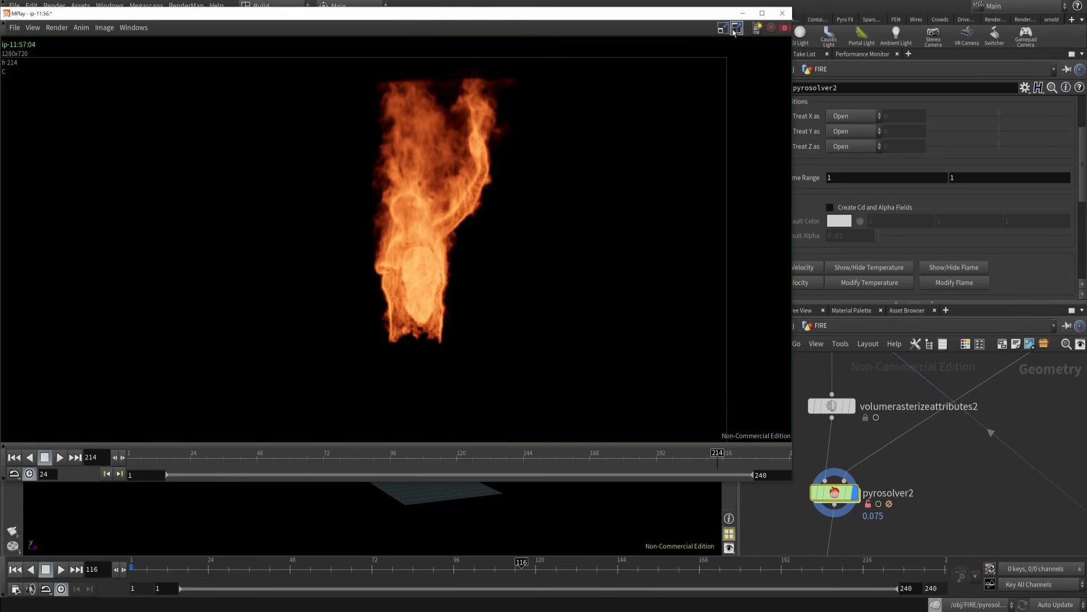
{"action": "left_click", "coordinate": [779, 14]}
- Display solver1 and scrub to frame 240 to examine how far the points spread over the statue
{"action": "scroll", "coordinate": [949, 514], "scroll_direction": "down", "scroll_amount": 5}
{"action": "middle_click_drag", "start_coordinate": [949, 515], "coordinate": [828, 345]}
{"action": "scroll", "coordinate": [886, 415], "scroll_direction": "up", "scroll_amount": 4}
{"action": "middle_click_drag", "start_coordinate": [980, 415], "coordinate": [982, 473]}
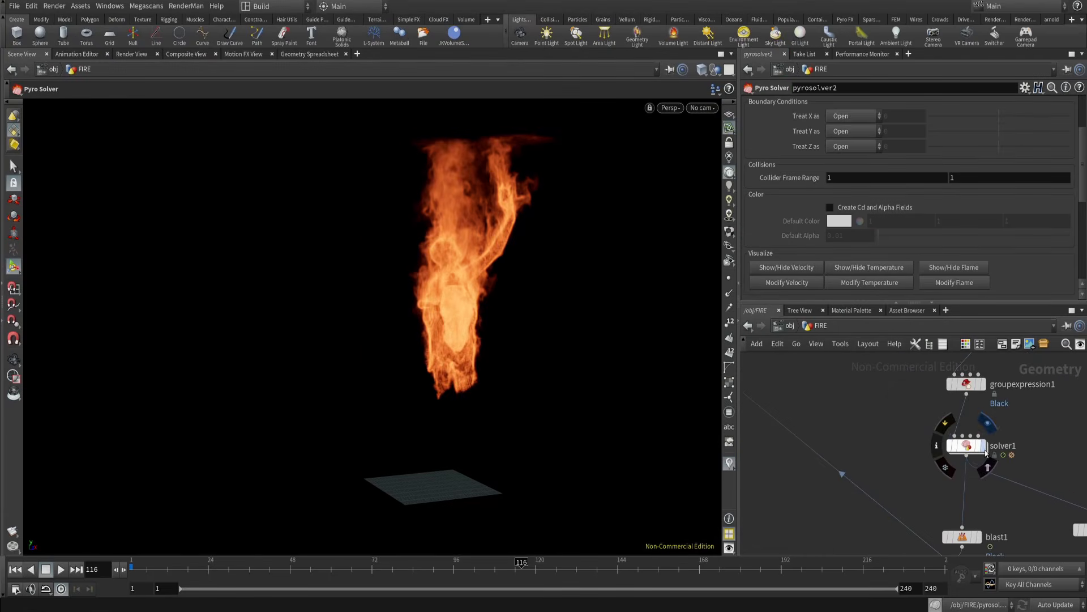
{"action": "left_click", "coordinate": [984, 445]}
{"action": "left_click_drag", "start_coordinate": [192, 568], "coordinate": [944, 568]}
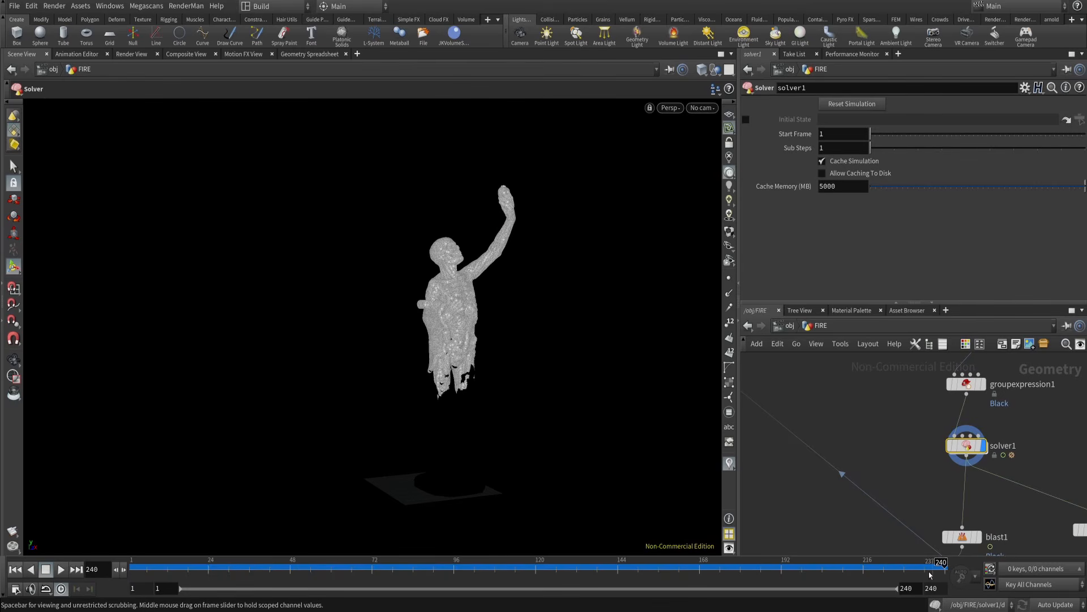
{"action": "left_click_drag", "start_coordinate": [517, 367], "coordinate": [456, 401]}
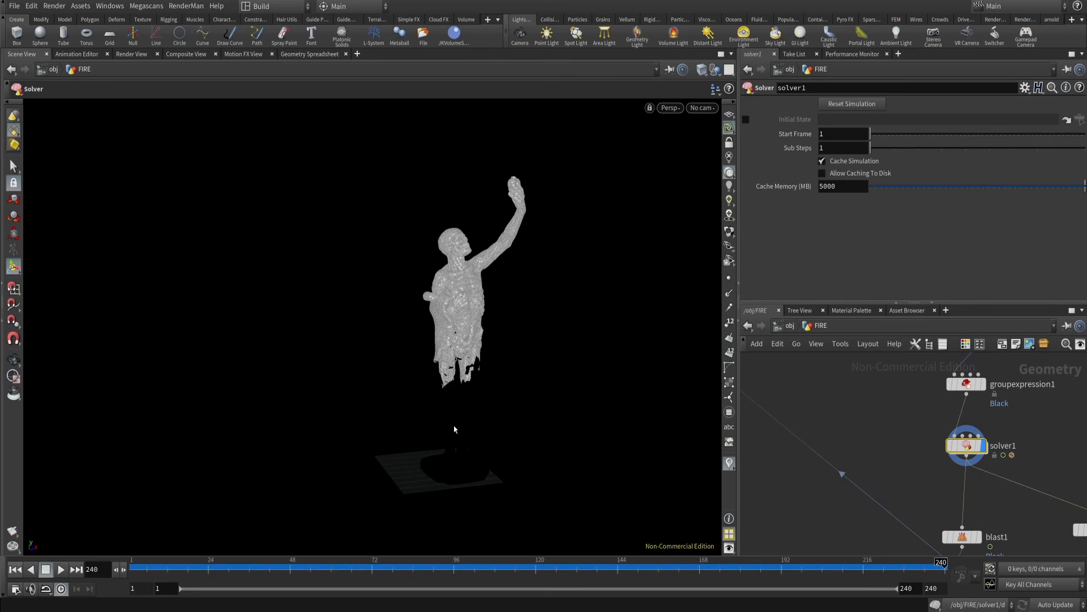
- Look inside solver1 at attribwrangle1's nearpoints code and return to the FIRE network
{"action": "middle_click_drag", "start_coordinate": [885, 445], "coordinate": [868, 437]}
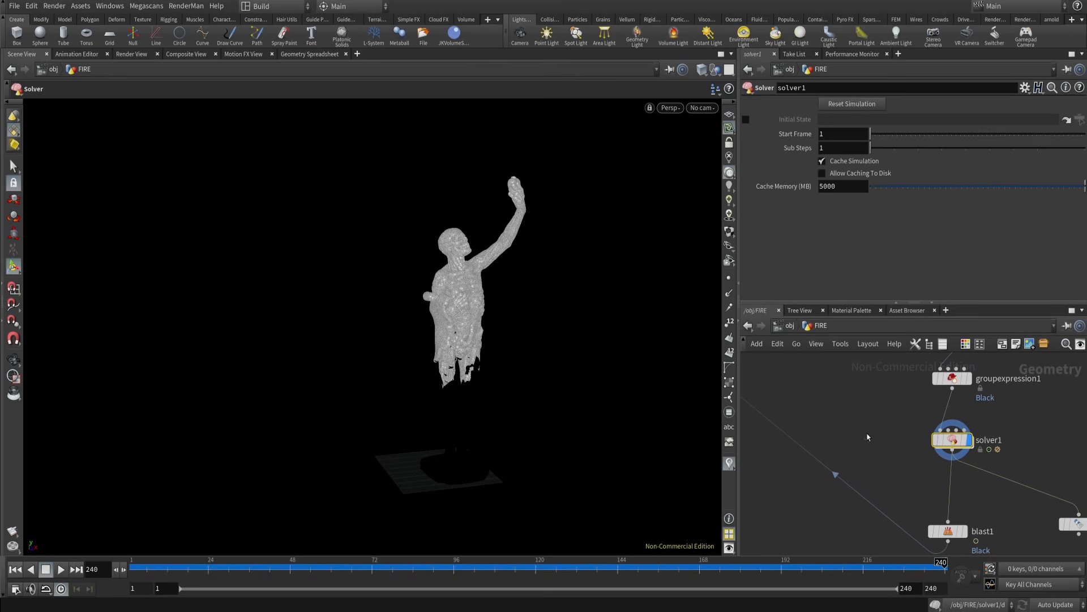
{"action": "double_click", "coordinate": [968, 448]}
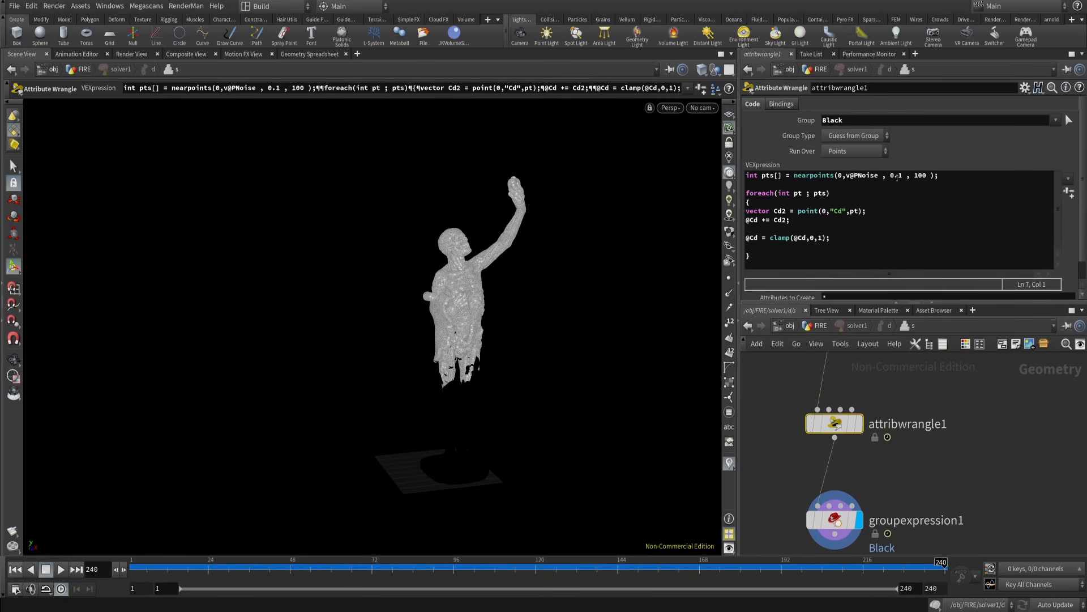
{"action": "key", "text": "u"}
- Try placing a Retime node beside solver1
{"action": "key", "text": "Tab"}
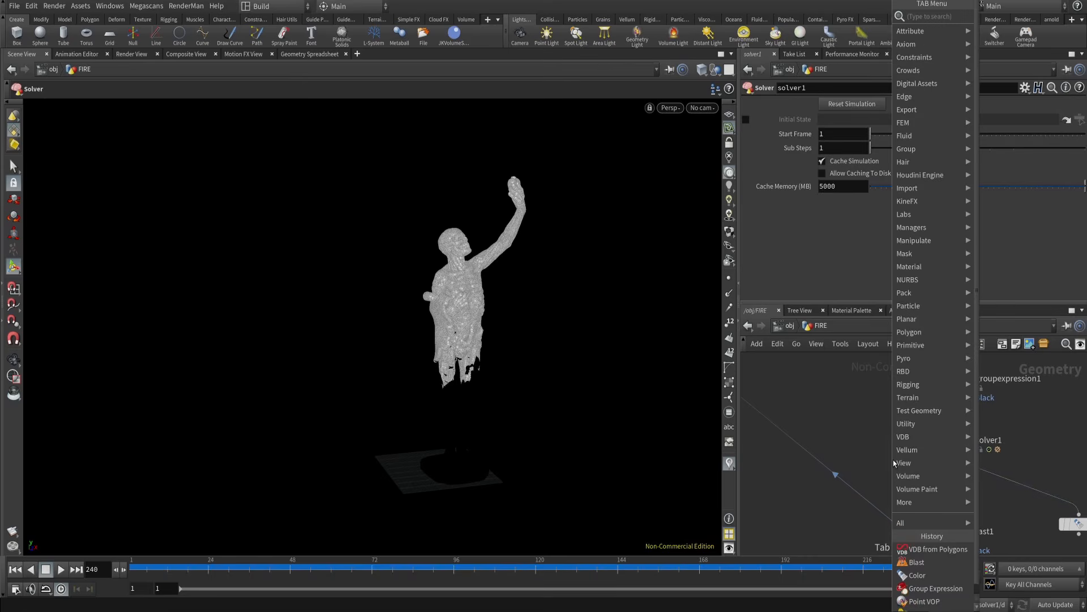
{"action": "type", "text": "retim"}
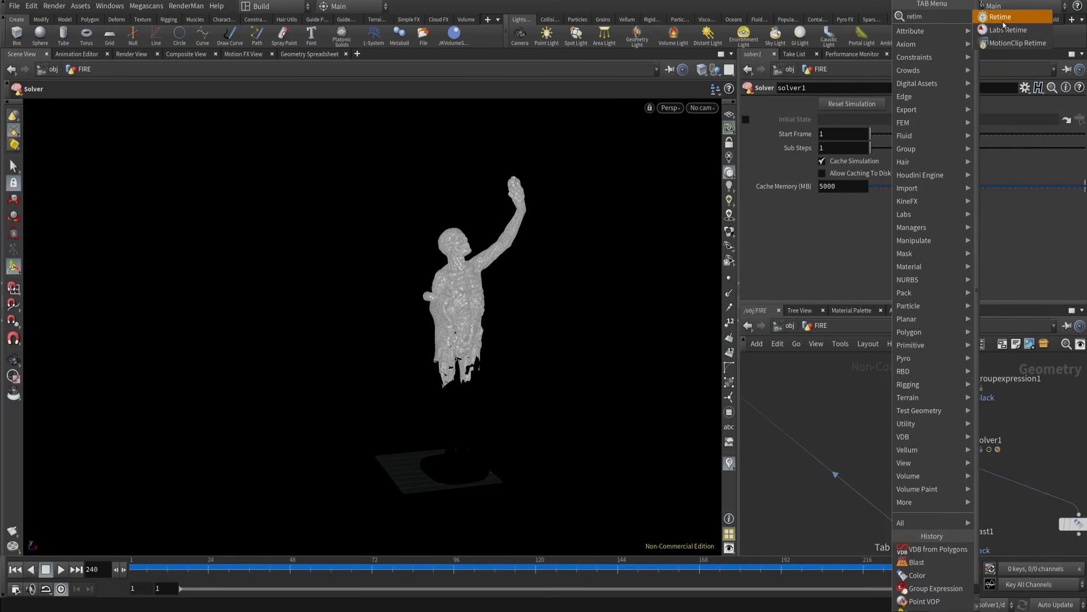
{"action": "left_click", "coordinate": [1002, 19]}
{"action": "left_click", "coordinate": [875, 473]}
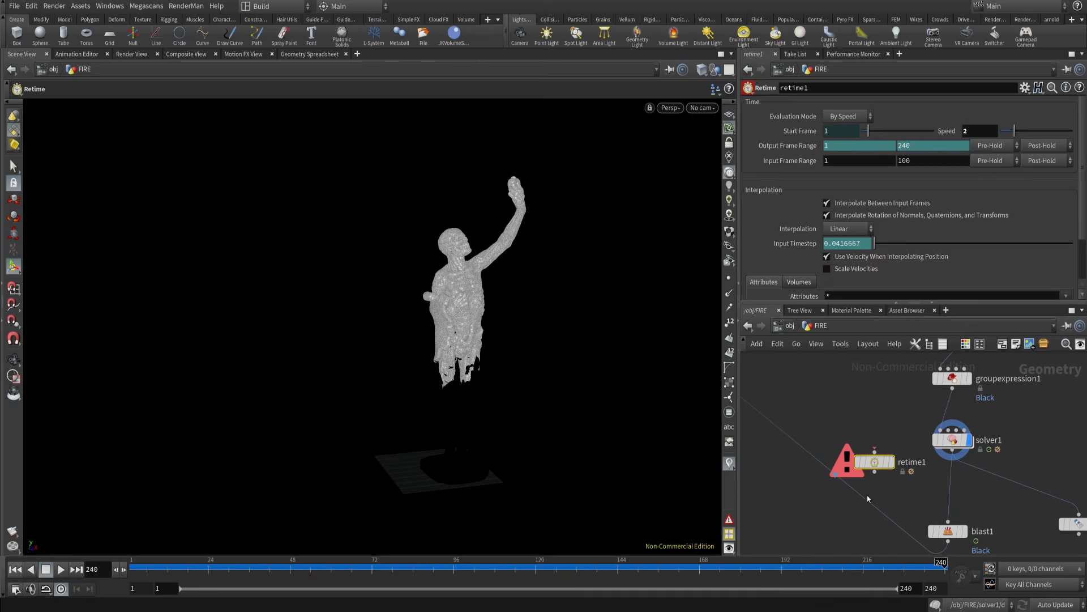
{"action": "key", "text": "ctrl+z"}
- Scrub solver1 from frame 1 through 100 to frame 120 to check the speed of the point spread
{"action": "scroll", "coordinate": [849, 487], "scroll_direction": "down", "scroll_amount": 6}
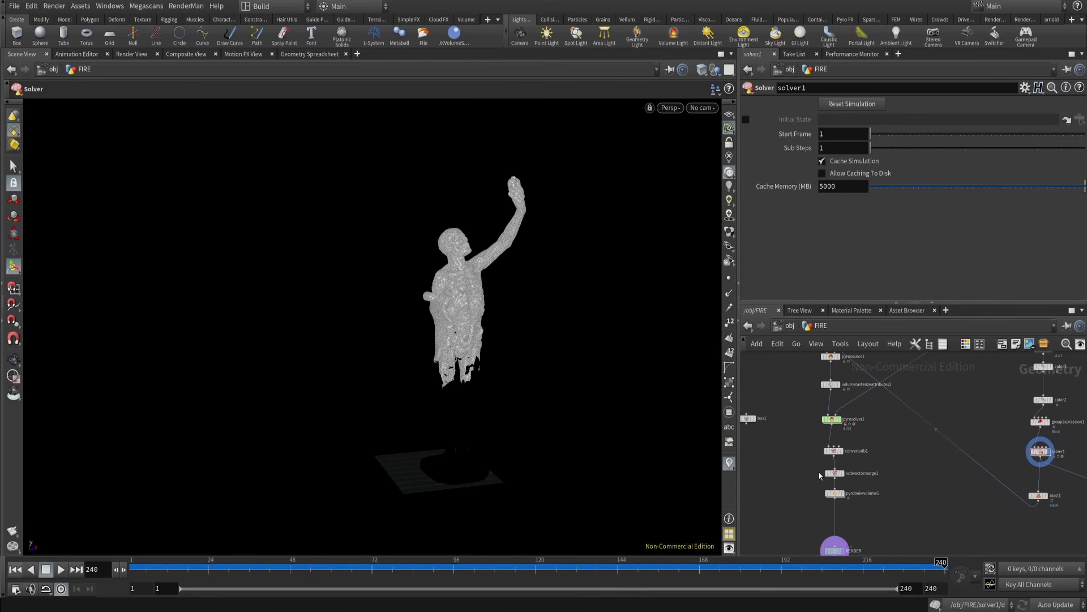
{"action": "left_click_drag", "start_coordinate": [469, 328], "coordinate": [536, 403], "text": "alt"}
{"action": "left_click_drag", "start_coordinate": [778, 571], "coordinate": [39, 608]}
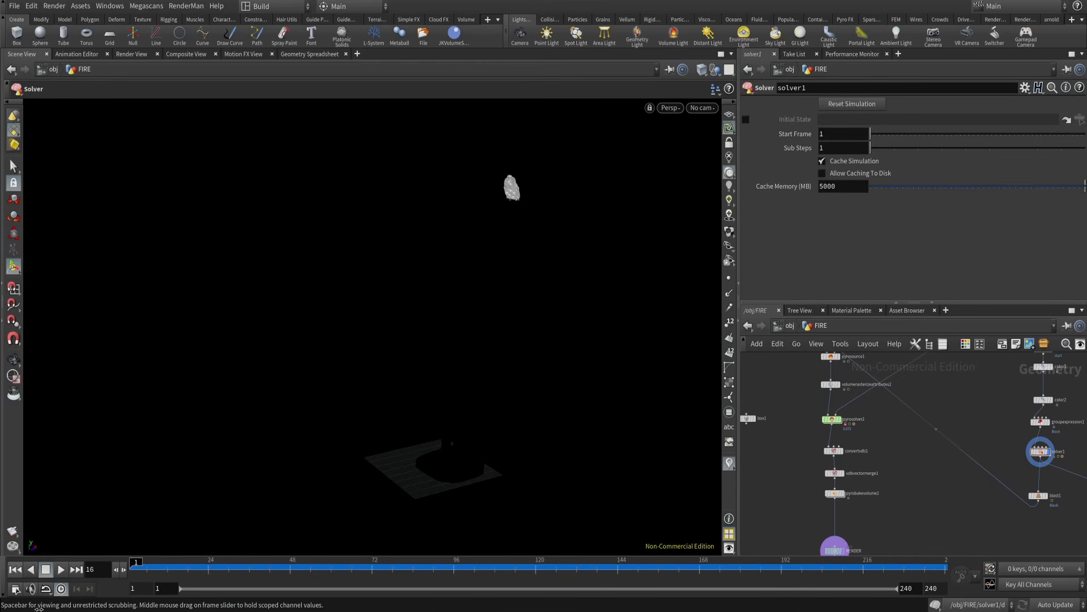
{"action": "left_click_drag", "start_coordinate": [161, 599], "coordinate": [281, 593]}
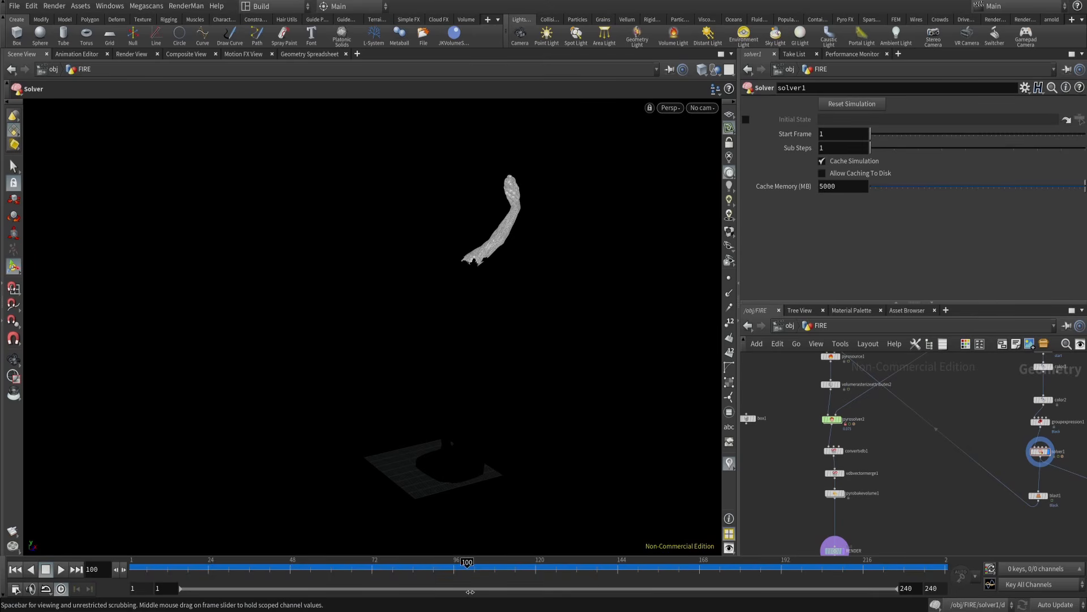
{"action": "left_click_drag", "start_coordinate": [470, 592], "coordinate": [536, 591]}
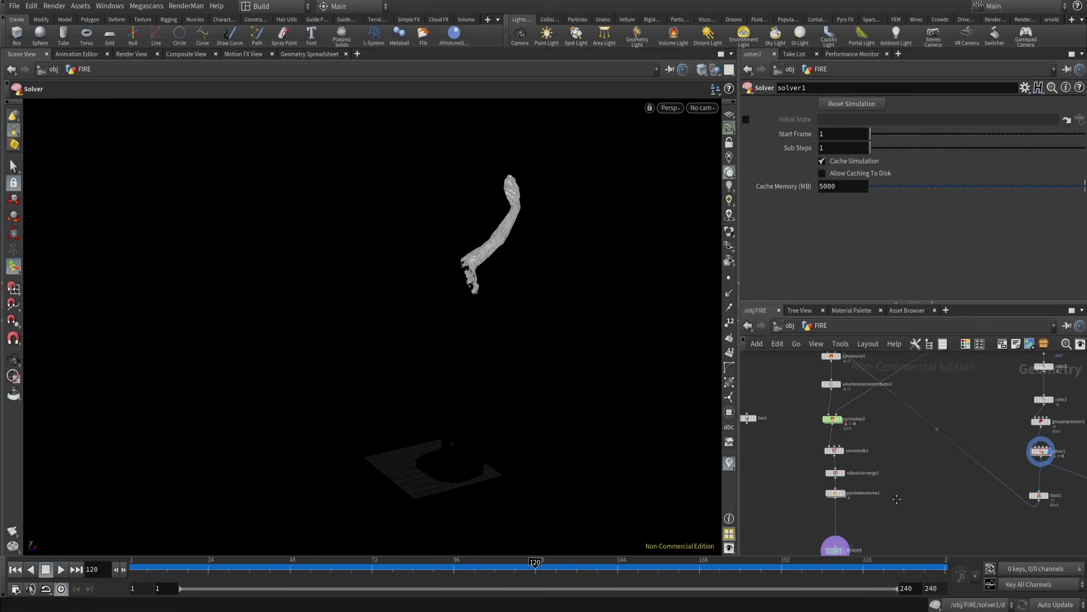
- Display pyrosolver2 and look through cam1 in the viewport
{"action": "scroll", "coordinate": [912, 437], "scroll_direction": "up", "scroll_amount": 4}
{"action": "left_click", "coordinate": [864, 439]}
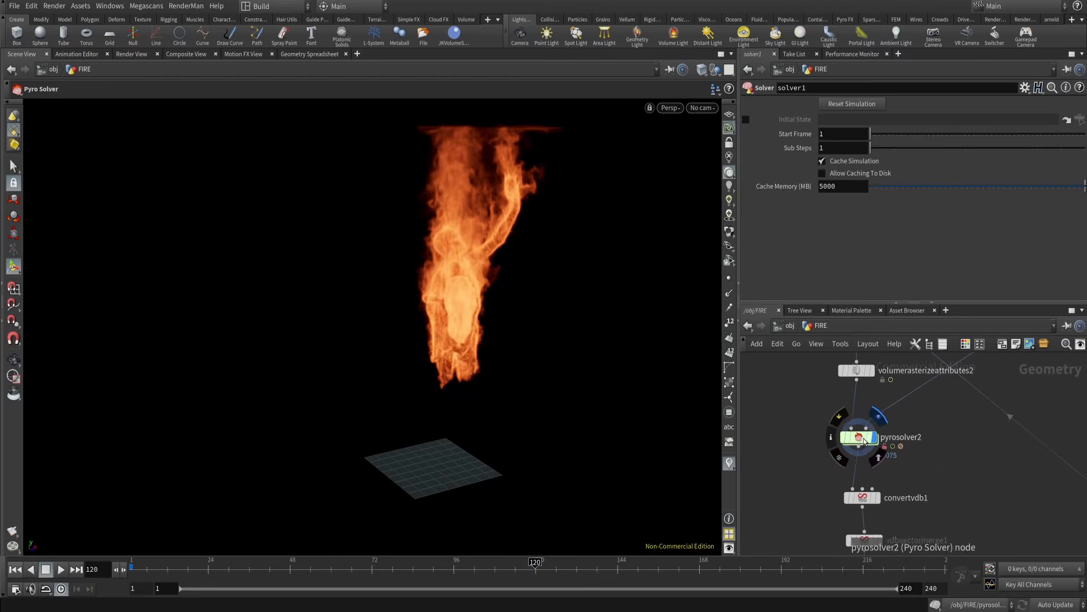
{"action": "left_click", "coordinate": [702, 108]}
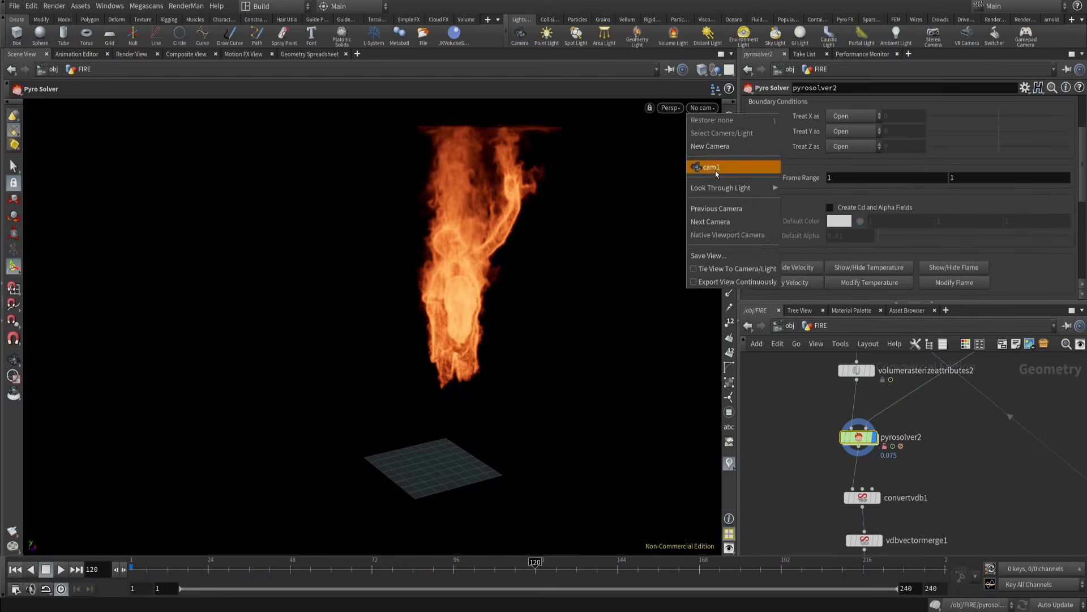
{"action": "left_click", "coordinate": [708, 134]}
{"action": "left_click", "coordinate": [729, 143]}
{"action": "key", "text": "Escape"}
{"action": "left_click_drag", "start_coordinate": [463, 225], "coordinate": [487, 315]}
{"action": "key", "text": "Return"}
- Add a Null node beside vdbfrompolygons1, fed by transform1's output
{"action": "scroll", "coordinate": [928, 426], "scroll_direction": "down", "scroll_amount": 4}
{"action": "middle_click_drag", "start_coordinate": [946, 451], "coordinate": [886, 456]}
{"action": "scroll", "coordinate": [901, 448], "scroll_direction": "down", "scroll_amount": 4}
{"action": "middle_click_drag", "start_coordinate": [915, 401], "coordinate": [857, 477]}
{"action": "scroll", "coordinate": [898, 429], "scroll_direction": "up", "scroll_amount": 5}
{"action": "scroll", "coordinate": [858, 475], "scroll_direction": "up", "scroll_amount": 3}
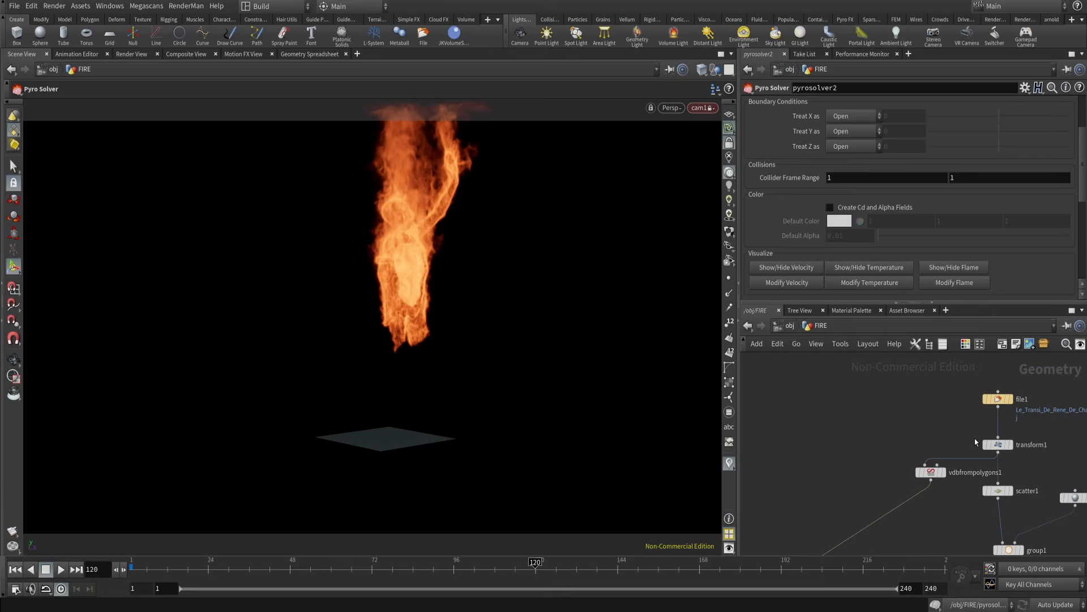
{"action": "left_click", "coordinate": [998, 457]}
{"action": "left_click", "coordinate": [824, 474]}
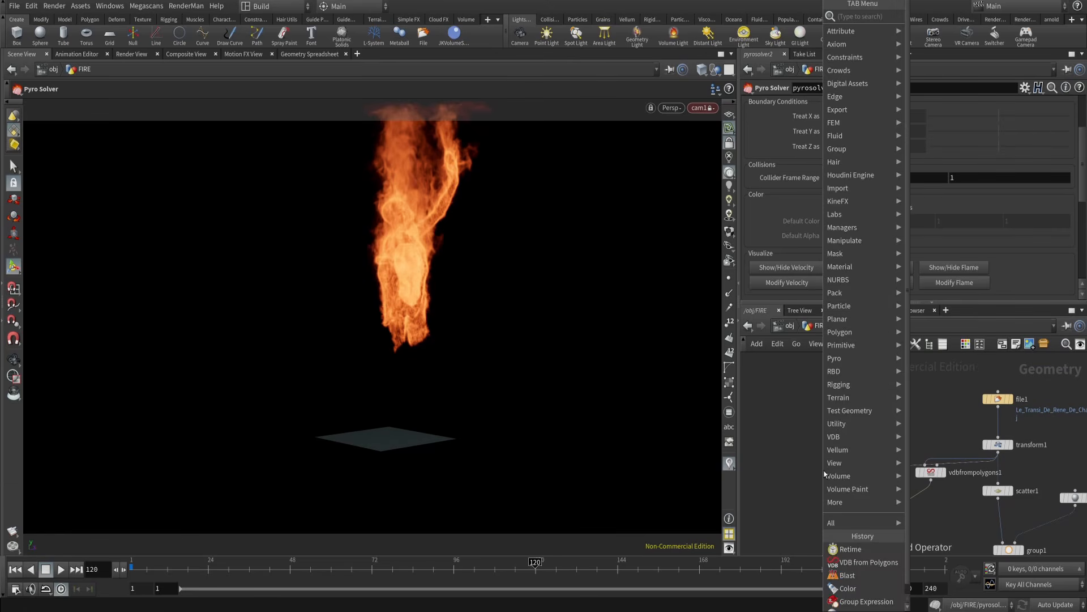
{"action": "key", "text": "Escape"}
{"action": "left_click", "coordinate": [825, 474]}
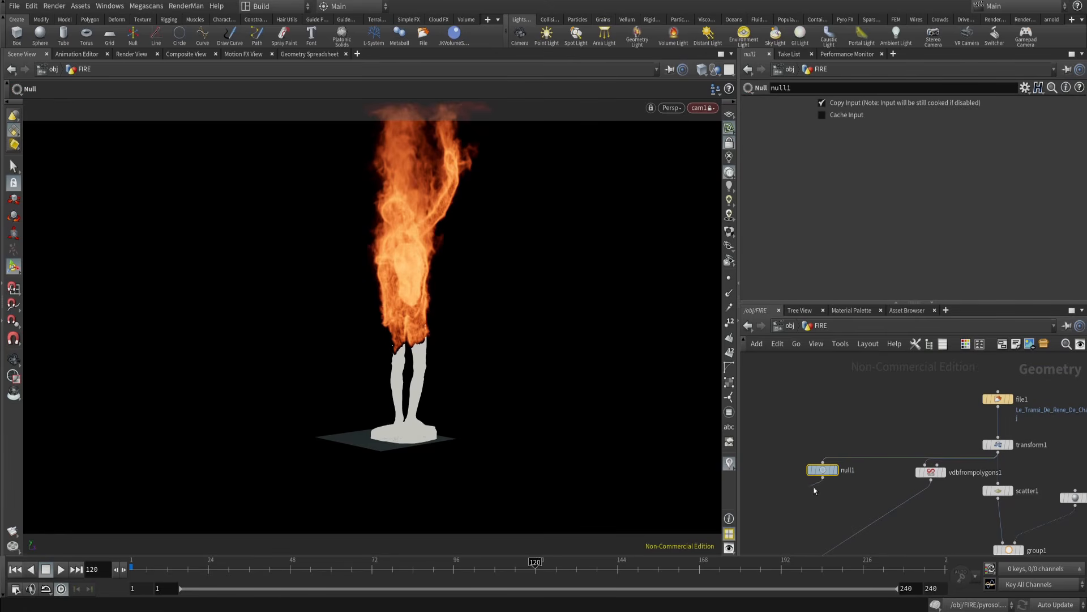
{"action": "left_click", "coordinate": [831, 513]}
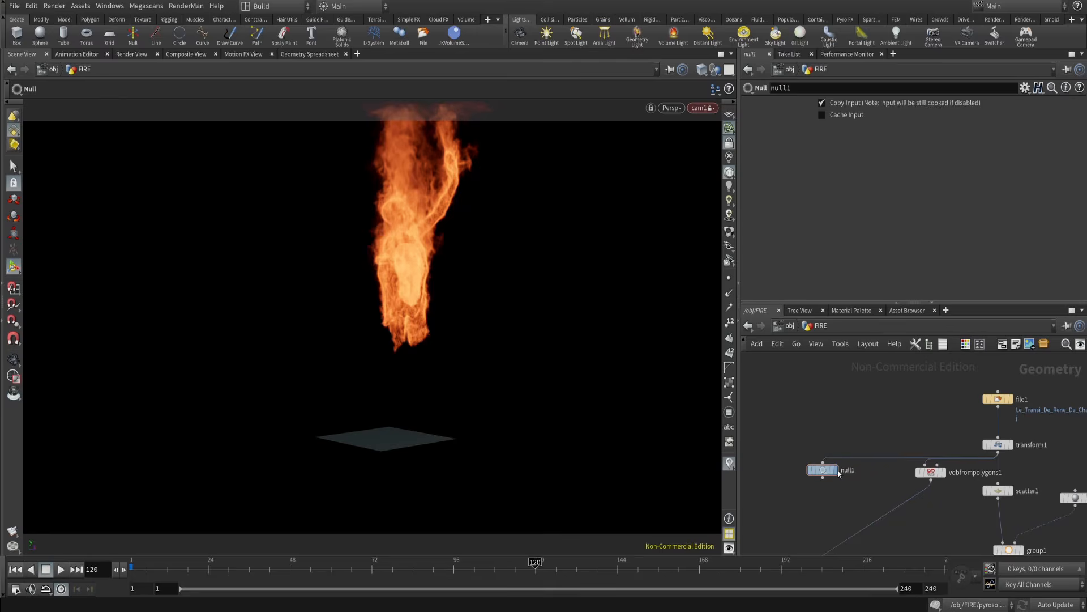
- Display the new null, place it further from vdbfrompolygons1 and rename it OUT_MATTE
{"action": "left_click", "coordinate": [835, 470]}
{"action": "left_click_drag", "start_coordinate": [822, 471], "coordinate": [804, 485]}
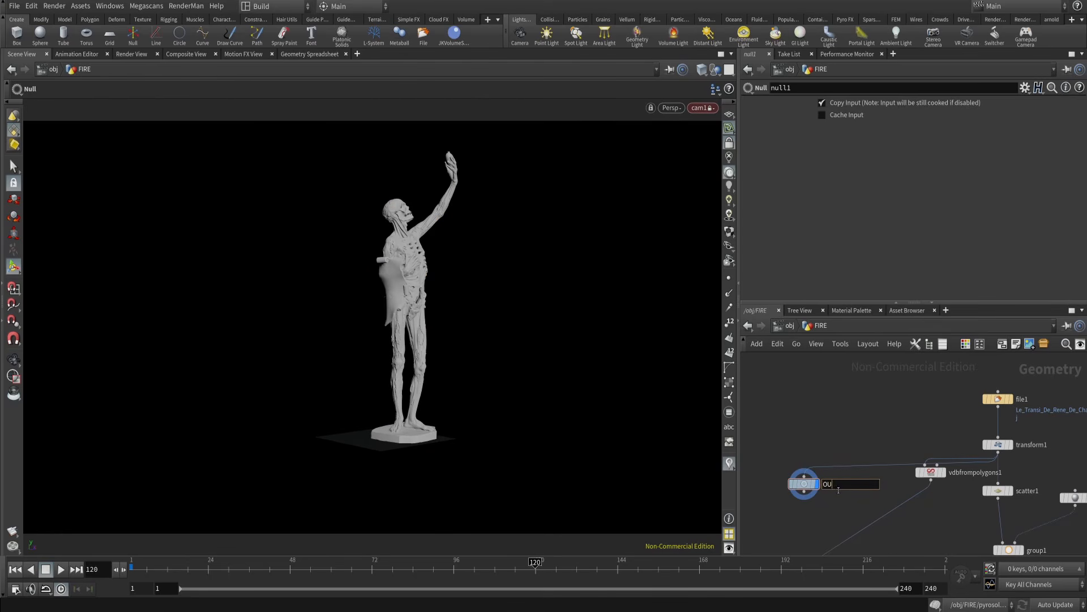
{"action": "key", "text": "Return"}
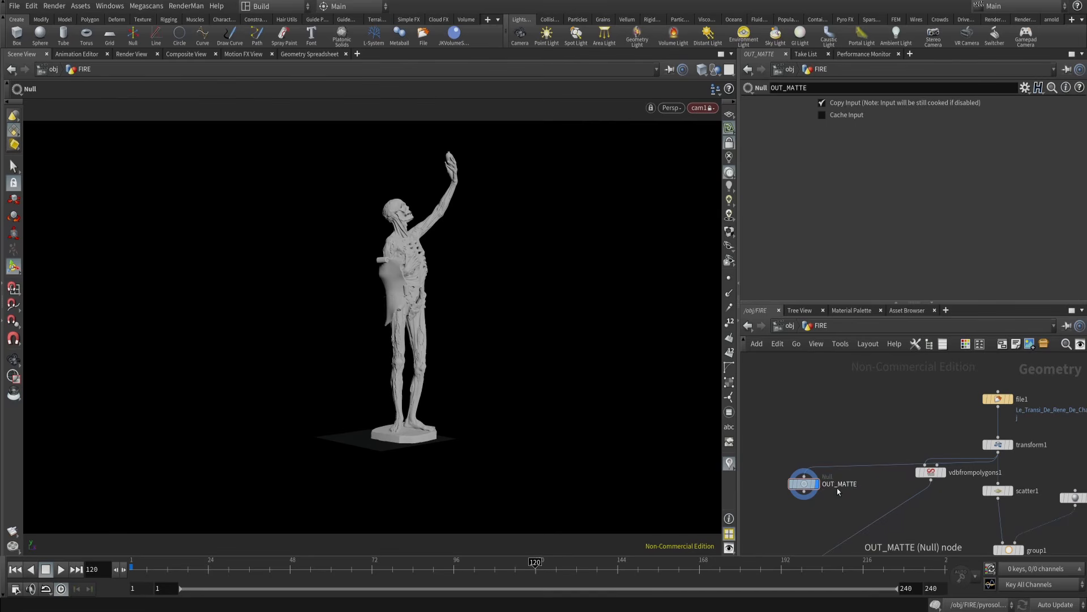
- Go up to the object level and rename the Torch geometry object as Skeleton
{"action": "key", "text": "u"}
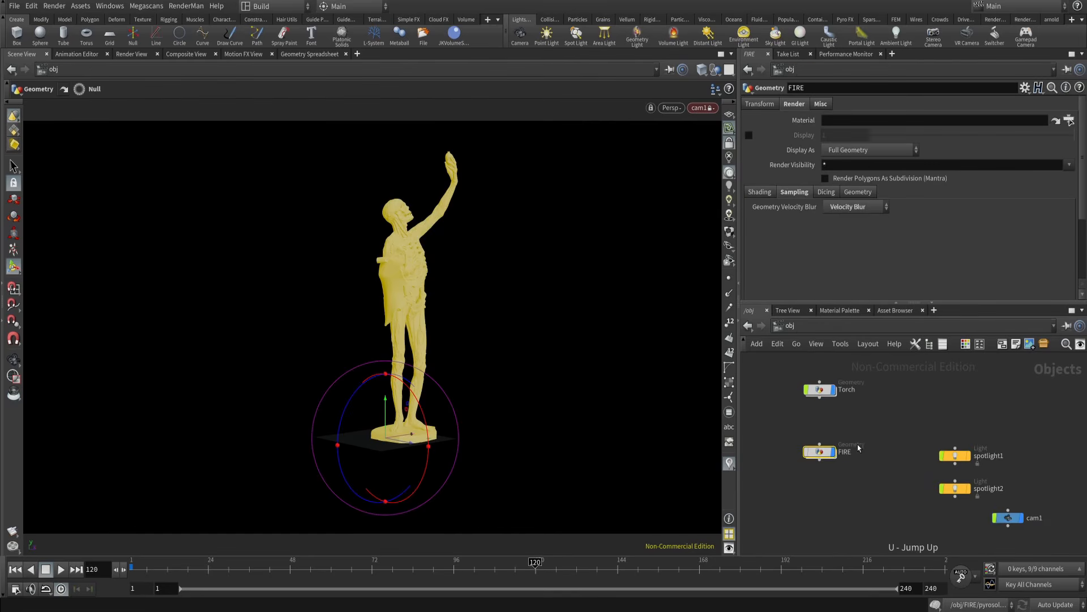
{"action": "middle_click_drag", "start_coordinate": [865, 439], "coordinate": [877, 468]}
{"action": "scroll", "coordinate": [878, 464], "scroll_direction": "up", "scroll_amount": 3}
{"action": "left_click", "coordinate": [816, 414]}
{"action": "double_click", "coordinate": [878, 437]}
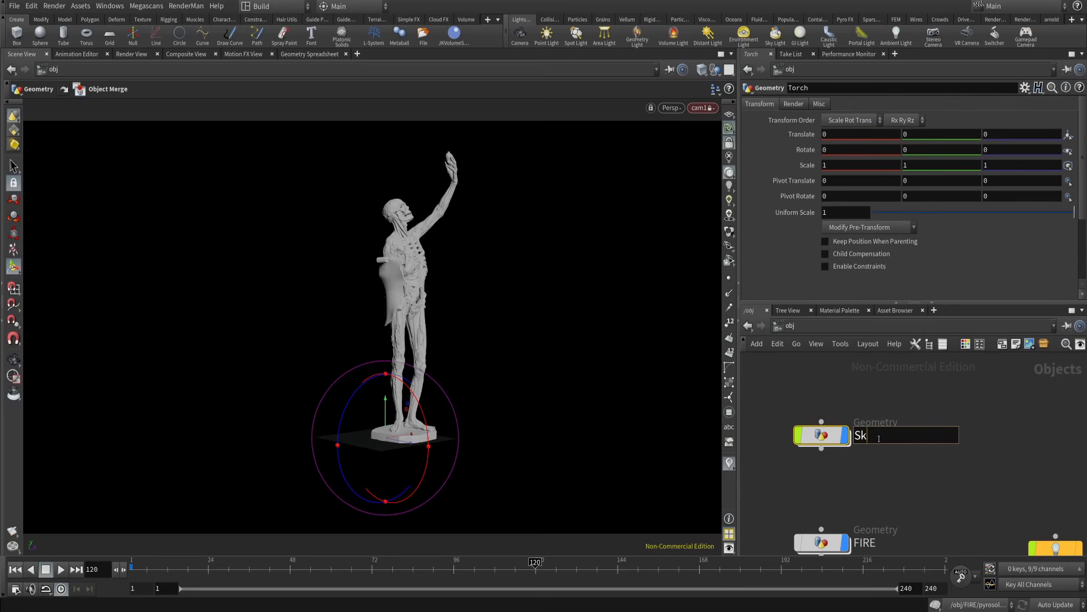
{"action": "type", "text": "Skeleton"}
{"action": "key", "text": "Return"}
- Inside Skeleton, set object_merge1's Object 1 path to ../../FIRE/OUT_MATTE
{"action": "key", "text": "Return"}
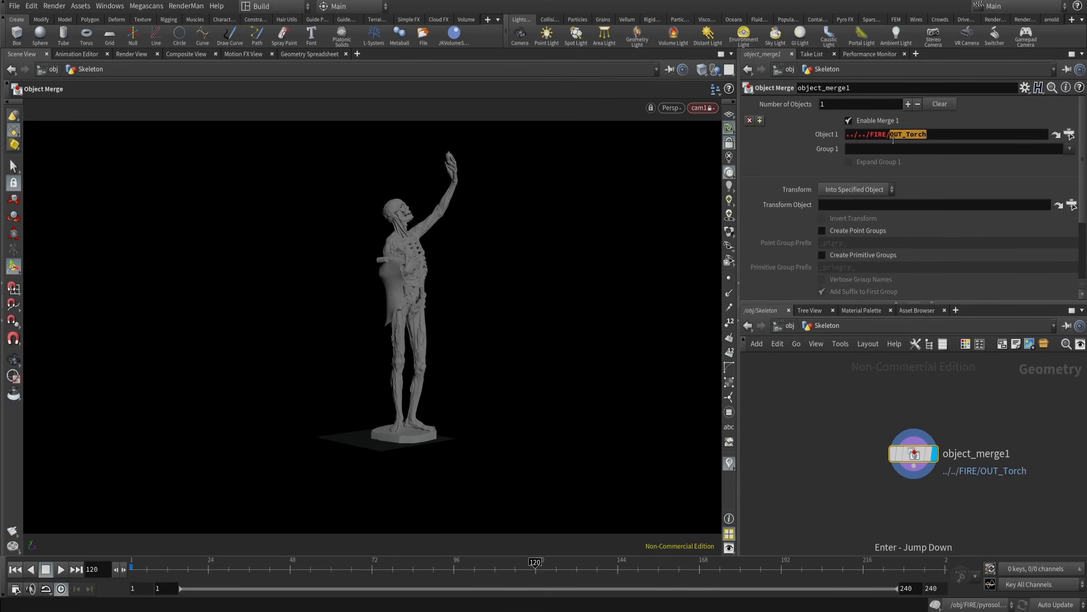
{"action": "type", "text": "OUT_MATTE"}
{"action": "key", "text": "Return"}
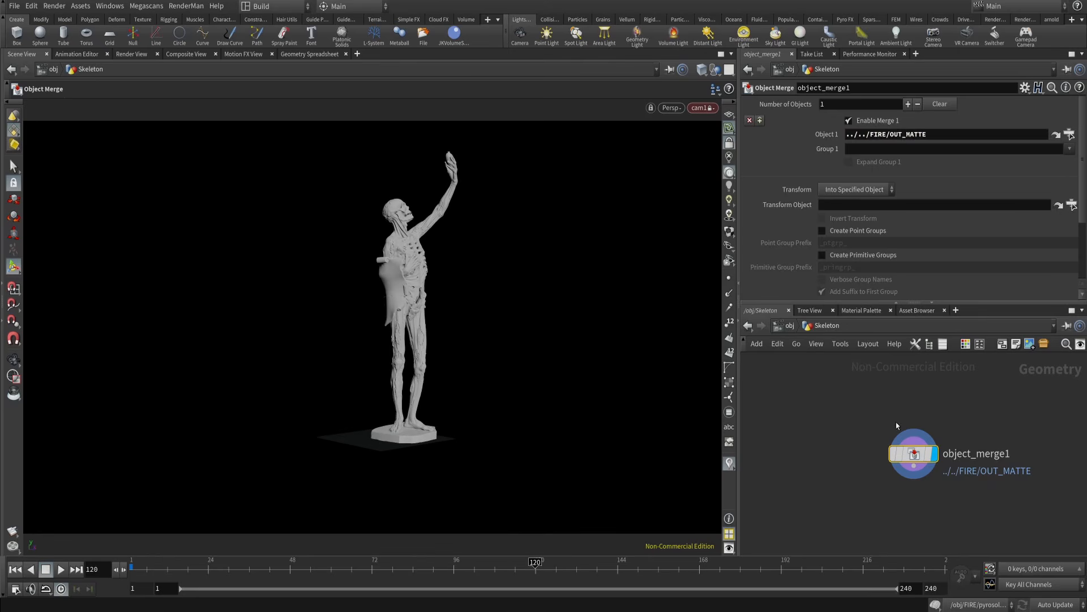
- Return to the object level, save the scene and reopen the FIRE network
{"action": "key", "text": "u"}
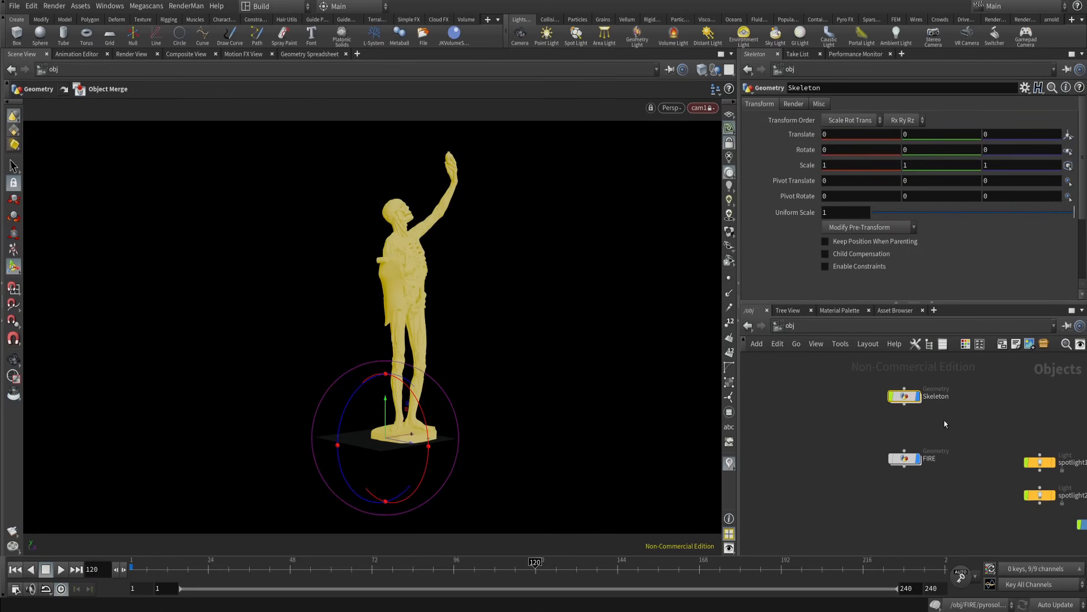
{"action": "key", "text": "ctrl+s"}
{"action": "left_click", "coordinate": [803, 417]}
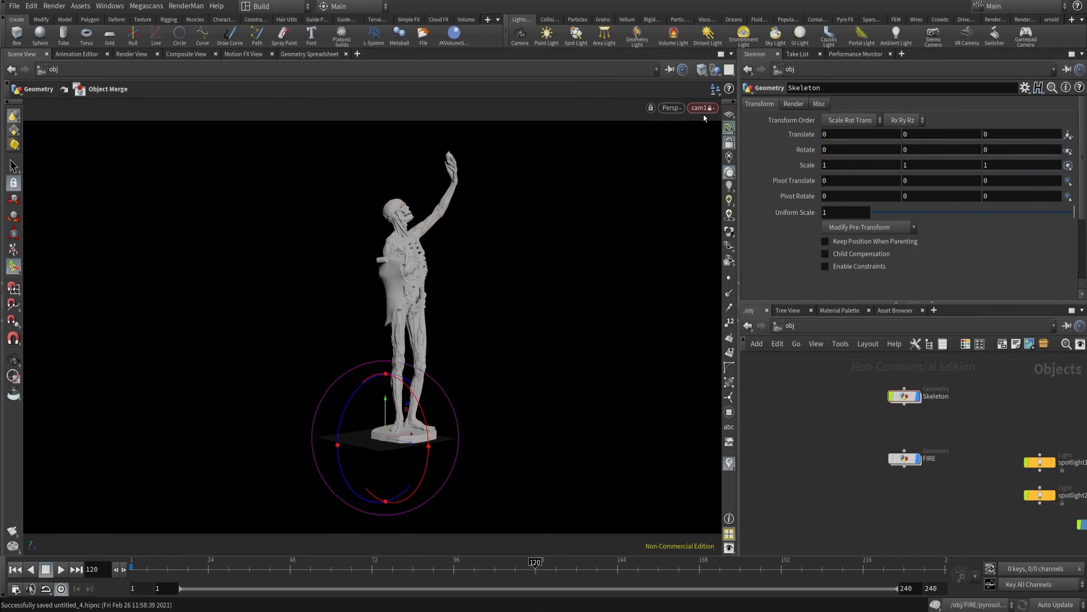
{"action": "left_click", "coordinate": [930, 459]}
{"action": "double_click", "coordinate": [930, 458]}
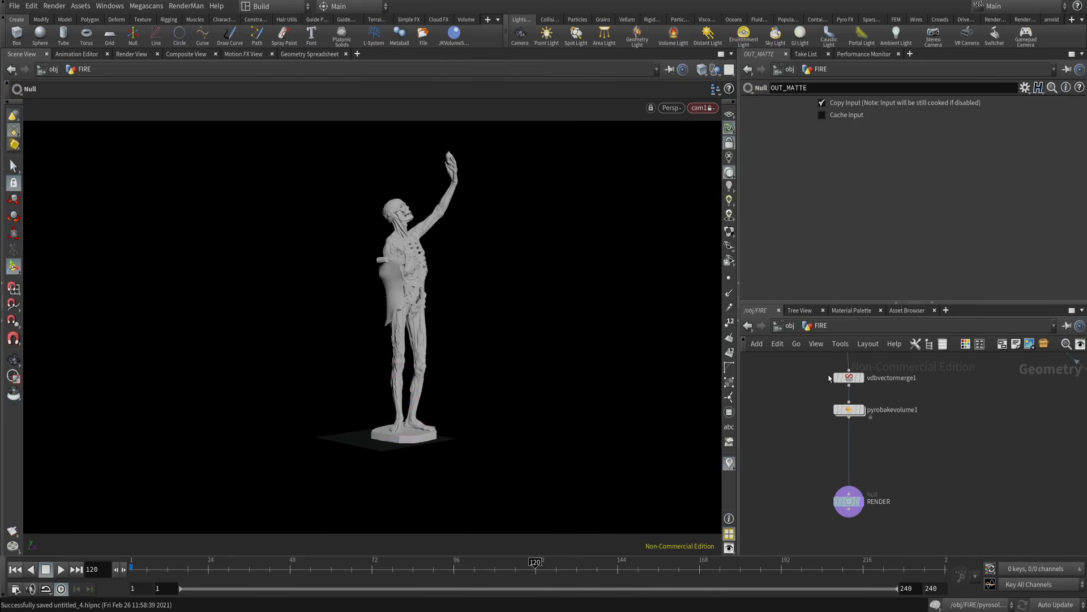
- Display pyrobakevolume1 in the FIRE network and set its fire intensity scale to 2
{"action": "left_click", "coordinate": [849, 413]}
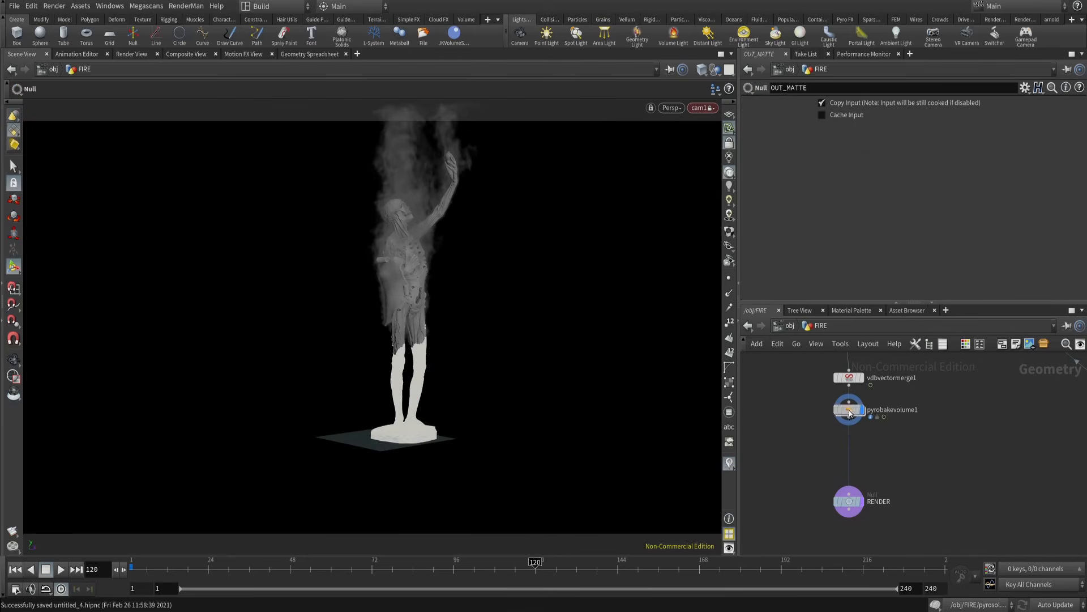
{"action": "left_click", "coordinate": [850, 413]}
{"action": "scroll", "coordinate": [804, 425], "scroll_direction": "up", "scroll_amount": 2}
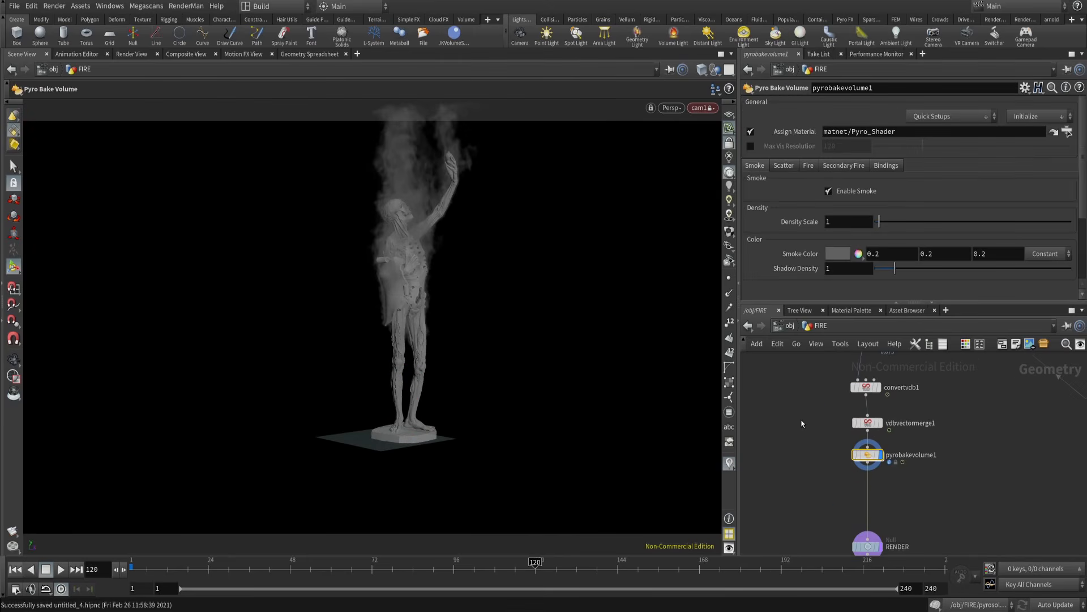
{"action": "left_click", "coordinate": [808, 165]}
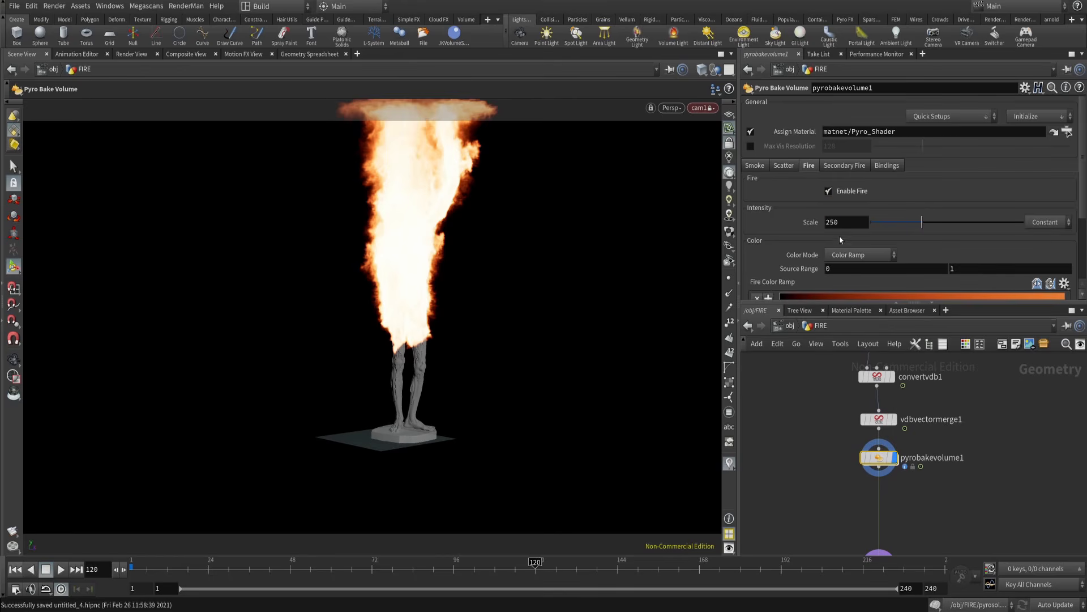
{"action": "double_click", "coordinate": [844, 222]}
{"action": "type", "text": "2"}
{"action": "key", "text": "Return"}
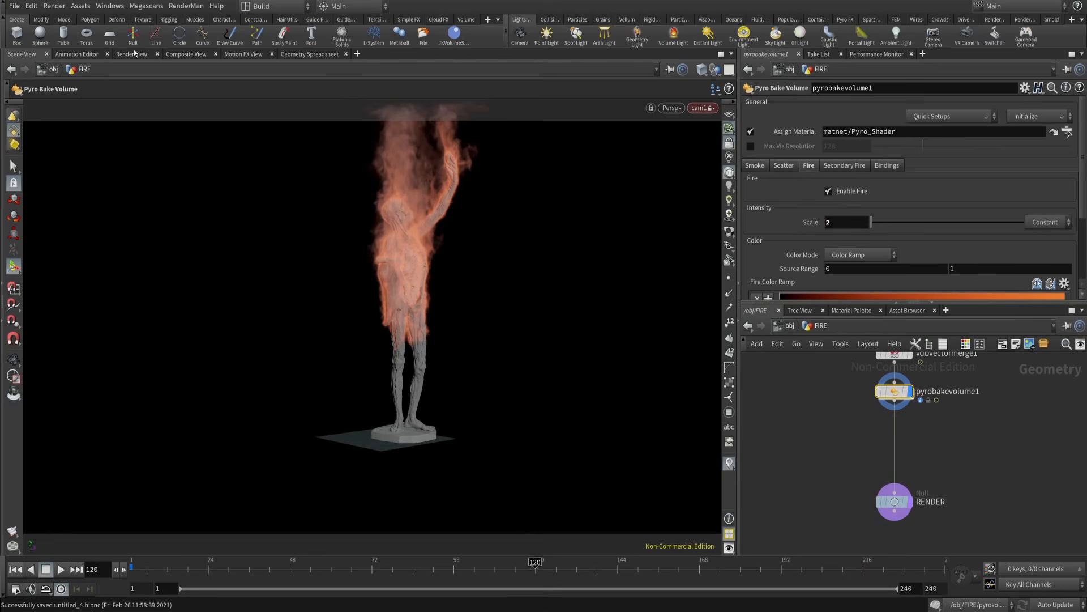
- Render /out/Fire at frame 120 and examine the flames around the statue's raised arm, head and lower body up close
{"action": "left_click", "coordinate": [134, 54]}
{"action": "left_click", "coordinate": [33, 70]}
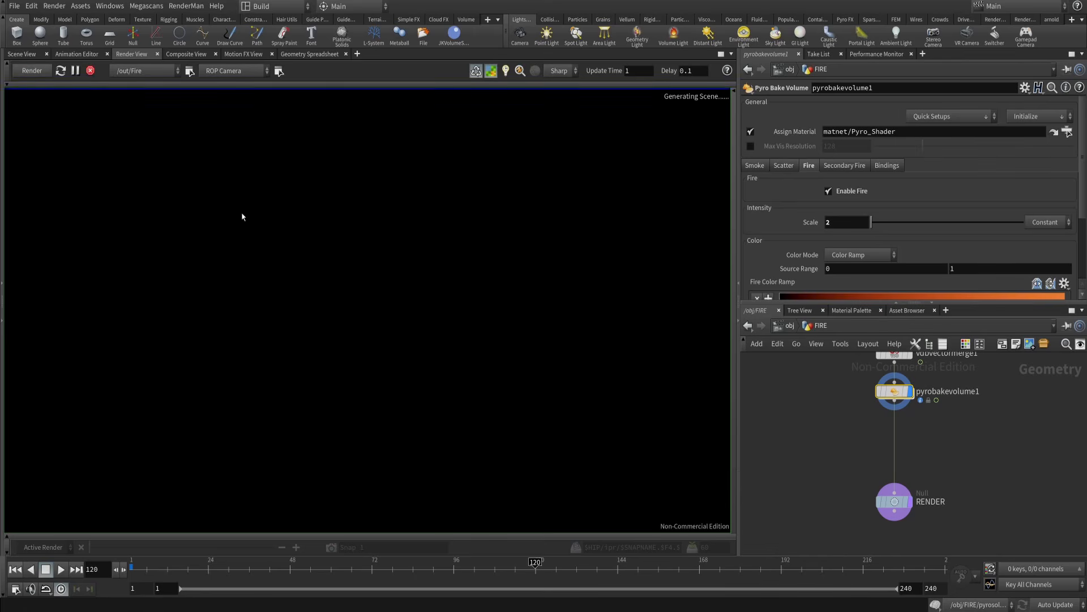
{"action": "scroll", "coordinate": [395, 234], "scroll_direction": "up", "scroll_amount": 4}
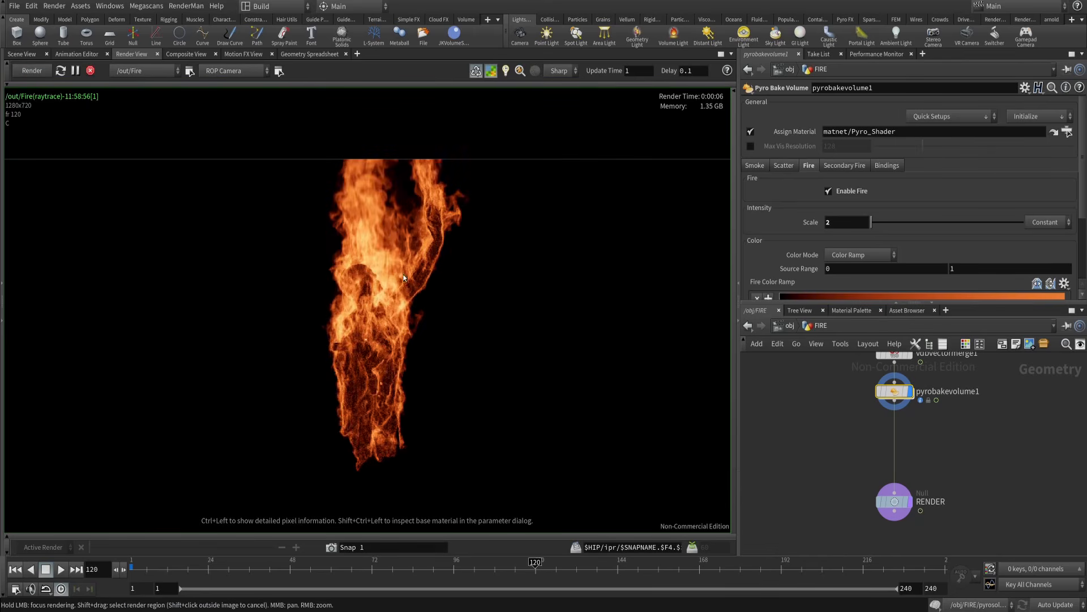
{"action": "middle_click_drag", "start_coordinate": [407, 349], "coordinate": [443, 315]}
{"action": "scroll", "coordinate": [447, 258], "scroll_direction": "up", "scroll_amount": 4}
{"action": "scroll", "coordinate": [486, 248], "scroll_direction": "down", "scroll_amount": 3}
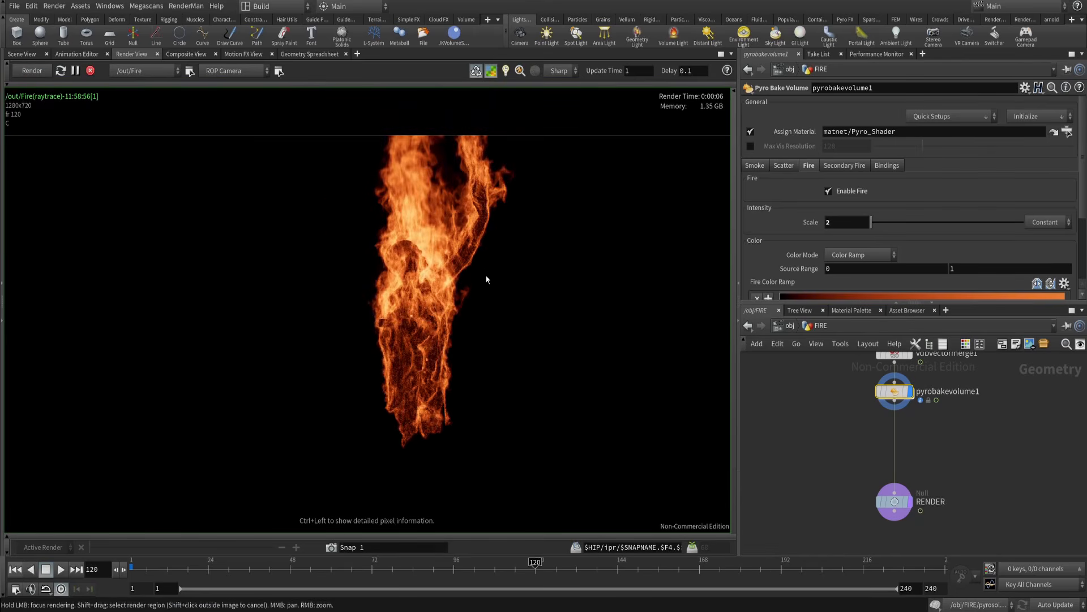
{"action": "scroll", "coordinate": [490, 214], "scroll_direction": "up", "scroll_amount": 5}
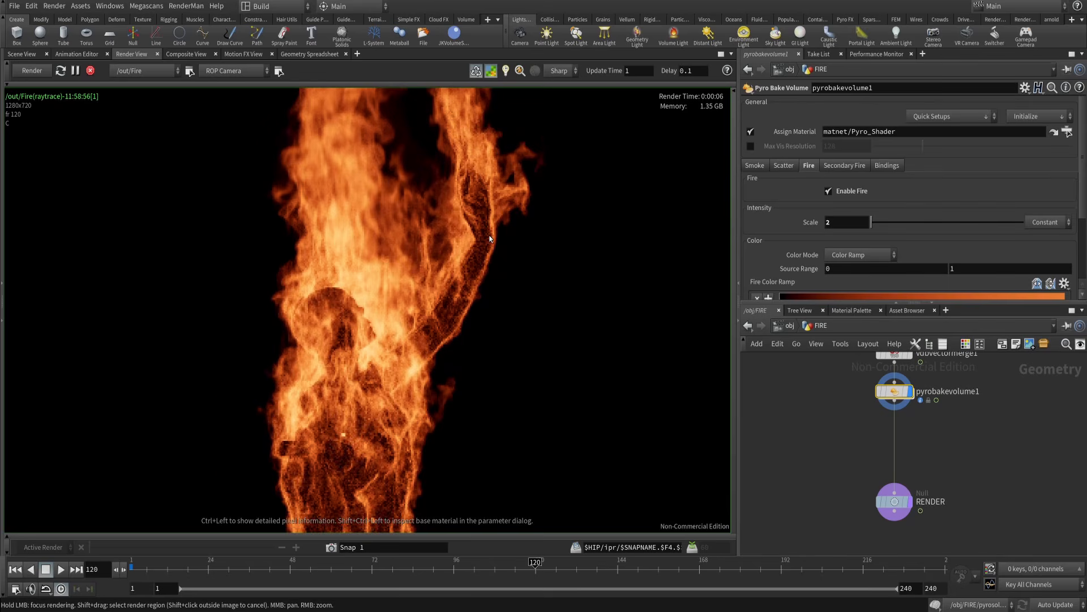
{"action": "scroll", "coordinate": [491, 238], "scroll_direction": "up", "scroll_amount": 2}
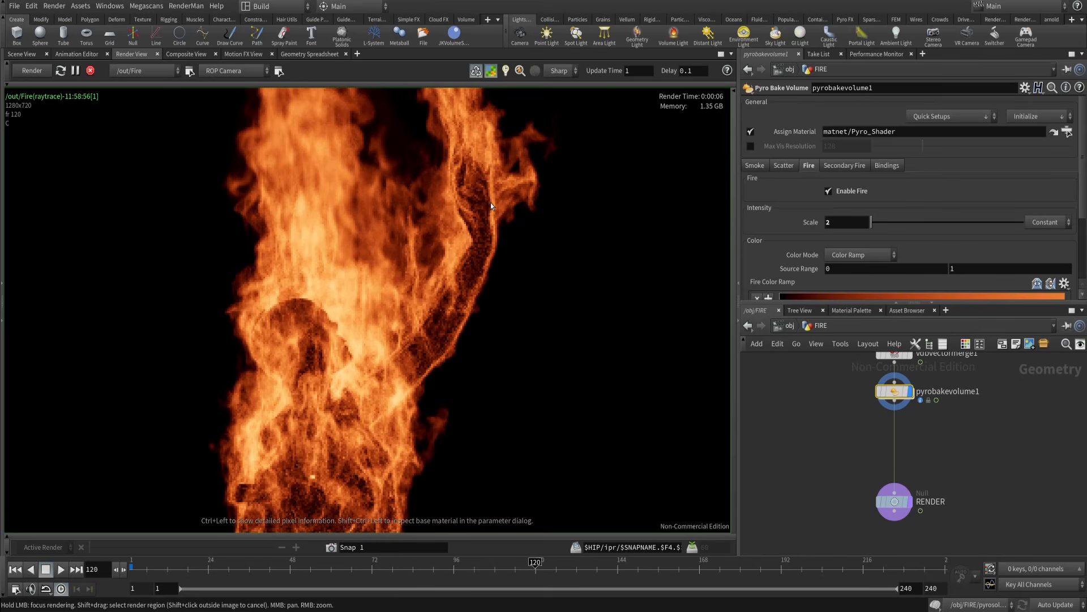
{"action": "scroll", "coordinate": [454, 337], "scroll_direction": "down", "scroll_amount": 3}
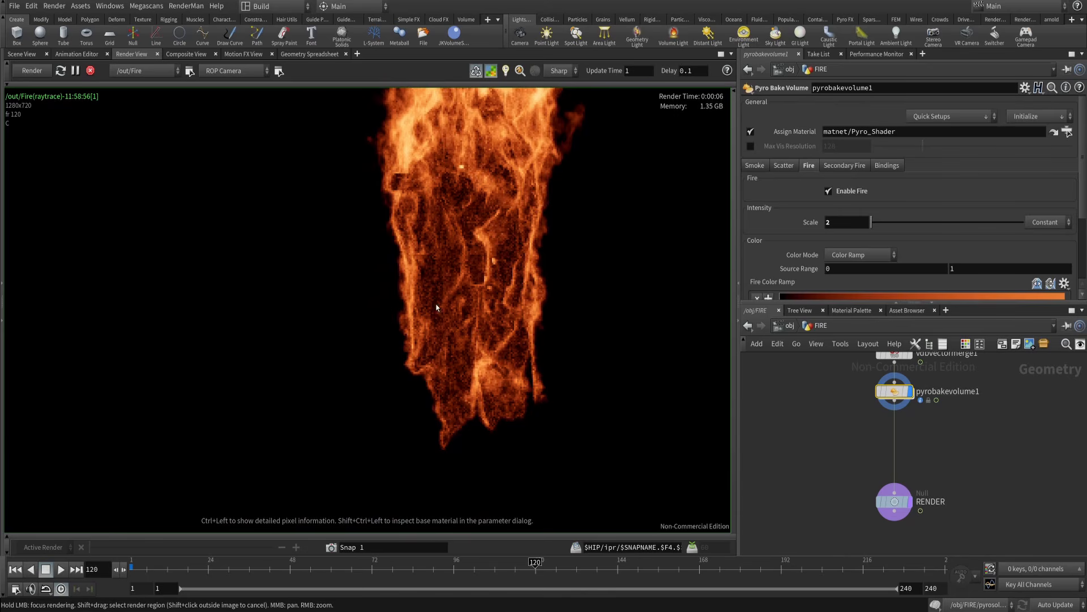
{"action": "scroll", "coordinate": [453, 306], "scroll_direction": "up", "scroll_amount": 4}
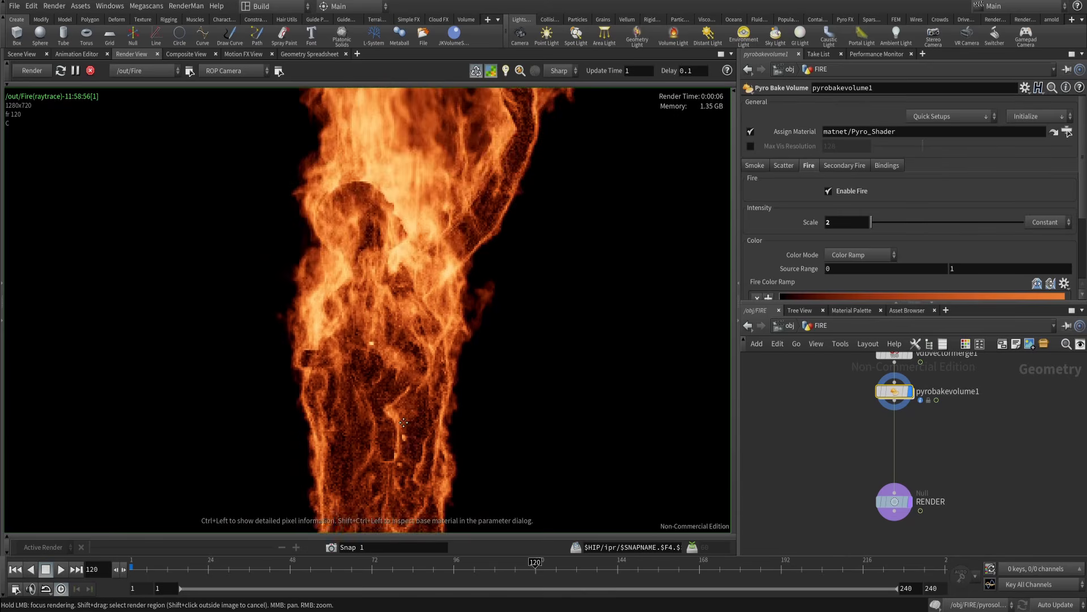
{"action": "scroll", "coordinate": [485, 268], "scroll_direction": "up", "scroll_amount": 2}
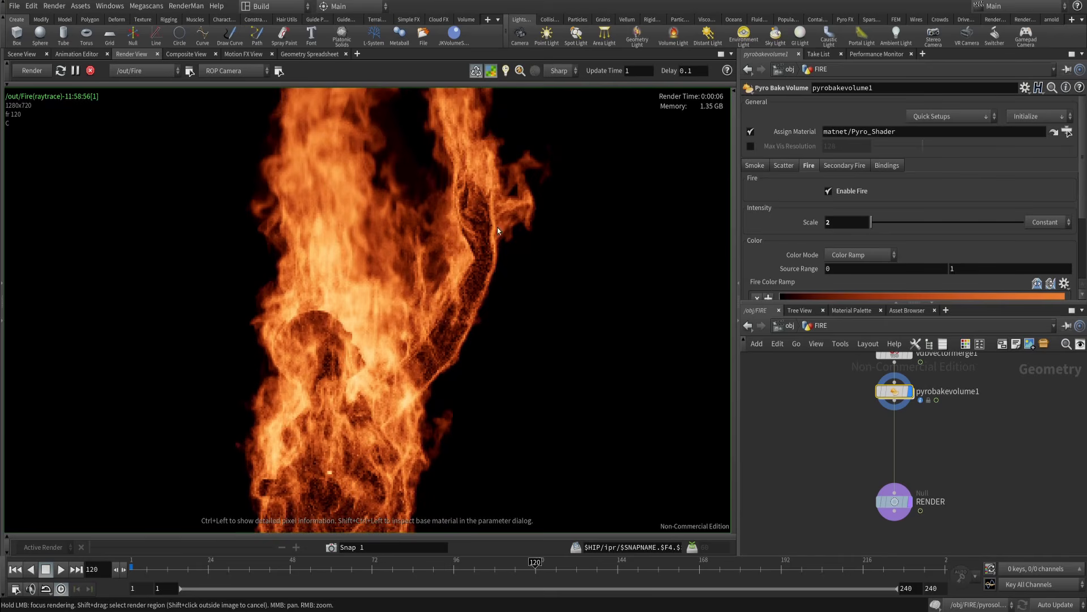
{"action": "scroll", "coordinate": [430, 340], "scroll_direction": "down", "scroll_amount": 4}
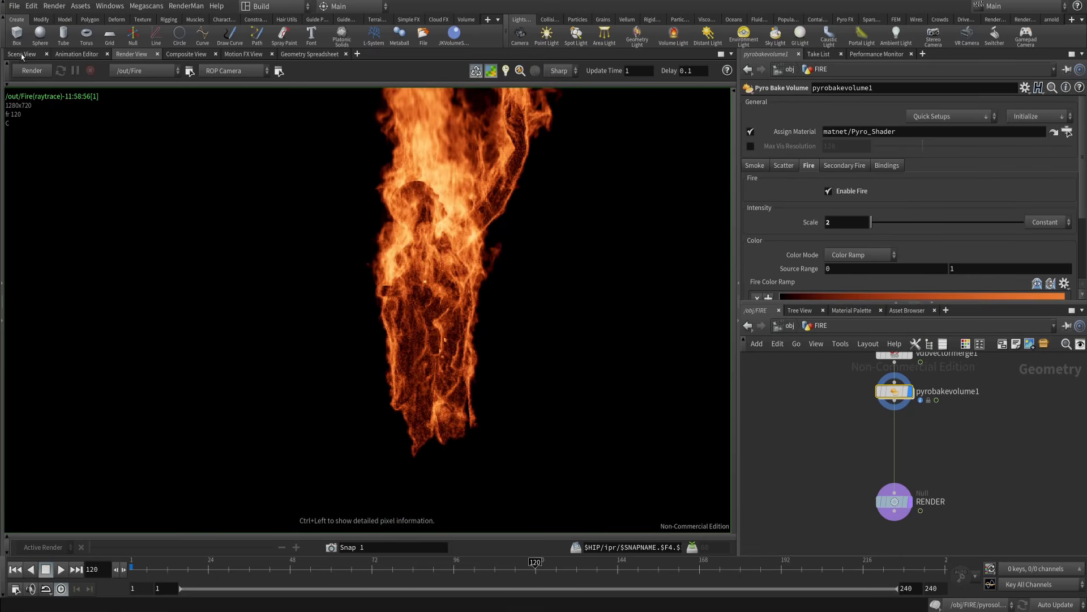
- Return to the scene view, leave the locked camera and inspect the fire around the statue's arm, head, torso and legs
{"action": "left_click", "coordinate": [21, 54]}
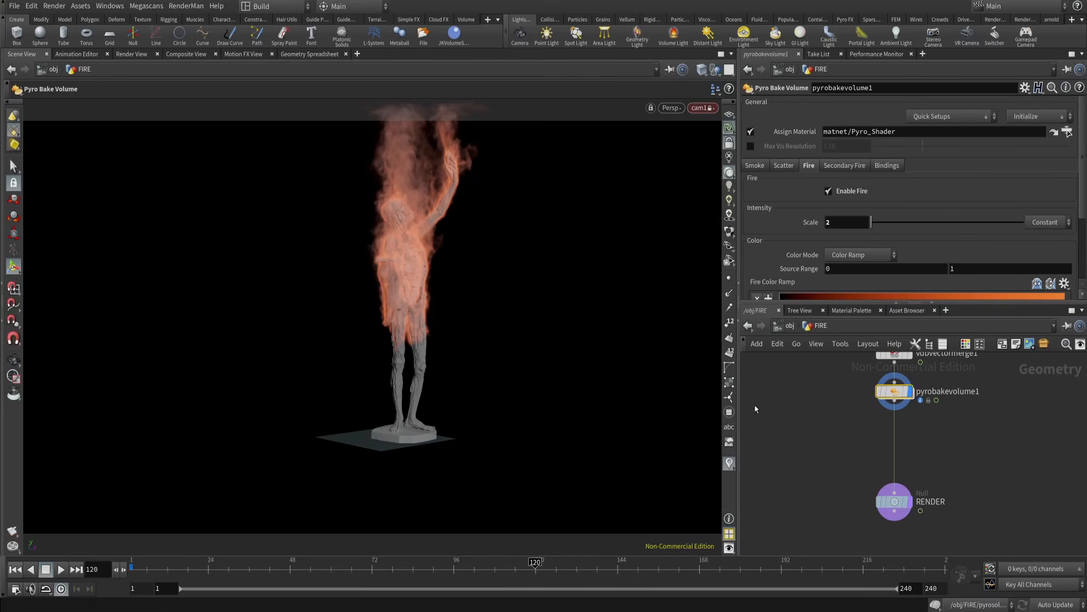
{"action": "left_click", "coordinate": [729, 145]}
{"action": "left_click_drag", "start_coordinate": [617, 253], "coordinate": [495, 308], "text": "alt"}
{"action": "mouse_move", "coordinate": [498, 238]}
{"action": "right_mouse_down", "text": "alt"}
{"action": "mouse_move", "coordinate": [537, 206]}
{"action": "mouse_move", "coordinate": [563, 213]}
{"action": "right_mouse_up", "text": "alt"}
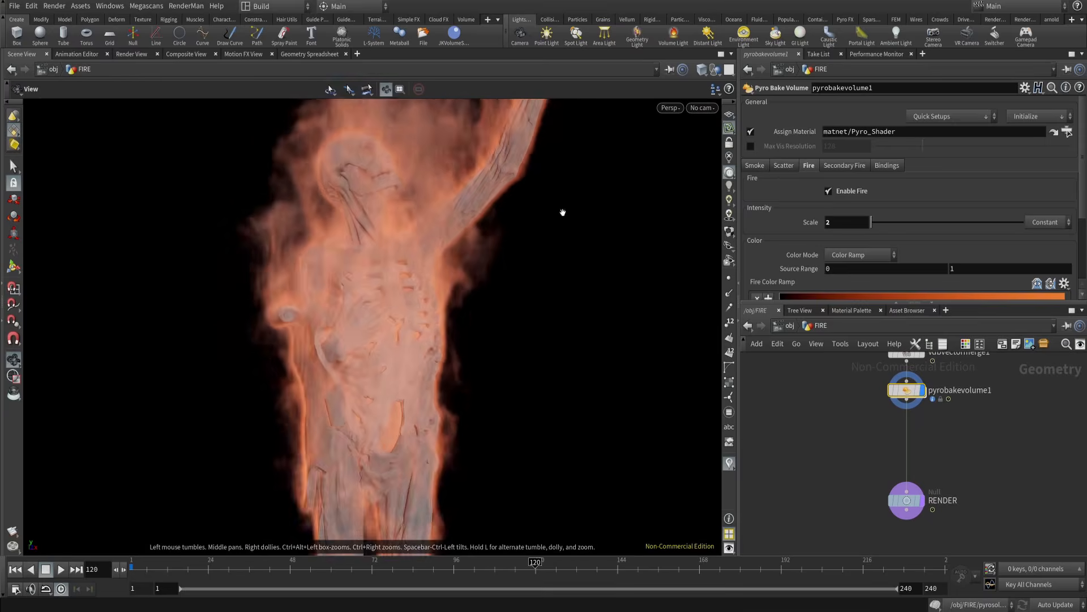
{"action": "middle_click_drag", "start_coordinate": [563, 212], "coordinate": [495, 345], "text": "alt"}
{"action": "right_click_drag", "start_coordinate": [495, 345], "coordinate": [575, 202], "text": "alt"}
{"action": "middle_click_drag", "start_coordinate": [575, 202], "coordinate": [495, 308], "text": "alt"}
{"action": "left_click_drag", "start_coordinate": [495, 308], "coordinate": [460, 330], "text": "alt"}
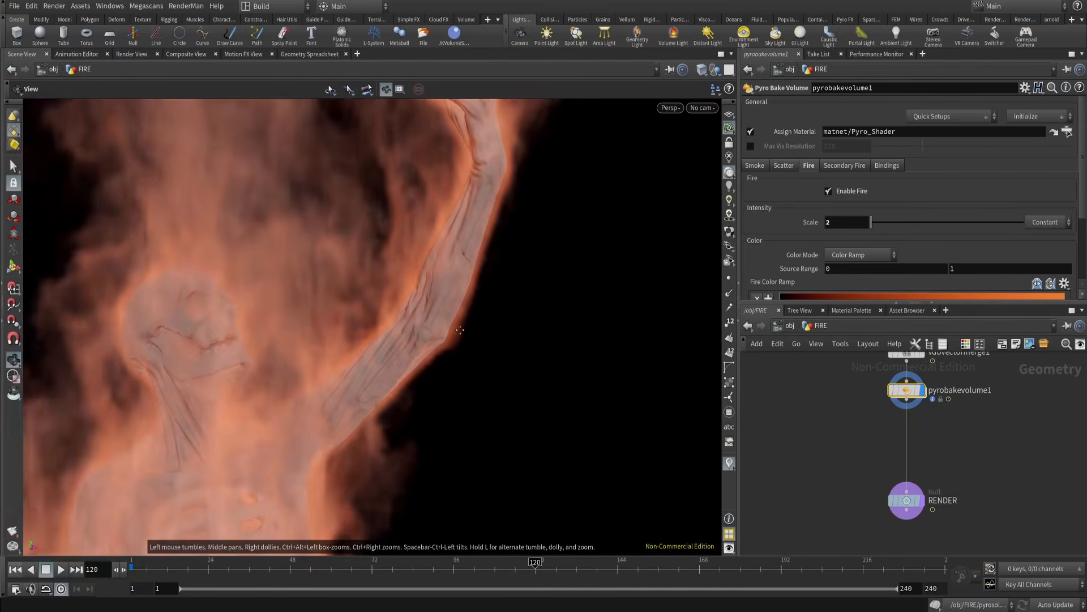
{"action": "right_click_drag", "start_coordinate": [460, 330], "coordinate": [511, 270], "text": "alt"}
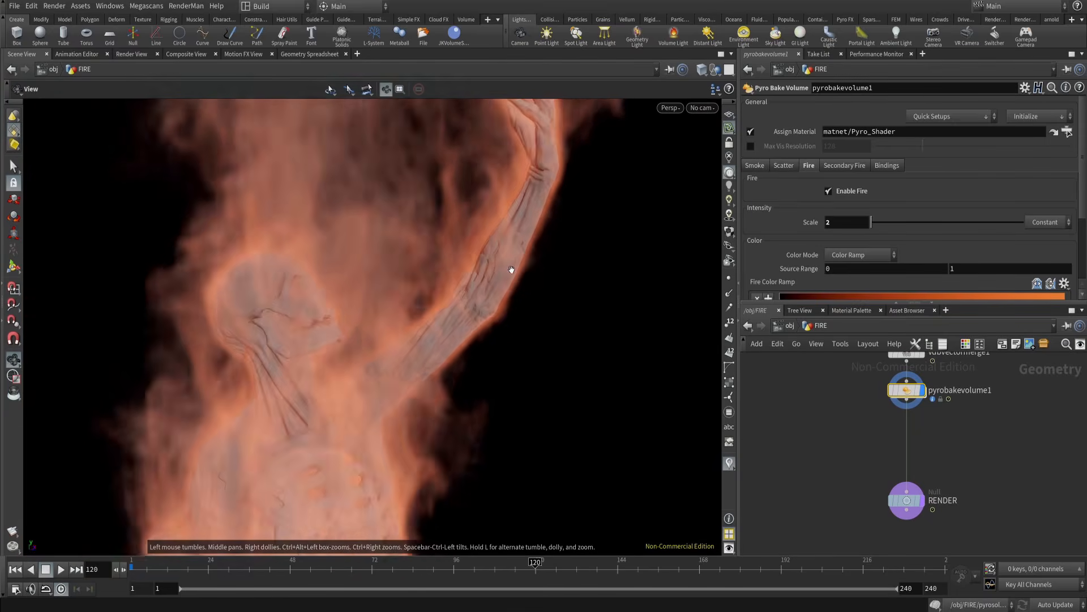
{"action": "left_click_drag", "start_coordinate": [512, 270], "coordinate": [485, 280], "text": "alt"}
{"action": "right_click_drag", "start_coordinate": [485, 280], "coordinate": [584, 221], "text": "alt"}
{"action": "middle_click_drag", "start_coordinate": [584, 220], "coordinate": [482, 320], "text": "alt"}
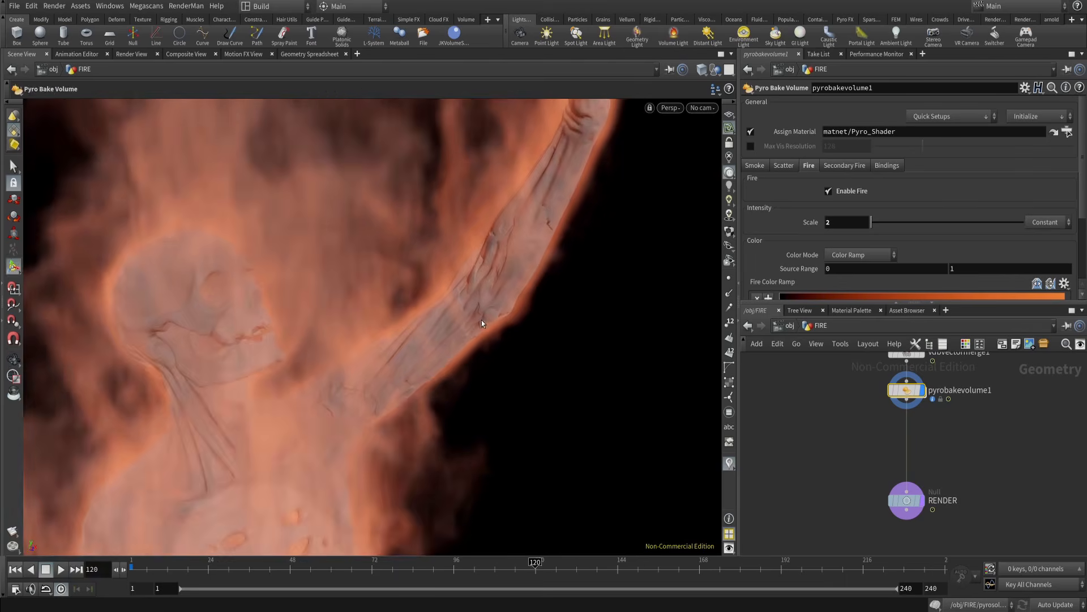
{"action": "right_click_drag", "start_coordinate": [481, 320], "coordinate": [418, 334], "text": "alt"}
{"action": "middle_click_drag", "start_coordinate": [418, 334], "coordinate": [406, 397], "text": "alt"}
{"action": "left_click_drag", "start_coordinate": [406, 396], "coordinate": [440, 376], "text": "alt"}
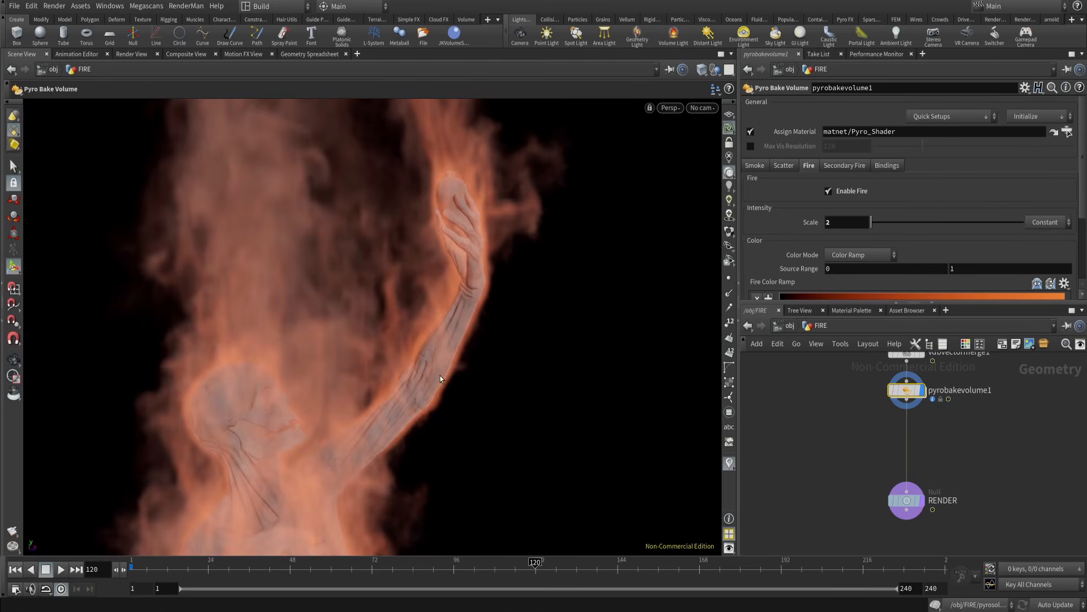
{"action": "right_click_drag", "start_coordinate": [434, 362], "coordinate": [430, 431], "text": "alt"}
{"action": "middle_click_drag", "start_coordinate": [430, 431], "coordinate": [453, 408], "text": "alt"}
{"action": "right_click_drag", "start_coordinate": [453, 408], "coordinate": [447, 274], "text": "alt"}
{"action": "left_click_drag", "start_coordinate": [447, 274], "coordinate": [391, 289], "text": "alt"}
{"action": "right_click_drag", "start_coordinate": [391, 289], "coordinate": [459, 340], "text": "alt"}
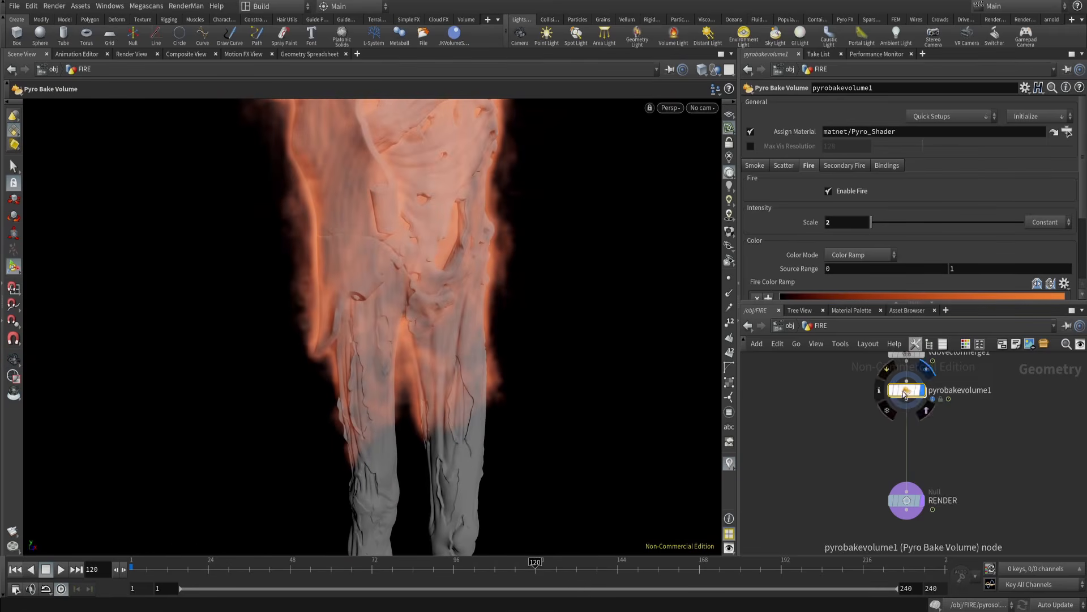
- Go inside pyrobakevolume1 to its Pyro_Shader, check the shader's exports and volume bindings, and return to the FIRE network
{"action": "left_click_drag", "start_coordinate": [903, 391], "coordinate": [903, 420]}
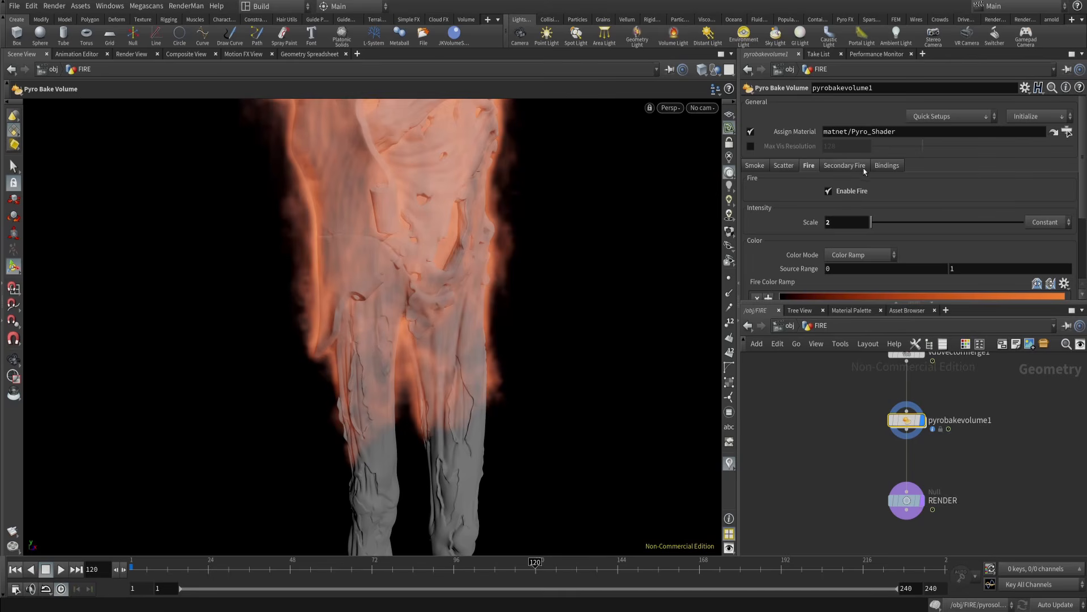
{"action": "double_click", "coordinate": [906, 420]}
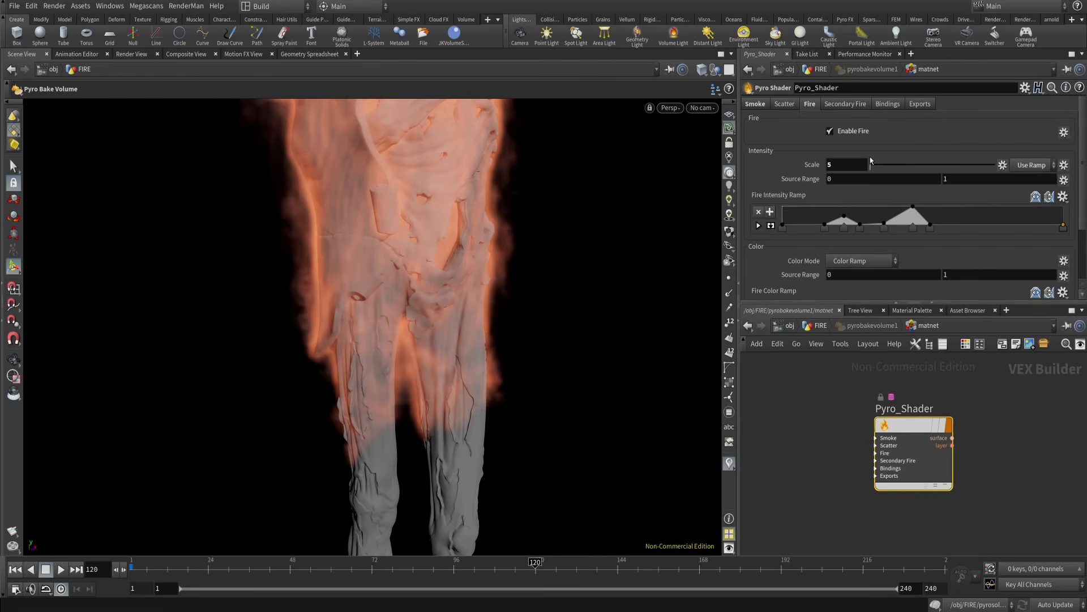
{"action": "left_click", "coordinate": [916, 104]}
{"action": "left_click", "coordinate": [890, 104]}
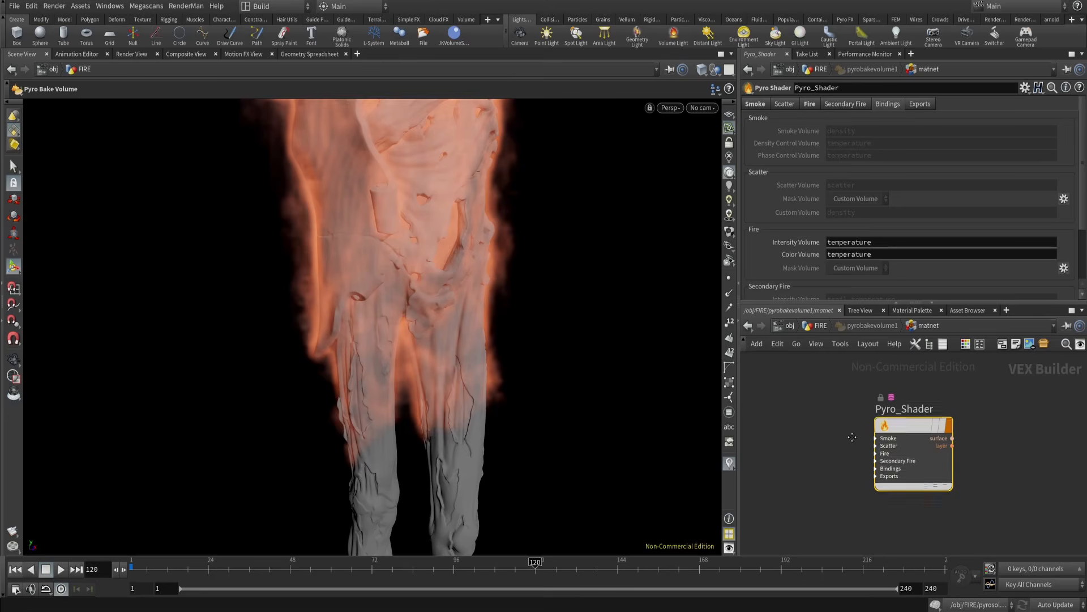
{"action": "key", "text": "u"}
- Move pyrobakevolume1 and RENDER together further down the network to make room, and add a Volume VOP node
{"action": "left_click_drag", "start_coordinate": [909, 551], "coordinate": [982, 555]}
{"action": "middle_click_drag", "start_coordinate": [977, 503], "coordinate": [970, 451]}
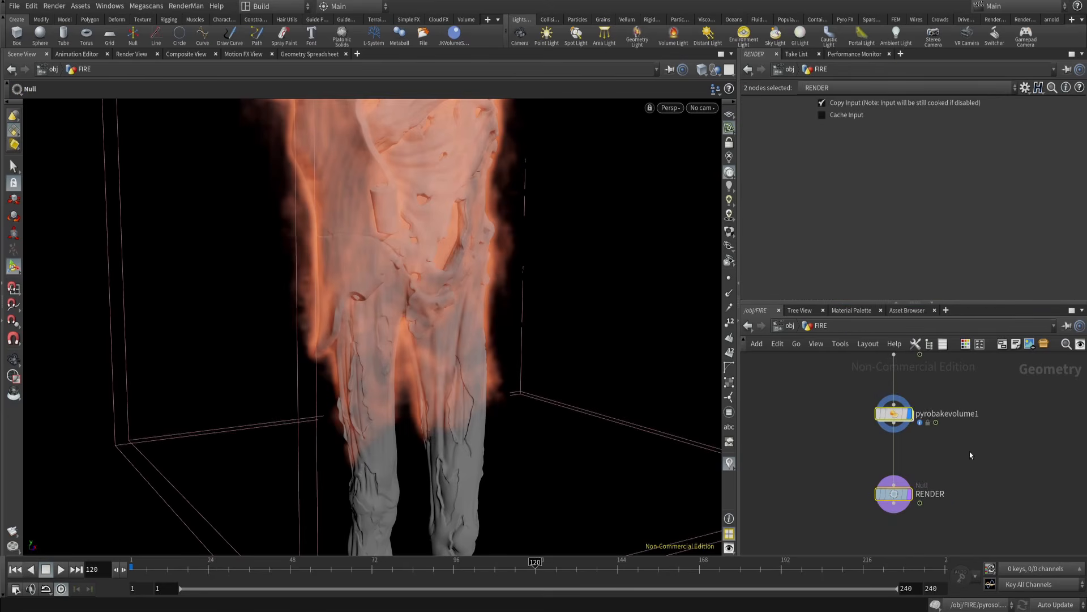
{"action": "middle_click_drag", "start_coordinate": [900, 425], "coordinate": [899, 476]}
{"action": "key", "text": "Tab"}
{"action": "type", "text": "vo"}
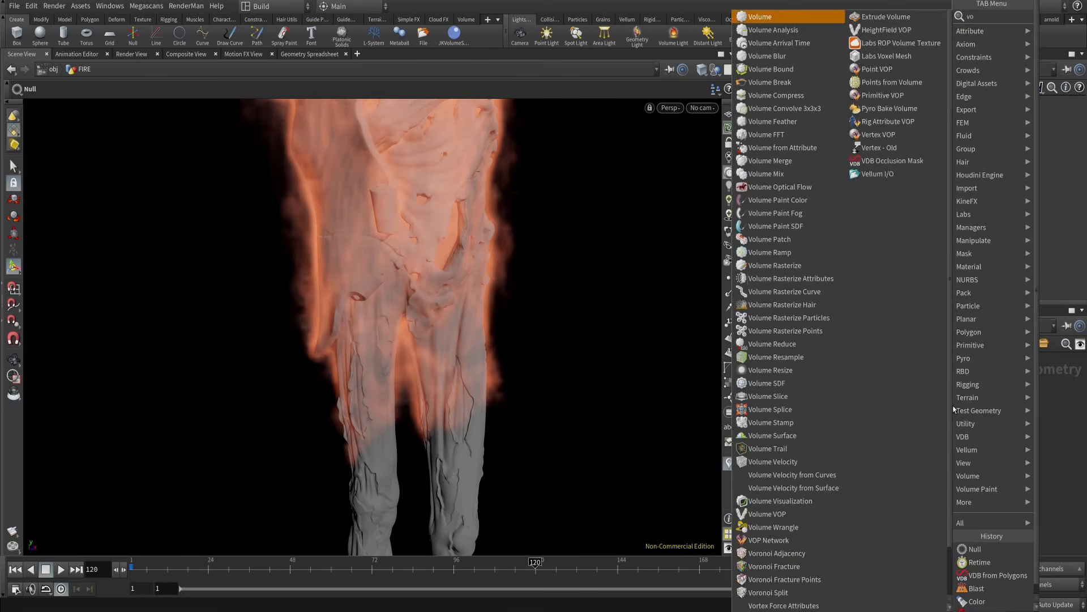
{"action": "type", "text": "lume vop"}
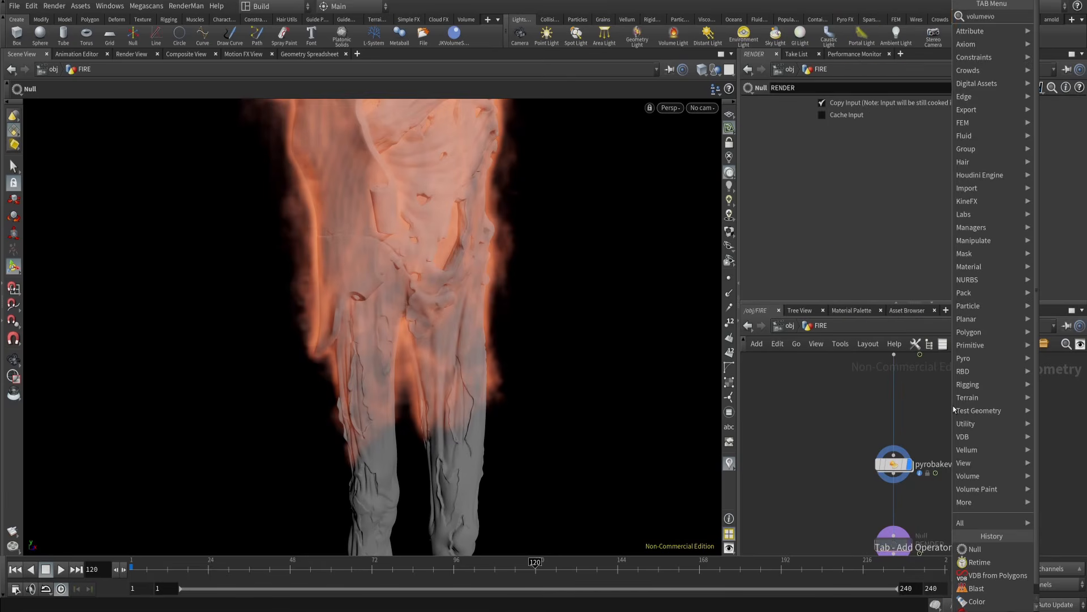
- Insert a Volume VOP node into the wire above pyrobakevolume1 and open its network
{"action": "key", "text": "Return"}
{"action": "left_click", "coordinate": [954, 409]}
{"action": "left_click_drag", "start_coordinate": [921, 413], "coordinate": [898, 404]}
{"action": "double_click", "coordinate": [897, 403]}
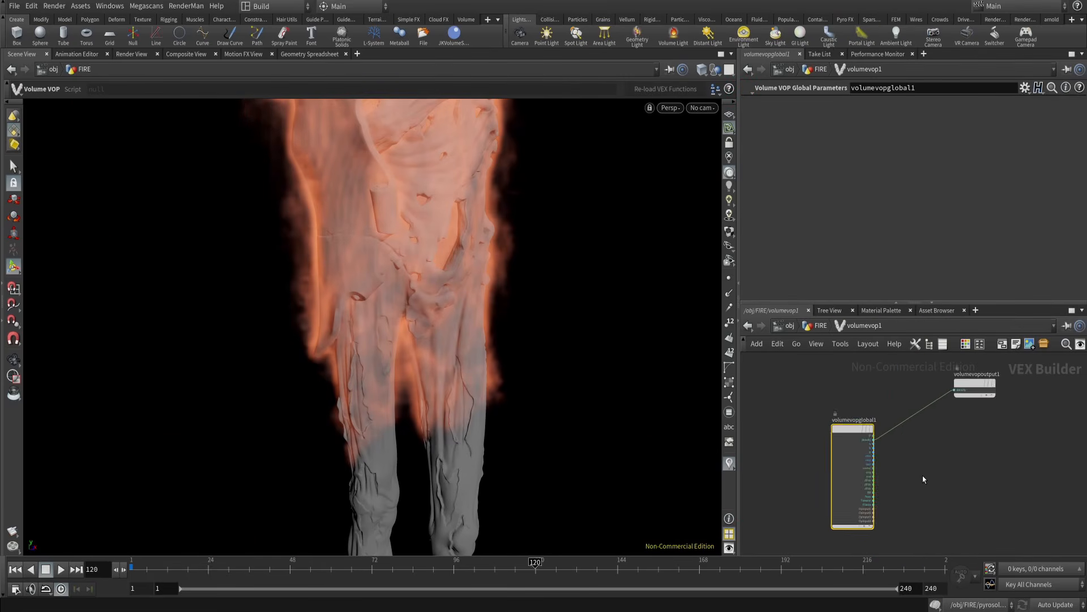
{"action": "scroll", "coordinate": [922, 475], "scroll_direction": "up", "scroll_amount": 3}
{"action": "scroll", "coordinate": [923, 472], "scroll_direction": "up", "scroll_amount": 2}
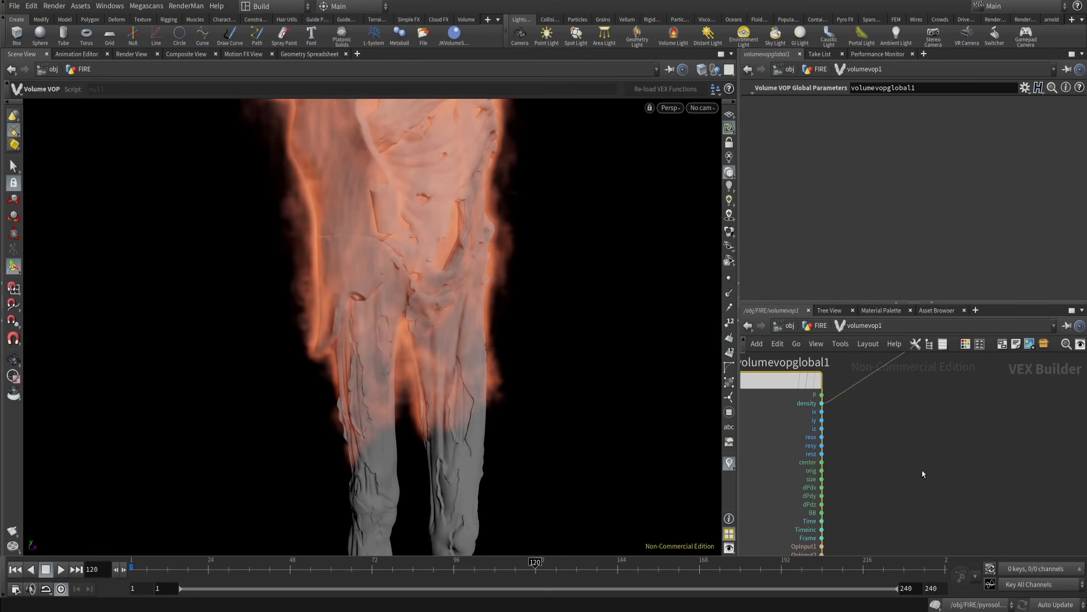
- Add a Bind node inside the Volume VOP and name its parameter vel
{"action": "key", "text": "Tab"}
{"action": "type", "text": "bind"}
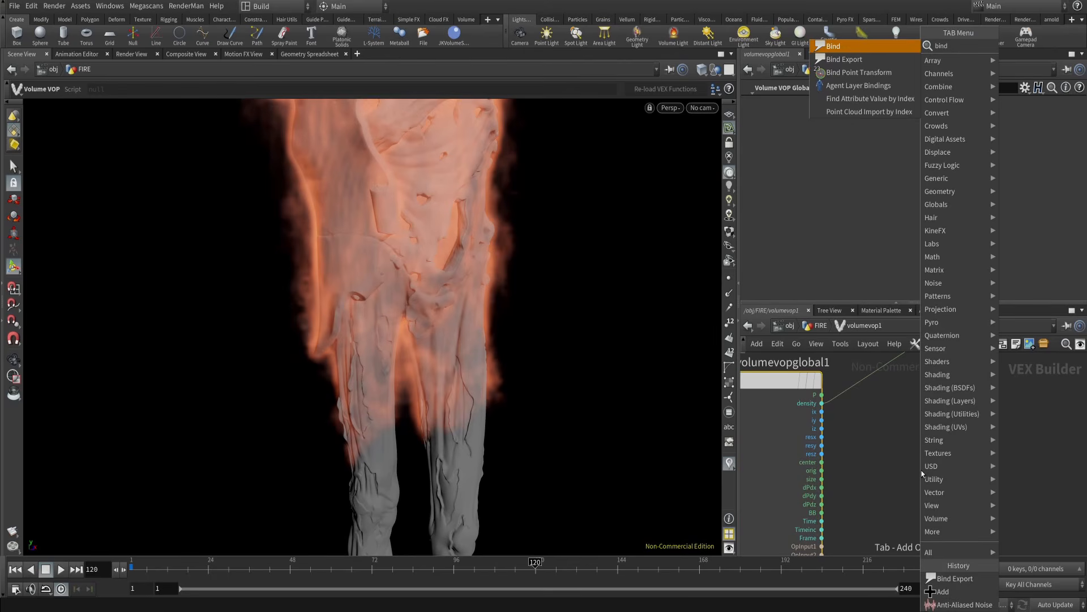
{"action": "key", "text": "Return"}
{"action": "left_click", "coordinate": [921, 475]}
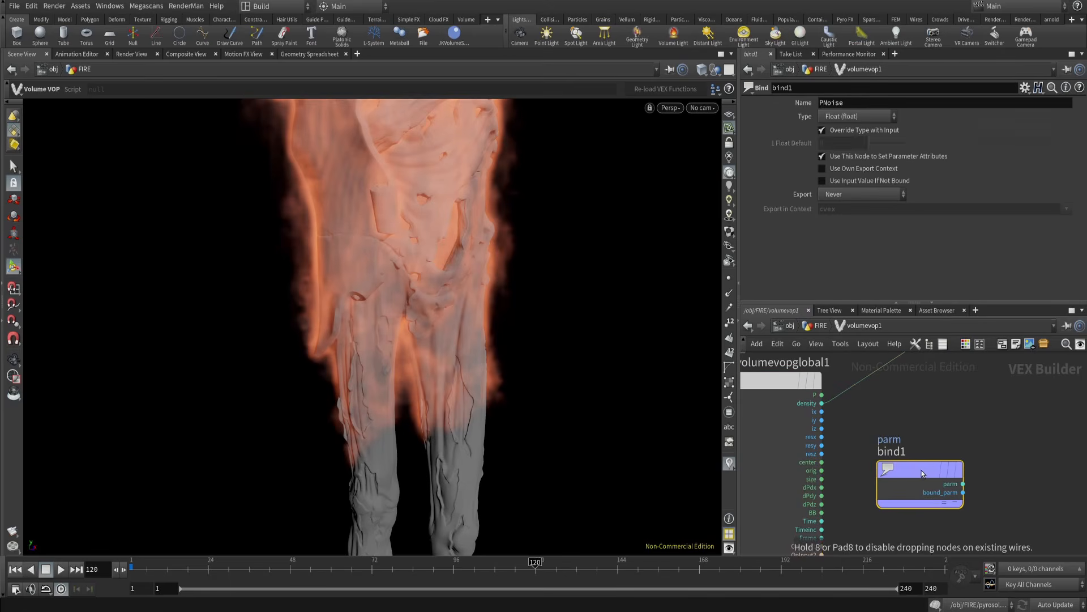
{"action": "type", "text": "vel"}
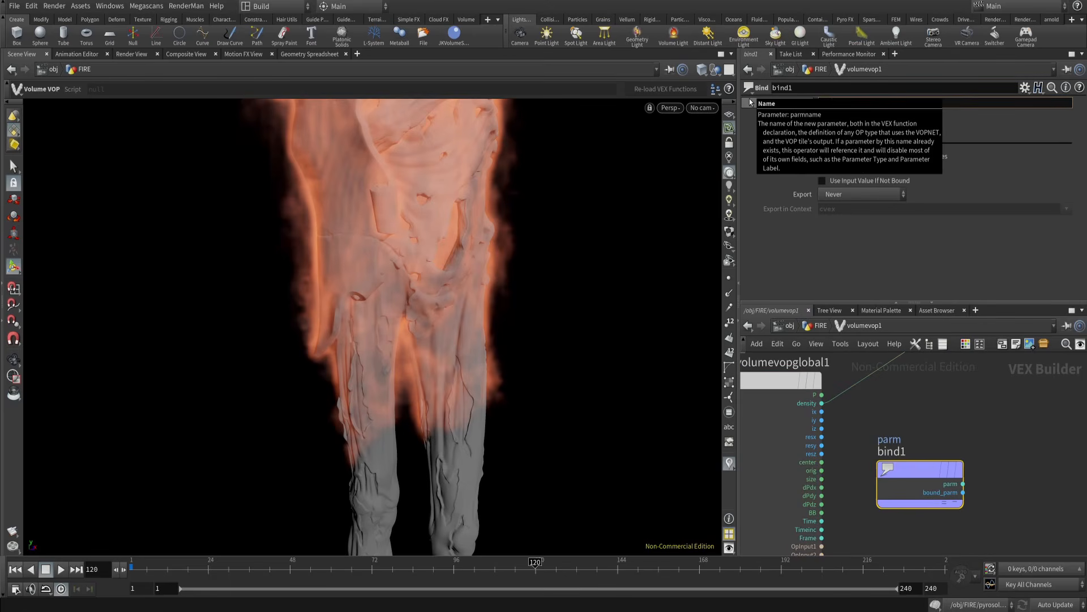
{"action": "key", "text": "Return"}
{"action": "key", "text": "u"}
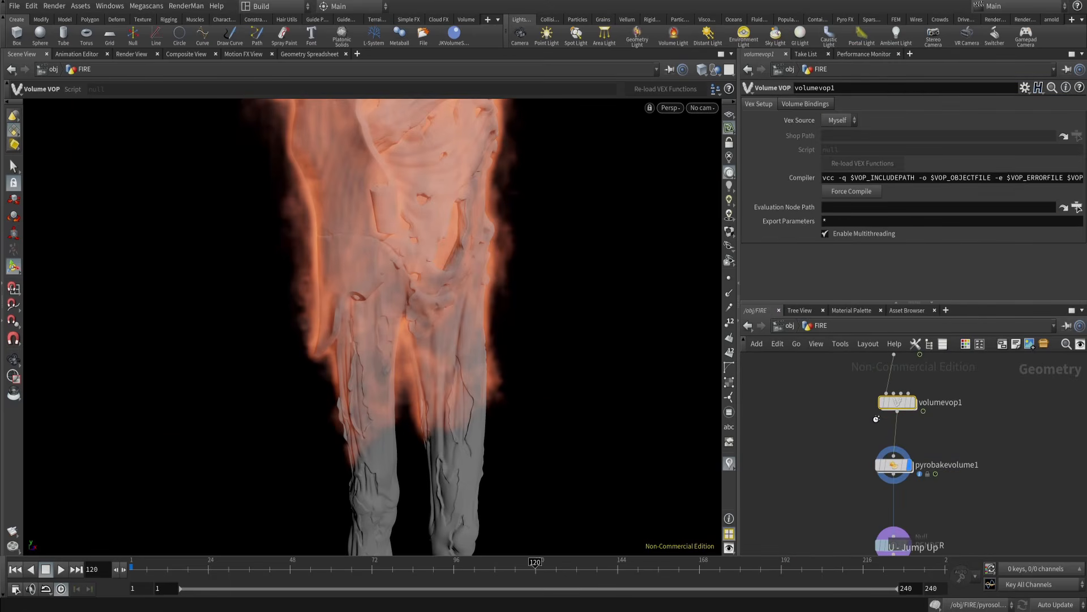
- Inspect the volume fields listed in the Volume VOP's node info, including vel, and return inside its network
{"action": "middle_click", "coordinate": [901, 403]}
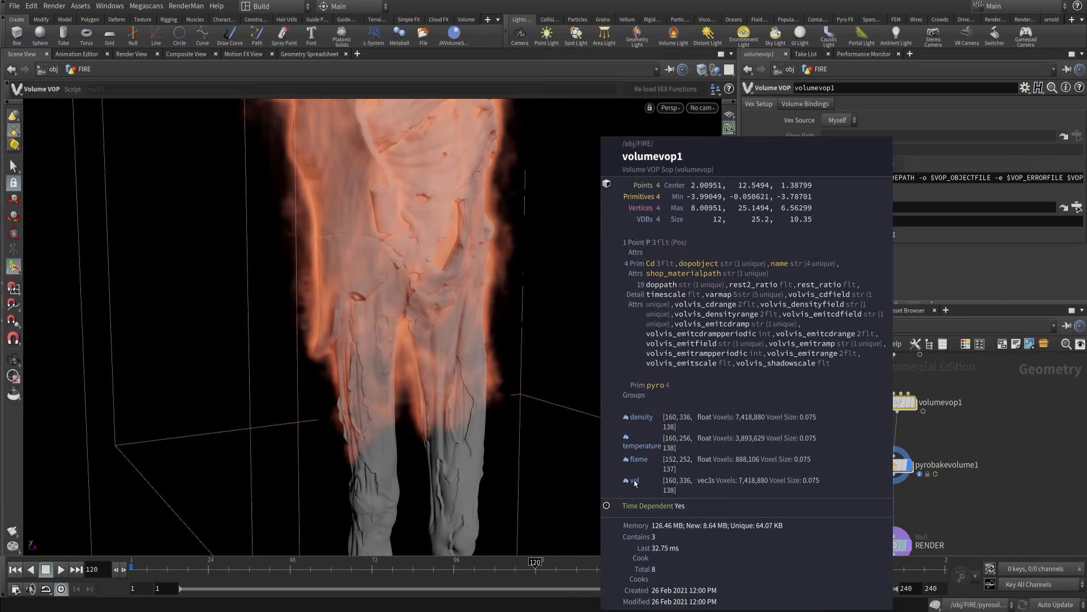
{"action": "middle_click_drag", "start_coordinate": [849, 397], "coordinate": [848, 512]}
{"action": "middle_click", "coordinate": [893, 461]}
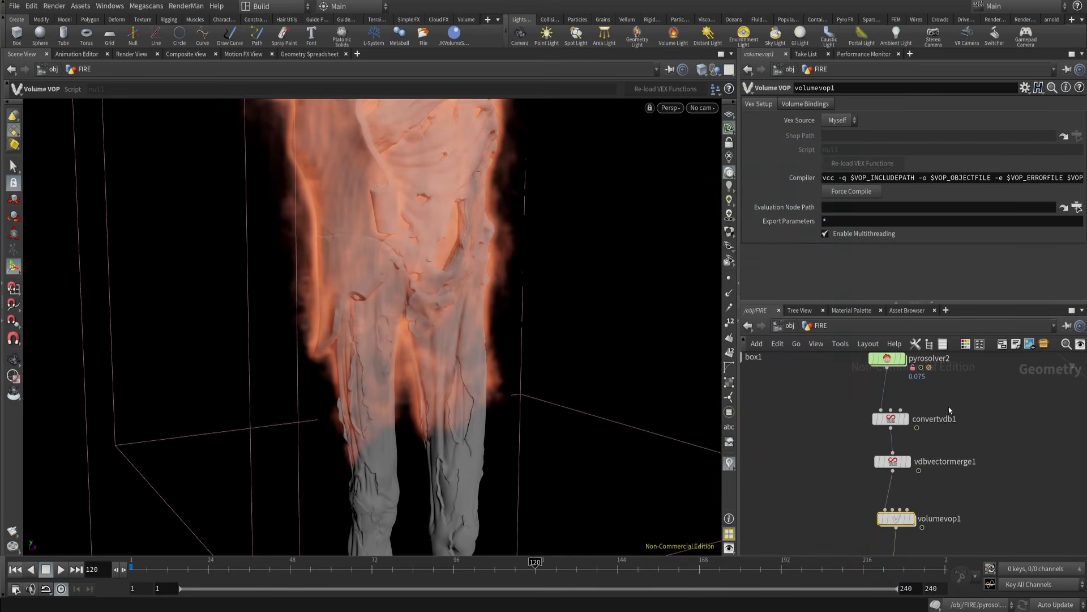
{"action": "left_click_drag", "start_coordinate": [852, 355], "coordinate": [851, 355]}
{"action": "key", "text": "i"}
{"action": "middle_click_drag", "start_coordinate": [977, 503], "coordinate": [920, 428]}
{"action": "key", "text": "u"}
{"action": "scroll", "coordinate": [900, 491], "scroll_direction": "down", "scroll_amount": 3}
{"action": "left_click", "coordinate": [890, 458]}
{"action": "key", "text": "i"}
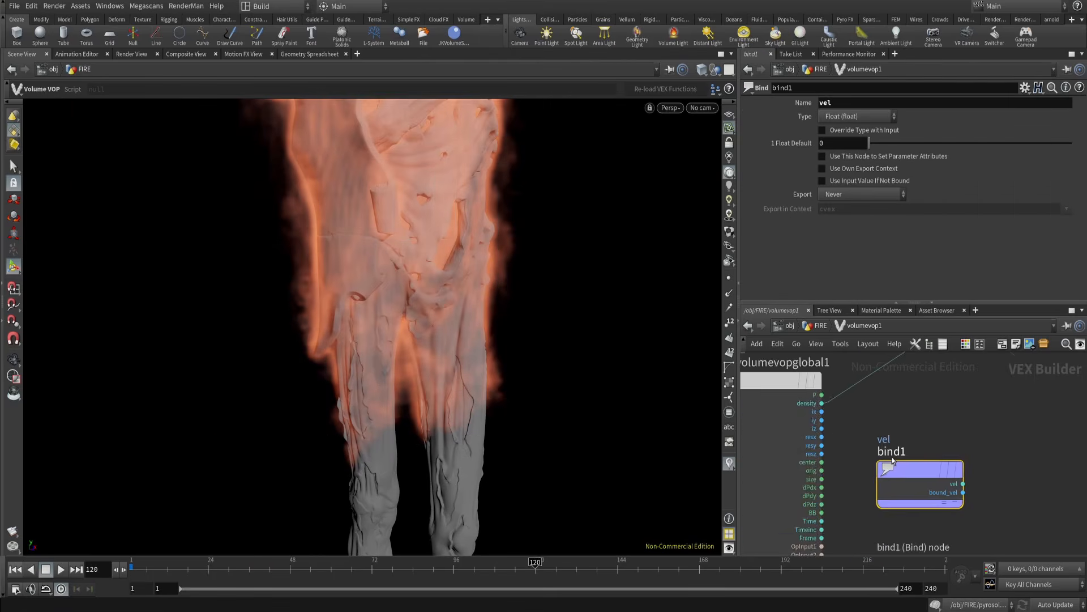
- Set the vel Bind node's type to 3 Floats (vector)
{"action": "key", "text": "Tab"}
{"action": "key", "text": "Escape"}
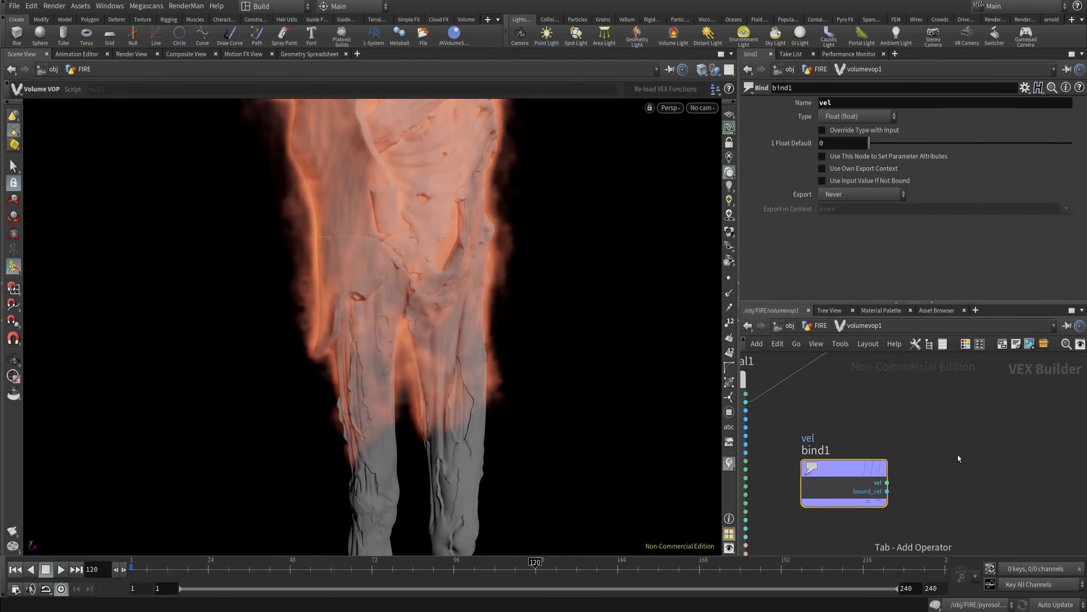
{"action": "left_click", "coordinate": [853, 116]}
{"action": "left_click", "coordinate": [855, 209]}
- Add a Length node and connect the Bind node's vel output to its input
{"action": "key", "text": "Tab"}
{"action": "type", "text": "leng"}
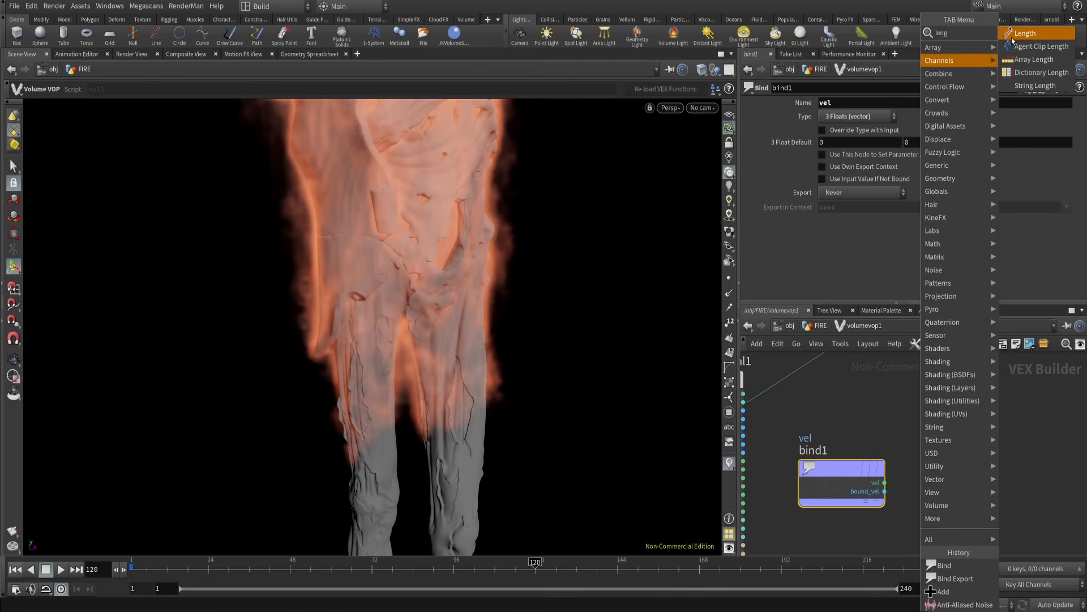
{"action": "key", "text": "Return"}
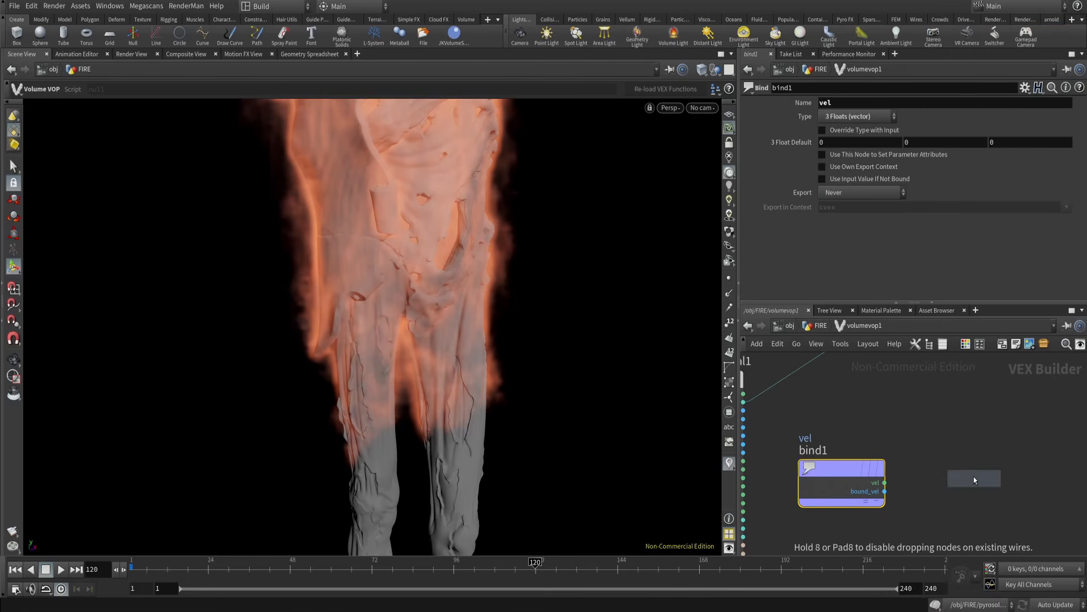
{"action": "left_click", "coordinate": [974, 484]}
{"action": "left_click_drag", "start_coordinate": [933, 492], "coordinate": [885, 483]}
{"action": "middle_click_drag", "start_coordinate": [975, 446], "coordinate": [869, 434]}
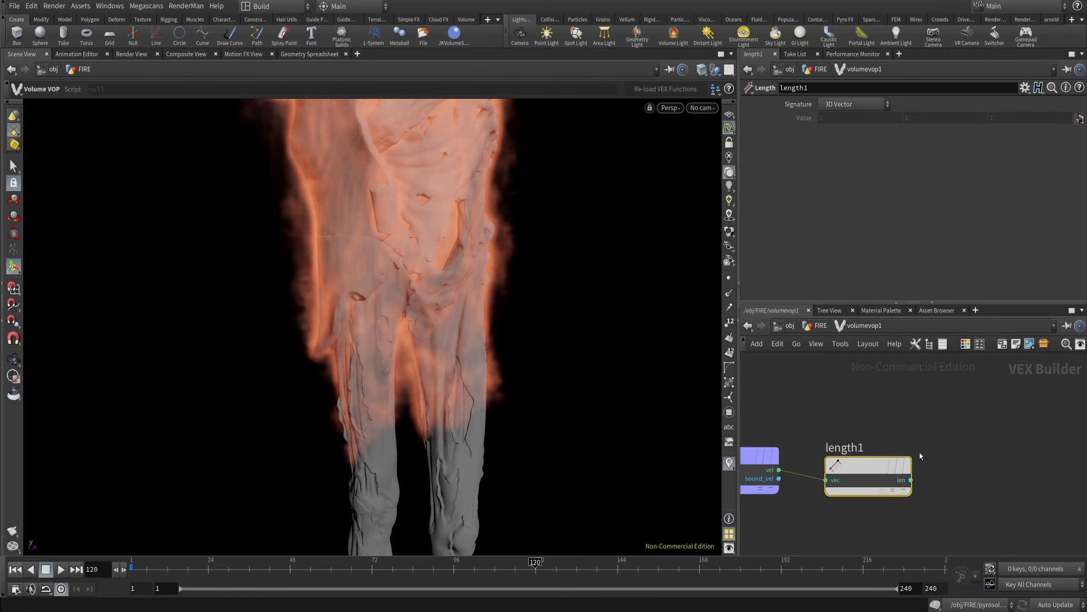
- Add a Fit Range node fed by the Length output, and move the volume output node farther away to make room
{"action": "key", "text": "Tab"}
{"action": "type", "text": "fit"}
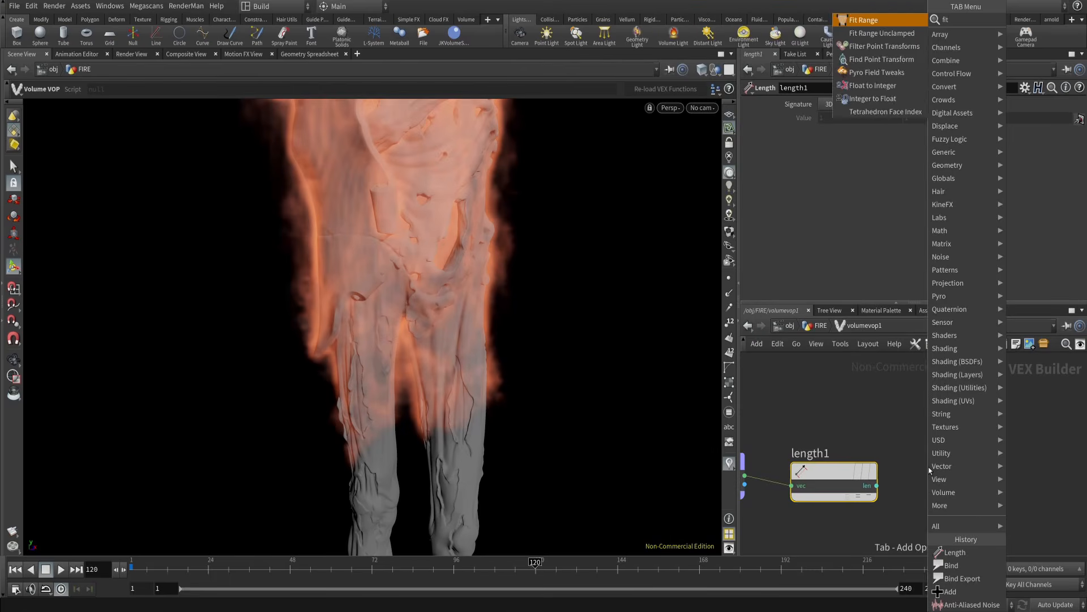
{"action": "key", "text": "Return"}
{"action": "left_click", "coordinate": [930, 467]}
{"action": "left_click_drag", "start_coordinate": [942, 471], "coordinate": [874, 490]}
{"action": "scroll", "coordinate": [800, 498], "scroll_direction": "down", "scroll_amount": 4}
{"action": "left_click_drag", "start_coordinate": [813, 398], "coordinate": [954, 382]}
{"action": "middle_click_drag", "start_coordinate": [952, 464], "coordinate": [906, 454]}
{"action": "scroll", "coordinate": [897, 452], "scroll_direction": "up", "scroll_amount": 1}
{"action": "middle_click_drag", "start_coordinate": [897, 451], "coordinate": [1081, 451]}
- Add a second Bind node with the parameter name temperature and place it above the Length node
{"action": "key", "text": "Tab"}
{"action": "type", "text": "bind"}
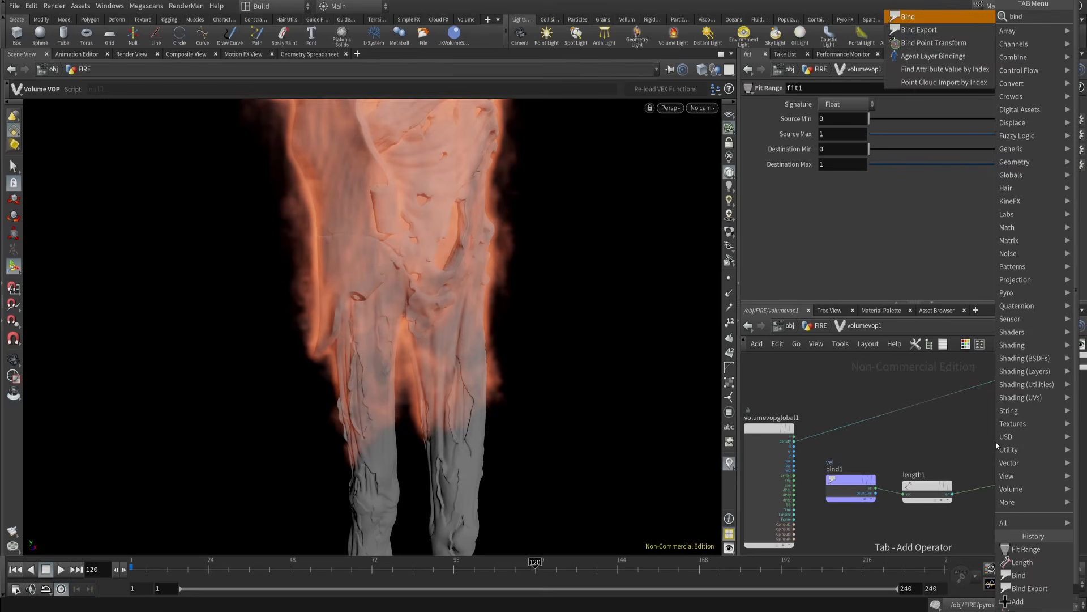
{"action": "key", "text": "Return"}
{"action": "left_click", "coordinate": [997, 445]}
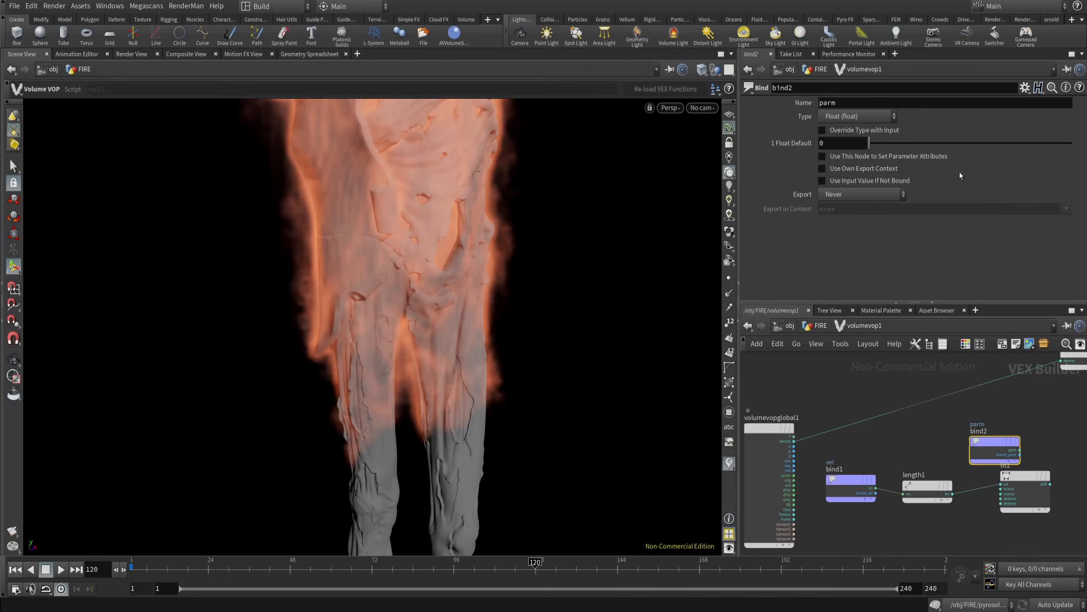
{"action": "double_click", "coordinate": [843, 102]}
{"action": "type", "text": "tem"}
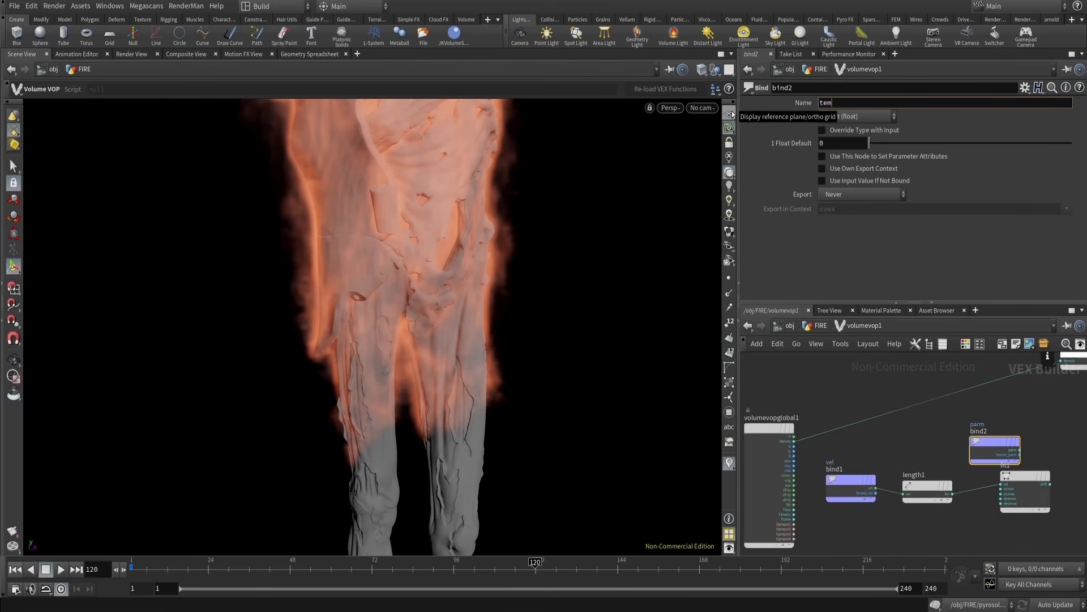
{"action": "type", "text": "perature"}
{"action": "key", "text": "Return"}
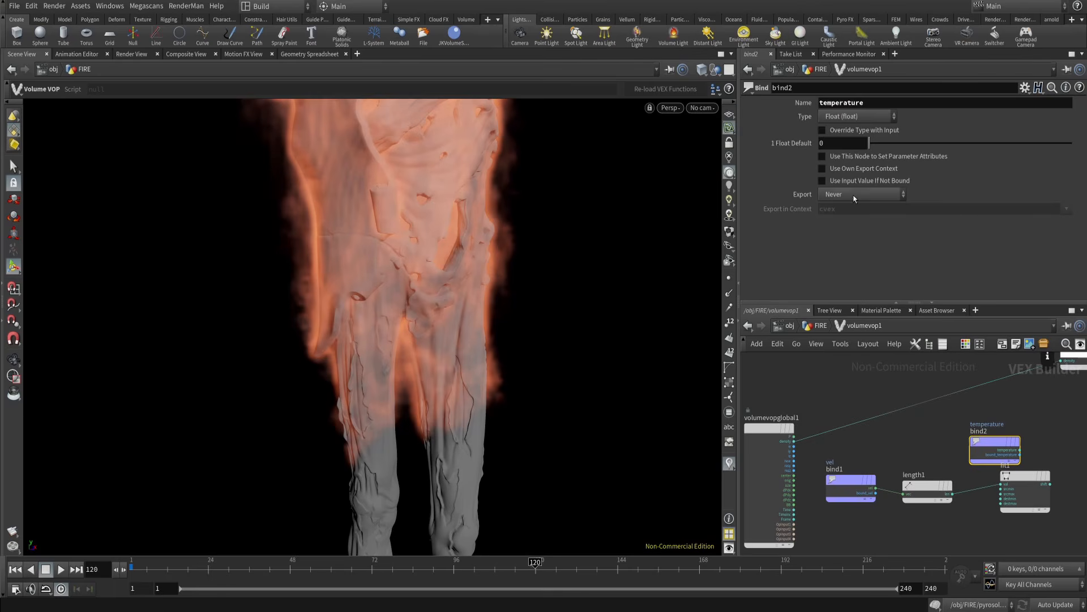
{"action": "middle_click_drag", "start_coordinate": [922, 425], "coordinate": [796, 424]}
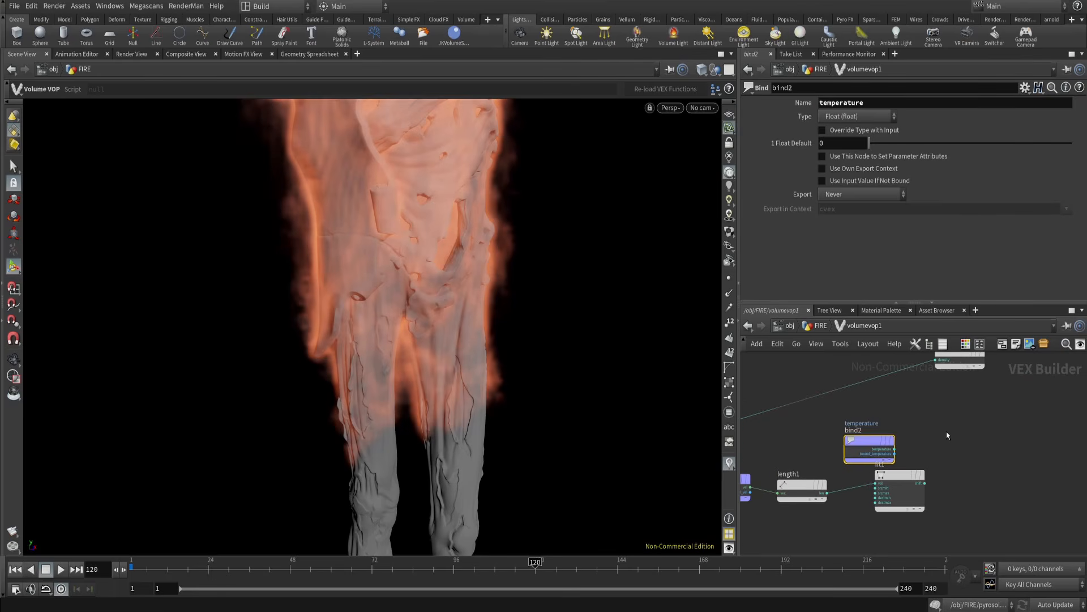
{"action": "left_click_drag", "start_coordinate": [870, 445], "coordinate": [827, 440]}
- Add a Bind Export node and name its parameter temperature
{"action": "key", "text": "Tab"}
{"action": "type", "text": "bind"}
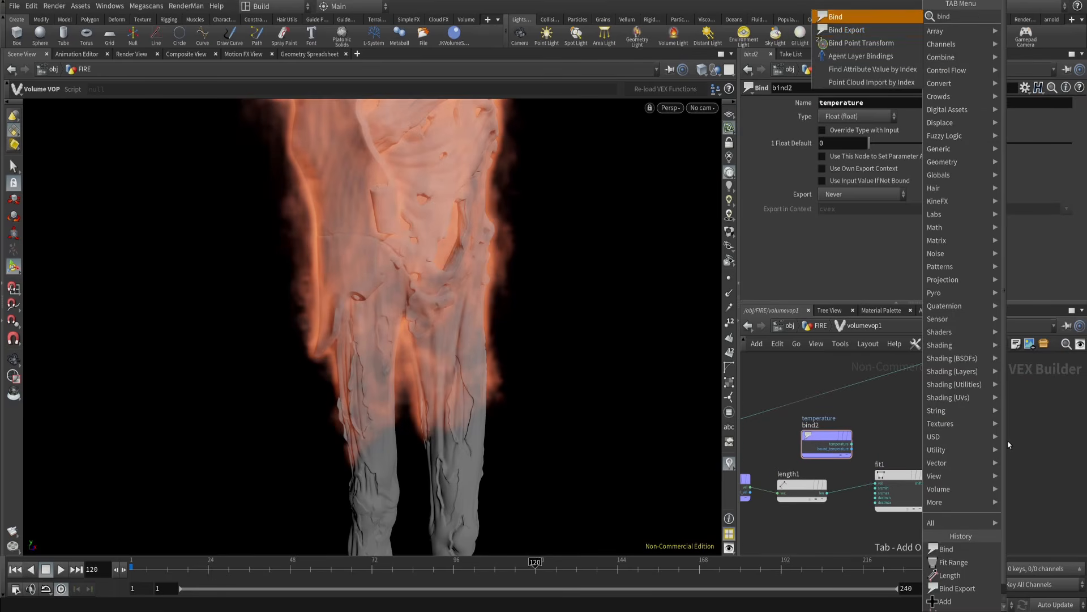
{"action": "key", "text": "Down"}
{"action": "key", "text": "Return"}
{"action": "left_click", "coordinate": [1007, 444]}
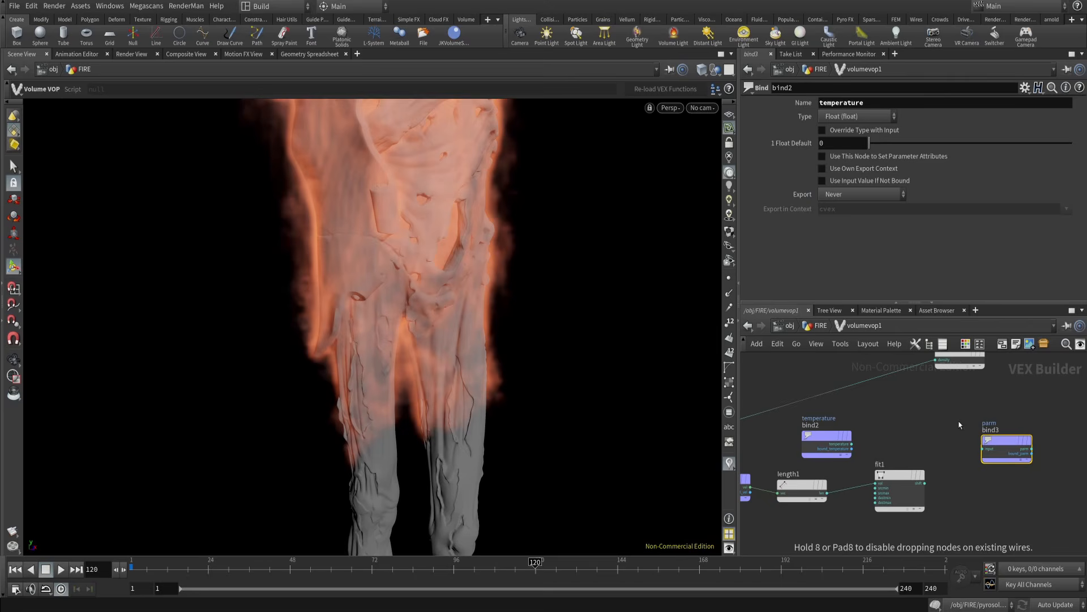
{"action": "double_click", "coordinate": [868, 105]}
{"action": "type", "text": "temperature"}
{"action": "key", "text": "Return"}
{"action": "scroll", "coordinate": [894, 467], "scroll_direction": "up", "scroll_amount": 2}
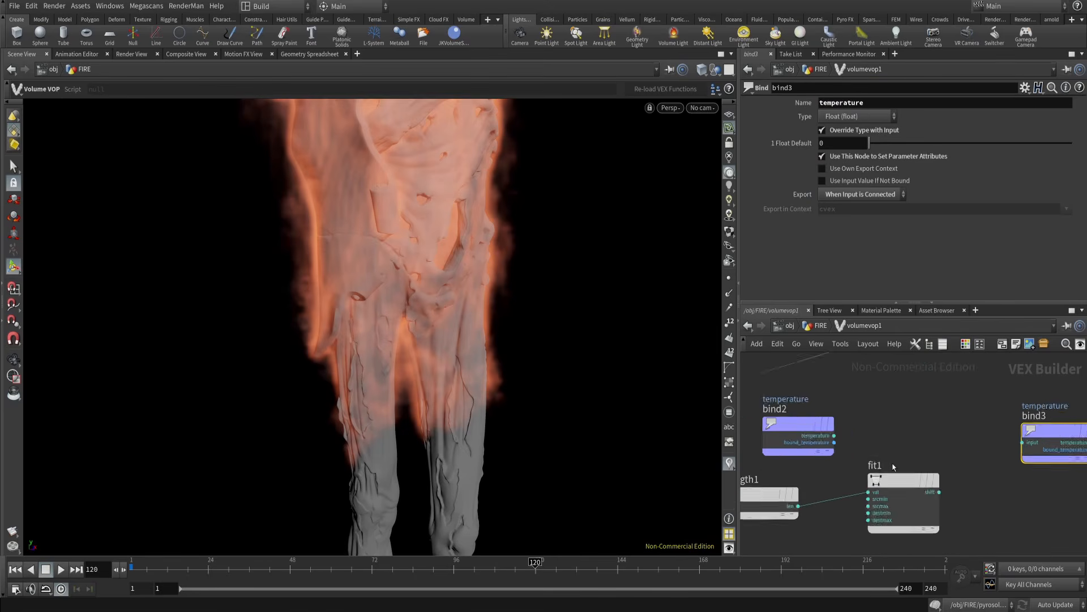
- Add a Multiply node between the two temperature nodes and connect the temperature Bind to its first input
{"action": "scroll", "coordinate": [894, 467], "scroll_direction": "up", "scroll_amount": 1}
{"action": "key", "text": "Tab"}
{"action": "type", "text": "mult"}
{"action": "key", "text": "Return"}
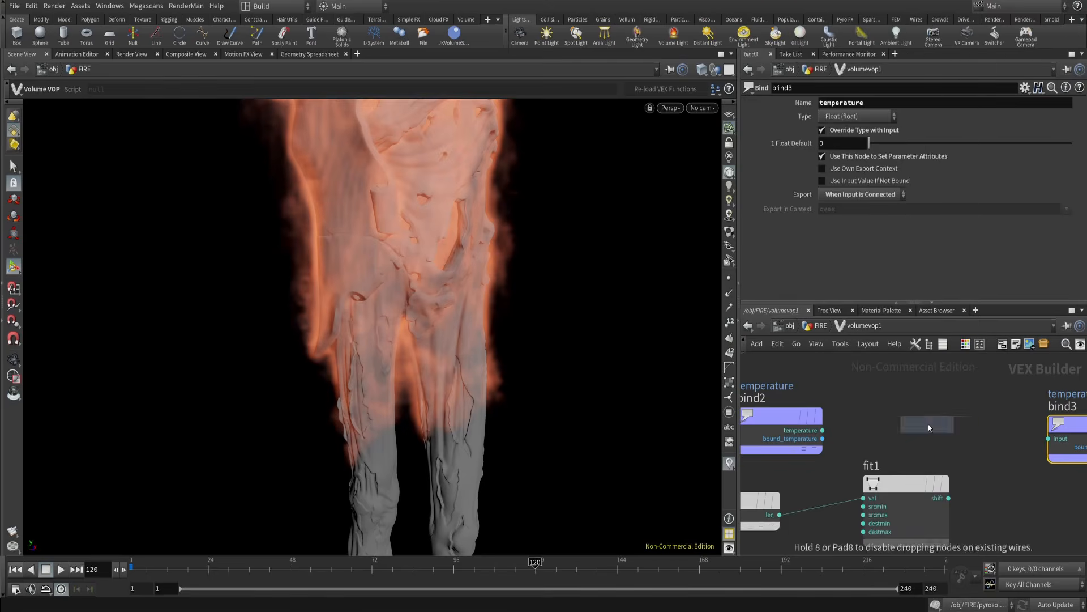
{"action": "left_click", "coordinate": [928, 428]}
{"action": "left_click_drag", "start_coordinate": [823, 431], "coordinate": [888, 438]}
{"action": "left_click_drag", "start_coordinate": [951, 424], "coordinate": [976, 406]}
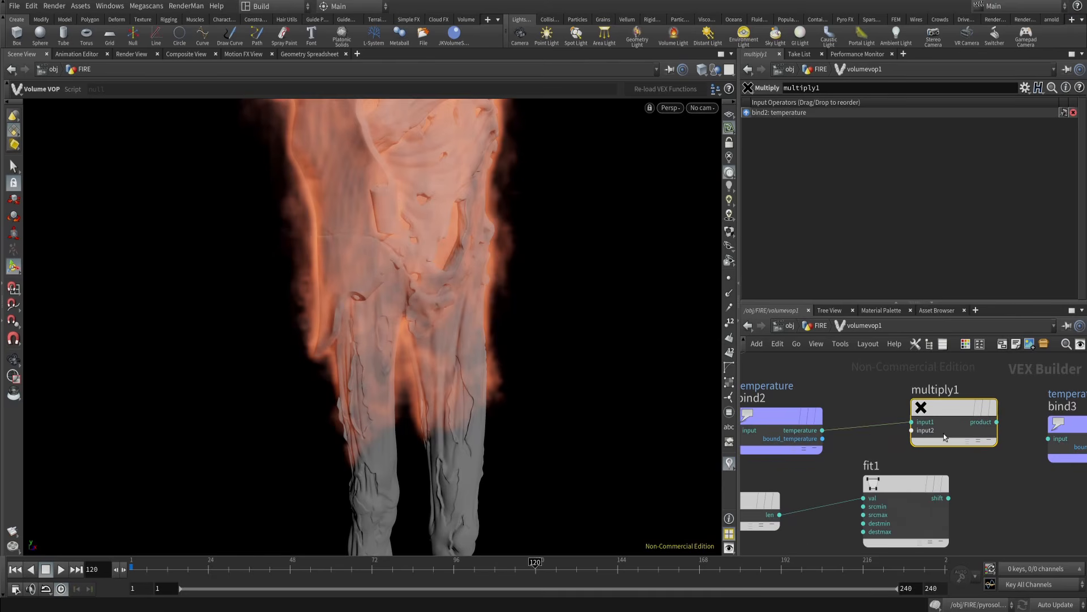
- Connect the Fit Range output to the Multiply node's second input and the product to the temperature export node
{"action": "left_click_drag", "start_coordinate": [912, 430], "coordinate": [949, 498]}
{"action": "middle_click_drag", "start_coordinate": [977, 503], "coordinate": [855, 526]}
{"action": "left_click_drag", "start_coordinate": [876, 445], "coordinate": [926, 462]}
{"action": "left_click_drag", "start_coordinate": [973, 445], "coordinate": [1009, 430]}
{"action": "middle_click_drag", "start_coordinate": [924, 498], "coordinate": [995, 466]}
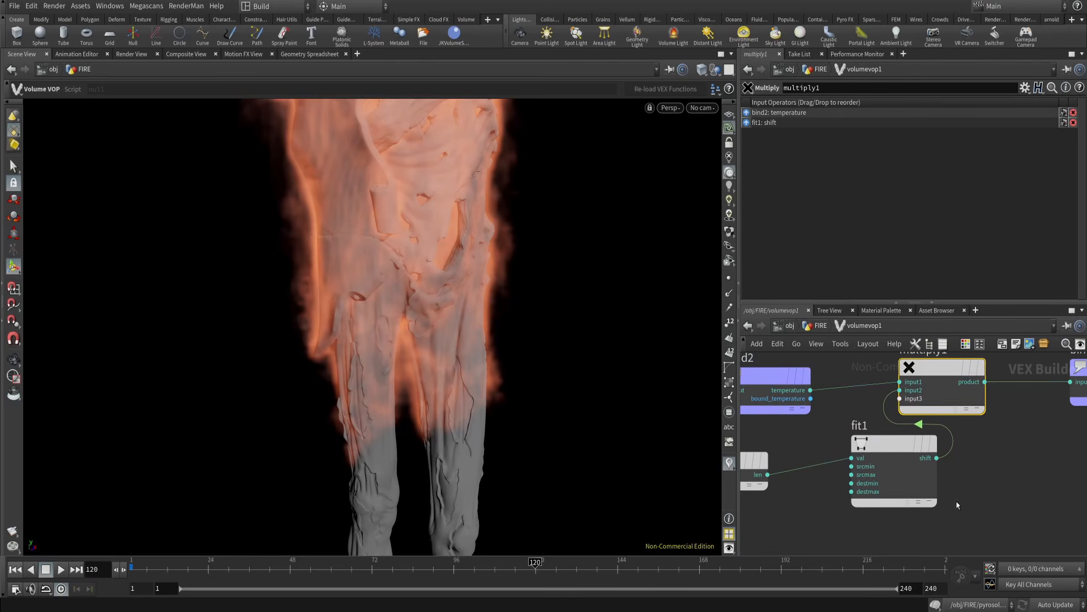
- Move the Fit Range node slightly down and set its Source Min to 5 and Source Max to 7
{"action": "left_click", "coordinate": [906, 487]}
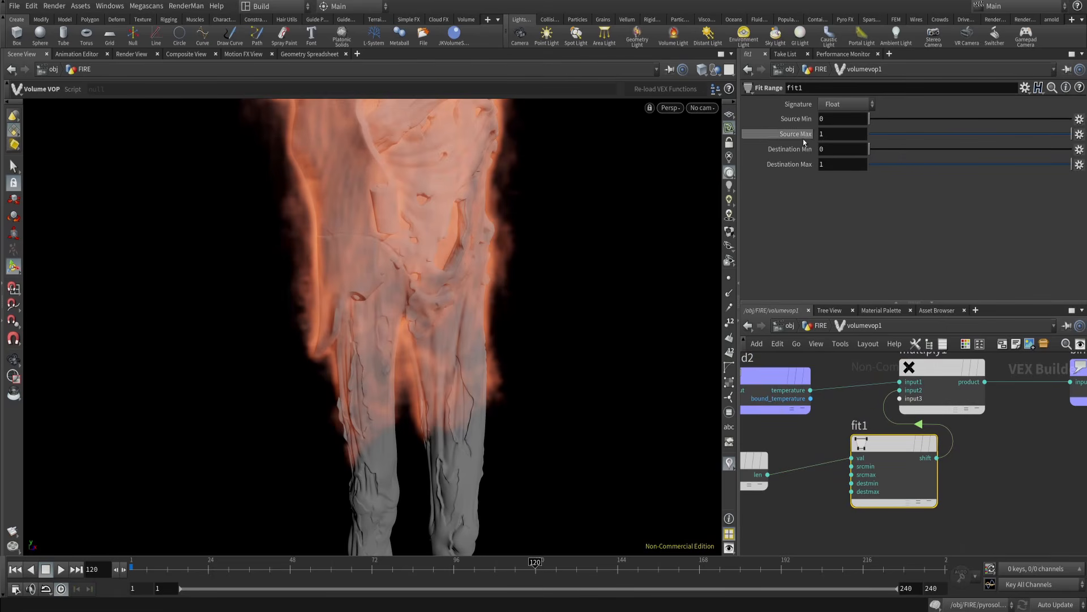
{"action": "left_click_drag", "start_coordinate": [889, 445], "coordinate": [886, 461]}
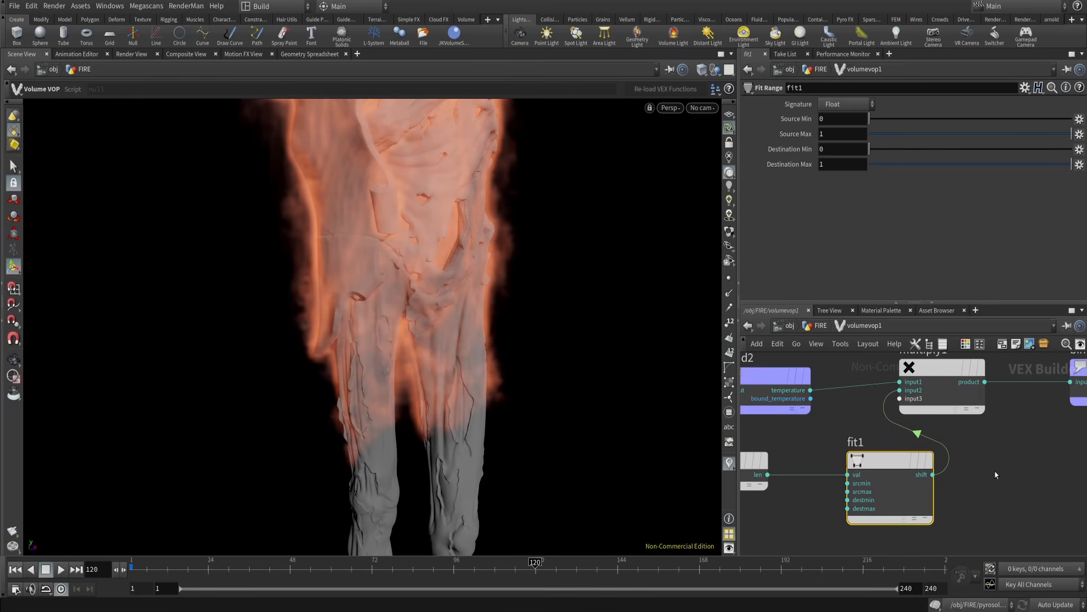
{"action": "key", "text": "u"}
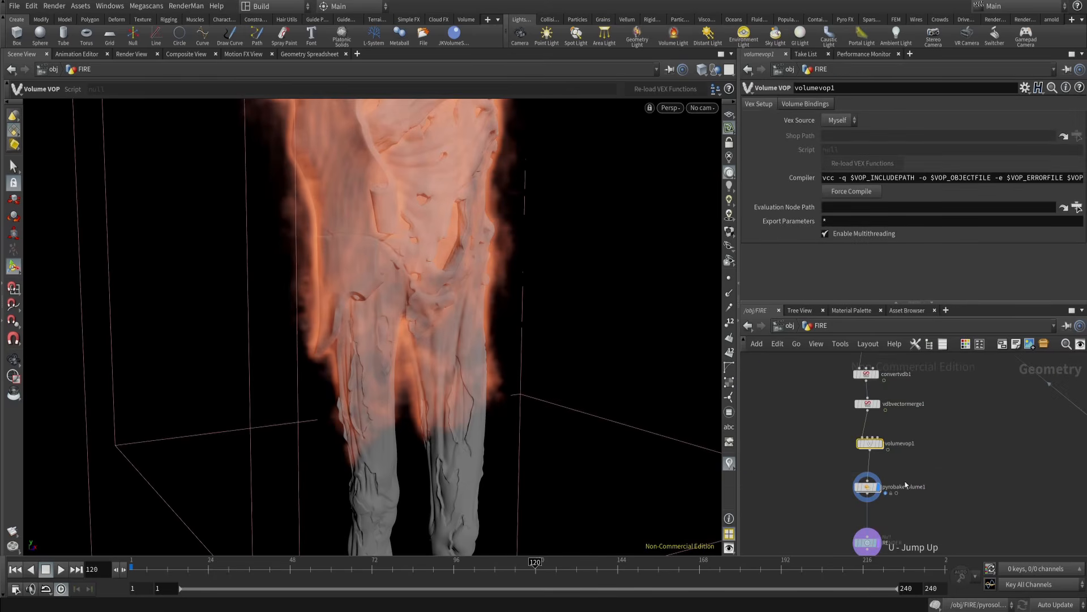
{"action": "scroll", "coordinate": [848, 477], "scroll_direction": "up", "scroll_amount": 3}
{"action": "left_click_drag", "start_coordinate": [841, 475], "coordinate": [871, 498]}
{"action": "left_click", "coordinate": [879, 432]}
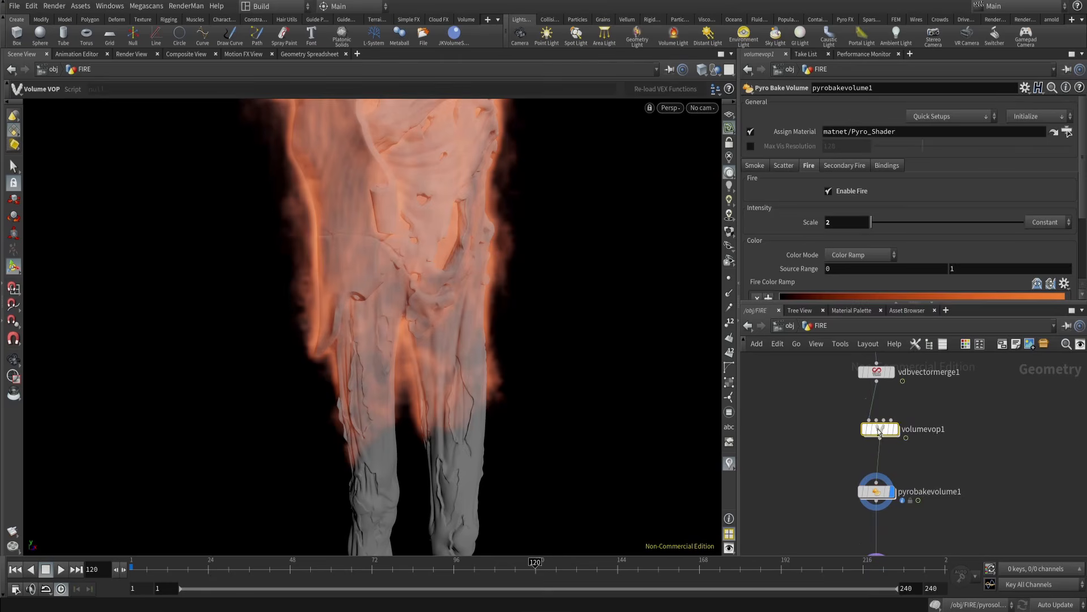
{"action": "double_click", "coordinate": [879, 432]}
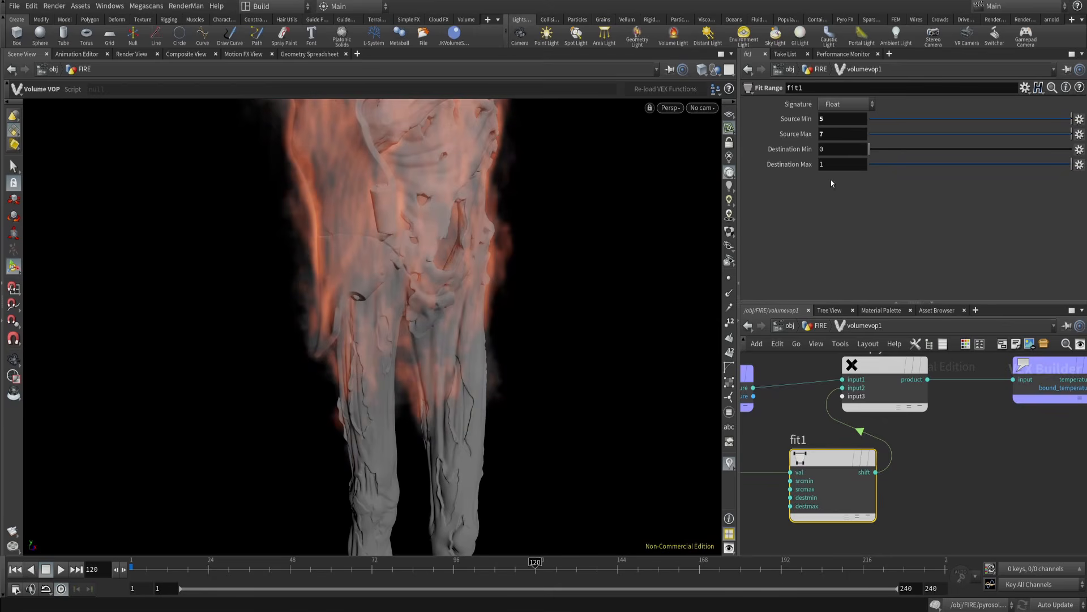
{"action": "key", "text": "u"}
- Toggle the bypass on volumevop1 to compare the fire with and without the velocity-based temperature
{"action": "scroll", "coordinate": [431, 341], "scroll_direction": "up", "scroll_amount": 3}
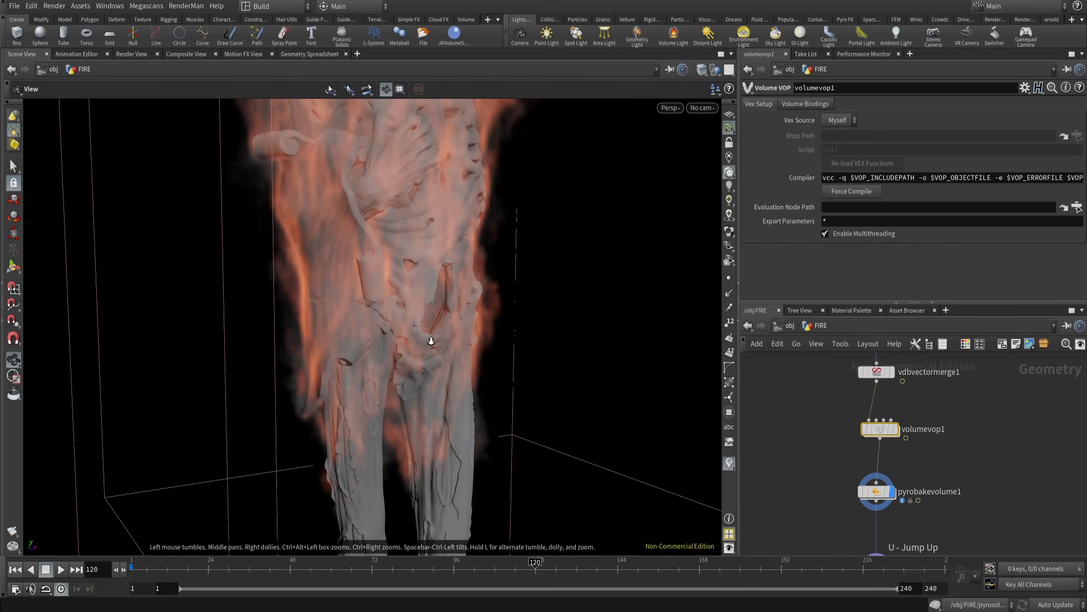
{"action": "scroll", "coordinate": [431, 341], "scroll_direction": "up", "scroll_amount": 2}
{"action": "key", "text": "Return"}
{"action": "key", "text": "Escape"}
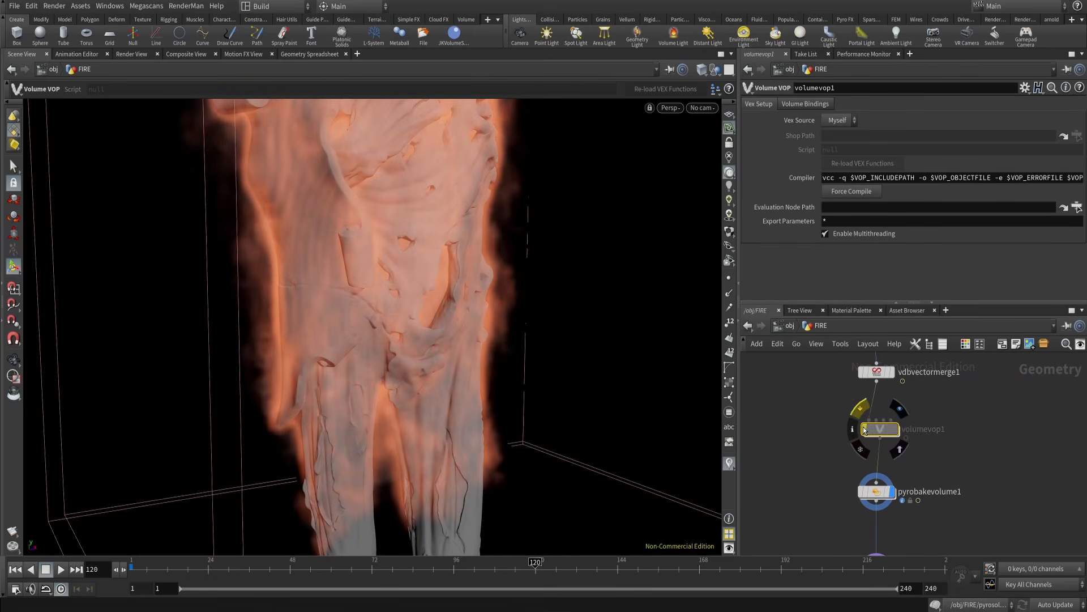
{"action": "scroll", "coordinate": [434, 324], "scroll_direction": "up", "scroll_amount": 3}
{"action": "left_click_drag", "start_coordinate": [435, 323], "coordinate": [403, 274]}
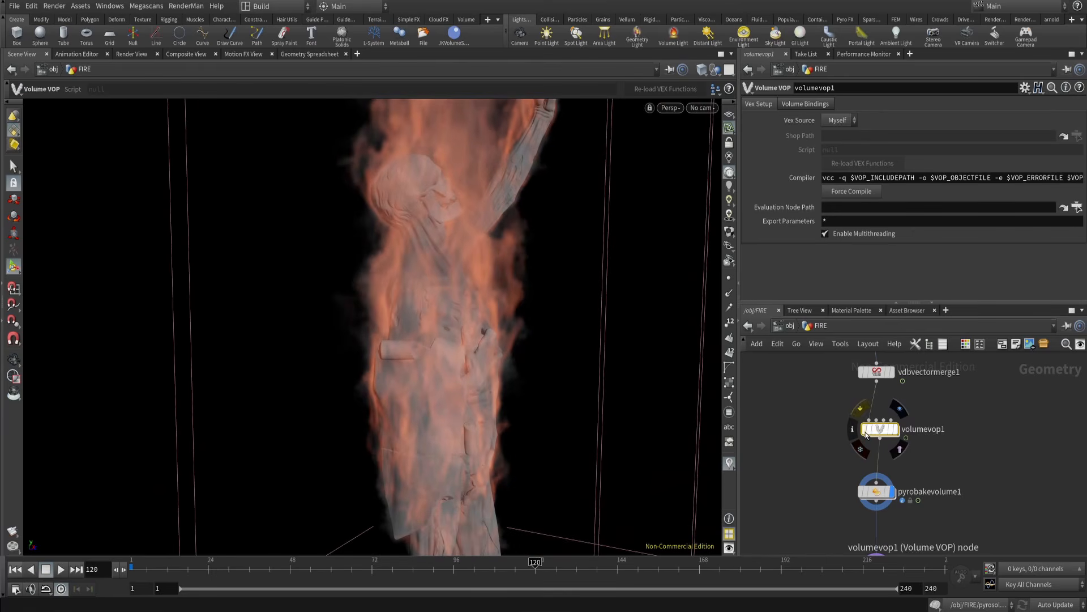
- View the burning statue through the cam1 camera
{"action": "middle_click_drag", "start_coordinate": [816, 415], "coordinate": [792, 357]}
{"action": "left_click_drag", "start_coordinate": [532, 295], "coordinate": [662, 135]}
{"action": "left_click", "coordinate": [691, 108]}
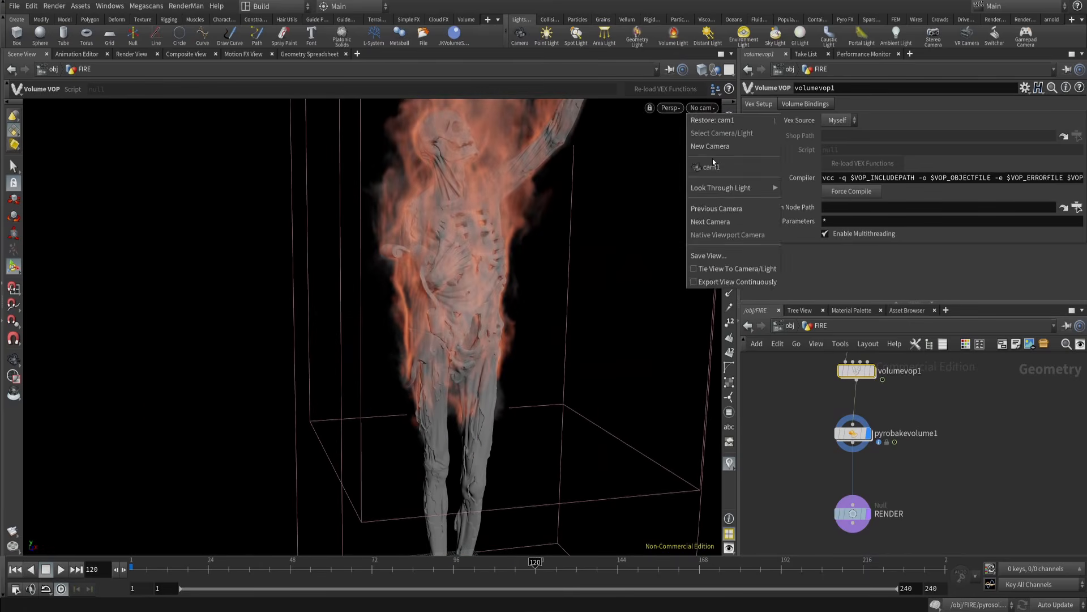
{"action": "left_click", "coordinate": [730, 167]}
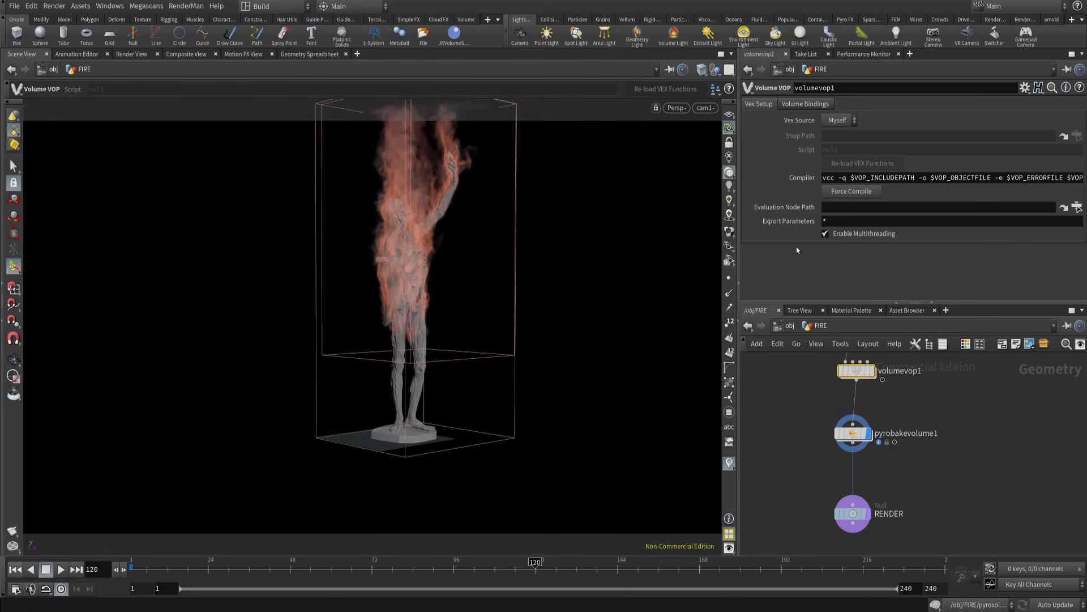
- Store the existing fire render as a snapshot and render /out/Fire again at frame 120
{"action": "left_click", "coordinate": [132, 54]}
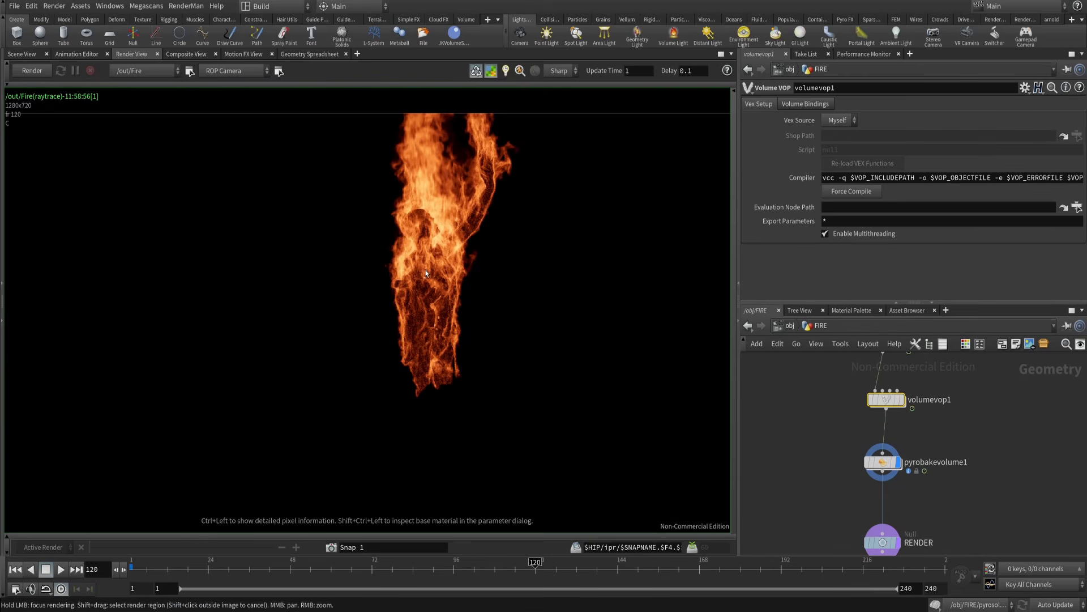
{"action": "left_click", "coordinate": [331, 547]}
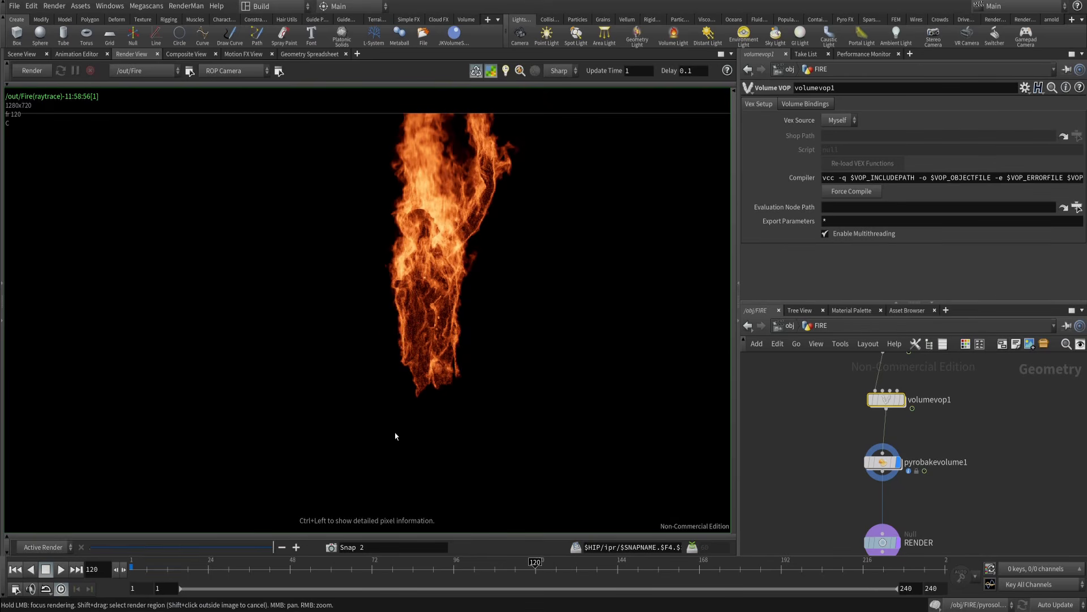
{"action": "left_click", "coordinate": [32, 76]}
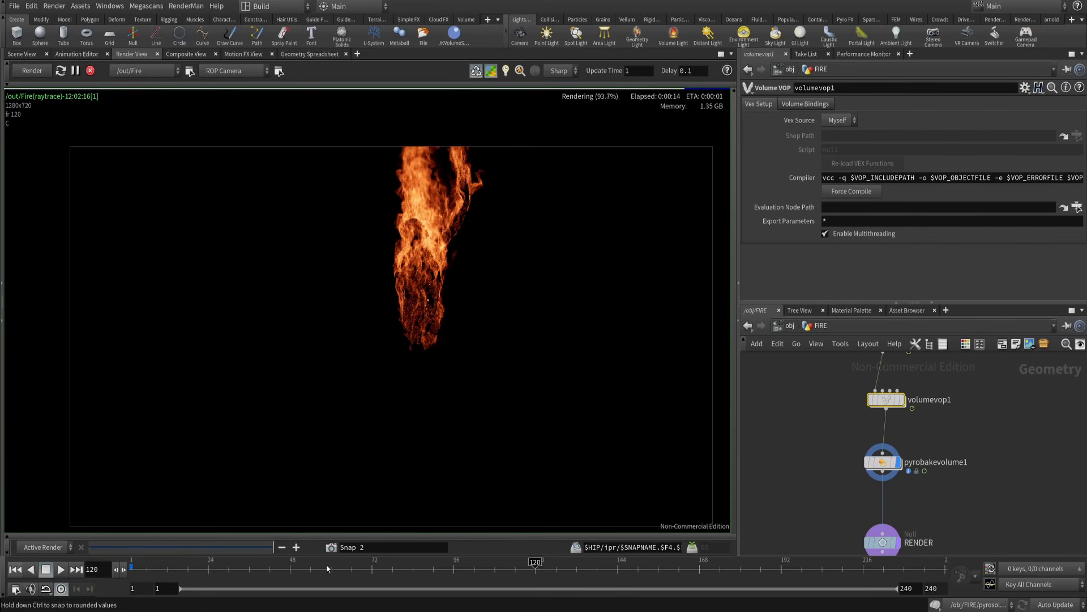
- Compare the new fire render with Snap 1, examining the flames up close
{"action": "scroll", "coordinate": [477, 233], "scroll_direction": "up", "scroll_amount": 5}
{"action": "middle_click_drag", "start_coordinate": [475, 230], "coordinate": [503, 264]}
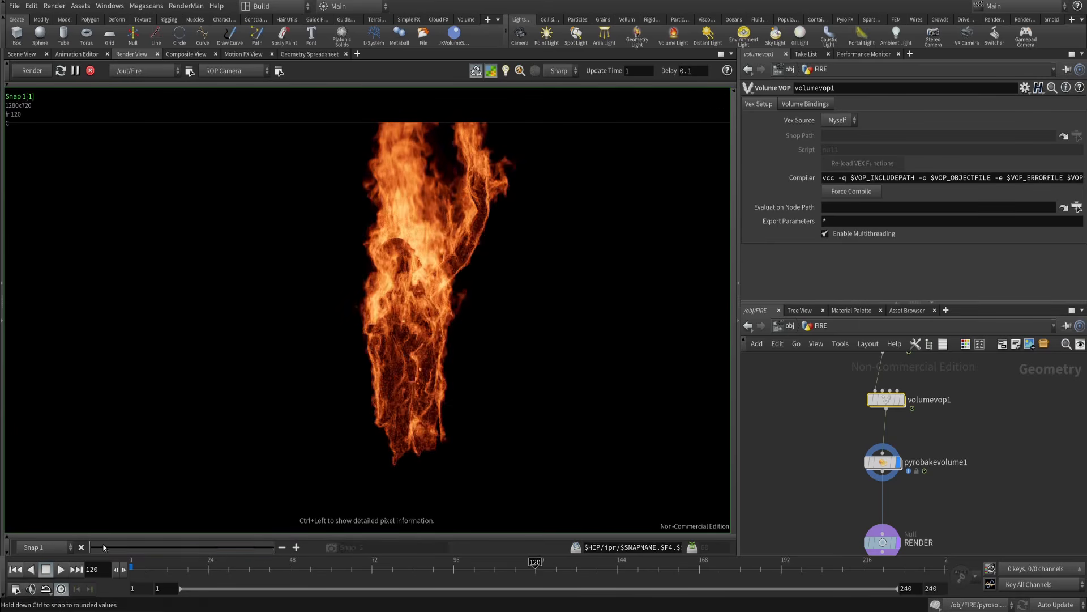
{"action": "scroll", "coordinate": [458, 329], "scroll_direction": "down", "scroll_amount": 2}
{"action": "middle_click_drag", "start_coordinate": [458, 330], "coordinate": [435, 290]}
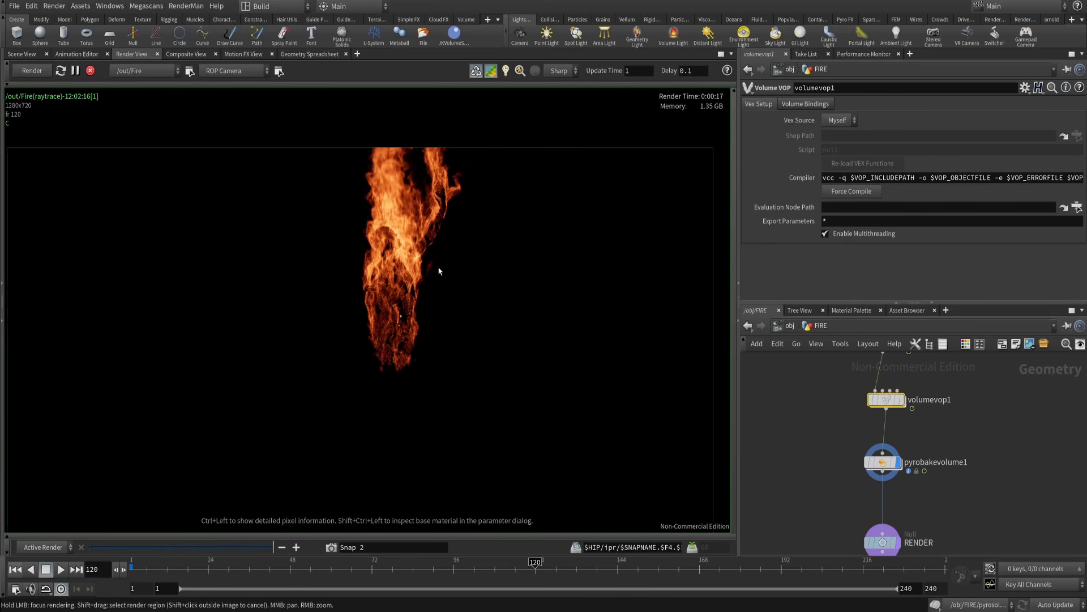
- In the Pyro_Shader inside pyrobakevolume1, remove the small hump's points from the Fire Intensity Ramp
{"action": "left_click", "coordinate": [875, 460]}
{"action": "double_click", "coordinate": [884, 462]}
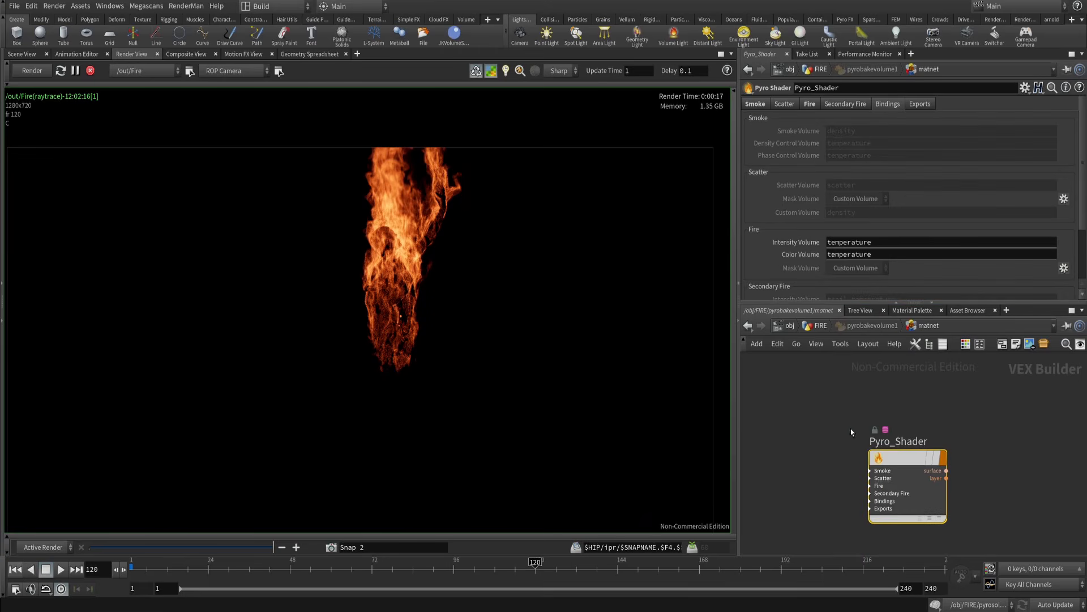
{"action": "left_click", "coordinate": [811, 105]}
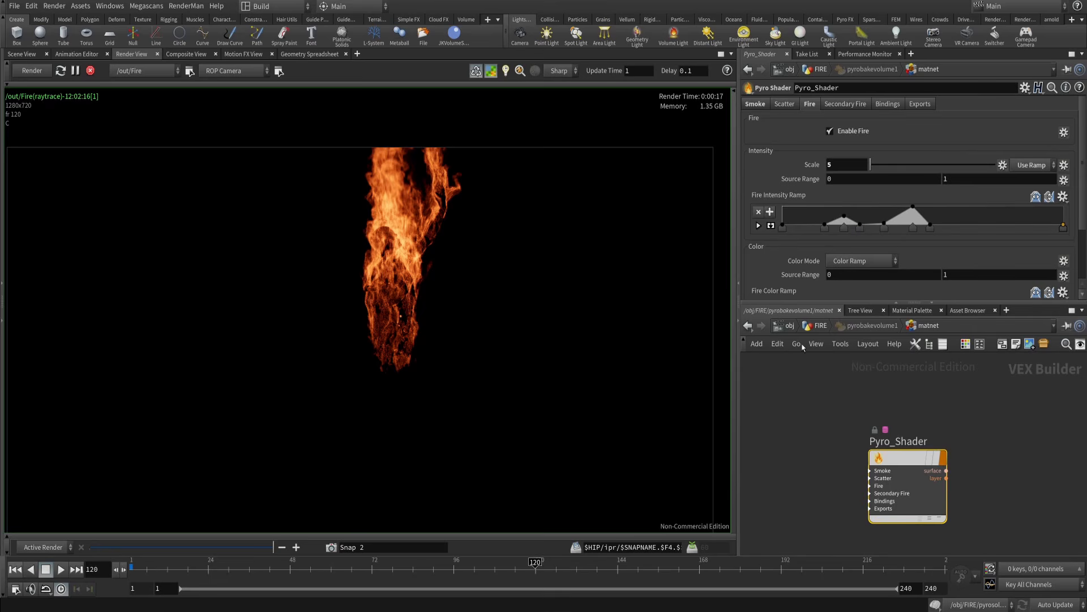
{"action": "left_click_drag", "start_coordinate": [845, 230], "coordinate": [842, 268]}
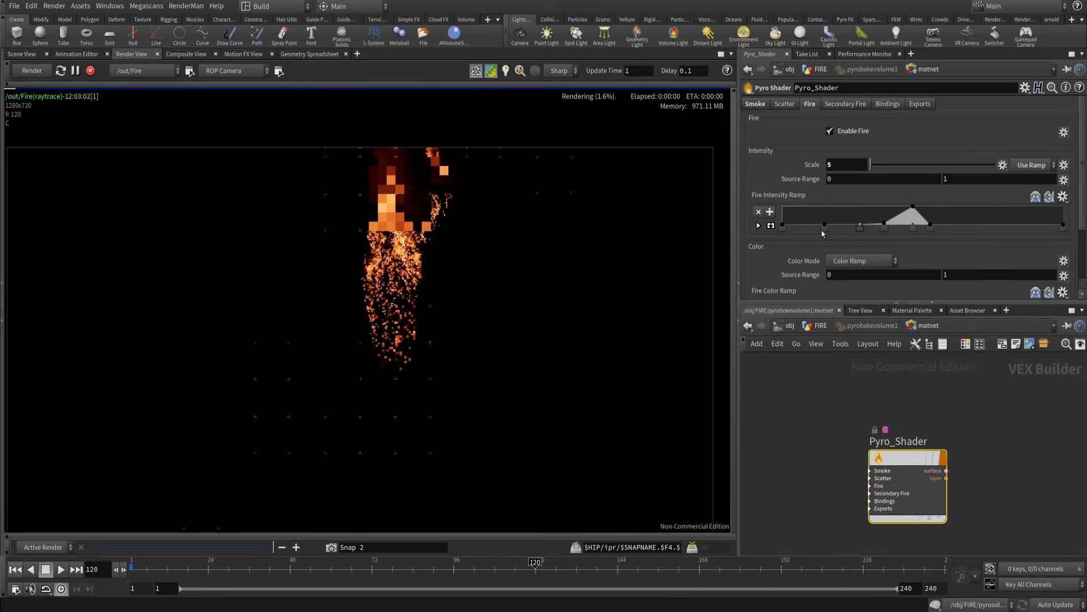
{"action": "left_click_drag", "start_coordinate": [860, 228], "coordinate": [824, 228]}
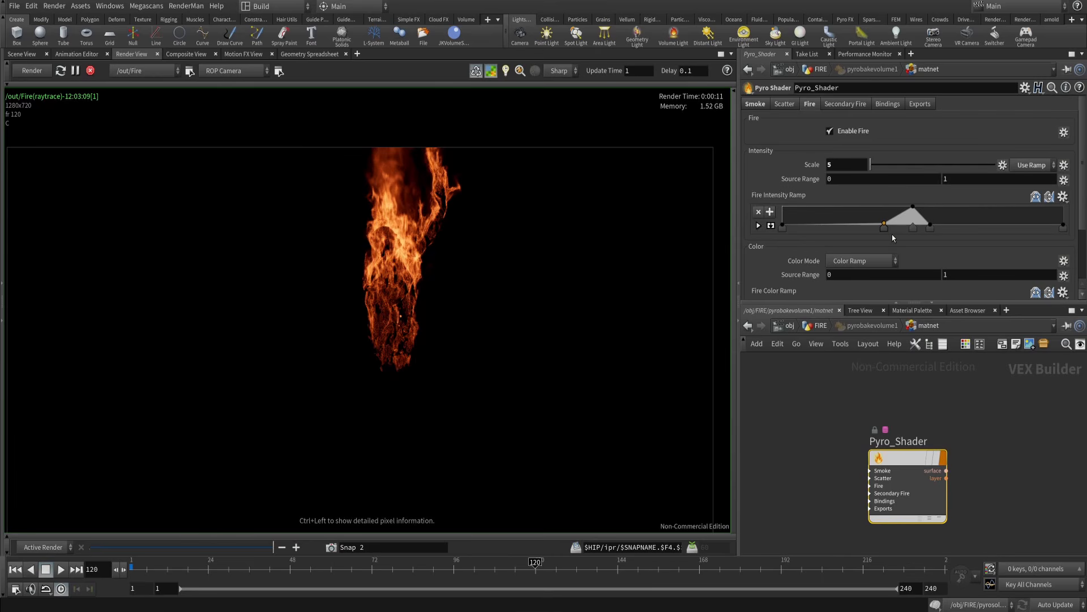
- Set the ramp point before the intensity peak to value 0 and shift the whole peak to position about 0.568
{"action": "left_click", "coordinate": [758, 225]}
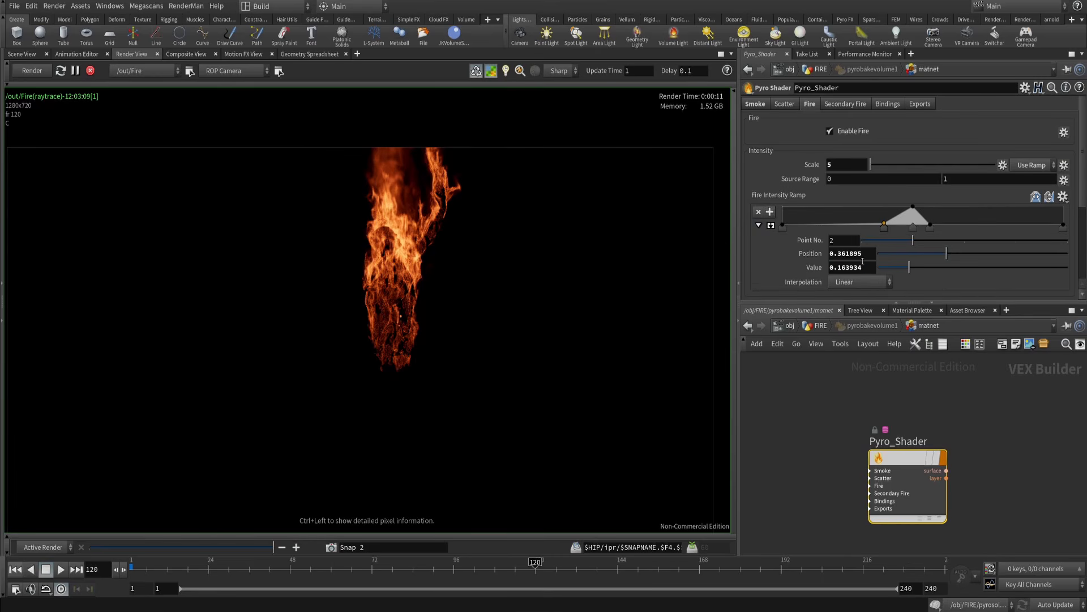
{"action": "key", "text": "Return"}
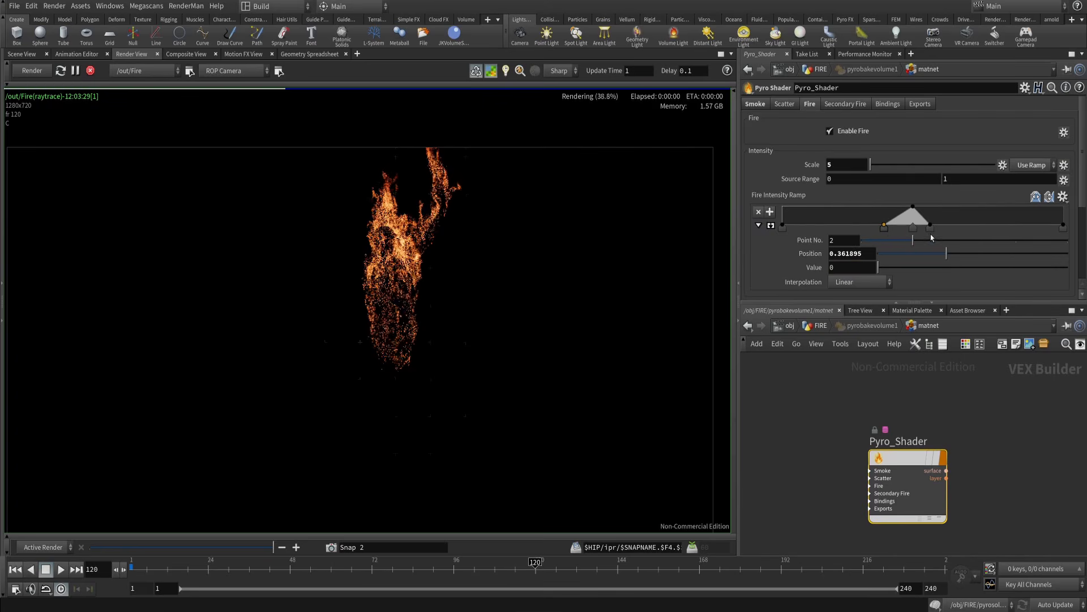
{"action": "left_click", "coordinate": [913, 227]}
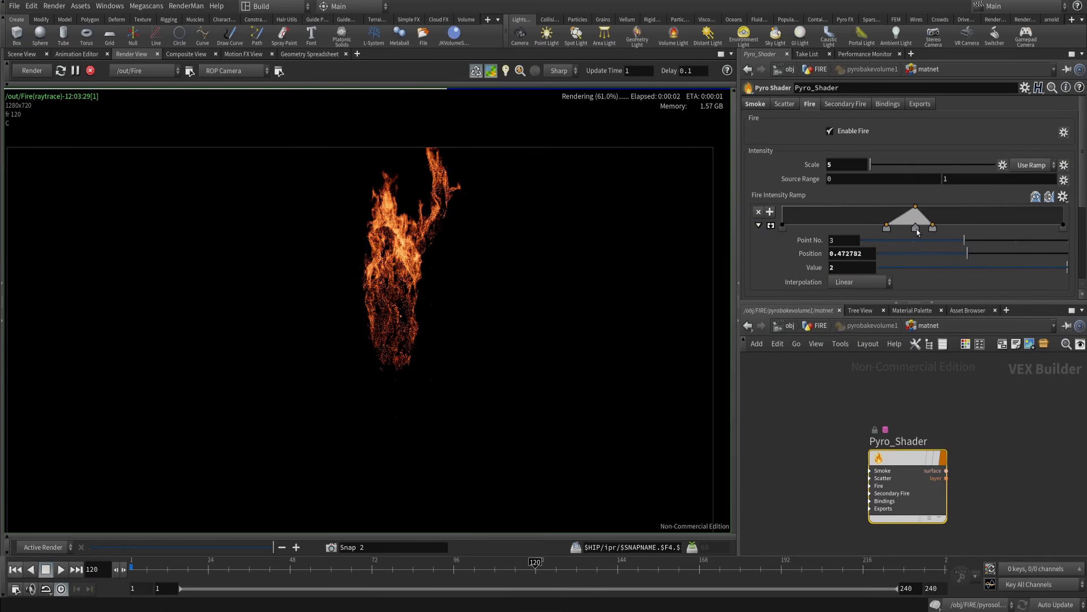
{"action": "left_click_drag", "start_coordinate": [918, 232], "coordinate": [944, 232]}
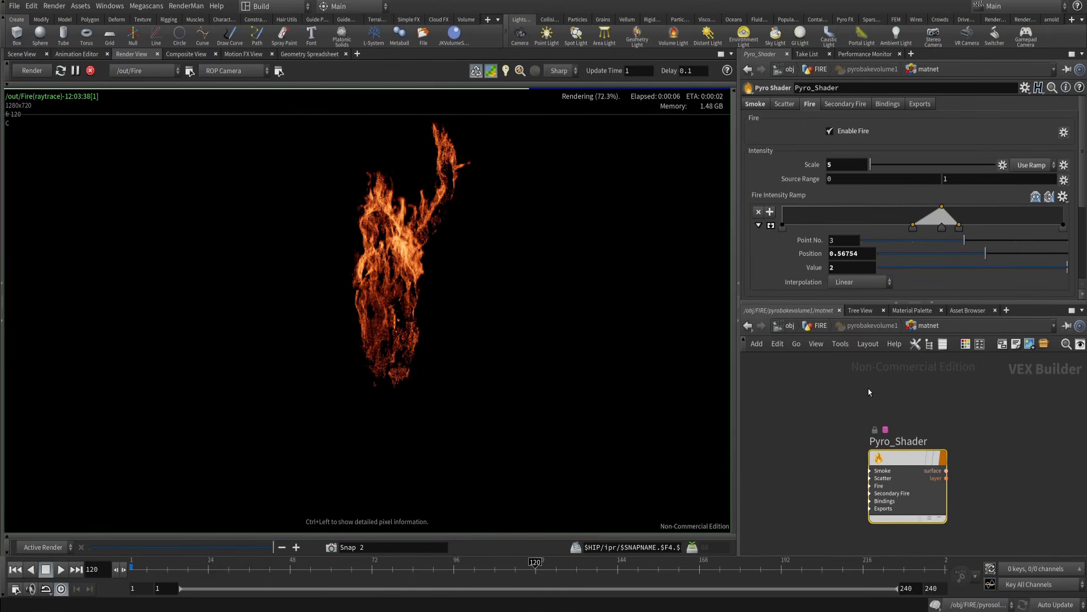
- Add a Fire Intensity Ramp point at position about 0.227 with value 0.05
{"action": "left_click", "coordinate": [847, 222]}
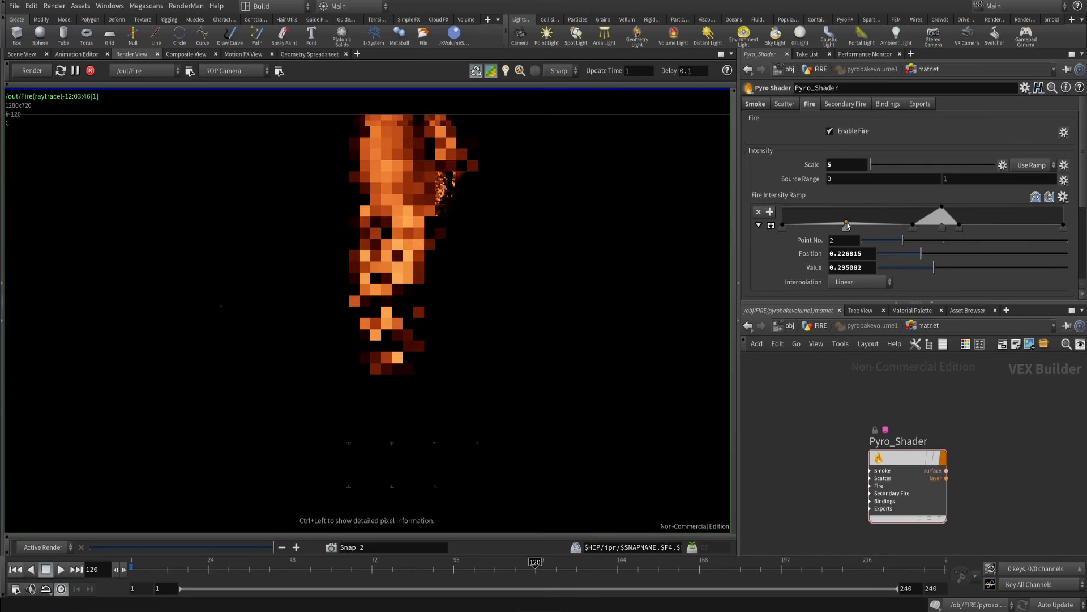
{"action": "left_click_drag", "start_coordinate": [864, 268], "coordinate": [809, 267]}
{"action": "type", "text": ".05"}
{"action": "key", "text": "Return"}
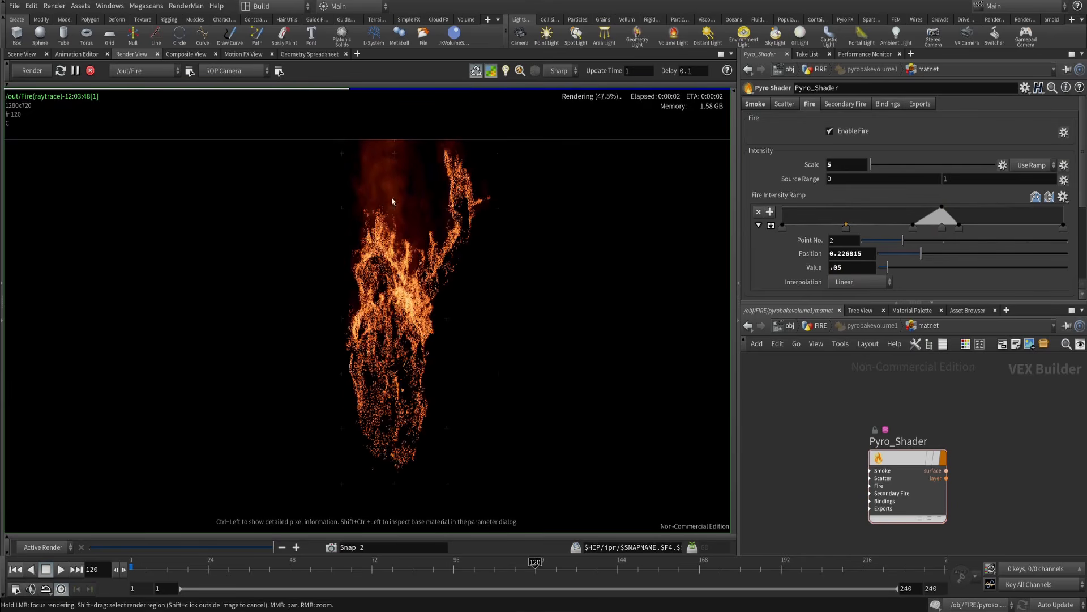
- Add a Fire Intensity Ramp point at position about 0.304 with value 0.1
{"action": "scroll", "coordinate": [400, 214], "scroll_direction": "up", "scroll_amount": 4}
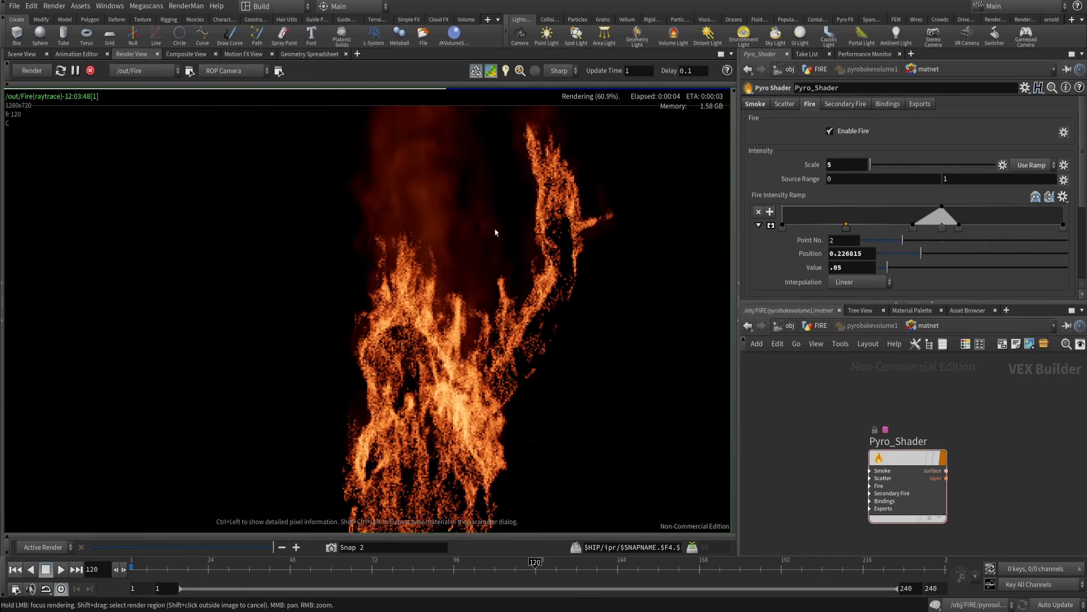
{"action": "scroll", "coordinate": [405, 223], "scroll_direction": "down", "scroll_amount": 1}
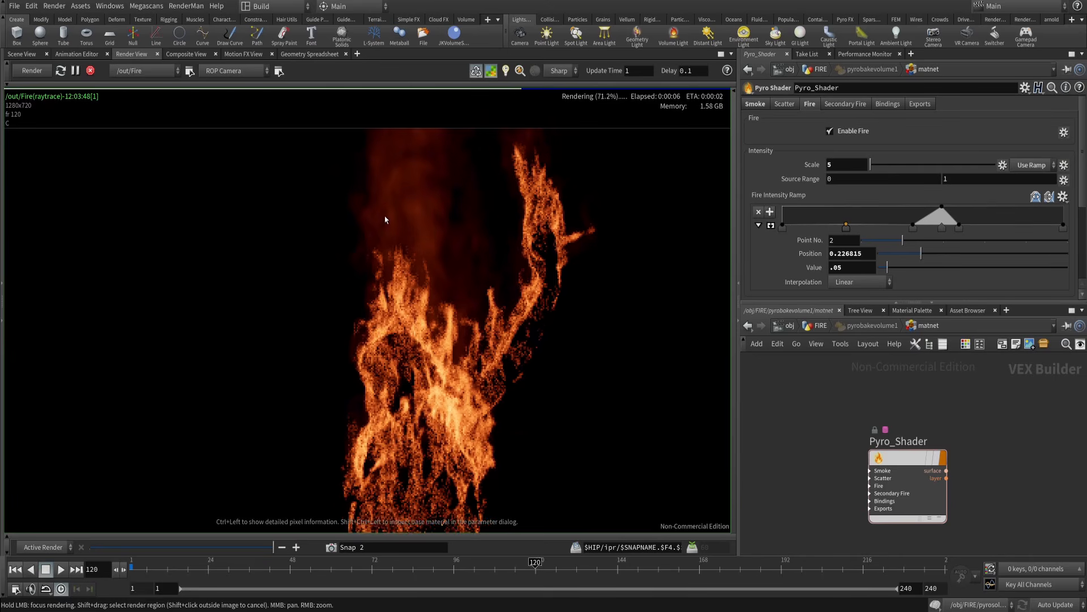
{"action": "left_click", "coordinate": [869, 223]}
{"action": "left_click_drag", "start_coordinate": [865, 267], "coordinate": [844, 268]}
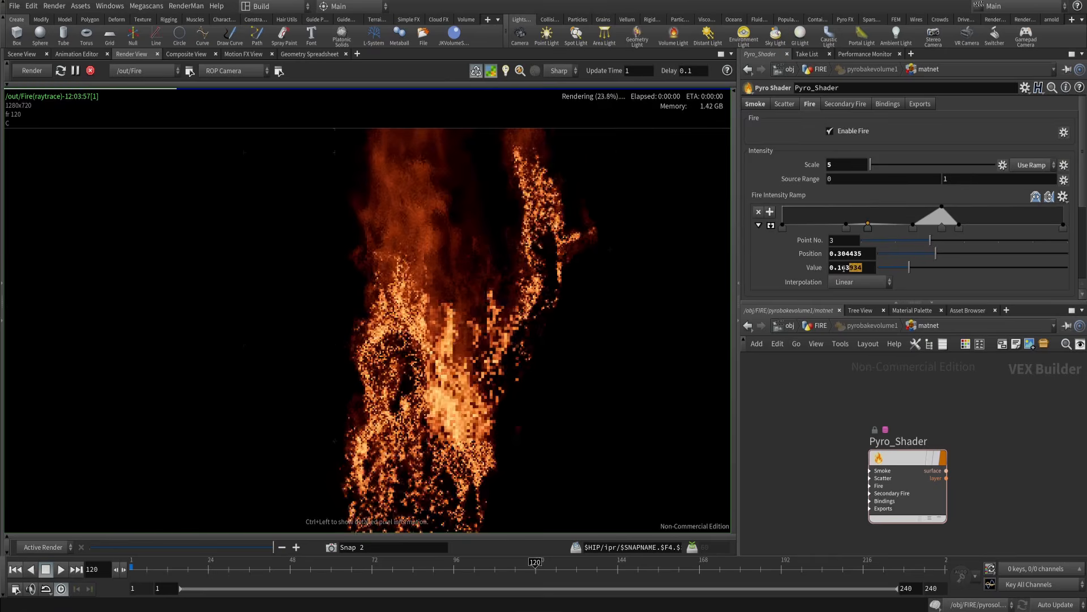
{"action": "type", "text": ".1"}
{"action": "key", "text": "Return"}
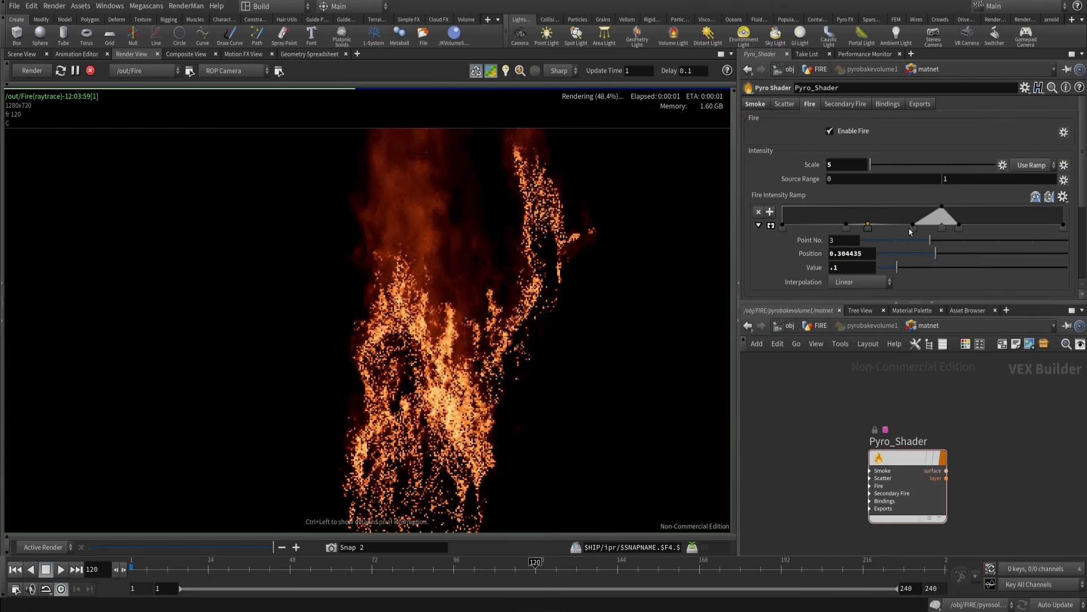
- Set the value of the ramp point at the start of the intensity peak to 0.025
{"action": "left_click", "coordinate": [912, 224]}
{"action": "double_click", "coordinate": [860, 267]}
{"action": "type", "text": "0."}
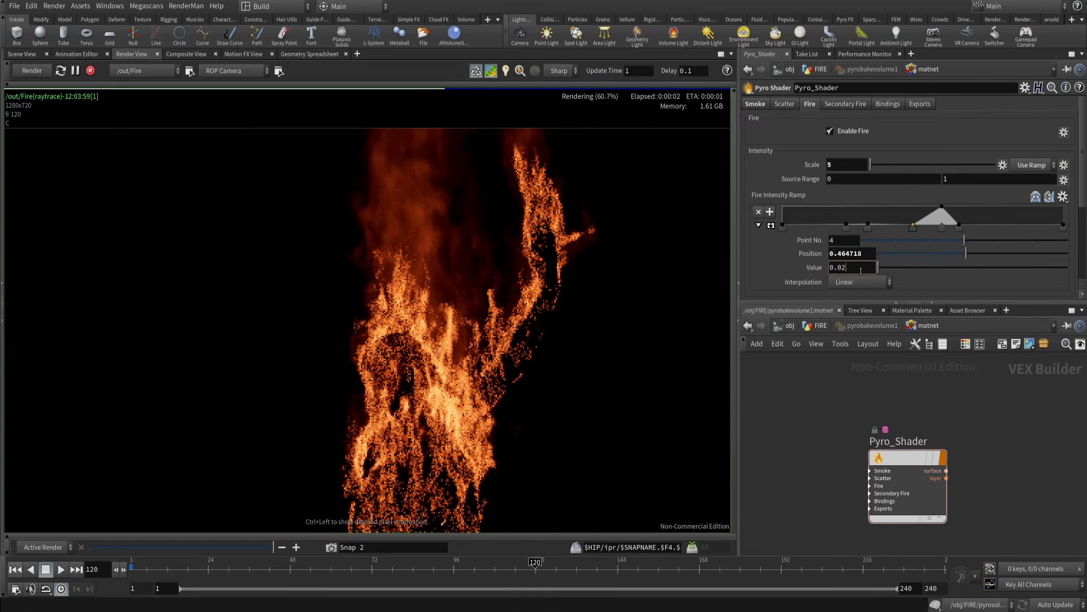
{"action": "type", "text": "025"}
{"action": "key", "text": "Return"}
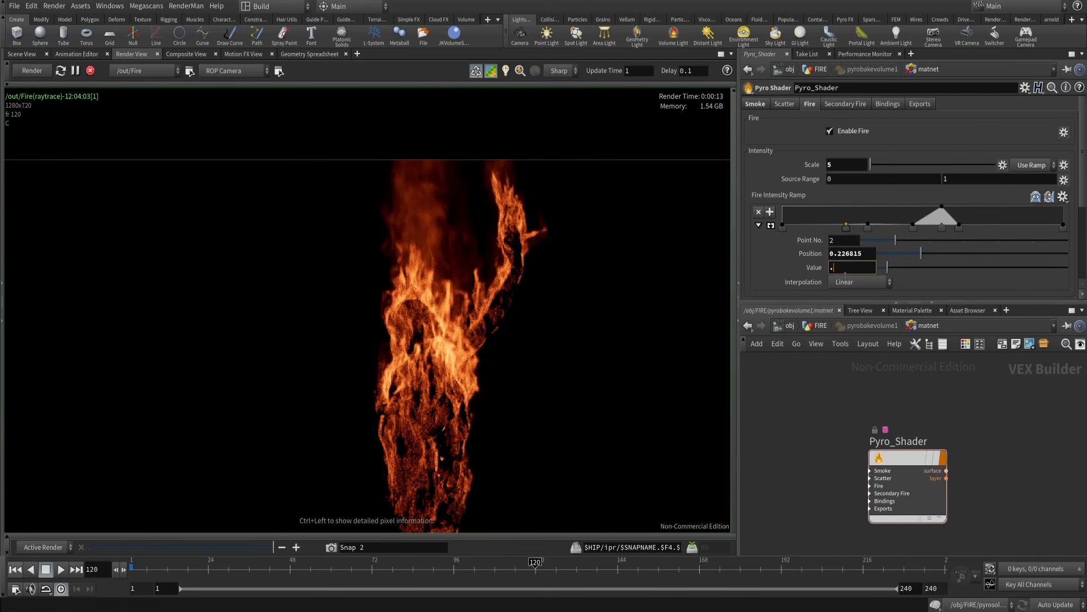
- Adjust the second intensity ramp point's value, and try 0.06 for the third point before setting it to 0.1
{"action": "key", "text": "Return"}
{"action": "left_click", "coordinate": [869, 225]}
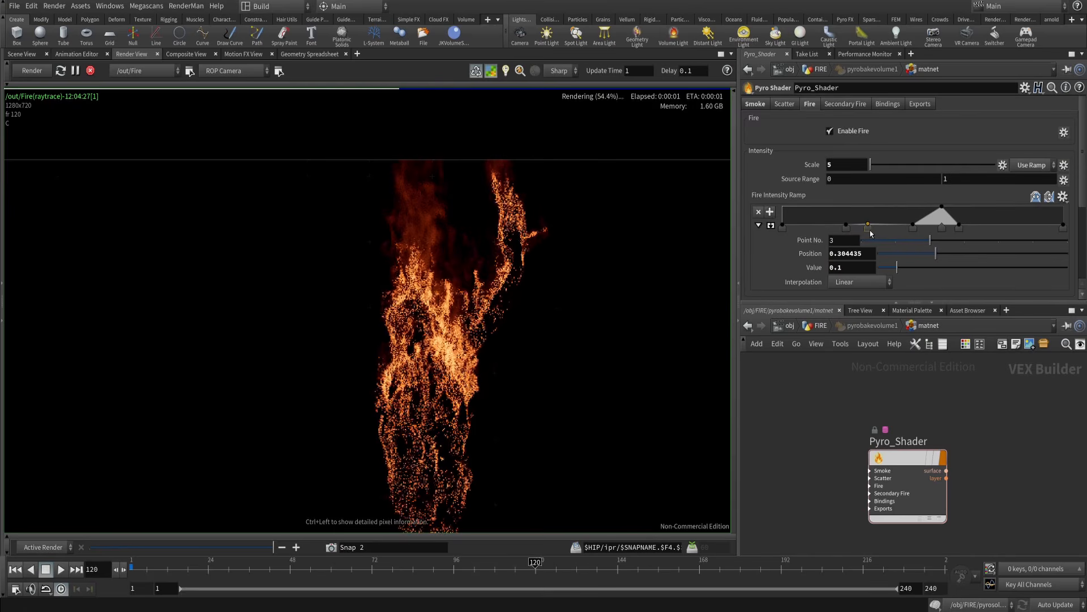
{"action": "left_click", "coordinate": [855, 265]}
{"action": "type", "text": ".06"}
{"action": "key", "text": "Return"}
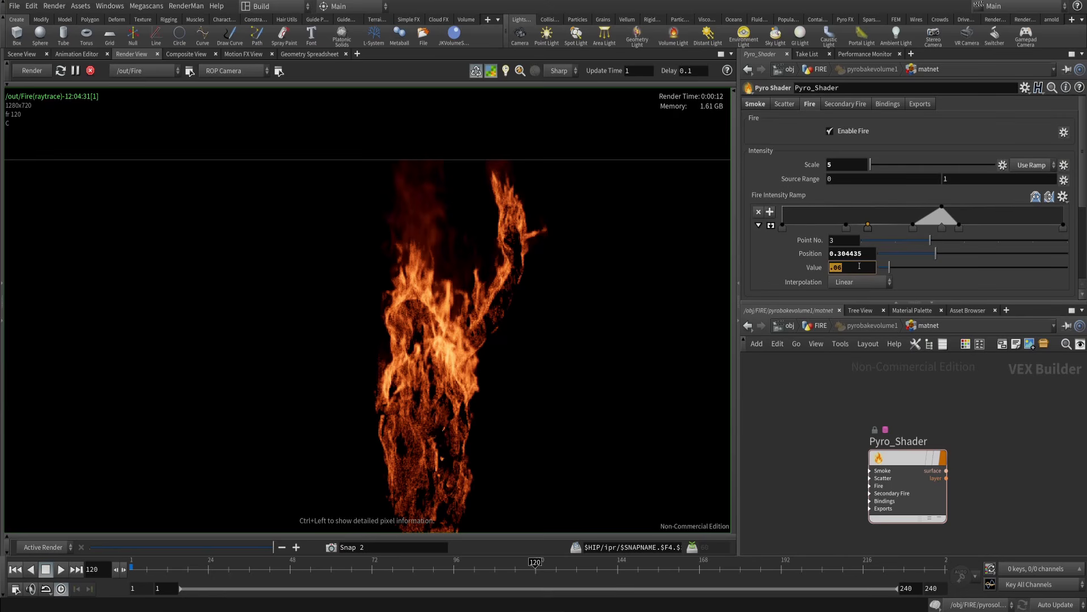
{"action": "key", "text": "Return"}
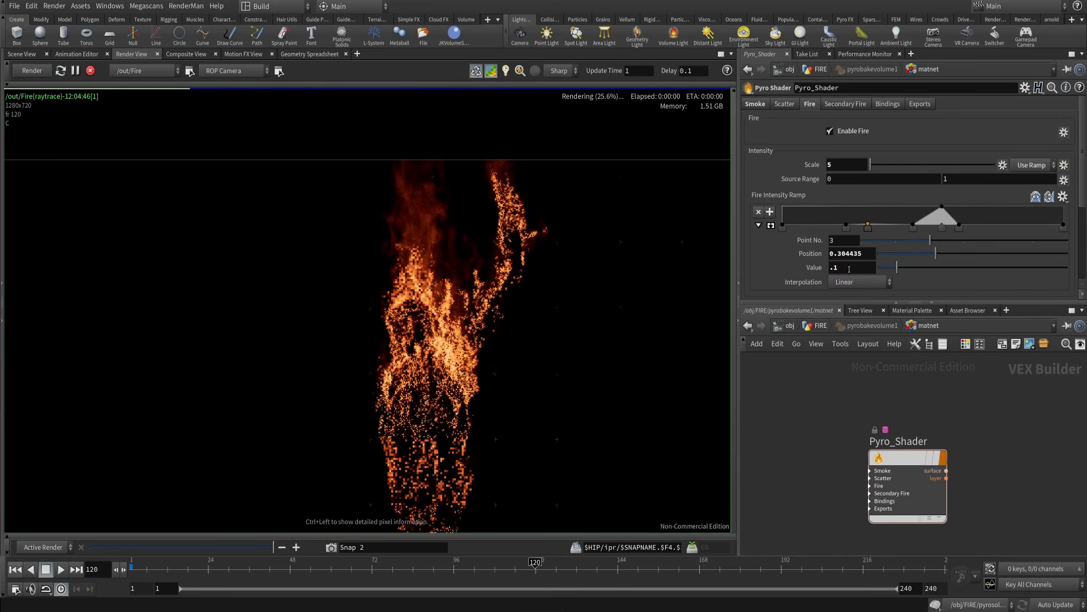
- Add a Fire Intensity Ramp point at position about 0.348 with value 0.065
{"action": "left_click", "coordinate": [880, 225]}
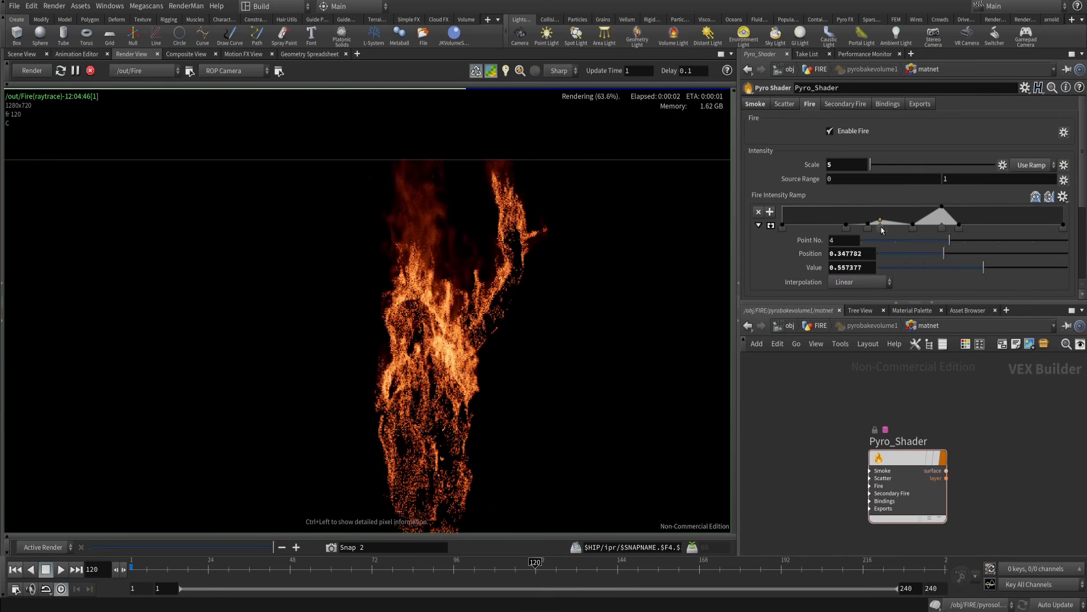
{"action": "left_click", "coordinate": [840, 267]}
{"action": "type", "text": ".065"}
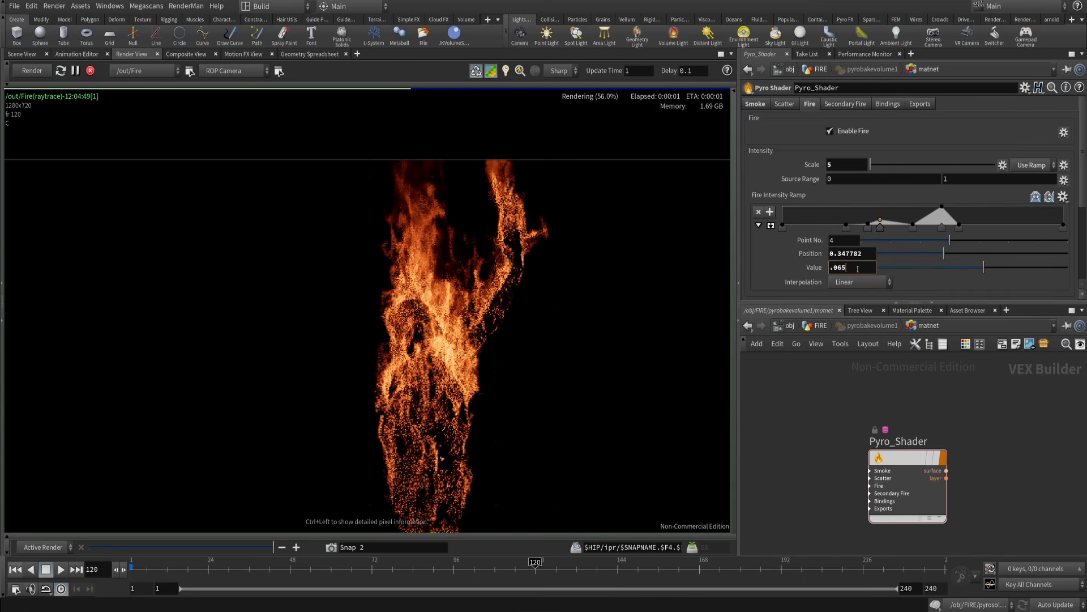
{"action": "key", "text": "Return"}
- Set the value of the ramp point at the start of the intensity peak to 0.1
{"action": "left_click", "coordinate": [914, 226]}
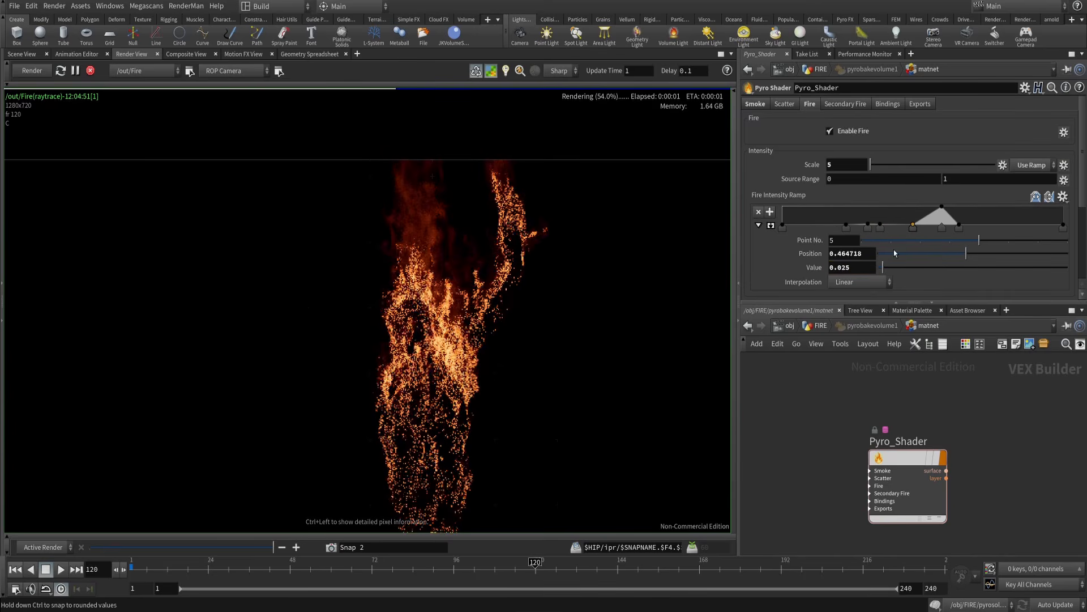
{"action": "left_click", "coordinate": [843, 267]}
{"action": "type", "text": ".1"}
{"action": "key", "text": "Return"}
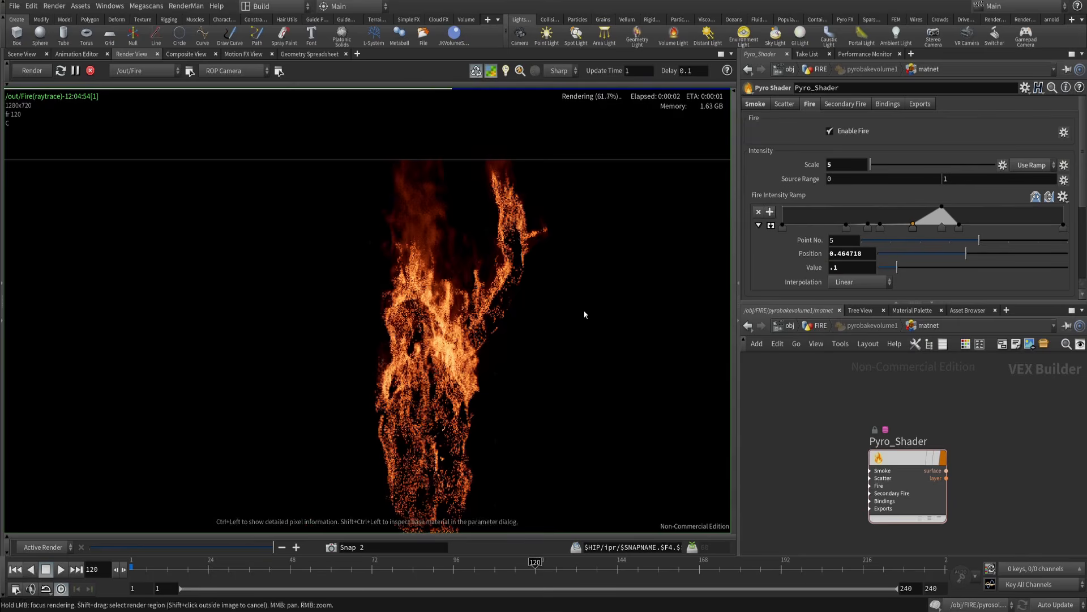
- Examine the whole updated fire render and stop the interactive rendering
{"action": "middle_click_drag", "start_coordinate": [840, 409], "coordinate": [833, 397]}
{"action": "scroll", "coordinate": [832, 397], "scroll_direction": "down", "scroll_amount": 5}
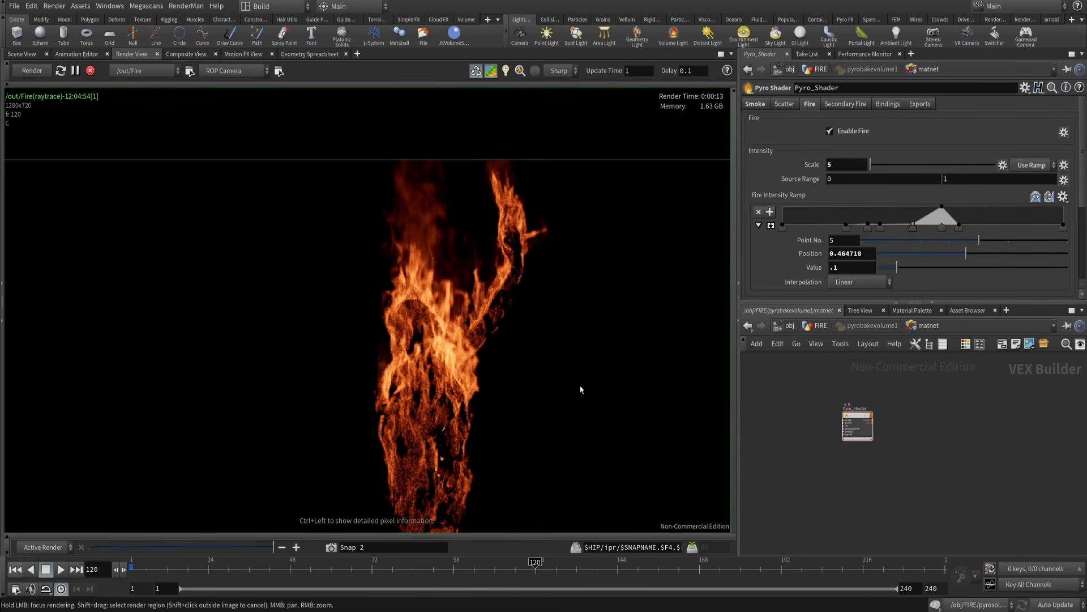
{"action": "scroll", "coordinate": [504, 340], "scroll_direction": "down", "scroll_amount": 5}
{"action": "scroll", "coordinate": [454, 335], "scroll_direction": "up", "scroll_amount": 3}
{"action": "scroll", "coordinate": [512, 260], "scroll_direction": "down", "scroll_amount": 3}
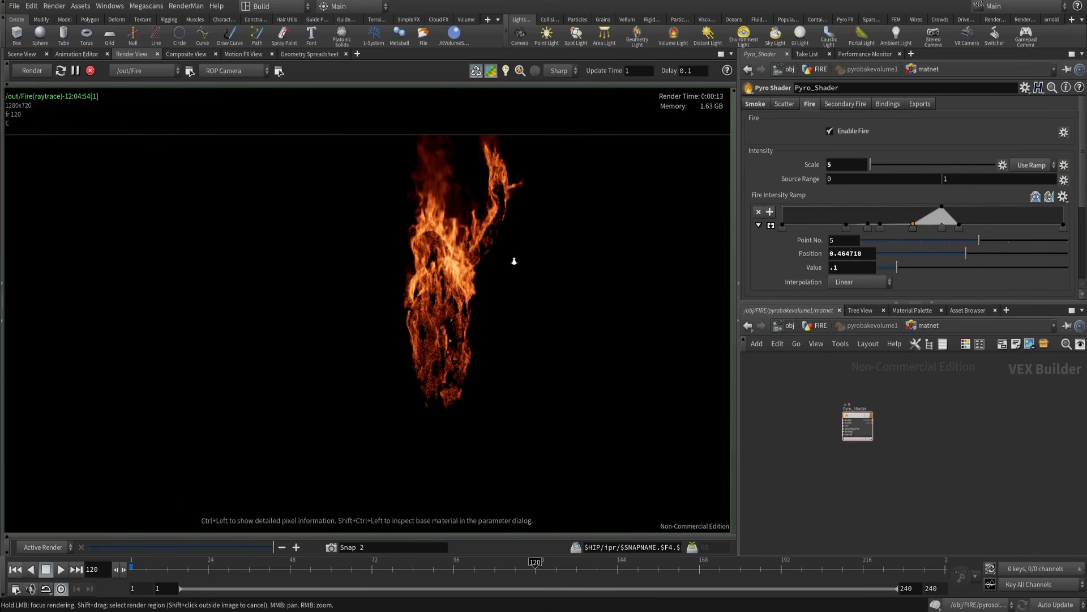
{"action": "middle_click_drag", "start_coordinate": [512, 260], "coordinate": [534, 285]}
{"action": "left_click", "coordinate": [90, 71]}
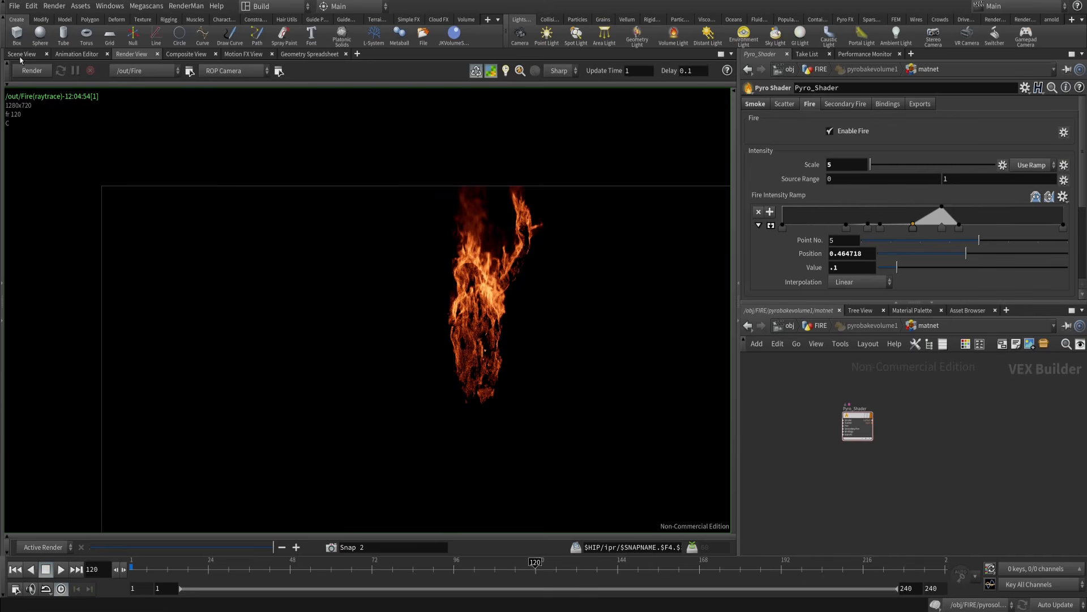
{"action": "left_click", "coordinate": [22, 69]}
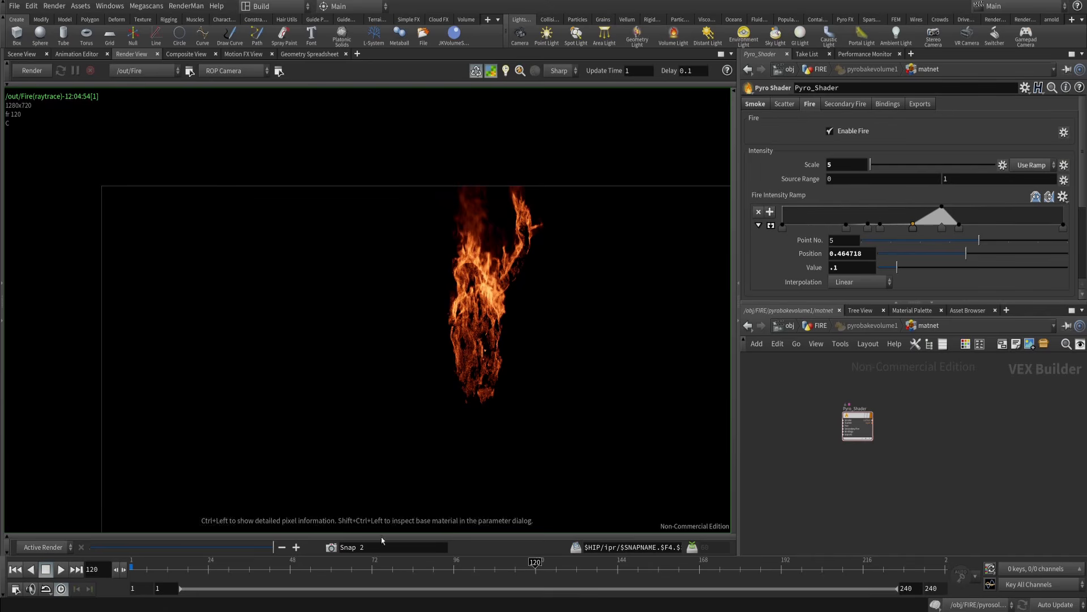
- Set the voxel size of the pyrosolver2 node to 0.04
{"action": "left_click", "coordinate": [21, 54]}
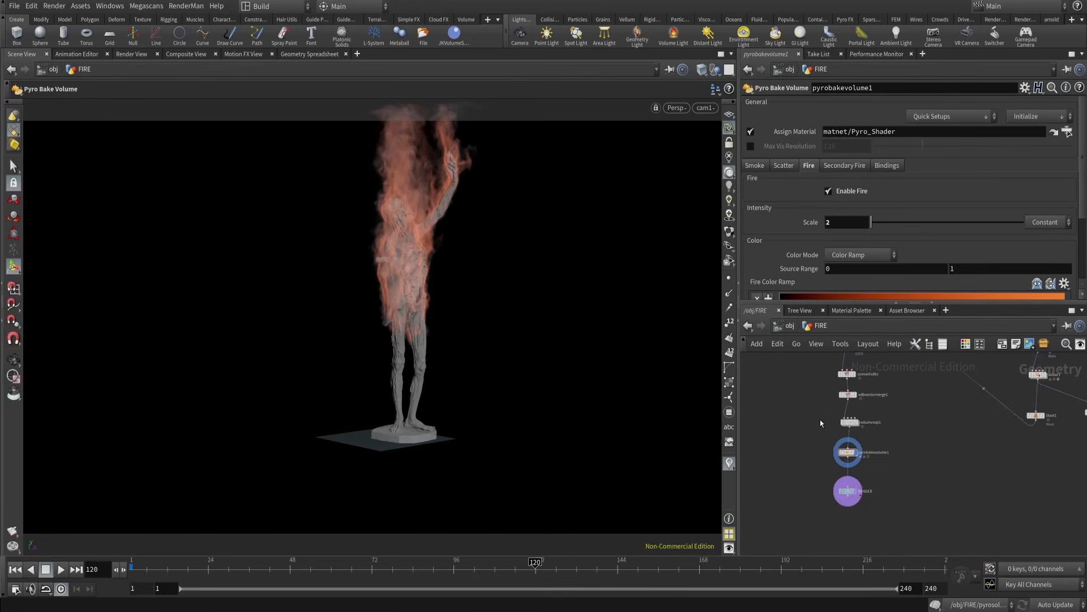
{"action": "scroll", "coordinate": [821, 423], "scroll_direction": "down", "scroll_amount": 1}
{"action": "middle_click_drag", "start_coordinate": [822, 423], "coordinate": [826, 511]}
{"action": "scroll", "coordinate": [825, 441], "scroll_direction": "up", "scroll_amount": 3}
{"action": "left_click", "coordinate": [861, 465]}
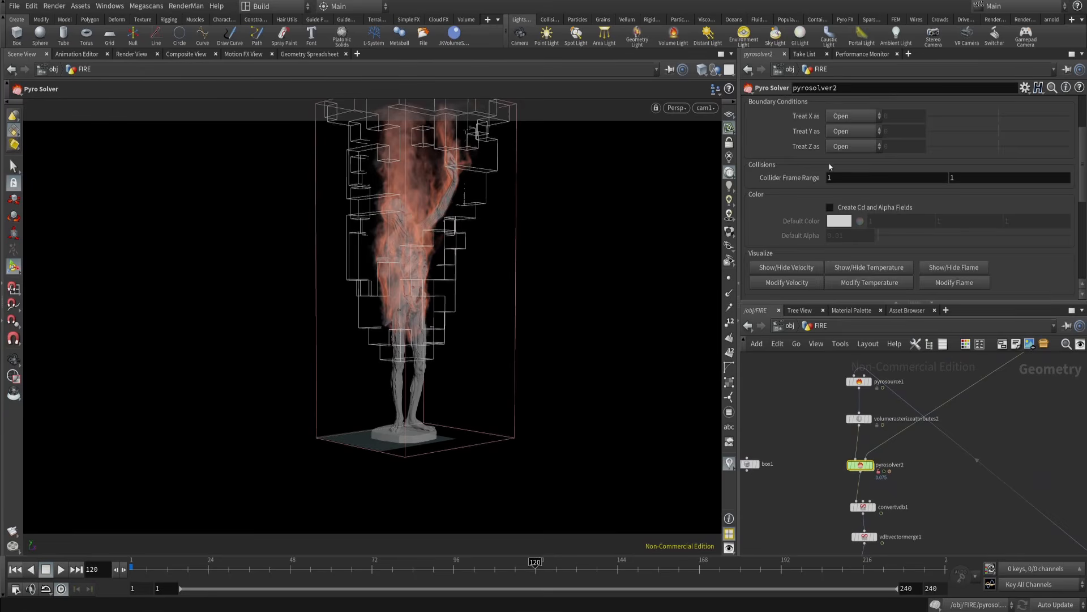
{"action": "scroll", "coordinate": [830, 166], "scroll_direction": "up", "scroll_amount": 3}
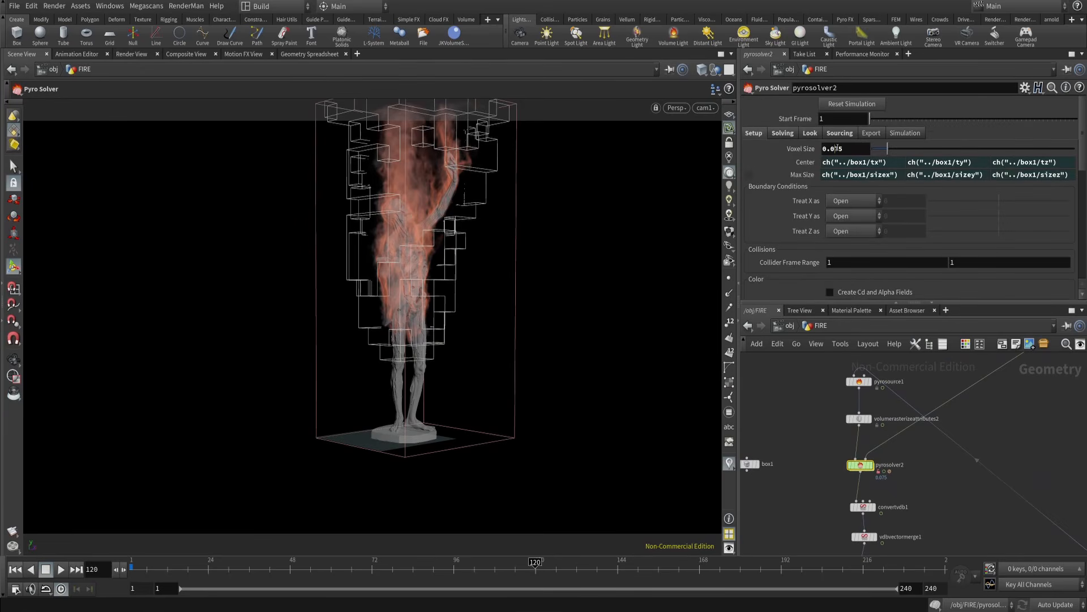
{"action": "left_click_drag", "start_coordinate": [836, 149], "coordinate": [860, 228]}
{"action": "middle_click_drag", "start_coordinate": [778, 423], "coordinate": [790, 418]}
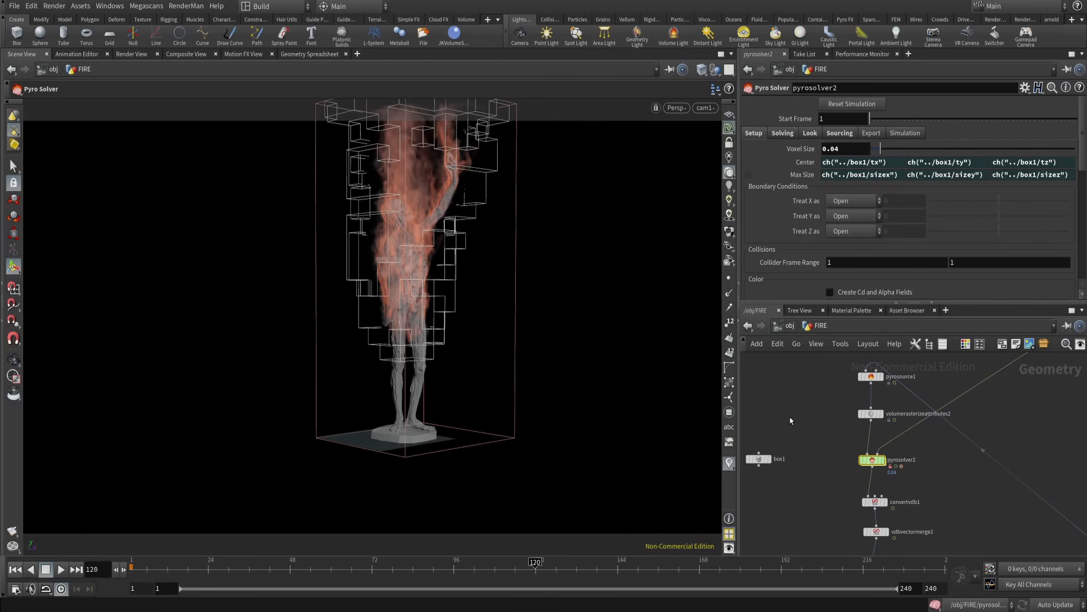
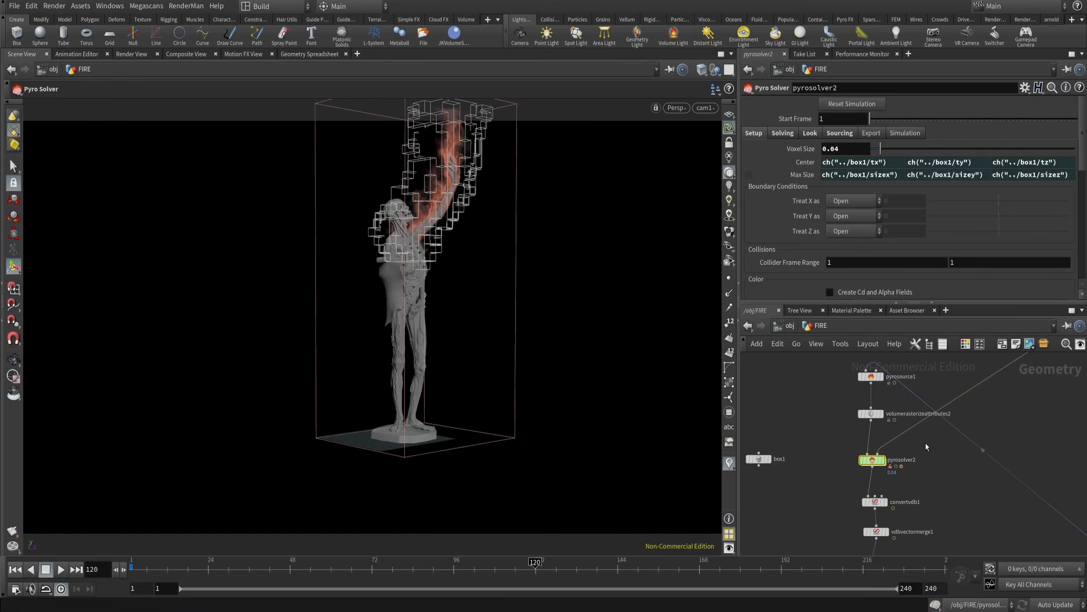
- Examine the fire render with the finer voxel size, and stop the interactive rendering
{"action": "left_click", "coordinate": [818, 436]}
{"action": "middle_click_drag", "start_coordinate": [818, 436], "coordinate": [826, 432]}
{"action": "left_click", "coordinate": [132, 54]}
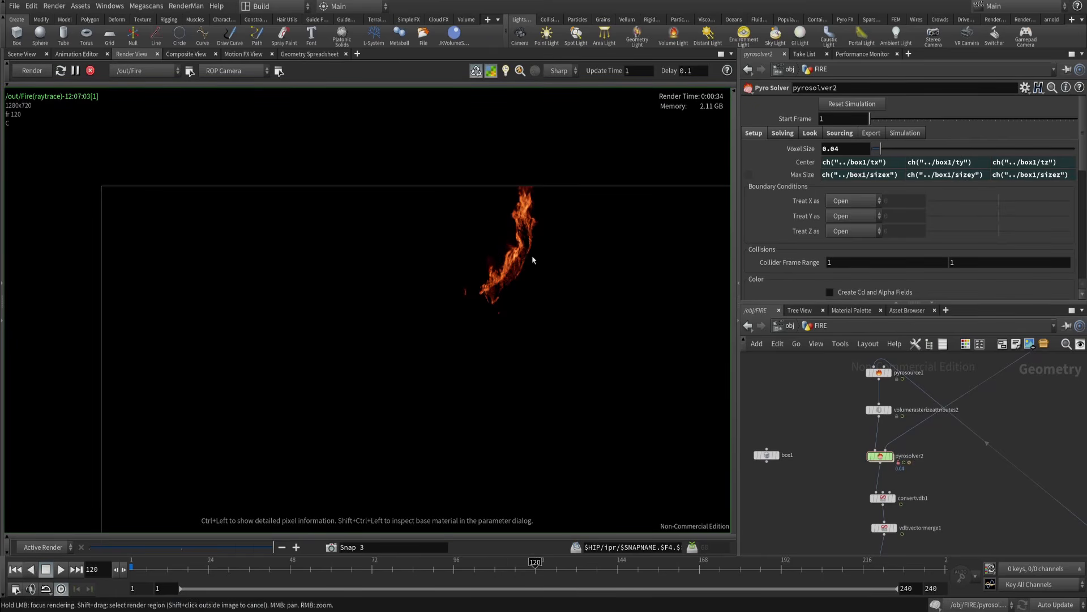
{"action": "right_click_drag", "start_coordinate": [517, 267], "coordinate": [540, 232]}
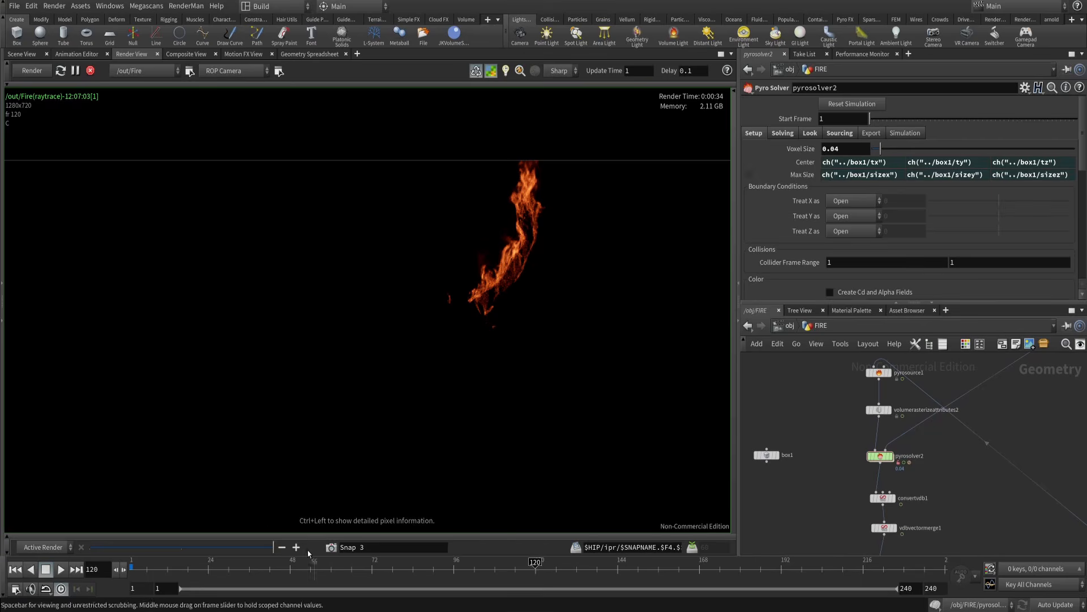
{"action": "left_click_drag", "start_coordinate": [273, 548], "coordinate": [245, 550]}
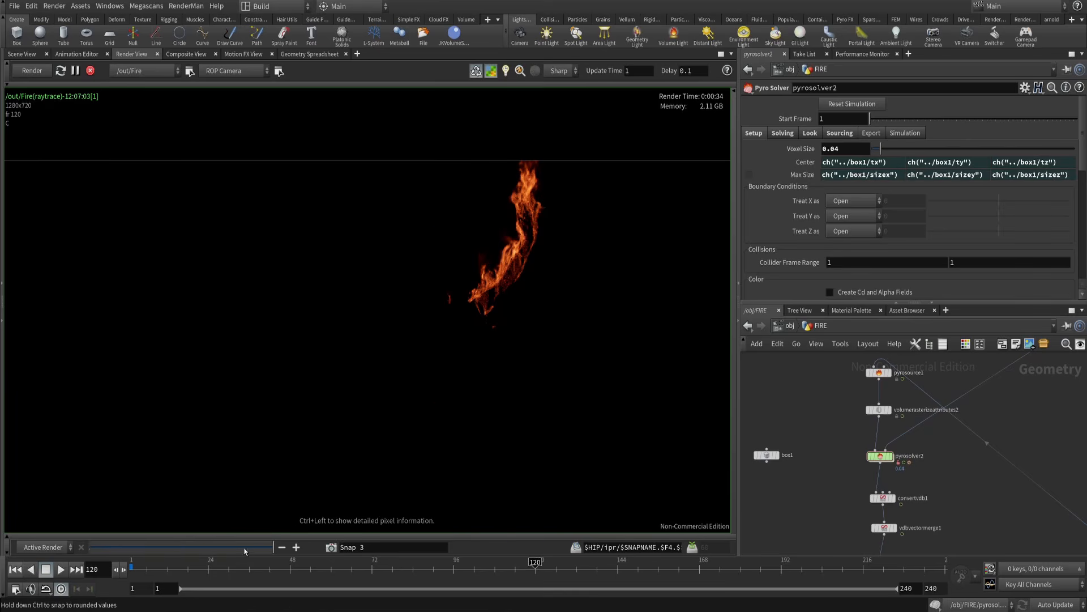
{"action": "left_click", "coordinate": [91, 71]}
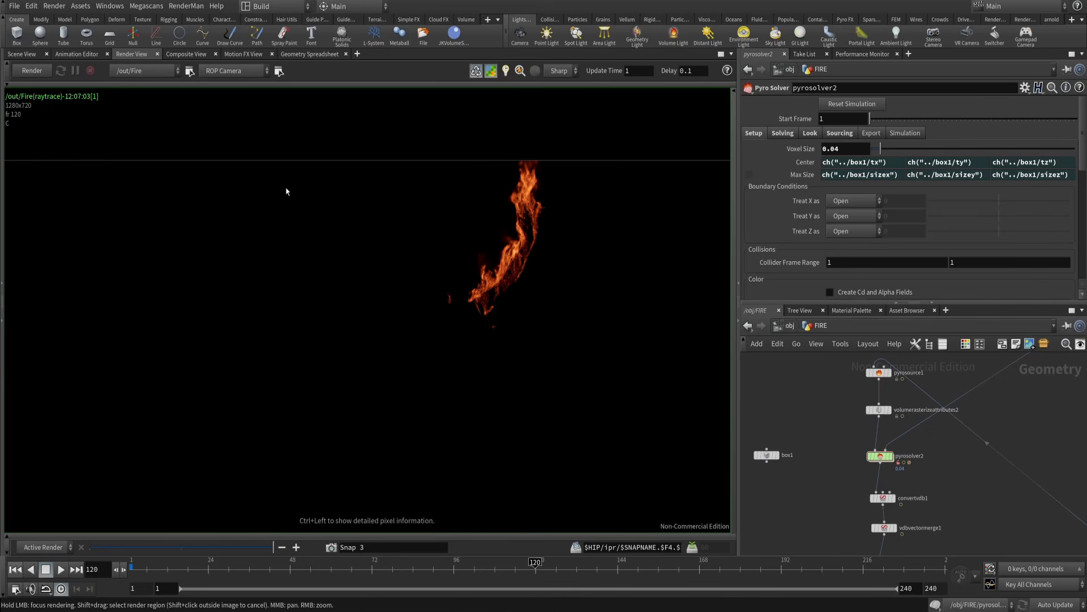
- Display the volumerasterizeattributes2 output to inspect the fire's source volume at frame 120
{"action": "left_click", "coordinate": [21, 55]}
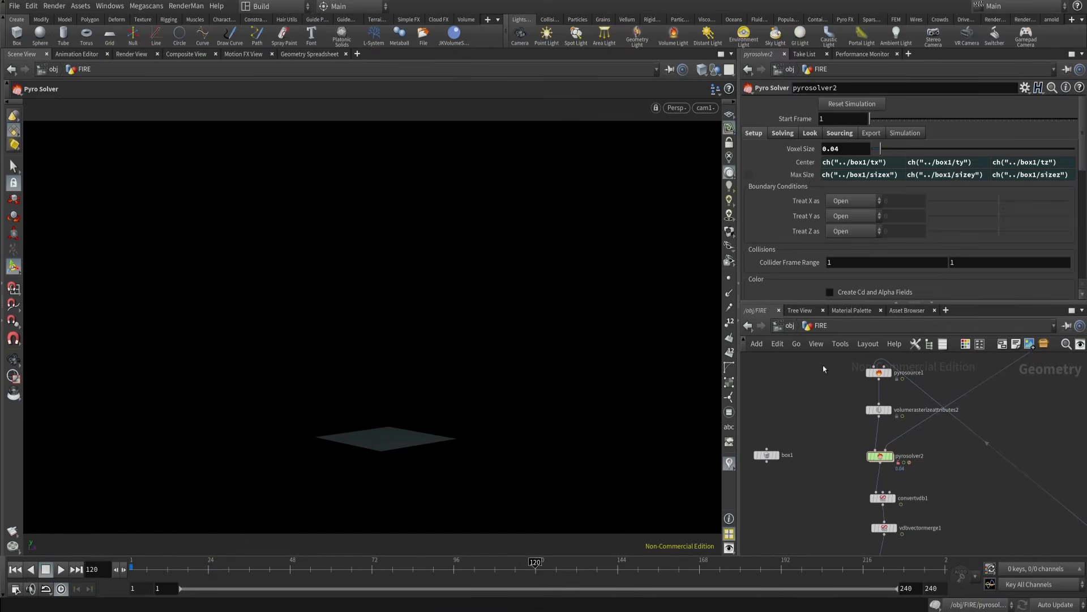
{"action": "scroll", "coordinate": [883, 470], "scroll_direction": "up", "scroll_amount": 5}
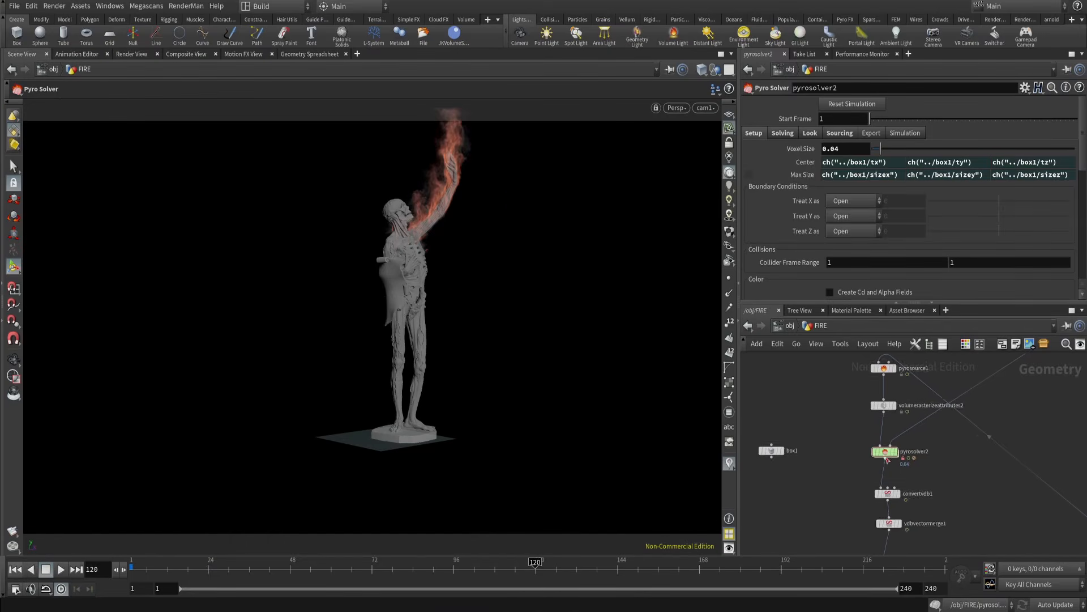
{"action": "left_click", "coordinate": [902, 371]}
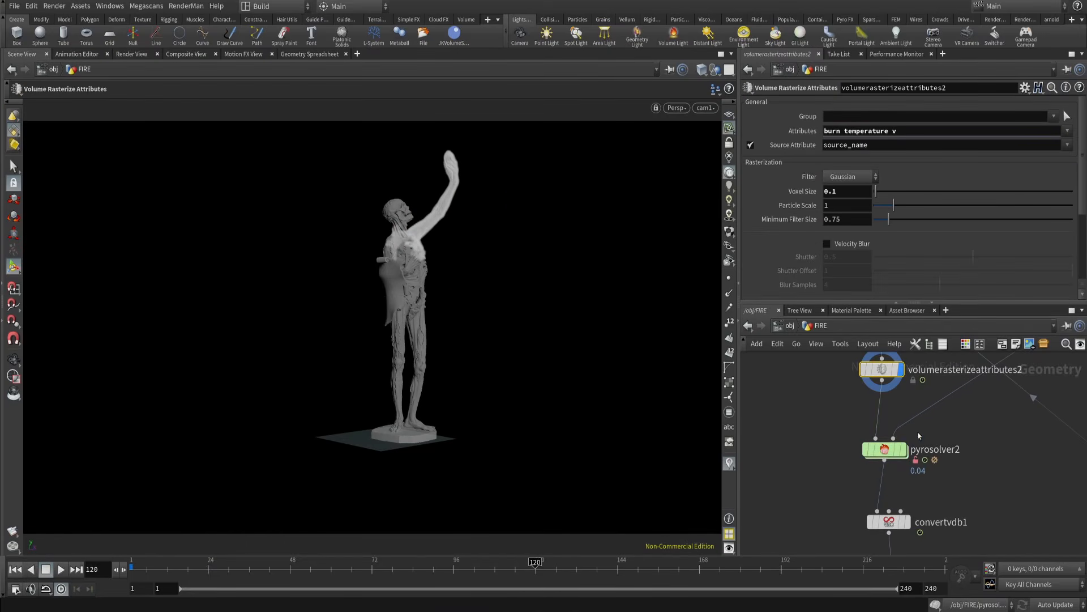
{"action": "left_click", "coordinate": [881, 450]}
{"action": "left_click", "coordinate": [901, 369]}
- Compare the Snap 2 render snapshot with the active fire render, and return to the scene viewport
{"action": "left_click", "coordinate": [122, 55]}
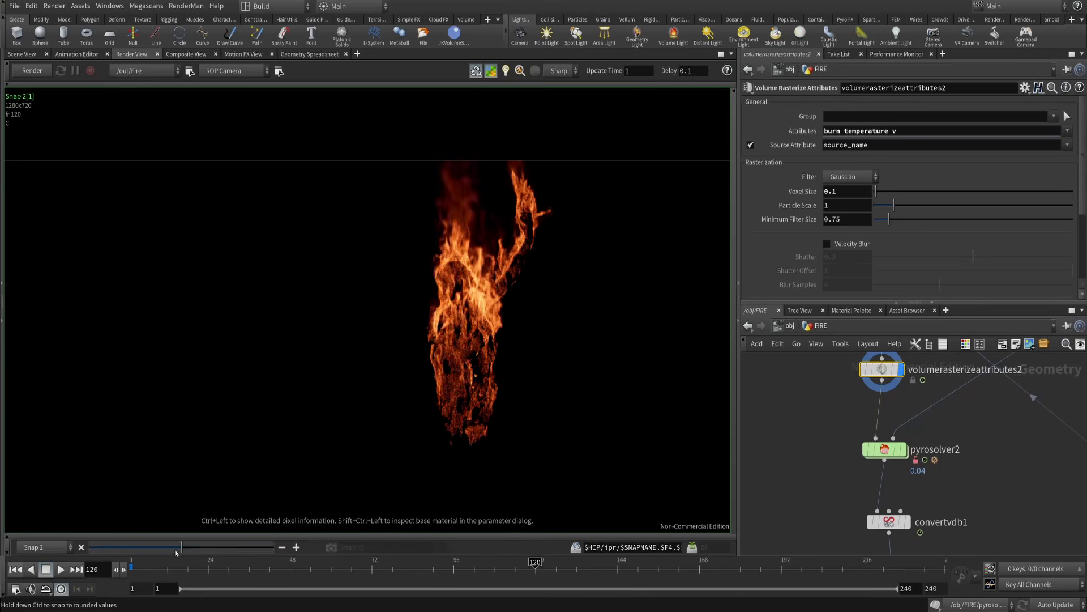
{"action": "left_click_drag", "start_coordinate": [185, 548], "coordinate": [254, 545]}
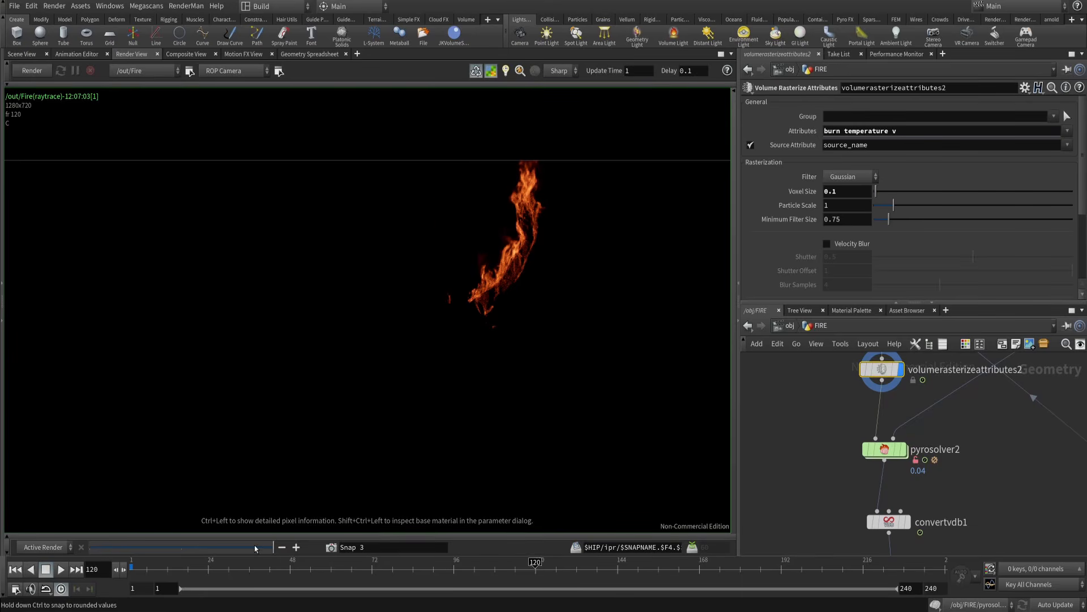
{"action": "left_click", "coordinate": [31, 55]}
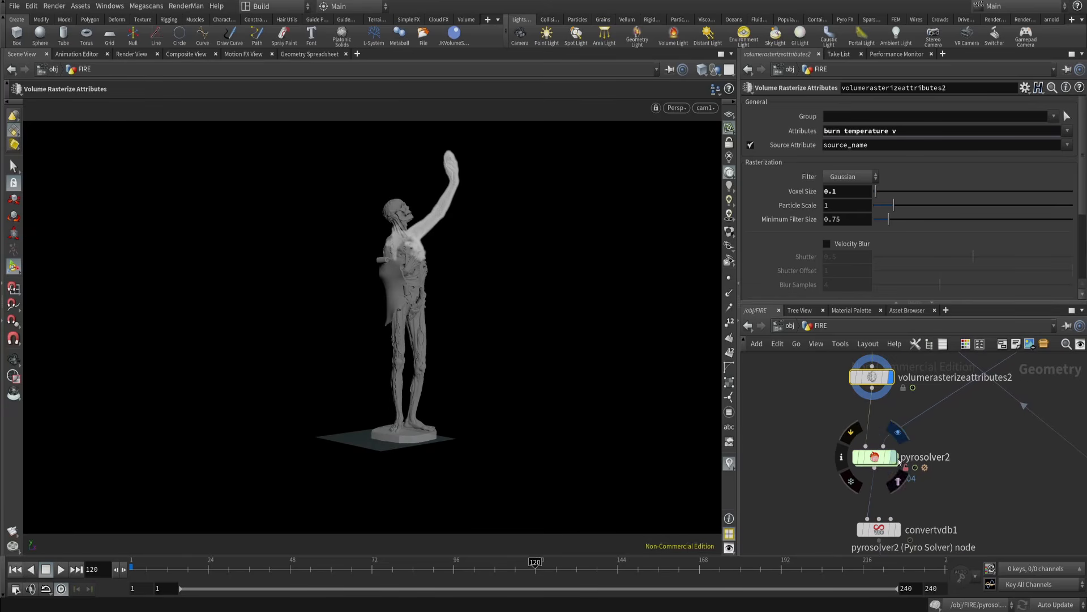
- Select the volumerasterizeattributes2 node and move the timeline to frame 240 with the source volume displayed
{"action": "left_click", "coordinate": [893, 458]}
{"action": "left_click", "coordinate": [876, 457]}
{"action": "left_click", "coordinate": [890, 377]}
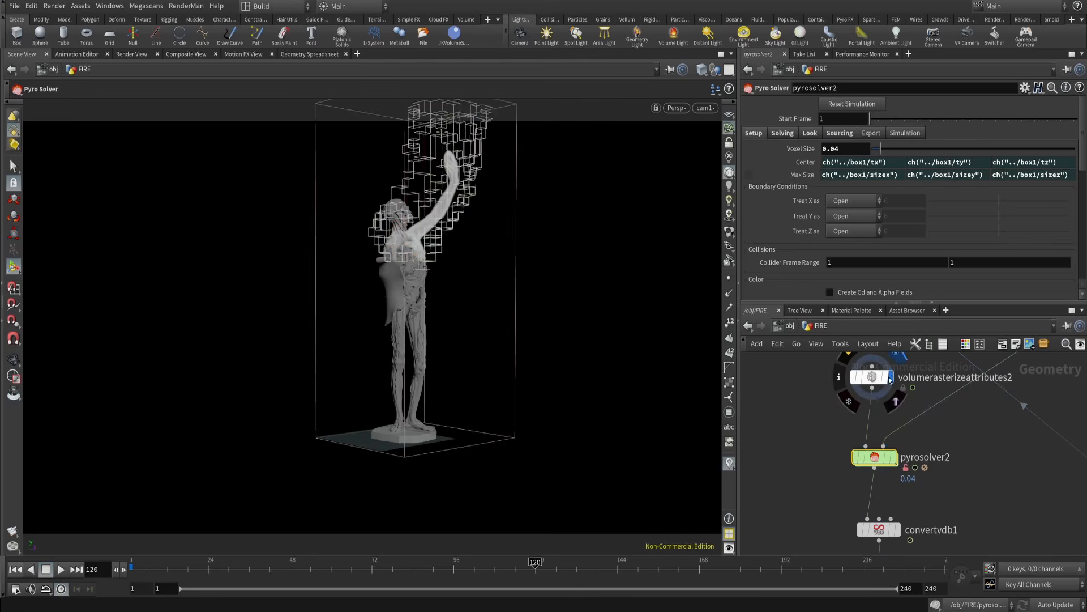
{"action": "left_click", "coordinate": [871, 377]}
{"action": "left_click_drag", "start_coordinate": [706, 570], "coordinate": [975, 581]}
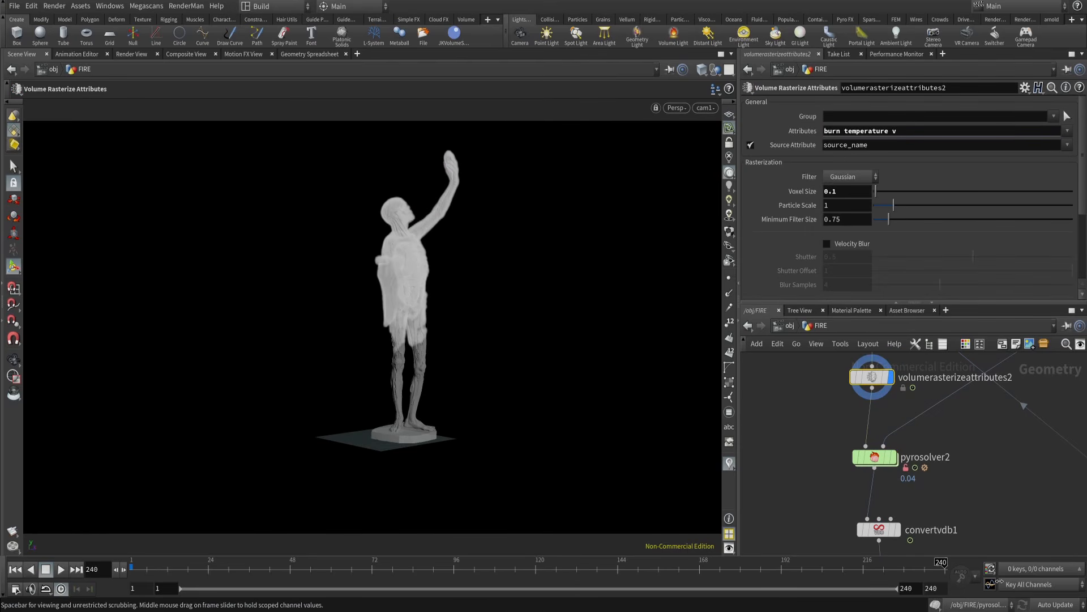
- Display and select the pyrosolver2 node to cook the fire simulation up to frame 240
{"action": "middle_click_drag", "start_coordinate": [963, 490], "coordinate": [953, 463]}
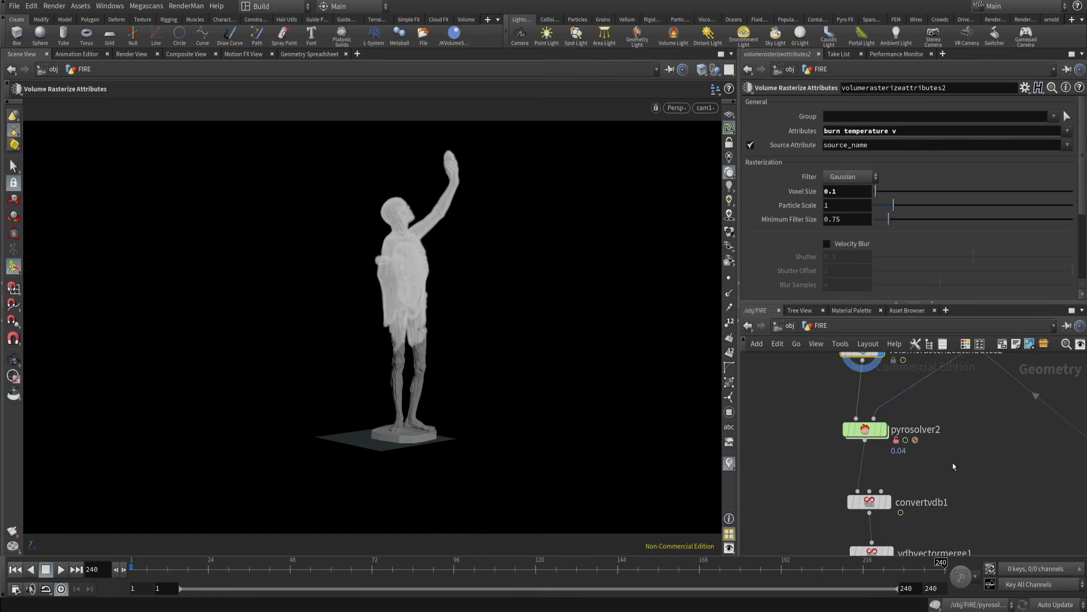
{"action": "mouse_move", "coordinate": [889, 432]}
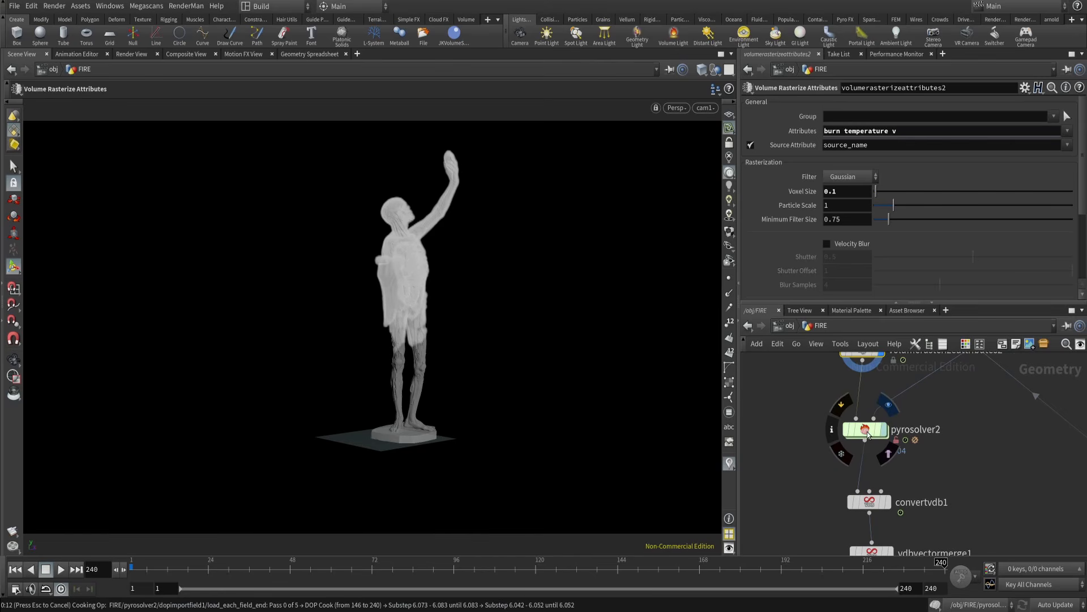
{"action": "left_click", "coordinate": [867, 433]}
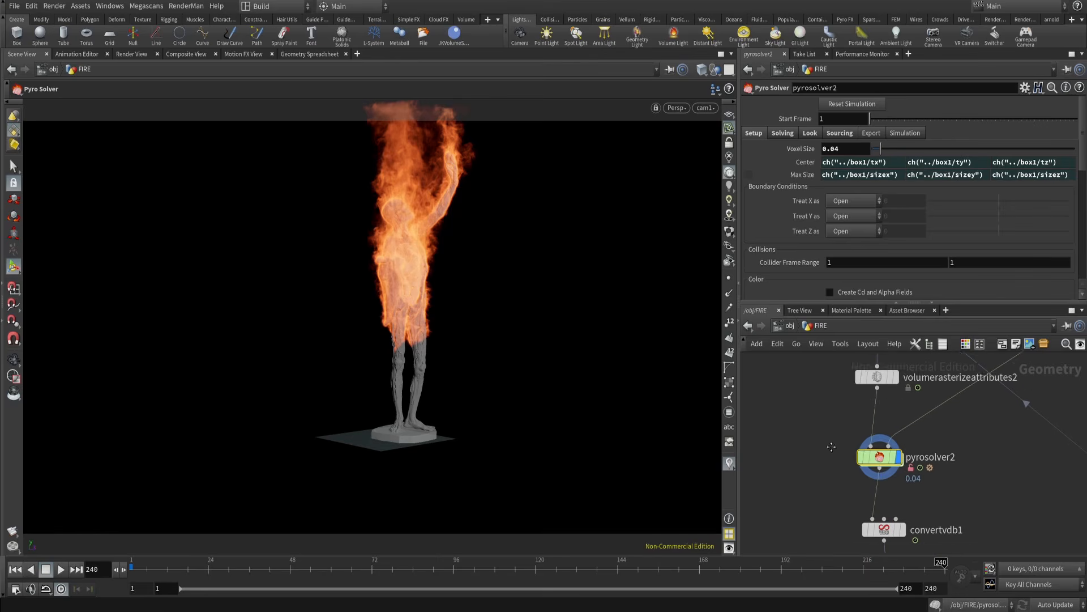
- Render the fire at frame 240 and examine the detail along the arm and body
{"action": "left_click", "coordinate": [132, 54]}
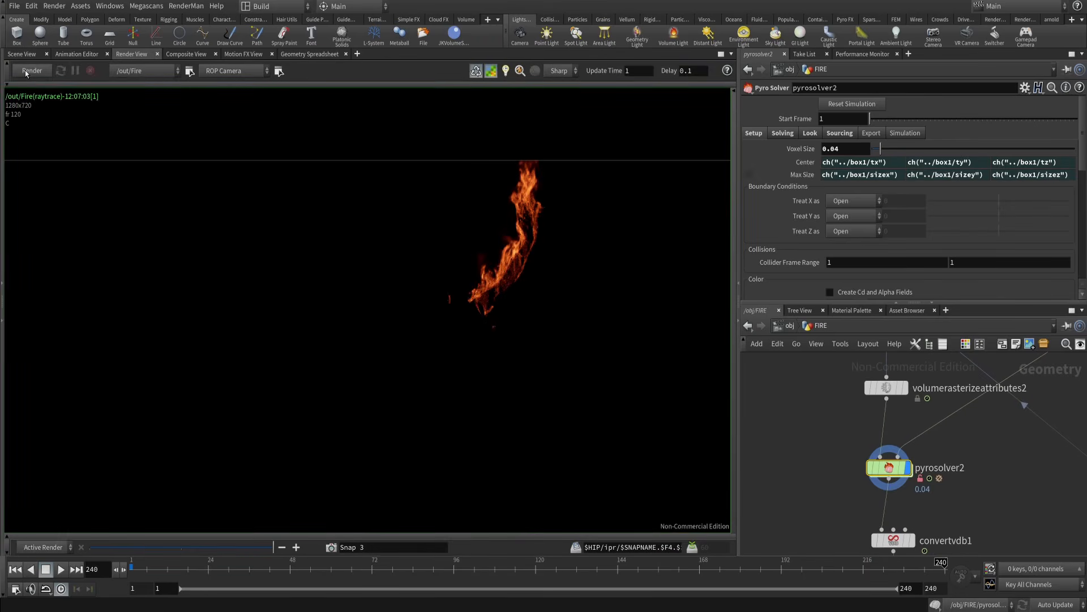
{"action": "left_click", "coordinate": [26, 73]}
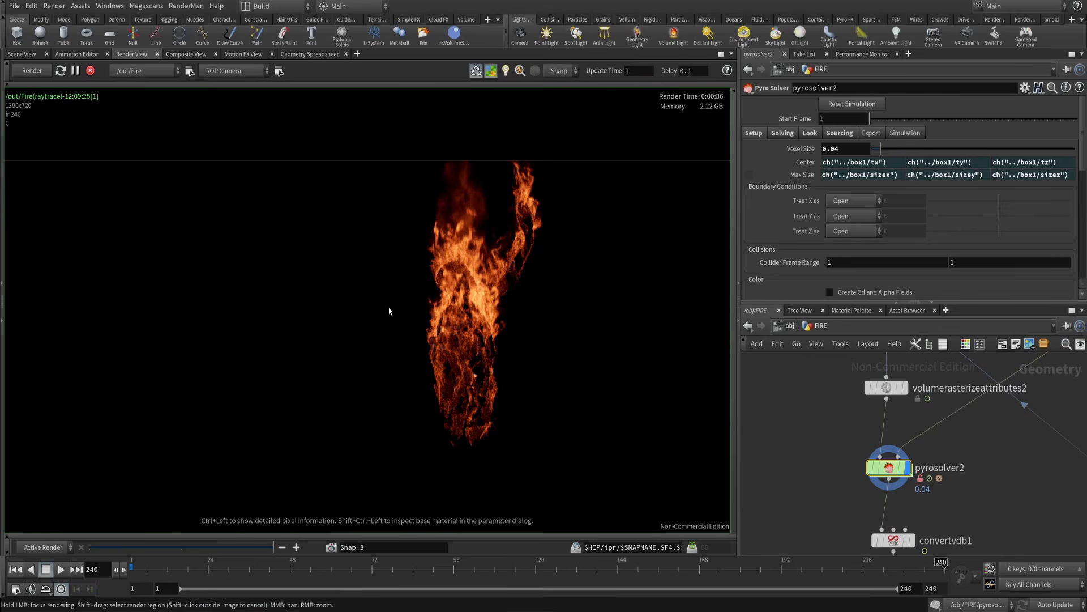
{"action": "right_click_drag", "start_coordinate": [528, 228], "coordinate": [518, 272]}
{"action": "middle_click_drag", "start_coordinate": [518, 272], "coordinate": [481, 238]}
{"action": "right_click_drag", "start_coordinate": [481, 237], "coordinate": [502, 222]}
{"action": "middle_click_drag", "start_coordinate": [490, 237], "coordinate": [463, 346]}
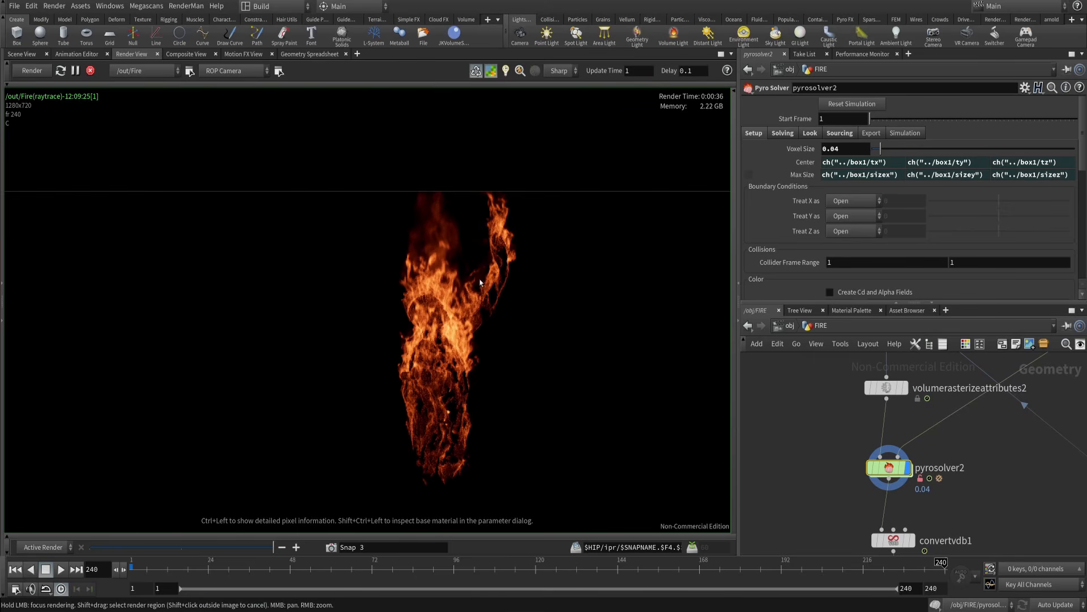
- Display solver1 and insert a Retime node between solver1 and blast1
{"action": "left_click", "coordinate": [22, 54]}
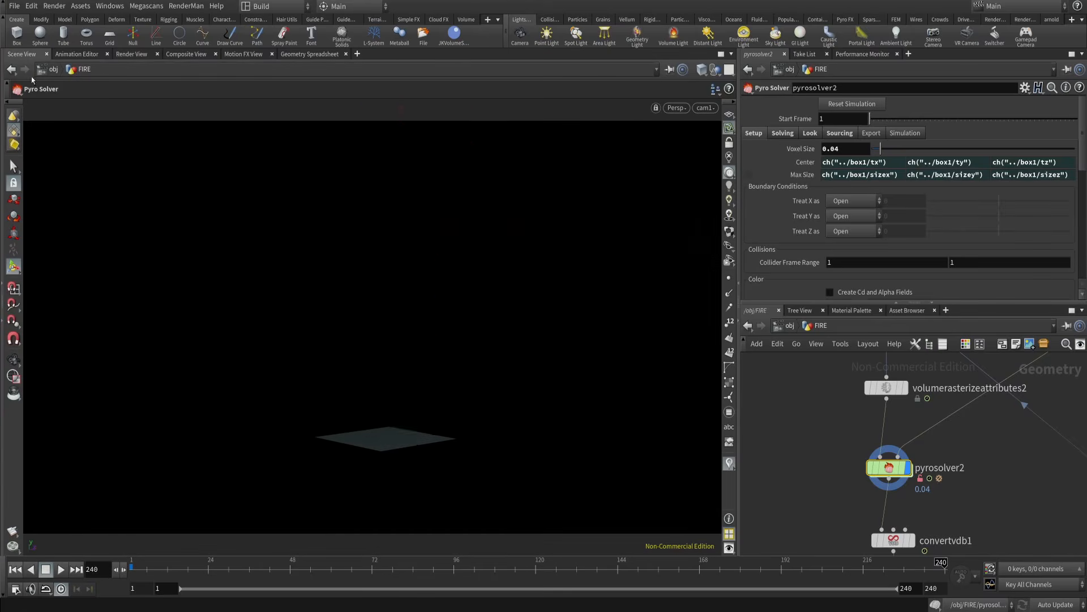
{"action": "middle_click_drag", "start_coordinate": [975, 434], "coordinate": [898, 293]}
{"action": "scroll", "coordinate": [963, 442], "scroll_direction": "down", "scroll_amount": 4}
{"action": "scroll", "coordinate": [932, 435], "scroll_direction": "up", "scroll_amount": 4}
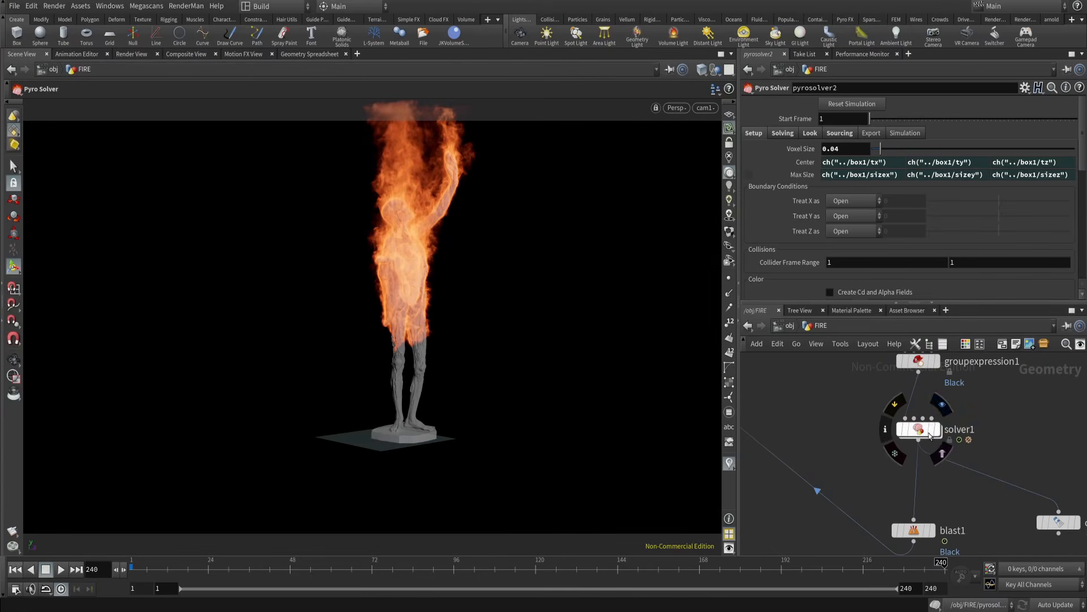
{"action": "left_click", "coordinate": [940, 437]}
{"action": "key", "text": "Tab"}
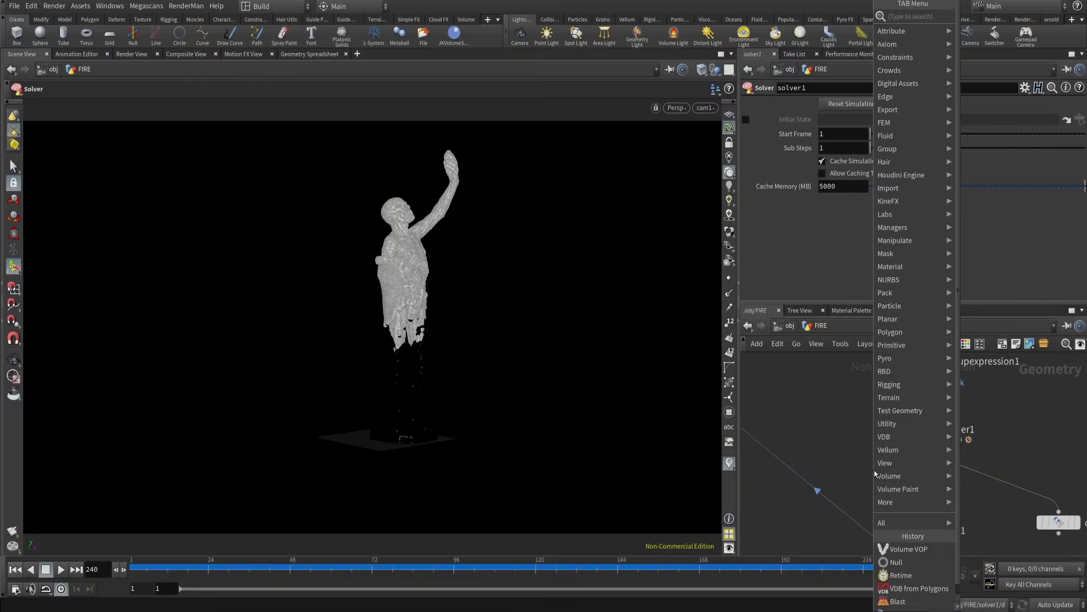
{"action": "type", "text": "reti"}
{"action": "key", "text": "Return"}
{"action": "key", "text": "Return"}
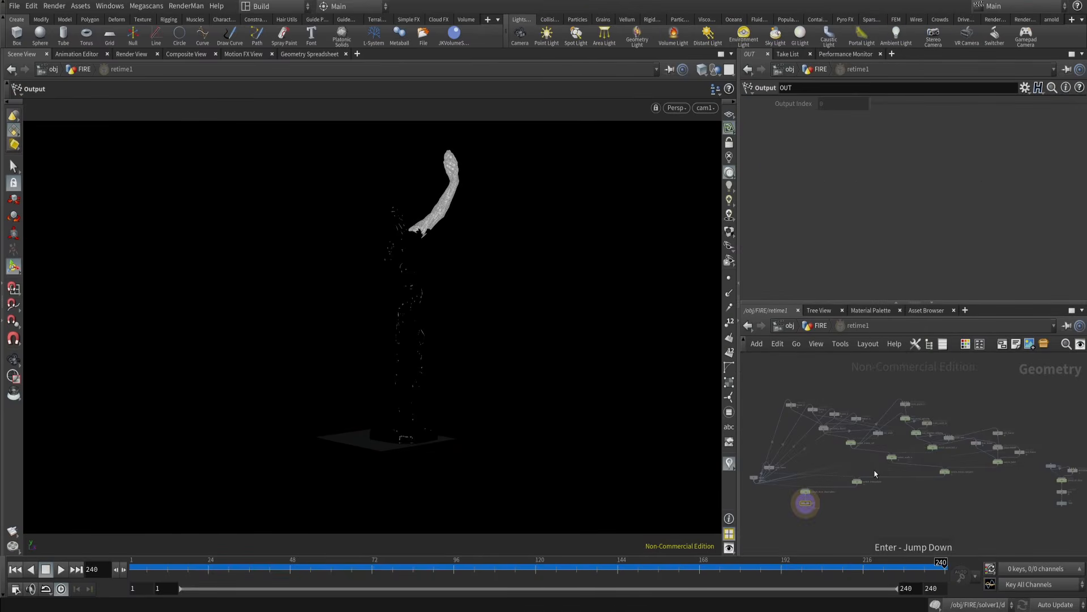
{"action": "key", "text": "u"}
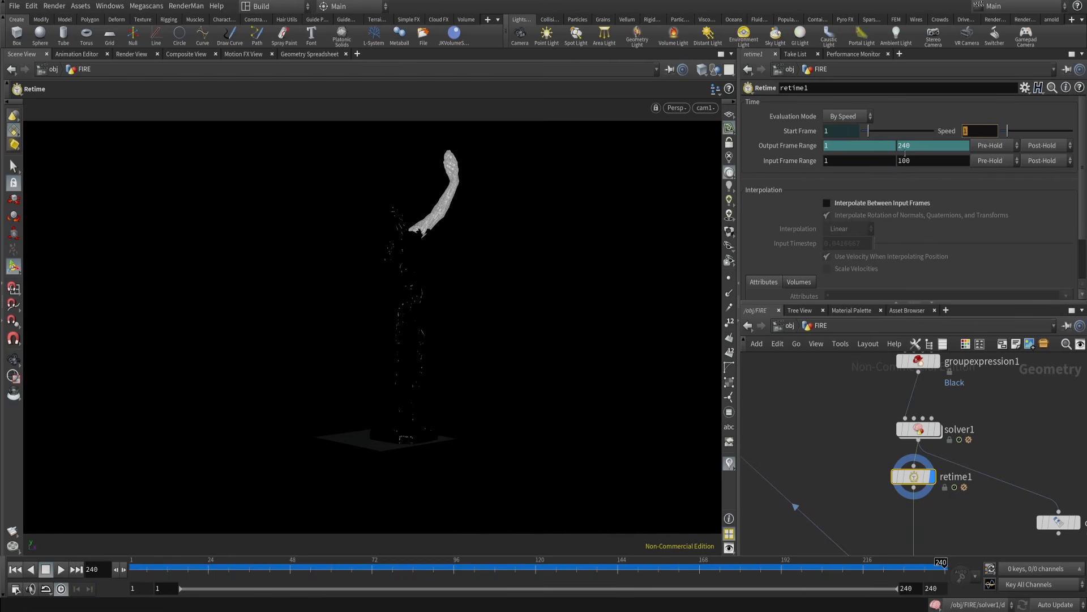
- Set the end of the Retime node's input frame range to 240 and its speed to 2
{"action": "double_click", "coordinate": [936, 161]}
{"action": "type", "text": "240"}
{"action": "key", "text": "Return"}
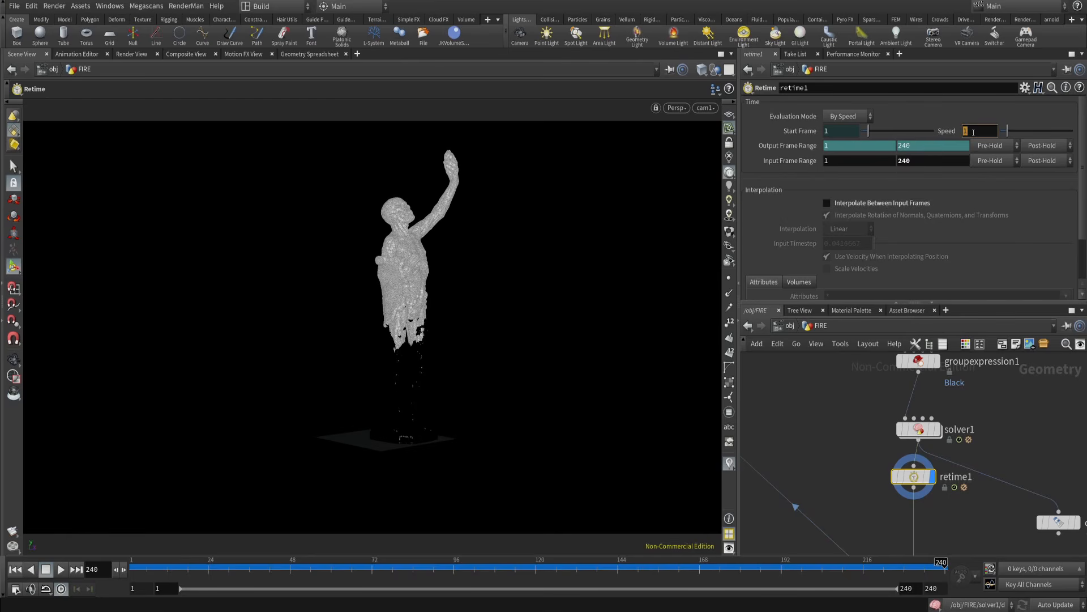
{"action": "left_click", "coordinate": [974, 132]}
{"action": "type", "text": "2"}
{"action": "key", "text": "Return"}
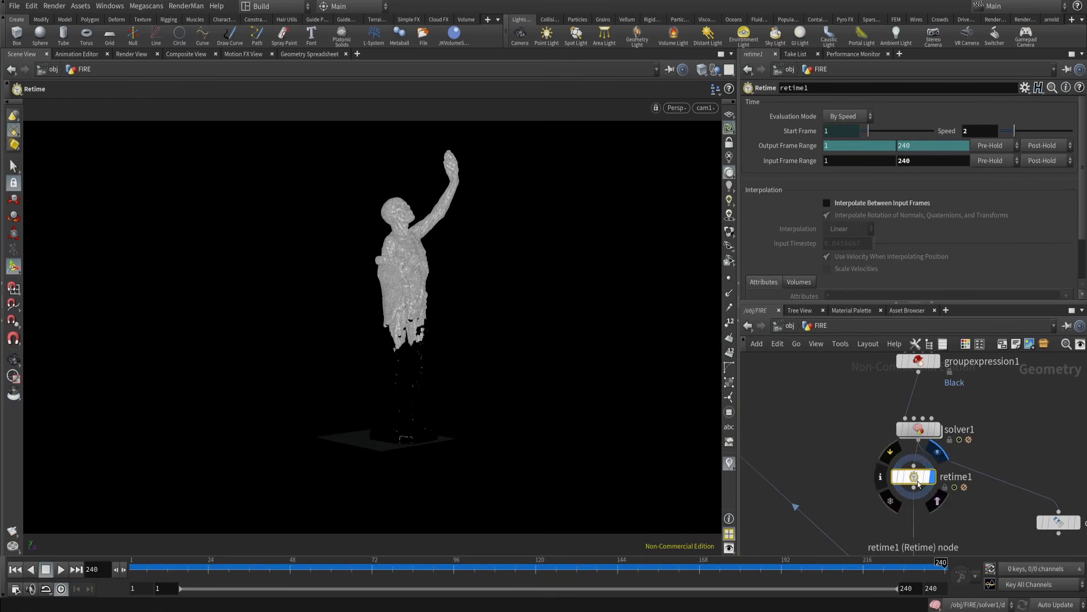
- Reset solver1's simulation at frame 228, and set the end of the Retime node's input frame range to 400
{"action": "left_click", "coordinate": [904, 561]}
{"action": "left_click", "coordinate": [916, 429]}
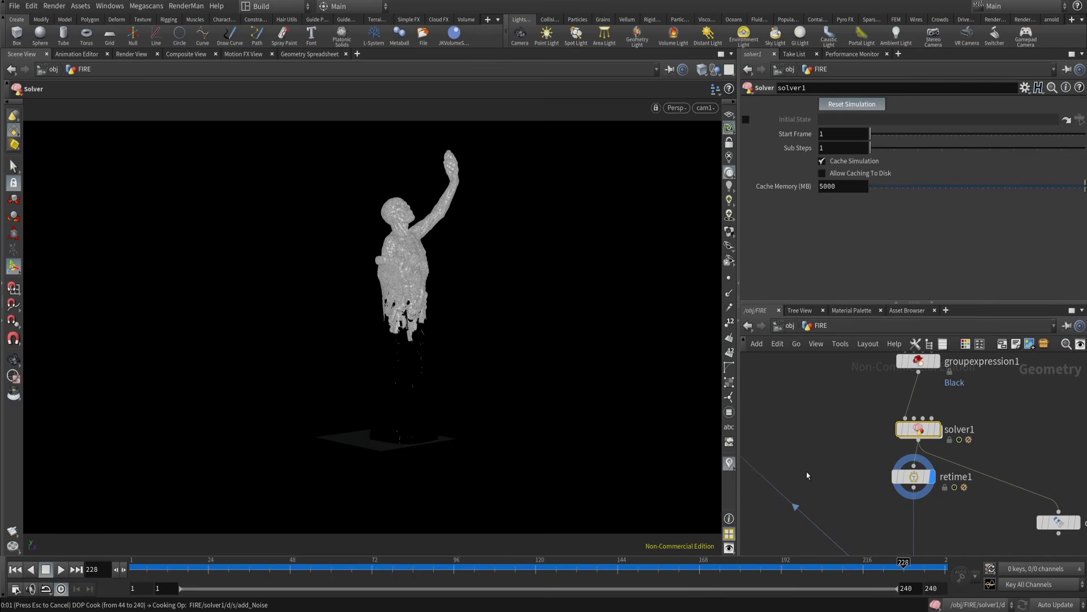
{"action": "left_click", "coordinate": [912, 477]}
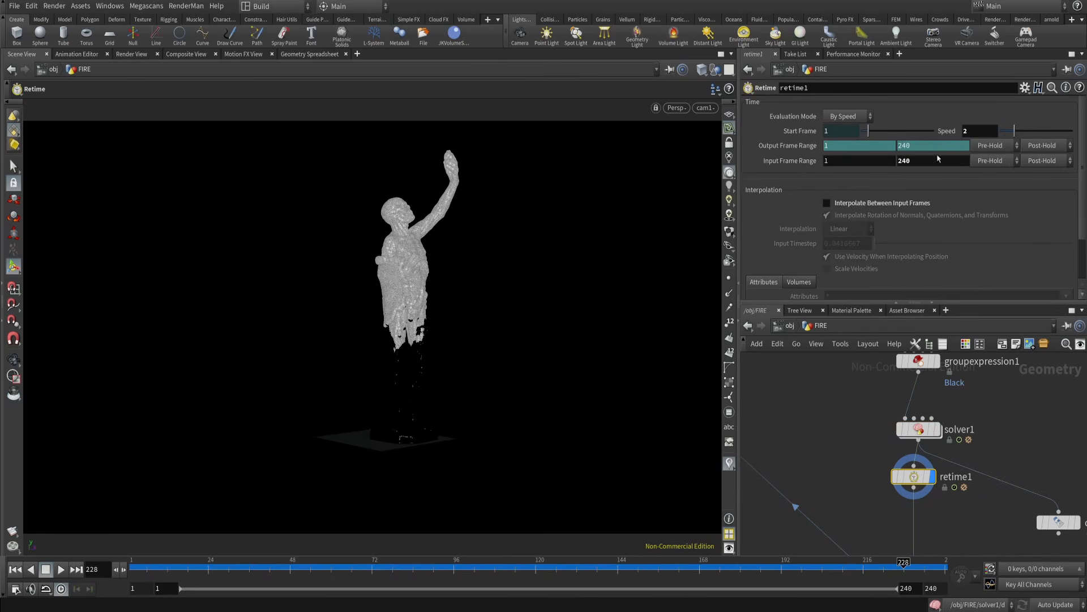
{"action": "left_click", "coordinate": [921, 160]}
{"action": "type", "text": "400"}
{"action": "key", "text": "Return"}
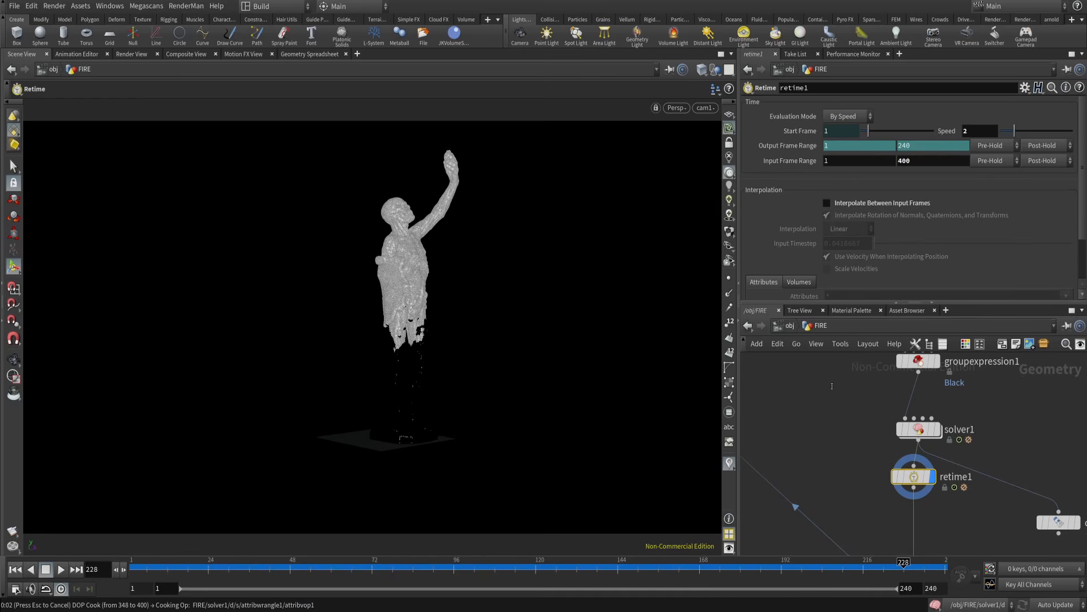
- Play back the retimed emission spread from frame 1
{"action": "left_click_drag", "start_coordinate": [866, 568], "coordinate": [133, 567]}
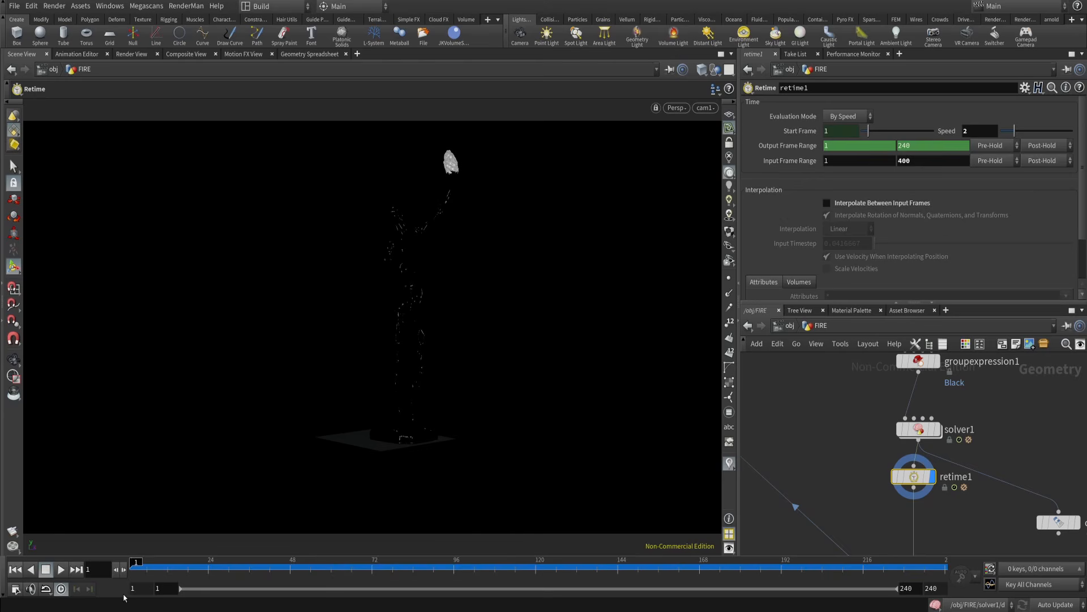
{"action": "left_click", "coordinate": [61, 570]}
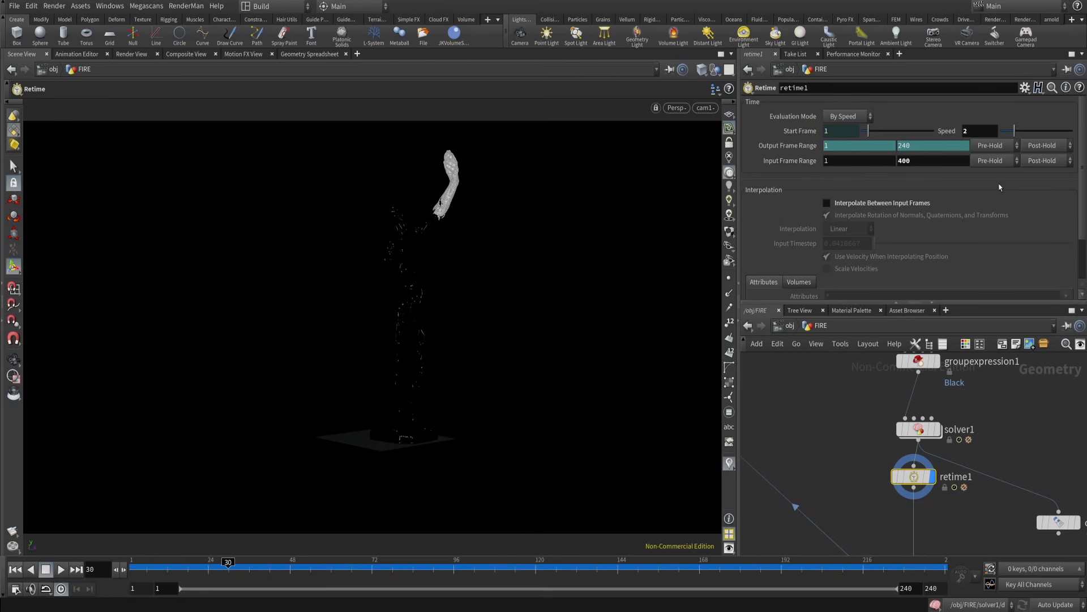
- Set the Retime node's speed to 1.5 and preview the emission spread up to frame 138
{"action": "key", "text": "BackSpace"}
{"action": "type", "text": "1.5"}
{"action": "key", "text": "Return"}
{"action": "left_click", "coordinate": [61, 569]}
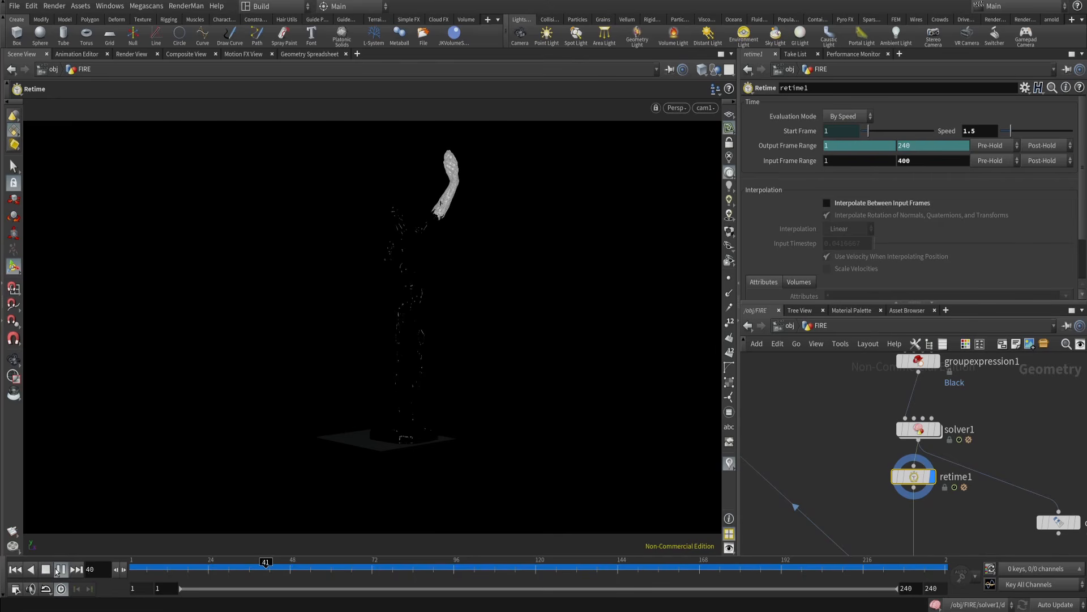
{"action": "left_click", "coordinate": [57, 573]}
{"action": "left_click_drag", "start_coordinate": [426, 571], "coordinate": [597, 571]}
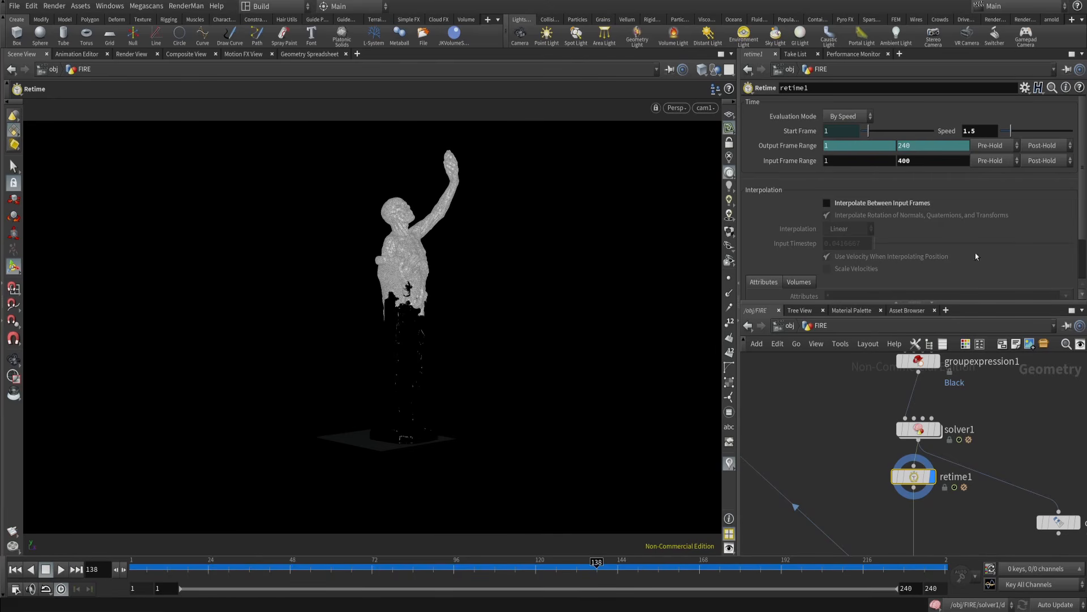
- Set the Retime node's speed to 1.75, check the spread at frame 104 and save the scene
{"action": "left_click", "coordinate": [972, 131]}
{"action": "type", "text": "7"}
{"action": "key", "text": "Return"}
{"action": "left_click_drag", "start_coordinate": [508, 573], "coordinate": [481, 568]}
{"action": "middle_click_drag", "start_coordinate": [915, 481], "coordinate": [914, 451]}
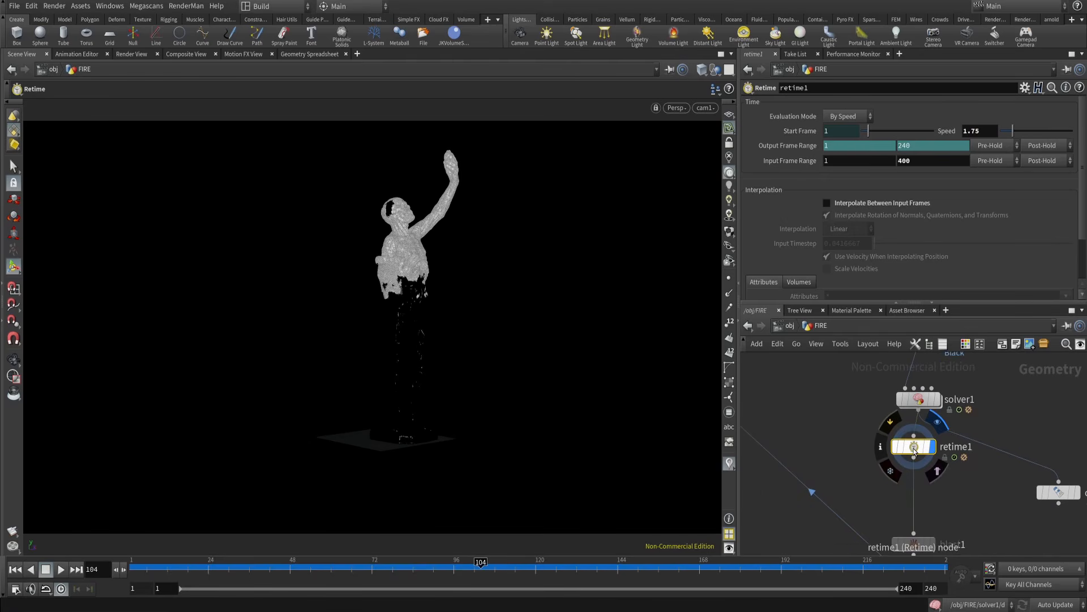
{"action": "left_click_drag", "start_coordinate": [915, 450], "coordinate": [913, 470]}
{"action": "middle_click_drag", "start_coordinate": [832, 461], "coordinate": [988, 475]}
{"action": "key", "text": "ctrl+s"}
- Go to frame 240 and display the output of pyrosolver2
{"action": "scroll", "coordinate": [883, 454], "scroll_direction": "down", "scroll_amount": 4}
{"action": "scroll", "coordinate": [963, 478], "scroll_direction": "down", "scroll_amount": 3}
{"action": "middle_click_drag", "start_coordinate": [915, 471], "coordinate": [947, 498]}
{"action": "scroll", "coordinate": [937, 494], "scroll_direction": "up", "scroll_amount": 3}
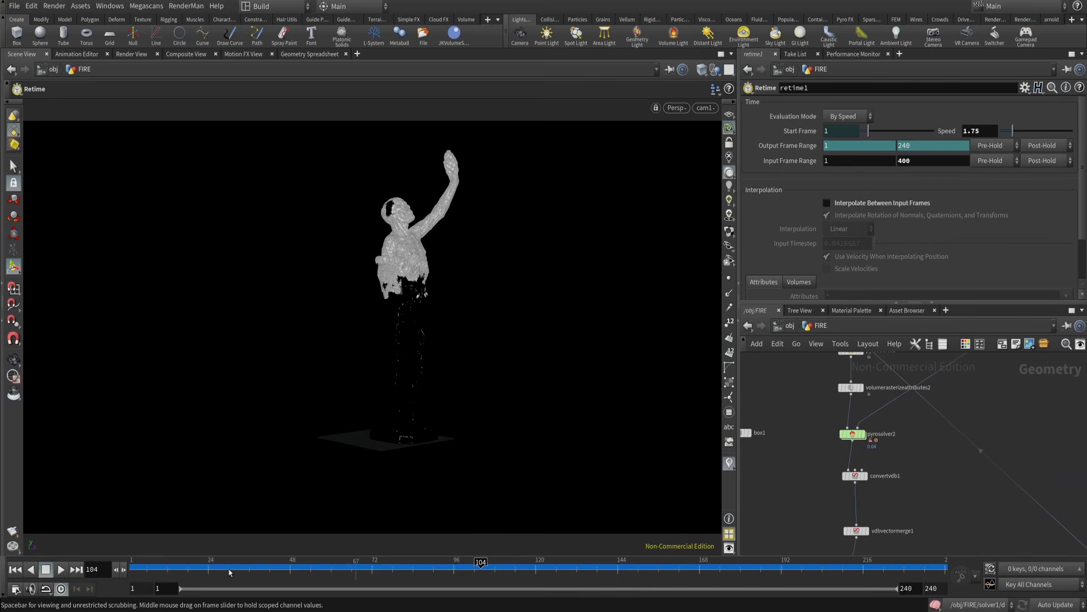
{"action": "left_click", "coordinate": [15, 571]}
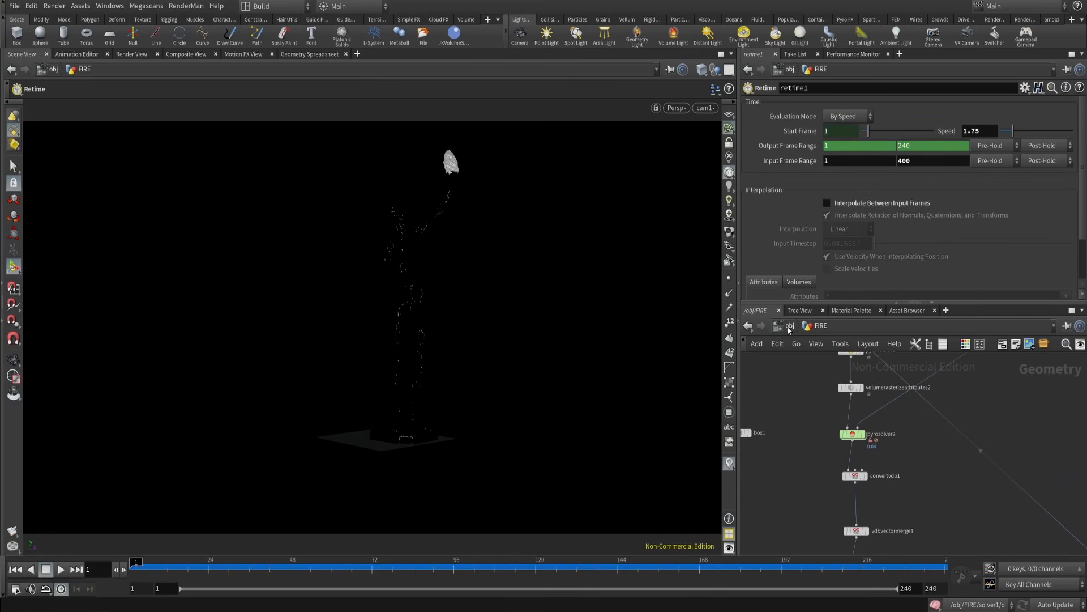
{"action": "left_click_drag", "start_coordinate": [866, 570], "coordinate": [969, 583]}
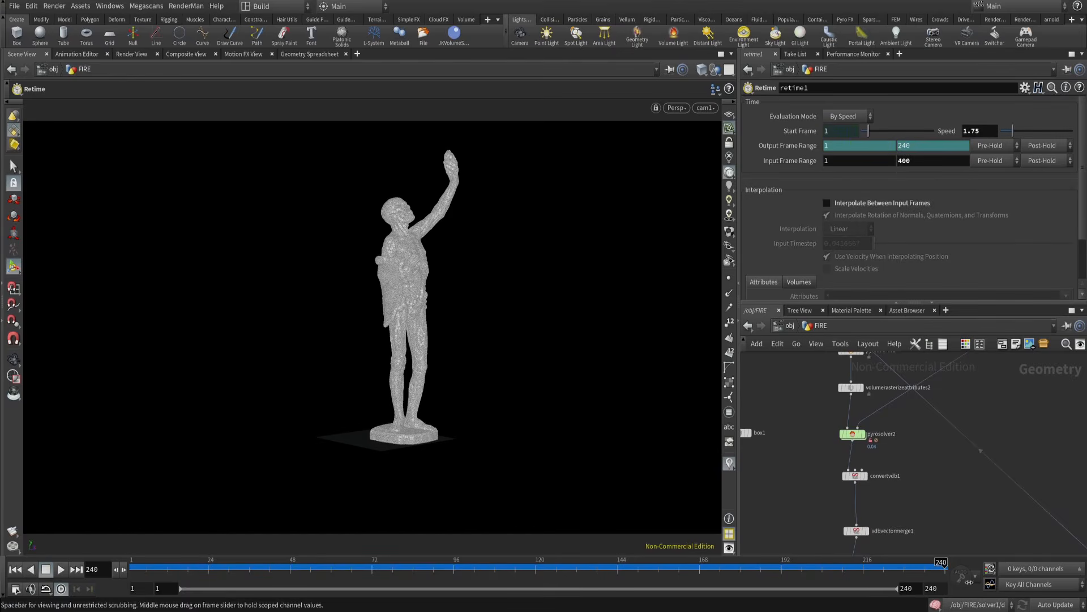
{"action": "scroll", "coordinate": [855, 450], "scroll_direction": "up", "scroll_amount": 2}
{"action": "left_click", "coordinate": [867, 428]}
{"action": "left_click", "coordinate": [849, 433]}
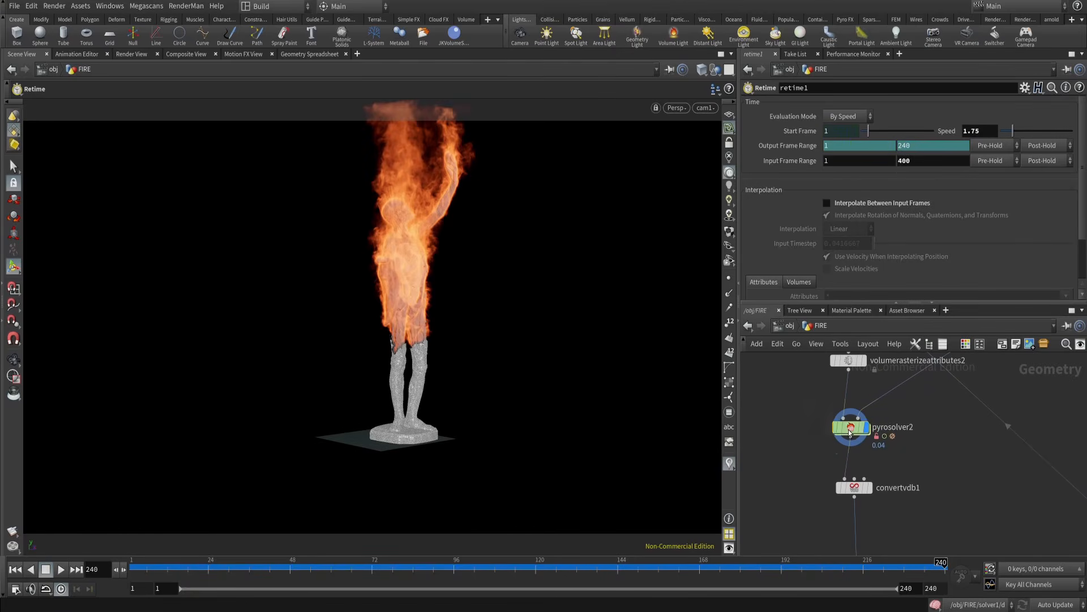
- Set pyrosolver2's voxel size to 0.05
{"action": "left_click", "coordinate": [849, 433]}
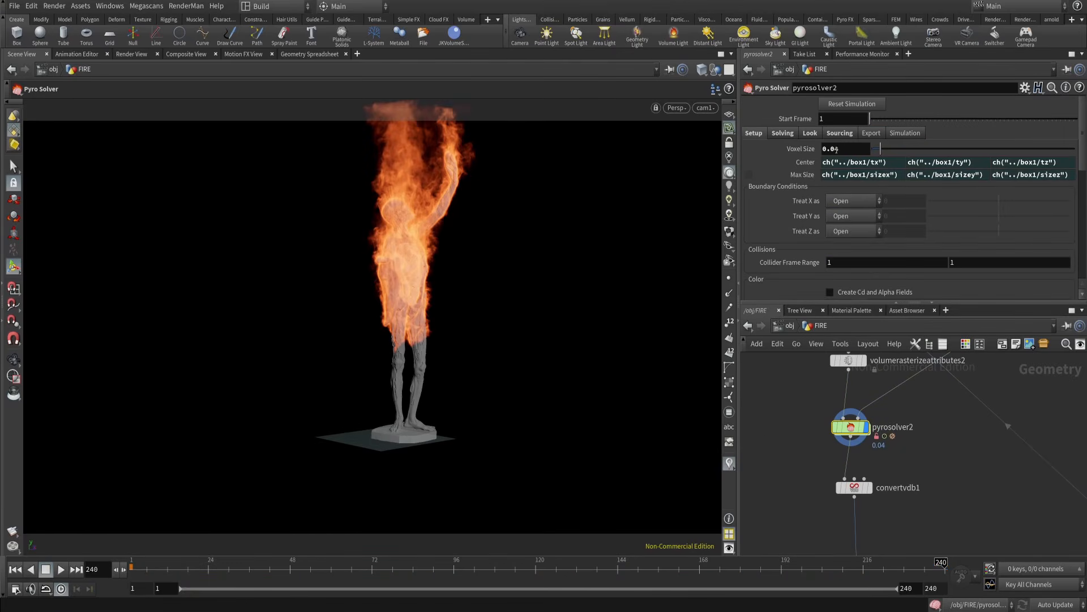
{"action": "left_click_drag", "start_coordinate": [836, 149], "coordinate": [842, 149]}
{"action": "key", "text": "Return"}
{"action": "middle_click_drag", "start_coordinate": [800, 432], "coordinate": [801, 450]}
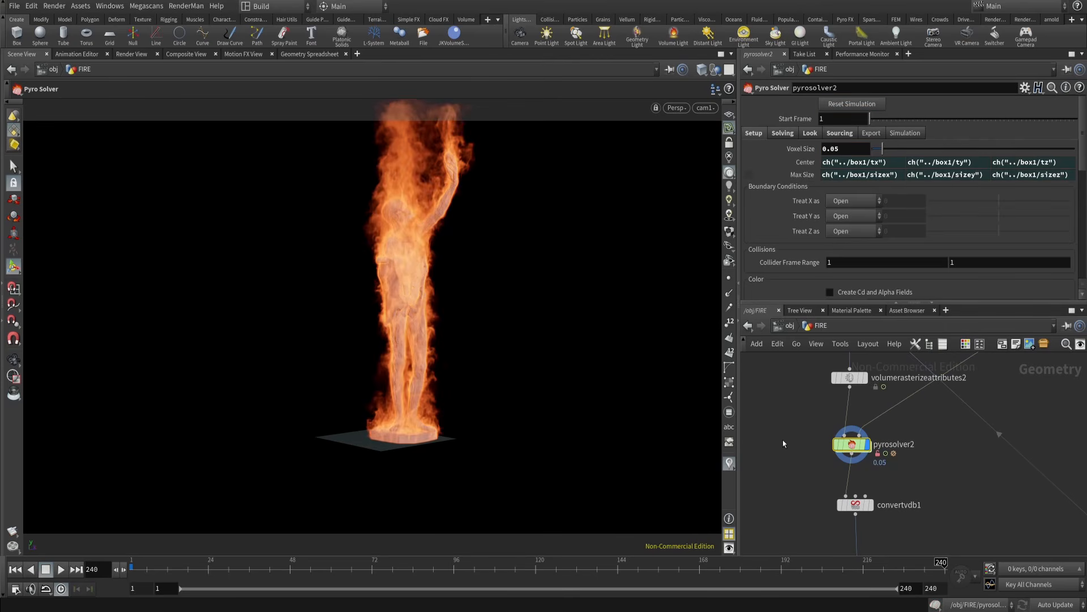
- Render frame 240 of /out/Fire in the render view and examine the flames up close
{"action": "left_click", "coordinate": [131, 55]}
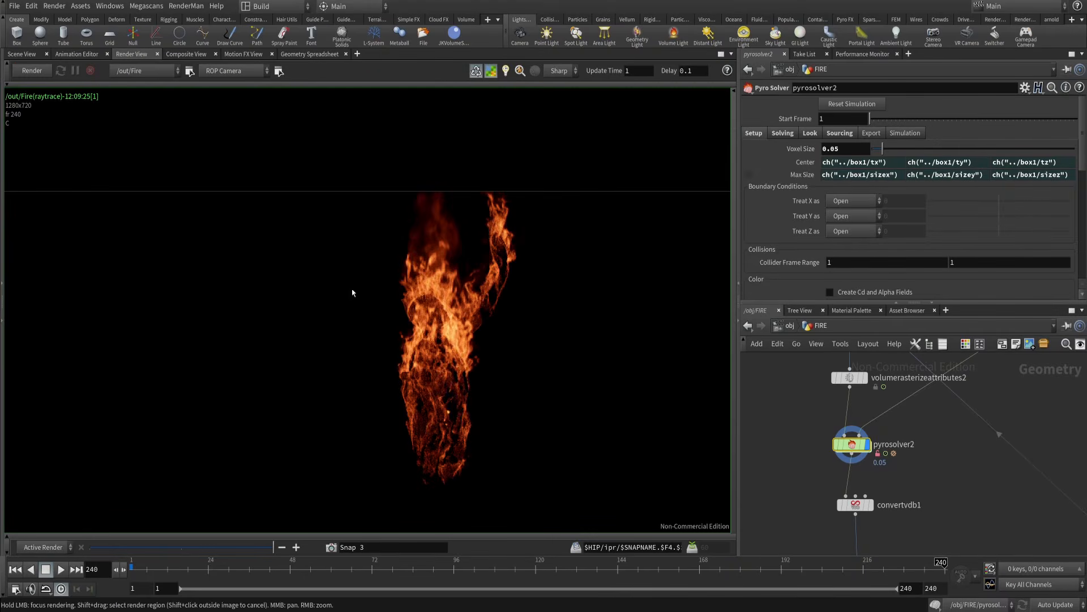
{"action": "left_click", "coordinate": [32, 72]}
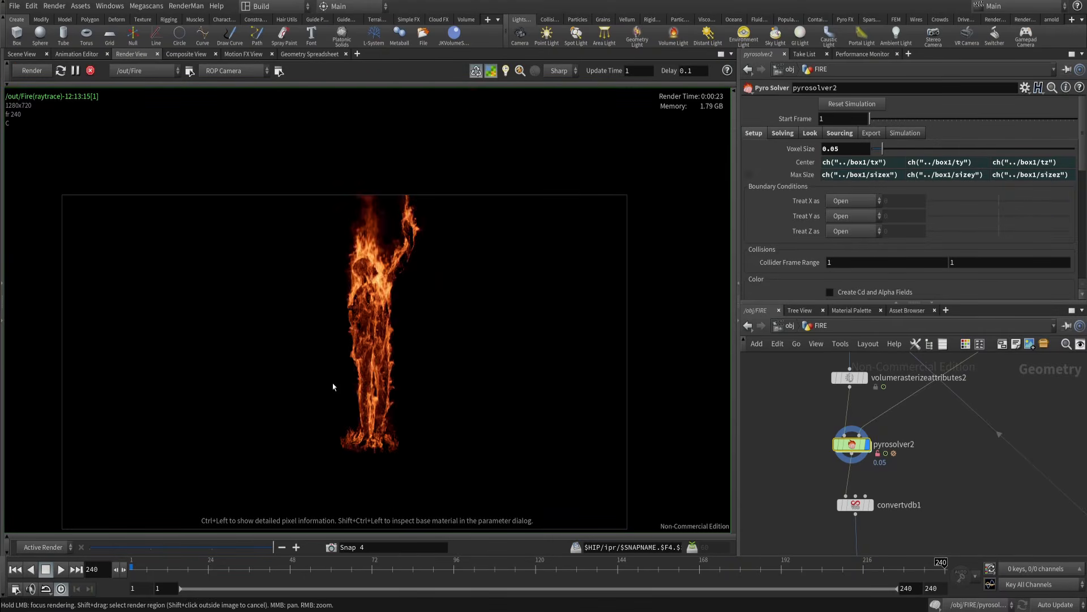
{"action": "scroll", "coordinate": [333, 387], "scroll_direction": "up", "scroll_amount": 3}
{"action": "middle_click_drag", "start_coordinate": [422, 375], "coordinate": [421, 336]}
{"action": "scroll", "coordinate": [446, 365], "scroll_direction": "down", "scroll_amount": 1}
{"action": "middle_click_drag", "start_coordinate": [492, 355], "coordinate": [474, 342]}
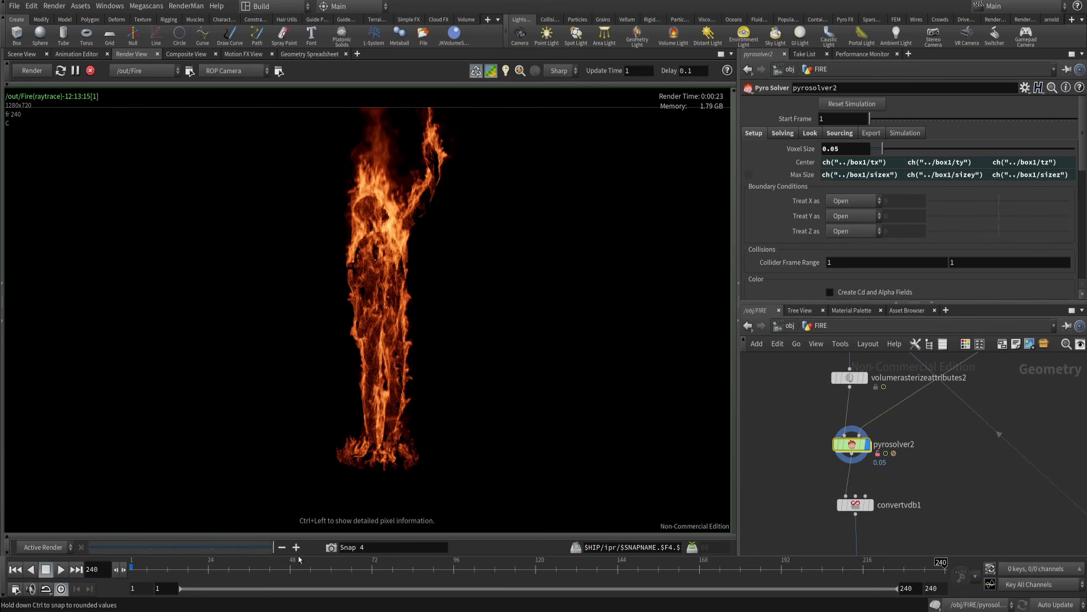
{"action": "scroll", "coordinate": [378, 231], "scroll_direction": "down", "scroll_amount": 1}
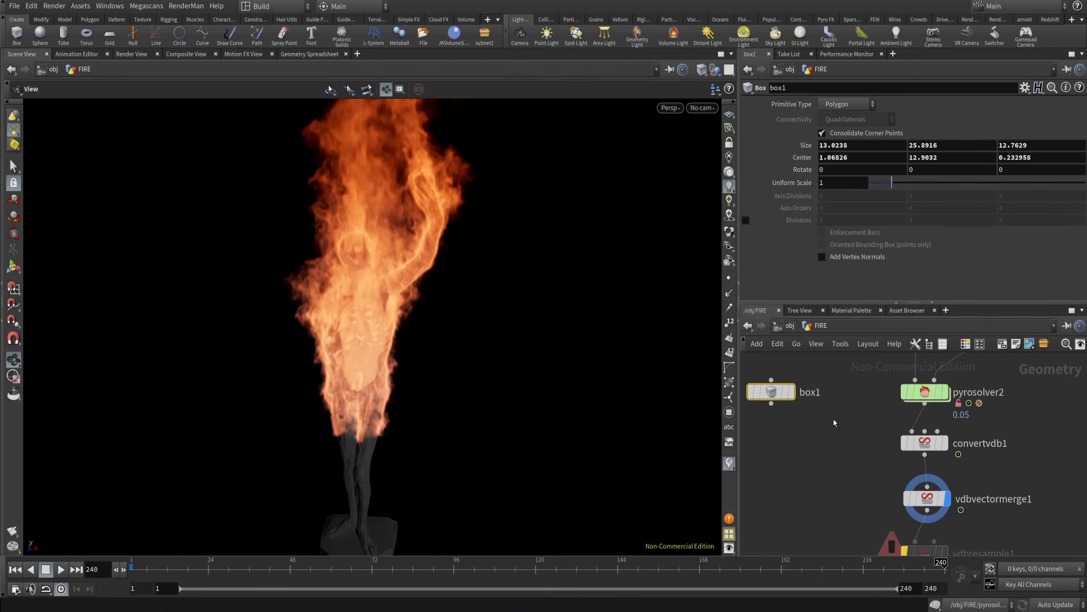
- Move the four nodes from vdbresample1 to RENDER further down to open a gap below vdbvectormerge1
{"action": "middle_click_drag", "start_coordinate": [861, 438], "coordinate": [836, 440], "text": "alt"}
{"action": "right_click_drag", "start_coordinate": [835, 440], "coordinate": [834, 457], "text": "alt"}
{"action": "left_click_drag", "start_coordinate": [838, 438], "coordinate": [936, 502]}
{"action": "middle_click_drag", "start_coordinate": [938, 503], "coordinate": [939, 451]}
{"action": "middle_click_drag", "start_coordinate": [966, 505], "coordinate": [943, 435], "text": "alt"}
{"action": "right_click_drag", "start_coordinate": [943, 435], "coordinate": [937, 474], "text": "alt"}
{"action": "left_click_drag", "start_coordinate": [896, 424], "coordinate": [952, 494]}
{"action": "scroll", "coordinate": [936, 442], "scroll_direction": "up", "scroll_amount": 6}
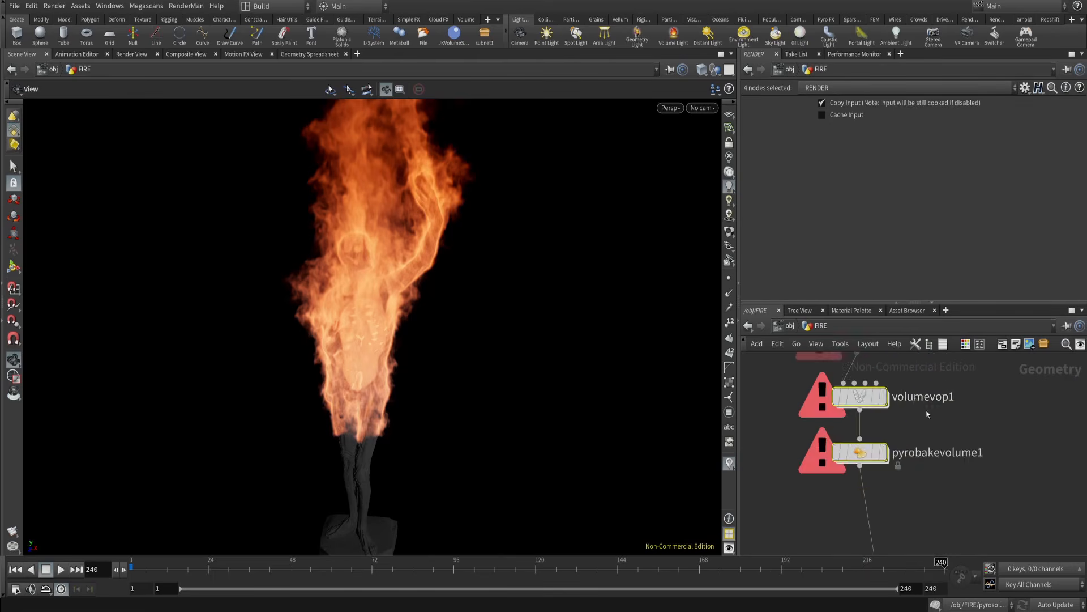
{"action": "scroll", "coordinate": [929, 409], "scroll_direction": "down", "scroll_amount": 3}
{"action": "key", "text": "a"}
{"action": "left_click_drag", "start_coordinate": [905, 380], "coordinate": [904, 433]}
{"action": "middle_click_drag", "start_coordinate": [930, 382], "coordinate": [936, 469], "text": "alt"}
{"action": "scroll", "coordinate": [946, 443], "scroll_direction": "up", "scroll_amount": 5}
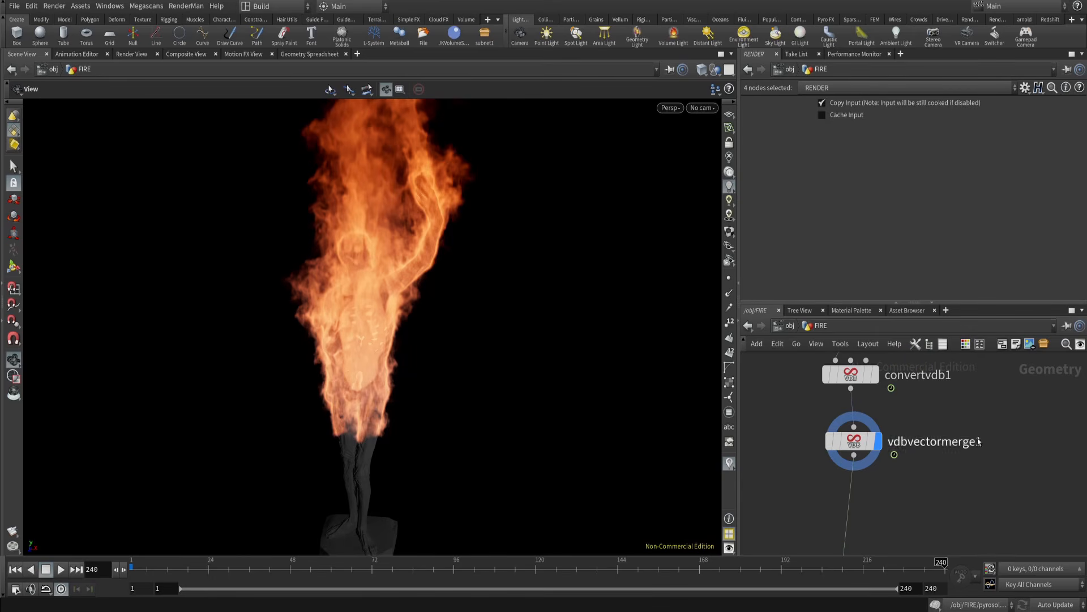
- Return to frame 1 and set pyrosolver2's voxel size to 0.0275*1
{"action": "left_click", "coordinate": [15, 569]}
{"action": "middle_click_drag", "start_coordinate": [906, 378], "coordinate": [918, 510]}
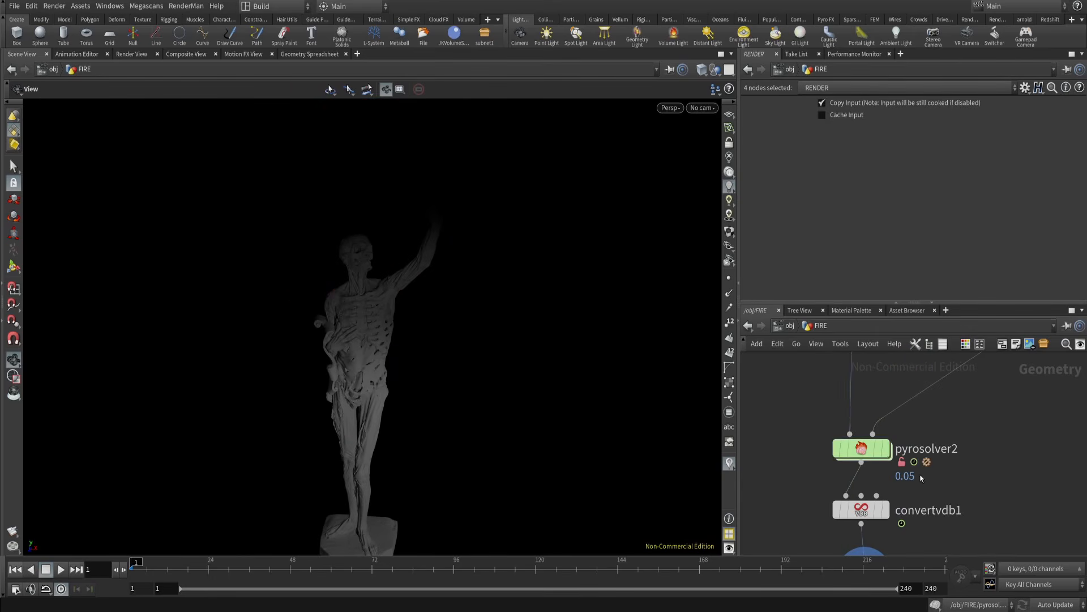
{"action": "left_click", "coordinate": [867, 449]}
{"action": "middle_click_drag", "start_coordinate": [809, 423], "coordinate": [824, 430]}
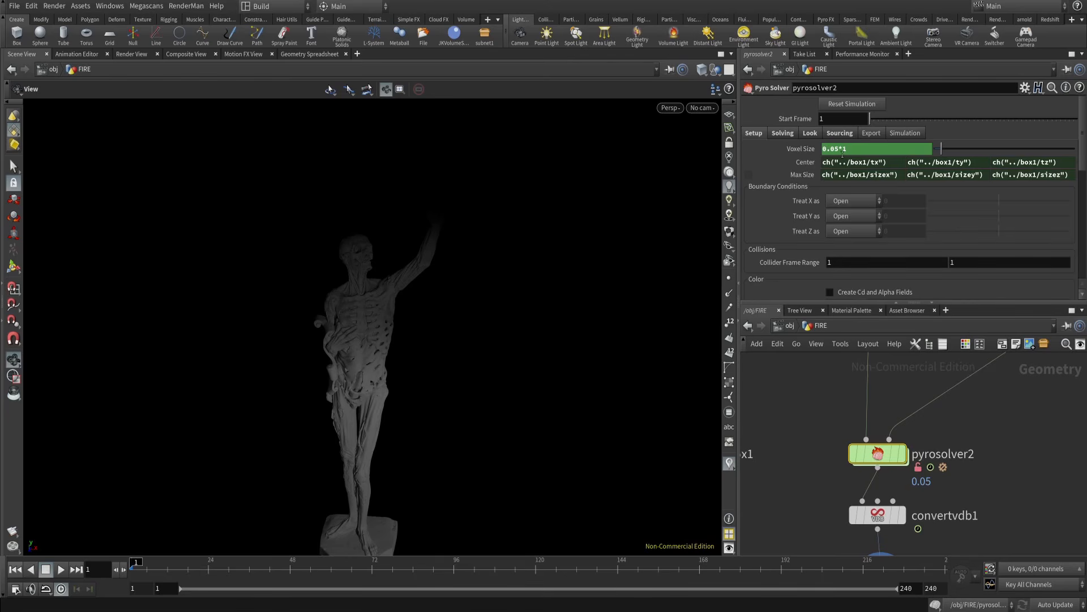
{"action": "middle_click_drag", "start_coordinate": [956, 477], "coordinate": [907, 457]}
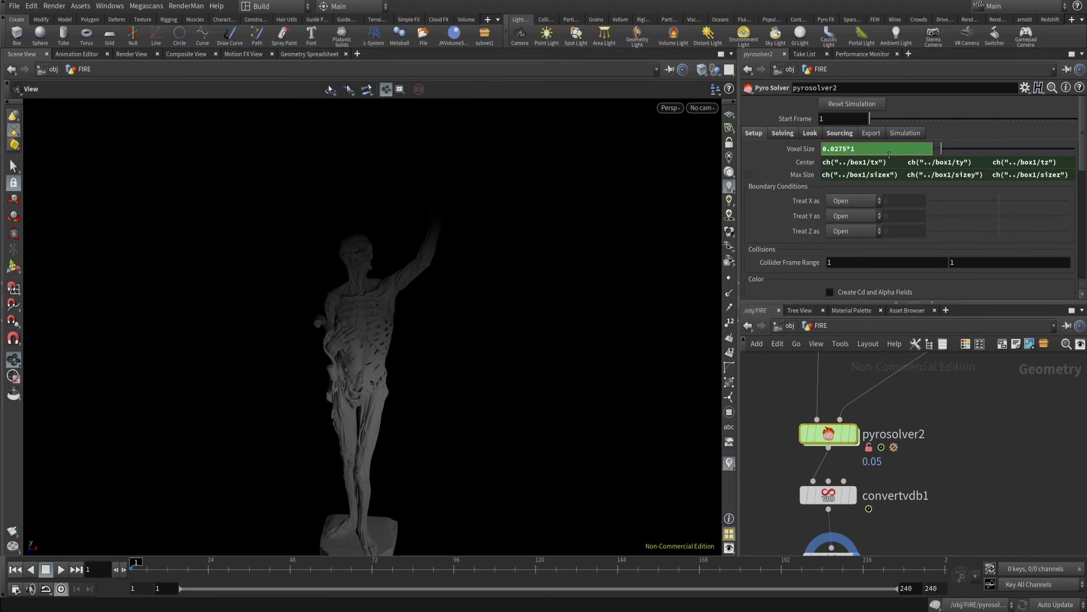
- Add a File Cache node and insert it between vdbvectormerge1 and vdbresample1
{"action": "scroll", "coordinate": [874, 422], "scroll_direction": "down", "scroll_amount": 3}
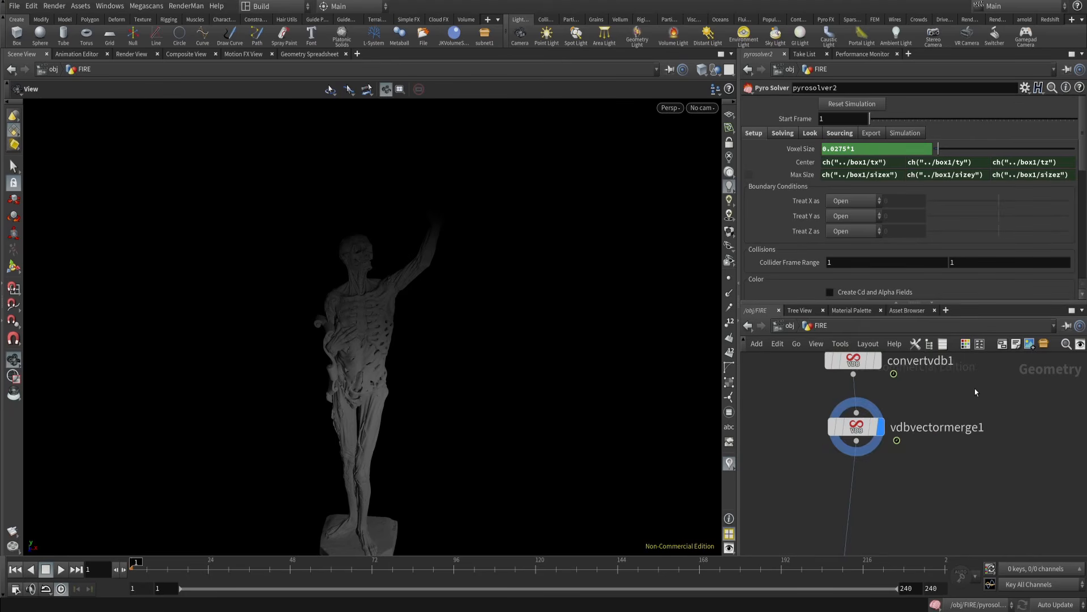
{"action": "scroll", "coordinate": [974, 388], "scroll_direction": "down", "scroll_amount": 3}
{"action": "key", "text": "Tab"}
{"action": "type", "text": "file cache"}
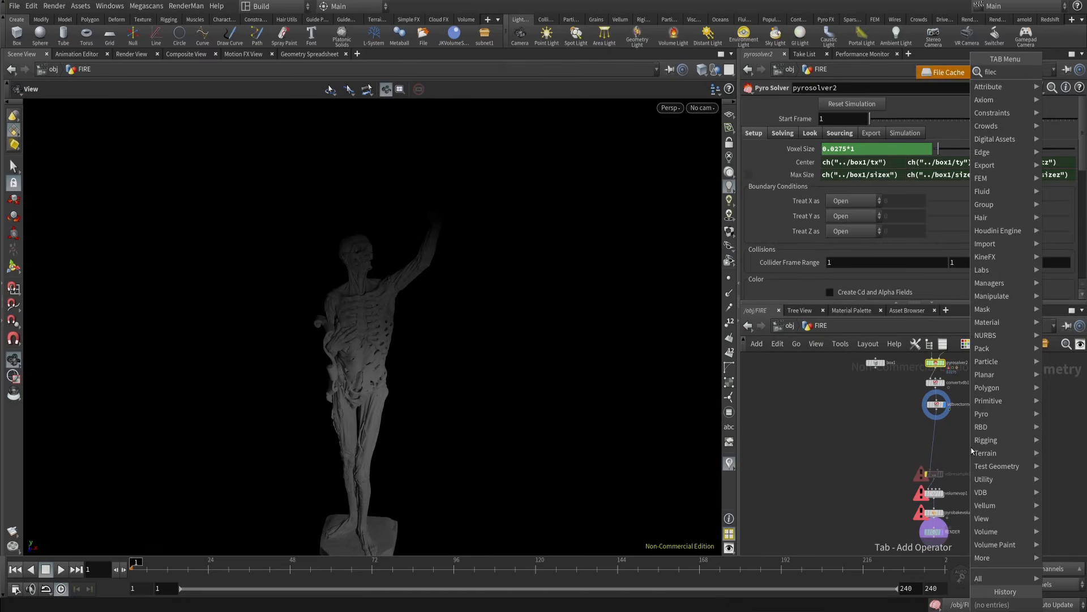
{"action": "key", "text": "Return"}
{"action": "left_click", "coordinate": [972, 450]}
{"action": "left_click_drag", "start_coordinate": [963, 452], "coordinate": [862, 426]}
{"action": "right_click_drag", "start_coordinate": [969, 393], "coordinate": [959, 432]}
{"action": "middle_click_drag", "start_coordinate": [979, 391], "coordinate": [978, 441]}
{"action": "right_click_drag", "start_coordinate": [979, 434], "coordinate": [909, 416]}
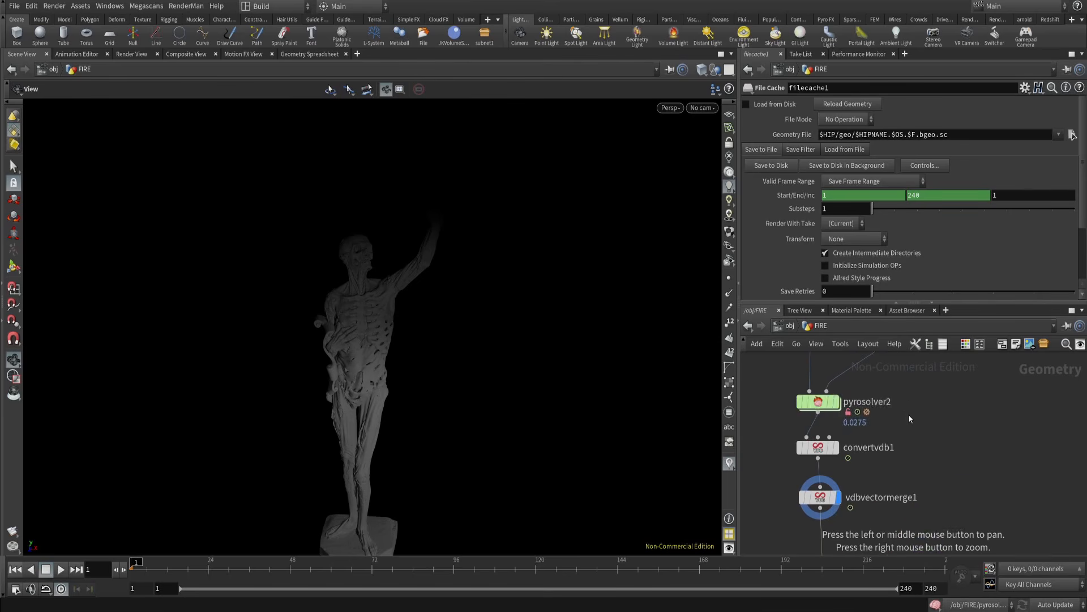
- Select filecache1 and move it slightly further below vdbvectormerge1
{"action": "left_click", "coordinate": [830, 399]}
{"action": "middle_click_drag", "start_coordinate": [890, 418], "coordinate": [929, 374]}
{"action": "middle_click_drag", "start_coordinate": [935, 484], "coordinate": [939, 426]}
{"action": "left_click", "coordinate": [865, 472]}
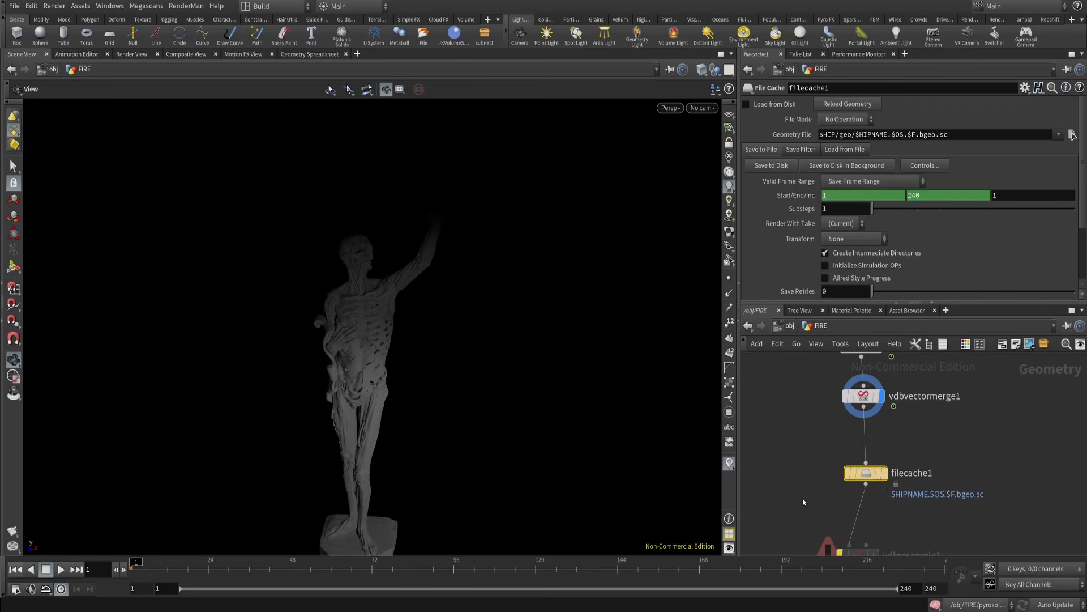
{"action": "left_click_drag", "start_coordinate": [873, 474], "coordinate": [871, 491]}
{"action": "middle_click_drag", "start_coordinate": [915, 447], "coordinate": [926, 469]}
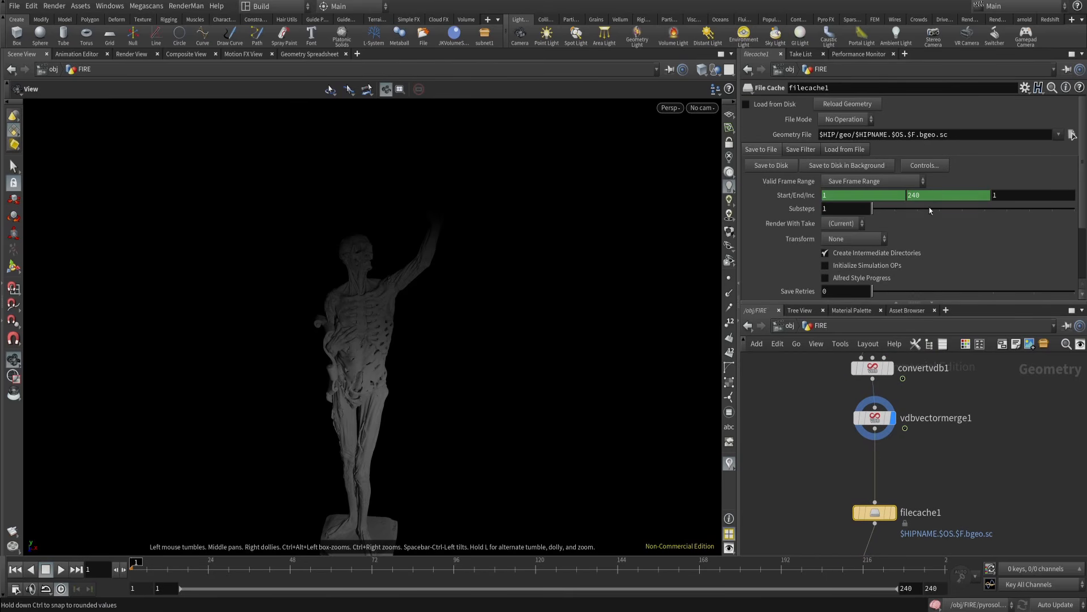
- Set filecache1's file mode to Write Files and the timeline playback mode to Play Once
{"action": "middle_click_drag", "start_coordinate": [960, 450], "coordinate": [964, 430]}
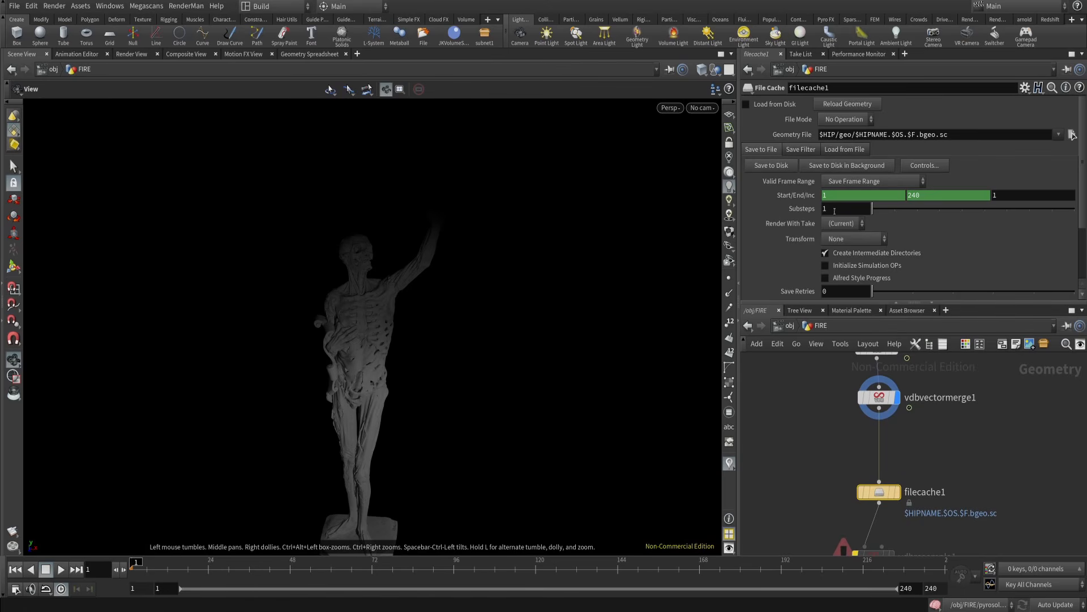
{"action": "middle_click_drag", "start_coordinate": [829, 429], "coordinate": [826, 420]}
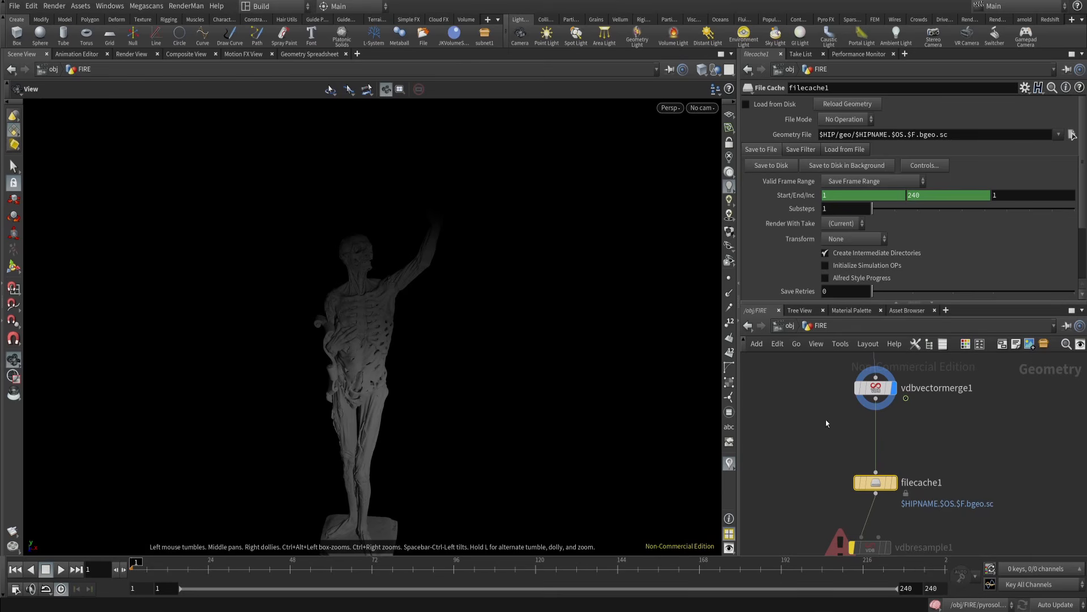
{"action": "left_click", "coordinate": [847, 120]}
{"action": "left_click", "coordinate": [848, 160]}
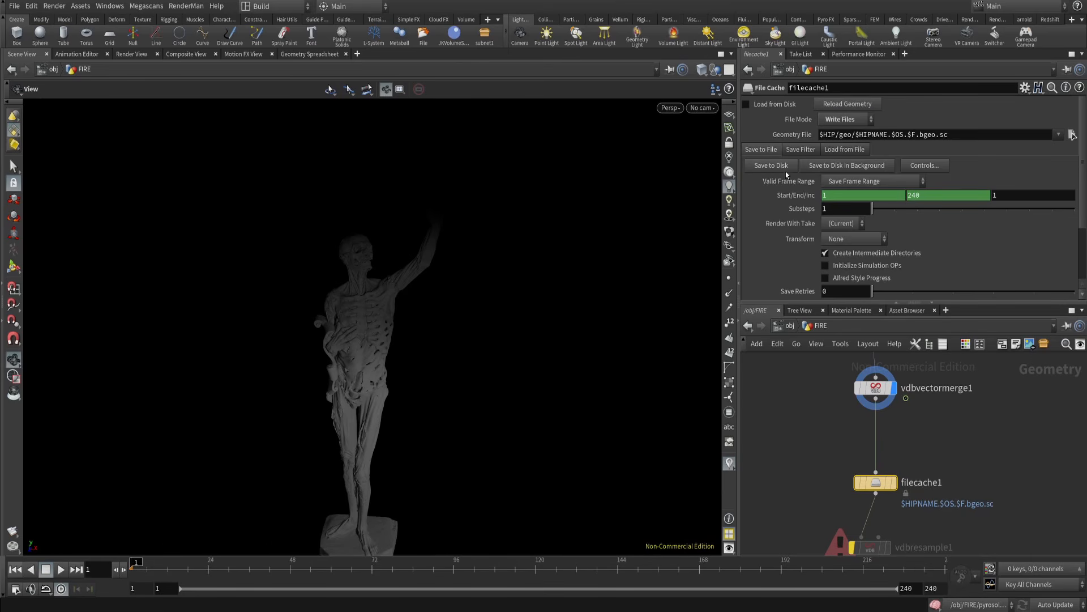
{"action": "left_click", "coordinate": [46, 588]}
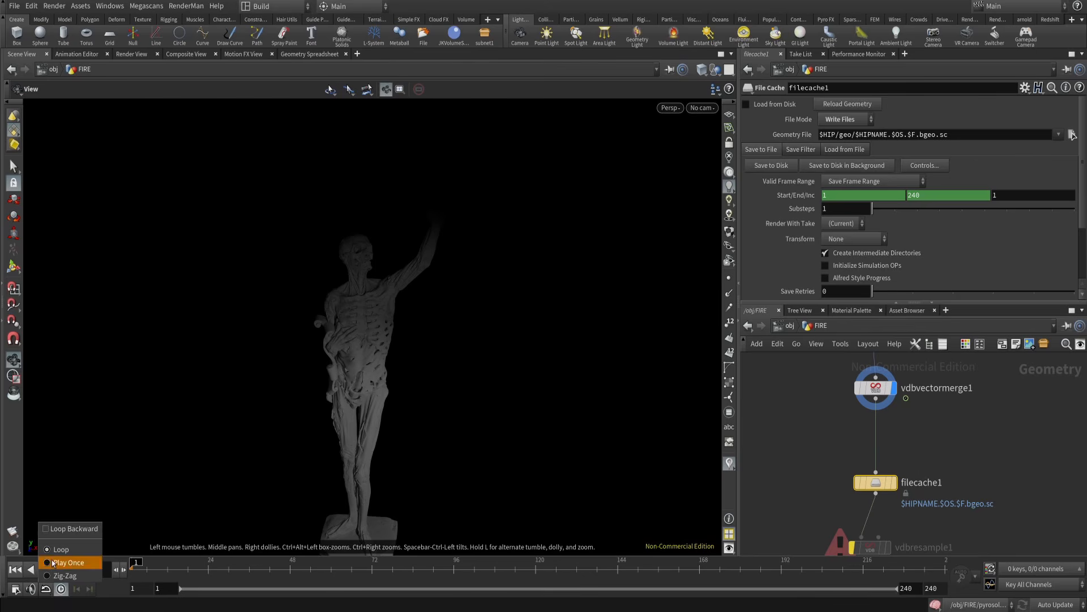
{"action": "left_click", "coordinate": [56, 568]}
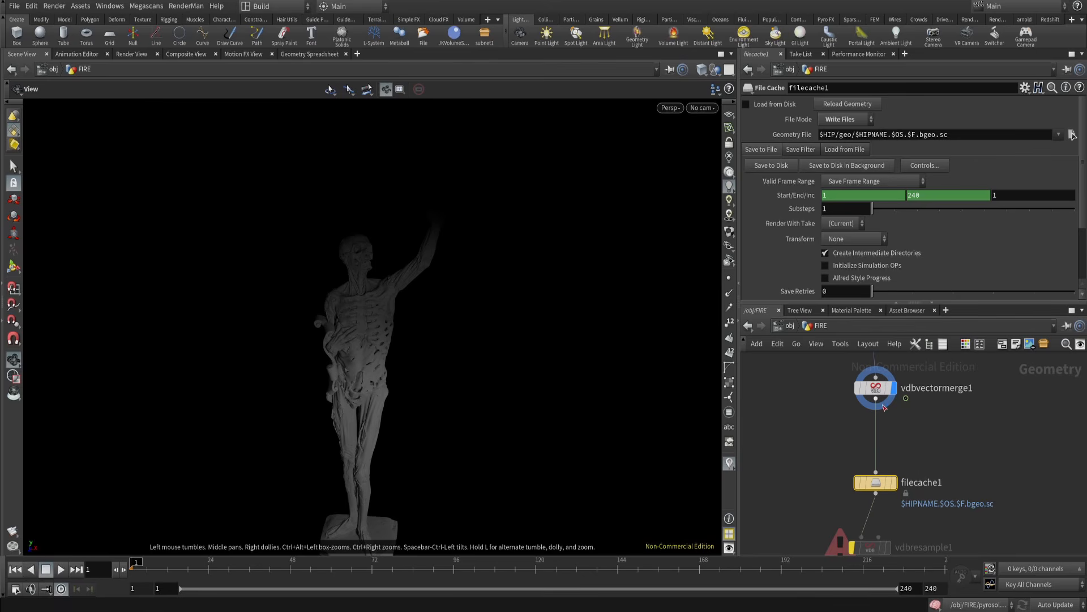
- Move convertvdb1 and vdbvectormerge1 closer to filecache1 and align filecache1 directly beneath them
{"action": "left_click_drag", "start_coordinate": [932, 432], "coordinate": [867, 396]}
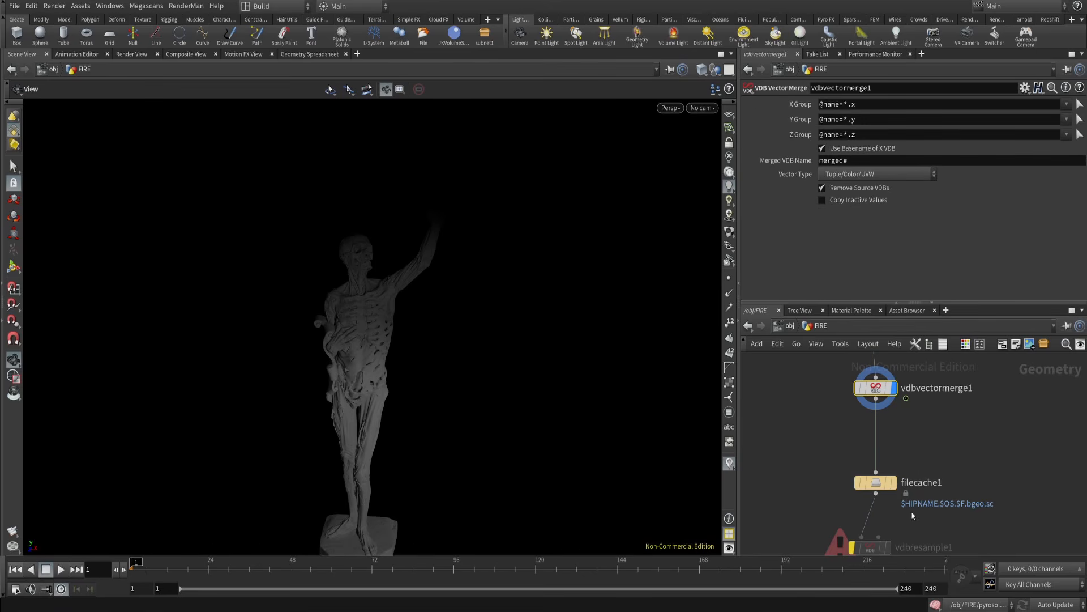
{"action": "left_click_drag", "start_coordinate": [815, 470], "coordinate": [952, 517]}
{"action": "middle_click_drag", "start_coordinate": [928, 430], "coordinate": [930, 478]}
{"action": "right_click_drag", "start_coordinate": [930, 478], "coordinate": [933, 452]}
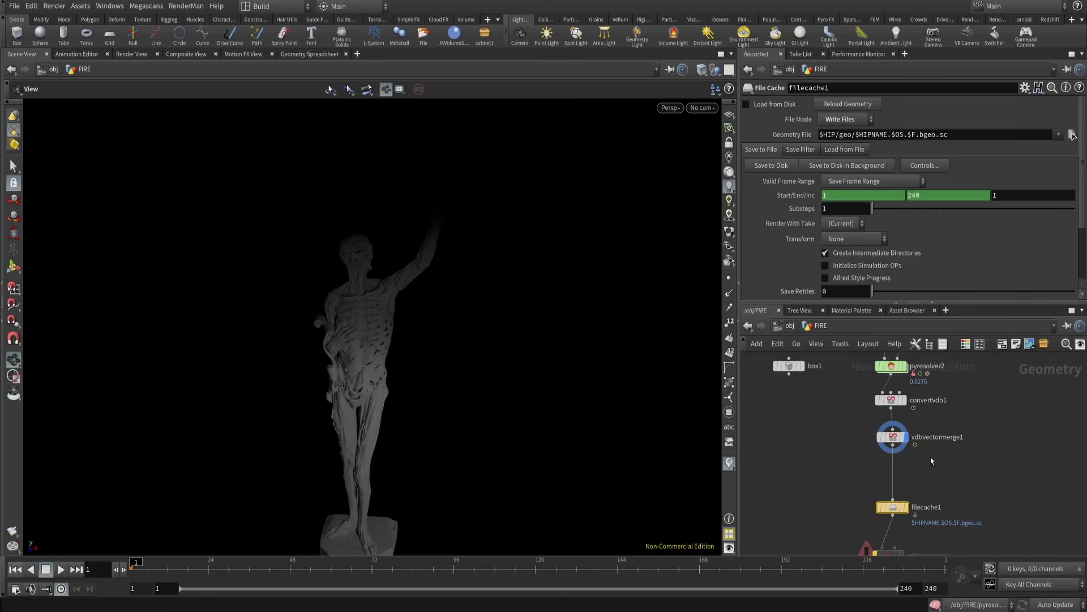
{"action": "left_click_drag", "start_coordinate": [856, 392], "coordinate": [912, 450]}
{"action": "left_click_drag", "start_coordinate": [895, 401], "coordinate": [895, 427]}
{"action": "middle_click_drag", "start_coordinate": [933, 486], "coordinate": [926, 452]}
{"action": "scroll", "coordinate": [935, 443], "scroll_direction": "up", "scroll_amount": 2}
{"action": "left_click", "coordinate": [888, 482]}
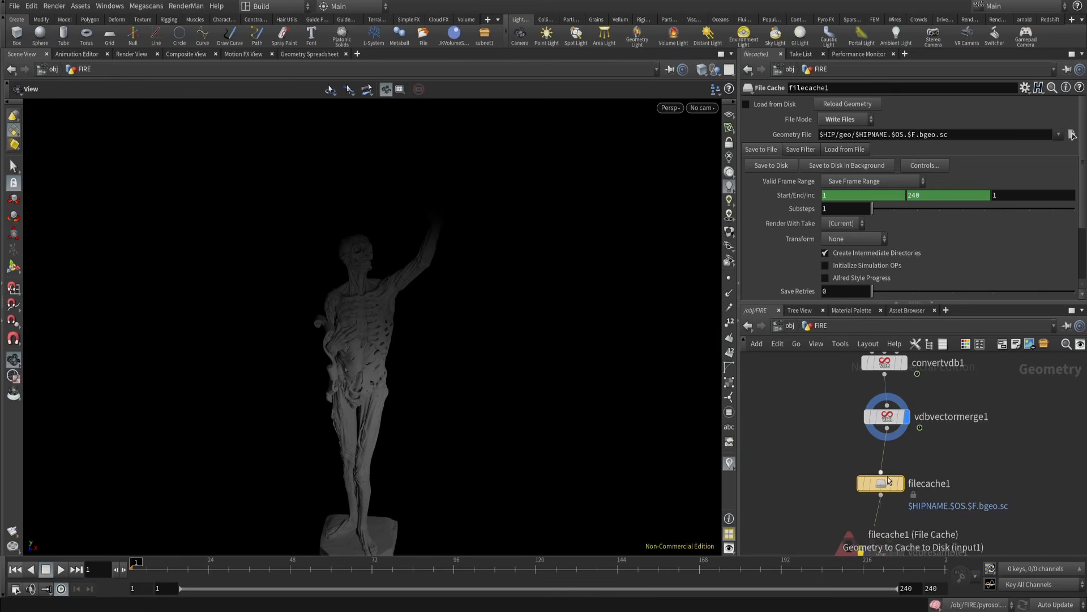
{"action": "left_click_drag", "start_coordinate": [888, 480], "coordinate": [895, 480]}
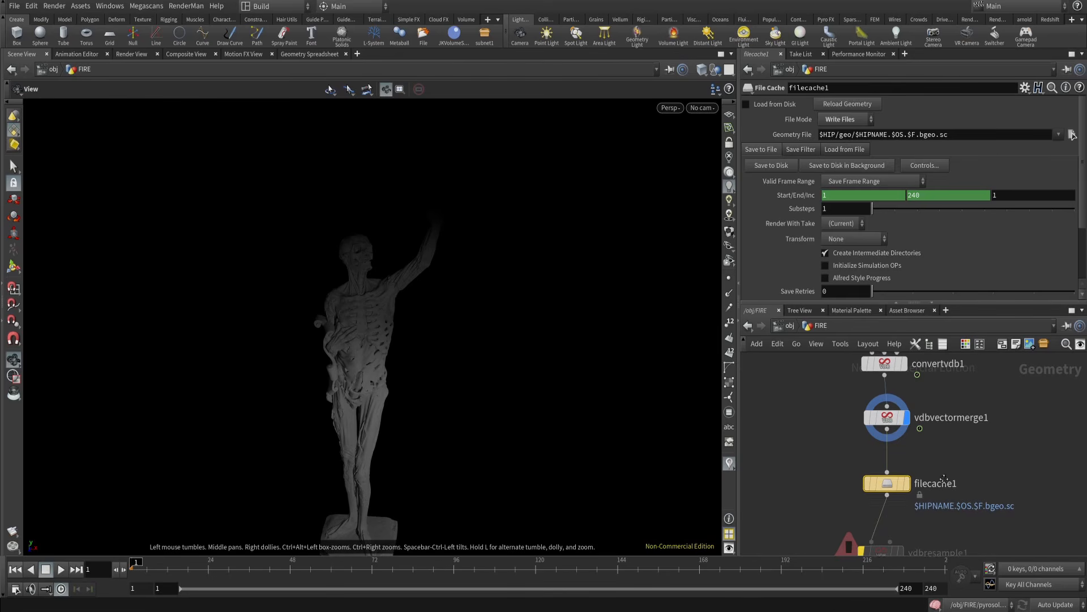
- Open pyrosolver2's internal network and examine the nodes around its output
{"action": "middle_click_drag", "start_coordinate": [944, 479], "coordinate": [941, 546]}
{"action": "scroll", "coordinate": [949, 461], "scroll_direction": "down", "scroll_amount": 2}
{"action": "middle_click_drag", "start_coordinate": [949, 423], "coordinate": [943, 470]}
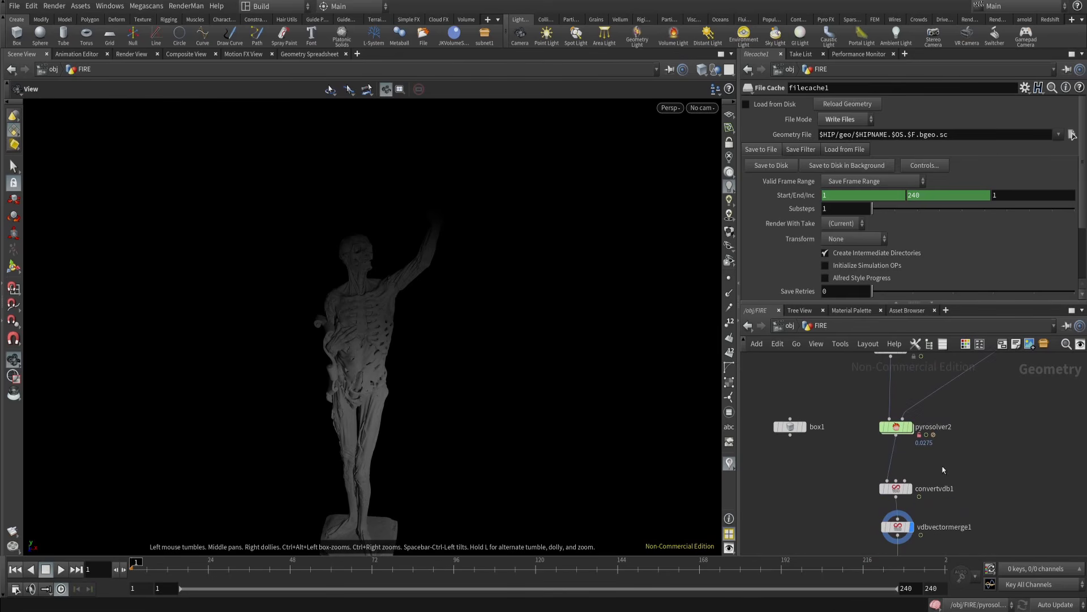
{"action": "double_click", "coordinate": [898, 426]}
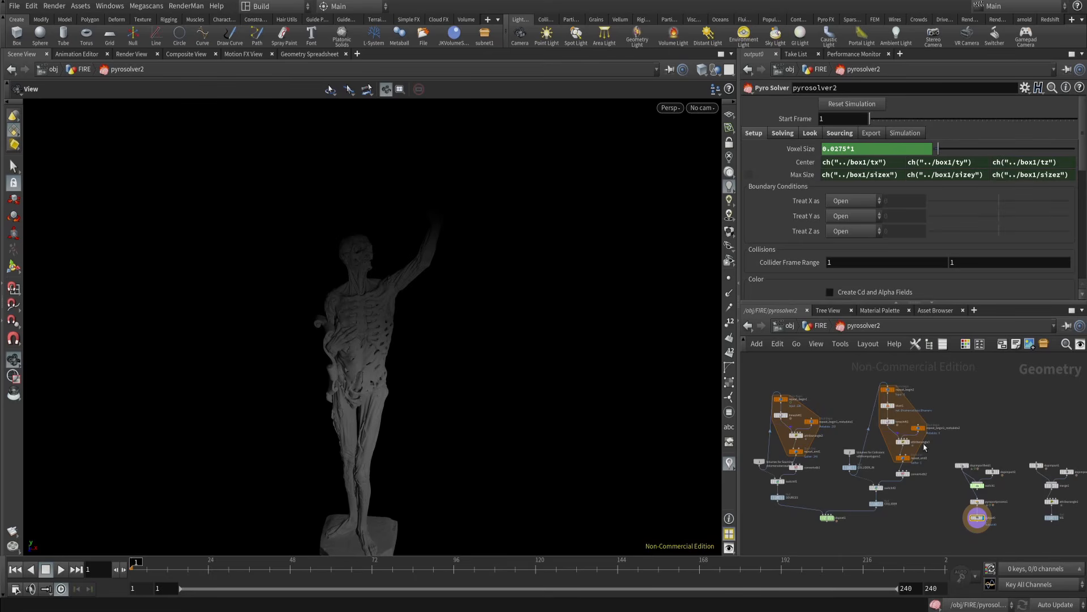
{"action": "scroll", "coordinate": [965, 527], "scroll_direction": "up", "scroll_amount": 2}
{"action": "middle_click_drag", "start_coordinate": [965, 527], "coordinate": [957, 502]}
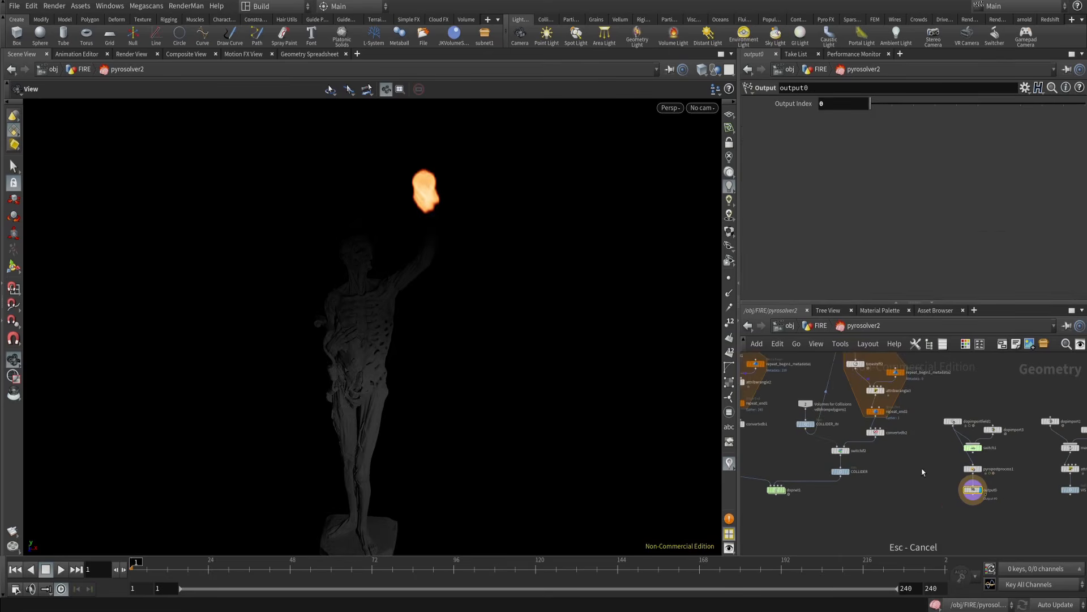
- Leave pyrosolver2's internal network and return to the FIRE geometry network
{"action": "key", "text": "u"}
{"action": "key", "text": "Tab"}
{"action": "type", "text": "v"}
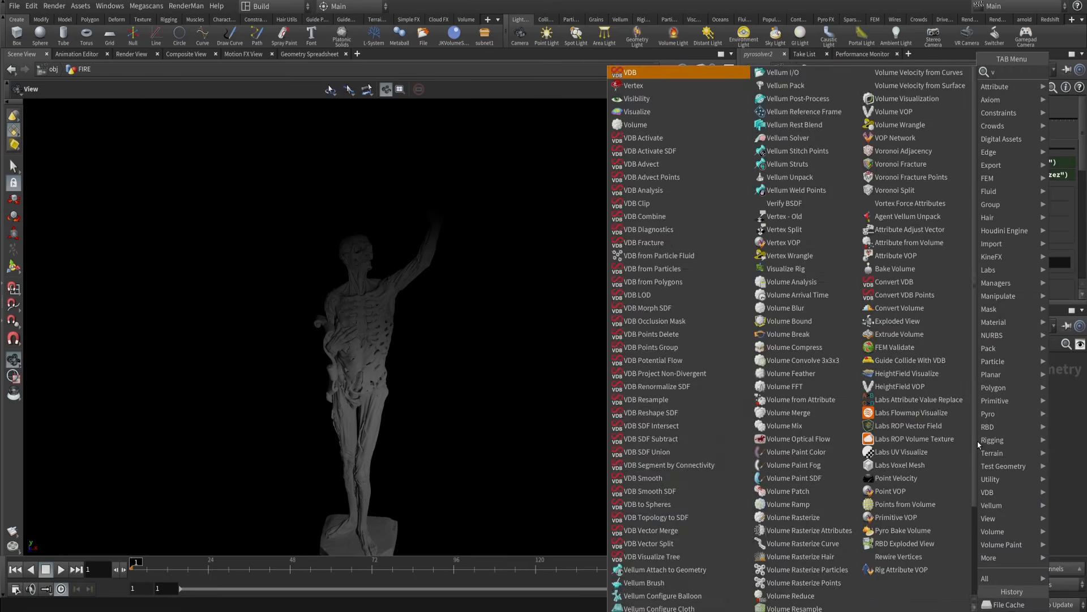
{"action": "type", "text": "olume"}
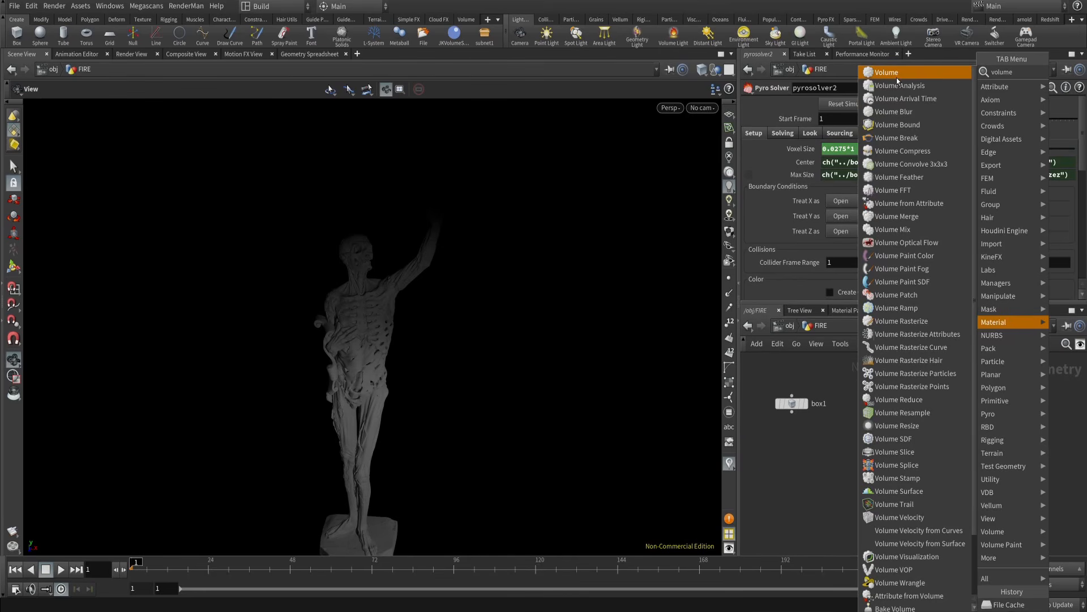
{"action": "type", "text": " co"}
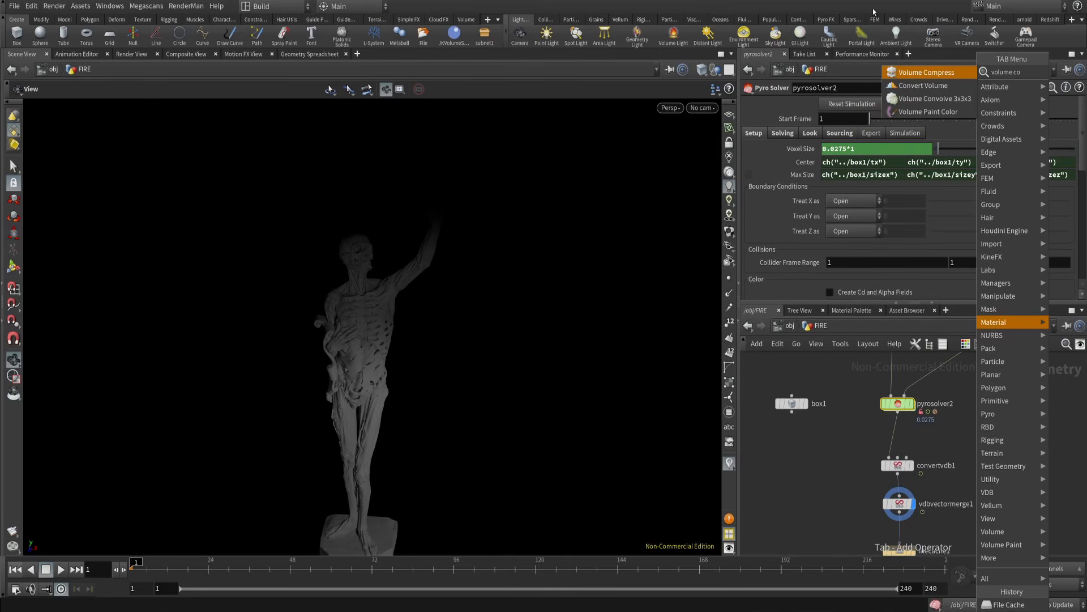
{"action": "key", "text": "Down"}
{"action": "key", "text": "Down"}
{"action": "key", "text": "Return"}
{"action": "left_click", "coordinate": [974, 447]}
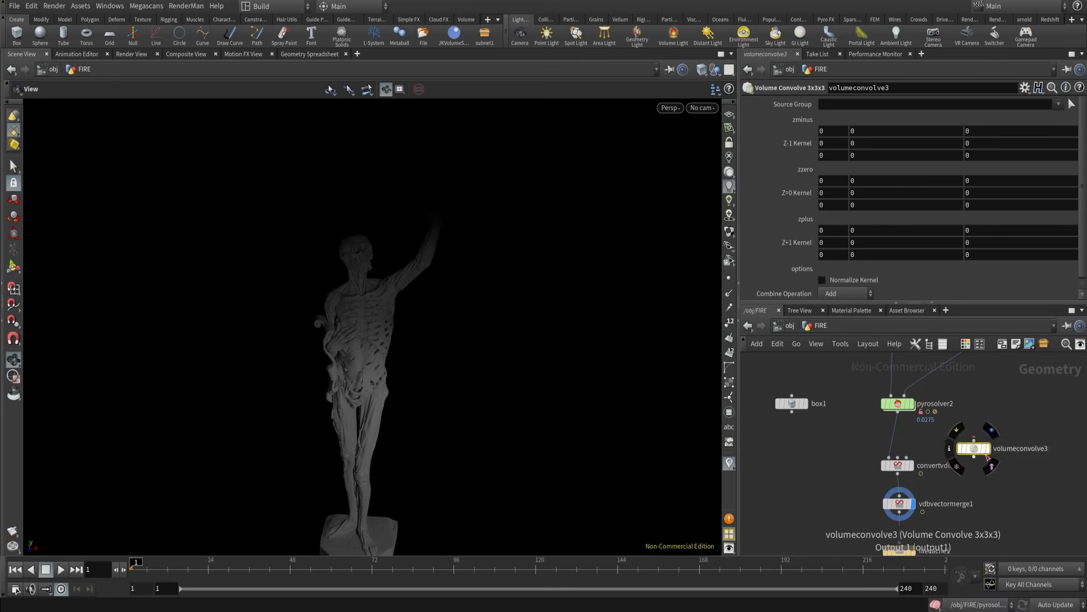
{"action": "key", "text": "ctrl+z"}
- Insert a Volume Compress node between pyrosolver2 and convertvdb1, with Update Compression Settings and Use 16bit Float enabled
{"action": "key", "text": "Tab"}
{"action": "type", "text": "volume c"}
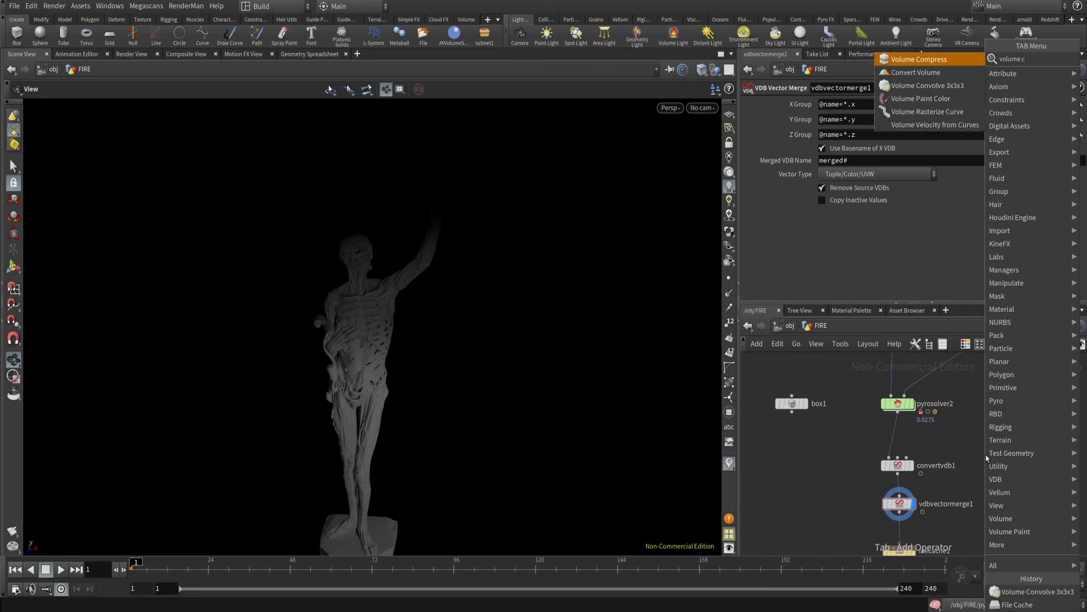
{"action": "type", "text": "om,"}
{"action": "key", "text": "Return"}
{"action": "left_click", "coordinate": [986, 455]}
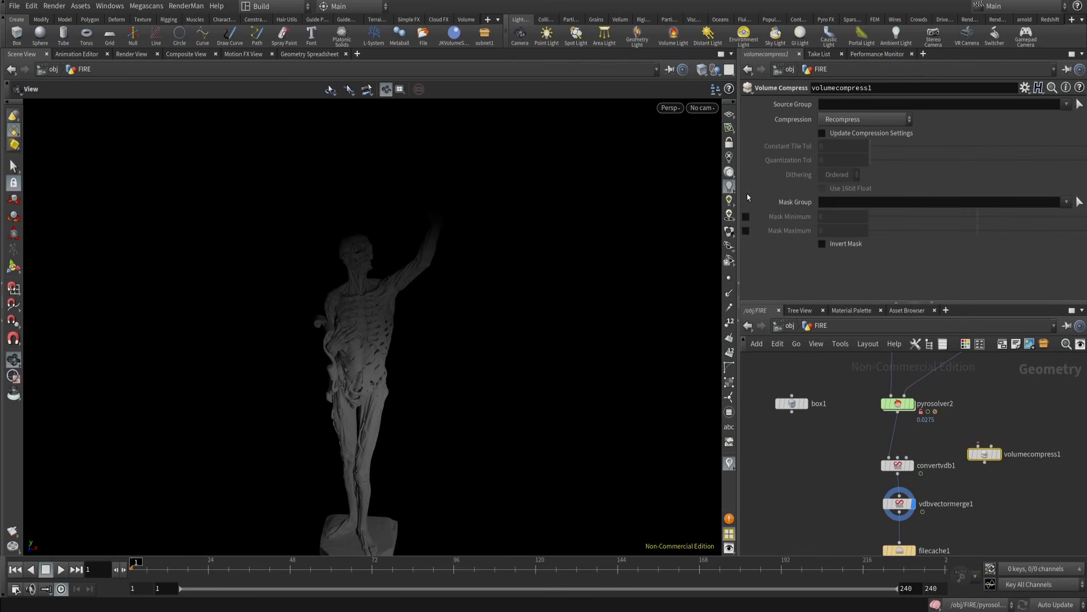
{"action": "left_click", "coordinate": [822, 133]}
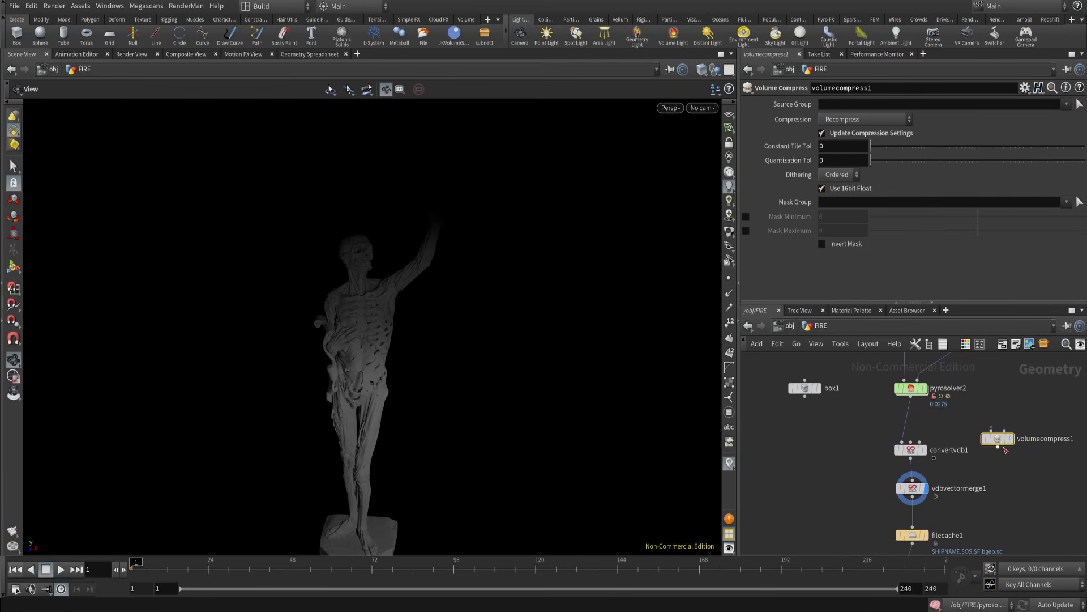
{"action": "left_click_drag", "start_coordinate": [997, 439], "coordinate": [911, 429]}
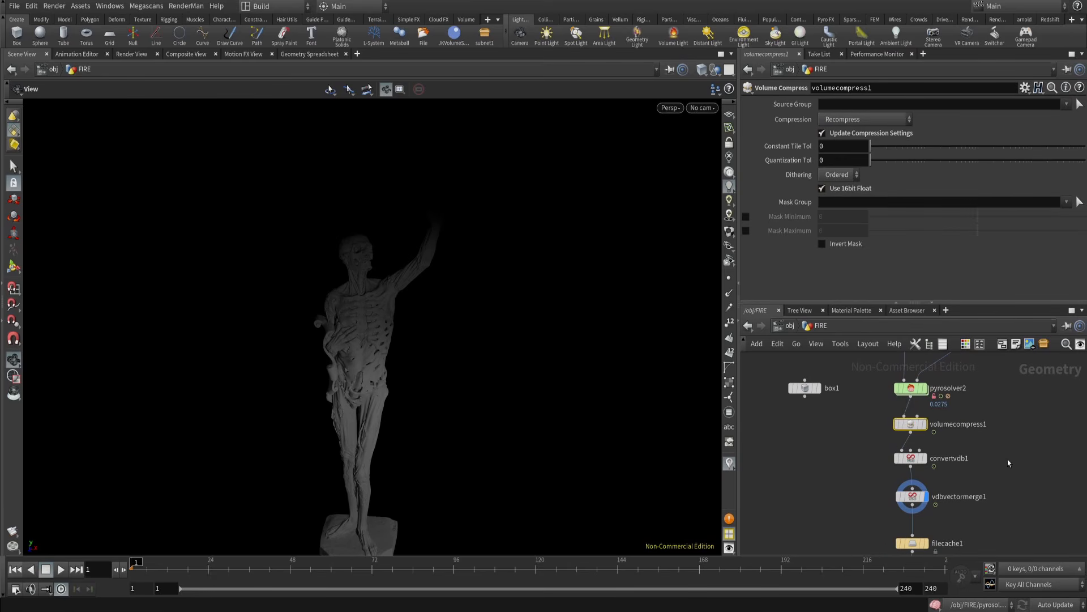
- Inspect volumecompress1's node information for its volumes, voxel size and memory
{"action": "middle_click", "coordinate": [896, 430]}
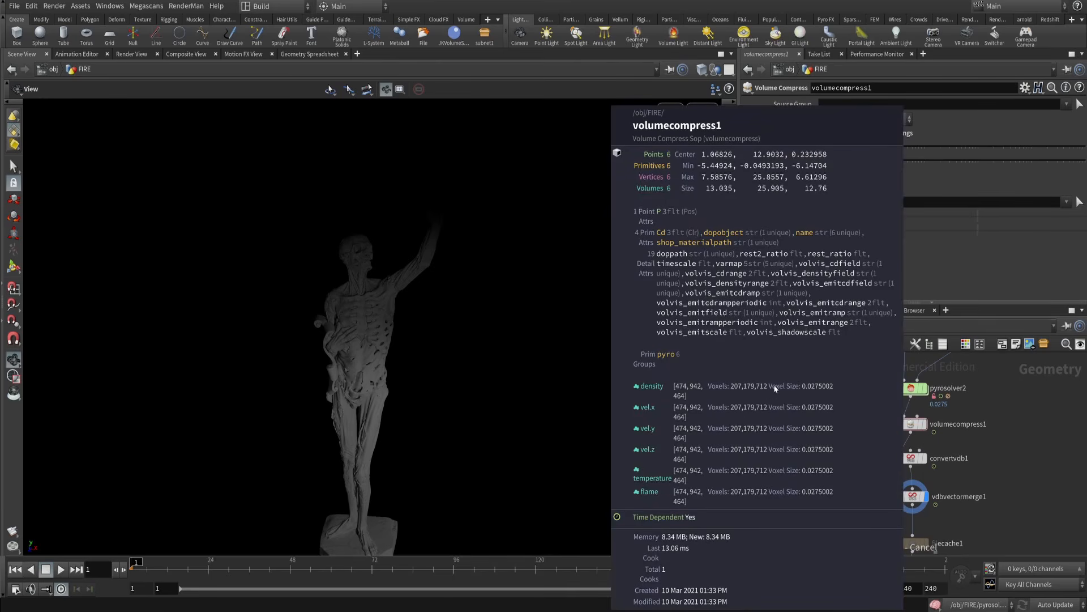
{"action": "mouse_move", "coordinate": [988, 460]}
{"action": "middle_mouse_down"}
{"action": "mouse_move", "coordinate": [969, 462]}
{"action": "mouse_move", "coordinate": [993, 437]}
{"action": "mouse_move", "coordinate": [981, 458]}
{"action": "middle_mouse_up"}
{"action": "middle_click", "coordinate": [891, 421]}
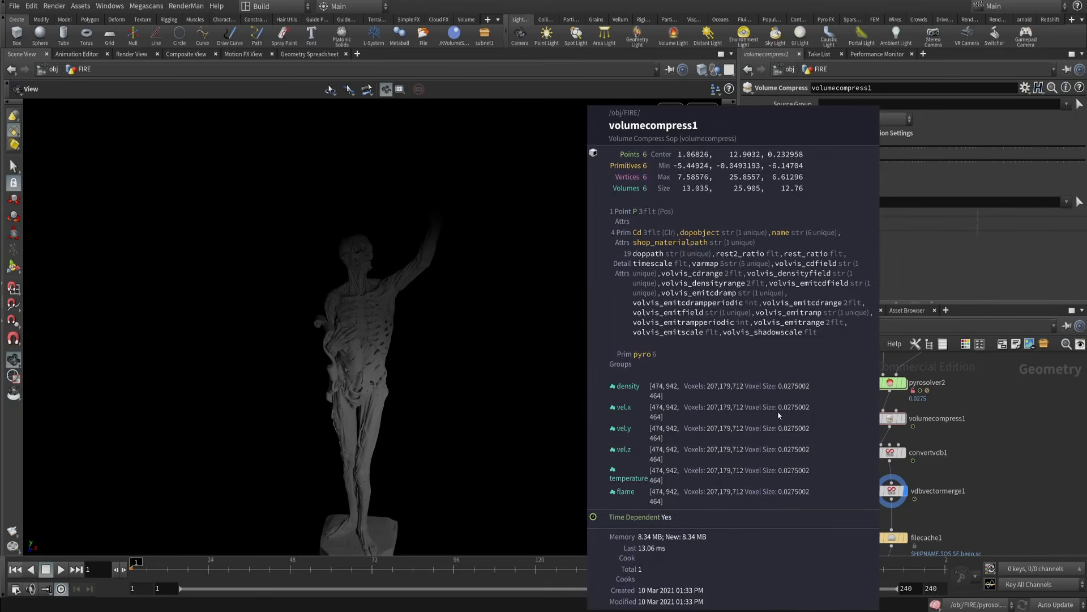
- Add a Volume Resample node and insert it between volumecompress1 and convertvdb1, making room by shifting the lower nodes down
{"action": "key", "text": "Tab"}
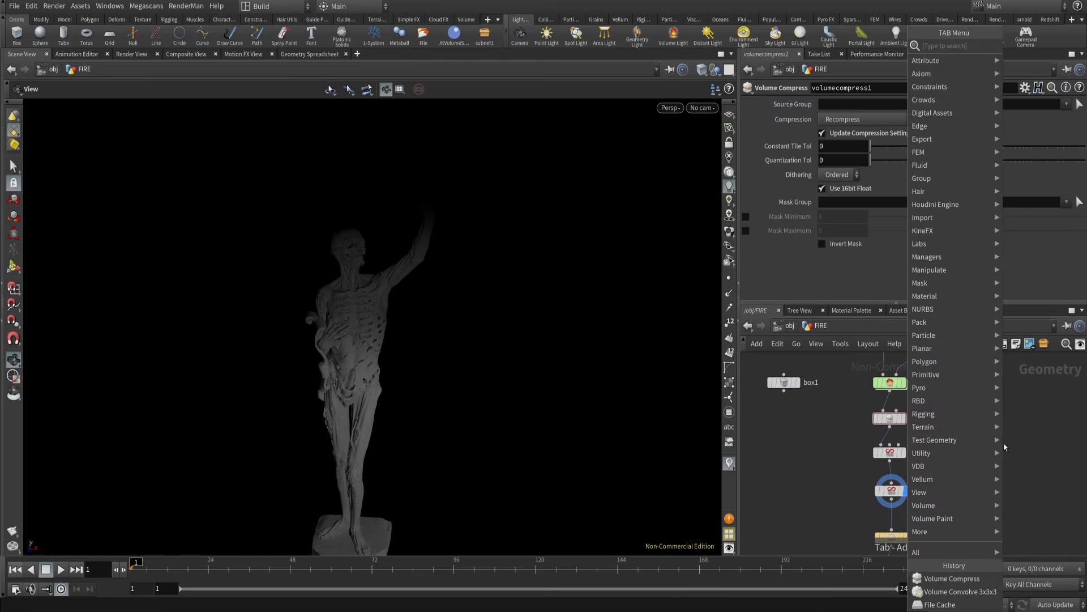
{"action": "type", "text": "volume"}
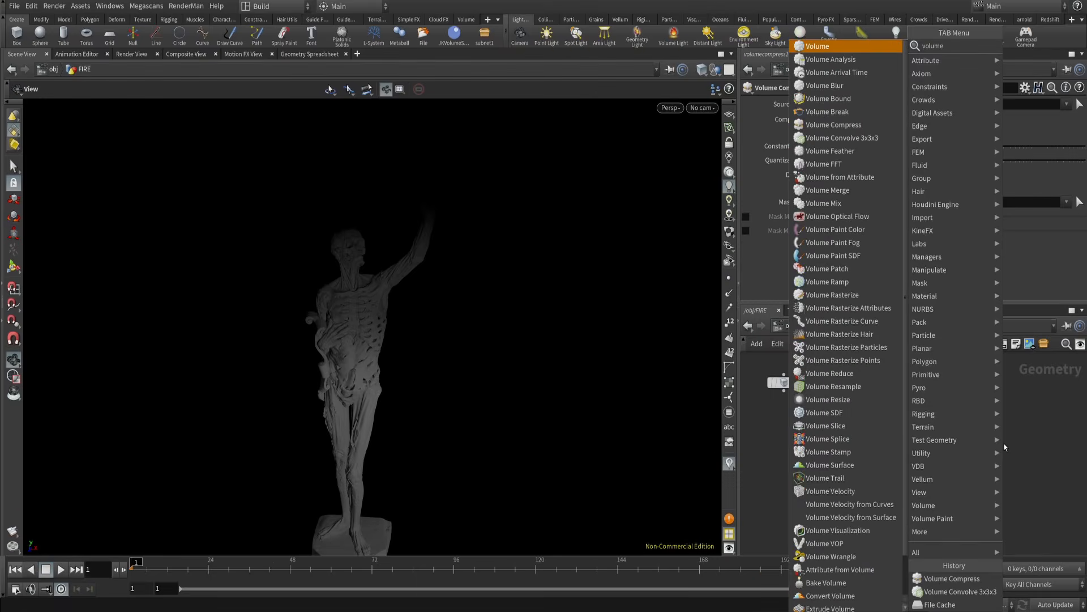
{"action": "type", "text": " resa"}
{"action": "key", "text": "Return"}
{"action": "left_click", "coordinate": [1005, 446]}
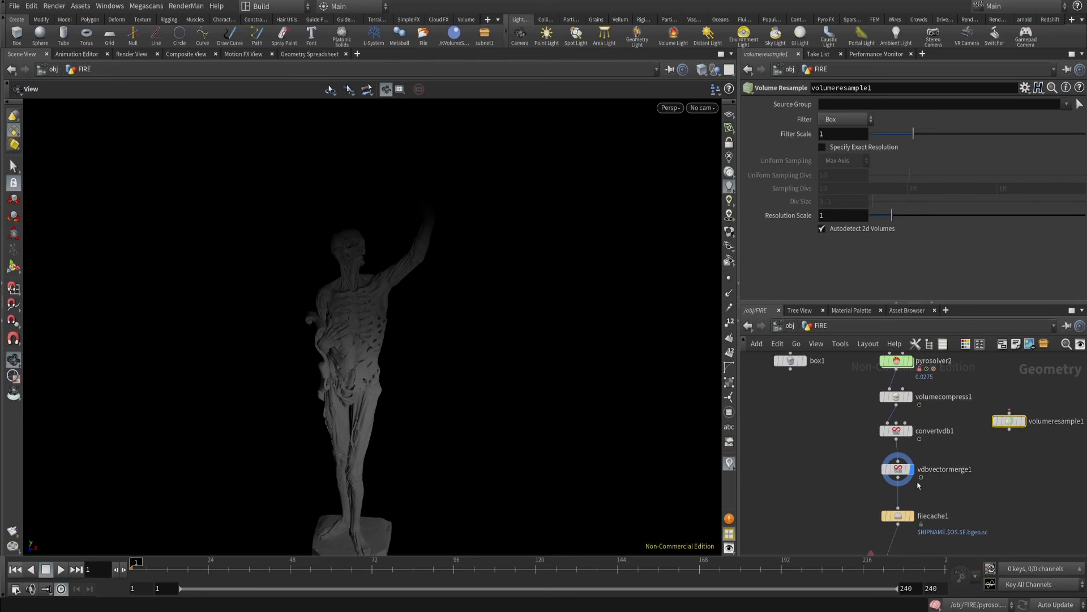
{"action": "left_click_drag", "start_coordinate": [852, 427], "coordinate": [944, 492]}
{"action": "left_click_drag", "start_coordinate": [899, 469], "coordinate": [899, 483]}
{"action": "left_click_drag", "start_coordinate": [1007, 423], "coordinate": [890, 426]}
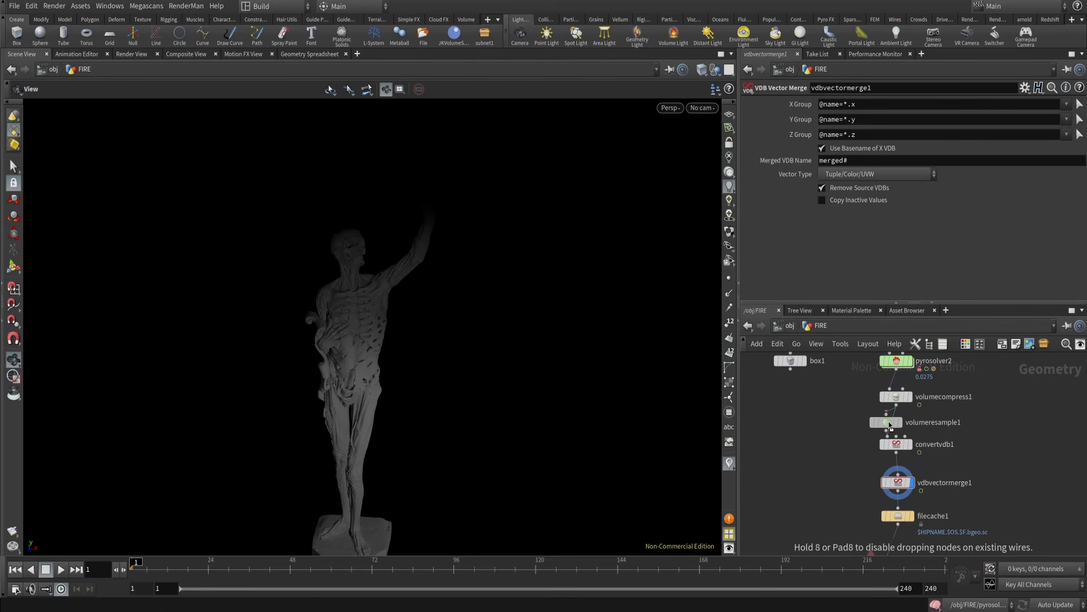
{"action": "left_click_drag", "start_coordinate": [948, 447], "coordinate": [972, 452]}
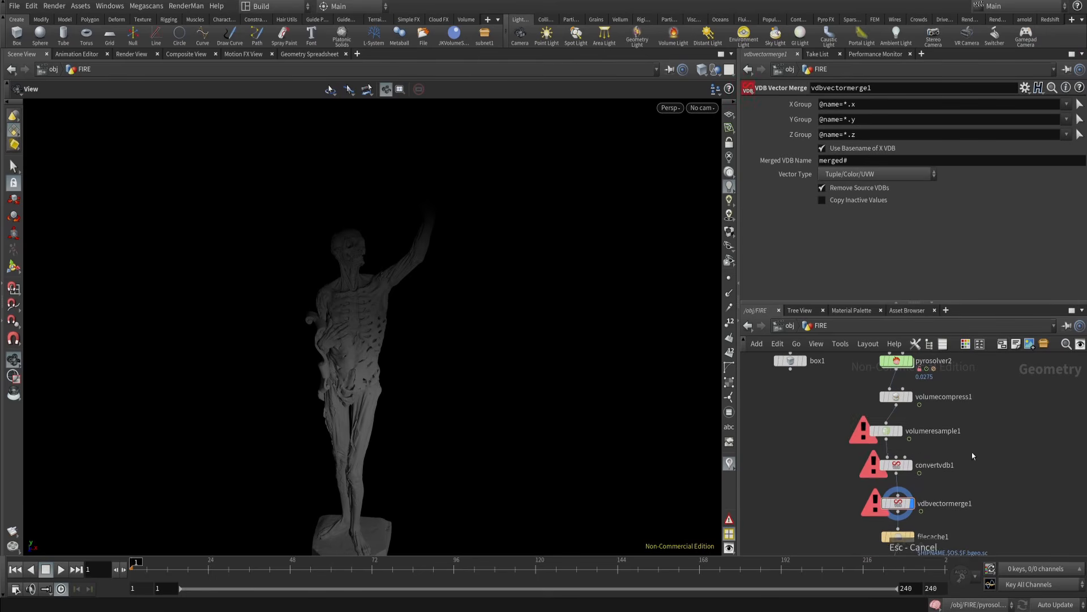
- Set volumeresample1's Resolution Scale to 0.5 and align the node beneath volumecompress1
{"action": "left_click", "coordinate": [916, 426]}
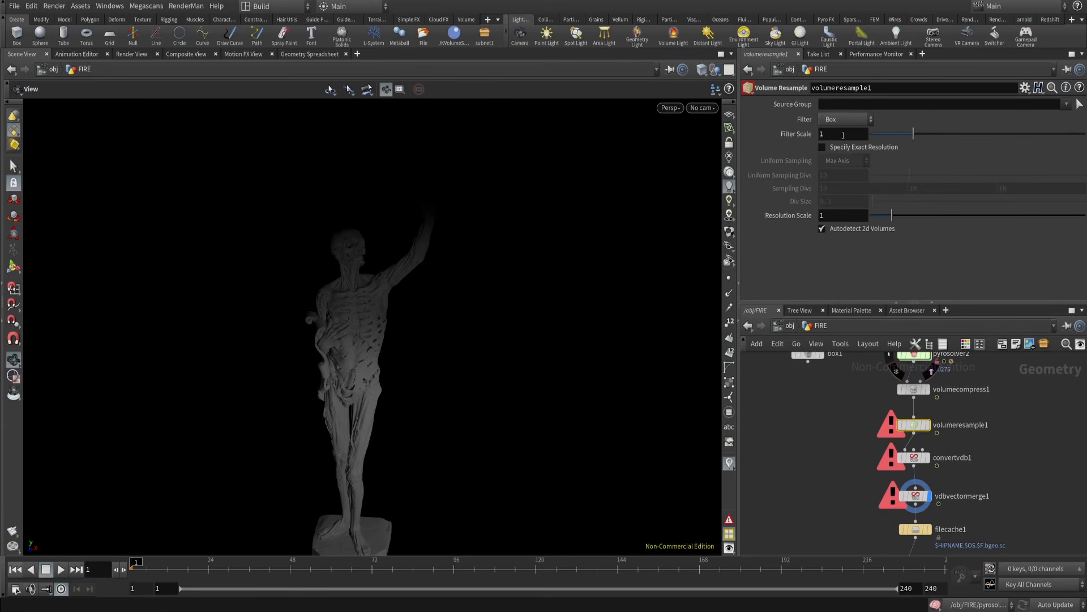
{"action": "left_click", "coordinate": [954, 414]}
{"action": "left_click_drag", "start_coordinate": [836, 217], "coordinate": [778, 228]}
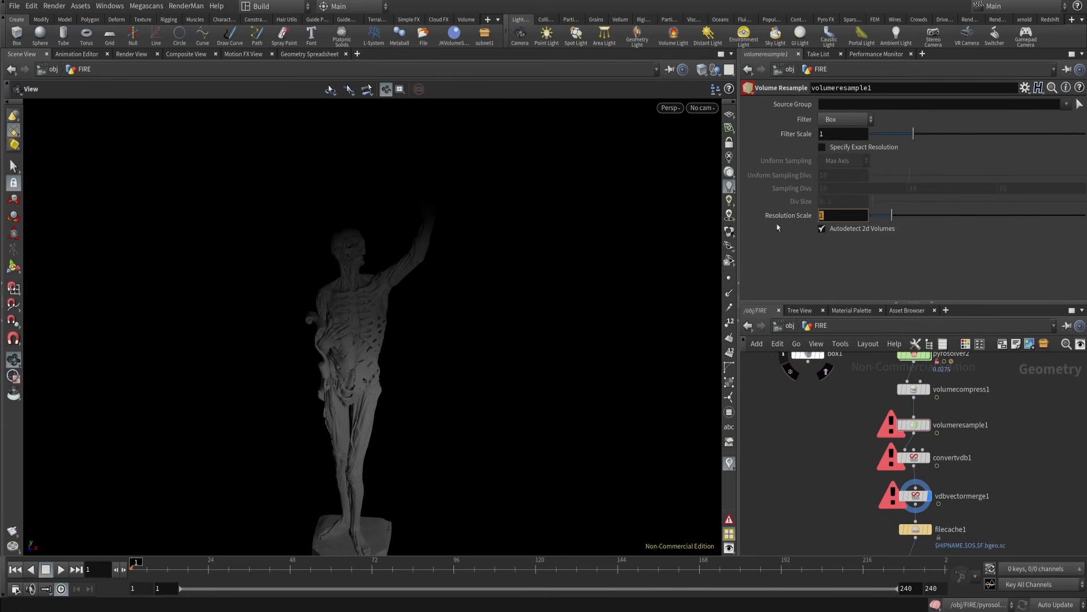
{"action": "type", "text": "0.5"}
{"action": "key", "text": "Return"}
{"action": "middle_click_drag", "start_coordinate": [836, 422], "coordinate": [765, 428]}
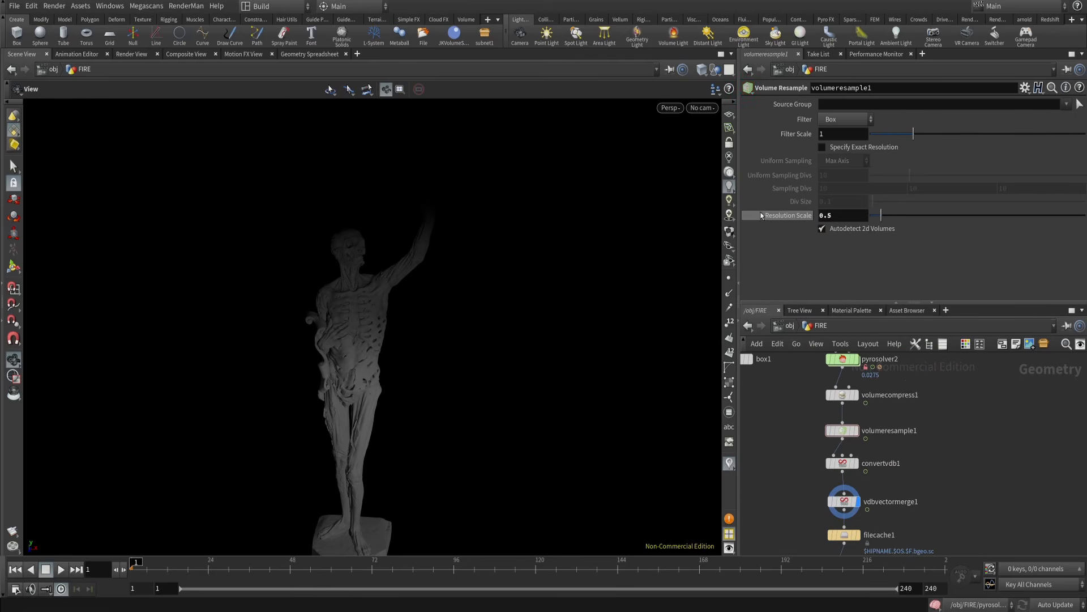
{"action": "middle_click_drag", "start_coordinate": [916, 457], "coordinate": [962, 434]}
- Select filecache1 and nudge its position slightly in the node chain
{"action": "left_click", "coordinate": [879, 474]}
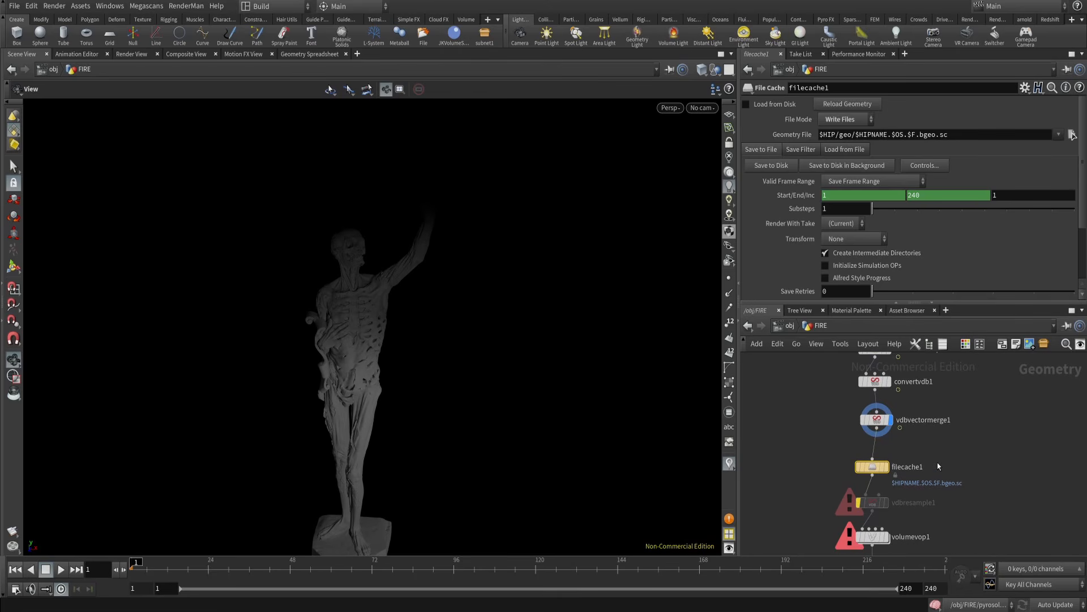
{"action": "middle_click_drag", "start_coordinate": [938, 465], "coordinate": [945, 442]}
{"action": "left_click_drag", "start_coordinate": [886, 446], "coordinate": [893, 442]}
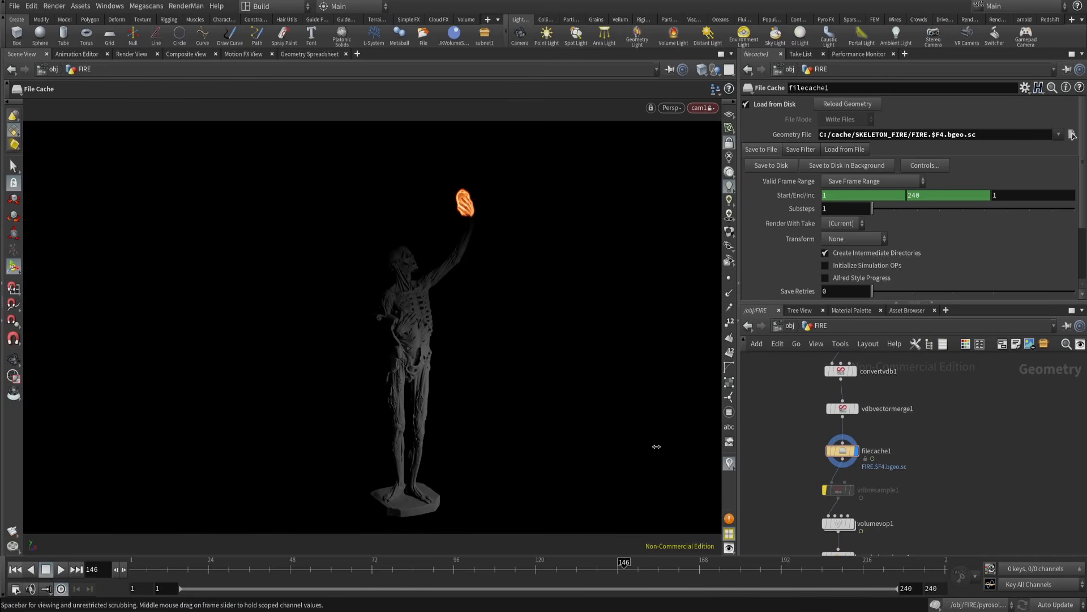
- Preview the cached fire at a late frame, return to the first frame, and select the nodes from vdbresample1 to RENDER
{"action": "left_click", "coordinate": [859, 567]}
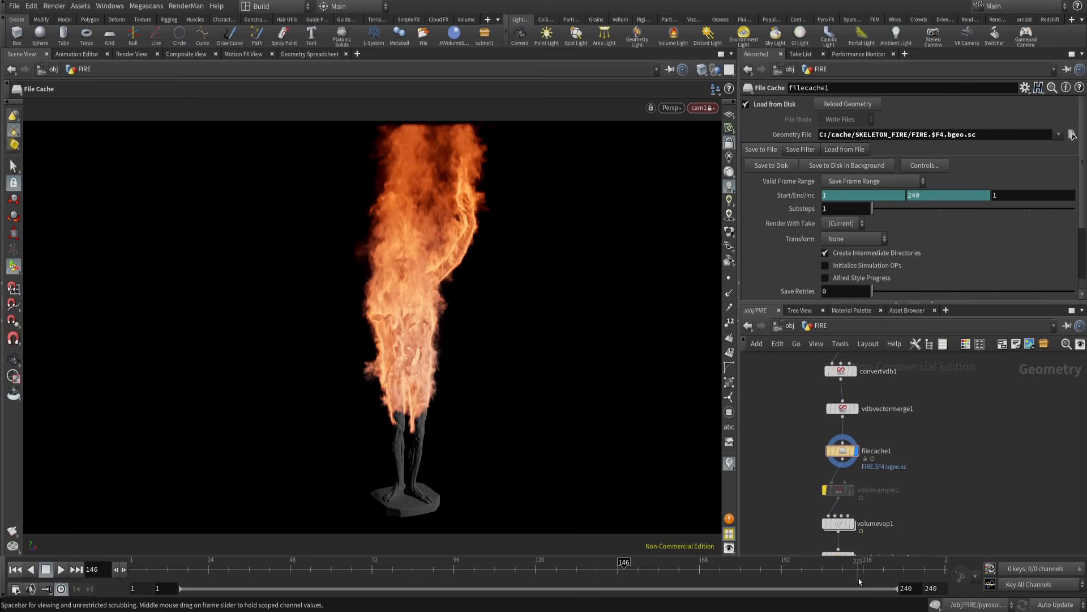
{"action": "left_click", "coordinate": [16, 570]}
{"action": "middle_click_drag", "start_coordinate": [922, 497], "coordinate": [902, 444]}
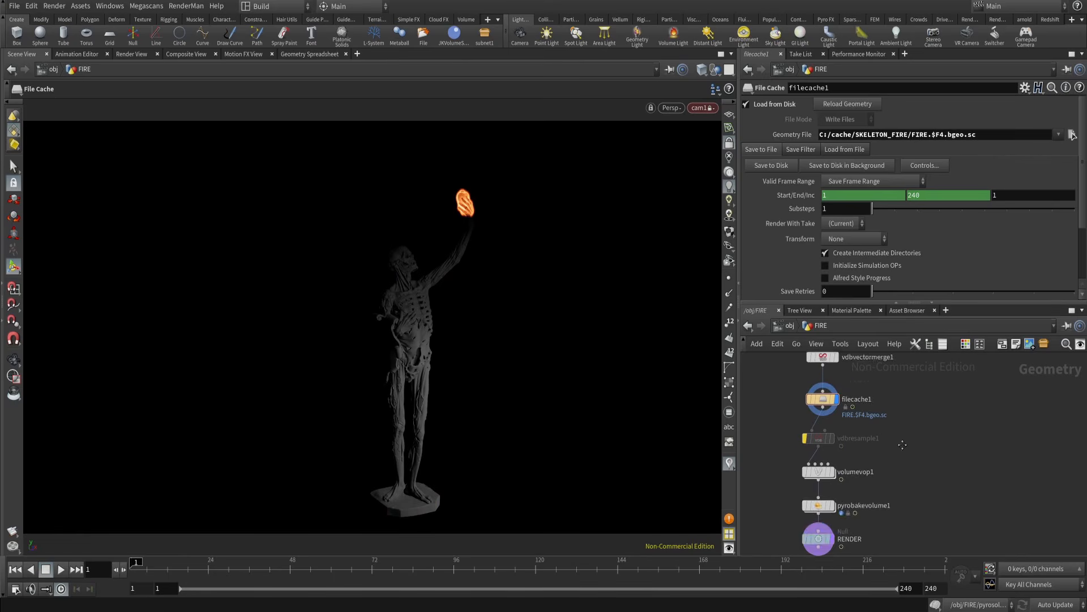
{"action": "scroll", "coordinate": [901, 442], "scroll_direction": "down", "scroll_amount": 3}
{"action": "left_click_drag", "start_coordinate": [830, 426], "coordinate": [872, 499]}
{"action": "scroll", "coordinate": [871, 464], "scroll_direction": "up", "scroll_amount": 3}
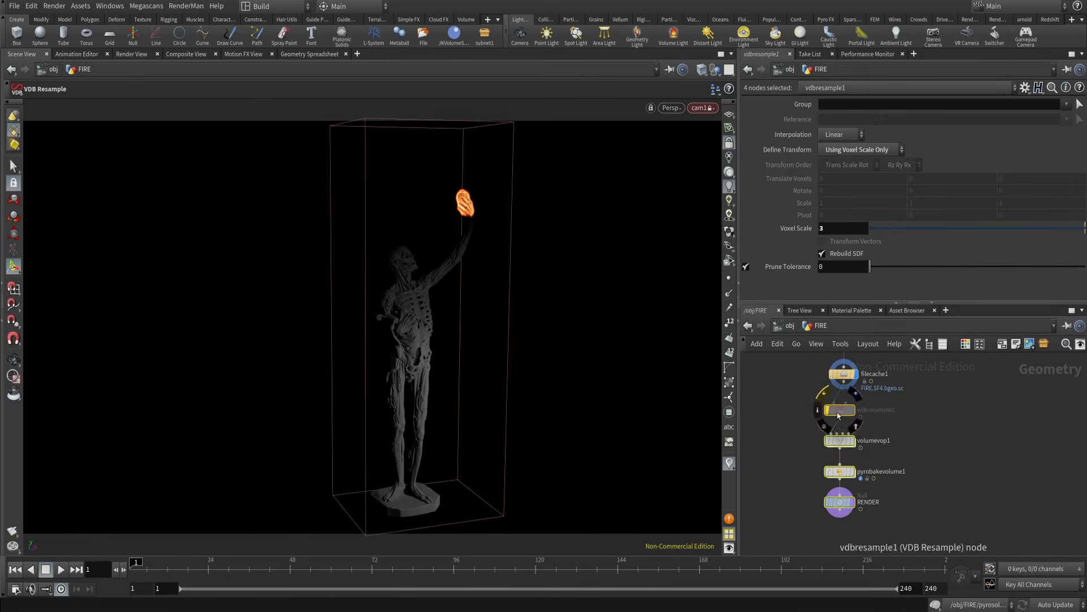
- Go up to the object level and delete spotlight2
{"action": "key", "text": "u"}
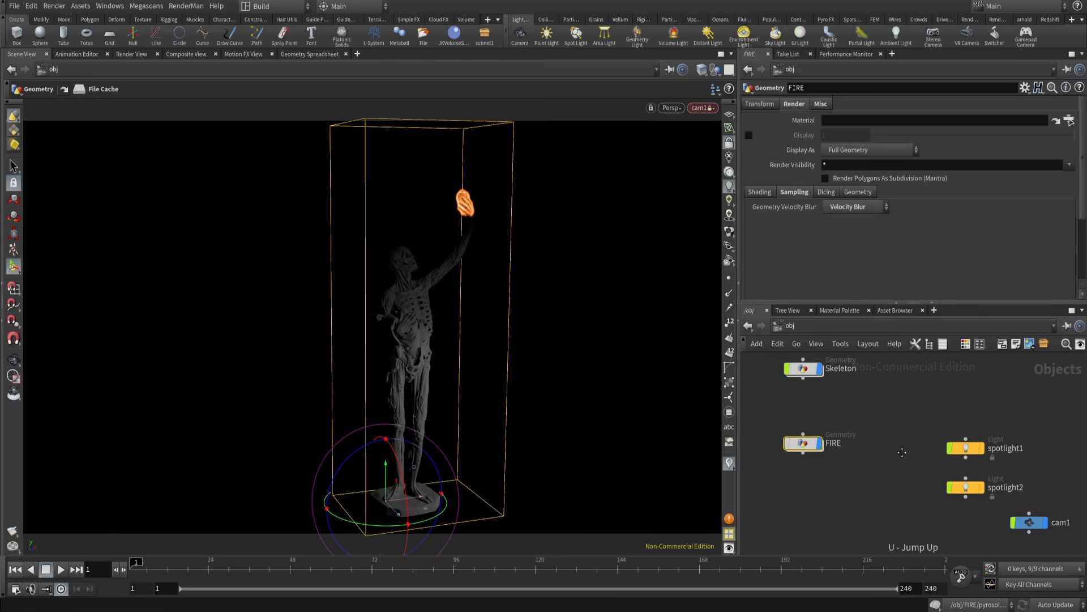
{"action": "middle_click_drag", "start_coordinate": [902, 452], "coordinate": [866, 430]}
{"action": "left_click", "coordinate": [929, 466]}
{"action": "key", "text": "Delete"}
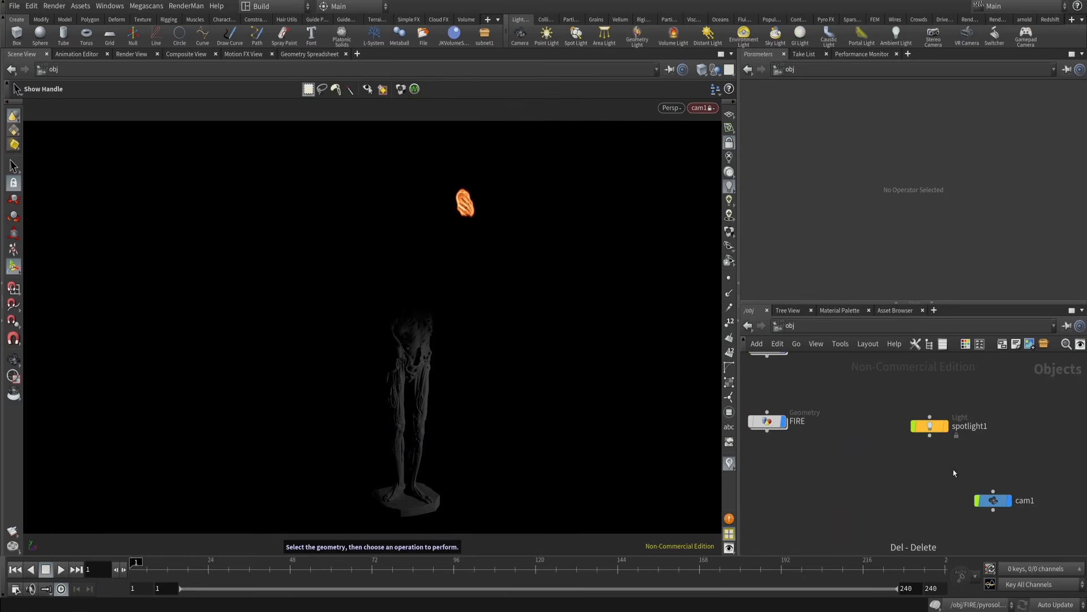
- Look through spotlight1 and reposition the light so the whole skeleton and its torch flame are framed from above
{"action": "left_click", "coordinate": [929, 426]}
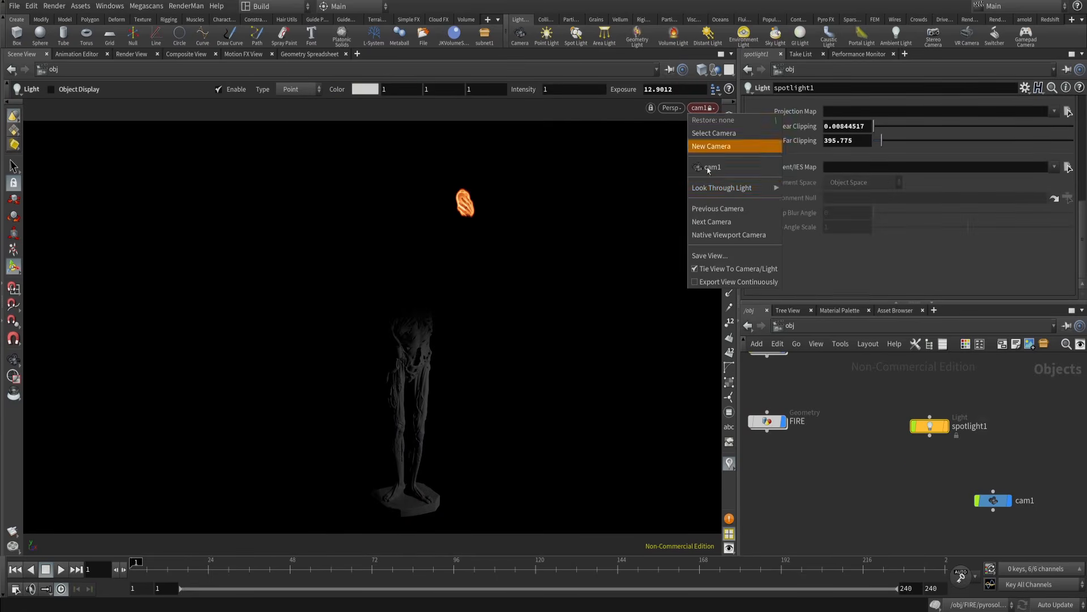
{"action": "left_click", "coordinate": [703, 107]}
{"action": "mouse_move", "coordinate": [739, 188]}
{"action": "left_click", "coordinate": [806, 202]}
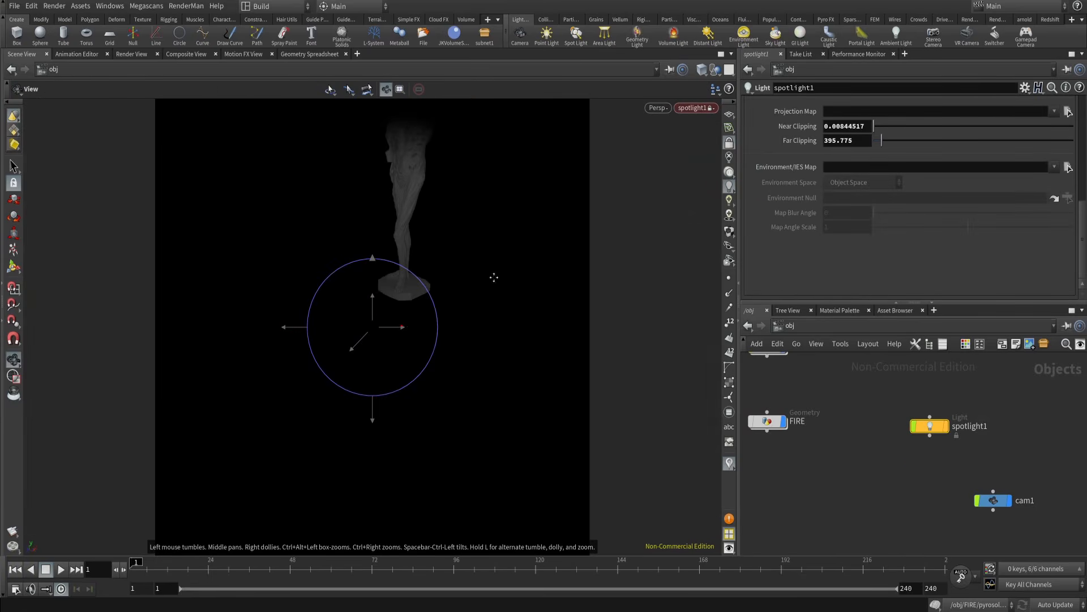
{"action": "middle_click_drag", "start_coordinate": [493, 277], "coordinate": [485, 366], "text": "alt"}
{"action": "left_click_drag", "start_coordinate": [485, 366], "coordinate": [505, 291]}
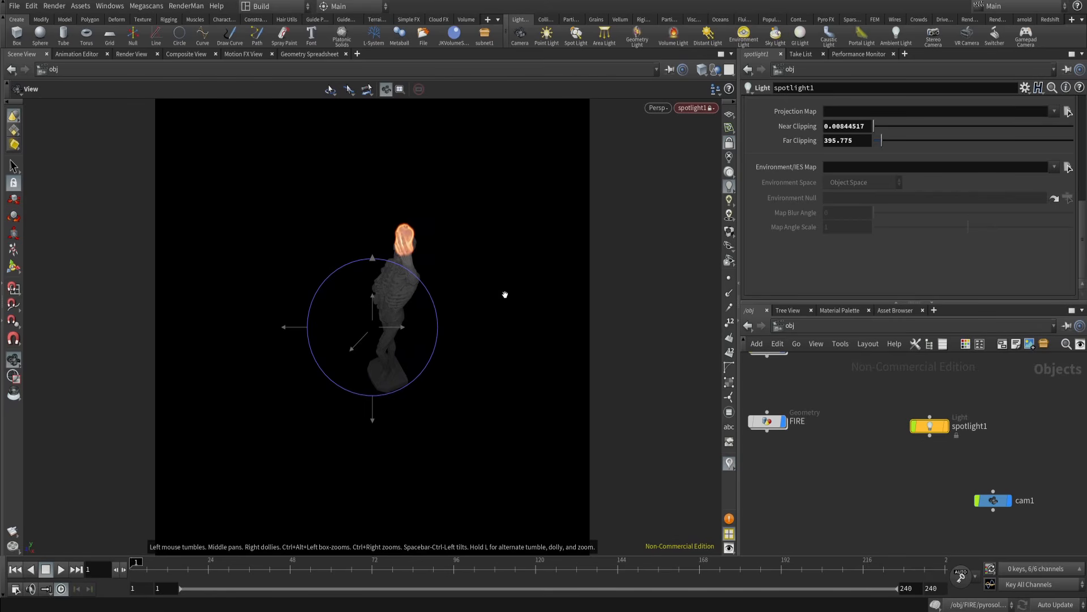
{"action": "key", "text": "Return"}
- Set spotlight1's Exposure to 13.5
{"action": "scroll", "coordinate": [826, 238], "scroll_direction": "up", "scroll_amount": 5}
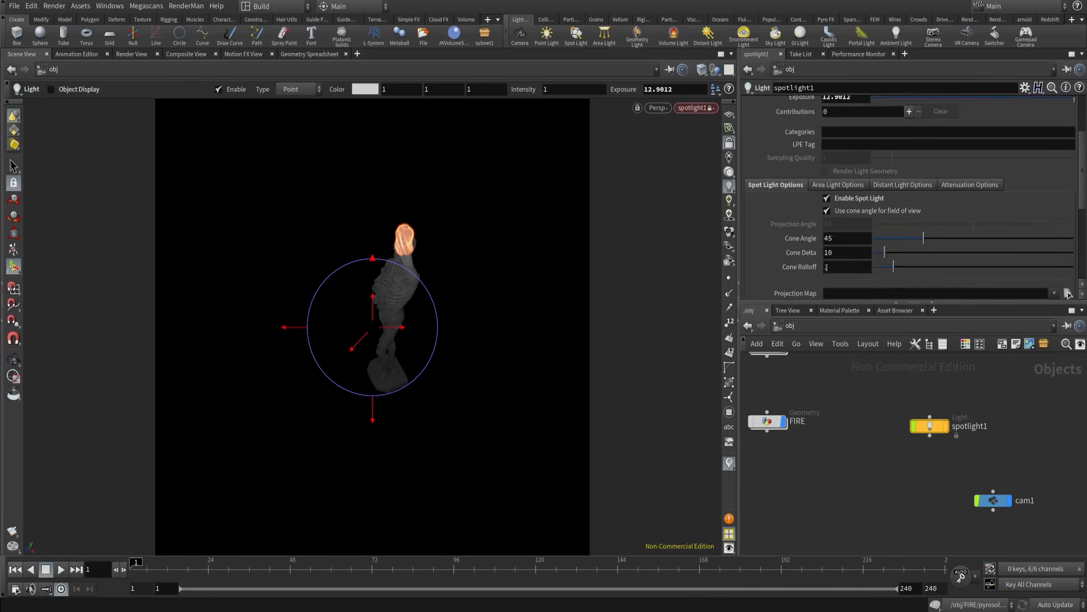
{"action": "scroll", "coordinate": [815, 198], "scroll_direction": "up", "scroll_amount": 1}
{"action": "left_click_drag", "start_coordinate": [854, 191], "coordinate": [814, 191]}
{"action": "type", "text": "13.5"}
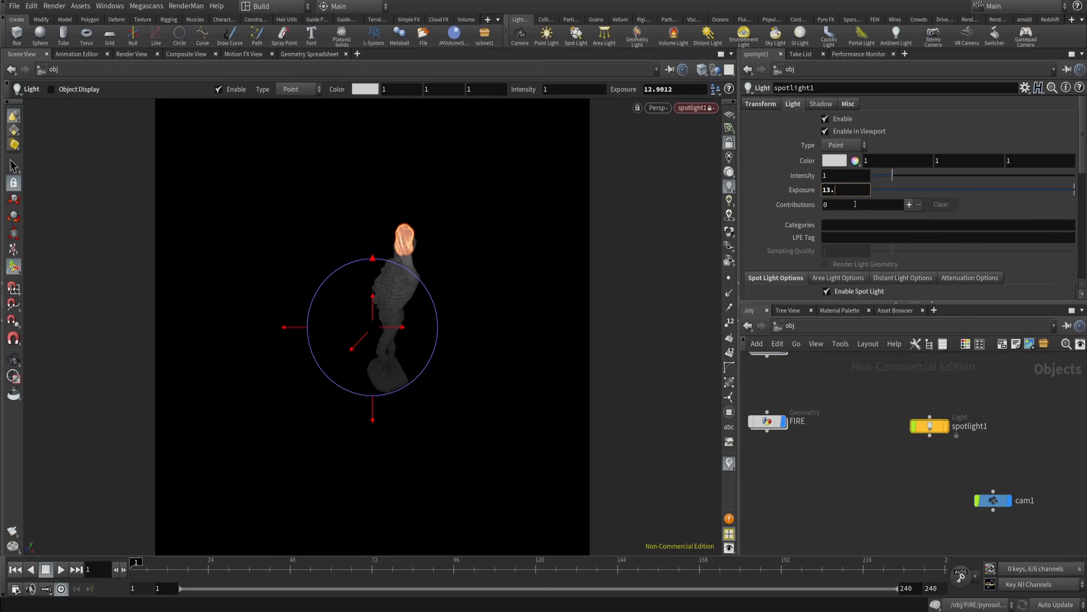
{"action": "key", "text": "Return"}
- Select cam1 and move its node into an empty area of the object network
{"action": "middle_click_drag", "start_coordinate": [865, 454], "coordinate": [874, 422]}
{"action": "left_click_drag", "start_coordinate": [1002, 468], "coordinate": [884, 517]}
{"action": "middle_click_drag", "start_coordinate": [907, 489], "coordinate": [951, 426]}
{"action": "left_click_drag", "start_coordinate": [933, 456], "coordinate": [867, 528]}
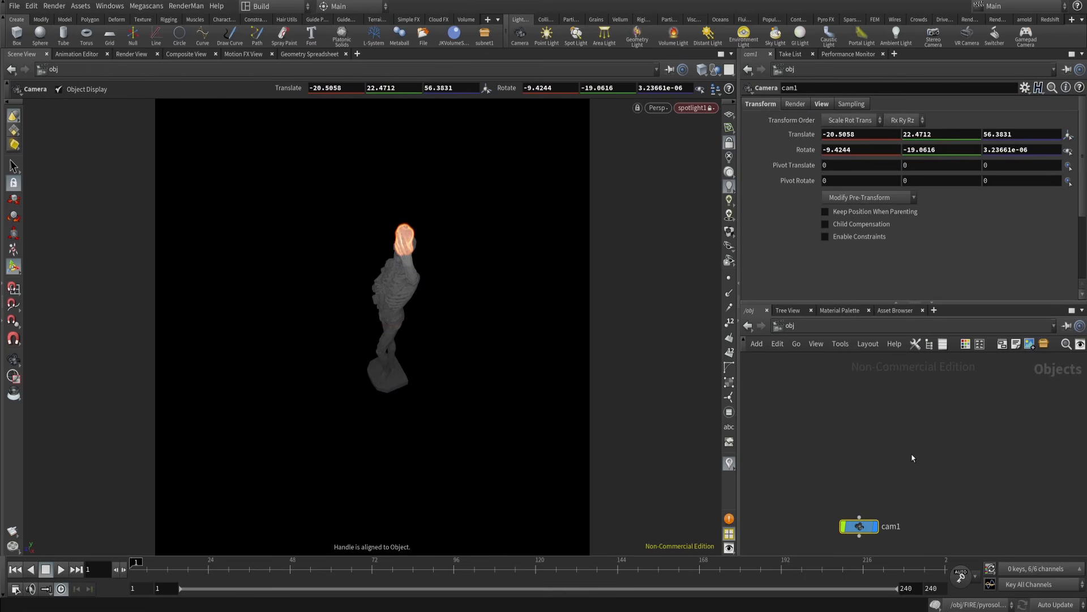
{"action": "left_click", "coordinate": [886, 449]}
- Untie the view from spotlight1, switch the viewport to look through cam1, and nudge the cam1 node slightly upward
{"action": "left_click", "coordinate": [729, 143]}
{"action": "left_click_drag", "start_coordinate": [604, 236], "coordinate": [625, 200], "text": "alt"}
{"action": "left_click", "coordinate": [691, 110]}
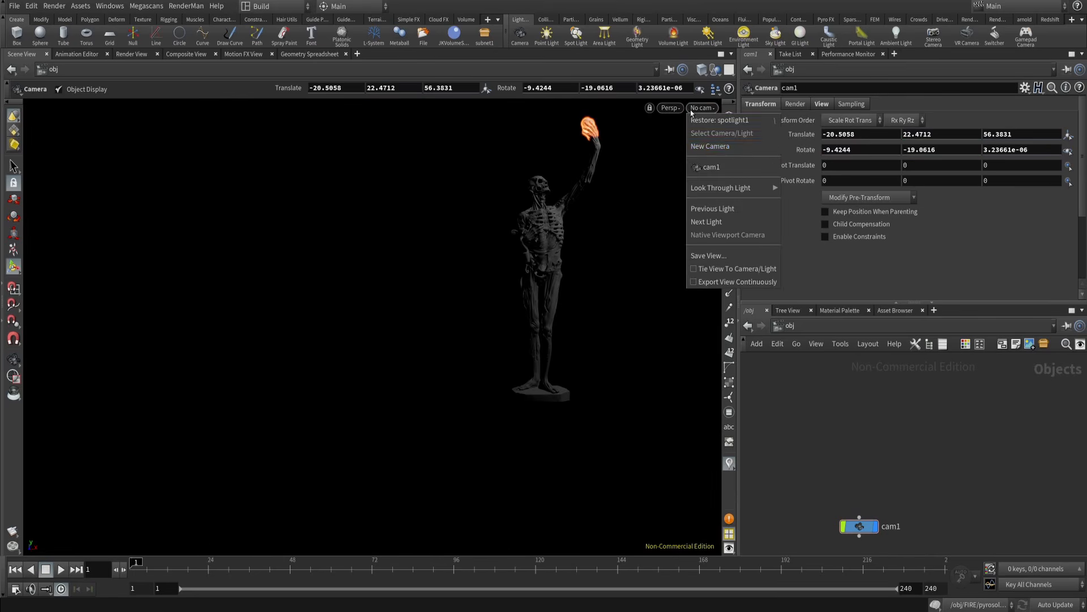
{"action": "left_click", "coordinate": [705, 167]}
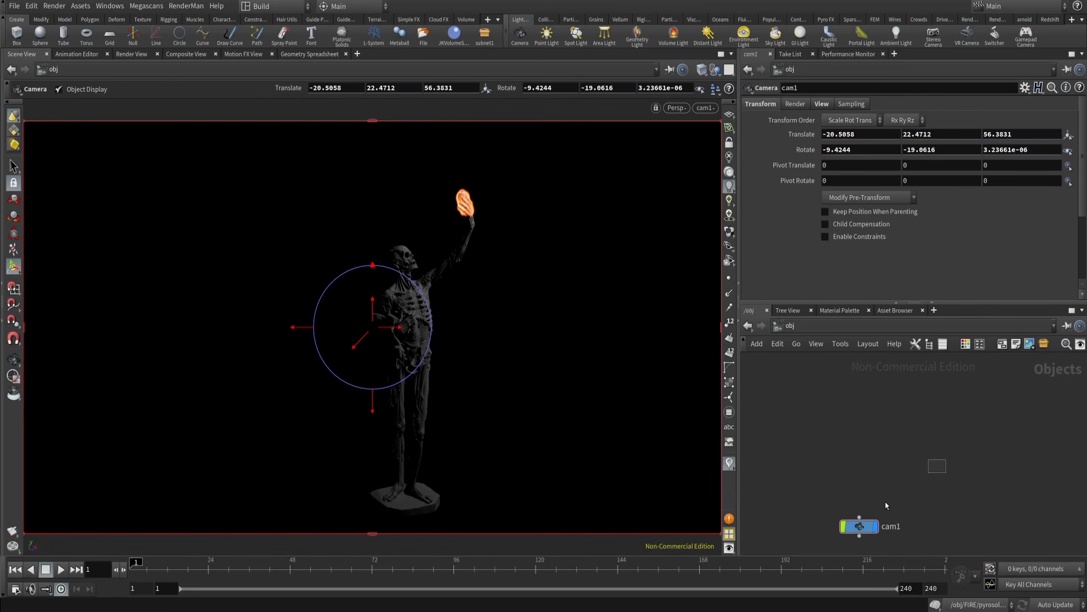
{"action": "left_click_drag", "start_coordinate": [886, 502], "coordinate": [876, 502]}
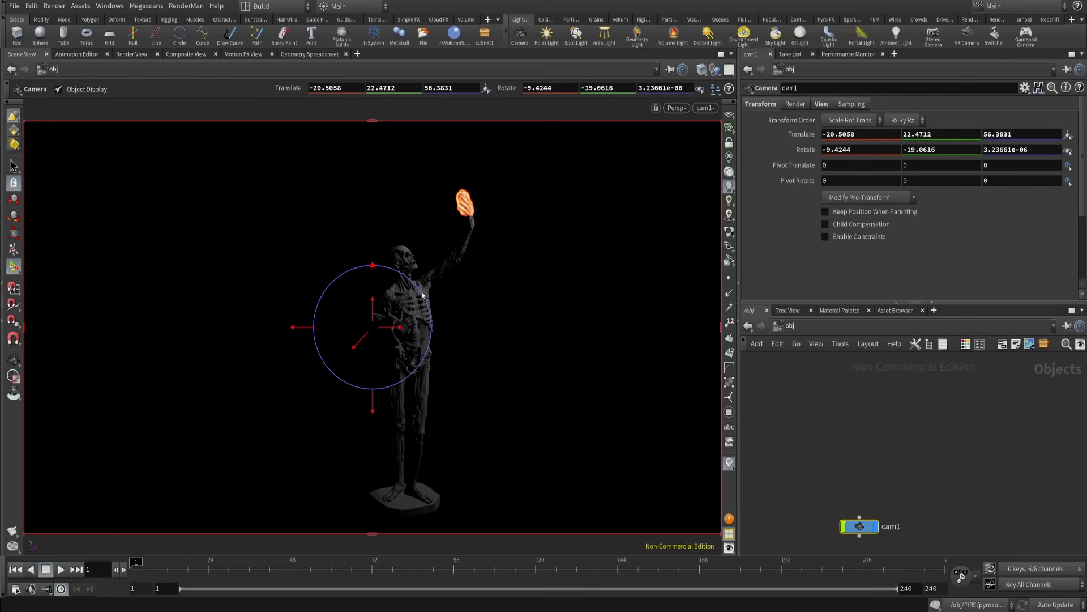
{"action": "left_click_drag", "start_coordinate": [859, 526], "coordinate": [852, 504]}
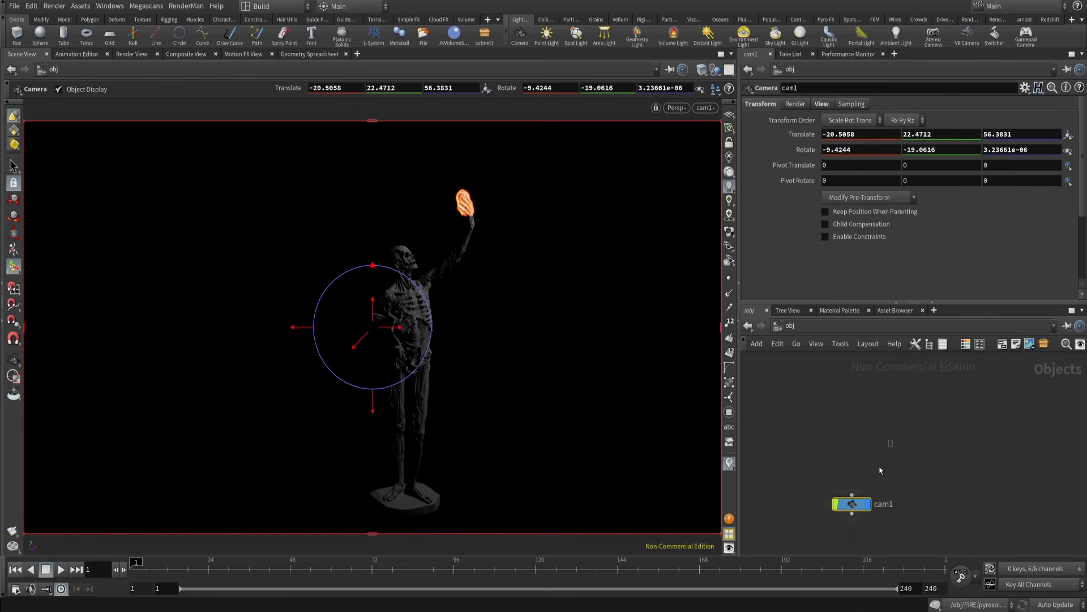
- Enable constraints on cam1 and add a null object above it in the object network
{"action": "left_click", "coordinate": [852, 238]}
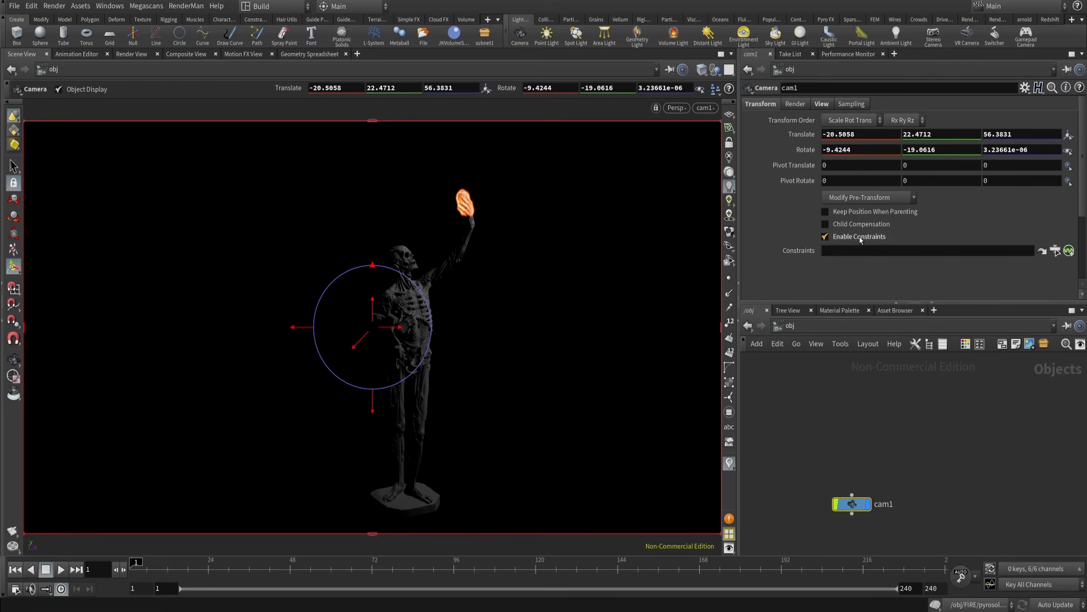
{"action": "key", "text": "Tab"}
{"action": "type", "text": "nu"}
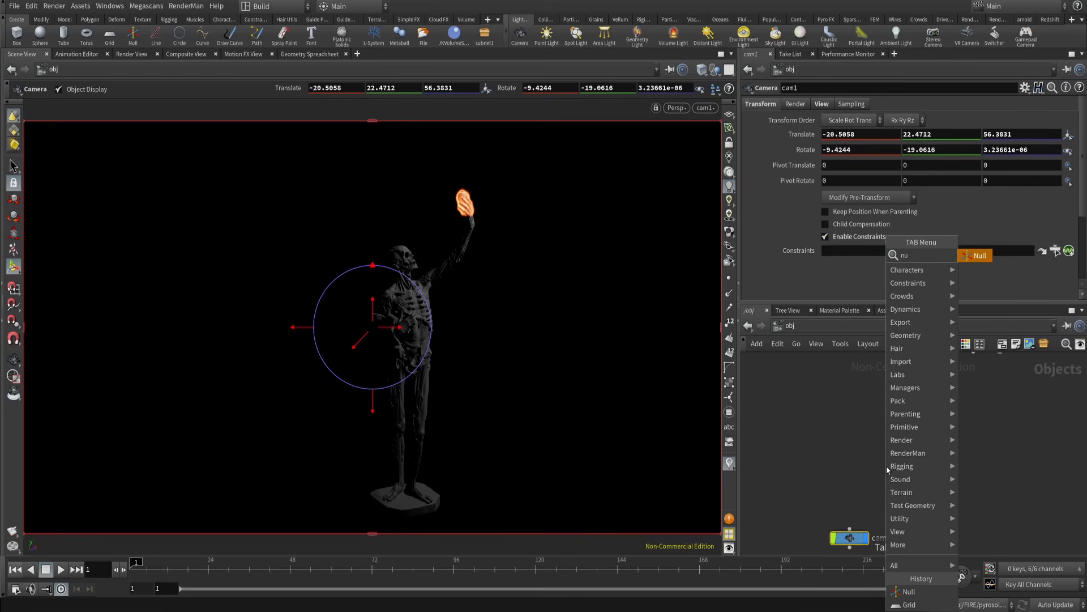
{"action": "type", "text": "l"}
{"action": "key", "text": "Return"}
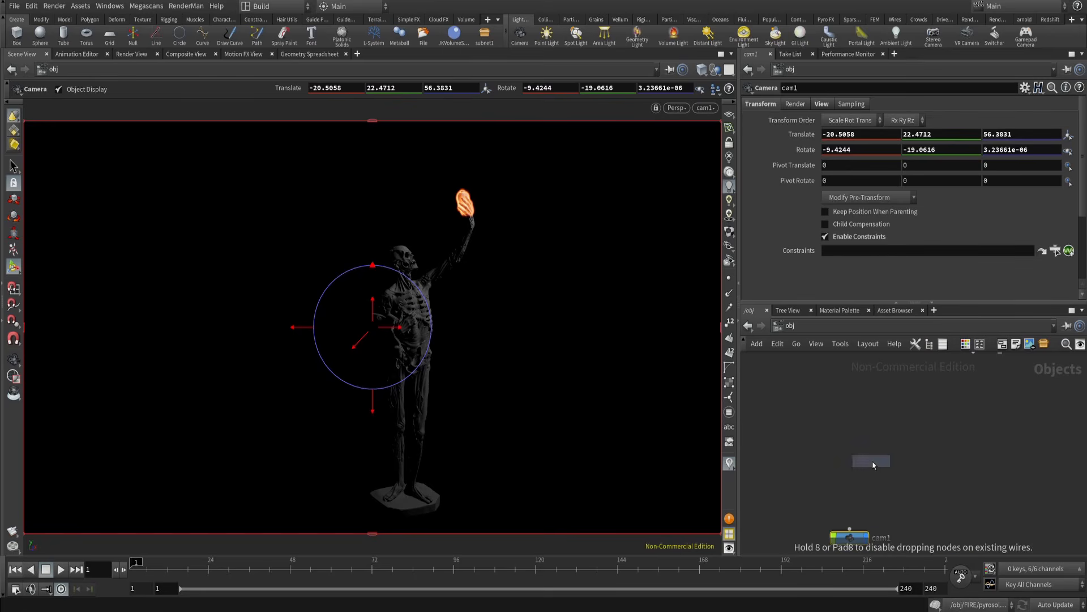
{"action": "left_click", "coordinate": [861, 451]}
{"action": "middle_click_drag", "start_coordinate": [891, 486], "coordinate": [890, 456]}
- Give cam1 a Look-at constraint that targets null1, keeping the default up settings
{"action": "left_click", "coordinate": [853, 516]}
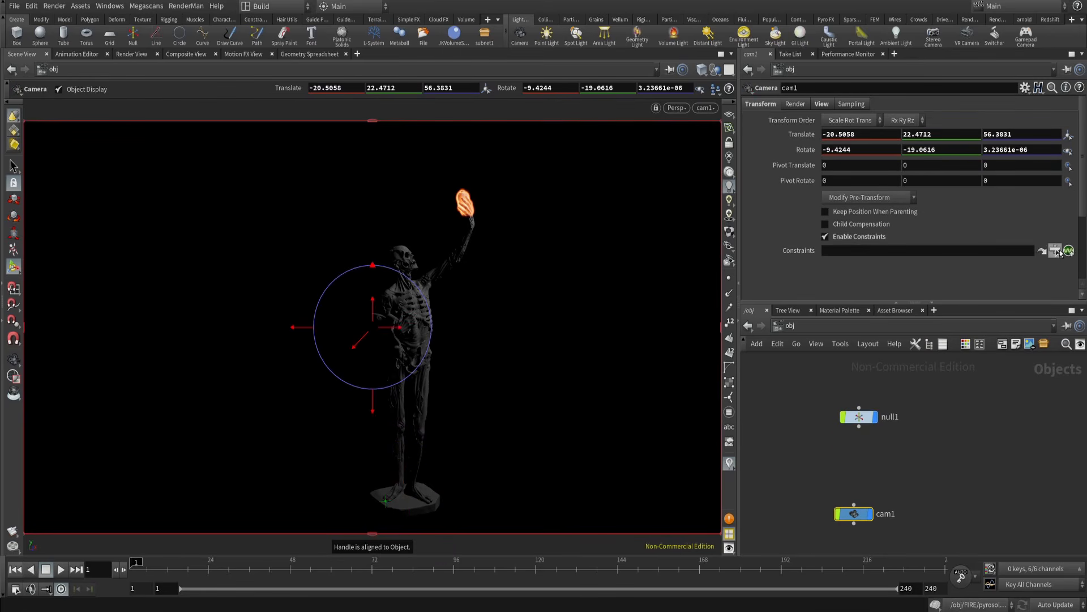
{"action": "left_click", "coordinate": [1068, 251]}
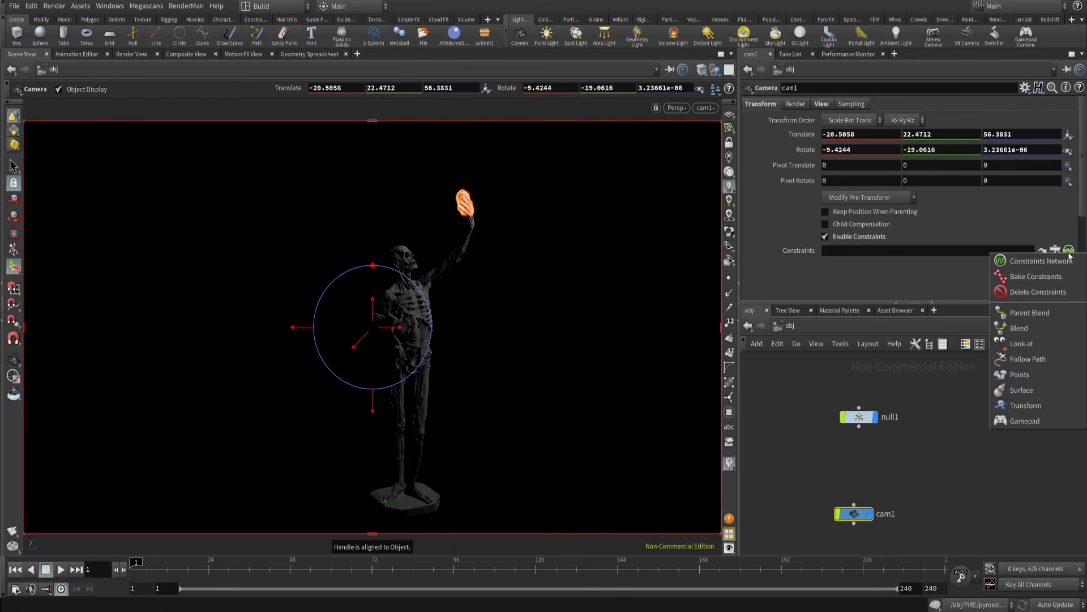
{"action": "left_click", "coordinate": [1023, 343]}
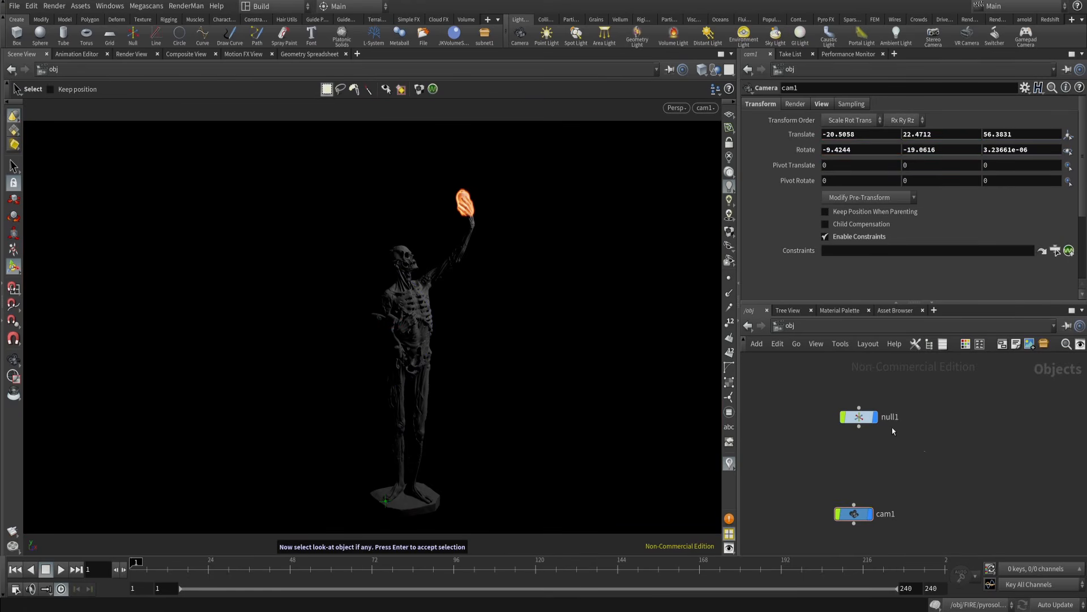
{"action": "left_click", "coordinate": [859, 417]}
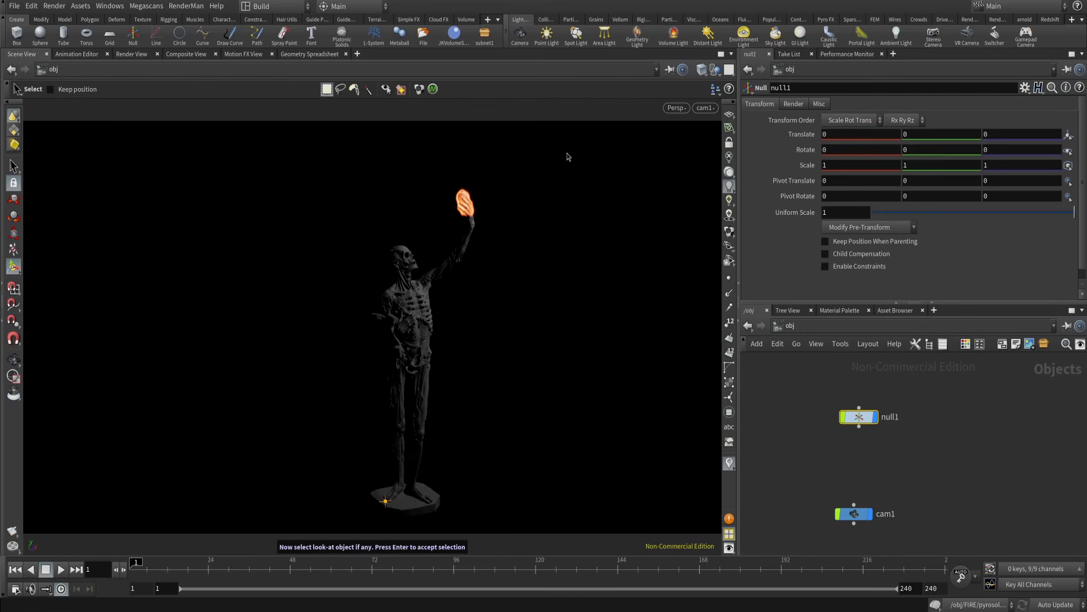
{"action": "key", "text": "Return"}
{"action": "key", "text": "Return"}
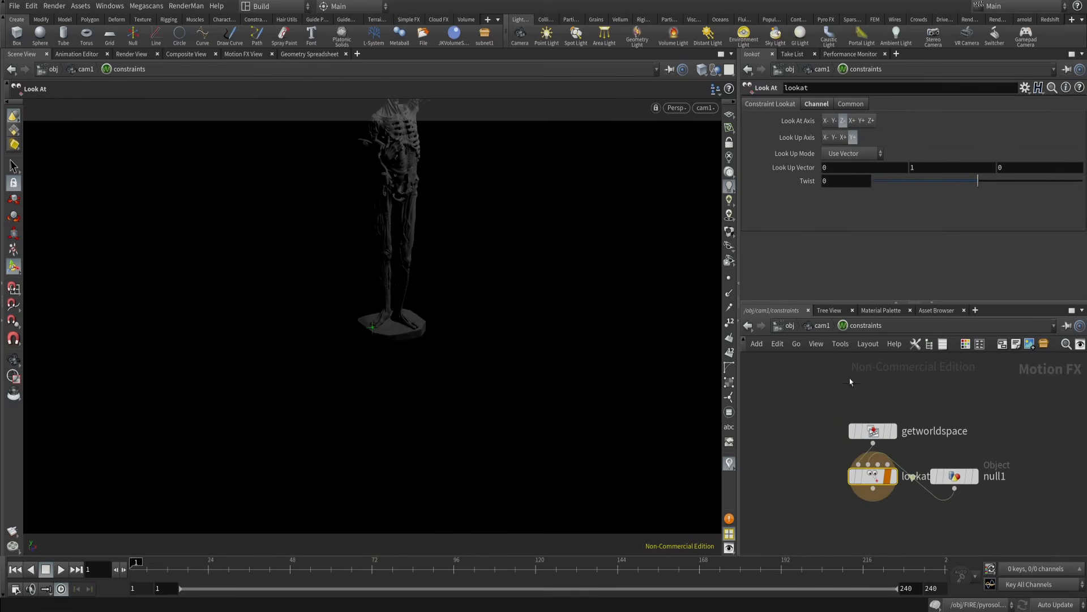
- Spread out the getworldspace, null1 and lookat nodes in cam1's constraints network and return to the object level
{"action": "left_click_drag", "start_coordinate": [858, 478], "coordinate": [870, 524]}
{"action": "middle_click_drag", "start_coordinate": [930, 485], "coordinate": [908, 454]}
{"action": "left_click_drag", "start_coordinate": [925, 448], "coordinate": [934, 425]}
{"action": "key", "text": "u"}
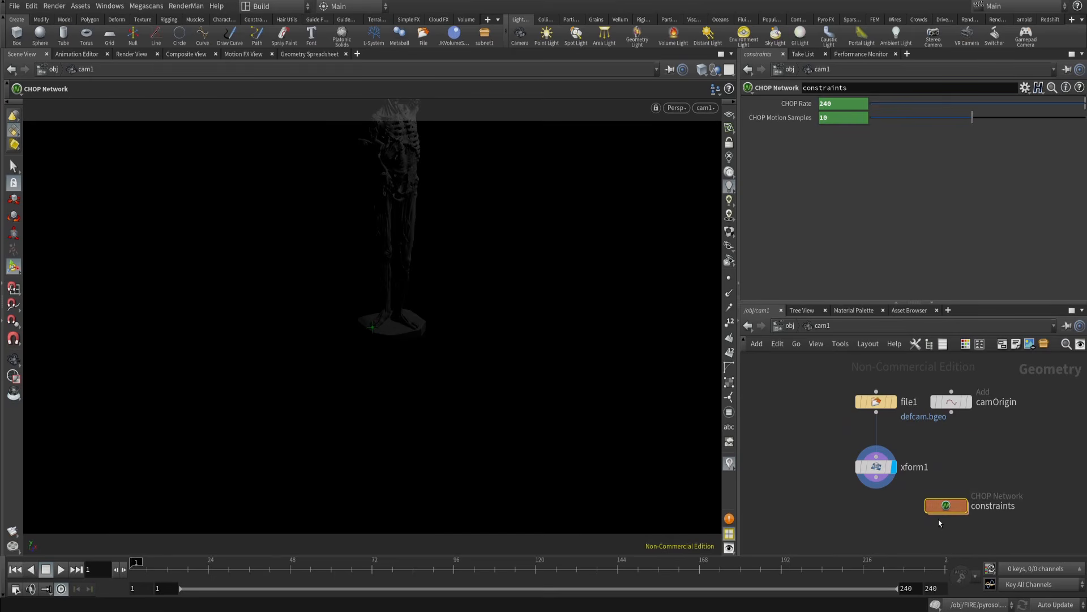
{"action": "left_click_drag", "start_coordinate": [990, 481], "coordinate": [1001, 463]}
{"action": "middle_click_drag", "start_coordinate": [986, 447], "coordinate": [939, 460]}
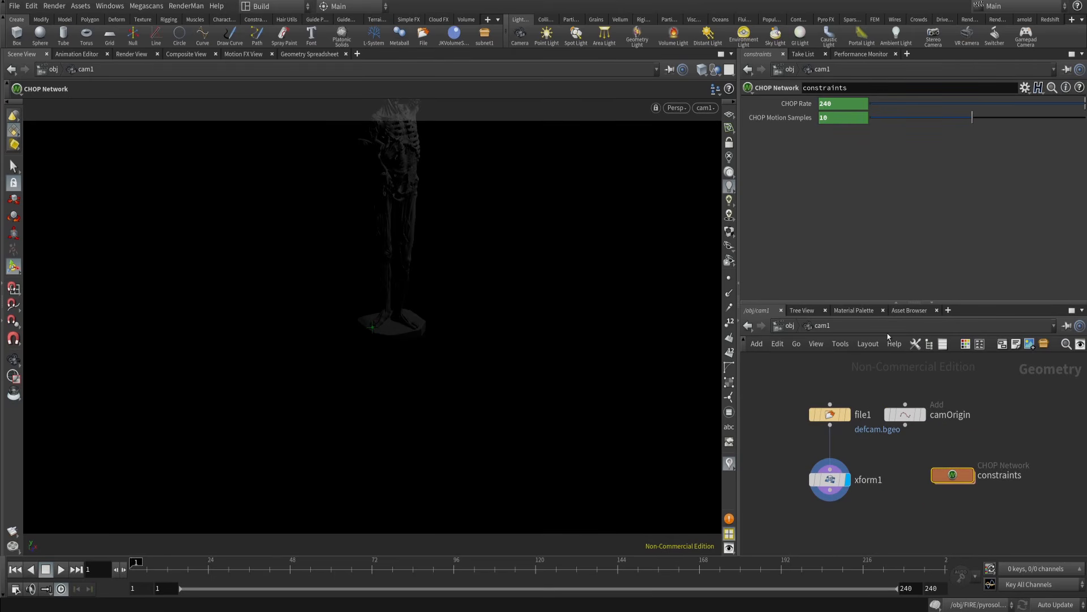
{"action": "double_click", "coordinate": [952, 475]}
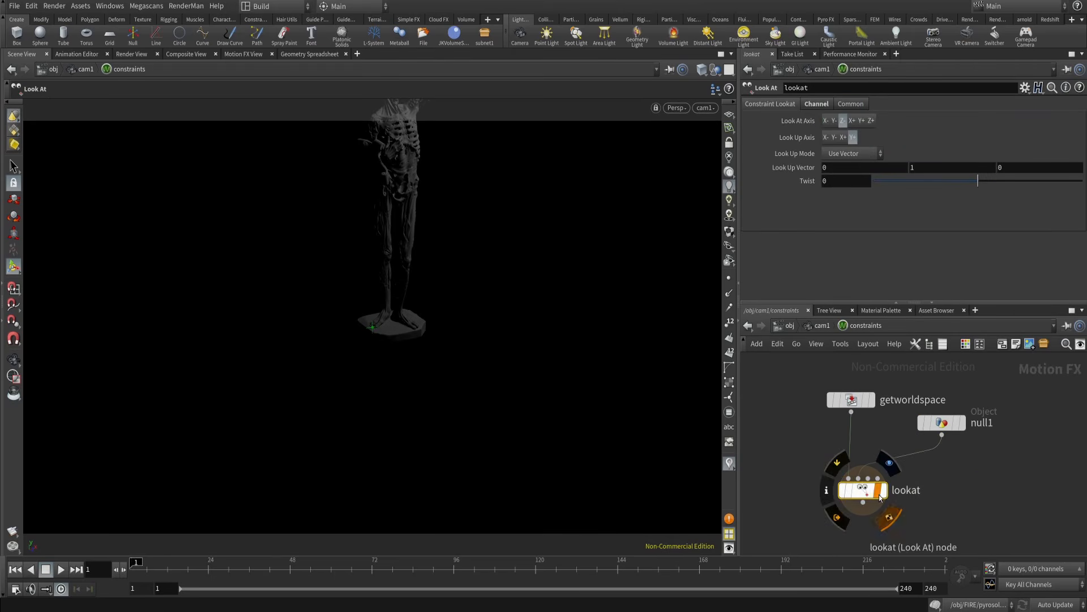
{"action": "left_click_drag", "start_coordinate": [906, 499], "coordinate": [937, 515]}
{"action": "left_click_drag", "start_coordinate": [940, 429], "coordinate": [966, 418]}
{"action": "left_click_drag", "start_coordinate": [854, 408], "coordinate": [829, 417]}
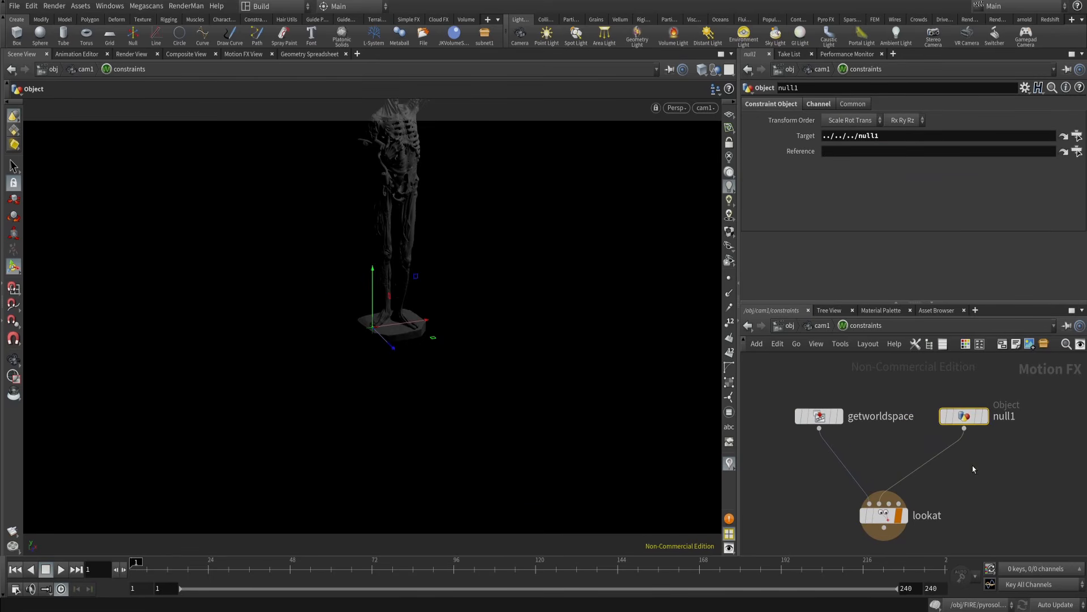
{"action": "key", "text": "u"}
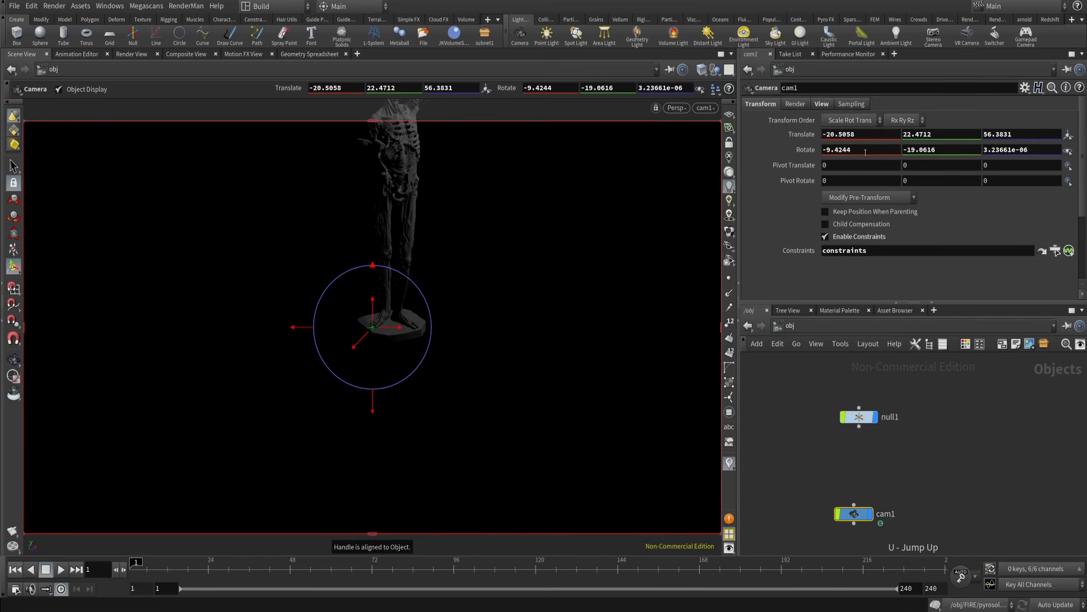
- Review where cam1's constraints network is stored inside the camera, and return to the object level
{"action": "left_click", "coordinate": [865, 152]}
{"action": "double_click", "coordinate": [856, 513]}
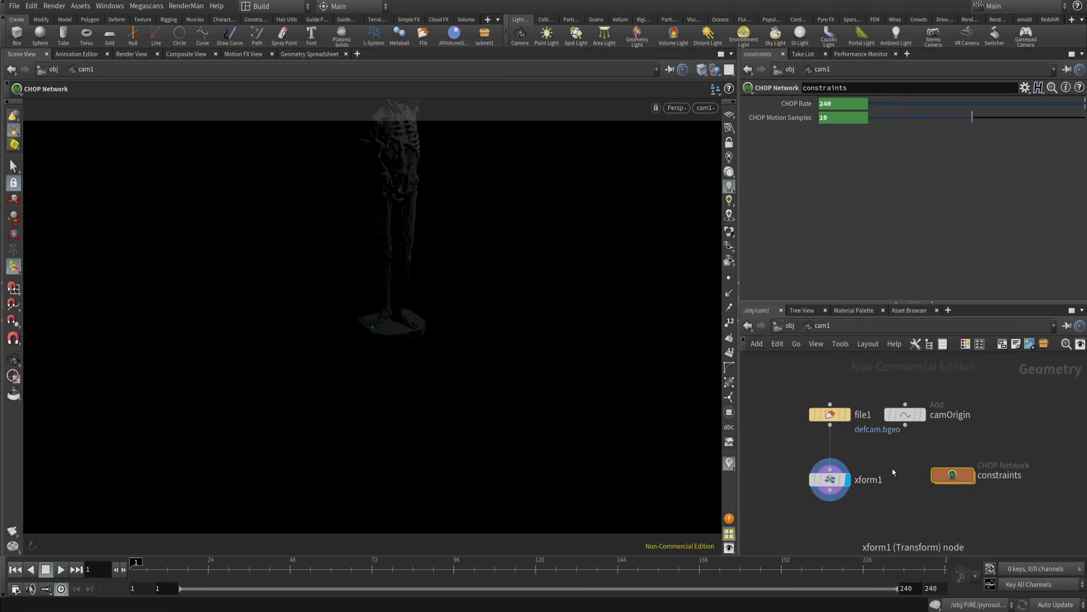
{"action": "double_click", "coordinate": [953, 475]}
{"action": "key", "text": "u"}
{"action": "key", "text": "u"}
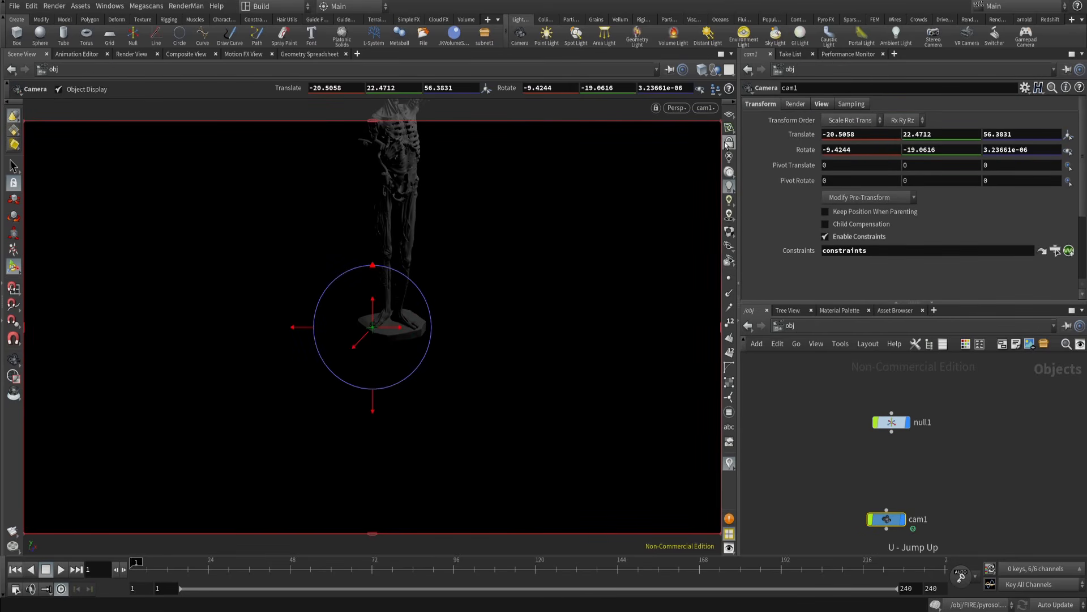
- Lock cam1 to the view and tumble it to a high angle to test the Look-at constraint
{"action": "left_click", "coordinate": [729, 142]}
{"action": "key", "text": "Escape"}
{"action": "left_click_drag", "start_coordinate": [556, 248], "coordinate": [469, 305]}
{"action": "key", "text": "Return"}
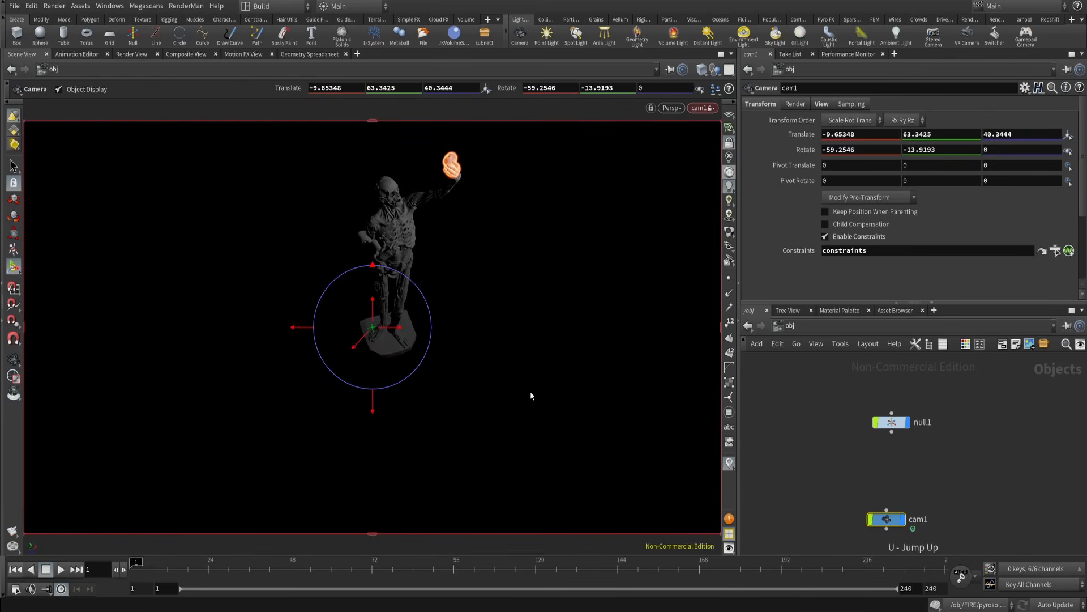
- Unlock the camera, move null1 to the middle of the skeleton at about 1.21, 8.16, 1.16, and look through cam1 again
{"action": "left_click", "coordinate": [891, 422]}
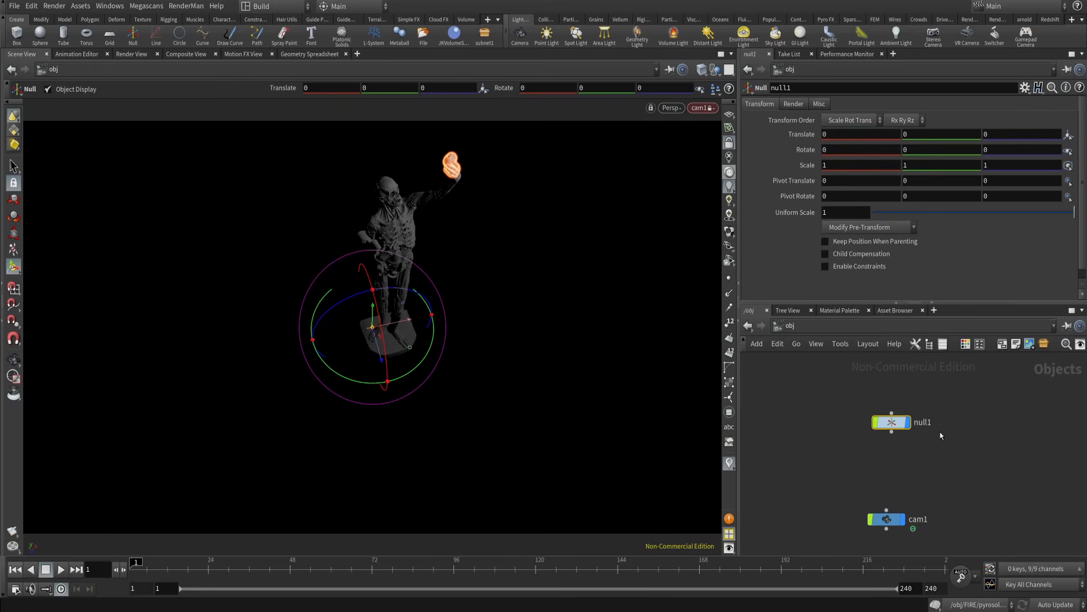
{"action": "left_click", "coordinate": [729, 143]}
{"action": "key", "text": "space+2"}
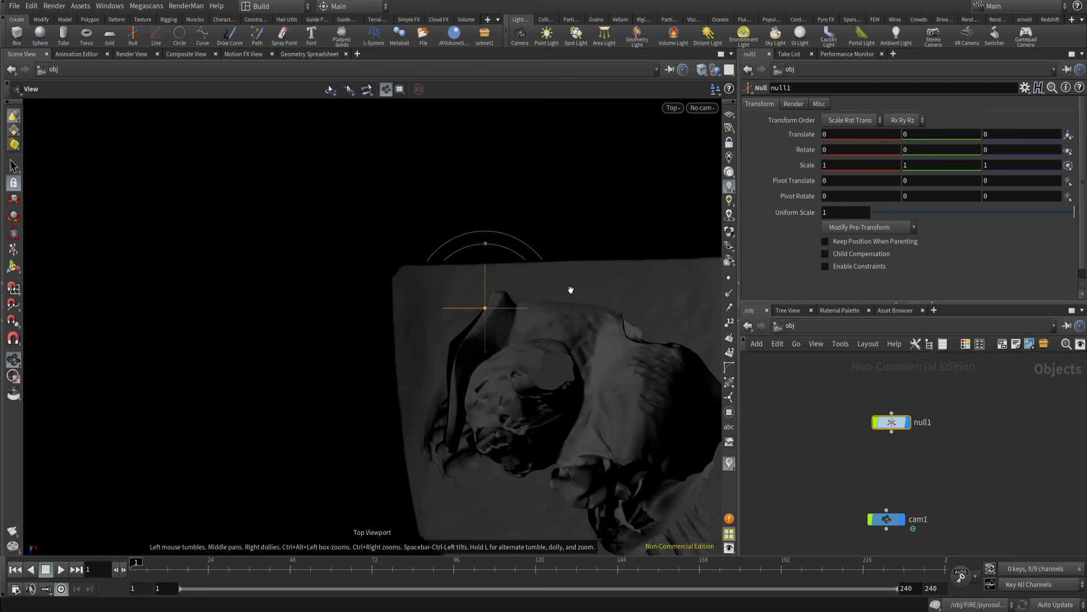
{"action": "right_click_drag", "start_coordinate": [566, 359], "coordinate": [517, 316]}
{"action": "left_click_drag", "start_coordinate": [516, 315], "coordinate": [595, 385]}
{"action": "key", "text": "space+1"}
{"action": "left_click_drag", "start_coordinate": [542, 339], "coordinate": [440, 217]}
{"action": "key", "text": "space"}
{"action": "left_click_drag", "start_coordinate": [501, 265], "coordinate": [448, 252]}
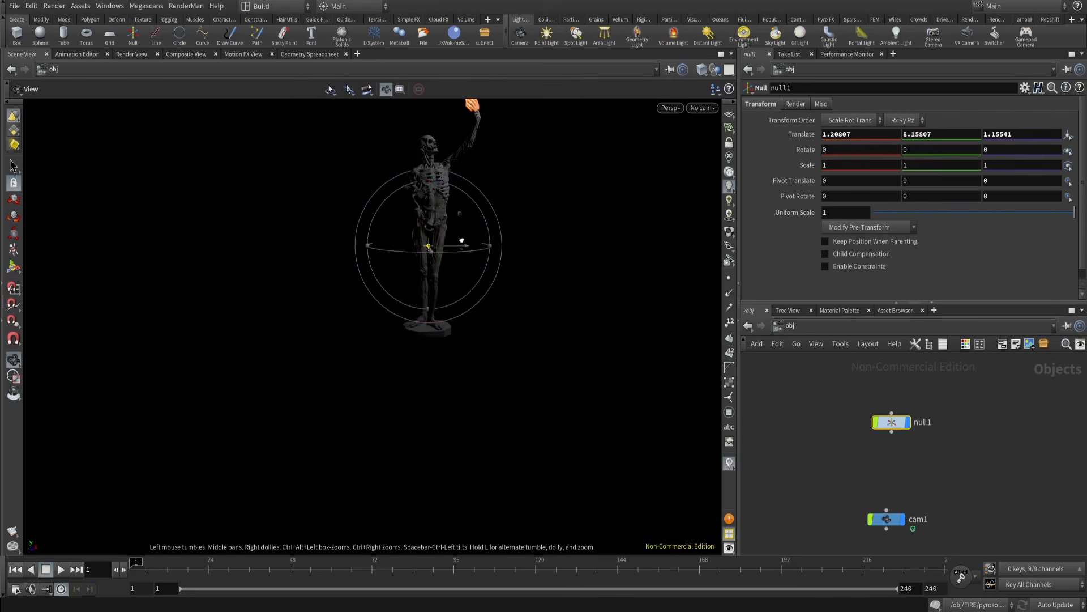
{"action": "left_click", "coordinate": [692, 108]}
{"action": "left_click", "coordinate": [710, 167]}
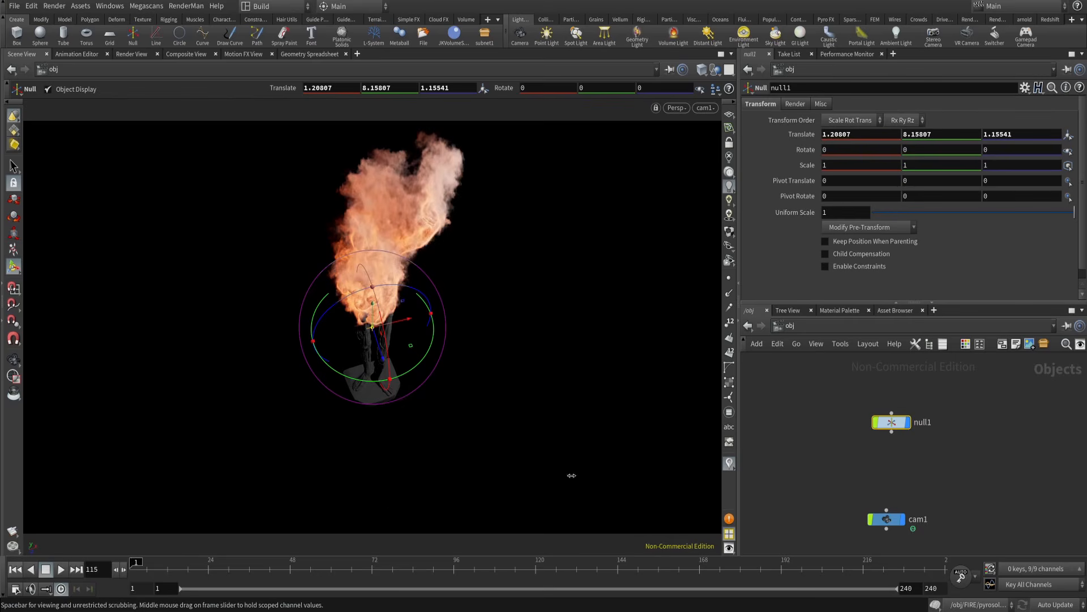
- Hide the FIRE object in the viewport
{"action": "scroll", "coordinate": [890, 476], "scroll_direction": "down", "scroll_amount": 4}
{"action": "middle_click_drag", "start_coordinate": [830, 447], "coordinate": [900, 460]}
{"action": "scroll", "coordinate": [902, 435], "scroll_direction": "up", "scroll_amount": 4}
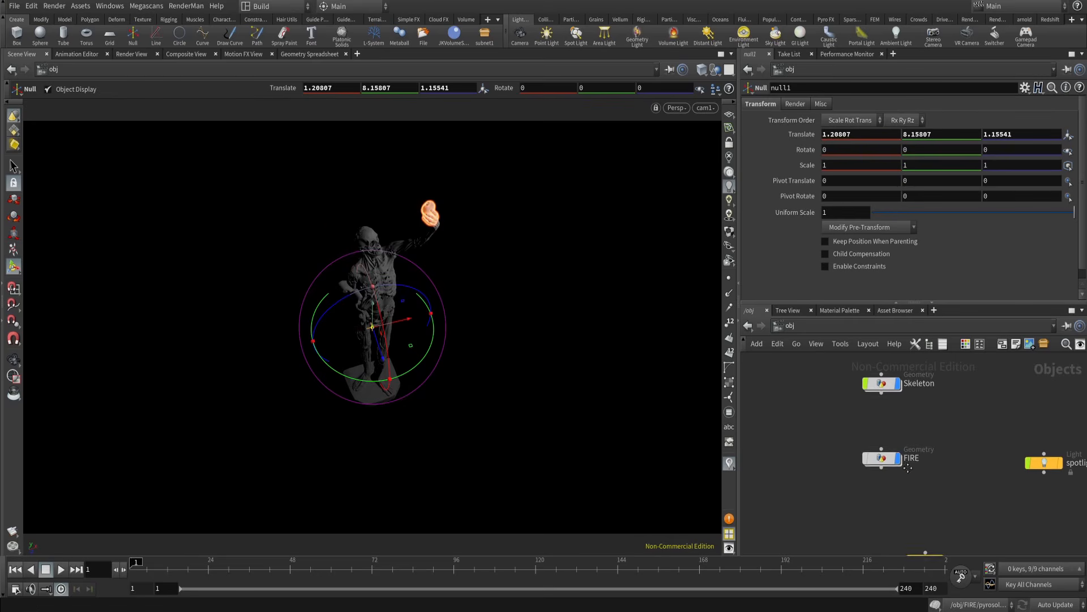
{"action": "left_click", "coordinate": [899, 457]}
{"action": "middle_click_drag", "start_coordinate": [872, 500], "coordinate": [875, 434]}
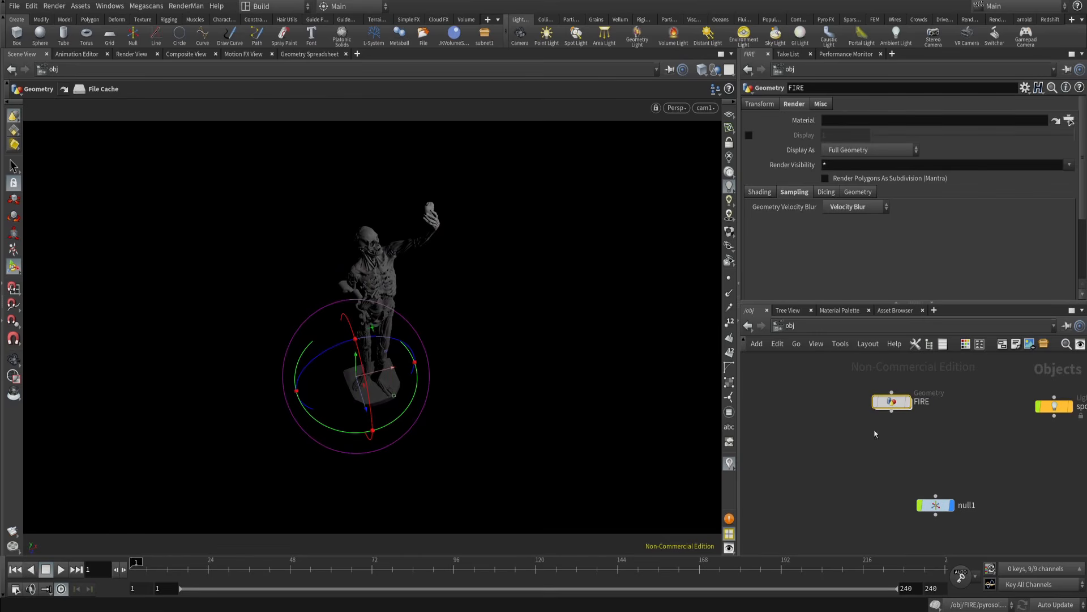
{"action": "scroll", "coordinate": [842, 483], "scroll_direction": "down", "scroll_amount": 3}
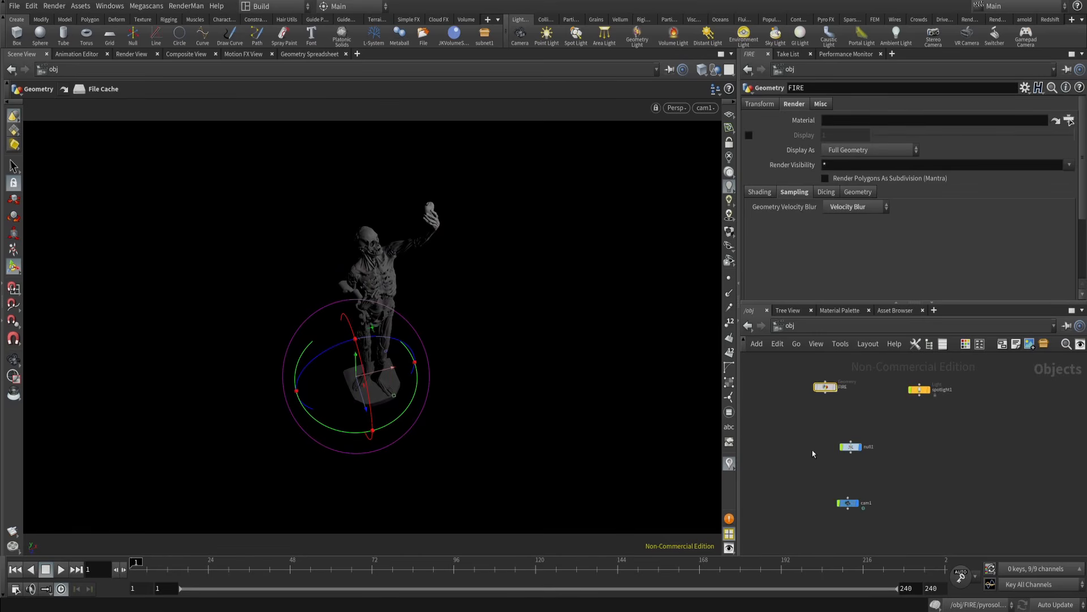
- With the view locked to cam1, orbit the camera to about 44.67, 46.42, 27.74 and keyframe its Translate at frame 1
{"action": "left_click", "coordinate": [847, 502]}
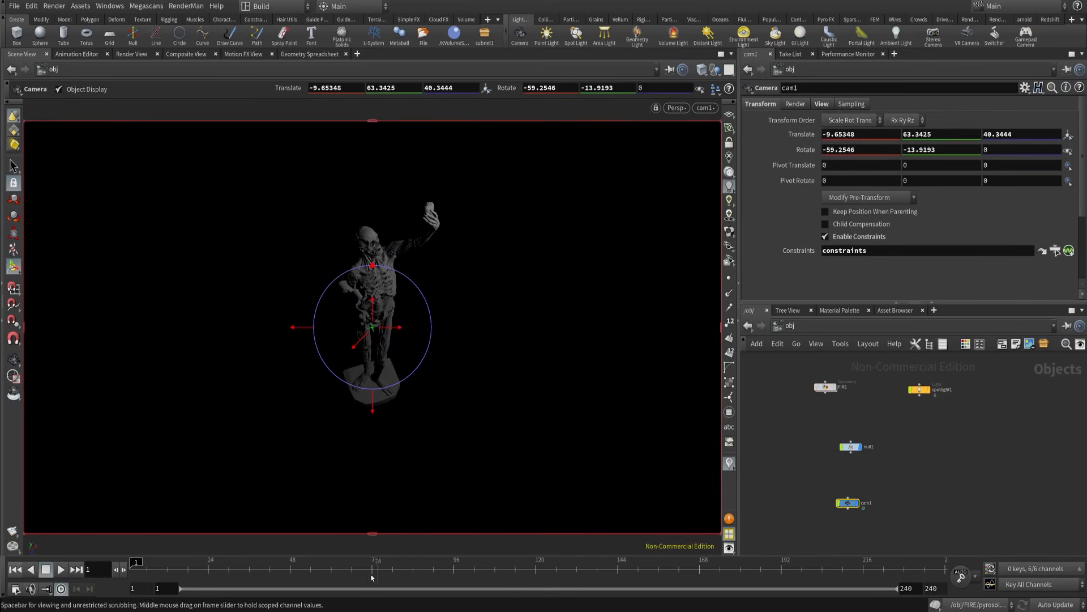
{"action": "key", "text": "Escape"}
{"action": "left_click_drag", "start_coordinate": [634, 220], "coordinate": [516, 245]}
{"action": "right_click", "coordinate": [517, 245]}
{"action": "left_click", "coordinate": [497, 221]}
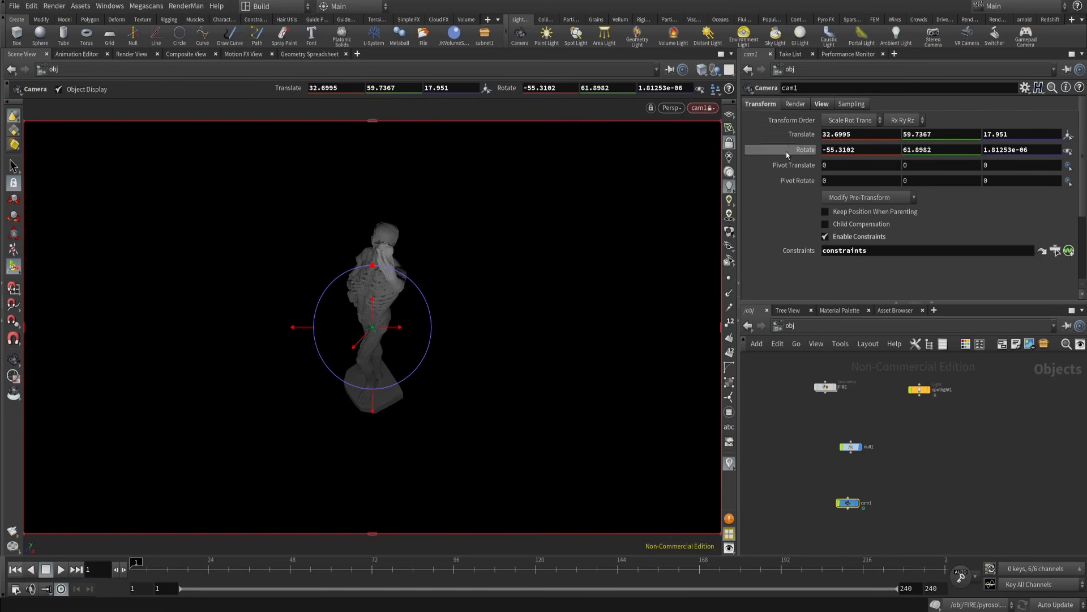
{"action": "left_click_drag", "start_coordinate": [566, 296], "coordinate": [582, 240]}
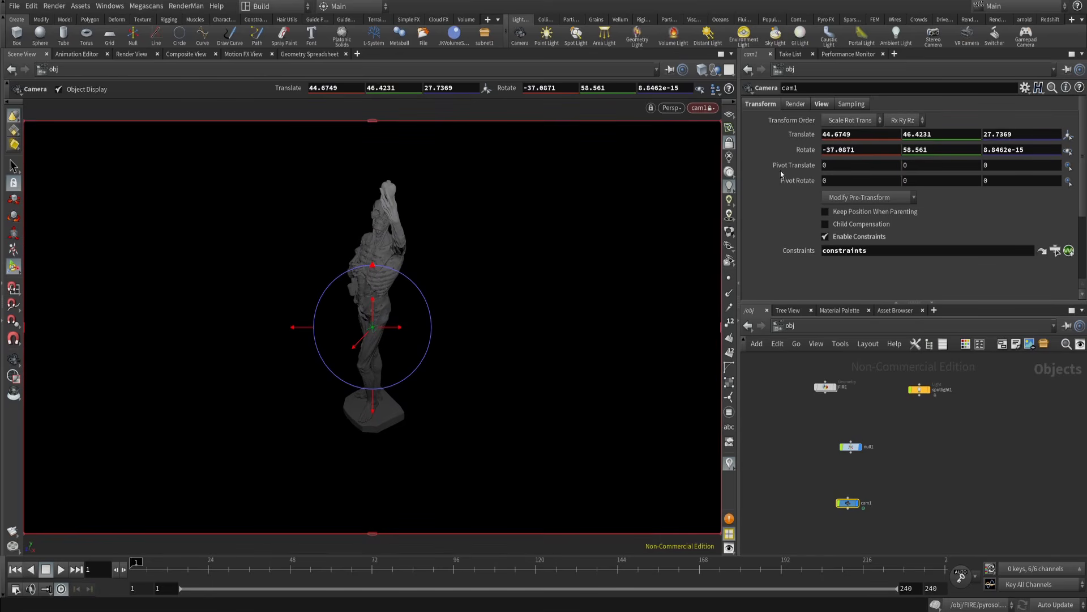
{"action": "left_click", "coordinate": [803, 135], "text": "alt"}
- At frame 240, orbit cam1 down to about -21.31, 8.62, 66.19, keyframe its Translate, and scrub back through the move
{"action": "left_click_drag", "start_coordinate": [223, 573], "coordinate": [955, 575]}
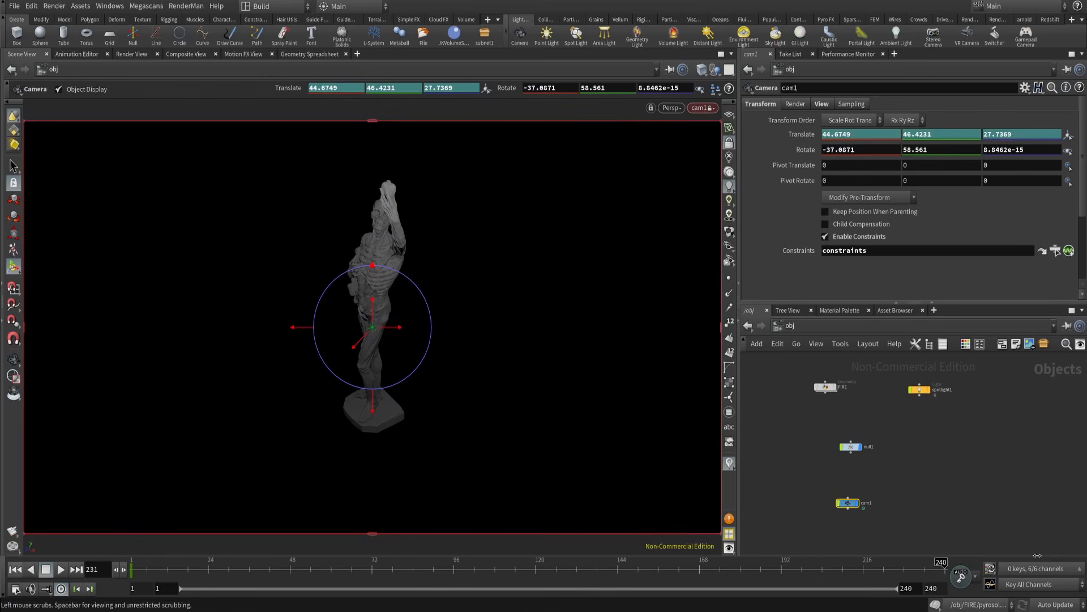
{"action": "left_click_drag", "start_coordinate": [506, 381], "coordinate": [580, 322]}
{"action": "left_click", "coordinate": [813, 136], "text": "alt"}
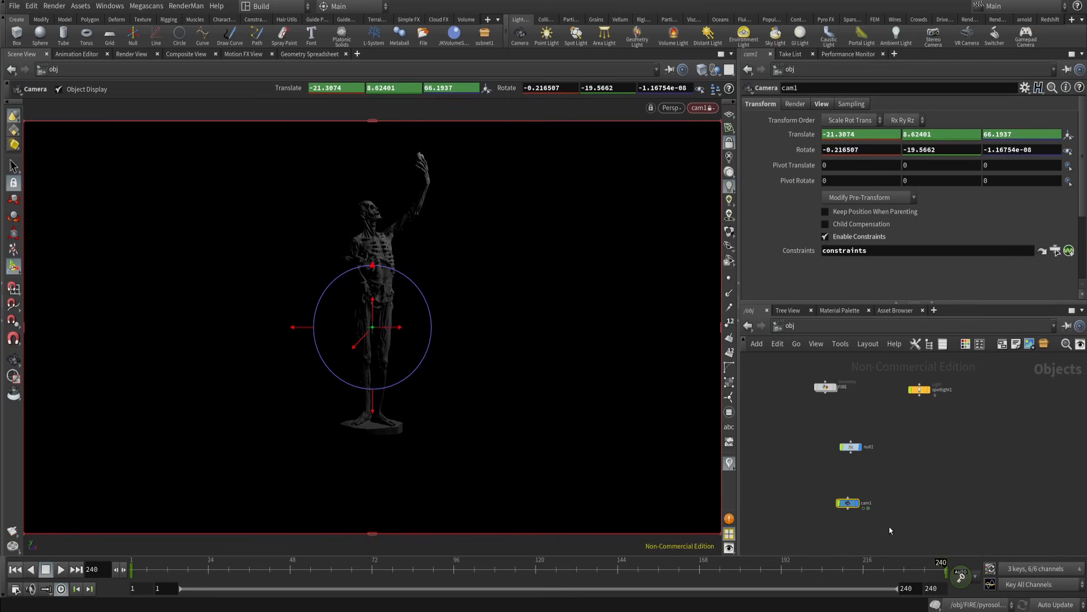
{"action": "left_click_drag", "start_coordinate": [942, 571], "coordinate": [760, 571]}
- Move null1's node closer to cam1, preview the camera animation, and rename the null as Lookat_point
{"action": "left_click_drag", "start_coordinate": [839, 449], "coordinate": [834, 463]}
{"action": "key", "text": "Up"}
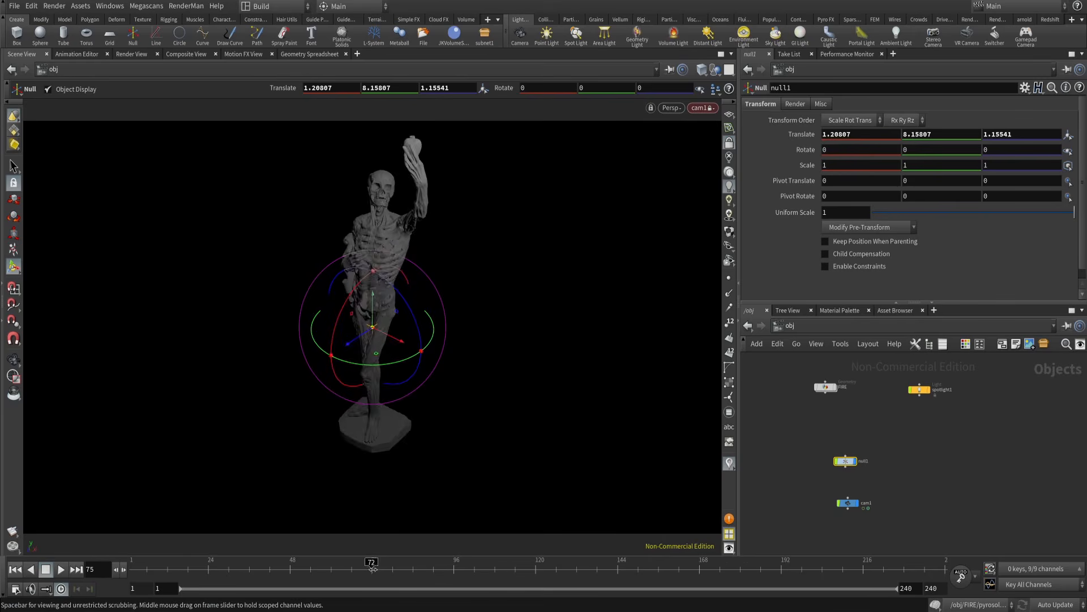
{"action": "double_click", "coordinate": [865, 461]}
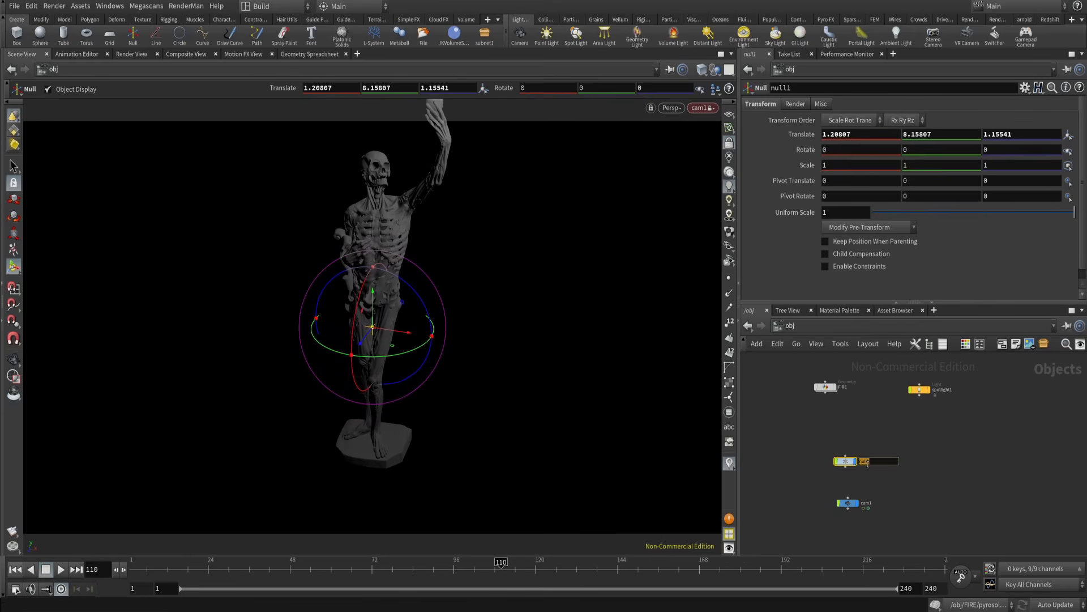
{"action": "type", "text": "Lookat_point"}
{"action": "key", "text": "Return"}
- Keyframe Lookat_point's Y translate at frames 1 and 240
{"action": "left_click_drag", "start_coordinate": [466, 565], "coordinate": [131, 558]}
{"action": "left_click", "coordinate": [934, 134], "text": "alt"}
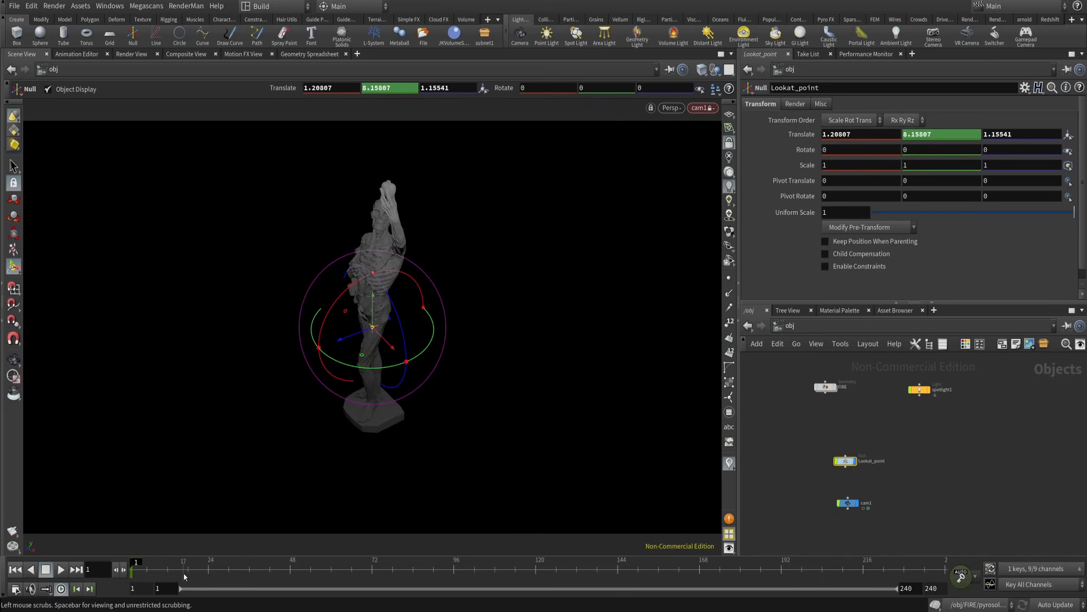
{"action": "key", "text": "ctrl+Down"}
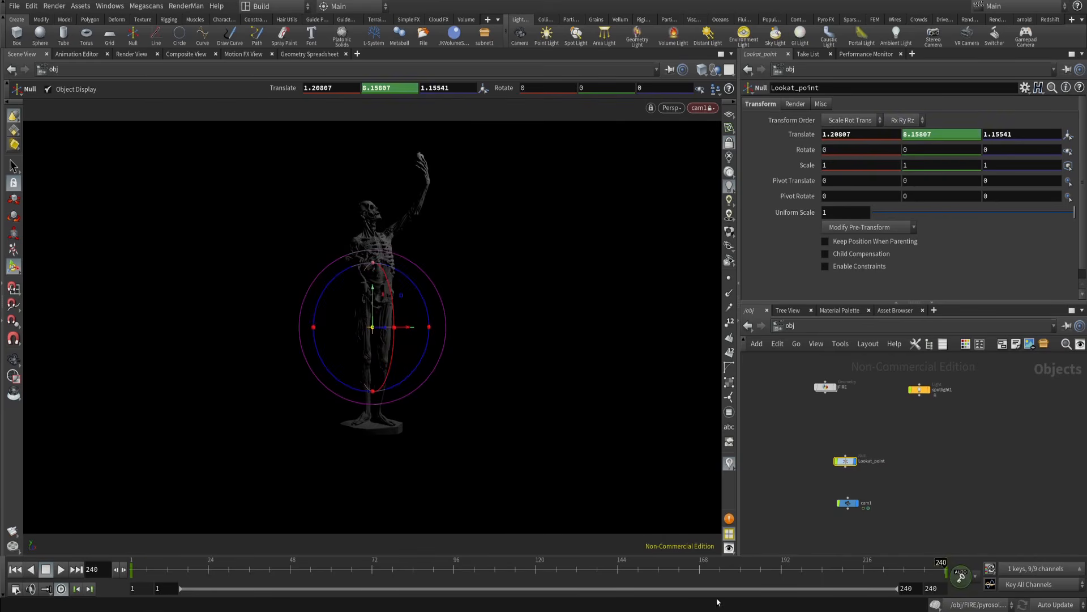
- At frame 120, raise Lookat_point to a keyed Y translate of about 11.5, and scrub the timeline to check the framing
{"action": "left_click", "coordinate": [535, 565]}
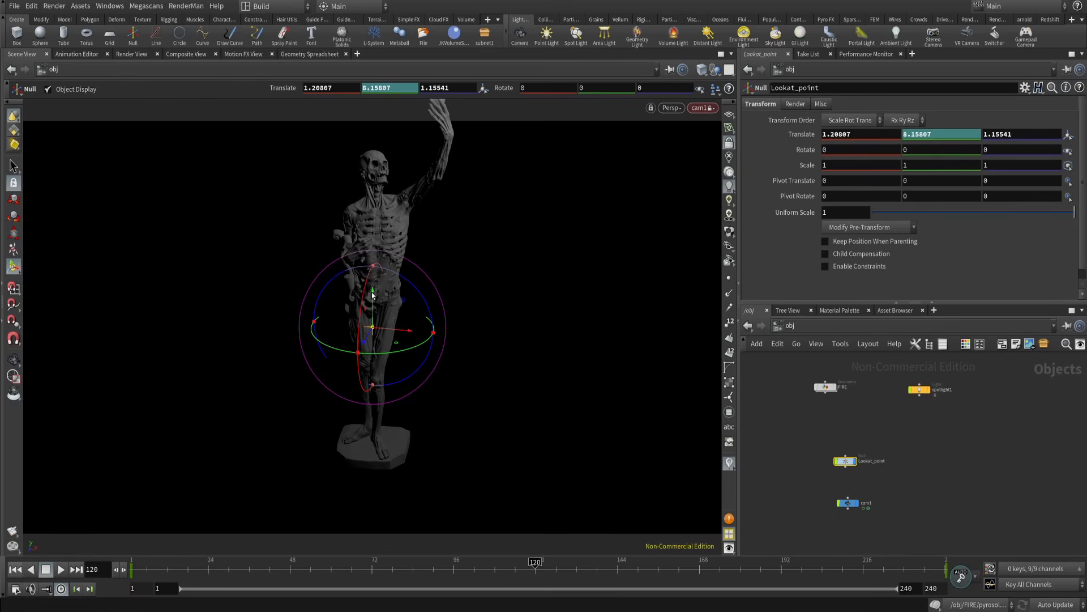
{"action": "left_click_drag", "start_coordinate": [373, 294], "coordinate": [385, 238]}
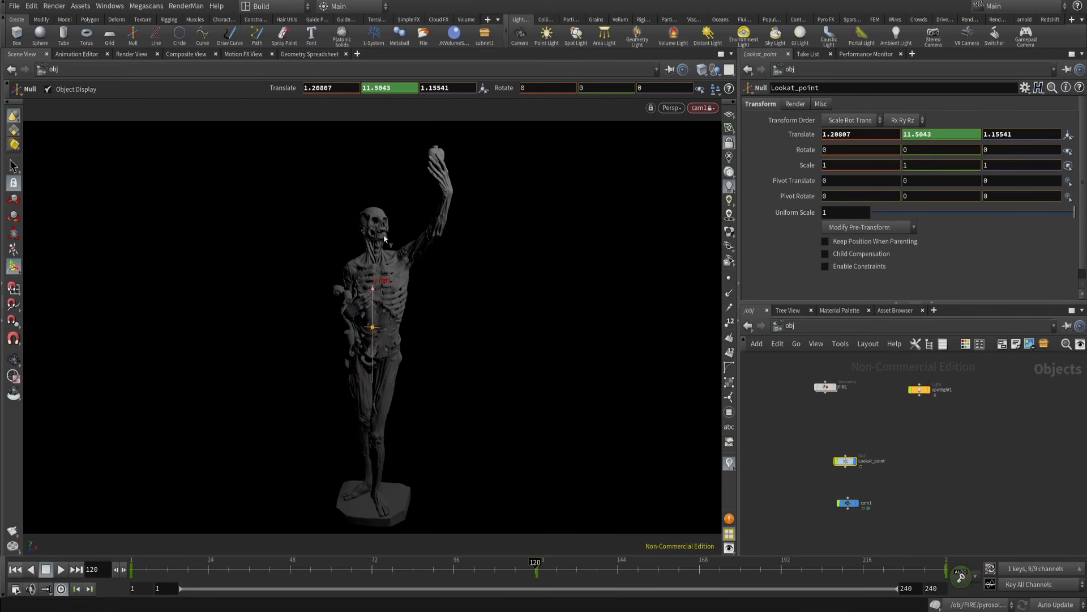
{"action": "left_click_drag", "start_coordinate": [366, 568], "coordinate": [873, 558]}
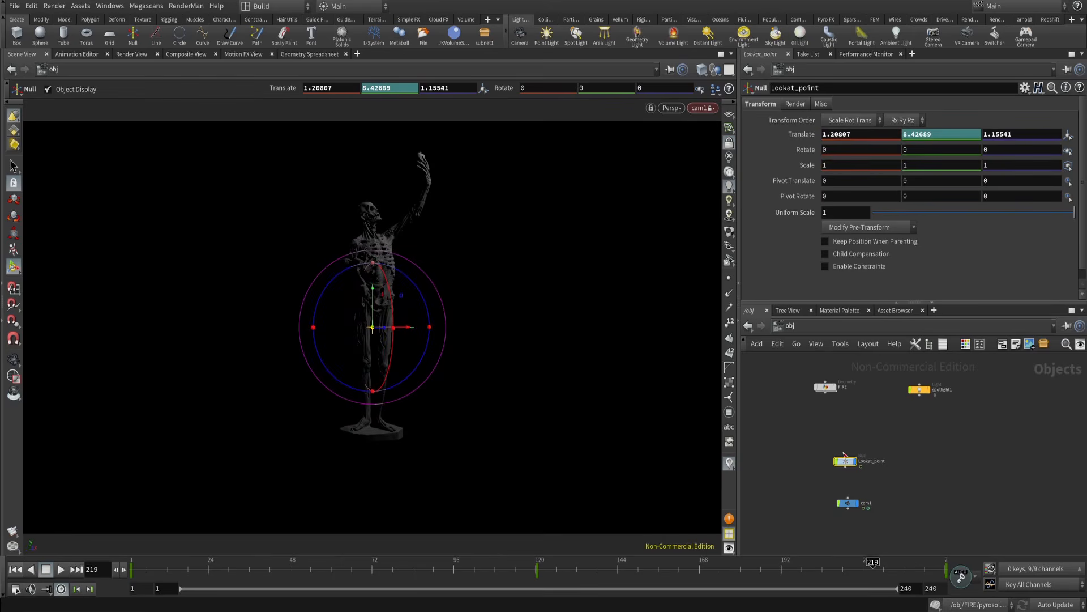
- Add a grid geometry object as a ground plane at the origin and set its Uniform Scale to 50
{"action": "left_click_drag", "start_coordinate": [846, 460], "coordinate": [849, 459]}
{"action": "middle_click_drag", "start_coordinate": [763, 377], "coordinate": [852, 474]}
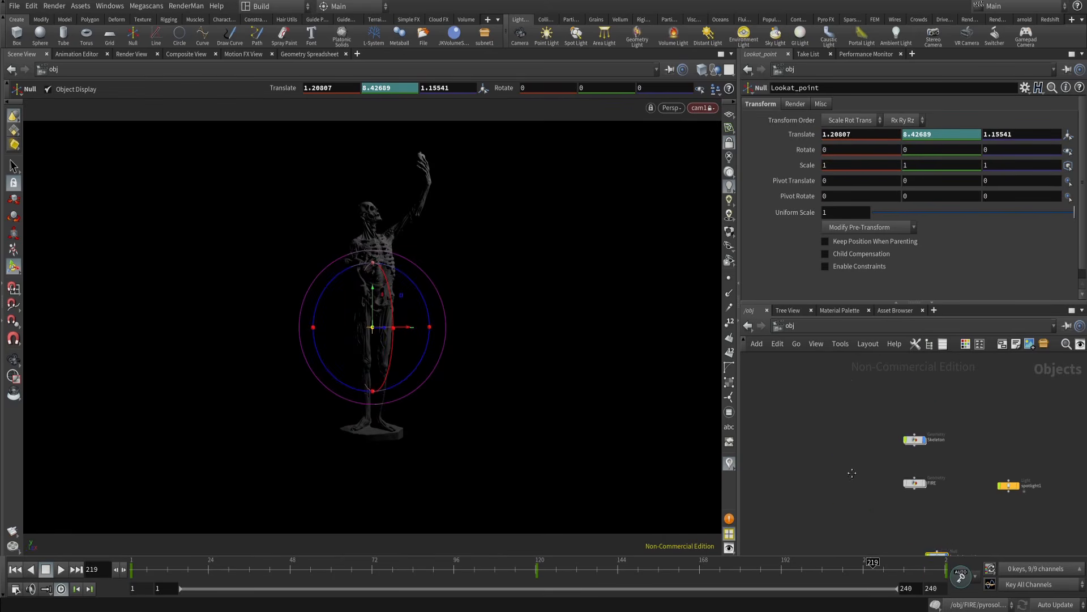
{"action": "key", "text": "Tab"}
{"action": "type", "text": "gr"}
{"action": "left_click", "coordinate": [967, 259]}
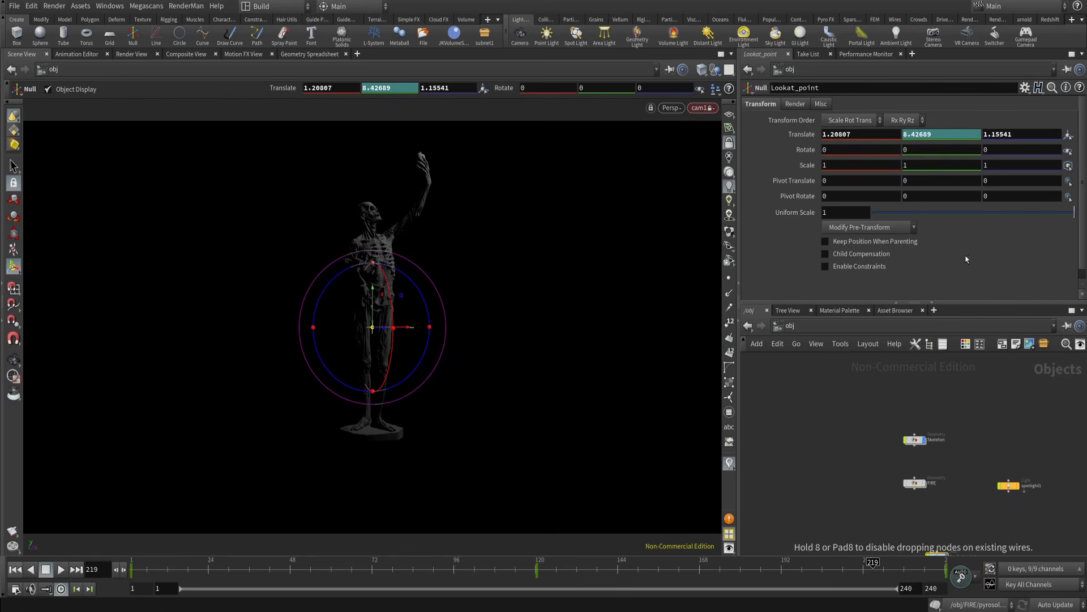
{"action": "left_click", "coordinate": [815, 476]}
{"action": "middle_click_drag", "start_coordinate": [816, 449], "coordinate": [822, 443]}
{"action": "left_click_drag", "start_coordinate": [844, 213], "coordinate": [766, 231]}
{"action": "type", "text": "50"}
{"action": "key", "text": "Return"}
{"action": "middle_click_drag", "start_coordinate": [833, 444], "coordinate": [834, 467]}
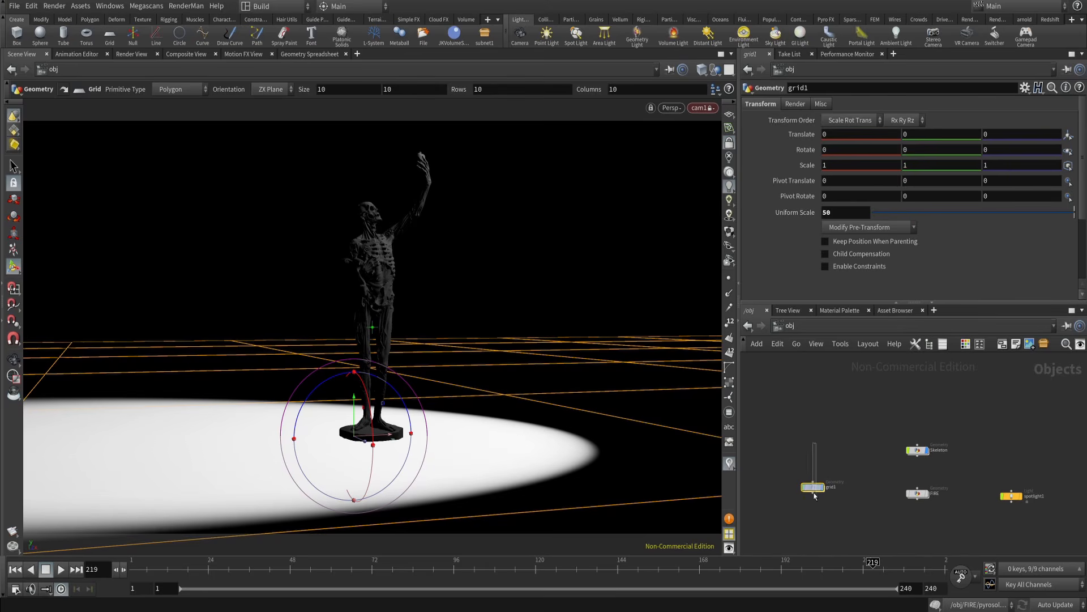
{"action": "left_click_drag", "start_coordinate": [863, 422], "coordinate": [937, 468]}
{"action": "key", "text": "ctrl+z"}
- Switch to the mat network and create a Principled Shader material
{"action": "left_click", "coordinate": [802, 329]}
{"action": "left_click", "coordinate": [828, 378]}
{"action": "key", "text": "Tab"}
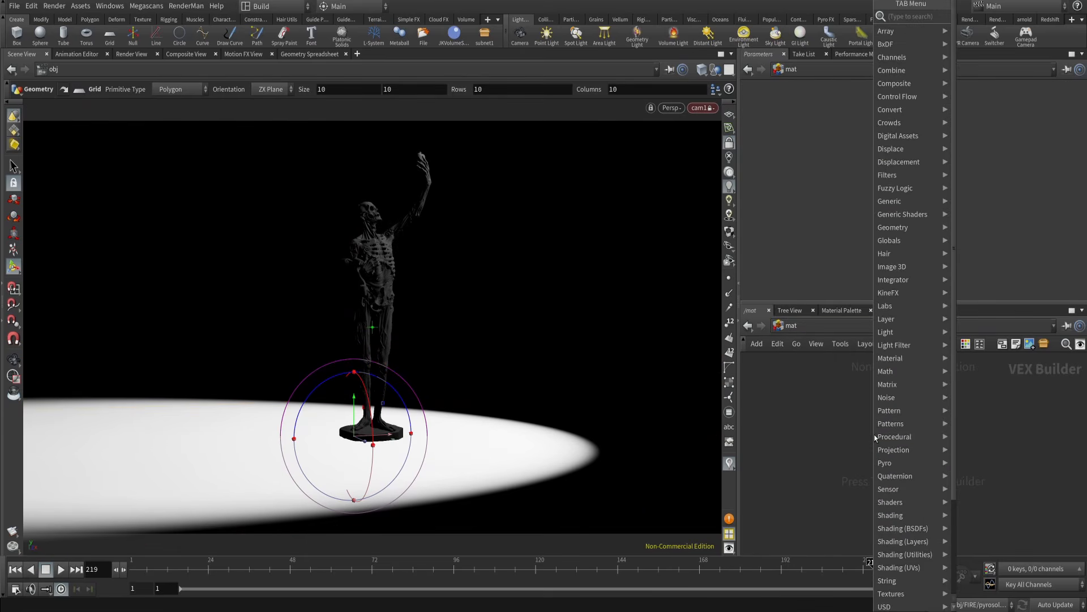
{"action": "type", "text": "prin"}
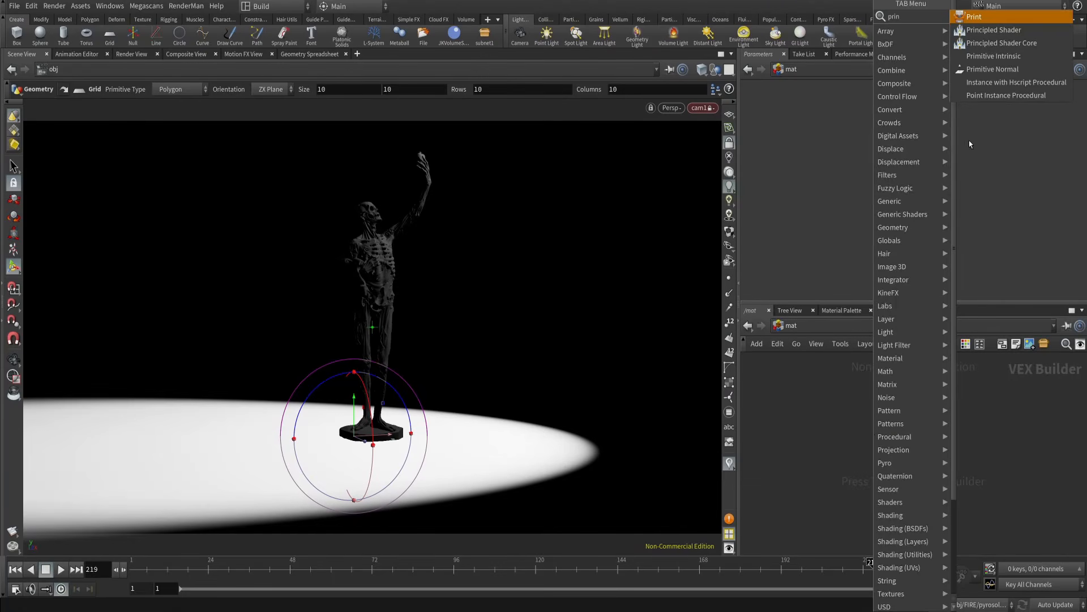
{"action": "left_click", "coordinate": [1020, 35]}
{"action": "left_click", "coordinate": [872, 436]}
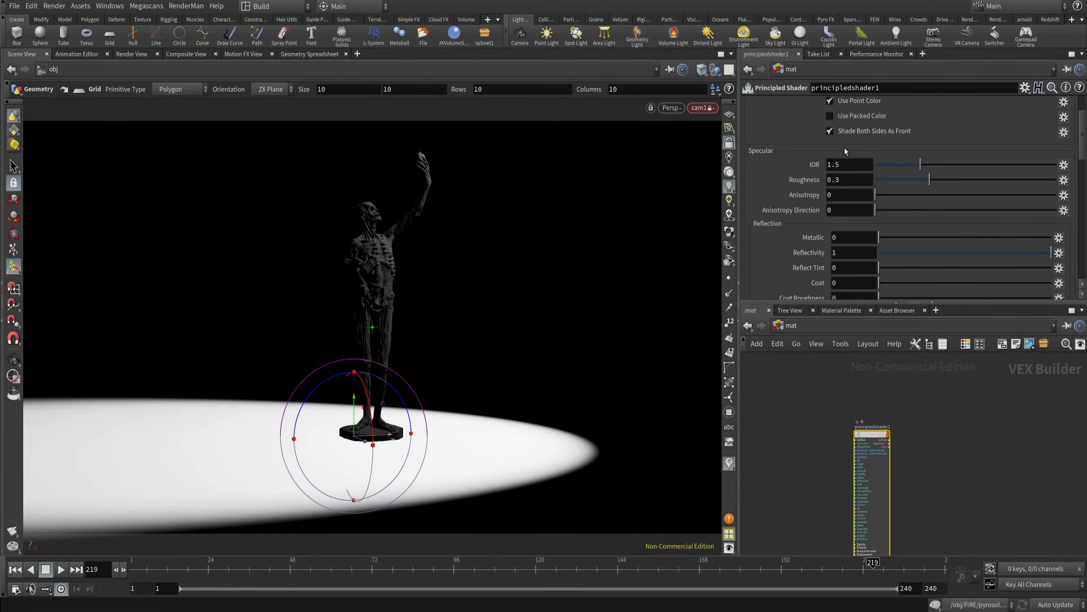
- Set the Principled Shader's Albedo Multiplier to 0.5
{"action": "scroll", "coordinate": [844, 148], "scroll_direction": "down", "scroll_amount": 3}
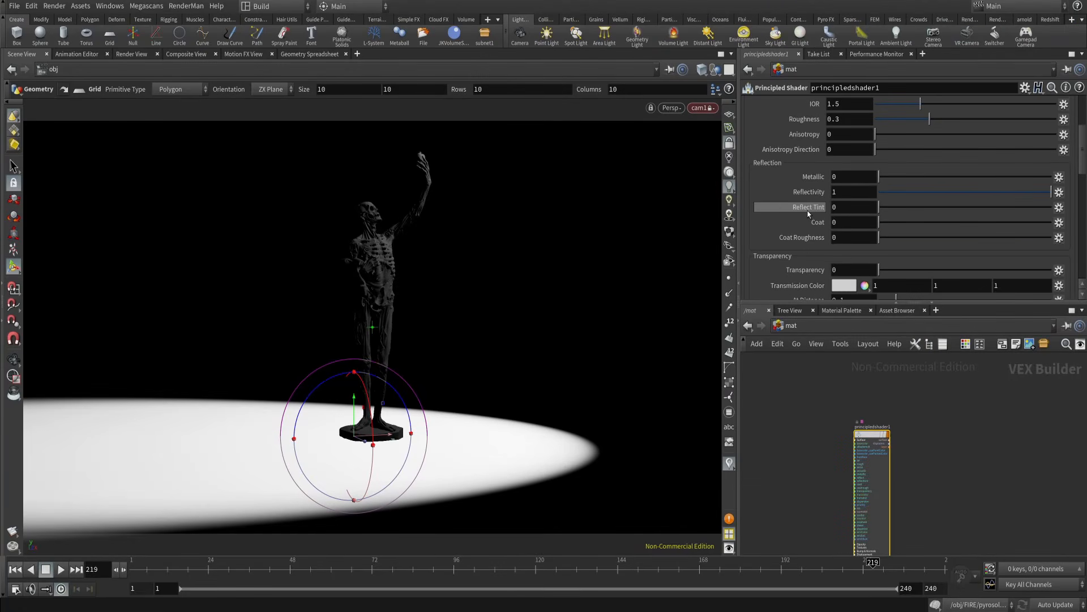
{"action": "scroll", "coordinate": [808, 213], "scroll_direction": "up", "scroll_amount": 1}
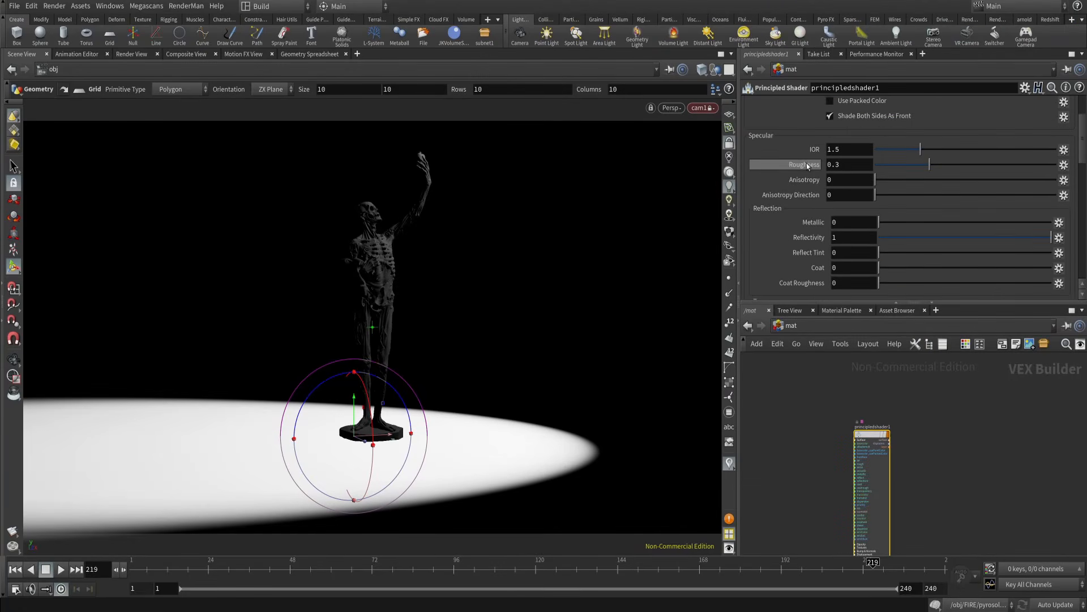
{"action": "left_click", "coordinate": [855, 242]}
{"action": "key", "text": "Return"}
{"action": "scroll", "coordinate": [816, 244], "scroll_direction": "up", "scroll_amount": 2}
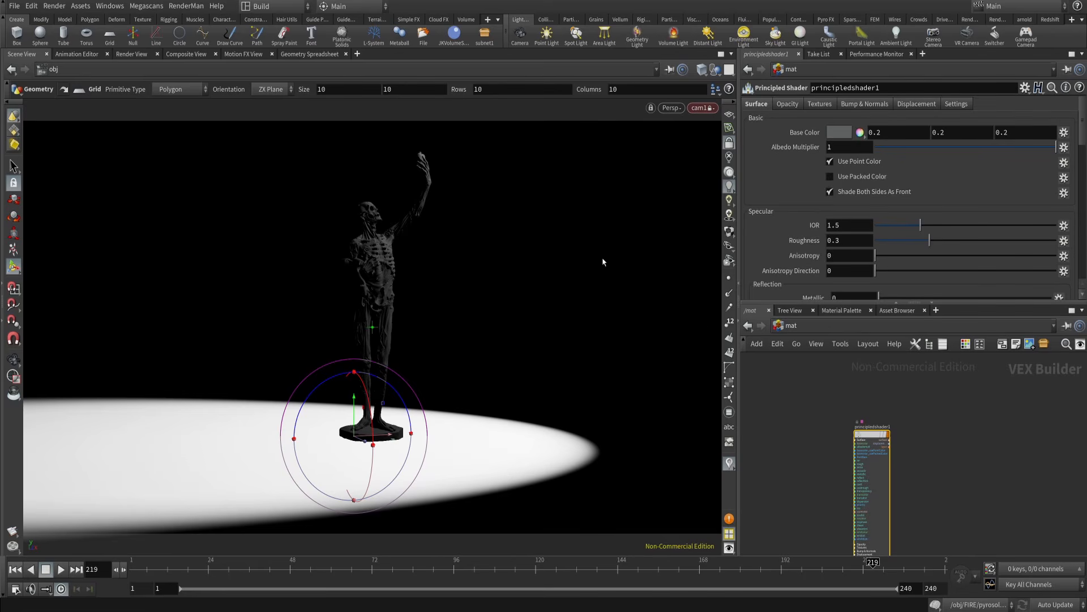
{"action": "left_click", "coordinate": [846, 147]}
{"action": "type", "text": ".5"}
{"action": "key", "text": "Return"}
- Return to the obj network and assign principledshader1 as the render material of both grid1 and Skeleton
{"action": "left_click", "coordinate": [789, 328]}
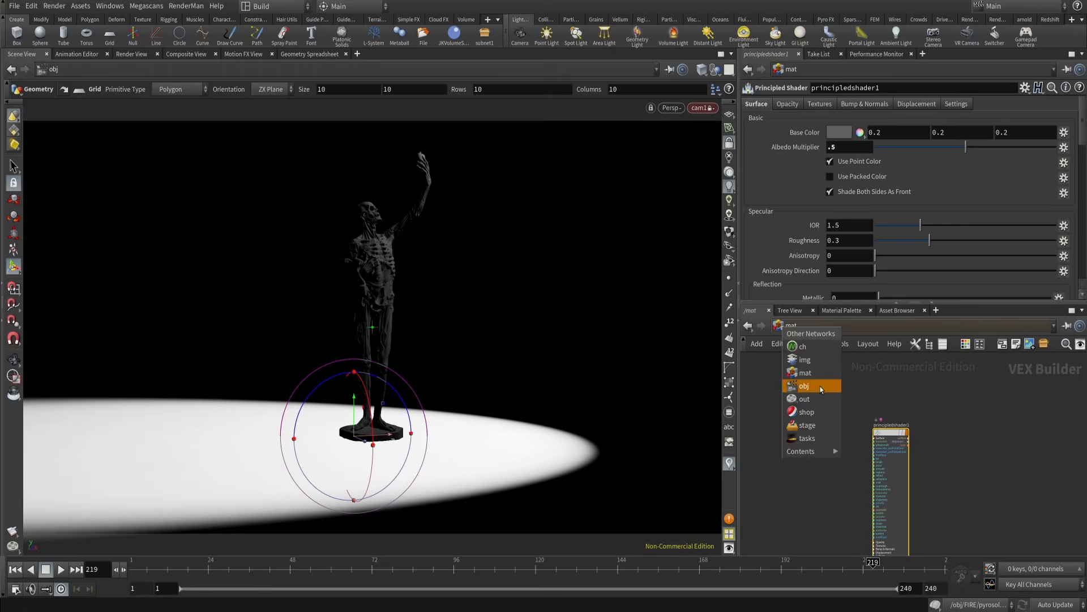
{"action": "left_click", "coordinate": [821, 387]}
{"action": "left_click_drag", "start_coordinate": [851, 429], "coordinate": [930, 464], "text": "shift"}
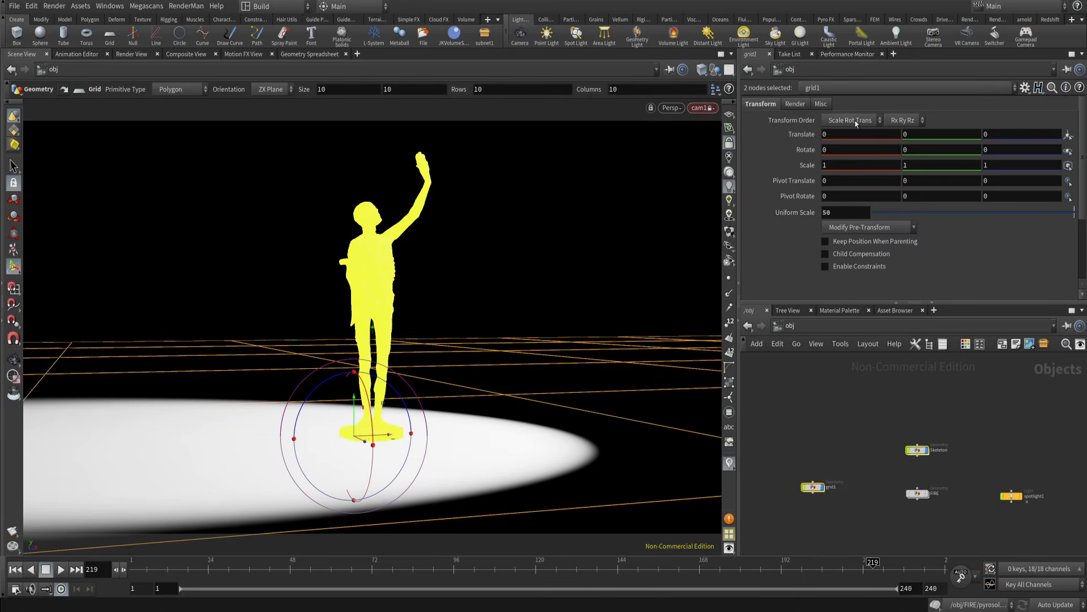
{"action": "left_click", "coordinate": [796, 104]}
{"action": "left_click", "coordinate": [1068, 121]}
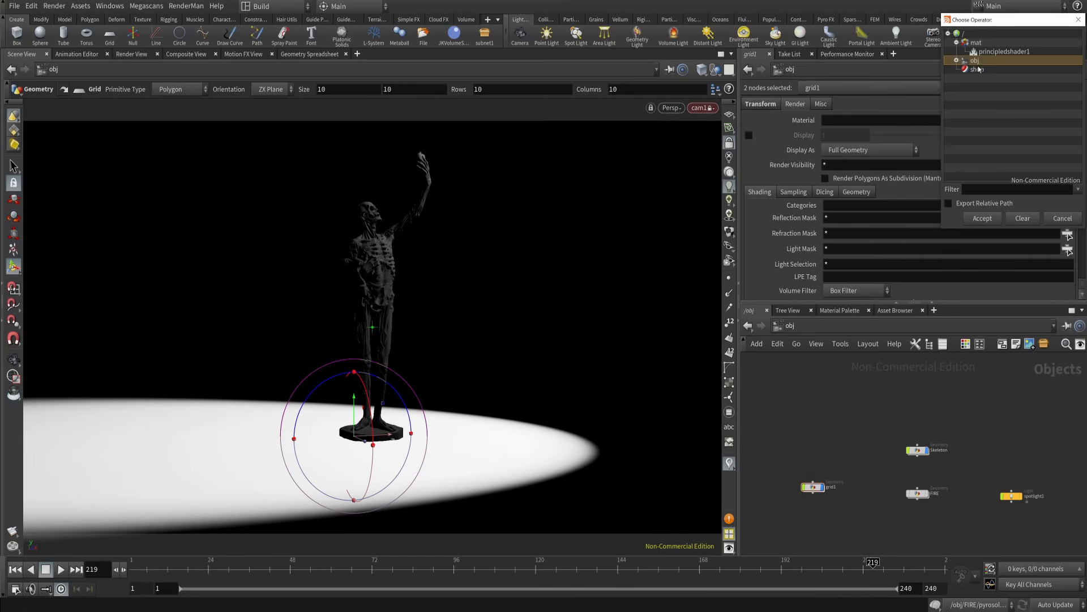
{"action": "double_click", "coordinate": [1004, 51]}
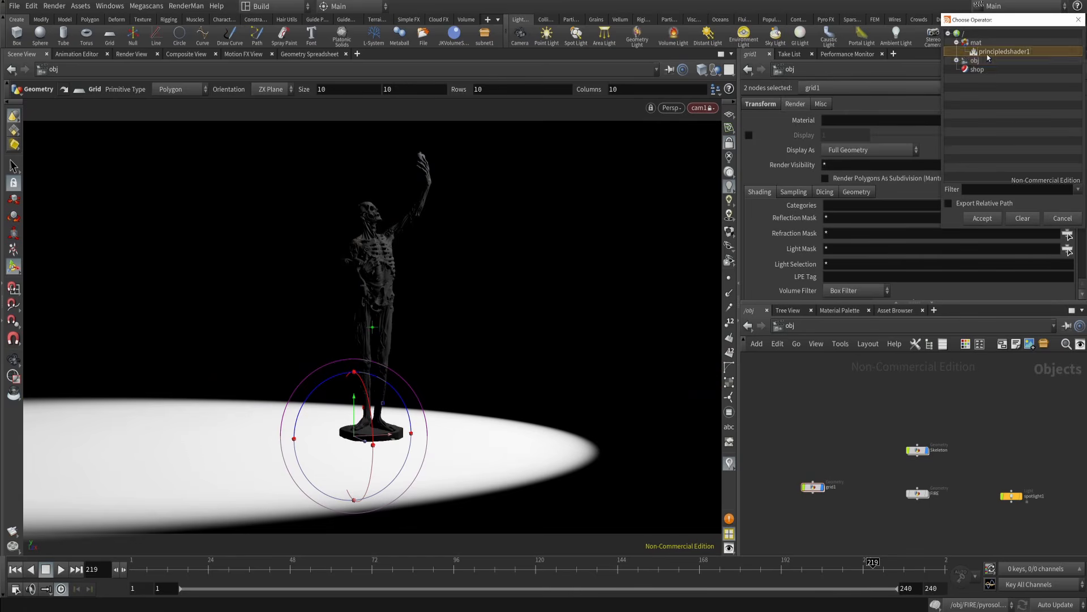
- In the out network, move Skeleton from Forced Matte to Force Objects on the Fire Mantra node
{"action": "left_click", "coordinate": [798, 343]}
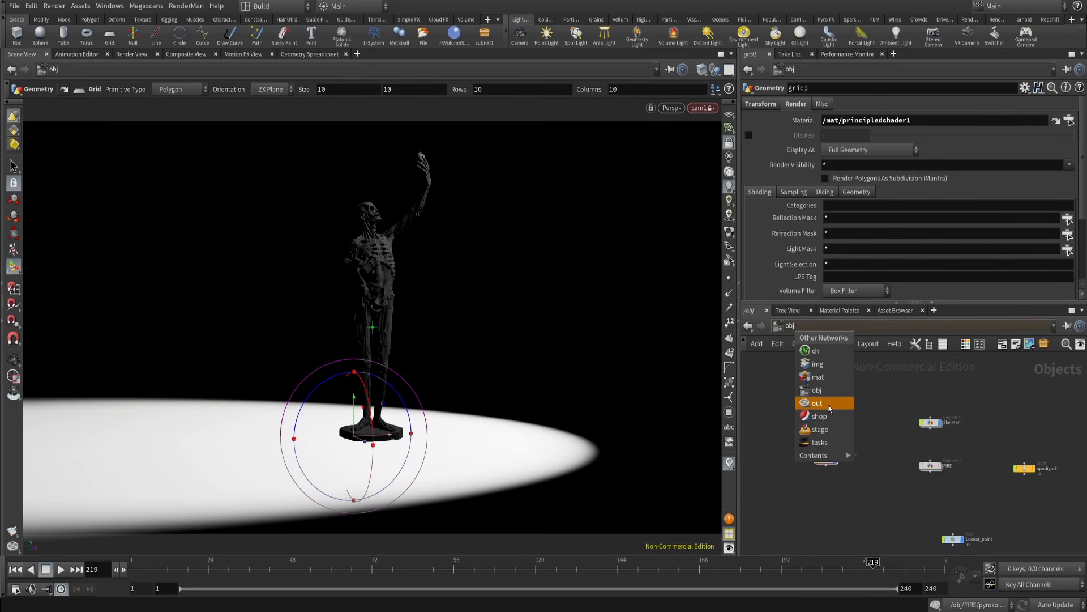
{"action": "left_click", "coordinate": [818, 402]}
{"action": "mouse_move", "coordinate": [878, 447]}
{"action": "left_click_drag", "start_coordinate": [878, 446], "coordinate": [866, 477]}
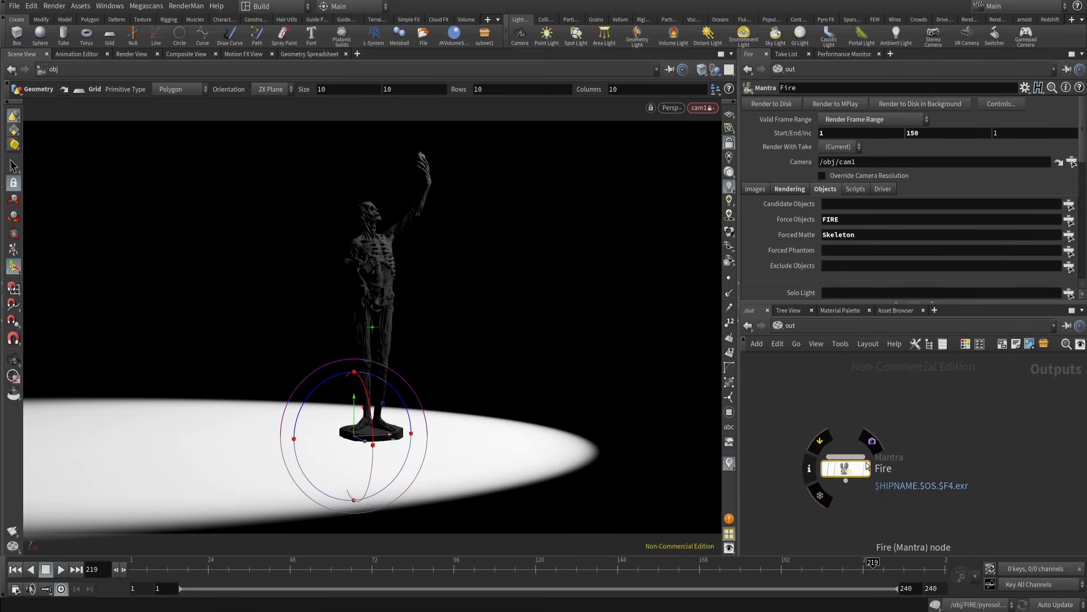
{"action": "left_click_drag", "start_coordinate": [856, 235], "coordinate": [799, 238]}
{"action": "key", "text": "ctrl+c"}
{"action": "key", "text": "BackSpace"}
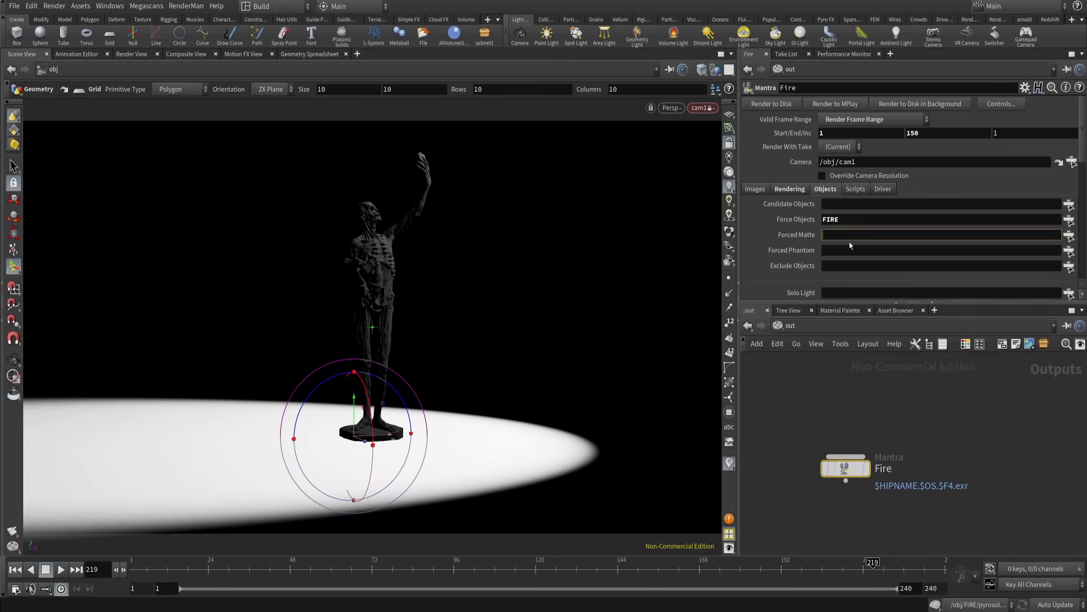
{"action": "left_click", "coordinate": [866, 218]}
{"action": "key", "text": "ctrl+v"}
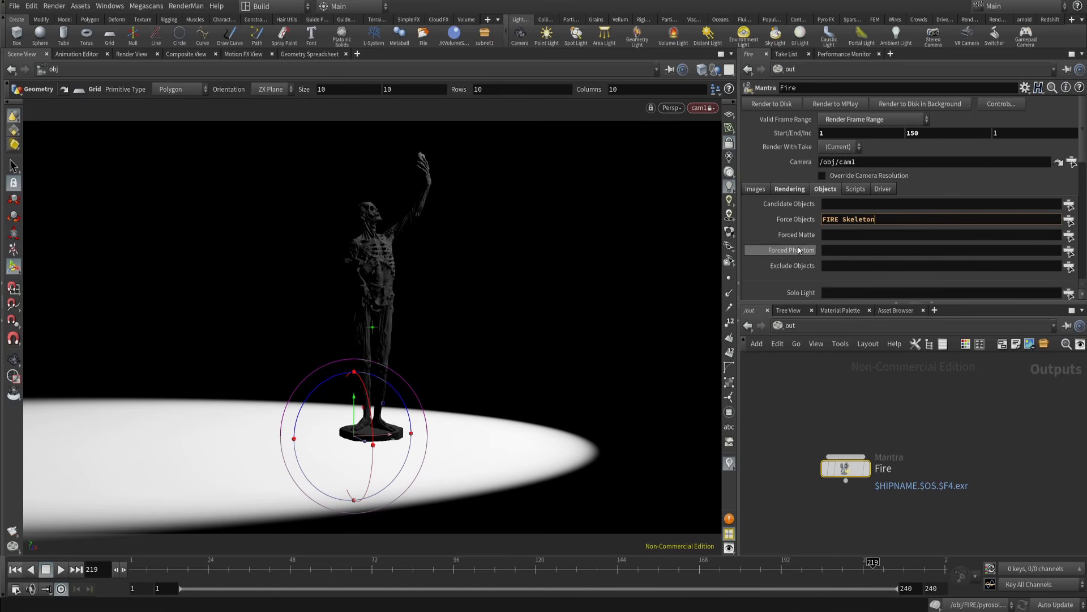
{"action": "left_click", "coordinate": [899, 437]}
{"action": "left_click", "coordinate": [847, 469]}
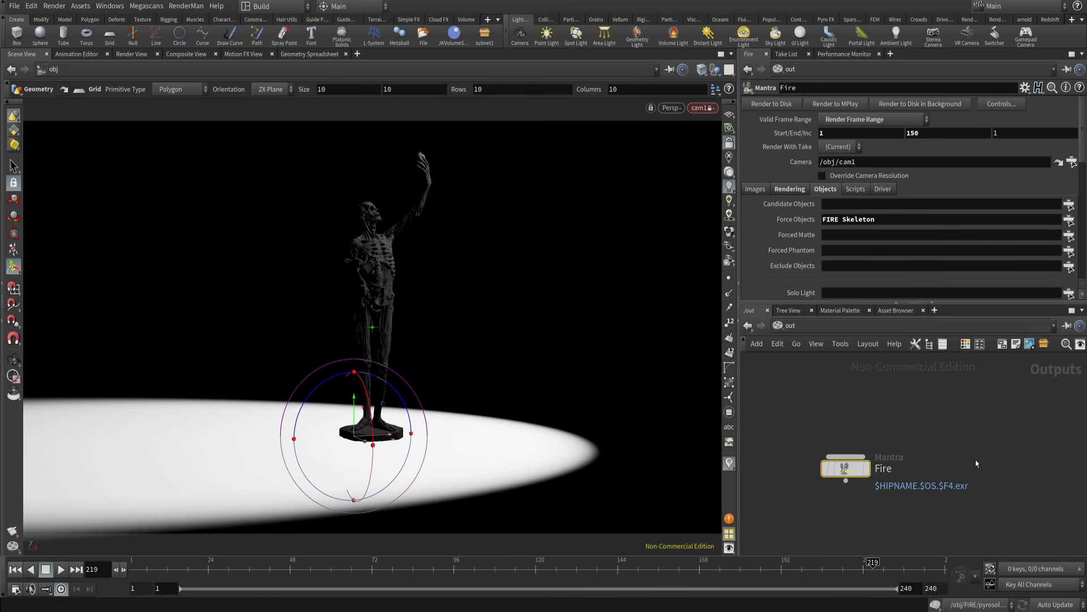
{"action": "left_click_drag", "start_coordinate": [889, 406], "coordinate": [836, 465]}
{"action": "middle_click_drag", "start_coordinate": [875, 418], "coordinate": [899, 424]}
{"action": "double_click", "coordinate": [838, 219]}
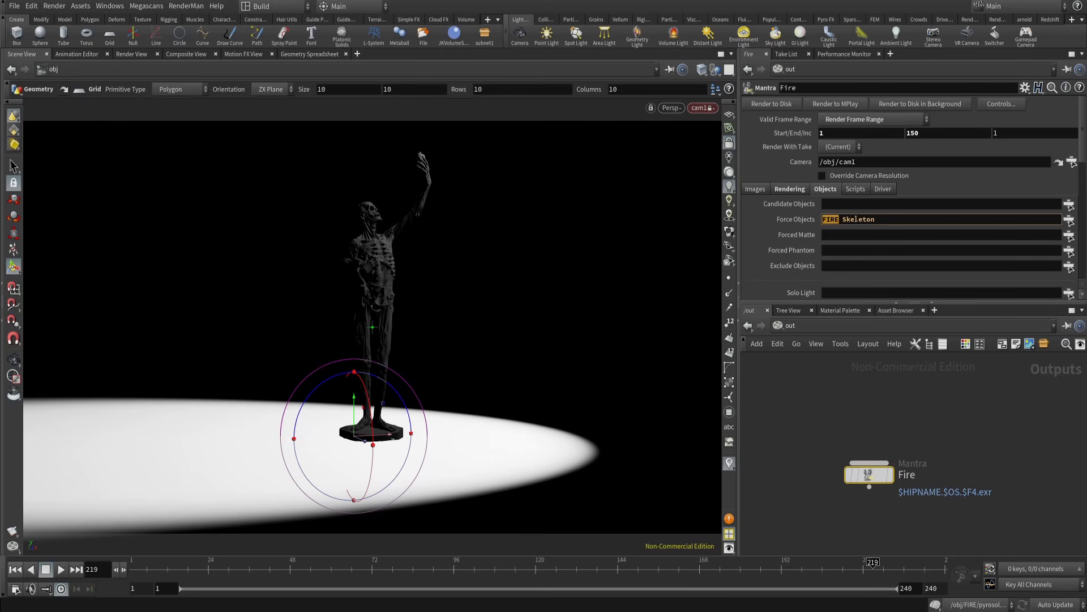
{"action": "left_click_drag", "start_coordinate": [844, 220], "coordinate": [868, 219]}
{"action": "middle_click_drag", "start_coordinate": [934, 432], "coordinate": [873, 428]}
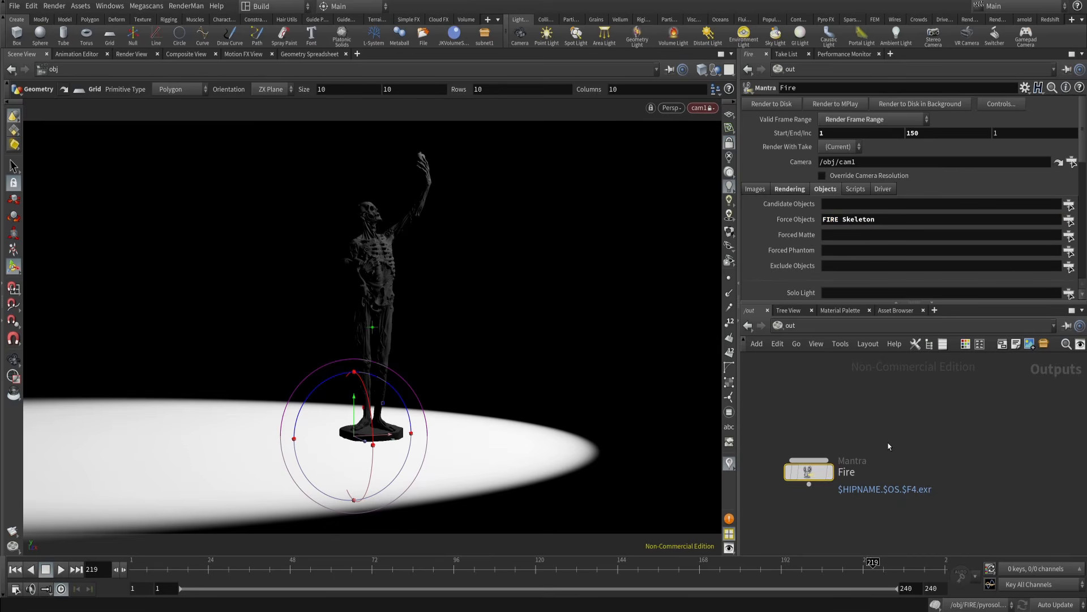
{"action": "left_click", "coordinate": [998, 507]}
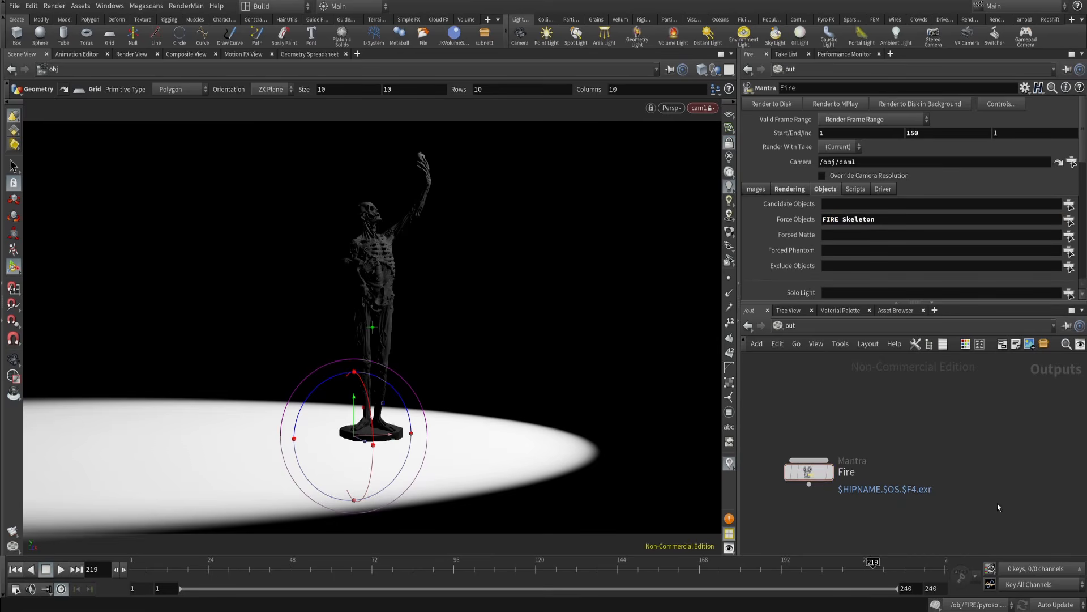
{"action": "triple_click", "coordinate": [846, 220]}
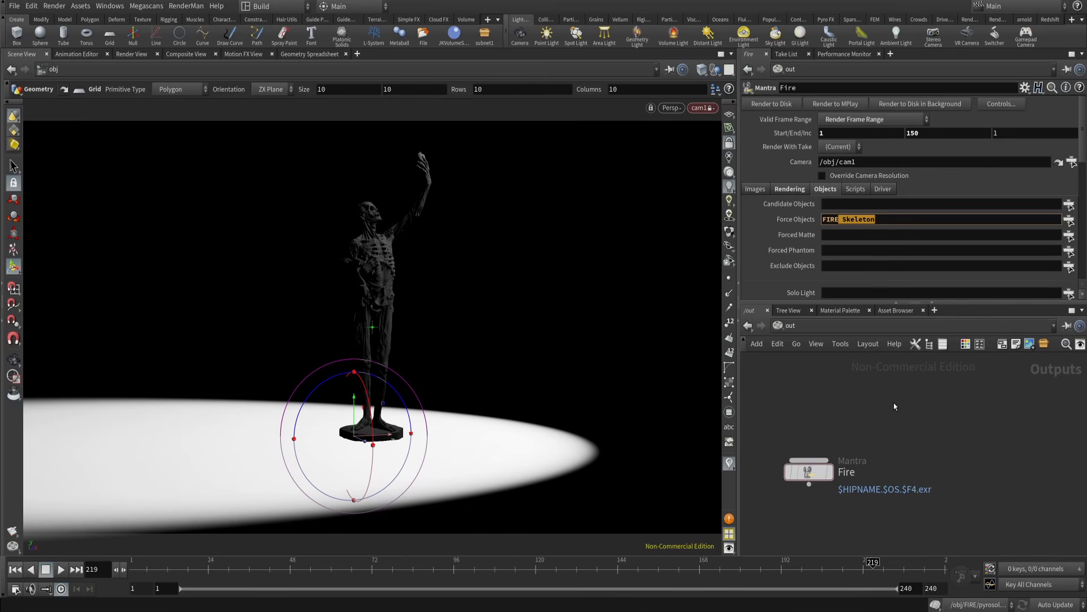
{"action": "middle_click_drag", "start_coordinate": [885, 395], "coordinate": [917, 394]}
{"action": "left_click_drag", "start_coordinate": [918, 401], "coordinate": [796, 547]}
{"action": "left_click_drag", "start_coordinate": [843, 471], "coordinate": [905, 474]}
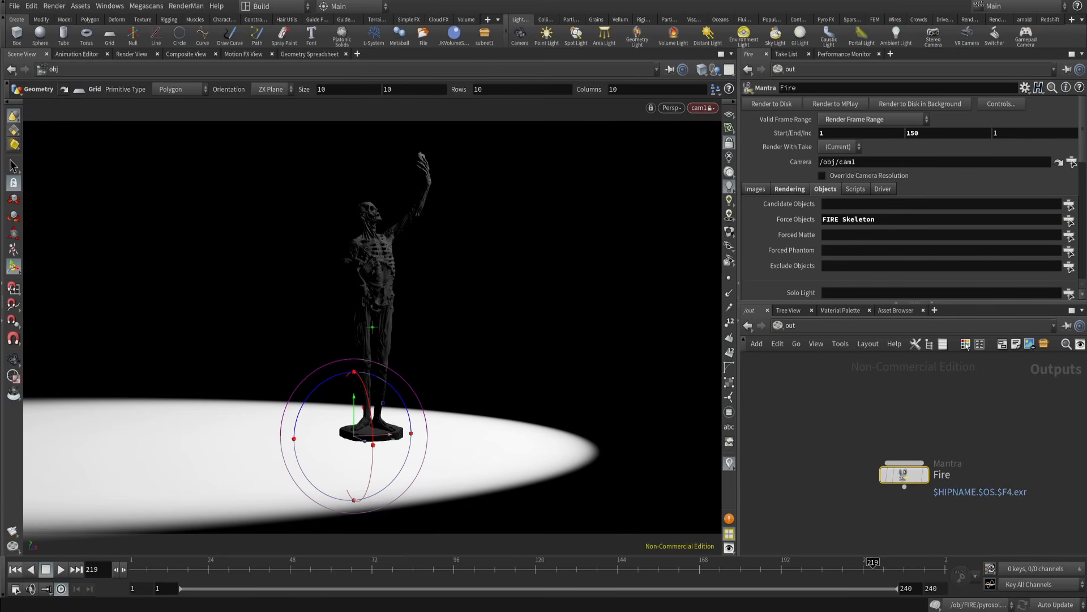
- Add grid1 to the Fire node's Force Objects and start a preview render of the frame
{"action": "left_click", "coordinate": [1070, 220]}
{"action": "left_click", "coordinate": [908, 68], "text": "ctrl"}
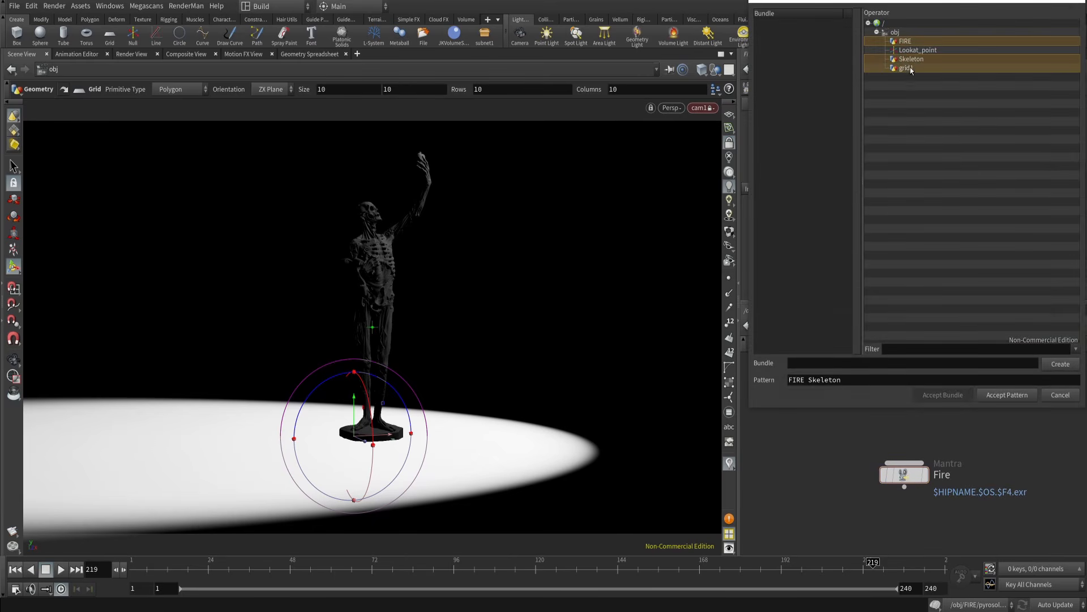
{"action": "left_click", "coordinate": [1007, 395]}
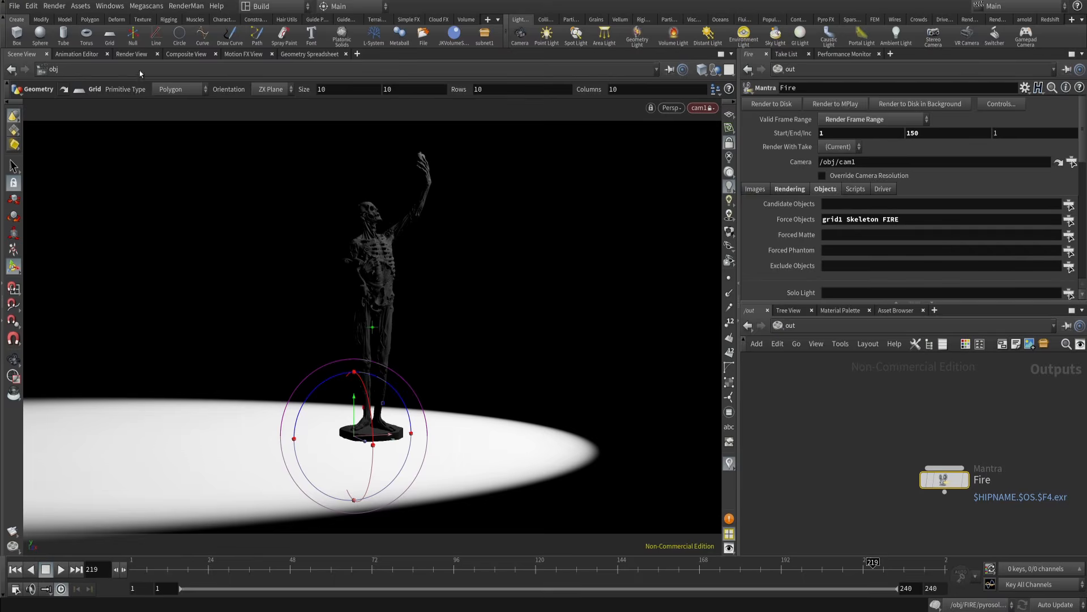
{"action": "left_click", "coordinate": [133, 54]}
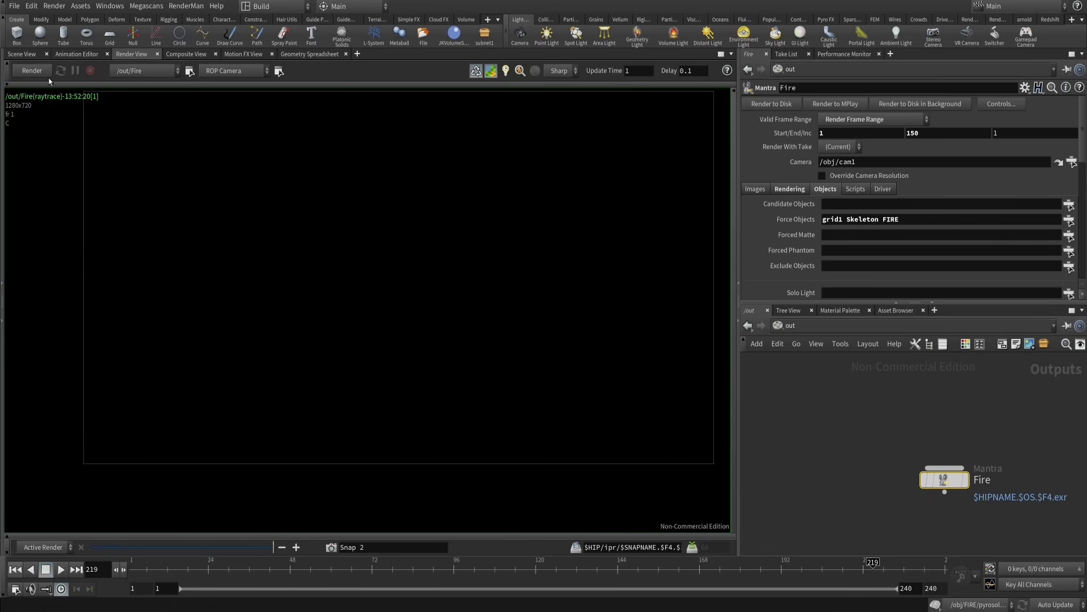
{"action": "left_click", "coordinate": [32, 70]}
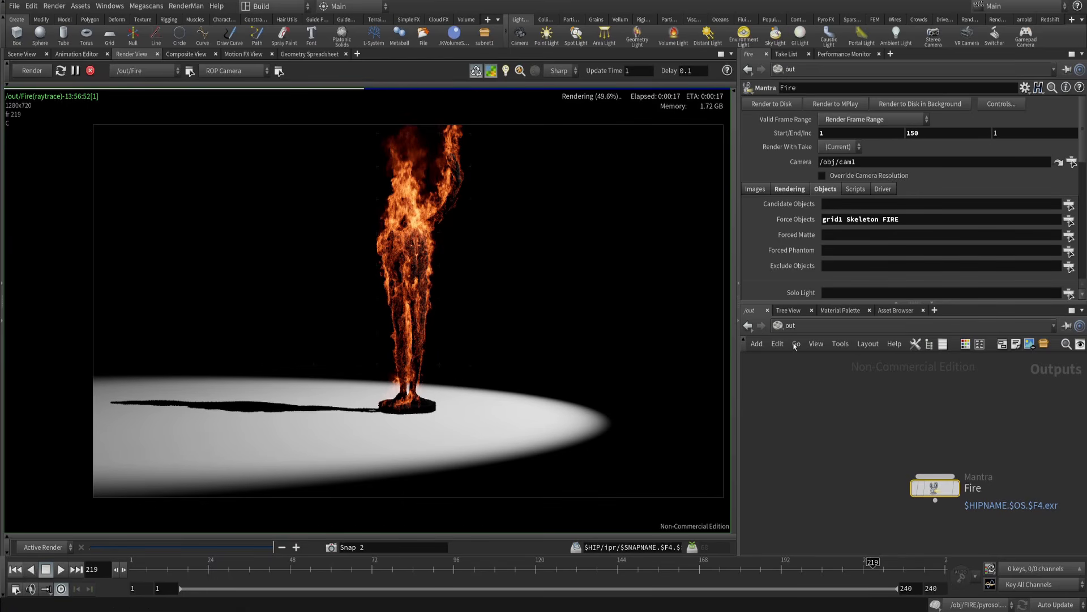
- Back in the obj network, lower spotlight1's Intensity, trying 0.5 before settling on 0.2
{"action": "left_click", "coordinate": [791, 325]}
{"action": "left_click", "coordinate": [807, 388]}
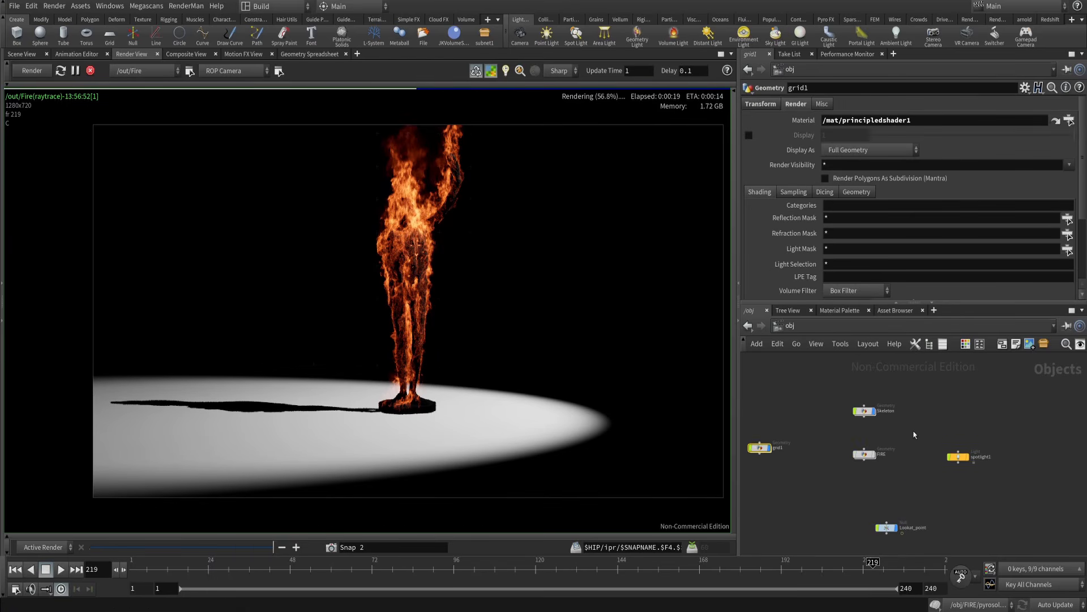
{"action": "left_click", "coordinate": [958, 456]}
{"action": "left_click_drag", "start_coordinate": [841, 177], "coordinate": [816, 180]}
{"action": "type", "text": ".5"}
{"action": "key", "text": "Return"}
{"action": "type", "text": ".2"}
{"action": "key", "text": "Return"}
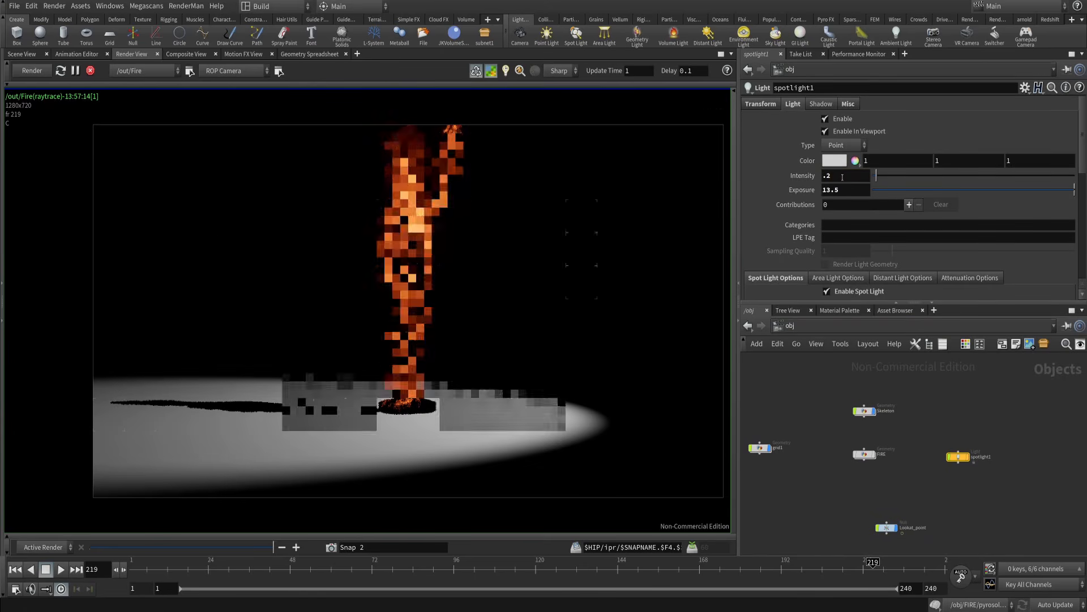
- Tint spotlight1's Color light blue with hue 221.5 and saturation 0.394
{"action": "left_click", "coordinate": [834, 160]}
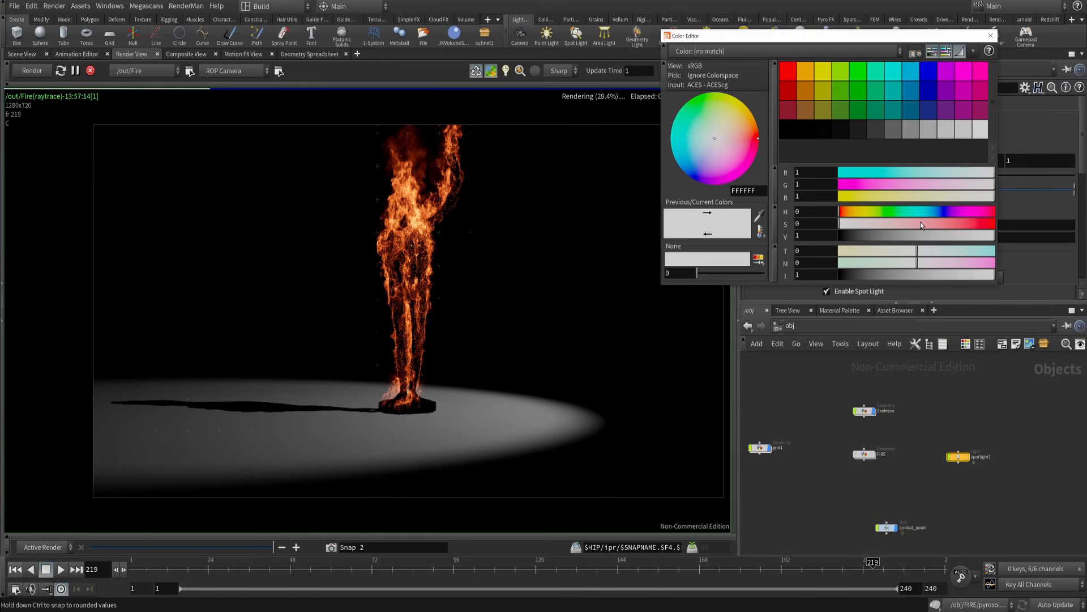
{"action": "left_click", "coordinate": [926, 216]}
{"action": "left_click", "coordinate": [911, 223]}
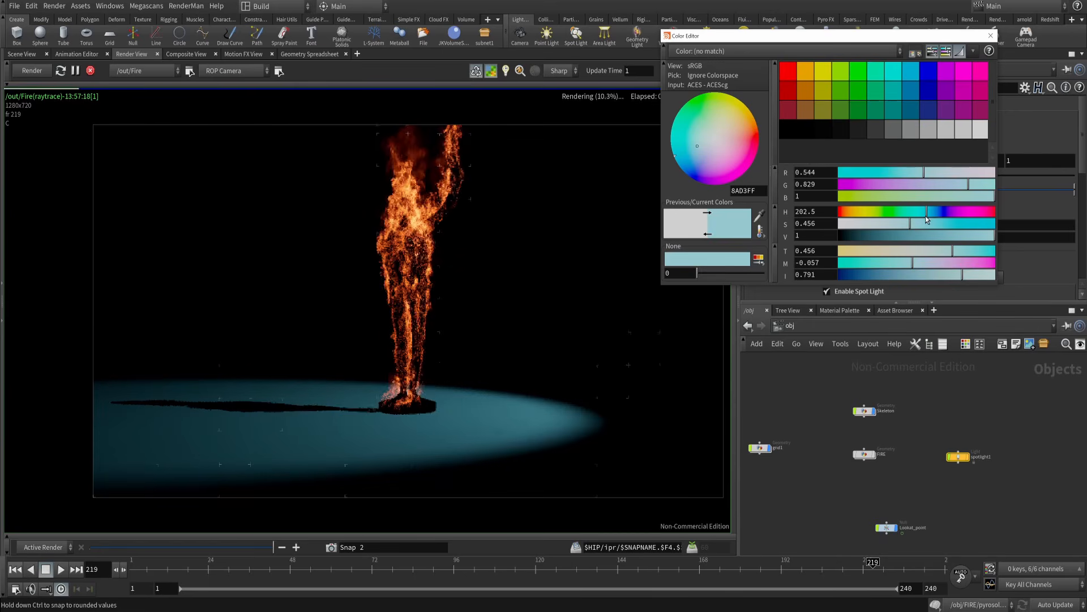
{"action": "left_click", "coordinate": [933, 215]}
{"action": "left_click", "coordinate": [935, 214]}
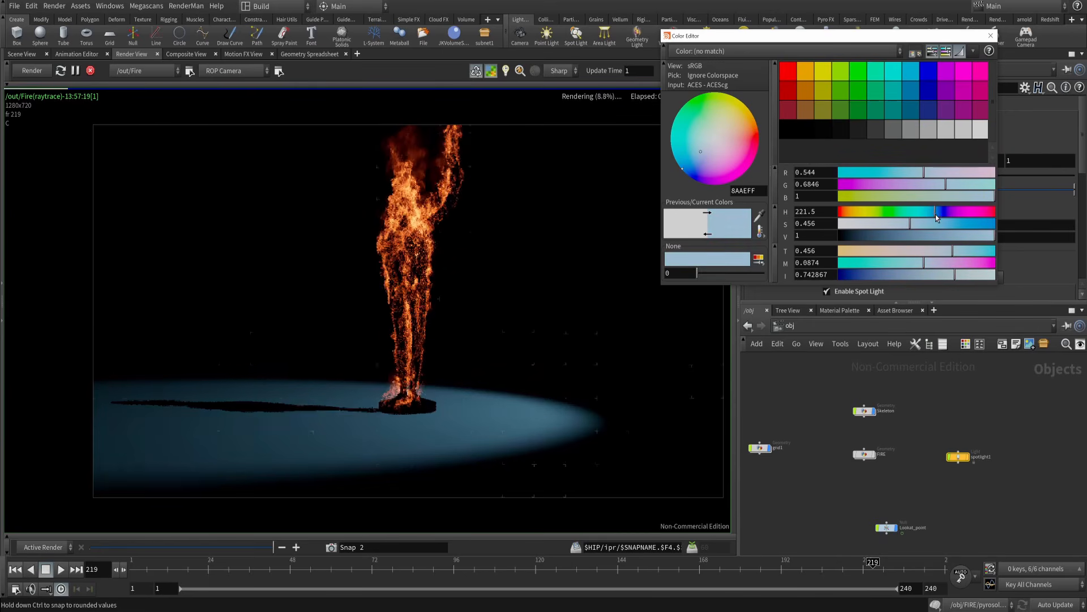
{"action": "left_click", "coordinate": [902, 227]}
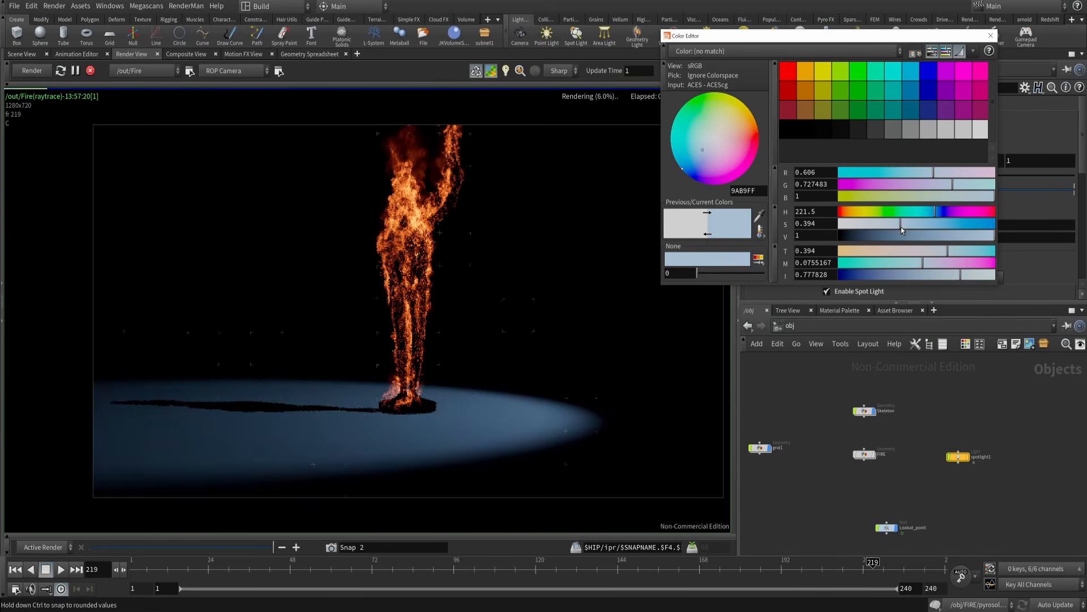
{"action": "left_click", "coordinate": [991, 35]}
- Set spotlight1's Intensity to 0.15 and inspect the skeleton's shadow on the ground in the render
{"action": "double_click", "coordinate": [840, 175]}
{"action": "type", "text": ".15"}
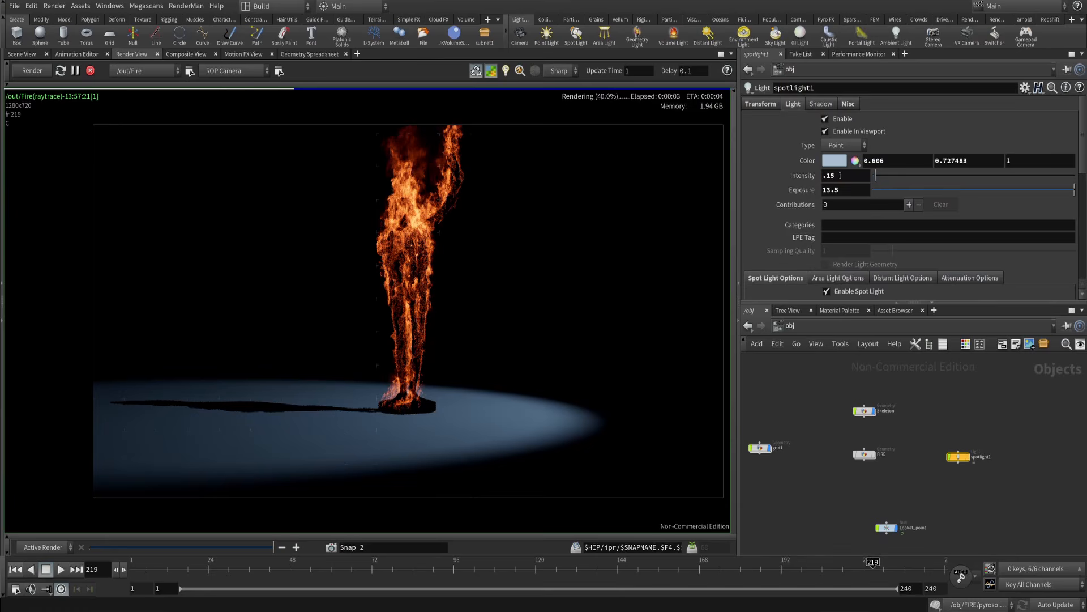
{"action": "key", "text": "Return"}
{"action": "scroll", "coordinate": [461, 291], "scroll_direction": "up", "scroll_amount": 5}
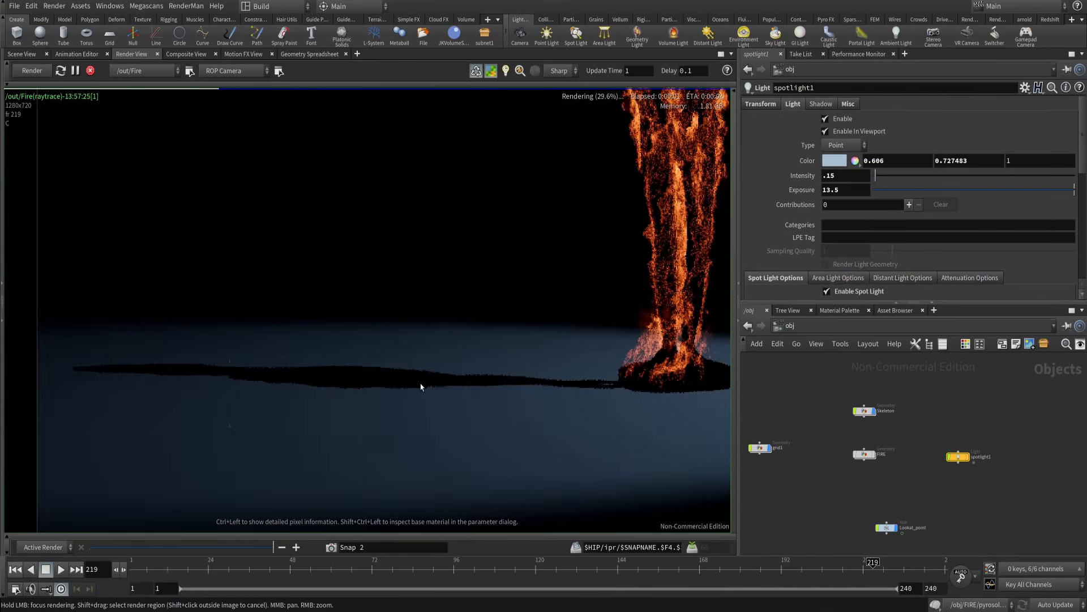
- Change spotlight1's light Type to Sphere and set its Area Size to 10 by 10
{"action": "middle_click_drag", "start_coordinate": [436, 379], "coordinate": [415, 384]}
{"action": "scroll", "coordinate": [433, 364], "scroll_direction": "down", "scroll_amount": 1}
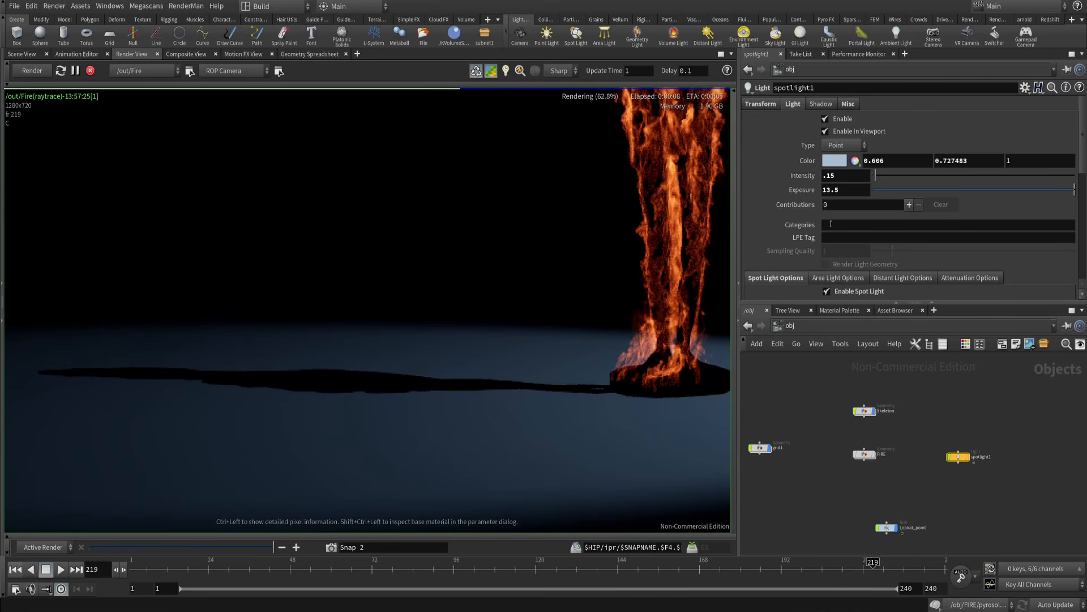
{"action": "left_click", "coordinate": [836, 145]}
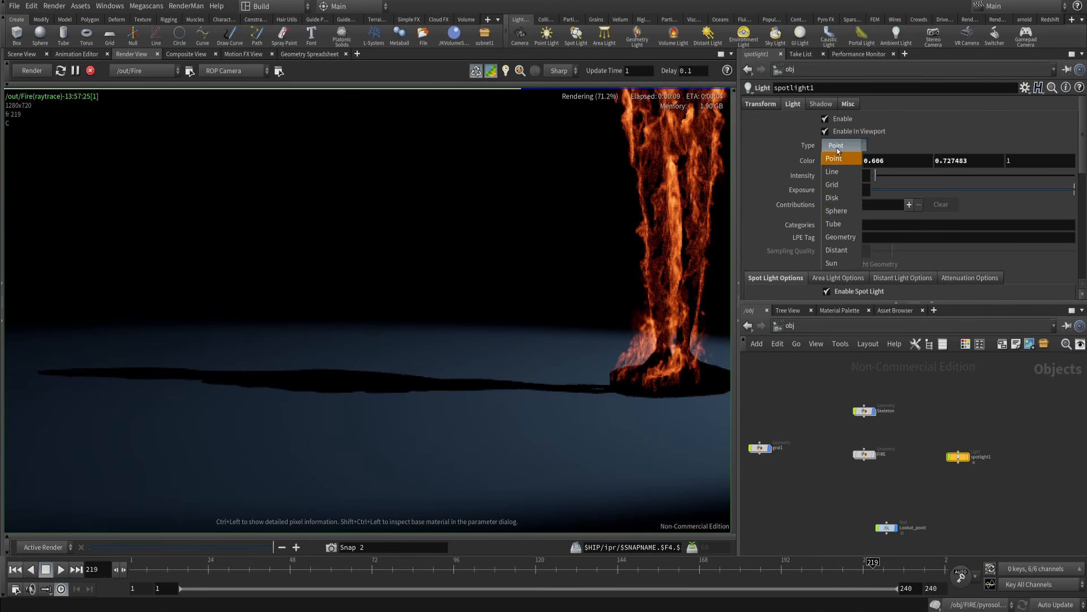
{"action": "left_click", "coordinate": [836, 211]}
{"action": "scroll", "coordinate": [833, 217], "scroll_direction": "down", "scroll_amount": 2}
{"action": "left_click", "coordinate": [832, 217]}
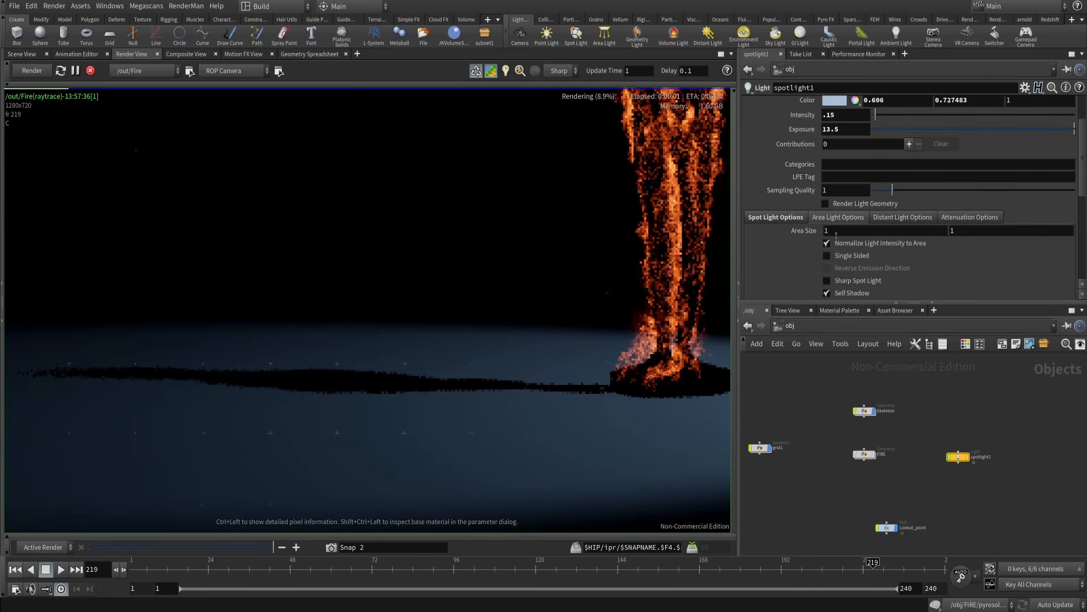
{"action": "type", "text": "0"}
{"action": "key", "text": "Return"}
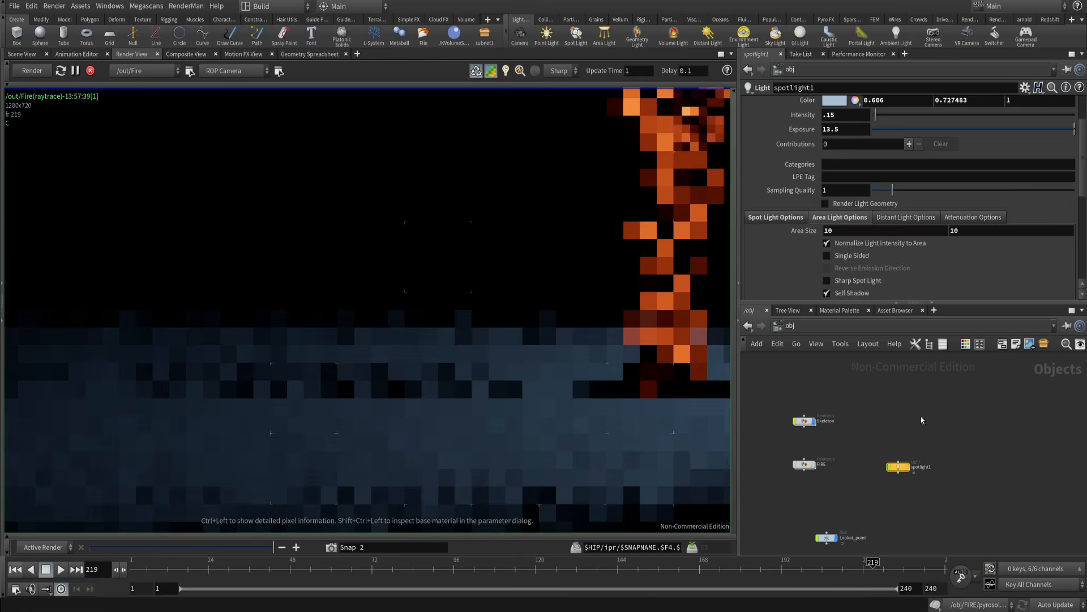
- Inspect the skeleton's shadow edges and the spotlight pool on the ground in the updated render
{"action": "scroll", "coordinate": [427, 372], "scroll_direction": "down", "scroll_amount": 2}
{"action": "scroll", "coordinate": [410, 353], "scroll_direction": "up", "scroll_amount": 1}
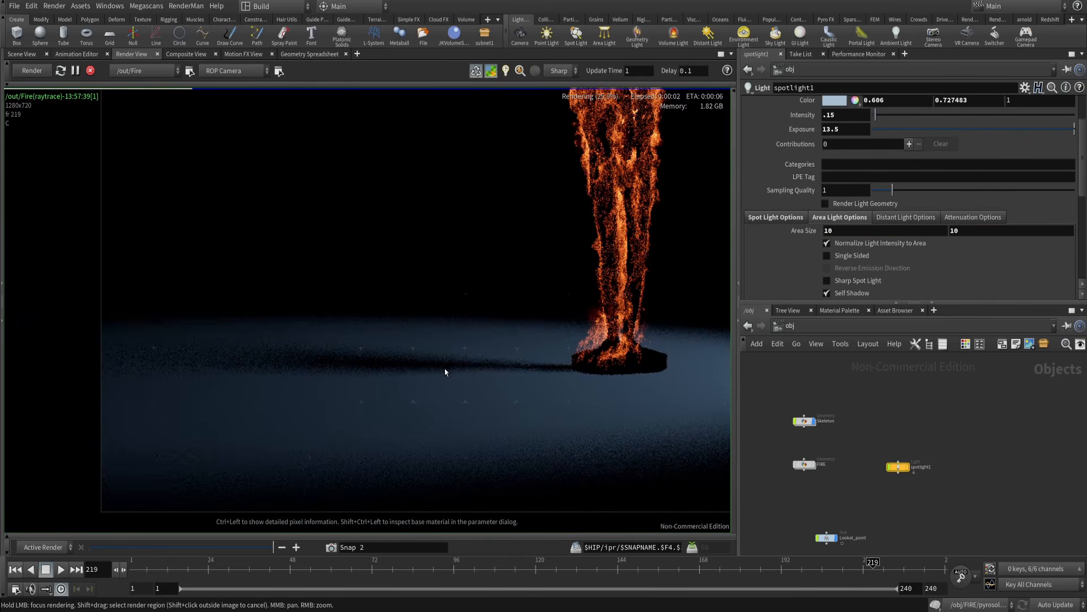
{"action": "right_click_drag", "start_coordinate": [462, 372], "coordinate": [460, 376]}
{"action": "middle_click_drag", "start_coordinate": [496, 353], "coordinate": [428, 374]}
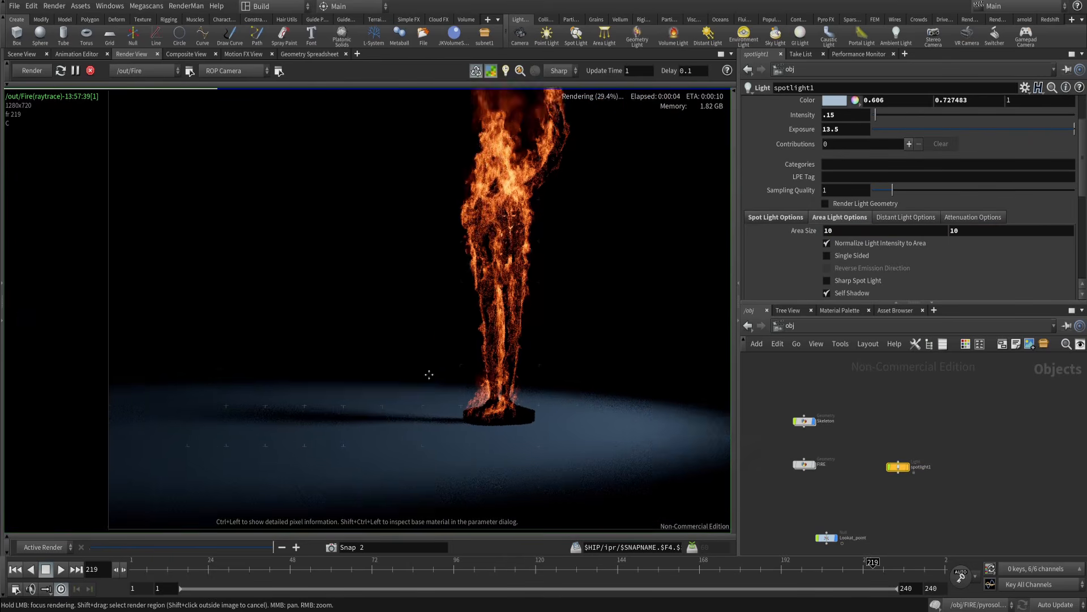
{"action": "scroll", "coordinate": [429, 374], "scroll_direction": "down", "scroll_amount": 5}
{"action": "scroll", "coordinate": [483, 348], "scroll_direction": "up", "scroll_amount": 3}
{"action": "middle_click_drag", "start_coordinate": [515, 331], "coordinate": [469, 370]}
{"action": "scroll", "coordinate": [454, 353], "scroll_direction": "down", "scroll_amount": 3}
{"action": "scroll", "coordinate": [470, 369], "scroll_direction": "up", "scroll_amount": 1}
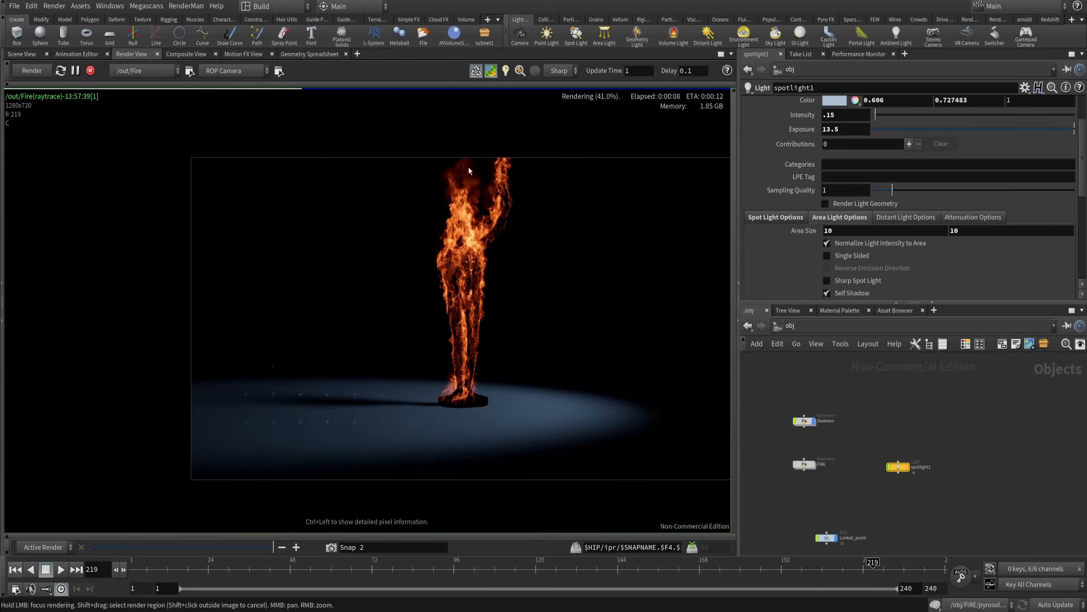
{"action": "scroll", "coordinate": [498, 291], "scroll_direction": "up", "scroll_amount": 3}
{"action": "middle_click_drag", "start_coordinate": [504, 290], "coordinate": [520, 260]}
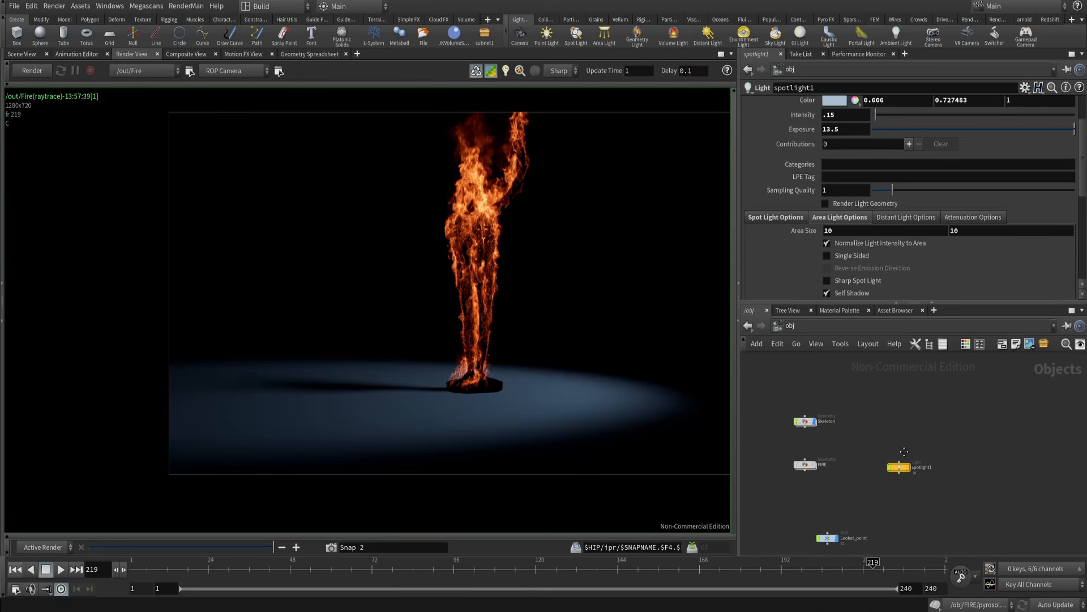
- In the scene view, create a Volume Light that uses the FIRE object as its source
{"action": "left_click", "coordinate": [26, 55]}
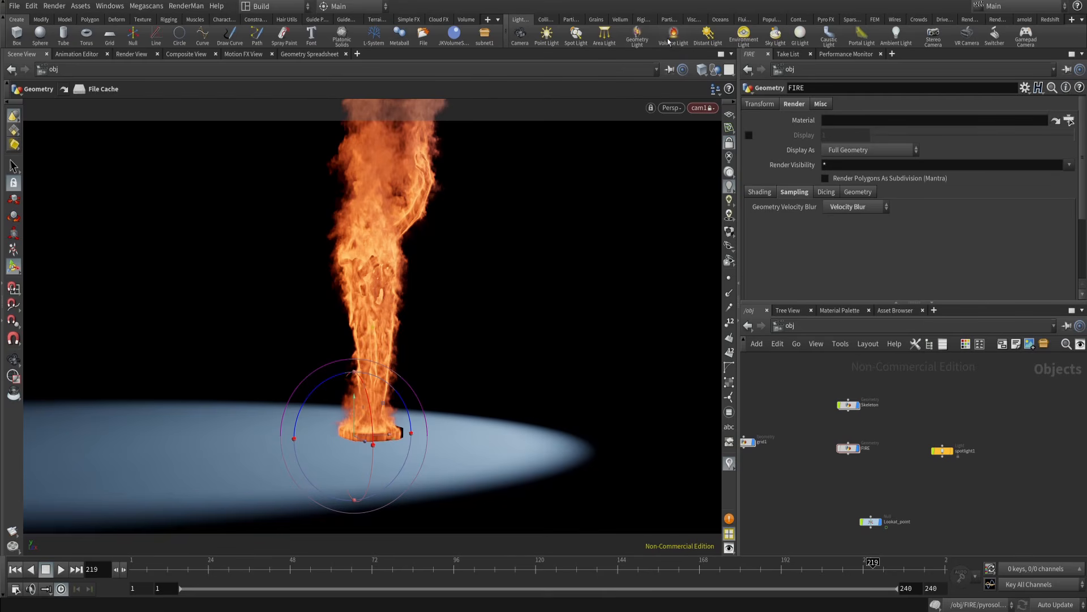
{"action": "left_click", "coordinate": [673, 35]}
{"action": "left_click", "coordinate": [852, 448]}
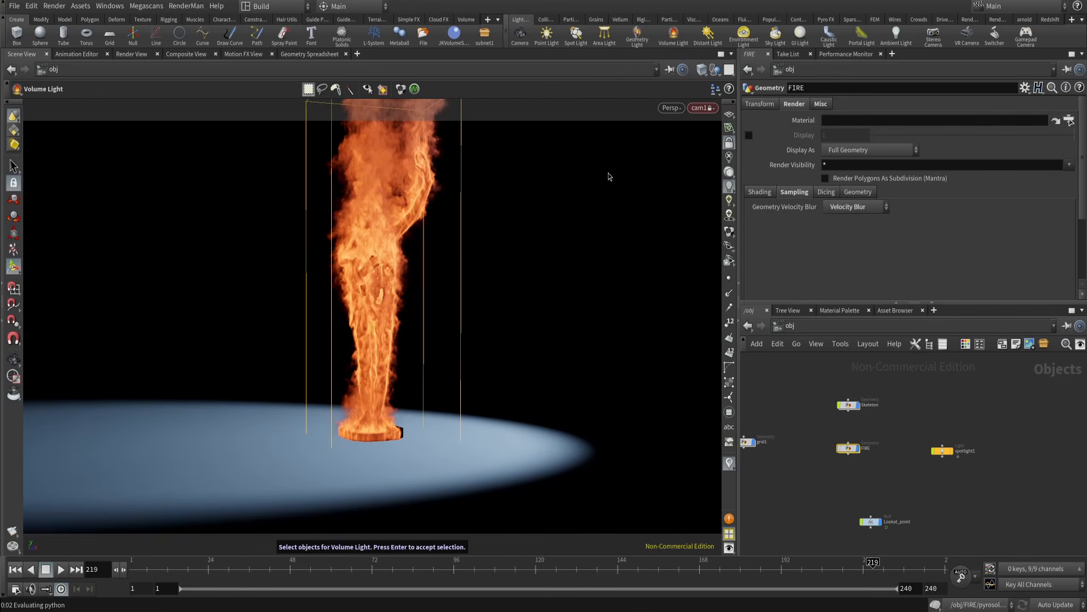
{"action": "key", "text": "Return"}
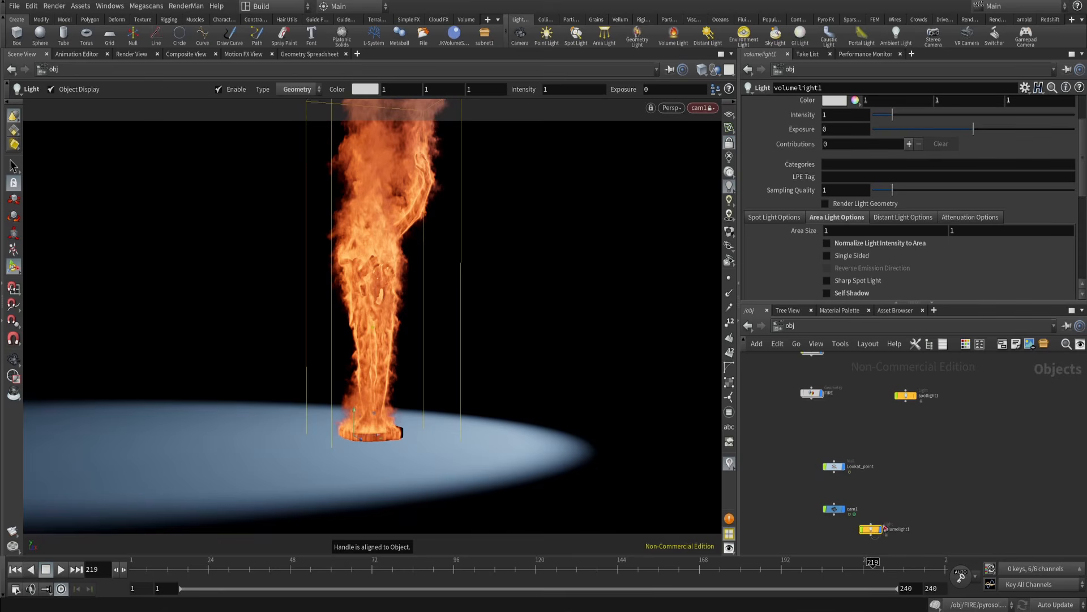
- Place the volumelight1 node under spotlight1 and move both lights away from the other object nodes
{"action": "left_click_drag", "start_coordinate": [885, 527], "coordinate": [914, 443]}
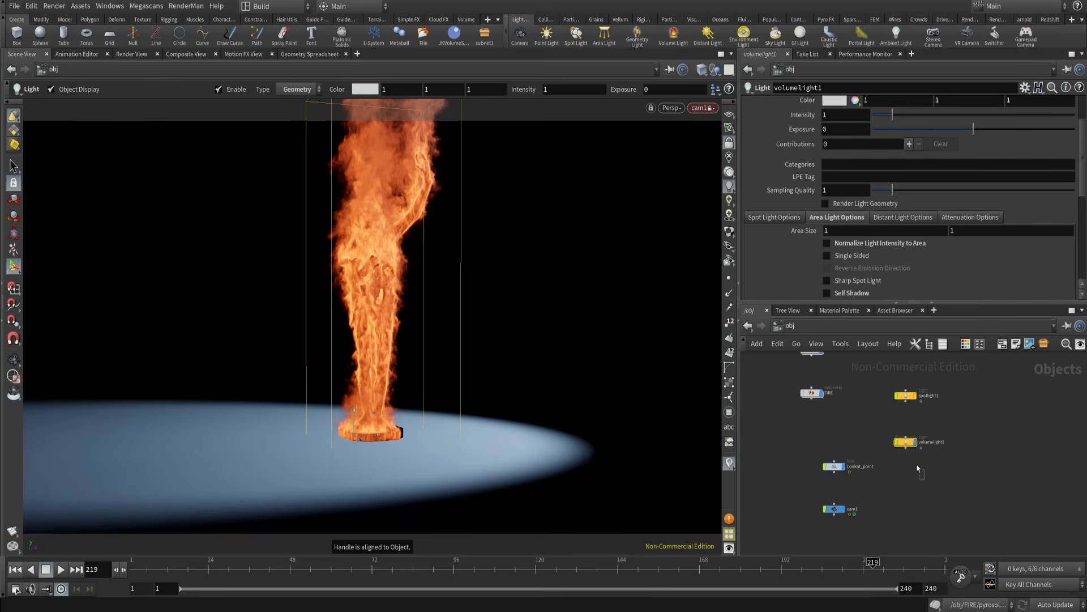
{"action": "left_click", "coordinate": [904, 397], "text": "shift"}
{"action": "left_click_drag", "start_coordinate": [904, 397], "coordinate": [989, 405]}
{"action": "left_click", "coordinate": [925, 430]}
{"action": "middle_click_drag", "start_coordinate": [925, 430], "coordinate": [916, 435]}
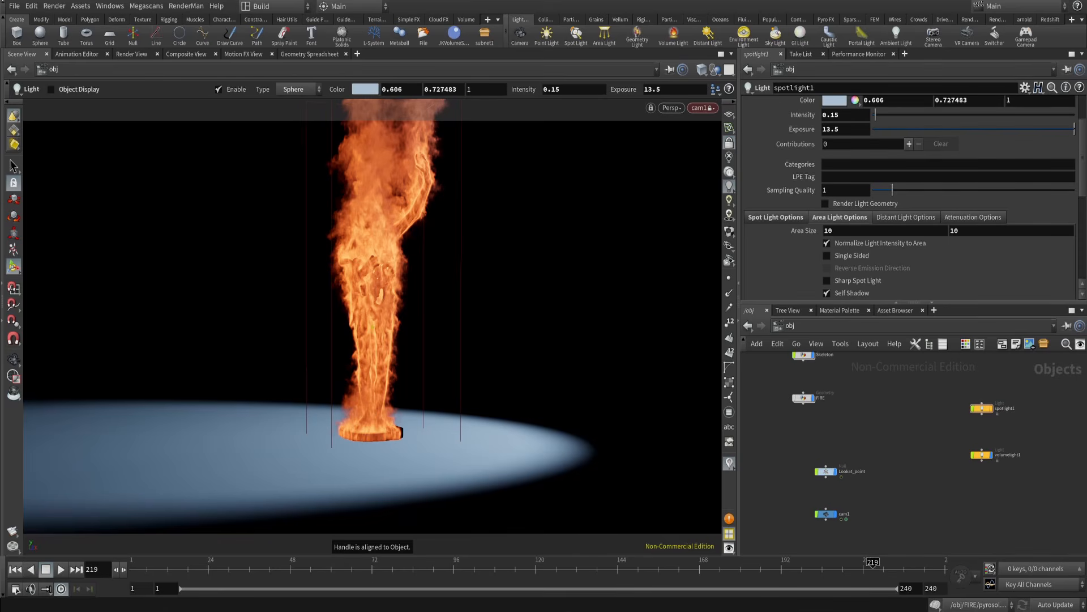
- Render the frame with the volume light and inspect the ground around the skeleton's feet
{"action": "left_click", "coordinate": [130, 54]}
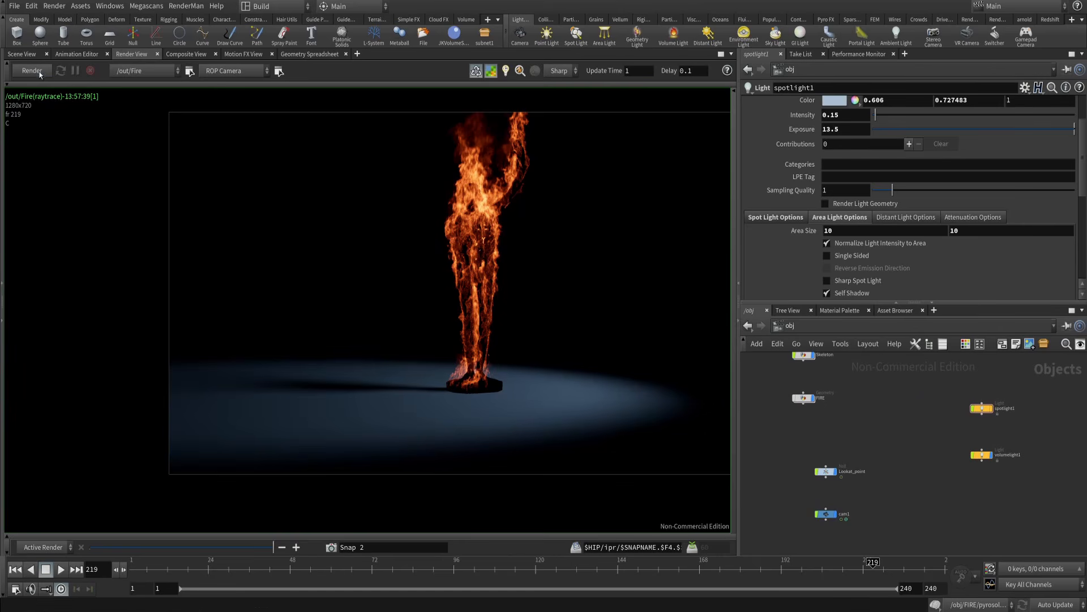
{"action": "scroll", "coordinate": [480, 401], "scroll_direction": "up", "scroll_amount": 5}
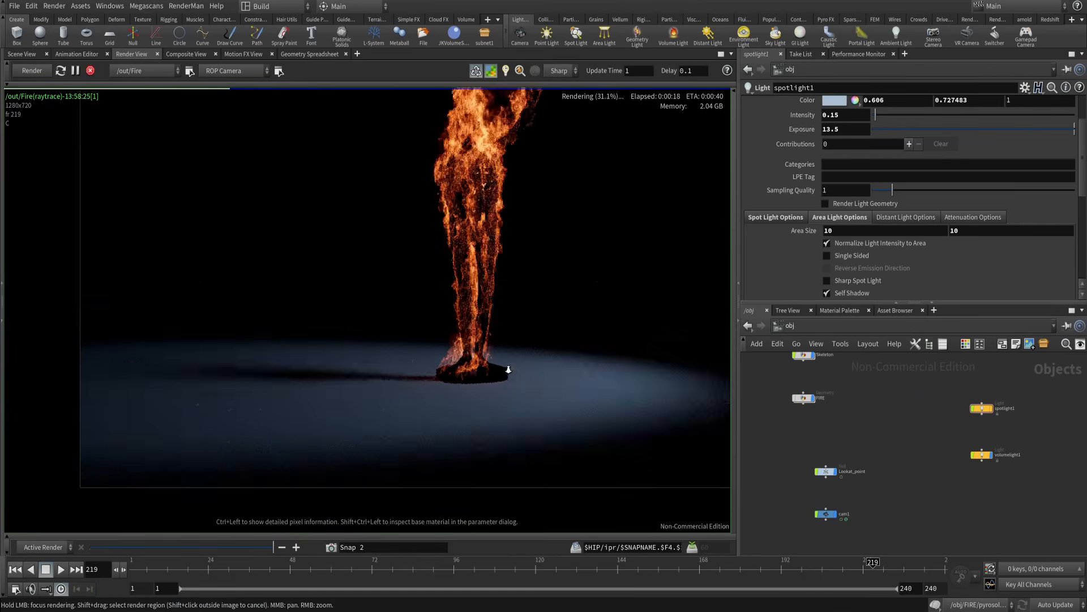
{"action": "scroll", "coordinate": [481, 396], "scroll_direction": "up", "scroll_amount": 1}
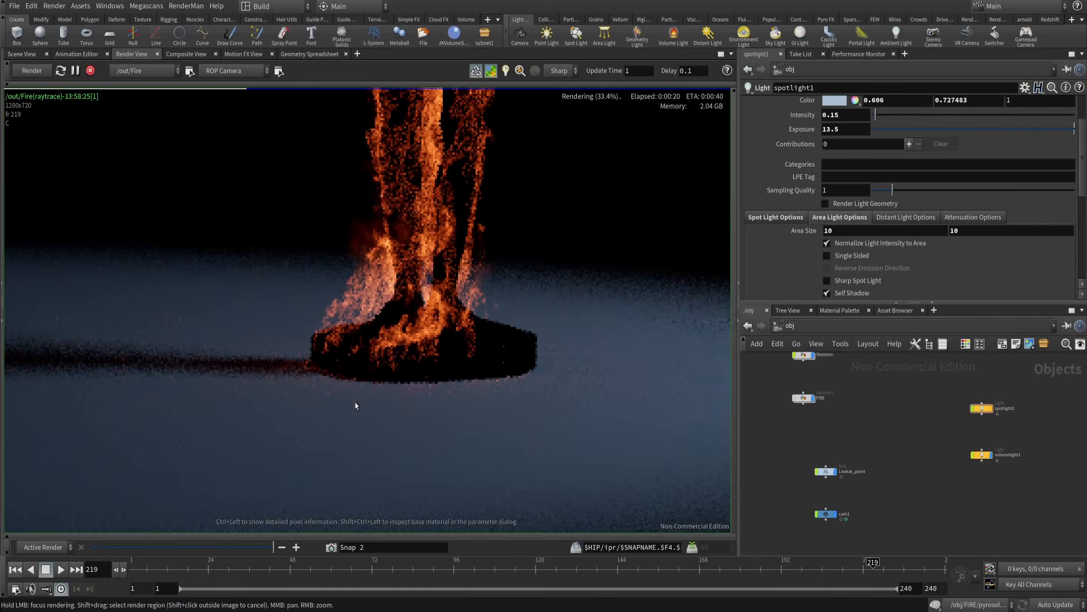
{"action": "scroll", "coordinate": [356, 406], "scroll_direction": "down", "scroll_amount": 2}
- Set volumelight1's Intensity to 10 and its Exposure to 0.5
{"action": "middle_click_drag", "start_coordinate": [922, 428], "coordinate": [883, 432]}
{"action": "left_click_drag", "start_coordinate": [891, 440], "coordinate": [1041, 497]}
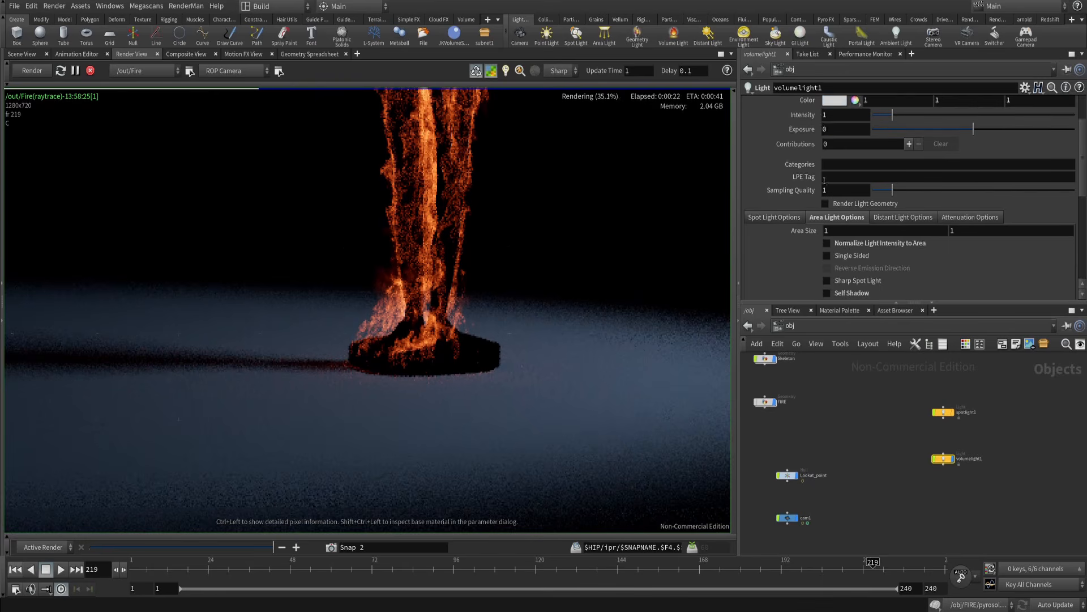
{"action": "scroll", "coordinate": [825, 180], "scroll_direction": "up", "scroll_amount": 3}
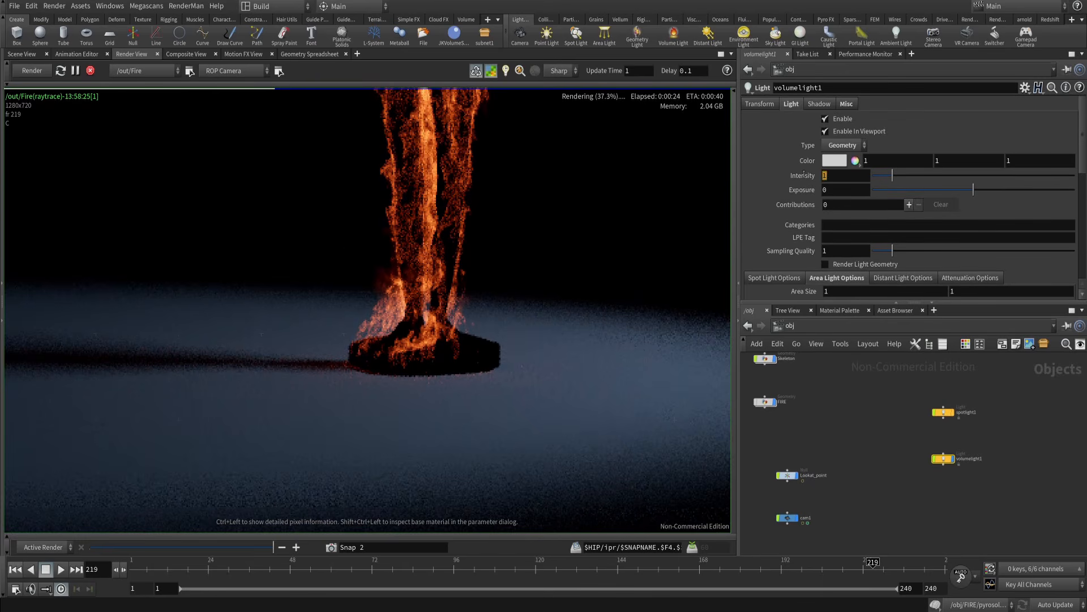
{"action": "type", "text": "10"}
{"action": "left_click", "coordinate": [832, 190]}
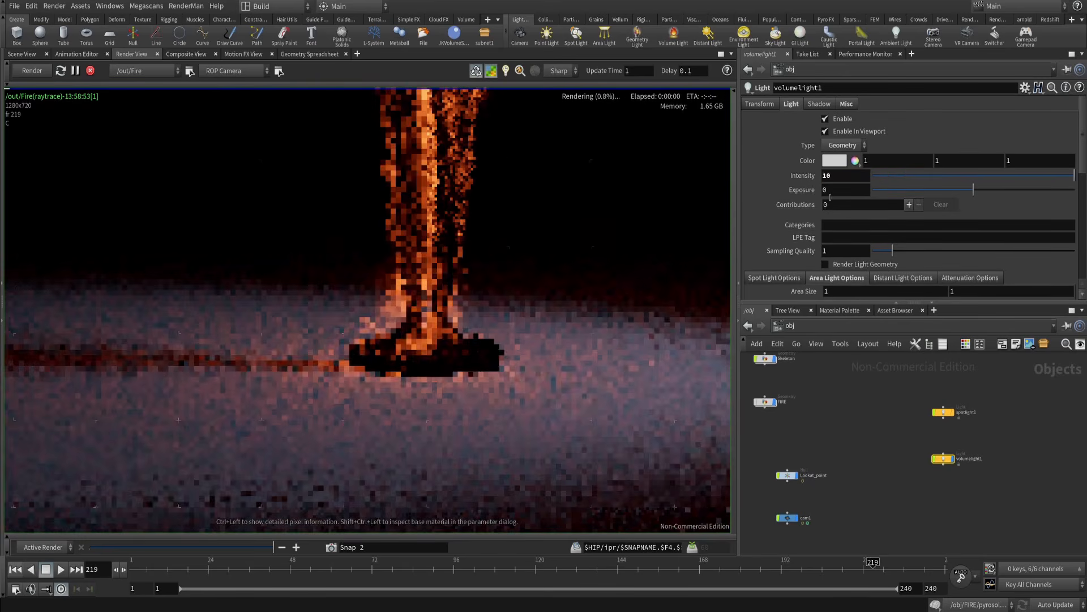
{"action": "type", "text": ".5"}
{"action": "key", "text": "Return"}
- Check the fire's glow across the ground, and raise volumelight1's Exposure to 1
{"action": "scroll", "coordinate": [584, 272], "scroll_direction": "down", "scroll_amount": 3}
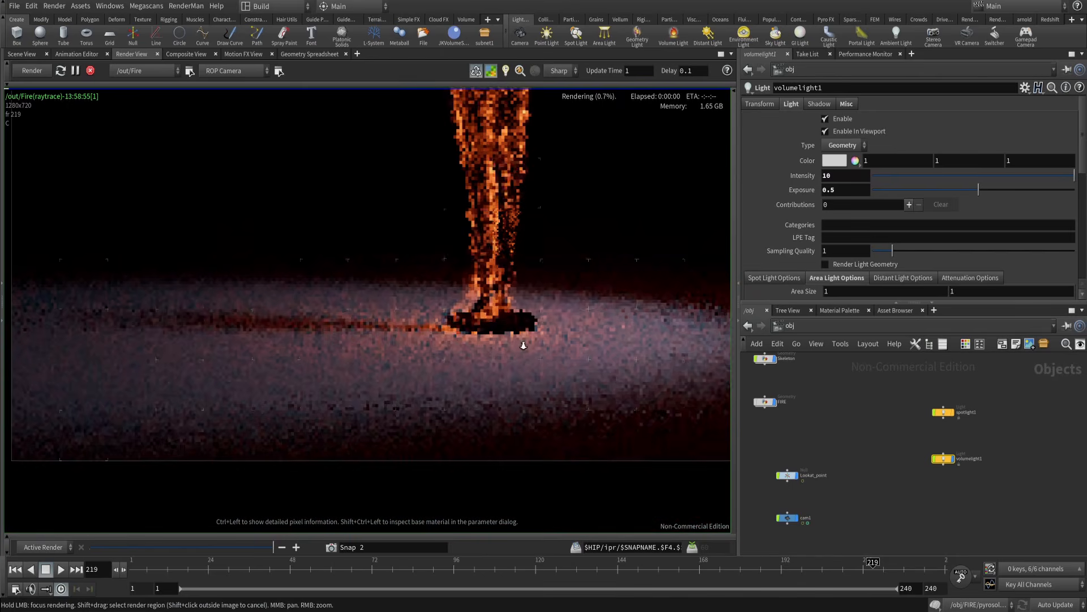
{"action": "scroll", "coordinate": [530, 307], "scroll_direction": "down", "scroll_amount": 3}
{"action": "middle_click_drag", "start_coordinate": [491, 372], "coordinate": [429, 447]}
{"action": "scroll", "coordinate": [461, 379], "scroll_direction": "up", "scroll_amount": 2}
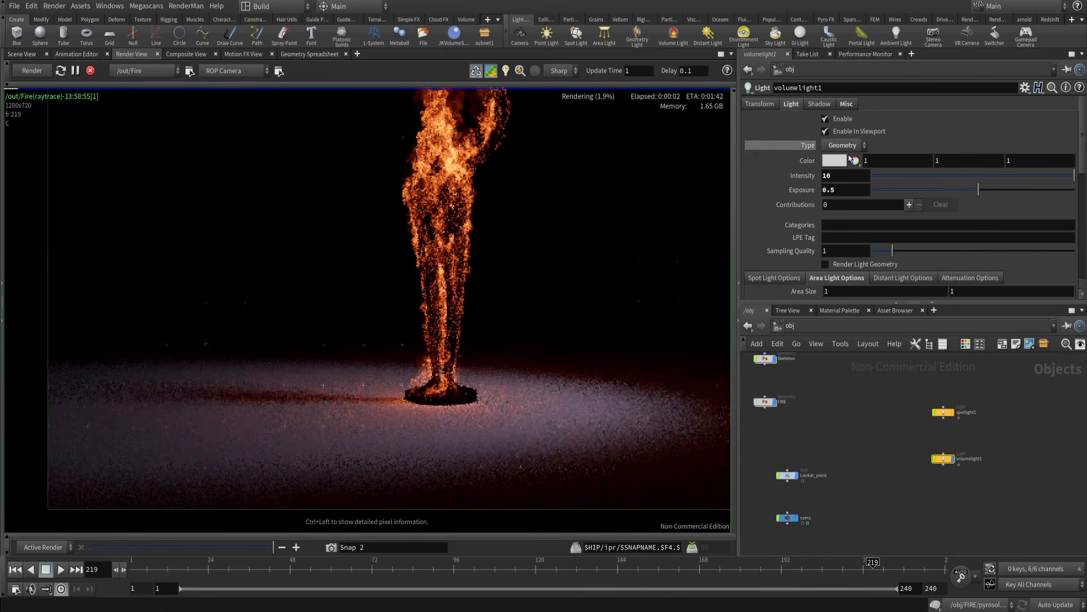
{"action": "left_click", "coordinate": [842, 192]}
{"action": "key", "text": "Return"}
- Examine the fire light's brightness and noise on the ground and around the base in the render
{"action": "middle_click_drag", "start_coordinate": [439, 383], "coordinate": [453, 353]}
{"action": "scroll", "coordinate": [458, 346], "scroll_direction": "down", "scroll_amount": 3}
{"action": "scroll", "coordinate": [458, 346], "scroll_direction": "up", "scroll_amount": 2}
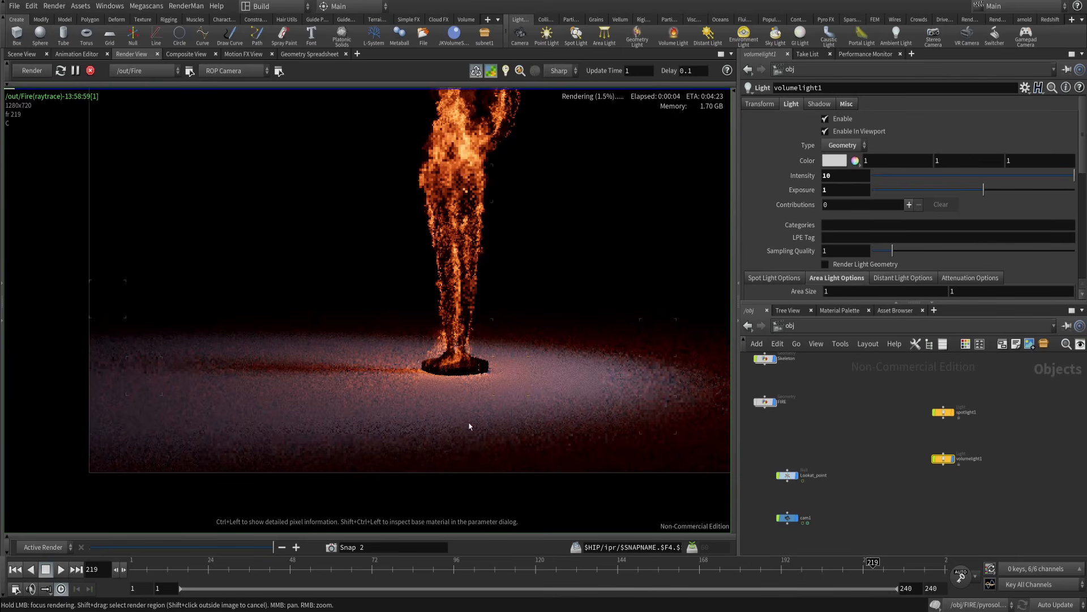
{"action": "scroll", "coordinate": [469, 426], "scroll_direction": "up", "scroll_amount": 3}
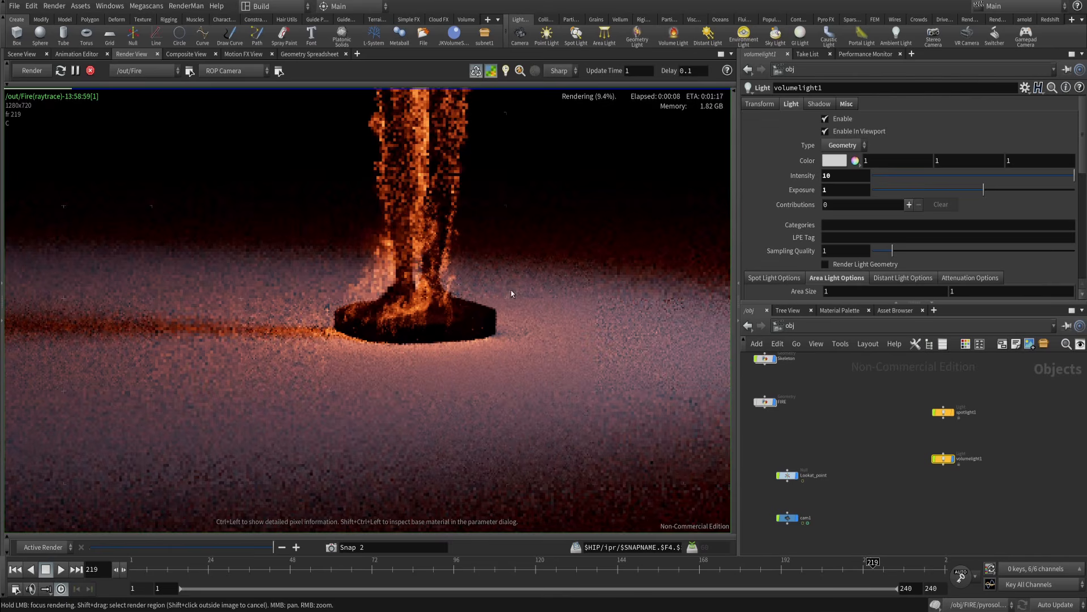
{"action": "scroll", "coordinate": [759, 190], "scroll_direction": "down", "scroll_amount": 3}
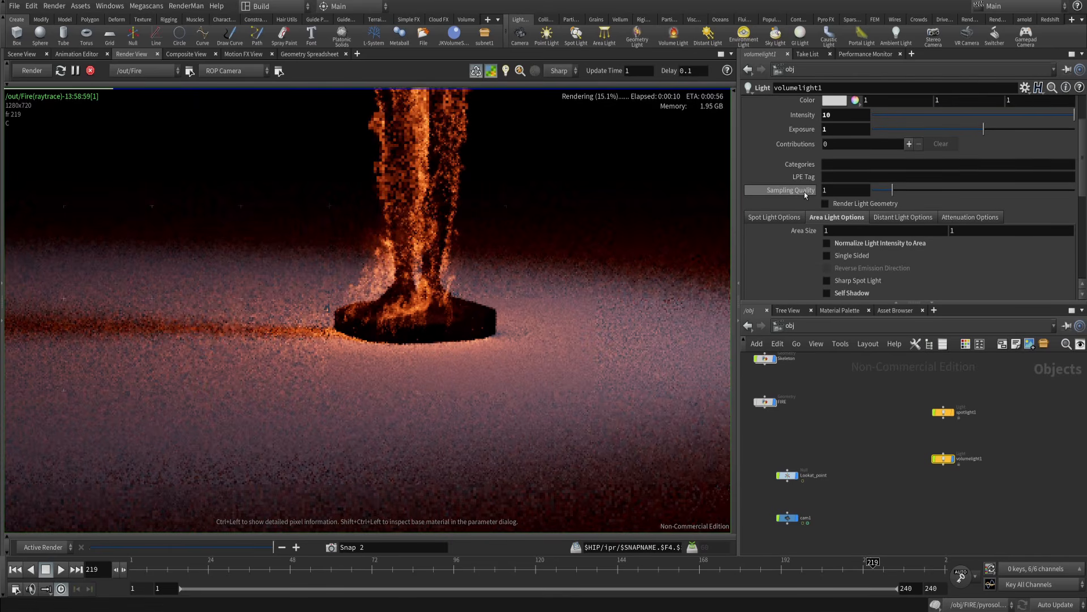
{"action": "scroll", "coordinate": [450, 379], "scroll_direction": "down", "scroll_amount": 3}
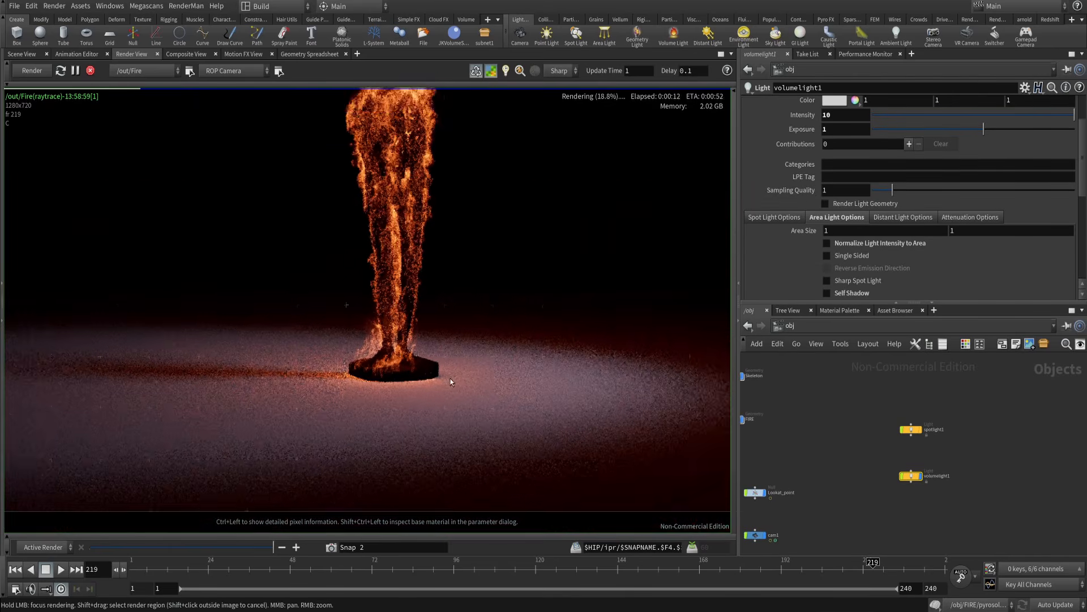
{"action": "scroll", "coordinate": [462, 329], "scroll_direction": "up", "scroll_amount": 1}
{"action": "scroll", "coordinate": [463, 327], "scroll_direction": "down", "scroll_amount": 3}
{"action": "middle_click_drag", "start_coordinate": [442, 344], "coordinate": [441, 396]}
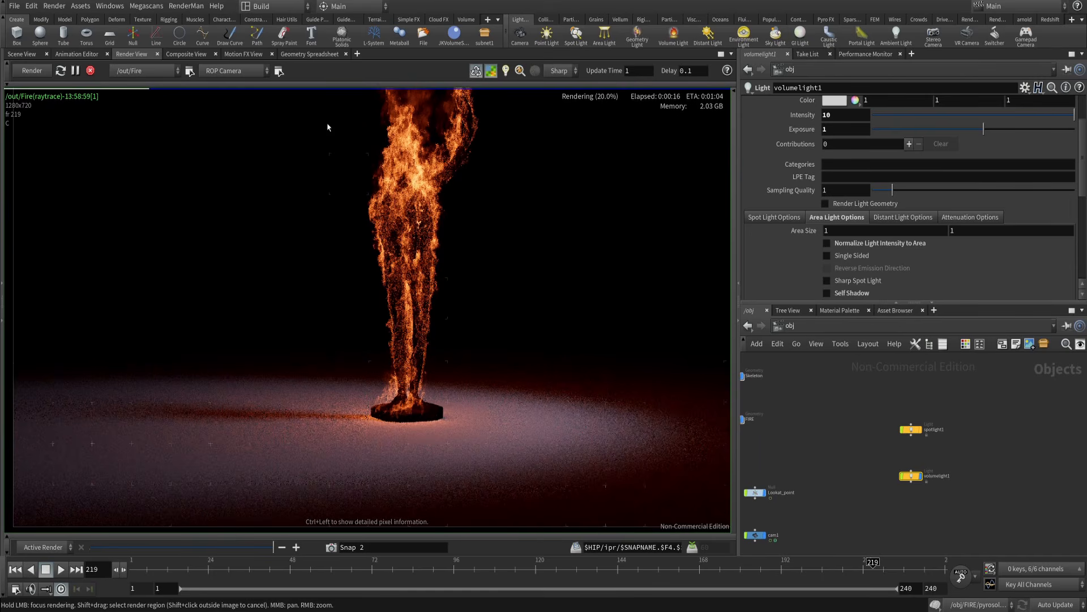
{"action": "middle_click_drag", "start_coordinate": [507, 348], "coordinate": [491, 298]}
{"action": "scroll", "coordinate": [504, 375], "scroll_direction": "up", "scroll_amount": 3}
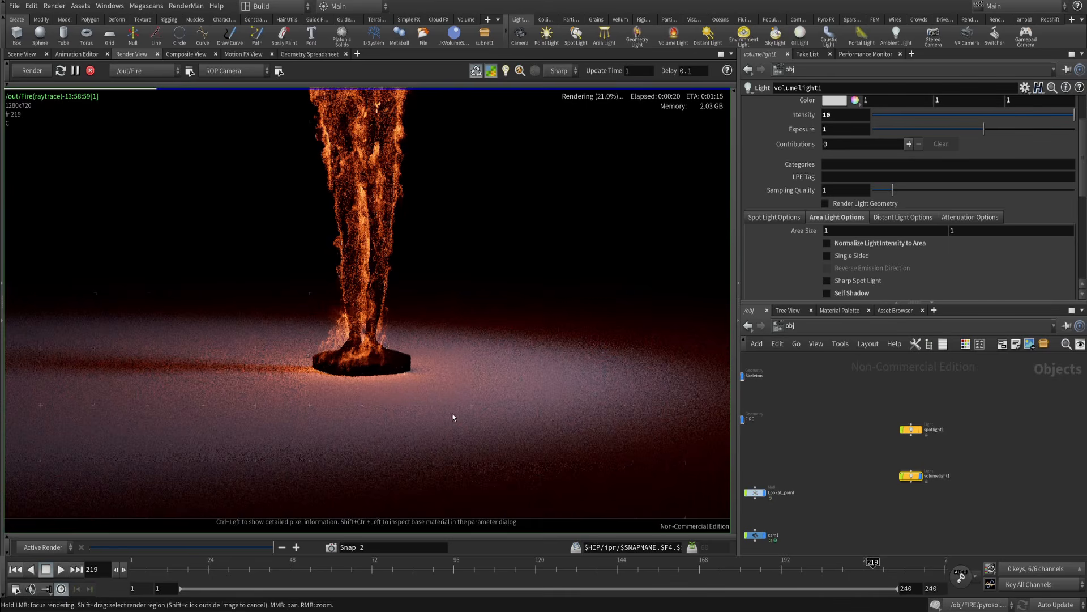
{"action": "scroll", "coordinate": [496, 367], "scroll_direction": "up", "scroll_amount": 1}
{"action": "scroll", "coordinate": [495, 367], "scroll_direction": "up", "scroll_amount": 1}
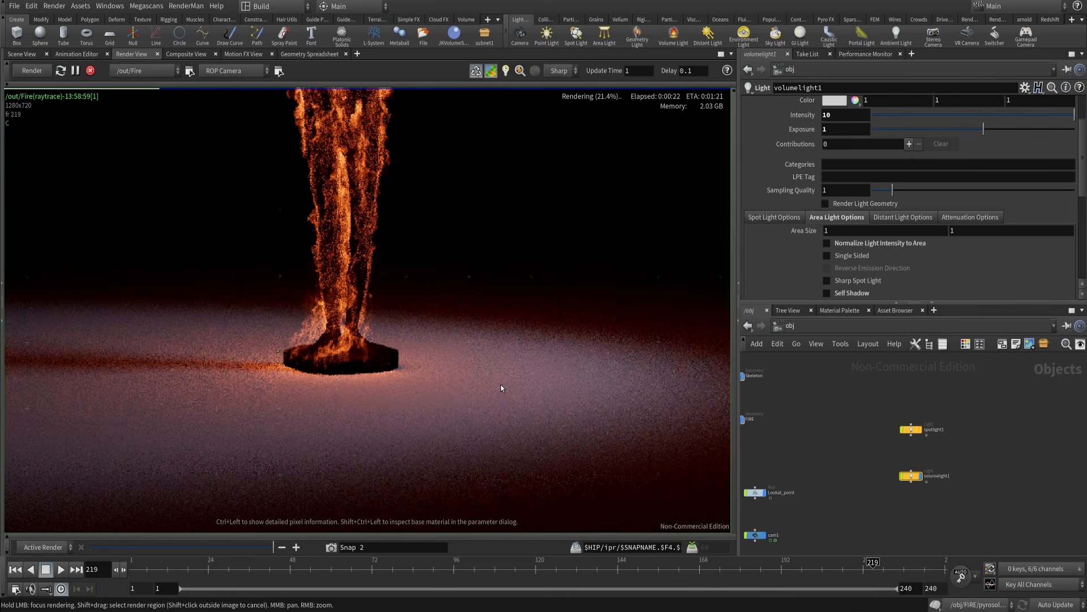
{"action": "scroll", "coordinate": [501, 388], "scroll_direction": "up", "scroll_amount": 1}
- Set the Point Samples of volumelight1's point cloud to 32
{"action": "scroll", "coordinate": [826, 231], "scroll_direction": "down", "scroll_amount": 6}
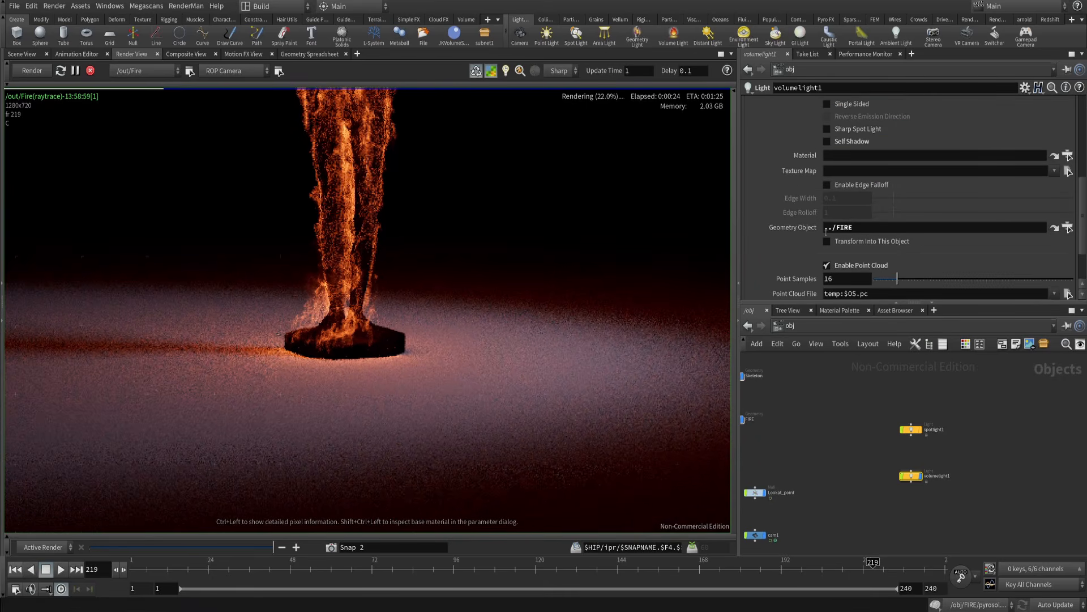
{"action": "scroll", "coordinate": [826, 231], "scroll_direction": "down", "scroll_amount": 3}
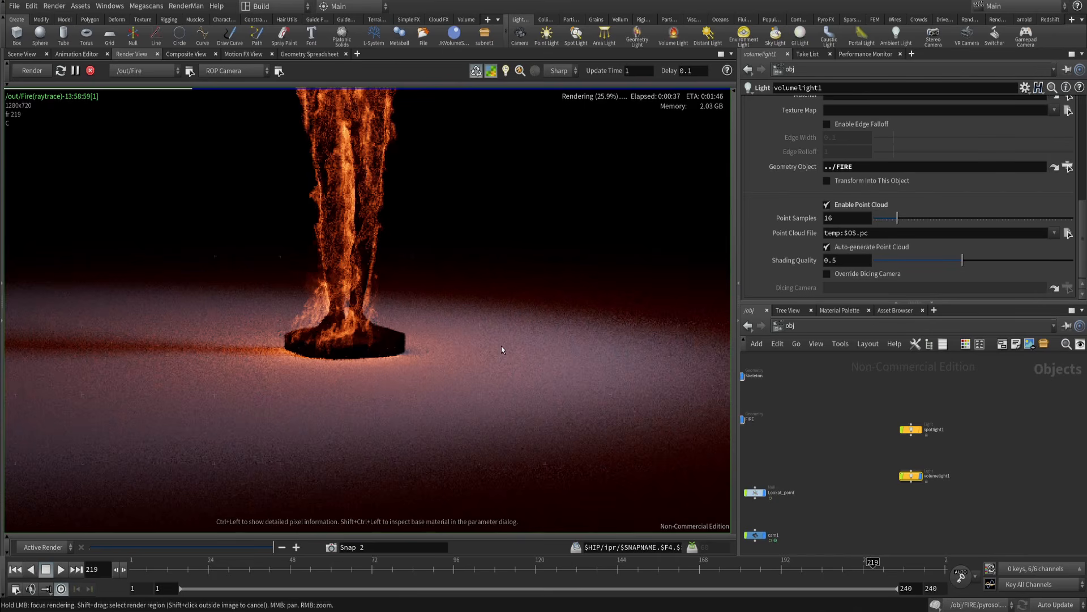
{"action": "scroll", "coordinate": [485, 343], "scroll_direction": "down", "scroll_amount": 1}
{"action": "middle_click_drag", "start_coordinate": [470, 344], "coordinate": [513, 458]}
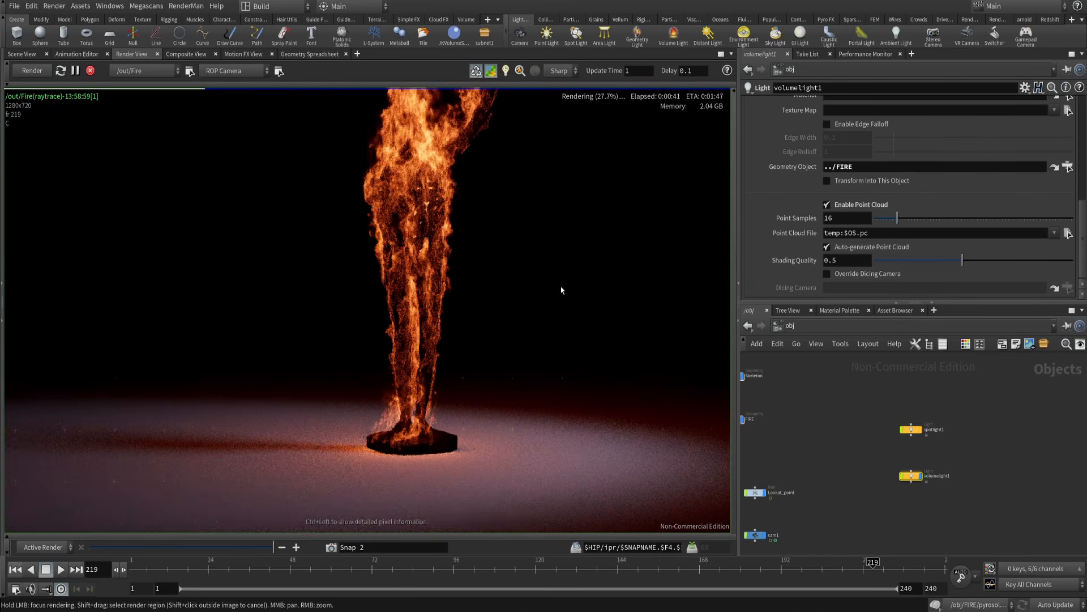
{"action": "middle_click_drag", "start_coordinate": [560, 289], "coordinate": [613, 354]}
{"action": "scroll", "coordinate": [485, 418], "scroll_direction": "down", "scroll_amount": 1}
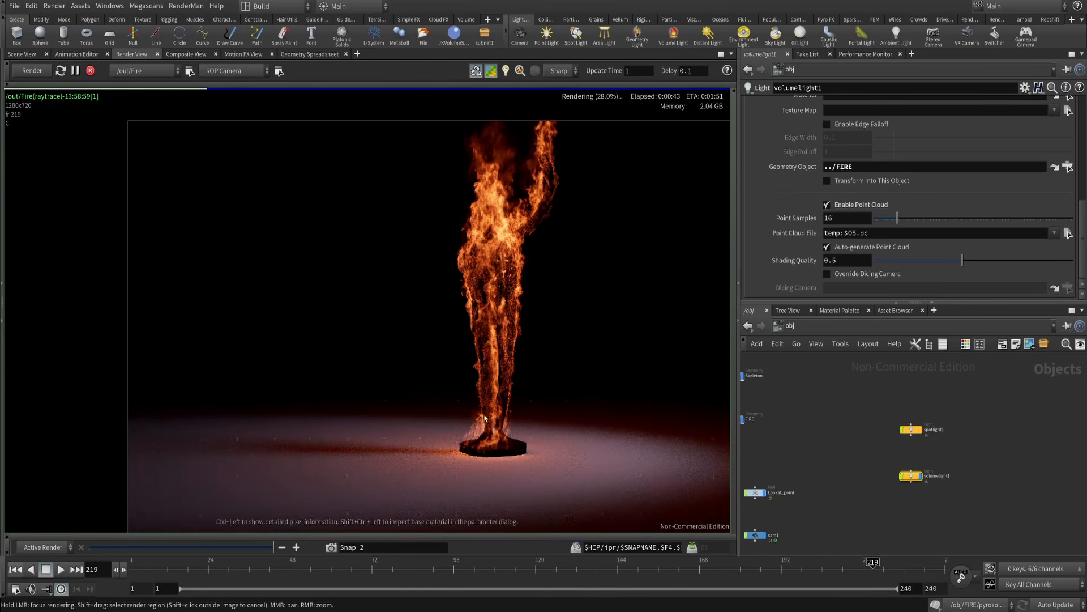
{"action": "scroll", "coordinate": [512, 303], "scroll_direction": "up", "scroll_amount": 1}
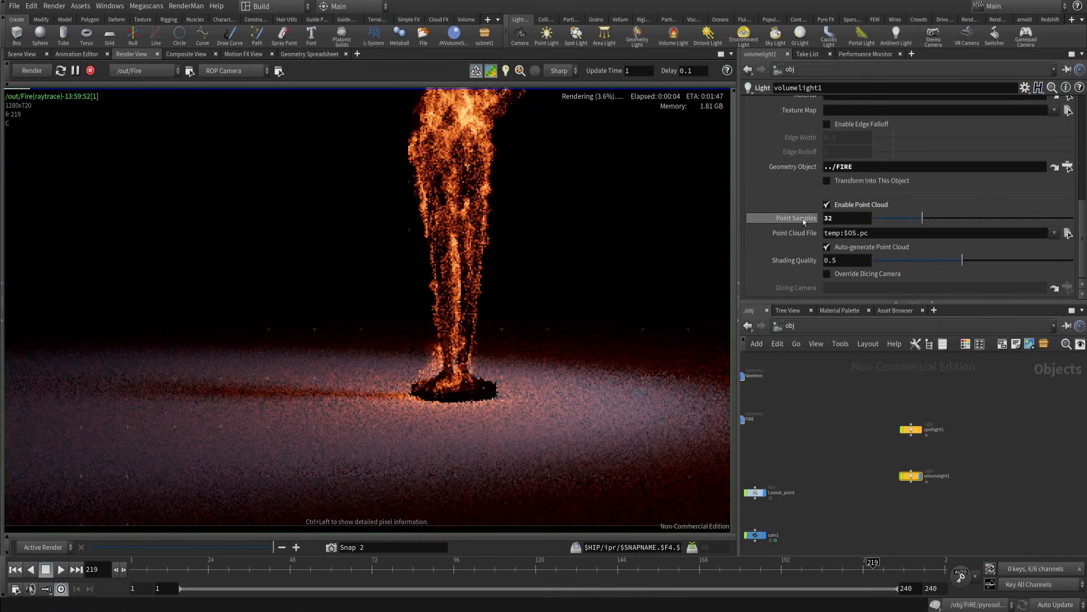
{"action": "mouse_move", "coordinate": [804, 221]}
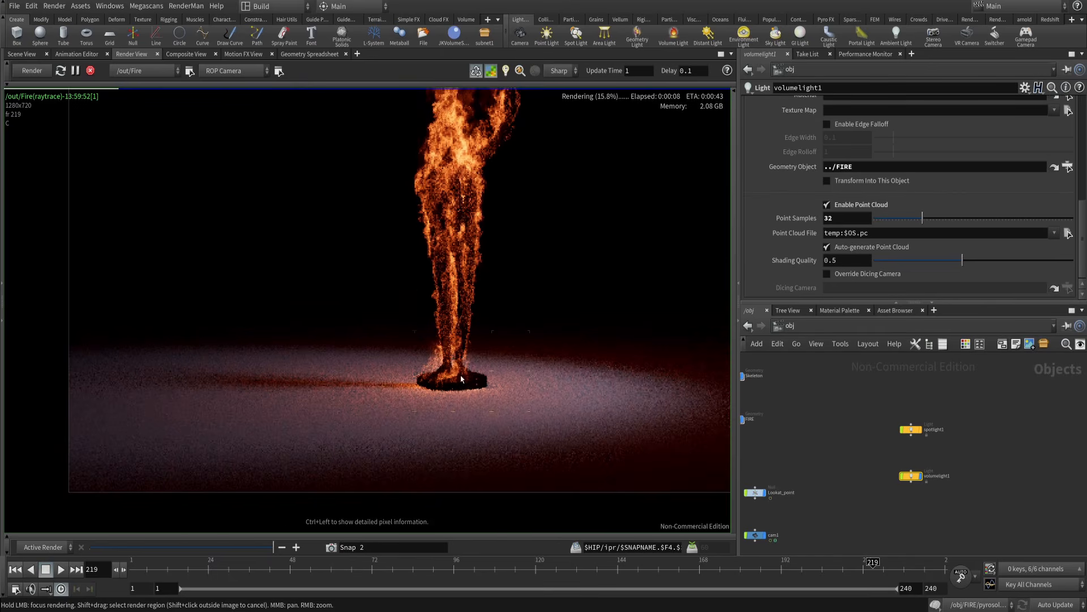
- Examine the burning skeleton up close in the render, from the legs up to the raised arm
{"action": "right_click_drag", "start_coordinate": [481, 189], "coordinate": [485, 242]}
{"action": "middle_click_drag", "start_coordinate": [485, 242], "coordinate": [488, 254]}
{"action": "right_click_drag", "start_coordinate": [479, 336], "coordinate": [609, 227]}
{"action": "right_click_drag", "start_coordinate": [561, 285], "coordinate": [558, 329]}
{"action": "middle_click_drag", "start_coordinate": [541, 187], "coordinate": [495, 410]}
{"action": "middle_click_drag", "start_coordinate": [490, 240], "coordinate": [477, 452]}
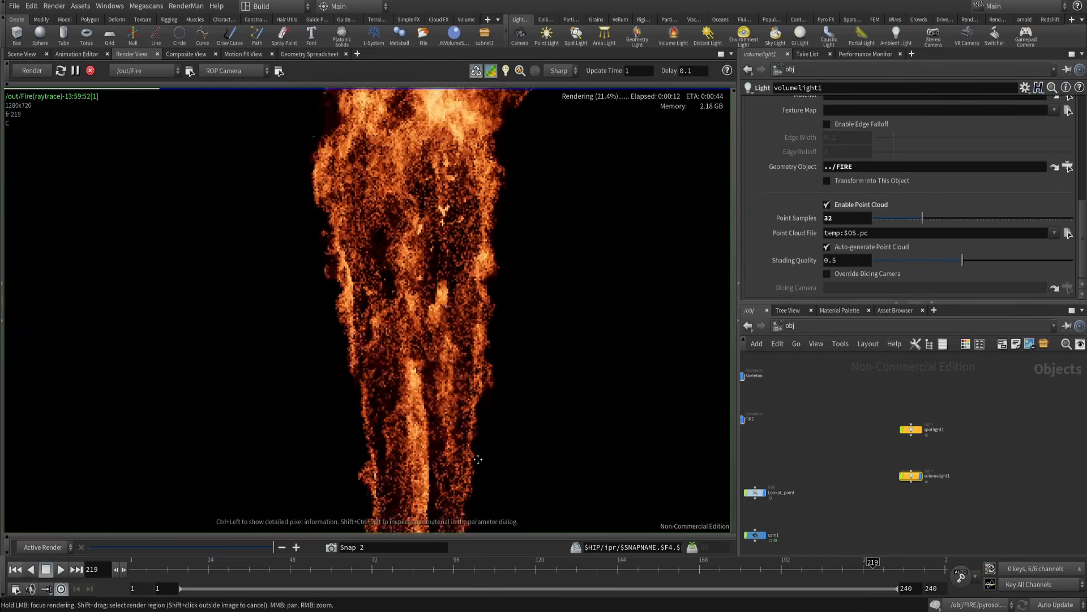
{"action": "middle_click_drag", "start_coordinate": [499, 110], "coordinate": [488, 417]}
- Review the forced objects and candidate lights of the Fire Mantra node in the out network
{"action": "left_click", "coordinate": [789, 325]}
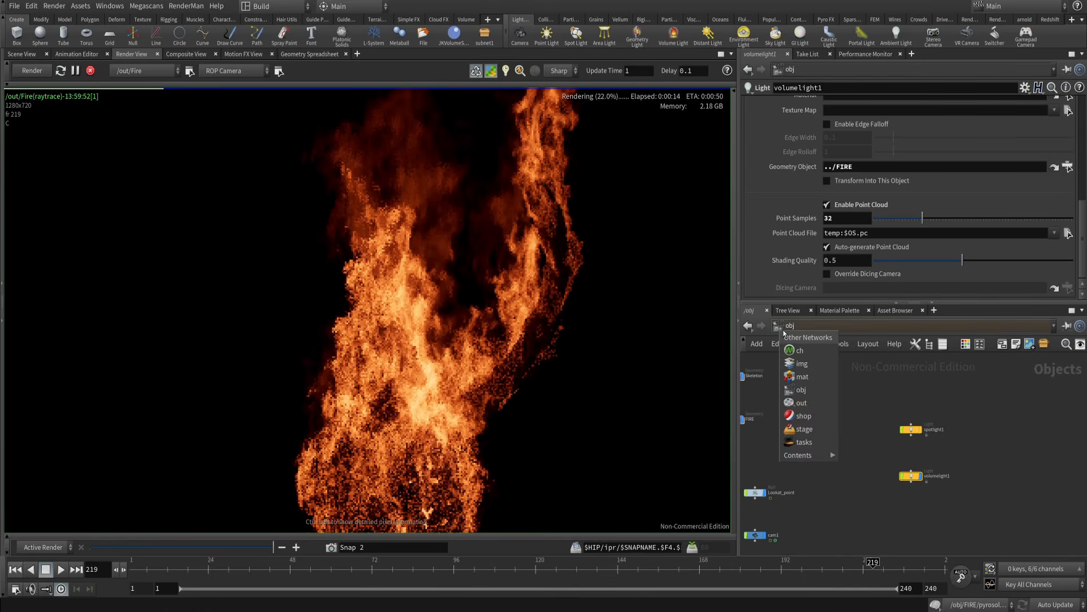
{"action": "left_click", "coordinate": [803, 402]}
{"action": "left_click_drag", "start_coordinate": [925, 512], "coordinate": [932, 517]}
{"action": "middle_click_drag", "start_coordinate": [898, 456], "coordinate": [875, 386]}
{"action": "scroll", "coordinate": [538, 340], "scroll_direction": "down", "scroll_amount": 3}
{"action": "middle_click_drag", "start_coordinate": [538, 340], "coordinate": [576, 212]}
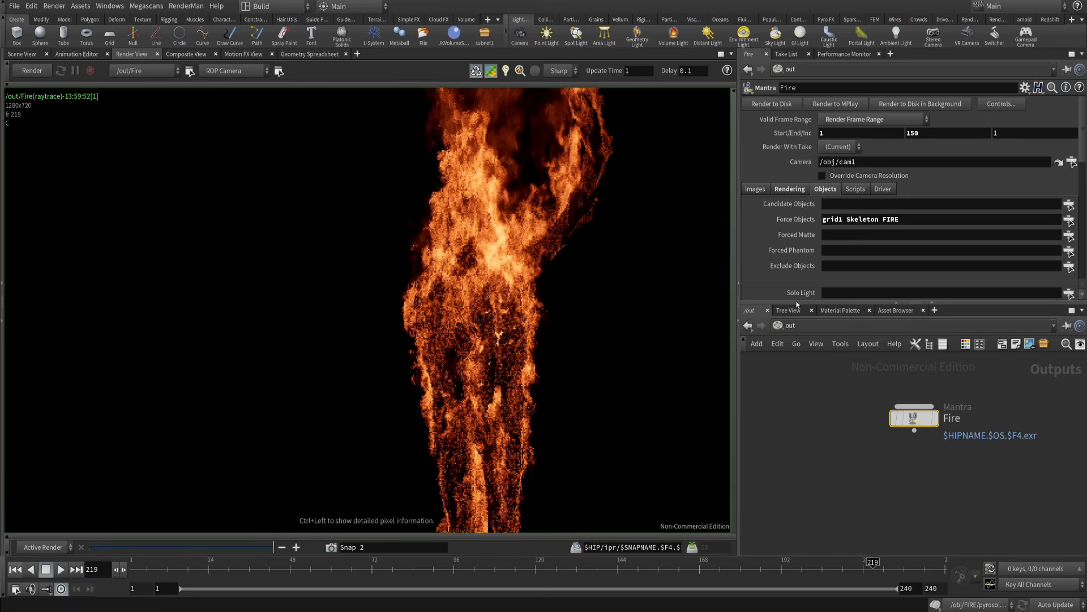
{"action": "scroll", "coordinate": [806, 249], "scroll_direction": "down", "scroll_amount": 4}
- Return to the object network and disable volumelight1
{"action": "left_click", "coordinate": [778, 325]}
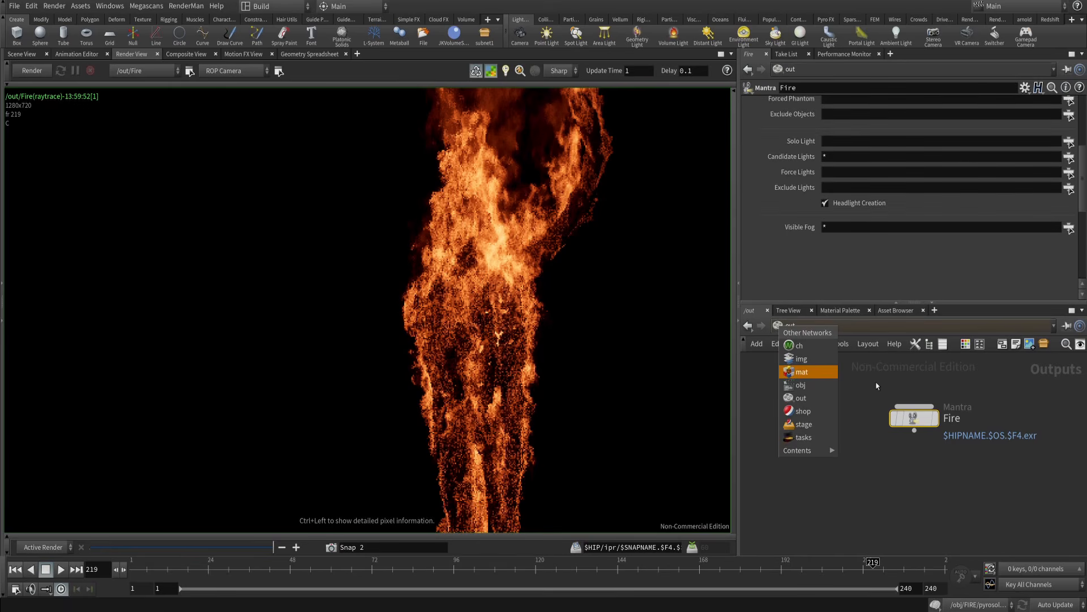
{"action": "left_click", "coordinate": [801, 384]}
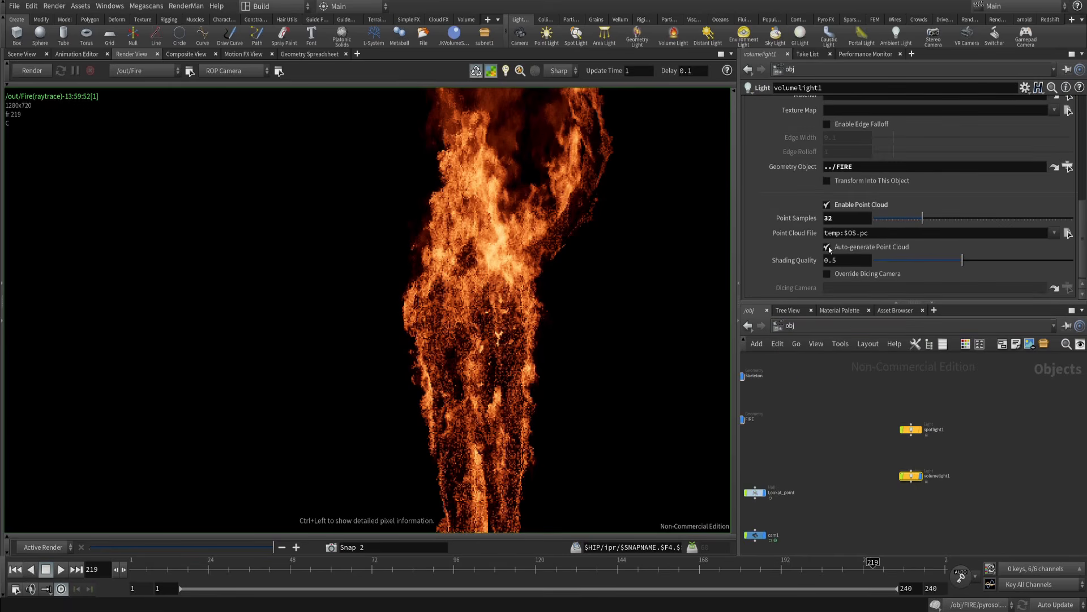
{"action": "scroll", "coordinate": [830, 249], "scroll_direction": "up", "scroll_amount": 10}
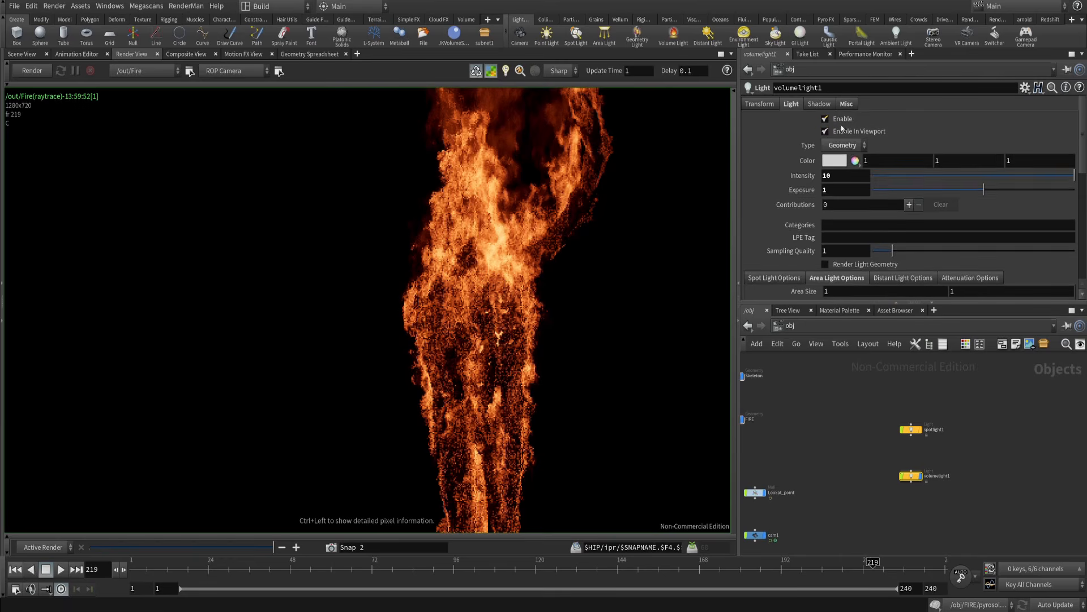
{"action": "left_click", "coordinate": [842, 120]}
- Remove FIRE from the Fire Mantra node's Force Objects, re-render, and check the skeleton's shading above the ground
{"action": "left_click", "coordinate": [788, 325]}
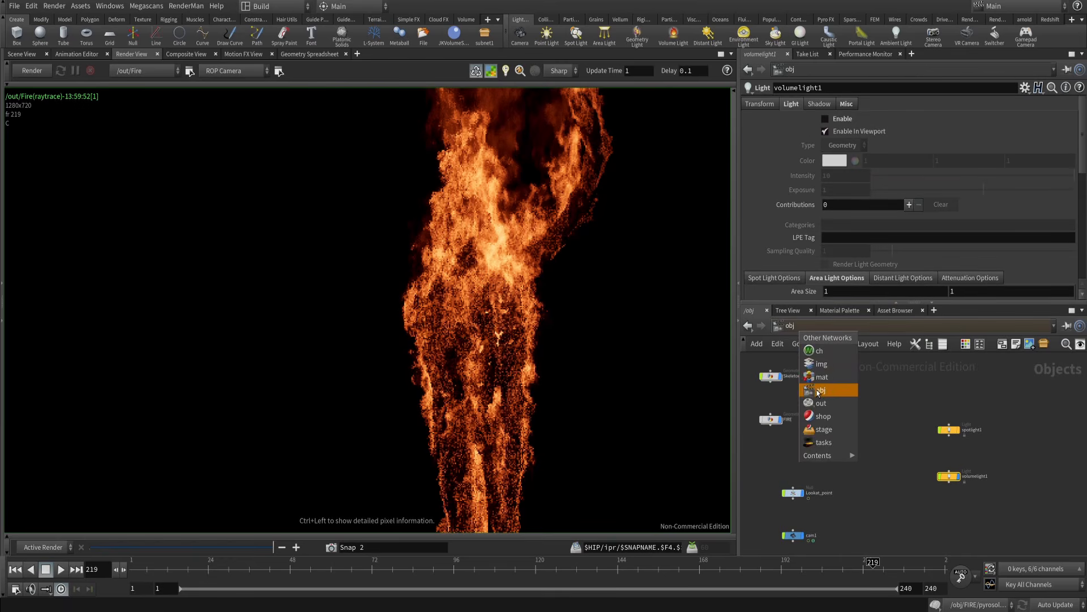
{"action": "left_click", "coordinate": [815, 404]}
{"action": "scroll", "coordinate": [861, 215], "scroll_direction": "up", "scroll_amount": 5}
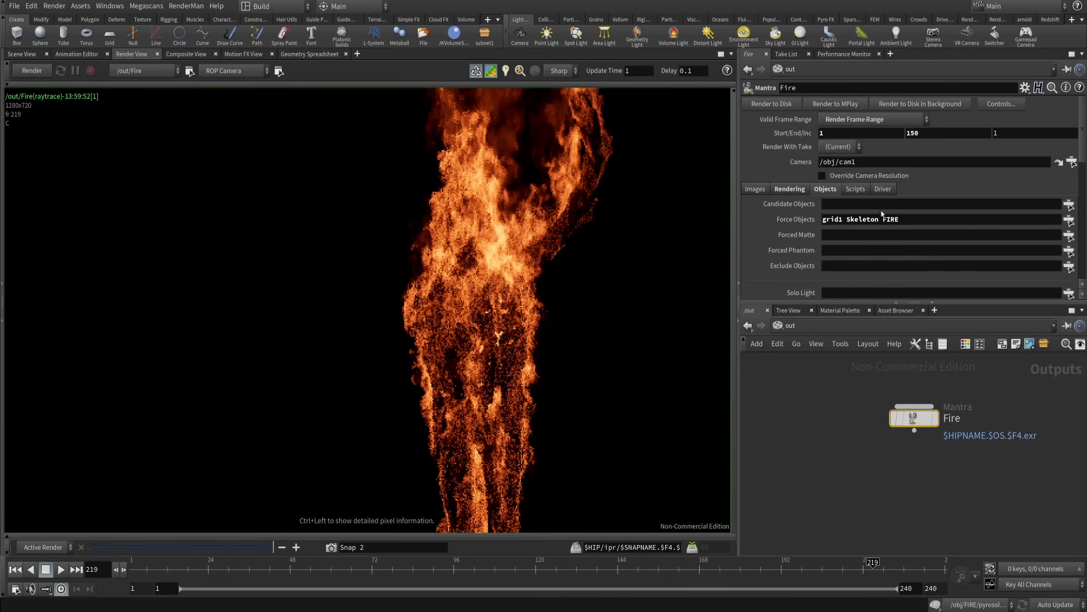
{"action": "key", "text": "BackSpace"}
{"action": "left_click", "coordinate": [34, 71]}
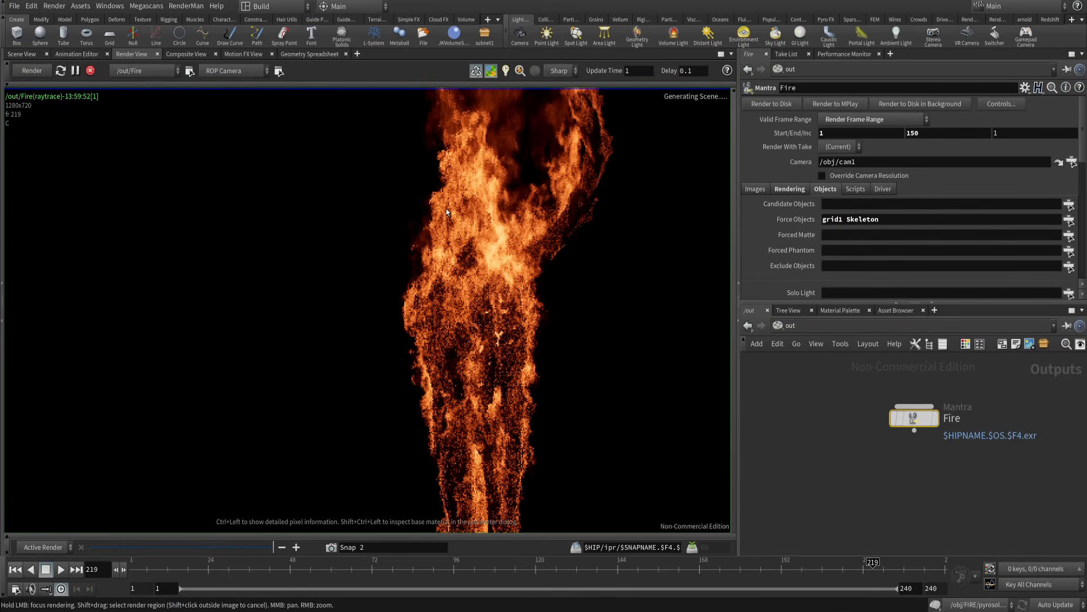
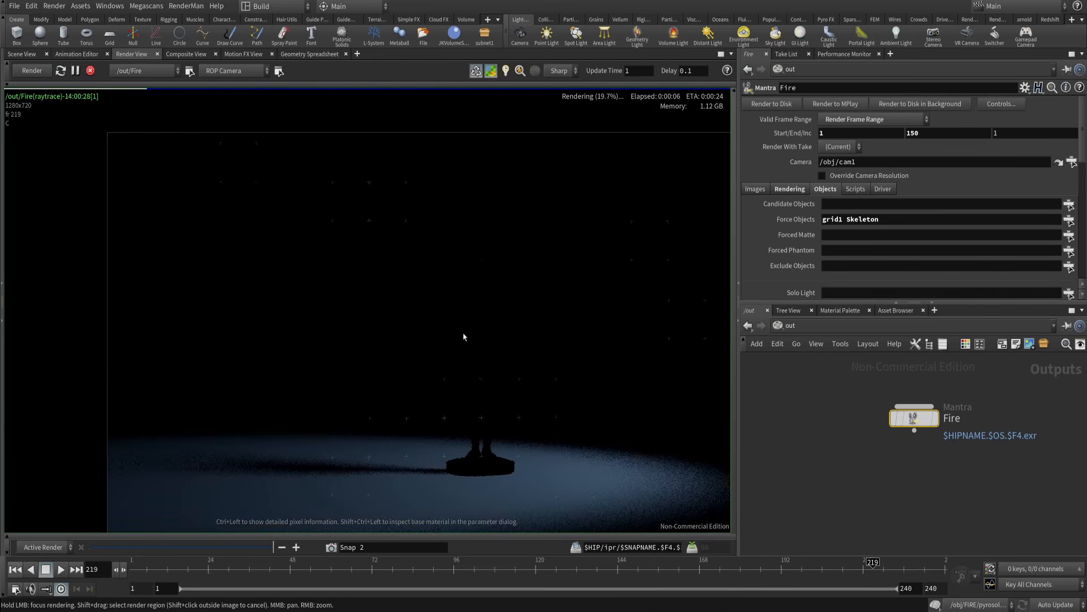
{"action": "scroll", "coordinate": [490, 410], "scroll_direction": "down", "scroll_amount": 1}
{"action": "middle_click_drag", "start_coordinate": [470, 390], "coordinate": [523, 321]}
{"action": "scroll", "coordinate": [473, 362], "scroll_direction": "up", "scroll_amount": 3}
{"action": "scroll", "coordinate": [504, 345], "scroll_direction": "up", "scroll_amount": 2}
{"action": "scroll", "coordinate": [524, 313], "scroll_direction": "down", "scroll_amount": 2}
- Open the Skeleton object's geometry network and inspect the attributes carried by object_merge1
{"action": "left_click", "coordinate": [791, 325]}
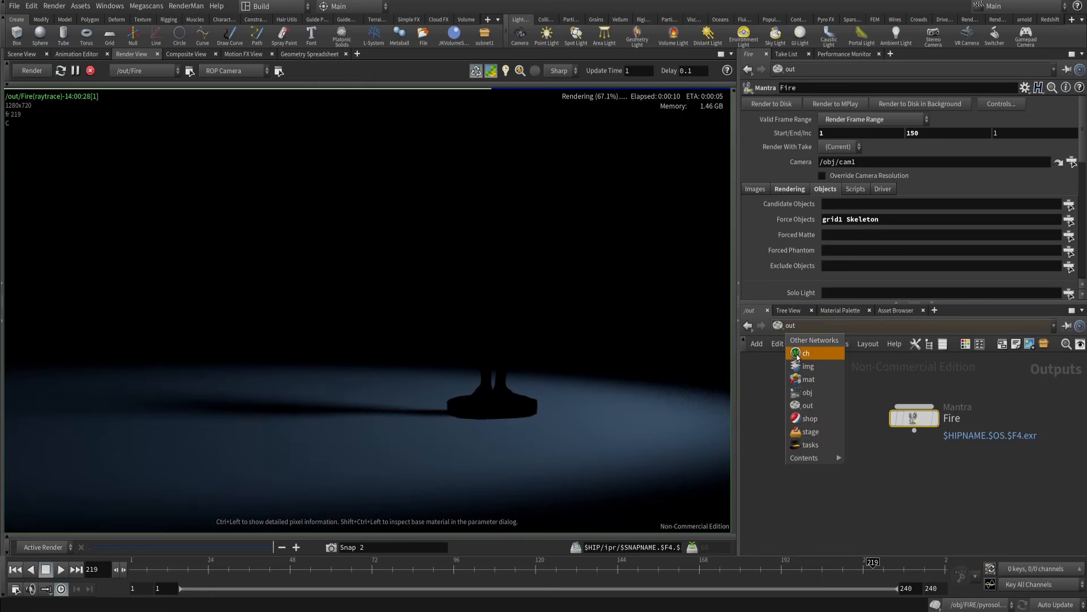
{"action": "left_click", "coordinate": [807, 391]}
{"action": "middle_click_drag", "start_coordinate": [861, 401], "coordinate": [921, 432]}
{"action": "left_click_drag", "start_coordinate": [834, 403], "coordinate": [833, 401]}
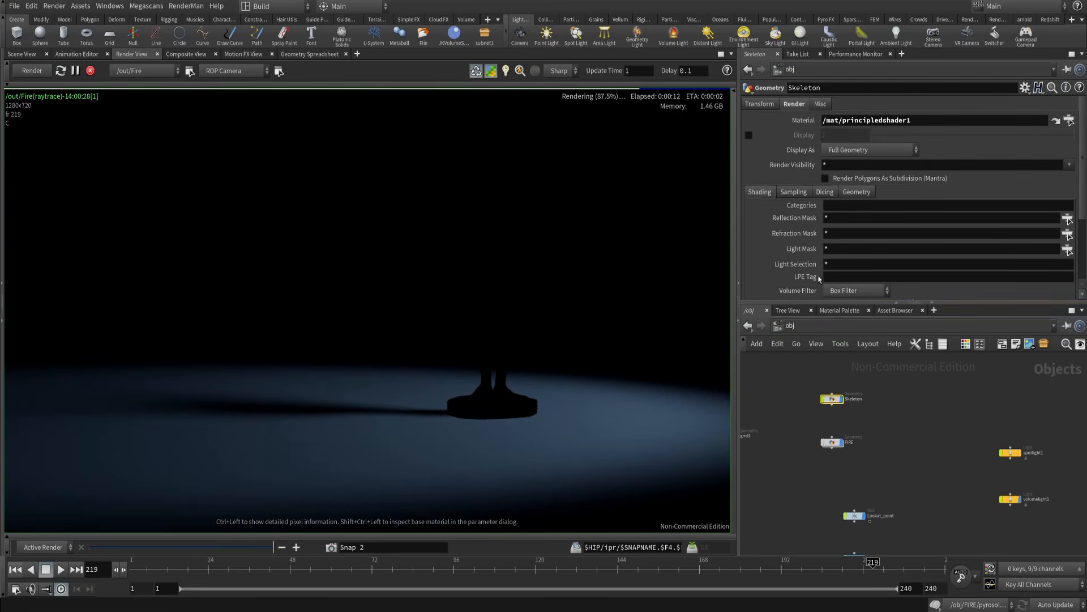
{"action": "double_click", "coordinate": [833, 401]}
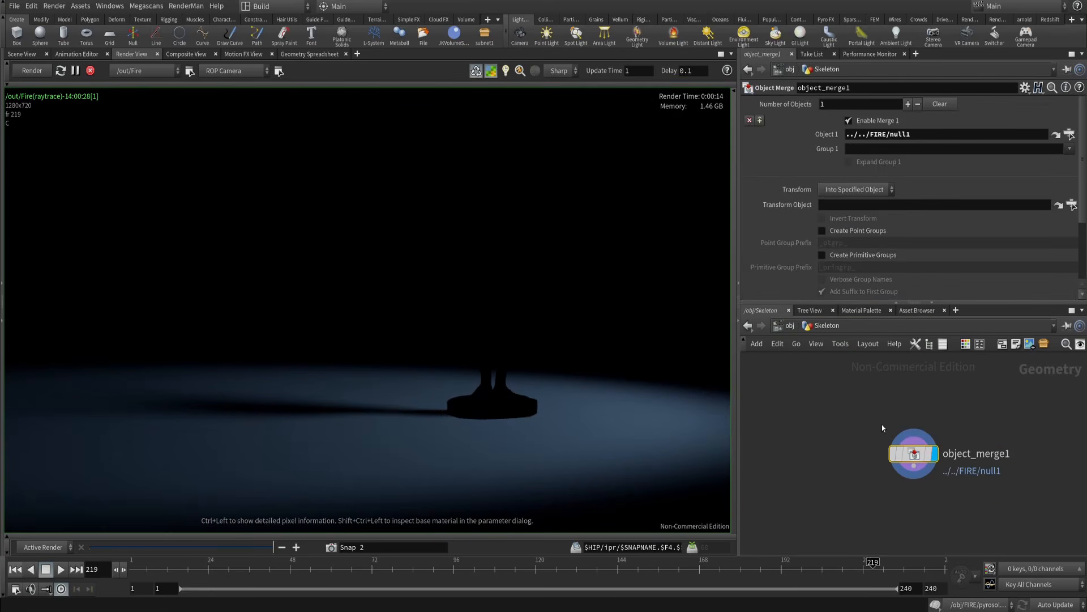
{"action": "middle_click", "coordinate": [909, 452]}
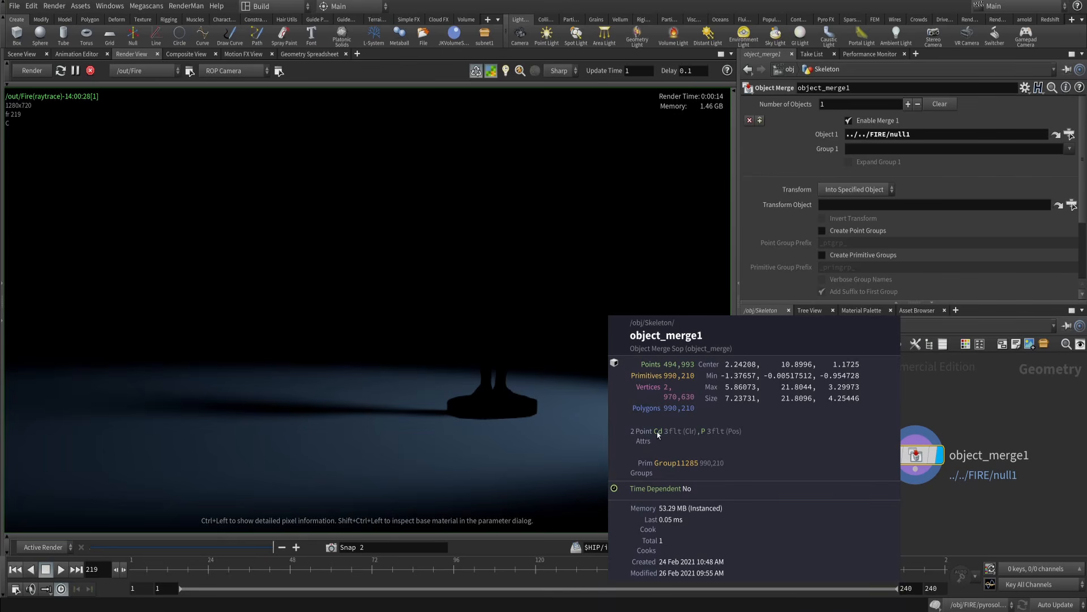
{"action": "key", "text": "Tab"}
{"action": "type", "text": "col"}
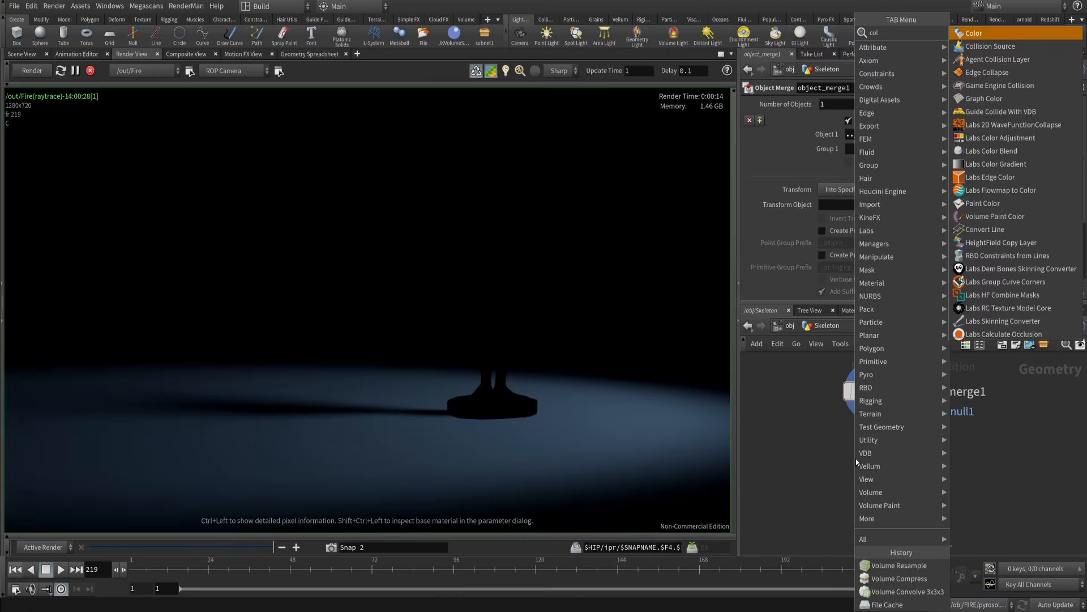
{"action": "key", "text": "Return"}
{"action": "key", "text": "Tab"}
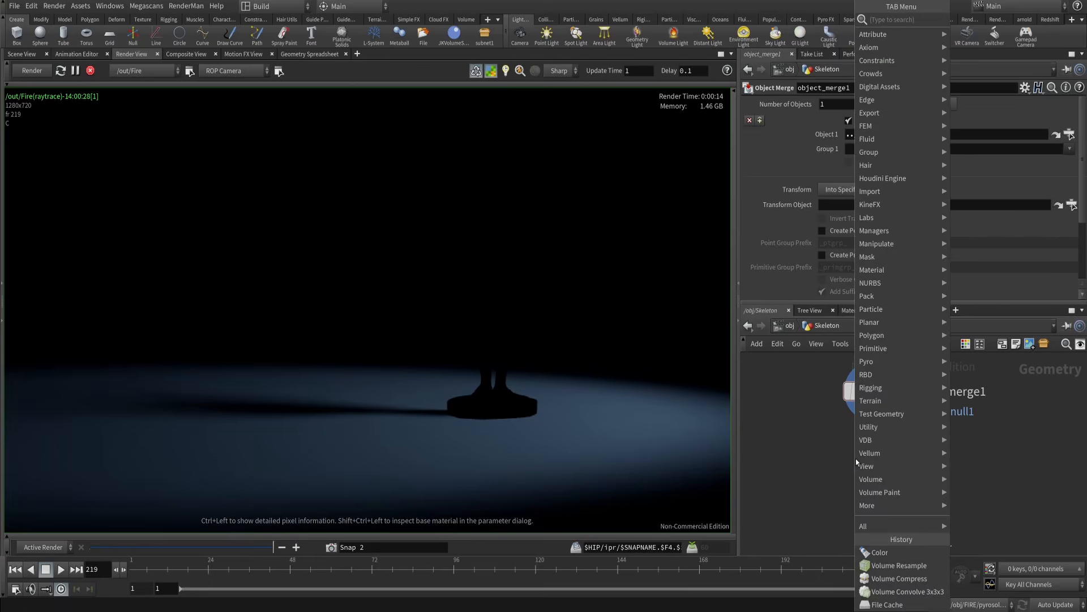
{"action": "type", "text": "ttr"}
{"action": "key", "text": "Escape"}
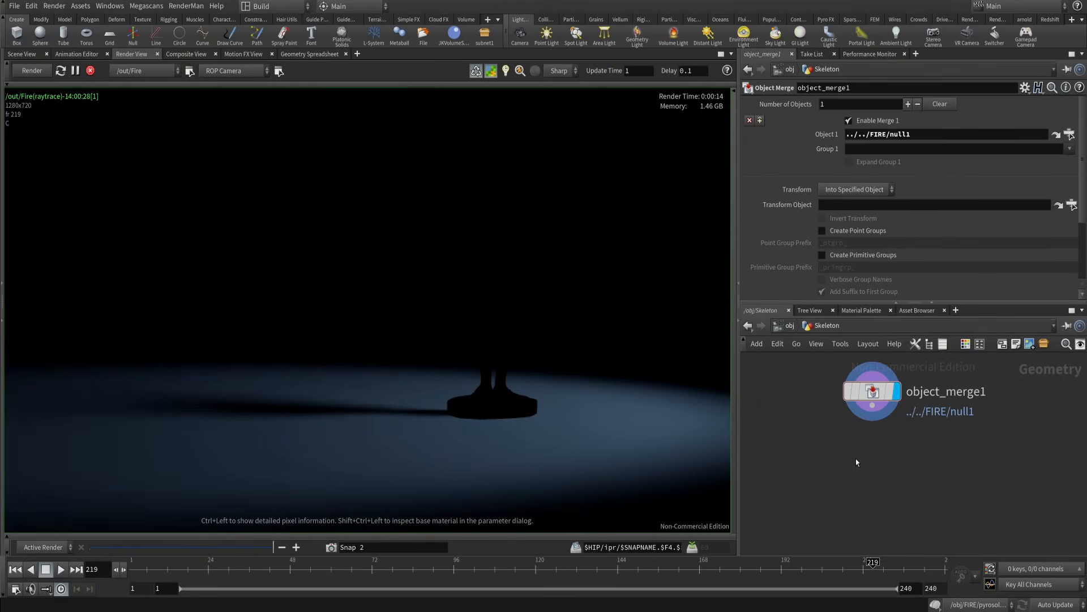
{"action": "key", "text": "Tab"}
{"action": "type", "text": "attr re"}
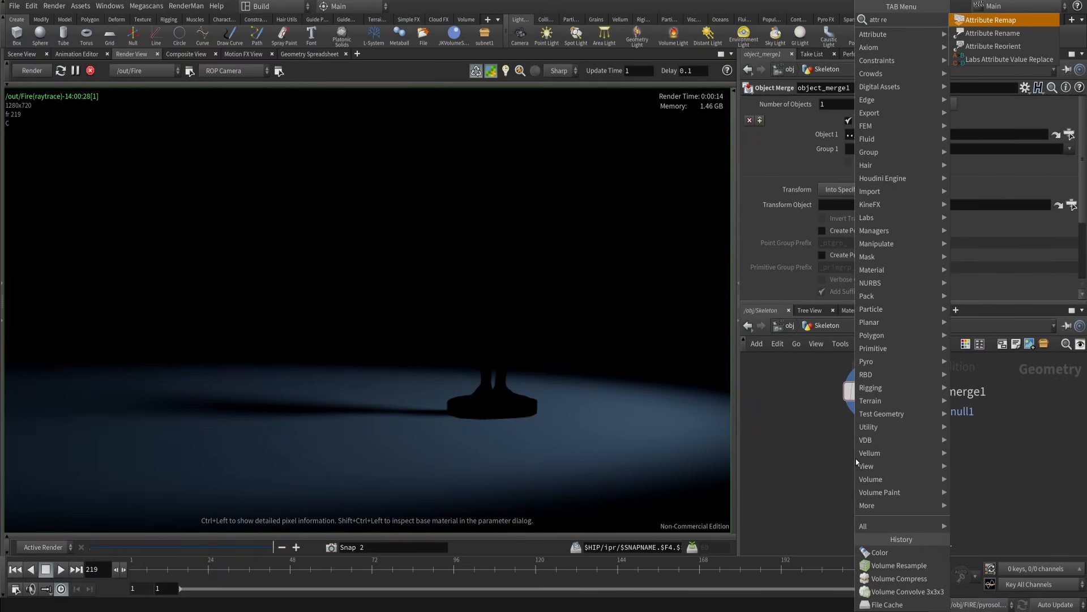
{"action": "key", "text": "Escape"}
- Add an Attribute Delete node below object_merge1, connect it to the merge, and make it the displayed node
{"action": "key", "text": "Tab"}
{"action": "type", "text": "dele"}
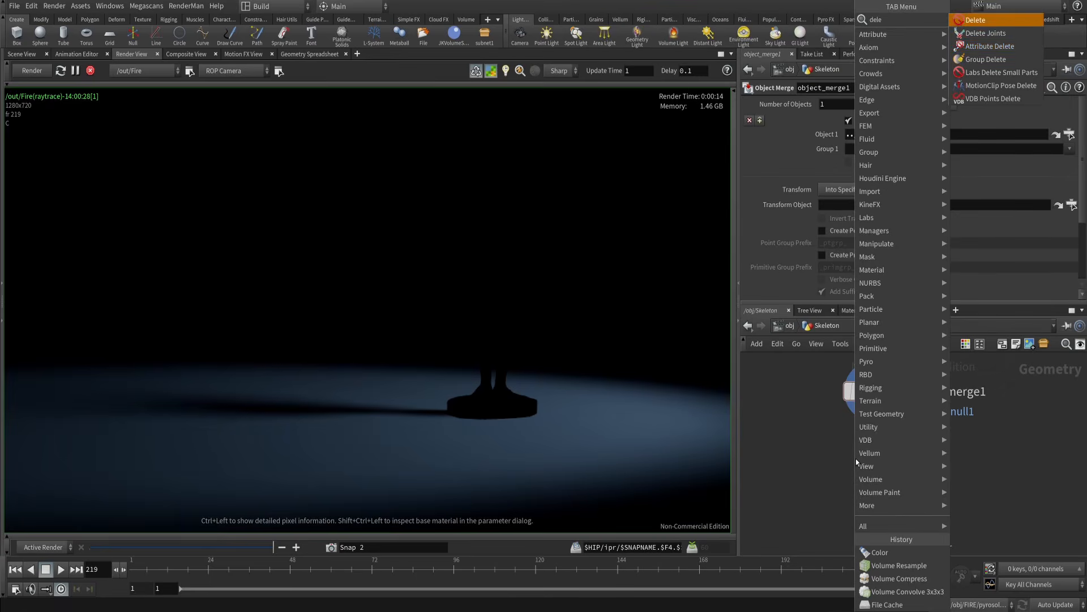
{"action": "key", "text": "Down"}
{"action": "key", "text": "Down"}
{"action": "key", "text": "Return"}
{"action": "left_click", "coordinate": [855, 457]}
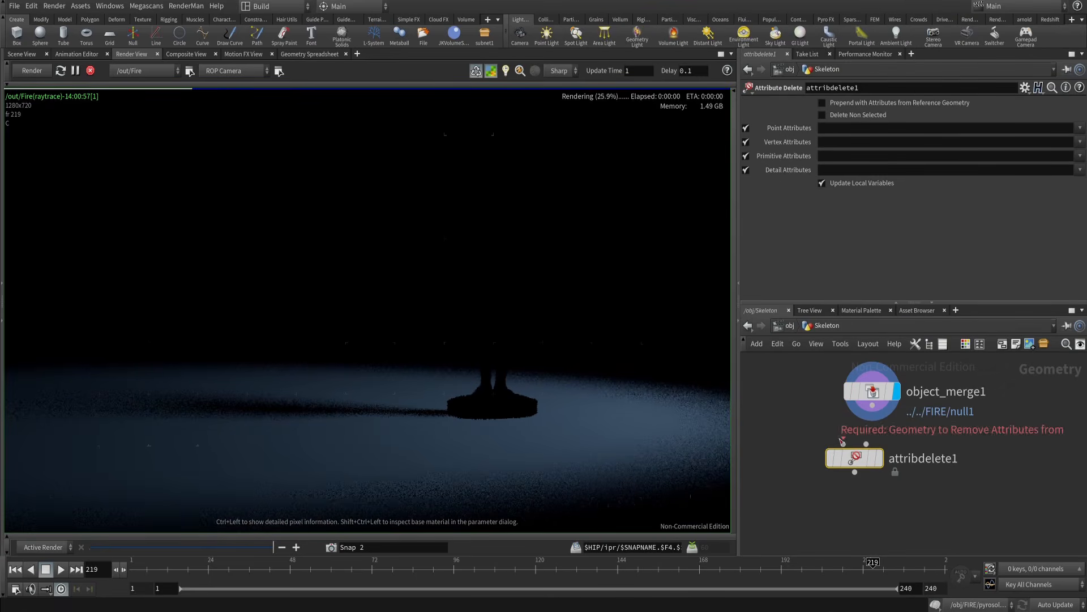
{"action": "left_click", "coordinate": [844, 441]}
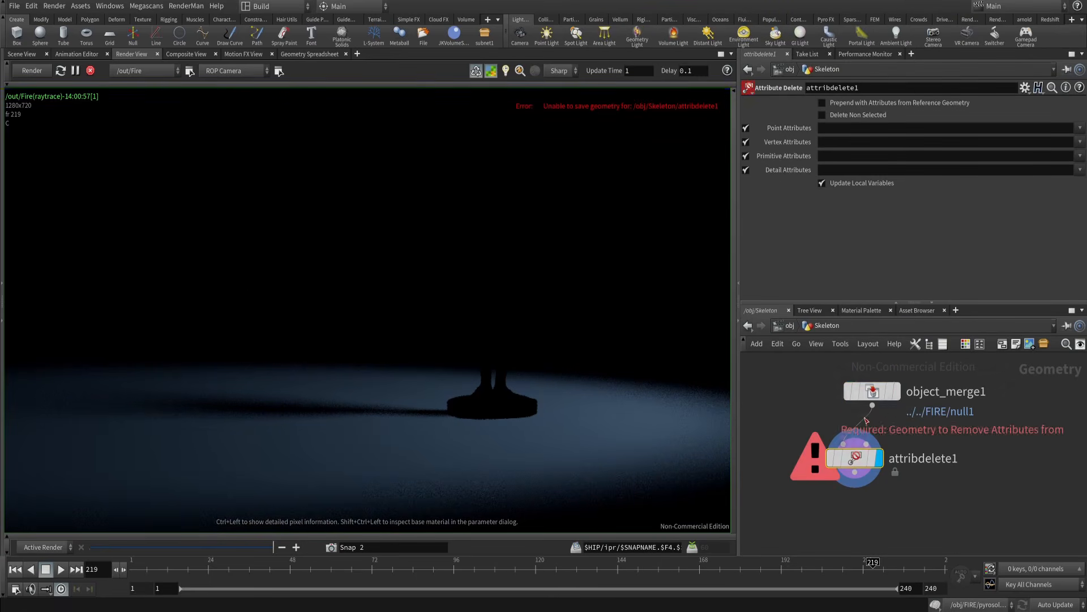
{"action": "left_click_drag", "start_coordinate": [844, 442], "coordinate": [872, 406]}
- Delete the Cd point attribute in attribdelete1 and check the whole skeleton in the render
{"action": "left_click", "coordinate": [854, 131]}
{"action": "type", "text": "Cd"}
{"action": "key", "text": "Return"}
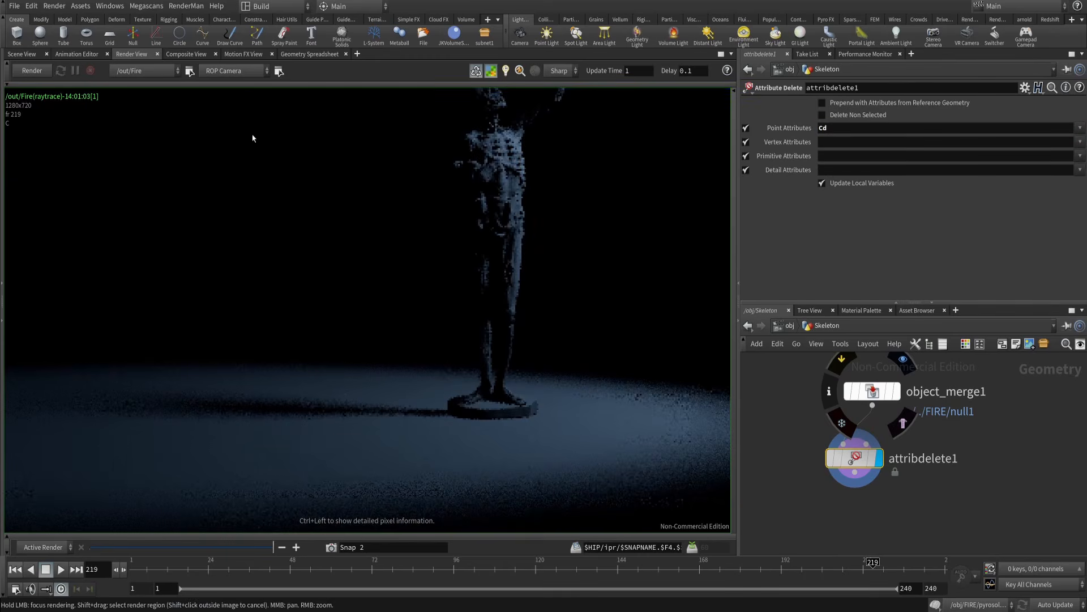
{"action": "scroll", "coordinate": [409, 260], "scroll_direction": "up", "scroll_amount": 2}
{"action": "scroll", "coordinate": [432, 250], "scroll_direction": "down", "scroll_amount": 4}
{"action": "middle_click_drag", "start_coordinate": [432, 249], "coordinate": [403, 234]}
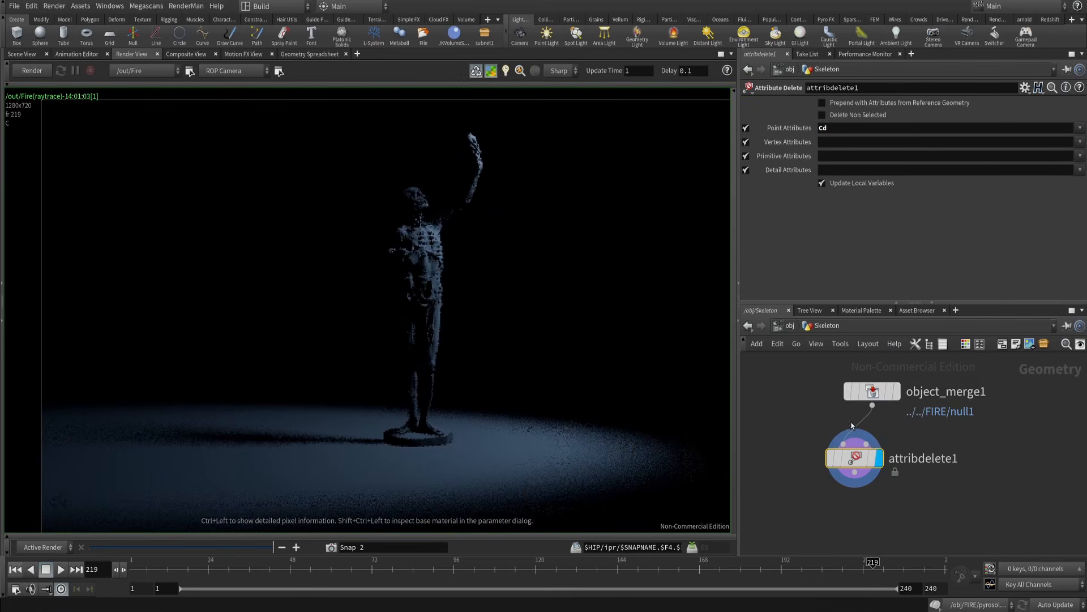
- Go back up to the object level and re-enable volumelight1
{"action": "middle_click_drag", "start_coordinate": [938, 455], "coordinate": [904, 450]}
{"action": "key", "text": "u"}
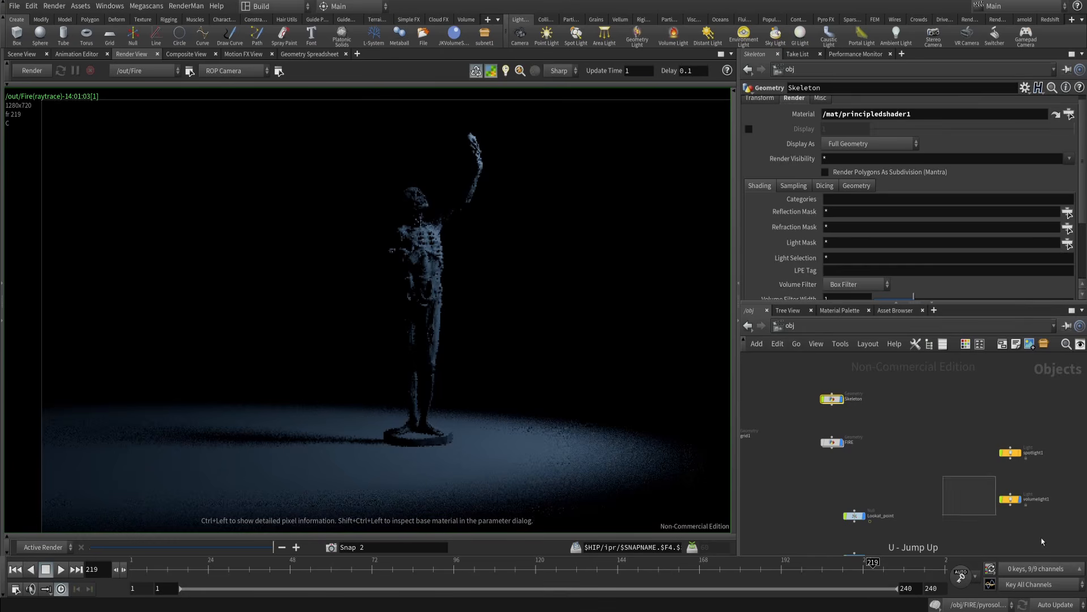
{"action": "left_click_drag", "start_coordinate": [1043, 542], "coordinate": [1041, 540]}
- Add FIRE back to the Fire Mantra node's Force Objects alongside grid1 and Skeleton
{"action": "left_click", "coordinate": [789, 325]}
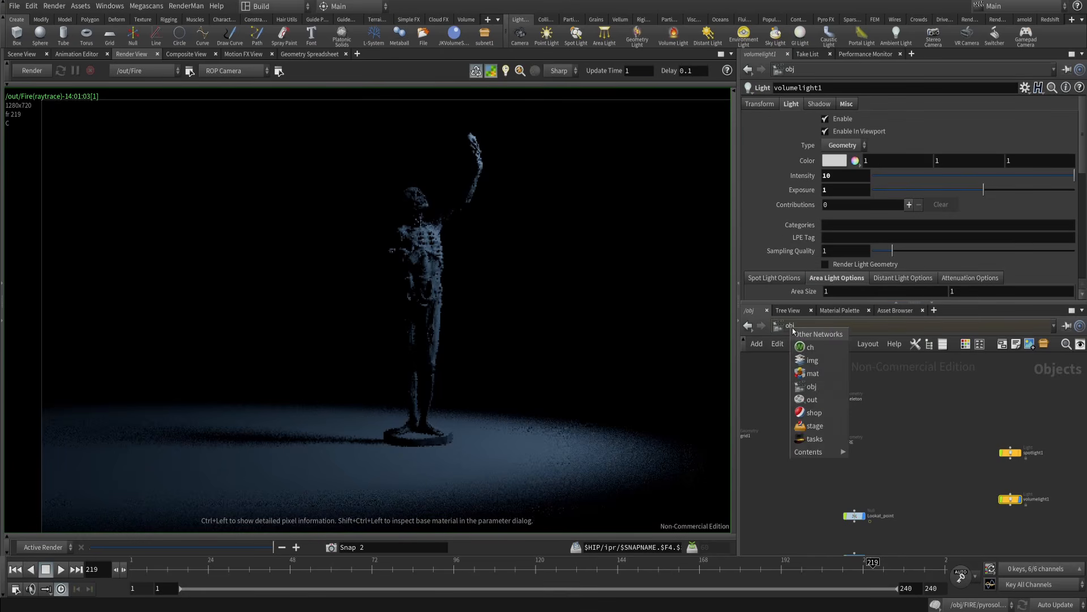
{"action": "left_click", "coordinate": [818, 400]}
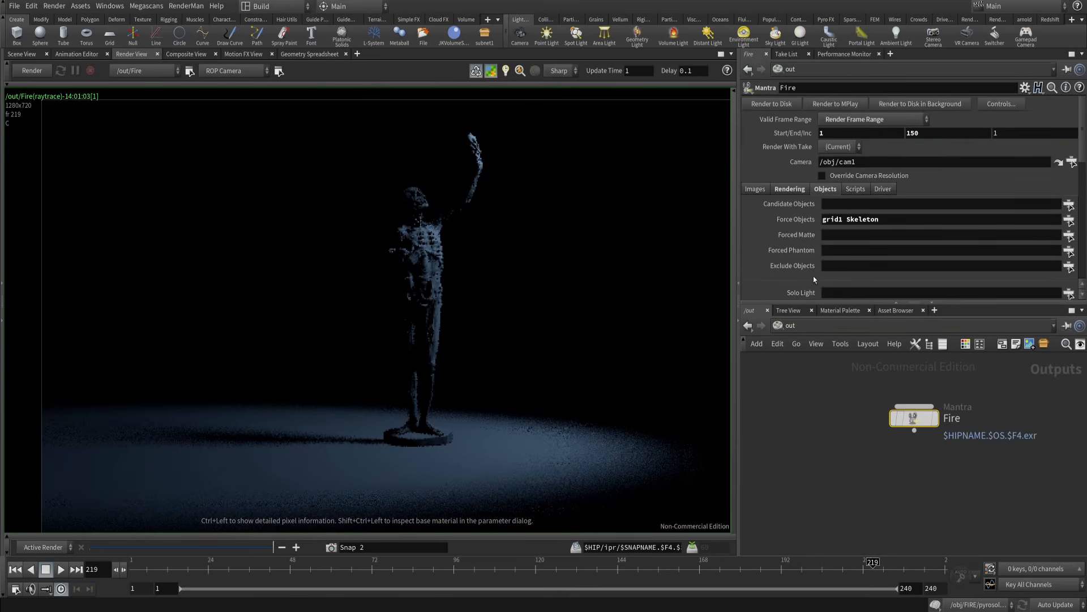
{"action": "left_click", "coordinate": [1068, 222]}
{"action": "left_click", "coordinate": [906, 41], "text": "ctrl"}
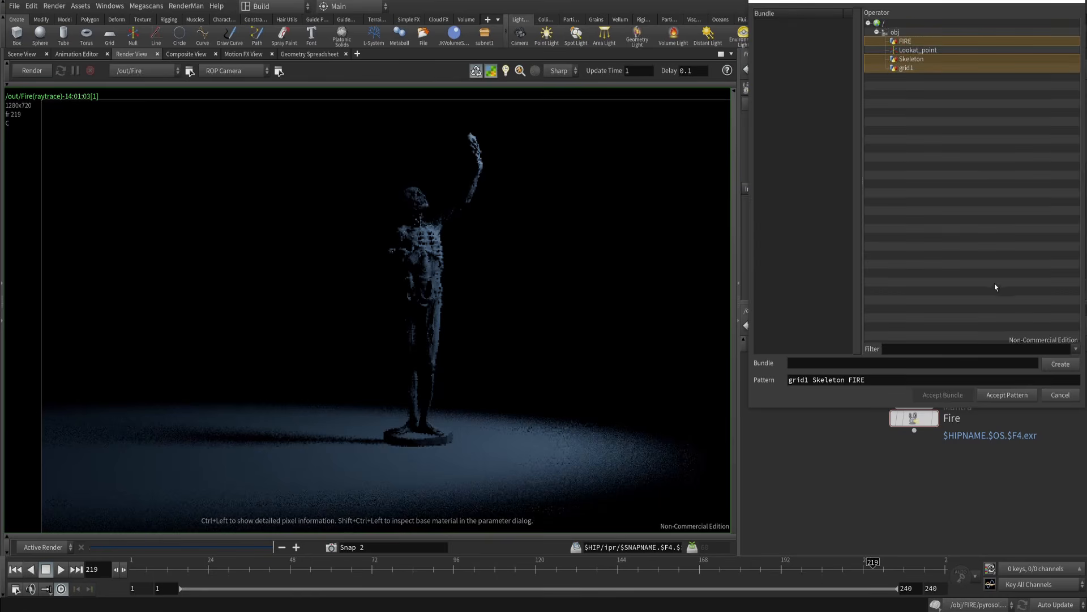
{"action": "left_click", "coordinate": [1006, 395]}
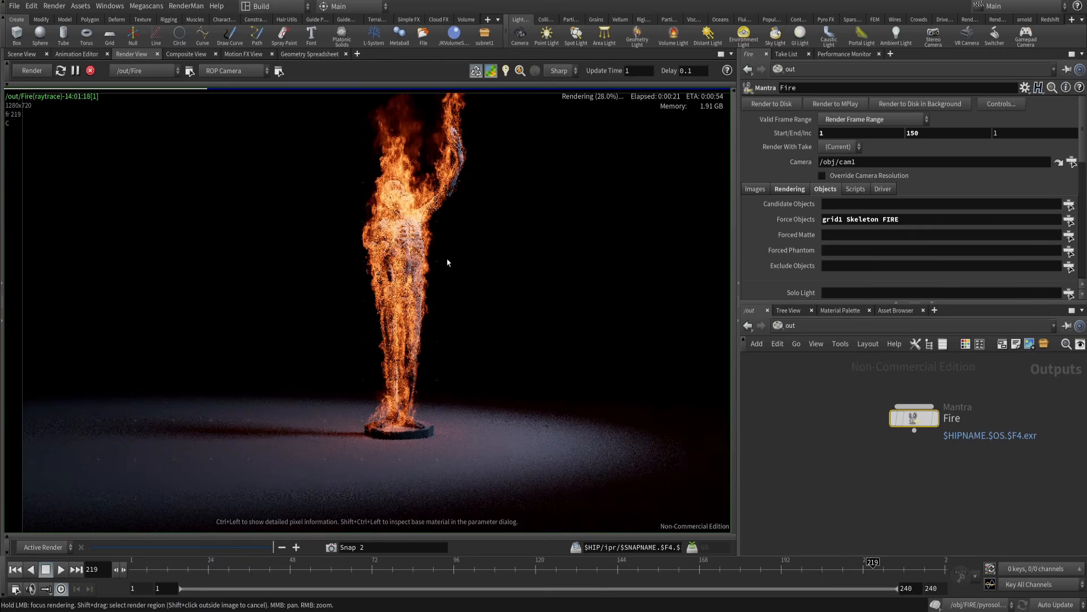
- Return to the object network and set volumelight1's Exposure to 3
{"action": "left_click", "coordinate": [788, 326]}
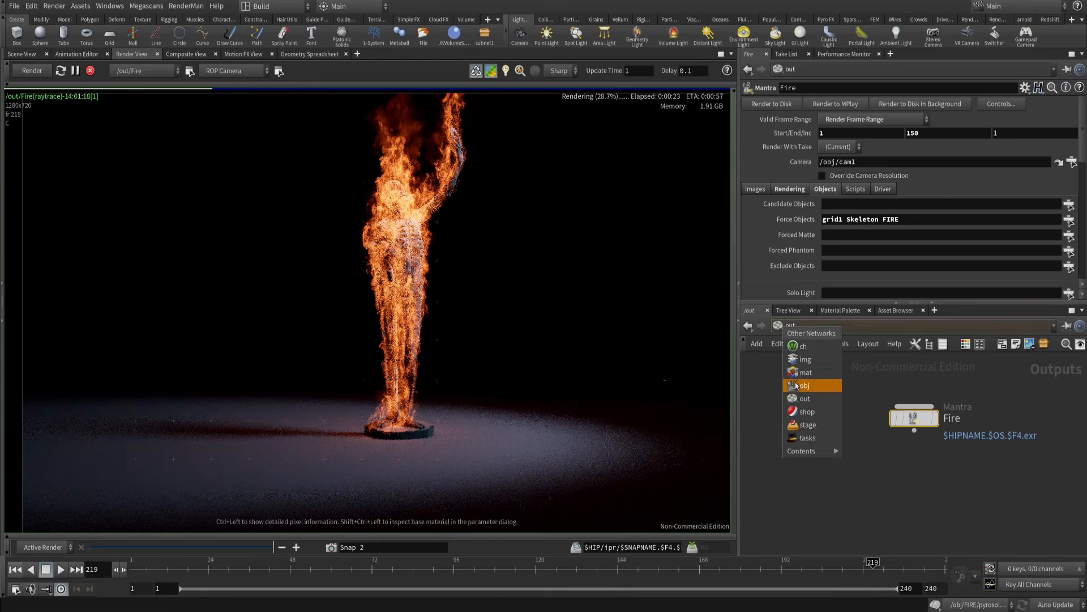
{"action": "left_click", "coordinate": [798, 386]}
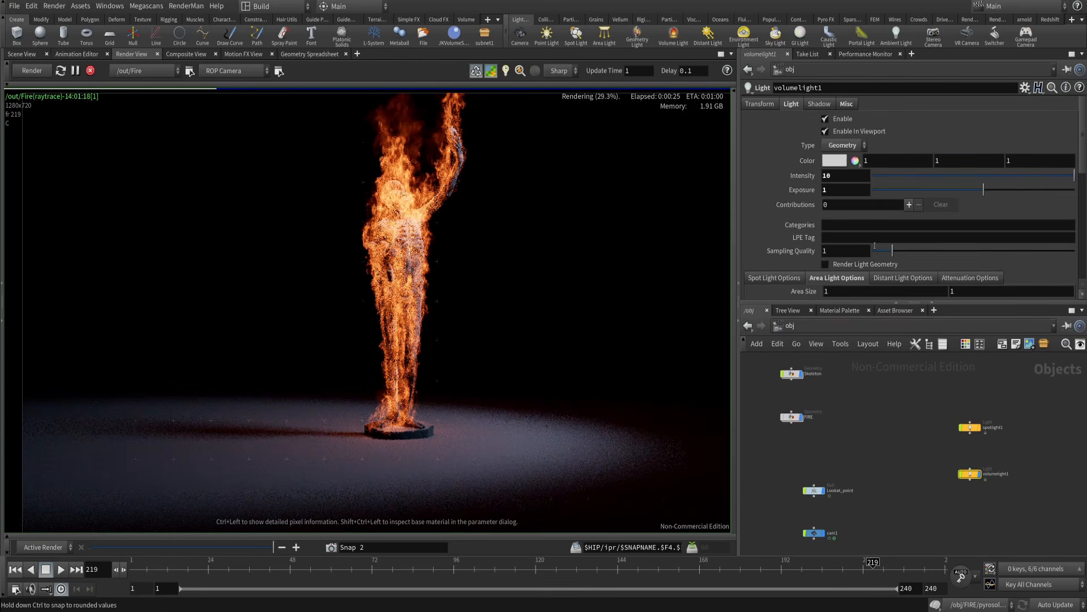
{"action": "type", "text": "3"}
{"action": "key", "text": "Return"}
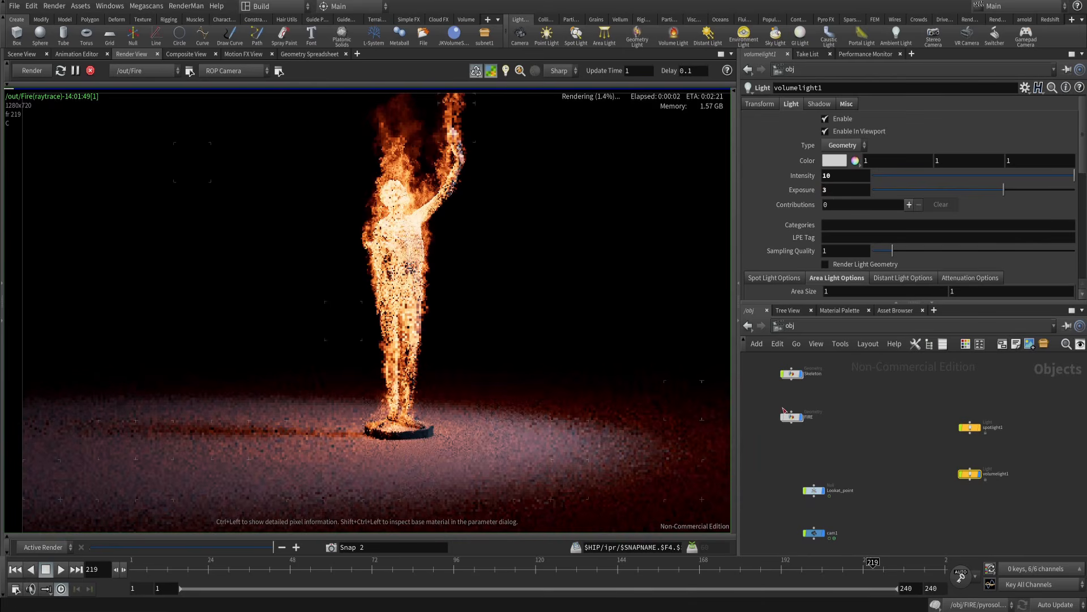
- Set the Albedo Multiplier of principledshader1 in the mat network to 0.25
{"action": "left_click", "coordinate": [780, 326]}
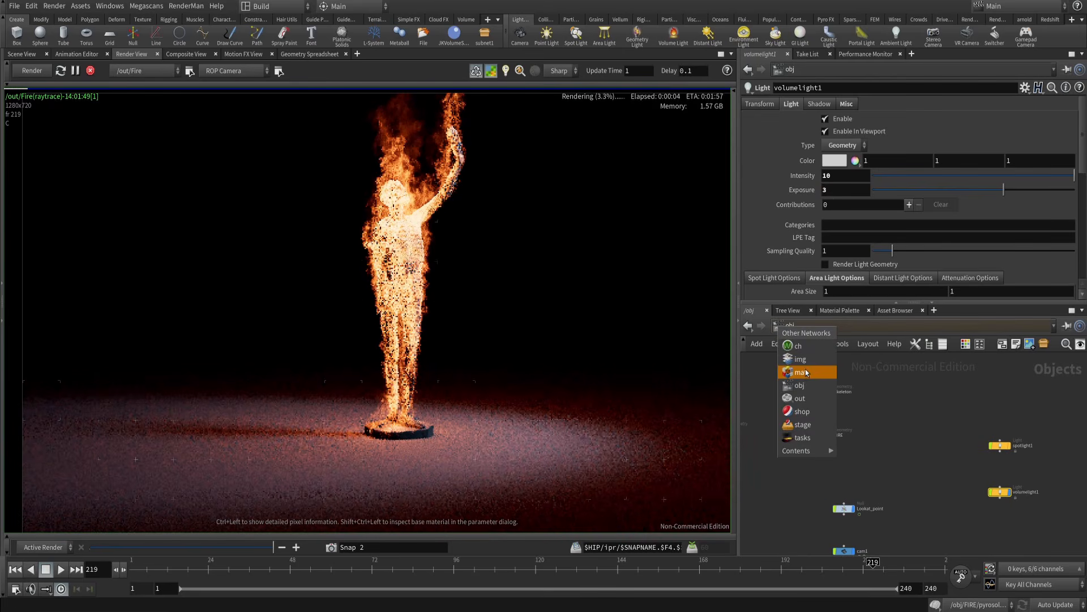
{"action": "left_click", "coordinate": [807, 373]}
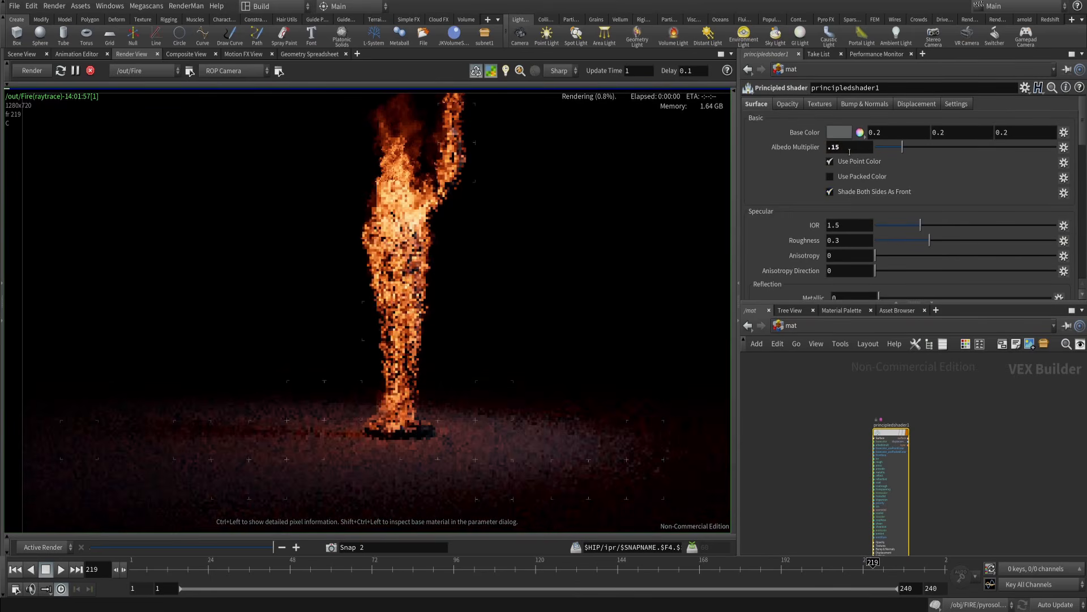
{"action": "key", "text": "BackSpace"}
{"action": "key", "text": "BackSpace"}
{"action": "type", "text": "25"}
{"action": "key", "text": "Return"}
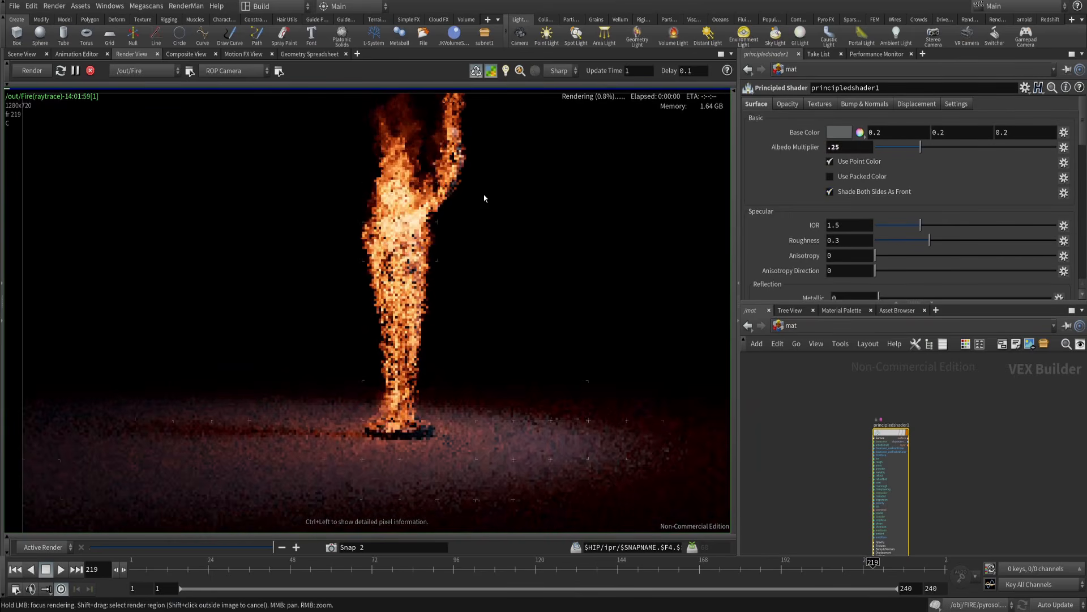
{"action": "mouse_move", "coordinate": [483, 196]}
{"action": "left_mouse_down"}
{"action": "mouse_move", "coordinate": [399, 196]}
{"action": "mouse_move", "coordinate": [463, 152]}
{"action": "mouse_move", "coordinate": [422, 204]}
{"action": "mouse_move", "coordinate": [379, 435]}
{"action": "left_mouse_up"}
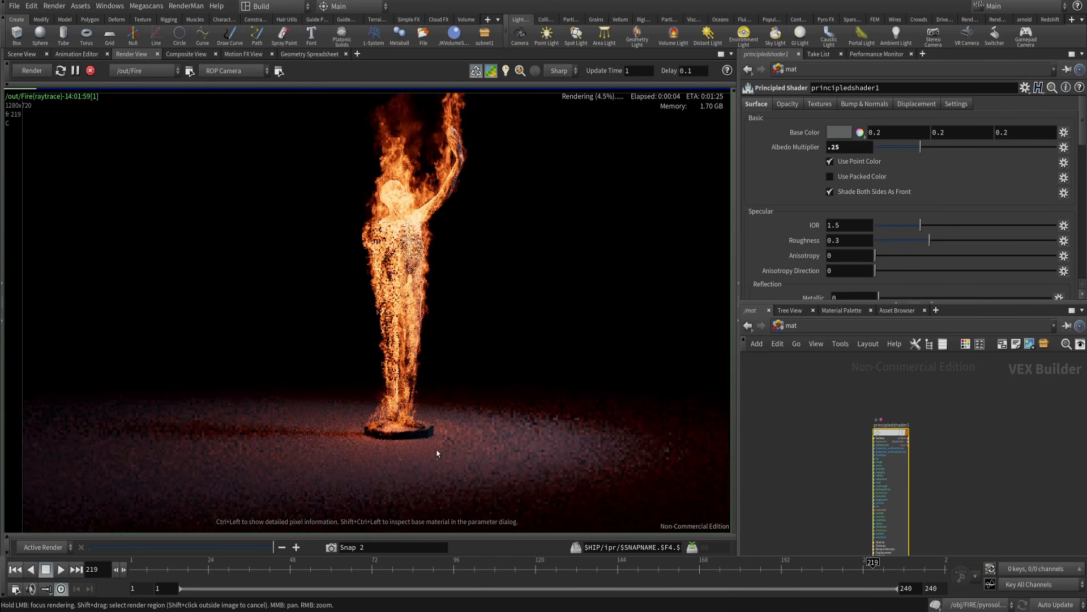
- Add an extra image plane to the Fire Mantra node in the out network
{"action": "left_click", "coordinate": [793, 325]}
{"action": "left_click", "coordinate": [804, 418]}
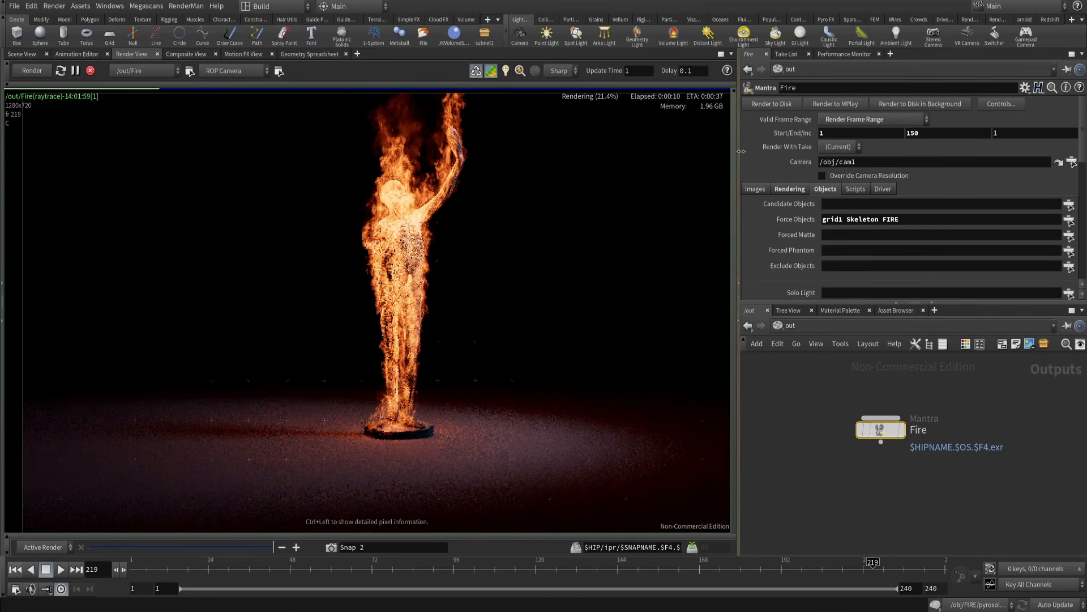
{"action": "scroll", "coordinate": [816, 205], "scroll_direction": "down", "scroll_amount": 5}
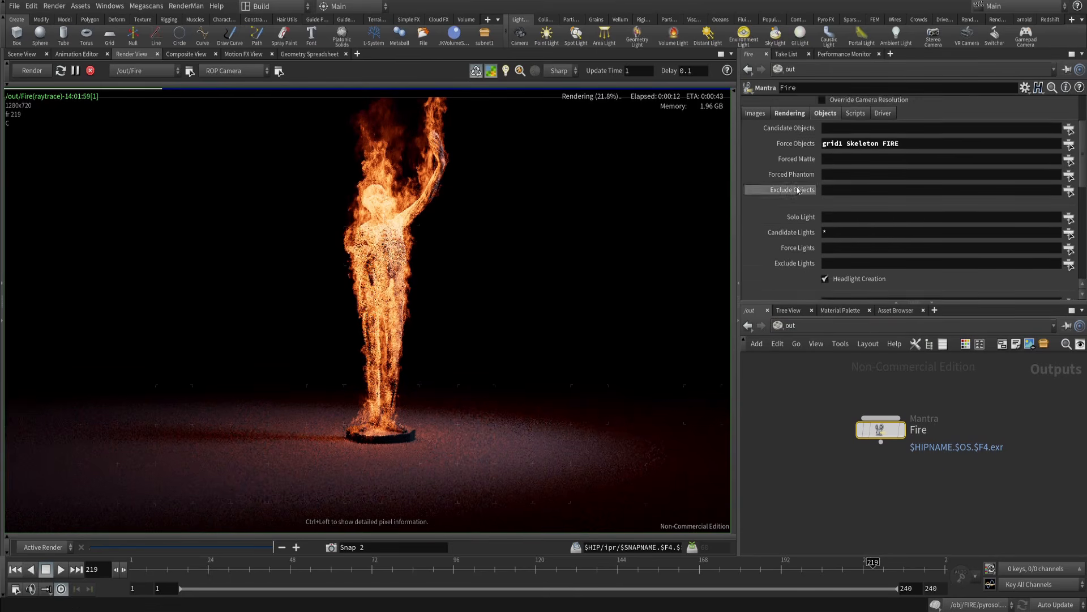
{"action": "scroll", "coordinate": [791, 188], "scroll_direction": "up", "scroll_amount": 4}
{"action": "left_click", "coordinate": [757, 173]}
{"action": "scroll", "coordinate": [786, 177], "scroll_direction": "down", "scroll_amount": 12}
{"action": "scroll", "coordinate": [787, 178], "scroll_direction": "up", "scroll_amount": 4}
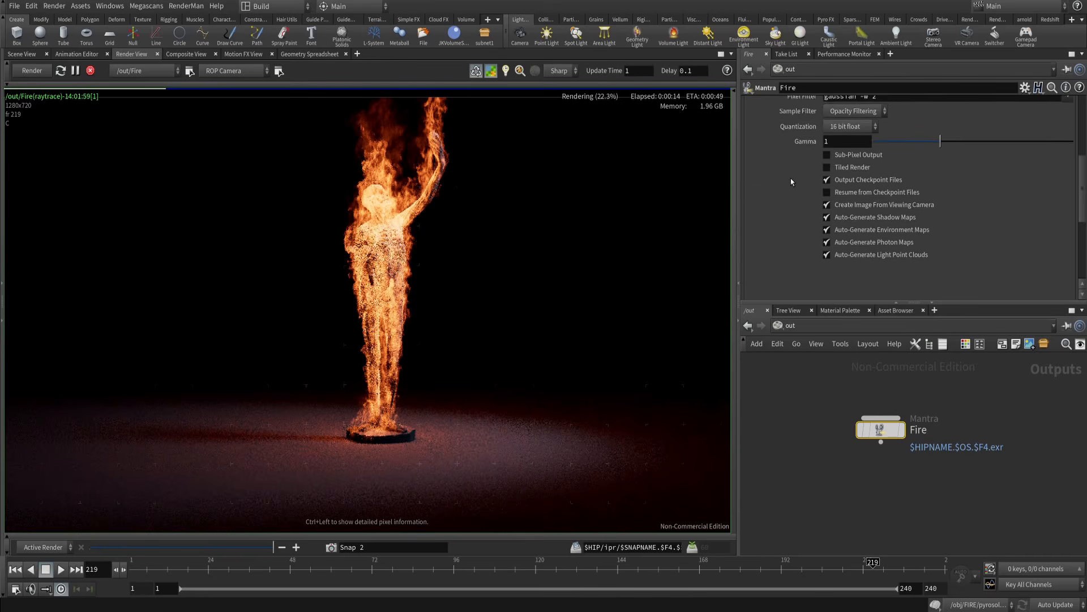
{"action": "left_click", "coordinate": [803, 158]}
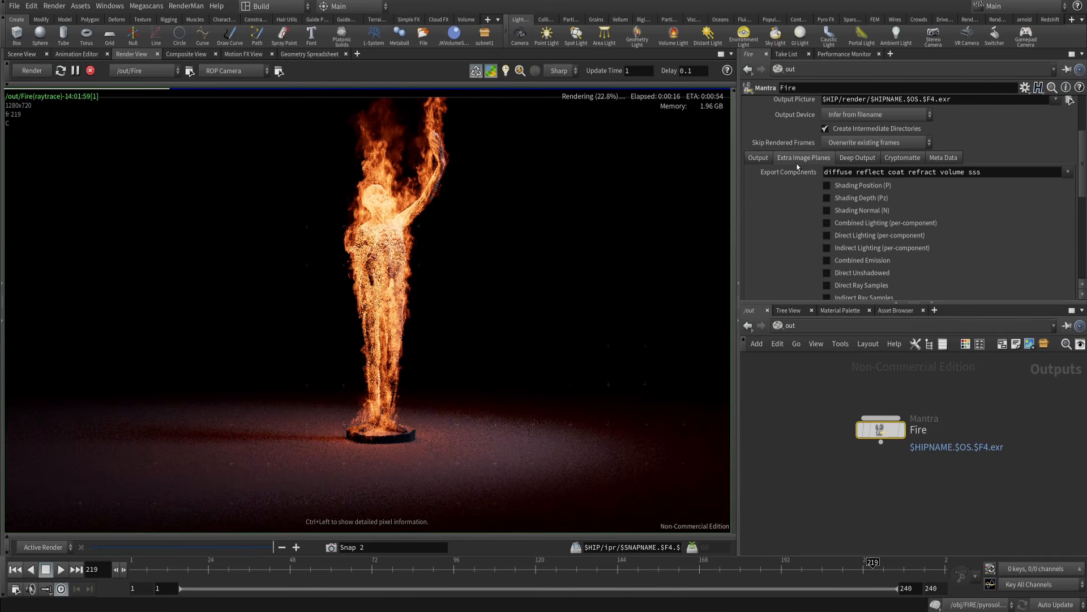
{"action": "scroll", "coordinate": [798, 170], "scroll_direction": "down", "scroll_amount": 10}
{"action": "left_click", "coordinate": [910, 184]}
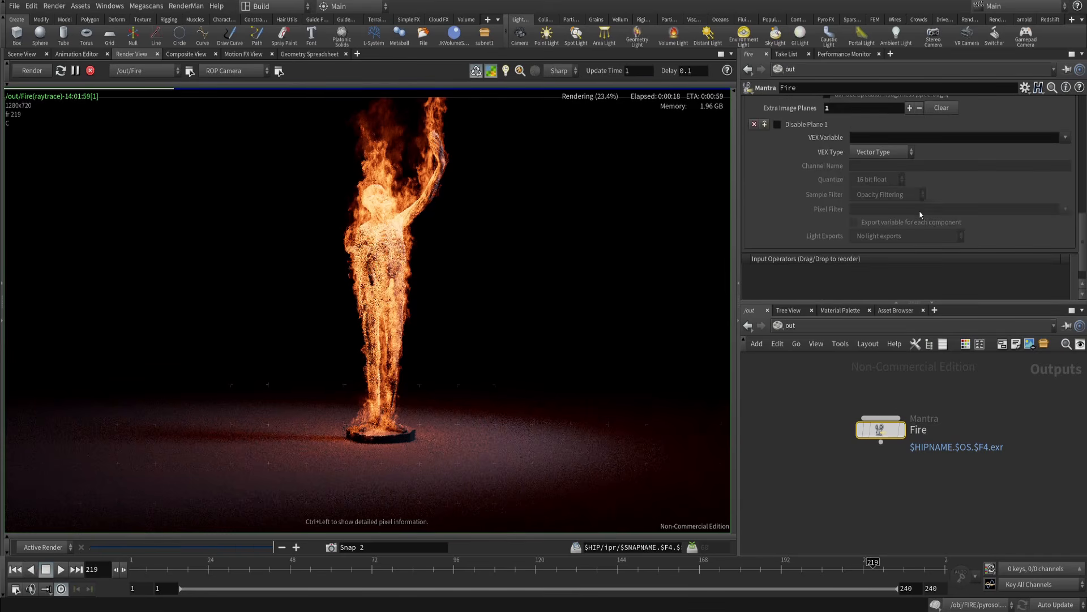
- Set the new image plane's VEX Variable to Combined Lighting (Per-Light)
{"action": "scroll", "coordinate": [839, 181], "scroll_direction": "up", "scroll_amount": 2}
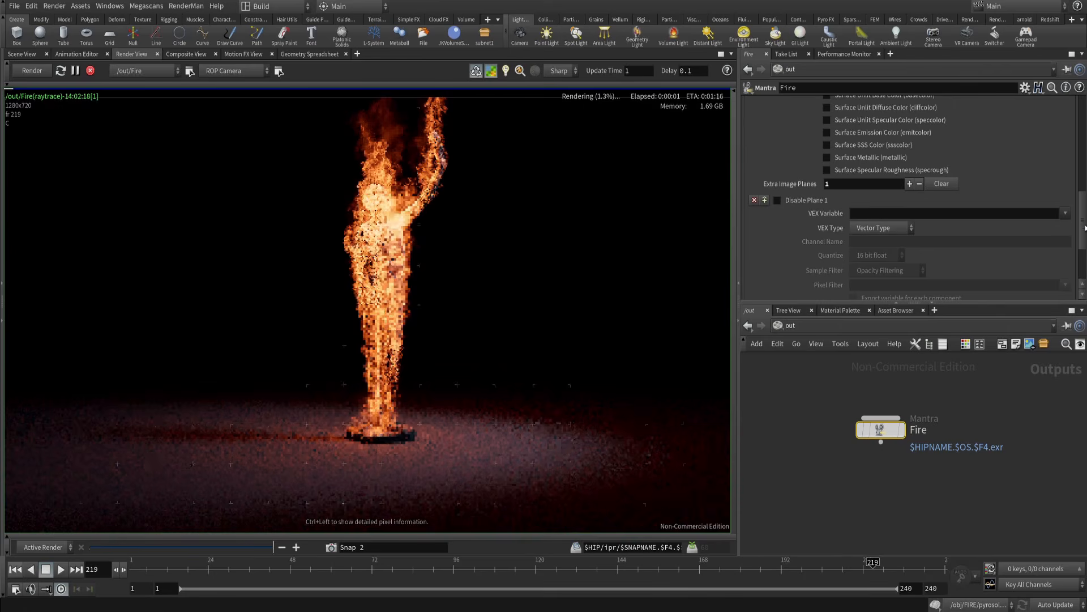
{"action": "left_click", "coordinate": [1065, 213]}
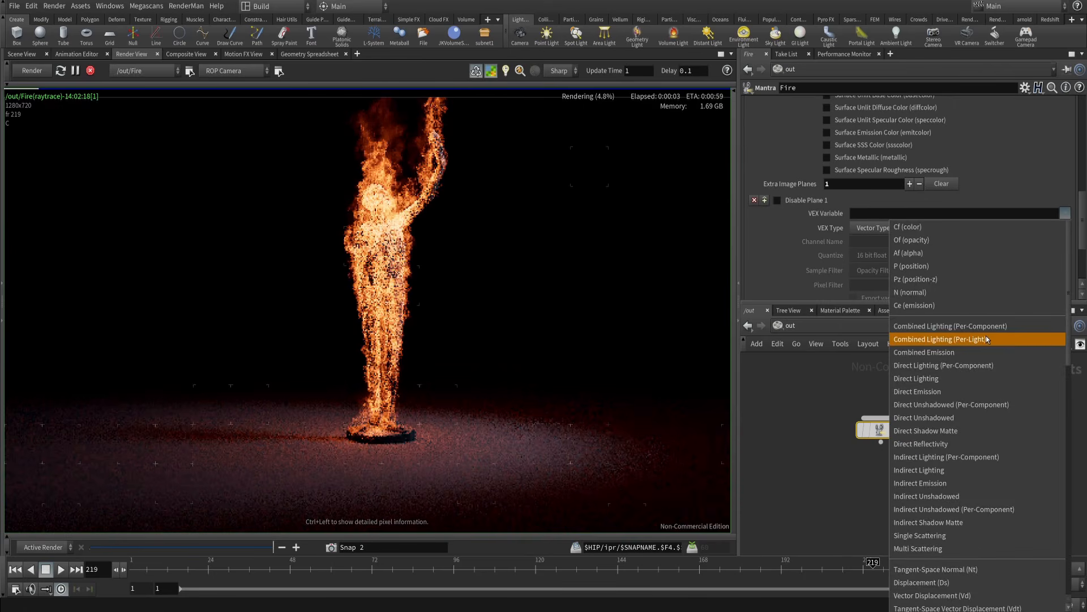
{"action": "left_click", "coordinate": [978, 340]}
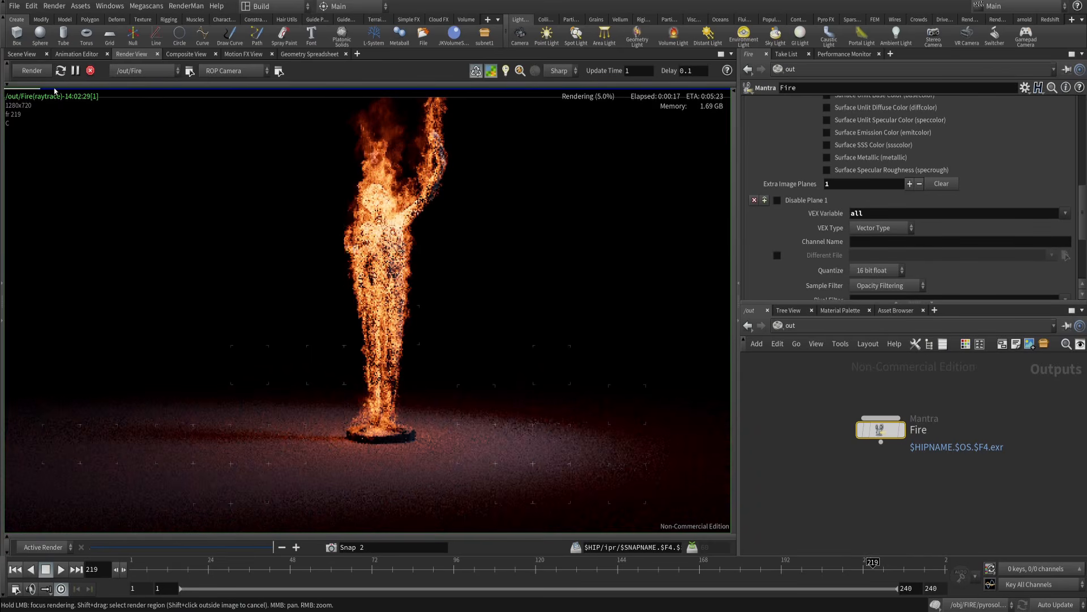
- Compare the spotlight1_all and volumelight1_all planes in the render and examine the skeleton's fire lighting up close
{"action": "left_click", "coordinate": [49, 85]}
{"action": "left_click", "coordinate": [79, 89]}
{"action": "left_click", "coordinate": [86, 128]}
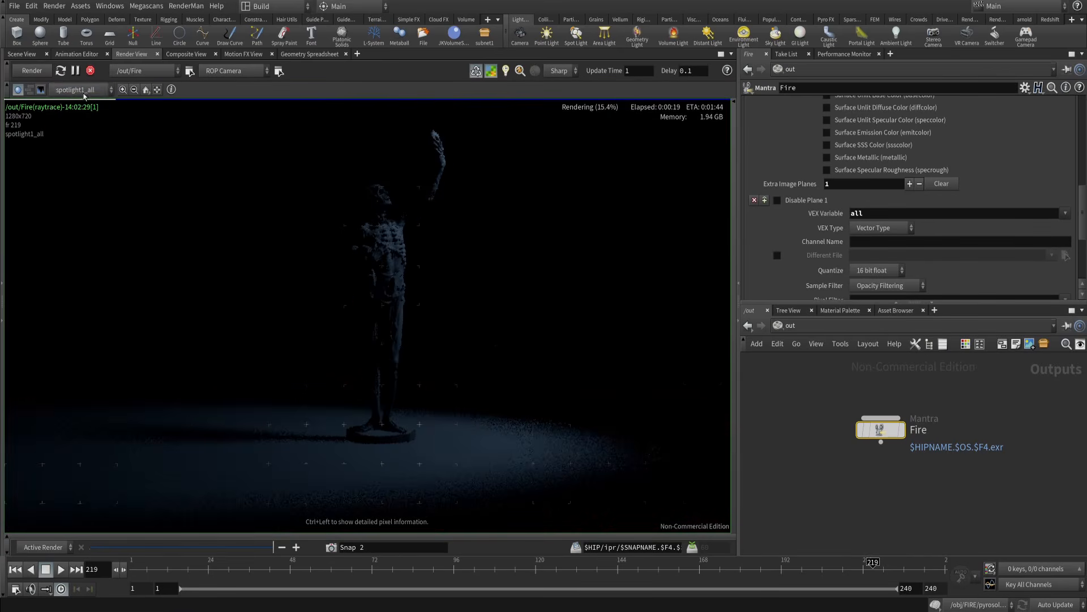
{"action": "left_click", "coordinate": [85, 90]}
{"action": "left_click", "coordinate": [88, 129]}
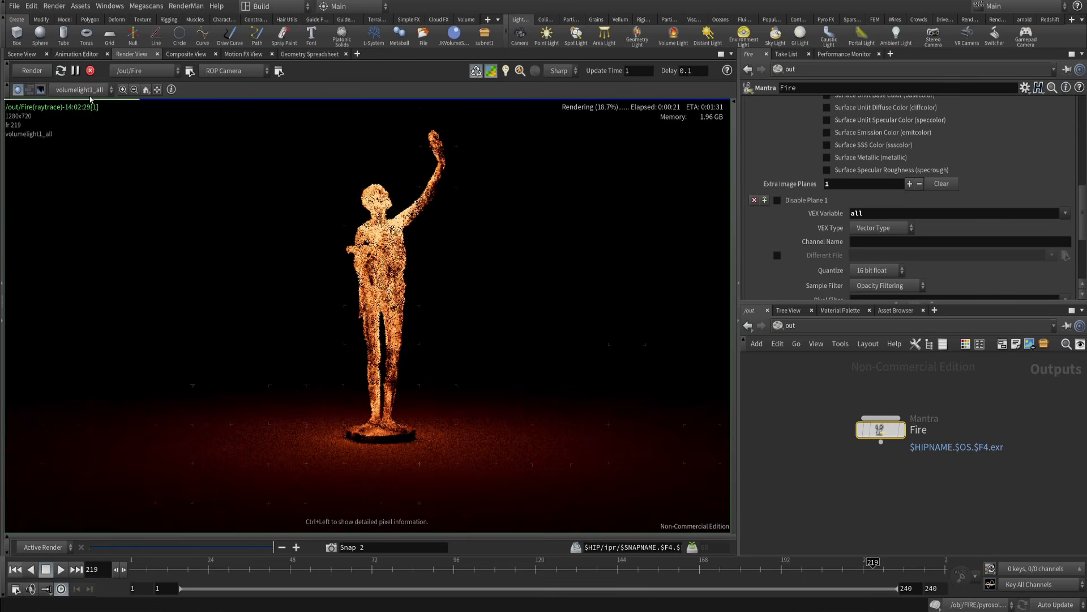
{"action": "left_click", "coordinate": [88, 90]}
{"action": "left_click", "coordinate": [85, 118]}
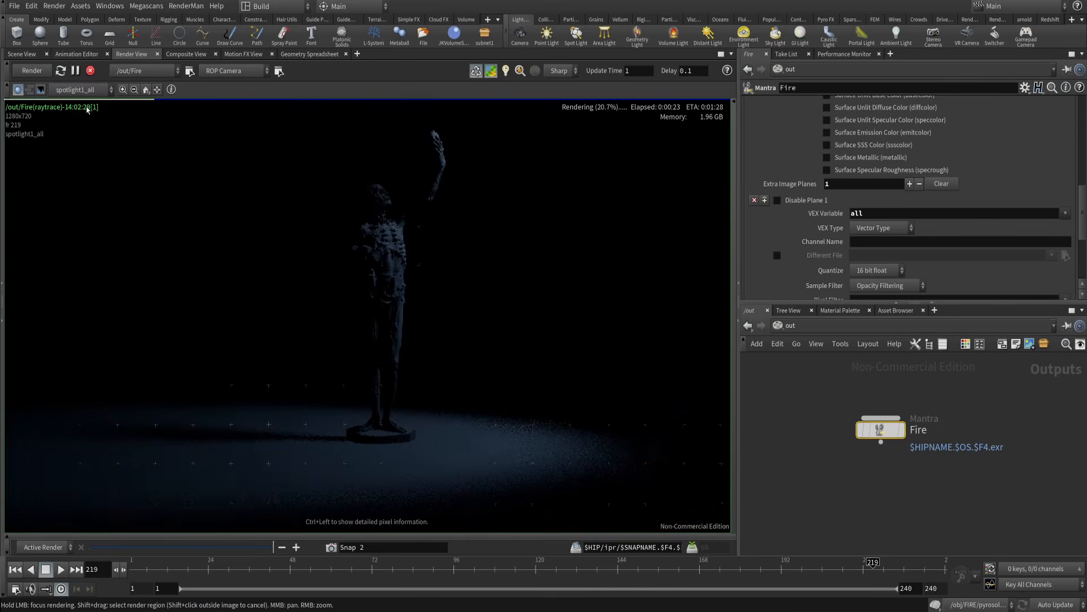
{"action": "left_click", "coordinate": [82, 90]}
{"action": "left_click", "coordinate": [87, 129]}
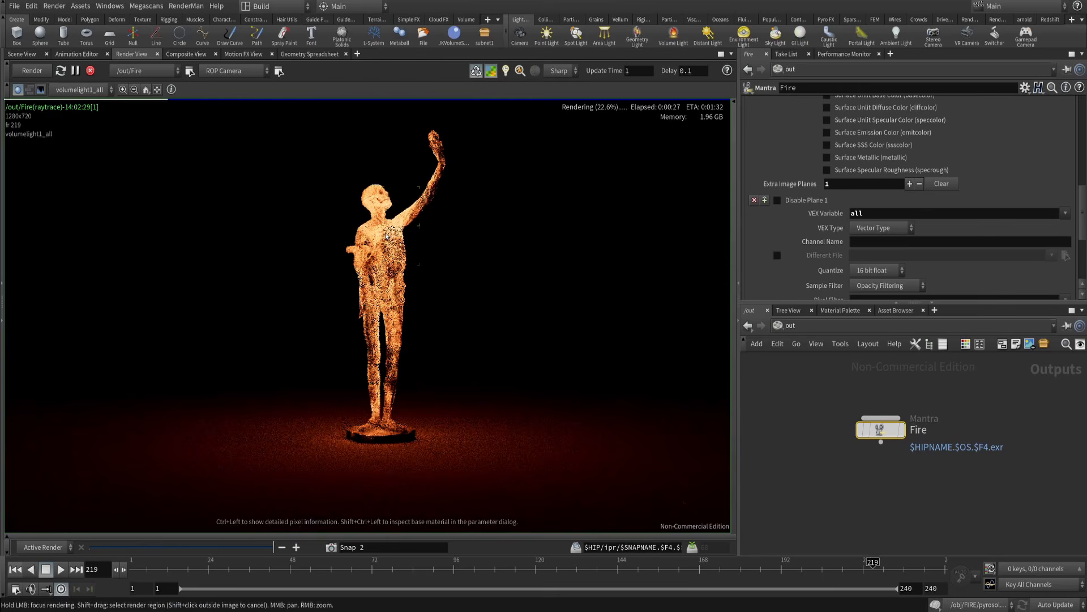
{"action": "scroll", "coordinate": [401, 195], "scroll_direction": "up", "scroll_amount": 2}
{"action": "middle_click_drag", "start_coordinate": [375, 234], "coordinate": [395, 250]}
{"action": "scroll", "coordinate": [412, 244], "scroll_direction": "up", "scroll_amount": 5}
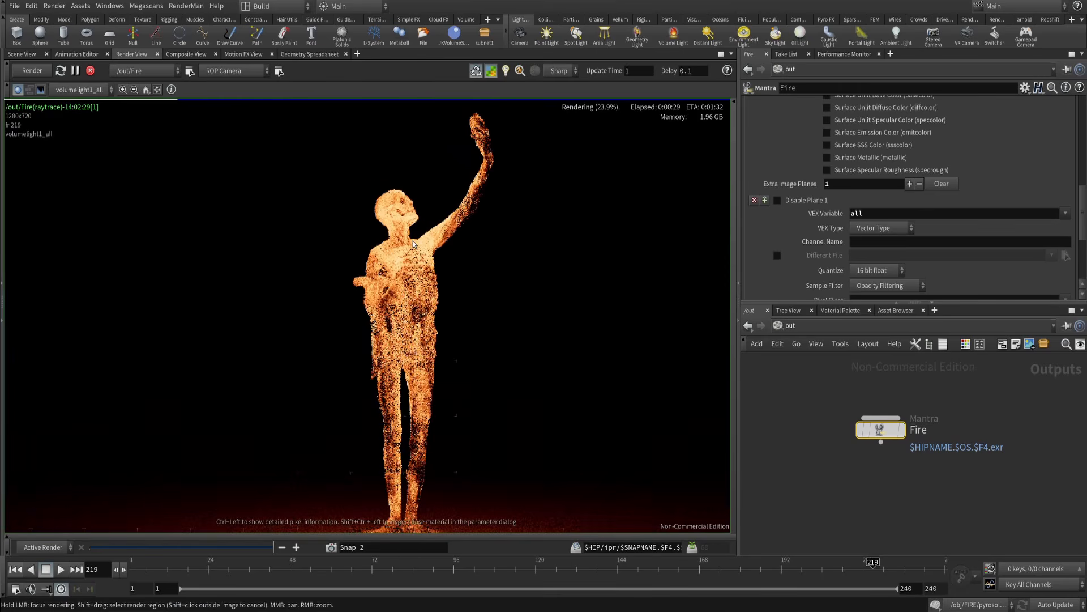
- Stop the render and delete the attribdelete1 node inside the Skeleton object
{"action": "left_click", "coordinate": [91, 72]}
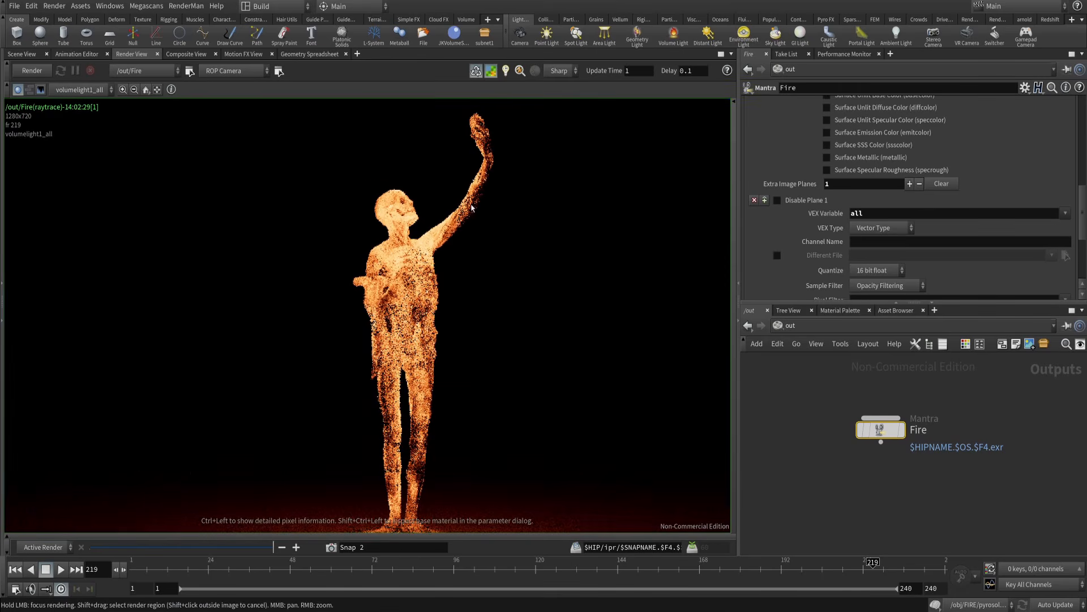
{"action": "left_click", "coordinate": [791, 325]}
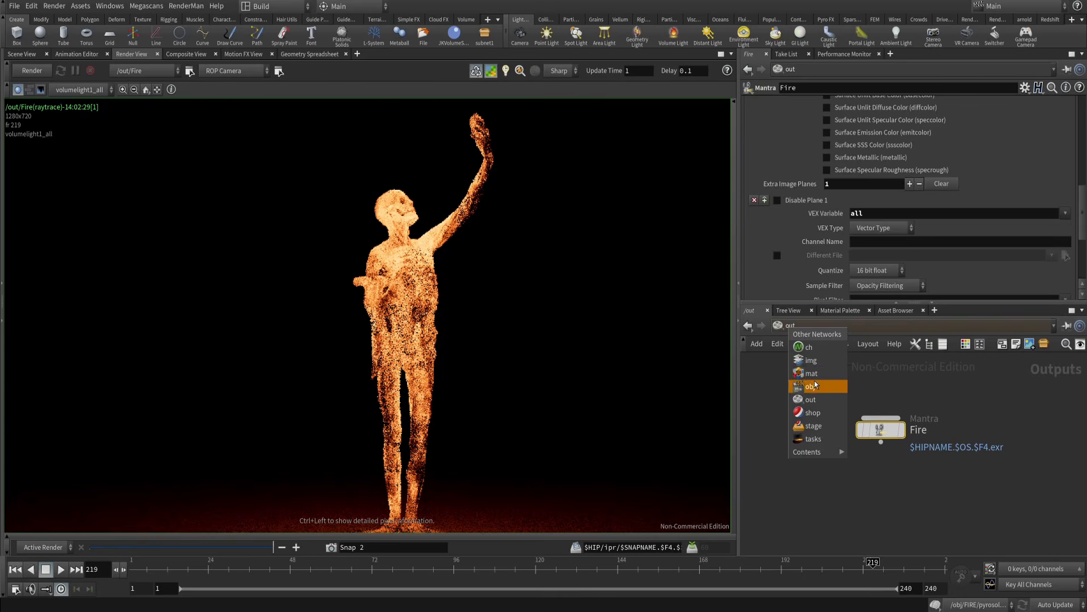
{"action": "left_click", "coordinate": [810, 384]}
{"action": "double_click", "coordinate": [821, 392]}
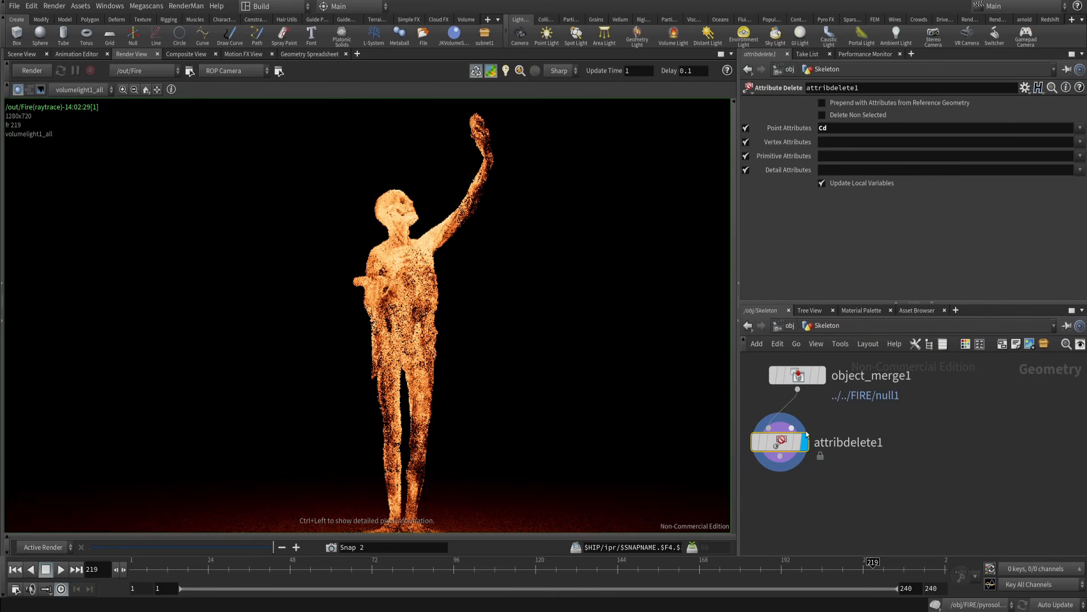
{"action": "key", "text": "Delete"}
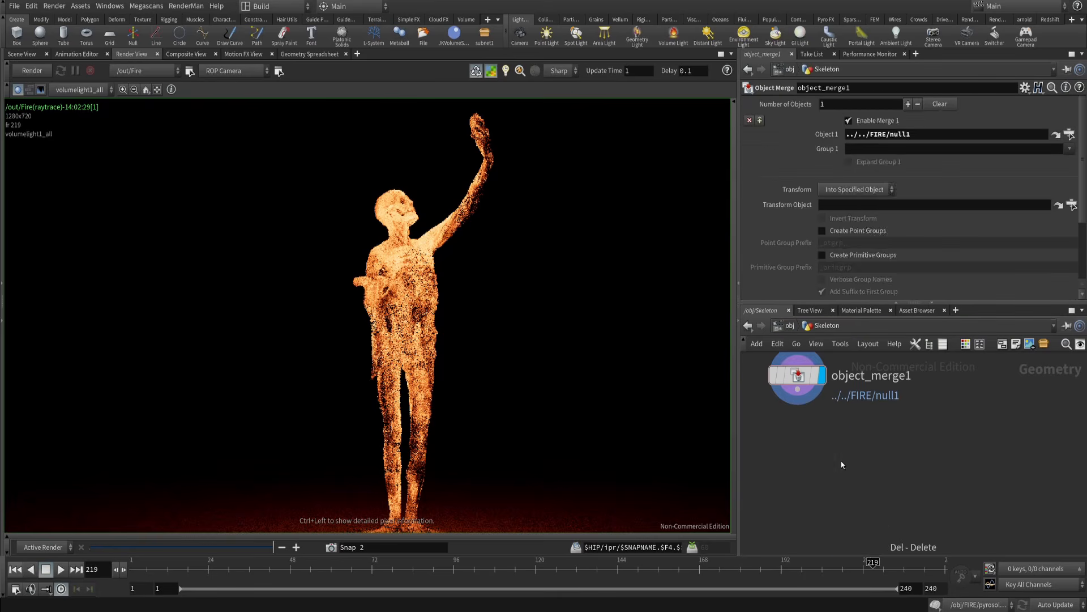
- Add a Color node after object_merge1 in the Skeleton network and make it the displayed node
{"action": "key", "text": "Tab"}
{"action": "type", "text": "col"}
{"action": "key", "text": "Return"}
{"action": "left_click", "coordinate": [841, 461]}
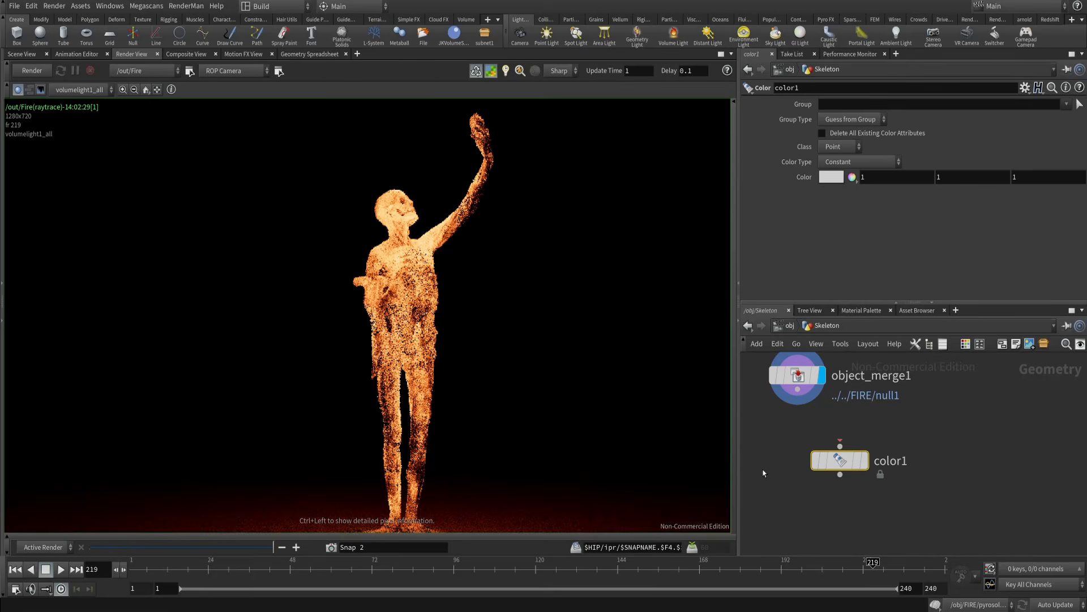
{"action": "left_click", "coordinate": [865, 460]}
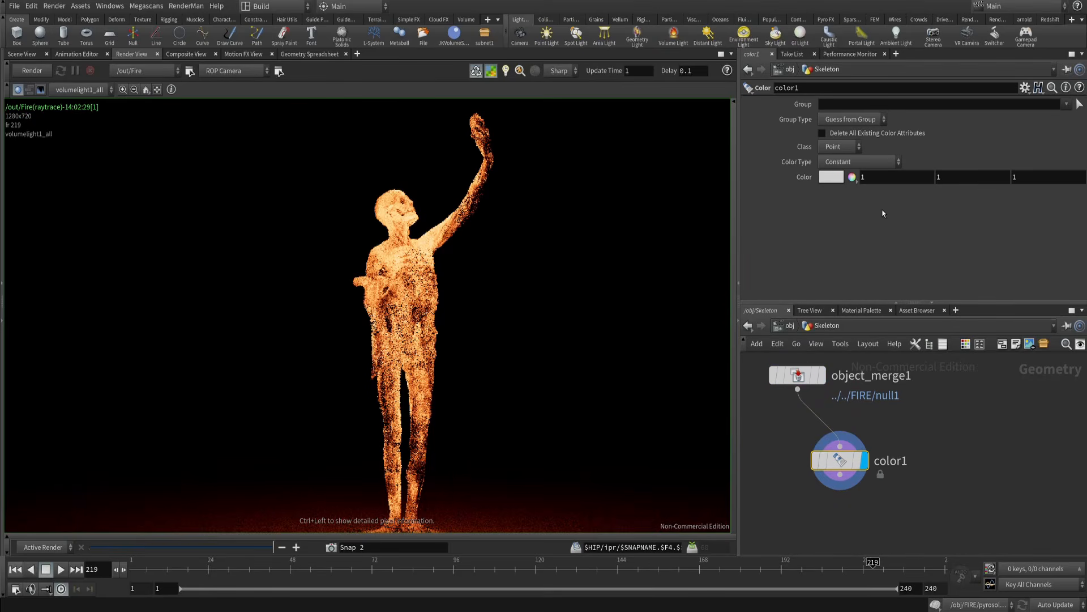
- Set color1's Color to 0.1, 0.1, 0.1 and line the node up below object_merge1
{"action": "type", "text": ".1"}
{"action": "key", "text": "Tab"}
{"action": "type", "text": ".1"}
{"action": "key", "text": "Tab"}
{"action": "type", "text": ".1"}
{"action": "key", "text": "Return"}
{"action": "middle_click_drag", "start_coordinate": [865, 466], "coordinate": [884, 442]}
{"action": "left_click_drag", "start_coordinate": [866, 441], "coordinate": [830, 470]}
{"action": "middle_click_drag", "start_coordinate": [907, 431], "coordinate": [924, 423]}
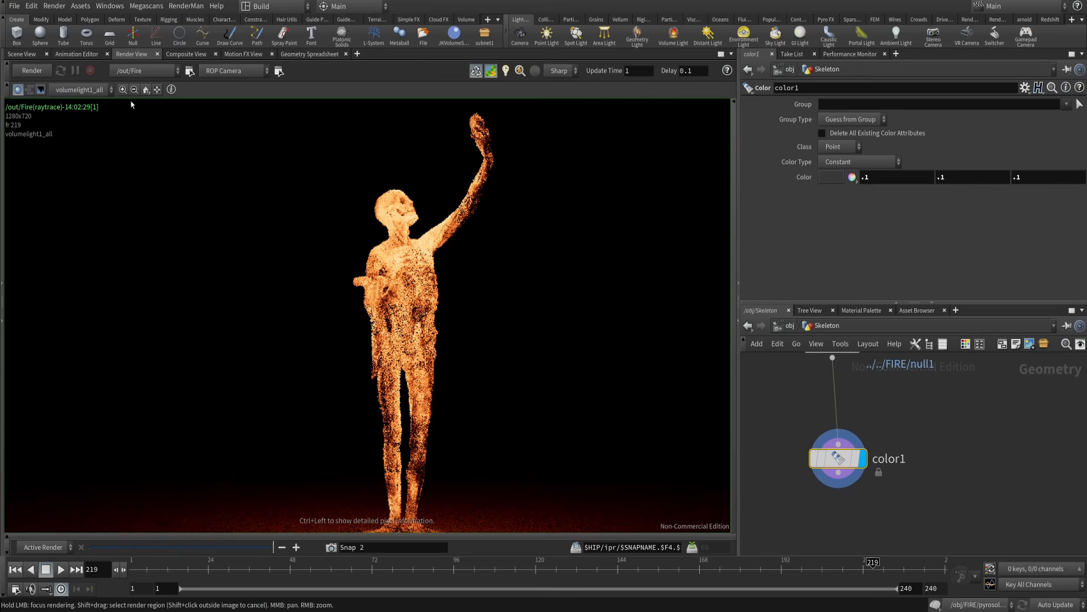
- Restart the render and inspect the darkened skeleton in the volumelight1_all plane
{"action": "left_click", "coordinate": [31, 71]}
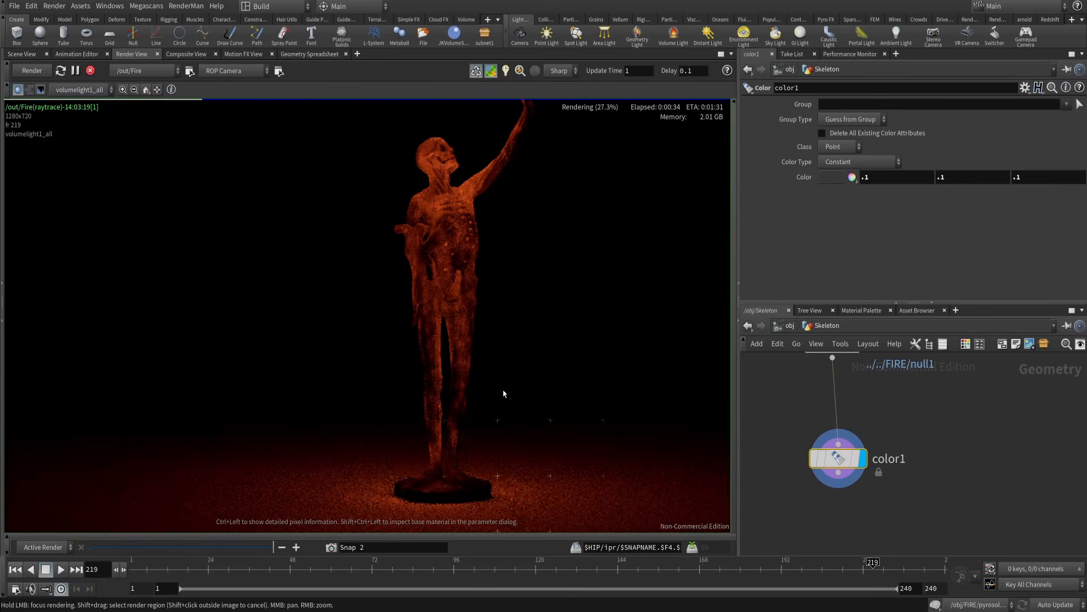
{"action": "scroll", "coordinate": [504, 394], "scroll_direction": "down", "scroll_amount": 5}
{"action": "middle_click_drag", "start_coordinate": [471, 402], "coordinate": [476, 364]}
{"action": "scroll", "coordinate": [514, 190], "scroll_direction": "up", "scroll_amount": 4}
{"action": "middle_click_drag", "start_coordinate": [515, 188], "coordinate": [508, 249]}
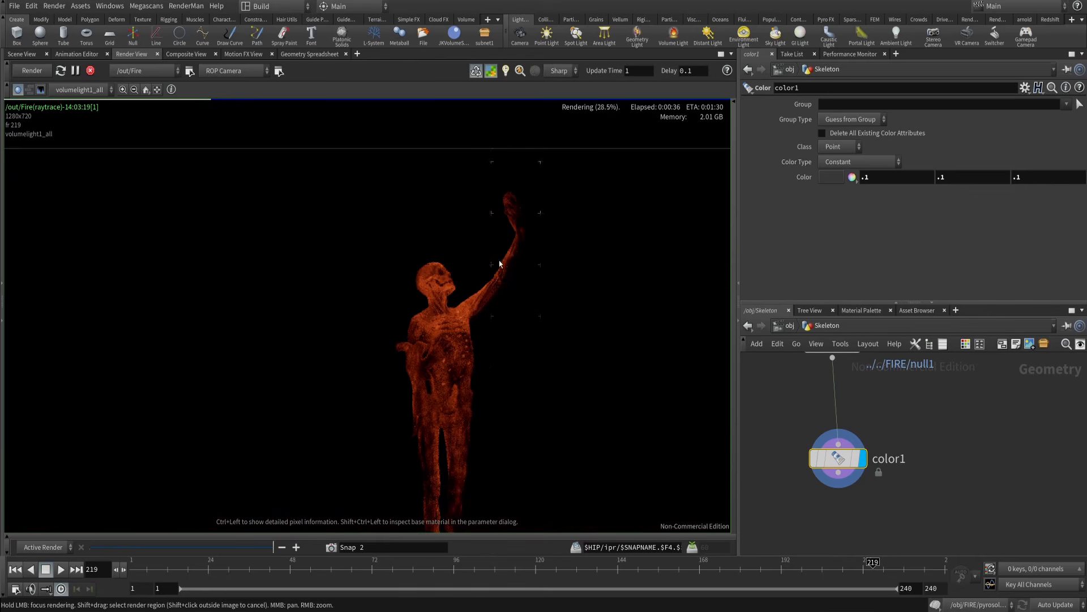
{"action": "middle_click_drag", "start_coordinate": [470, 349], "coordinate": [508, 226]}
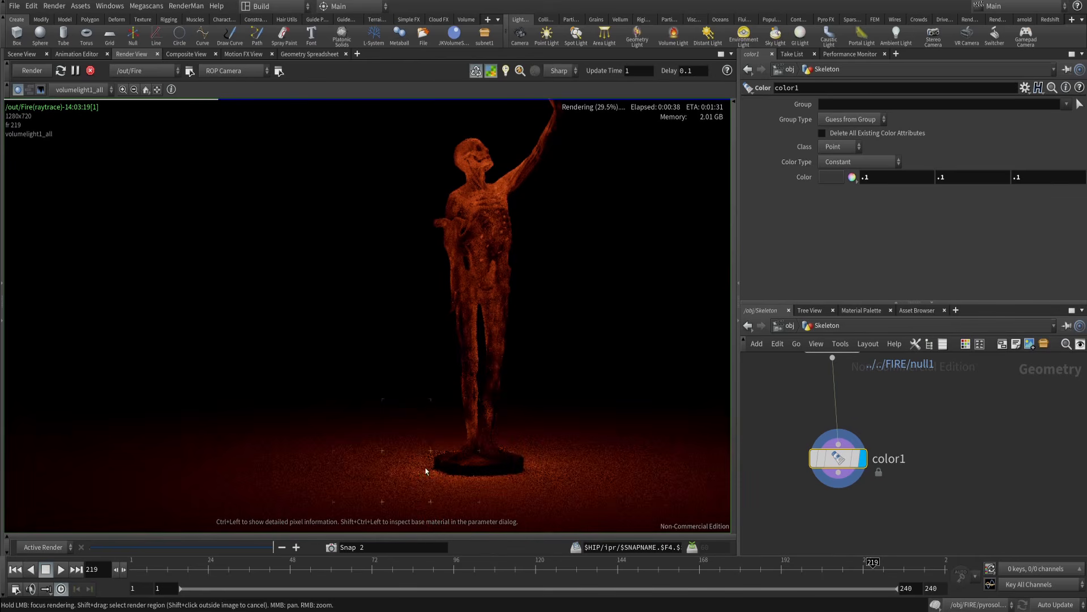
- Compare the spotlight1_all plane with the combined C plane, checking the spotlight's effect at a different display brightness
{"action": "left_click", "coordinate": [80, 90]}
{"action": "left_click", "coordinate": [68, 113]}
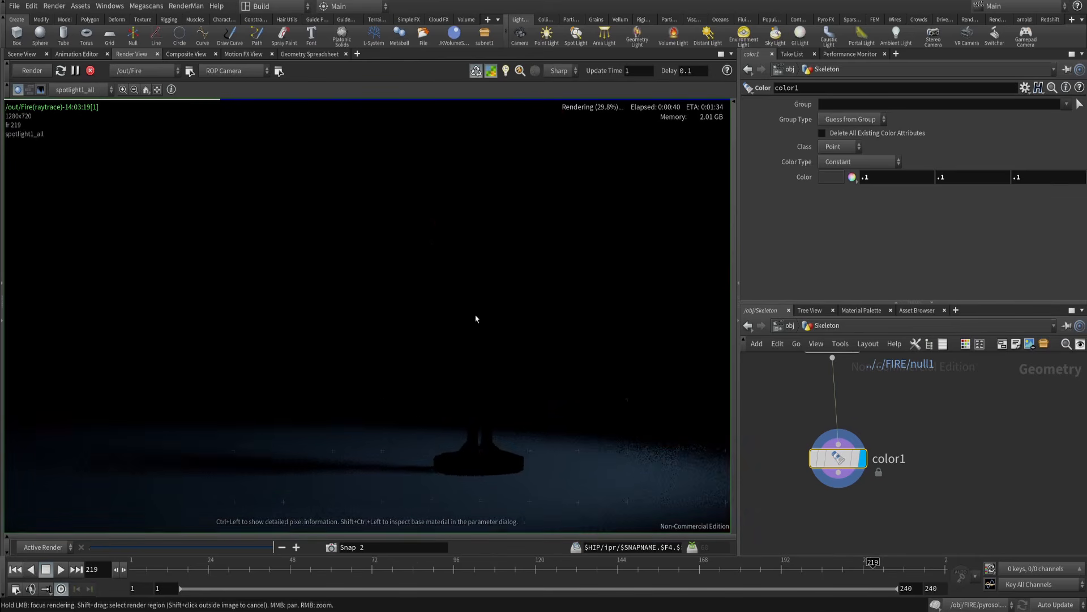
{"action": "left_click", "coordinate": [80, 90]}
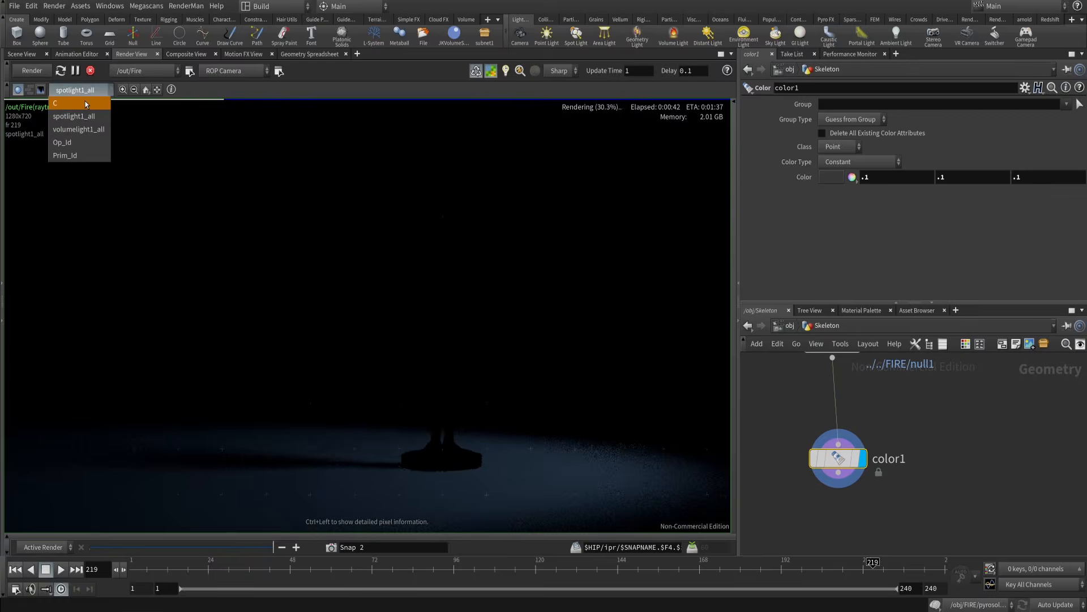
{"action": "left_click", "coordinate": [85, 105]}
{"action": "middle_click_drag", "start_coordinate": [473, 382], "coordinate": [497, 359]}
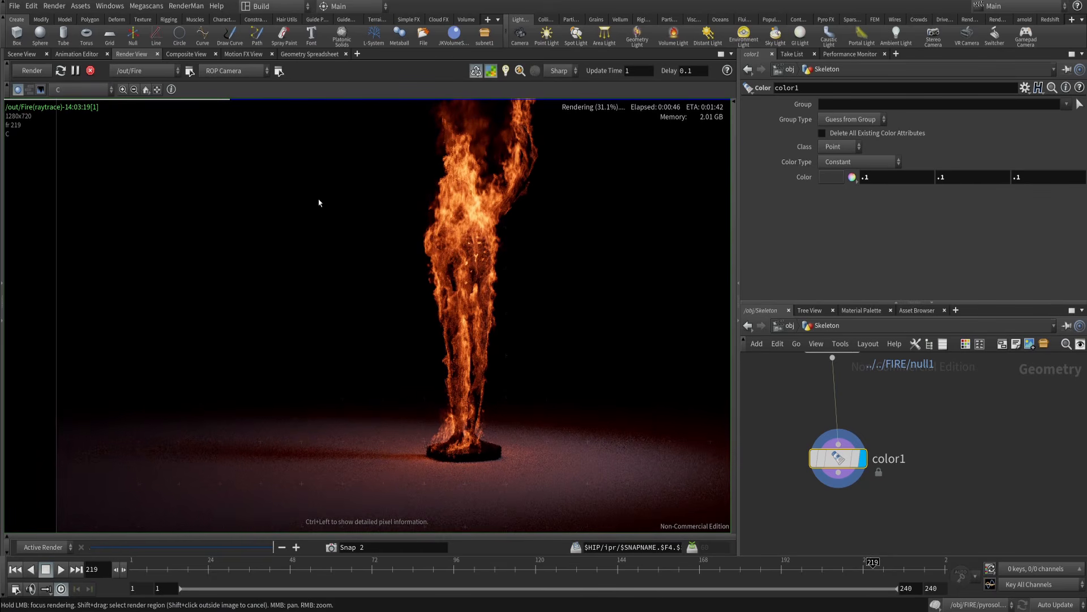
{"action": "left_click", "coordinate": [61, 89]}
{"action": "left_click", "coordinate": [73, 117]}
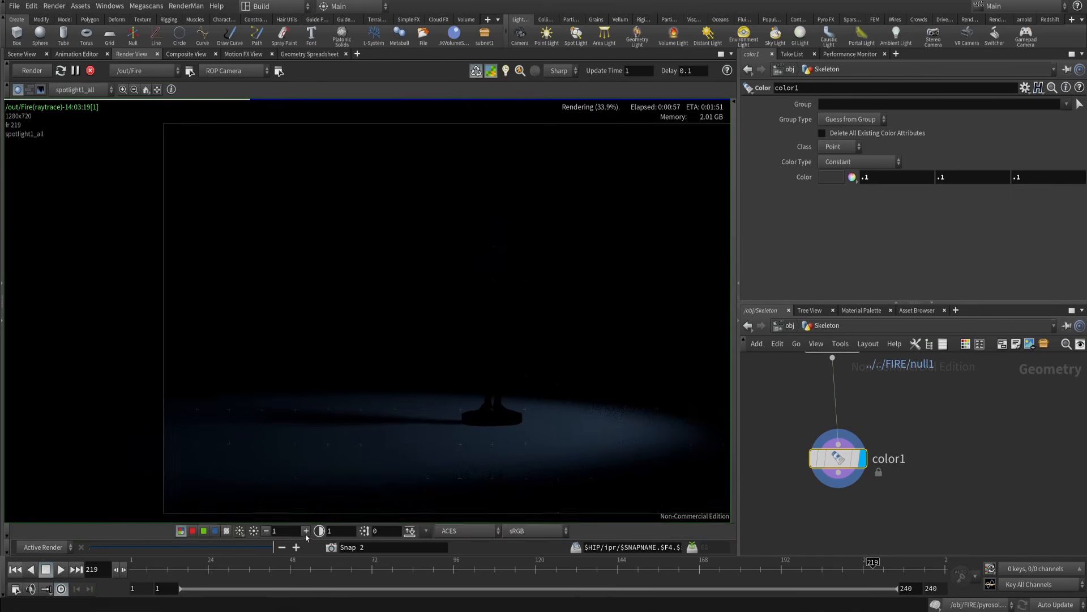
{"action": "middle_click_drag", "start_coordinate": [291, 535], "coordinate": [240, 536]}
{"action": "left_click", "coordinate": [254, 531]}
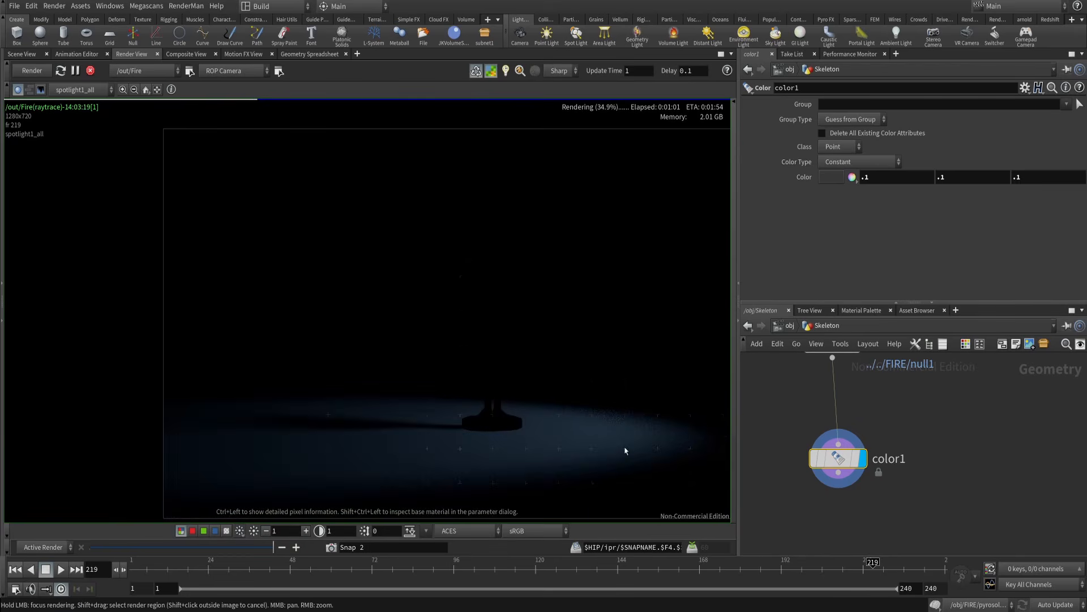
- Set color1's Color to 0.35, 0.35, 0.35
{"action": "middle_click_drag", "start_coordinate": [858, 408], "coordinate": [866, 453]}
{"action": "left_click", "coordinate": [891, 177]}
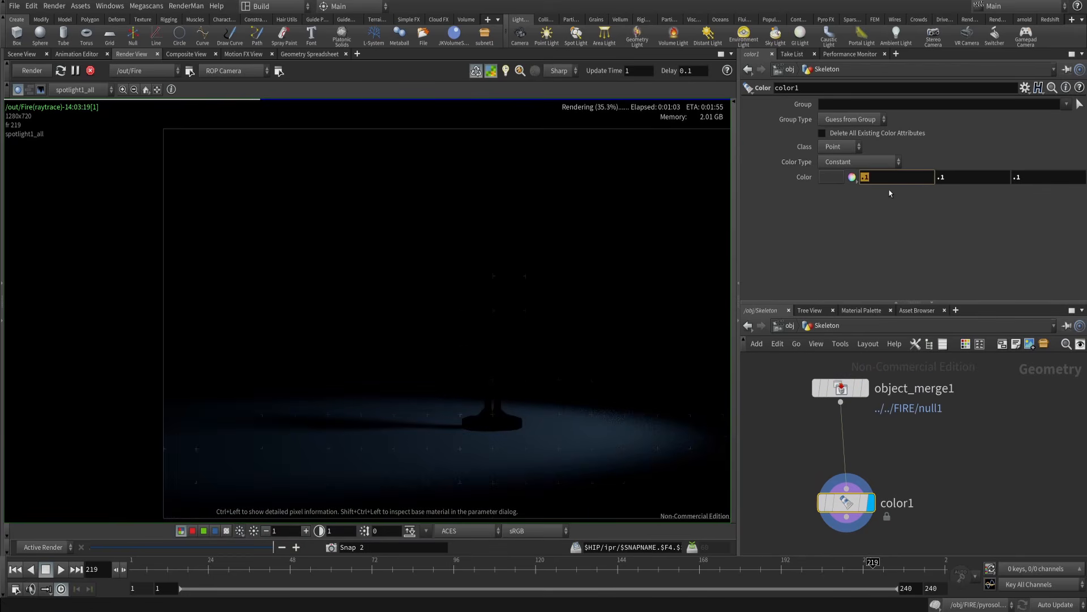
{"action": "left_click", "coordinate": [965, 182]}
{"action": "type", "text": ".35"}
{"action": "left_click", "coordinate": [1020, 177]}
{"action": "type", "text": ".35"}
{"action": "key", "text": "Return"}
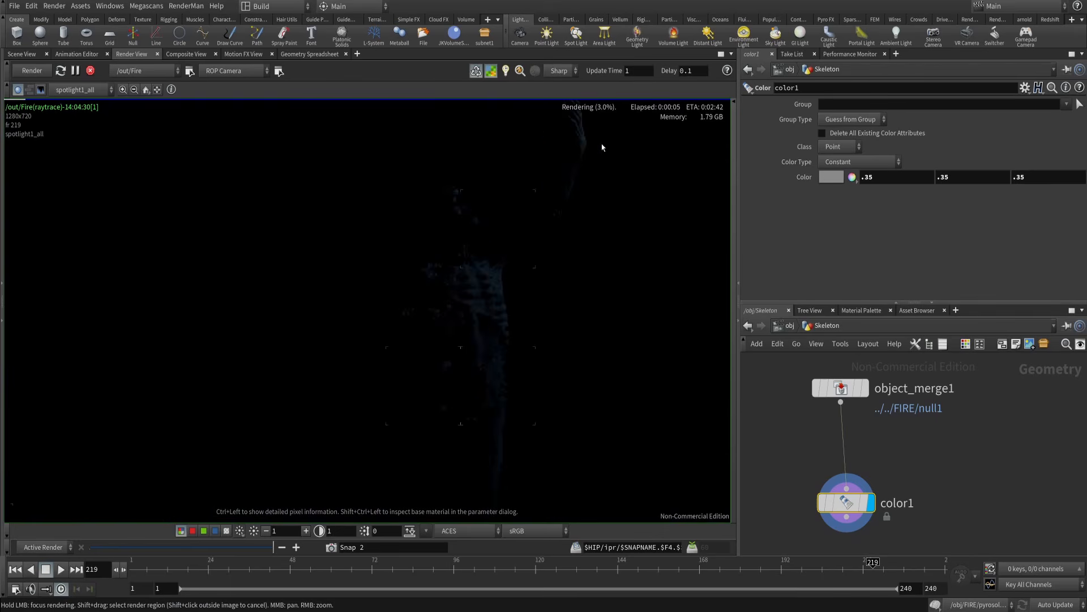
- Show the combined C plane in the render and examine the whole burning figure
{"action": "left_click", "coordinate": [97, 91]}
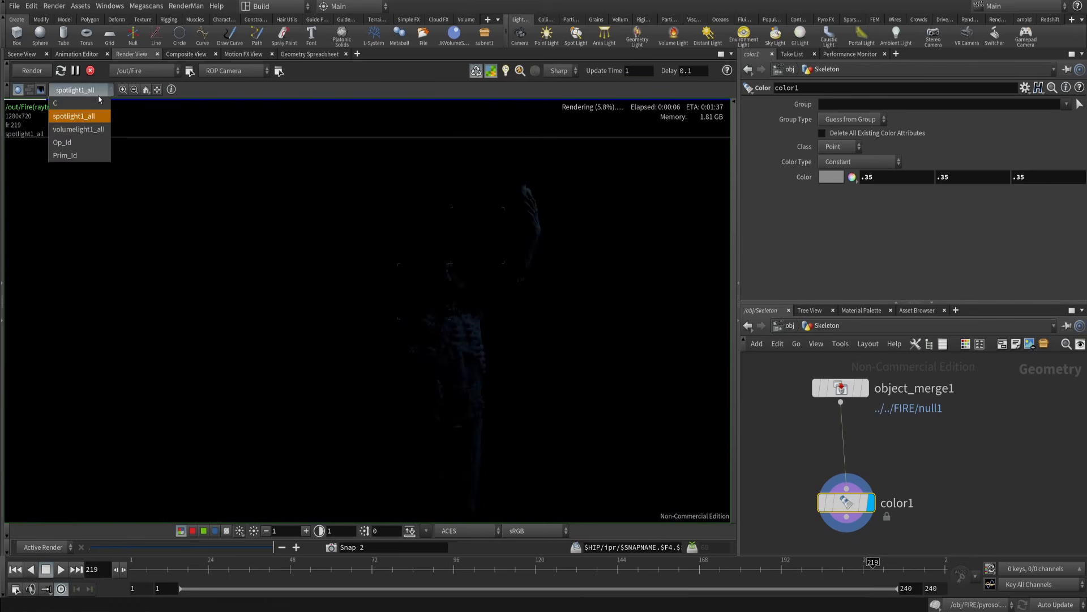
{"action": "left_click", "coordinate": [97, 102]}
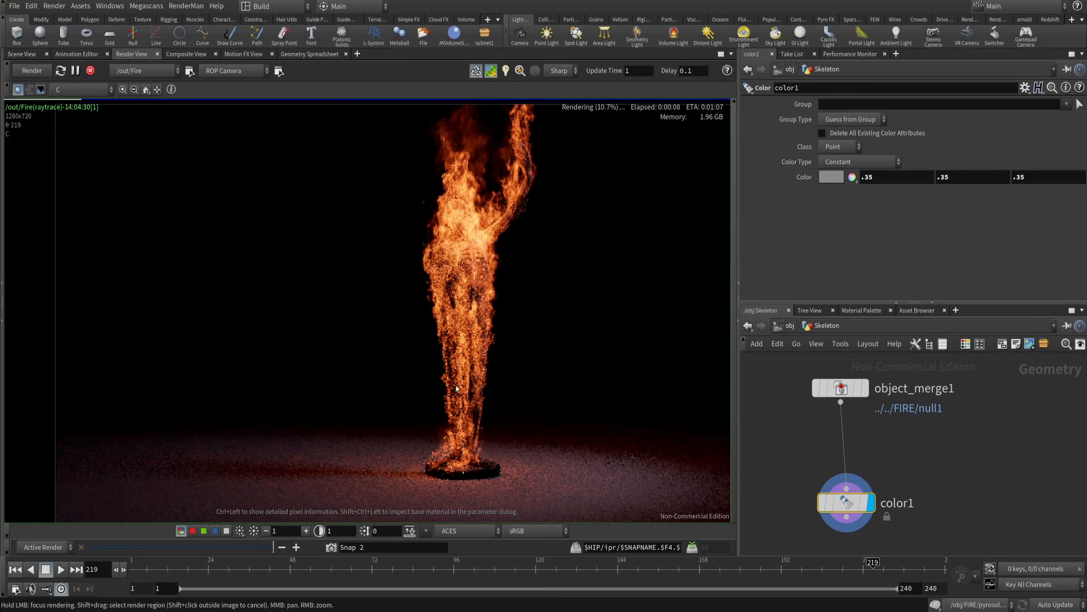
{"action": "scroll", "coordinate": [511, 390], "scroll_direction": "down", "scroll_amount": 3}
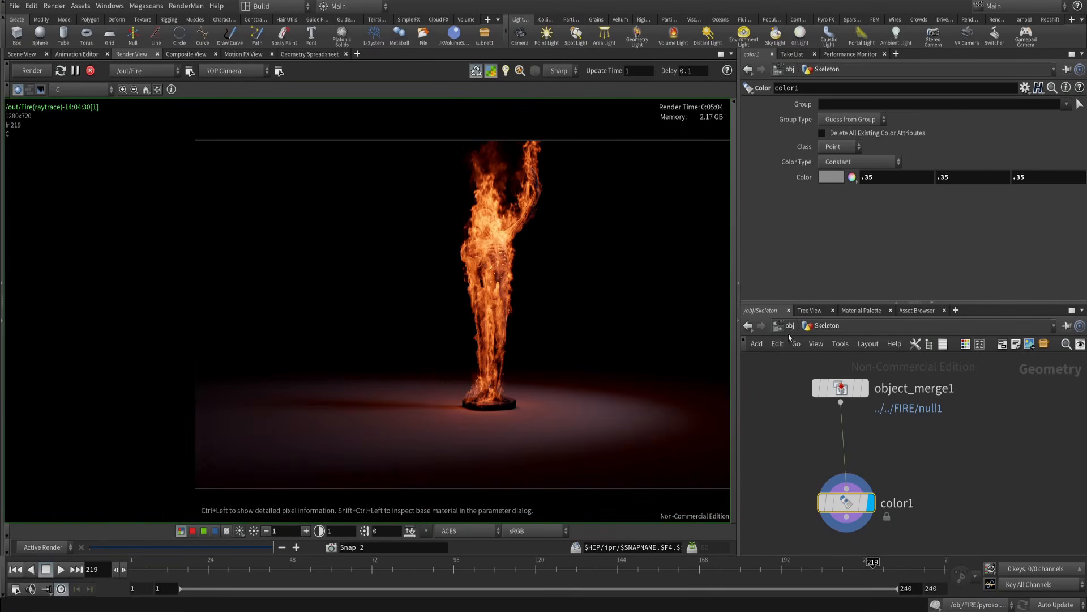
- Return to the out network and duplicate the Fire Mantra node beside the original
{"action": "left_click", "coordinate": [794, 343]}
{"action": "left_click", "coordinate": [801, 396]}
{"action": "middle_click_drag", "start_coordinate": [922, 470], "coordinate": [855, 484]}
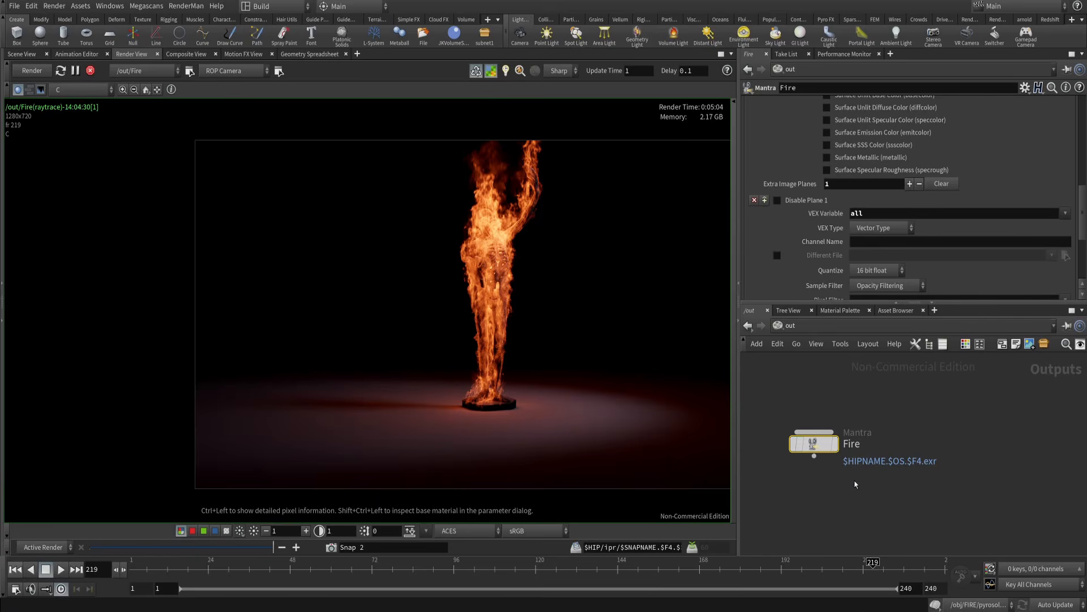
{"action": "left_click_drag", "start_coordinate": [840, 450], "coordinate": [962, 447], "text": "alt"}
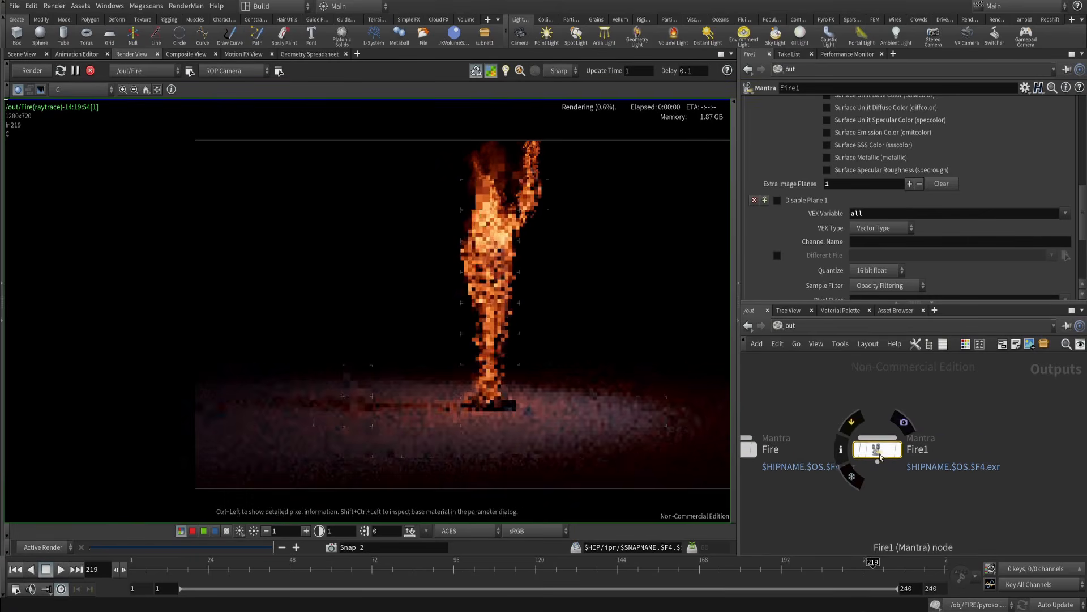
- Stop the running render and rename the duplicated Mantra node as Env
{"action": "left_click", "coordinate": [91, 71]}
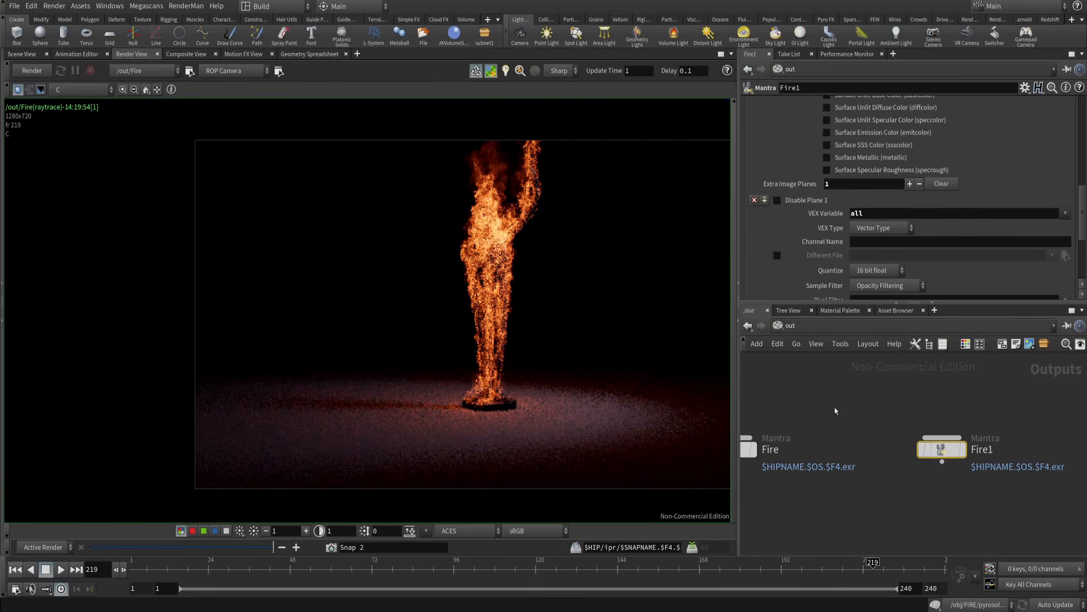
{"action": "middle_click_drag", "start_coordinate": [835, 410], "coordinate": [860, 415]}
{"action": "left_click_drag", "start_coordinate": [833, 414], "coordinate": [731, 482]}
{"action": "middle_click_drag", "start_coordinate": [933, 422], "coordinate": [913, 422]}
{"action": "left_click", "coordinate": [953, 453]}
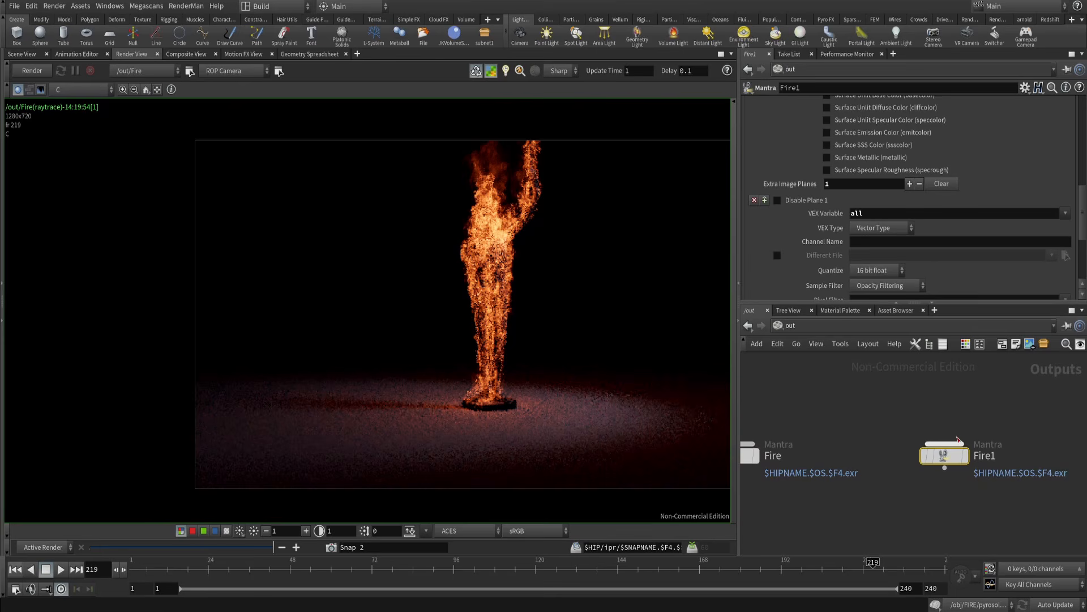
{"action": "double_click", "coordinate": [984, 456]}
{"action": "type", "text": "Env"}
{"action": "key", "text": "Return"}
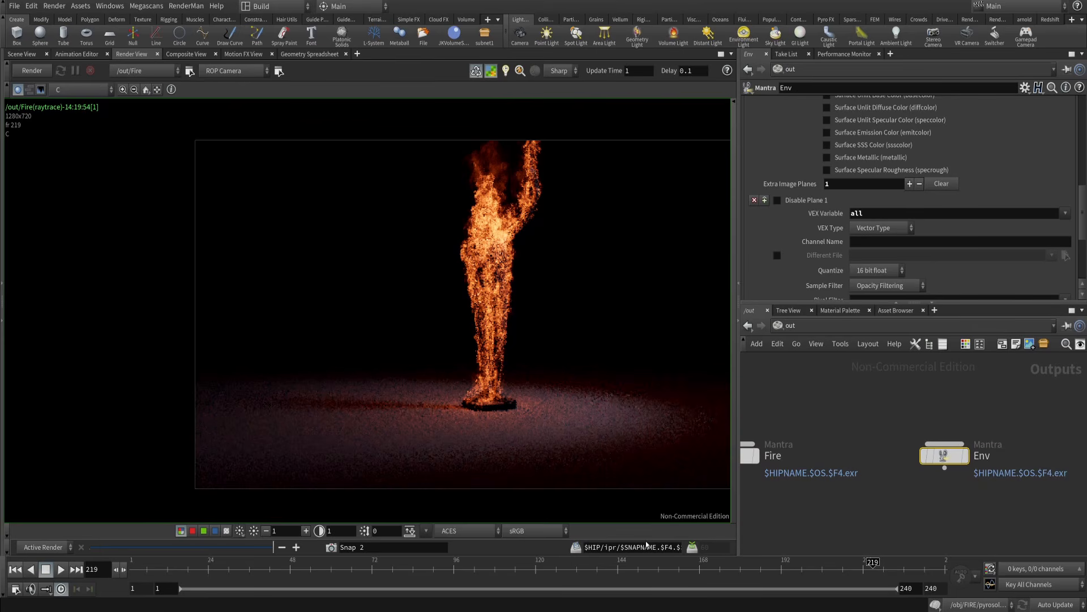
- Move Skeleton and FIRE from the Fire node's Force Objects to its Forced Matte, leaving only grid1 as a forced object
{"action": "middle_click_drag", "start_coordinate": [811, 454], "coordinate": [905, 464]}
{"action": "left_click", "coordinate": [875, 464]}
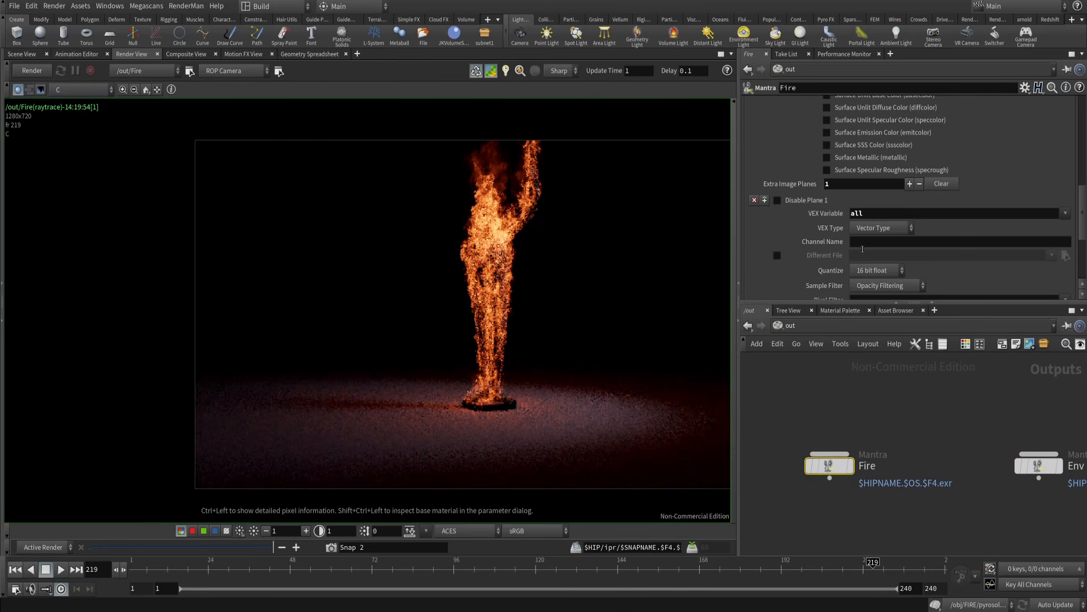
{"action": "scroll", "coordinate": [863, 249], "scroll_direction": "up", "scroll_amount": 10}
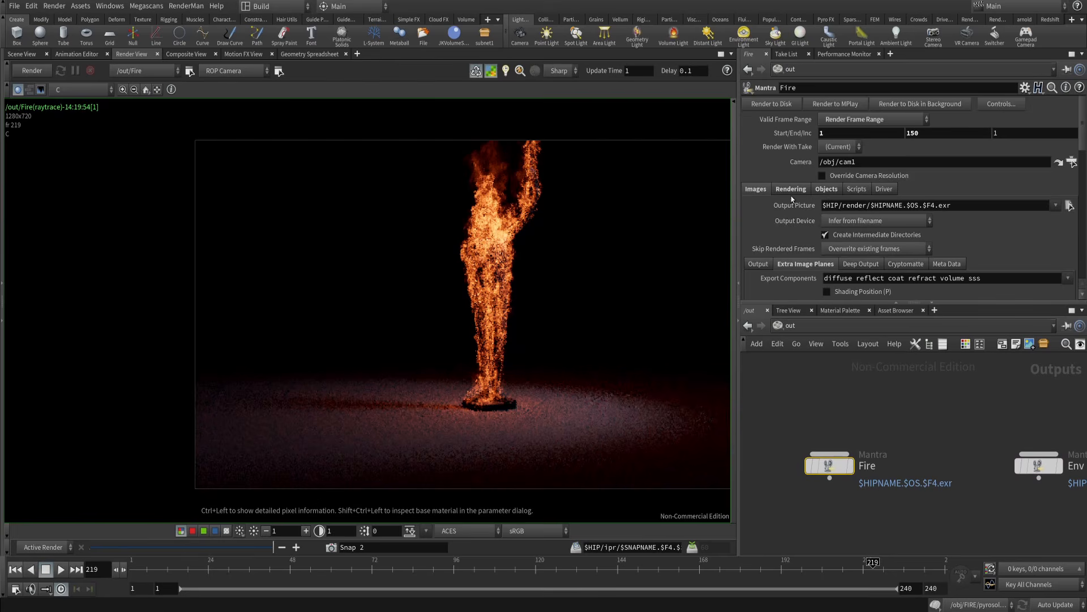
{"action": "scroll", "coordinate": [788, 215], "scroll_direction": "down", "scroll_amount": 3}
{"action": "left_click", "coordinate": [818, 128]}
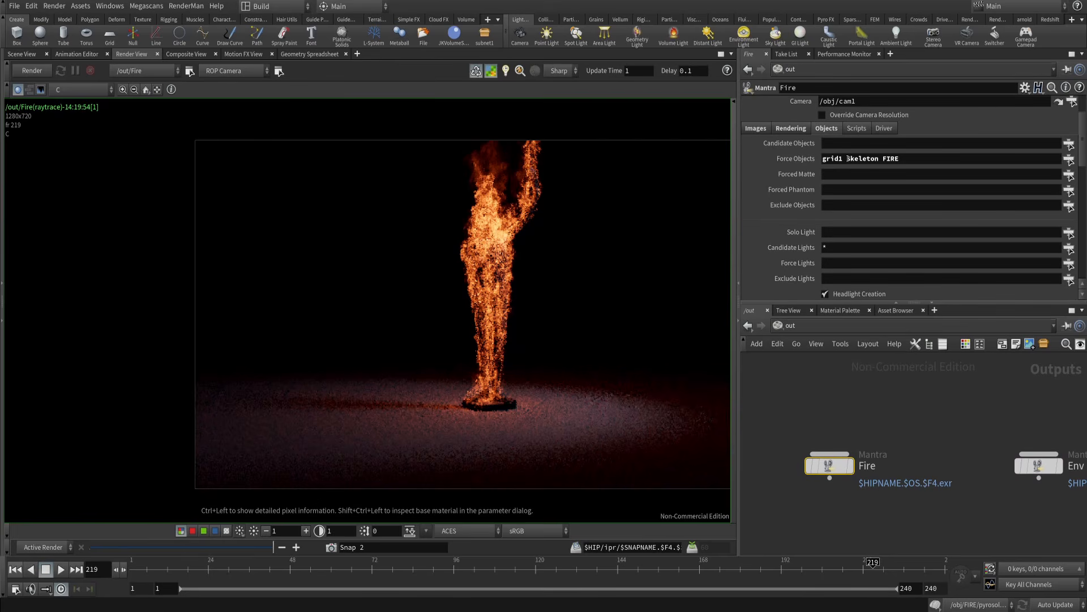
{"action": "left_click_drag", "start_coordinate": [848, 158], "coordinate": [902, 159]}
{"action": "key", "text": "ctrl+c"}
{"action": "key", "text": "BackSpace"}
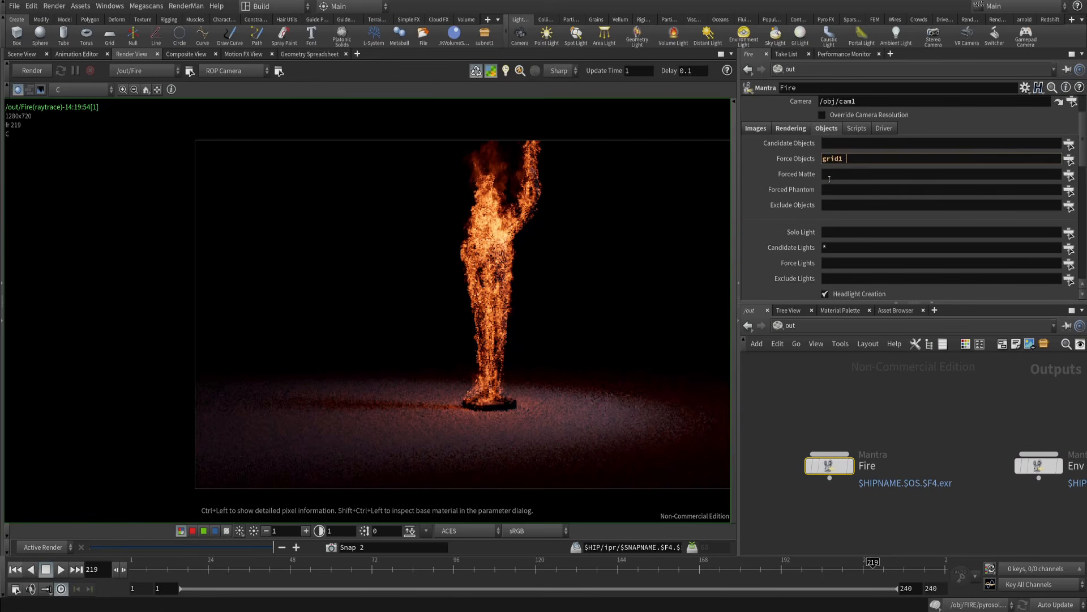
{"action": "left_click", "coordinate": [830, 179]}
{"action": "key", "text": "ctrl+v"}
{"action": "key", "text": "Return"}
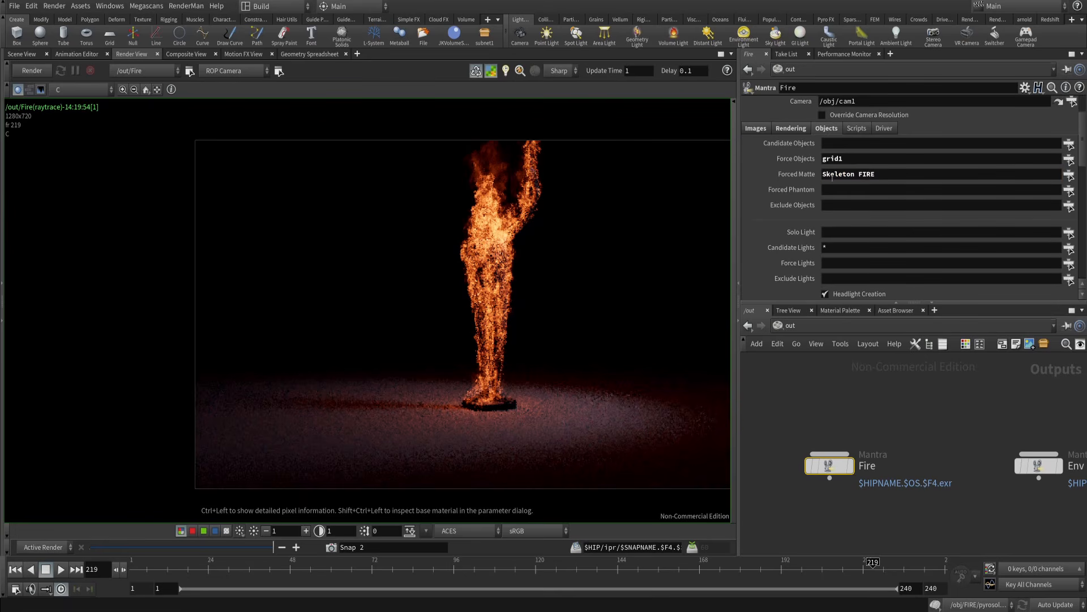
- Swap grid1 and FIRE on the Fire node, making Force Objects FIRE and Forced Matte Skeleton grid1
{"action": "double_click", "coordinate": [841, 160]}
{"action": "key", "text": "ctrl+x"}
{"action": "double_click", "coordinate": [864, 174]}
{"action": "key", "text": "ctrl+v"}
{"action": "left_click", "coordinate": [861, 160]}
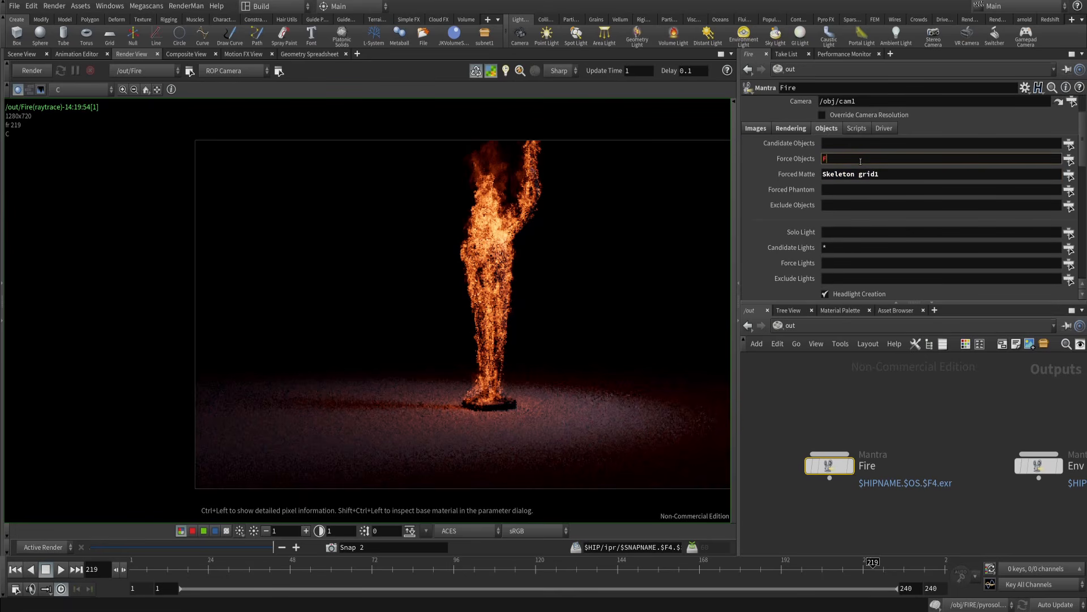
{"action": "type", "text": "FIRE"}
{"action": "key", "text": "Return"}
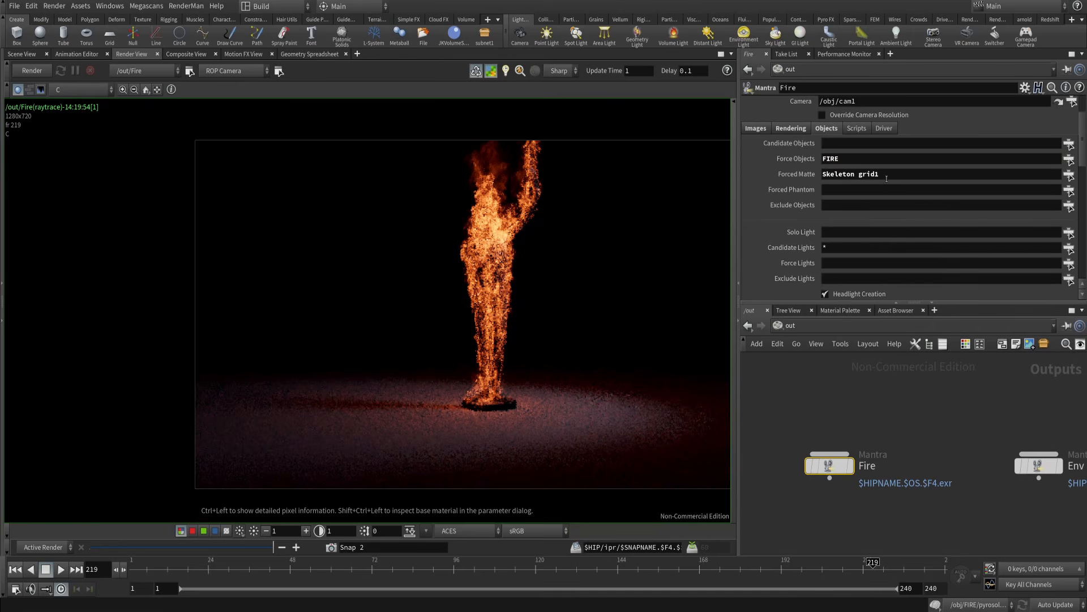
- Set the Env node's Force Objects to grid1 Skeleton, leaving out FIRE
{"action": "left_click", "coordinate": [1038, 465]}
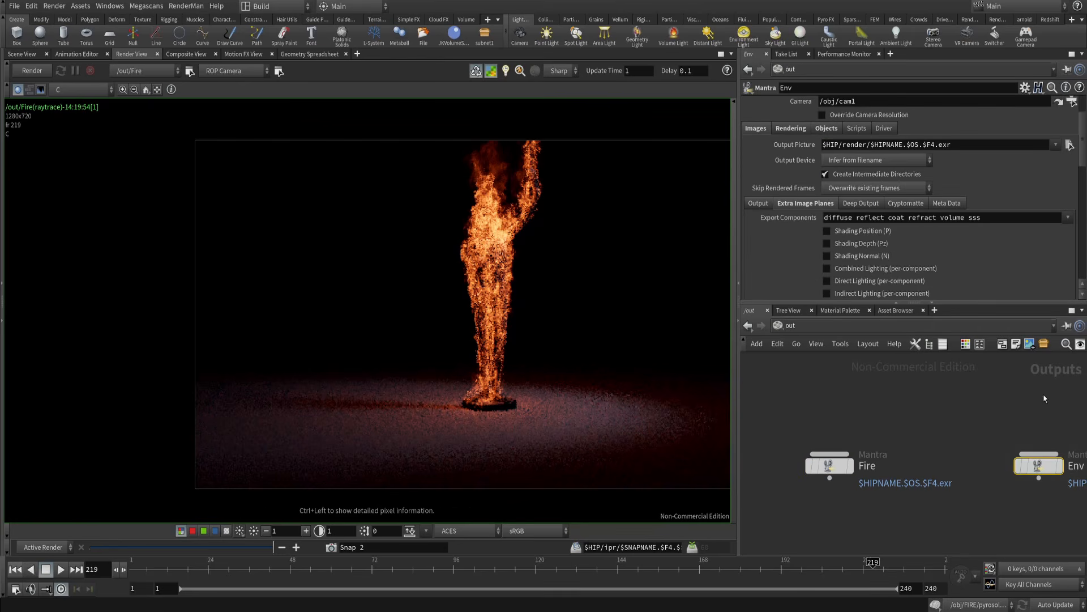
{"action": "left_click", "coordinate": [794, 129]}
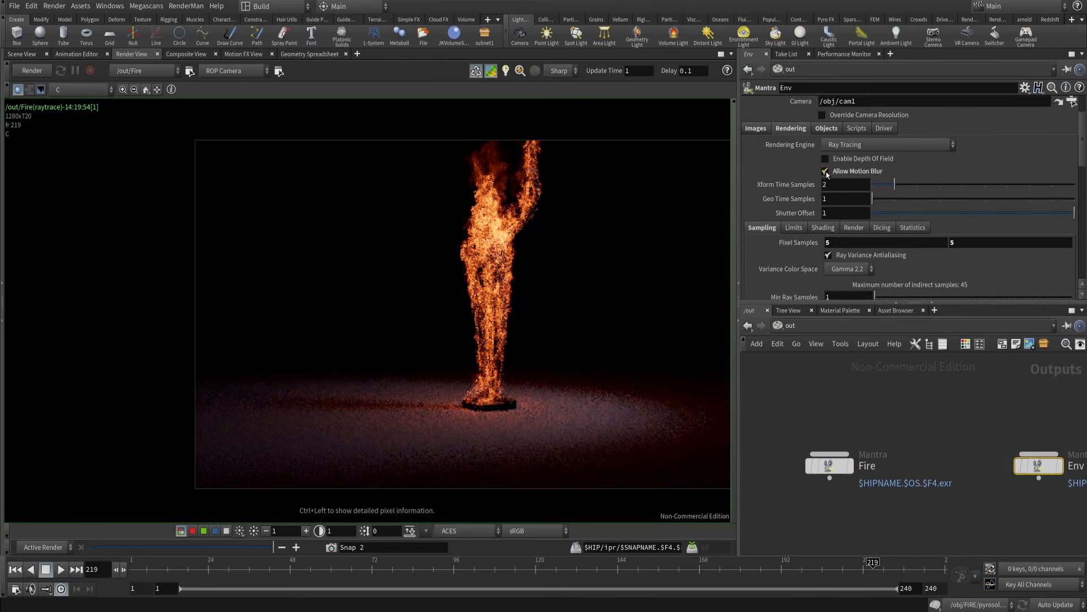
{"action": "left_click", "coordinate": [757, 129]}
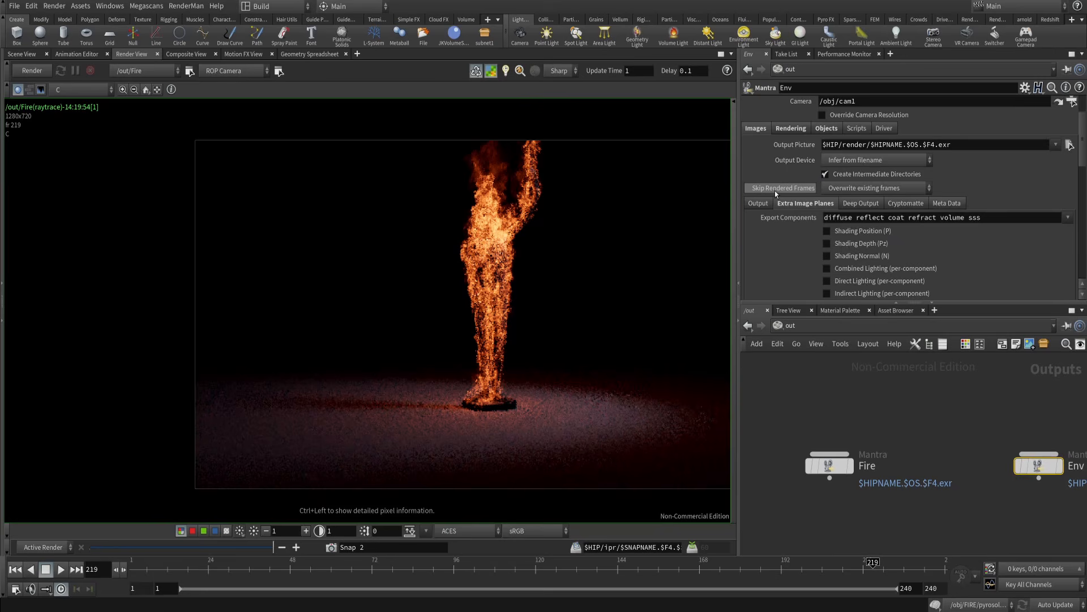
{"action": "left_click", "coordinate": [827, 129]}
{"action": "double_click", "coordinate": [835, 162]}
{"action": "key", "text": "BackSpace"}
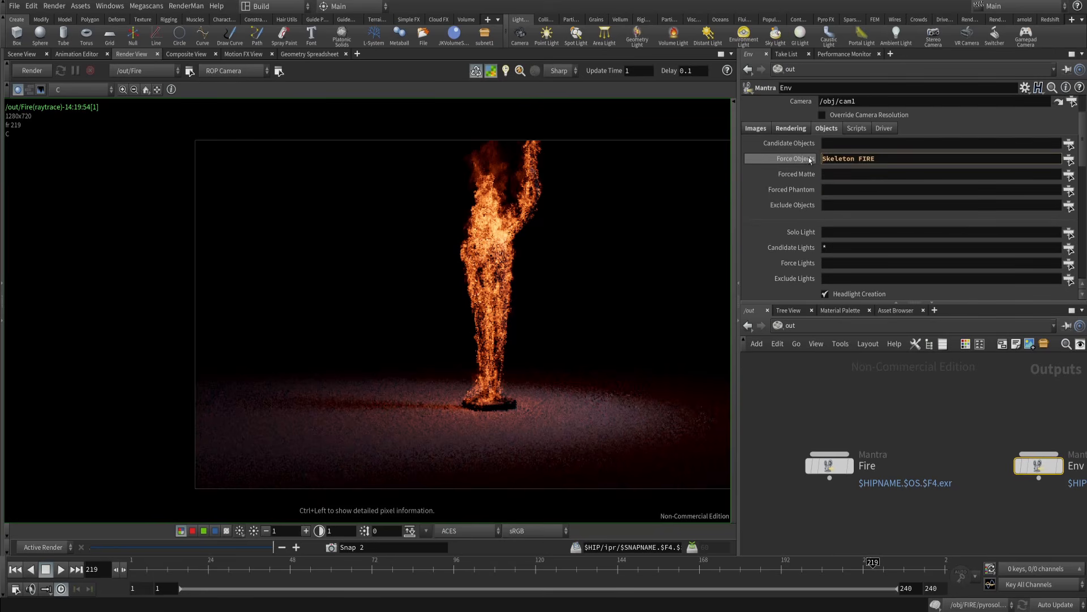
{"action": "key", "text": "ctrl+a"}
{"action": "type", "text": "grid1 Skeleton"}
{"action": "key", "text": "Return"}
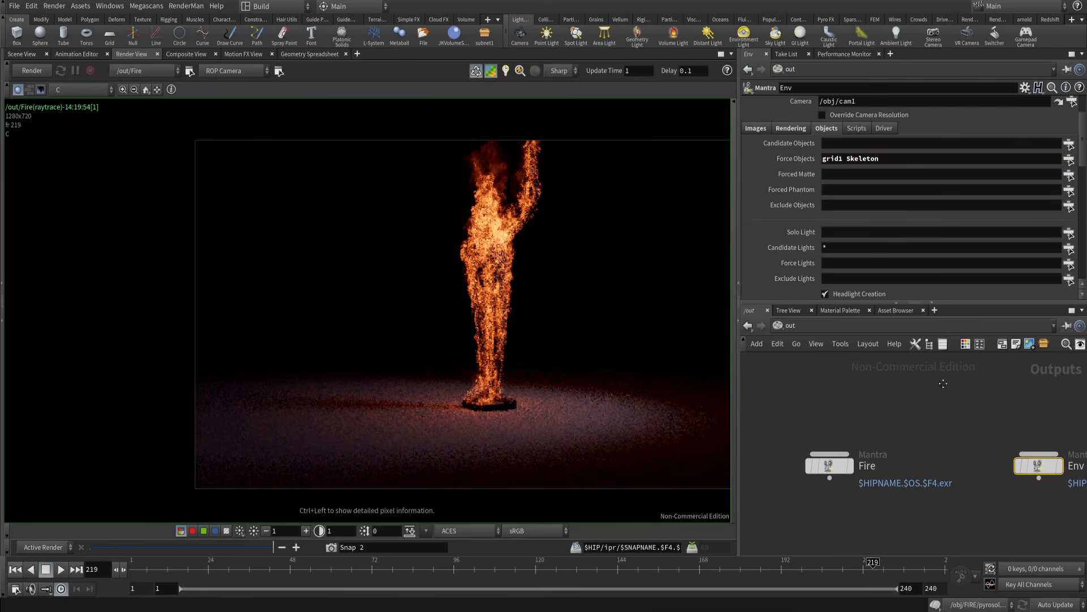
- Select the Fire Mantra node and render its pass in the Render View
{"action": "middle_click_drag", "start_coordinate": [956, 380], "coordinate": [920, 379]}
{"action": "left_click_drag", "start_coordinate": [919, 379], "coordinate": [1045, 489]}
{"action": "middle_click_drag", "start_coordinate": [936, 435], "coordinate": [986, 428]}
{"action": "left_click", "coordinate": [843, 458]}
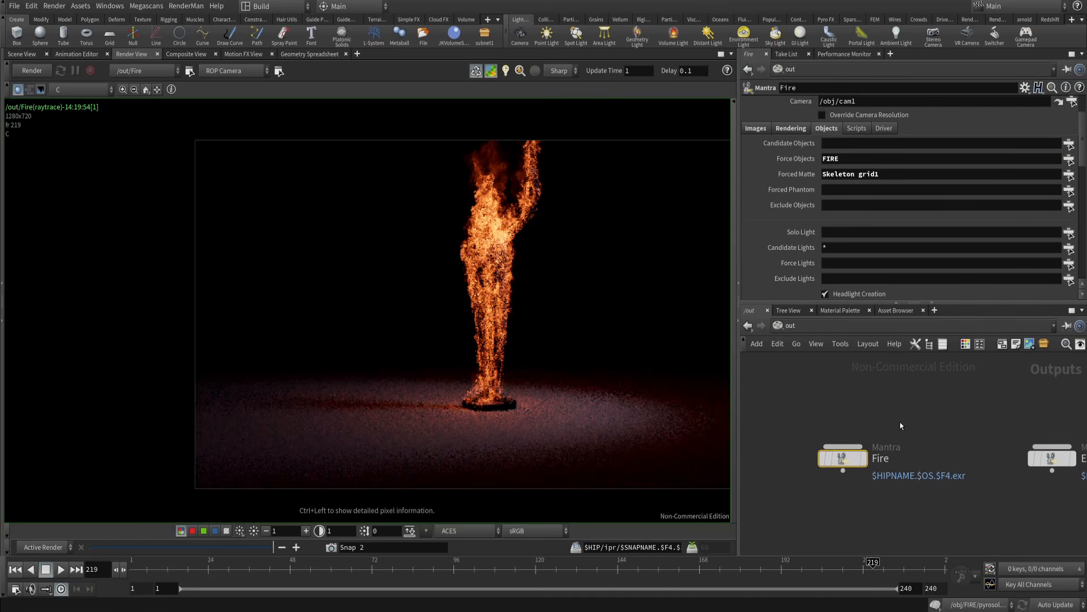
{"action": "middle_click_drag", "start_coordinate": [901, 422], "coordinate": [894, 423]}
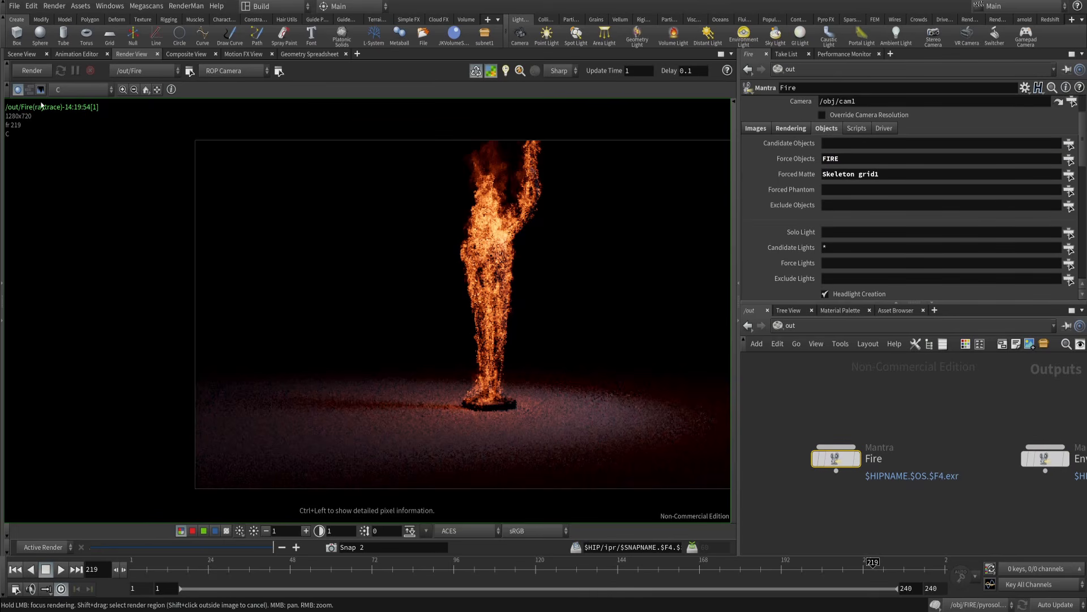
{"action": "left_click", "coordinate": [31, 71]}
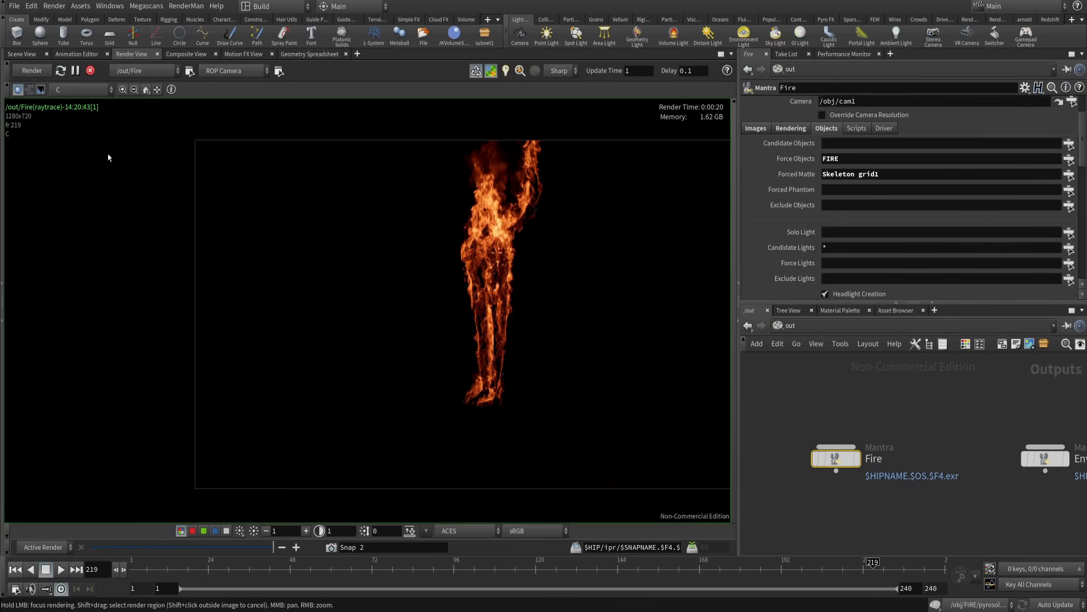
- Compare the Fire render's spotlight1_all plane with its combined C plane and examine the matted flames up close
{"action": "left_click", "coordinate": [79, 89]}
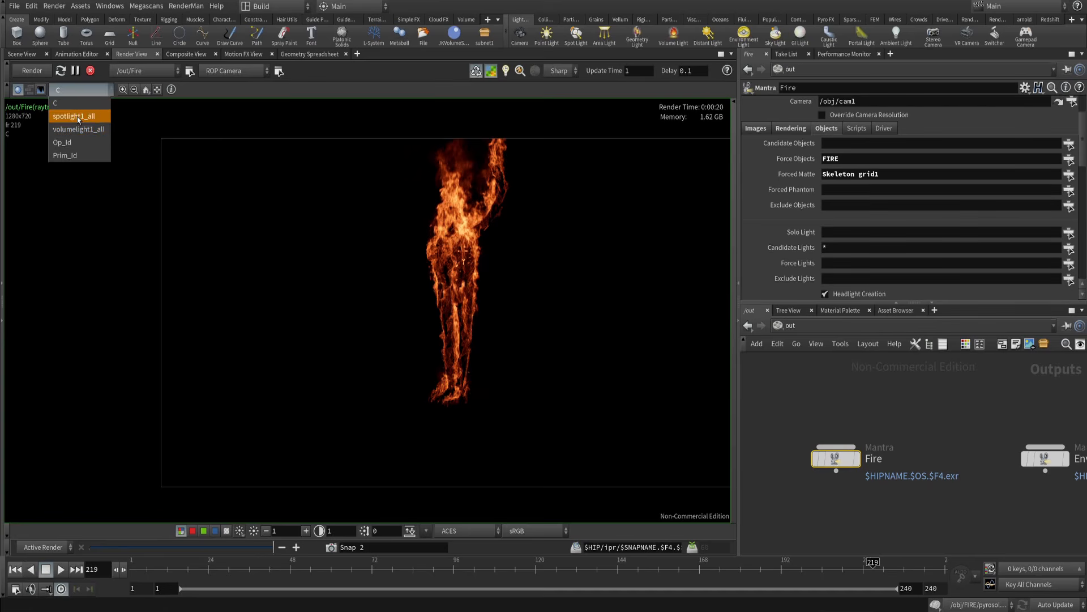
{"action": "left_click", "coordinate": [76, 129]}
{"action": "left_click", "coordinate": [81, 91]}
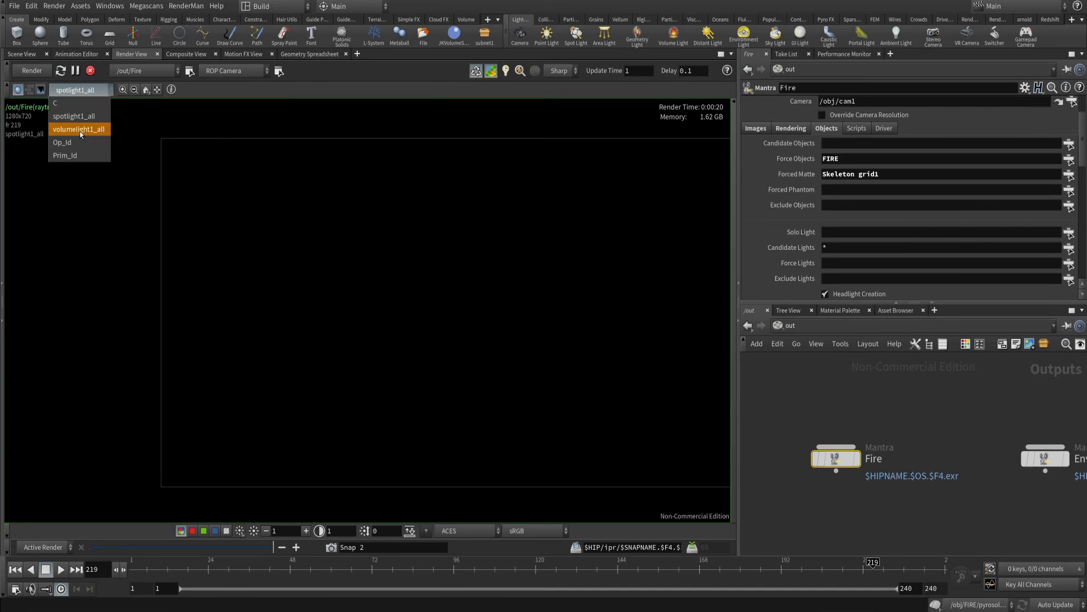
{"action": "left_click", "coordinate": [81, 103]}
{"action": "left_click", "coordinate": [99, 90]}
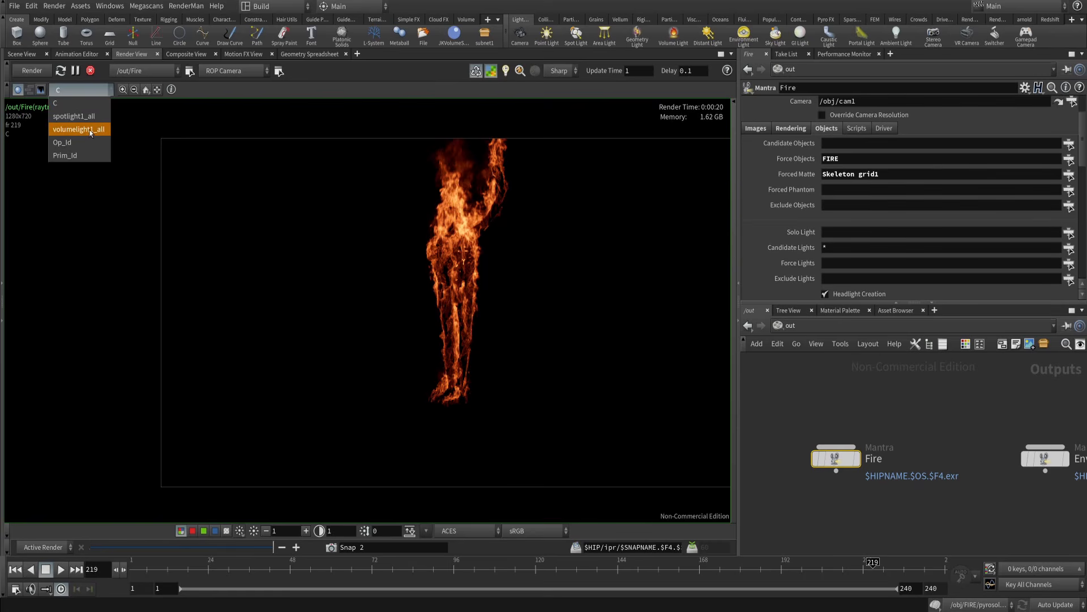
{"action": "left_click", "coordinate": [386, 189]}
{"action": "scroll", "coordinate": [427, 250], "scroll_direction": "up", "scroll_amount": 1}
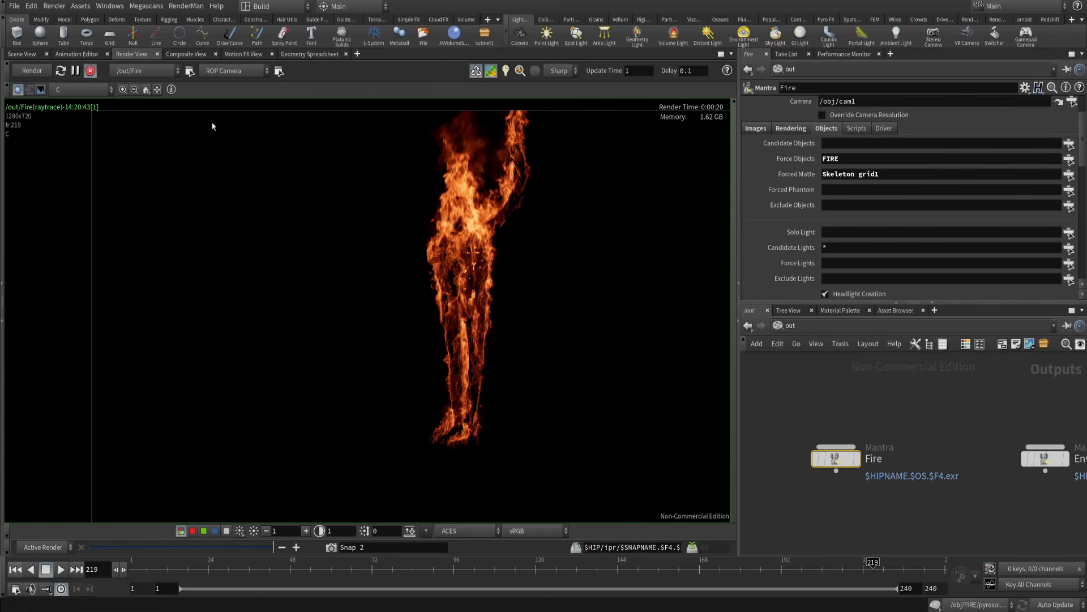
- Stop the Fire render, switch the render node to /out/Env and render that pass
{"action": "left_click", "coordinate": [90, 70]}
{"action": "left_click", "coordinate": [144, 71]}
{"action": "left_click", "coordinate": [127, 84]}
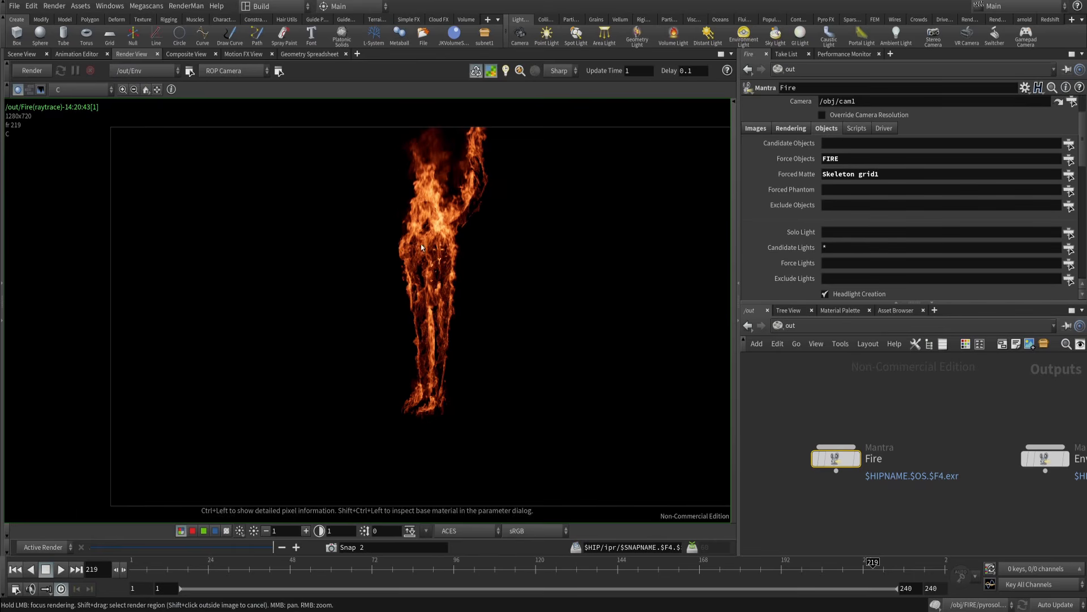
{"action": "left_click", "coordinate": [31, 71]}
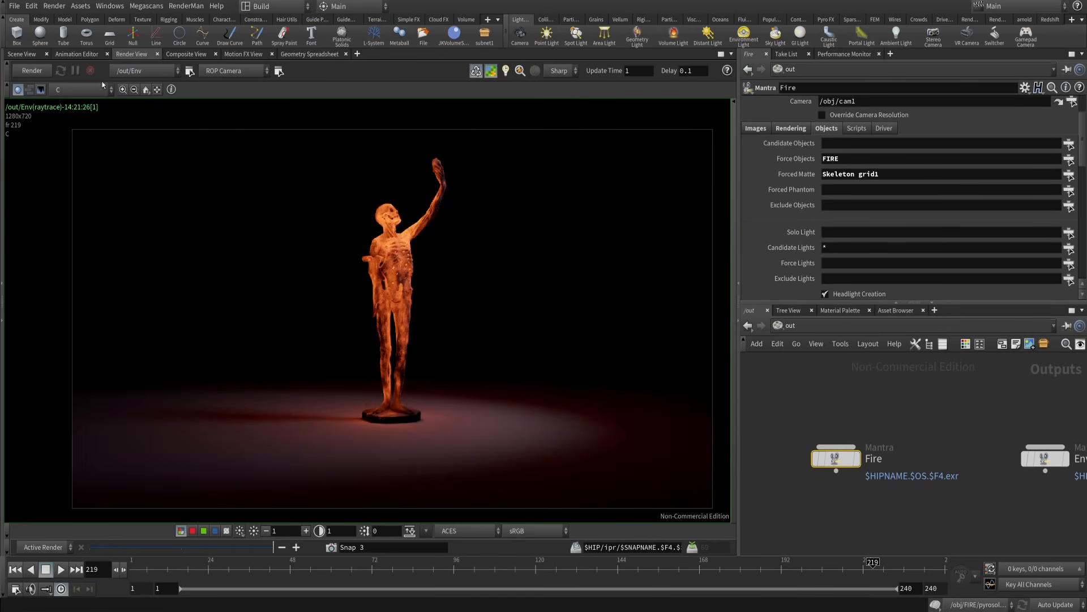
- Show the Env render's spotlight1_all plane and raise the display brightness to 3.2 to examine the spotlight's contribution
{"action": "left_click", "coordinate": [79, 89]}
{"action": "left_click", "coordinate": [79, 96]}
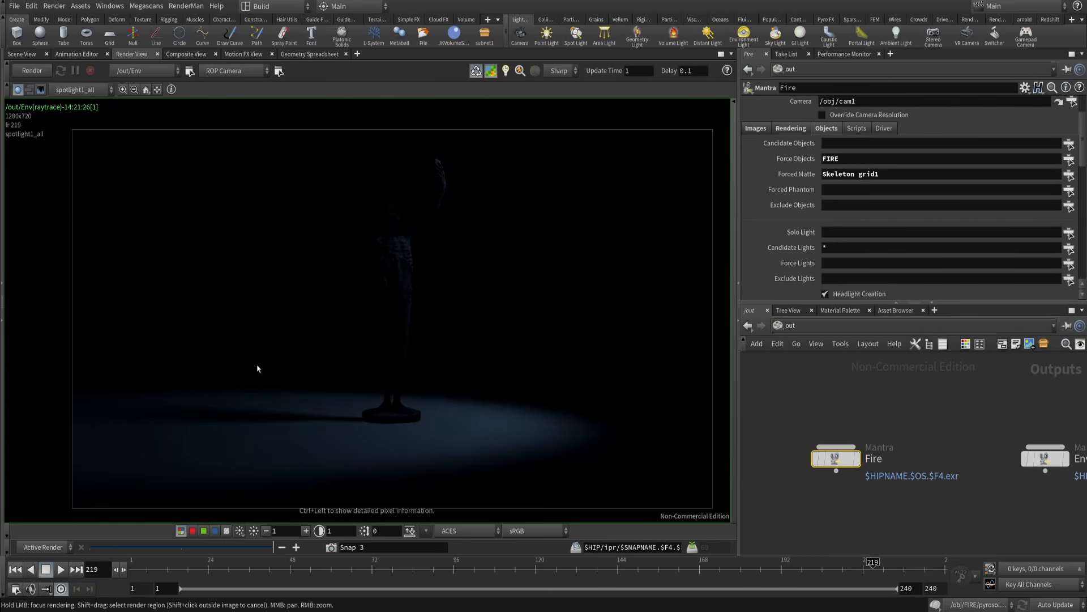
{"action": "middle_click_drag", "start_coordinate": [277, 531], "coordinate": [391, 519]}
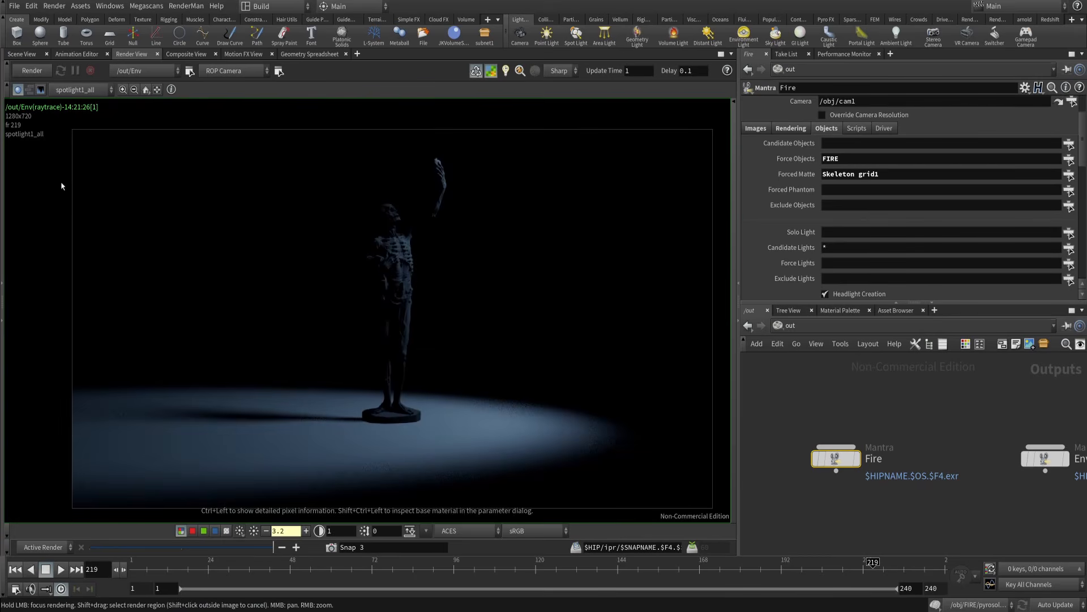
- Display the volumelight1_all pass of the Env render, then return to the combined C image and inspect it
{"action": "left_click", "coordinate": [80, 90]}
{"action": "left_click", "coordinate": [95, 159]}
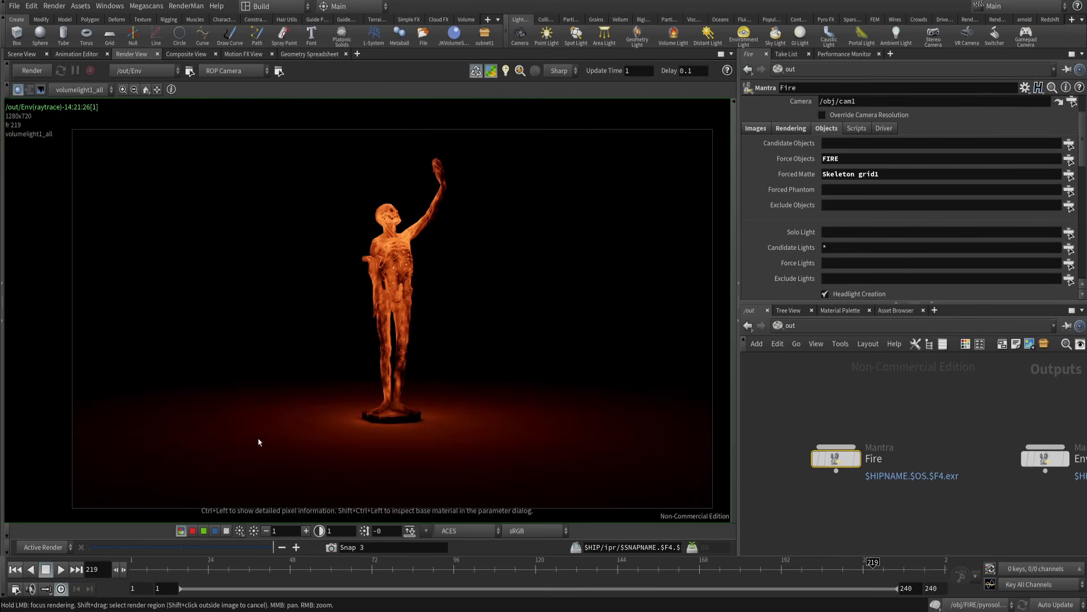
{"action": "left_click", "coordinate": [79, 90]}
{"action": "left_click", "coordinate": [79, 97]}
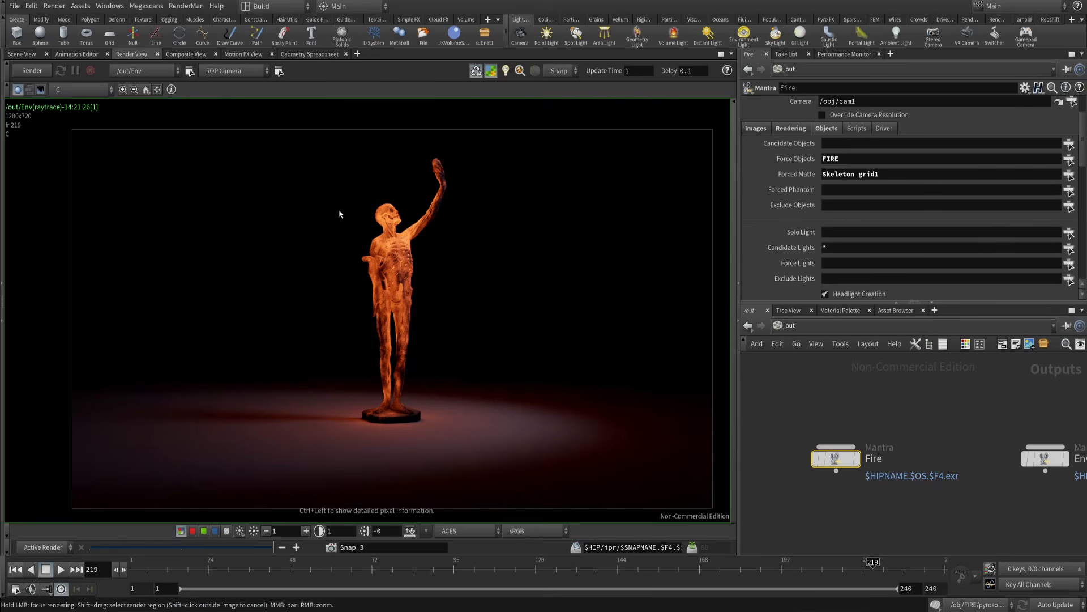
{"action": "scroll", "coordinate": [381, 215], "scroll_direction": "up", "scroll_amount": 1}
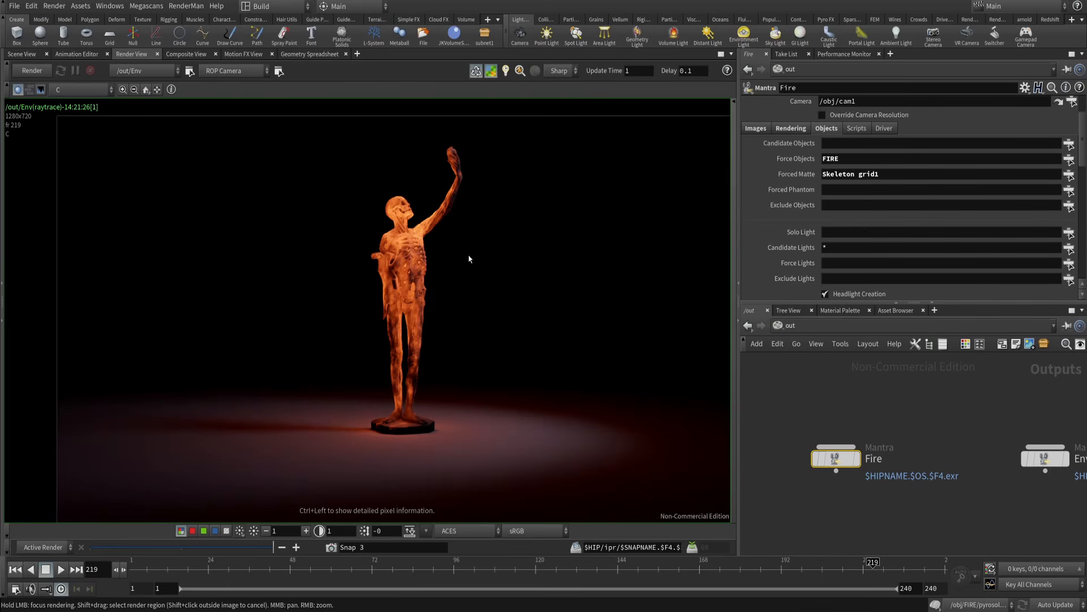
{"action": "scroll", "coordinate": [410, 224], "scroll_direction": "down", "scroll_amount": 2}
{"action": "middle_click_drag", "start_coordinate": [409, 223], "coordinate": [374, 224]}
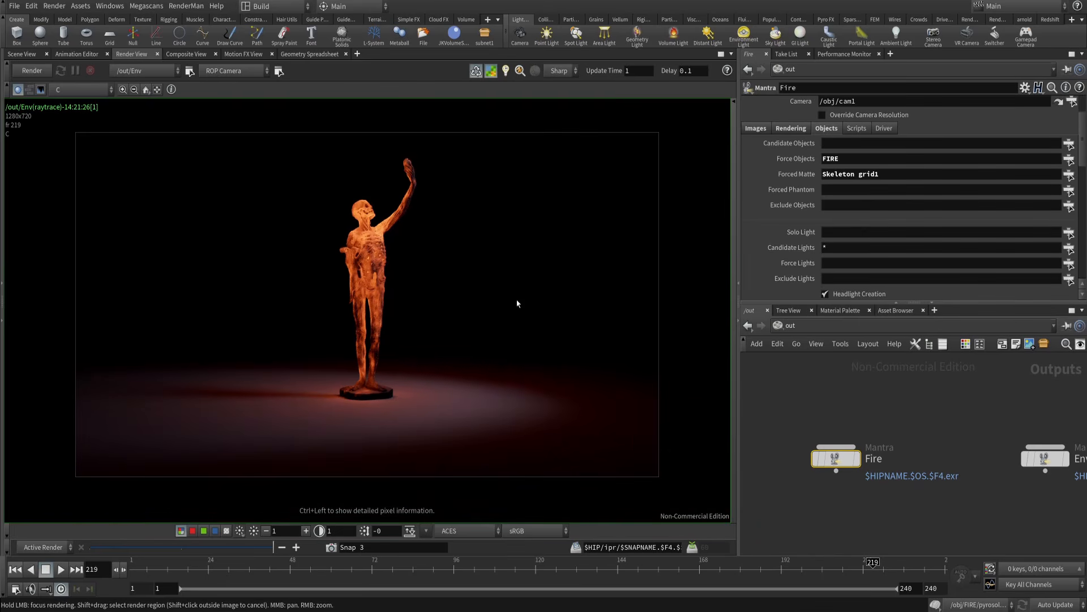
- Set the end frame to 240 for both the Fire and Env Mantra nodes together
{"action": "middle_click_drag", "start_coordinate": [898, 439], "coordinate": [869, 441]}
{"action": "left_click", "coordinate": [977, 462]}
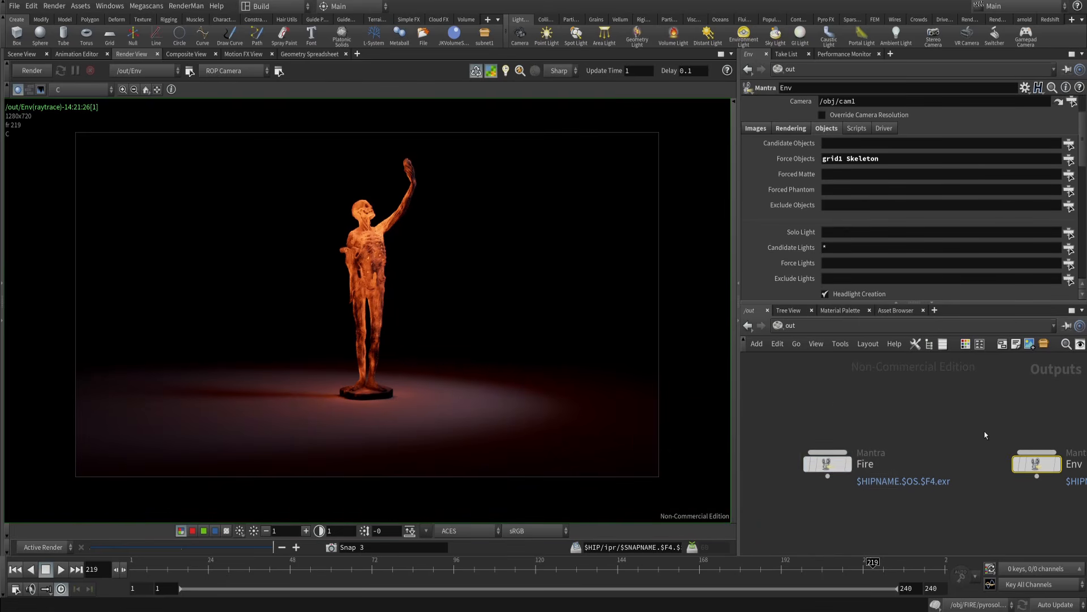
{"action": "left_click_drag", "start_coordinate": [839, 489], "coordinate": [837, 489]}
{"action": "middle_click_drag", "start_coordinate": [867, 432], "coordinate": [897, 436]}
{"action": "left_click_drag", "start_coordinate": [836, 425], "coordinate": [1054, 491]}
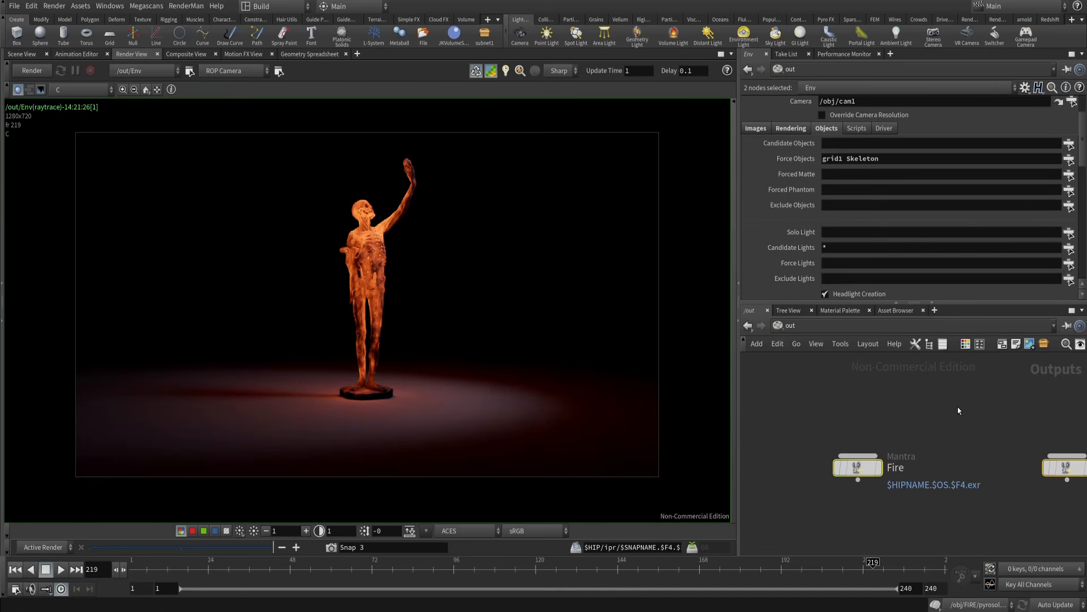
{"action": "scroll", "coordinate": [862, 170], "scroll_direction": "up", "scroll_amount": 2}
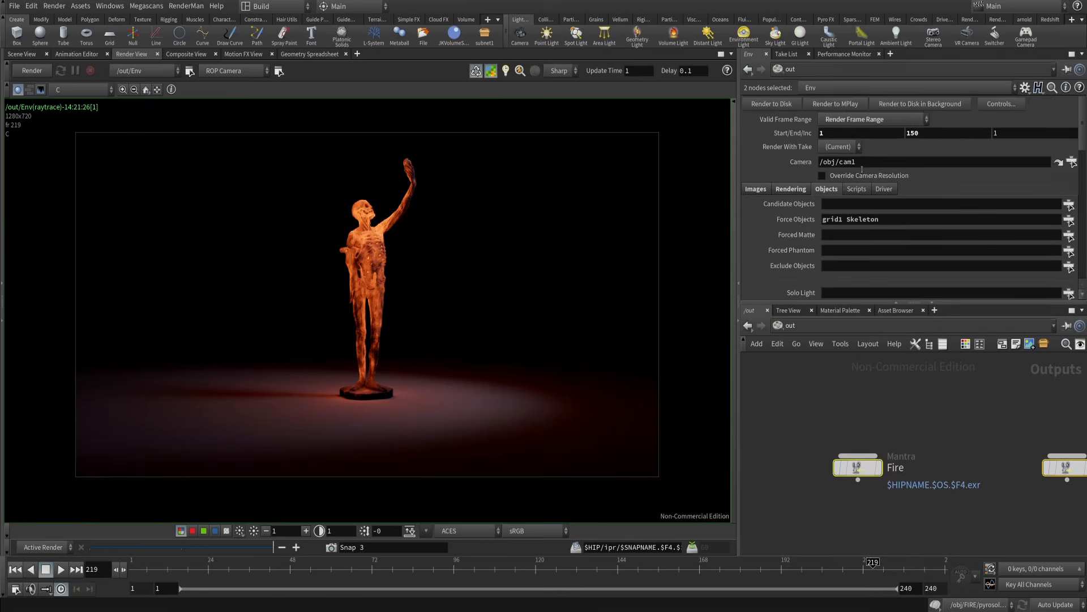
{"action": "double_click", "coordinate": [919, 134]}
{"action": "type", "text": "240"}
{"action": "key", "text": "Return"}
{"action": "middle_click_drag", "start_coordinate": [944, 383], "coordinate": [929, 385]}
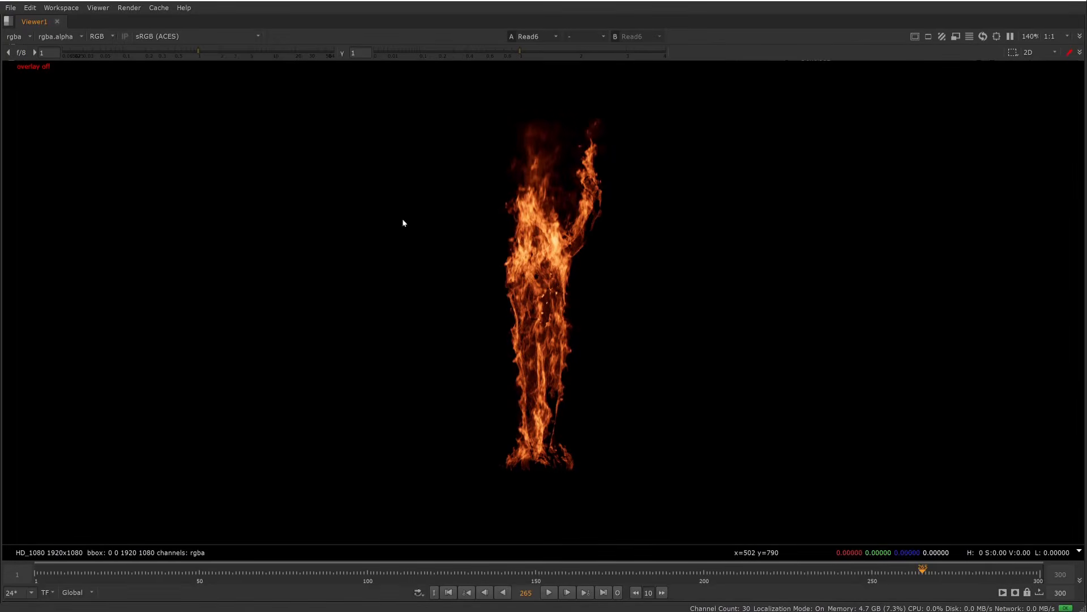
- Switch to Nuke, restore the full workspace layout, survey the node graph and preview the fire render at frame 231
{"action": "key", "text": "space"}
{"action": "middle_click_drag", "start_coordinate": [541, 212], "coordinate": [513, 272]}
{"action": "scroll", "coordinate": [515, 272], "scroll_direction": "down", "scroll_amount": 5}
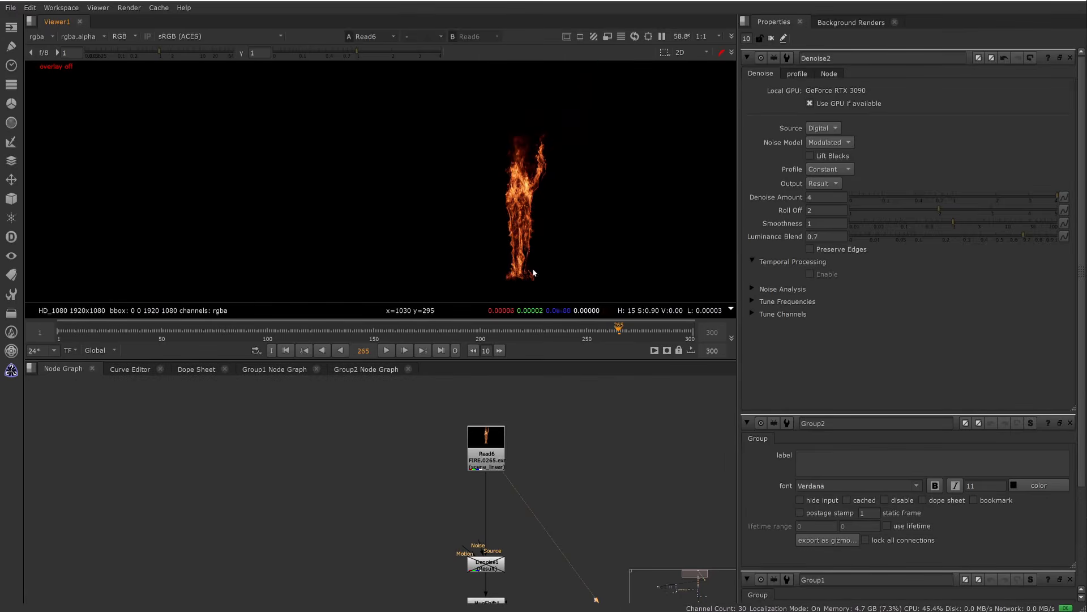
{"action": "scroll", "coordinate": [594, 414], "scroll_direction": "down", "scroll_amount": 8}
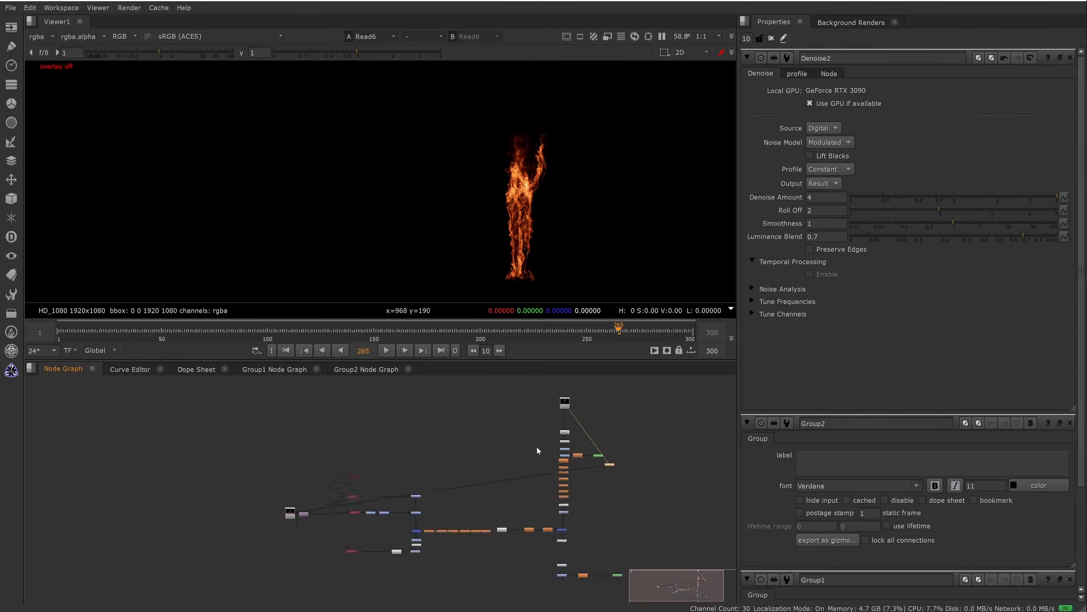
{"action": "scroll", "coordinate": [491, 470], "scroll_direction": "up", "scroll_amount": 5}
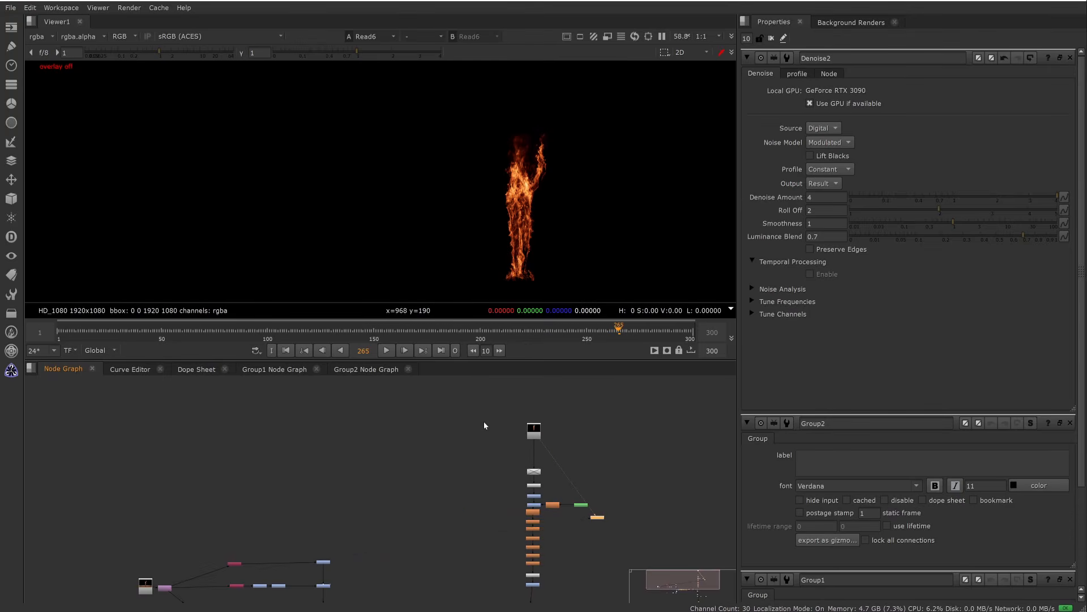
{"action": "scroll", "coordinate": [486, 429], "scroll_direction": "down", "scroll_amount": 2}
{"action": "middle_click_drag", "start_coordinate": [512, 274], "coordinate": [514, 226]}
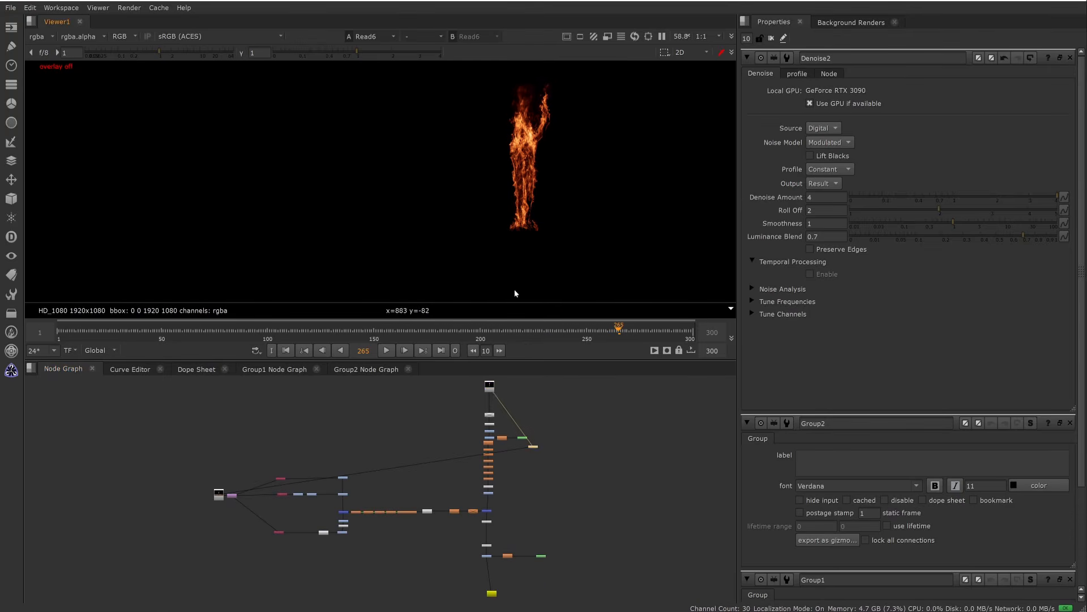
{"action": "mouse_move", "coordinate": [550, 333]}
{"action": "left_mouse_down"}
{"action": "mouse_move", "coordinate": [324, 348]}
{"action": "mouse_move", "coordinate": [225, 333]}
{"action": "mouse_move", "coordinate": [548, 349]}
{"action": "left_mouse_up"}
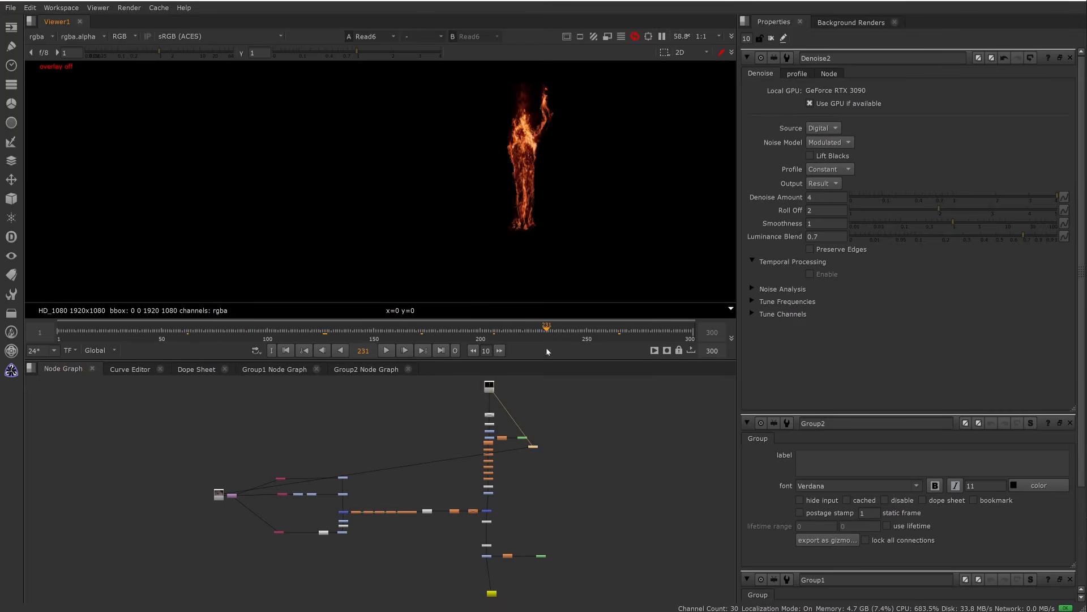
- View the environment render from Read5 and inspect the lit skeleton at frame 240
{"action": "scroll", "coordinate": [236, 493], "scroll_direction": "up", "scroll_amount": 5}
{"action": "middle_click_drag", "start_coordinate": [236, 493], "coordinate": [306, 480]}
{"action": "key", "text": "1"}
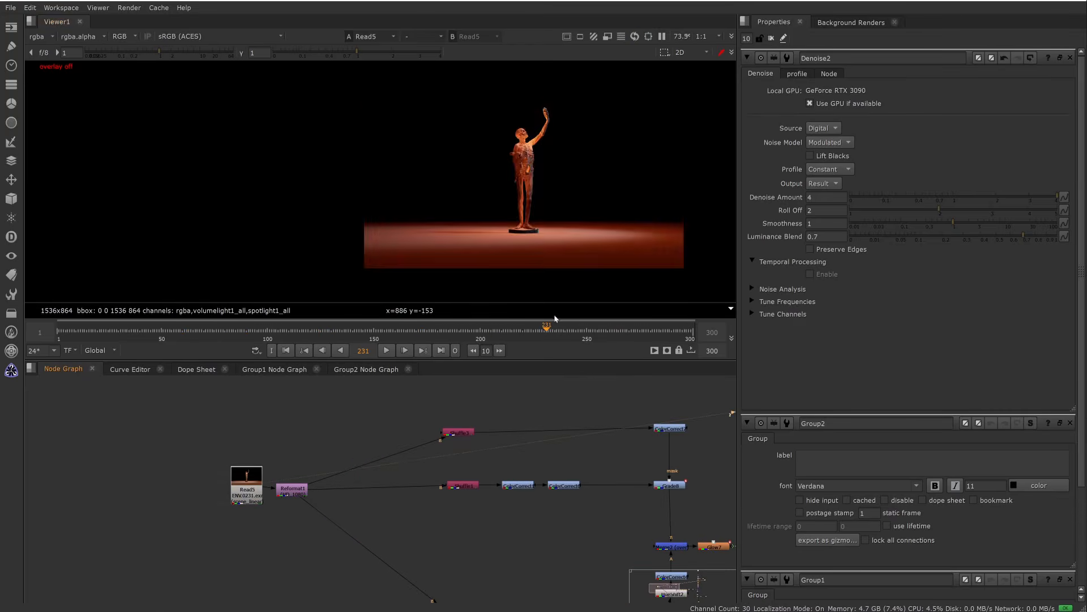
{"action": "mouse_move", "coordinate": [556, 330]}
{"action": "left_mouse_down"}
{"action": "mouse_move", "coordinate": [338, 341]}
{"action": "mouse_move", "coordinate": [576, 333]}
{"action": "mouse_move", "coordinate": [435, 342]}
{"action": "mouse_move", "coordinate": [565, 341]}
{"action": "left_mouse_up"}
{"action": "scroll", "coordinate": [532, 423], "scroll_direction": "down", "scroll_amount": 3}
{"action": "scroll", "coordinate": [518, 234], "scroll_direction": "up", "scroll_amount": 5}
{"action": "scroll", "coordinate": [597, 460], "scroll_direction": "down", "scroll_amount": 4}
{"action": "middle_click_drag", "start_coordinate": [678, 435], "coordinate": [497, 470]}
{"action": "scroll", "coordinate": [498, 471], "scroll_direction": "up", "scroll_amount": 4}
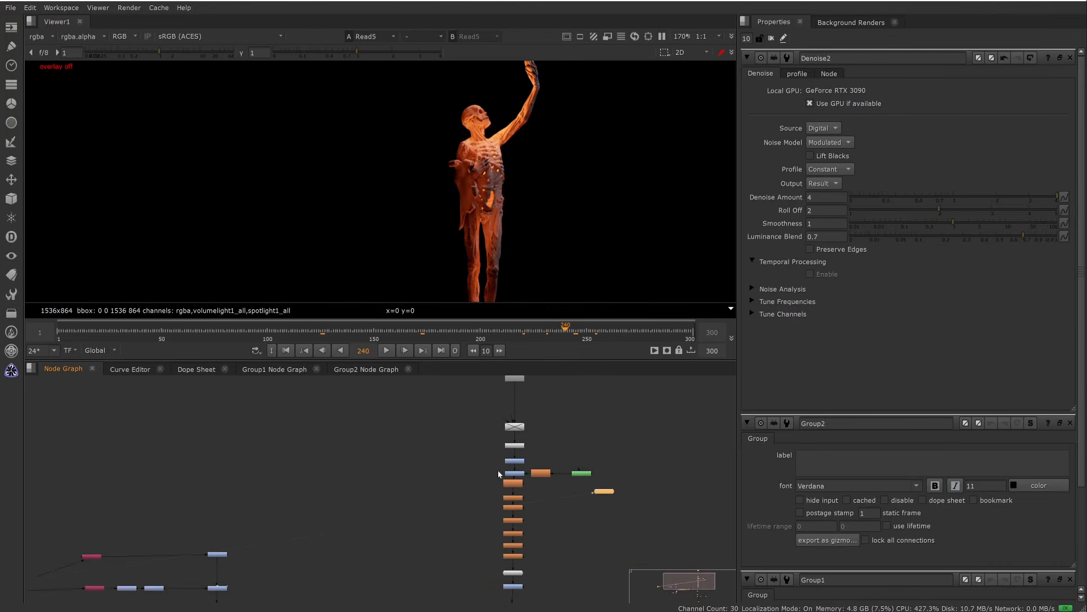
- View the fire render from Read6 and examine the chain of nodes below it
{"action": "middle_click_drag", "start_coordinate": [502, 431], "coordinate": [449, 507]}
{"action": "left_click", "coordinate": [499, 433]}
{"action": "key", "text": "1"}
{"action": "left_click", "coordinate": [466, 468]}
{"action": "scroll", "coordinate": [468, 461], "scroll_direction": "down", "scroll_amount": 3}
{"action": "left_click_drag", "start_coordinate": [444, 453], "coordinate": [571, 593]}
{"action": "middle_click_drag", "start_coordinate": [591, 540], "coordinate": [614, 474]}
{"action": "scroll", "coordinate": [614, 475], "scroll_direction": "up", "scroll_amount": 2}
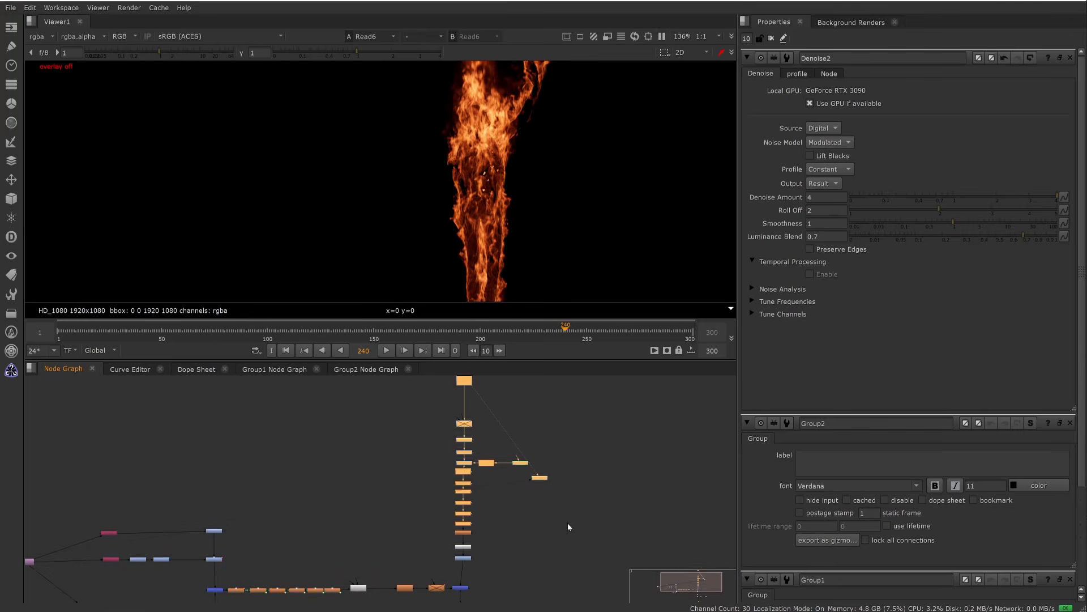
{"action": "left_click_drag", "start_coordinate": [554, 539], "coordinate": [402, 367]}
{"action": "middle_click_drag", "start_coordinate": [426, 458], "coordinate": [427, 505]}
{"action": "scroll", "coordinate": [428, 506], "scroll_direction": "up", "scroll_amount": 1}
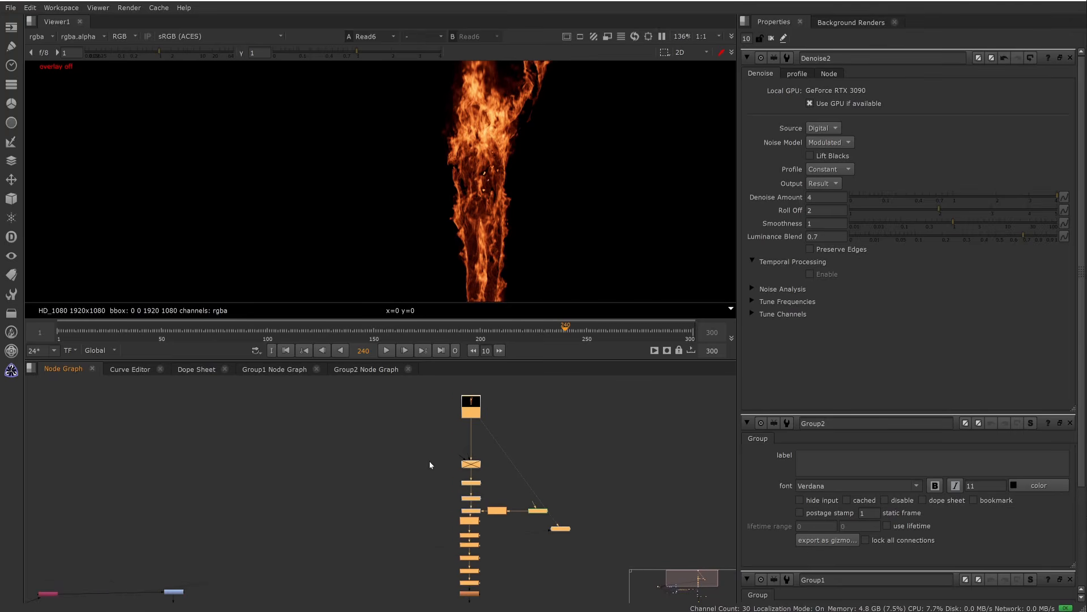
{"action": "scroll", "coordinate": [469, 485], "scroll_direction": "up", "scroll_amount": 3}
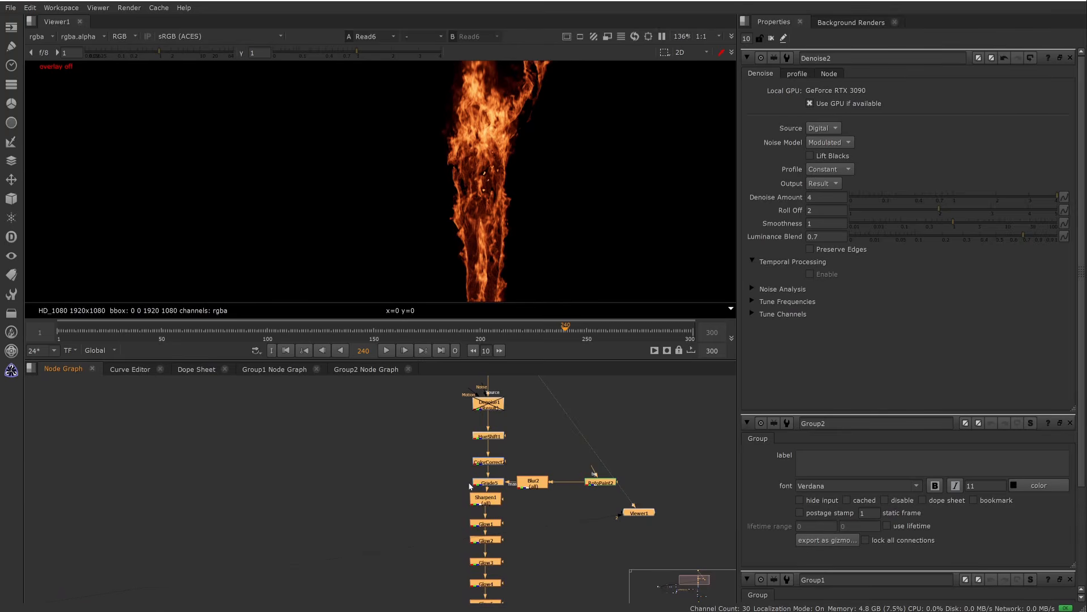
- View the fire after HueShift1 and ColorCorrect2, and open the ColorCorrect2 settings for examination
{"action": "left_click", "coordinate": [488, 436]}
{"action": "key", "text": "1"}
{"action": "mouse_move", "coordinate": [532, 451]}
{"action": "middle_mouse_down"}
{"action": "mouse_move", "coordinate": [514, 514]}
{"action": "mouse_move", "coordinate": [535, 454]}
{"action": "middle_mouse_up"}
{"action": "middle_click_drag", "start_coordinate": [512, 185], "coordinate": [497, 226]}
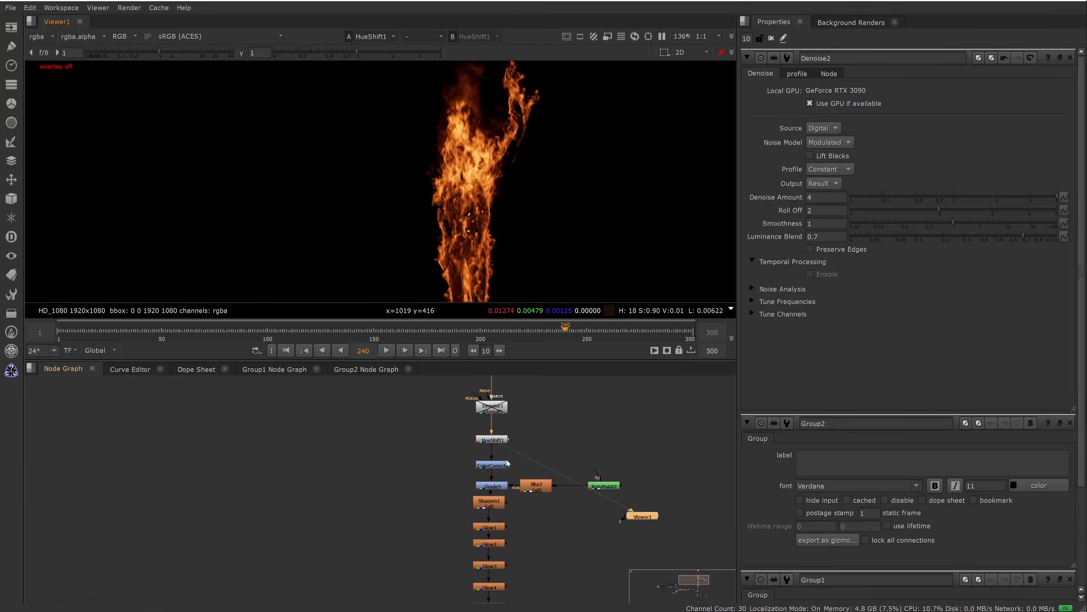
{"action": "left_click", "coordinate": [501, 466]}
{"action": "key", "text": "1"}
{"action": "scroll", "coordinate": [496, 480], "scroll_direction": "up", "scroll_amount": 1}
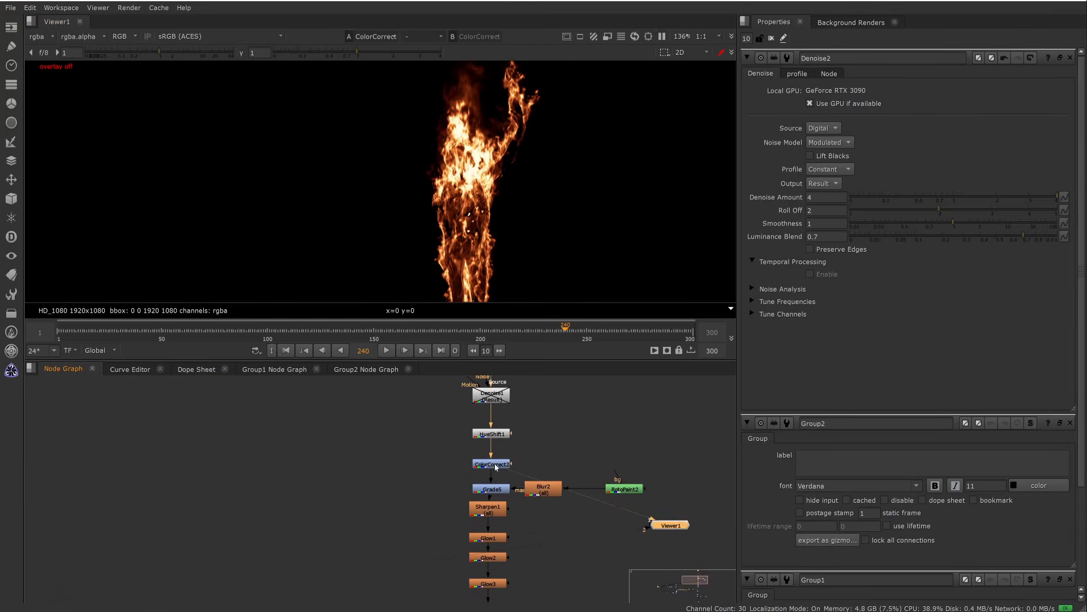
{"action": "double_click", "coordinate": [492, 464]}
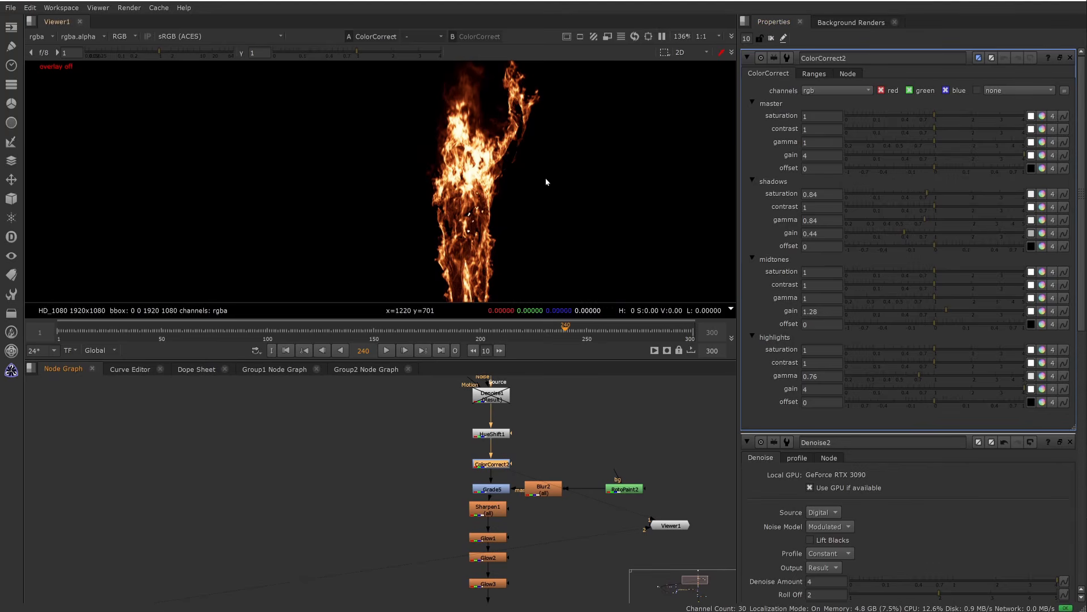
{"action": "scroll", "coordinate": [447, 422], "scroll_direction": "down", "scroll_amount": 3}
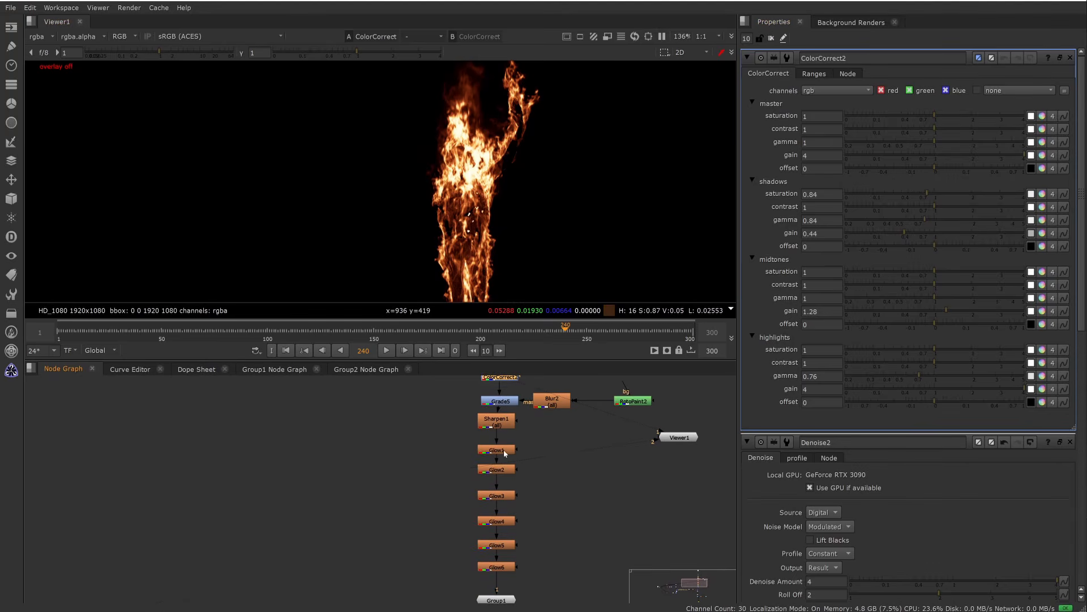
- Examine the stack of Glow nodes on the fire and view the result at Glow6
{"action": "left_click_drag", "start_coordinate": [458, 416], "coordinate": [547, 566]}
{"action": "left_click", "coordinate": [517, 529]}
{"action": "middle_click_drag", "start_coordinate": [546, 563], "coordinate": [583, 487]}
{"action": "key", "text": "1"}
{"action": "scroll", "coordinate": [485, 188], "scroll_direction": "up", "scroll_amount": 1}
{"action": "middle_click_drag", "start_coordinate": [569, 548], "coordinate": [590, 446]}
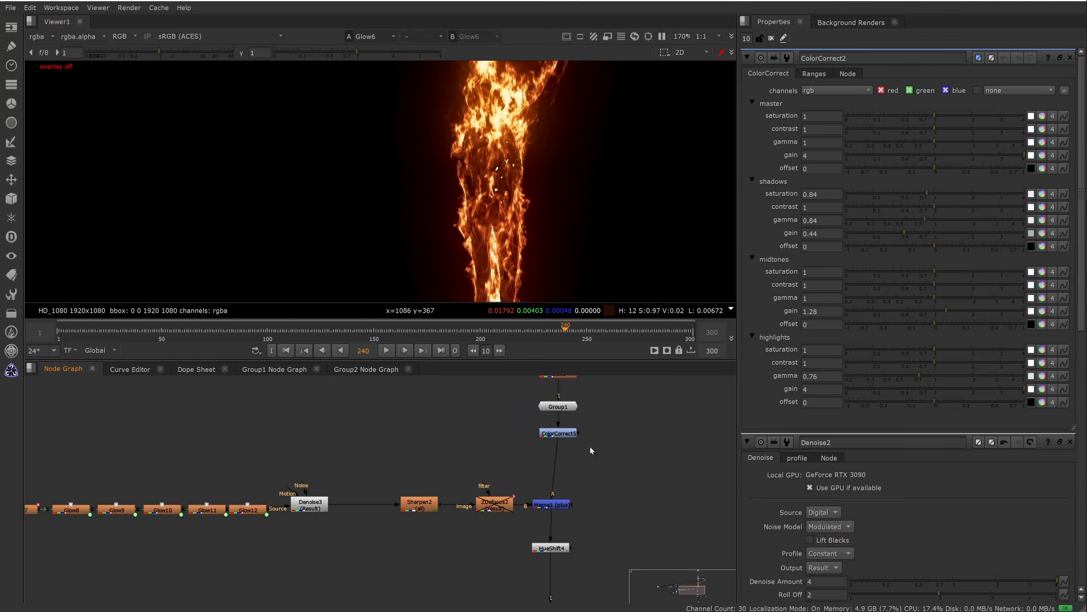
- Trace the environment branch back to its source and view the Read5 render
{"action": "middle_click_drag", "start_coordinate": [531, 515], "coordinate": [596, 494]}
{"action": "middle_click_drag", "start_coordinate": [447, 521], "coordinate": [651, 519]}
{"action": "scroll", "coordinate": [651, 519], "scroll_direction": "down", "scroll_amount": 1}
{"action": "scroll", "coordinate": [650, 518], "scroll_direction": "down", "scroll_amount": 2}
{"action": "middle_click_drag", "start_coordinate": [547, 491], "coordinate": [692, 501]}
{"action": "scroll", "coordinate": [322, 471], "scroll_direction": "up", "scroll_amount": 3}
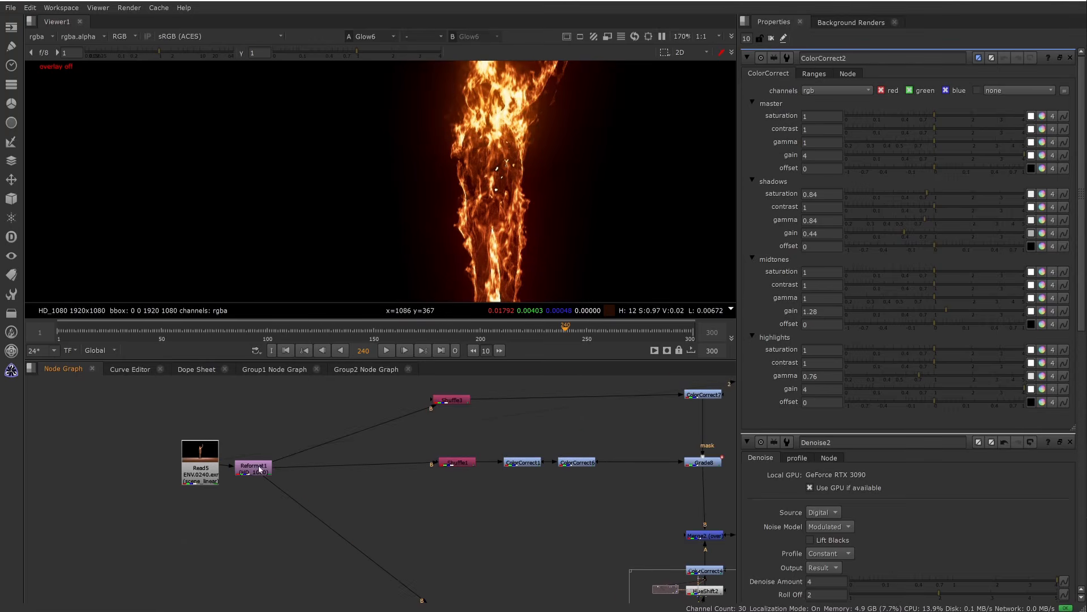
{"action": "left_click", "coordinate": [207, 469]}
{"action": "key", "text": "1"}
{"action": "left_click", "coordinate": [294, 465]}
{"action": "middle_click_drag", "start_coordinate": [332, 461], "coordinate": [270, 502]}
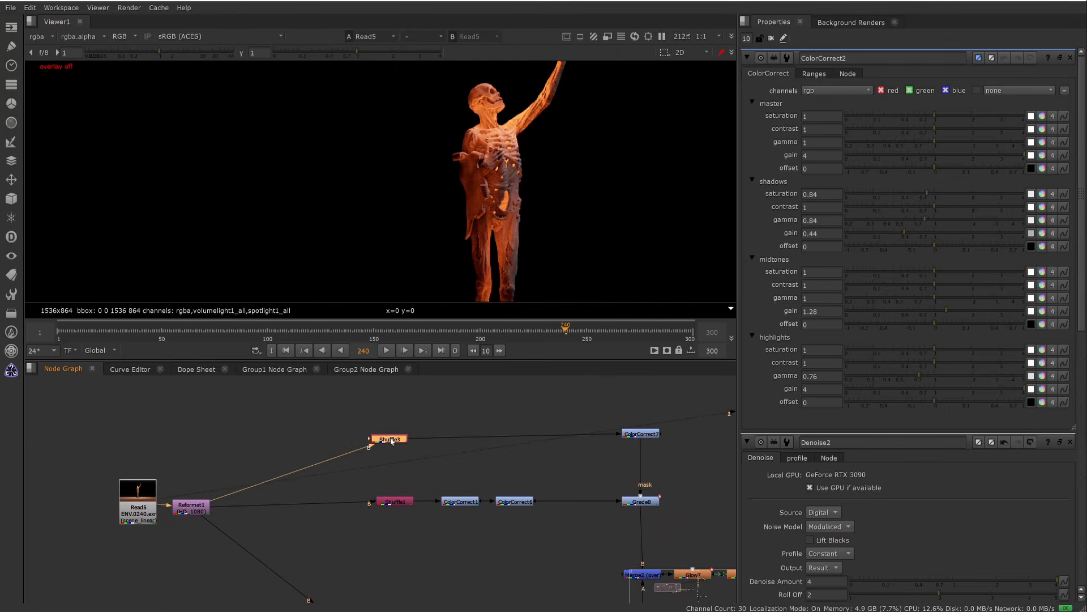
- View the separated light passes at Shuffle1 and Shuffle2
{"action": "left_click", "coordinate": [401, 503]}
{"action": "key", "text": "1"}
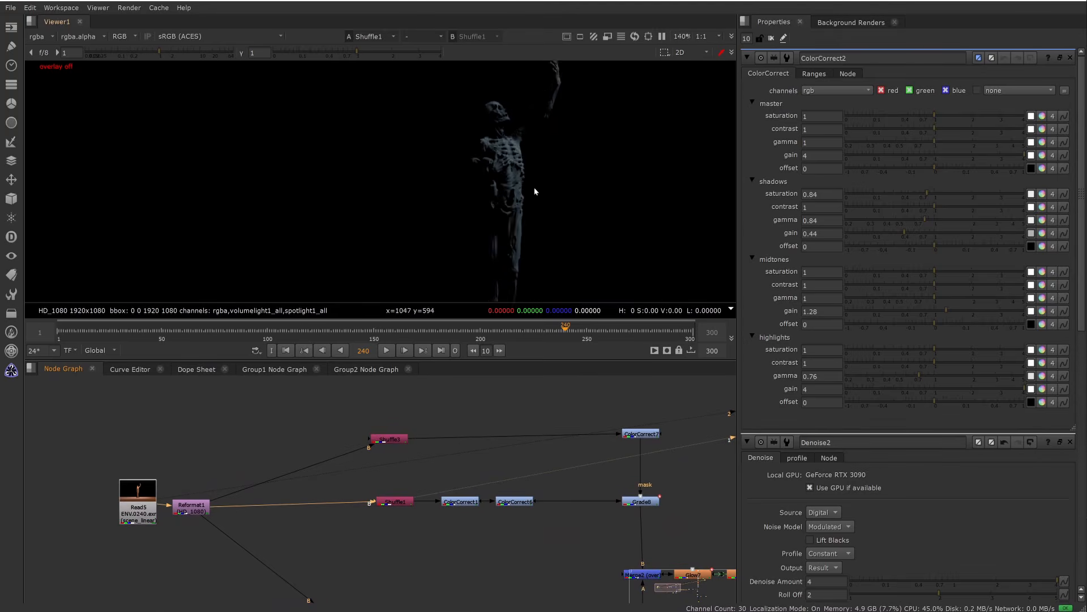
{"action": "middle_click_drag", "start_coordinate": [512, 427], "coordinate": [552, 310]}
{"action": "left_click", "coordinate": [422, 535]}
{"action": "key", "text": "1"}
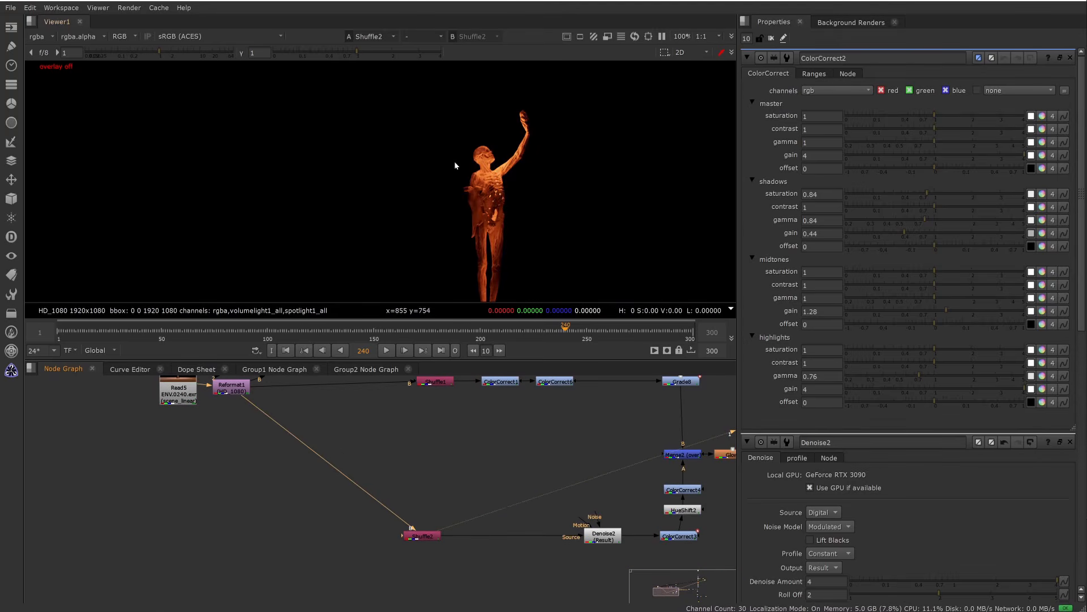
- Open the Shuffle2 and Shuffle1 settings to examine their input layers, and view the Shuffle1 output
{"action": "double_click", "coordinate": [432, 536]}
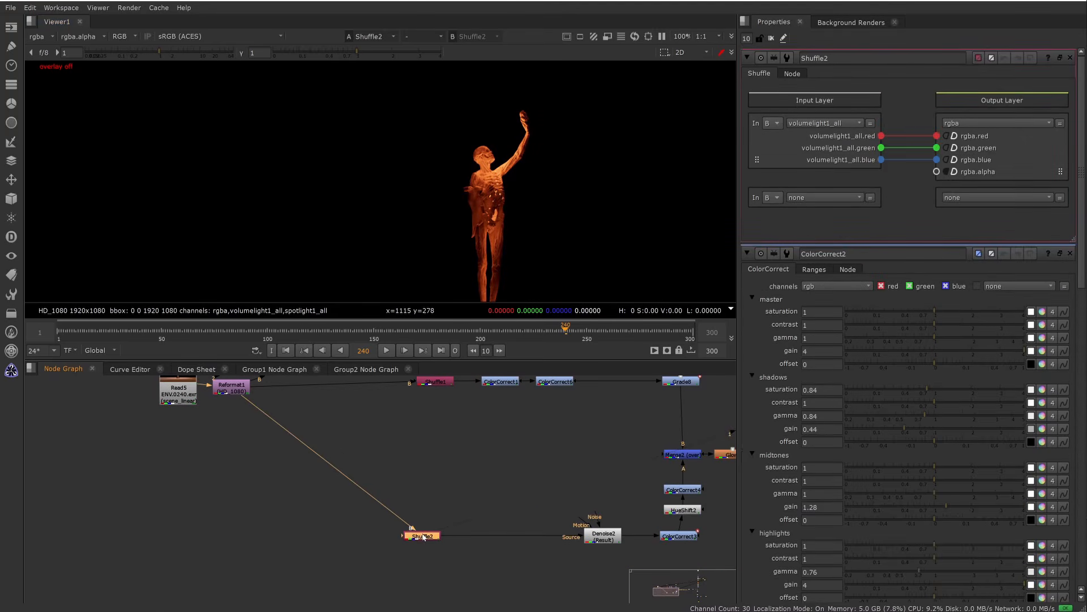
{"action": "scroll", "coordinate": [434, 536], "scroll_direction": "up", "scroll_amount": 2}
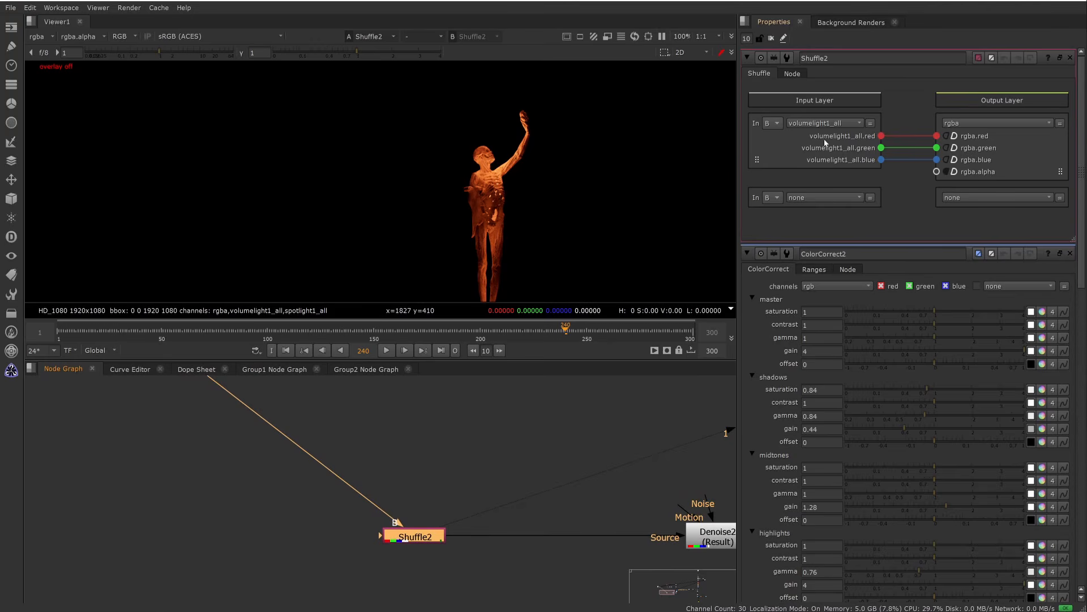
{"action": "middle_click_drag", "start_coordinate": [532, 456], "coordinate": [545, 580]}
{"action": "double_click", "coordinate": [461, 405]}
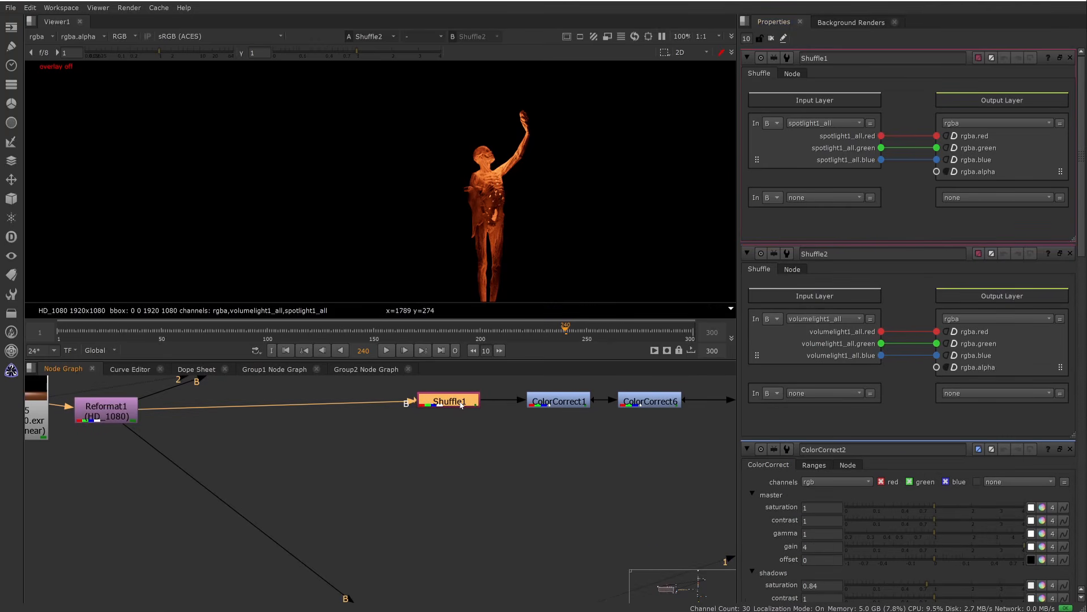
{"action": "key", "text": "1"}
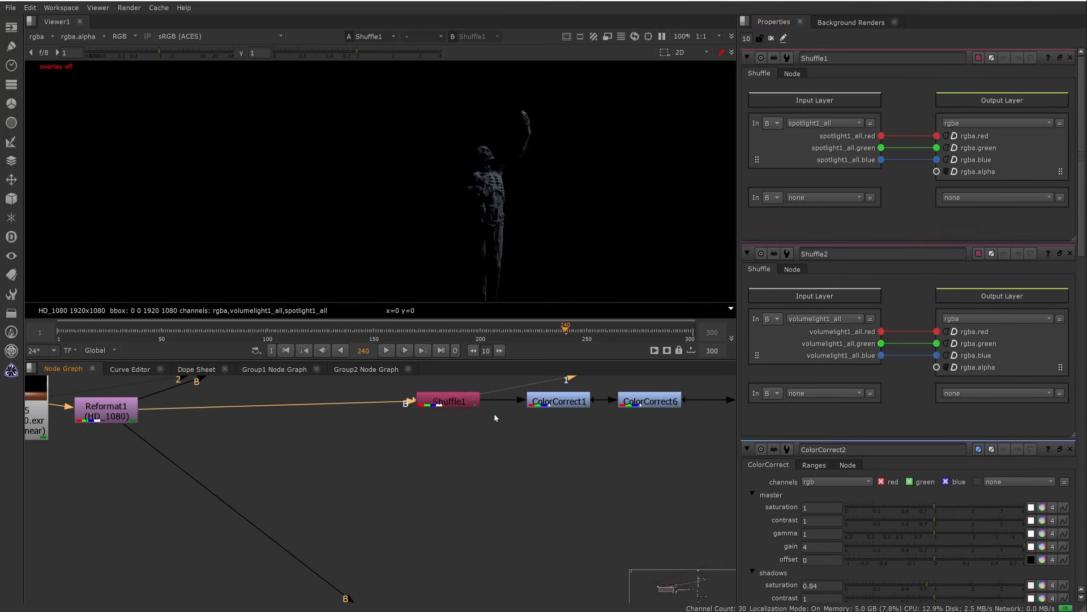
- View the spotlight pass after ColorCorrect6 and after Grade8
{"action": "middle_click_drag", "start_coordinate": [610, 414], "coordinate": [455, 469]}
{"action": "left_click", "coordinate": [493, 457]}
{"action": "key", "text": "1"}
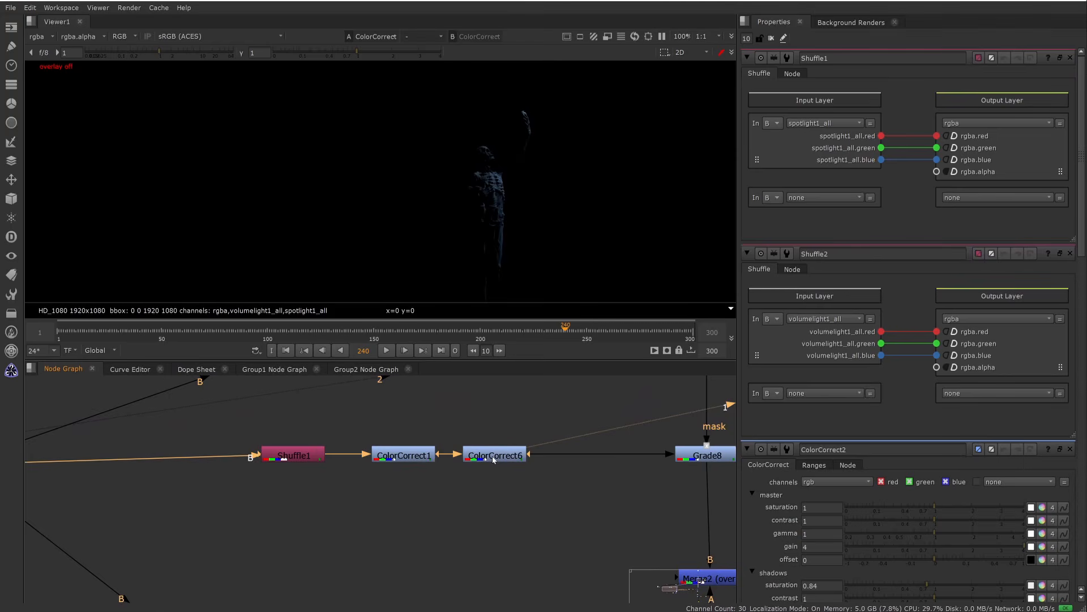
{"action": "middle_click_drag", "start_coordinate": [495, 464], "coordinate": [417, 477]}
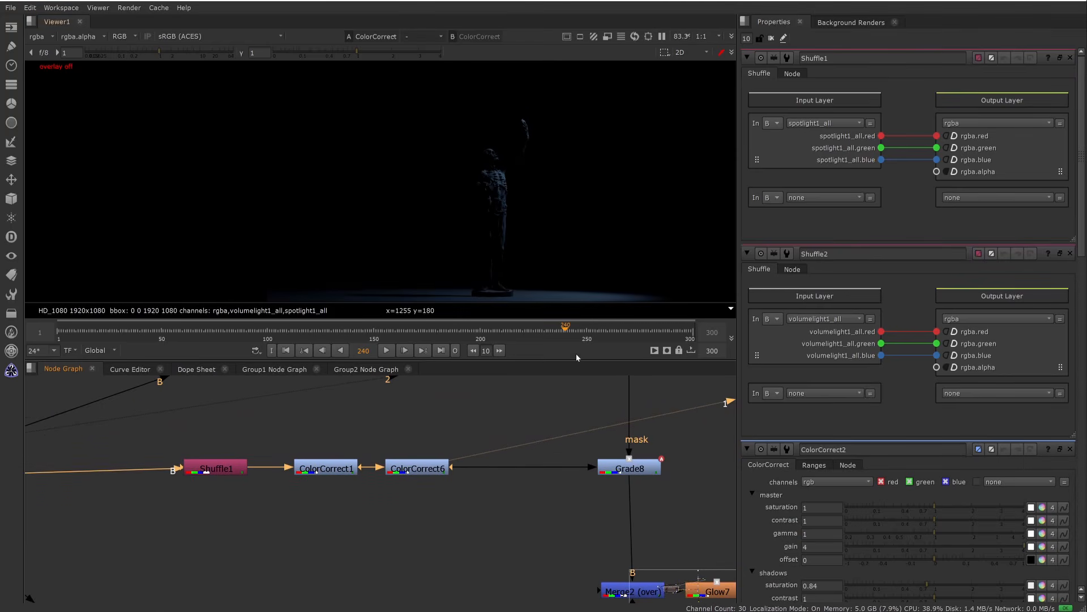
{"action": "left_click", "coordinate": [633, 470]}
{"action": "key", "text": "1"}
- View the volume light pass at Shuffle2 and compare it with the corrected result at ColorCorrect4
{"action": "left_click", "coordinate": [546, 431]}
{"action": "scroll", "coordinate": [546, 432], "scroll_direction": "down", "scroll_amount": 3}
{"action": "middle_click_drag", "start_coordinate": [456, 567], "coordinate": [289, 447]}
{"action": "scroll", "coordinate": [509, 462], "scroll_direction": "up", "scroll_amount": 3}
{"action": "key", "text": "1"}
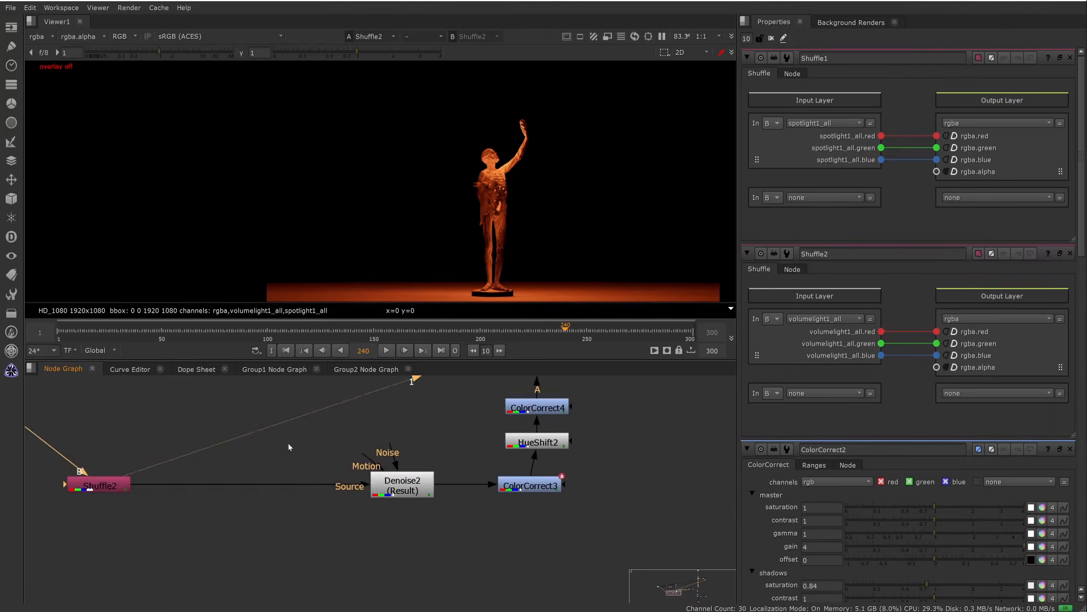
{"action": "middle_click_drag", "start_coordinate": [534, 459], "coordinate": [515, 590]}
{"action": "left_click", "coordinate": [528, 538]}
{"action": "key", "text": "1"}
{"action": "middle_click_drag", "start_coordinate": [527, 538], "coordinate": [548, 476]}
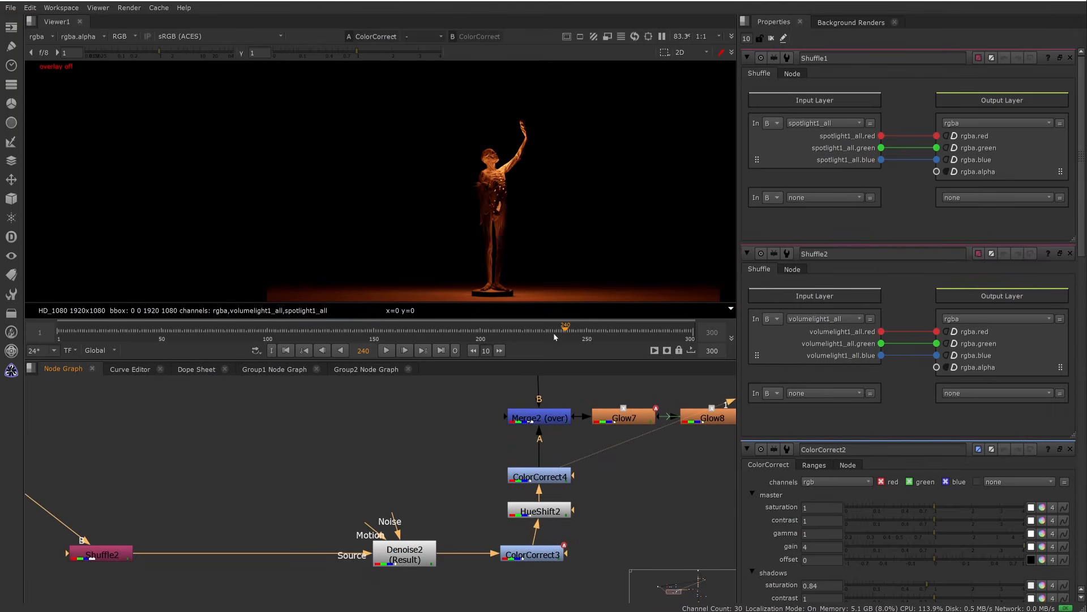
- View the Denoise2 output with its settings open and inspect the noise on the floor around the statue's base
{"action": "scroll", "coordinate": [514, 221], "scroll_direction": "up", "scroll_amount": 2}
{"action": "middle_click_drag", "start_coordinate": [403, 555], "coordinate": [474, 502]}
{"action": "left_click", "coordinate": [473, 501]}
{"action": "key", "text": "1"}
{"action": "double_click", "coordinate": [474, 501]}
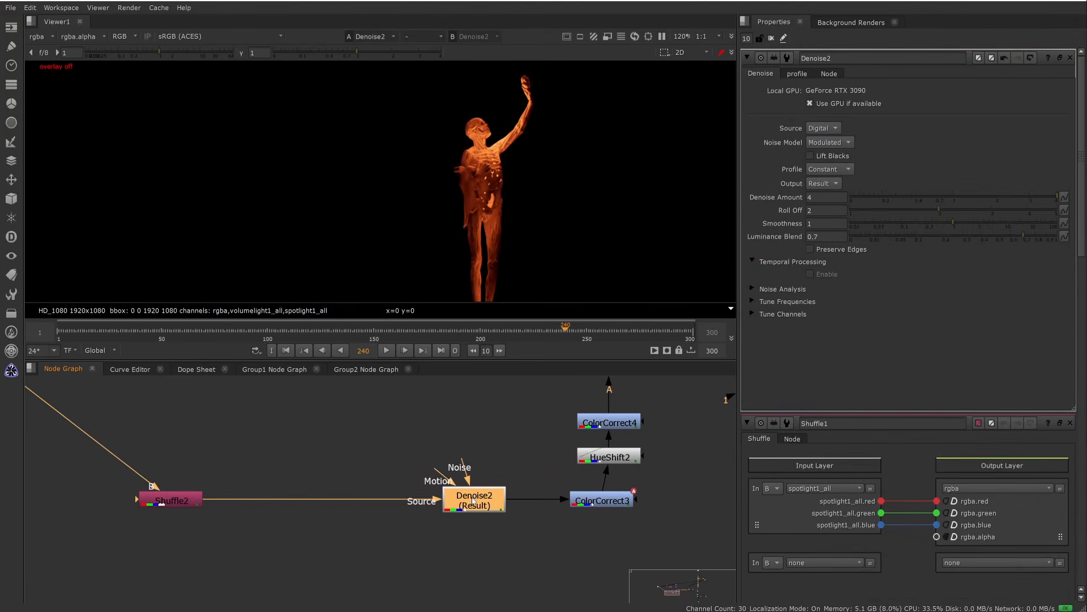
{"action": "left_click_drag", "start_coordinate": [474, 501], "coordinate": [397, 501]}
{"action": "scroll", "coordinate": [517, 199], "scroll_direction": "up", "scroll_amount": 3}
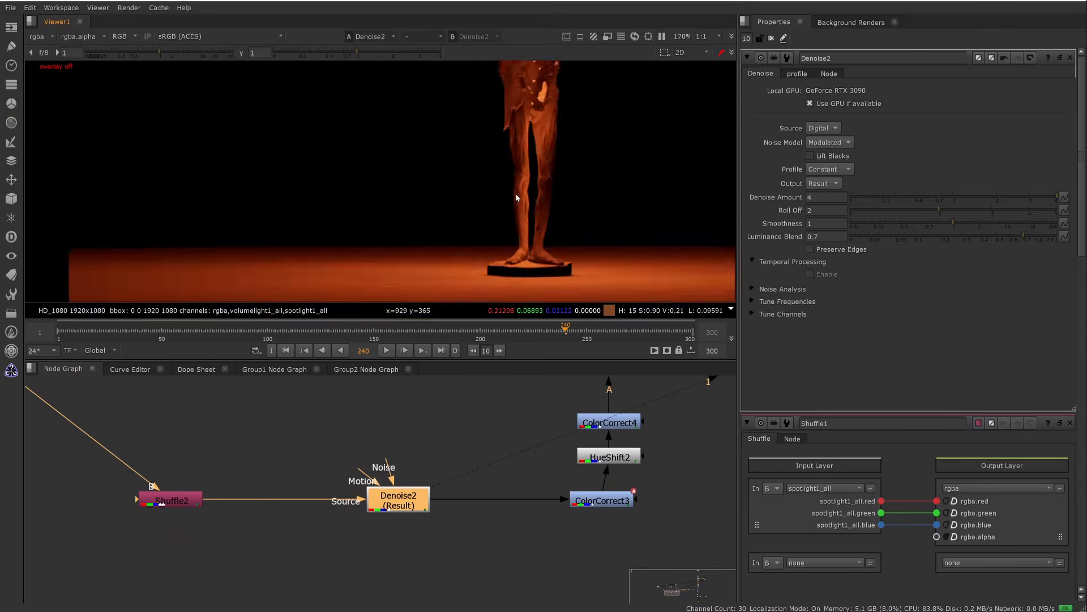
{"action": "scroll", "coordinate": [554, 195], "scroll_direction": "up", "scroll_amount": 3}
{"action": "middle_click_drag", "start_coordinate": [476, 218], "coordinate": [437, 219]}
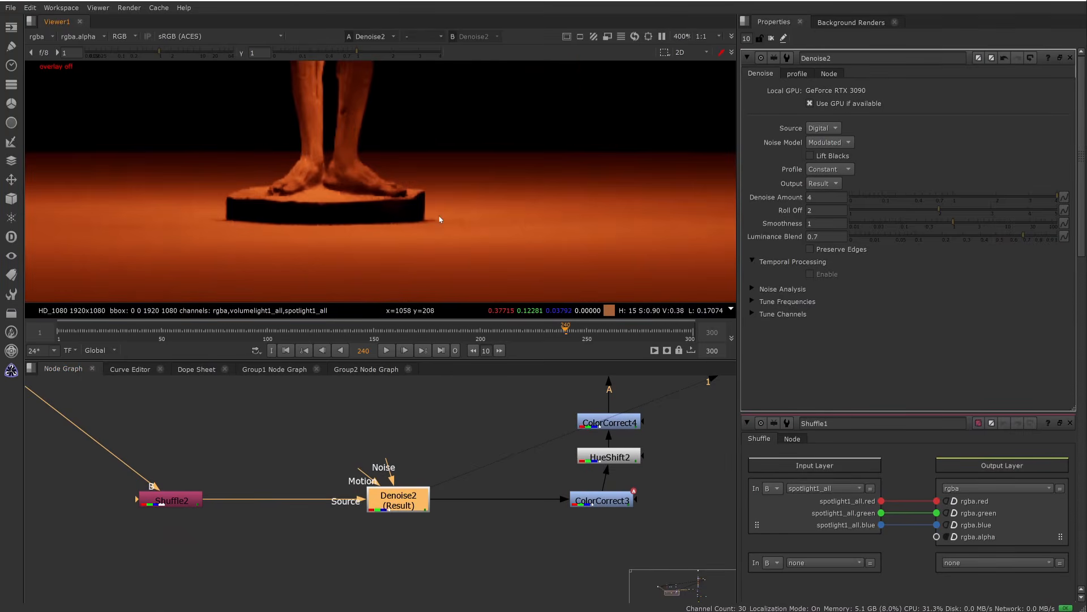
{"action": "scroll", "coordinate": [495, 236], "scroll_direction": "up", "scroll_amount": 3}
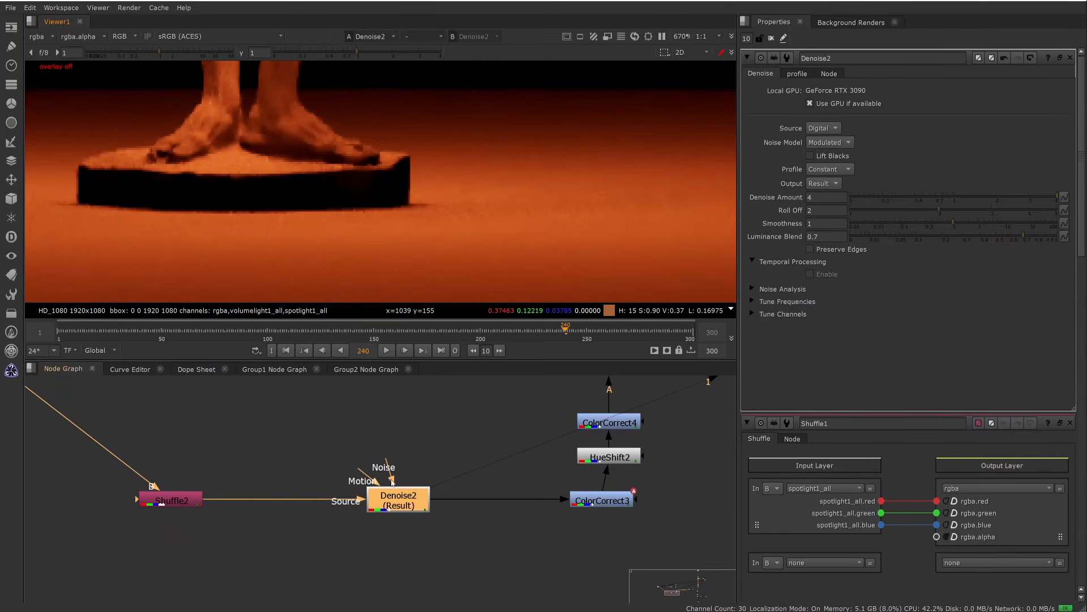
{"action": "scroll", "coordinate": [528, 209], "scroll_direction": "up", "scroll_amount": 5}
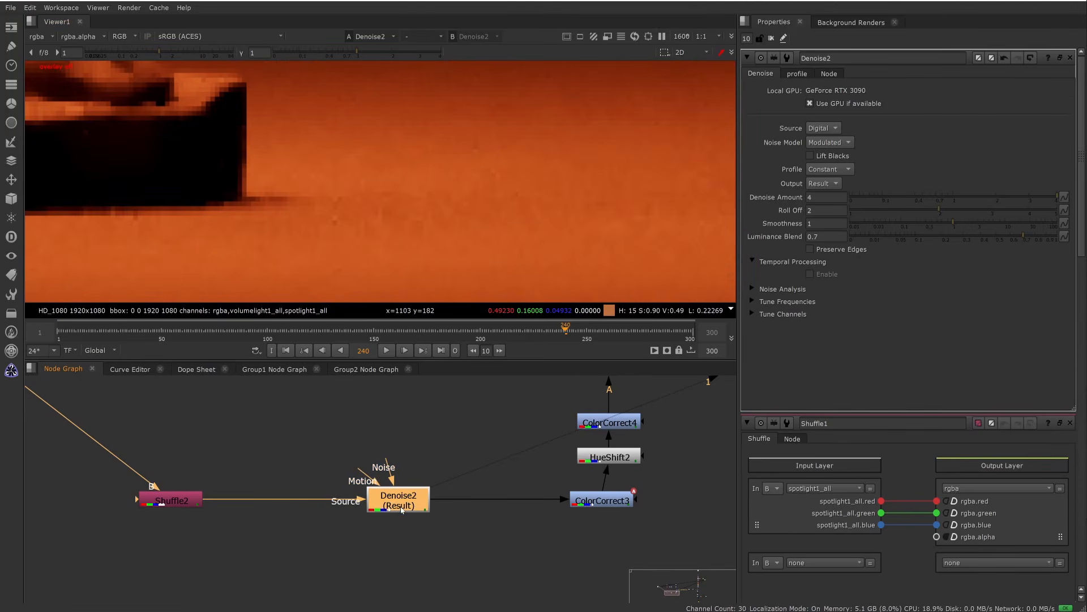
- View the two merged light passes at Merge2, first close up on the base and with the whole figure in frame
{"action": "scroll", "coordinate": [494, 466], "scroll_direction": "down", "scroll_amount": 3}
{"action": "scroll", "coordinate": [494, 467], "scroll_direction": "up", "scroll_amount": 2}
{"action": "left_click", "coordinate": [431, 488]}
{"action": "key", "text": "1"}
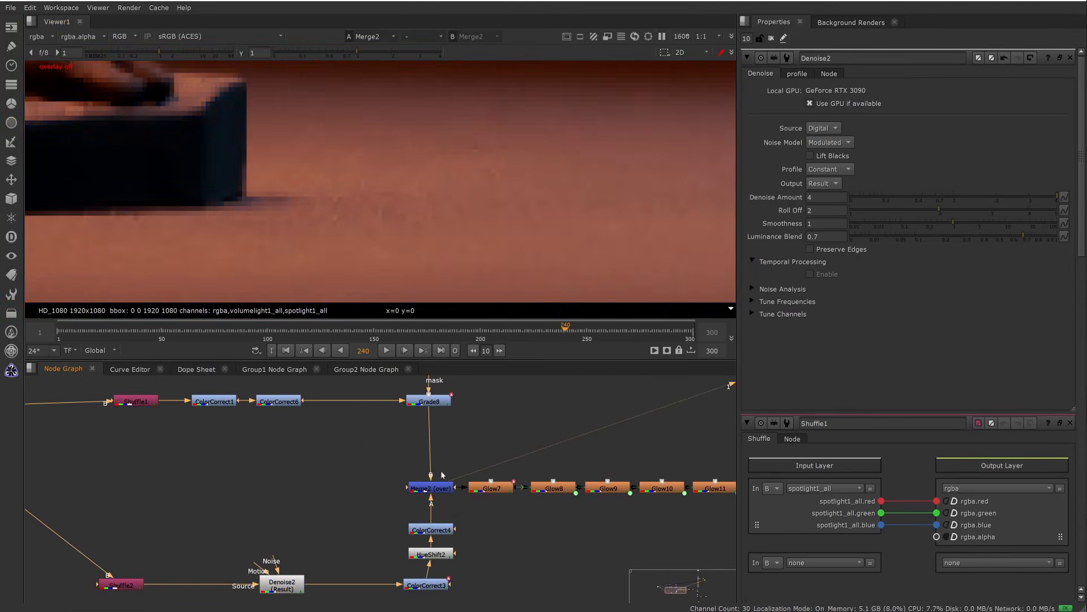
{"action": "scroll", "coordinate": [444, 182], "scroll_direction": "down", "scroll_amount": 15}
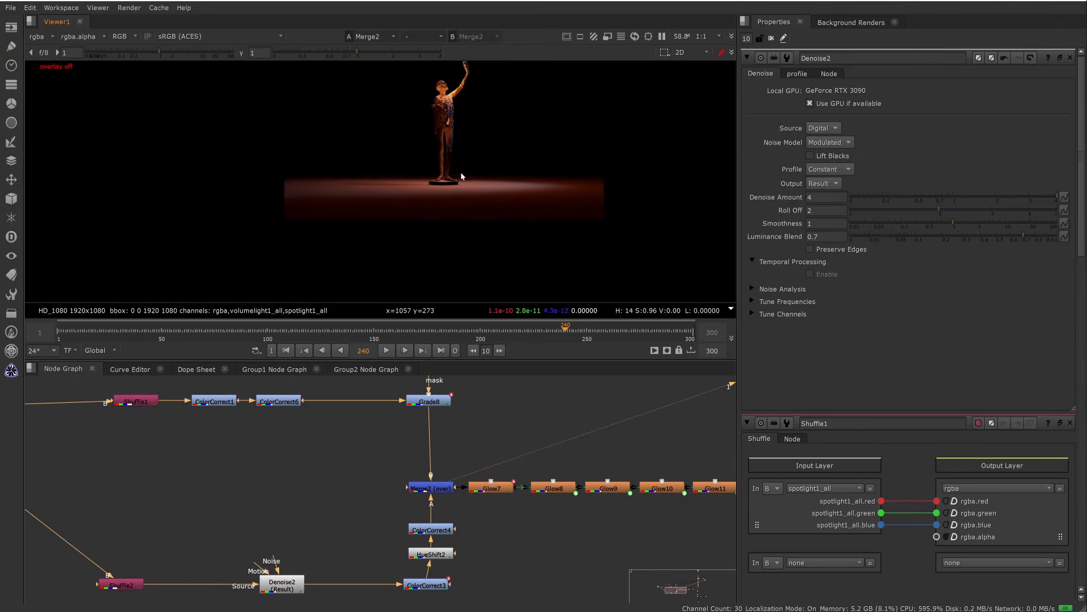
{"action": "middle_click_drag", "start_coordinate": [546, 127], "coordinate": [476, 158]}
- View the result of the glow chain after Merge2 at Glow12
{"action": "middle_click_drag", "start_coordinate": [542, 504], "coordinate": [437, 504]}
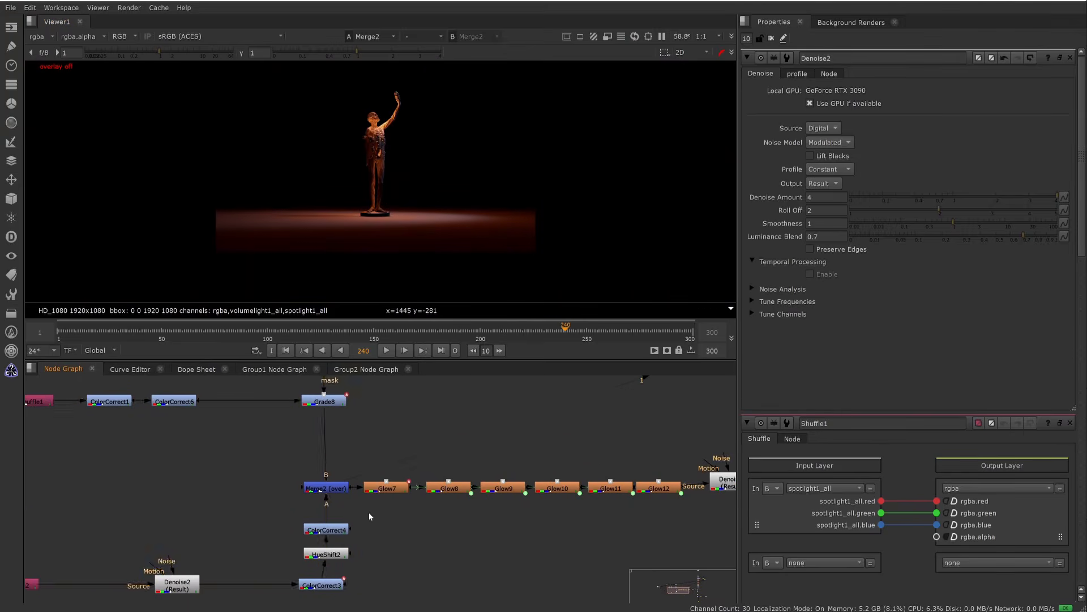
{"action": "left_click_drag", "start_coordinate": [369, 516], "coordinate": [695, 452]}
{"action": "left_click", "coordinate": [658, 488]}
{"action": "key", "text": "1"}
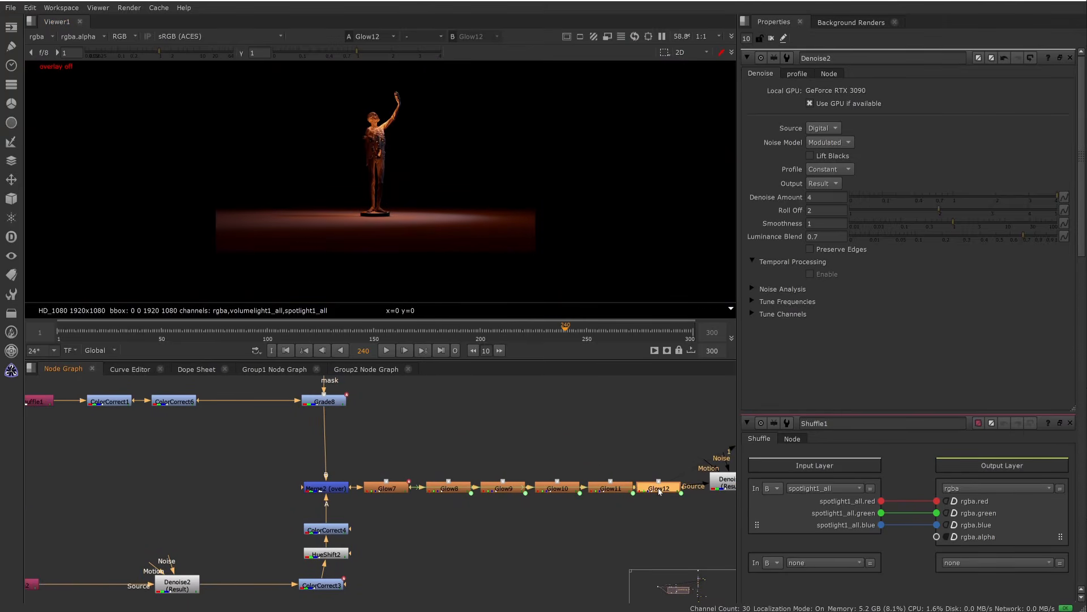
- View the Denoise3 output close up at the base and toggle the node off and on to compare the noise
{"action": "middle_click_drag", "start_coordinate": [652, 468], "coordinate": [475, 467]}
{"action": "left_click", "coordinate": [568, 489]}
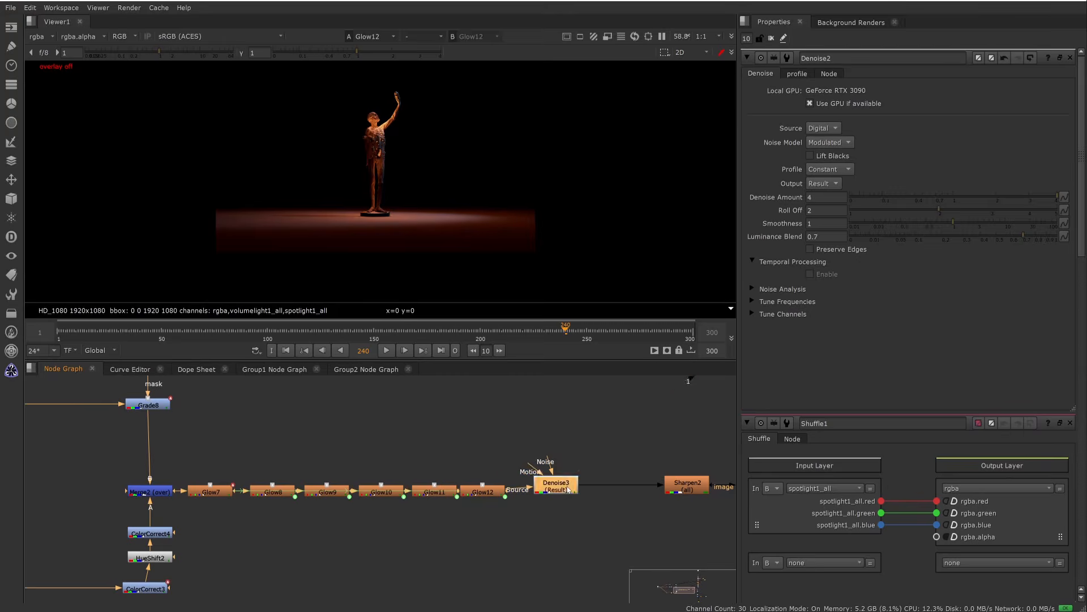
{"action": "key", "text": "1"}
{"action": "scroll", "coordinate": [391, 215], "scroll_direction": "up", "scroll_amount": 10}
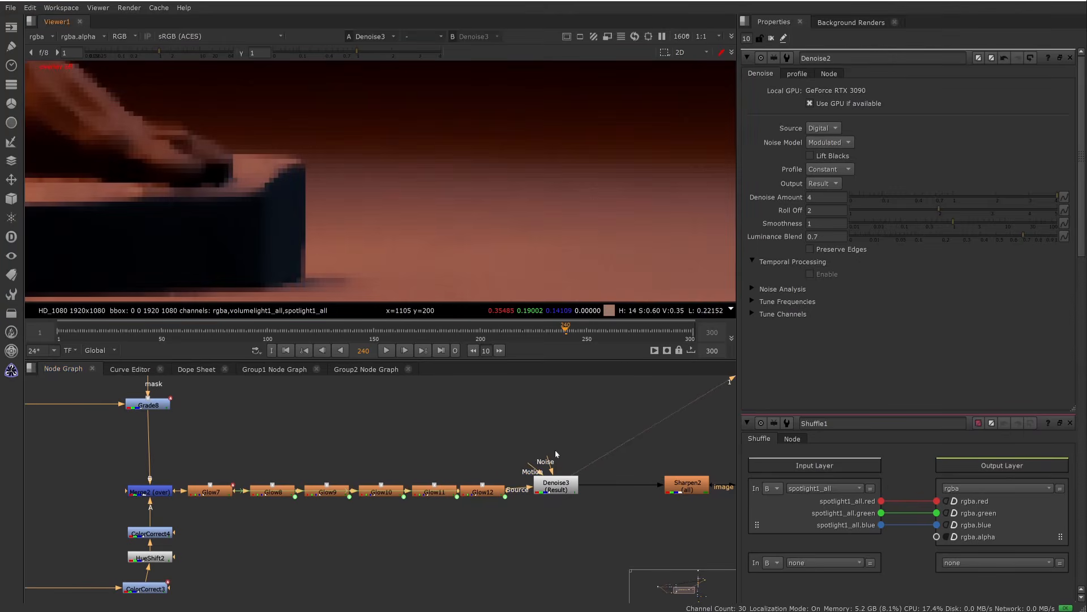
{"action": "left_click", "coordinate": [550, 483]}
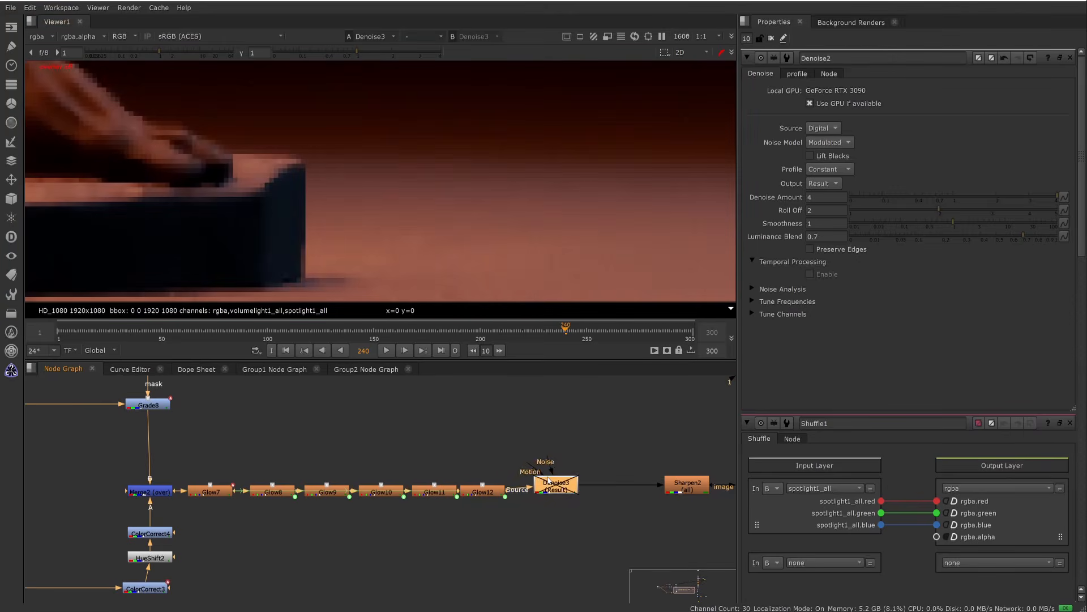
{"action": "key", "text": "d"}
- View the fire combined with the skeleton passes at Merge1
{"action": "scroll", "coordinate": [559, 442], "scroll_direction": "down", "scroll_amount": 2}
{"action": "middle_click_drag", "start_coordinate": [661, 460], "coordinate": [479, 468]}
{"action": "scroll", "coordinate": [478, 469], "scroll_direction": "up", "scroll_amount": 1}
{"action": "left_click", "coordinate": [540, 471]}
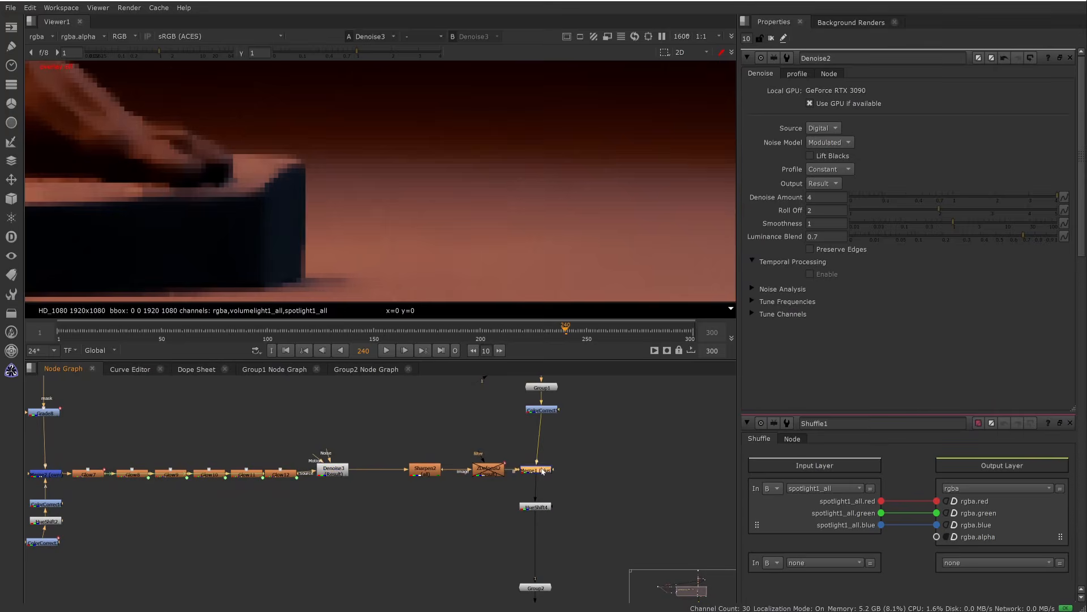
{"action": "key", "text": "1"}
{"action": "scroll", "coordinate": [531, 255], "scroll_direction": "down", "scroll_amount": 11}
{"action": "middle_click_drag", "start_coordinate": [503, 149], "coordinate": [486, 228]}
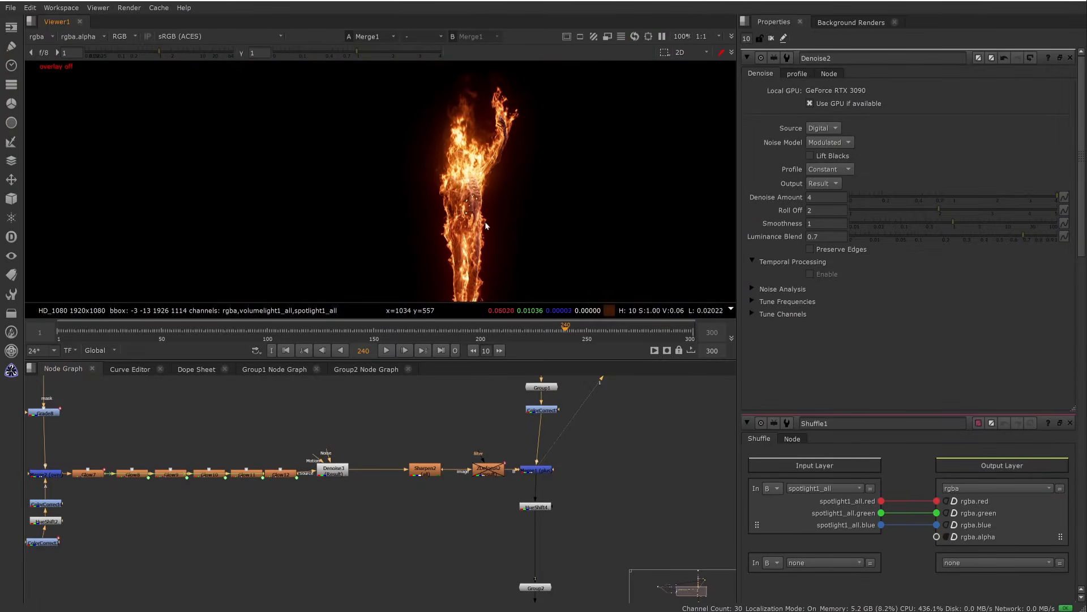
- View the combined image after the HueShift4 correction
{"action": "middle_click_drag", "start_coordinate": [615, 494], "coordinate": [627, 451]}
{"action": "scroll", "coordinate": [626, 451], "scroll_direction": "up", "scroll_amount": 1}
{"action": "left_click", "coordinate": [532, 464]}
{"action": "key", "text": "1"}
- View the final composite at Write1 in an enlarged viewer with the whole burning figure in frame
{"action": "left_click", "coordinate": [601, 508]}
{"action": "middle_click_drag", "start_coordinate": [602, 509], "coordinate": [605, 493]}
{"action": "middle_click_drag", "start_coordinate": [528, 546], "coordinate": [604, 410]}
{"action": "scroll", "coordinate": [606, 469], "scroll_direction": "up", "scroll_amount": 1}
{"action": "middle_click_drag", "start_coordinate": [602, 515], "coordinate": [603, 414]}
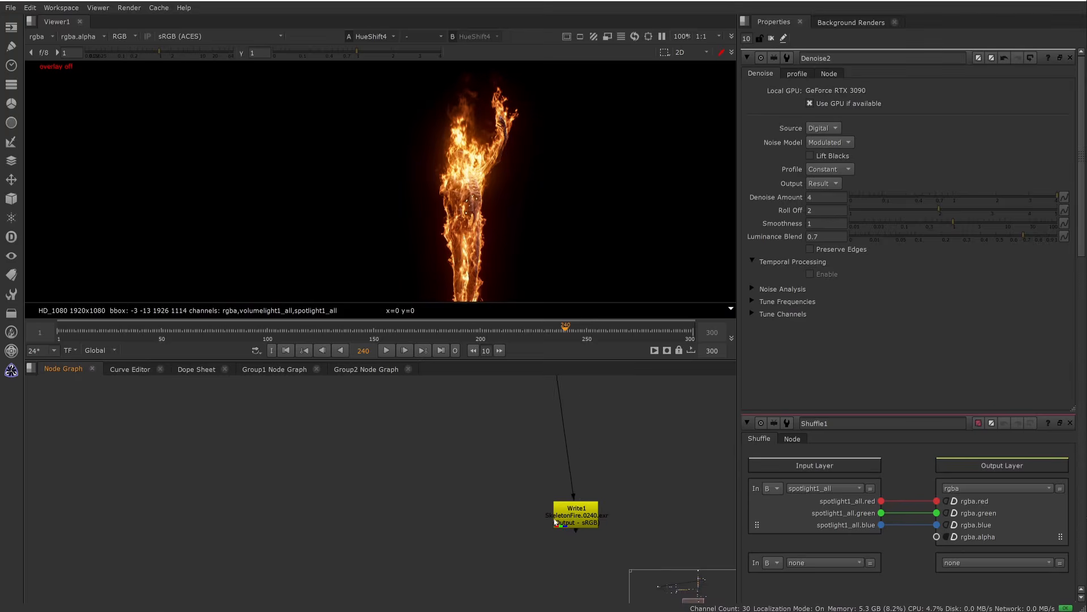
{"action": "left_click", "coordinate": [555, 520]}
{"action": "key", "text": "1"}
{"action": "key", "text": "space"}
{"action": "scroll", "coordinate": [575, 258], "scroll_direction": "up", "scroll_amount": 2}
{"action": "middle_click_drag", "start_coordinate": [477, 427], "coordinate": [624, 248]}
{"action": "scroll", "coordinate": [624, 248], "scroll_direction": "down", "scroll_amount": 2}
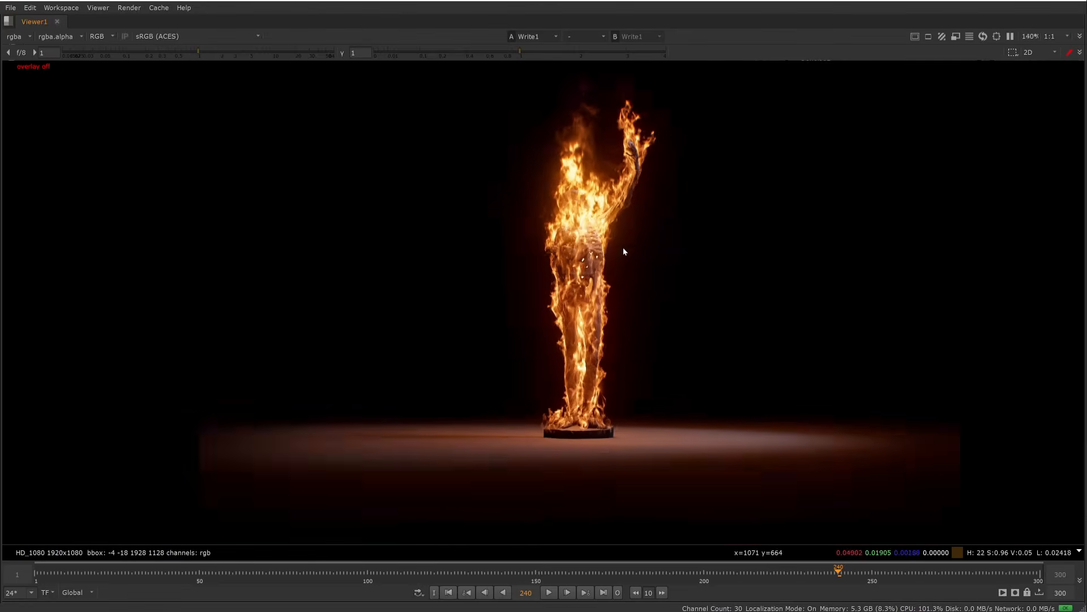
- Check the final composite at several frames of the timeline, including 245 and 270
{"action": "middle_click_drag", "start_coordinate": [744, 367], "coordinate": [732, 394]}
{"action": "left_click", "coordinate": [939, 570]}
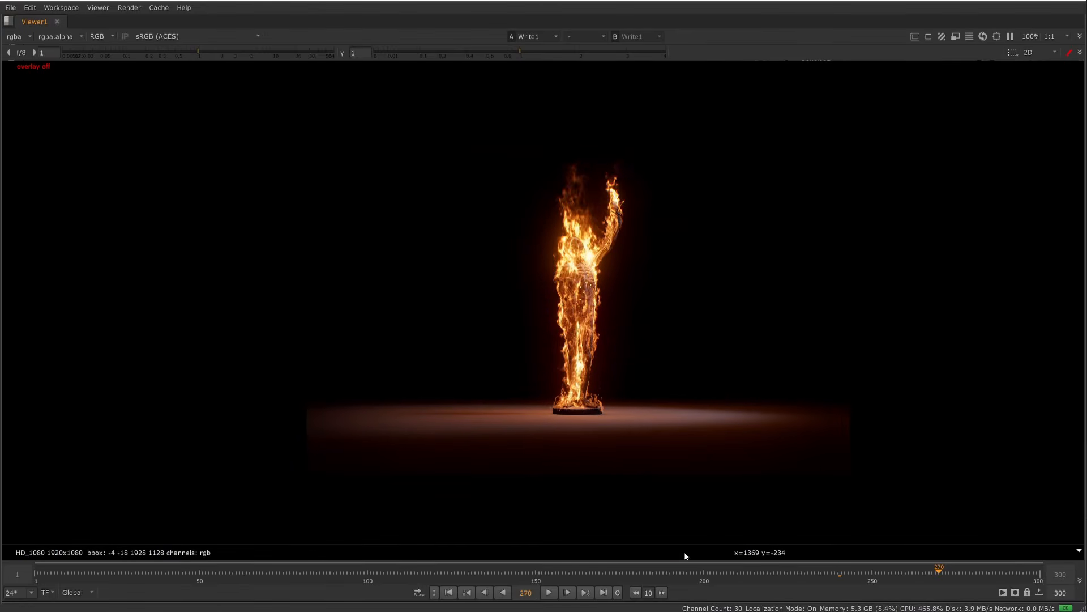
{"action": "left_click_drag", "start_coordinate": [654, 577], "coordinate": [855, 532]}
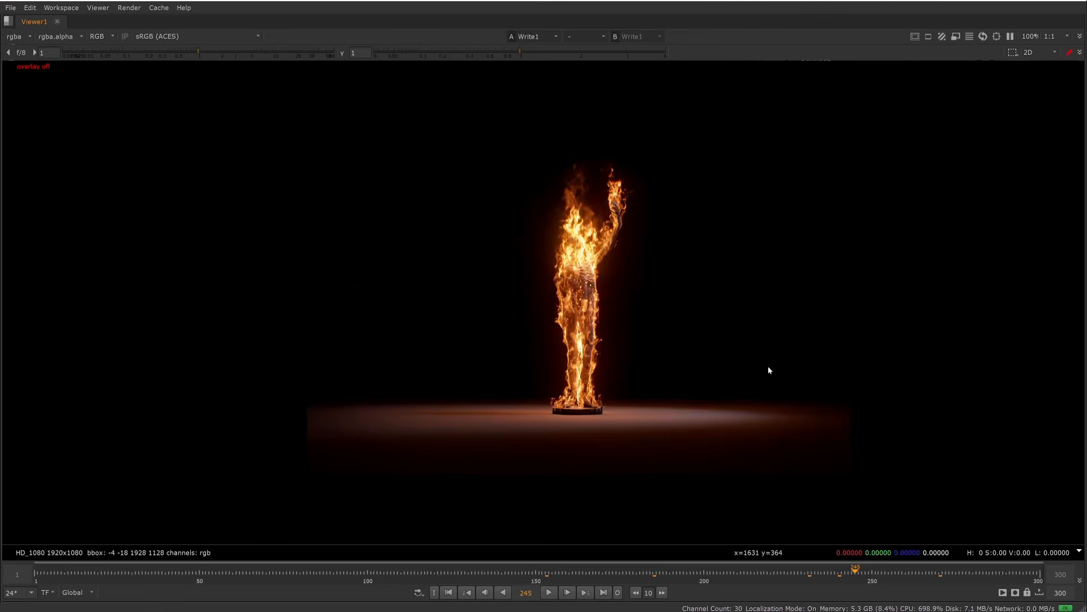
{"action": "left_click", "coordinate": [939, 573]}
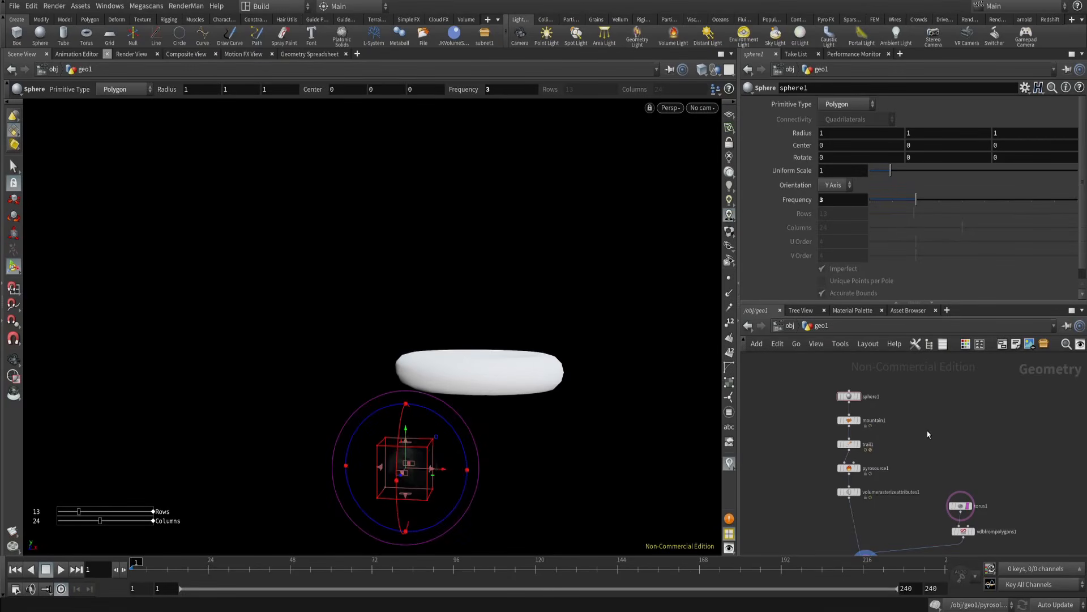
- Switch to Houdini and display sphere1 framed in the view as a wireframe
{"action": "left_click_drag", "start_coordinate": [629, 248], "coordinate": [603, 331]}
{"action": "scroll", "coordinate": [872, 408], "scroll_direction": "up", "scroll_amount": 4}
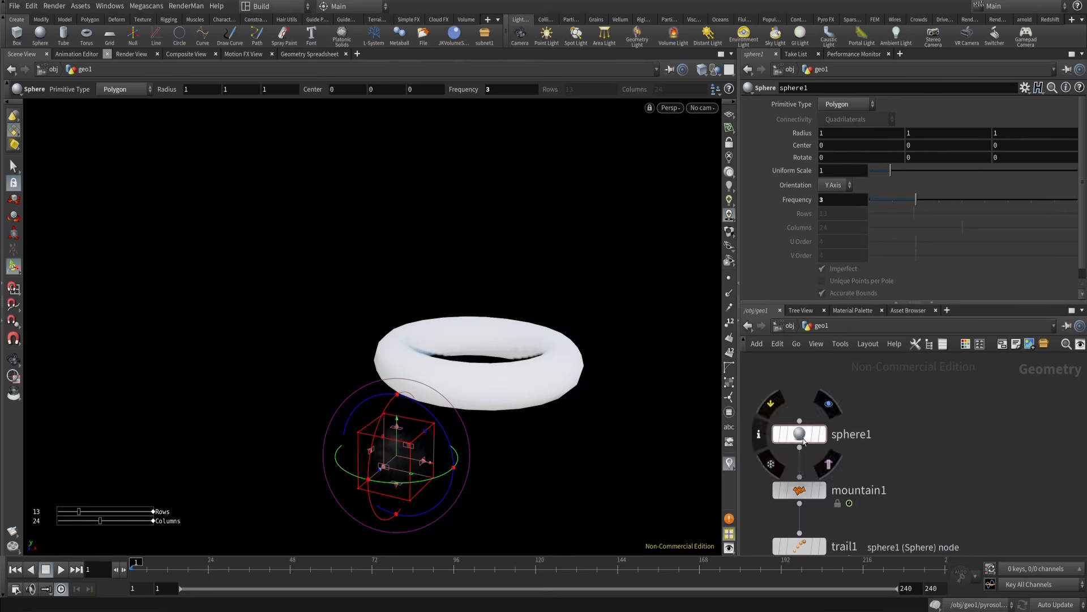
{"action": "mouse_move", "coordinate": [840, 418]}
{"action": "left_click_drag", "start_coordinate": [840, 418], "coordinate": [833, 390]}
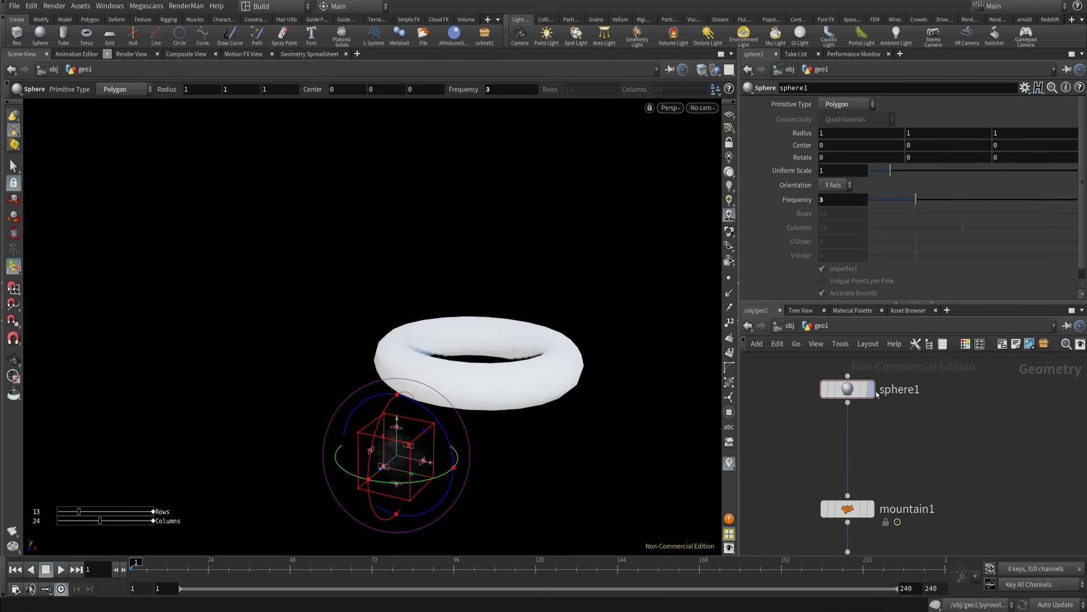
{"action": "left_click", "coordinate": [872, 391]}
{"action": "middle_click_drag", "start_coordinate": [889, 427], "coordinate": [903, 409]}
{"action": "key", "text": "space+g"}
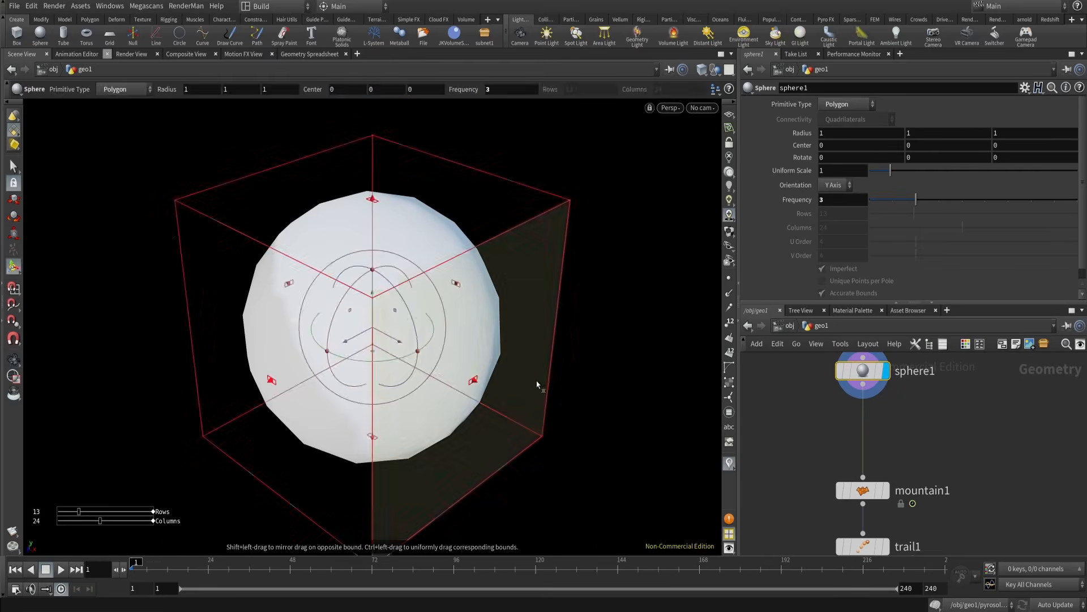
{"action": "mouse_move", "coordinate": [537, 385]}
{"action": "left_mouse_down", "text": "alt"}
{"action": "mouse_move", "coordinate": [531, 359]}
{"action": "mouse_move", "coordinate": [592, 336]}
{"action": "left_mouse_up", "text": "alt"}
{"action": "key", "text": "w"}
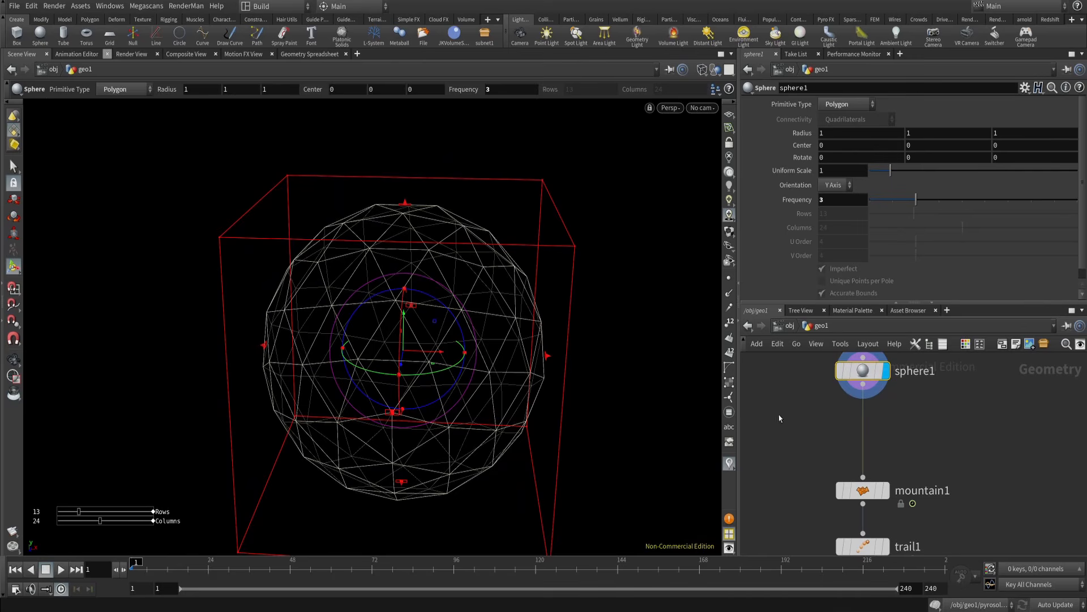
- Display mountain1 shaded, move the timeline to frame 136 and open its noise settings
{"action": "middle_click_drag", "start_coordinate": [780, 419], "coordinate": [803, 364]}
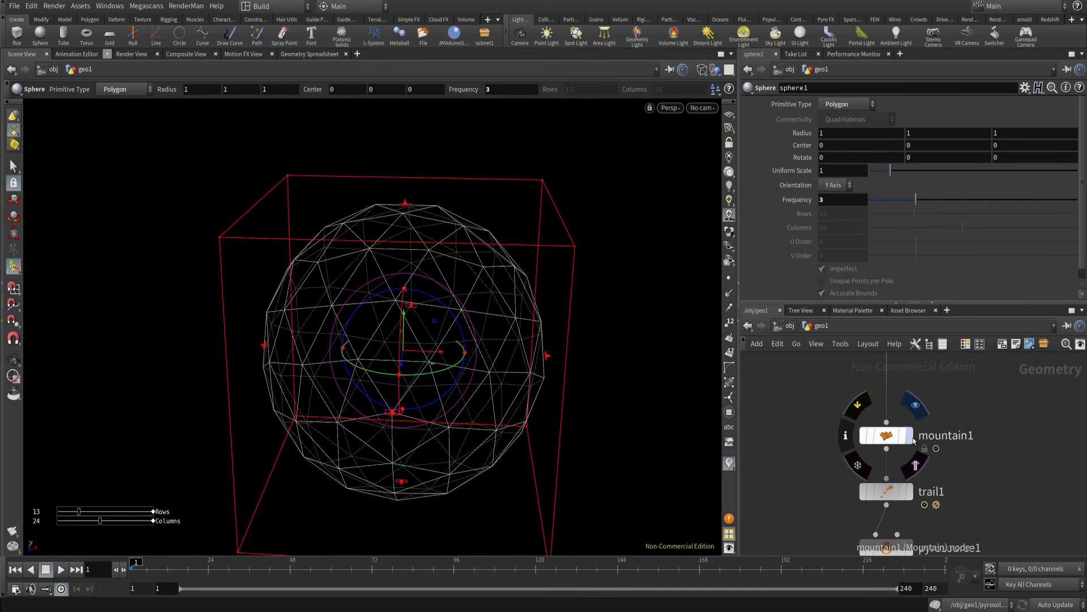
{"action": "left_click_drag", "start_coordinate": [913, 441], "coordinate": [919, 417]}
{"action": "left_click", "coordinate": [917, 416]}
{"action": "scroll", "coordinate": [468, 423], "scroll_direction": "down", "scroll_amount": 3}
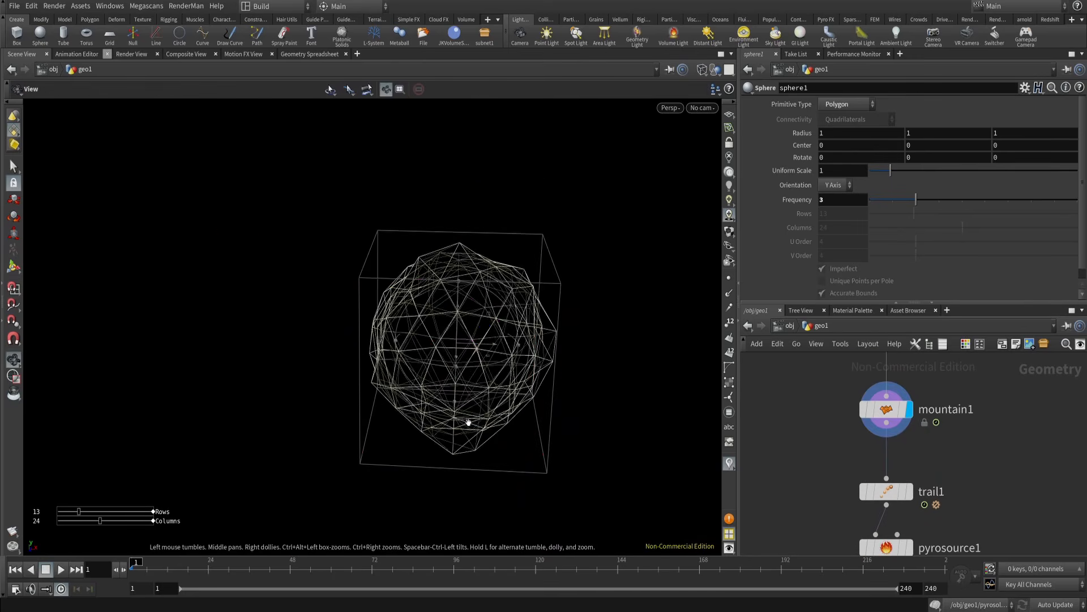
{"action": "left_click_drag", "start_coordinate": [469, 422], "coordinate": [522, 434], "text": "alt"}
{"action": "key", "text": "w"}
{"action": "left_click_drag", "start_coordinate": [165, 569], "coordinate": [590, 568]}
{"action": "left_click", "coordinate": [892, 411]}
{"action": "middle_click_drag", "start_coordinate": [958, 442], "coordinate": [967, 405]}
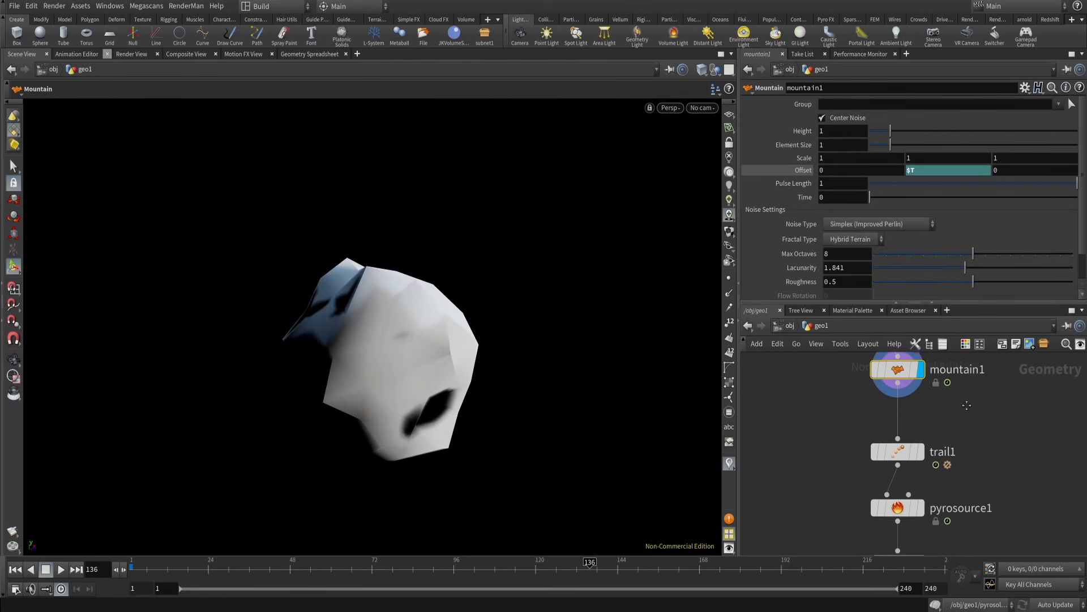
- Display trail1 and open its velocity settings
{"action": "left_click", "coordinate": [918, 454]}
{"action": "left_click_drag", "start_coordinate": [900, 460], "coordinate": [896, 429]}
{"action": "left_click", "coordinate": [905, 434]}
{"action": "middle_click_drag", "start_coordinate": [831, 495], "coordinate": [832, 462]}
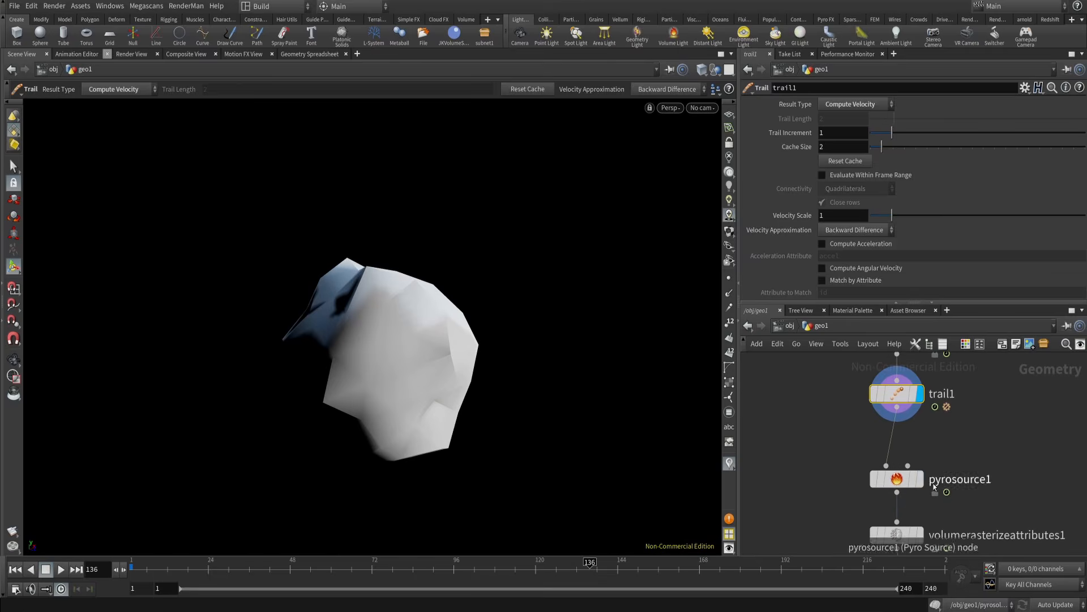
- Display the points scattered by pyrosource1 and examine its particle separation, density and temperature attribute settings
{"action": "left_click", "coordinate": [920, 479]}
{"action": "left_click_drag", "start_coordinate": [896, 486], "coordinate": [903, 466]}
{"action": "right_click_drag", "start_coordinate": [522, 404], "coordinate": [553, 352], "text": "alt"}
{"action": "key", "text": "shift+w"}
{"action": "left_click", "coordinate": [905, 456]}
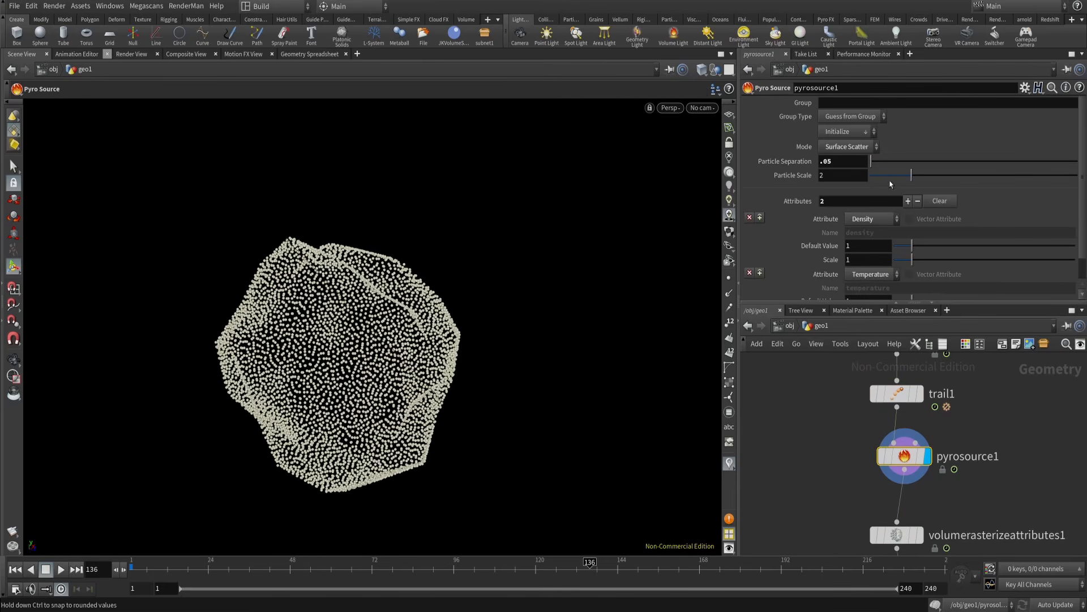
{"action": "middle_click_drag", "start_coordinate": [830, 462], "coordinate": [835, 430]}
{"action": "scroll", "coordinate": [592, 371], "scroll_direction": "down", "scroll_amount": 3}
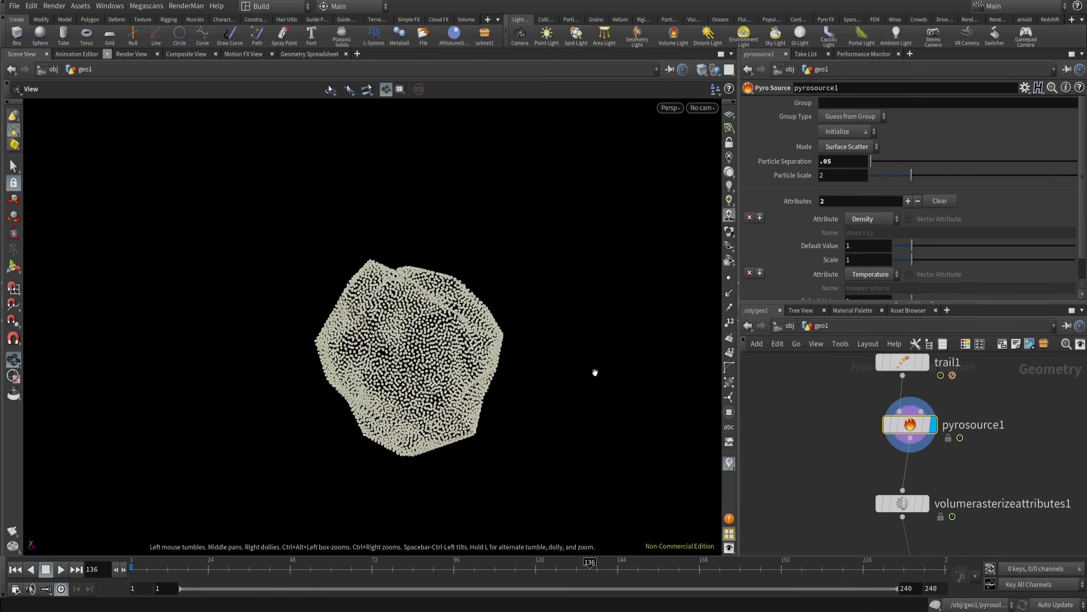
{"action": "scroll", "coordinate": [793, 238], "scroll_direction": "down", "scroll_amount": 1}
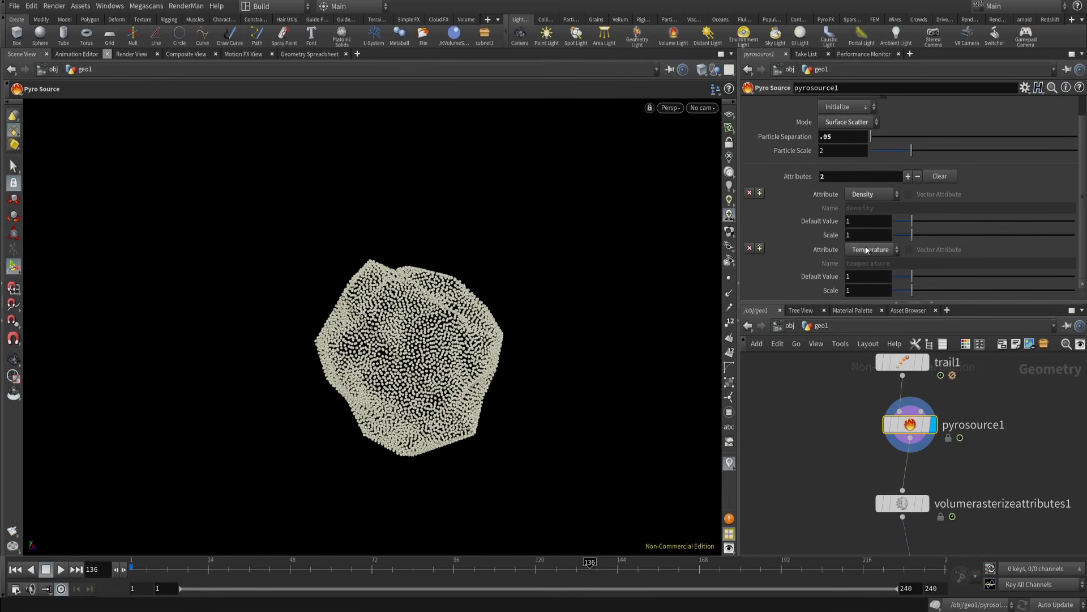
- Return to the trail1 settings while keeping the pyrosource1 points displayed
{"action": "middle_click_drag", "start_coordinate": [846, 441], "coordinate": [826, 501]}
{"action": "left_click", "coordinate": [883, 420]}
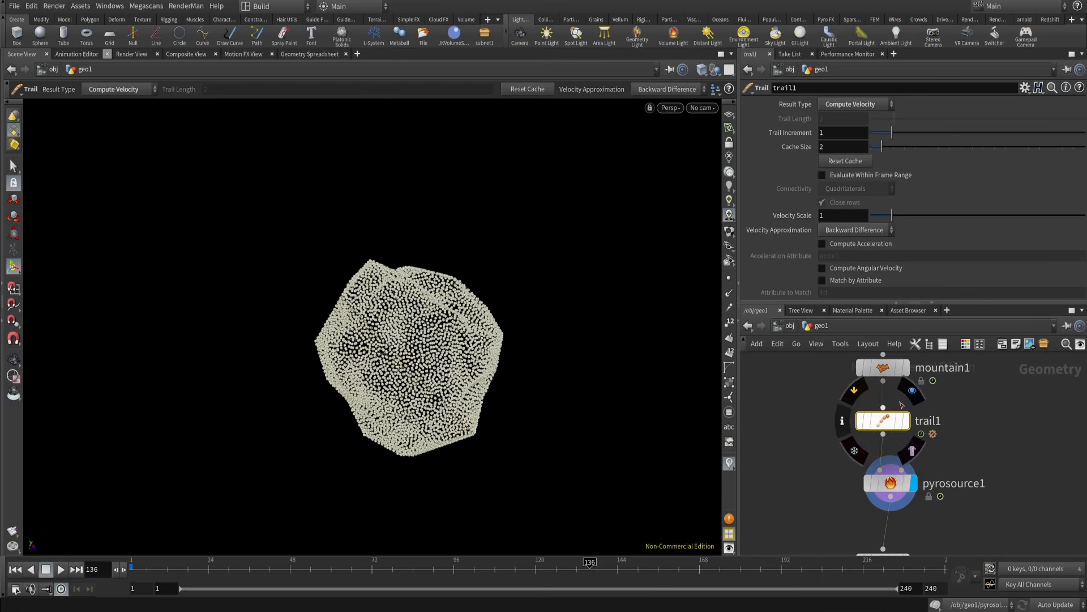
{"action": "scroll", "coordinate": [469, 336], "scroll_direction": "up", "scroll_amount": 3}
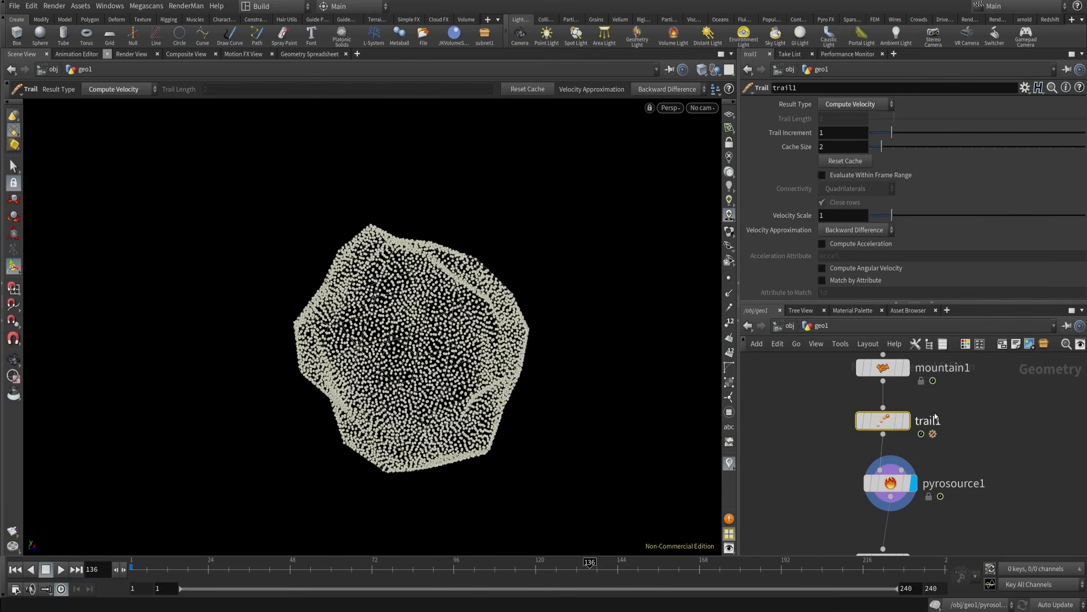
- Display volumerasterizeattributes1 and examine its attributes, voxel size and particle scale settings
{"action": "middle_click_drag", "start_coordinate": [823, 536], "coordinate": [842, 457]}
{"action": "left_click_drag", "start_coordinate": [859, 470], "coordinate": [921, 486]}
{"action": "left_click", "coordinate": [923, 485]}
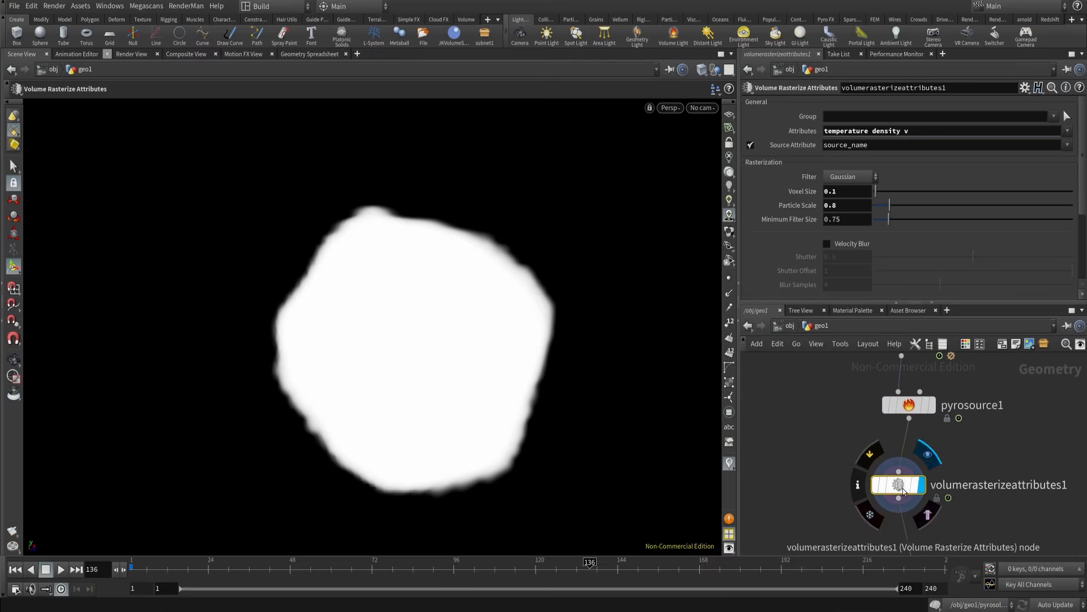
{"action": "middle_click_drag", "start_coordinate": [907, 485], "coordinate": [721, 405]}
{"action": "middle_click_drag", "start_coordinate": [652, 453], "coordinate": [660, 454]}
{"action": "scroll", "coordinate": [791, 448], "scroll_direction": "down", "scroll_amount": 1}
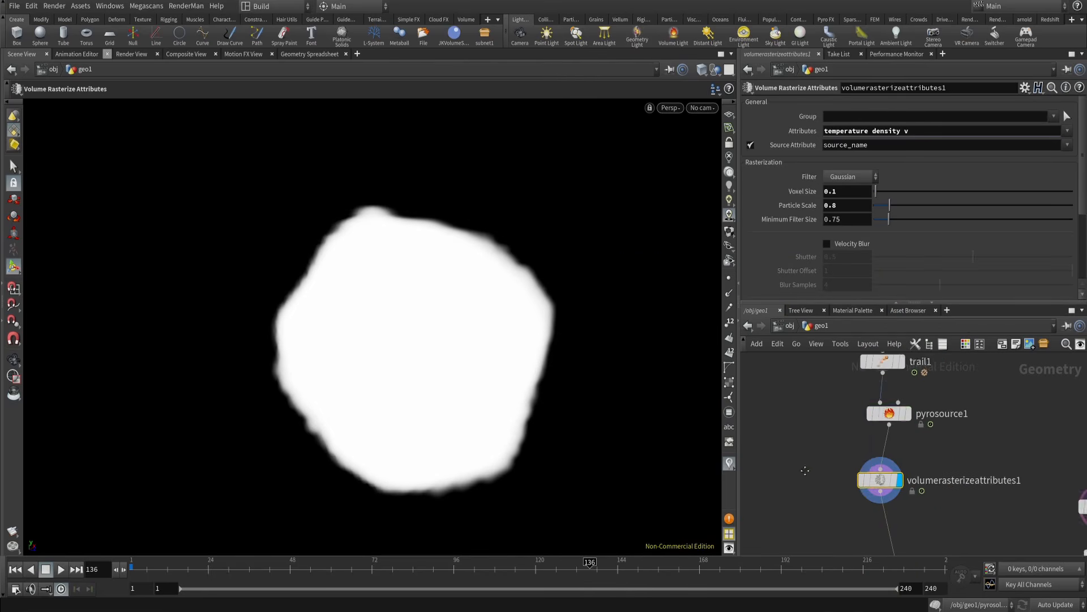
- Open the pyrosolver2 settings and locate the torus1 collision branch in the network
{"action": "middle_click_drag", "start_coordinate": [831, 547], "coordinate": [821, 413]}
{"action": "left_click_drag", "start_coordinate": [831, 448], "coordinate": [885, 500]}
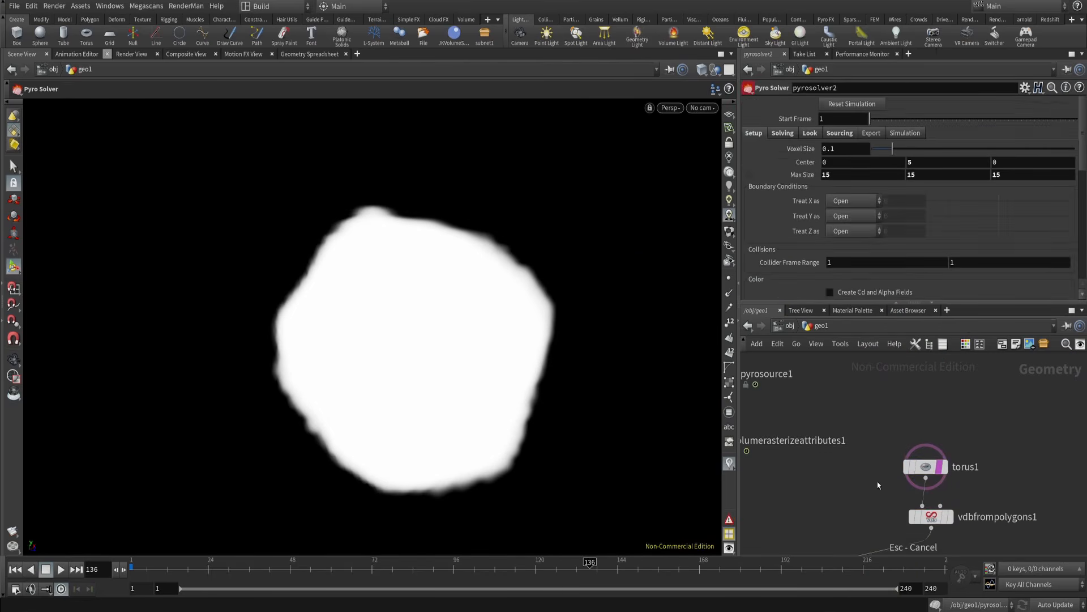
- Display torus1 and then vdbfrompolygons1 to examine the collision torus and its VDB conversion settings
{"action": "left_click_drag", "start_coordinate": [963, 536], "coordinate": [940, 473]}
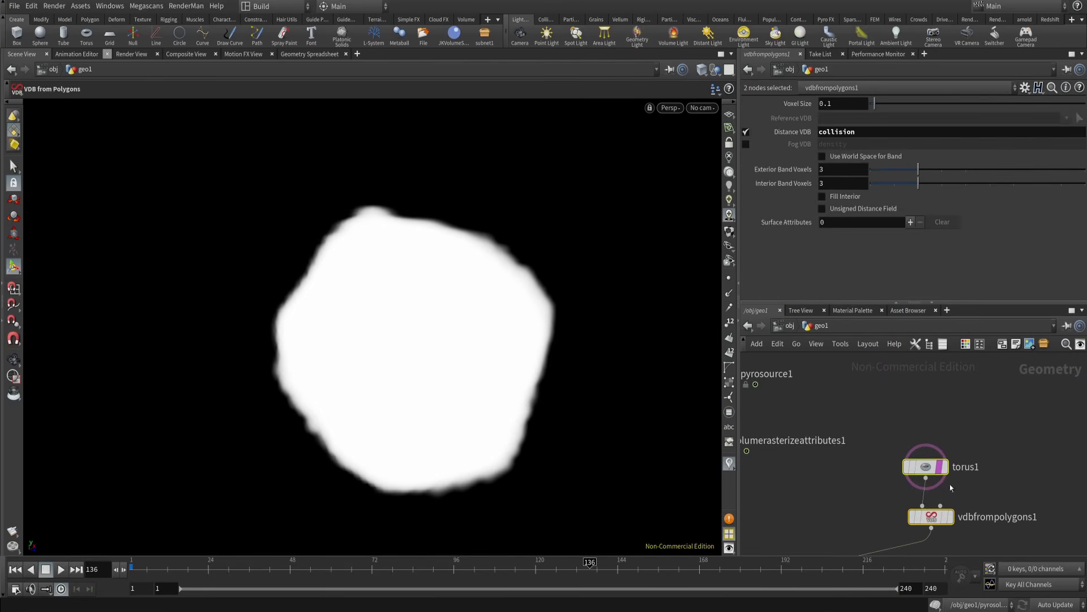
{"action": "left_click", "coordinate": [942, 473]}
{"action": "key", "text": "Return"}
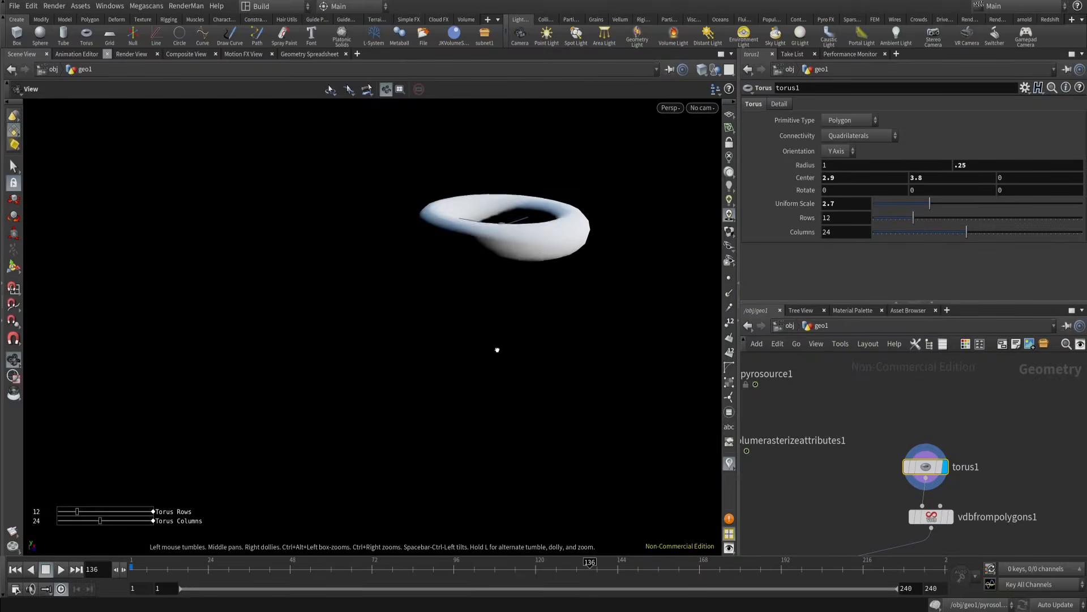
{"action": "key", "text": "w"}
{"action": "key", "text": "w"}
{"action": "left_click", "coordinate": [932, 517]}
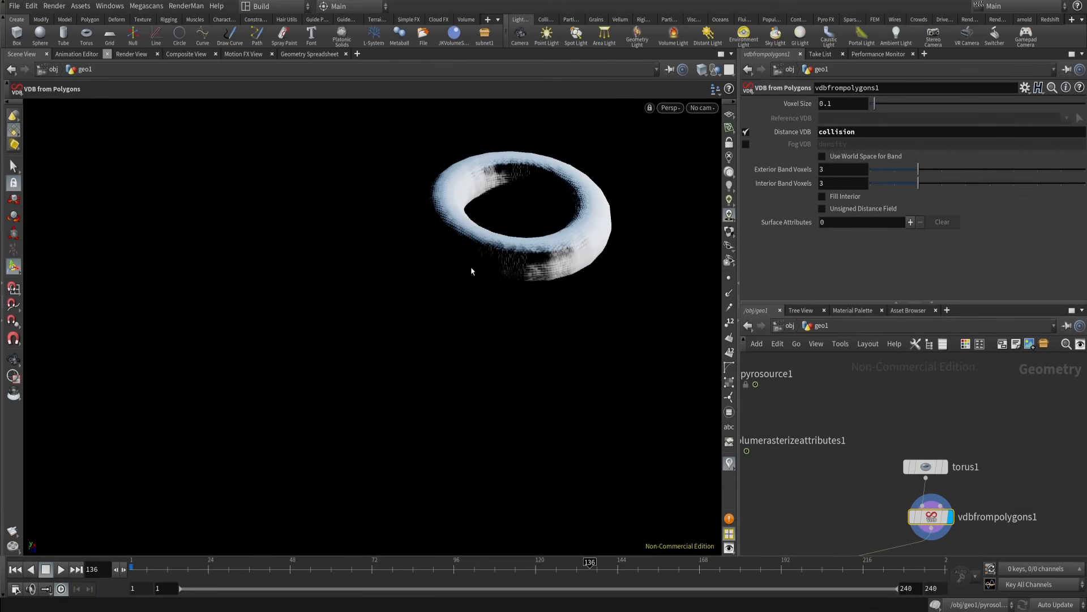
{"action": "key", "text": "Return"}
{"action": "middle_click_drag", "start_coordinate": [754, 430], "coordinate": [914, 486]}
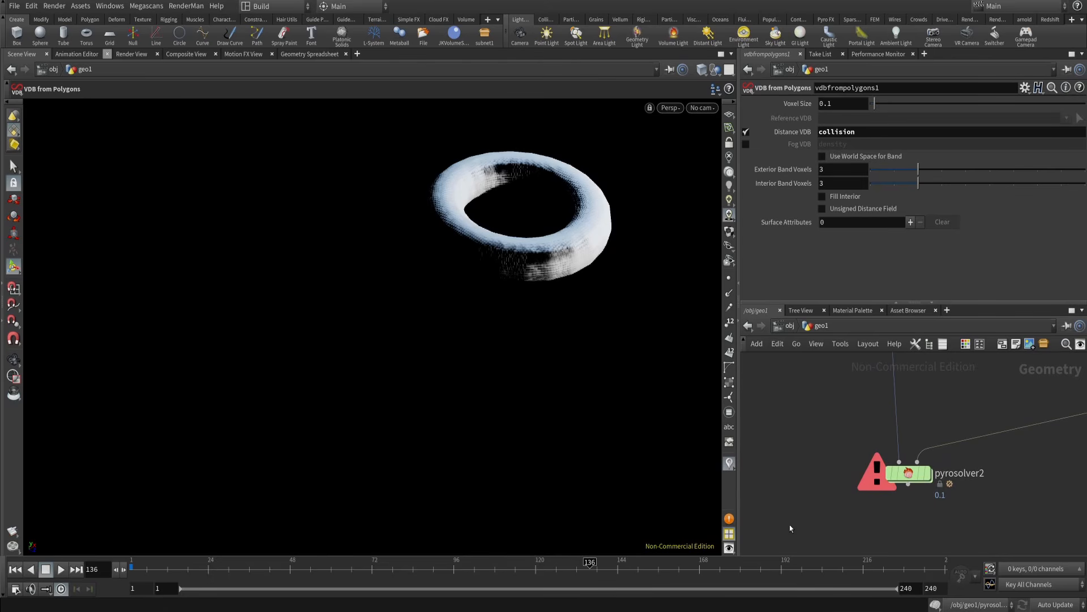
- Display pyrosolver2 and examine its solving and sourcing settings
{"action": "left_click", "coordinate": [929, 472]}
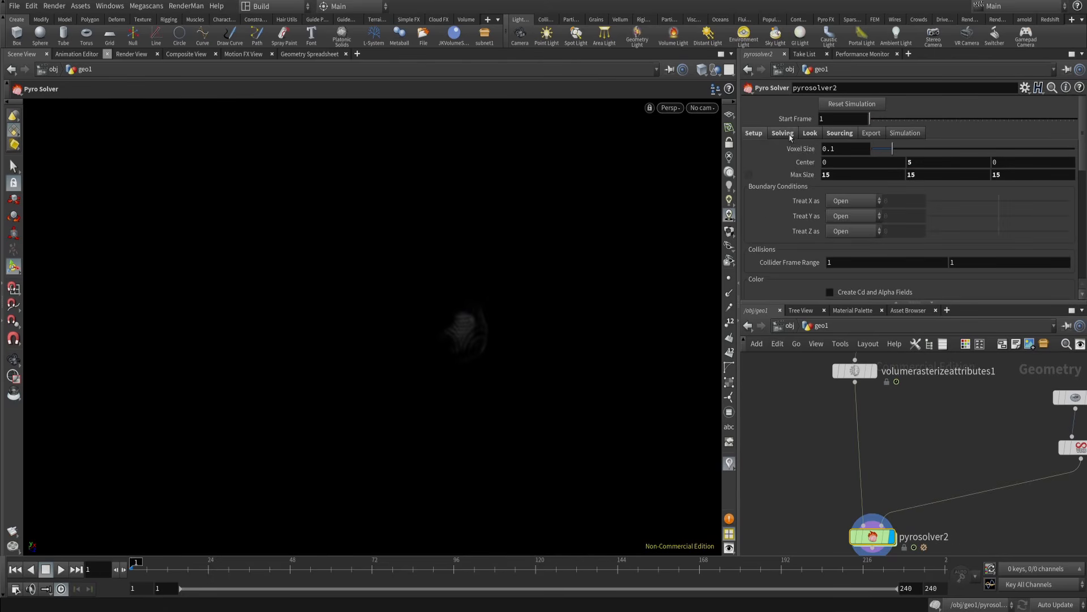
{"action": "left_click", "coordinate": [783, 134]}
{"action": "left_click", "coordinate": [840, 134]}
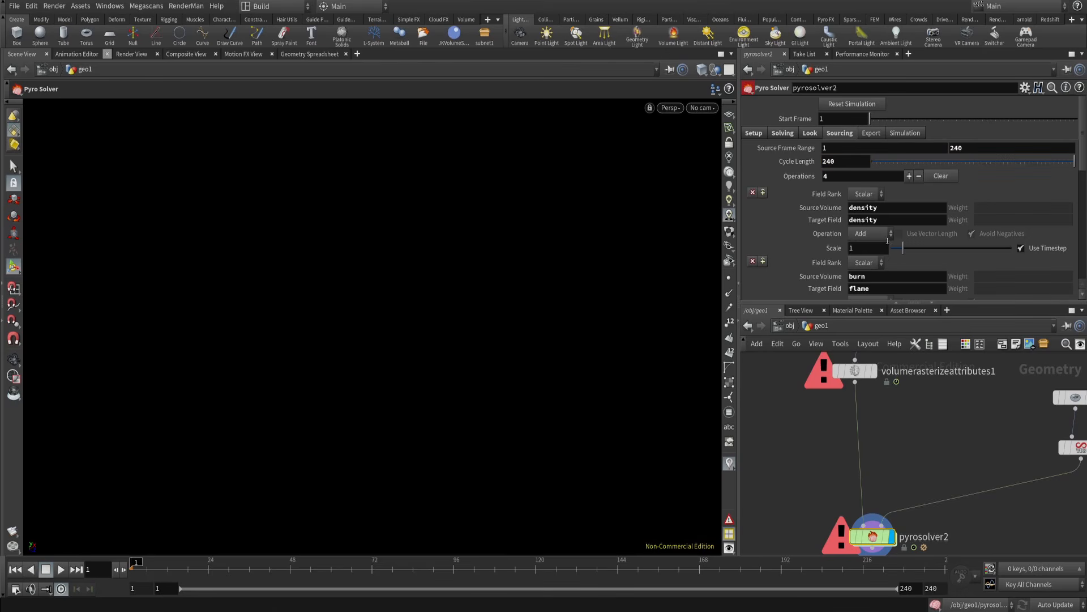
{"action": "middle_click_drag", "start_coordinate": [913, 459], "coordinate": [914, 474]}
{"action": "left_click_drag", "start_coordinate": [873, 551], "coordinate": [869, 549]}
{"action": "middle_click_drag", "start_coordinate": [954, 514], "coordinate": [953, 478]}
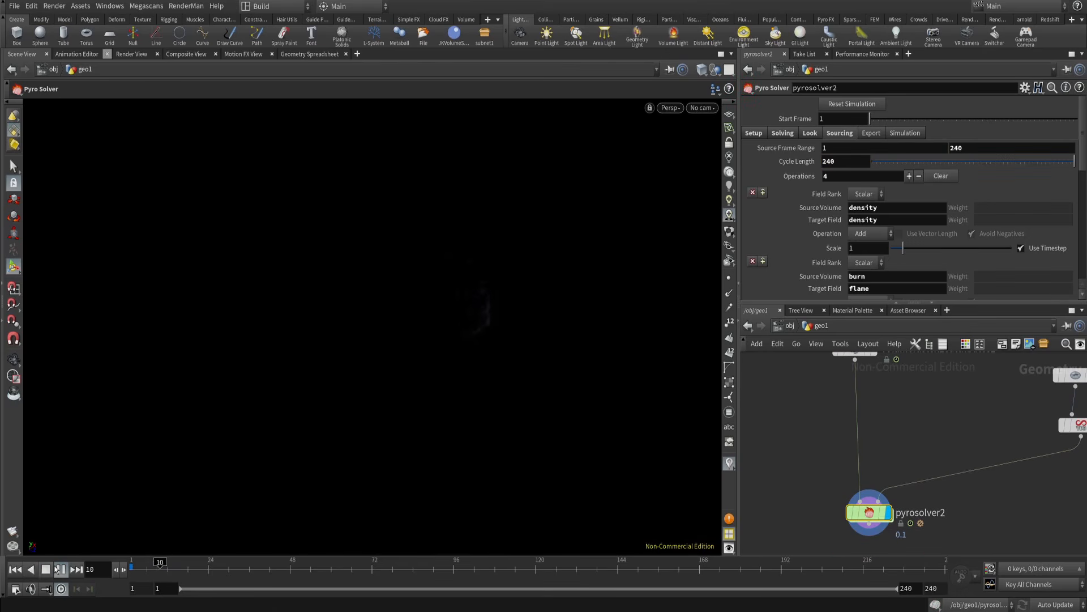
- Play the pyrosolver2 simulation and inspect the dark smoke in the viewport
{"action": "left_click", "coordinate": [58, 568]}
{"action": "right_click_drag", "start_coordinate": [390, 308], "coordinate": [552, 160], "text": "alt"}
{"action": "left_click_drag", "start_coordinate": [551, 161], "coordinate": [720, 190], "text": "alt"}
- Set the pyrosolver2 smoke color to 0.3, 0.3, 0.3 in its look settings
{"action": "left_click", "coordinate": [809, 133]}
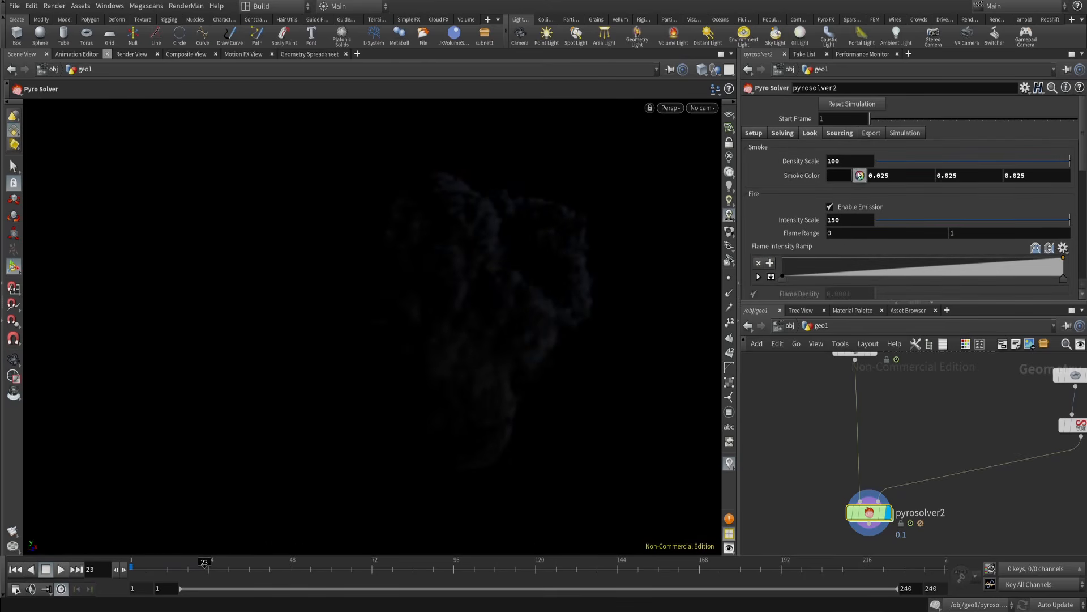
{"action": "type", "text": ".15"}
{"action": "key", "text": "Tab"}
{"action": "type", "text": ".15"}
{"action": "key", "text": "Return"}
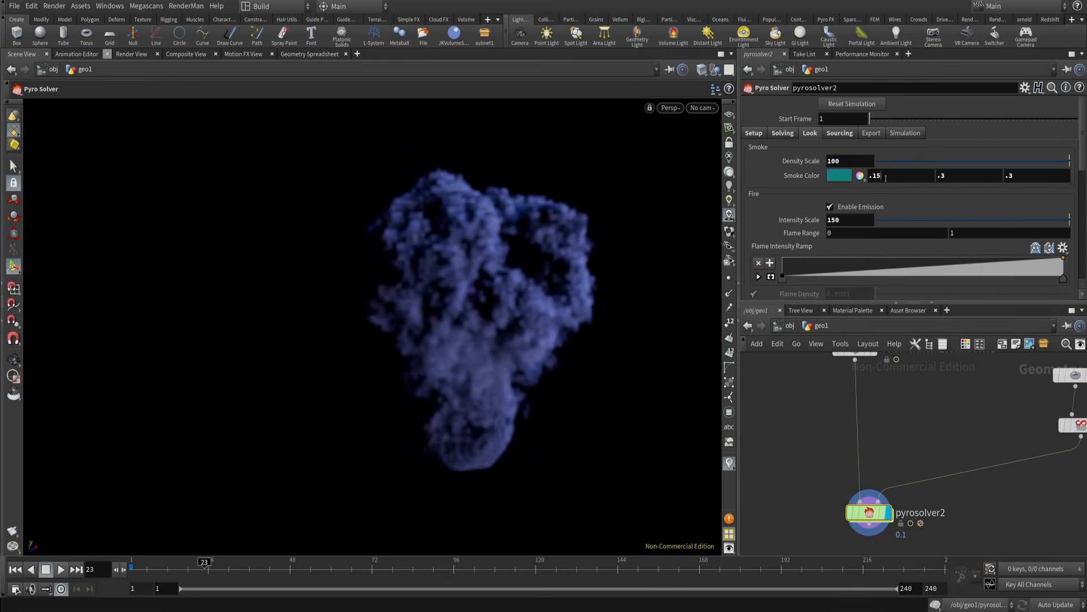
{"action": "key", "text": "BackSpace"}
{"action": "key", "text": "BackSpace"}
{"action": "type", "text": "3"}
{"action": "key", "text": "Return"}
- Set the smoke density scale of pyrosolver2 to 25
{"action": "left_click", "coordinate": [847, 162]}
{"action": "type", "text": "25"}
{"action": "key", "text": "Return"}
{"action": "middle_click_drag", "start_coordinate": [850, 419], "coordinate": [859, 406]}
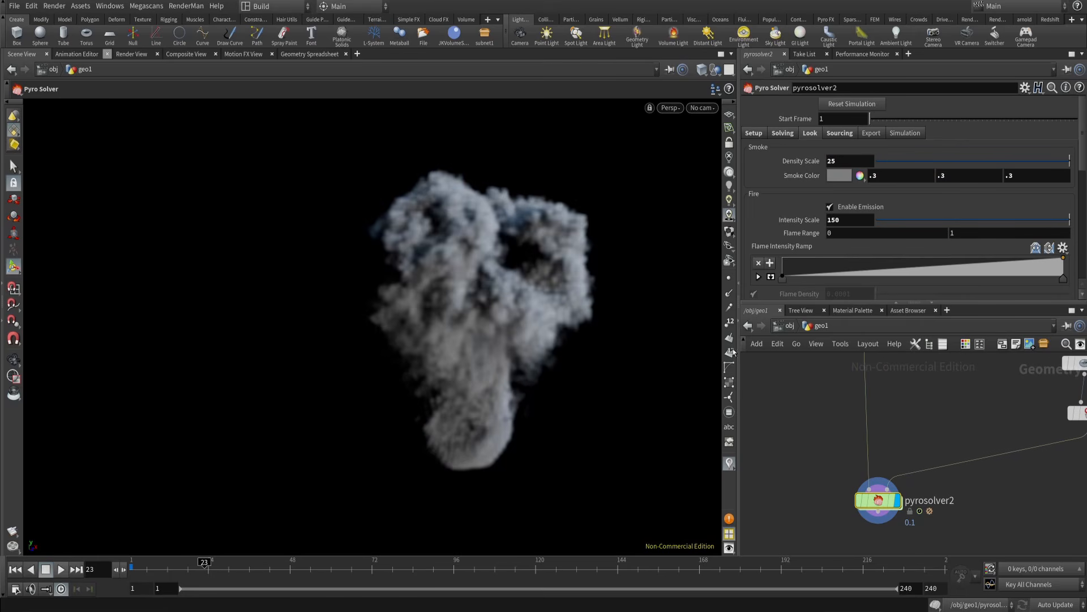
- Inspect the brightened smoke from other angles and continue playing the simulation
{"action": "left_click_drag", "start_coordinate": [538, 292], "coordinate": [475, 280], "text": "alt"}
{"action": "key", "text": "Return"}
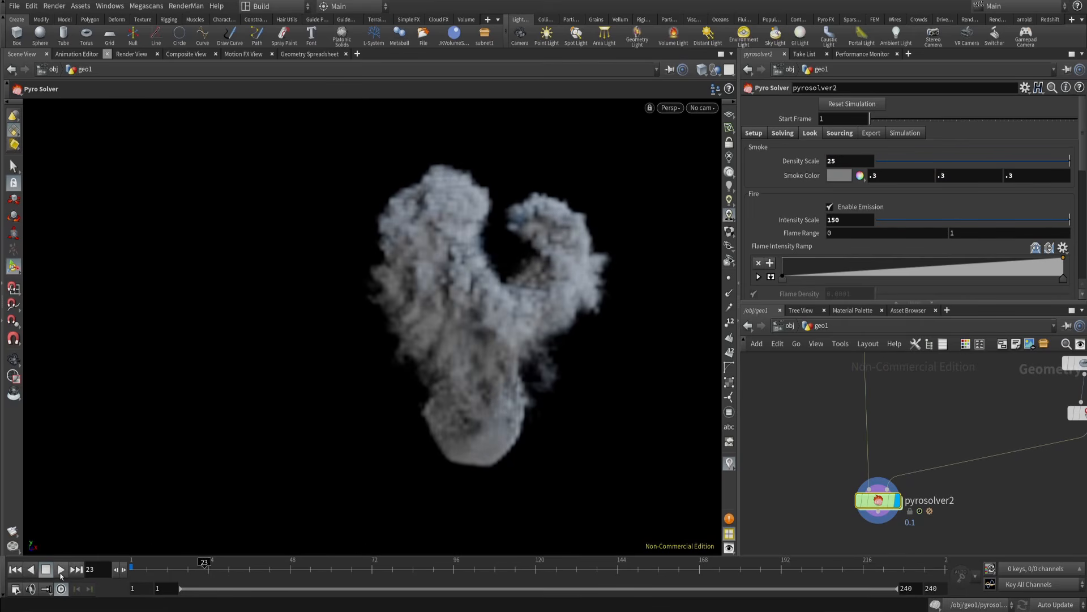
{"action": "left_click_drag", "start_coordinate": [516, 331], "coordinate": [490, 333], "text": "alt"}
{"action": "left_click_drag", "start_coordinate": [460, 286], "coordinate": [456, 291], "text": "alt"}
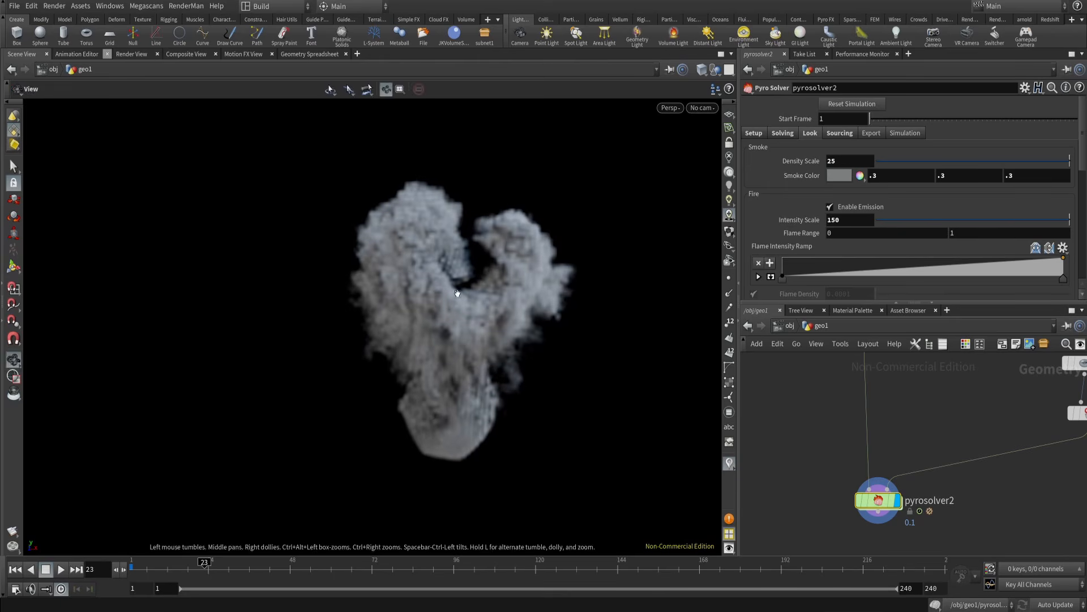
{"action": "left_click", "coordinate": [62, 569]}
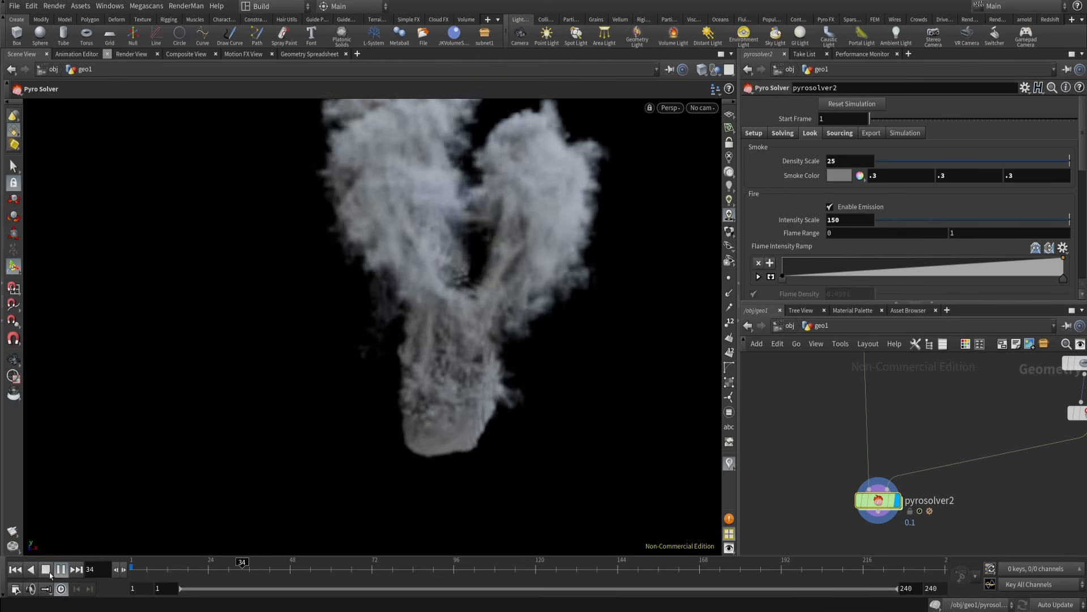
- Show torus1 as a template together with the smoke and resume the simulation playback
{"action": "middle_click_drag", "start_coordinate": [912, 414], "coordinate": [794, 456]}
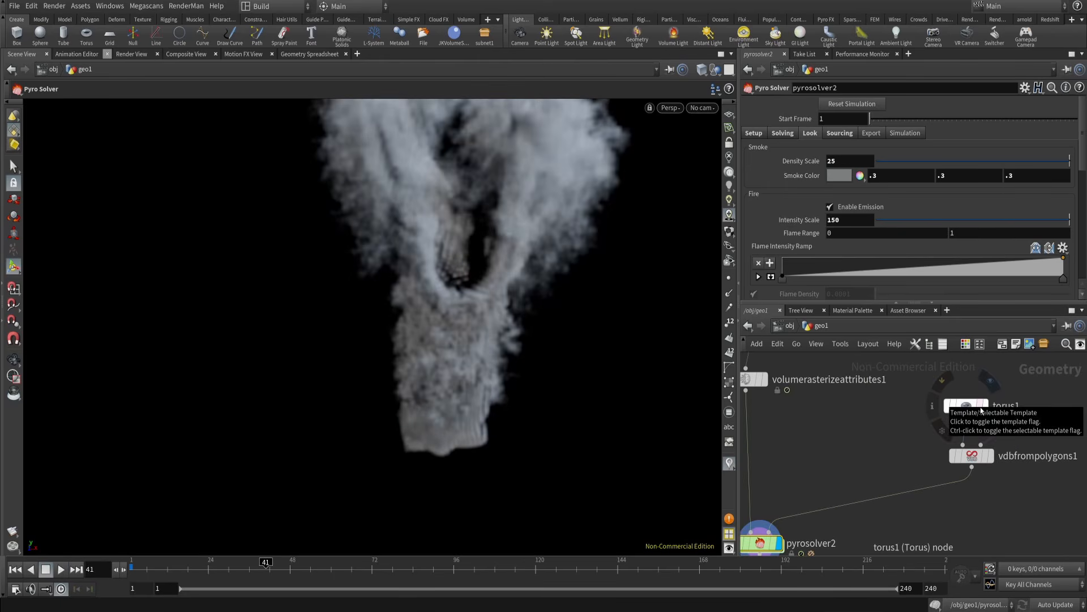
{"action": "left_click", "coordinate": [981, 406]}
{"action": "right_click_drag", "start_coordinate": [492, 318], "coordinate": [517, 299], "text": "alt"}
{"action": "middle_click_drag", "start_coordinate": [518, 299], "coordinate": [487, 391], "text": "alt"}
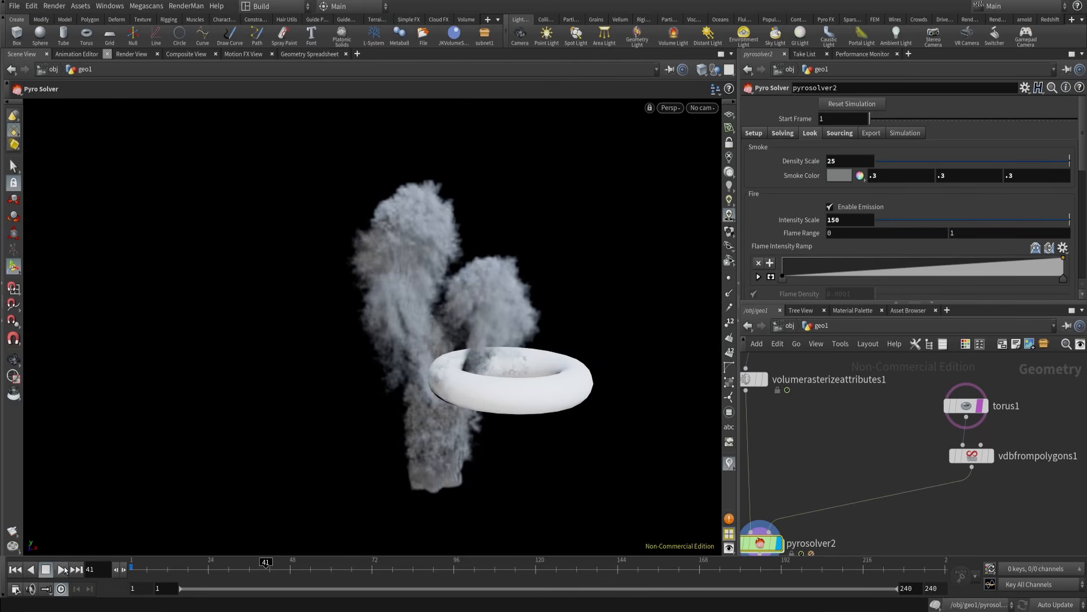
{"action": "left_click", "coordinate": [63, 570]}
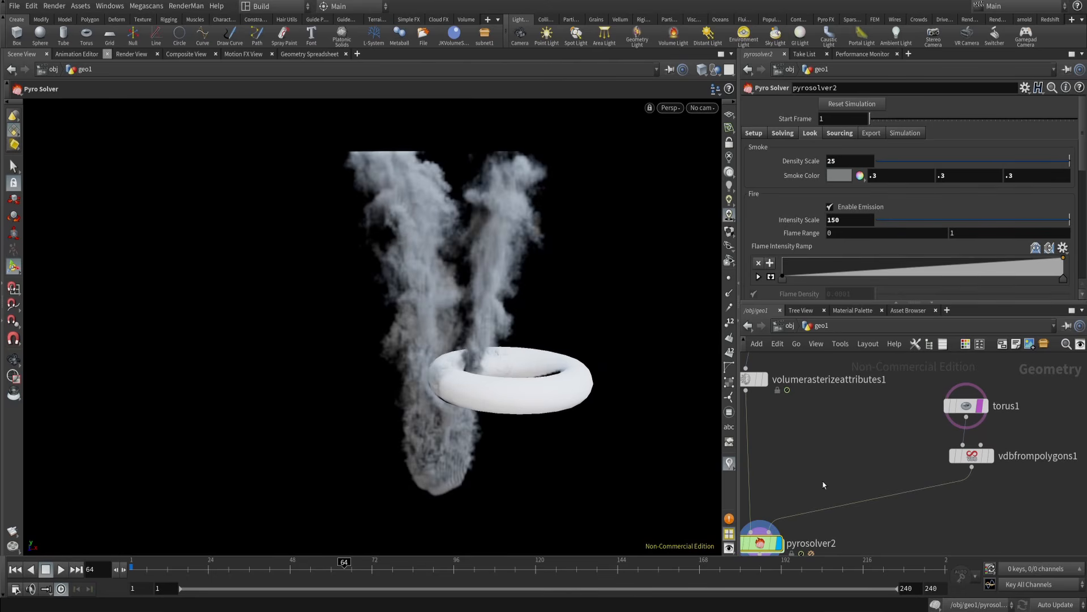
- Enable the speed field calculation in the solving settings of pyrosolver2
{"action": "middle_click_drag", "start_coordinate": [823, 485], "coordinate": [859, 451]}
{"action": "left_click", "coordinate": [783, 136]}
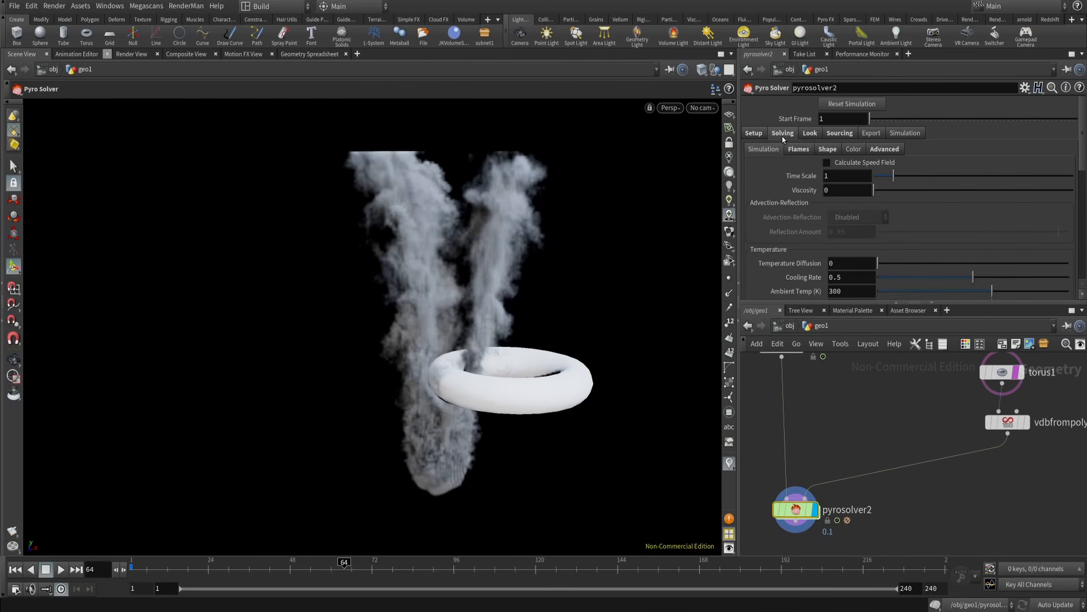
{"action": "left_click", "coordinate": [826, 149]}
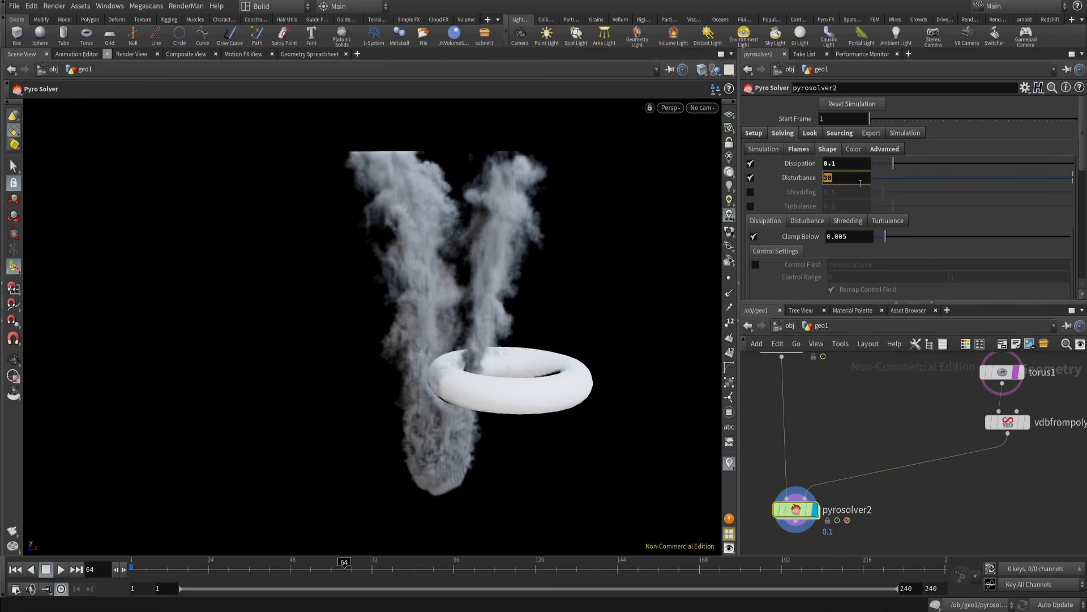
{"action": "left_click", "coordinate": [766, 150]}
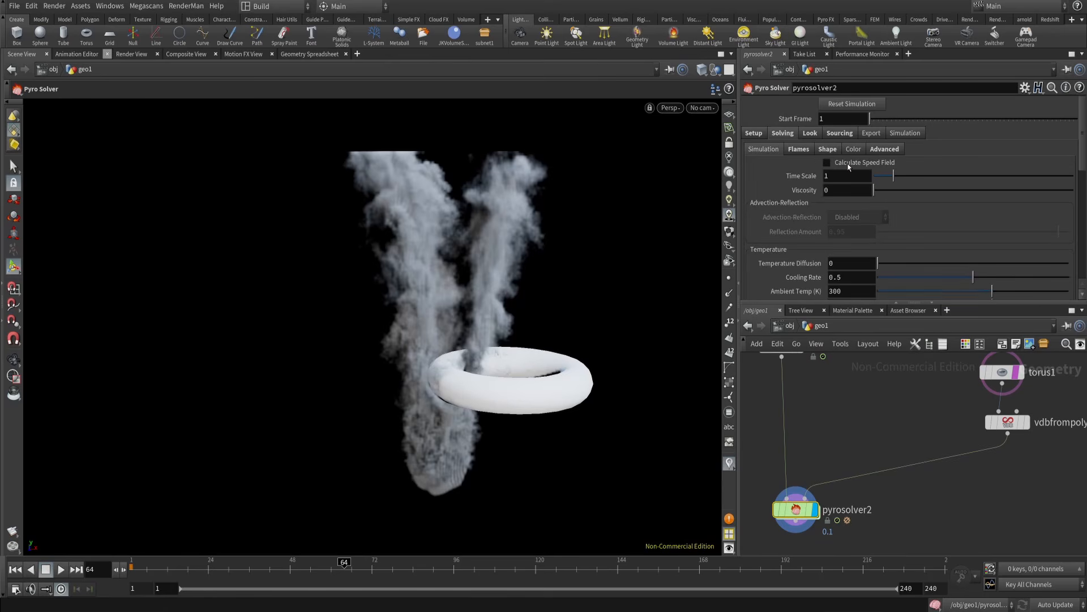
- Enable the control settings for dissipation and set the control field to speed
{"action": "left_click", "coordinate": [827, 149]}
{"action": "scroll", "coordinate": [823, 153], "scroll_direction": "down", "scroll_amount": 2}
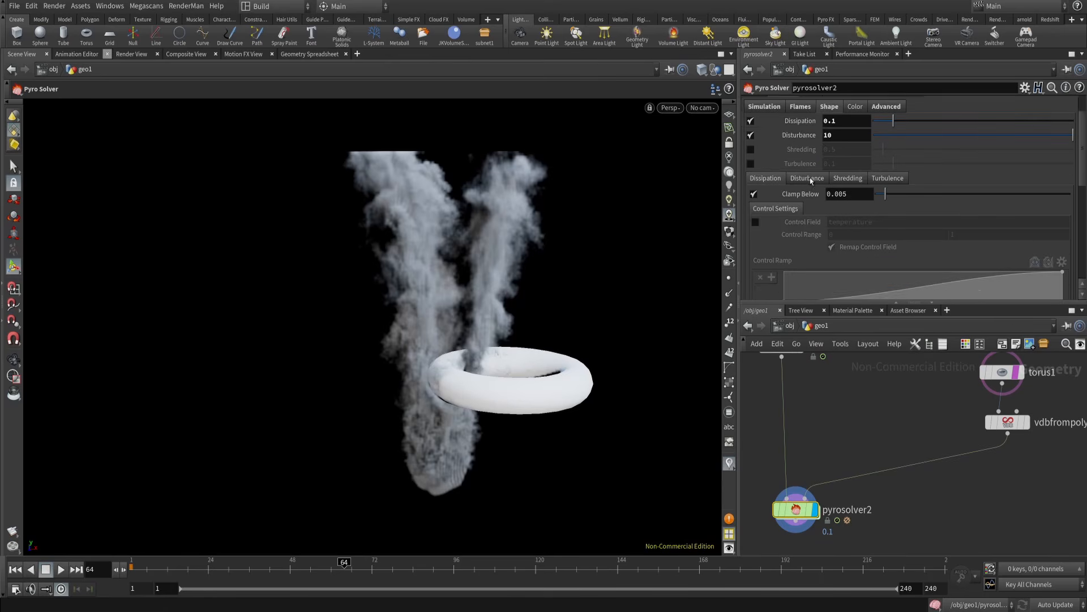
{"action": "scroll", "coordinate": [823, 153], "scroll_direction": "down", "scroll_amount": 5}
{"action": "left_click", "coordinate": [755, 165]}
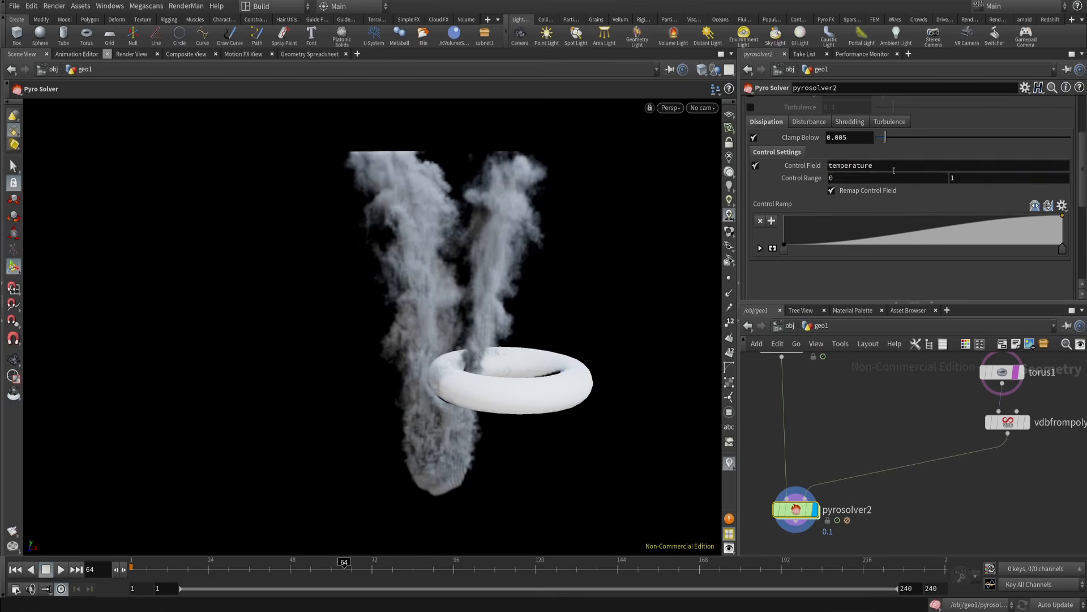
{"action": "type", "text": "speed"}
{"action": "key", "text": "Return"}
- Enable turbulence in the shape settings and set it to 1
{"action": "scroll", "coordinate": [919, 244], "scroll_direction": "up", "scroll_amount": 5}
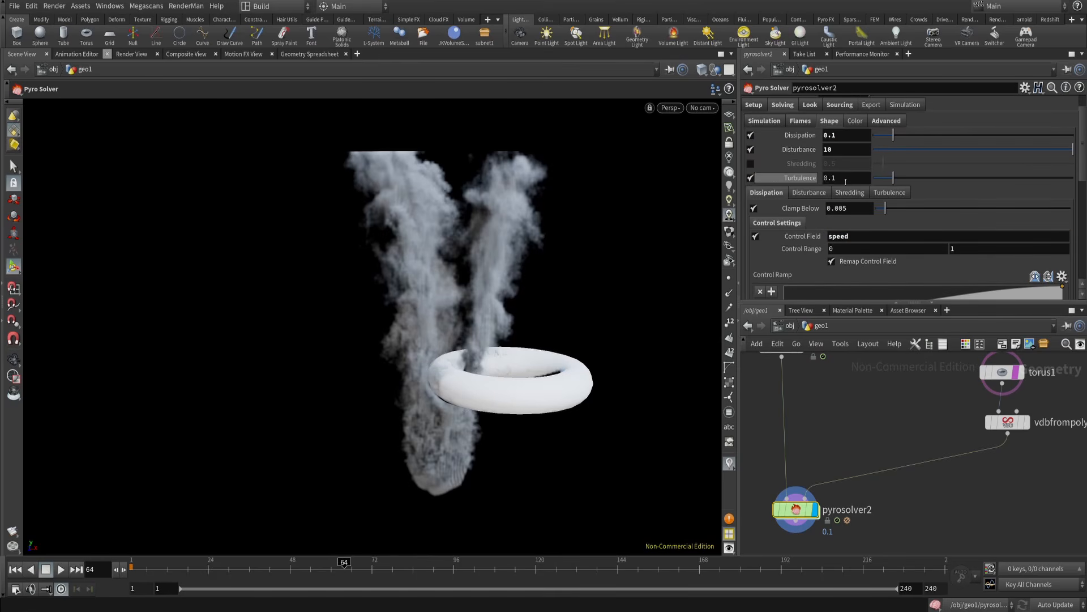
{"action": "type", "text": "1"}
{"action": "key", "text": "Return"}
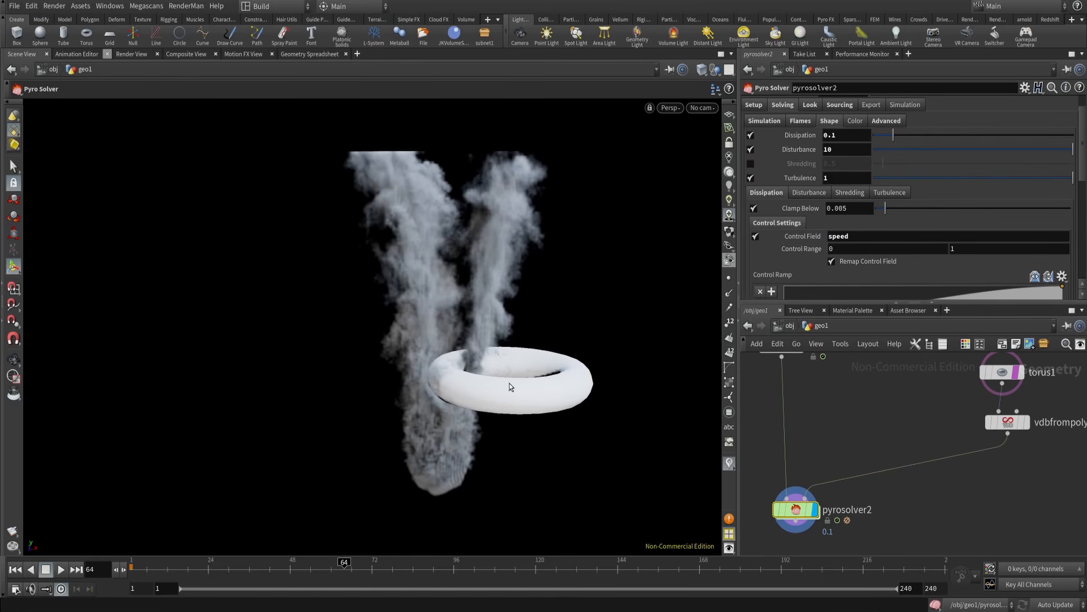
- Replay the simulation and inspect how the turbulent smoke moves around the torus
{"action": "left_click", "coordinate": [45, 572]}
{"action": "left_click", "coordinate": [60, 571]}
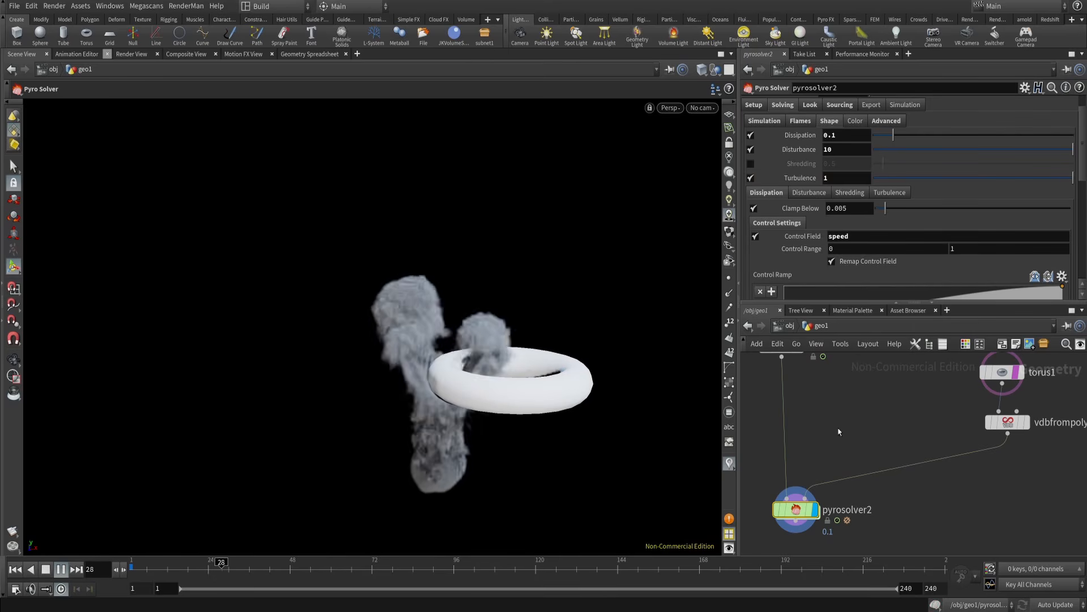
{"action": "key", "text": "Escape"}
{"action": "left_click_drag", "start_coordinate": [577, 332], "coordinate": [468, 371]}
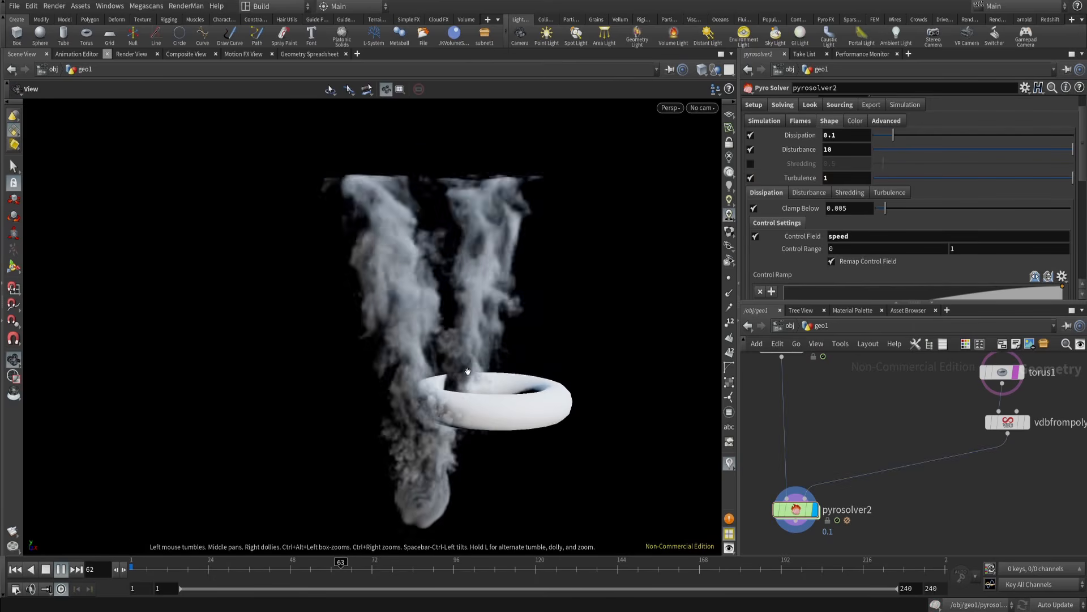
{"action": "key", "text": "Escape"}
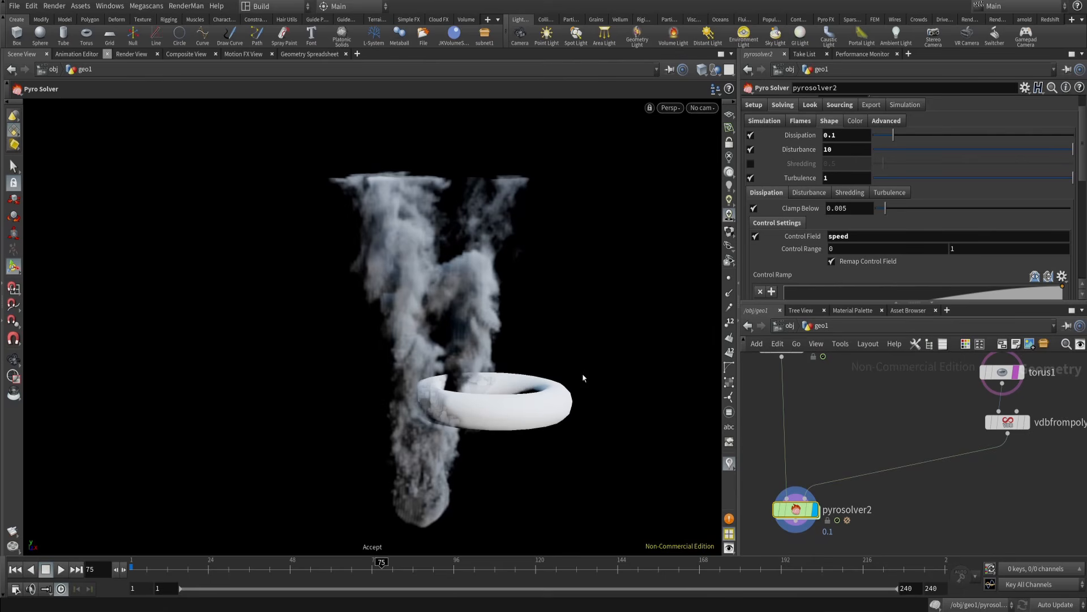
- Return to frame 1 in wireframe display and set the solver's X and Z max size to 5
{"action": "left_click", "coordinate": [16, 573]}
{"action": "key", "text": "w"}
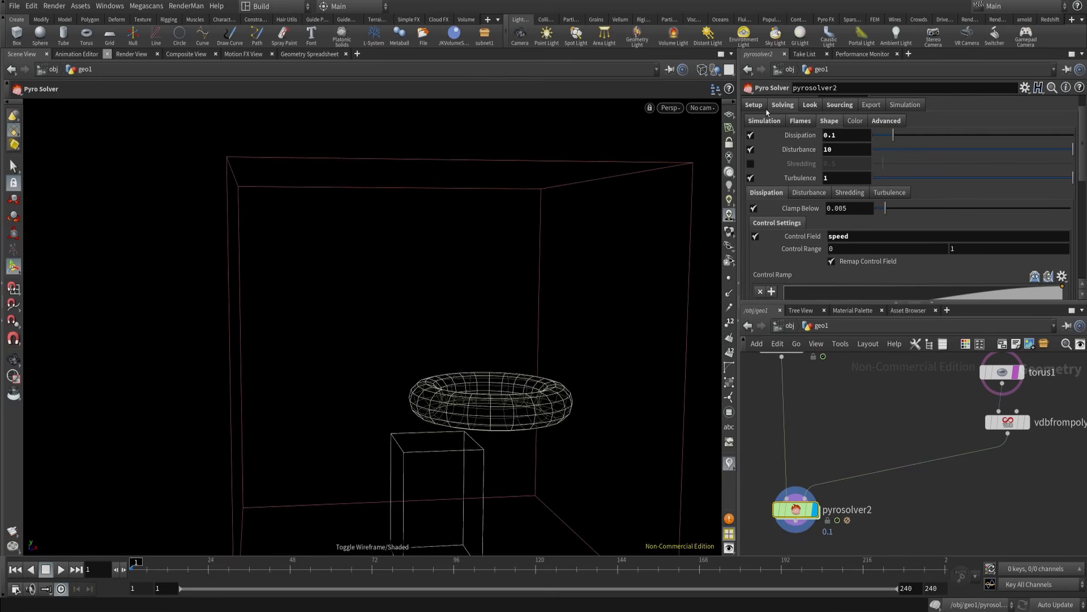
{"action": "left_click", "coordinate": [763, 108]}
{"action": "key", "text": "Tab"}
{"action": "key", "text": "Tab"}
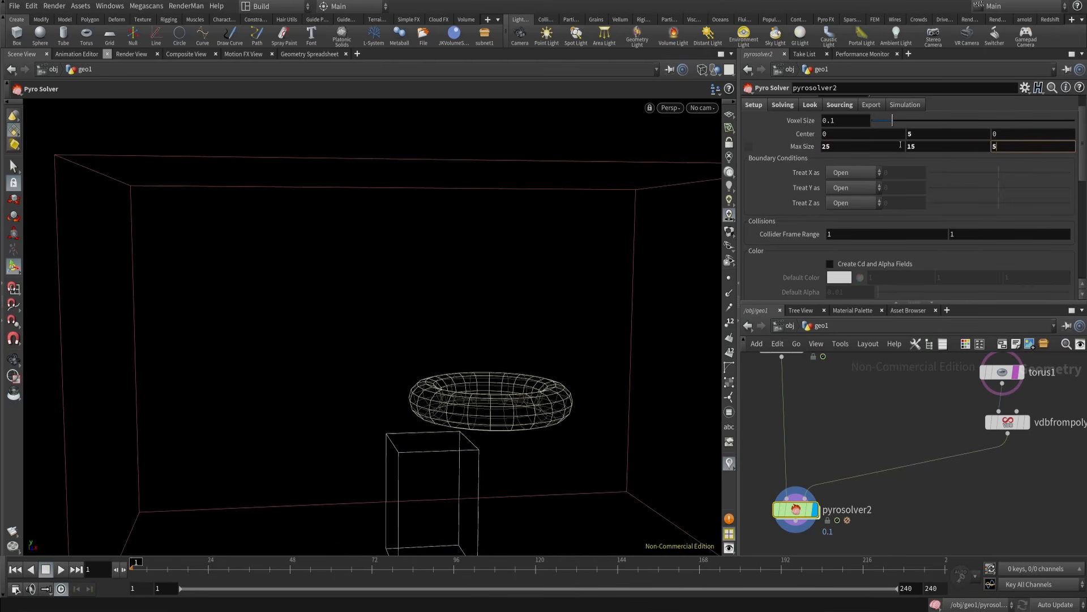
{"action": "double_click", "coordinate": [900, 145]}
{"action": "type", "text": "5"}
{"action": "key", "text": "Return"}
- Set the solver's Y max size to 25 and its Y center to 10
{"action": "left_click", "coordinate": [942, 150]}
{"action": "type", "text": "2"}
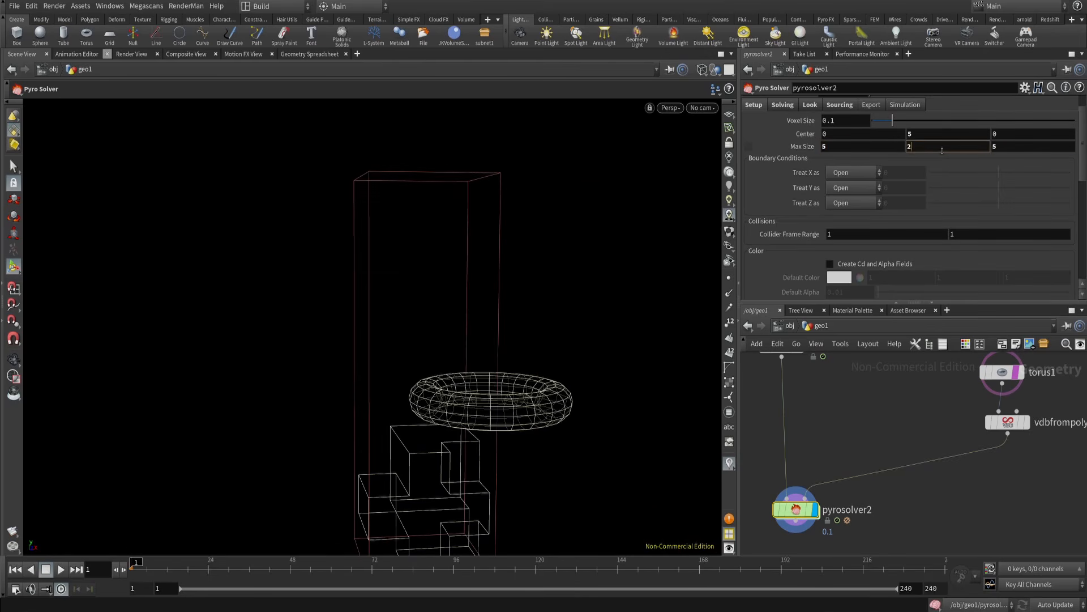
{"action": "type", "text": "5"}
{"action": "key", "text": "Return"}
{"action": "type", "text": "10"}
{"action": "key", "text": "Return"}
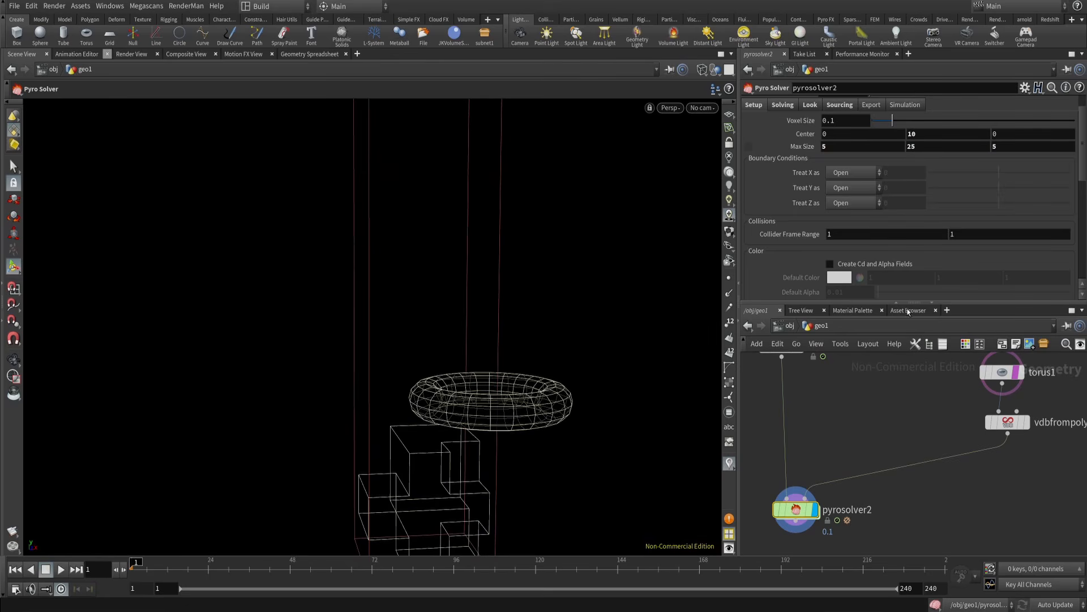
- Widen the simulation bounds by setting the X and Z max size to 7
{"action": "middle_click_drag", "start_coordinate": [902, 405], "coordinate": [906, 393]}
{"action": "scroll", "coordinate": [524, 379], "scroll_direction": "down", "scroll_amount": 3}
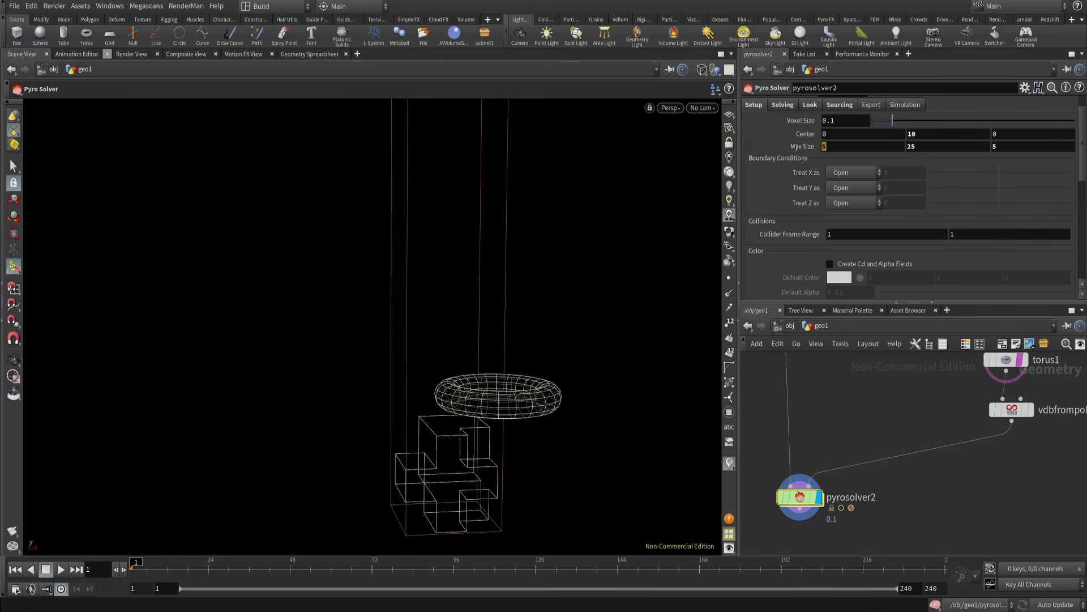
{"action": "key", "text": "Tab"}
{"action": "key", "text": "Tab"}
{"action": "type", "text": "7"}
{"action": "key", "text": "Return"}
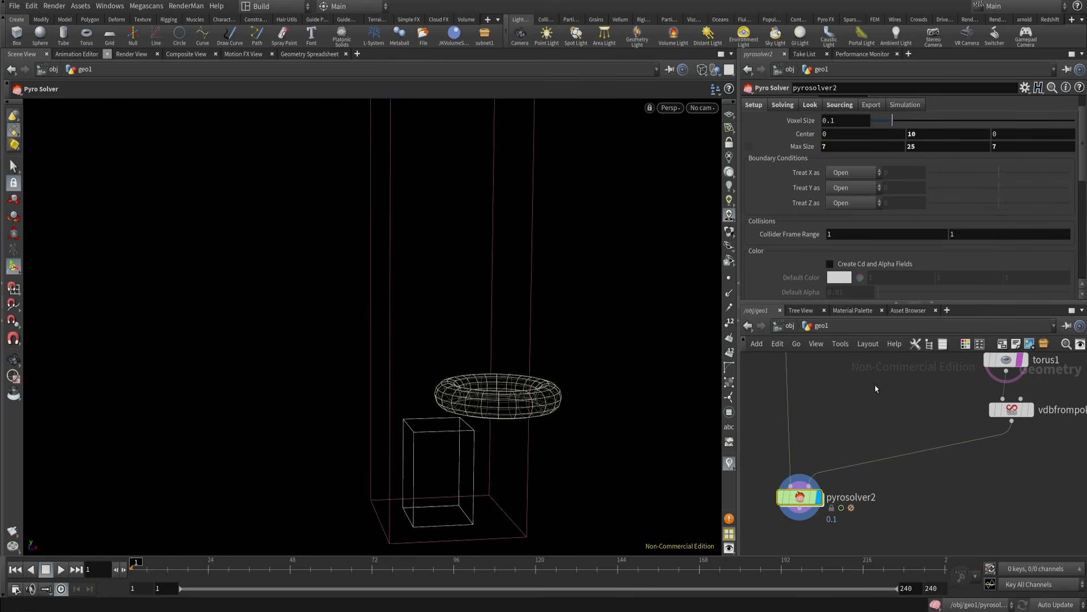
- Switch back to shaded display and play the simulation within the resized bounds
{"action": "key", "text": "w"}
{"action": "left_click", "coordinate": [60, 569]}
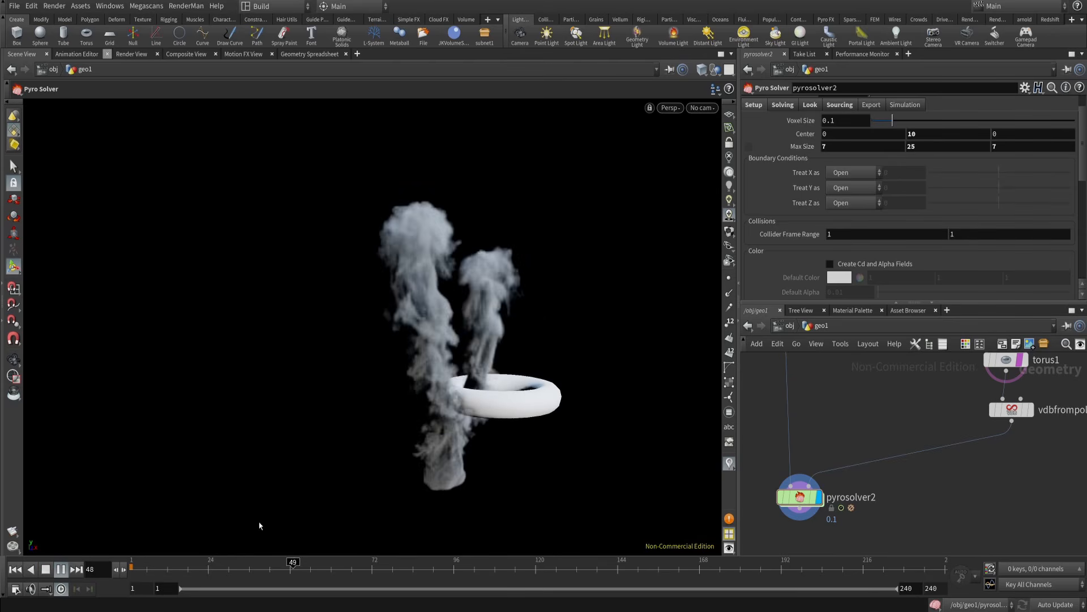
{"action": "left_click", "coordinate": [60, 569]}
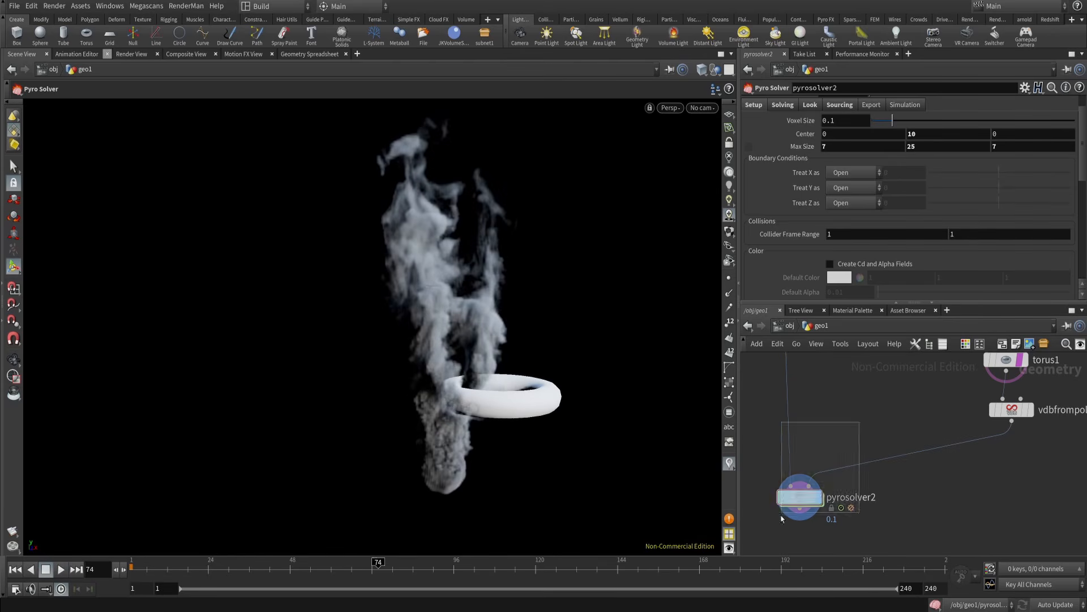
- Set the pyro solver's voxel size to 0.075 and replay the simulation from the first frame
{"action": "scroll", "coordinate": [800, 146], "scroll_direction": "up", "scroll_amount": 1}
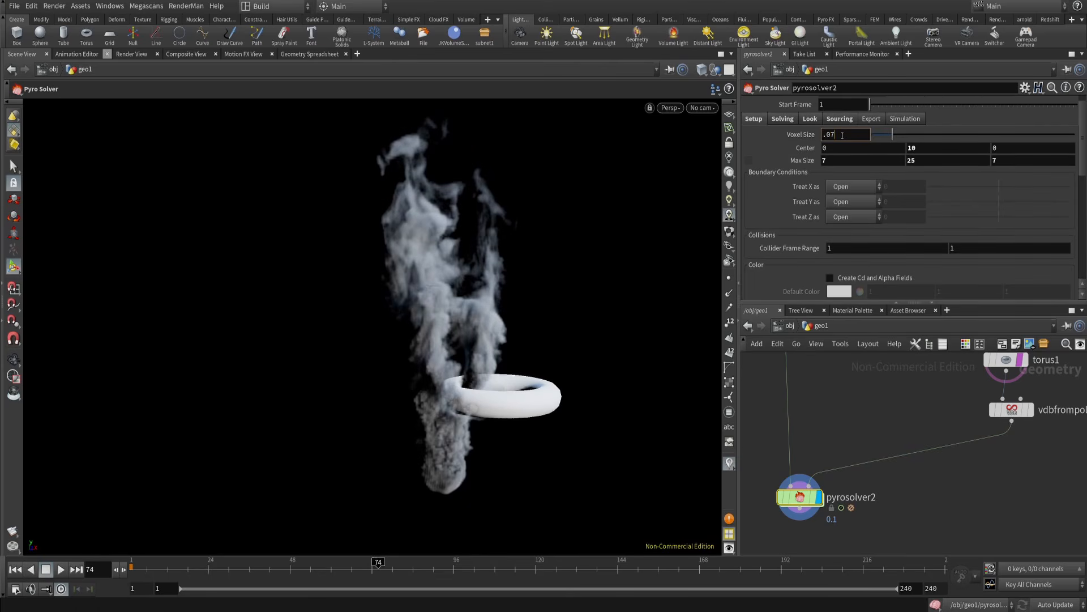
{"action": "left_click", "coordinate": [60, 570]}
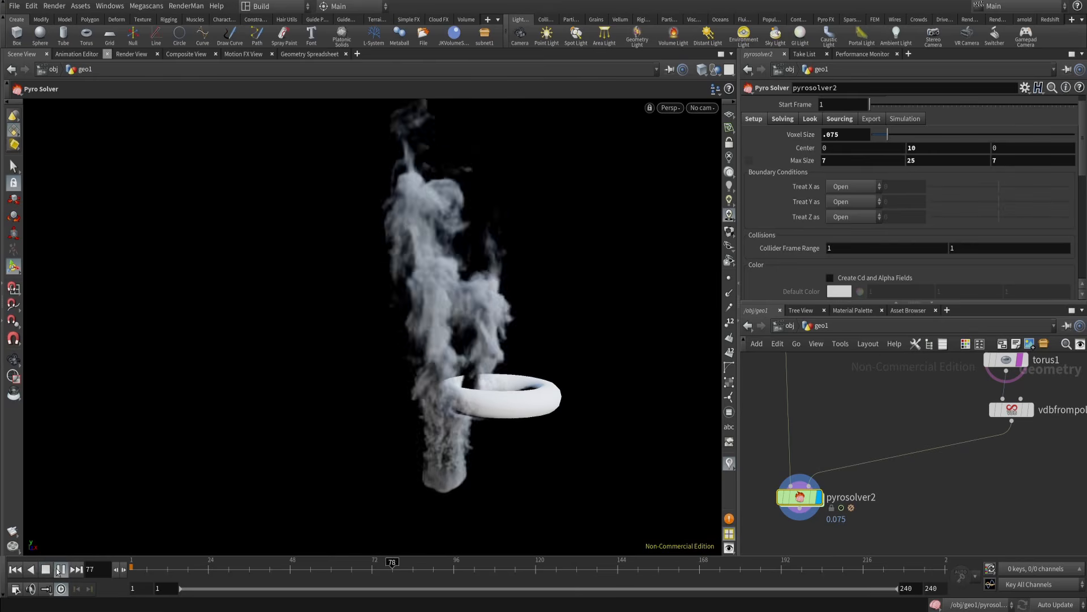
{"action": "left_click", "coordinate": [15, 570]}
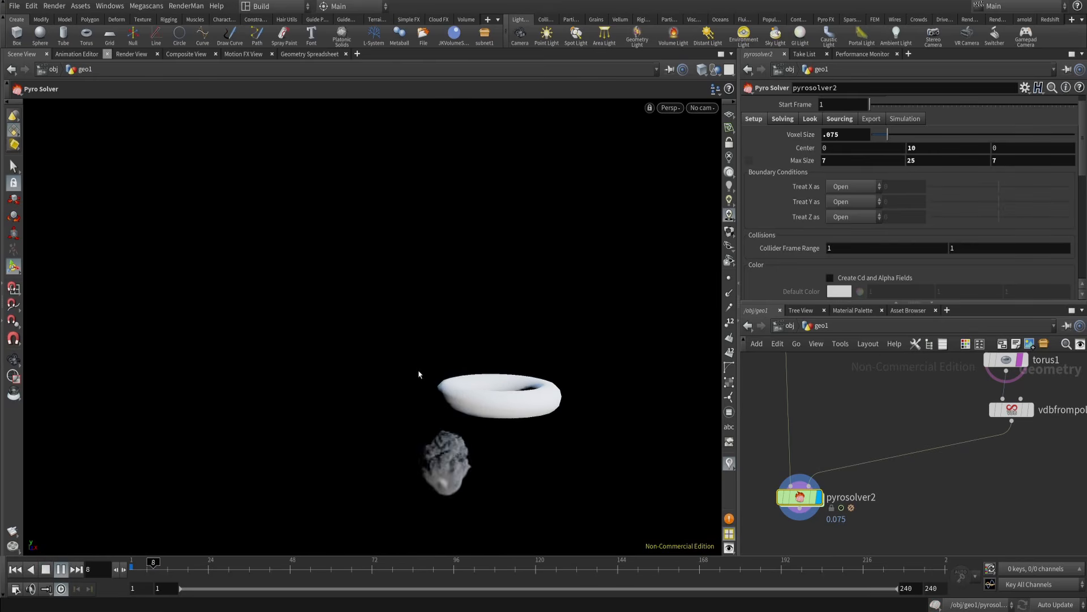
{"action": "left_click_drag", "start_coordinate": [550, 350], "coordinate": [515, 359], "text": "alt"}
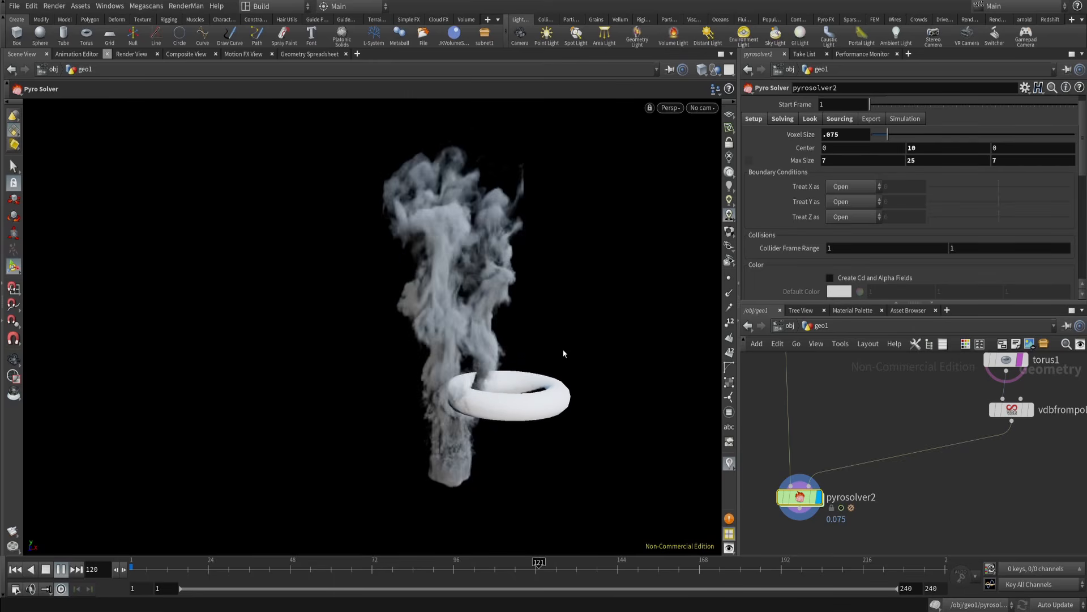
- Examine the finer smoke rising around the torus collider from several angles while the simulation plays
{"action": "scroll", "coordinate": [838, 446], "scroll_direction": "down", "scroll_amount": 5}
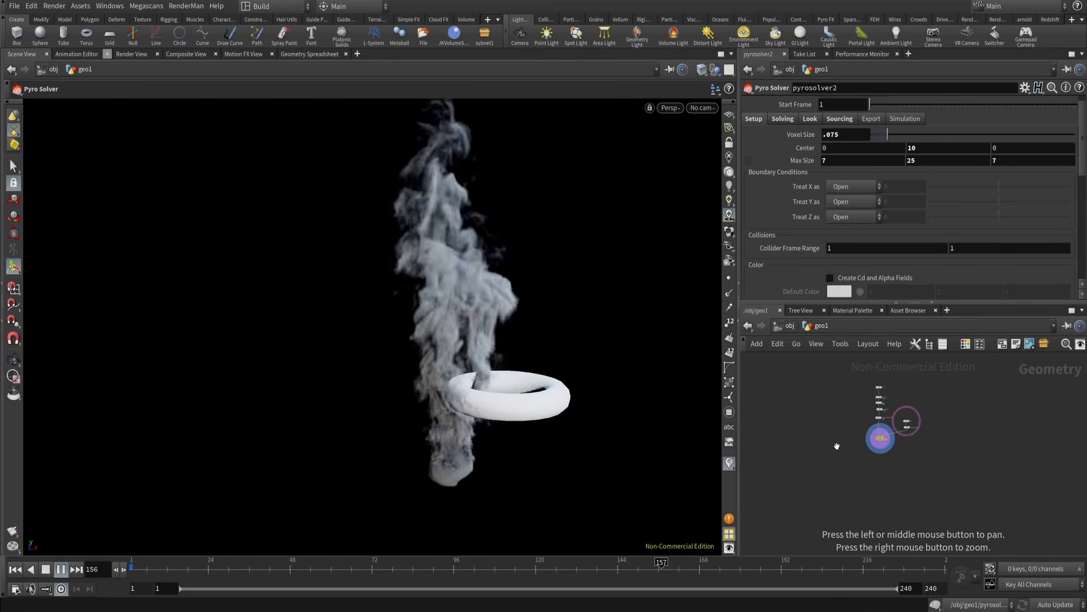
{"action": "scroll", "coordinate": [838, 446], "scroll_direction": "up", "scroll_amount": 3}
{"action": "mouse_move", "coordinate": [464, 405]}
{"action": "left_mouse_down", "text": "alt"}
{"action": "mouse_move", "coordinate": [580, 391]}
{"action": "mouse_move", "coordinate": [460, 400]}
{"action": "left_mouse_up", "text": "alt"}
{"action": "right_click_drag", "start_coordinate": [459, 401], "coordinate": [546, 368]}
{"action": "left_click_drag", "start_coordinate": [546, 369], "coordinate": [504, 403]}
{"action": "right_click_drag", "start_coordinate": [505, 403], "coordinate": [447, 426], "text": "alt"}
{"action": "left_click", "coordinate": [62, 569]}
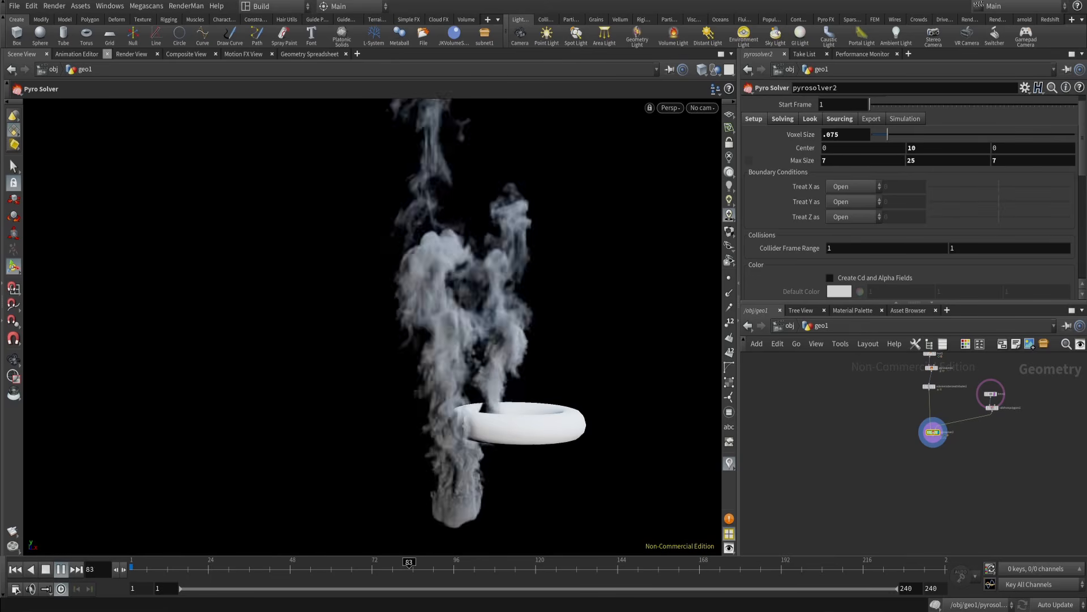
{"action": "left_click", "coordinate": [58, 570]}
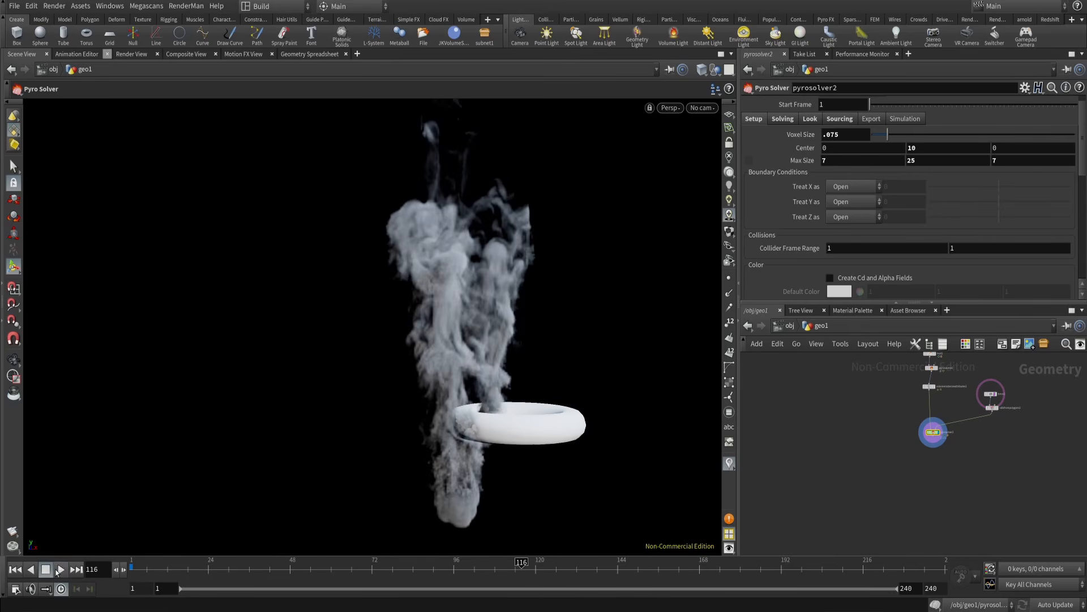
{"action": "left_click", "coordinate": [61, 572]}
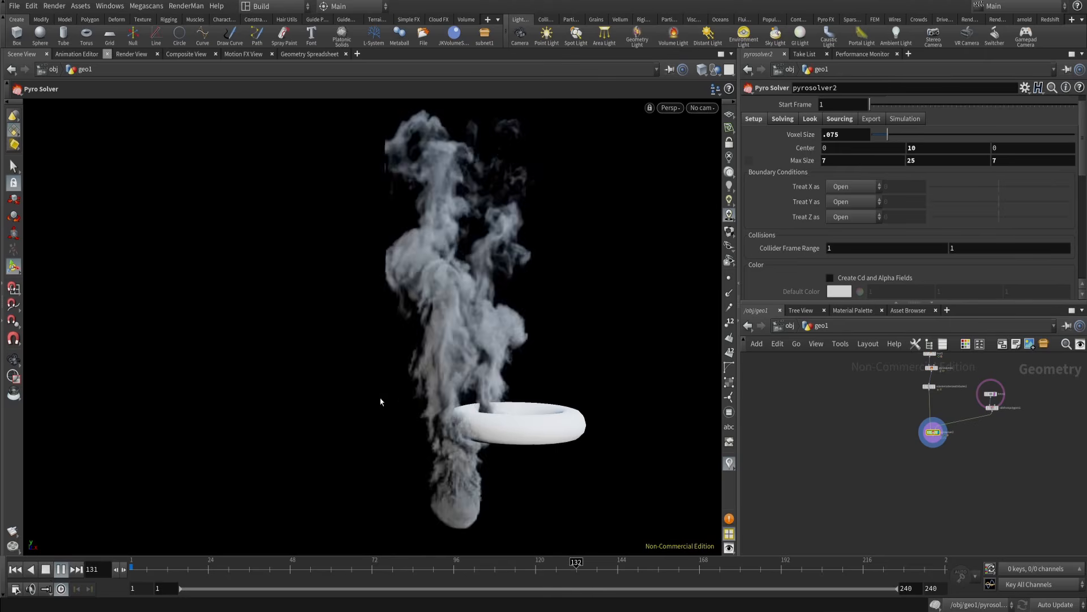
{"action": "mouse_move", "coordinate": [429, 366]}
{"action": "right_mouse_down", "text": "alt"}
{"action": "mouse_move", "coordinate": [476, 336]}
{"action": "mouse_move", "coordinate": [423, 347]}
{"action": "right_mouse_up", "text": "alt"}
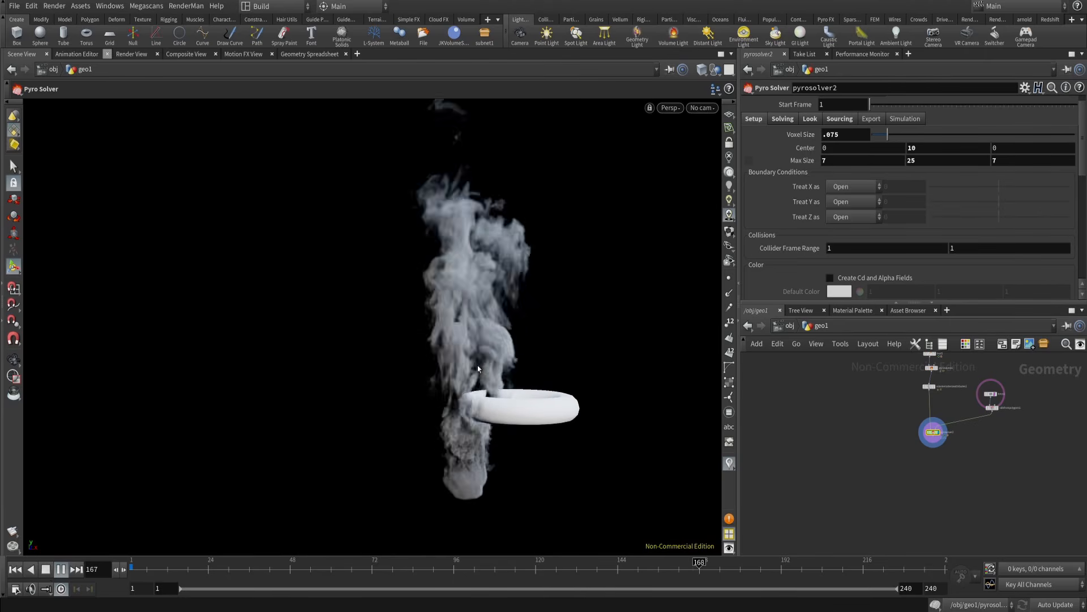
{"action": "middle_click_drag", "start_coordinate": [865, 433], "coordinate": [826, 444]}
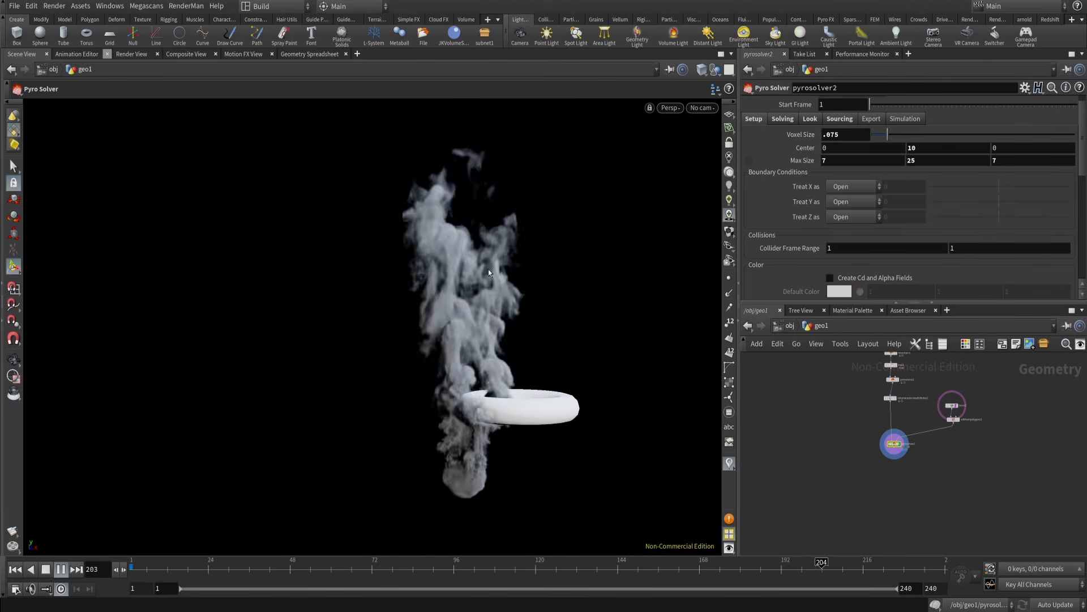
- Set the solver's Buoyancy Scale to 1.5 and replay the simulation from the first frame
{"action": "left_click", "coordinate": [783, 119]}
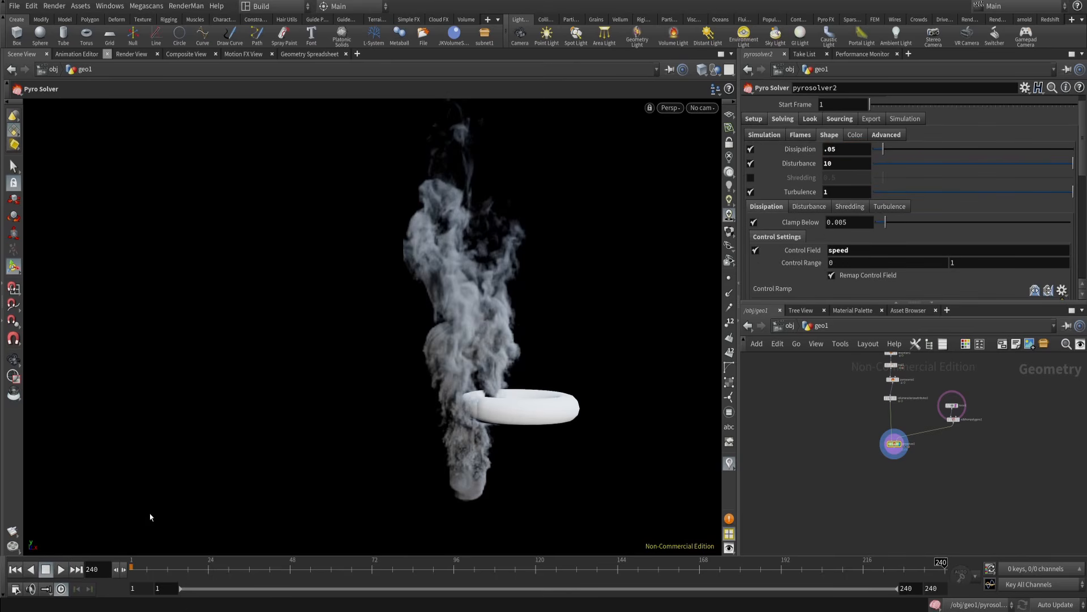
{"action": "left_click", "coordinate": [61, 570]}
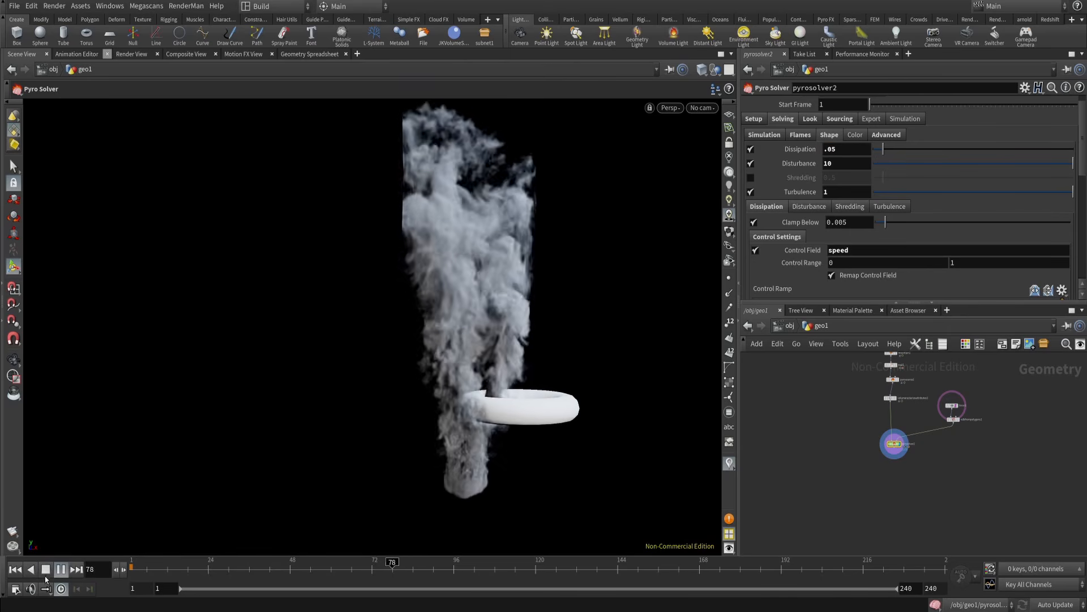
{"action": "left_click", "coordinate": [759, 136]}
{"action": "scroll", "coordinate": [820, 281], "scroll_direction": "down", "scroll_amount": 5}
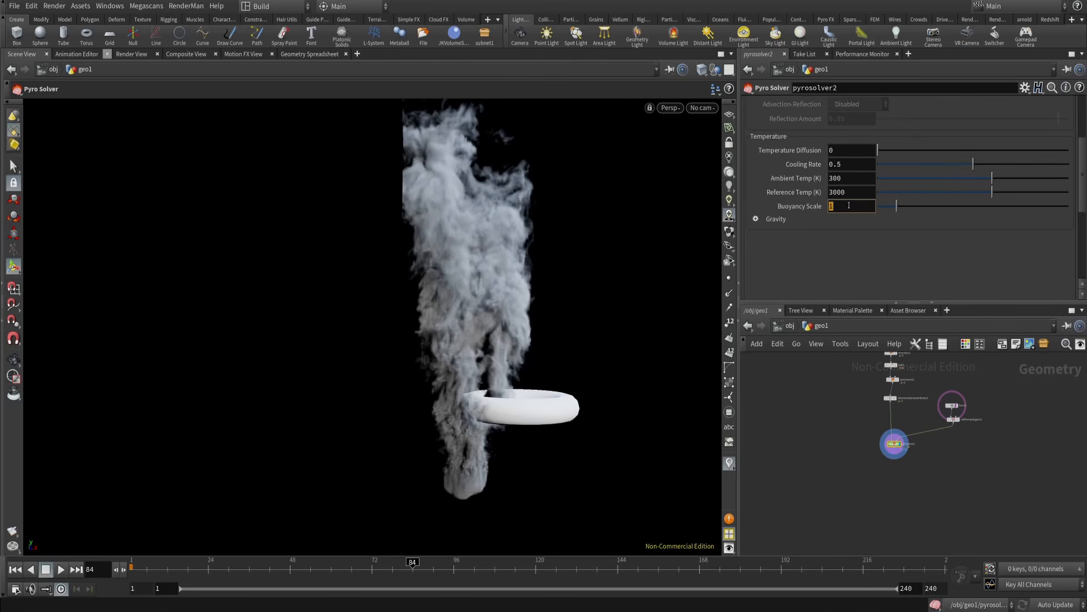
{"action": "double_click", "coordinate": [843, 207]}
{"action": "type", "text": "1.5"}
{"action": "key", "text": "Return"}
{"action": "left_click", "coordinate": [61, 569]}
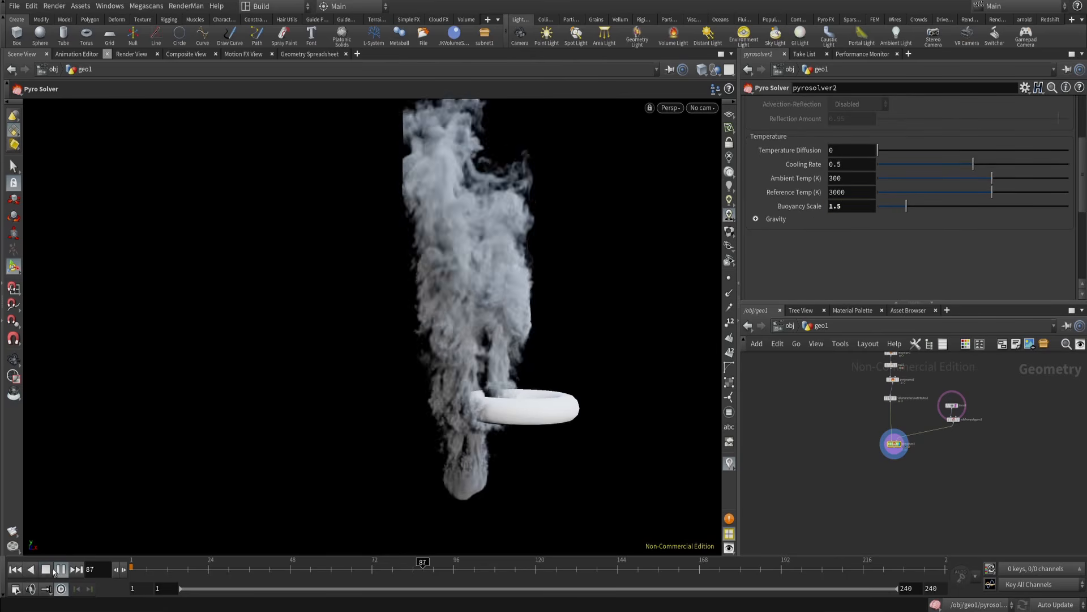
{"action": "left_click", "coordinate": [16, 569]}
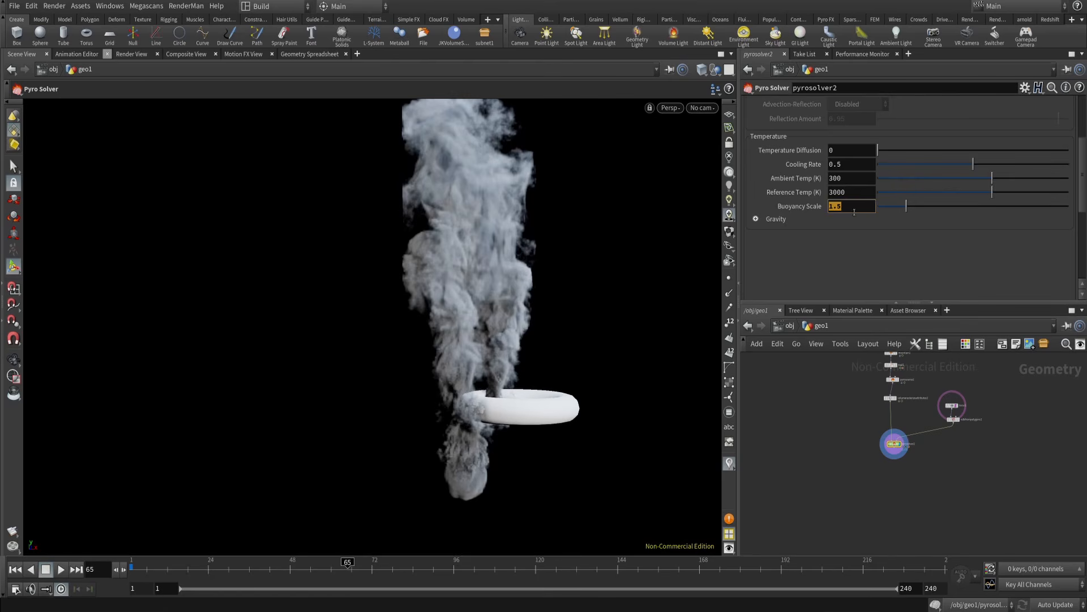
{"action": "left_click", "coordinate": [60, 570]}
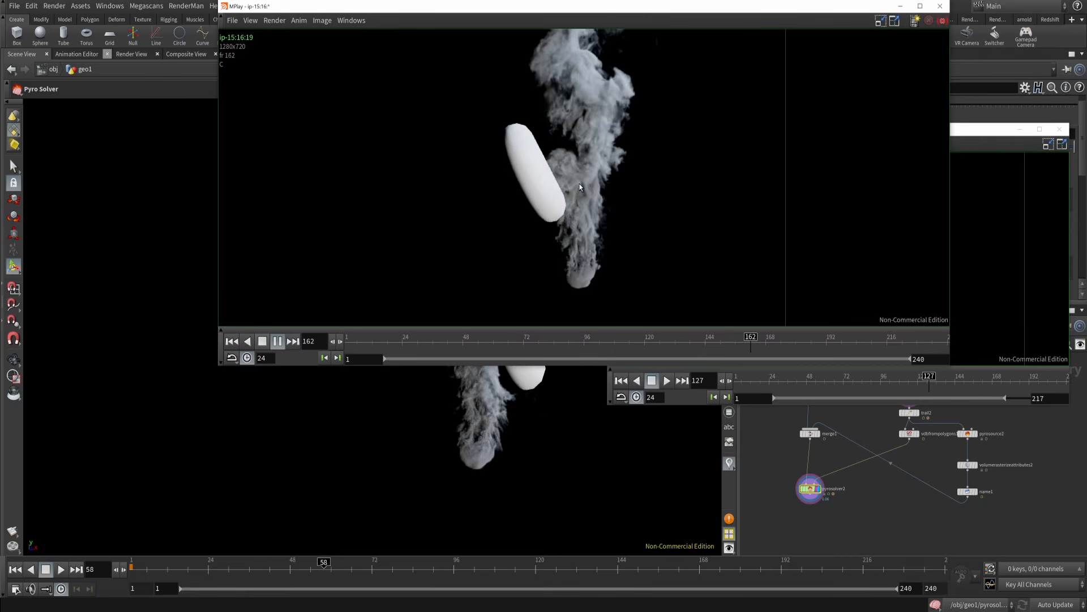
- Compare the two MPlay flipbooks of the moving torus by scrubbing one to frame 65 and the other to frame 96
{"action": "left_click", "coordinate": [268, 342]}
{"action": "left_click_drag", "start_coordinate": [365, 348], "coordinate": [507, 349]}
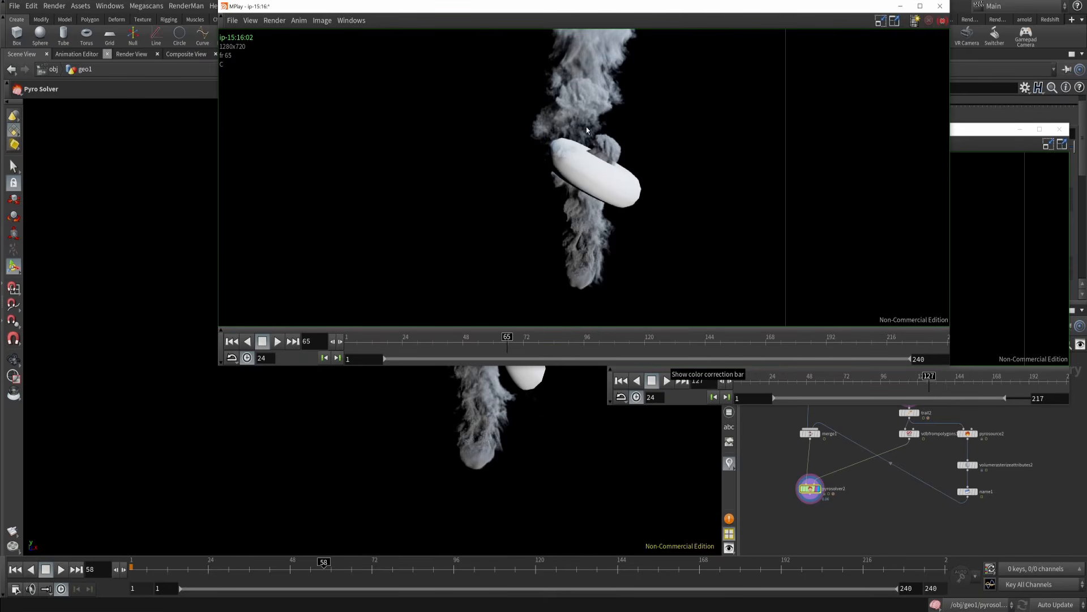
{"action": "left_click", "coordinate": [1019, 247]}
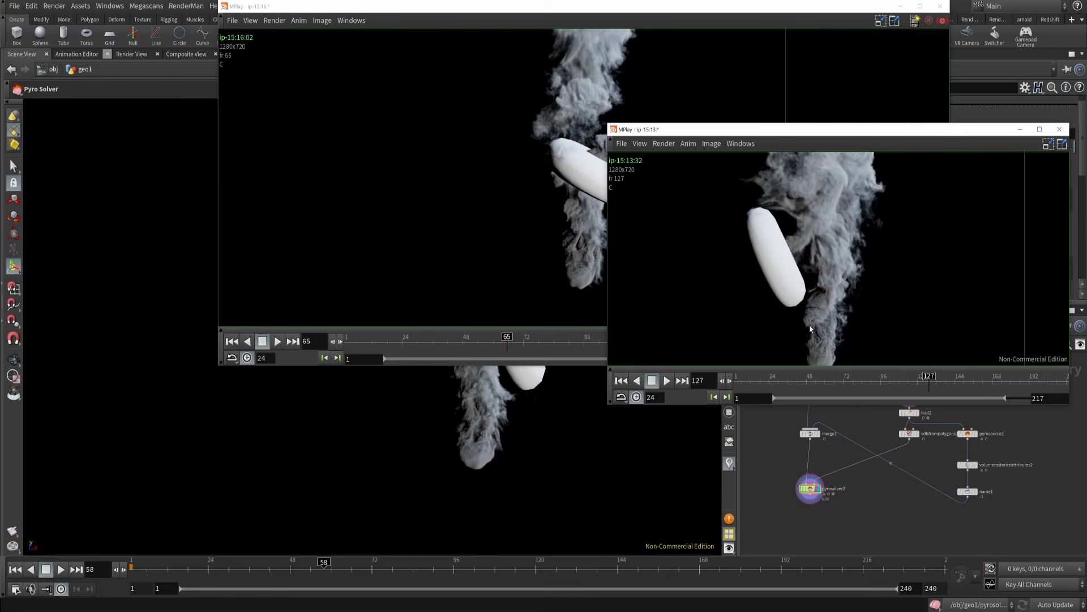
{"action": "left_click_drag", "start_coordinate": [886, 129], "coordinate": [882, 71]}
{"action": "left_click_drag", "start_coordinate": [920, 332], "coordinate": [883, 333]}
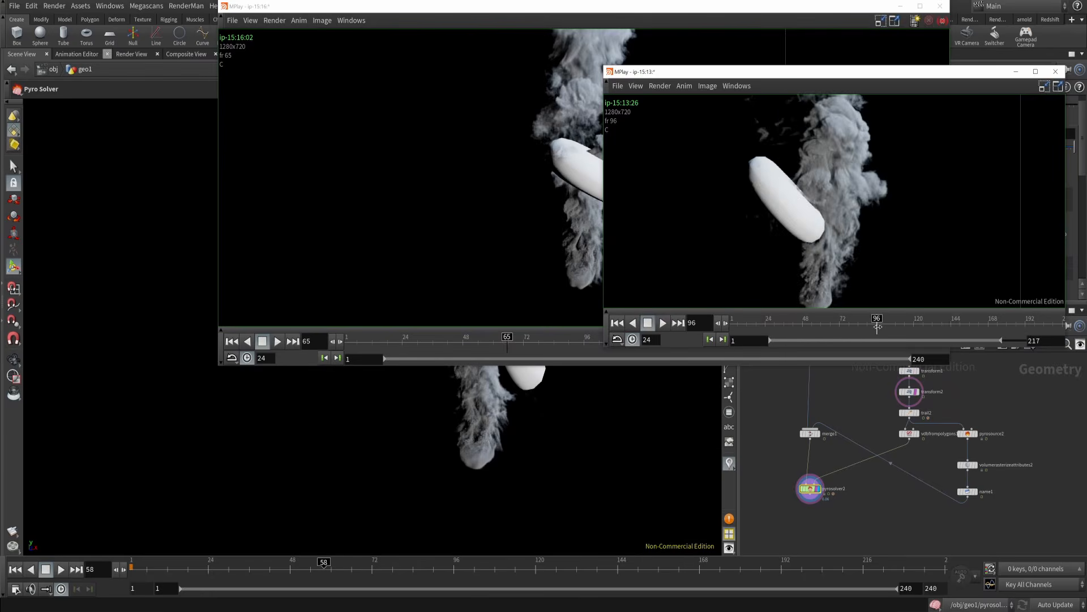
- Return to the Houdini network and display the torus's transform2 and trail2 nodes to review its animation and velocity setup
{"action": "left_click", "coordinate": [943, 471]}
{"action": "scroll", "coordinate": [937, 465], "scroll_direction": "up", "scroll_amount": 4}
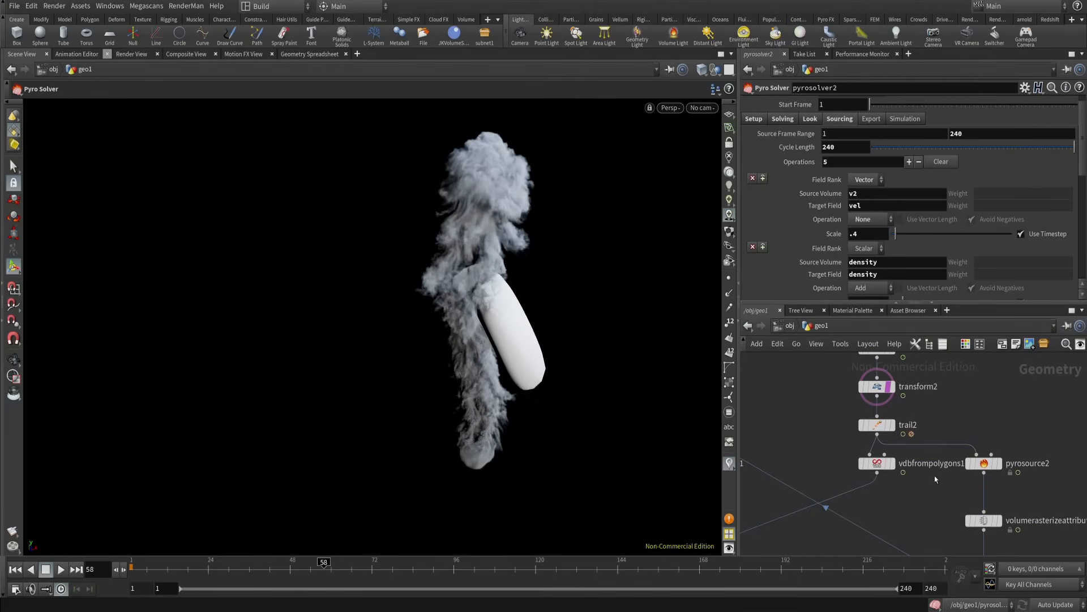
{"action": "left_click", "coordinate": [908, 425]}
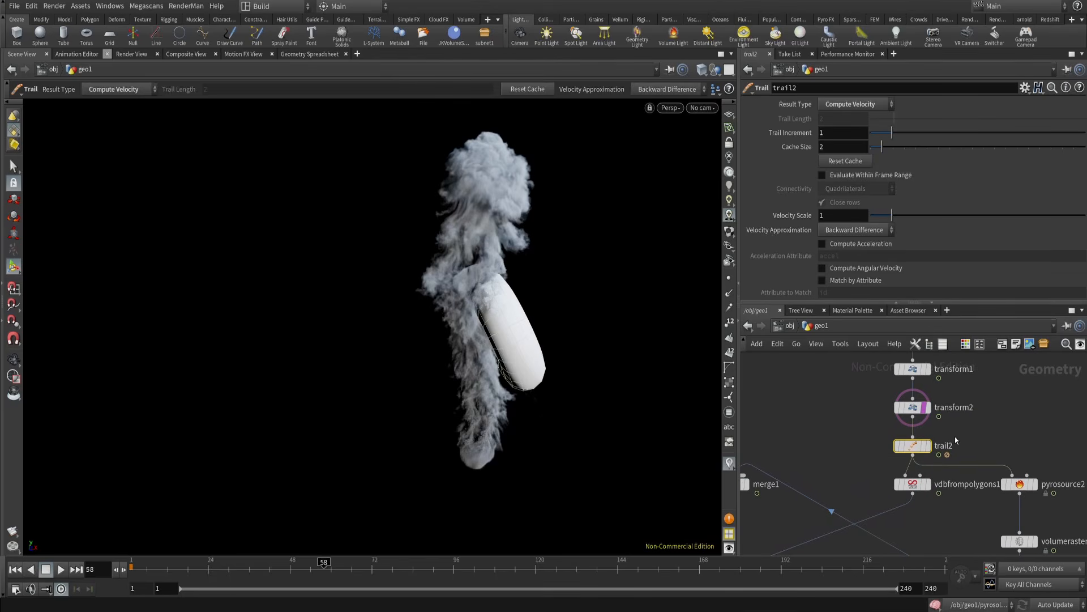
{"action": "left_click", "coordinate": [912, 412]}
{"action": "left_click", "coordinate": [927, 410]}
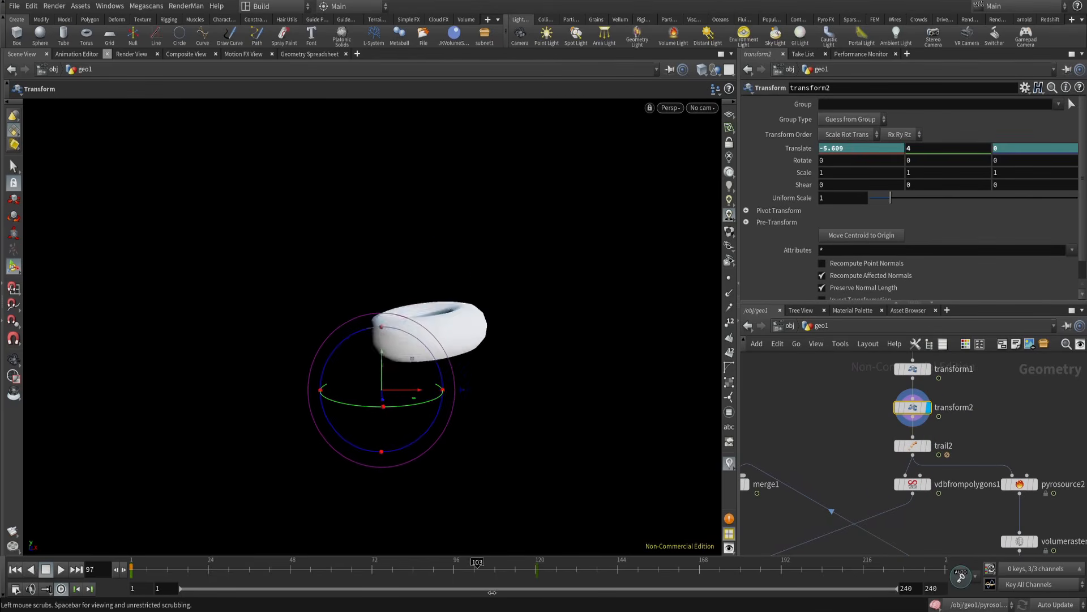
{"action": "left_click", "coordinate": [928, 446]}
{"action": "left_click", "coordinate": [927, 446]}
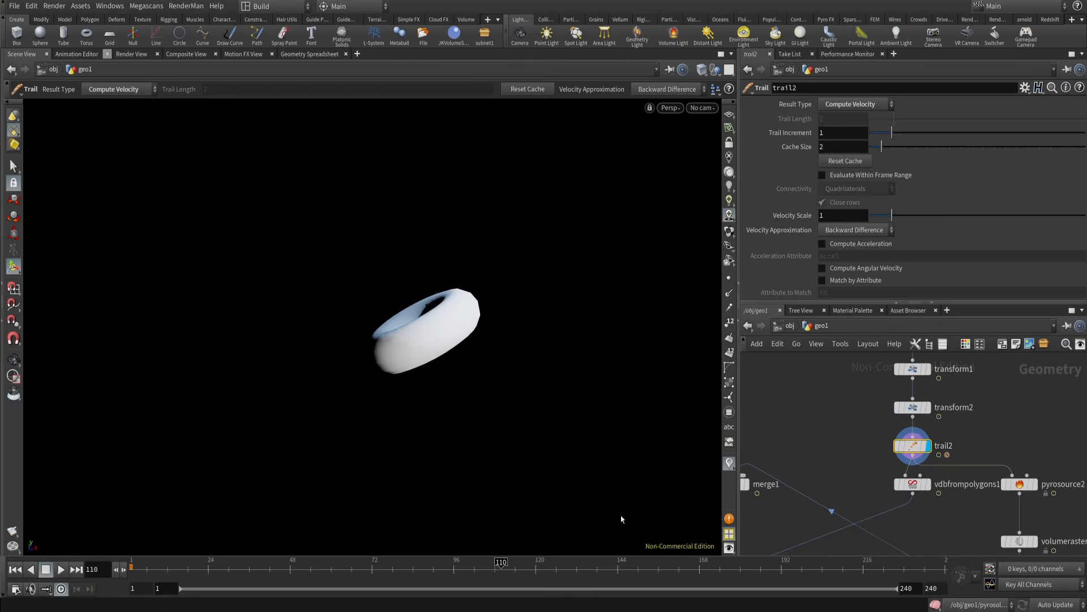
- Display pyrosource2 and volumerasterizeattributes2 and examine the velocity attribute and volume in their node info
{"action": "middle_click", "coordinate": [1002, 483]}
{"action": "middle_click_drag", "start_coordinate": [1003, 483], "coordinate": [927, 439]}
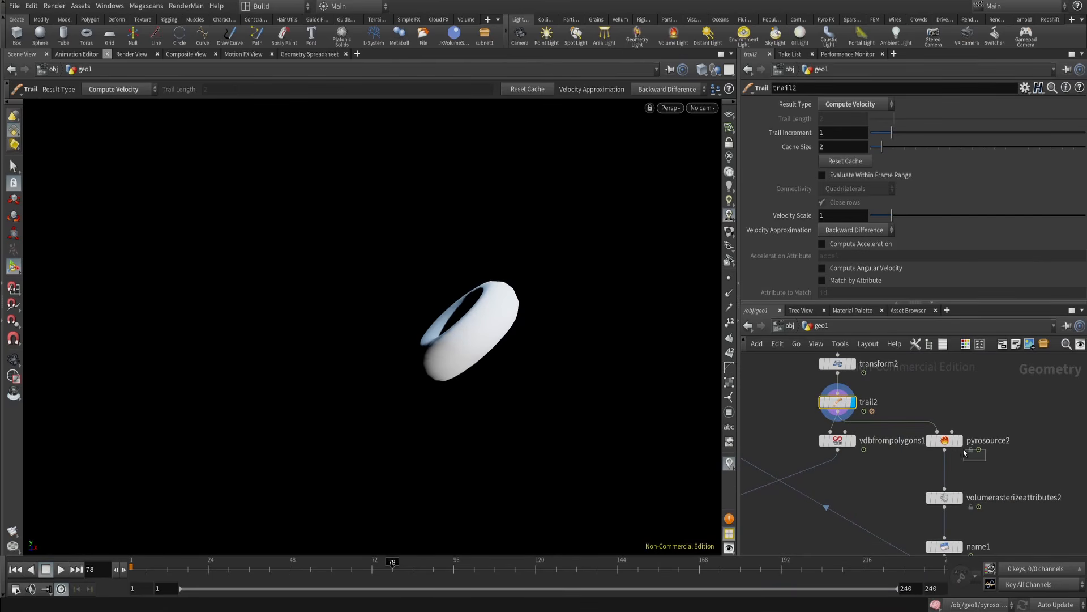
{"action": "left_click", "coordinate": [961, 445]}
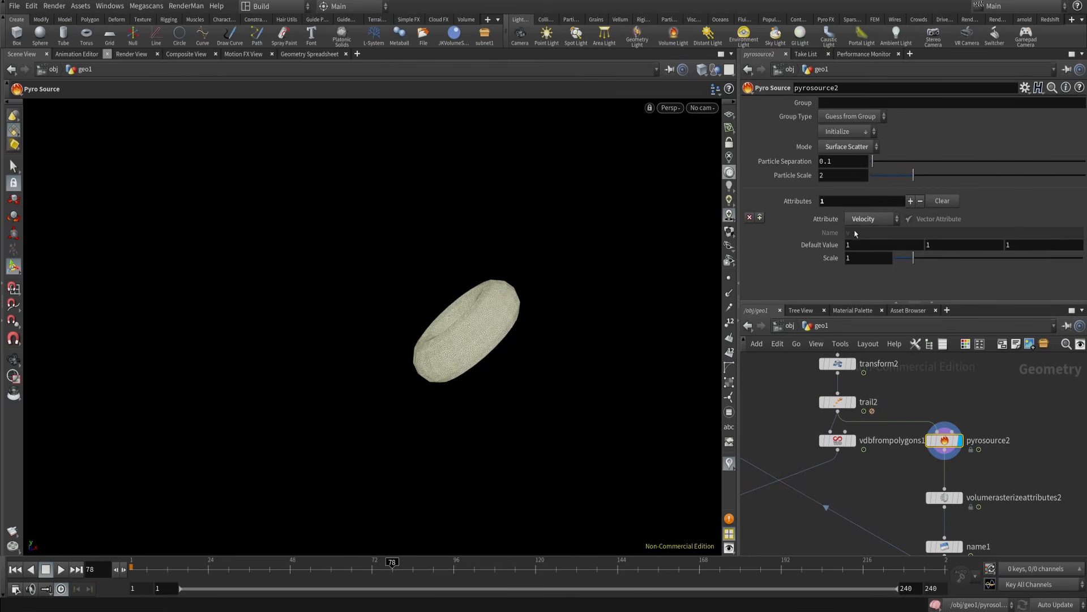
{"action": "middle_click", "coordinate": [944, 447]}
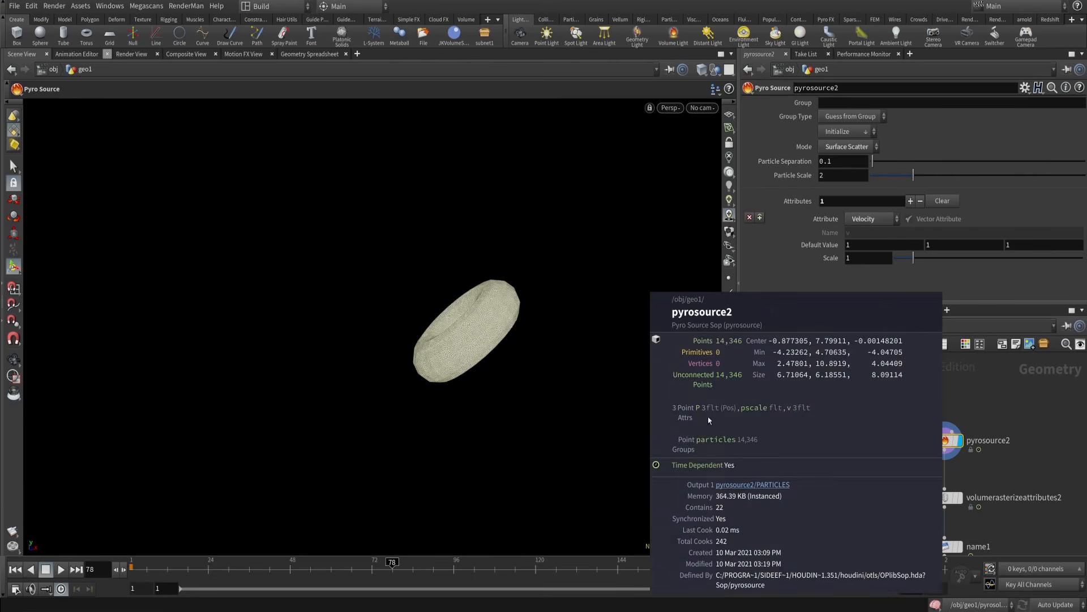
{"action": "middle_click_drag", "start_coordinate": [1030, 484], "coordinate": [1029, 439]}
{"action": "left_click_drag", "start_coordinate": [1015, 485], "coordinate": [905, 426]}
{"action": "left_click", "coordinate": [961, 453]}
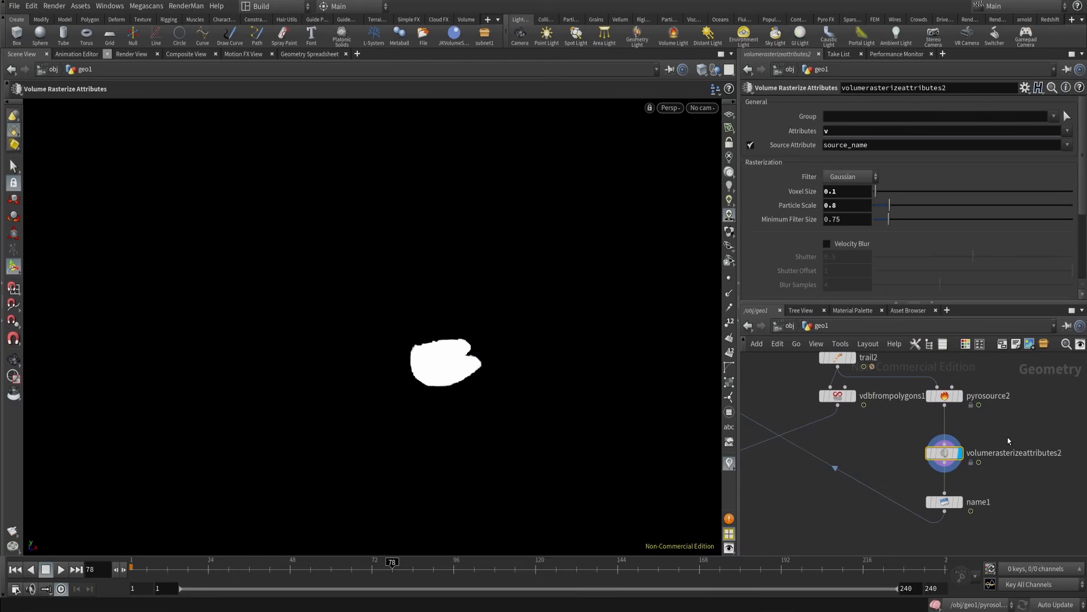
{"action": "middle_click", "coordinate": [945, 457]}
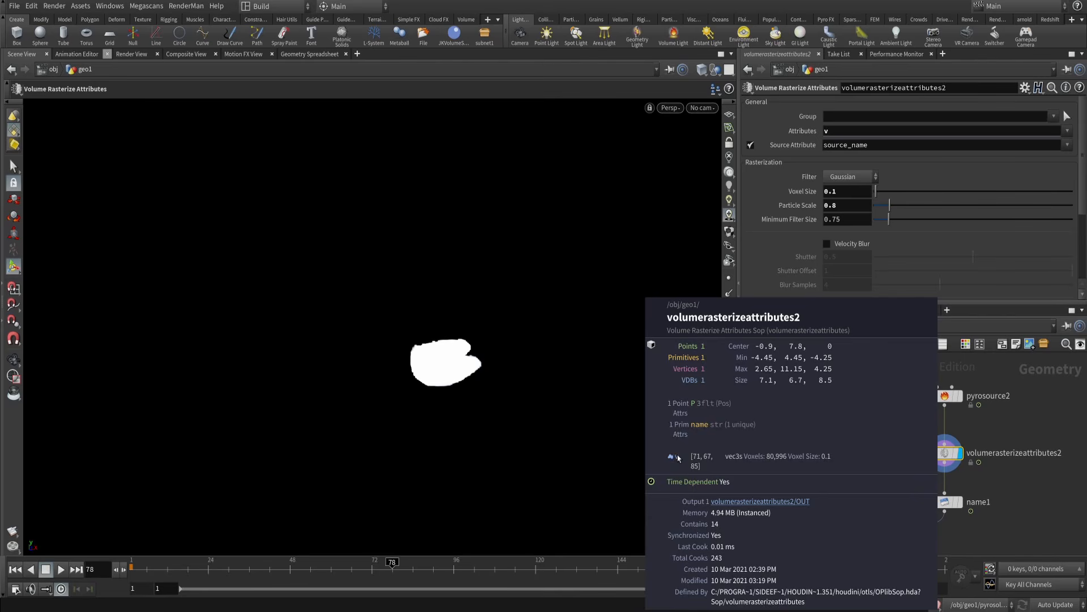
- Check the name1 node's settings and info, then select pyrosolver2 to review its sourcing operations
{"action": "left_click_drag", "start_coordinate": [972, 503], "coordinate": [973, 514]}
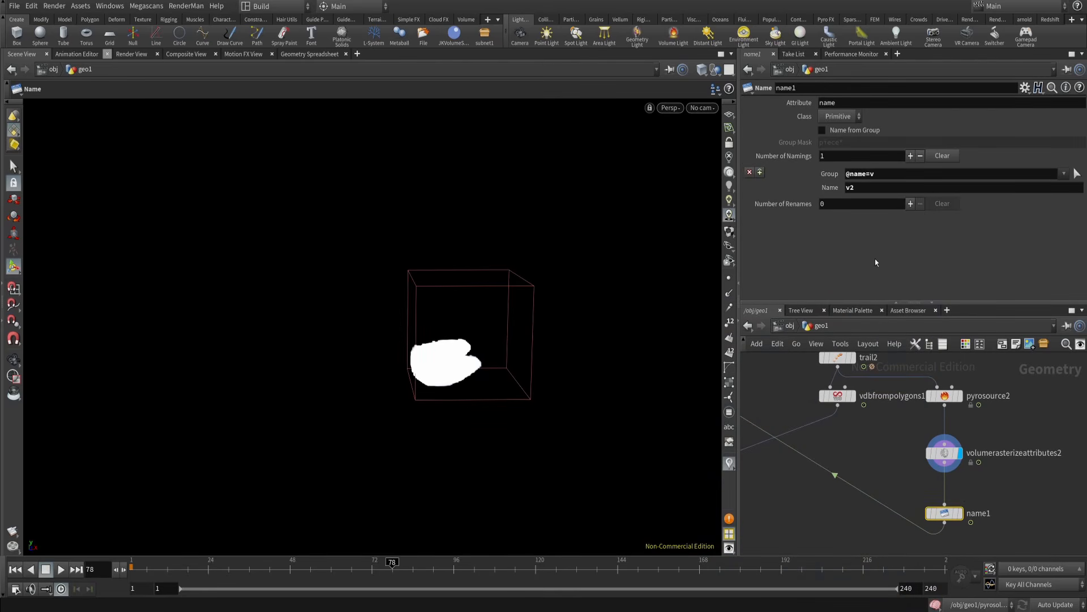
{"action": "middle_click", "coordinate": [941, 512]}
{"action": "scroll", "coordinate": [829, 461], "scroll_direction": "down", "scroll_amount": 3}
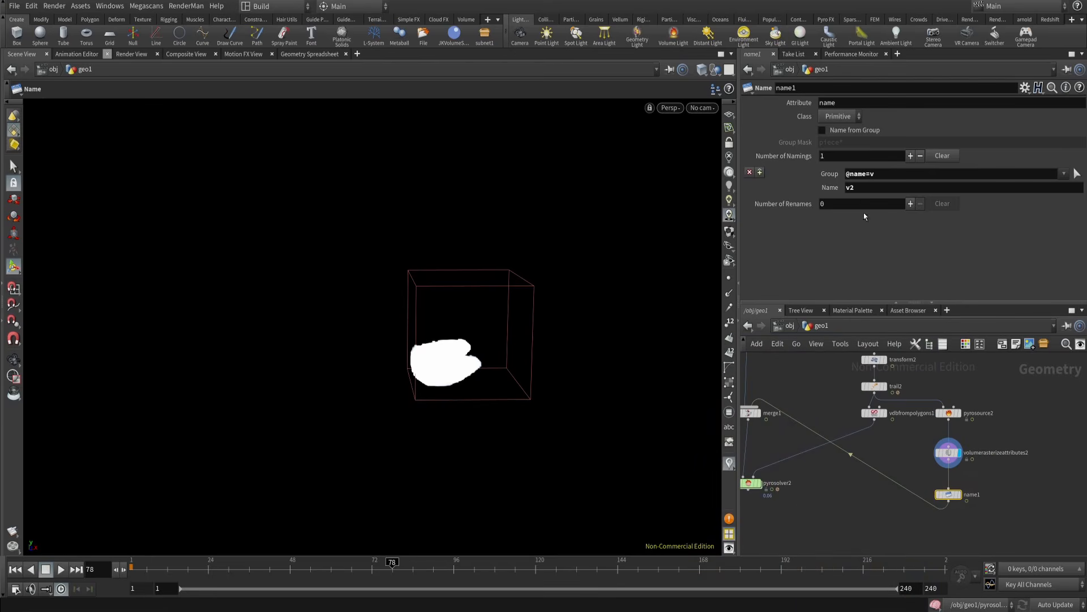
{"action": "middle_click_drag", "start_coordinate": [830, 485], "coordinate": [905, 478]}
{"action": "left_click_drag", "start_coordinate": [791, 384], "coordinate": [870, 437]}
{"action": "left_click_drag", "start_coordinate": [789, 463], "coordinate": [851, 481]}
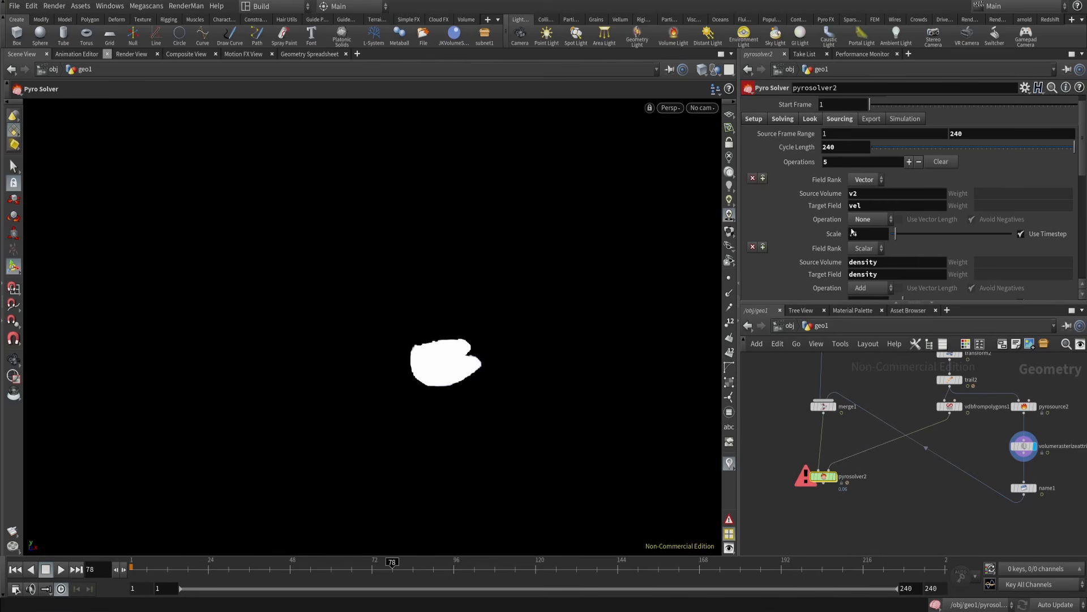
- Examine the volume names in the info of name1, volumerasterizeattributes1 and merge1, then return to pyrosolver2's v2 source volume
{"action": "middle_click_drag", "start_coordinate": [941, 470], "coordinate": [879, 473]}
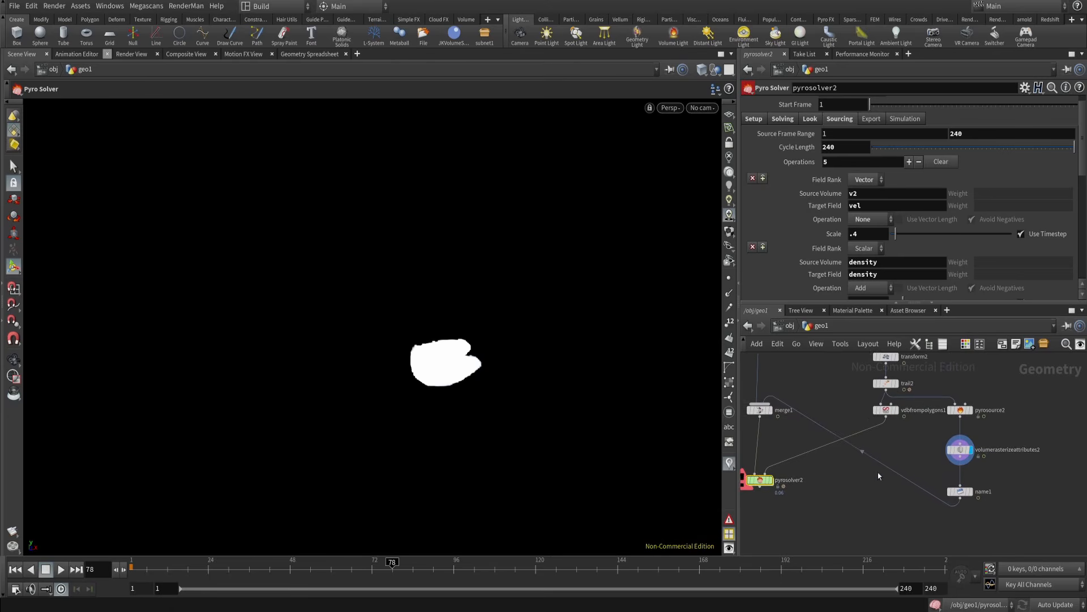
{"action": "middle_click", "coordinate": [961, 494]}
{"action": "middle_click_drag", "start_coordinate": [765, 338], "coordinate": [848, 437]}
{"action": "middle_click", "coordinate": [847, 403]}
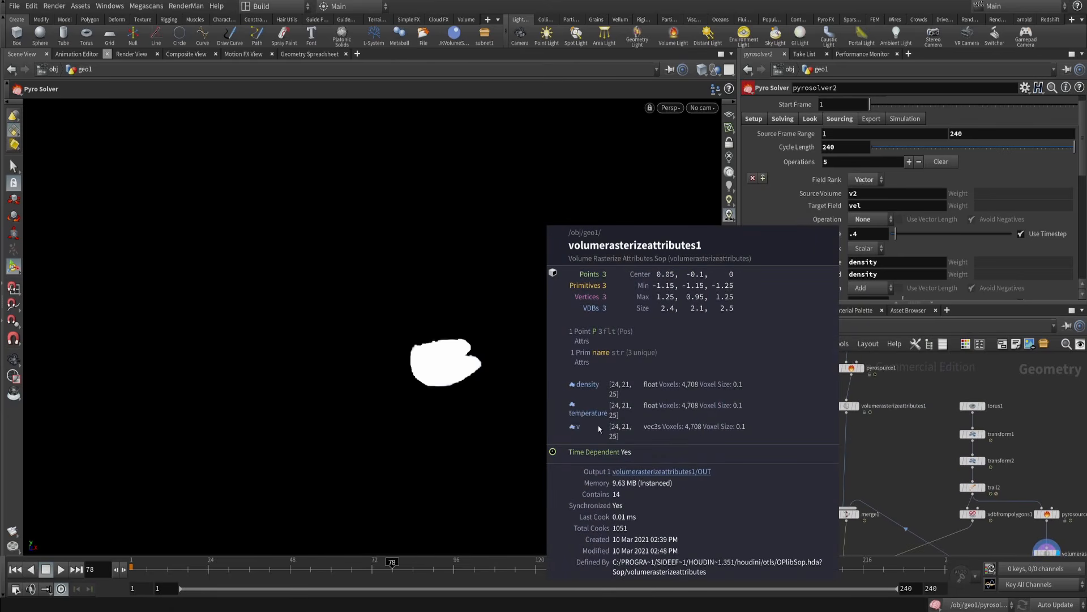
{"action": "middle_click", "coordinate": [847, 514]}
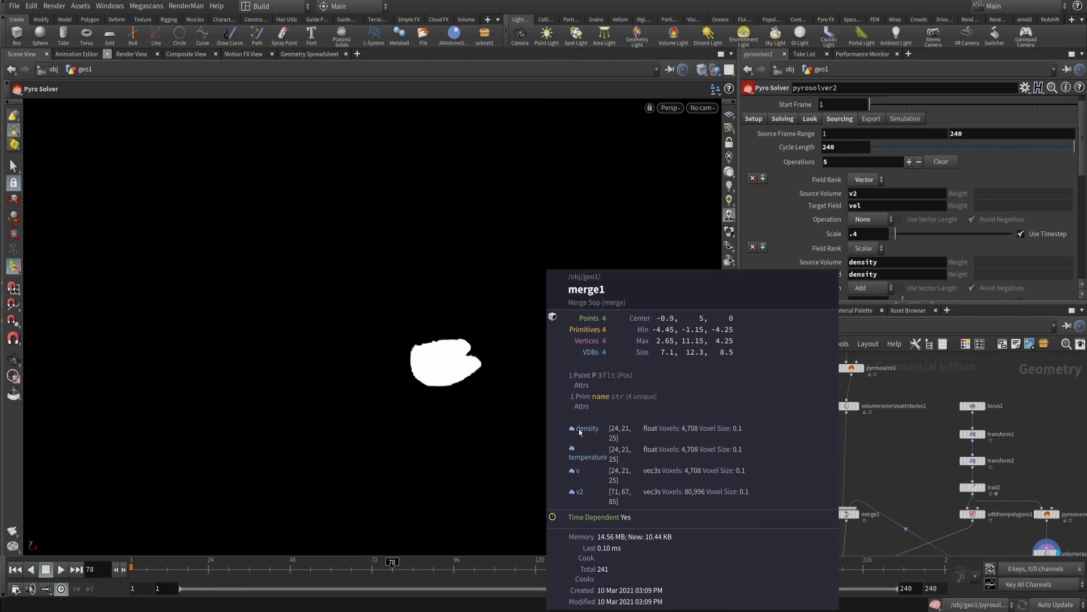
{"action": "middle_click_drag", "start_coordinate": [794, 545], "coordinate": [814, 441]}
{"action": "left_click_drag", "start_coordinate": [815, 445], "coordinate": [930, 520]}
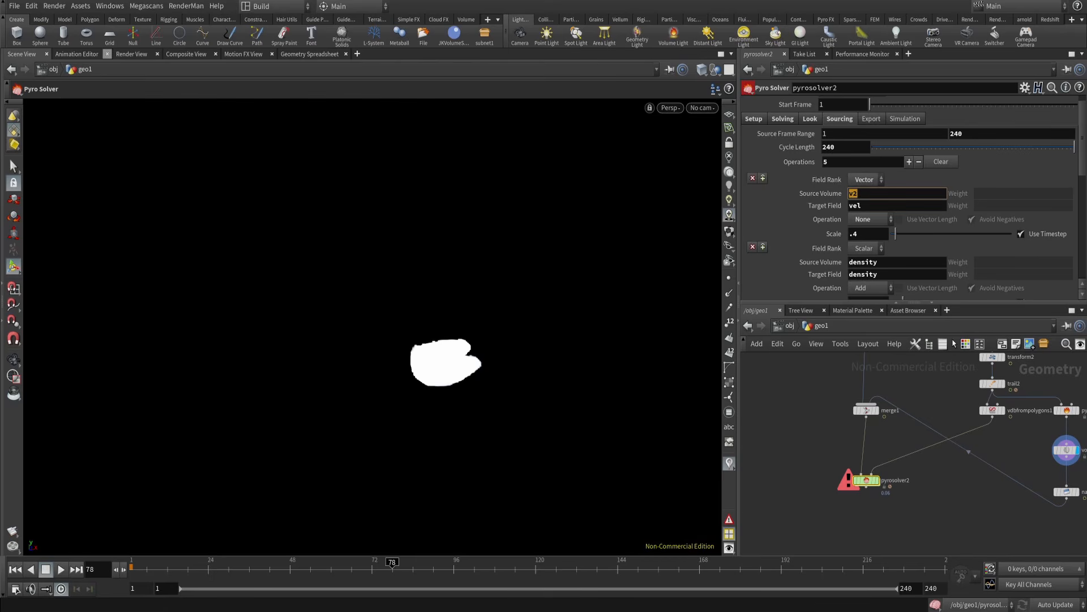
- Set the operation of pyrosolver2's v2-to-vel vector source to Add
{"action": "middle_click_drag", "start_coordinate": [1003, 493], "coordinate": [990, 493]}
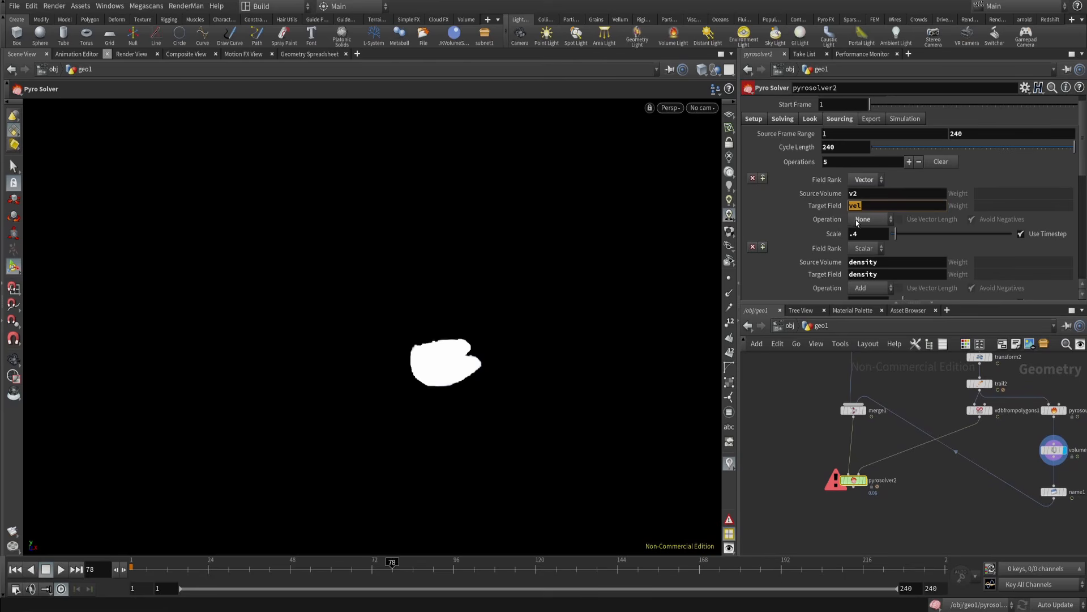
{"action": "left_click", "coordinate": [866, 220]}
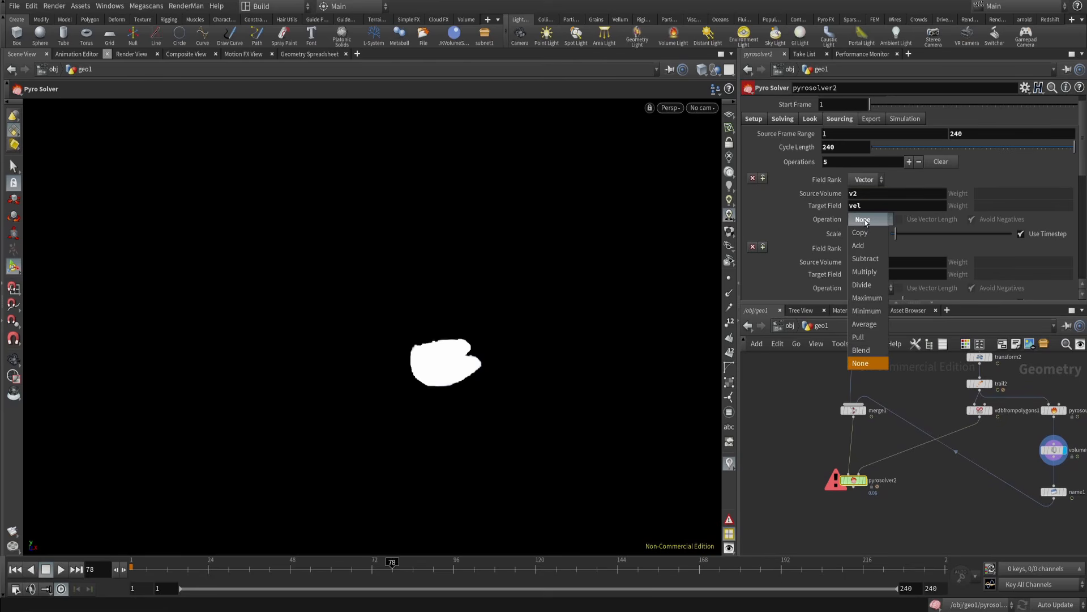
{"action": "left_click", "coordinate": [859, 245]}
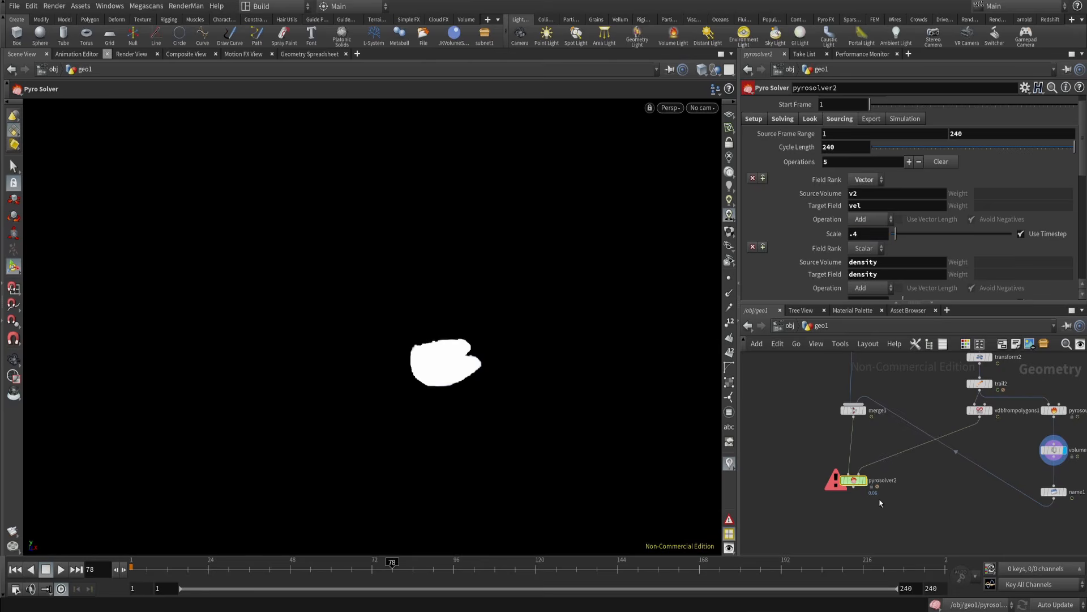
- Return the timeline to frame 1 and set pyrosolver2's shape dissipation to 0.075
{"action": "middle_click_drag", "start_coordinate": [881, 503], "coordinate": [858, 491]}
{"action": "left_click", "coordinate": [18, 572]}
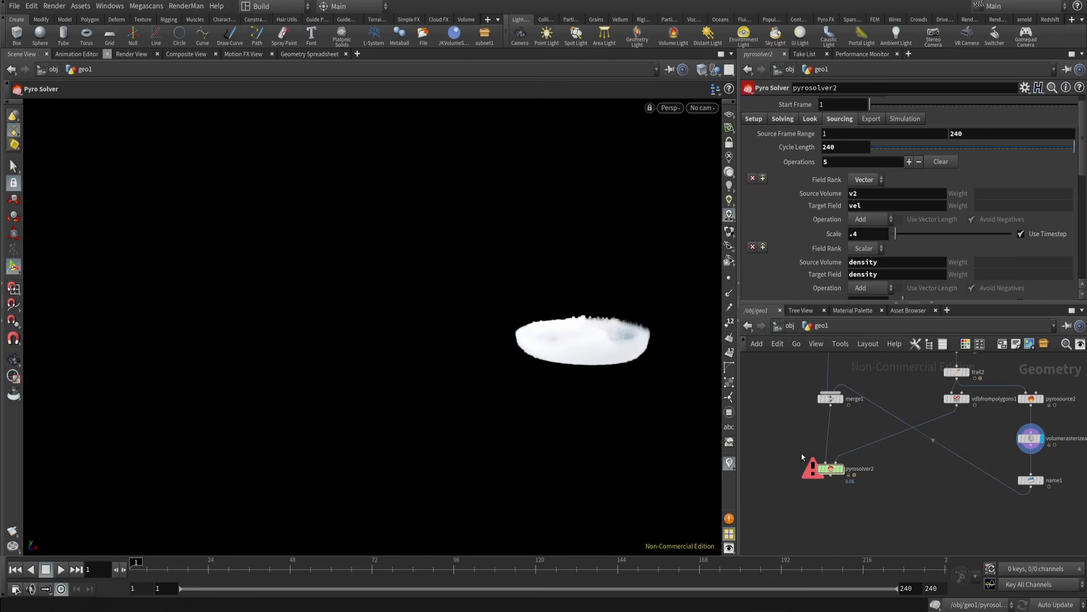
{"action": "left_click", "coordinate": [783, 119]}
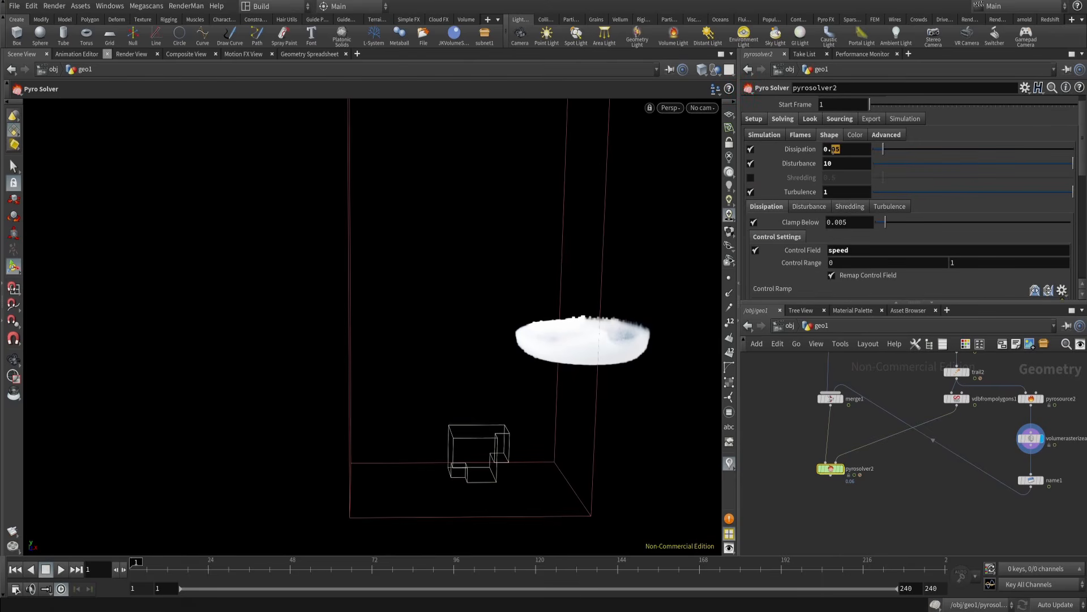
{"action": "left_click", "coordinate": [856, 508]}
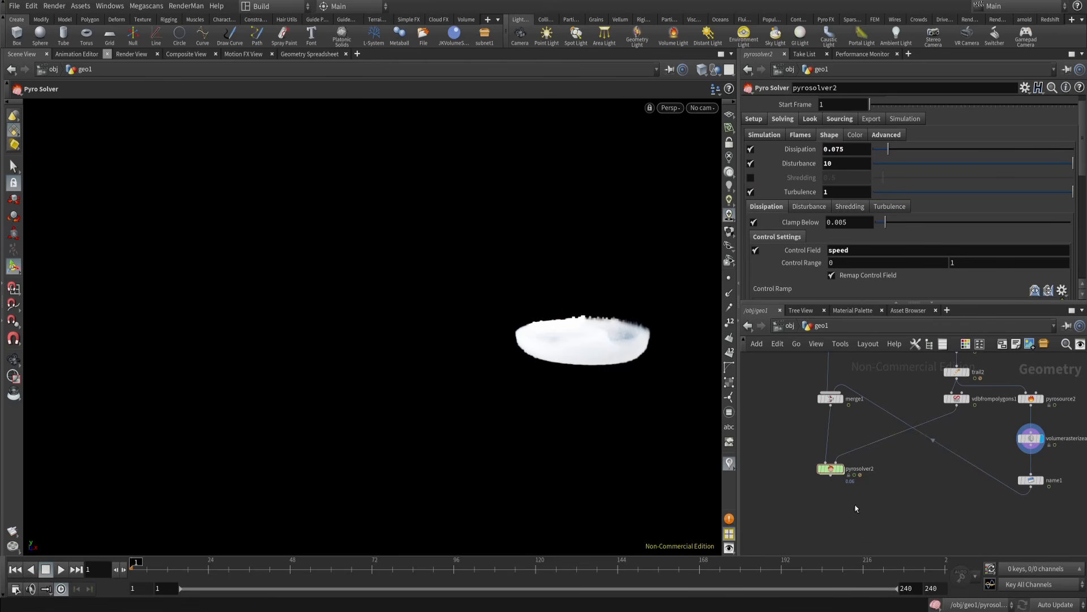
{"action": "middle_click_drag", "start_coordinate": [856, 508], "coordinate": [860, 508]}
- Restore the pyrosolver2 selection, set its voxel size to 0.075, and display the node
{"action": "key", "text": "ctrl+z"}
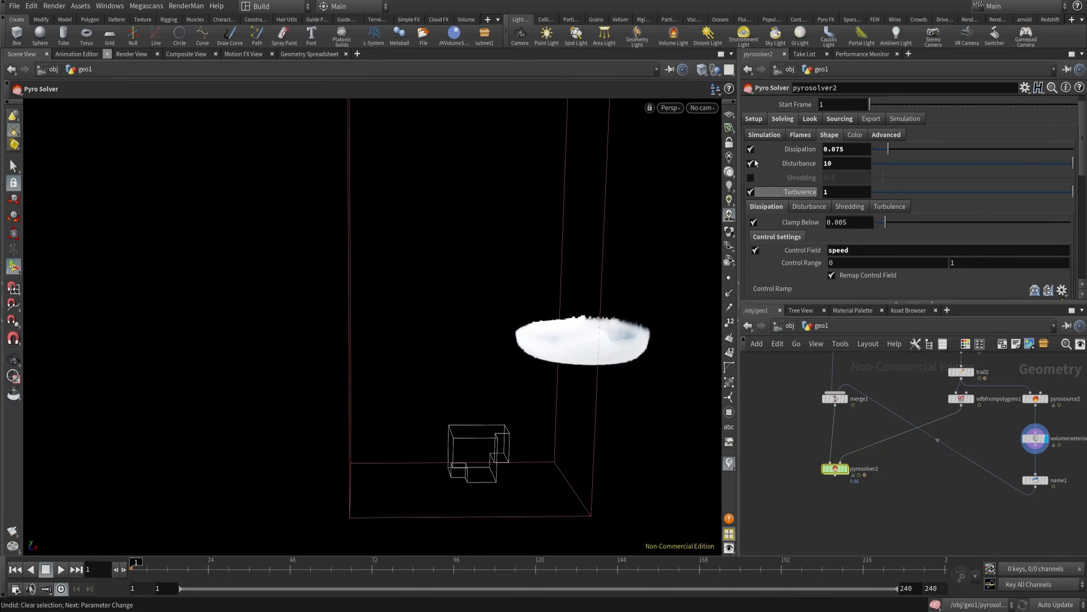
{"action": "left_click", "coordinate": [756, 120]}
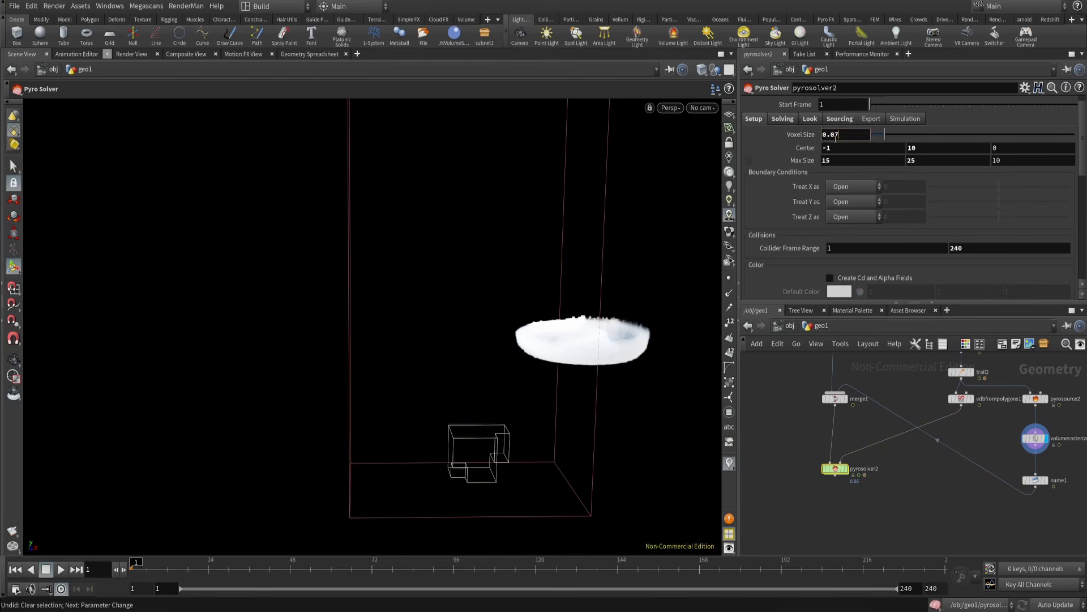
{"action": "left_click", "coordinate": [846, 468]}
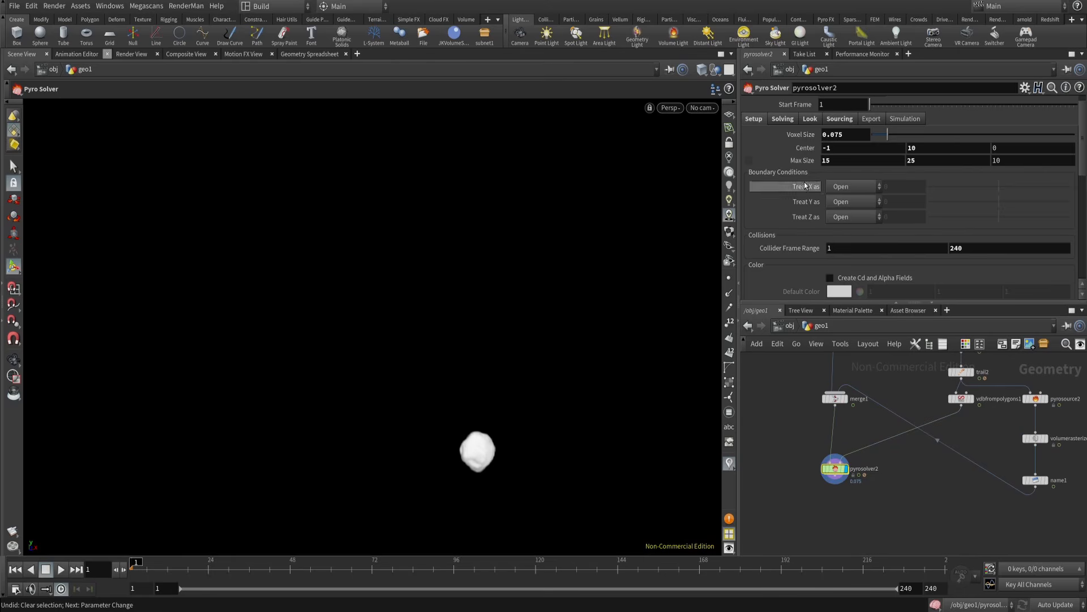
- Set the operation of pyrosolver2's v2-to-vel source to None
{"action": "left_click", "coordinate": [838, 120]}
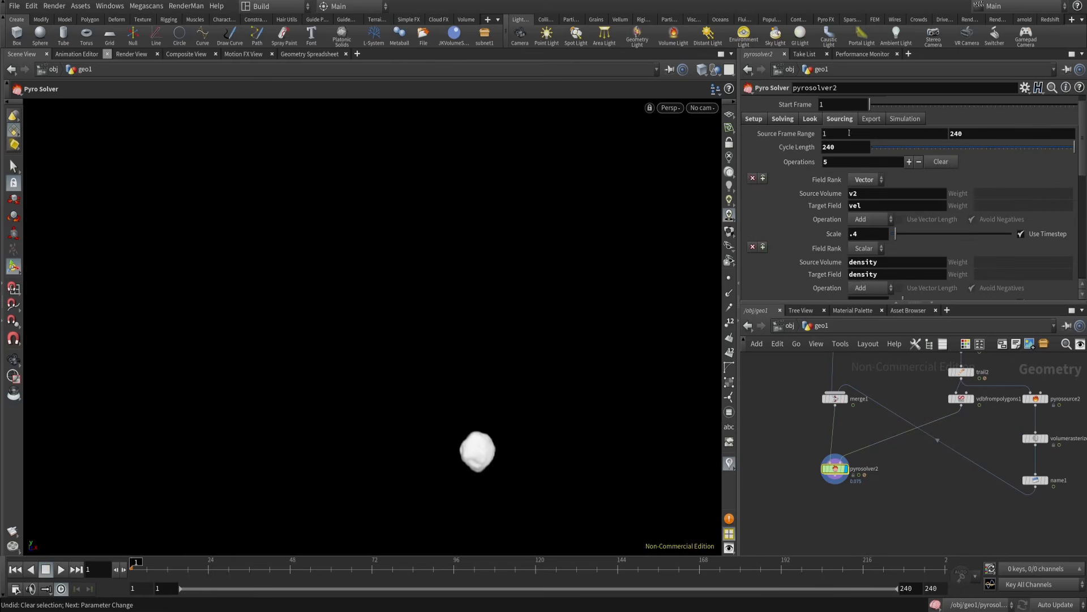
{"action": "left_click", "coordinate": [872, 221]}
{"action": "left_click", "coordinate": [877, 365]}
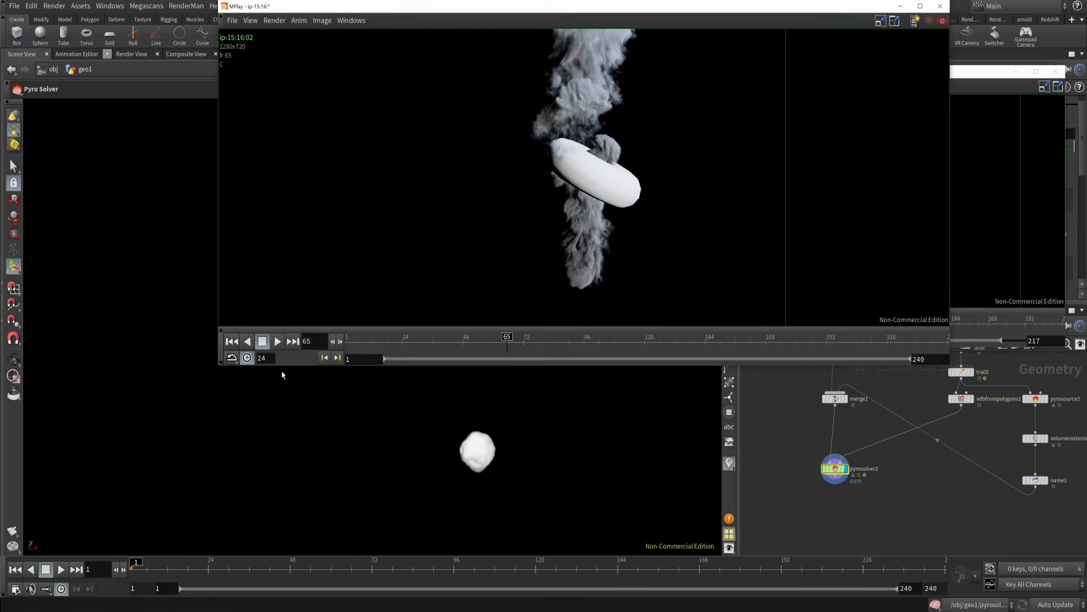
- Switch to MPlay, play and scrub the 240-frame torus smoke render to frame 171, and reposition the two render windows
{"action": "left_click", "coordinate": [277, 341]}
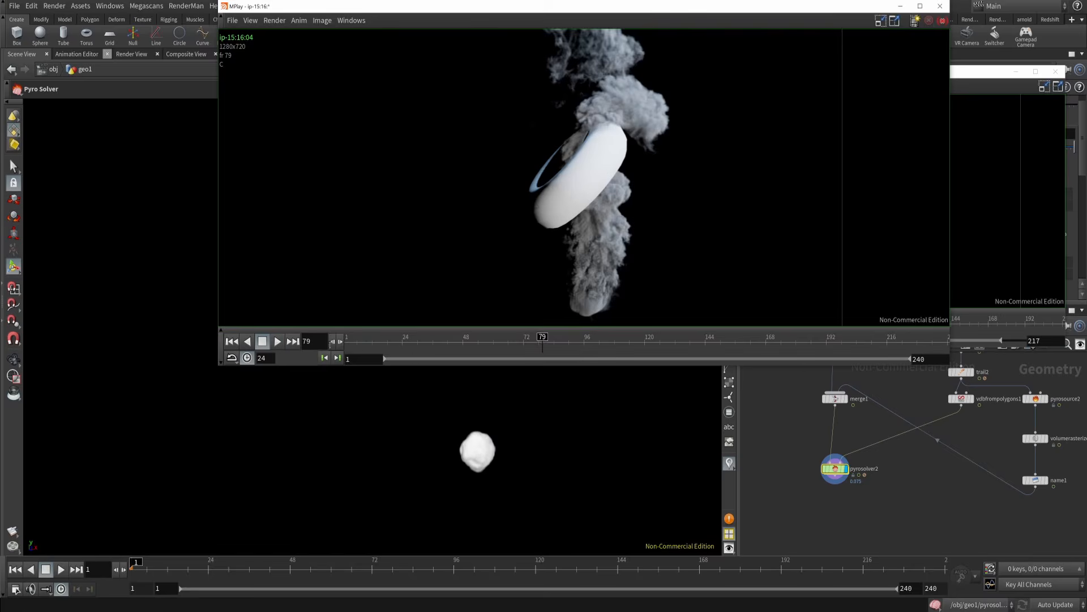
{"action": "left_click_drag", "start_coordinate": [331, 342], "coordinate": [778, 346]}
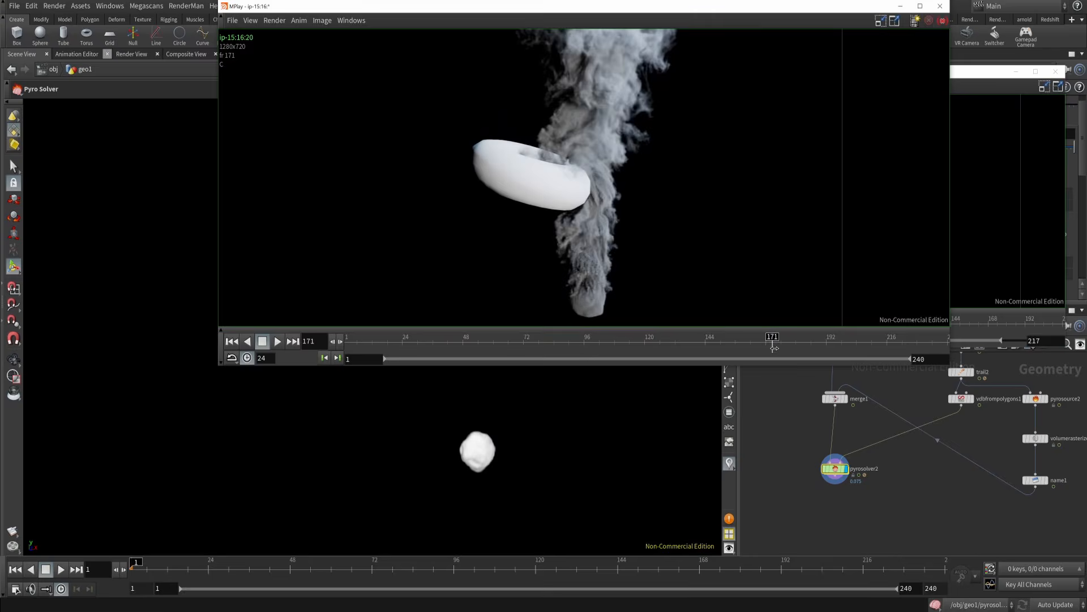
{"action": "left_click", "coordinate": [1004, 241]}
{"action": "left_click_drag", "start_coordinate": [901, 83], "coordinate": [752, 98]}
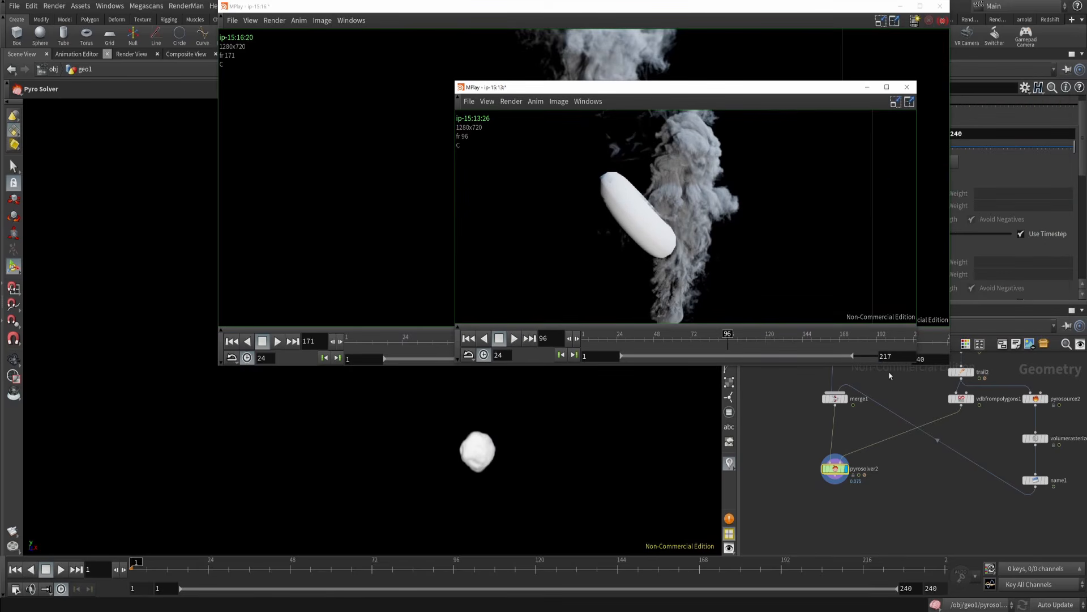
{"action": "left_click_drag", "start_coordinate": [882, 367], "coordinate": [882, 472]}
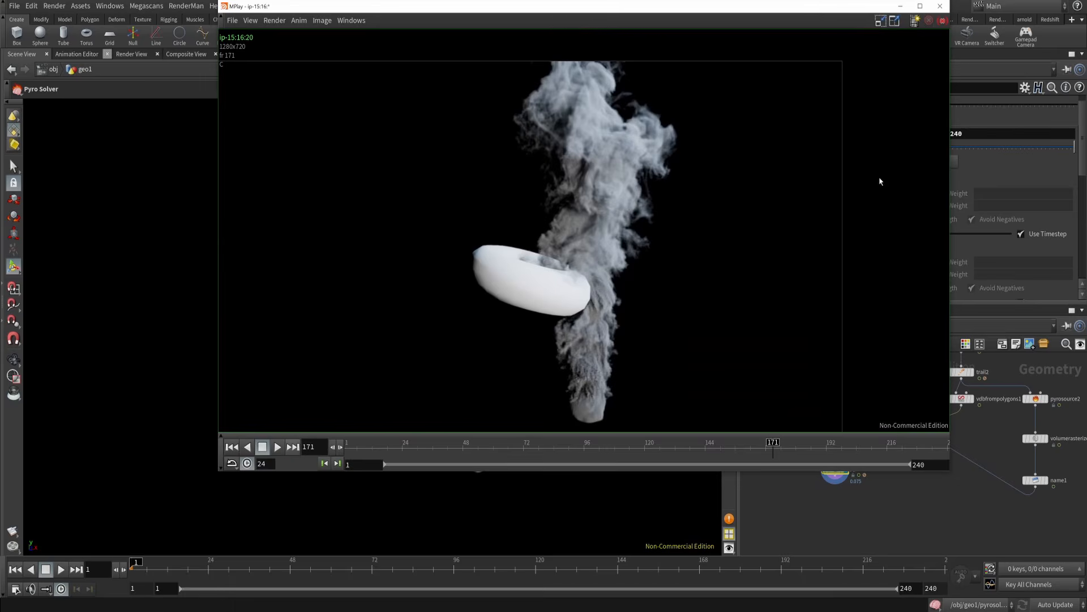
- Bring up the 217-frame torus render full screen and scrub its smoke collision to frame 127
{"action": "left_click", "coordinate": [901, 8]}
{"action": "left_click", "coordinate": [514, 341]}
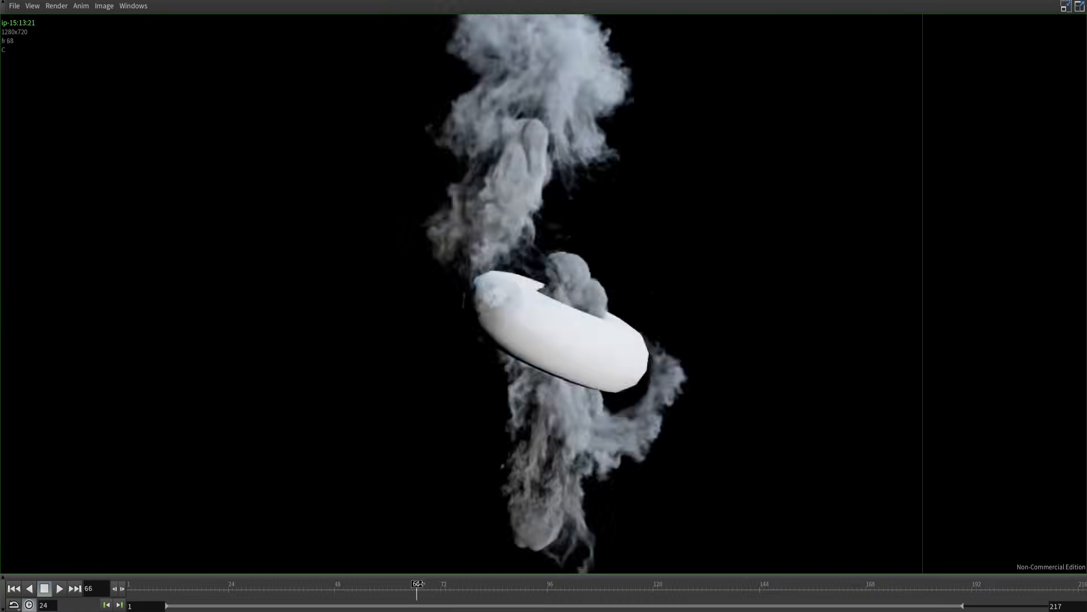
{"action": "left_click_drag", "start_coordinate": [416, 590], "coordinate": [707, 596]}
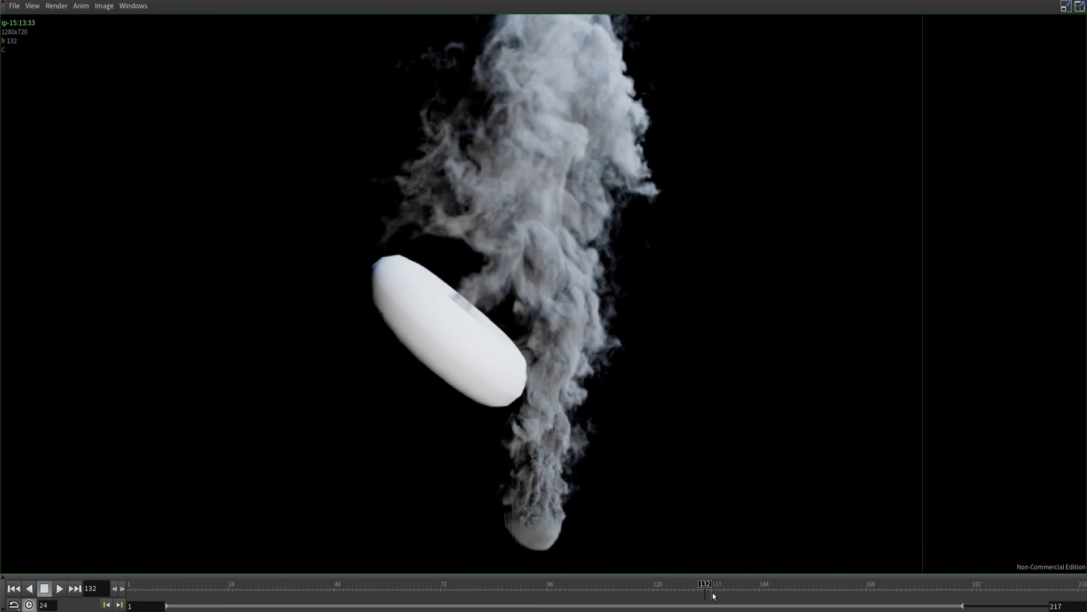
{"action": "left_click_drag", "start_coordinate": [714, 596], "coordinate": [684, 589]}
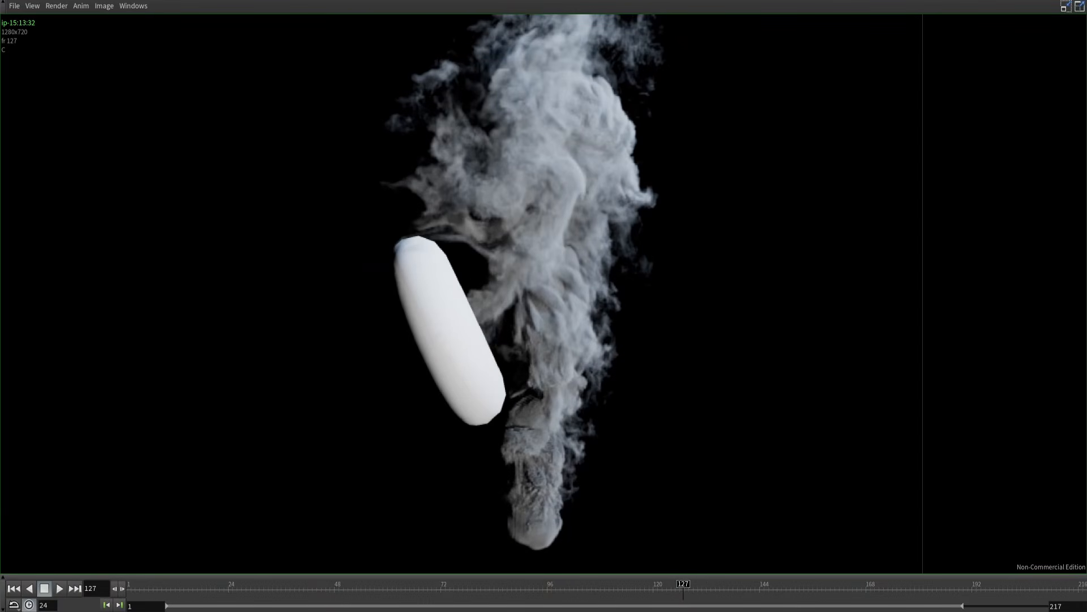
- Maximize the 240-frame render window and go to frame 127
{"action": "key", "text": "alt+Tab"}
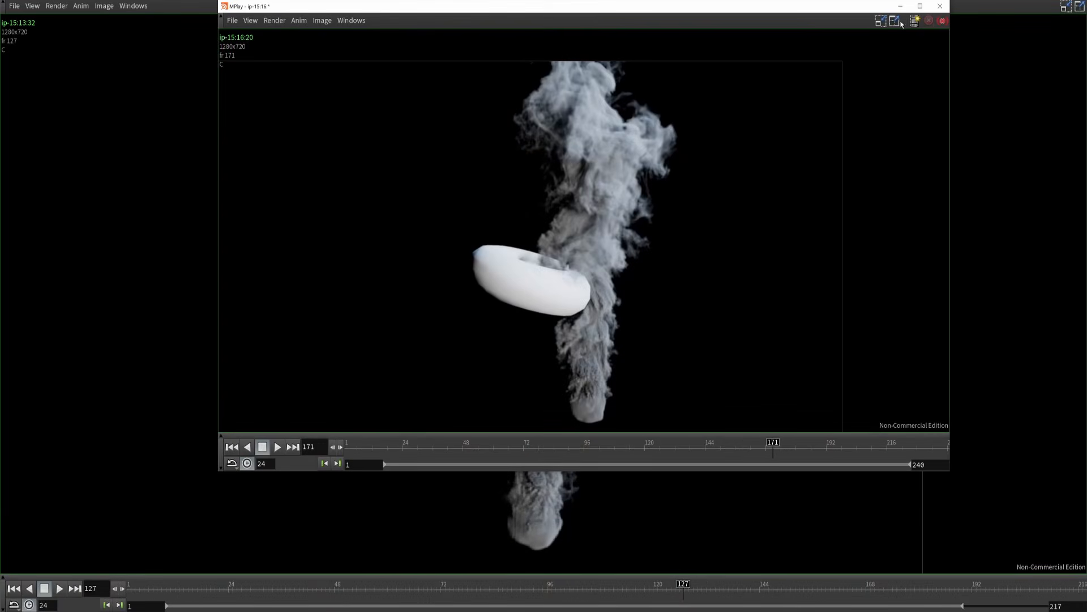
{"action": "left_click", "coordinate": [916, 8]}
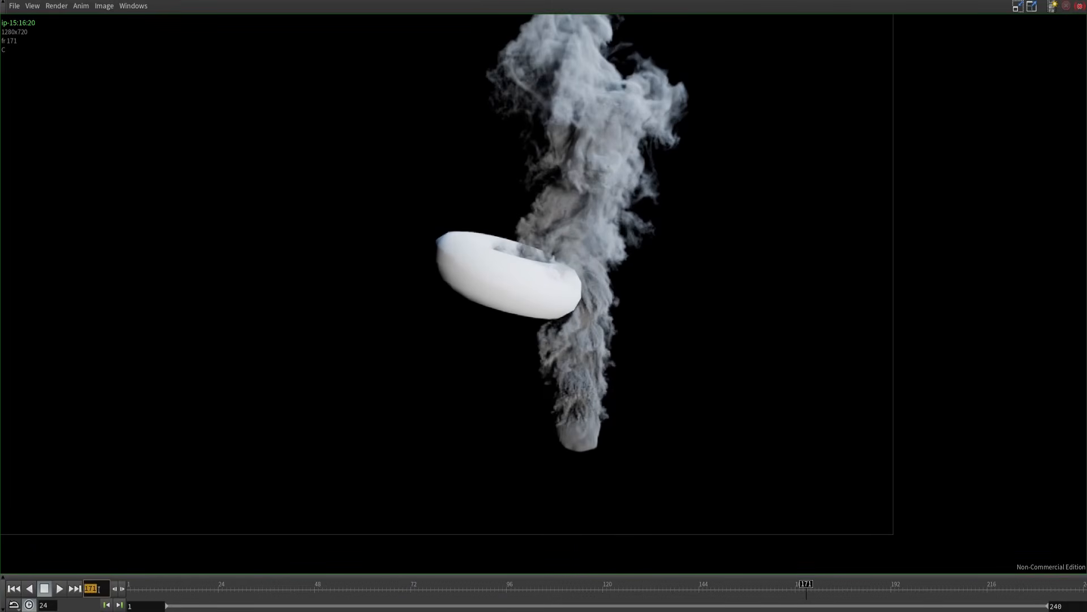
{"action": "key", "text": "alt+Tab"}
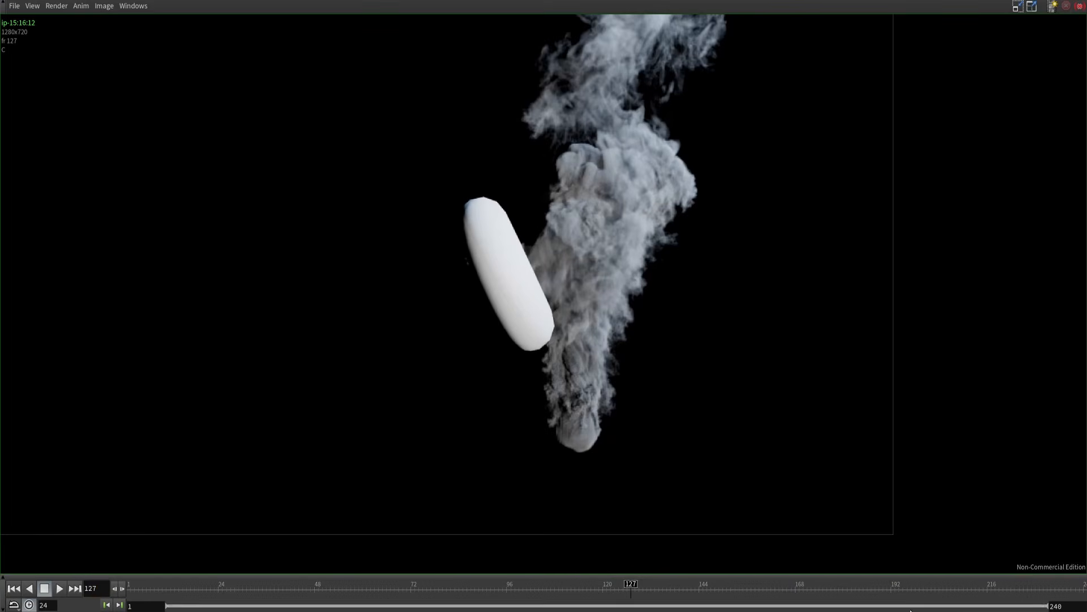
- Compare the smoke around the torus at frame 127 by alternating between the two rendered sequences
{"action": "key", "text": "alt+Tab"}
{"action": "scroll", "coordinate": [698, 360], "scroll_direction": "down", "scroll_amount": 5}
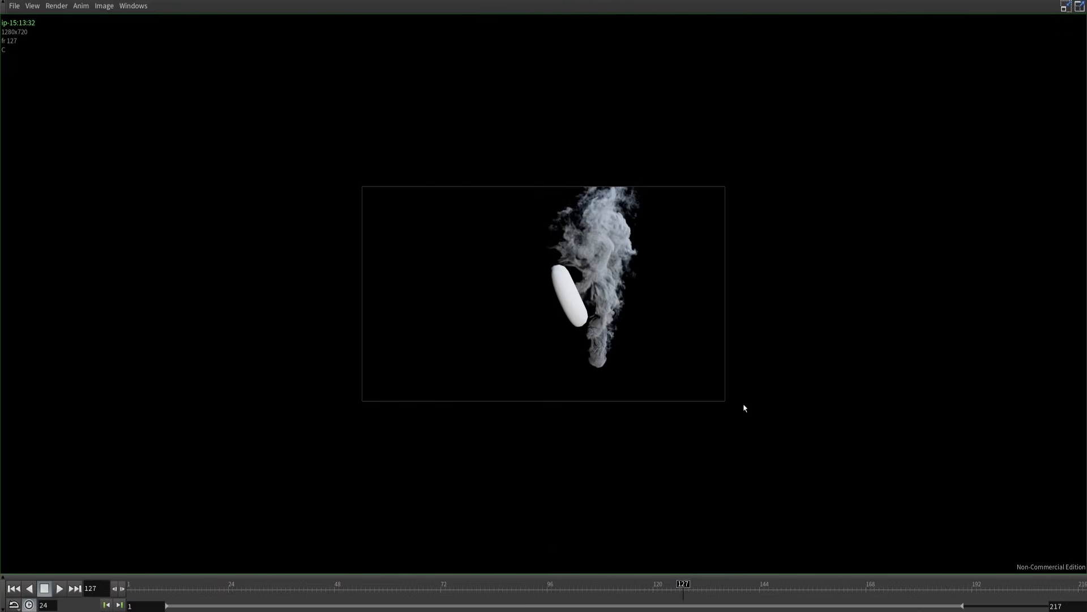
{"action": "scroll", "coordinate": [744, 403], "scroll_direction": "up", "scroll_amount": 4}
{"action": "scroll", "coordinate": [665, 294], "scroll_direction": "down", "scroll_amount": 3}
{"action": "key", "text": "alt+Tab"}
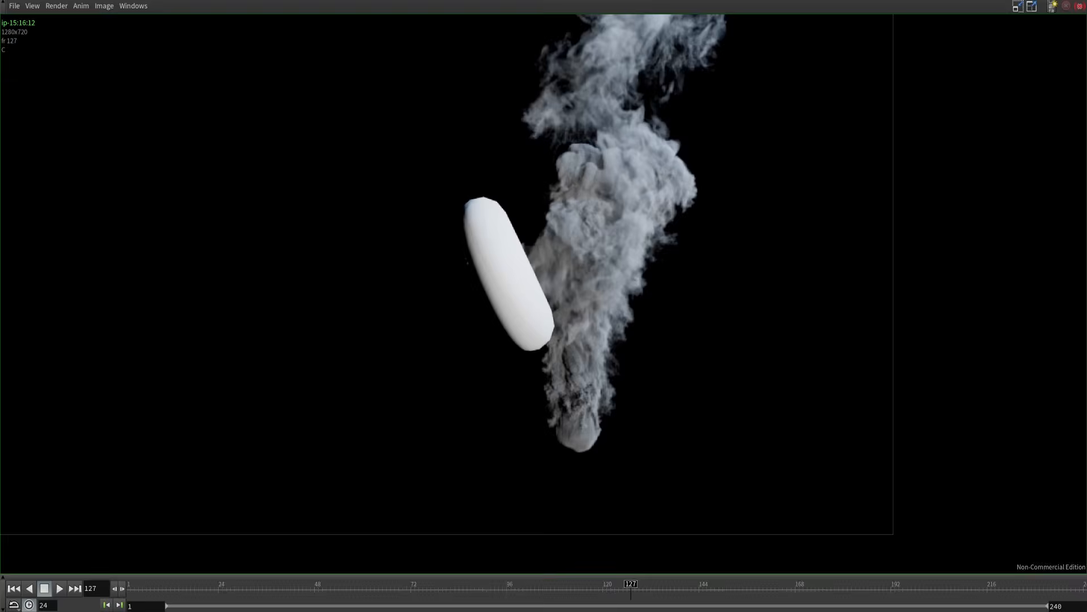
{"action": "key", "text": "alt+Tab"}
{"action": "key", "text": "alt+Tab"}
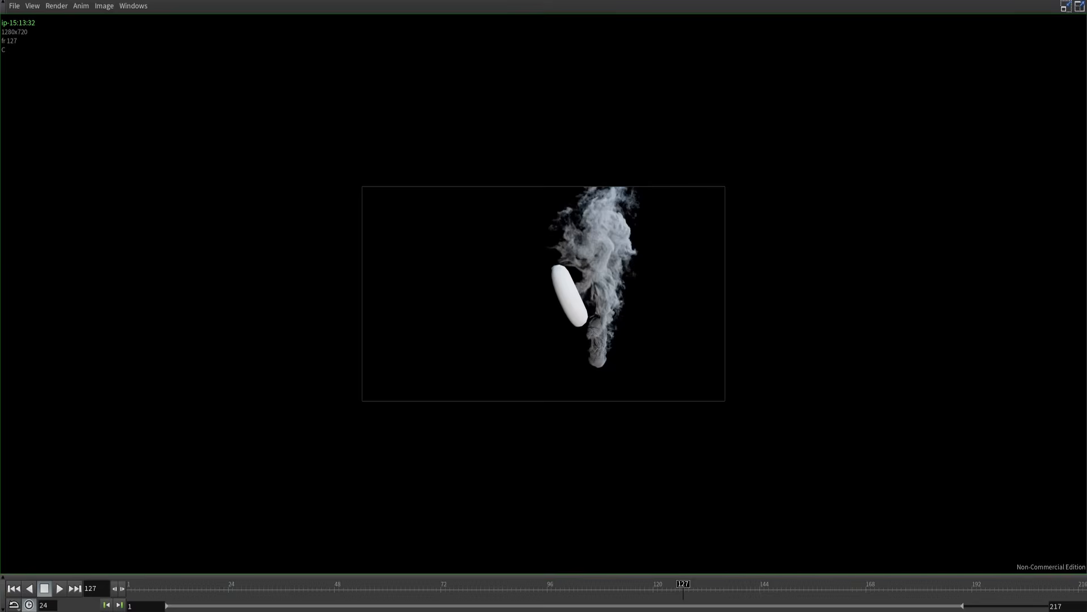
{"action": "key", "text": "alt+Tab"}
{"action": "key", "text": "alt+Tab"}
{"action": "key", "text": "alt+Tab"}
{"action": "key", "text": "alt+Tab"}
{"action": "left_click_drag", "start_coordinate": [761, 602], "coordinate": [829, 602]}
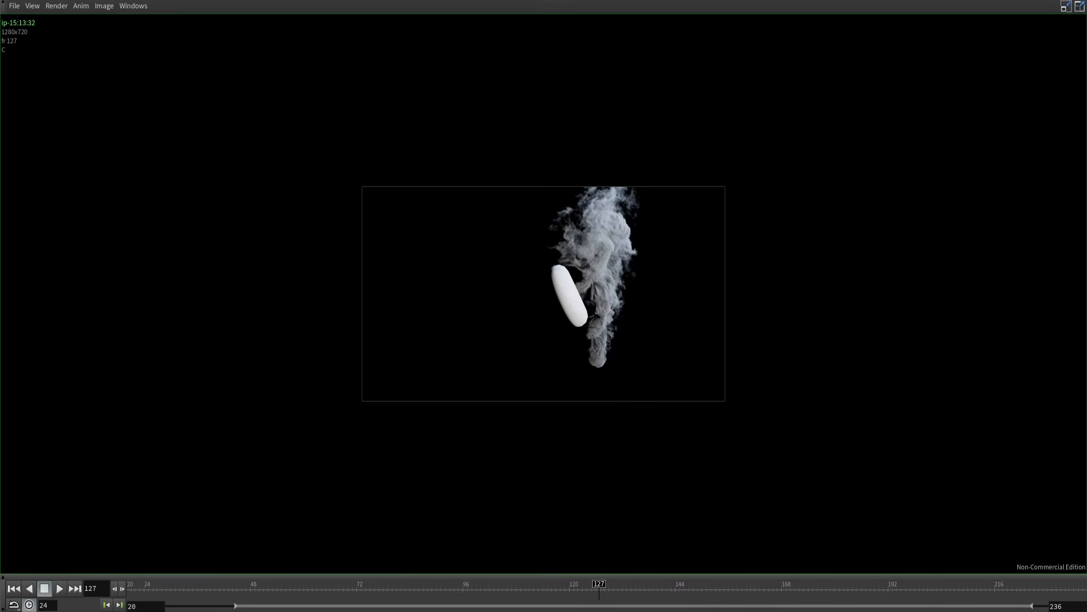
{"action": "key", "text": "alt+Tab"}
- Switch back to Houdini and move pyrosolver2 lower beneath merge1 in the network
{"action": "key", "text": "alt+Tab"}
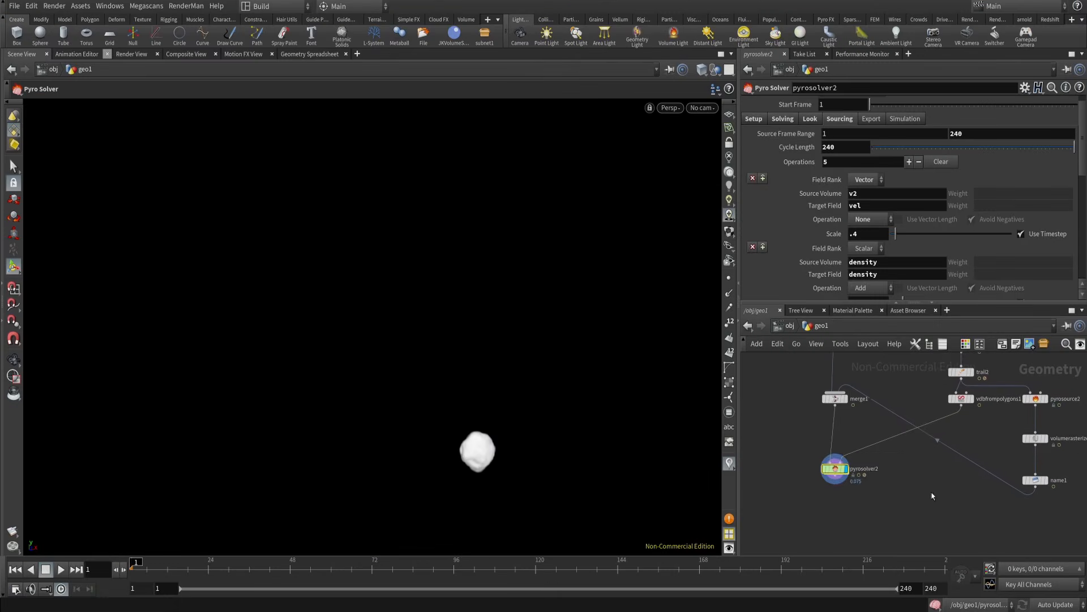
{"action": "middle_click_drag", "start_coordinate": [943, 488], "coordinate": [985, 450]}
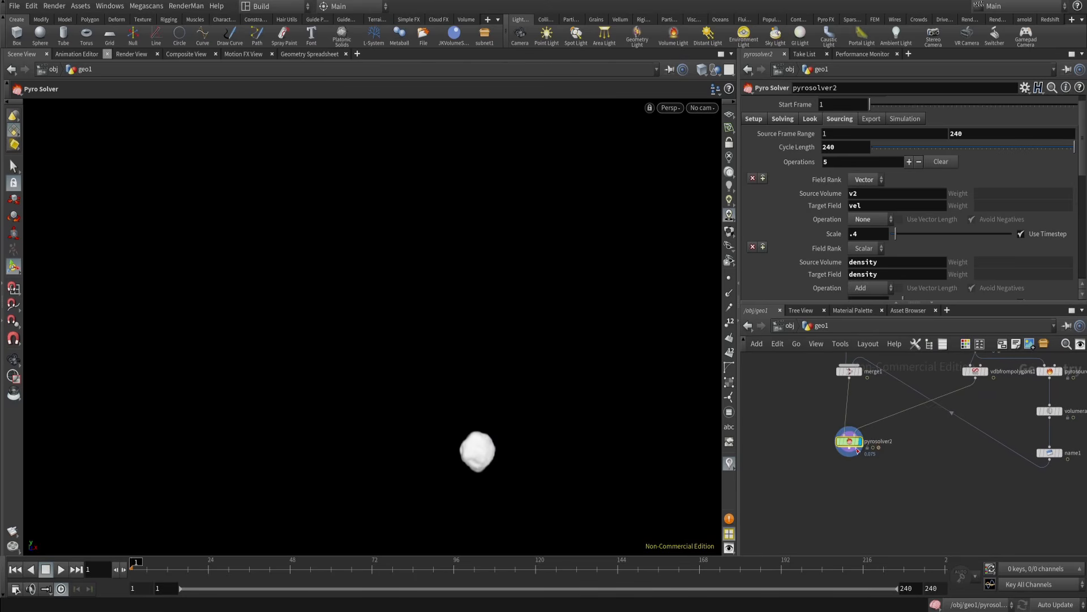
{"action": "left_click_drag", "start_coordinate": [848, 456], "coordinate": [836, 496]}
{"action": "middle_click_drag", "start_coordinate": [891, 472], "coordinate": [819, 491]}
{"action": "scroll", "coordinate": [890, 491], "scroll_direction": "down", "scroll_amount": 3}
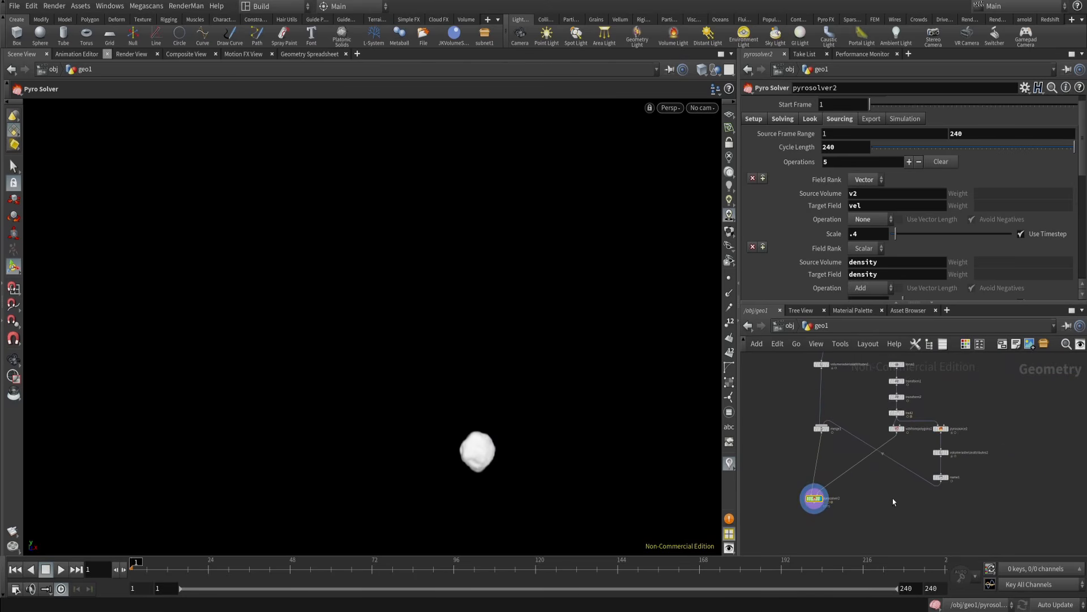
- Check the name1 node's v-to-v2 naming, then reselect pyrosolver2 to review its sourcing settings
{"action": "left_click_drag", "start_coordinate": [968, 325], "coordinate": [966, 329]}
{"action": "left_click", "coordinate": [850, 523]}
{"action": "middle_click_drag", "start_coordinate": [827, 529], "coordinate": [881, 521]}
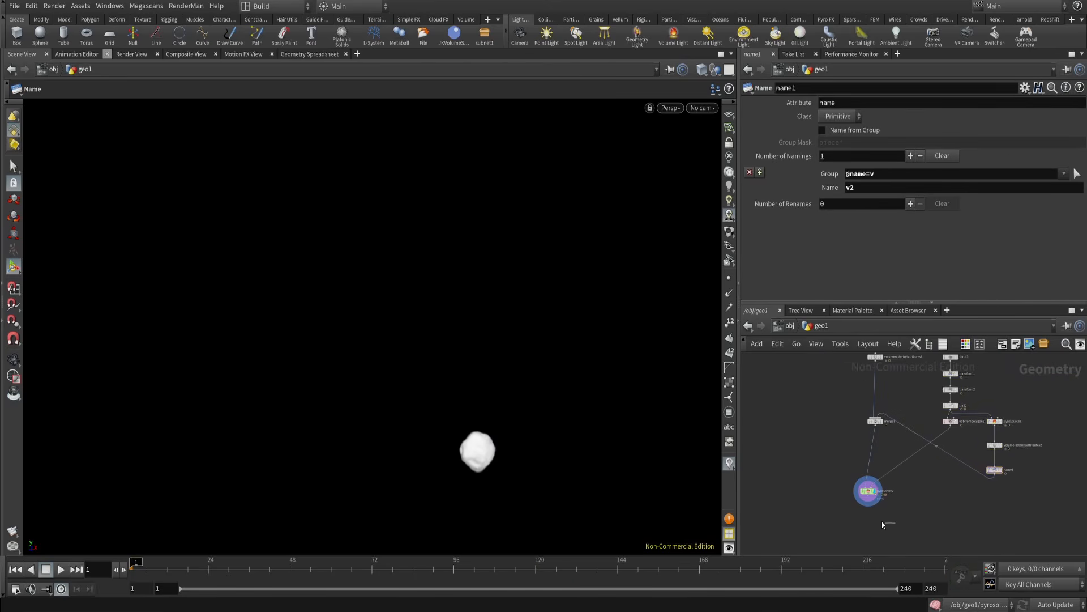
{"action": "left_click", "coordinate": [869, 490]}
{"action": "scroll", "coordinate": [904, 498], "scroll_direction": "up", "scroll_amount": 5}
{"action": "middle_click_drag", "start_coordinate": [881, 482], "coordinate": [936, 500]}
{"action": "left_click_drag", "start_coordinate": [932, 448], "coordinate": [881, 475]}
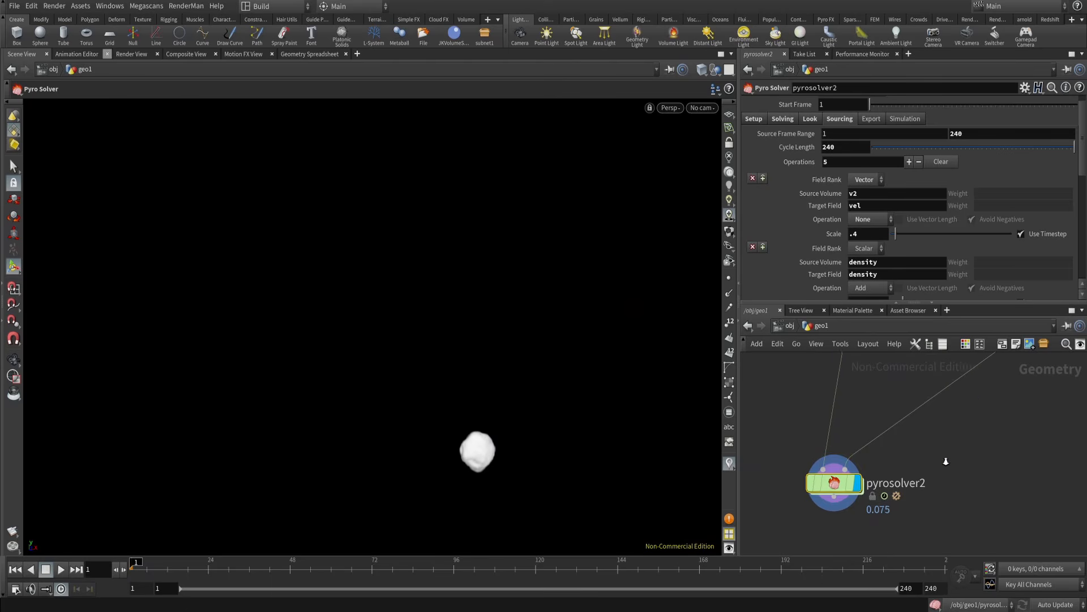
{"action": "scroll", "coordinate": [889, 477], "scroll_direction": "down", "scroll_amount": 4}
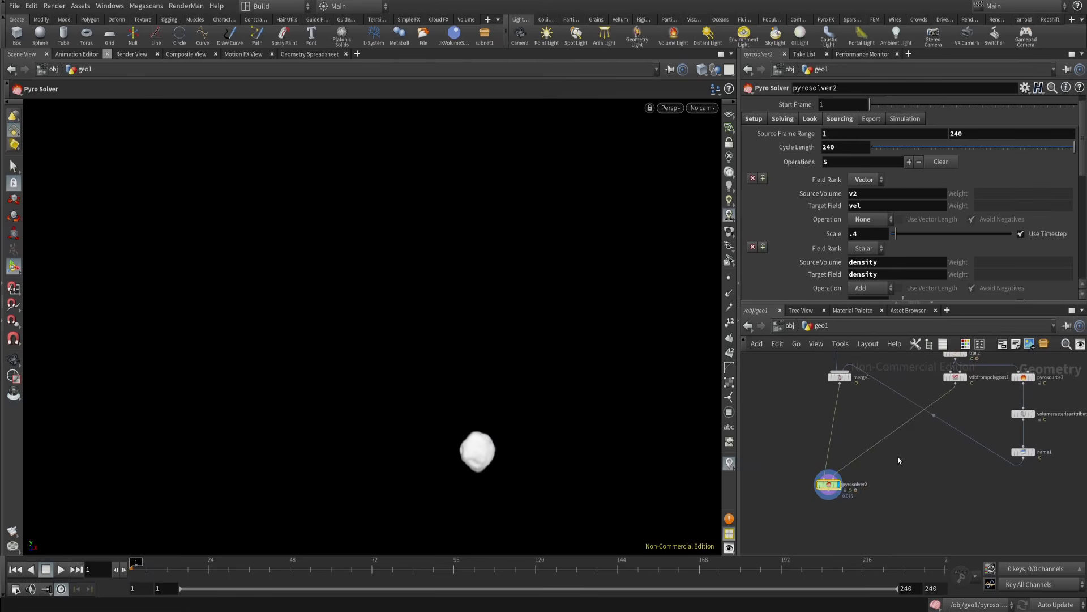
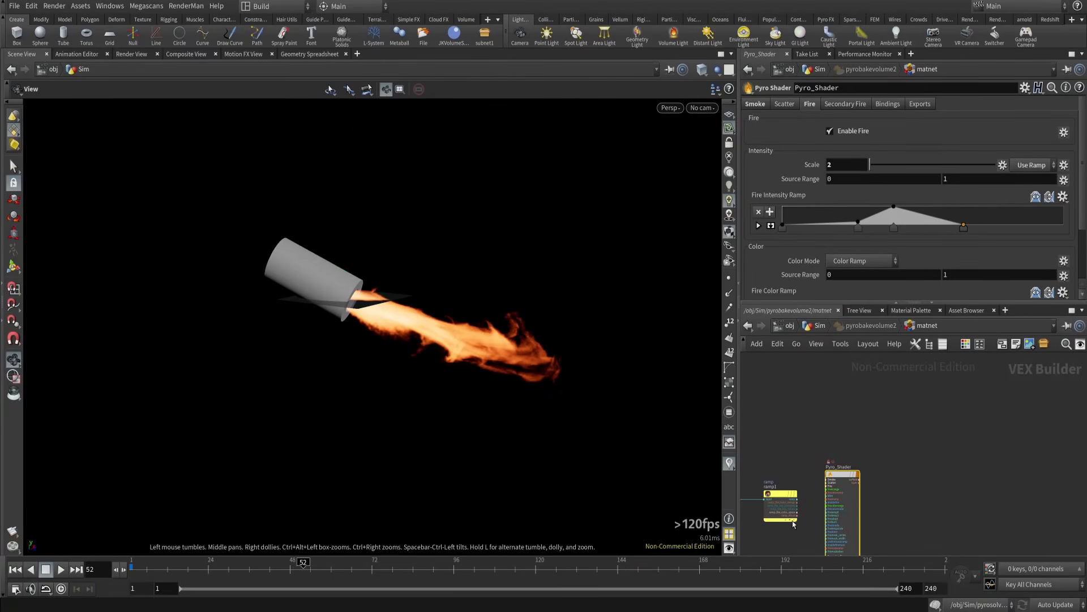
- Leave the Pyro_Shader material network for the Sim geometry network, then select and display the add1 node
{"action": "key", "text": "u"}
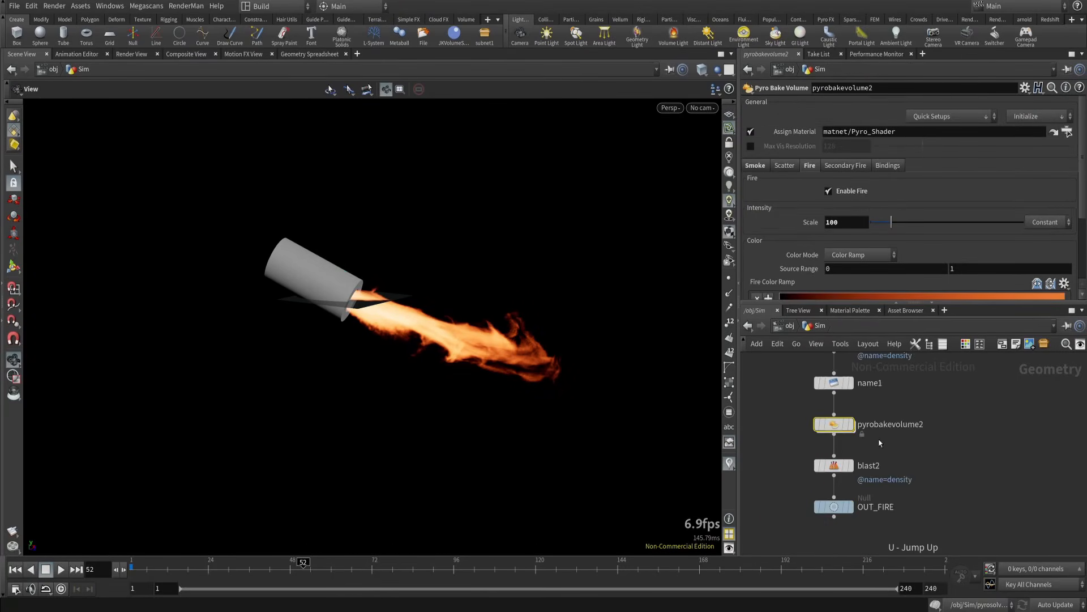
{"action": "middle_click_drag", "start_coordinate": [902, 436], "coordinate": [880, 545]}
{"action": "scroll", "coordinate": [867, 424], "scroll_direction": "up", "scroll_amount": 10}
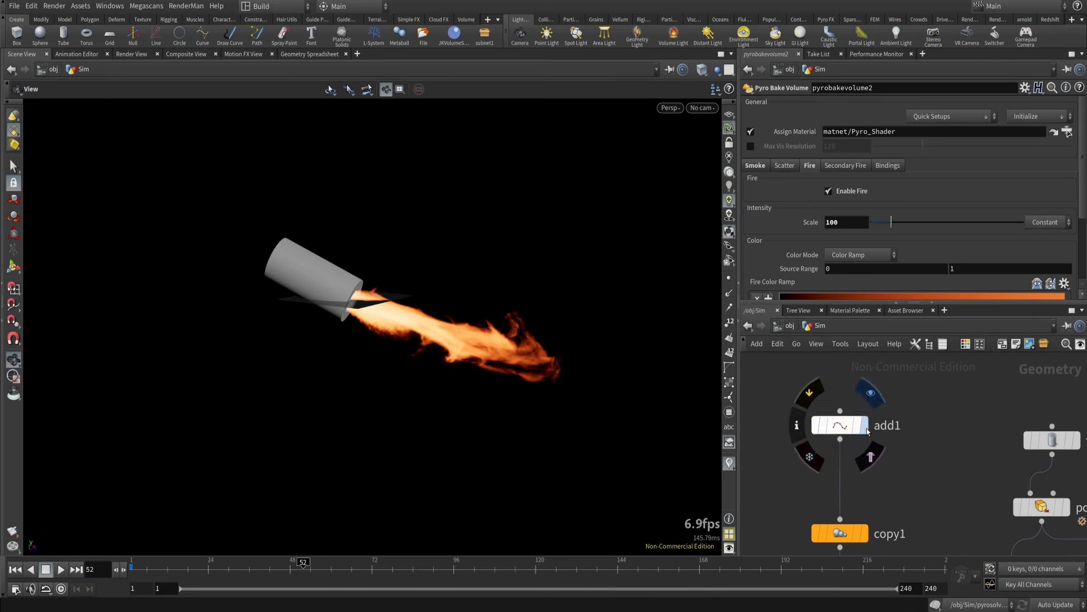
{"action": "left_click", "coordinate": [864, 425]}
{"action": "left_click", "coordinate": [858, 425]}
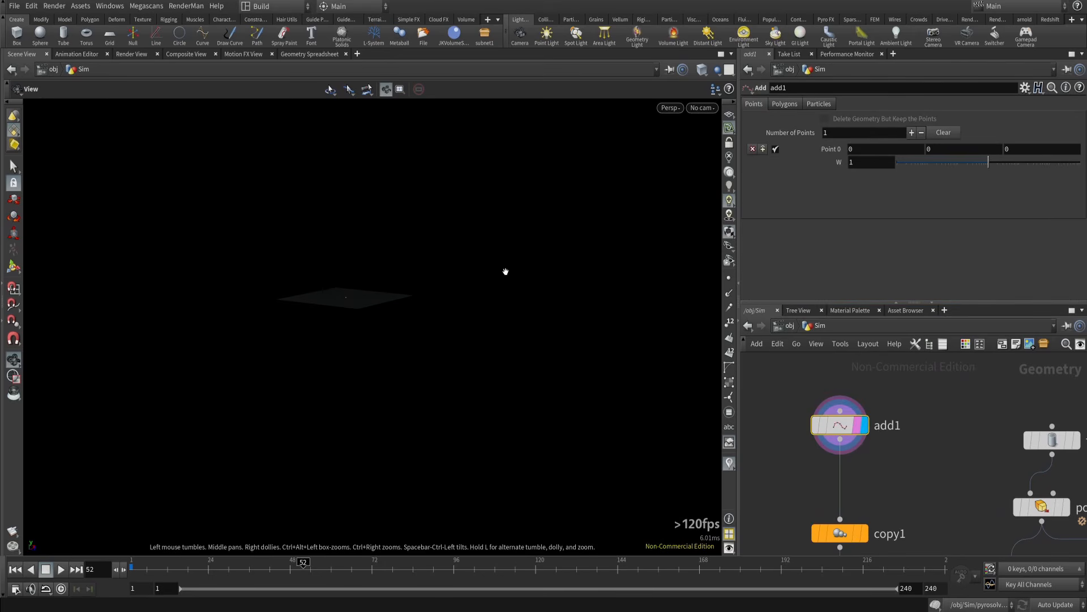
- Select and display the copy1 node to check its total number of copies
{"action": "middle_click_drag", "start_coordinate": [872, 539], "coordinate": [898, 440]}
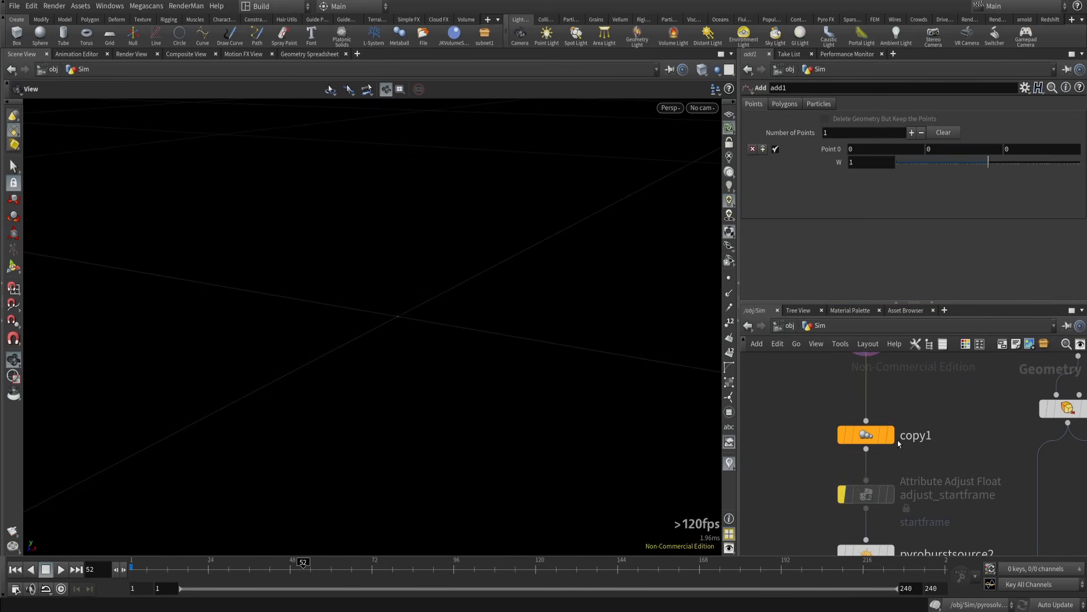
{"action": "left_click", "coordinate": [864, 435]}
{"action": "left_click_drag", "start_coordinate": [864, 435], "coordinate": [865, 408]}
{"action": "middle_click_drag", "start_coordinate": [923, 429], "coordinate": [916, 469]}
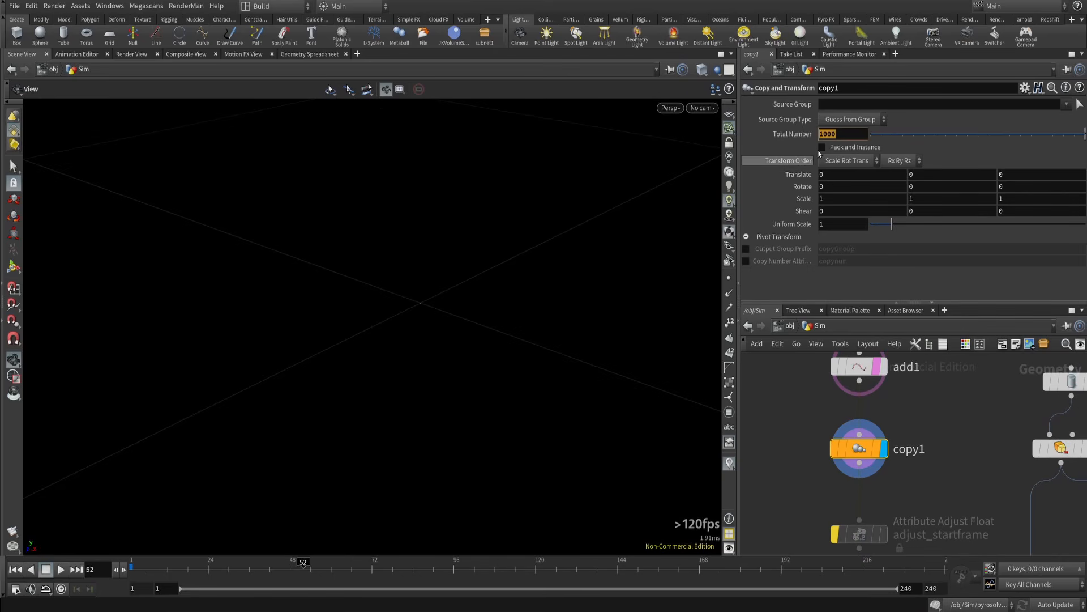
{"action": "middle_click", "coordinate": [837, 448]}
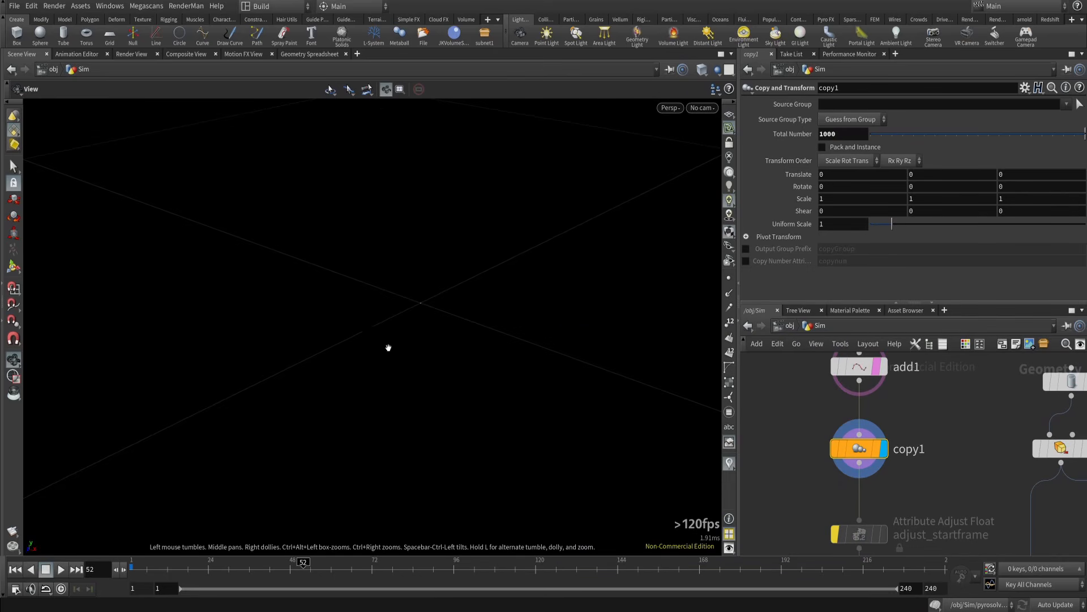
- Select and display the pyroburstsource2 node to review its burst animation settings
{"action": "scroll", "coordinate": [793, 433], "scroll_direction": "down", "scroll_amount": 3}
{"action": "middle_click_drag", "start_coordinate": [839, 475], "coordinate": [777, 485]}
{"action": "scroll", "coordinate": [839, 451], "scroll_direction": "up", "scroll_amount": 3}
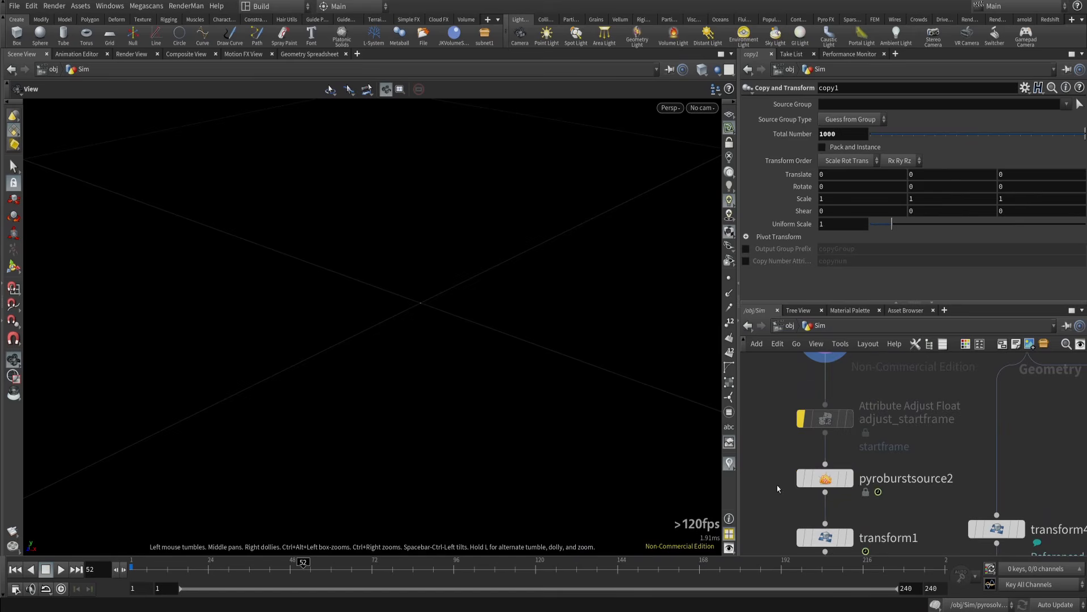
{"action": "left_click", "coordinate": [814, 482]}
{"action": "middle_click_drag", "start_coordinate": [870, 395], "coordinate": [871, 415]}
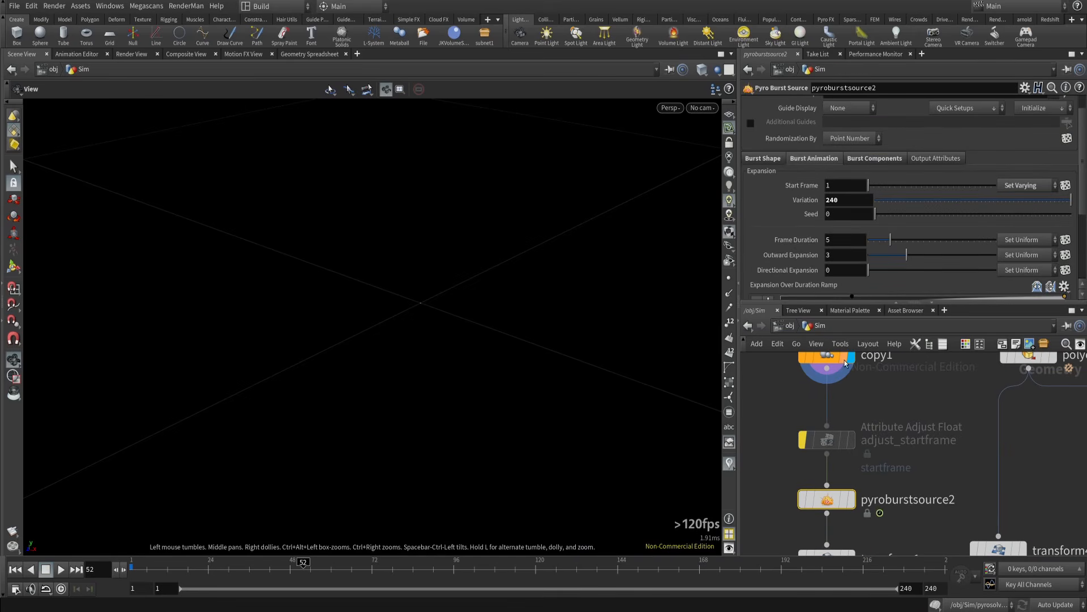
{"action": "left_click", "coordinate": [850, 499]}
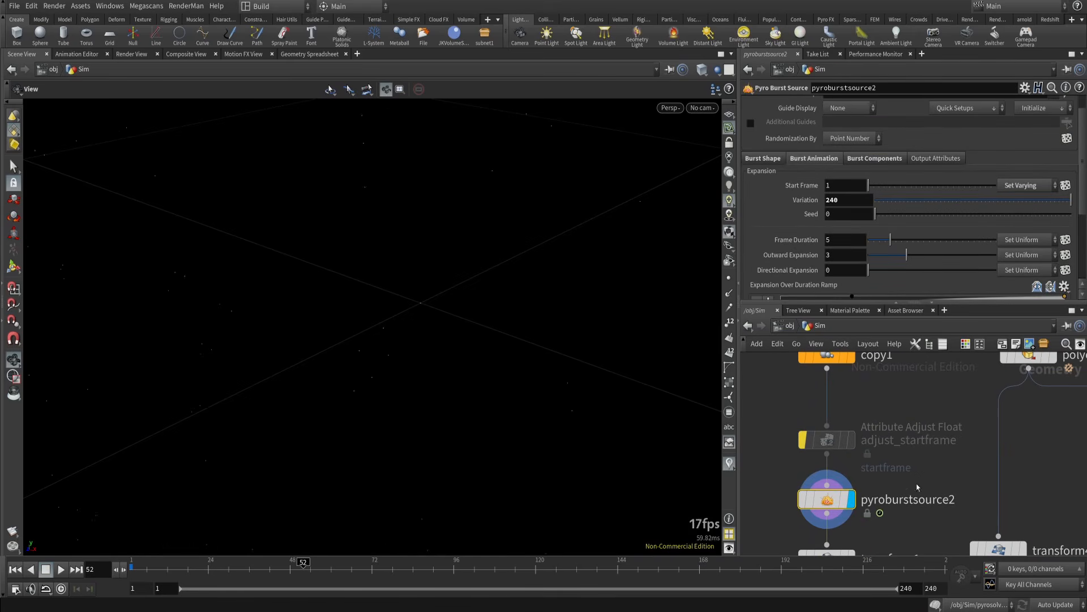
- Scrub the burst points back to frame 1, then forward through frame 21 to frame 163, checking the start frame variation
{"action": "right_click_drag", "start_coordinate": [552, 423], "coordinate": [516, 411]}
{"action": "right_click_drag", "start_coordinate": [552, 362], "coordinate": [272, 413]}
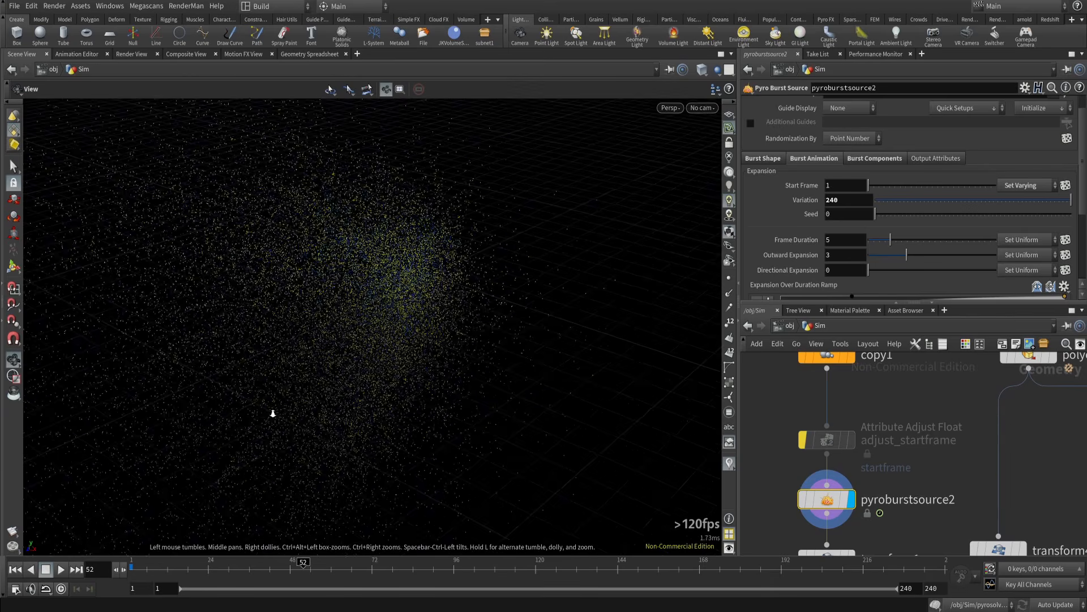
{"action": "left_click_drag", "start_coordinate": [272, 413], "coordinate": [469, 326]}
{"action": "middle_click_drag", "start_coordinate": [468, 327], "coordinate": [486, 388]}
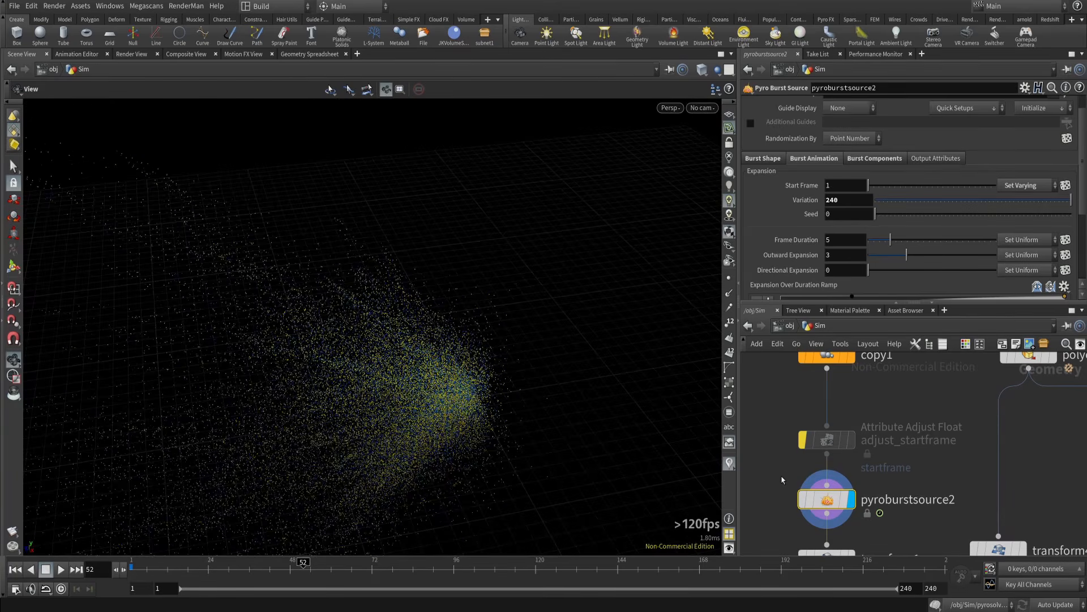
{"action": "left_click_drag", "start_coordinate": [643, 405], "coordinate": [413, 349]}
{"action": "left_click_drag", "start_coordinate": [501, 390], "coordinate": [449, 425]}
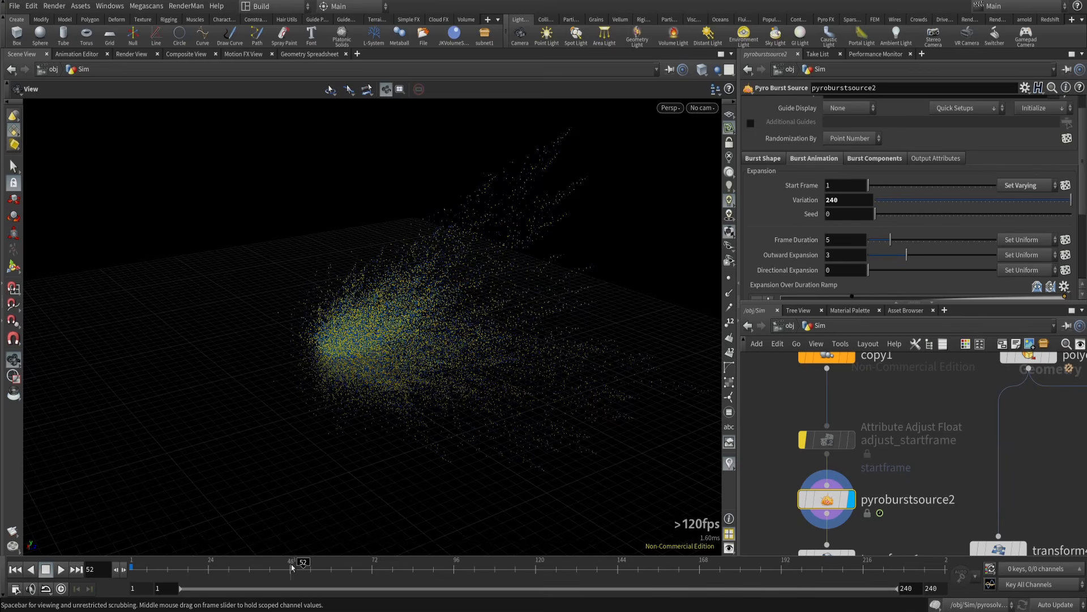
{"action": "left_click_drag", "start_coordinate": [302, 566], "coordinate": [134, 568]}
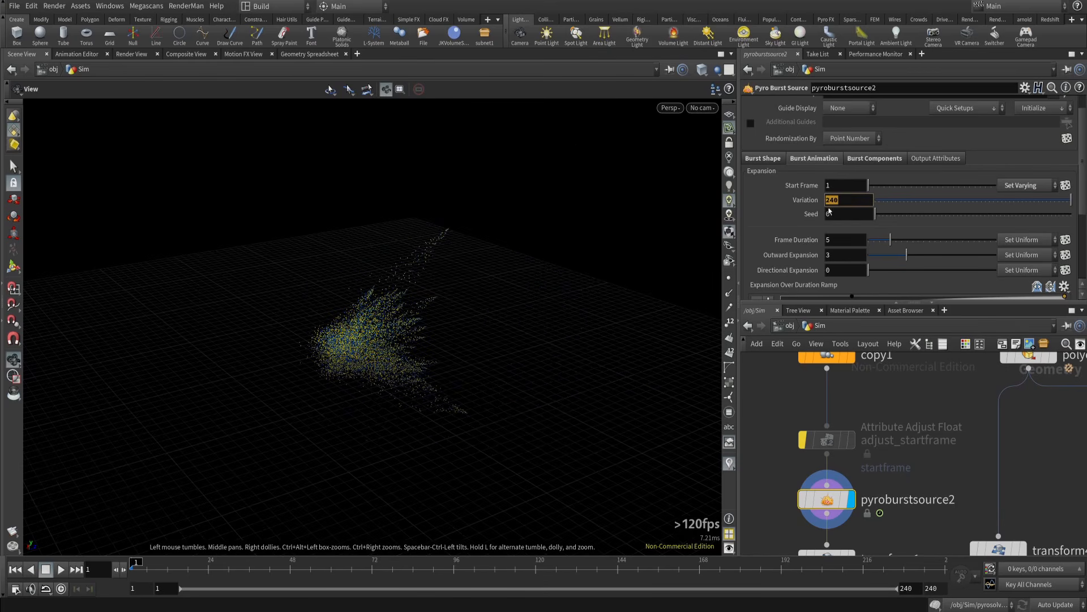
{"action": "middle_click_drag", "start_coordinate": [773, 415], "coordinate": [803, 368]}
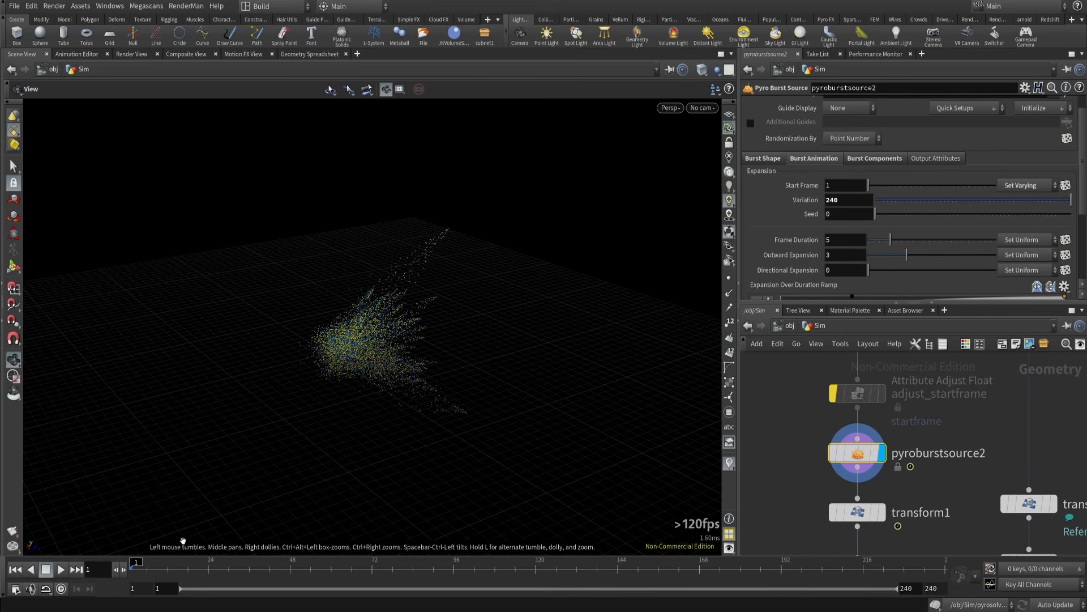
{"action": "left_click_drag", "start_coordinate": [146, 575], "coordinate": [199, 571]}
{"action": "left_click_drag", "start_coordinate": [362, 416], "coordinate": [371, 385]}
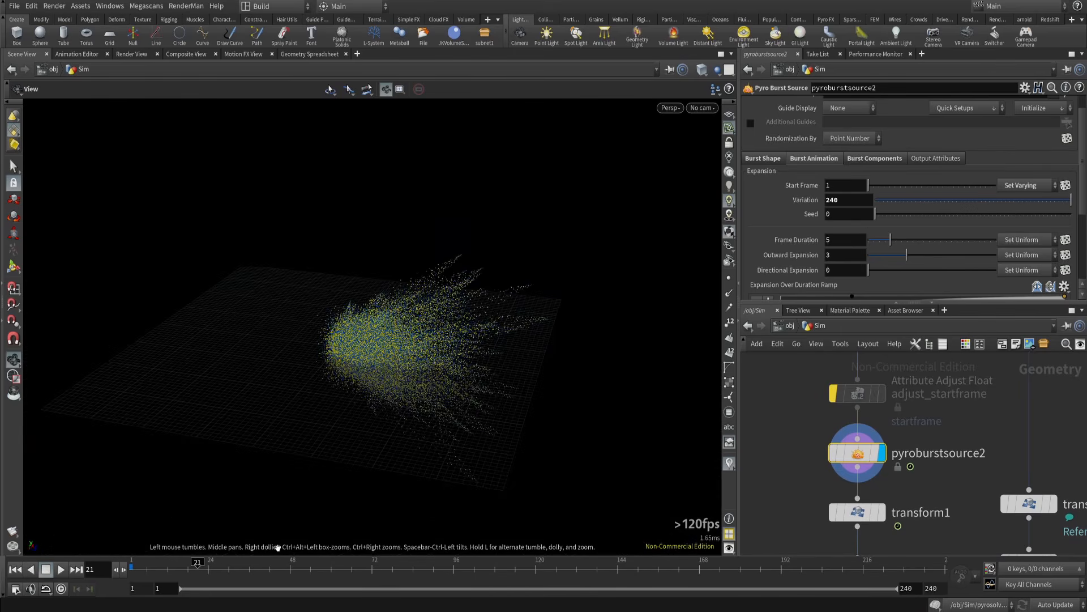
{"action": "left_click_drag", "start_coordinate": [199, 568], "coordinate": [682, 574]}
- Preview the tube1 shape, then select and display the polyextrude1 node
{"action": "scroll", "coordinate": [971, 451], "scroll_direction": "down", "scroll_amount": 3}
{"action": "middle_click_drag", "start_coordinate": [1022, 374], "coordinate": [916, 458]}
{"action": "scroll", "coordinate": [917, 453], "scroll_direction": "up", "scroll_amount": 3}
{"action": "left_click", "coordinate": [932, 401]}
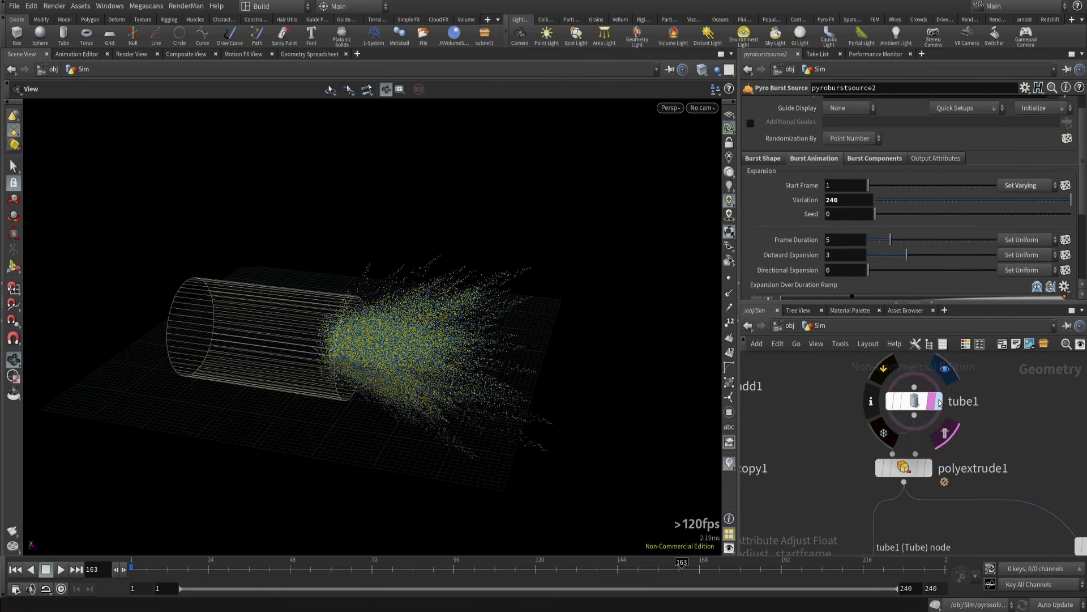
{"action": "left_click", "coordinate": [937, 403]}
{"action": "left_click", "coordinate": [928, 468]}
{"action": "left_click", "coordinate": [904, 467]}
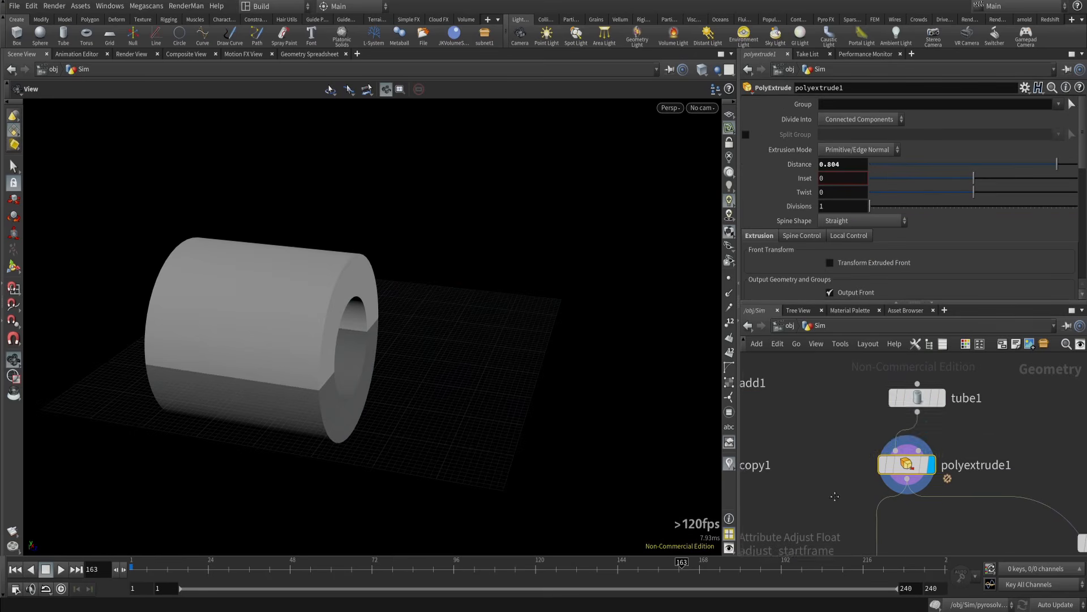
- Select transform4 and transform3 together, then display transform3 and frame the tube in the viewport
{"action": "middle_click_drag", "start_coordinate": [906, 468], "coordinate": [940, 378]}
{"action": "left_click_drag", "start_coordinate": [373, 346], "coordinate": [453, 348]}
{"action": "middle_click_drag", "start_coordinate": [873, 537], "coordinate": [864, 415]}
{"action": "left_click_drag", "start_coordinate": [863, 415], "coordinate": [940, 529]}
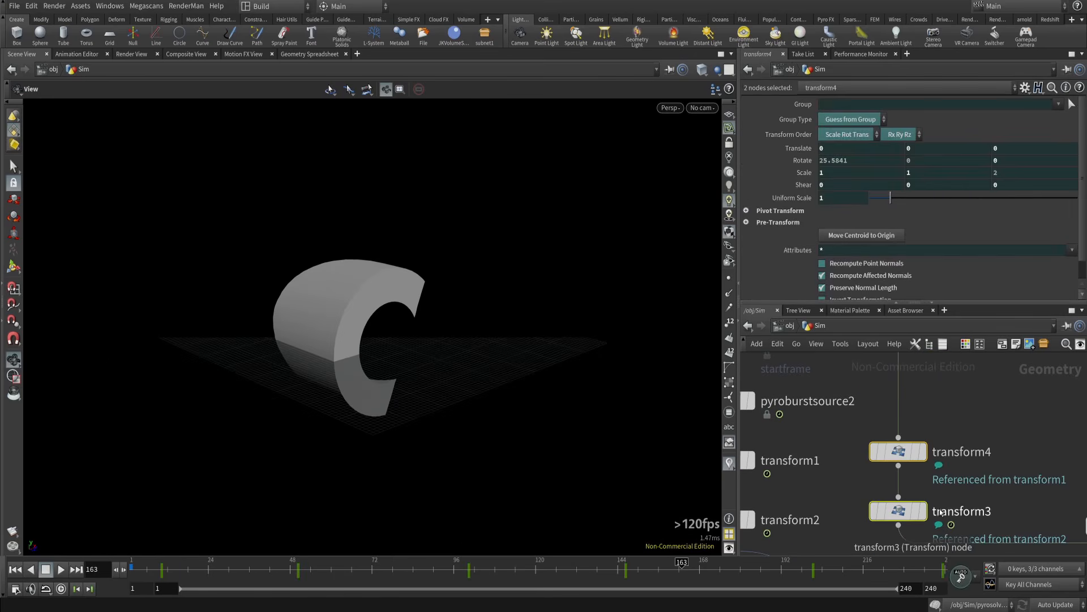
{"action": "left_click", "coordinate": [921, 511]}
{"action": "left_click", "coordinate": [900, 512]}
{"action": "key", "text": "g"}
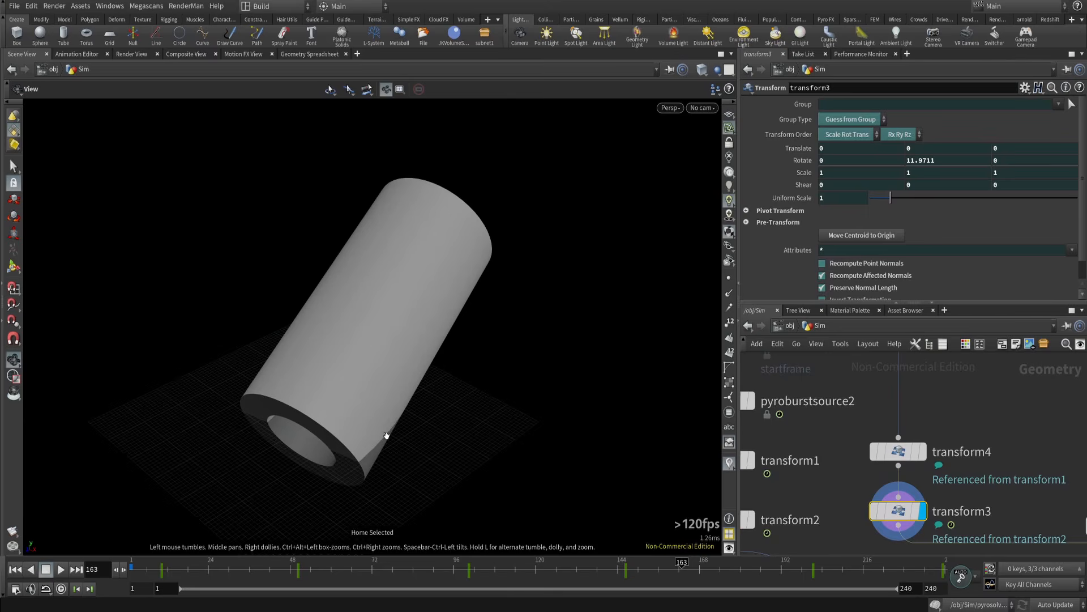
- Scrub the rotating tube back to frame 1 and select both of its transform nodes
{"action": "left_click_drag", "start_coordinate": [272, 568], "coordinate": [131, 541]}
{"action": "scroll", "coordinate": [284, 493], "scroll_direction": "down", "scroll_amount": 5}
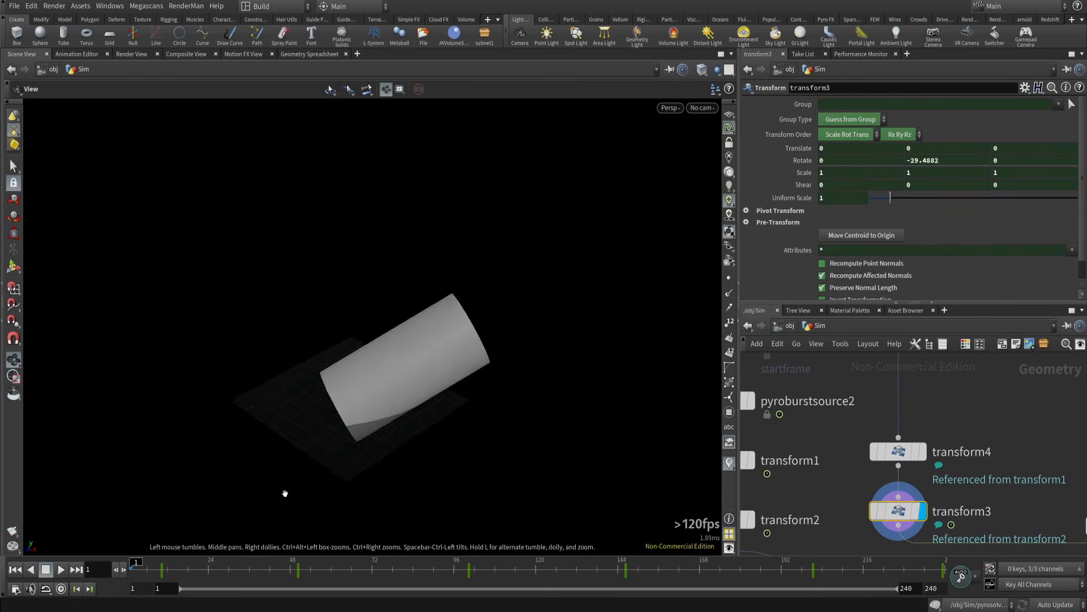
{"action": "left_click_drag", "start_coordinate": [284, 493], "coordinate": [444, 435]}
{"action": "left_click_drag", "start_coordinate": [972, 389], "coordinate": [885, 511]}
{"action": "middle_click_drag", "start_coordinate": [848, 493], "coordinate": [913, 462]}
{"action": "scroll", "coordinate": [913, 463], "scroll_direction": "down", "scroll_amount": 4}
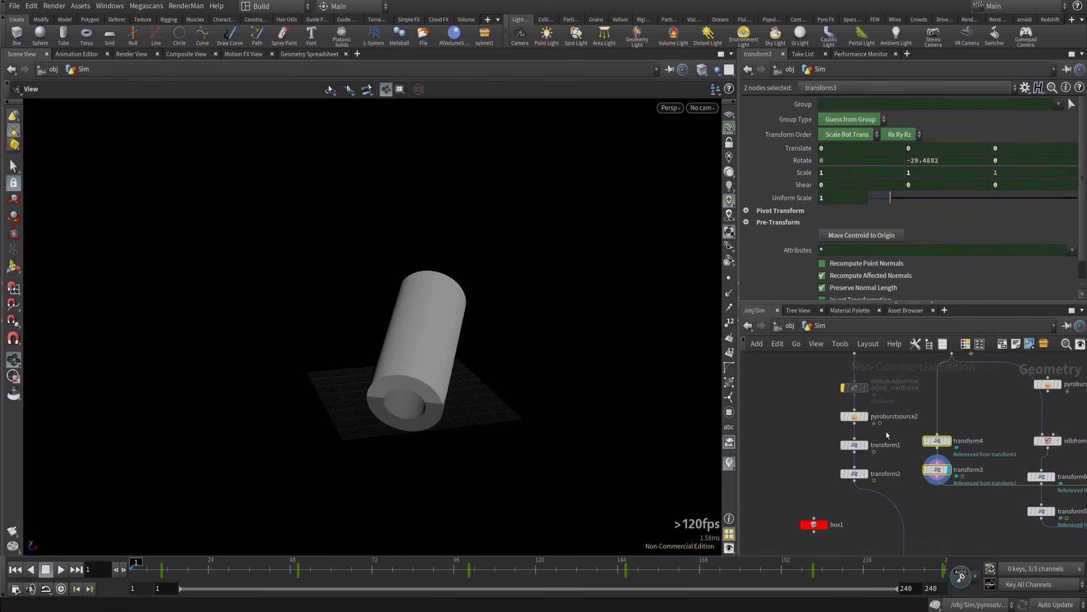
- Display transform2 with transform3 shown as a template, and scrub to frame 74 to compare their motion
{"action": "left_click_drag", "start_coordinate": [889, 504], "coordinate": [860, 449]}
{"action": "scroll", "coordinate": [864, 454], "scroll_direction": "up", "scroll_amount": 4}
{"action": "left_click", "coordinate": [869, 497]}
{"action": "middle_click_drag", "start_coordinate": [951, 502], "coordinate": [887, 491]}
{"action": "left_click", "coordinate": [972, 478]}
{"action": "left_click_drag", "start_coordinate": [413, 406], "coordinate": [471, 379]}
{"action": "left_click_drag", "start_coordinate": [210, 573], "coordinate": [379, 571]}
- Select the volumerasterizeattributes1 node to review its voxel size and attribute rules
{"action": "scroll", "coordinate": [843, 510], "scroll_direction": "down", "scroll_amount": 4}
{"action": "middle_click_drag", "start_coordinate": [859, 549], "coordinate": [892, 539]}
{"action": "scroll", "coordinate": [890, 445], "scroll_direction": "up", "scroll_amount": 2}
{"action": "left_click", "coordinate": [851, 468]}
{"action": "scroll", "coordinate": [858, 482], "scroll_direction": "up", "scroll_amount": 2}
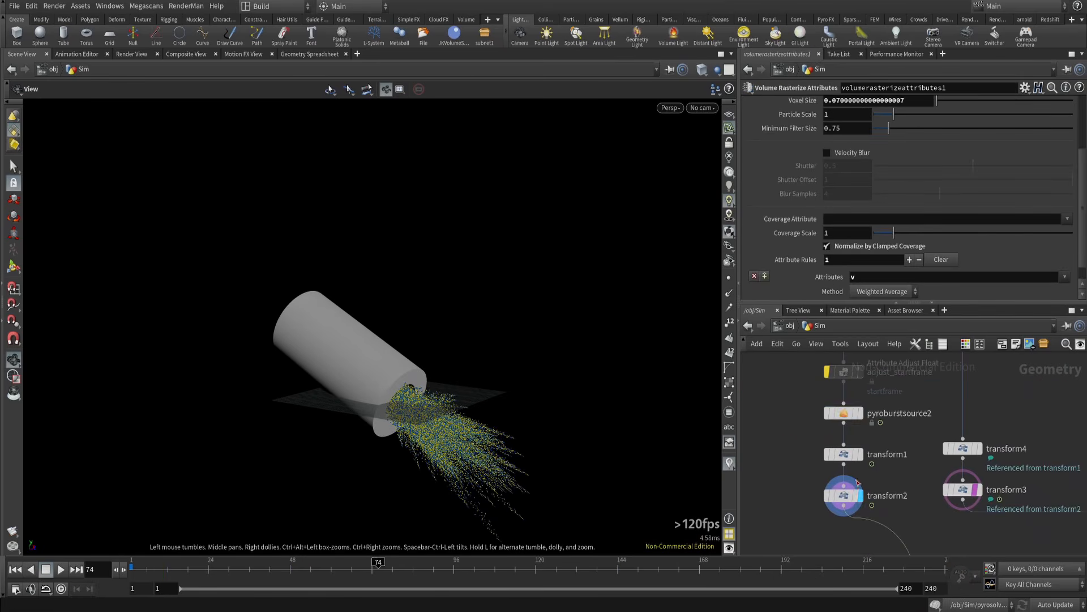
- Review both pyro sources in pyroburstsource2's burst components, then inspect the node info of volumerasterizeattributes1
{"action": "left_click_drag", "start_coordinate": [897, 391], "coordinate": [899, 390]}
{"action": "scroll", "coordinate": [831, 136], "scroll_direction": "down", "scroll_amount": 4}
{"action": "scroll", "coordinate": [830, 170], "scroll_direction": "up", "scroll_amount": 3}
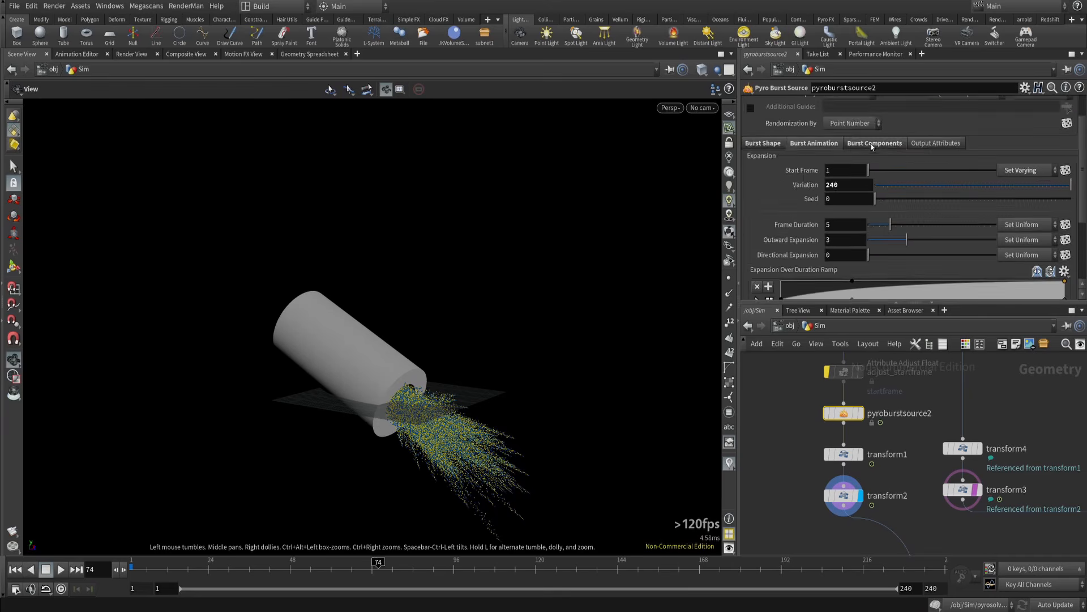
{"action": "left_click", "coordinate": [873, 145]}
{"action": "scroll", "coordinate": [836, 193], "scroll_direction": "down", "scroll_amount": 4}
{"action": "scroll", "coordinate": [873, 204], "scroll_direction": "down", "scroll_amount": 2}
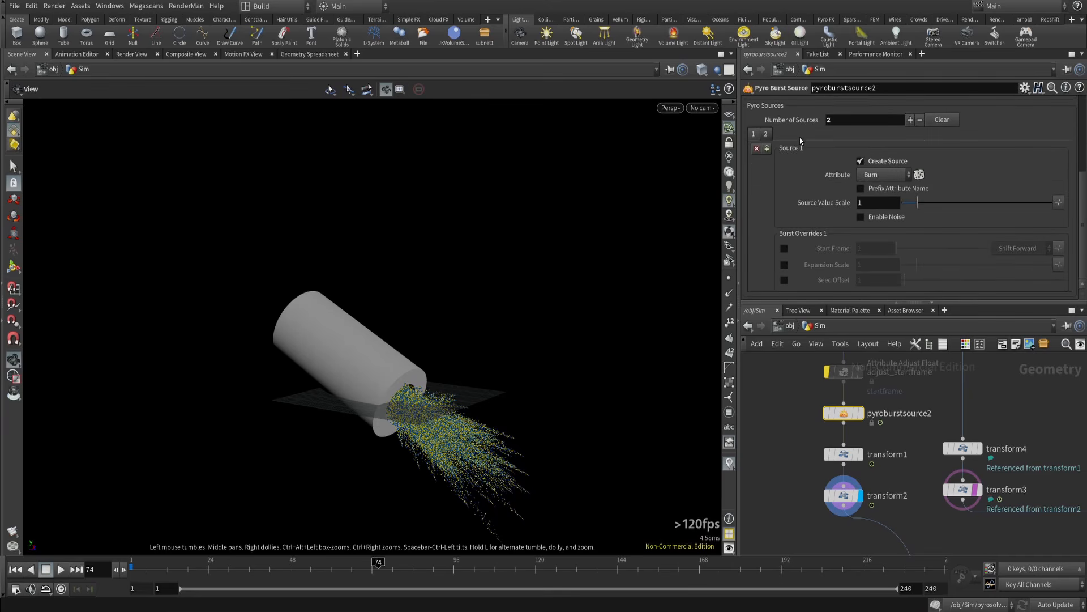
{"action": "middle_click_drag", "start_coordinate": [888, 490], "coordinate": [840, 288]}
{"action": "middle_click", "coordinate": [862, 468]}
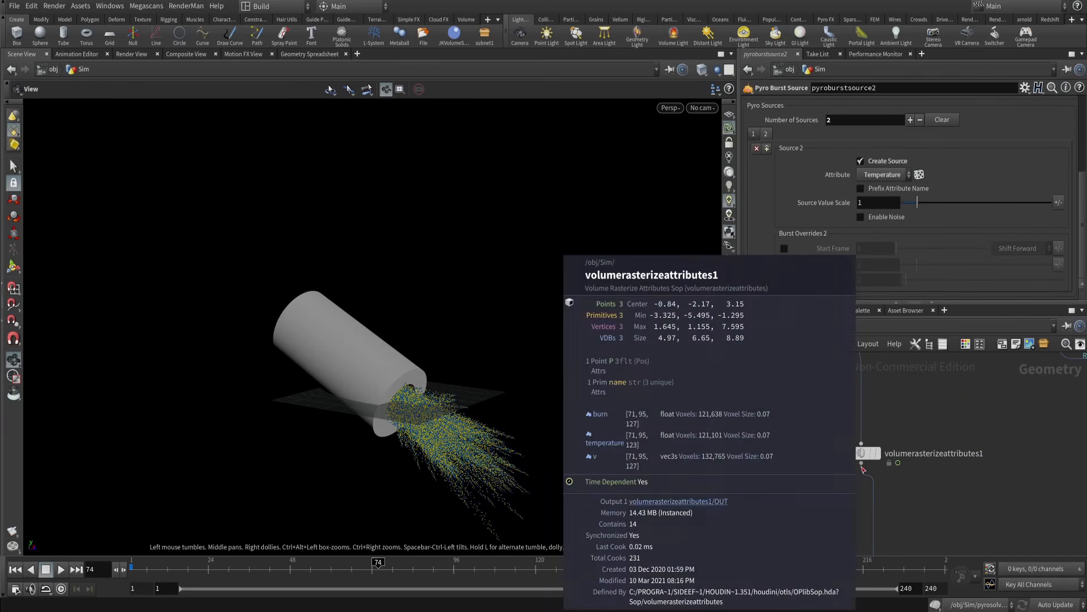
- Select pyrosolver1 and enlarge the parameter area to review its voxel size, center and max size
{"action": "scroll", "coordinate": [990, 465], "scroll_direction": "down", "scroll_amount": 4}
{"action": "middle_click_drag", "start_coordinate": [983, 483], "coordinate": [965, 394]}
{"action": "scroll", "coordinate": [962, 396], "scroll_direction": "up", "scroll_amount": 4}
{"action": "left_click", "coordinate": [890, 469]}
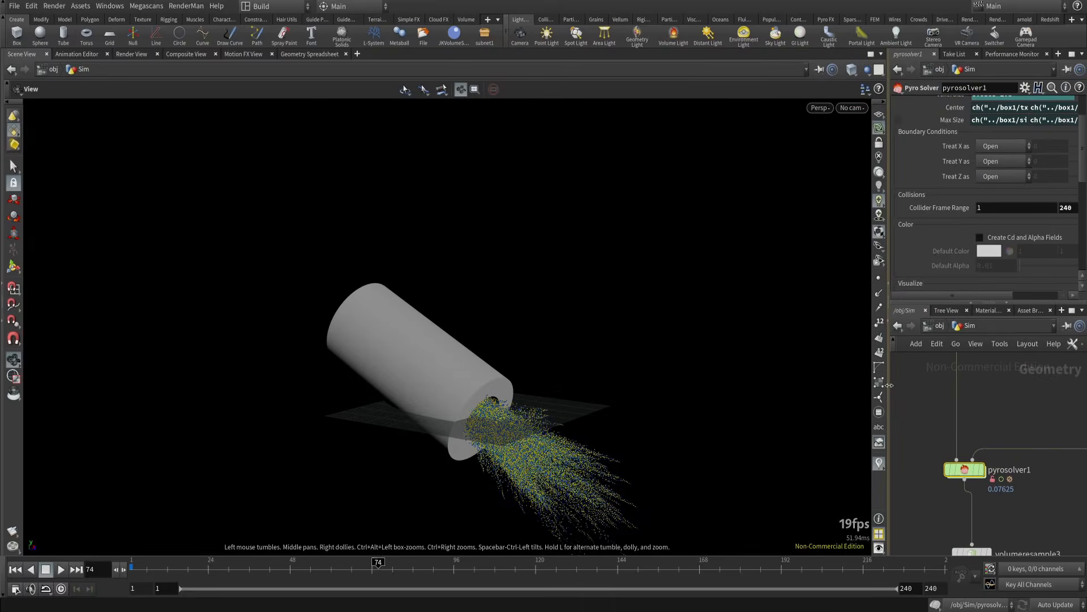
{"action": "left_click_drag", "start_coordinate": [740, 404], "coordinate": [597, 404]}
{"action": "scroll", "coordinate": [674, 168], "scroll_direction": "up", "scroll_amount": 2}
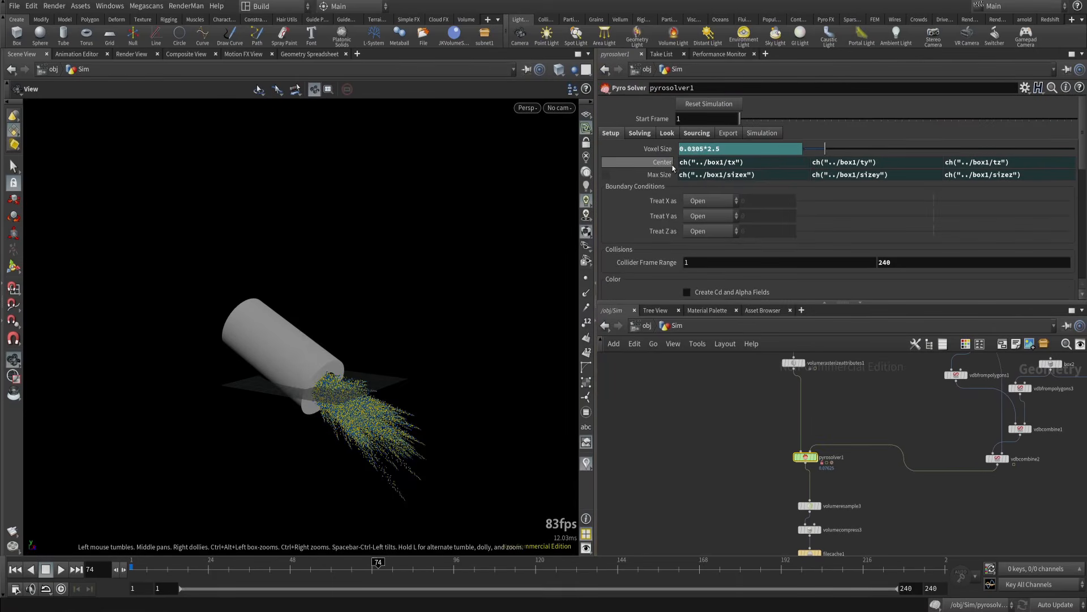
- Review pyrosolver1's solving settings for temperature and buoyancy, flame lifespan and disturbance
{"action": "left_click", "coordinate": [640, 133]}
{"action": "scroll", "coordinate": [647, 183], "scroll_direction": "down", "scroll_amount": 4}
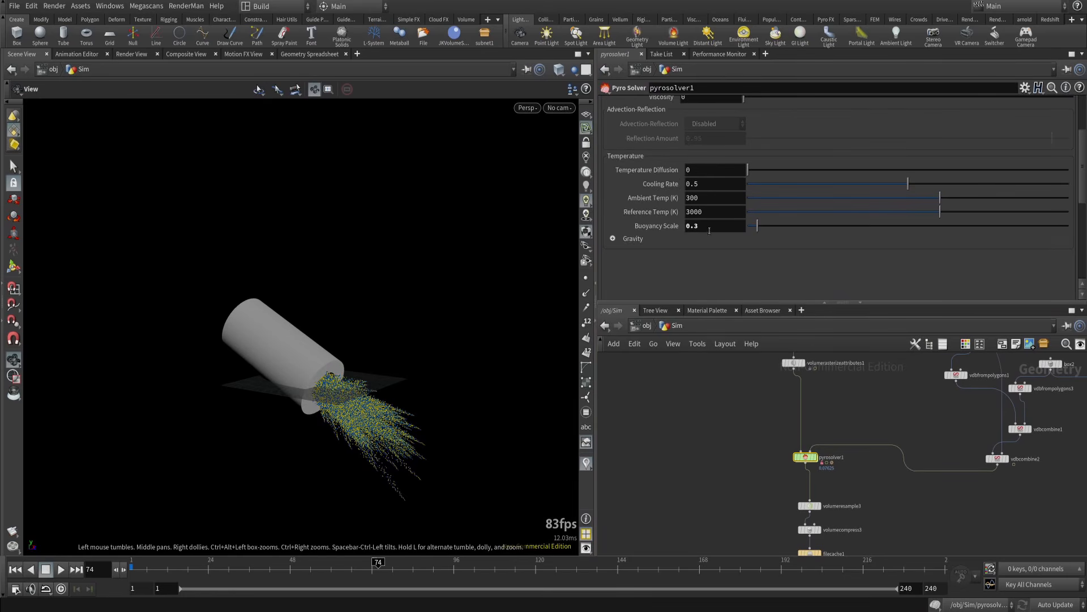
{"action": "scroll", "coordinate": [674, 233], "scroll_direction": "up", "scroll_amount": 4}
{"action": "left_click", "coordinate": [658, 149]}
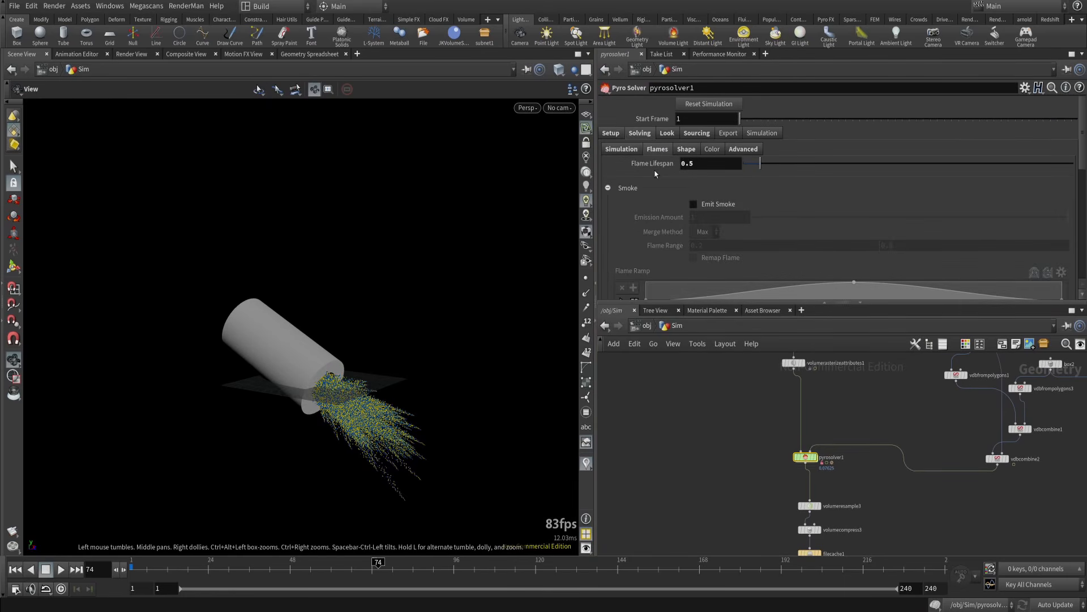
{"action": "left_click", "coordinate": [684, 151]}
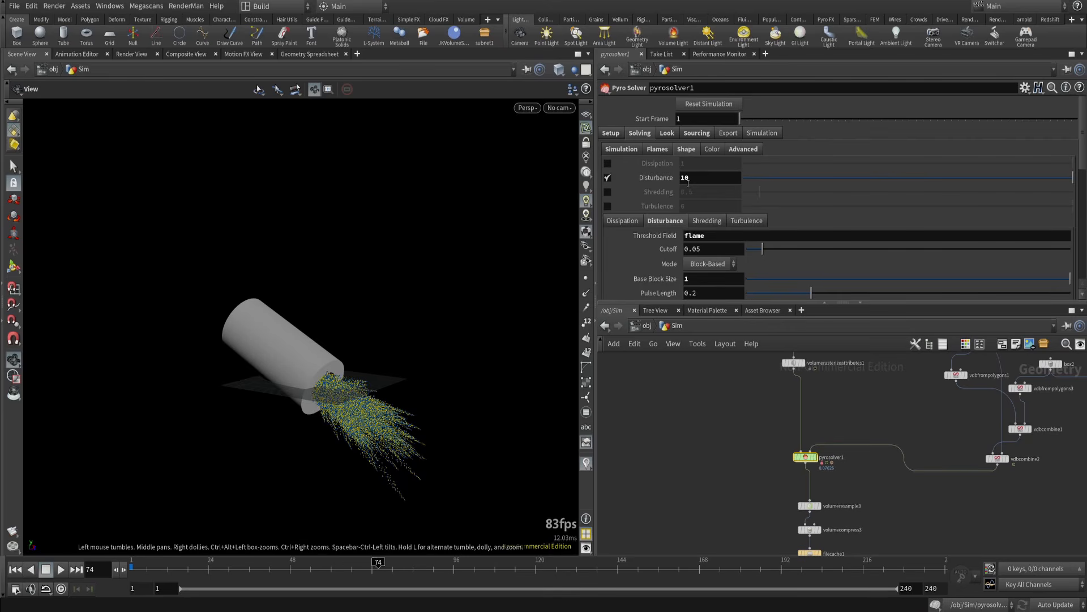
{"action": "scroll", "coordinate": [708, 491], "scroll_direction": "down", "scroll_amount": 1}
- Display the vdbcombine2 colliders in an enlarged viewport and scrub back to frame 12
{"action": "middle_click_drag", "start_coordinate": [852, 488], "coordinate": [779, 480]}
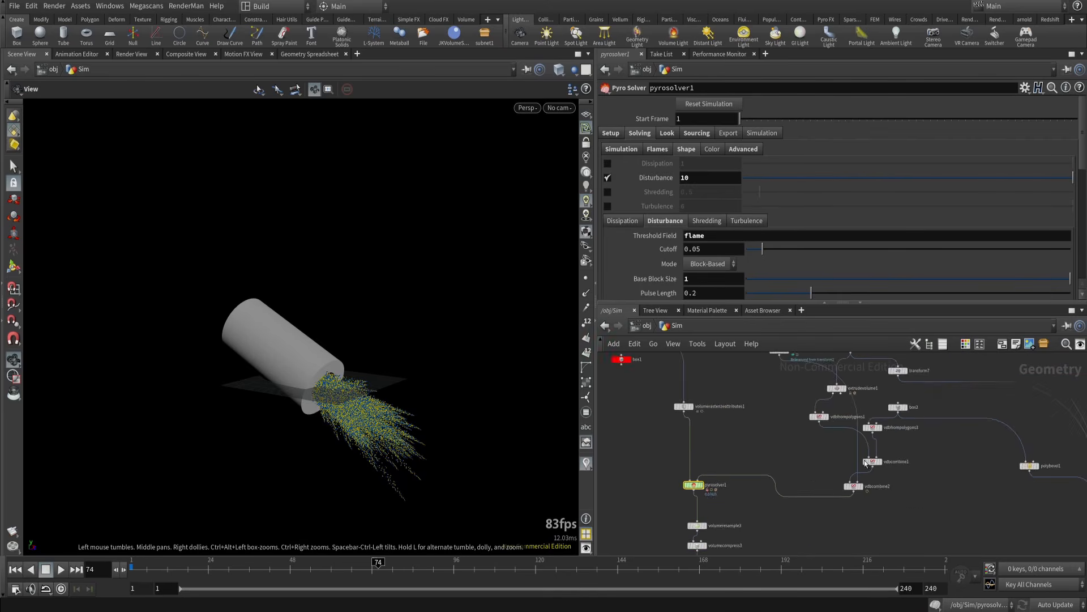
{"action": "scroll", "coordinate": [821, 468], "scroll_direction": "up", "scroll_amount": 3}
{"action": "left_click", "coordinate": [891, 502]}
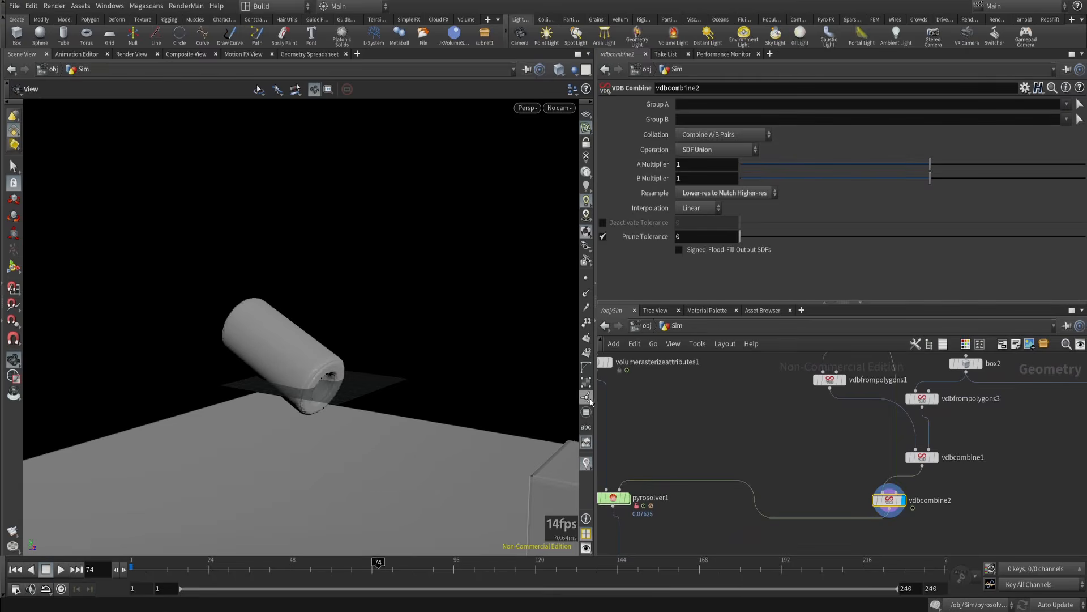
{"action": "left_click_drag", "start_coordinate": [591, 401], "coordinate": [717, 401]}
{"action": "middle_click_drag", "start_coordinate": [492, 366], "coordinate": [435, 301]}
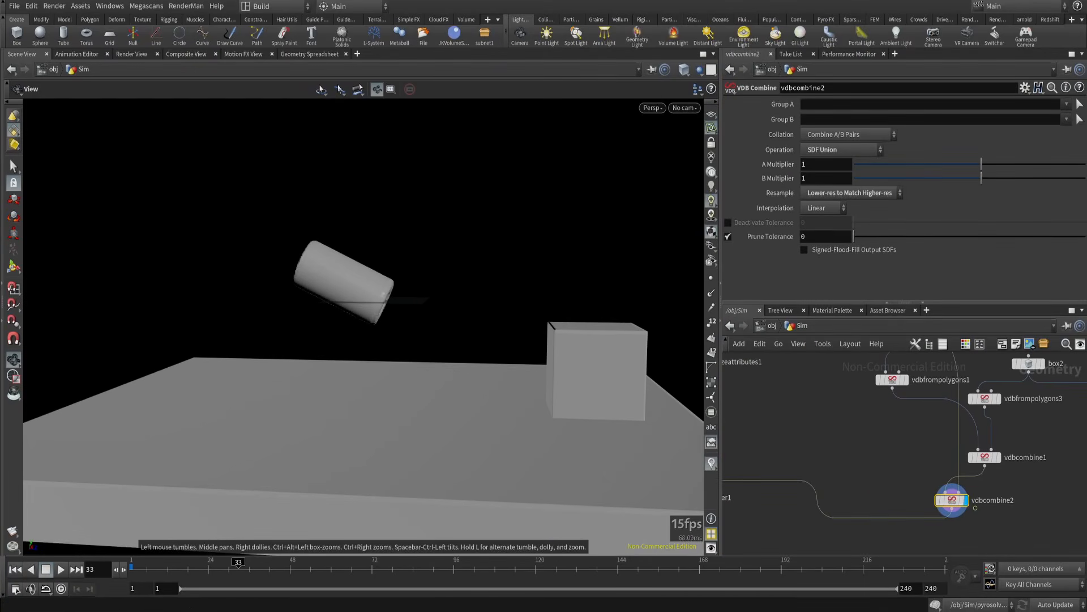
{"action": "left_click_drag", "start_coordinate": [234, 568], "coordinate": [167, 568]}
- Reselect pyrosolver1 and check its collider frame range in the setup settings before returning to the solving settings
{"action": "middle_click_drag", "start_coordinate": [756, 526], "coordinate": [903, 520]}
{"action": "left_click", "coordinate": [832, 492]}
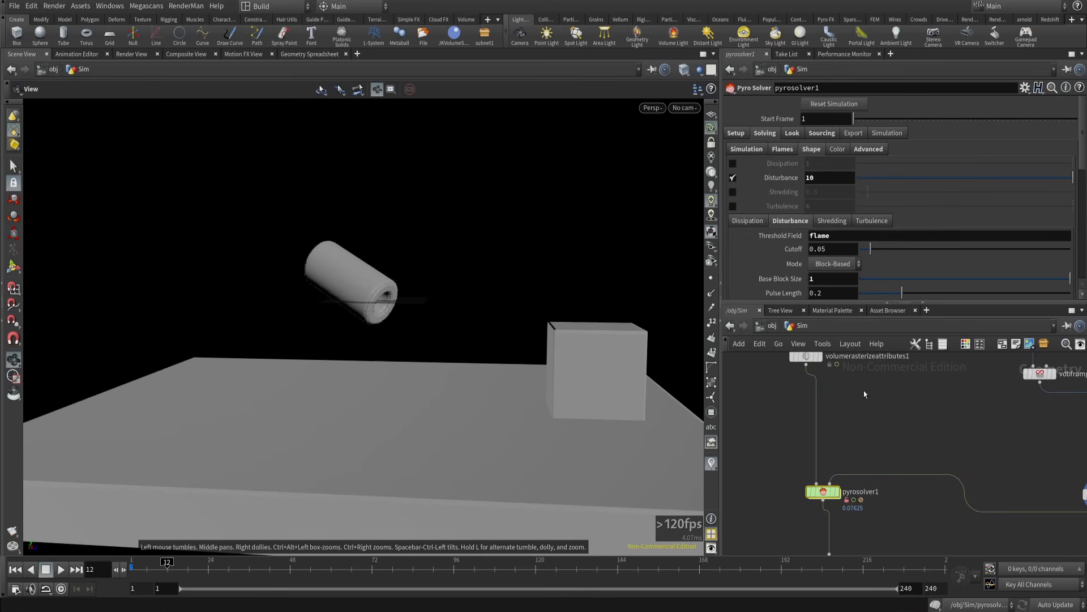
{"action": "left_click", "coordinate": [736, 133]}
{"action": "scroll", "coordinate": [760, 217], "scroll_direction": "down", "scroll_amount": 3}
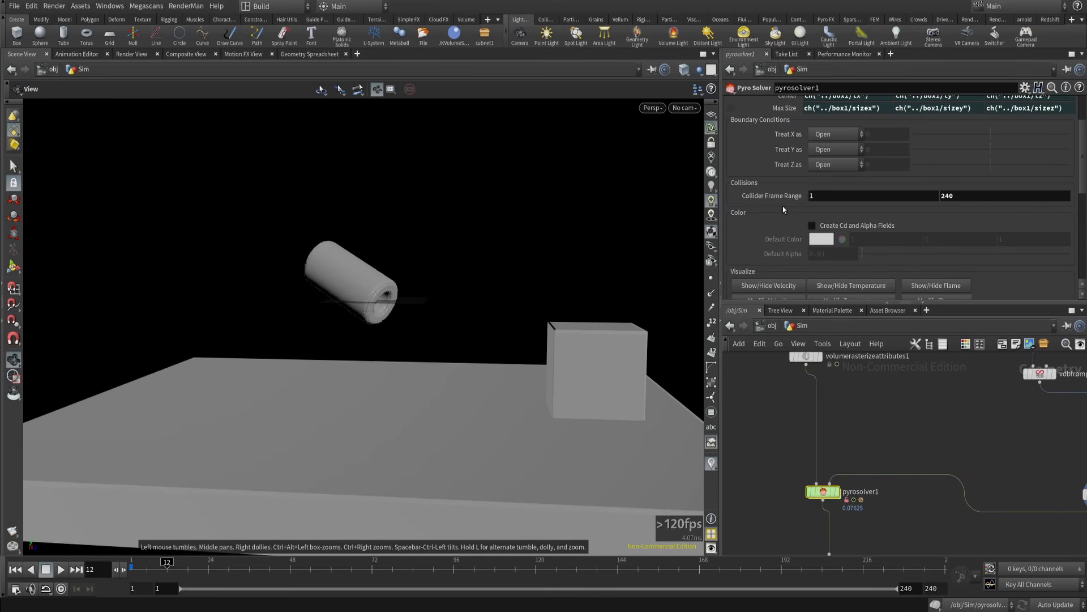
{"action": "scroll", "coordinate": [837, 195], "scroll_direction": "up", "scroll_amount": 3}
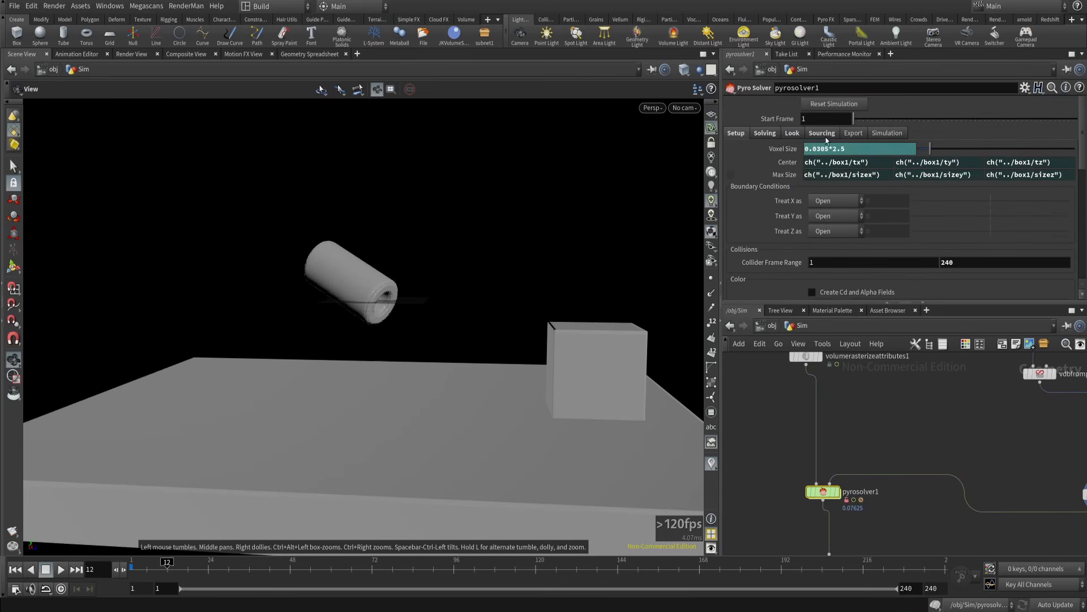
{"action": "left_click", "coordinate": [776, 133]}
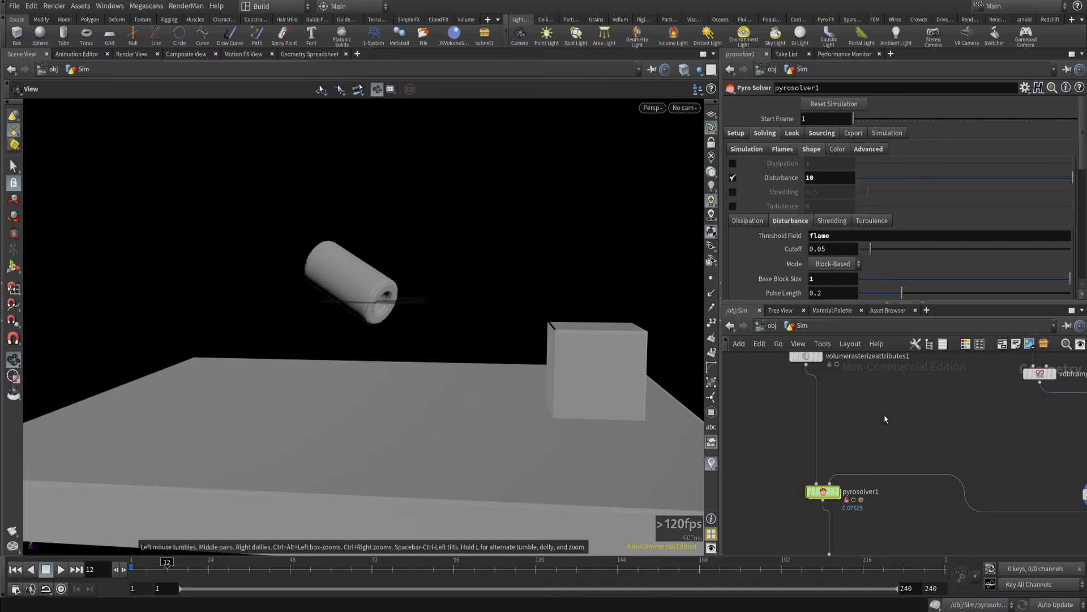
- Display pyrosolver1's simulation and return to frame 1
{"action": "left_click", "coordinate": [839, 493]}
{"action": "left_click", "coordinate": [14, 571]}
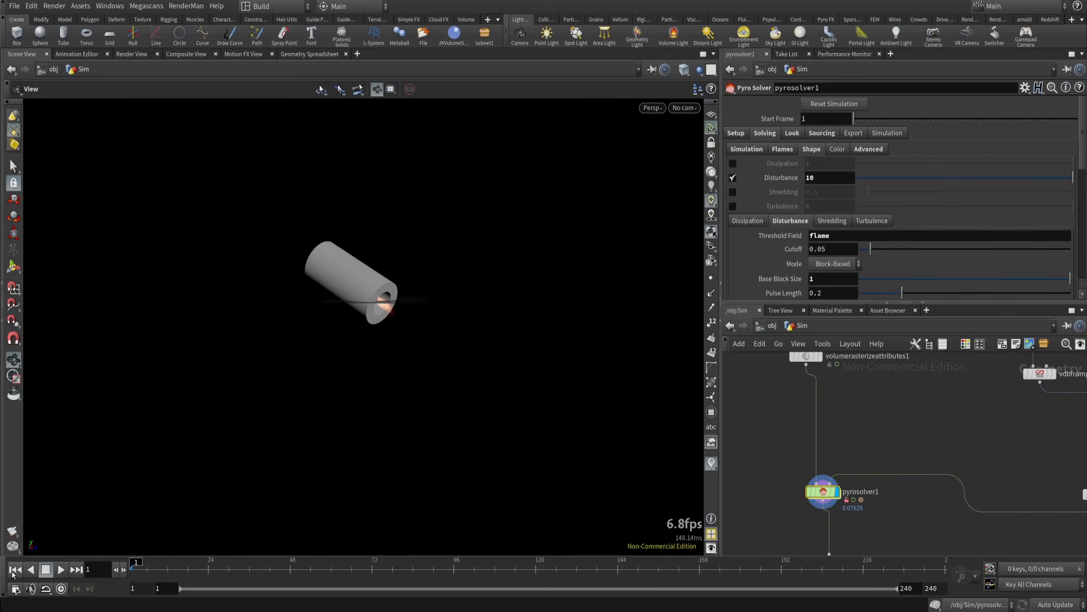
- Play the rocket-fire simulation, stop it at frame 42 and open pyrobakevolume2's material network
{"action": "left_click", "coordinate": [62, 569]}
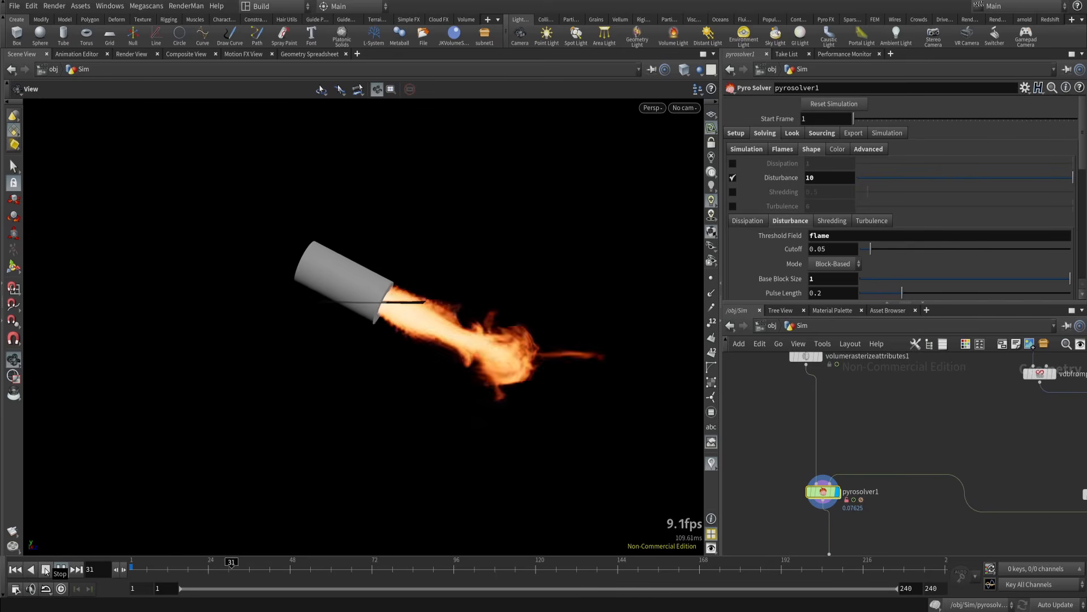
{"action": "left_click", "coordinate": [46, 569]}
{"action": "scroll", "coordinate": [841, 486], "scroll_direction": "down", "scroll_amount": 4}
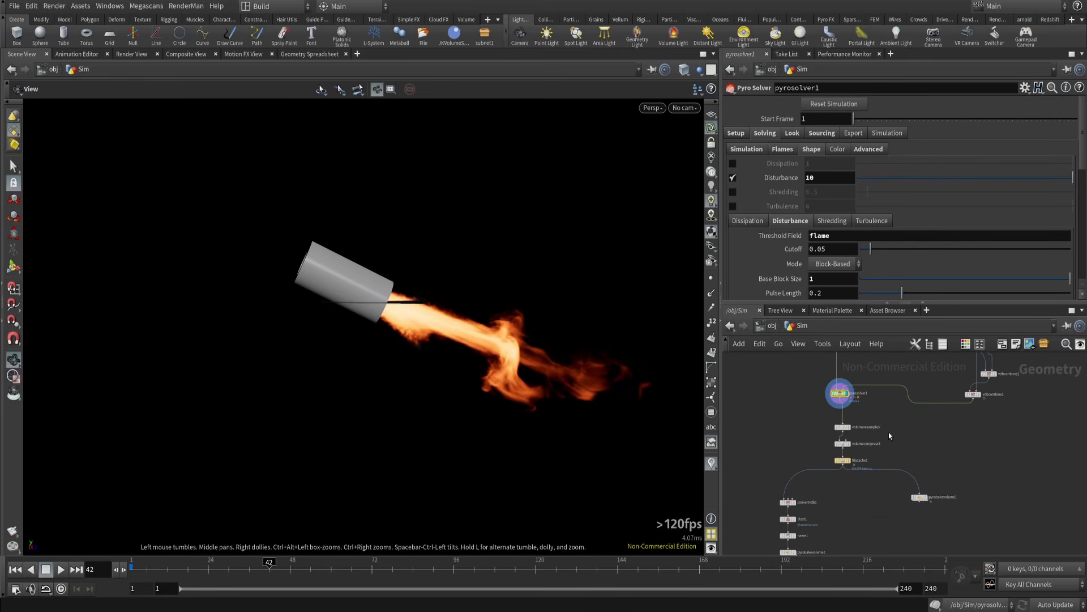
{"action": "middle_click_drag", "start_coordinate": [841, 486], "coordinate": [883, 403]}
{"action": "scroll", "coordinate": [871, 463], "scroll_direction": "up", "scroll_amount": 4}
{"action": "middle_click_drag", "start_coordinate": [871, 463], "coordinate": [893, 515]}
{"action": "double_click", "coordinate": [828, 478]}
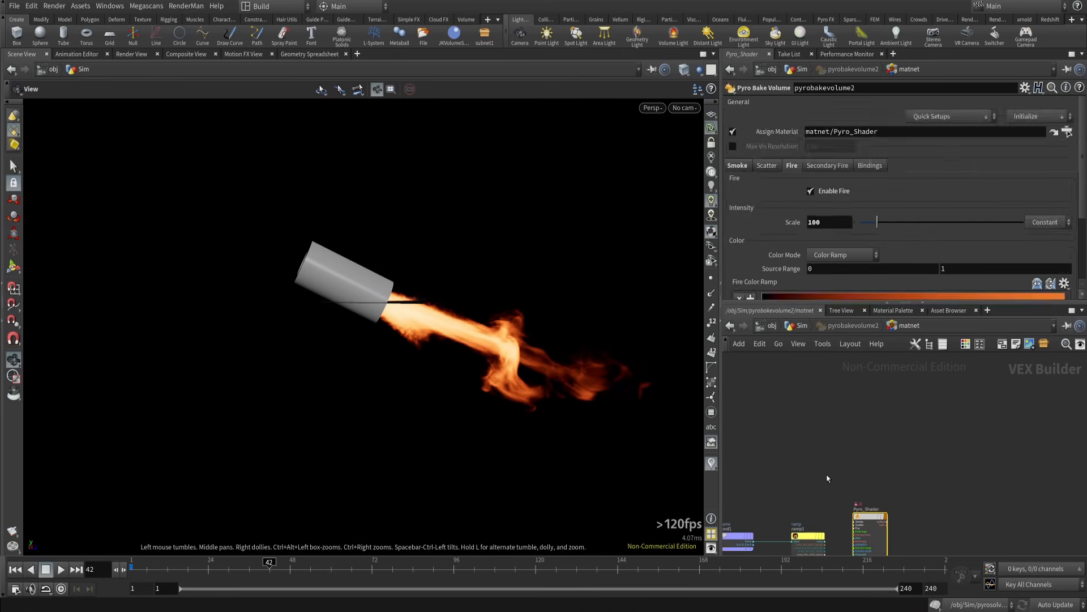
- Check Pyro_Shader's smoke and fire settings, including the fire intensity ramp, and return to the Sim network
{"action": "middle_click_drag", "start_coordinate": [835, 448], "coordinate": [830, 405]}
{"action": "left_click_drag", "start_coordinate": [845, 435], "coordinate": [922, 432]}
{"action": "middle_click_drag", "start_coordinate": [882, 423], "coordinate": [836, 466]}
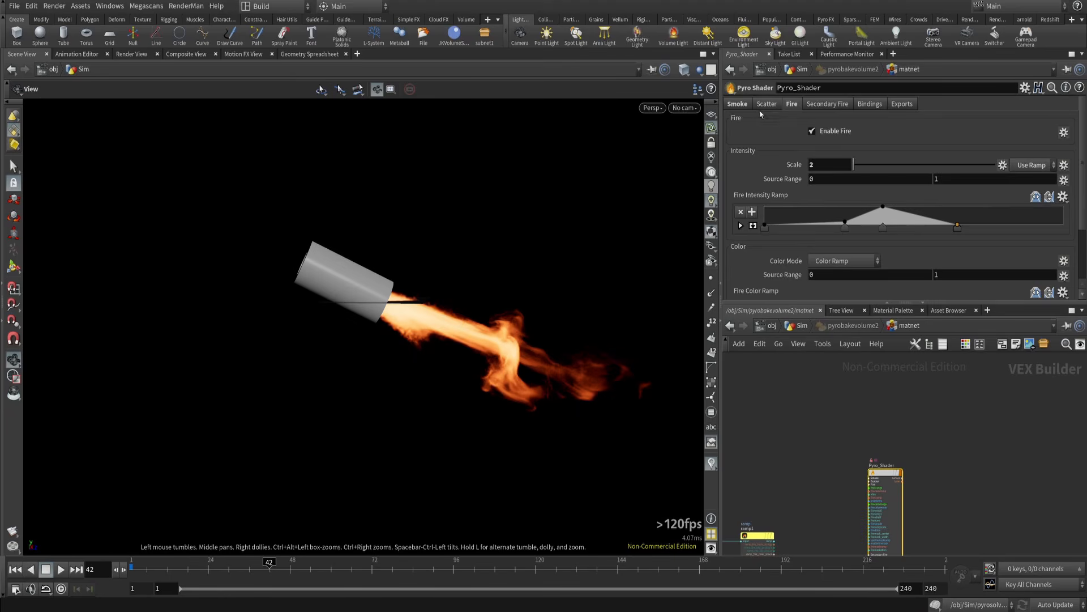
{"action": "left_click", "coordinate": [737, 104]}
{"action": "left_click", "coordinate": [792, 104]}
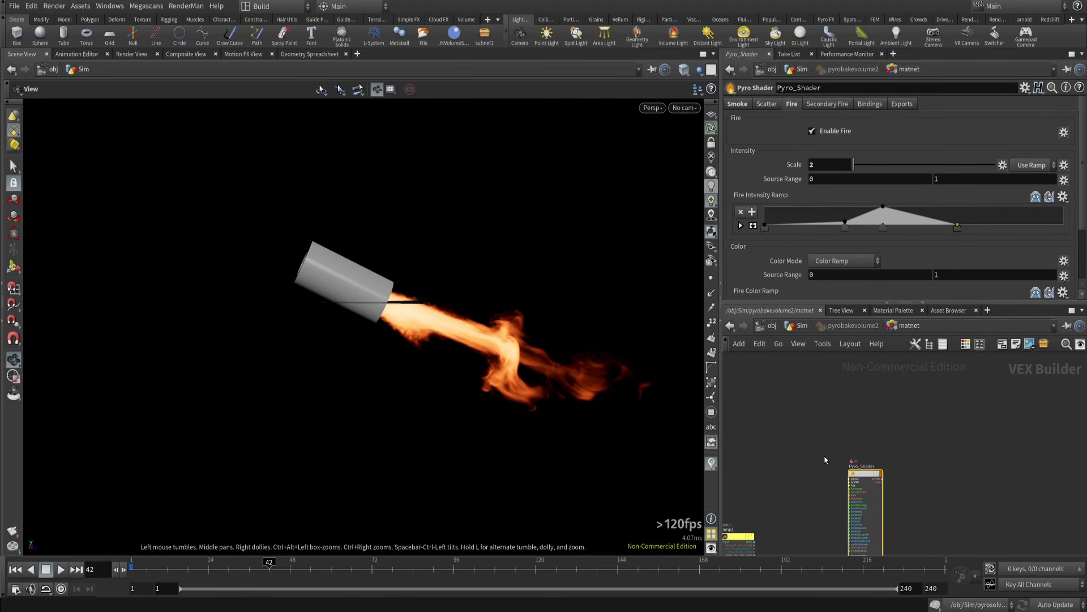
{"action": "key", "text": "u"}
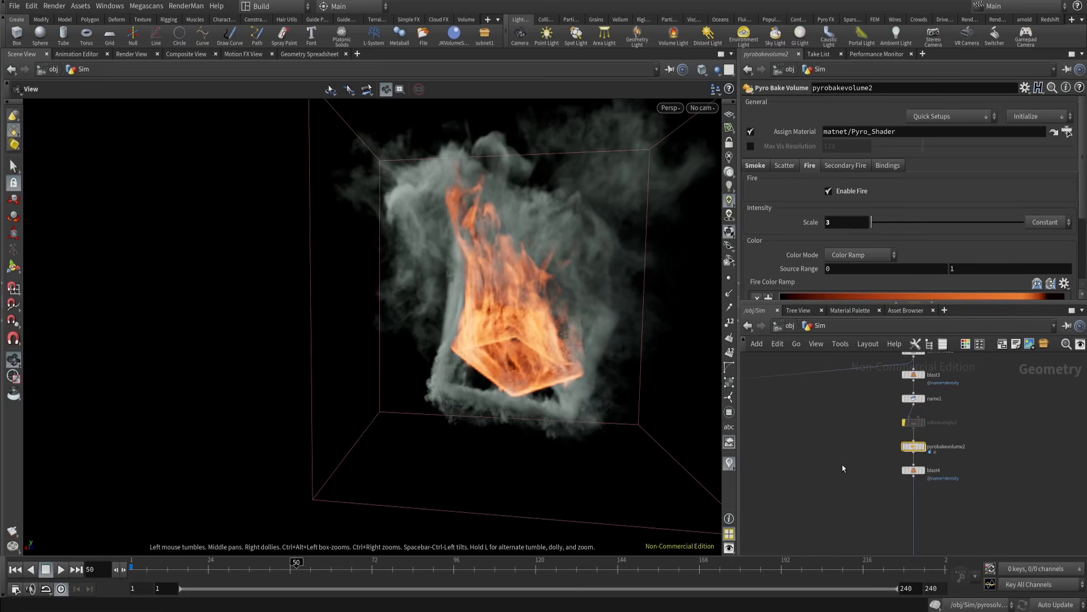
- Display torus2 at the start of the fire-and-smoke network and inspect its torus settings
{"action": "scroll", "coordinate": [842, 465], "scroll_direction": "down", "scroll_amount": 10}
{"action": "middle_click_drag", "start_coordinate": [893, 435], "coordinate": [931, 552]}
{"action": "scroll", "coordinate": [855, 472], "scroll_direction": "up", "scroll_amount": 9}
{"action": "middle_click_drag", "start_coordinate": [861, 388], "coordinate": [869, 446]}
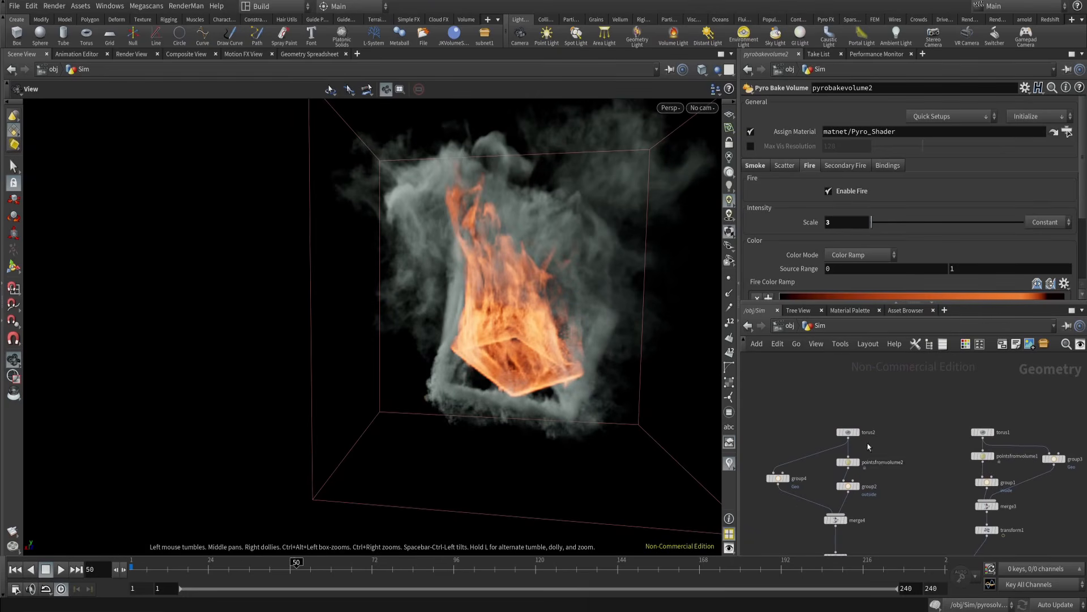
{"action": "scroll", "coordinate": [866, 442], "scroll_direction": "up", "scroll_amount": 4}
{"action": "left_click", "coordinate": [850, 423]}
{"action": "left_click", "coordinate": [832, 426]}
{"action": "left_click_drag", "start_coordinate": [547, 324], "coordinate": [606, 317]}
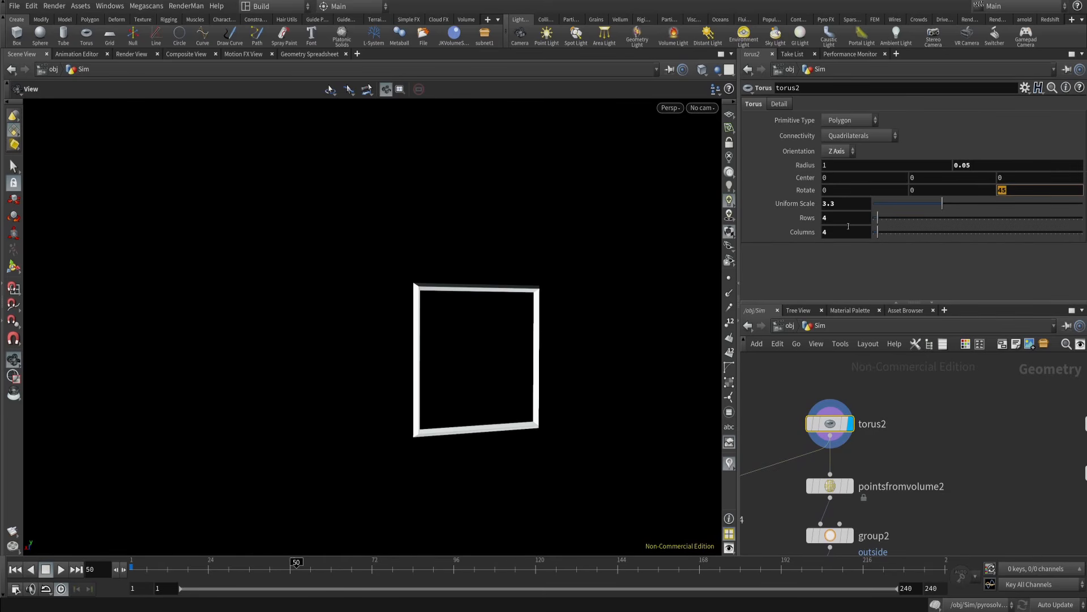
- Display torus1 and inspect its radius, rotation and scale settings
{"action": "scroll", "coordinate": [986, 439], "scroll_direction": "down", "scroll_amount": 3}
{"action": "middle_click_drag", "start_coordinate": [989, 440], "coordinate": [901, 433]}
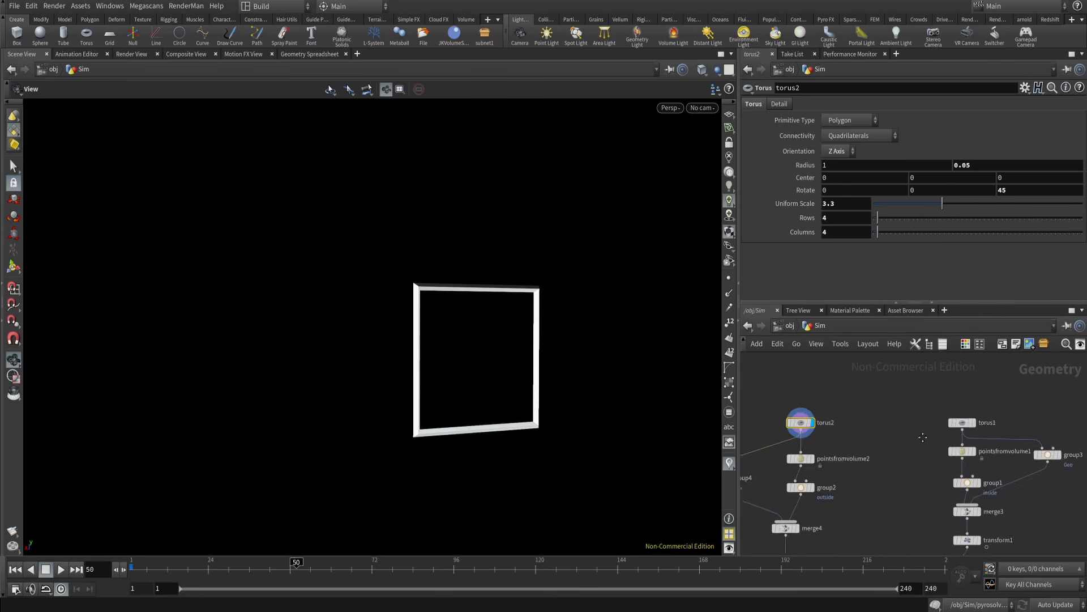
{"action": "scroll", "coordinate": [984, 439], "scroll_direction": "up", "scroll_amount": 4}
{"action": "left_click", "coordinate": [965, 407]}
{"action": "left_click", "coordinate": [942, 407]}
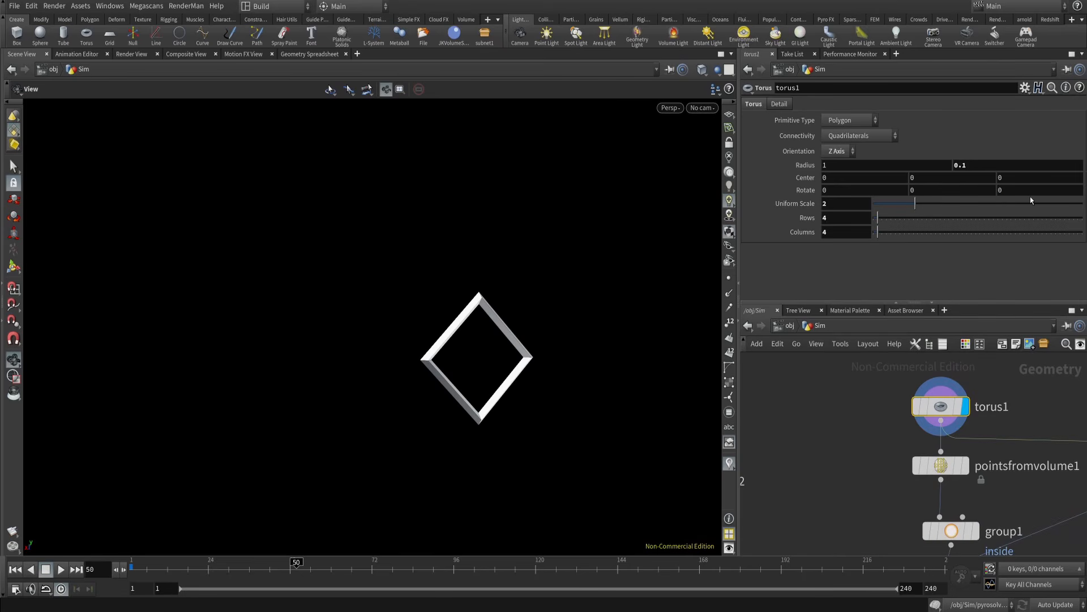
{"action": "scroll", "coordinate": [821, 449], "scroll_direction": "down", "scroll_amount": 3}
{"action": "middle_click_drag", "start_coordinate": [859, 443], "coordinate": [903, 440]}
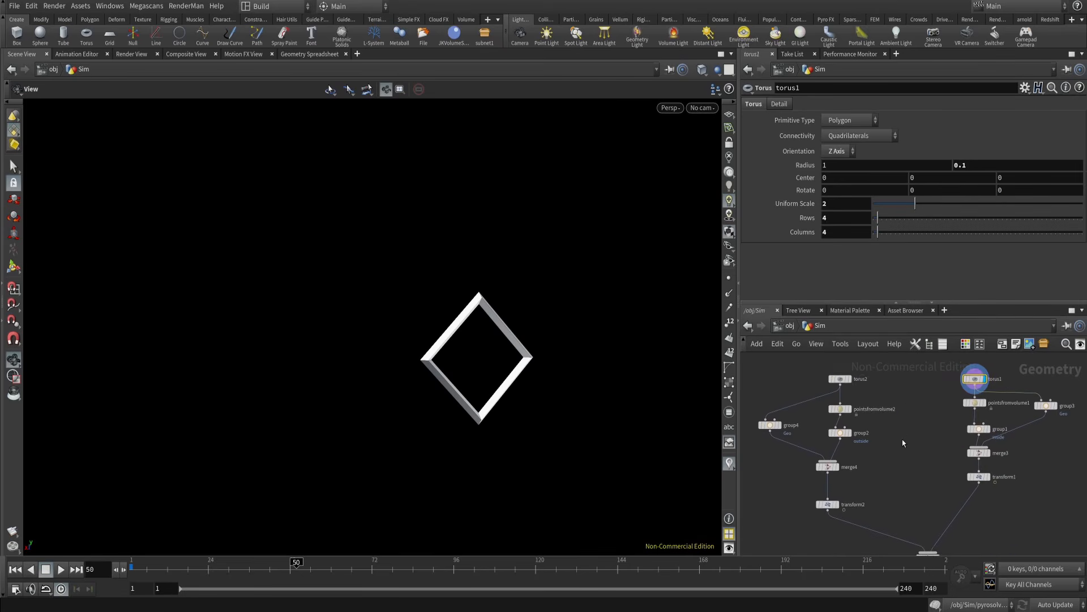
- Display pointsfromvolume2 and inspect its points up close along with the linked point separation
{"action": "scroll", "coordinate": [902, 439], "scroll_direction": "up", "scroll_amount": 4}
{"action": "scroll", "coordinate": [920, 428], "scroll_direction": "up", "scroll_amount": 2}
{"action": "left_click", "coordinate": [886, 410]}
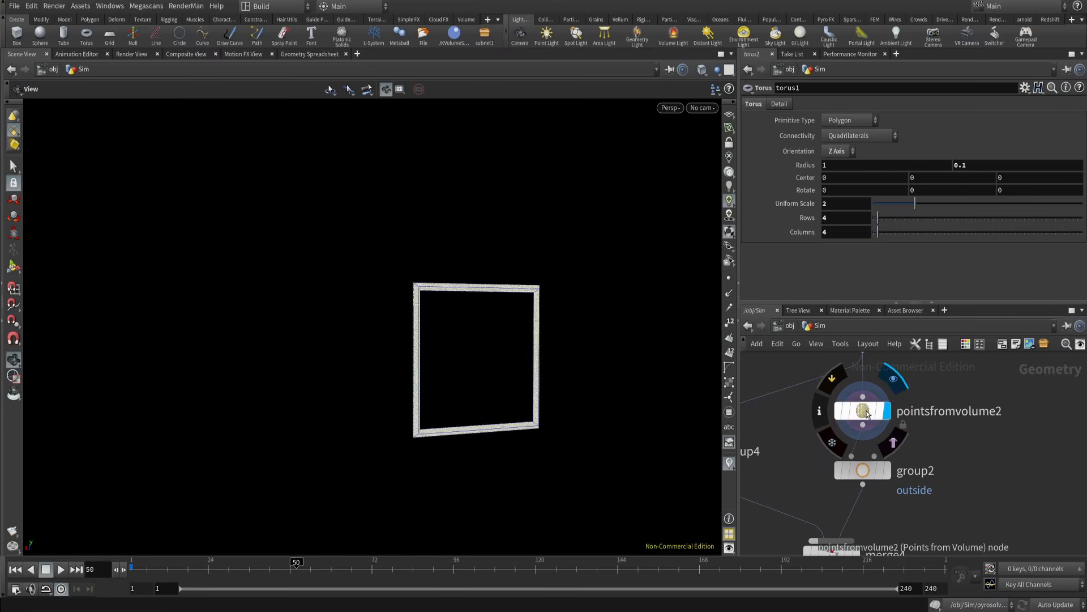
{"action": "left_click", "coordinate": [862, 410]}
{"action": "left_click_drag", "start_coordinate": [486, 396], "coordinate": [550, 345]}
{"action": "scroll", "coordinate": [548, 323], "scroll_direction": "up", "scroll_amount": 3}
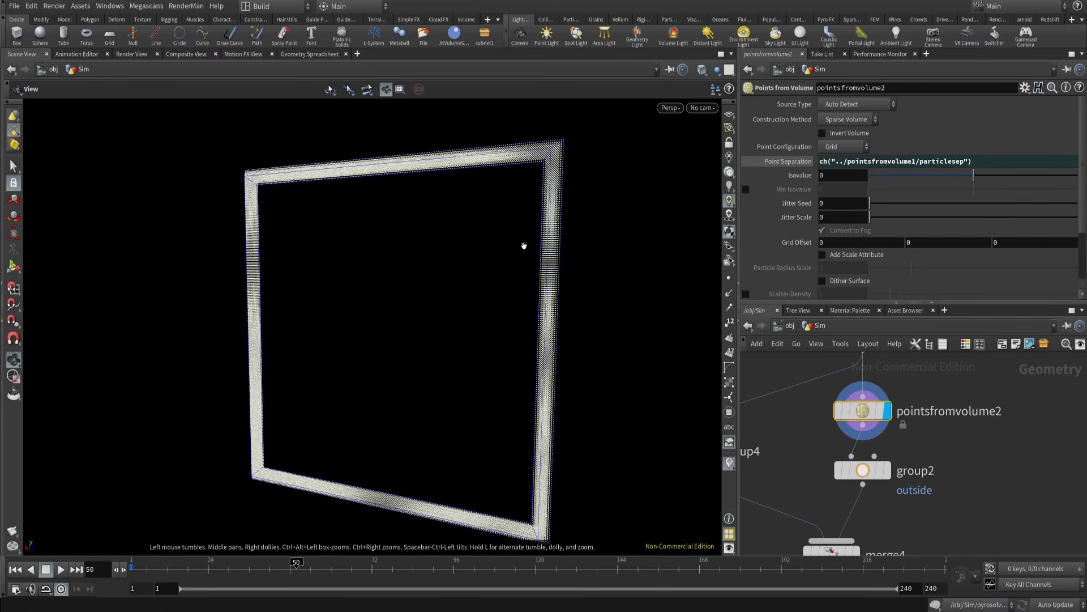
- Display pointsfromvolume1 and check its point separation setting
{"action": "middle_click_drag", "start_coordinate": [921, 431], "coordinate": [974, 411]}
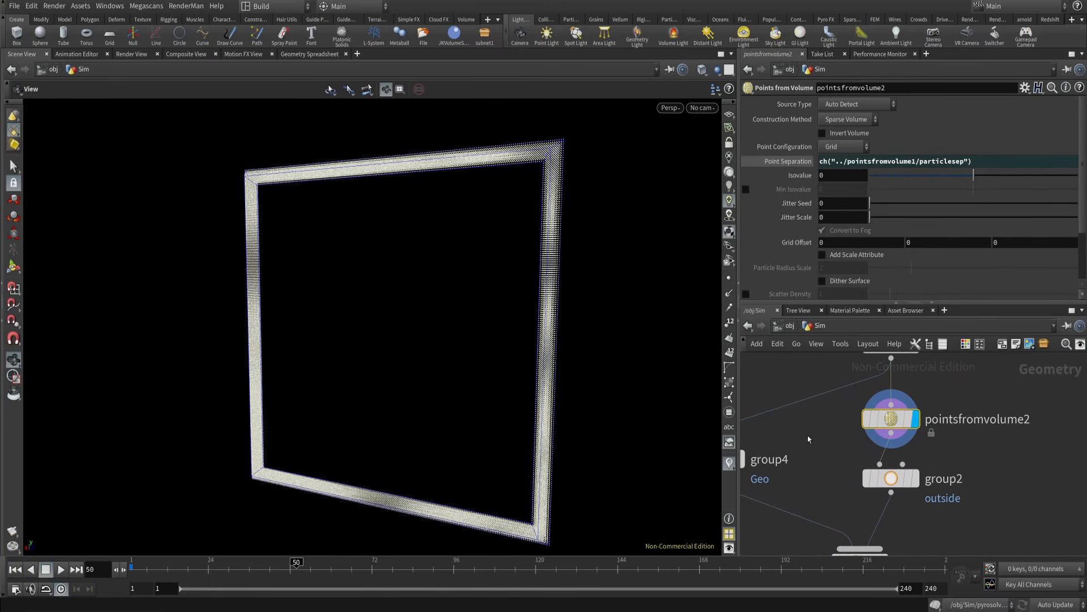
{"action": "scroll", "coordinate": [809, 439], "scroll_direction": "down", "scroll_amount": 4}
{"action": "scroll", "coordinate": [997, 433], "scroll_direction": "up", "scroll_amount": 4}
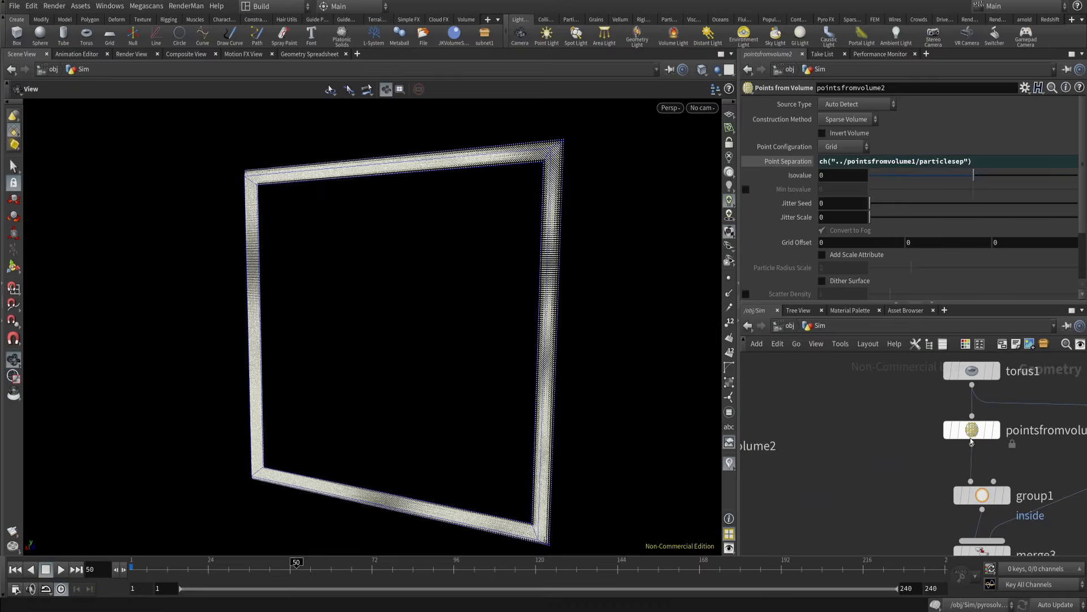
{"action": "left_click", "coordinate": [1000, 435]}
{"action": "scroll", "coordinate": [391, 347], "scroll_direction": "down", "scroll_amount": 3}
{"action": "scroll", "coordinate": [861, 447], "scroll_direction": "down", "scroll_amount": 3}
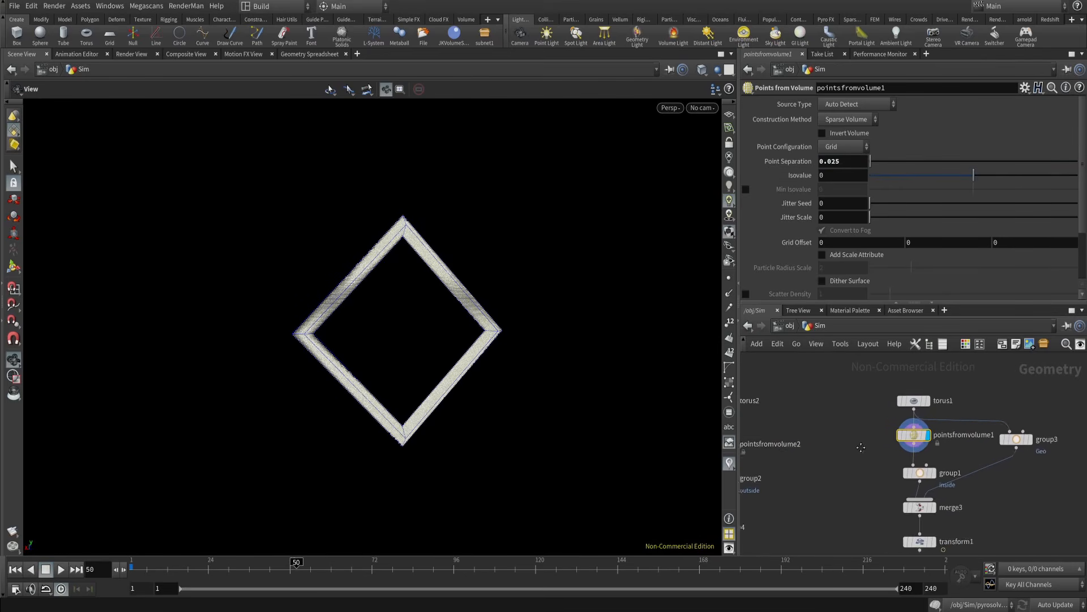
- Check torus2's branch and the Geo primitive groups defined in group4 and group3
{"action": "middle_click_drag", "start_coordinate": [861, 448], "coordinate": [993, 439]}
{"action": "middle_click_drag", "start_coordinate": [840, 425], "coordinate": [889, 418]}
{"action": "left_click", "coordinate": [890, 395]}
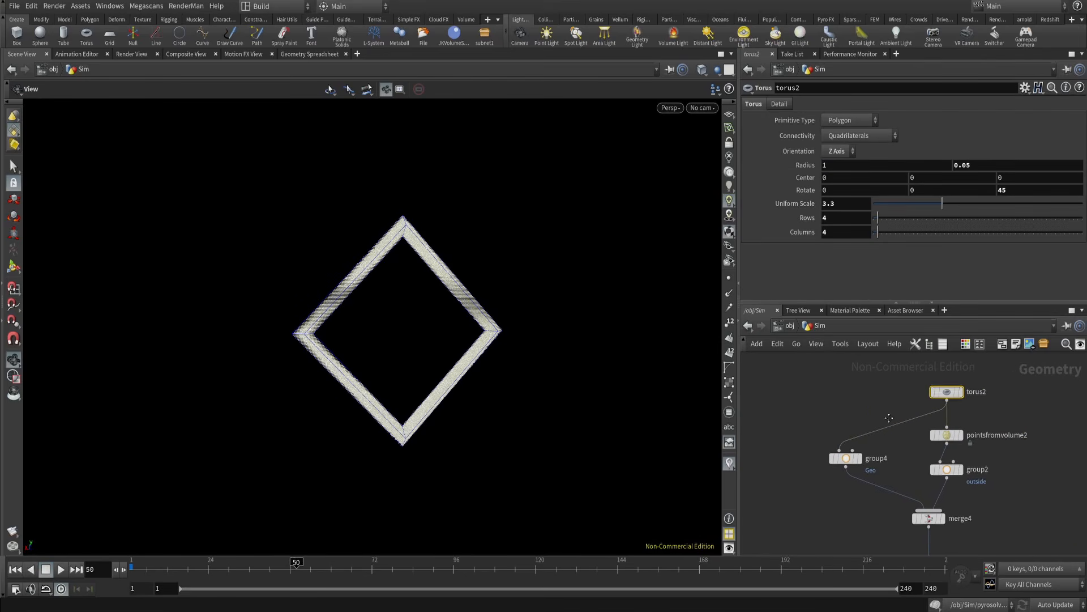
{"action": "left_click_drag", "start_coordinate": [855, 460], "coordinate": [830, 452]}
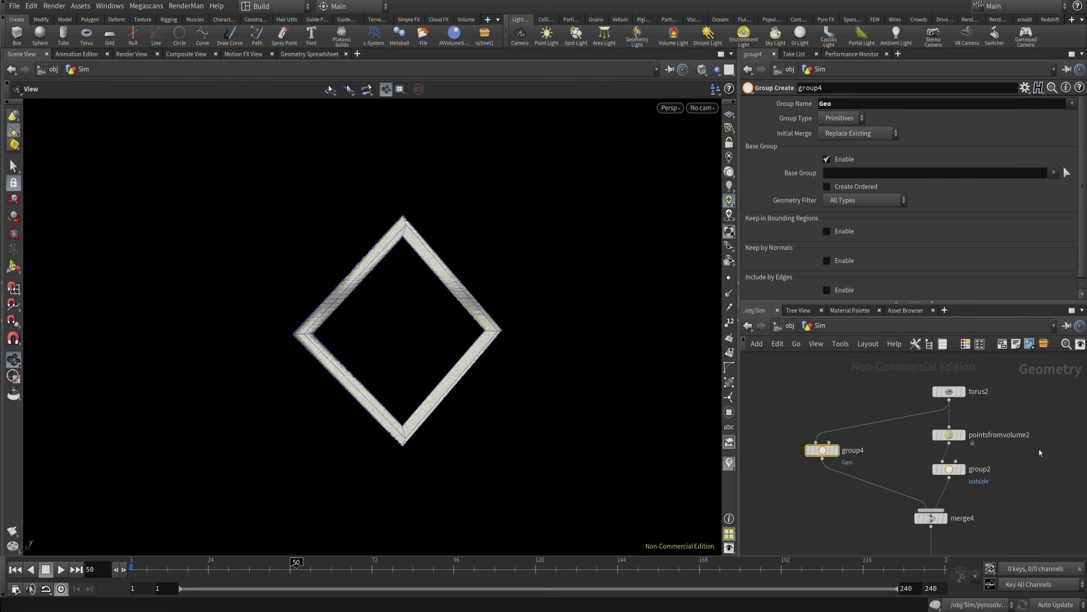
{"action": "middle_click_drag", "start_coordinate": [1040, 453], "coordinate": [969, 450]}
{"action": "scroll", "coordinate": [945, 435], "scroll_direction": "down", "scroll_amount": 4}
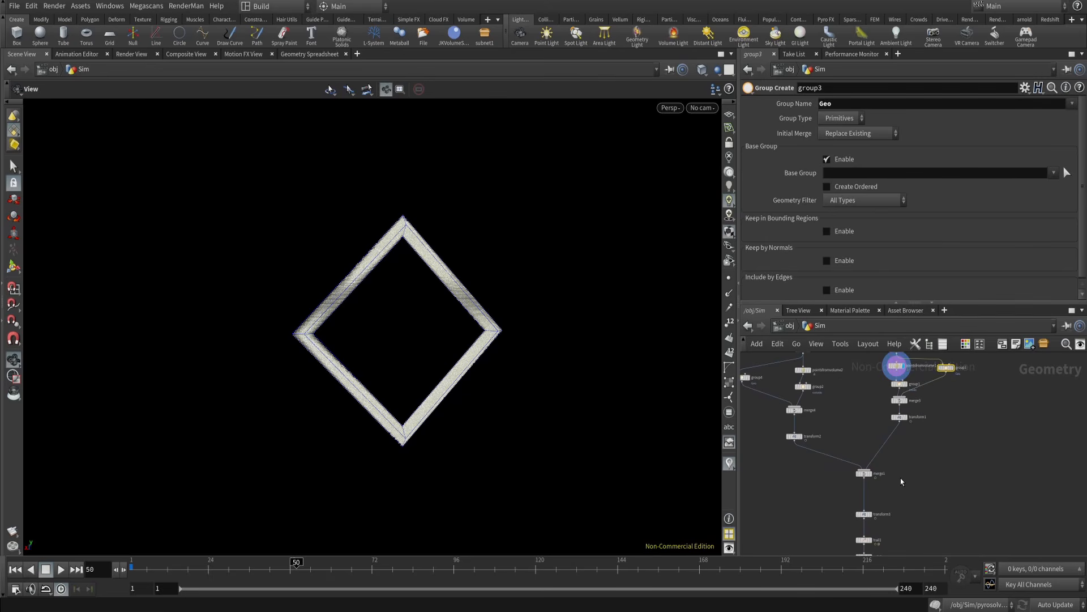
- Display the OUT_env null and orbit around the environment geometry
{"action": "middle_click_drag", "start_coordinate": [952, 505], "coordinate": [850, 349]}
{"action": "scroll", "coordinate": [980, 480], "scroll_direction": "up", "scroll_amount": 5}
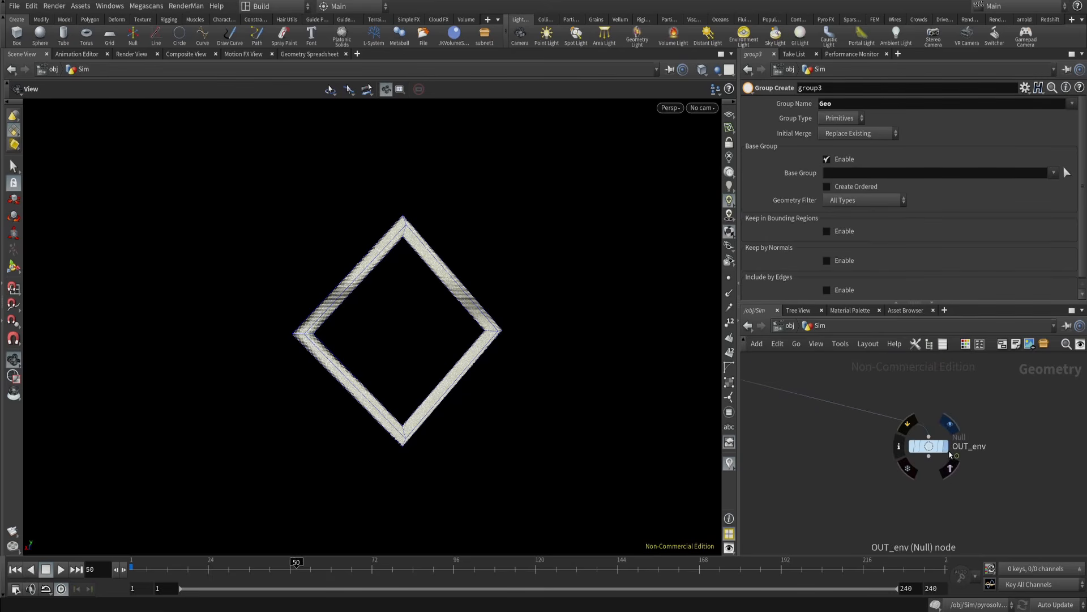
{"action": "left_click", "coordinate": [944, 454]}
{"action": "left_click_drag", "start_coordinate": [436, 334], "coordinate": [488, 331]}
- Display merge1 with both square frames and scrub the timeline to frame 86
{"action": "scroll", "coordinate": [885, 471], "scroll_direction": "down", "scroll_amount": 5}
{"action": "middle_click_drag", "start_coordinate": [800, 467], "coordinate": [893, 499]}
{"action": "middle_click_drag", "start_coordinate": [902, 388], "coordinate": [916, 453]}
{"action": "scroll", "coordinate": [916, 453], "scroll_direction": "up", "scroll_amount": 4}
{"action": "left_click", "coordinate": [910, 447]}
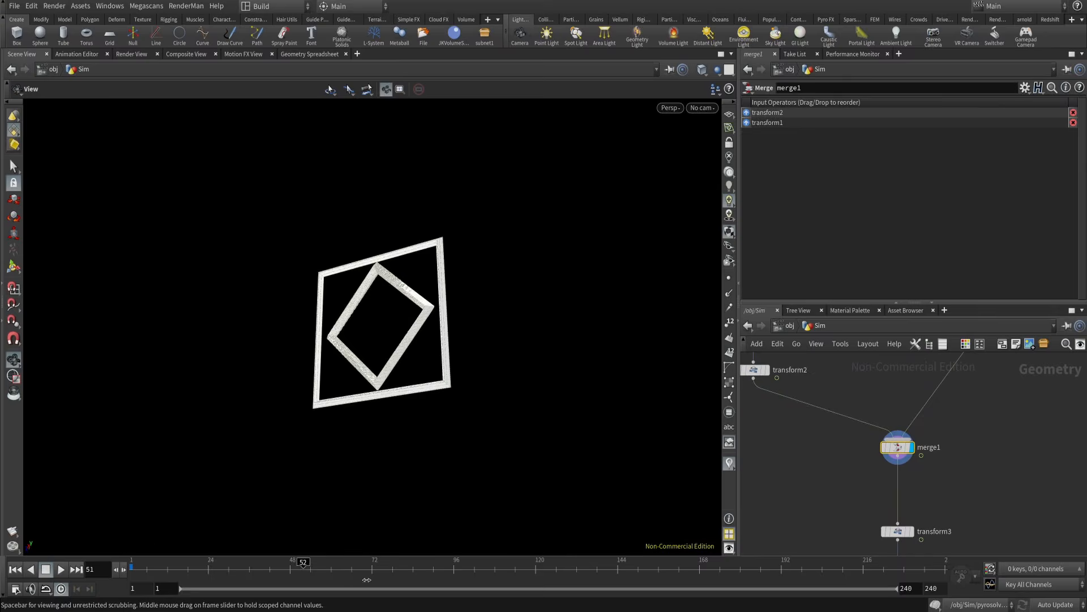
{"action": "left_click_drag", "start_coordinate": [322, 573], "coordinate": [419, 569]}
- Inspect the rotation expressions of transform2 and transform1 above merge1
{"action": "middle_click_drag", "start_coordinate": [844, 403], "coordinate": [900, 503]}
{"action": "left_click_drag", "start_coordinate": [887, 442], "coordinate": [761, 523]}
{"action": "left_click_drag", "start_coordinate": [515, 370], "coordinate": [496, 402]}
{"action": "scroll", "coordinate": [895, 464], "scroll_direction": "up", "scroll_amount": 2}
{"action": "middle_click_drag", "start_coordinate": [895, 464], "coordinate": [854, 480]}
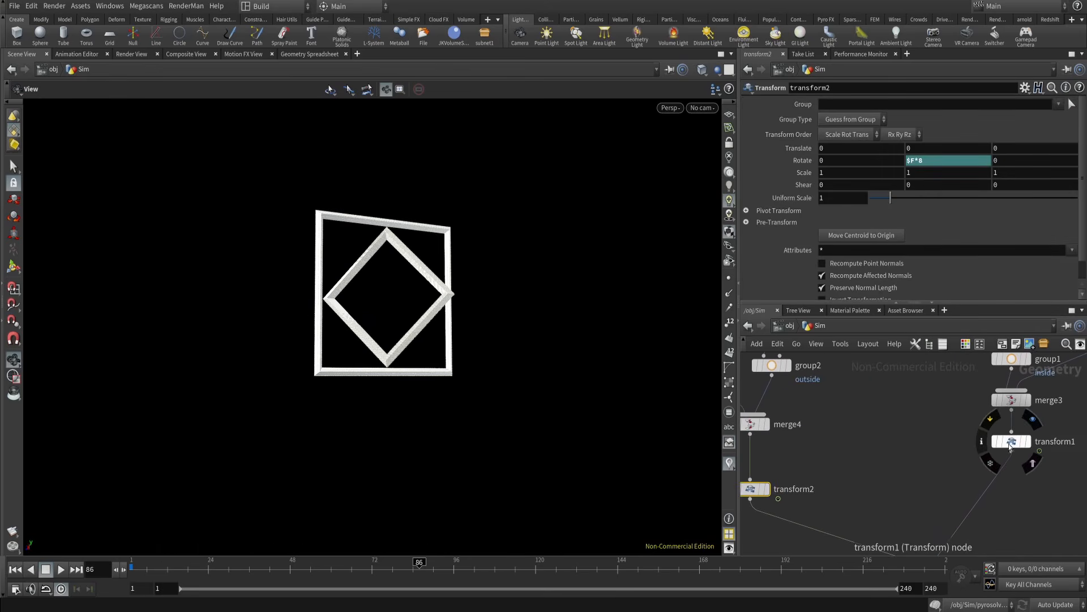
{"action": "left_click_drag", "start_coordinate": [1011, 442], "coordinate": [1011, 474]}
{"action": "left_click_drag", "start_coordinate": [950, 451], "coordinate": [1012, 488]}
{"action": "middle_click_drag", "start_coordinate": [801, 511], "coordinate": [857, 490]}
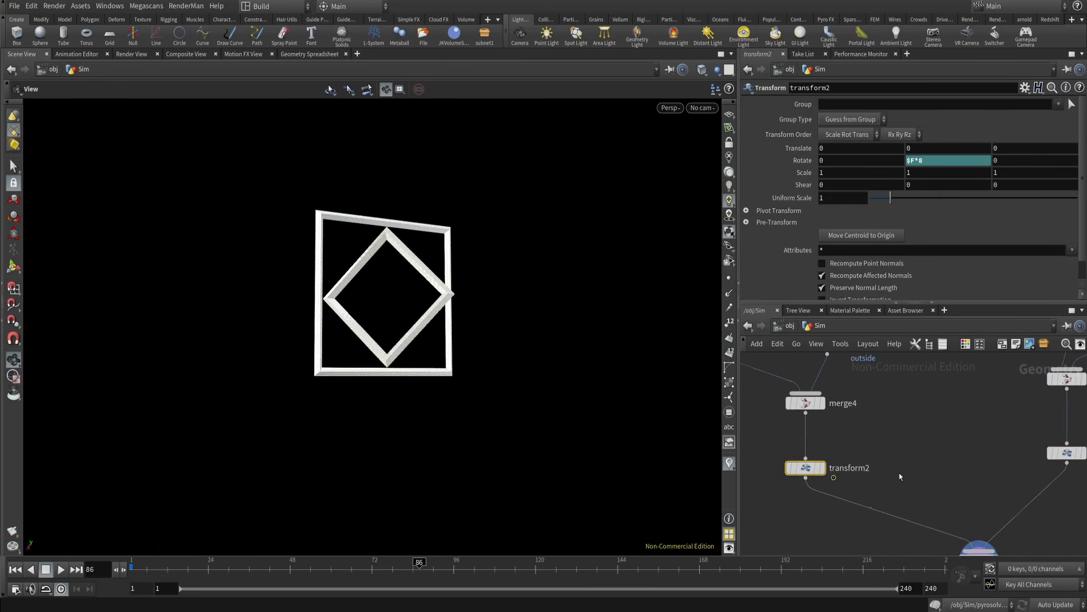
- Display transform3, check its rotation expression and scrub to frame 213 to view the combined rotation
{"action": "scroll", "coordinate": [899, 477], "scroll_direction": "down", "scroll_amount": 1}
{"action": "middle_click_drag", "start_coordinate": [938, 545], "coordinate": [846, 423]}
{"action": "scroll", "coordinate": [828, 445], "scroll_direction": "up", "scroll_amount": 1}
{"action": "left_click", "coordinate": [868, 464]}
{"action": "left_click", "coordinate": [887, 464]}
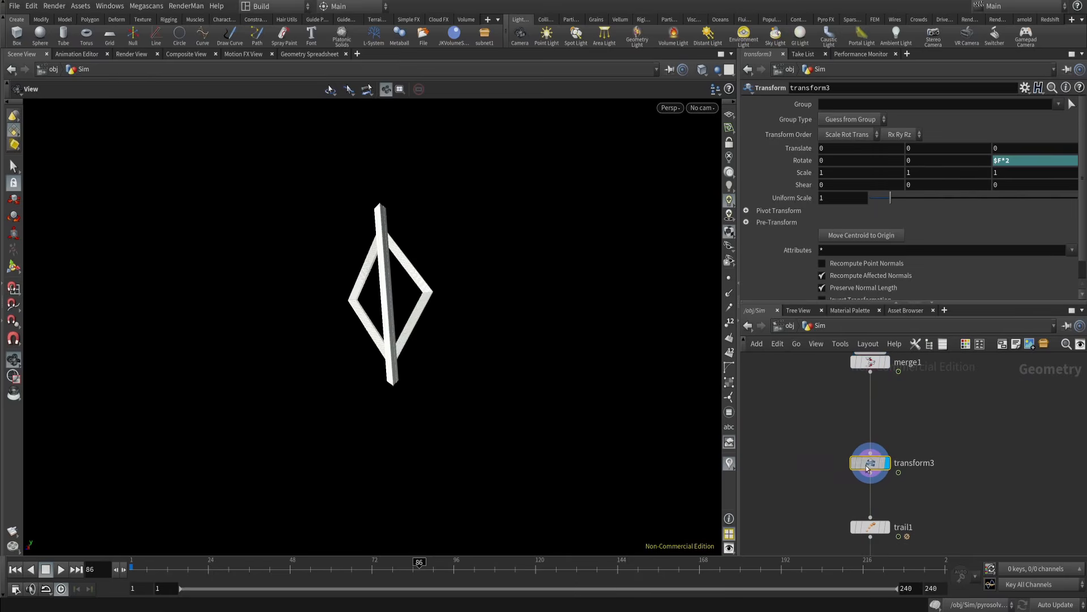
{"action": "left_click_drag", "start_coordinate": [168, 570], "coordinate": [852, 481]}
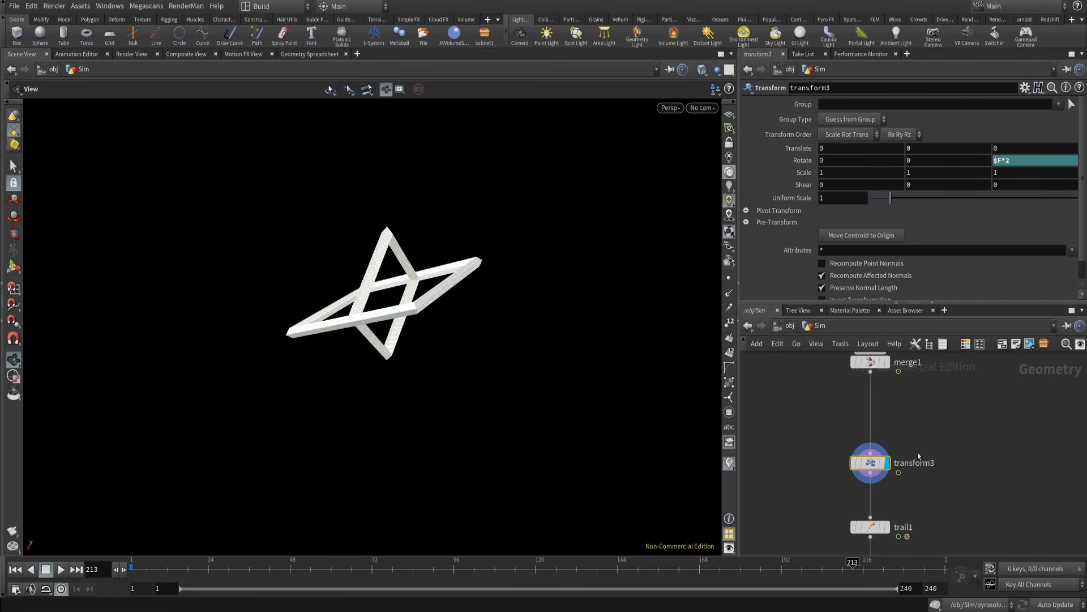
{"action": "left_click_drag", "start_coordinate": [544, 417], "coordinate": [667, 432]}
- Display trail1 and check its velocity computation settings
{"action": "middle_click_drag", "start_coordinate": [912, 521], "coordinate": [900, 434]}
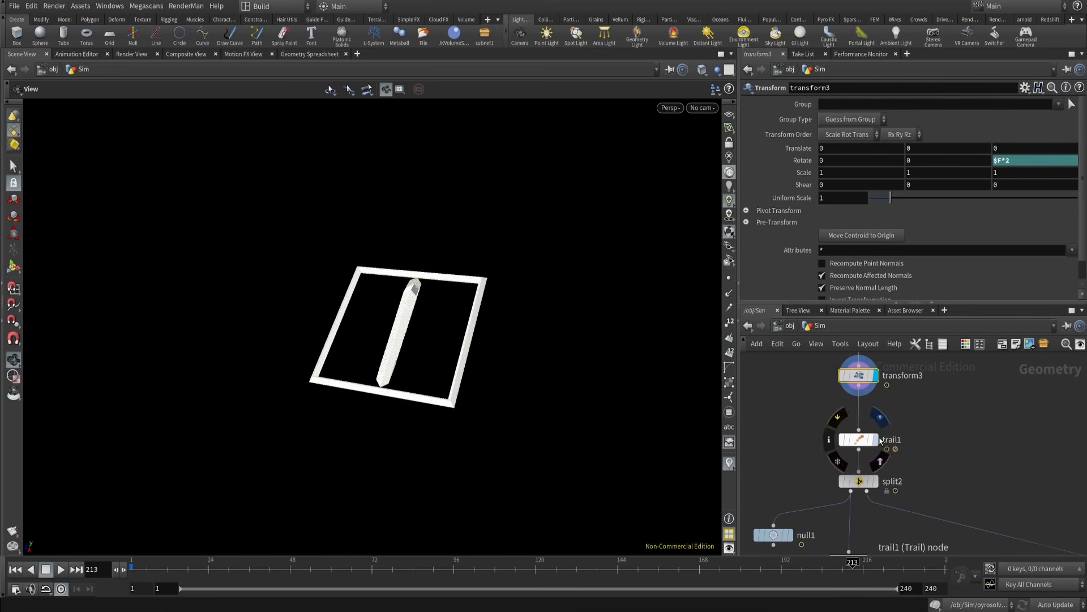
{"action": "left_click", "coordinate": [879, 440]}
{"action": "left_click_drag", "start_coordinate": [651, 405], "coordinate": [547, 369]}
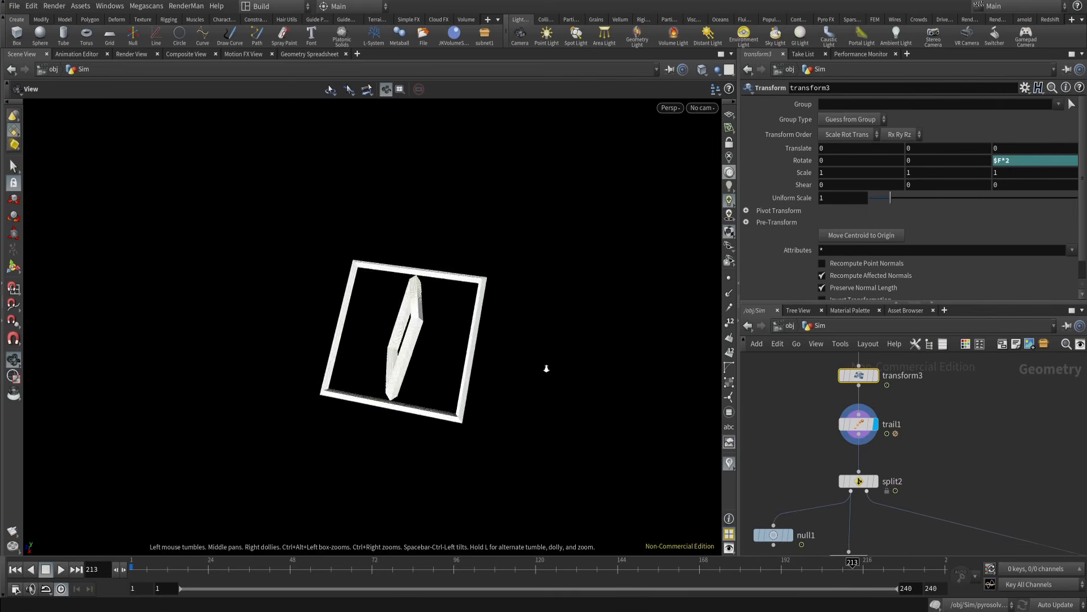
{"action": "scroll", "coordinate": [547, 369], "scroll_direction": "up", "scroll_amount": 3}
{"action": "left_click", "coordinate": [858, 424]}
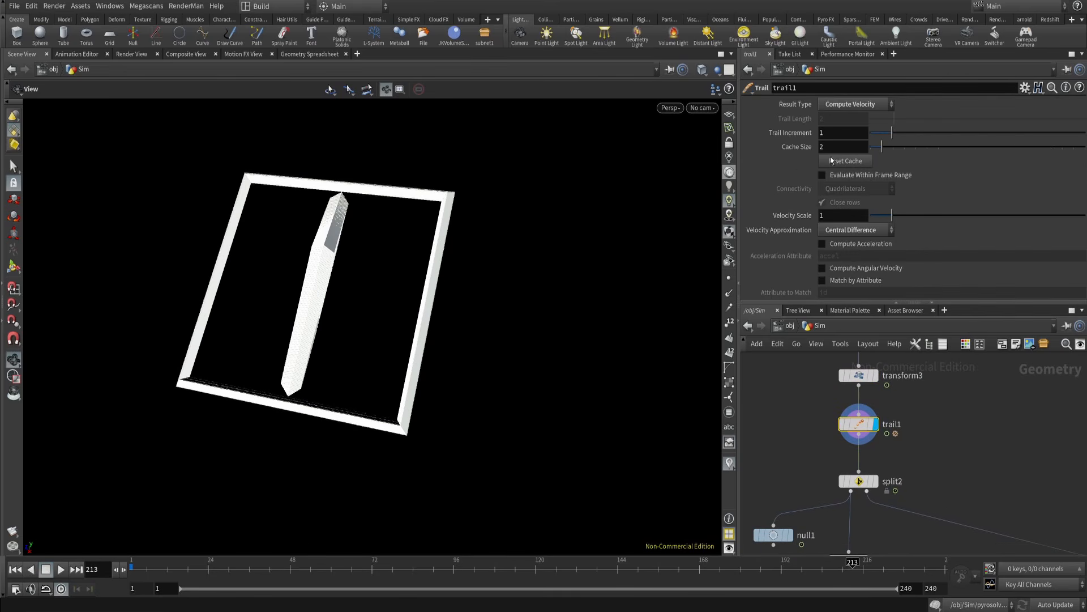
- Display split2 to check its Geo group separation, and view the isolated points on null1
{"action": "middle_click_drag", "start_coordinate": [891, 435], "coordinate": [898, 396]}
{"action": "left_click_drag", "start_coordinate": [809, 431], "coordinate": [905, 463]}
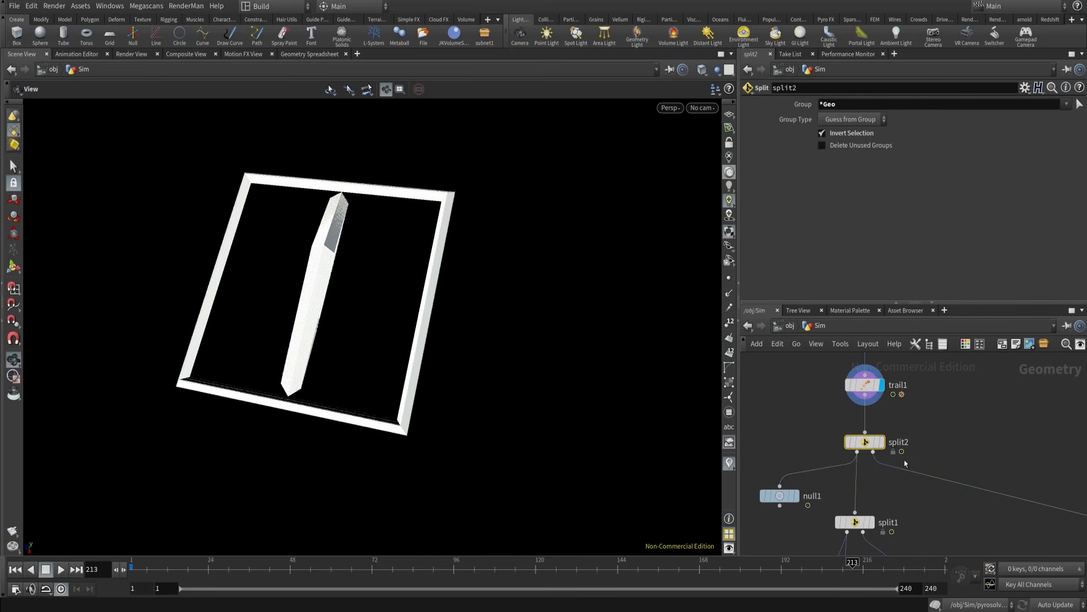
{"action": "left_click", "coordinate": [882, 445]}
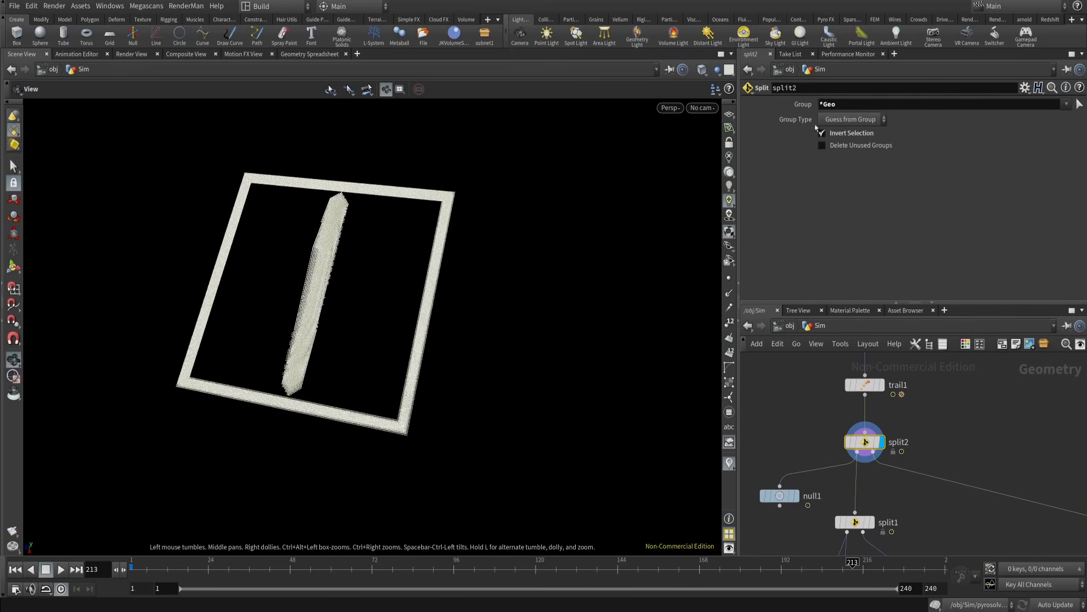
{"action": "middle_click_drag", "start_coordinate": [934, 492], "coordinate": [970, 486]}
{"action": "left_click", "coordinate": [833, 490]}
{"action": "left_click", "coordinate": [819, 491]}
{"action": "left_click_drag", "start_coordinate": [476, 320], "coordinate": [502, 311]}
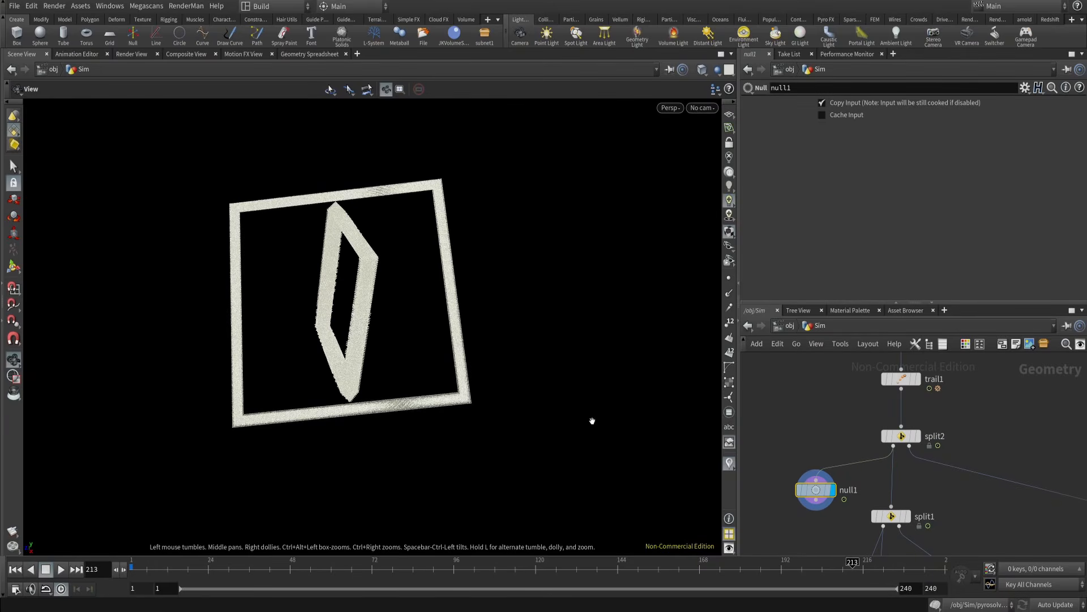
- Display OUT_env again and examine the polygon frames coming from split2's other output
{"action": "scroll", "coordinate": [995, 498], "scroll_direction": "down", "scroll_amount": 3}
{"action": "middle_click_drag", "start_coordinate": [1054, 485], "coordinate": [879, 452]}
{"action": "scroll", "coordinate": [906, 469], "scroll_direction": "up", "scroll_amount": 3}
{"action": "left_click", "coordinate": [901, 458]}
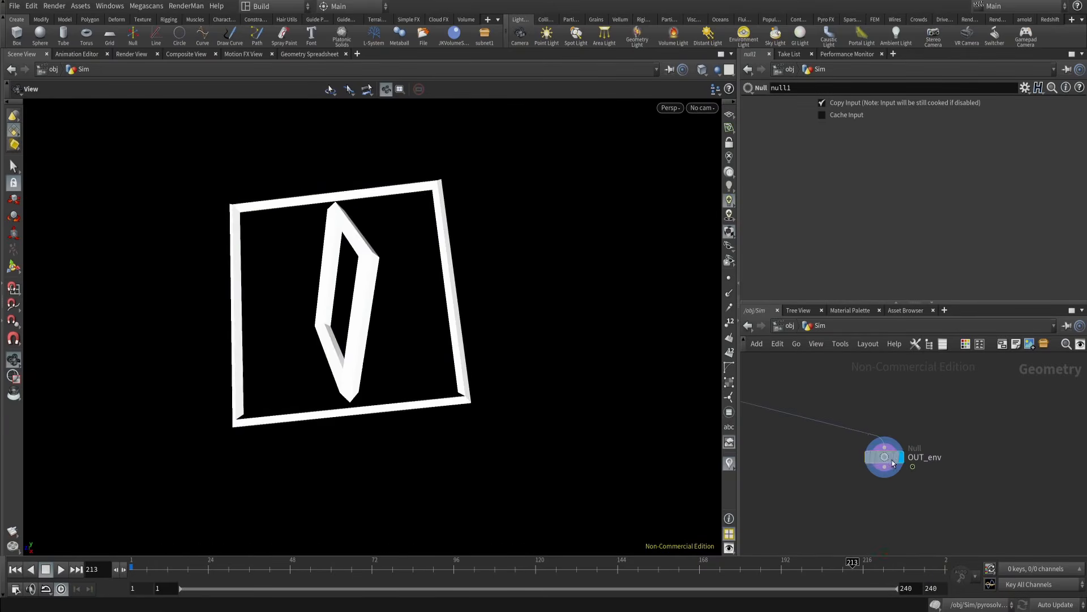
{"action": "left_click", "coordinate": [893, 464]}
{"action": "left_click_drag", "start_coordinate": [417, 343], "coordinate": [495, 392]}
{"action": "middle_click_drag", "start_coordinate": [844, 471], "coordinate": [1049, 462]}
{"action": "scroll", "coordinate": [1049, 463], "scroll_direction": "down", "scroll_amount": 2}
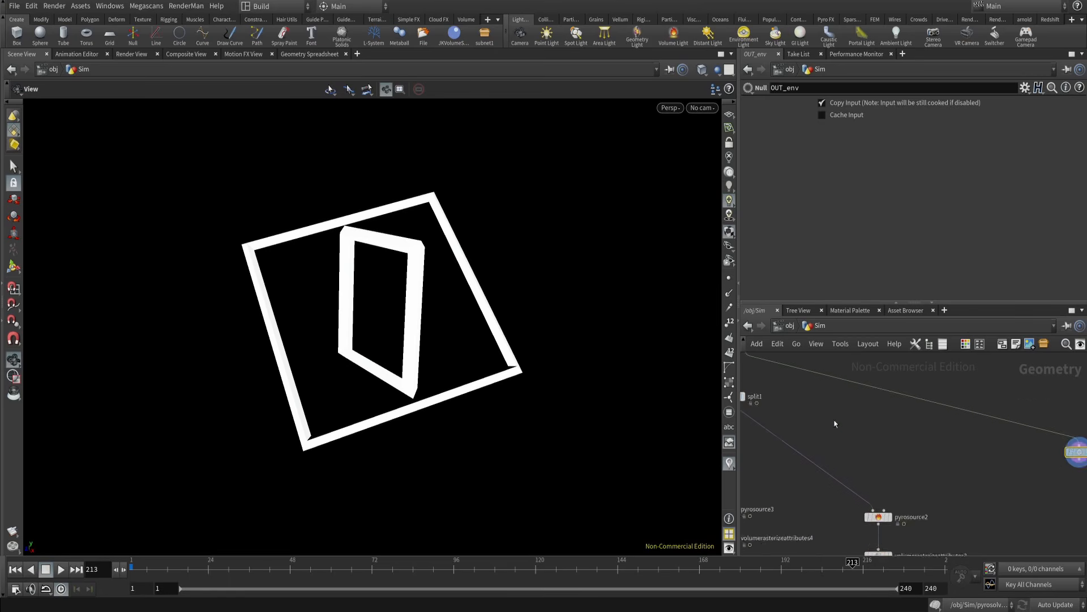
- Display split1 and inspect how it separates the source points
{"action": "middle_click_drag", "start_coordinate": [835, 424], "coordinate": [965, 464]}
{"action": "scroll", "coordinate": [881, 445], "scroll_direction": "up", "scroll_amount": 3}
{"action": "left_click", "coordinate": [873, 435]}
{"action": "left_click", "coordinate": [861, 435]}
{"action": "left_click_drag", "start_coordinate": [953, 403], "coordinate": [806, 468]}
{"action": "middle_click_drag", "start_coordinate": [916, 490], "coordinate": [848, 532]}
- Display the upstream point group nodes and inspect group1's inside group settings
{"action": "scroll", "coordinate": [919, 420], "scroll_direction": "down", "scroll_amount": 3}
{"action": "middle_click_drag", "start_coordinate": [822, 383], "coordinate": [870, 524]}
{"action": "scroll", "coordinate": [841, 444], "scroll_direction": "up", "scroll_amount": 3}
{"action": "left_click", "coordinate": [819, 447]}
{"action": "left_click", "coordinate": [805, 447]}
{"action": "middle_click_drag", "start_coordinate": [1047, 469], "coordinate": [862, 374]}
{"action": "left_click", "coordinate": [897, 455]}
{"action": "left_click", "coordinate": [884, 455]}
- Display pyrosource3 and review its density and temperature source attributes
{"action": "scroll", "coordinate": [885, 444], "scroll_direction": "down", "scroll_amount": 3}
{"action": "scroll", "coordinate": [895, 402], "scroll_direction": "up", "scroll_amount": 4}
{"action": "scroll", "coordinate": [882, 440], "scroll_direction": "up", "scroll_amount": 2}
{"action": "middle_click_drag", "start_coordinate": [866, 461], "coordinate": [891, 498]}
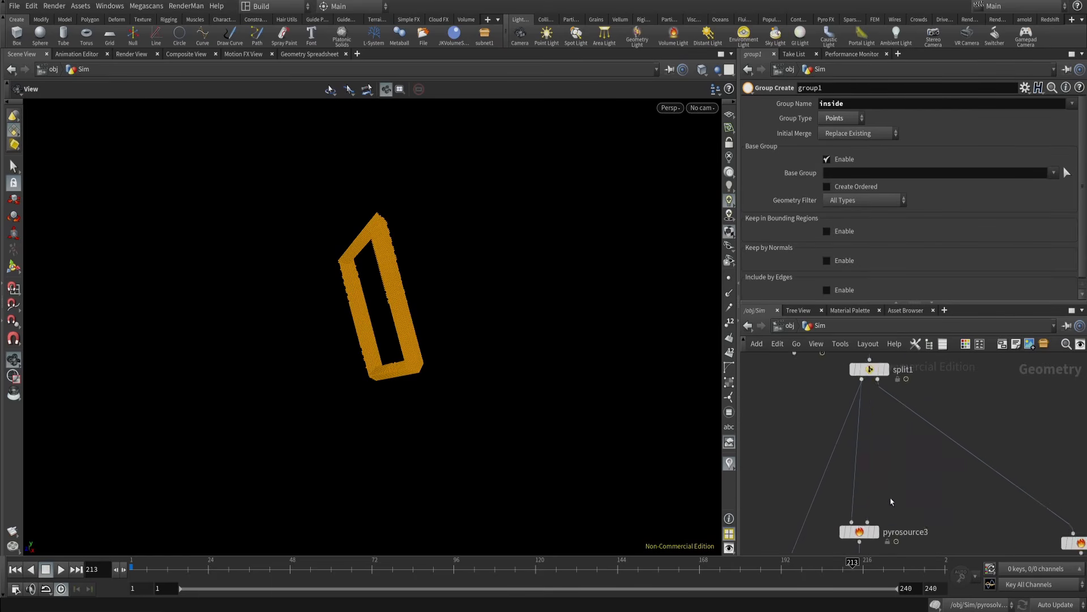
{"action": "scroll", "coordinate": [890, 497], "scroll_direction": "up", "scroll_amount": 2}
{"action": "middle_click_drag", "start_coordinate": [882, 547], "coordinate": [892, 469]}
{"action": "left_click", "coordinate": [879, 468]}
{"action": "left_click", "coordinate": [849, 468]}
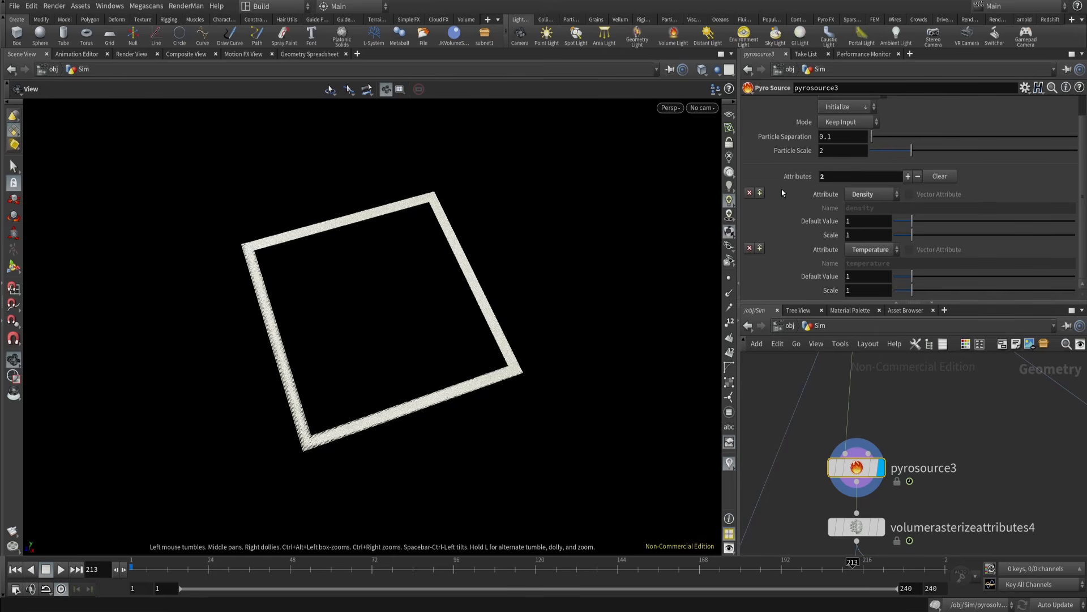
- Display pyrosource2 and inspect the node info of volumerasterizeattributes4 below pyrosource3
{"action": "middle_click_drag", "start_coordinate": [1074, 457], "coordinate": [818, 439]}
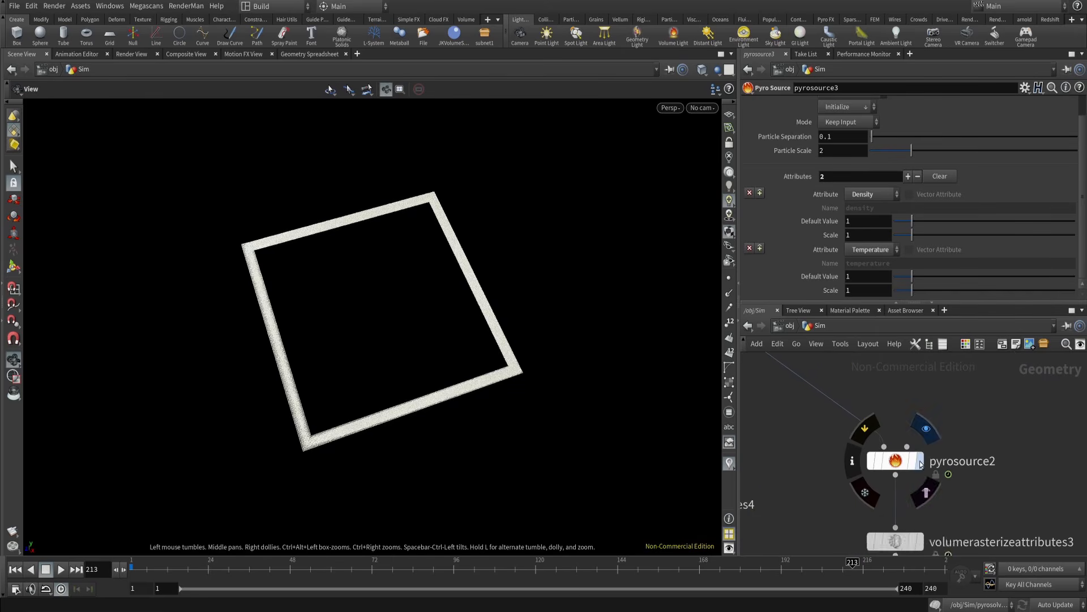
{"action": "left_click", "coordinate": [920, 460]}
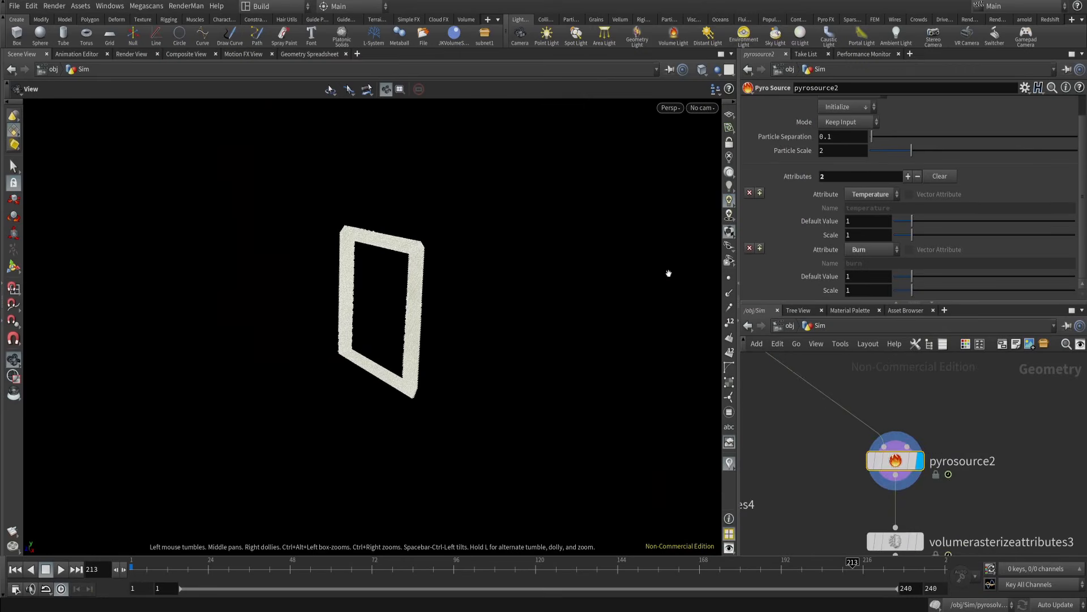
{"action": "scroll", "coordinate": [838, 492], "scroll_direction": "down", "scroll_amount": 3}
{"action": "middle_click_drag", "start_coordinate": [837, 493], "coordinate": [963, 456]}
{"action": "scroll", "coordinate": [828, 448], "scroll_direction": "up", "scroll_amount": 3}
{"action": "left_click_drag", "start_coordinate": [828, 448], "coordinate": [828, 479]}
{"action": "middle_click", "coordinate": [828, 476]}
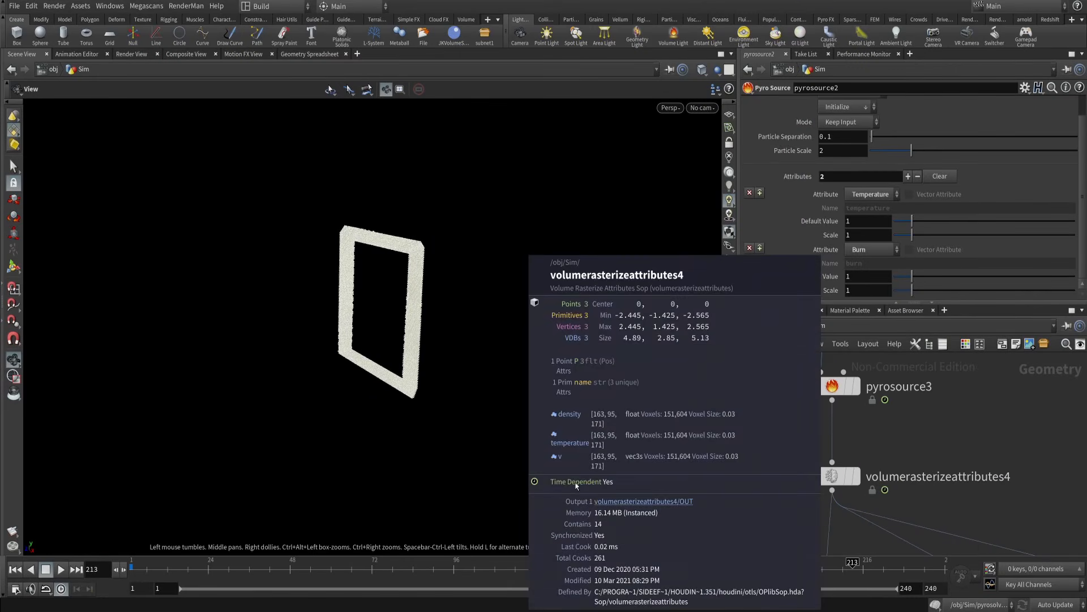
- Compare the rasterized volumes of volumerasterizeattributes3 with those of volumerasterizeattributes4 through their node info
{"action": "middle_click_drag", "start_coordinate": [979, 478], "coordinate": [694, 436]}
{"action": "middle_click", "coordinate": [865, 439]}
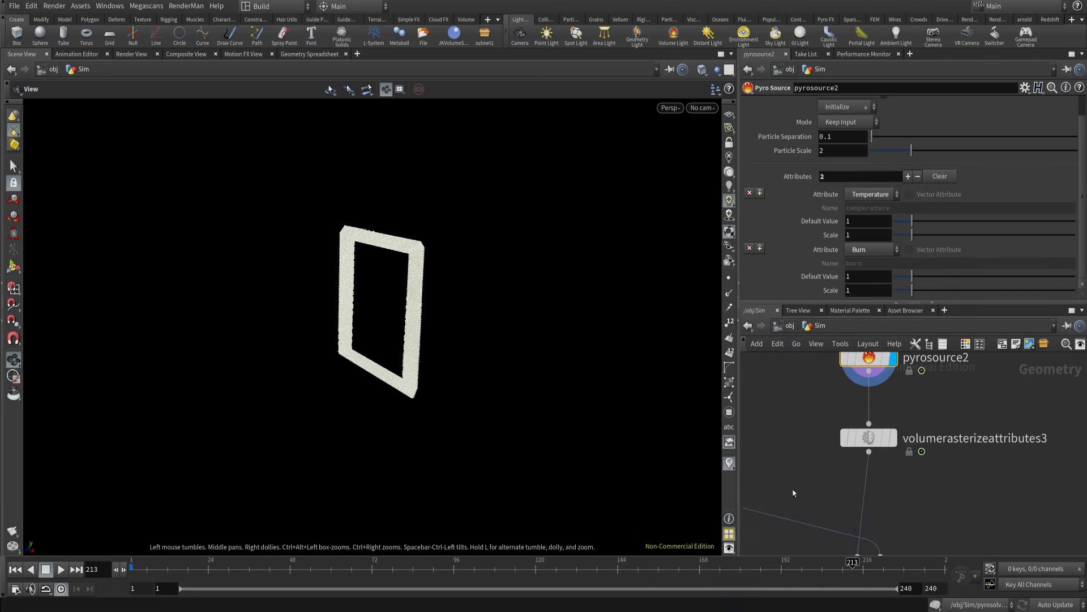
{"action": "middle_click_drag", "start_coordinate": [793, 493], "coordinate": [899, 484]}
{"action": "middle_click", "coordinate": [966, 437]}
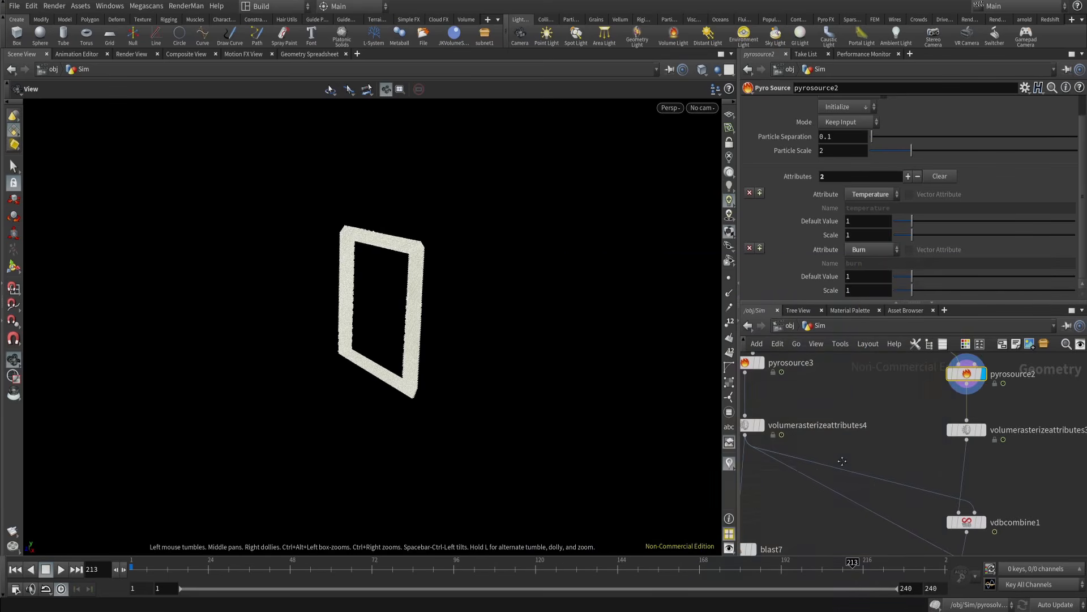
{"action": "middle_click_drag", "start_coordinate": [785, 472], "coordinate": [890, 478]}
{"action": "middle_click", "coordinate": [851, 433]}
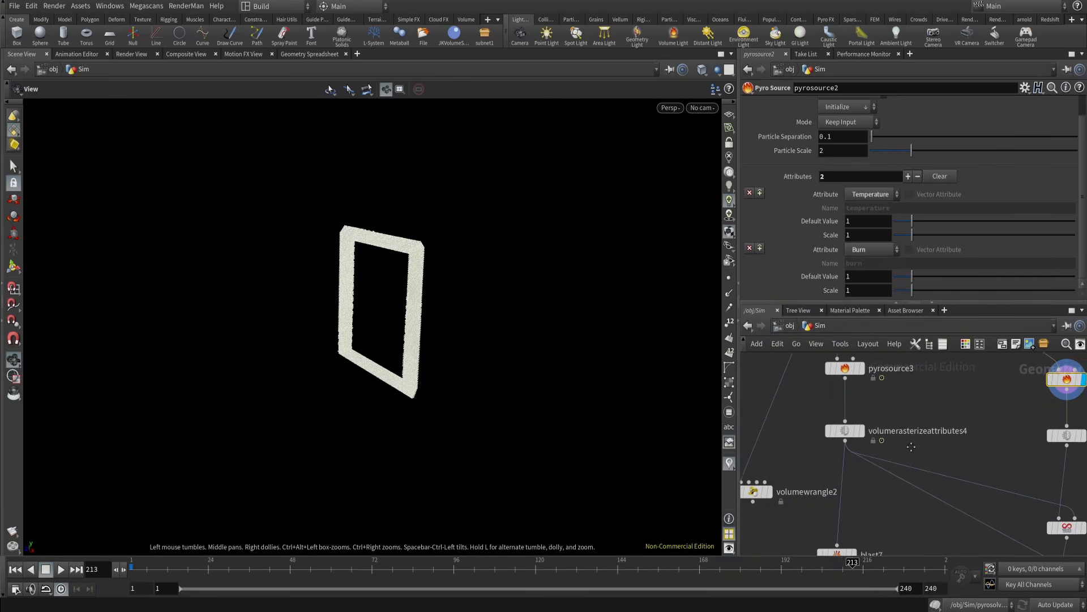
- Review vdbcombine1's temperature combine settings and check the volumes it outputs
{"action": "left_click", "coordinate": [832, 433]}
{"action": "middle_click_drag", "start_coordinate": [833, 433], "coordinate": [972, 497]}
{"action": "key", "text": "Down"}
{"action": "middle_click", "coordinate": [962, 487]}
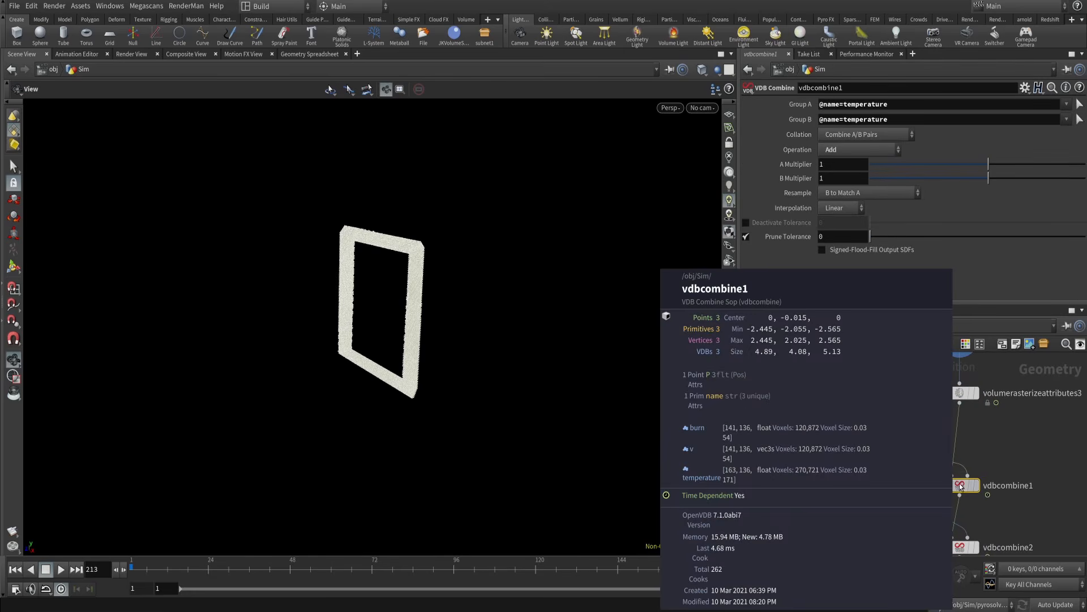
{"action": "middle_click_drag", "start_coordinate": [872, 451], "coordinate": [920, 477]}
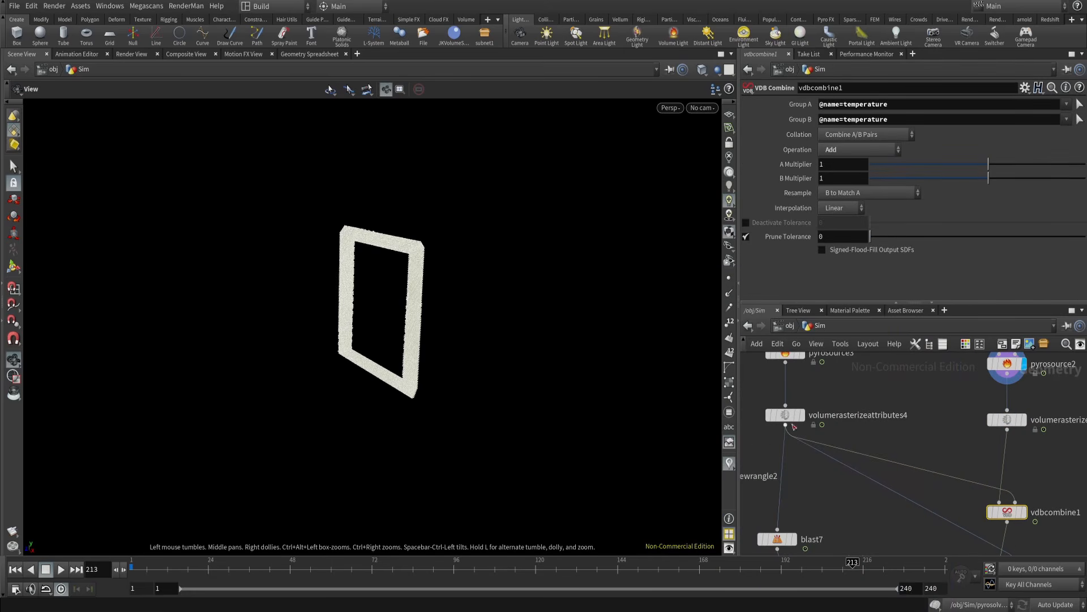
- Review vdbcombine2's velocity combine settings and check the volumes it outputs
{"action": "middle_click_drag", "start_coordinate": [1045, 493], "coordinate": [983, 438]}
{"action": "left_click", "coordinate": [925, 491]}
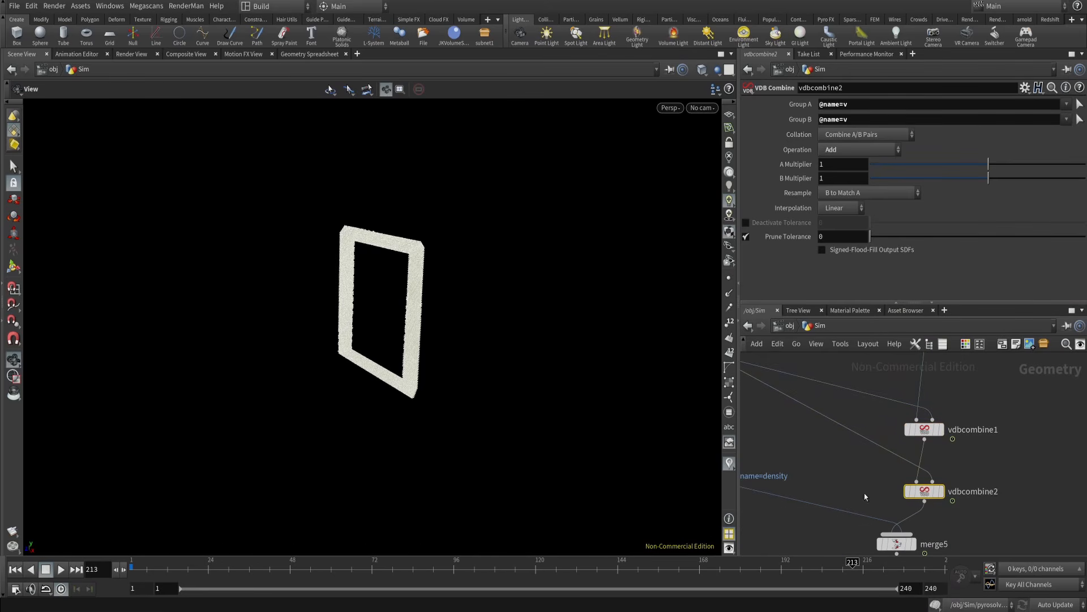
{"action": "middle_click_drag", "start_coordinate": [865, 496], "coordinate": [925, 505]}
{"action": "middle_click_drag", "start_coordinate": [918, 466], "coordinate": [930, 472]}
{"action": "left_click", "coordinate": [968, 508]}
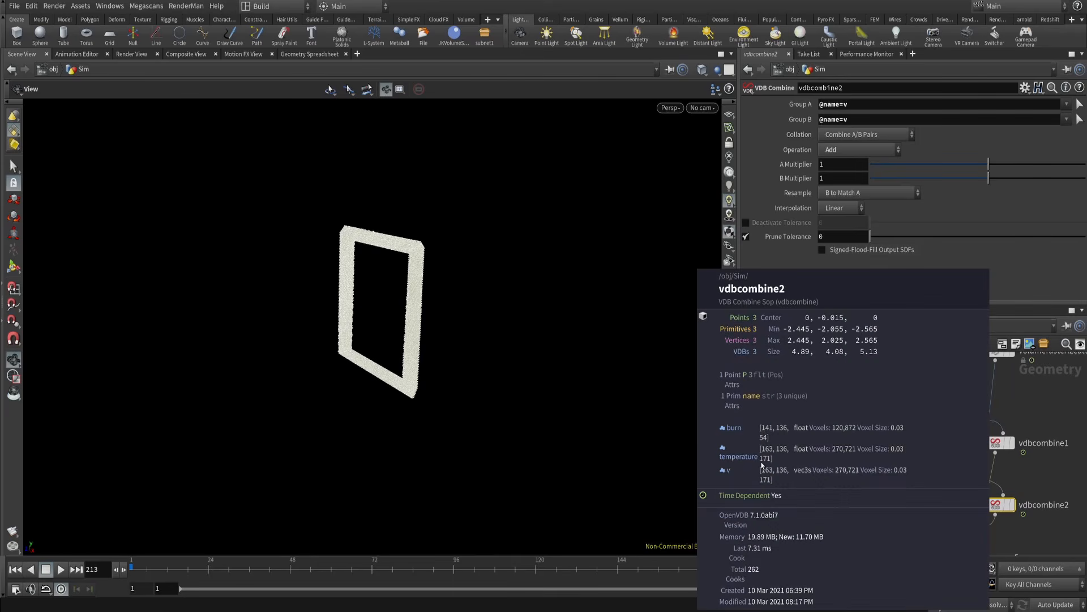
{"action": "left_click", "coordinate": [755, 459]}
- Display blast7 and inspect the density volume it keeps from the pyrosource3 branch
{"action": "middle_click_drag", "start_coordinate": [804, 482], "coordinate": [902, 491]}
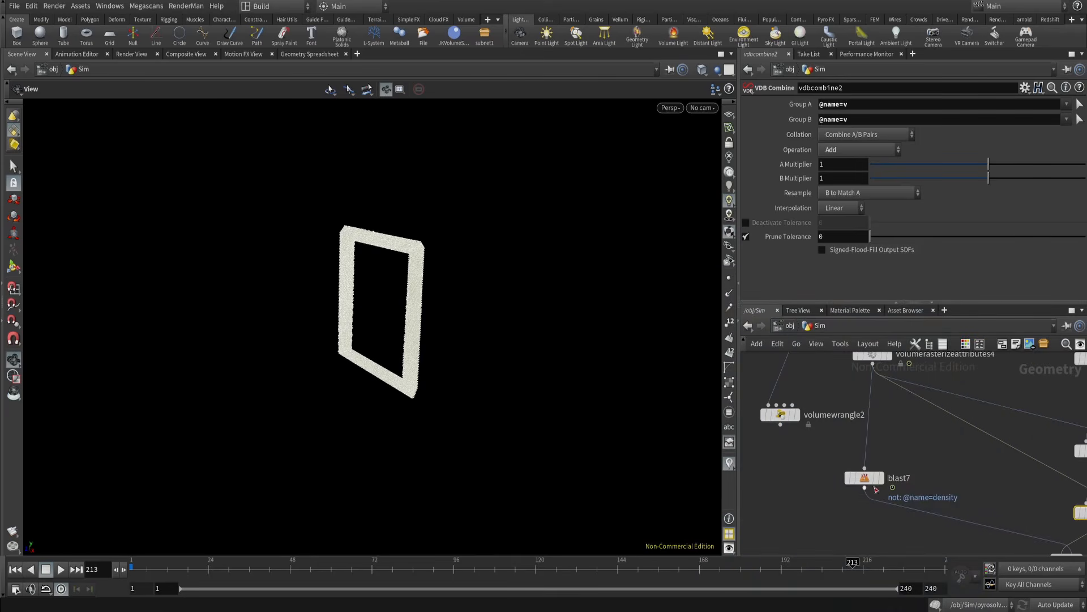
{"action": "left_click", "coordinate": [881, 481]}
{"action": "left_click", "coordinate": [834, 477]}
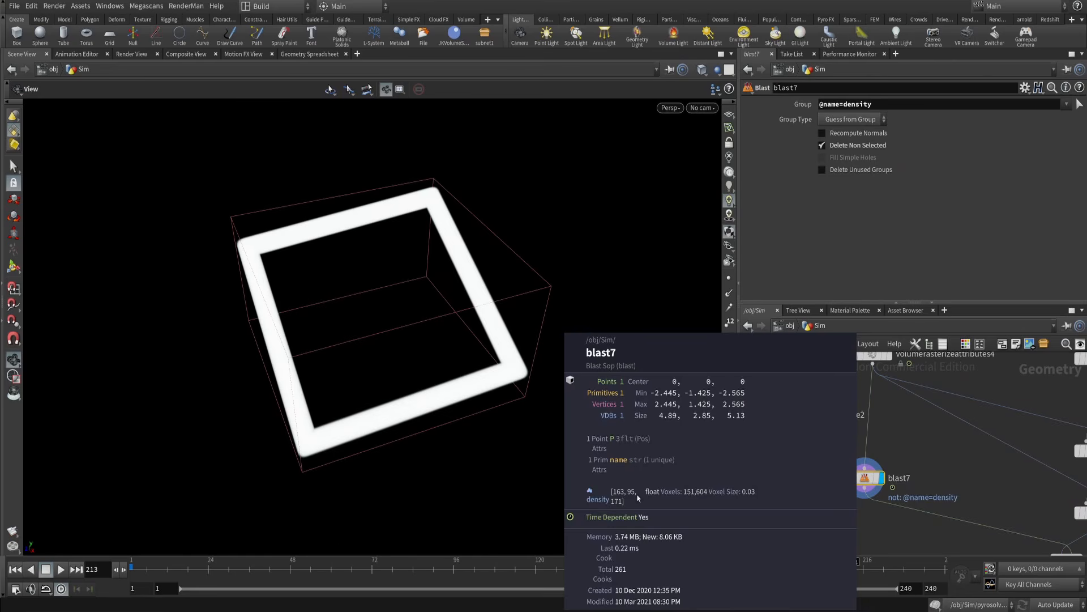
{"action": "middle_click_drag", "start_coordinate": [938, 413], "coordinate": [922, 520]}
{"action": "left_click_drag", "start_coordinate": [885, 446], "coordinate": [863, 475]}
{"action": "middle_click_drag", "start_coordinate": [907, 376], "coordinate": [892, 487]}
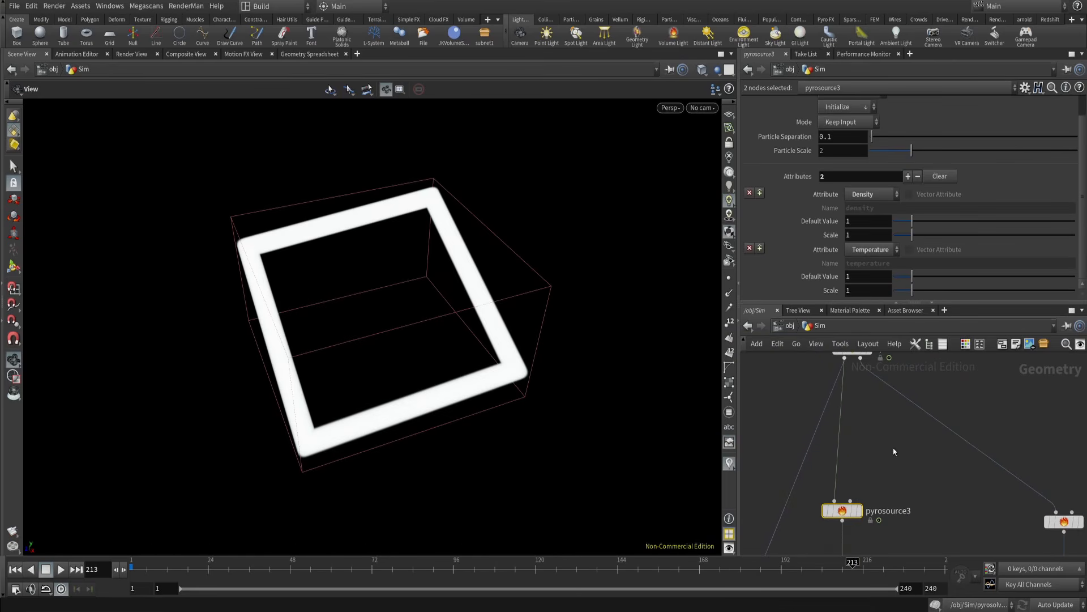
{"action": "middle_click_drag", "start_coordinate": [900, 532], "coordinate": [921, 387]}
{"action": "middle_click", "coordinate": [850, 443]}
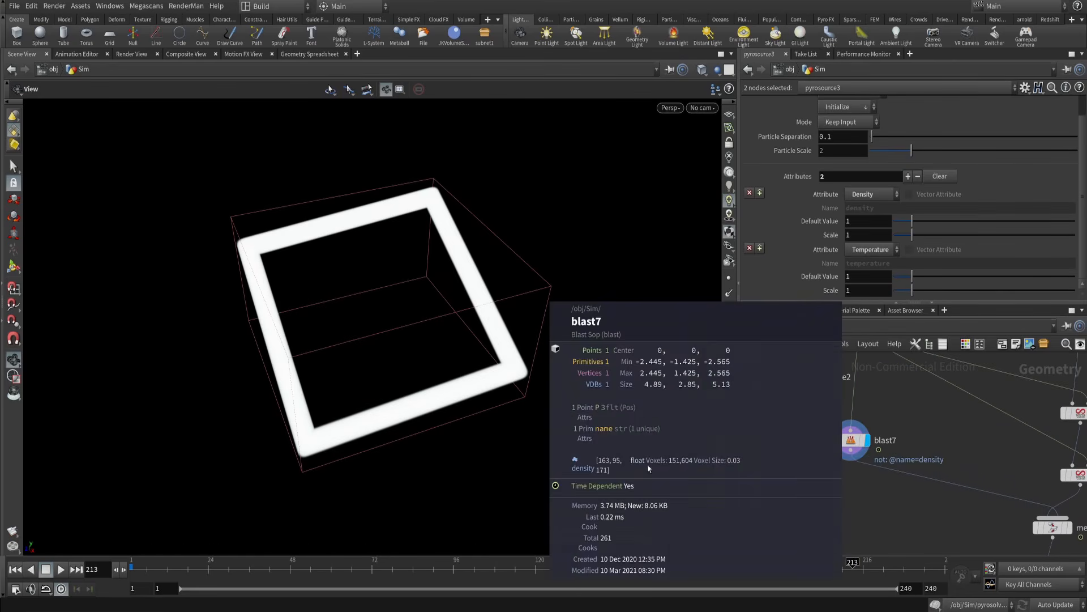
- Trace the vdbcombine branch down to merge5 and inspect the merged volumes in its node info
{"action": "middle_click_drag", "start_coordinate": [925, 518], "coordinate": [745, 474]}
{"action": "left_click_drag", "start_coordinate": [865, 486], "coordinate": [886, 507]}
{"action": "scroll", "coordinate": [948, 471], "scroll_direction": "up", "scroll_amount": 1}
{"action": "middle_click_drag", "start_coordinate": [945, 465], "coordinate": [935, 505]}
{"action": "left_click_drag", "start_coordinate": [934, 504], "coordinate": [856, 351]}
{"action": "middle_click_drag", "start_coordinate": [924, 513], "coordinate": [934, 460]}
{"action": "left_click_drag", "start_coordinate": [883, 504], "coordinate": [878, 490]}
{"action": "middle_click", "coordinate": [874, 490]}
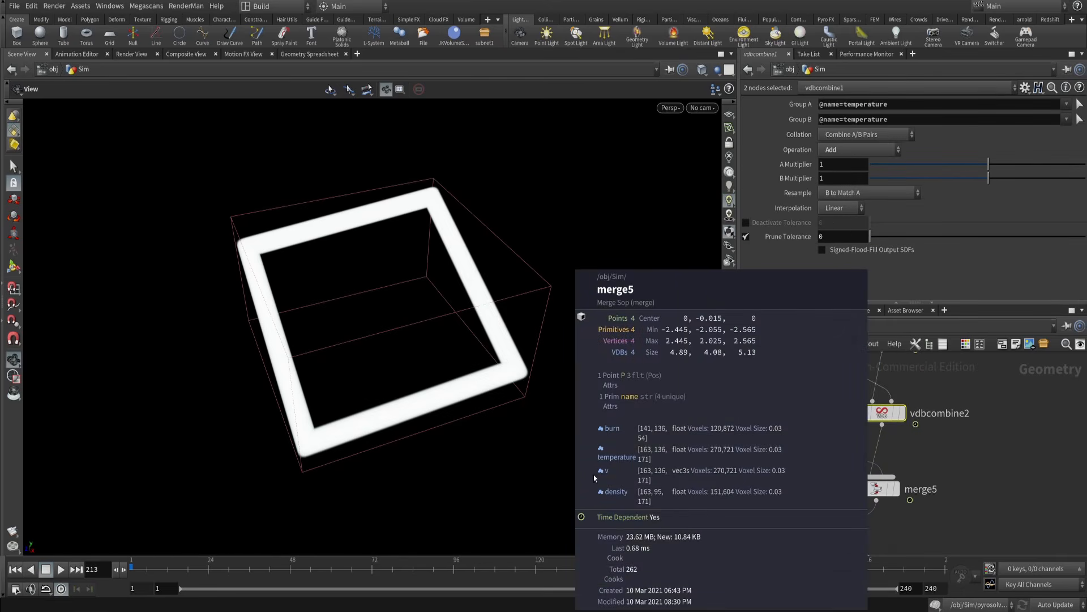
- Review pyrosolver2's simulation, flames and shape settings
{"action": "middle_click_drag", "start_coordinate": [930, 536], "coordinate": [981, 444]}
{"action": "left_click_drag", "start_coordinate": [895, 469], "coordinate": [926, 472]}
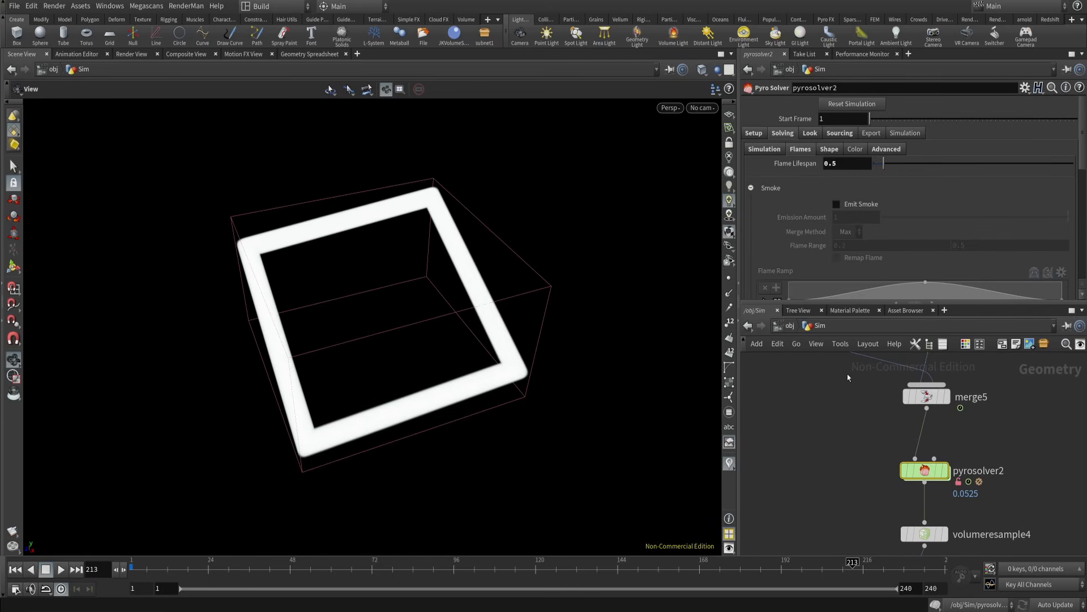
{"action": "left_click", "coordinate": [762, 149]}
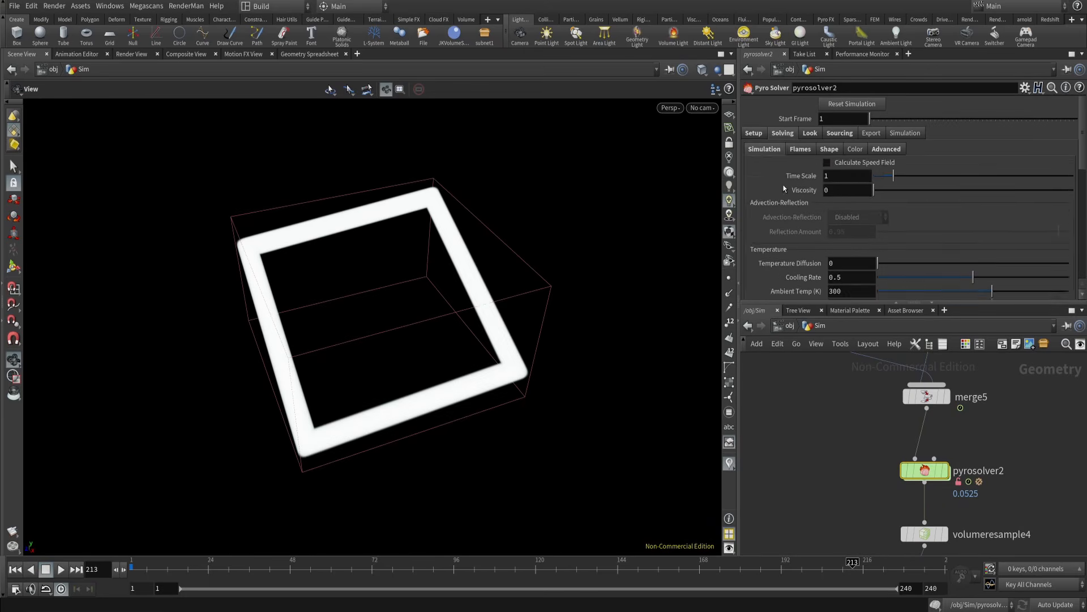
{"action": "scroll", "coordinate": [783, 185], "scroll_direction": "down", "scroll_amount": 5}
{"action": "scroll", "coordinate": [821, 226], "scroll_direction": "up", "scroll_amount": 3}
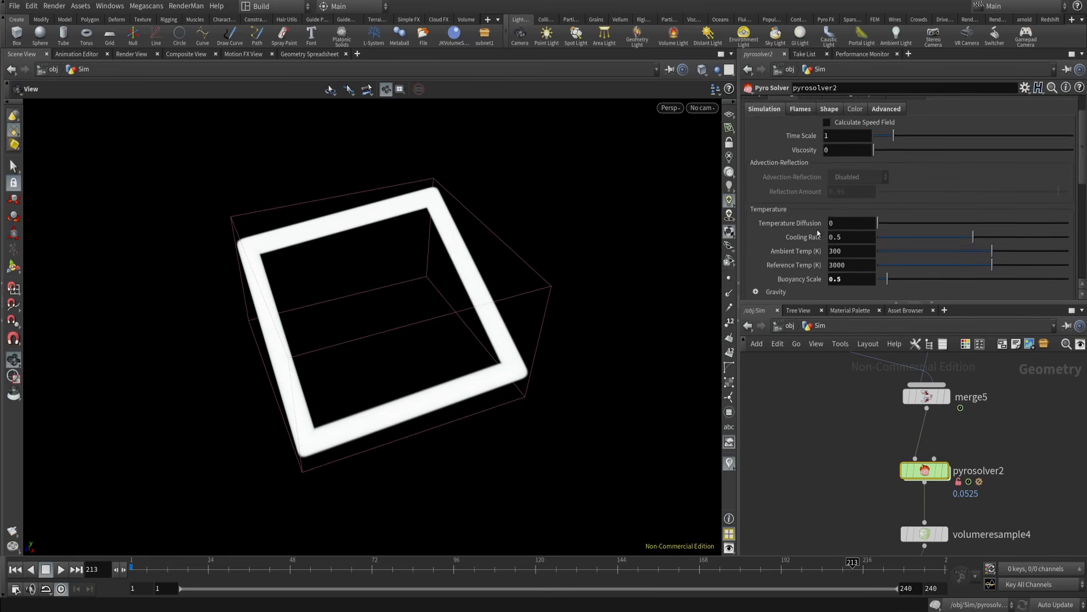
{"action": "scroll", "coordinate": [810, 193], "scroll_direction": "up", "scroll_amount": 2}
{"action": "left_click", "coordinate": [801, 150]}
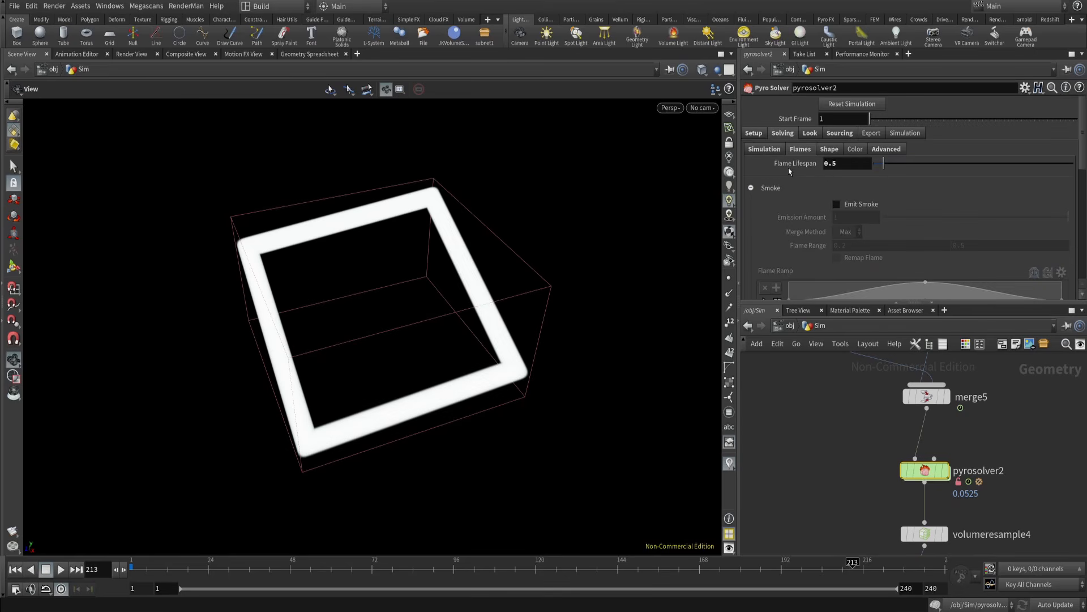
{"action": "left_click", "coordinate": [832, 149]}
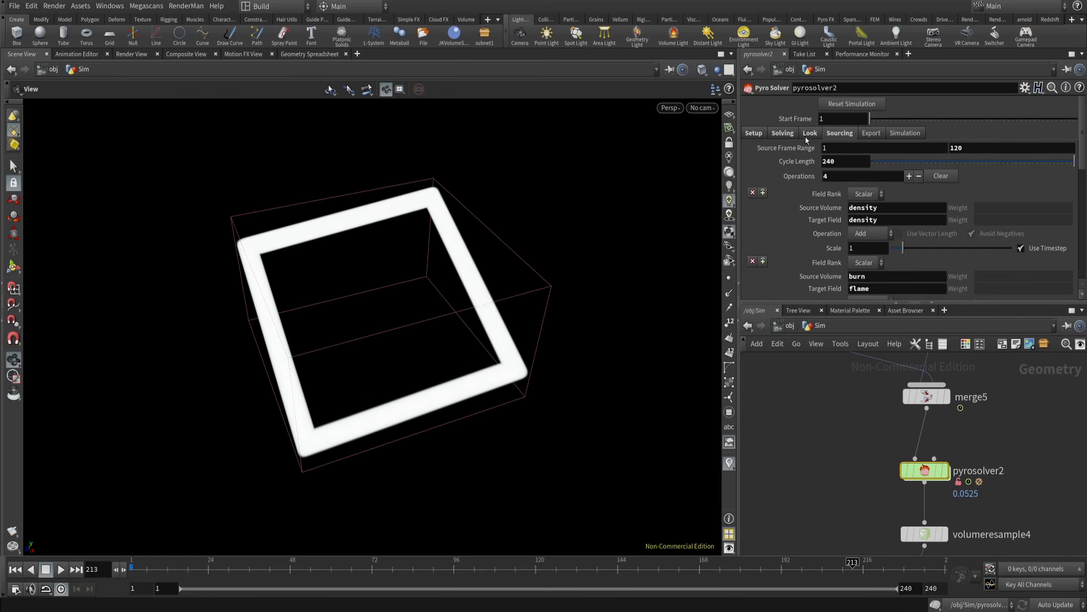
- Review pyrosolver2's sourcing operations for density, burn, temperature and velocity
{"action": "scroll", "coordinate": [826, 181], "scroll_direction": "down", "scroll_amount": 5}
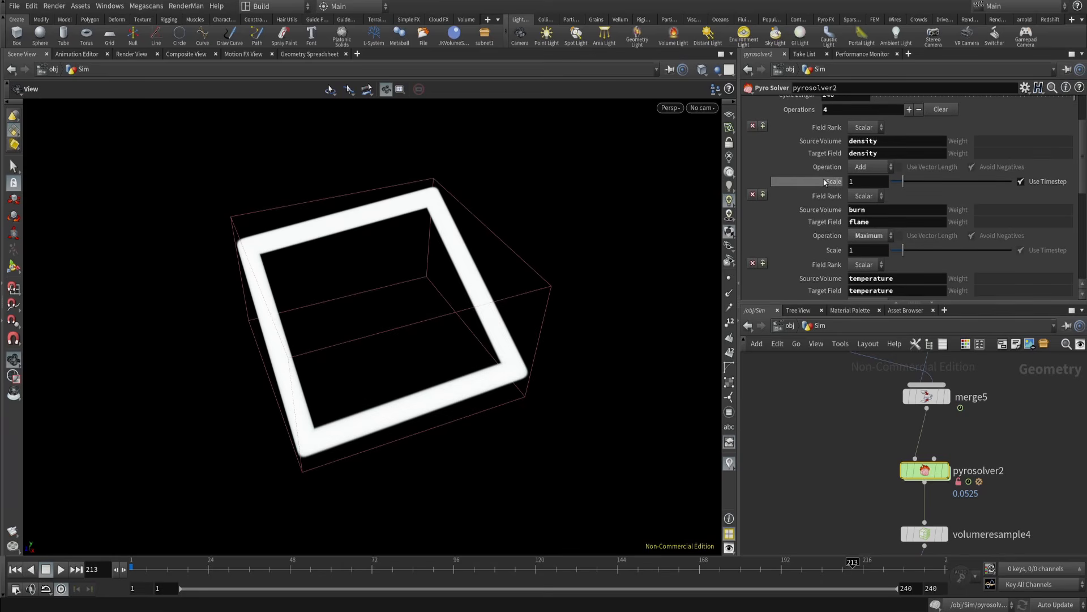
{"action": "scroll", "coordinate": [836, 211], "scroll_direction": "down", "scroll_amount": 4}
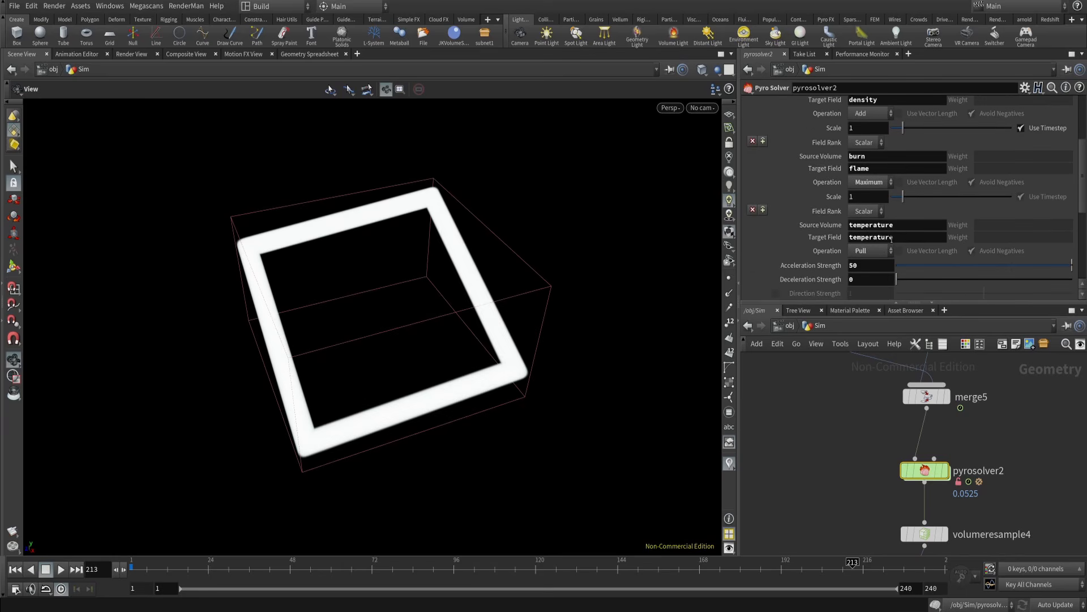
{"action": "scroll", "coordinate": [892, 239], "scroll_direction": "down", "scroll_amount": 10}
- Display pyrosolver2 and play the fire and smoke simulation from frame 1, stopping at frame 60
{"action": "middle_click_drag", "start_coordinate": [994, 536], "coordinate": [965, 496]}
{"action": "left_click", "coordinate": [14, 569]}
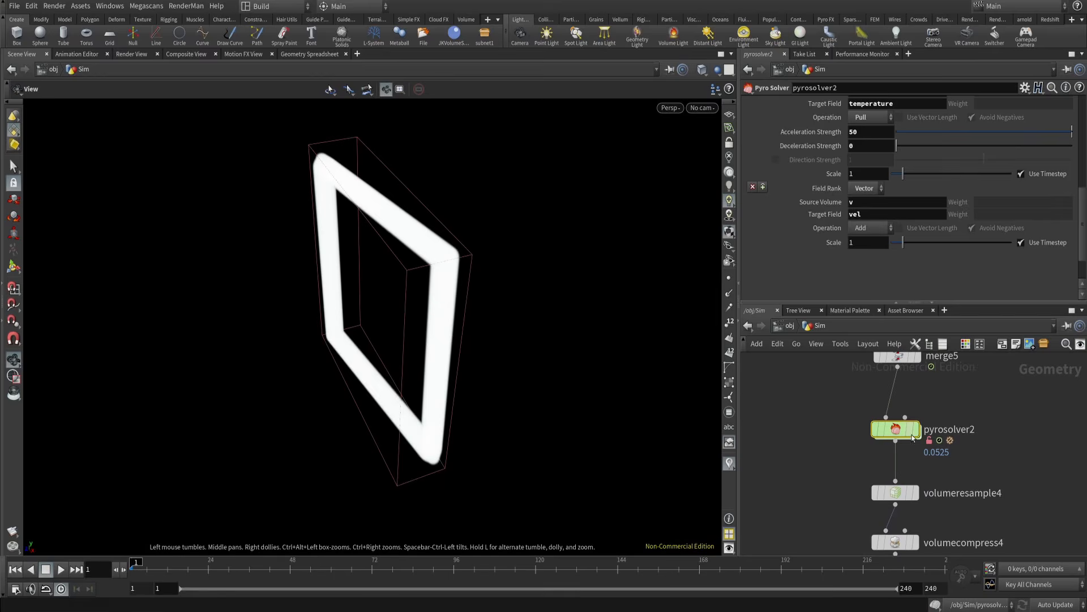
{"action": "left_click", "coordinate": [913, 434]}
{"action": "left_click", "coordinate": [61, 570]}
{"action": "left_click_drag", "start_coordinate": [227, 453], "coordinate": [439, 352]}
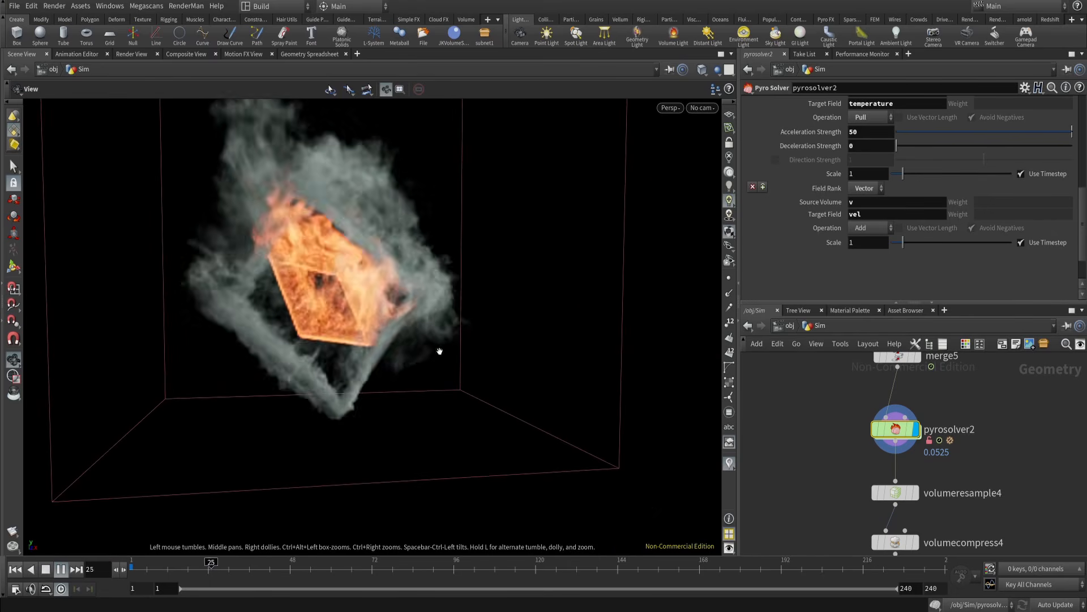
{"action": "left_click", "coordinate": [45, 569]}
- Open the Pyro_Shader inside pyrobakevolume2 and review its smoke density and color settings
{"action": "scroll", "coordinate": [925, 514], "scroll_direction": "down", "scroll_amount": 5}
{"action": "middle_click_drag", "start_coordinate": [947, 535], "coordinate": [947, 449]}
{"action": "scroll", "coordinate": [947, 452], "scroll_direction": "up", "scroll_amount": 4}
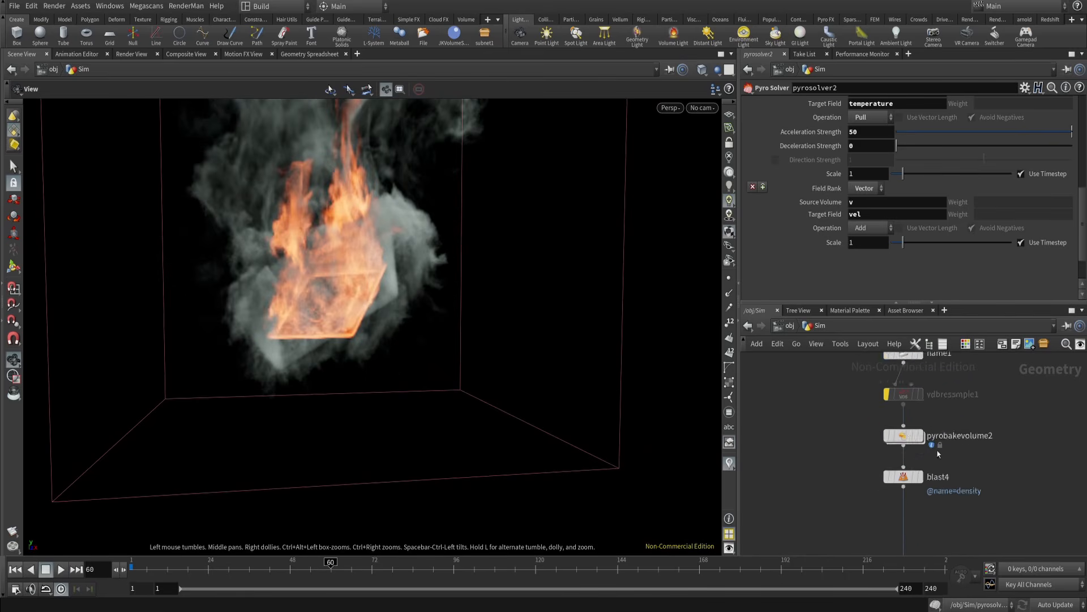
{"action": "double_click", "coordinate": [897, 434]}
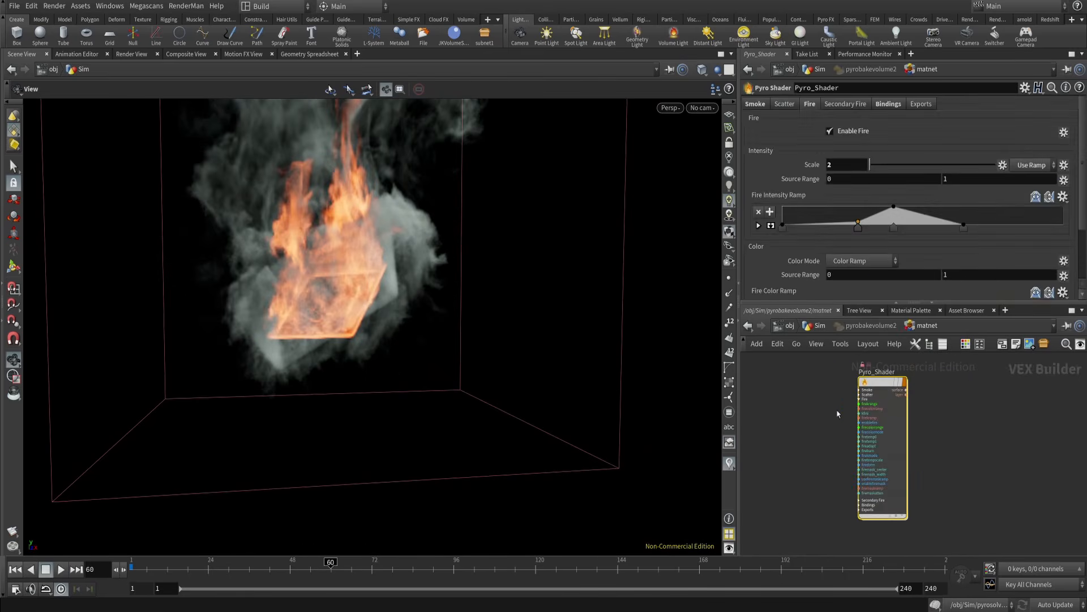
{"action": "left_click", "coordinate": [755, 104]}
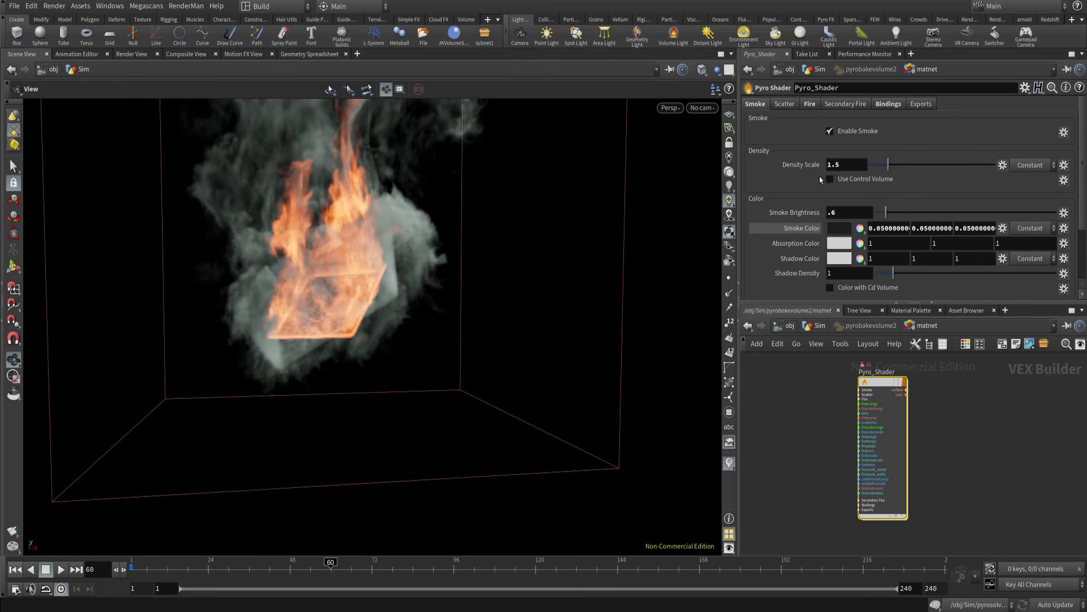
{"action": "middle_click_drag", "start_coordinate": [785, 396], "coordinate": [816, 439]}
{"action": "mouse_move", "coordinate": [362, 255]}
{"action": "left_mouse_down"}
{"action": "mouse_move", "coordinate": [449, 328]}
{"action": "mouse_move", "coordinate": [409, 284]}
{"action": "left_mouse_up"}
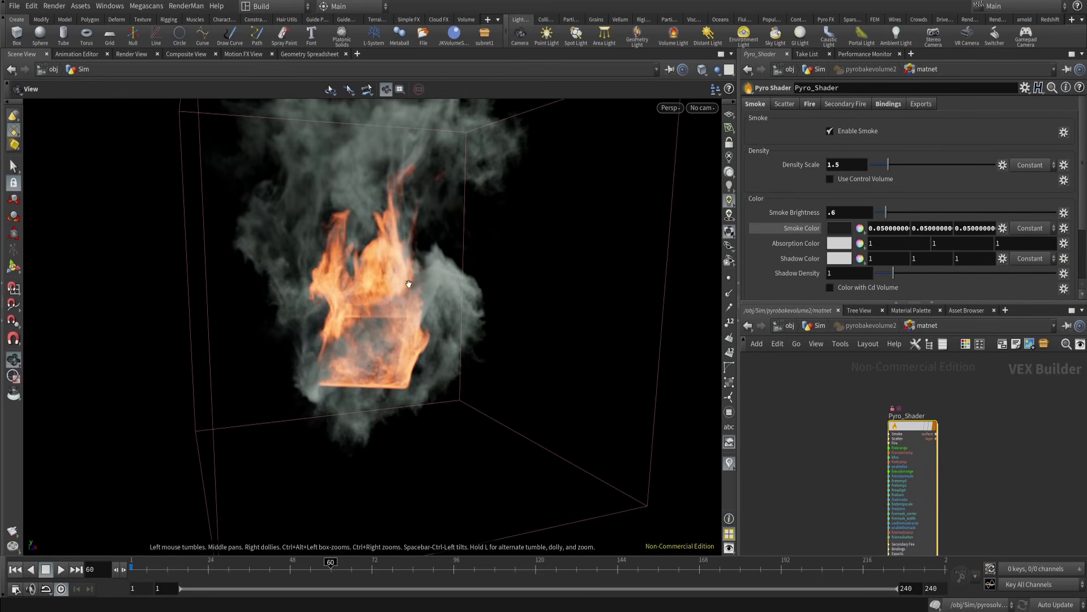
- Review the Pyro_Shader's fire intensity and color settings
{"action": "left_click", "coordinate": [809, 104]}
{"action": "left_click_drag", "start_coordinate": [808, 433], "coordinate": [950, 522]}
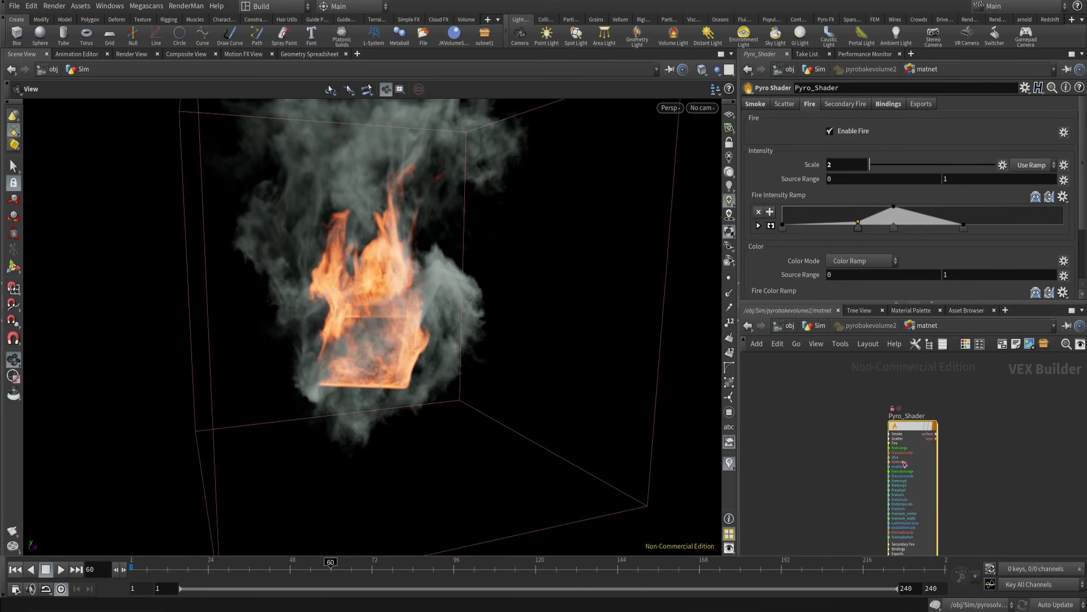
{"action": "middle_click_drag", "start_coordinate": [886, 478], "coordinate": [867, 453]}
{"action": "middle_click_drag", "start_coordinate": [801, 456], "coordinate": [831, 411]}
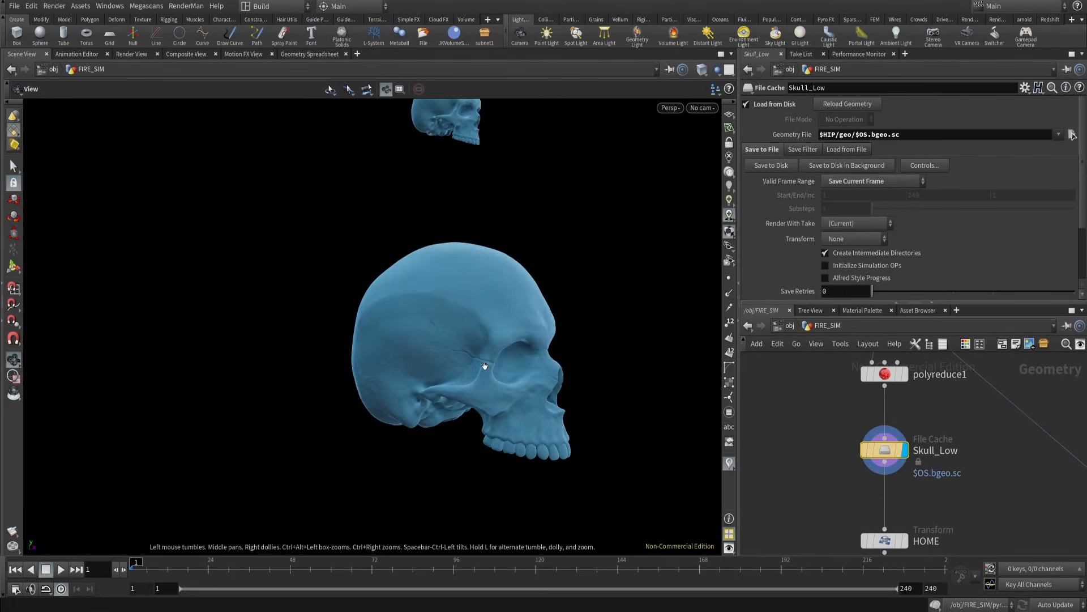
- Inspect the Skull_Low file cache in the FIRE_SIM network and frame the skull in the view
{"action": "left_click_drag", "start_coordinate": [485, 364], "coordinate": [503, 316]}
{"action": "double_click", "coordinate": [896, 451]}
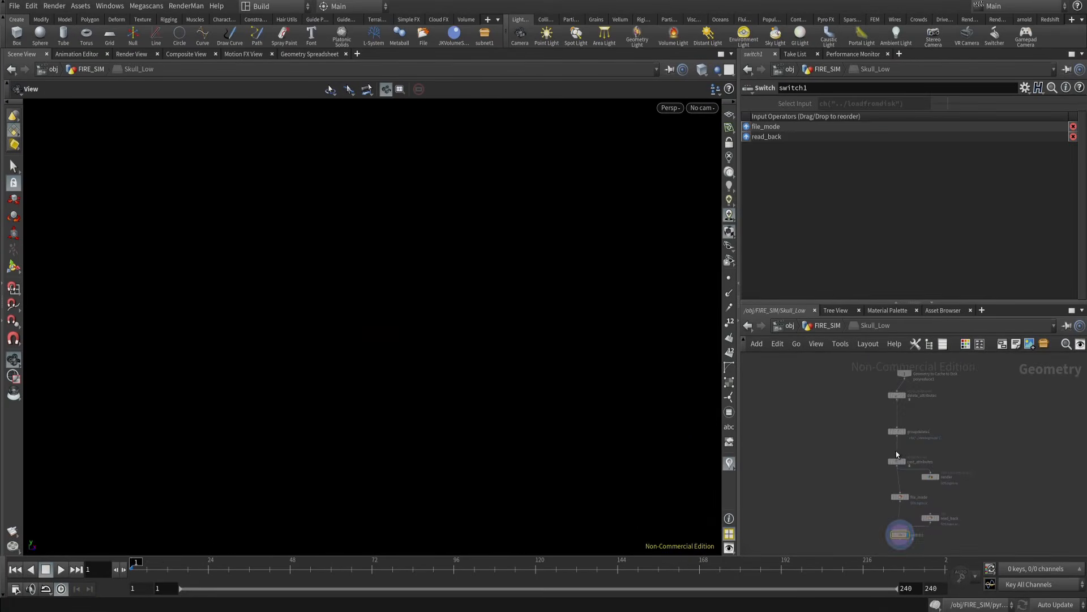
{"action": "key", "text": "u"}
{"action": "left_click", "coordinate": [901, 450]}
{"action": "middle_click_drag", "start_coordinate": [850, 475], "coordinate": [842, 419]}
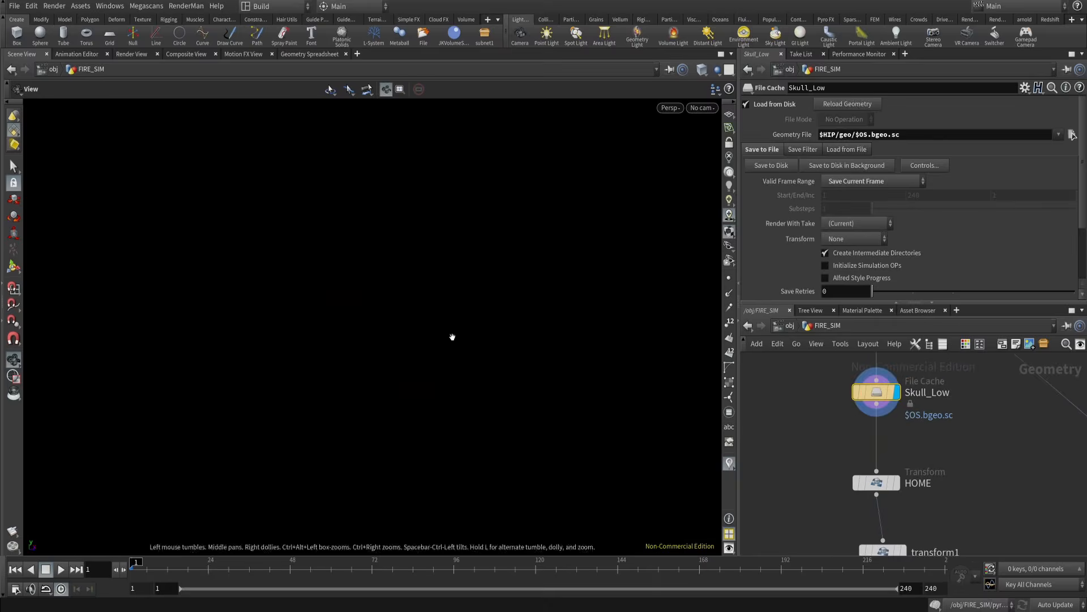
{"action": "key", "text": "space+g"}
- Display transform1 and examine the transformed skull from the side
{"action": "middle_click_drag", "start_coordinate": [904, 548], "coordinate": [892, 469]}
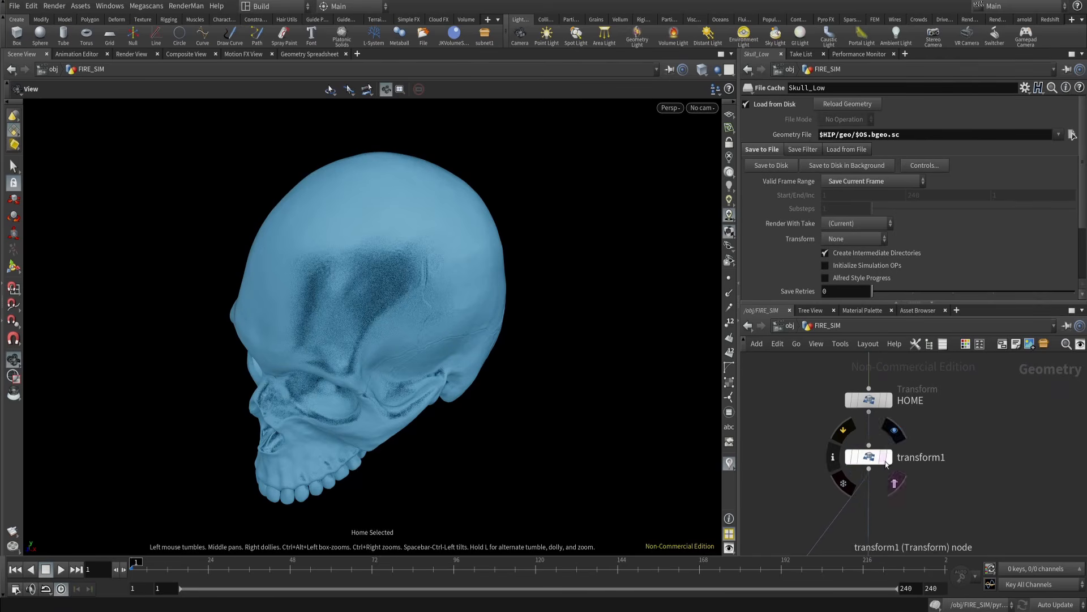
{"action": "left_click", "coordinate": [887, 464]}
{"action": "left_click_drag", "start_coordinate": [515, 381], "coordinate": [408, 380]}
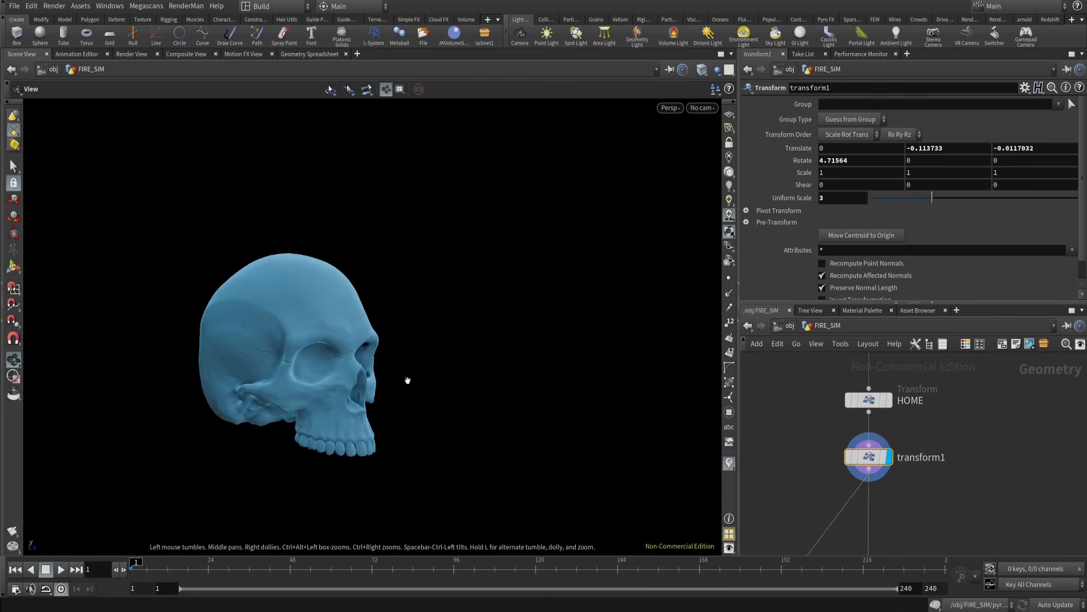
{"action": "middle_click_drag", "start_coordinate": [408, 380], "coordinate": [479, 361]}
{"action": "middle_click_drag", "start_coordinate": [791, 445], "coordinate": [800, 435]}
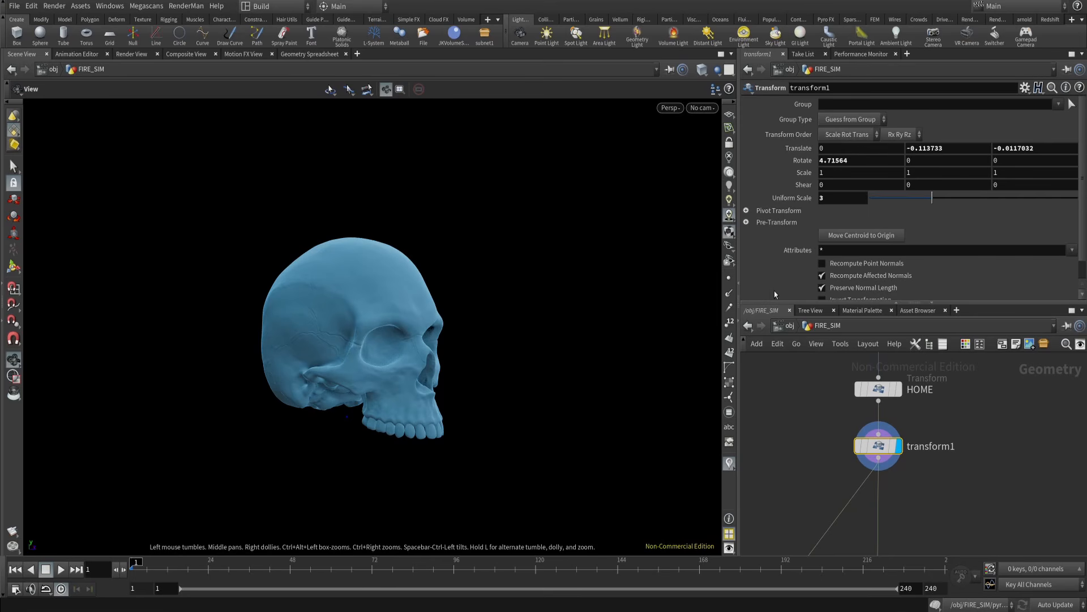
- Display attribpaint1 and examine the painted color mask on the skull
{"action": "middle_click_drag", "start_coordinate": [830, 490], "coordinate": [900, 348]}
{"action": "scroll", "coordinate": [855, 414], "scroll_direction": "down", "scroll_amount": 3}
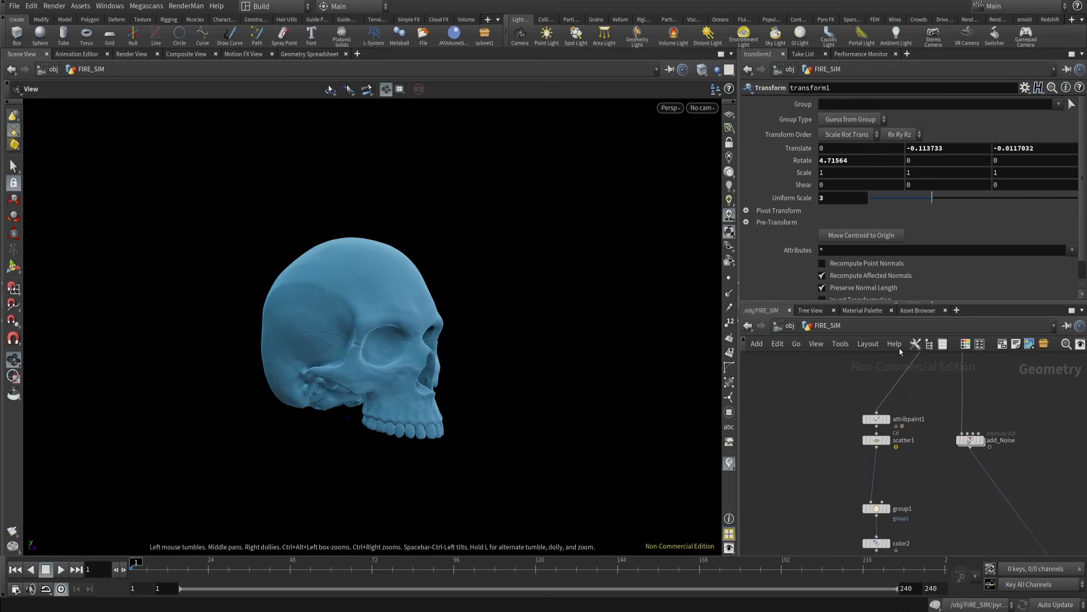
{"action": "scroll", "coordinate": [893, 420], "scroll_direction": "up", "scroll_amount": 4}
{"action": "left_click", "coordinate": [885, 416]}
{"action": "left_click", "coordinate": [863, 417]}
{"action": "mouse_move", "coordinate": [490, 360]}
{"action": "left_mouse_down"}
{"action": "mouse_move", "coordinate": [589, 396]}
{"action": "mouse_move", "coordinate": [536, 371]}
{"action": "mouse_move", "coordinate": [301, 389]}
{"action": "mouse_move", "coordinate": [351, 306]}
{"action": "mouse_move", "coordinate": [433, 347]}
{"action": "mouse_move", "coordinate": [479, 337]}
{"action": "left_mouse_up"}
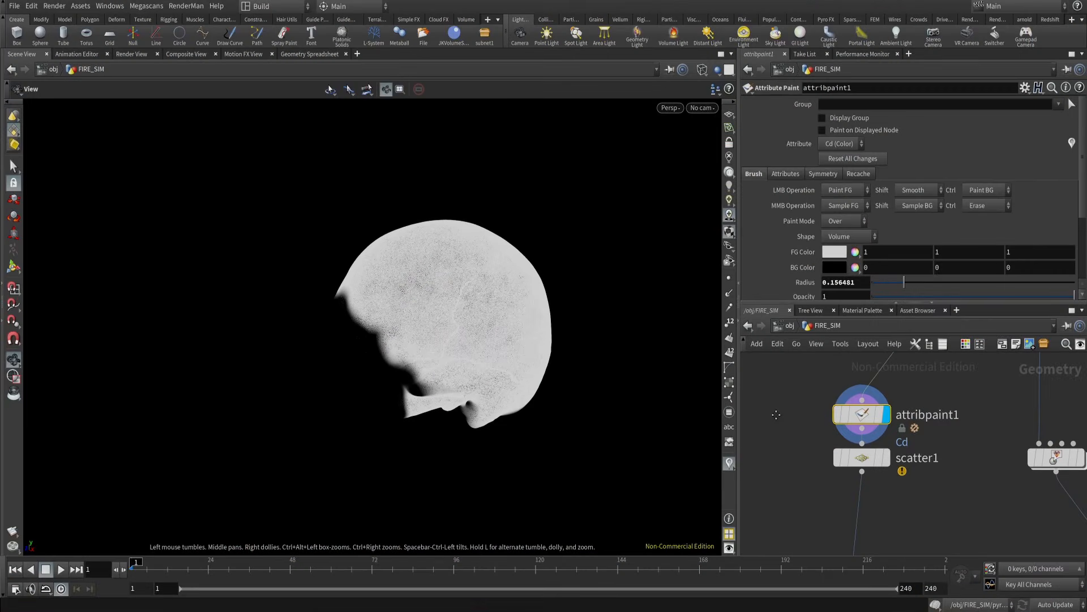
- Move the scatter1 node further down below attribpaint1 in the network
{"action": "middle_click_drag", "start_coordinate": [776, 414], "coordinate": [777, 411]}
{"action": "left_click_drag", "start_coordinate": [862, 455], "coordinate": [861, 503]}
{"action": "key", "text": "Tab"}
{"action": "middle_click_drag", "start_coordinate": [941, 443], "coordinate": [930, 460]}
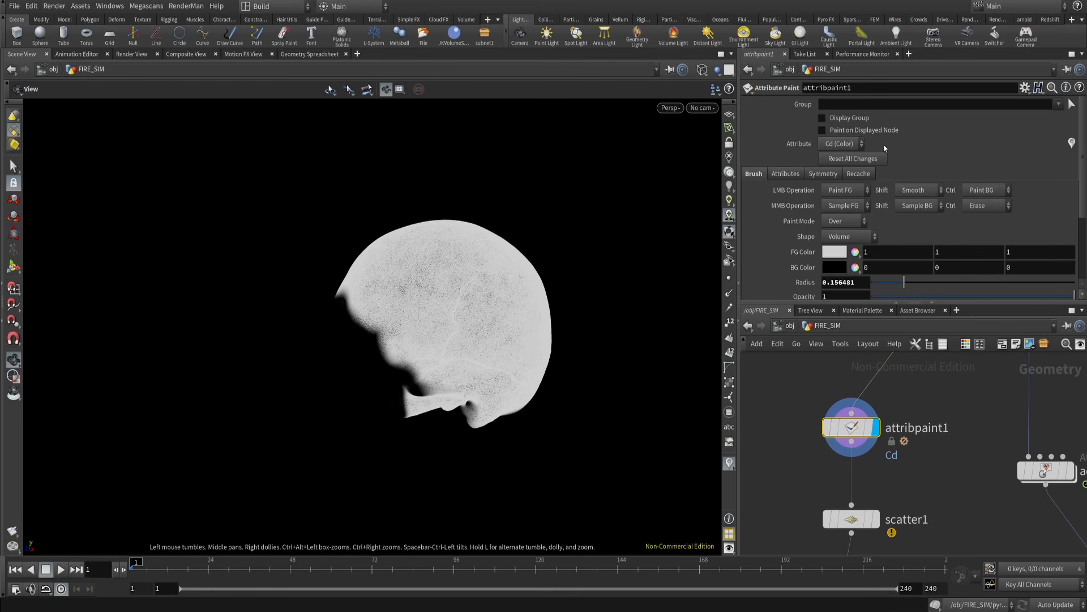
- Display scatter1 and examine its points on the skull together with its density attribute setting
{"action": "middle_click_drag", "start_coordinate": [921, 490], "coordinate": [924, 444]}
{"action": "left_click_drag", "start_coordinate": [925, 446], "coordinate": [816, 512]}
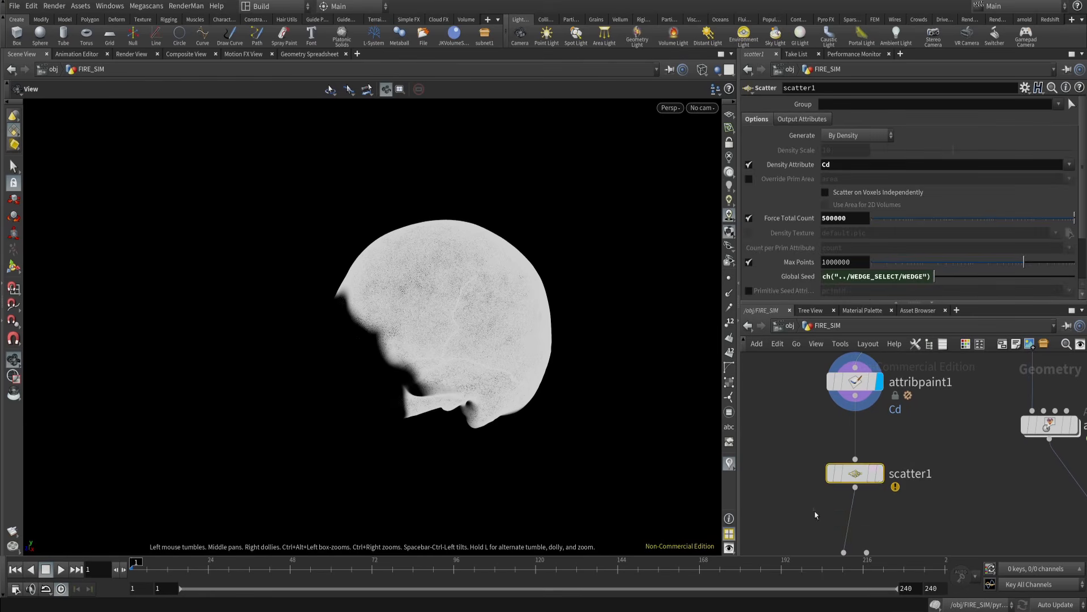
{"action": "left_click", "coordinate": [879, 473]}
{"action": "left_click_drag", "start_coordinate": [493, 331], "coordinate": [519, 356]}
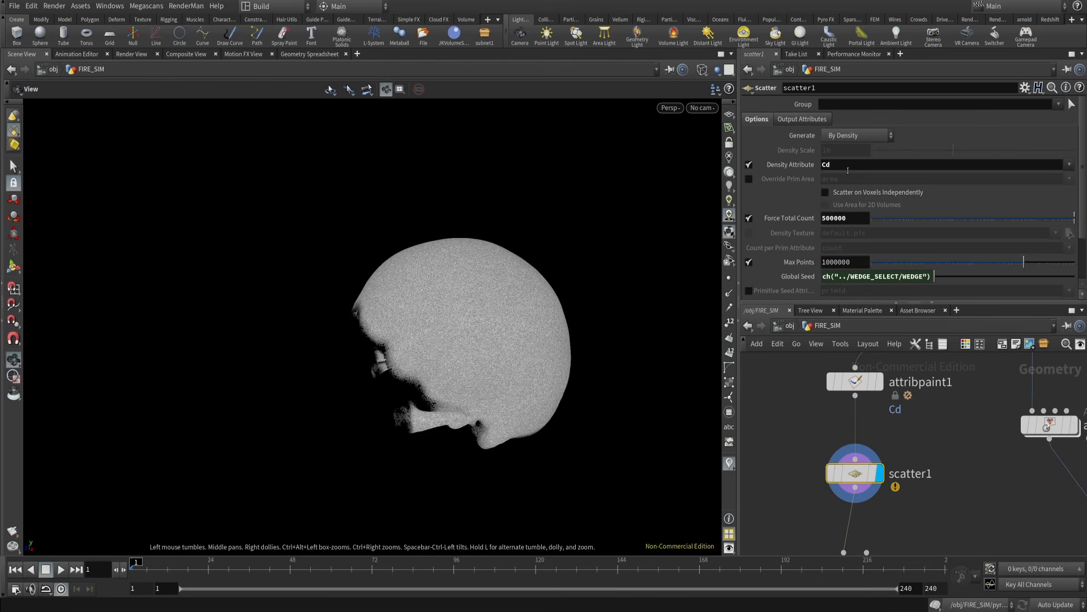
{"action": "double_click", "coordinate": [827, 165]}
{"action": "middle_click_drag", "start_coordinate": [799, 445], "coordinate": [810, 388]}
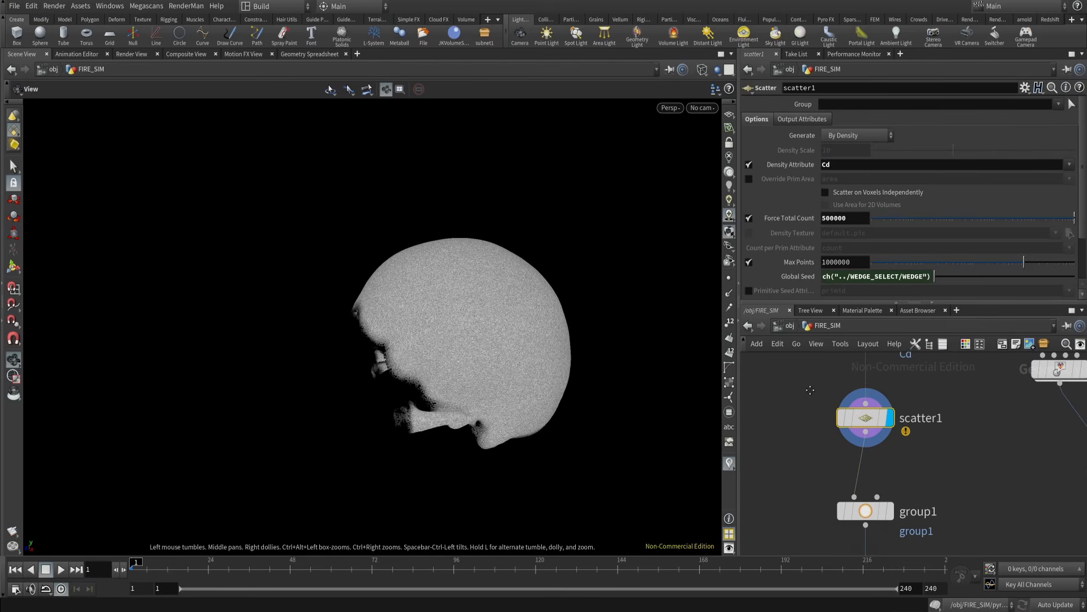
- Display group1 and examine the grouped points on the back of the skull
{"action": "middle_click_drag", "start_coordinate": [918, 483], "coordinate": [922, 422]}
{"action": "left_click", "coordinate": [894, 448]}
{"action": "left_click", "coordinate": [866, 453]}
{"action": "left_click_drag", "start_coordinate": [533, 363], "coordinate": [536, 389]}
{"action": "right_click_drag", "start_coordinate": [536, 389], "coordinate": [588, 316]}
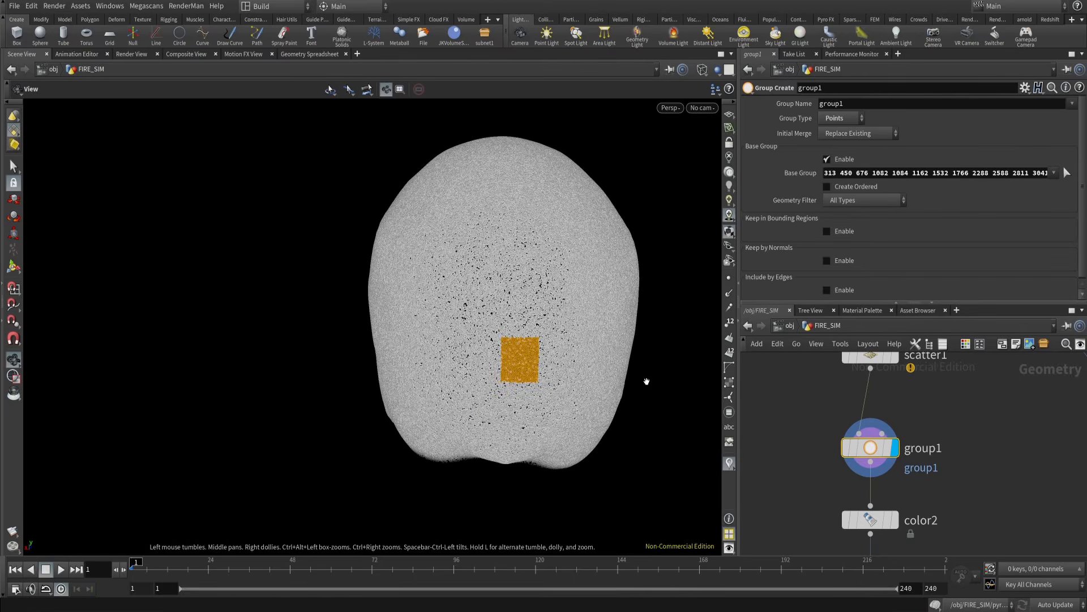
- Display color3 and review the color applied to the group1 points
{"action": "middle_click_drag", "start_coordinate": [918, 504], "coordinate": [922, 408]}
{"action": "left_click", "coordinate": [897, 484]}
{"action": "left_click", "coordinate": [875, 491]}
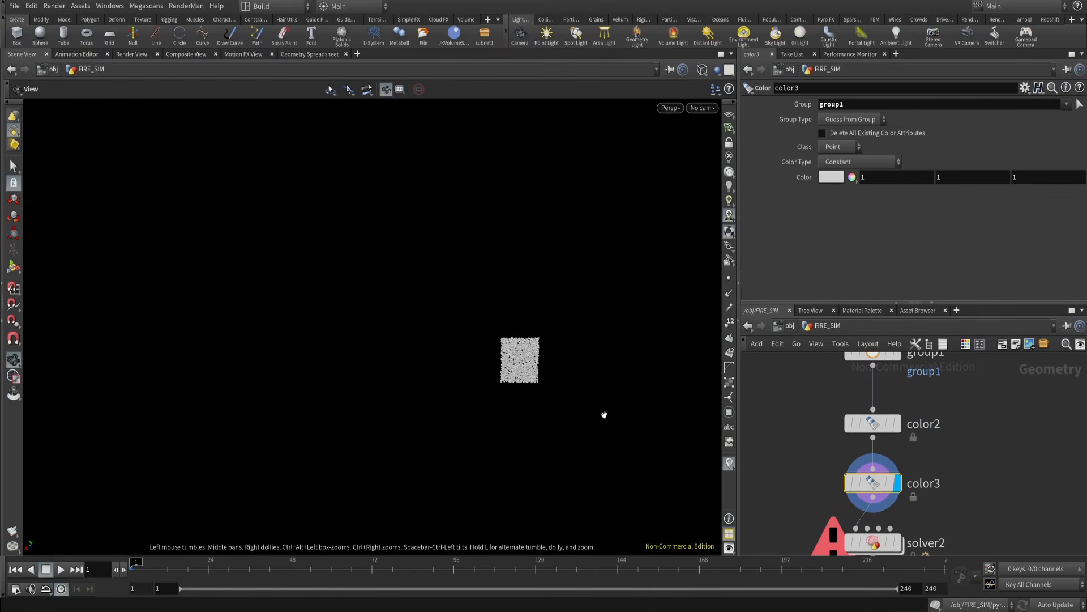
{"action": "middle_click_drag", "start_coordinate": [822, 486], "coordinate": [821, 391]}
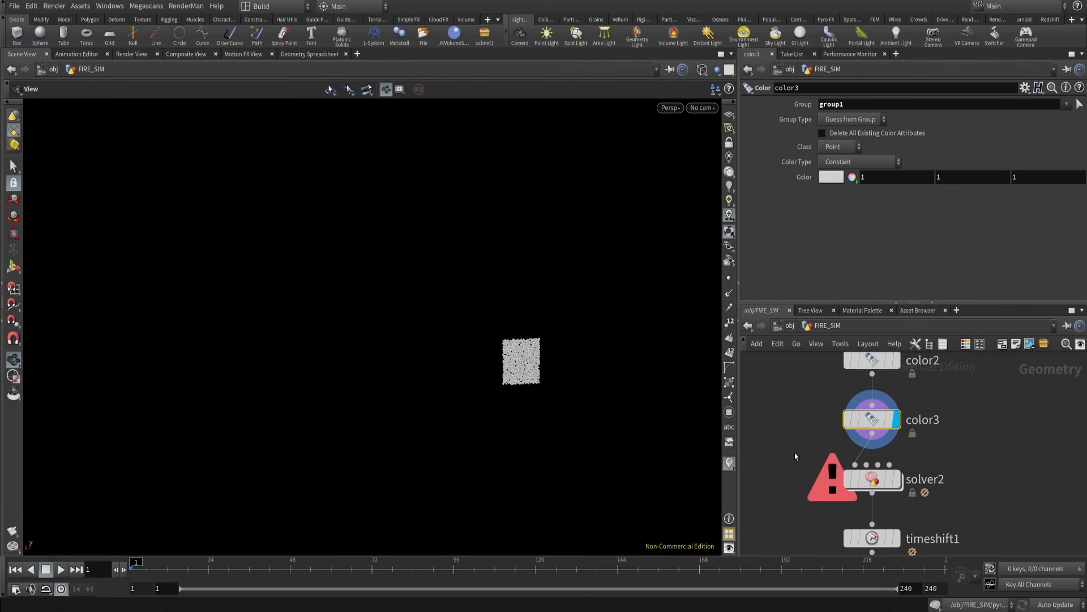
- Enter solver2 to review the attribute wrangles in its inner network, and return to the FIRE_SIM level
{"action": "left_click", "coordinate": [861, 478]}
{"action": "middle_click_drag", "start_coordinate": [861, 478], "coordinate": [861, 433]}
{"action": "double_click", "coordinate": [861, 434]}
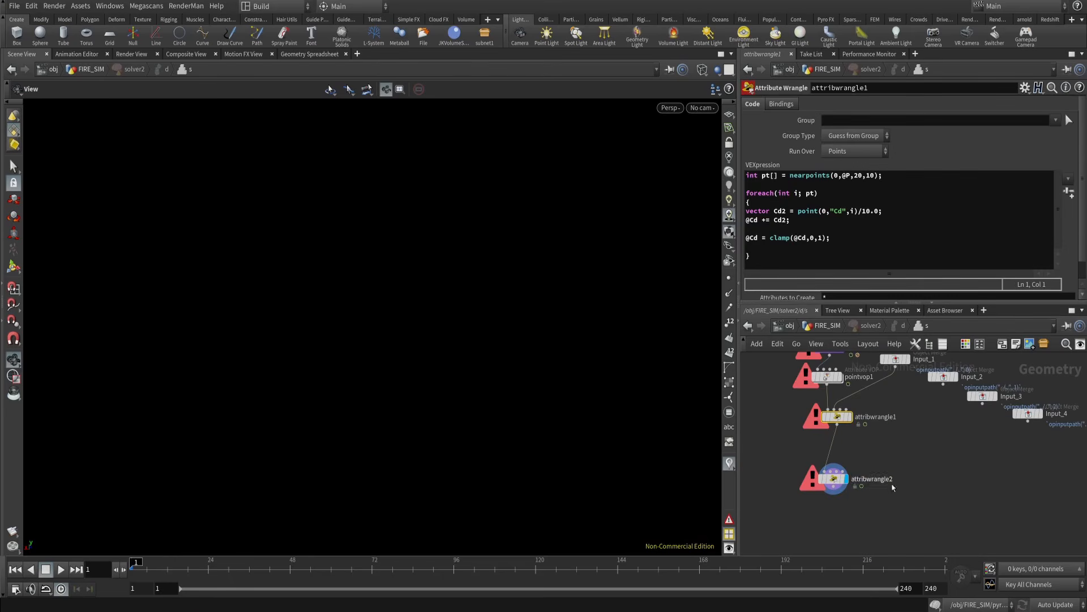
{"action": "left_click_drag", "start_coordinate": [767, 367], "coordinate": [888, 545]}
{"action": "middle_click_drag", "start_coordinate": [866, 487], "coordinate": [826, 437]}
{"action": "left_click", "coordinate": [918, 493]}
{"action": "key", "text": "u"}
- Review the frame expression and clamp settings of timeshift1
{"action": "left_click", "coordinate": [857, 412]}
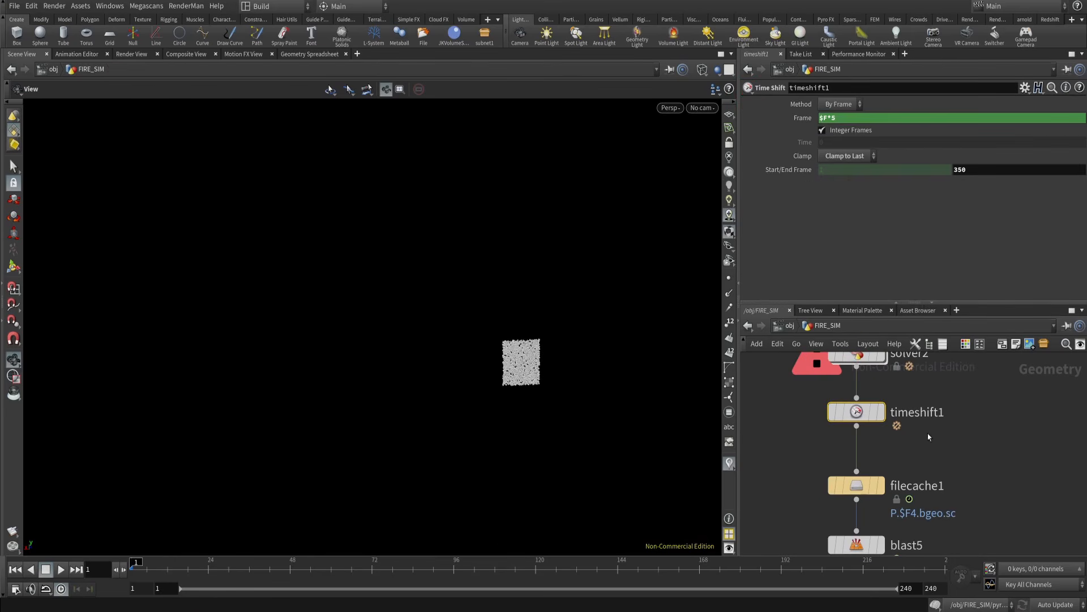
{"action": "middle_click_drag", "start_coordinate": [821, 487], "coordinate": [833, 436]}
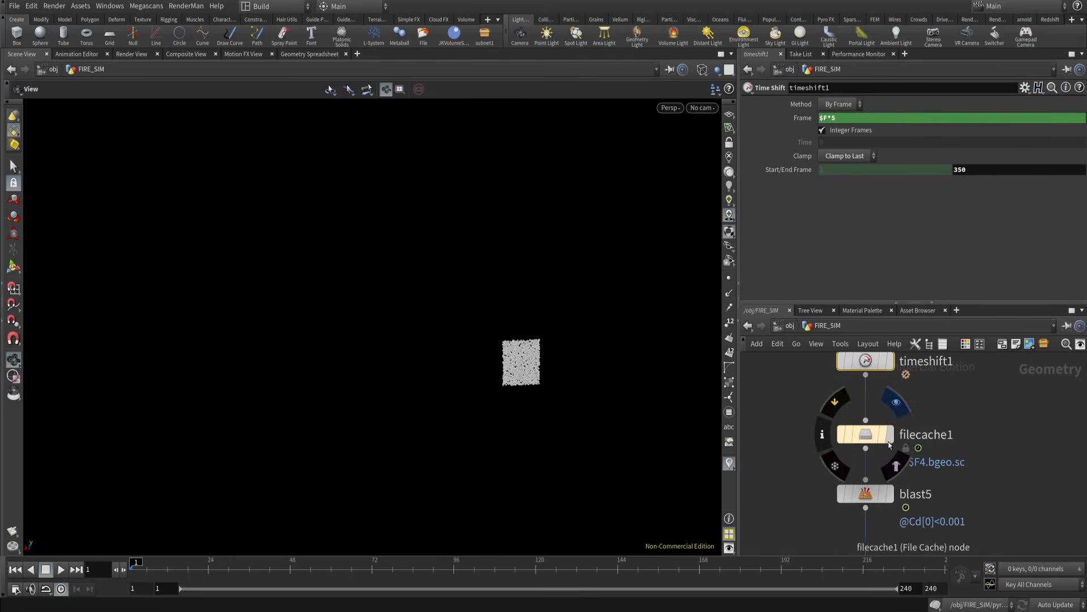
{"action": "middle_click_drag", "start_coordinate": [952, 424], "coordinate": [926, 474]}
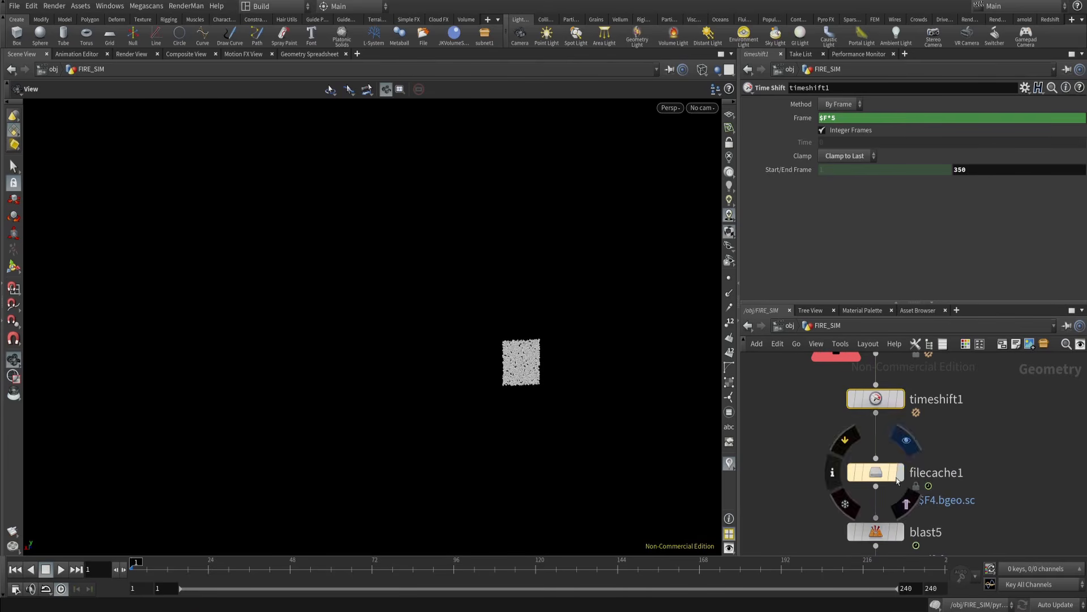
- Display filecache1 and scrub the timeline to frame 59 to watch the cached points spread over the skull
{"action": "left_click", "coordinate": [901, 472]}
{"action": "left_click_drag", "start_coordinate": [391, 326], "coordinate": [495, 289]}
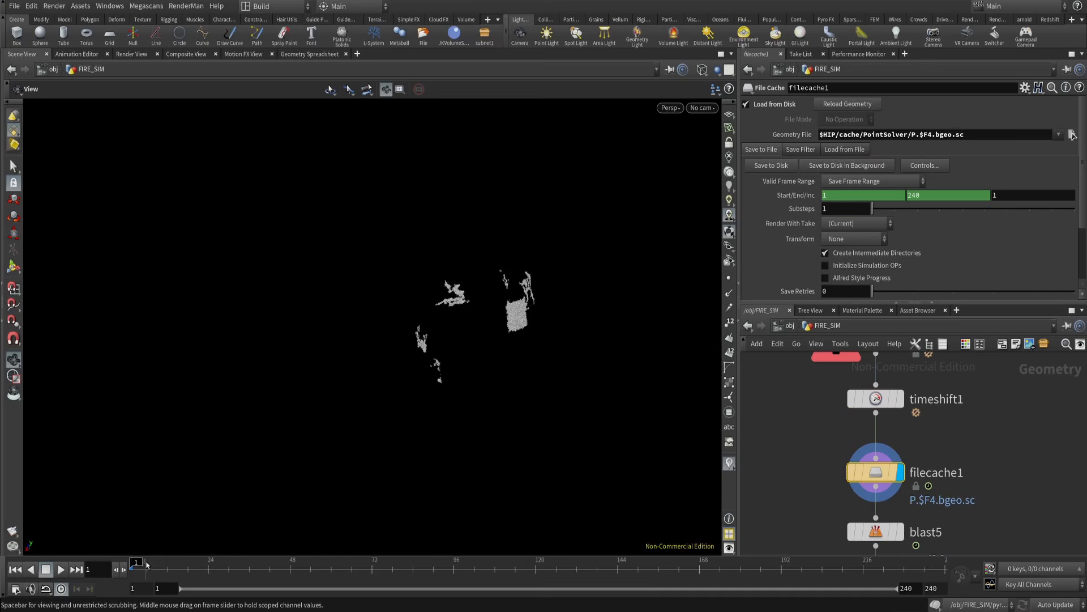
{"action": "left_click_drag", "start_coordinate": [145, 565], "coordinate": [301, 569]}
{"action": "left_click_drag", "start_coordinate": [482, 317], "coordinate": [364, 453]}
{"action": "scroll", "coordinate": [364, 459], "scroll_direction": "down", "scroll_amount": 3}
{"action": "left_click_drag", "start_coordinate": [303, 576], "coordinate": [327, 598]}
- Display blast5 and check the remaining skull points while scrubbing to frame 64
{"action": "middle_click_drag", "start_coordinate": [921, 530], "coordinate": [934, 452]}
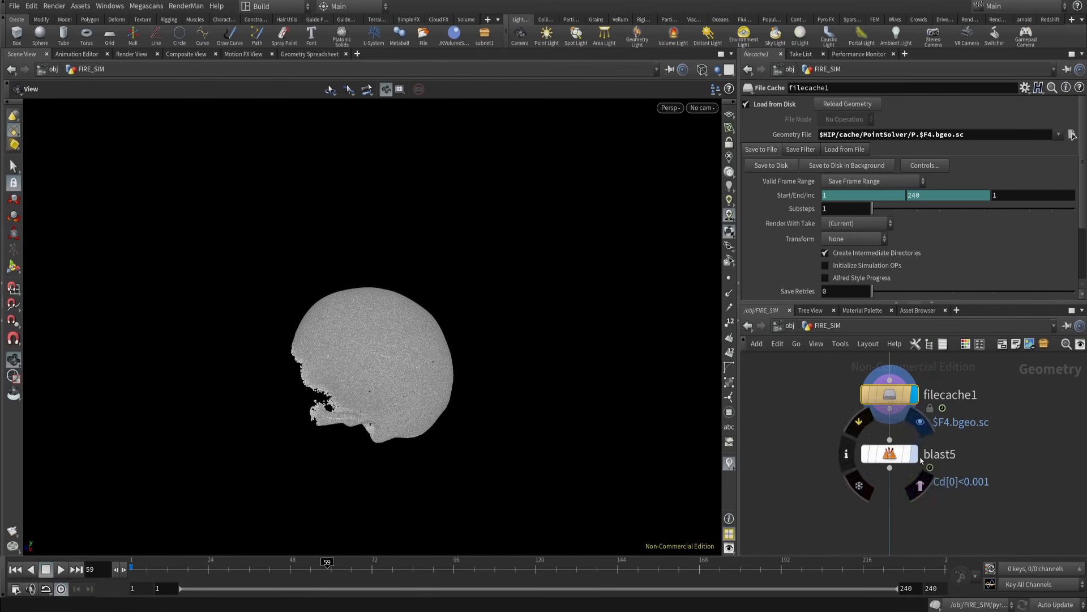
{"action": "left_click", "coordinate": [914, 454]}
{"action": "left_click_drag", "start_coordinate": [382, 399], "coordinate": [396, 383]}
{"action": "left_click_drag", "start_coordinate": [285, 572], "coordinate": [344, 572]}
- Display pointvelocity1, review its curl noise settings and scrub the timeline to frame 203
{"action": "middle_click_drag", "start_coordinate": [855, 526], "coordinate": [832, 429]}
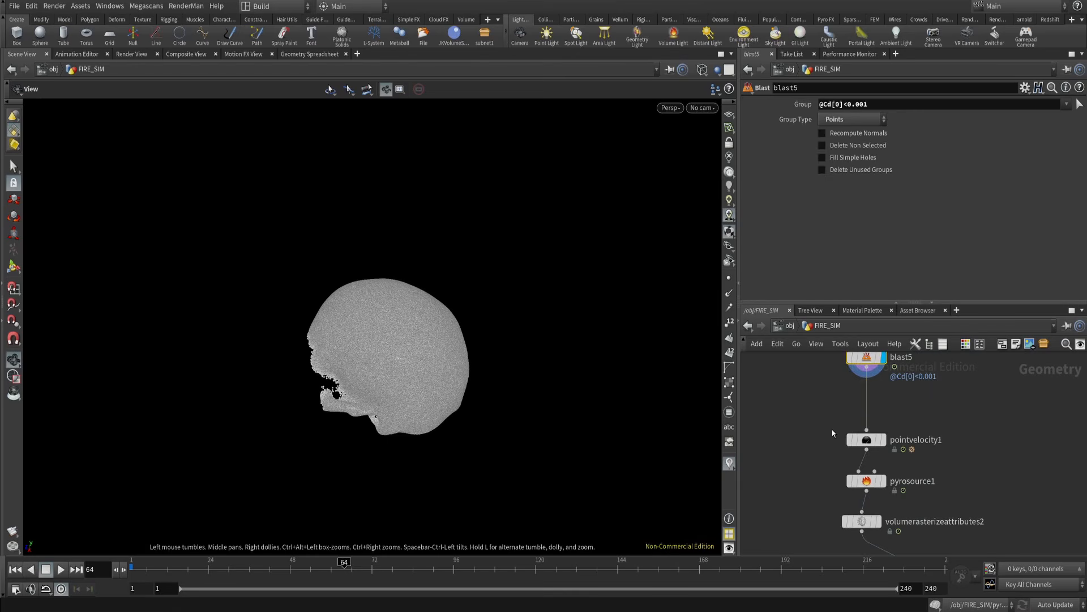
{"action": "left_click", "coordinate": [866, 440]}
{"action": "scroll", "coordinate": [881, 447], "scroll_direction": "up", "scroll_amount": 2}
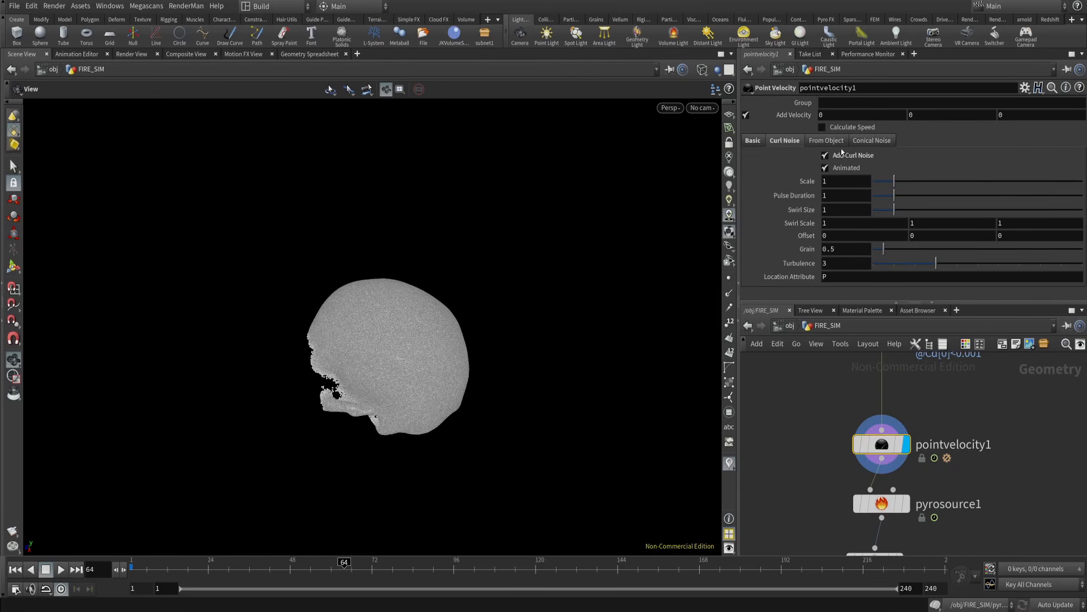
{"action": "left_click_drag", "start_coordinate": [195, 570], "coordinate": [818, 571]}
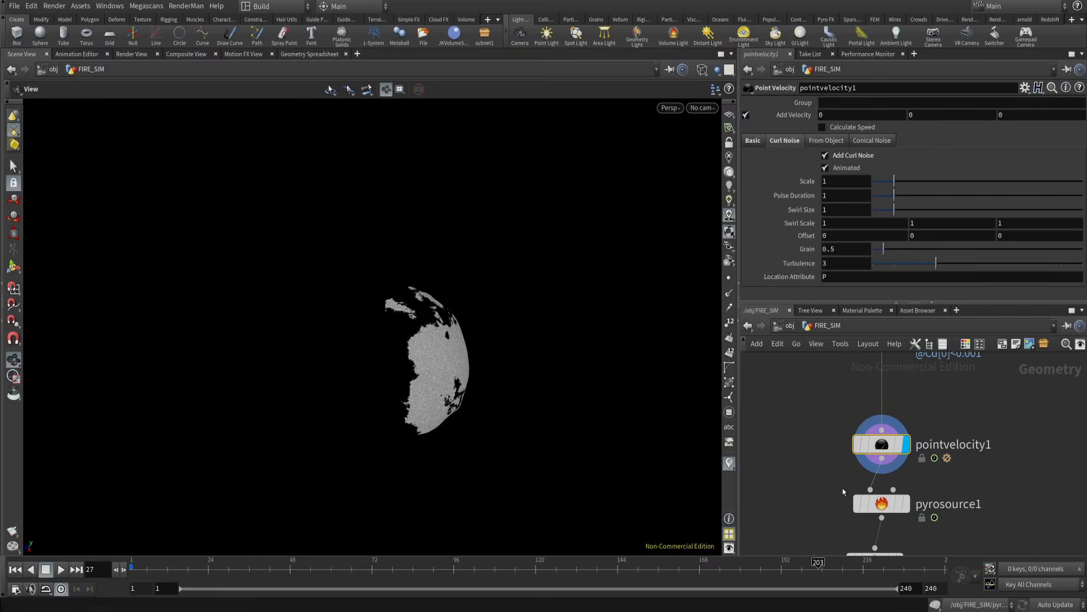
- Display pyrosource1 and review its Temperature and Burn attributes
{"action": "middle_click_drag", "start_coordinate": [826, 503], "coordinate": [814, 456]}
{"action": "left_click", "coordinate": [875, 456]}
{"action": "left_click", "coordinate": [895, 456]}
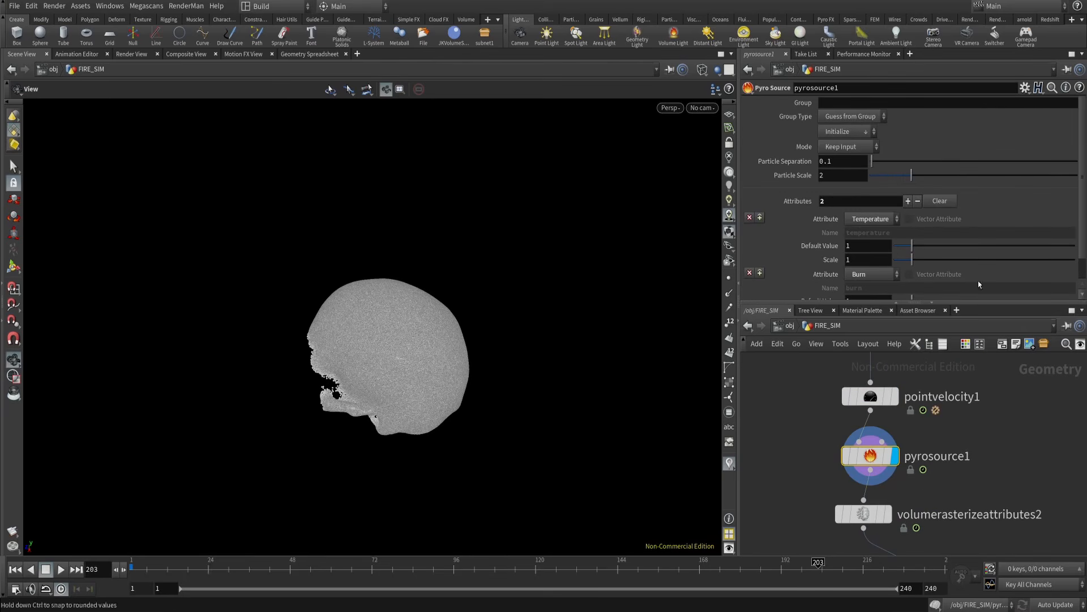
{"action": "scroll", "coordinate": [833, 223], "scroll_direction": "down", "scroll_amount": 1}
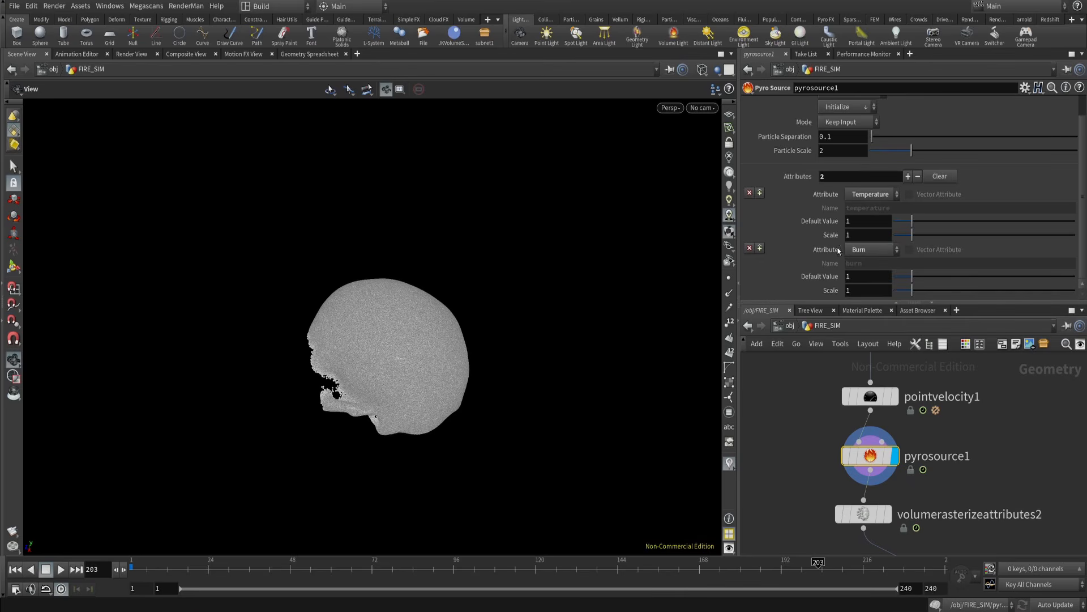
- Select volumerasterizeattributes2 and inspect its rasterization settings and node info
{"action": "middle_click_drag", "start_coordinate": [816, 459], "coordinate": [832, 399]}
{"action": "left_click", "coordinate": [876, 461]}
{"action": "left_click", "coordinate": [845, 484]}
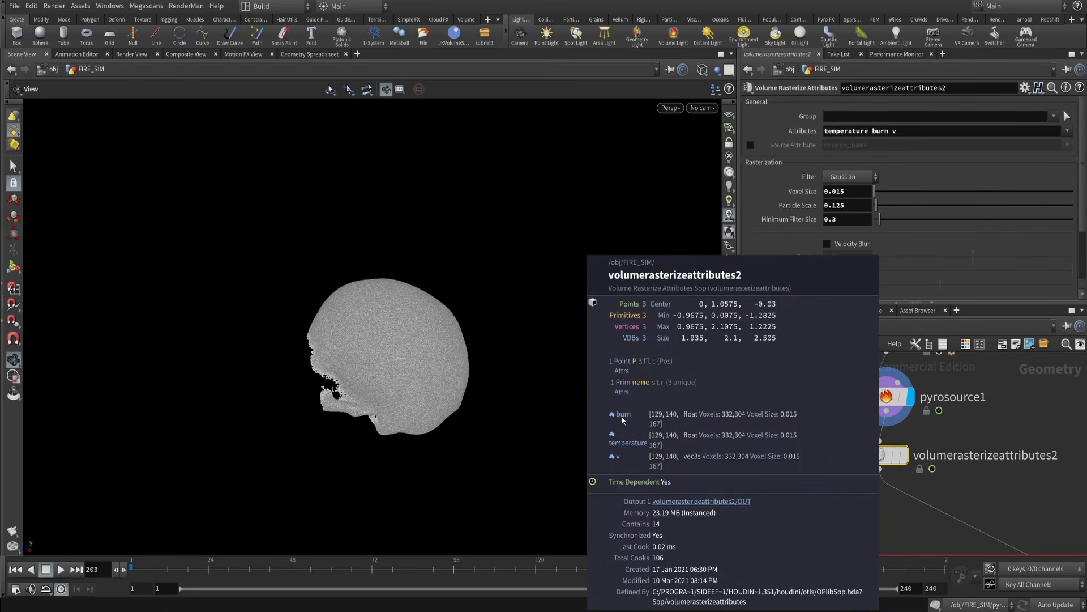
- Select pyrosolver13 and review its voxel size, bounds and other setup settings
{"action": "scroll", "coordinate": [1008, 493], "scroll_direction": "down", "scroll_amount": 3}
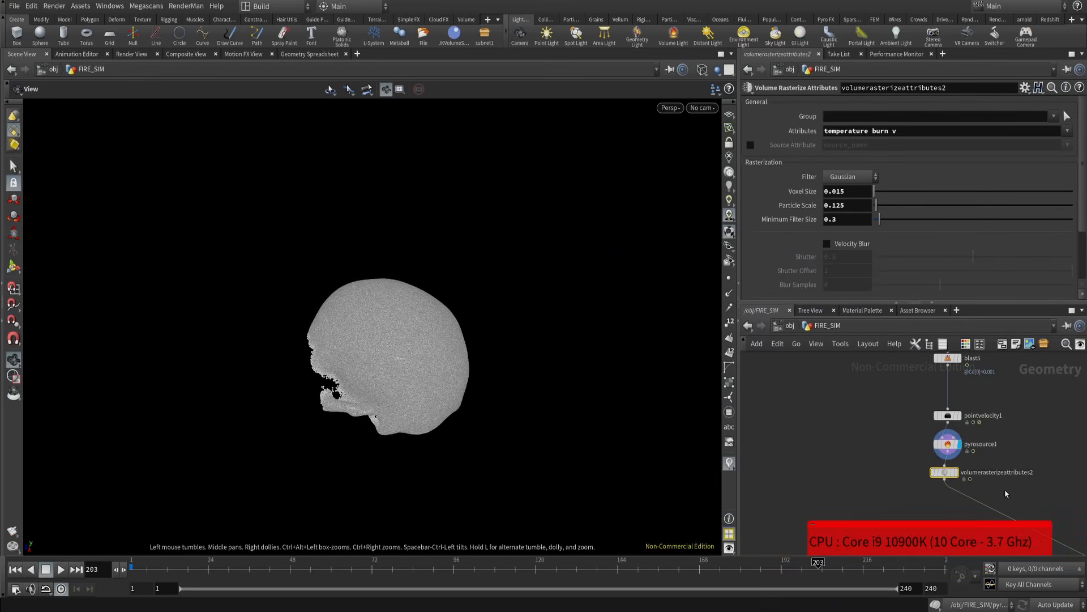
{"action": "middle_click_drag", "start_coordinate": [1008, 493], "coordinate": [816, 395]}
{"action": "scroll", "coordinate": [918, 485], "scroll_direction": "up", "scroll_amount": 3}
{"action": "middle_click_drag", "start_coordinate": [963, 478], "coordinate": [965, 503]}
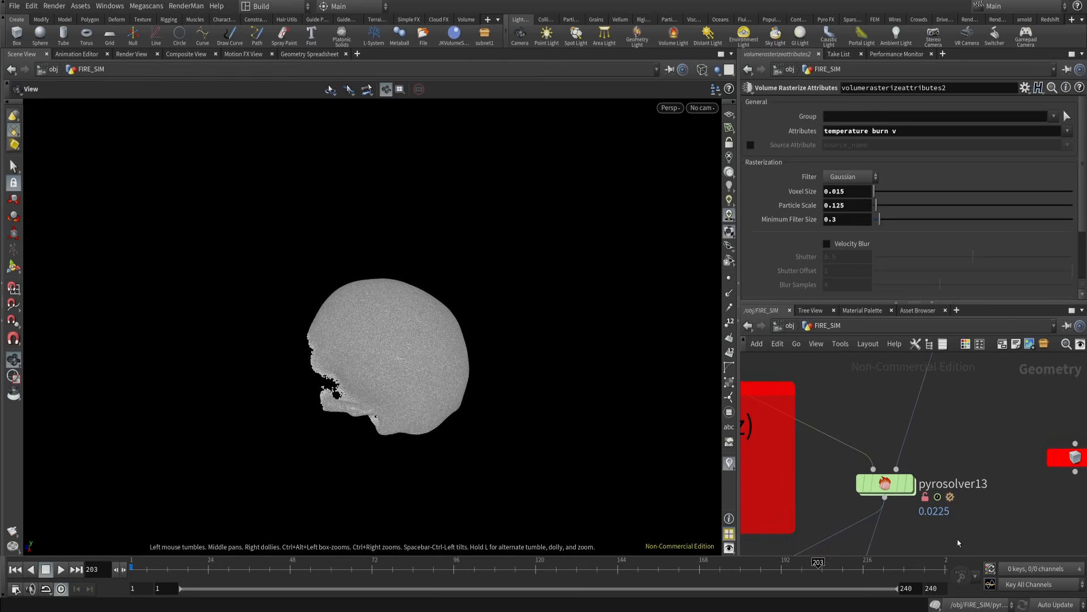
{"action": "left_click", "coordinate": [896, 484]}
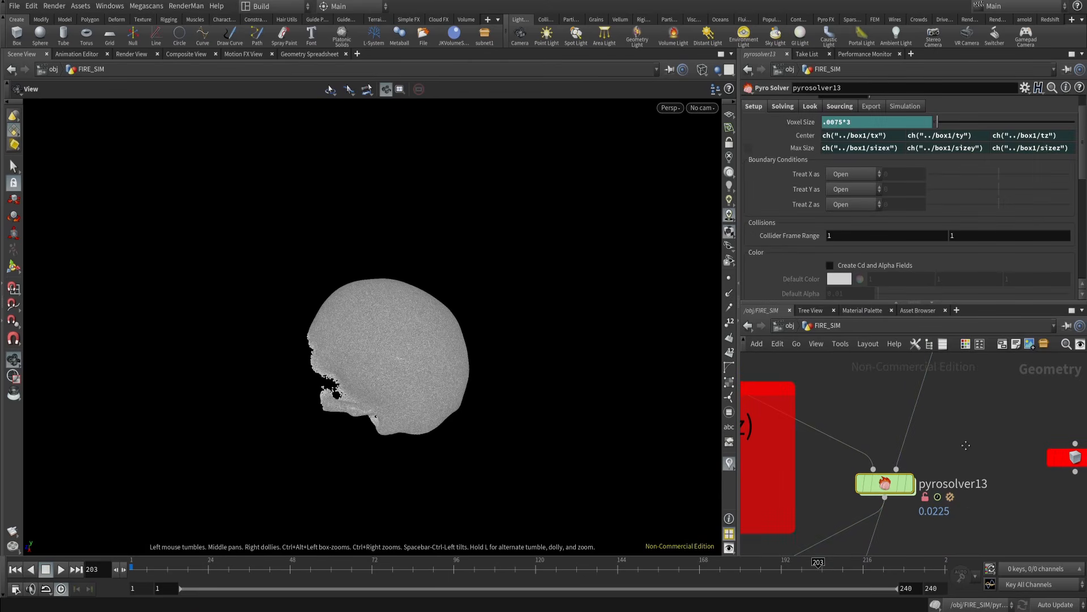
{"action": "middle_click_drag", "start_coordinate": [967, 446], "coordinate": [961, 489]}
- Review pyrosolver13's time scale and temperature settings in the simulation section, and replay the burning skull render for comparison
{"action": "left_click", "coordinate": [782, 106]}
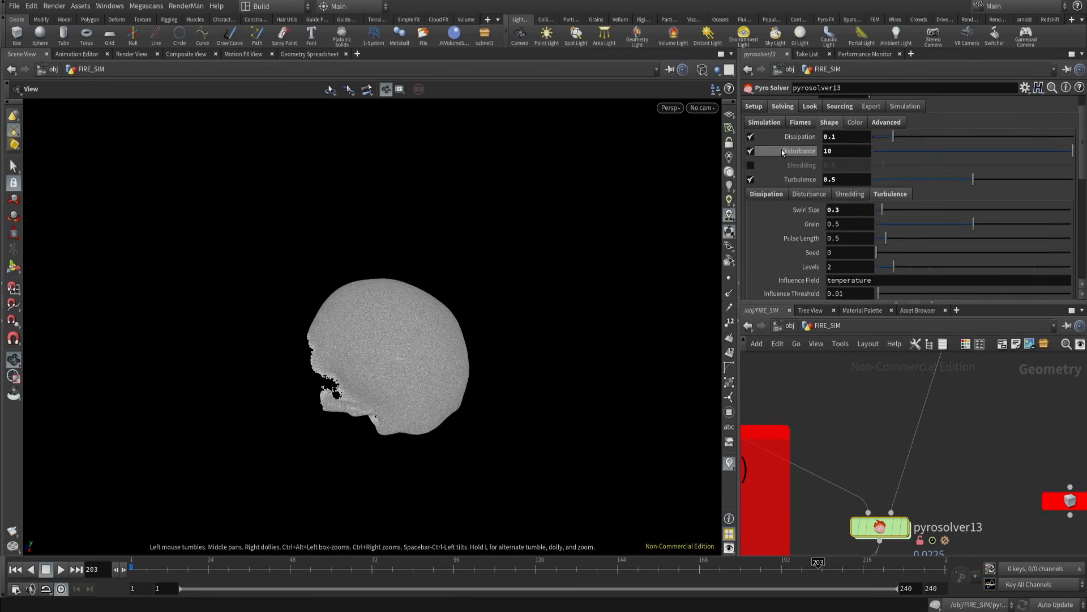
{"action": "scroll", "coordinate": [780, 168], "scroll_direction": "down", "scroll_amount": 5}
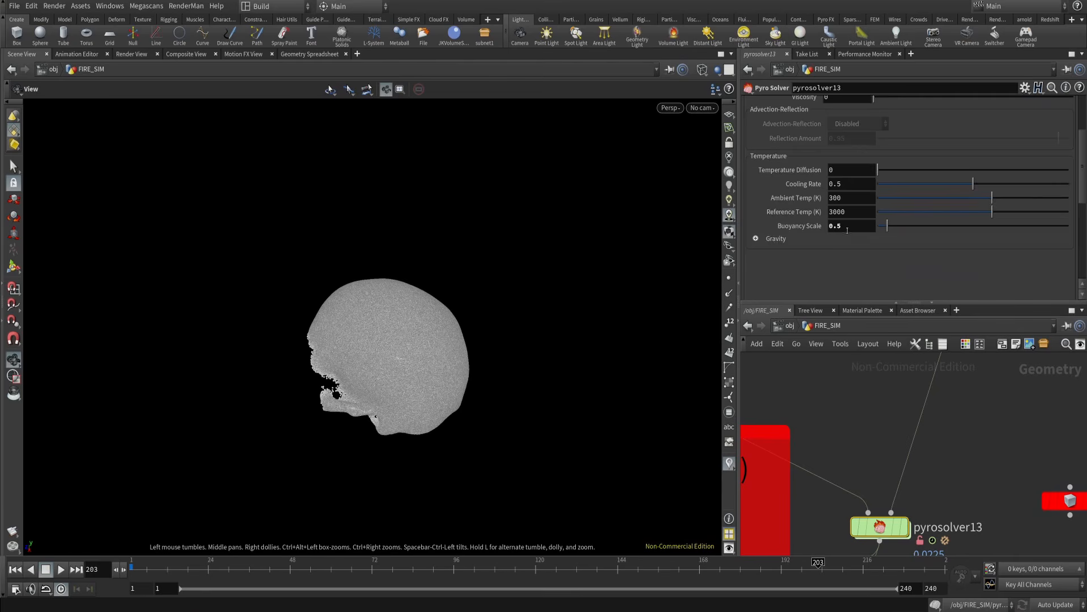
{"action": "scroll", "coordinate": [771, 299], "scroll_direction": "up", "scroll_amount": 3}
{"action": "scroll", "coordinate": [835, 284], "scroll_direction": "up", "scroll_amount": 2}
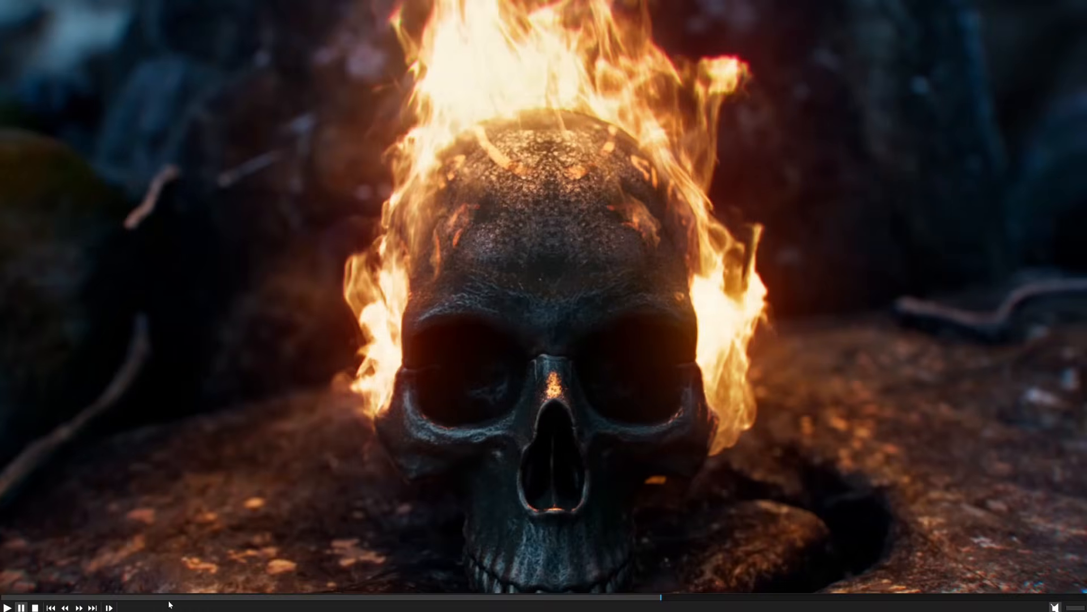
{"action": "left_click", "coordinate": [169, 598]}
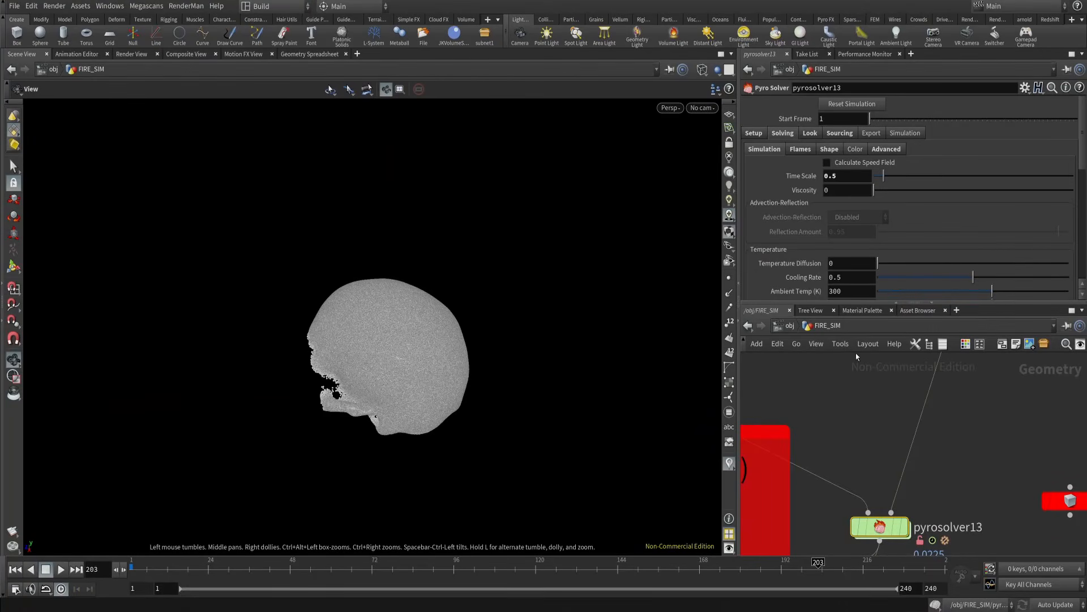
- Review pyrosolver13's flame lifespan and smoke emission settings, along with its dissipation, disturbance and turbulence shaping
{"action": "middle_click_drag", "start_coordinate": [875, 454], "coordinate": [884, 420]}
{"action": "left_click", "coordinate": [804, 150]}
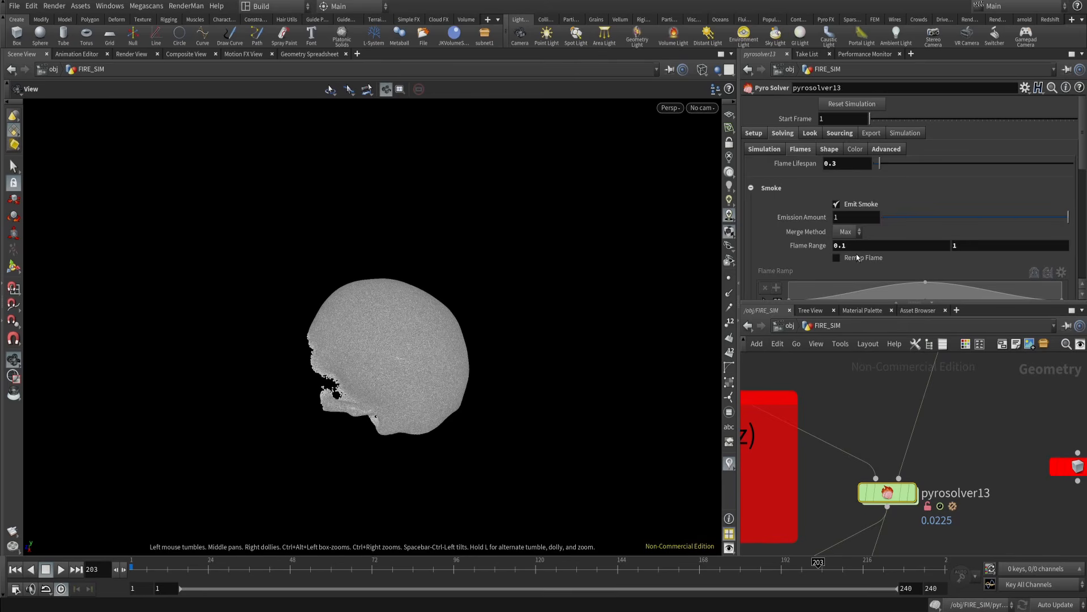
{"action": "scroll", "coordinate": [857, 257], "scroll_direction": "down", "scroll_amount": 5}
{"action": "scroll", "coordinate": [852, 224], "scroll_direction": "up", "scroll_amount": 5}
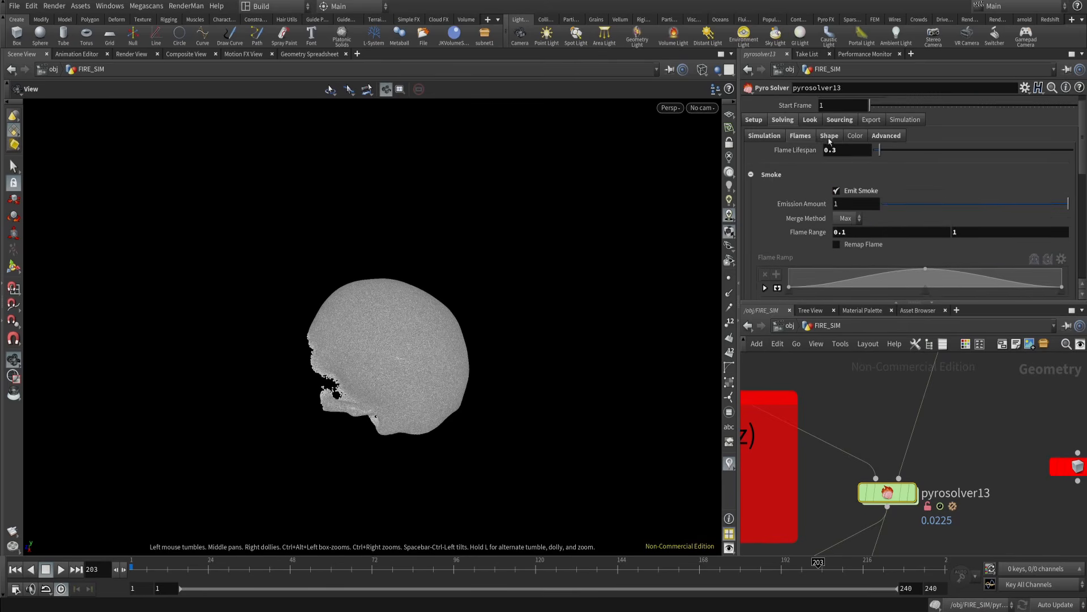
{"action": "left_click", "coordinate": [829, 137]}
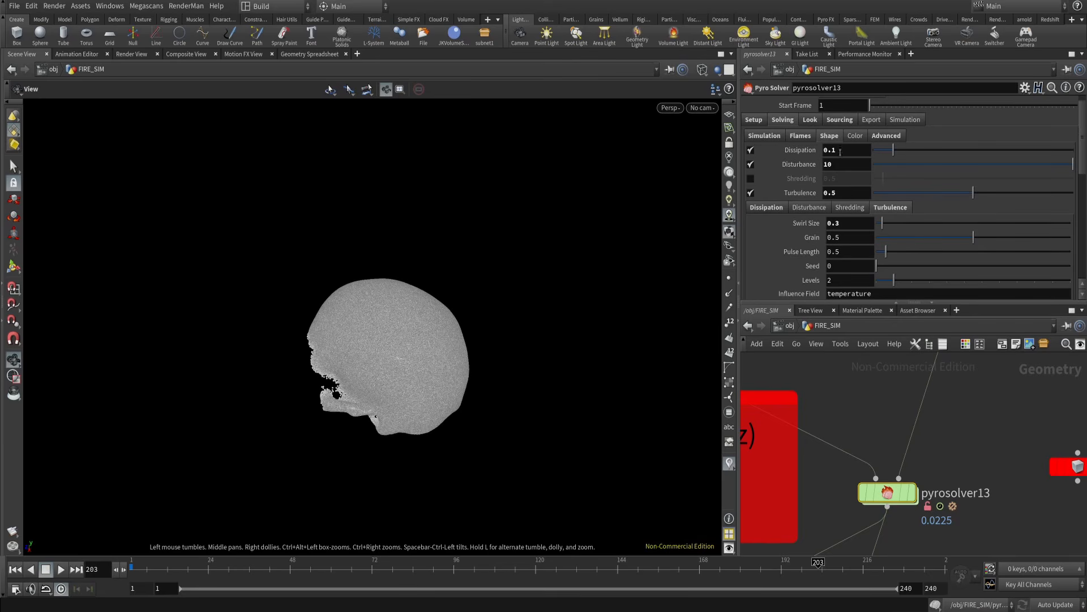
- Display vdbfrompolygons1 and examine the skull's collision VDB from several angles
{"action": "scroll", "coordinate": [897, 424], "scroll_direction": "down", "scroll_amount": 8}
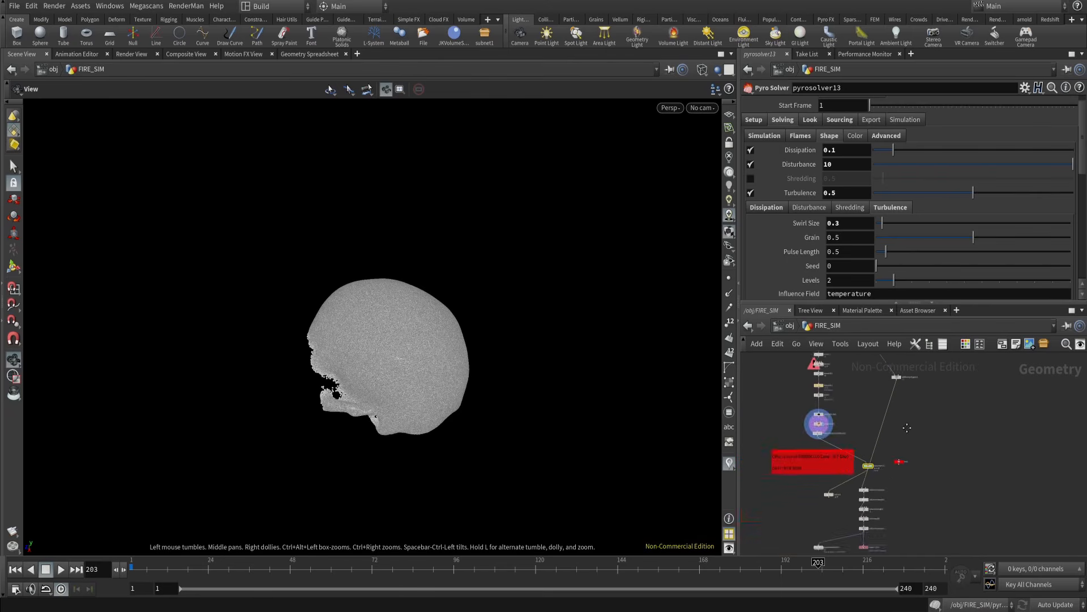
{"action": "scroll", "coordinate": [896, 424], "scroll_direction": "up", "scroll_amount": 8}
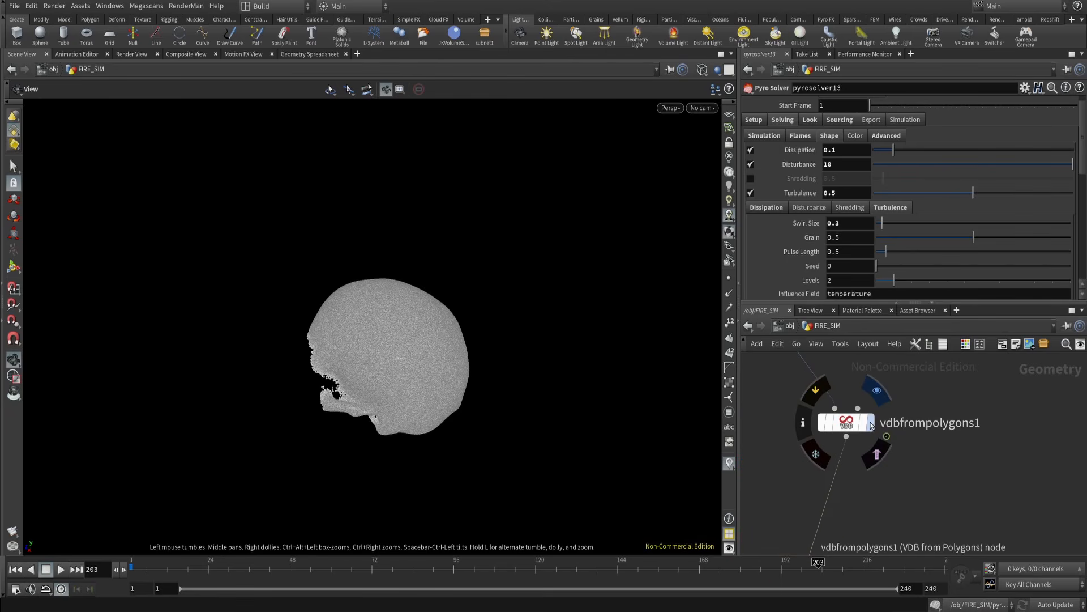
{"action": "left_click", "coordinate": [848, 427]}
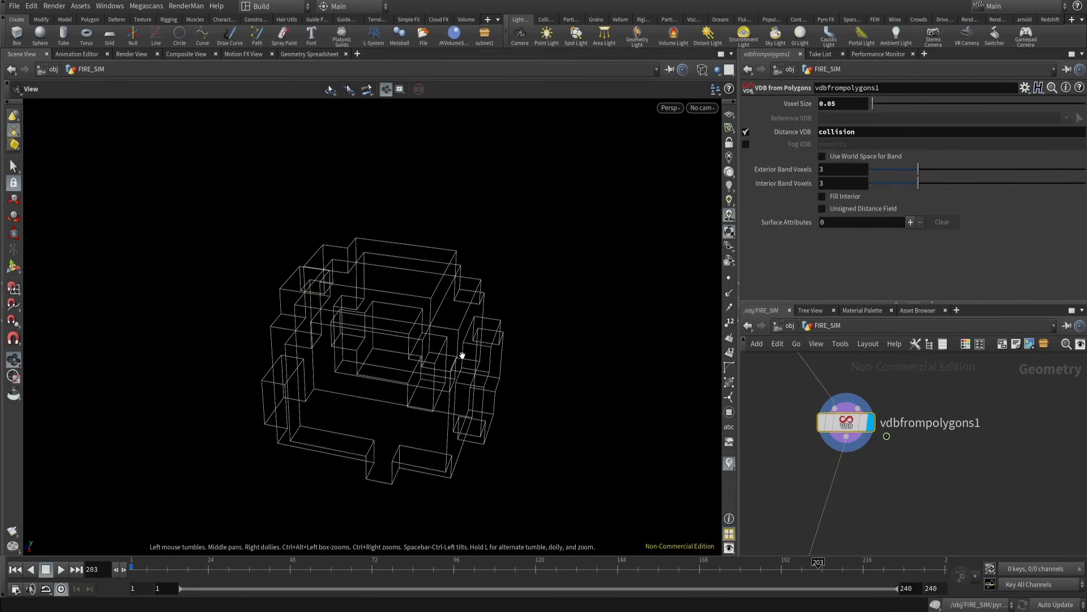
{"action": "key", "text": "shift+w"}
{"action": "left_click_drag", "start_coordinate": [423, 355], "coordinate": [393, 393]}
{"action": "middle_click_drag", "start_coordinate": [393, 393], "coordinate": [422, 330]}
{"action": "scroll", "coordinate": [422, 330], "scroll_direction": "up", "scroll_amount": 4}
{"action": "mouse_move", "coordinate": [423, 330]}
{"action": "left_mouse_down"}
{"action": "mouse_move", "coordinate": [465, 406]}
{"action": "mouse_move", "coordinate": [479, 359]}
{"action": "left_mouse_up"}
{"action": "middle_click_drag", "start_coordinate": [478, 359], "coordinate": [588, 357]}
{"action": "left_click_drag", "start_coordinate": [587, 357], "coordinate": [533, 362]}
- Return to pyrosolver13, dismiss the console window, and play its fire simulation from frame 1
{"action": "scroll", "coordinate": [978, 471], "scroll_direction": "down", "scroll_amount": 5}
{"action": "middle_click_drag", "start_coordinate": [961, 518], "coordinate": [1000, 325]}
{"action": "scroll", "coordinate": [923, 440], "scroll_direction": "up", "scroll_amount": 5}
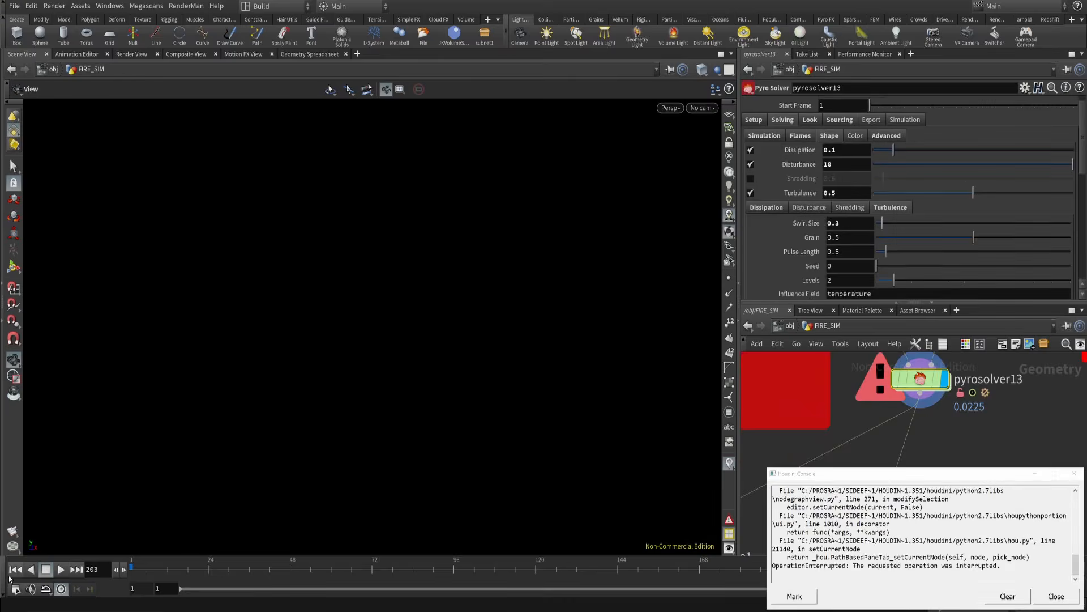
{"action": "left_click", "coordinate": [16, 571]}
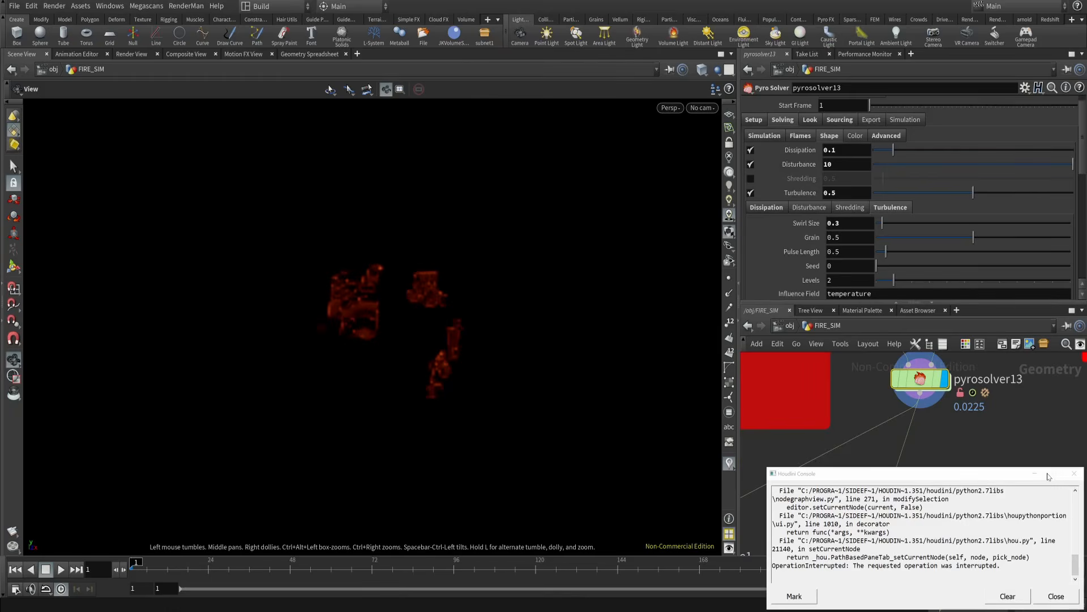
{"action": "left_click", "coordinate": [1036, 474]}
{"action": "left_click", "coordinate": [60, 570]}
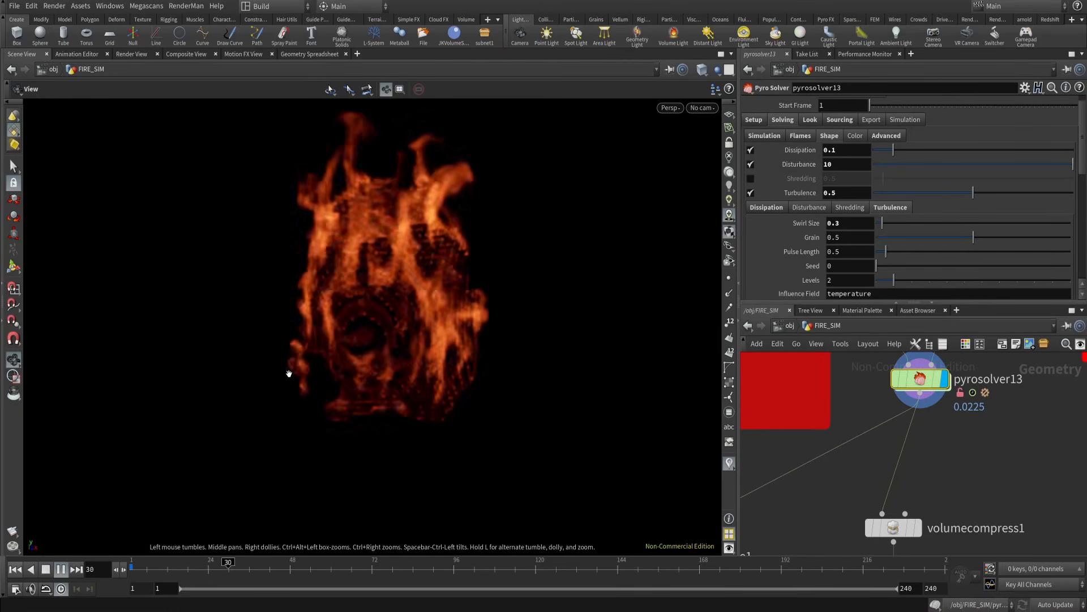
{"action": "left_click", "coordinate": [45, 570]}
- Overlay transform1's skull as a template on the fire and replay the simulation from a side angle
{"action": "scroll", "coordinate": [974, 538], "scroll_direction": "down", "scroll_amount": 5}
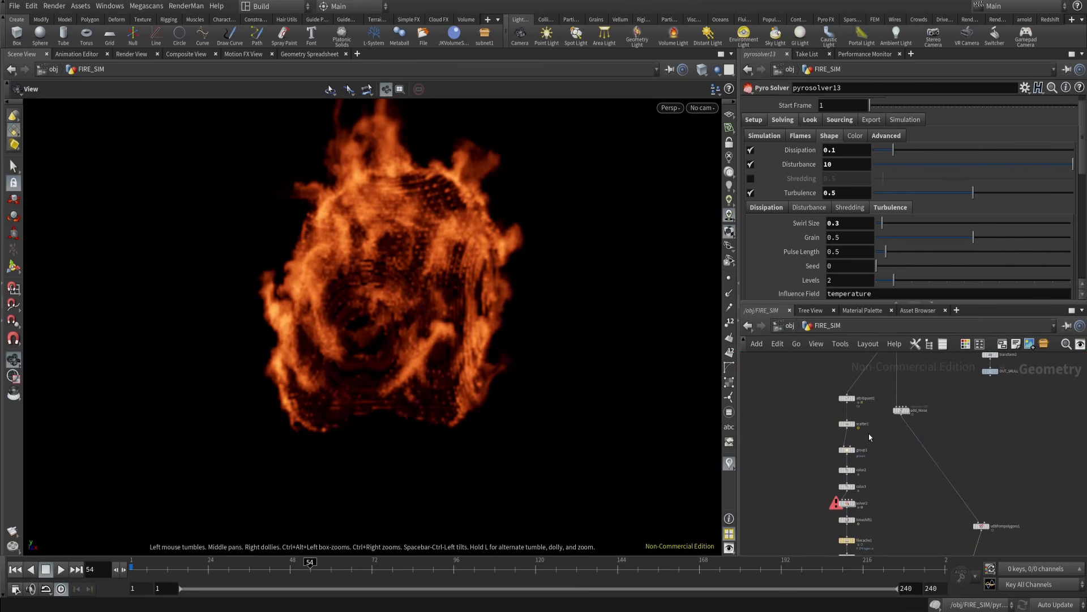
{"action": "middle_click_drag", "start_coordinate": [872, 416], "coordinate": [905, 524]}
{"action": "scroll", "coordinate": [926, 438], "scroll_direction": "up", "scroll_amount": 6}
{"action": "mouse_move", "coordinate": [948, 420]}
{"action": "left_click", "coordinate": [957, 455]}
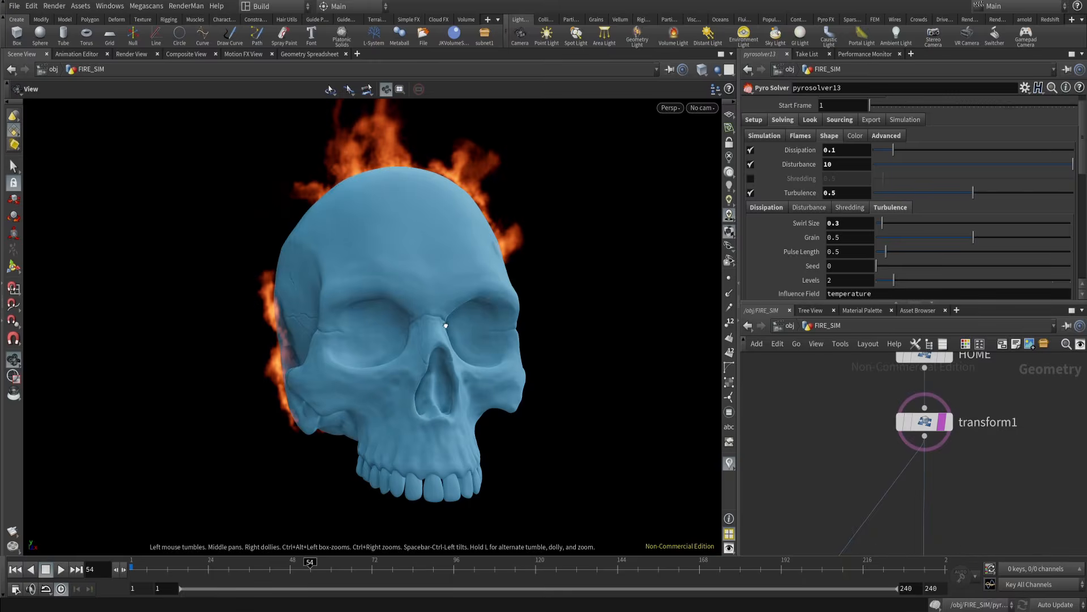
{"action": "mouse_move", "coordinate": [445, 325]}
{"action": "left_mouse_down"}
{"action": "mouse_move", "coordinate": [475, 327]}
{"action": "mouse_move", "coordinate": [456, 327]}
{"action": "left_mouse_up"}
{"action": "key", "text": "Up"}
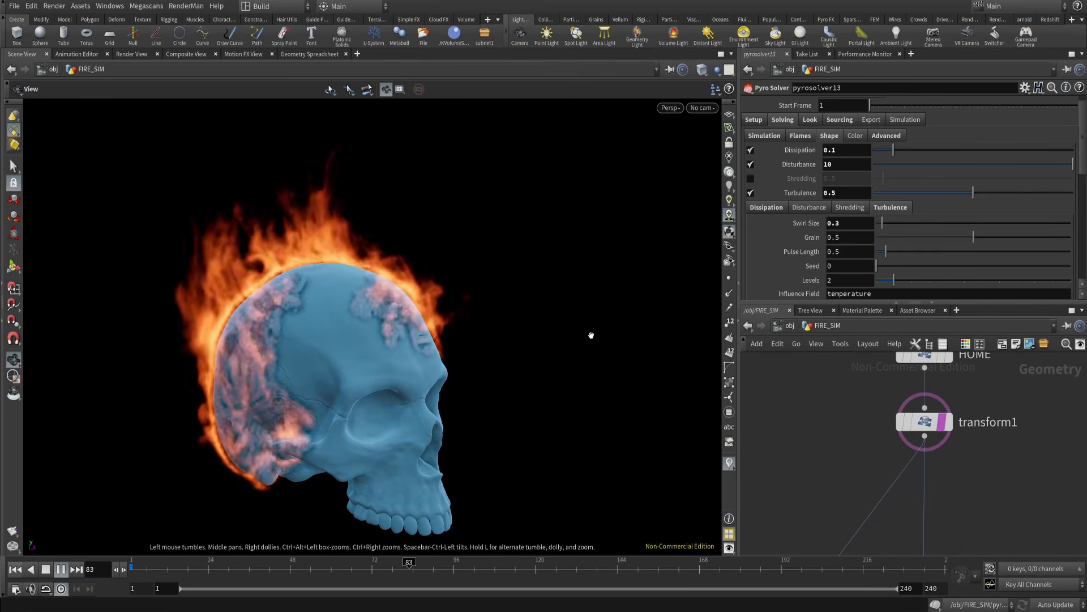
{"action": "left_click", "coordinate": [47, 569]}
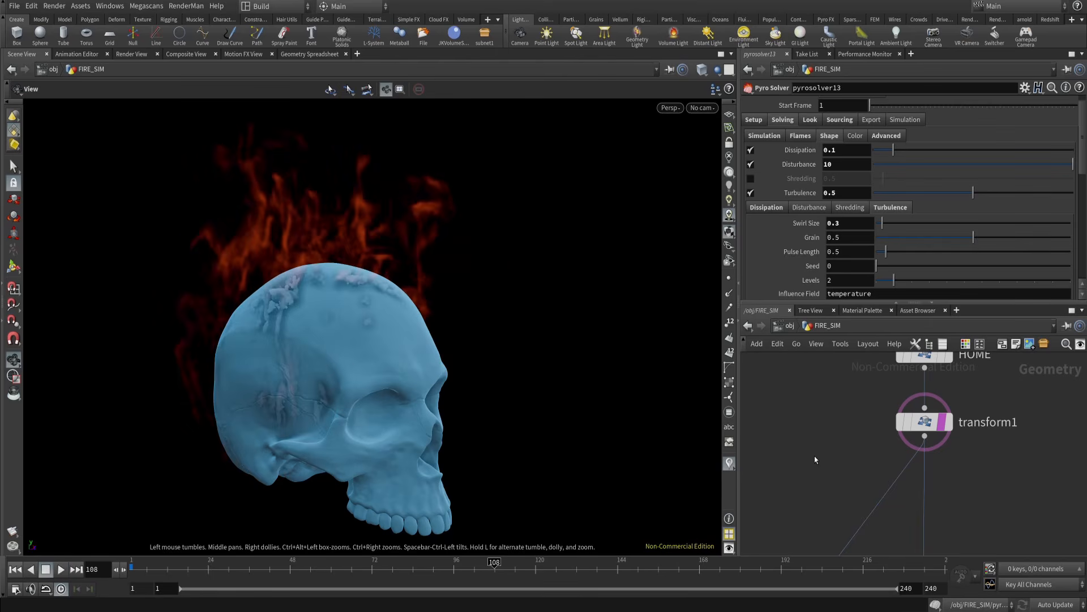
- Open pyrobakevolume3's material network and review the smoke, scatter and fire settings of Pyro_Shader
{"action": "scroll", "coordinate": [814, 456], "scroll_direction": "down", "scroll_amount": 5}
{"action": "scroll", "coordinate": [949, 462], "scroll_direction": "up", "scroll_amount": 5}
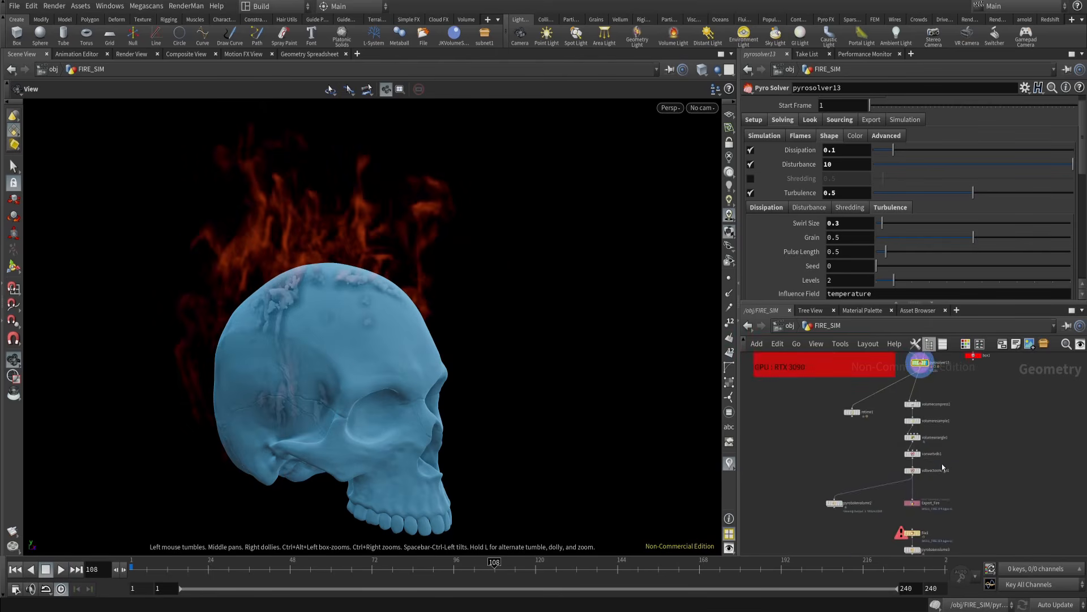
{"action": "left_click", "coordinate": [895, 500]}
{"action": "double_click", "coordinate": [895, 500]}
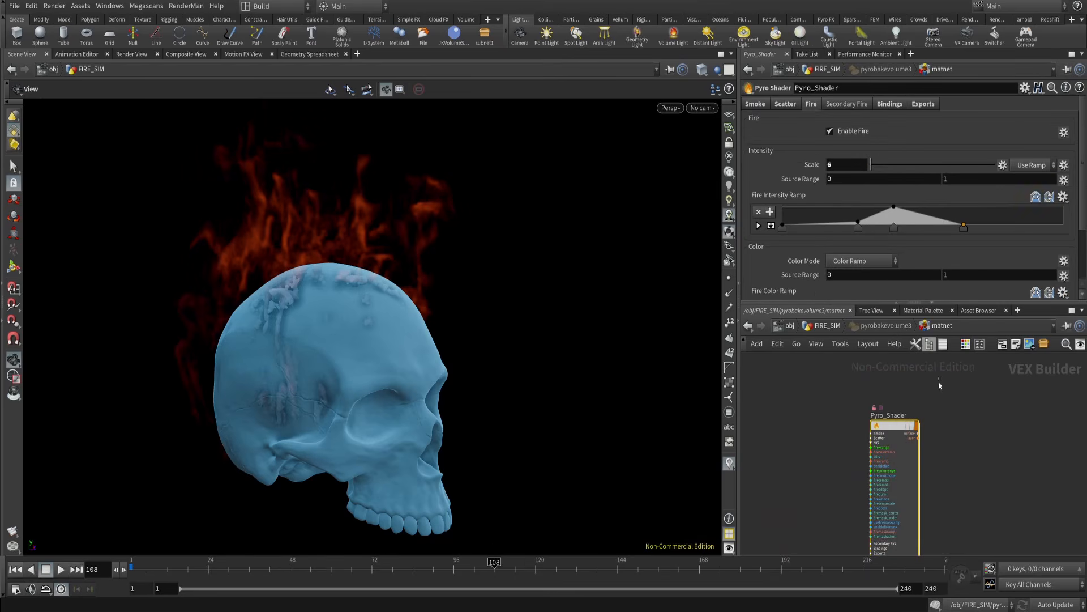
{"action": "left_click", "coordinate": [756, 105]}
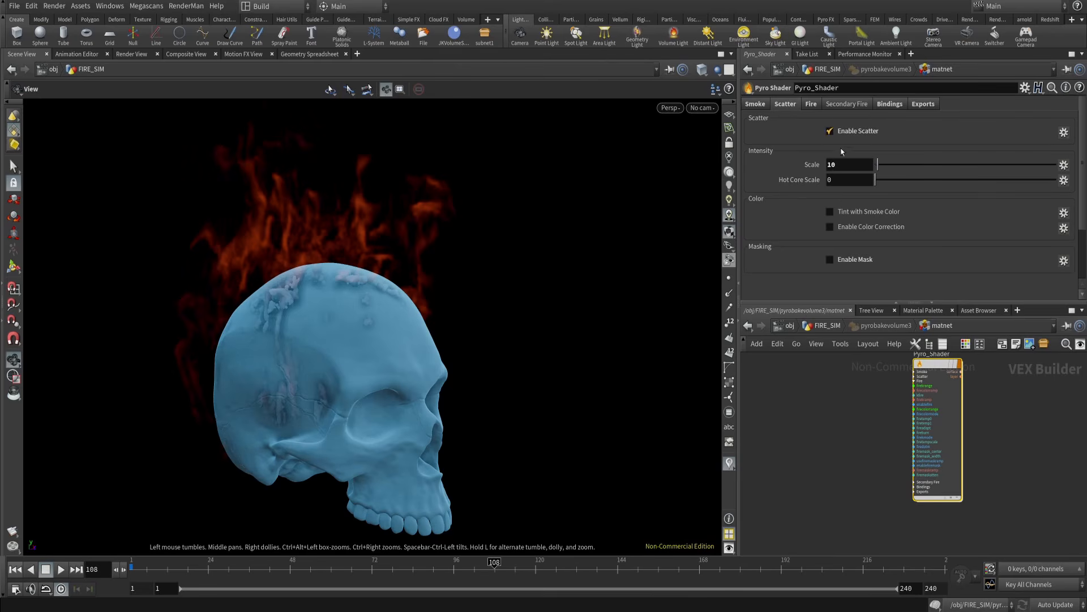
{"action": "key", "text": "u"}
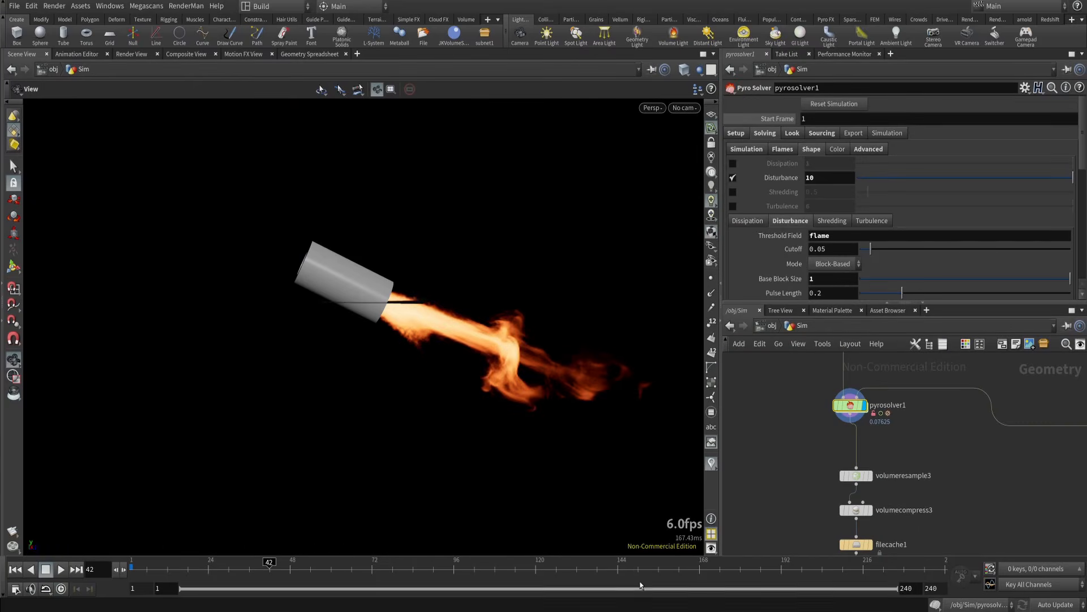
- Inspect the flame jet in the Sim network and open the FORCES subnetwork inside pyrosolver1
{"action": "left_click_drag", "start_coordinate": [580, 336], "coordinate": [533, 335]}
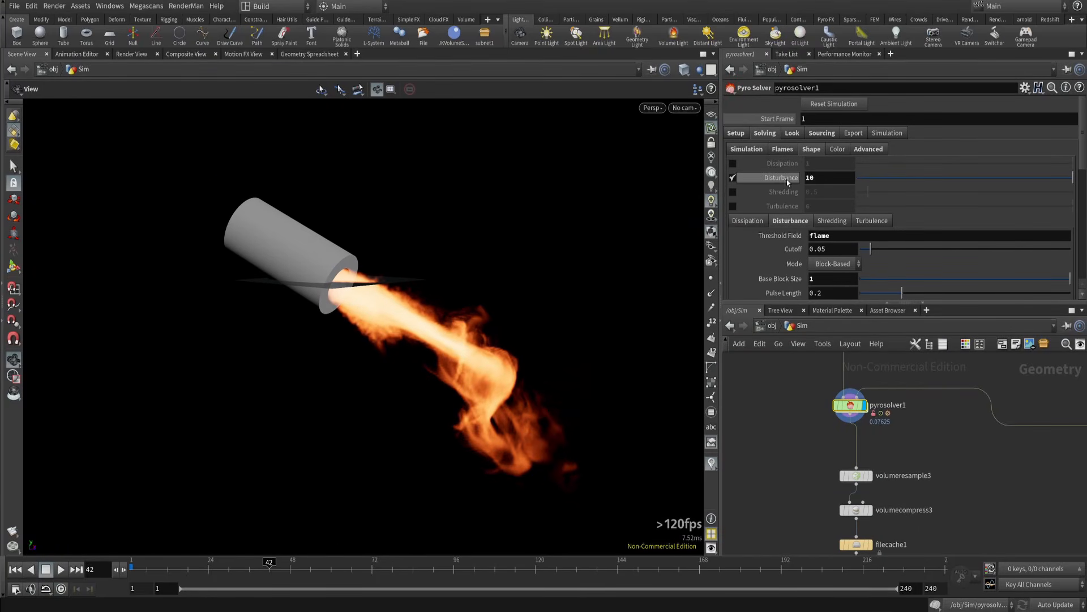
{"action": "left_click_drag", "start_coordinate": [813, 390], "coordinate": [903, 426]}
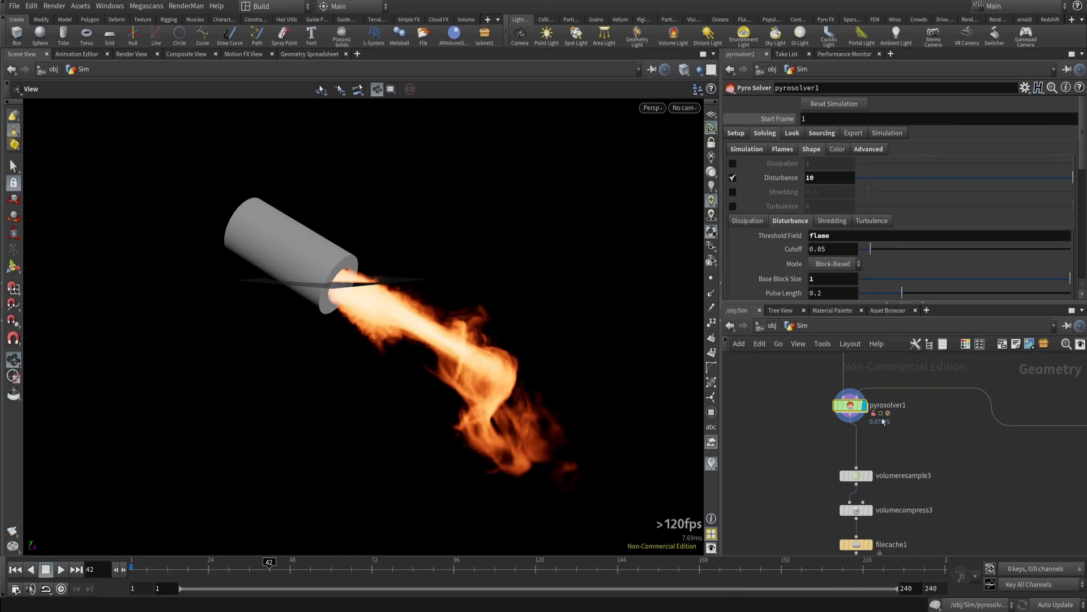
{"action": "key", "text": "i"}
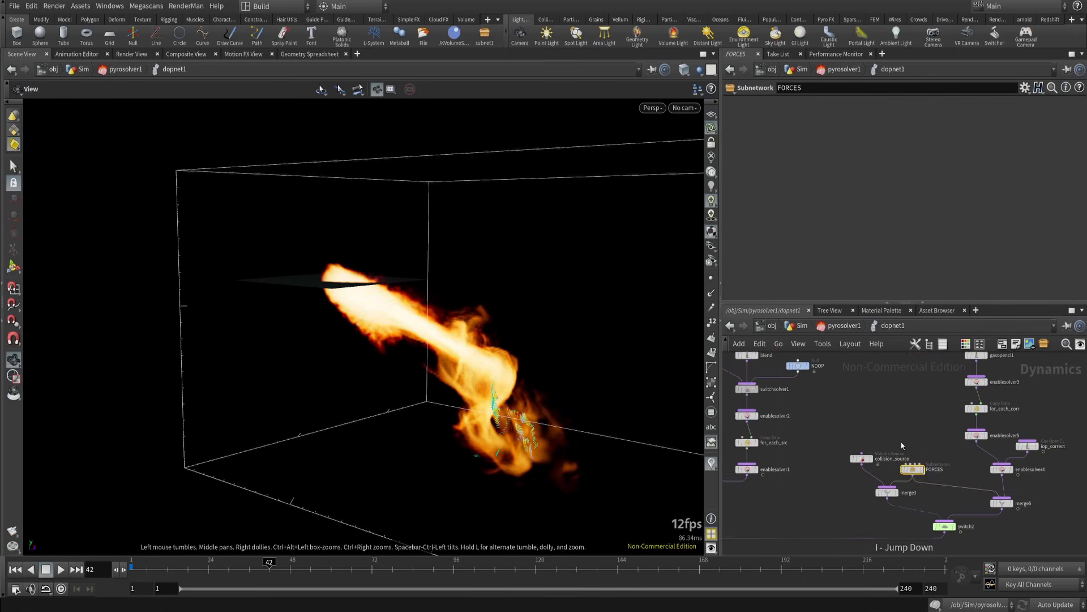
{"action": "key", "text": "i"}
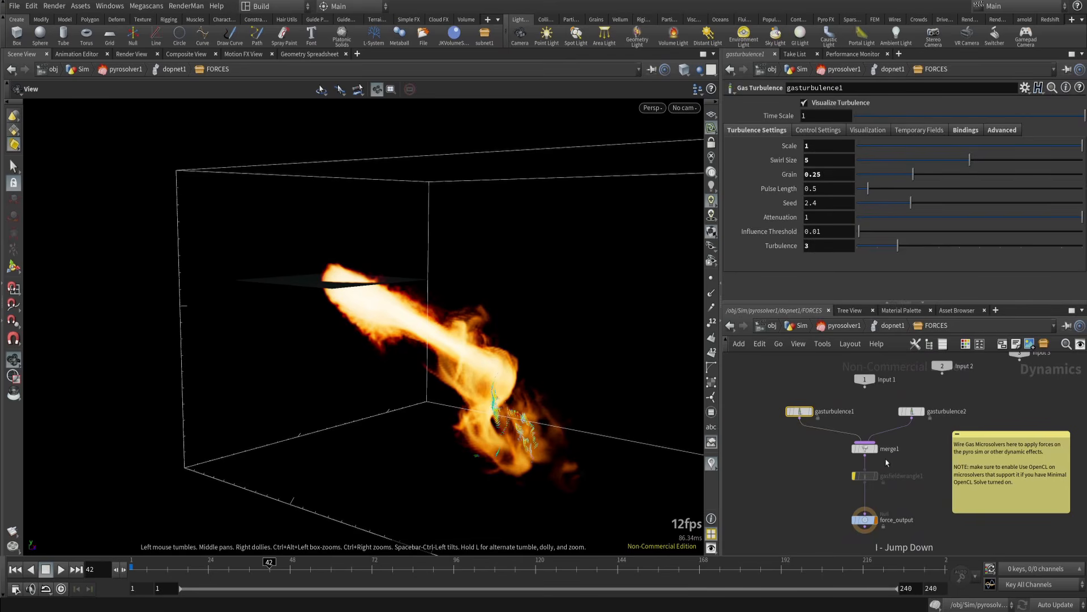
- Compare the turbulence settings and Use OpenCL option of gasturbulence1 and gasturbulence2 in FORCES
{"action": "left_click_drag", "start_coordinate": [751, 424], "coordinate": [834, 462]}
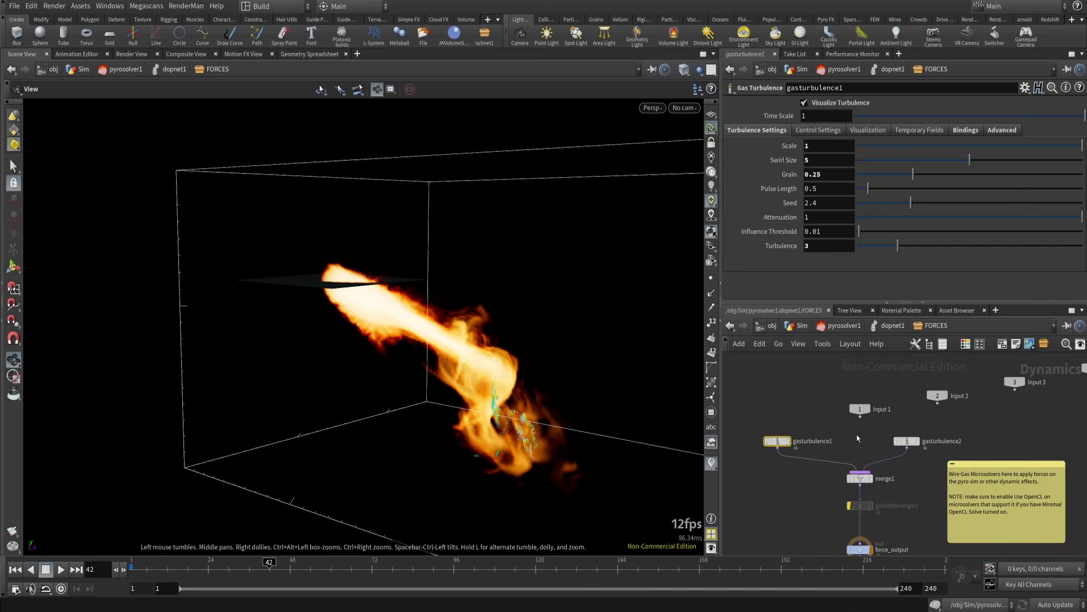
{"action": "left_click_drag", "start_coordinate": [858, 427], "coordinate": [936, 454]}
{"action": "left_click_drag", "start_coordinate": [814, 418], "coordinate": [788, 453]}
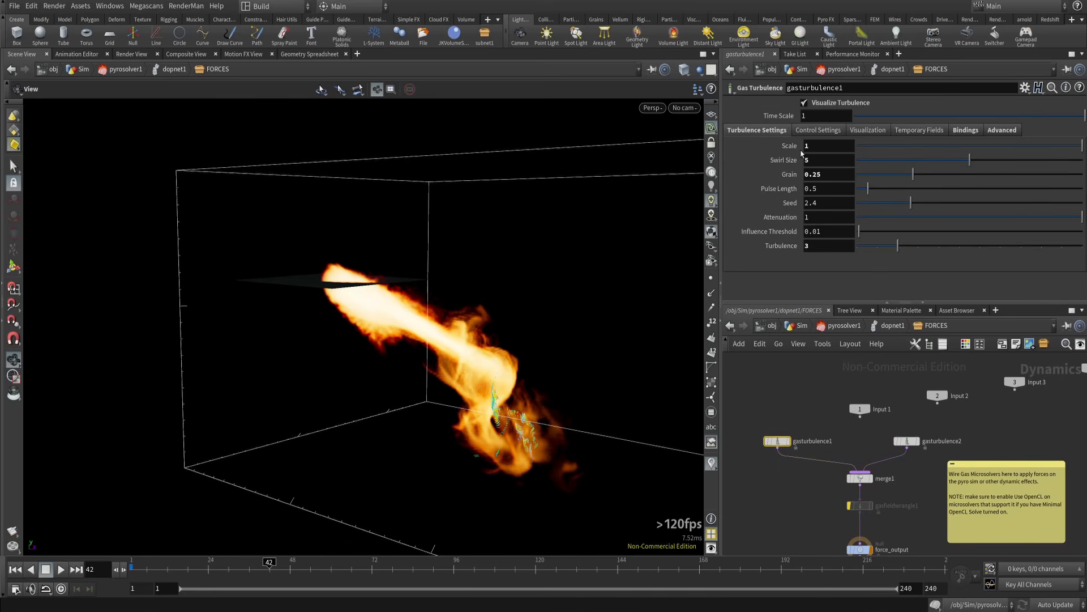
{"action": "left_click_drag", "start_coordinate": [885, 428], "coordinate": [943, 473]}
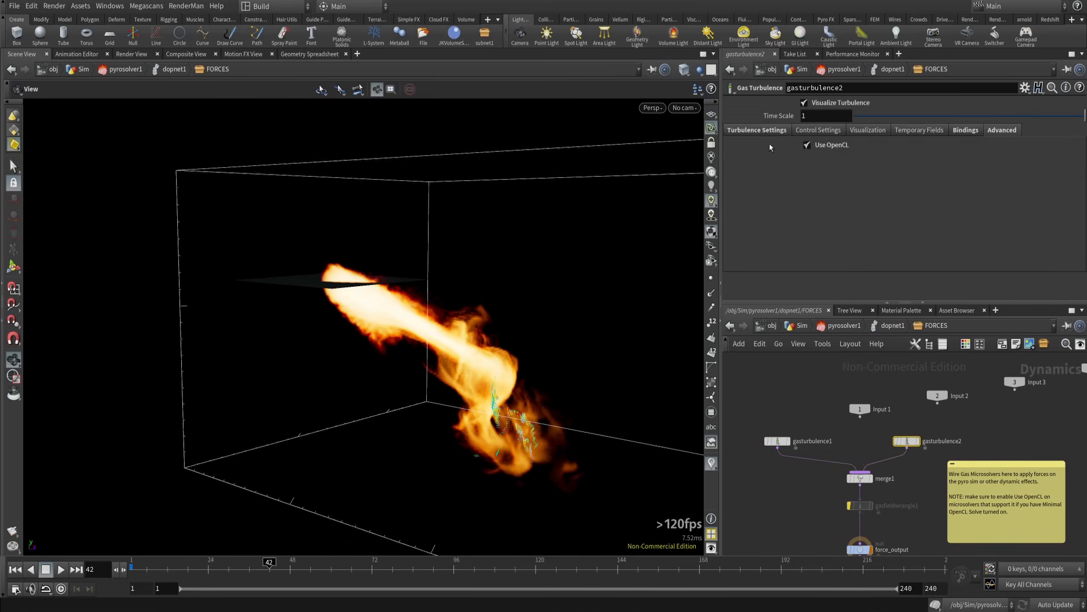
{"action": "left_click", "coordinate": [771, 437]}
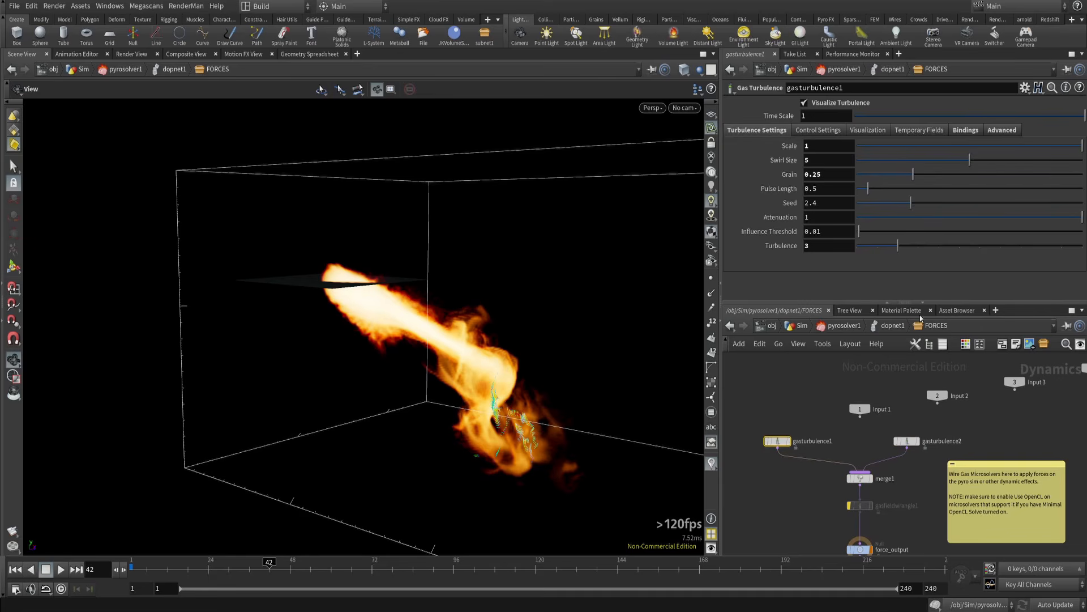
{"action": "left_click", "coordinate": [1001, 131]}
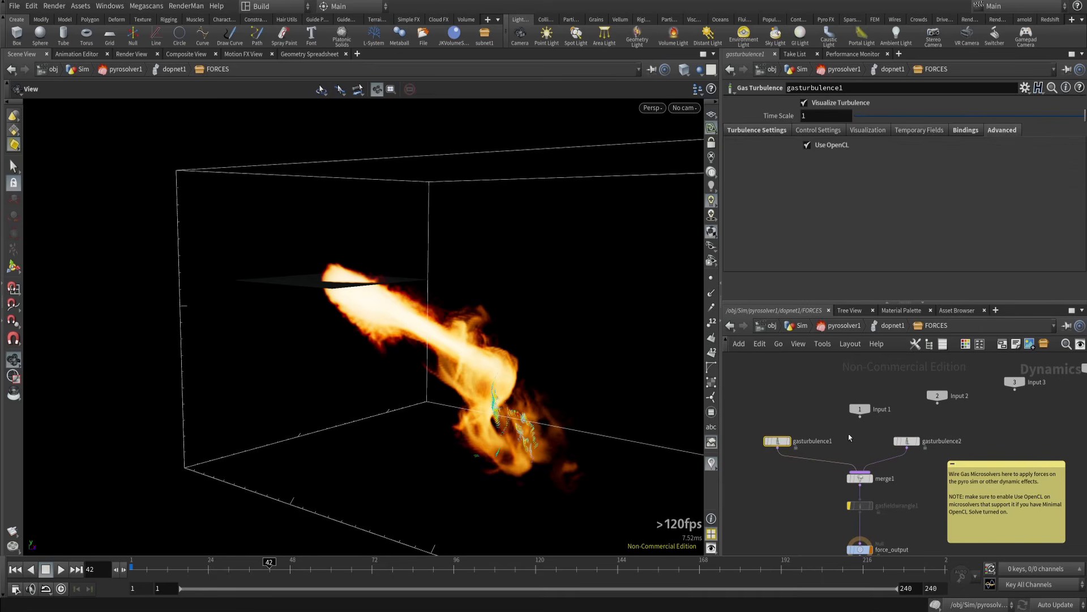
{"action": "left_click", "coordinate": [907, 440]}
{"action": "left_click", "coordinate": [1002, 130]}
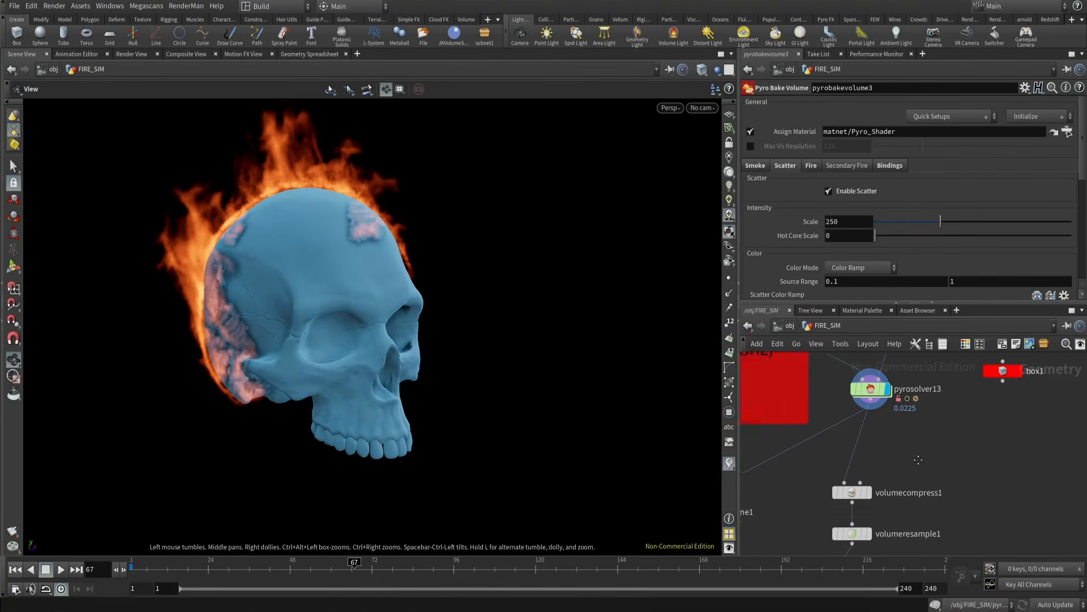
- Go up from FIRE_SIM to the object level and view the skull within the surrounding rocks
{"action": "key", "text": "f"}
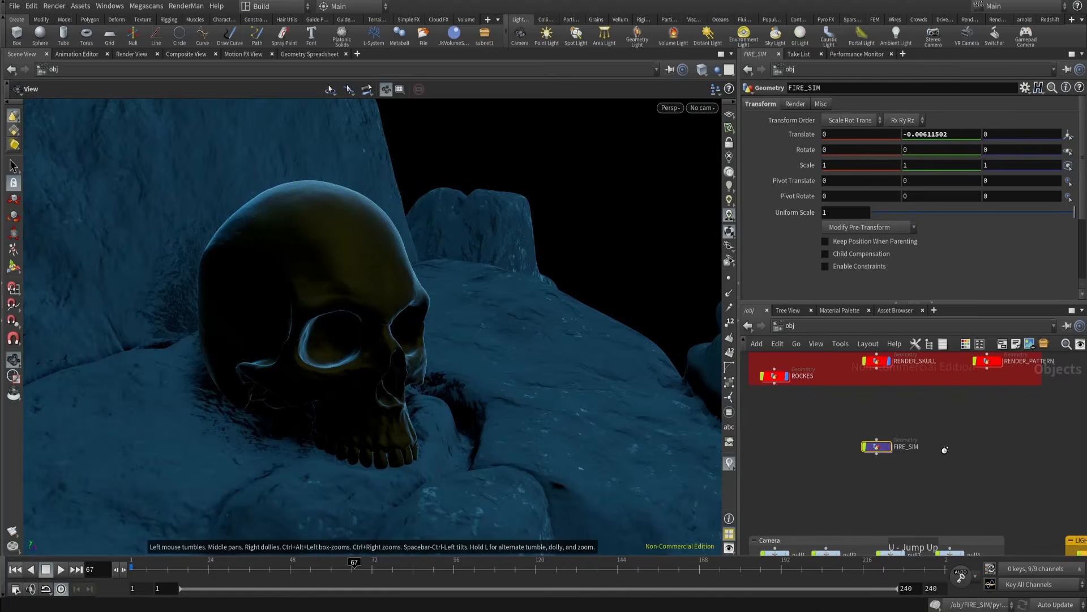
{"action": "scroll", "coordinate": [944, 449], "scroll_direction": "down", "scroll_amount": 4}
{"action": "middle_click_drag", "start_coordinate": [971, 446], "coordinate": [951, 496]}
{"action": "right_click_drag", "start_coordinate": [646, 348], "coordinate": [513, 349]}
{"action": "left_click_drag", "start_coordinate": [514, 349], "coordinate": [447, 351]}
- Open the SPARKS_RENDER network and review object_merge1, which brings in the skull from FIRE_SIM's transform1
{"action": "scroll", "coordinate": [934, 443], "scroll_direction": "up", "scroll_amount": 5}
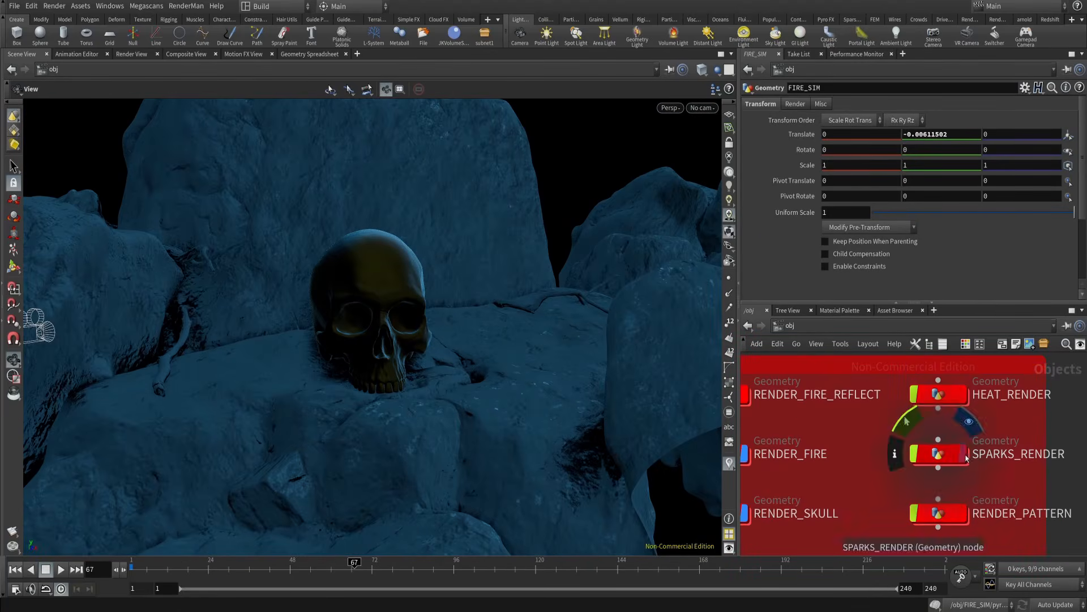
{"action": "double_click", "coordinate": [948, 457]}
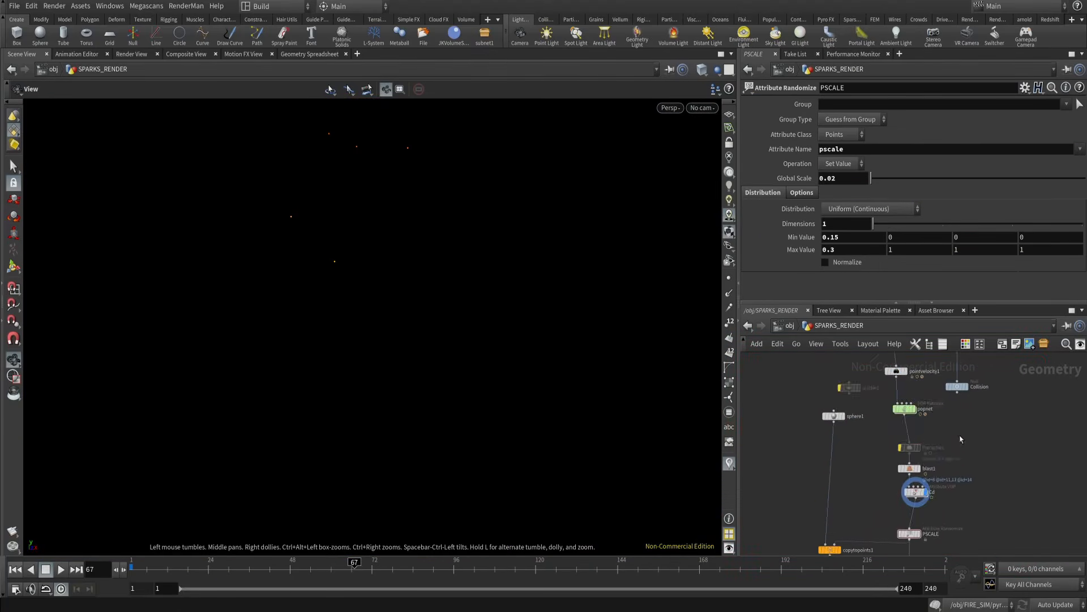
{"action": "scroll", "coordinate": [887, 395], "scroll_direction": "up", "scroll_amount": 3}
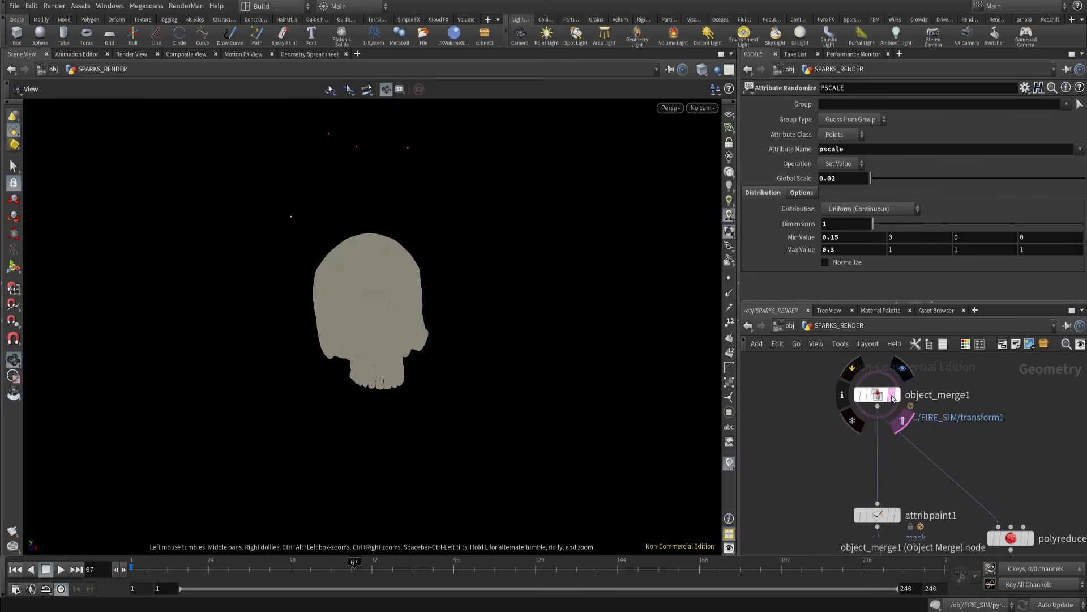
{"action": "left_click", "coordinate": [877, 397]}
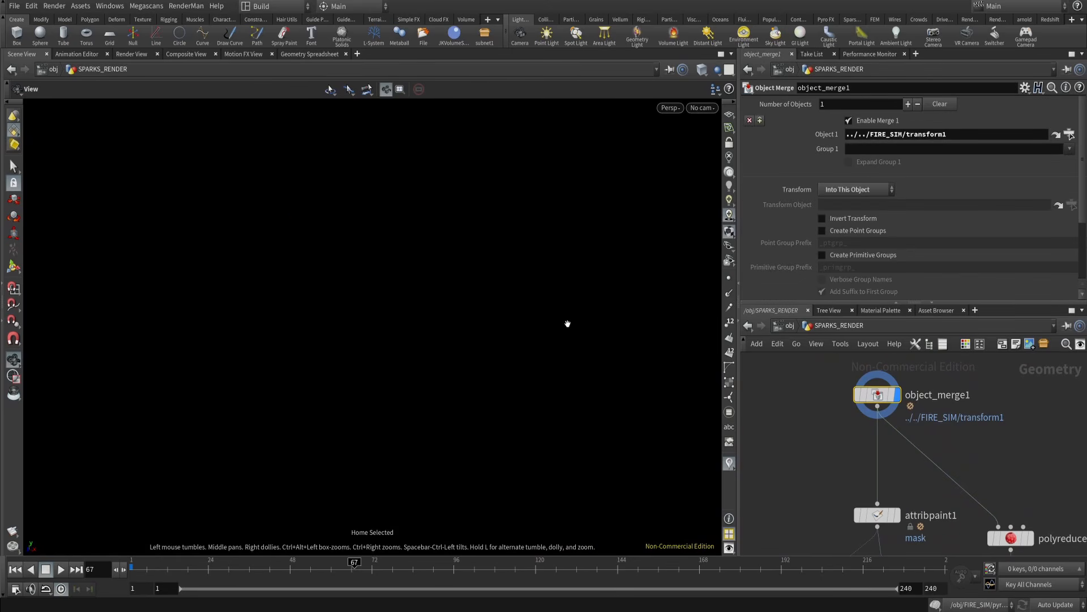
{"action": "middle_click_drag", "start_coordinate": [890, 446], "coordinate": [892, 398]}
- Display attribpaint1 and frame the skull in wireframe shading
{"action": "left_click", "coordinate": [898, 468]}
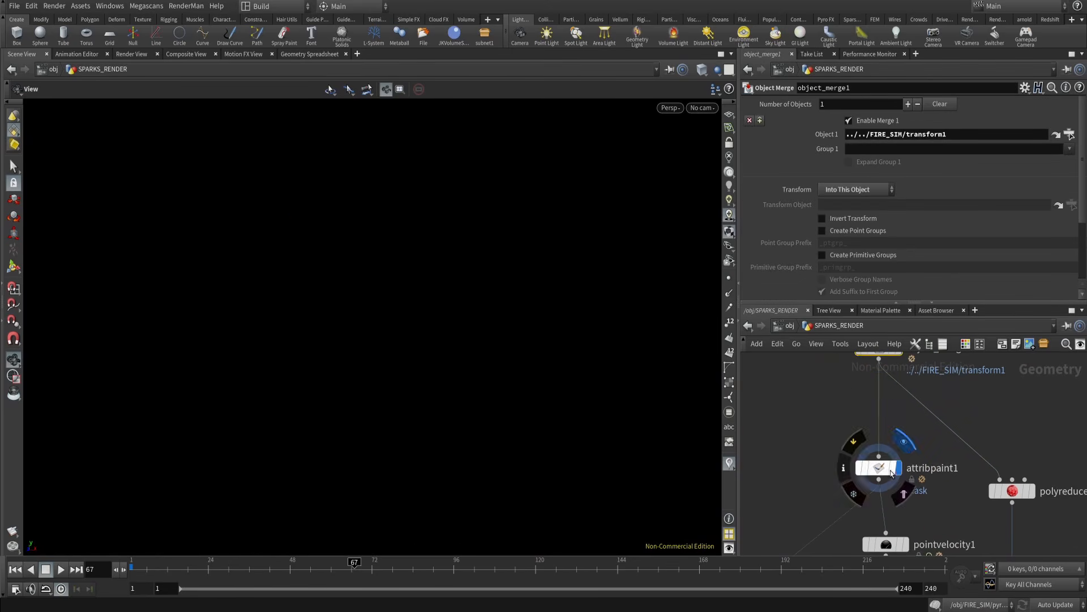
{"action": "left_click", "coordinate": [883, 469]}
{"action": "key", "text": "space+g"}
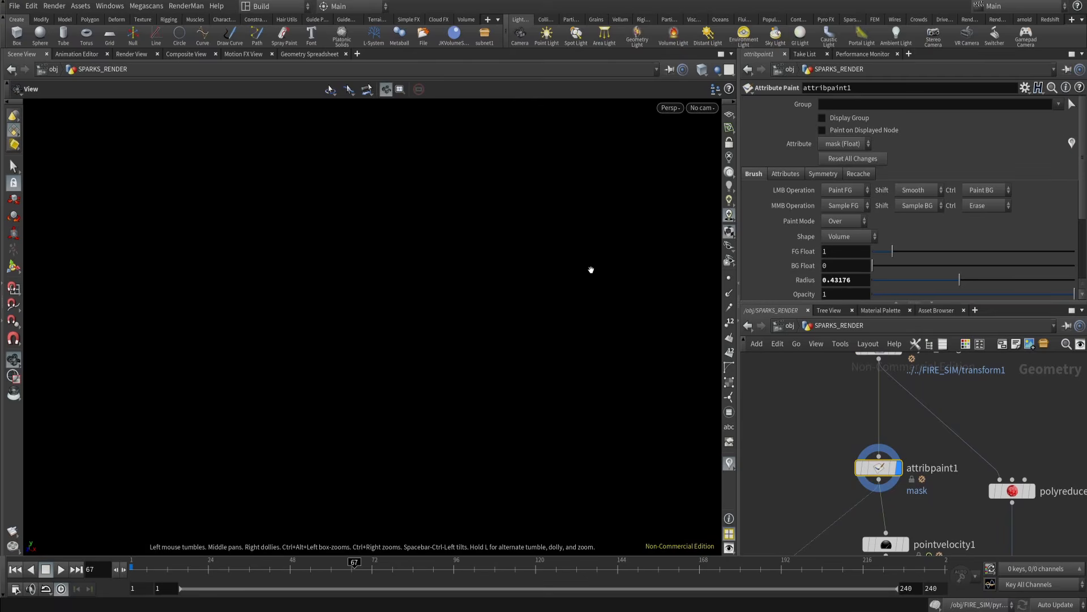
{"action": "key", "text": "shift+w"}
{"action": "left_click_drag", "start_coordinate": [597, 296], "coordinate": [533, 254]}
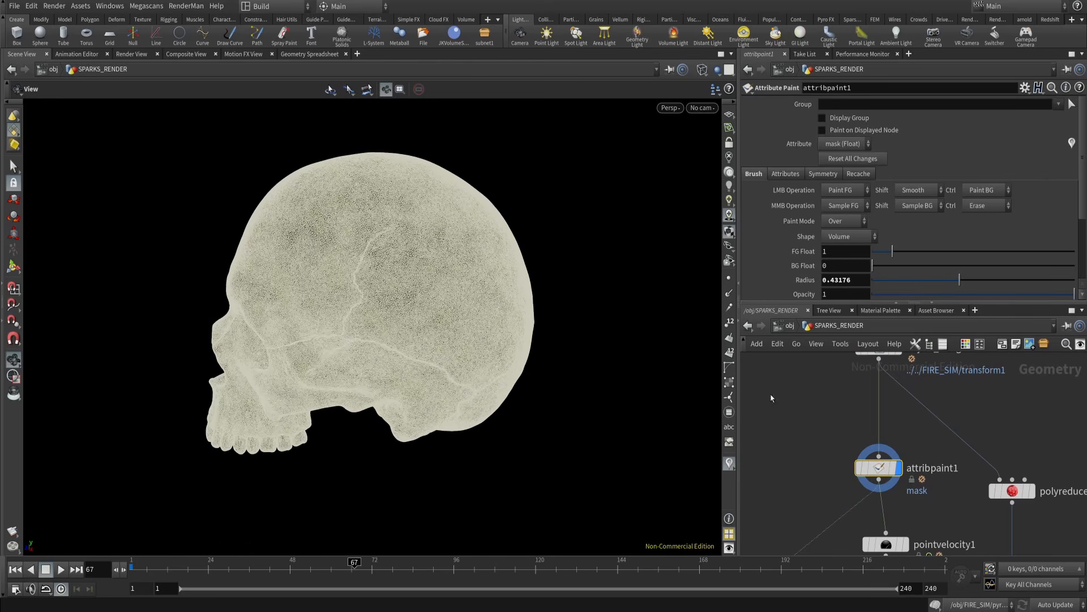
- Visualize attribpaint1's mask attribute and examine the painted spark source area around the skull
{"action": "left_click", "coordinate": [1072, 144]}
{"action": "left_click_drag", "start_coordinate": [435, 266], "coordinate": [402, 232]}
{"action": "scroll", "coordinate": [402, 232], "scroll_direction": "up", "scroll_amount": 3}
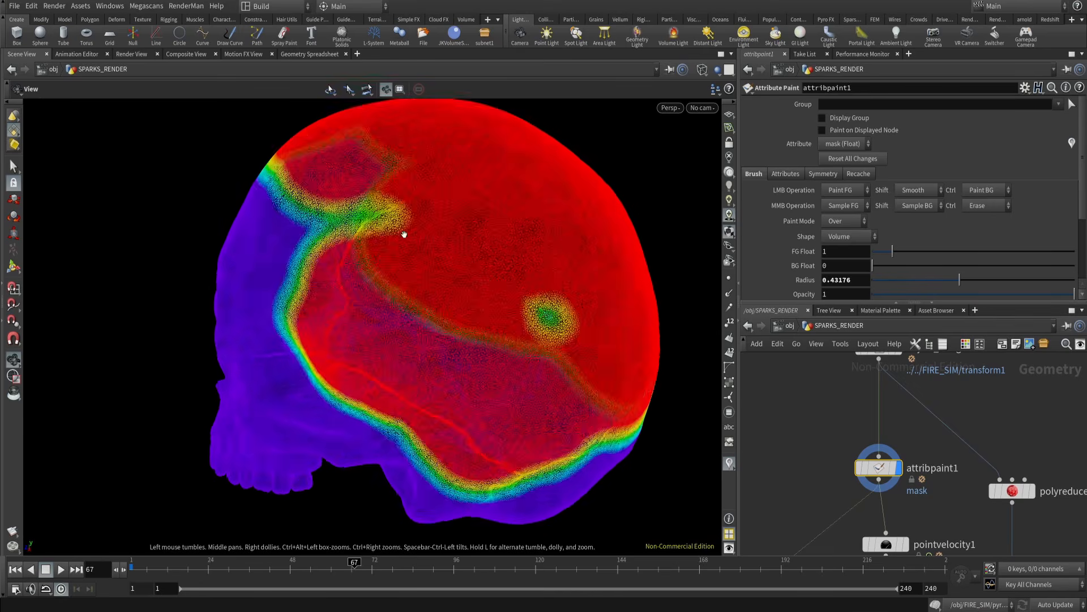
{"action": "left_click_drag", "start_coordinate": [575, 258], "coordinate": [534, 269]}
{"action": "scroll", "coordinate": [525, 271], "scroll_direction": "down", "scroll_amount": 4}
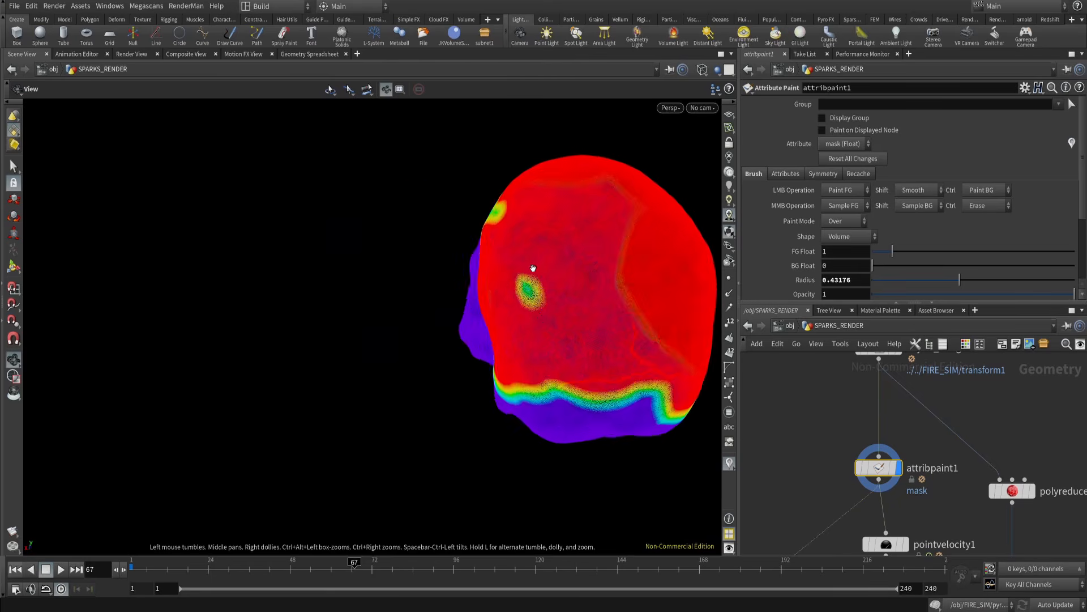
{"action": "middle_click_drag", "start_coordinate": [660, 265], "coordinate": [575, 293]}
{"action": "left_click_drag", "start_coordinate": [574, 293], "coordinate": [575, 230]}
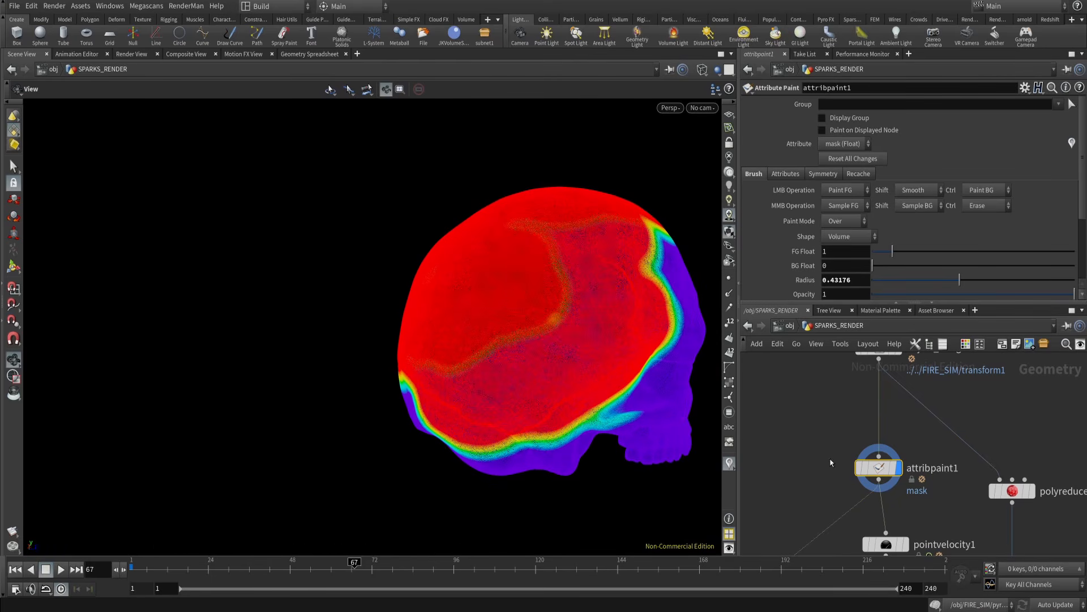
- Select pointvelocity1 and review its added velocity and curl noise settings
{"action": "middle_click_drag", "start_coordinate": [832, 462], "coordinate": [830, 384]}
{"action": "left_click", "coordinate": [925, 464]}
{"action": "scroll", "coordinate": [924, 466], "scroll_direction": "up", "scroll_amount": 2}
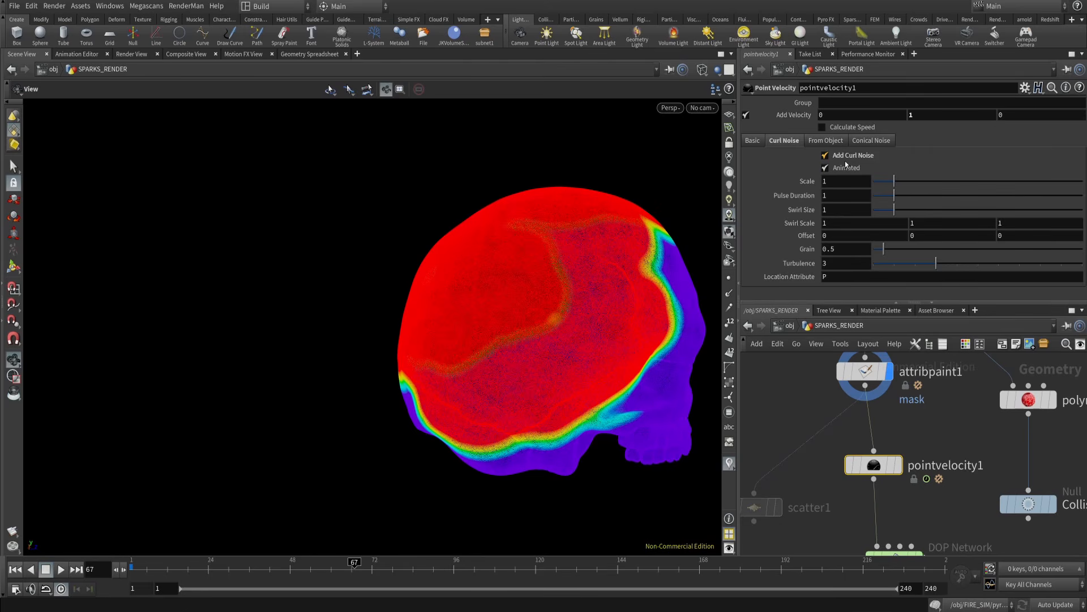
- Select the popnet node and look up the POP Network operator in the list of nodes that can be added
{"action": "middle_click_drag", "start_coordinate": [904, 417], "coordinate": [902, 293]}
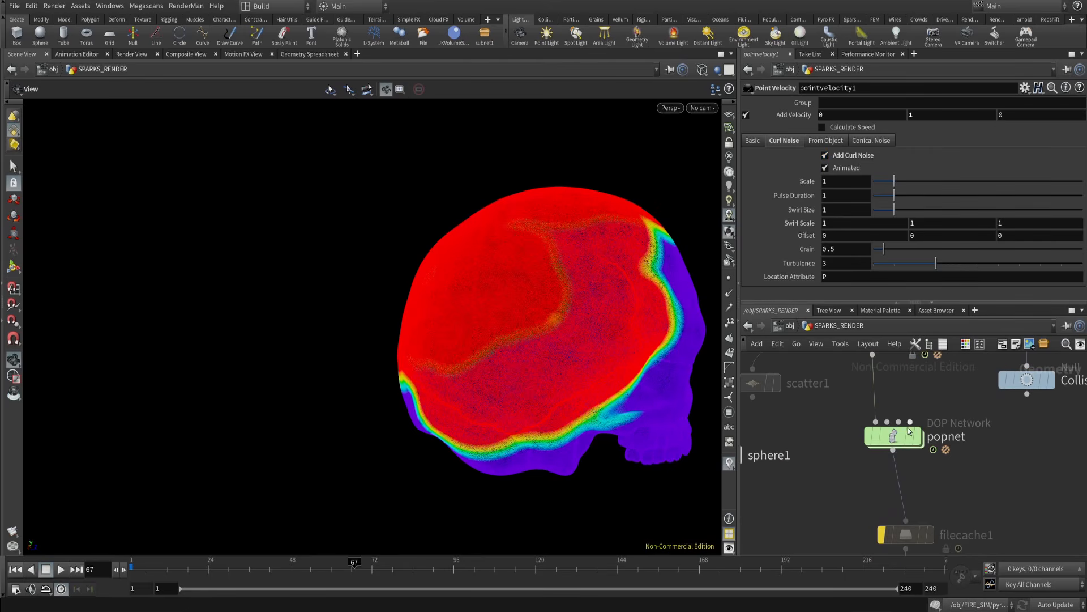
{"action": "left_click", "coordinate": [907, 435]}
{"action": "key", "text": "Tab"}
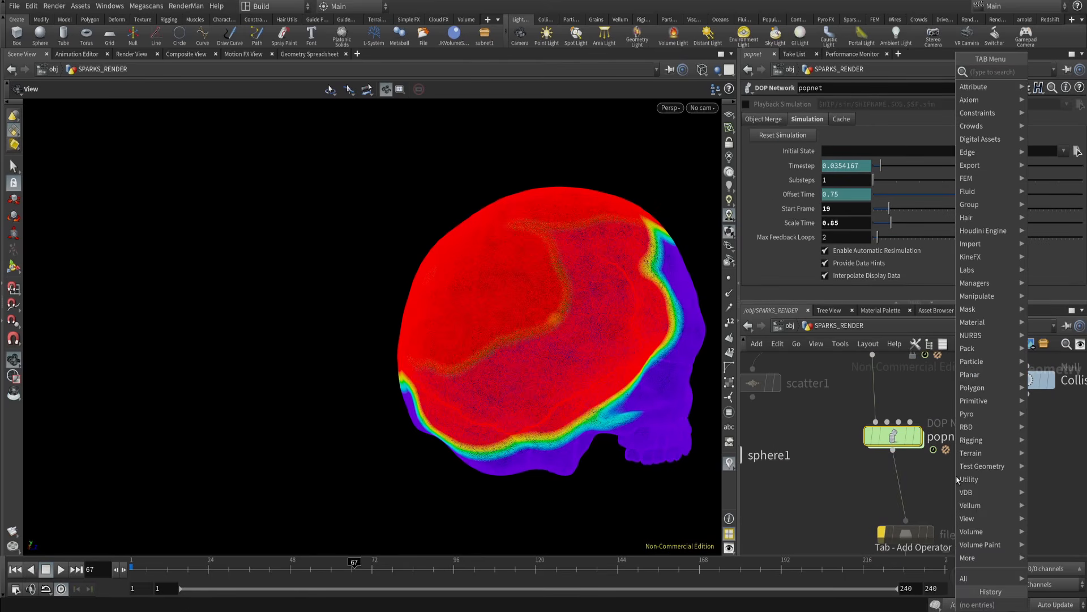
{"action": "type", "text": "pop"}
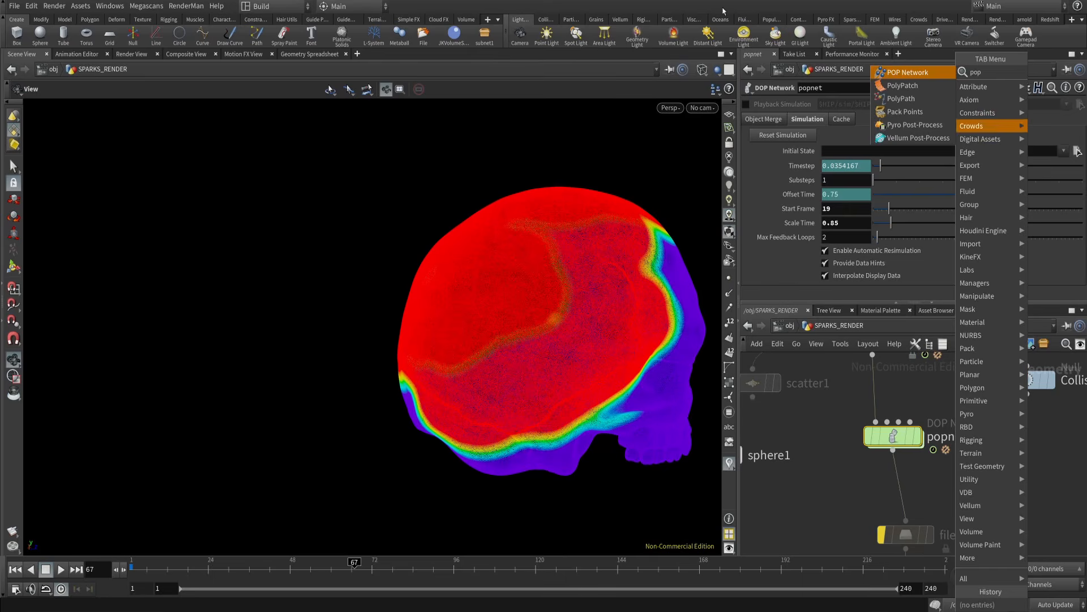
{"action": "left_click", "coordinate": [877, 482]}
- Open popnet and review source_first_input's birth rate, life expectancy and velocity attribute settings
{"action": "double_click", "coordinate": [895, 438]}
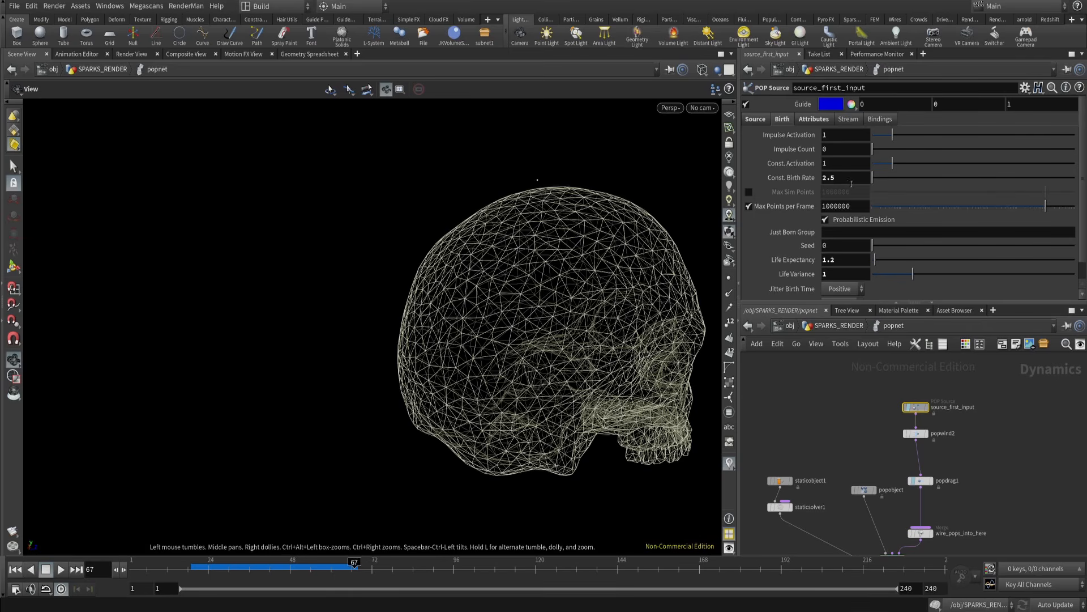
{"action": "left_click", "coordinate": [844, 179]}
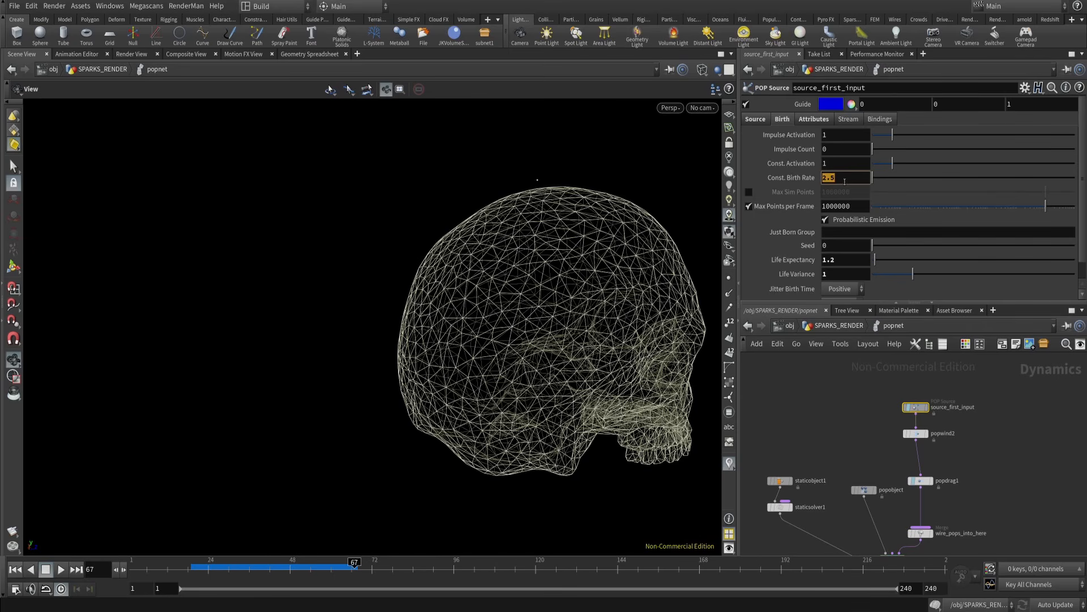
{"action": "middle_click_drag", "start_coordinate": [845, 407], "coordinate": [829, 384]}
{"action": "scroll", "coordinate": [801, 226], "scroll_direction": "down", "scroll_amount": 2}
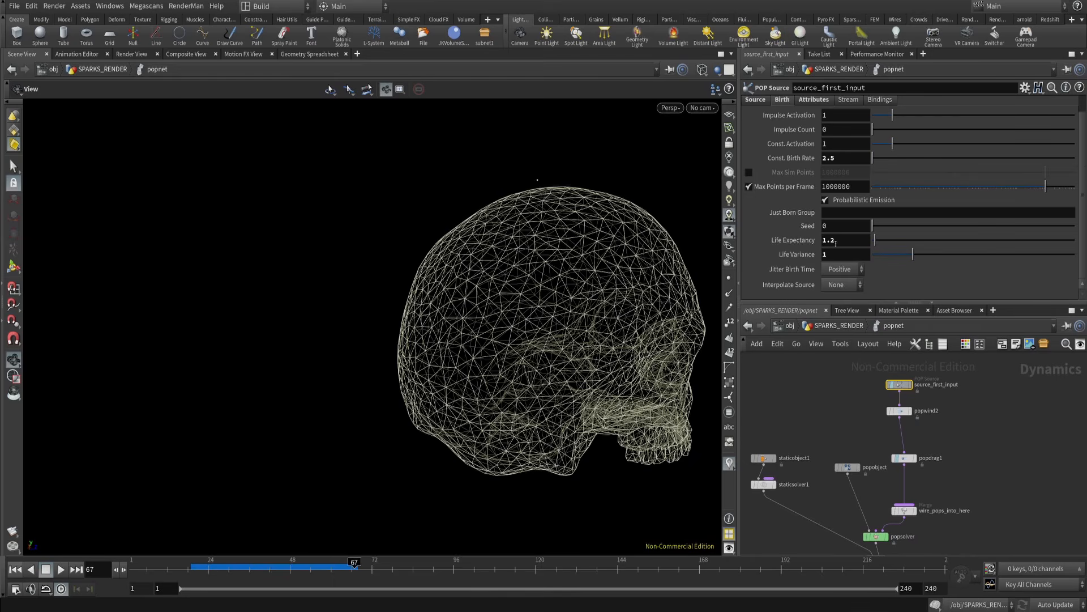
{"action": "scroll", "coordinate": [830, 240], "scroll_direction": "up", "scroll_amount": 2}
{"action": "left_click", "coordinate": [813, 119]}
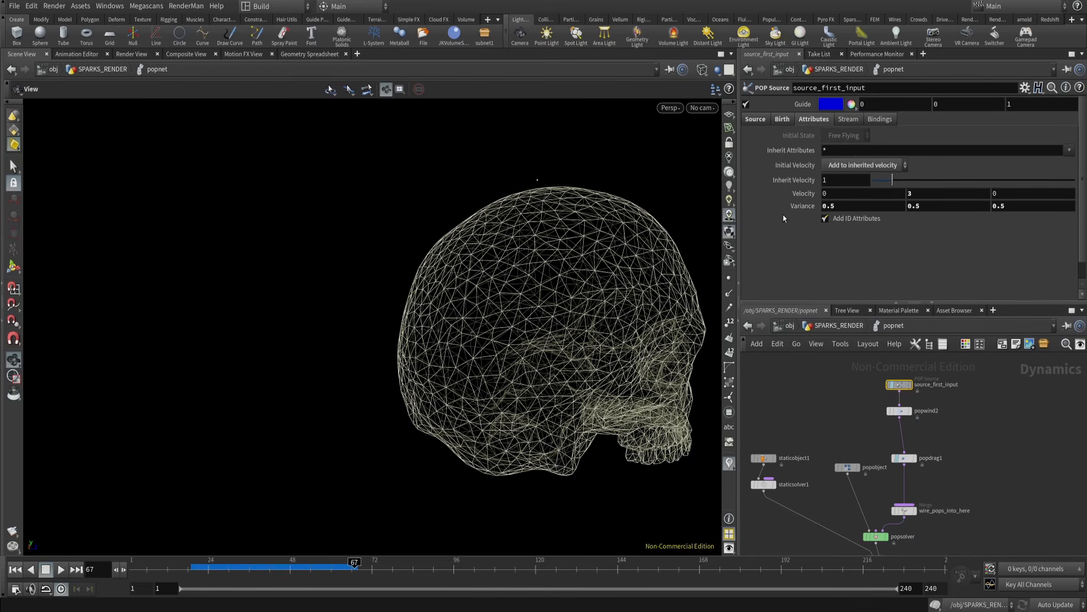
- Review popwind2's wind velocity and noise settings, along with popdrag1's air resistance
{"action": "left_click", "coordinate": [893, 420]}
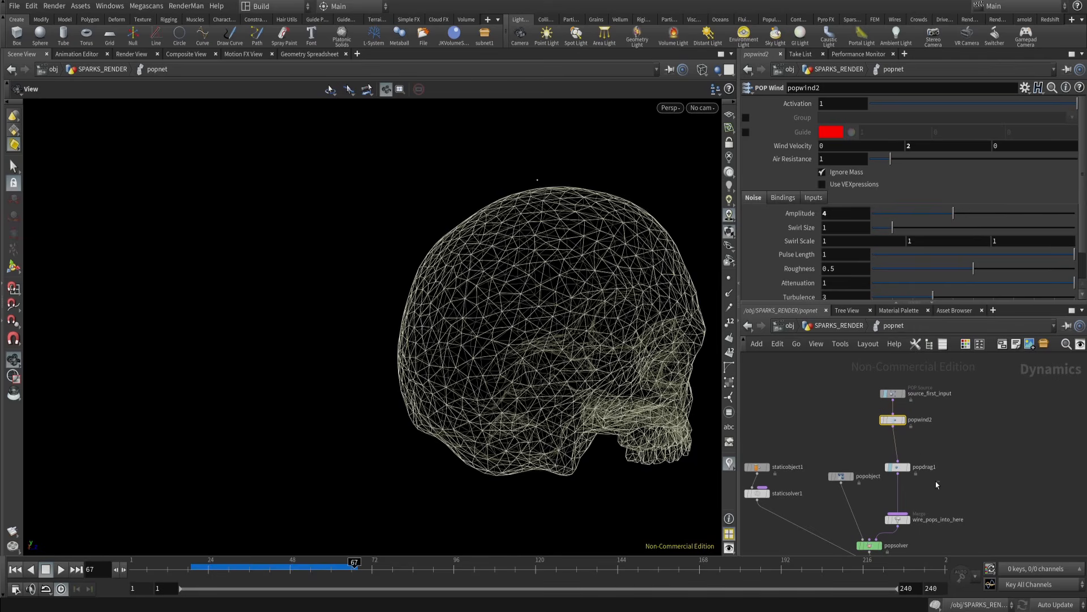
{"action": "mouse_move", "coordinate": [937, 482]}
{"action": "left_mouse_down"}
{"action": "mouse_move", "coordinate": [879, 453]}
{"action": "mouse_move", "coordinate": [873, 404]}
{"action": "mouse_move", "coordinate": [893, 380]}
{"action": "left_mouse_up"}
{"action": "left_click_drag", "start_coordinate": [939, 437], "coordinate": [867, 404]}
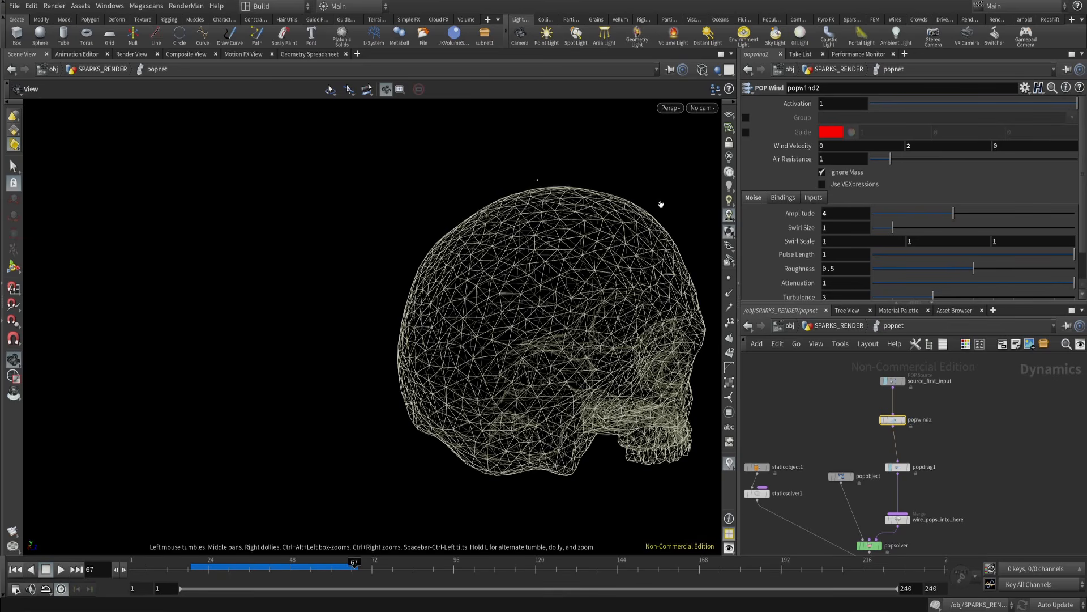
{"action": "left_click", "coordinate": [898, 466]}
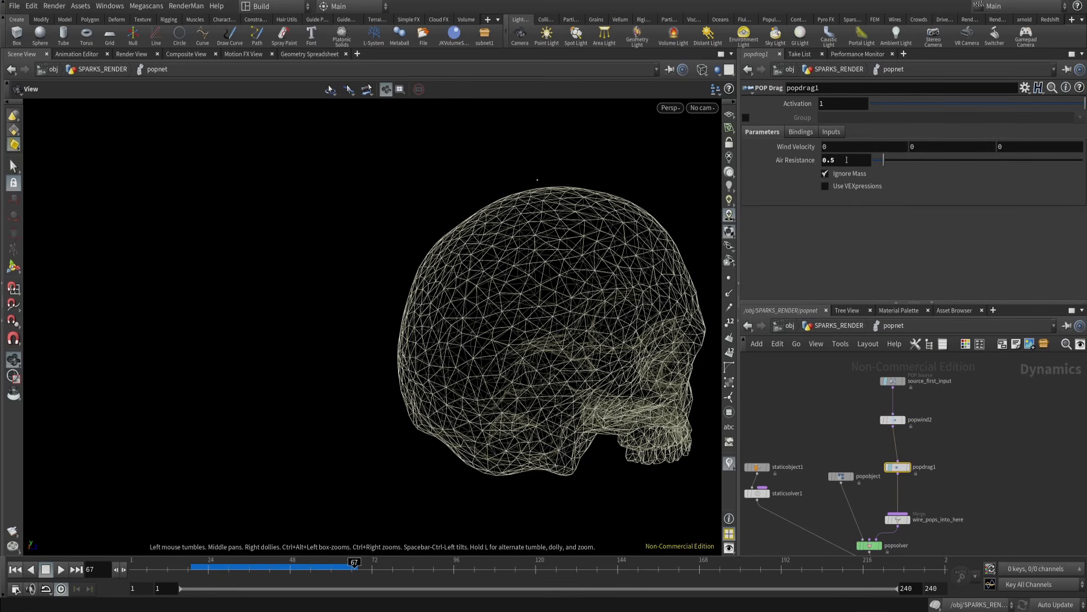
{"action": "middle_click_drag", "start_coordinate": [991, 436], "coordinate": [985, 411]}
{"action": "middle_click_drag", "start_coordinate": [958, 469], "coordinate": [1022, 452]}
- Review staticobject1's collision settings and skull geometry, and return to the SPARKS_RENDER network
{"action": "left_click", "coordinate": [816, 413]}
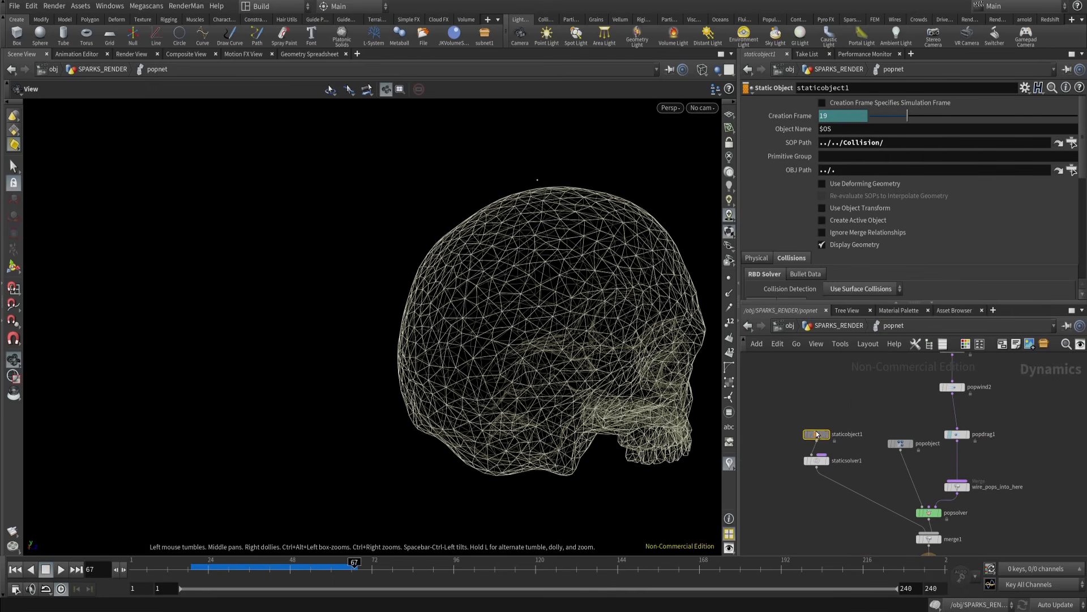
{"action": "left_click_drag", "start_coordinate": [638, 258], "coordinate": [608, 344]}
{"action": "middle_click_drag", "start_coordinate": [608, 346], "coordinate": [542, 336]}
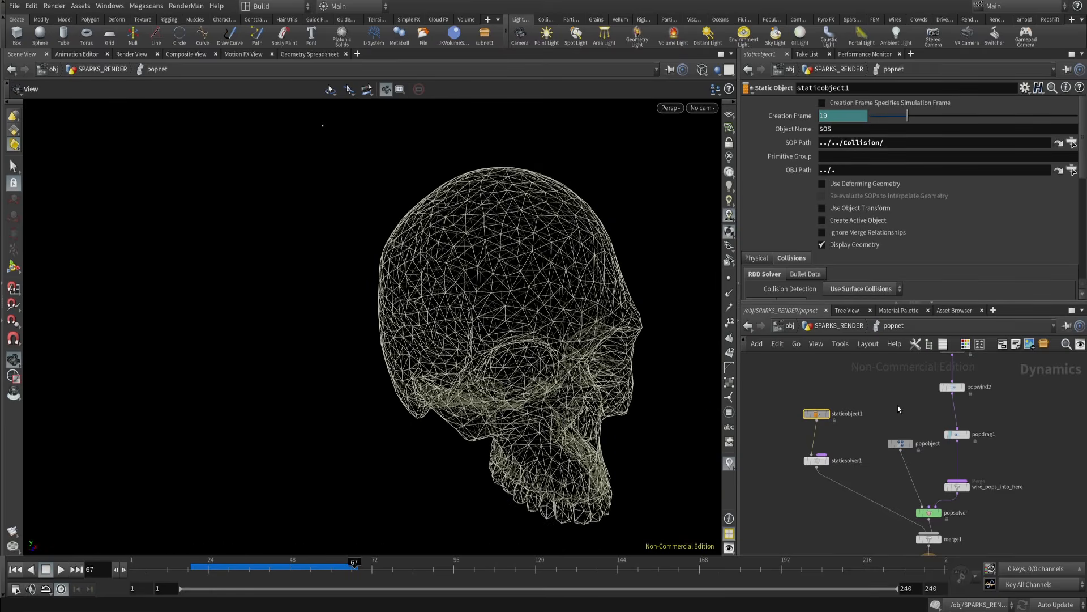
{"action": "key", "text": "u"}
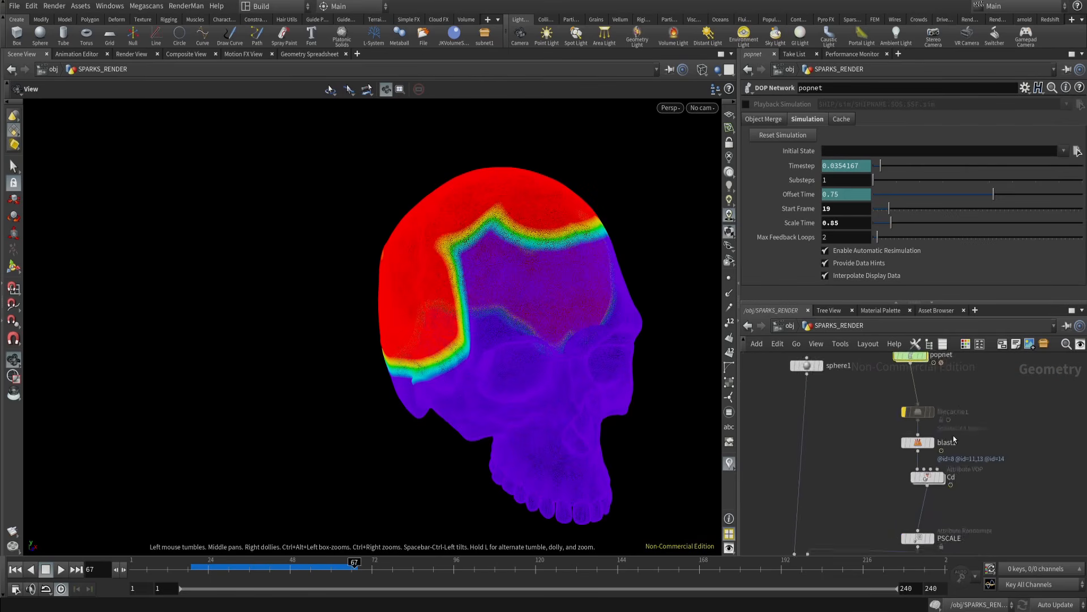
- Review the color ramp on the Cd attribute VOP and inspect how age and life feed fit1 inside it
{"action": "scroll", "coordinate": [914, 481], "scroll_direction": "up", "scroll_amount": 5}
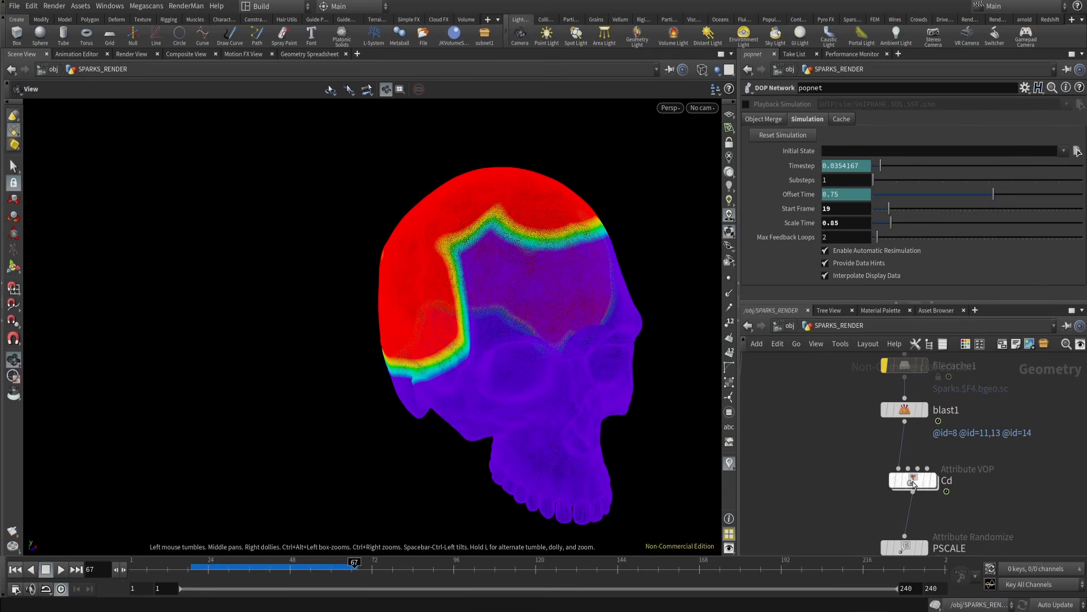
{"action": "left_click", "coordinate": [914, 481]}
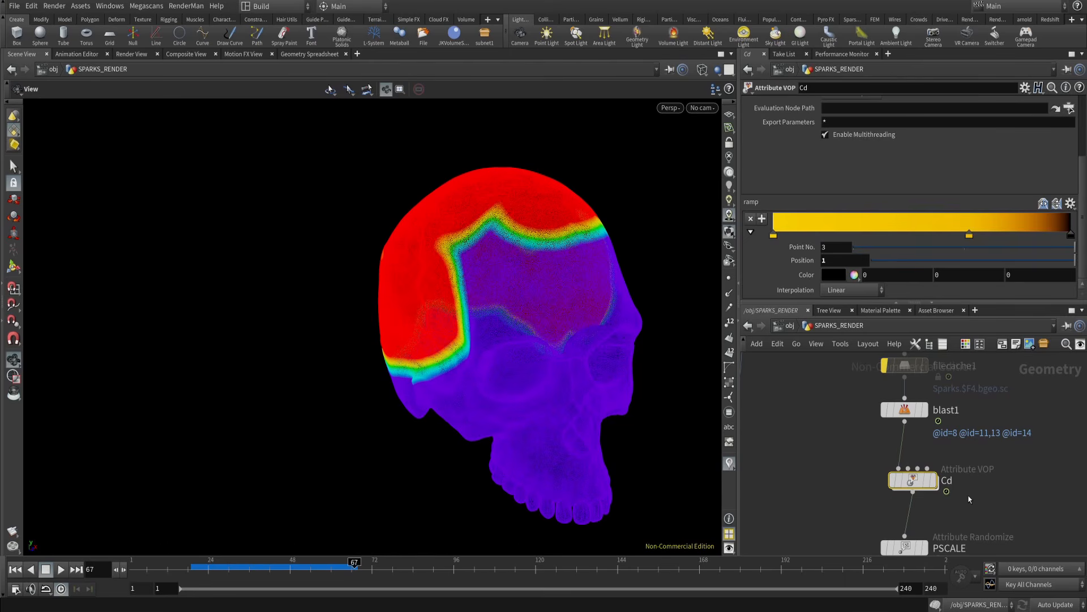
{"action": "double_click", "coordinate": [913, 480]}
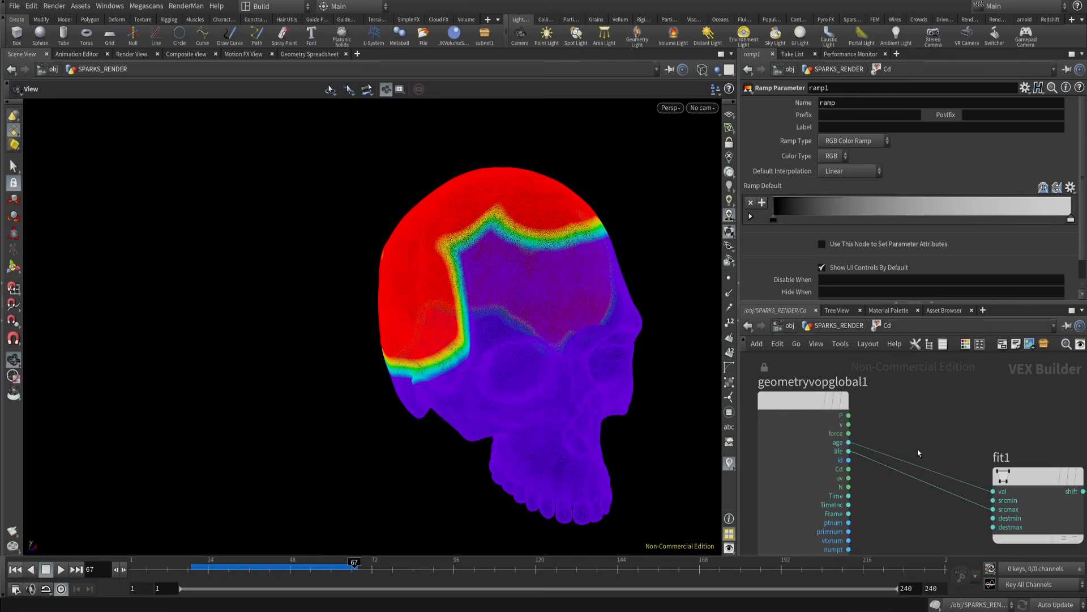
{"action": "middle_click_drag", "start_coordinate": [951, 420], "coordinate": [849, 392]}
{"action": "left_click_drag", "start_coordinate": [953, 458], "coordinate": [861, 401]}
{"action": "middle_click_drag", "start_coordinate": [927, 488], "coordinate": [944, 512]}
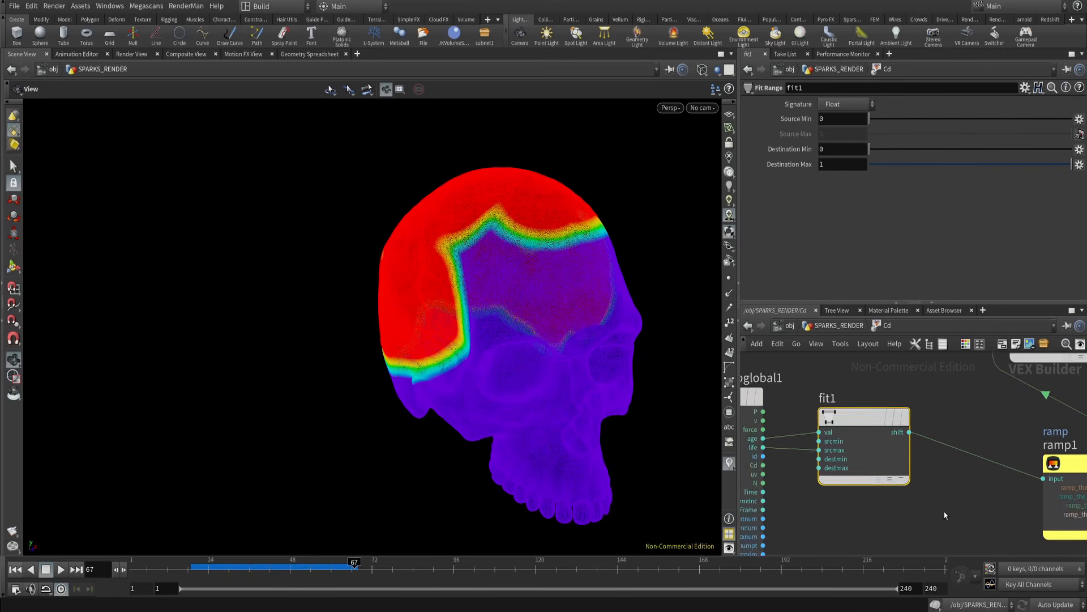
- Inspect ramp1 and its connections inside the Cd VOP, and go back up to the SPARKS_RENDER network
{"action": "middle_click_drag", "start_coordinate": [1031, 470], "coordinate": [885, 462]}
{"action": "left_click", "coordinate": [950, 458]}
{"action": "left_click_drag", "start_coordinate": [949, 458], "coordinate": [851, 442]}
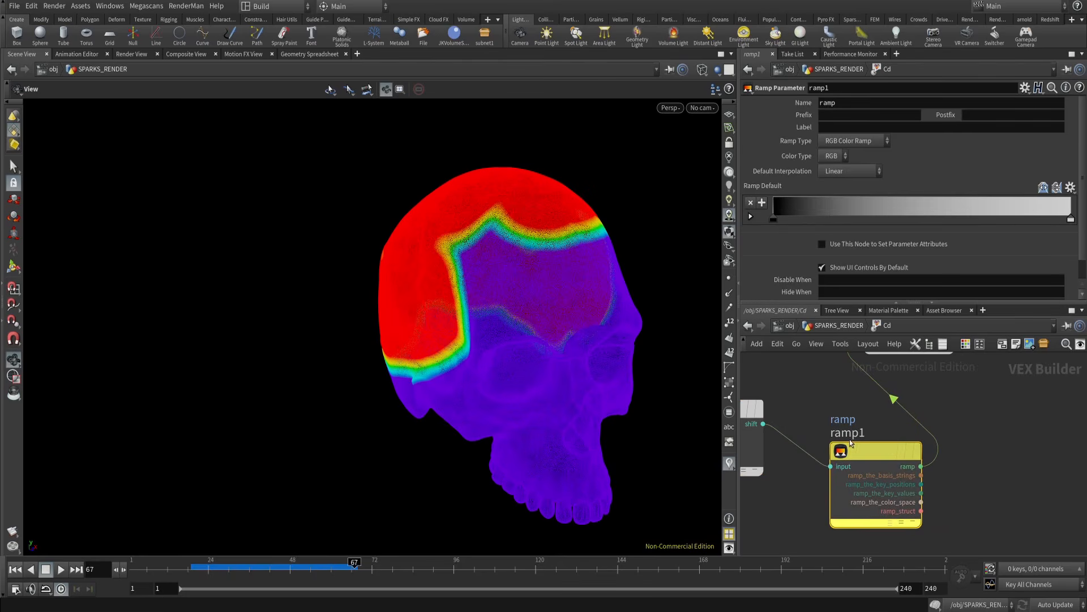
{"action": "middle_click_drag", "start_coordinate": [965, 424], "coordinate": [952, 474]}
{"action": "key", "text": "u"}
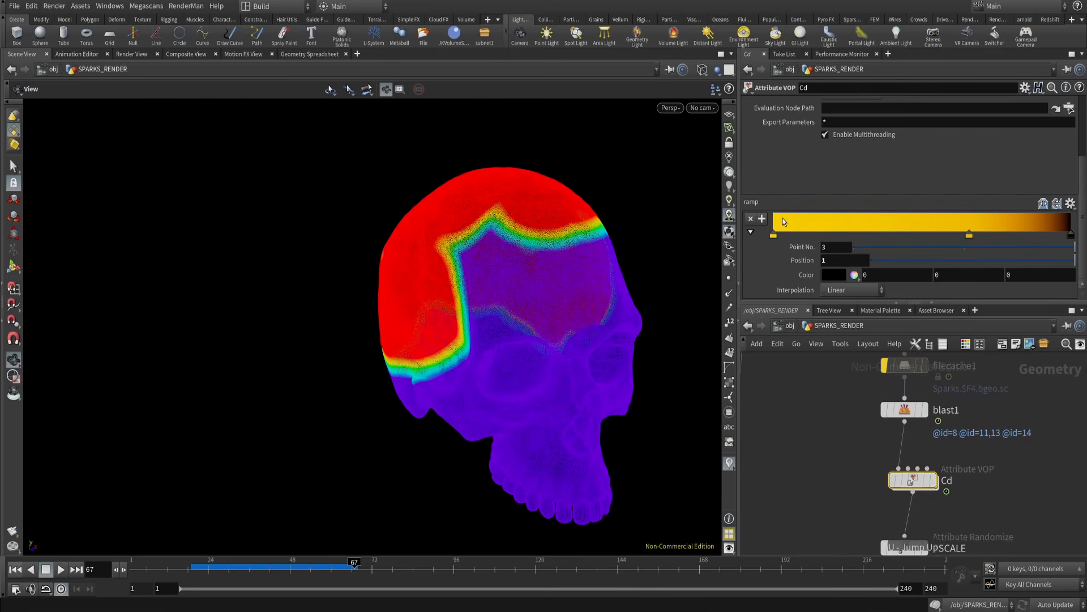
- Display the Cd node and play the colored spark particles, stopping at frame 89
{"action": "left_click", "coordinate": [933, 481]}
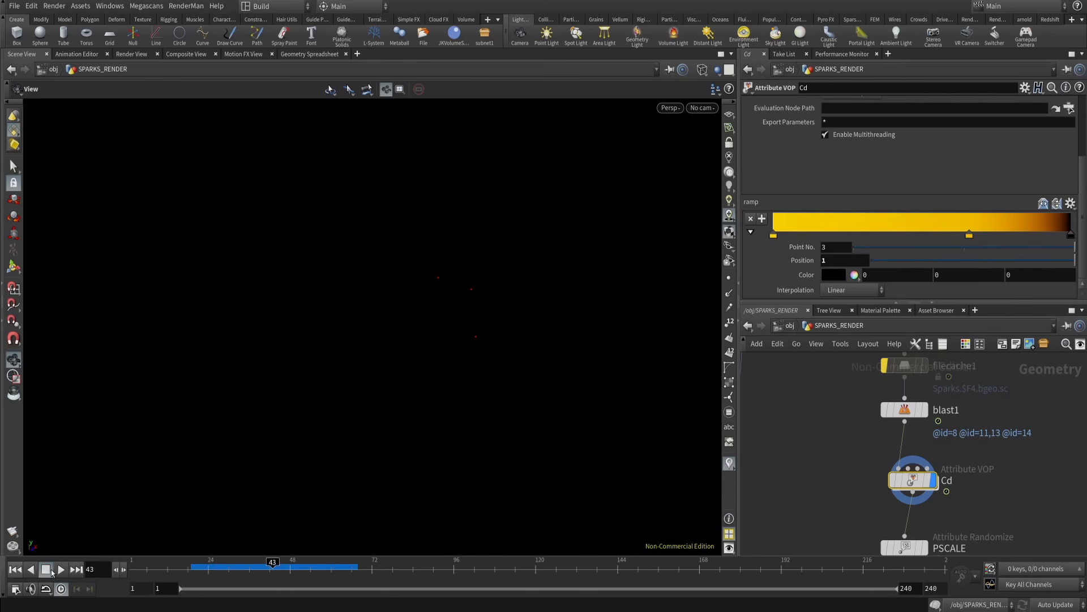
{"action": "left_click", "coordinate": [64, 565]}
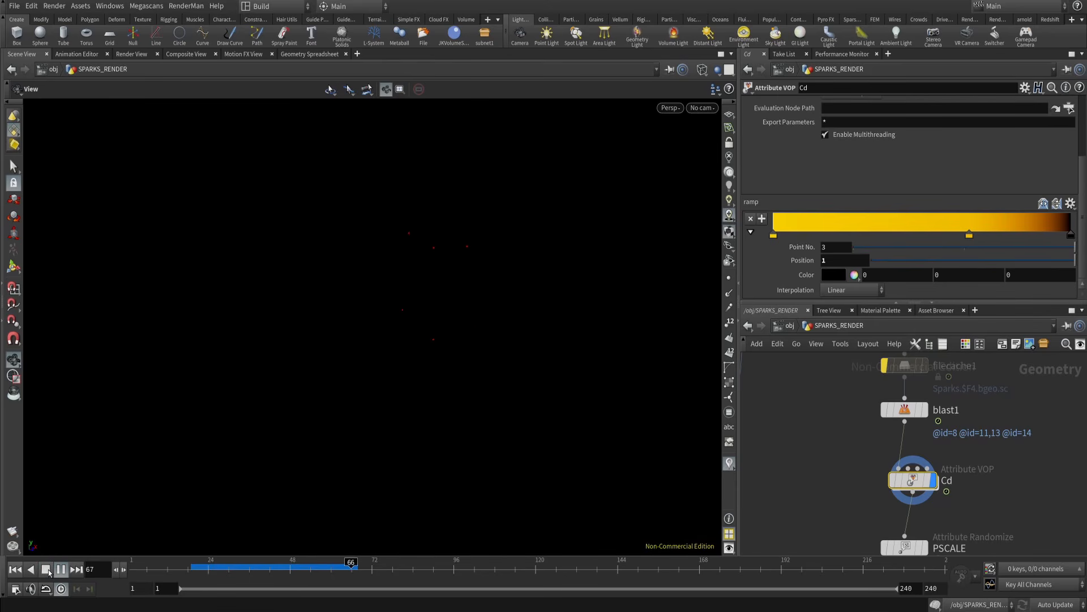
{"action": "left_click", "coordinate": [49, 571]}
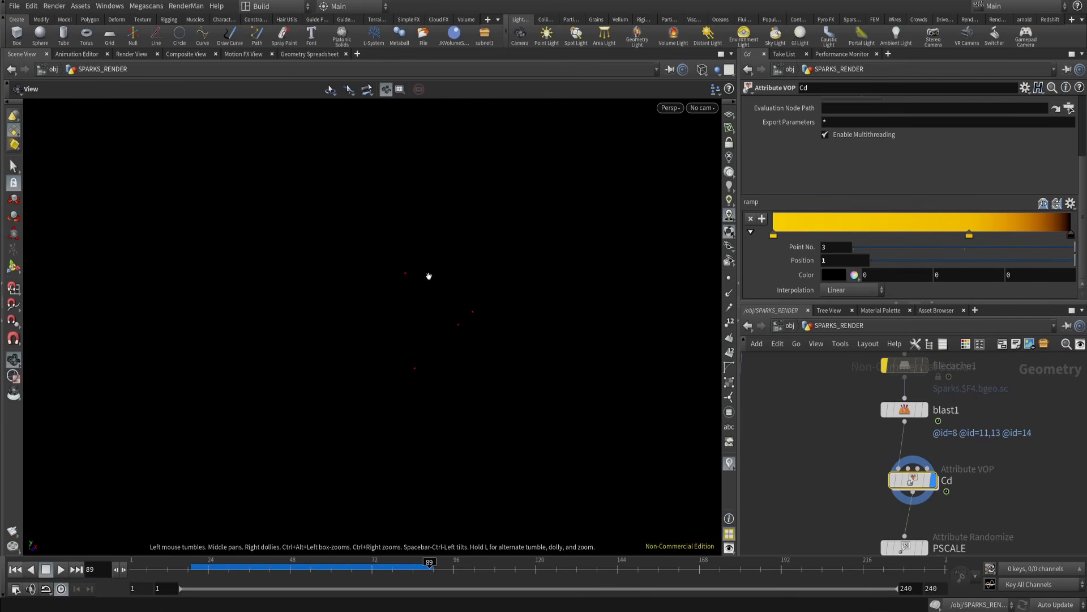
- Select the PSCALE attribute randomize node and review its global scale and minimum and maximum values
{"action": "middle_click_drag", "start_coordinate": [848, 491], "coordinate": [826, 446]}
{"action": "scroll", "coordinate": [826, 446], "scroll_direction": "down", "scroll_amount": 2}
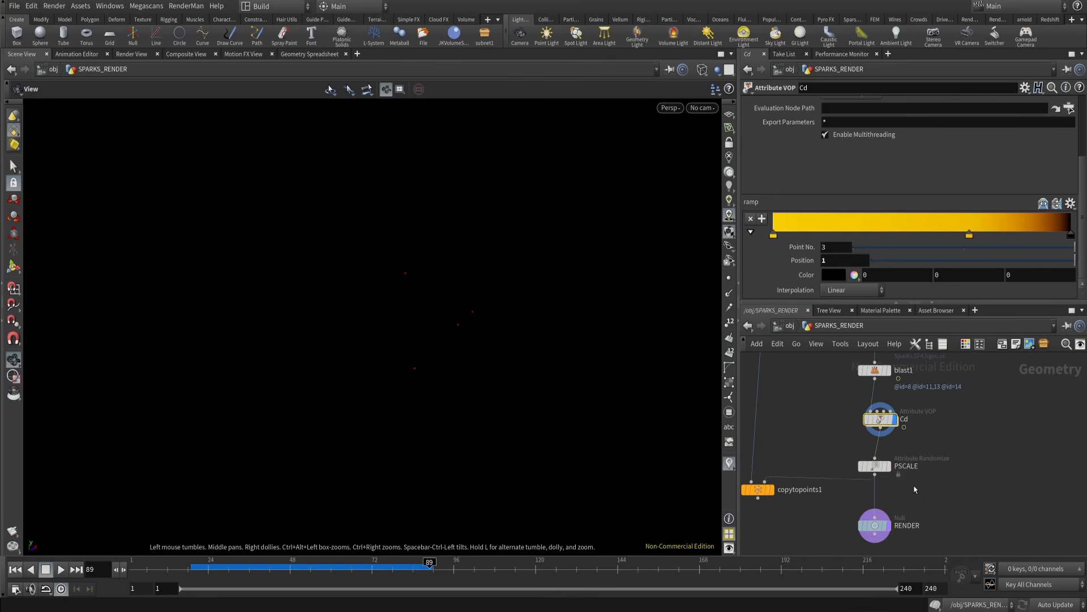
{"action": "left_click_drag", "start_coordinate": [915, 487], "coordinate": [845, 454]}
{"action": "scroll", "coordinate": [899, 475], "scroll_direction": "up", "scroll_amount": 3}
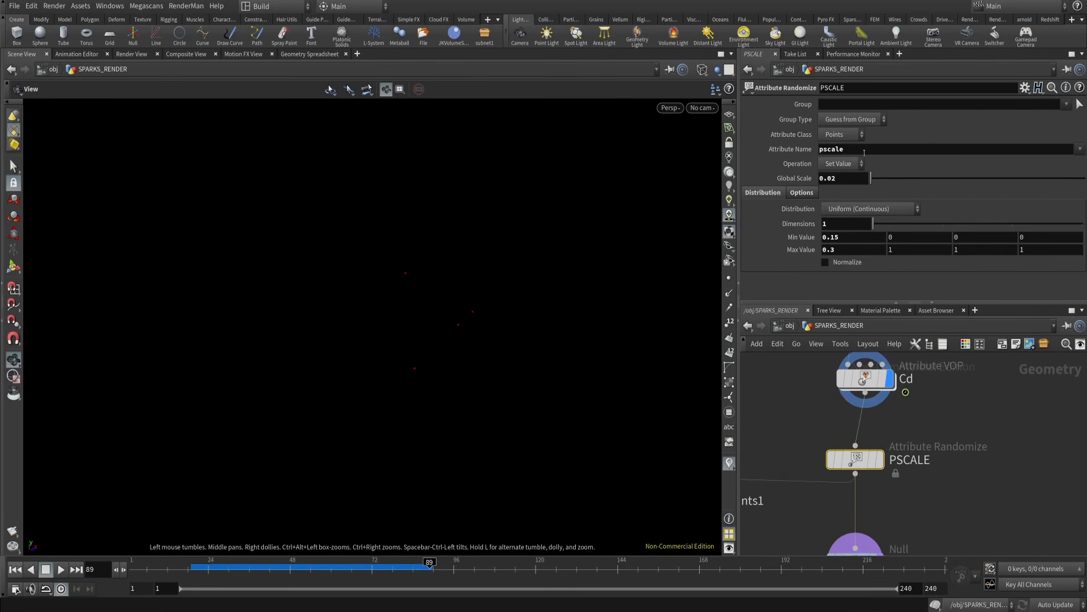
{"action": "scroll", "coordinate": [976, 526], "scroll_direction": "down", "scroll_amount": 2}
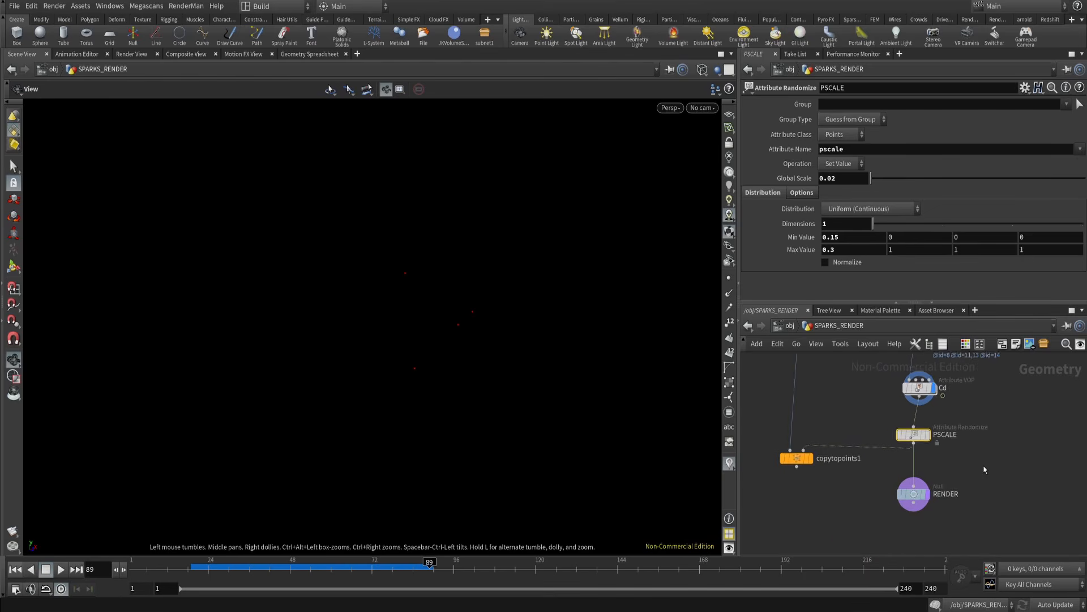
- Return to the object level and show the skull and rocks in shaded display instead of wireframe
{"action": "key", "text": "u"}
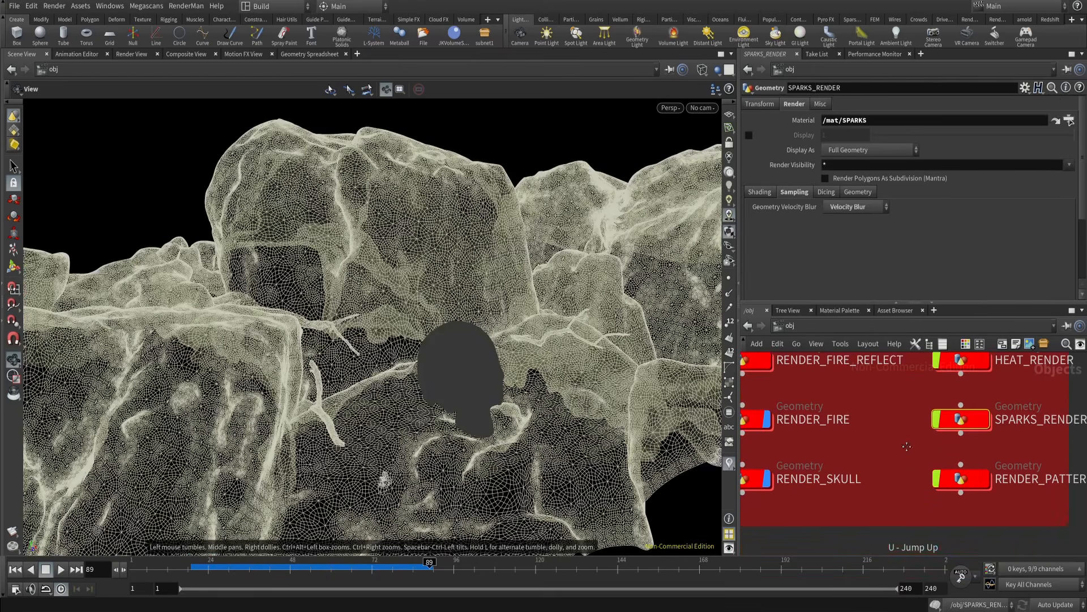
{"action": "left_click", "coordinate": [806, 532]}
{"action": "key", "text": "shift+w"}
{"action": "mouse_move", "coordinate": [557, 347]}
{"action": "left_mouse_down"}
{"action": "mouse_move", "coordinate": [487, 320]}
{"action": "mouse_move", "coordinate": [579, 318]}
{"action": "left_mouse_up"}
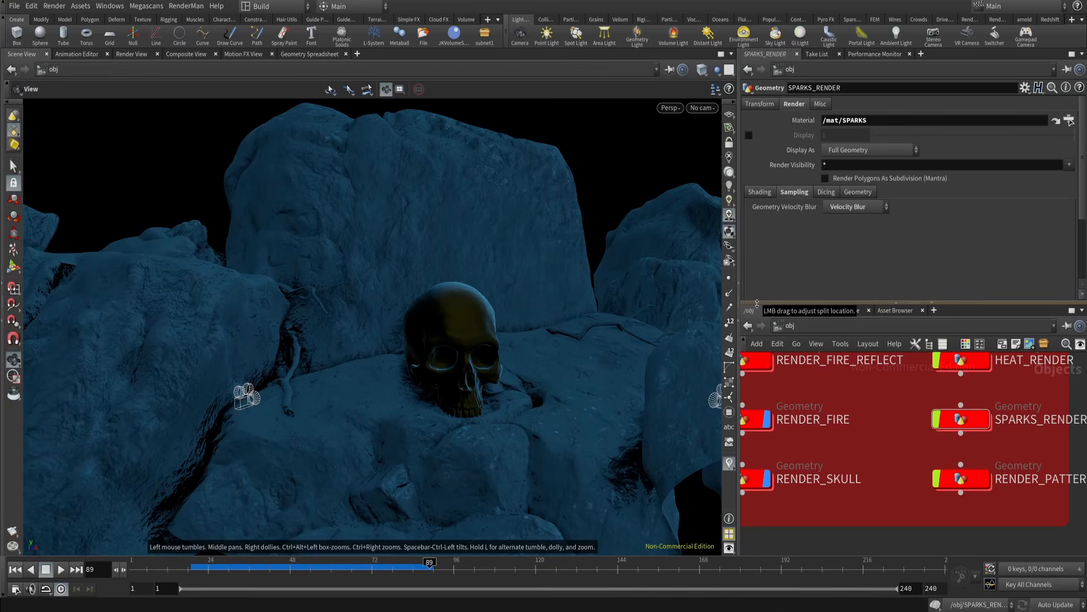